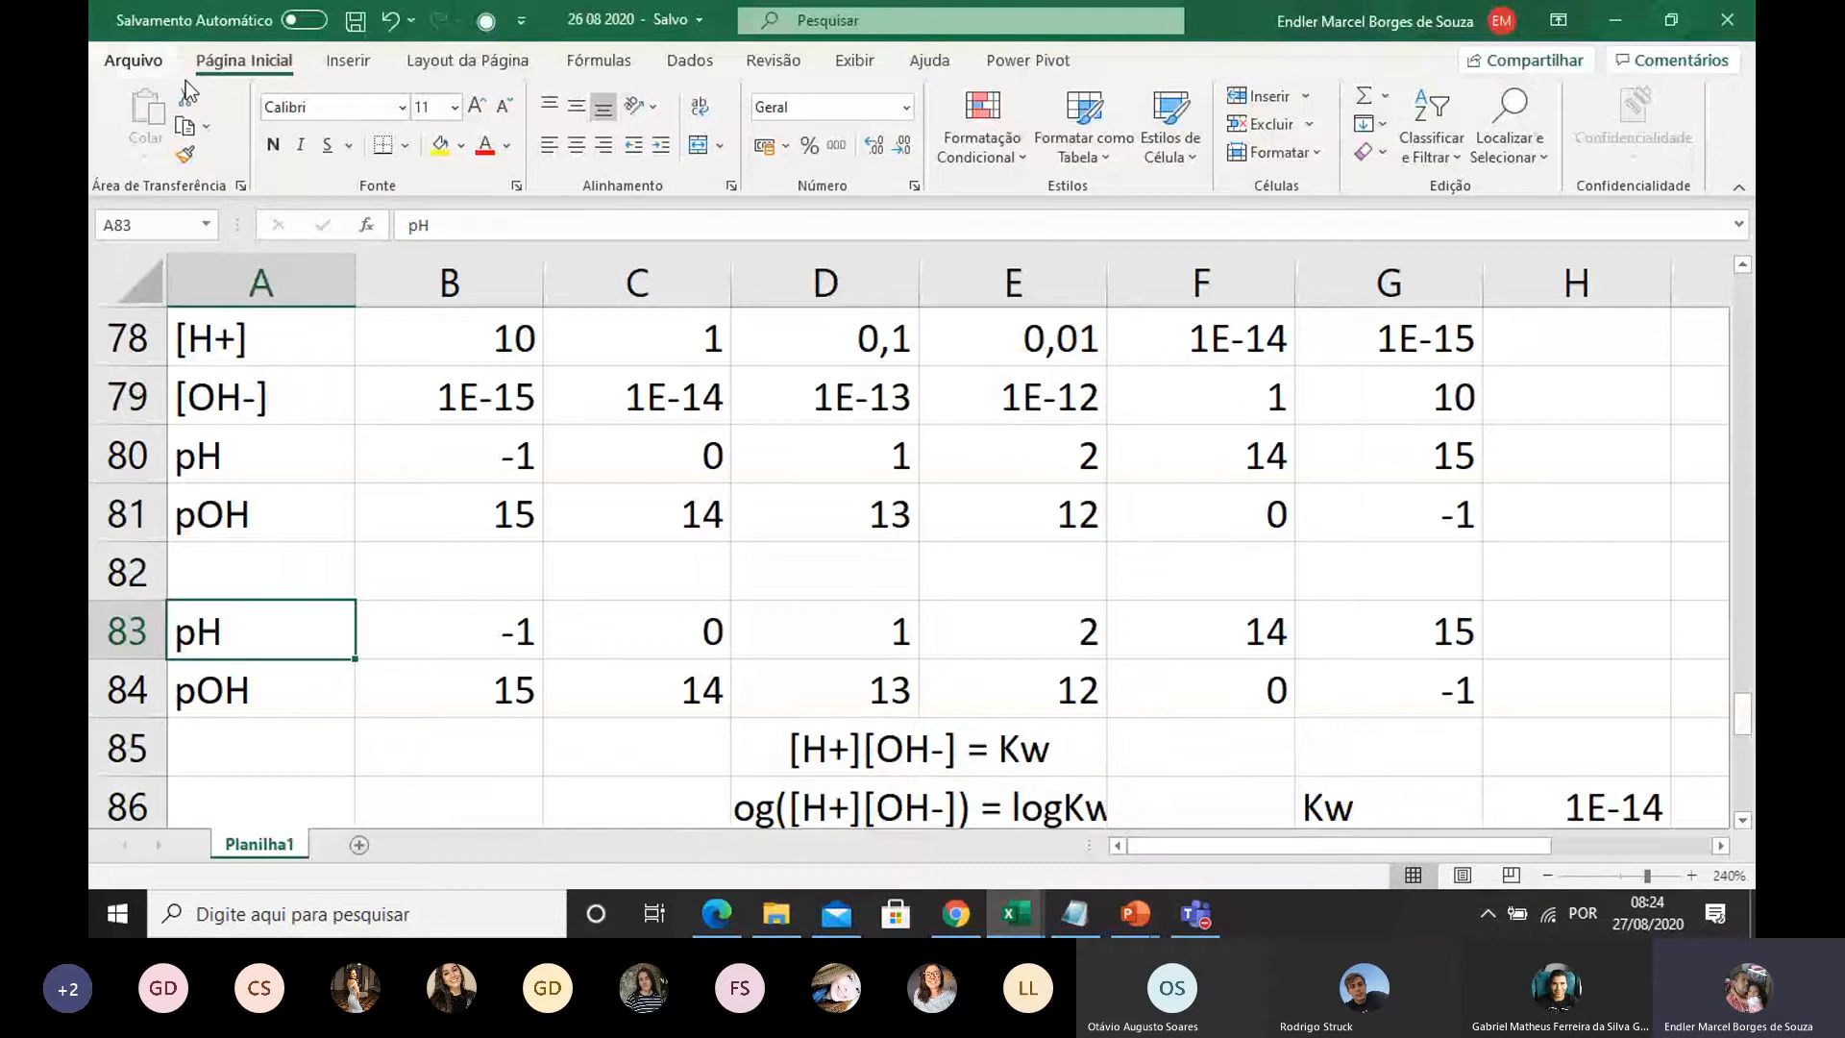
Step: Create a new blank workbook and enlarge the sheet view to 230%
click(133, 59)
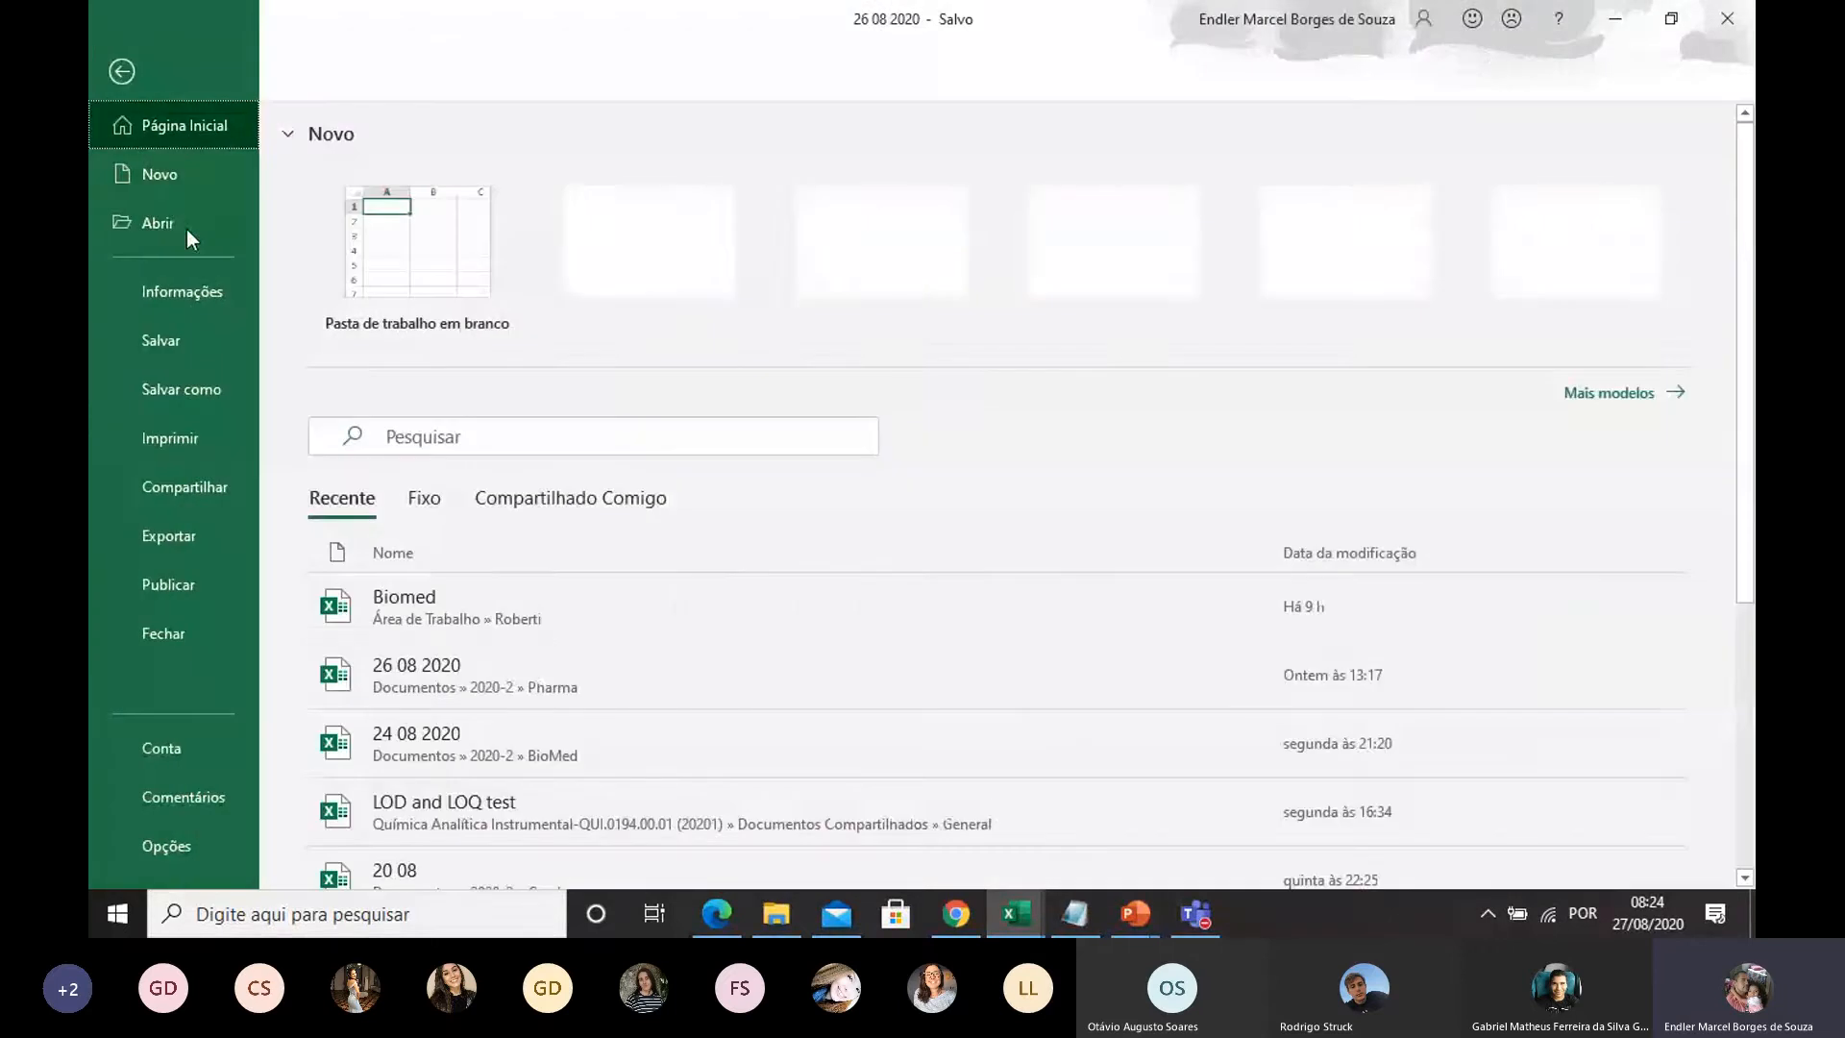
click(164, 187)
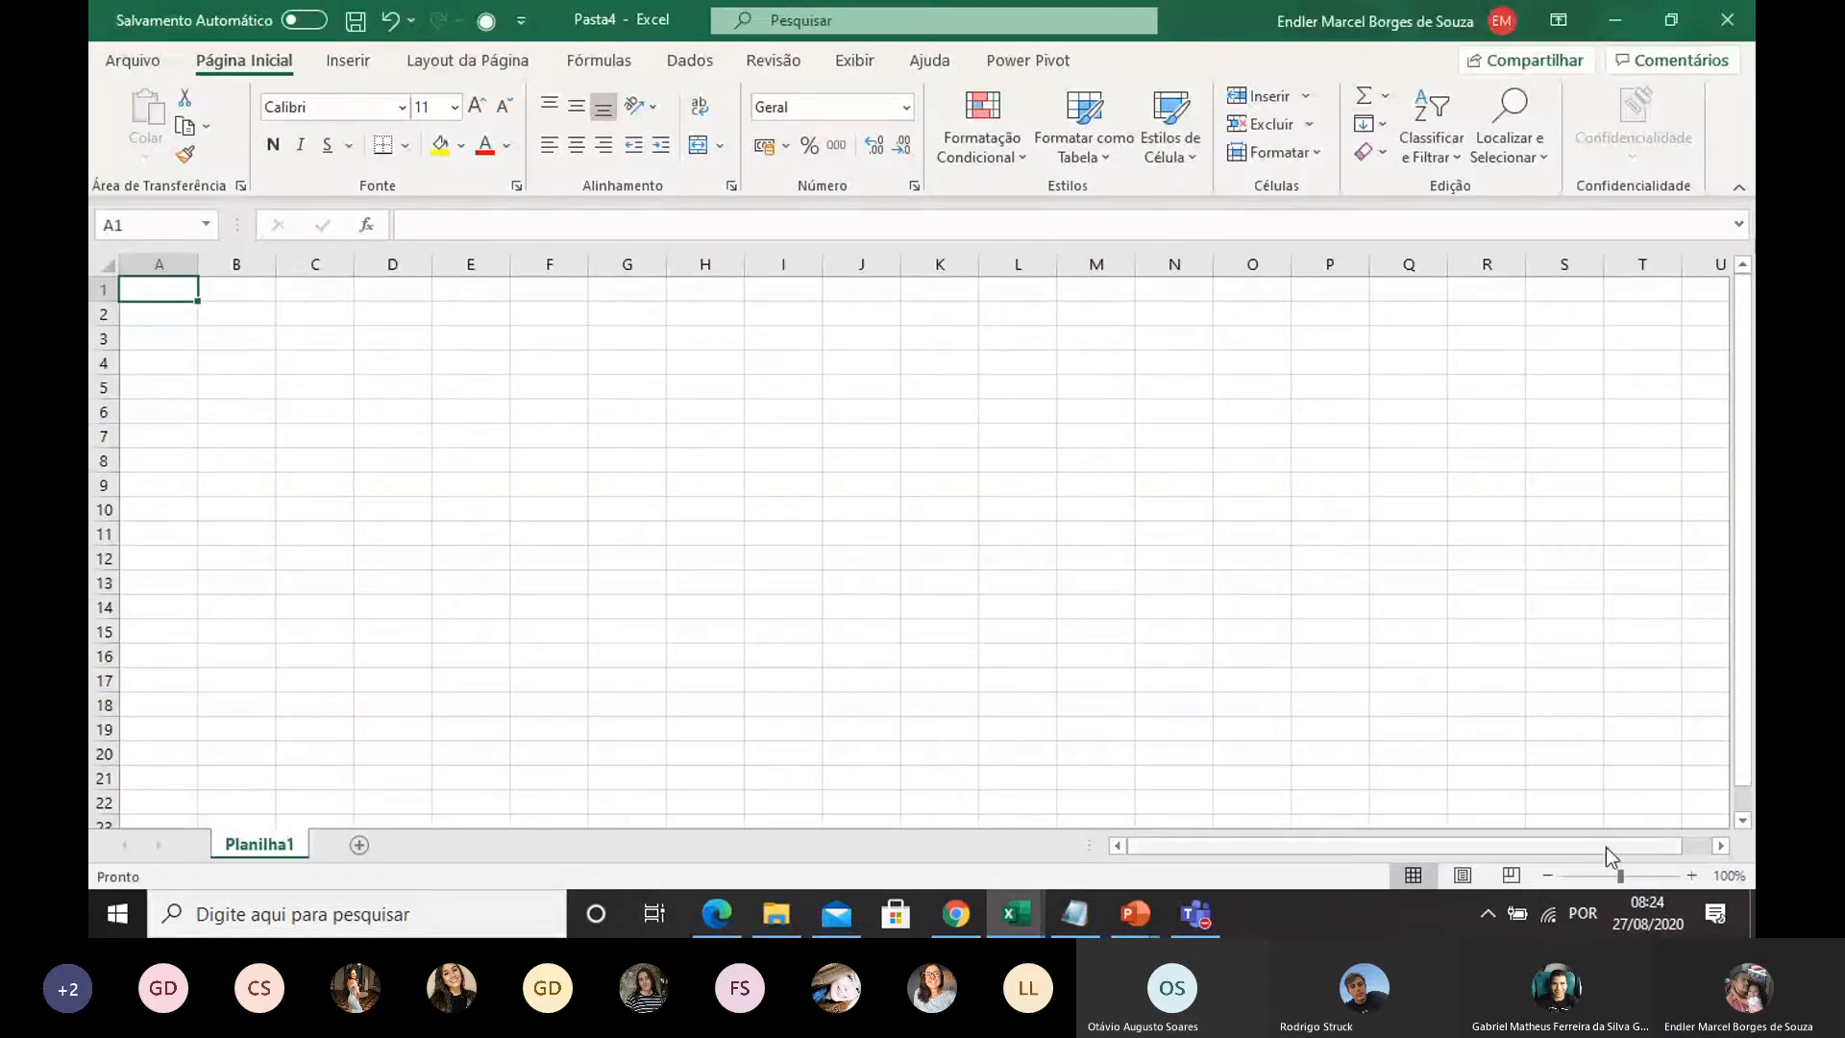
click(1691, 876)
click(1690, 875)
click(1691, 876)
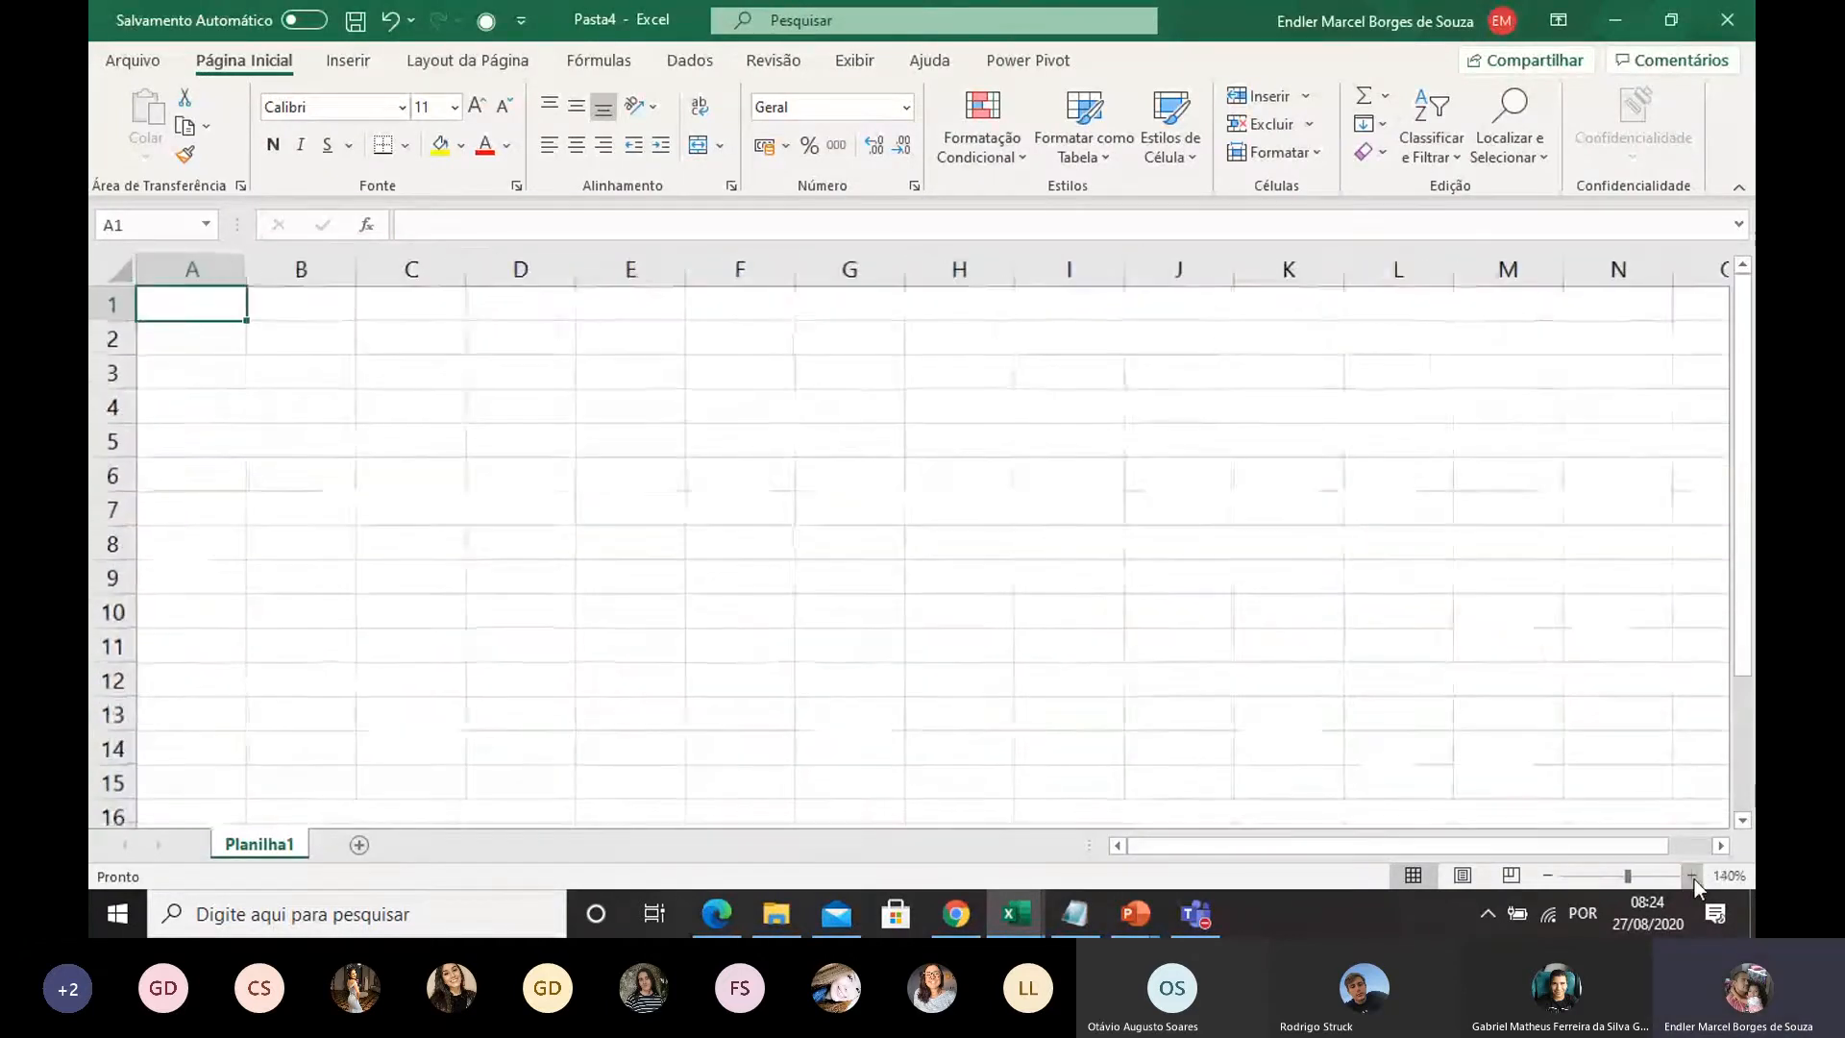
click(1690, 875)
click(1690, 875)
click(1690, 876)
click(1691, 876)
click(1691, 875)
click(1690, 875)
click(1690, 875)
click(1691, 875)
click(1691, 876)
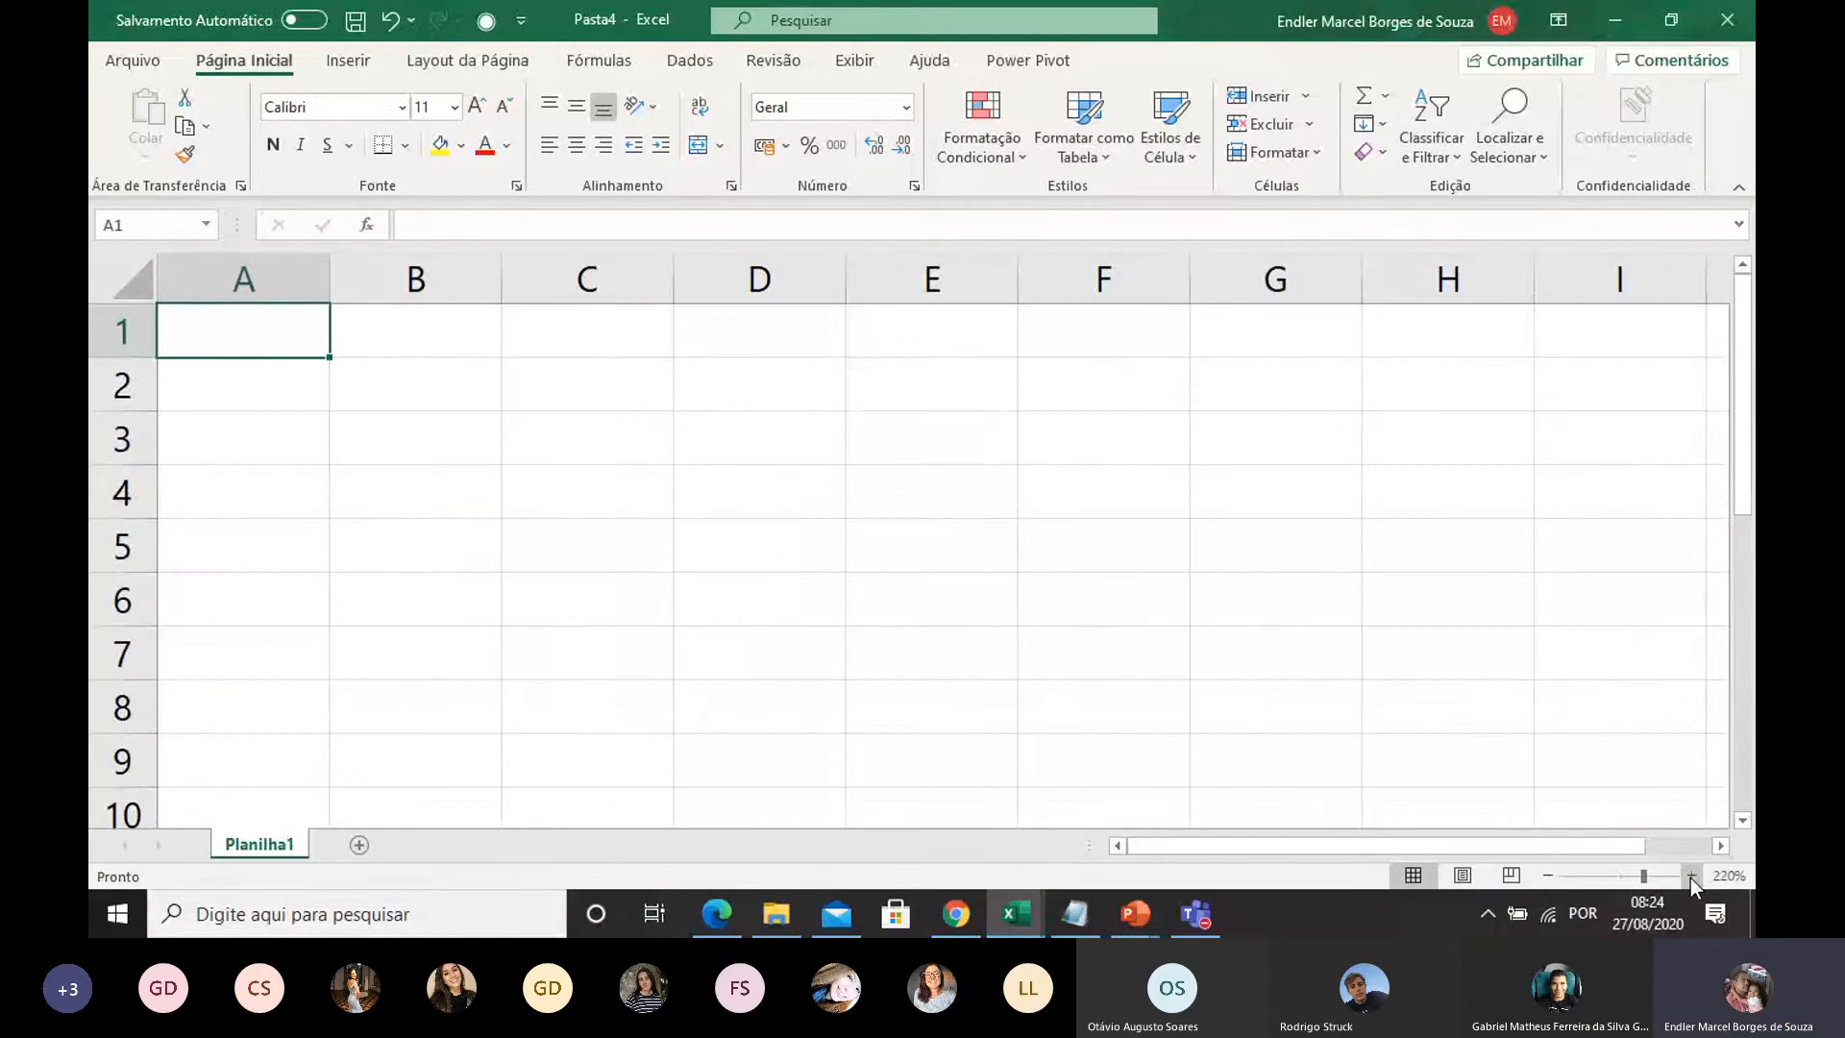
click(1691, 875)
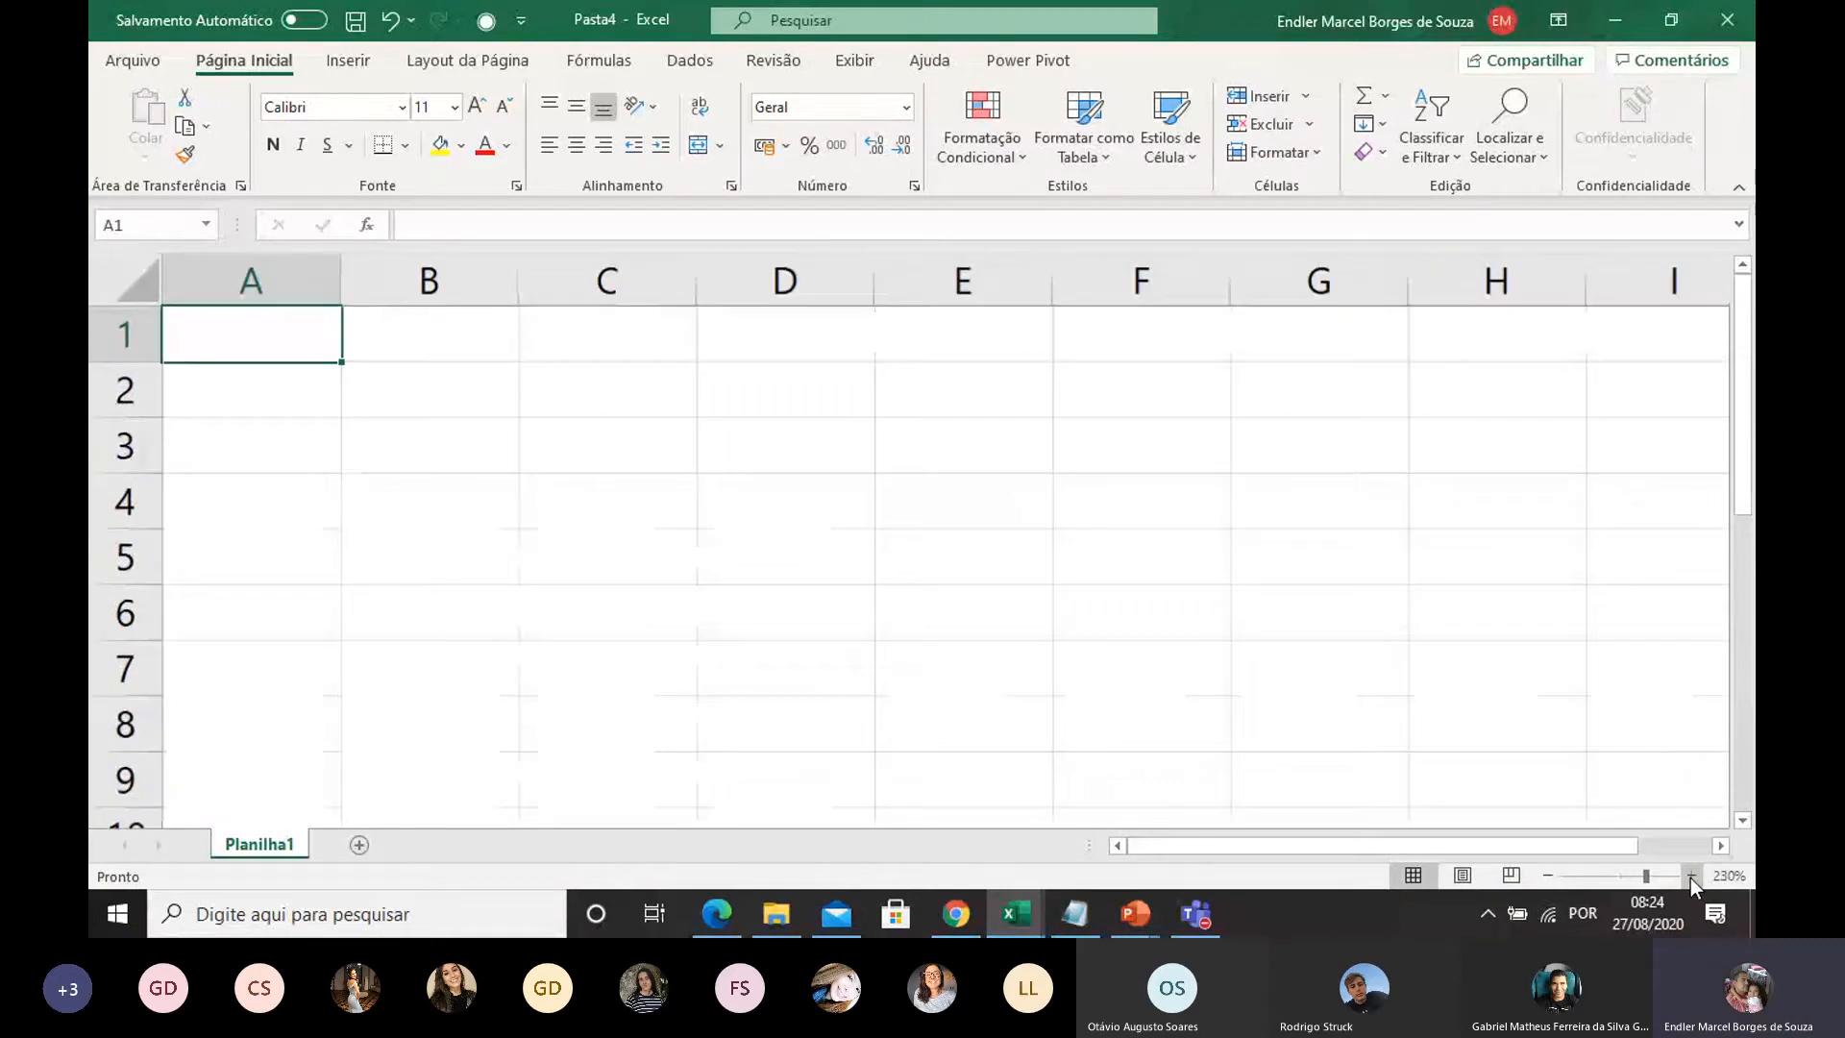
click(954, 899)
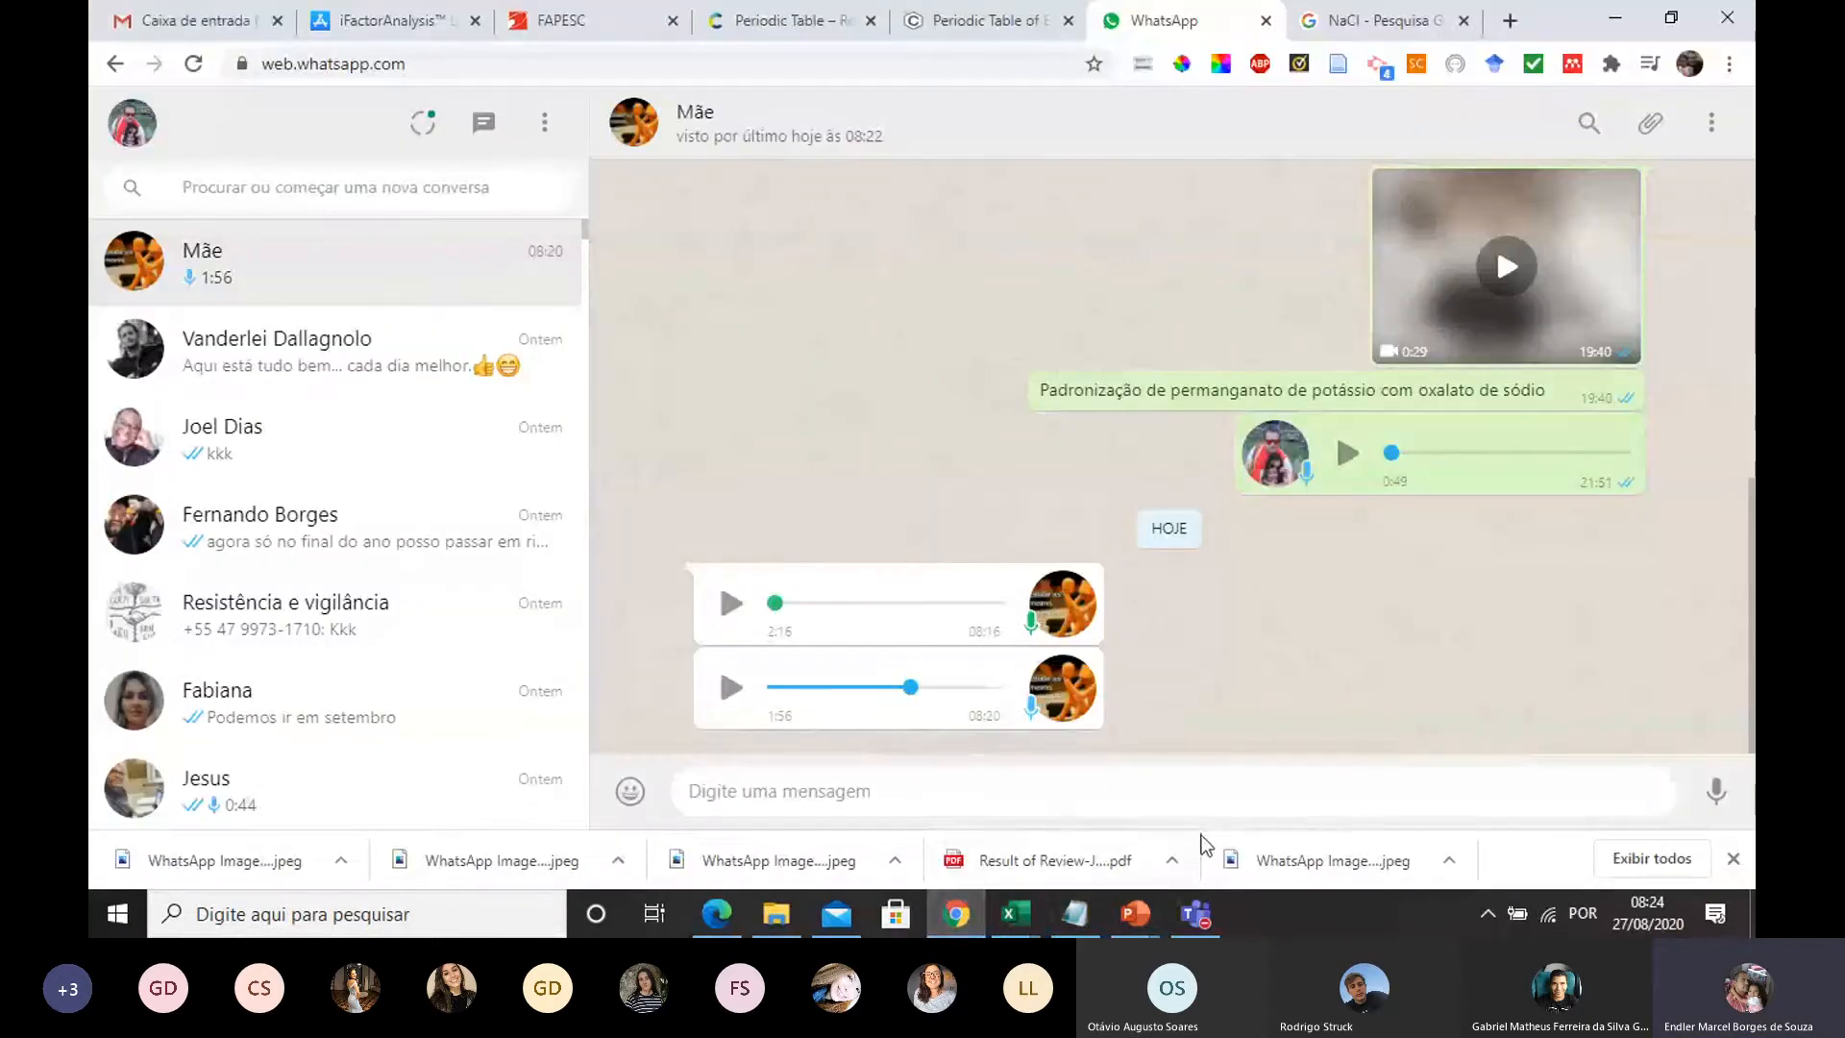
mouse_move(1019, 913)
click(1326, 827)
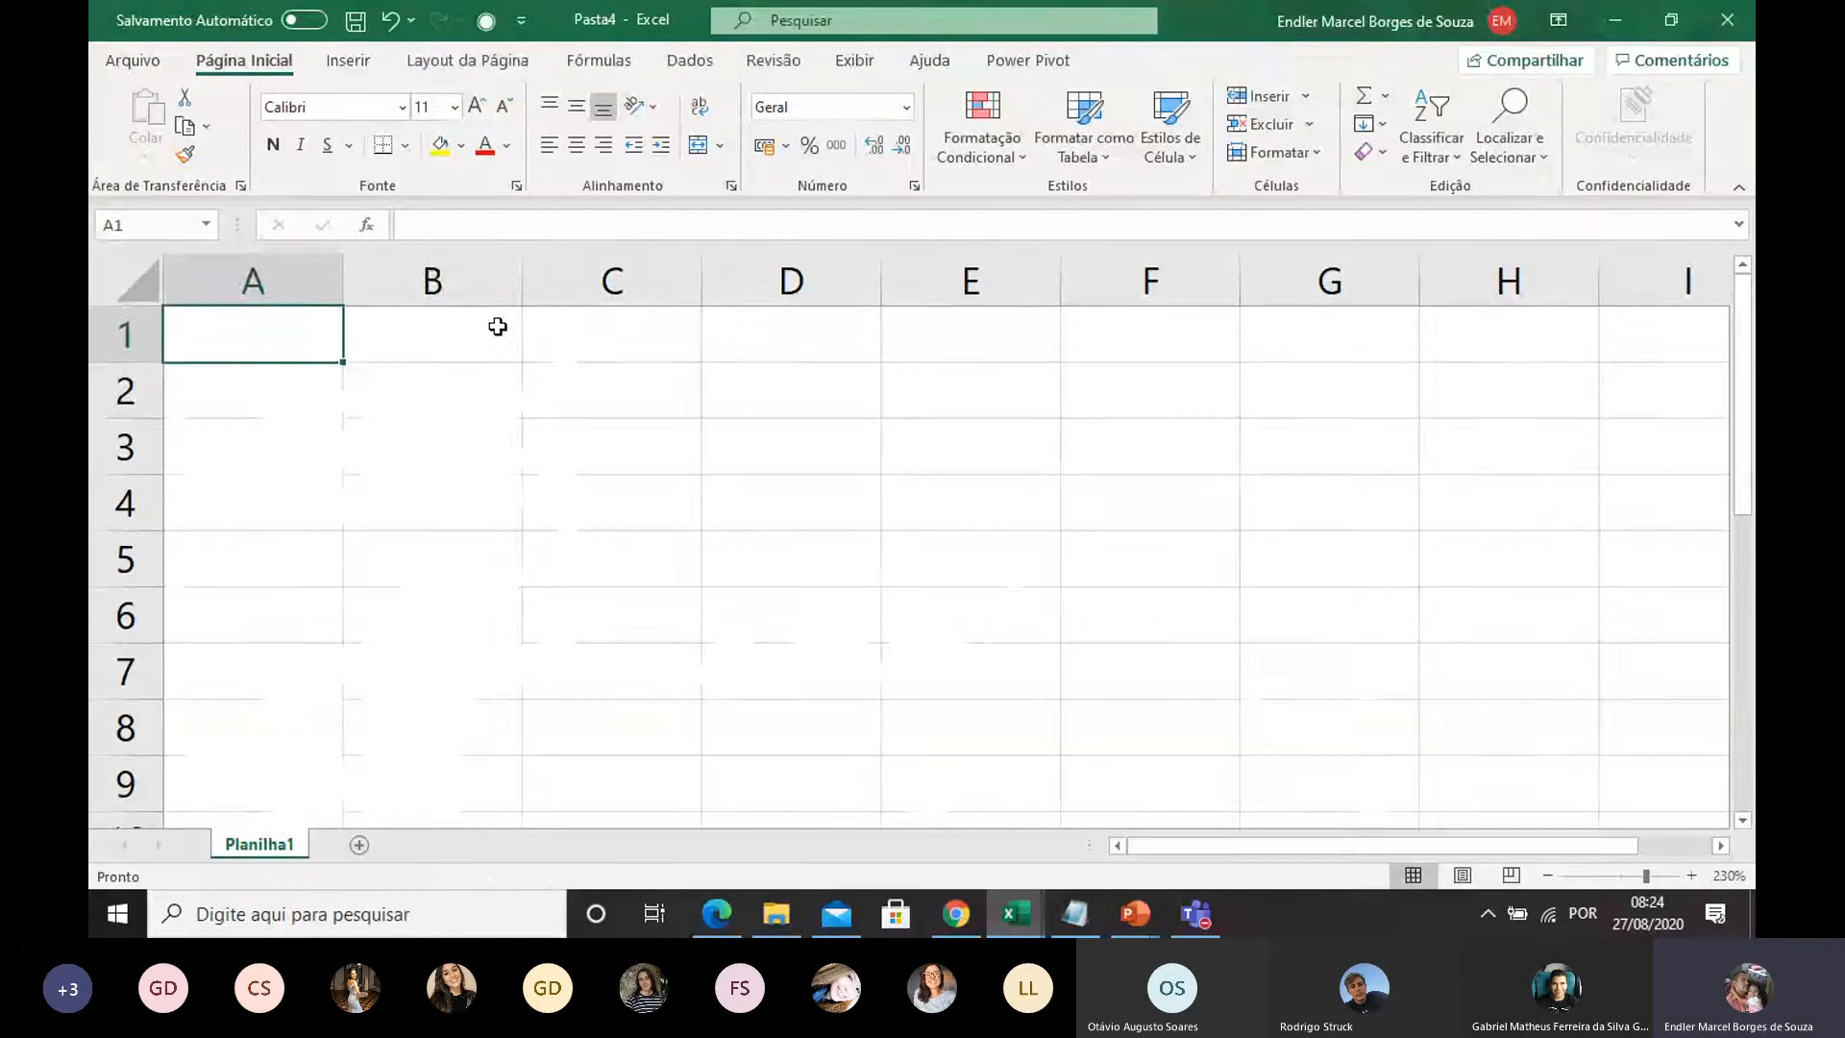
click(497, 326)
click(499, 385)
click(291, 330)
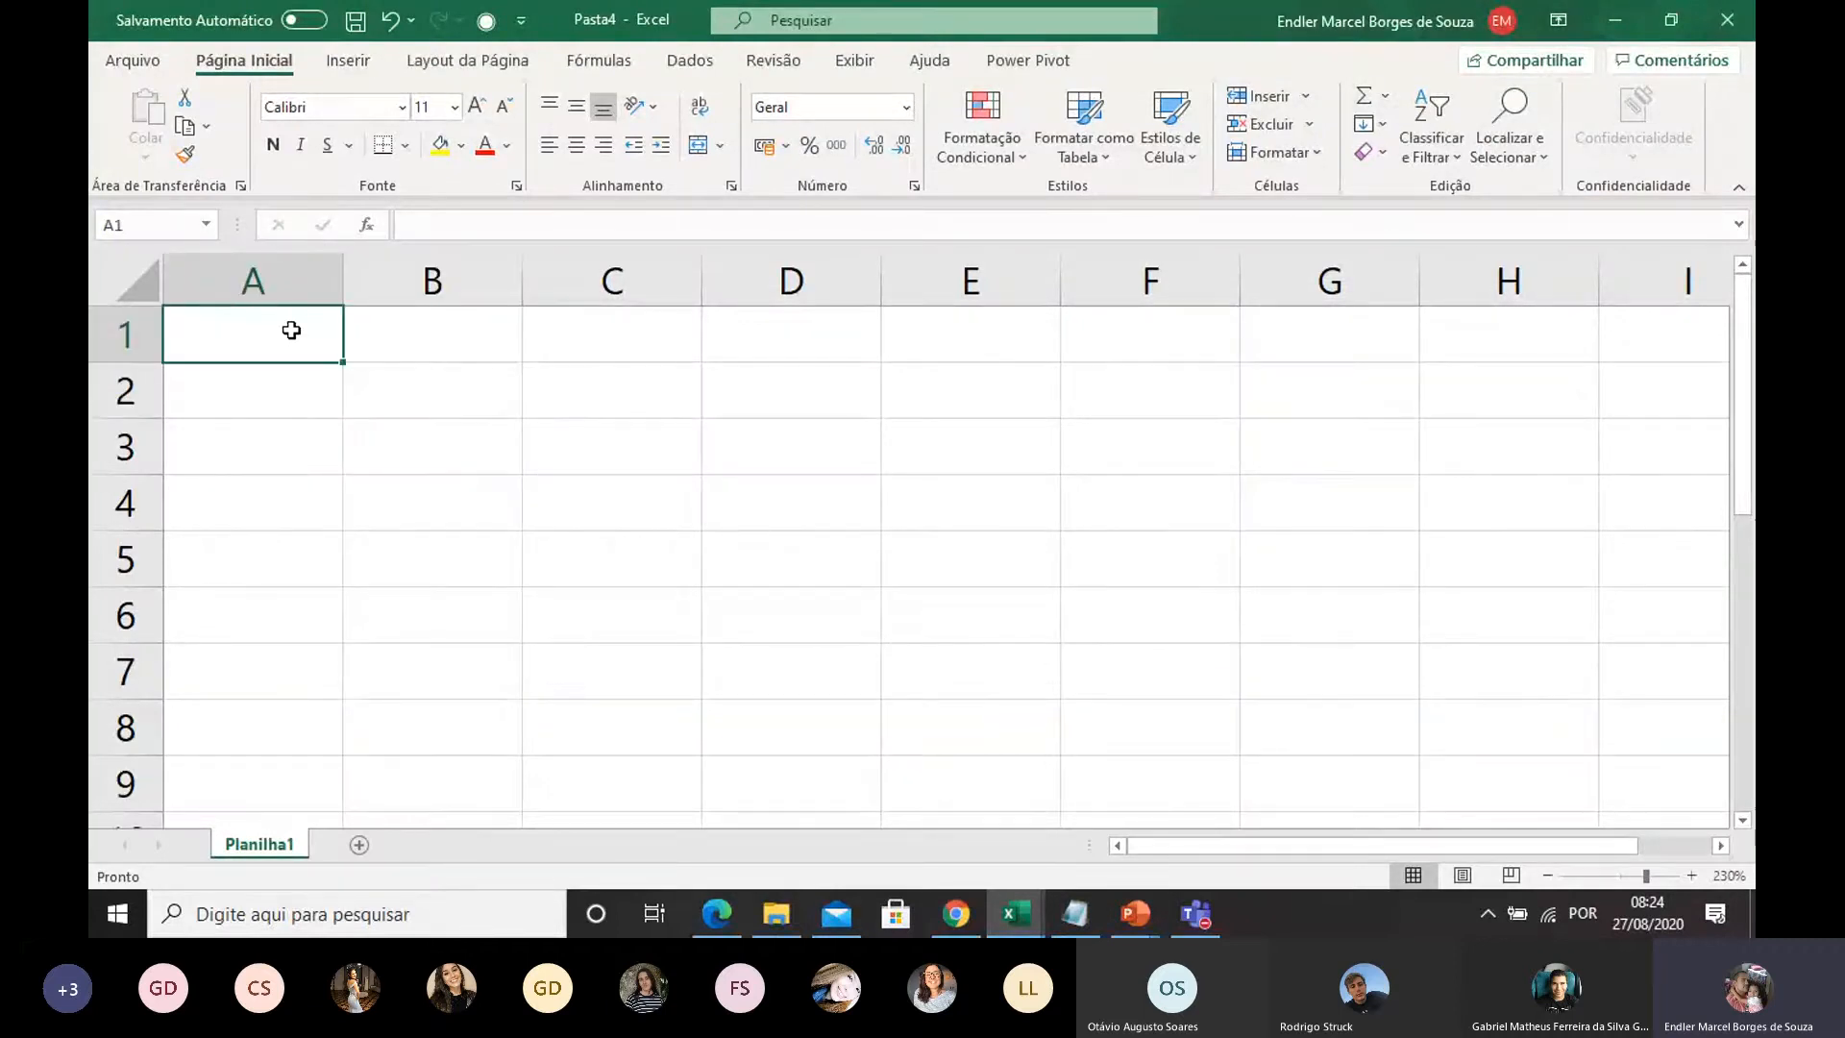
click(442, 394)
click(431, 356)
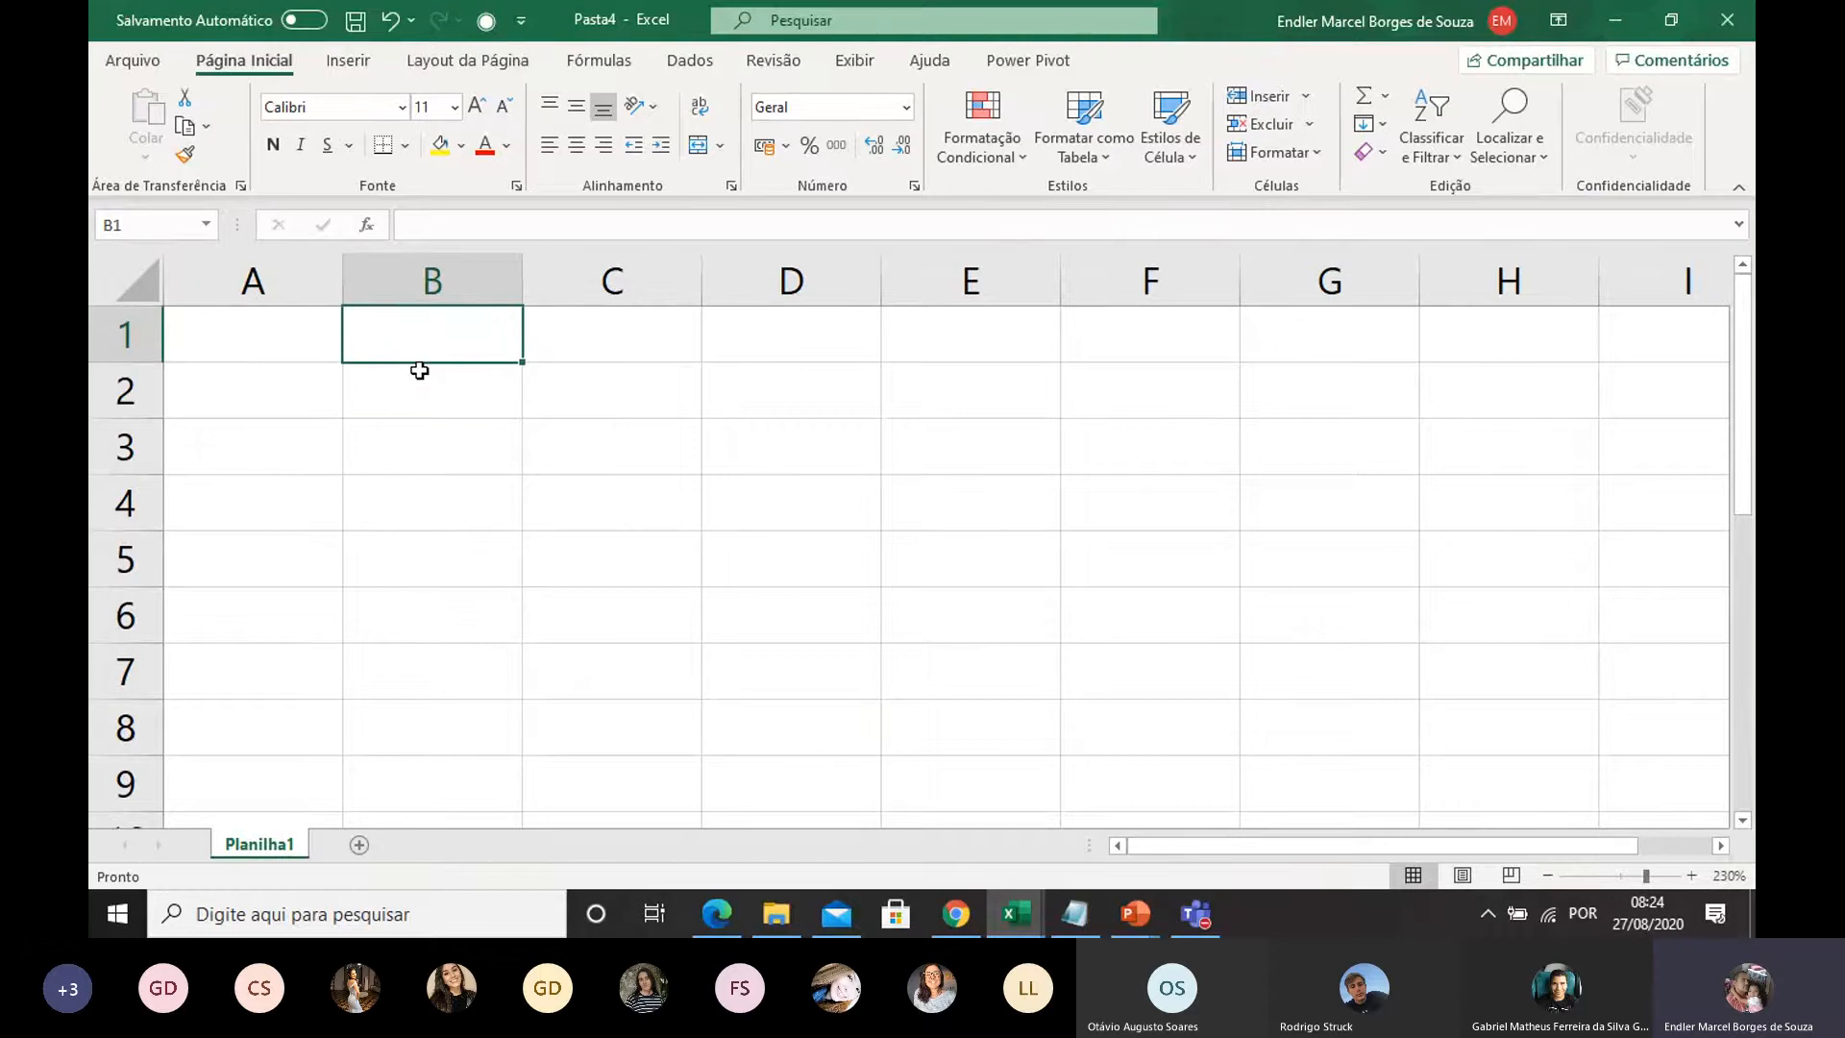
Step: Enlarge the sheet view further to 310%
click(1693, 875)
click(1693, 876)
click(1692, 876)
click(1692, 876)
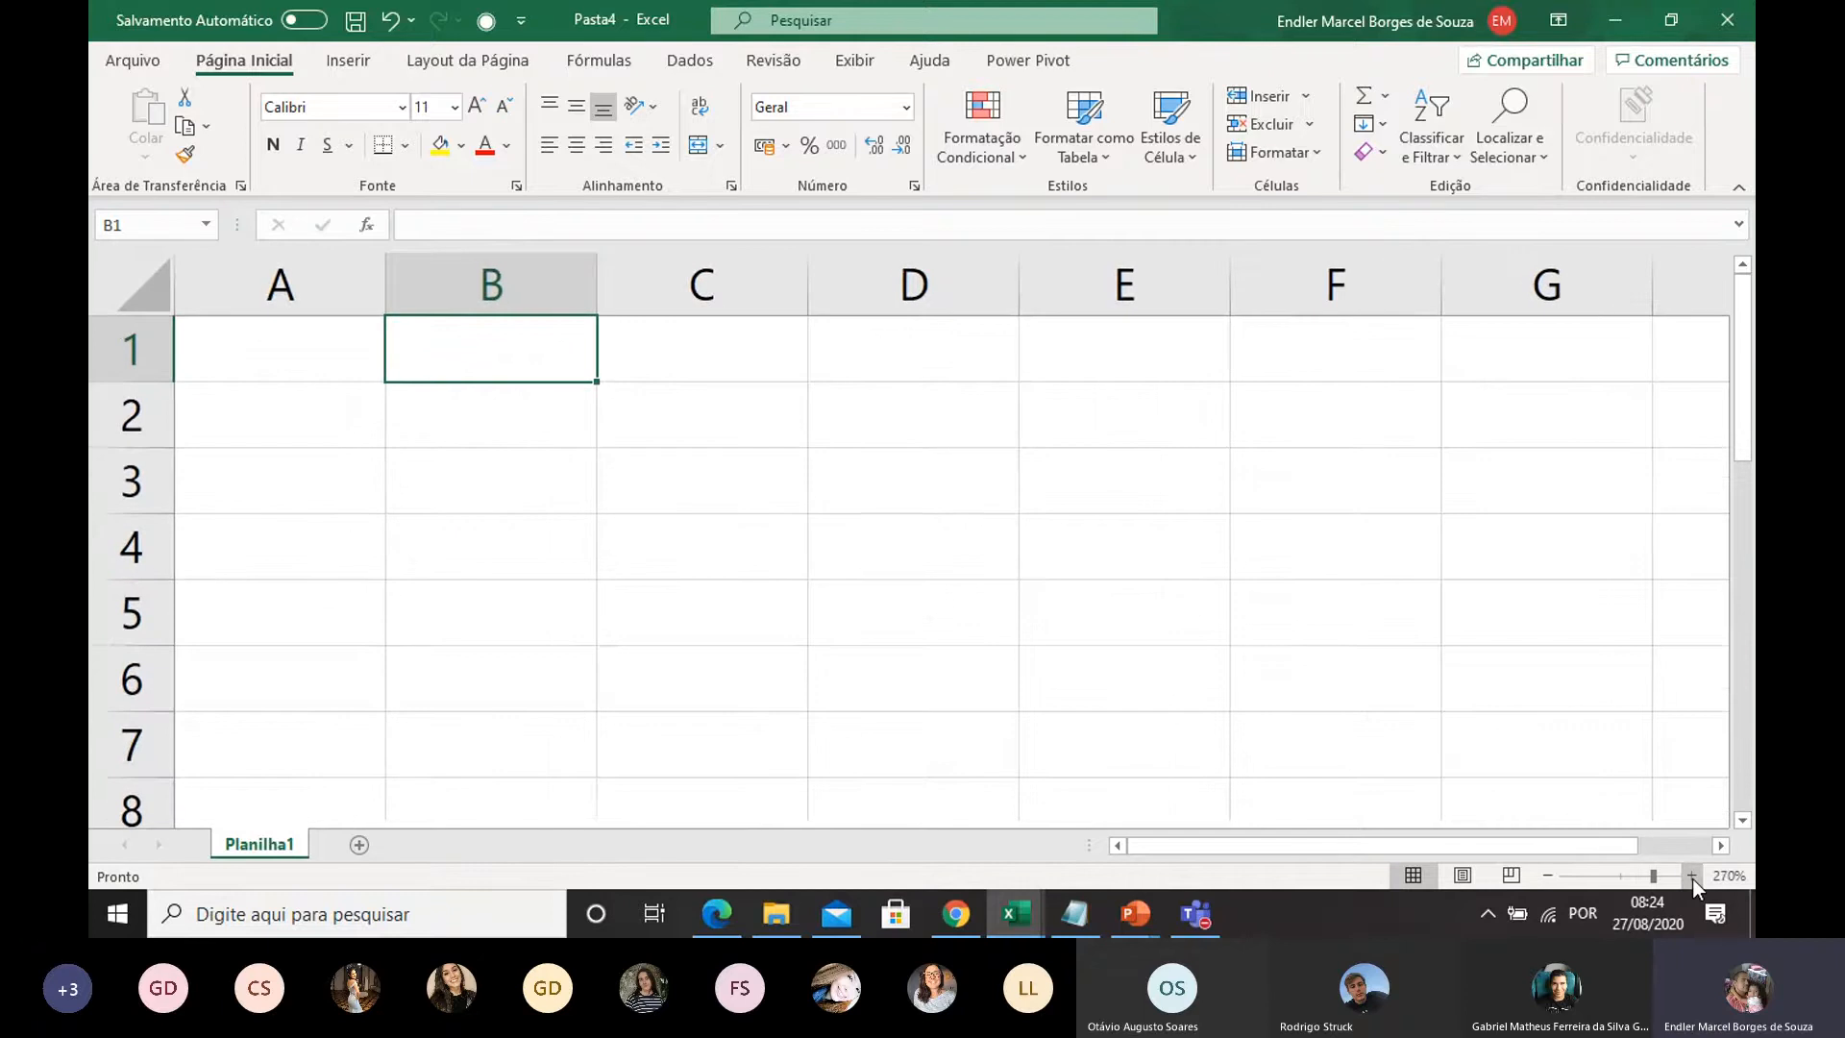
click(1693, 875)
click(1692, 876)
click(1692, 876)
click(1693, 876)
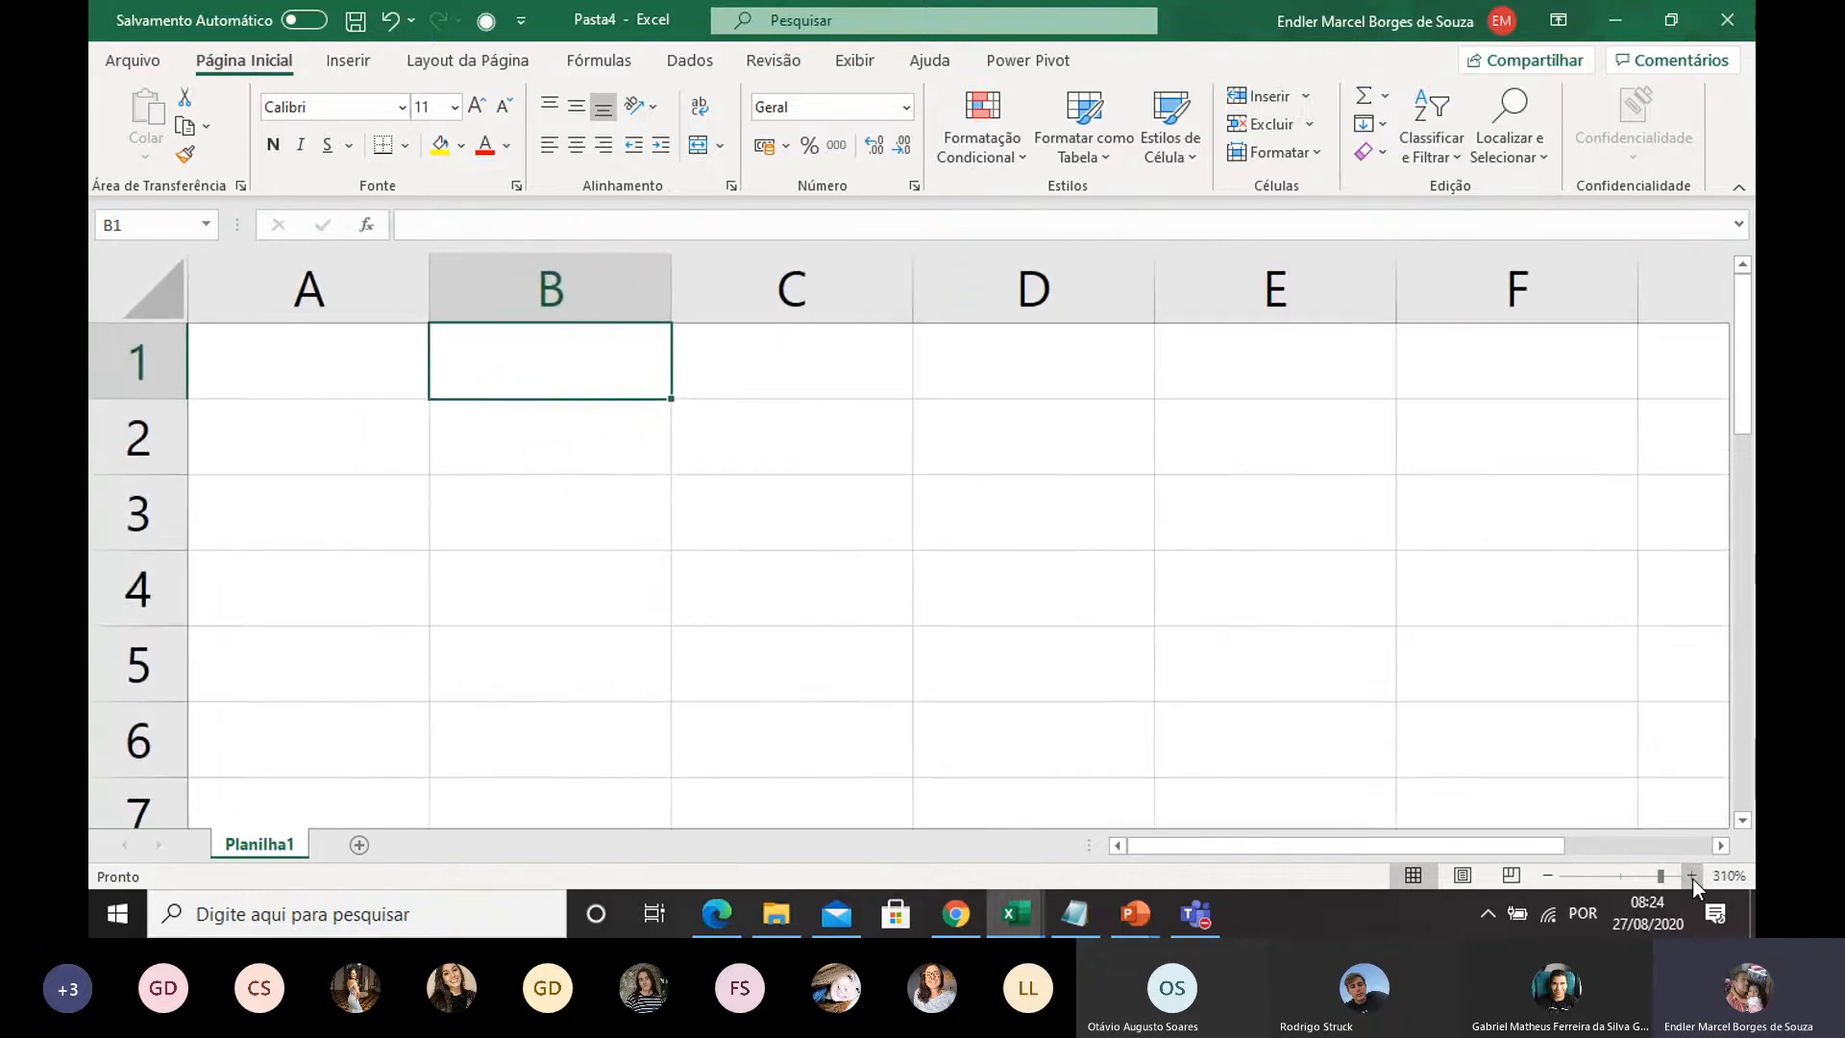
click(836, 384)
click(337, 363)
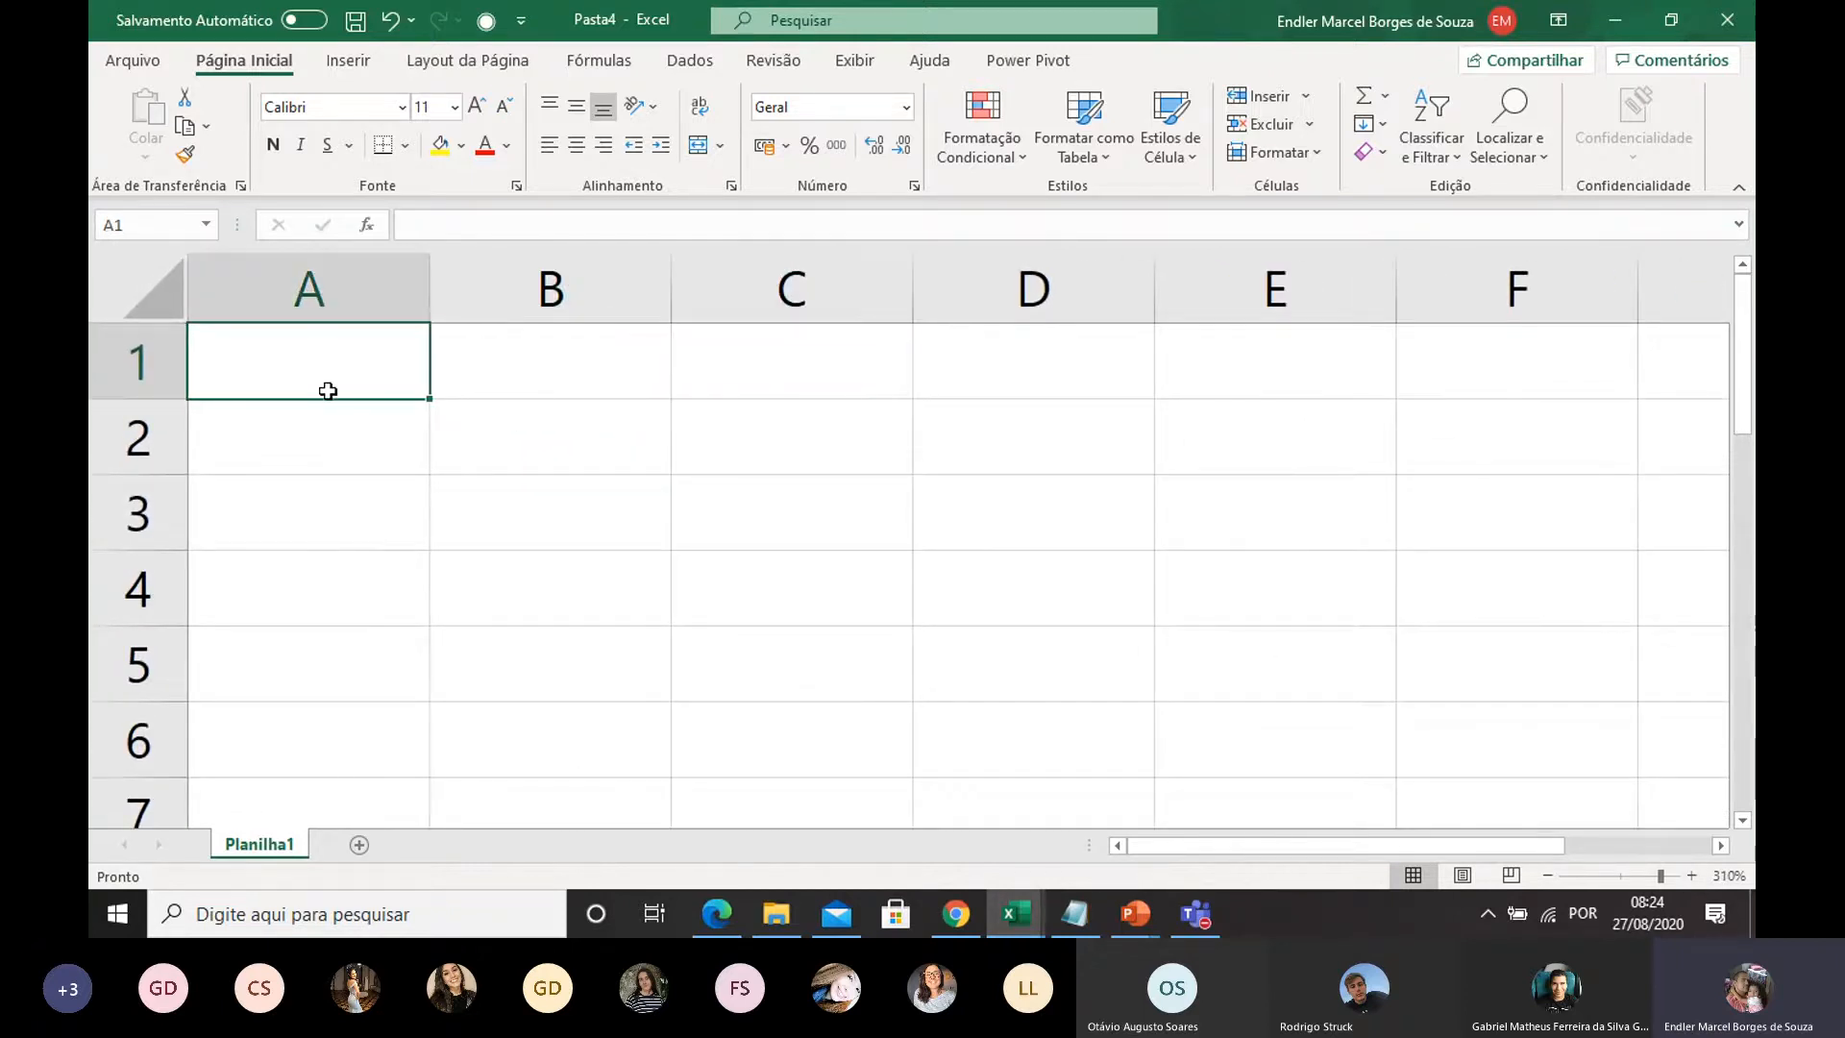
click(466, 374)
click(394, 372)
click(459, 369)
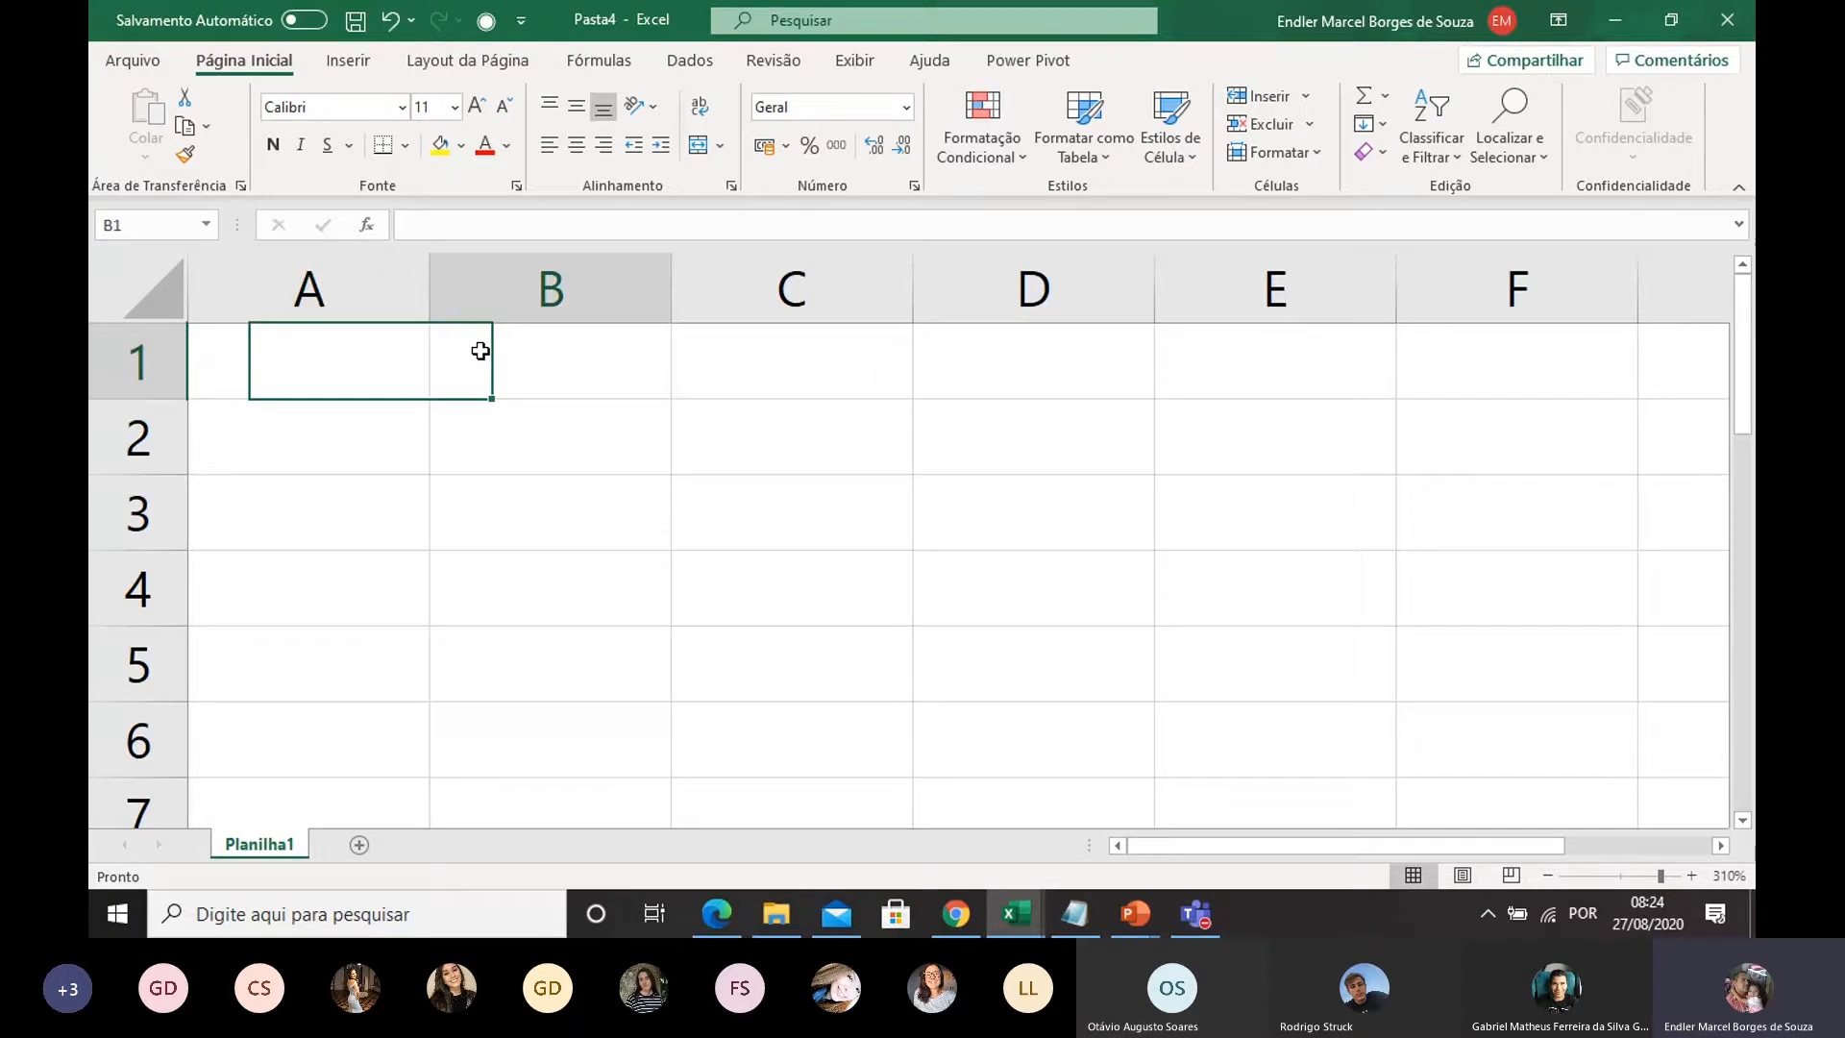
click(379, 371)
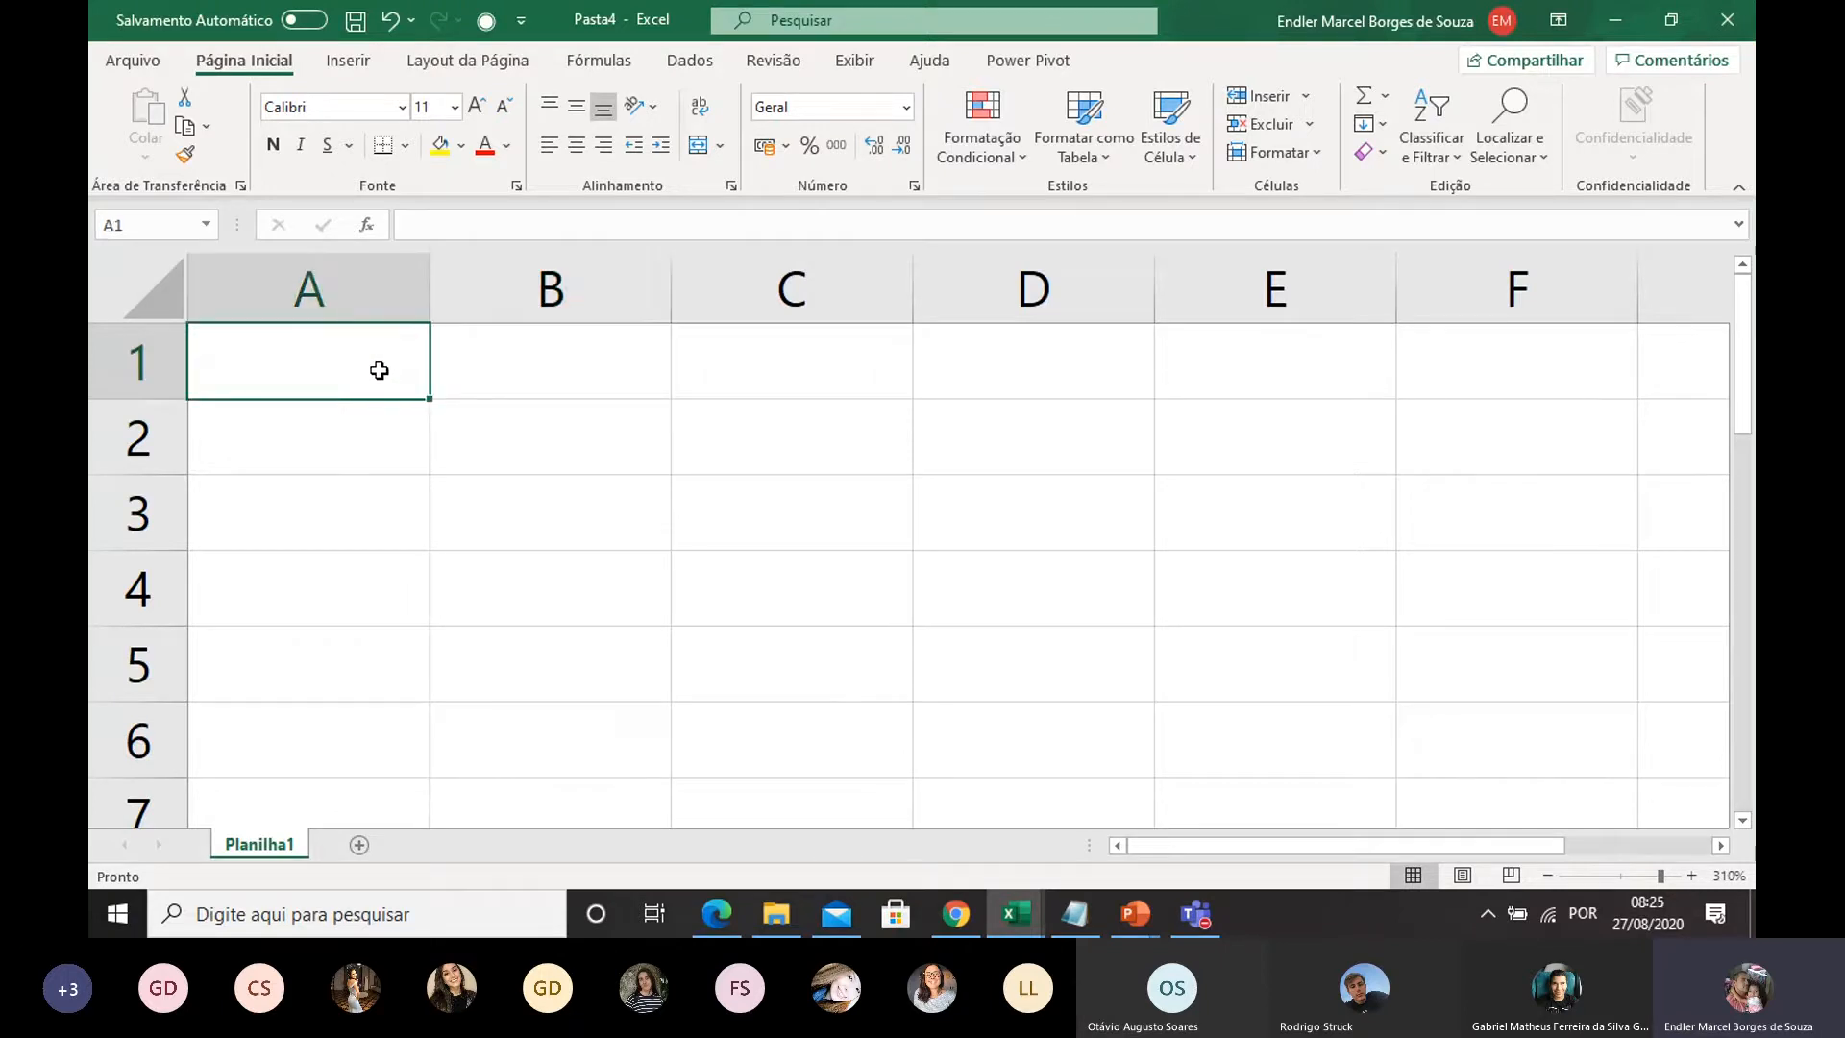
Step: Merge and center cells A1:D1 and start the merged cell's text with "HX, 7A, "
drag(380, 371, 969, 197)
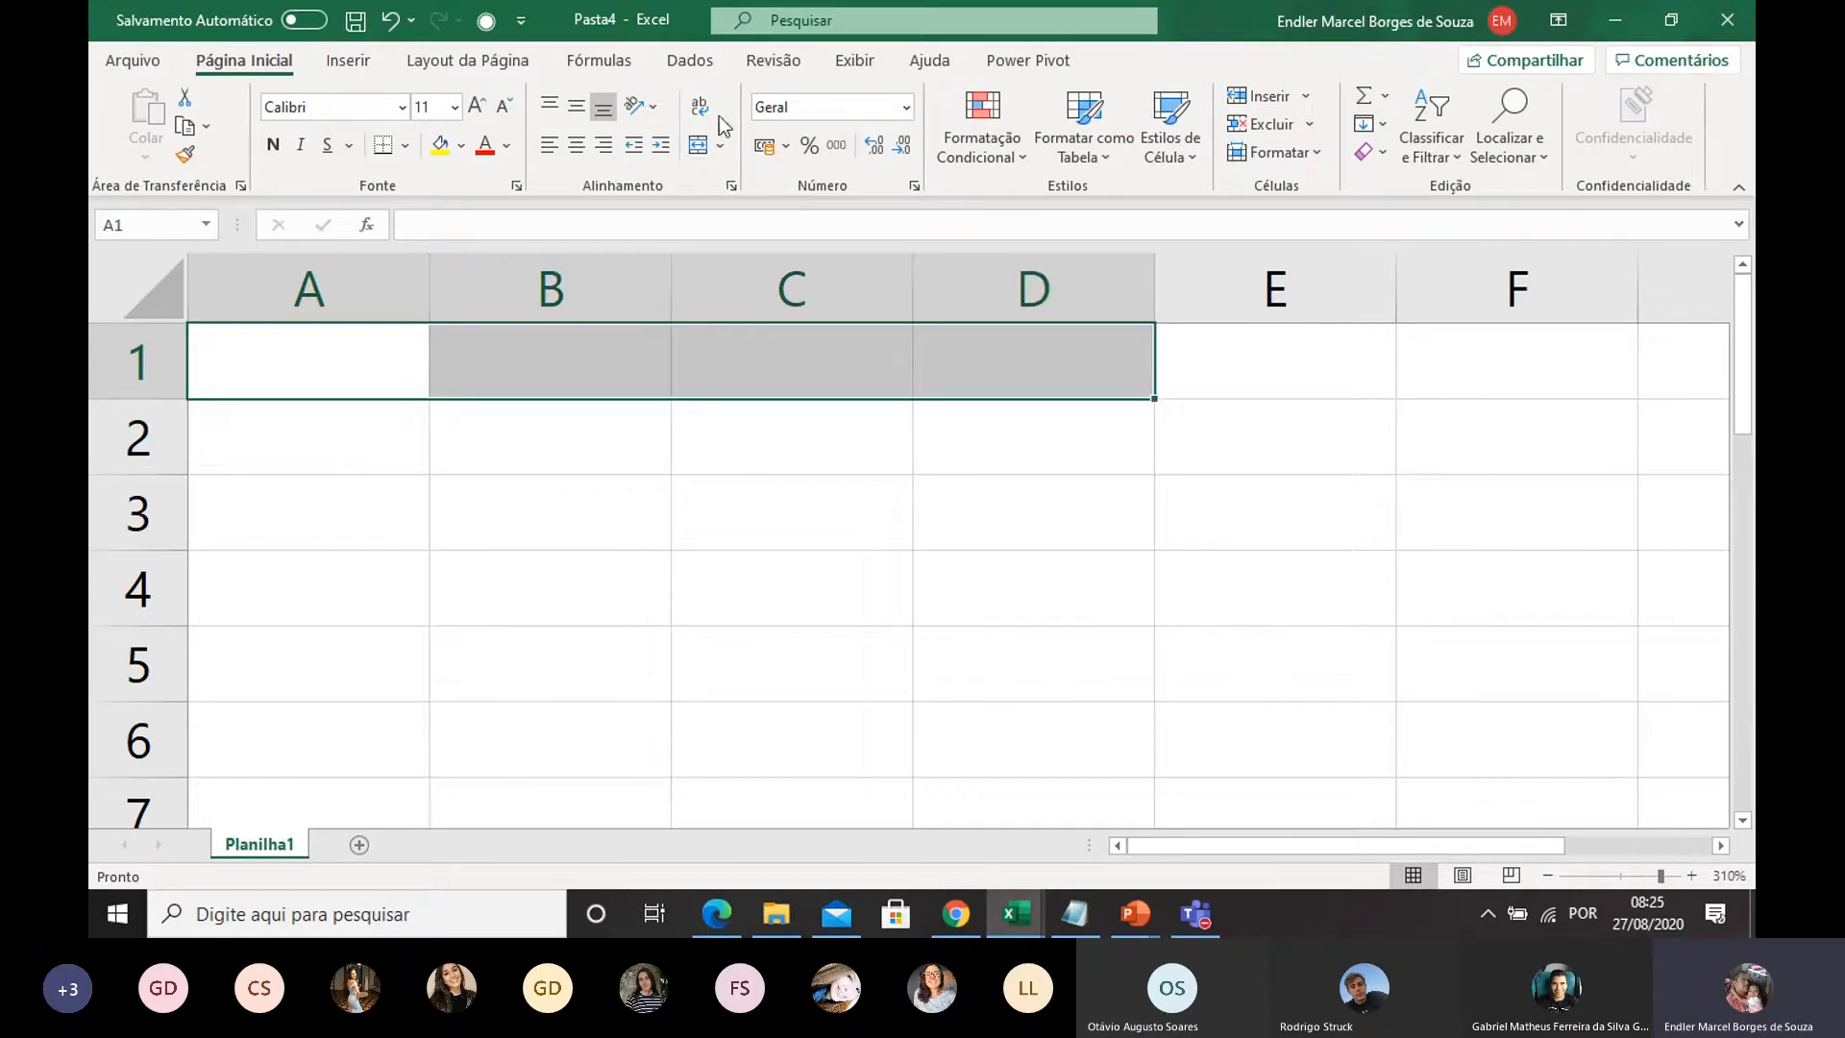
click(698, 144)
double_click(460, 362)
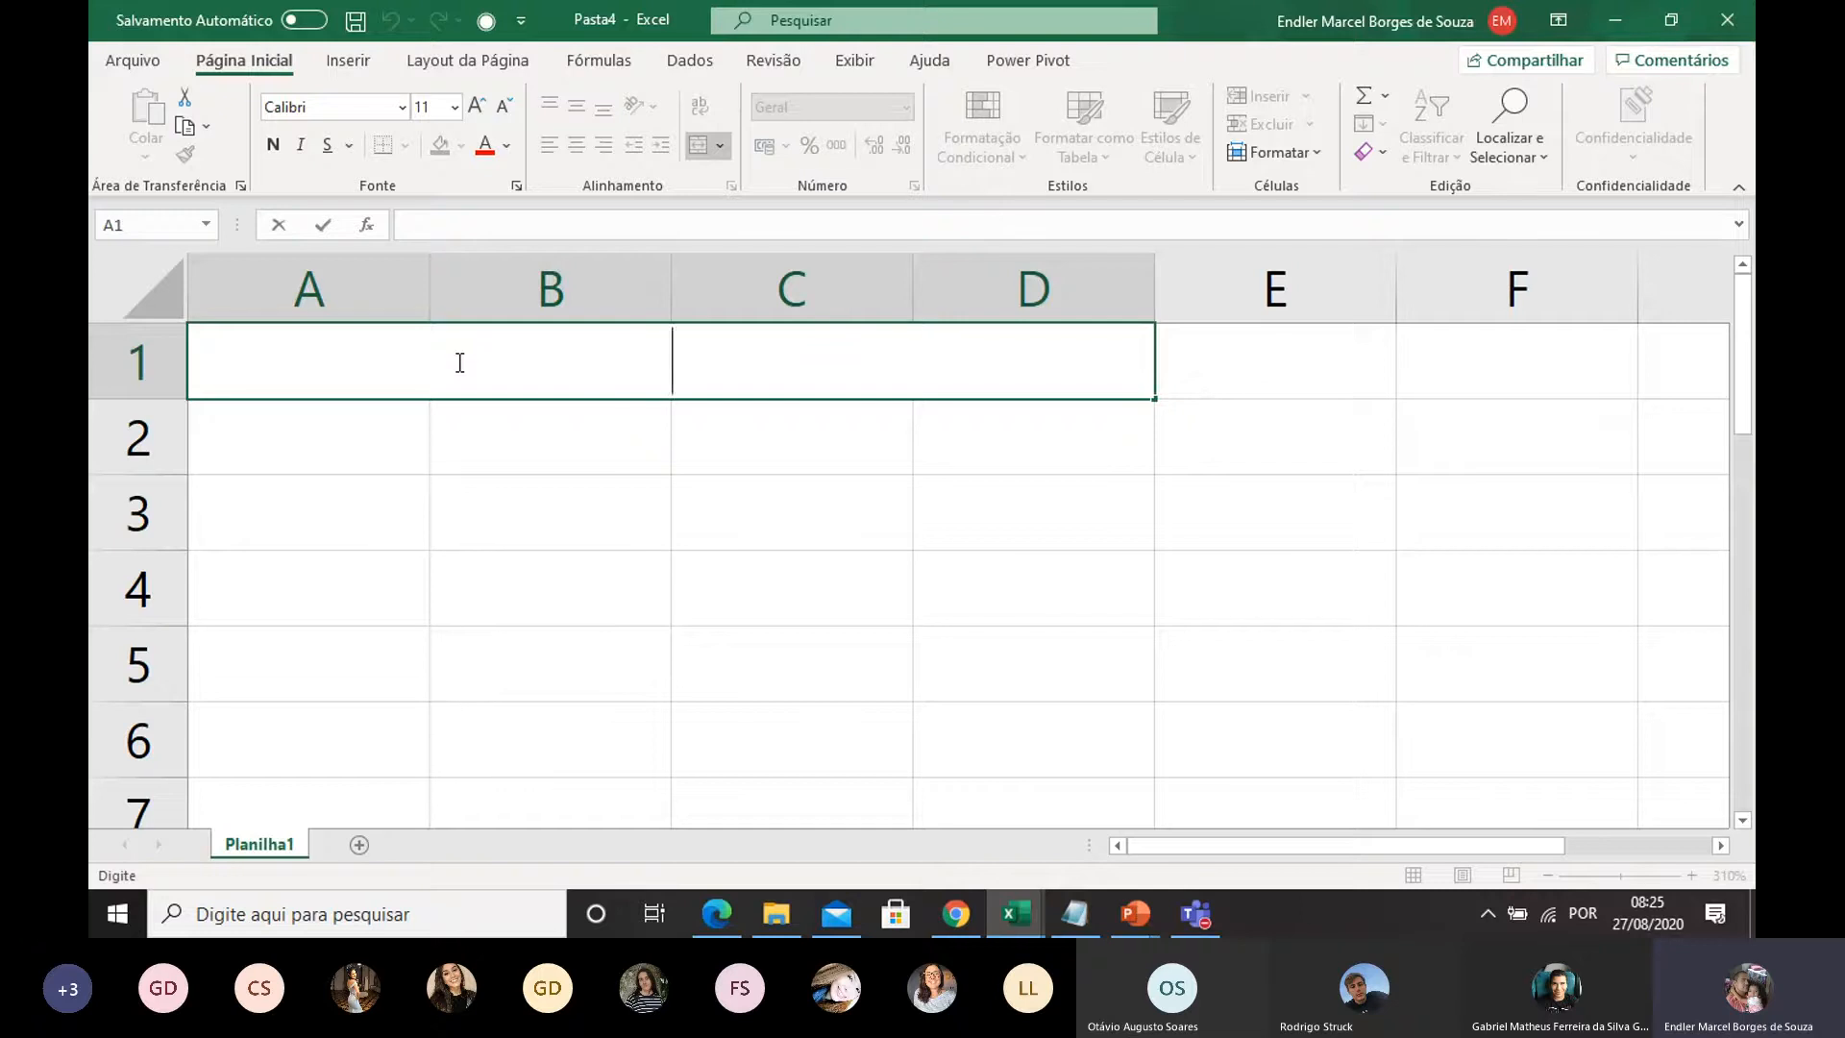
text(HX)
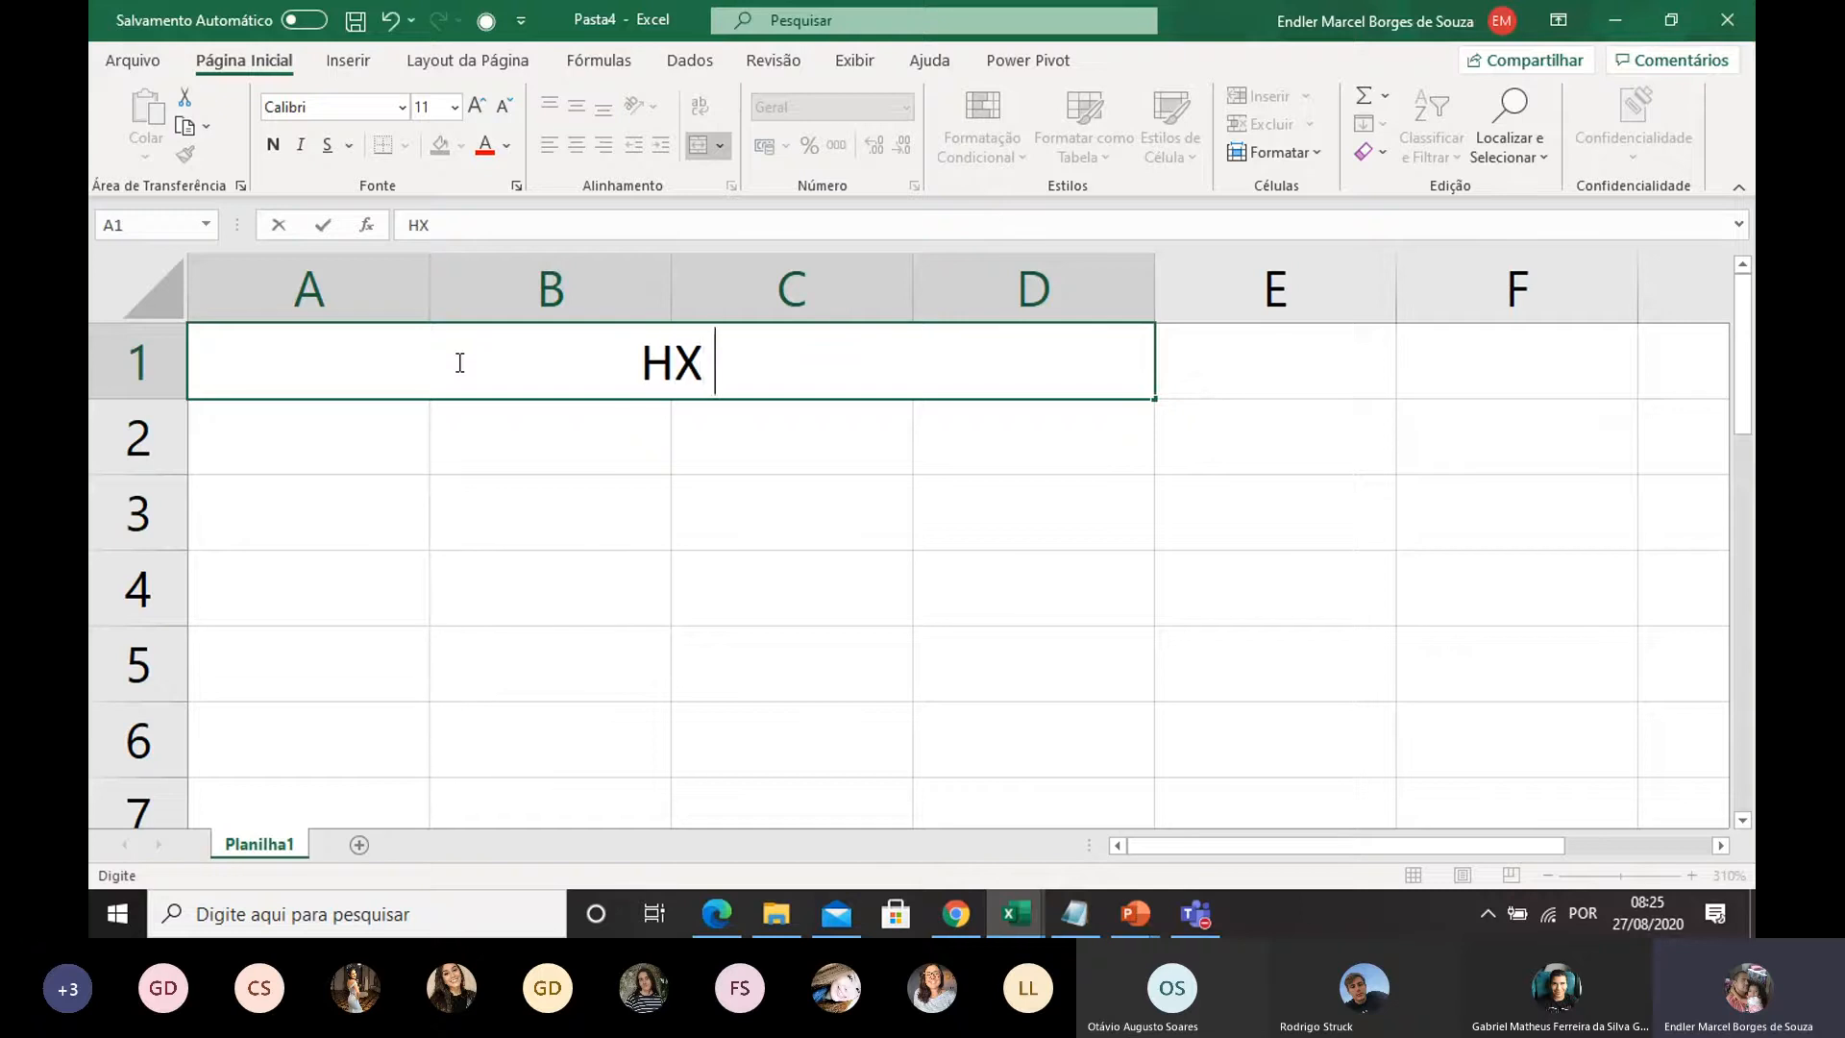
key(BackSpace)
text(,)
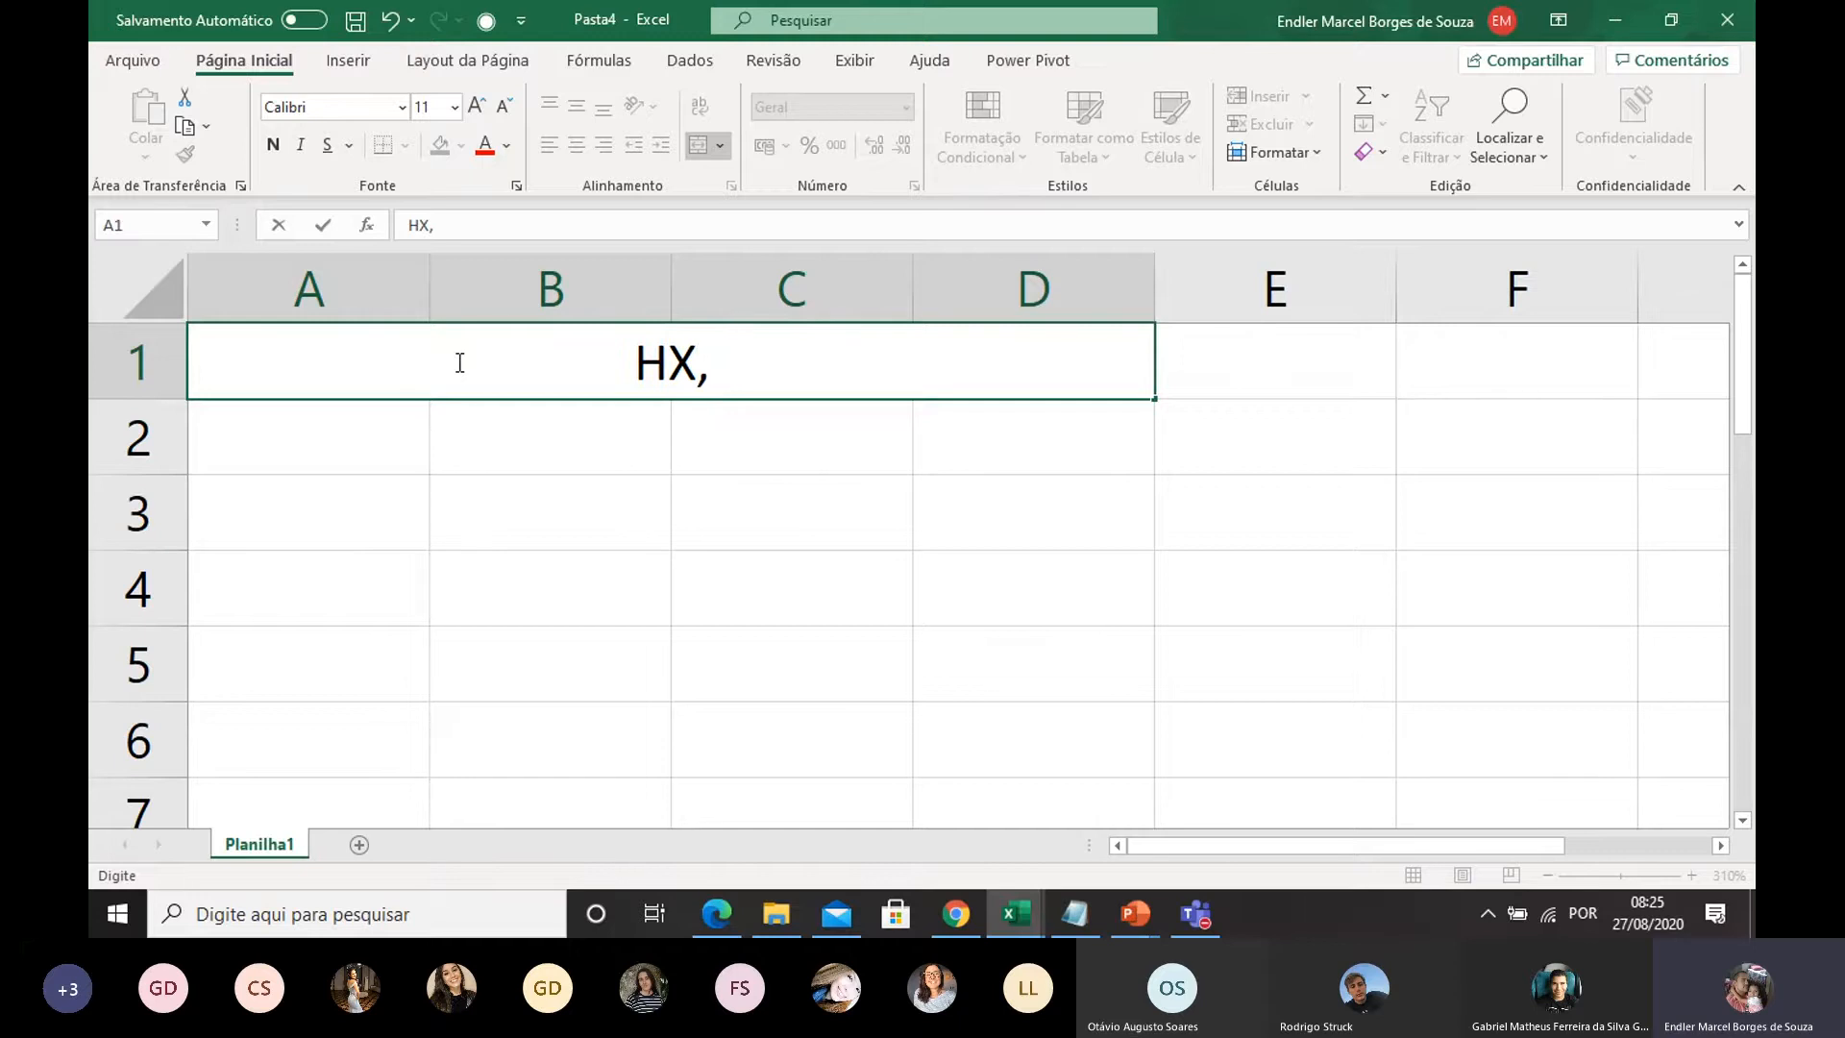
text( &)
key(BackSpace)
text(7A,)
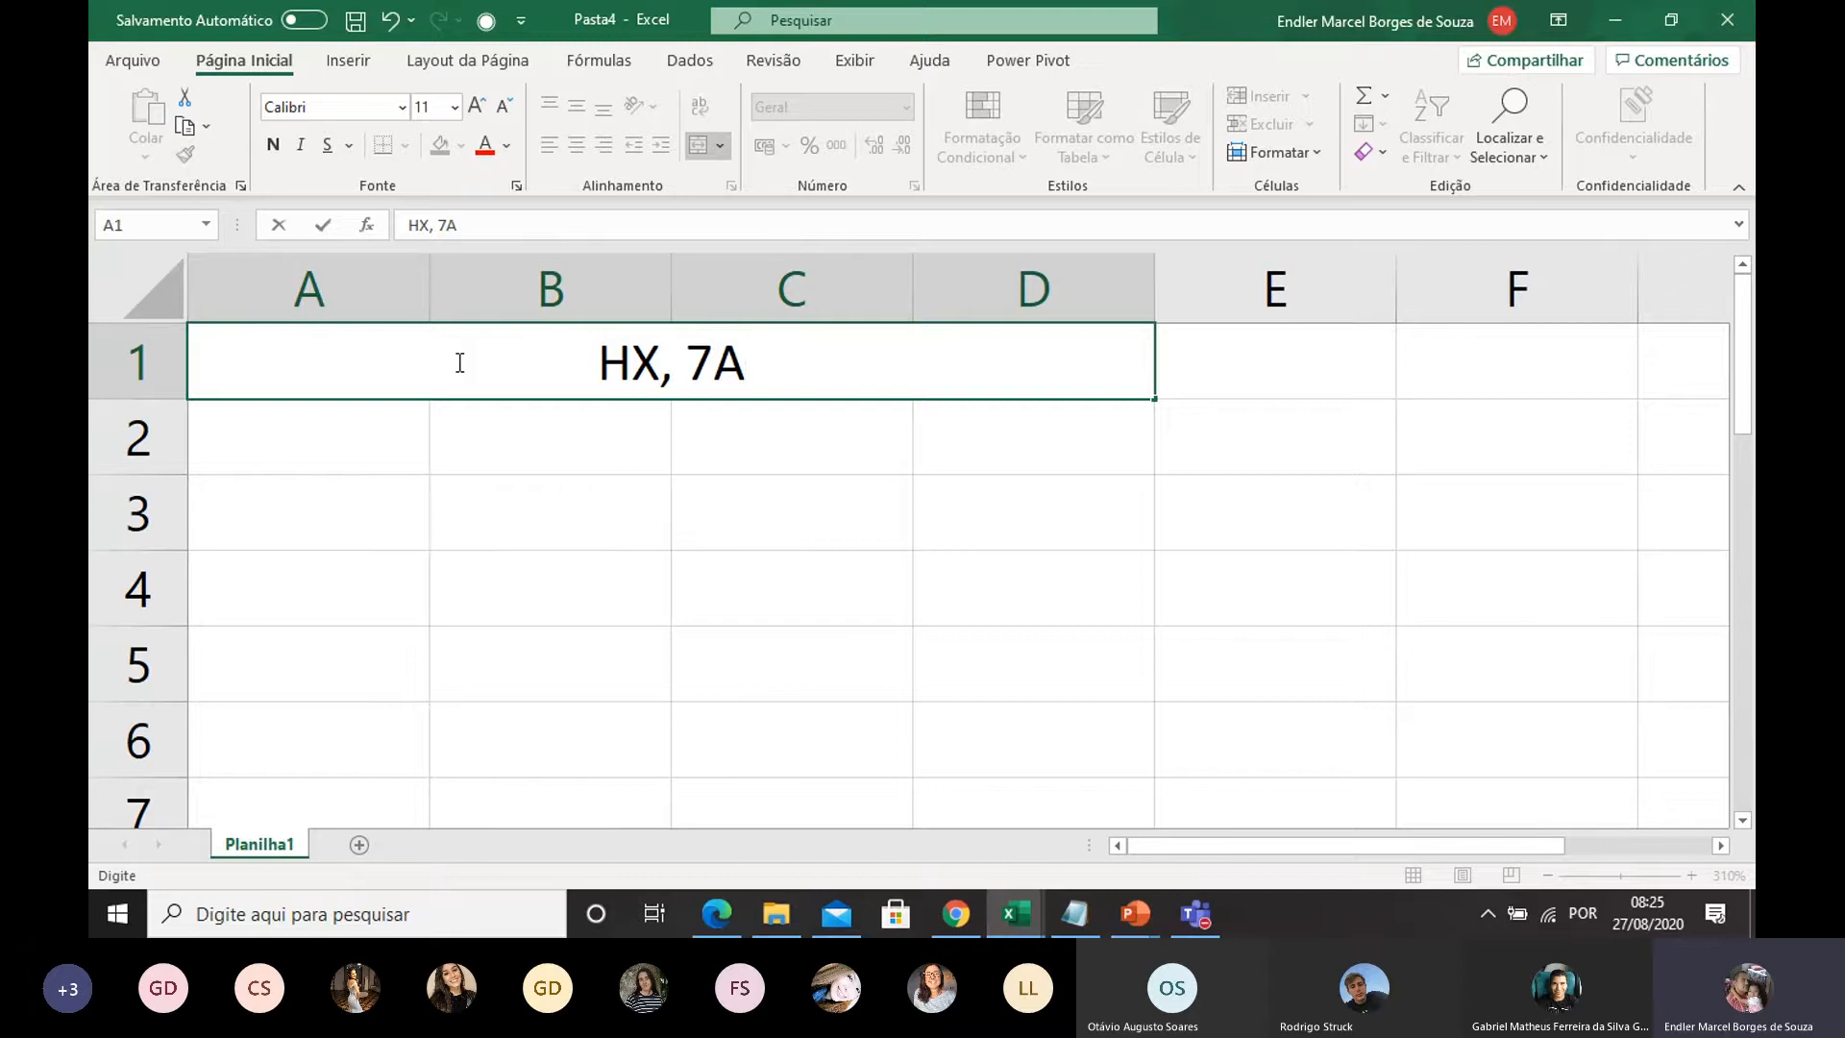
key(BackSpace)
text(, )
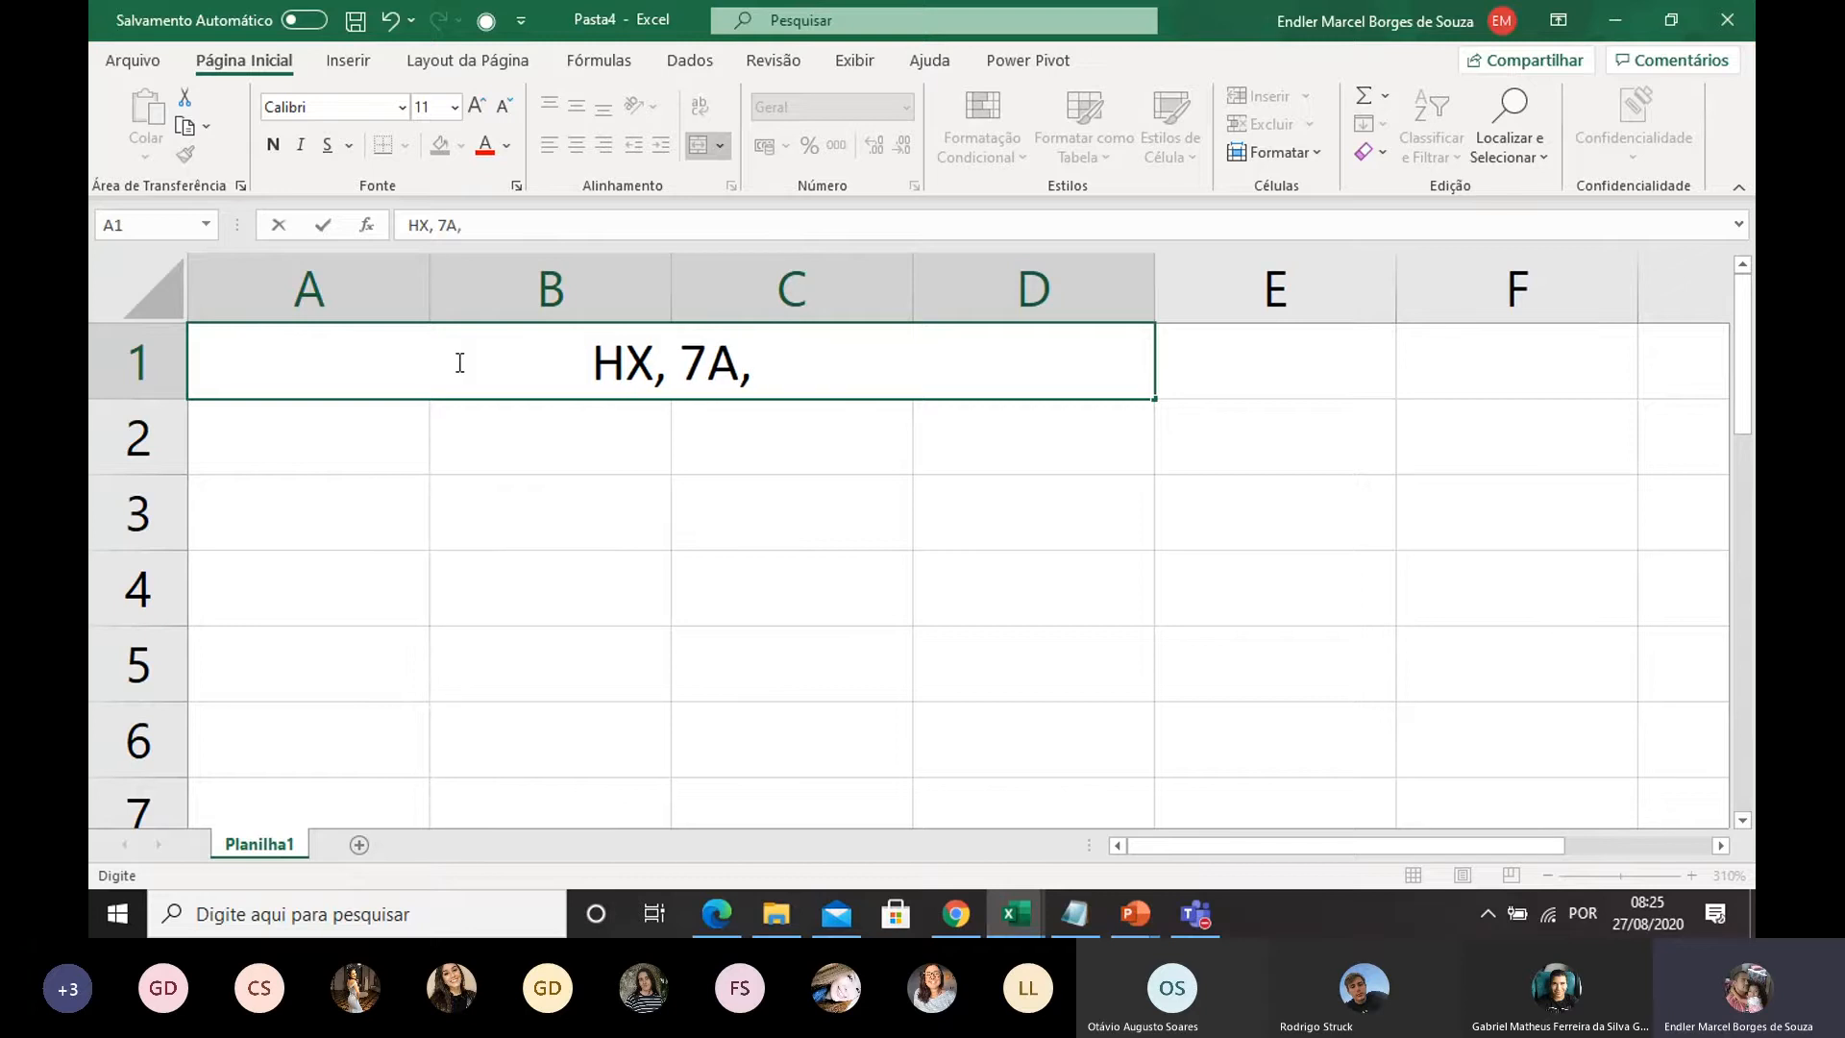
Step: Continue the text in merged cell A1 with the acids "HCl, HBr, HI" and commit the entry
text(H)
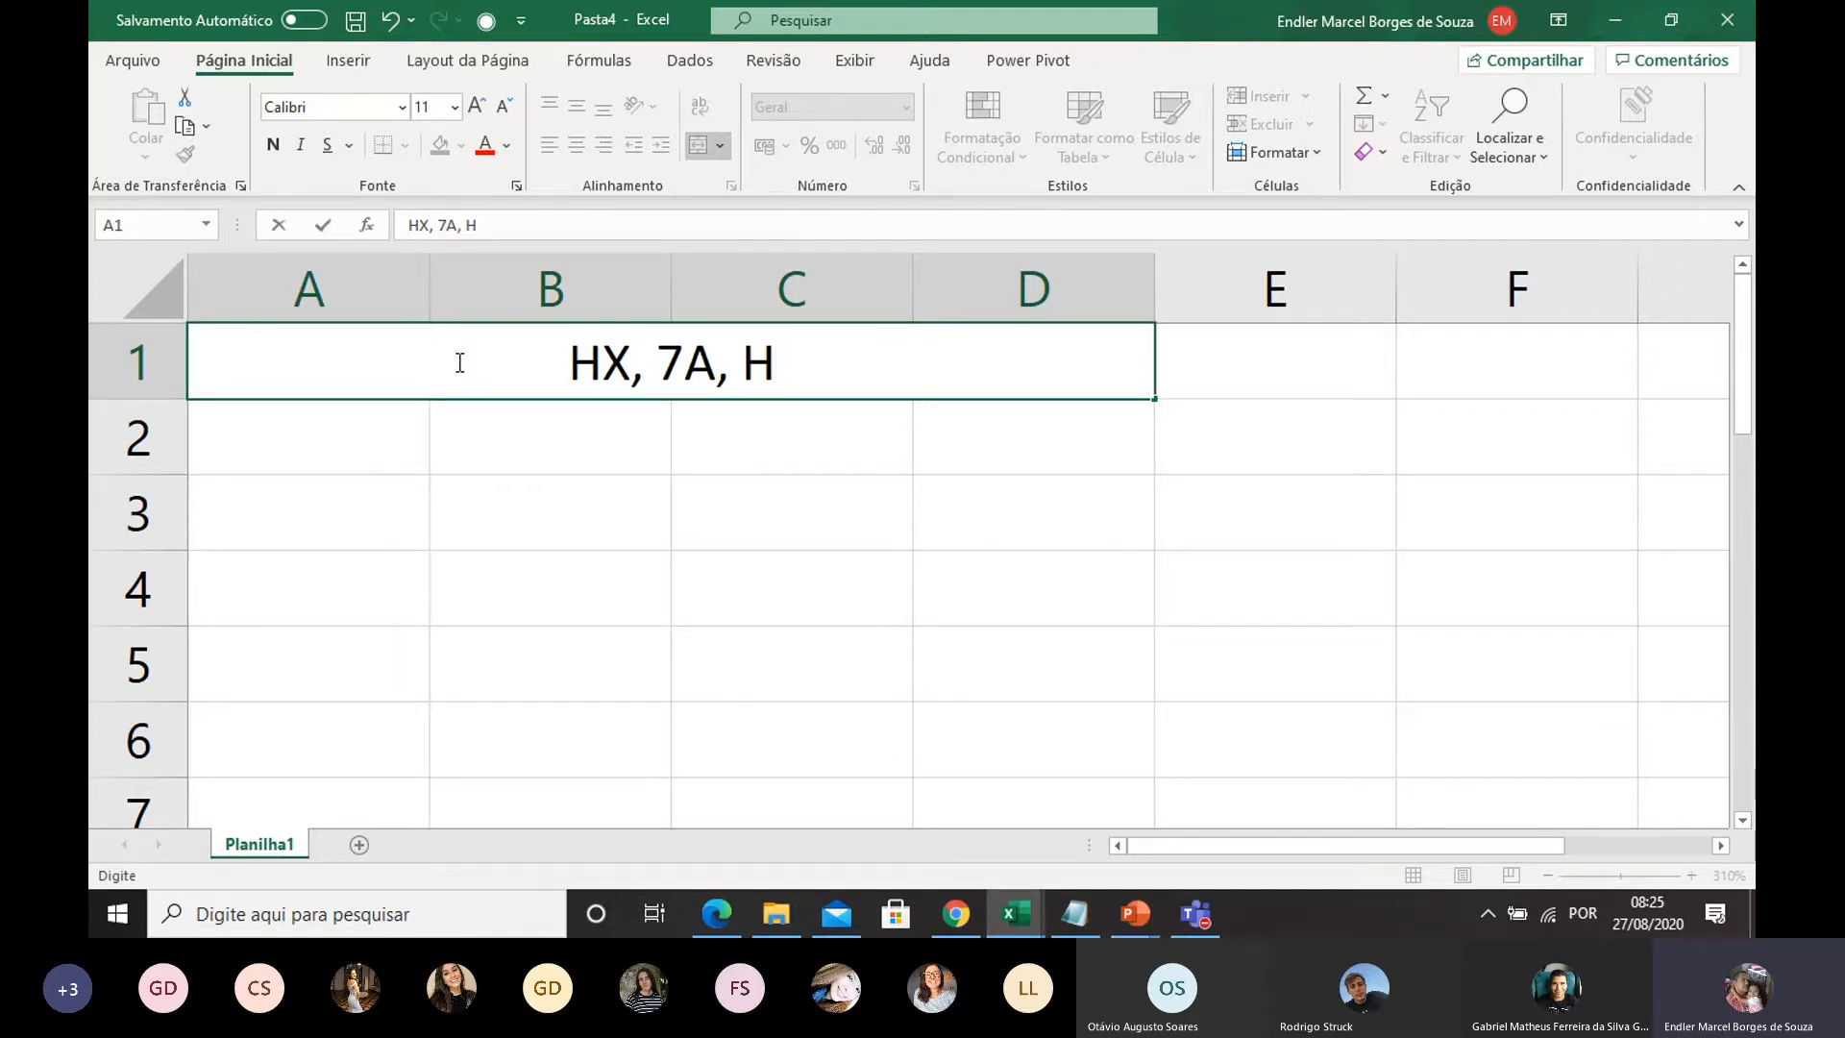
key(BackSpace)
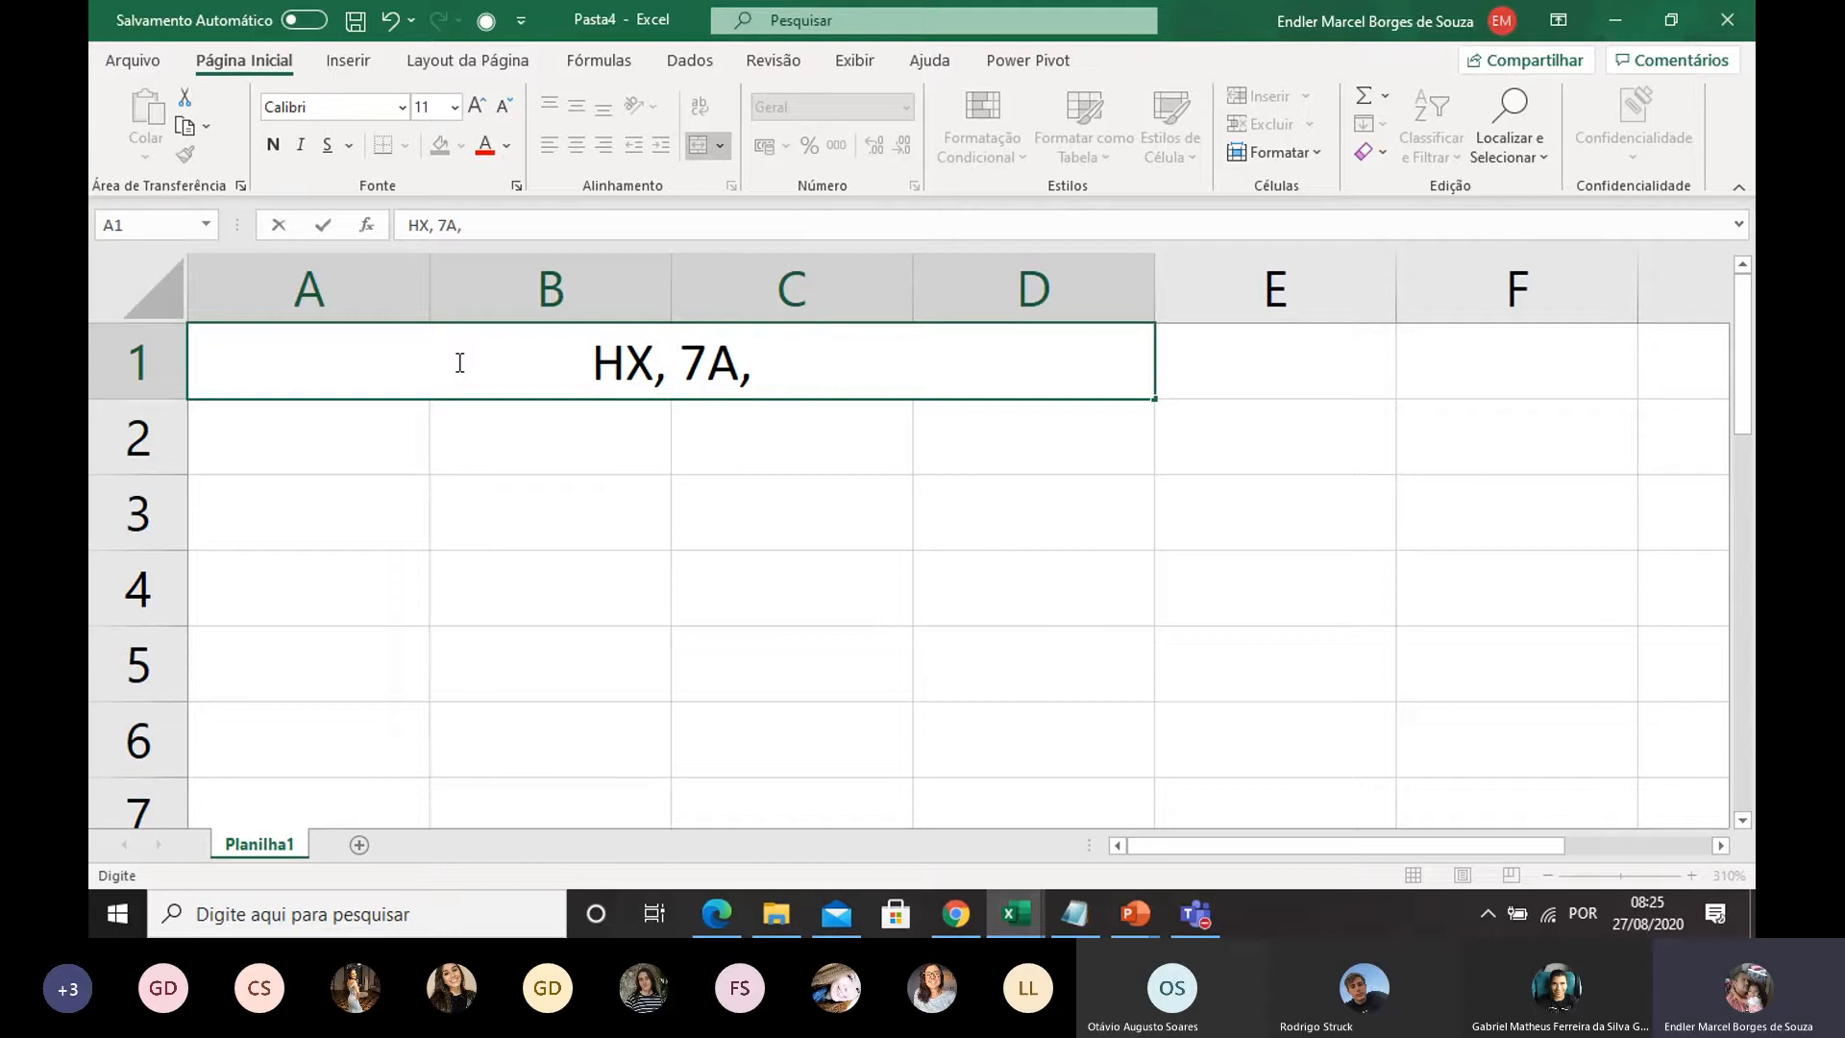
text(HC)
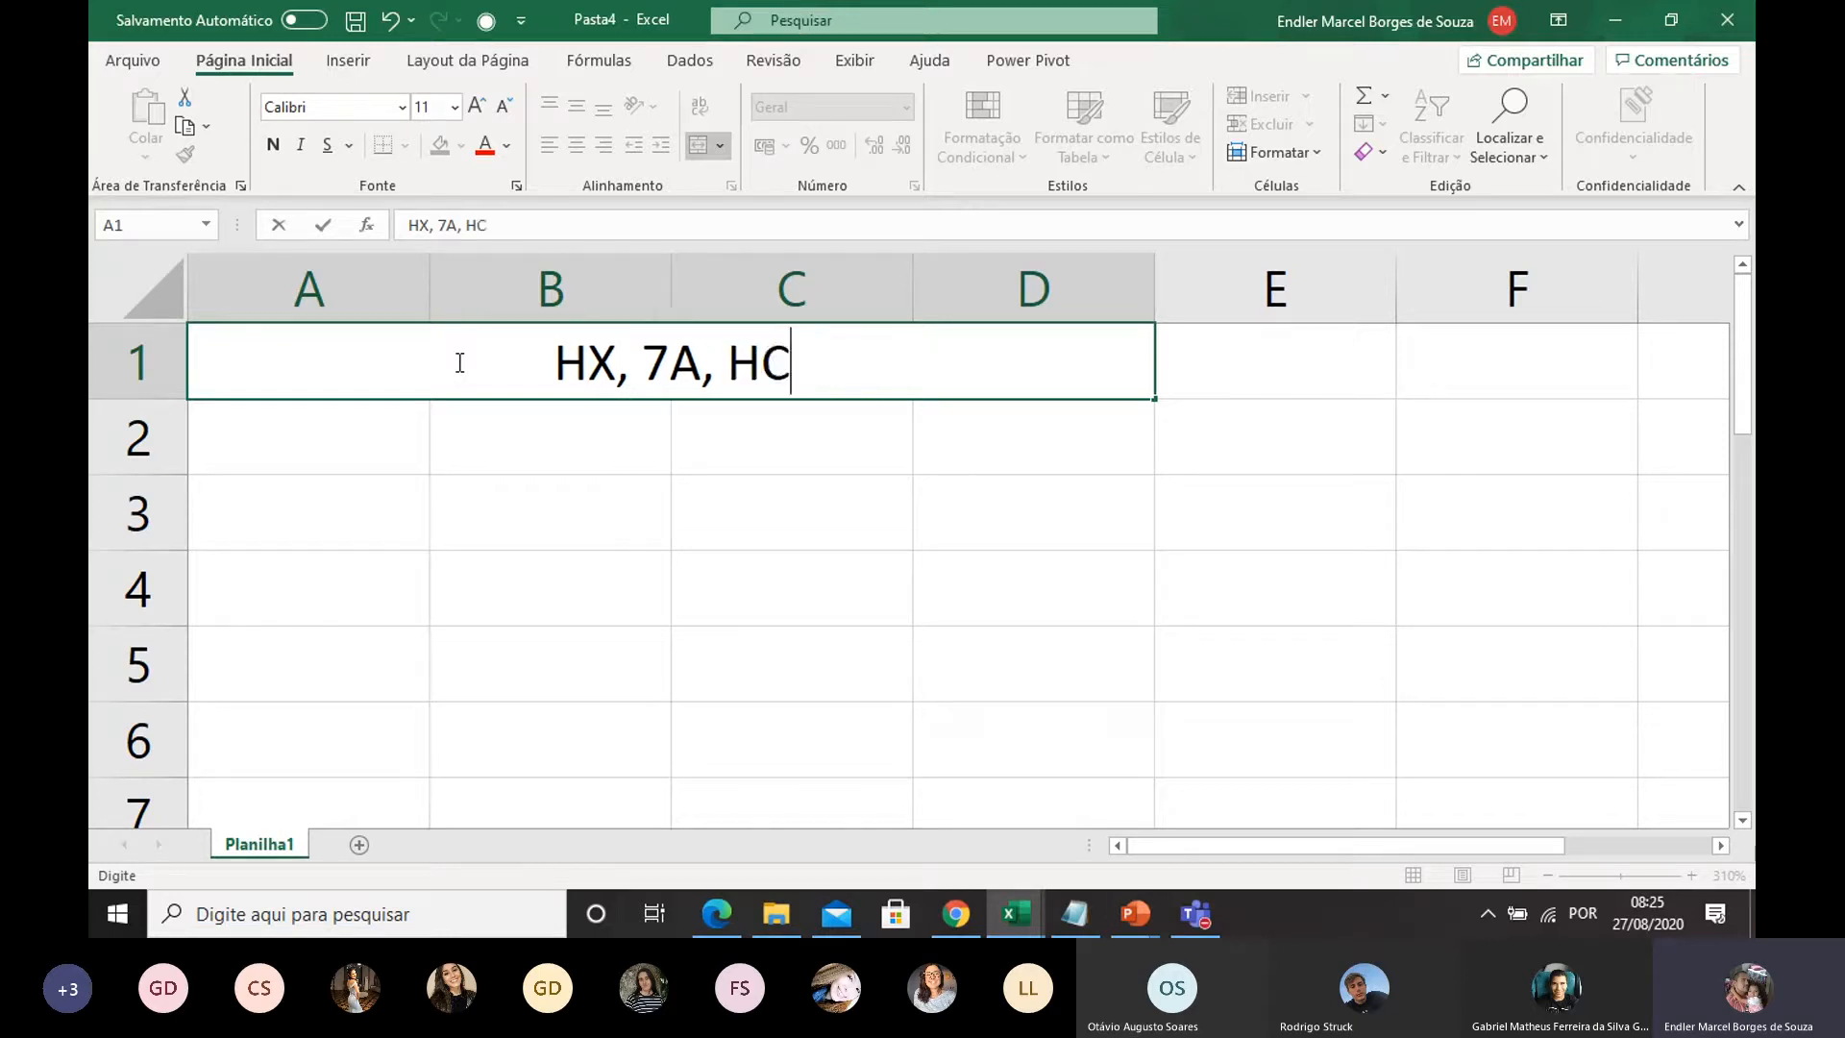
text(l, )
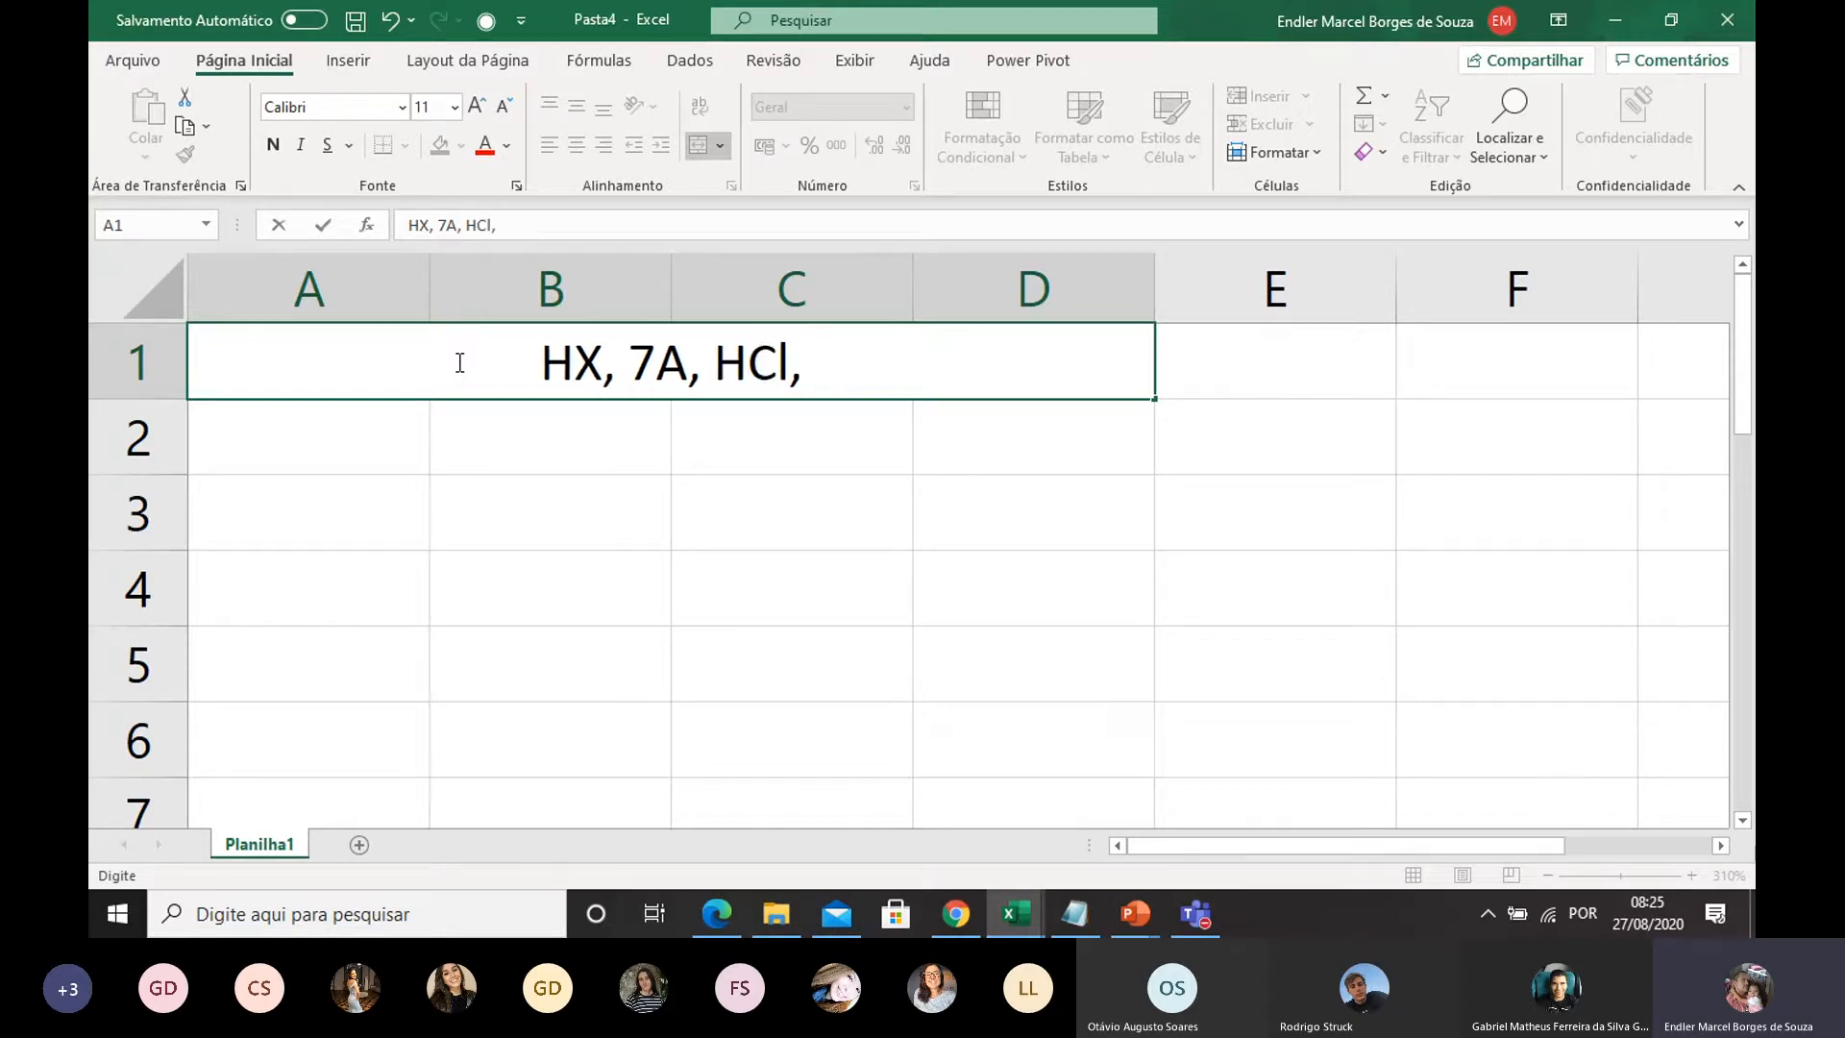
text(HBr)
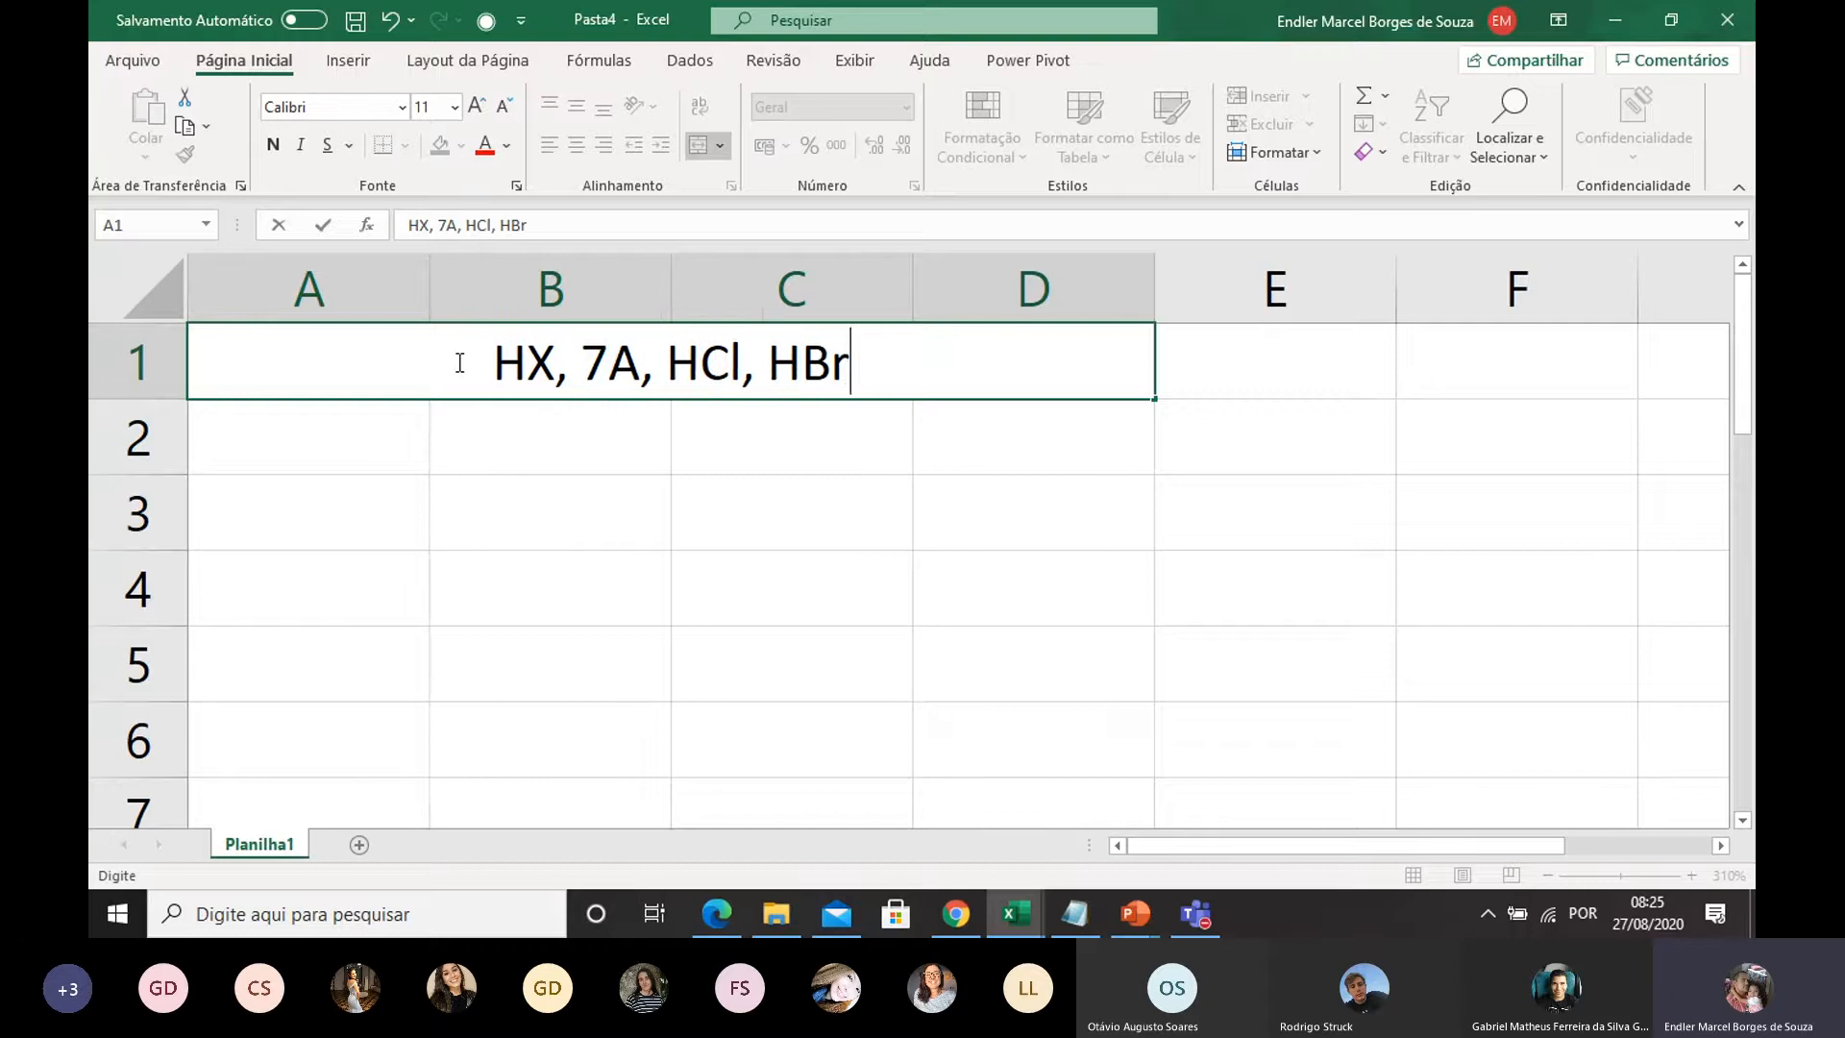
text(, HI)
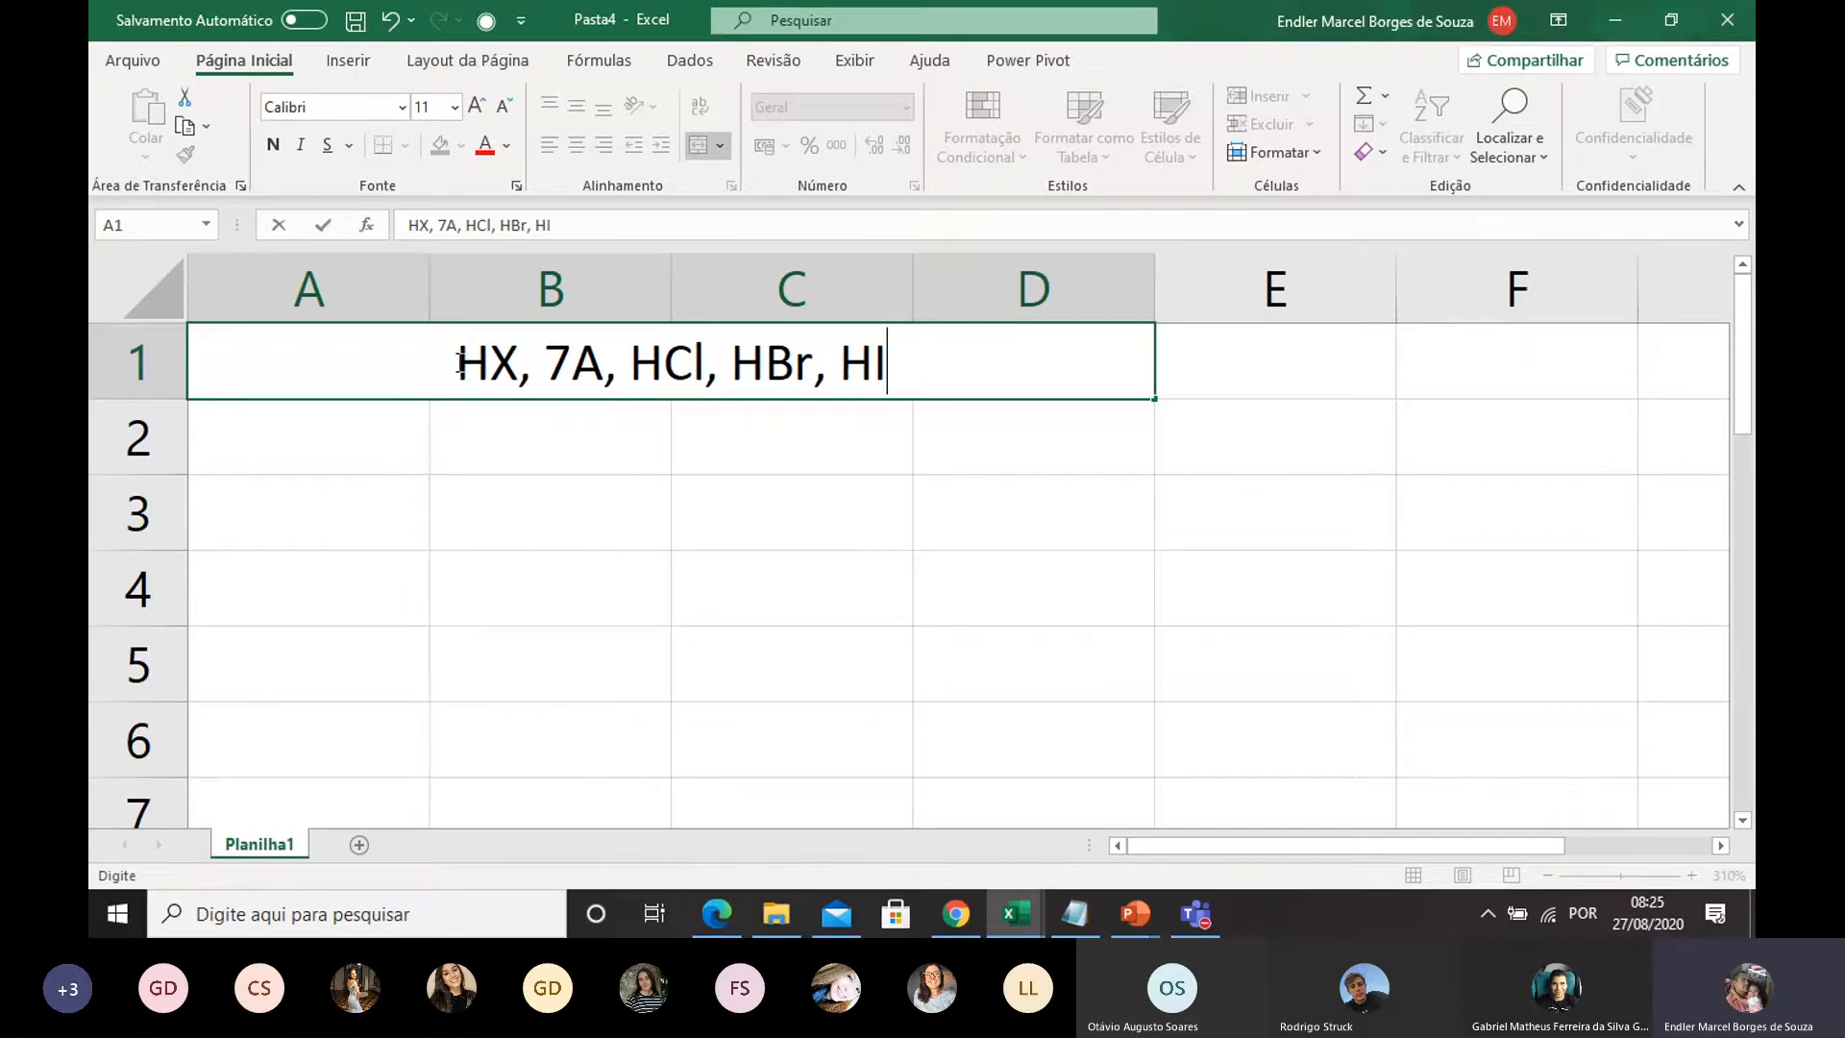
click(655, 464)
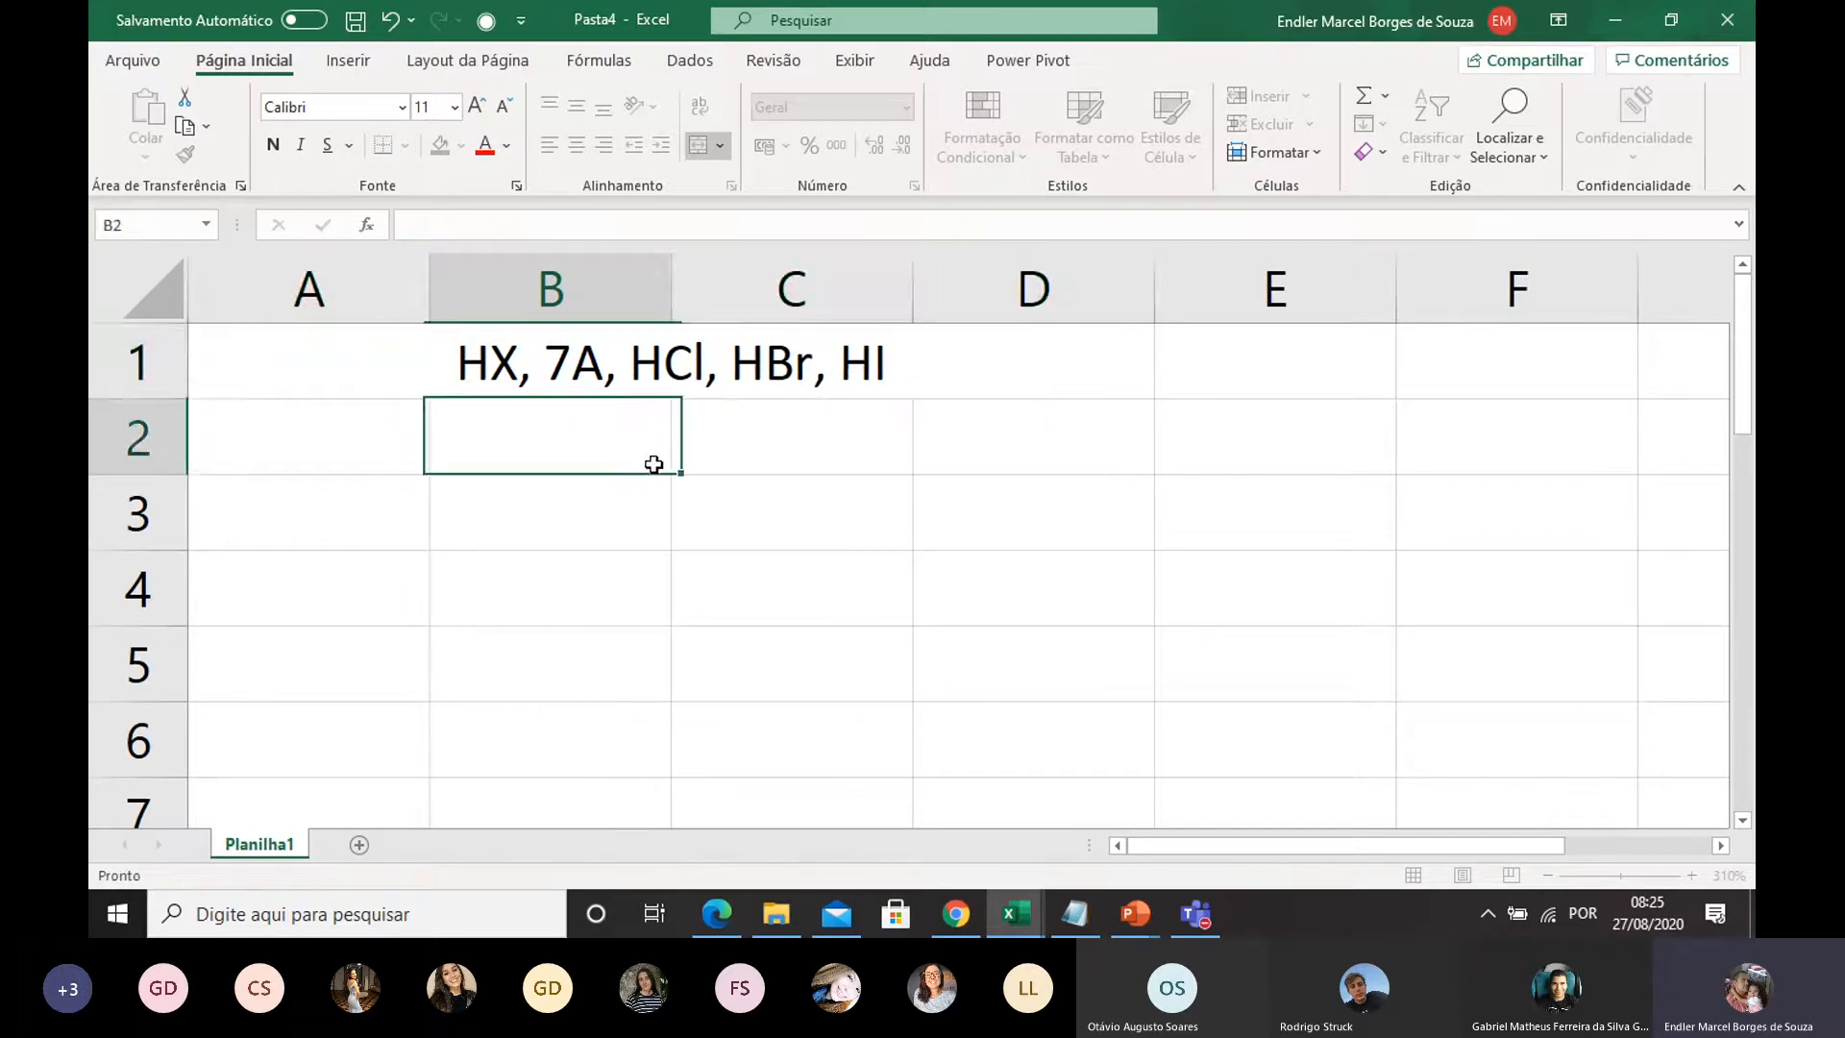
Step: Append ", HF" to the end of the acid list in merged cell A1
click(805, 350)
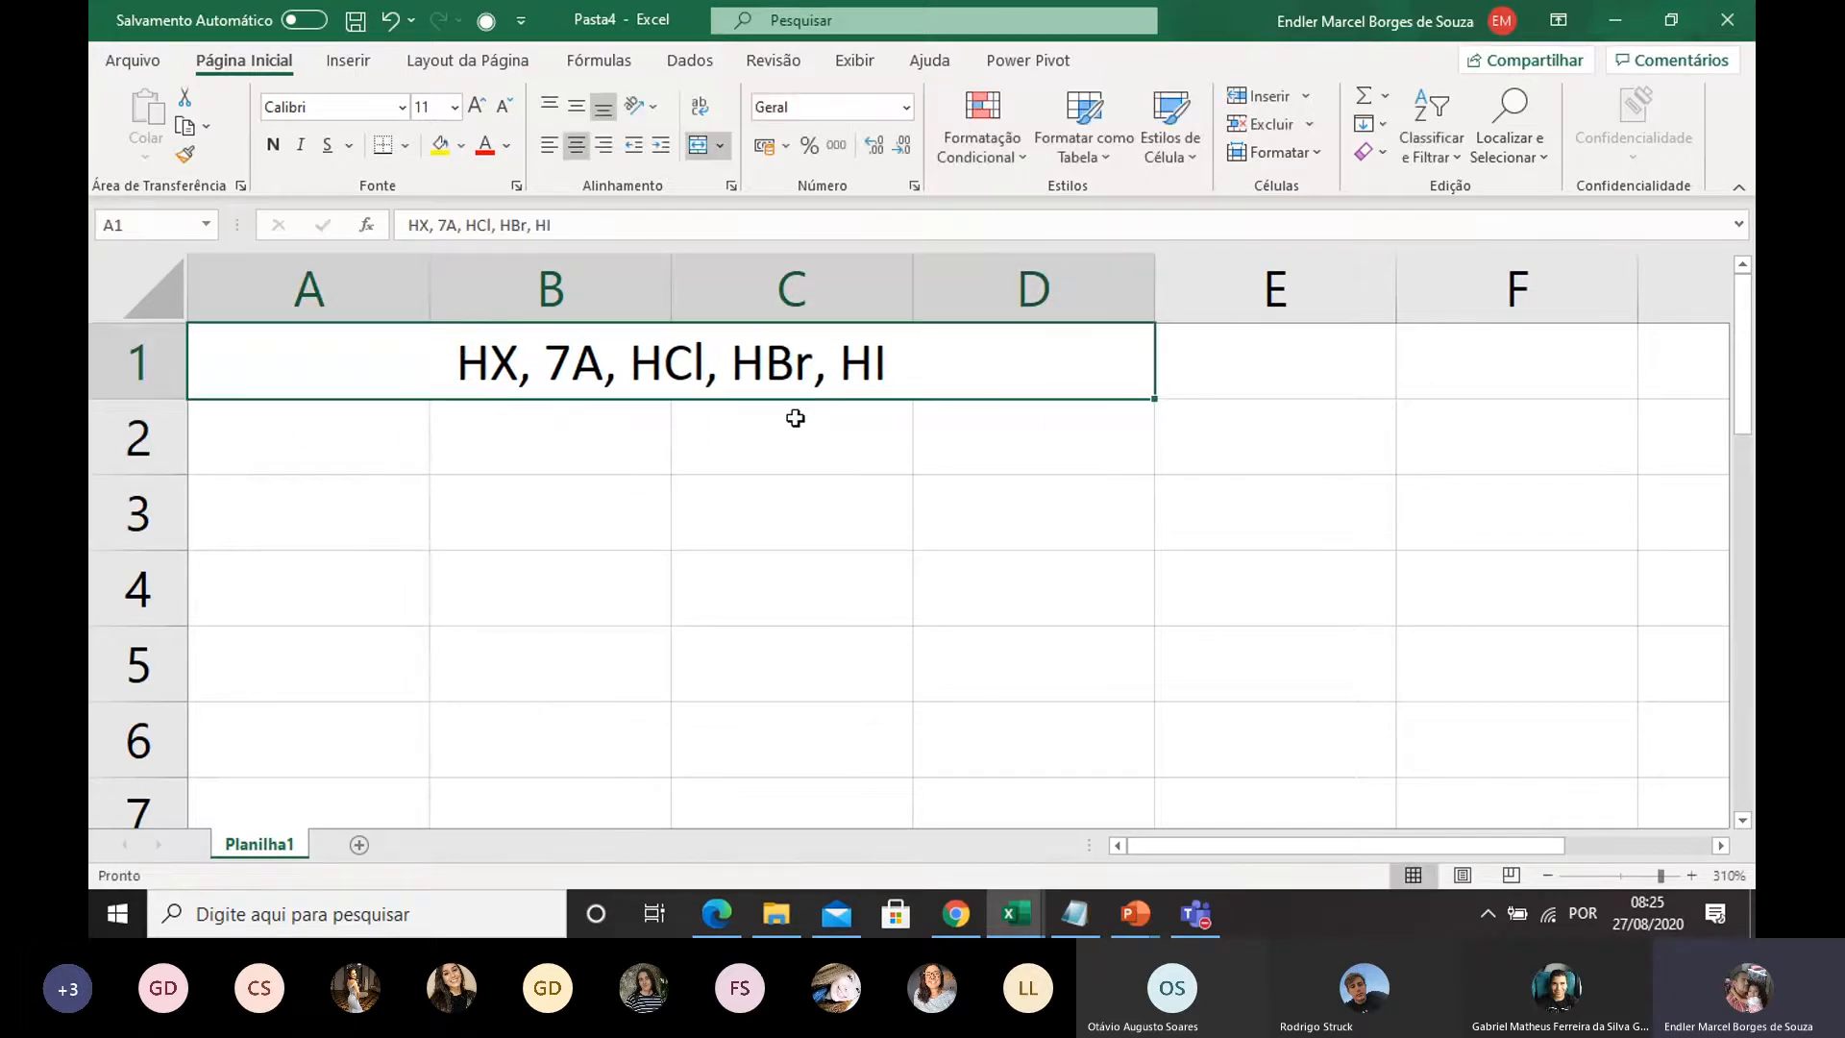
double_click(891, 370)
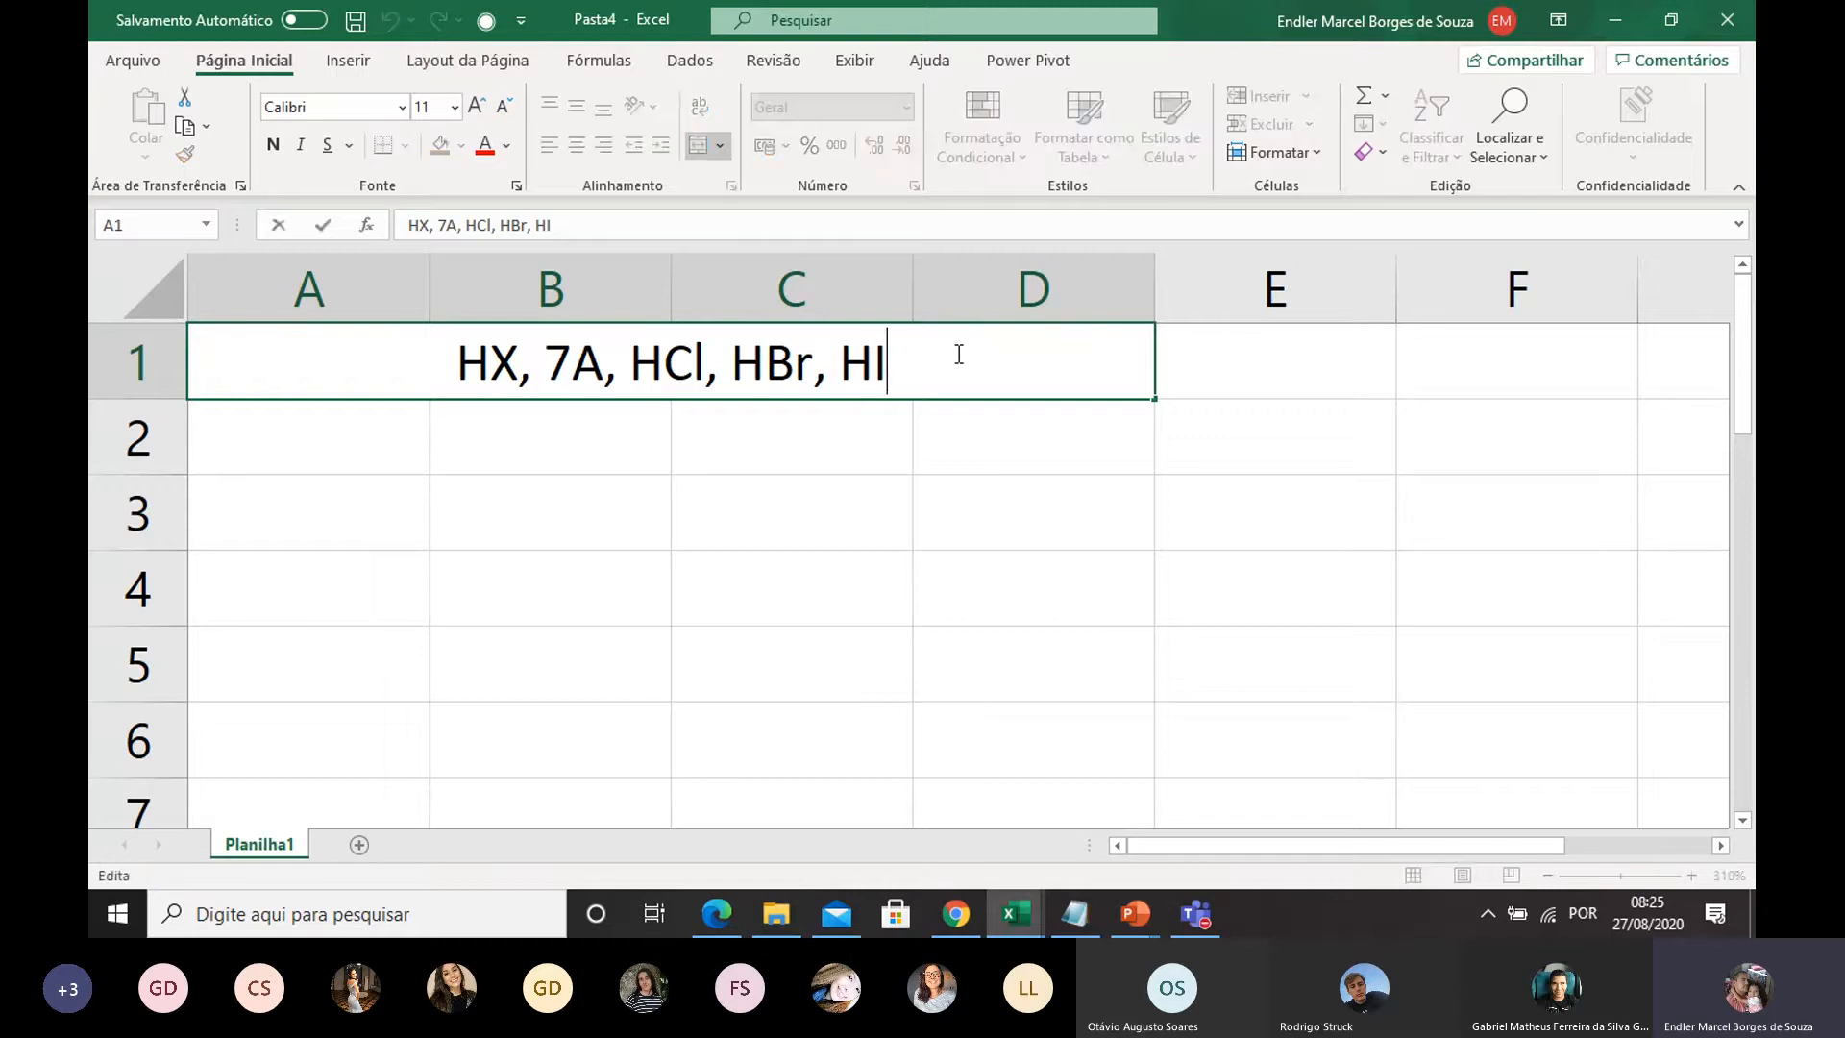
text(, )
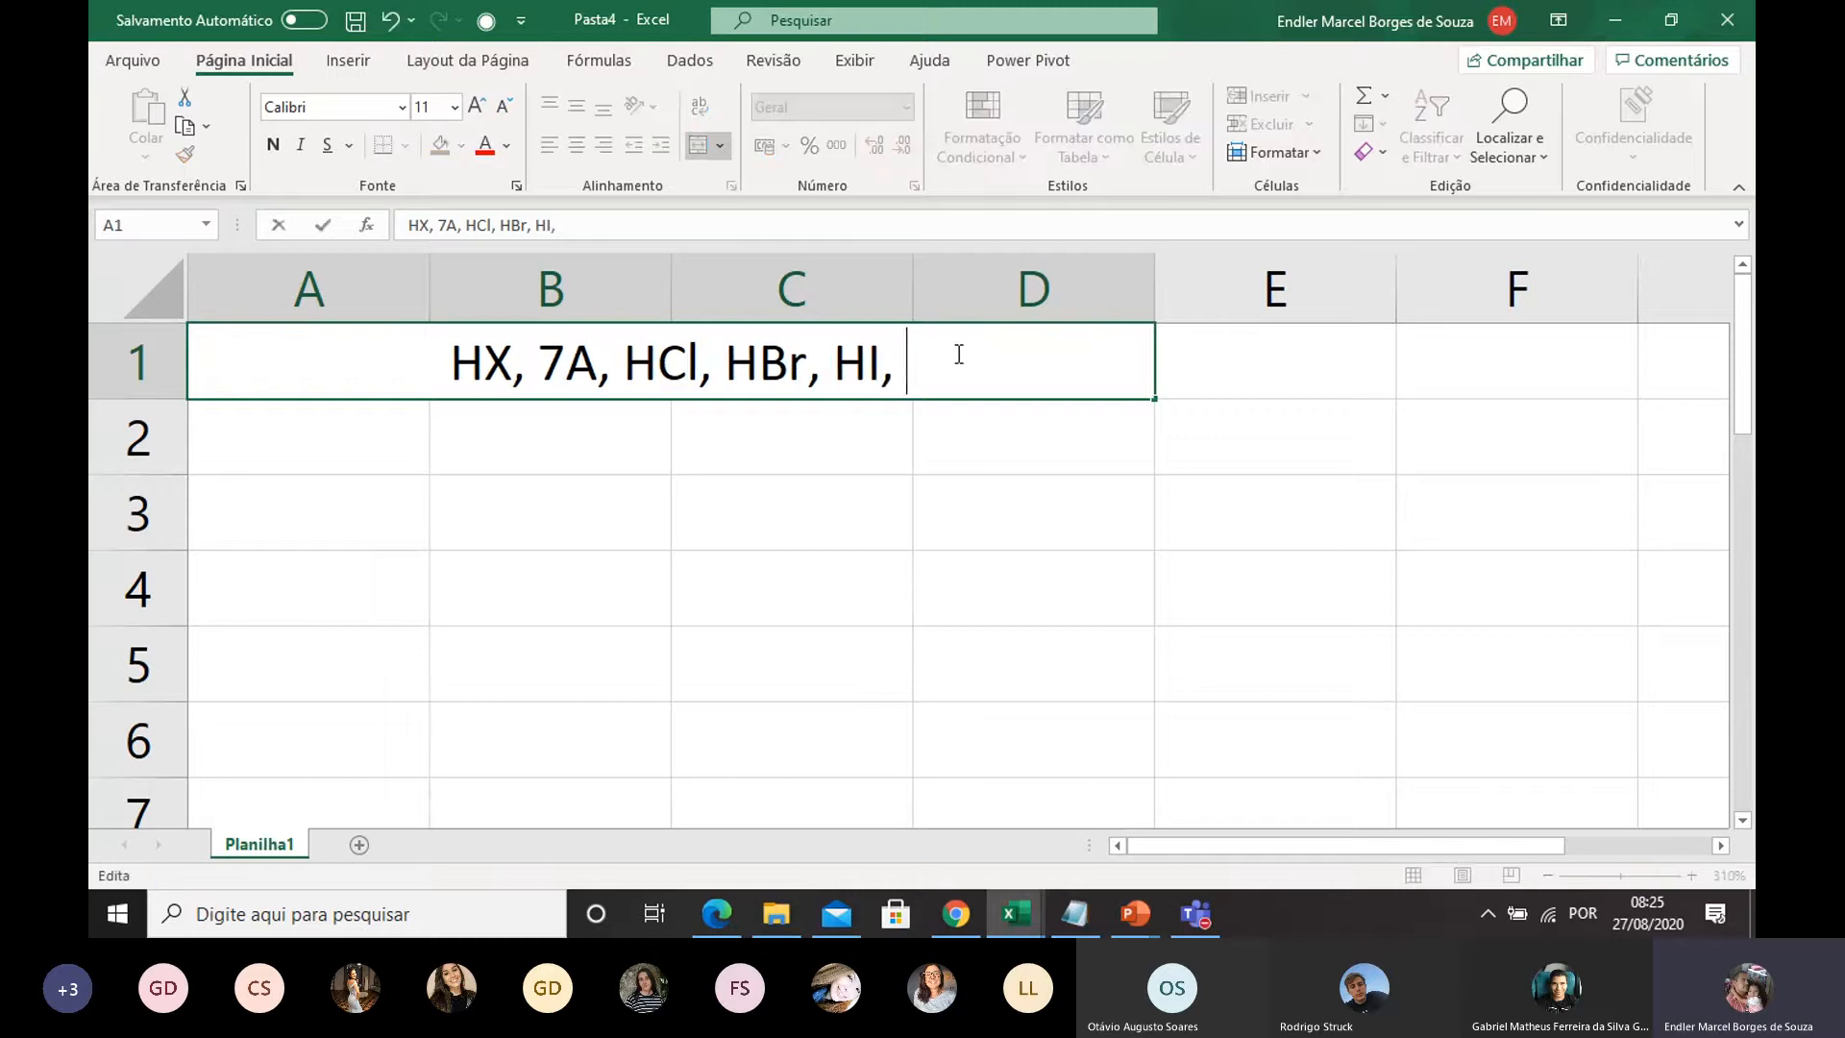
text(HF)
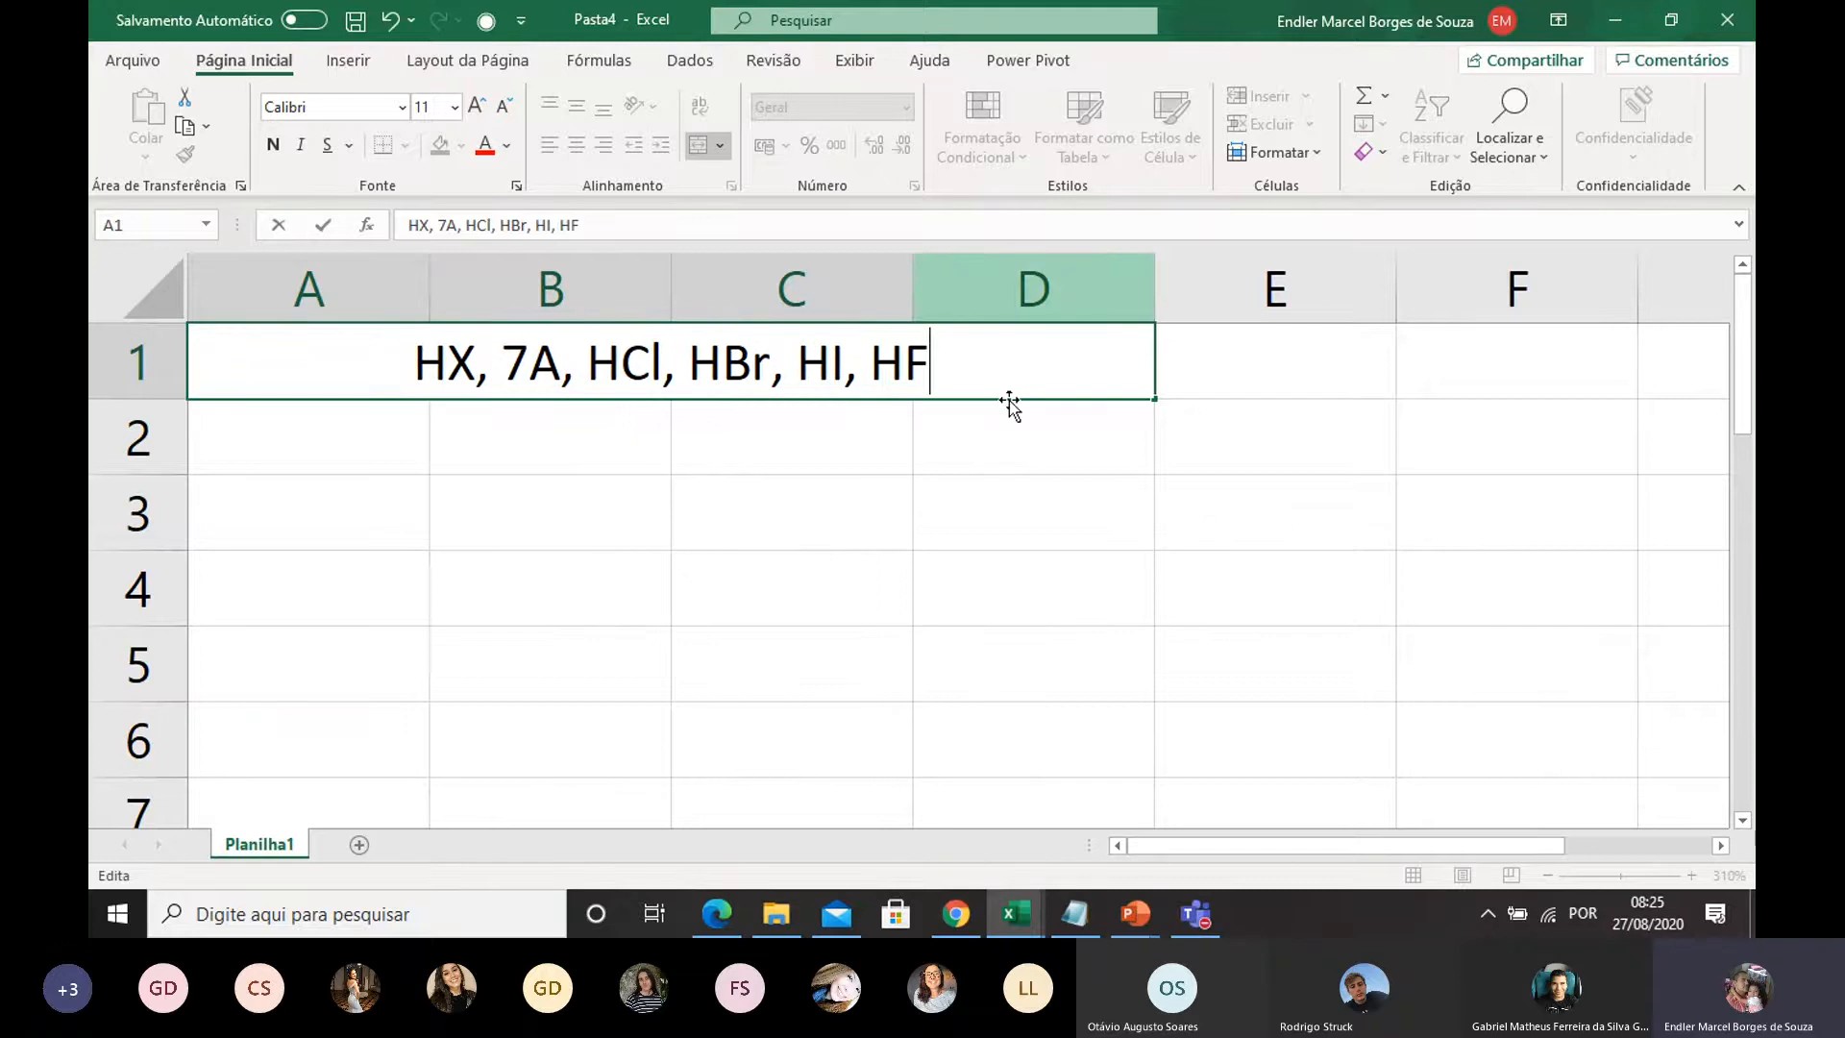
Step: Color only the "HF" text in merged cell A1 red
key(shift+Left)
key(shift+Left)
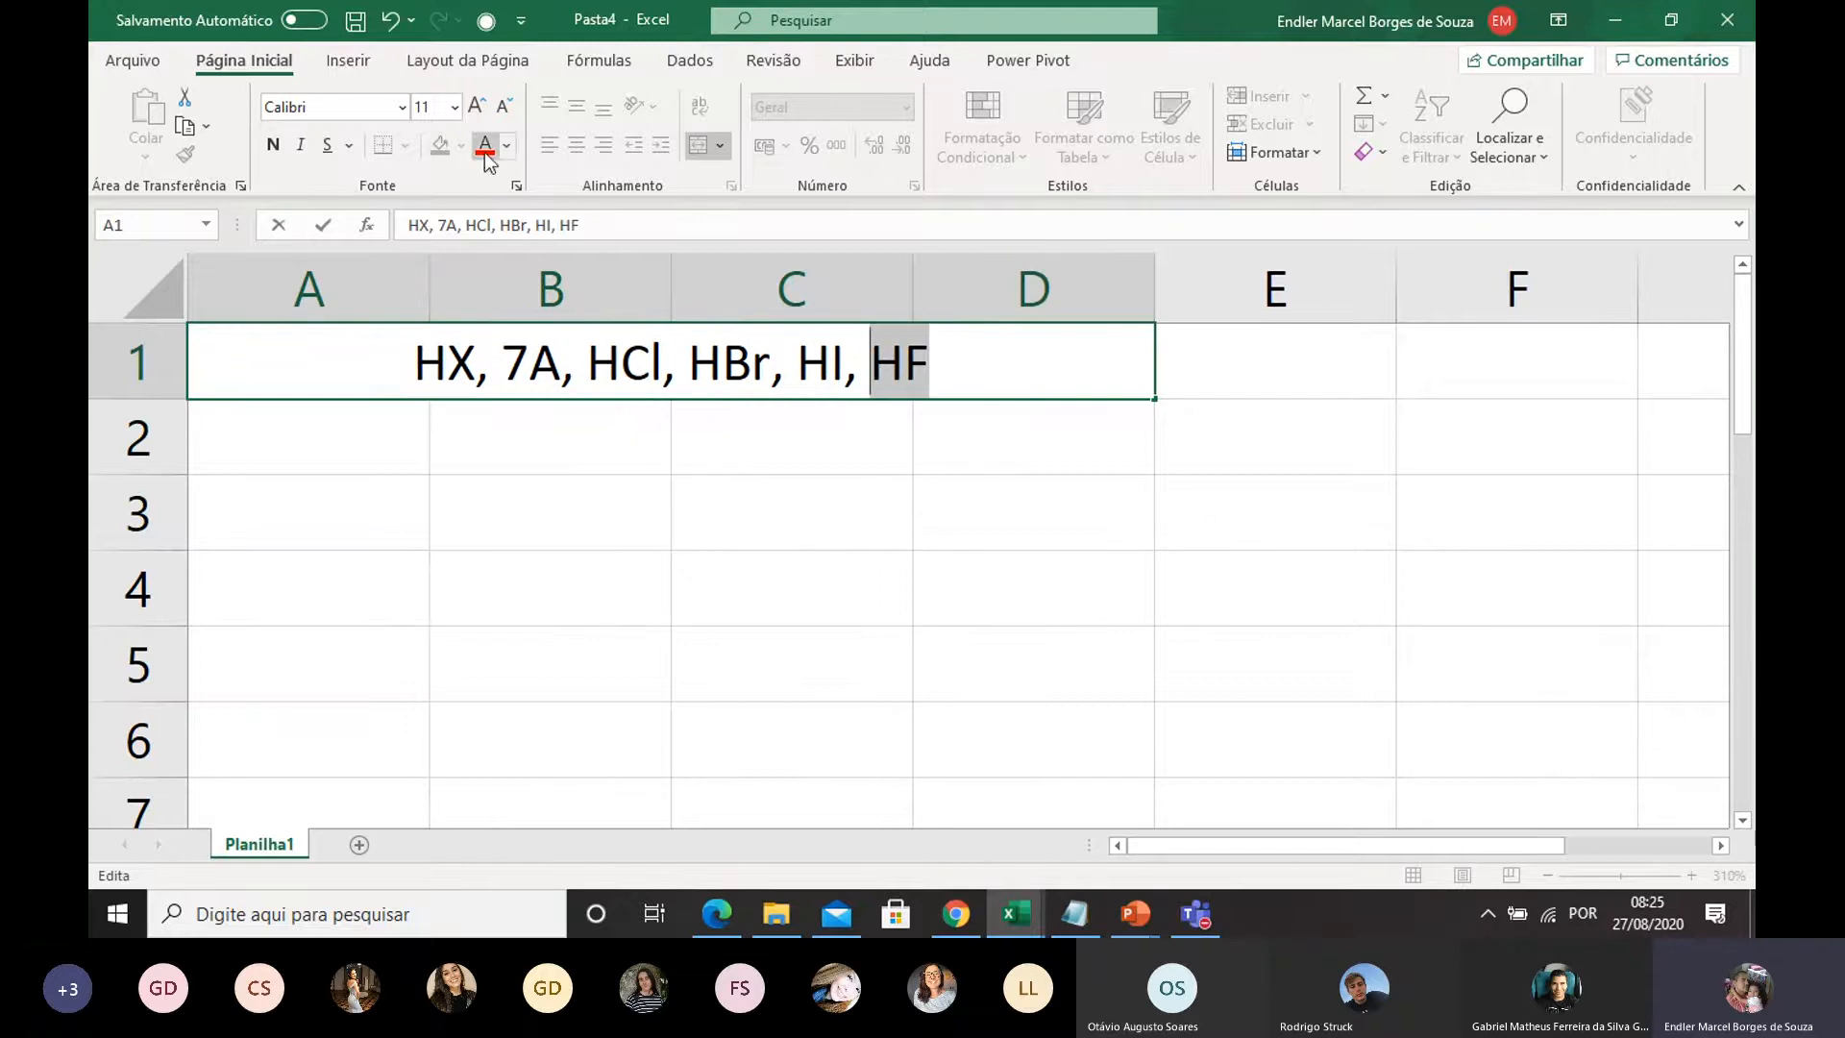
click(485, 144)
click(877, 488)
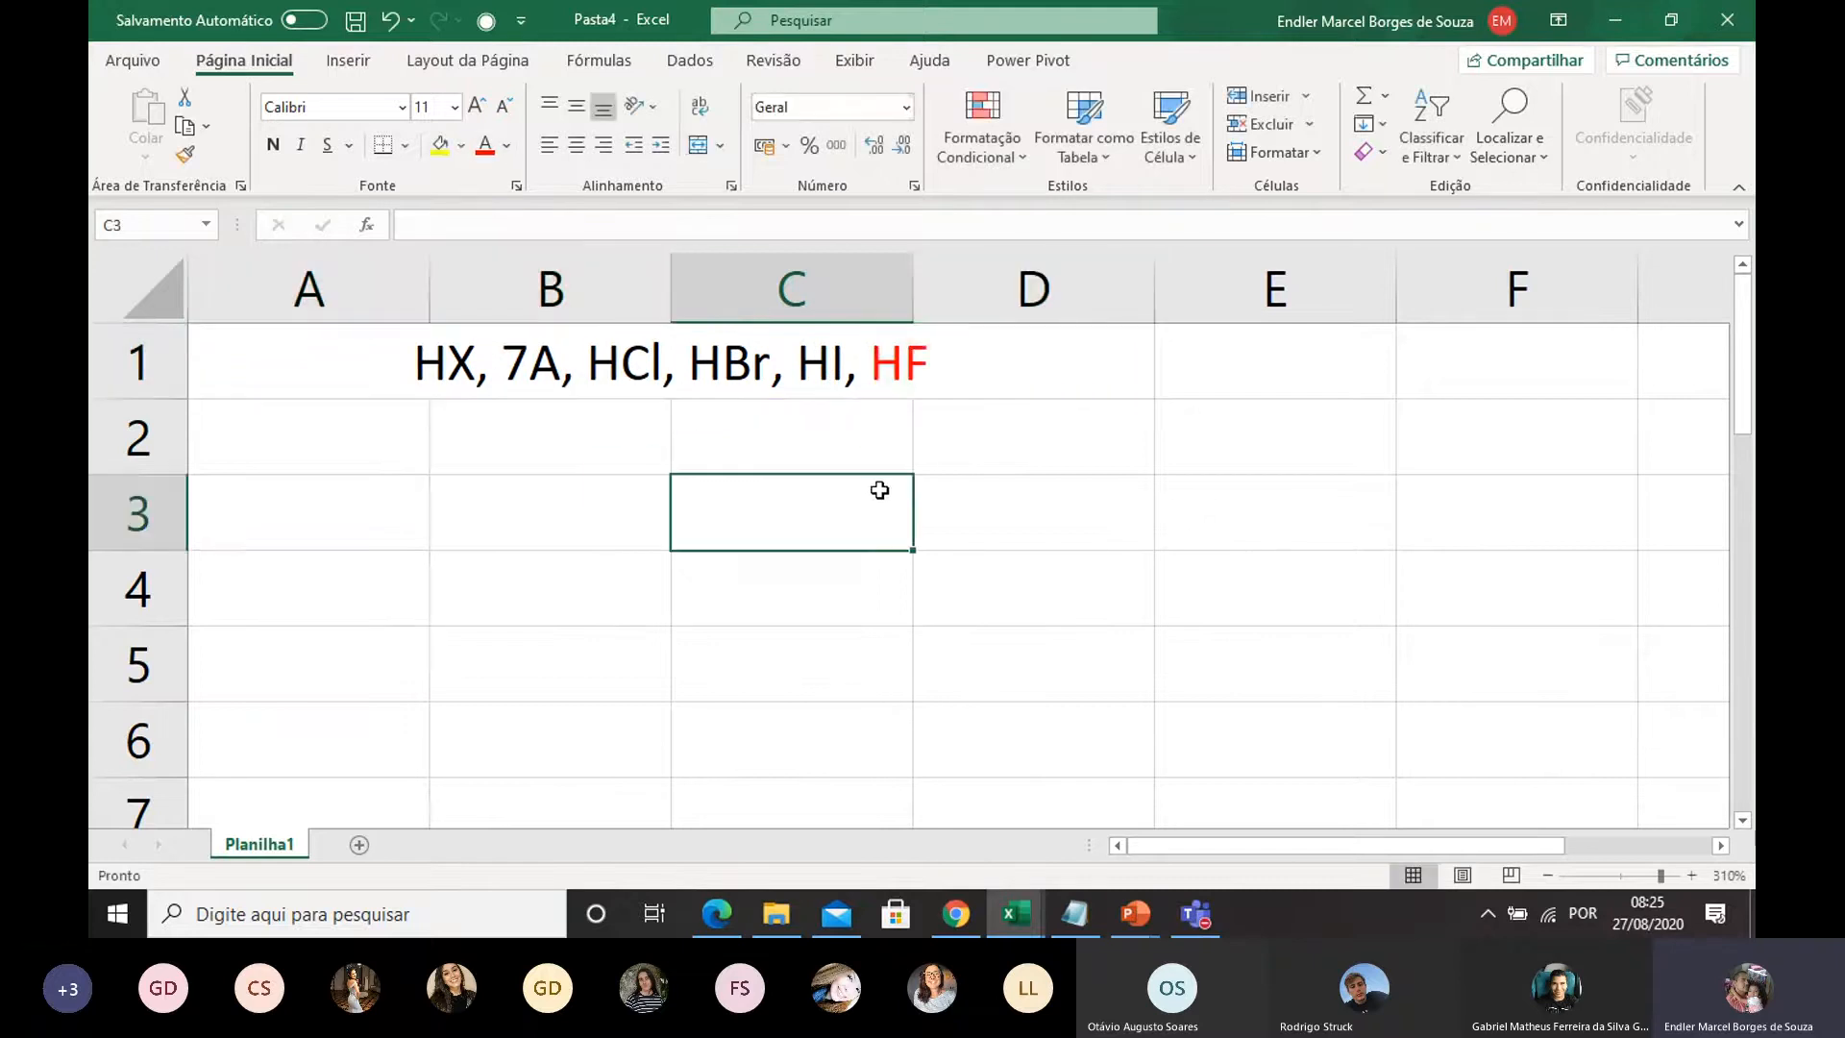
click(903, 376)
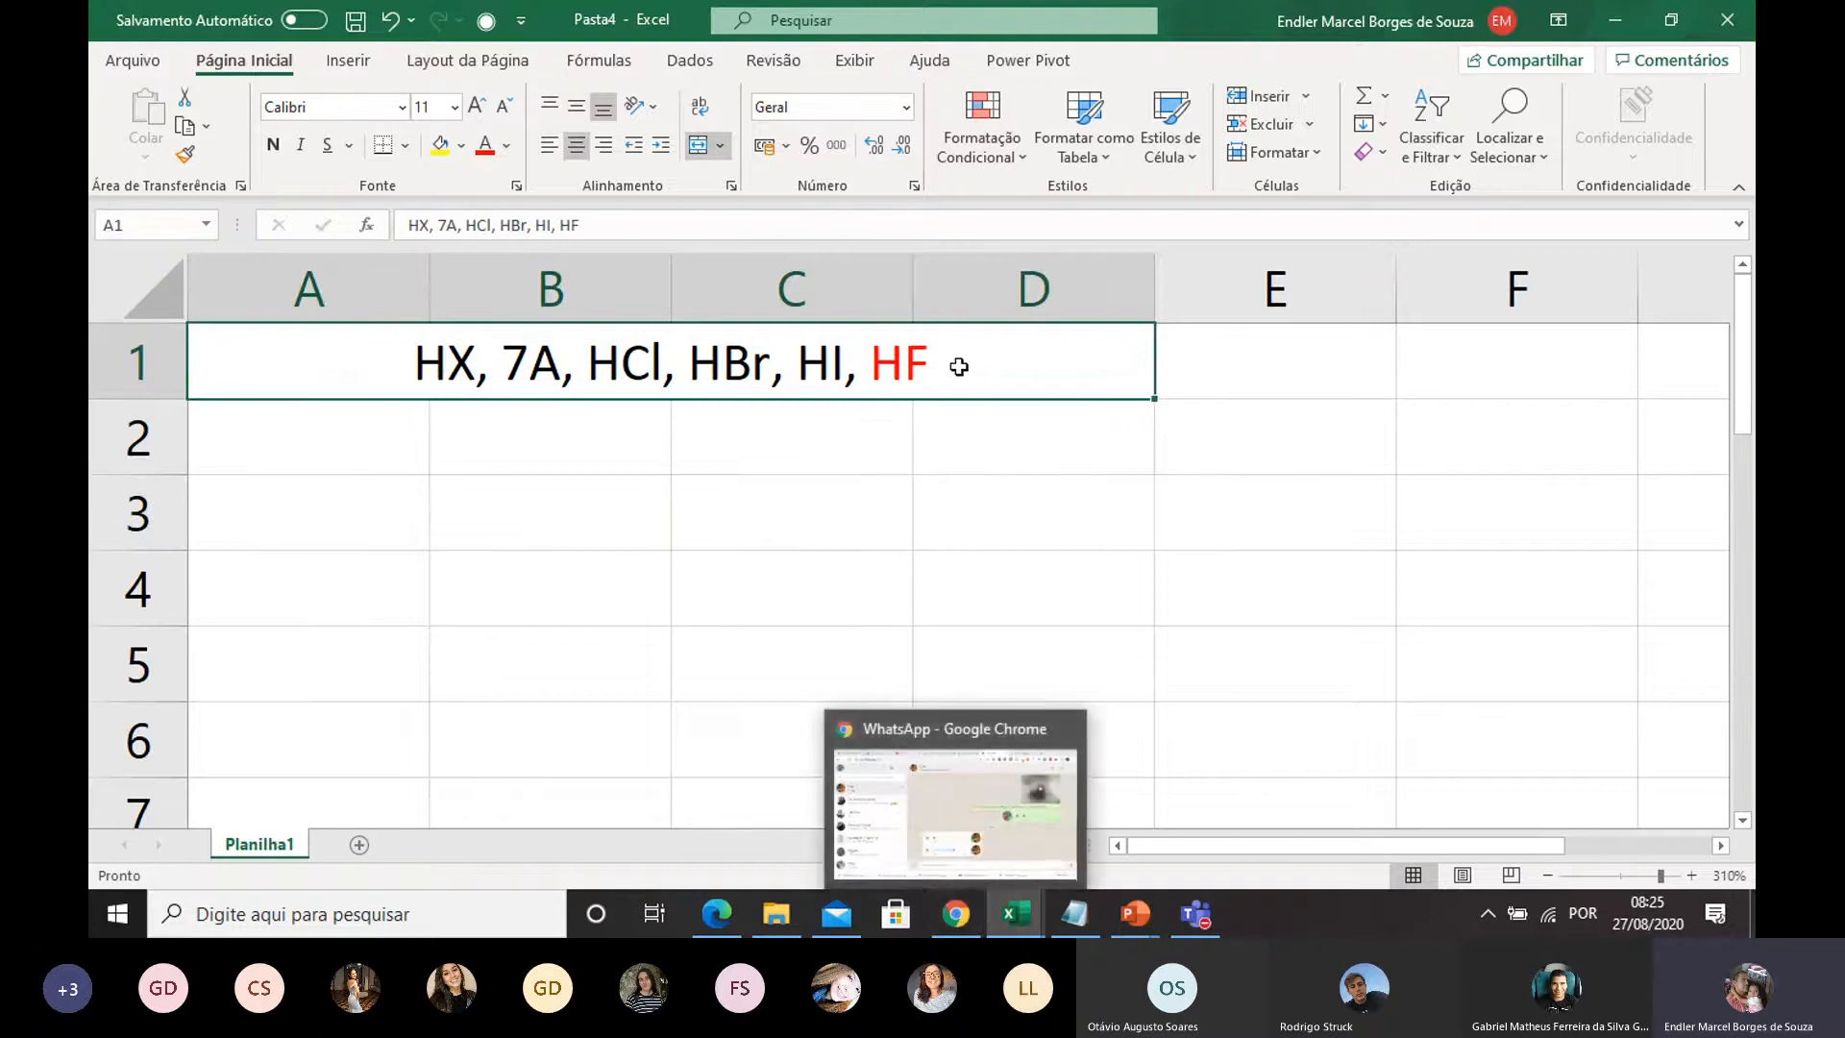
Step: Switch to Chrome and examine hydrogen and the halogen group in the PubChem periodic table
click(954, 914)
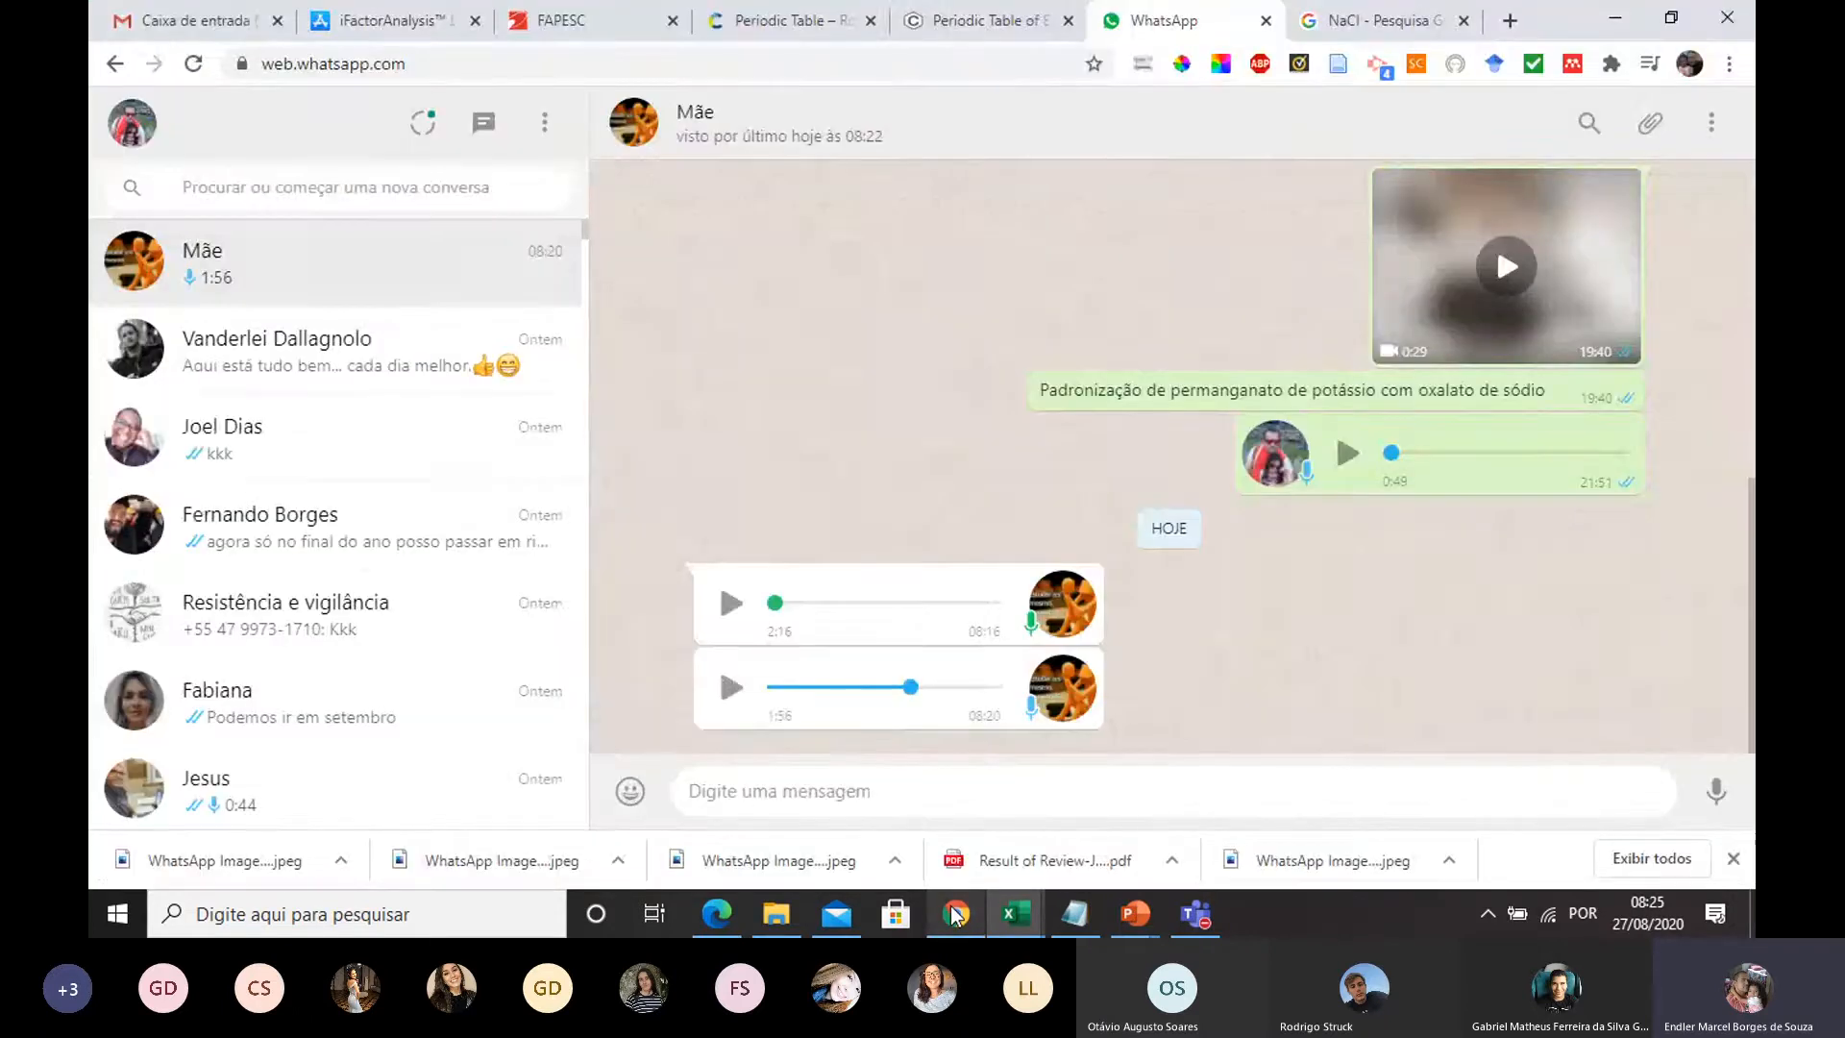
click(995, 20)
click(797, 64)
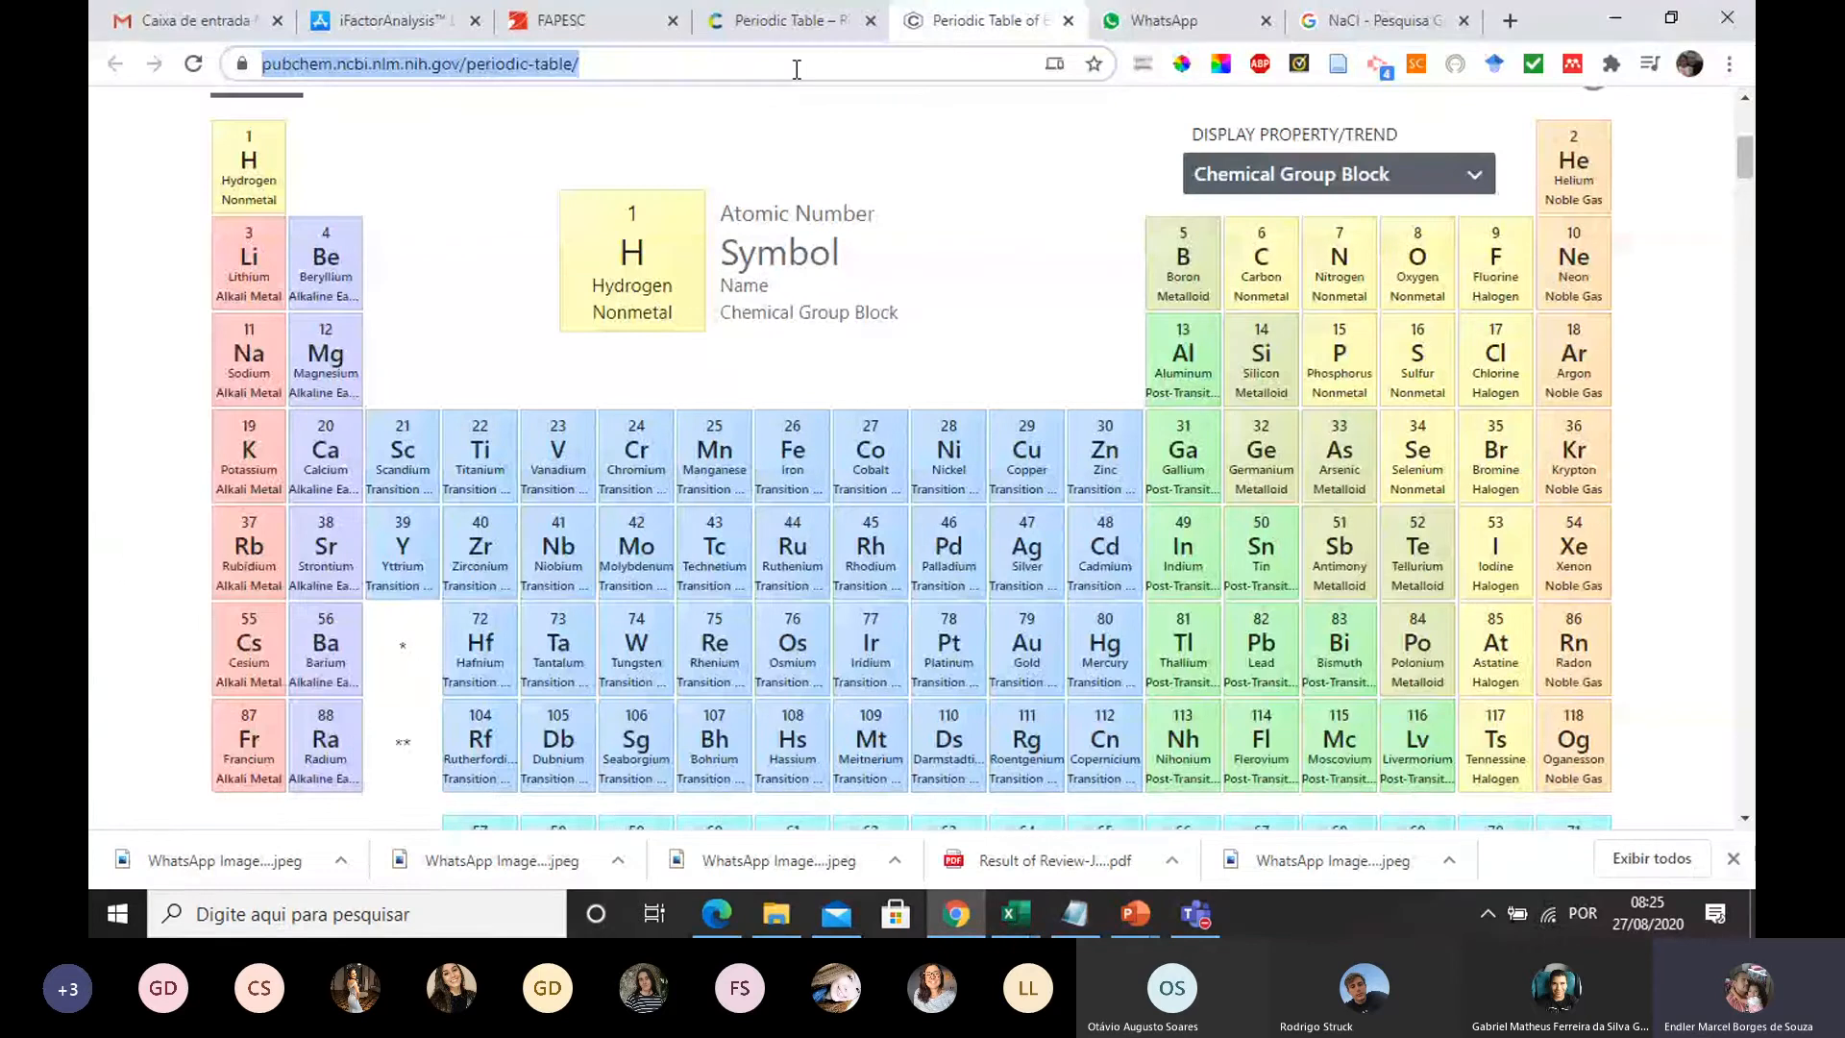
triple_click(797, 68)
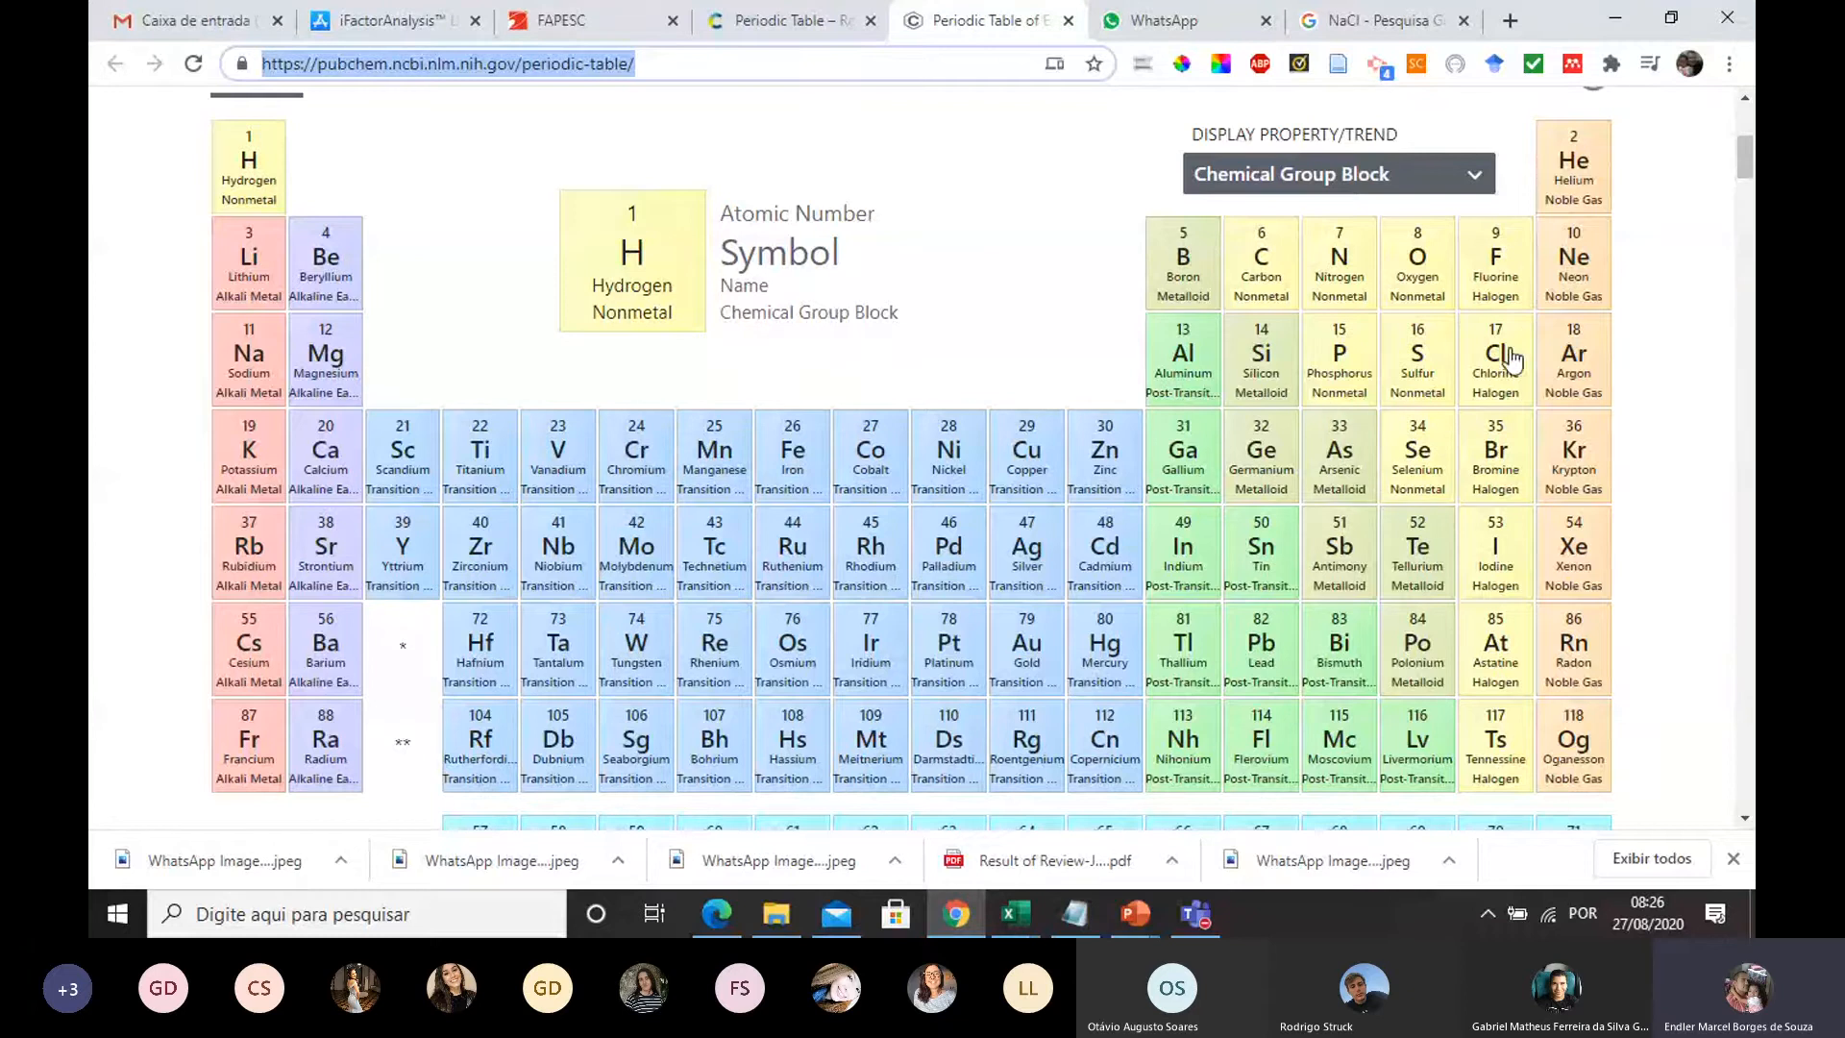
scroll(1499, 298, down, 1)
scroll(1496, 293, up, 2)
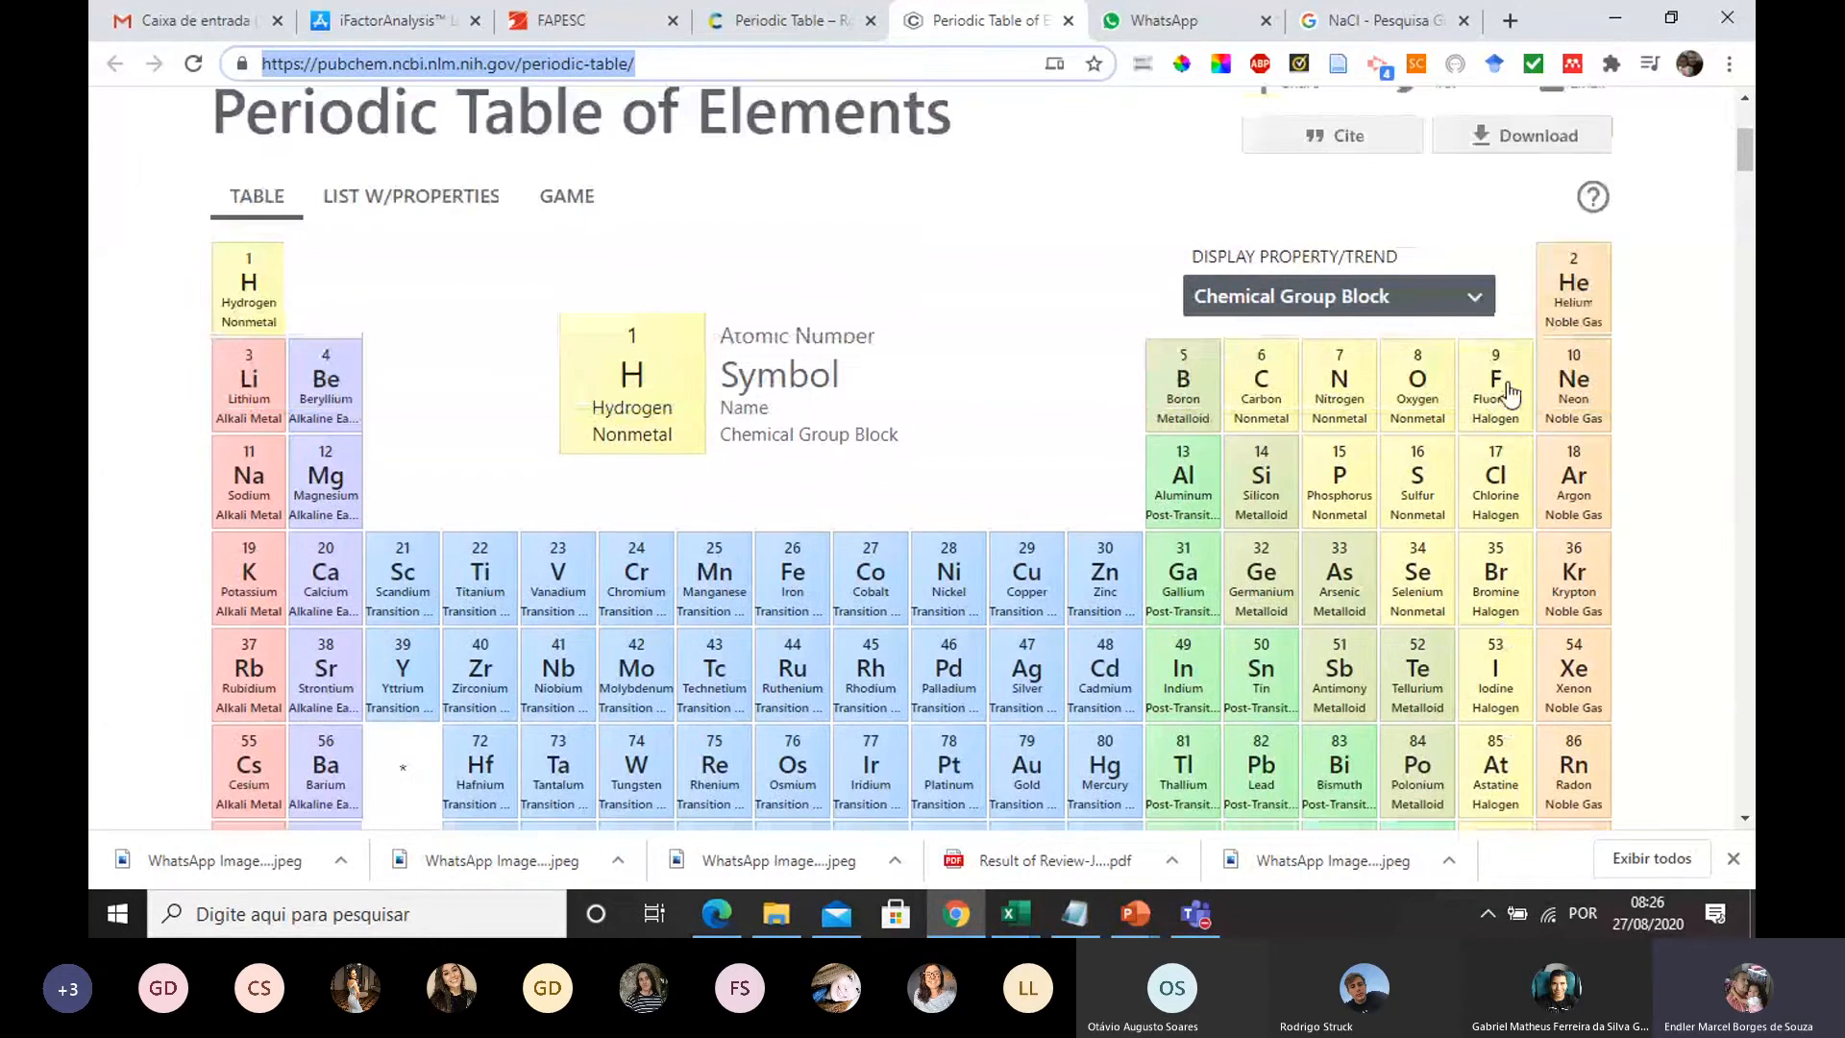
scroll(1506, 346, down, 1)
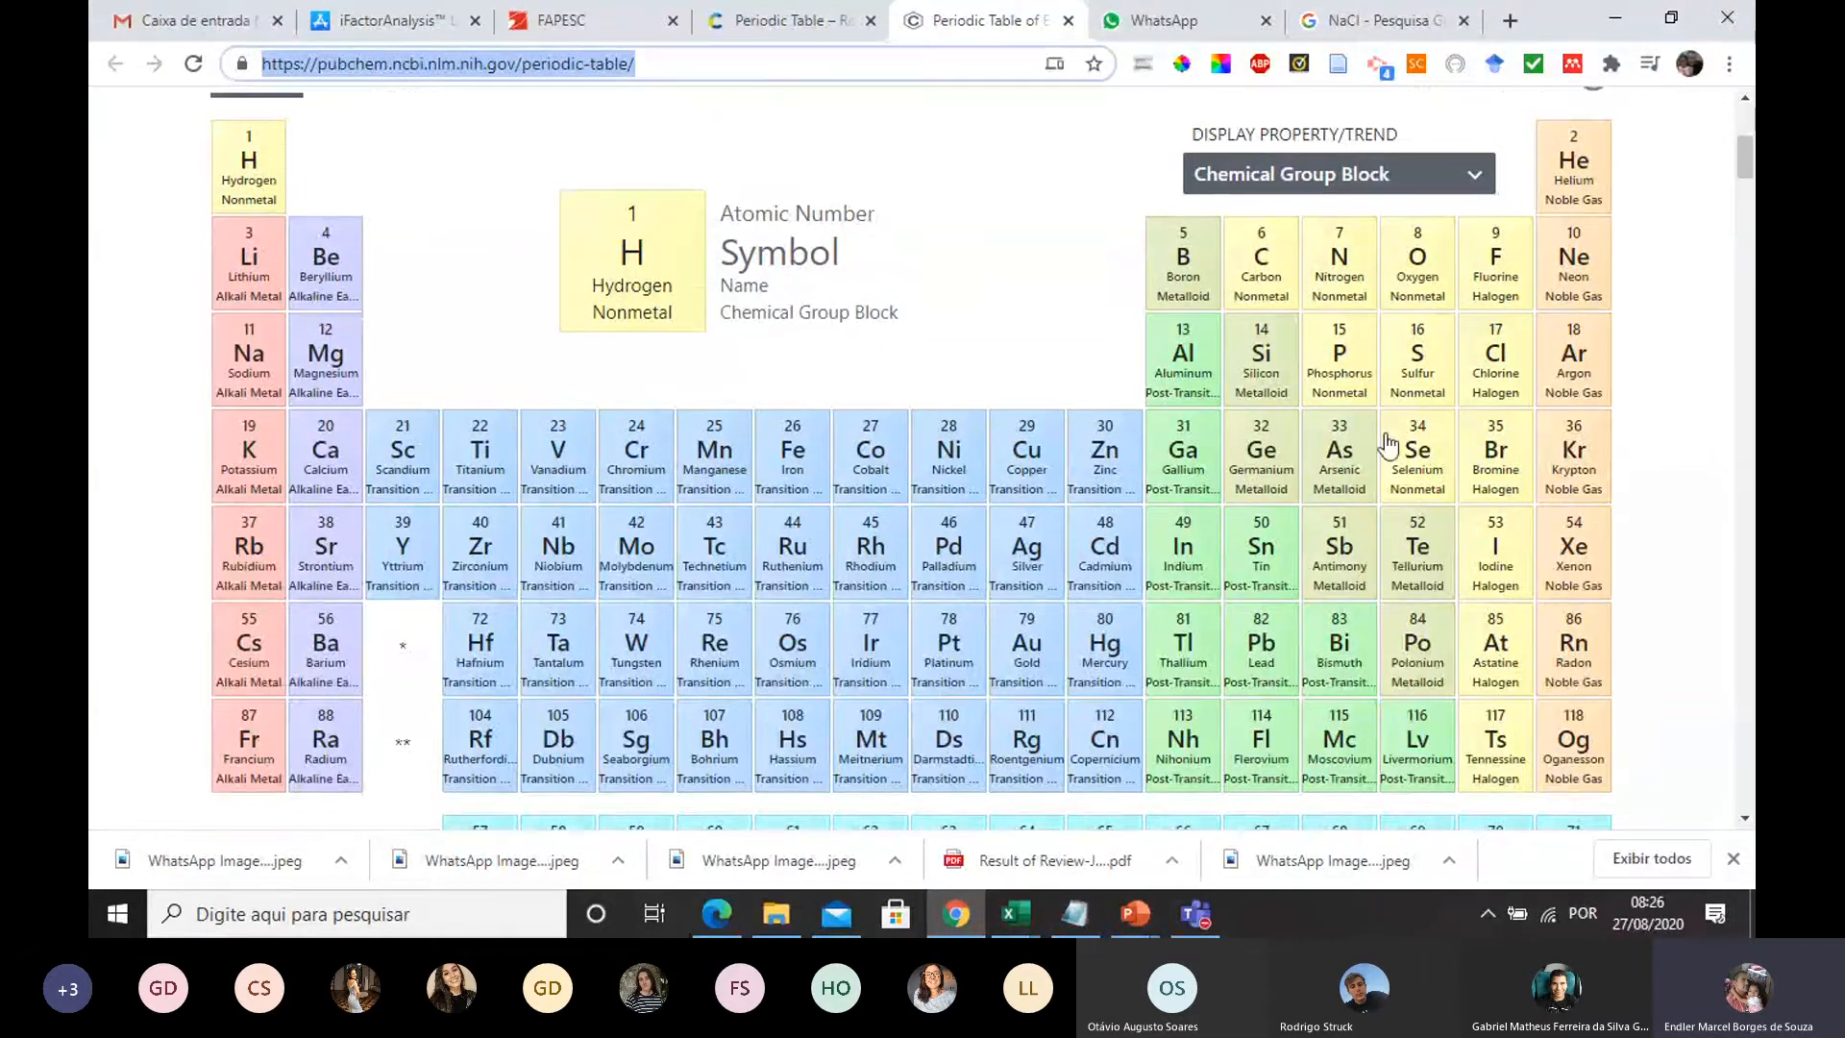
scroll(1278, 365, up, 3)
scroll(1164, 344, down, 3)
scroll(865, 502, up, 2)
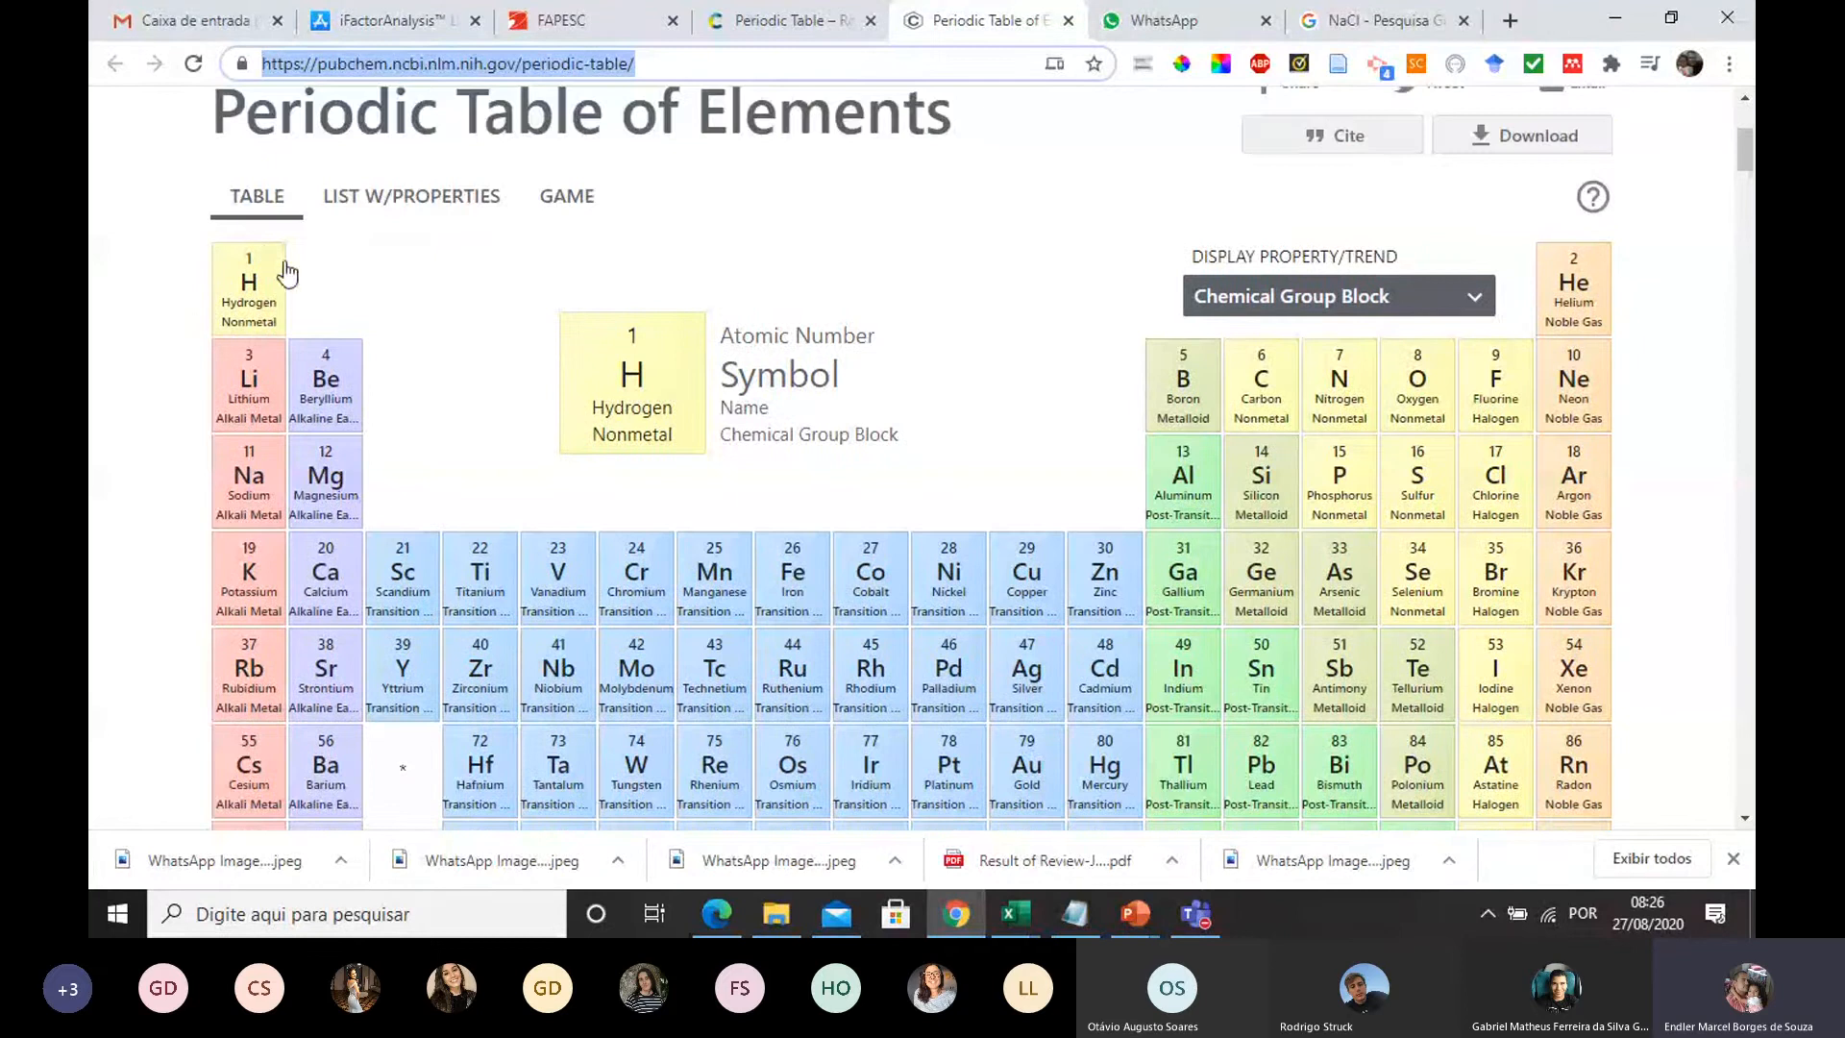
Step: Examine the d block and p block highlights in the Royal Society of Chemistry periodic table
click(810, 21)
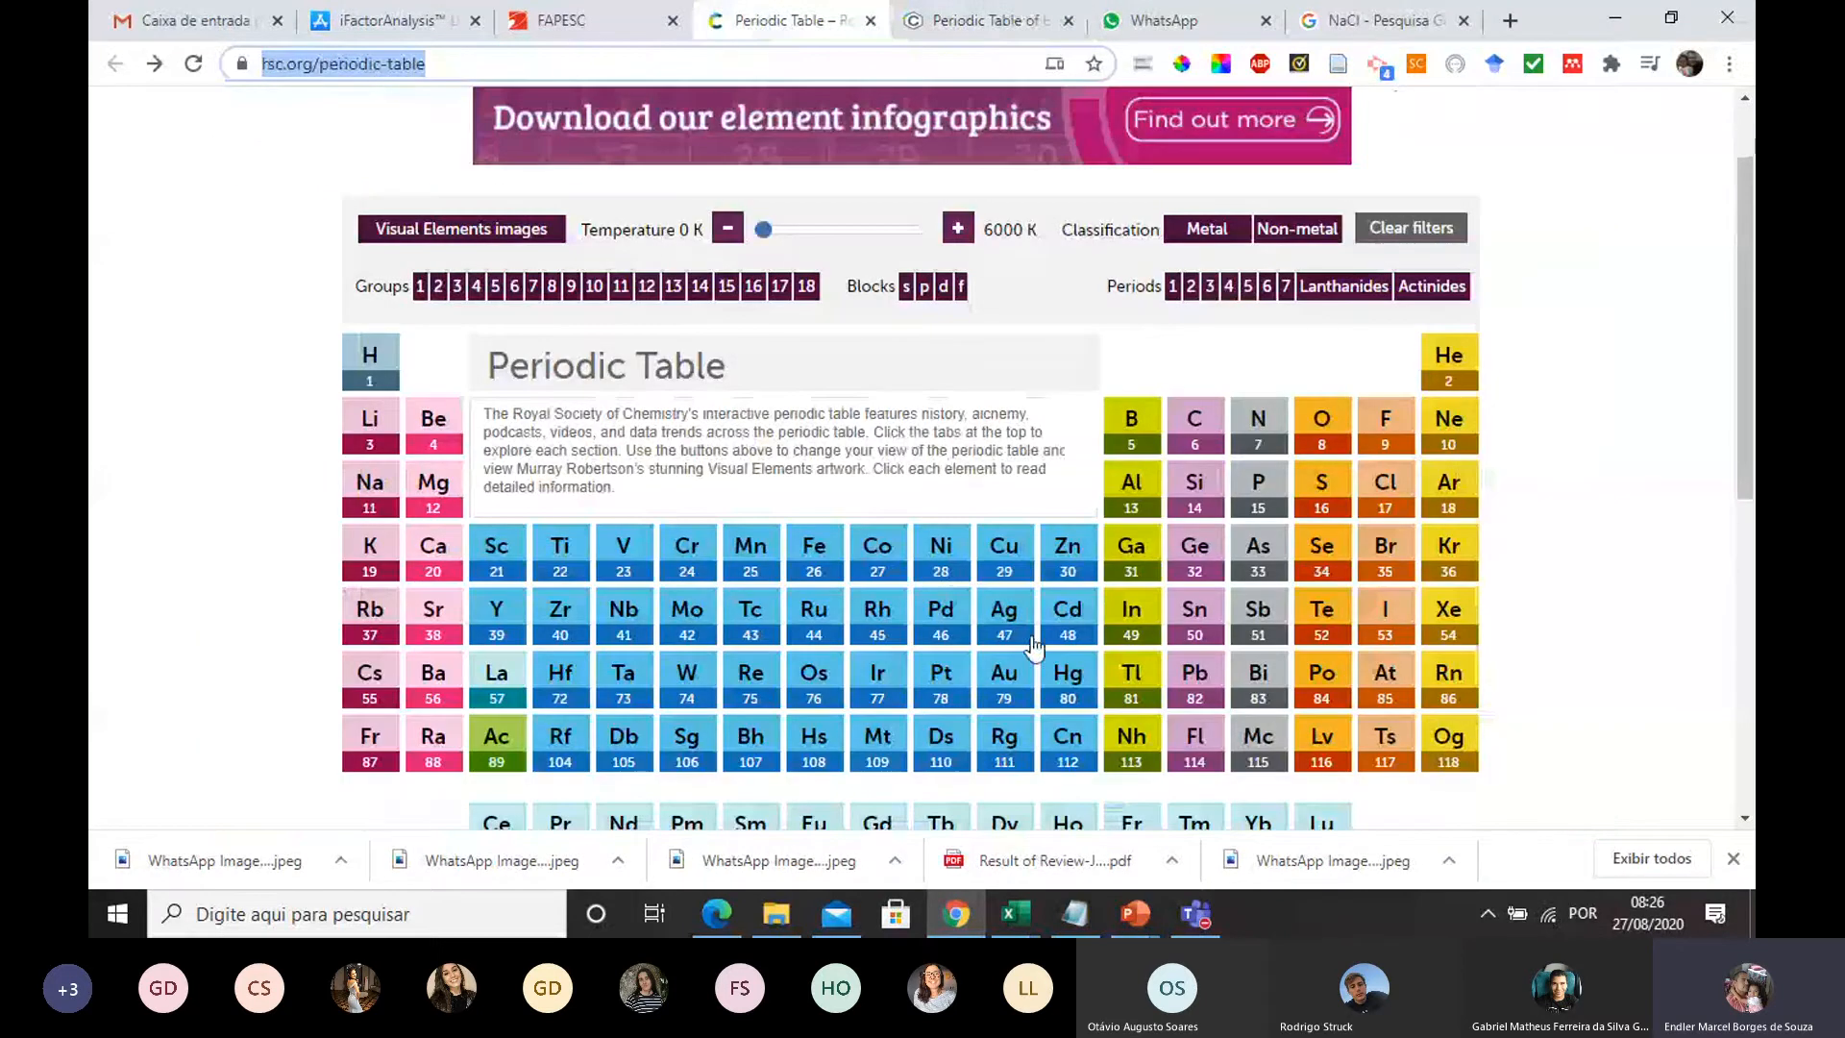
mouse_move(941, 553)
scroll(884, 452, down, 4)
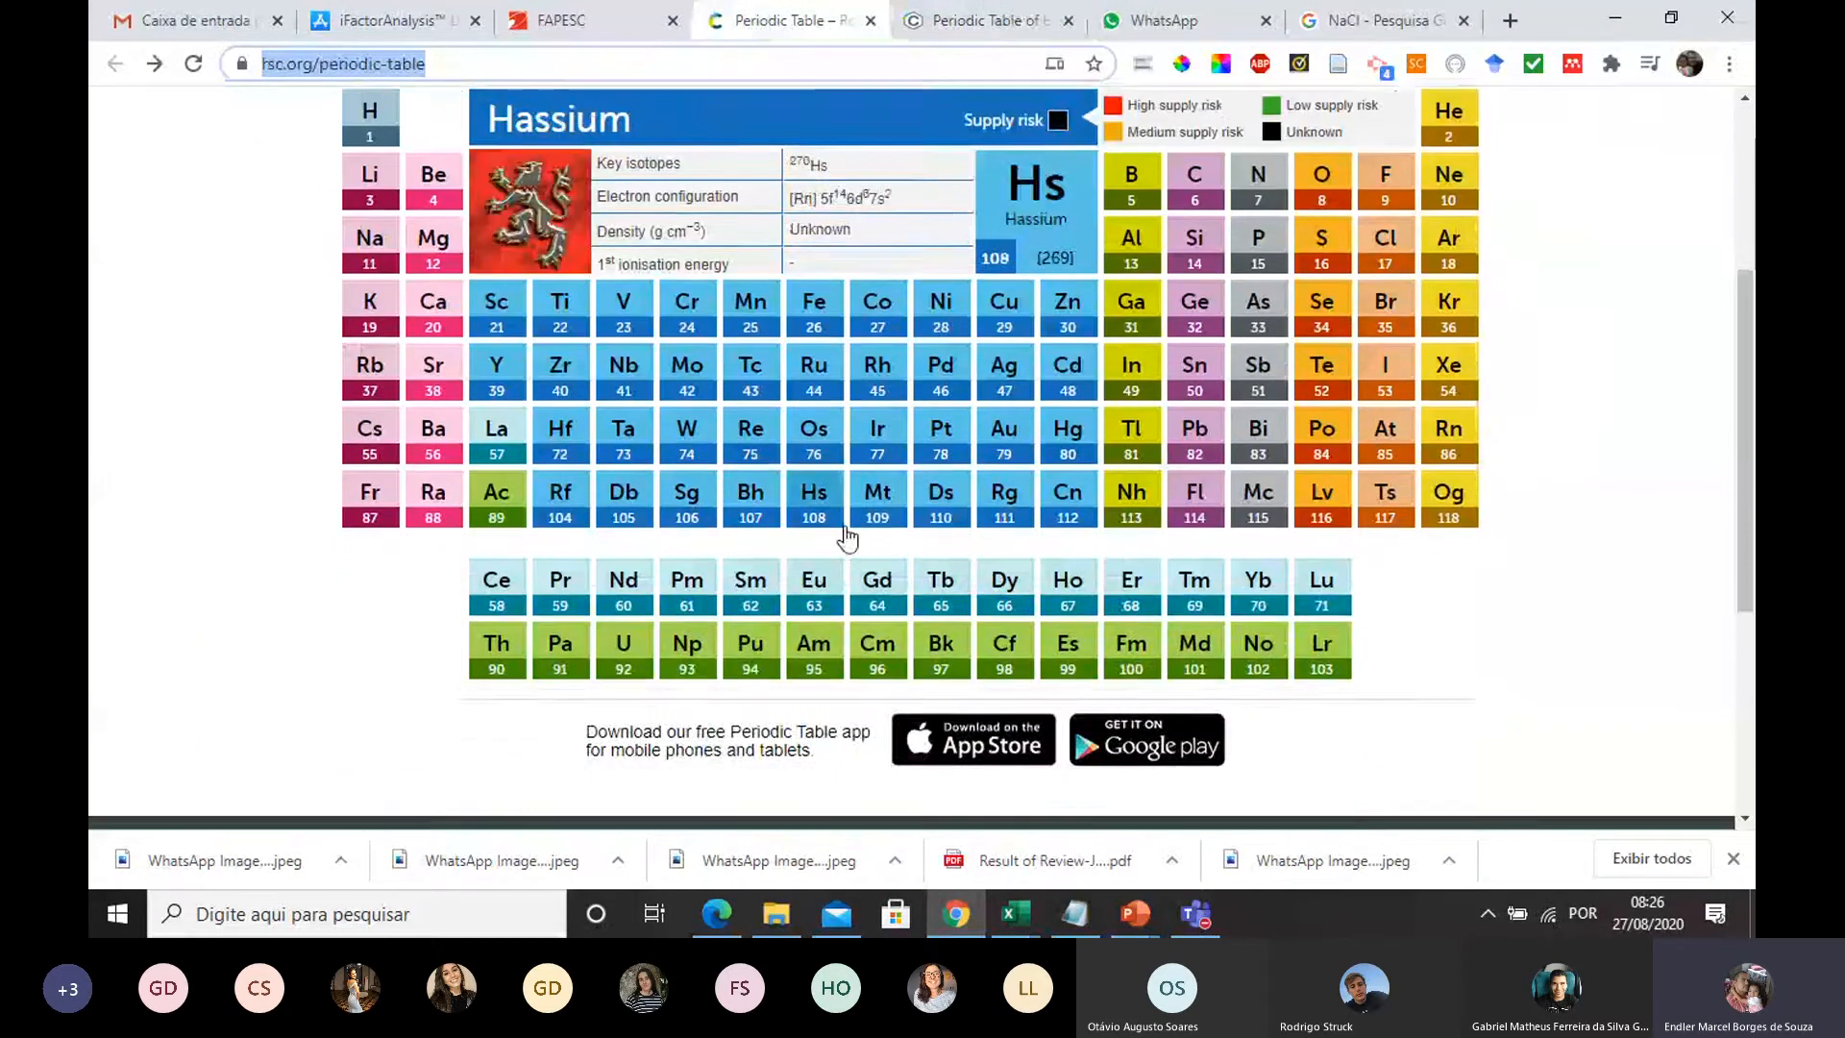
scroll(846, 529, up, 2)
click(942, 166)
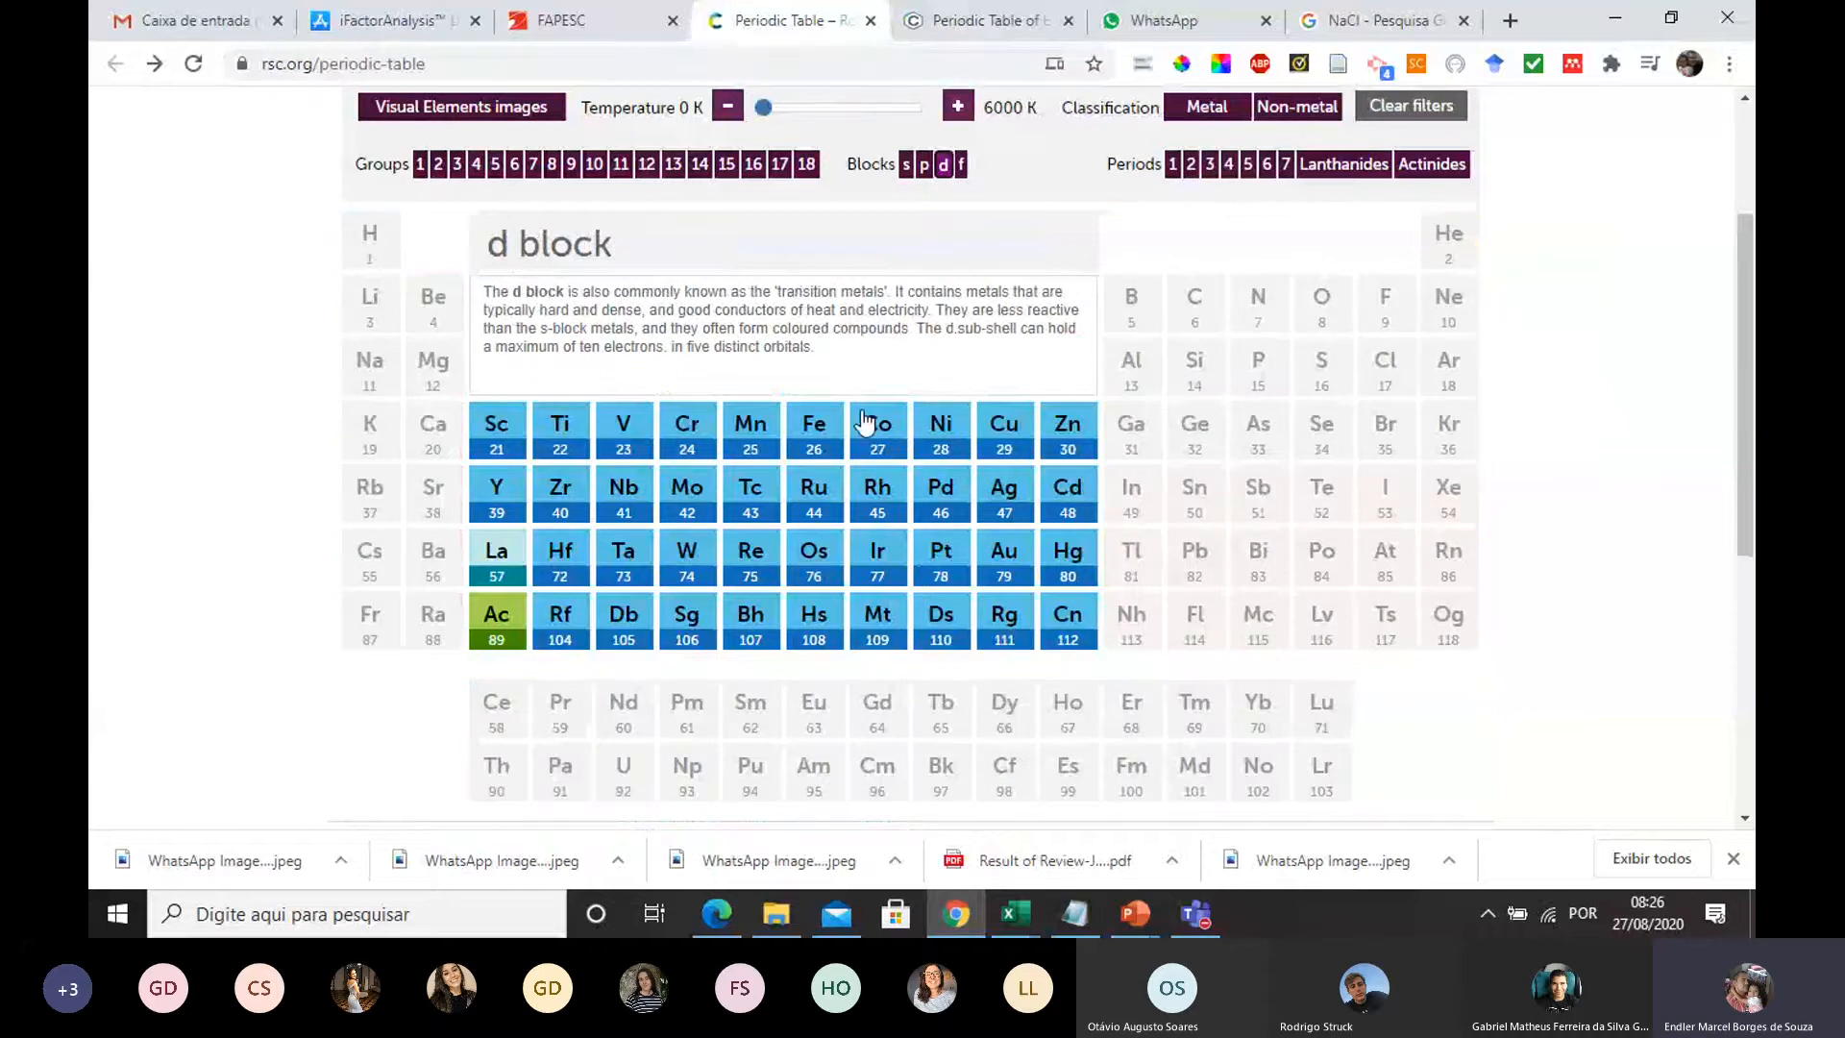
click(942, 181)
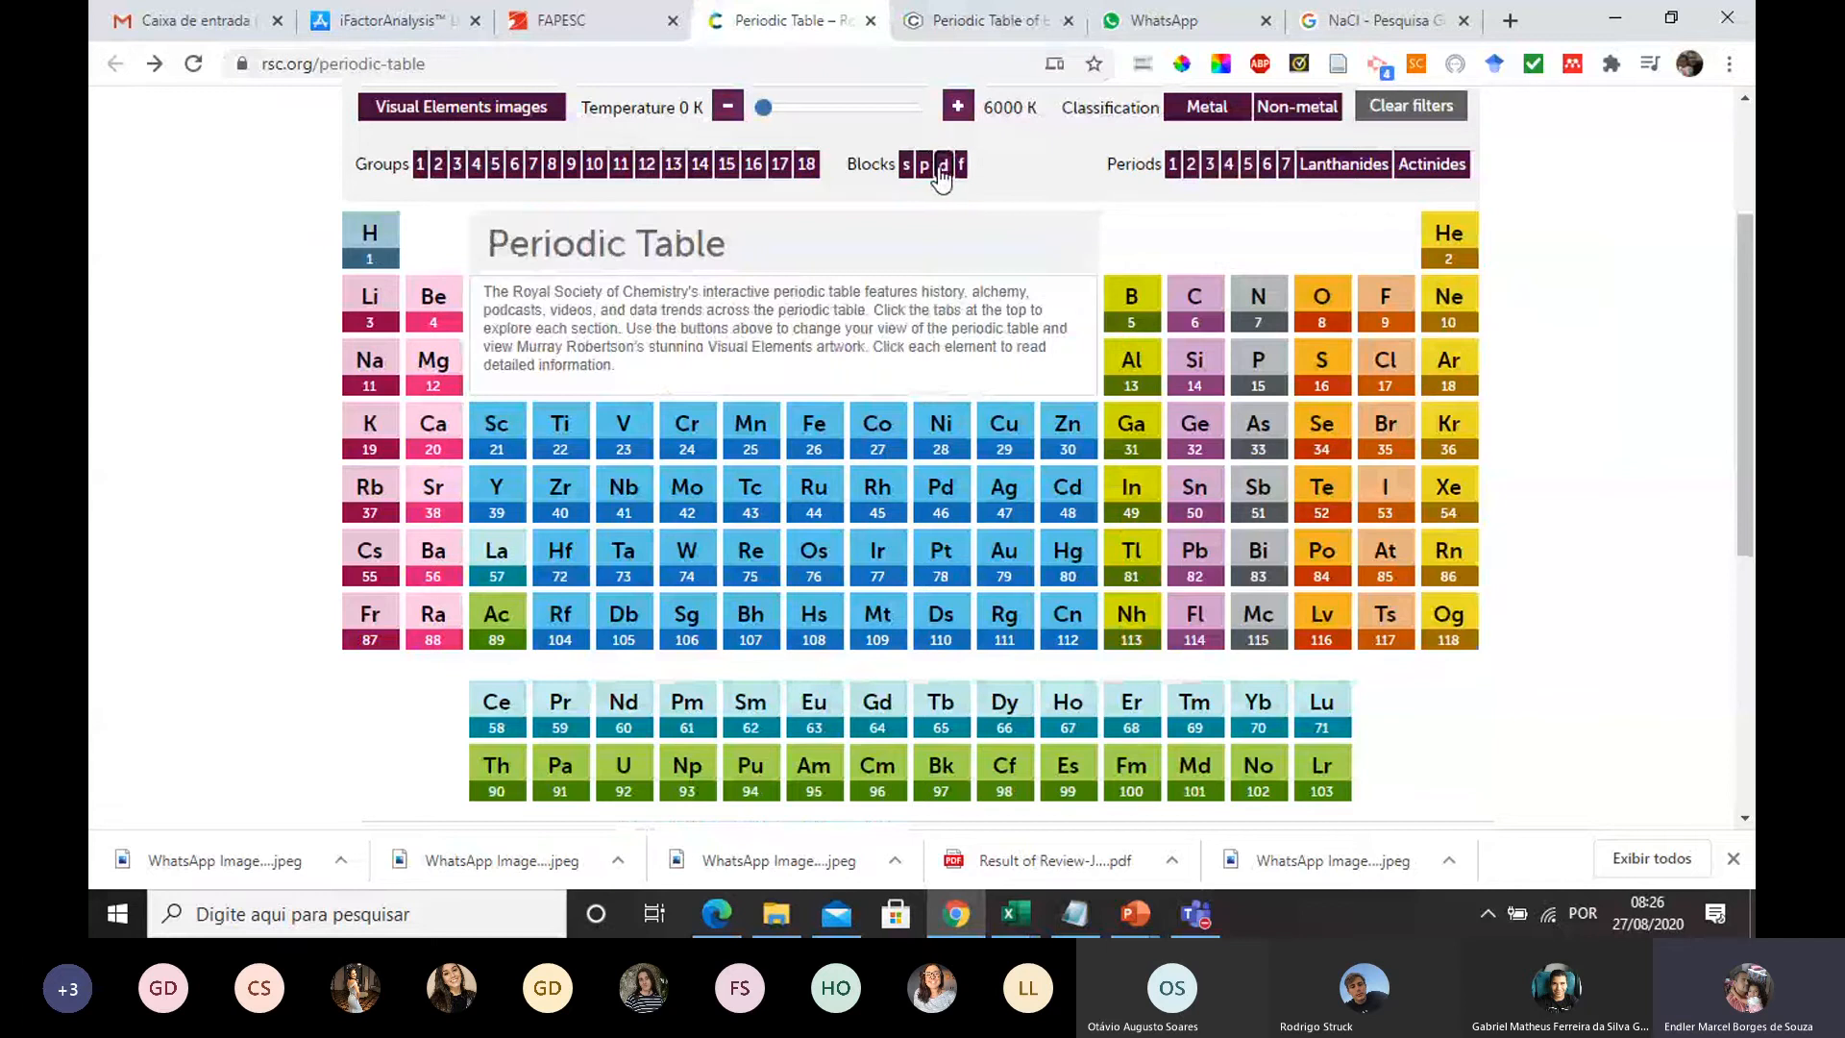
click(942, 177)
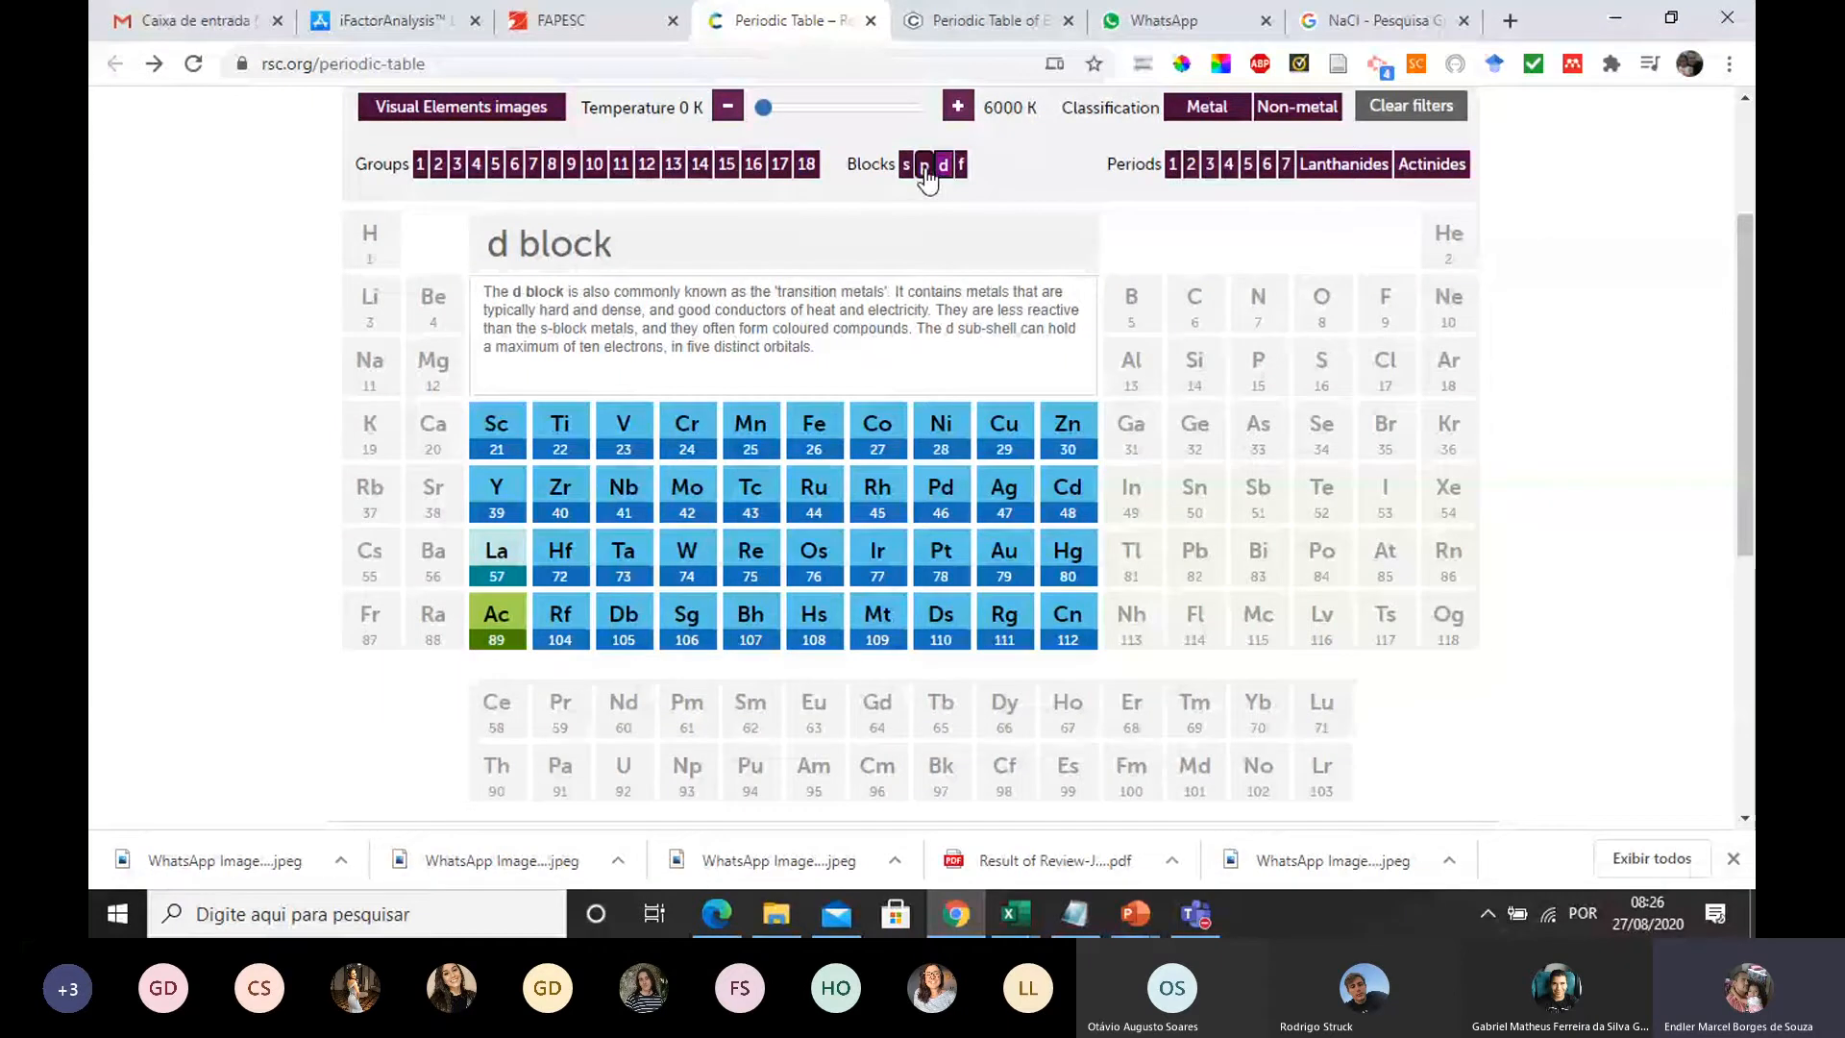
click(925, 164)
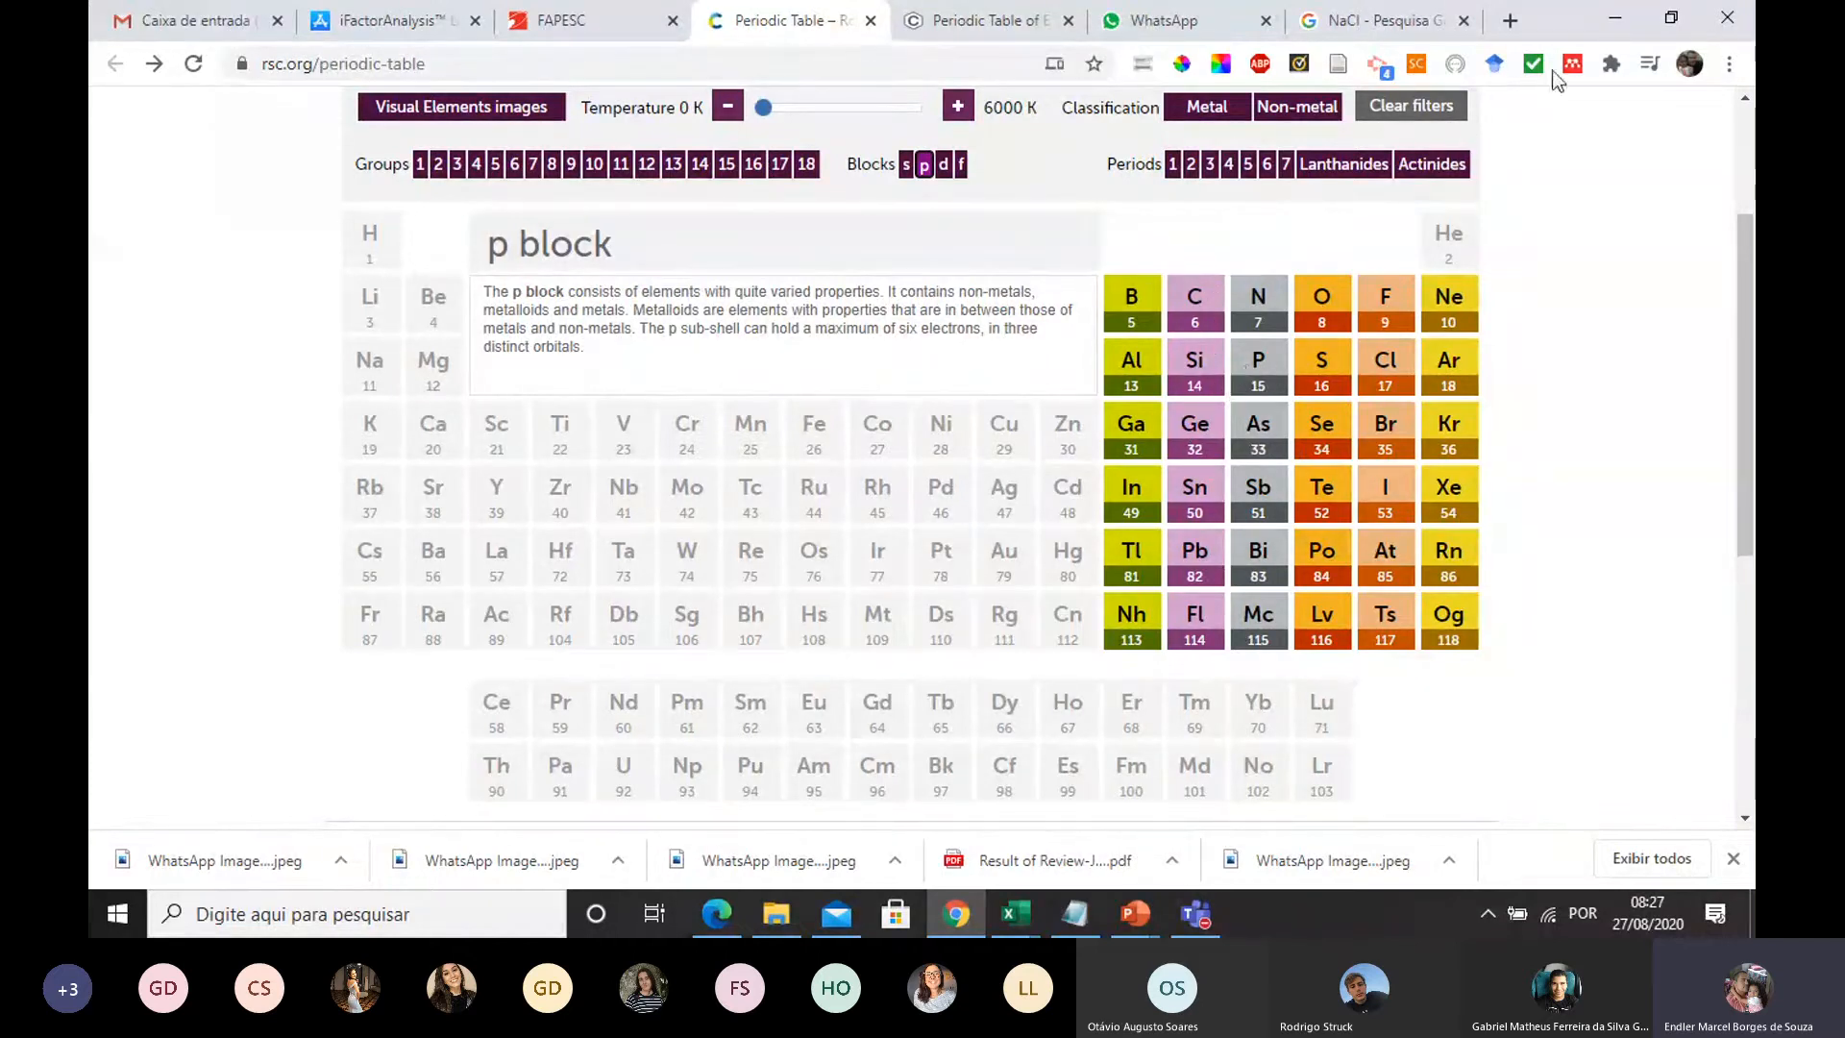
Step: Return to the Excel workbook and merge and center cells A2:C2
click(1612, 29)
key(ctrl+z)
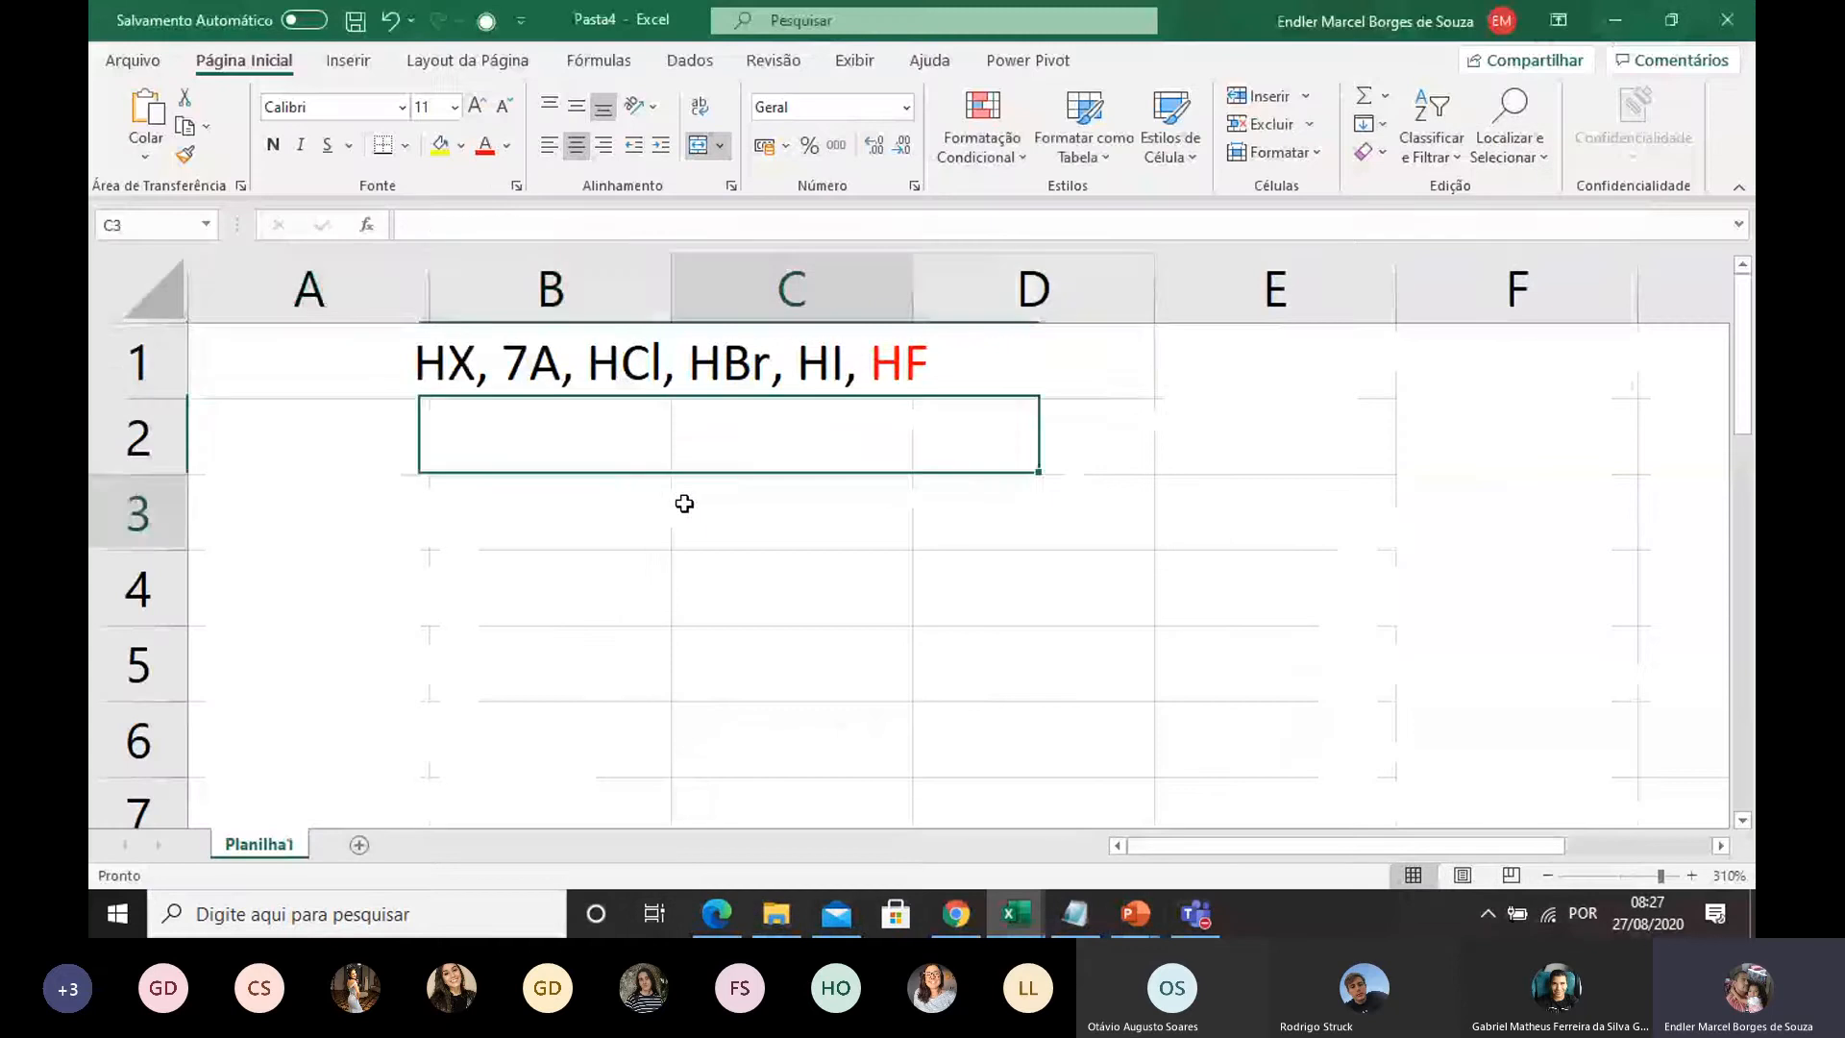
click(684, 503)
drag(424, 424, 817, 424)
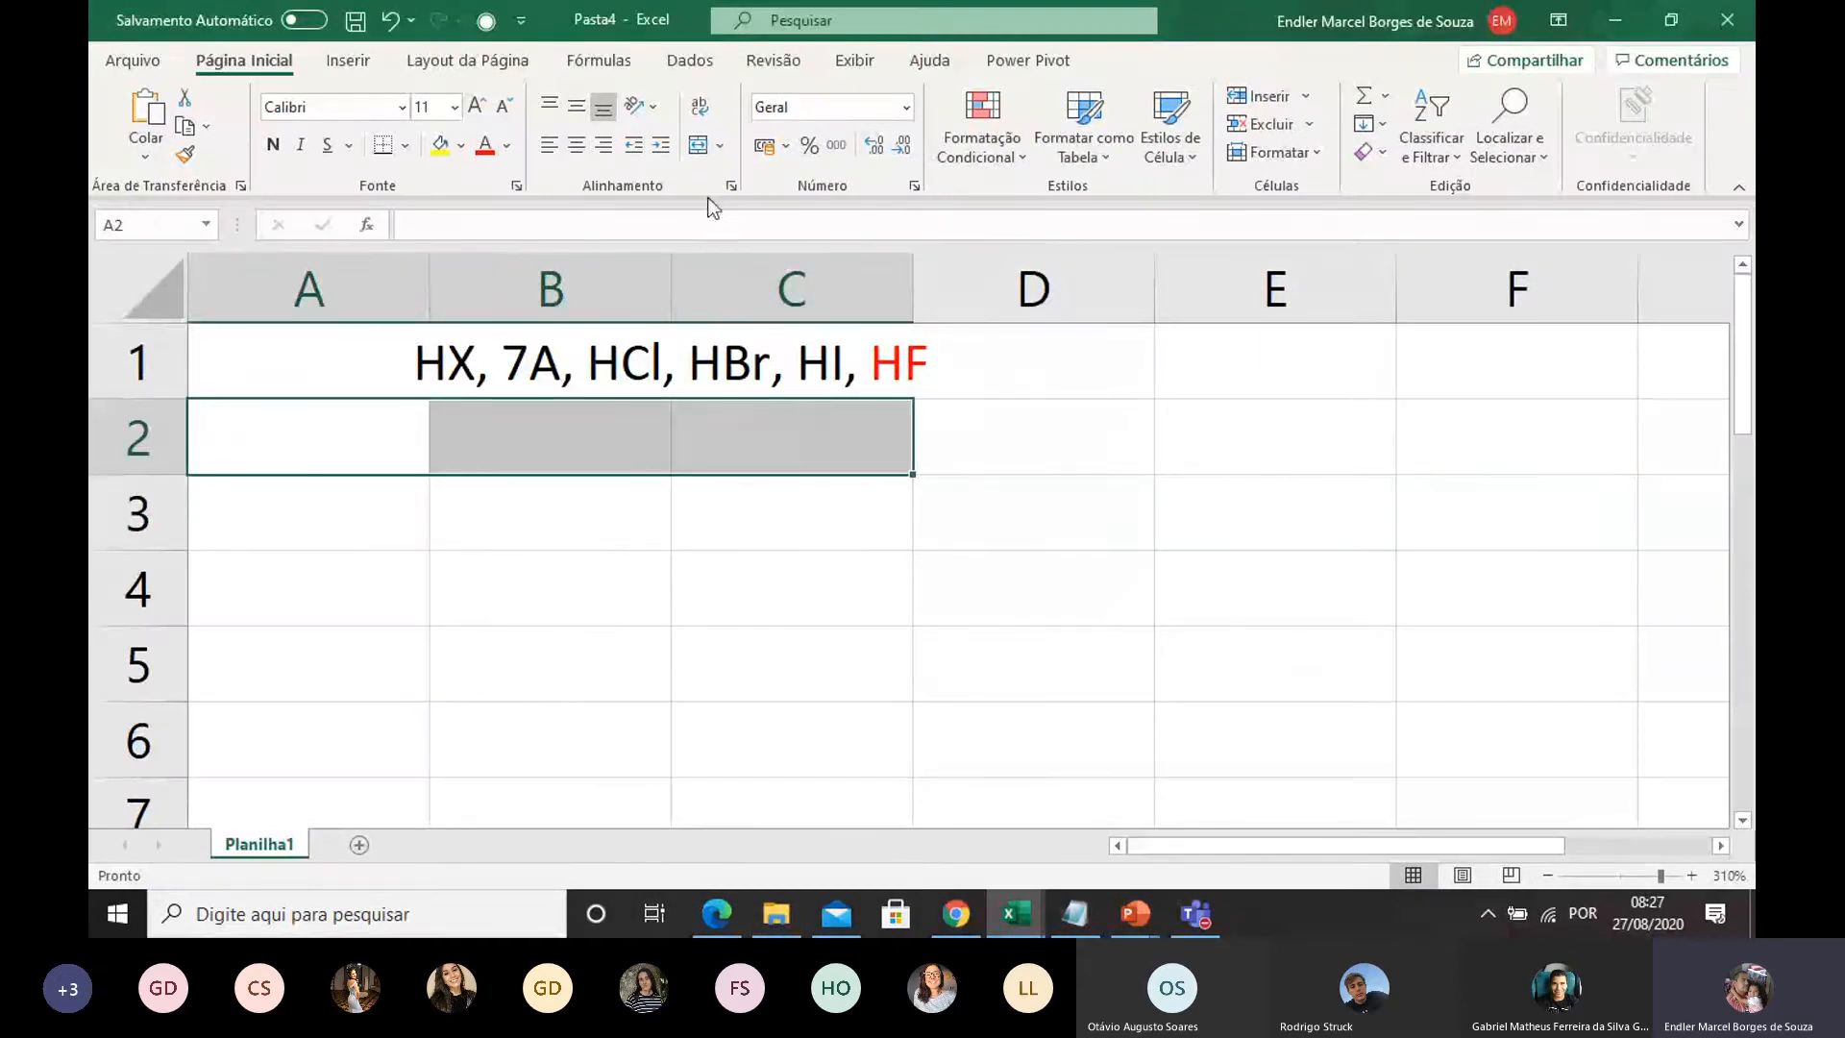
click(698, 144)
Step: Start a second acid list in merged cell A2 with "HNO3, "
double_click(478, 446)
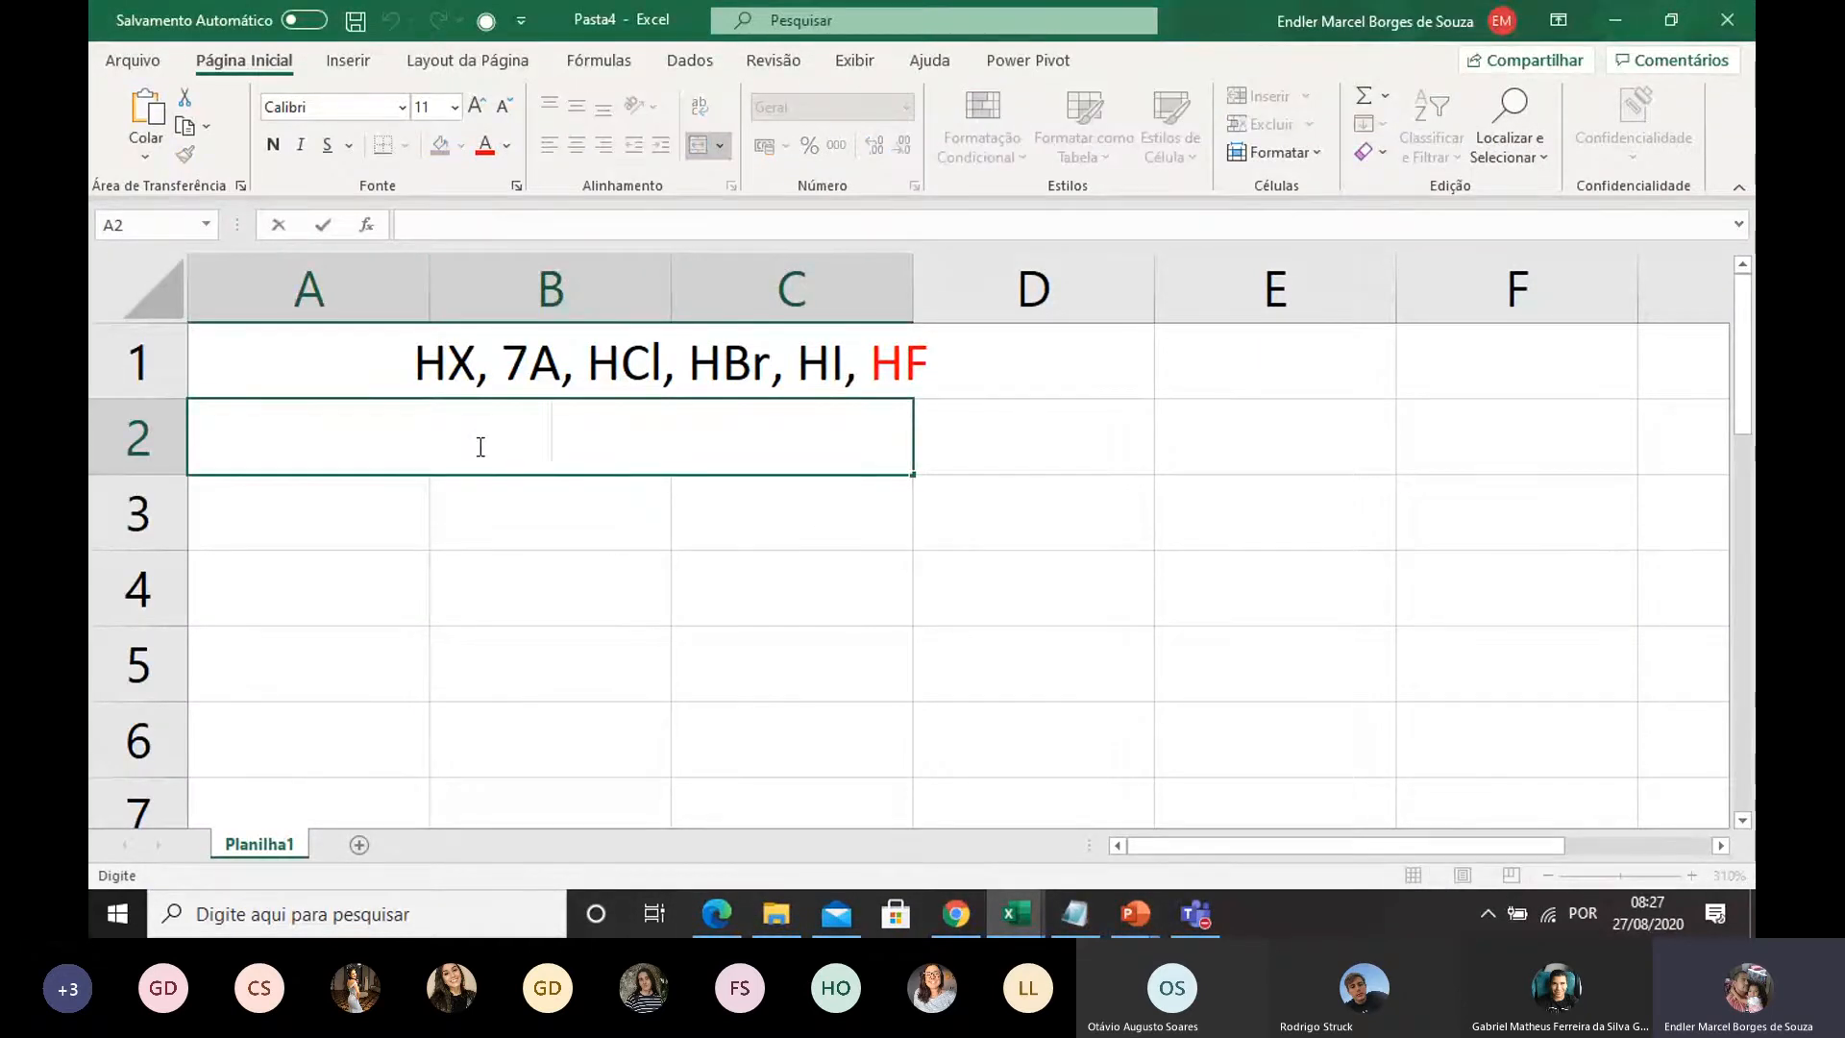
text(H)
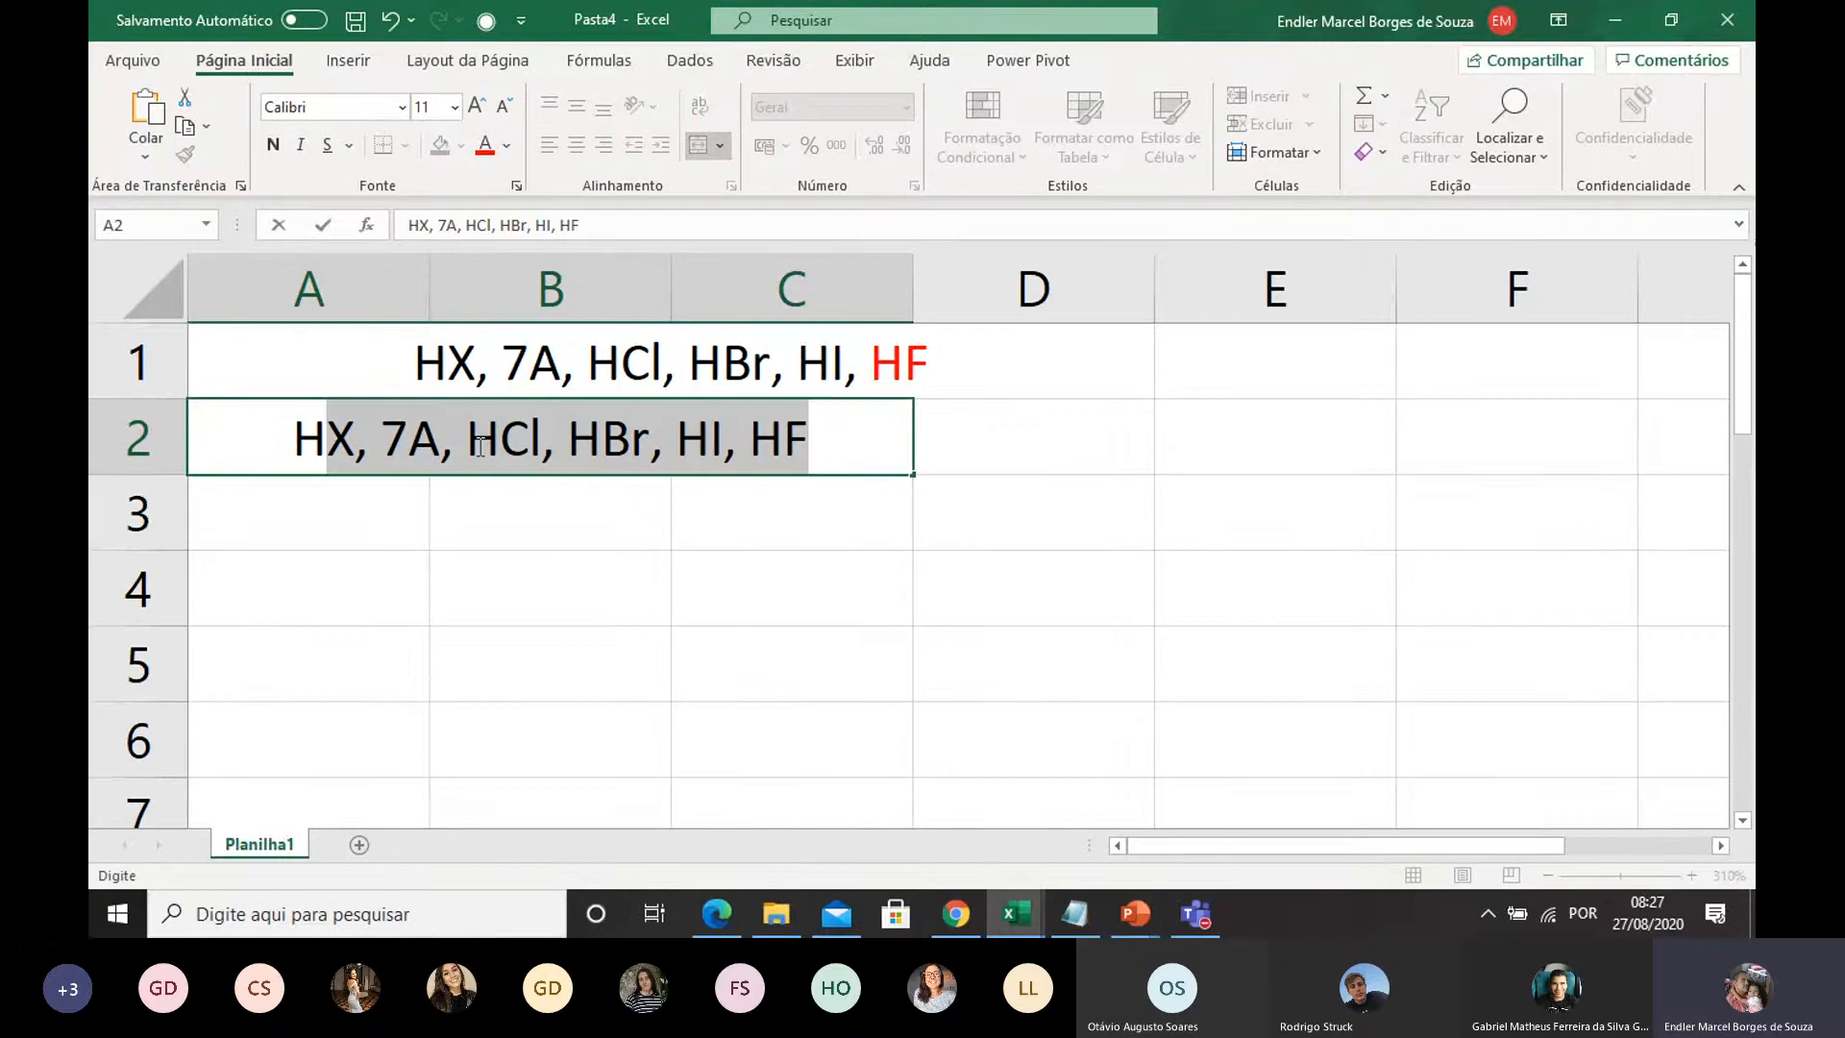
key(BackSpace)
key(BackSpace)
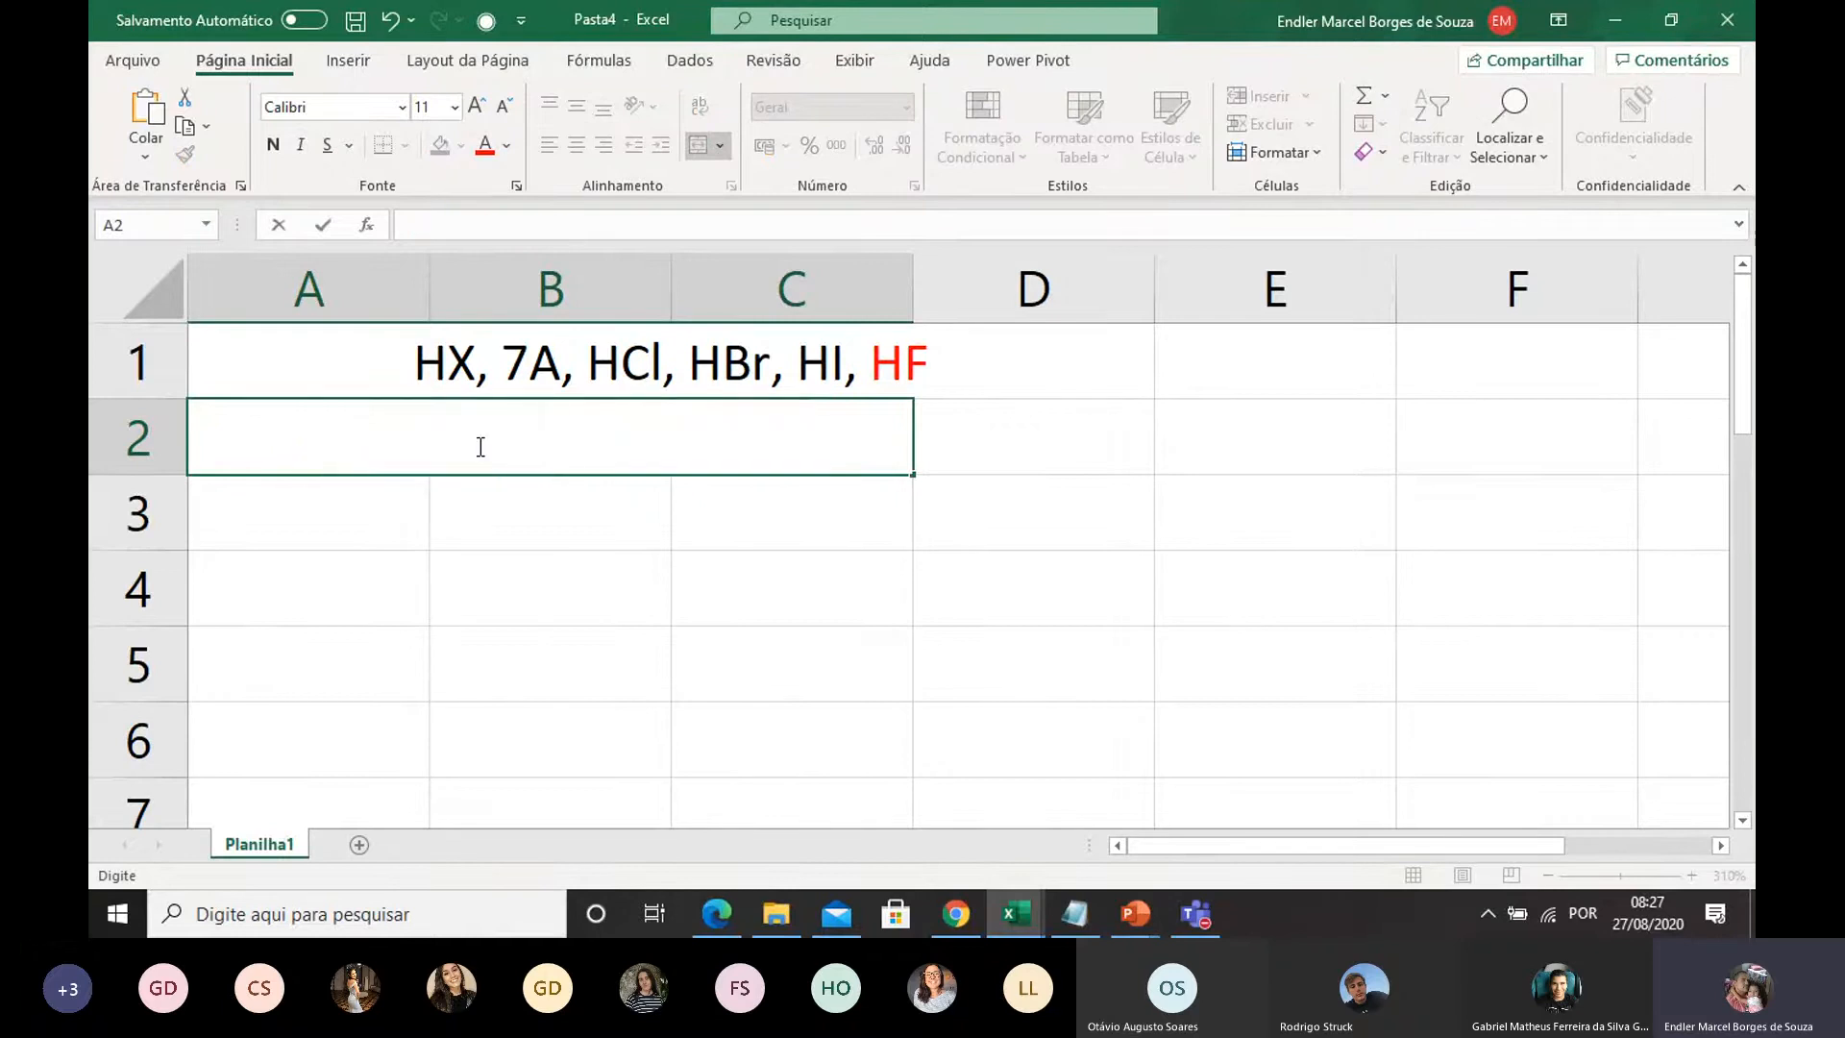
text(NO3)
key(BackSpace)
key(BackSpace)
key(BackSpace)
text(HNO3)
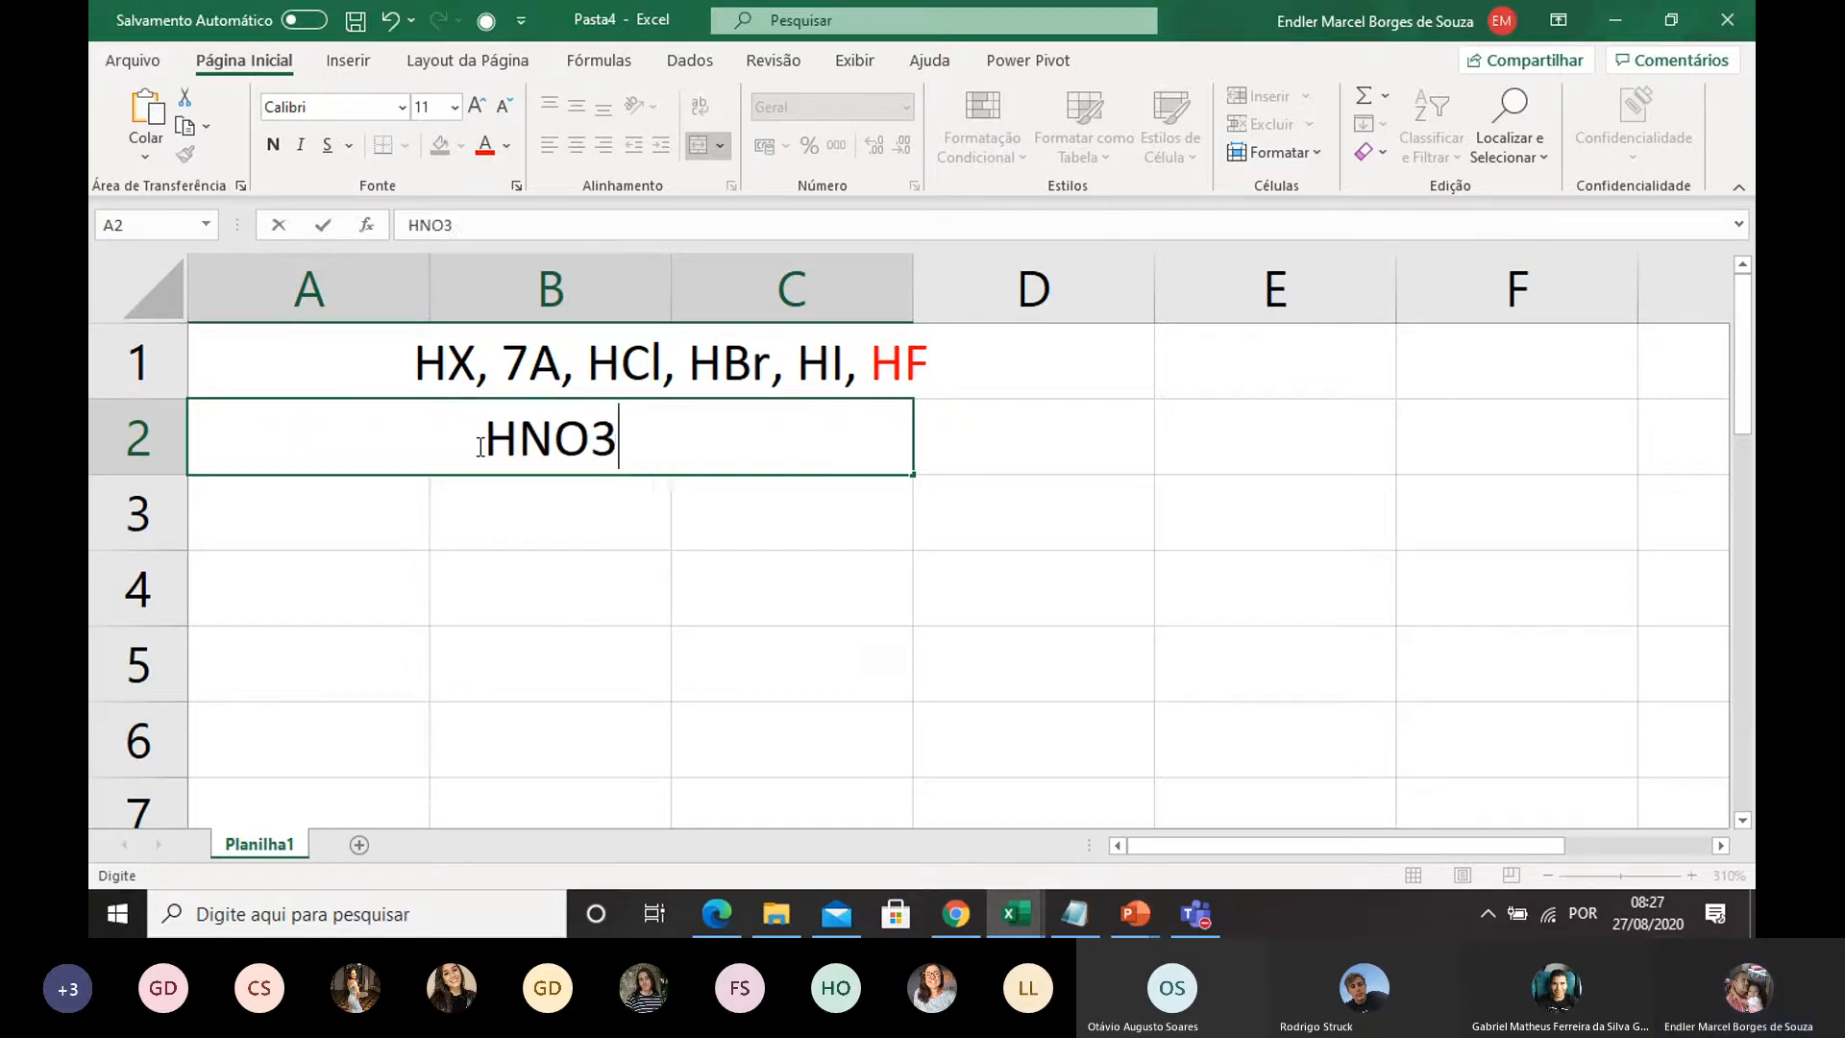
text(,)
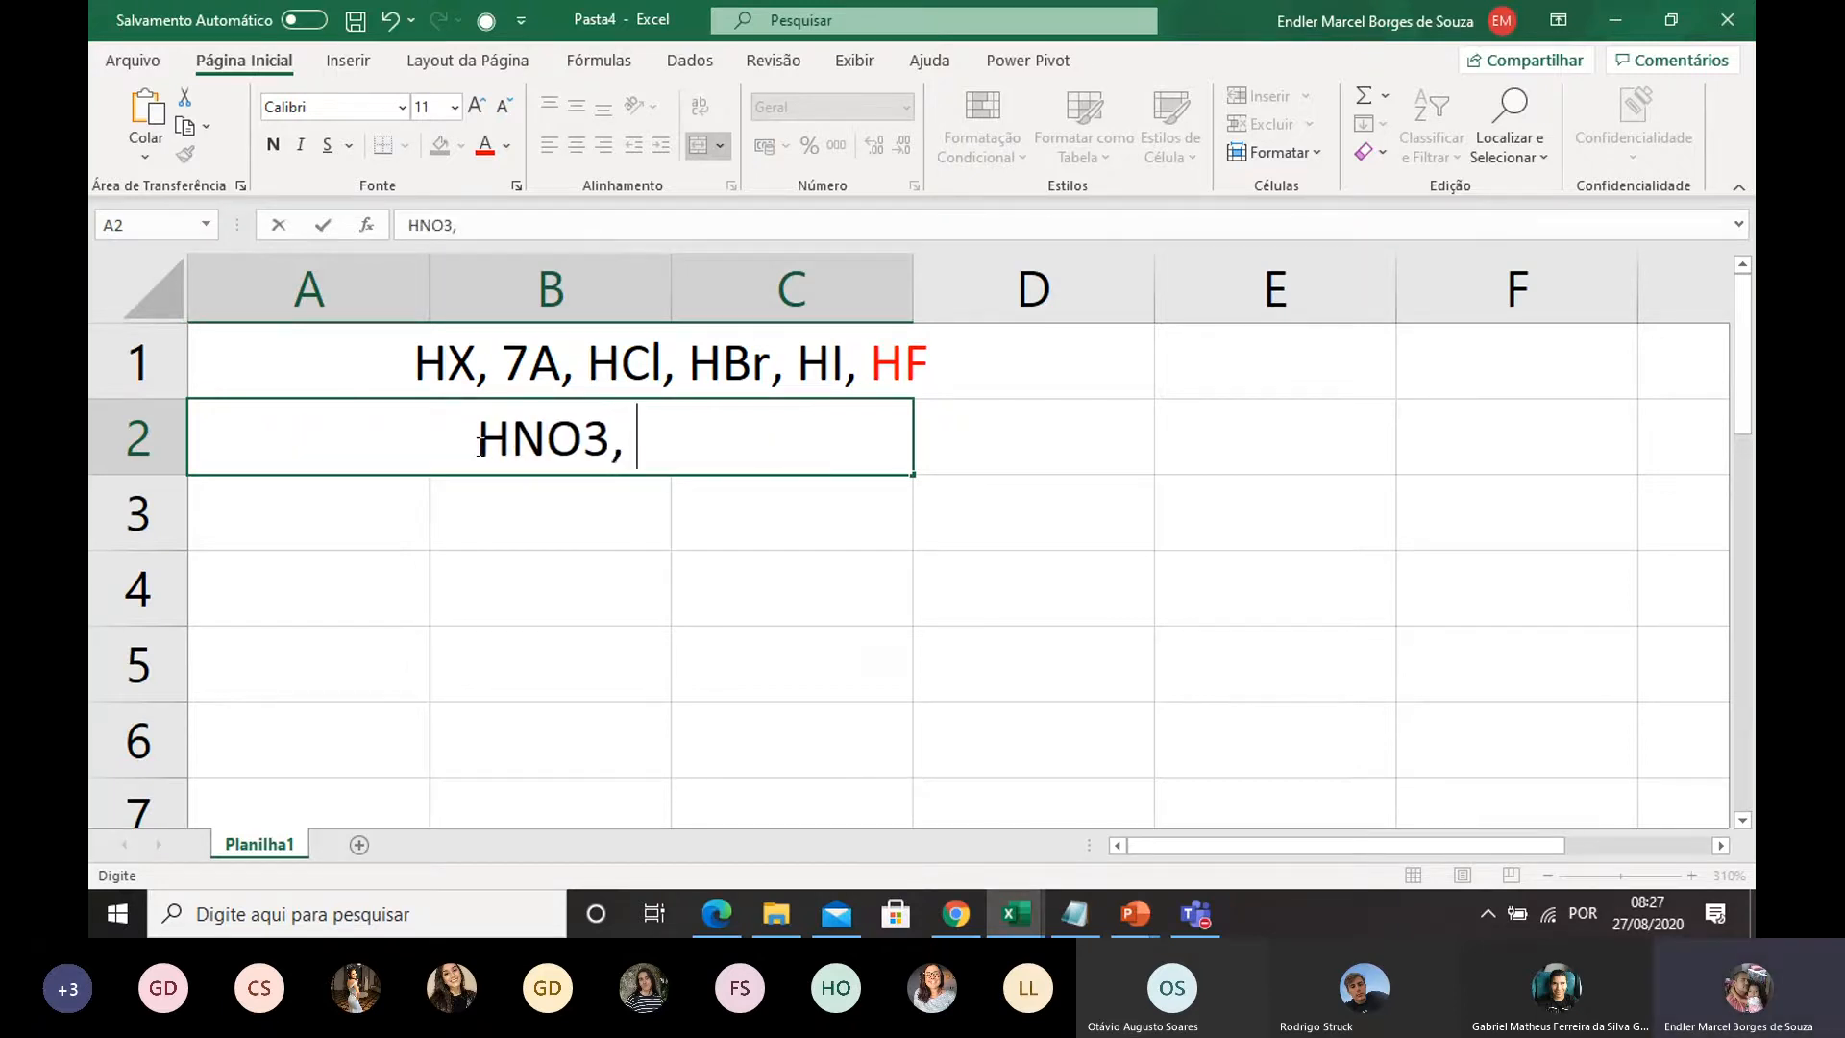
Step: Add "H3PO4" after "HNO3, " in merged cell A2
text( H)
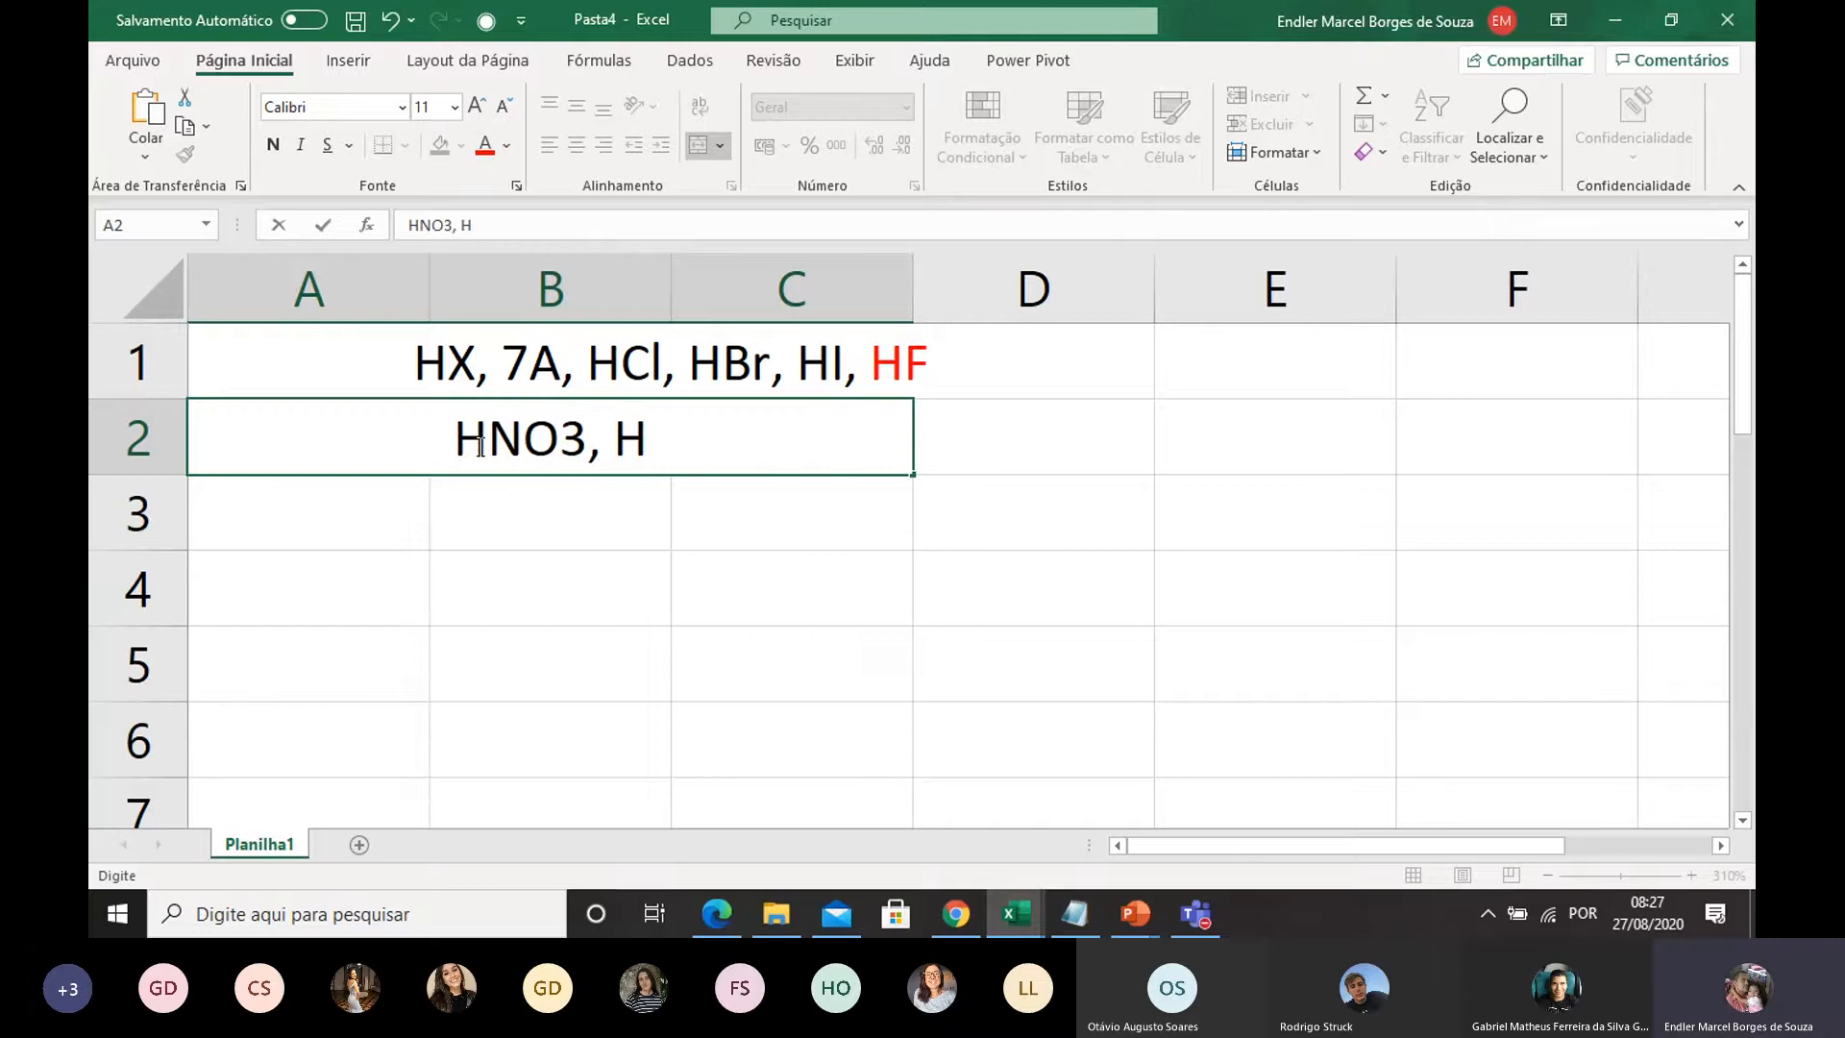
text(S)
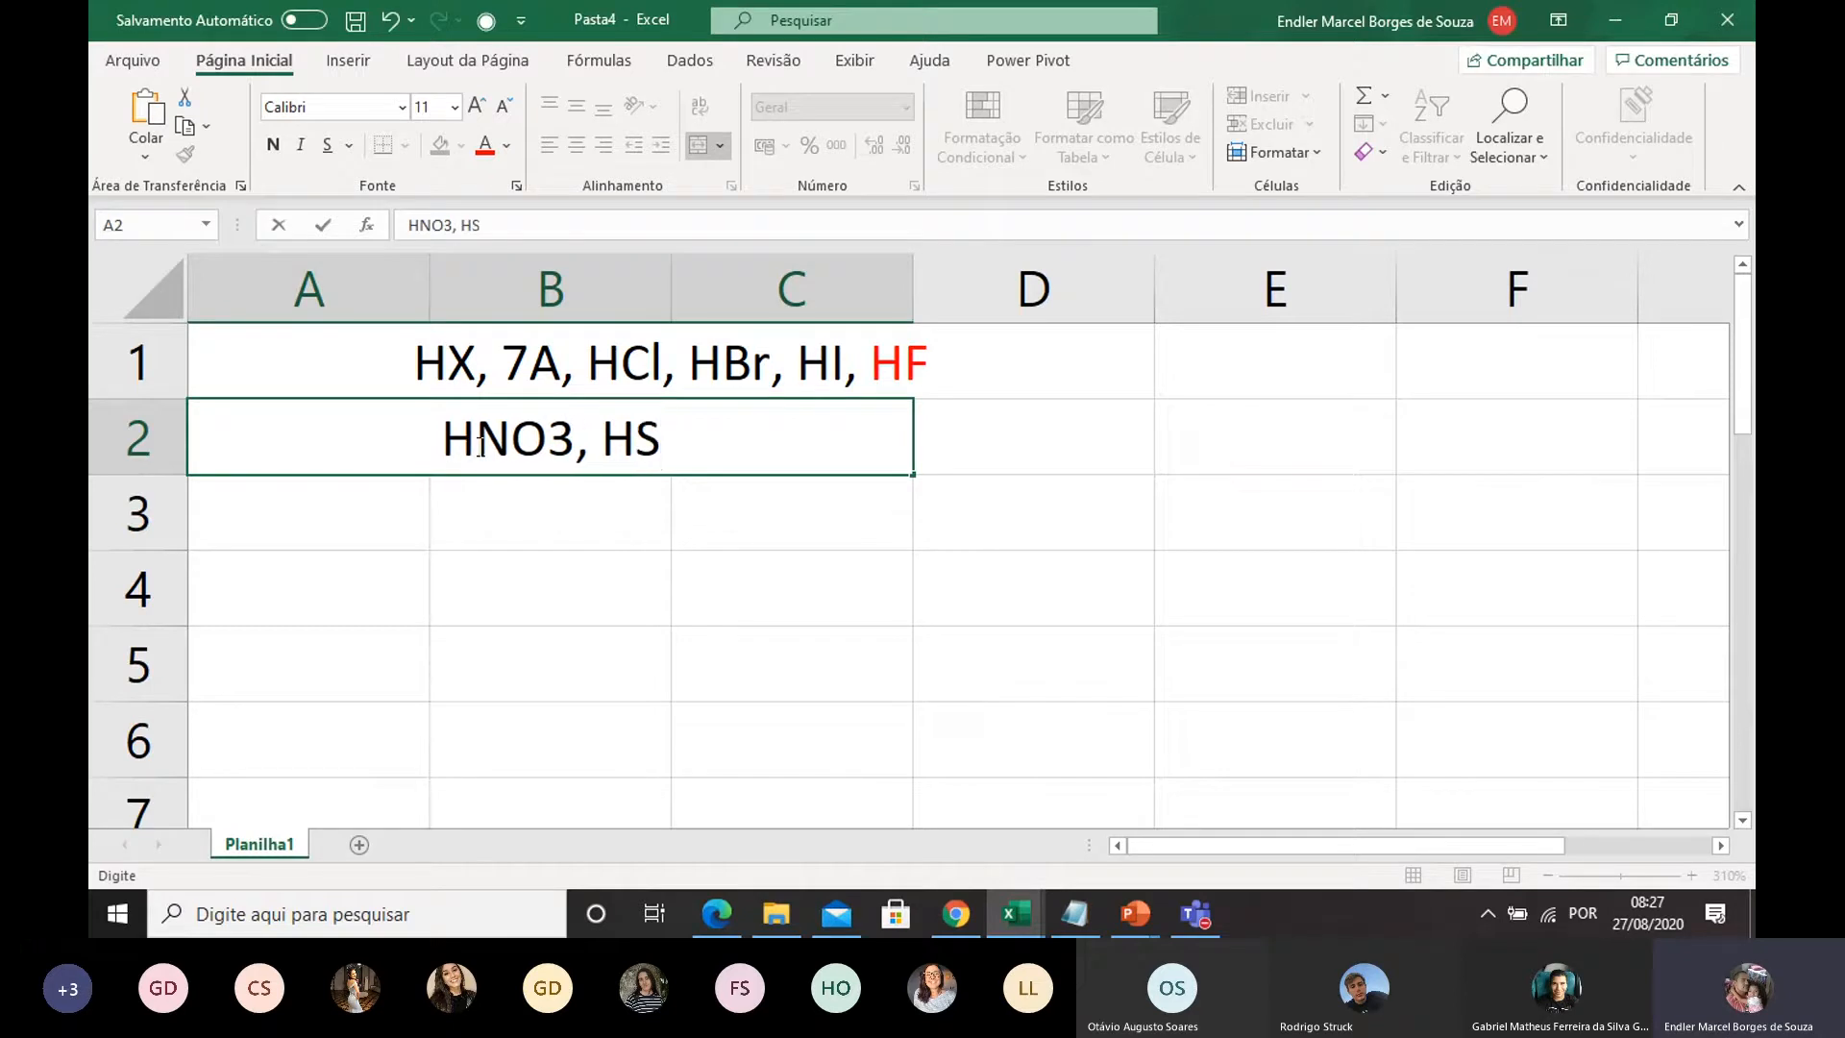
key(BackSpace)
key(BackSpace)
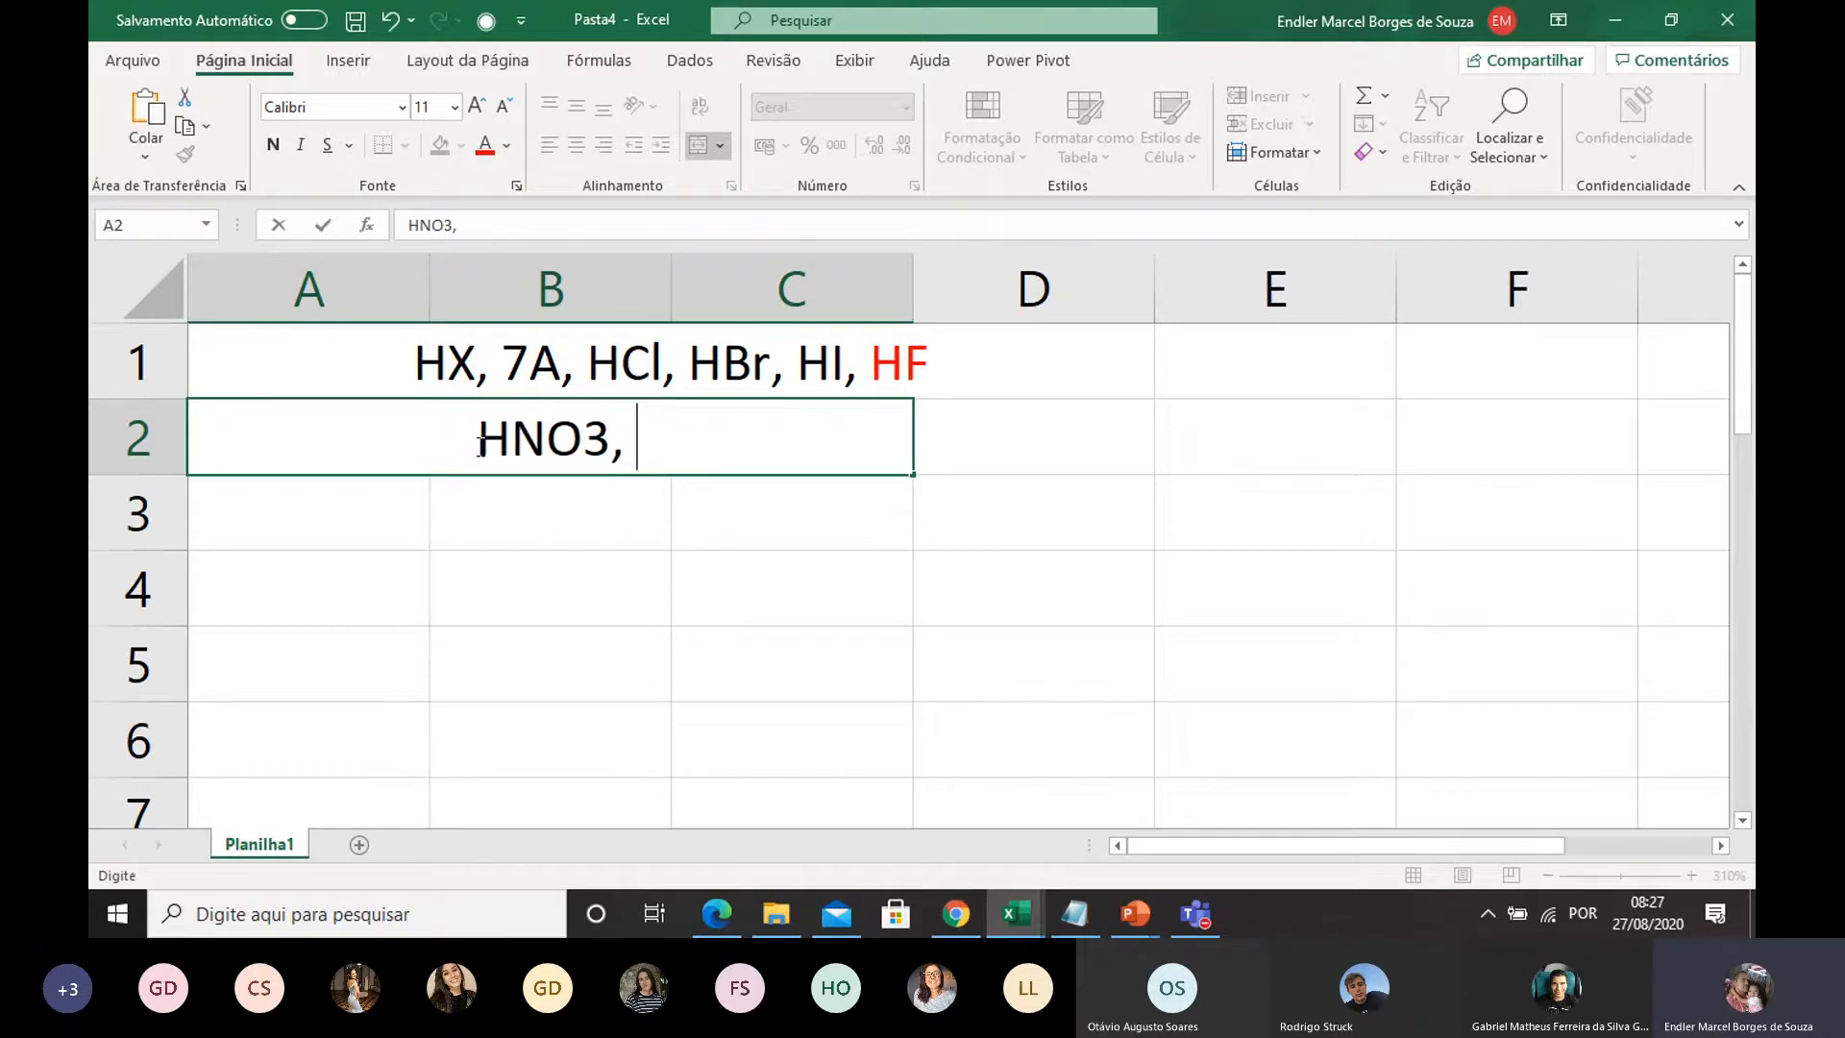
text(H3)
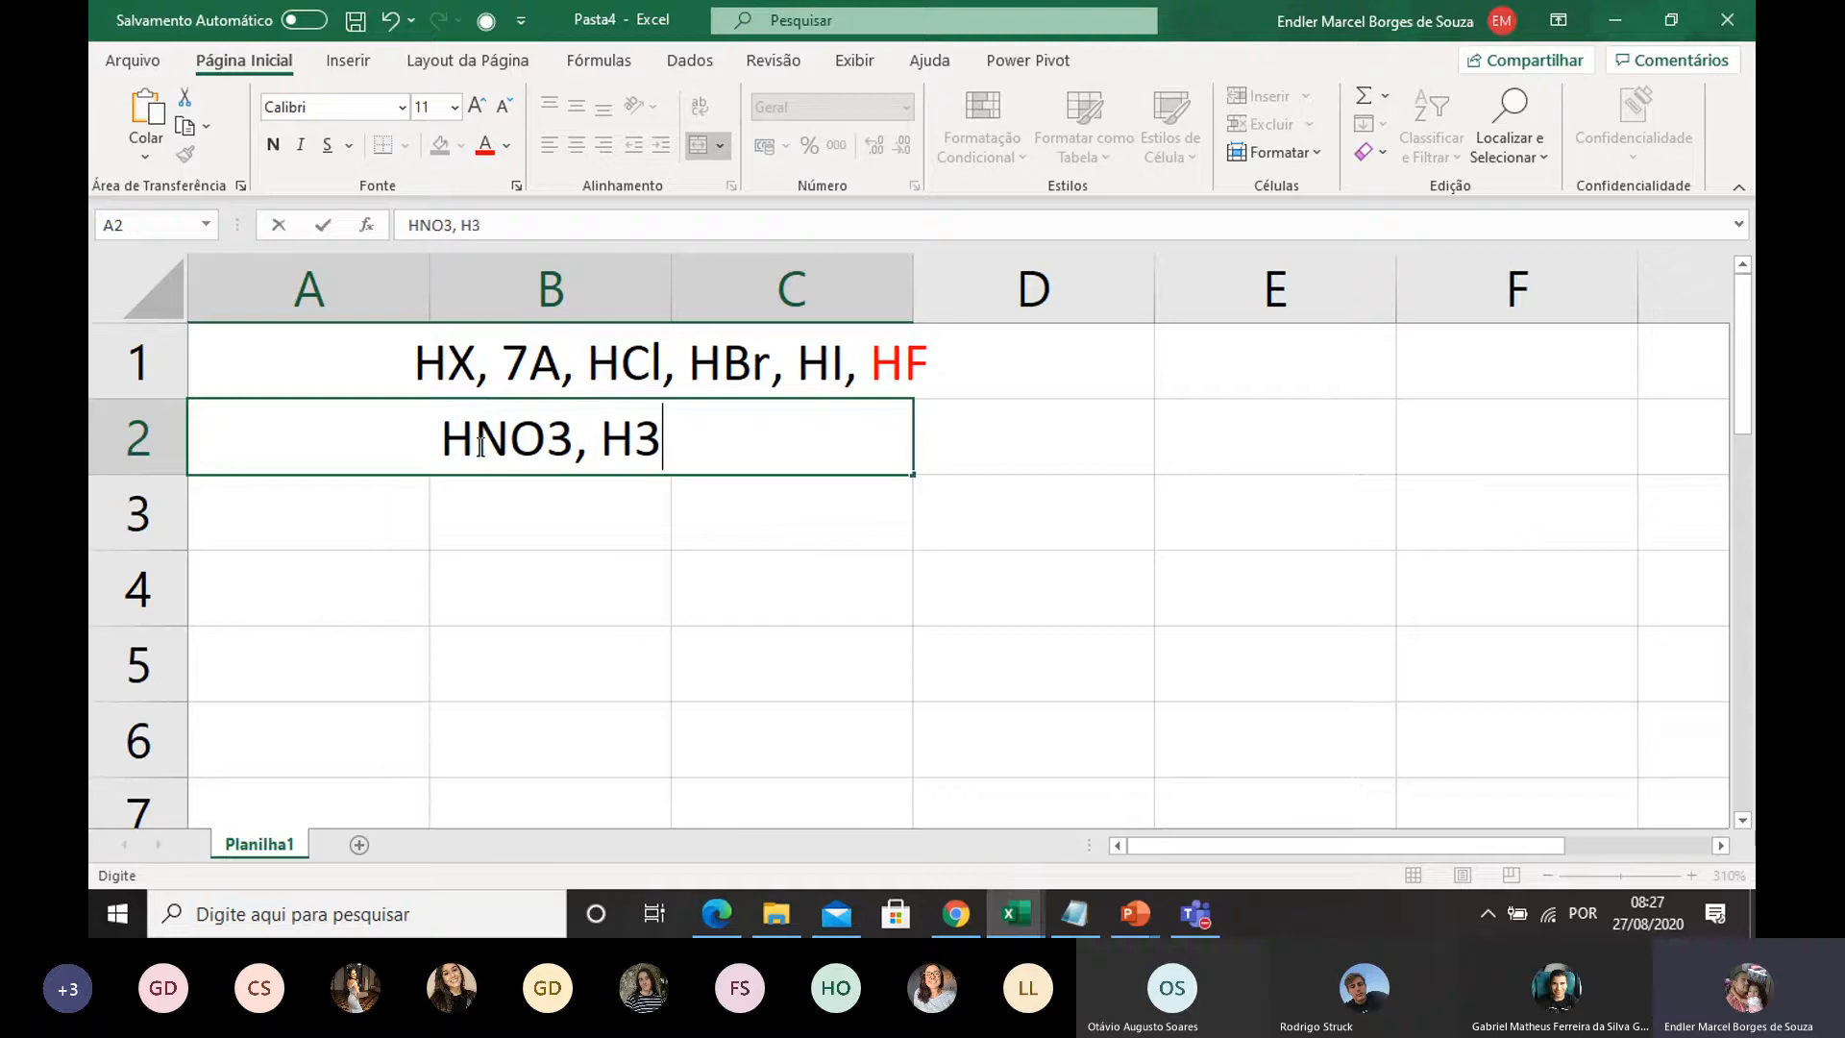
text(PO)
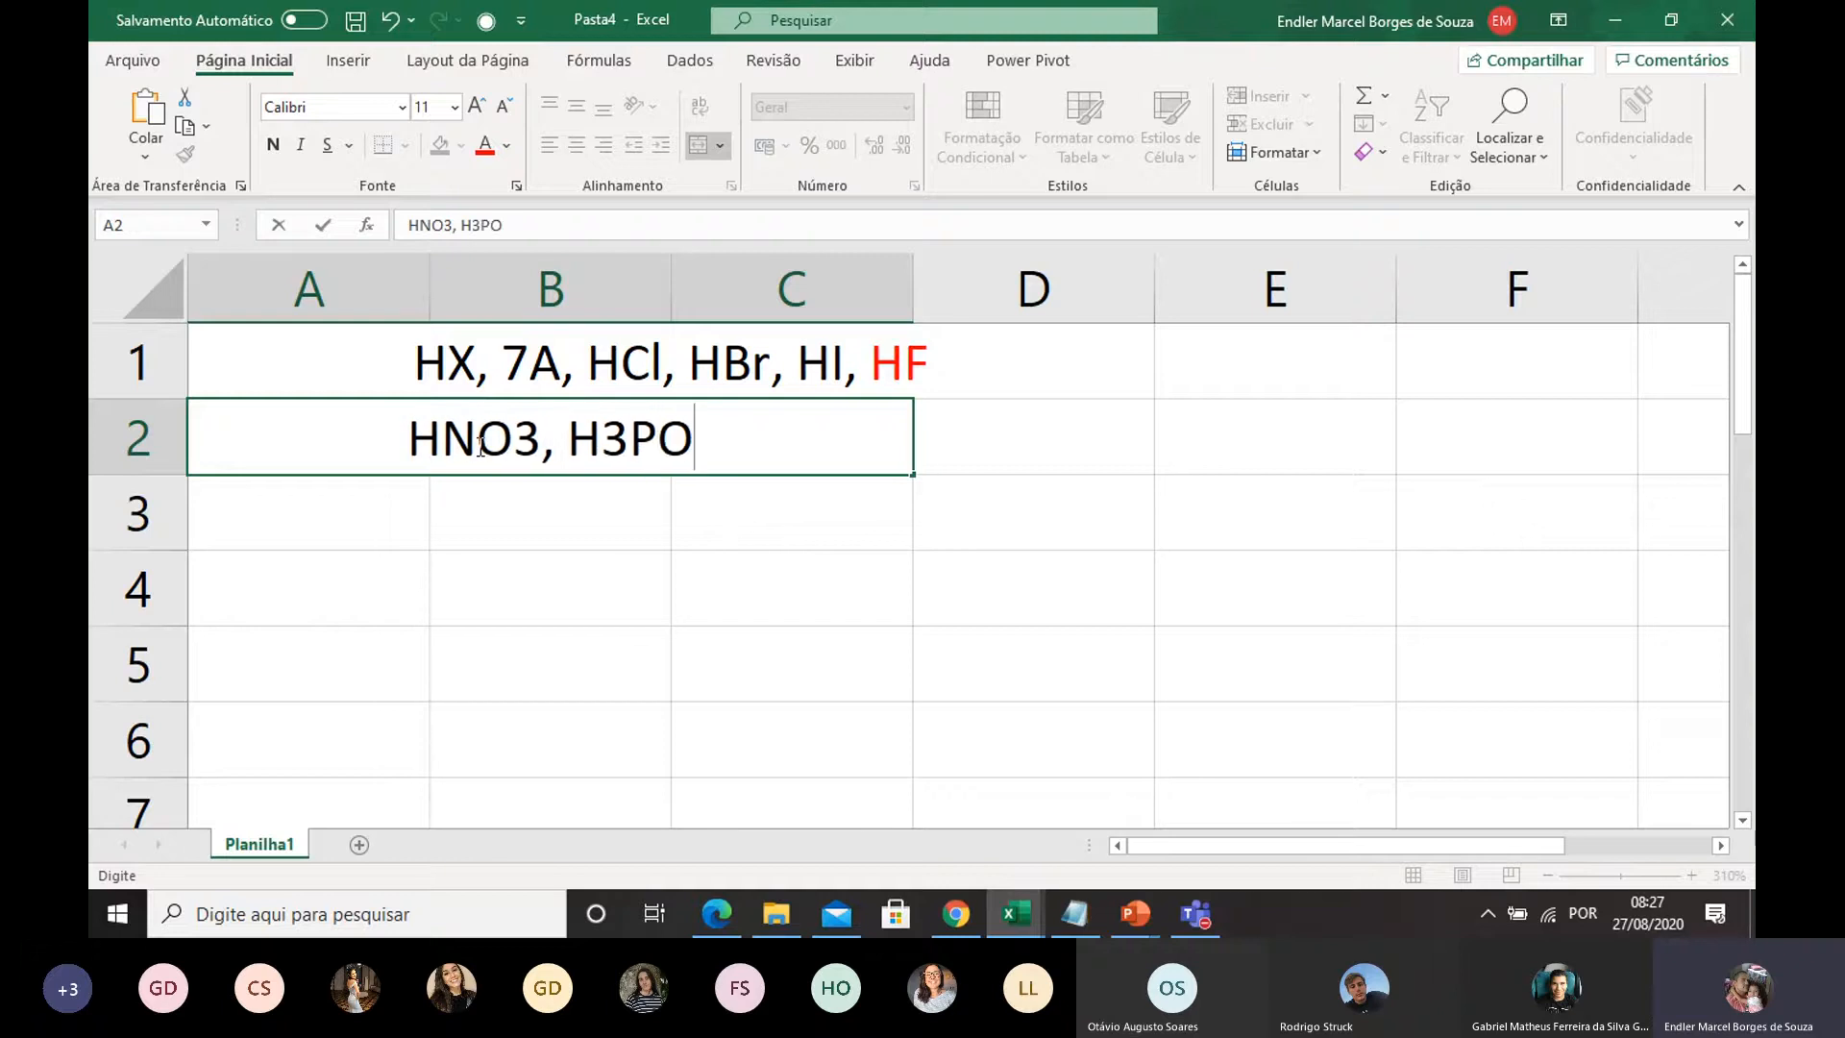
text(4)
Step: Color only the "H3PO4" text in merged cell A2 red
drag(740, 438, 555, 438)
click(485, 146)
click(711, 448)
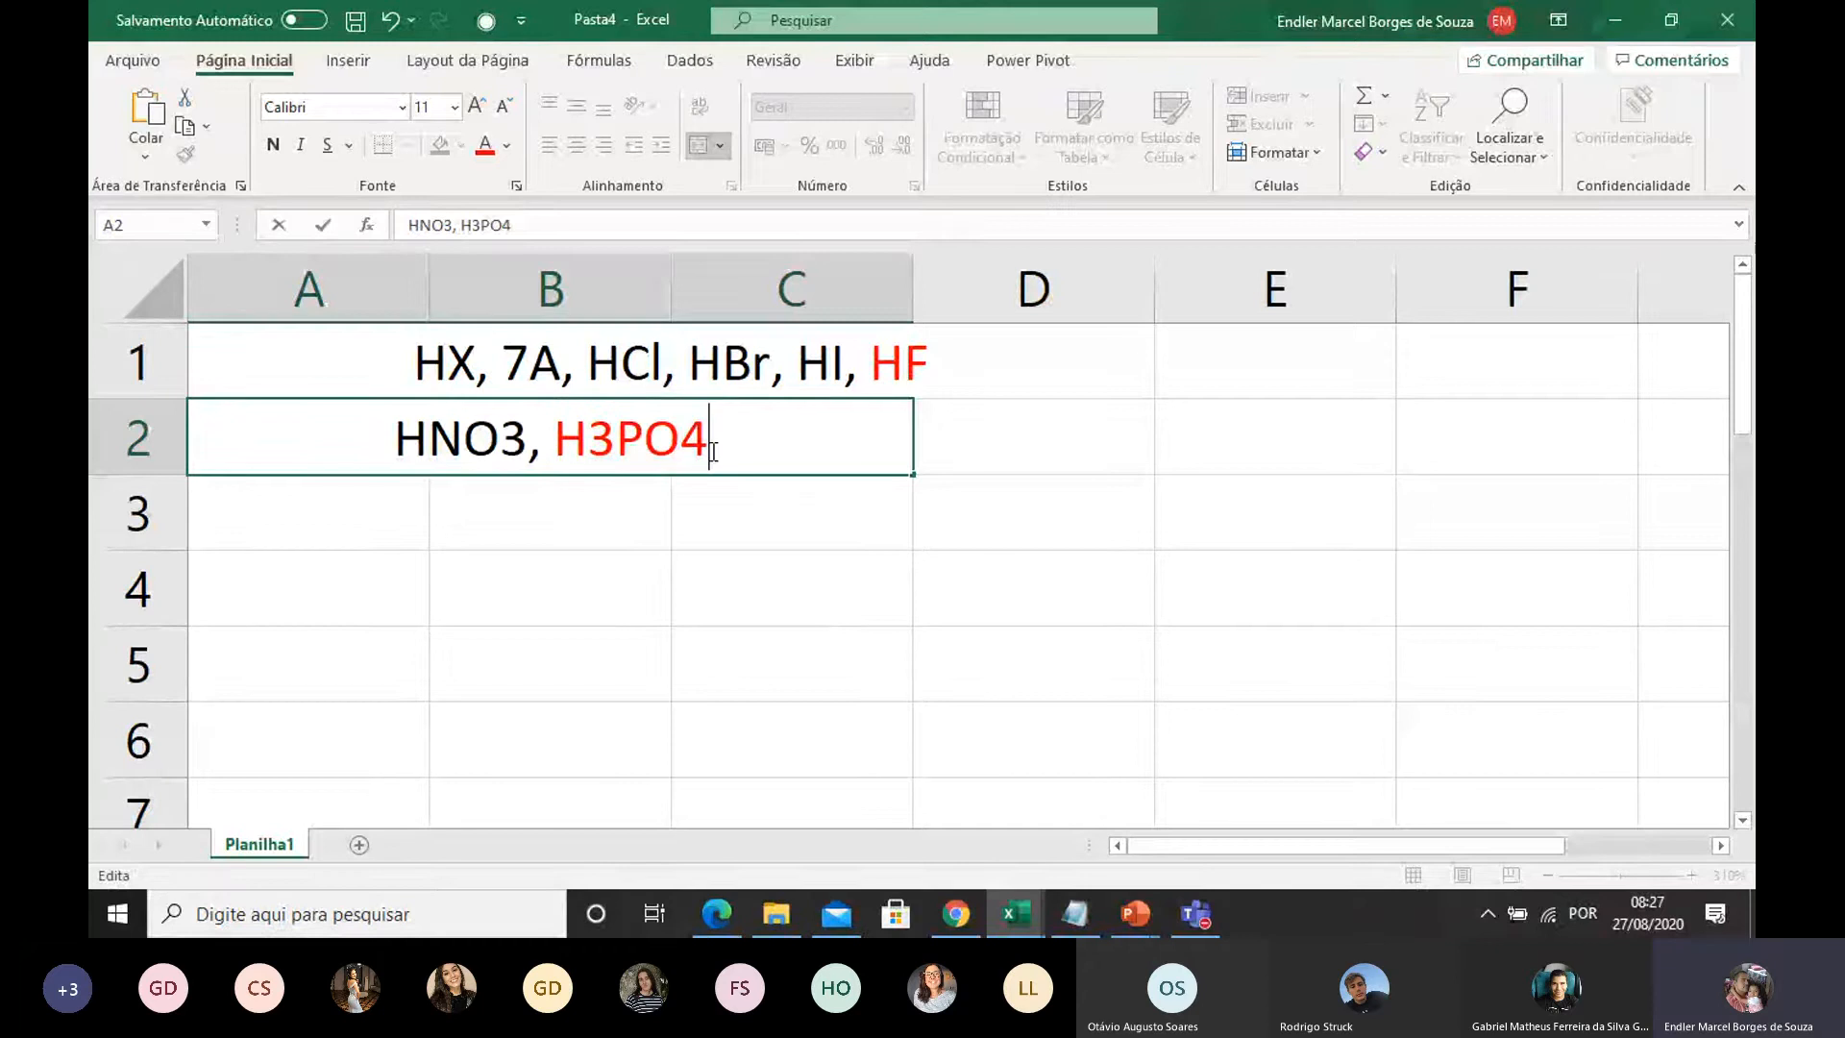
Step: Append ", H2SO4" to the end of the acid list in merged cell A2
text(,)
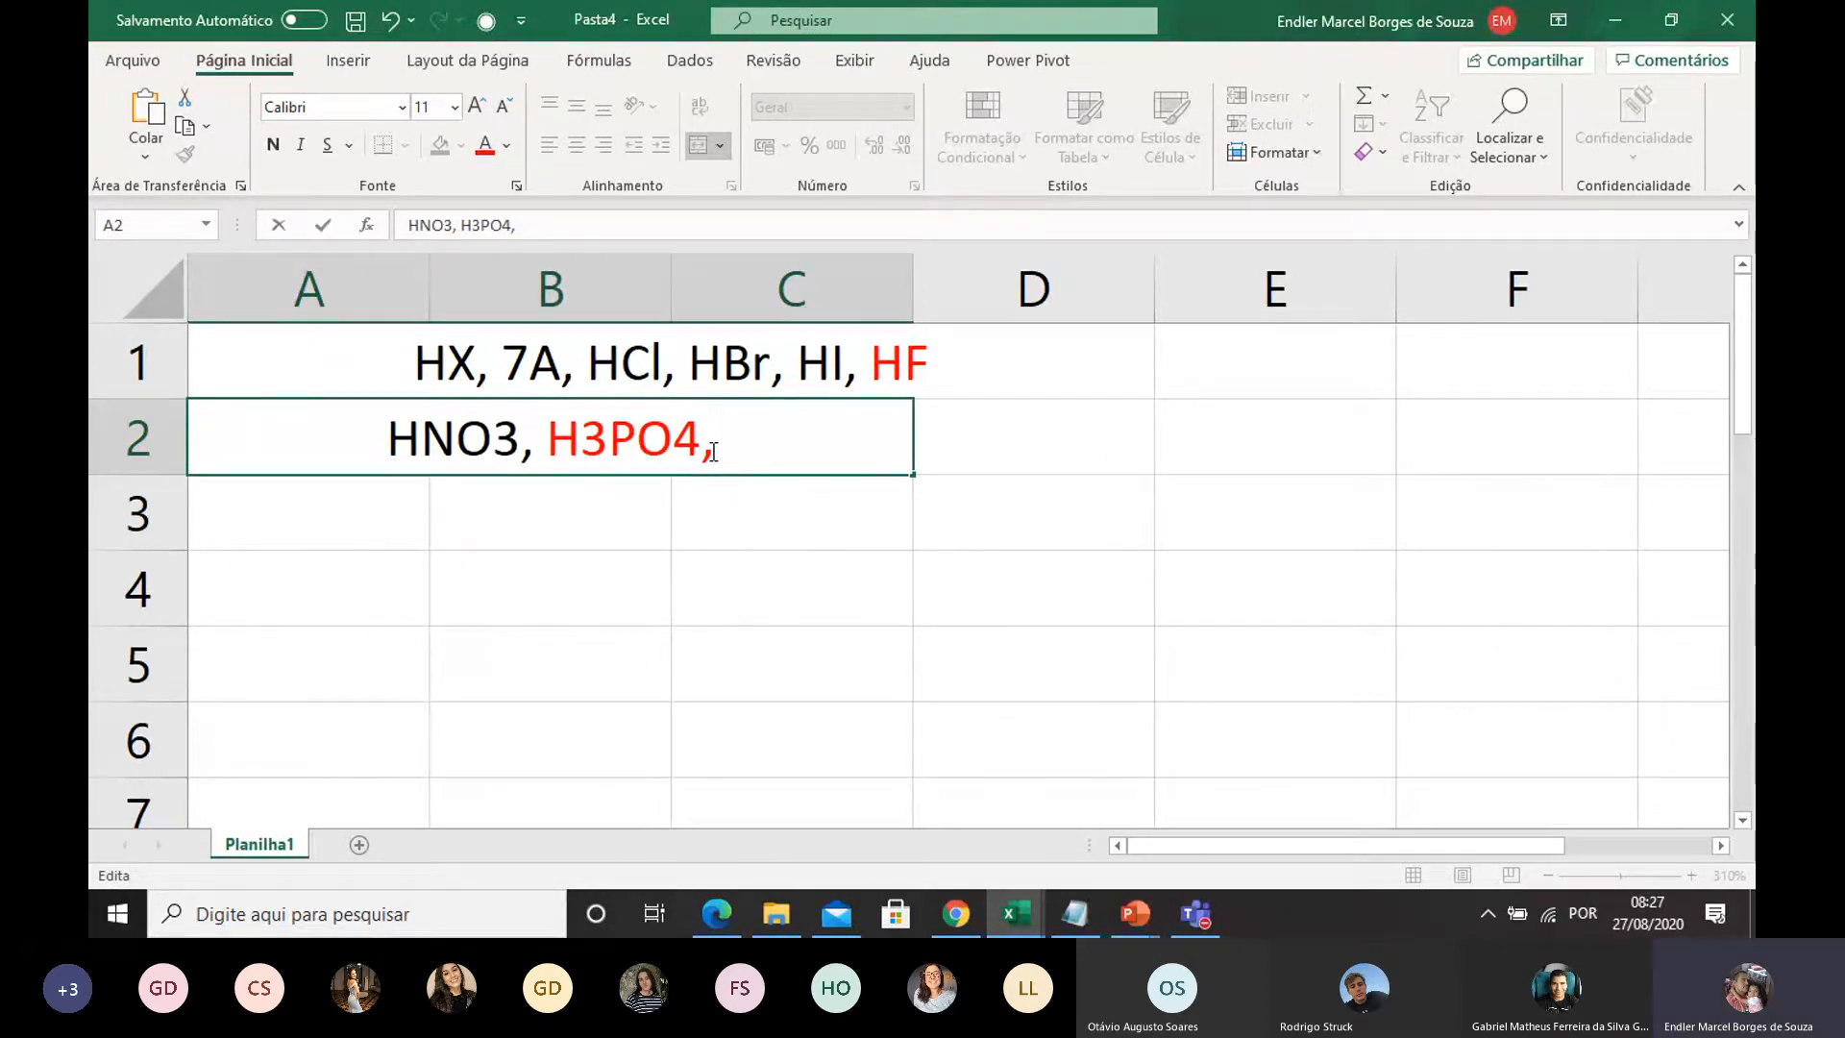
text( H)
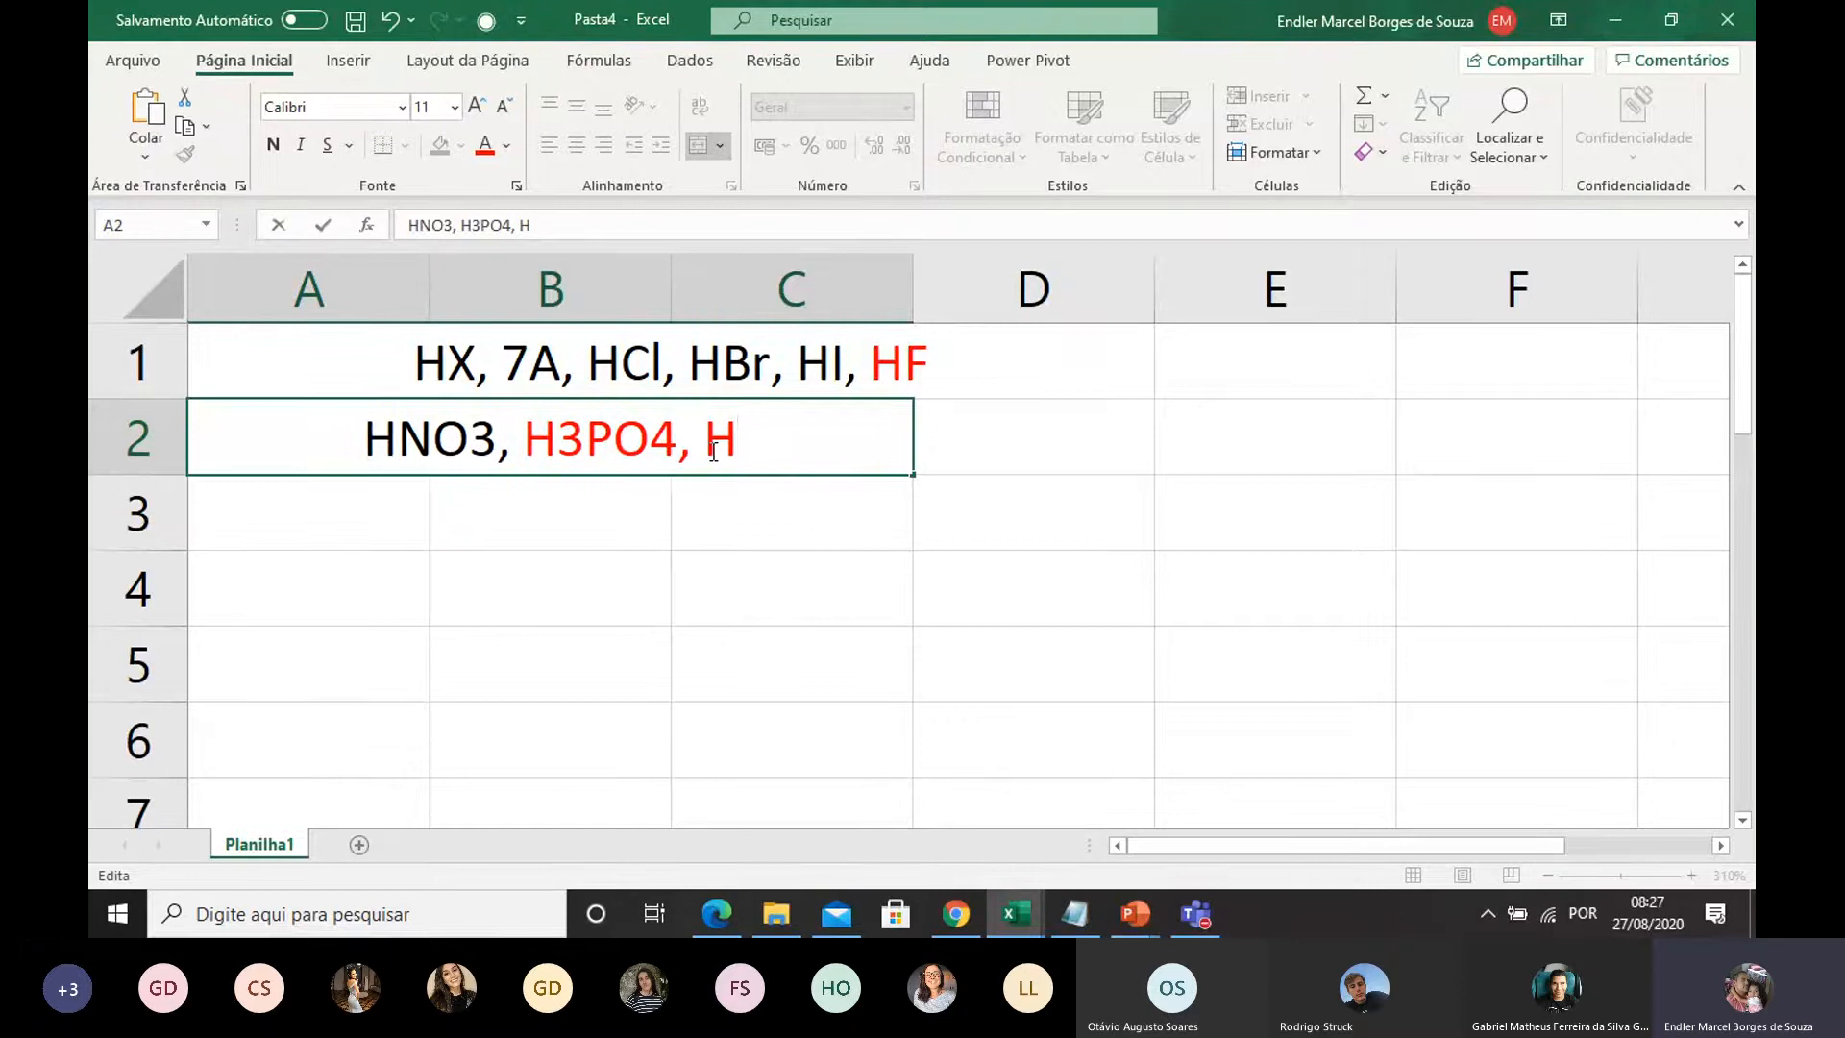
text(2SO4)
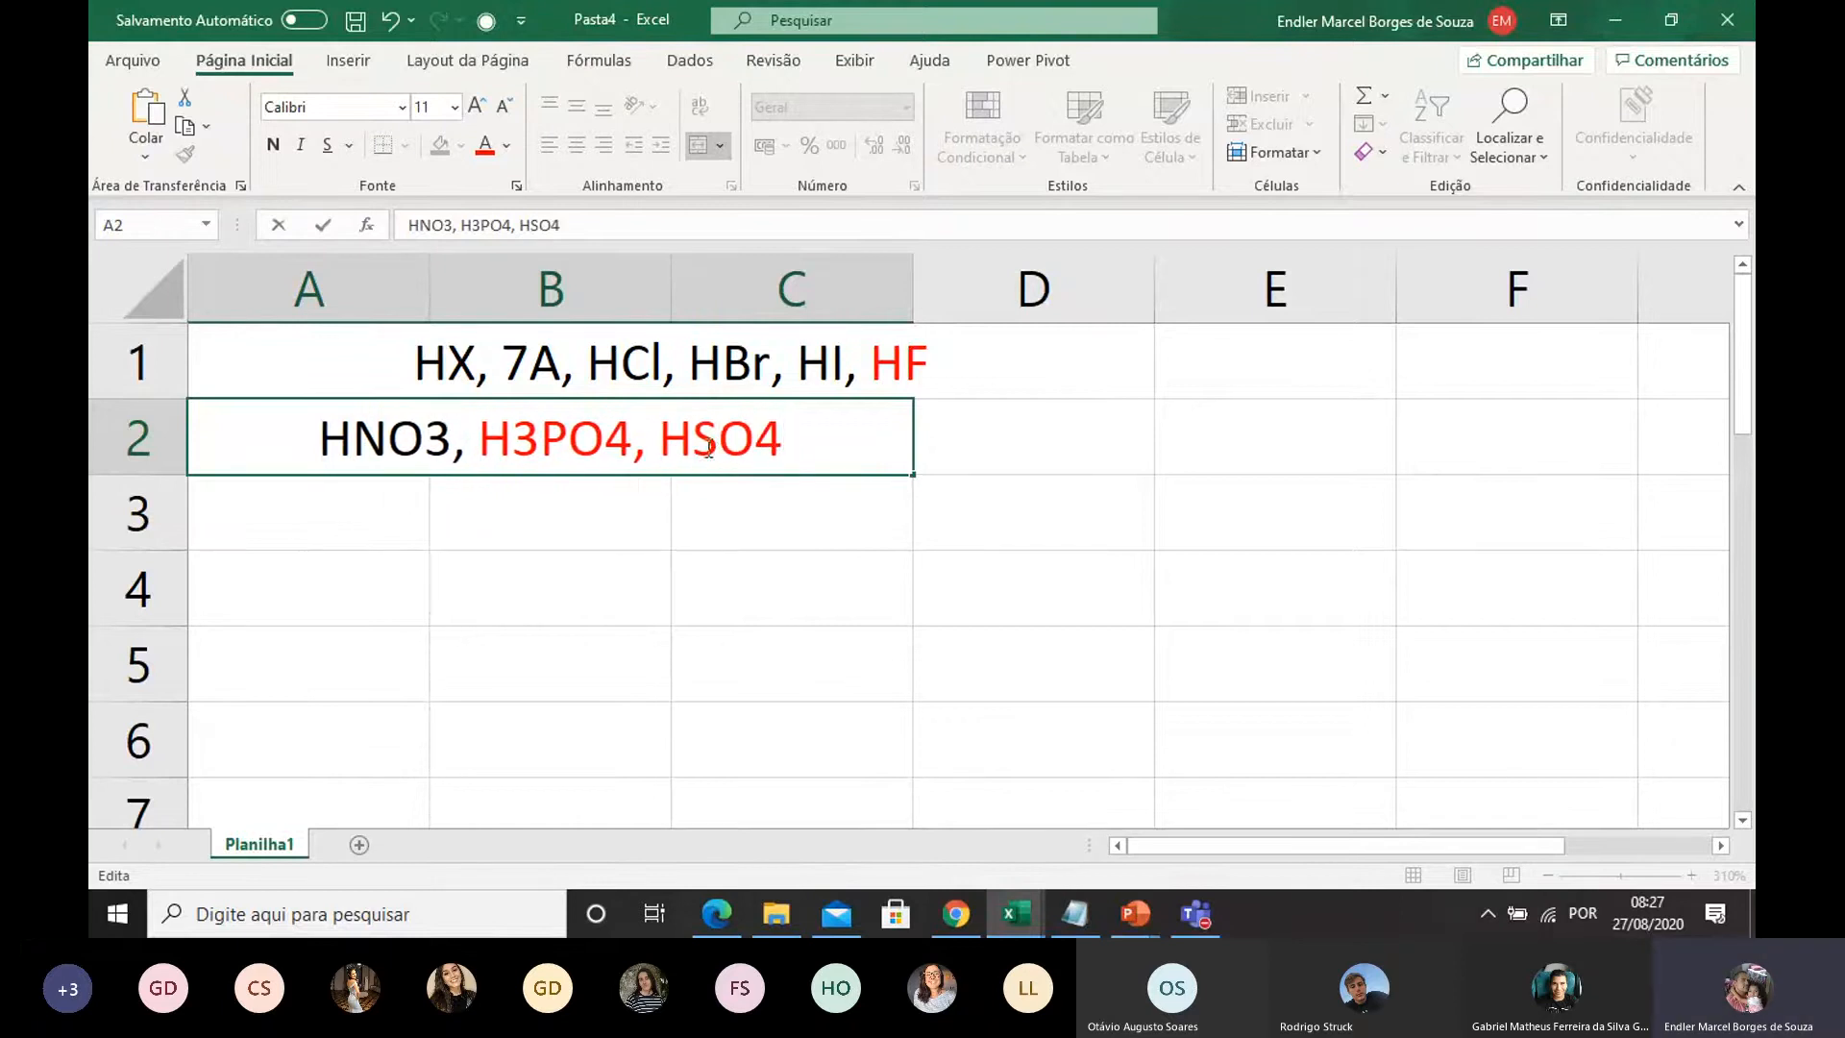
click(696, 447)
text(2)
Step: Color only the "H2SO4" text in merged cell A2 black
drag(805, 438, 646, 439)
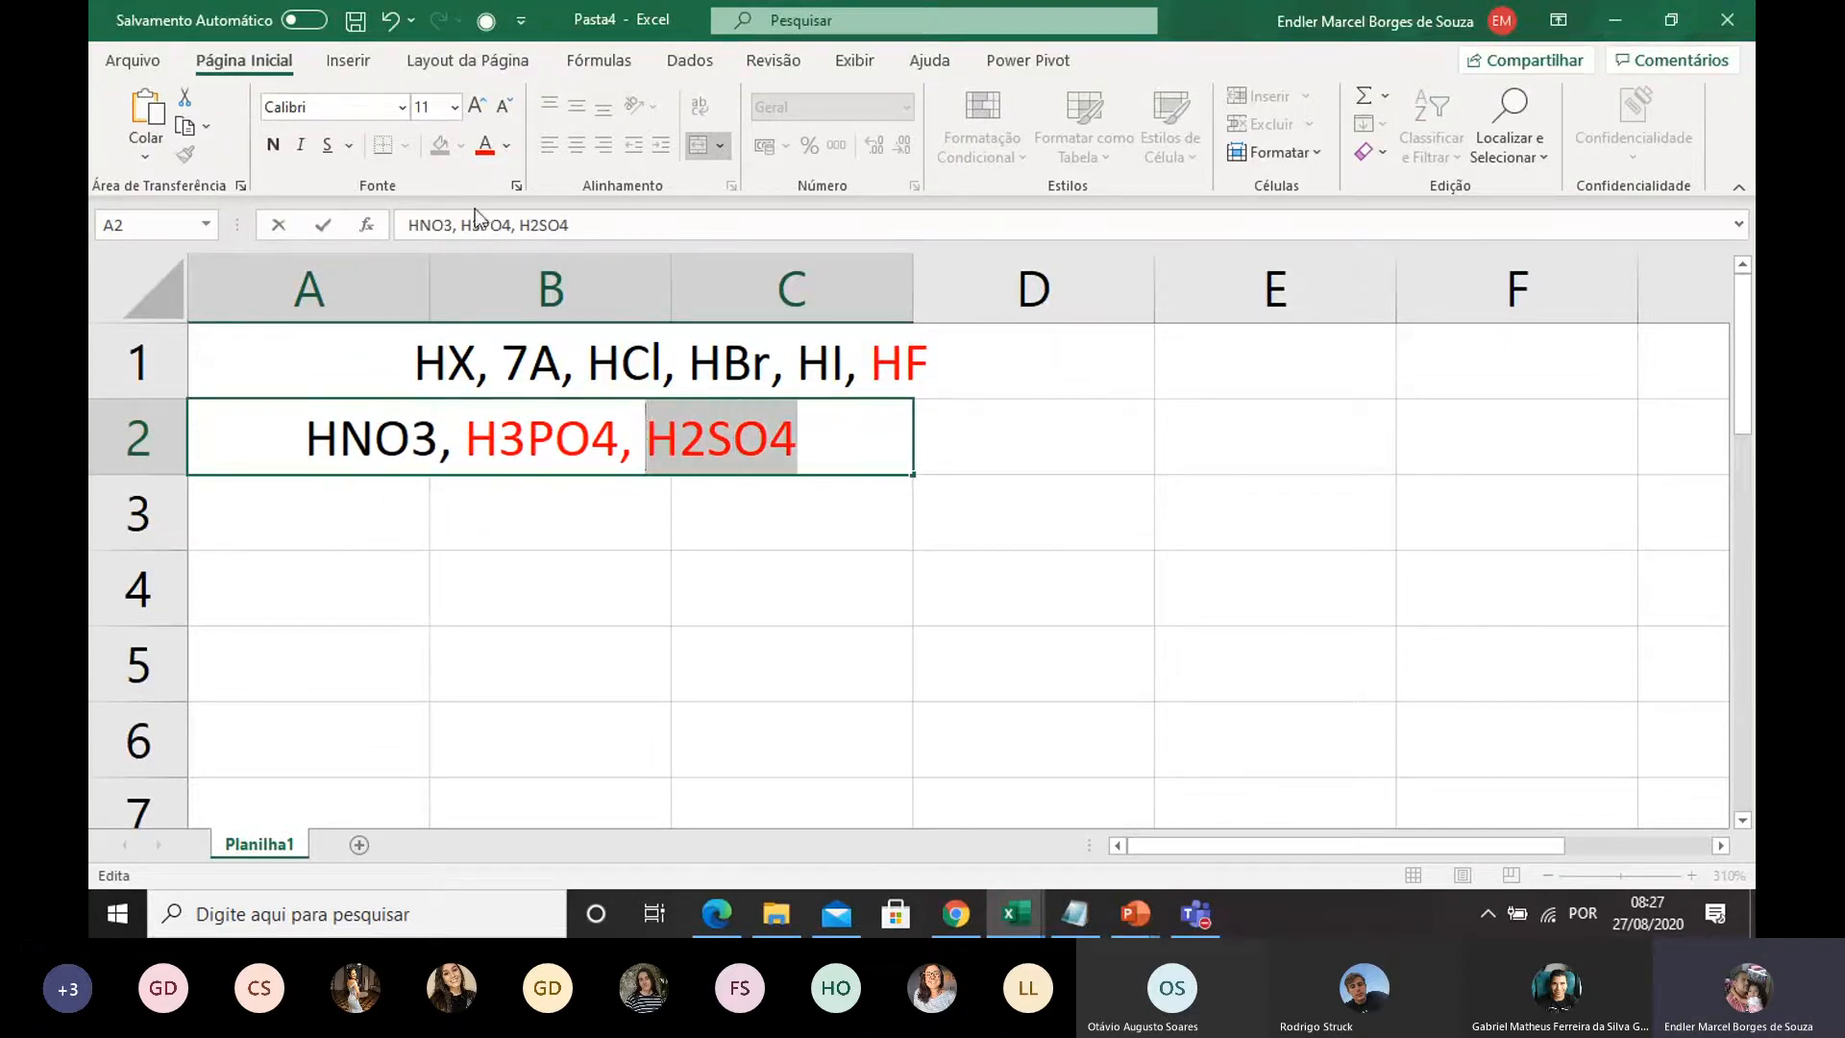
click(507, 149)
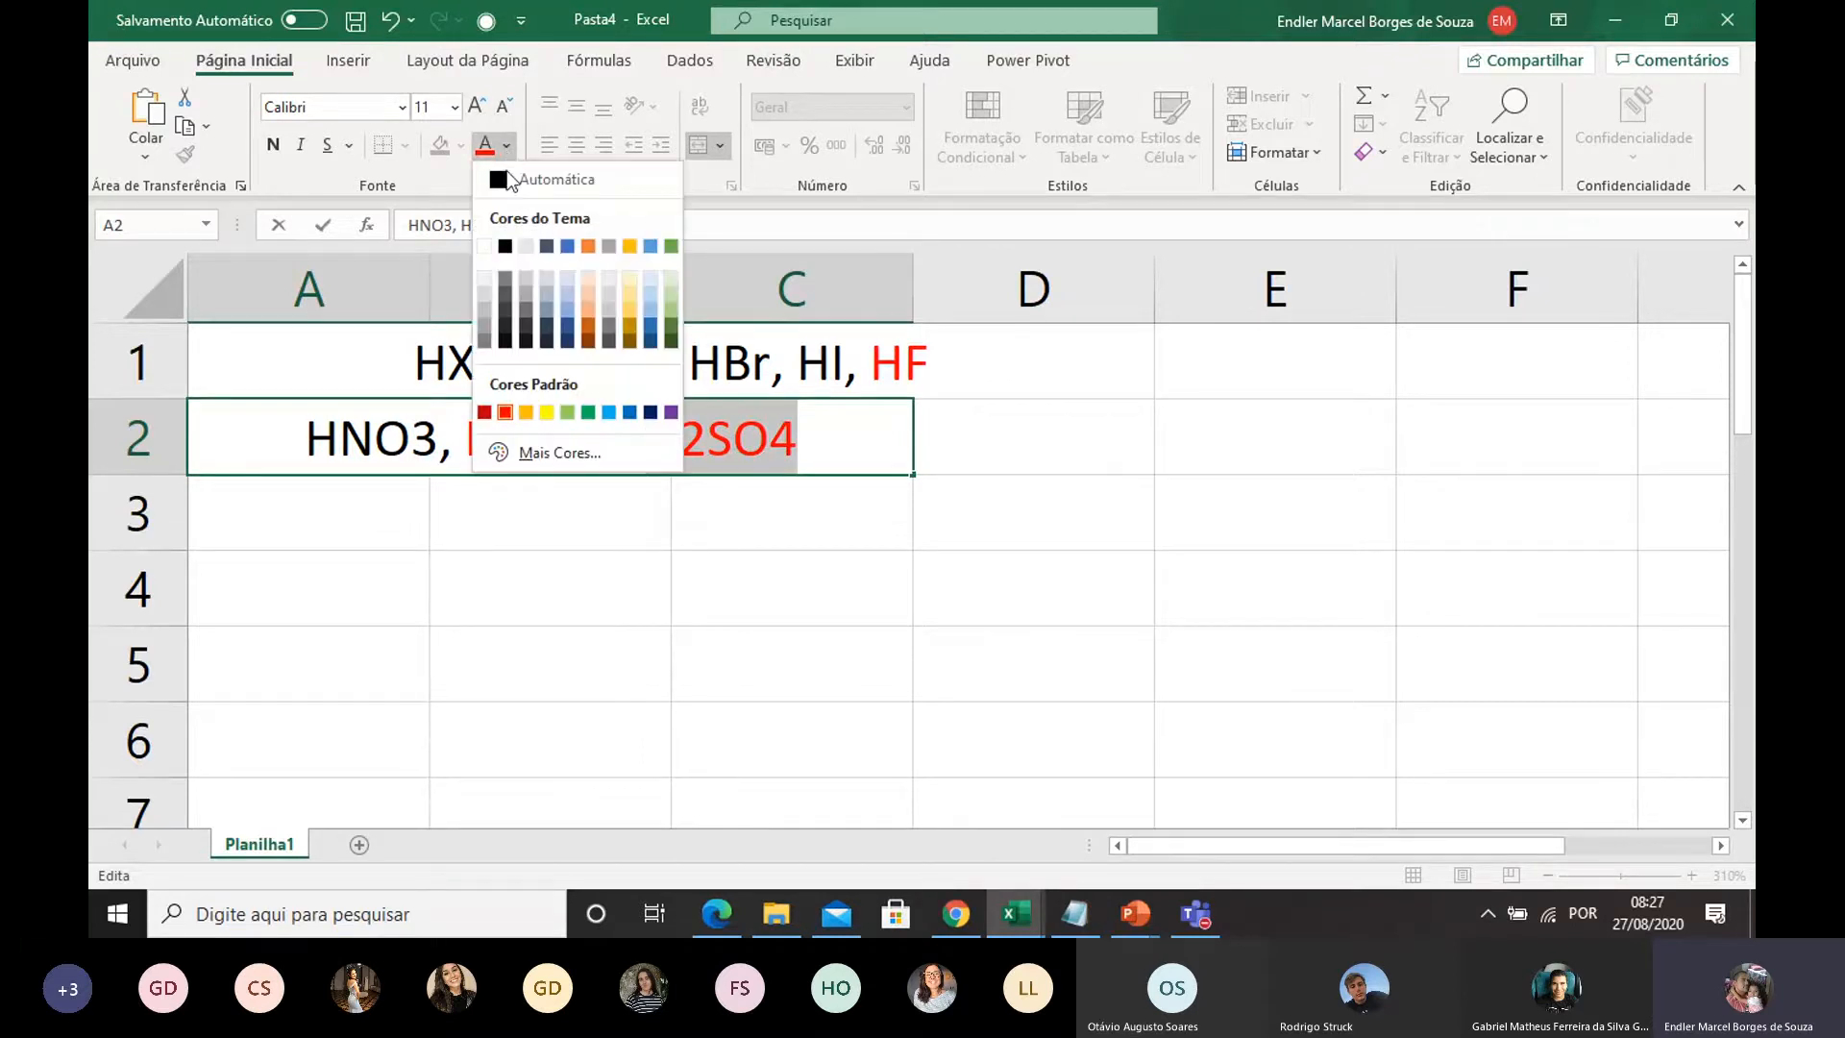
click(511, 219)
Step: Append ", HClO3, HClO4" to the end of the acid list in merged cell A2
click(813, 439)
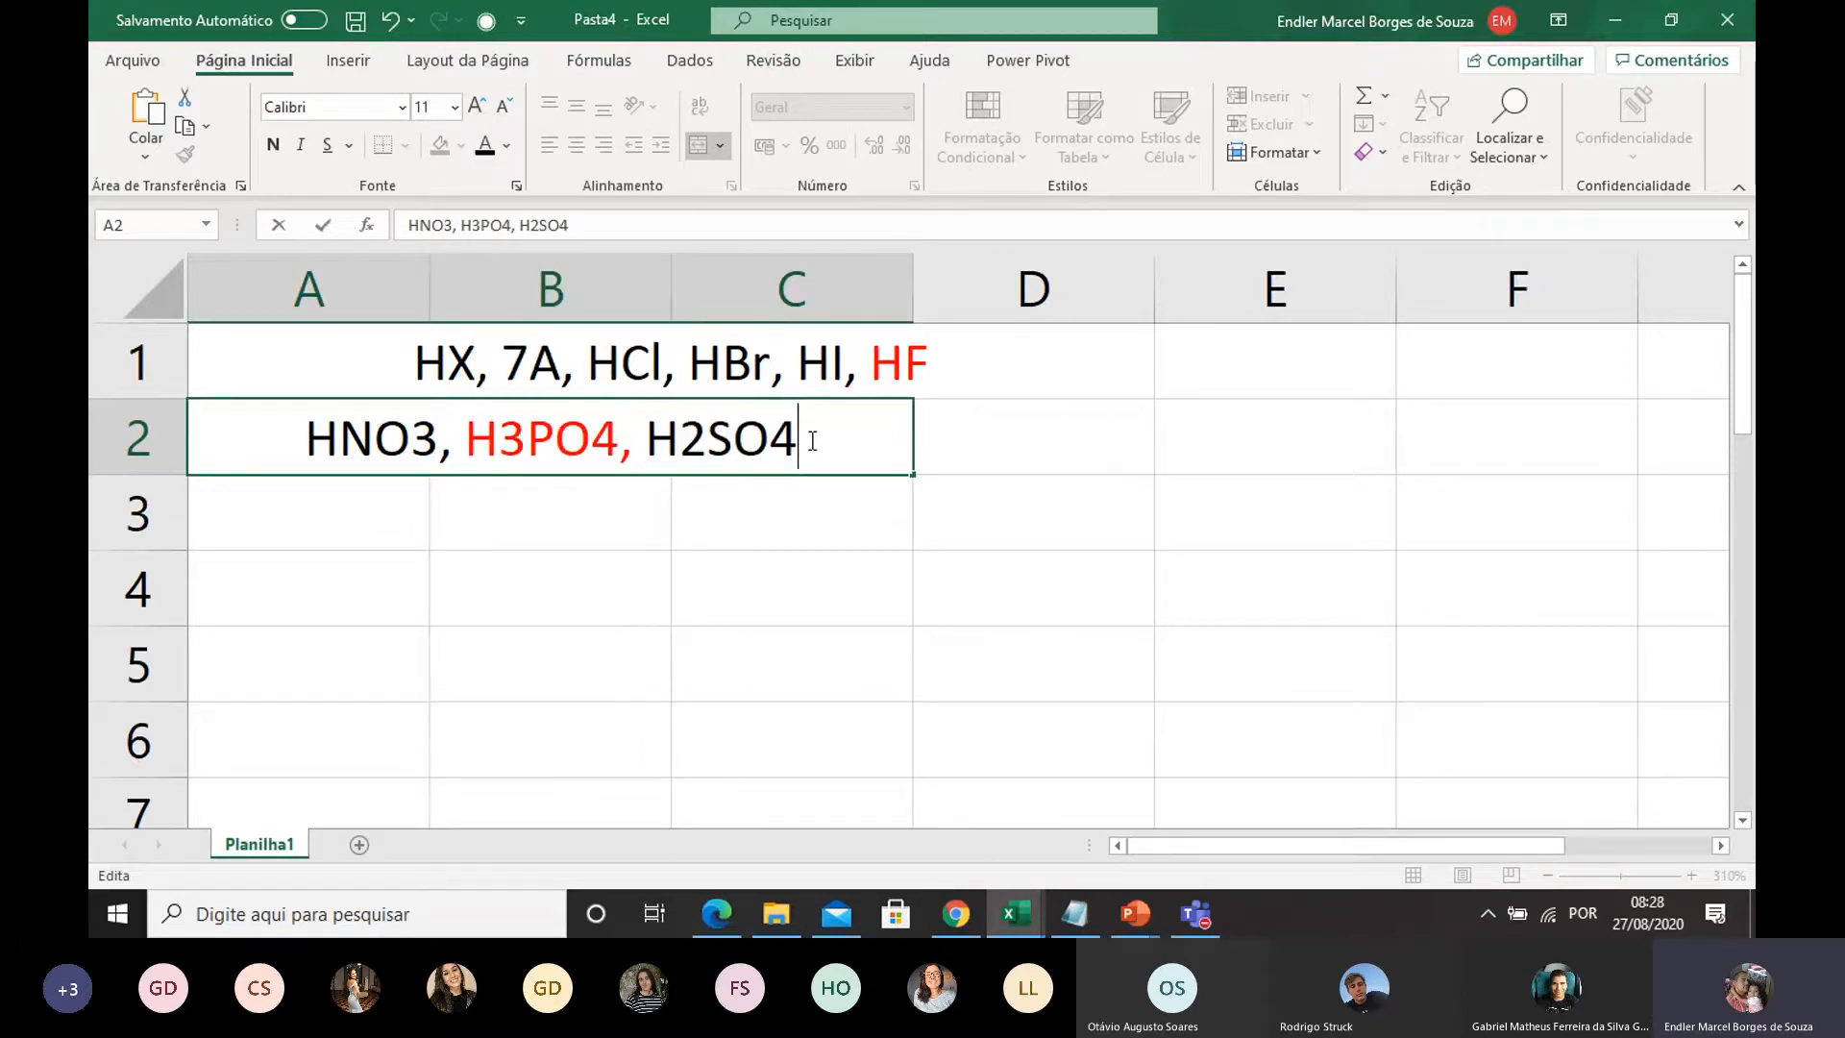
text(, )
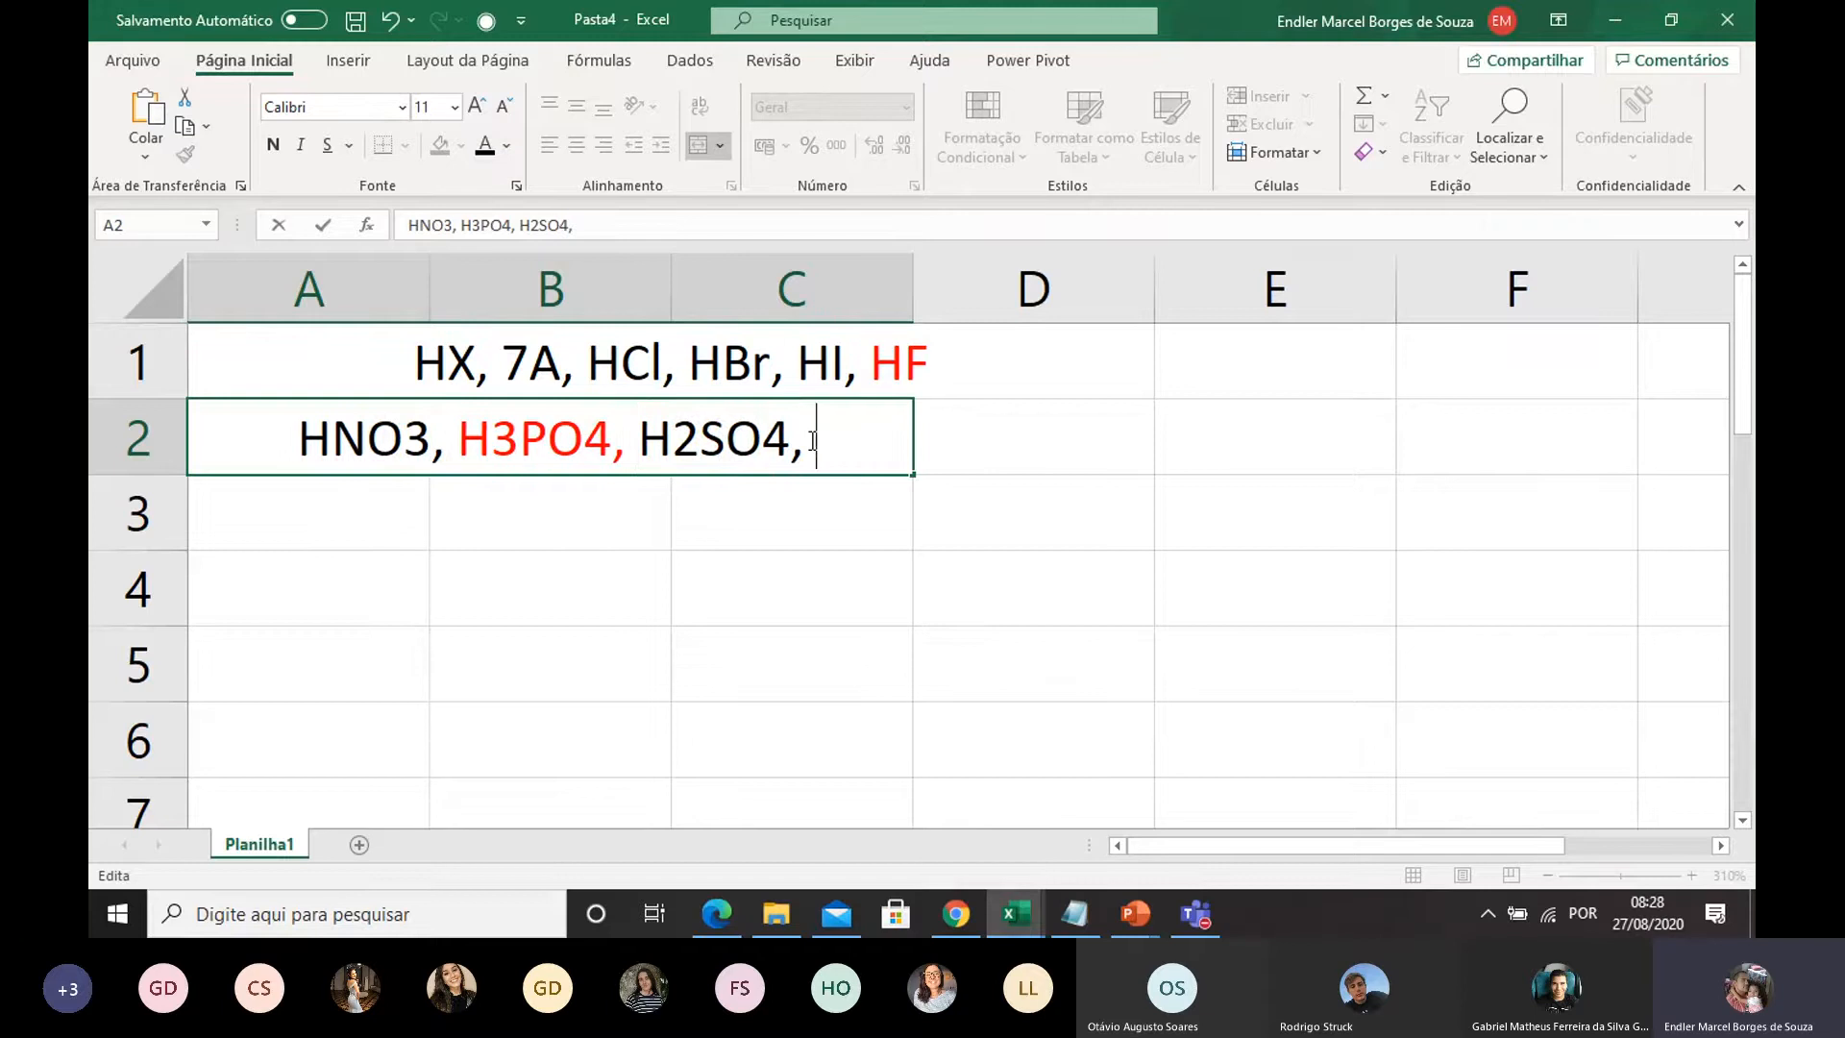
text(HC)
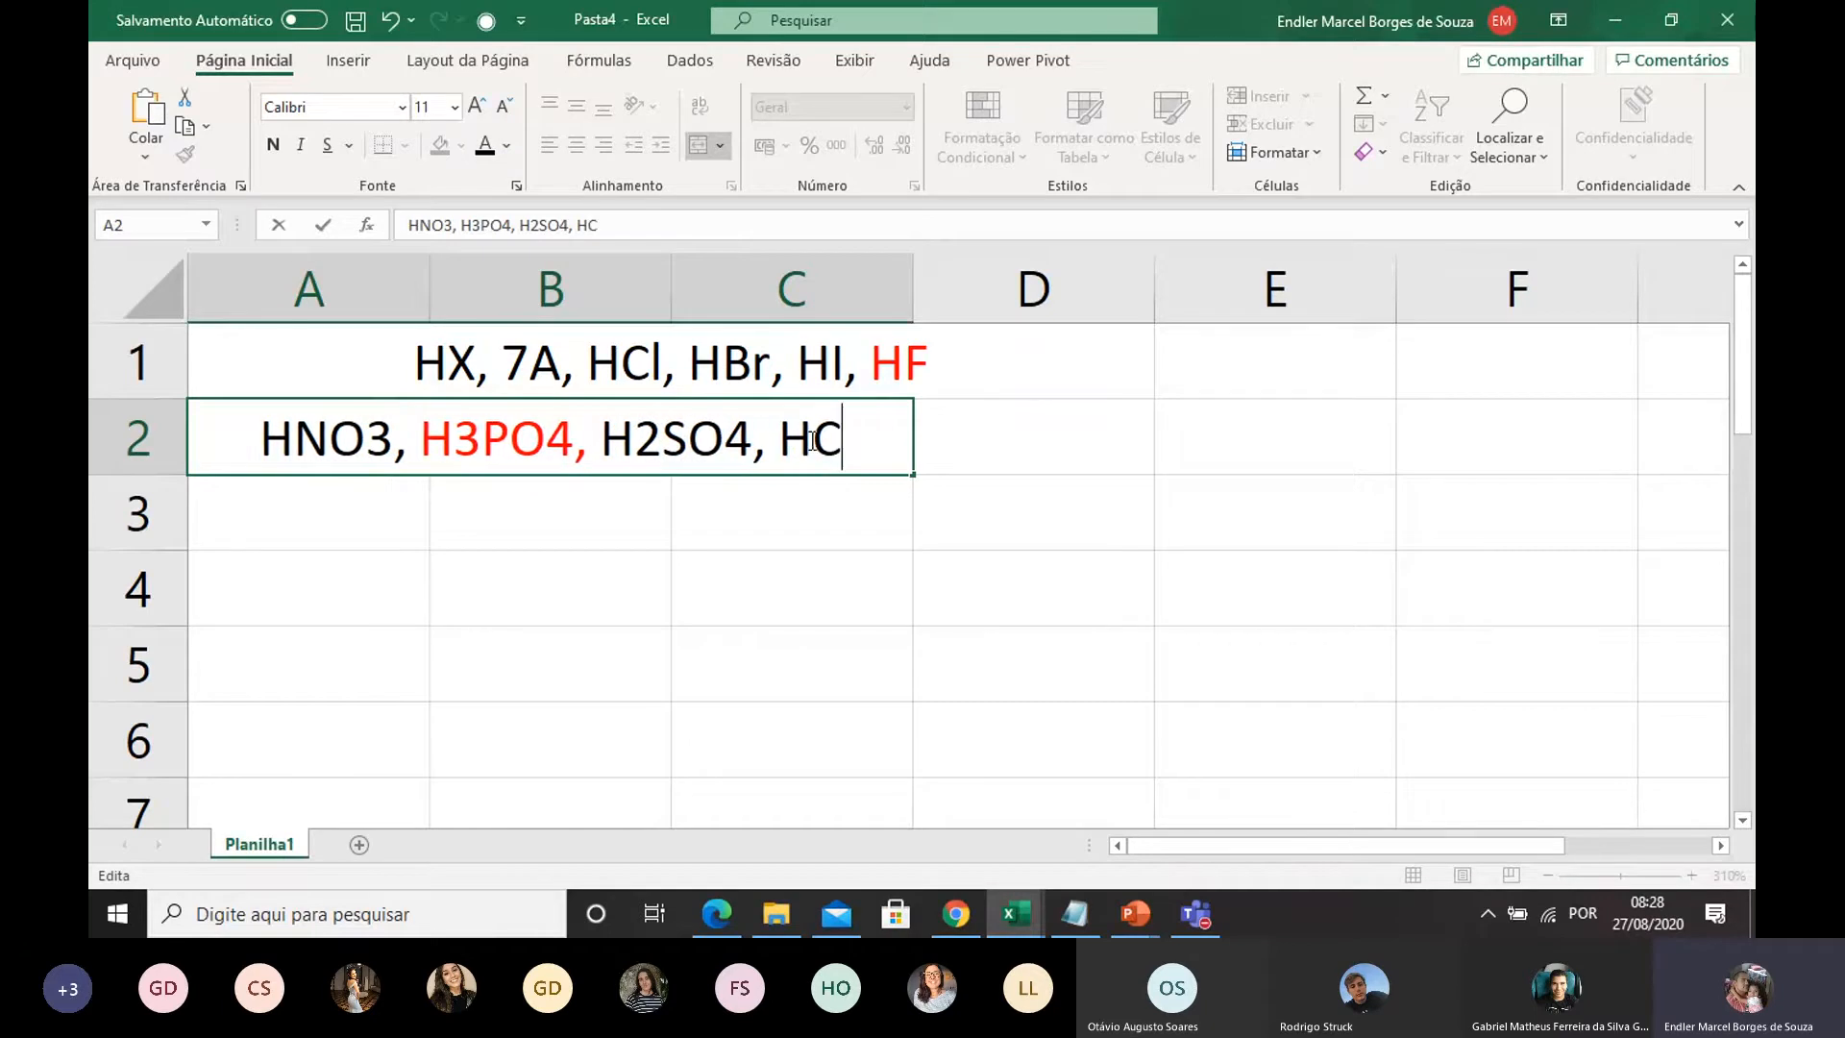
text(lO3)
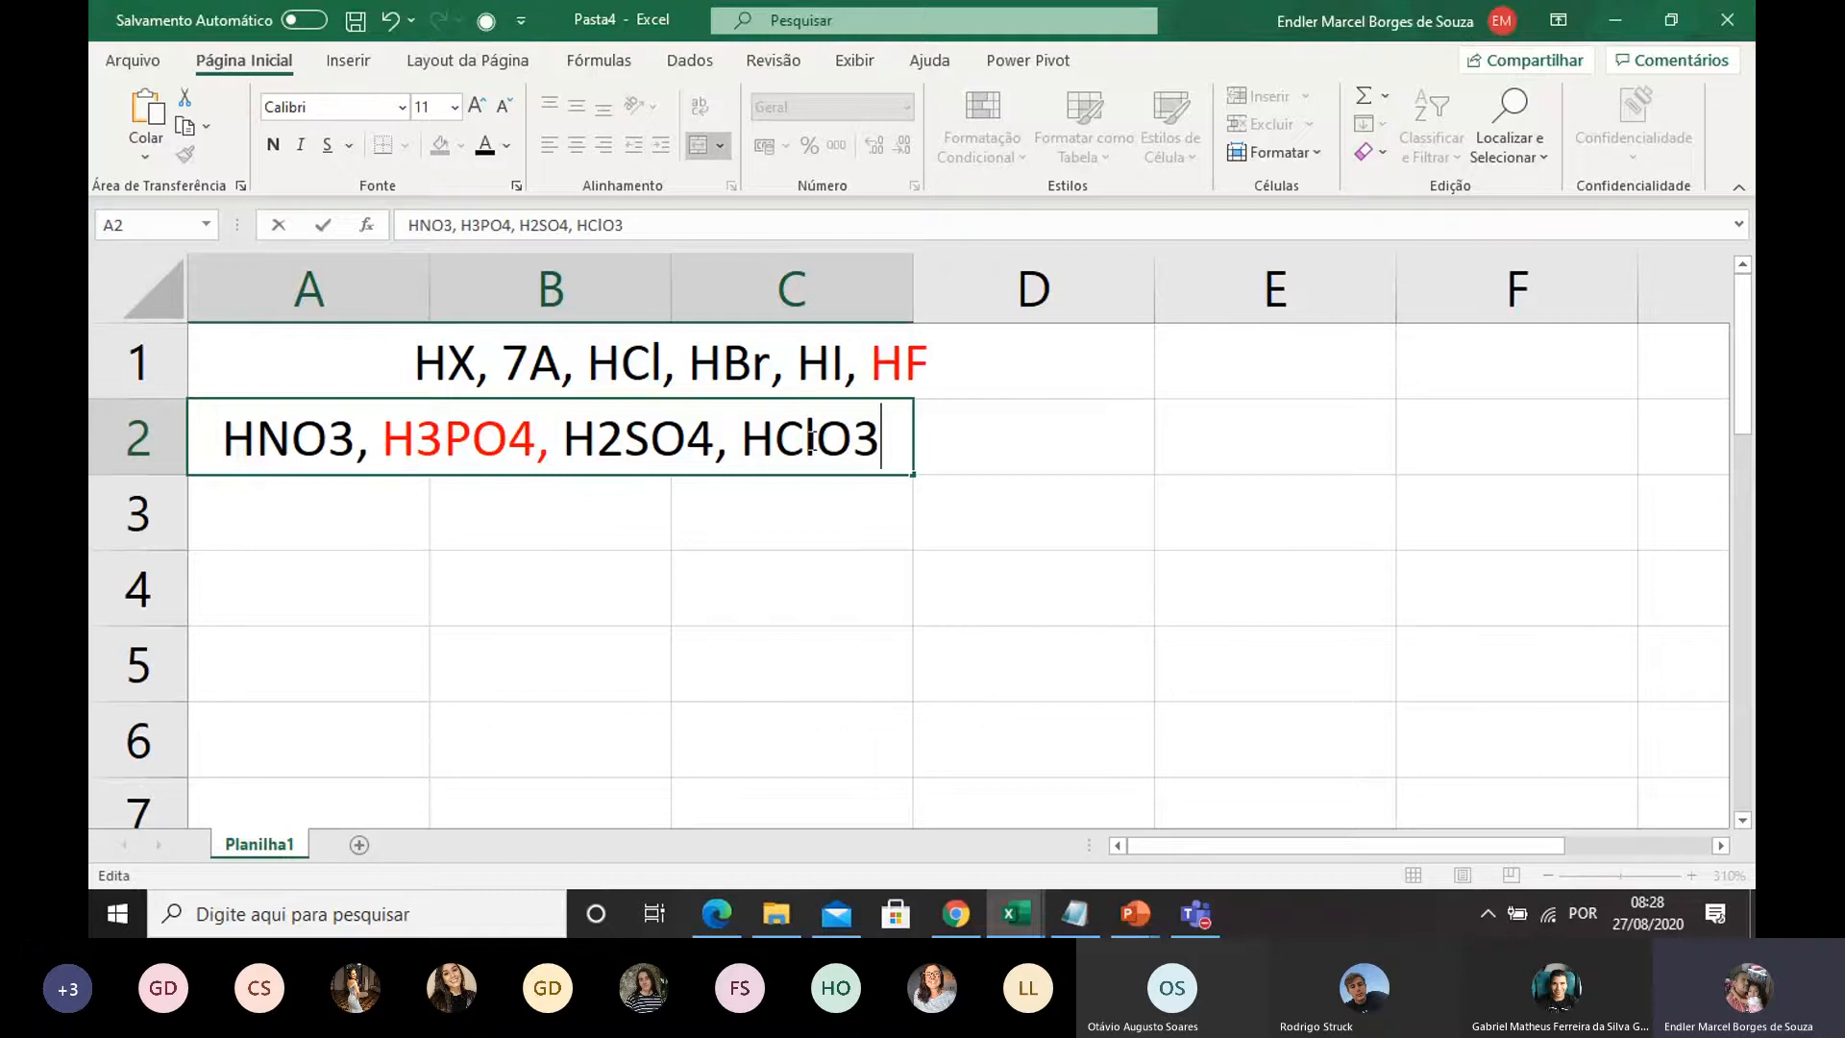
text(, H)
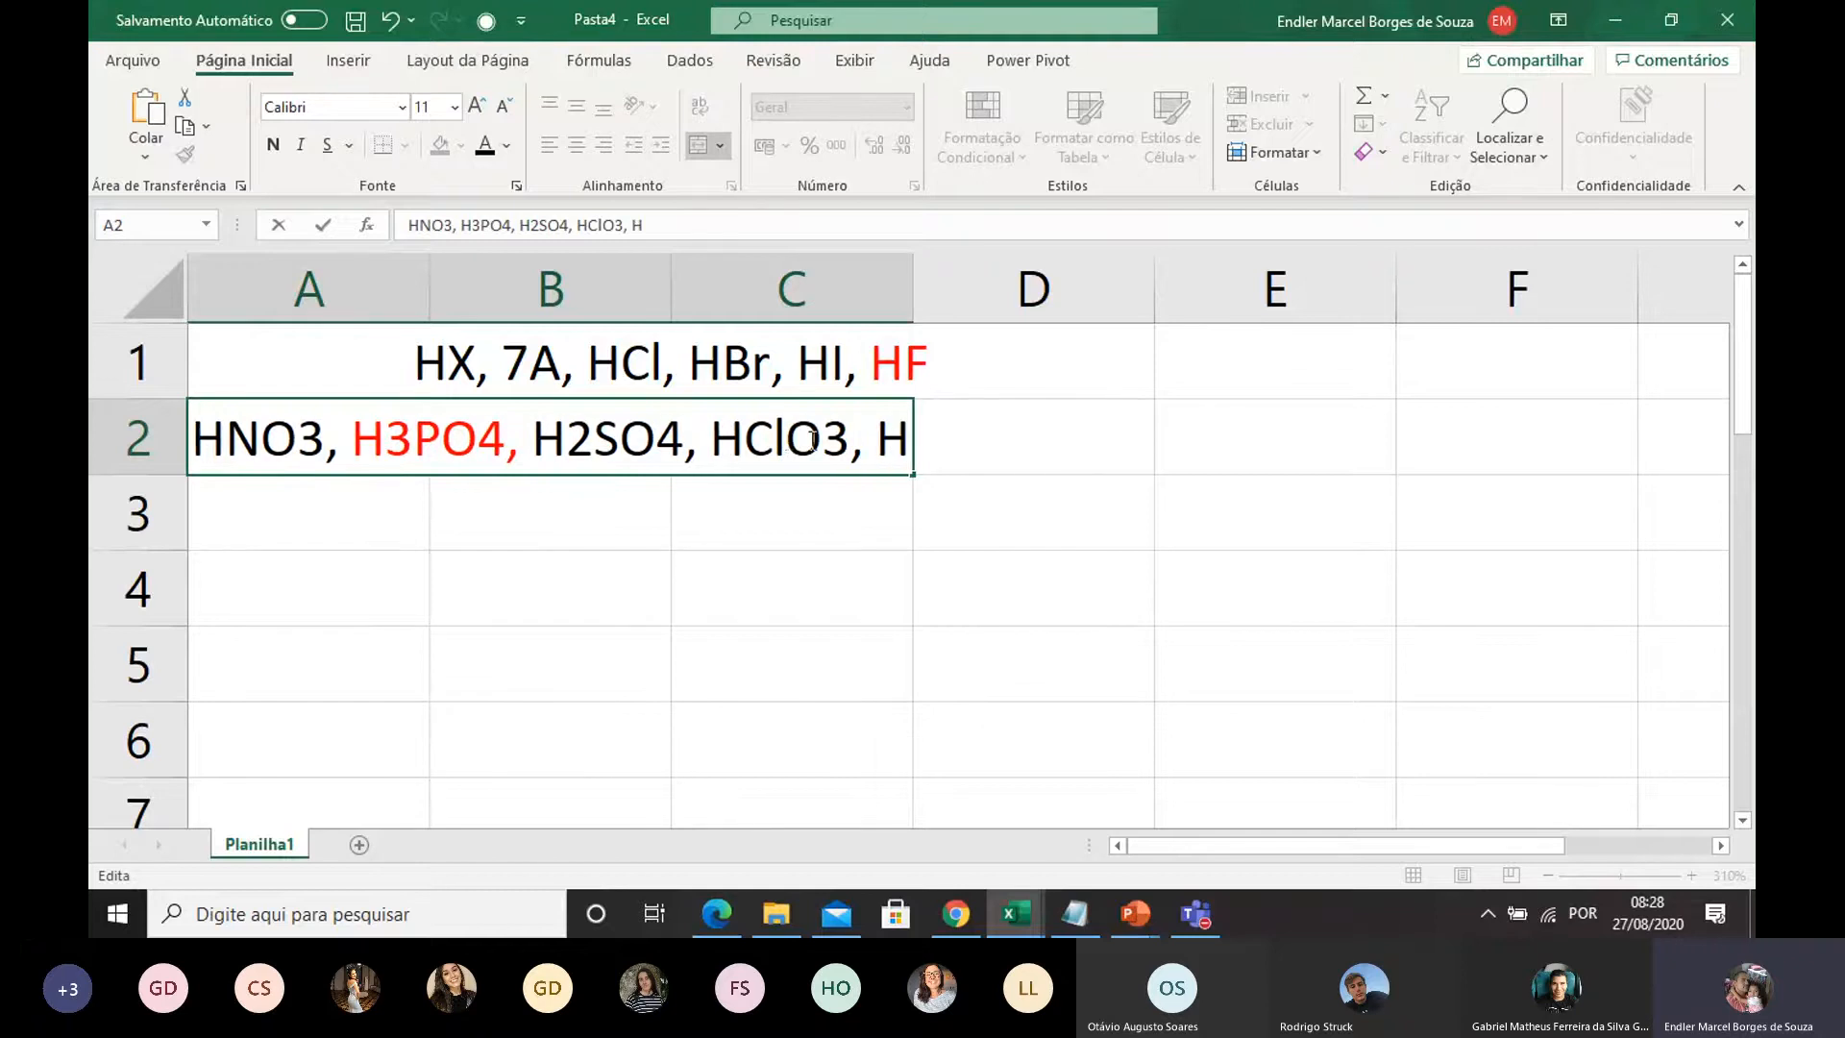
text(ClO4)
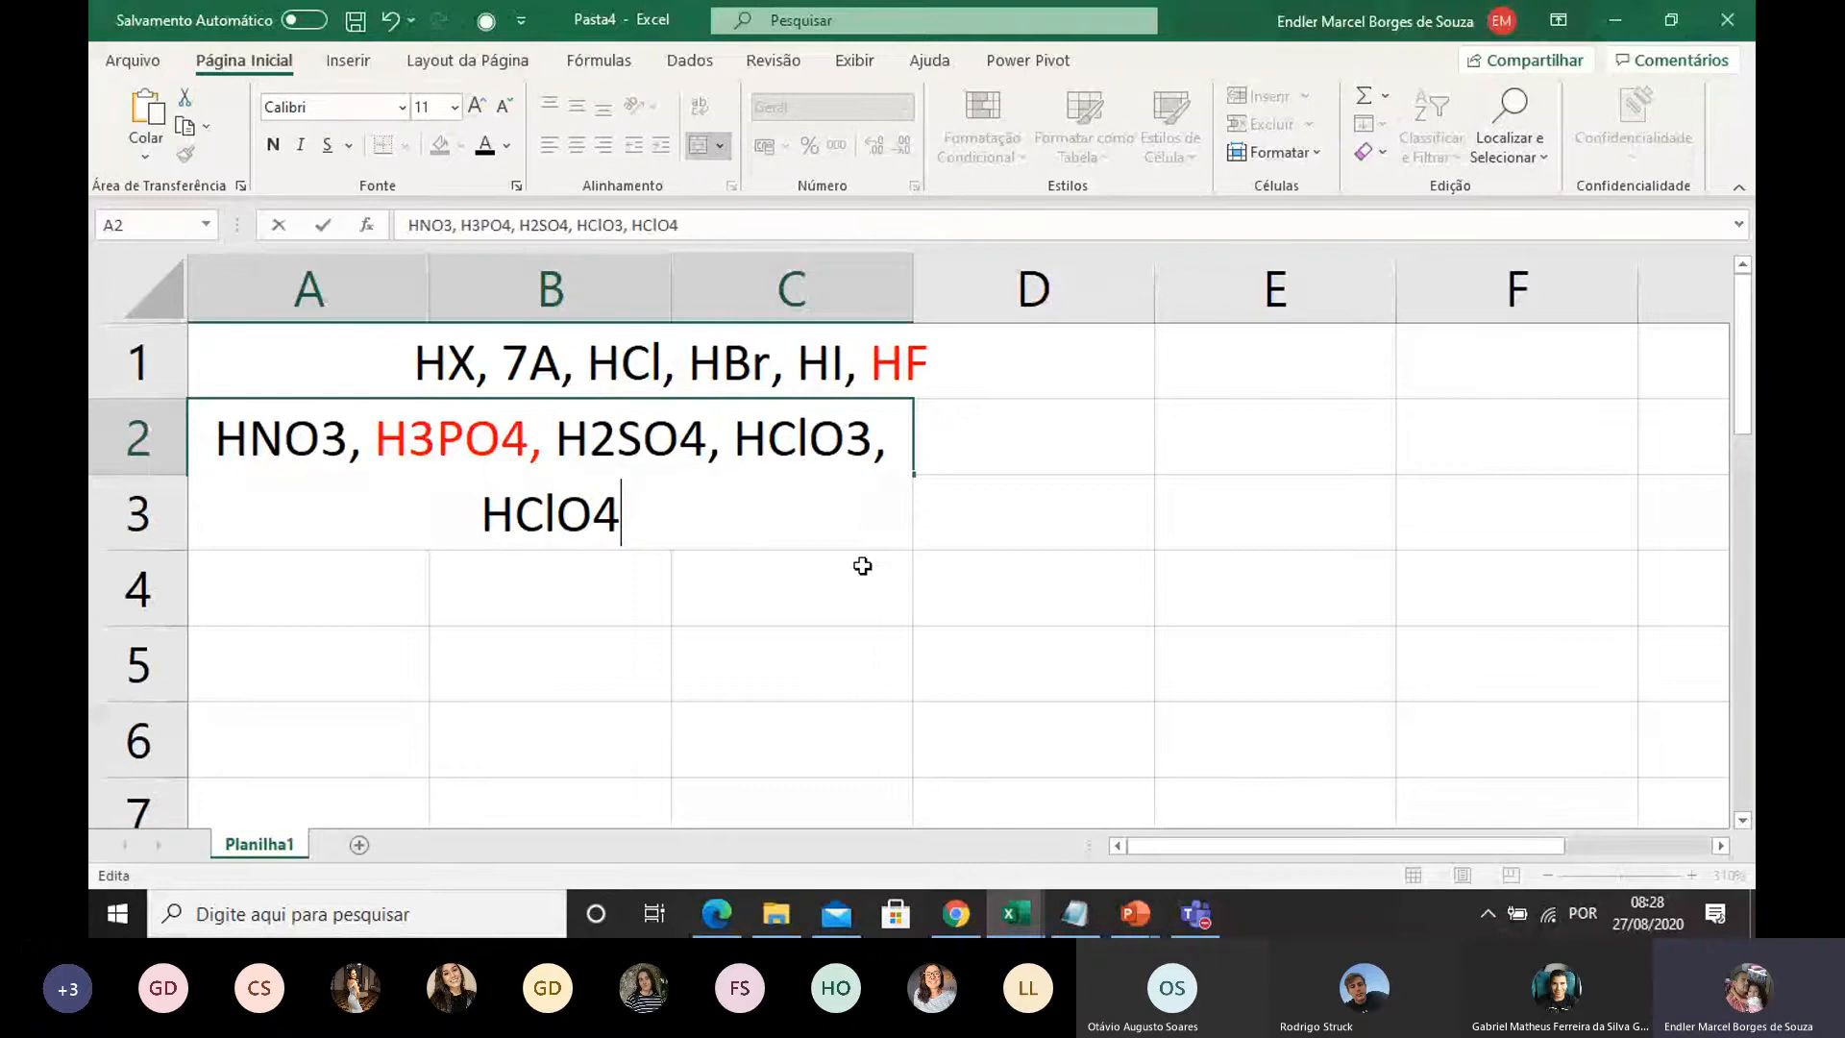
click(834, 588)
Step: Unmerge the acid list cell in row 2 by turning off merge and center for the range A2:D2
click(140, 437)
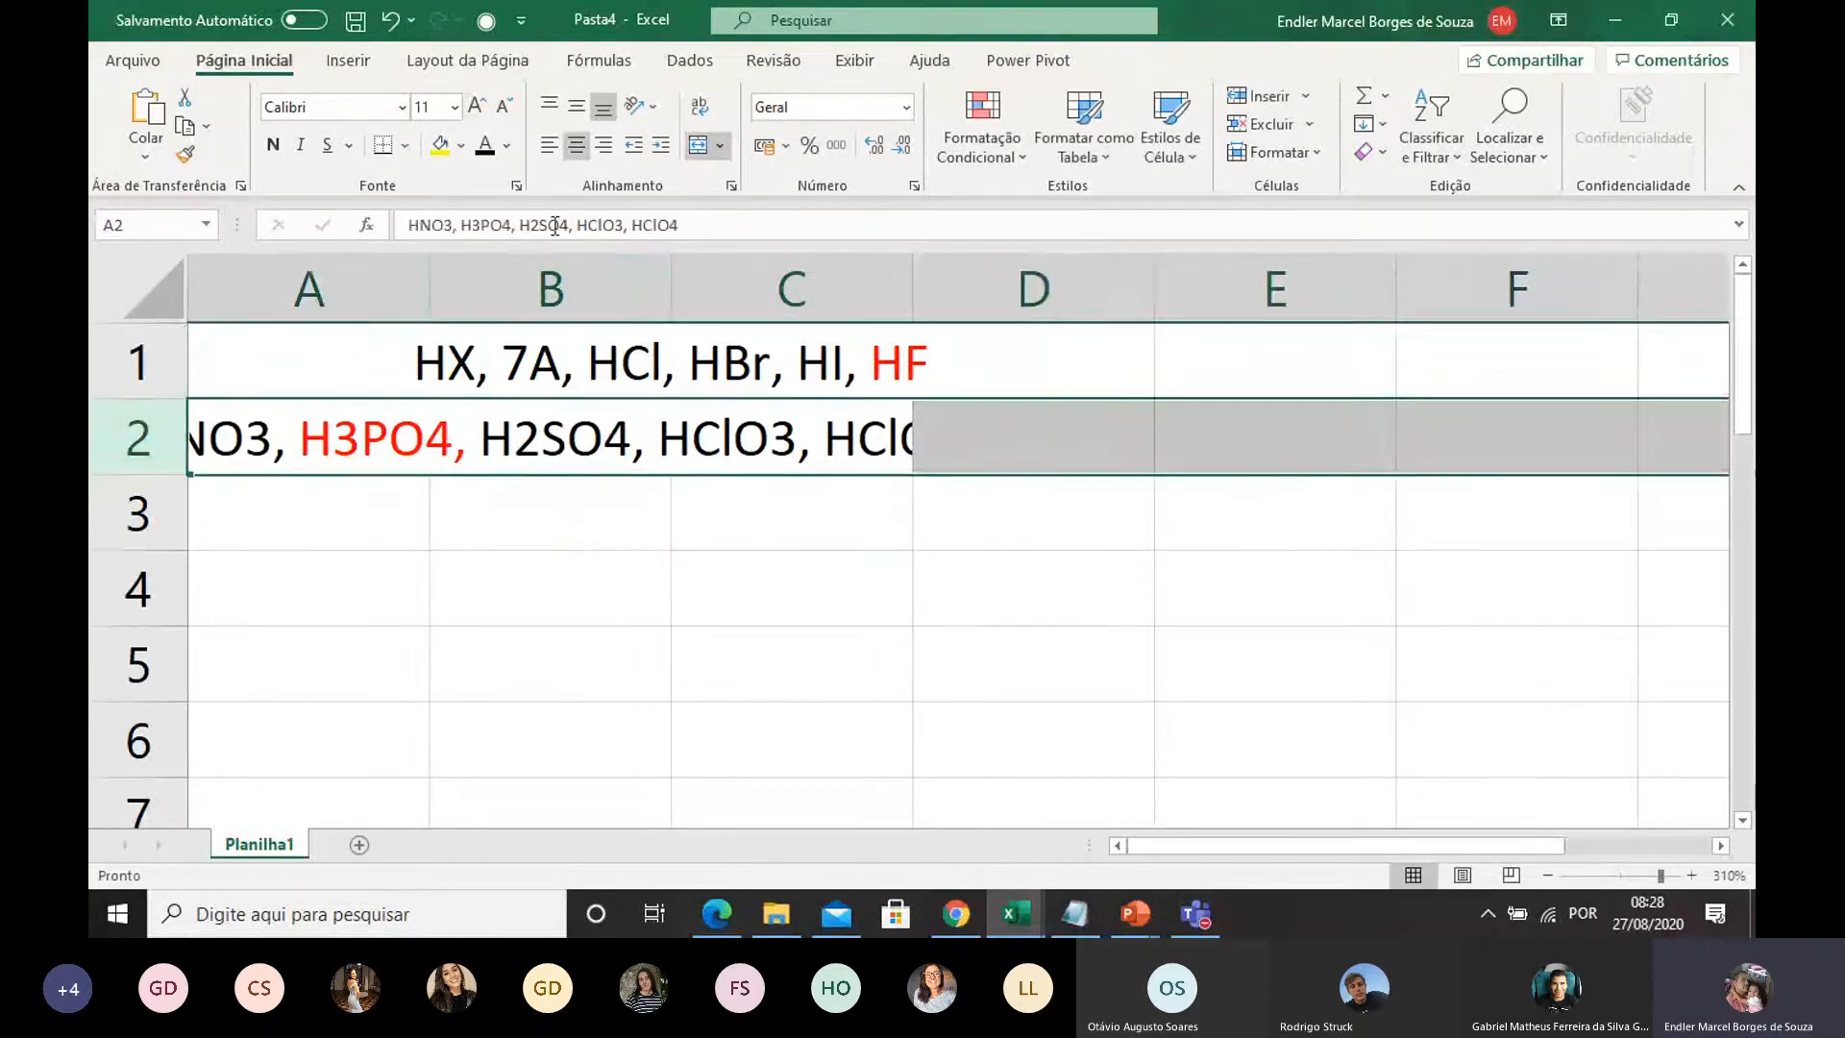
click(856, 494)
drag(267, 438, 1100, 451)
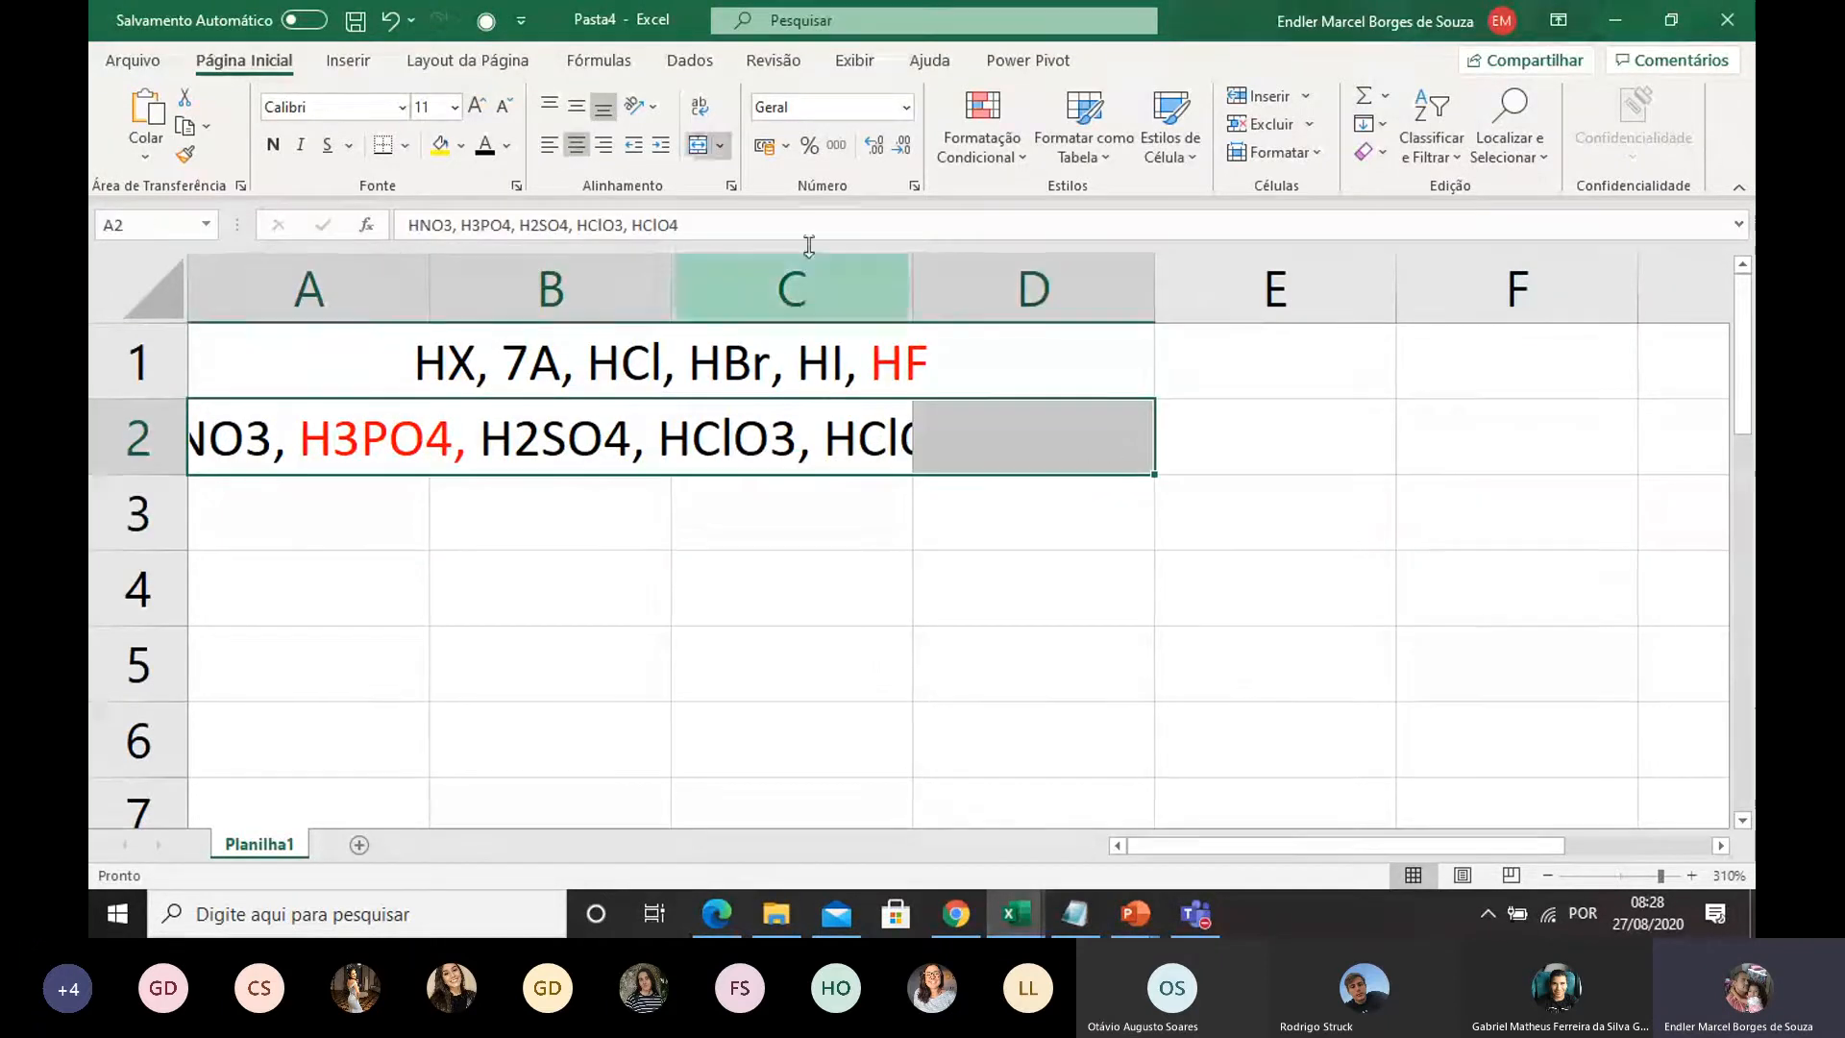
click(701, 151)
click(852, 584)
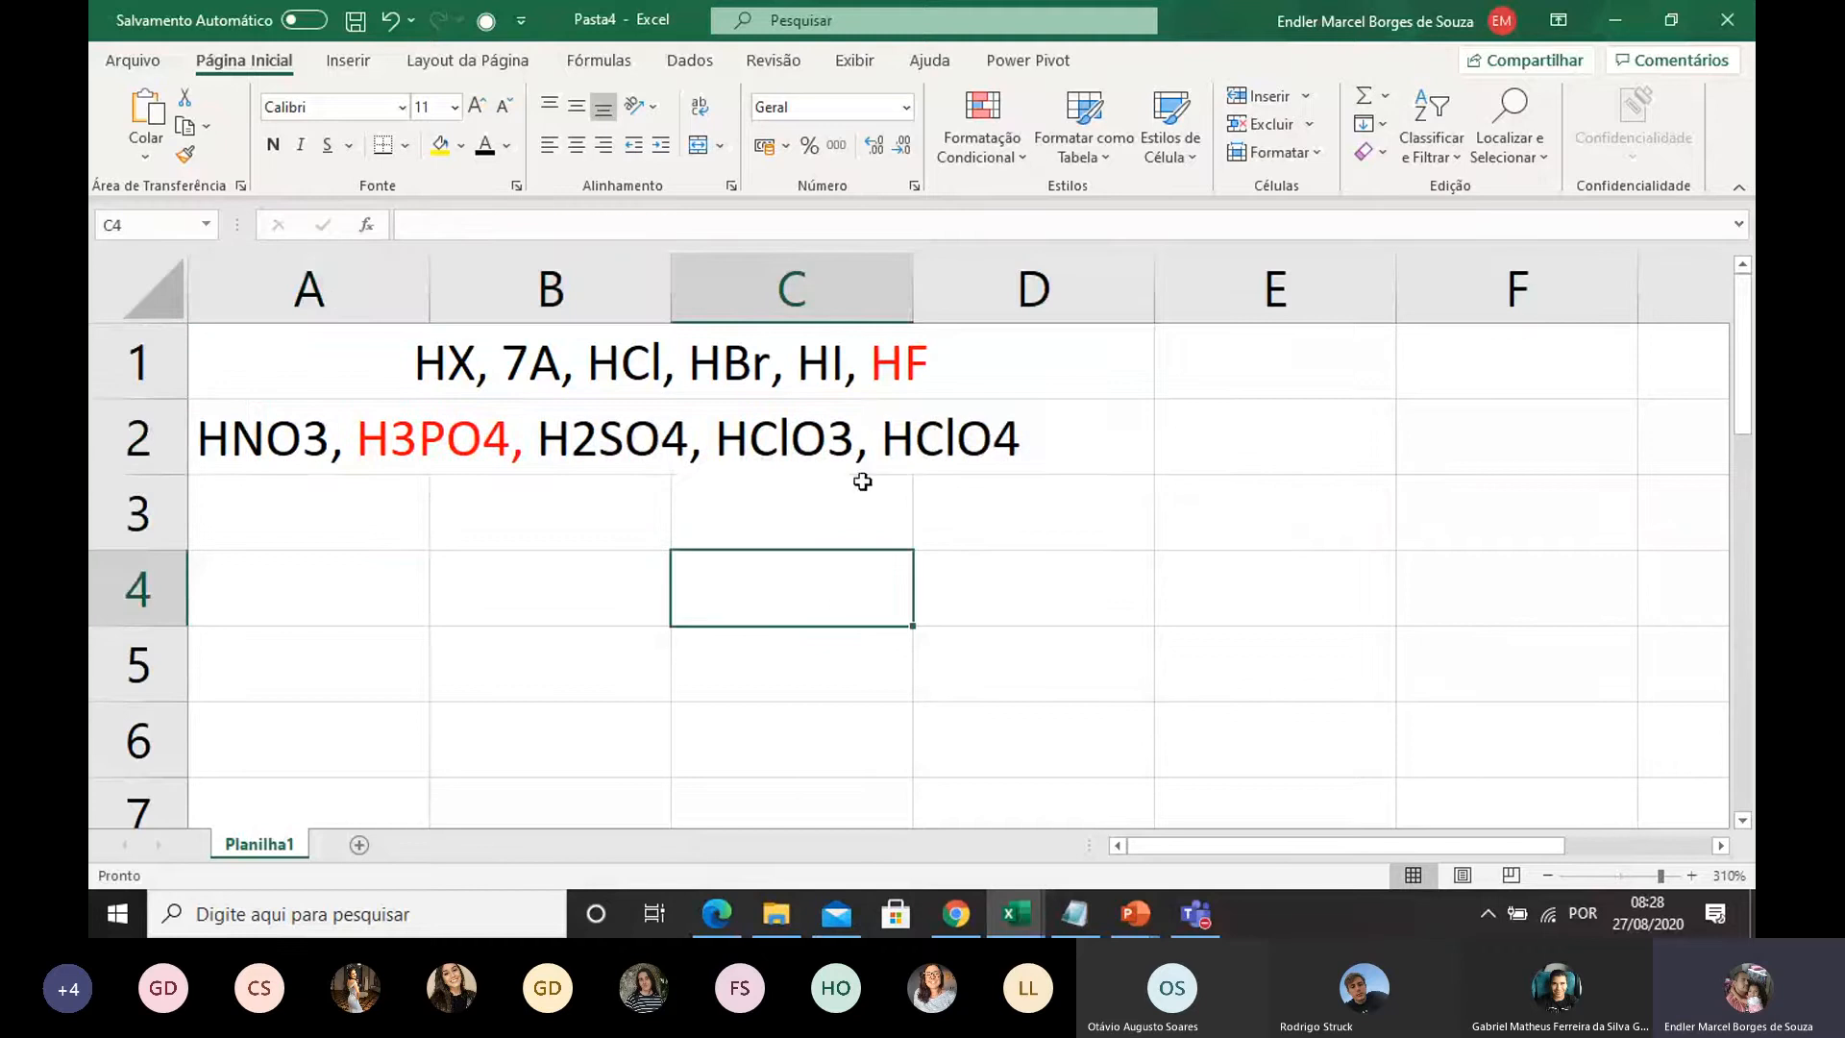
click(855, 445)
click(966, 454)
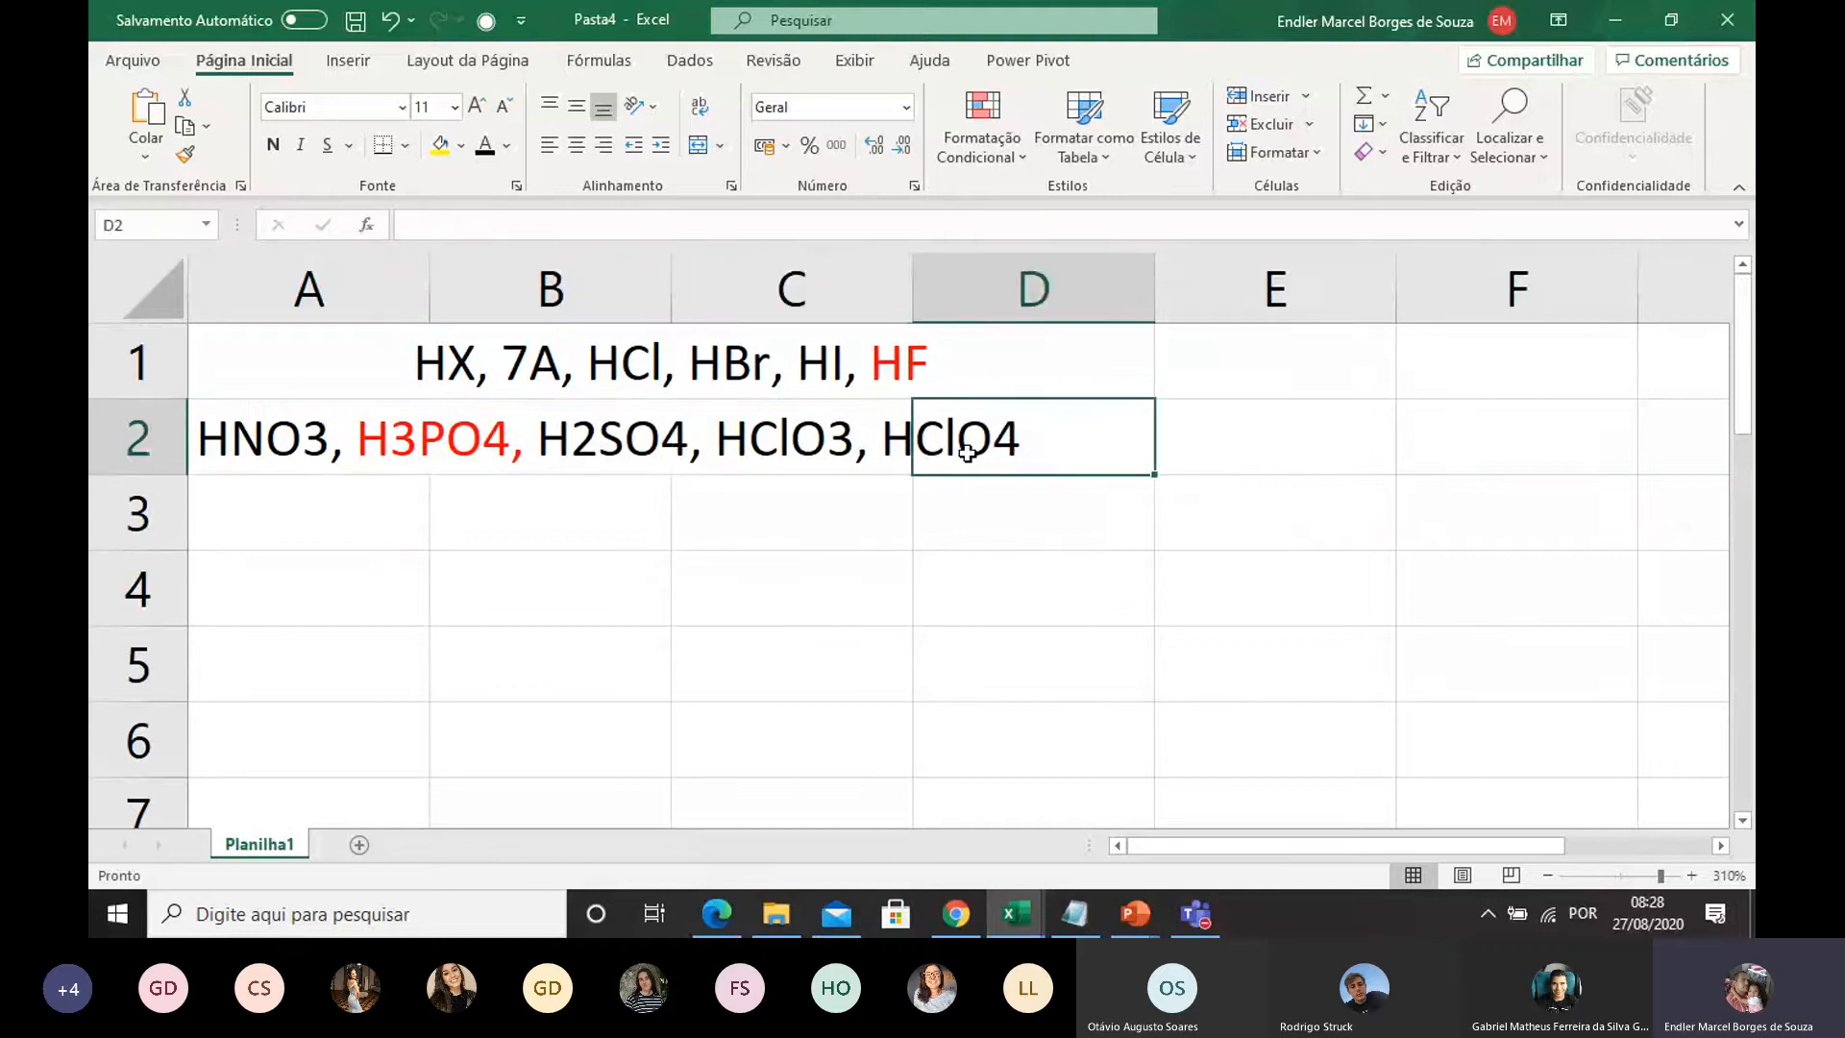
click(850, 471)
Step: Enter "XO" in cell B3 and "O = -2" in cell B4
click(594, 516)
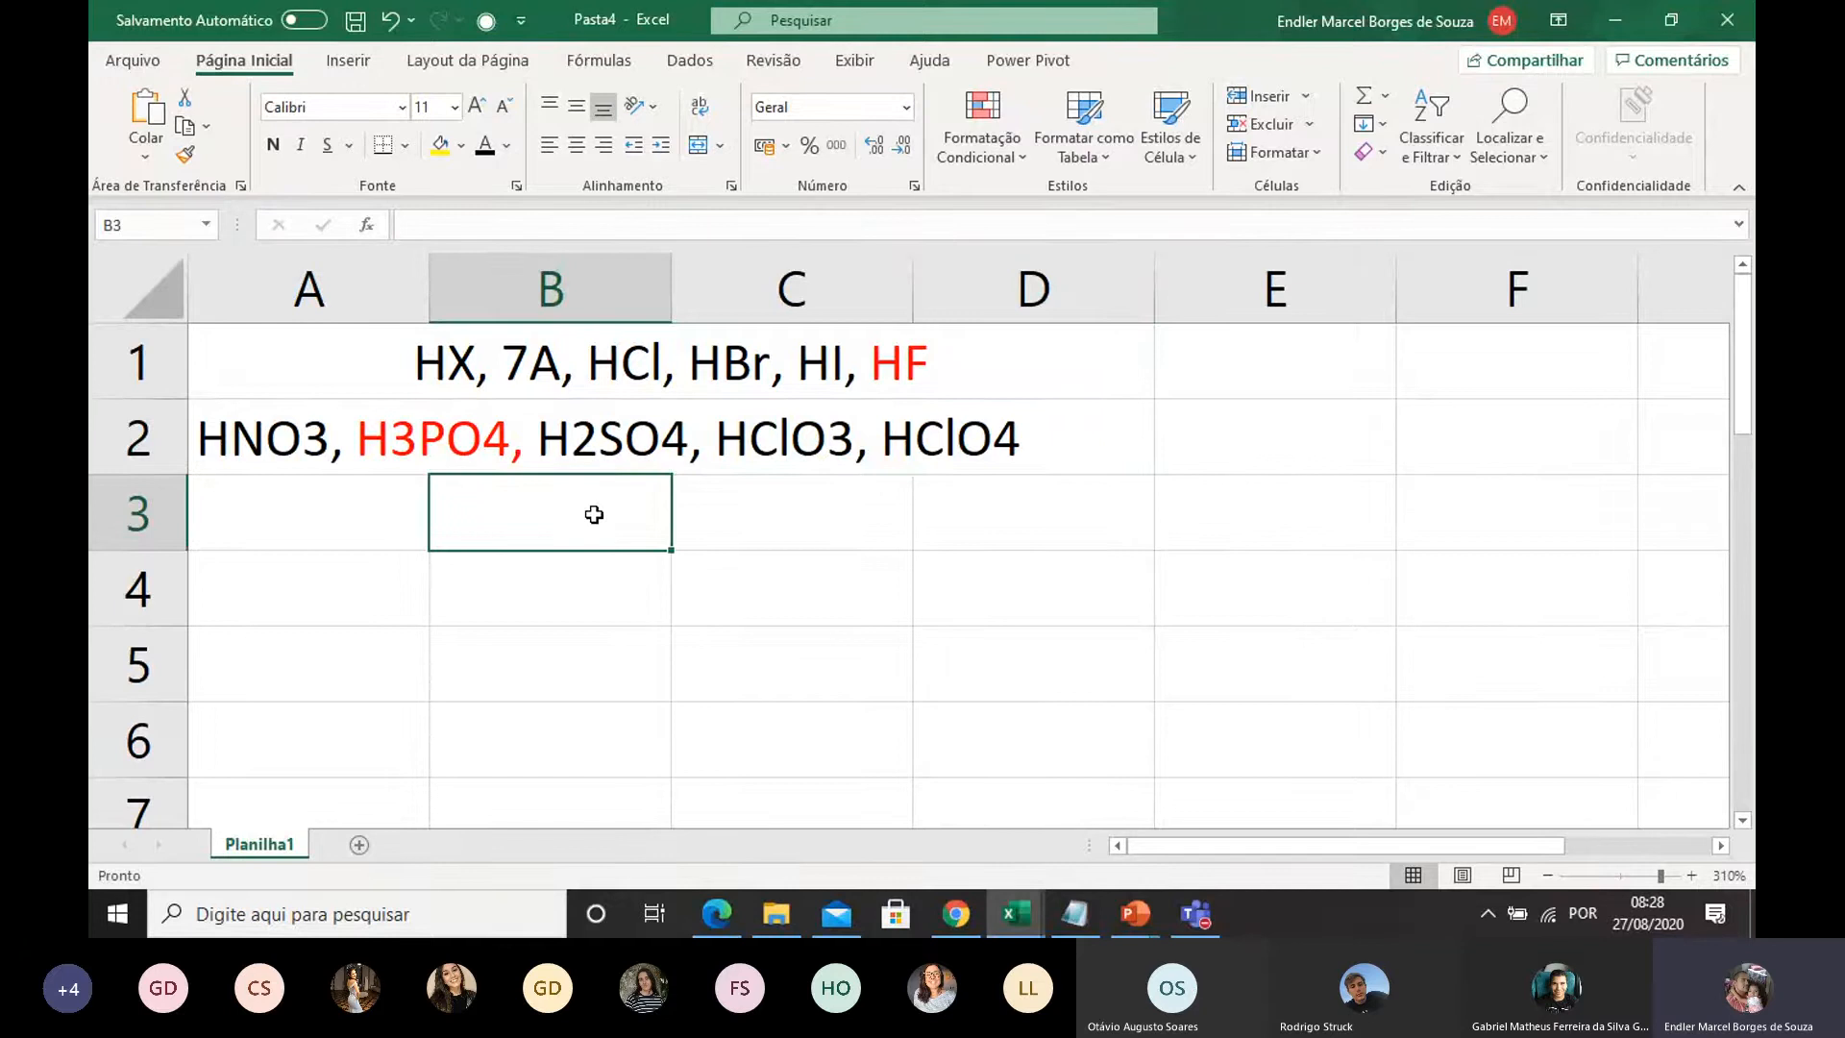
text(XO)
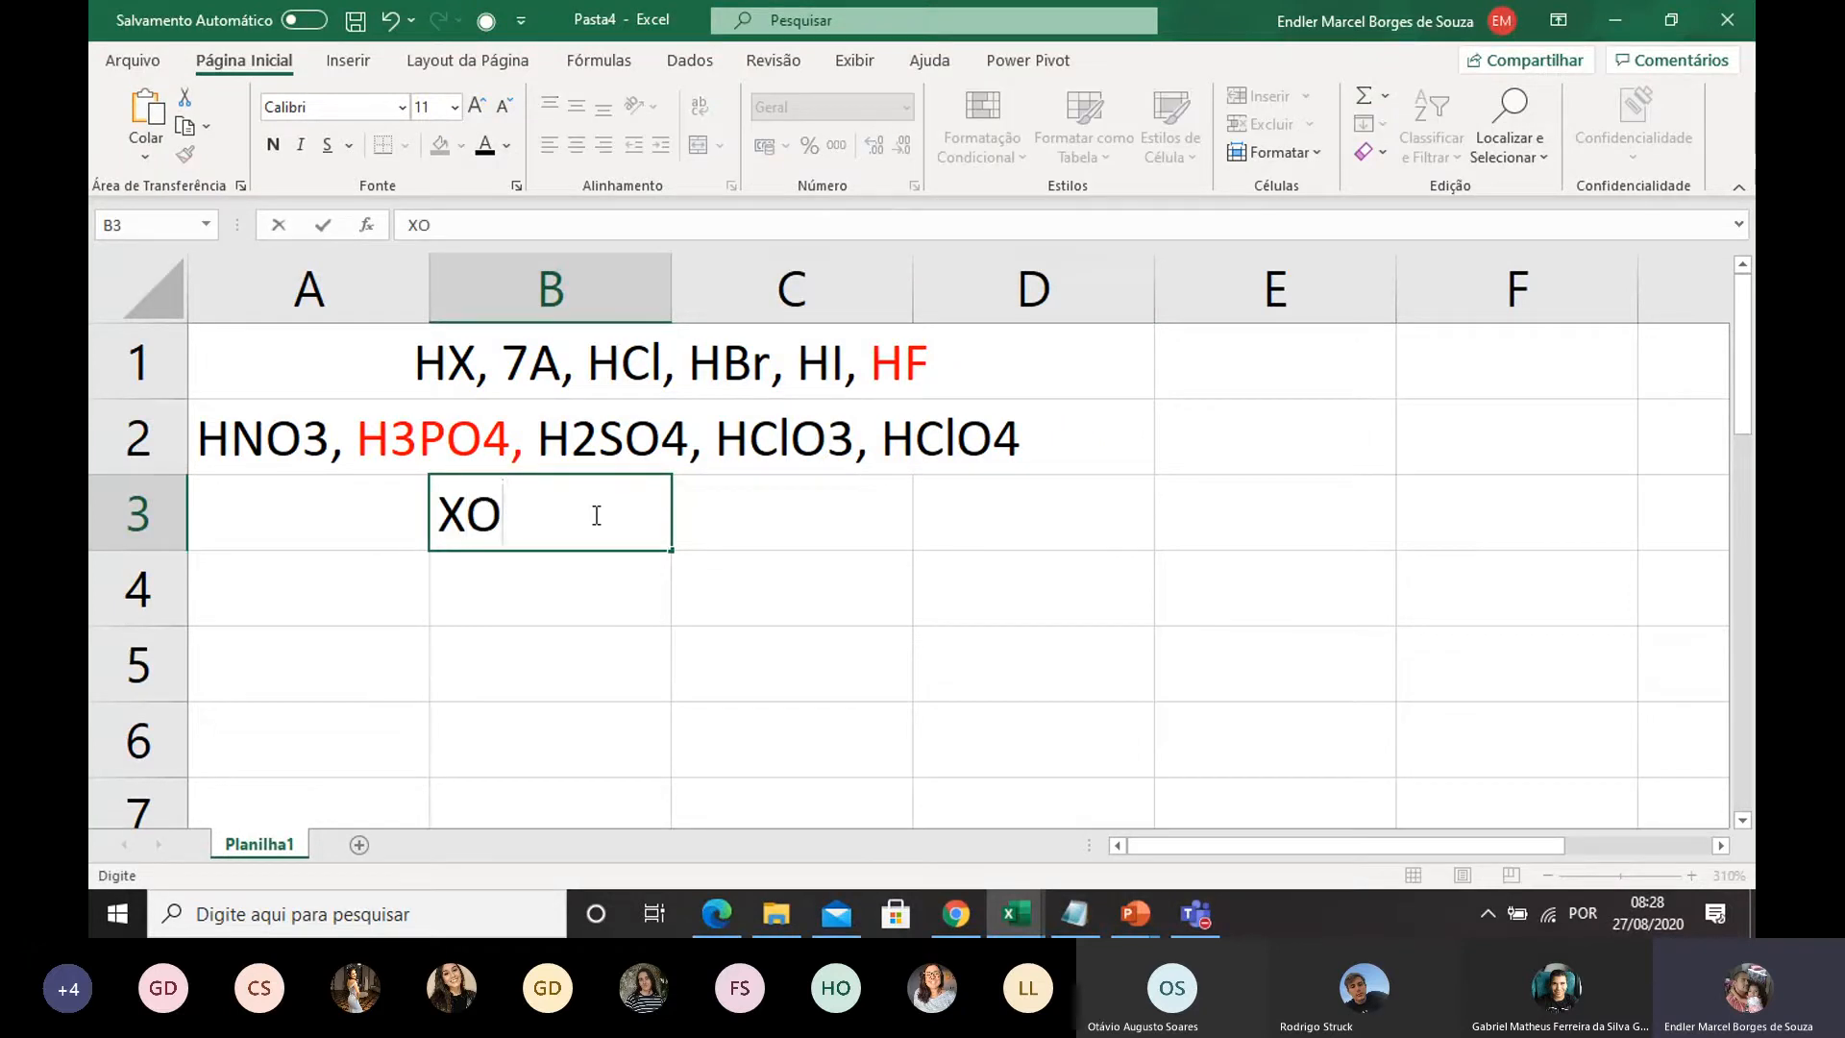
click(589, 580)
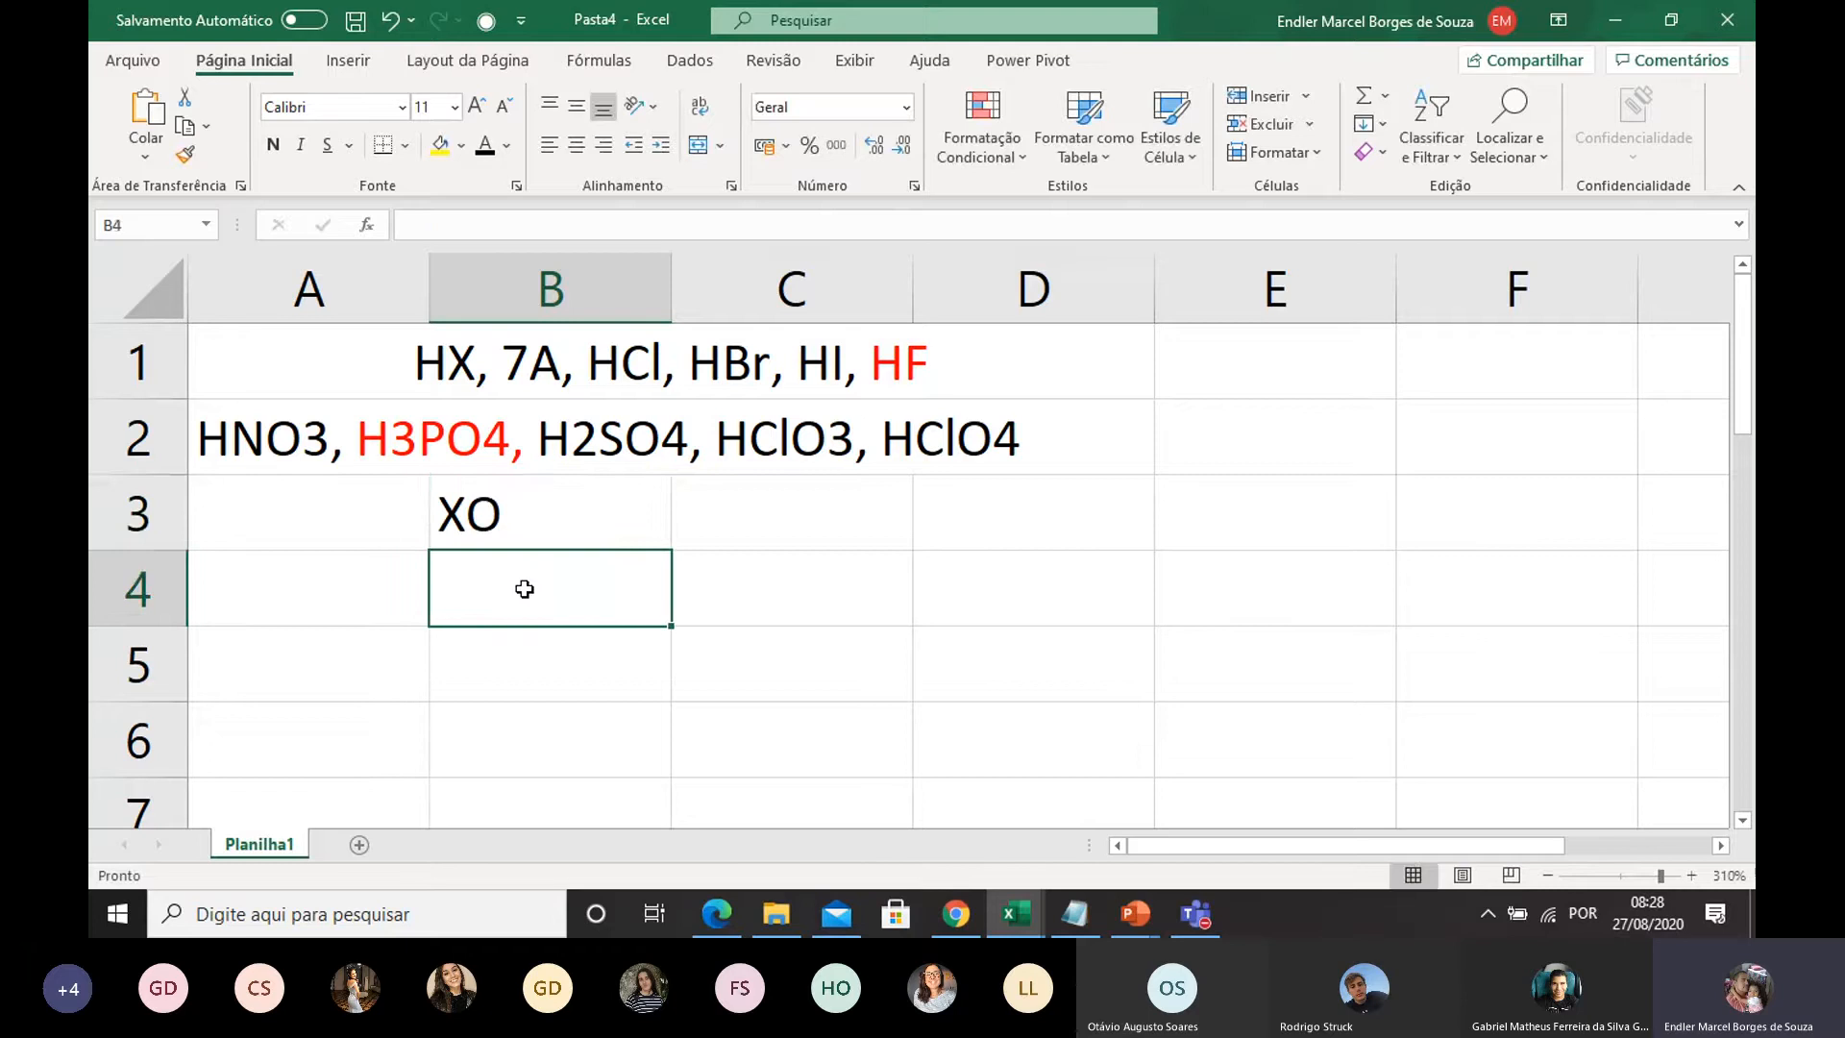
text(O = -2)
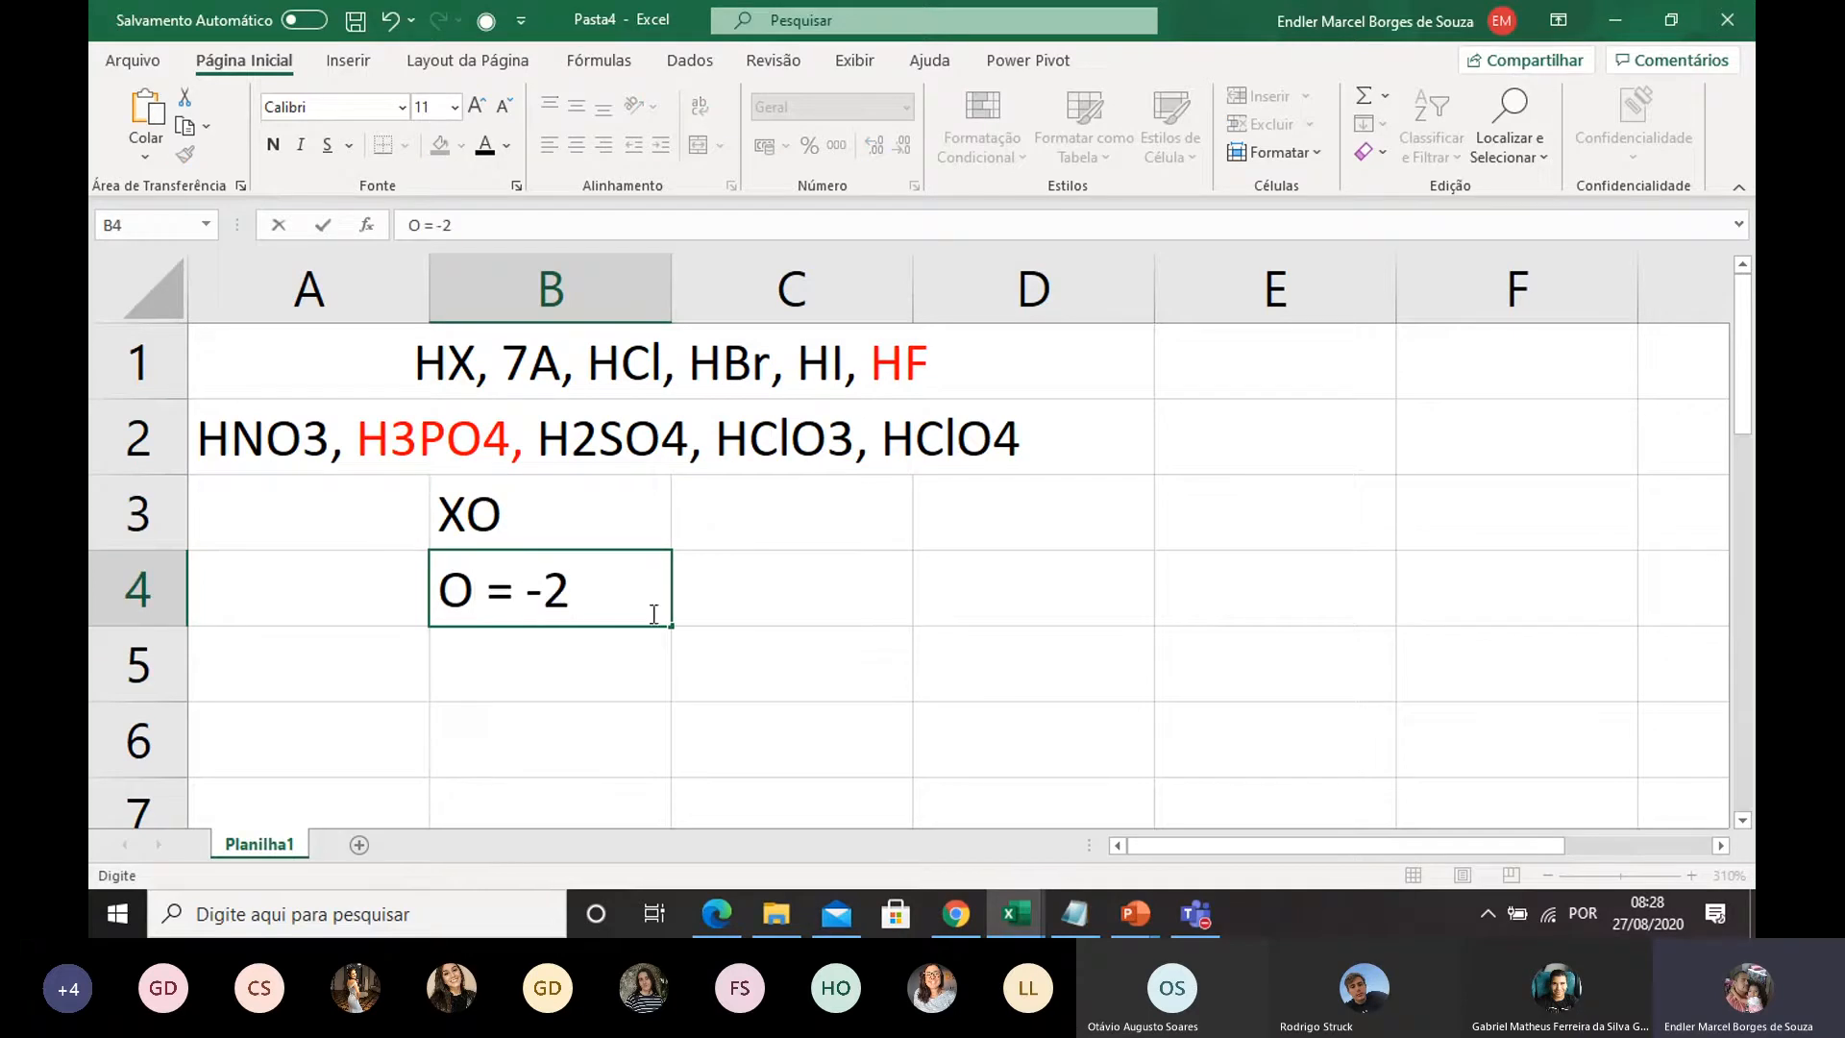
Step: Enter the perchlorate ion "ClO4-" in cell B5
click(585, 660)
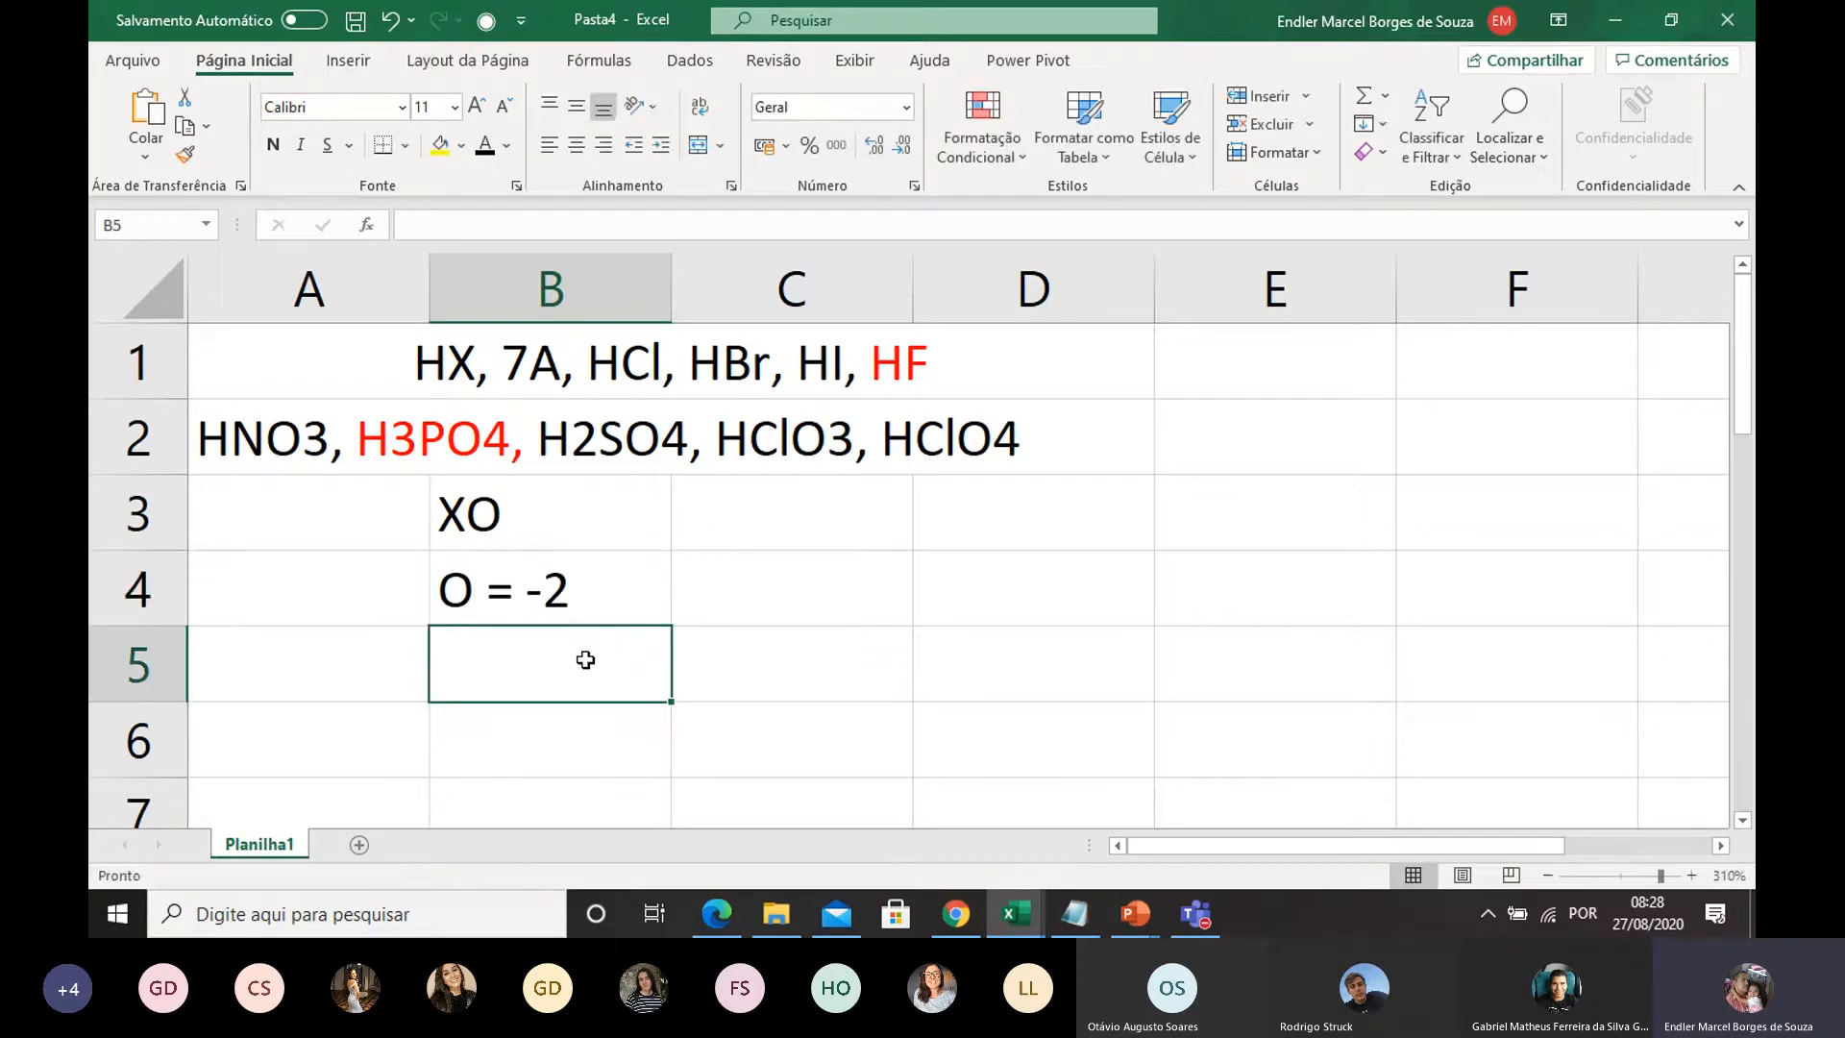
text(C)
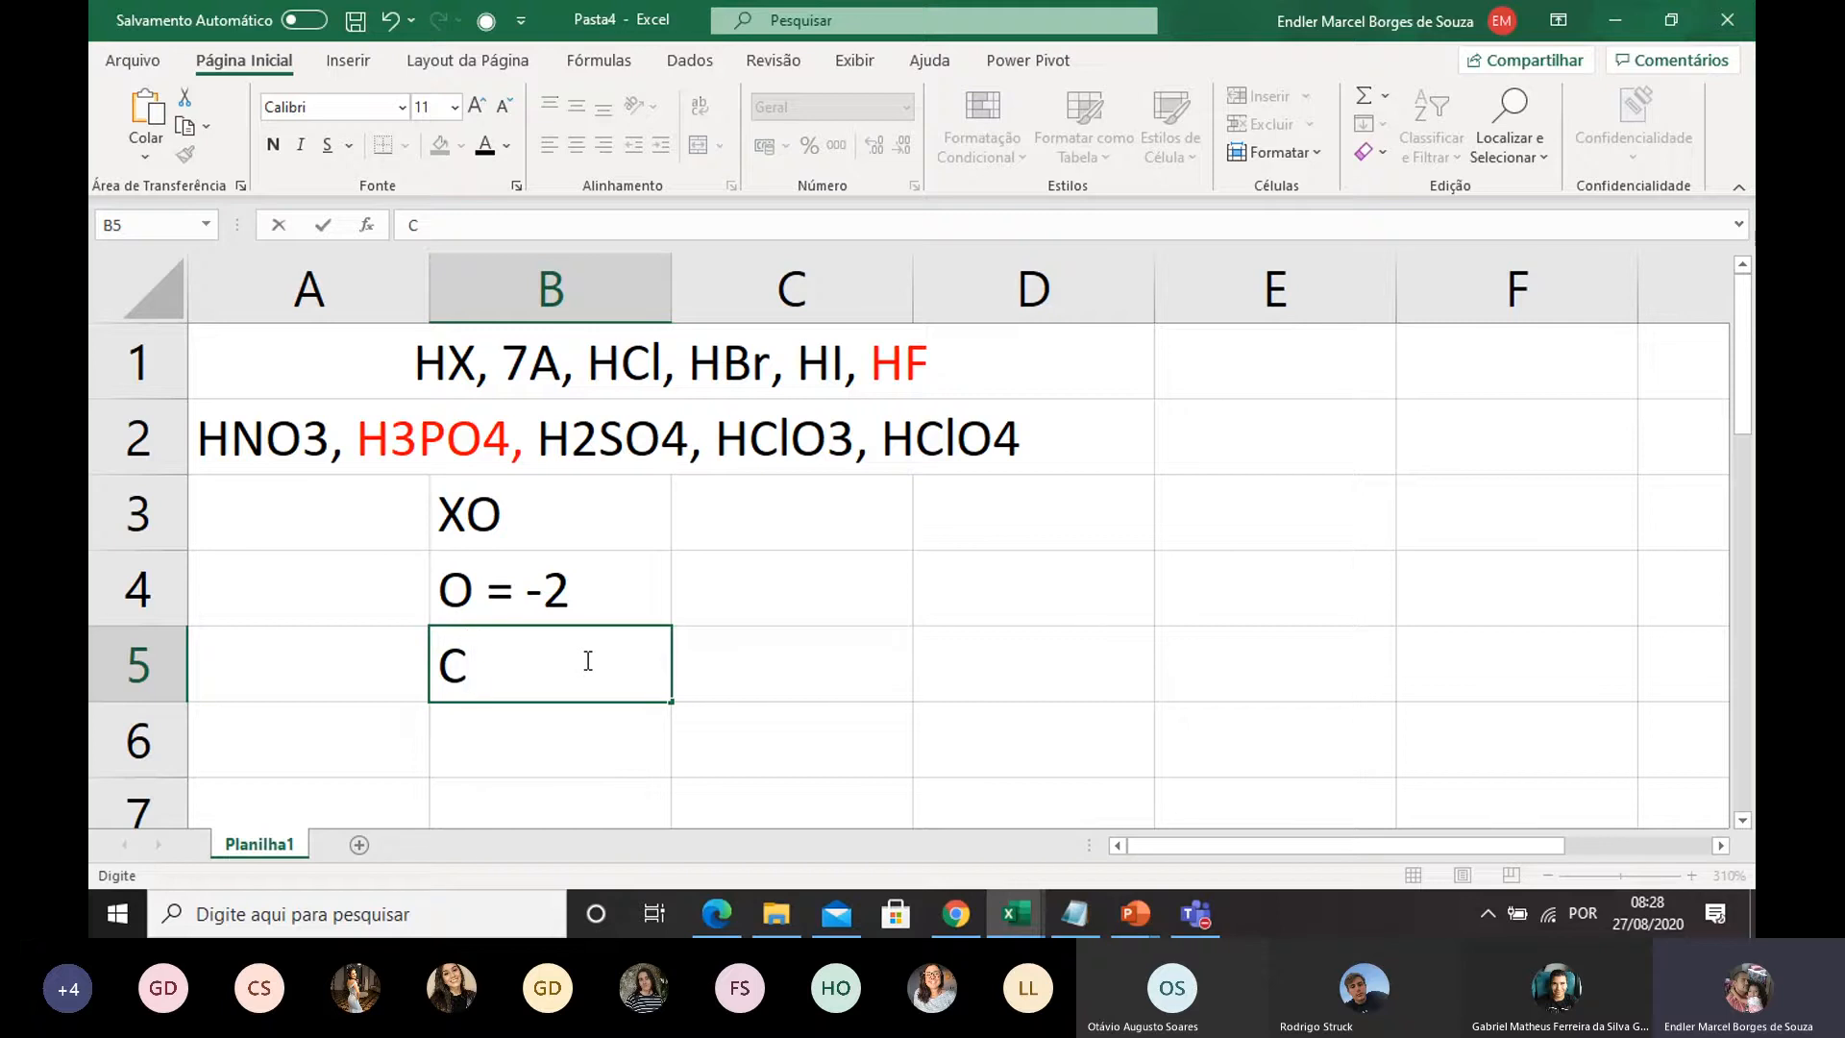
text(lO4-)
Step: Write the chlorine oxidation state equation "Cl = (x) + (-8) = -1" in cell B6
click(535, 762)
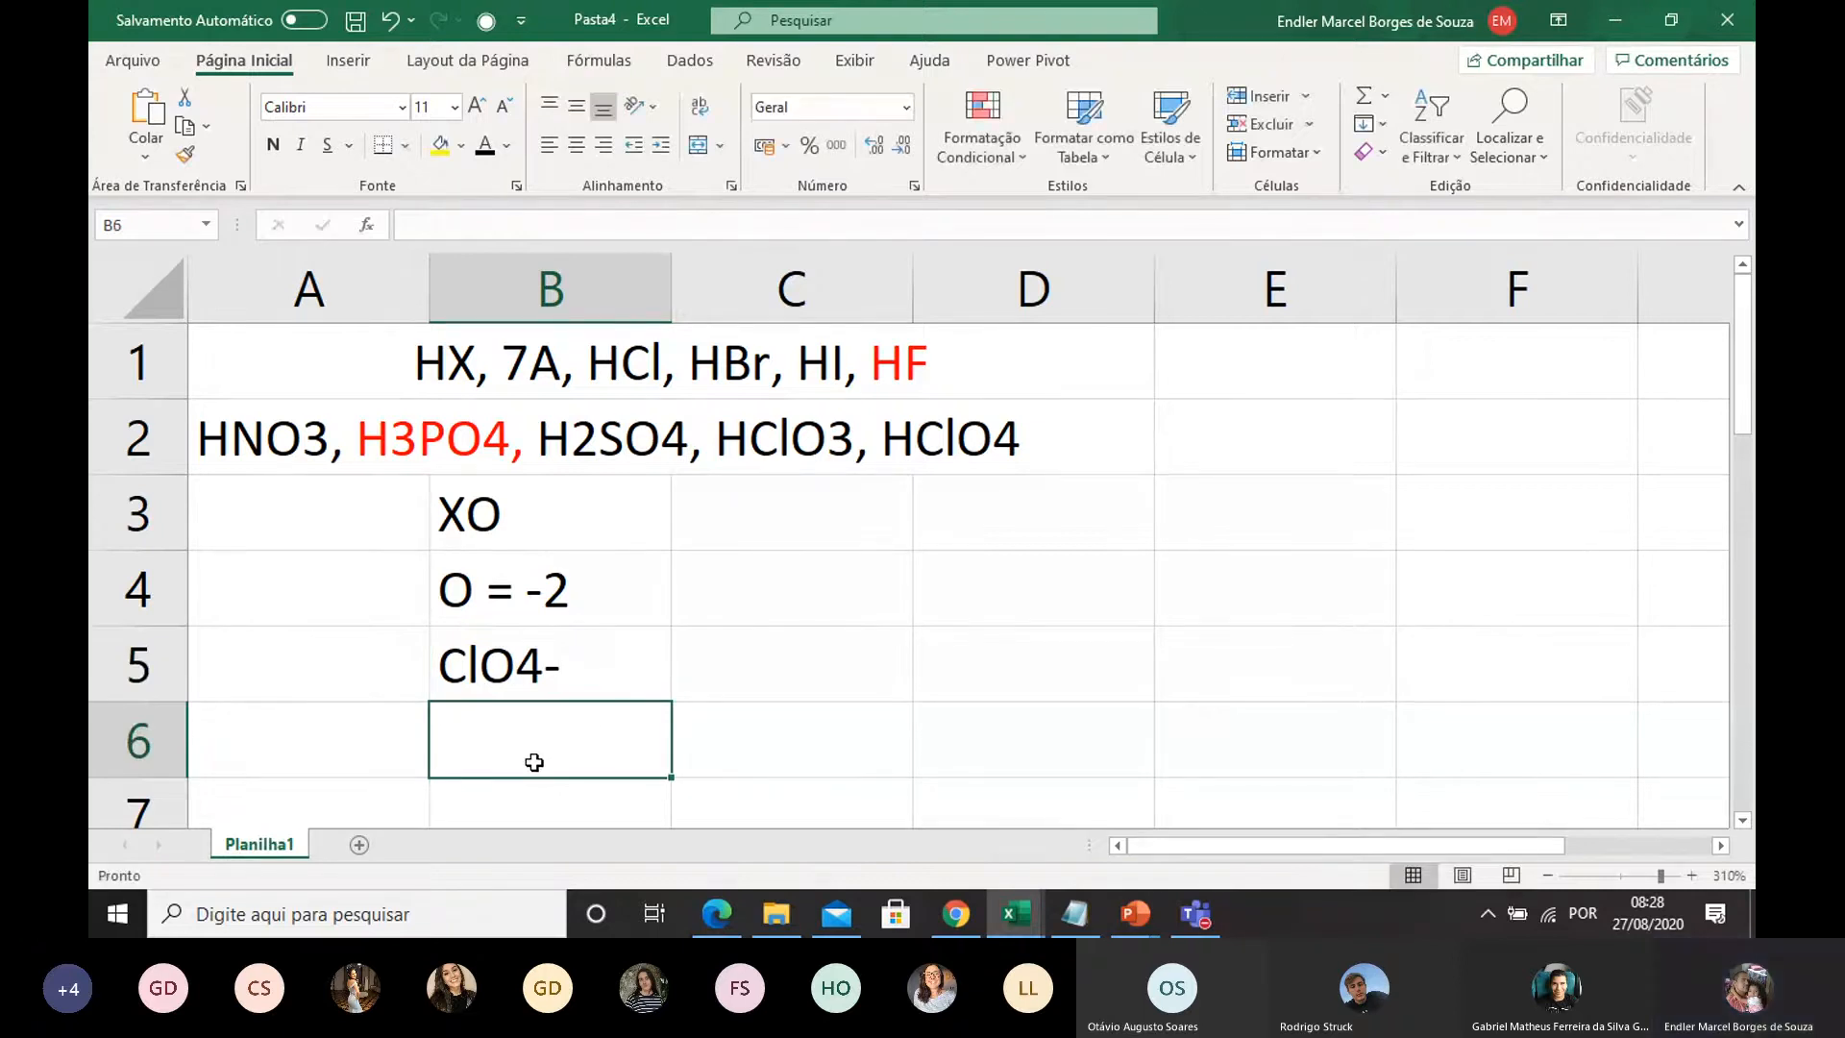
text(x)
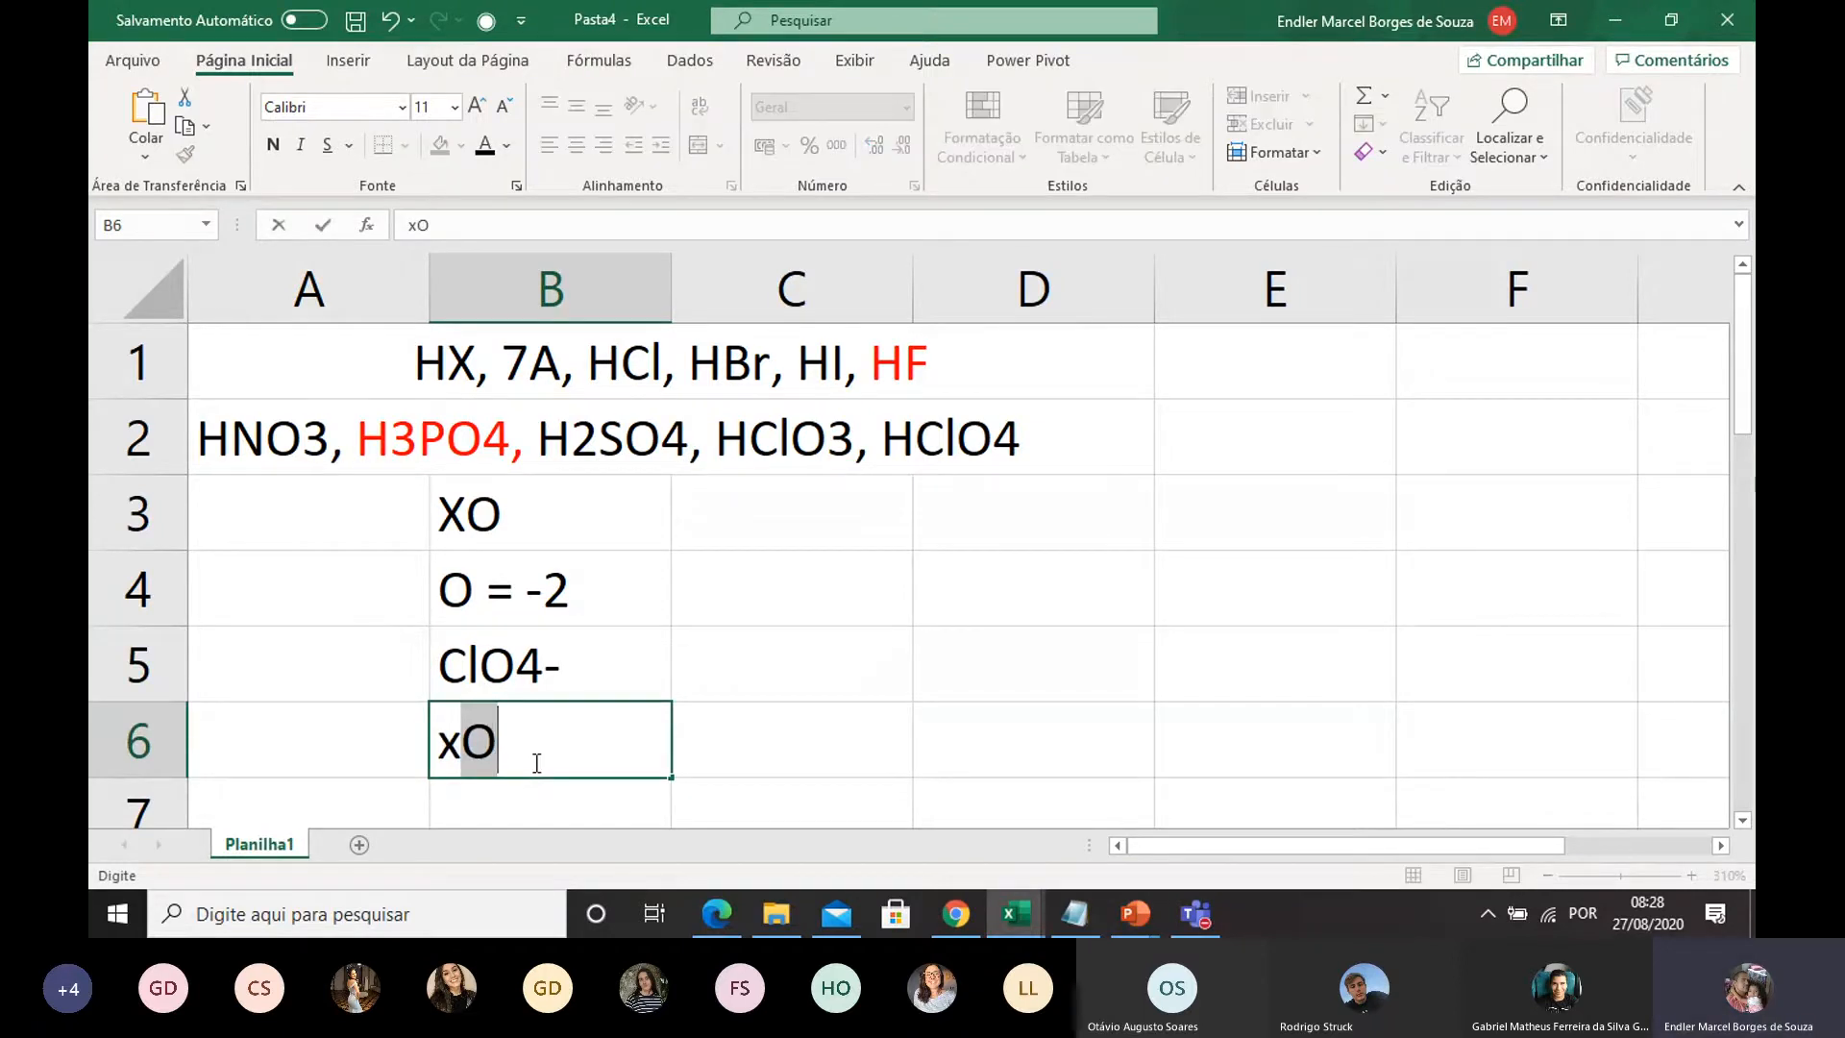
key(BackSpace)
key(BackSpace)
text(C)
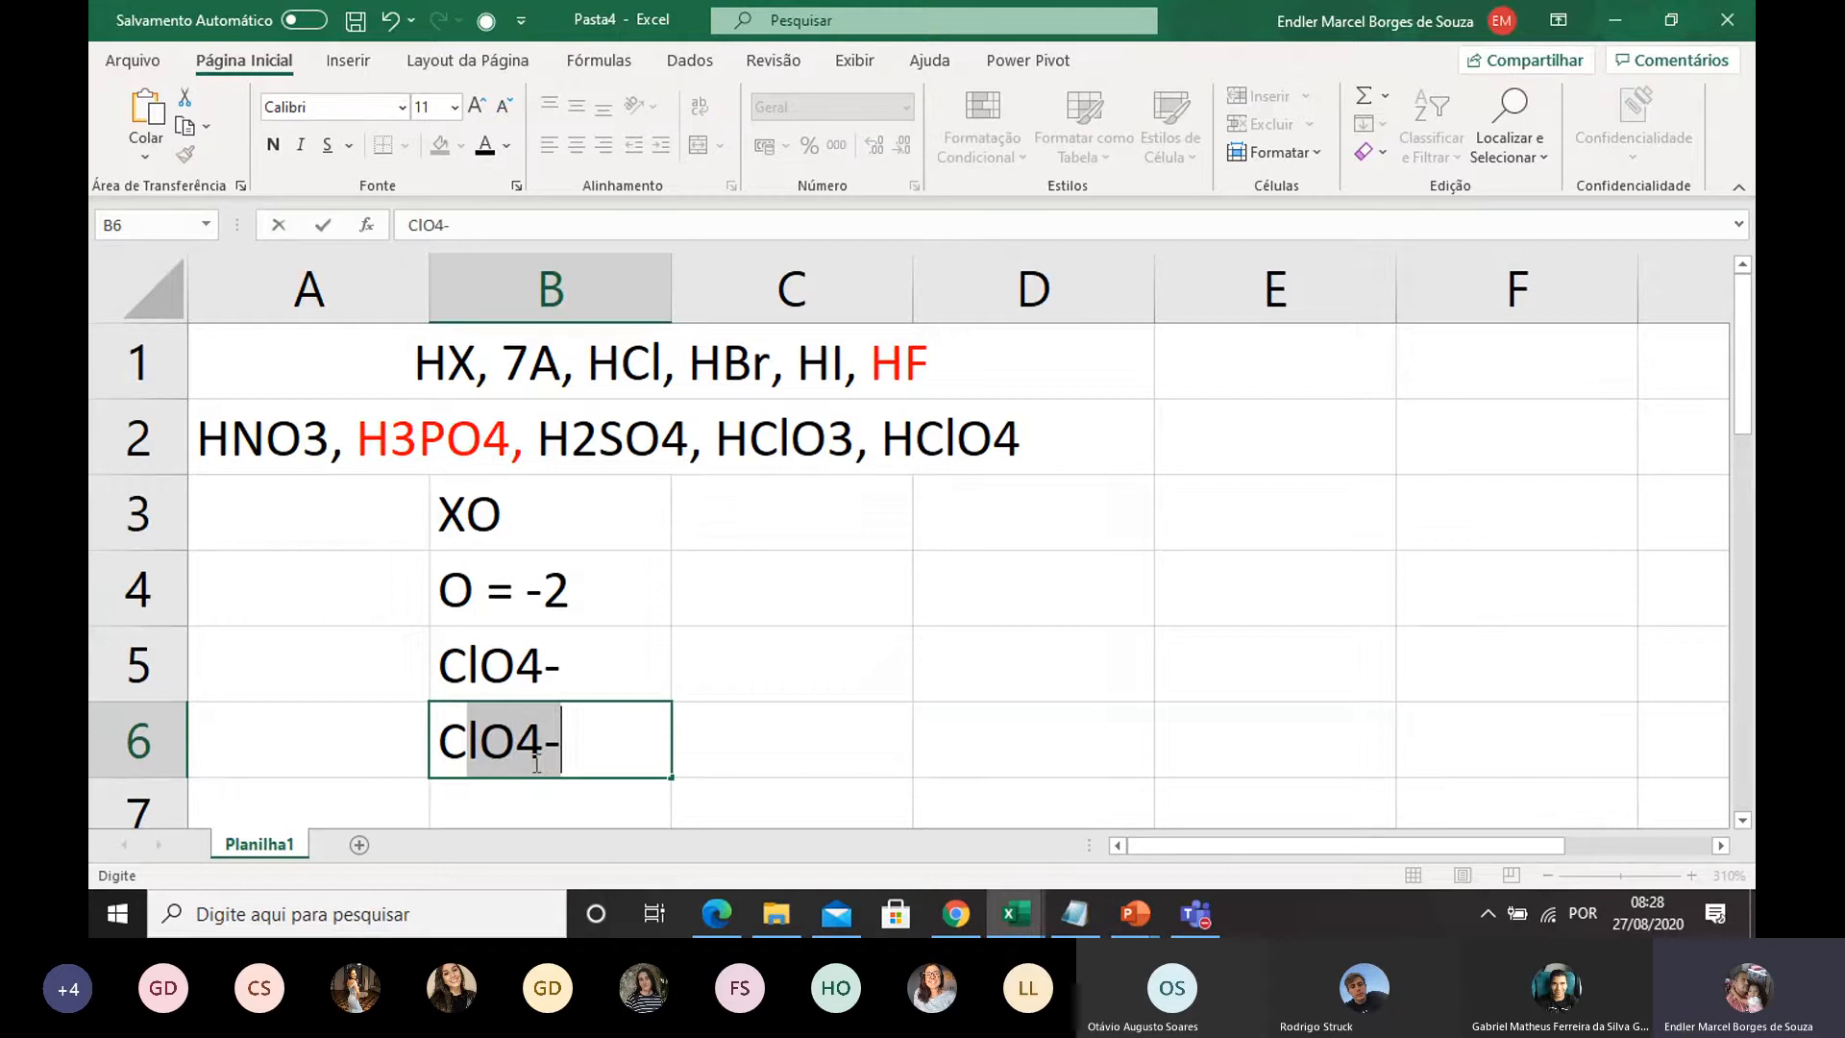
text(l )
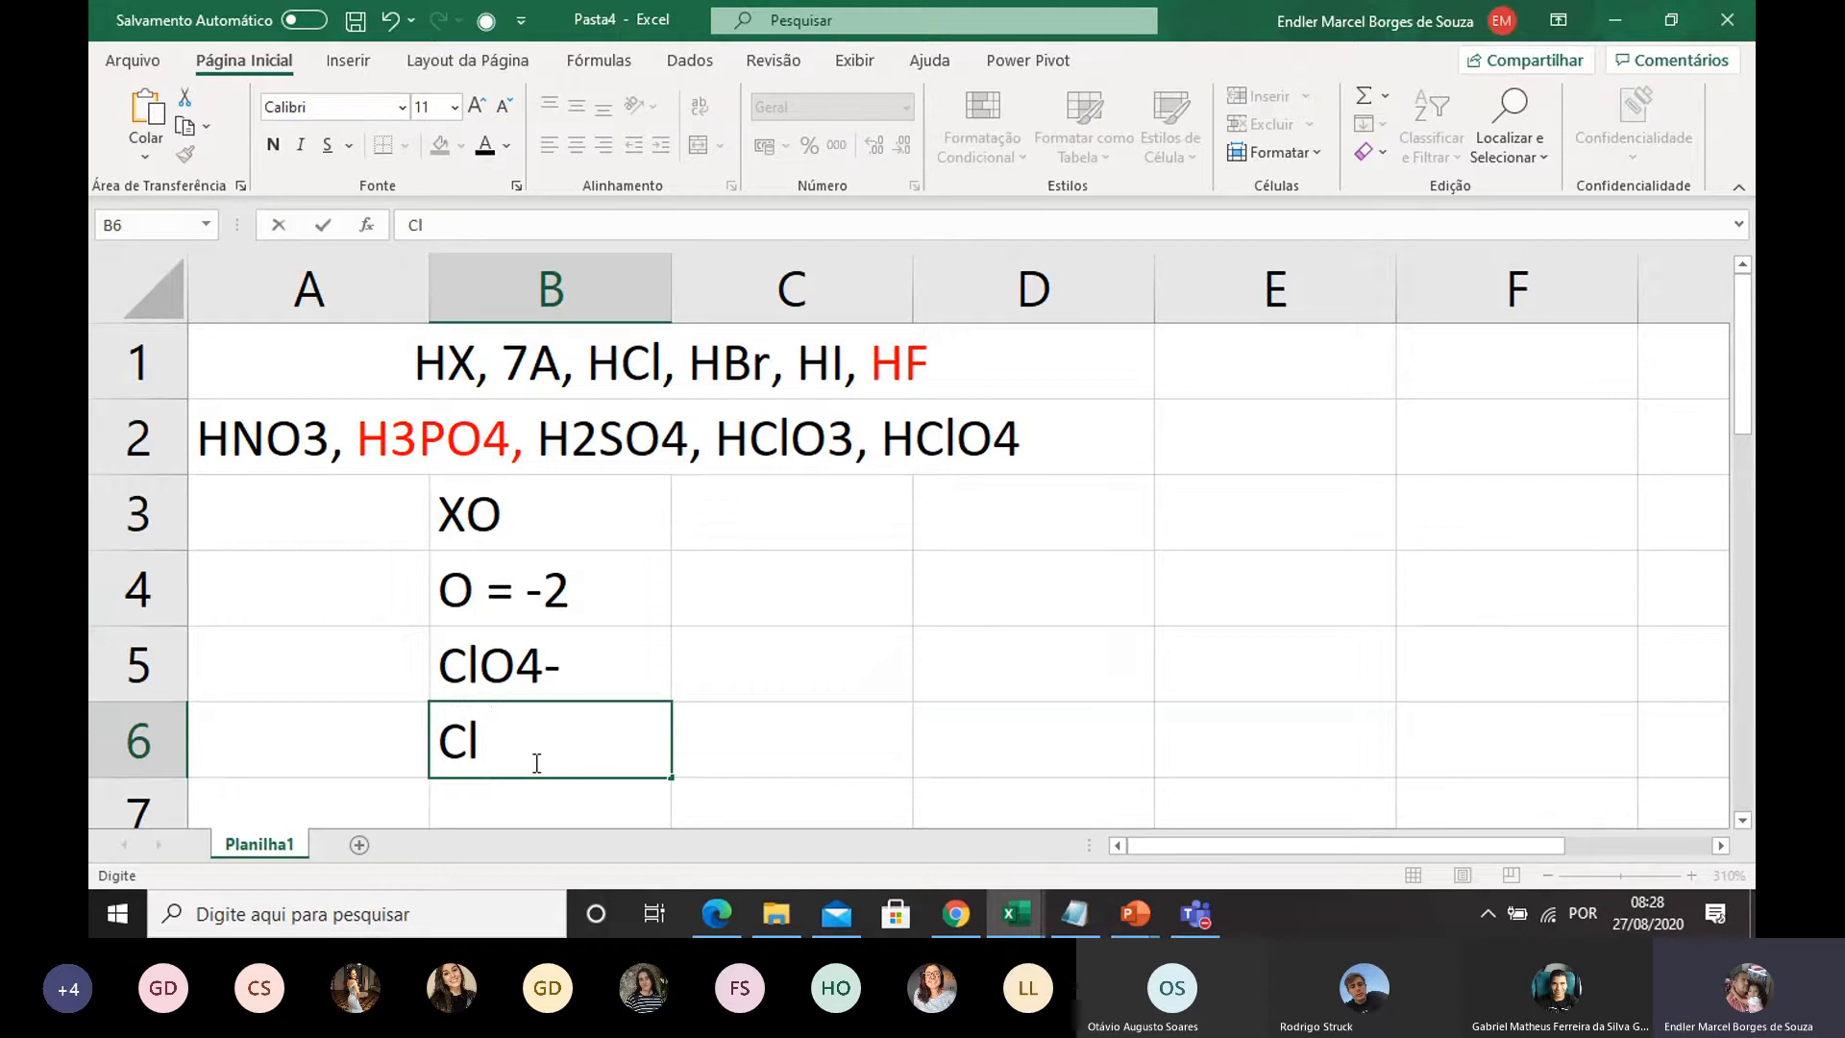
text(= (x) + ()
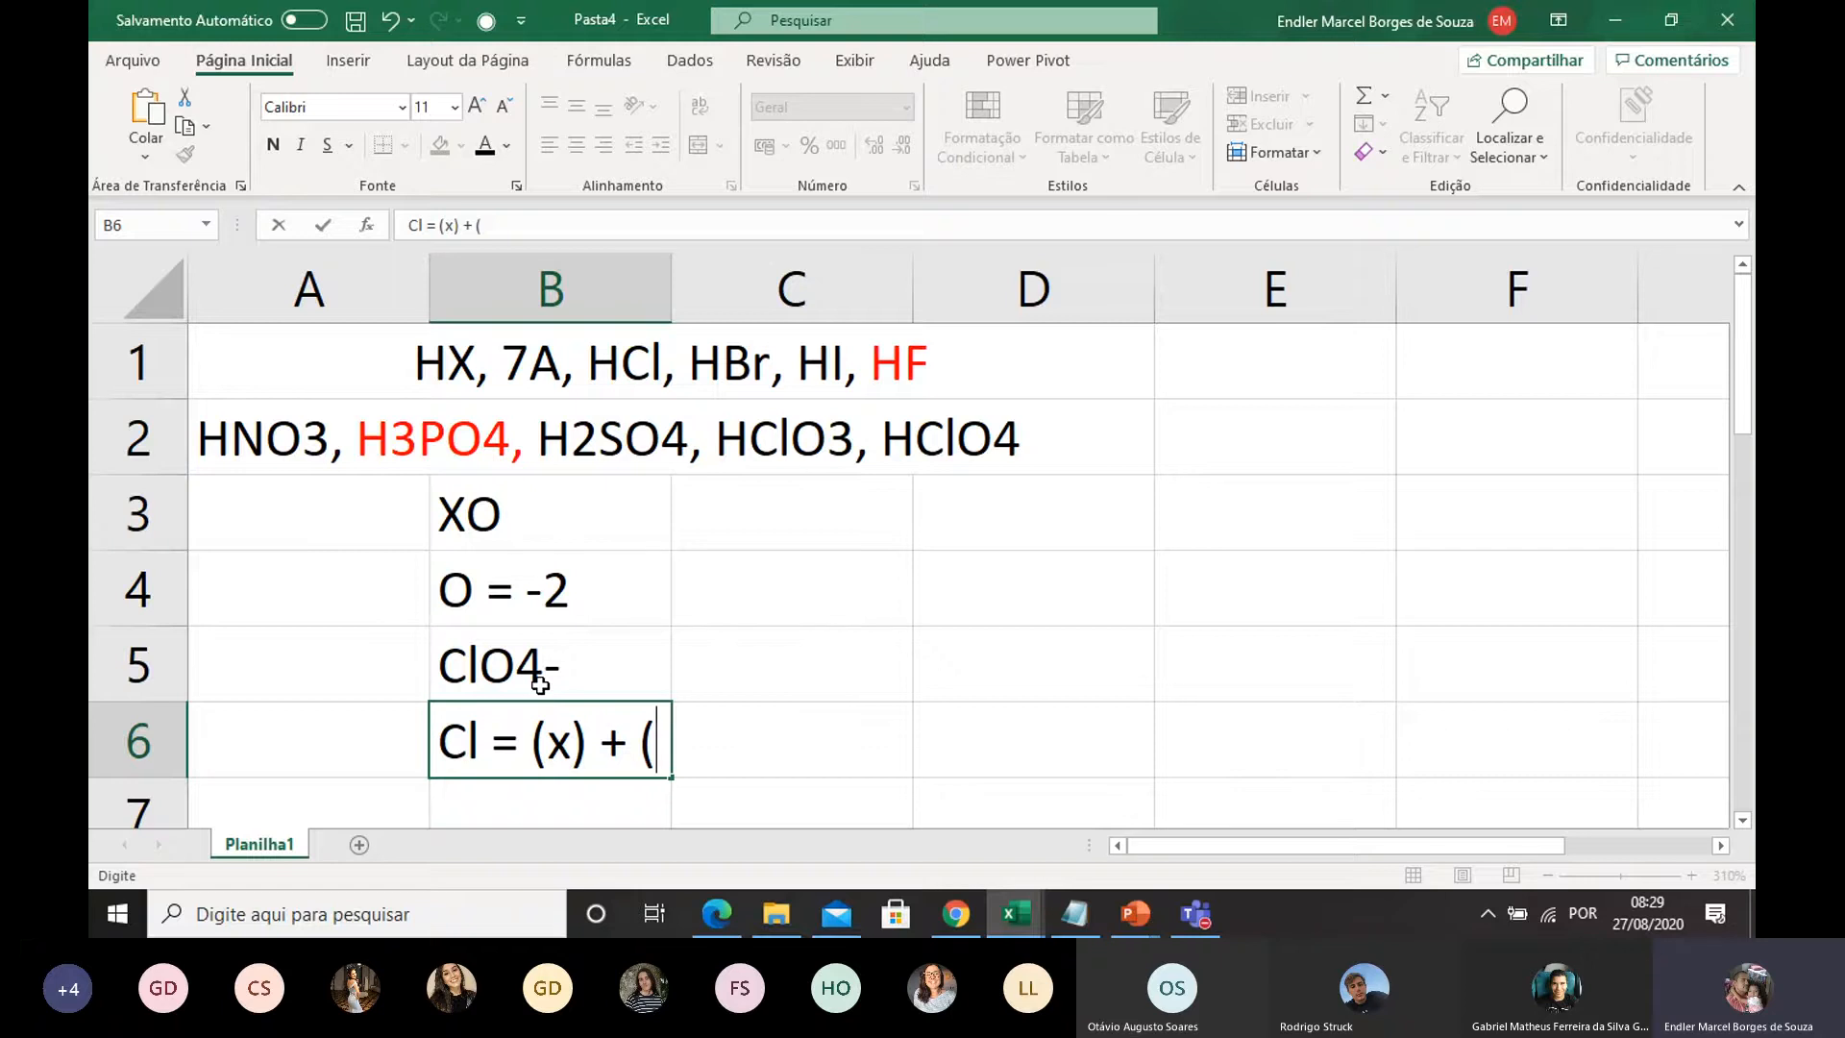
text(-8) = -1)
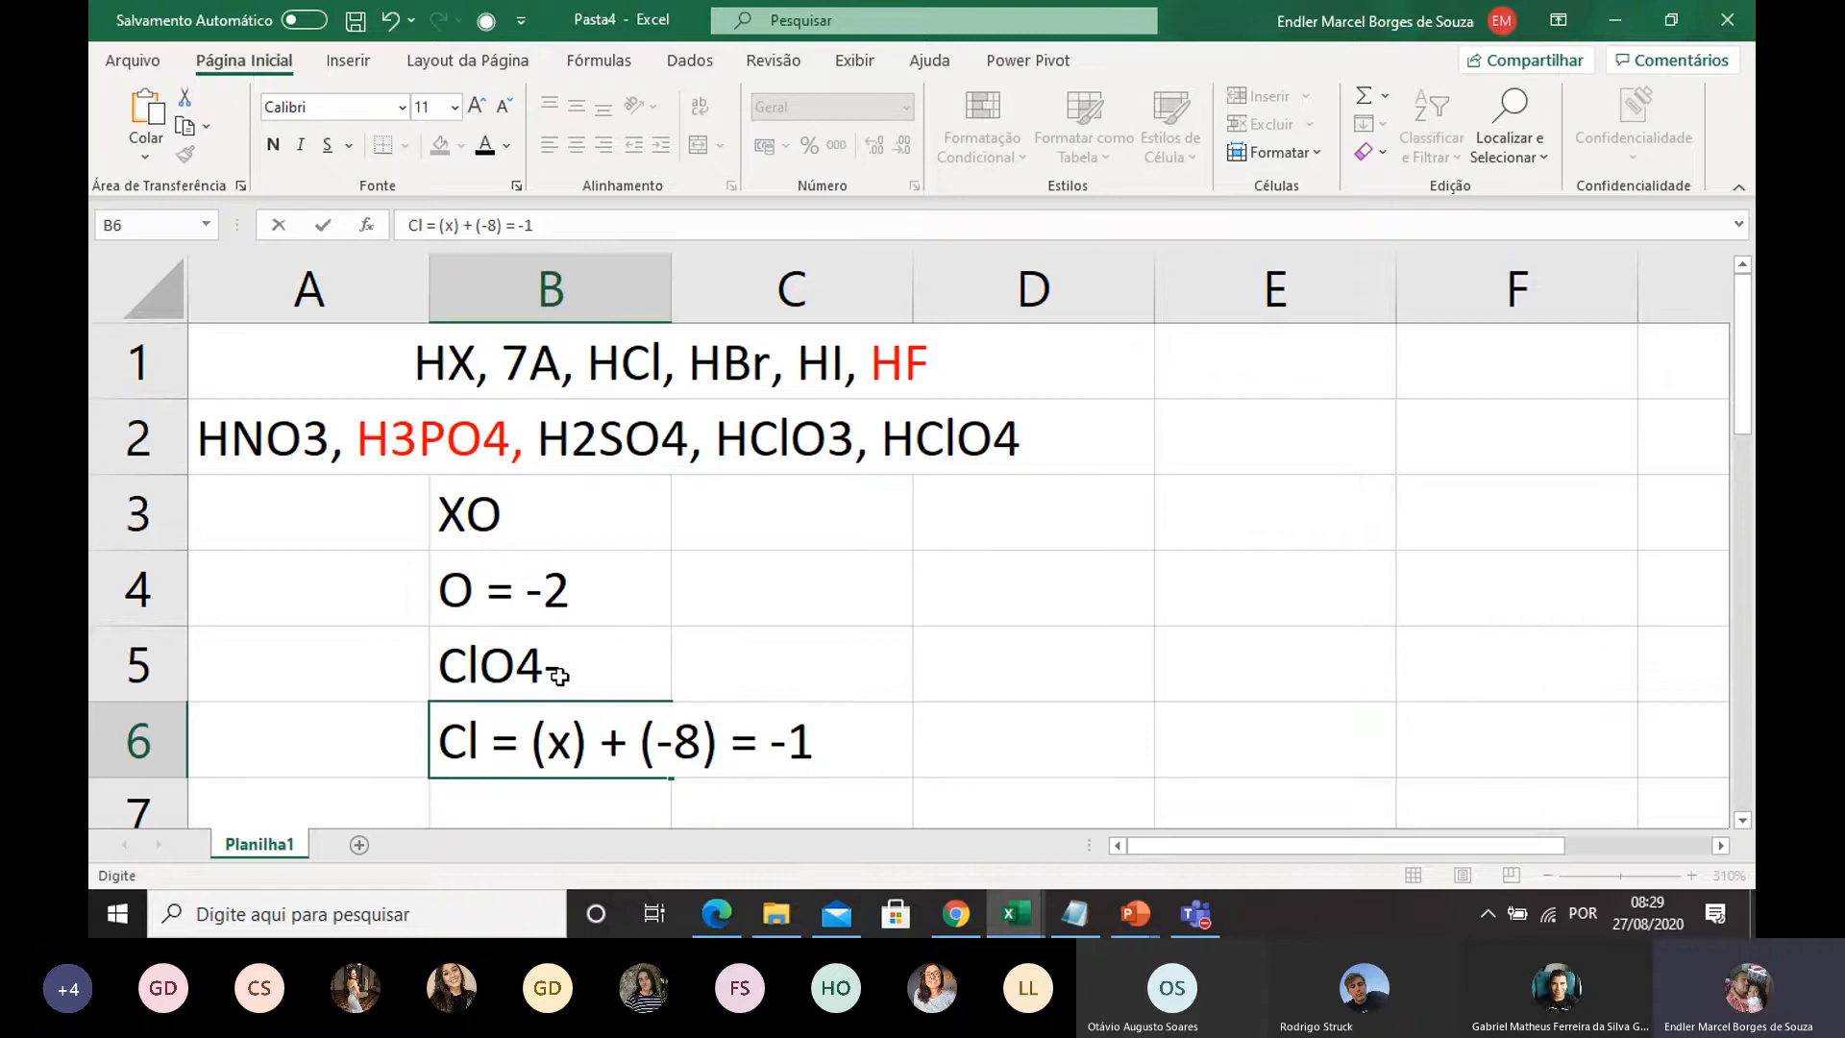
Step: Enter the equation's solution as "x = -7" in cell B7
scroll(594, 639, down, 1)
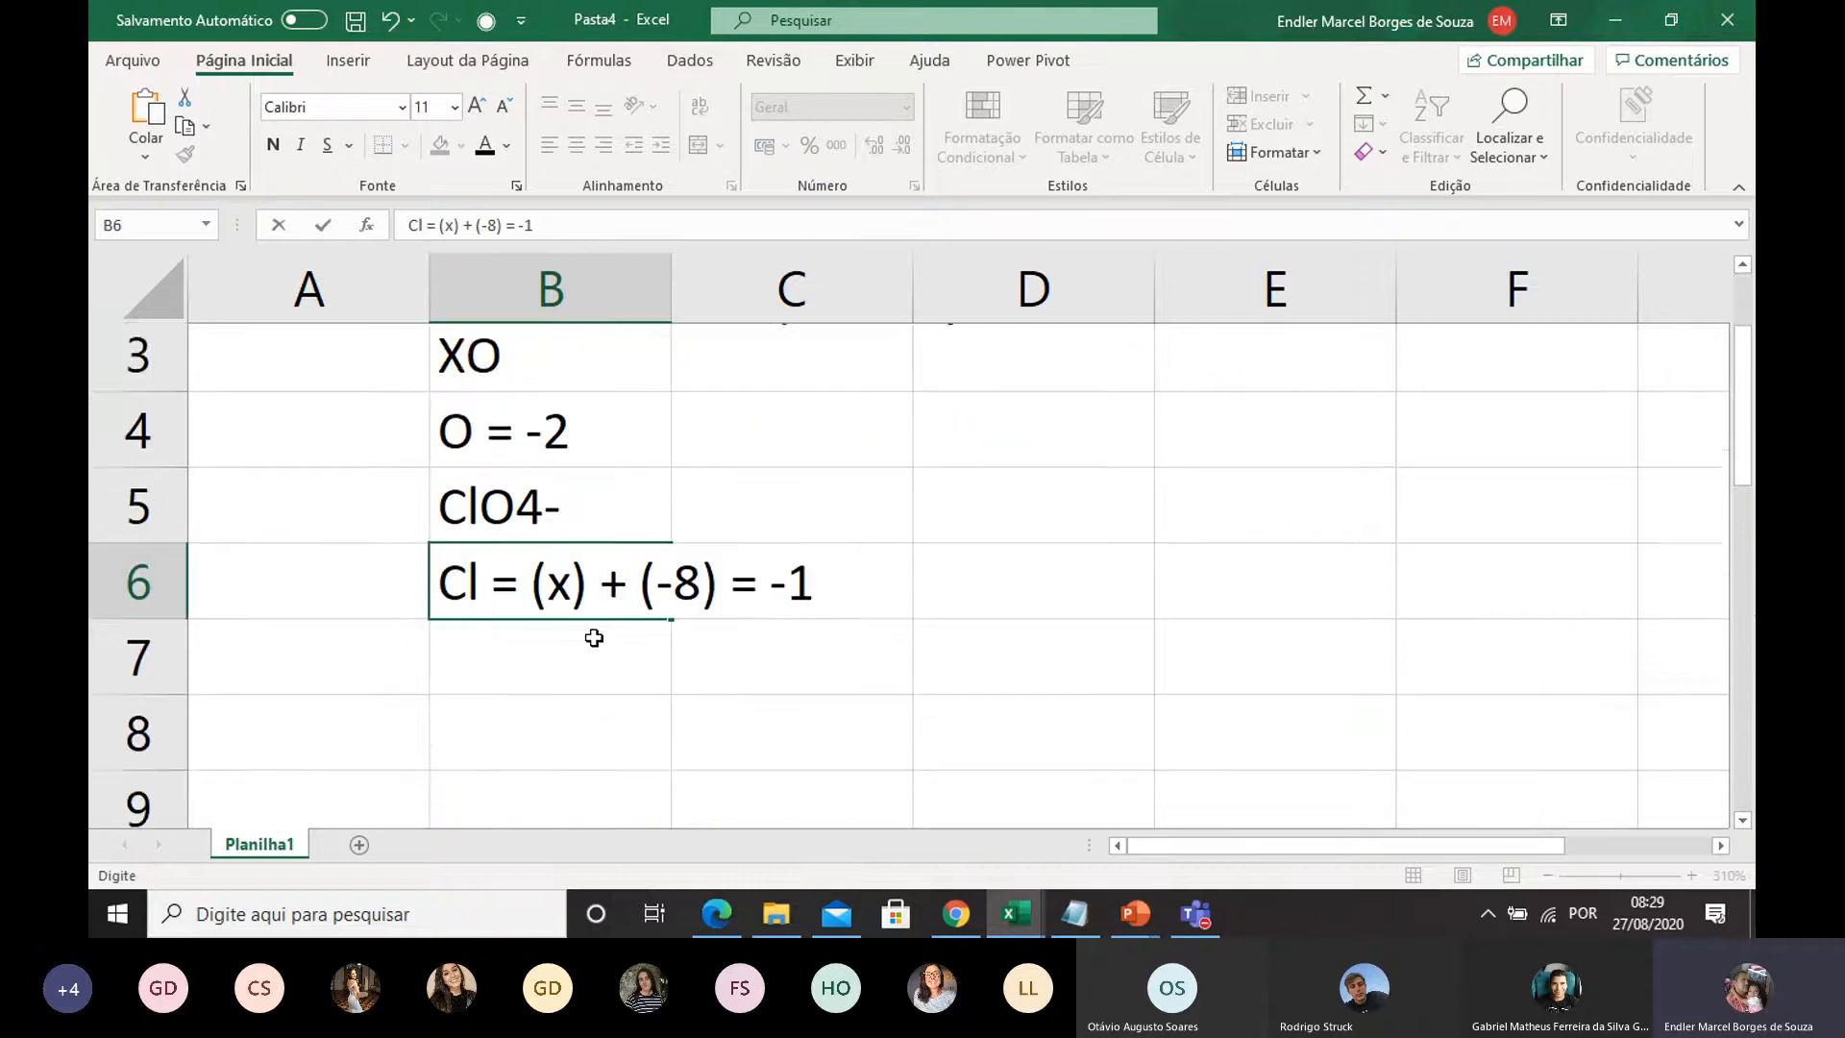
click(535, 596)
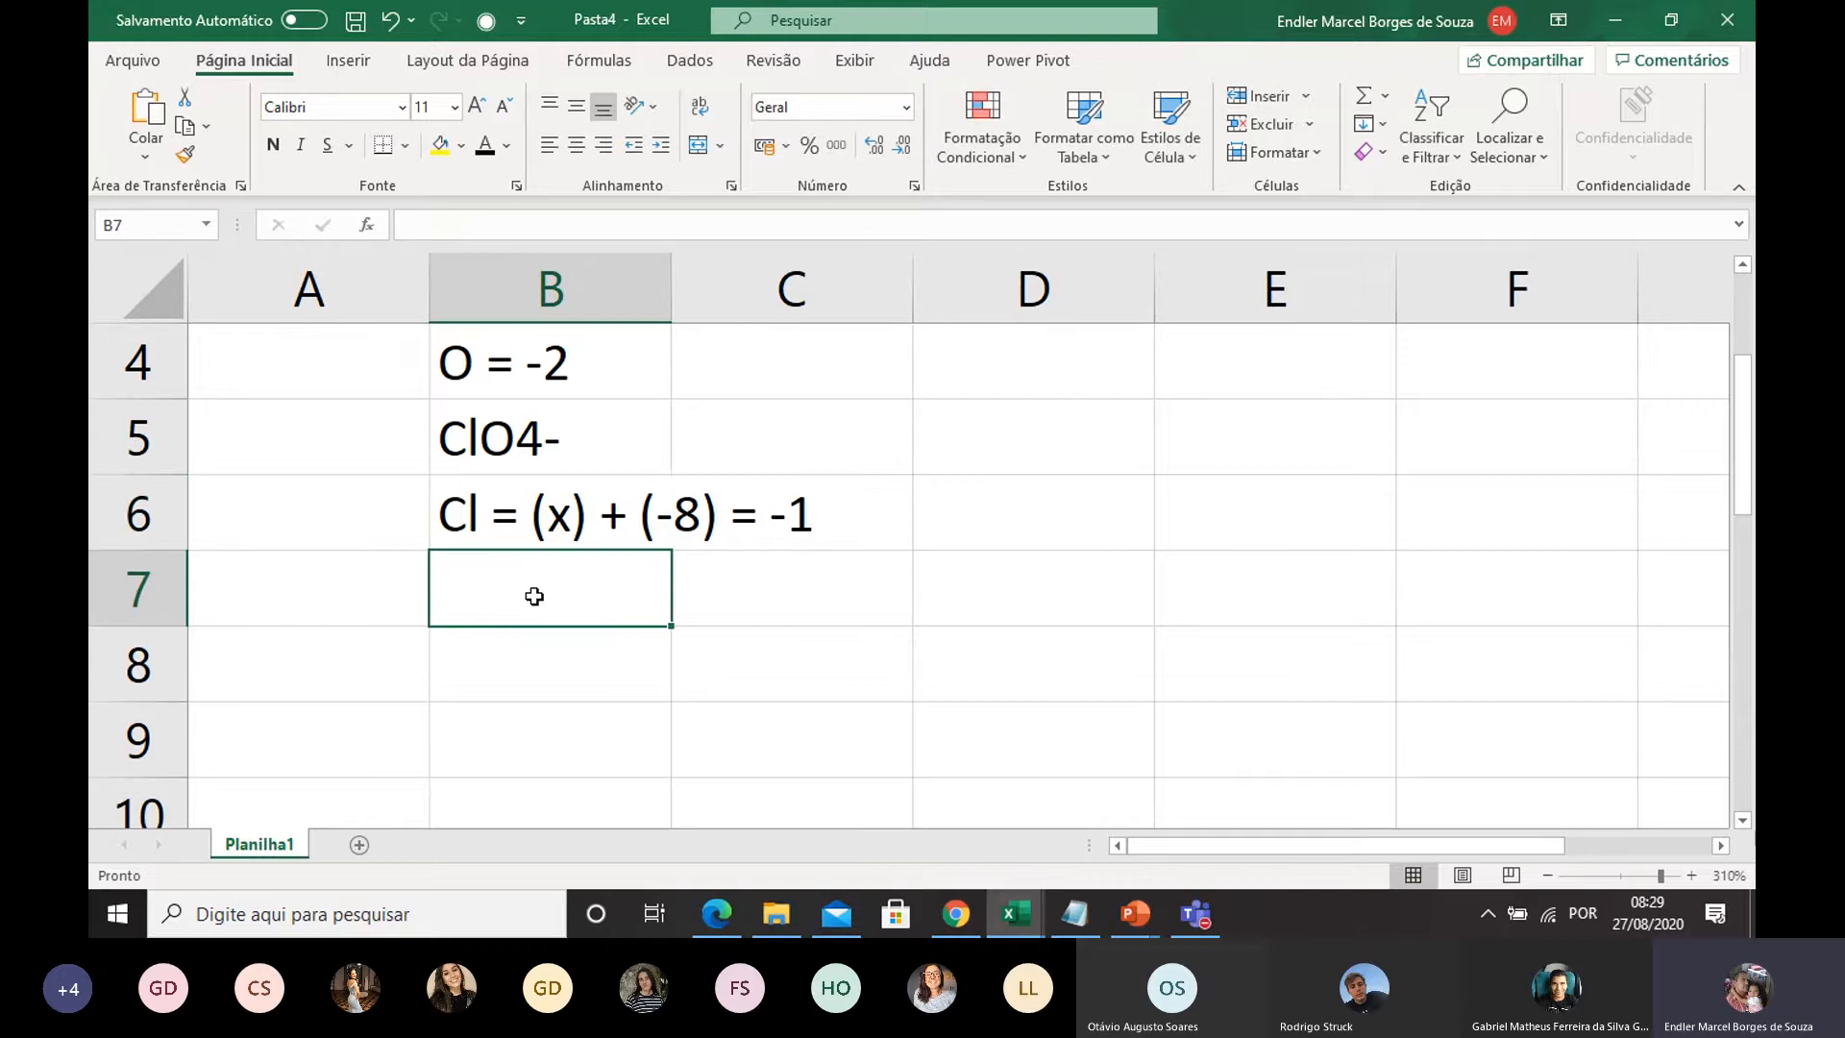
text(xO)
key(BackSpace)
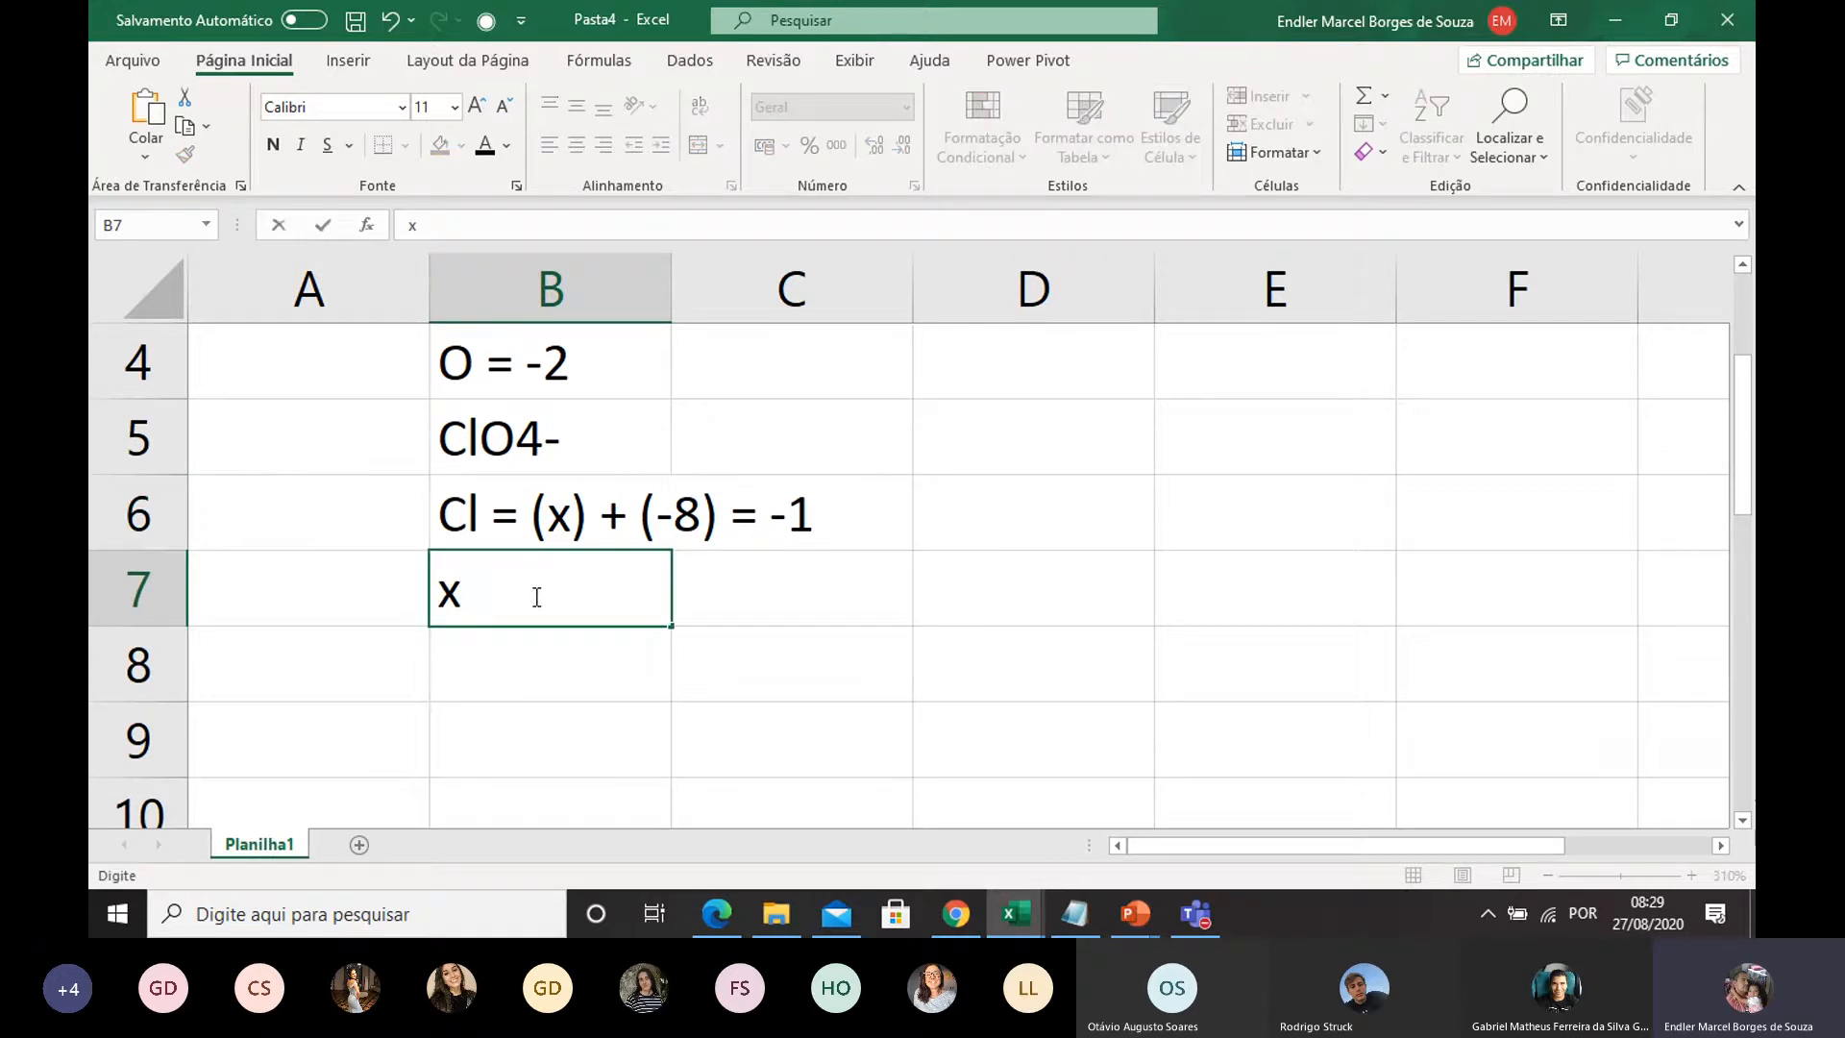
text(= -7)
key(Return)
Step: Correct the sign in cell B7 so the entry reads "x = +7"
click(600, 602)
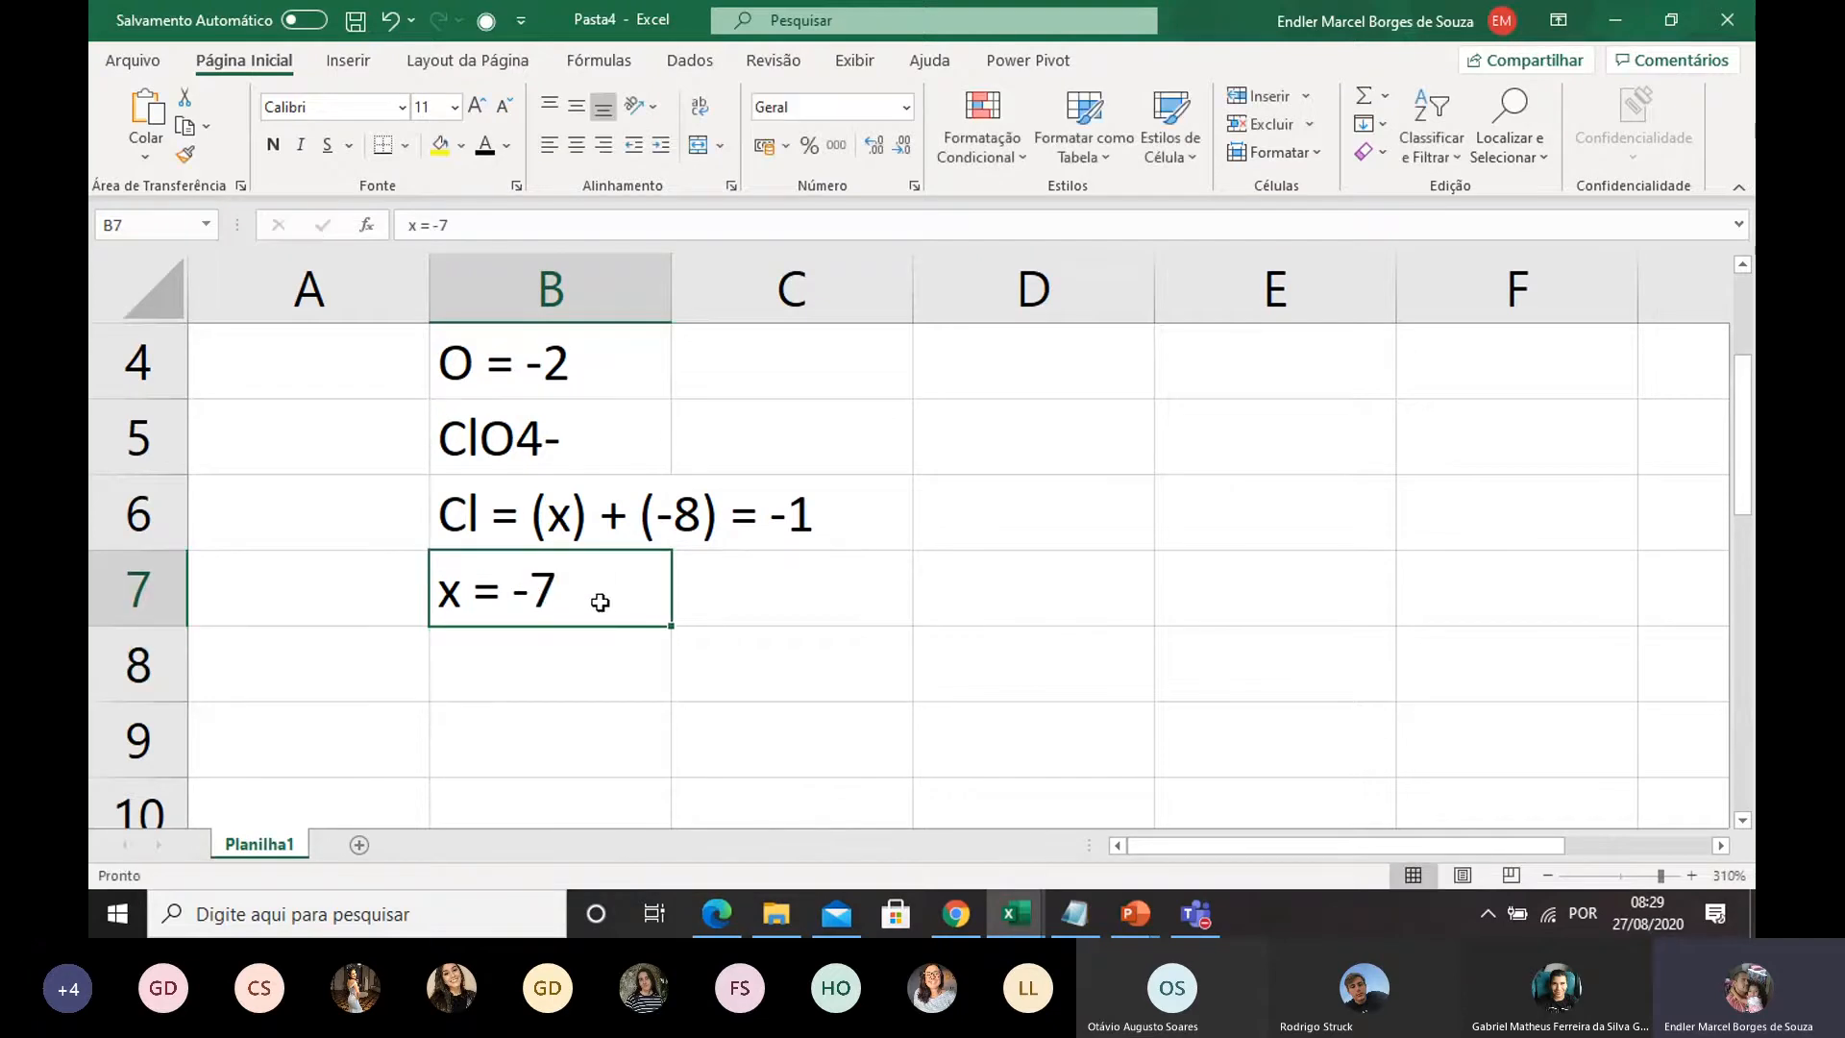
double_click(535, 588)
drag(529, 588, 519, 588)
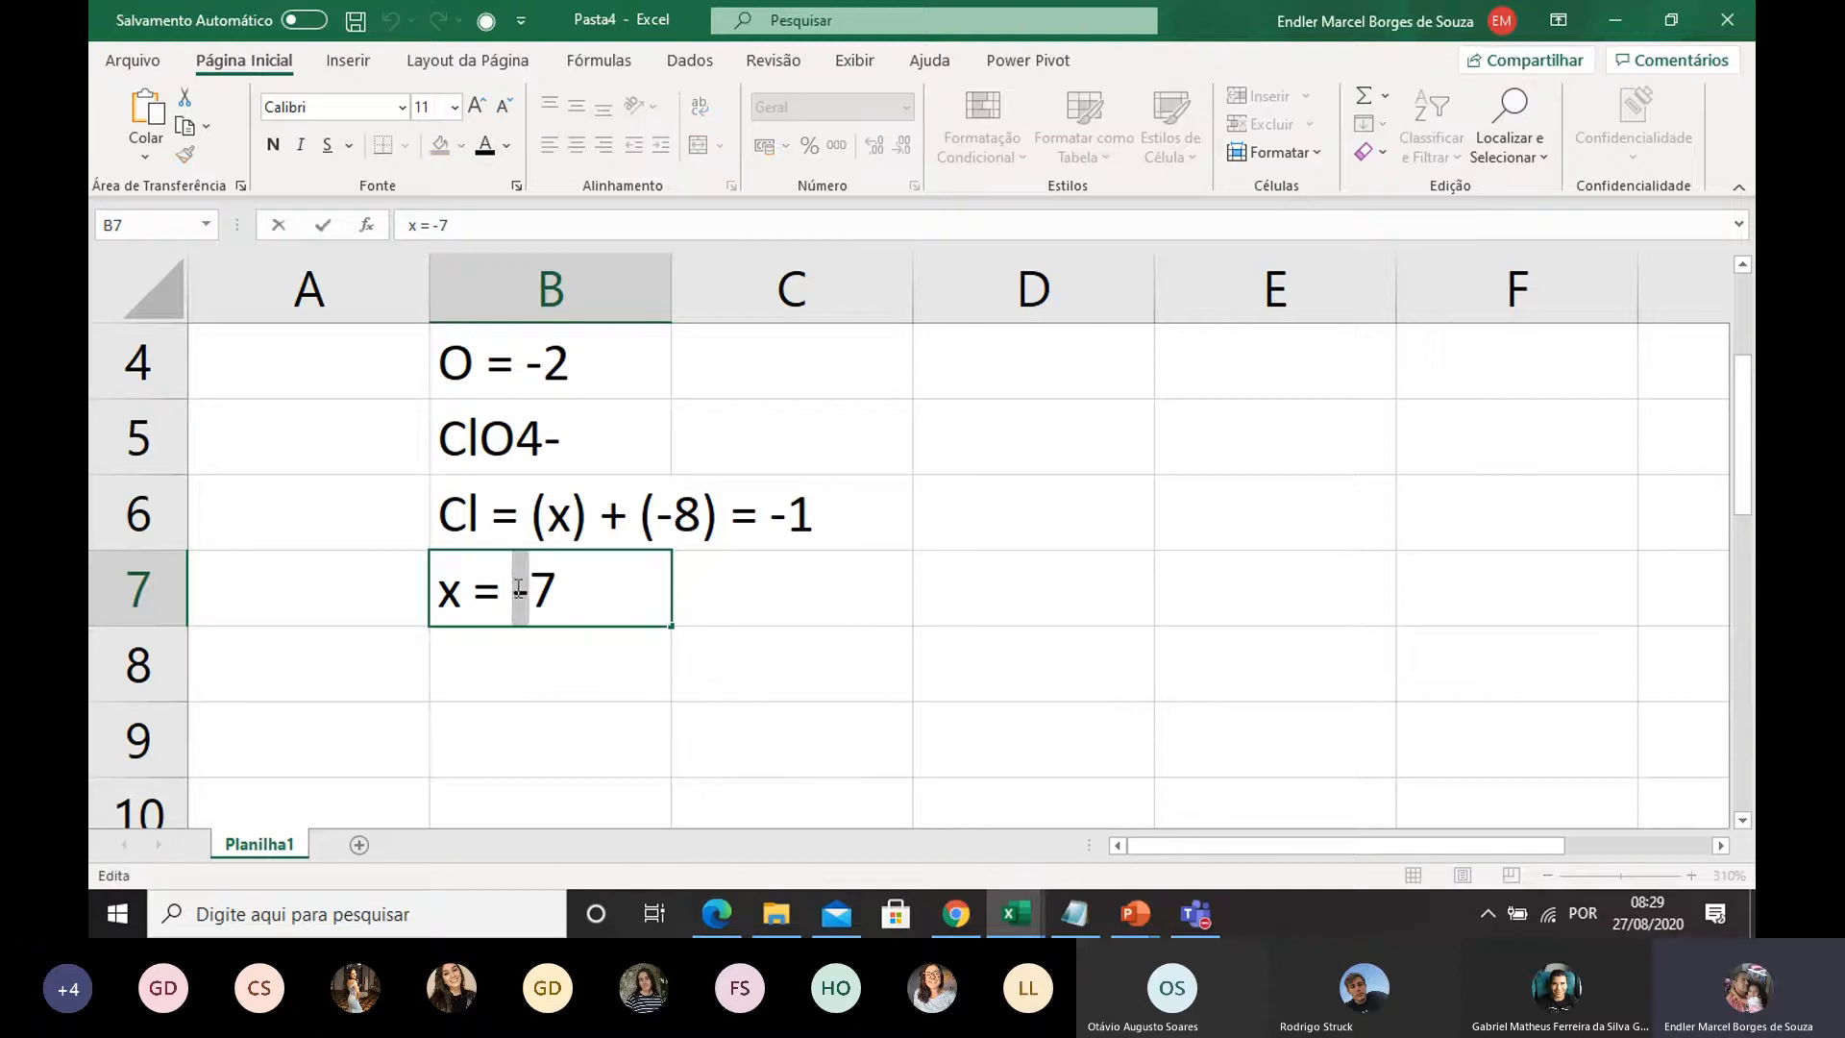
text(+)
click(560, 712)
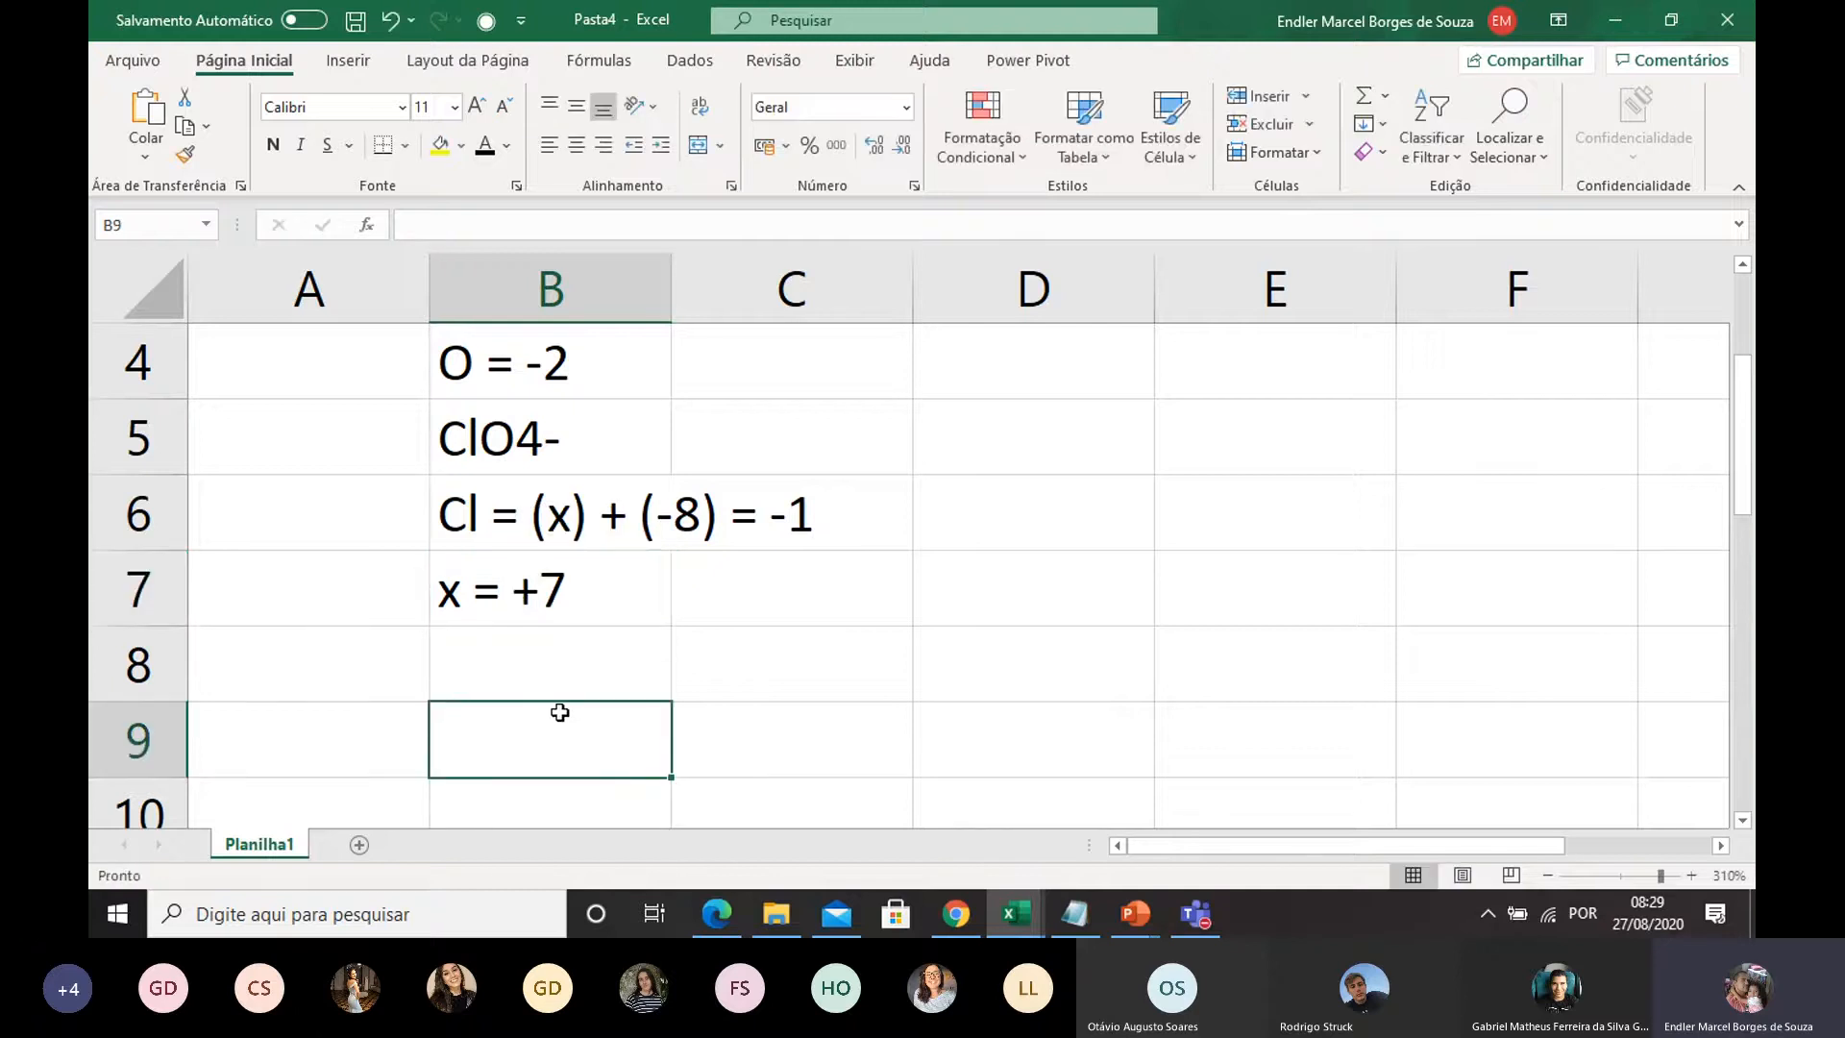
Step: Review the chlorine oxidation state working in column B against the HClO3 and HClO4 entries in row 2
click(561, 604)
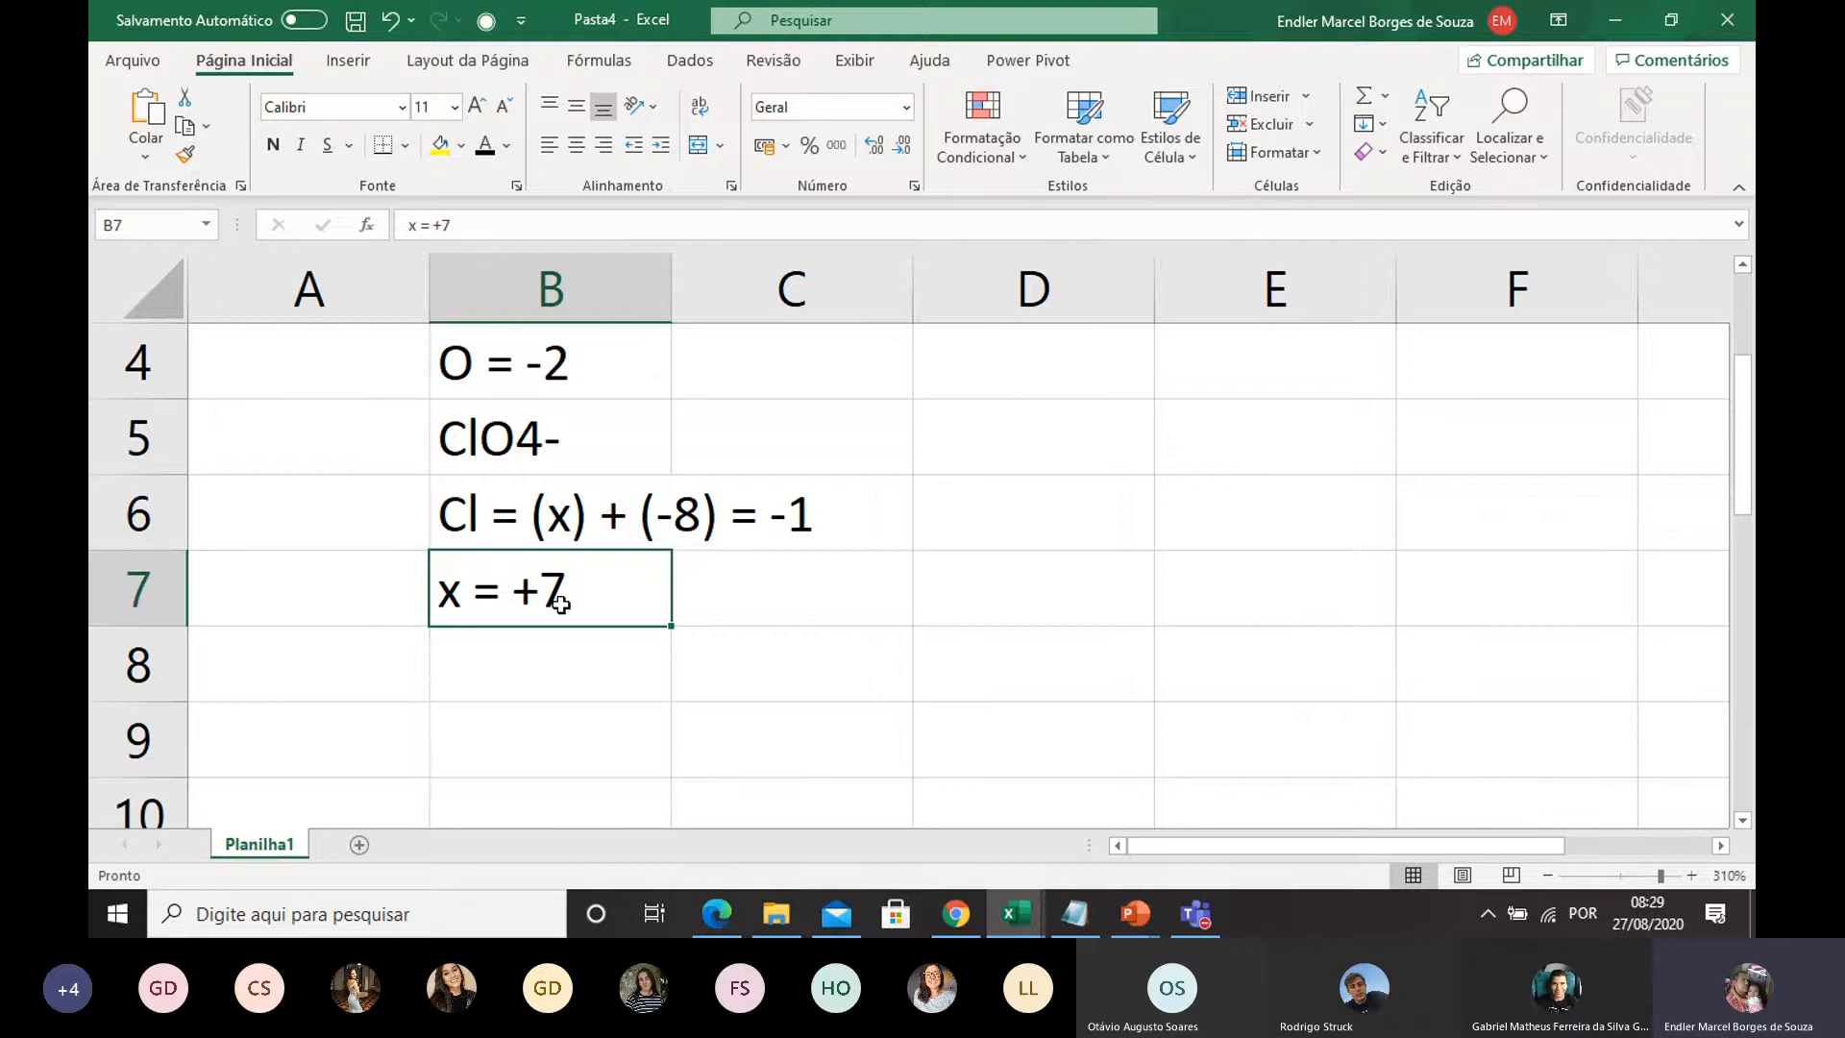
scroll(548, 602, up, 1)
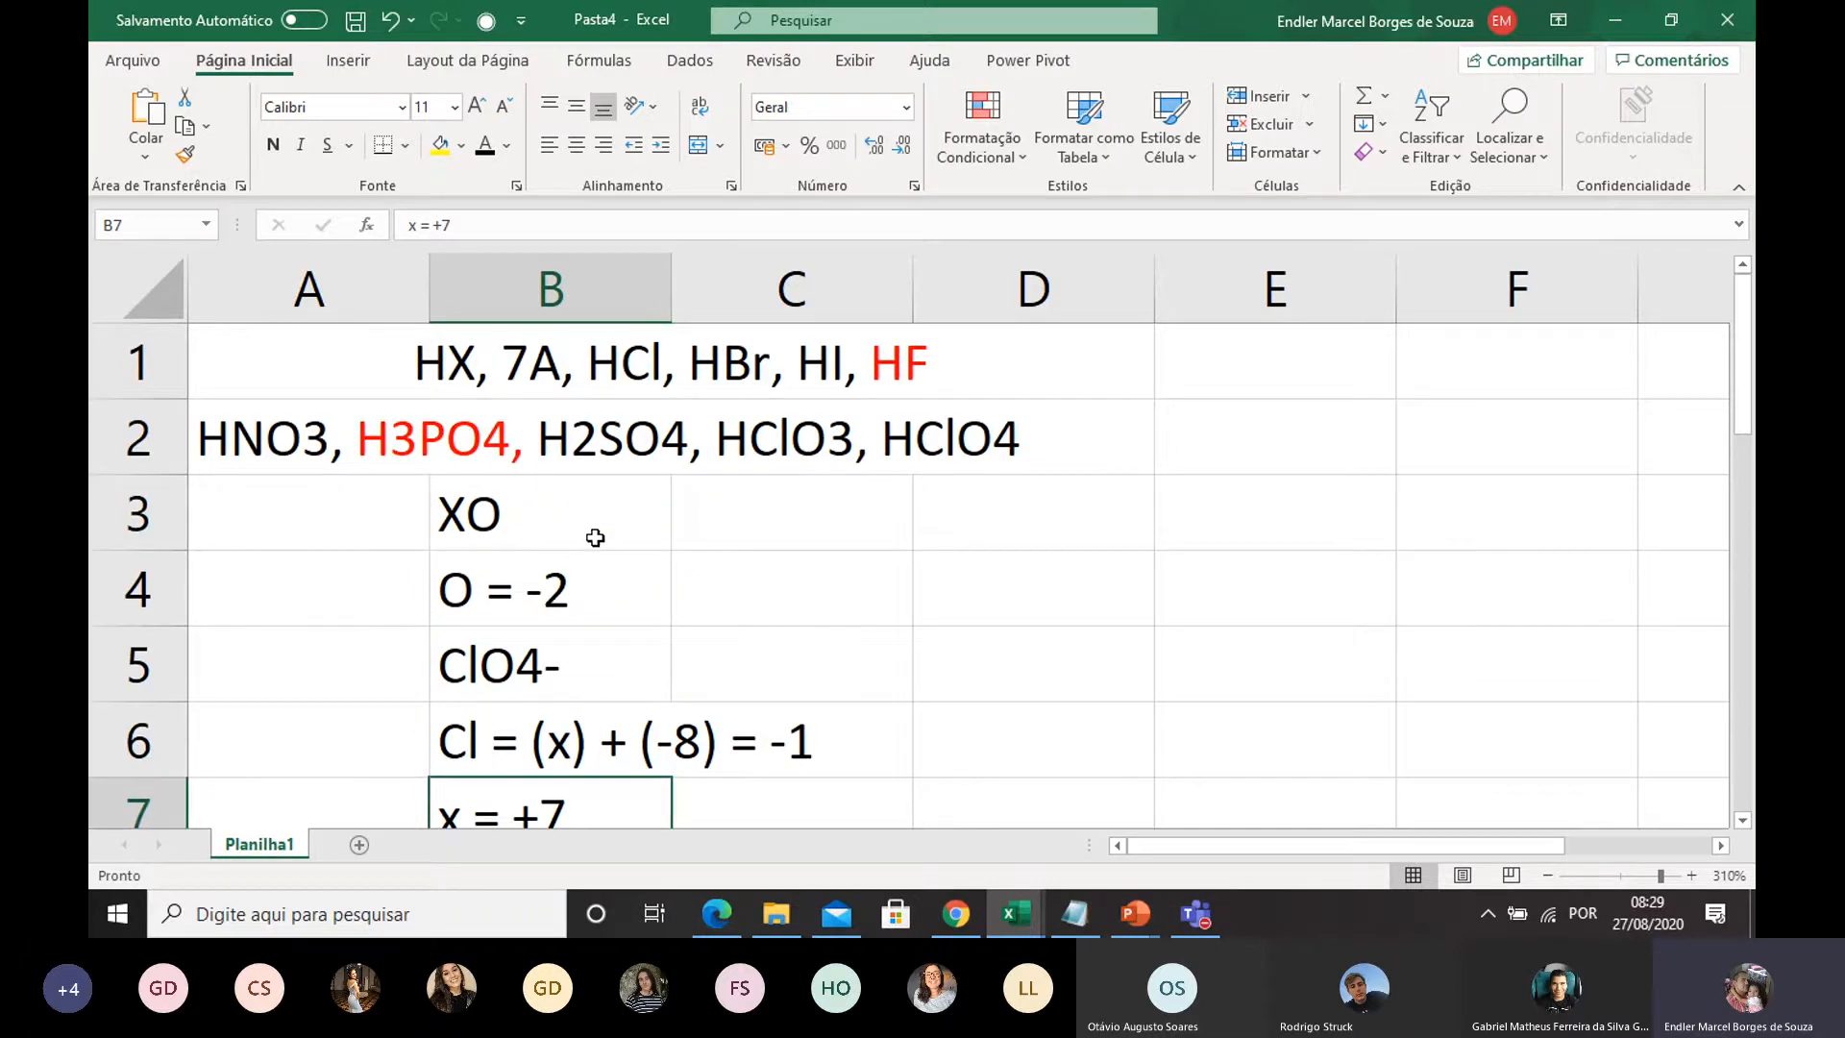
scroll(594, 632, down, 1)
scroll(594, 617, up, 1)
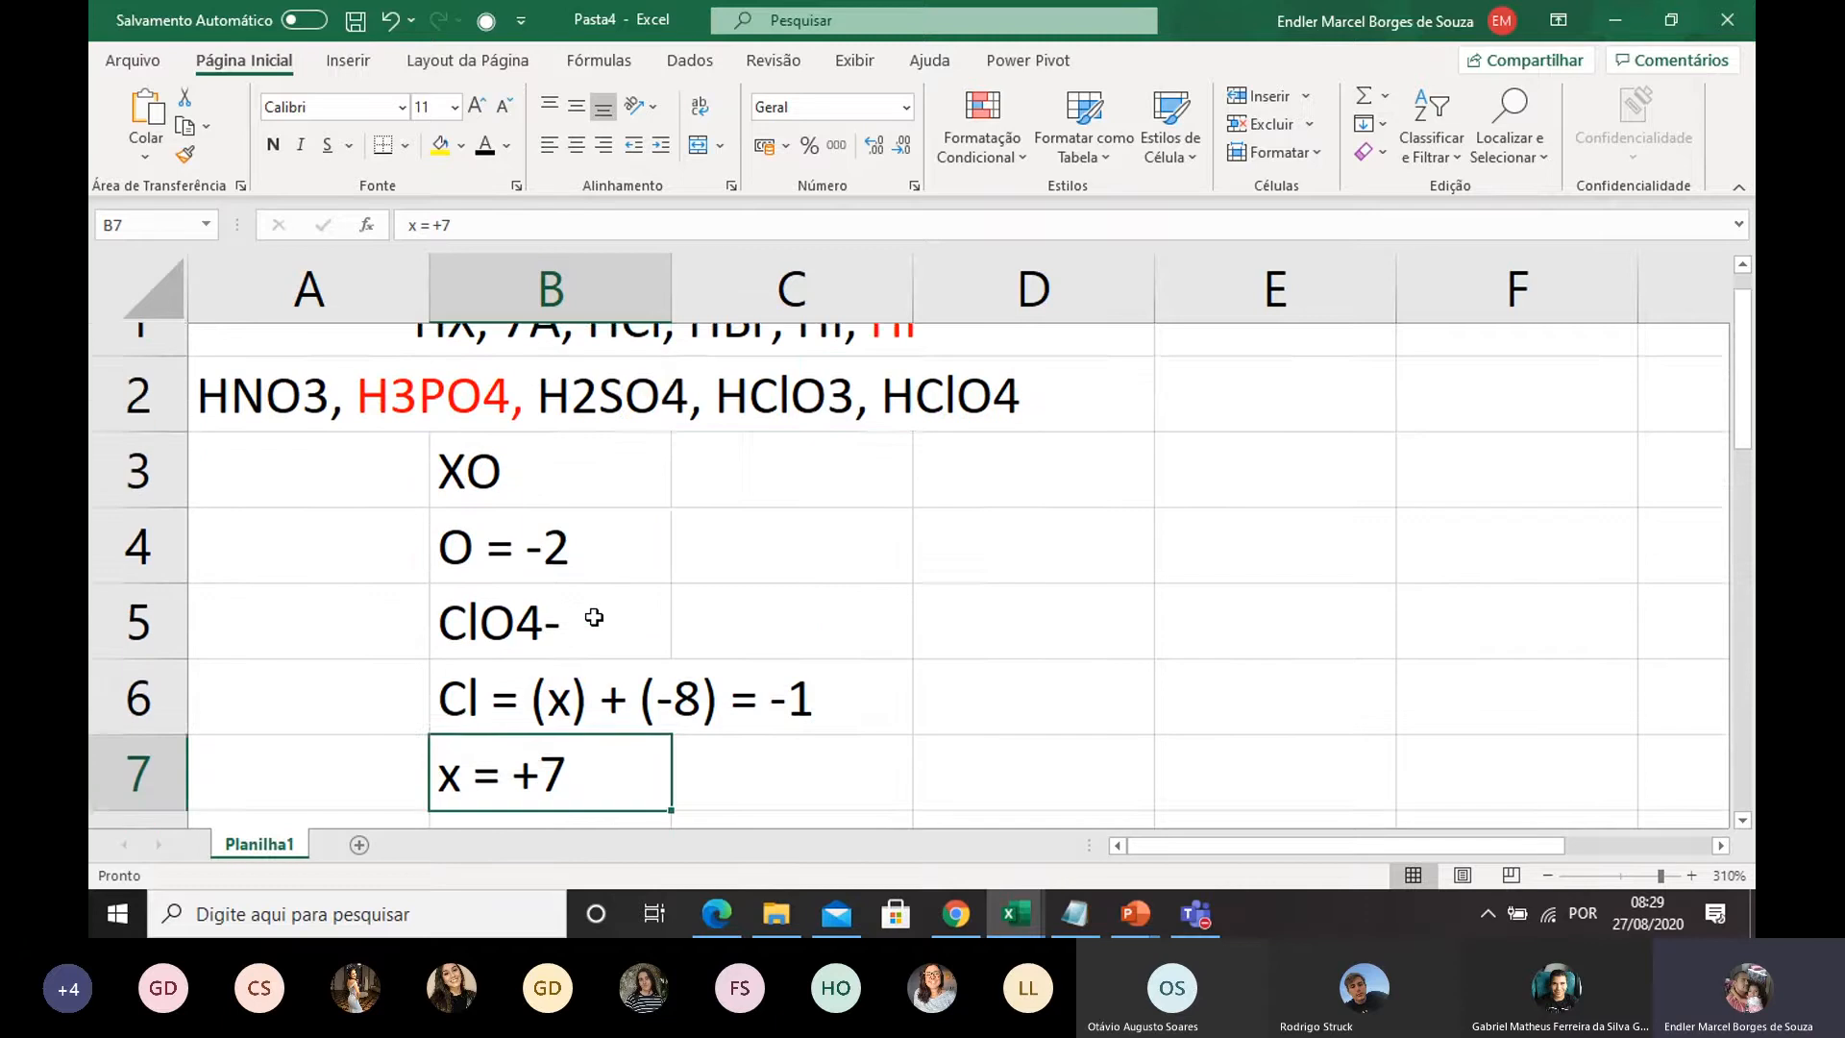
click(818, 443)
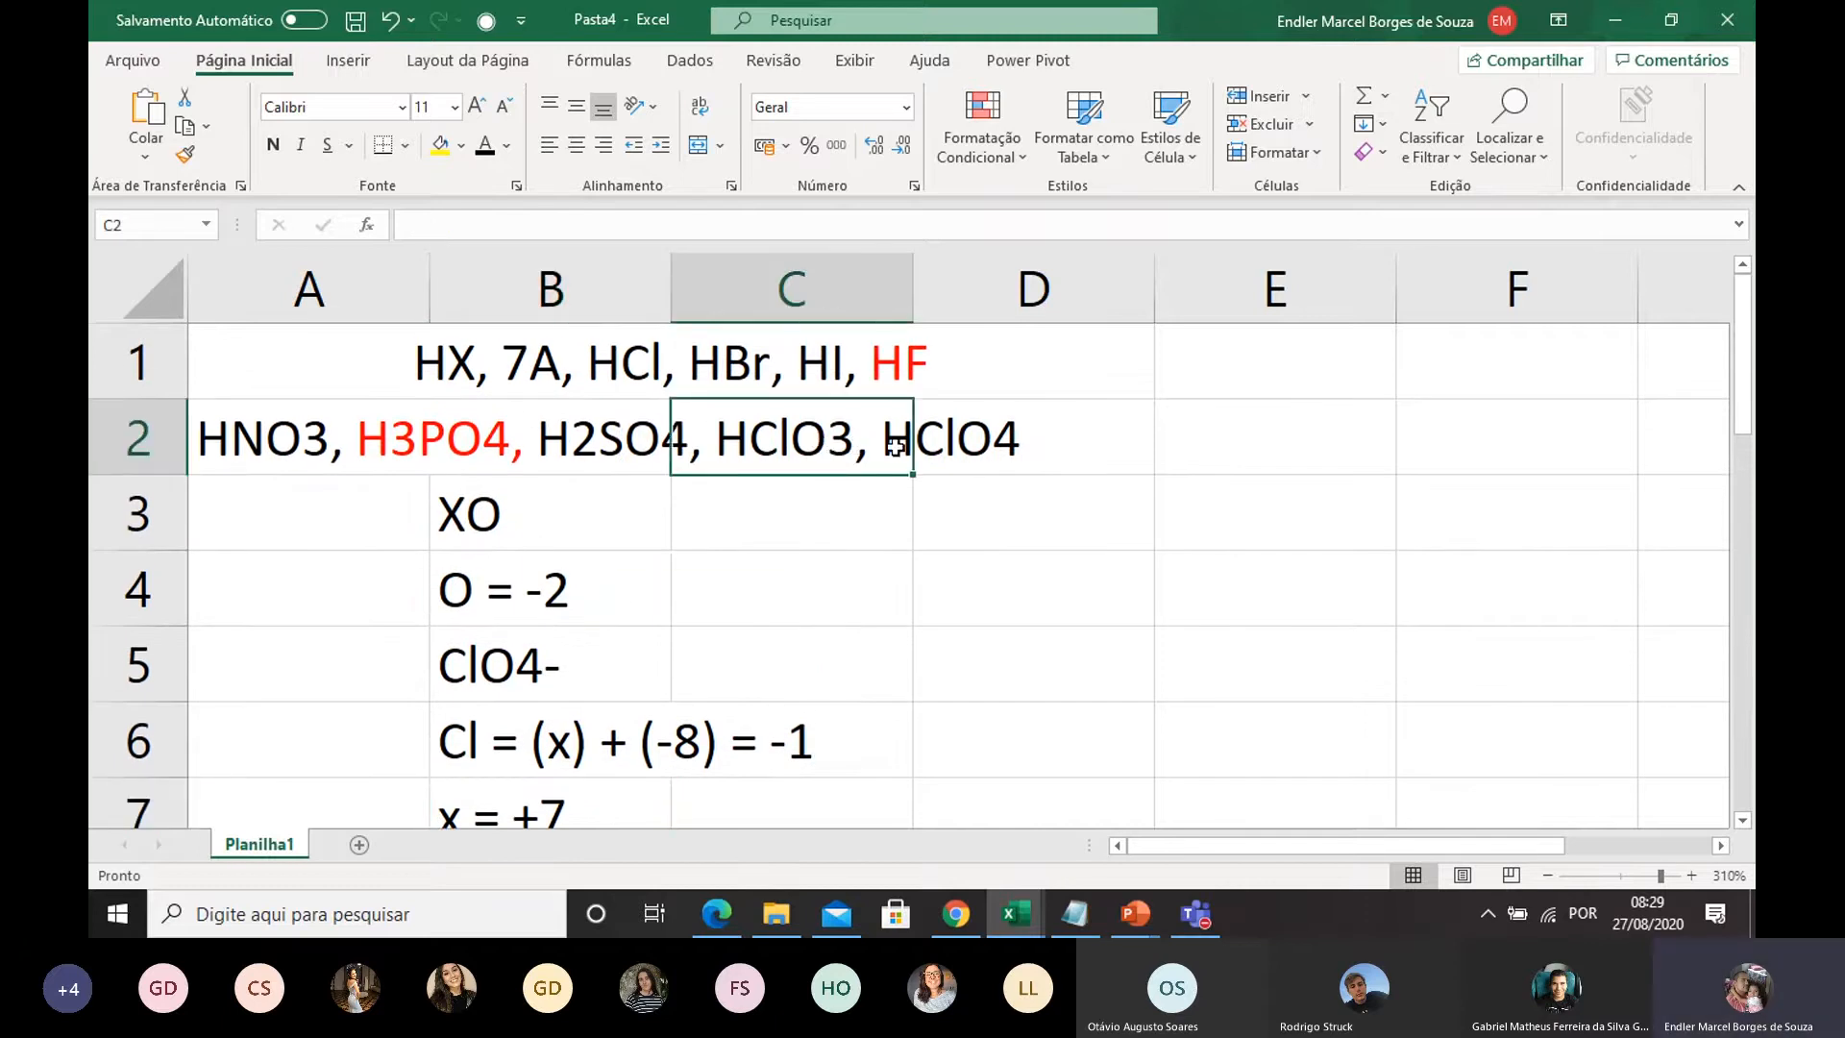
click(1024, 449)
click(732, 432)
click(967, 428)
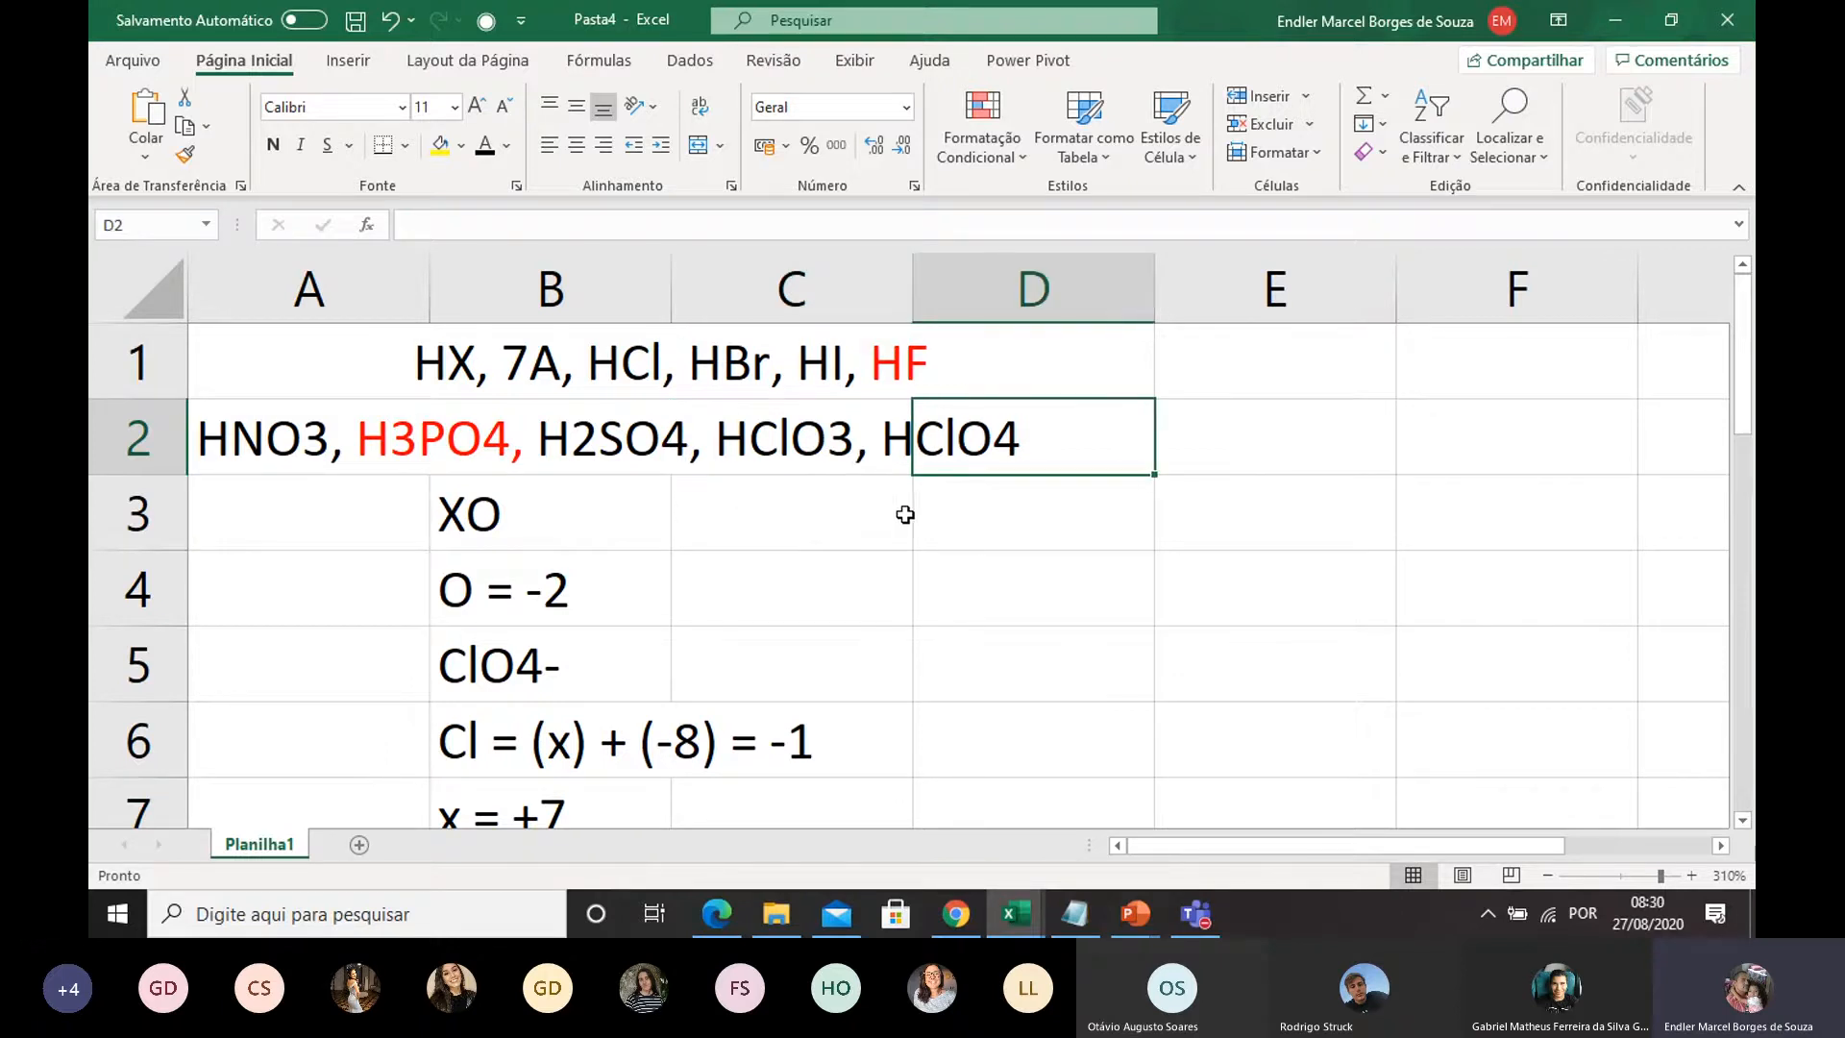
click(889, 466)
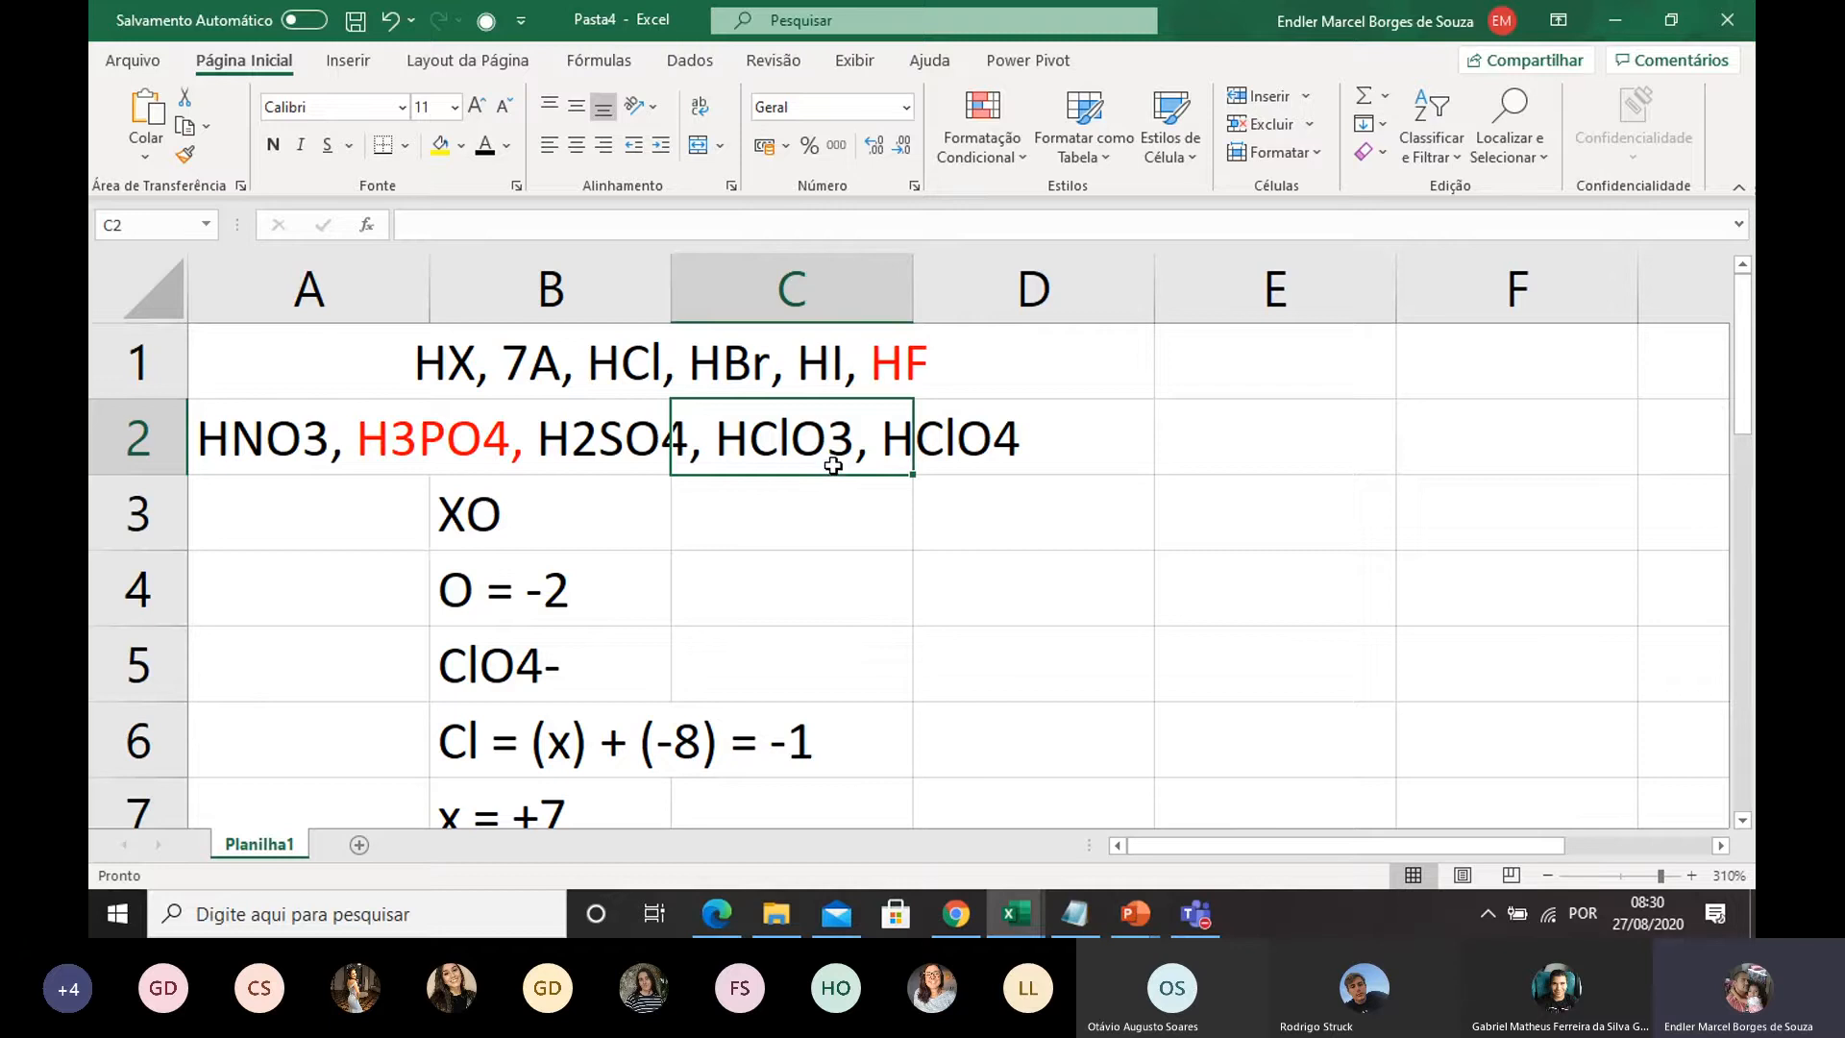
scroll(827, 456, down, 1)
scroll(821, 452, up, 1)
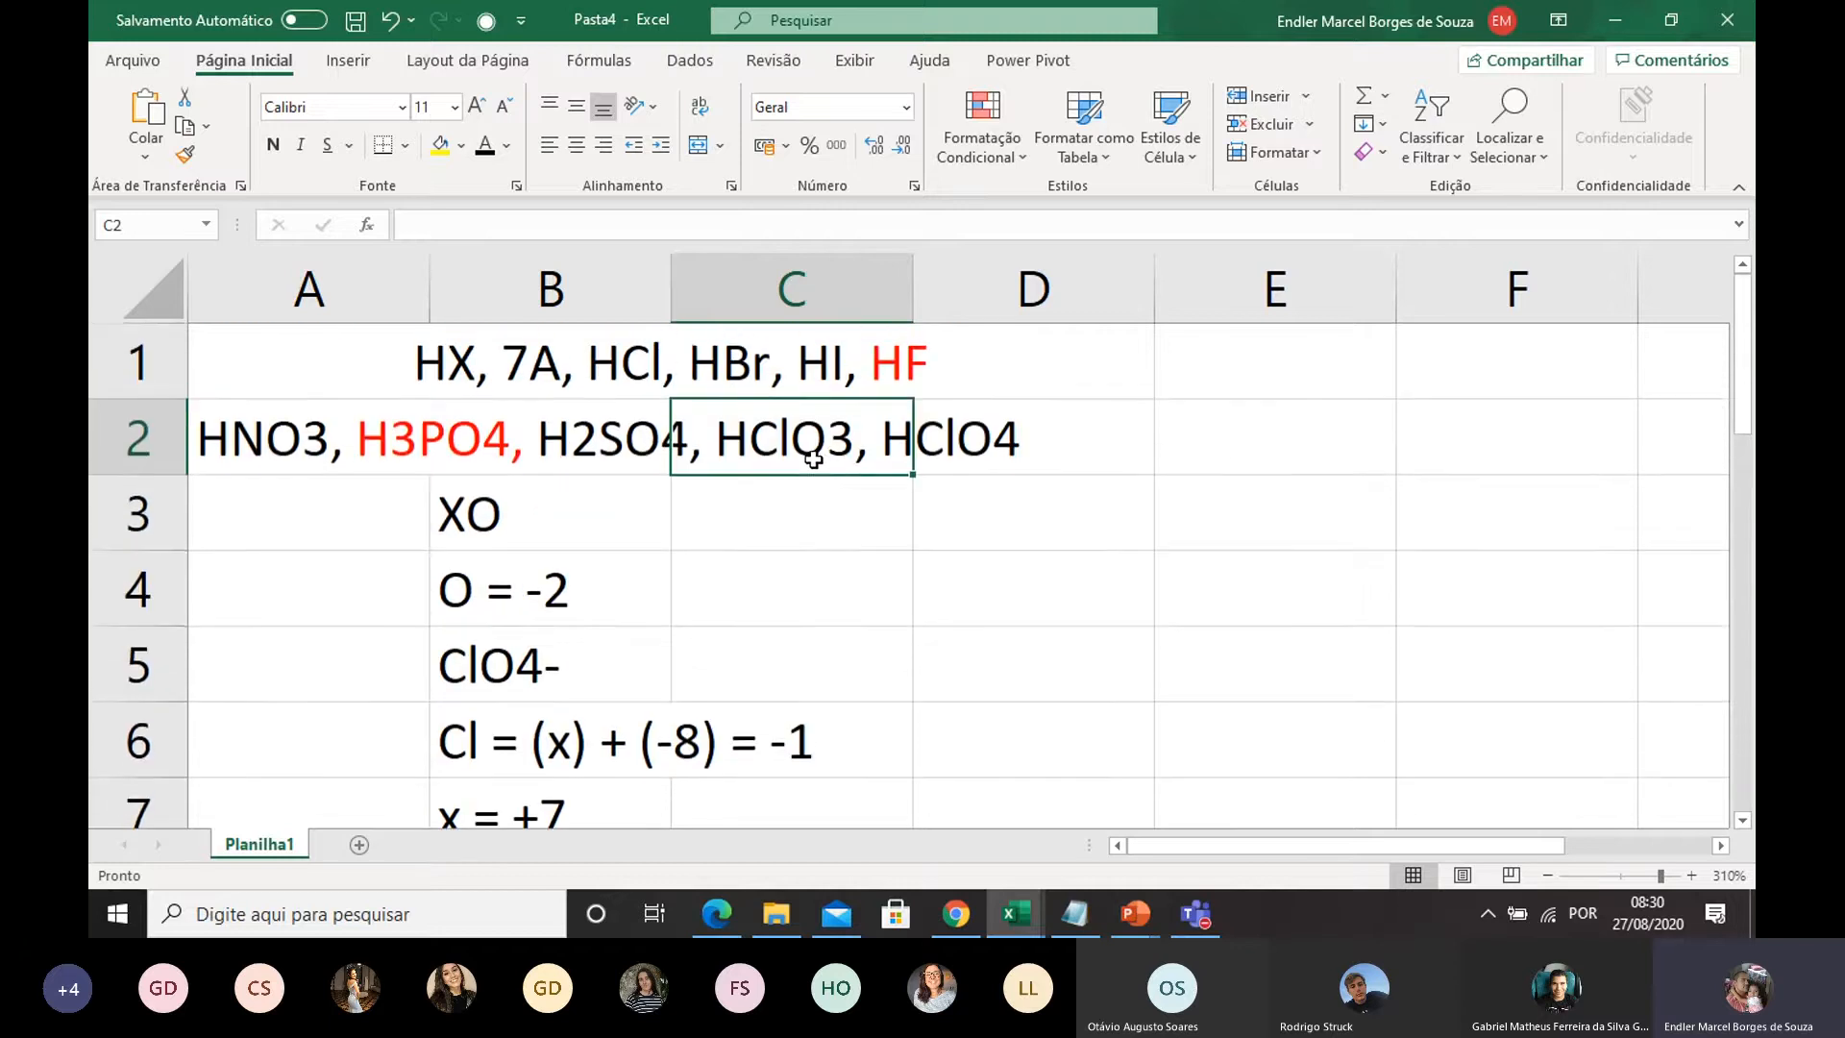
Step: Enter the iodine oxyacids "HIO3; HIO4" in cell C3
click(773, 511)
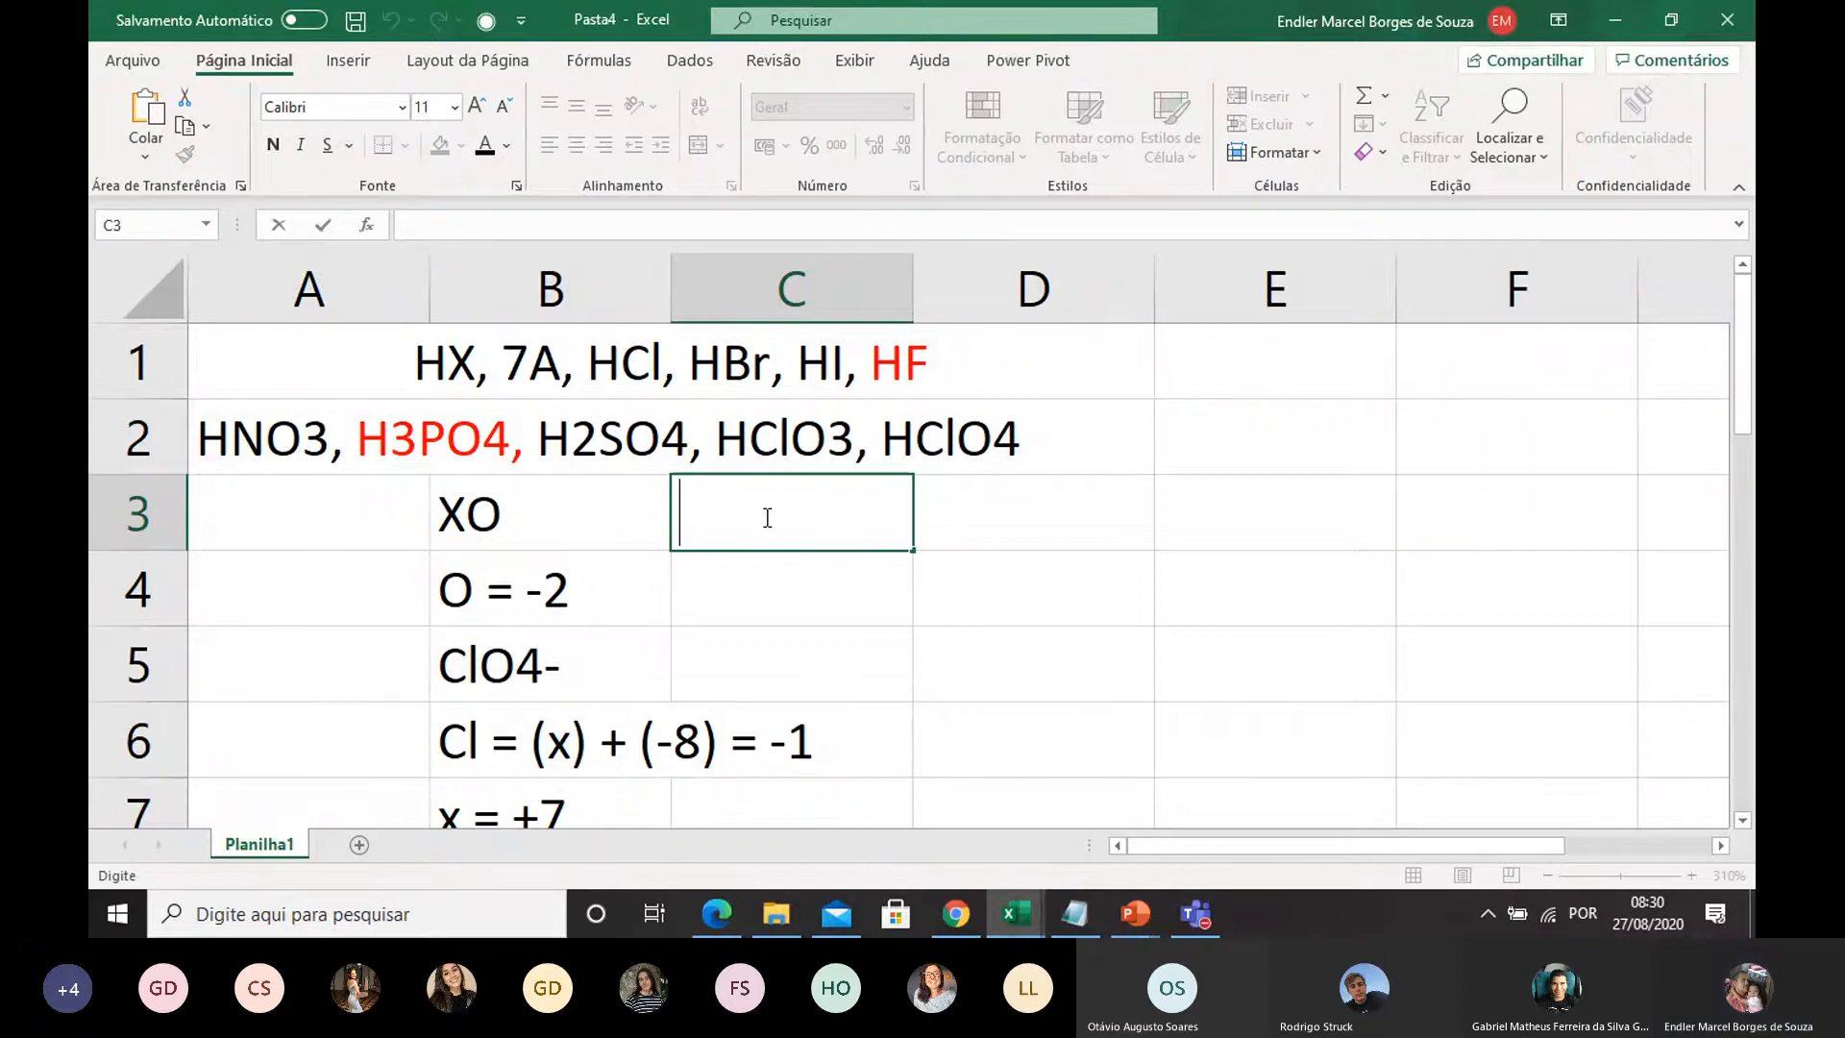
text(HIO)
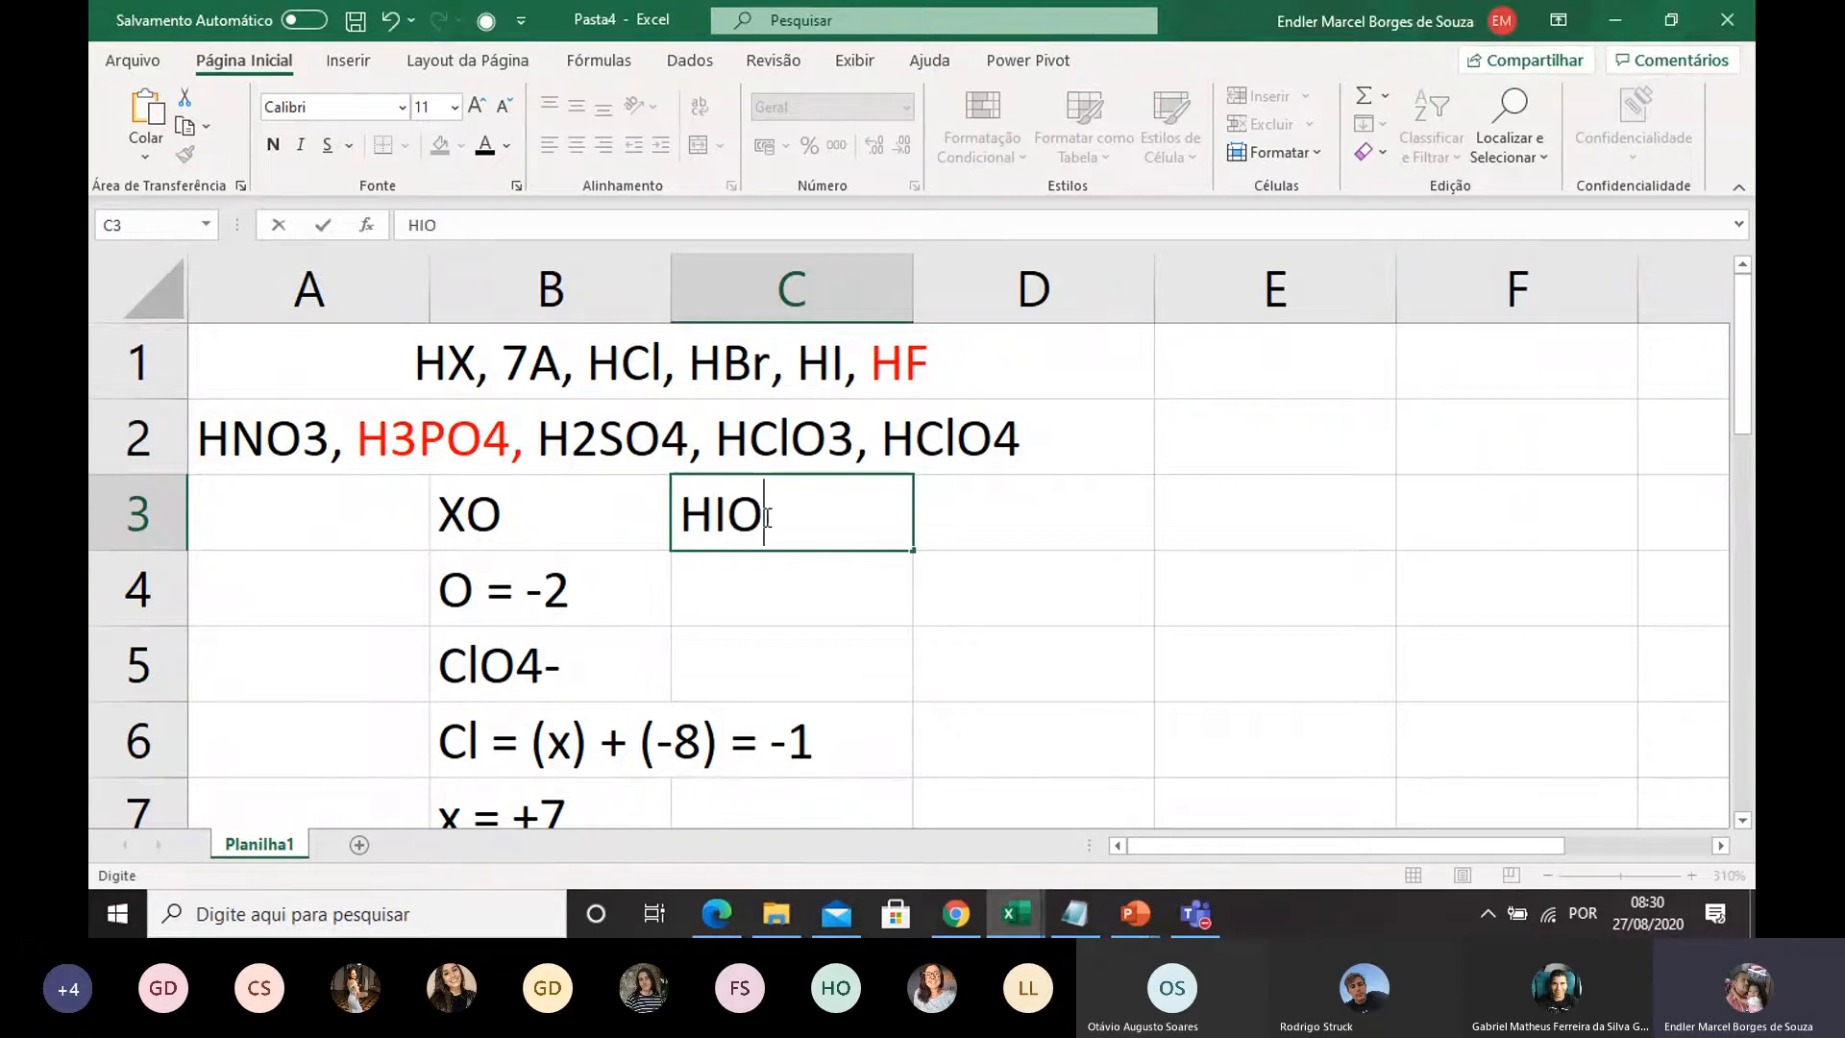
text(3; H)
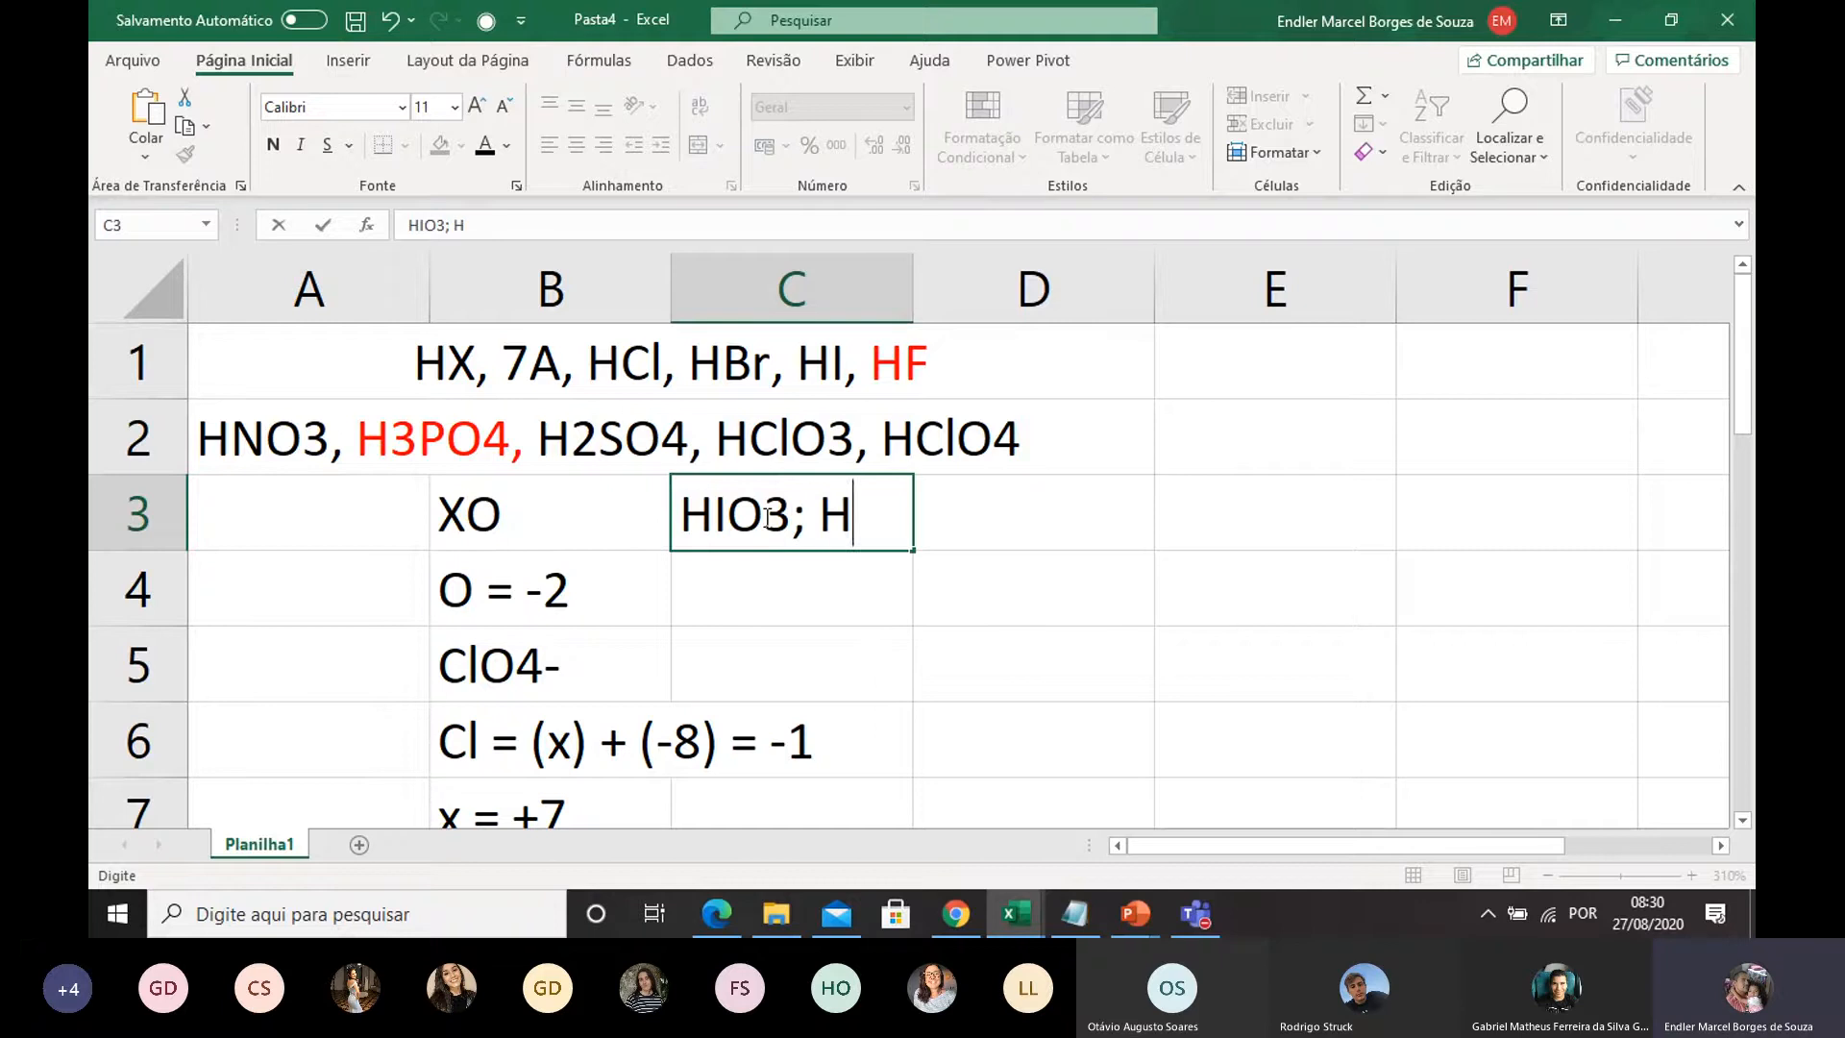
text(IO4)
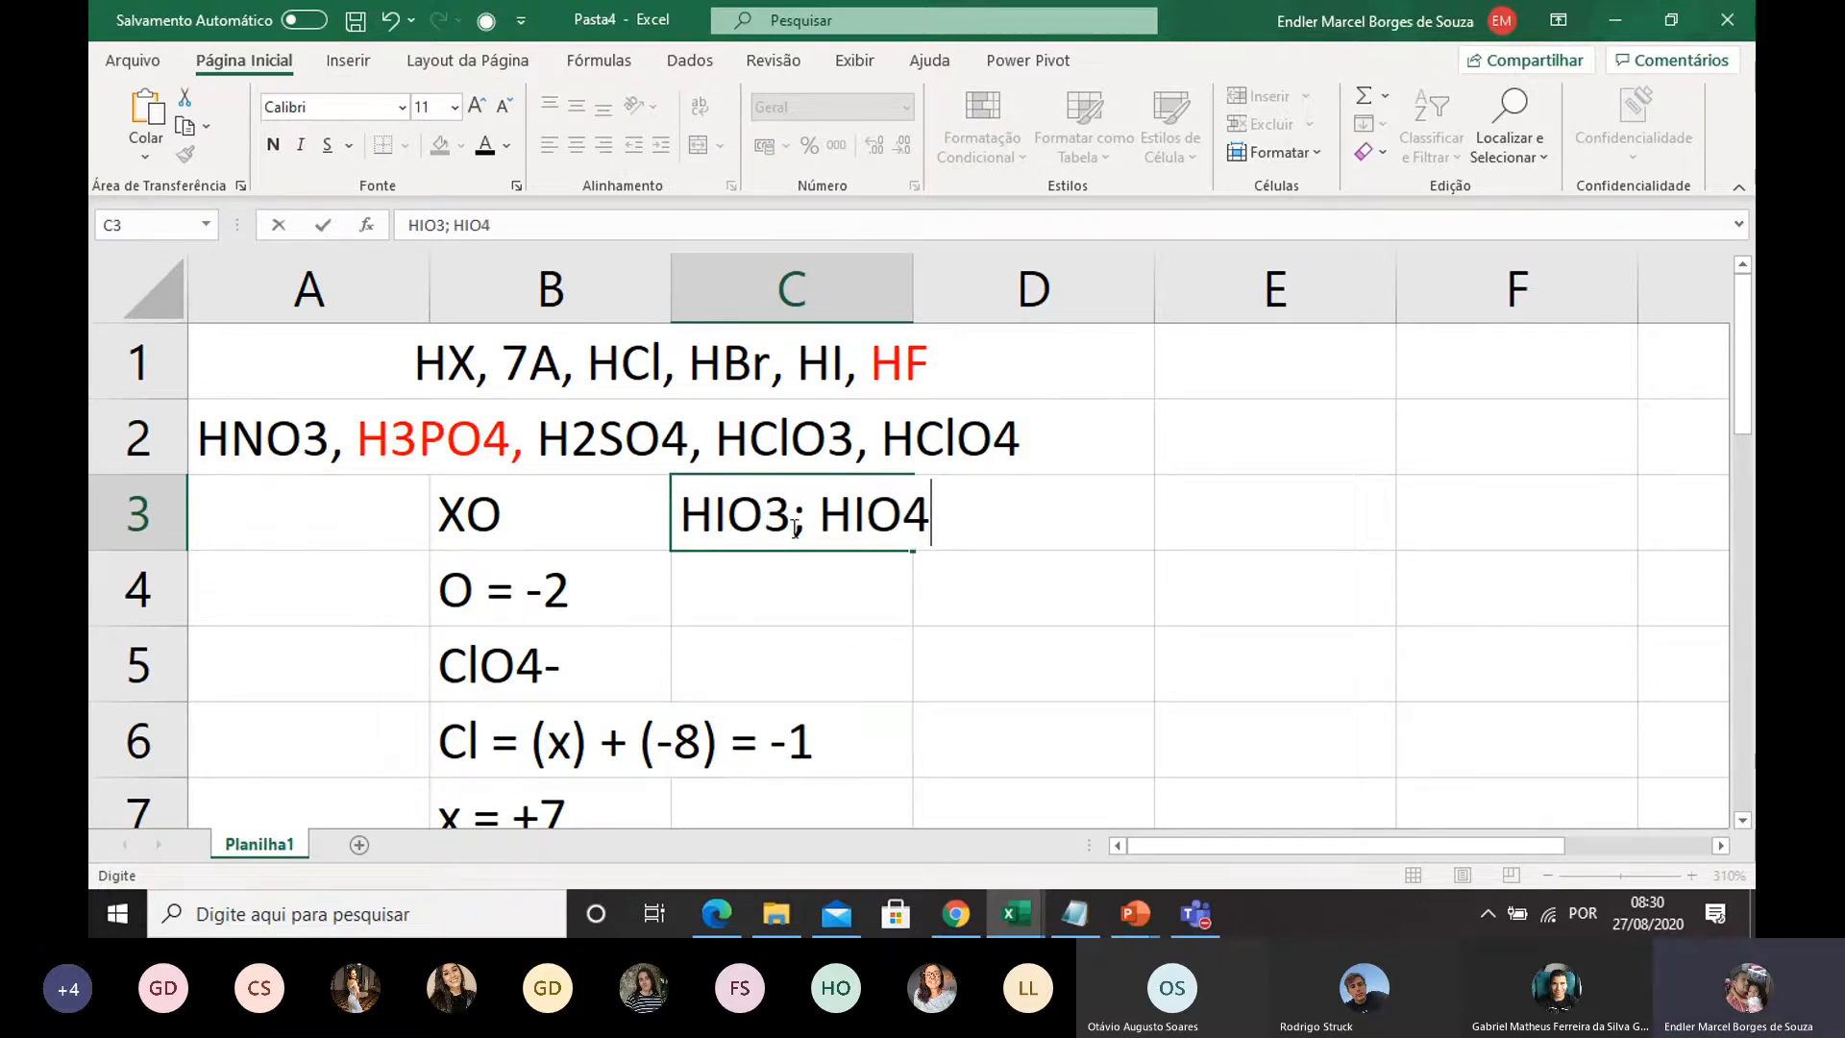
click(886, 604)
click(865, 528)
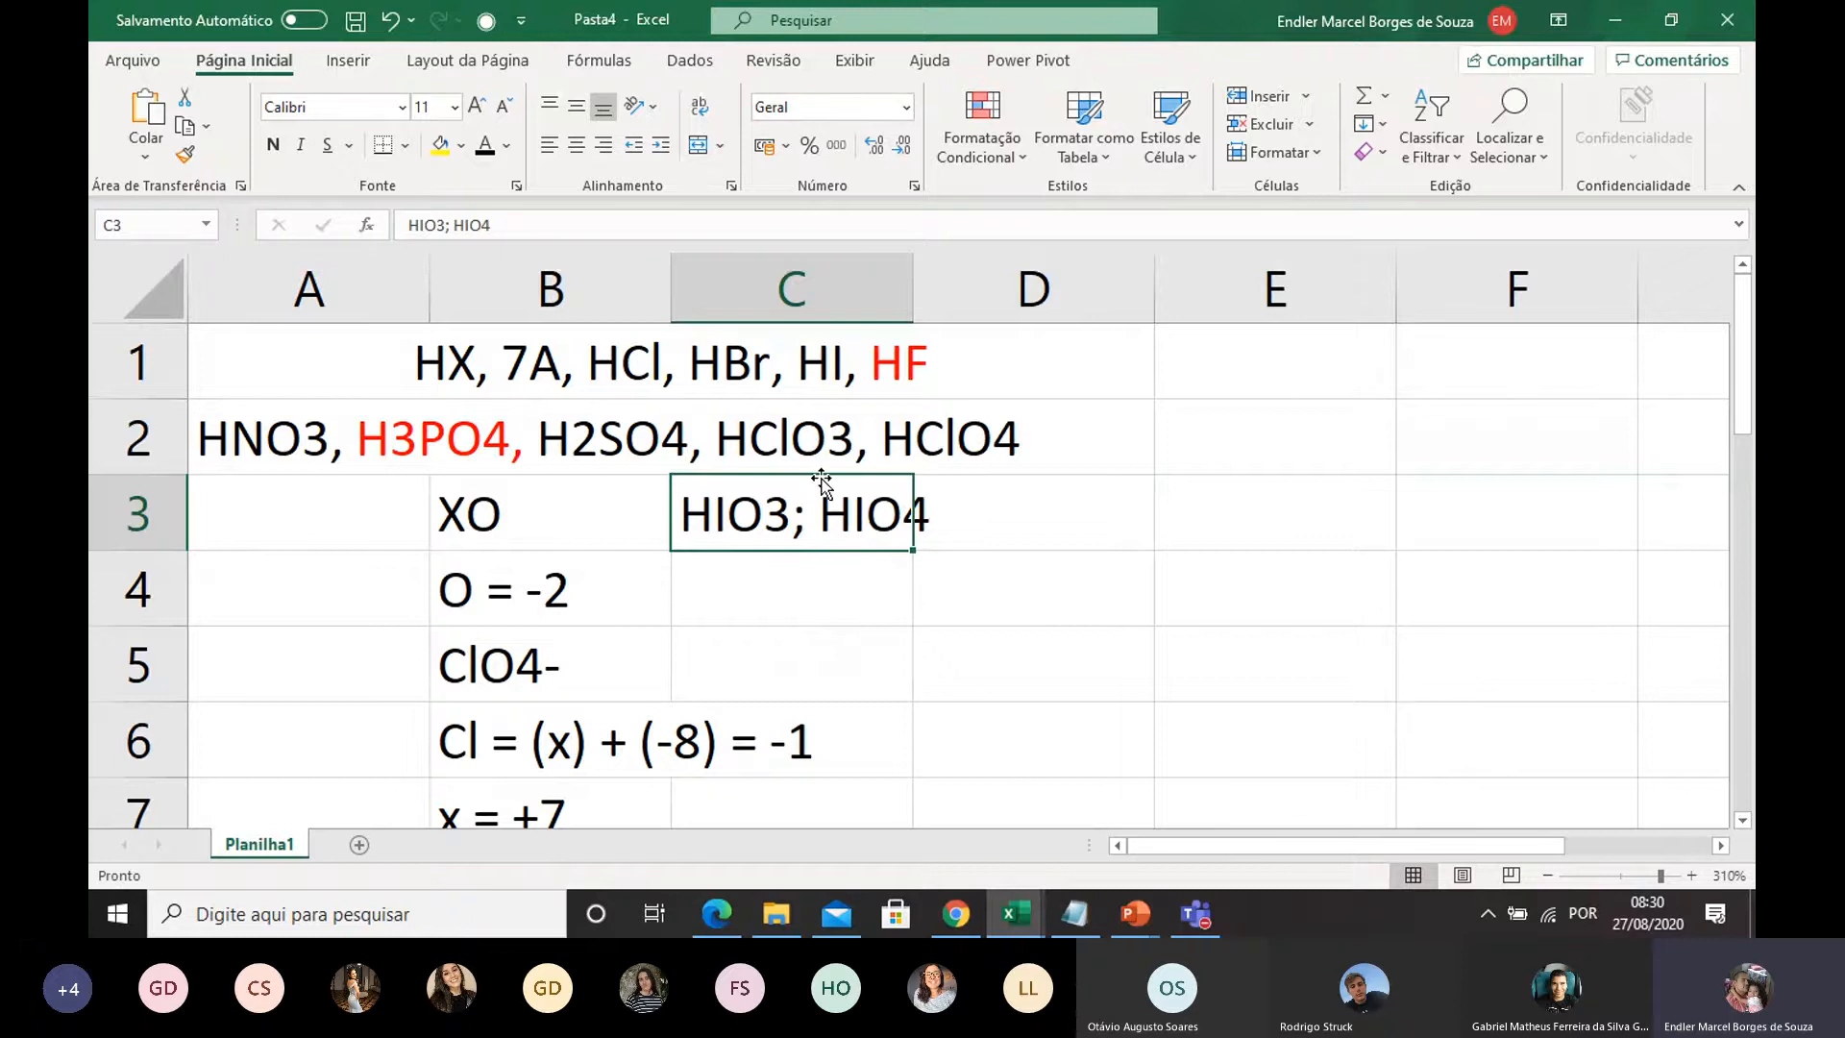
click(804, 575)
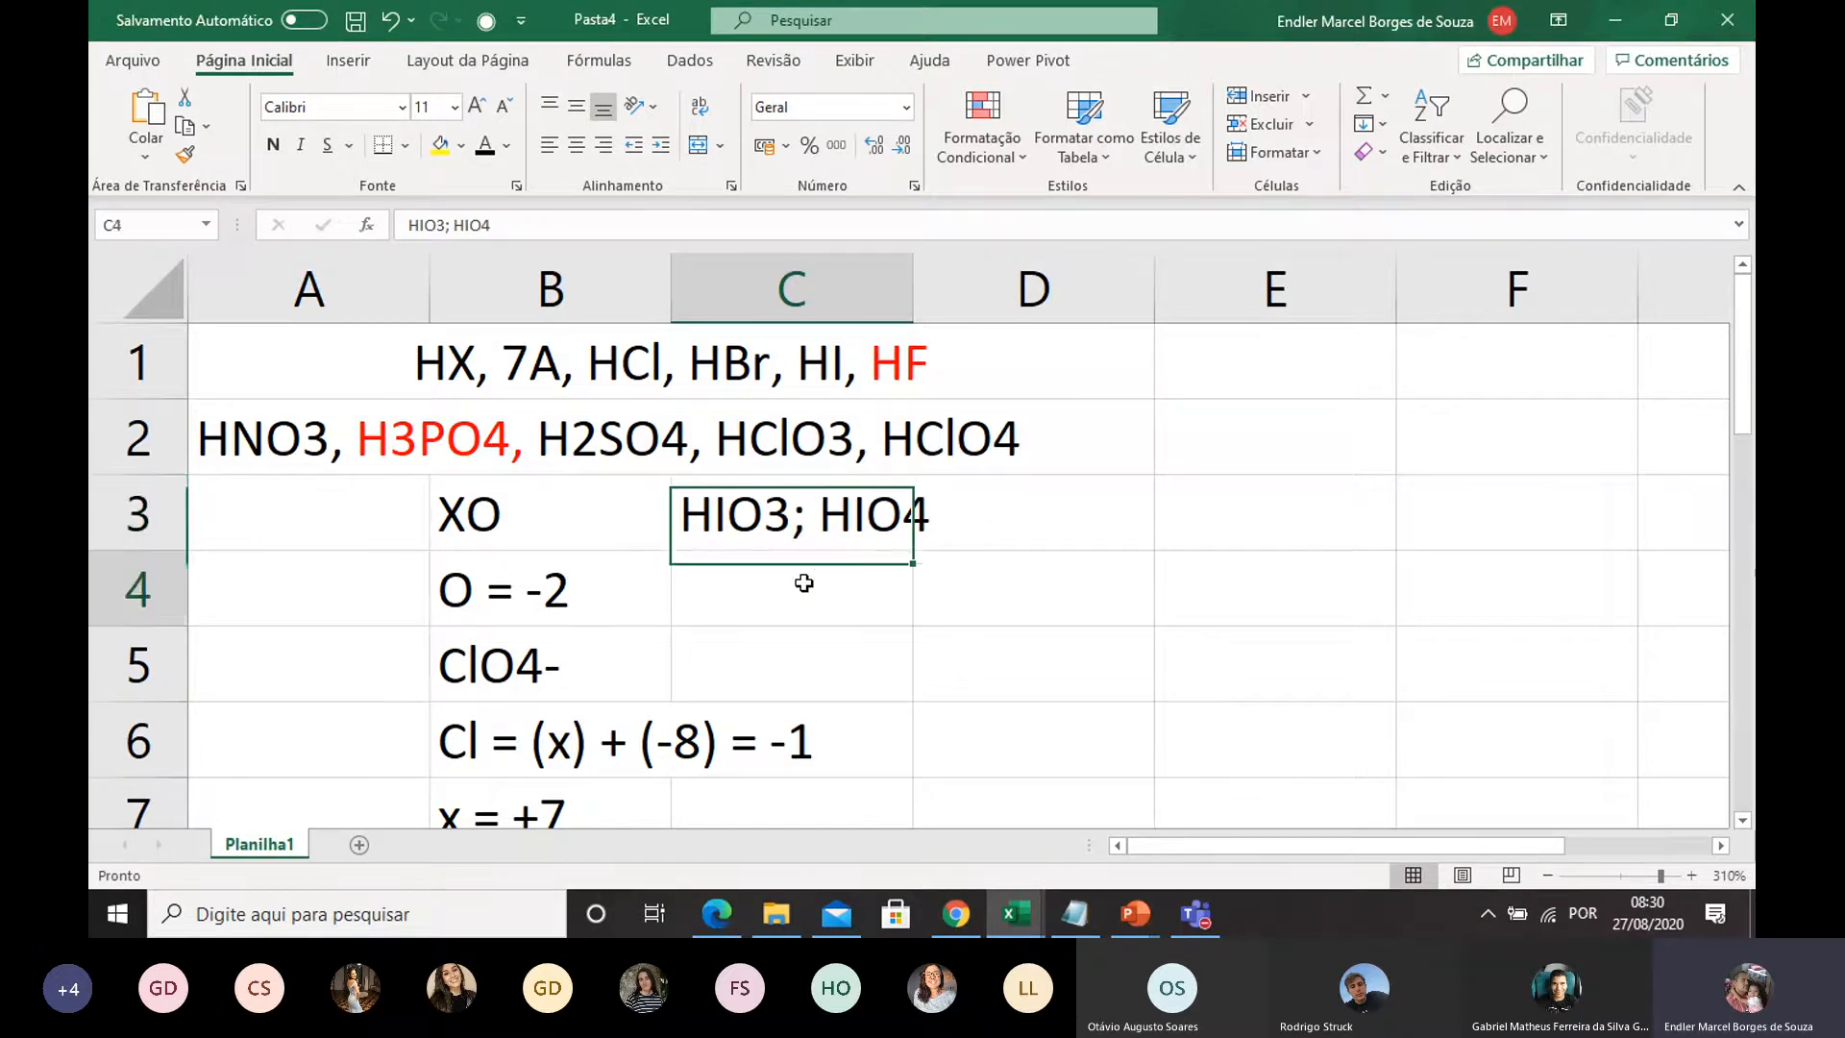
Step: Review the acids listed in rows 1 and 2, highlighting both rows together
drag(454, 353, 823, 437)
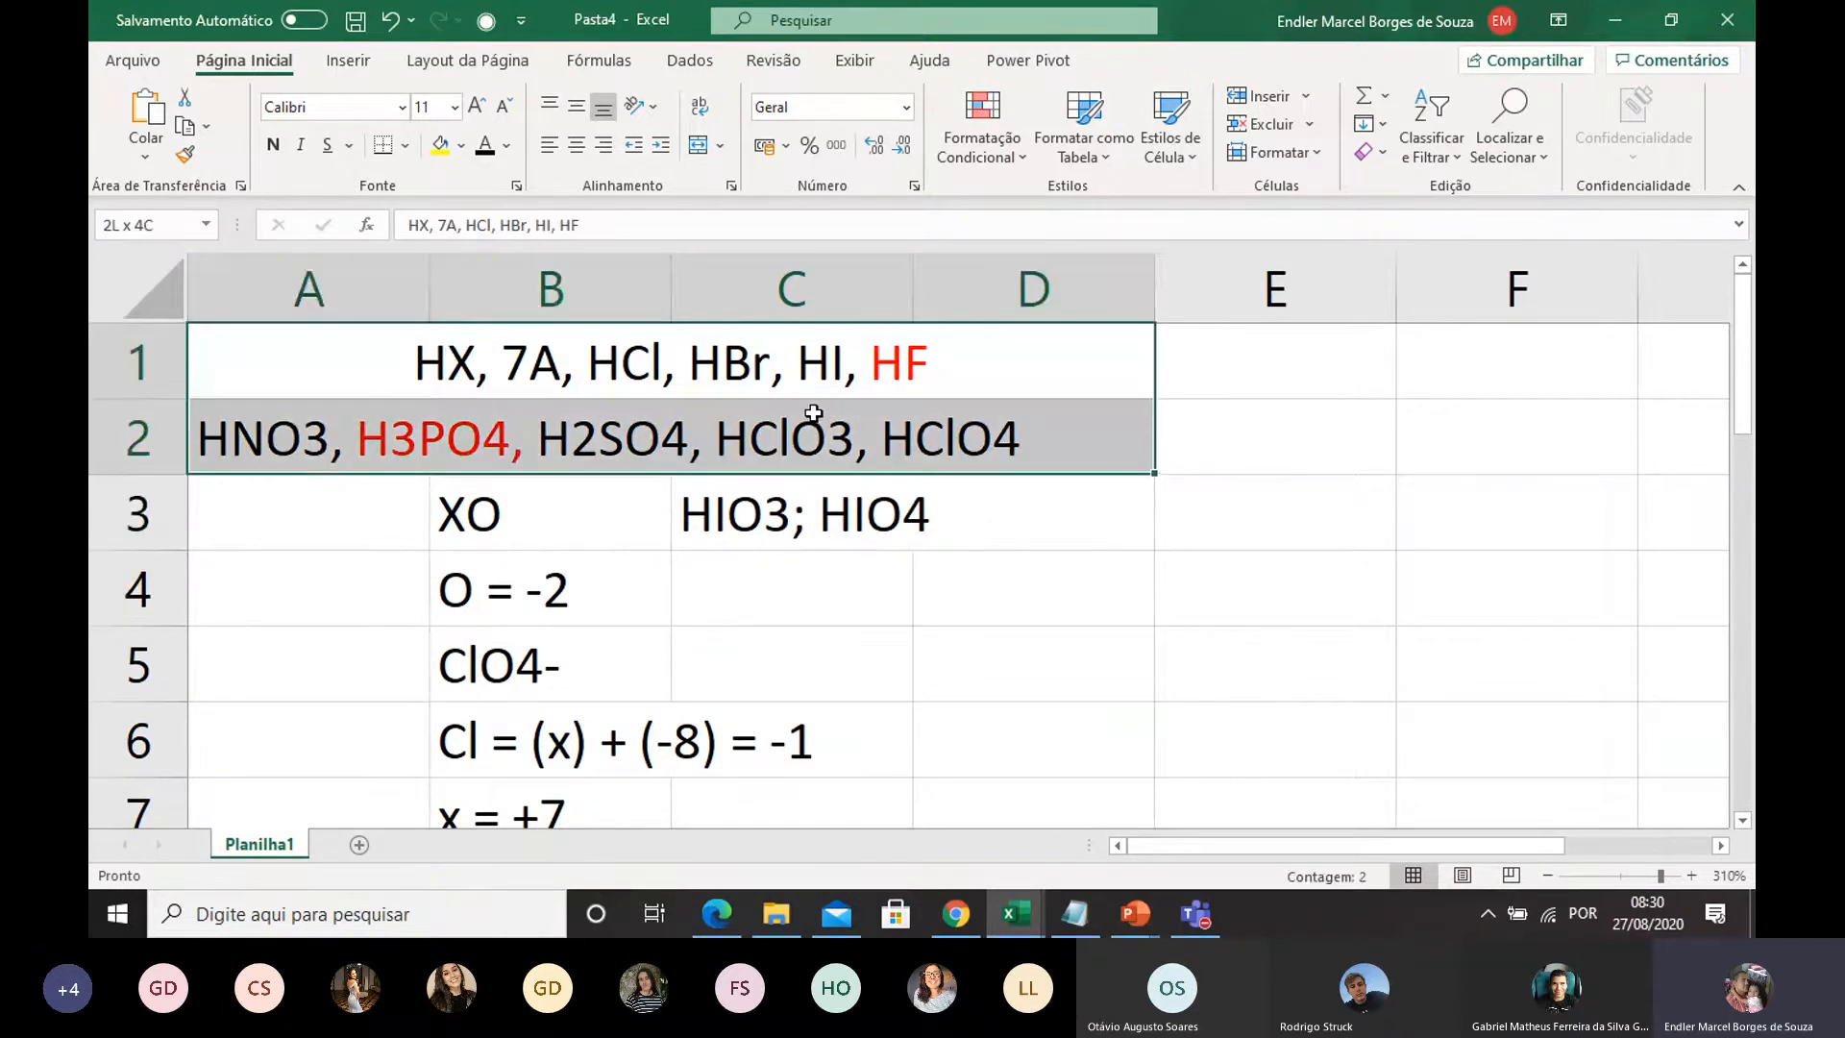
click(1079, 539)
drag(431, 351, 877, 420)
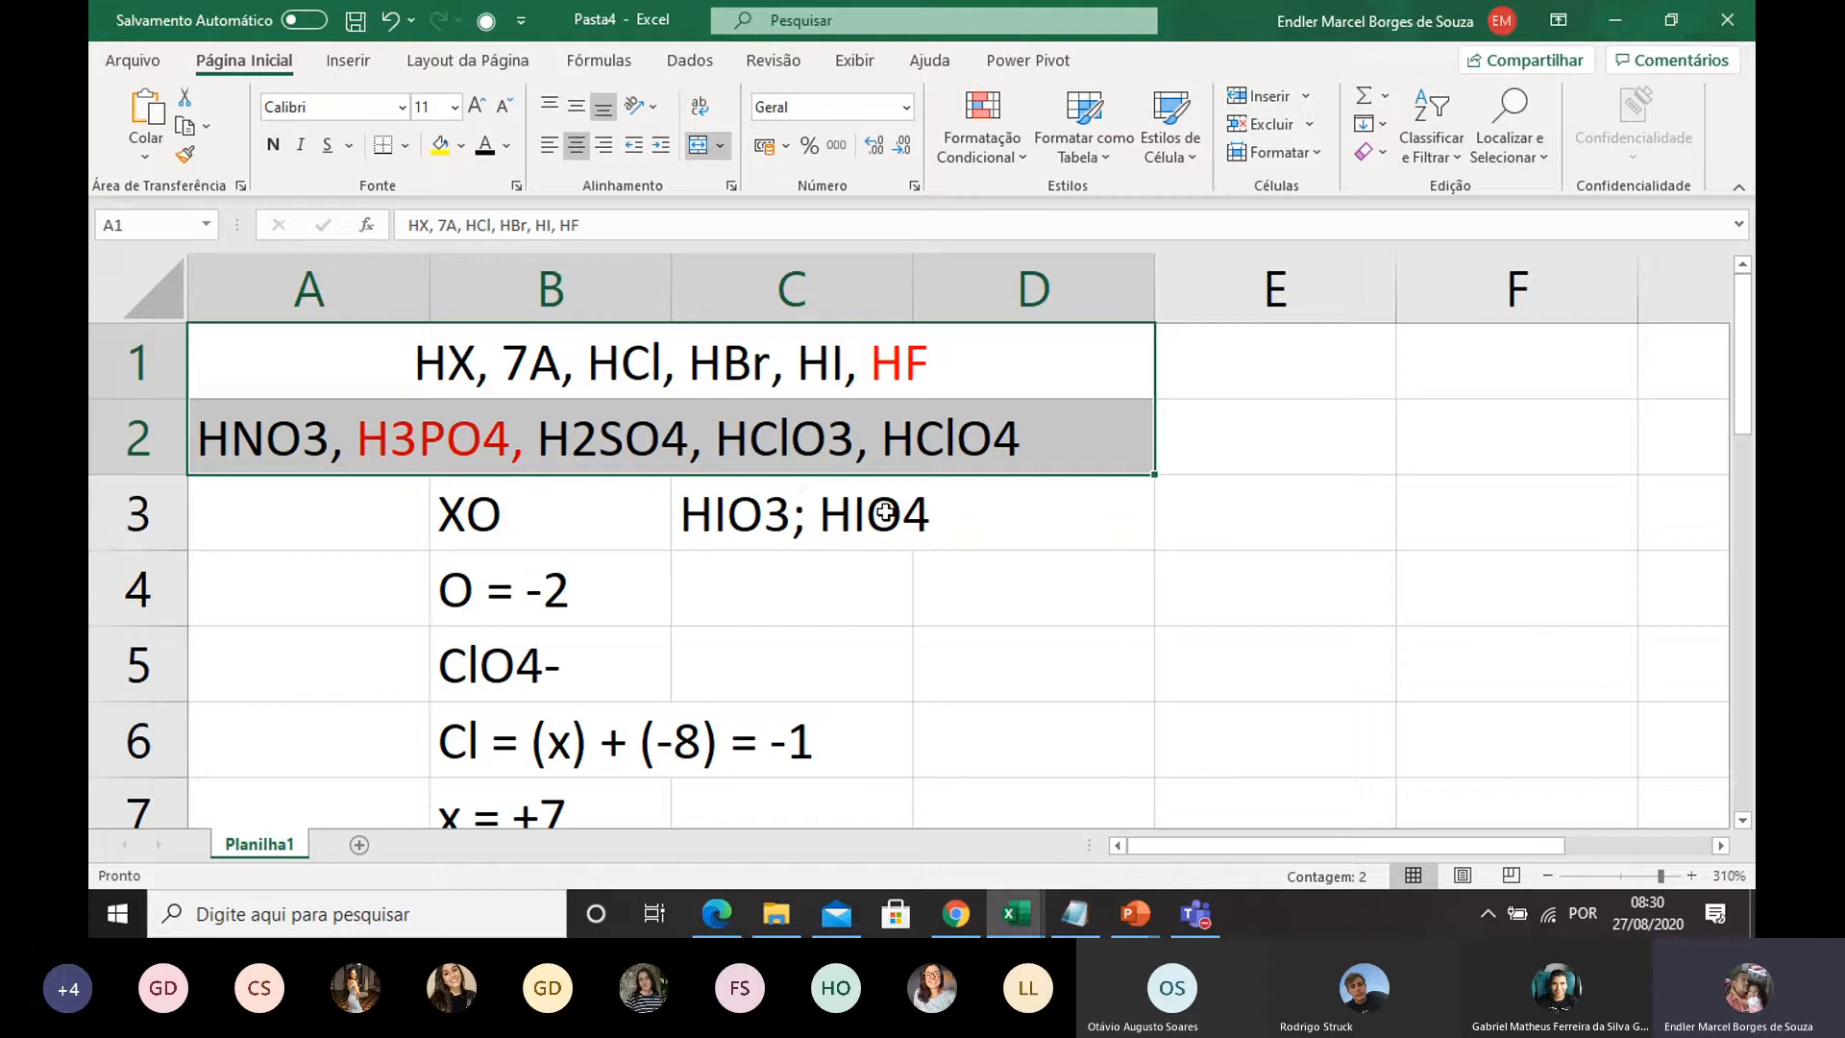
click(996, 522)
click(511, 377)
drag(511, 376, 651, 435)
click(651, 435)
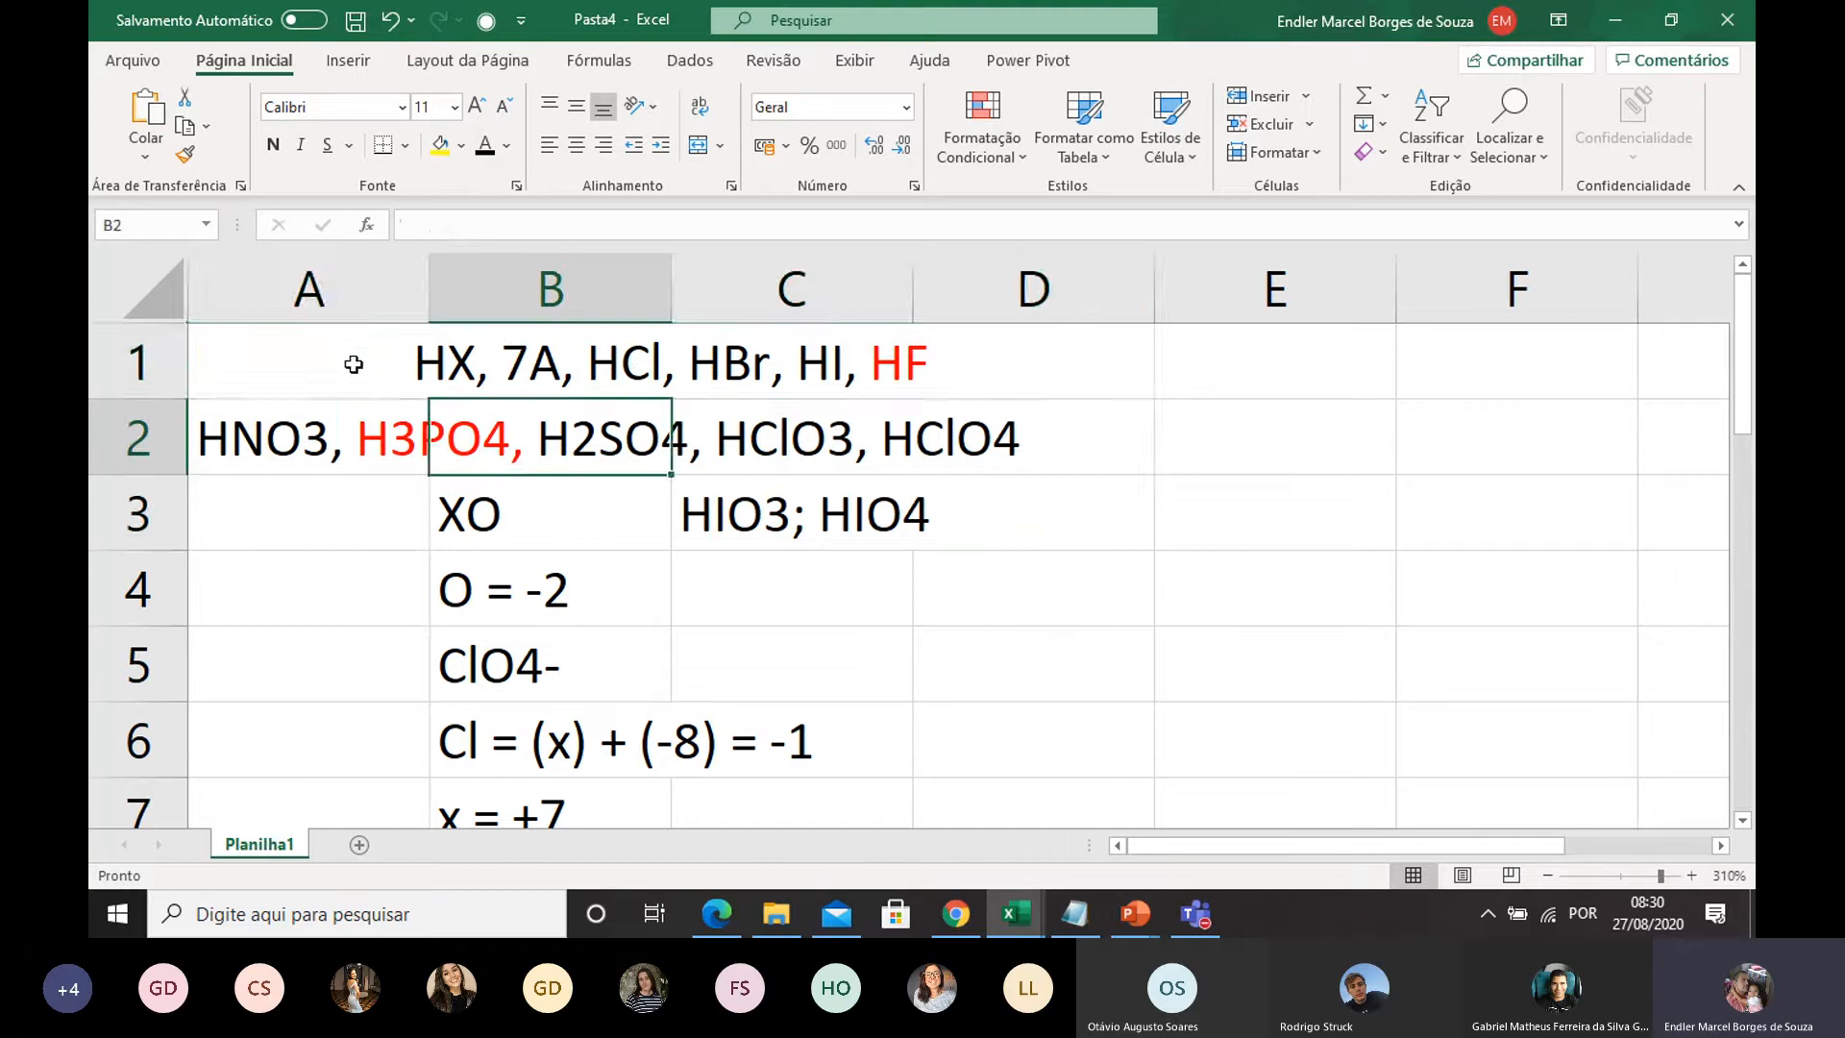
drag(353, 365, 778, 440)
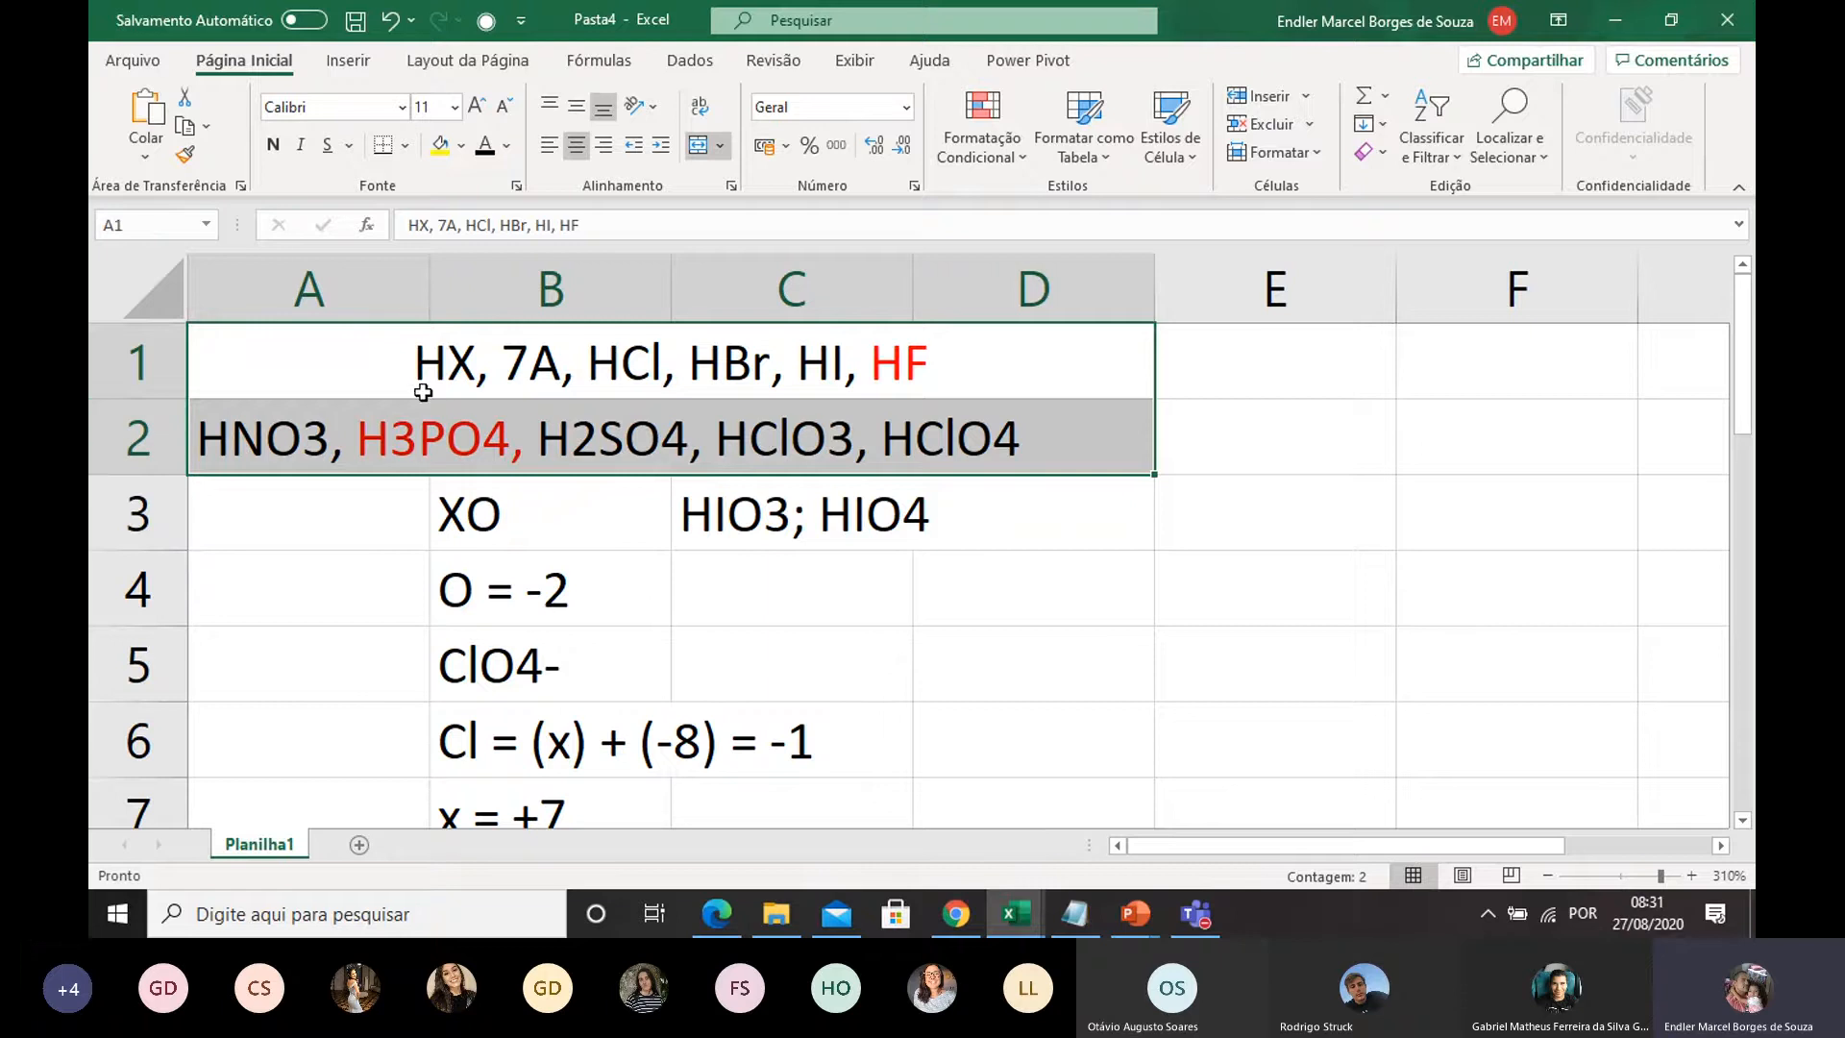
Step: Write the concentration relation "[H+] = [HCl]" in cell A9
scroll(490, 413, down, 2)
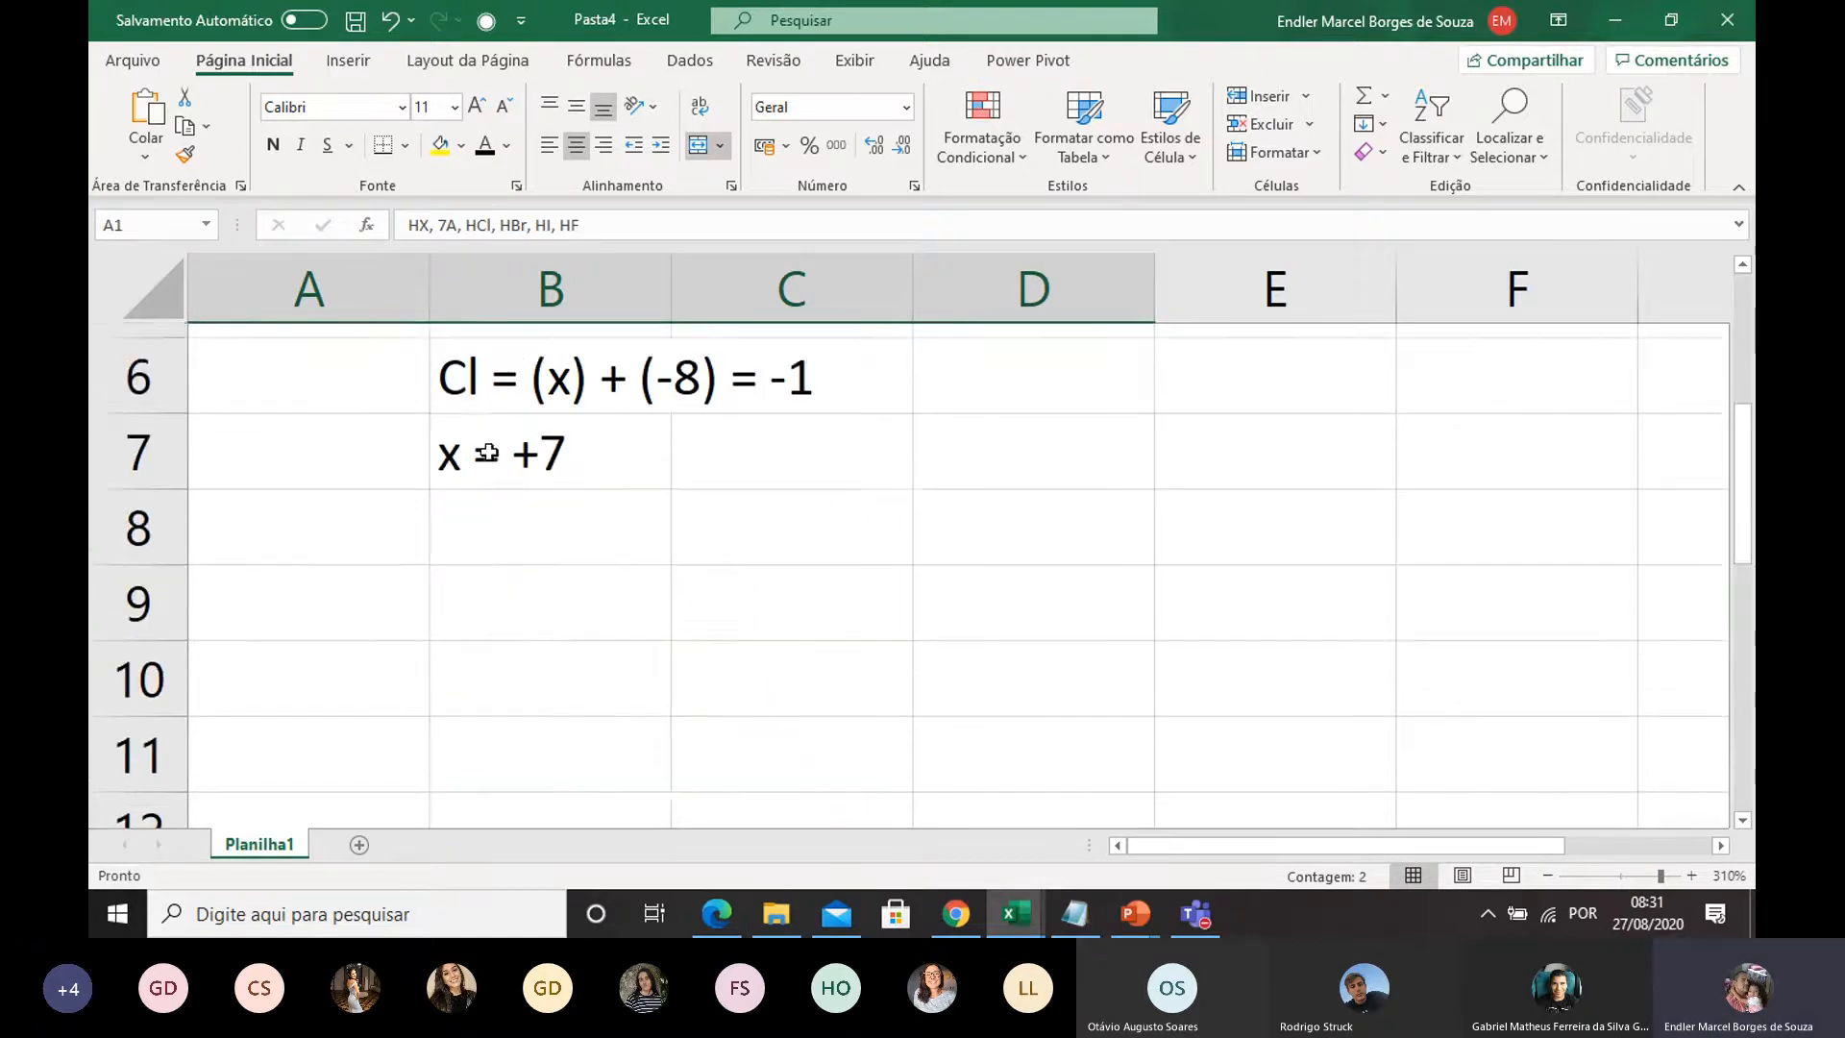
click(301, 514)
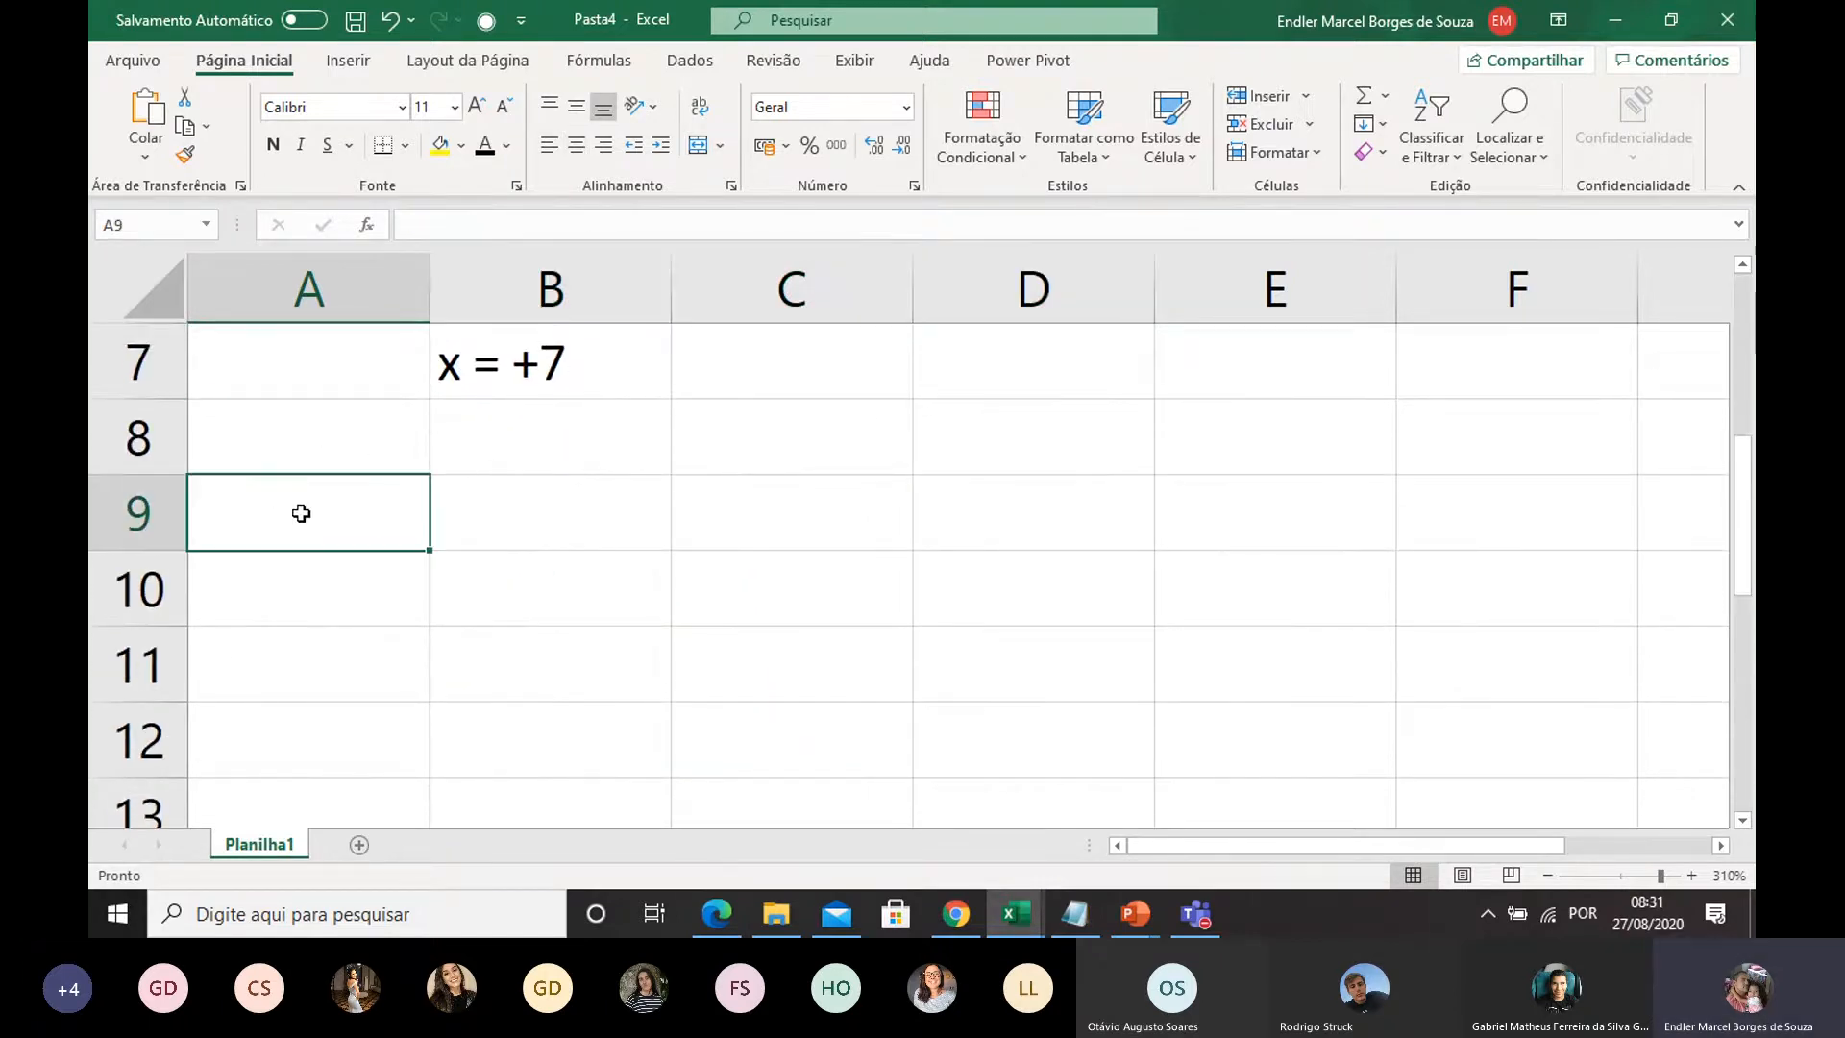
text([)
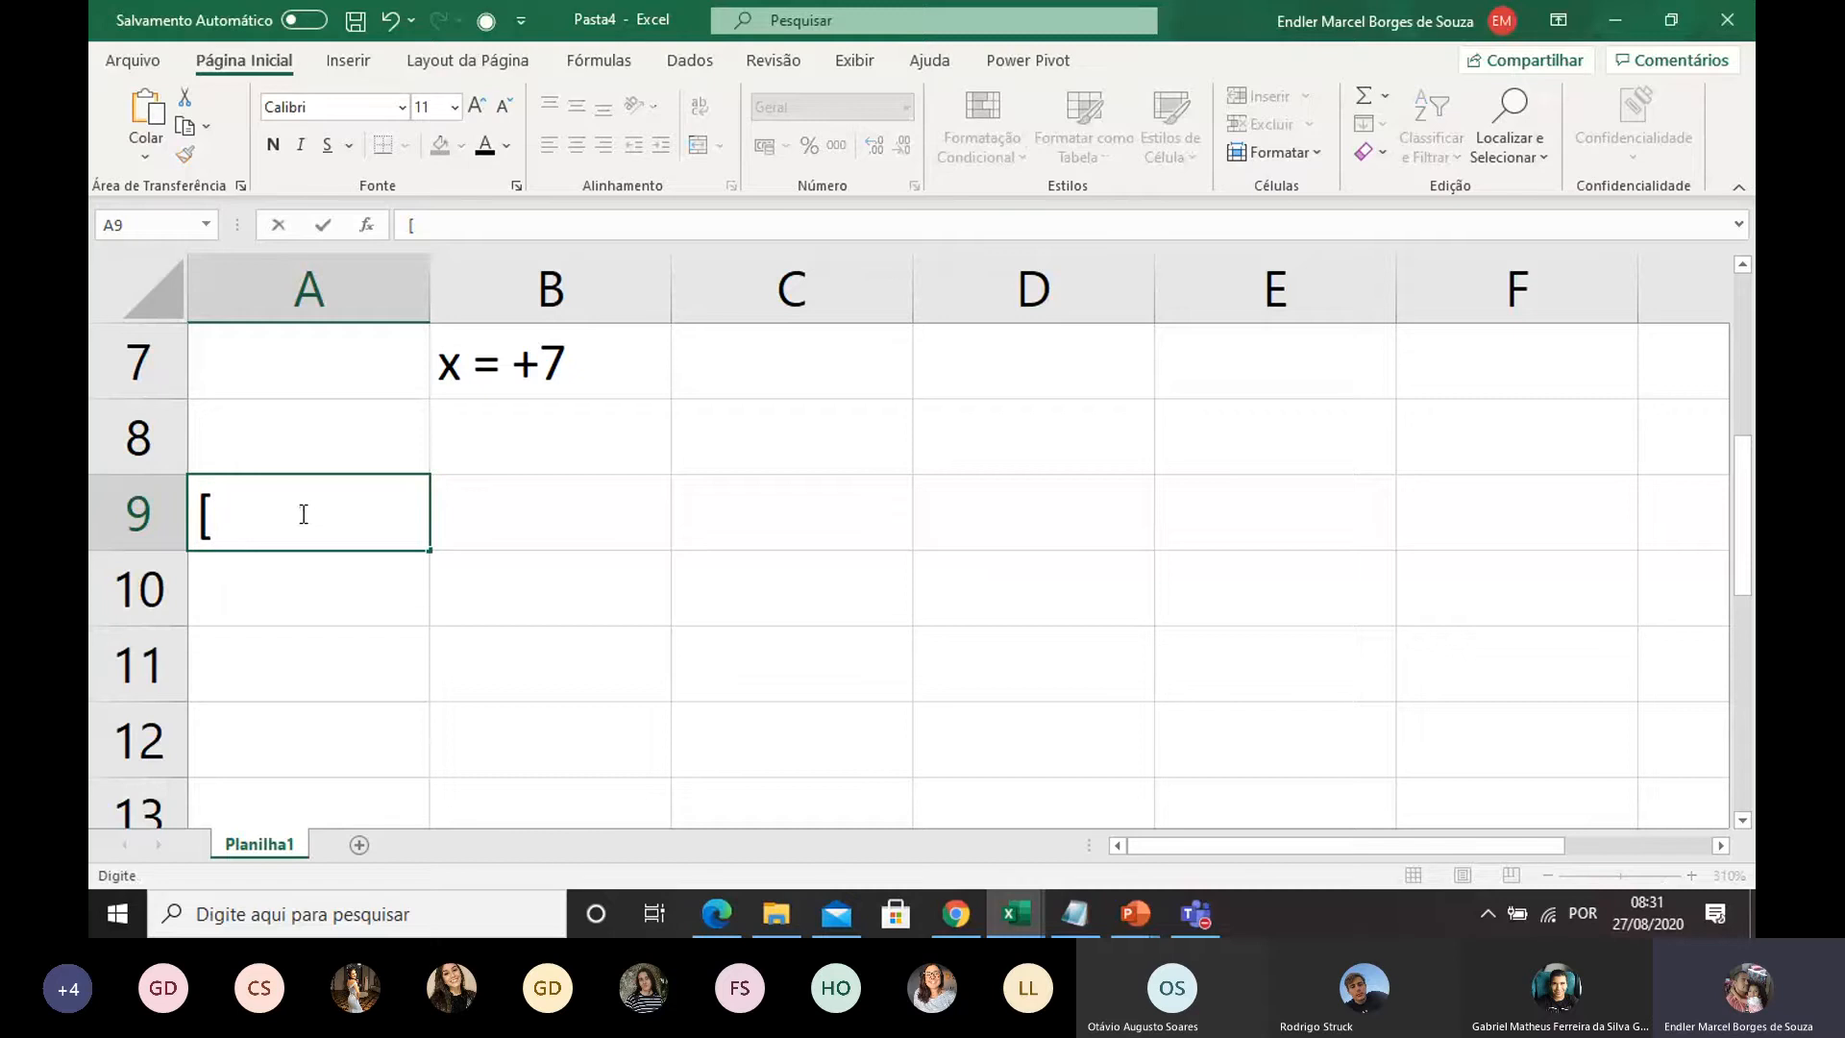
text(H+] =)
text([)
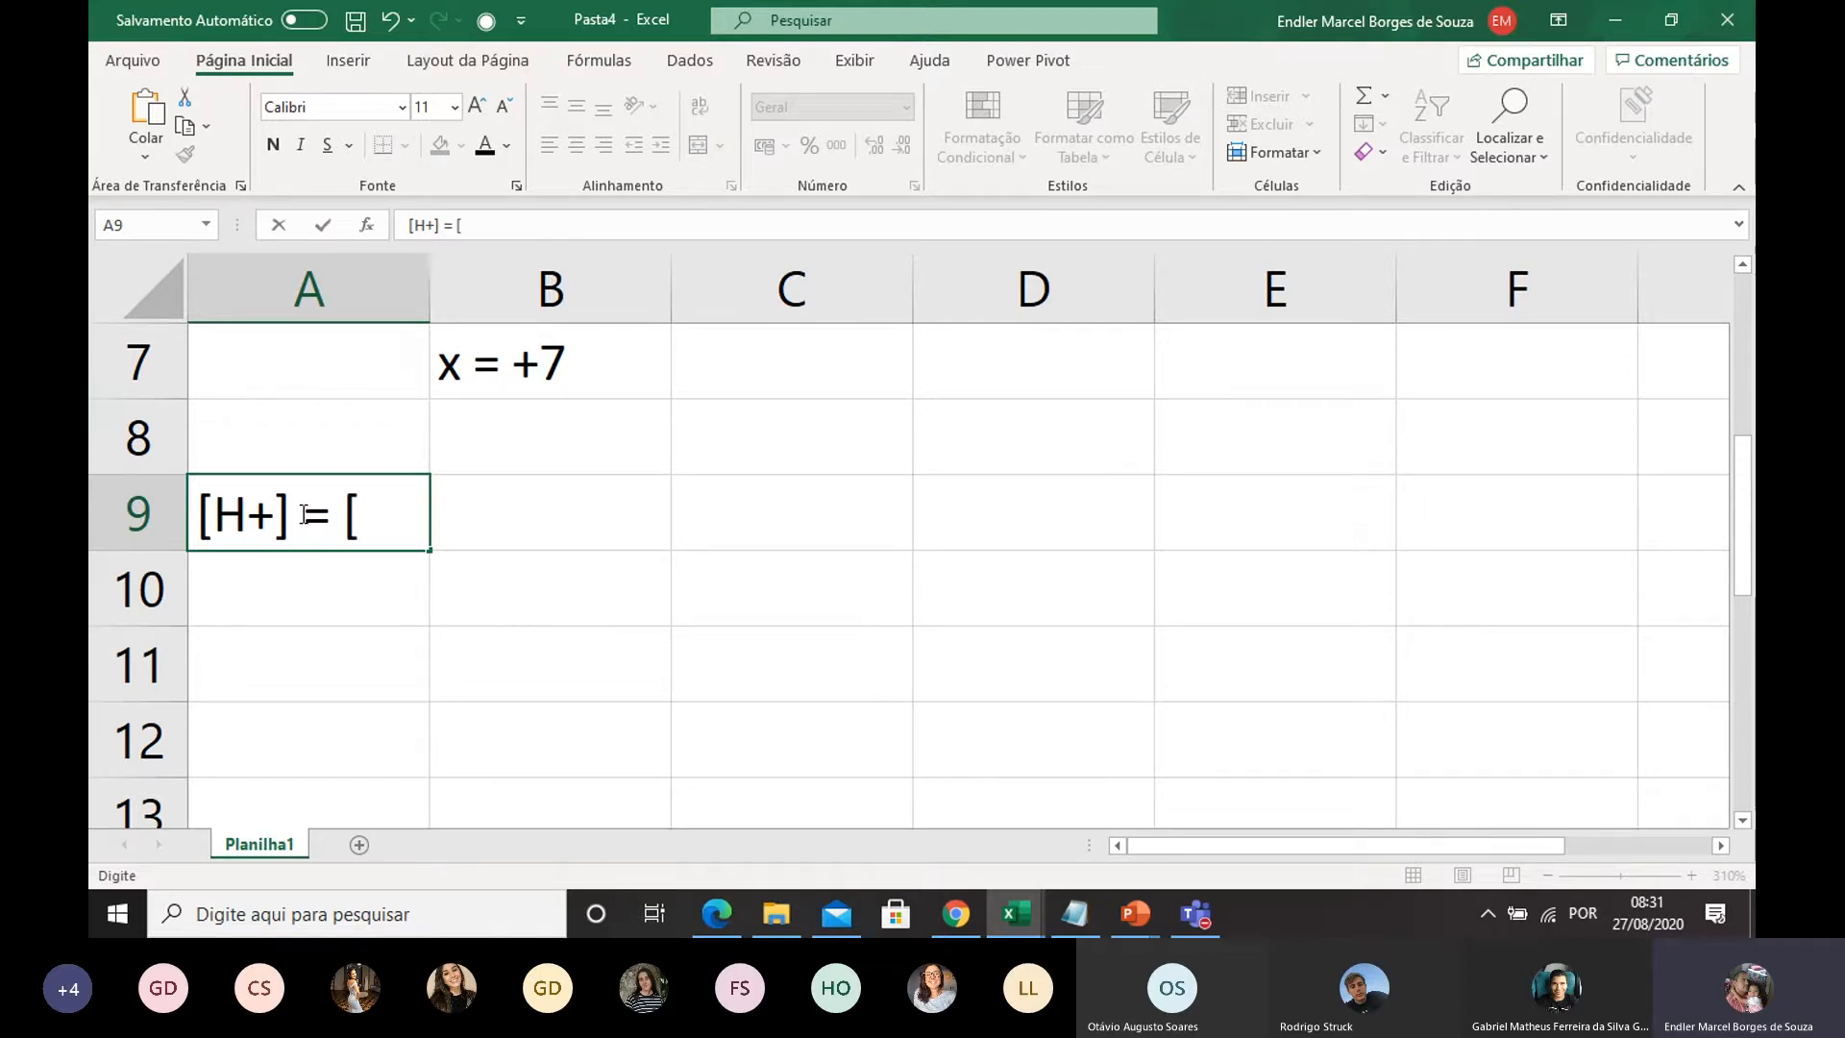
text(HC)
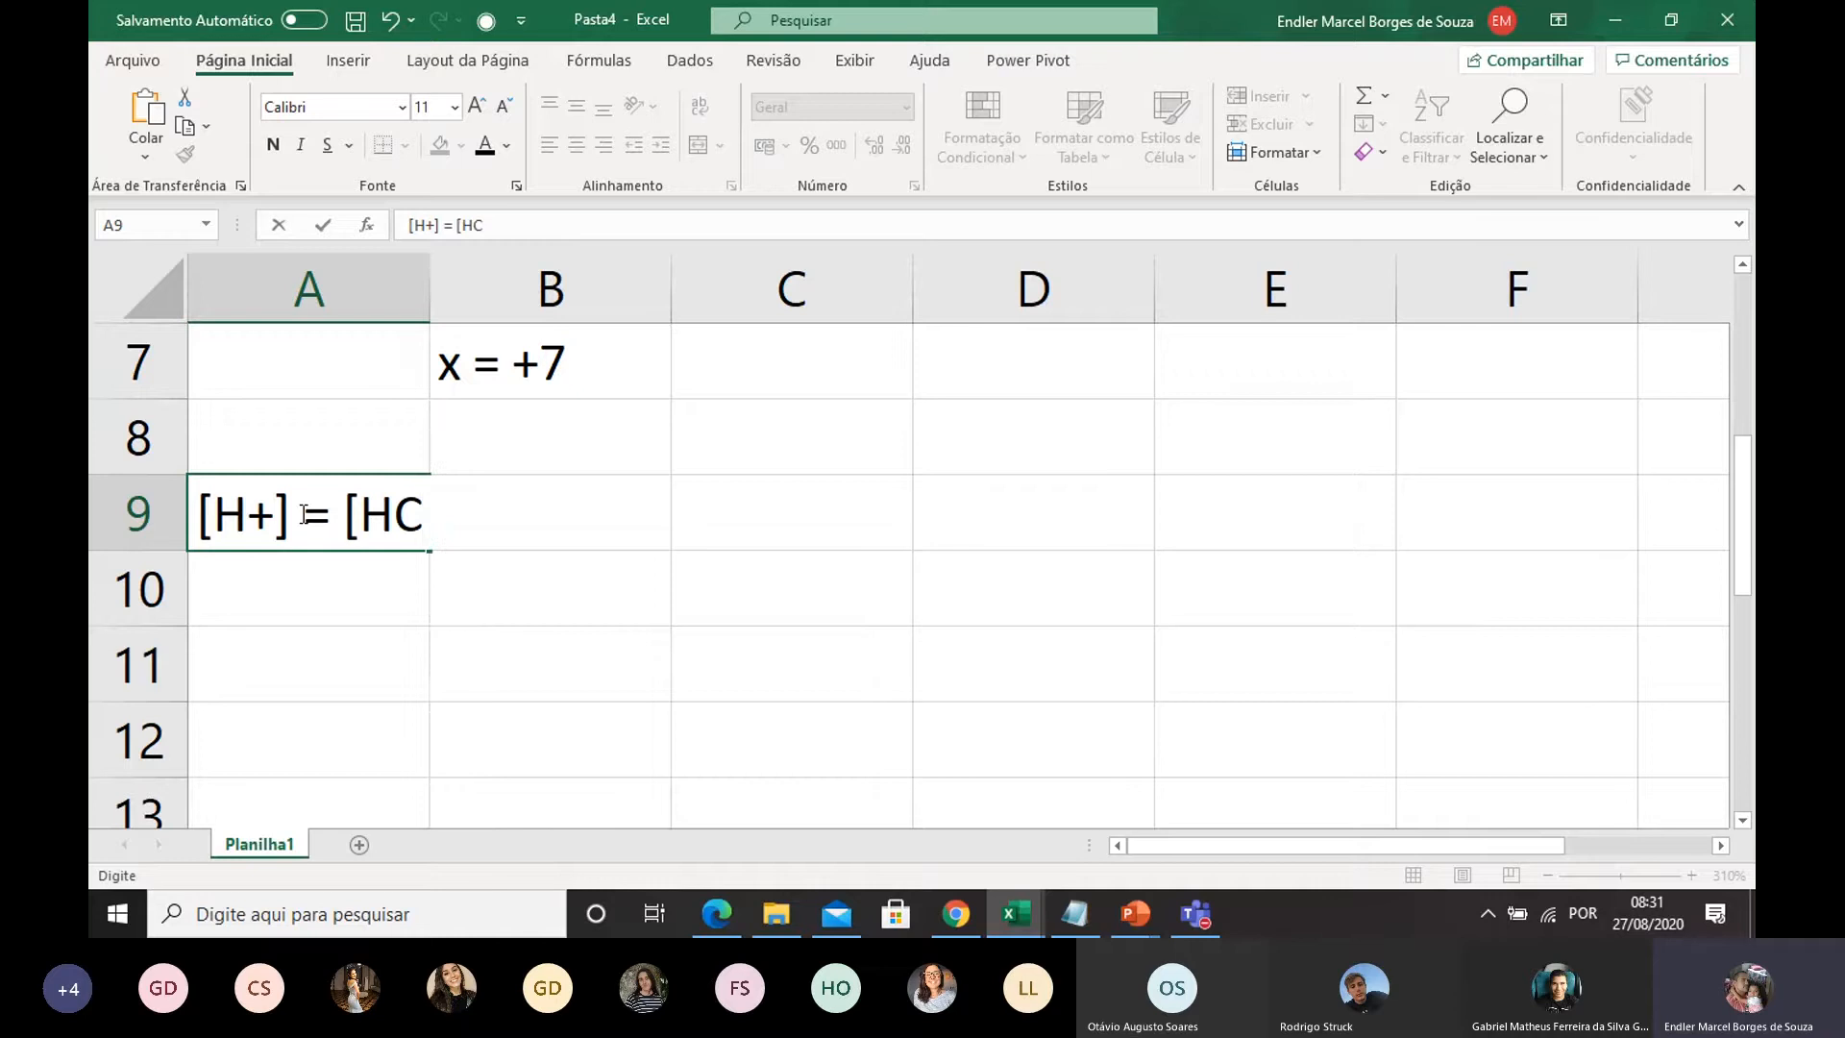
text(ç])
key(BackSpace)
key(BackSpace)
text(l])
click(536, 573)
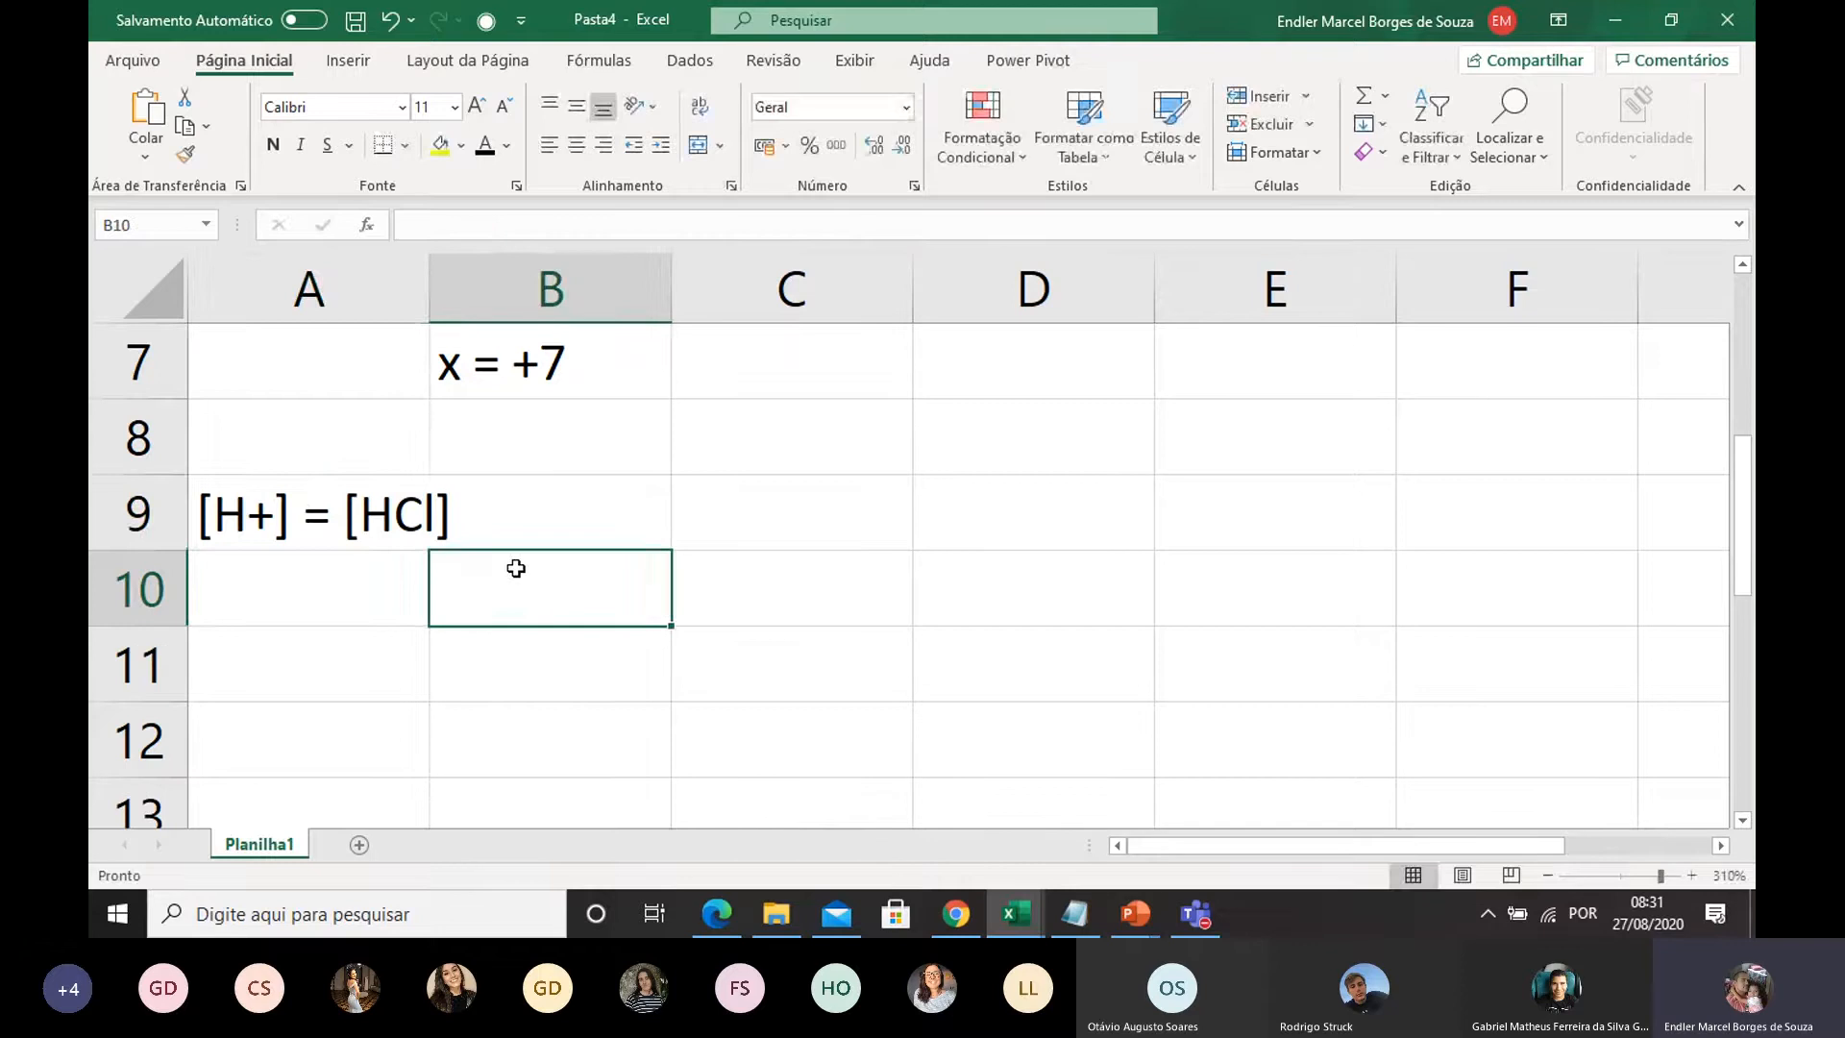
Step: Enter the concentration values 10 in cell A10 and 1 in cell B10
click(400, 544)
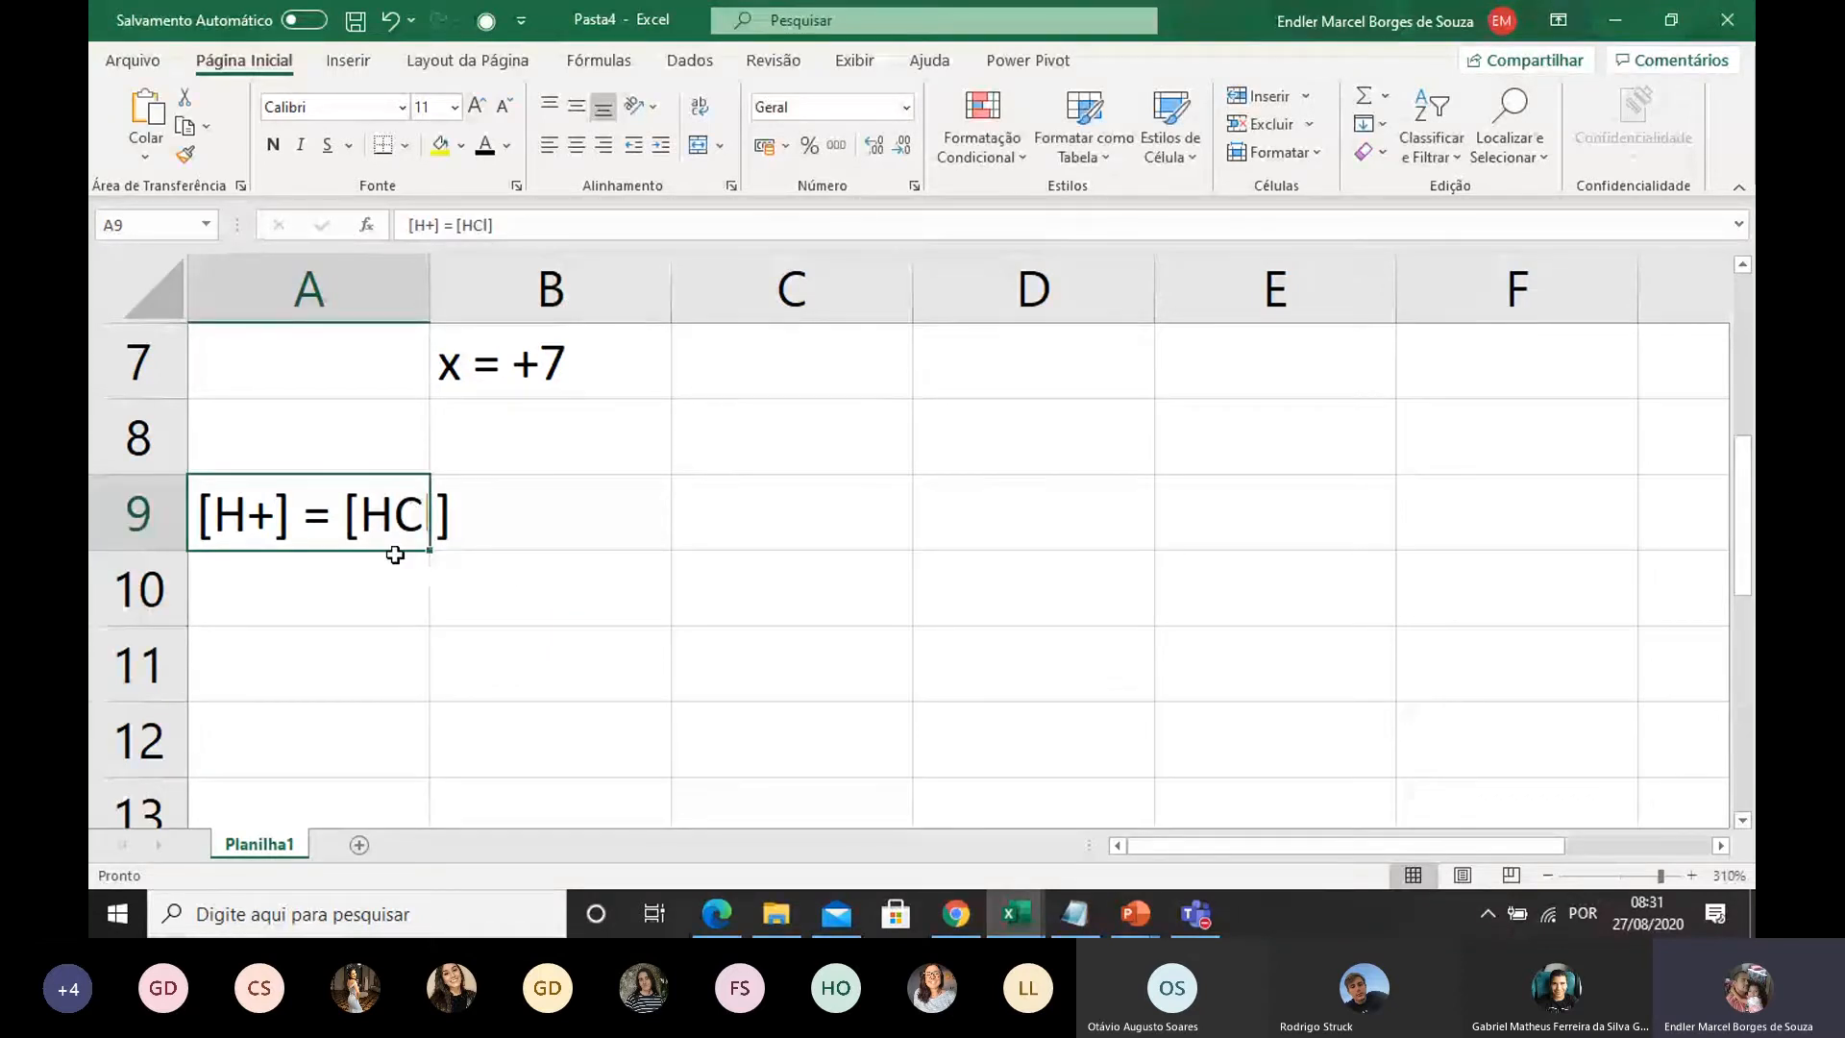
click(374, 603)
text(10)
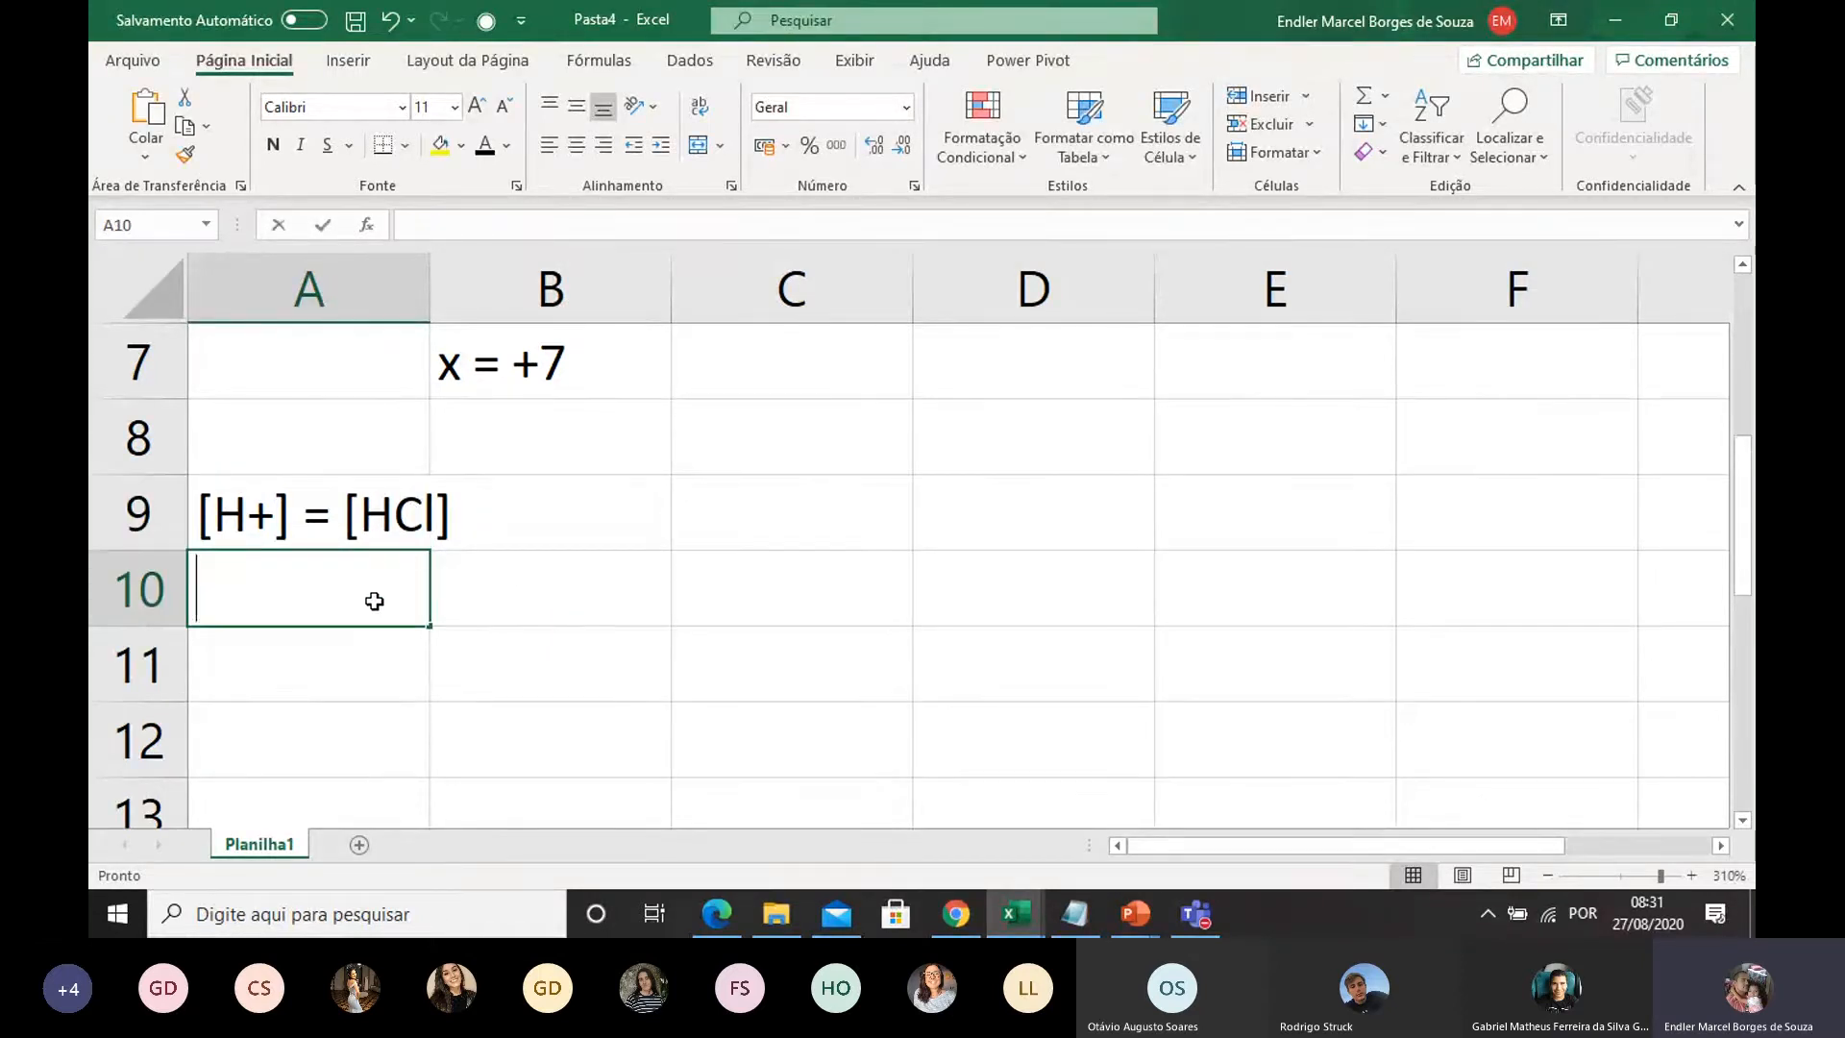
click(494, 680)
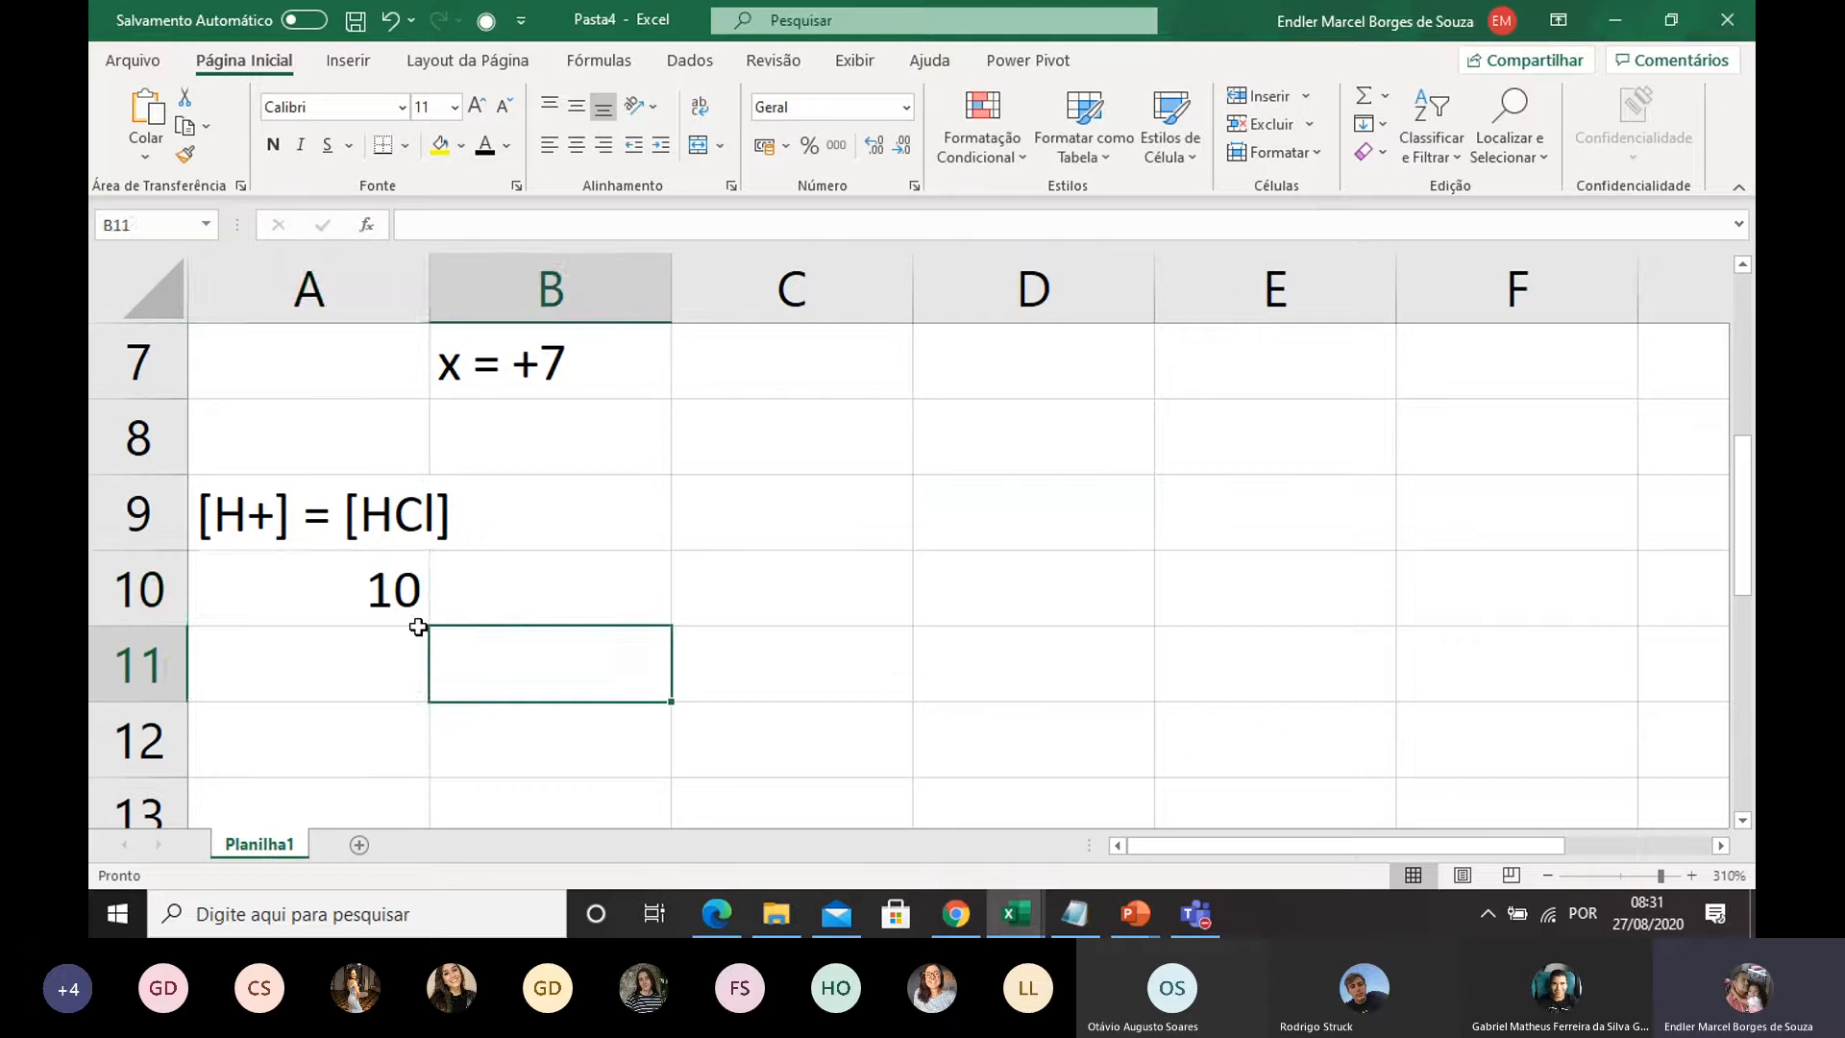
click(404, 591)
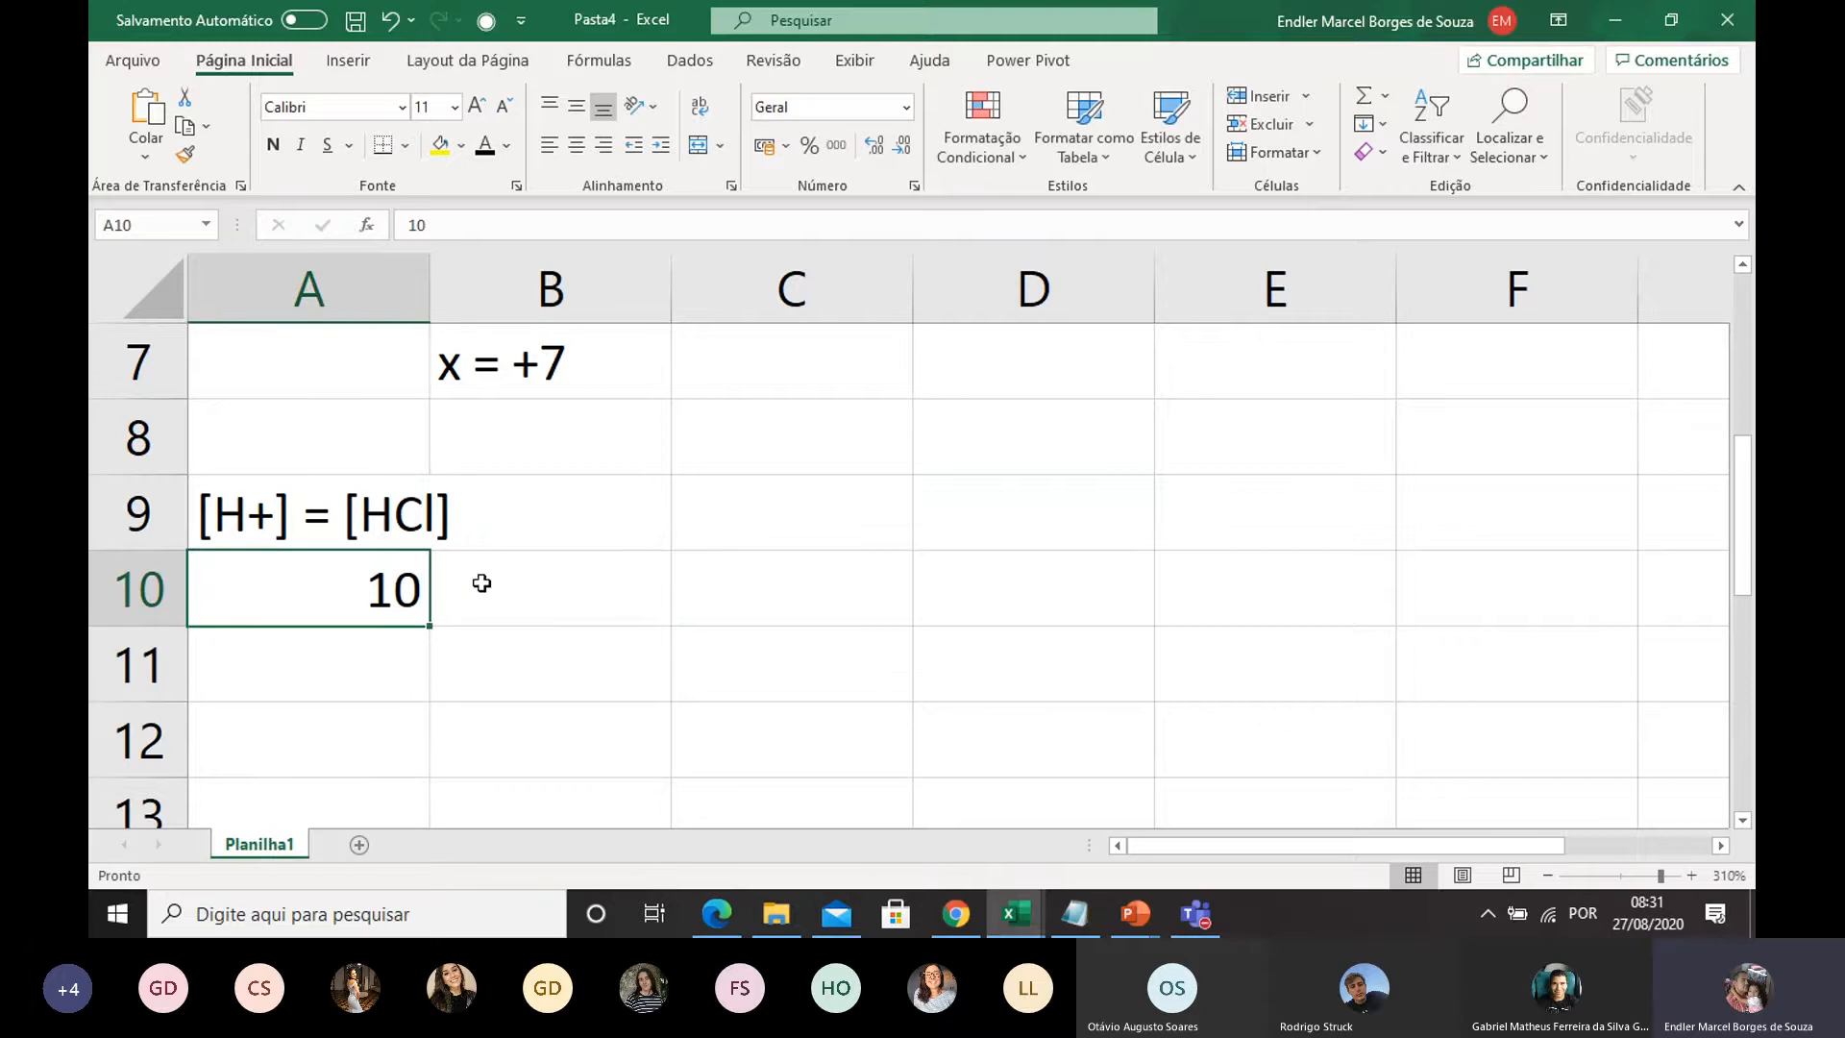
click(594, 596)
text(1)
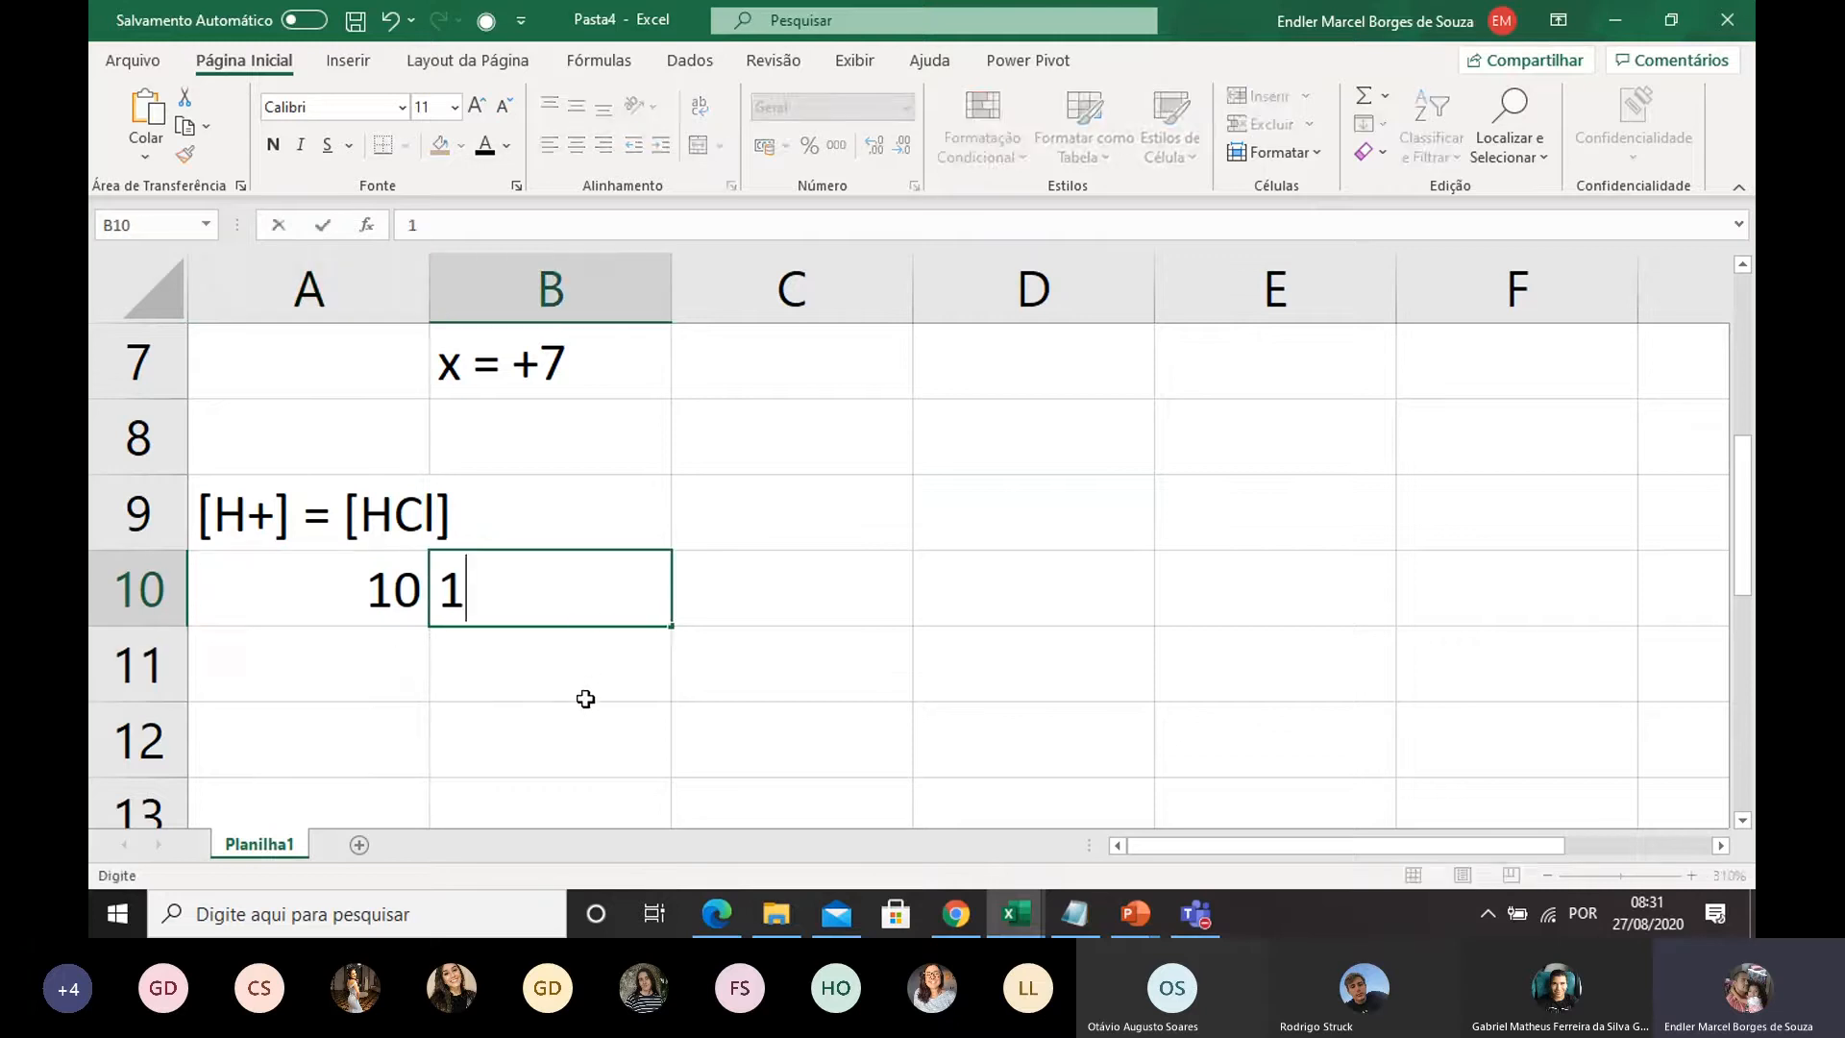
click(587, 696)
click(588, 587)
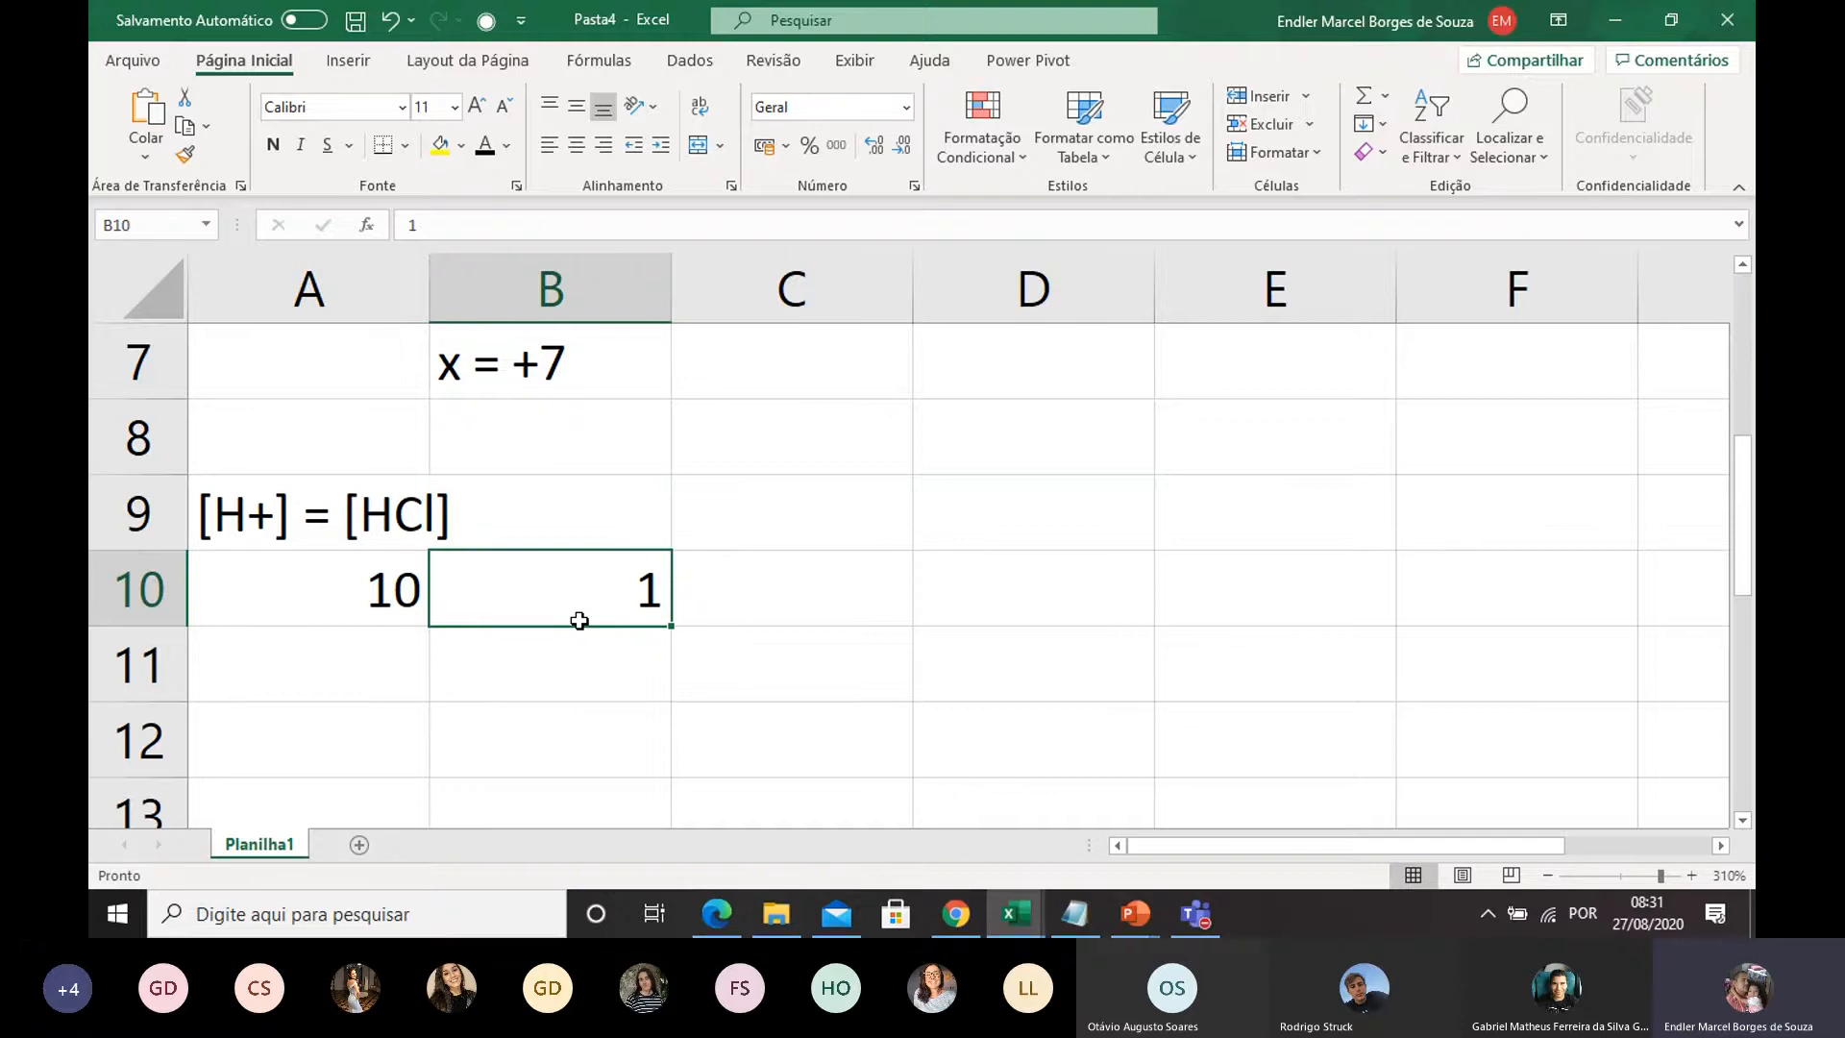
Step: Add the concentration value 0,001 in cell C10
click(755, 605)
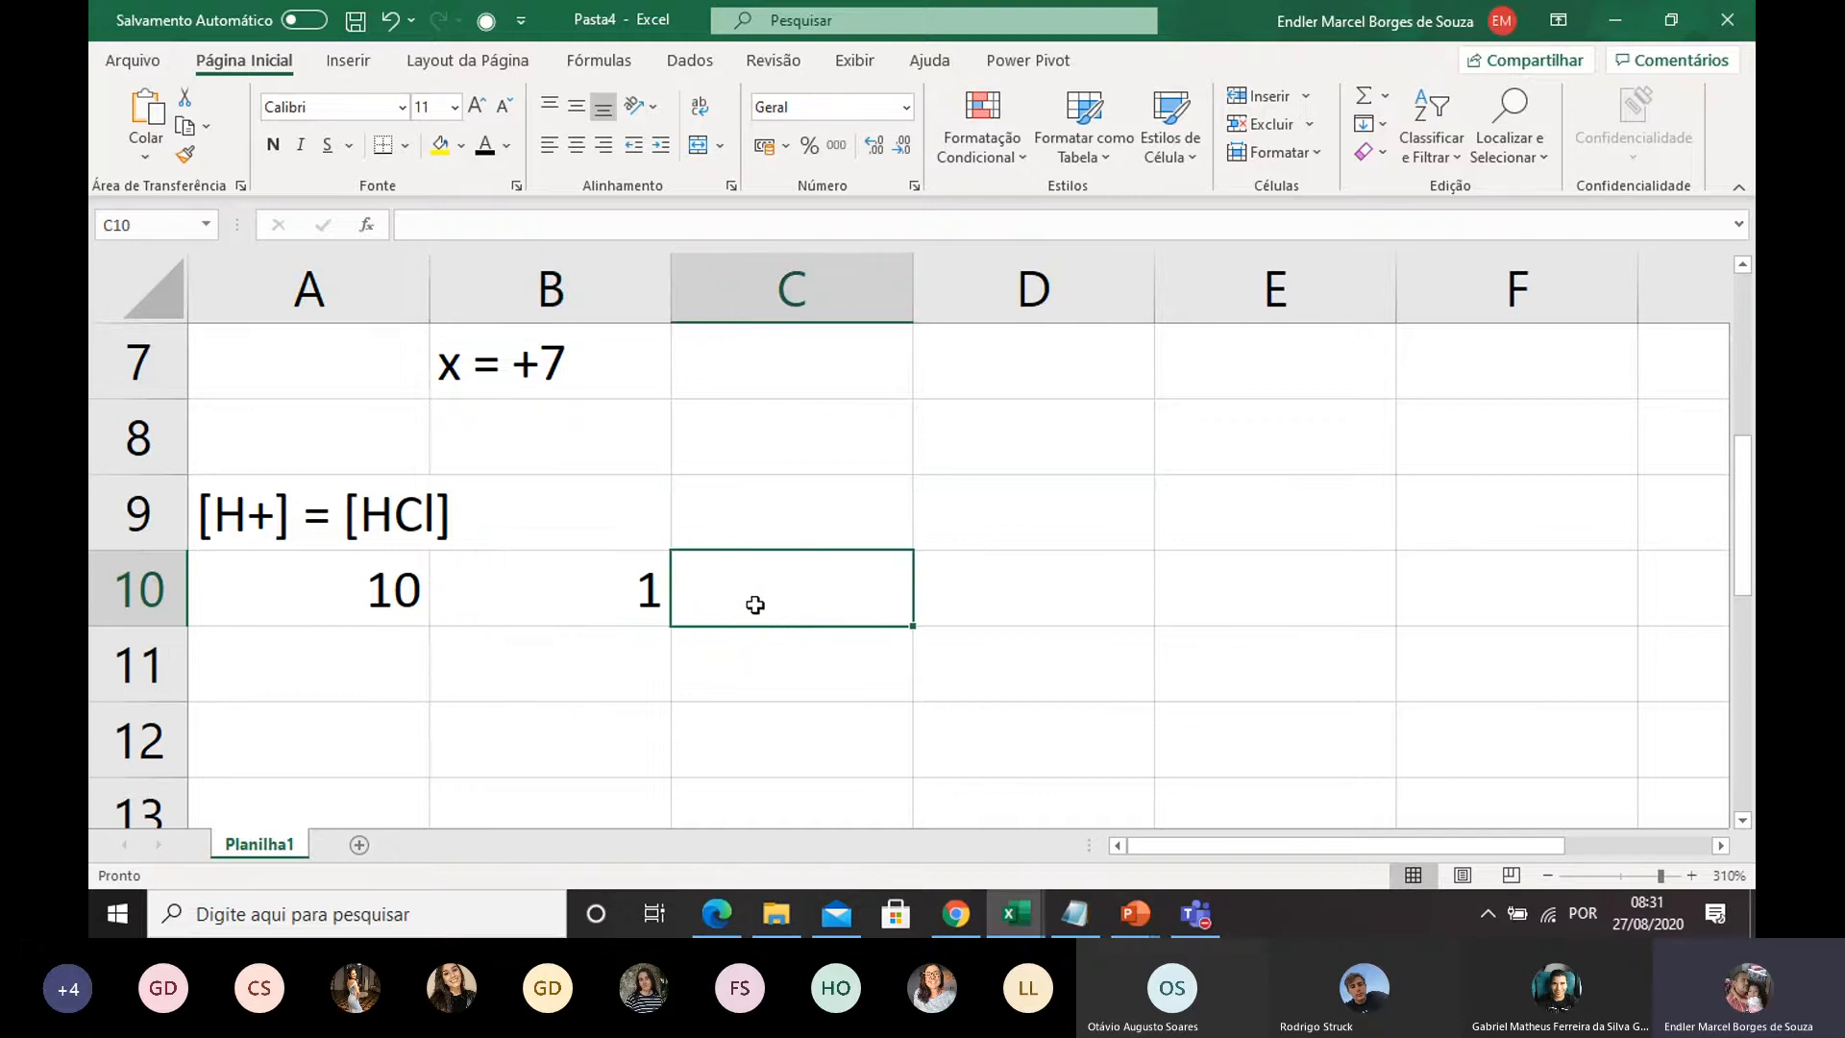
text(0,0)
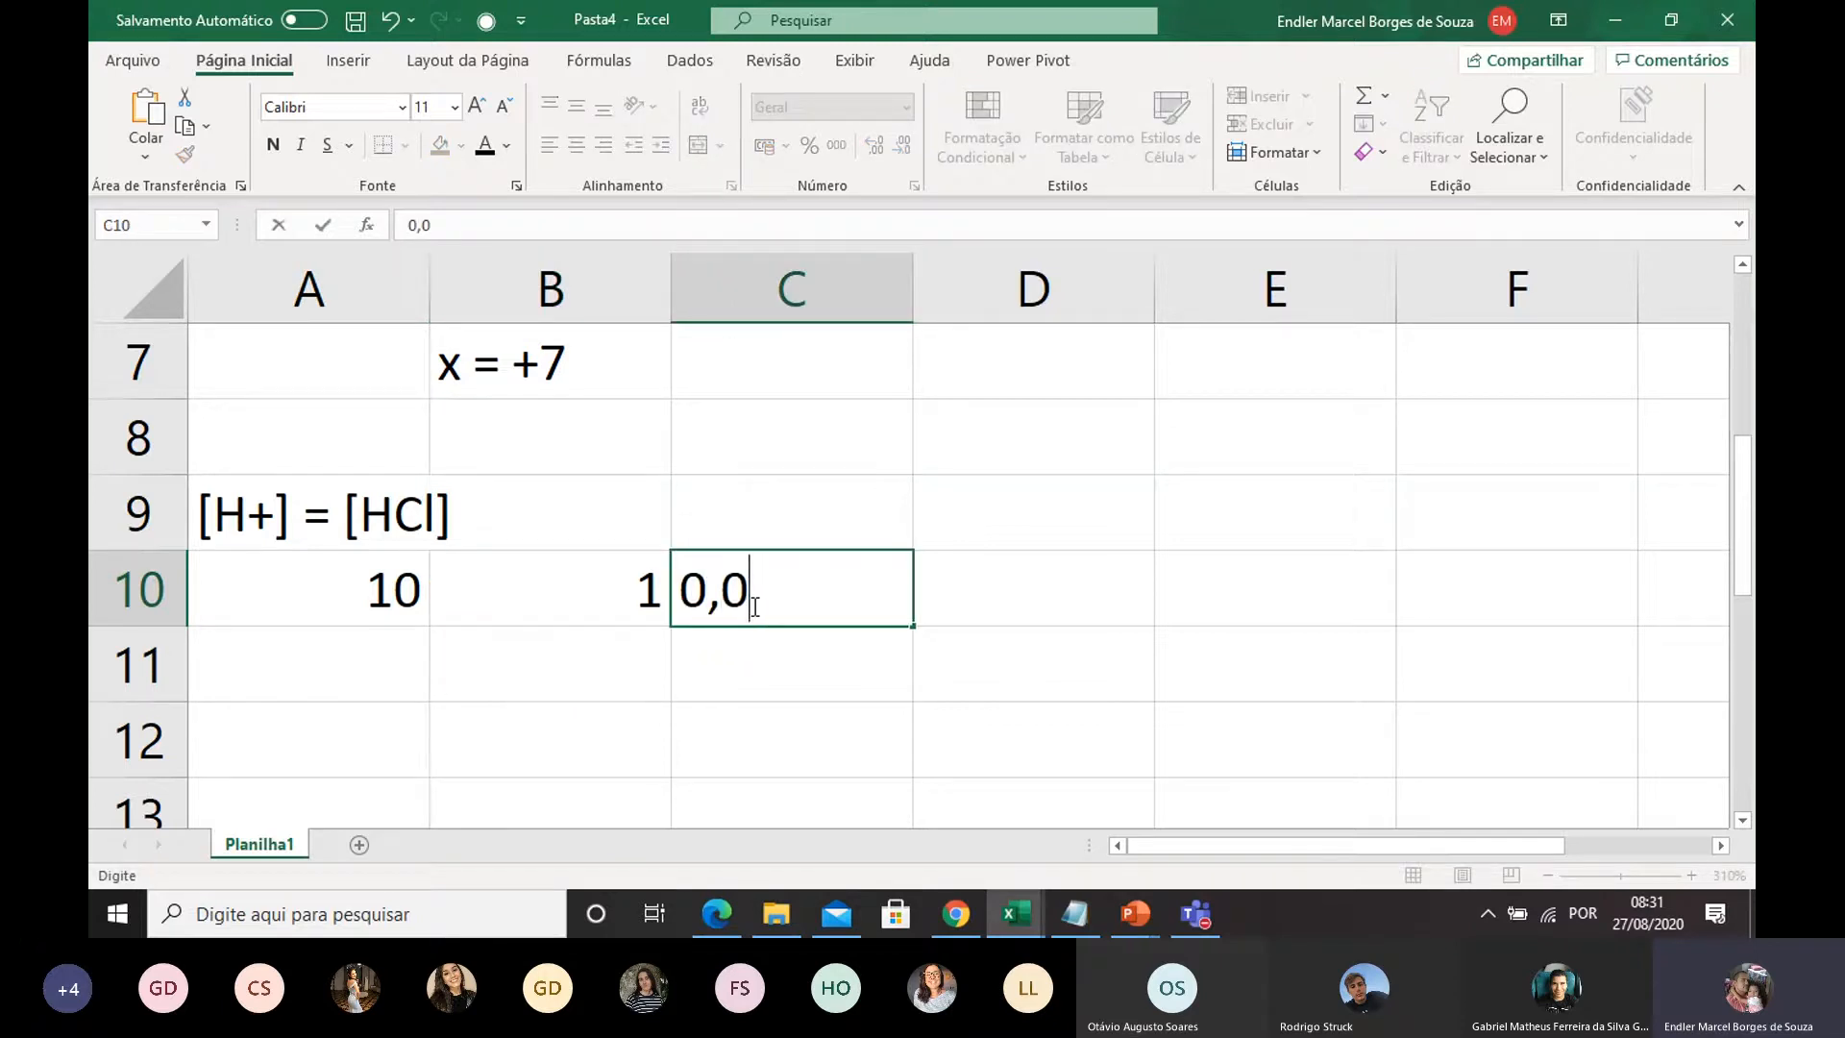
text(01)
key(Return)
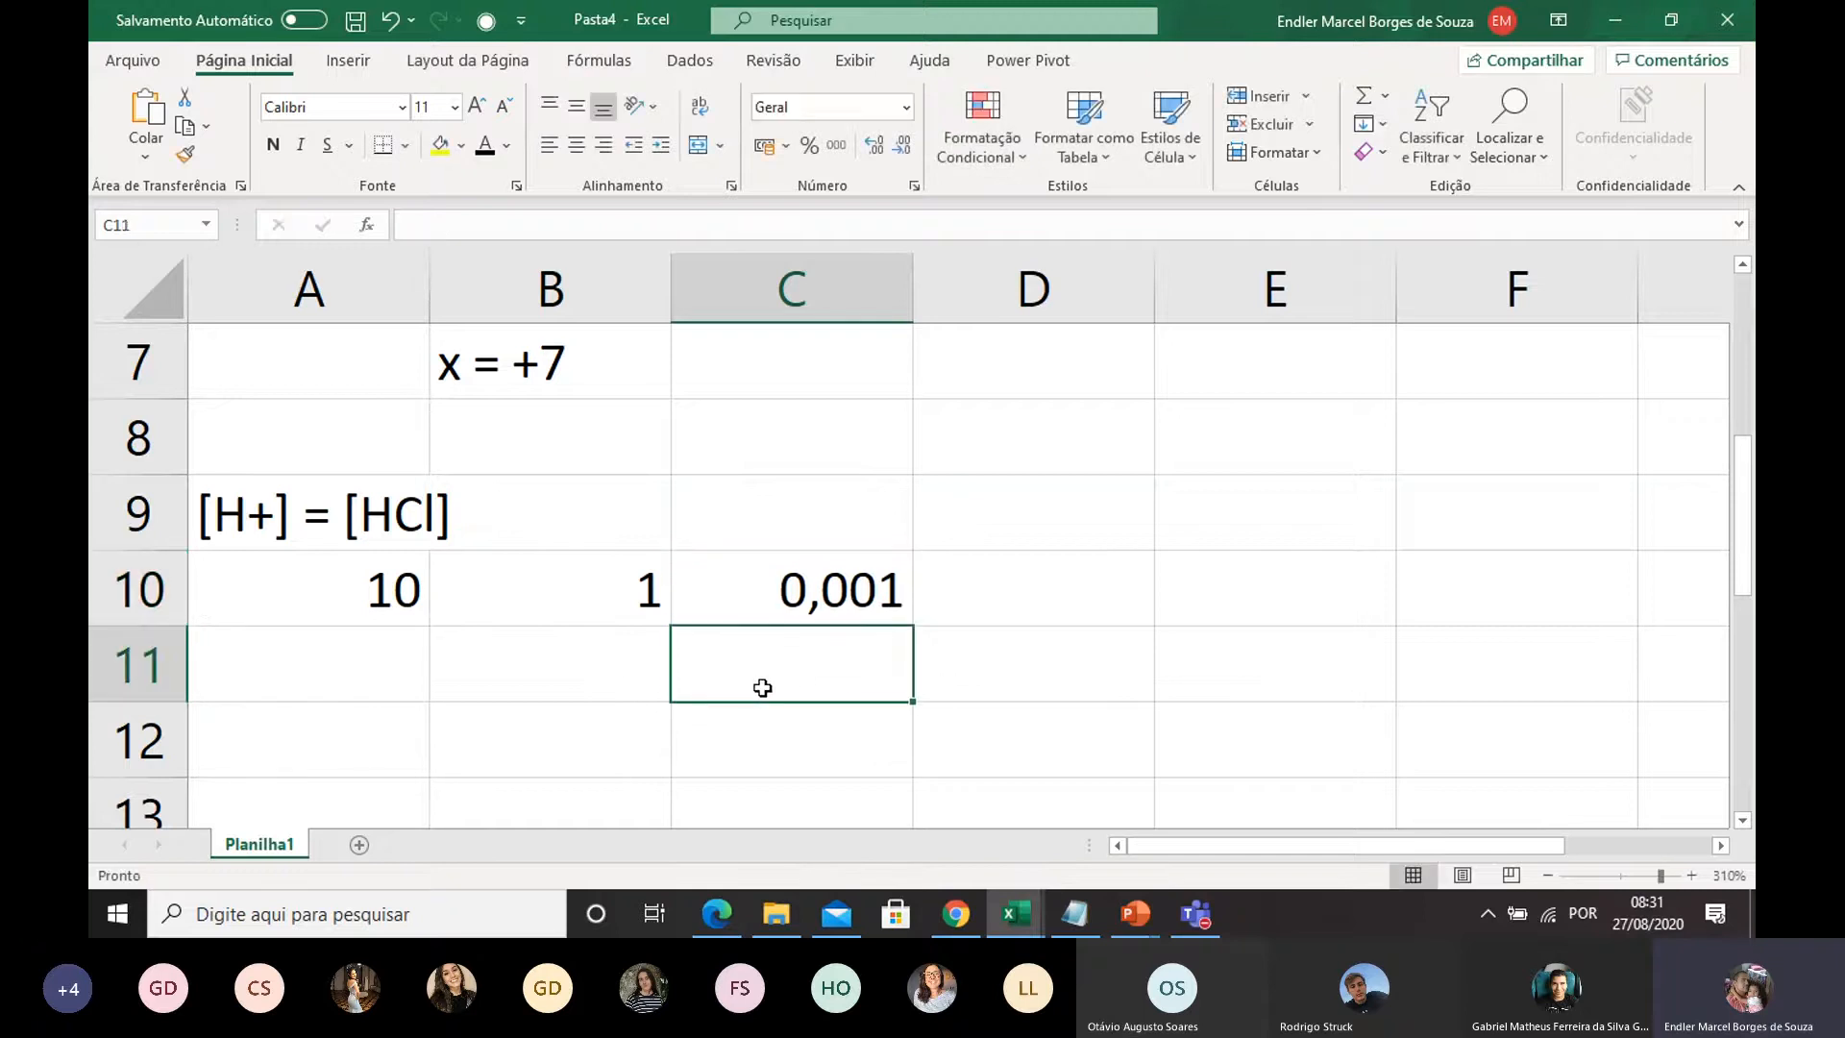
Step: Examine the concentration values in cells A10 to C10
click(759, 594)
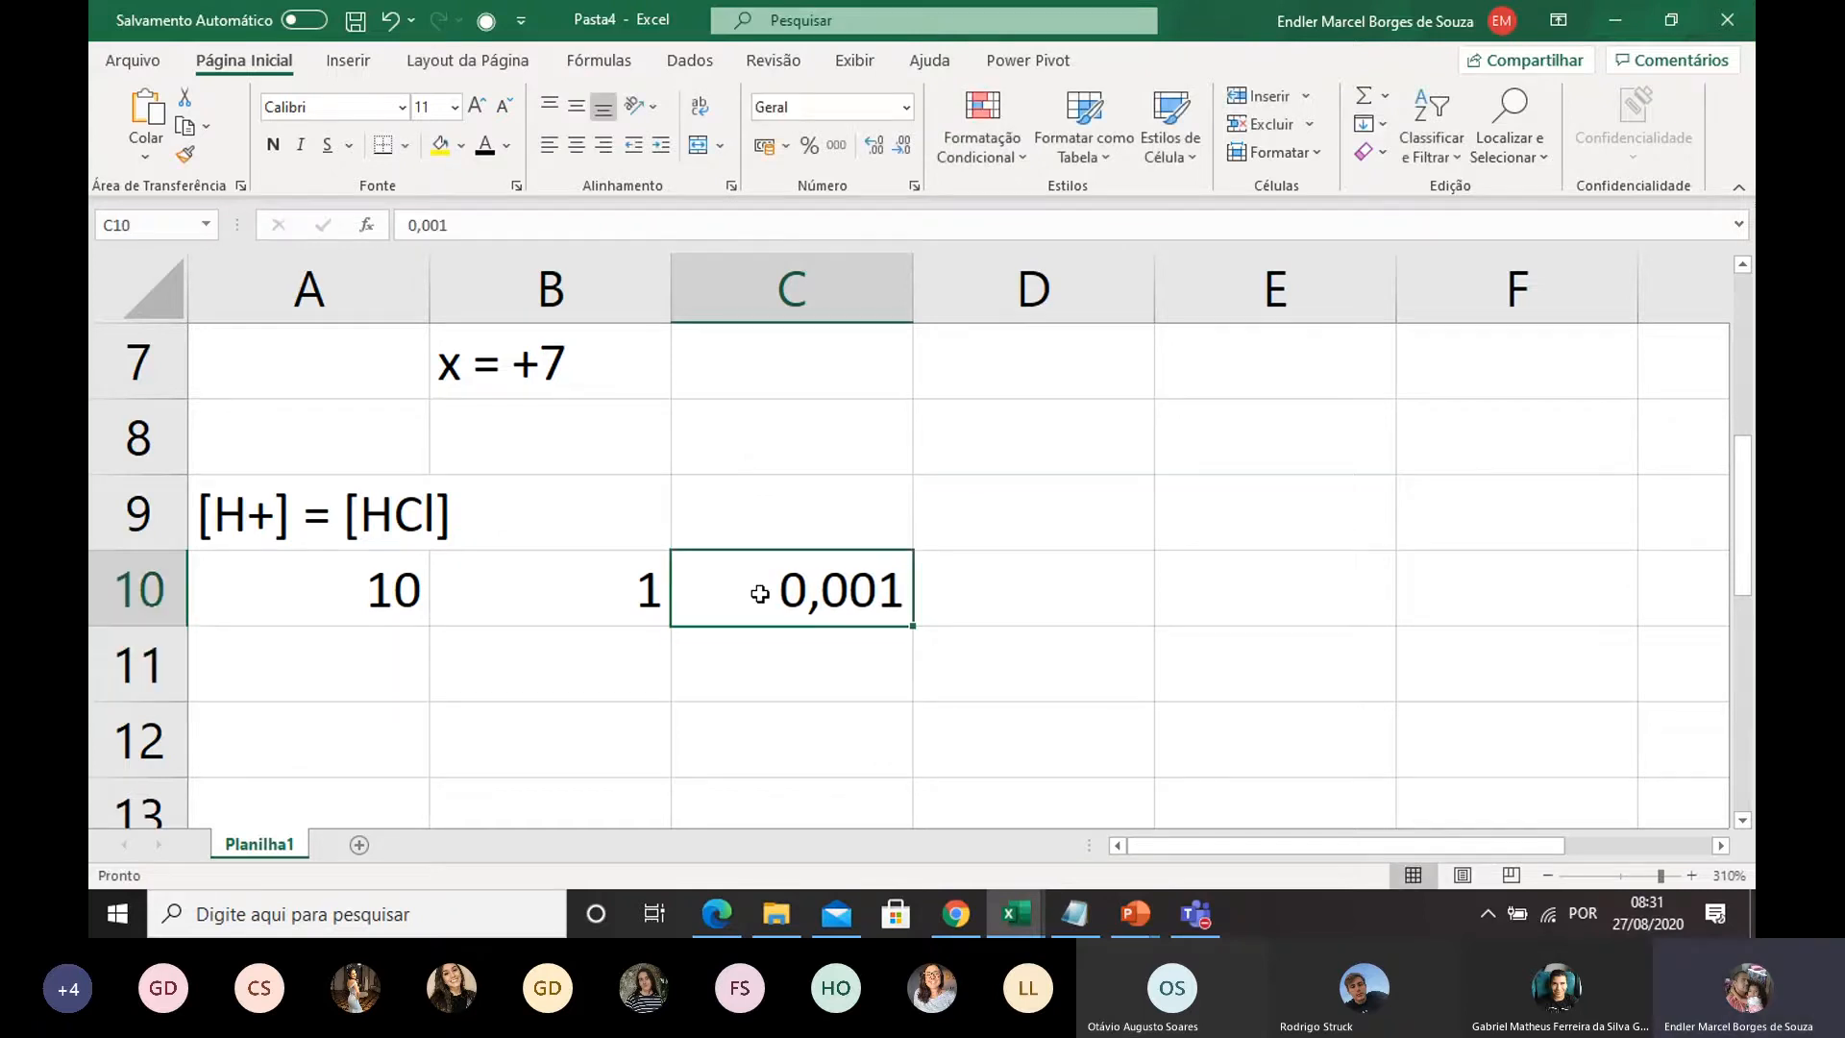
click(729, 642)
click(762, 593)
click(965, 605)
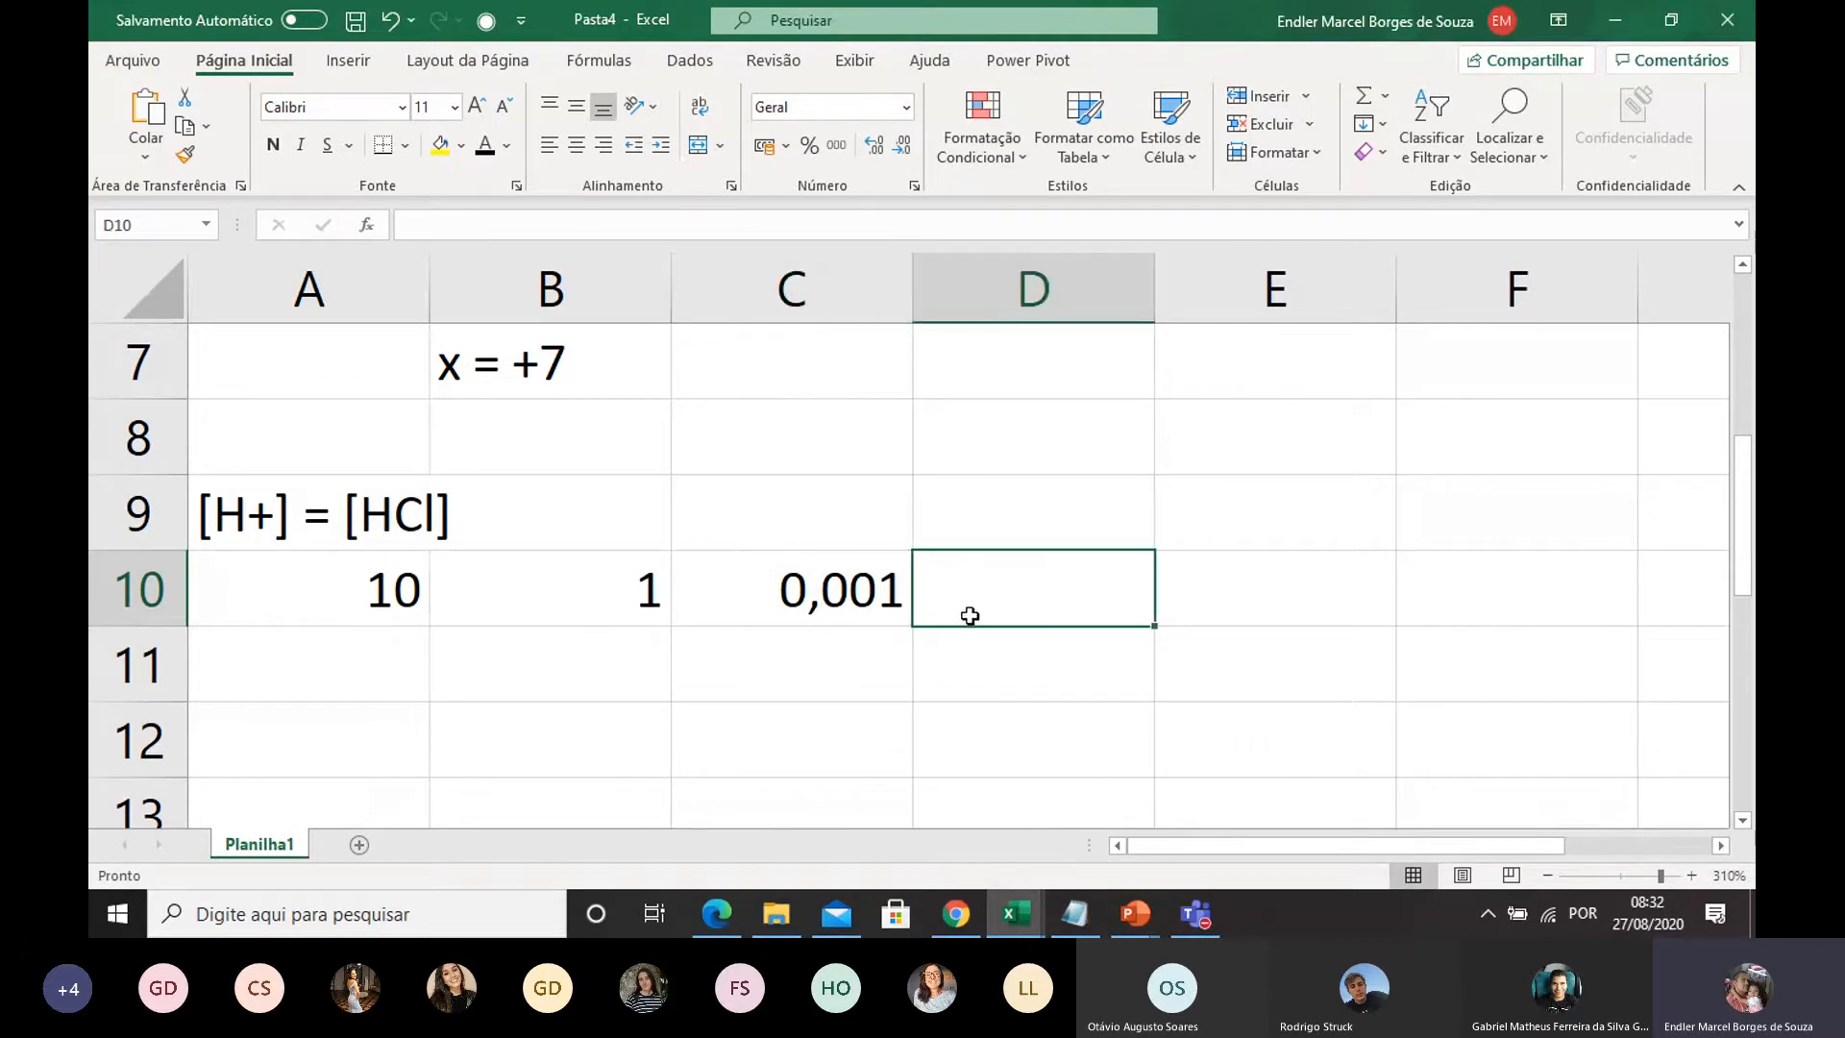
drag(426, 608, 794, 589)
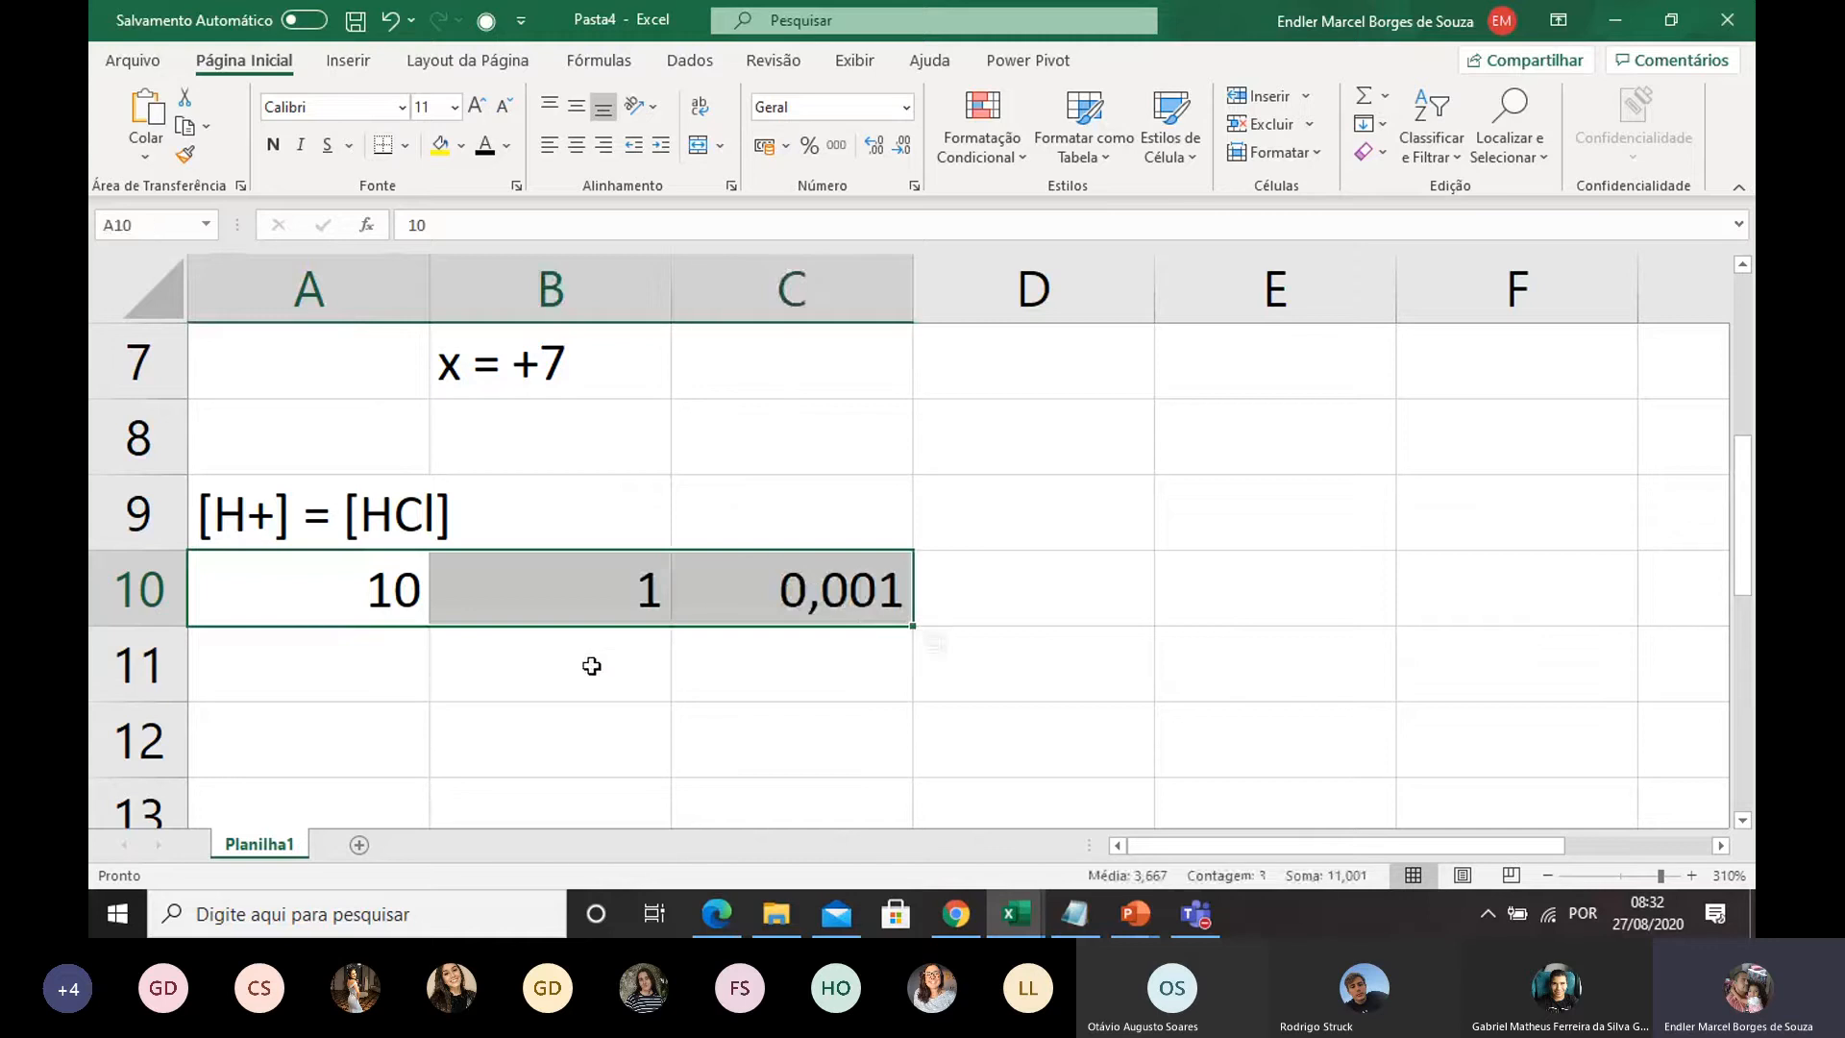
click(533, 667)
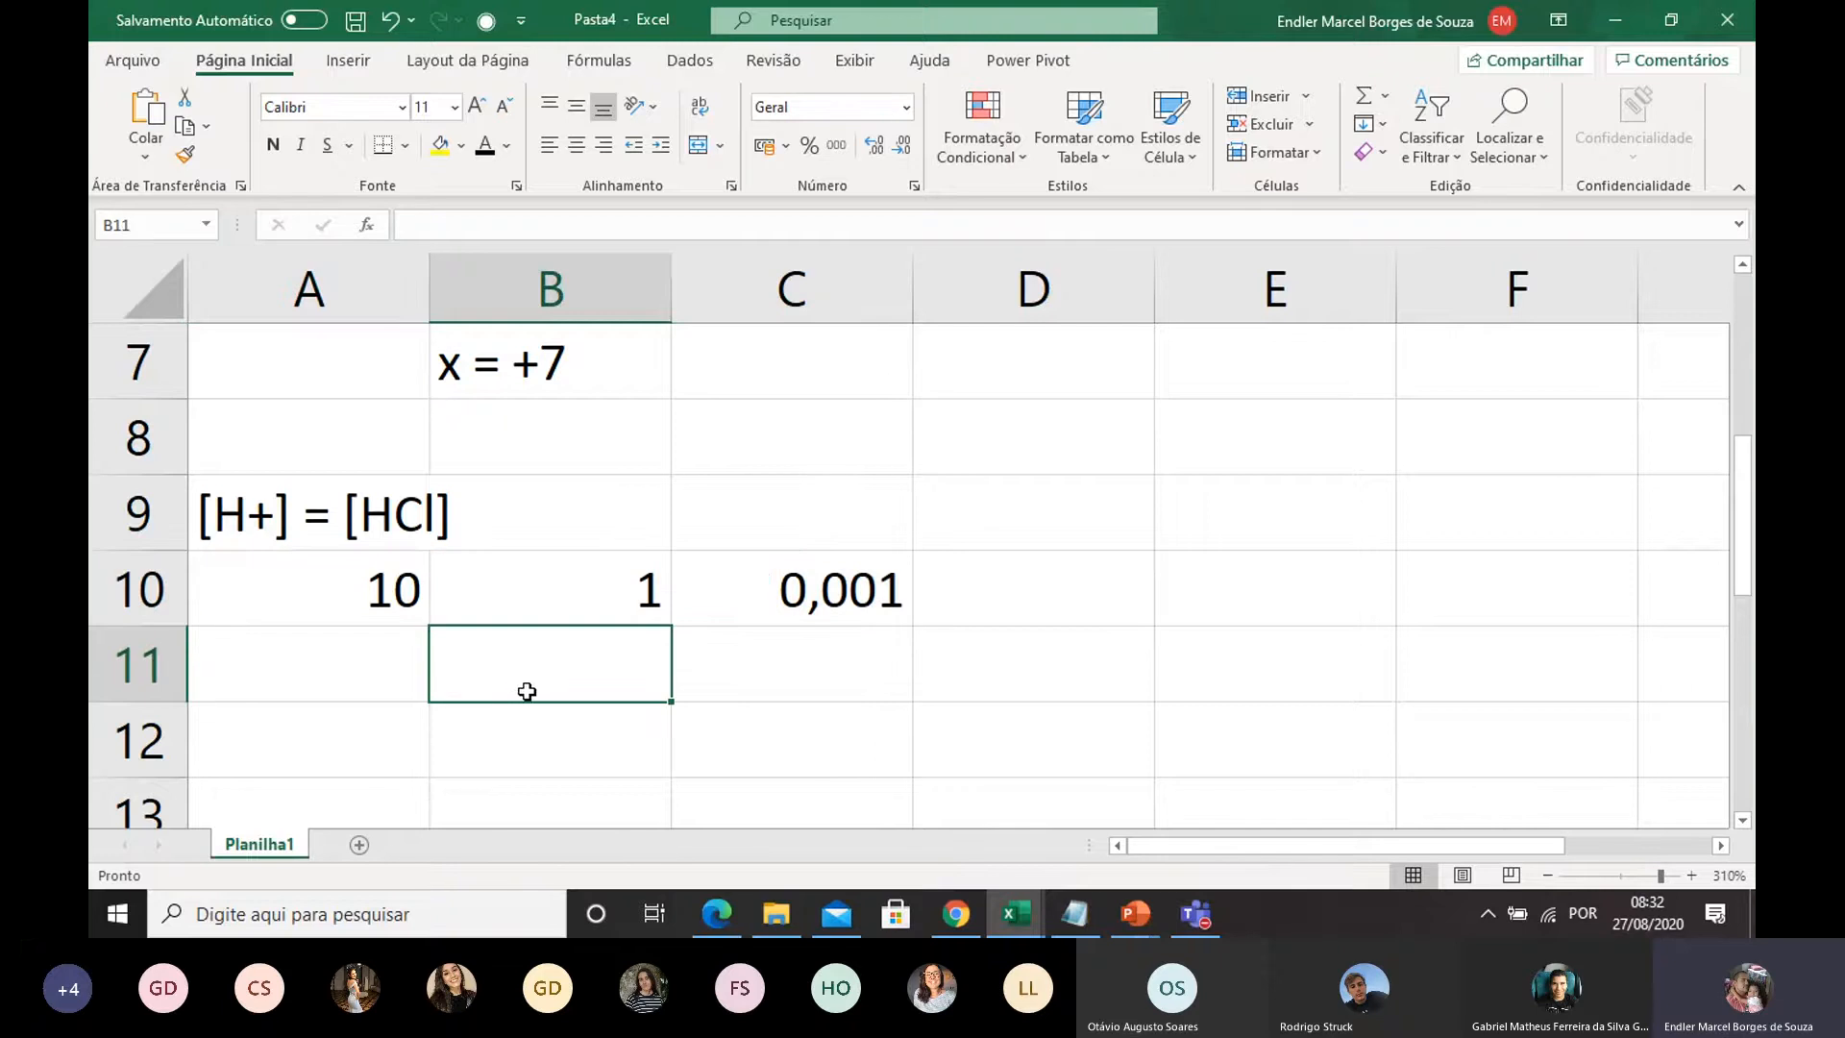
Step: Write the pH definition "pH =-log10[H+]" as text in cell D10
click(1059, 584)
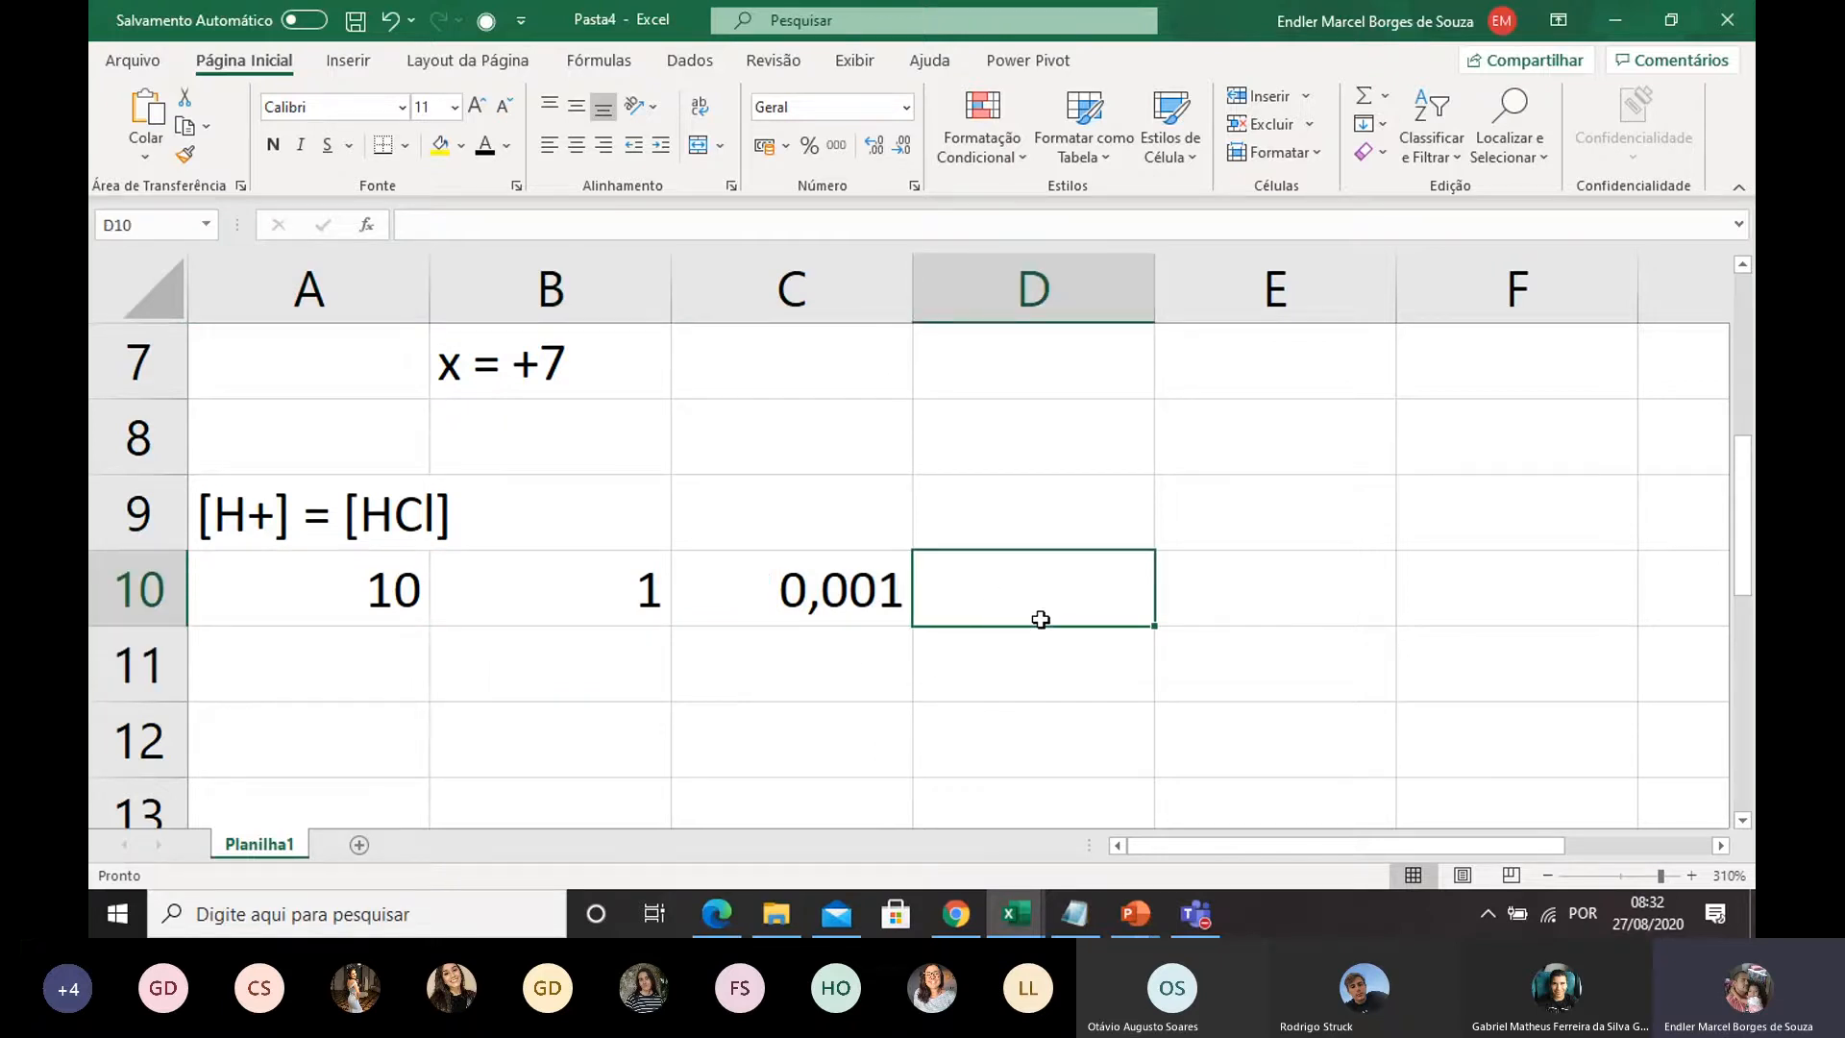
text(pH )
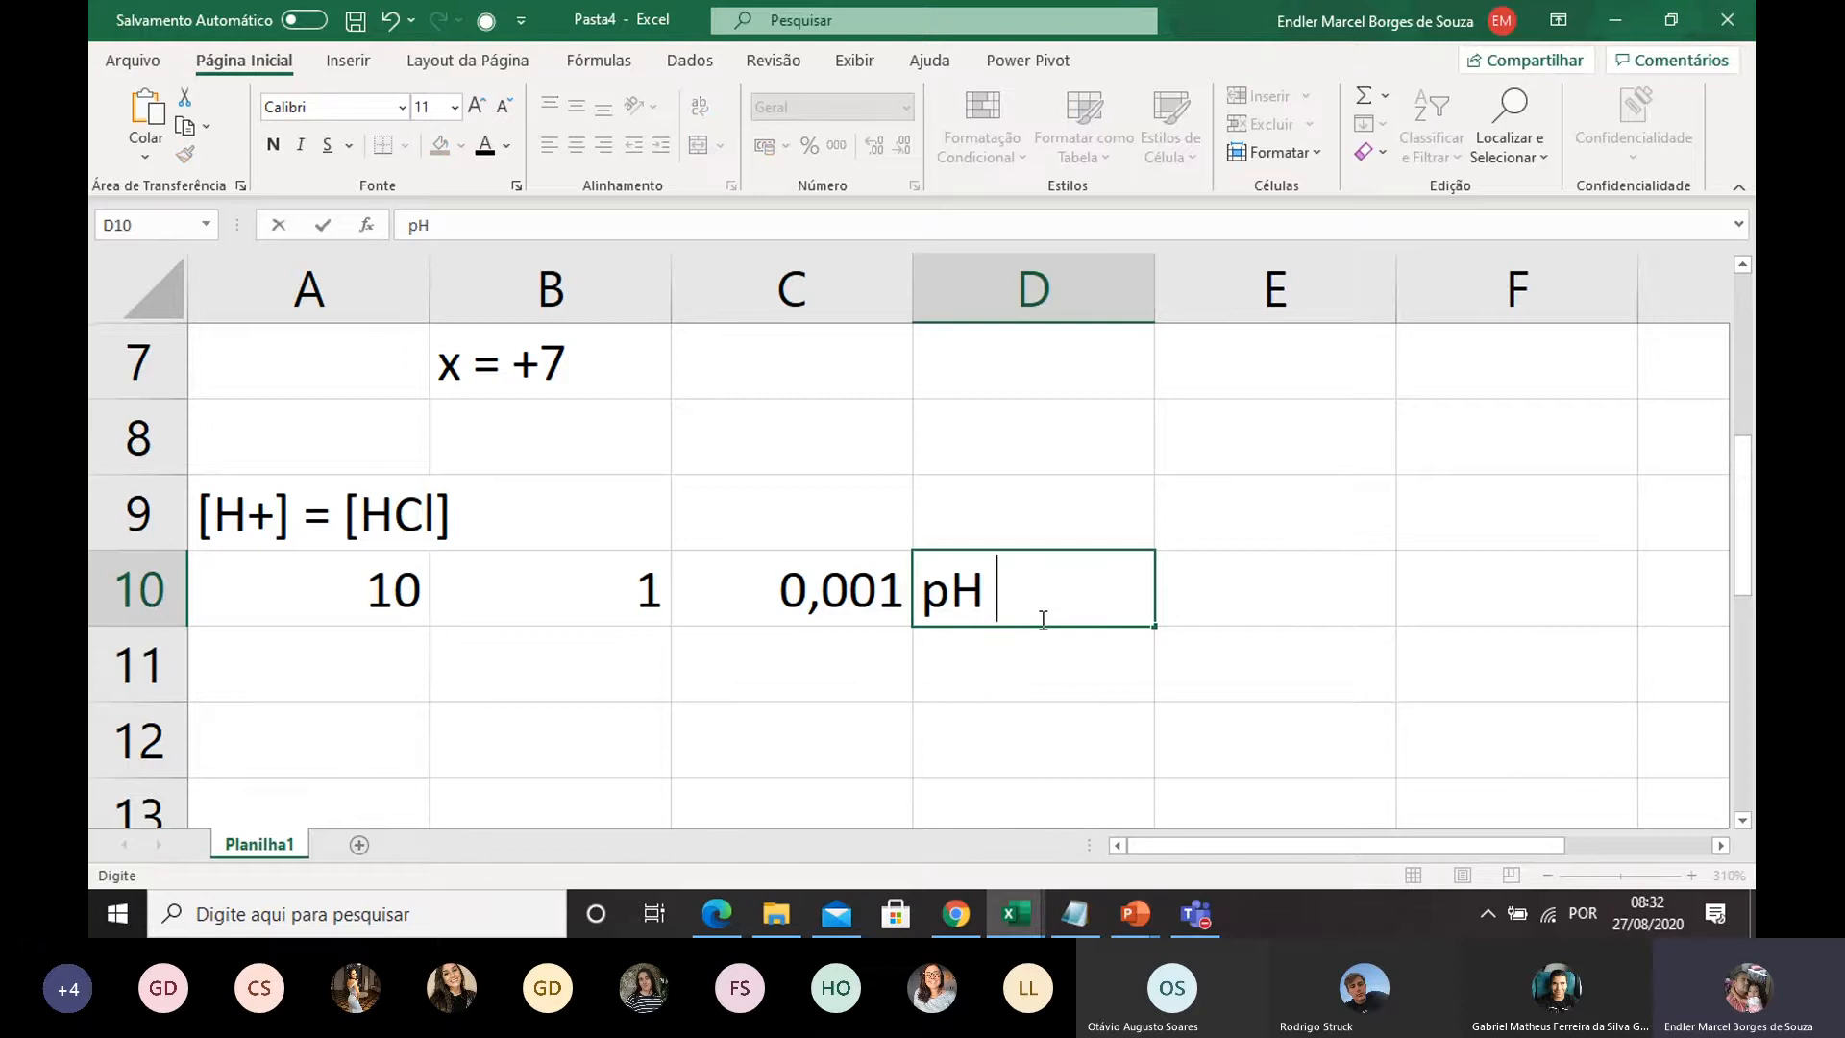
text(=-log10)
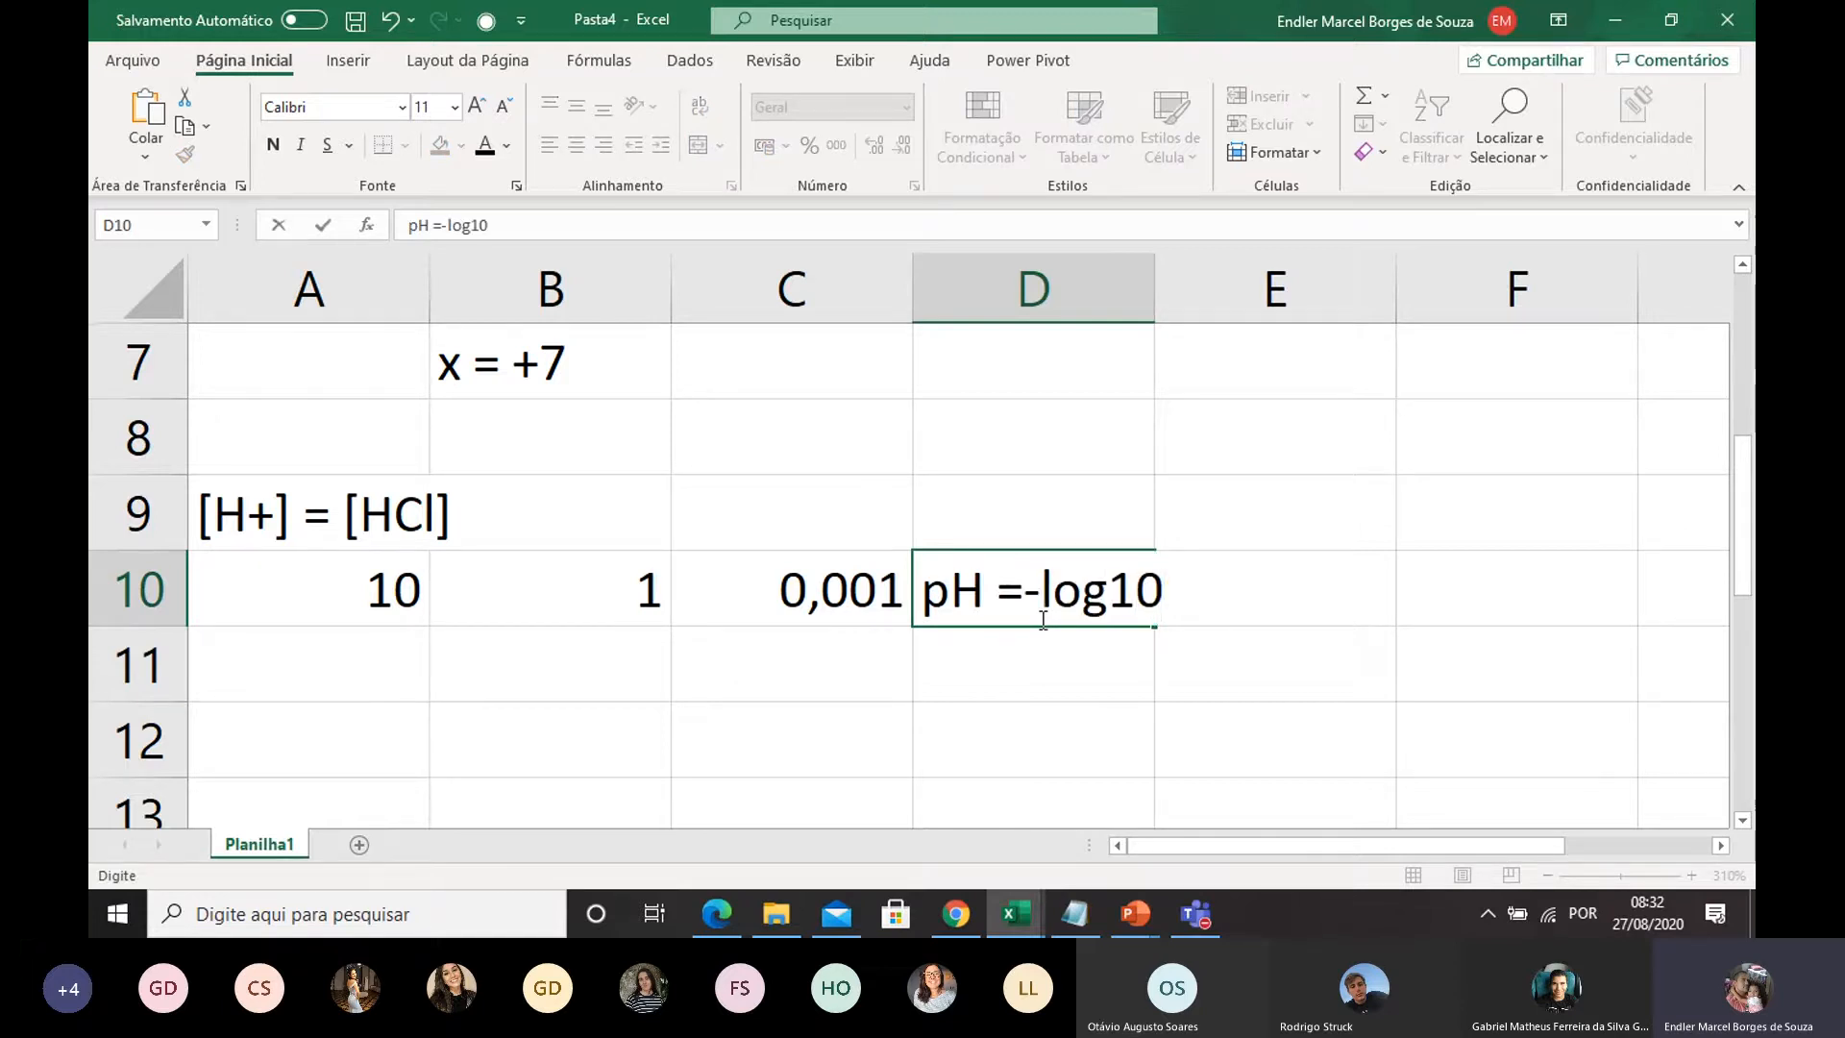
text([H+)
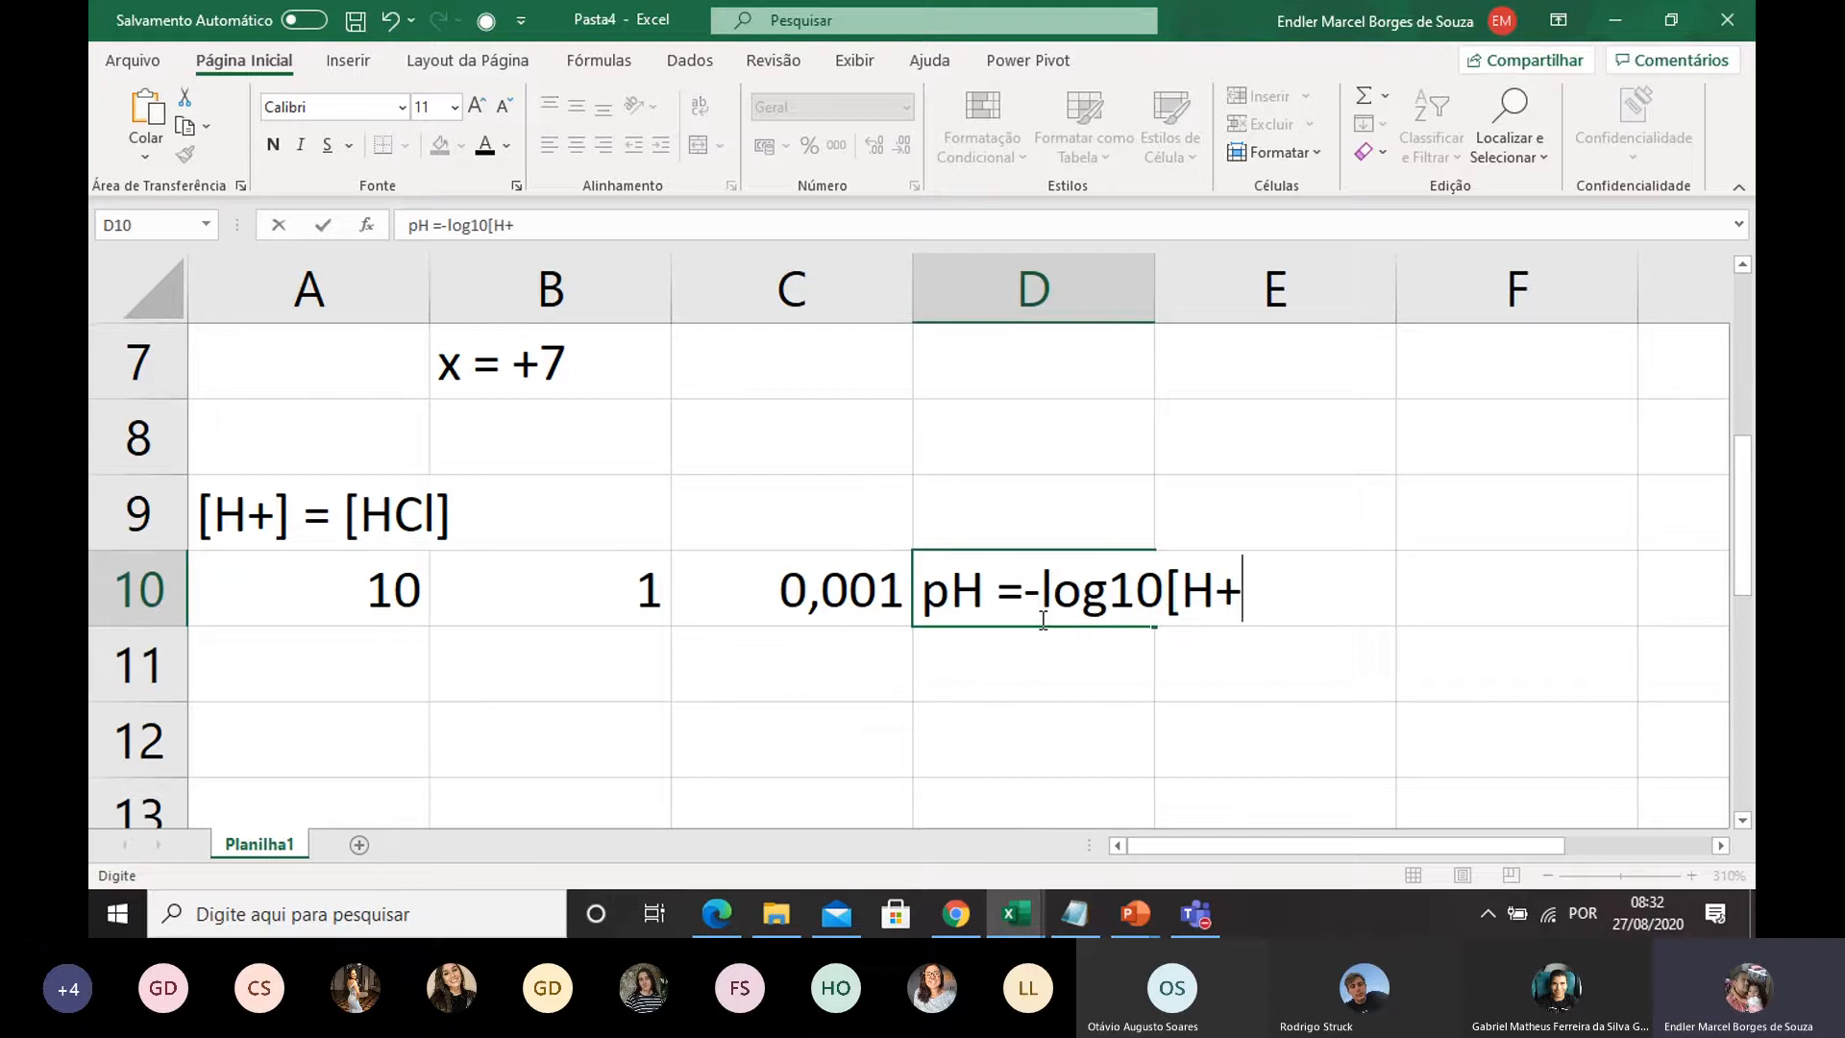
text(])
key(Return)
Step: Copy the pH definition from cell D10 into cell D9
click(1070, 588)
key(ctrl+c)
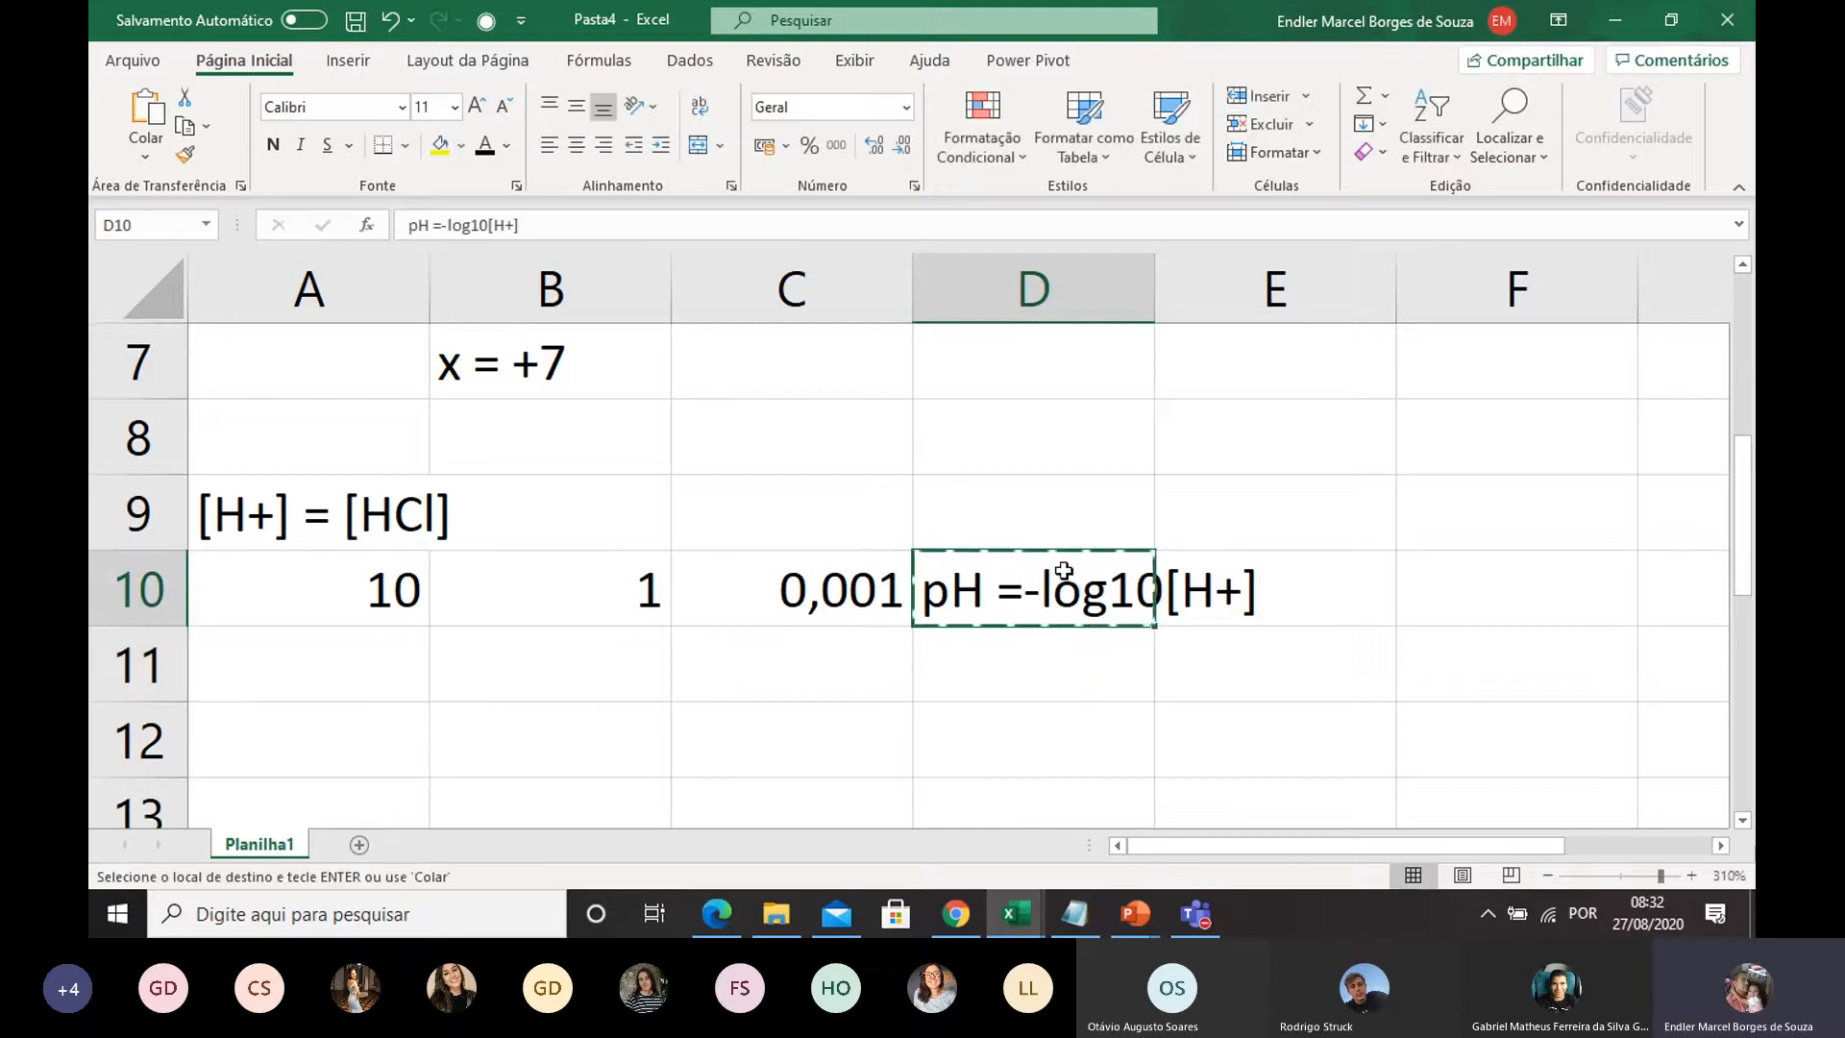
click(1022, 503)
key(ctrl+v)
click(990, 610)
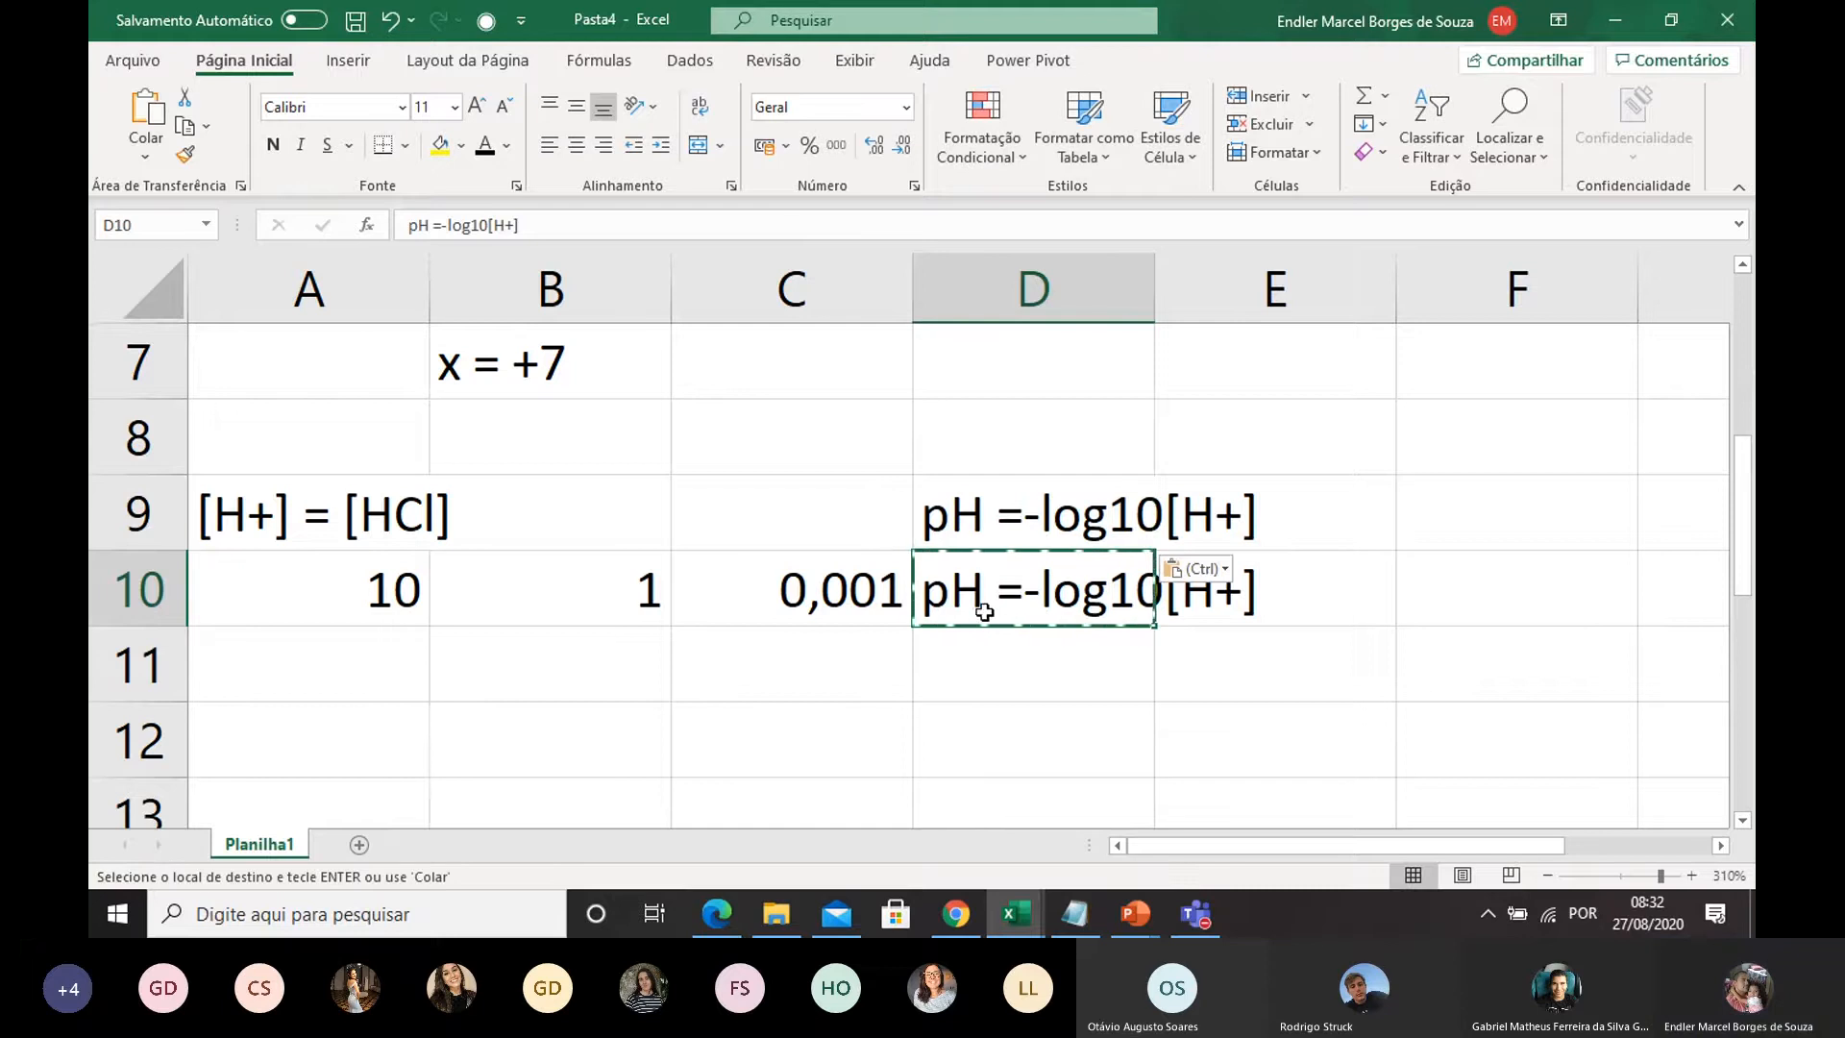
Step: Clear the duplicate pH definition from cells D10 and E10
drag(971, 600, 1209, 596)
key(Delete)
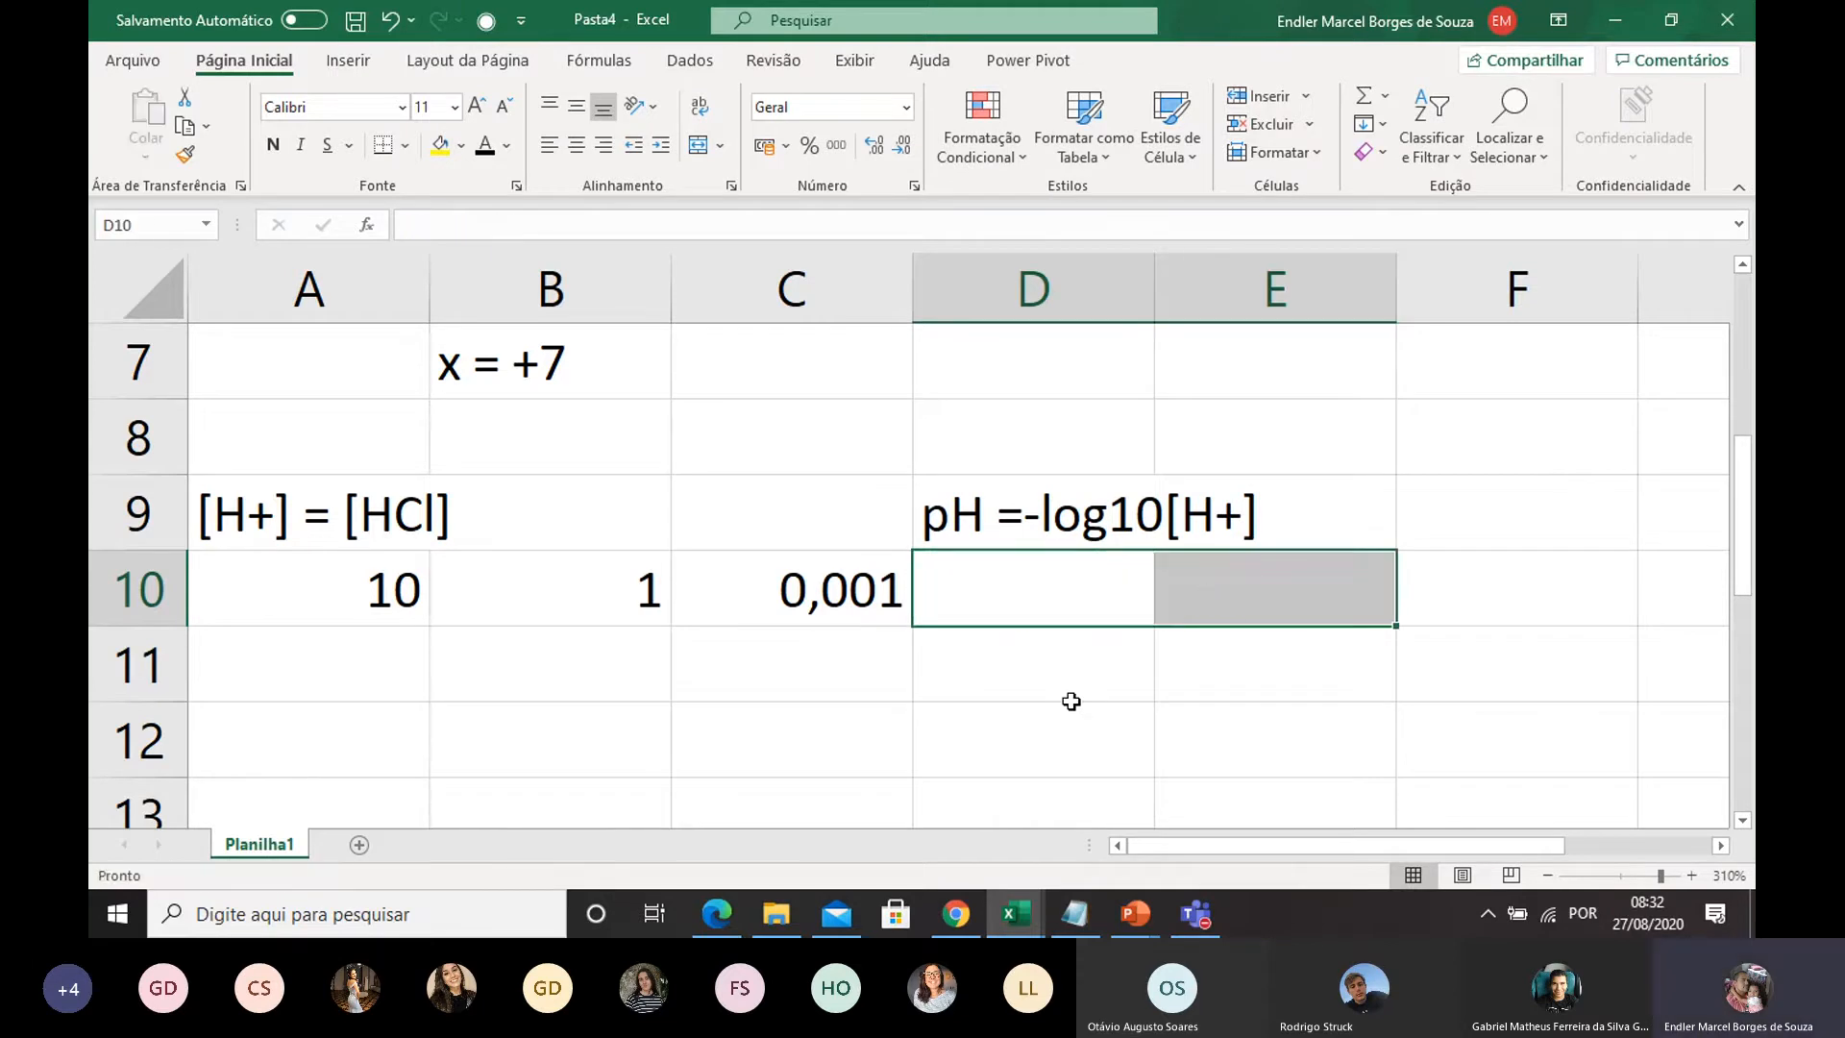
click(1017, 735)
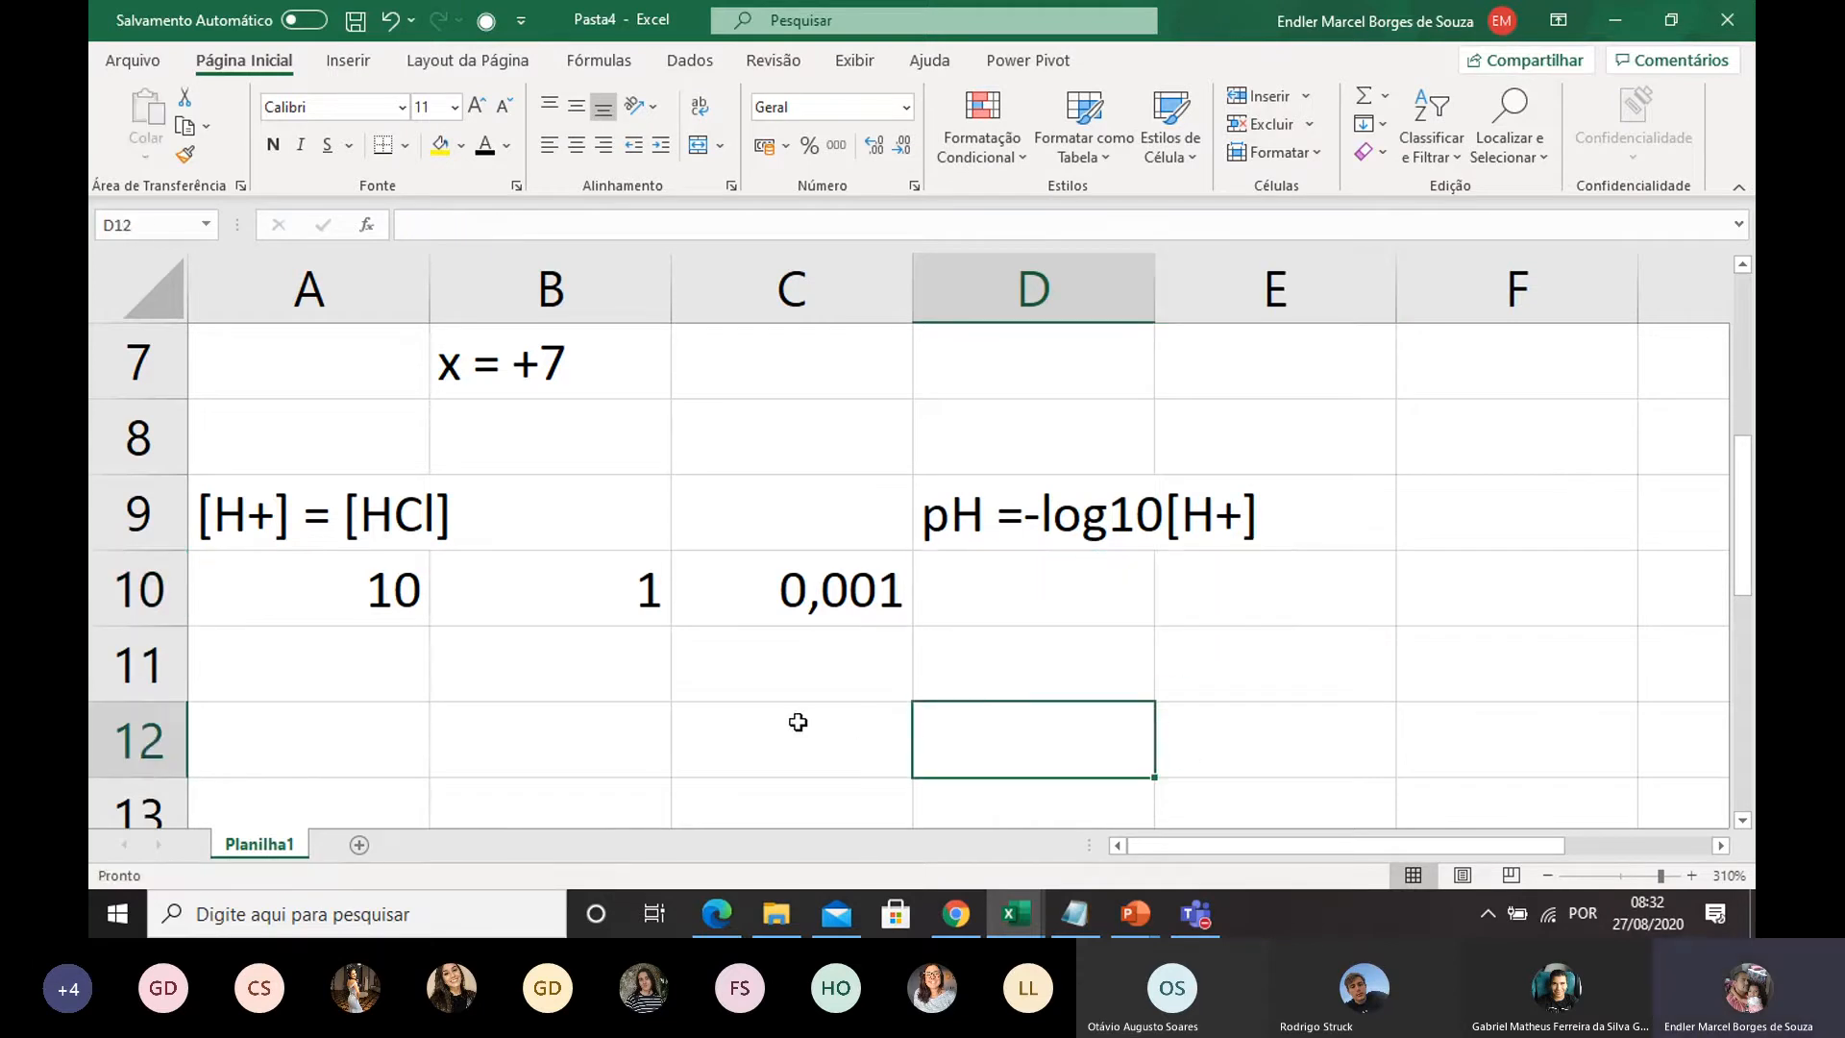
scroll(766, 585, down, 1)
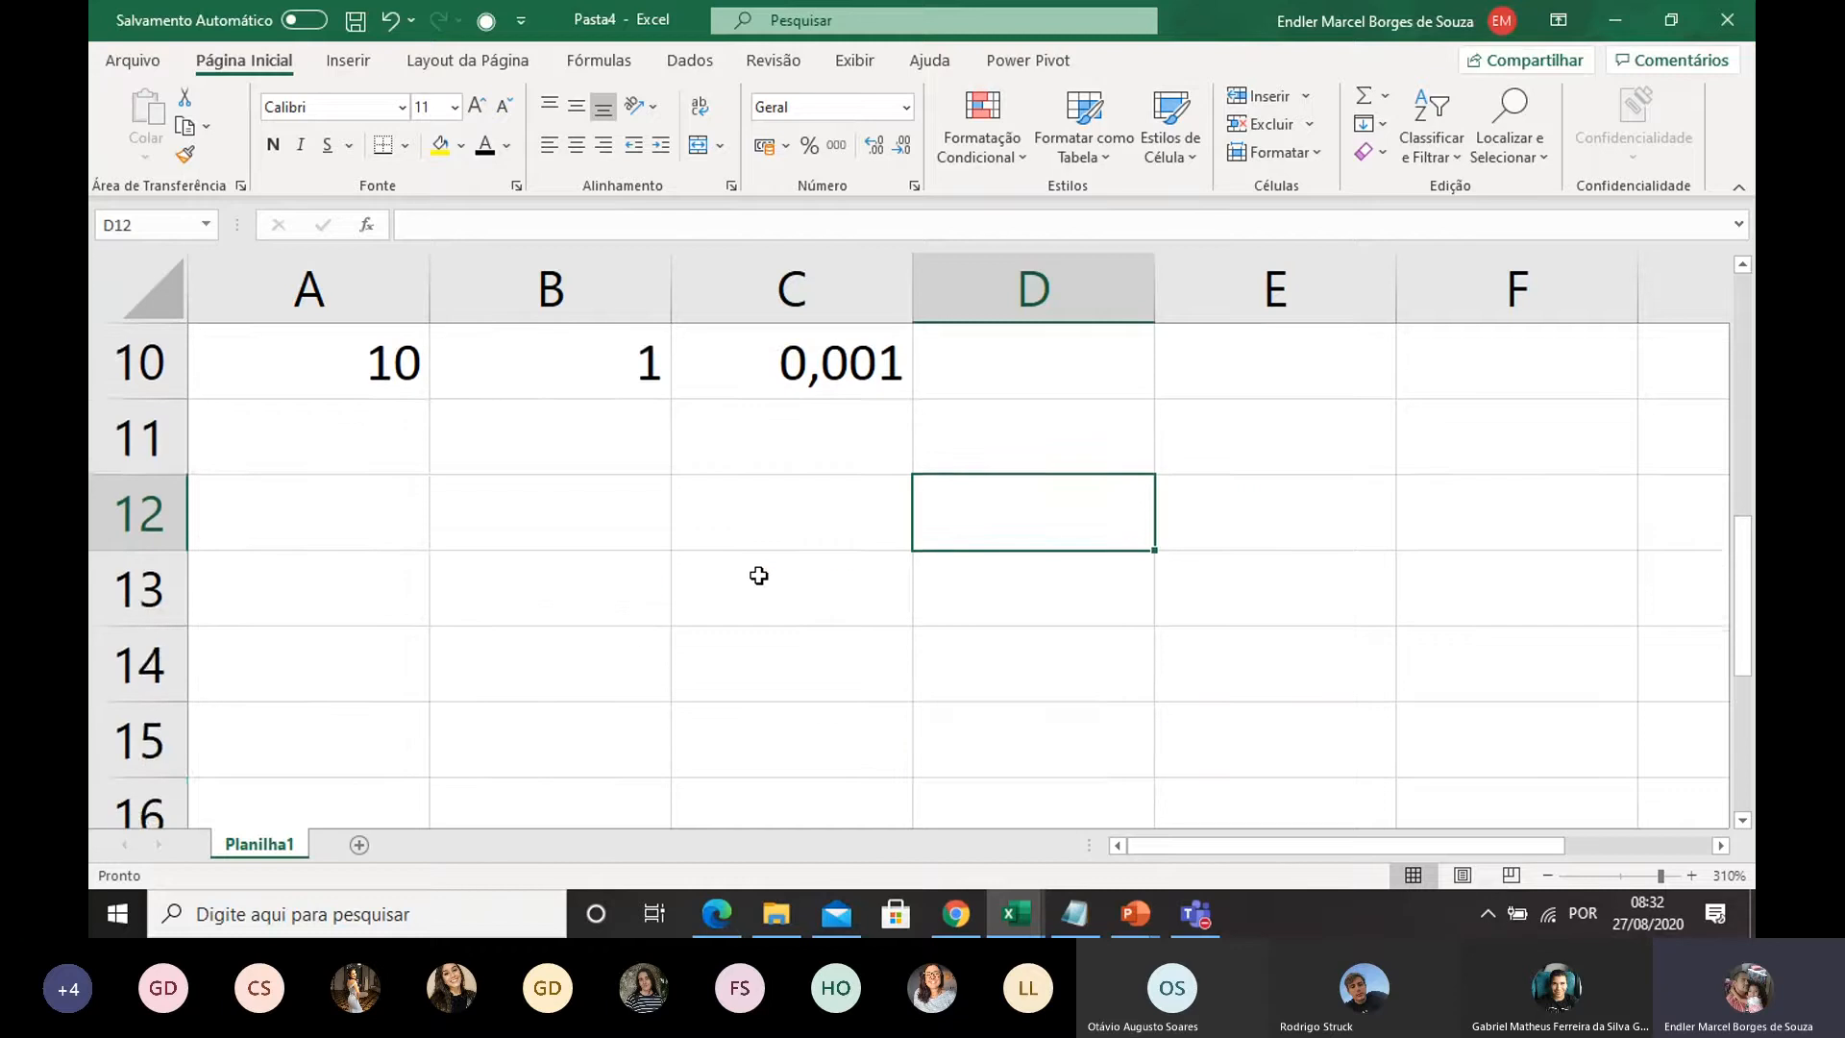
scroll(759, 572, up, 1)
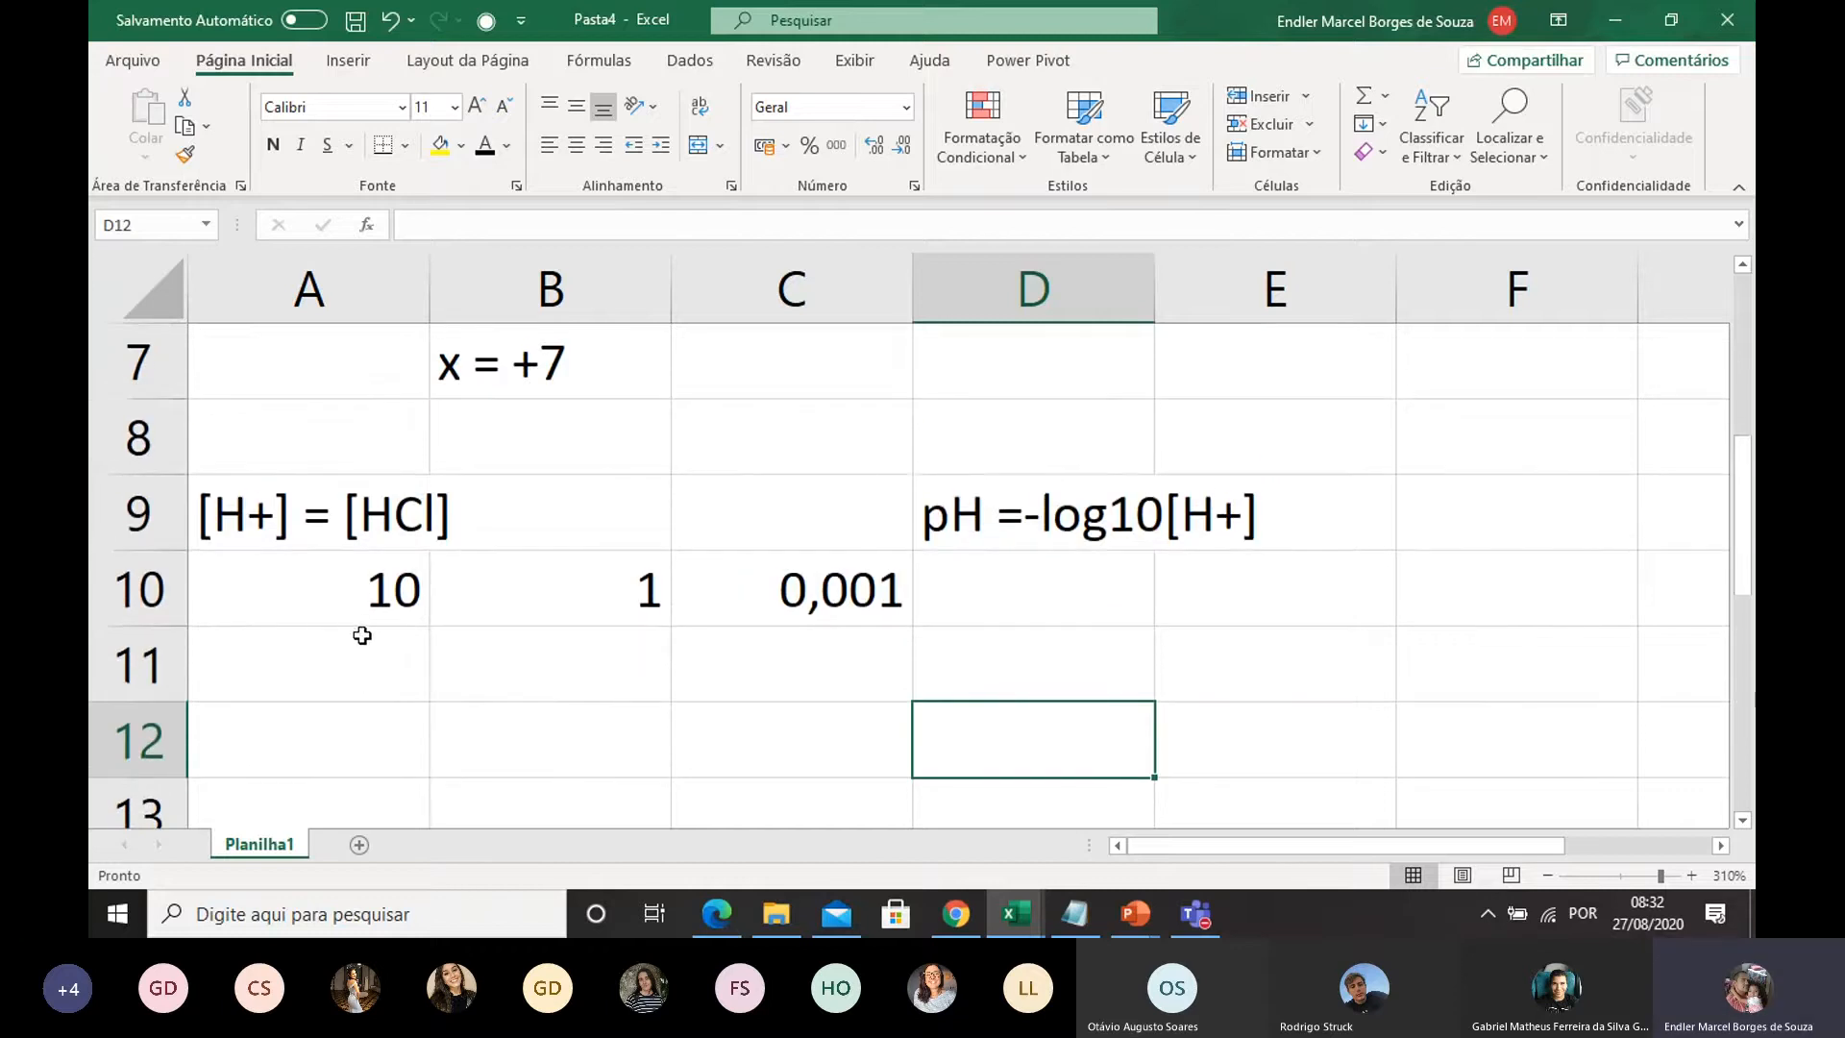
Step: Copy the concentration values from cells A10:C10 into the range starting at B10
drag(411, 594, 783, 605)
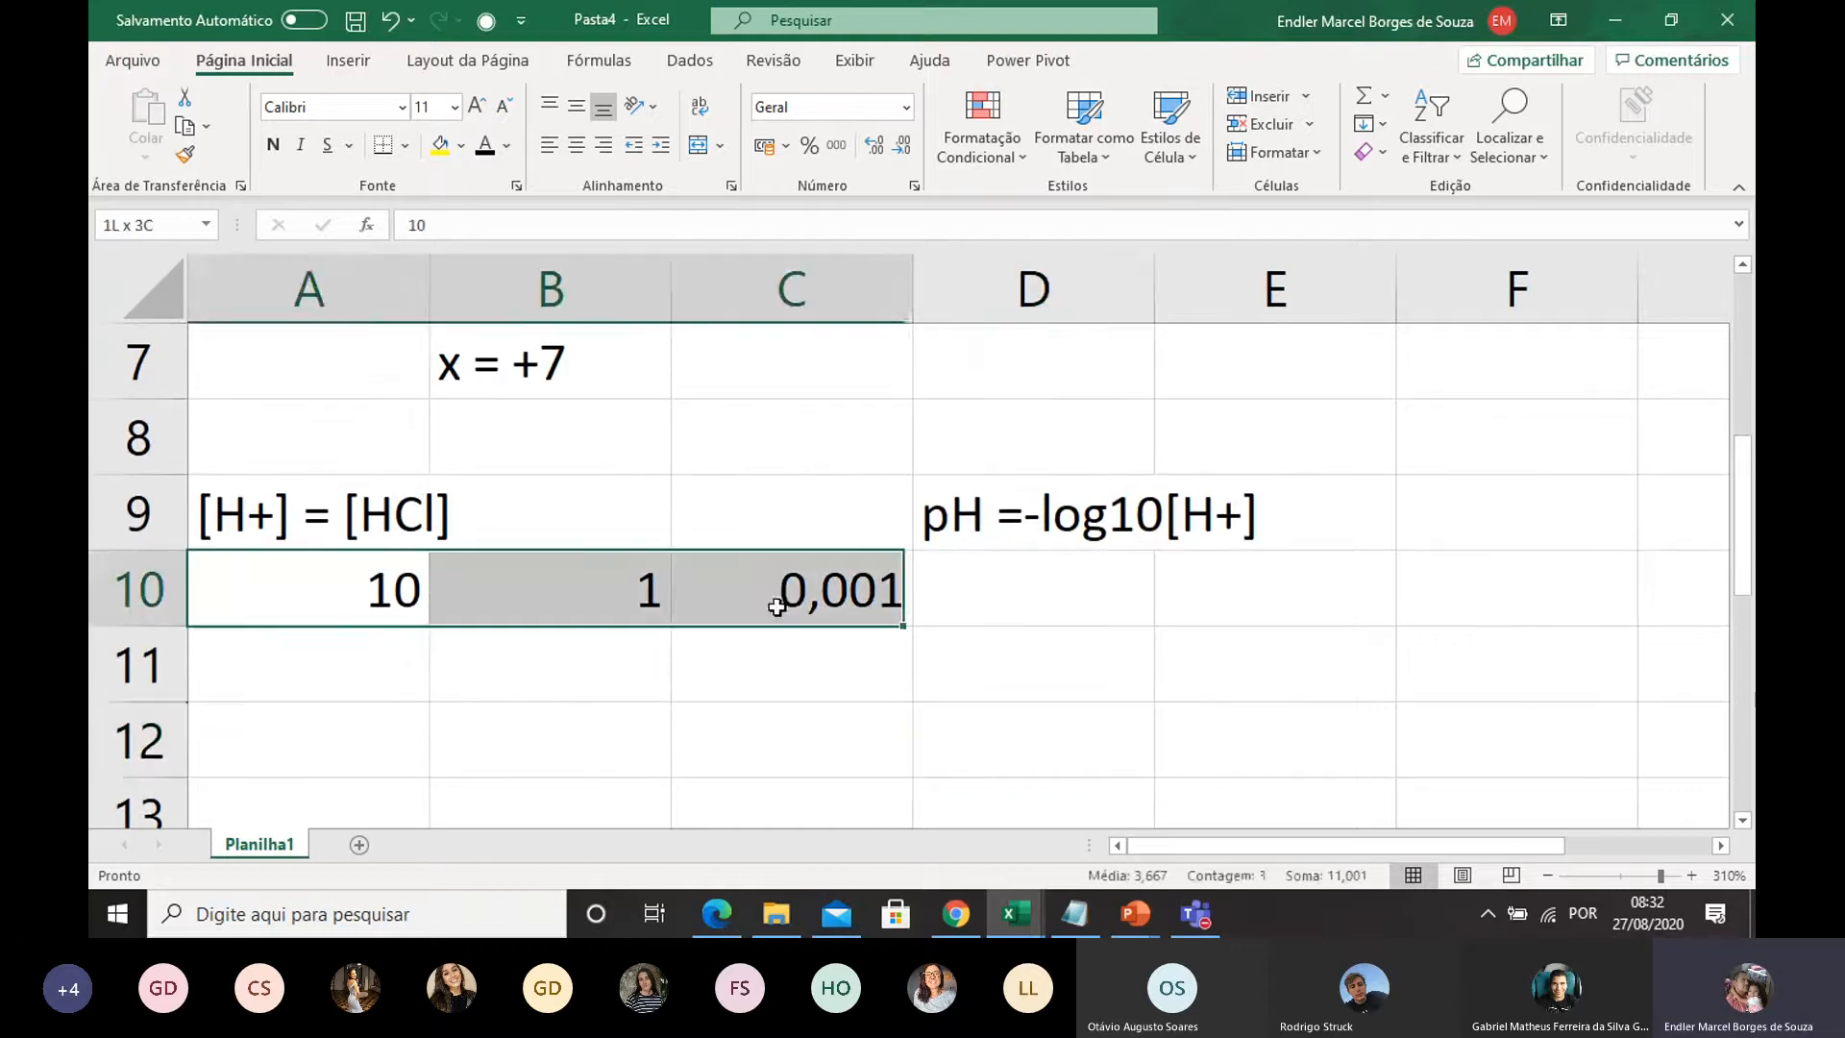
key(ctrl+c)
click(580, 597)
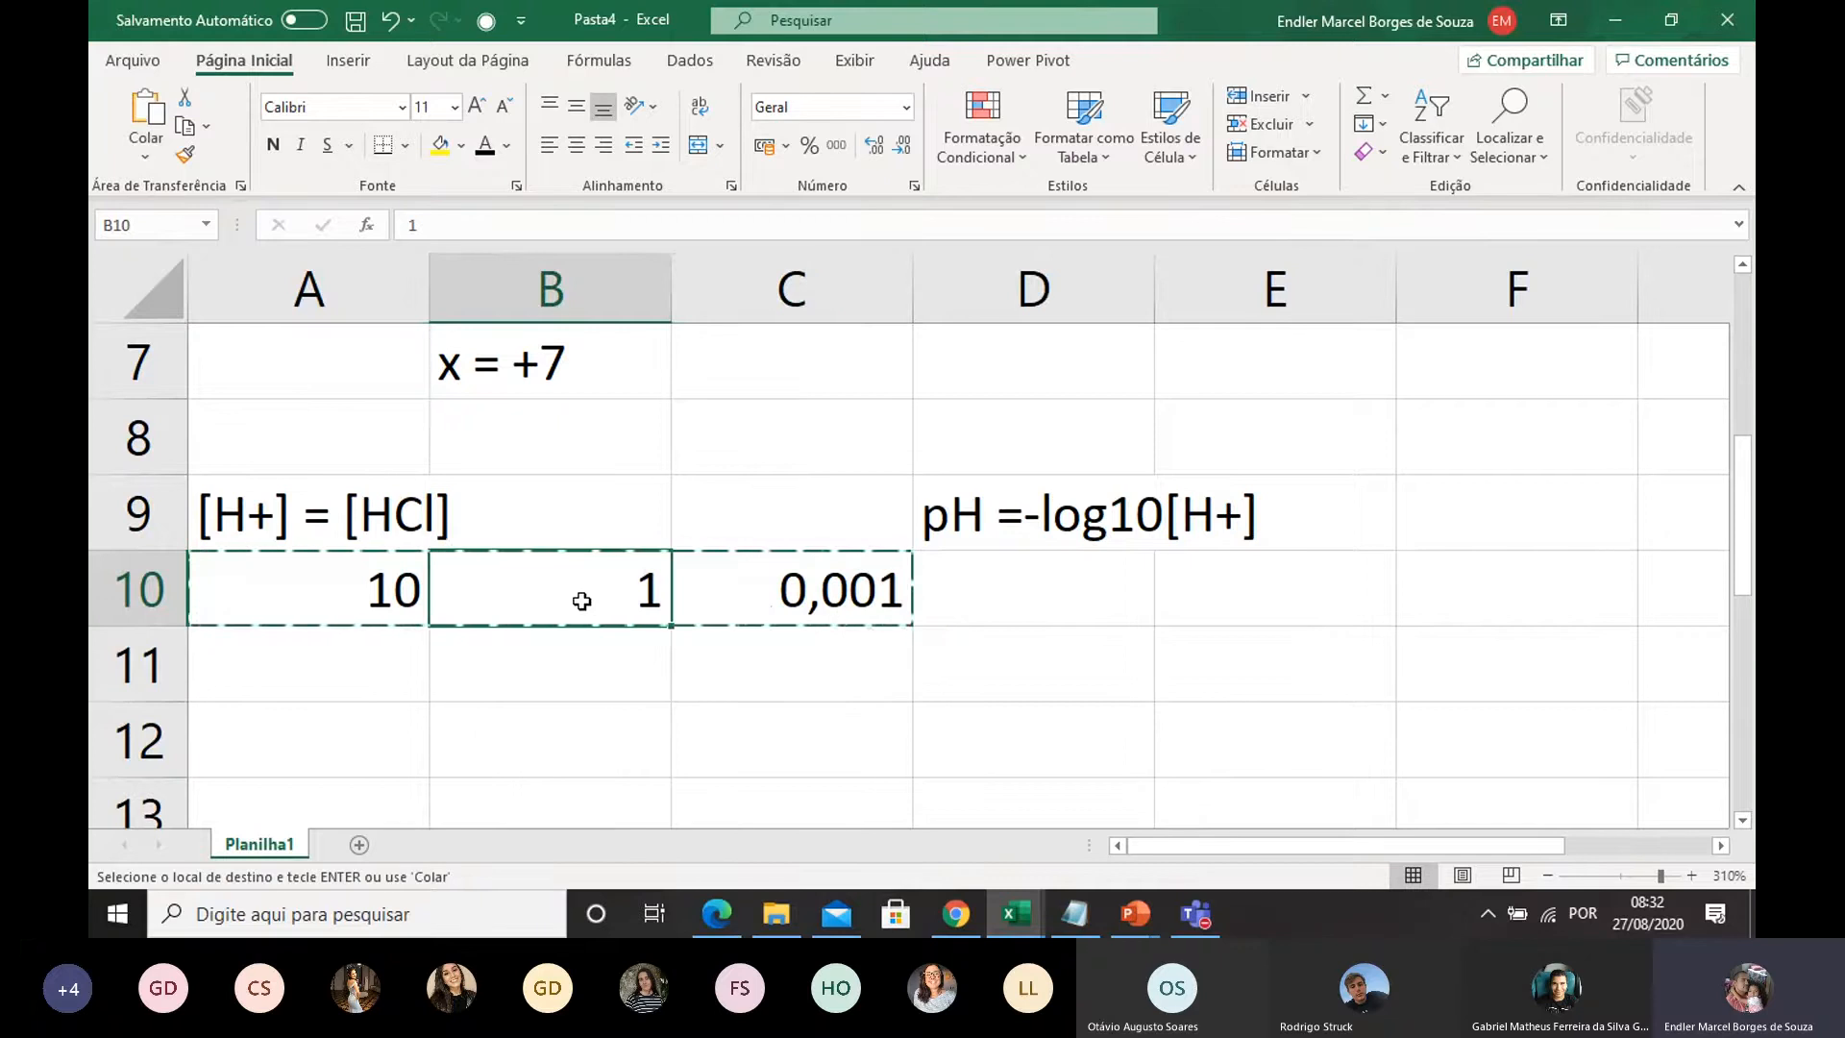
key(Return)
Step: Replace the content of cell A10 with the row label "[H+]"
click(308, 601)
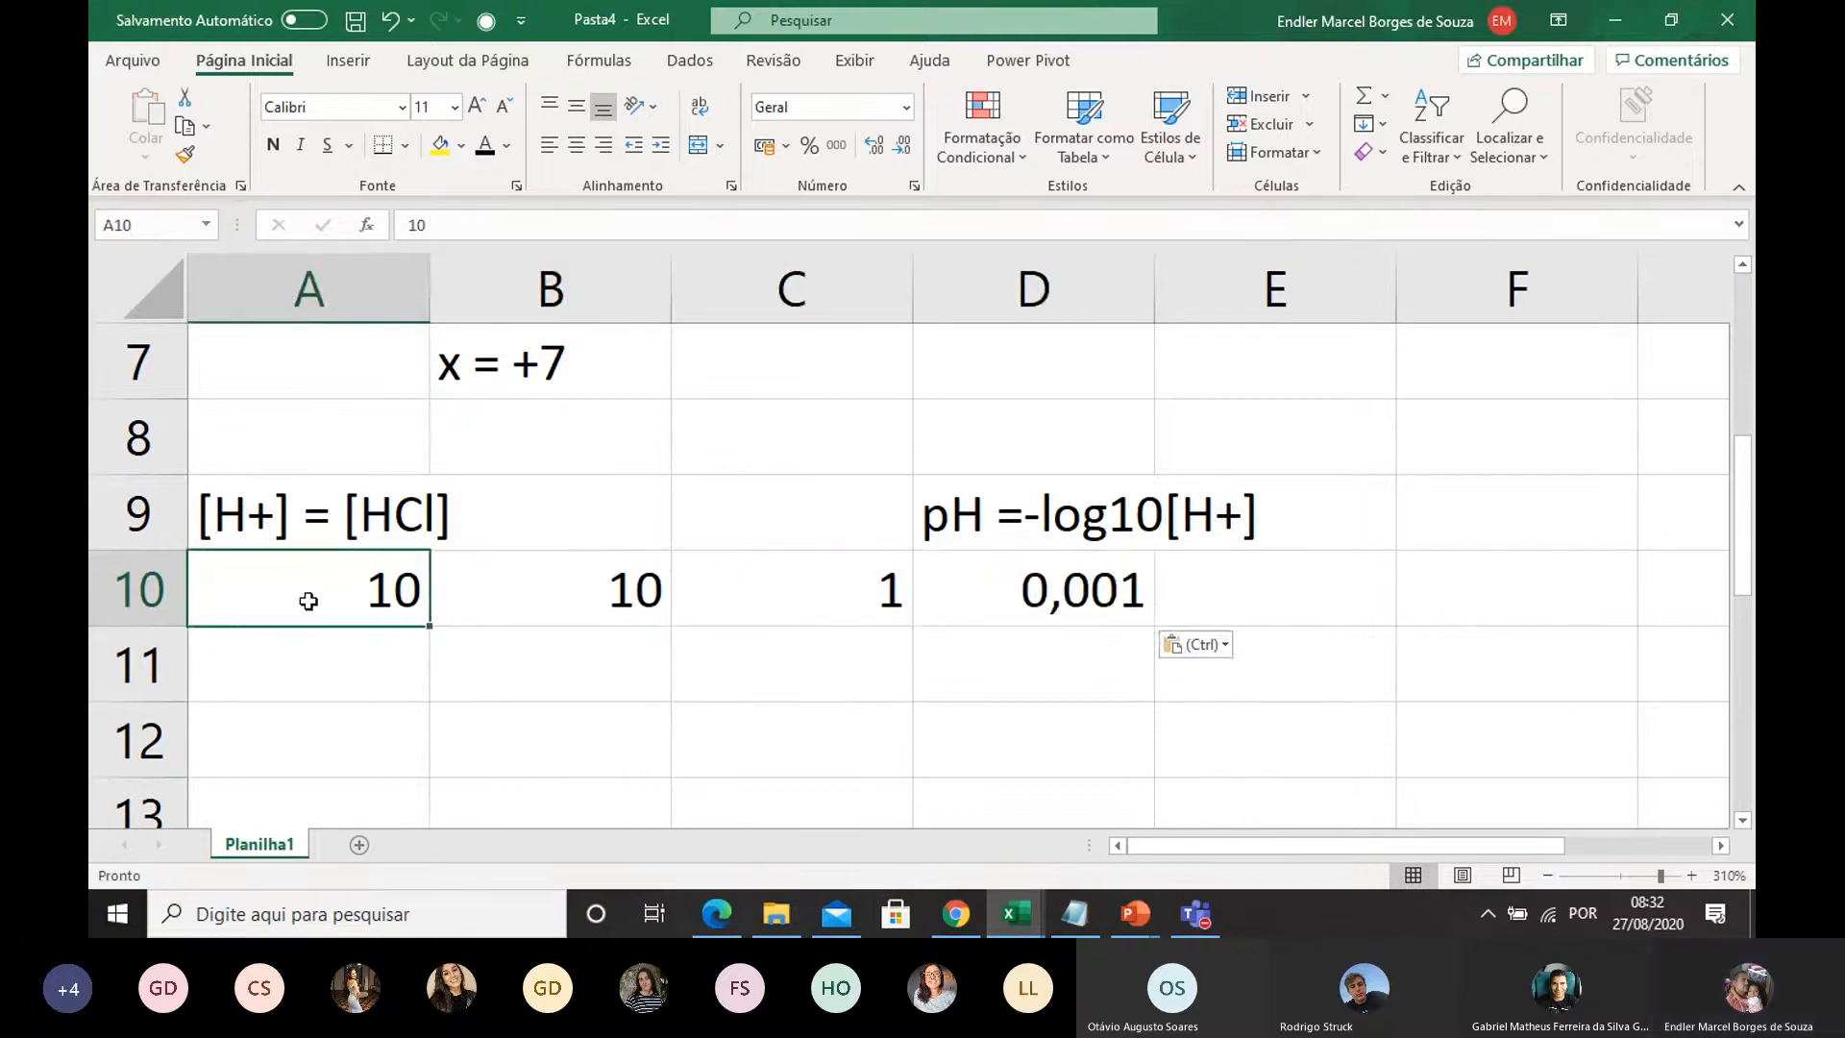
key(Delete)
text([)
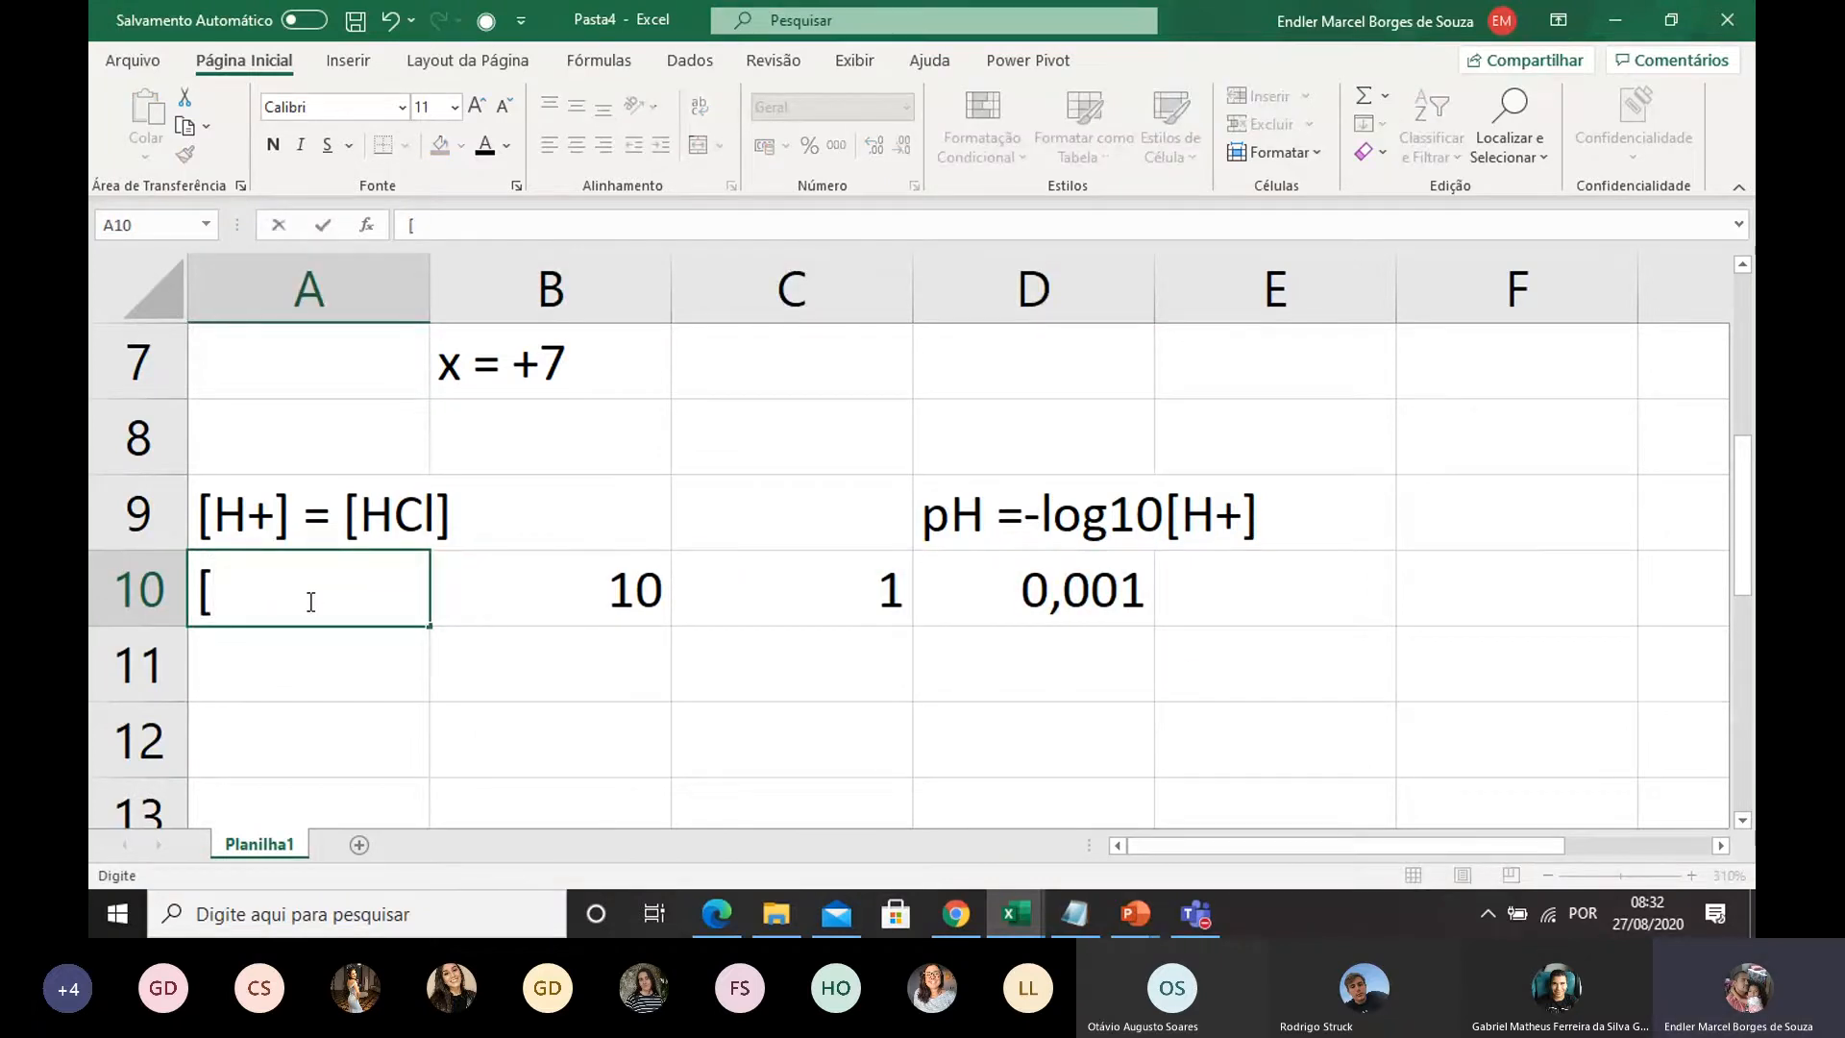
text(H+)
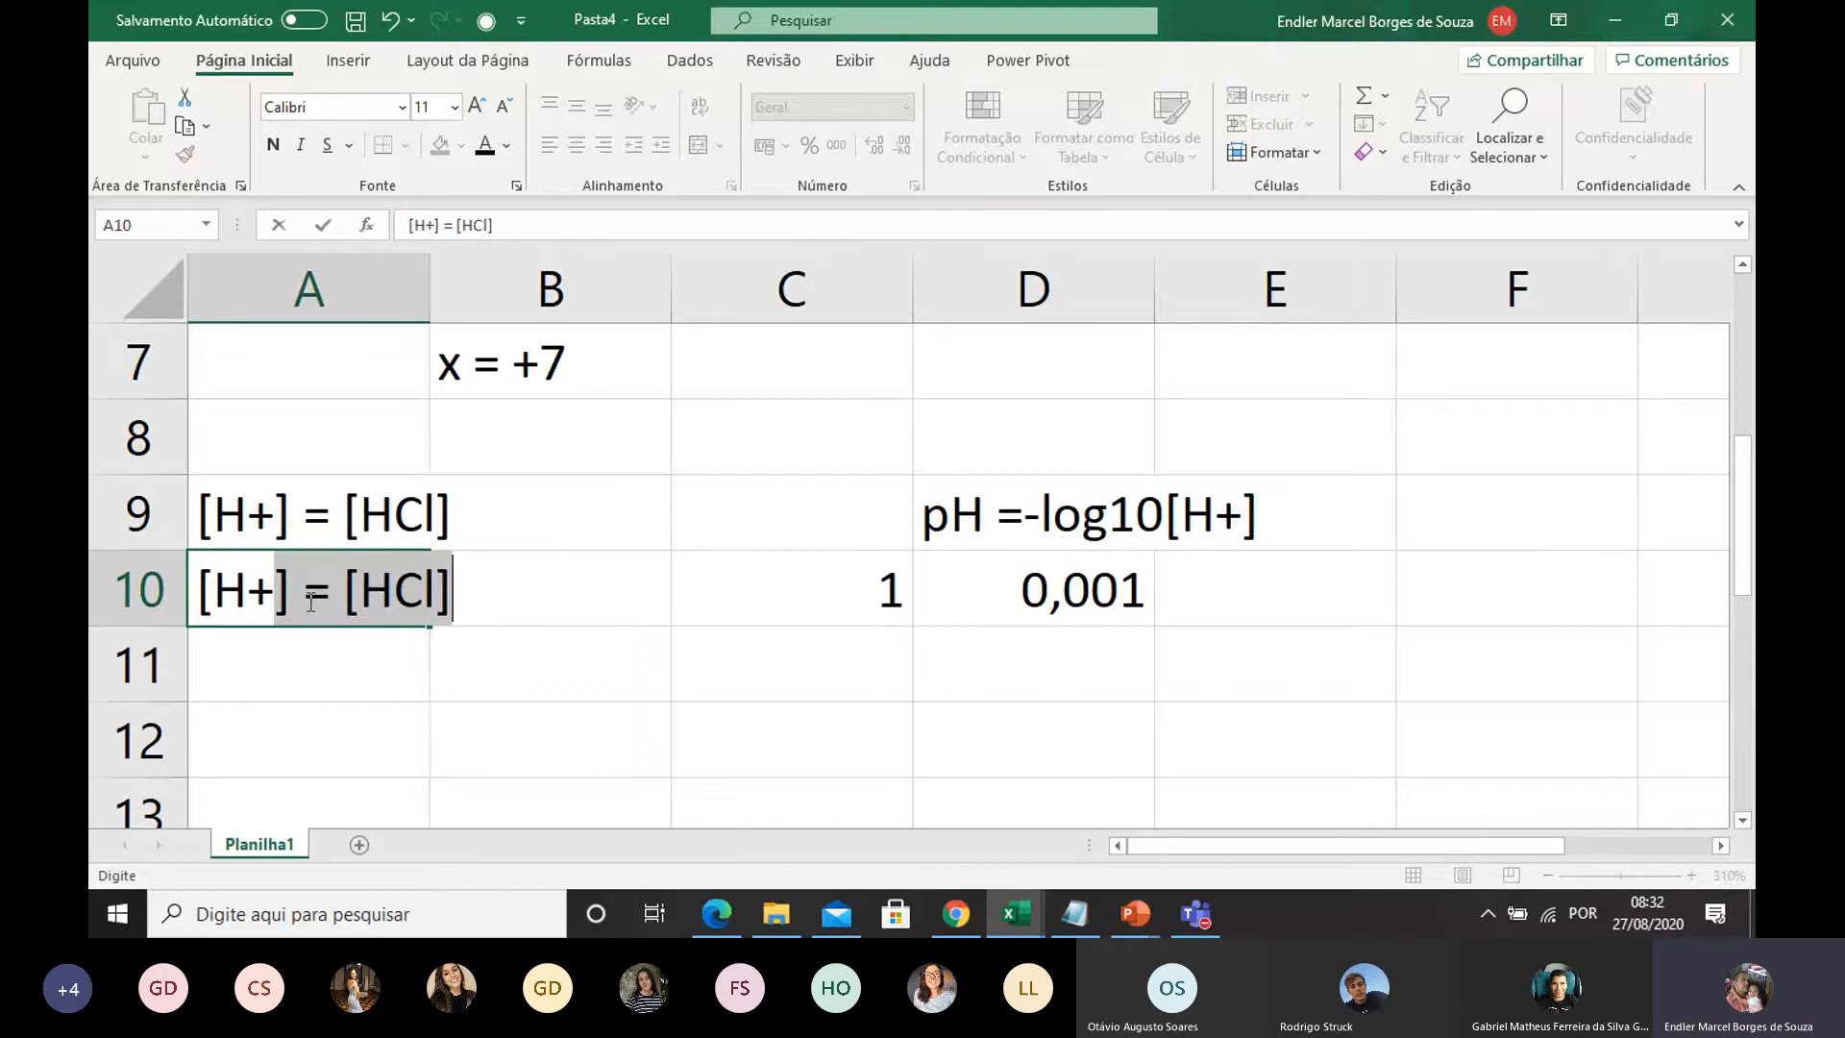
text(])
key(Delete)
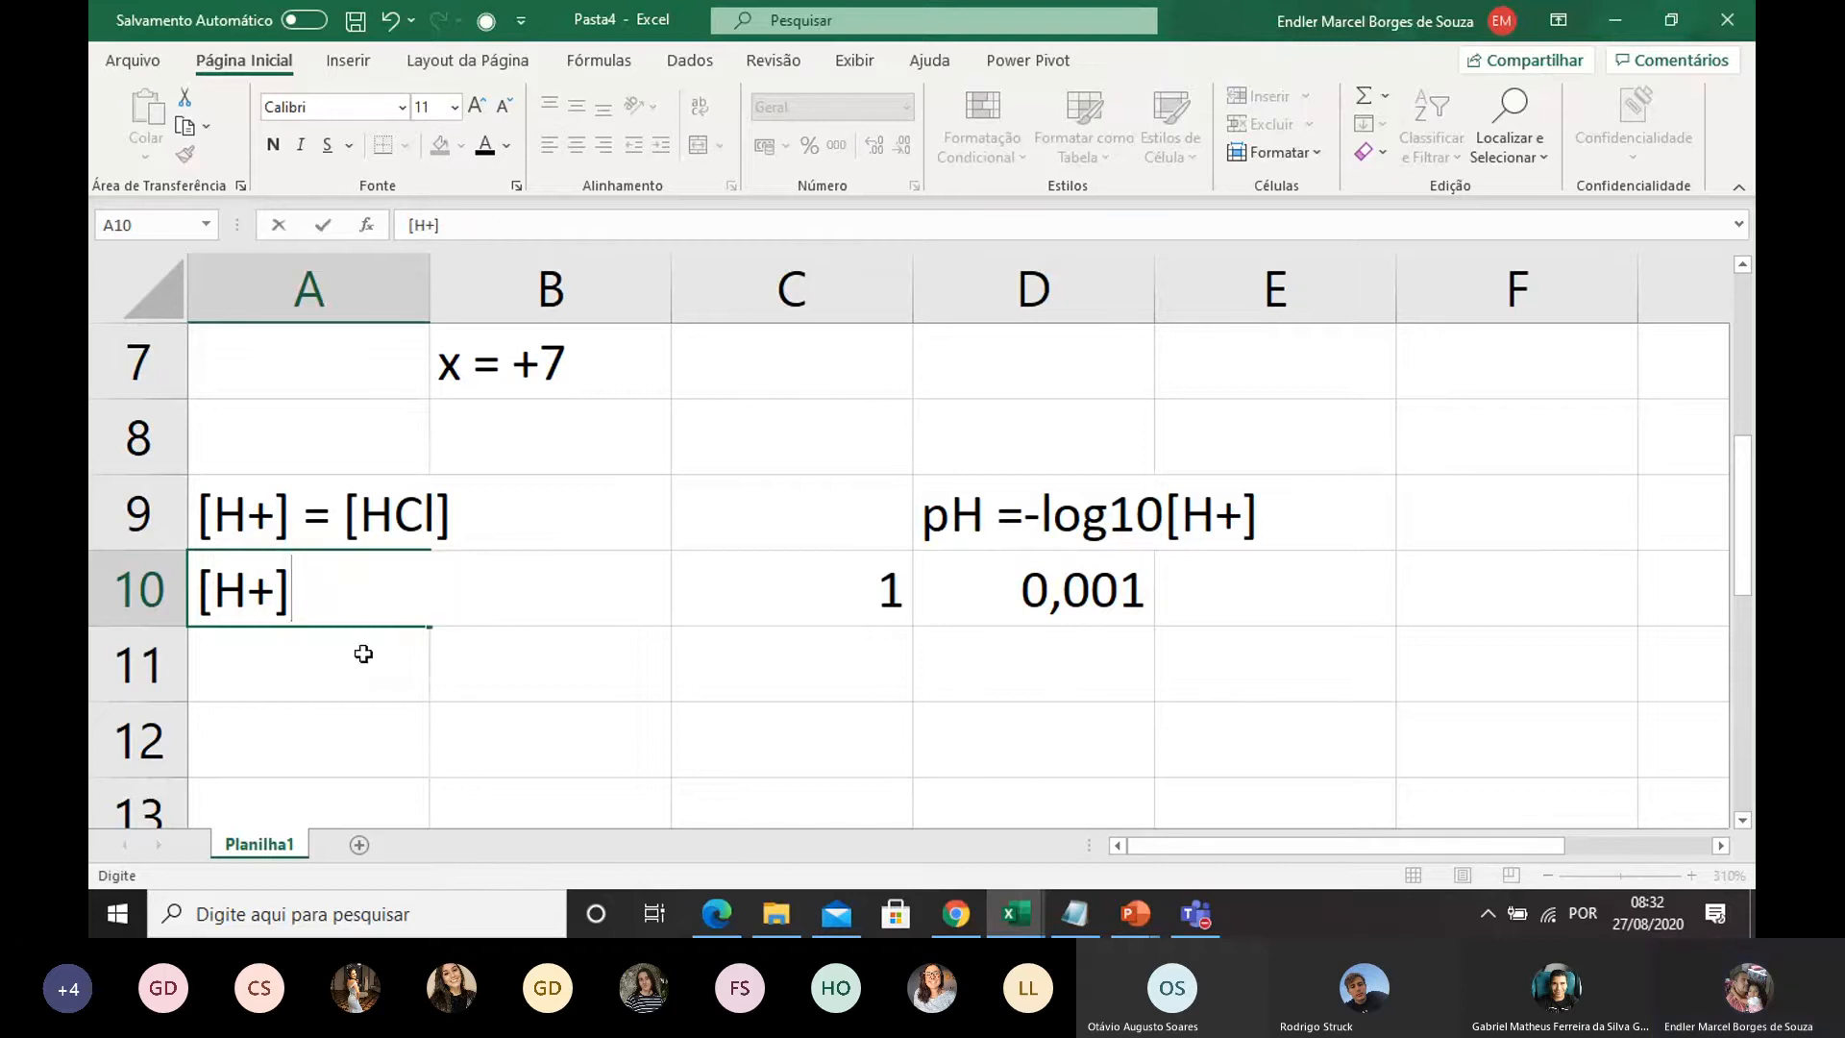
click(675, 759)
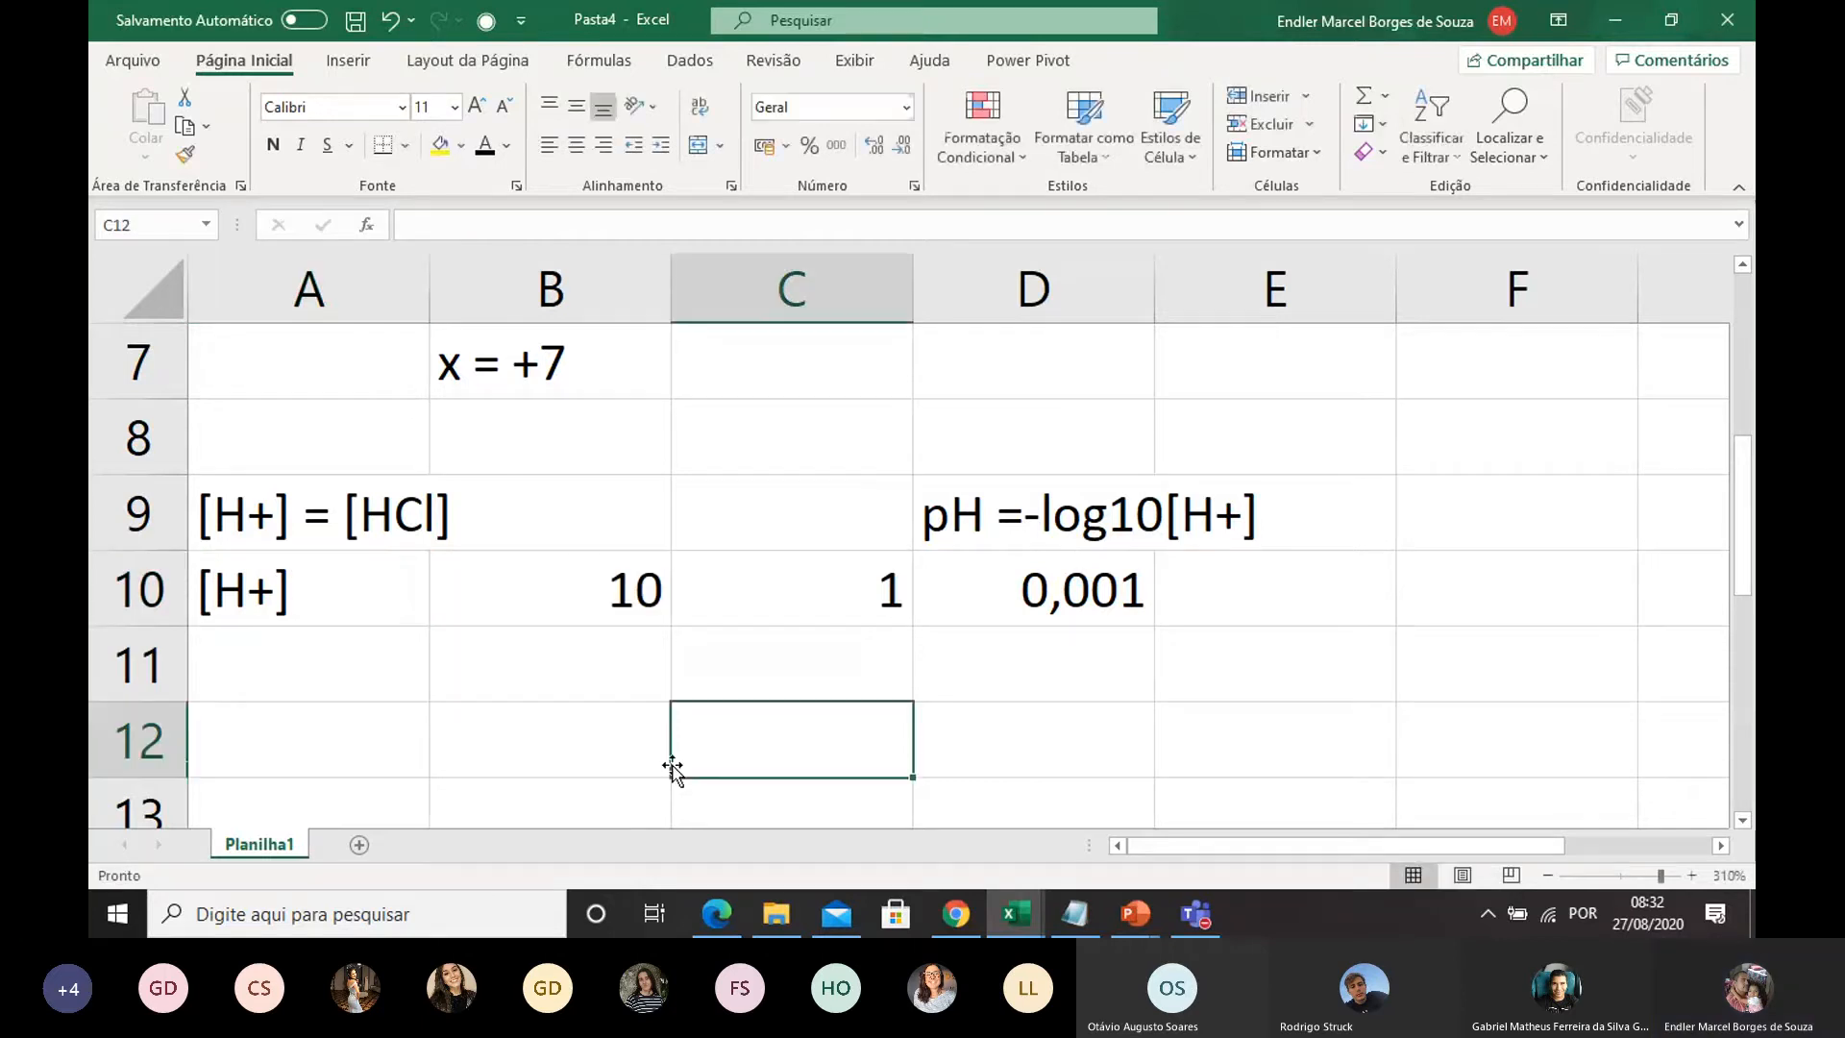
Step: Write the row label "pH" in cell A11
click(634, 668)
double_click(331, 665)
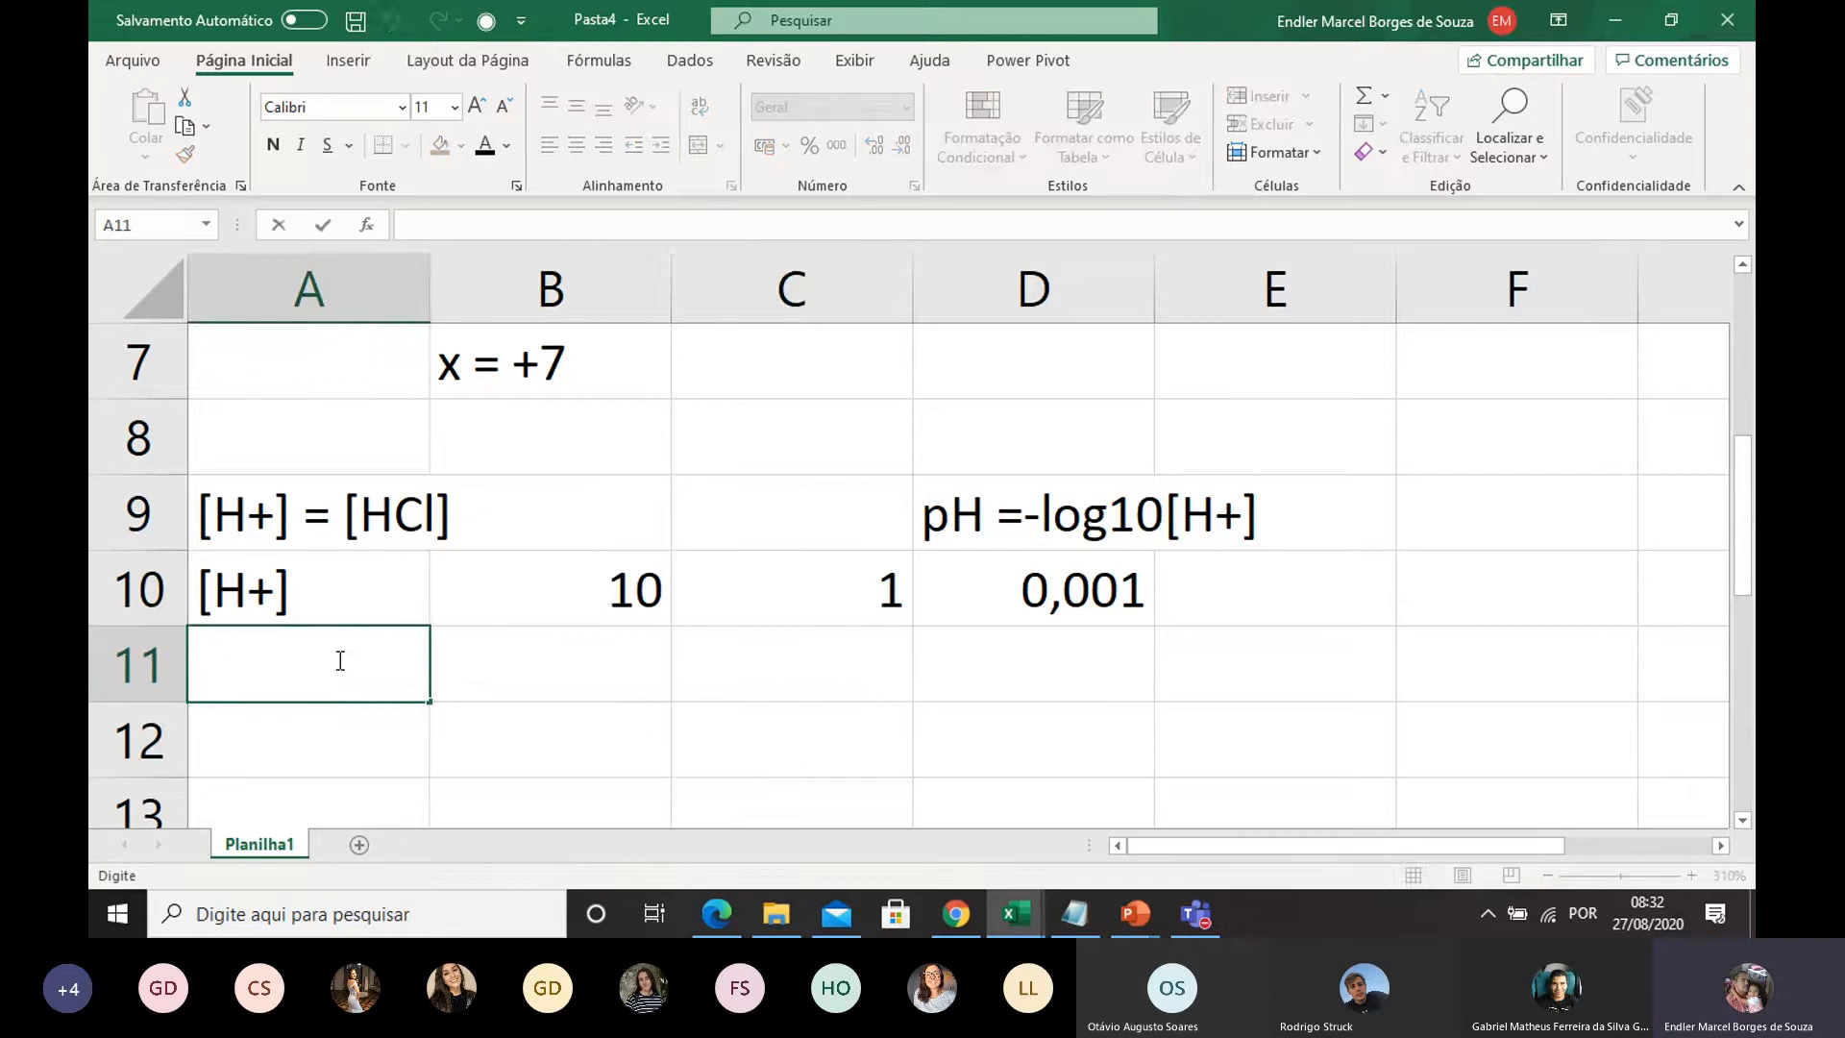
text(pH)
click(457, 668)
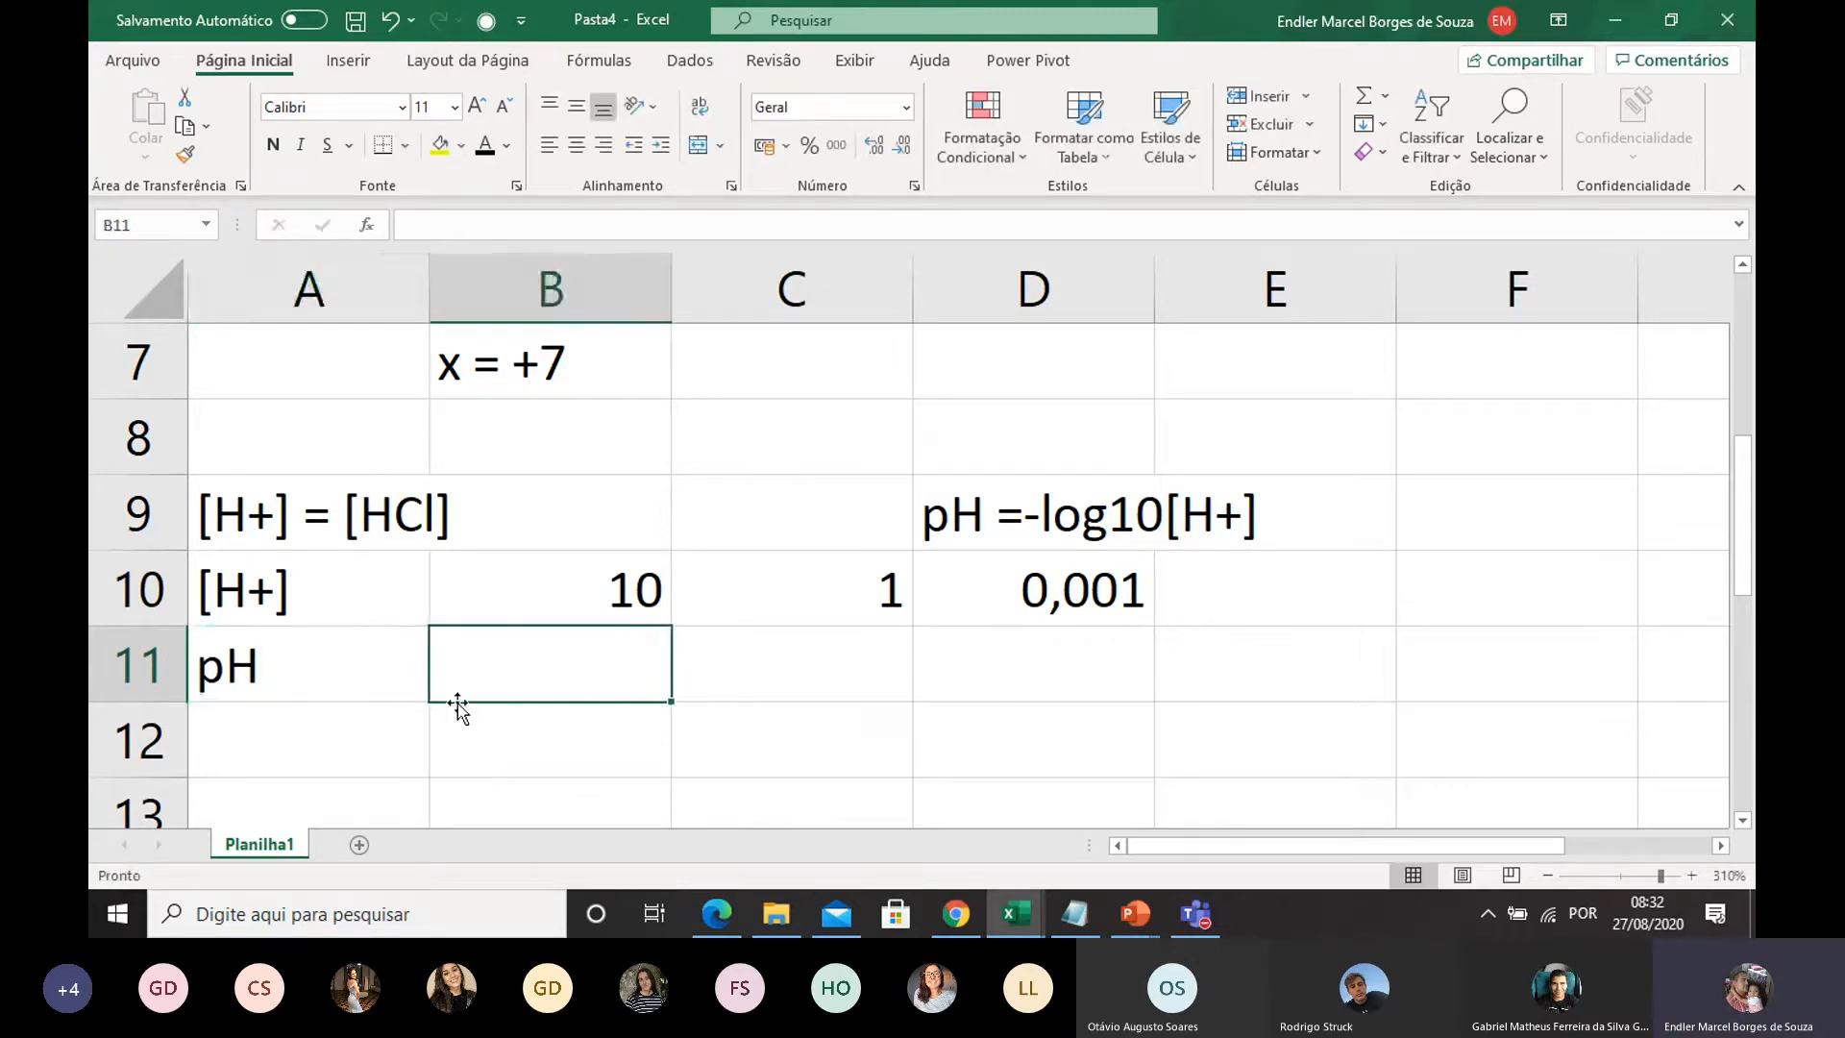
Step: Enter the formula =-log10(B10) in cell B11 to calculate the pH
click(370, 606)
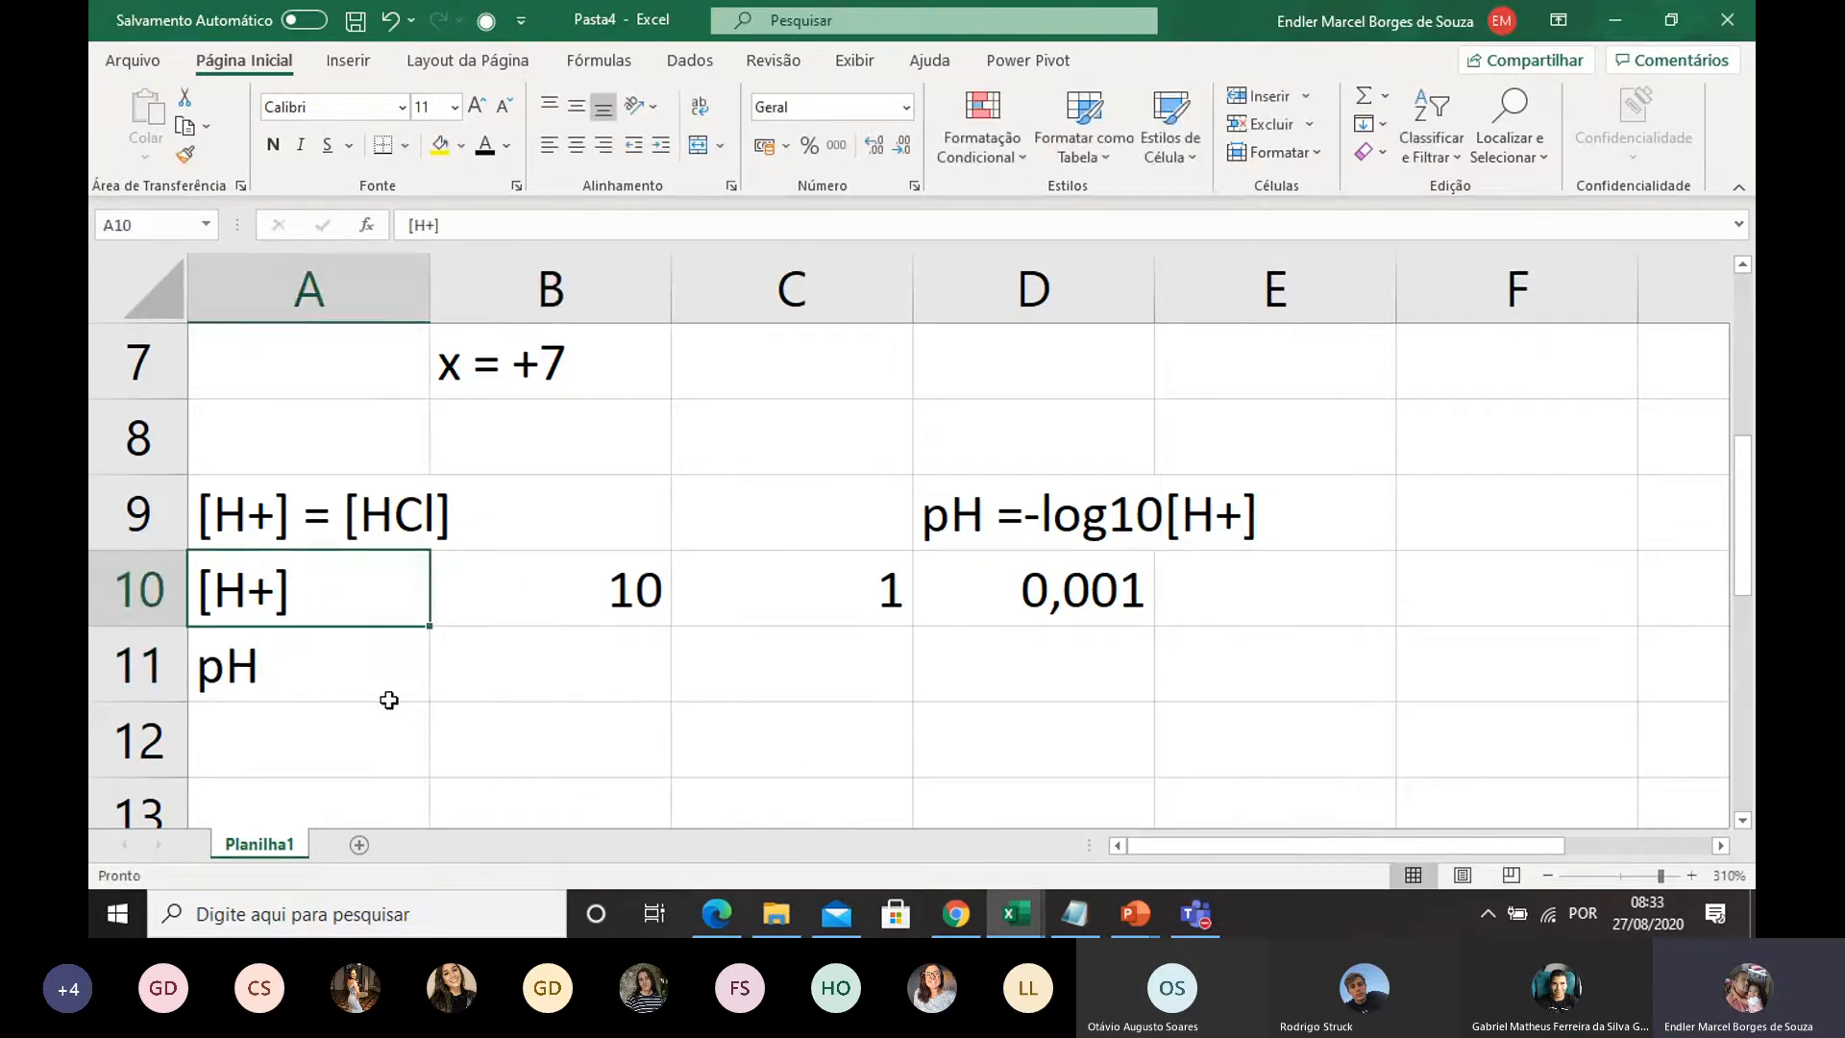
double_click(504, 668)
text(=)
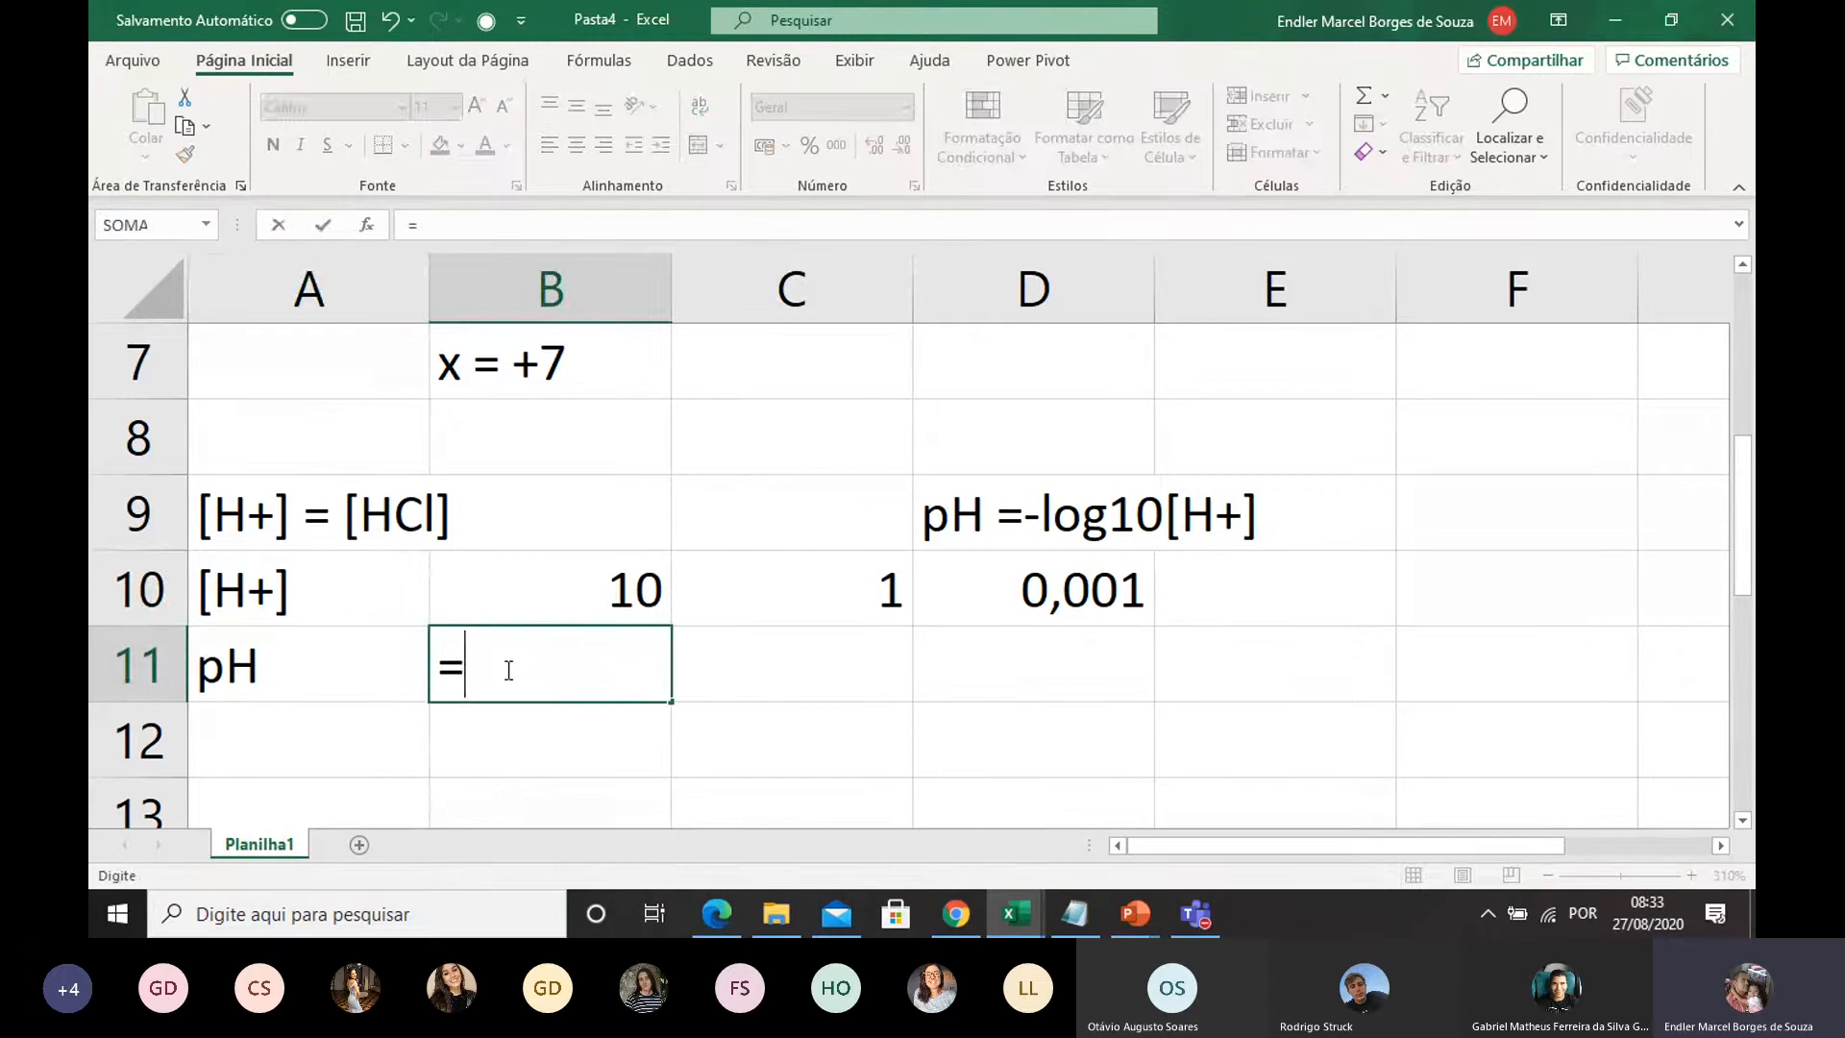
text(-log10()
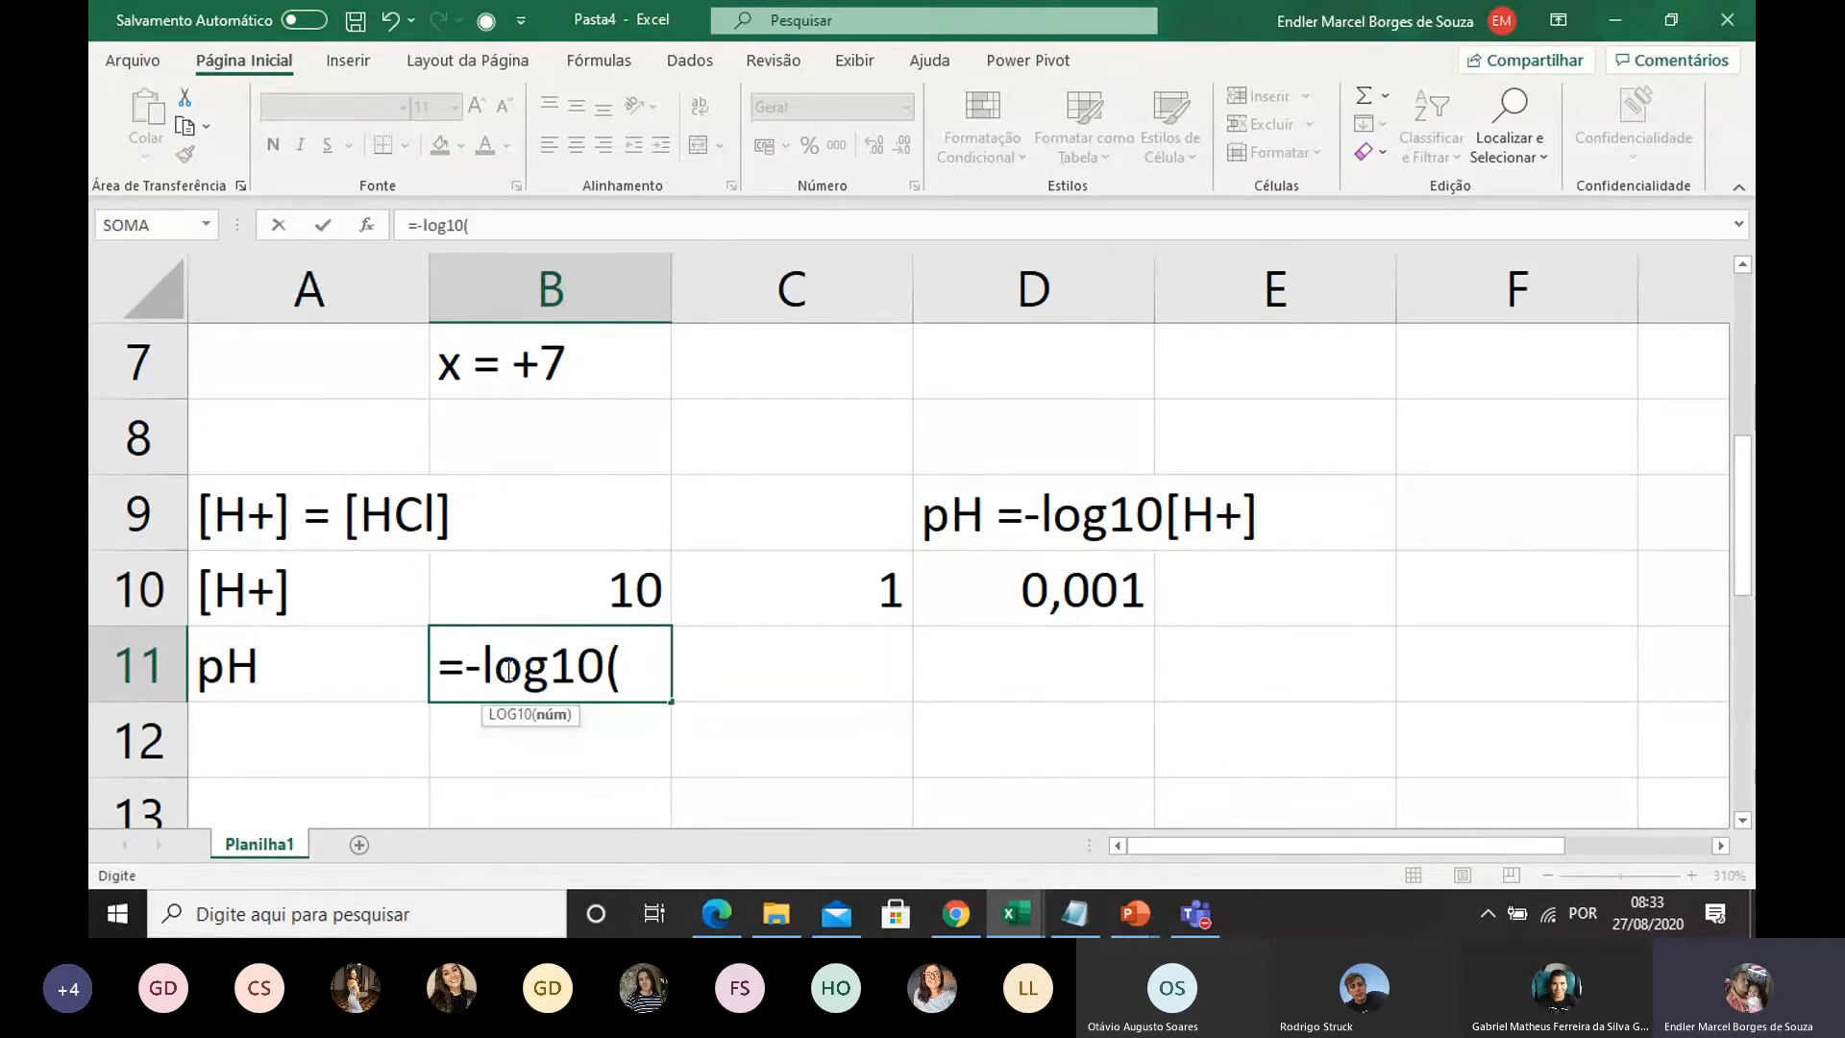
click(573, 570)
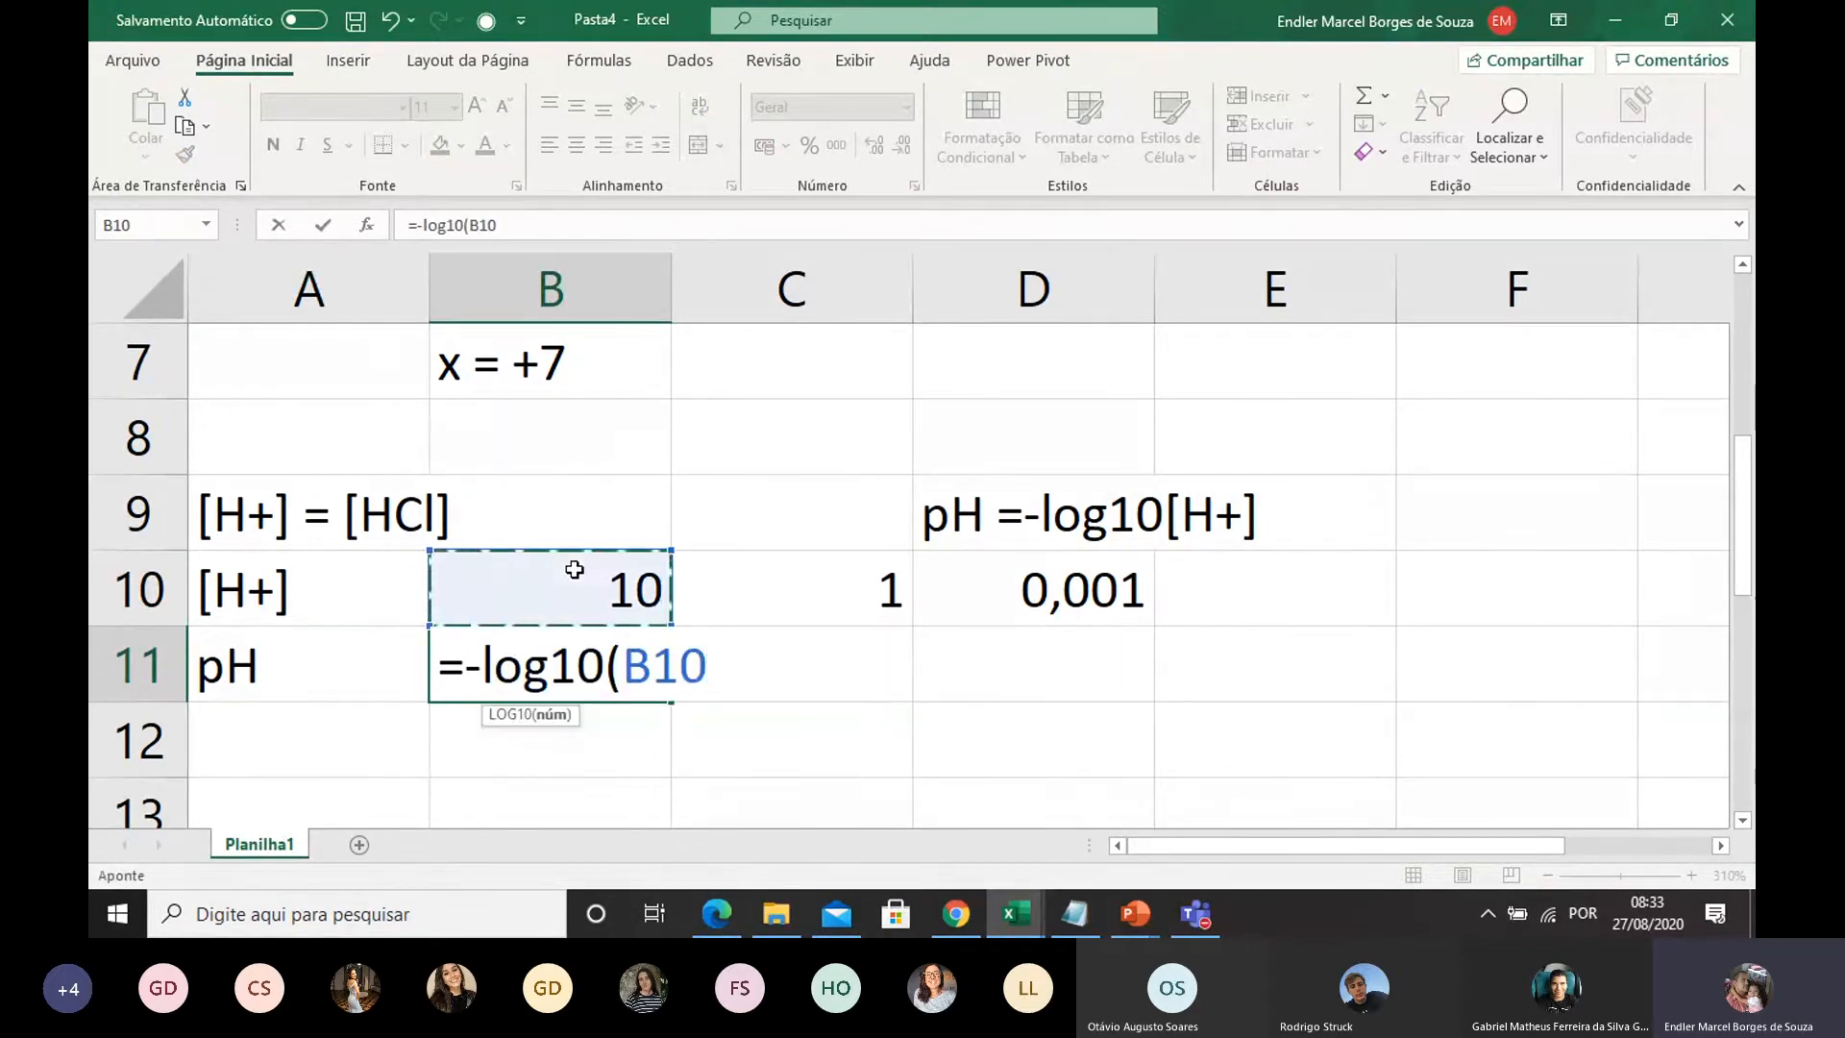
text())
key(Return)
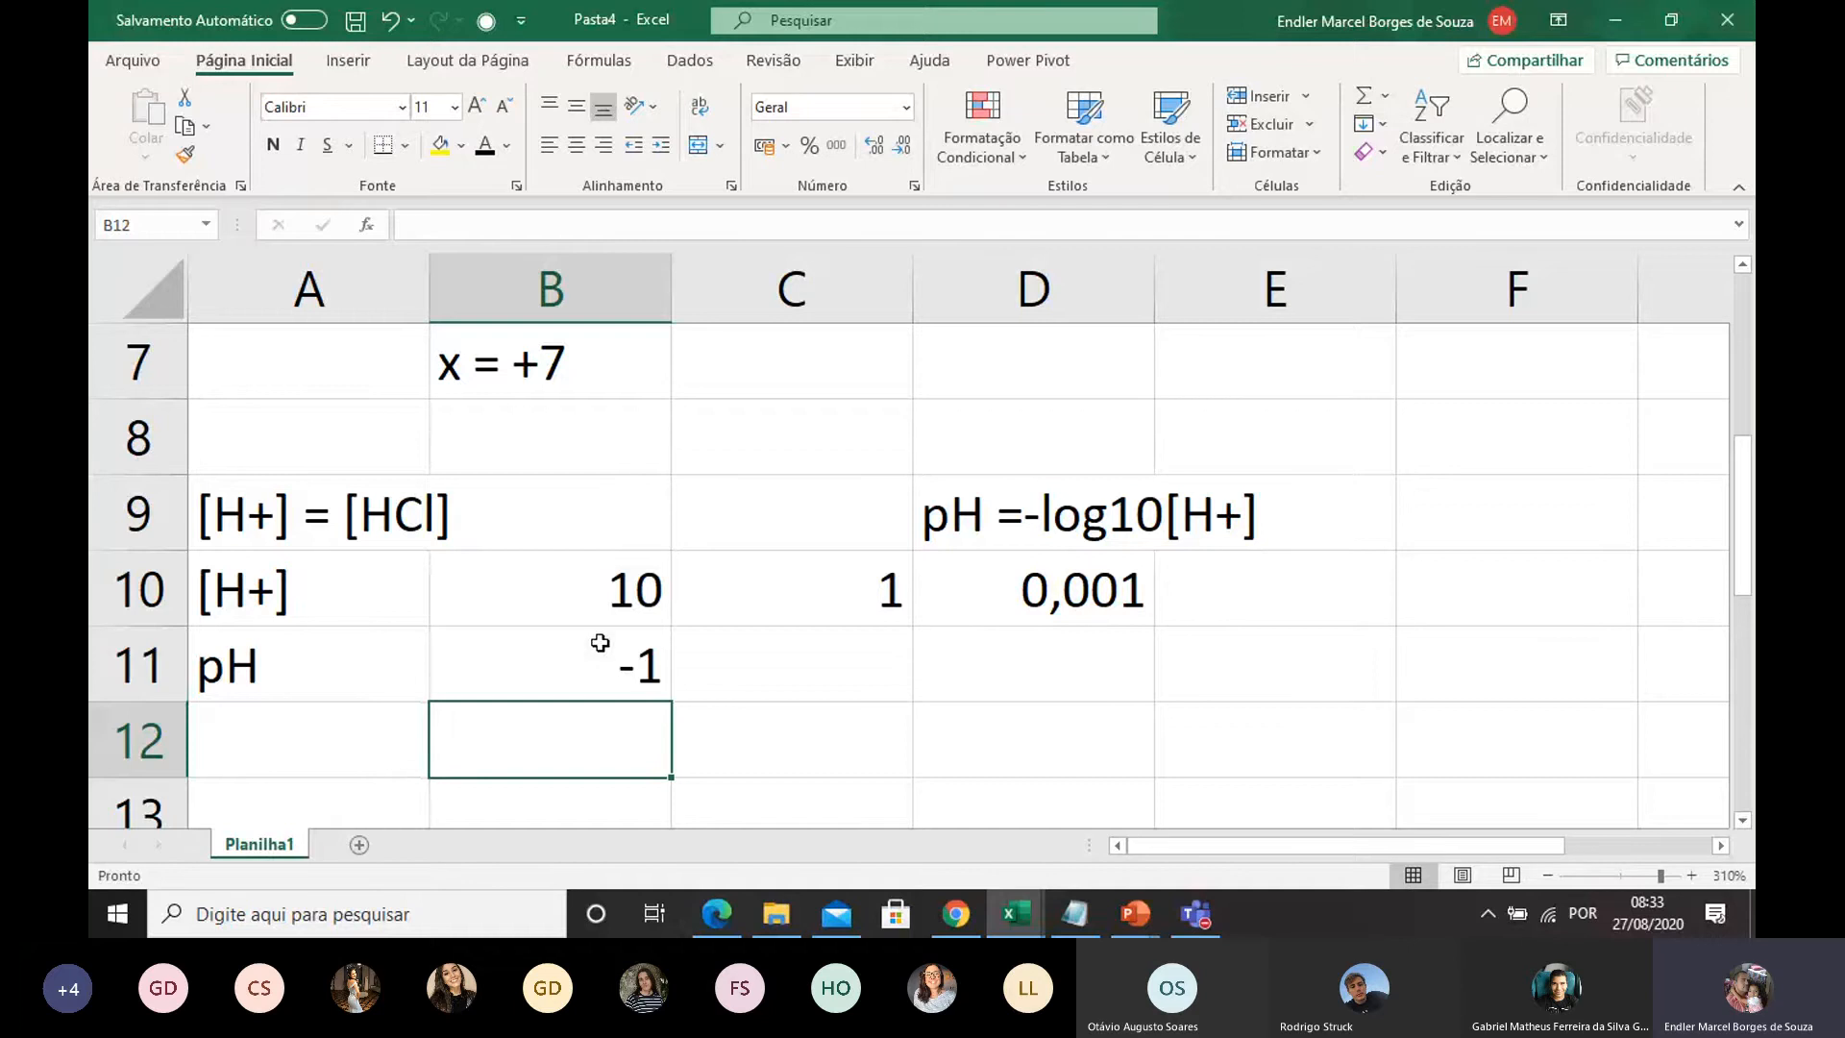
Step: Fill the pH formula from cell B11 across to cells C11 and D11
click(615, 670)
drag(665, 704, 1098, 707)
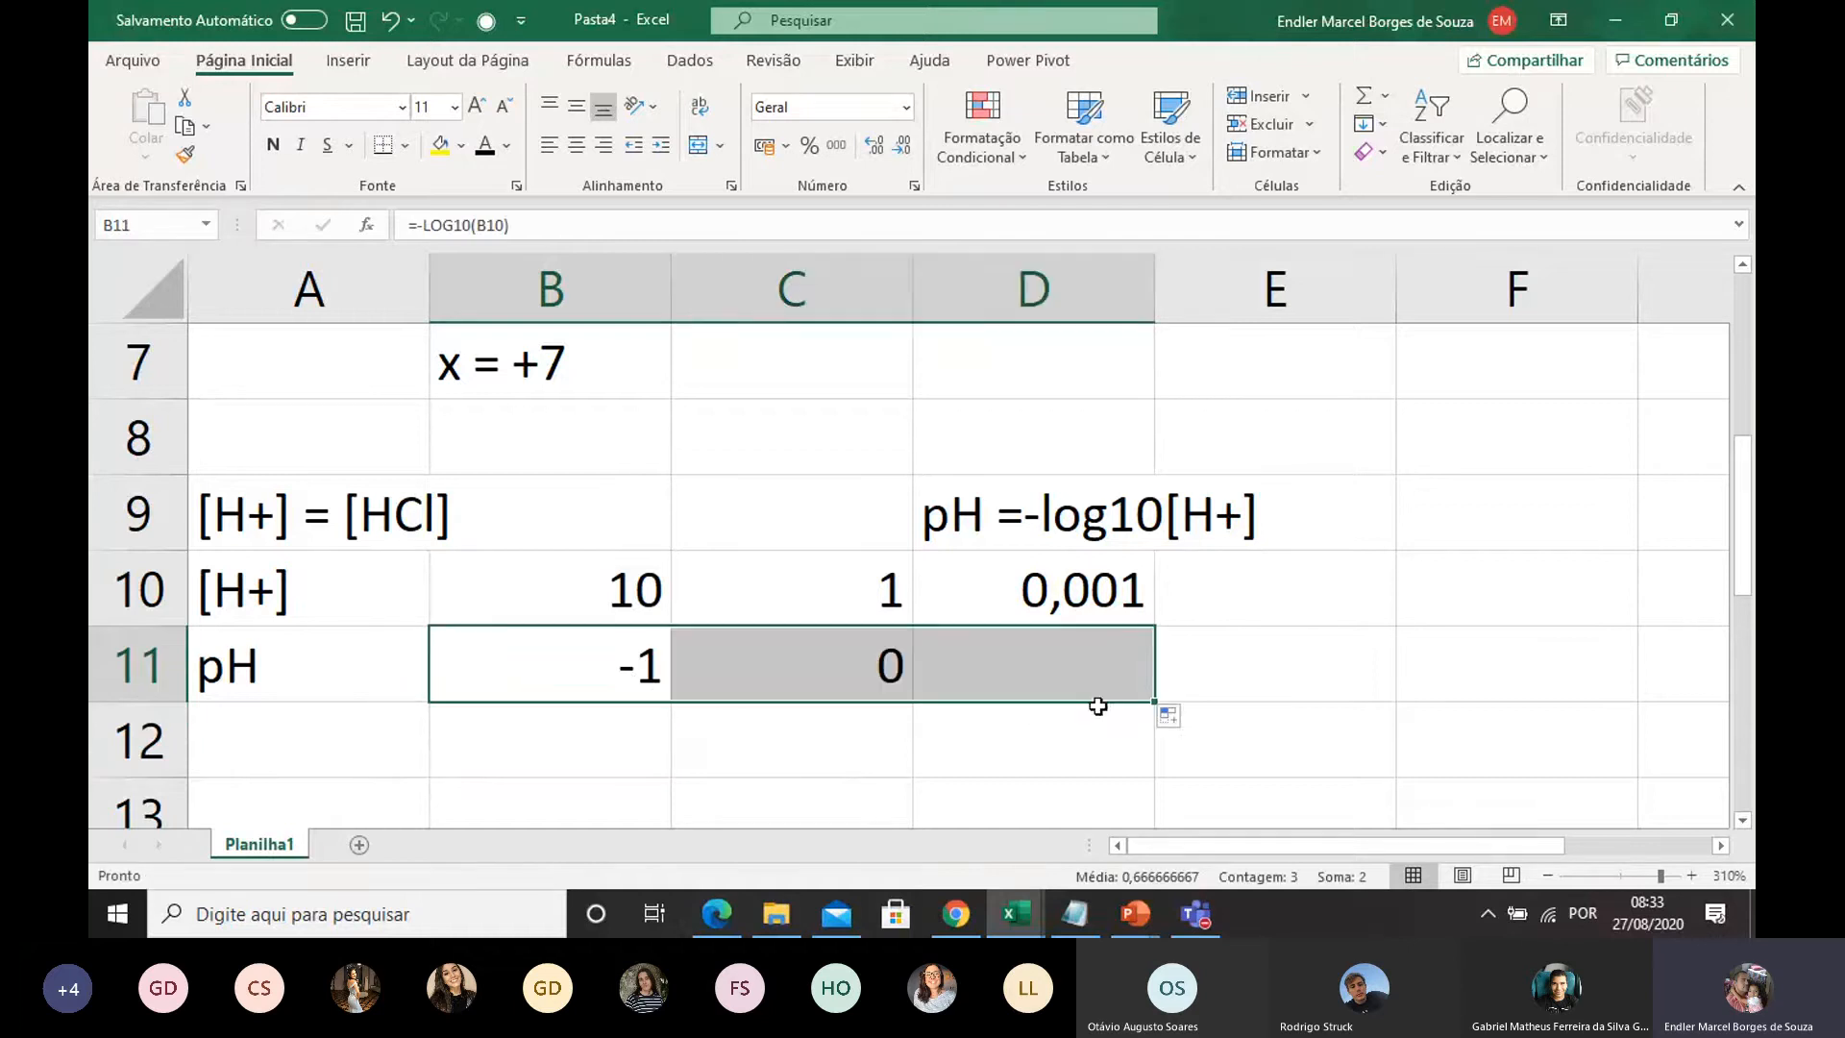
click(774, 770)
Step: Compare each concentration in cells B10 to D10 with its calculated pH in row 11
click(634, 604)
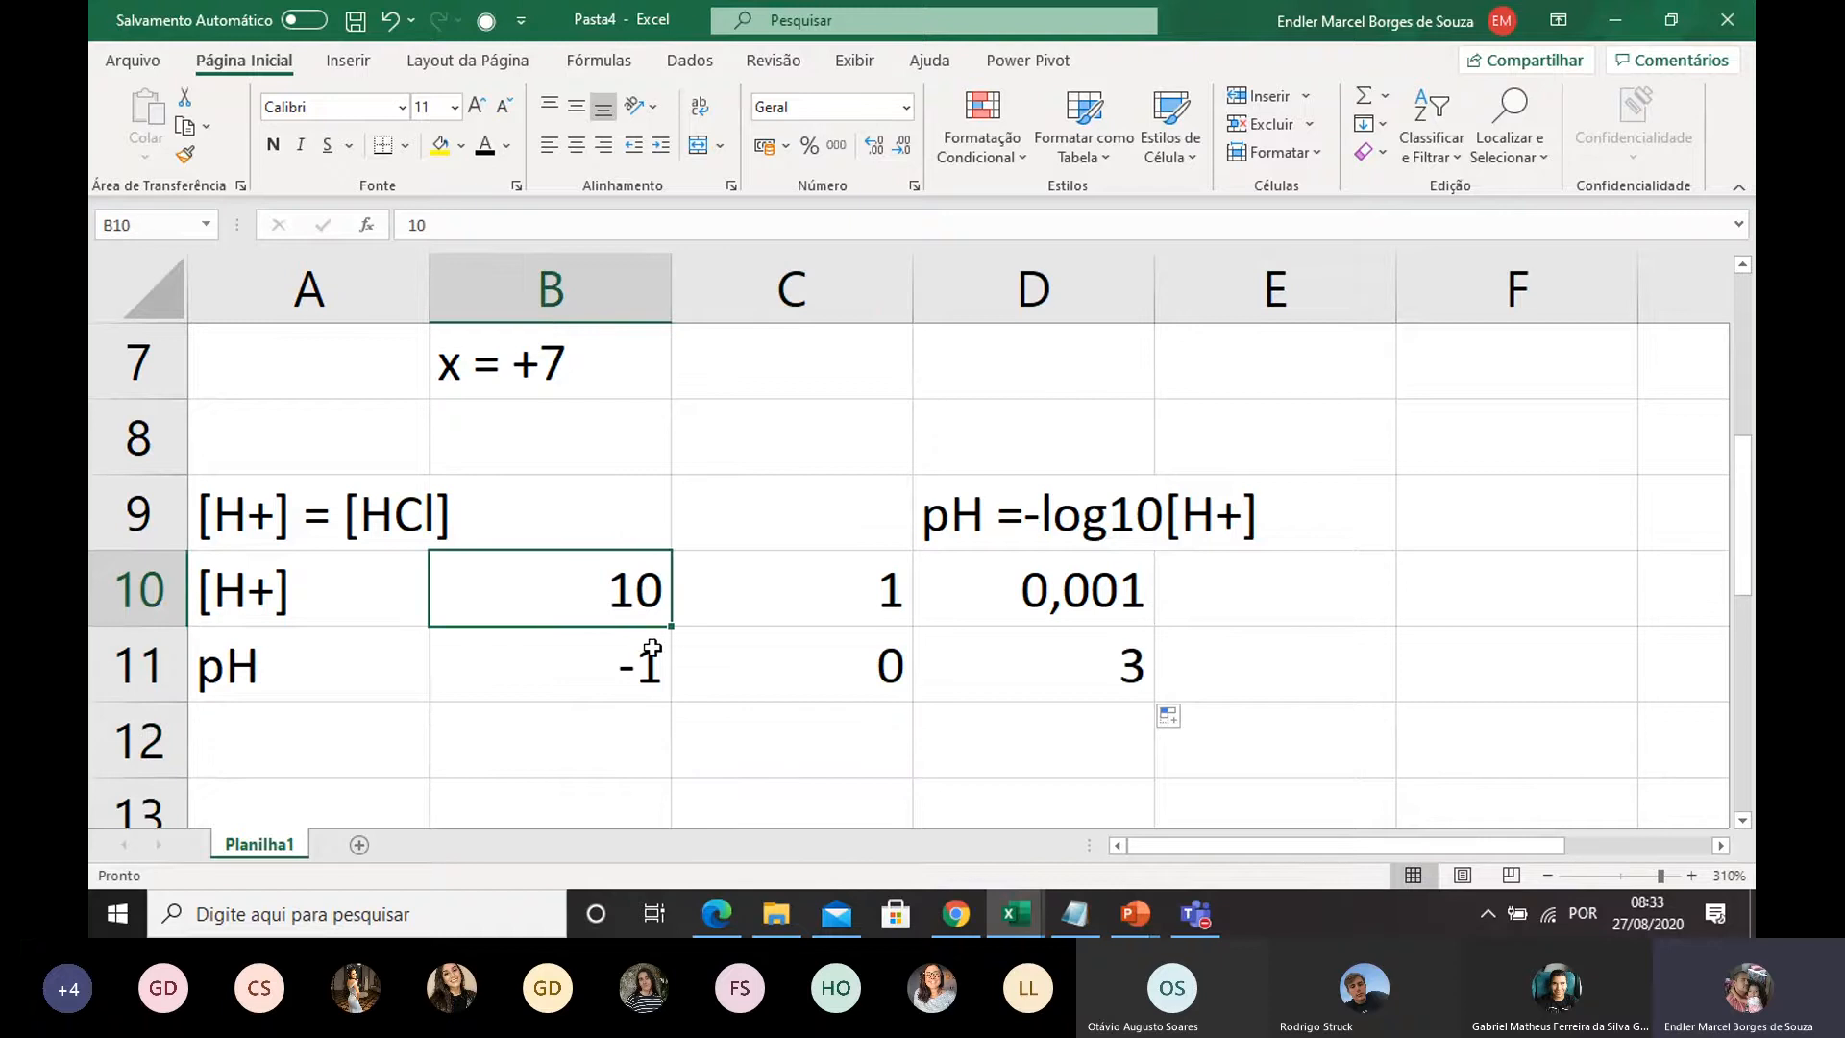
click(616, 636)
click(624, 597)
click(811, 602)
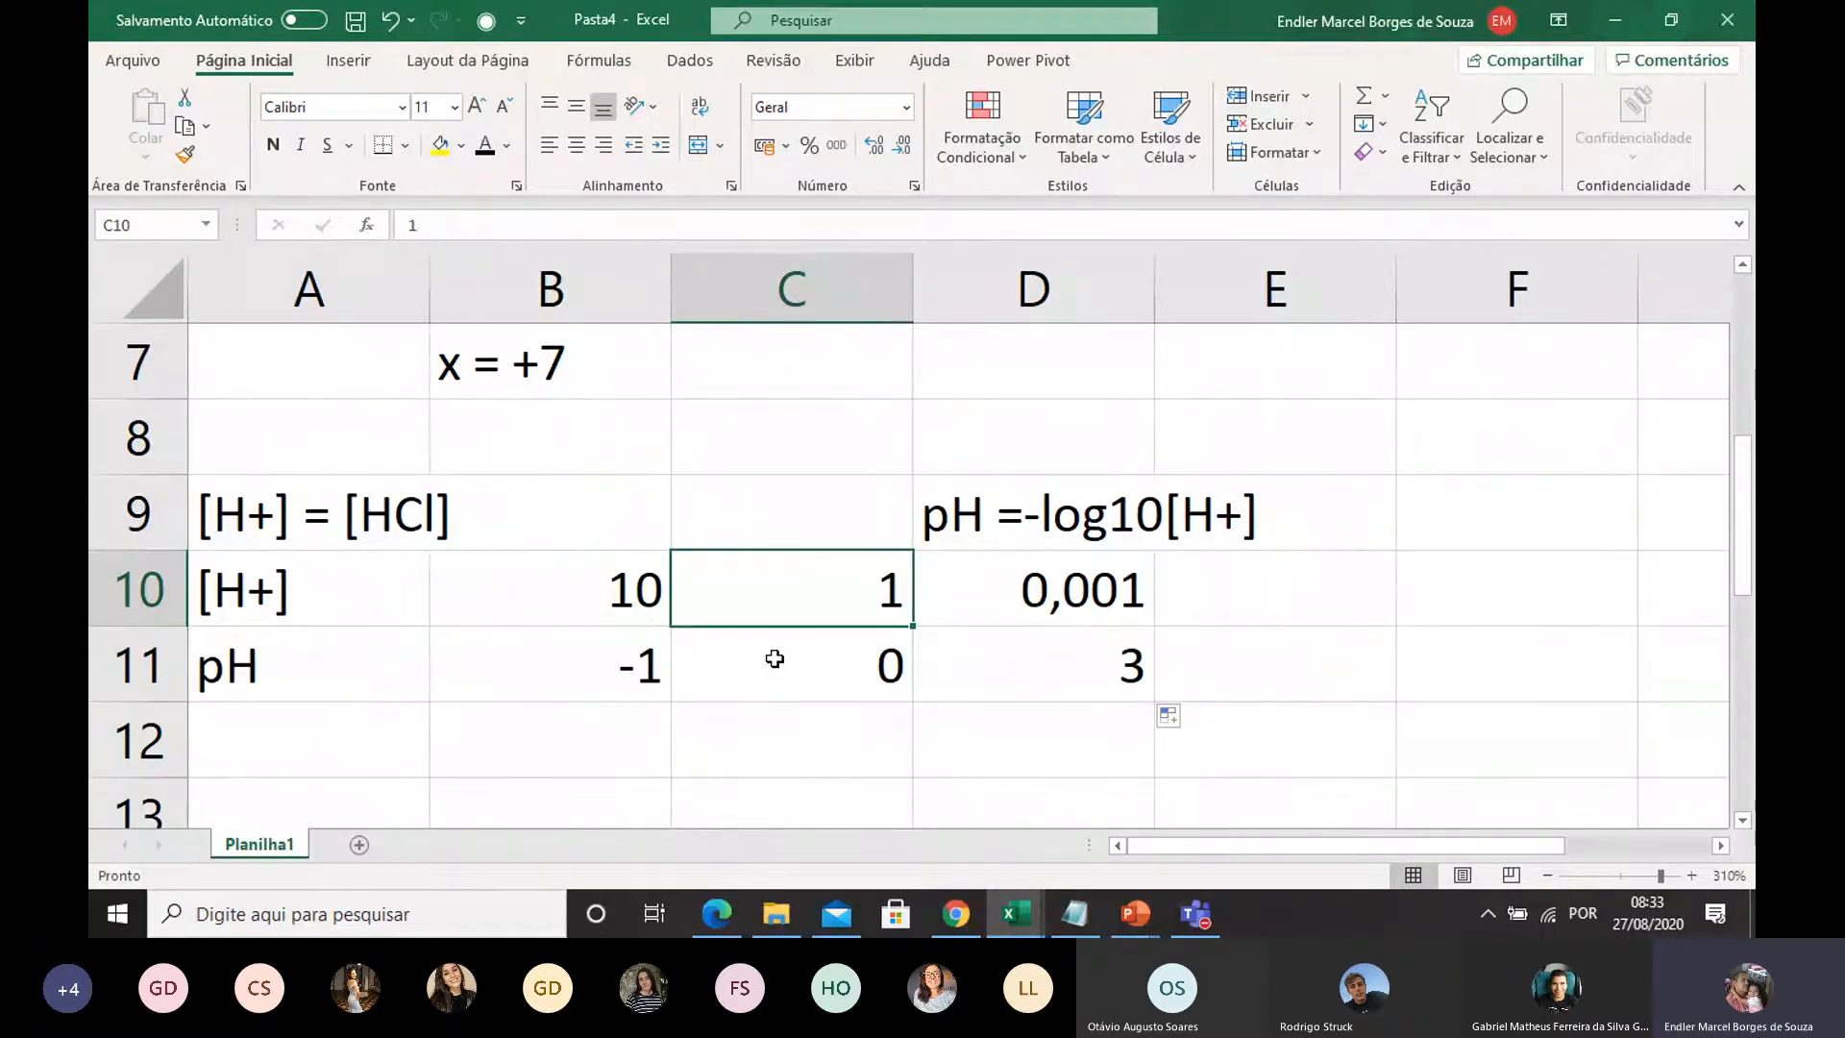
click(831, 675)
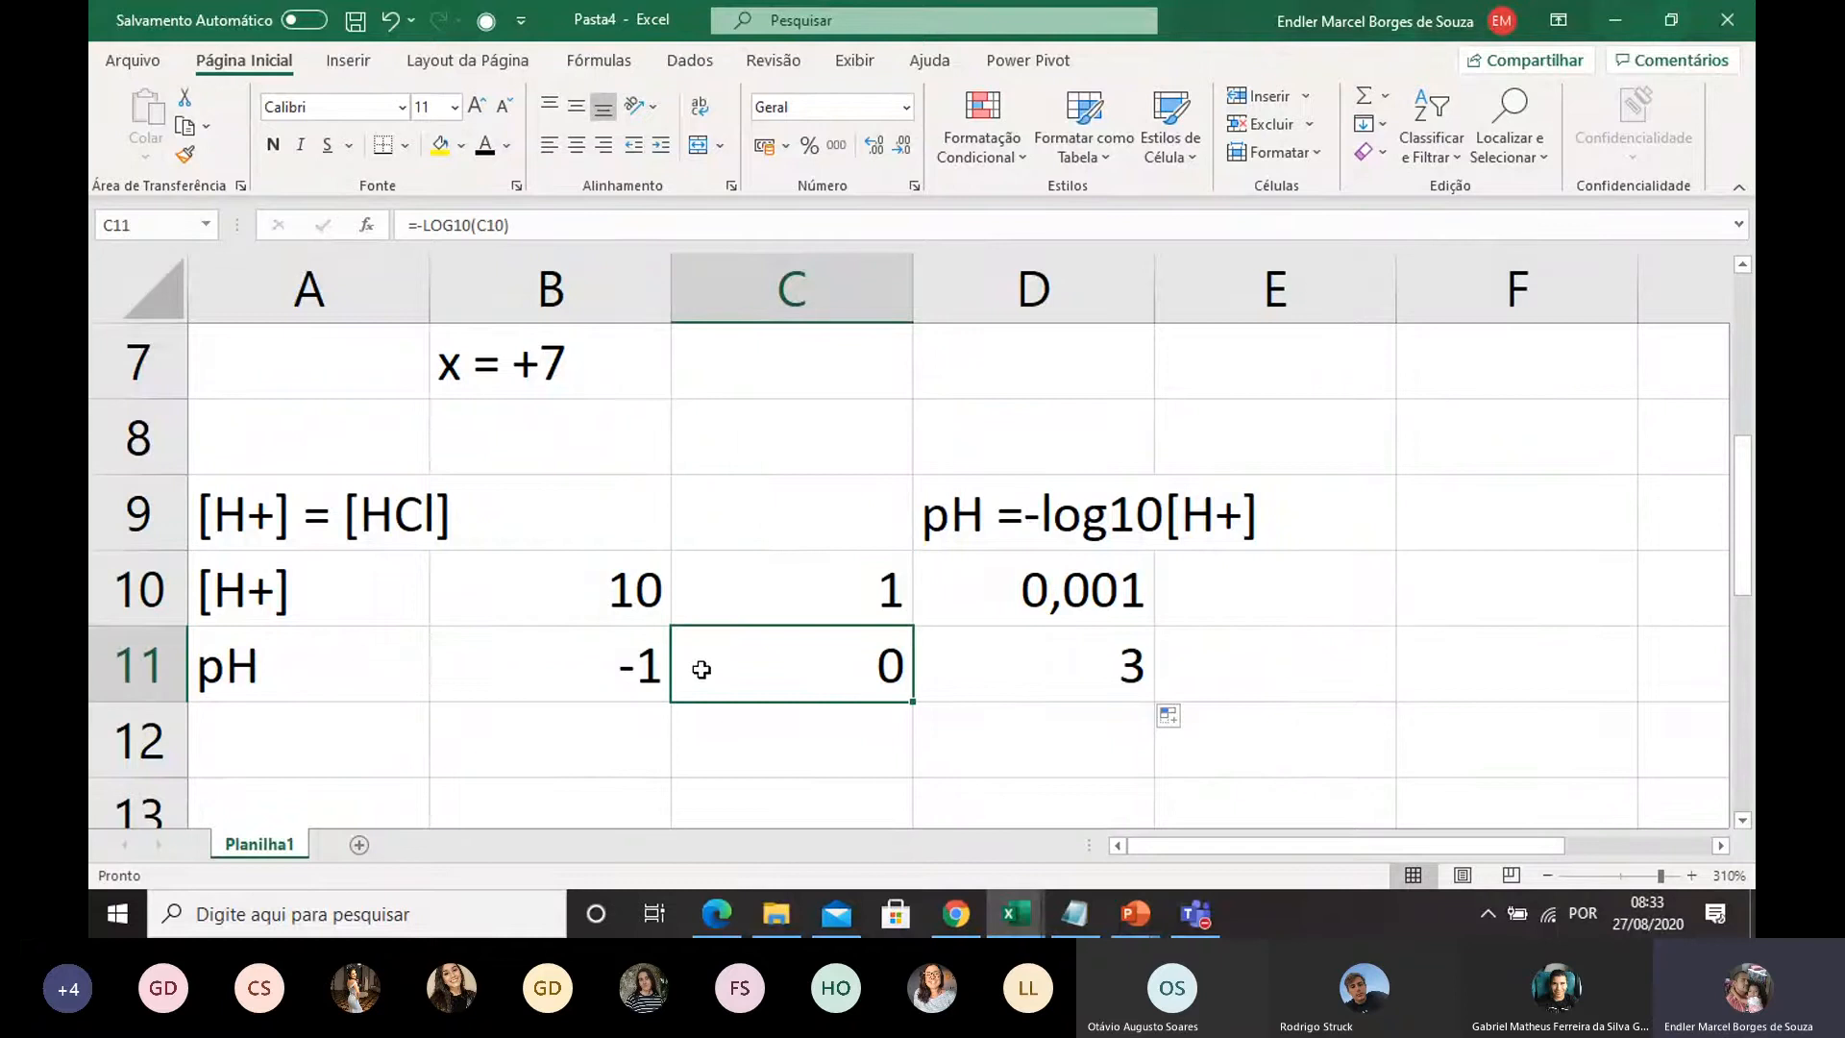
click(630, 667)
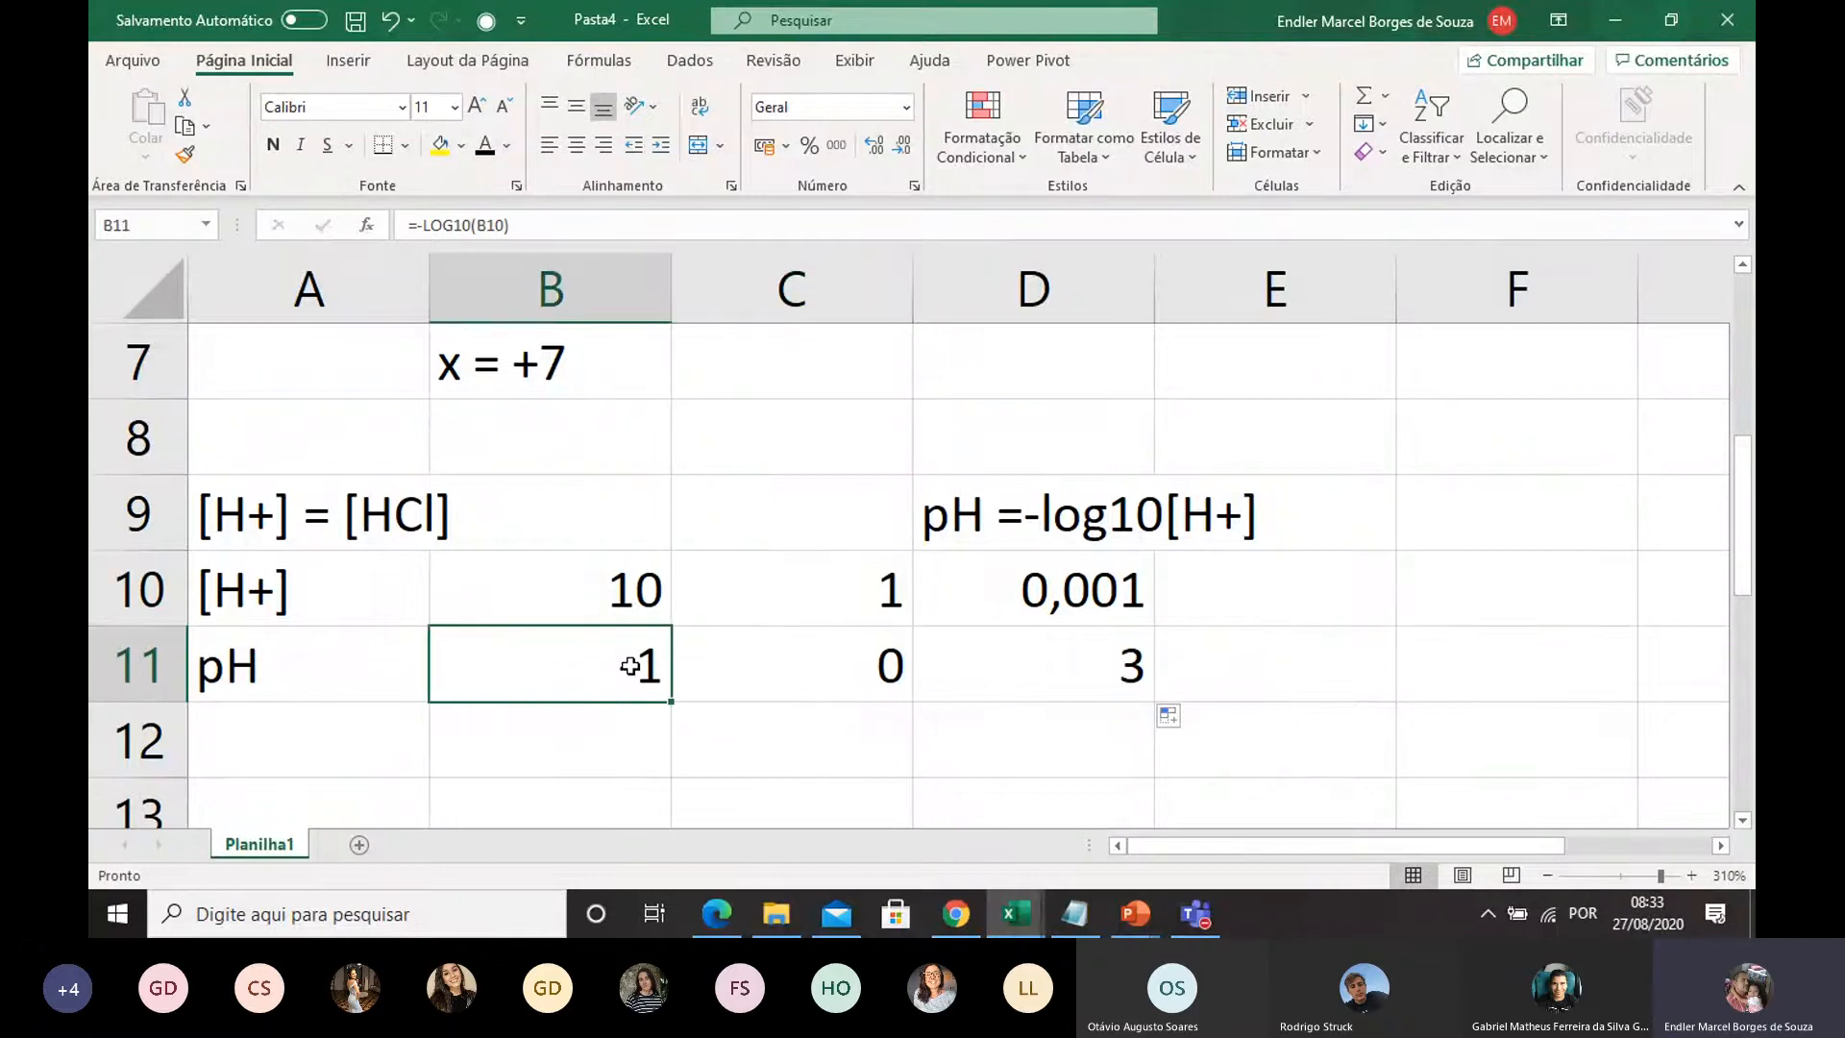
click(846, 612)
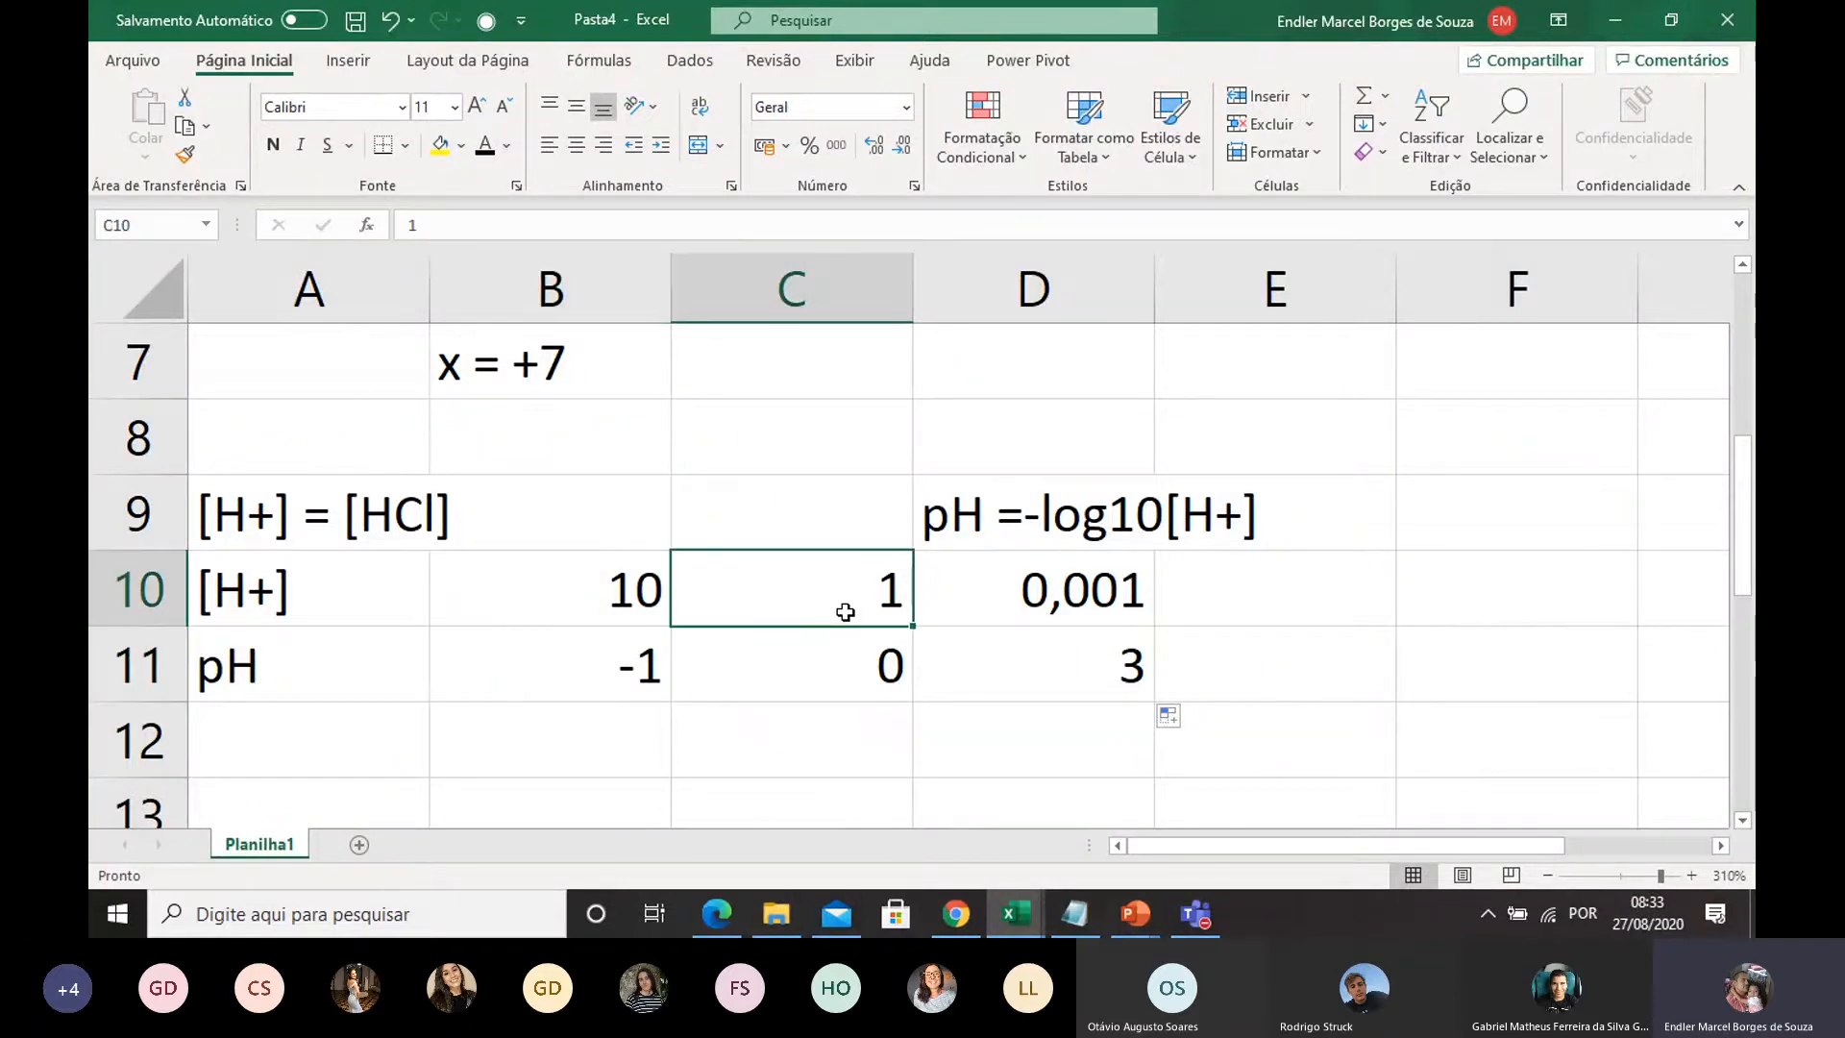
click(851, 665)
click(1101, 601)
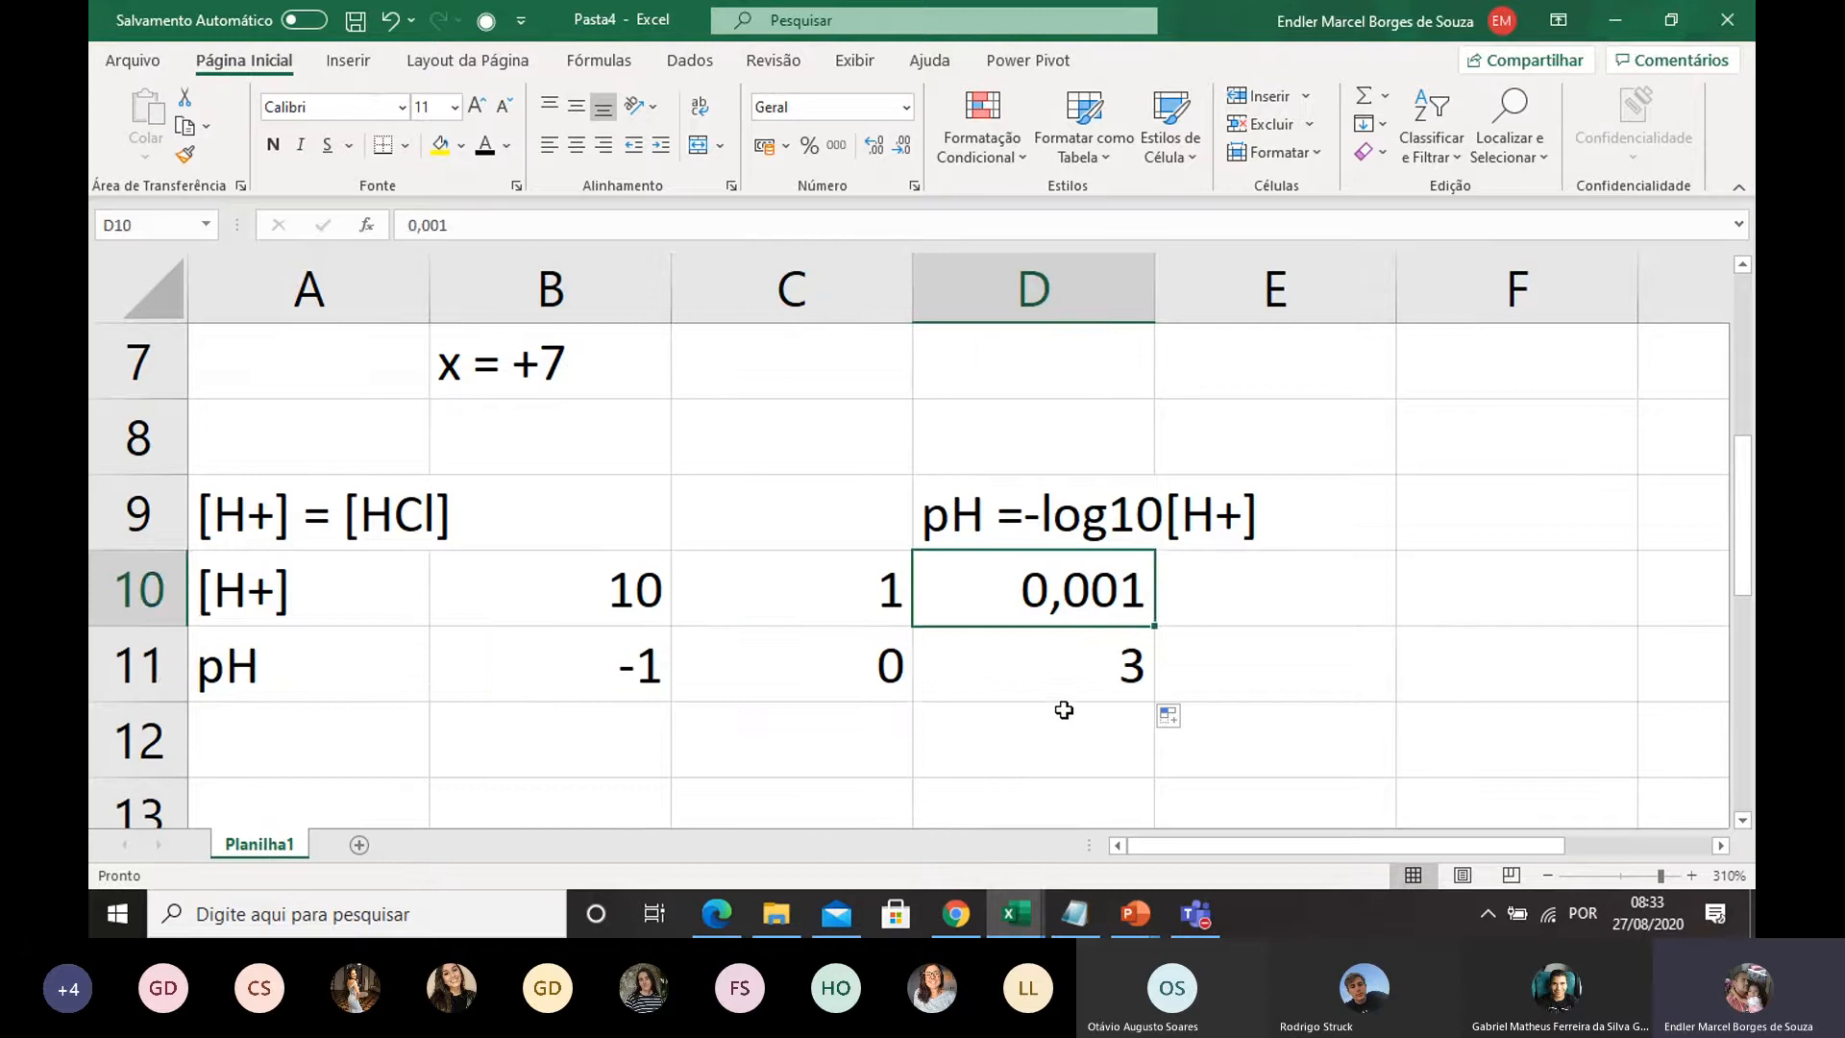
click(1066, 654)
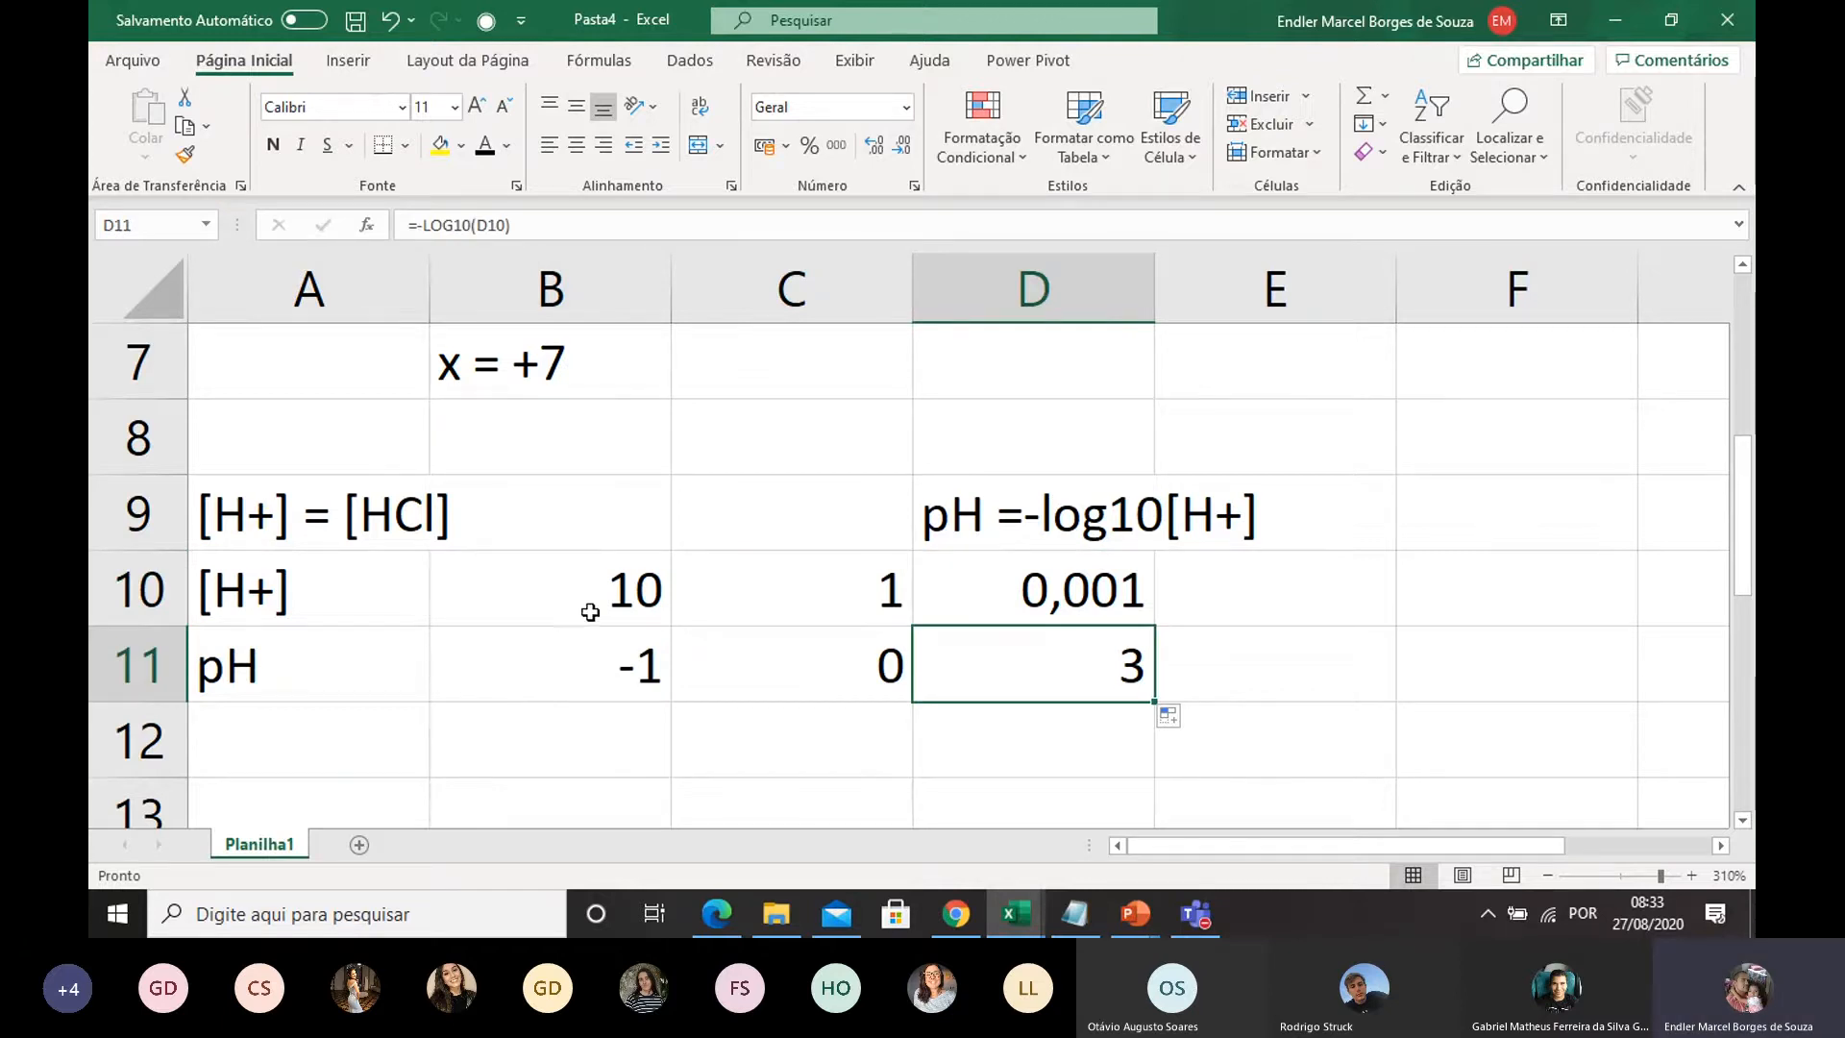
Step: Examine the [H+] and pH row labels and the [H+] = [HCl] relation in cell A9
click(385, 591)
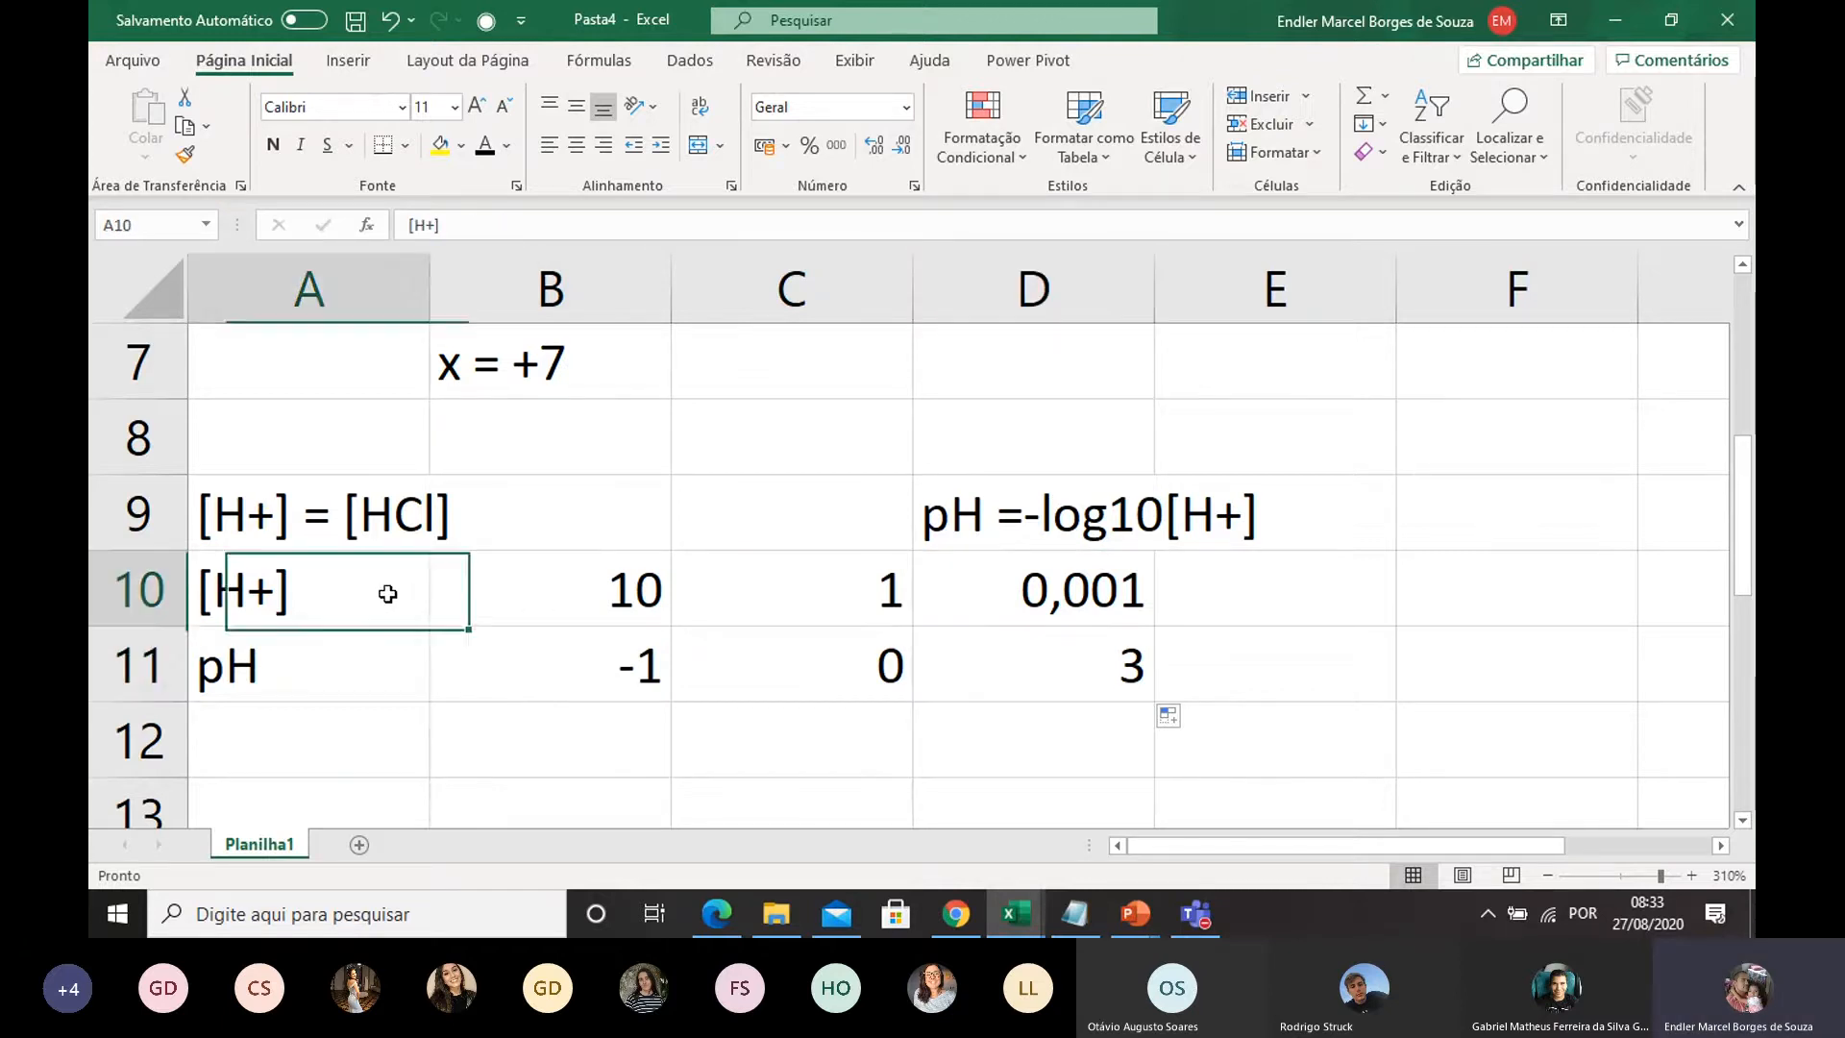
click(351, 663)
click(378, 516)
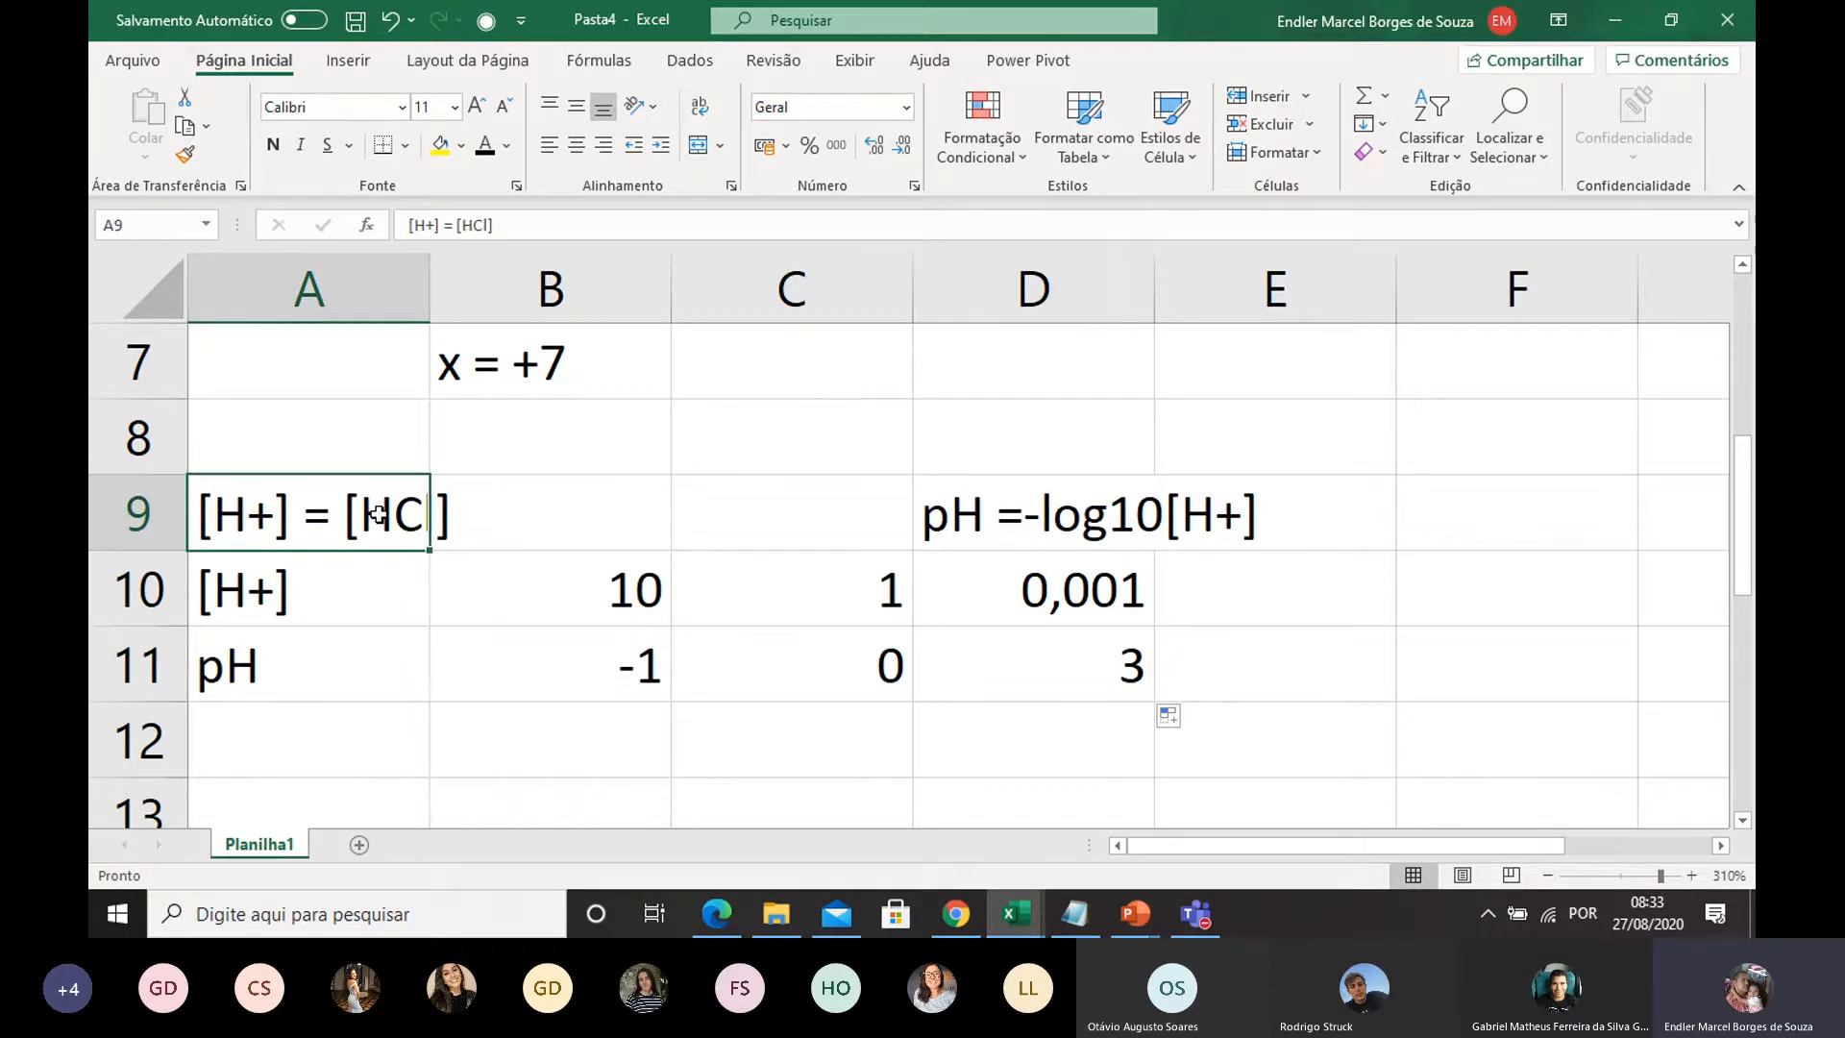
click(346, 647)
click(323, 527)
click(416, 591)
click(471, 557)
click(447, 516)
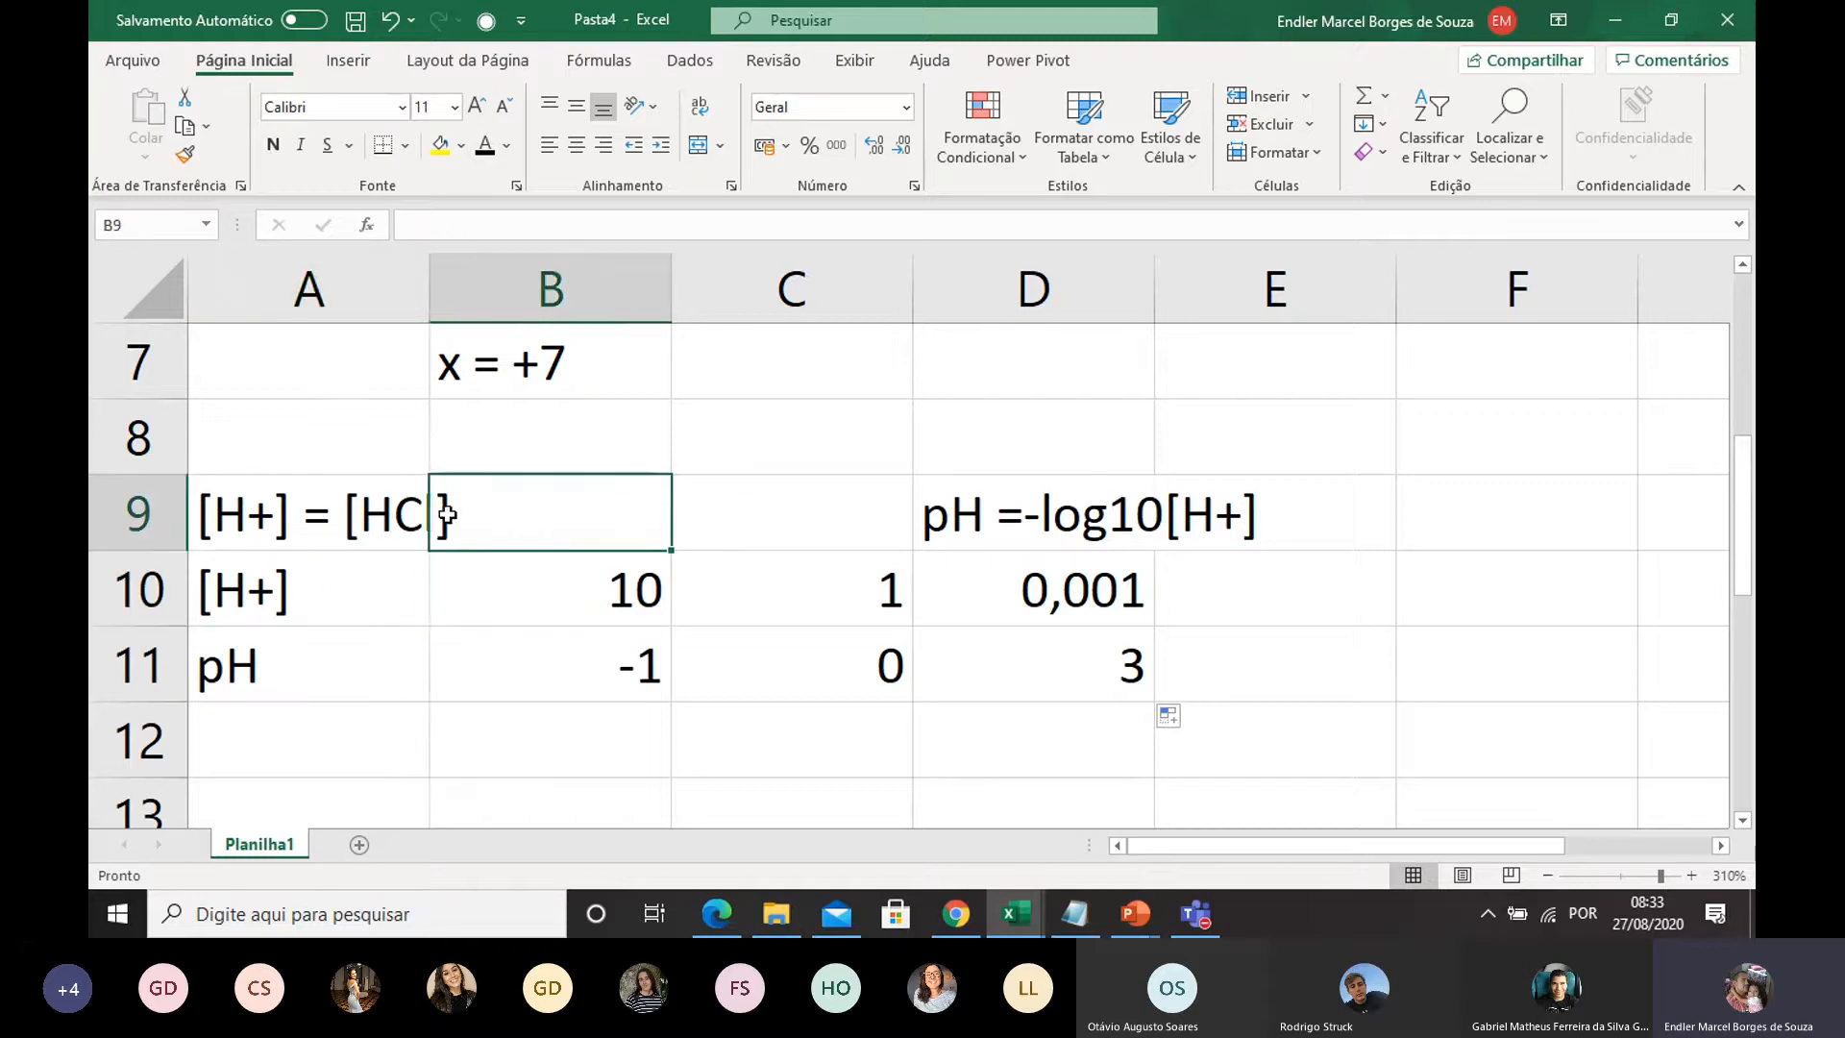
click(366, 531)
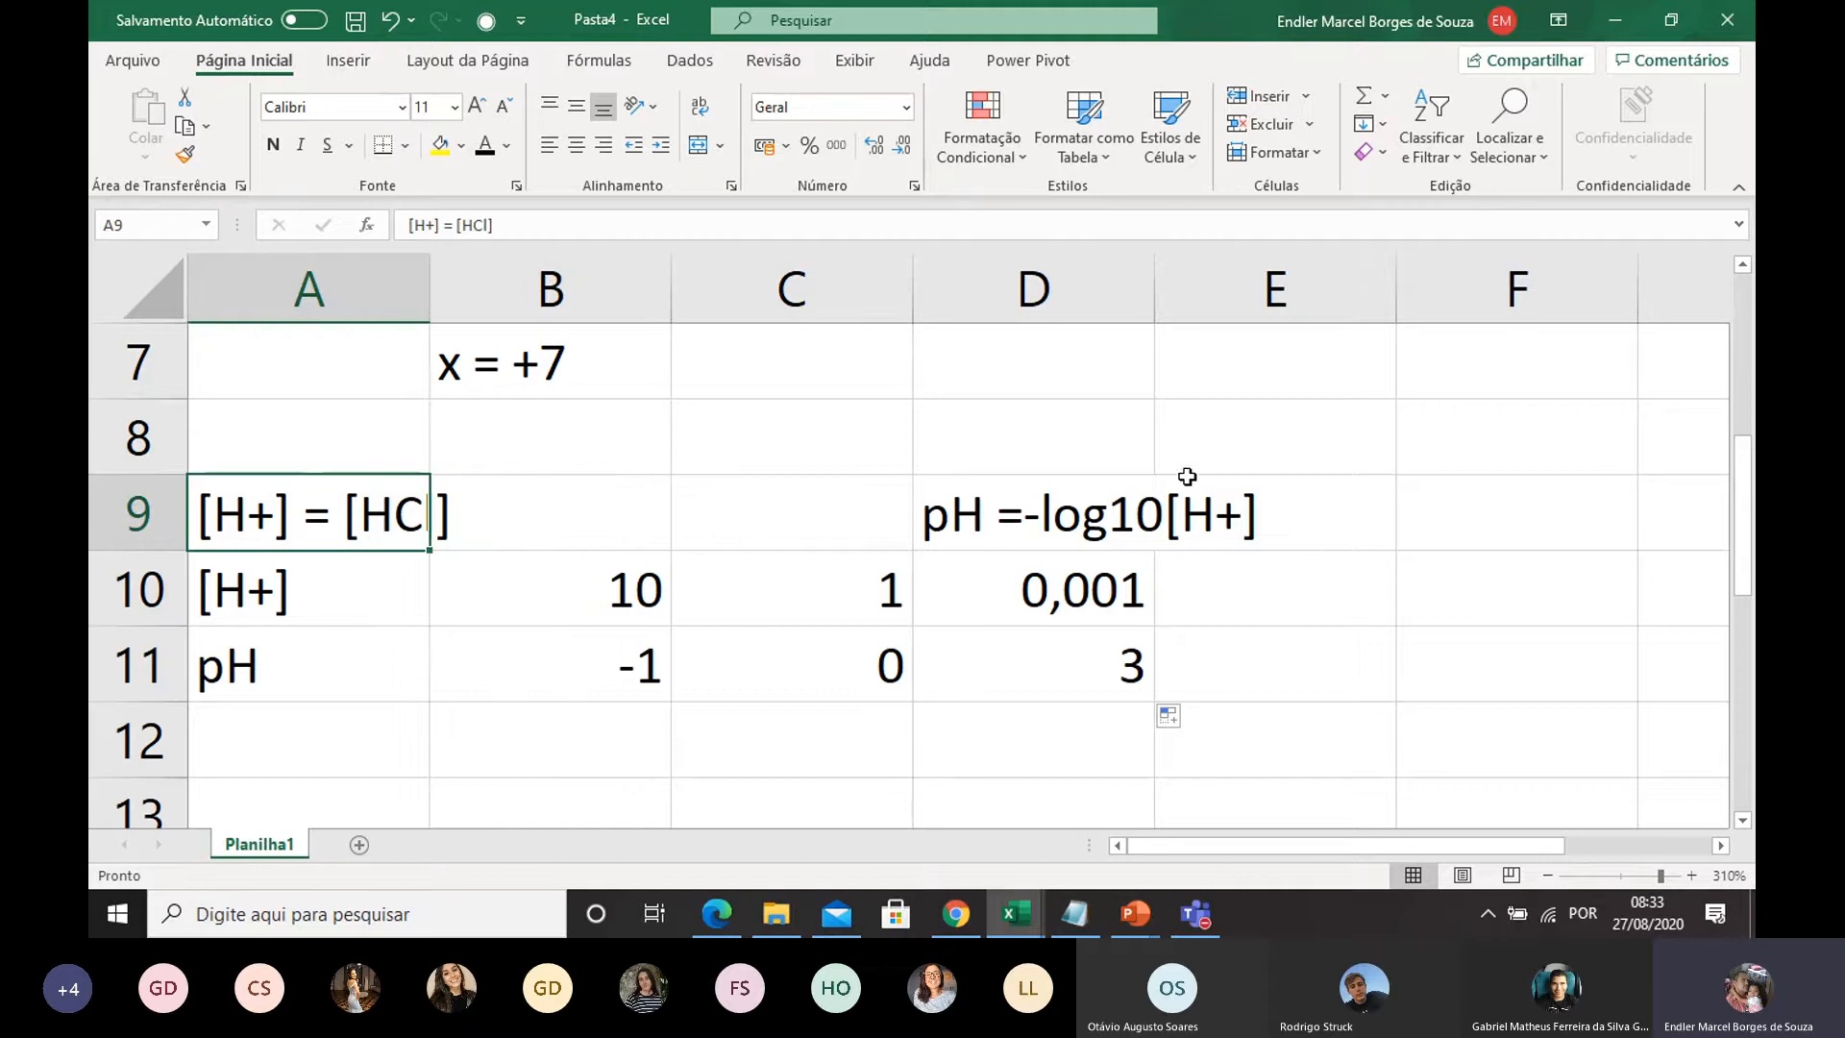
Step: Merge and centre cells D8 and E8 and enter the relation pH + pOH = 14 in the merged cell
drag(1016, 421, 1205, 425)
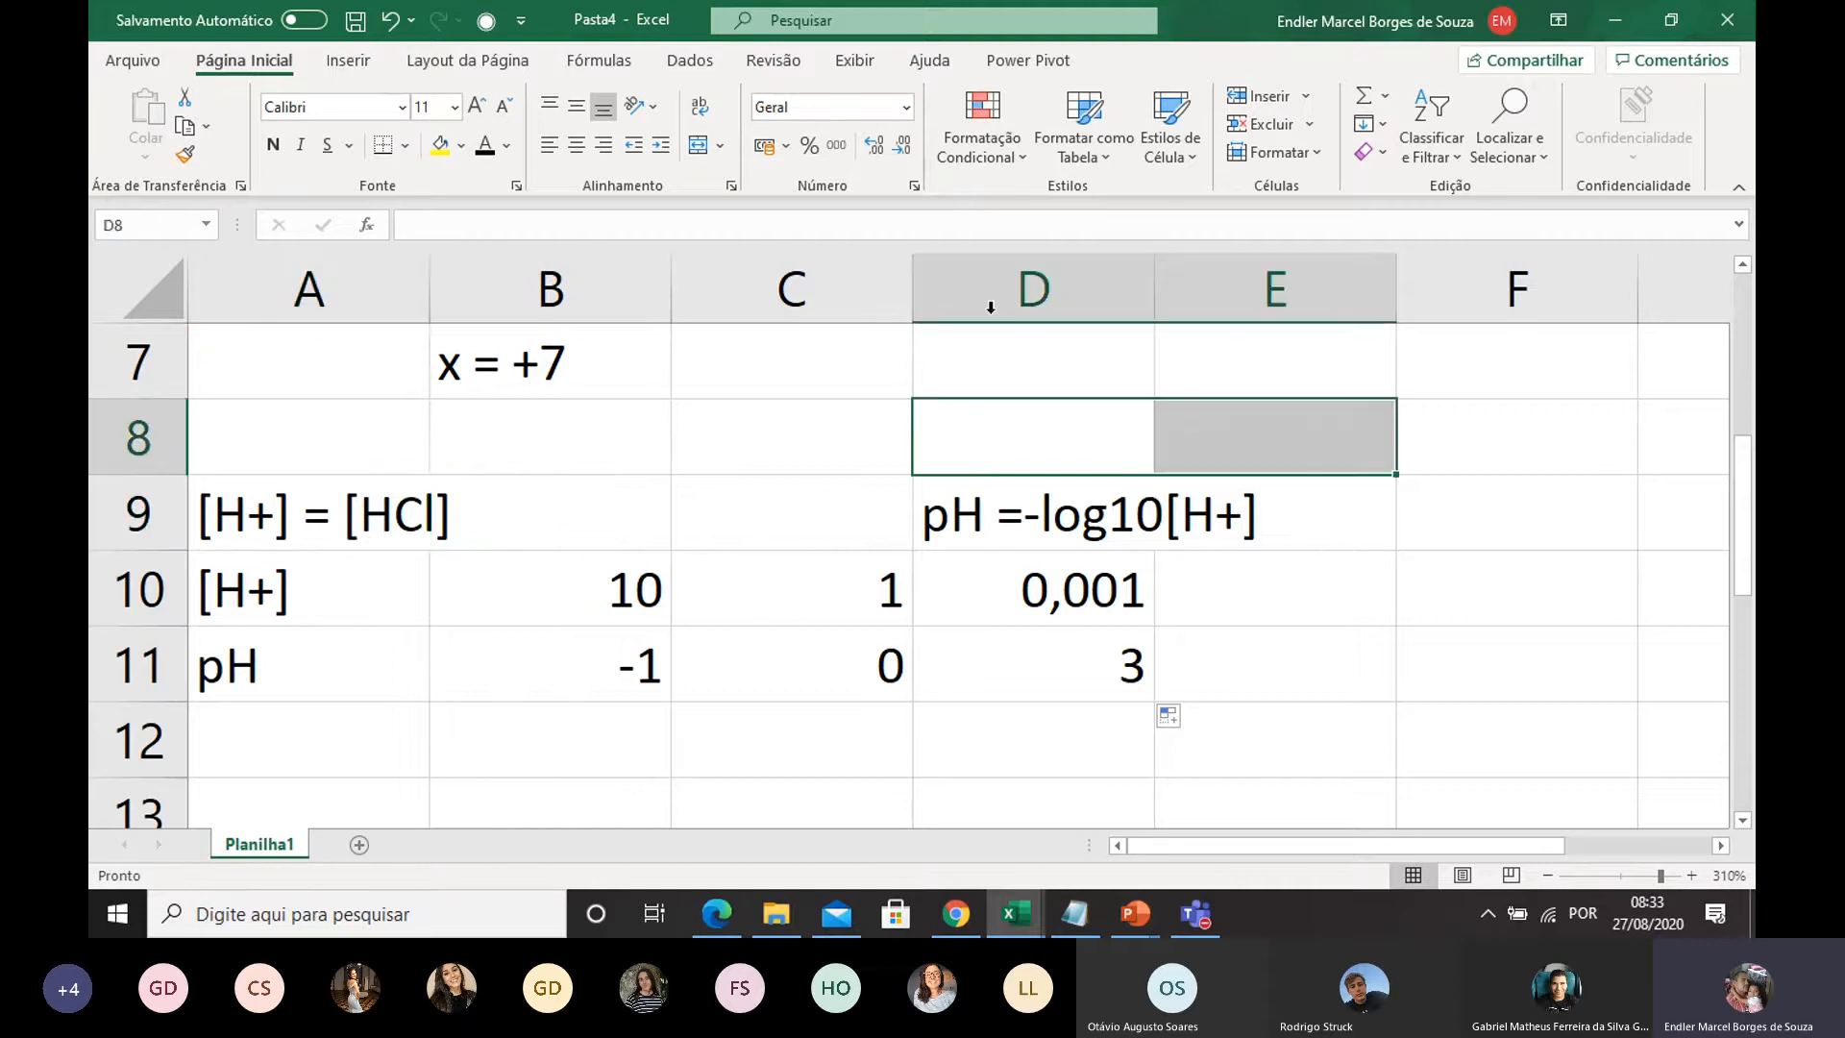
click(699, 144)
double_click(961, 437)
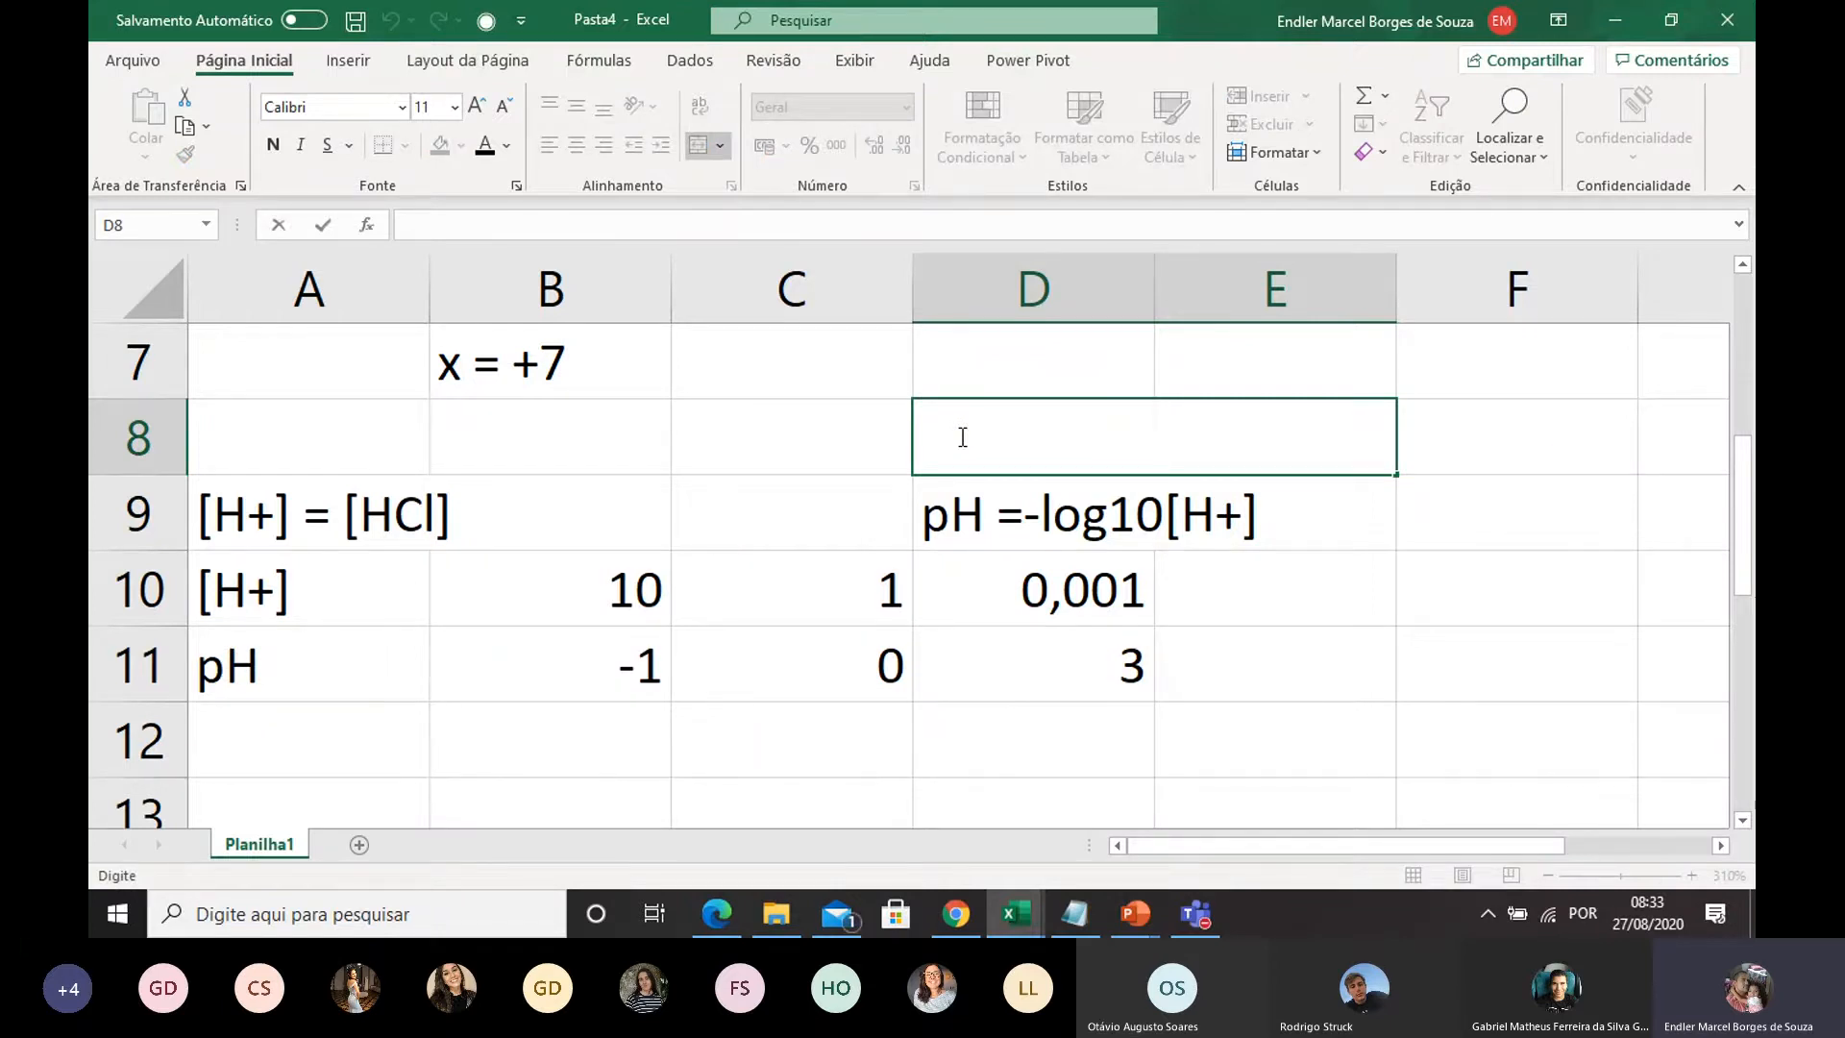
text(pH)
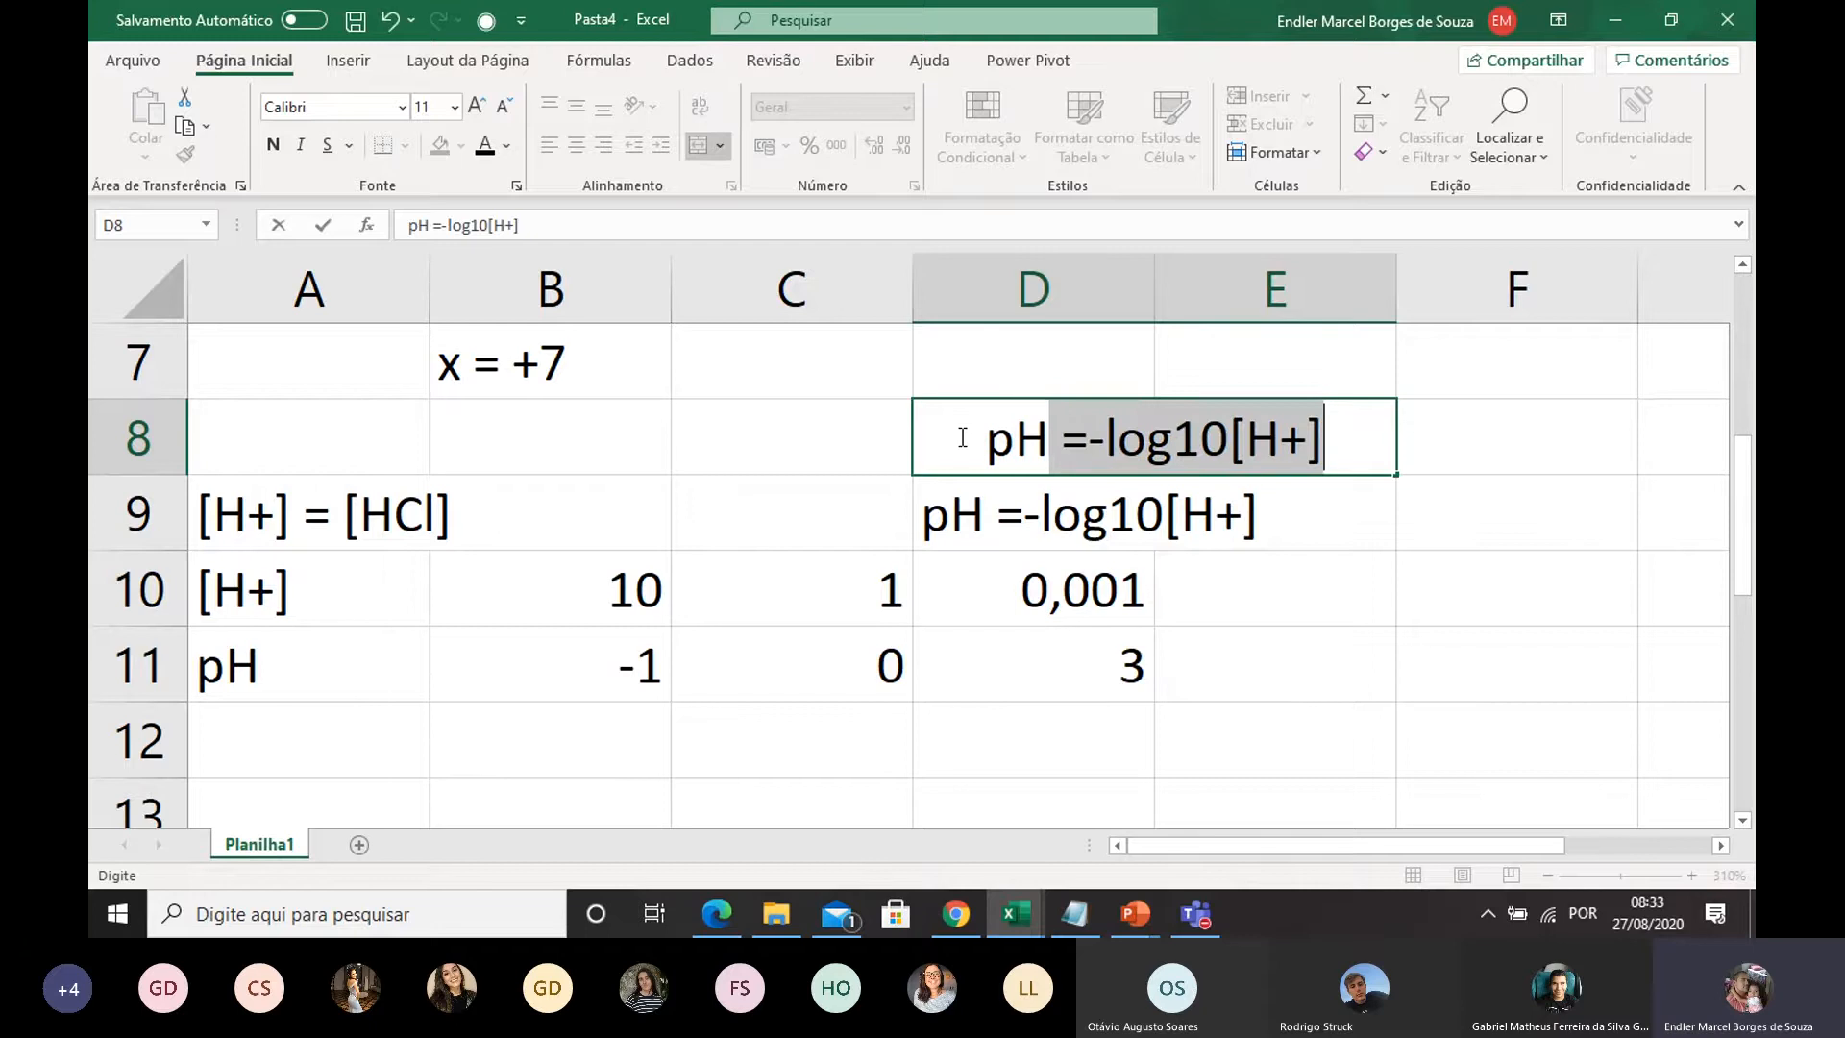
text( =)
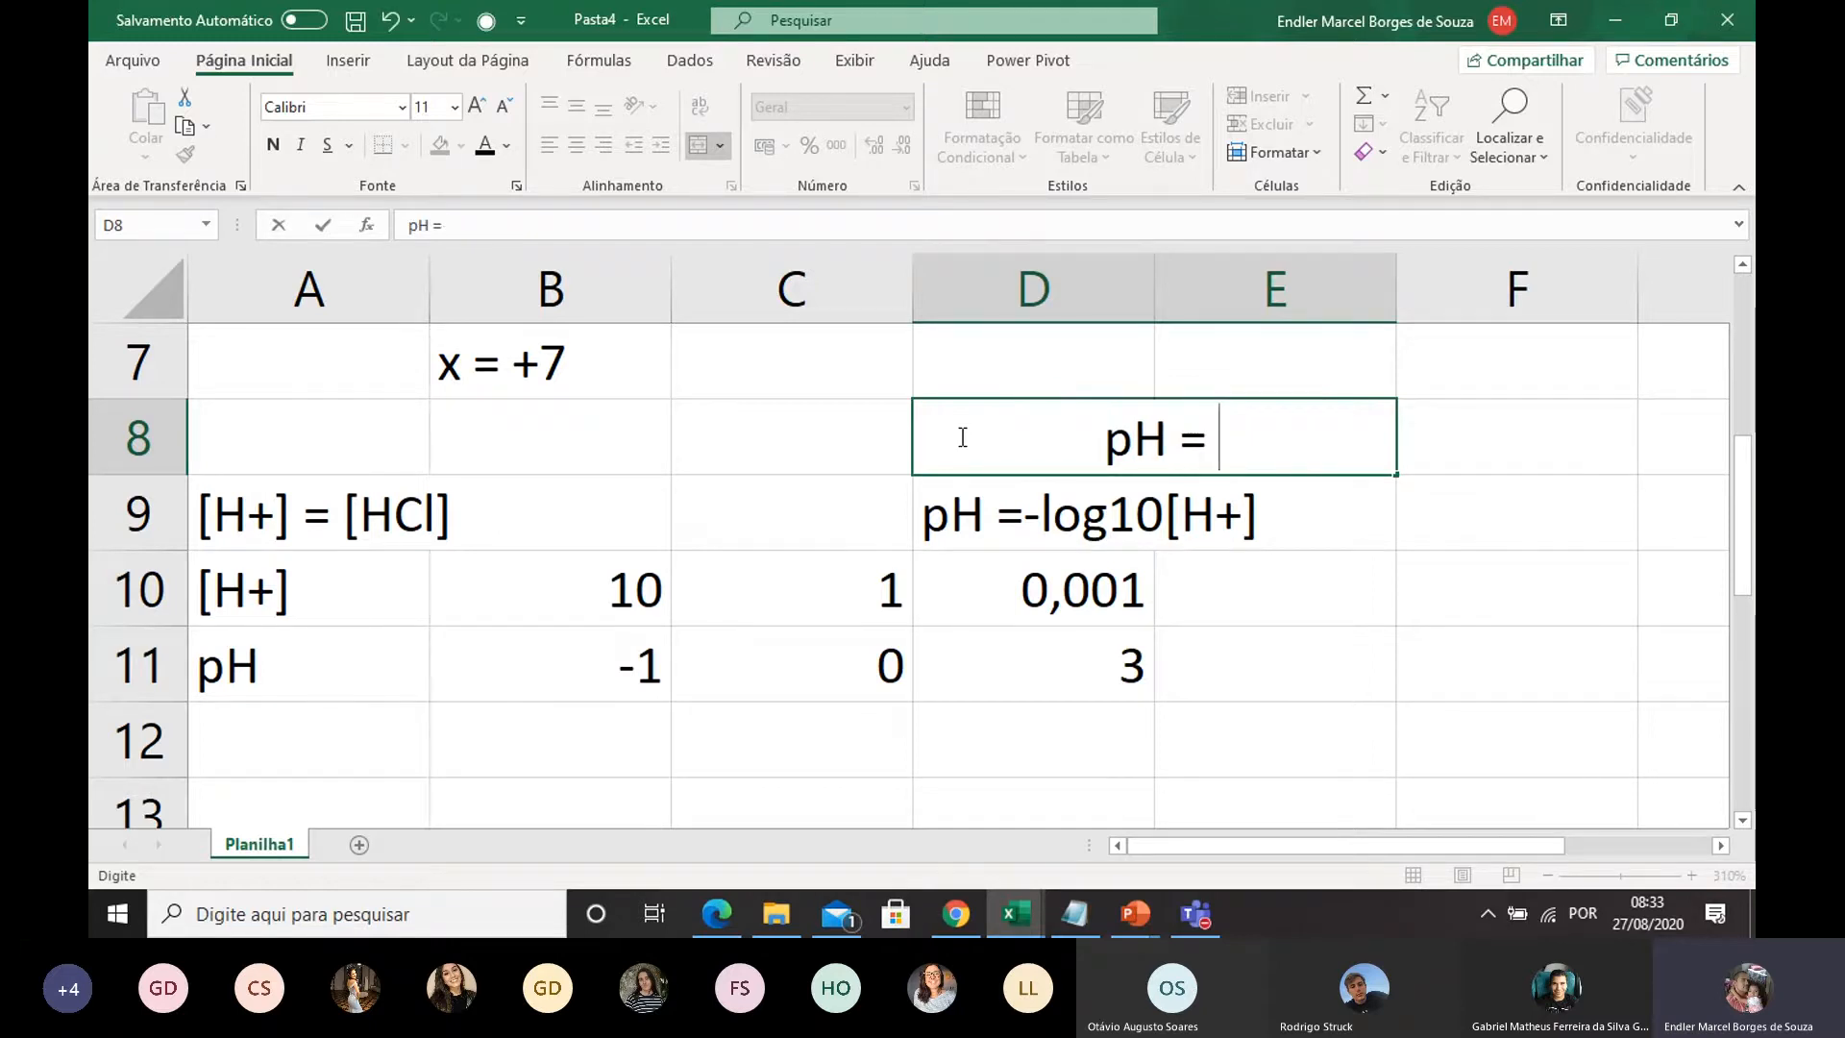
key(BackSpace)
key(BackSpace)
key(BackSpace)
text(=)
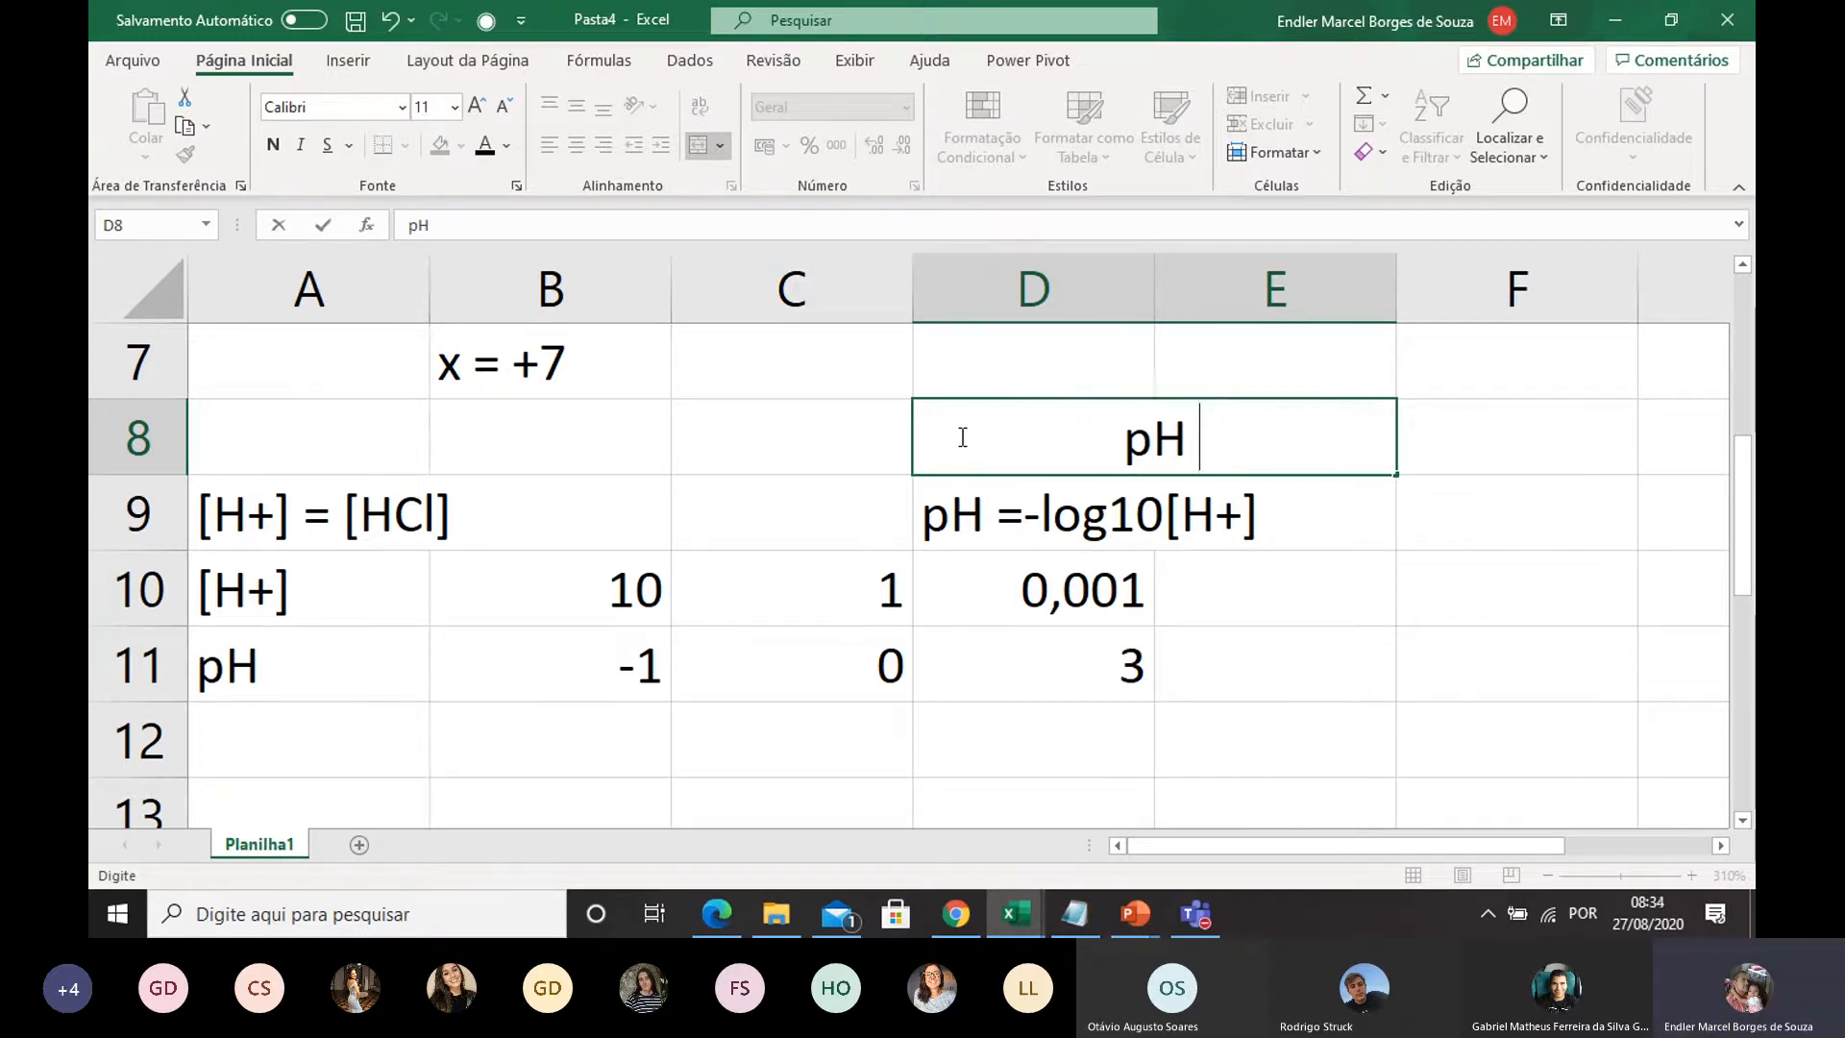
key(BackSpace)
key(BackSpace)
text(+ pO)
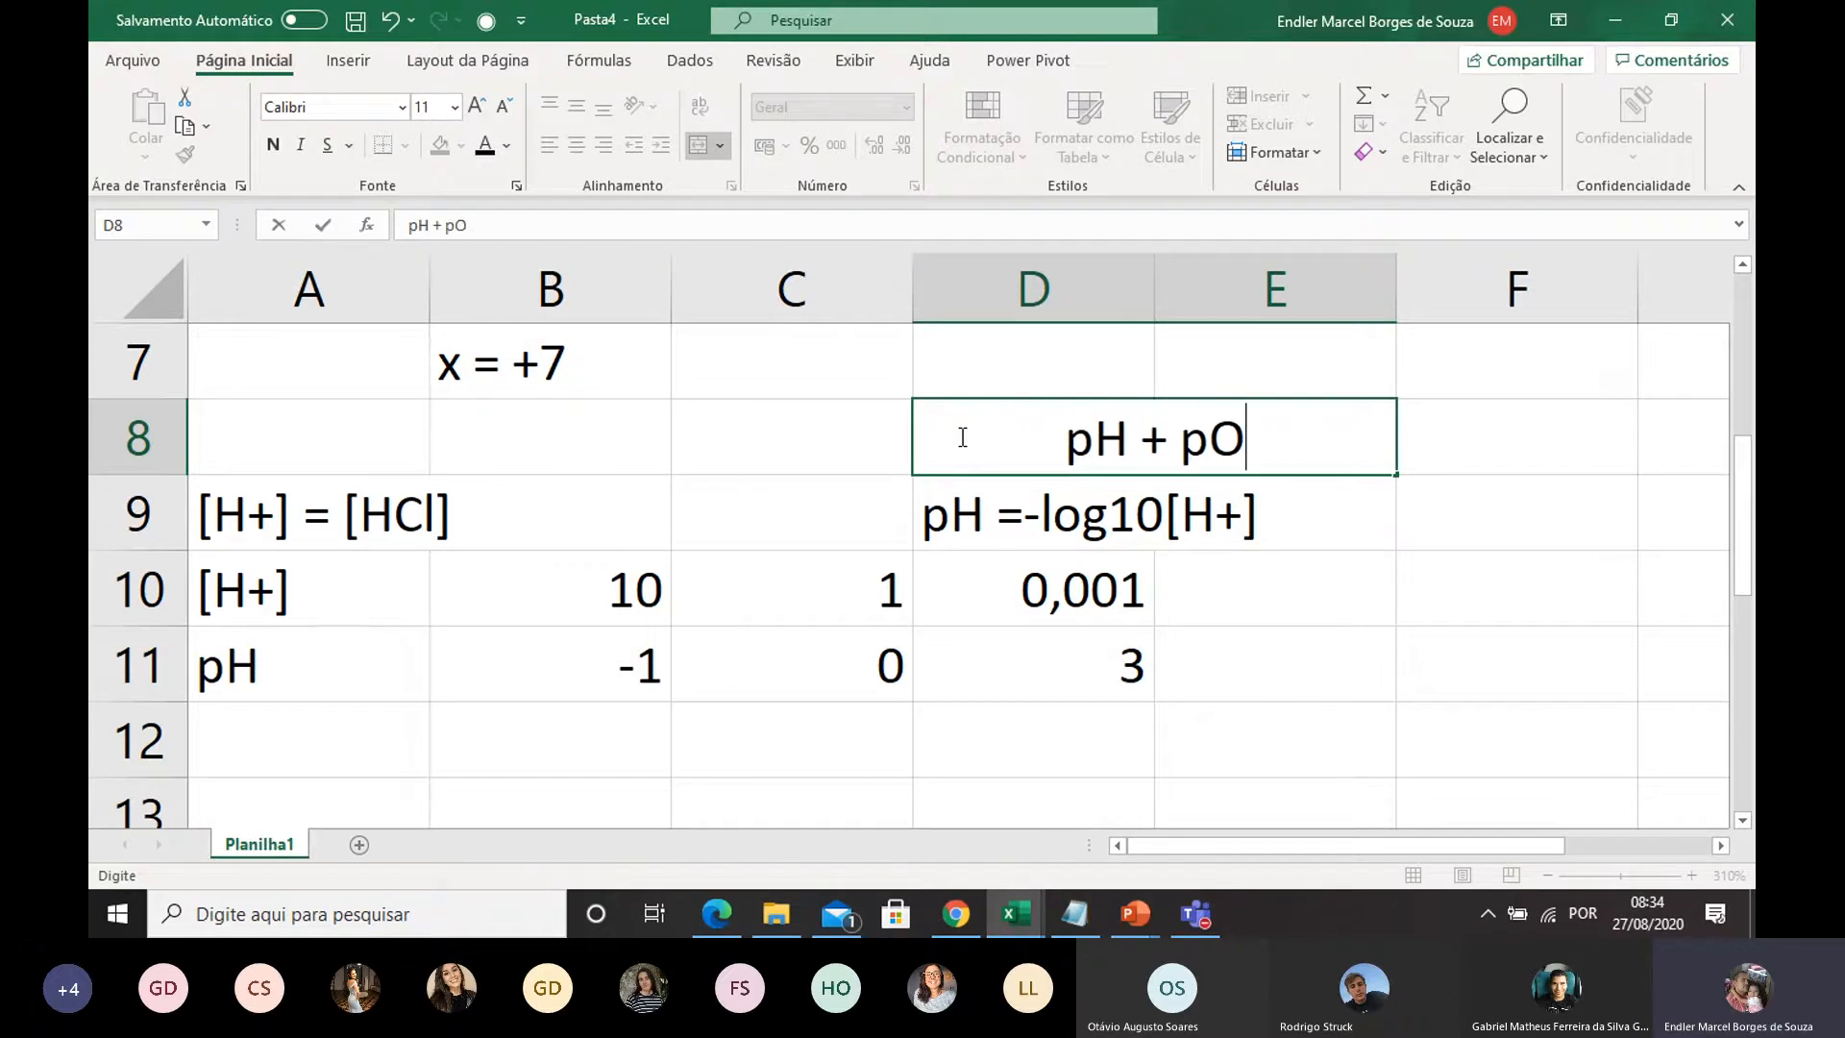
text(H = 14)
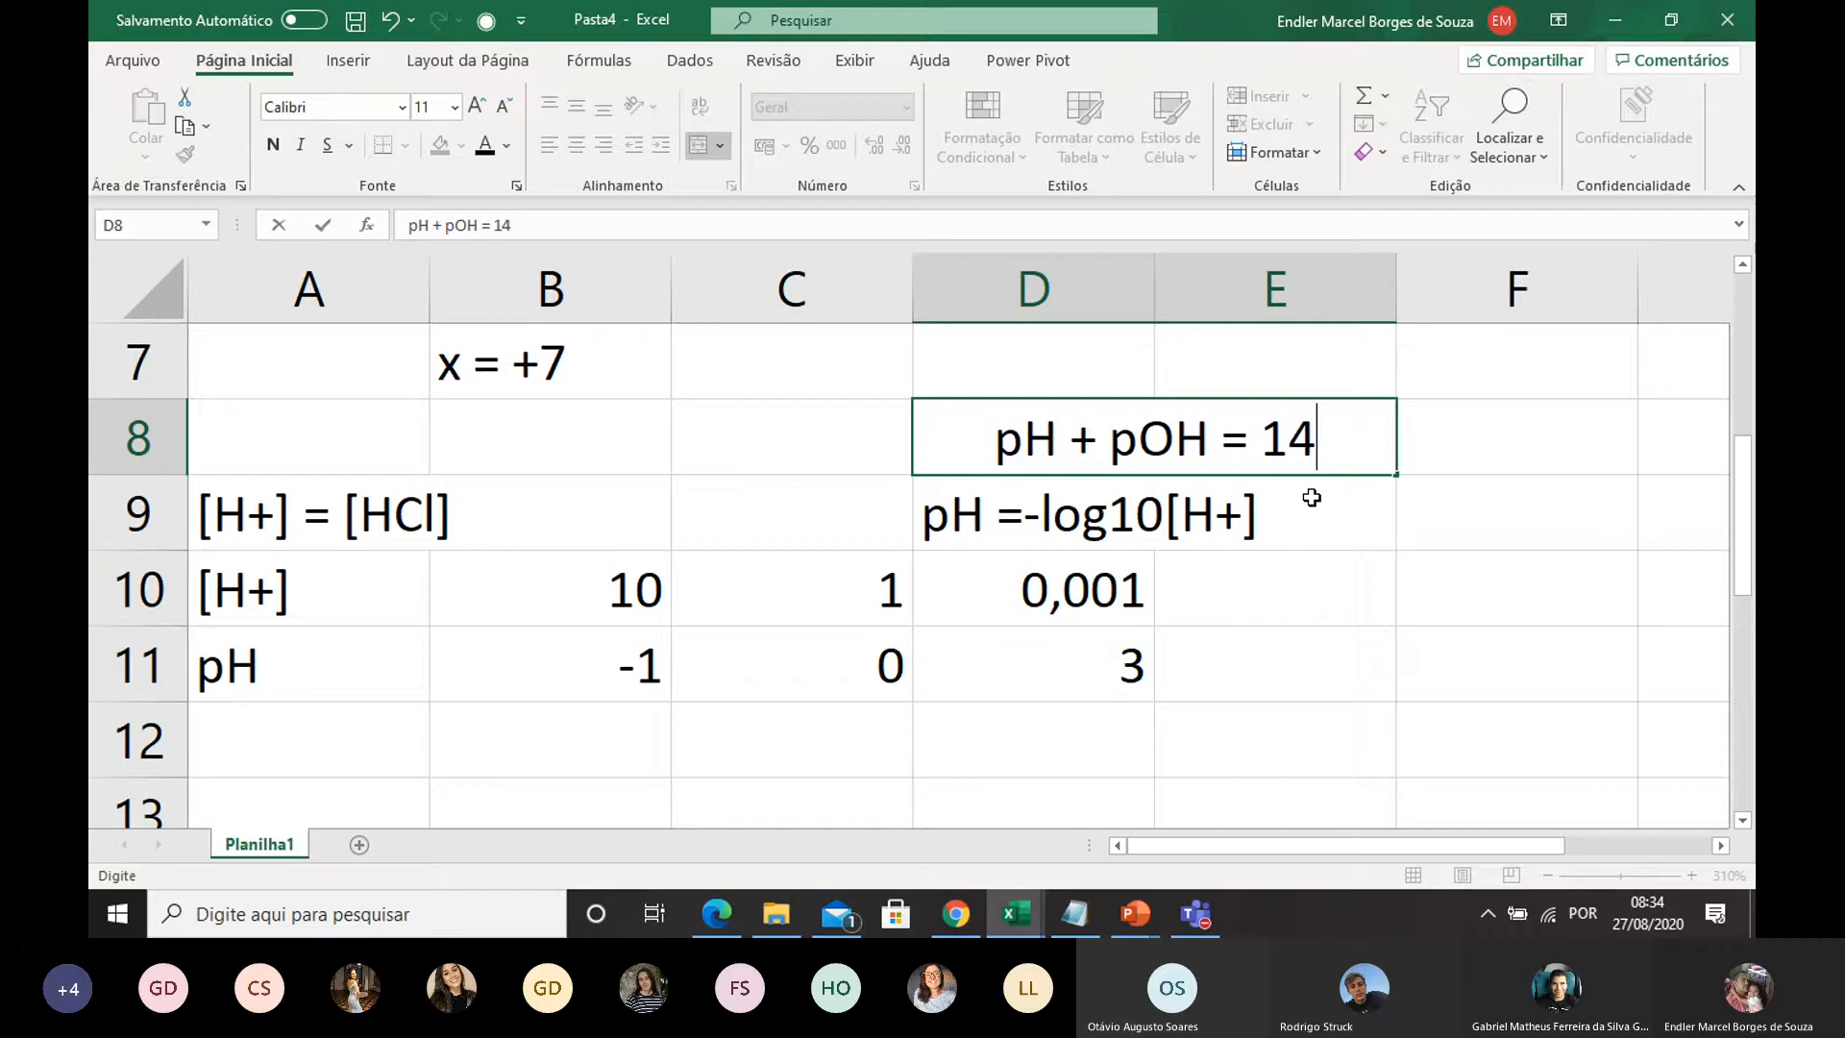
click(1262, 591)
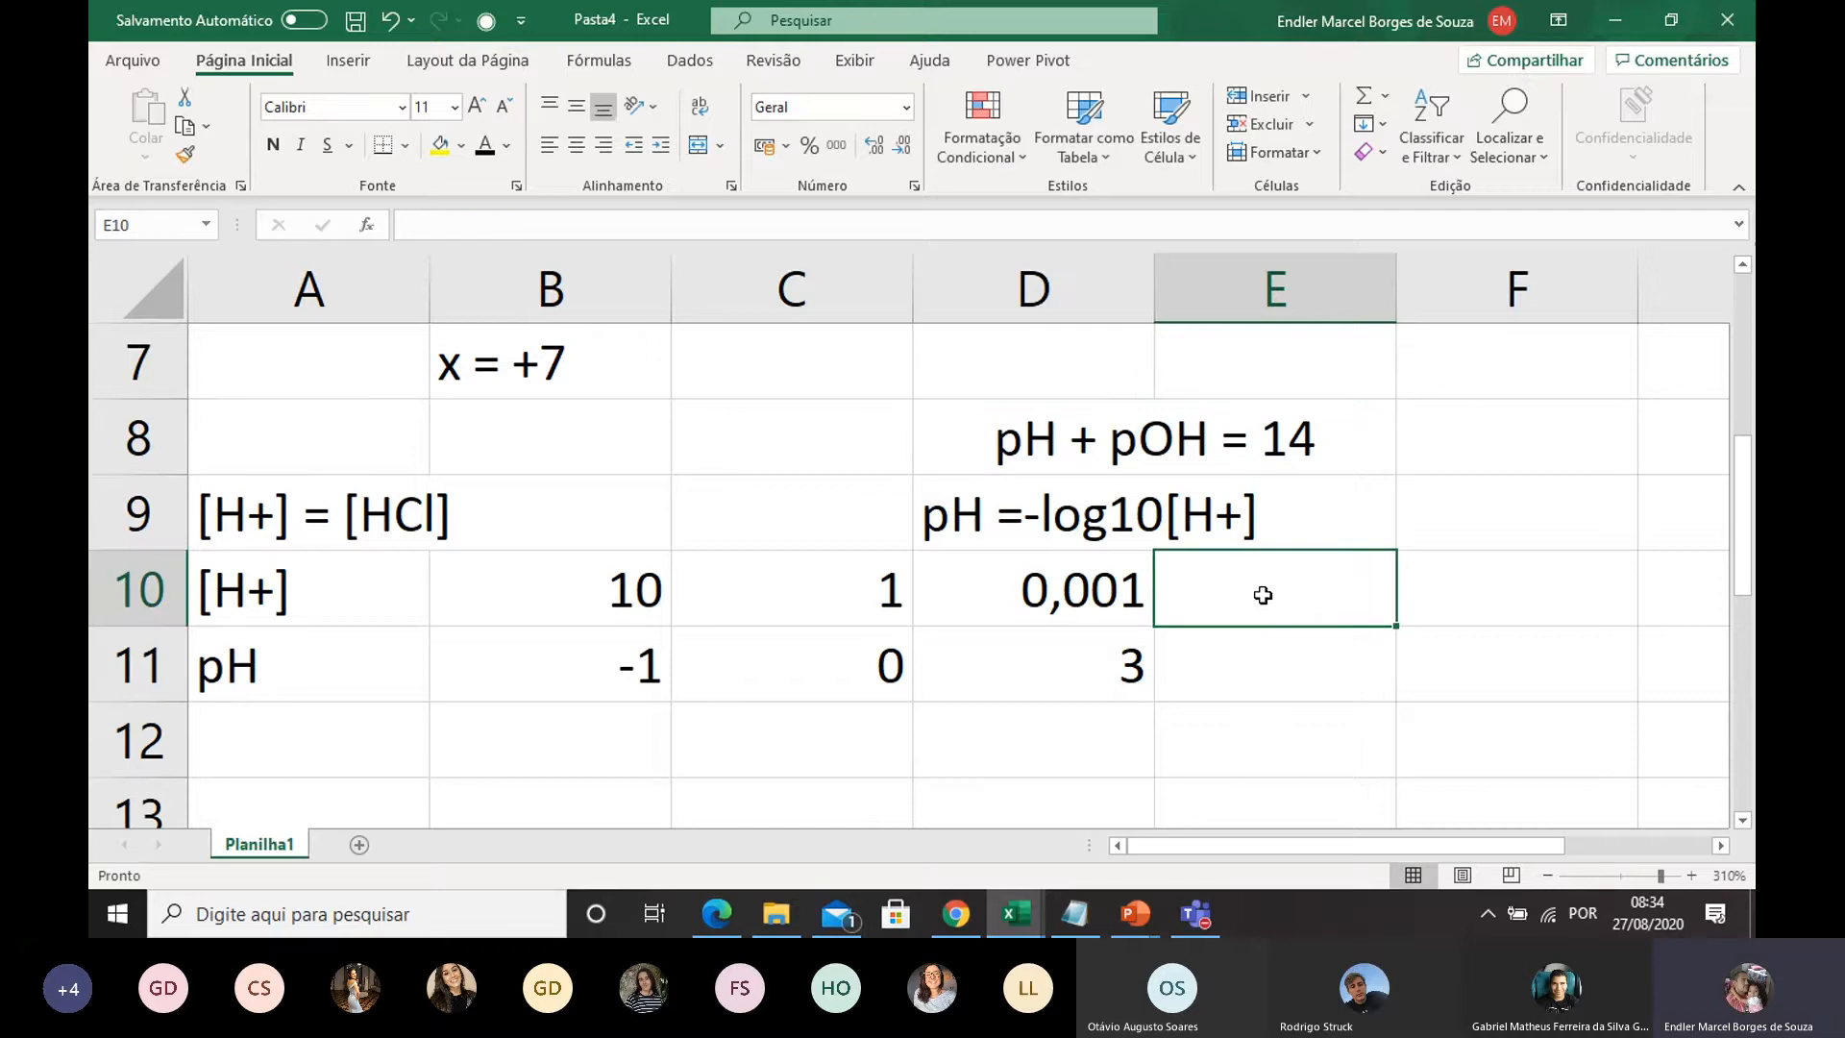
Step: Label cell A12 as pOH, directly below the pH row label
click(299, 734)
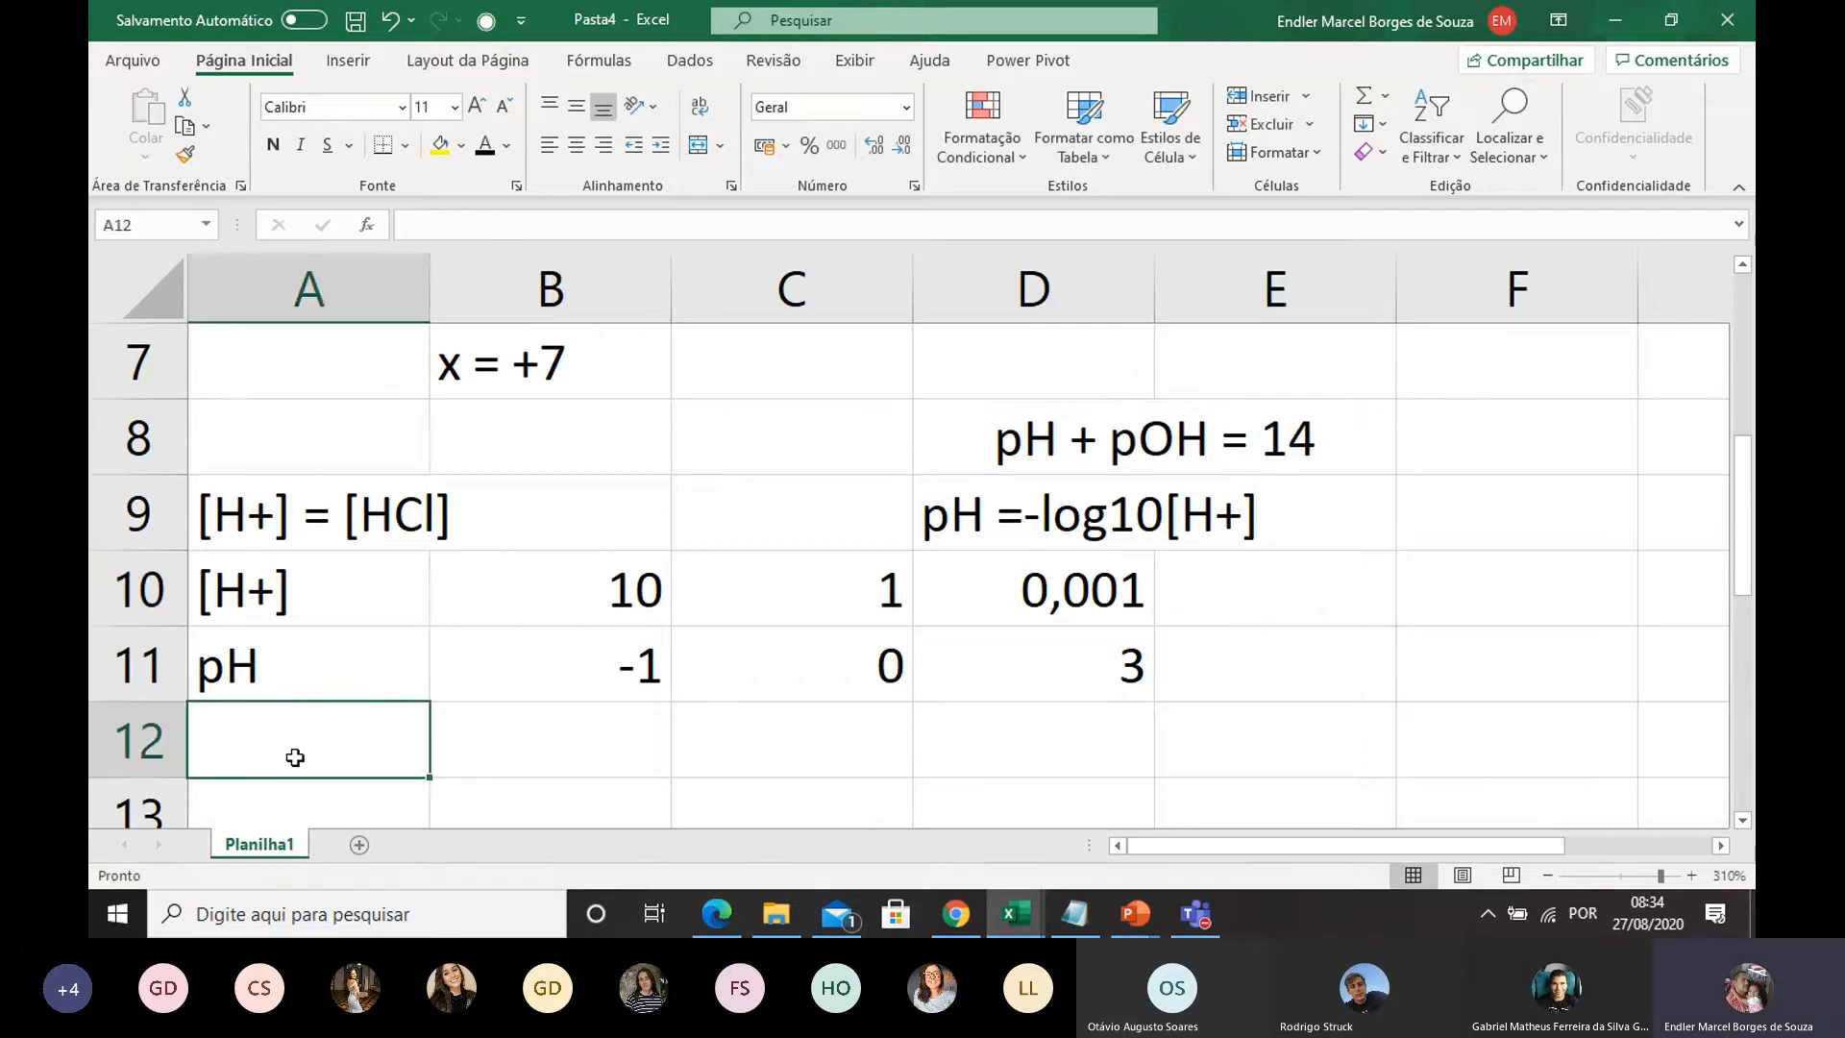
double_click(298, 755)
text(pH)
key(BackSpace)
text(OH)
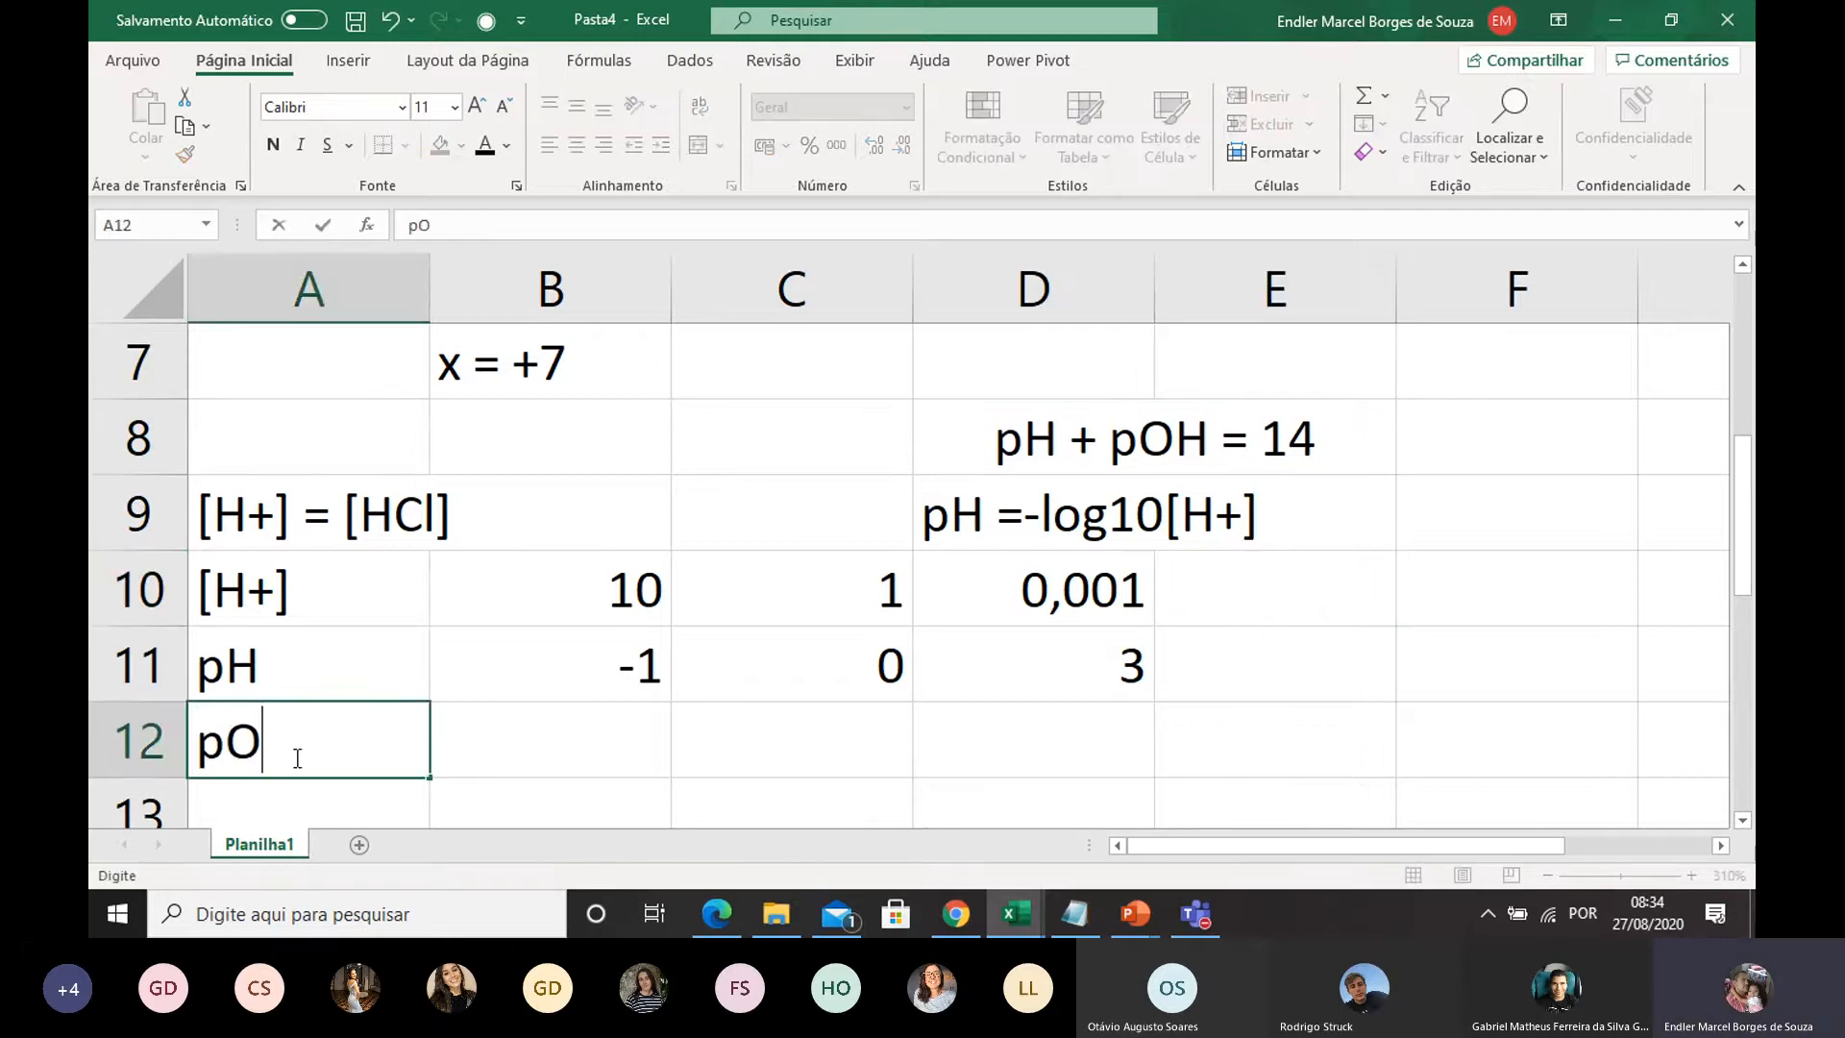
Step: Enter the pOH formula =14-B11 in cell B12 and fill it across to cells C12 and D12
click(499, 767)
scroll(494, 618, down, 1)
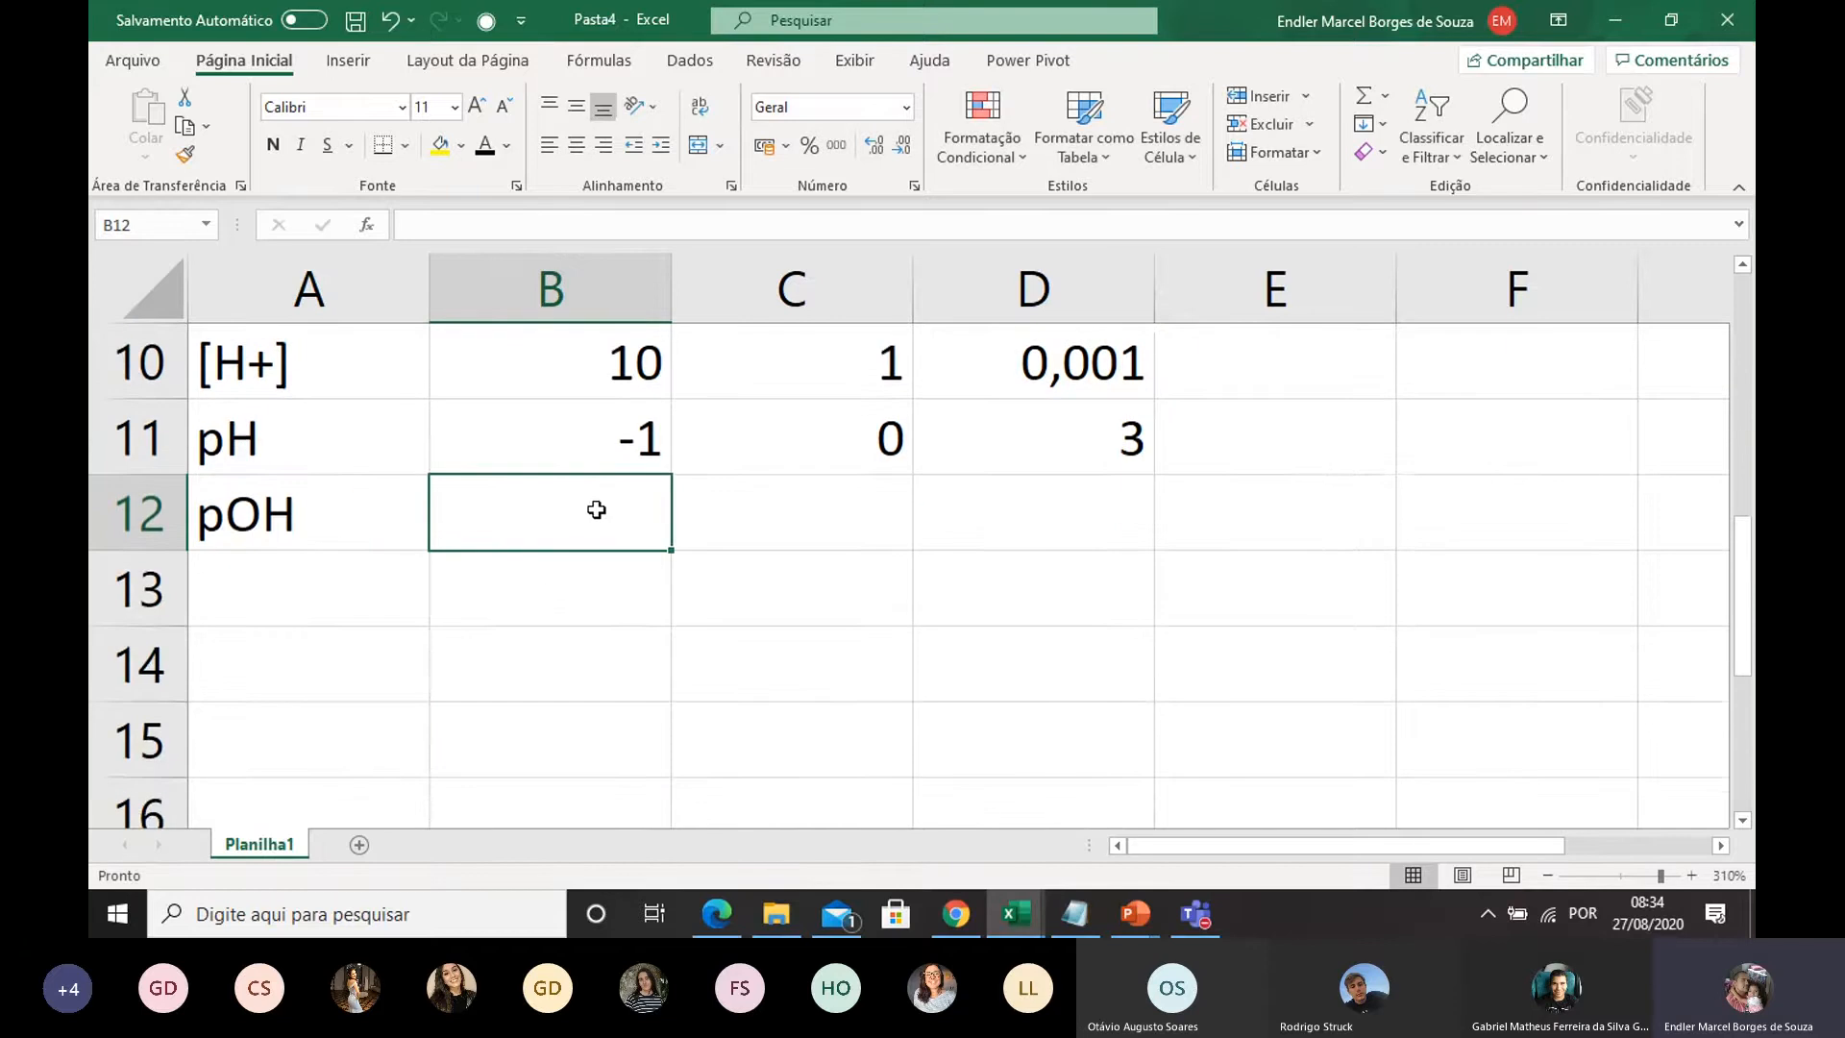
scroll(618, 580, up, 1)
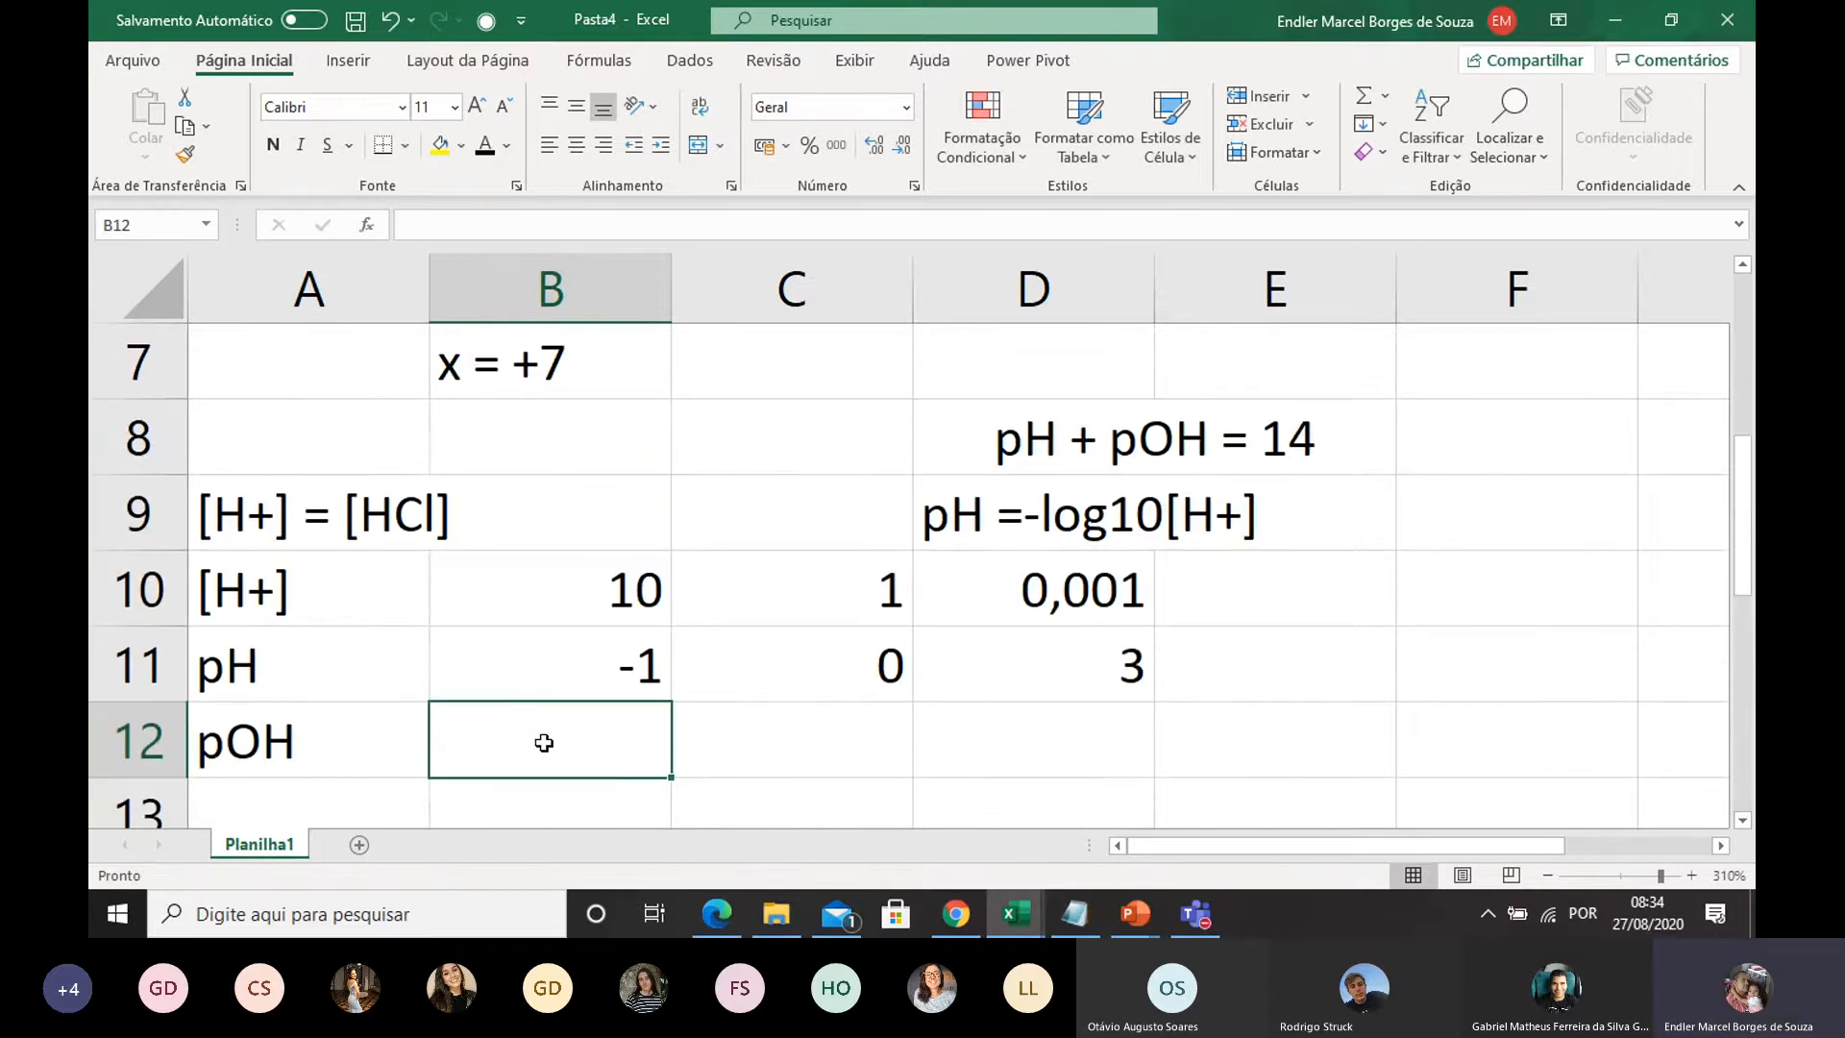
text(=)
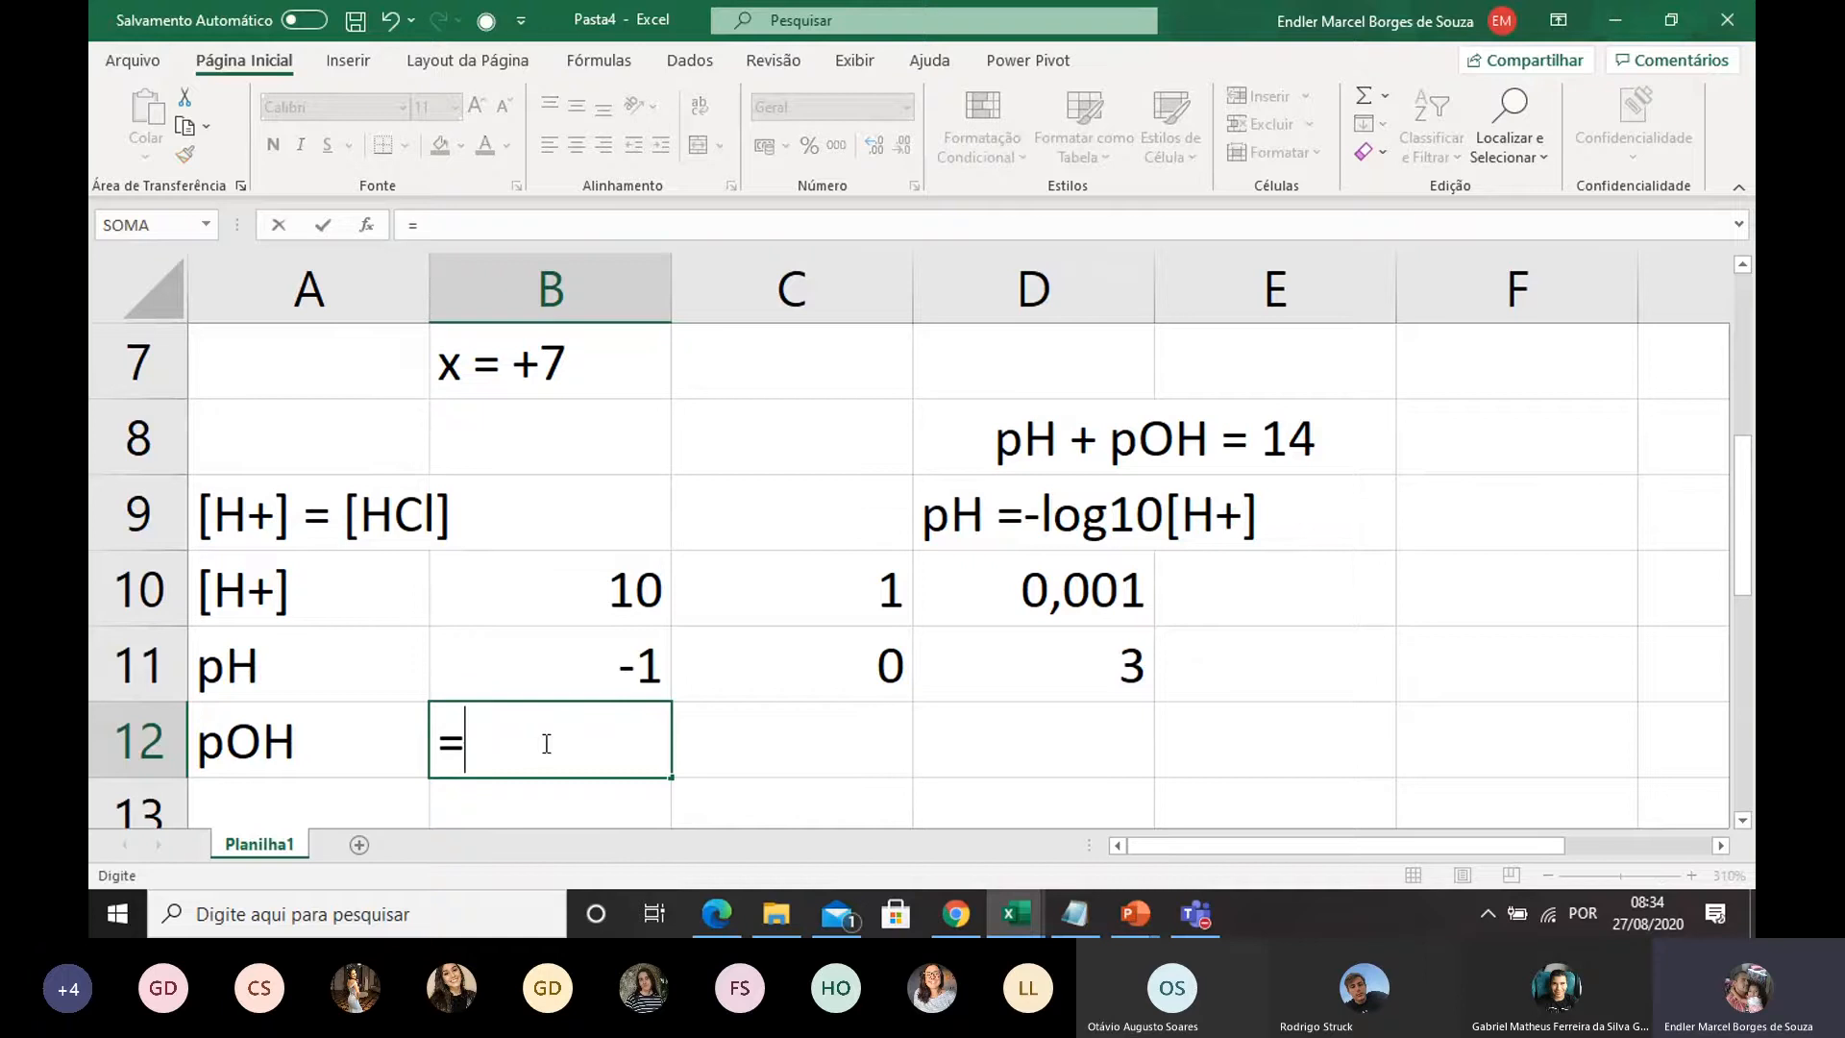
click(555, 660)
drag(551, 742, 473, 756)
text(14)
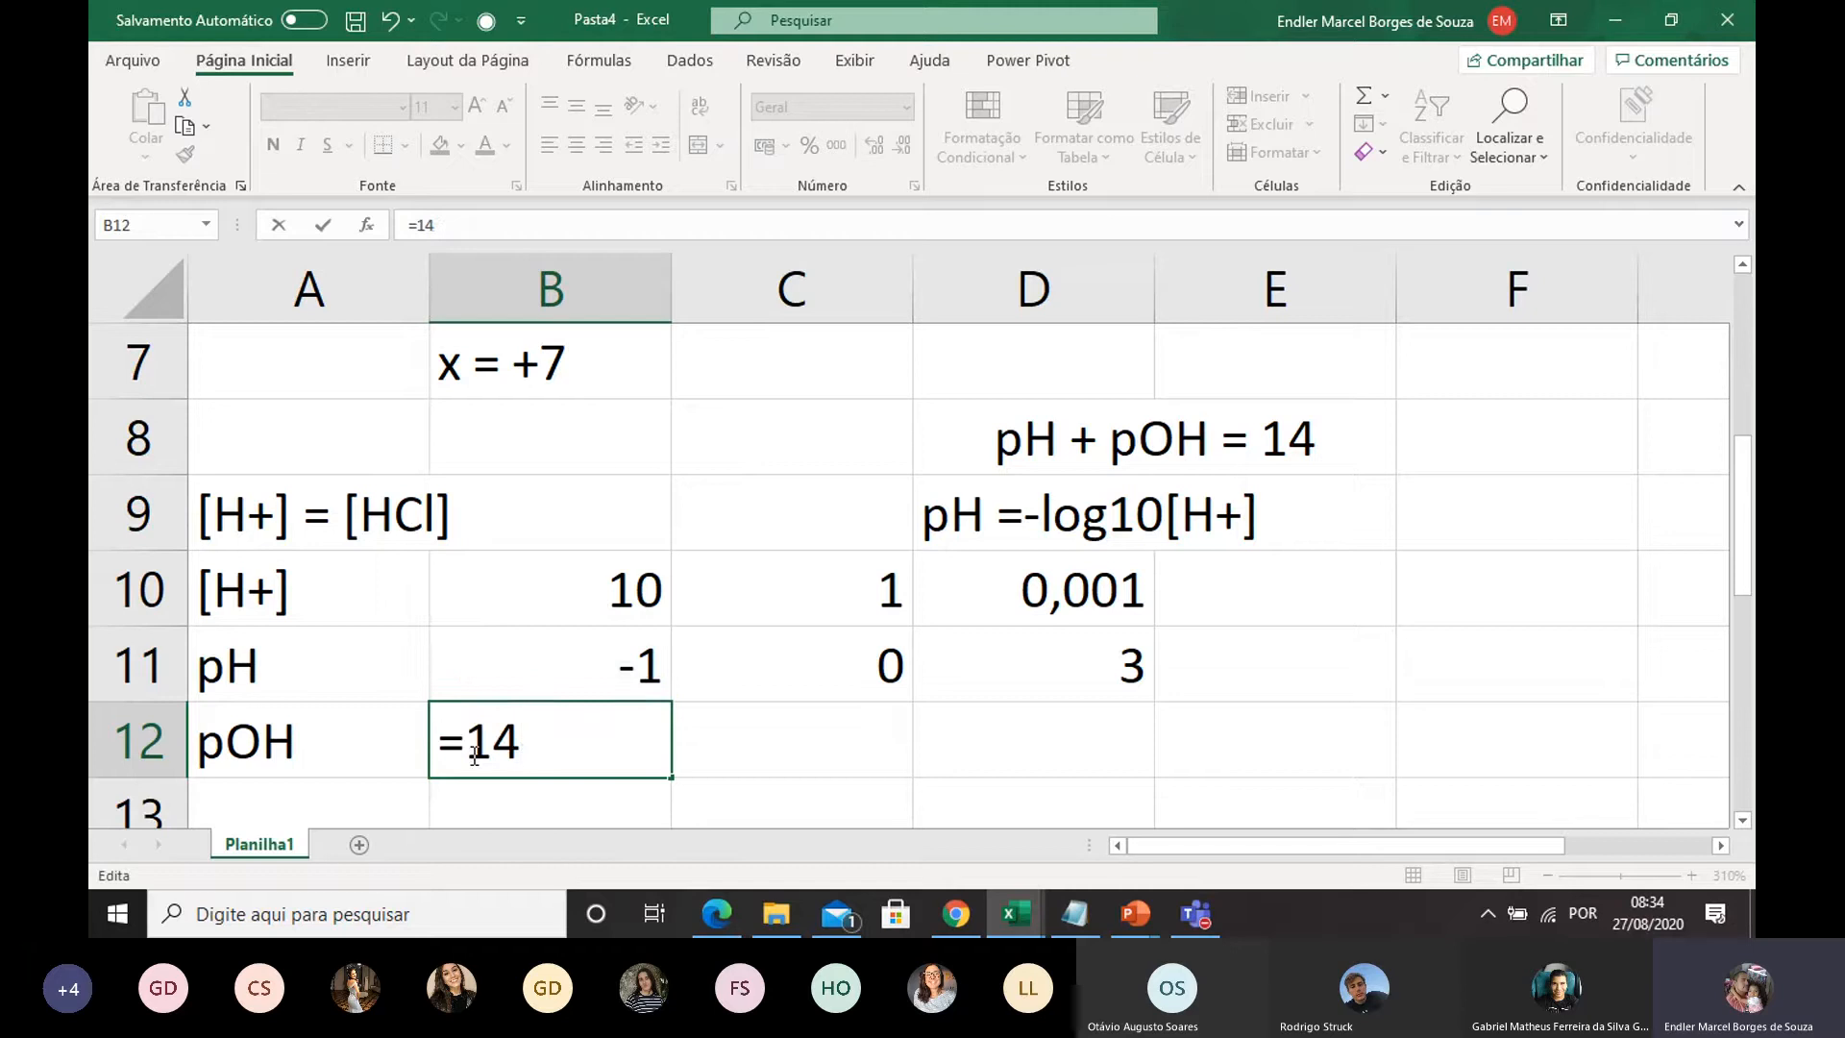
text(-)
click(563, 665)
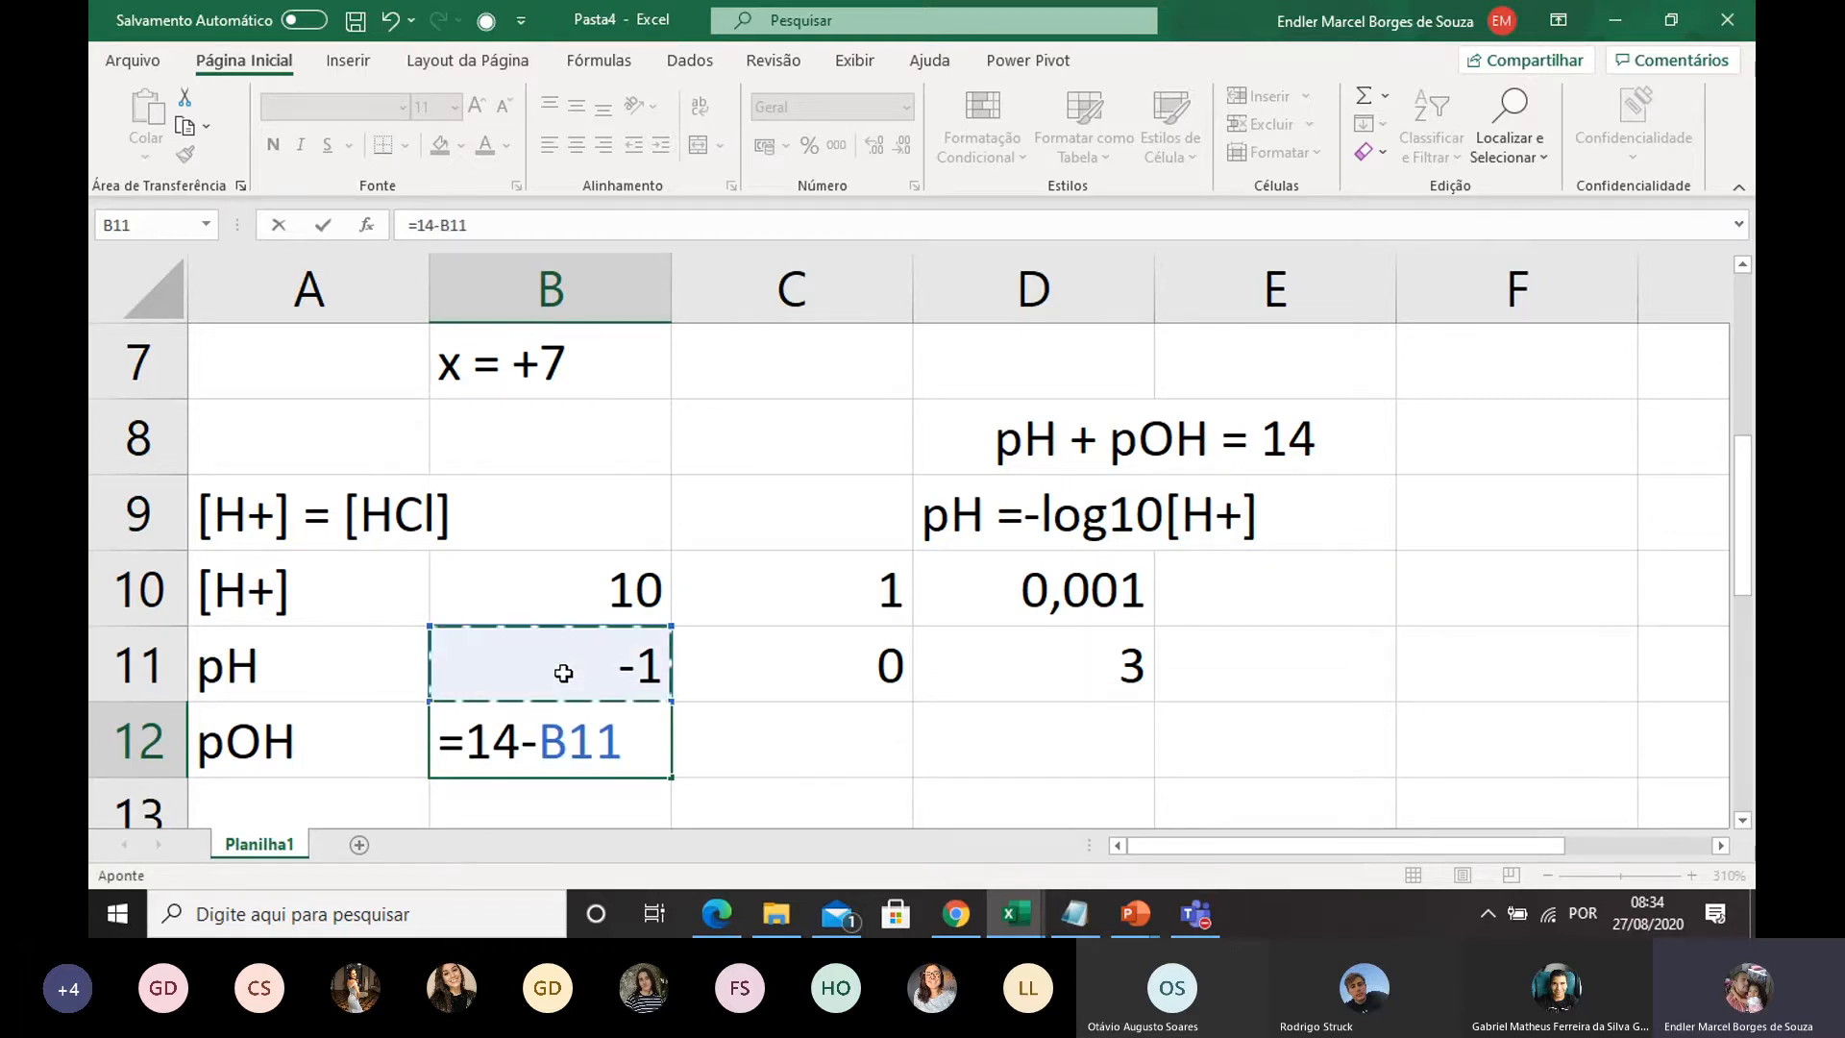
key(Return)
click(564, 672)
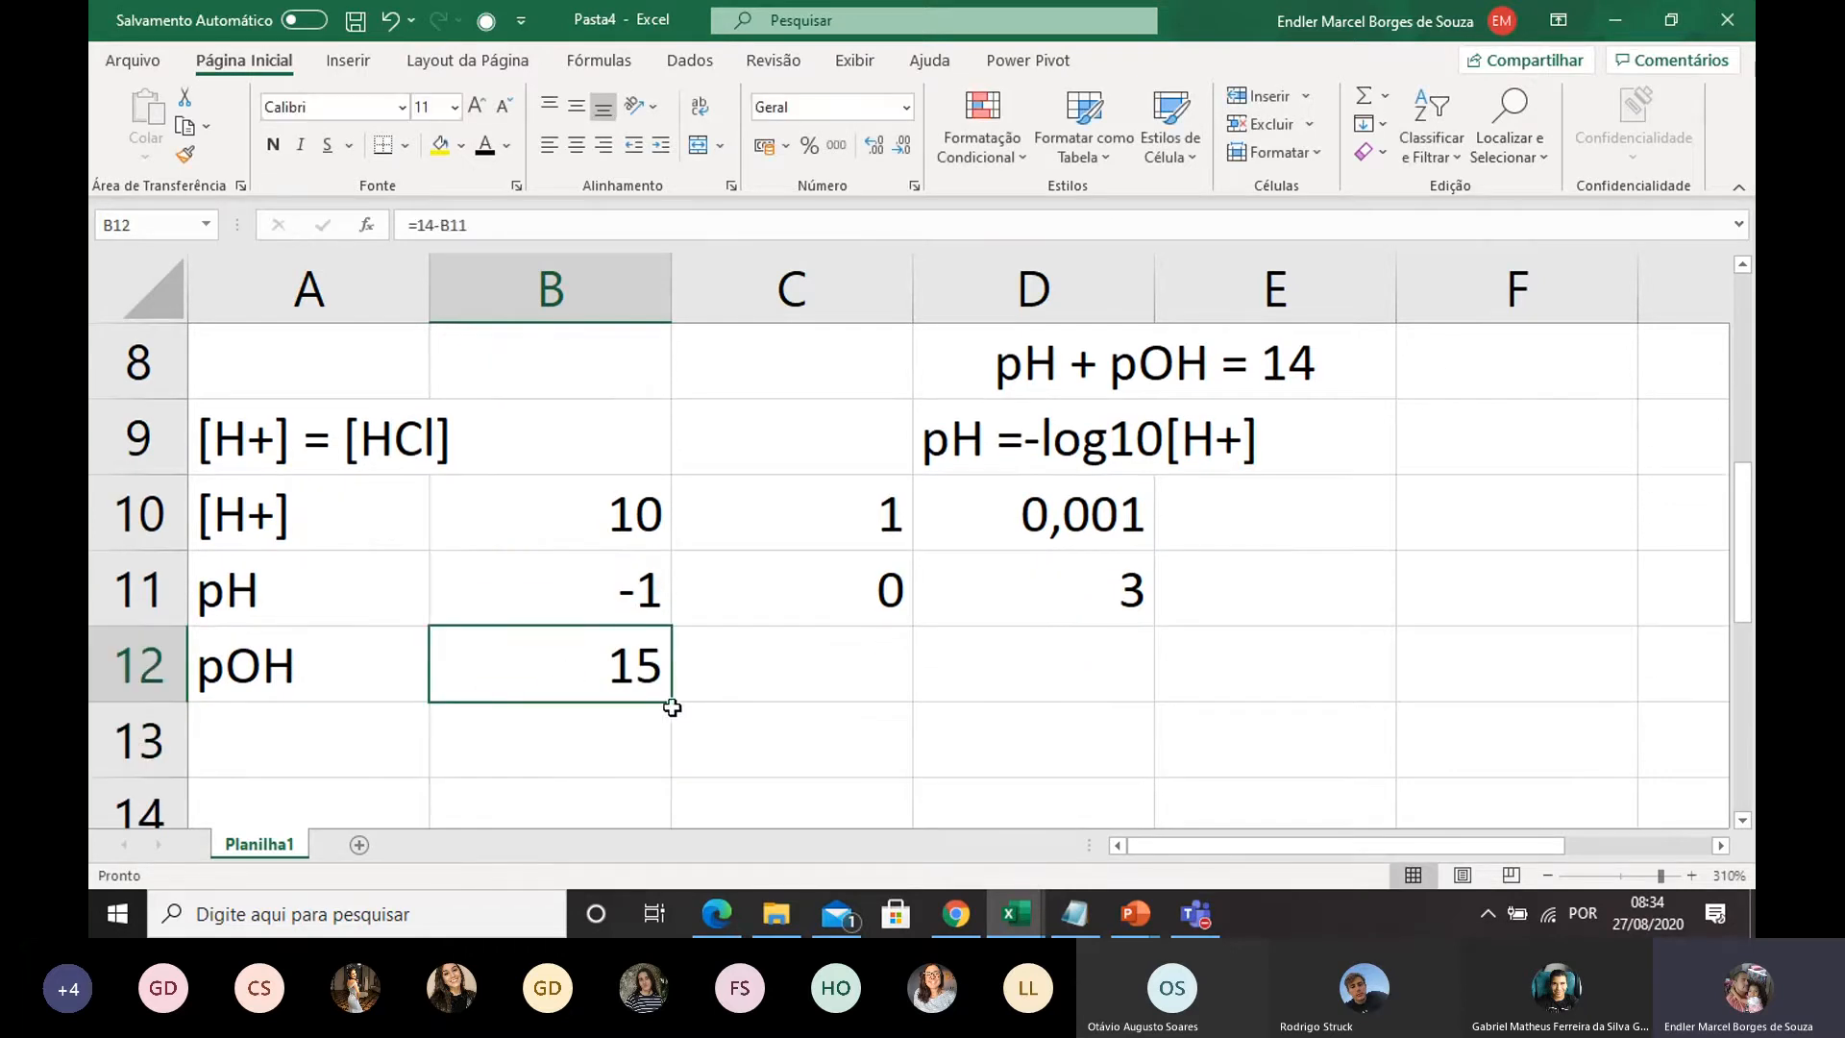
drag(670, 703, 1058, 705)
Step: Compare the pOH values in row 12 with the matching [H+] and pH values in columns C and D
click(592, 675)
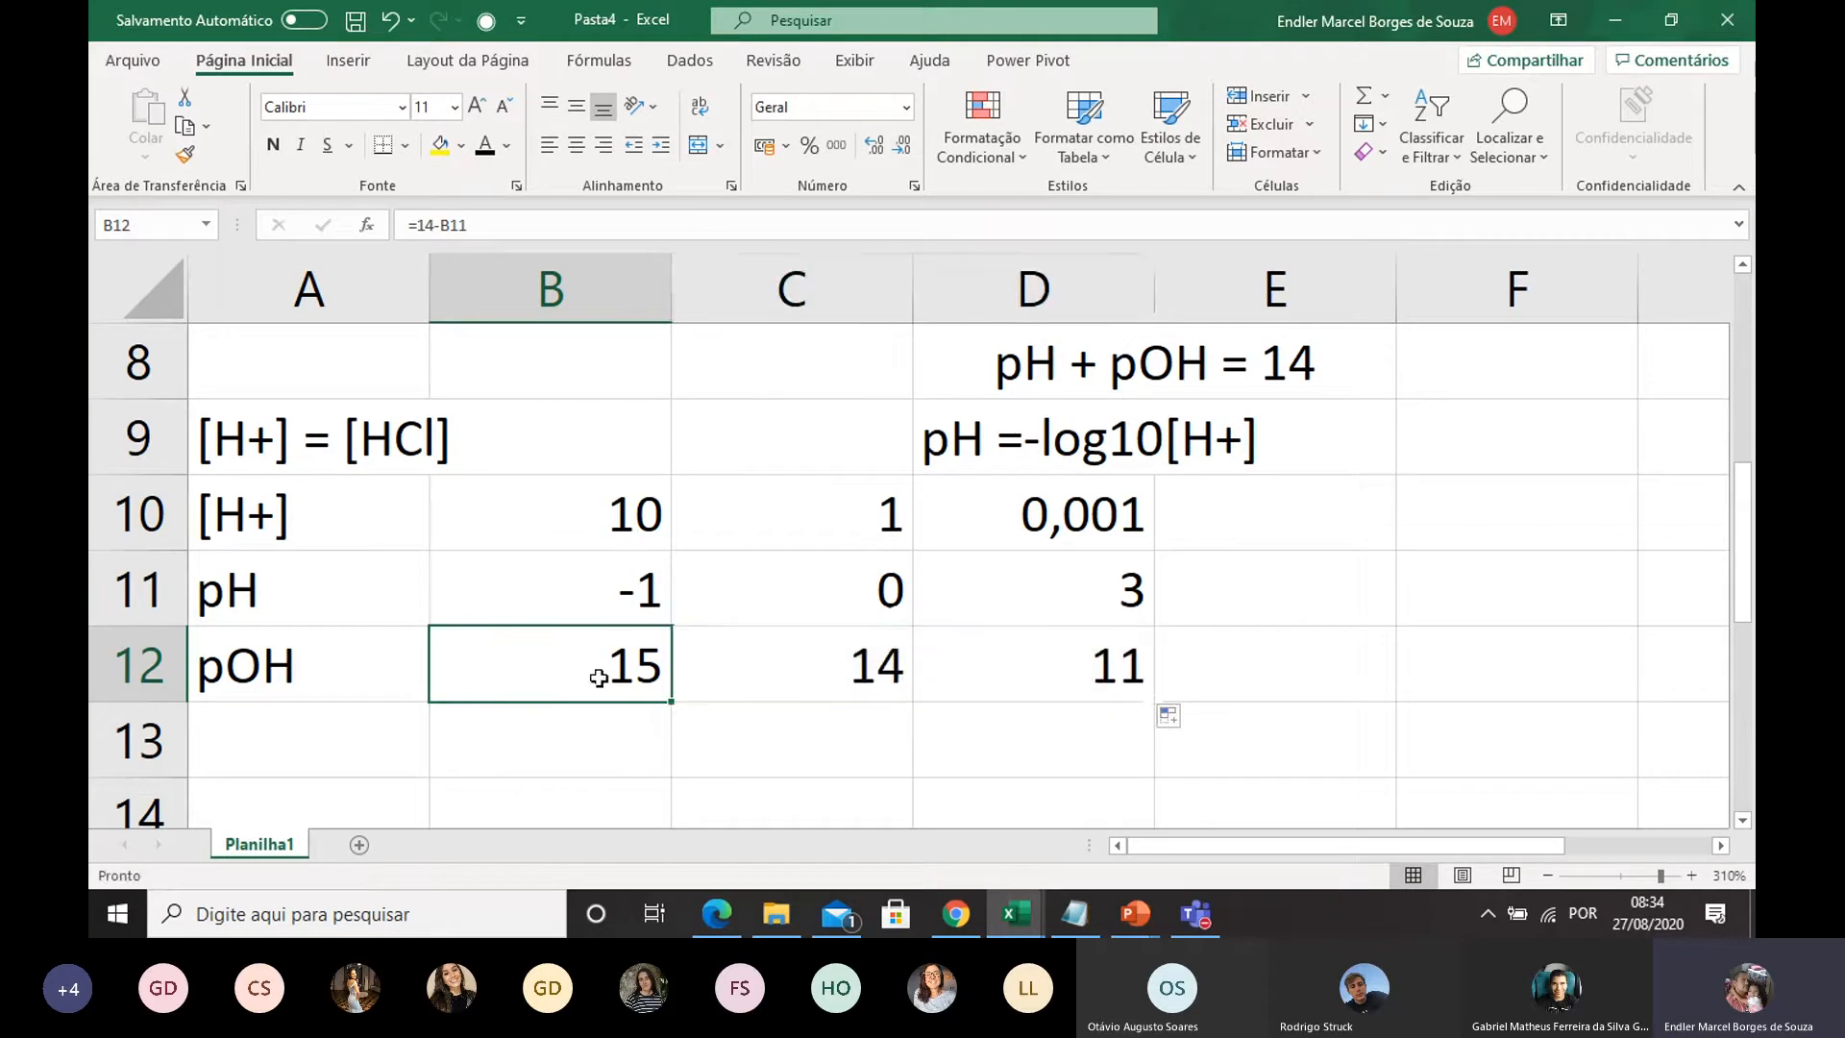
click(851, 688)
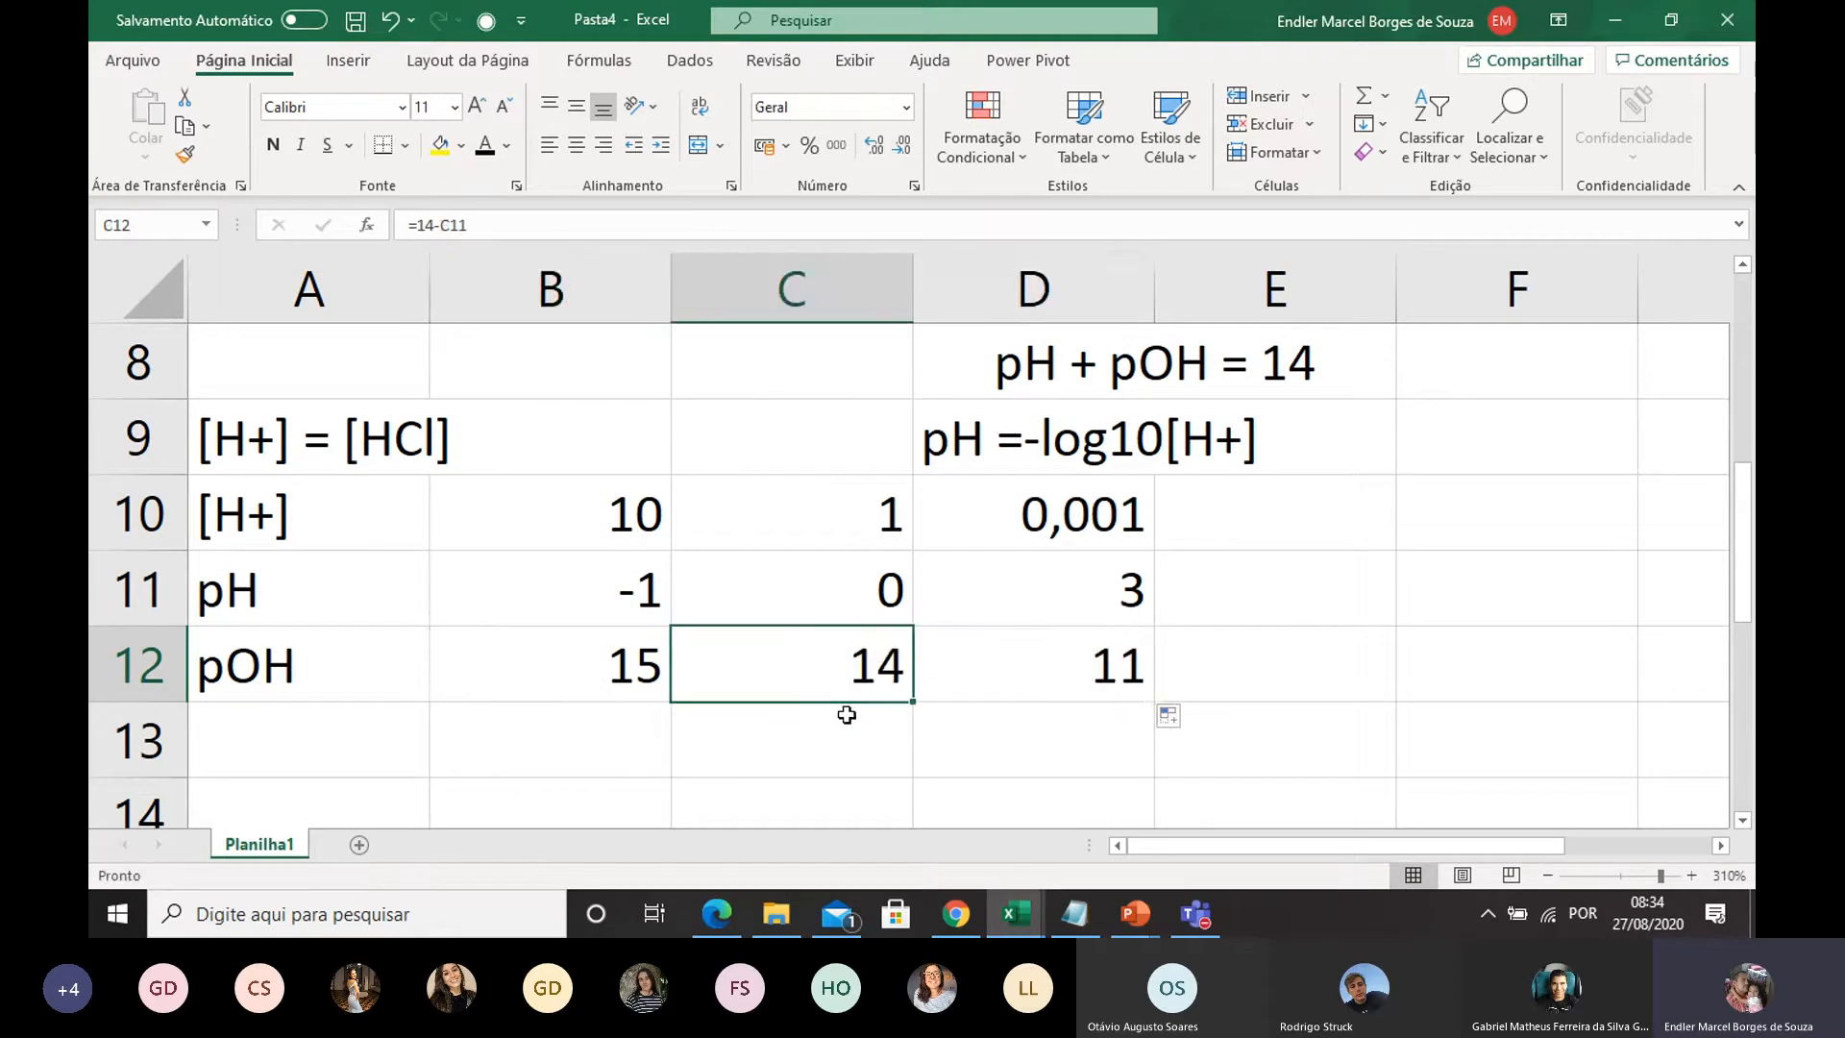
click(871, 544)
click(860, 581)
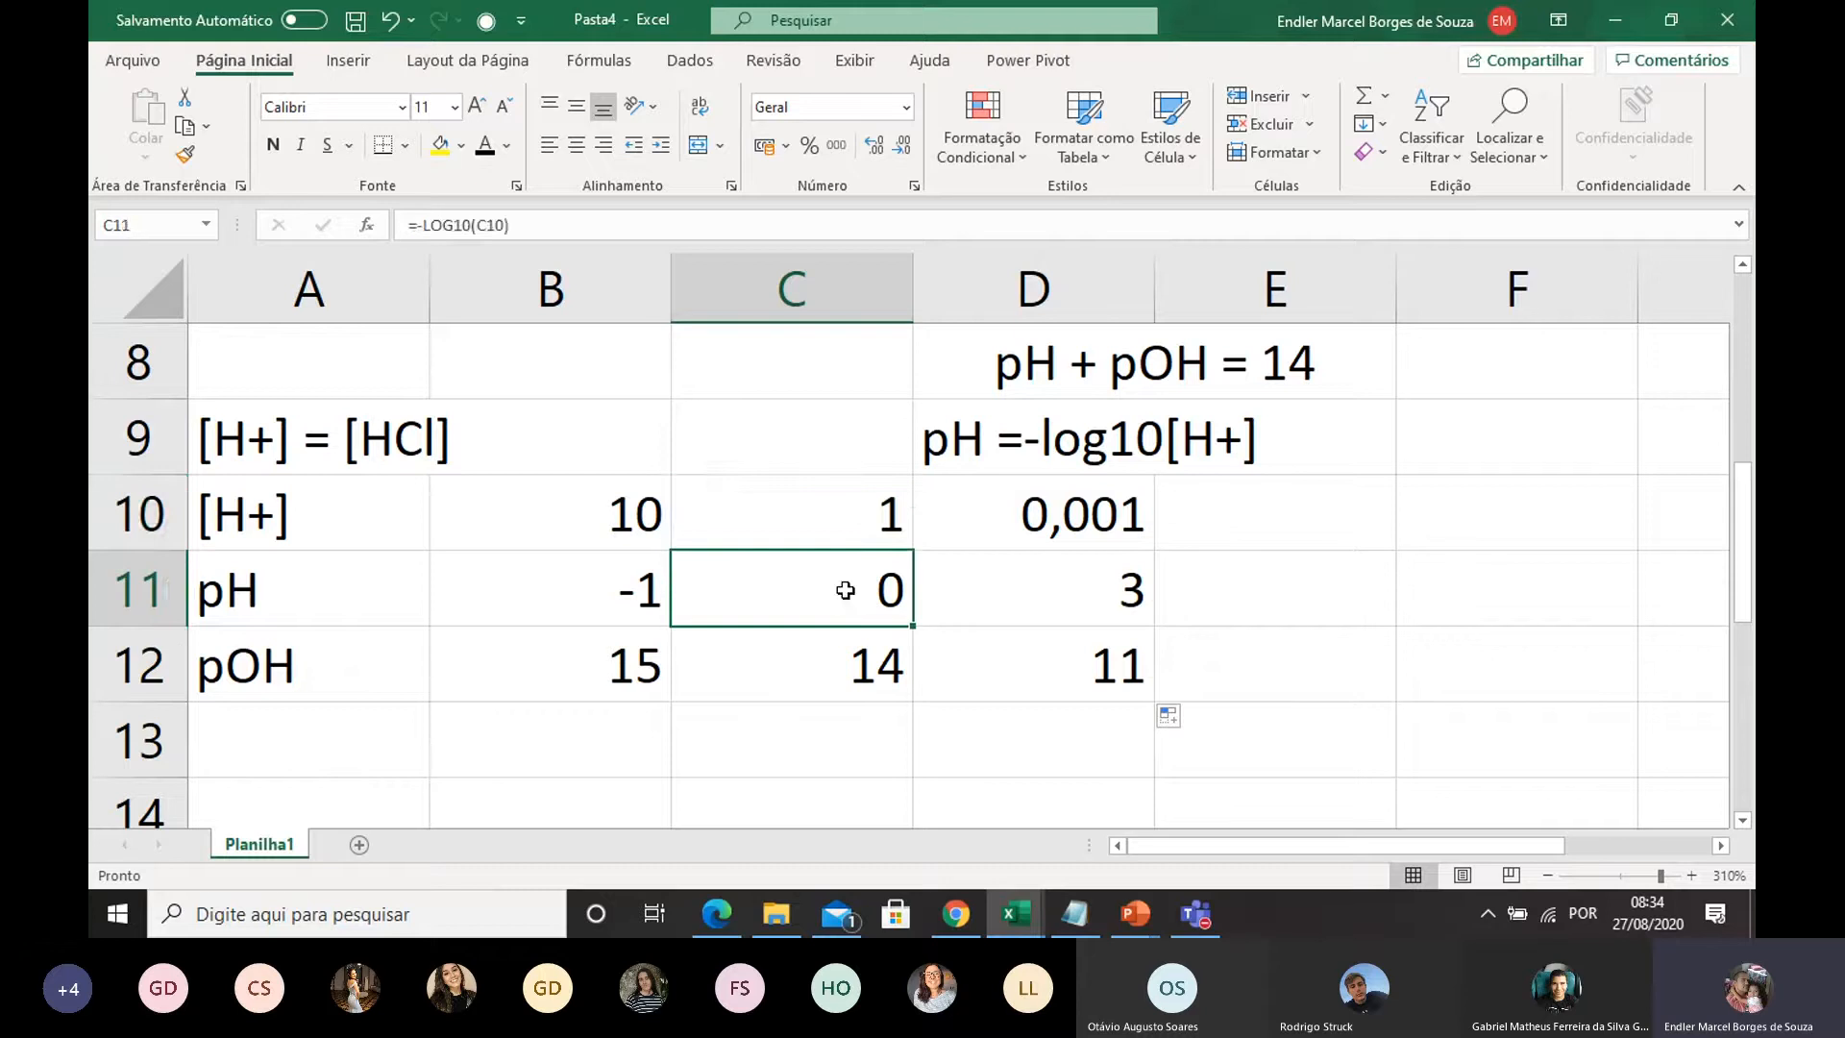
click(880, 516)
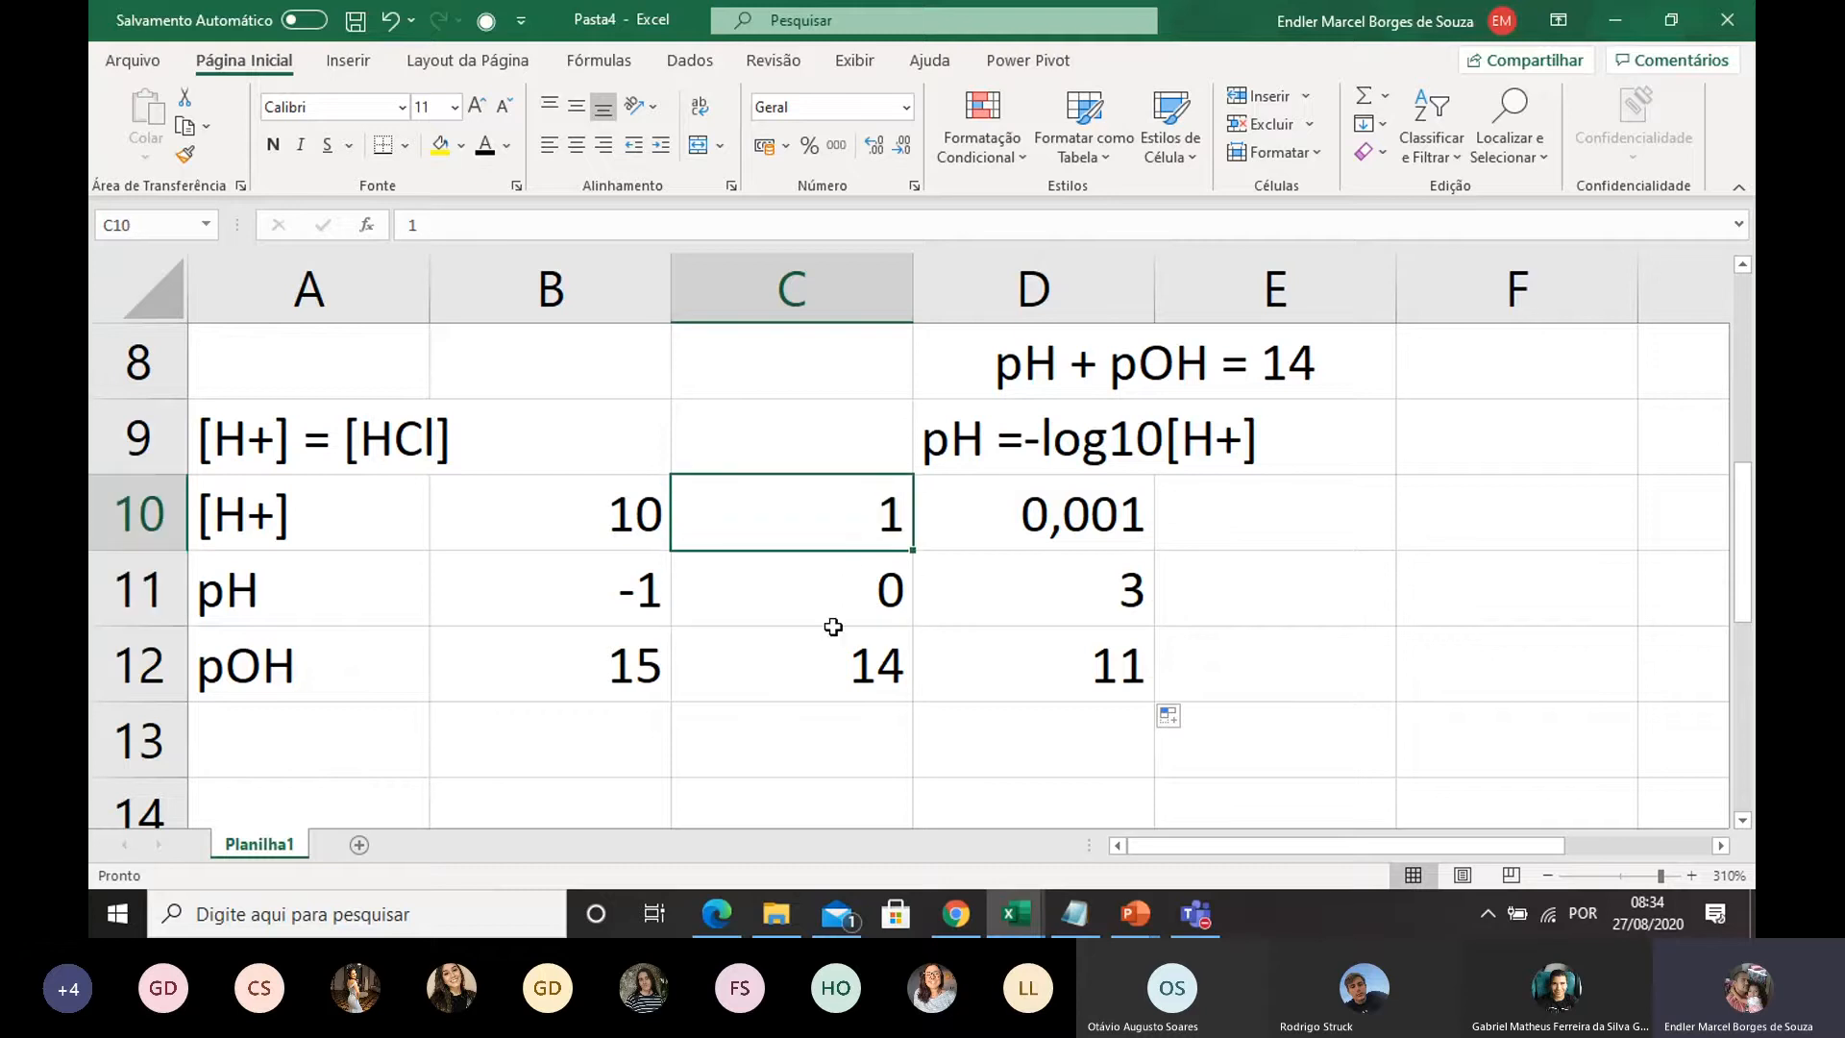
click(836, 668)
click(1057, 516)
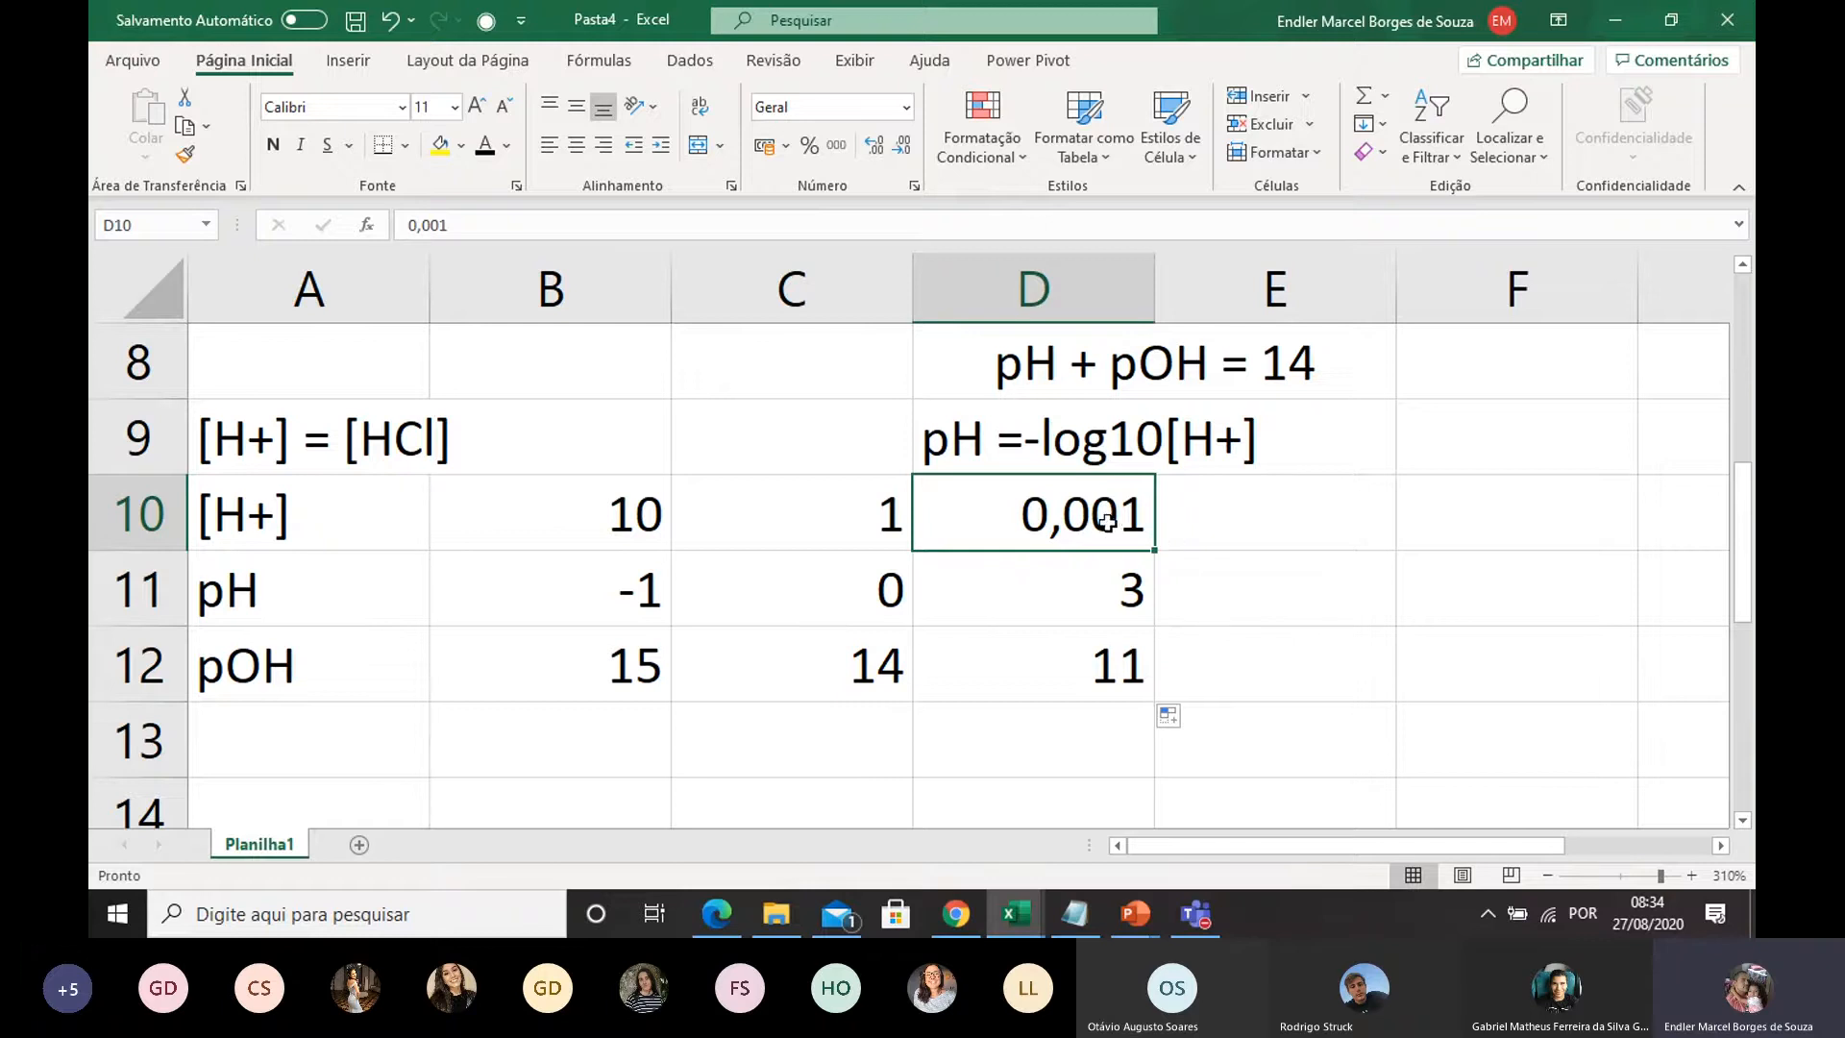
click(1127, 585)
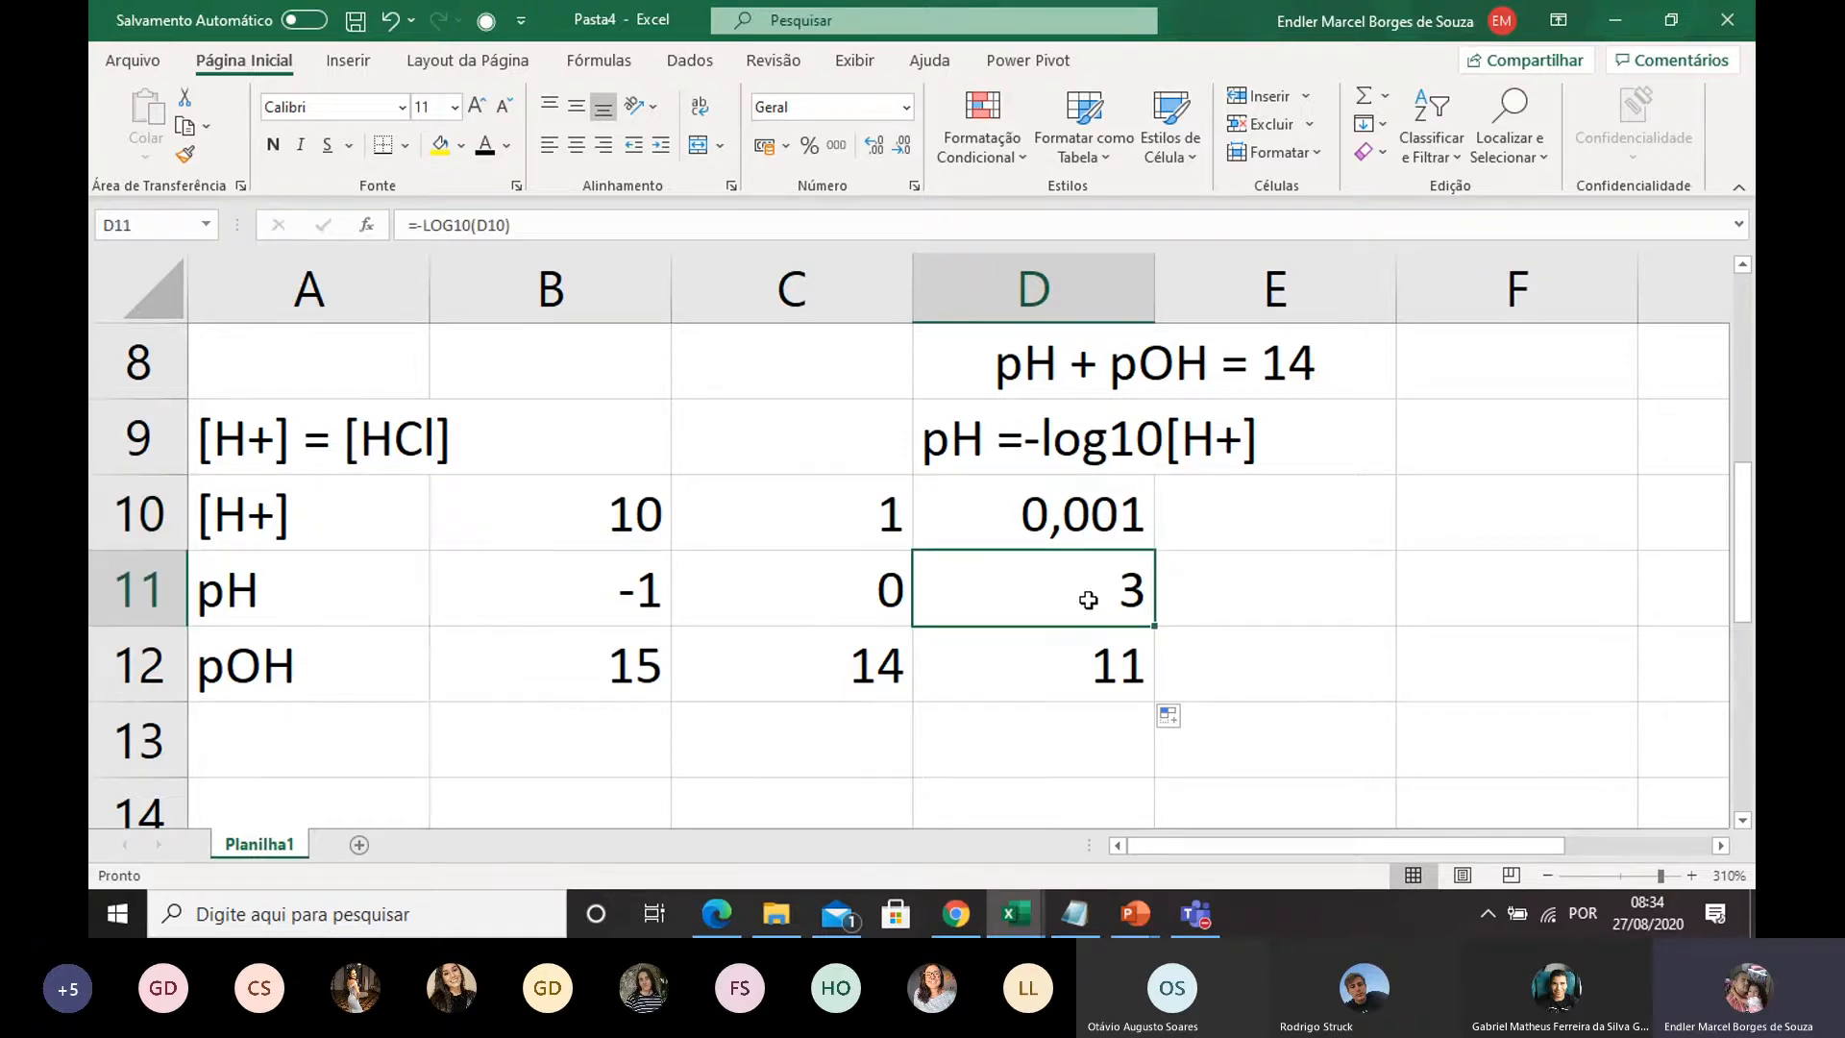
click(1084, 685)
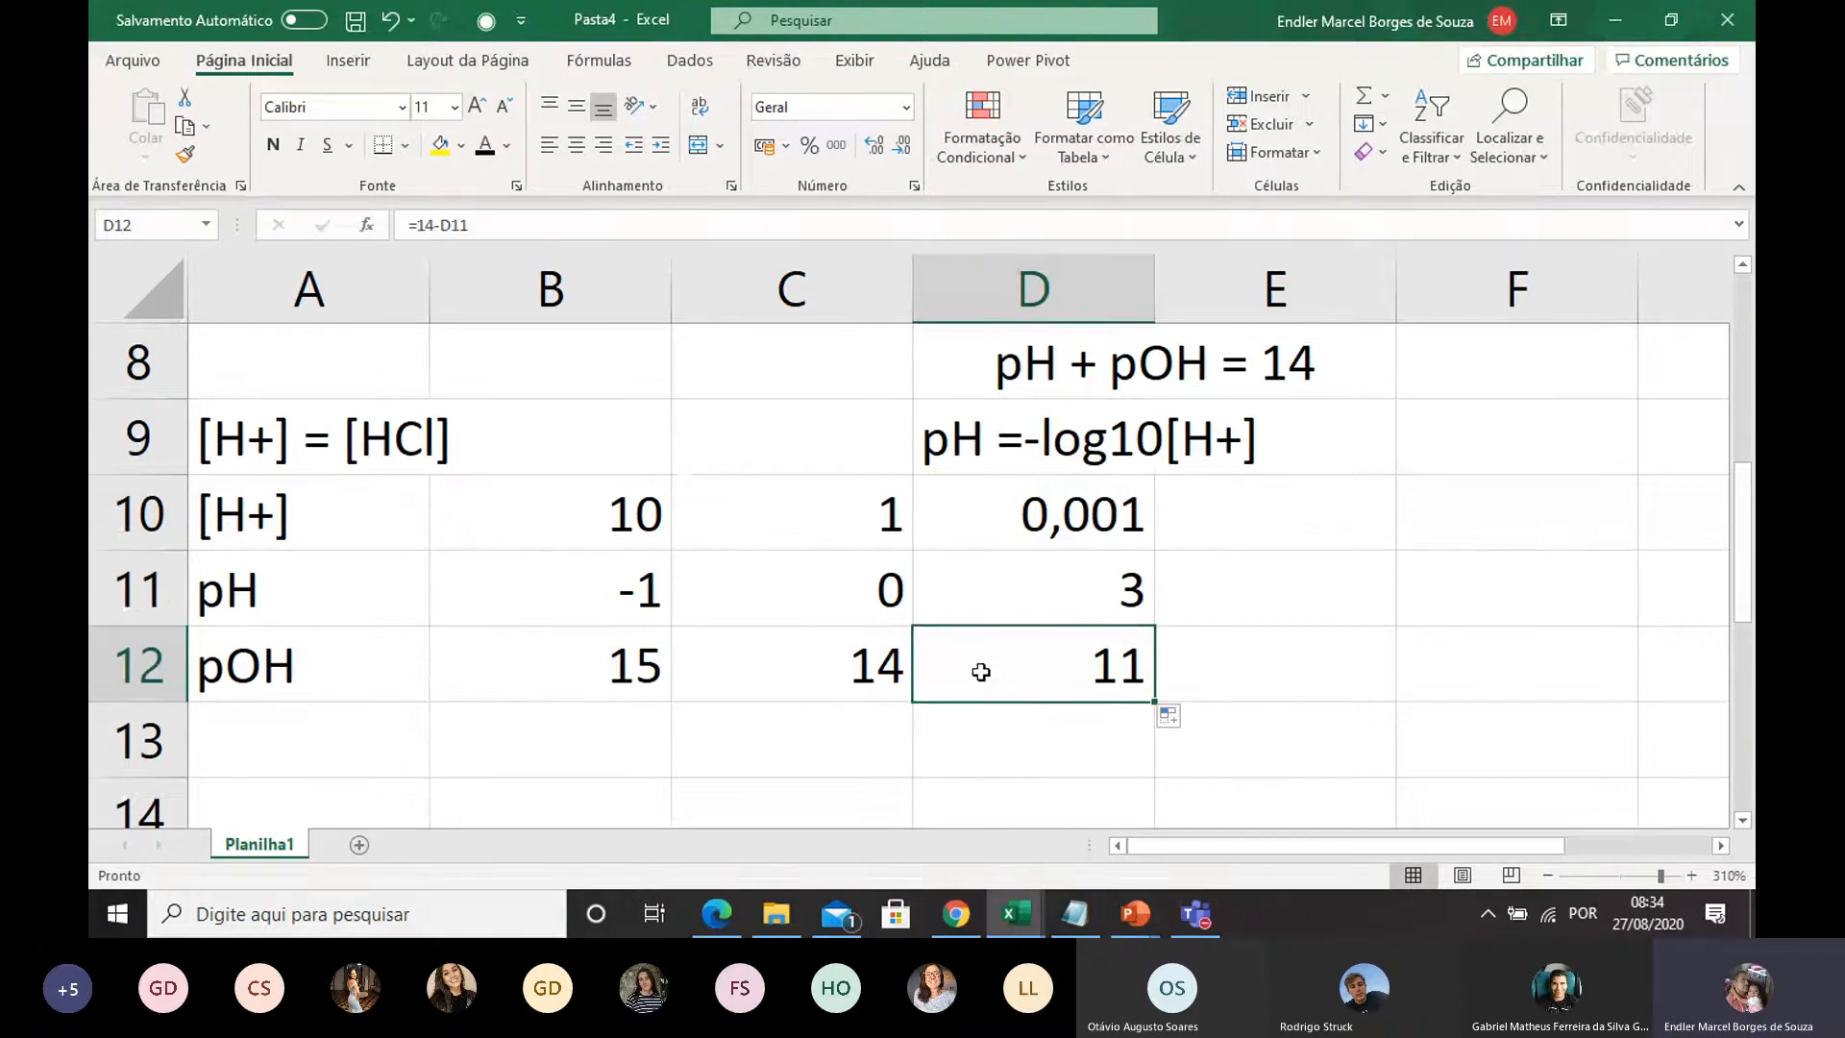
Step: Enter the label [HCl] in cell C14 below the pH and pOH table
scroll(927, 659, down, 1)
click(728, 574)
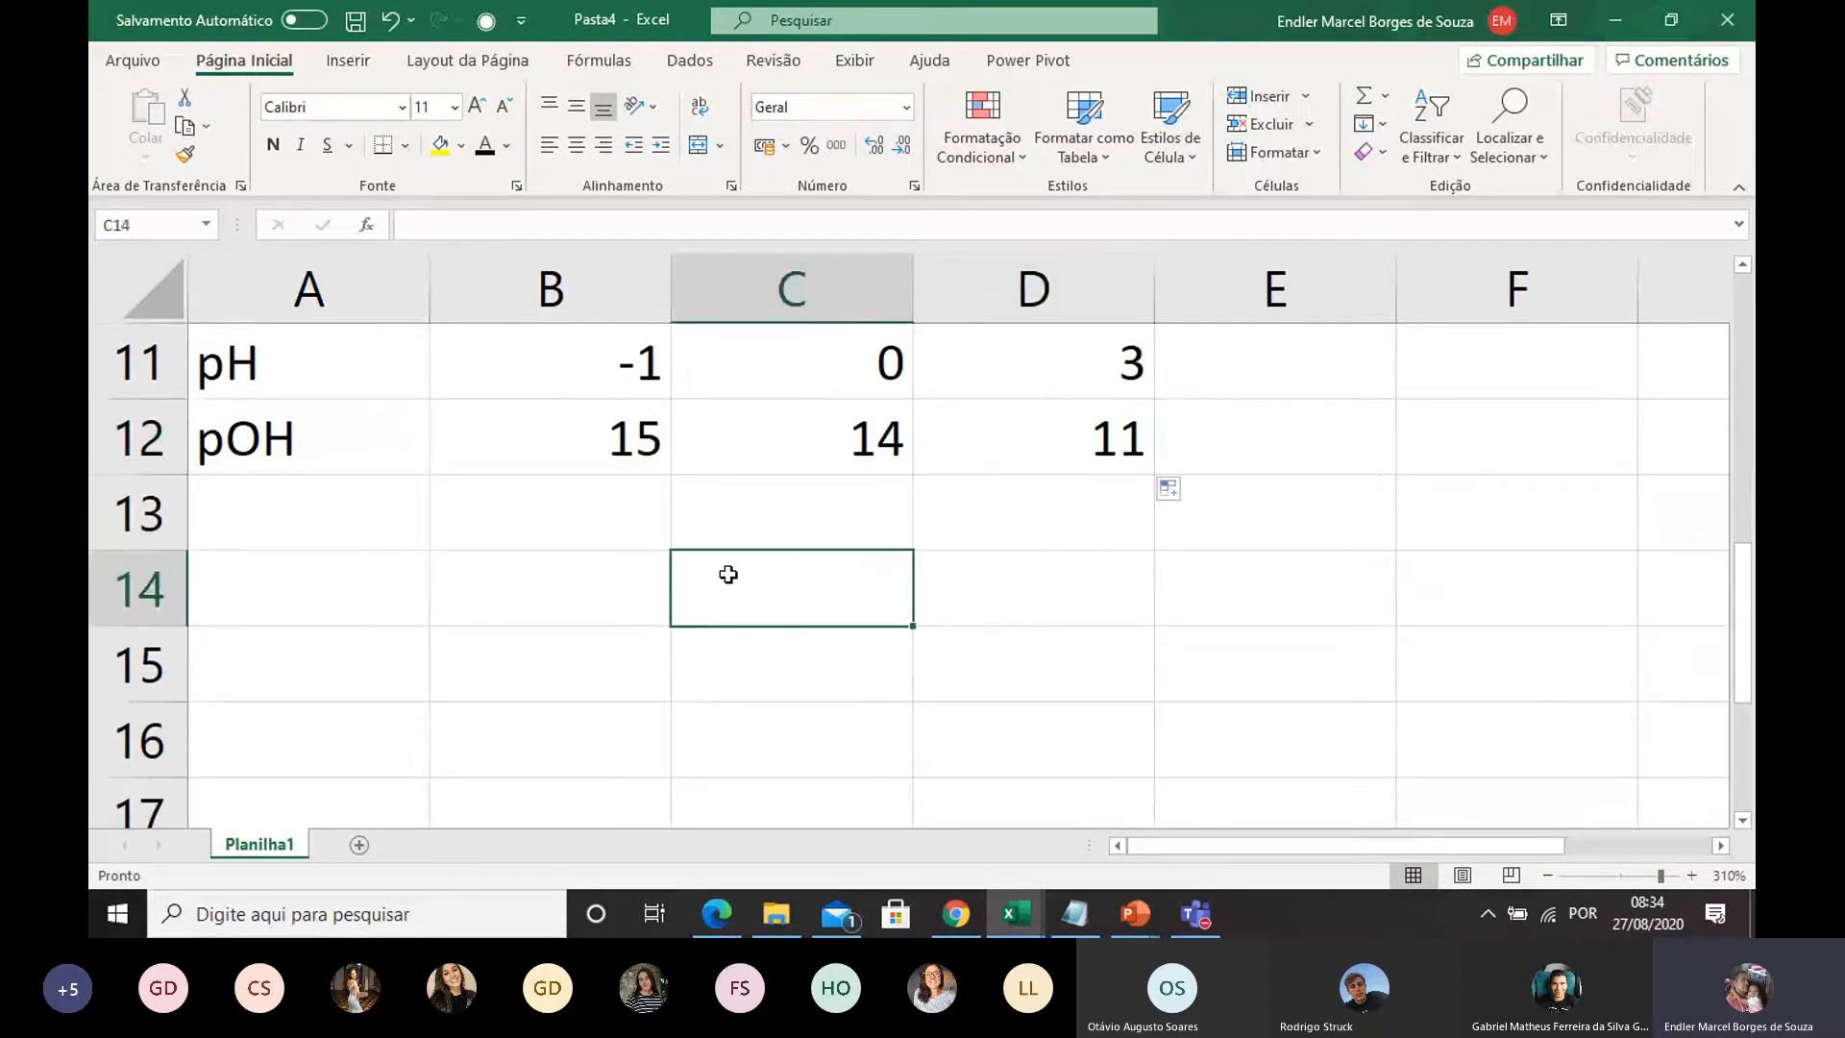
text([H)
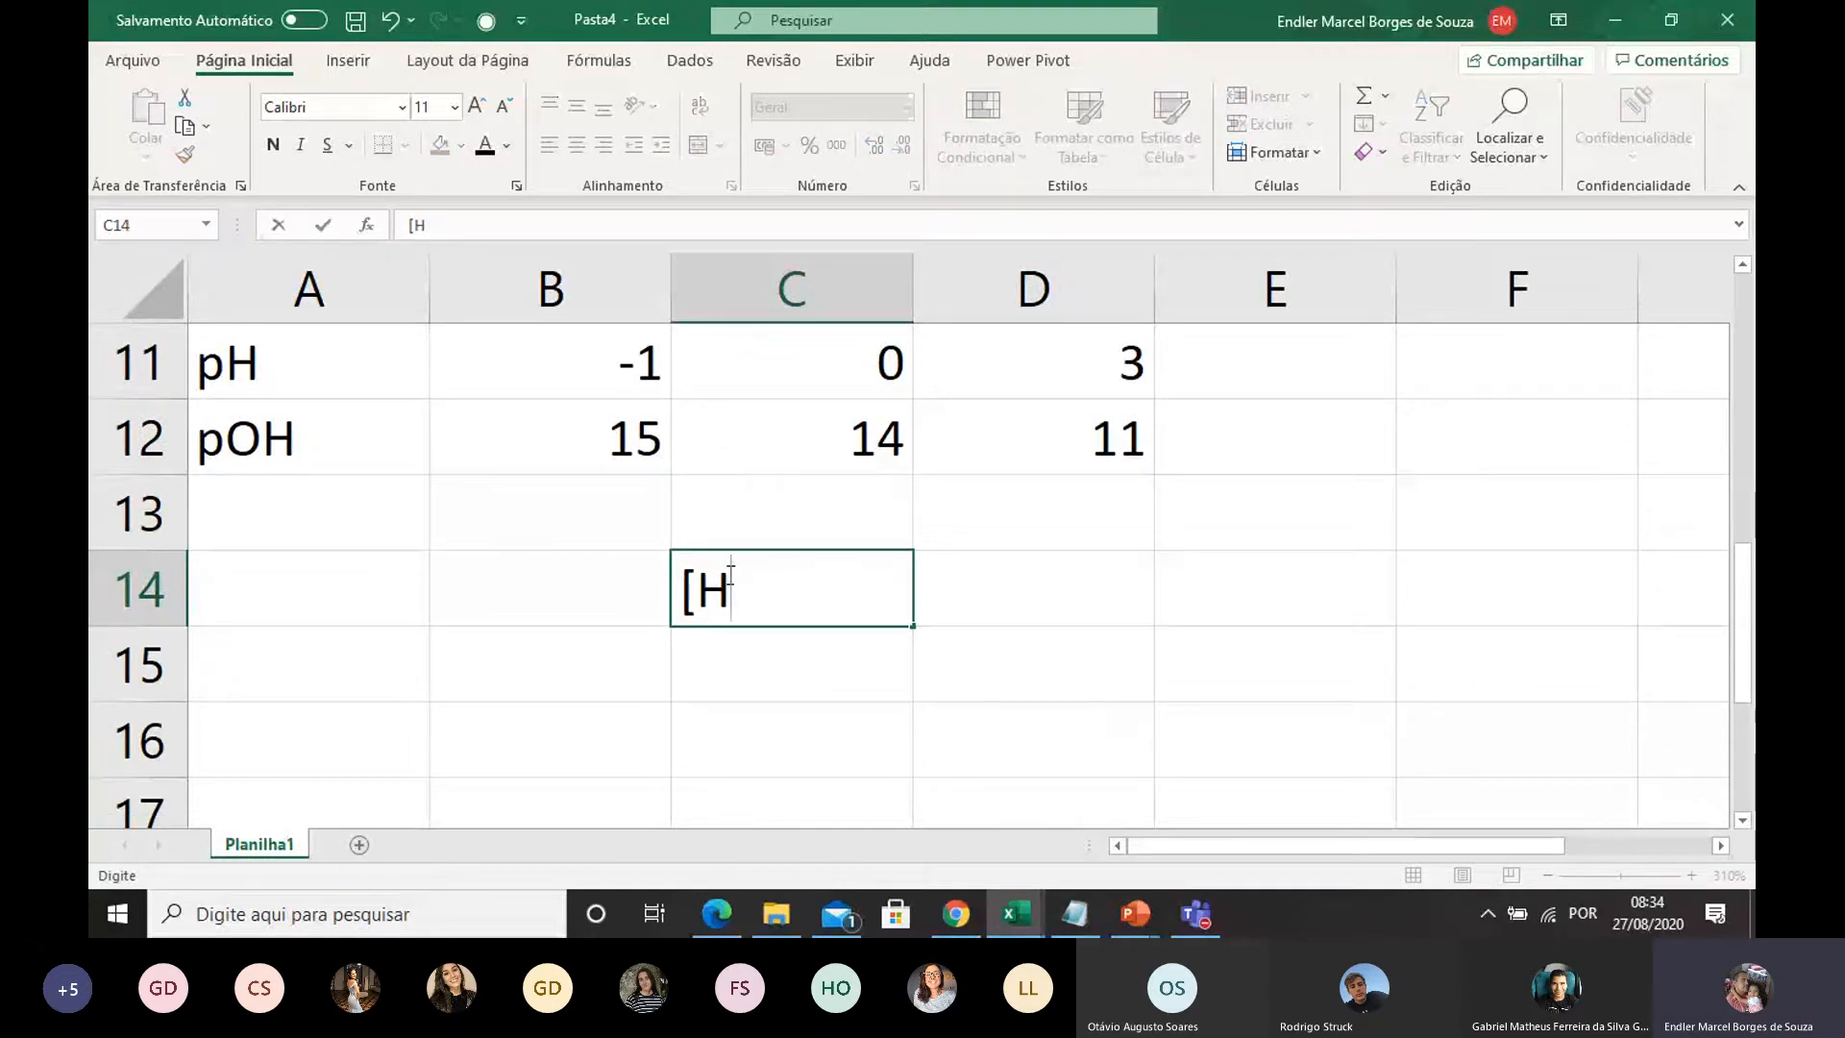
text(Cl])
Step: Enter the HCl concentration as the formula =10^-8 in cell D14
click(966, 634)
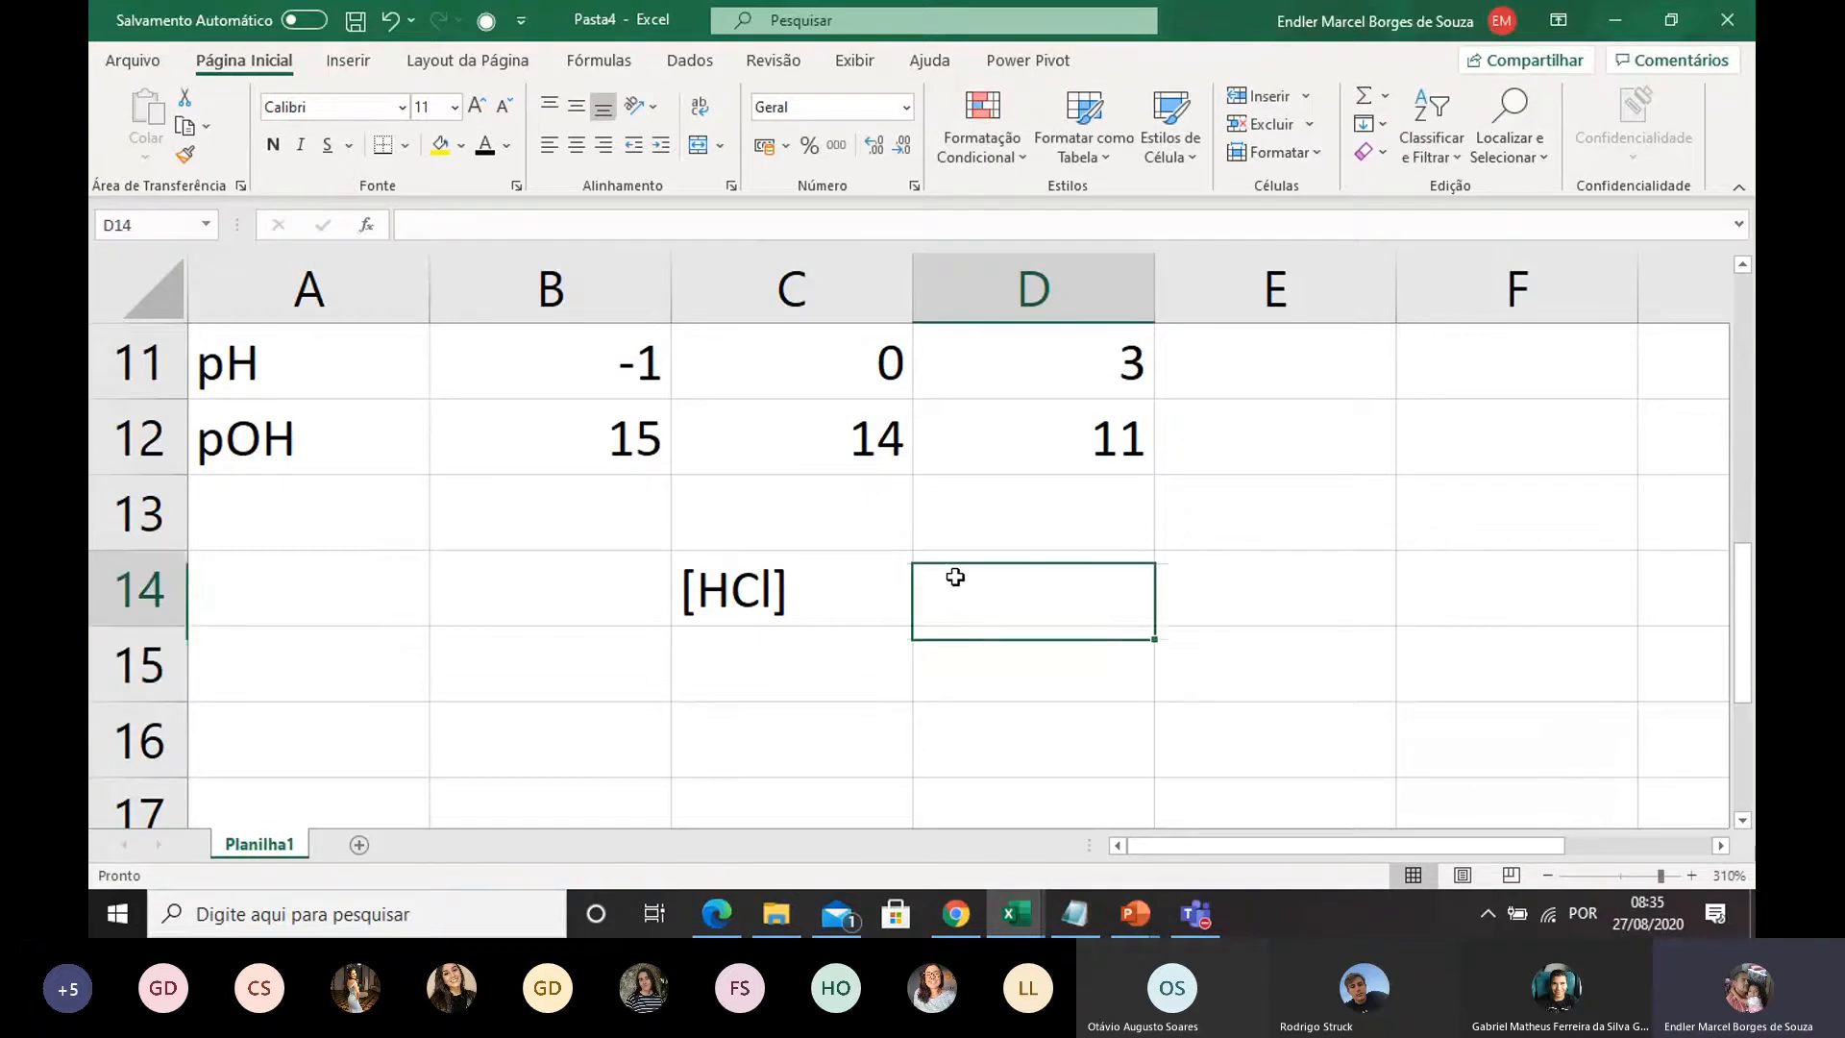
click(951, 581)
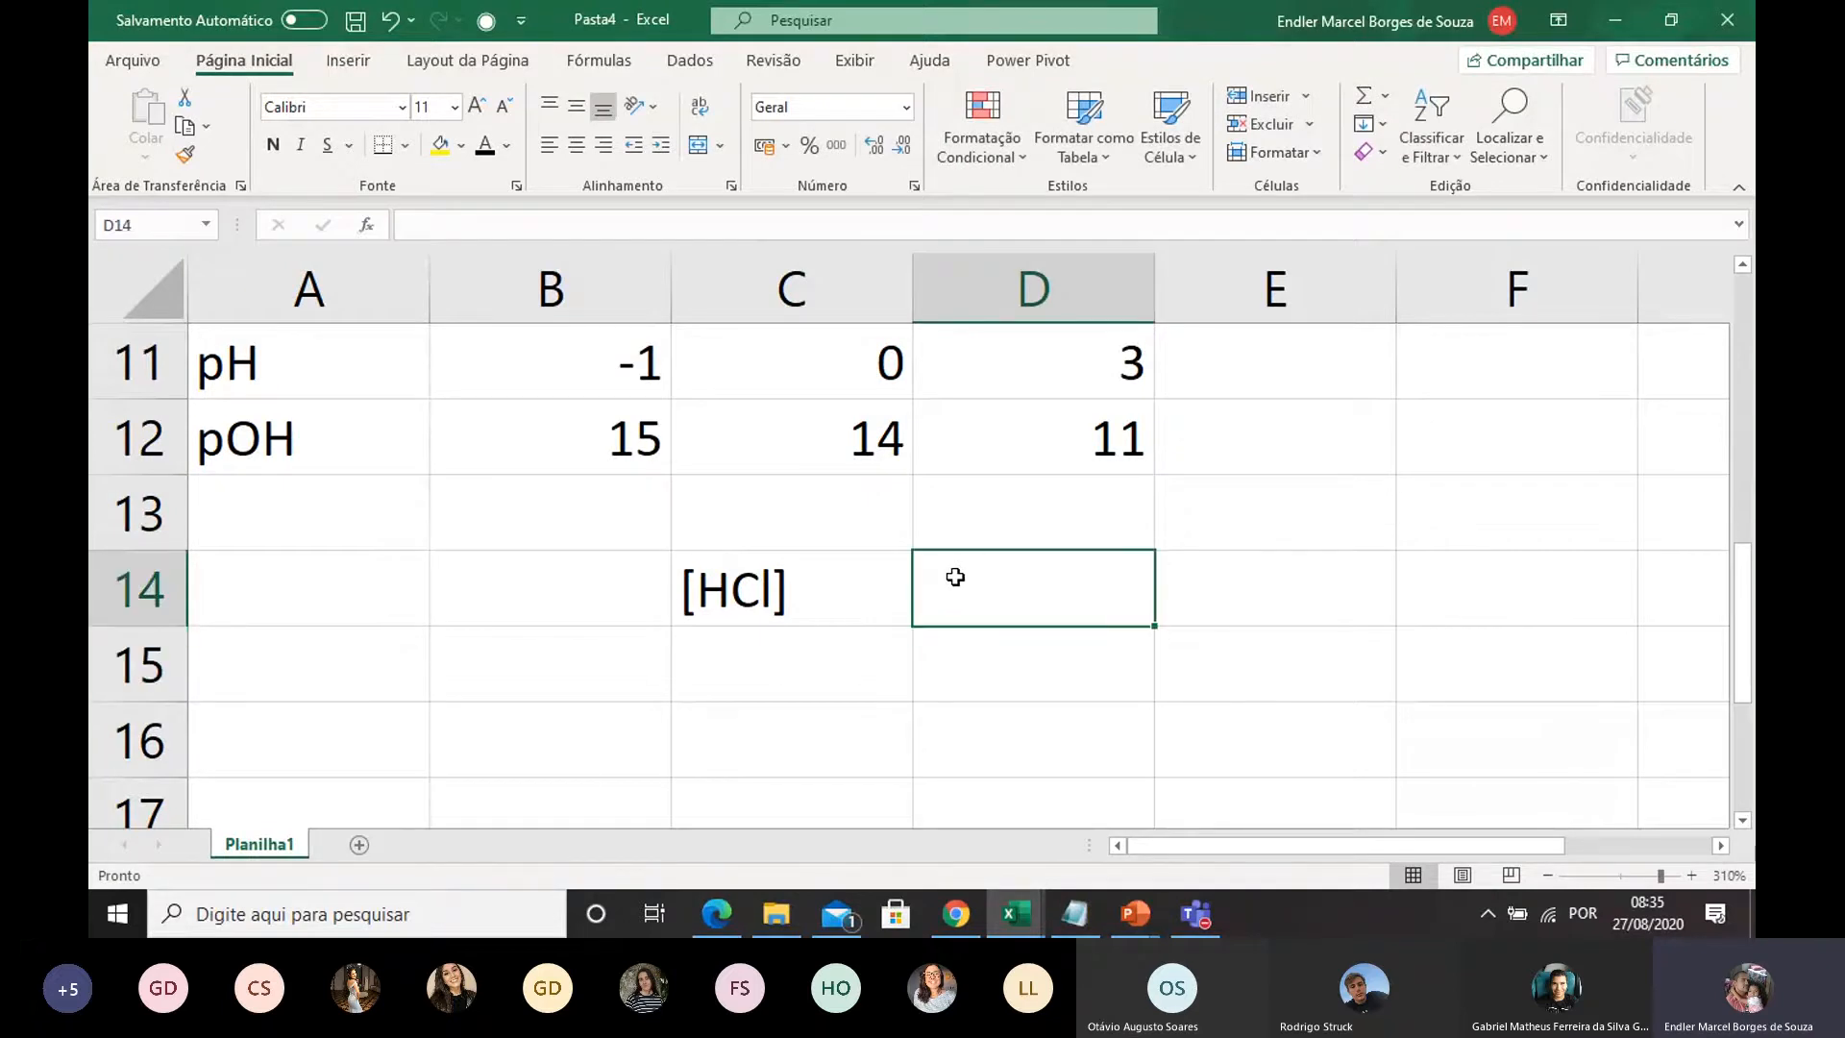
text(10)
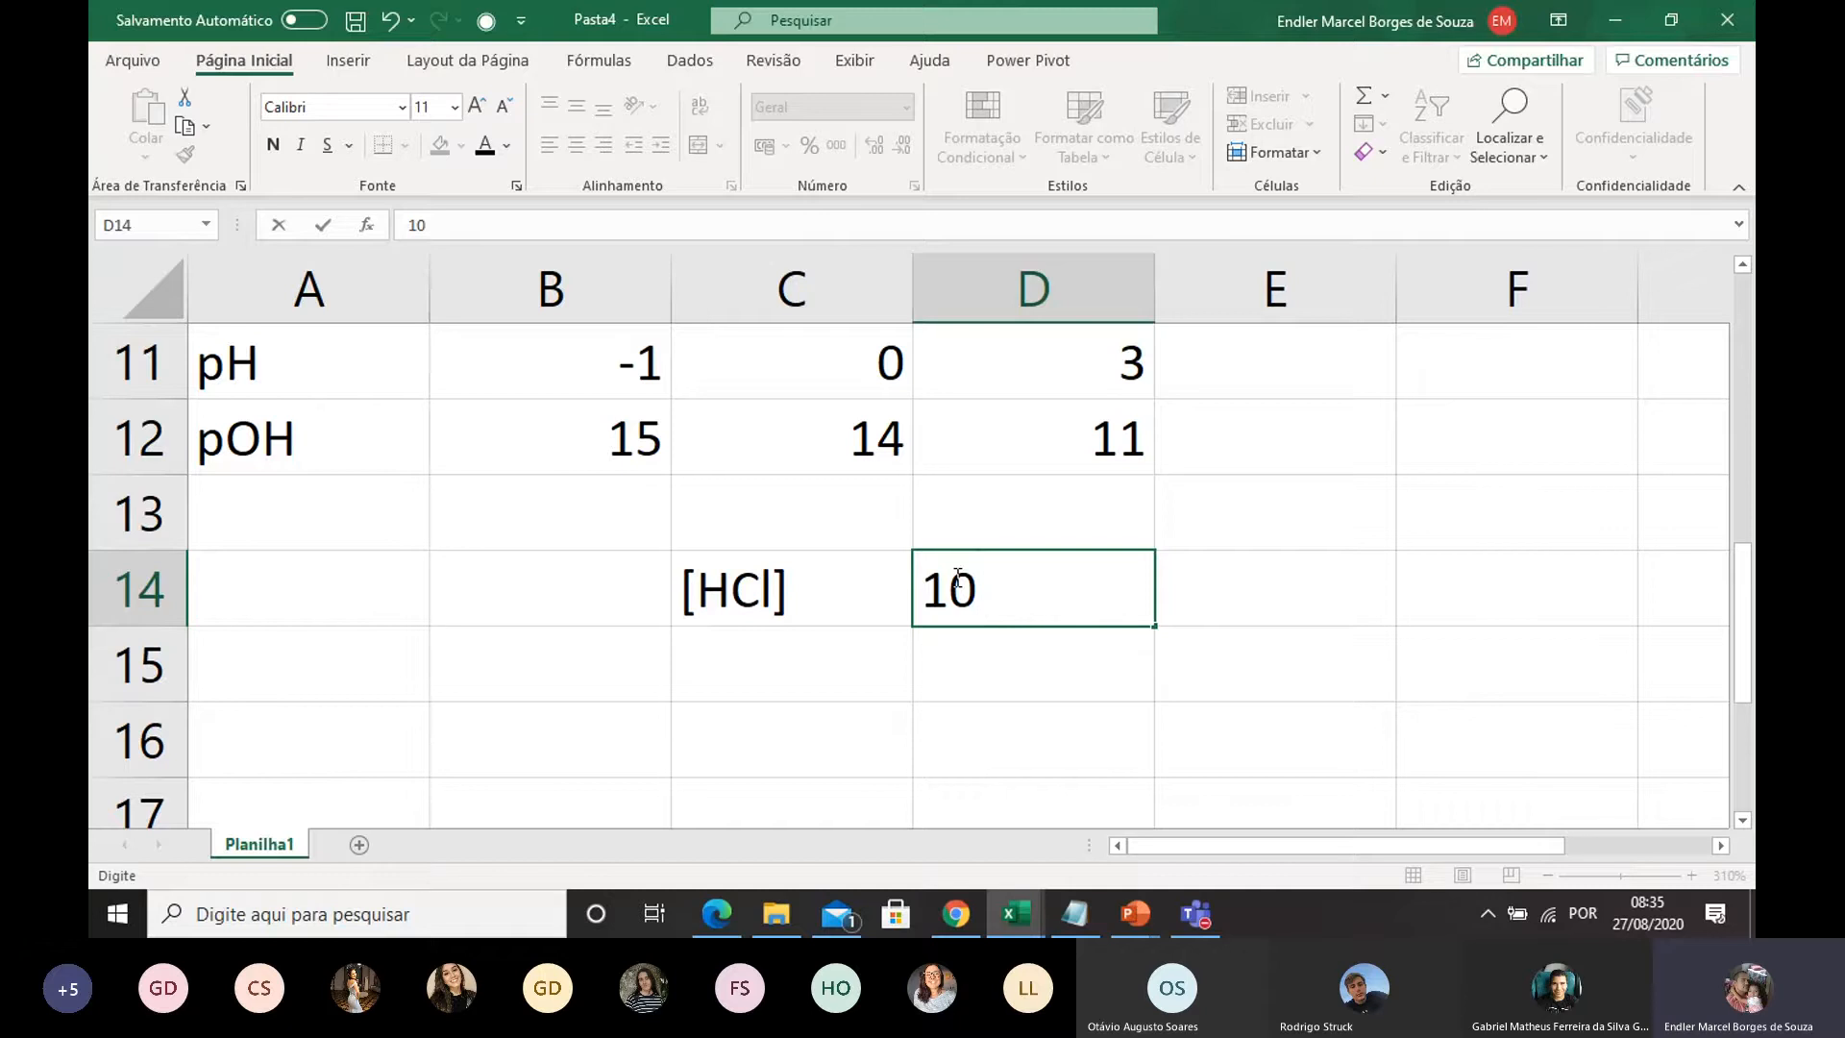
text(-)
key(BackSpace)
key(BackSpace)
key(BackSpace)
text(=)
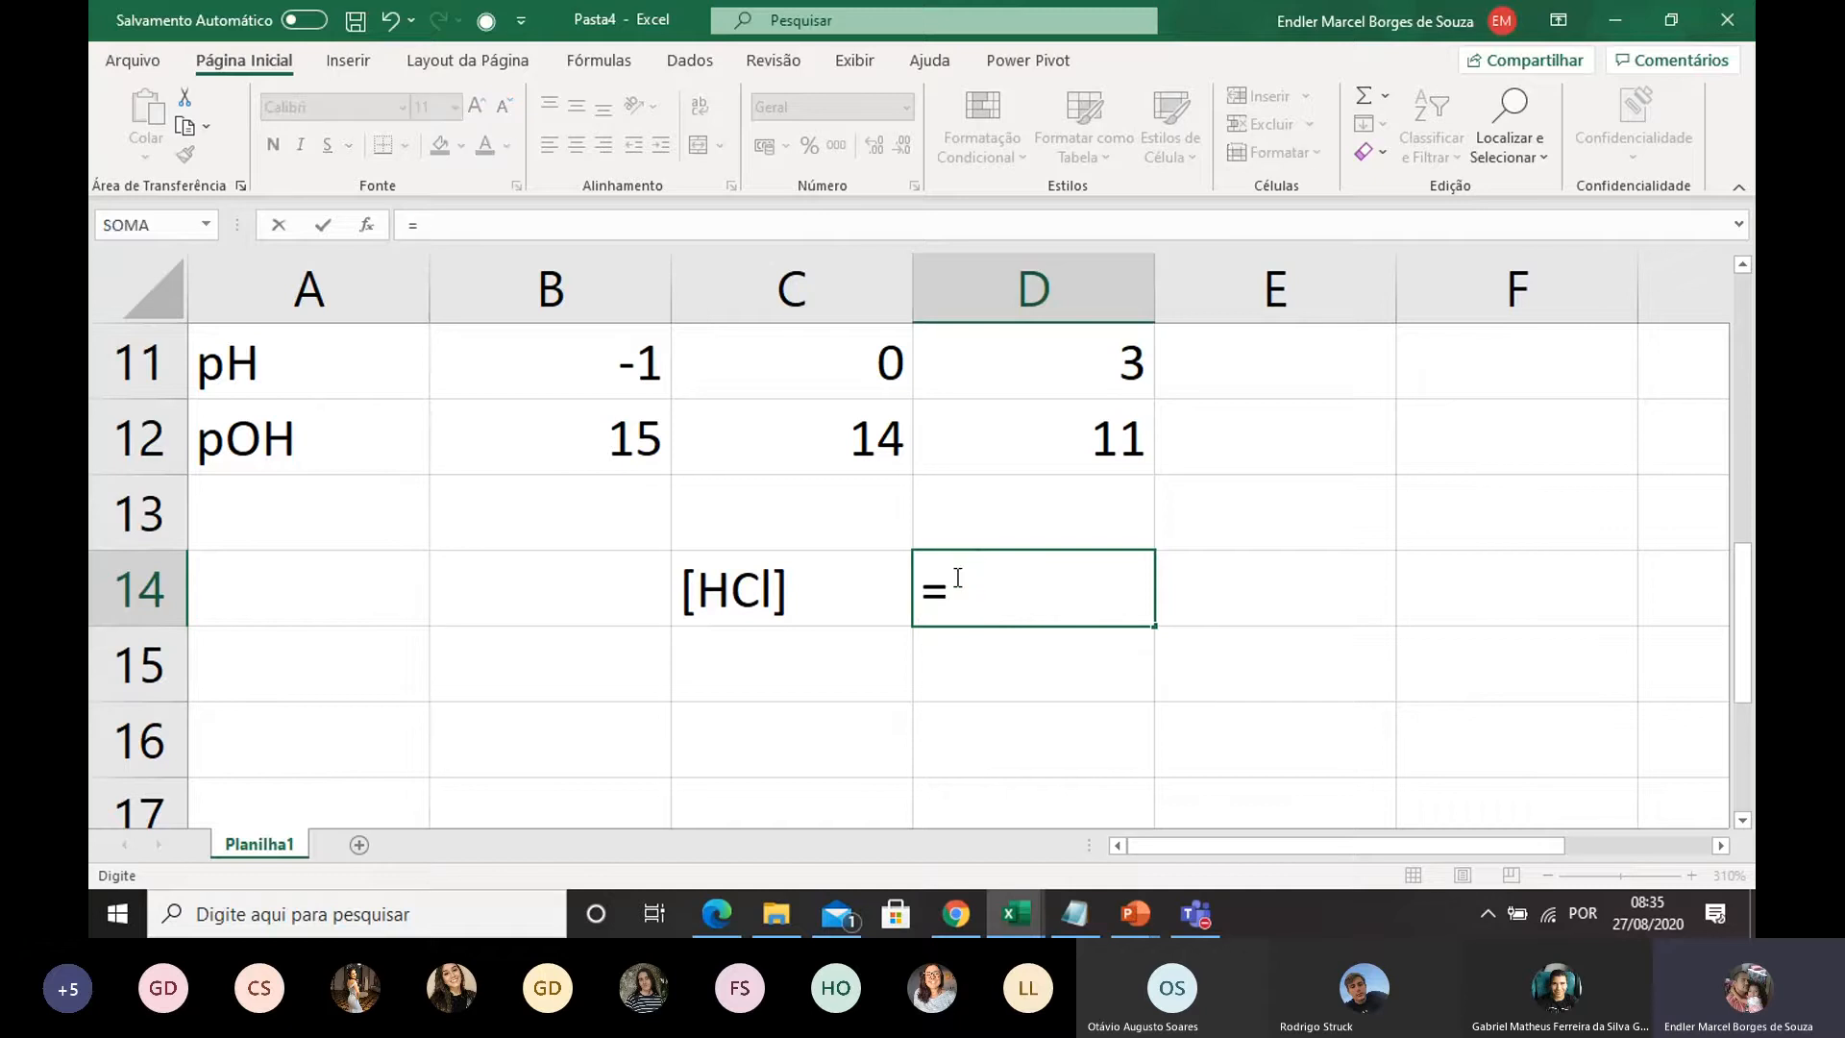
text(10^-8)
key(Return)
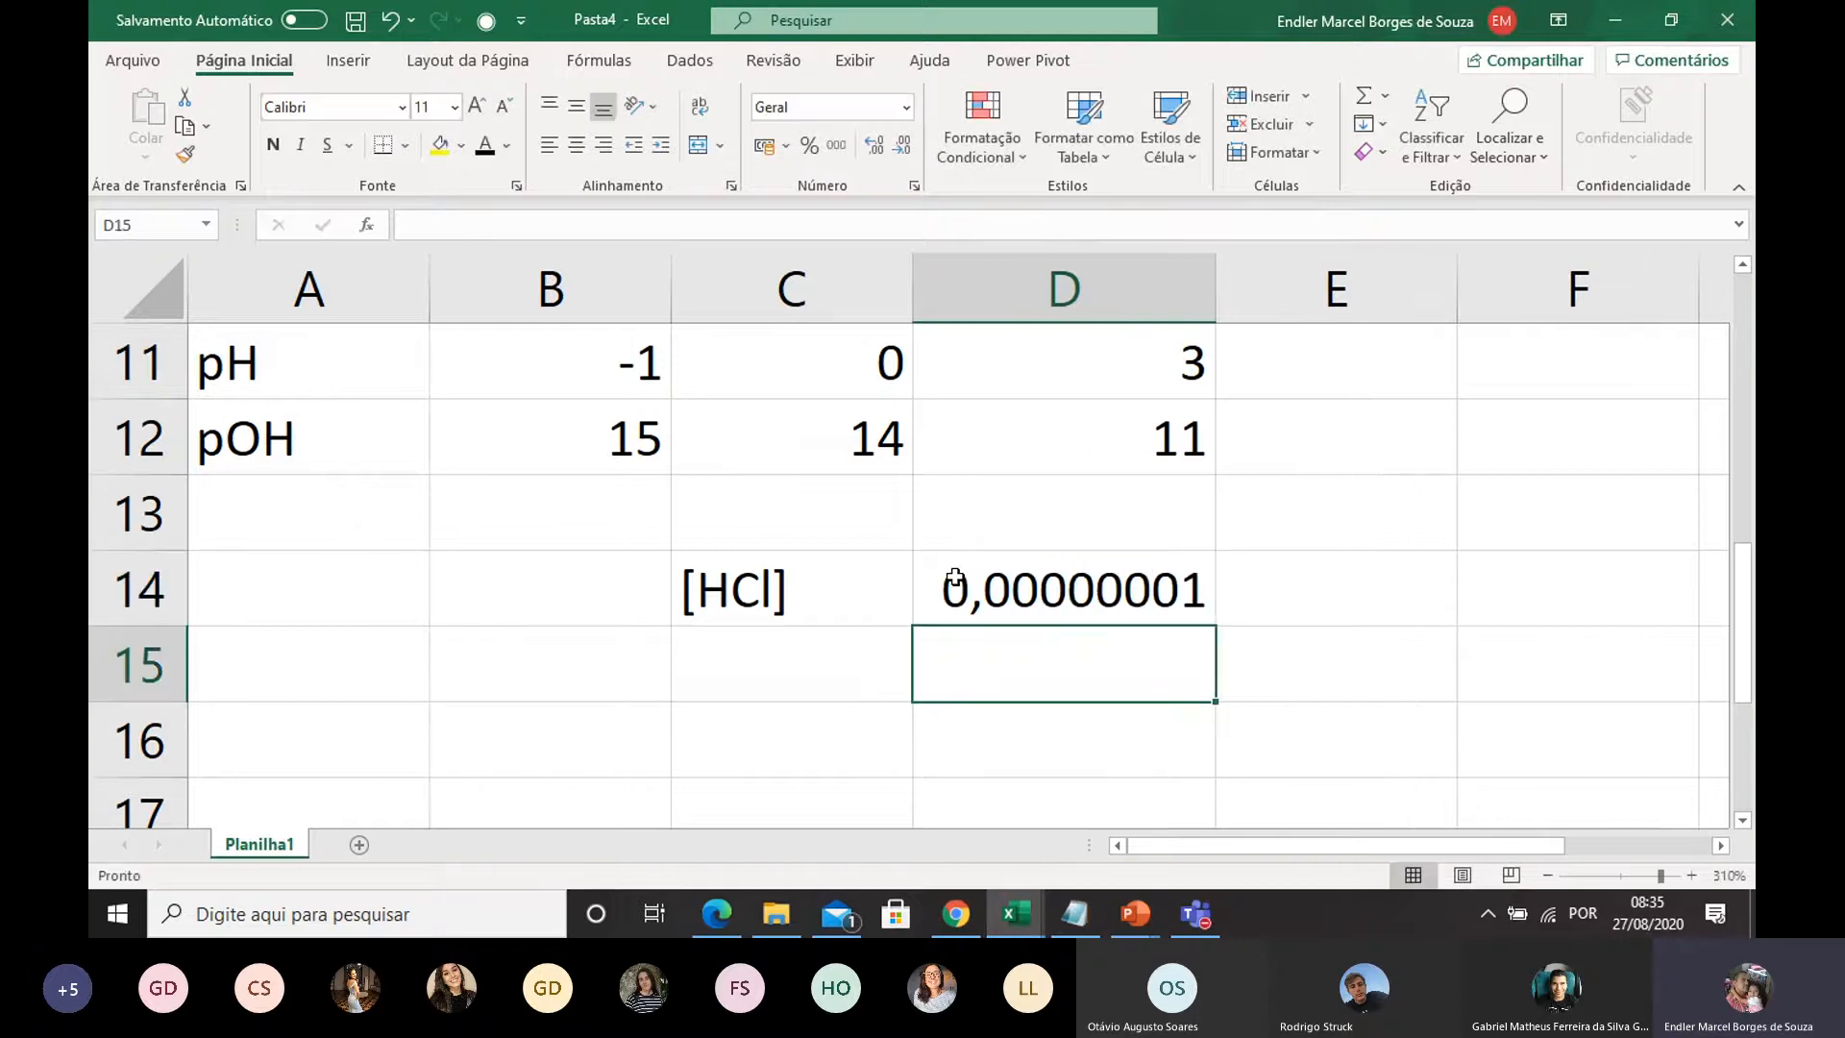
click(954, 577)
click(854, 678)
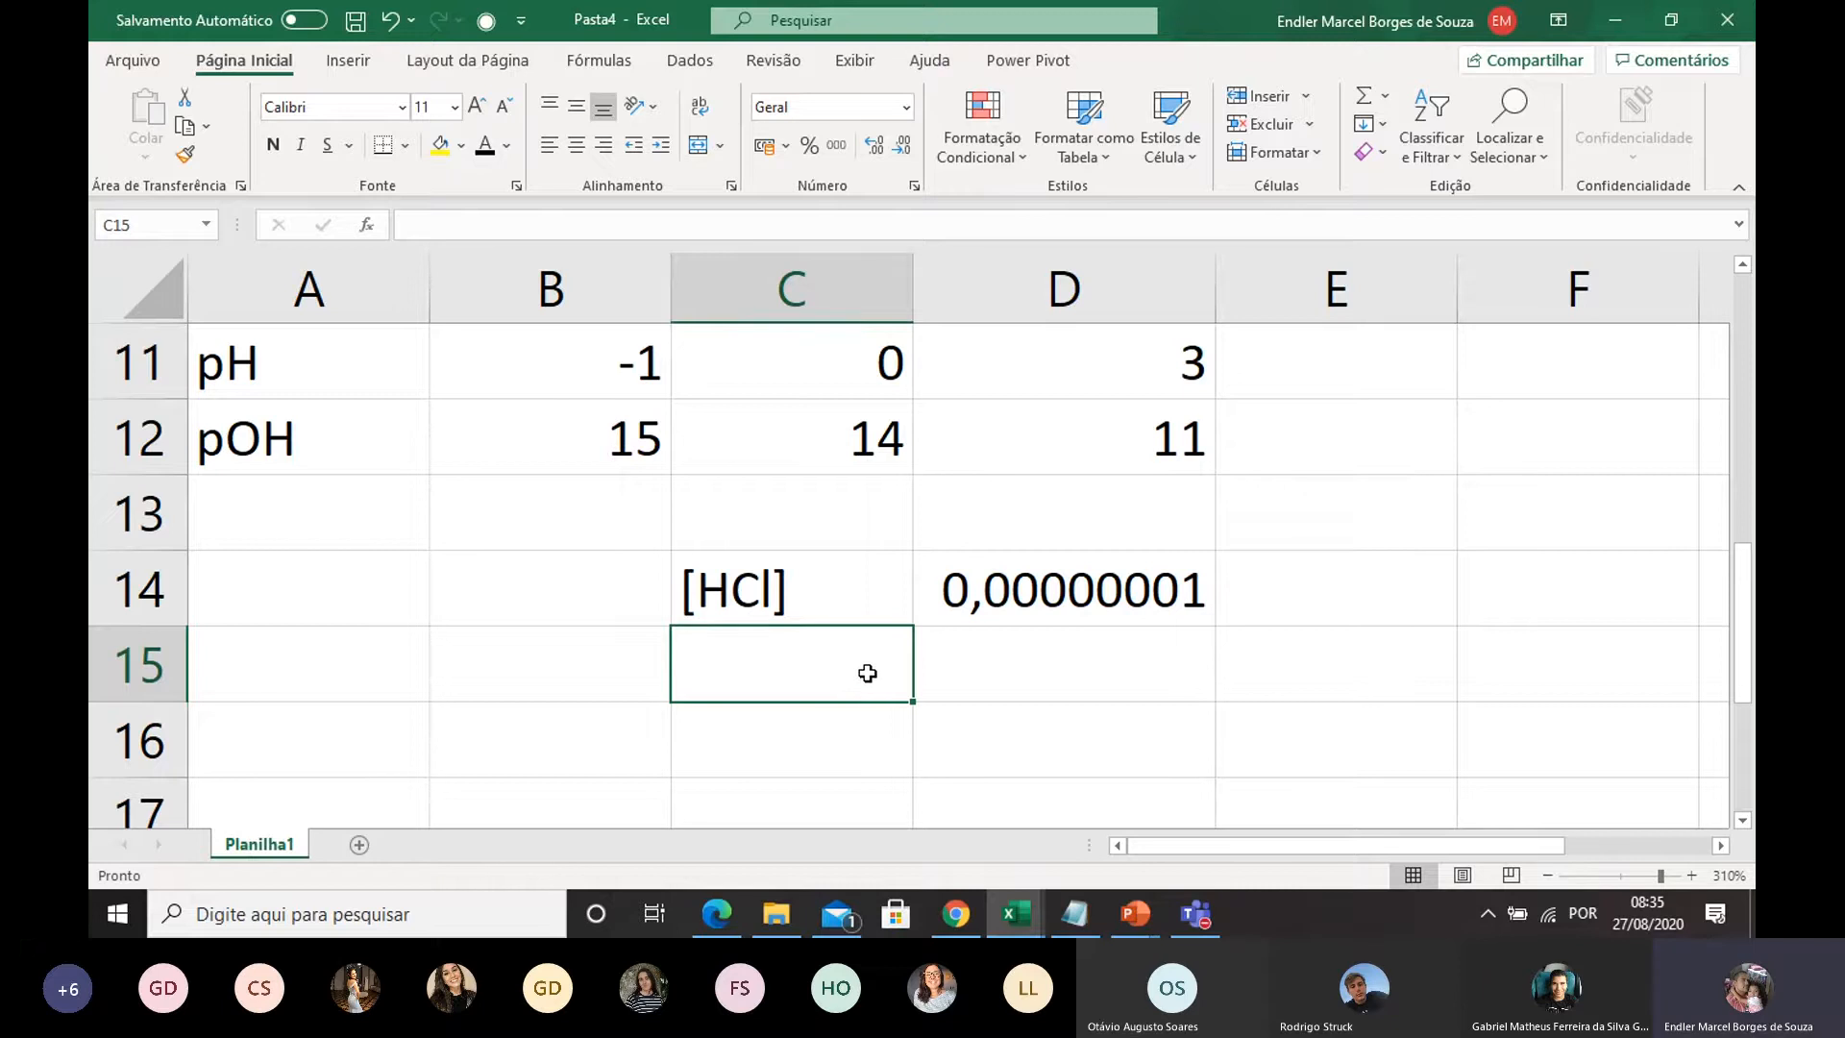
Step: Switch to the Teams meeting and draft the chat message "pH de uma solução de concentração 10^-8 mol/L"
click(1178, 832)
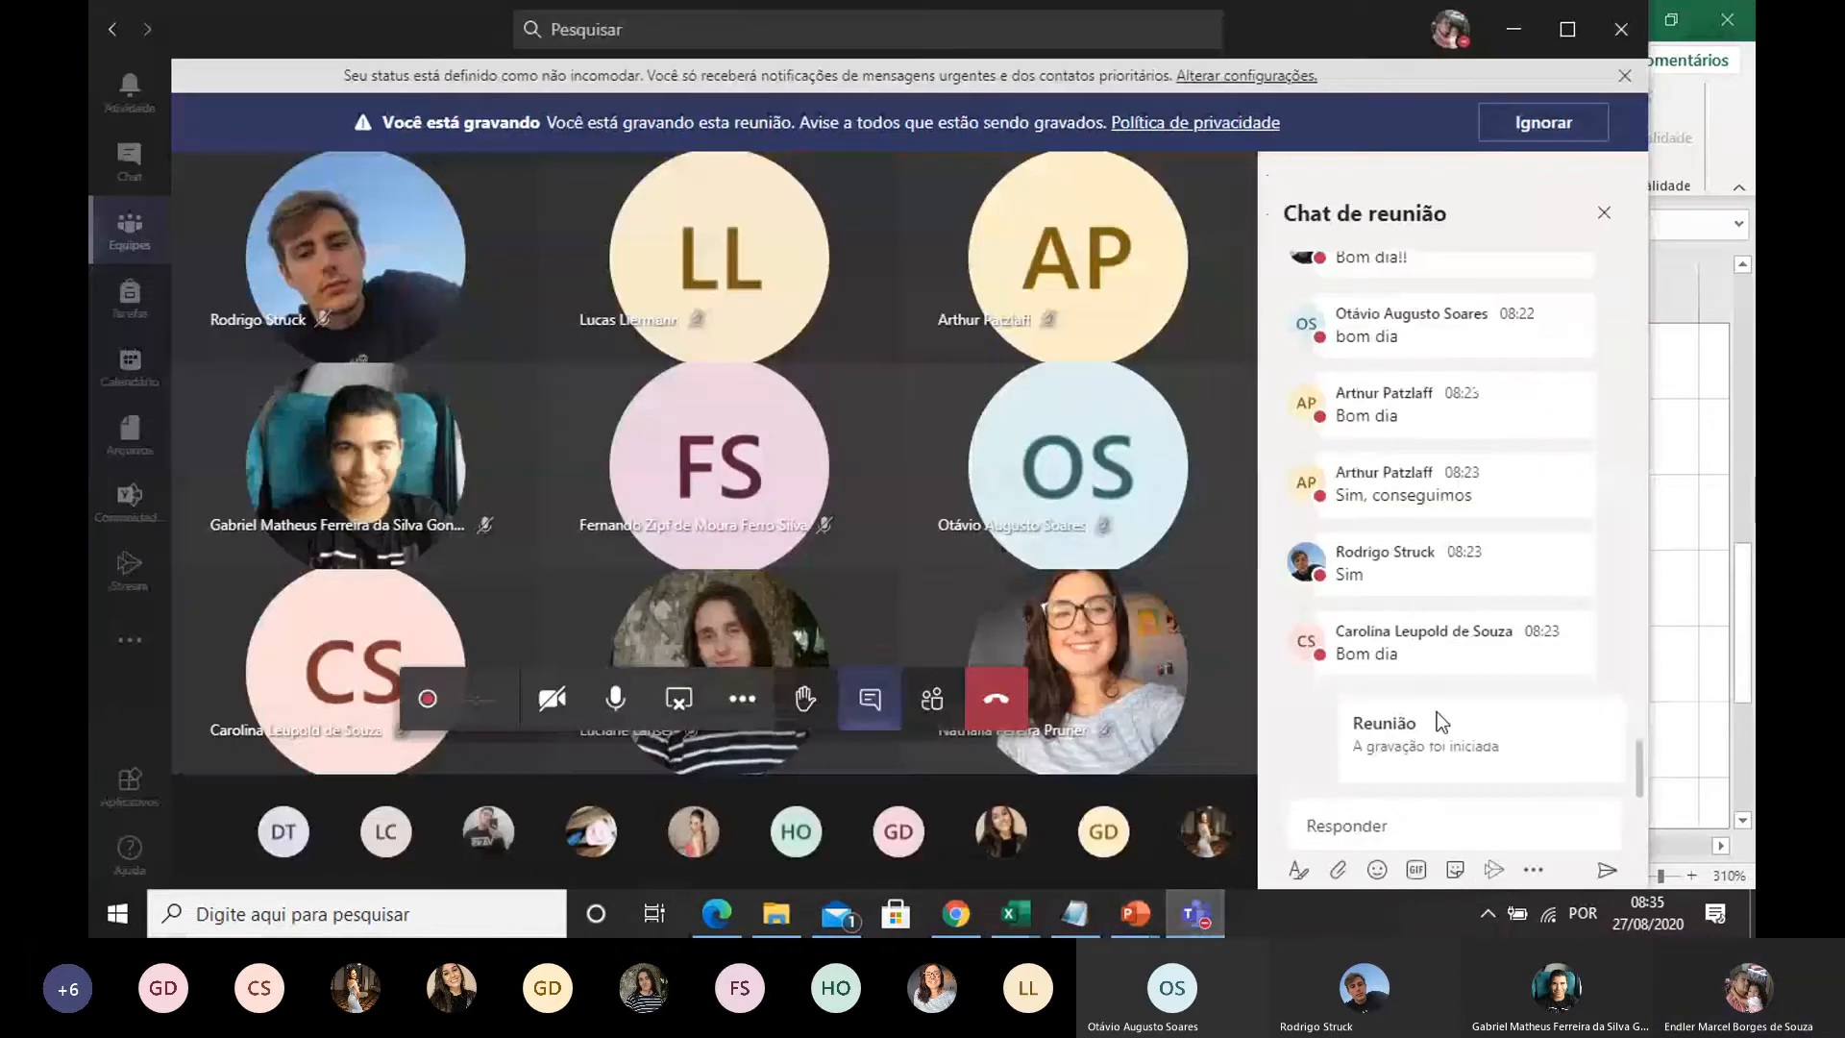
click(1378, 830)
text(PH)
text(p)
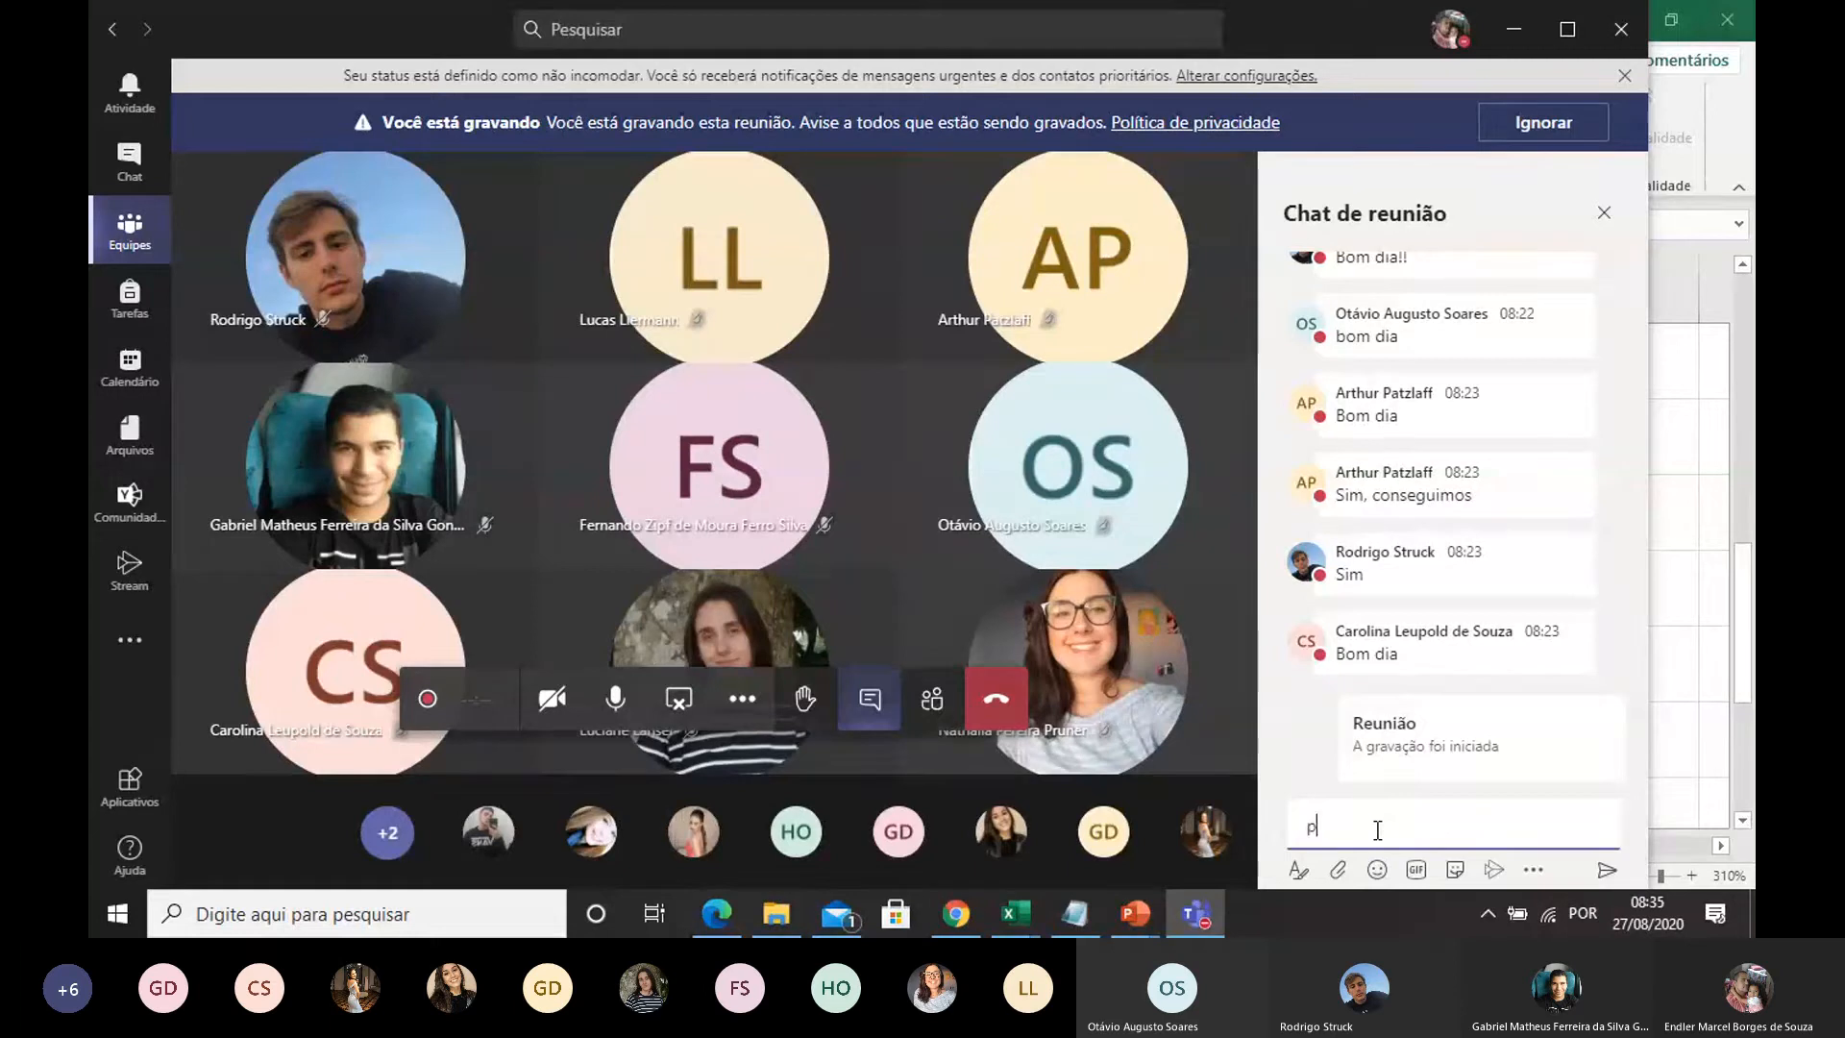
text(H)
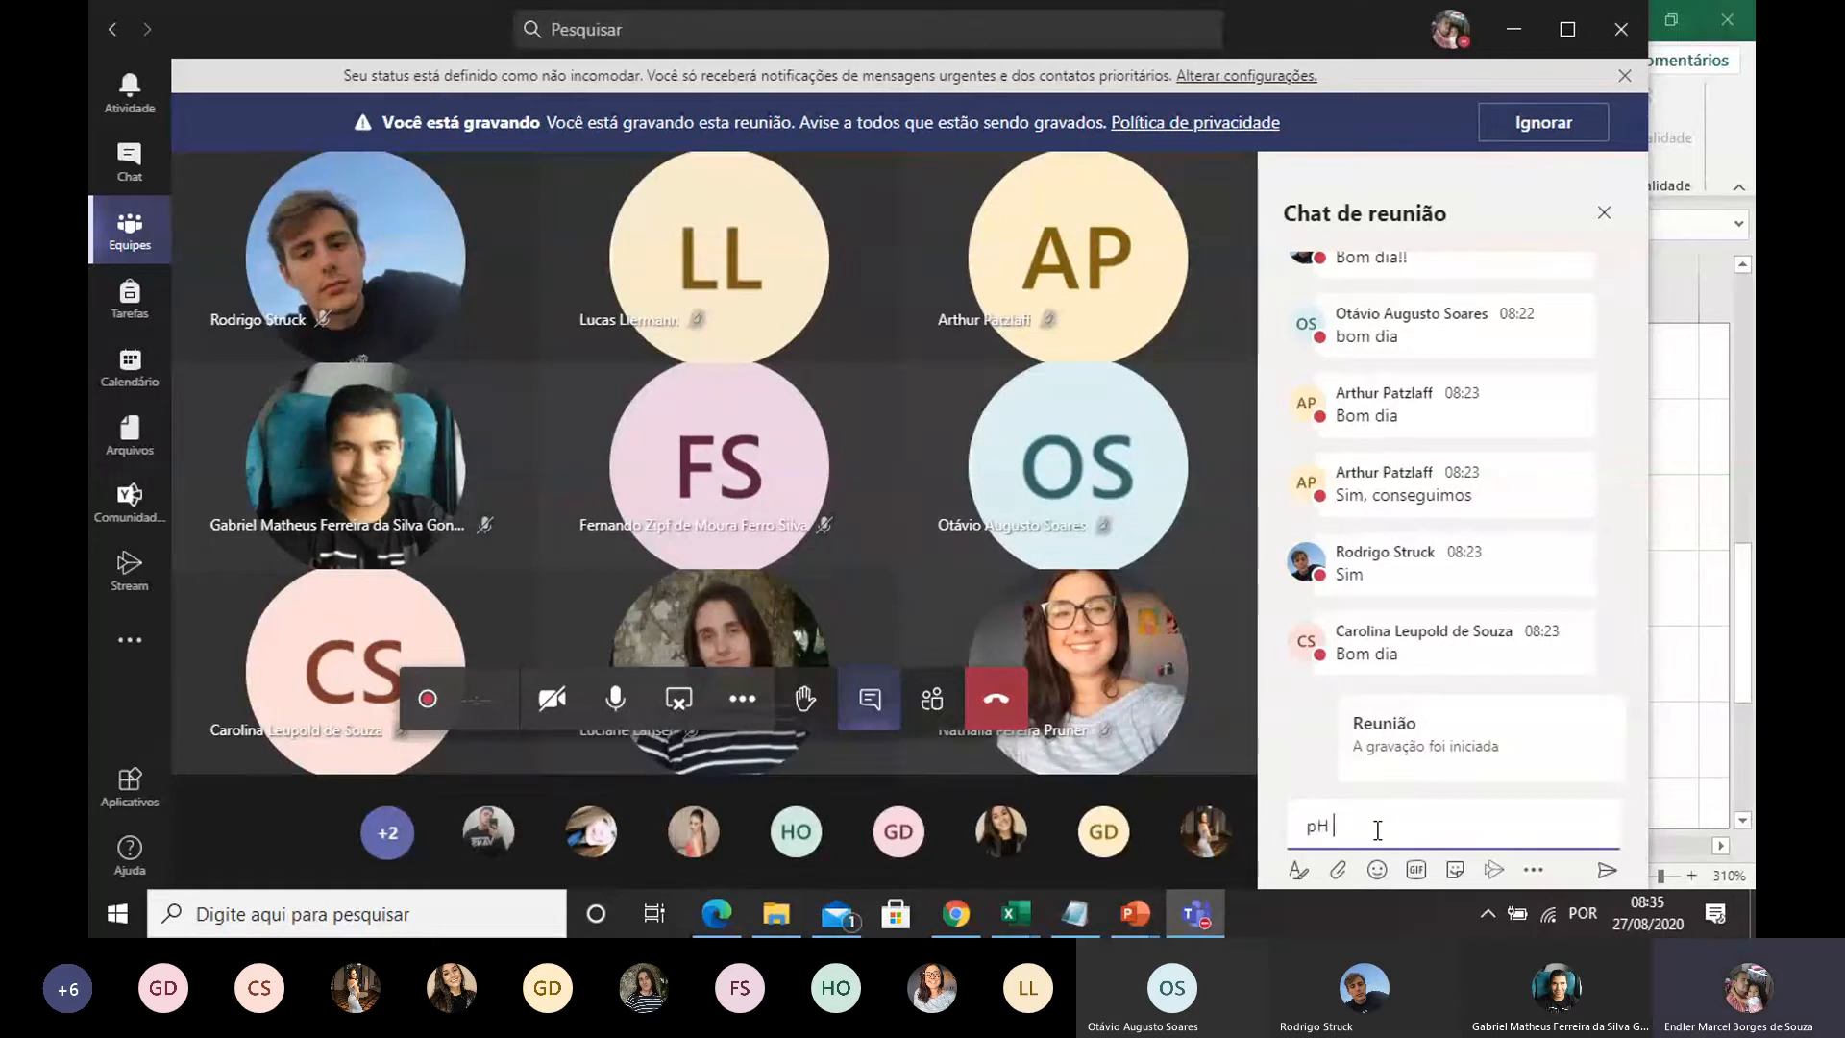
text( de uma solução 10)
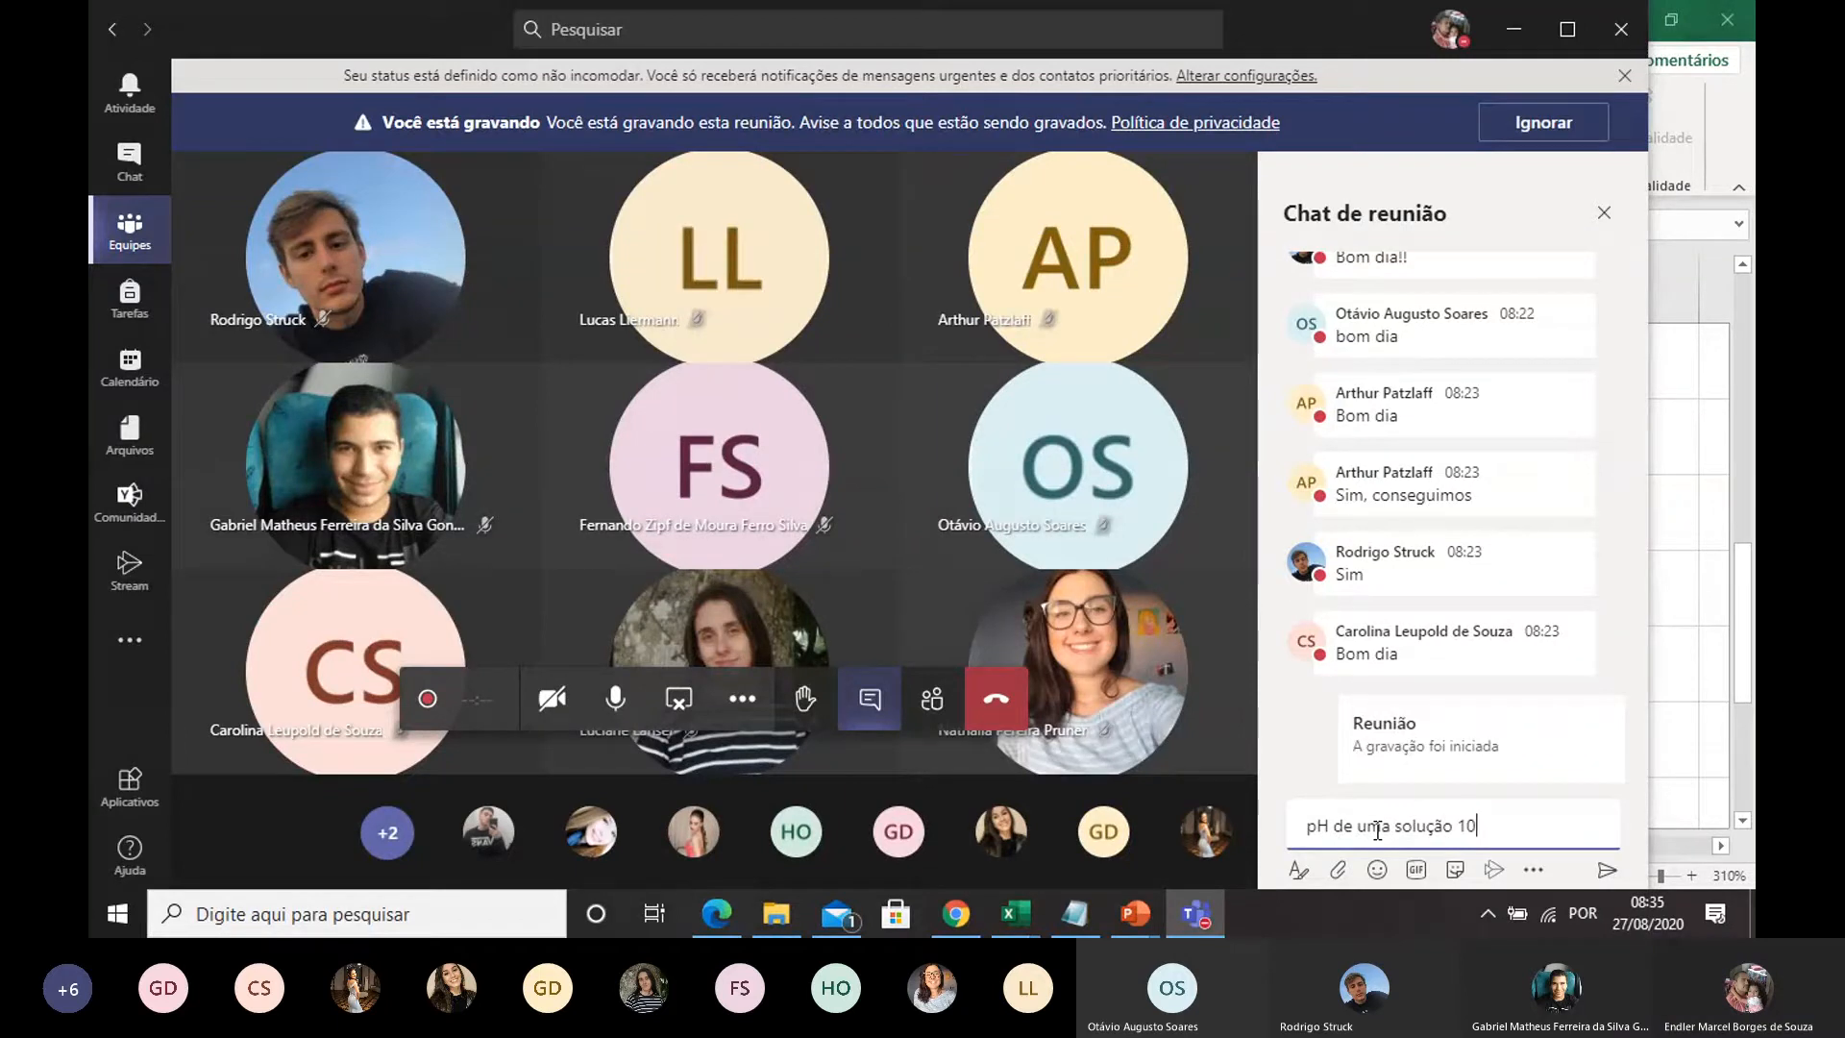
text(8)
click(1455, 829)
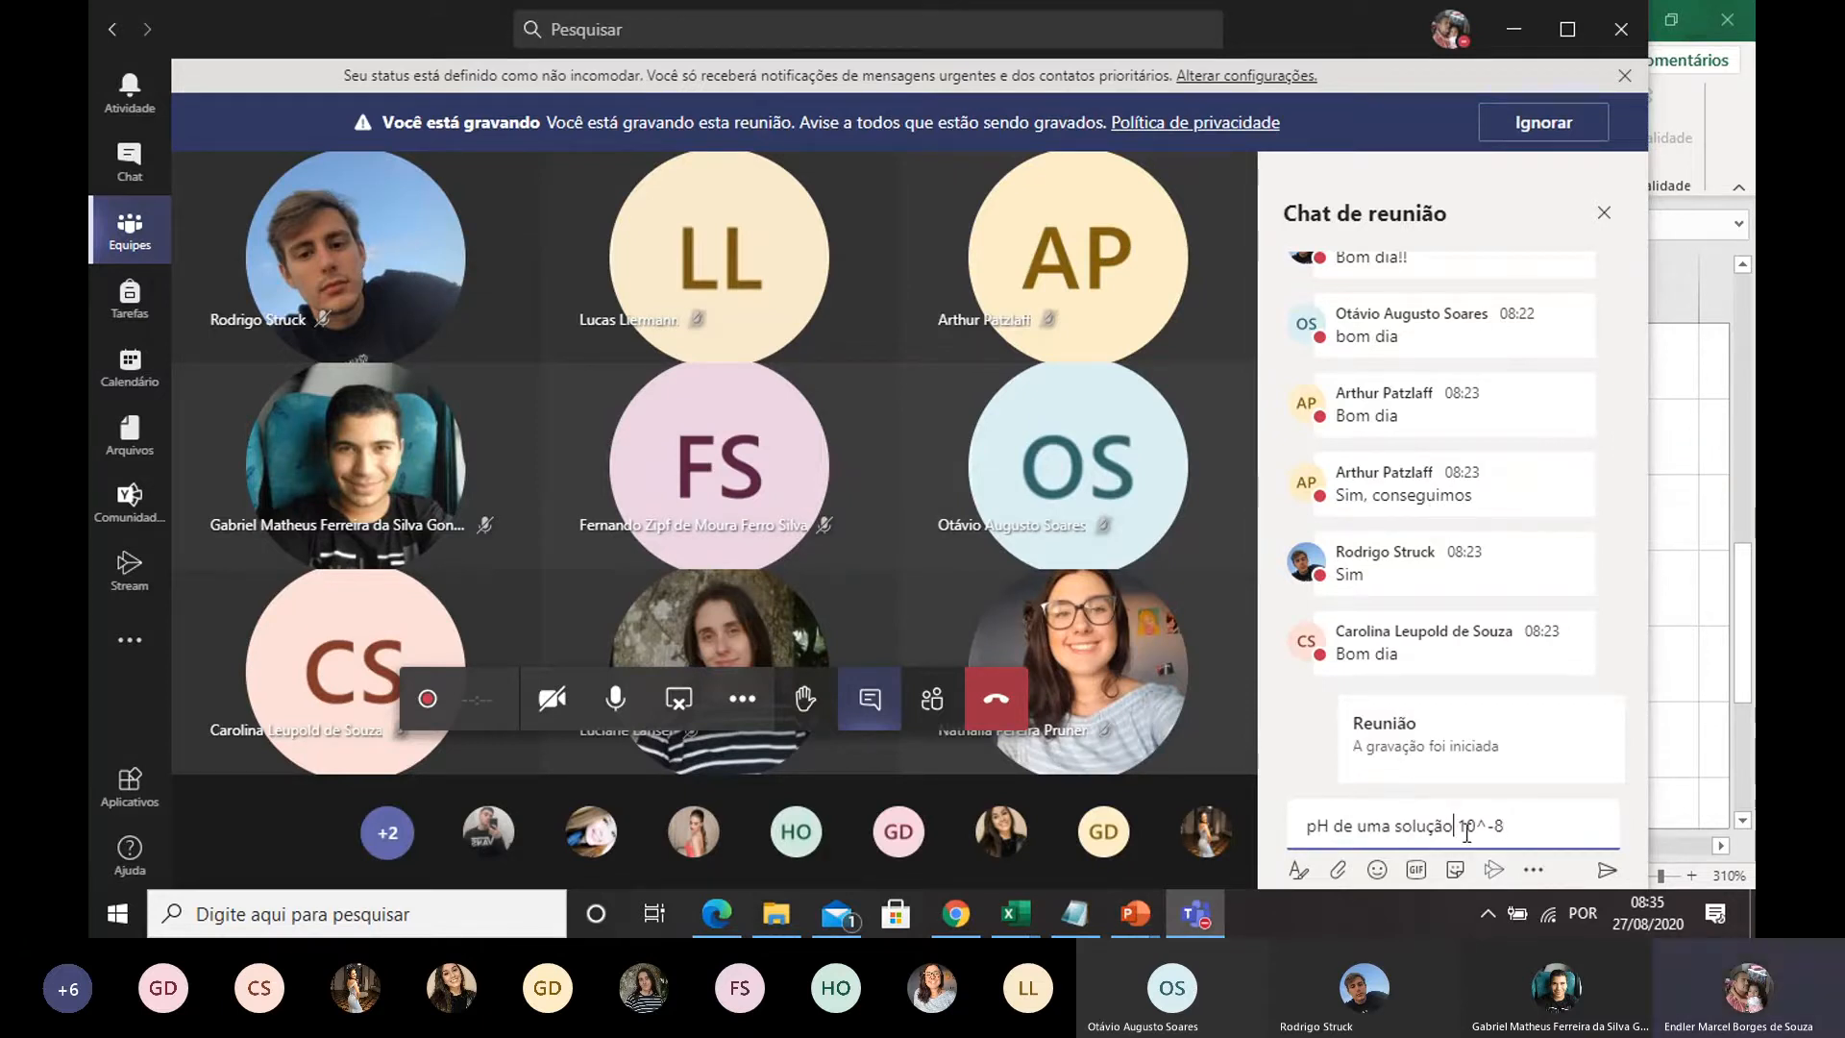
text(de concent )
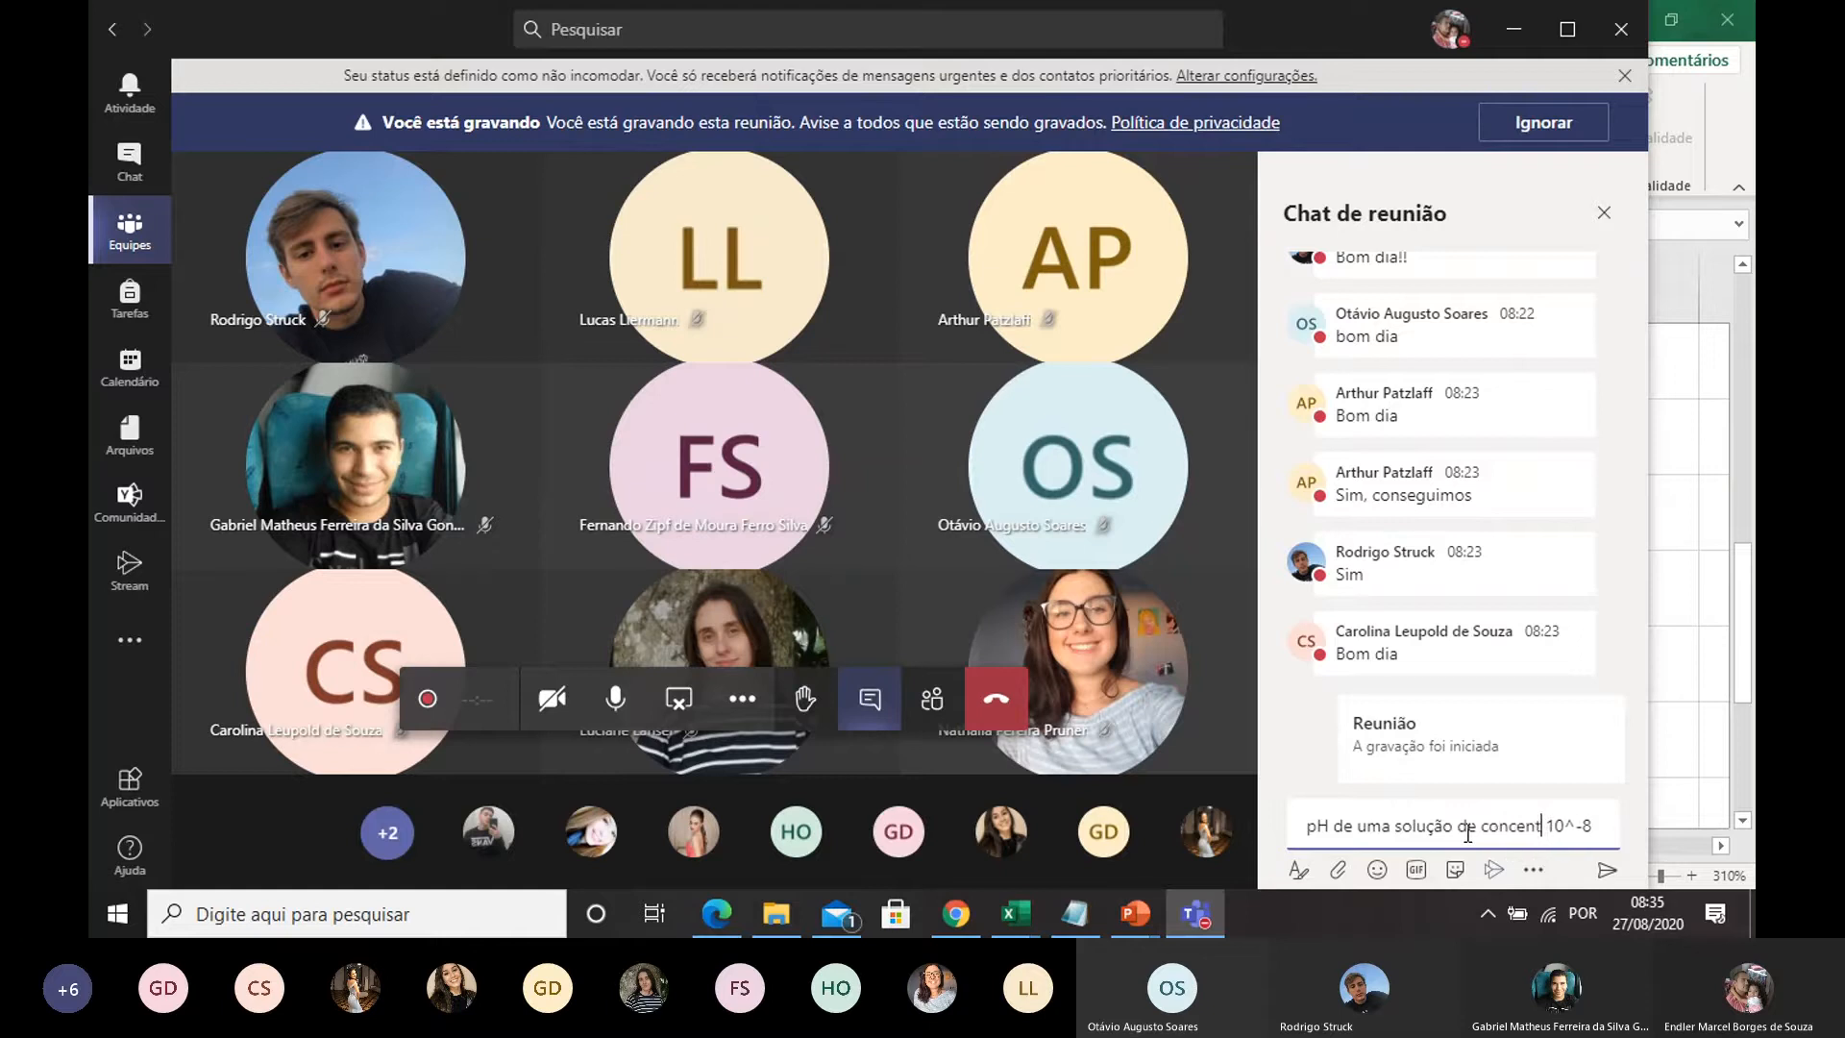
text(ração 10^-8 )
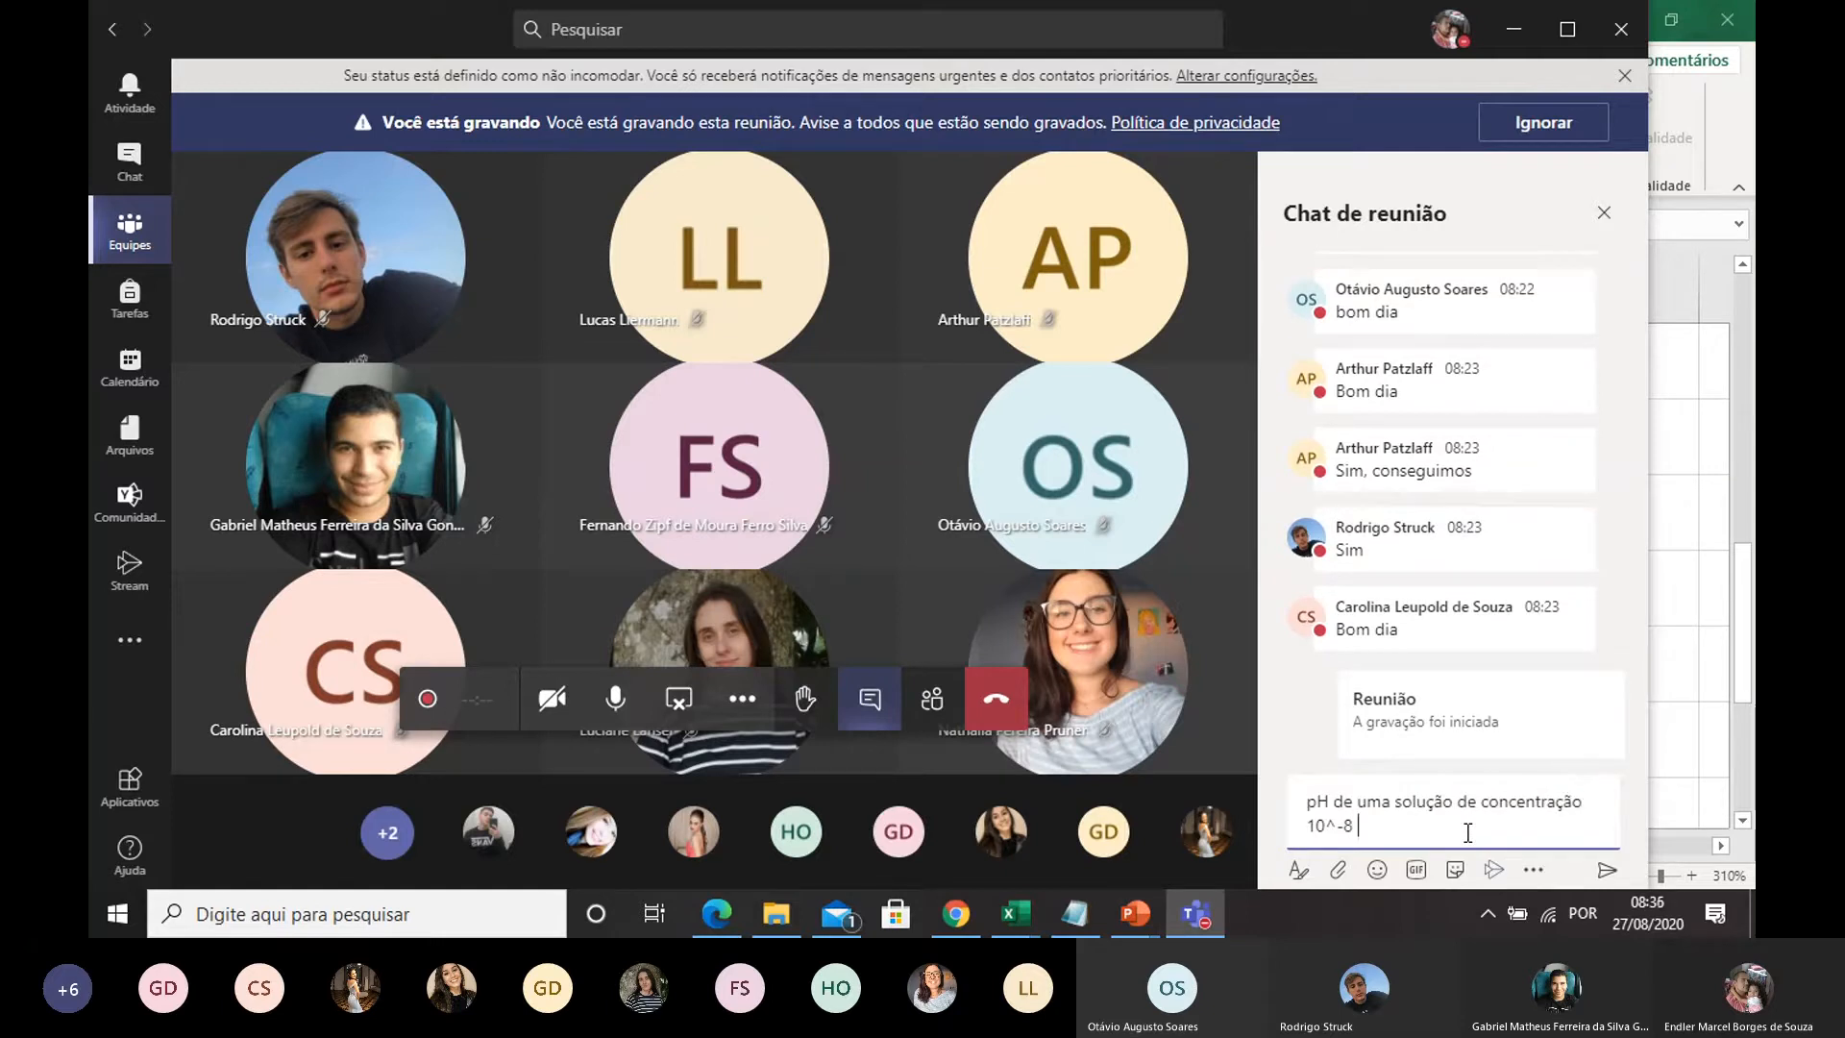
text(mol/L)
Step: Insert "HCl de" before "concentração" in the drafted question and send it to the meeting chat
click(1485, 804)
text(HC)
text(l)
text( de)
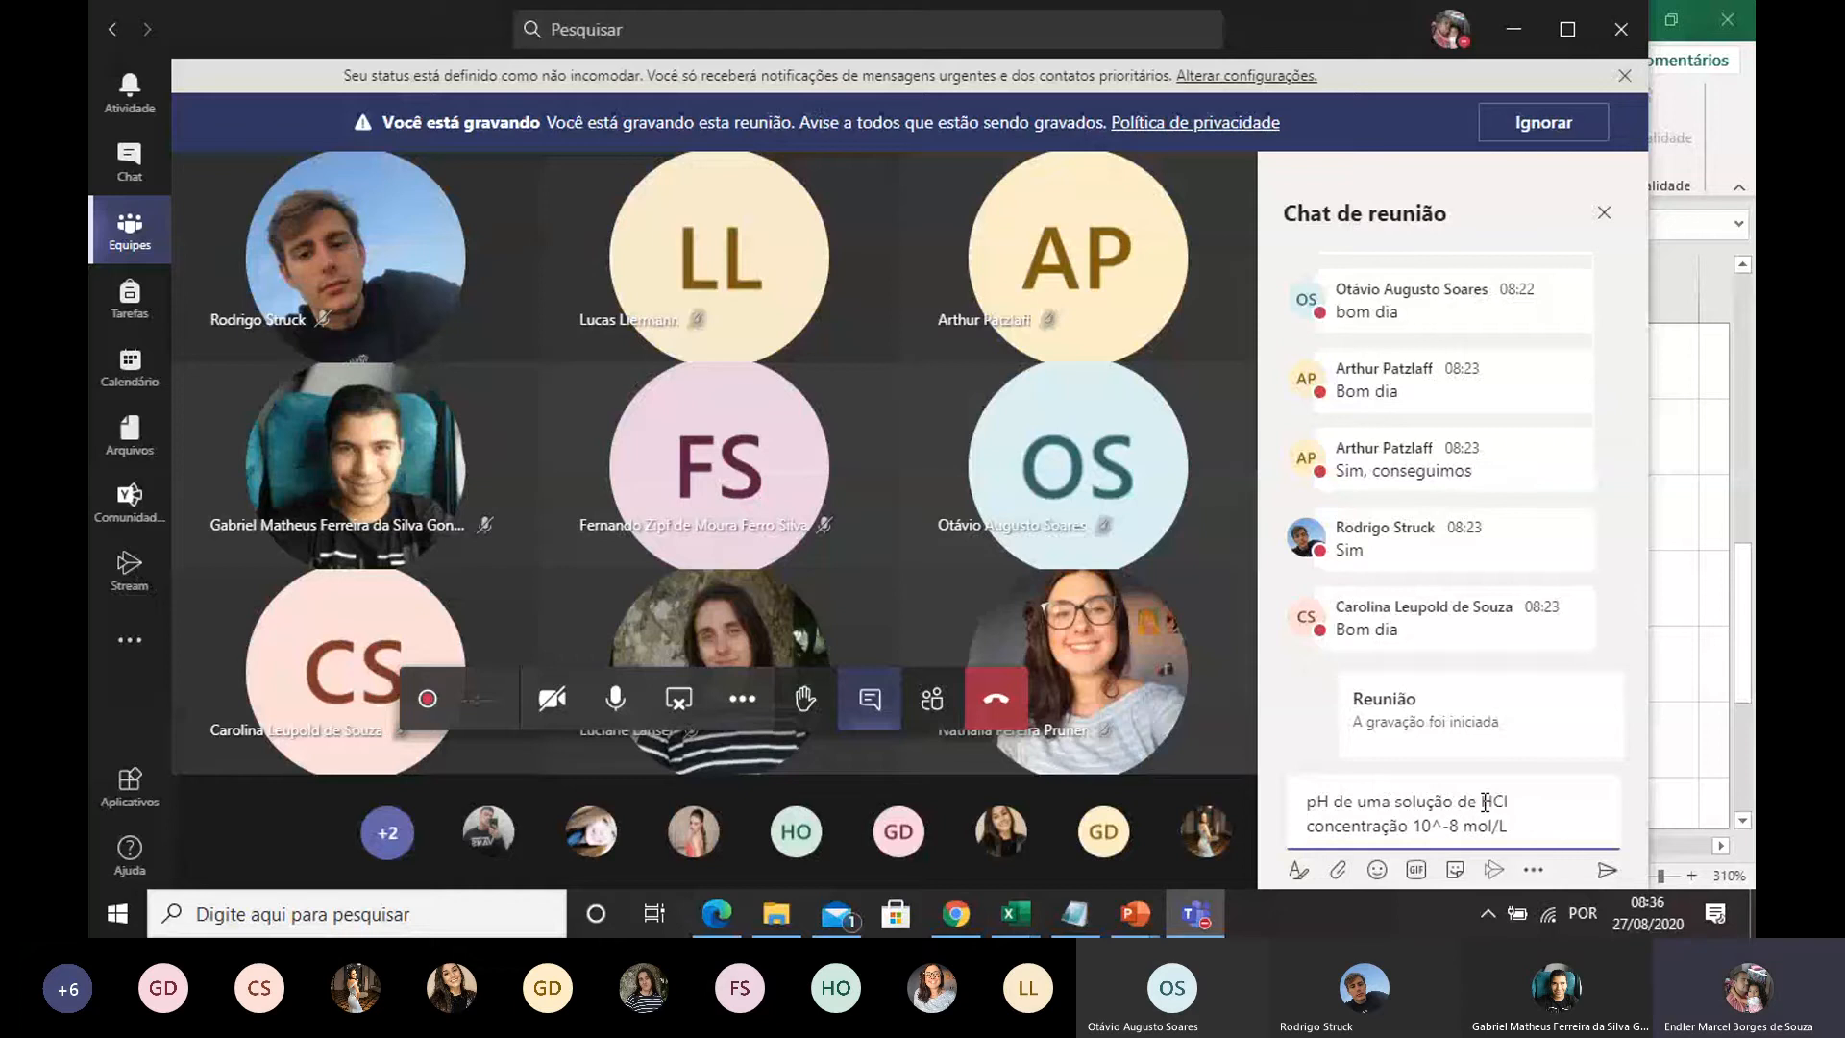
click(1540, 836)
key(Return)
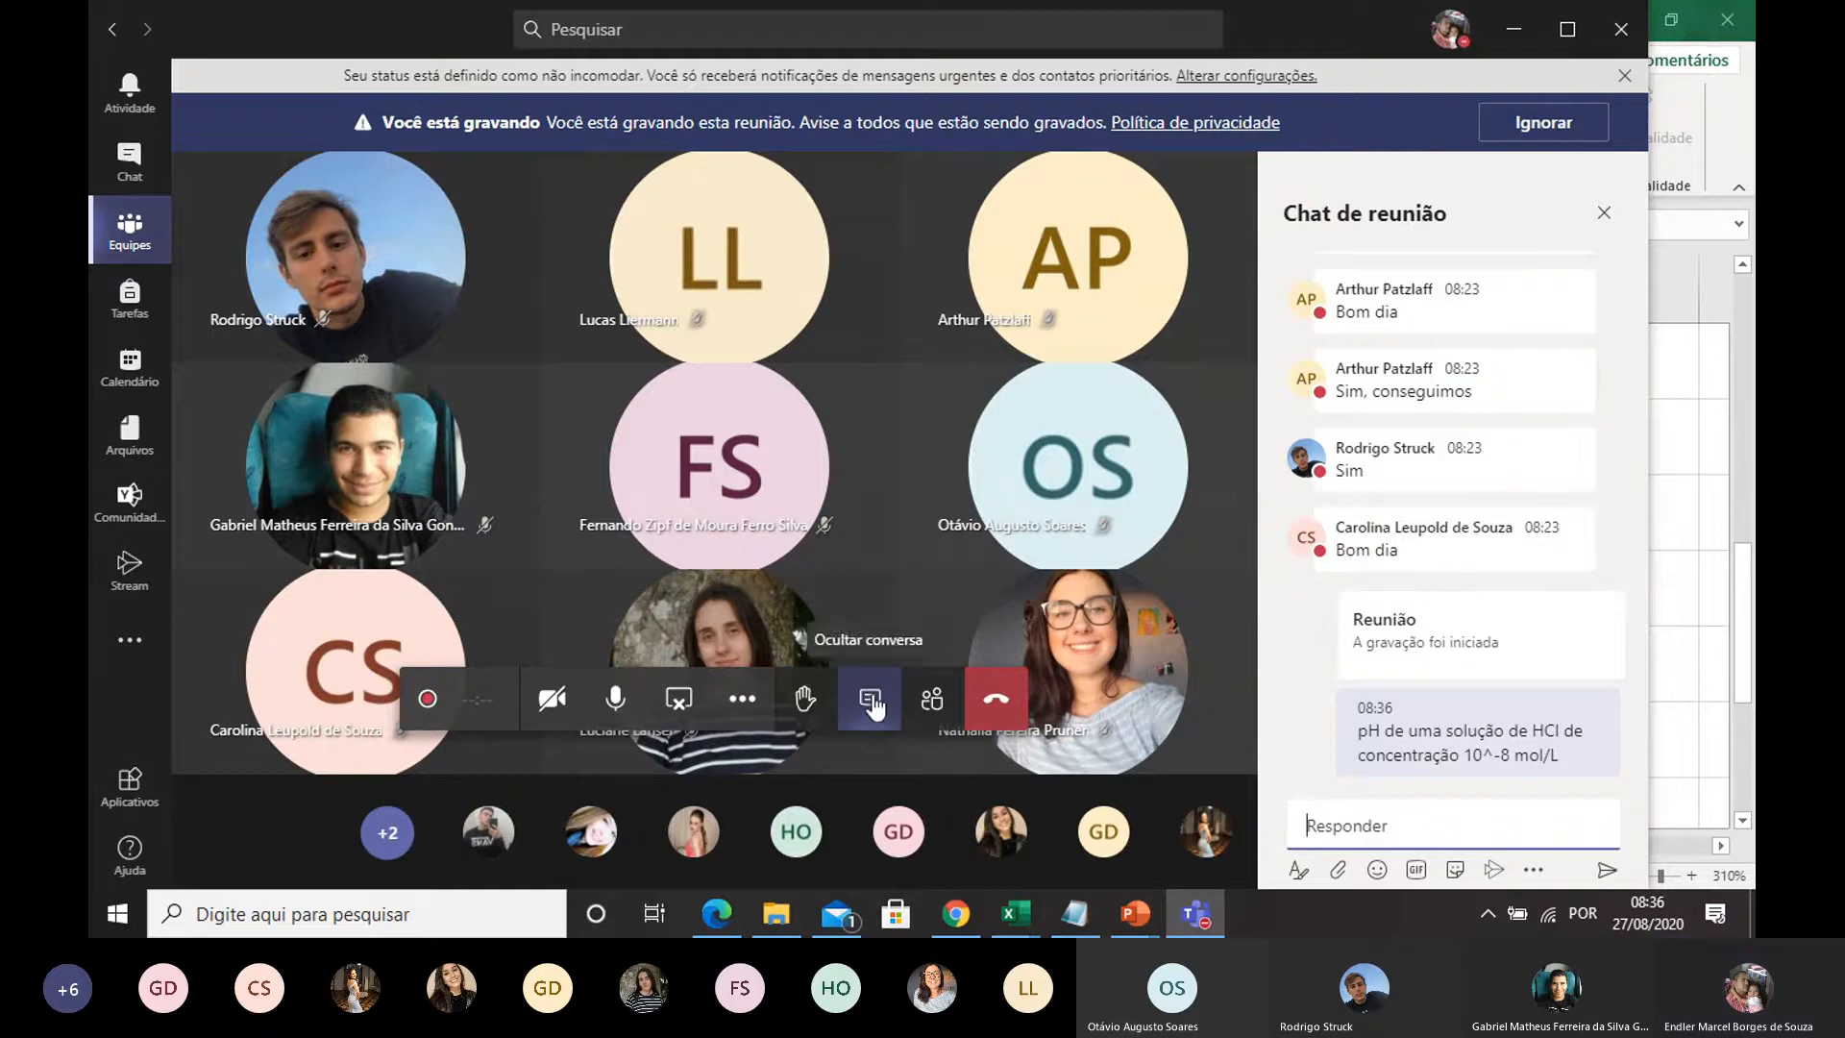
Step: Look through the meeting's participant list, then return to the meeting chat to read the students' replies
click(929, 710)
scroll(1405, 584, down, 6)
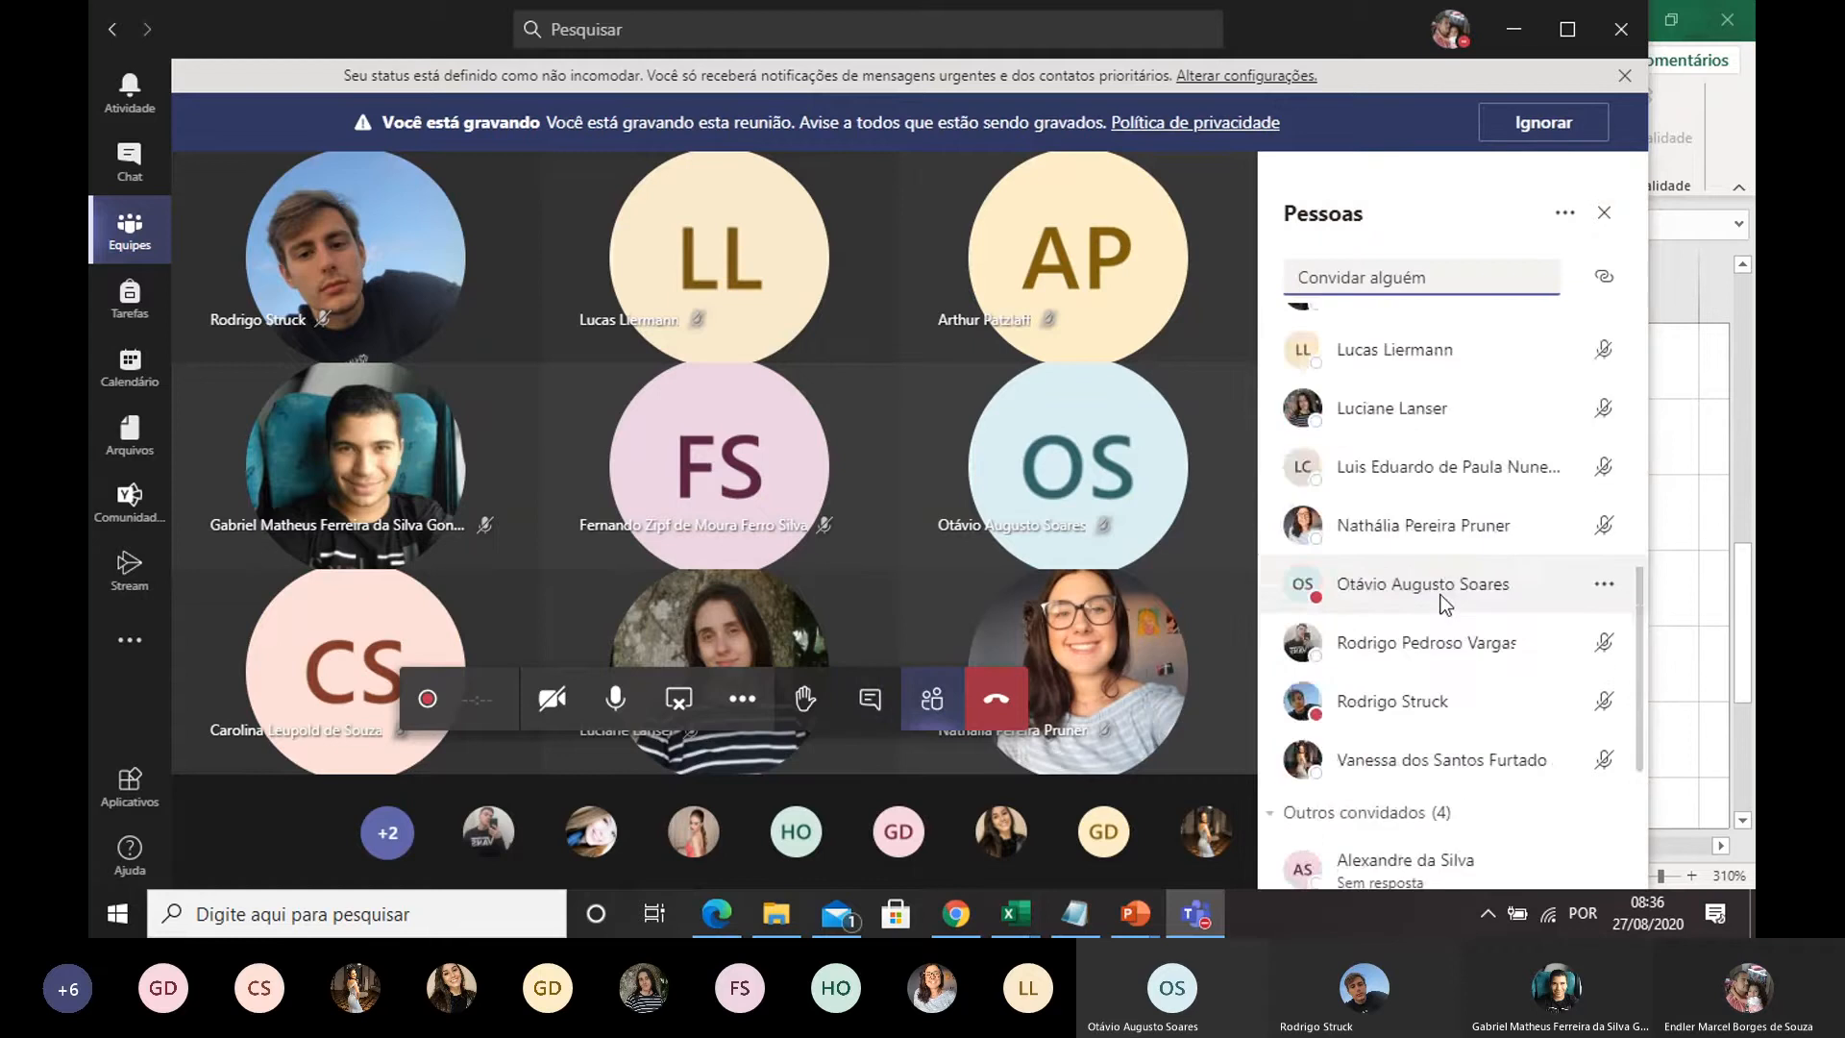
scroll(1451, 672, down, 2)
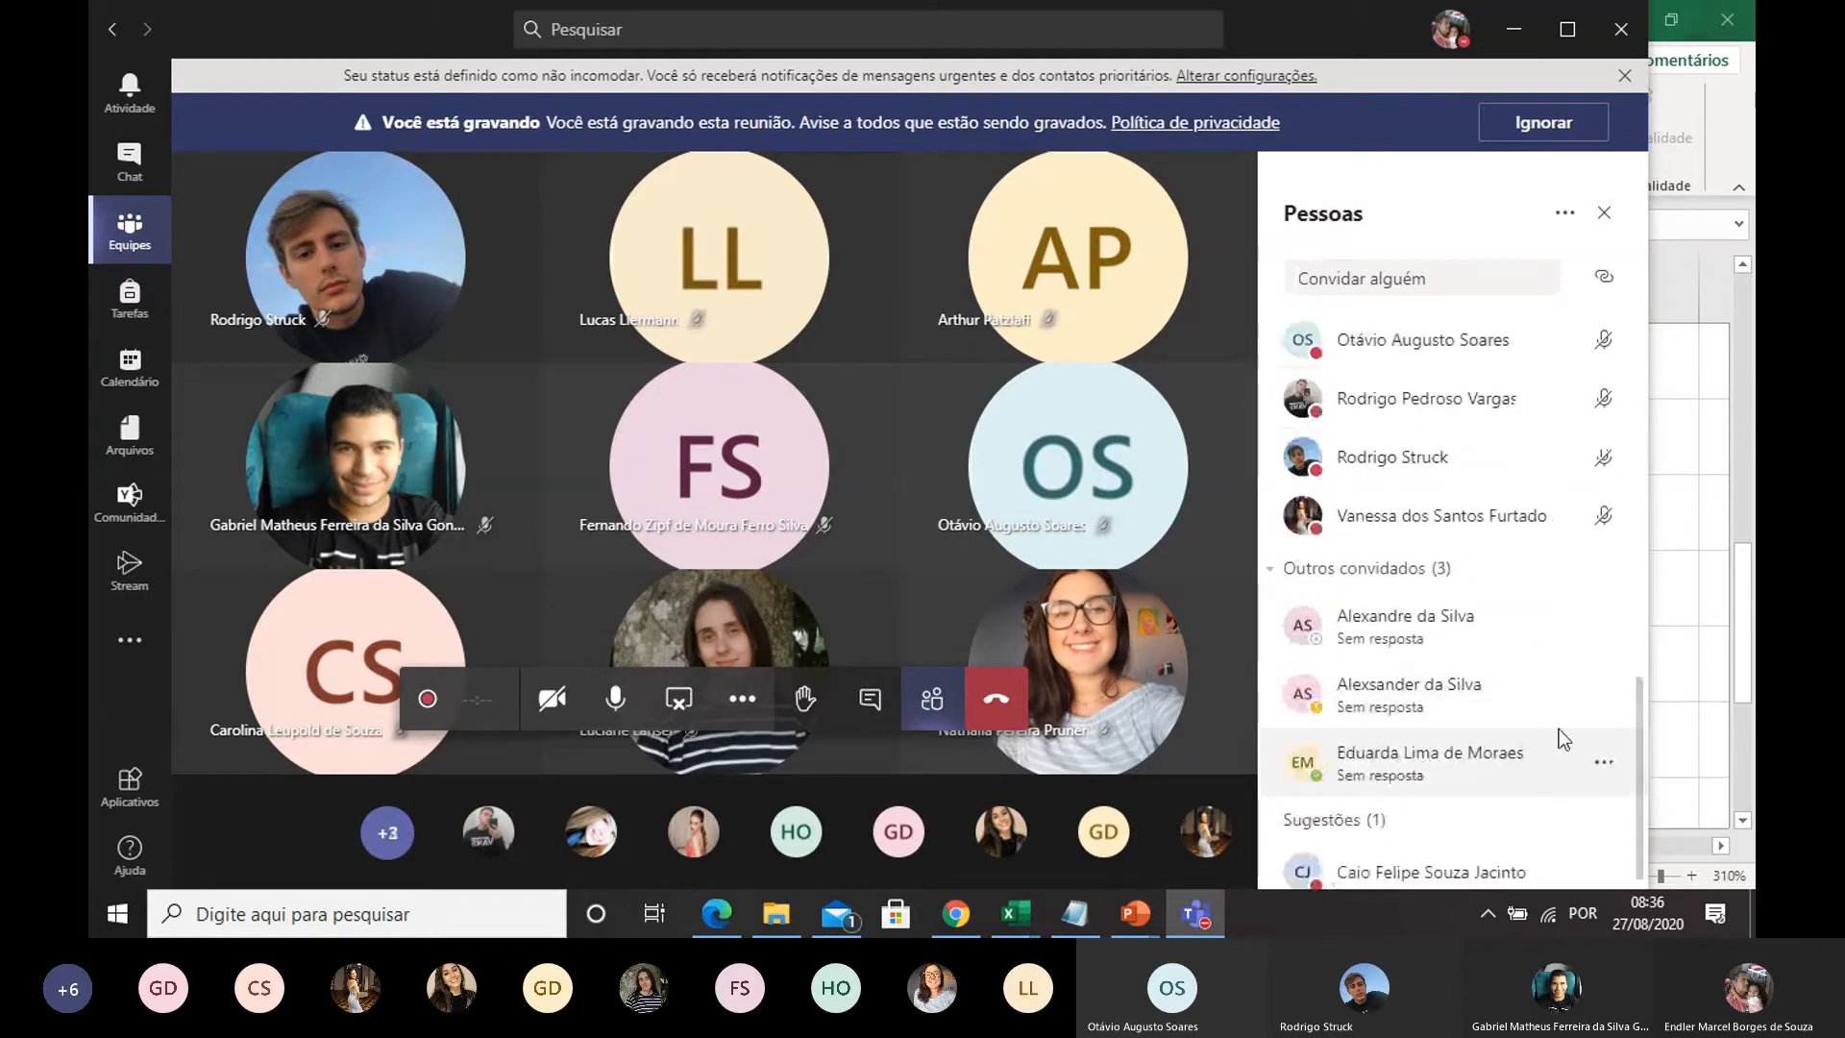
mouse_move(1511, 828)
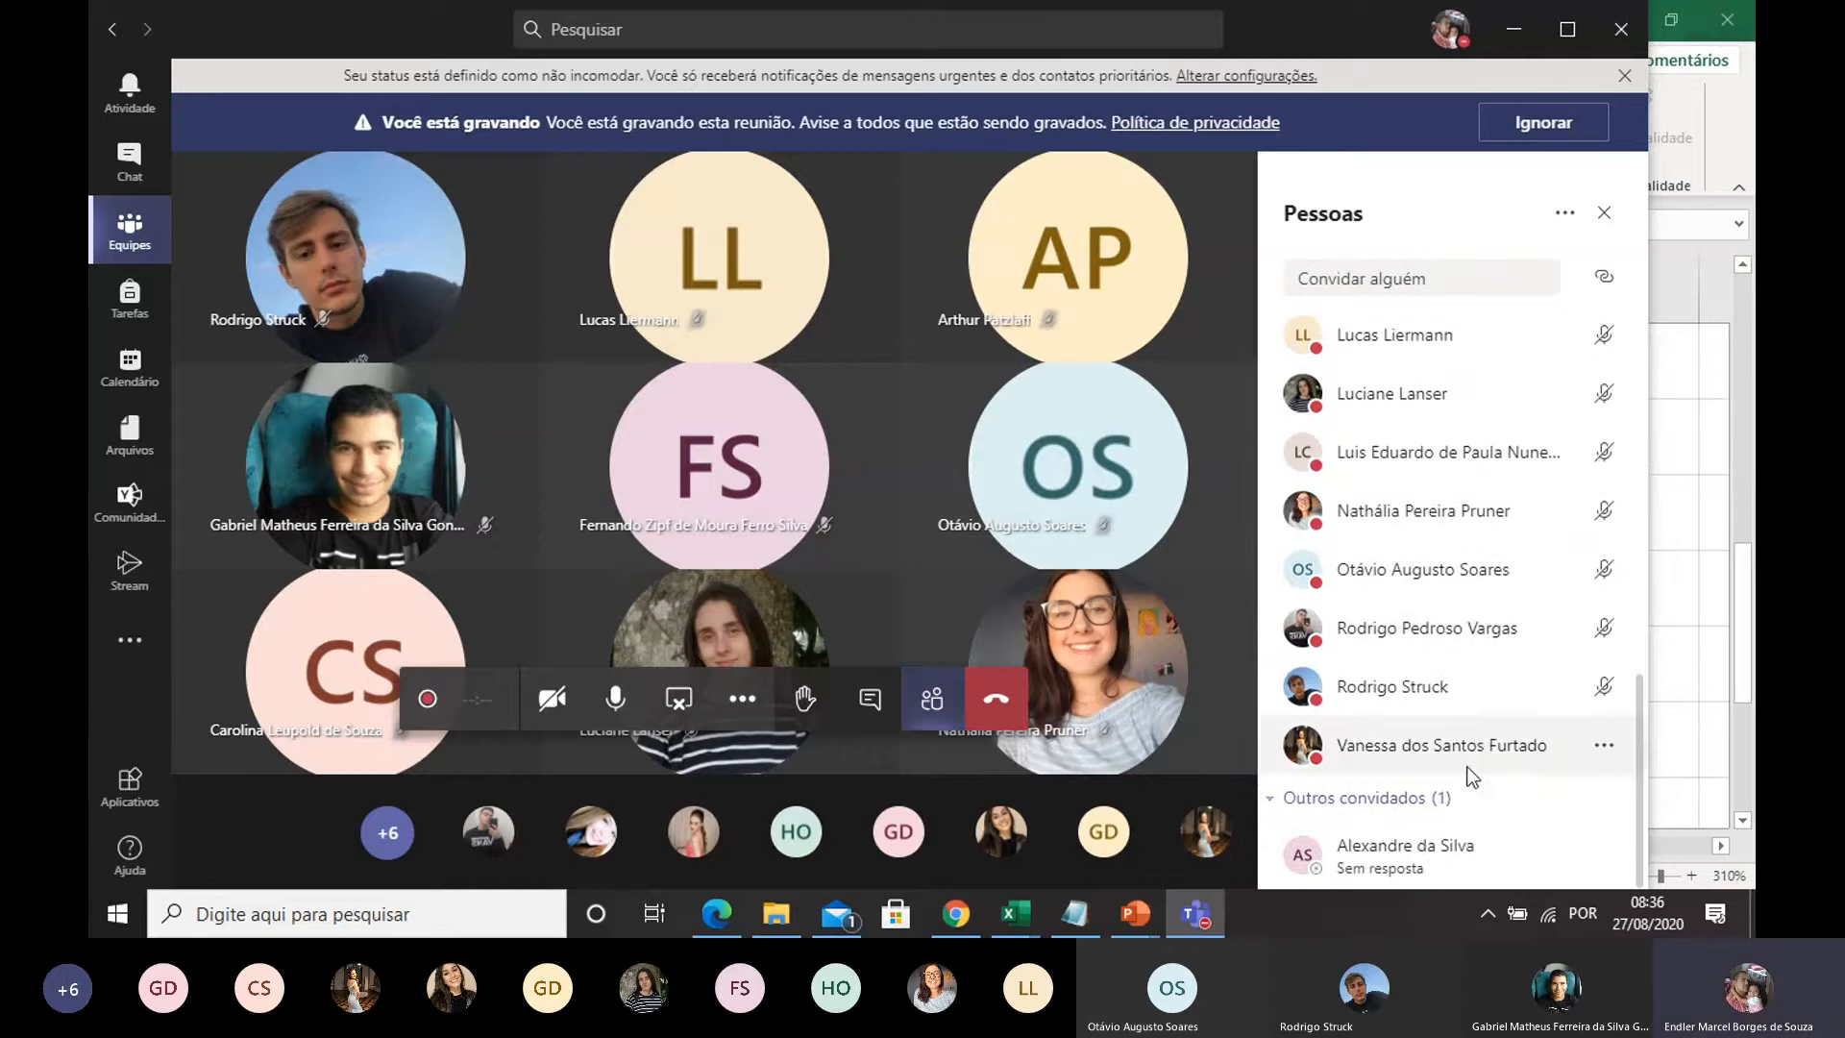
mouse_move(1429, 710)
click(870, 699)
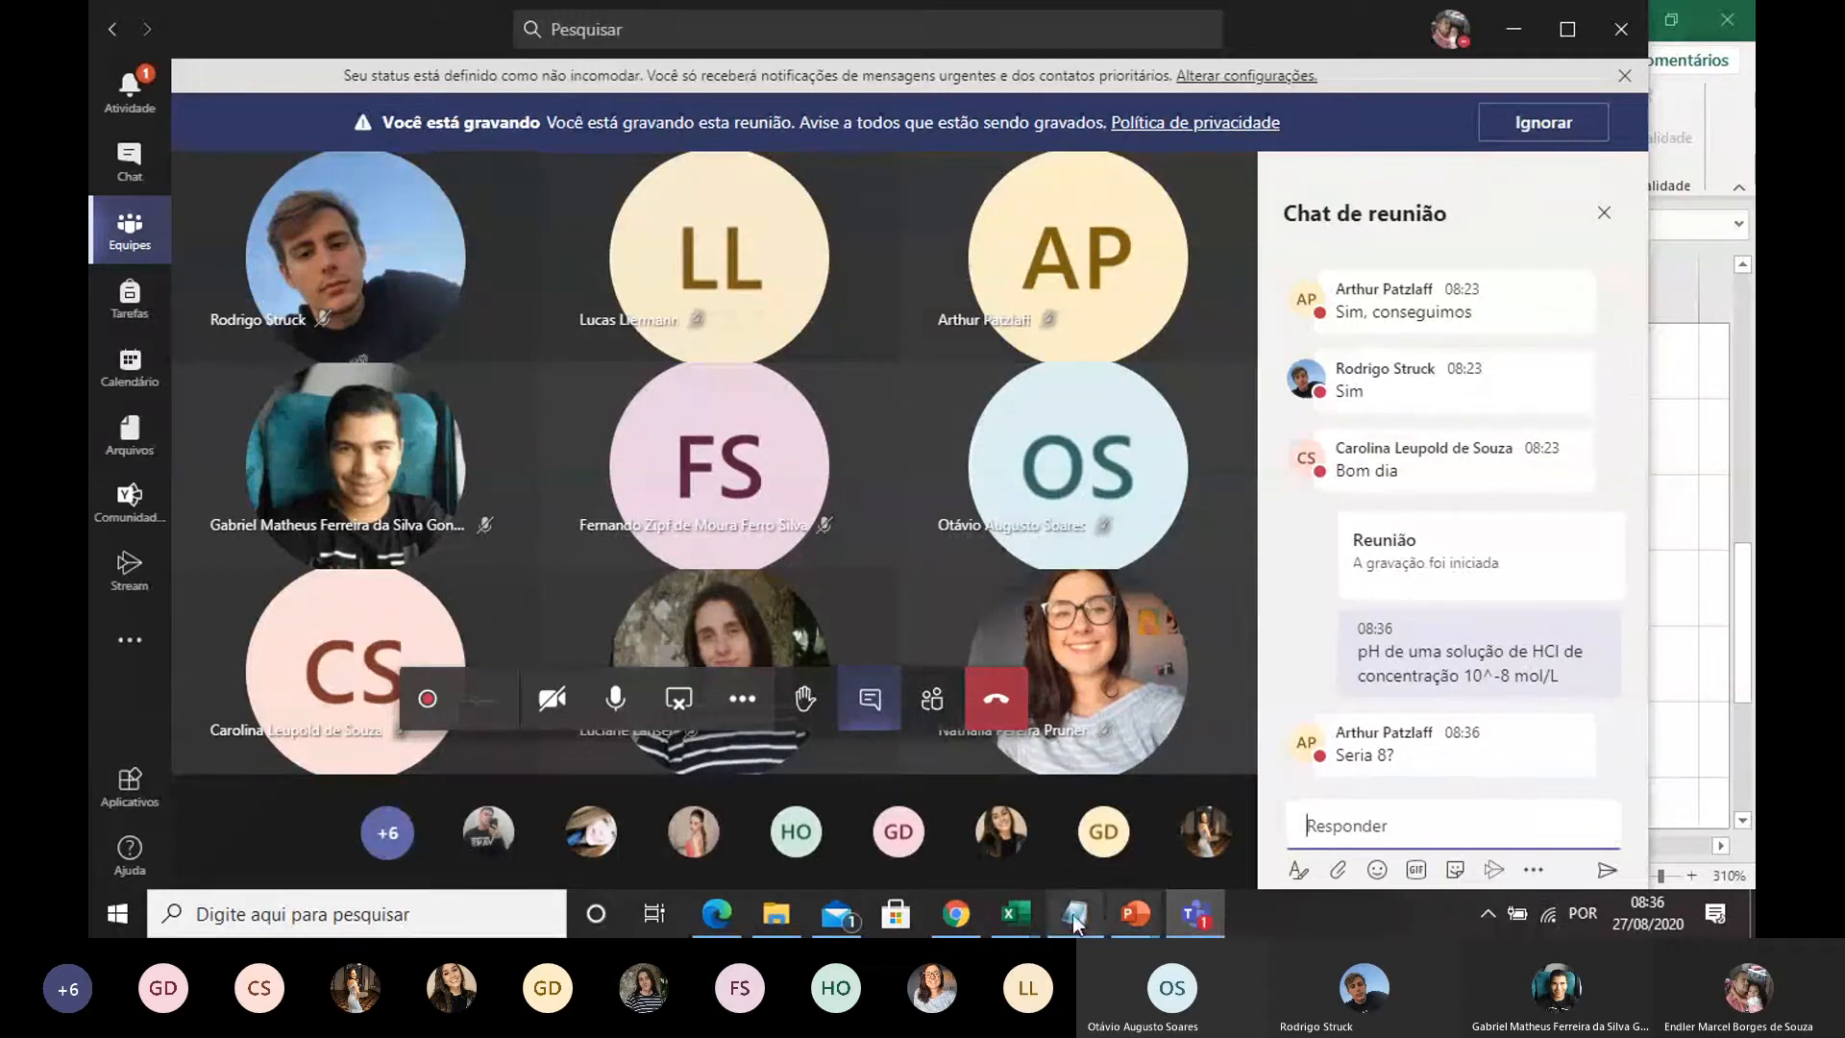
Step: Switch back to the Excel workbook and enter the formula =-log10(D14) in cell D15 under the HCl concentration
mouse_move(1019, 915)
click(1371, 821)
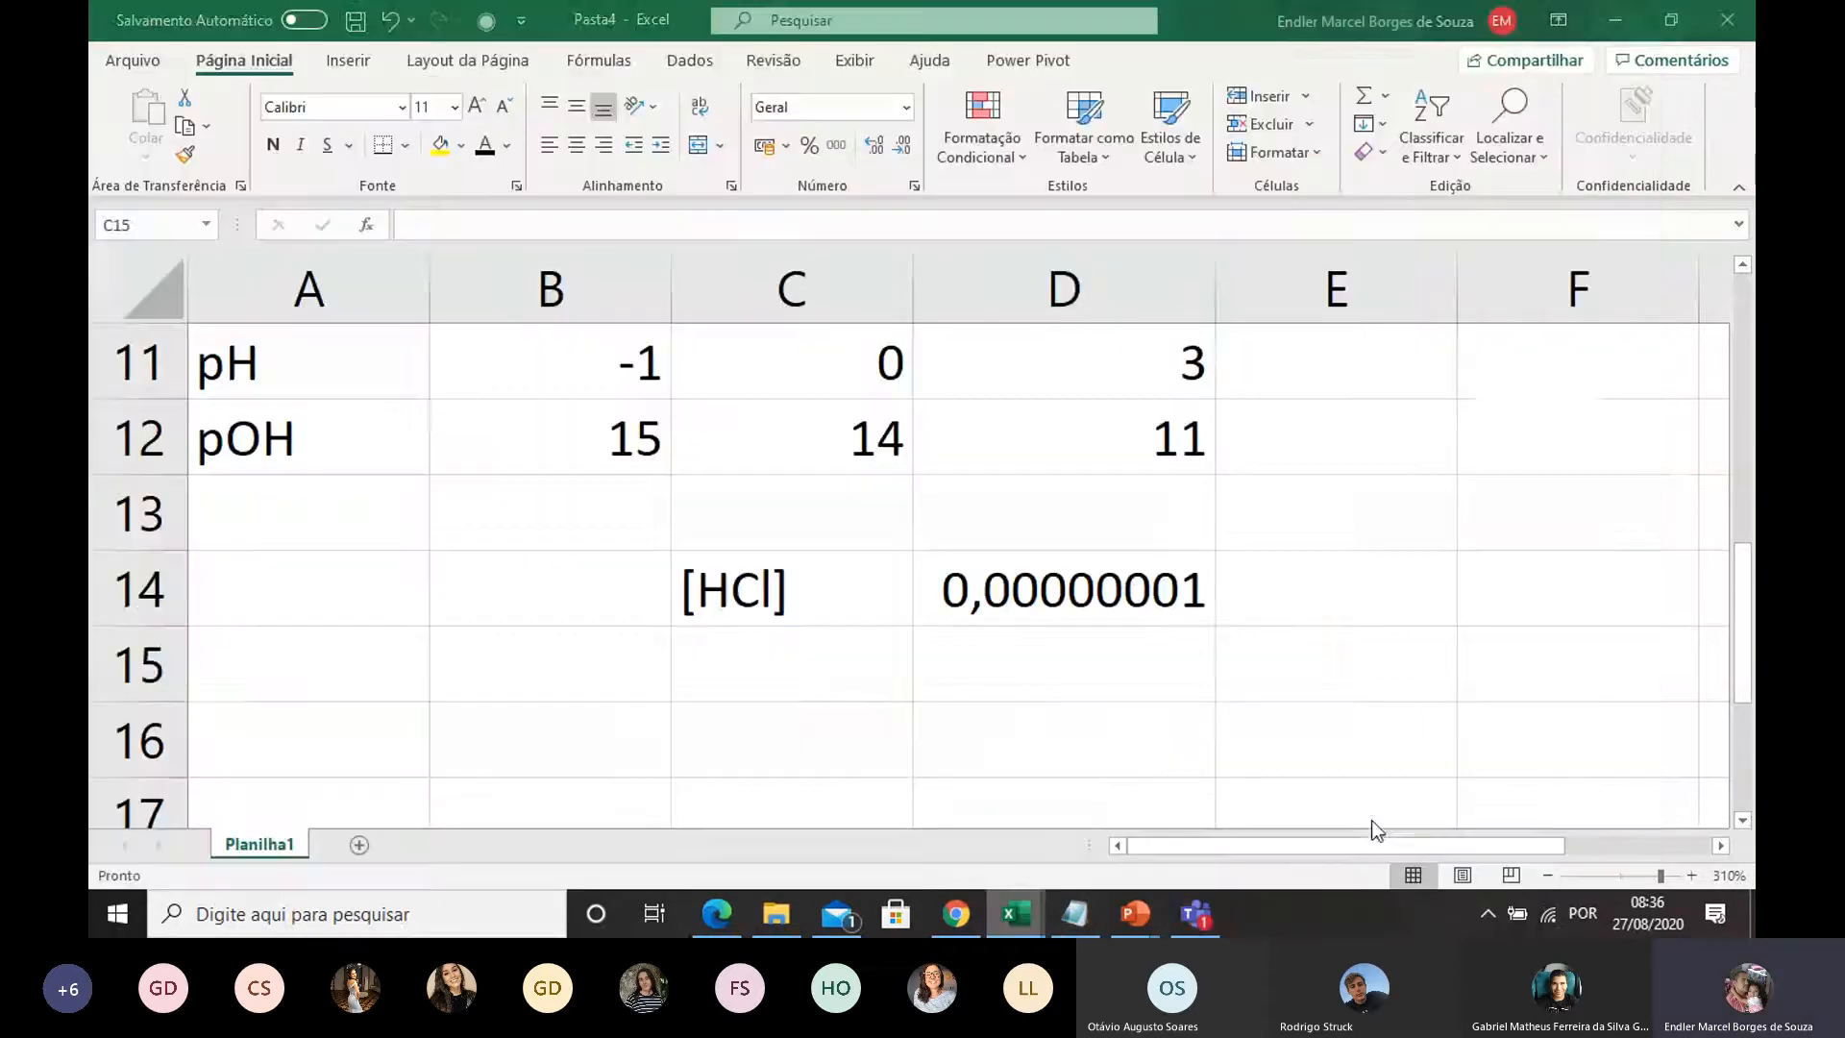
click(1042, 692)
click(826, 666)
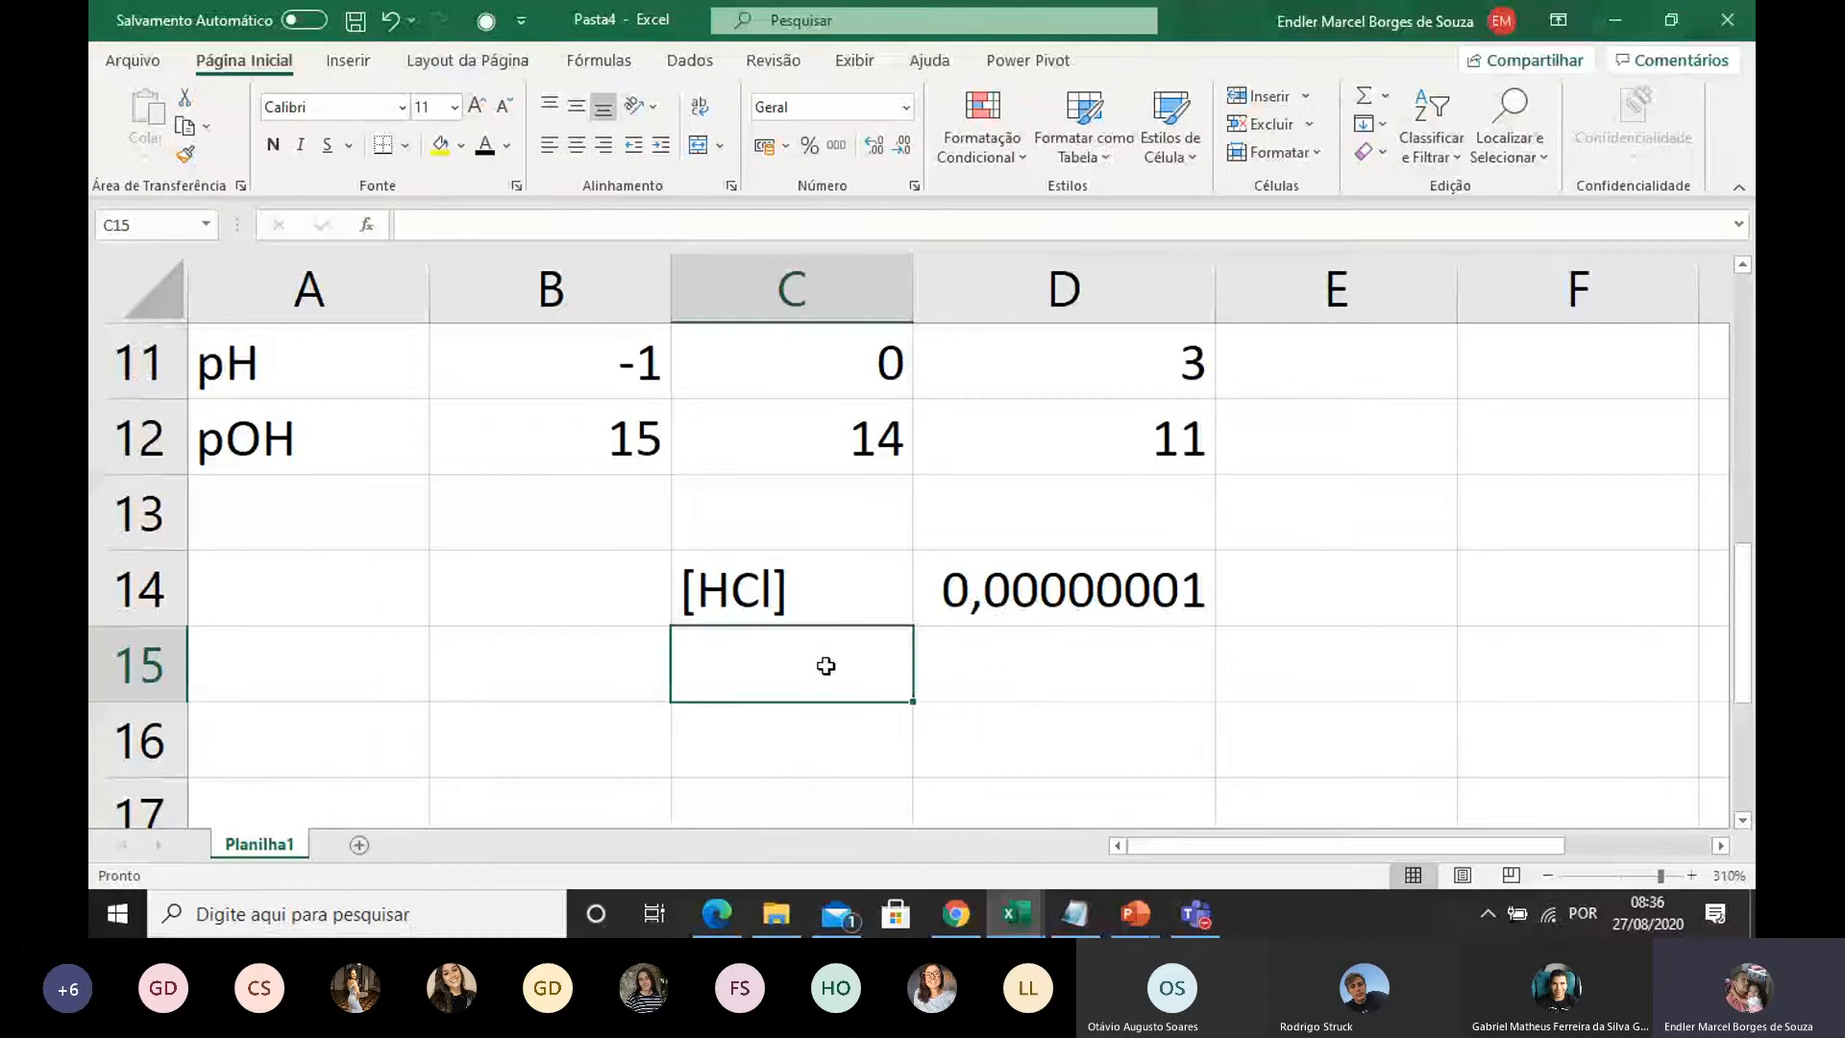
click(966, 667)
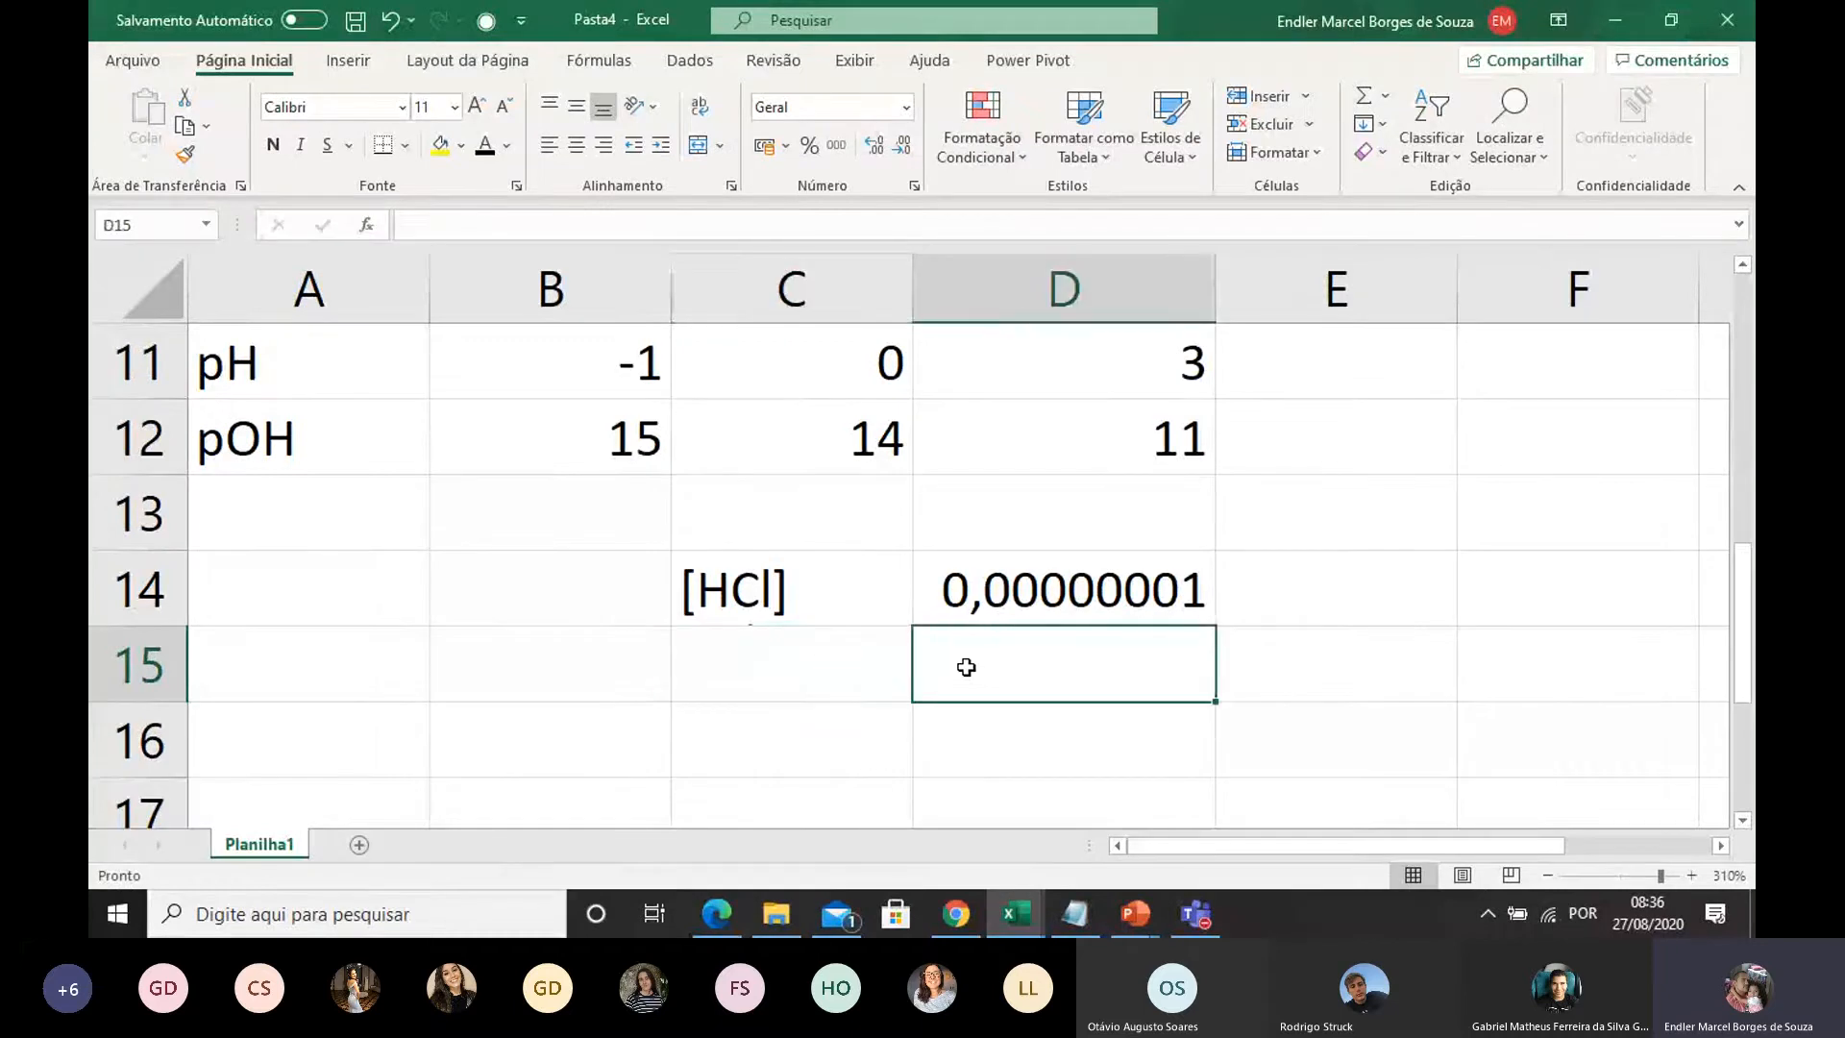
text(=-)
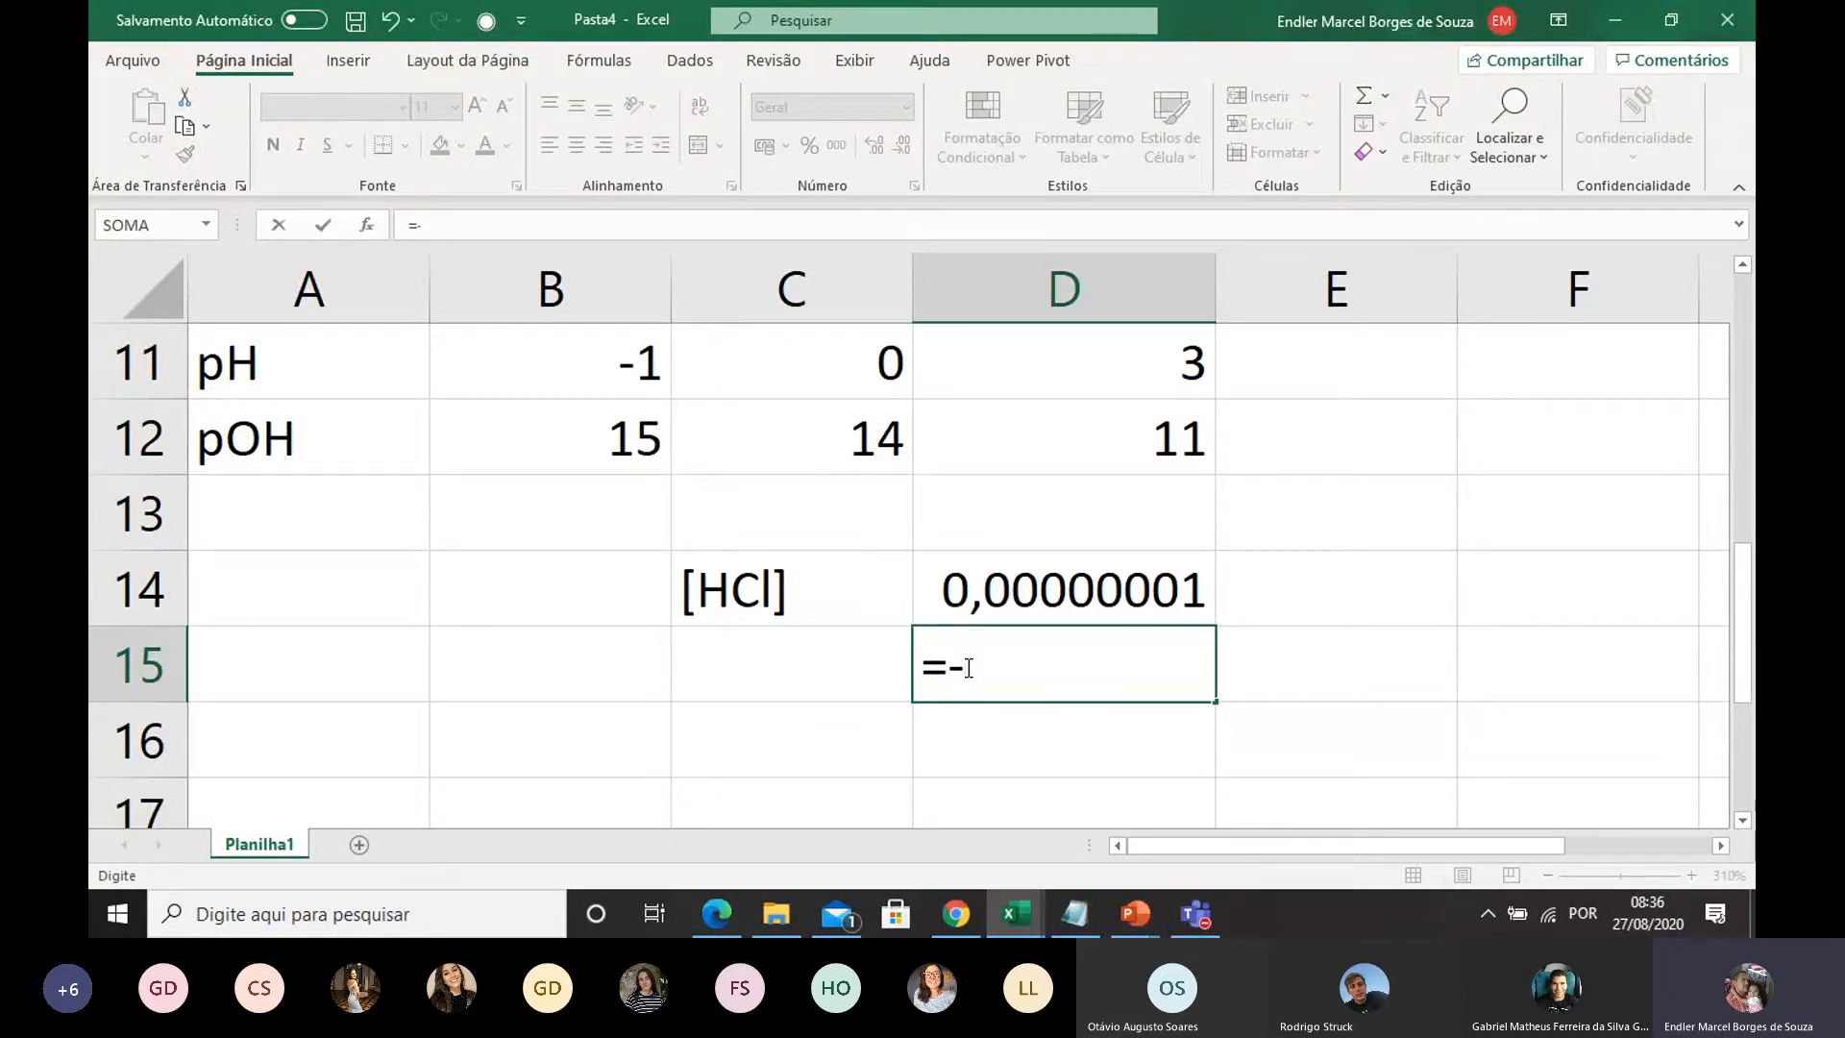
text(log10()
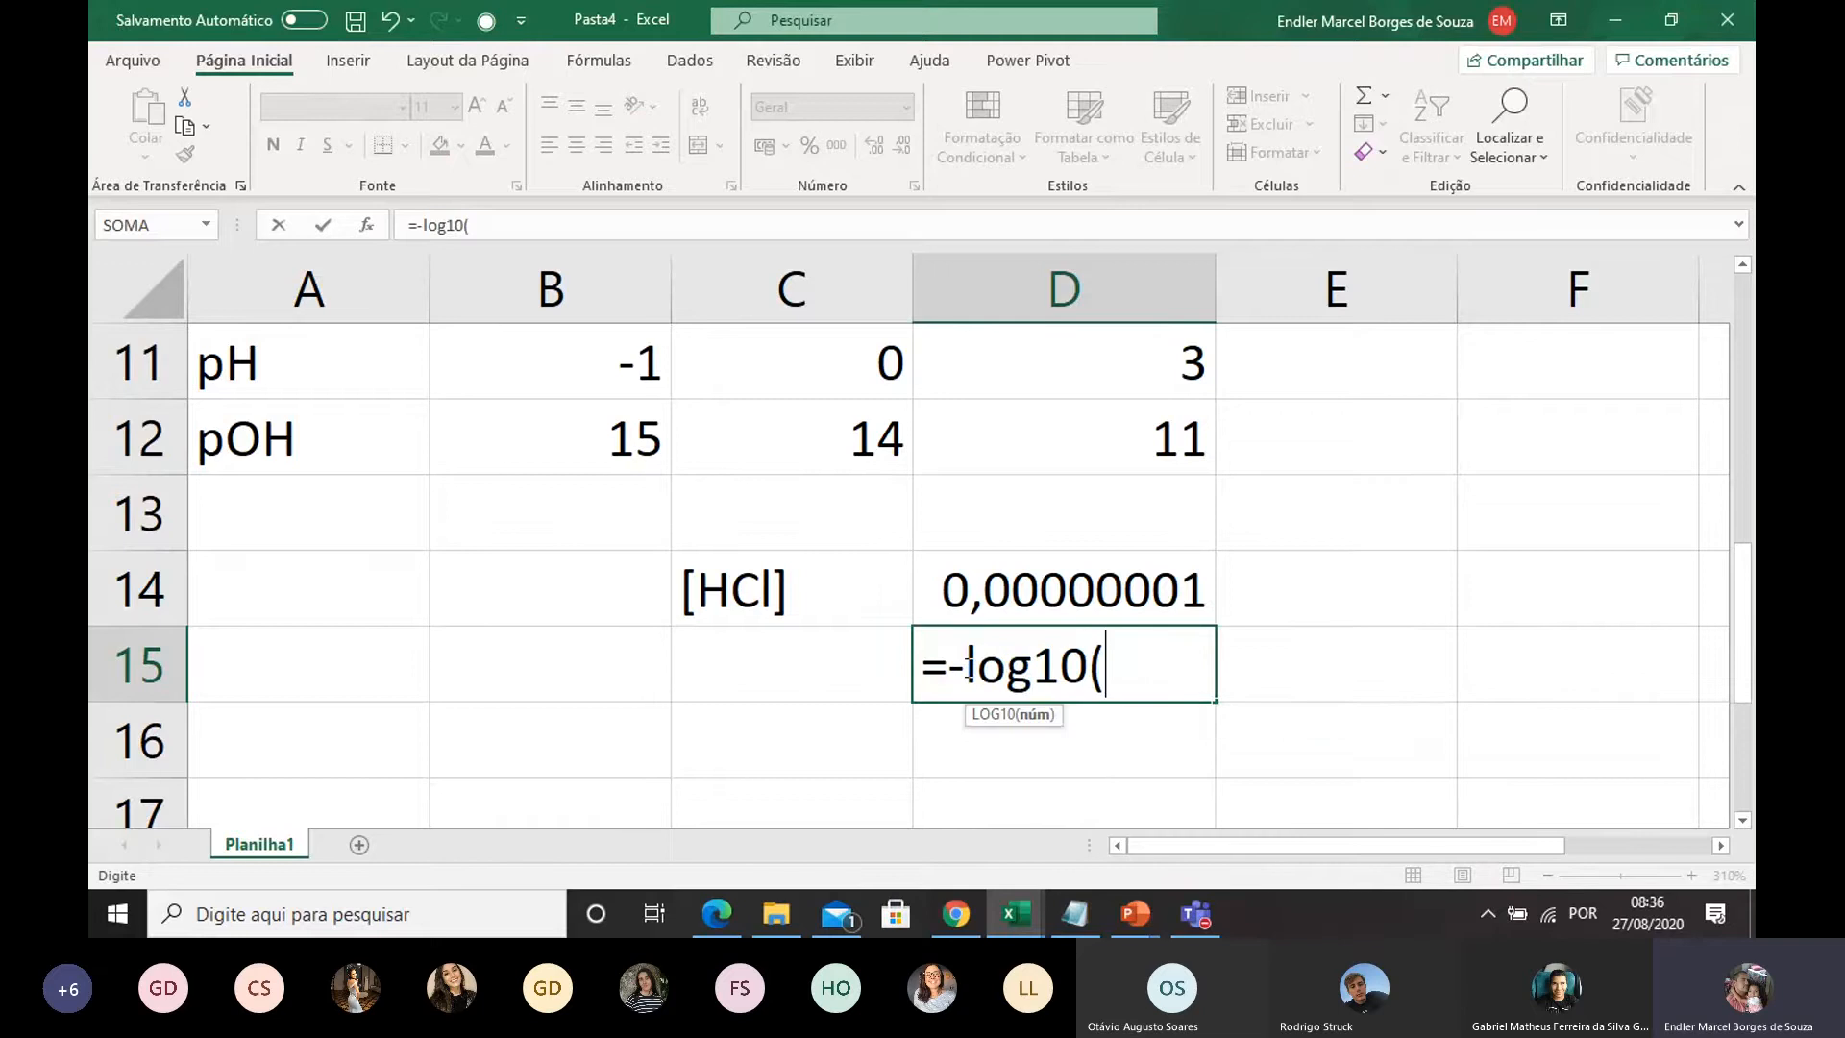
click(1057, 583)
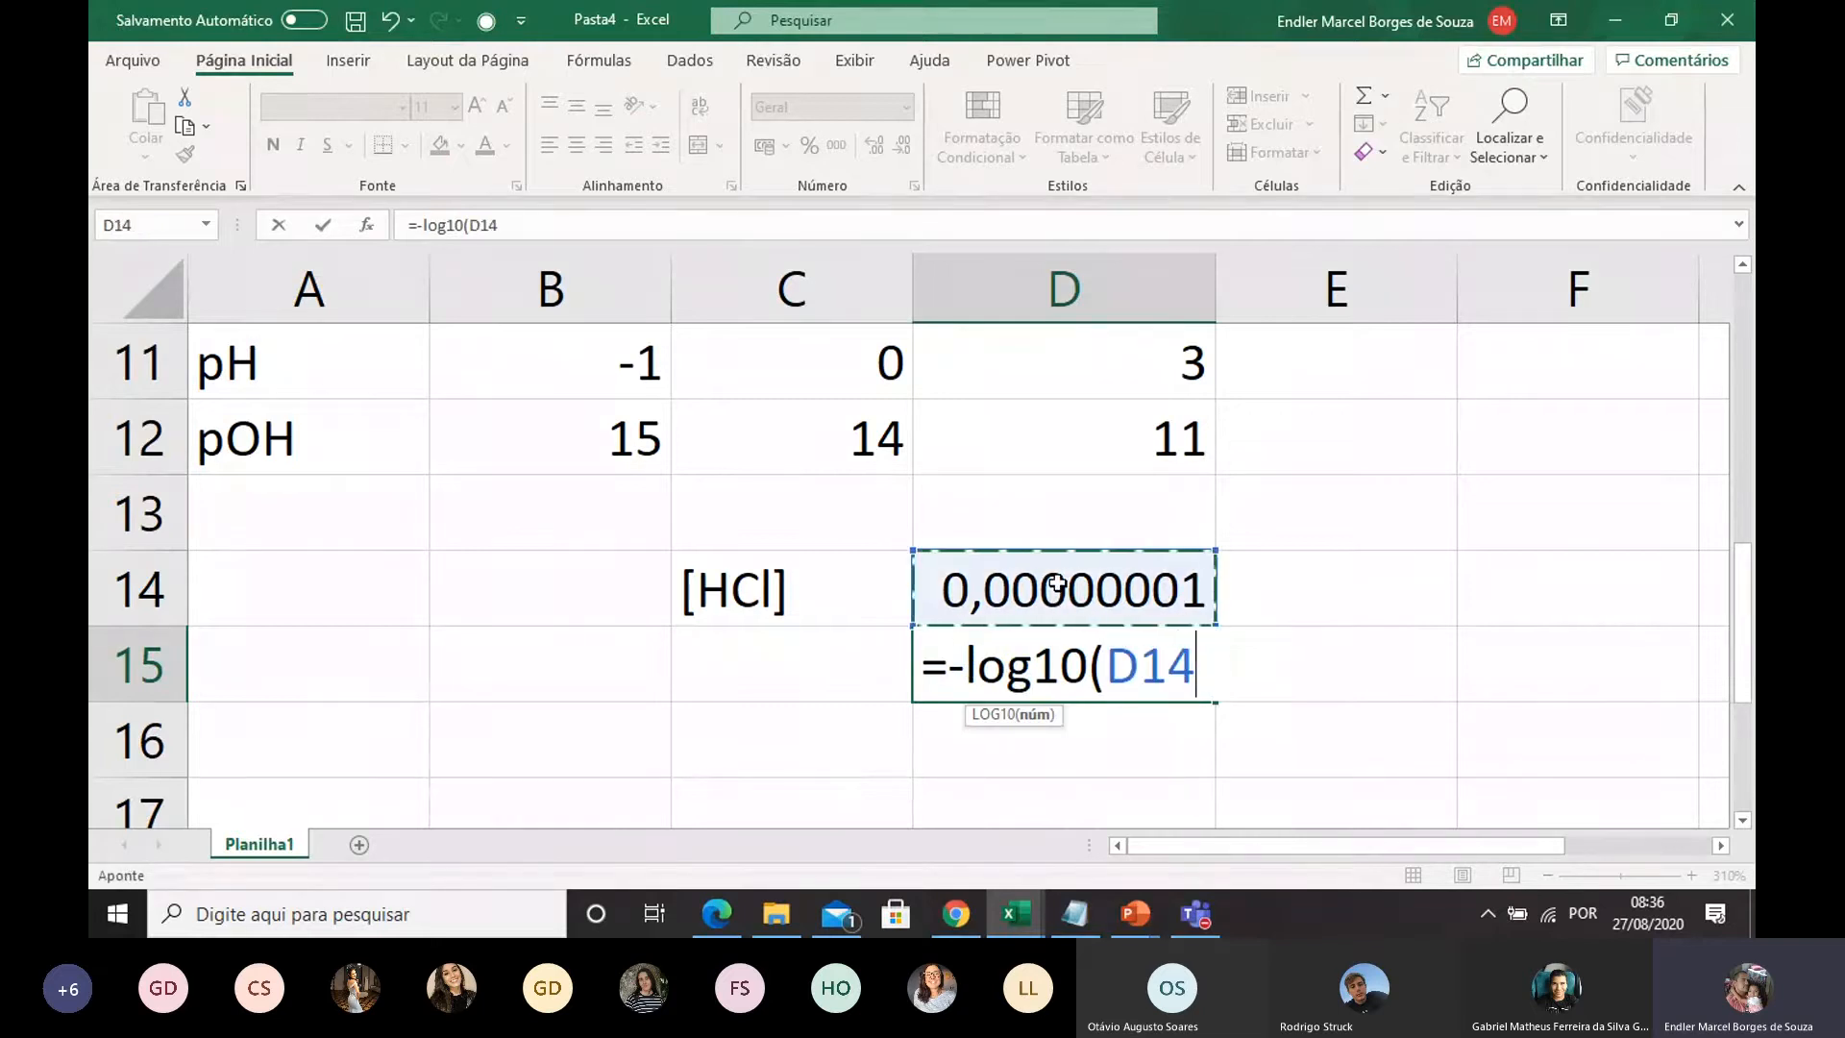
text())
key(Return)
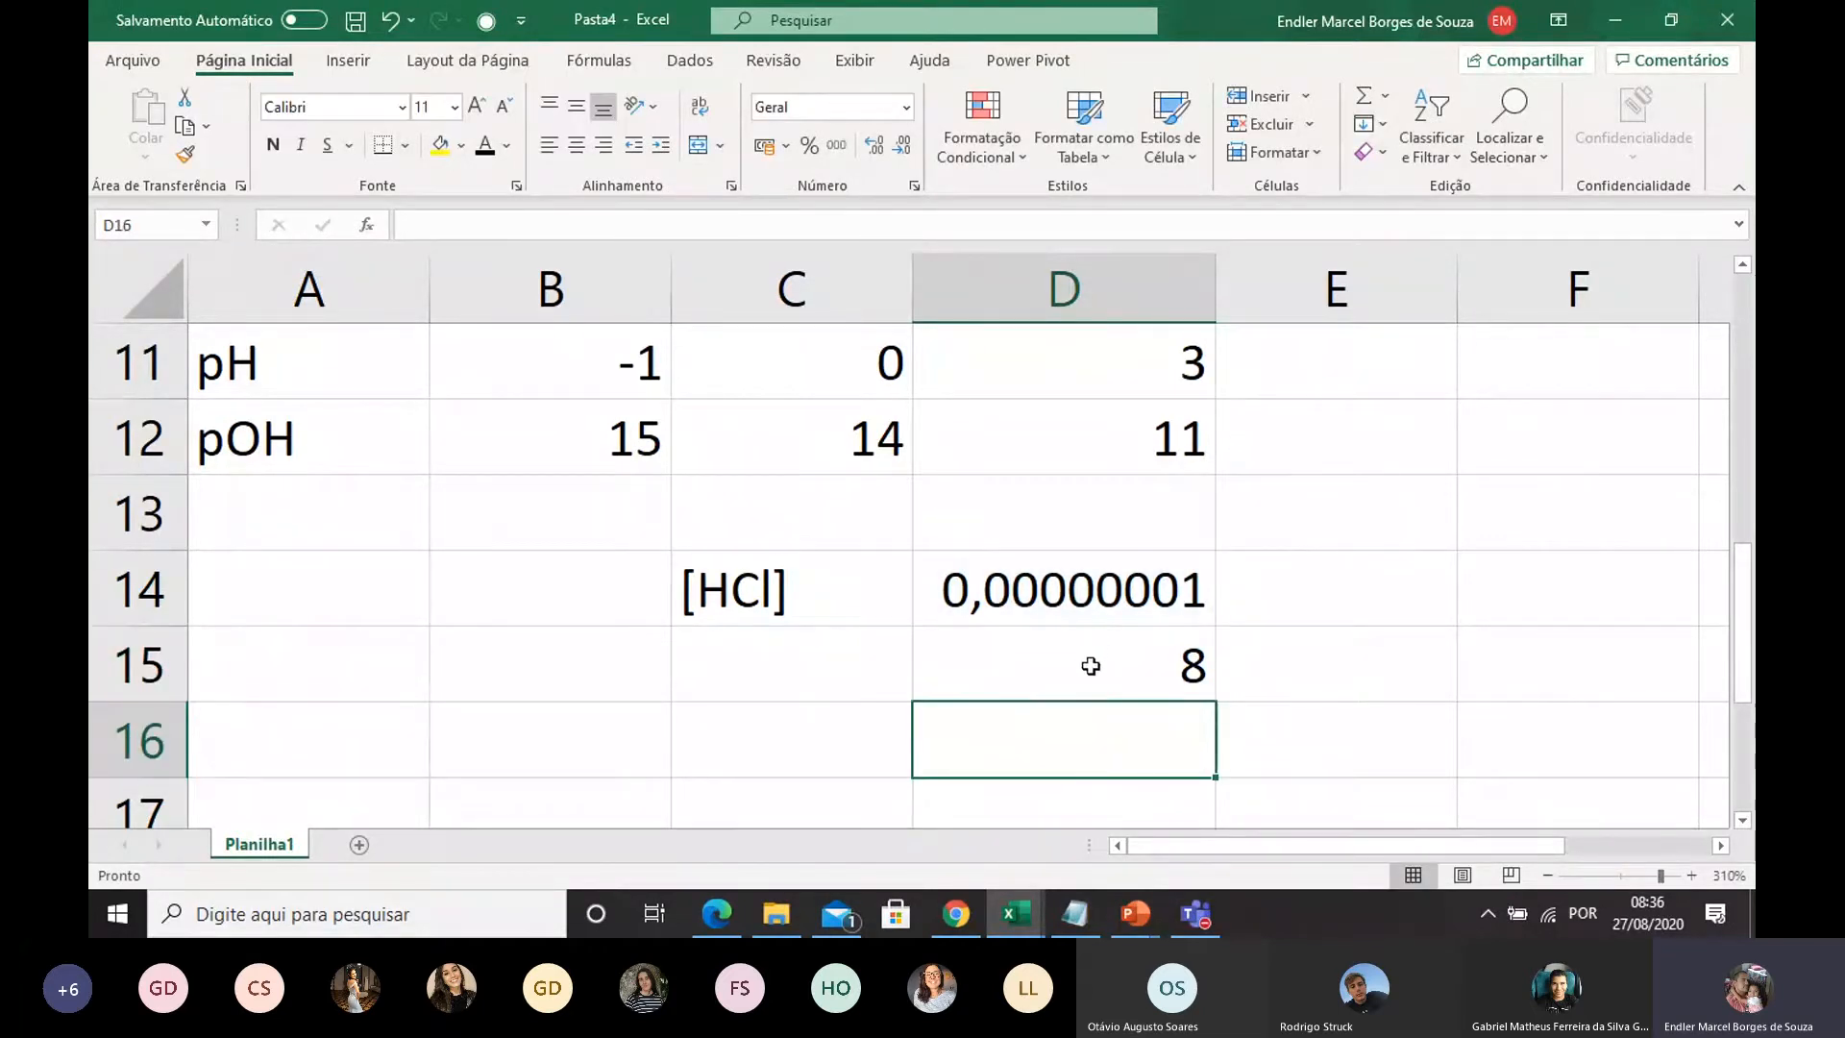
Step: Enter the label pH in cell C16 as the heading for the answer options
click(1052, 687)
click(821, 590)
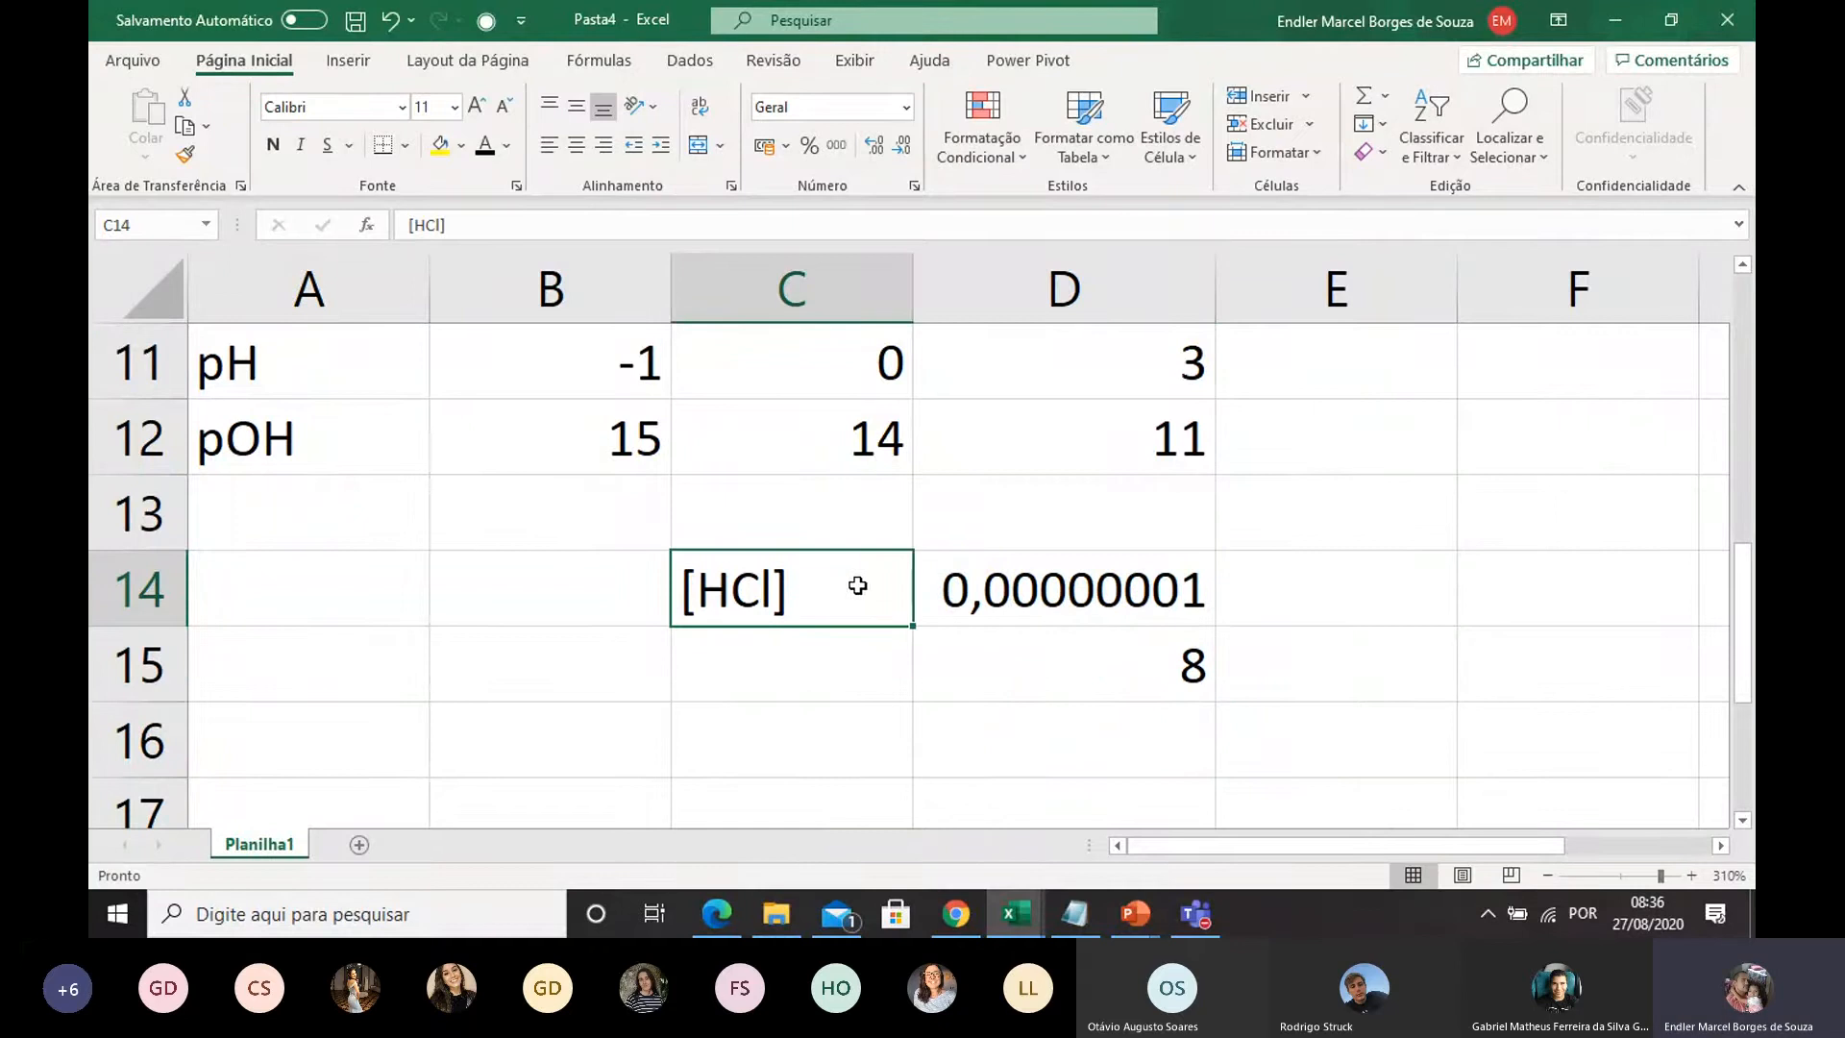
click(805, 738)
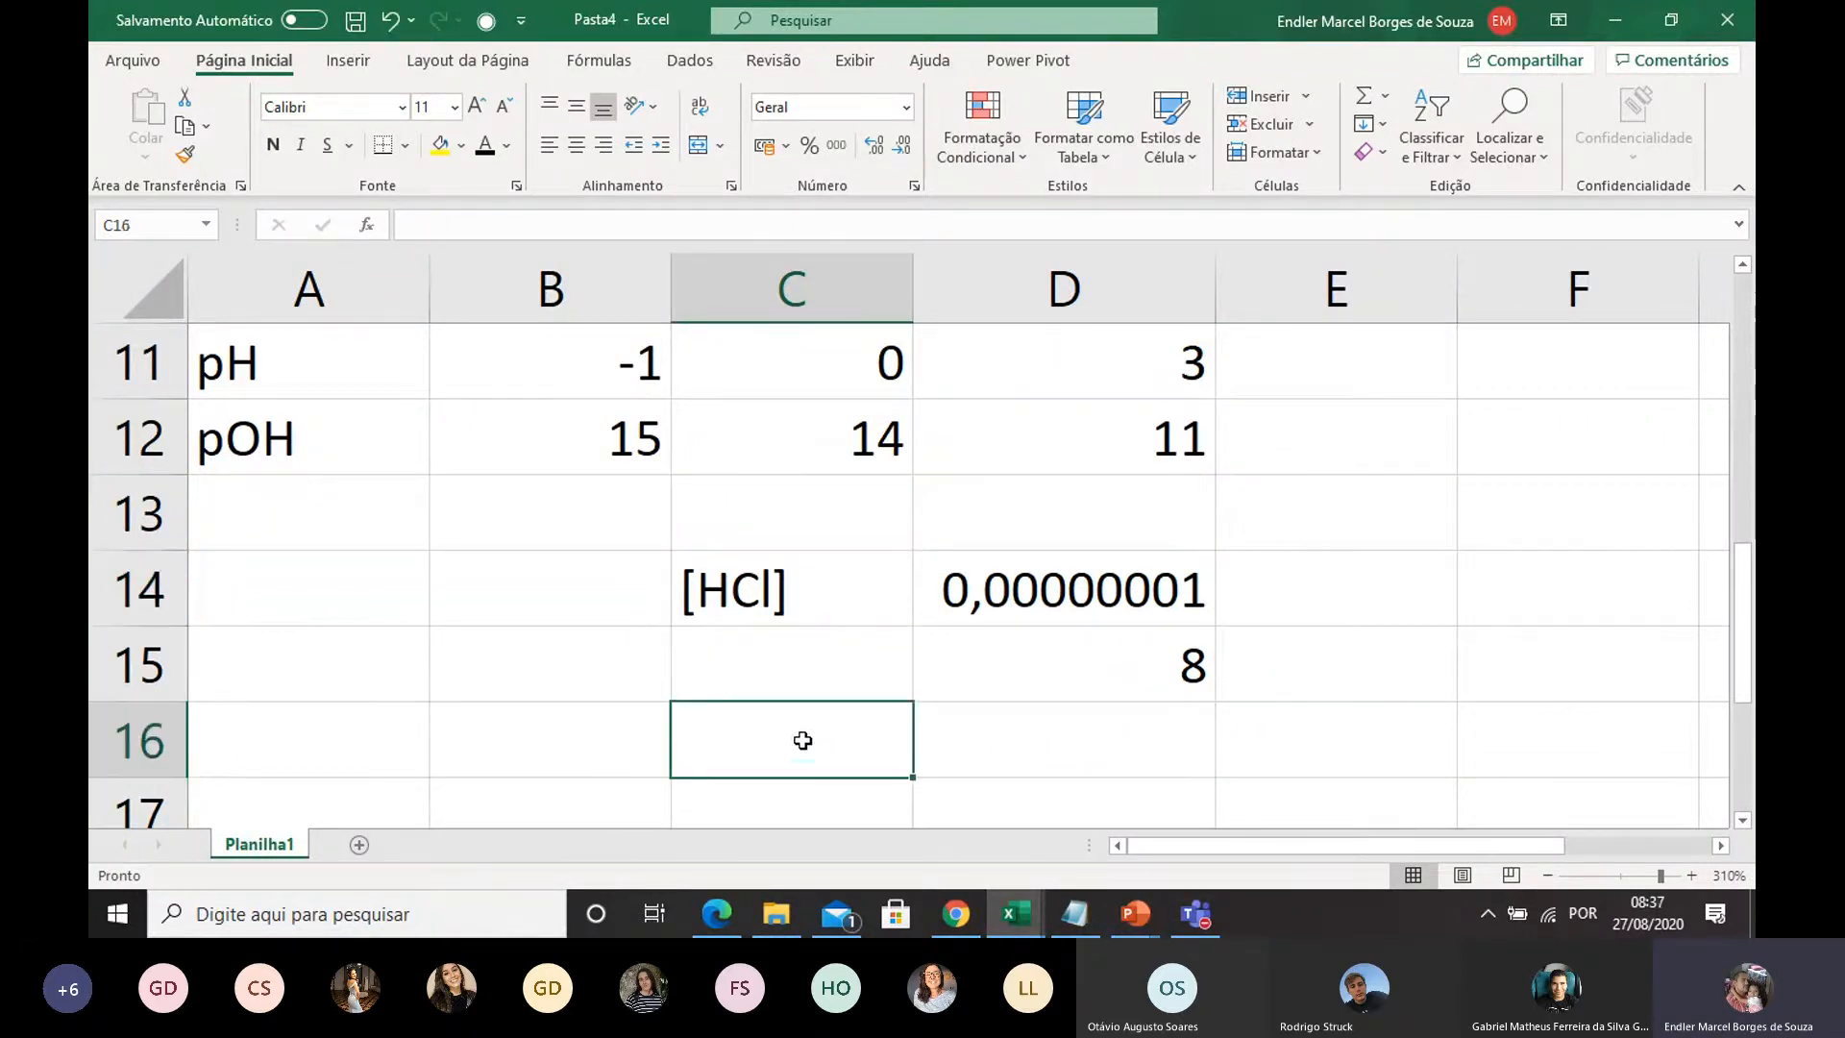
text(pH)
scroll(747, 653, down, 2)
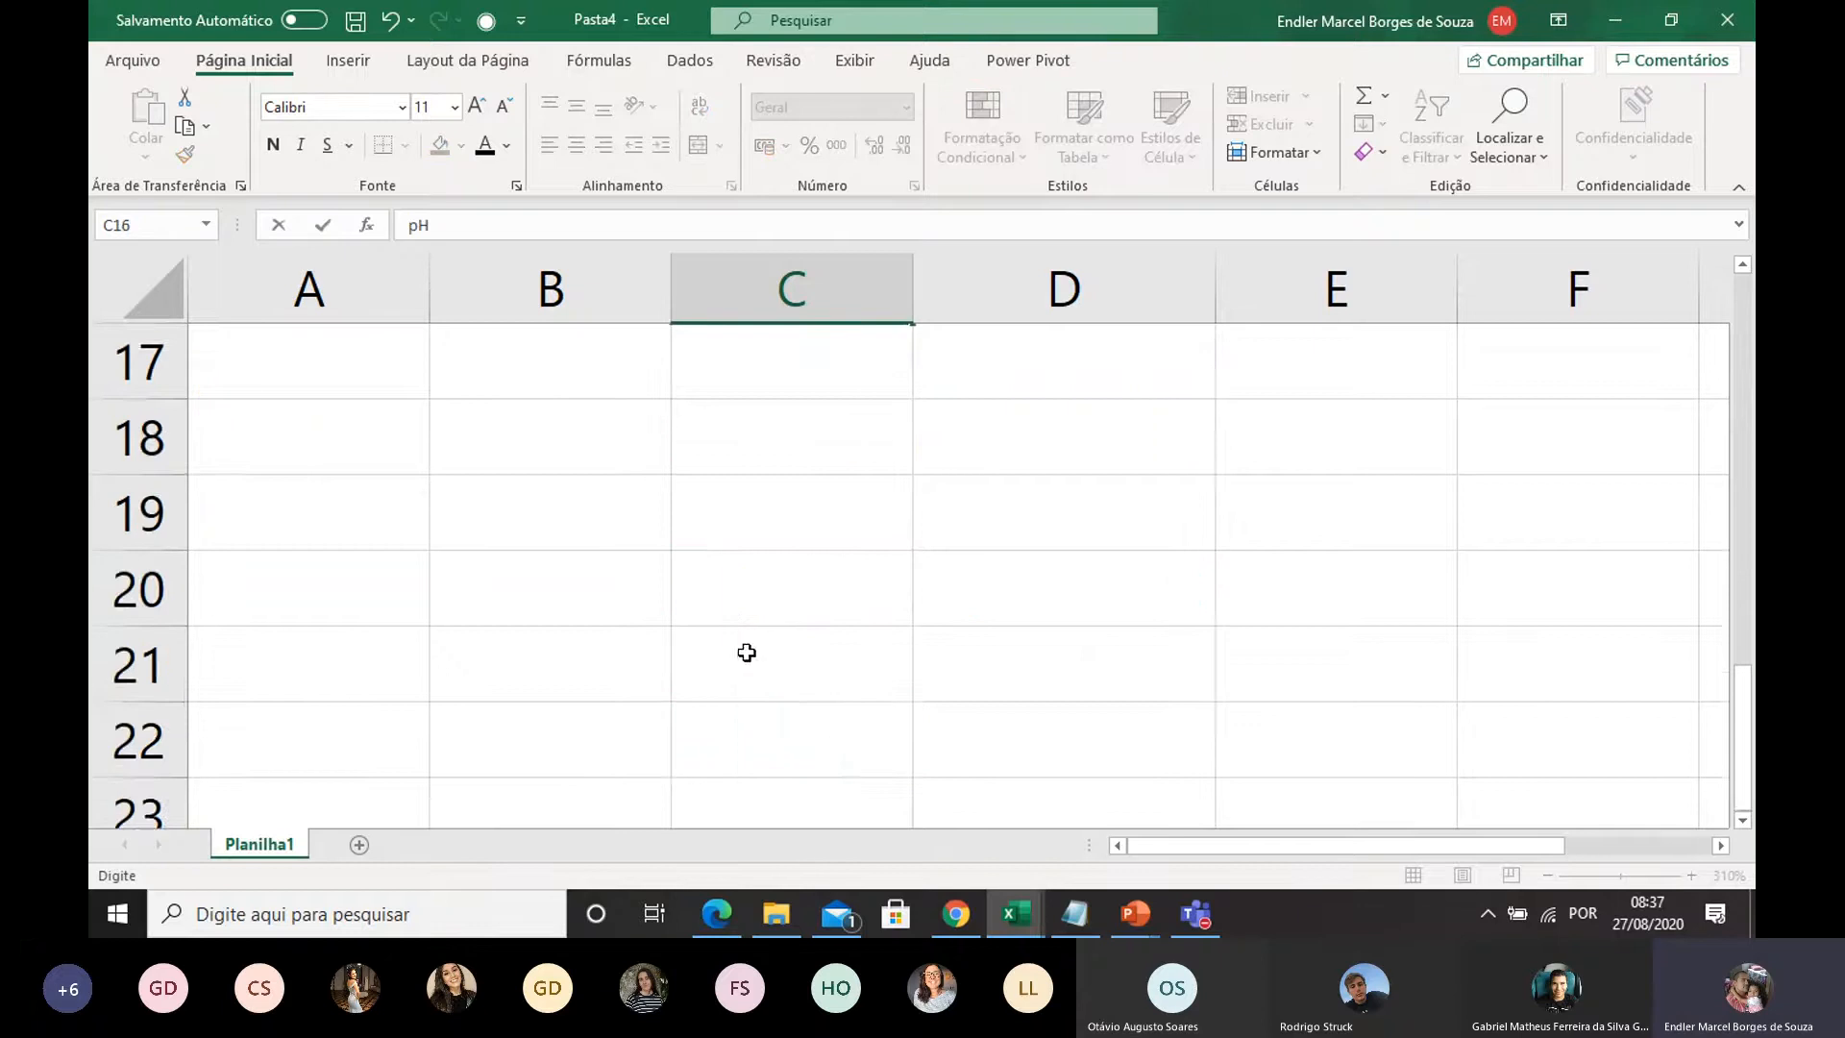
scroll(758, 523, up, 1)
Step: Enter the answer options 7 in cell C17 and >7 in cell D17 under the pH heading
click(758, 589)
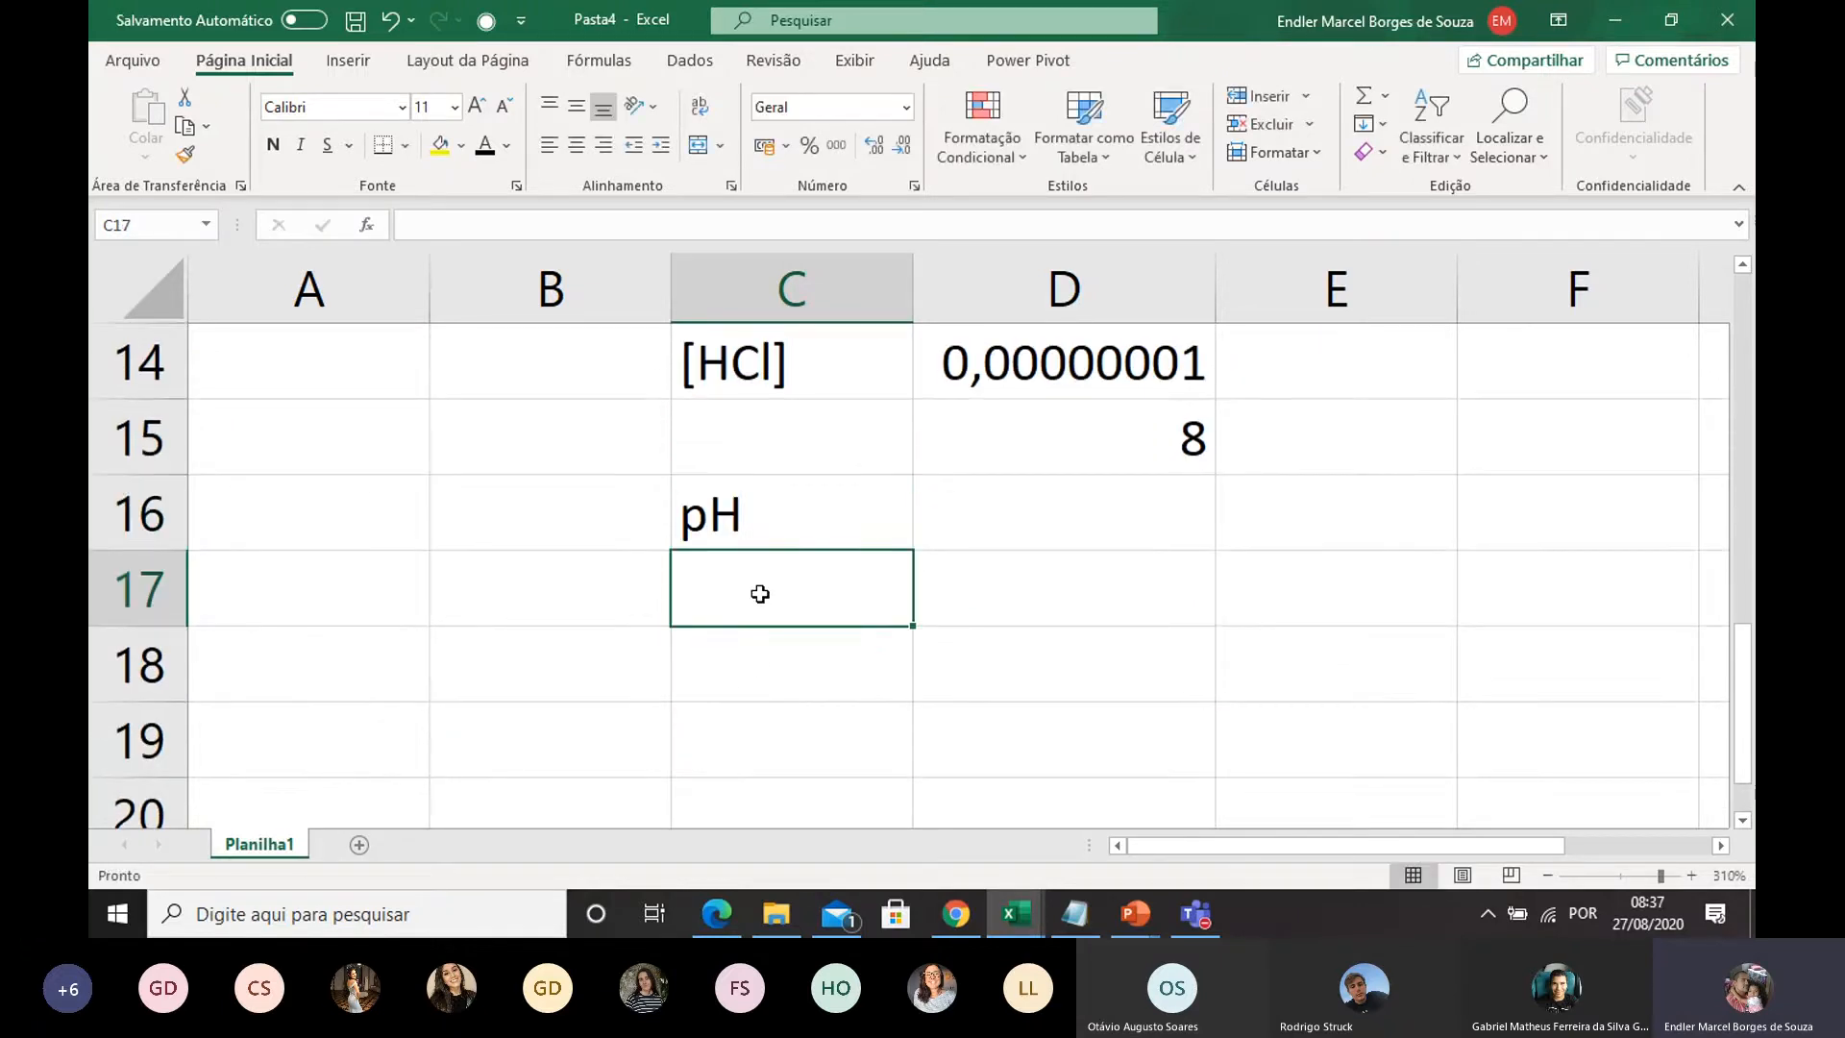
text(7)
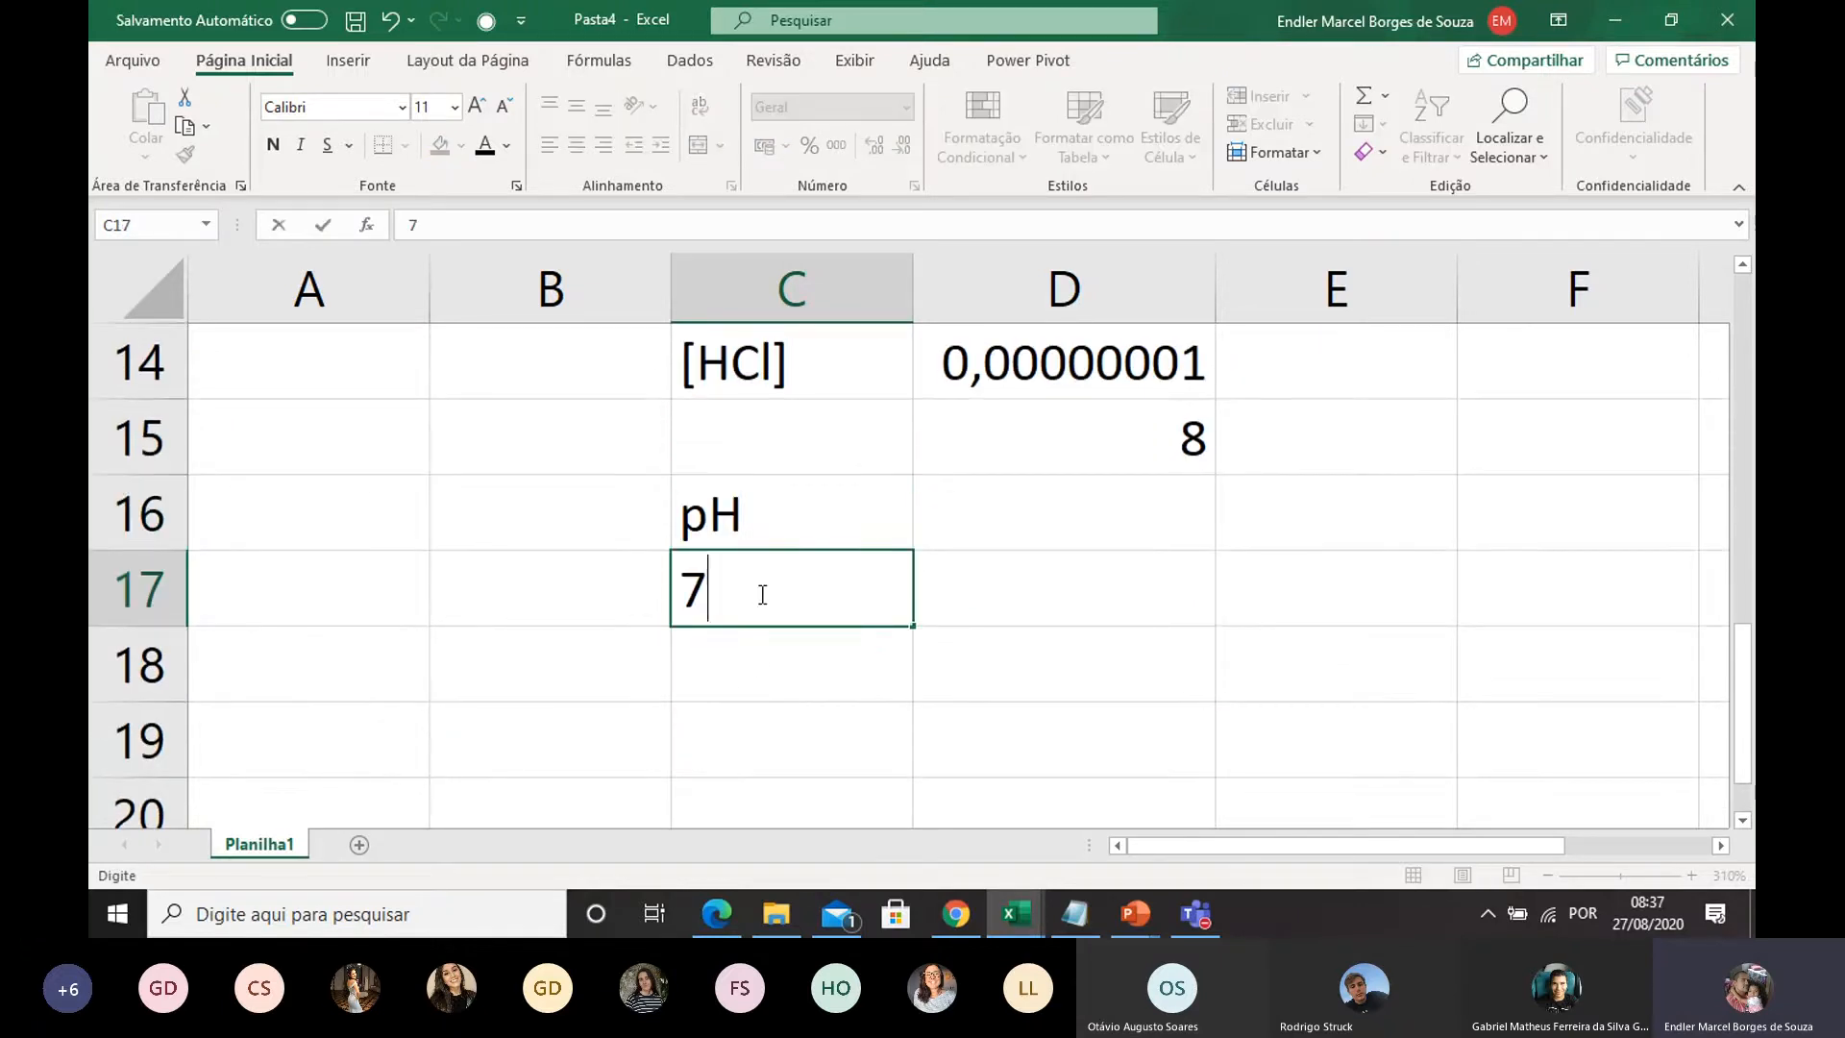
click(708, 680)
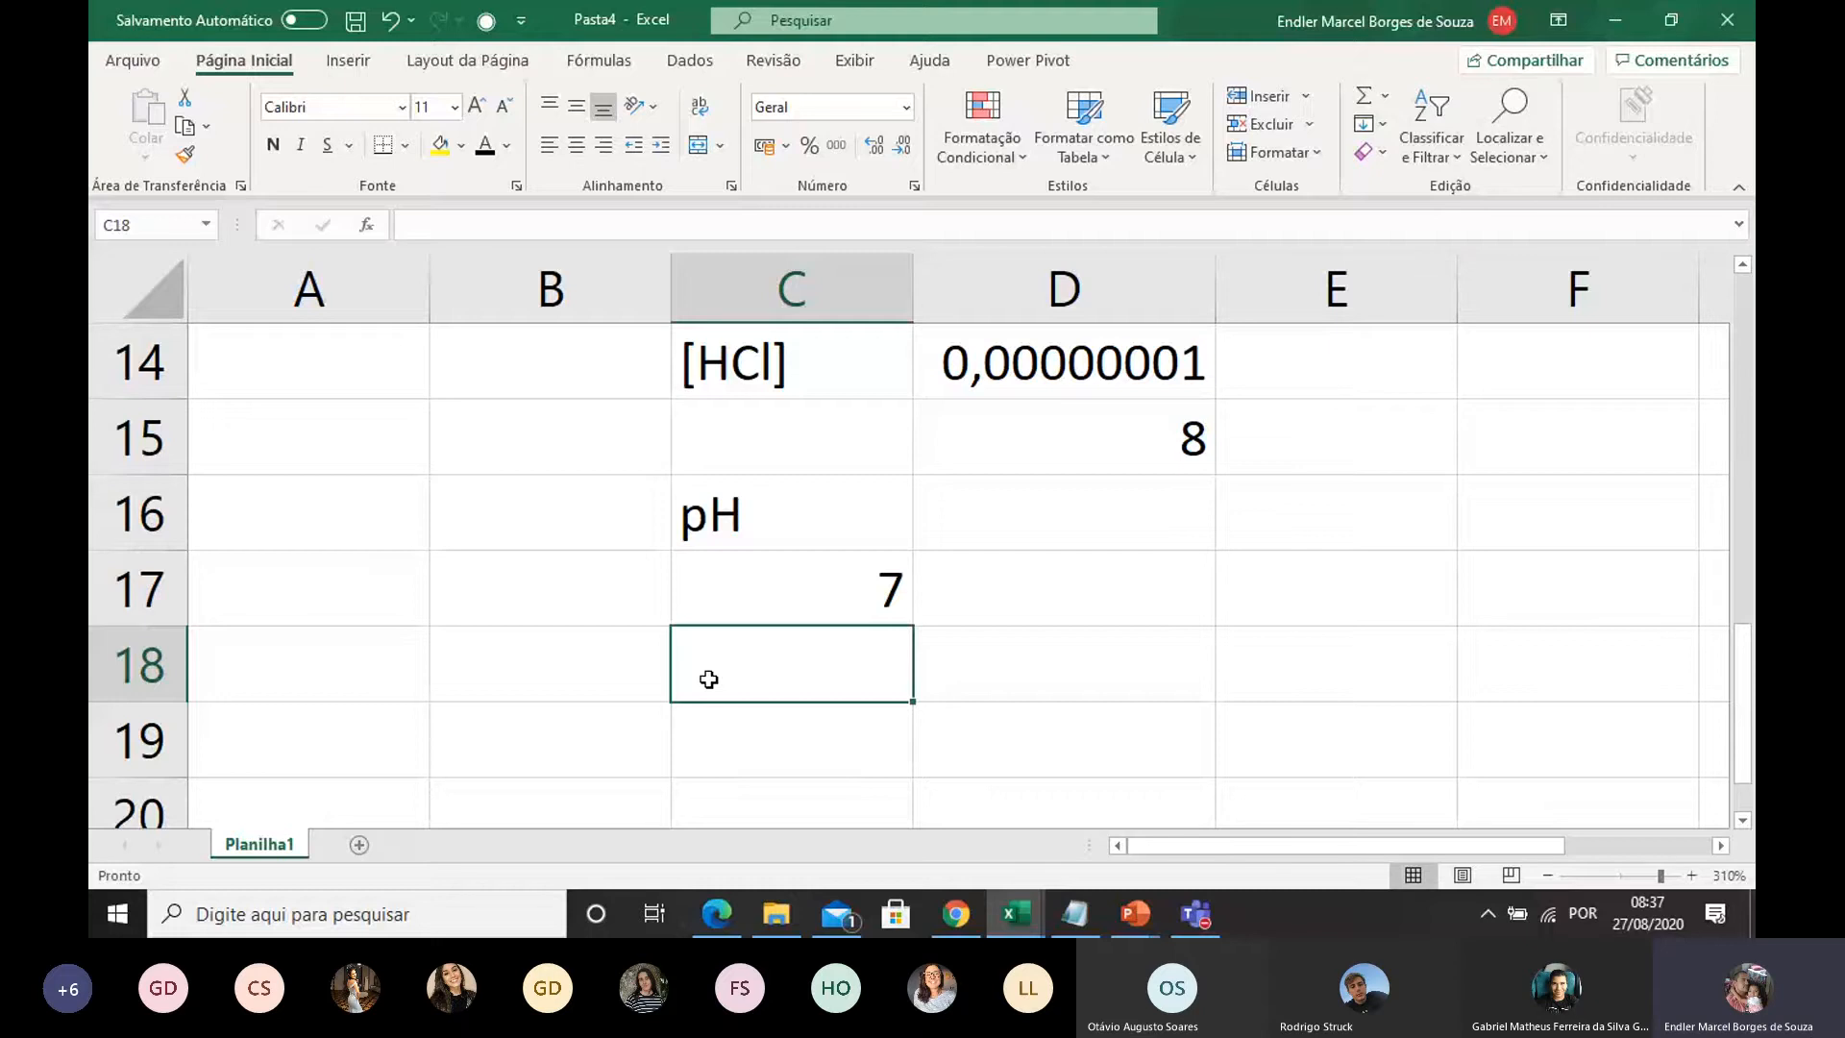
click(985, 586)
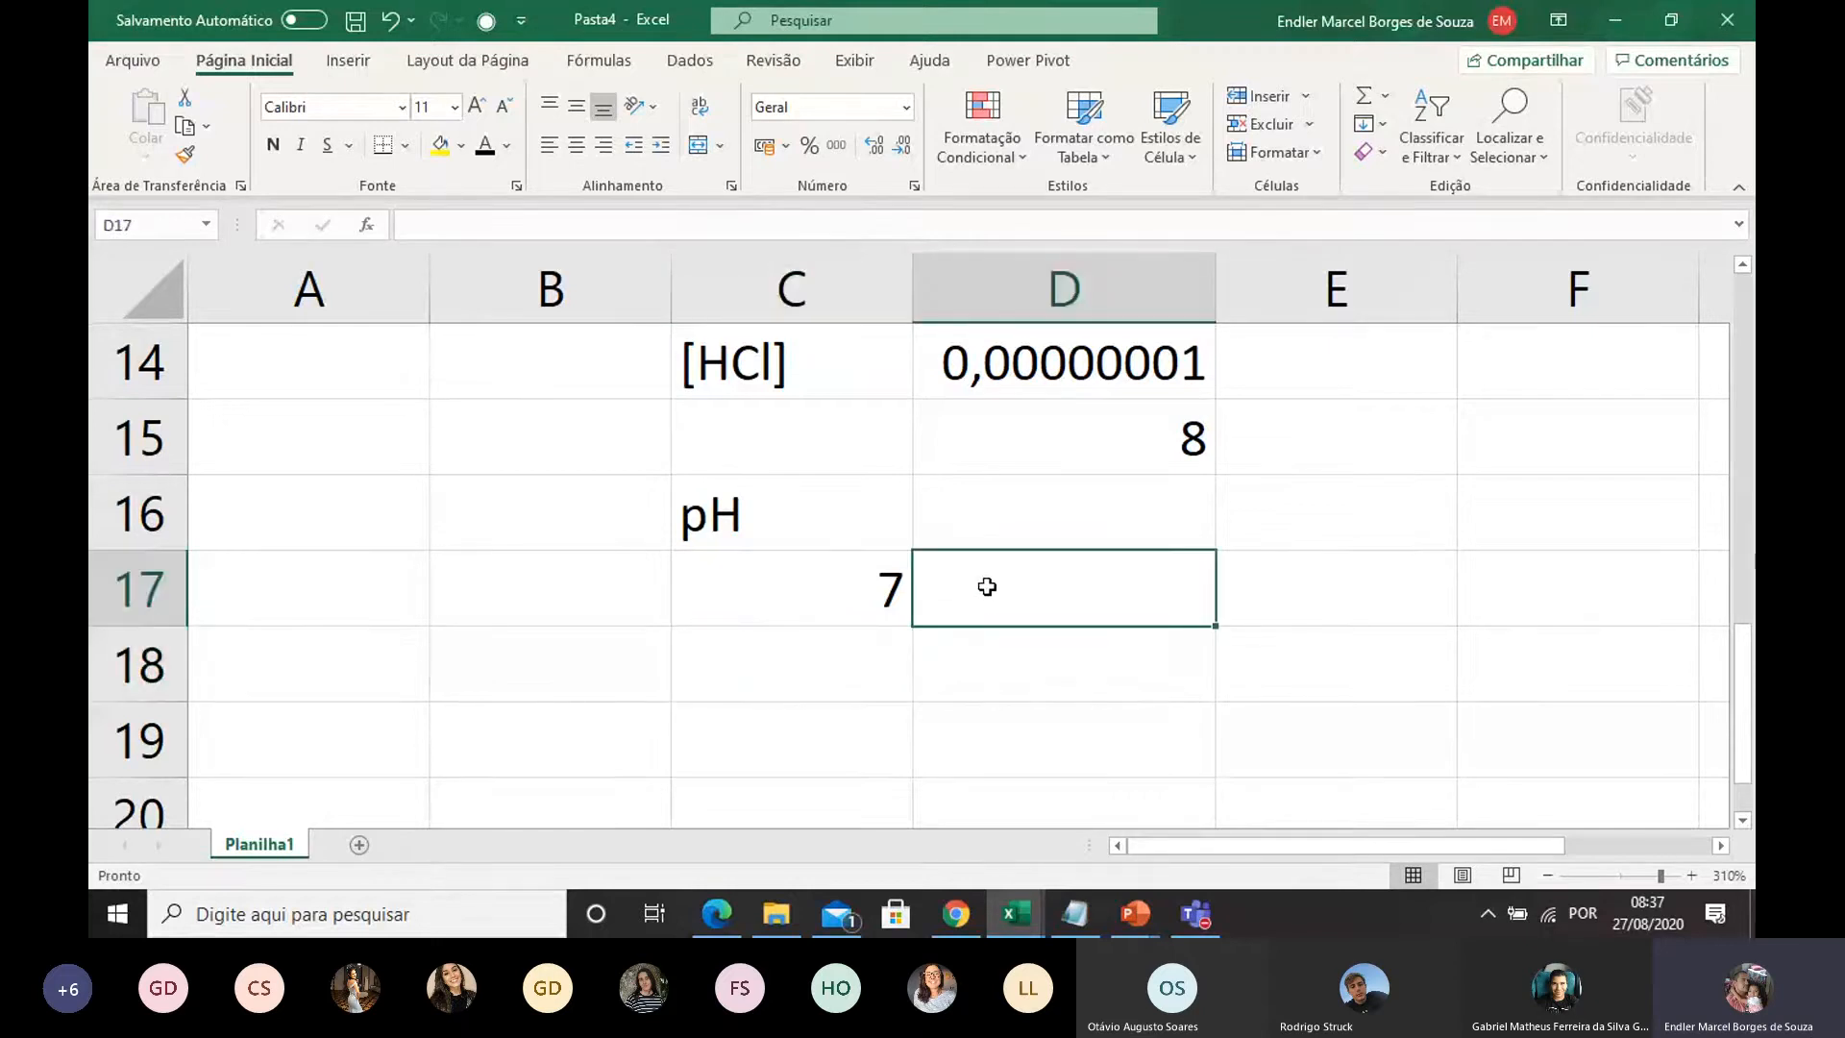
text(7)
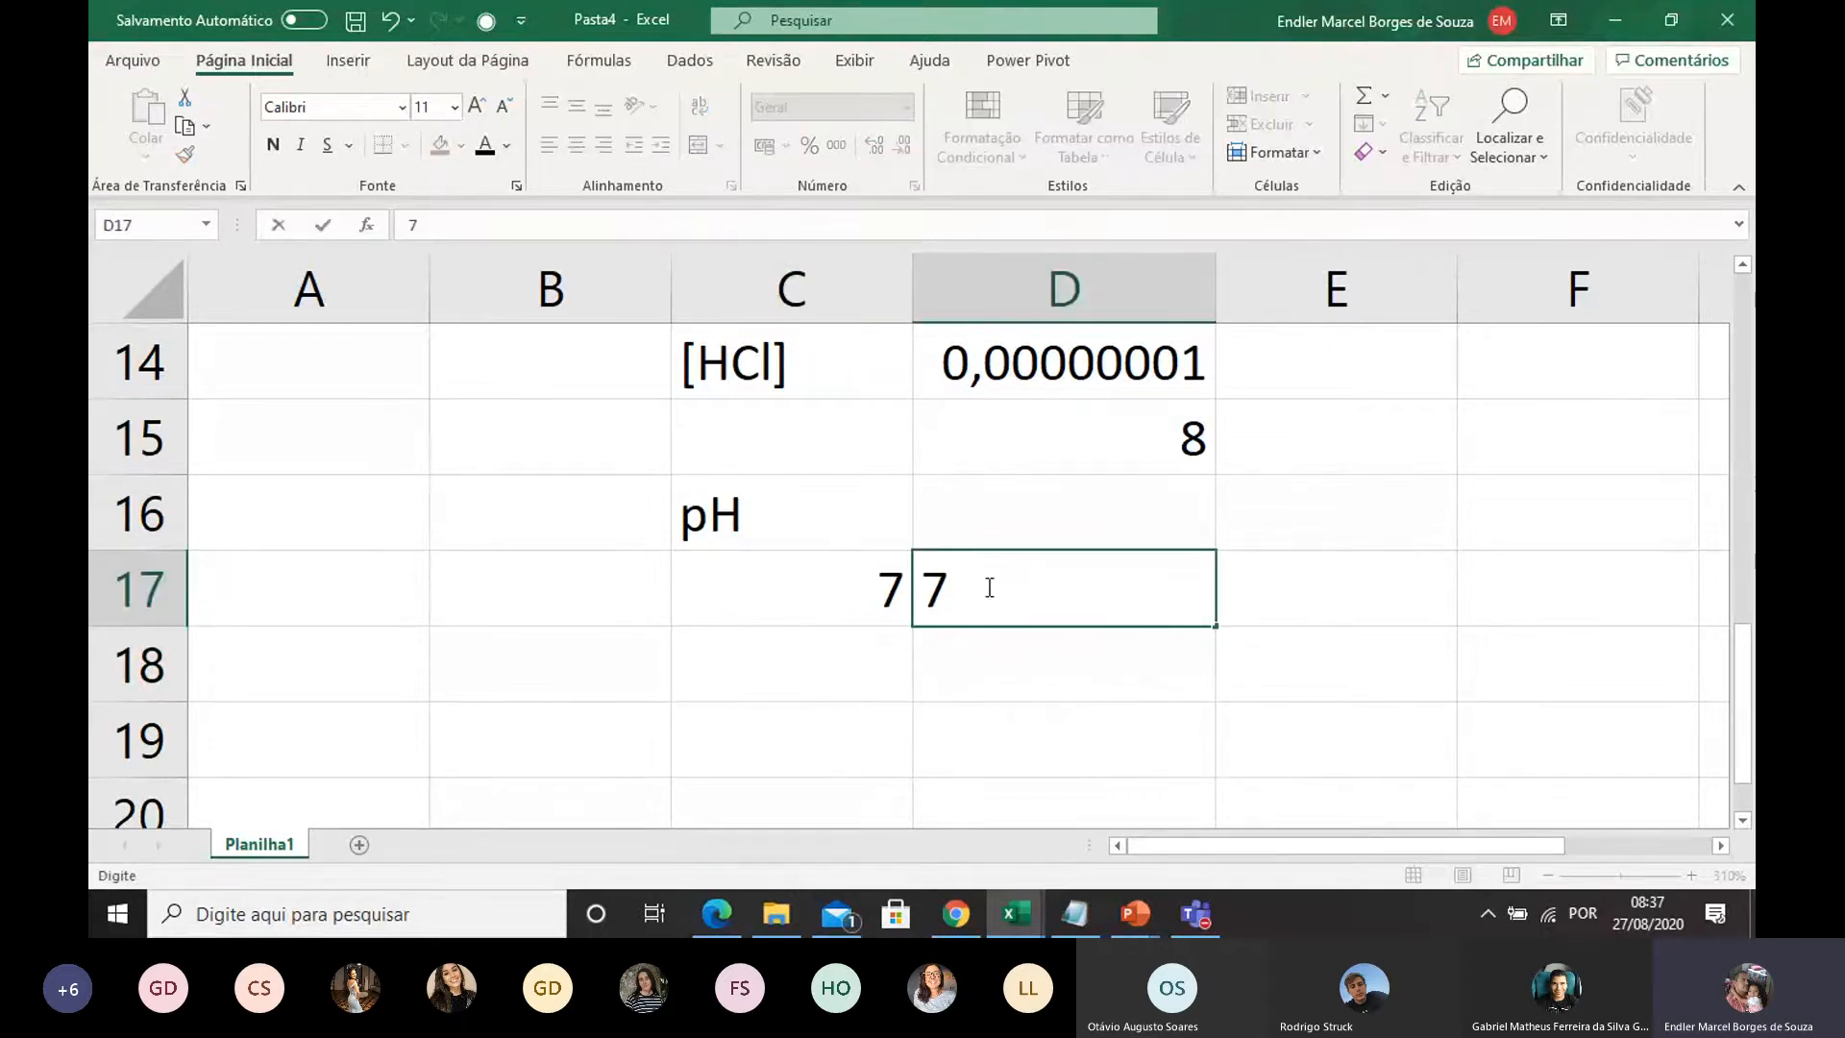
text(>)
key(BackSpace)
key(BackSpace)
text(>7)
key(Return)
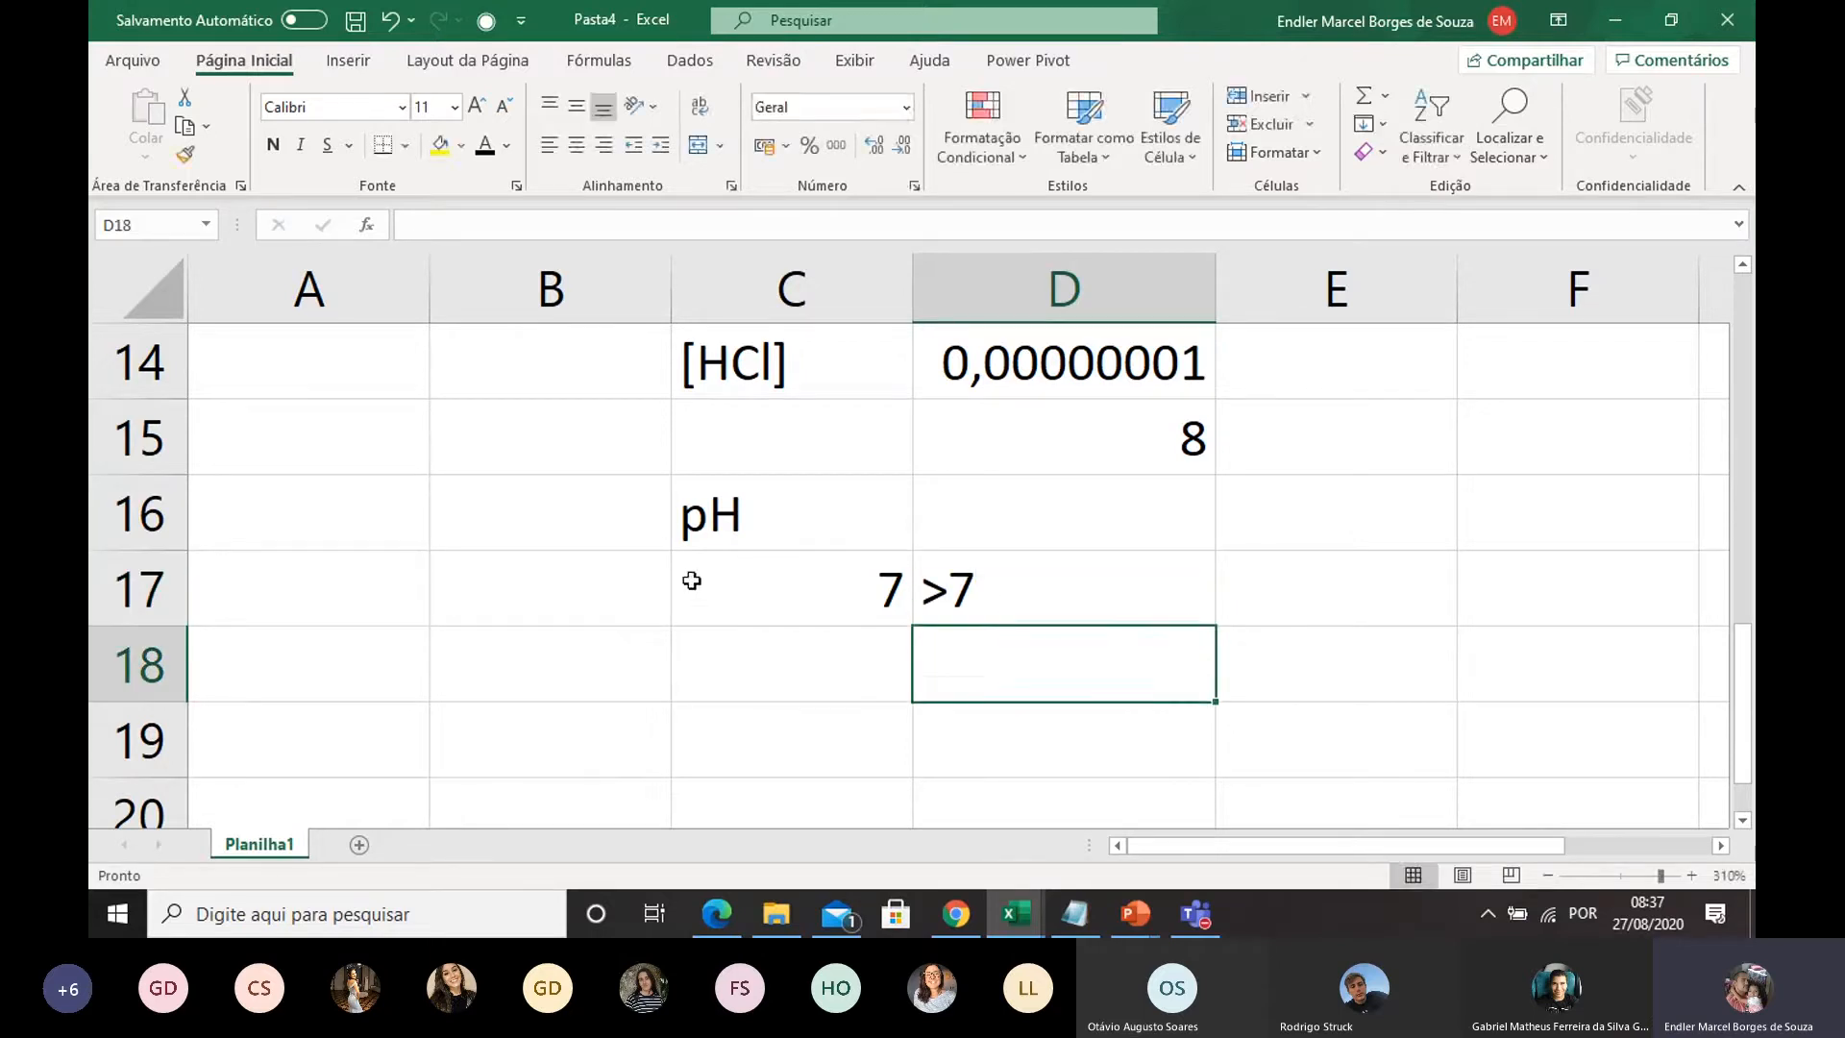
Step: Enter the answer option <7 in cell B17
click(606, 586)
double_click(606, 584)
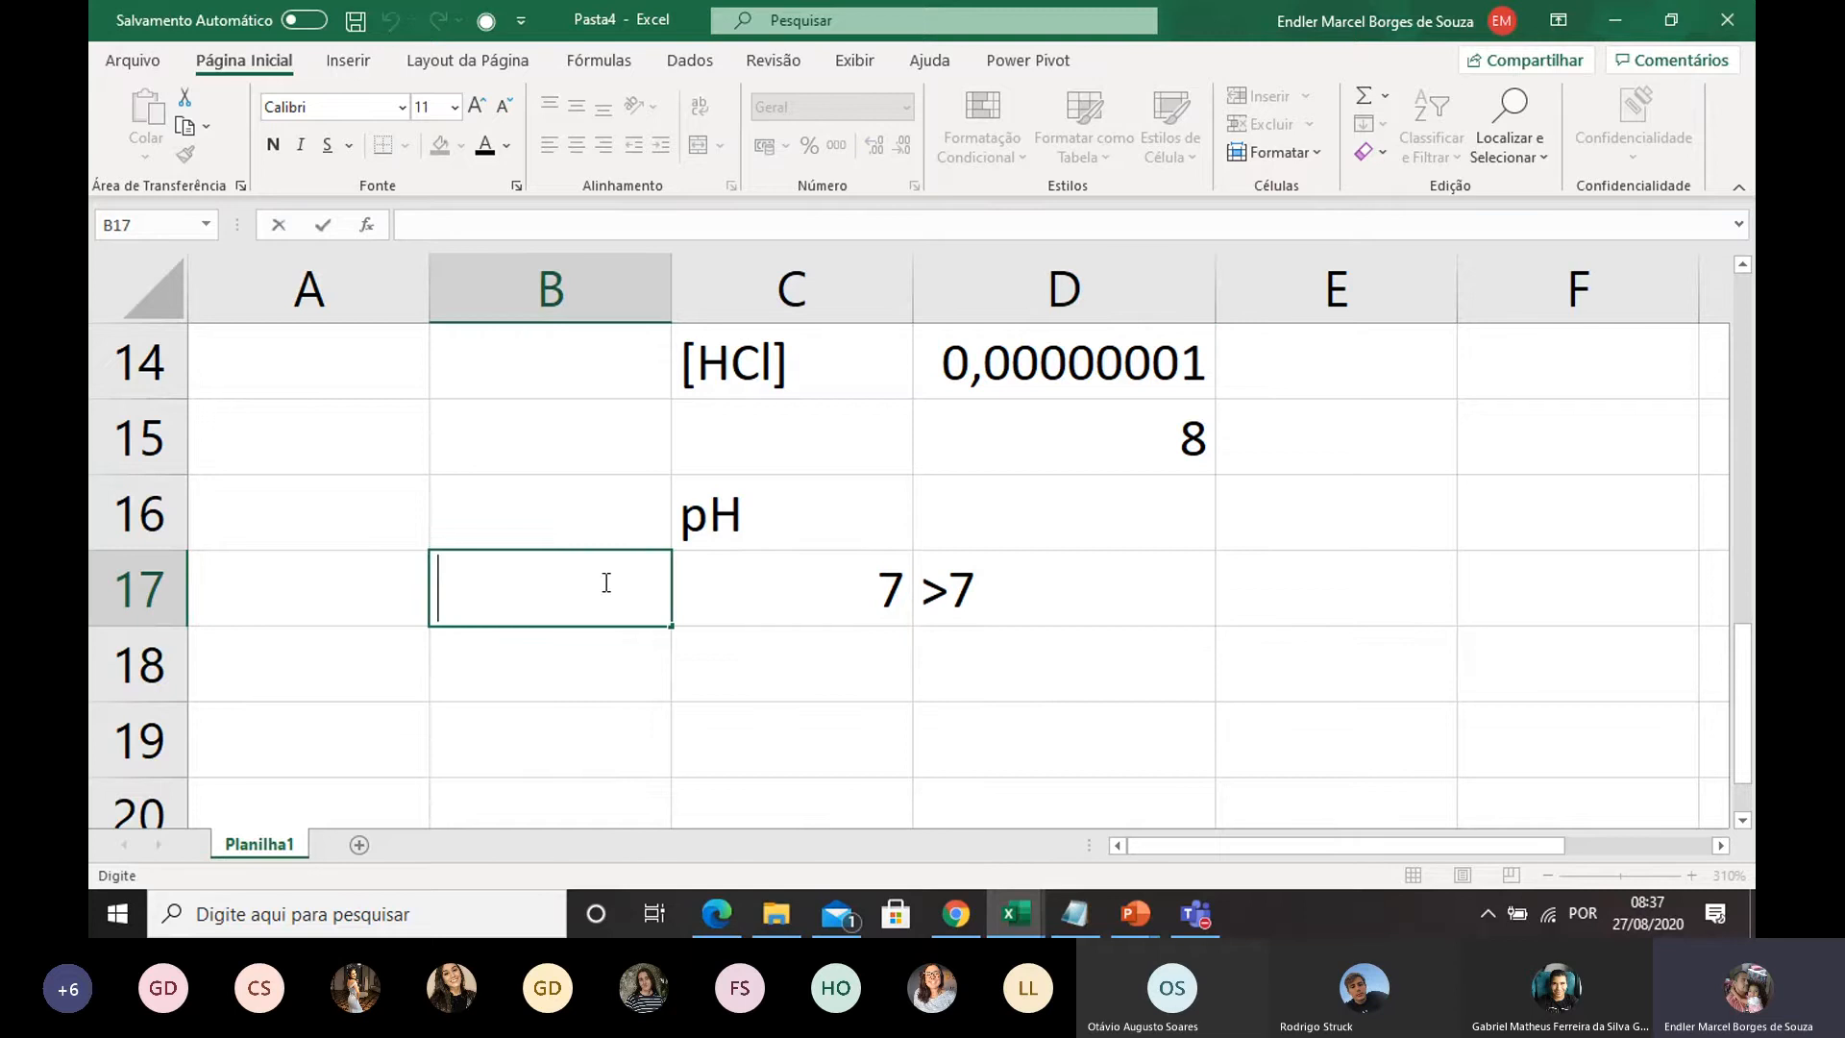
text(<7)
click(653, 690)
click(565, 580)
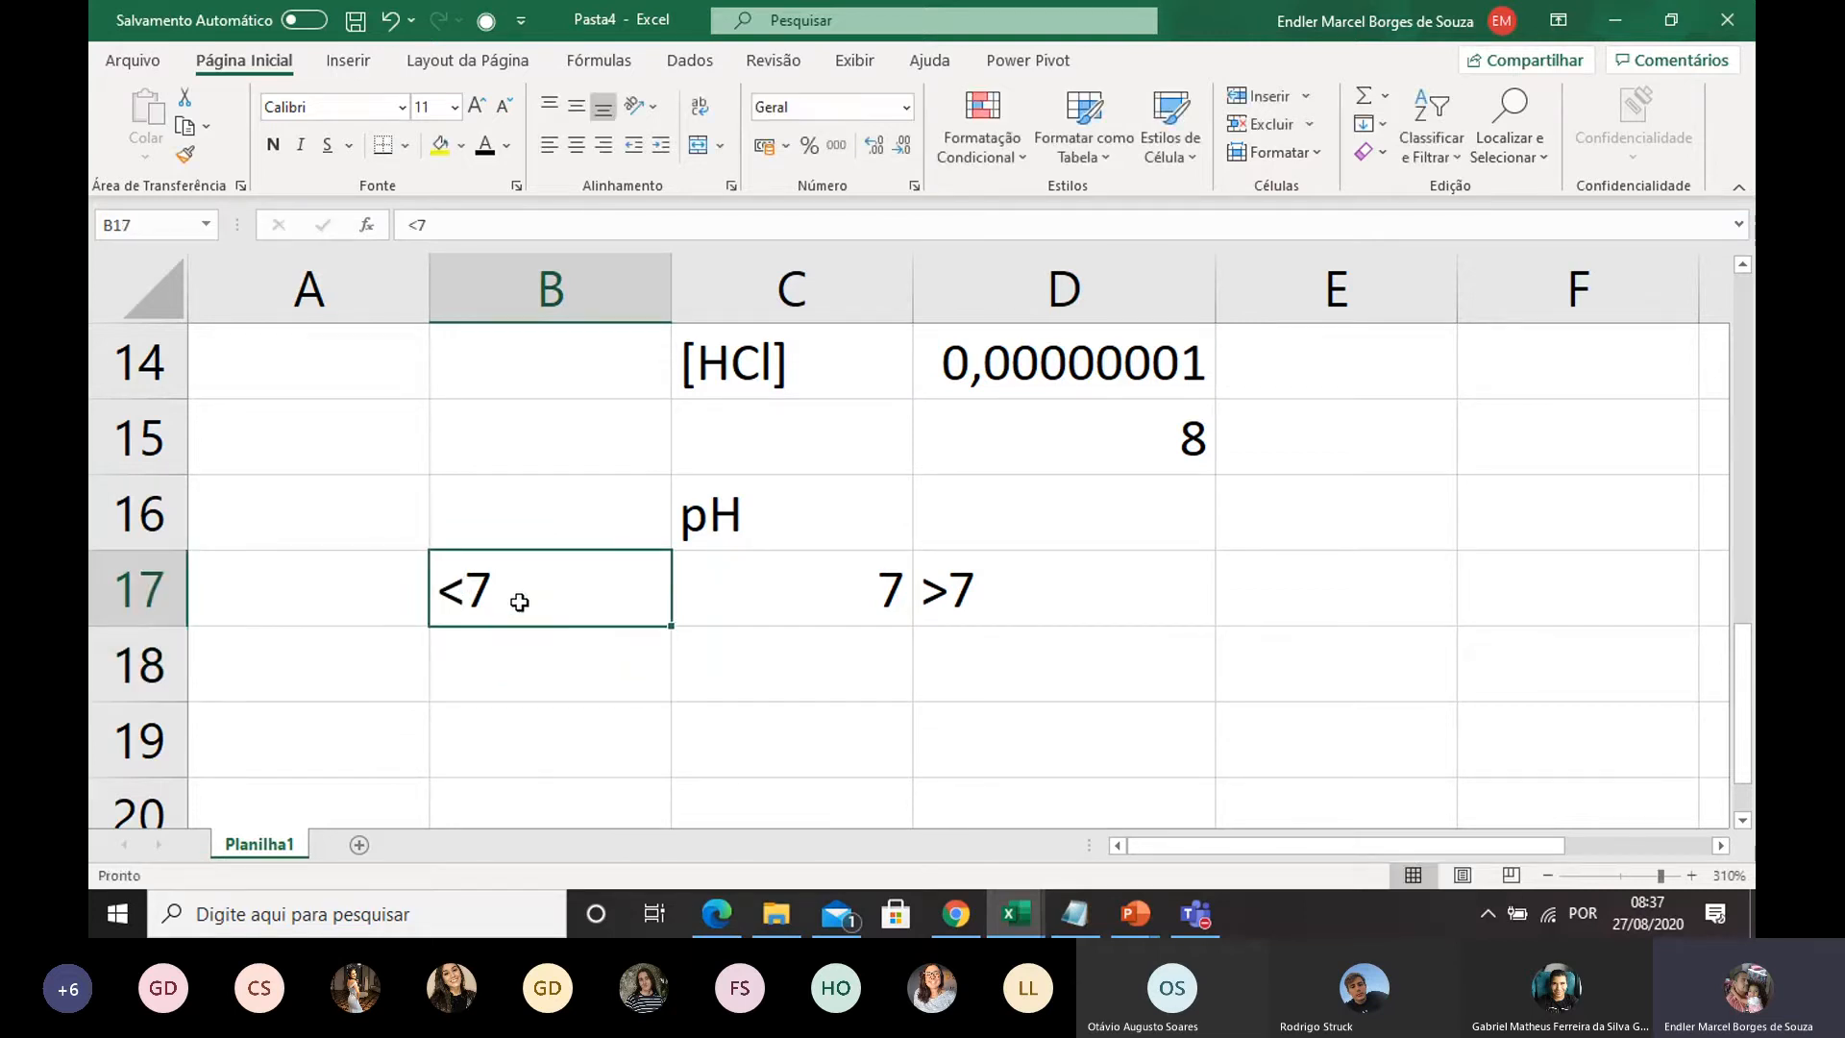
Step: Compare the three pH options in row 17 with the calculated pH in D15 and the HCl concentration in D14
click(723, 595)
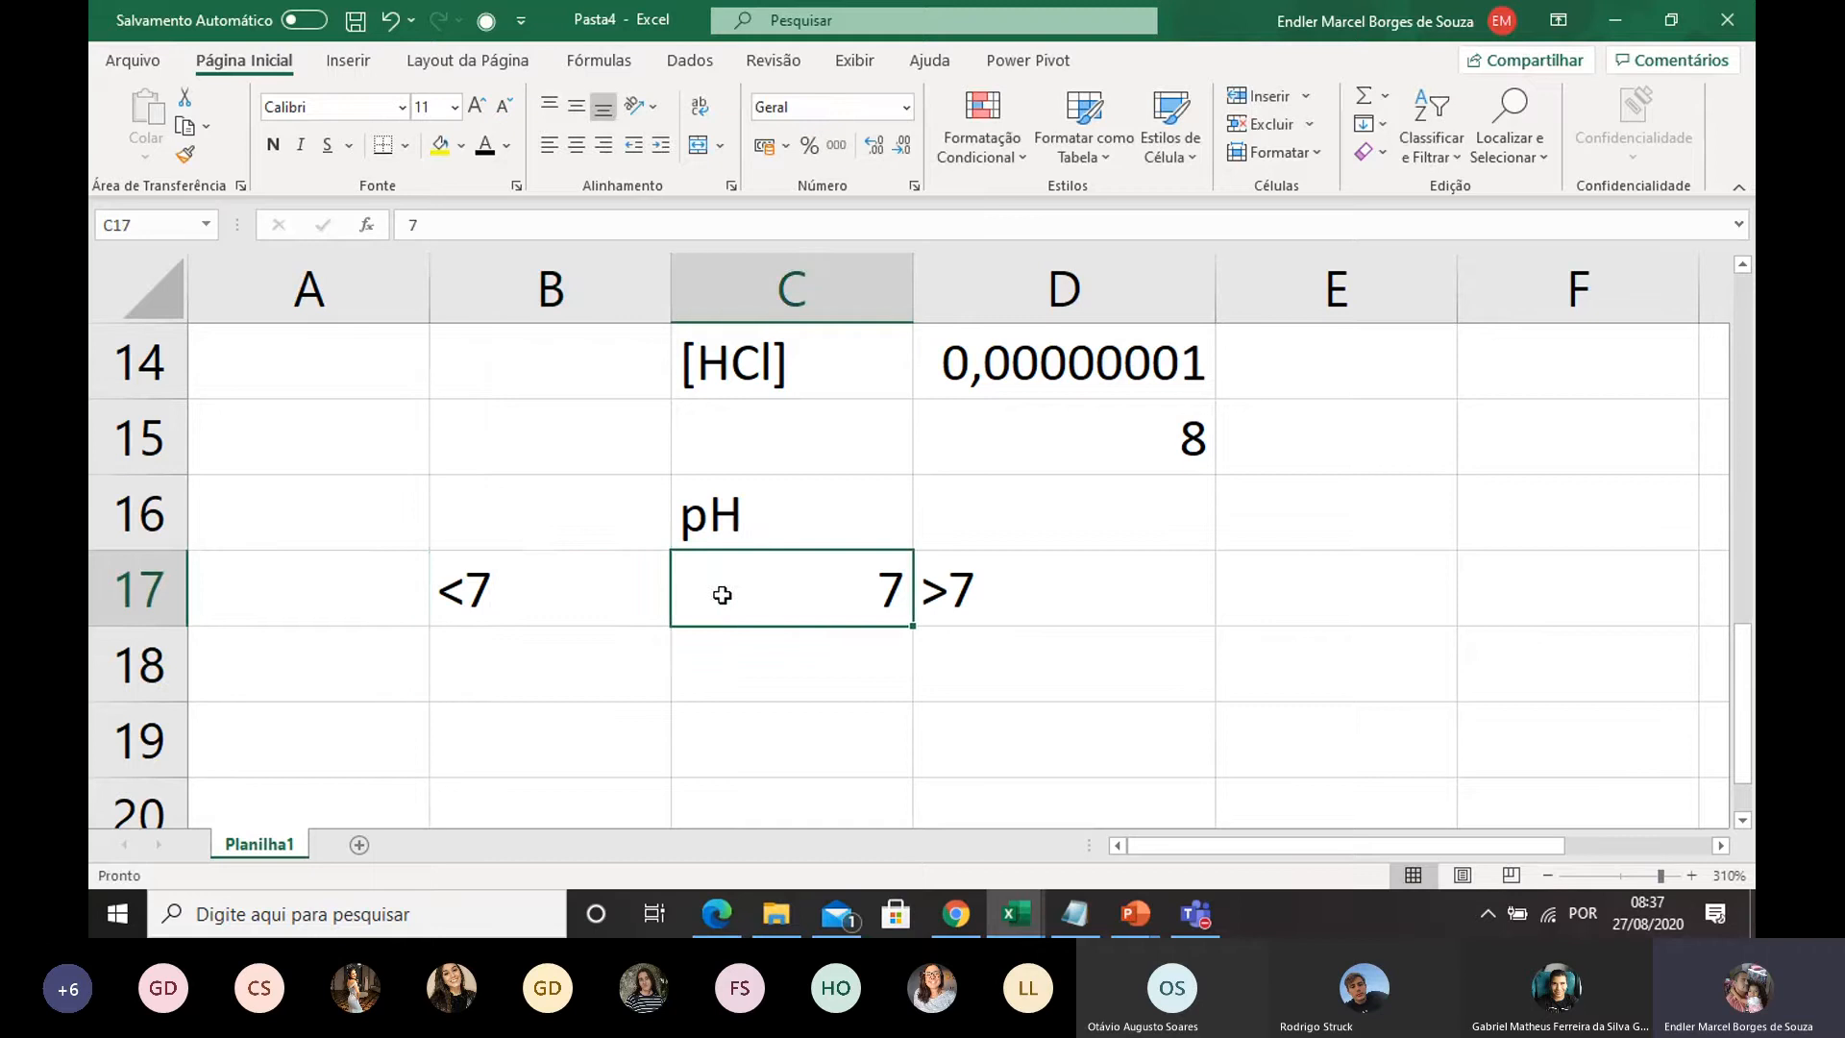
click(626, 589)
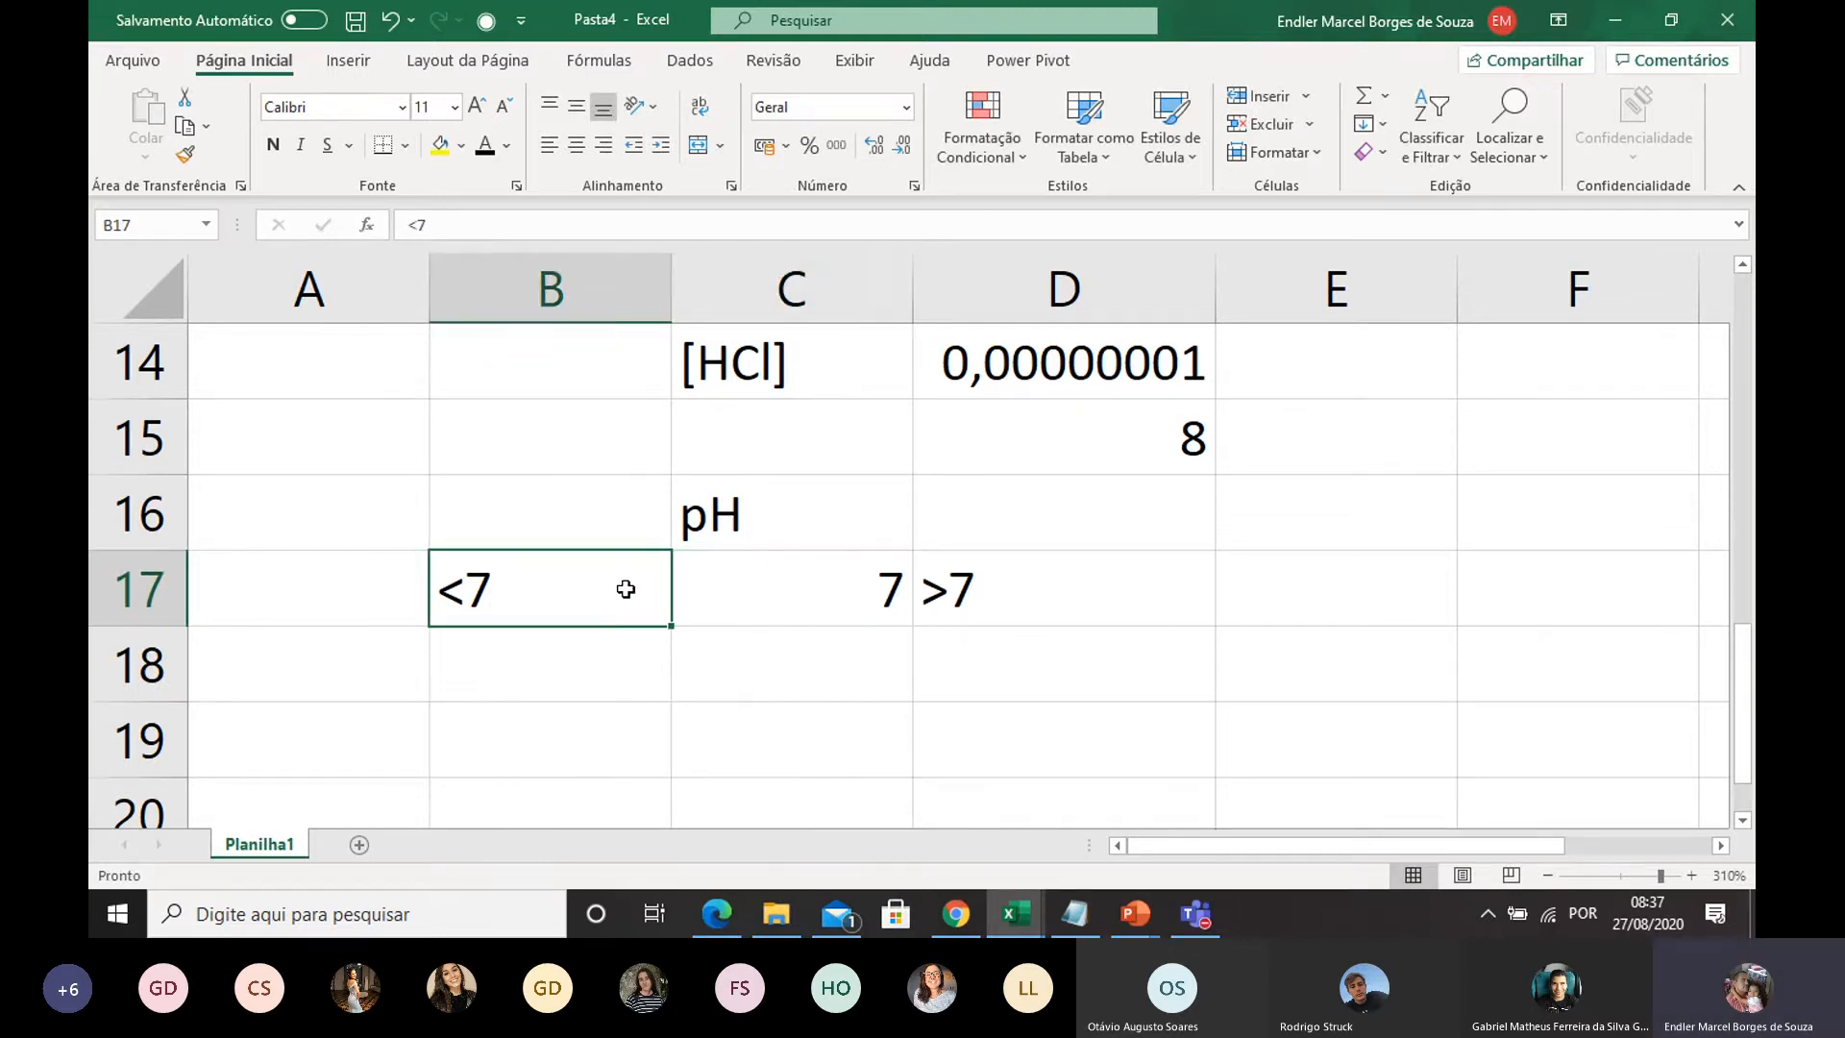
click(993, 599)
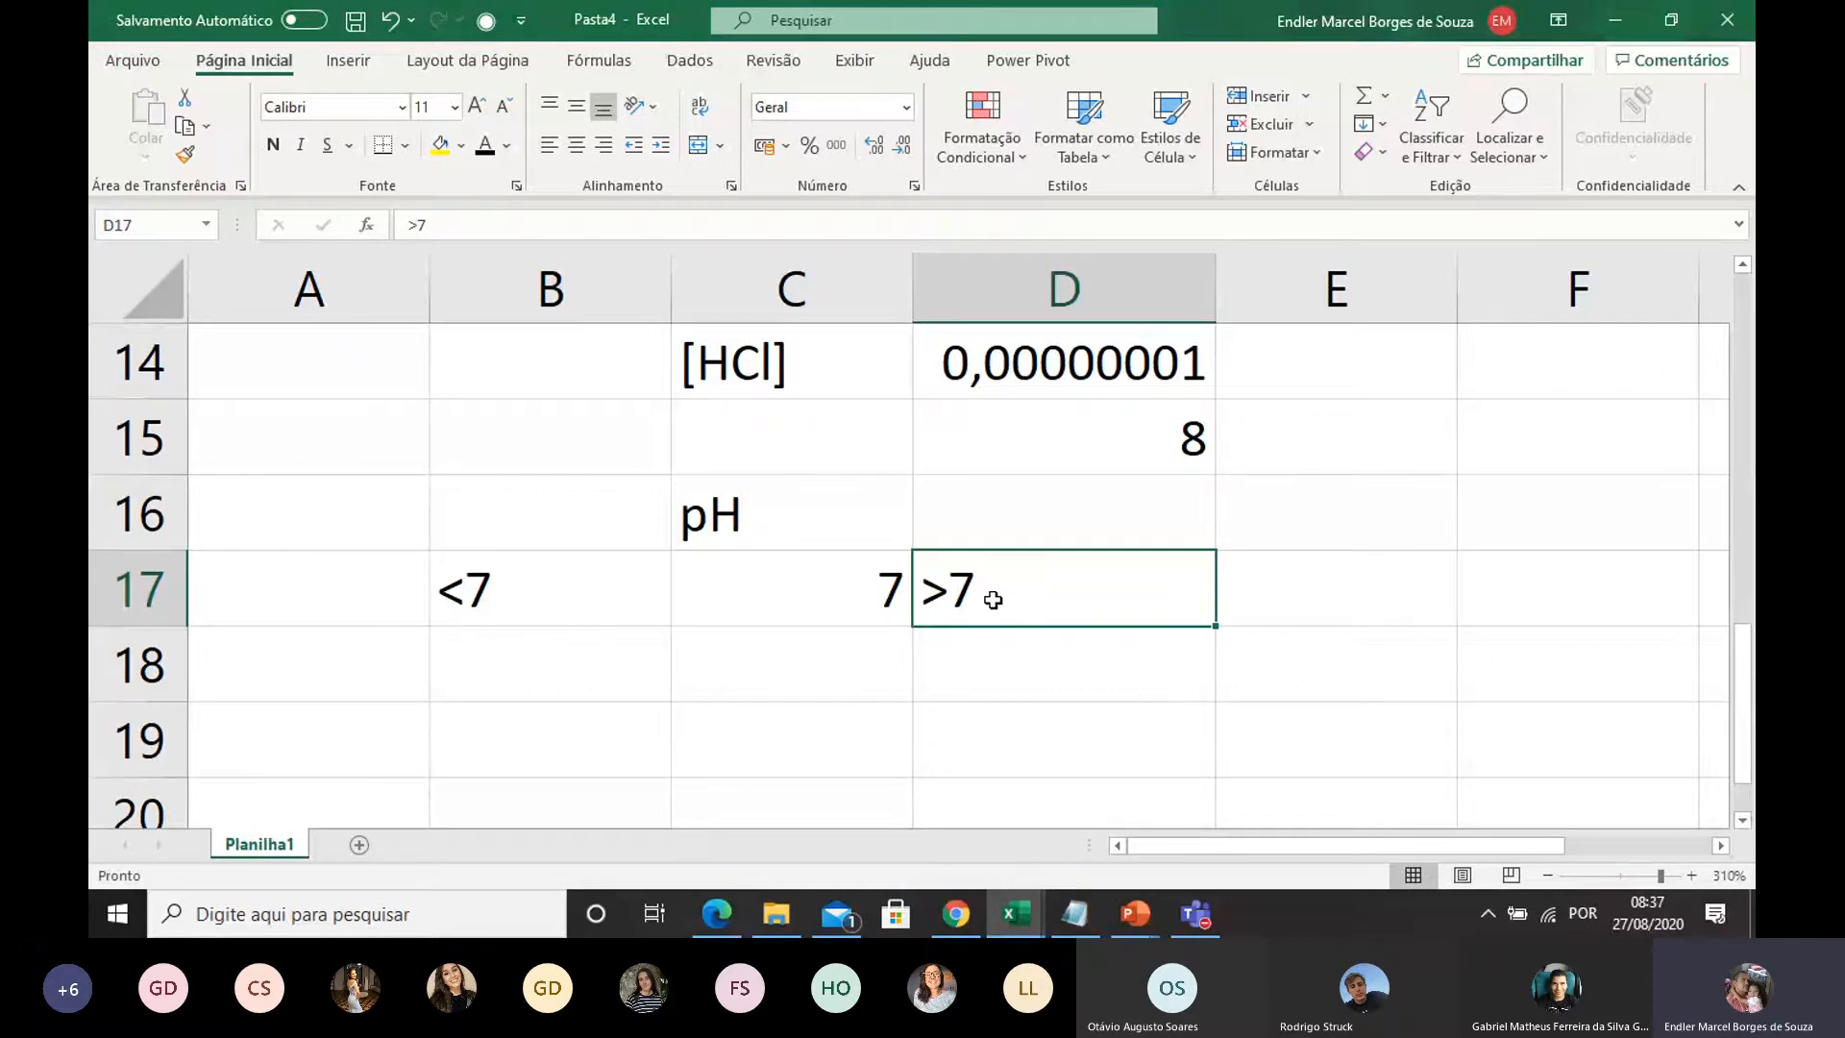
click(1084, 447)
click(1071, 379)
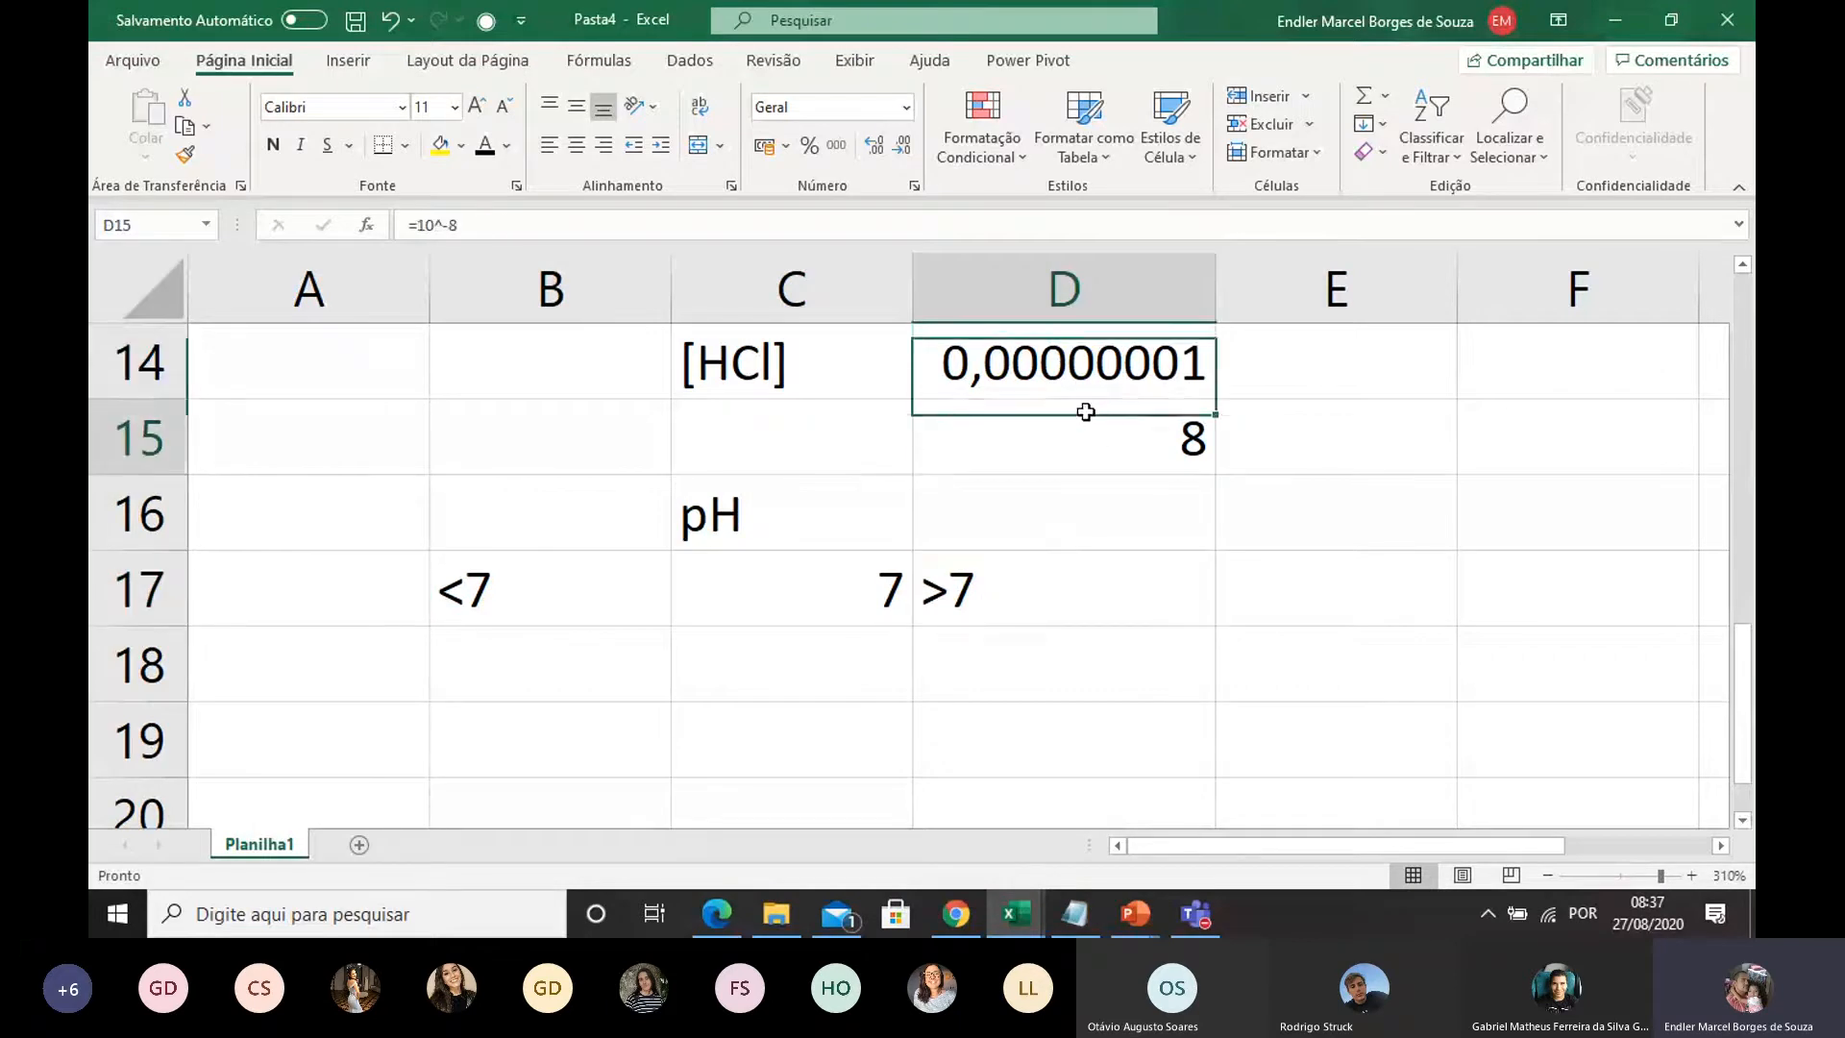
Step: Compare the HCl concentration in D14 with the pH calculated from it in D15
click(1087, 356)
click(1060, 414)
click(1050, 363)
click(1035, 426)
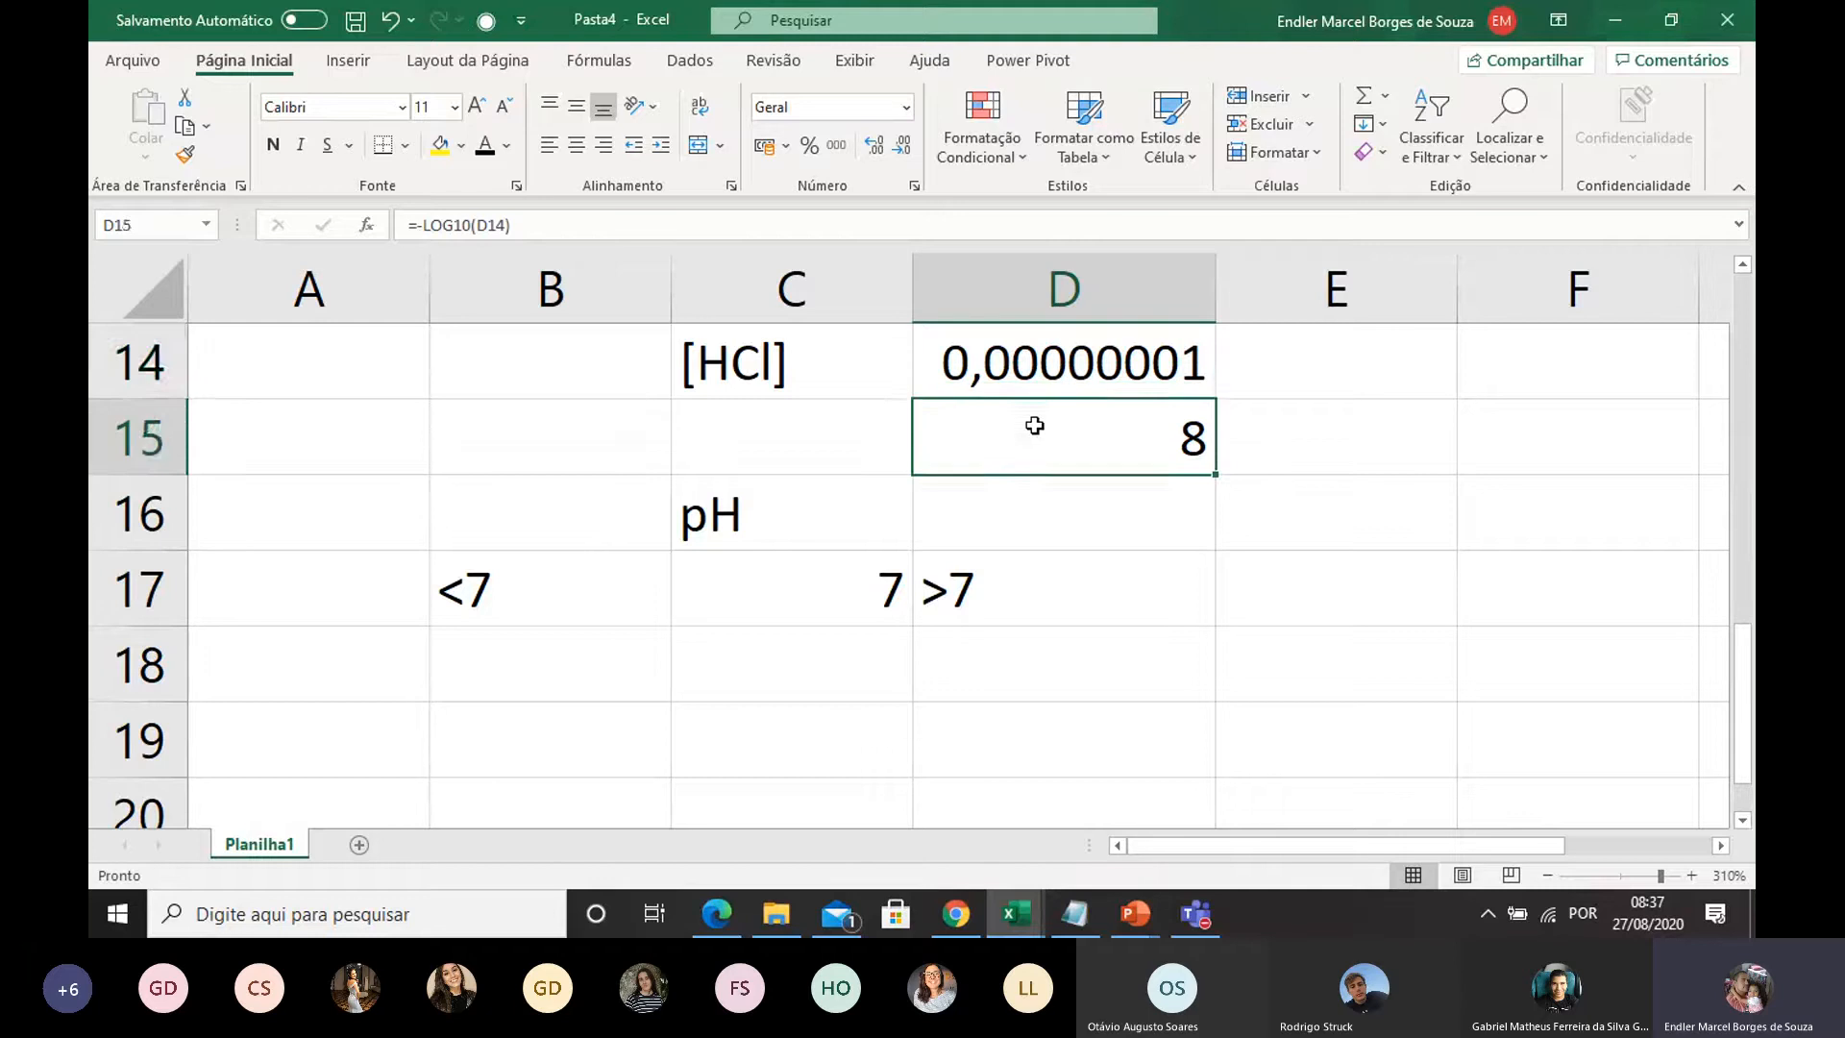
click(1024, 354)
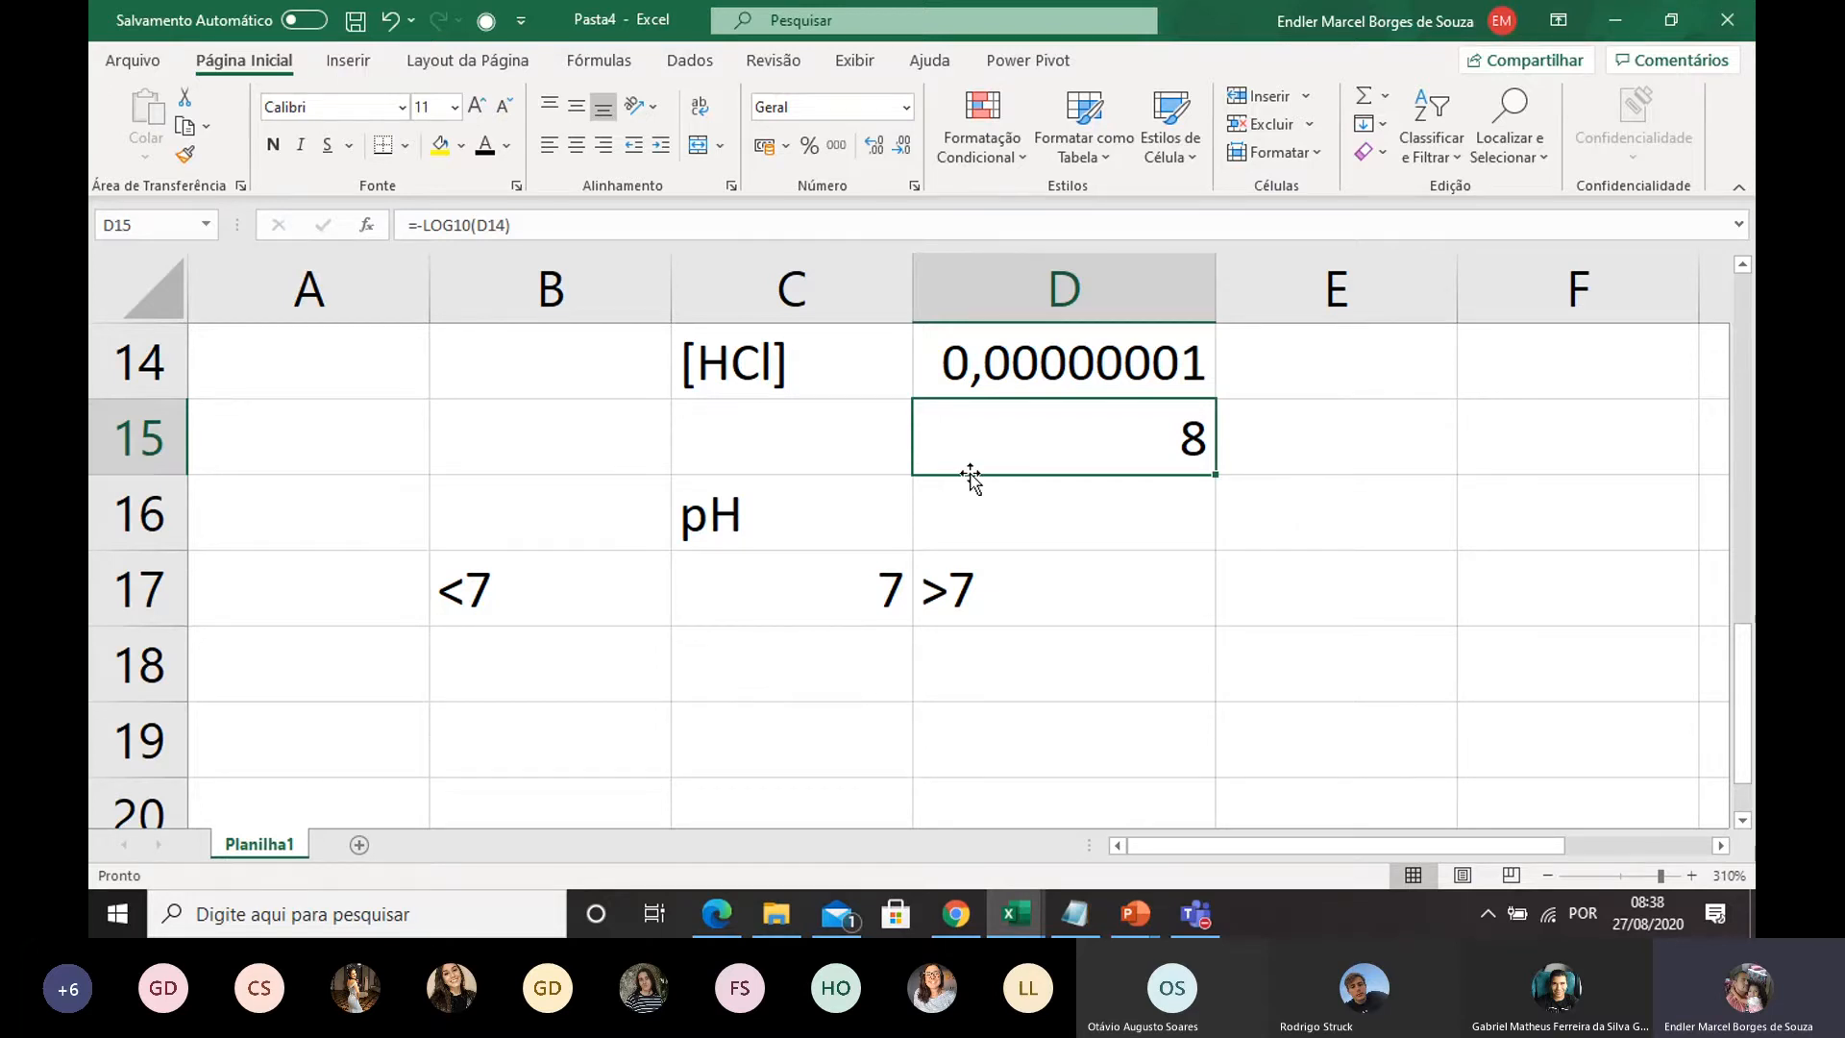
scroll(971, 474, up, 2)
scroll(961, 475, down, 1)
scroll(960, 475, down, 1)
Step: Enter the label HCl in cell C18 below the pH answer options
click(777, 670)
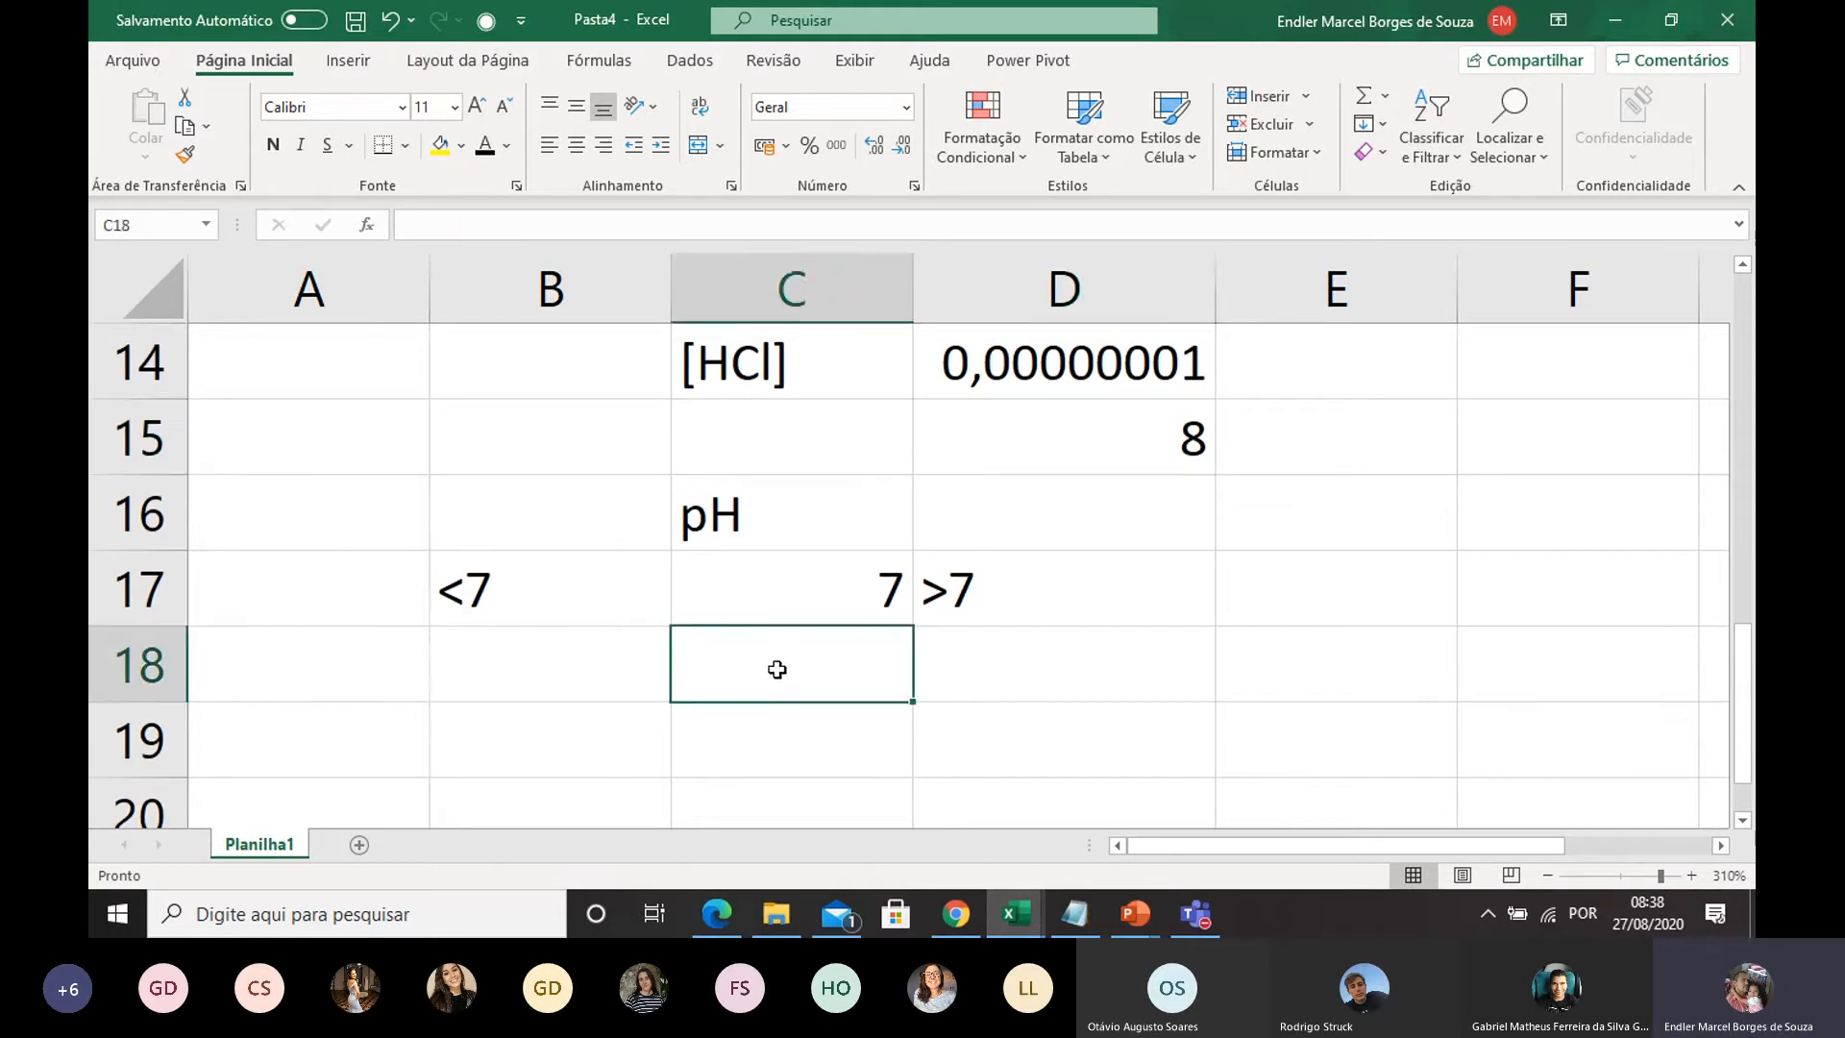
text(HCl)
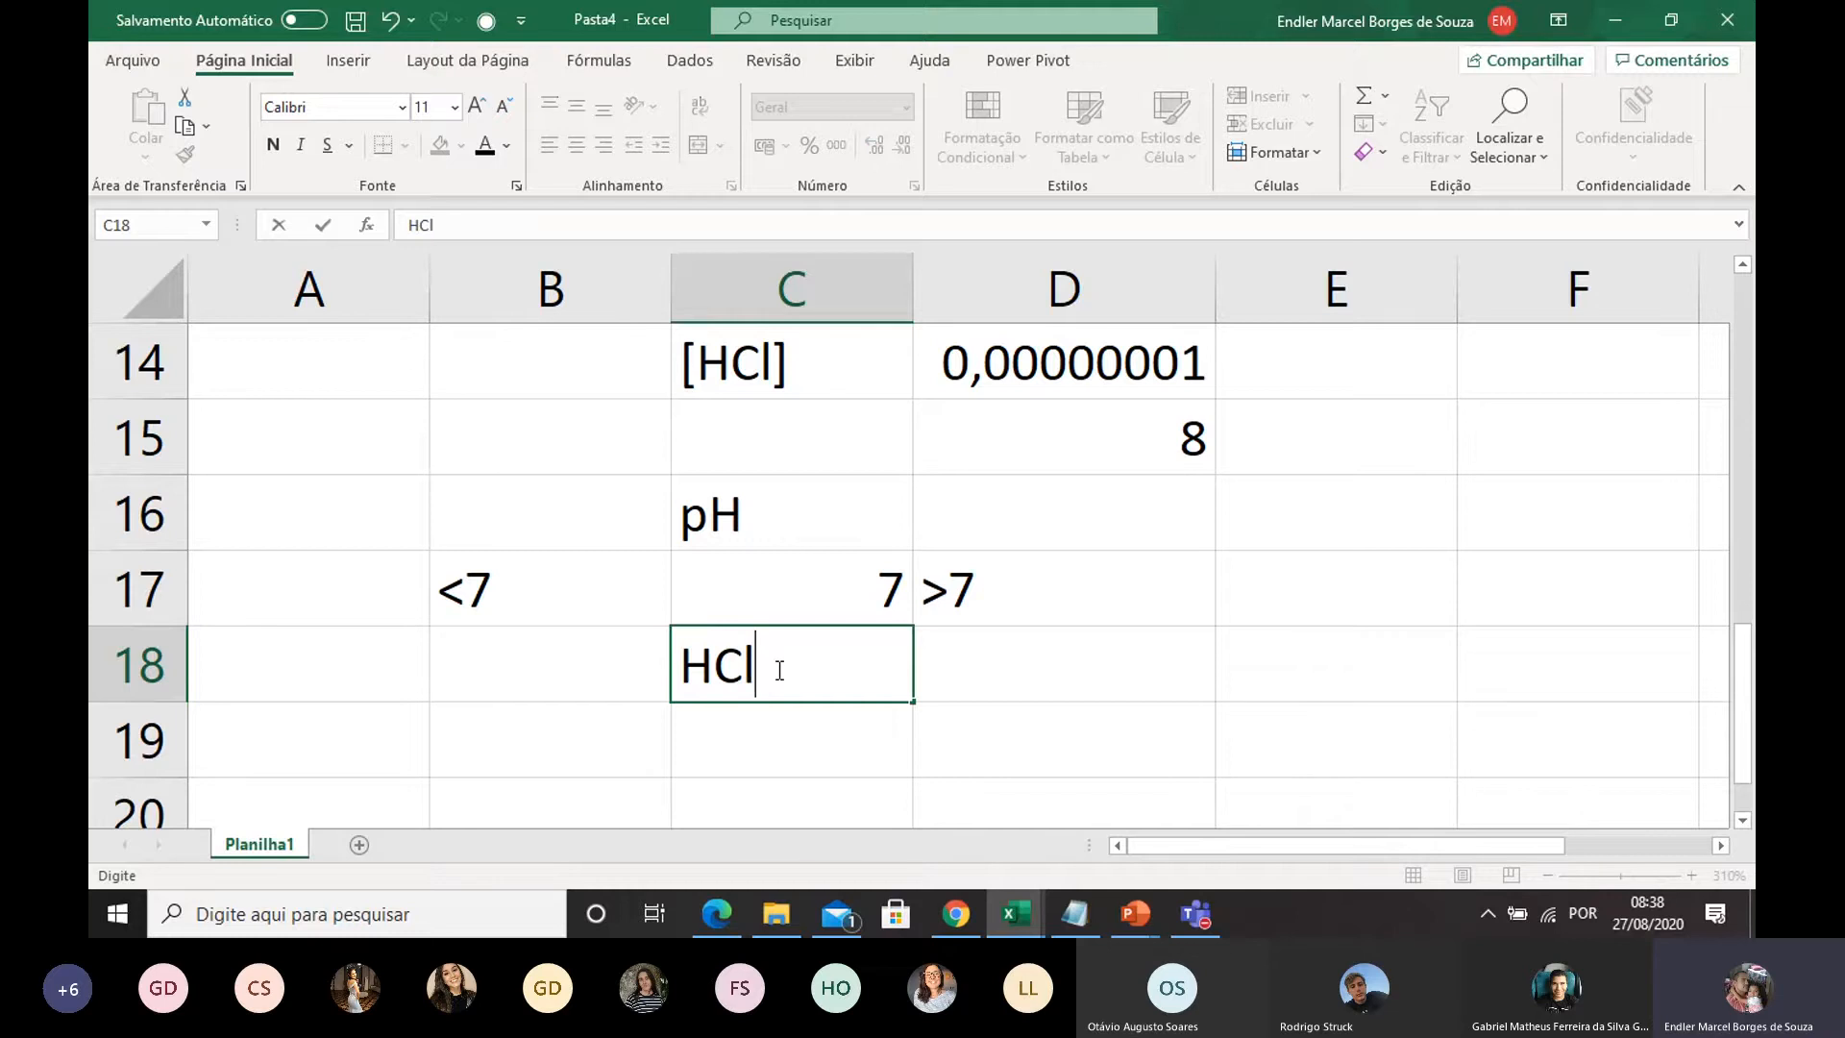
click(935, 647)
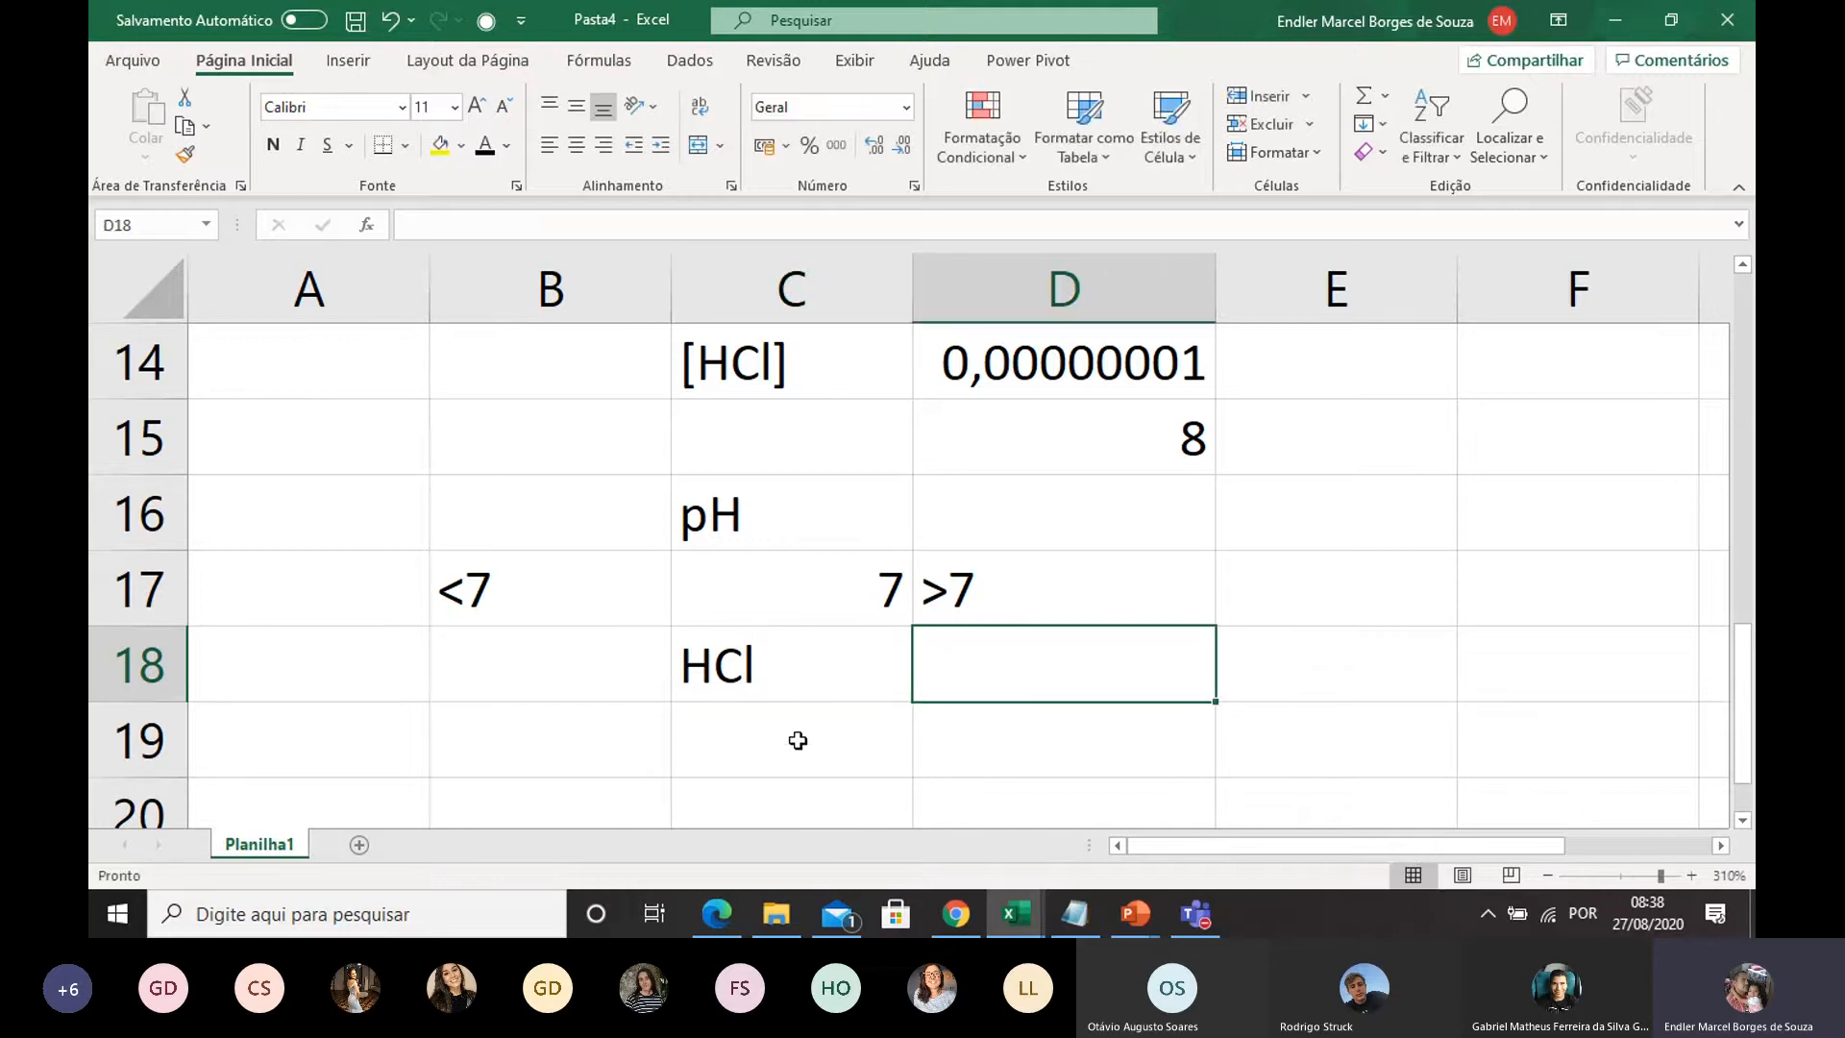
Step: Enter the water autoionization equation H2O -> H+ + OH- in cell D18, beside the HCl label
scroll(812, 679, down, 1)
click(778, 528)
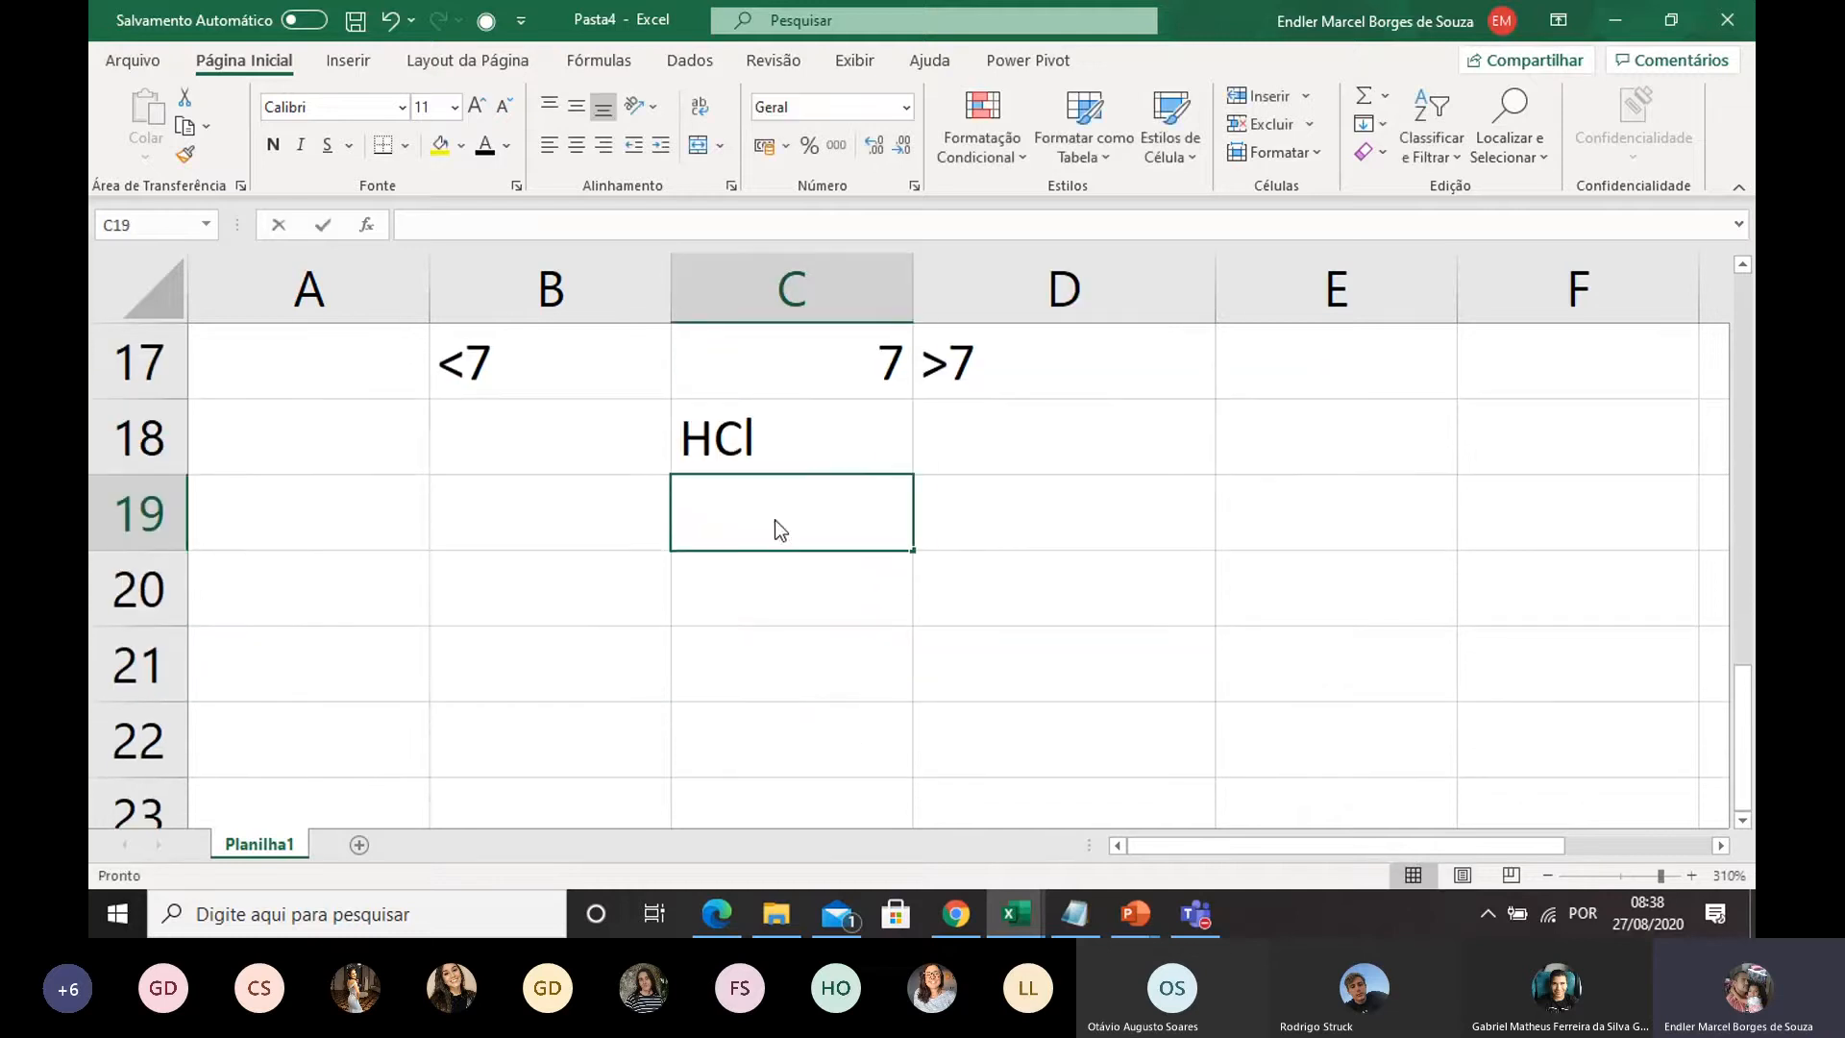
click(1007, 455)
text(H)
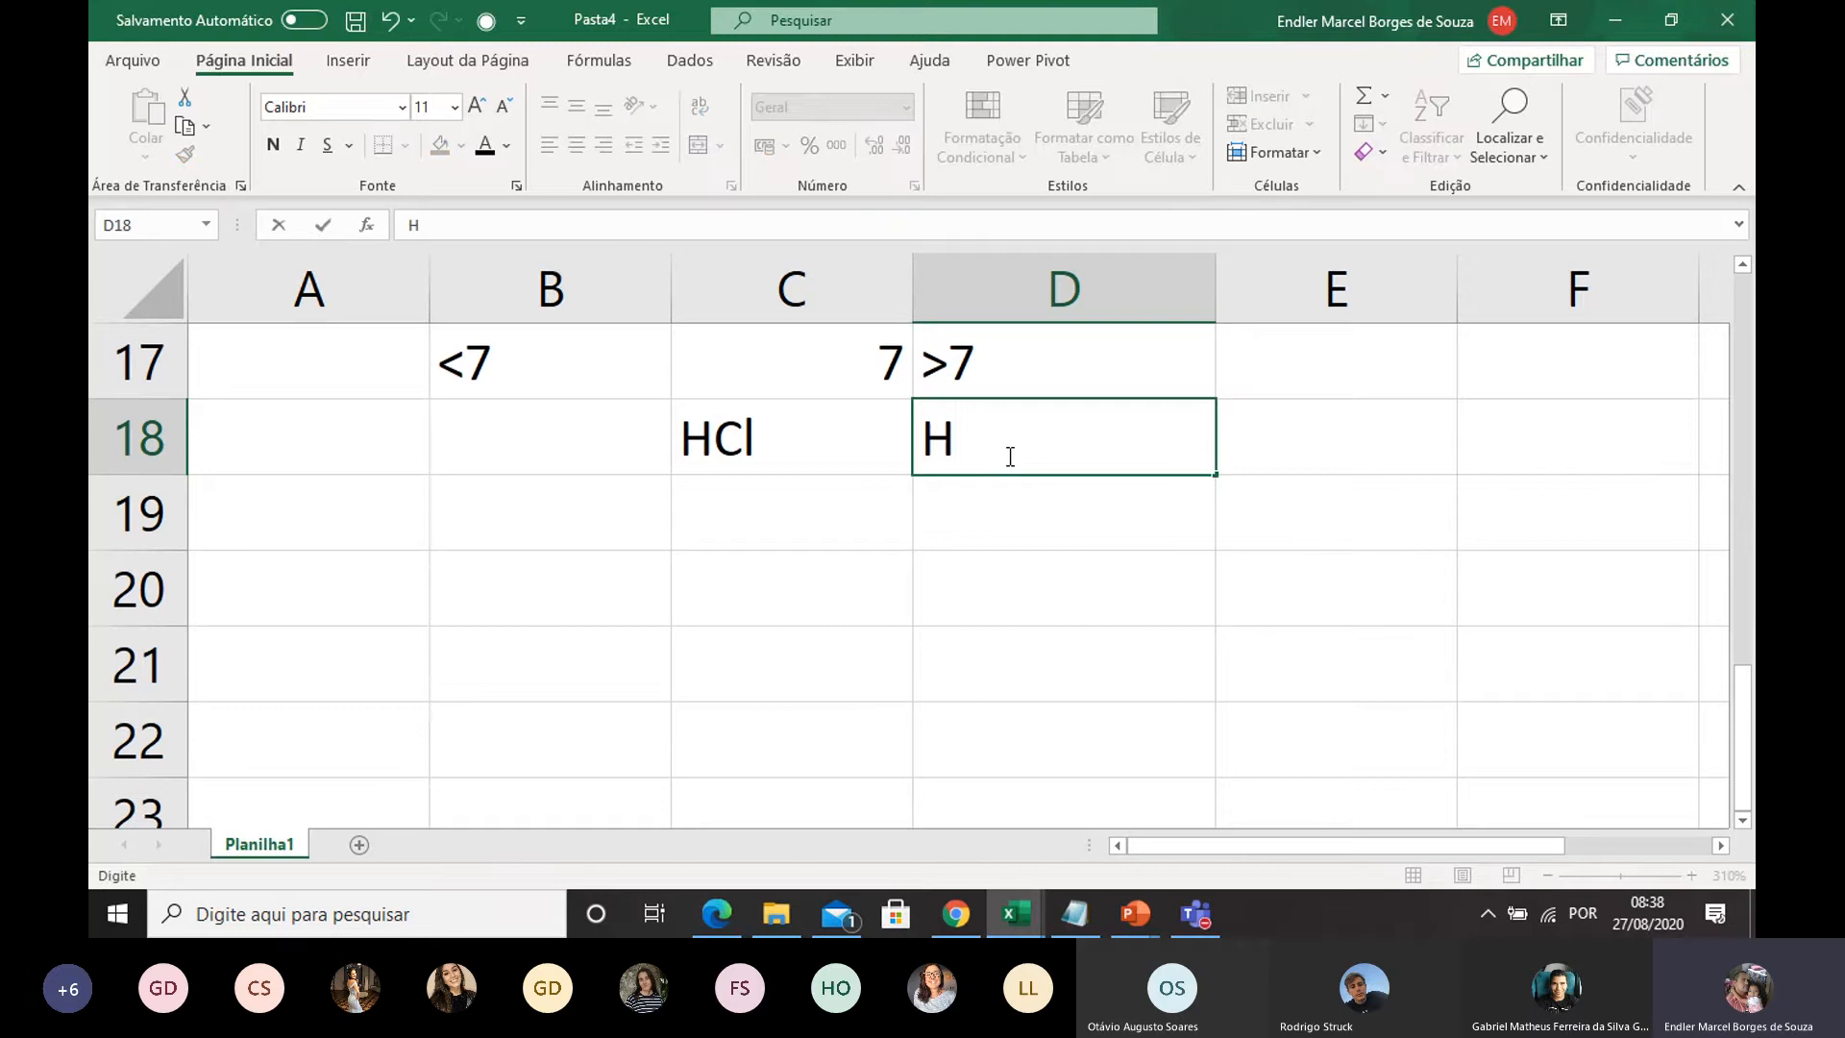
text(2O -)
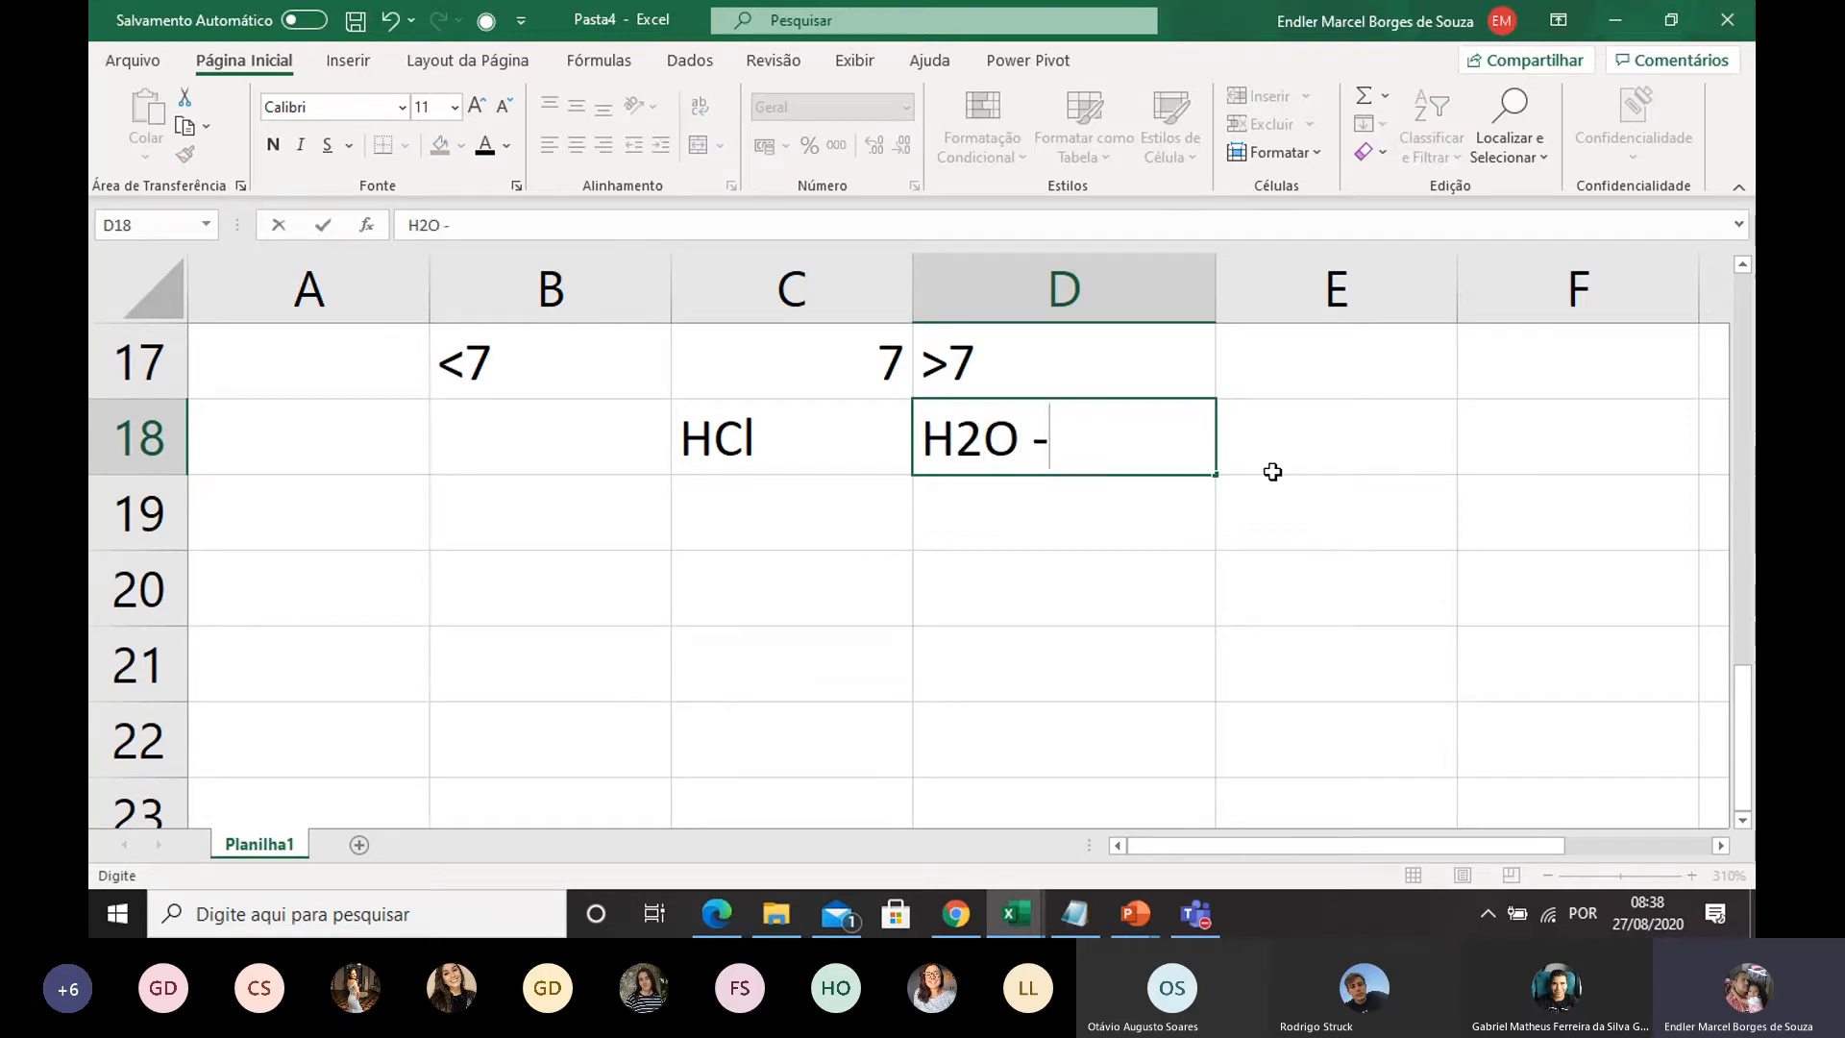
text(> H+ + OH-)
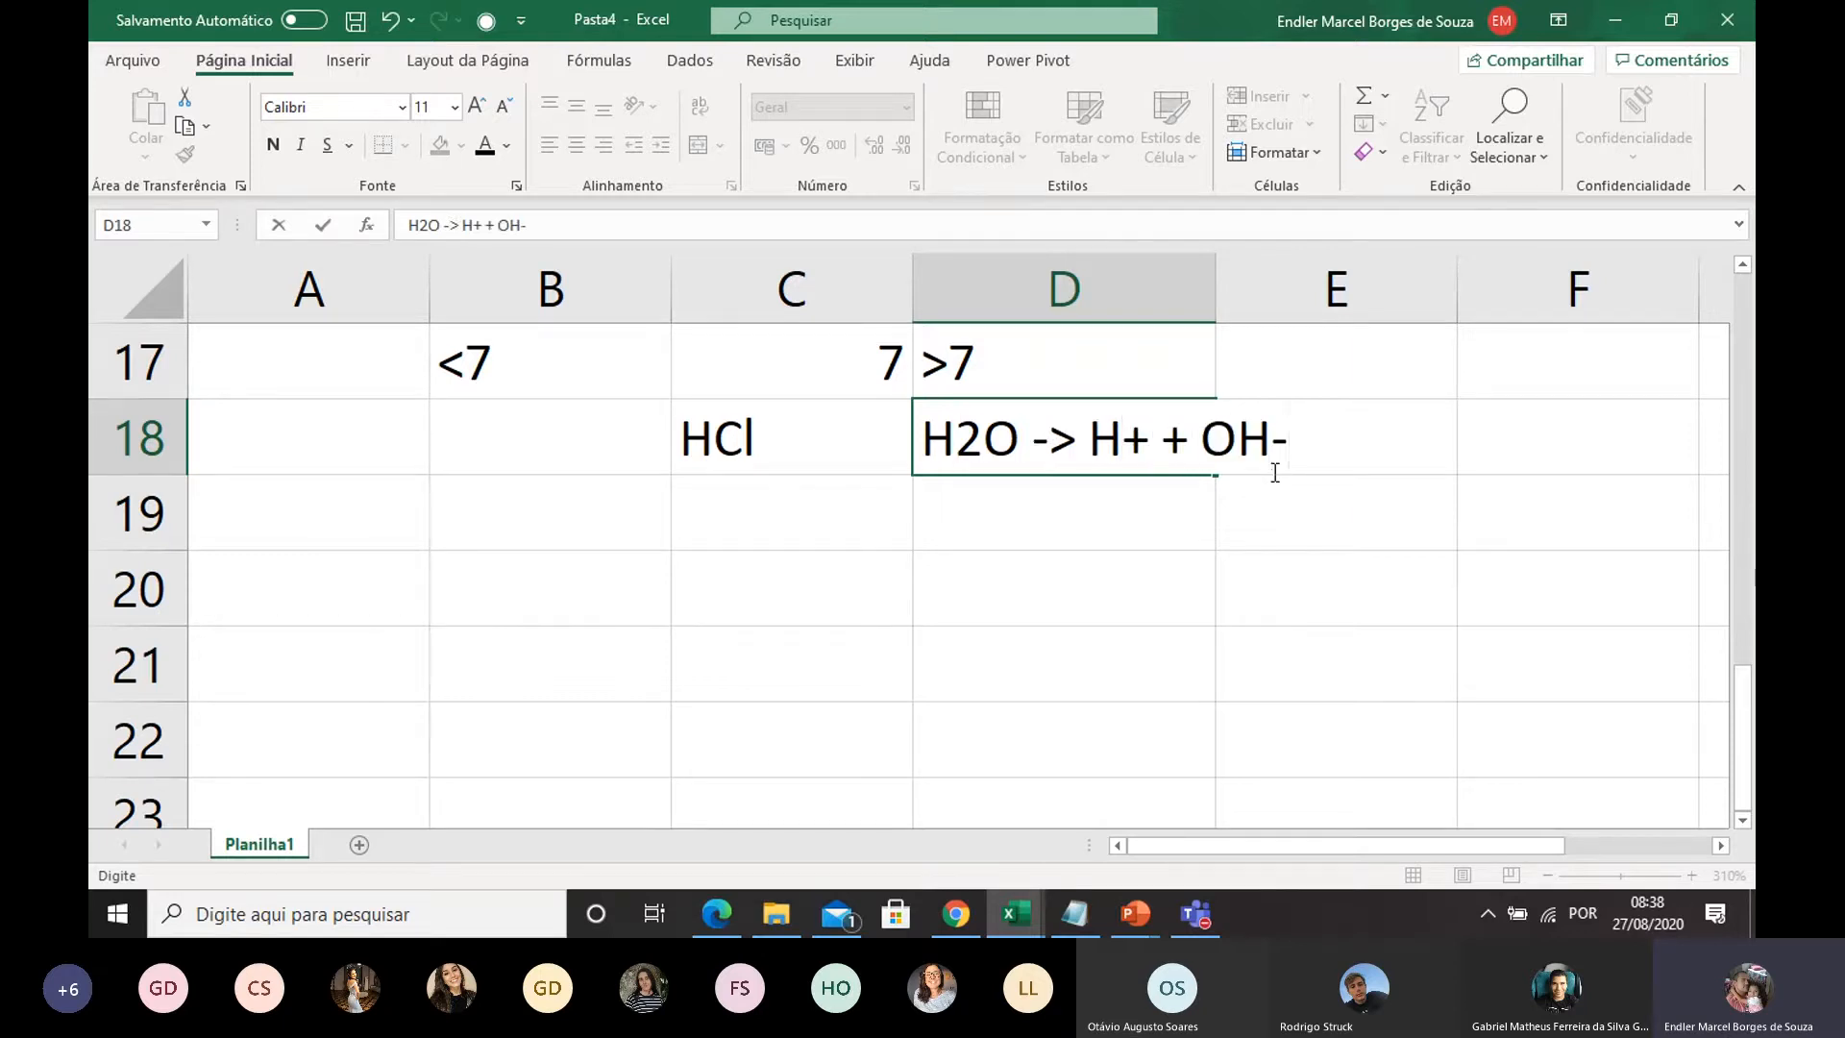
Step: Enter [H+] = 10-7 in cell D19 under the water autoionization equation
click(1187, 510)
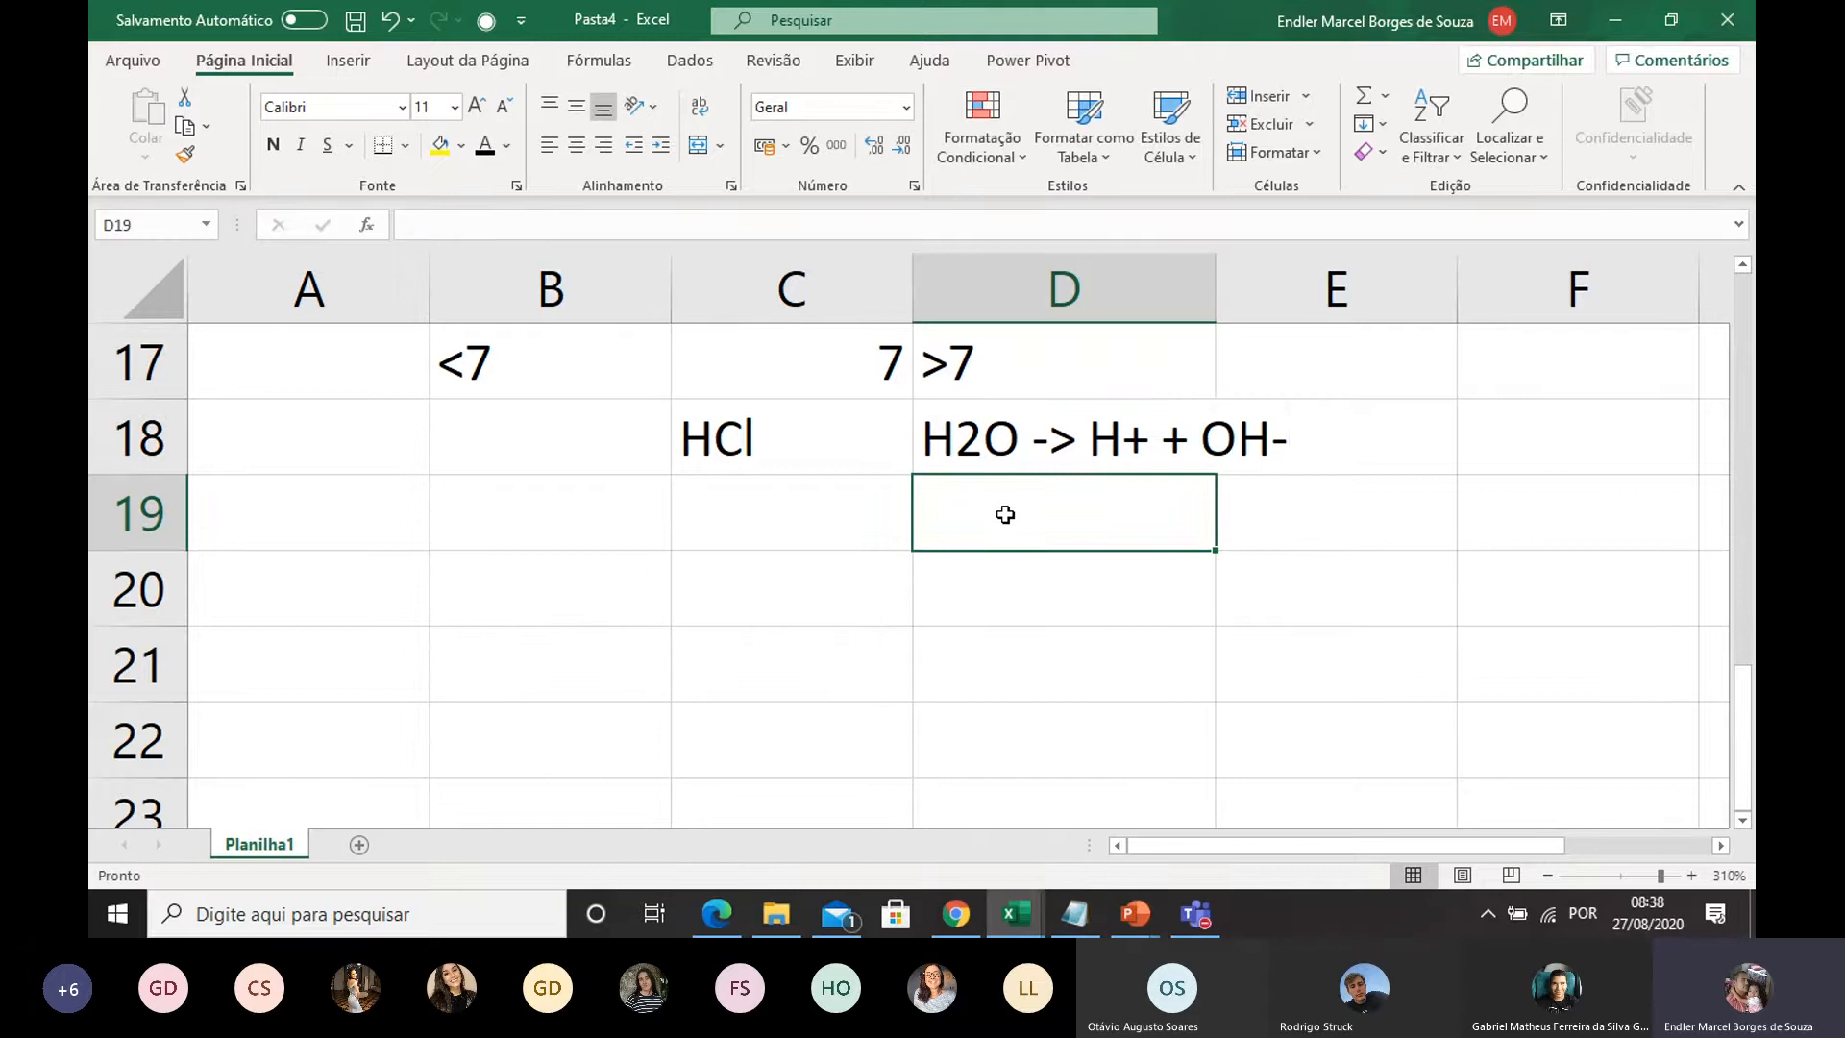
text([)
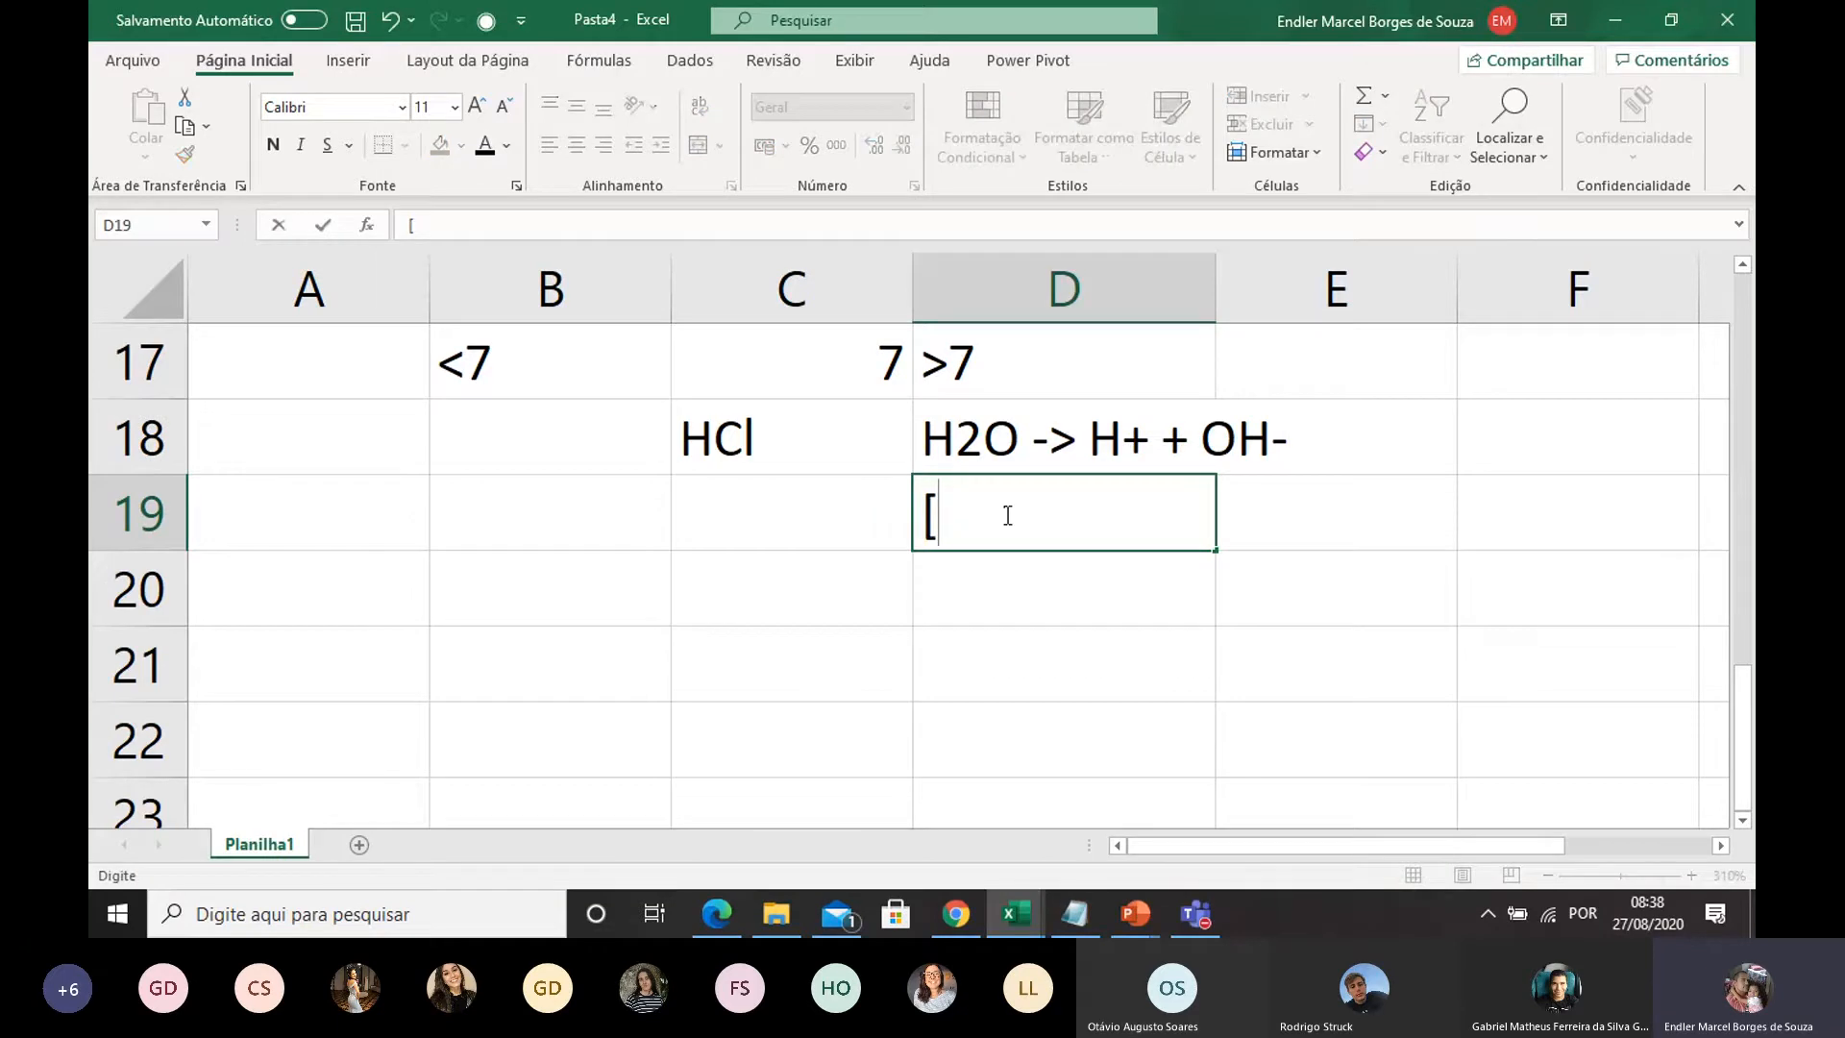
text(H+] = 10-7)
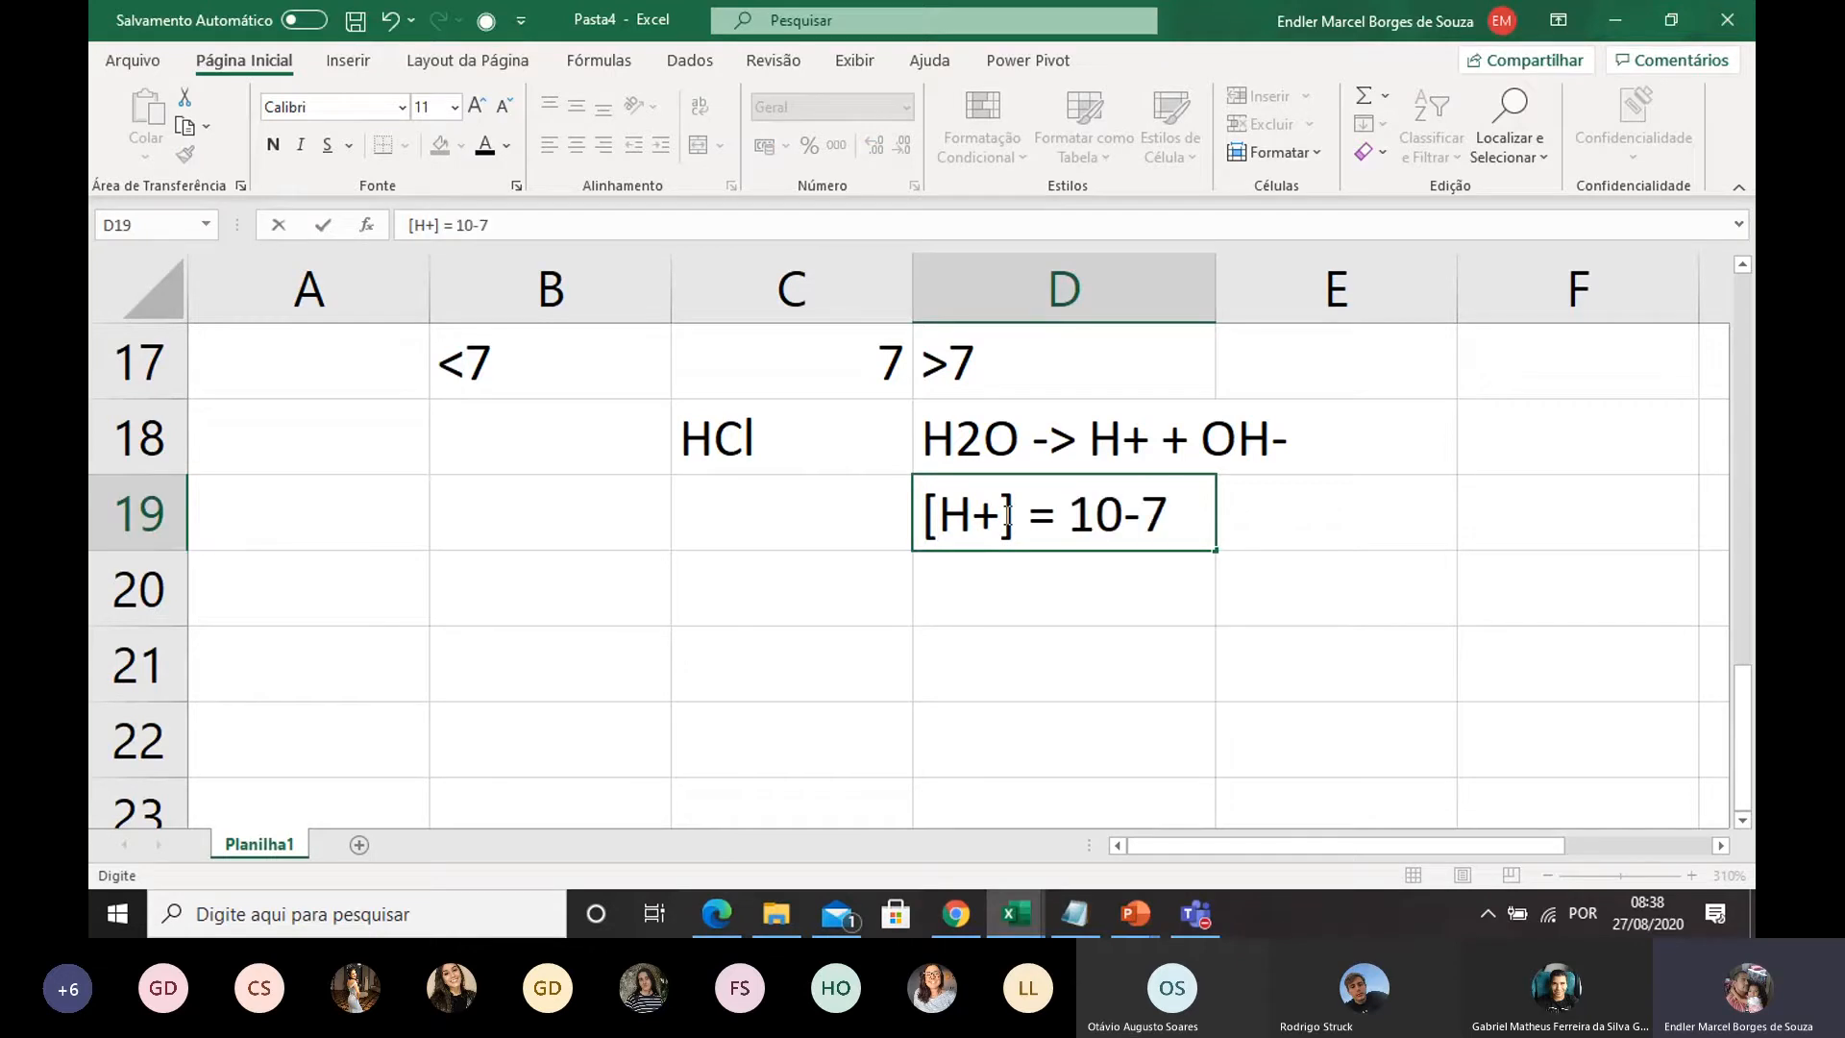
click(984, 632)
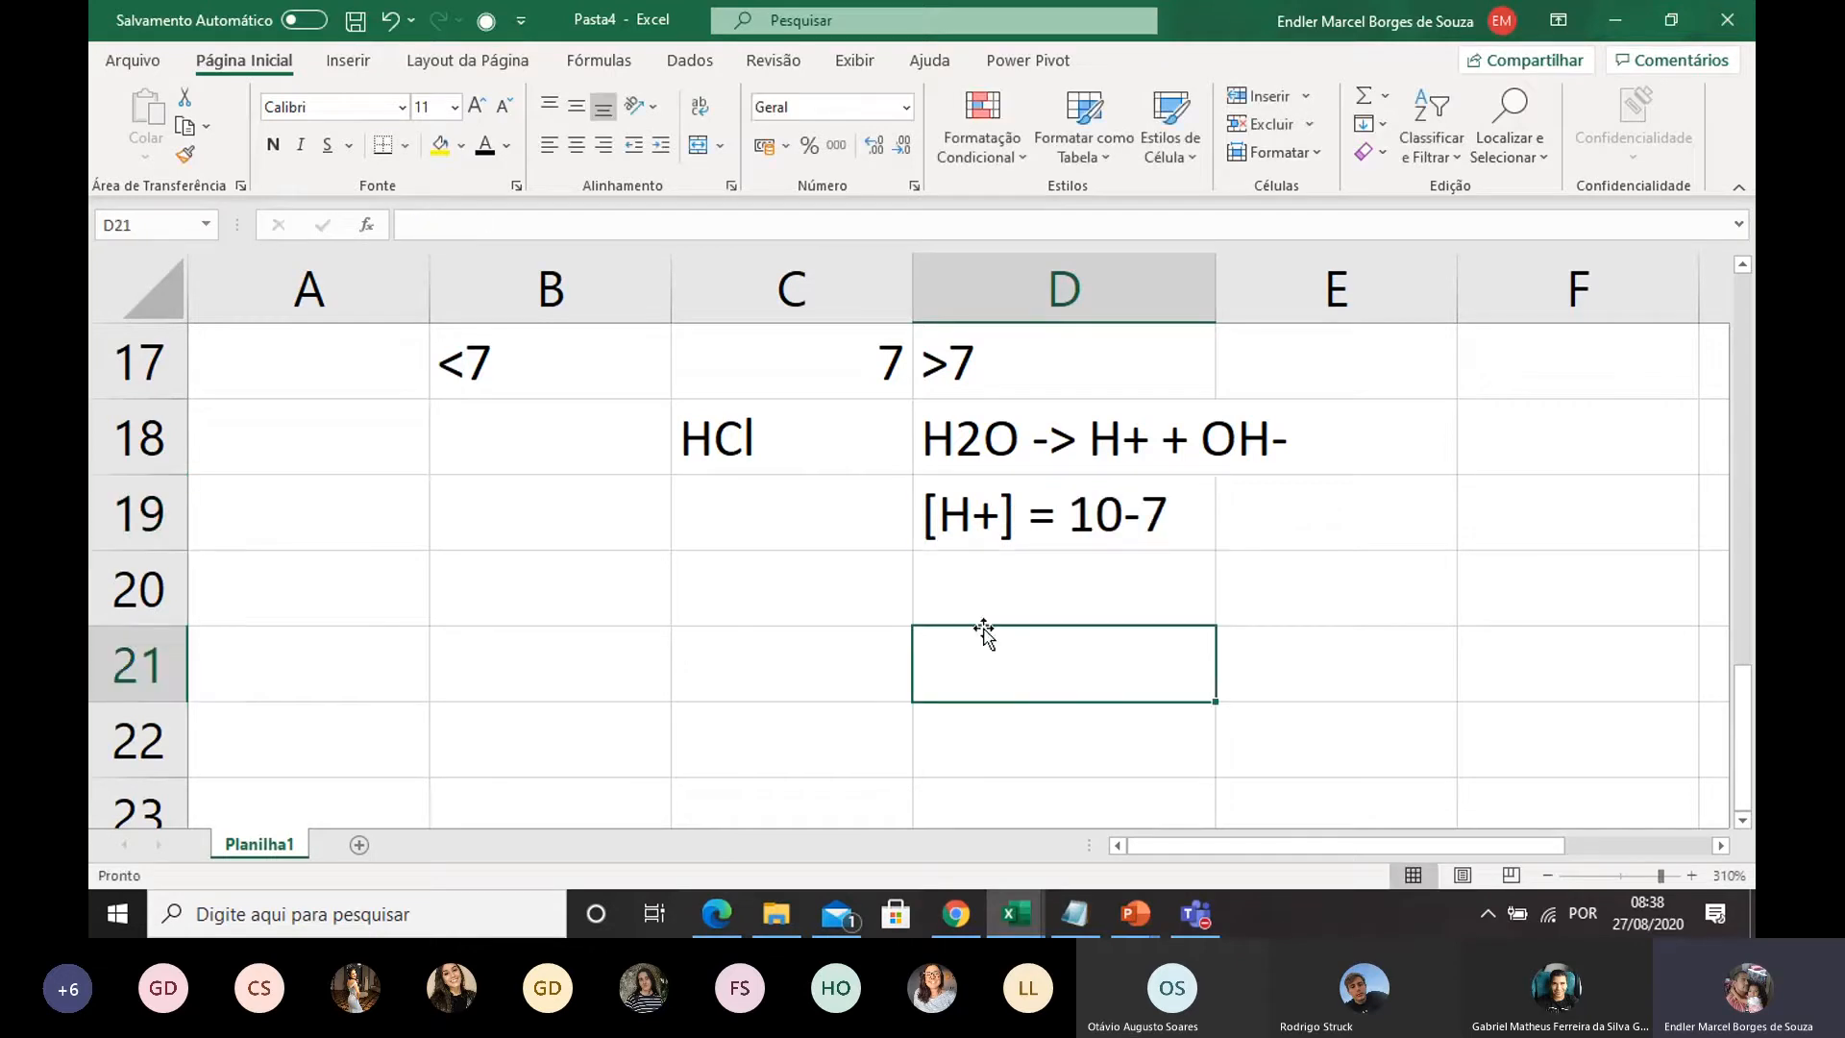
Step: Enter the example concentration 0,0001 in cell C19 under the HCl label
click(811, 501)
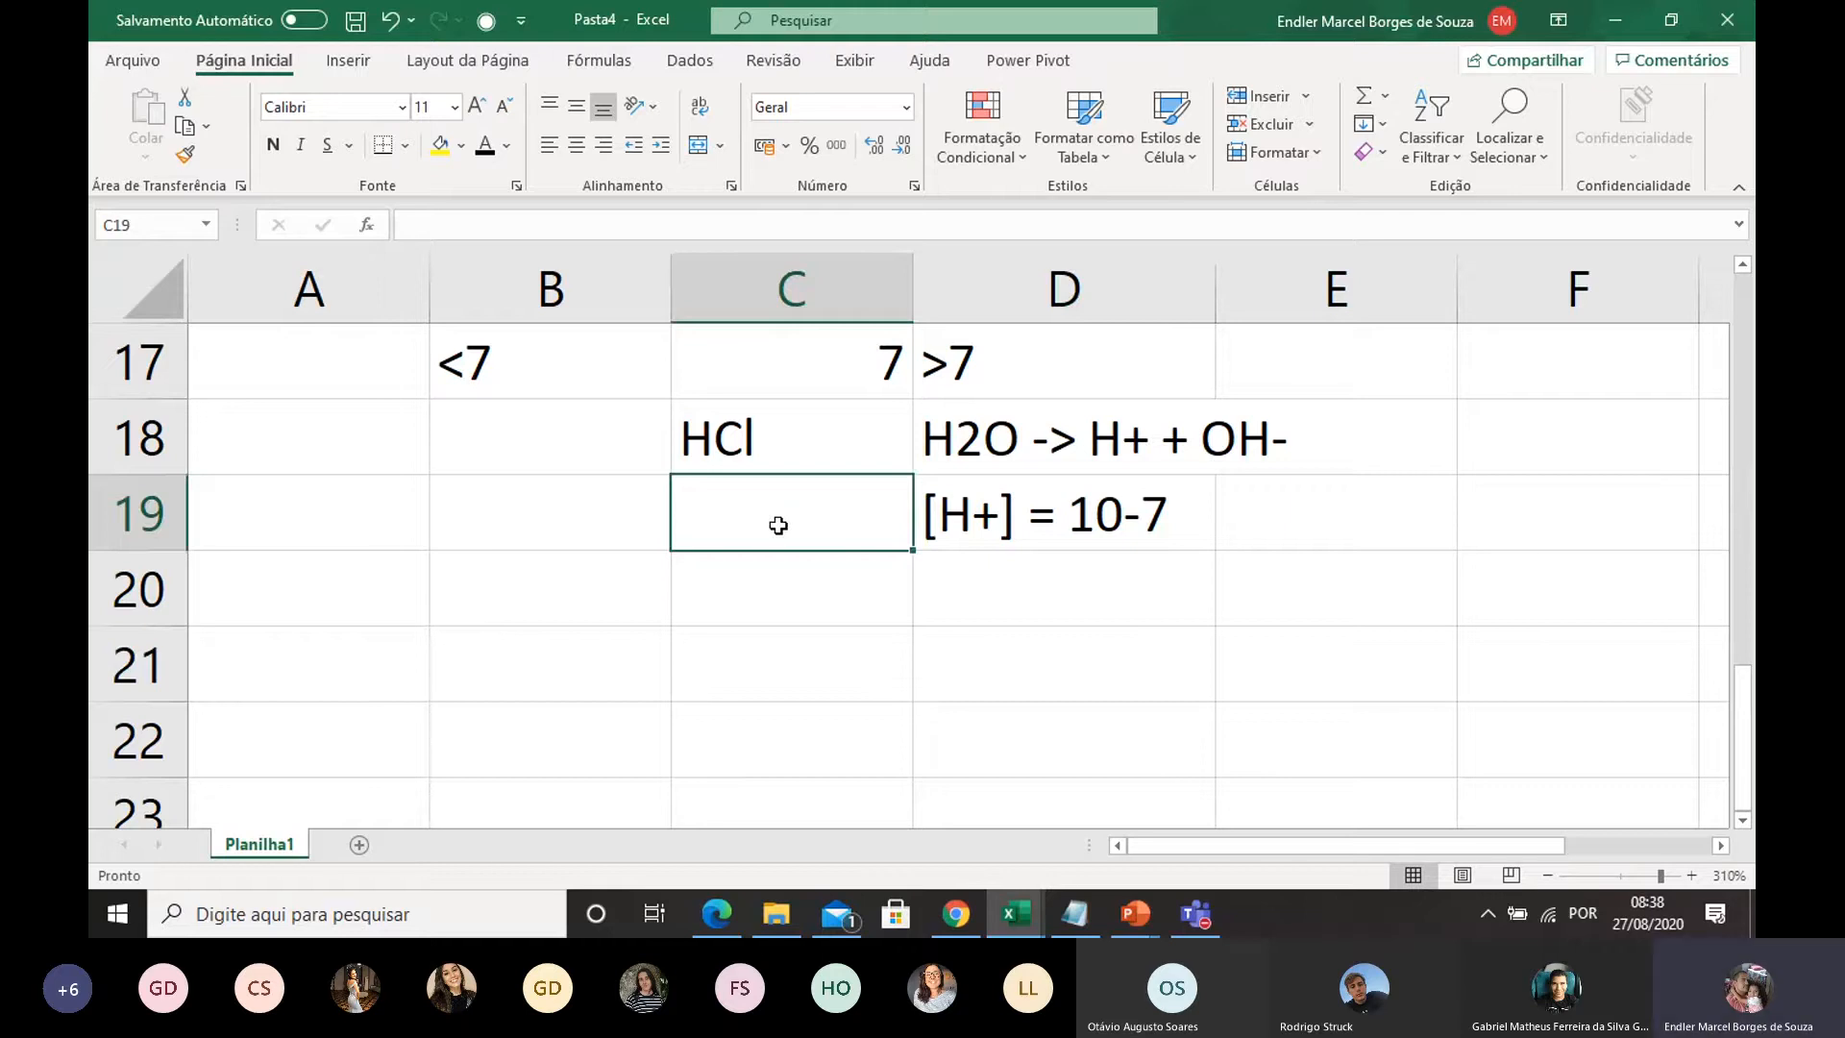
text(0)
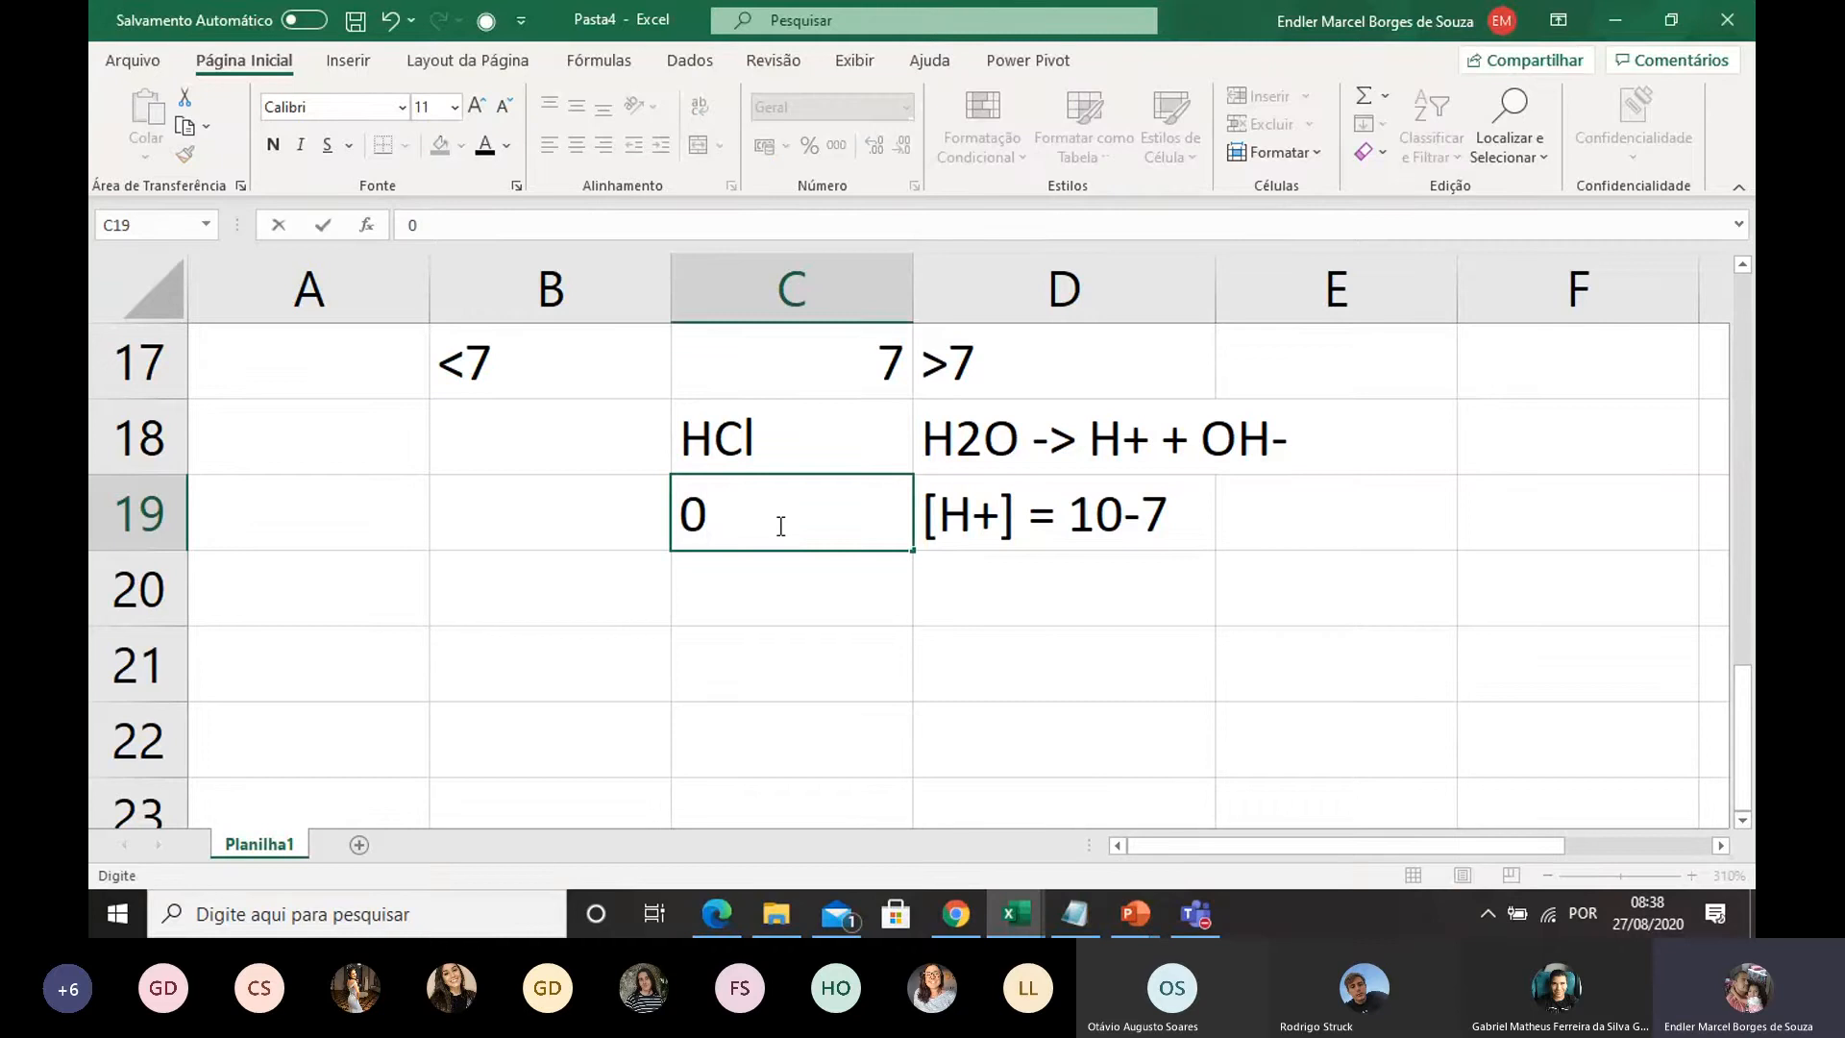
text(,0001)
key(Return)
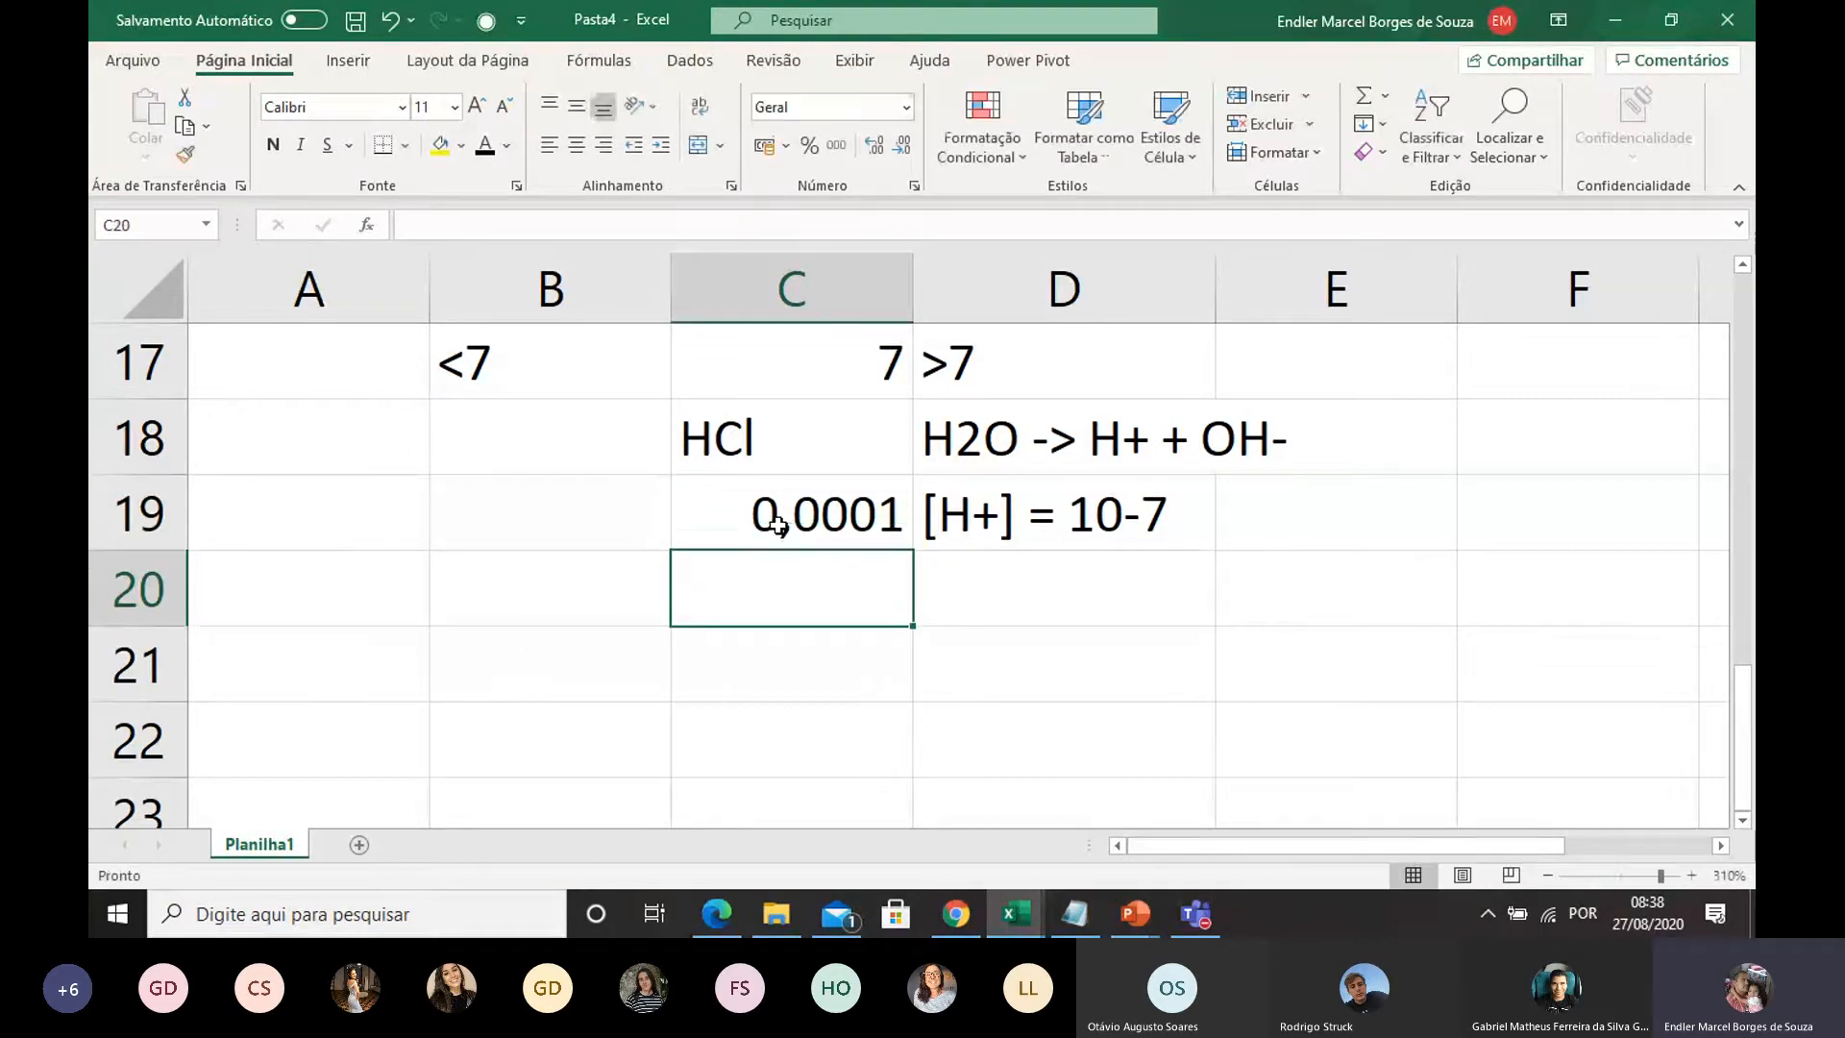
Step: Format the concentration in C19 in scientific notation with two decimal places
click(794, 514)
right_click(794, 514)
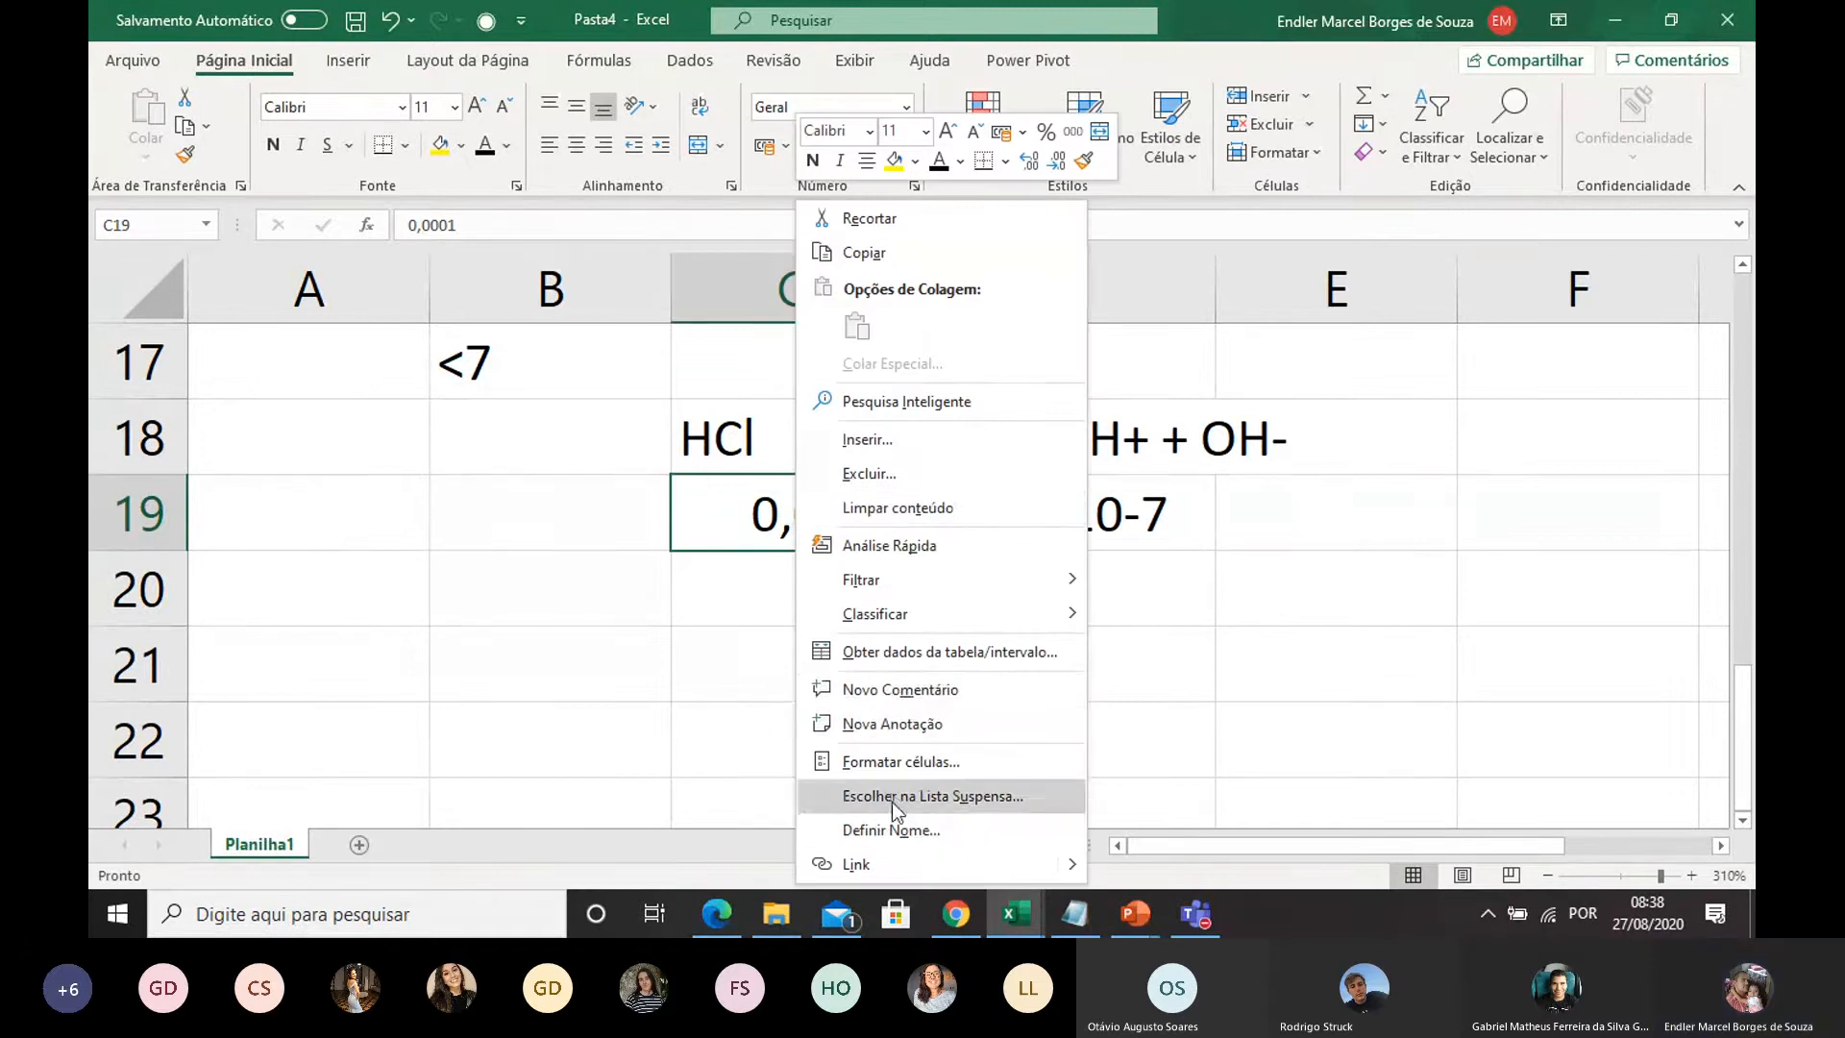
click(713, 669)
key(ctrl+1)
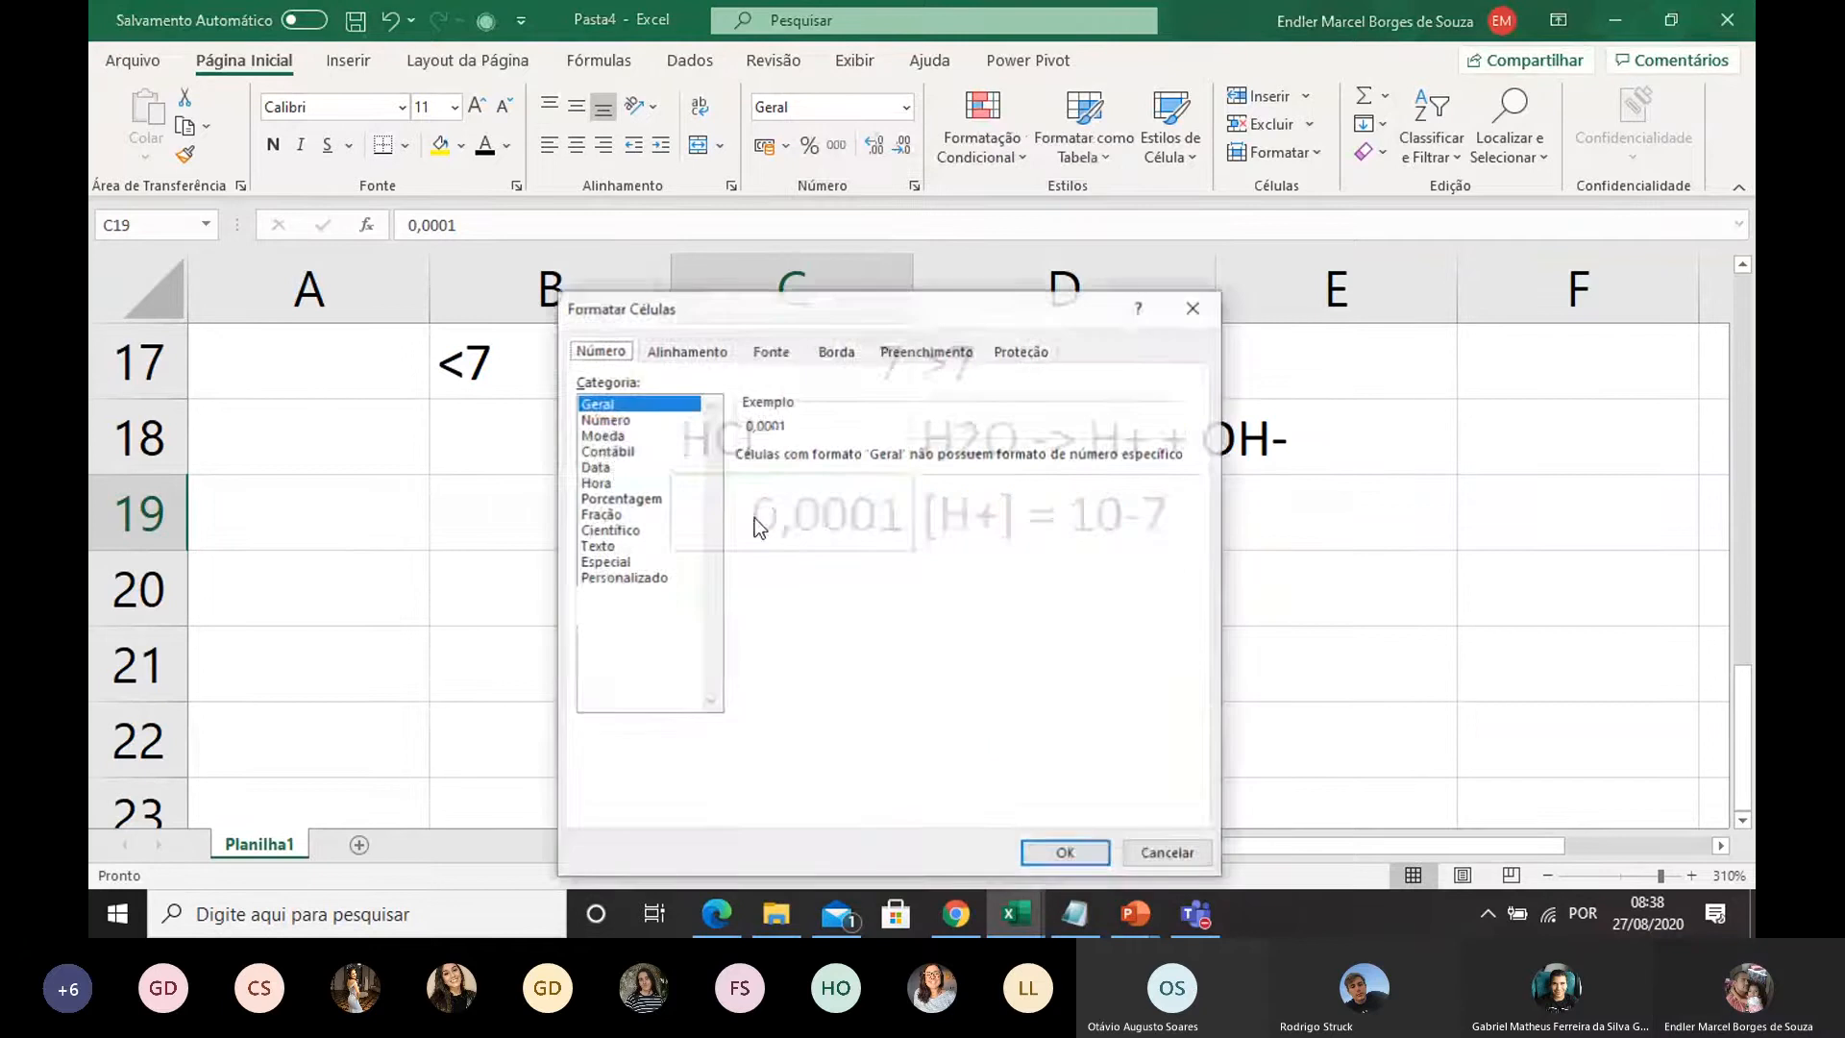
click(615, 420)
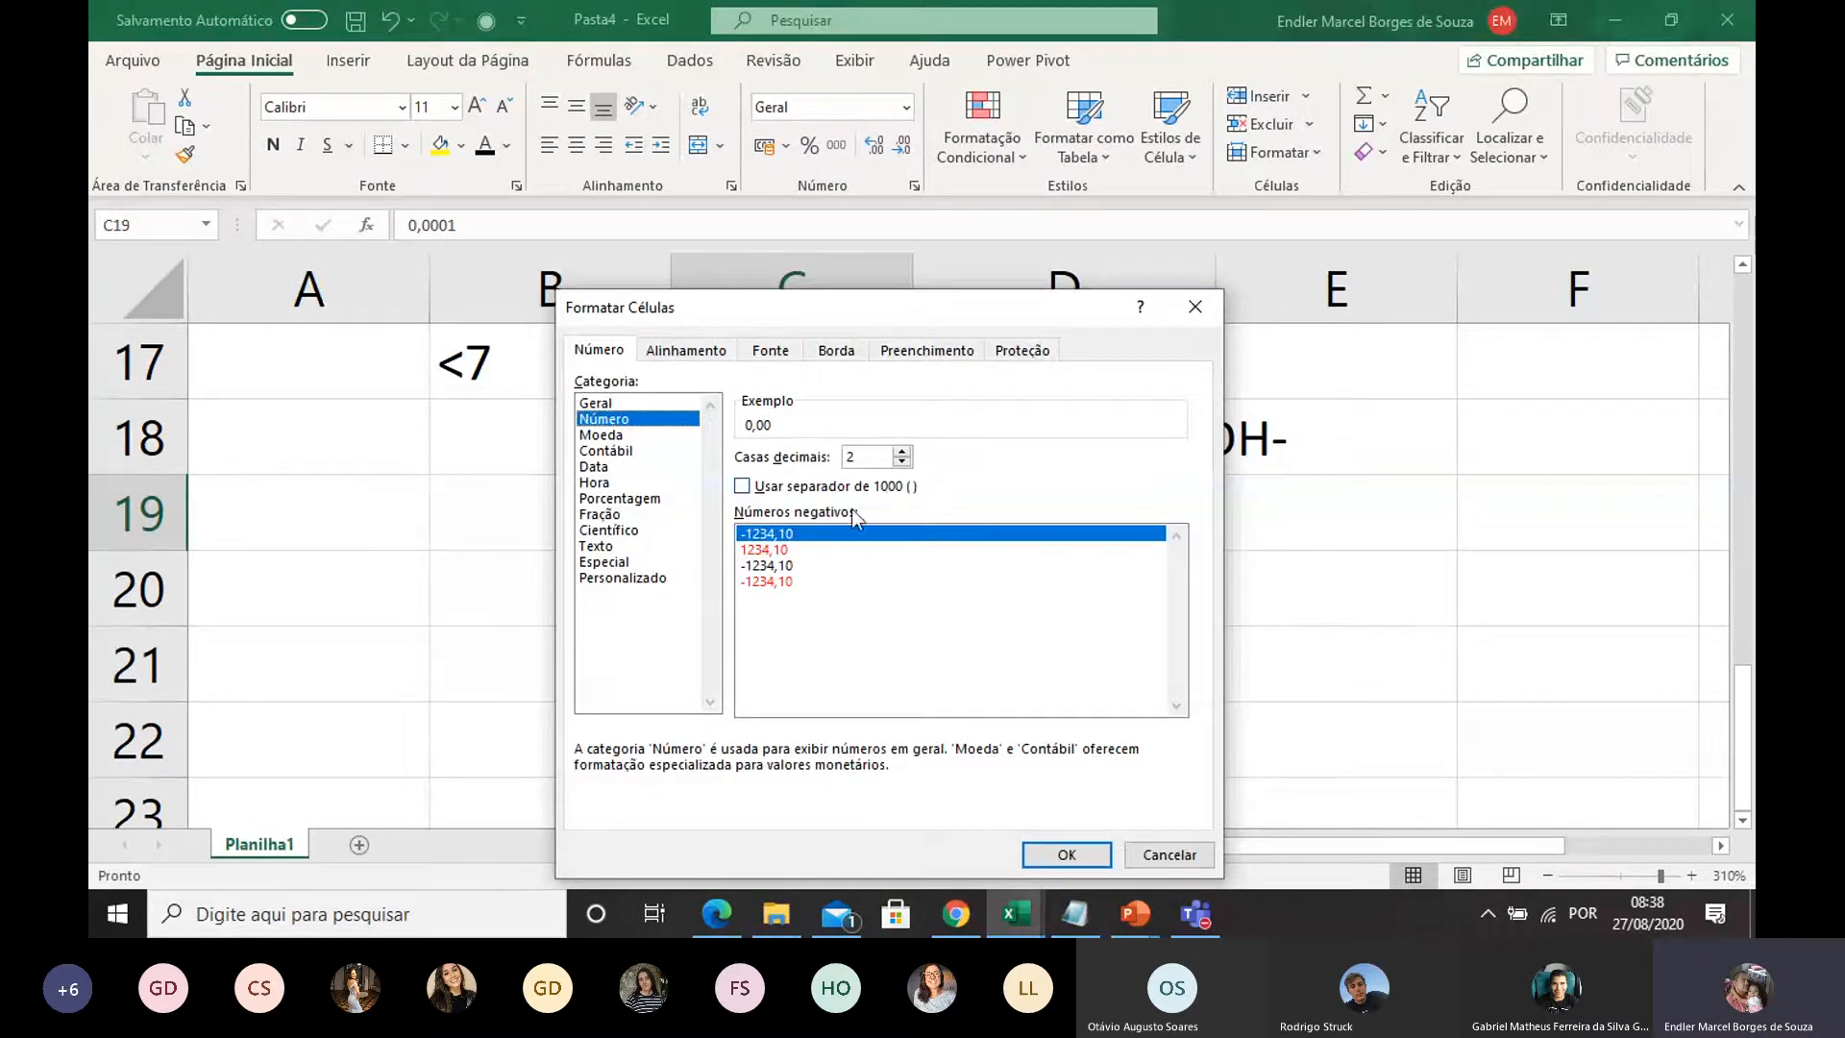
click(625, 529)
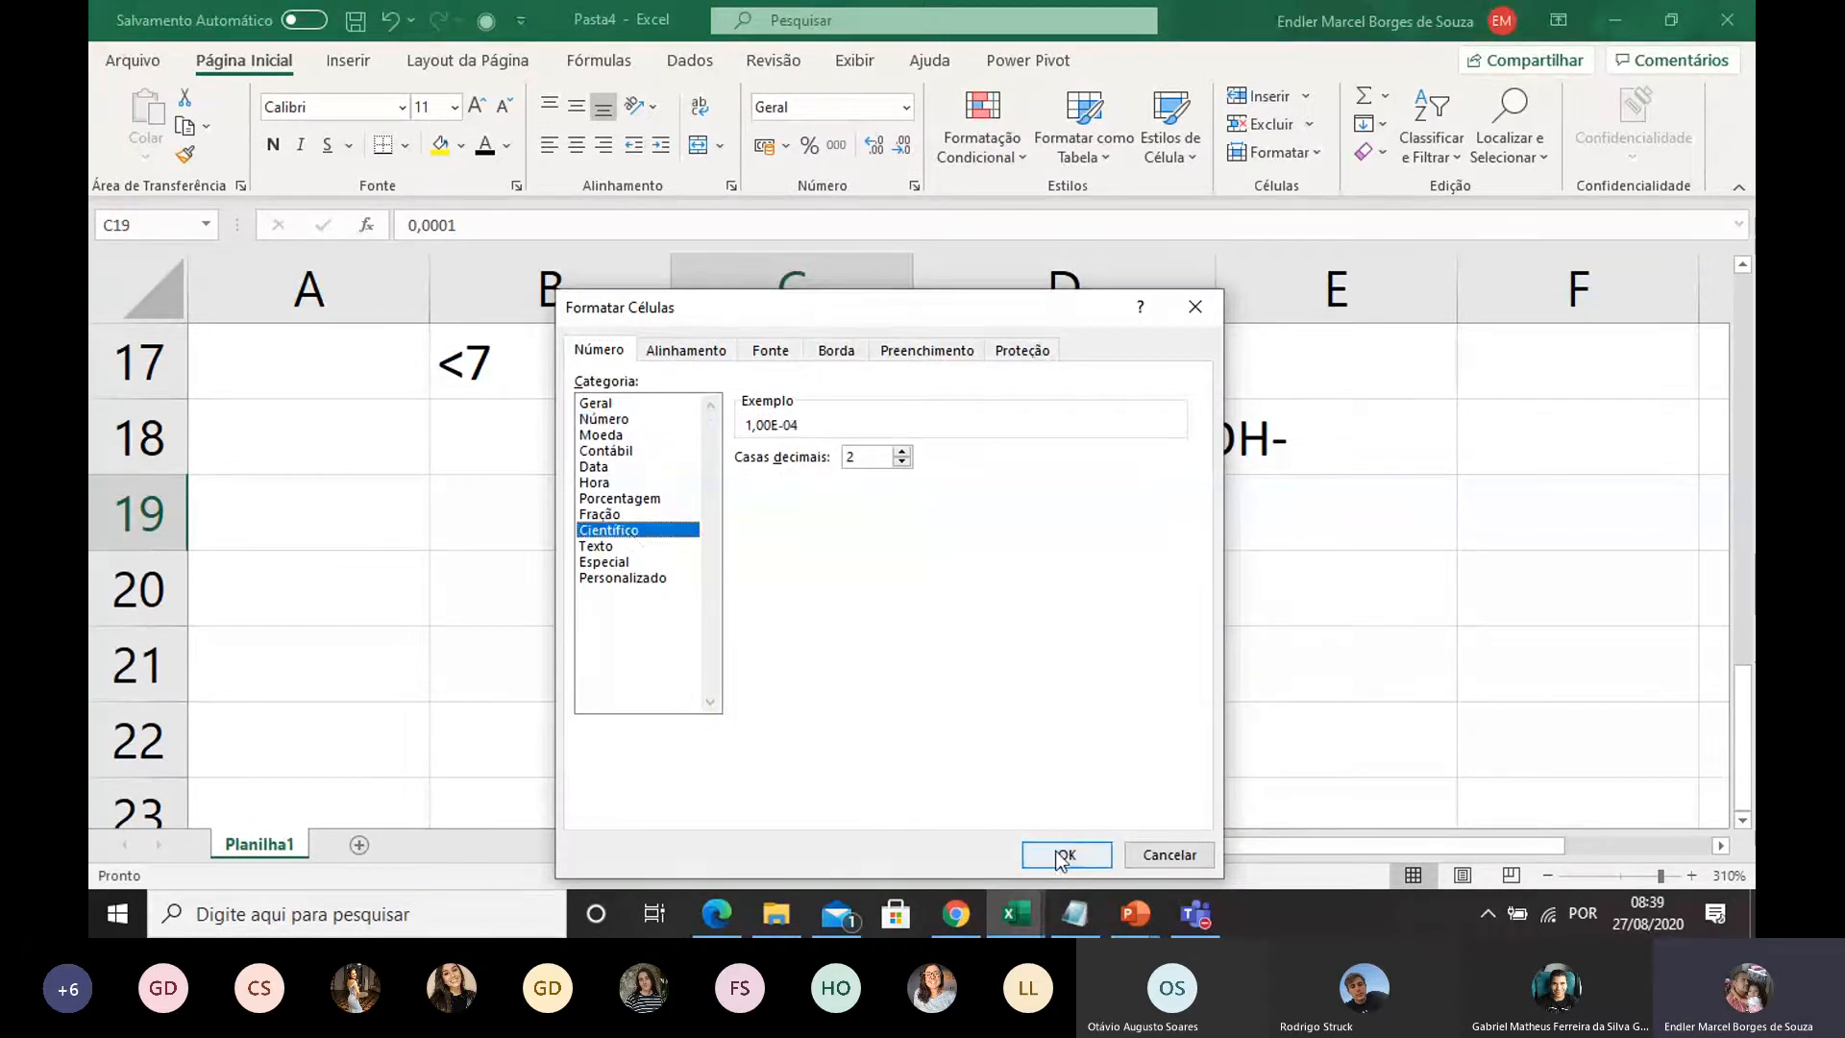
click(1050, 853)
Step: Compare the HCl concentration in C19 with the H+ concentration contributed by water in D19
click(902, 647)
click(856, 516)
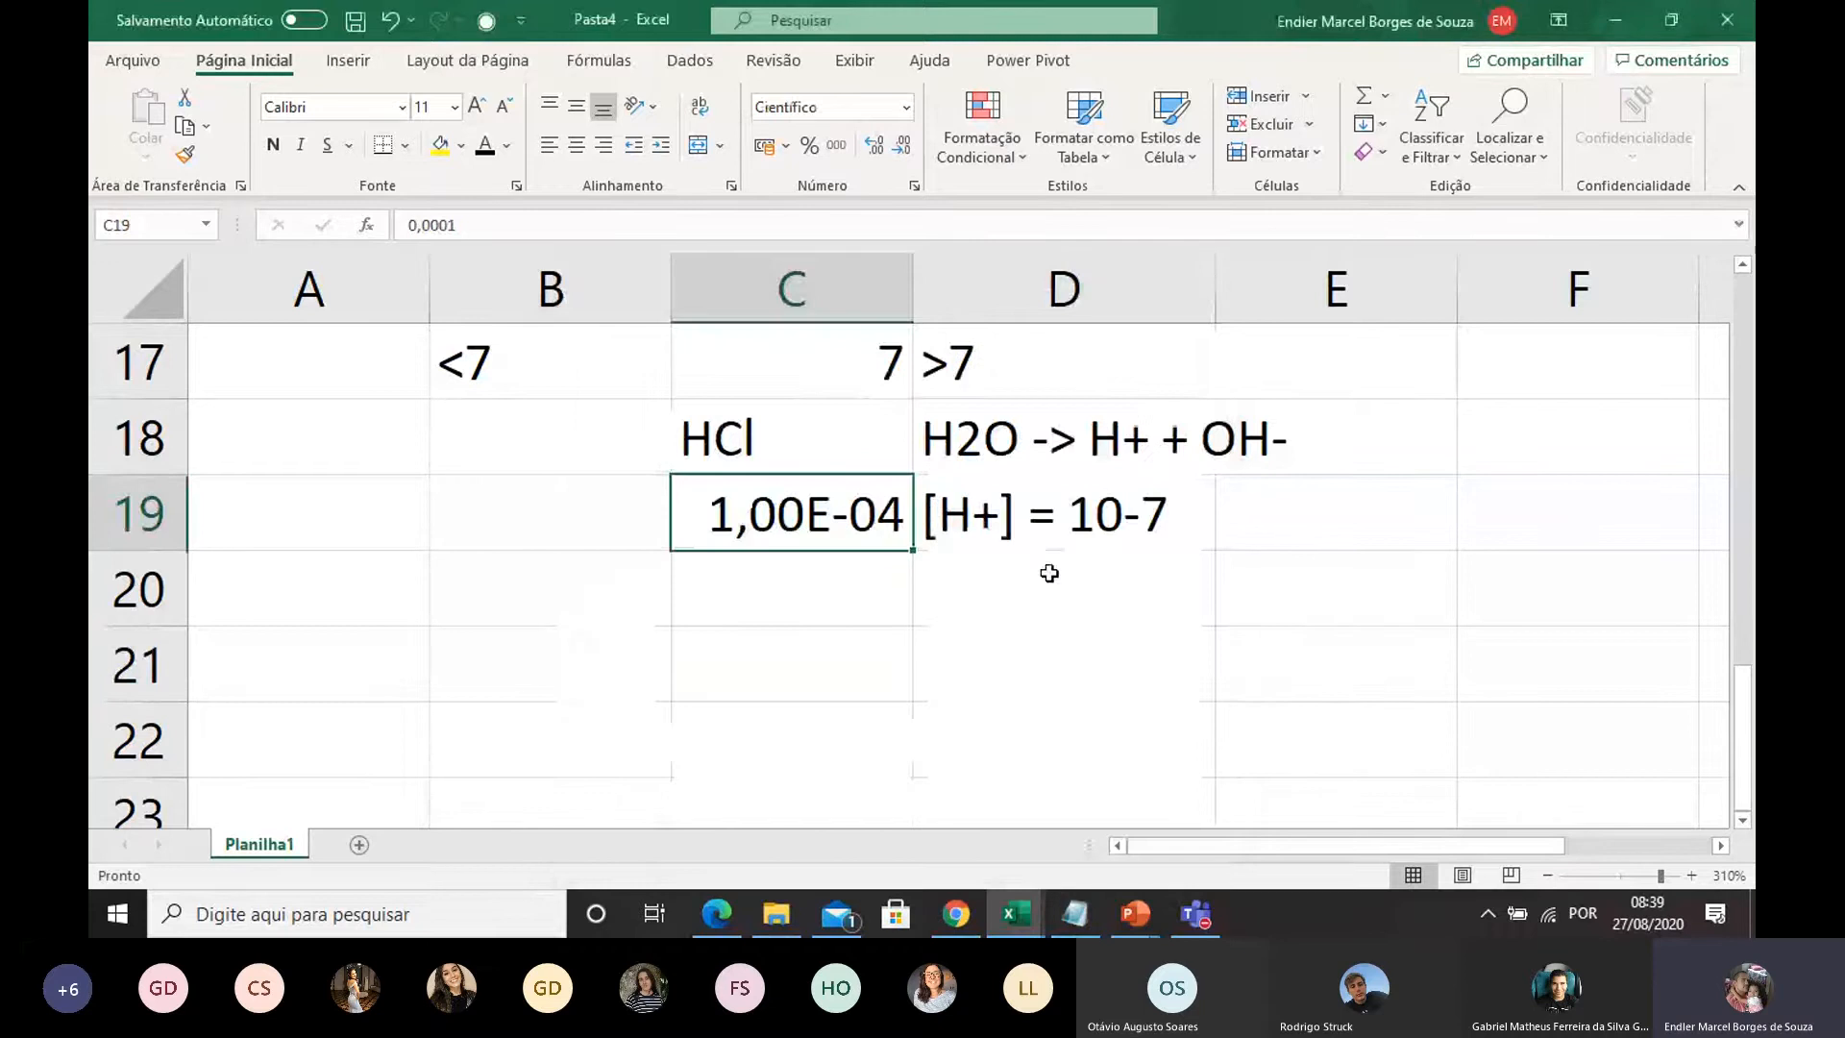
click(1148, 541)
click(846, 538)
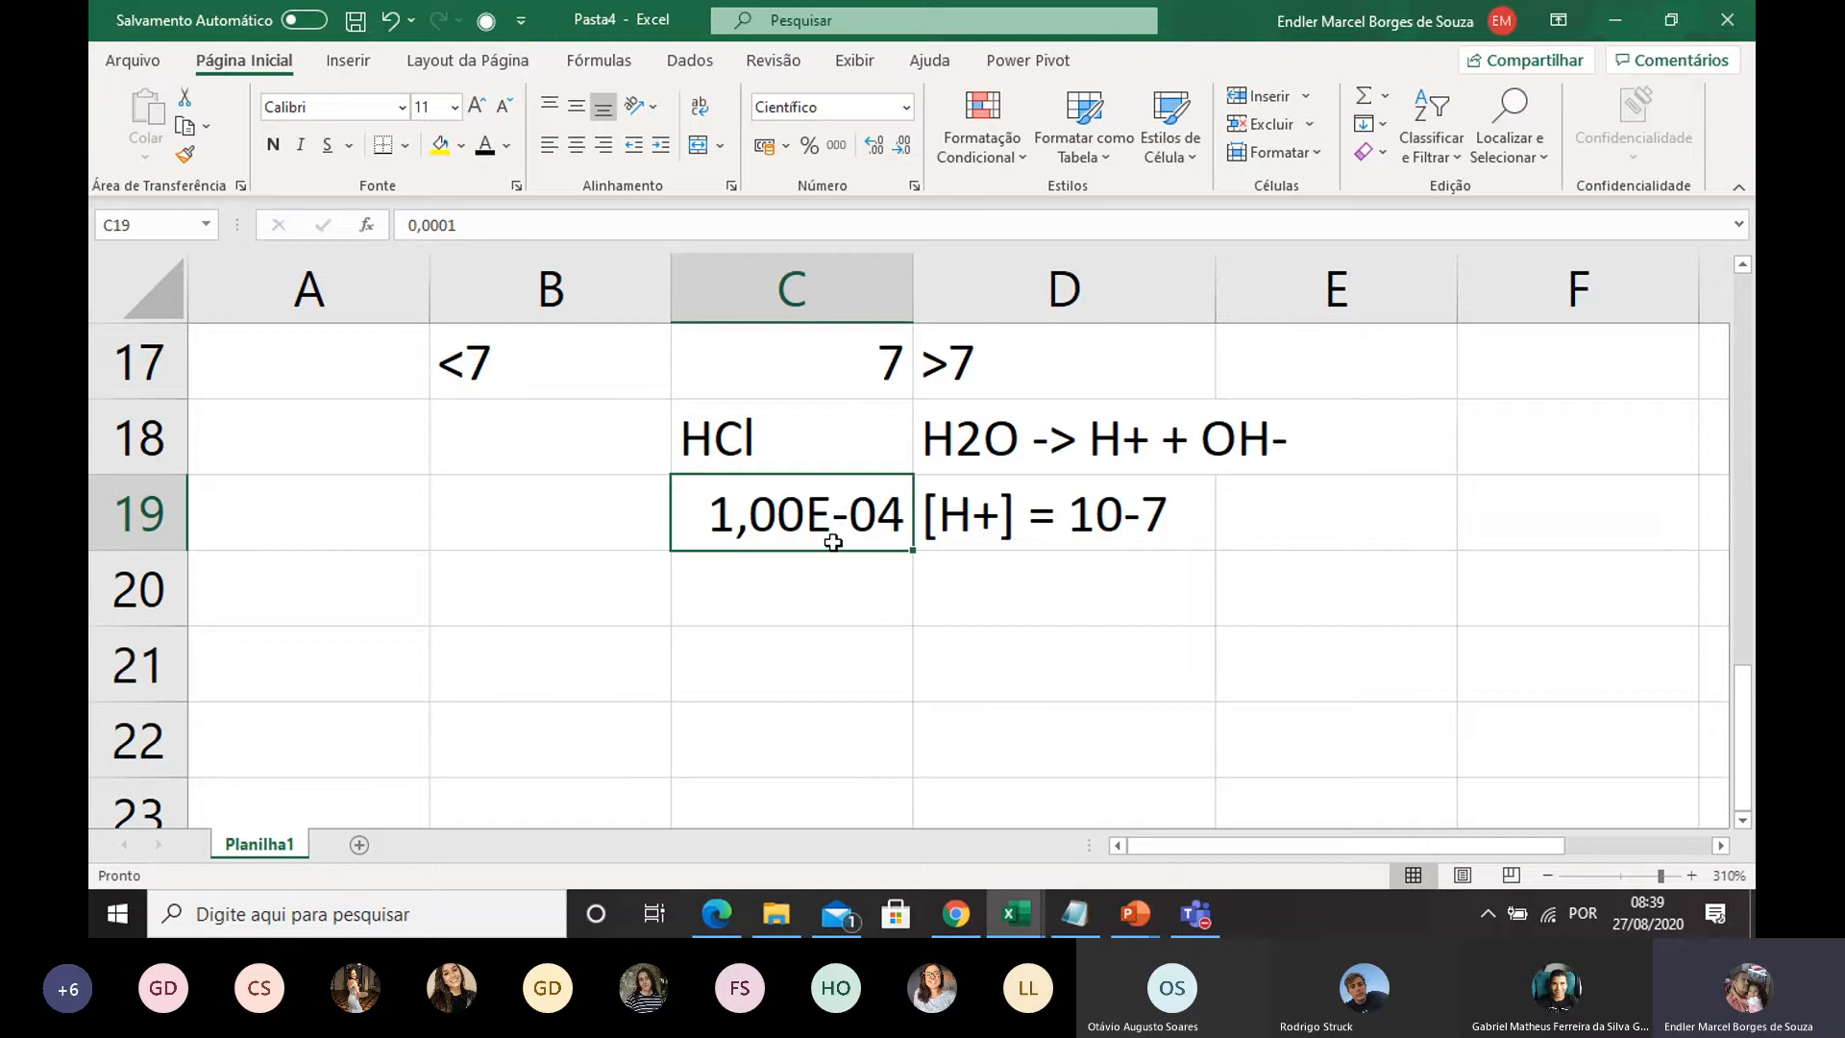
click(952, 563)
click(894, 513)
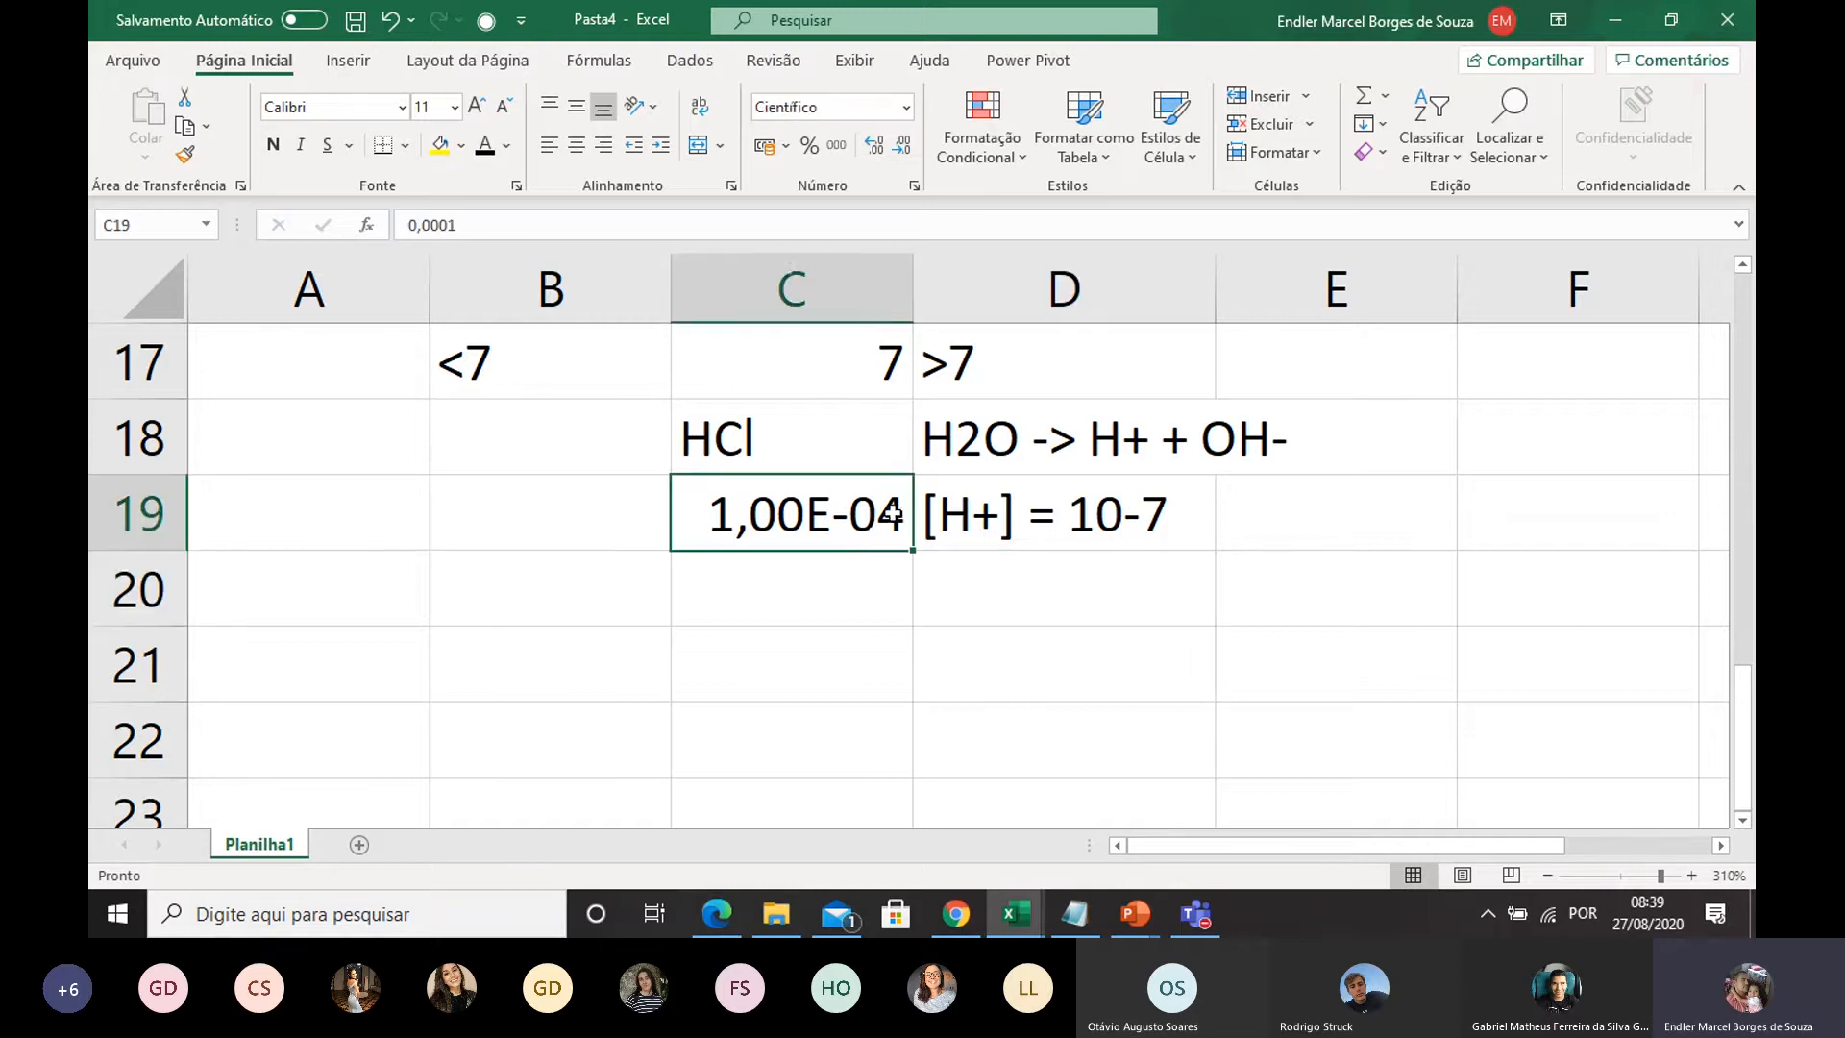
click(1106, 517)
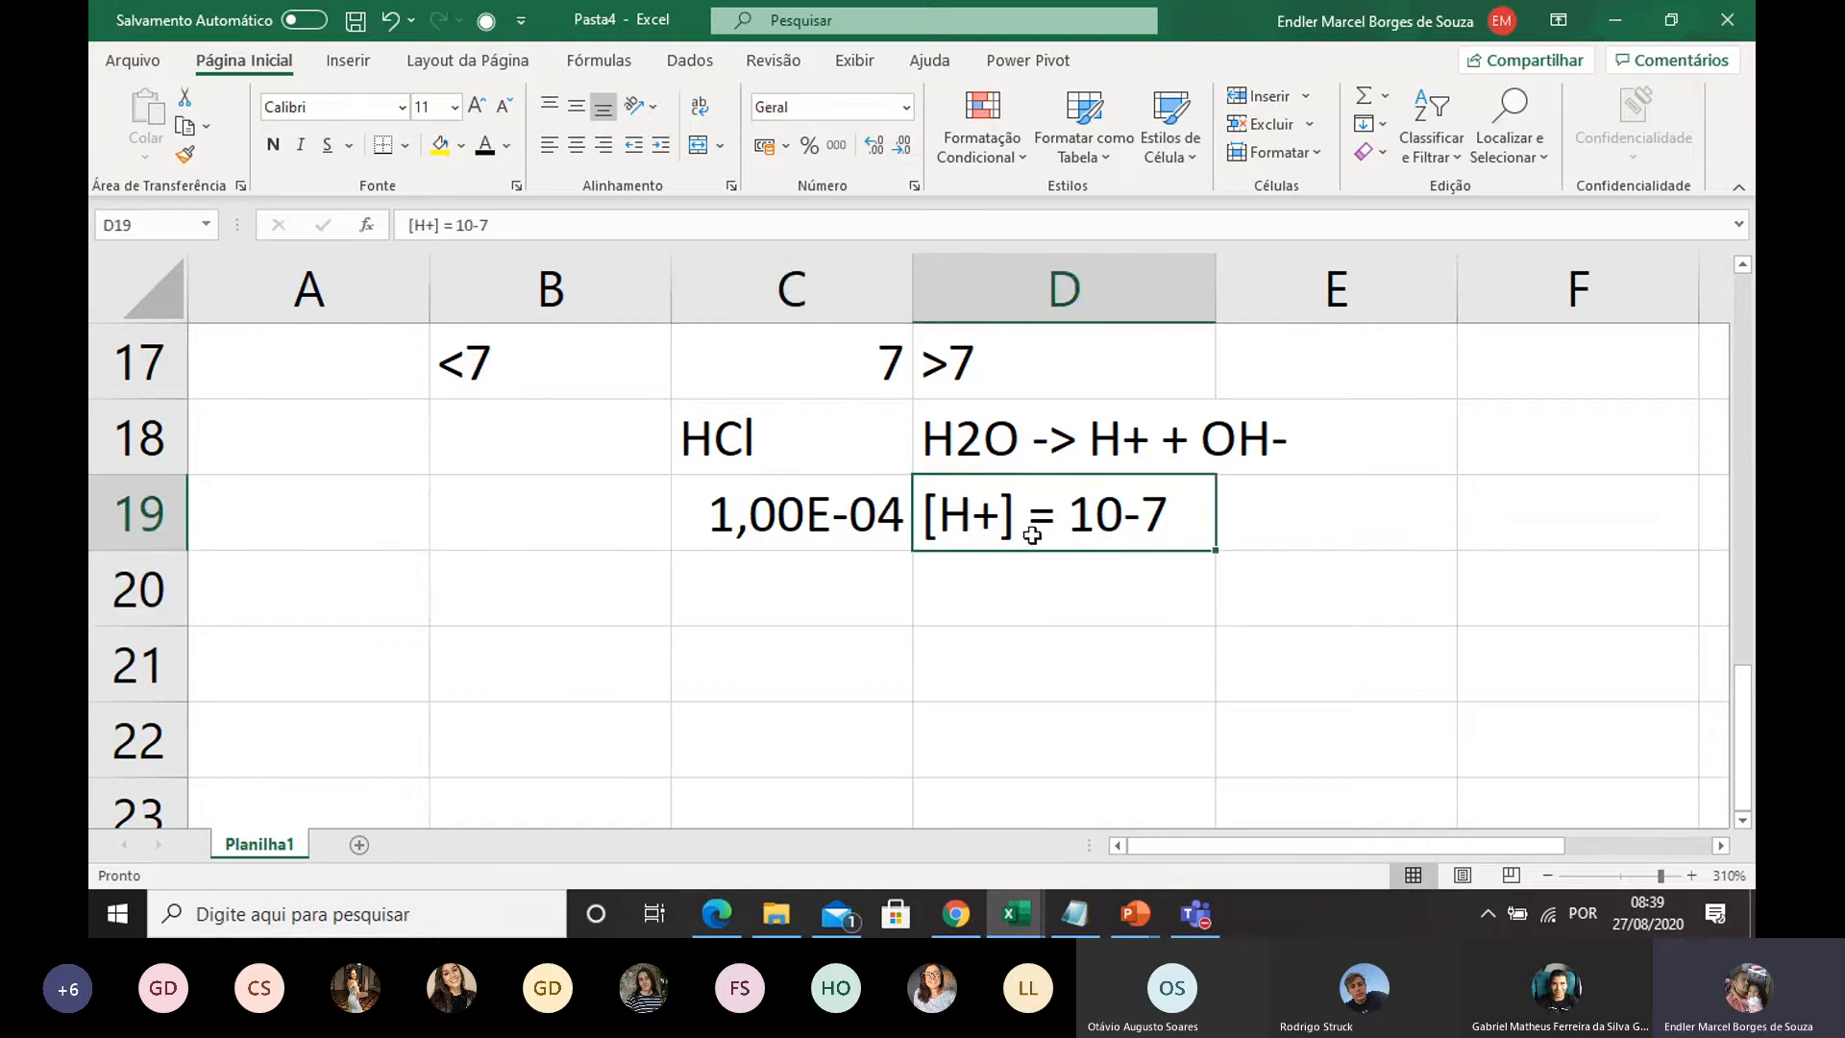
click(791, 522)
click(1024, 524)
click(985, 605)
click(846, 488)
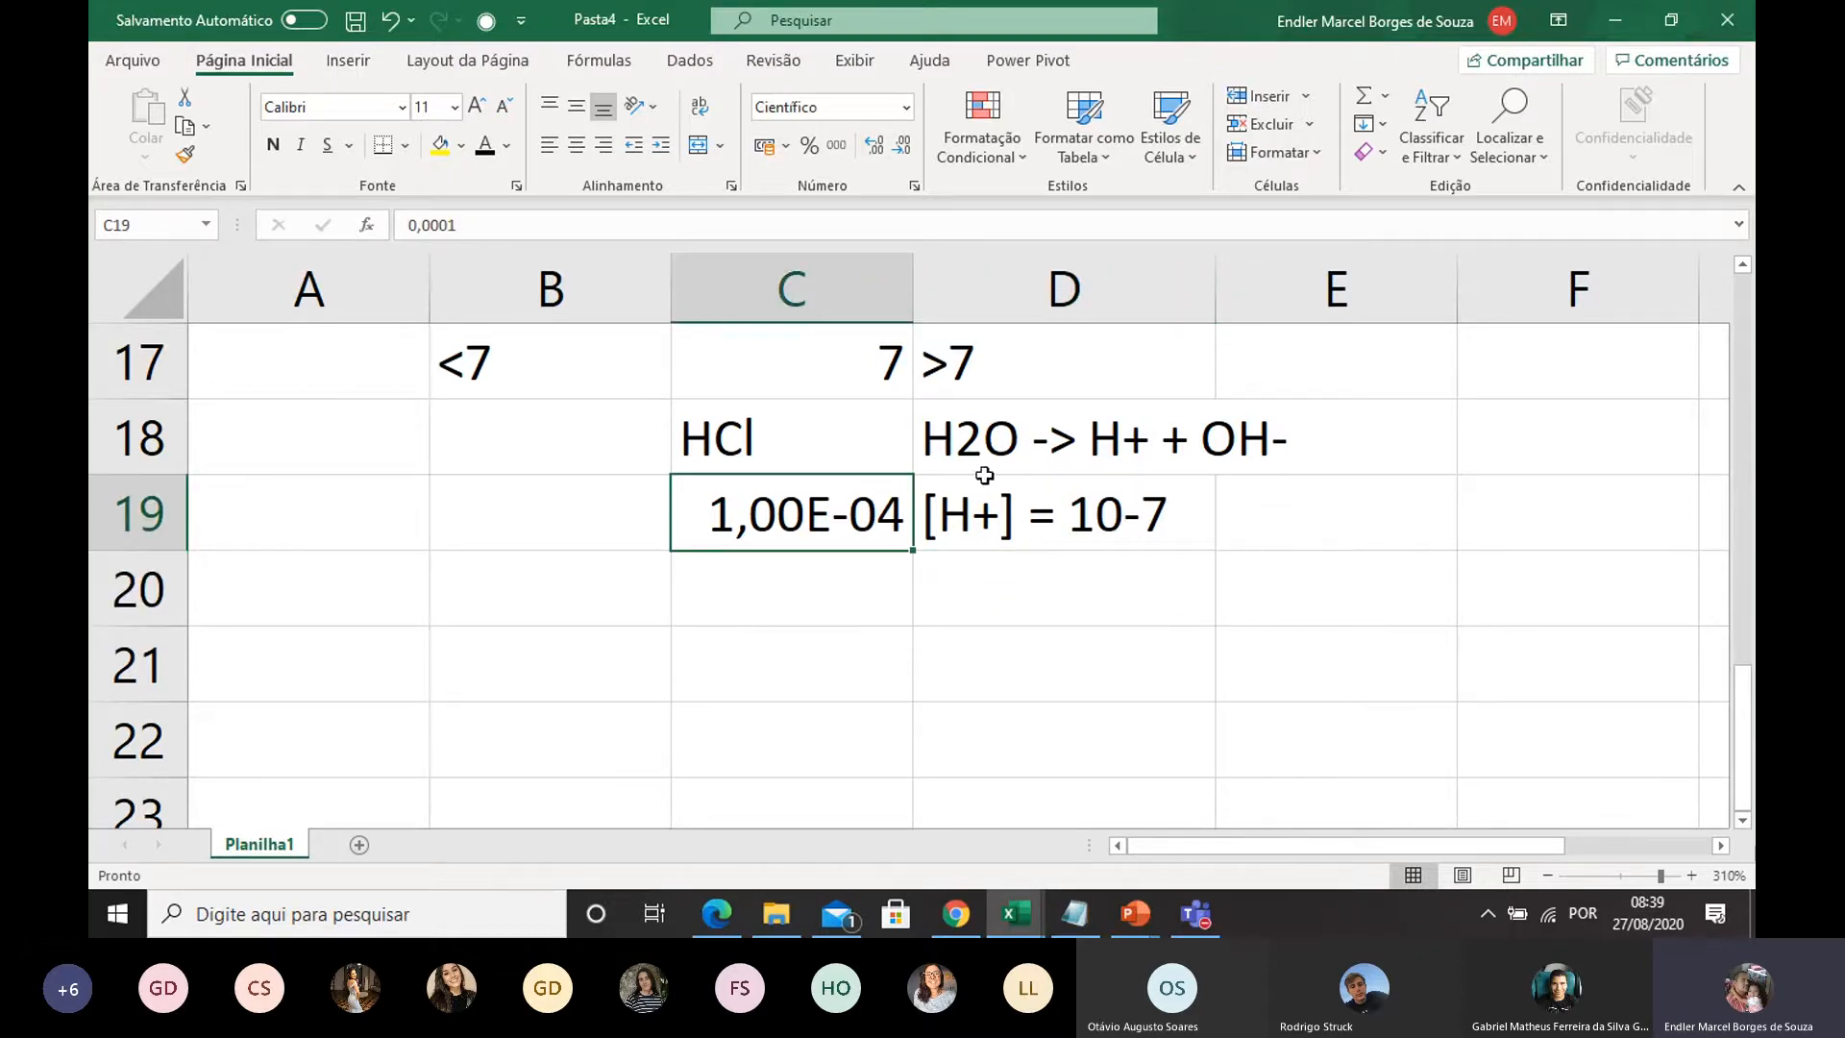
click(1043, 509)
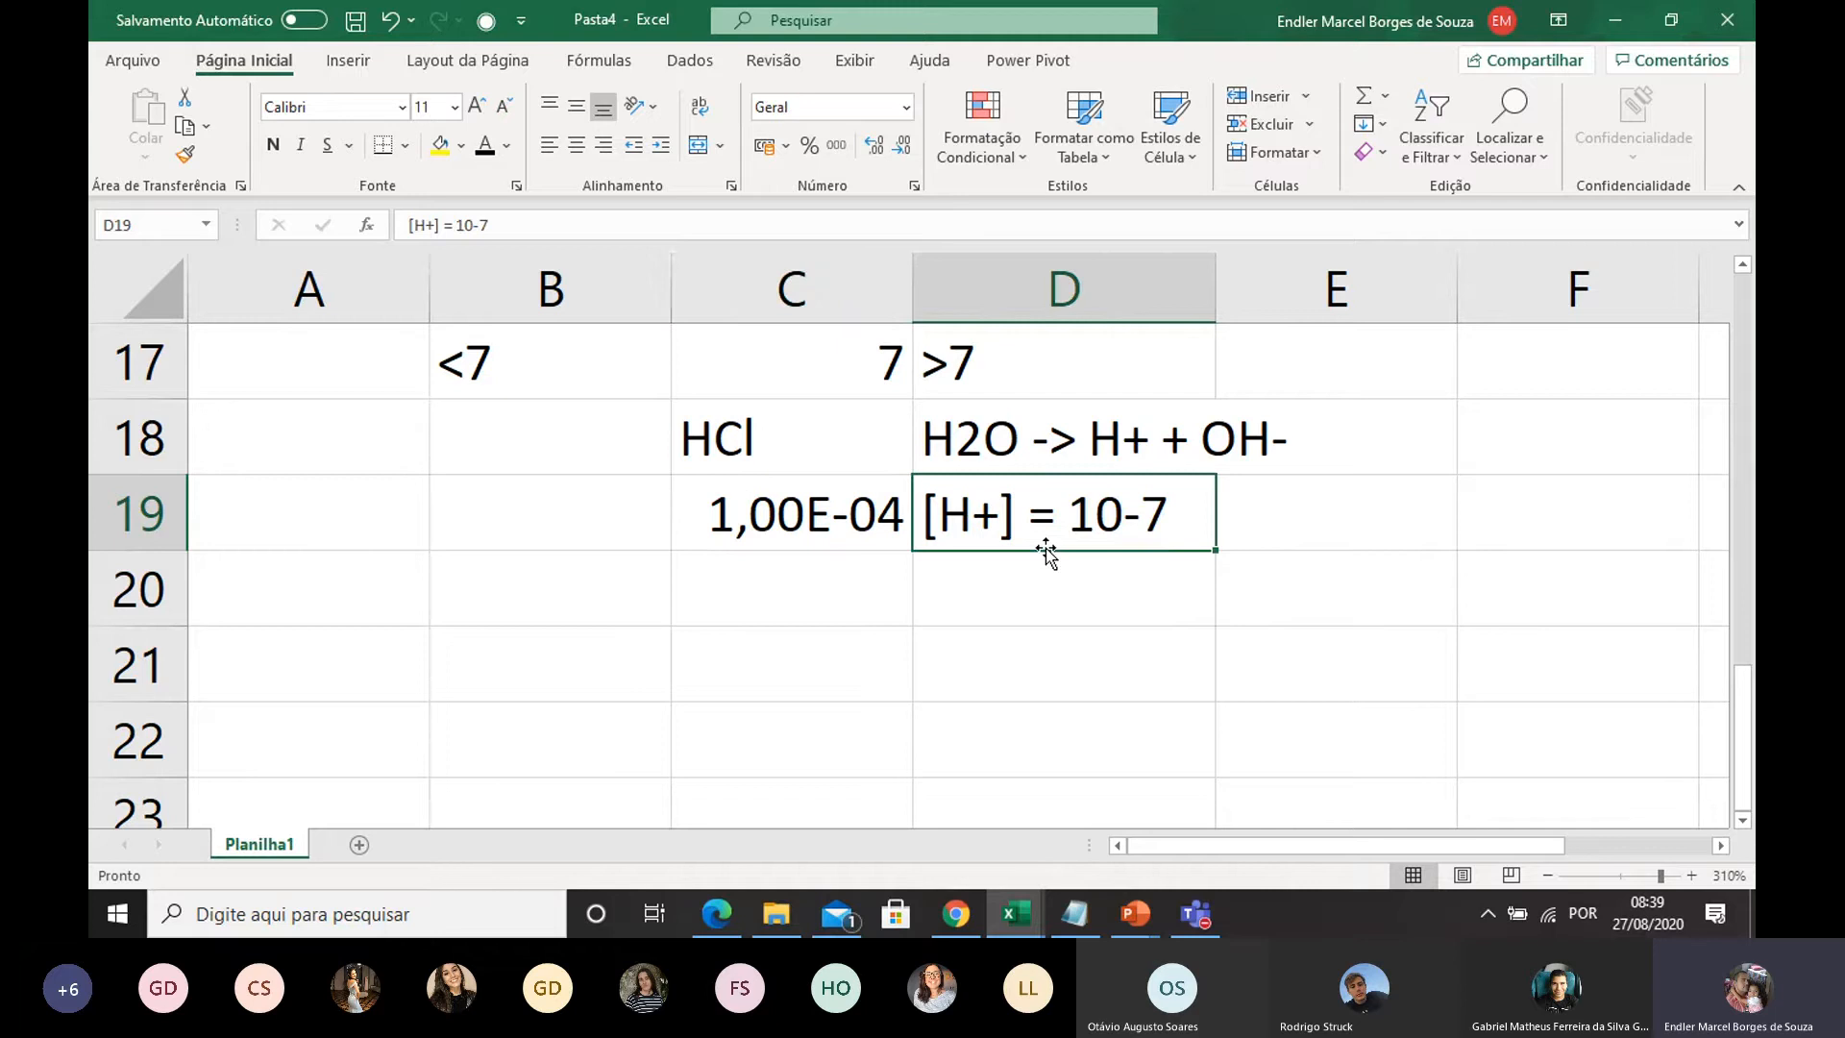
click(1057, 577)
click(1012, 522)
click(719, 514)
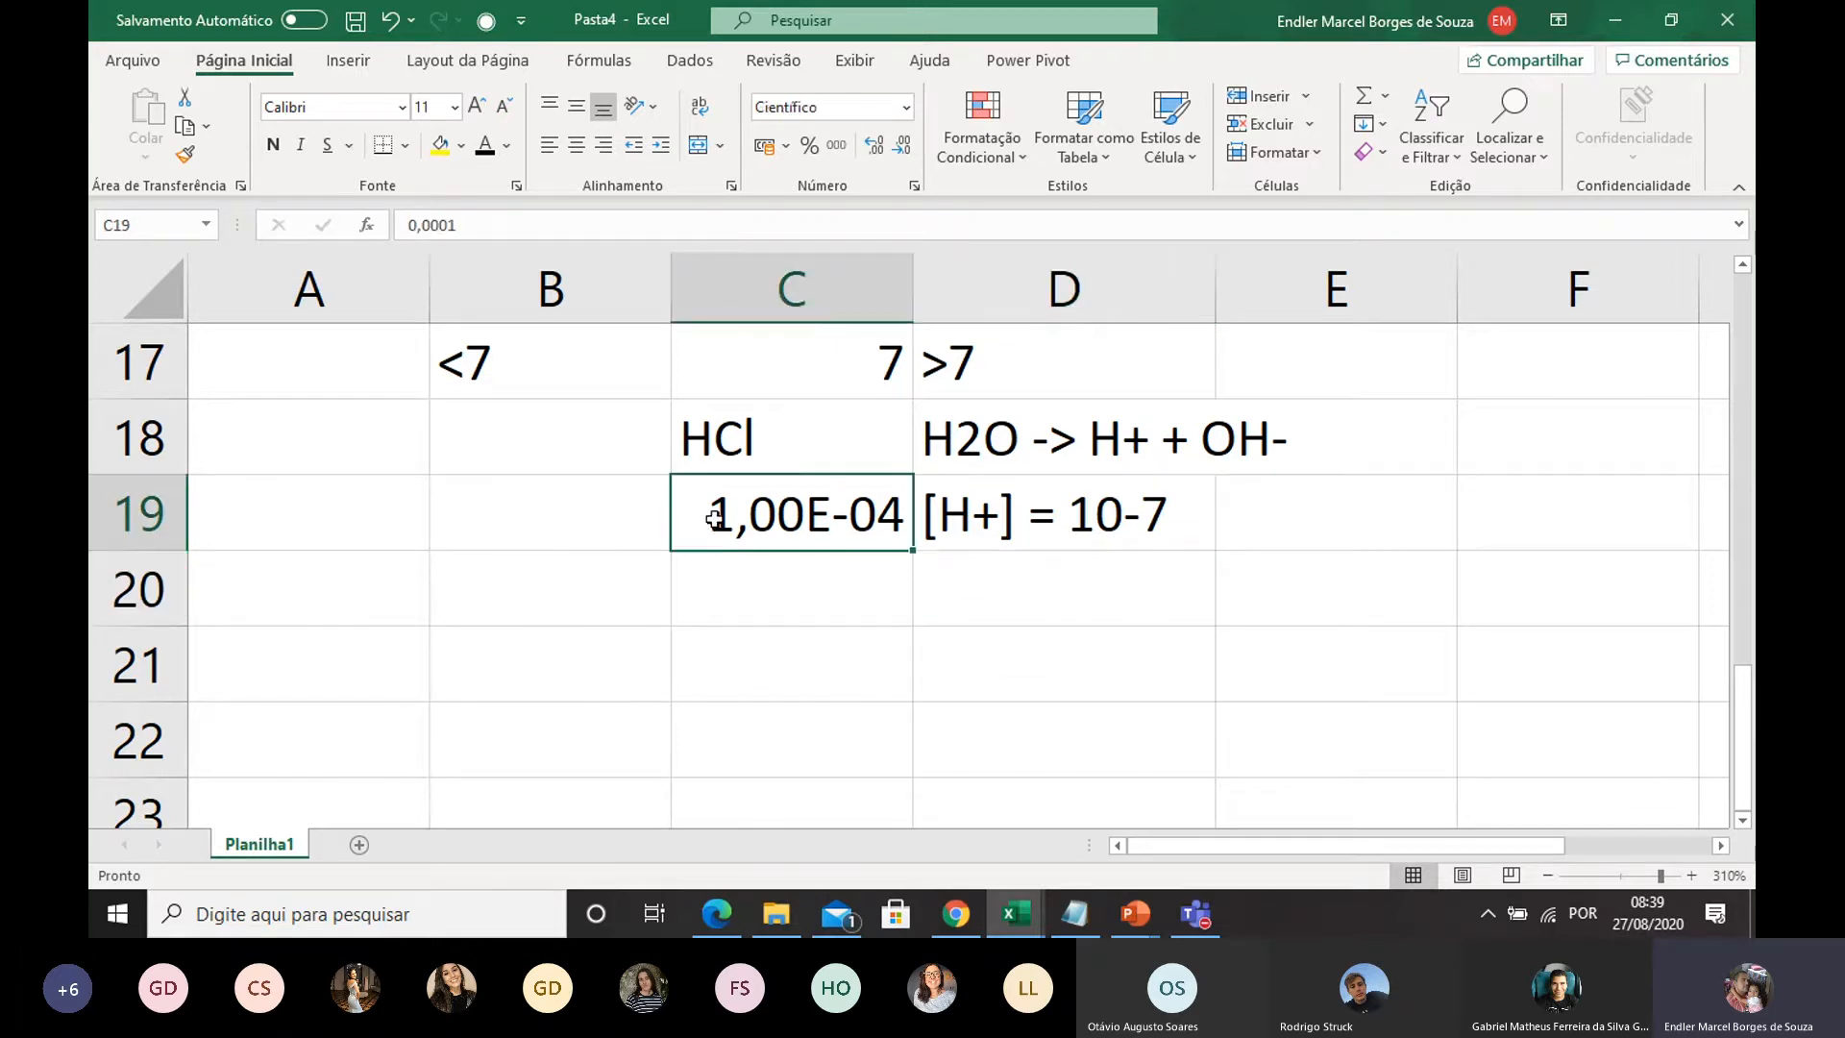
Step: Calculate the pH of the example solution in cell C20 with the formula =-log10(C19)
click(702, 599)
text(=)
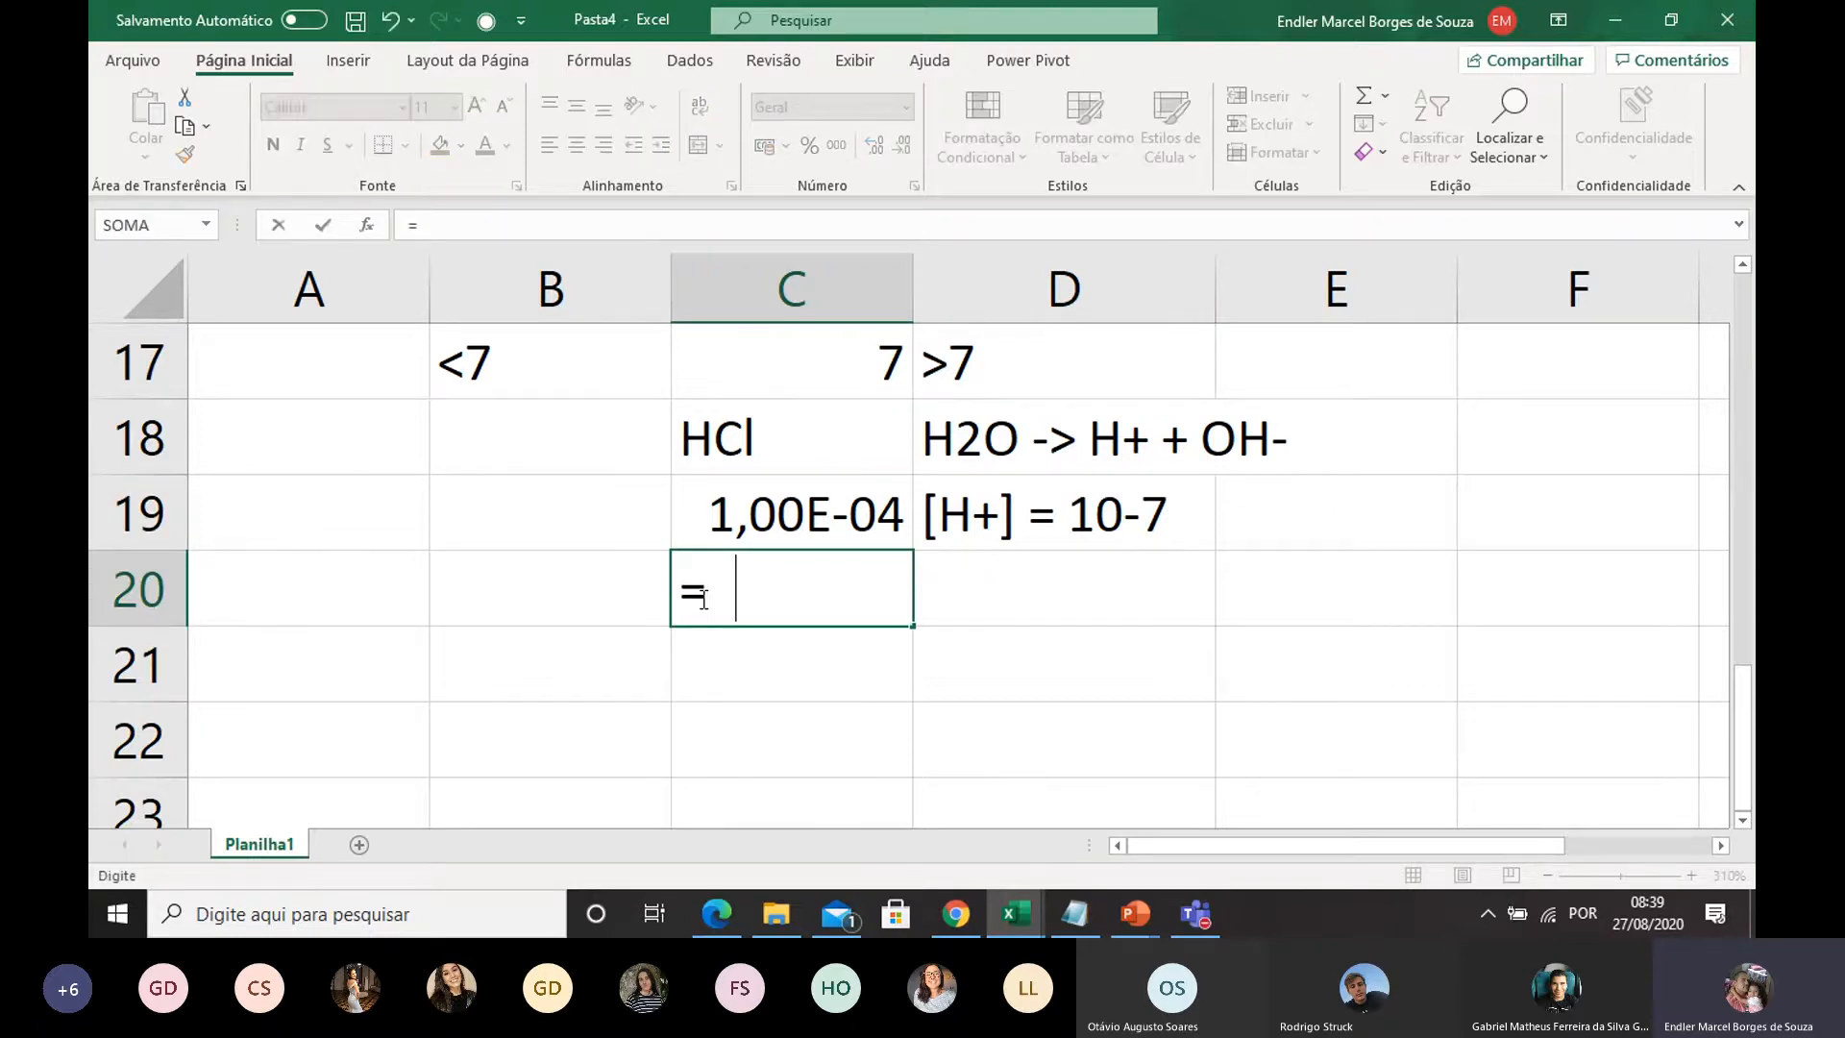
text(pH)
key(BackSpace)
key(BackSpace)
text(-l)
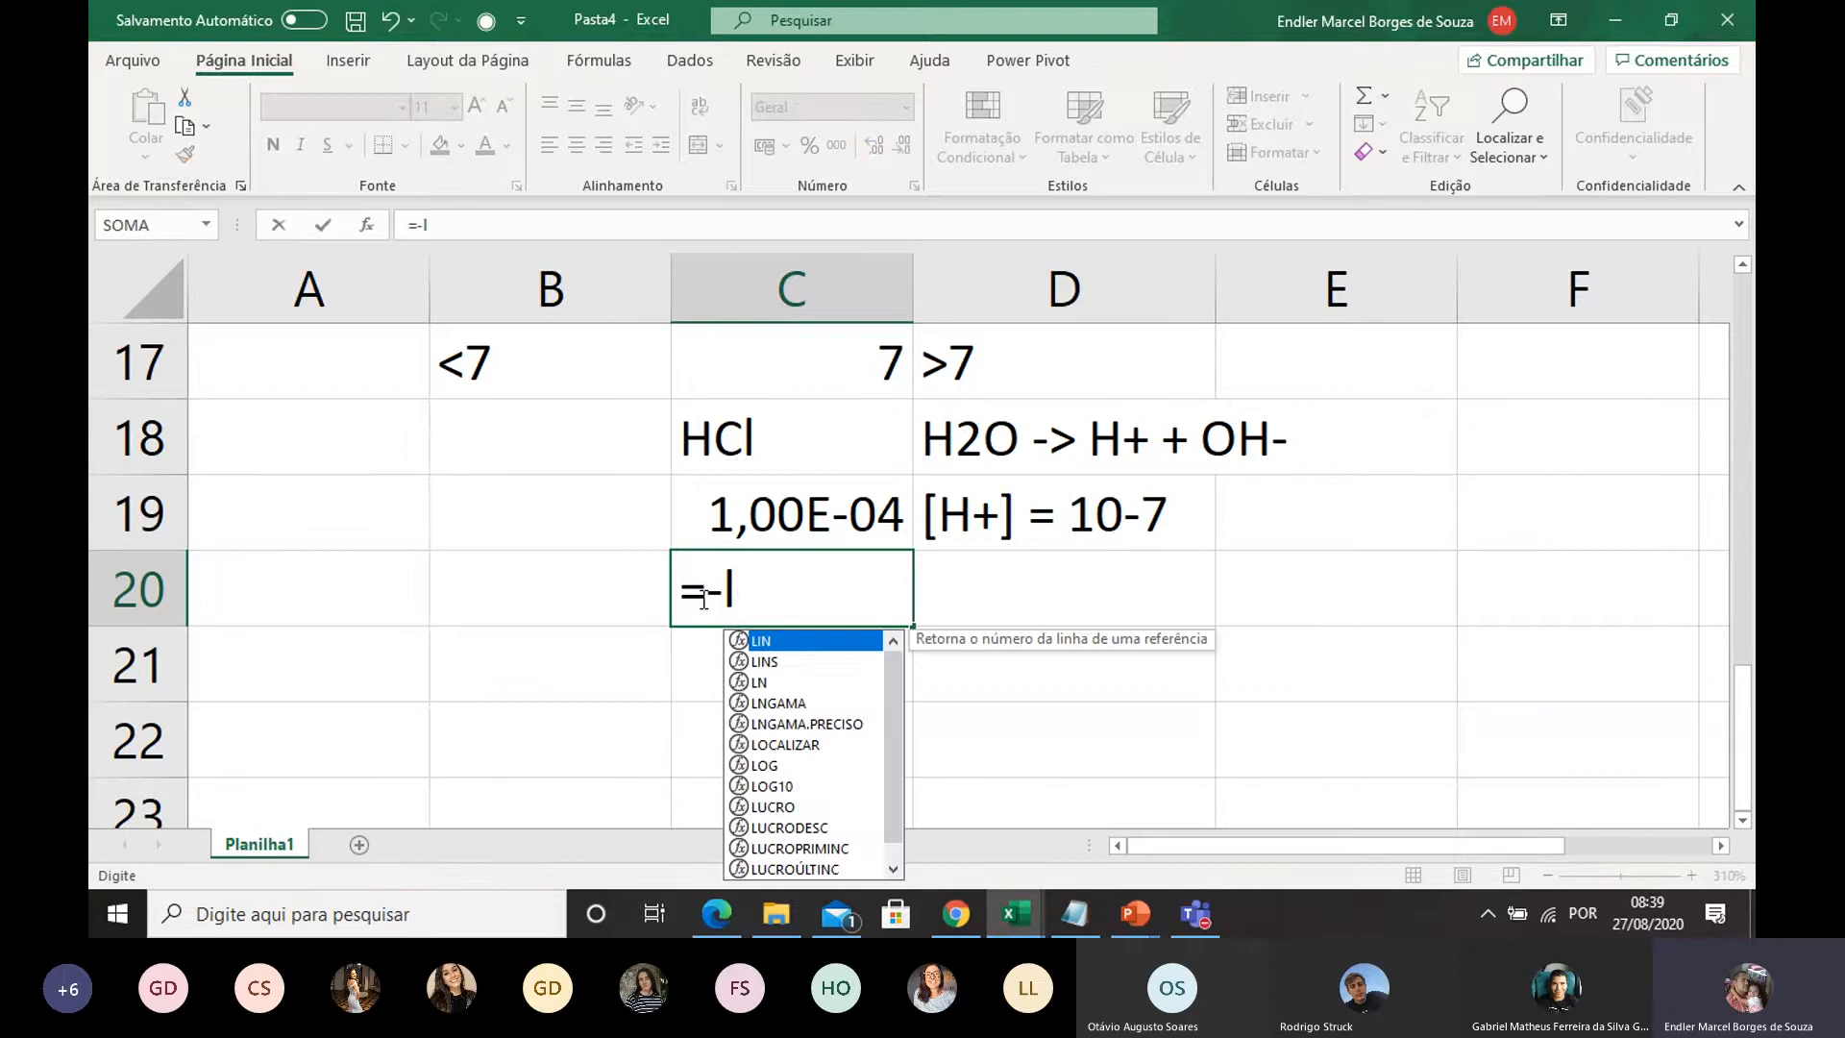
text(og10()
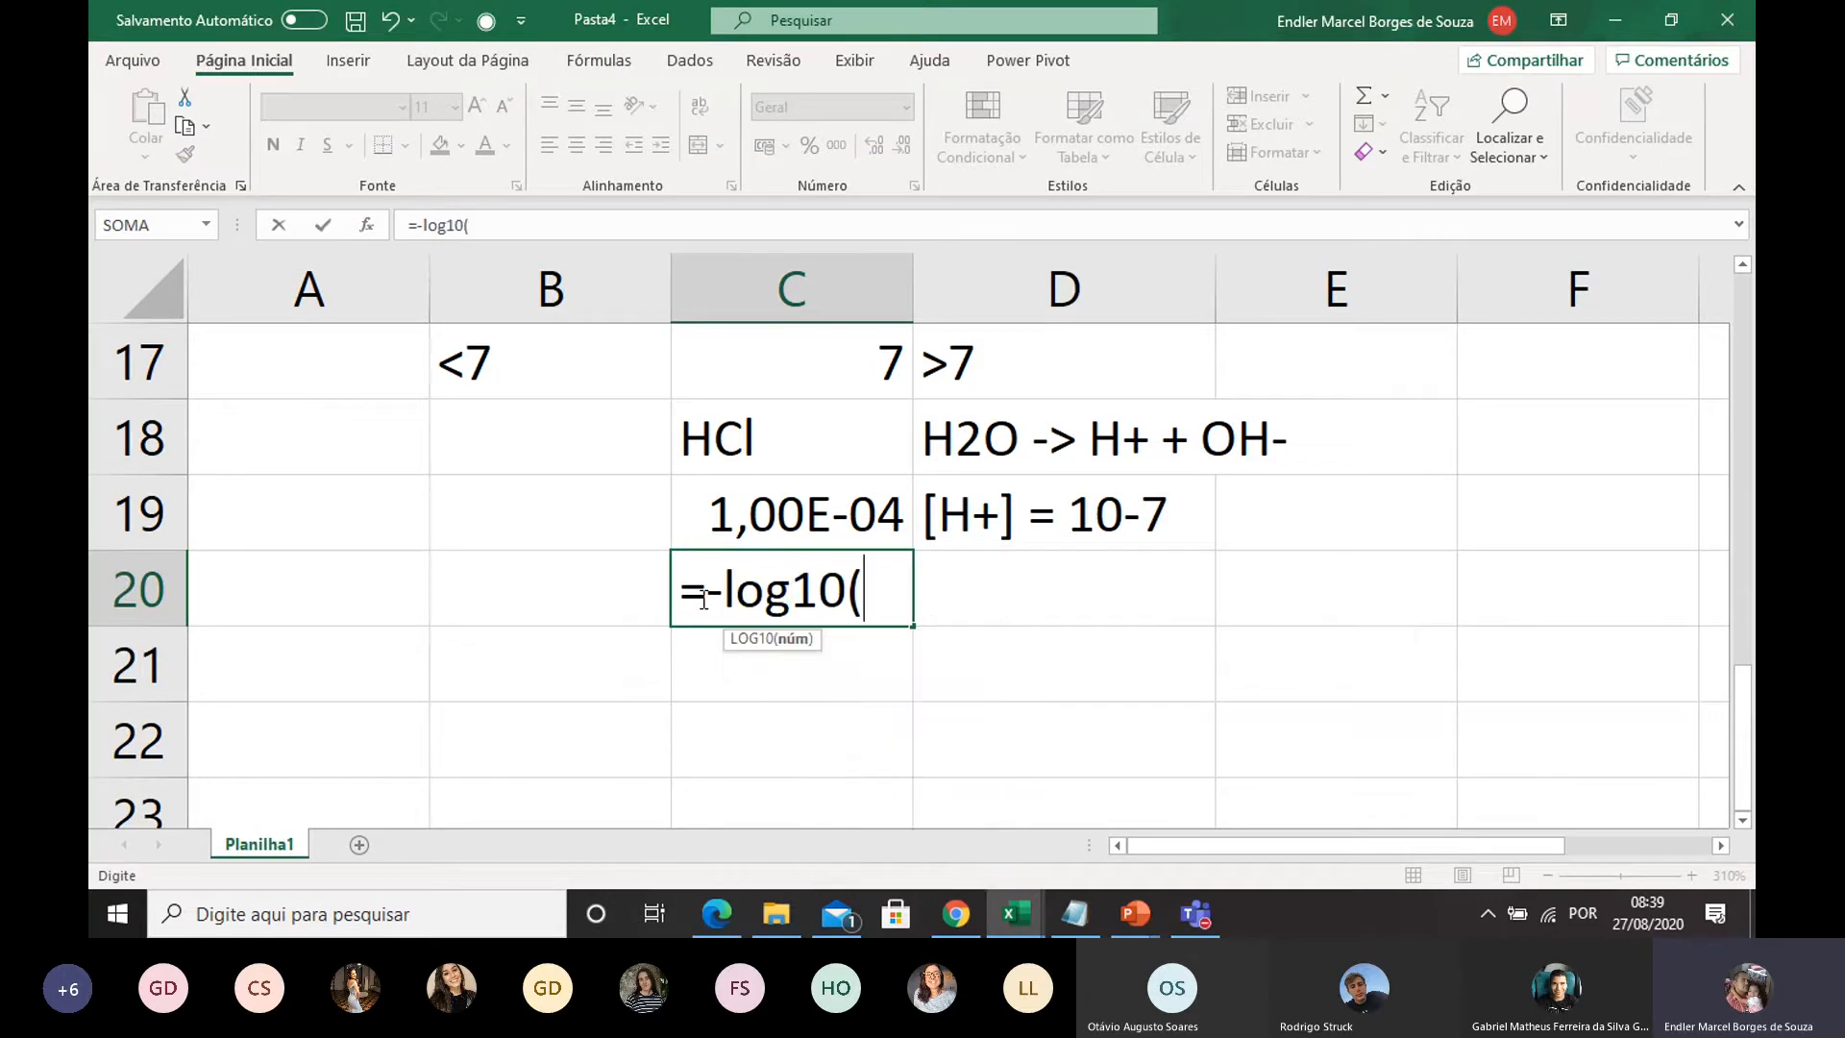
click(742, 507)
text())
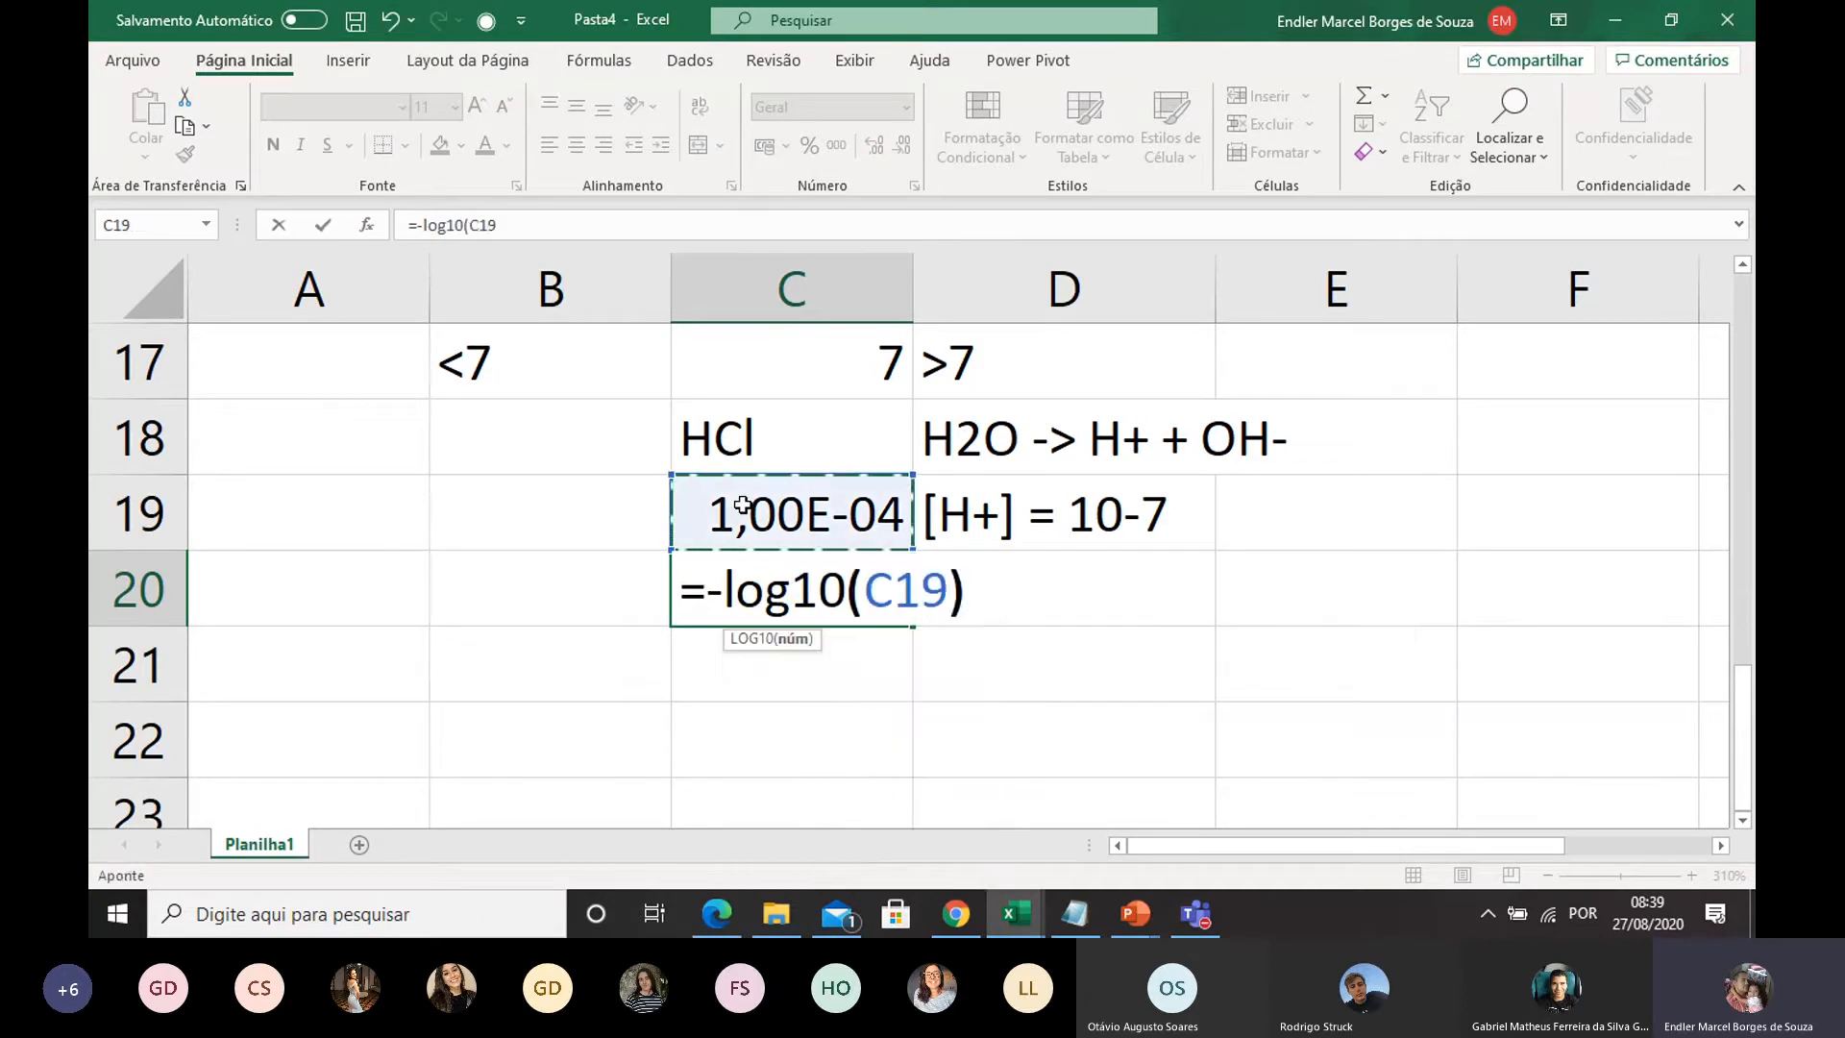
key(Return)
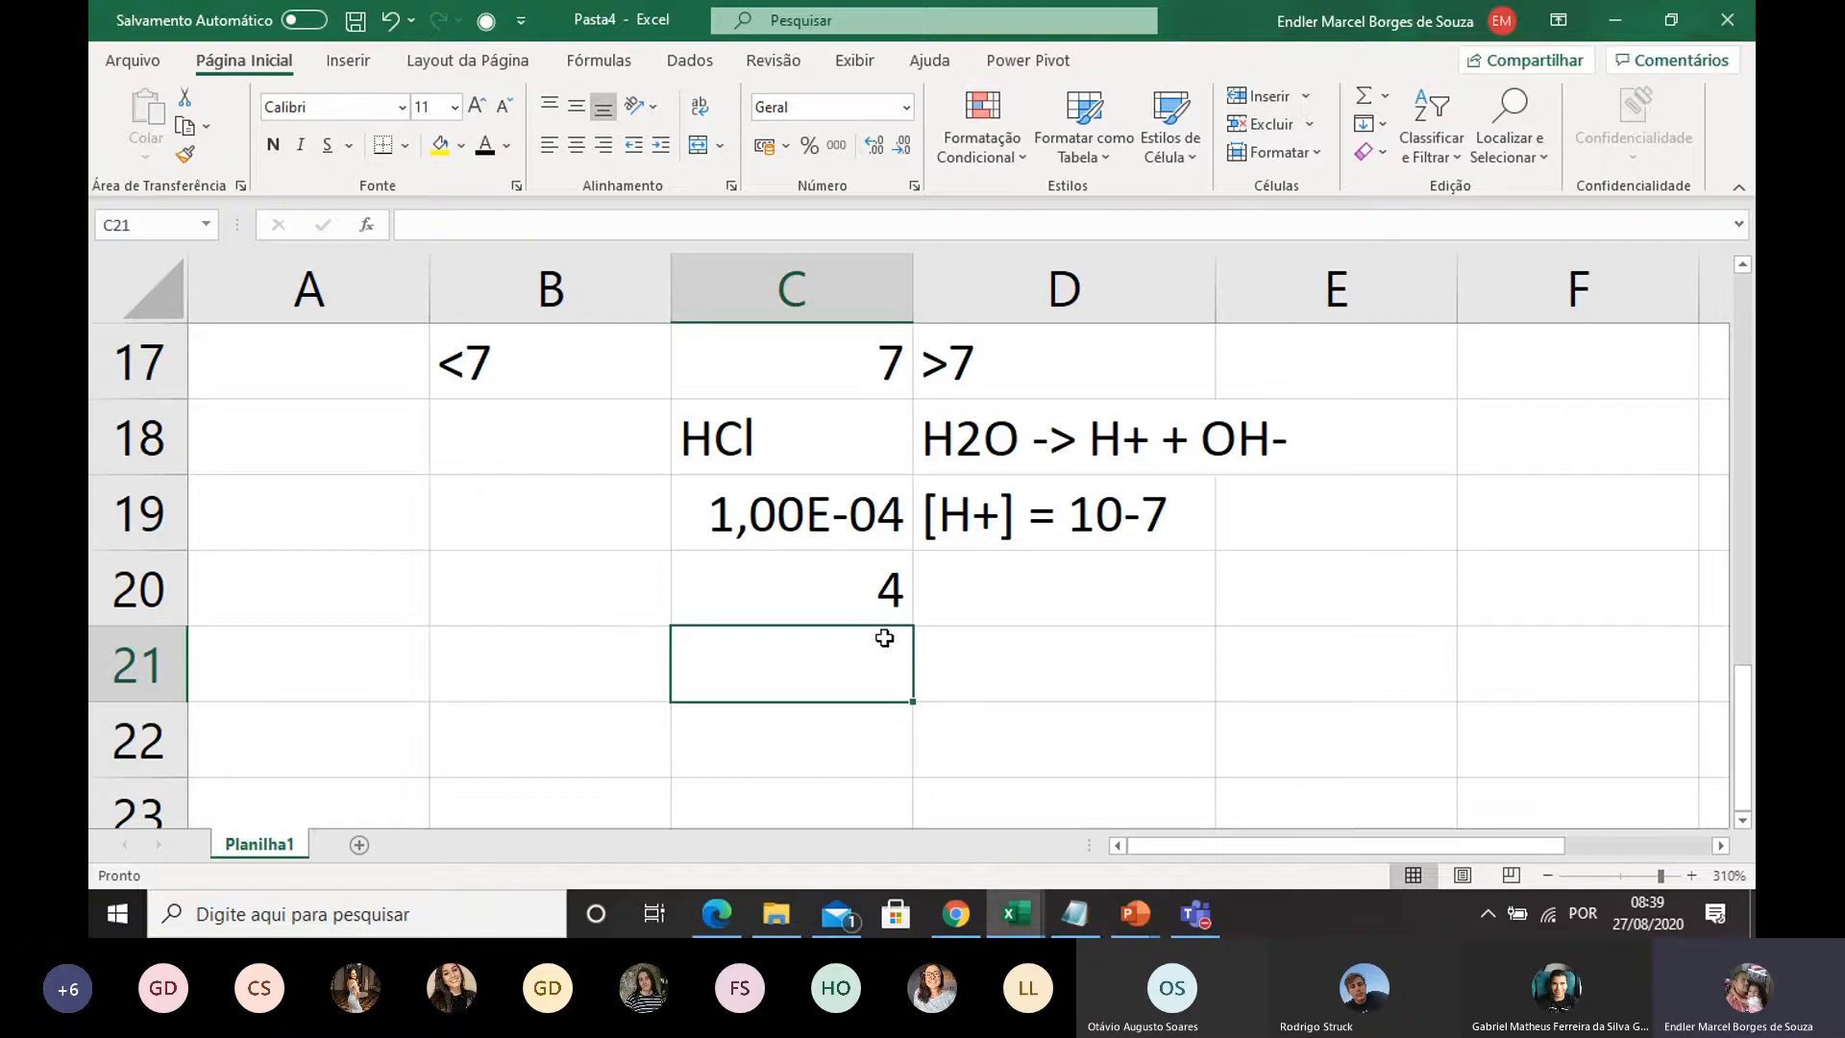
Step: Review the original HCl concentration in D14 against the new example in rows 18 to 20
scroll(914, 452, up, 1)
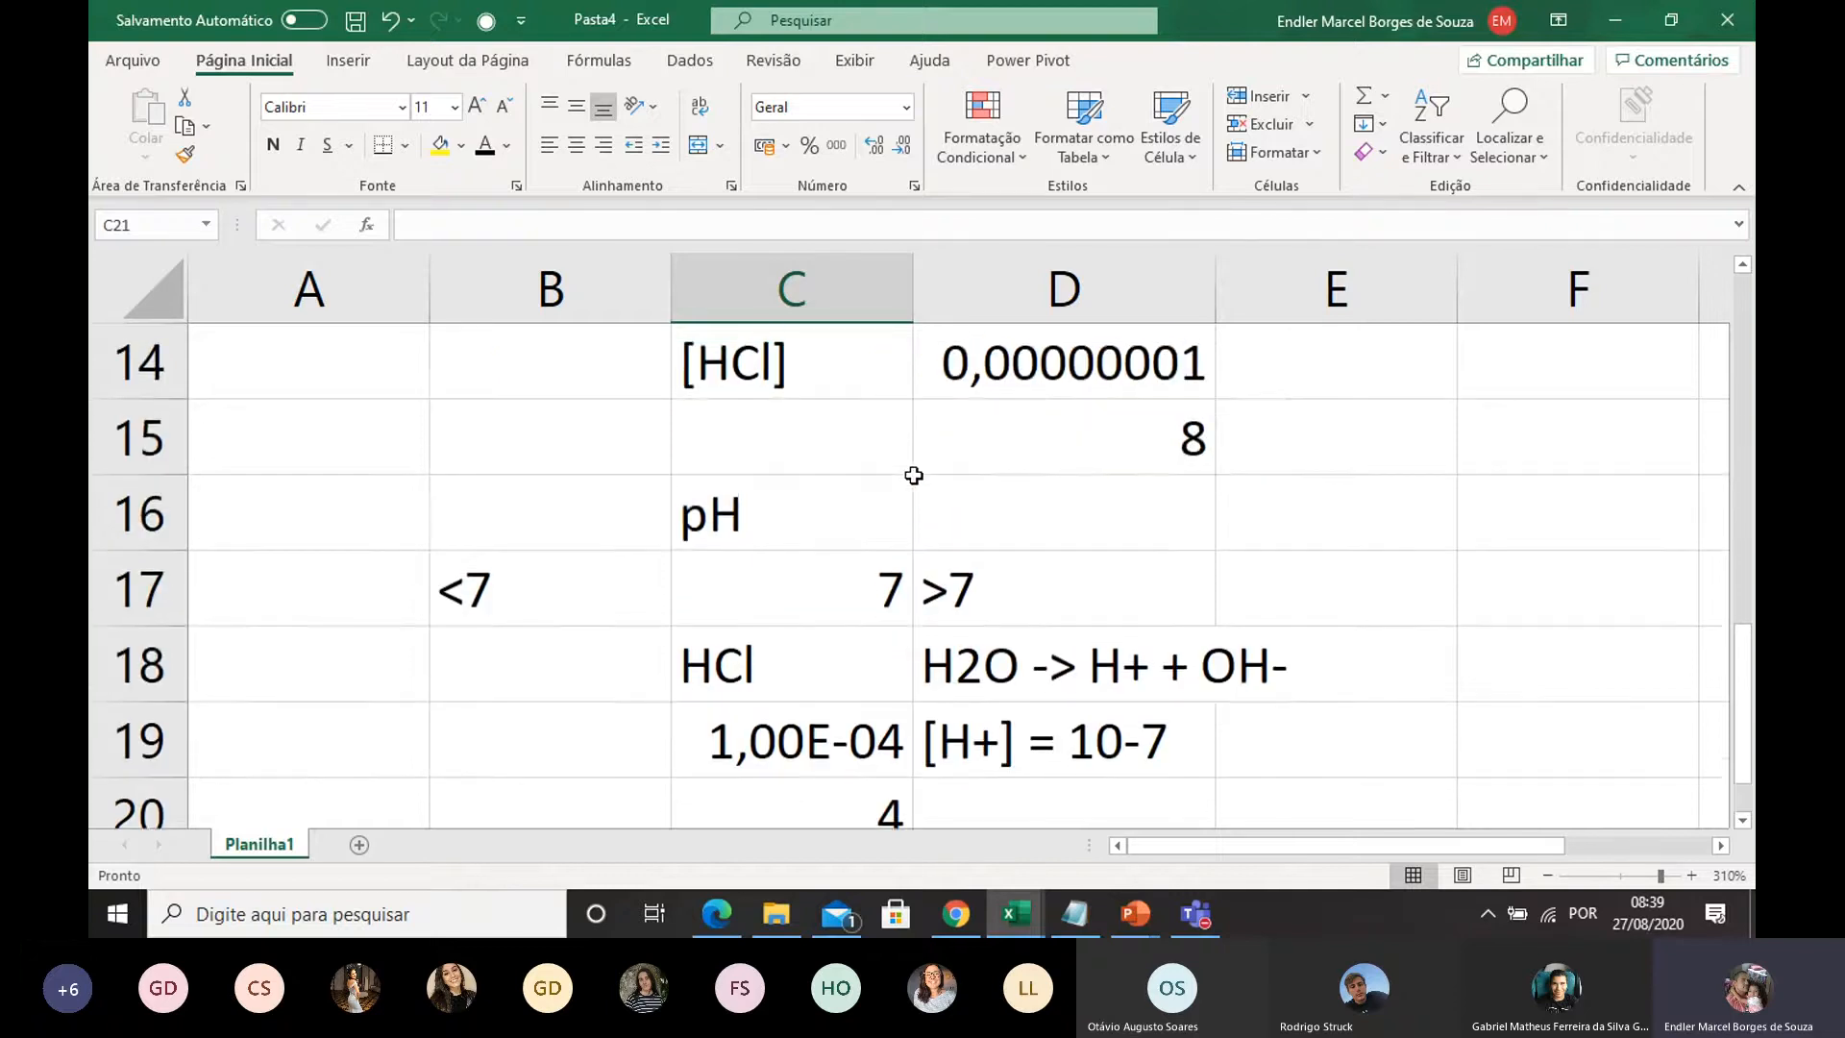
scroll(914, 476, down, 1)
scroll(820, 688, up, 1)
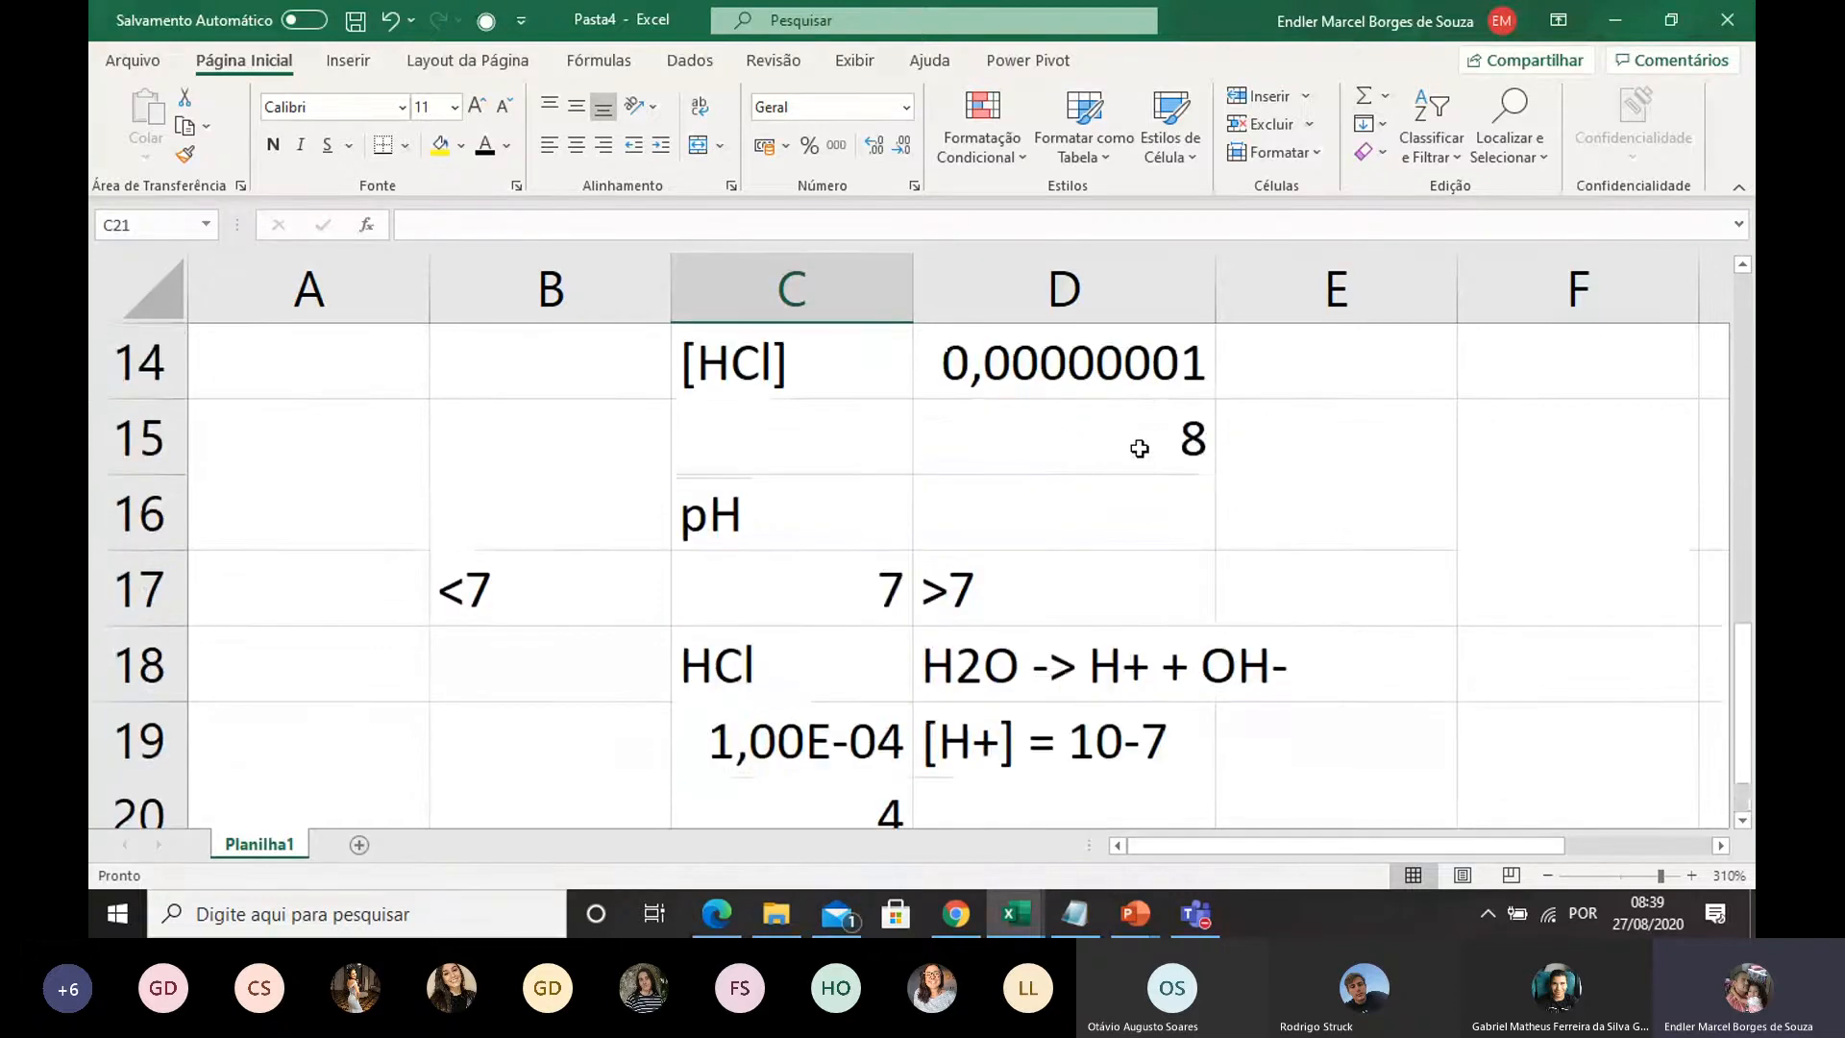
click(1120, 363)
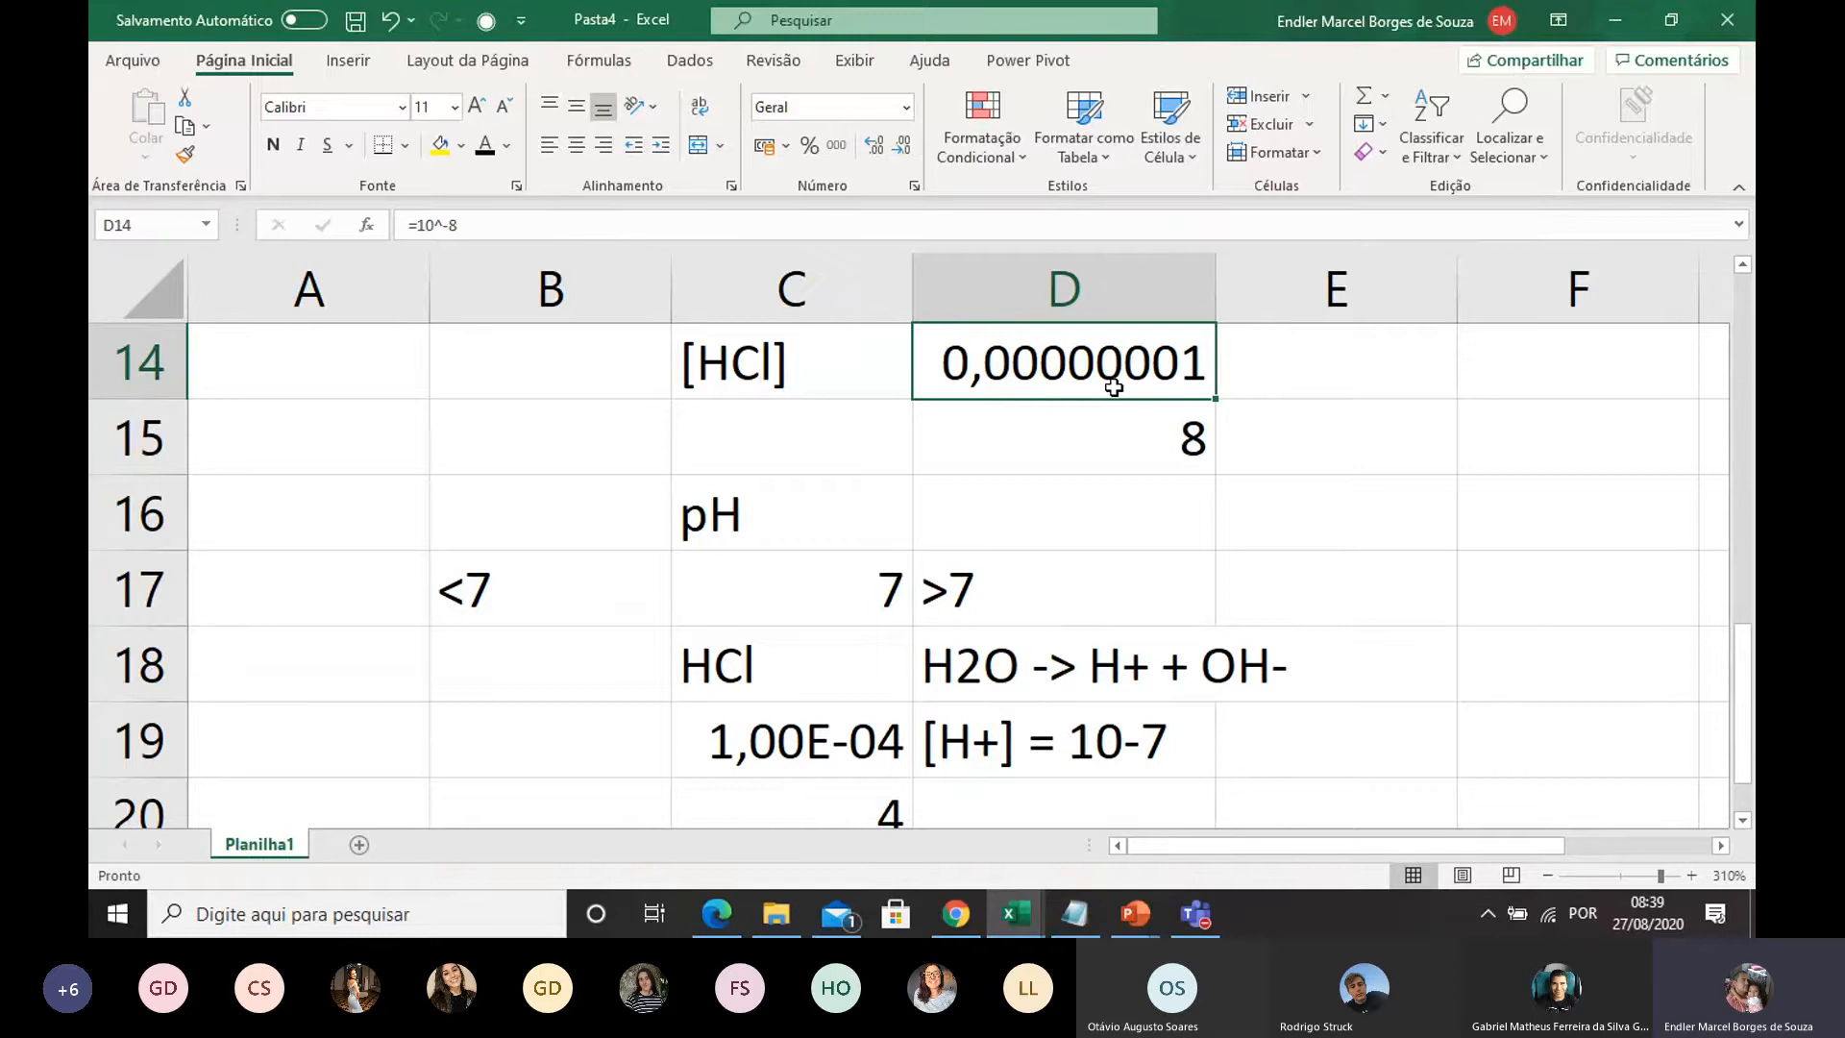
Step: Compare the example HCl solution in C18:C20 with the water dissociation H+ concentration in D19
scroll(1009, 519, down, 1)
click(1101, 536)
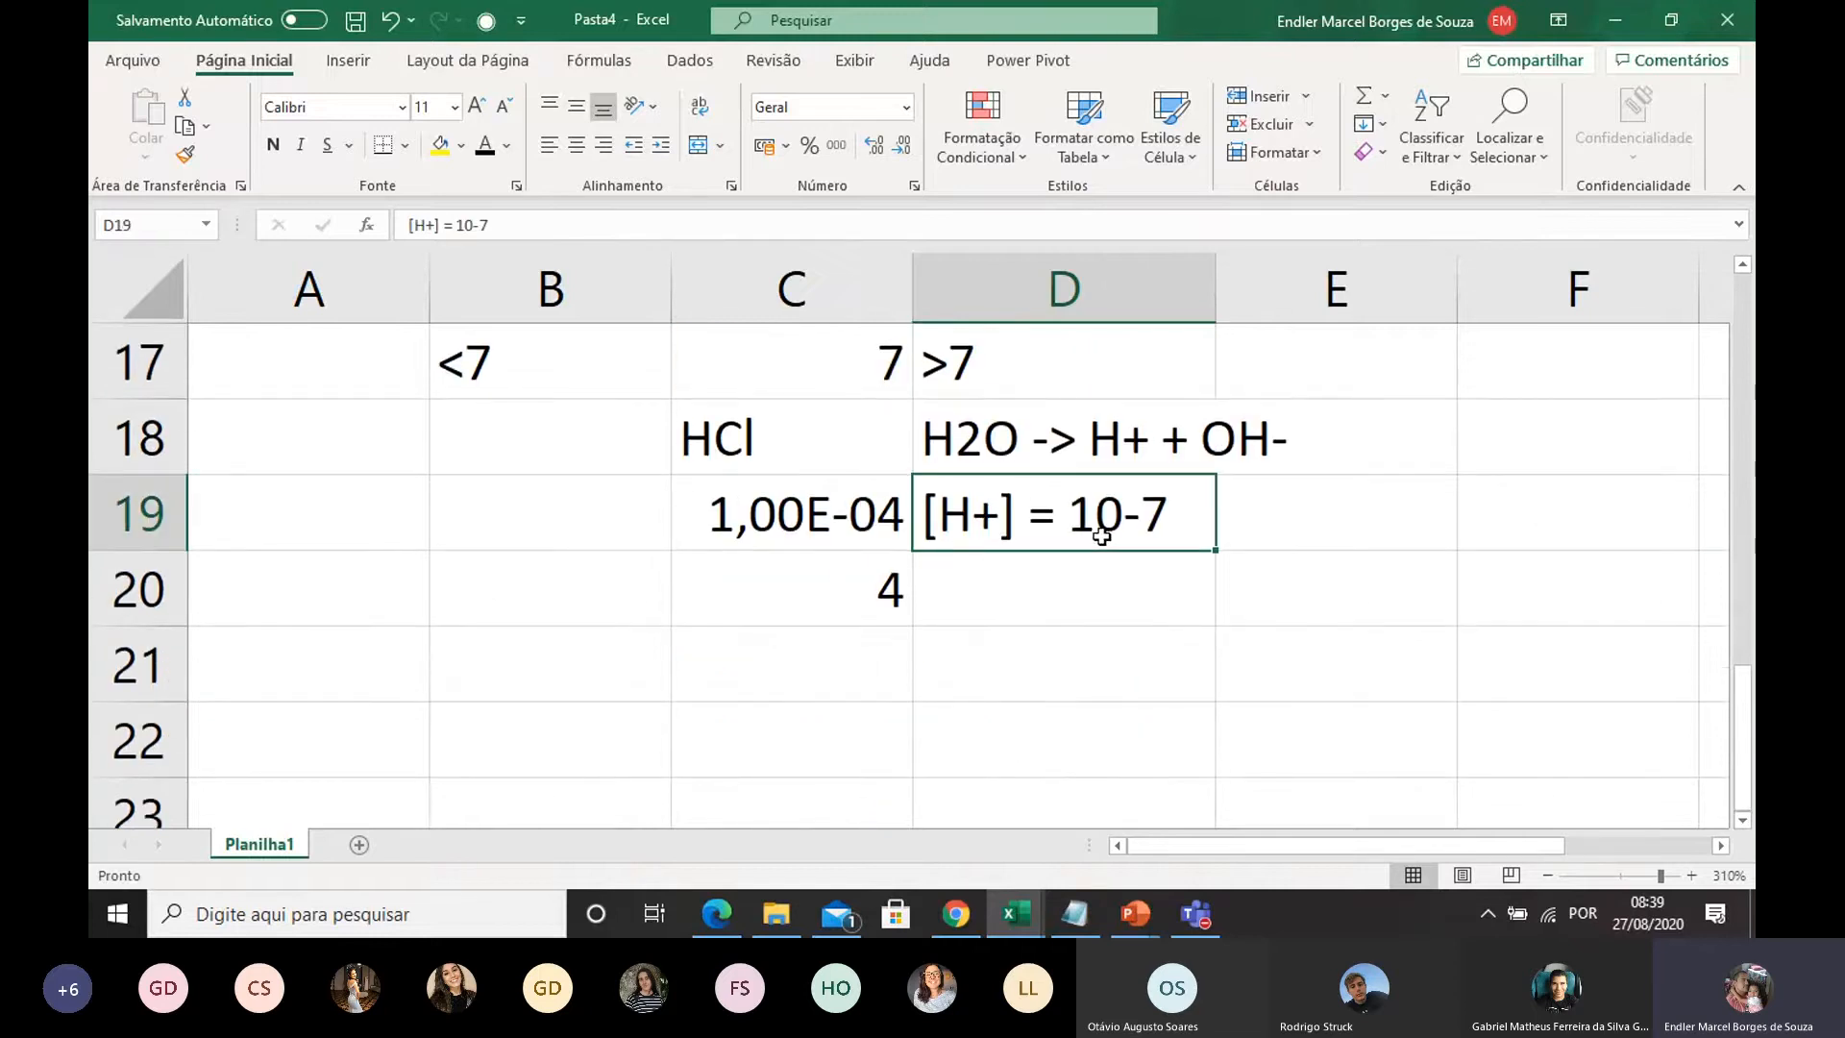
click(785, 439)
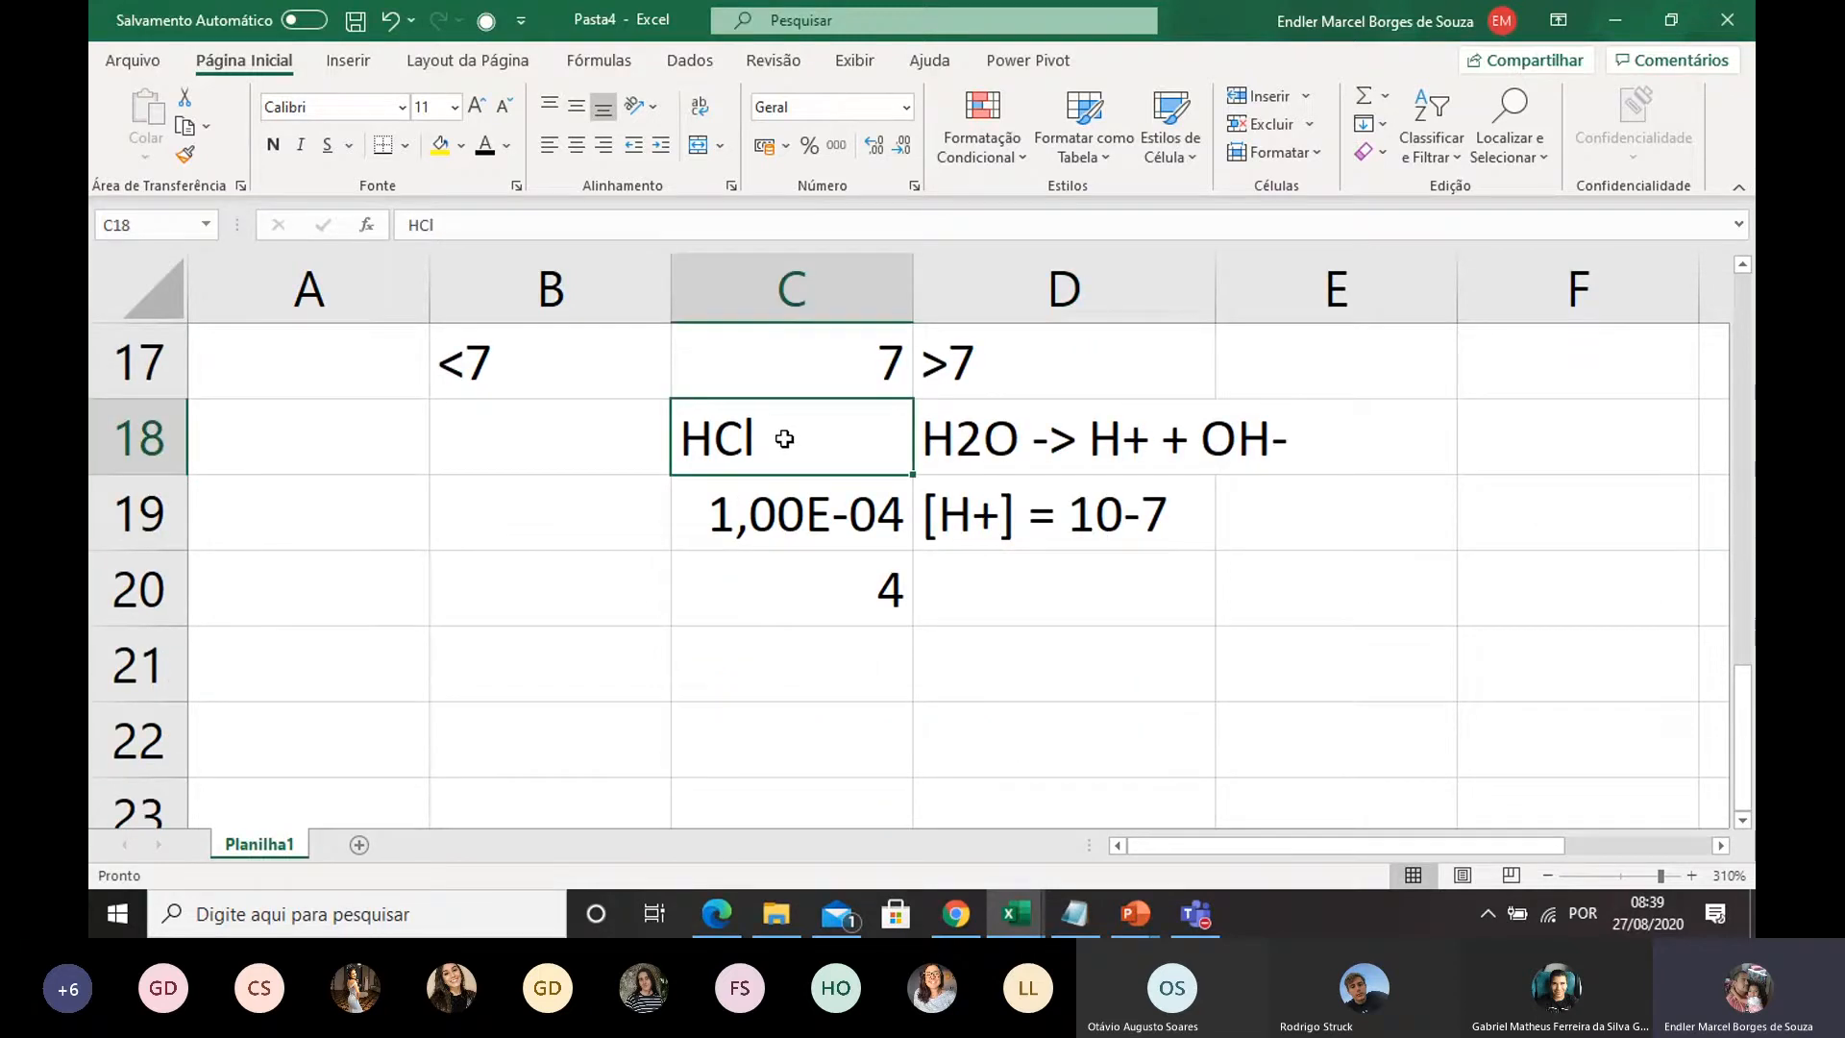
click(1048, 535)
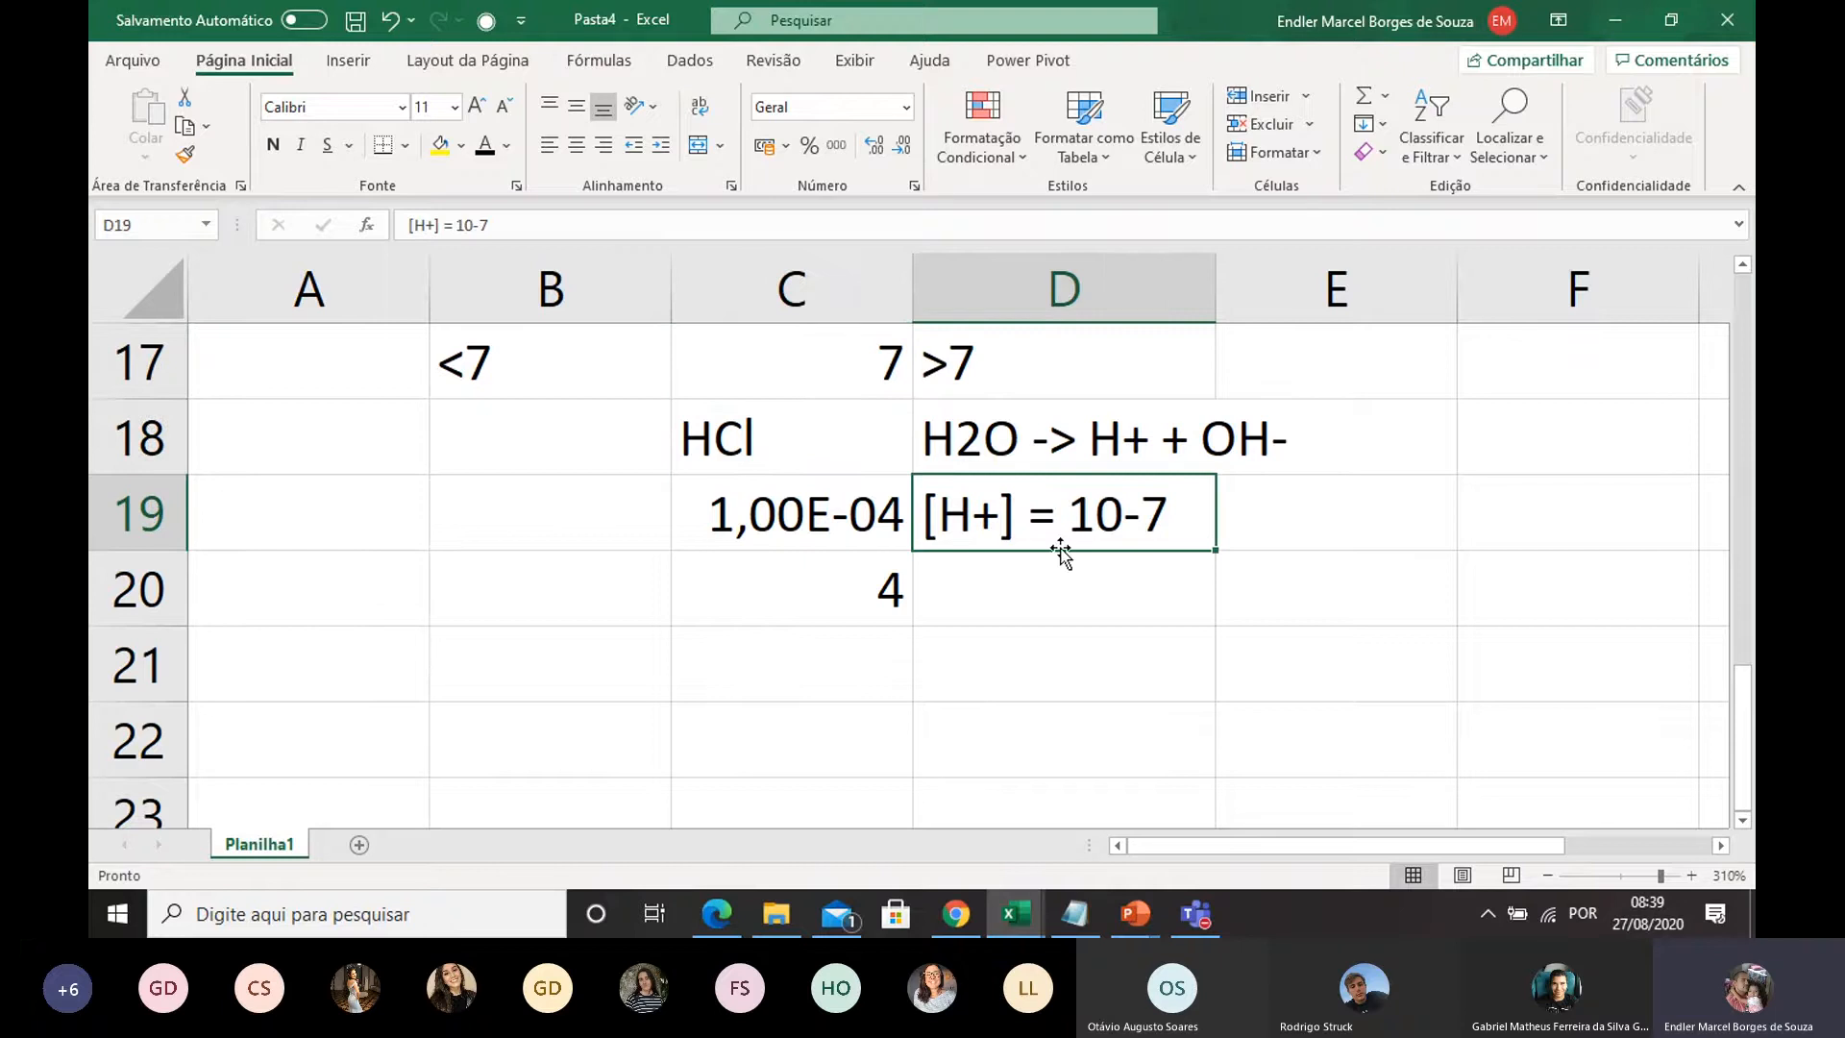
click(984, 623)
click(987, 634)
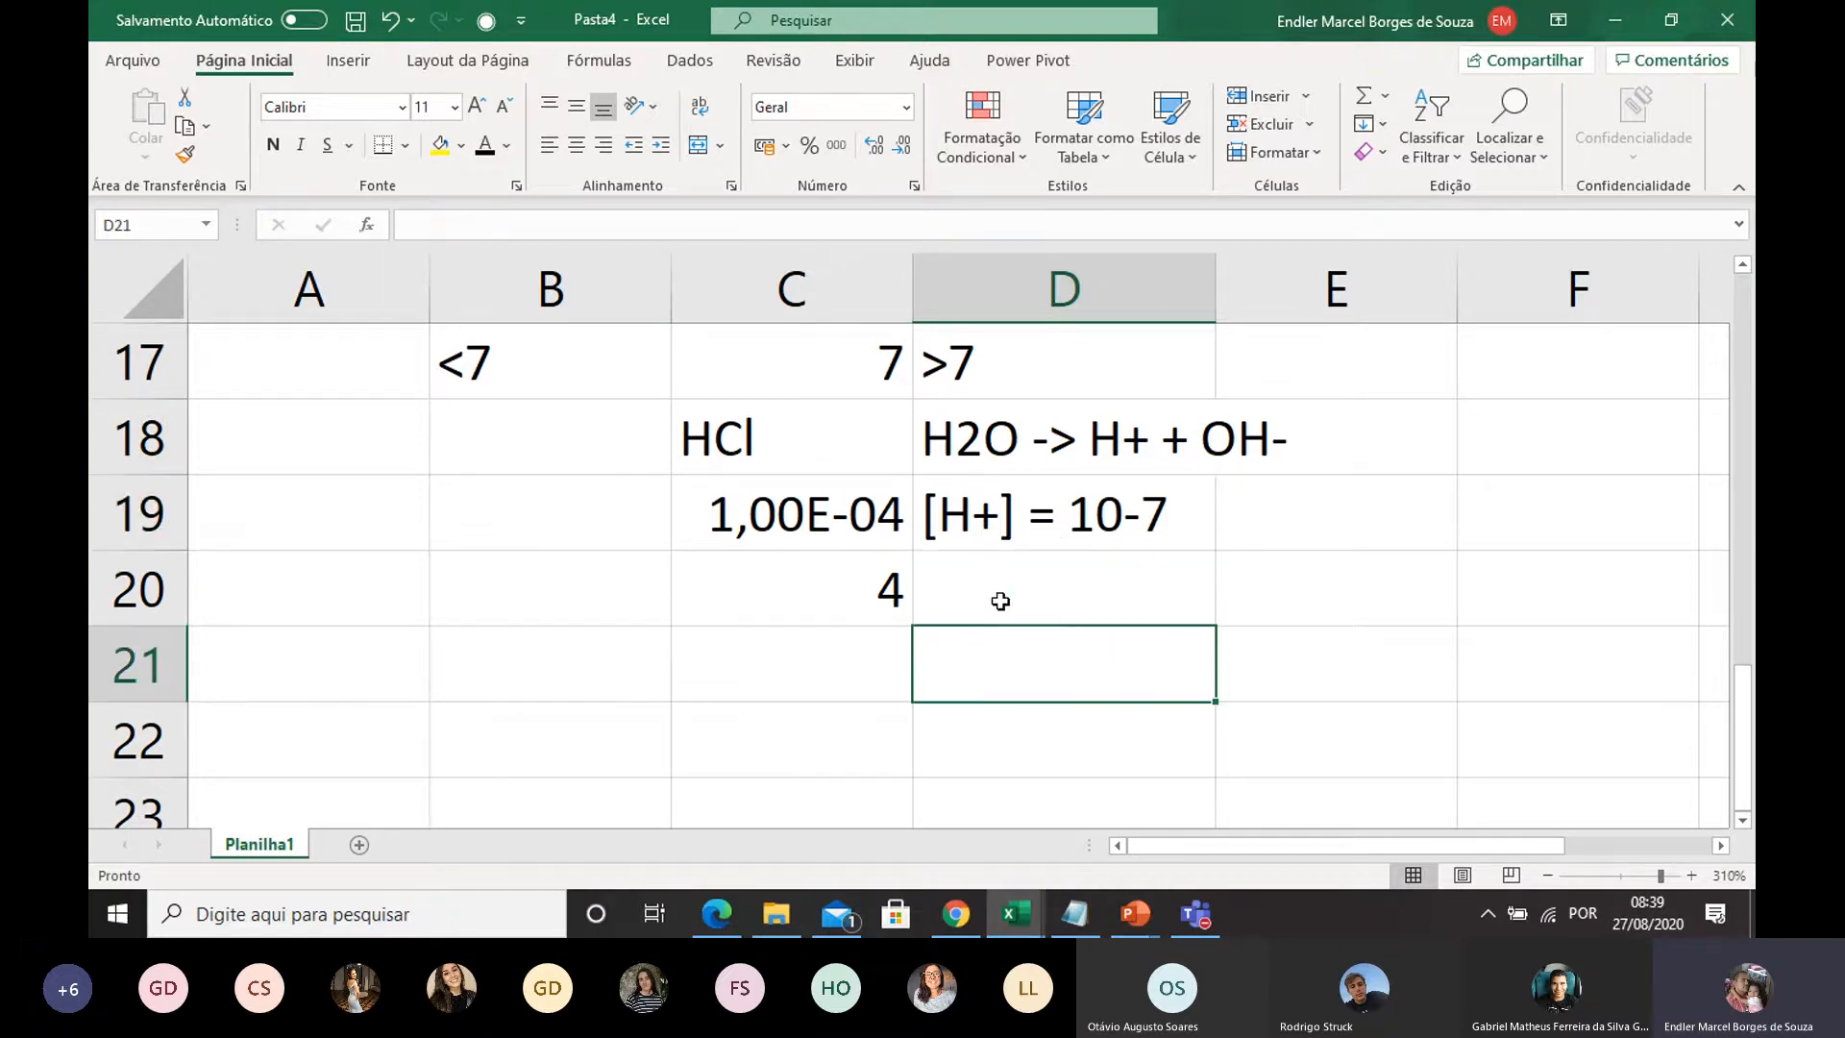
click(1000, 601)
click(1015, 545)
click(1057, 573)
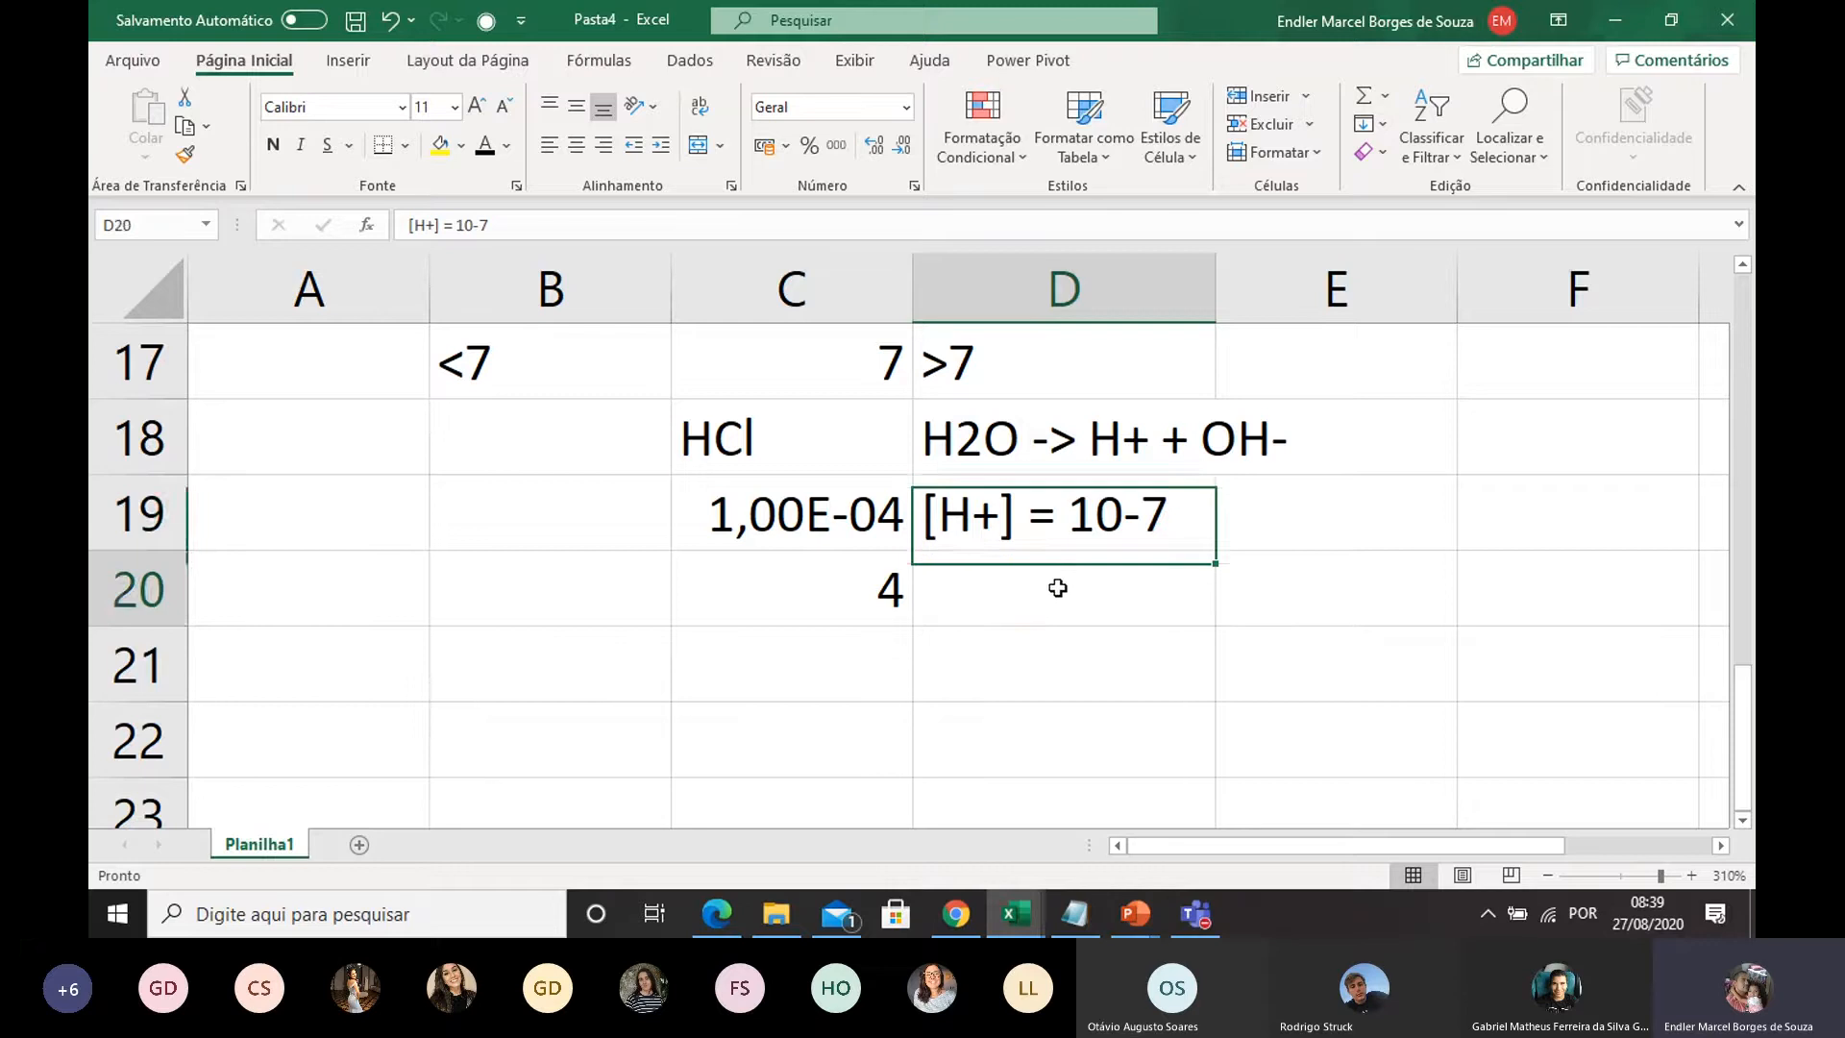
click(1056, 540)
click(1034, 576)
click(1042, 534)
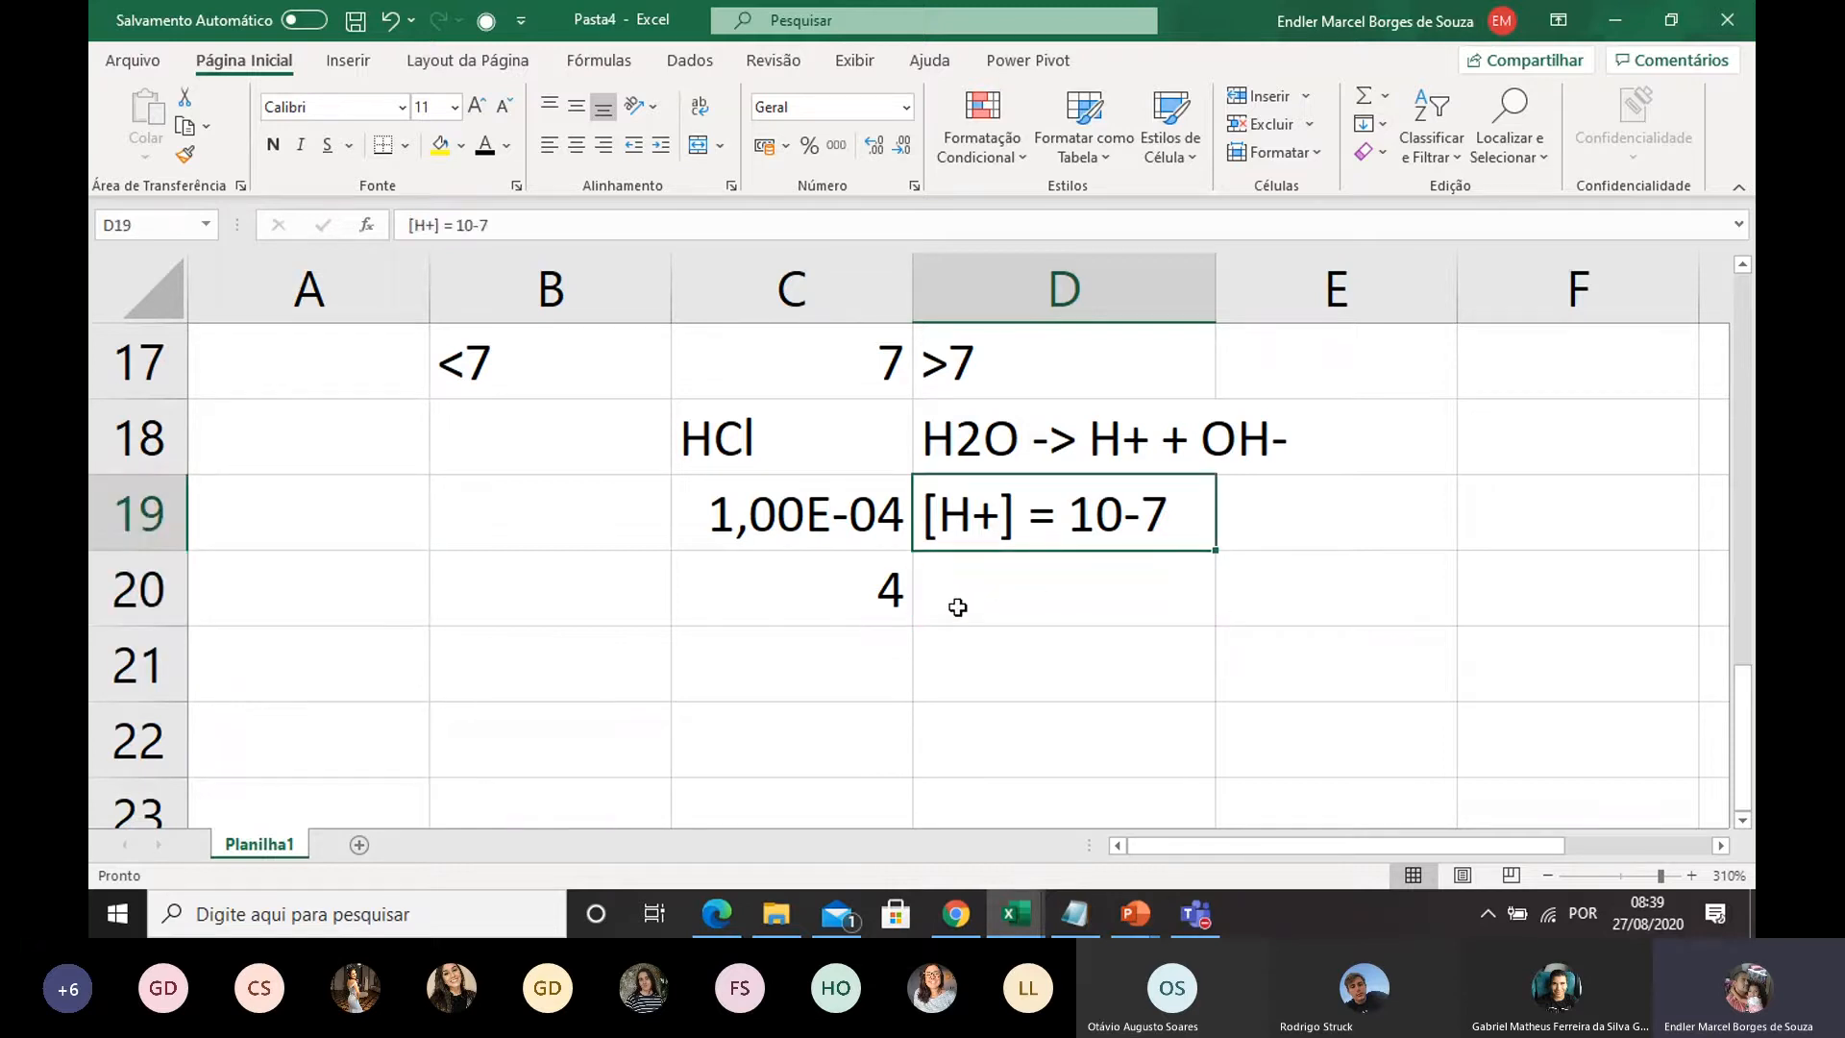
click(989, 577)
click(1001, 523)
click(1037, 586)
click(1048, 524)
Step: Review the dilute HCl concentration in D14 and its pH in D15 against water's H+ contribution in D19
scroll(1054, 519, up, 1)
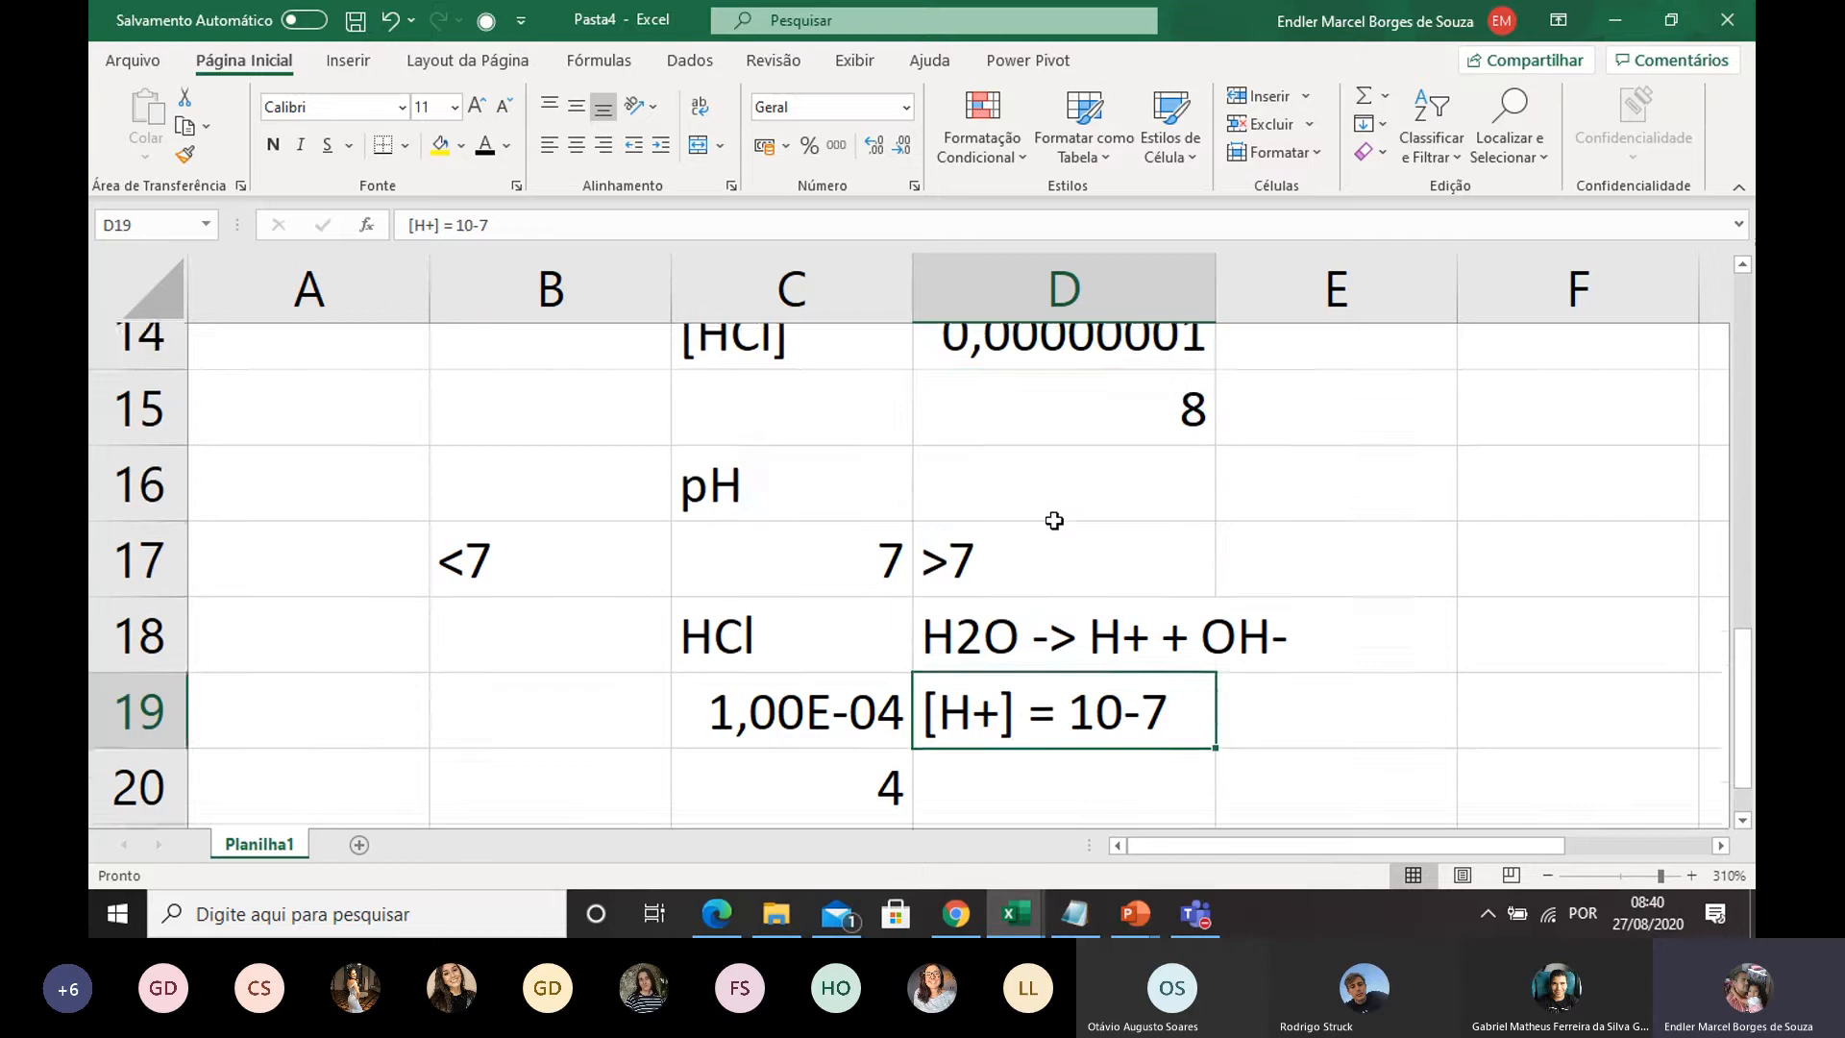
click(1086, 383)
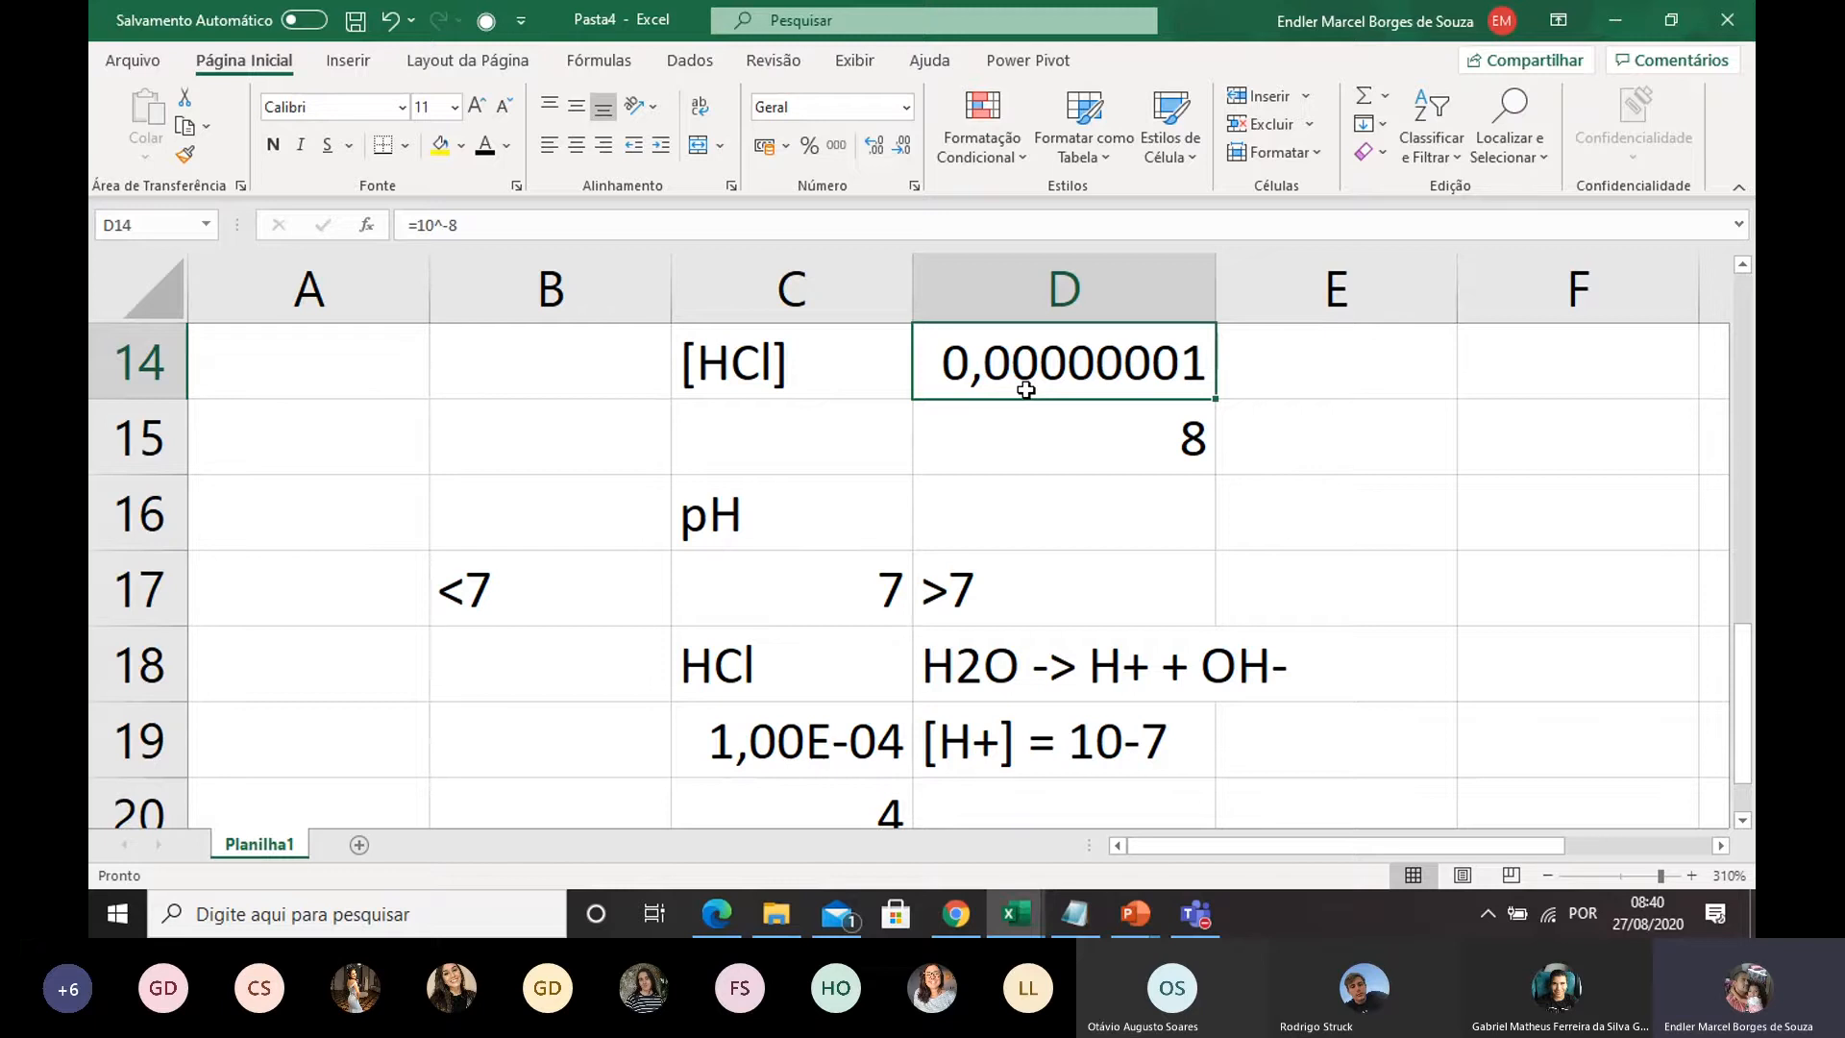
click(1079, 452)
click(1068, 363)
click(1024, 463)
click(1043, 381)
scroll(1014, 449, up, 2)
scroll(1018, 580, down, 1)
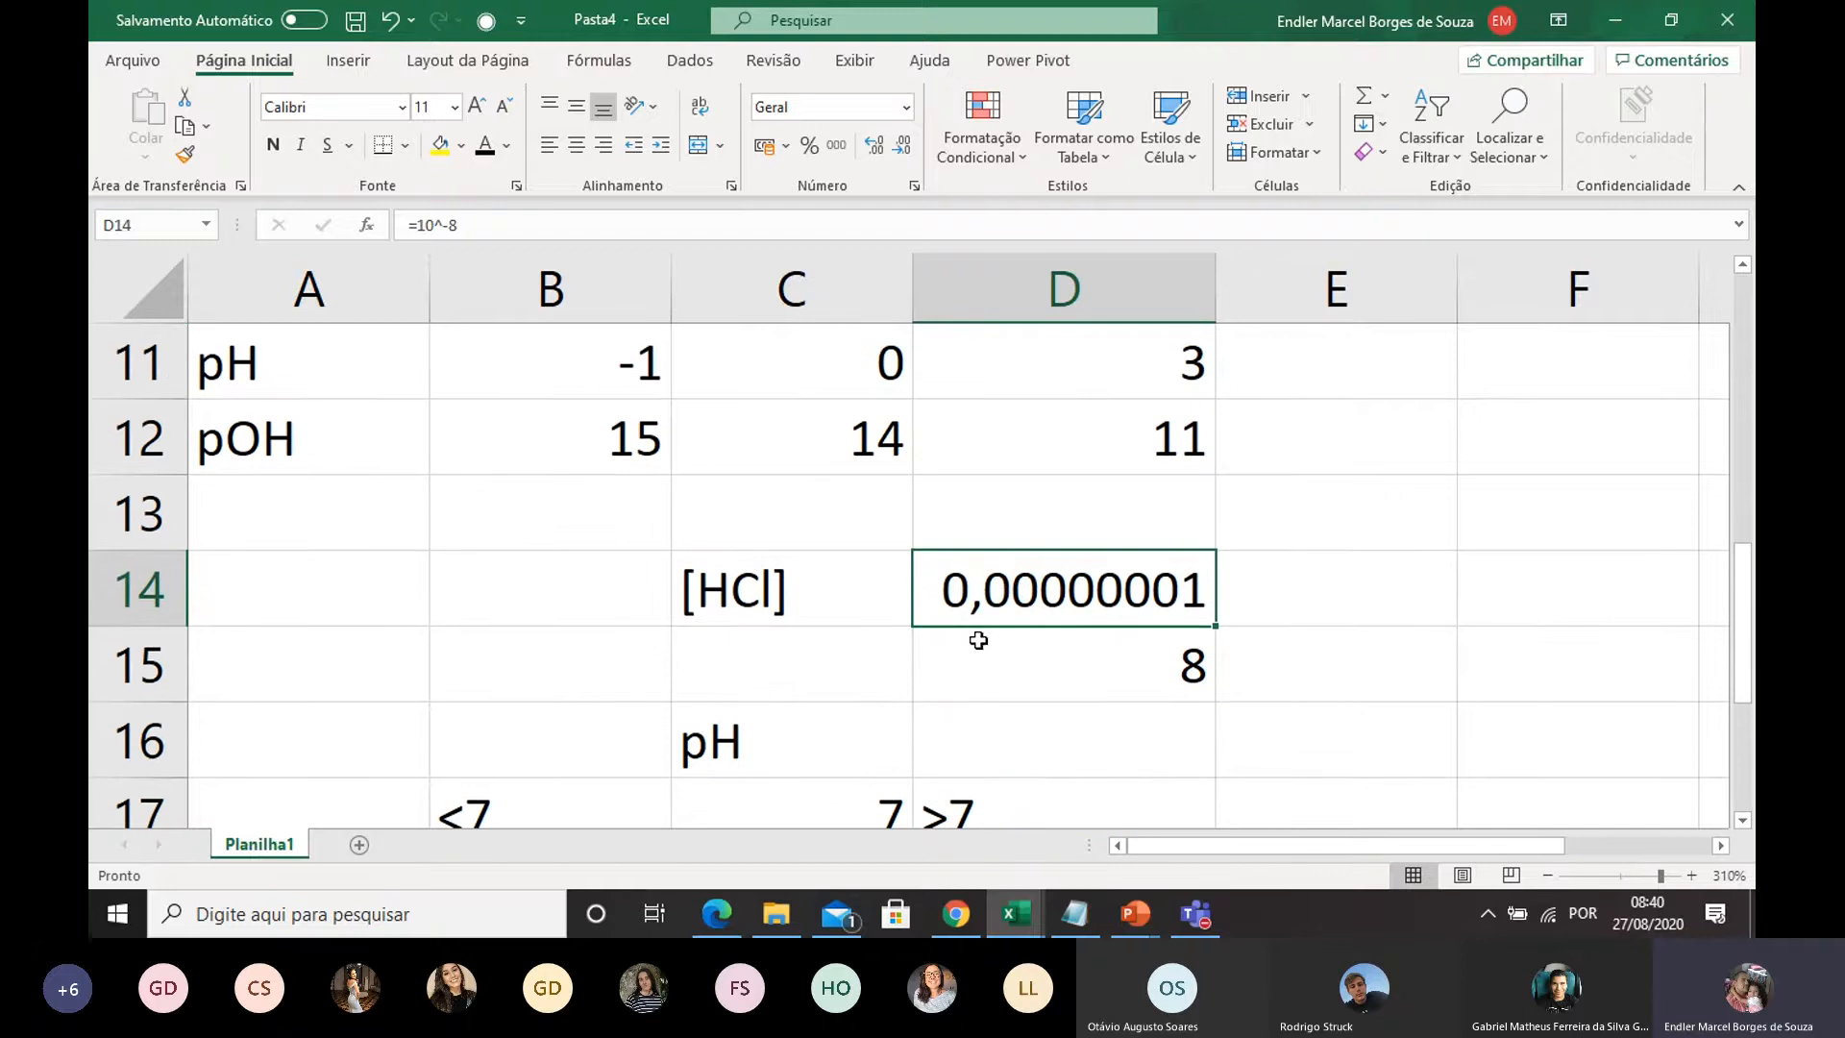
click(981, 673)
click(1011, 583)
click(1004, 663)
click(1009, 586)
scroll(961, 562, down, 2)
scroll(957, 565, up, 1)
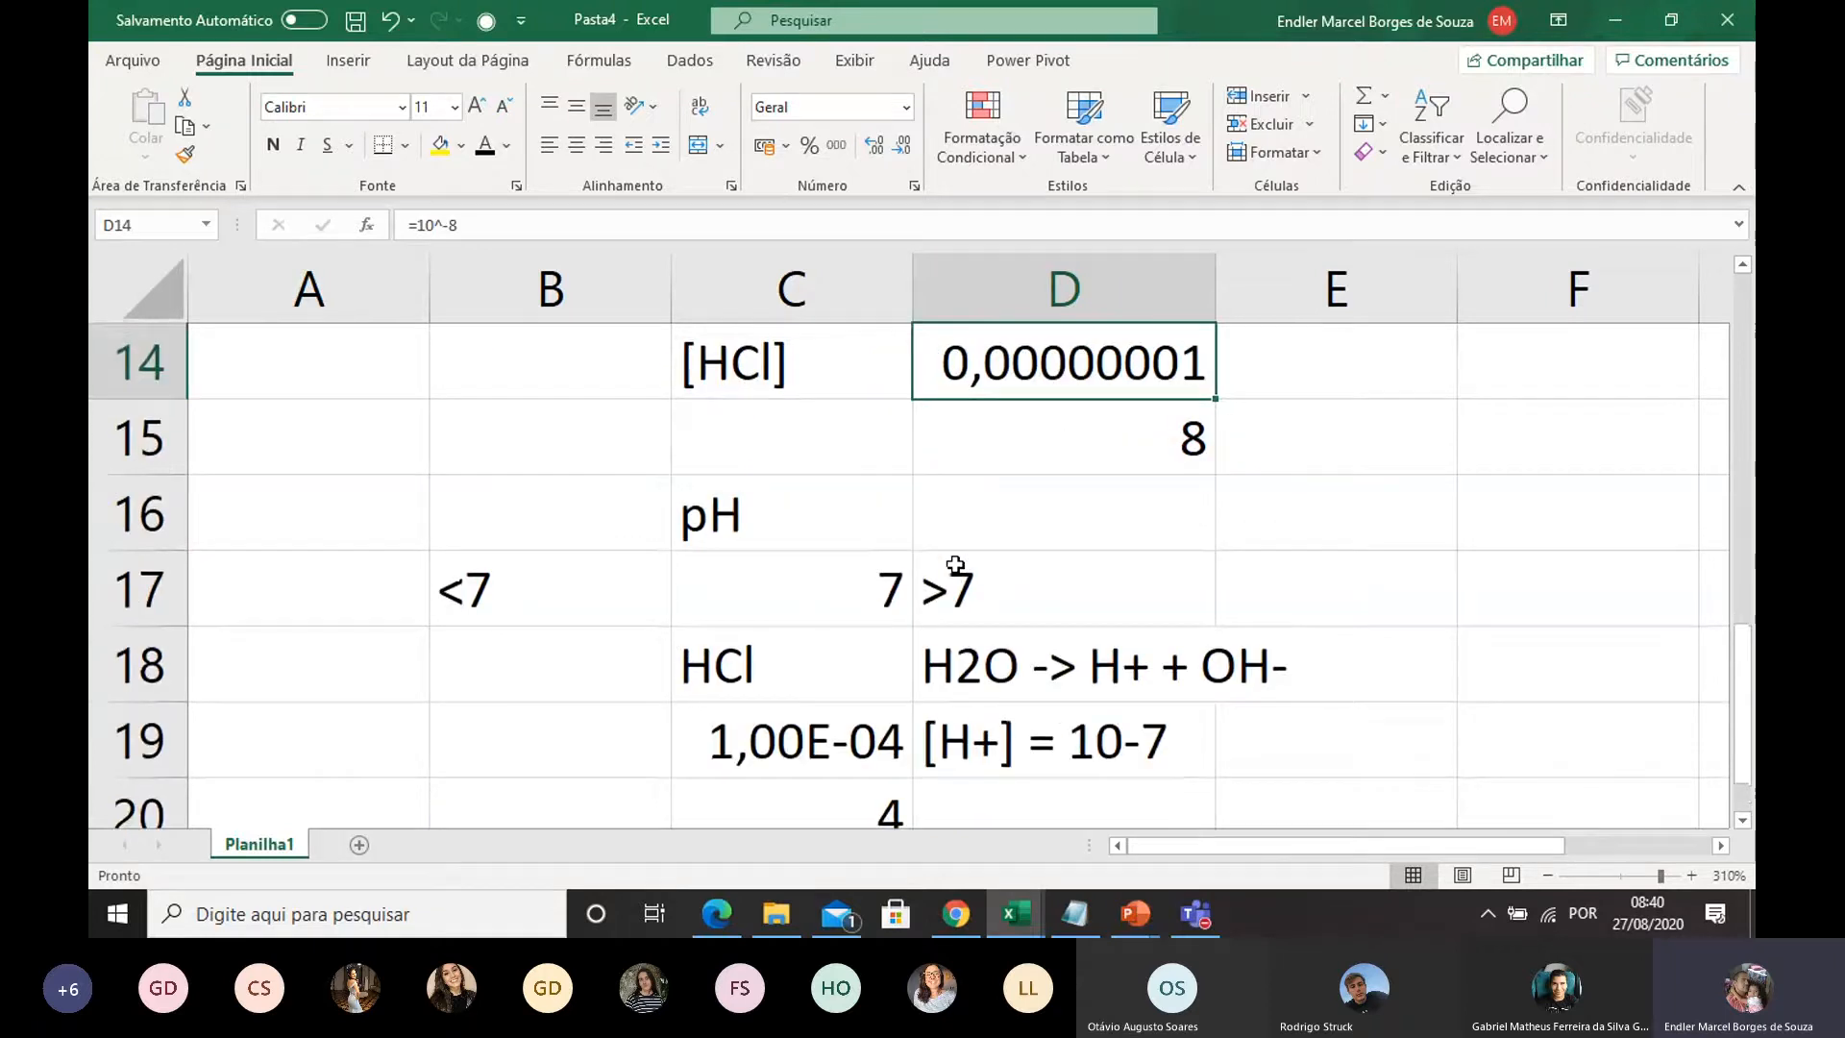
click(1043, 453)
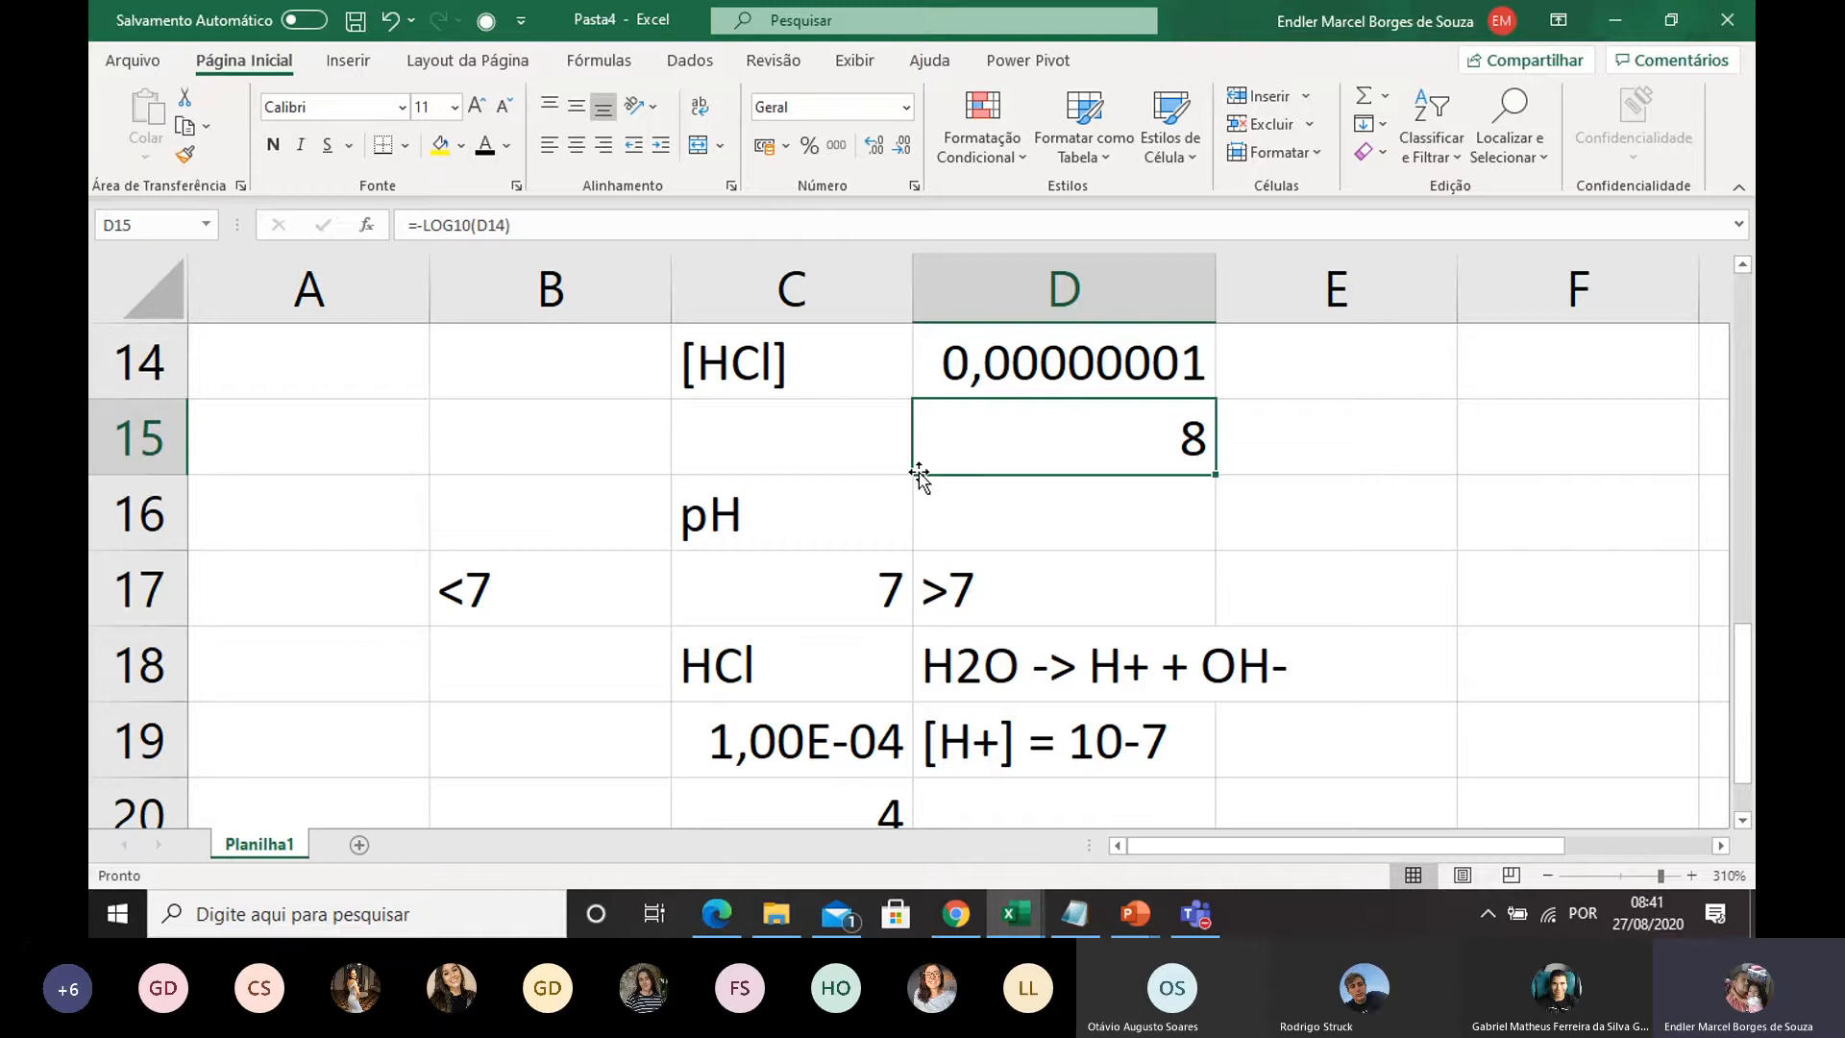
click(1049, 740)
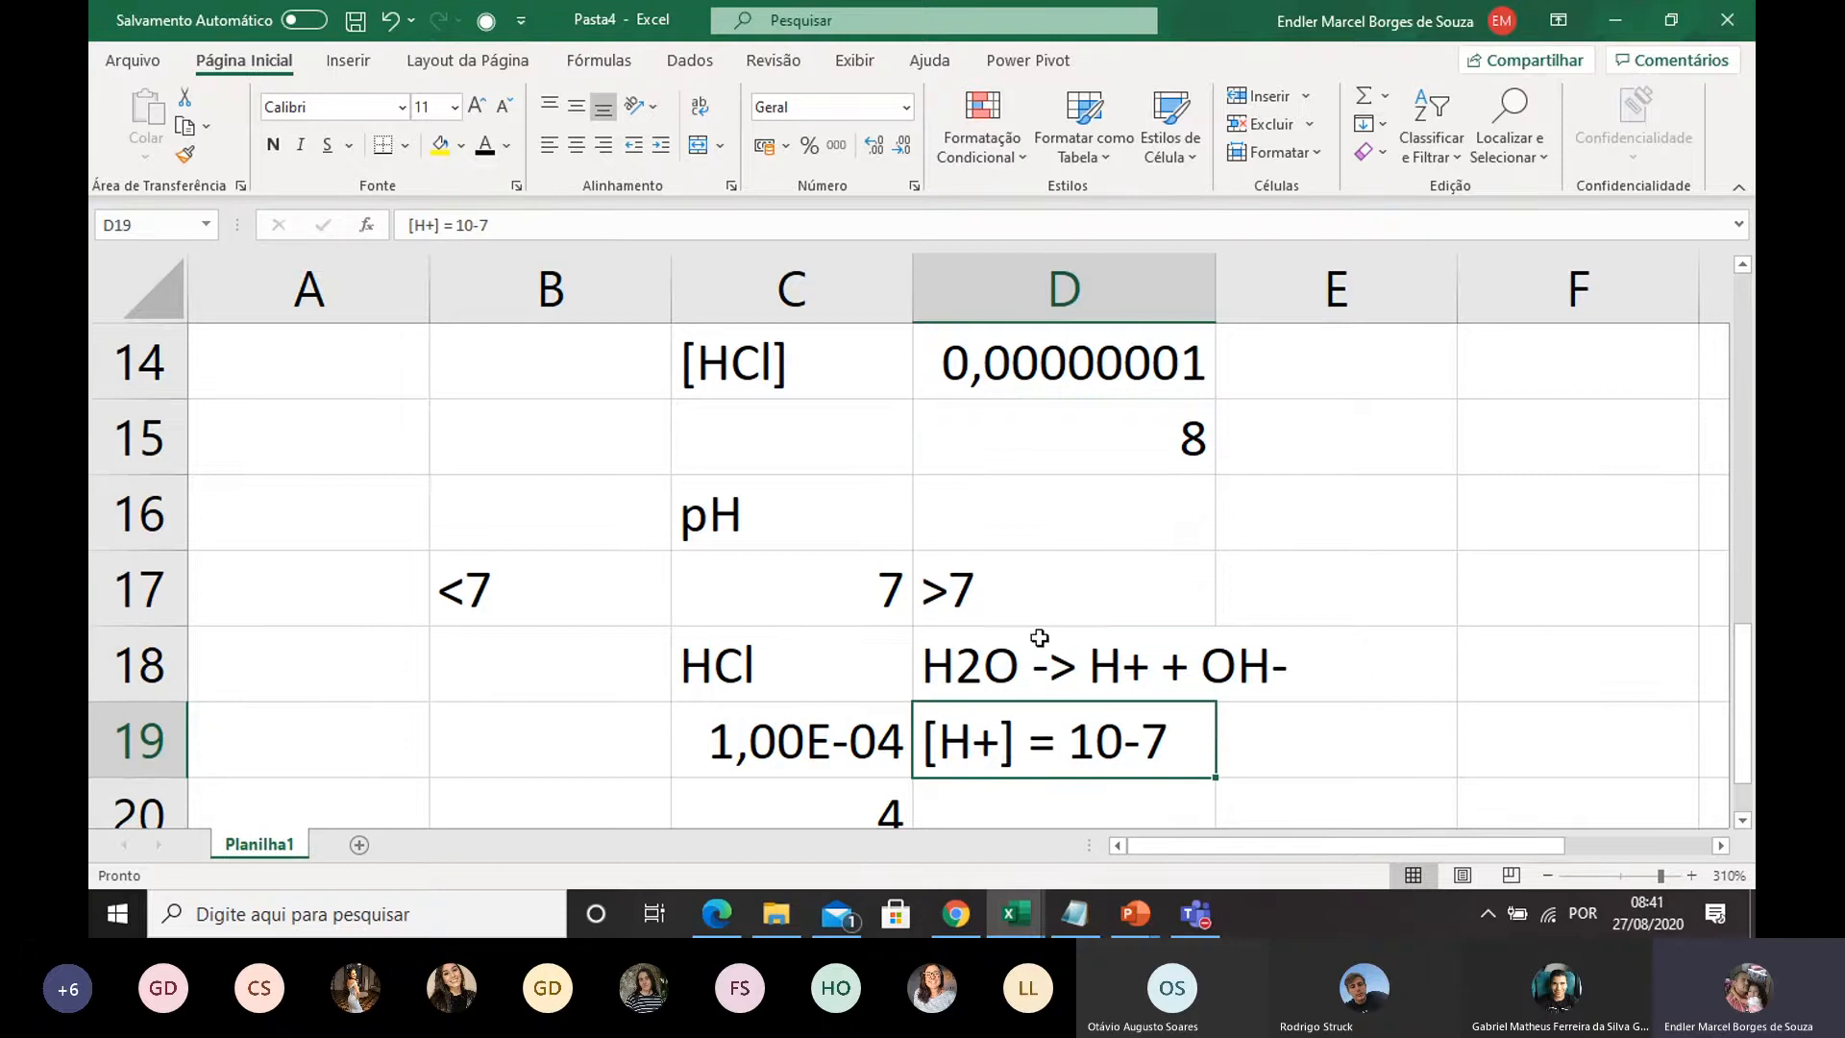
Step: Enter water's H+ concentration in cell E14 with the formula =10^-7
scroll(1045, 572, down, 1)
scroll(1076, 519, up, 1)
scroll(1259, 480, up, 1)
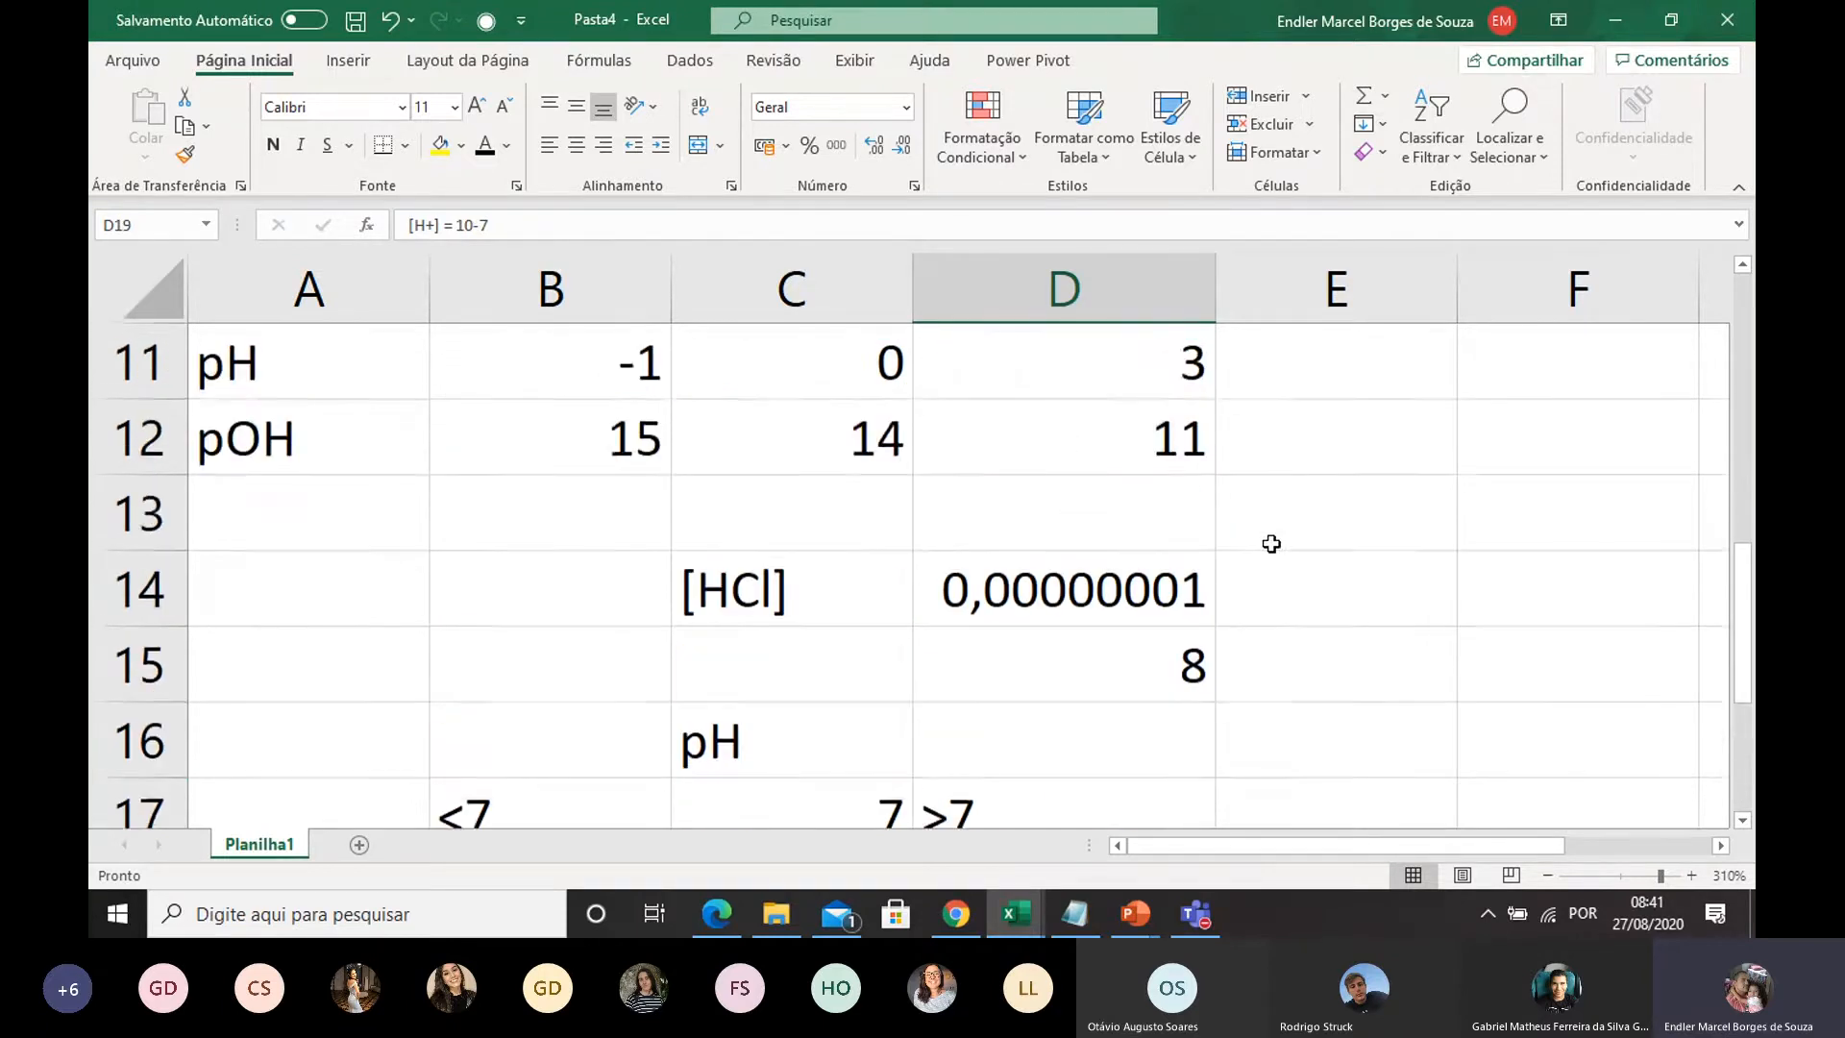
scroll(1288, 557, down, 1)
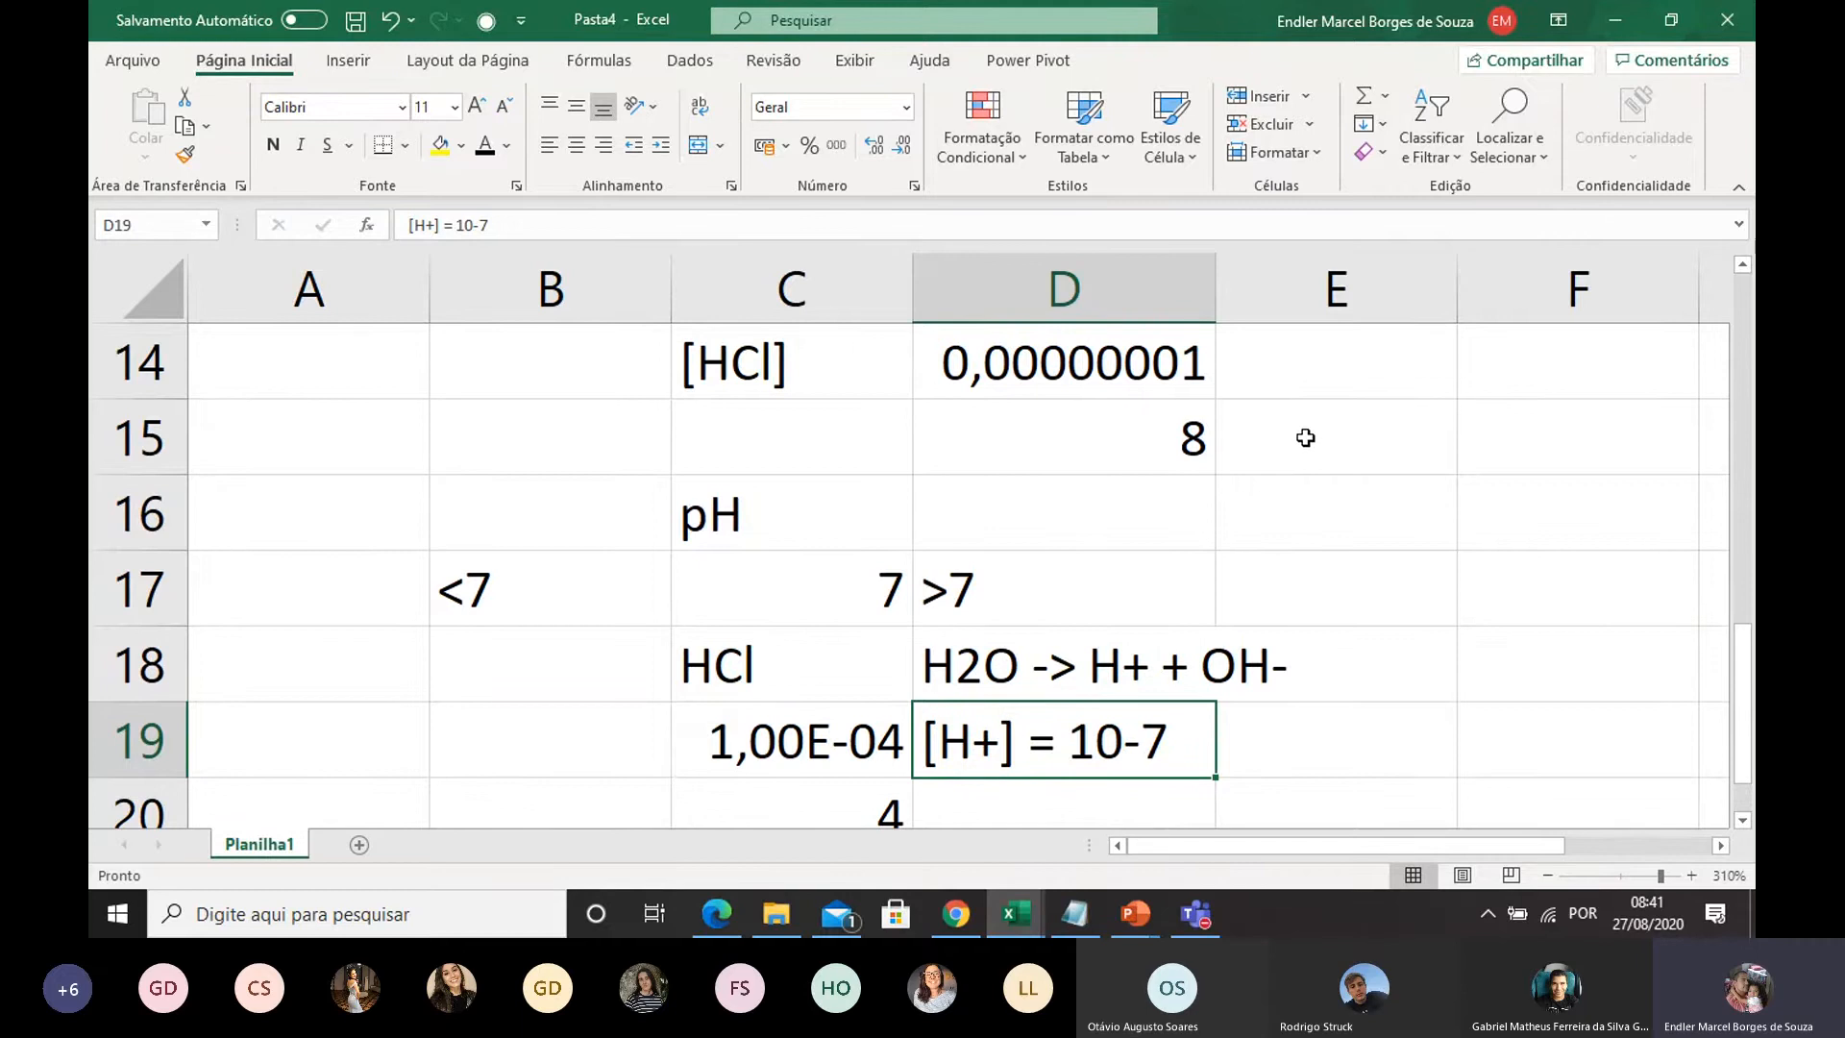
scroll(1306, 438, up, 1)
double_click(1303, 590)
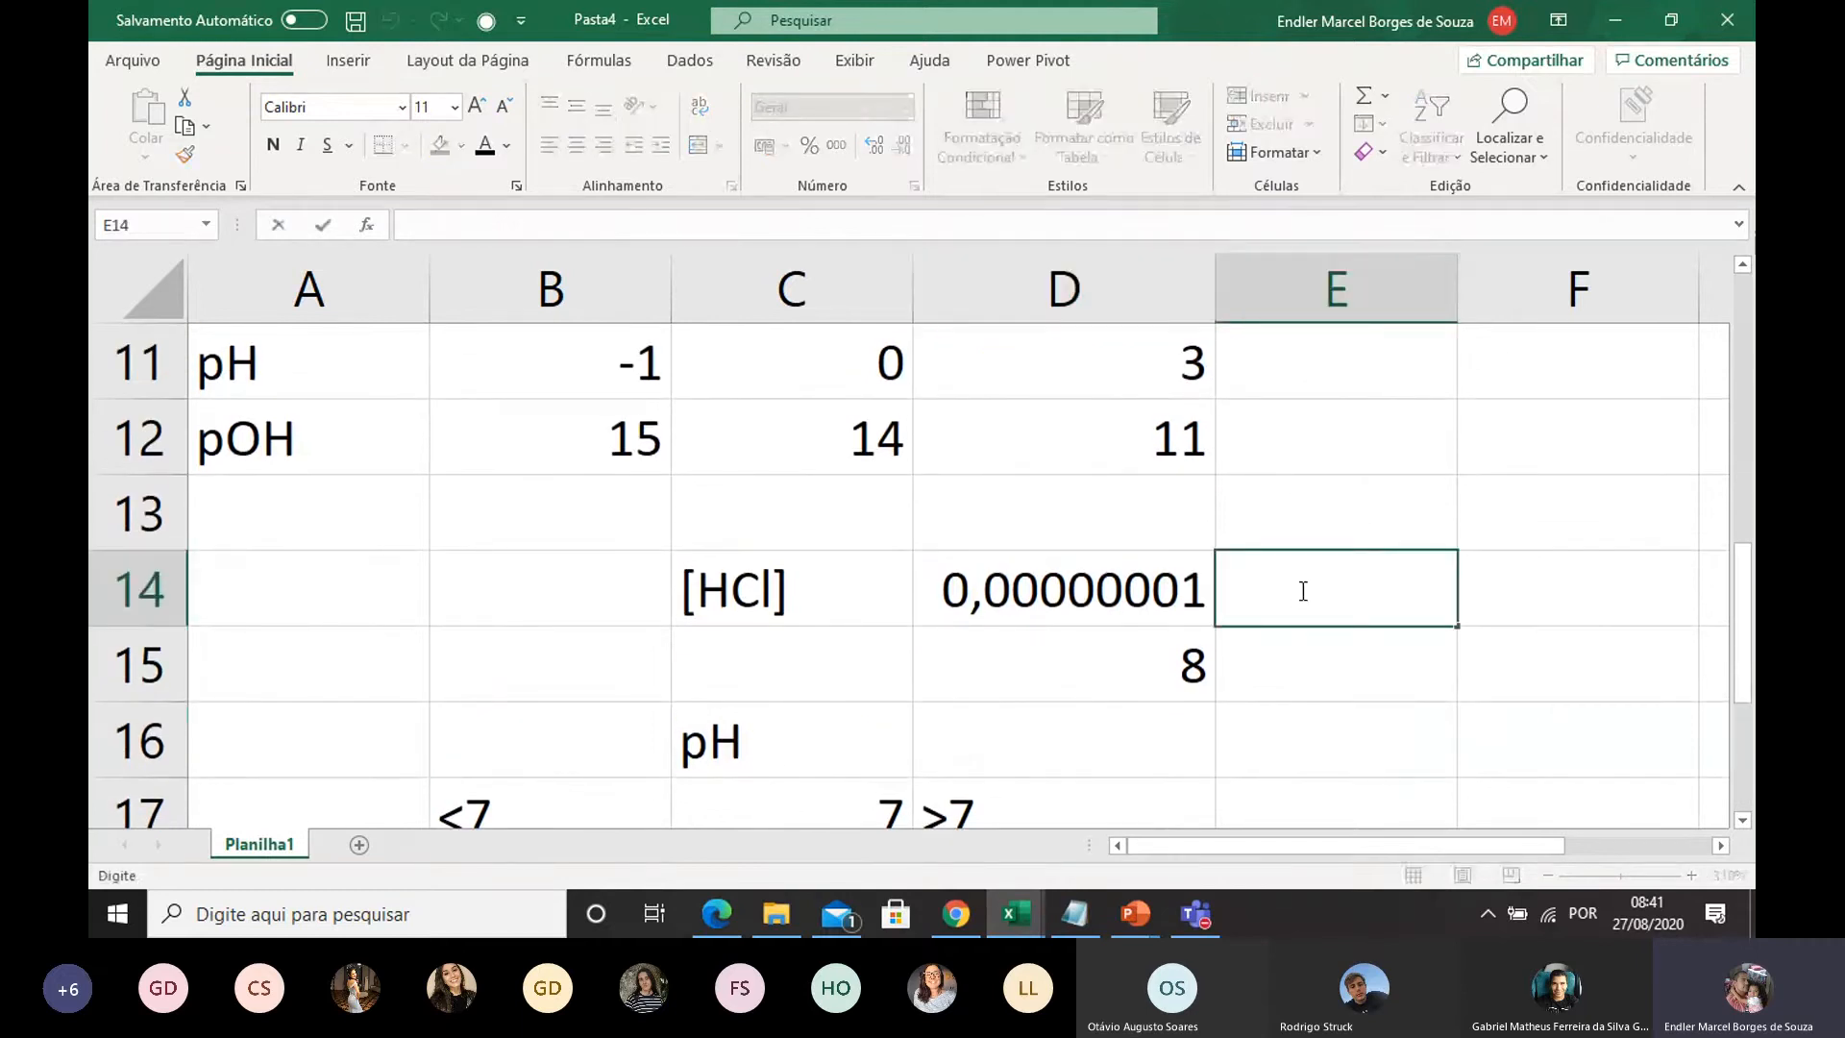
text(=10)
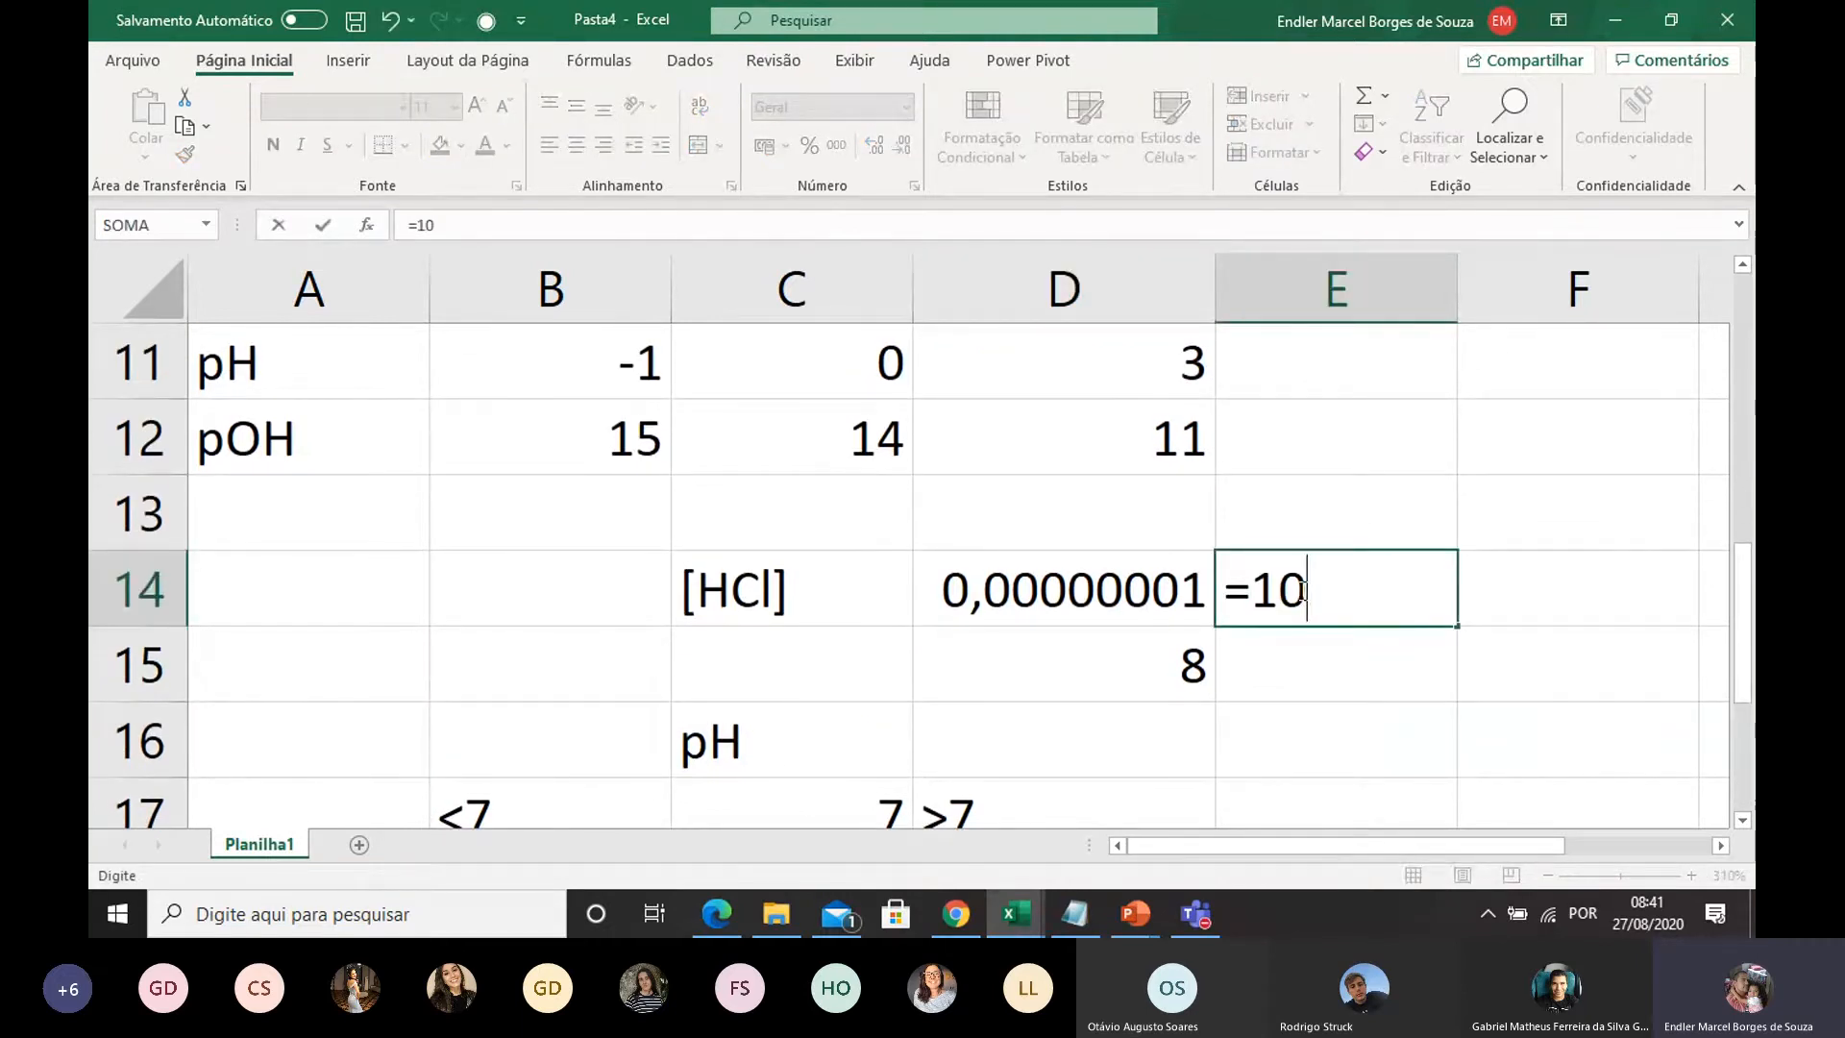
text(^-7)
key(Return)
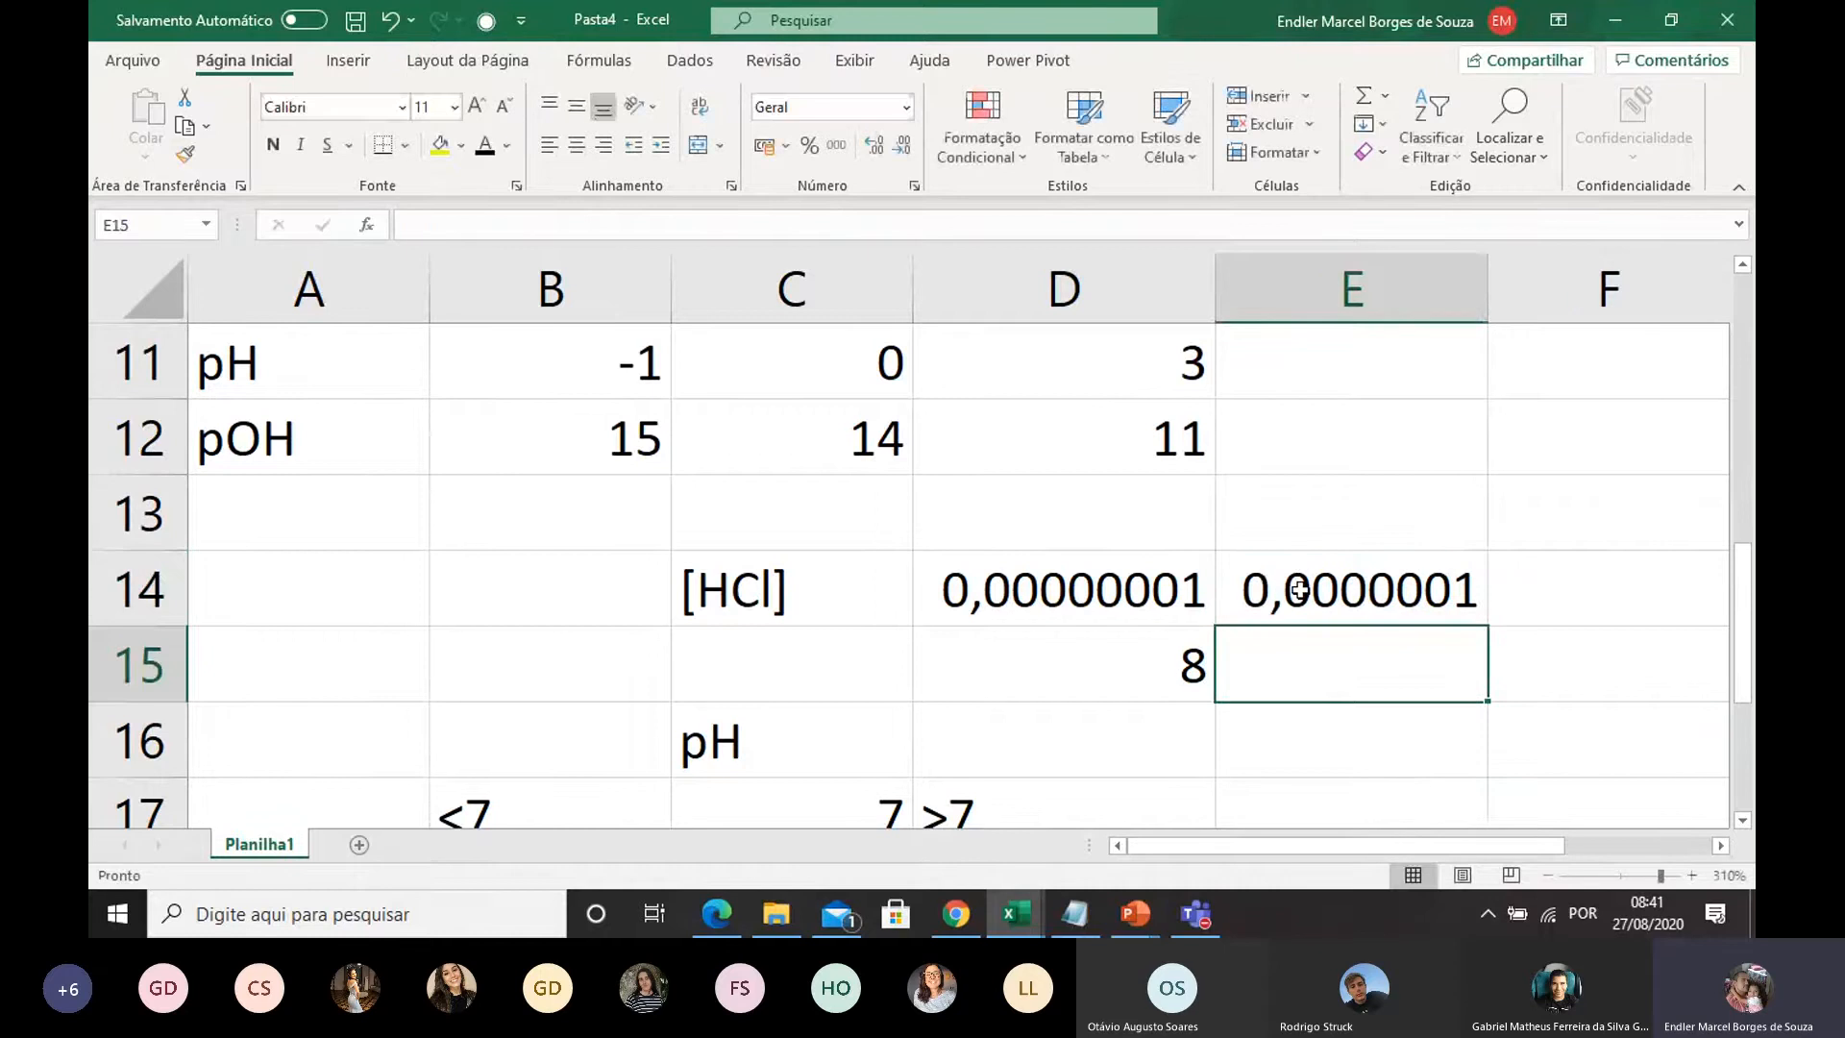
Step: Add the HCl and water H+ concentrations in cell E15 with the formula =soma(D14+E14)
scroll(1298, 584, down, 1)
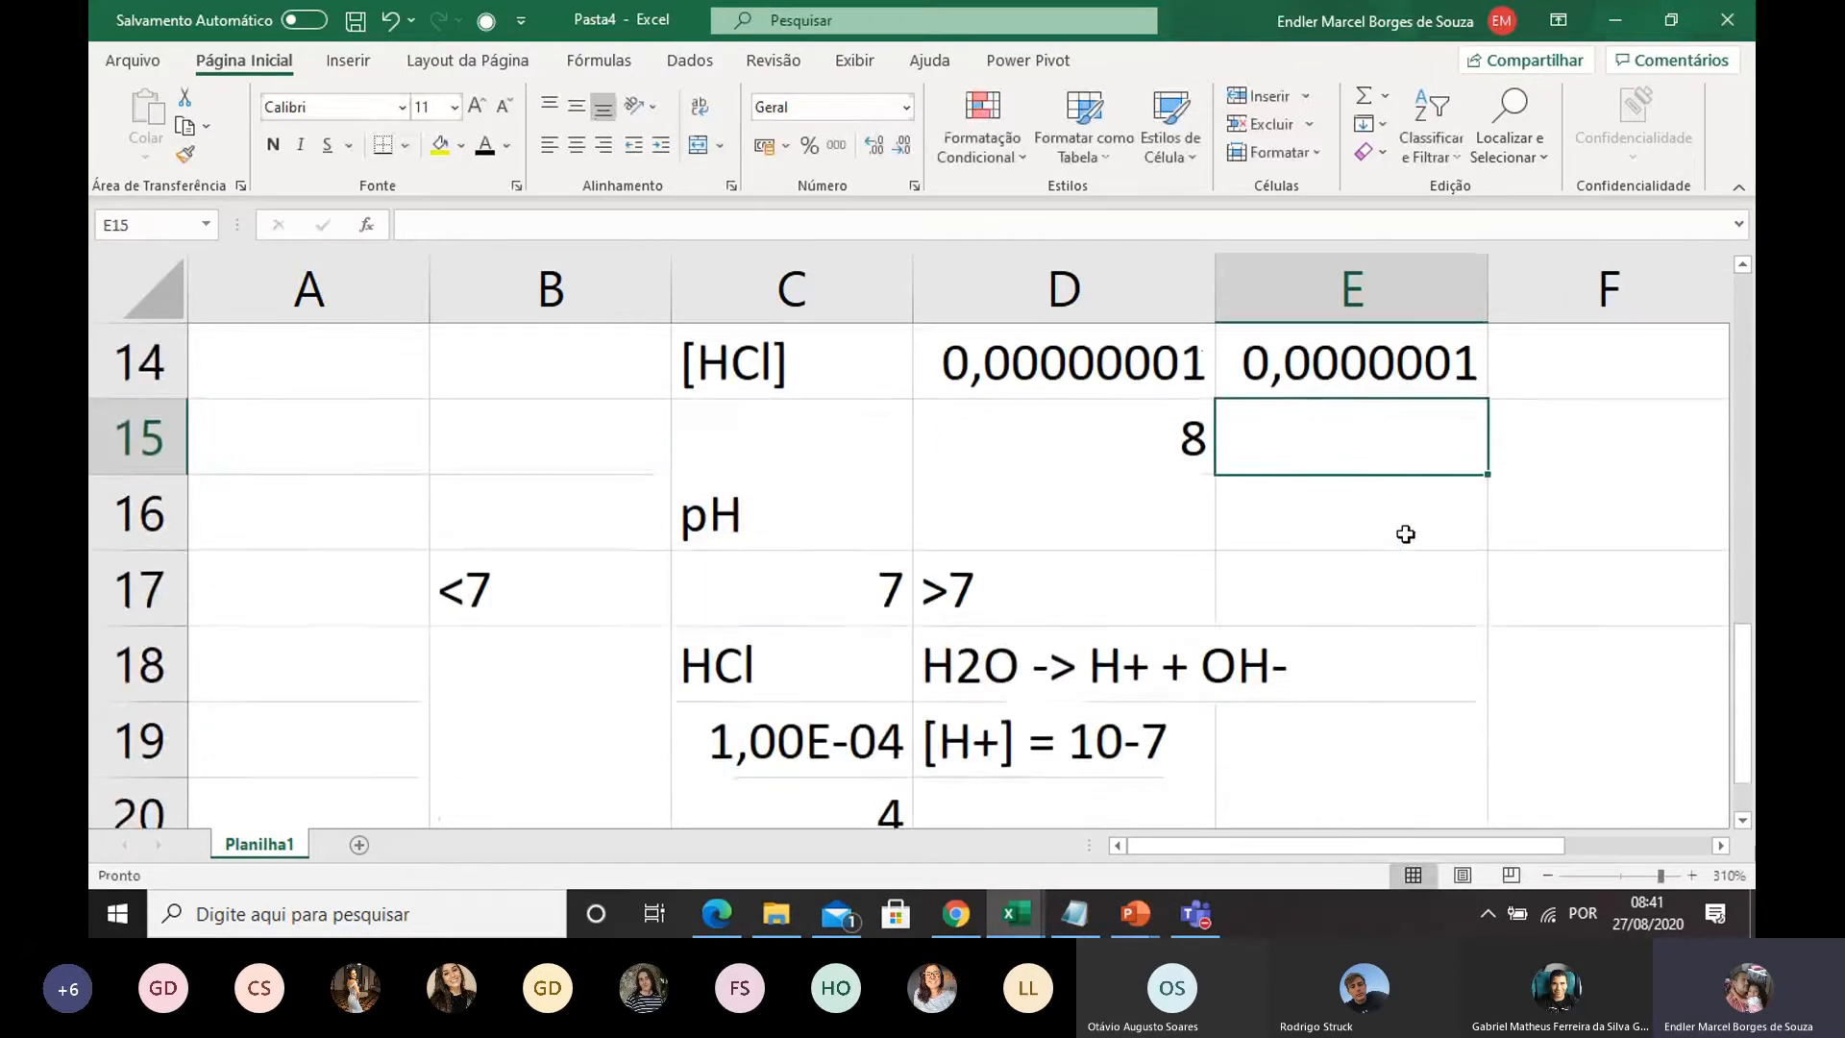
scroll(1404, 538, up, 1)
text(=)
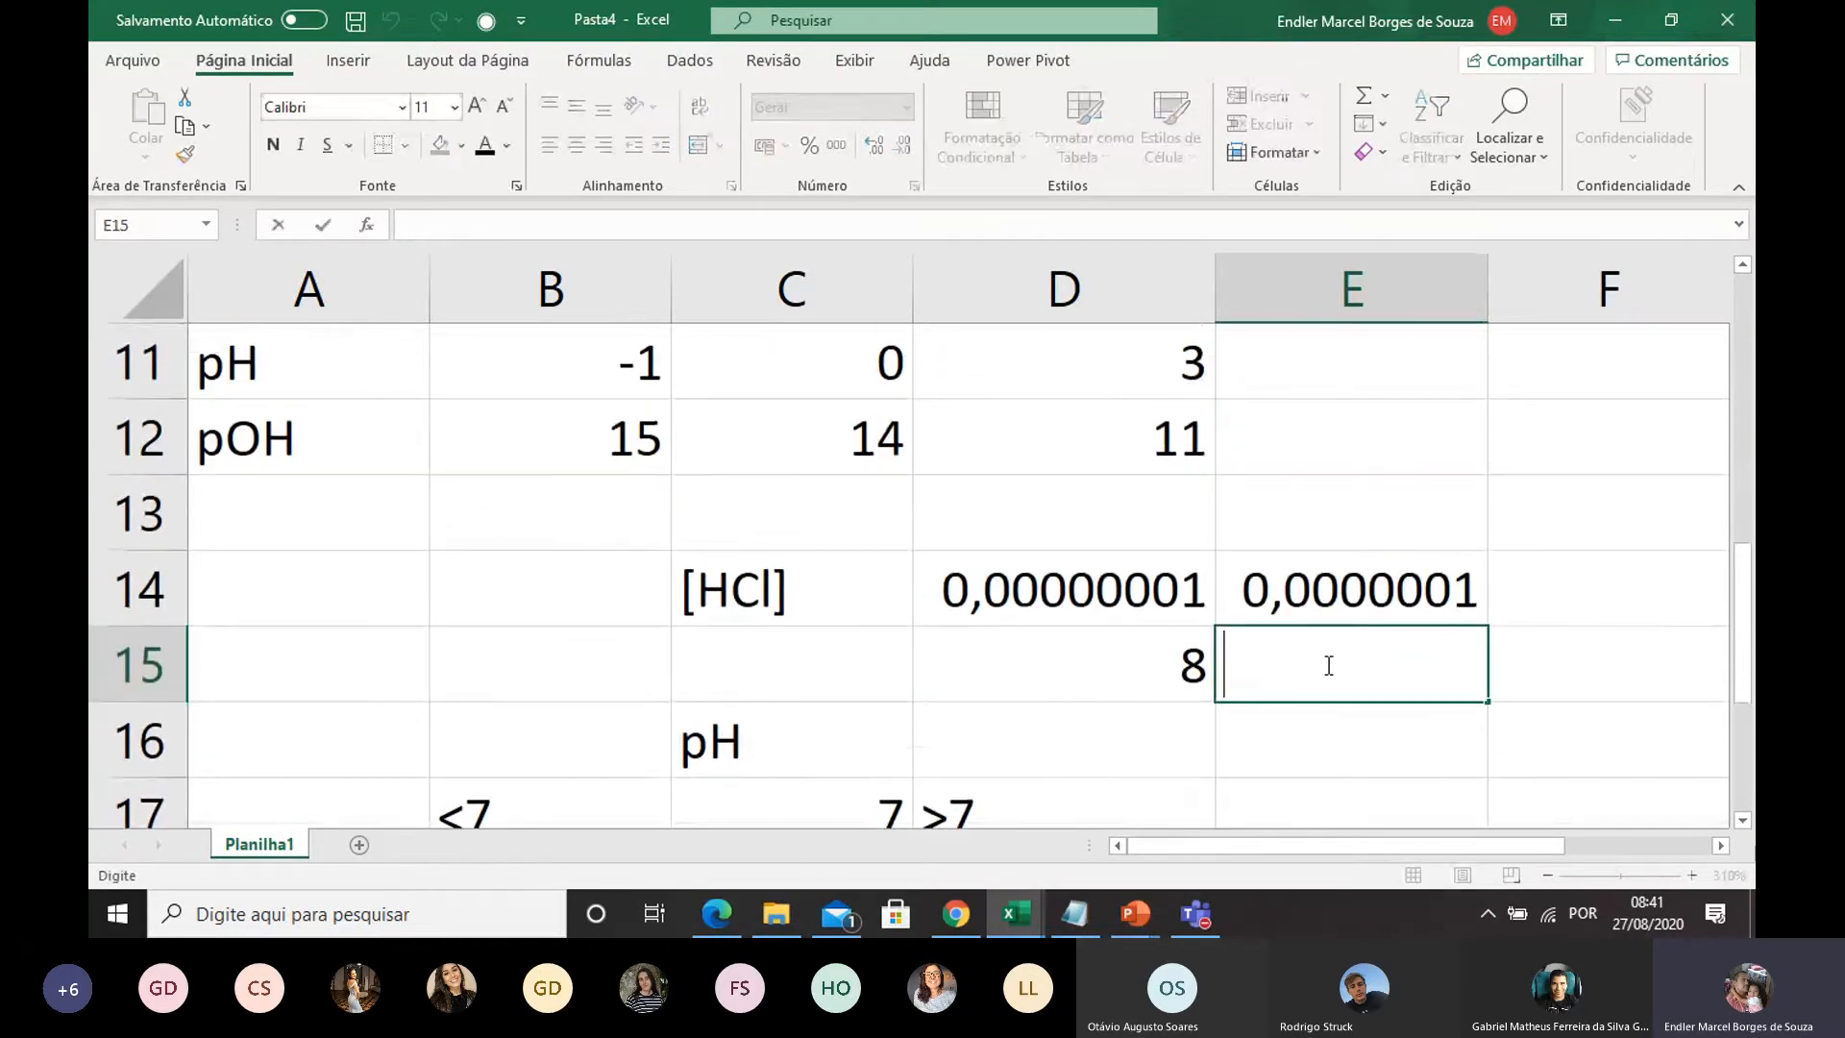
text(soma()
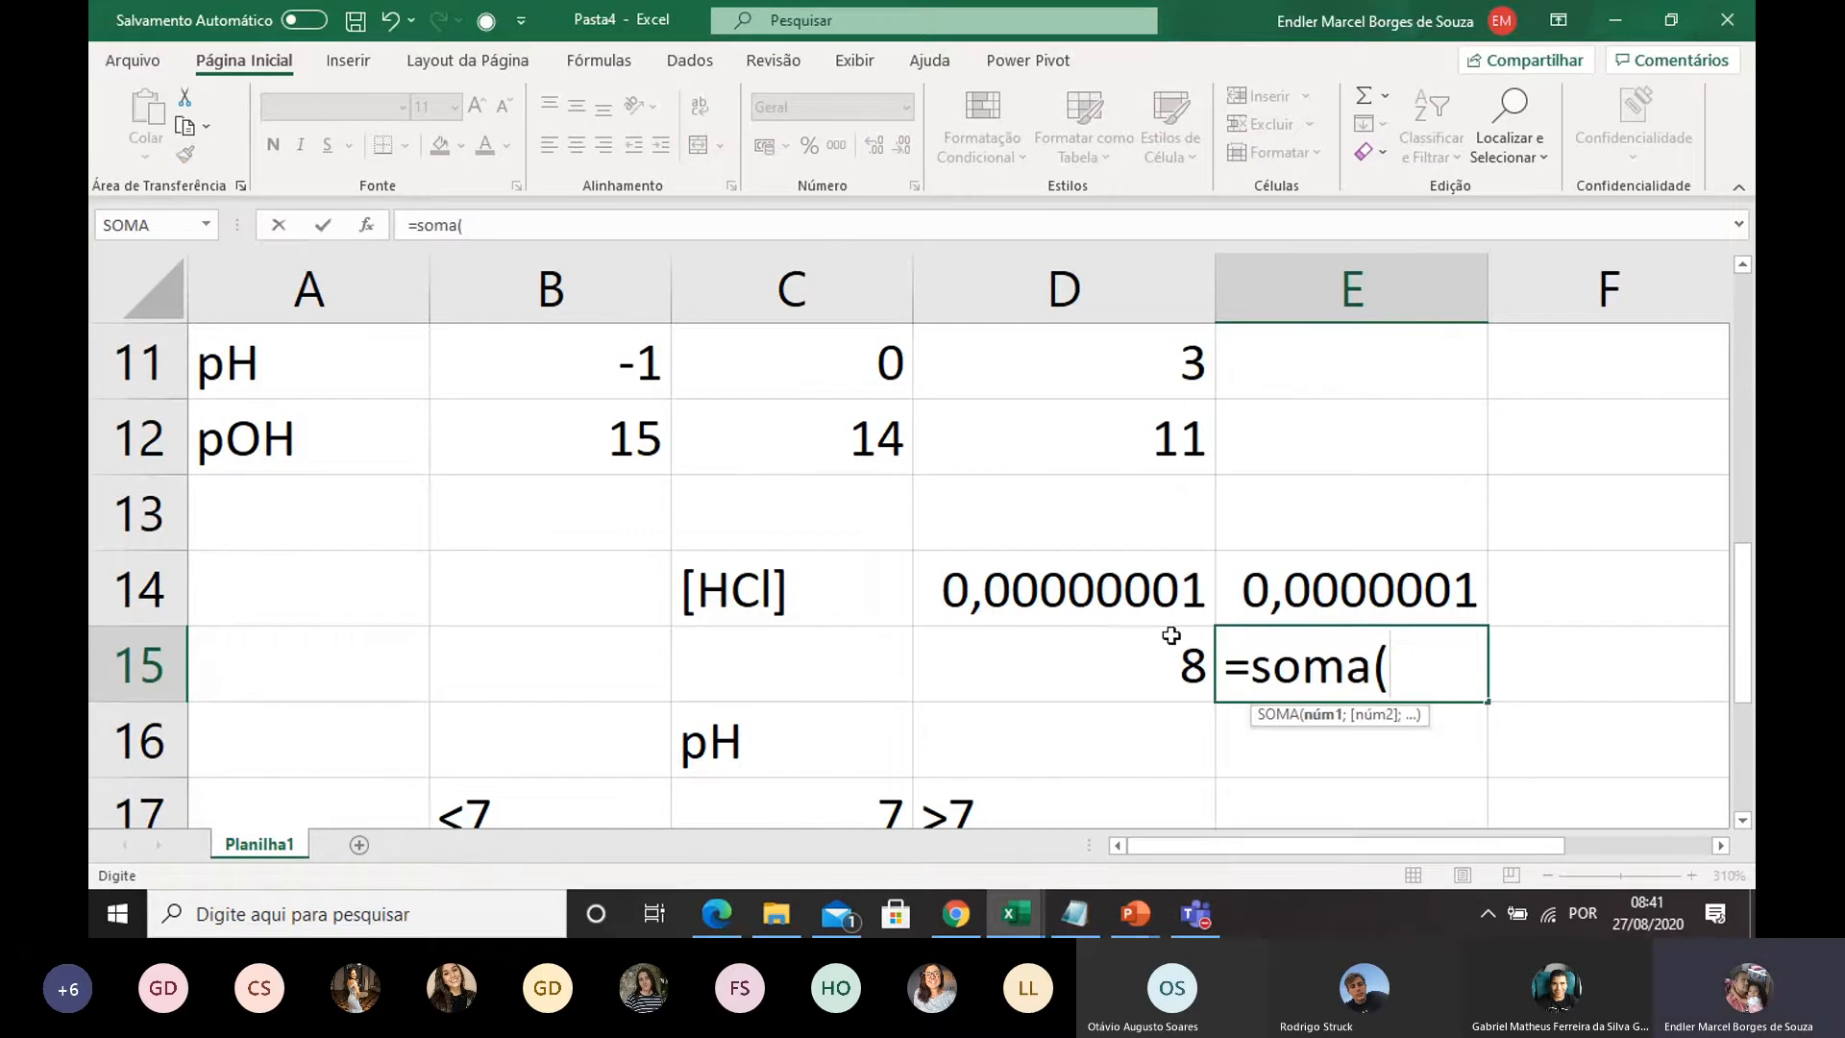
click(1141, 575)
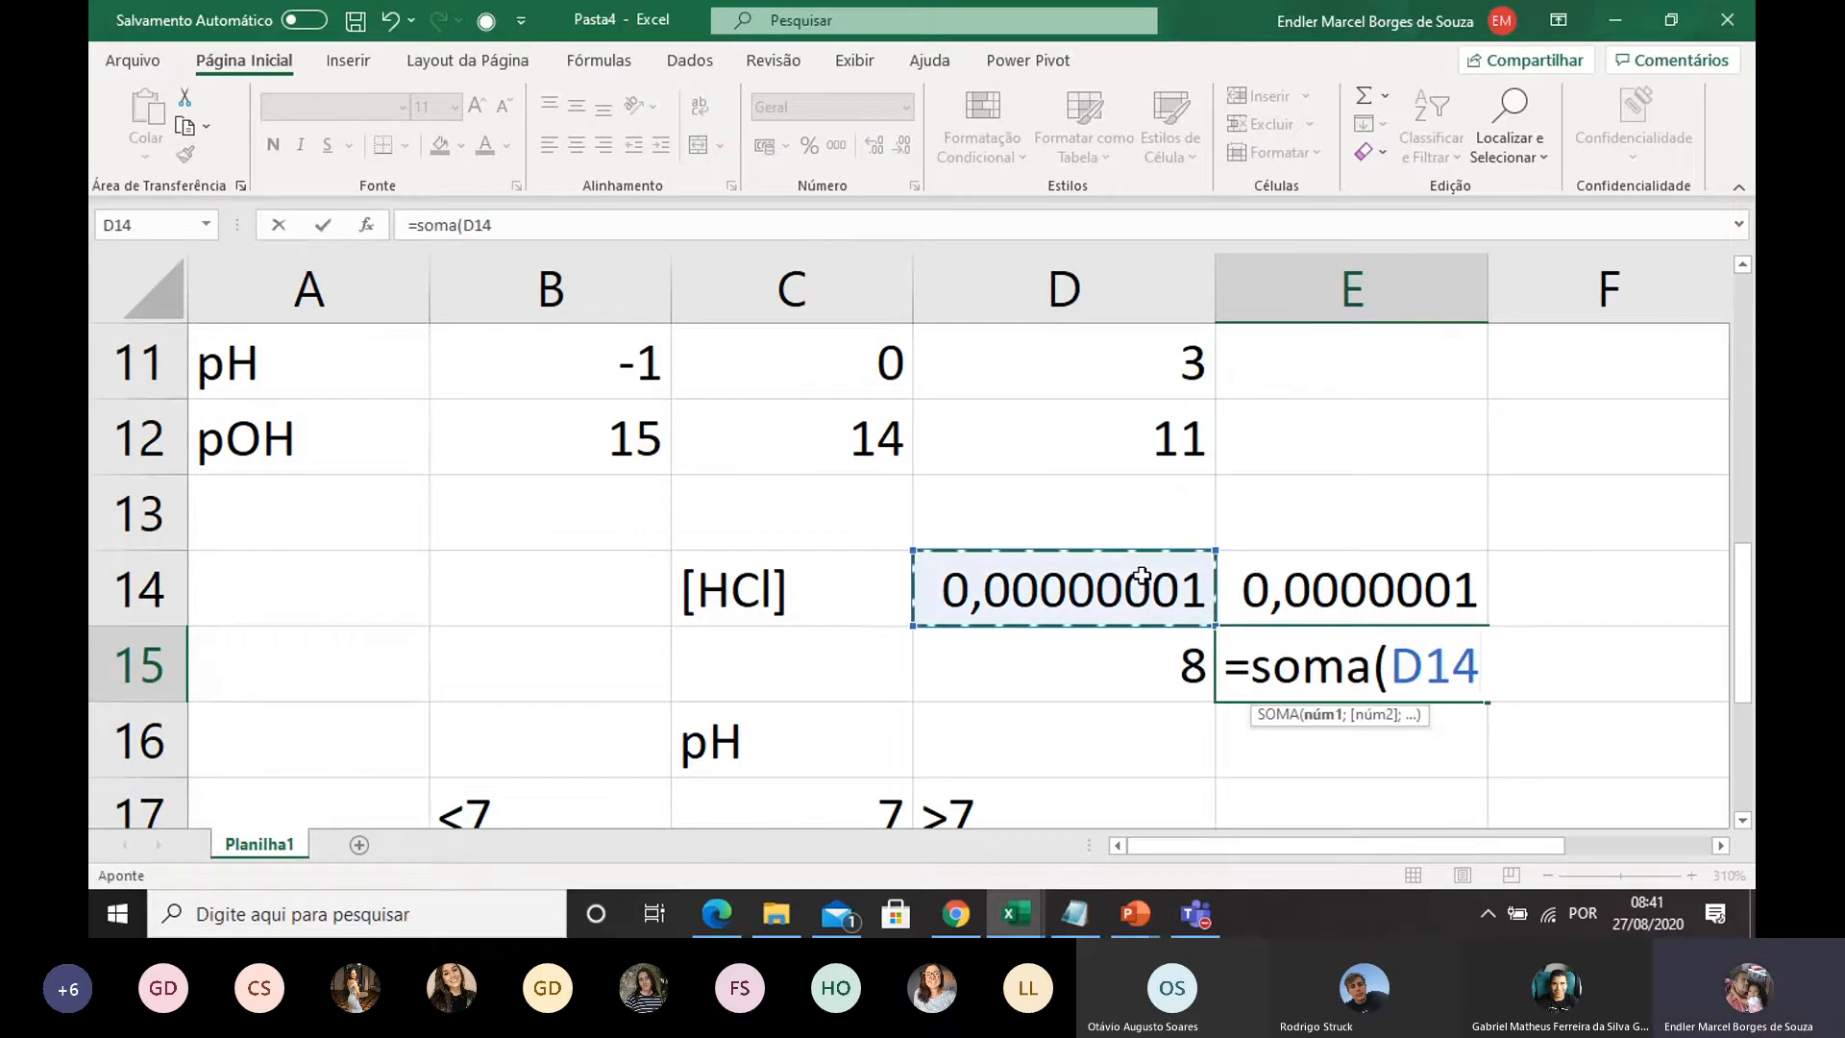
text(+)
click(1330, 580)
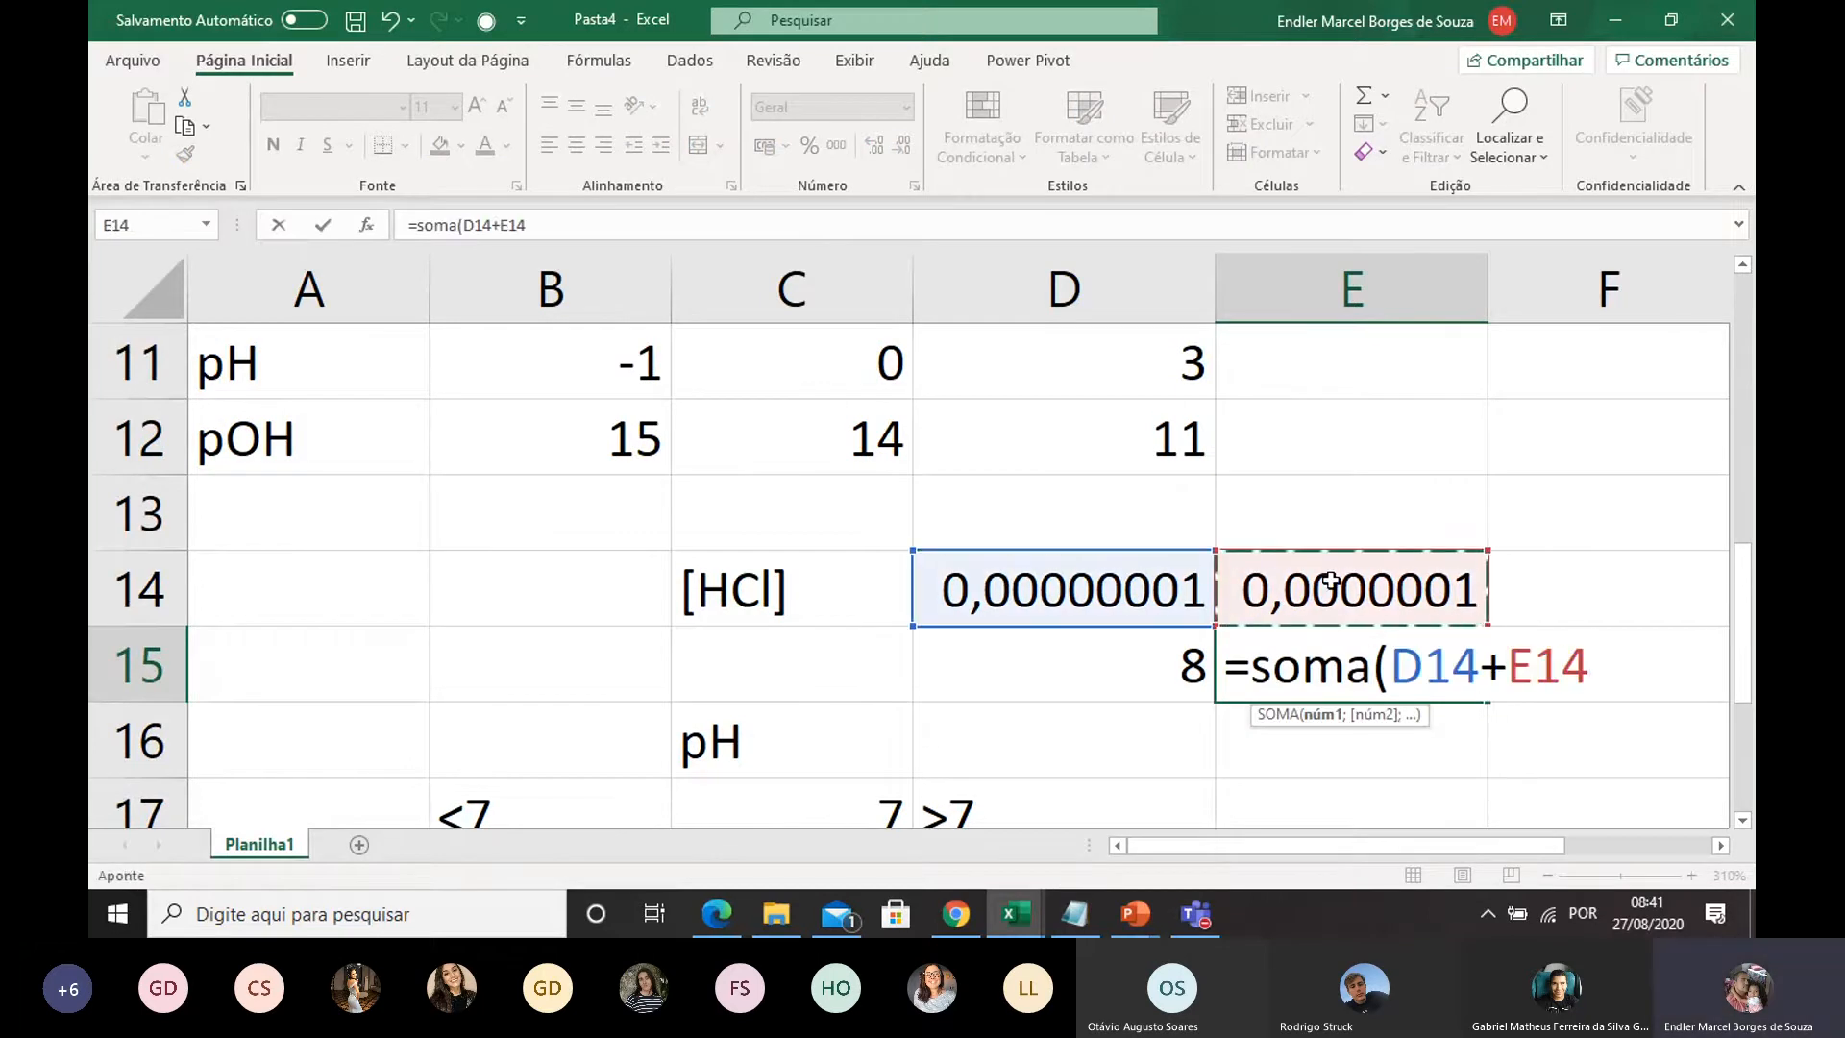
text())
key(Return)
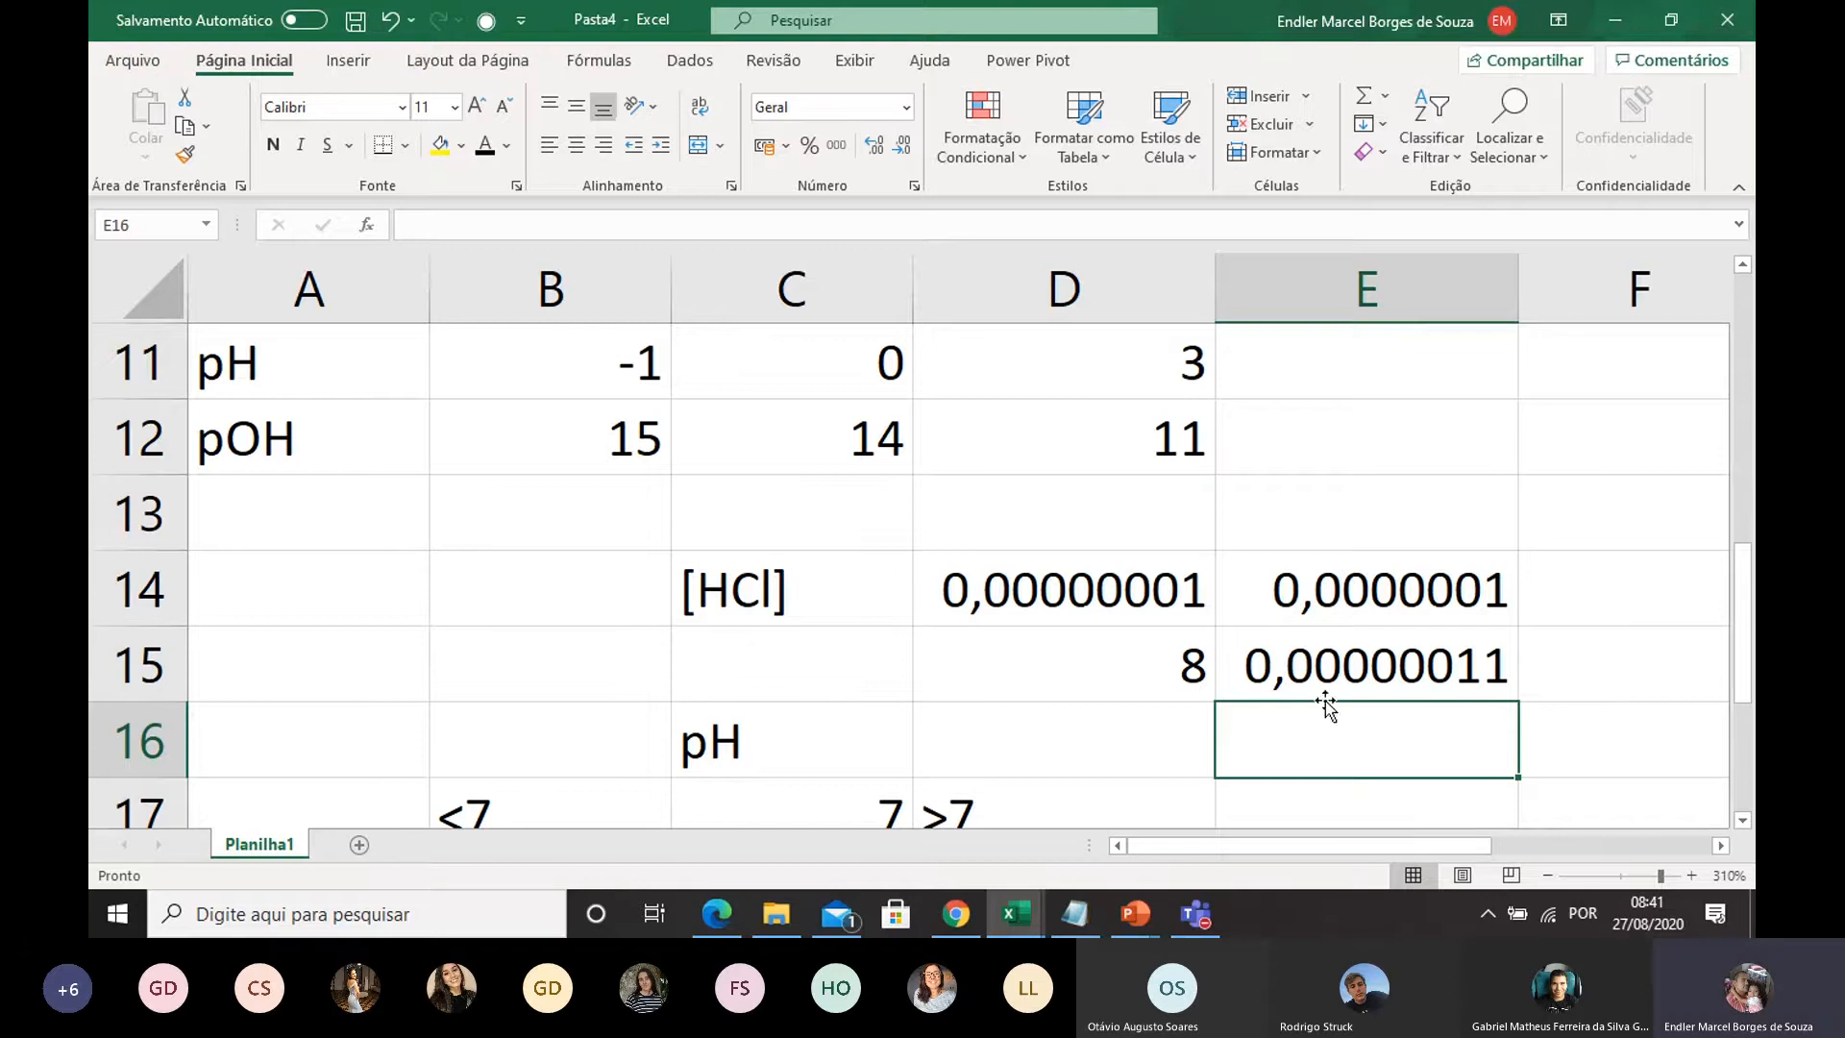
Step: Calculate the pH from the combined H+ concentration in cell E16 with the formula =-log10(E15)
click(1190, 736)
click(1259, 735)
text(=-)
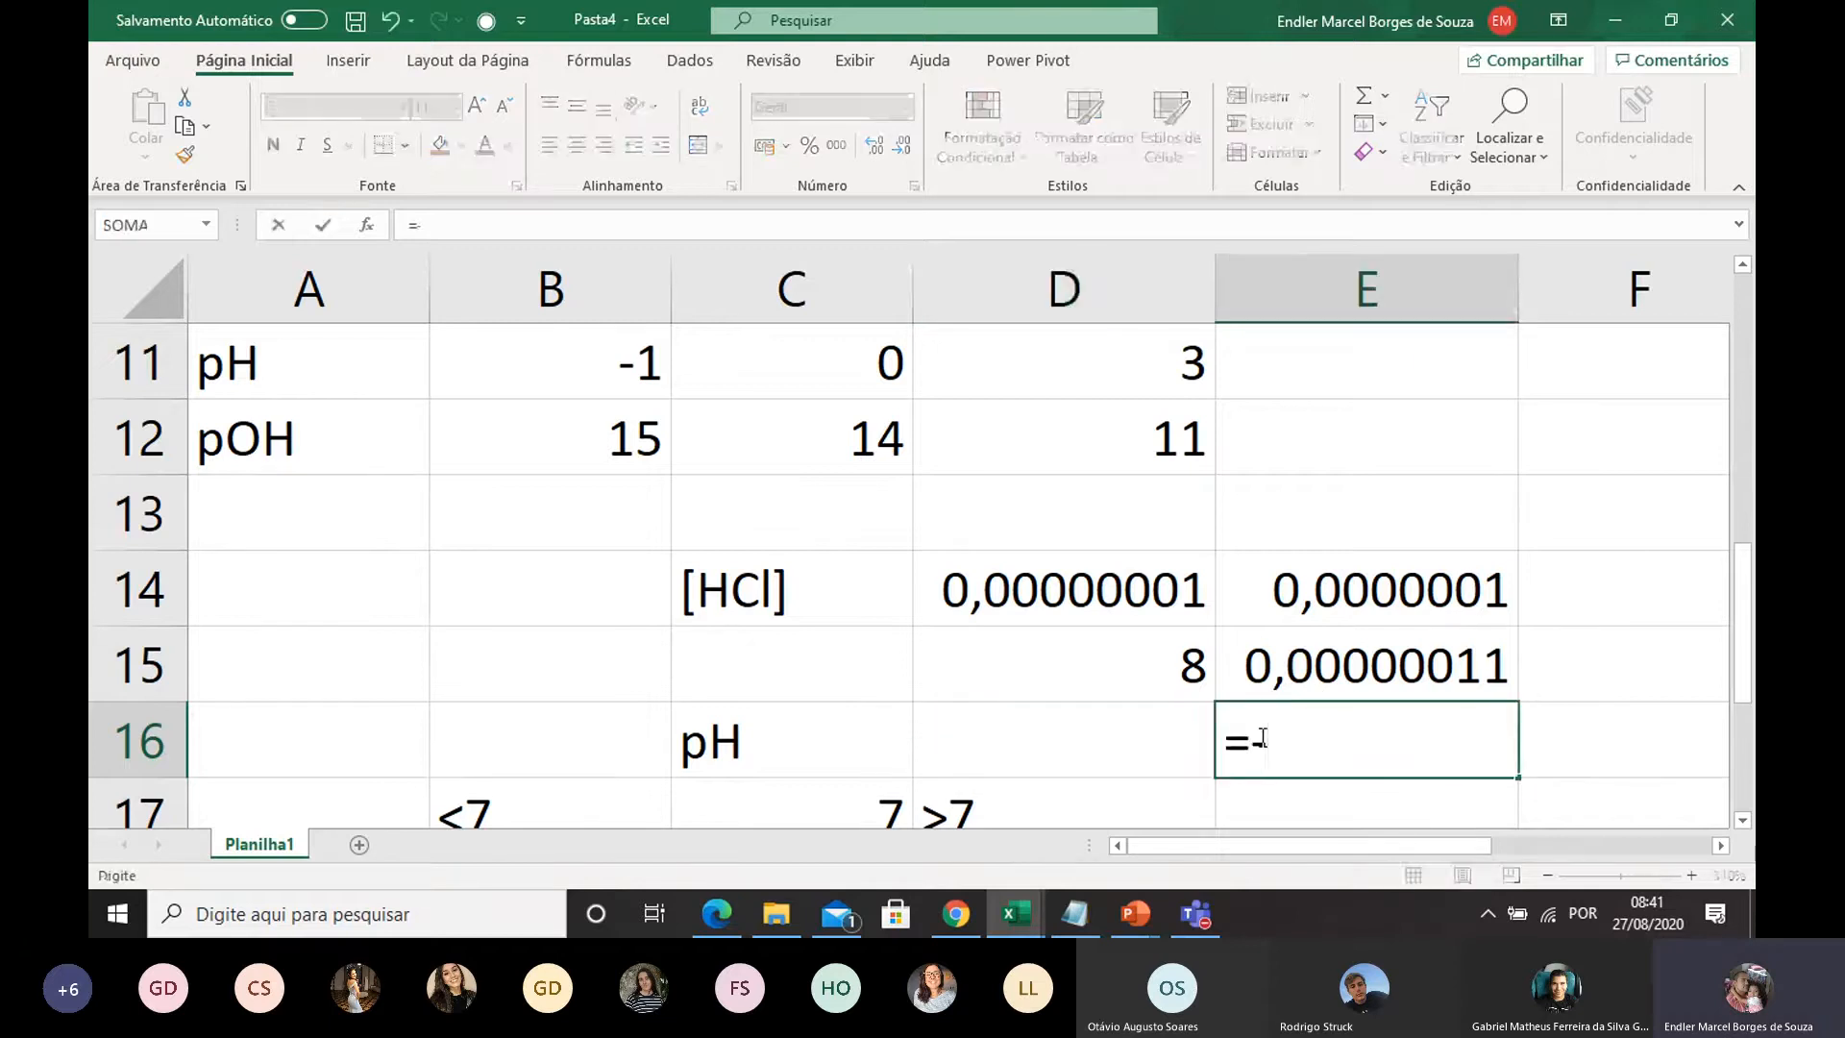
text(log10()
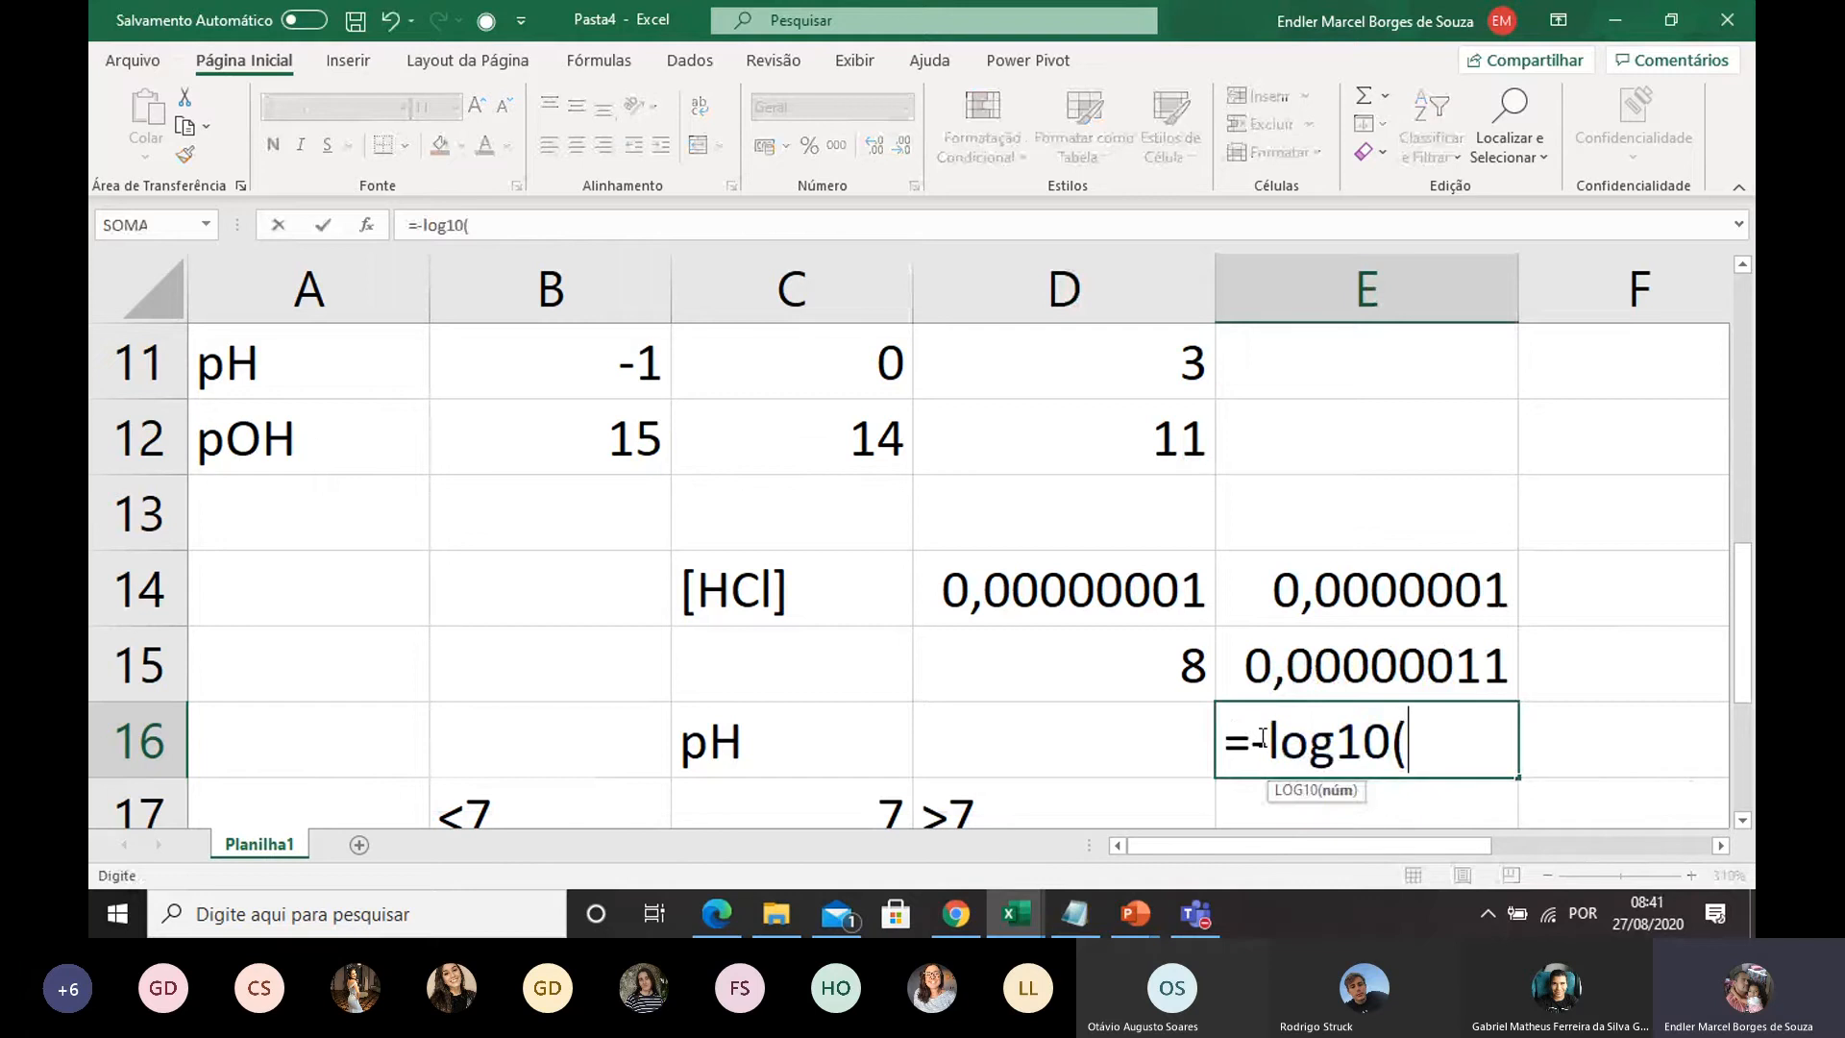
click(1304, 667)
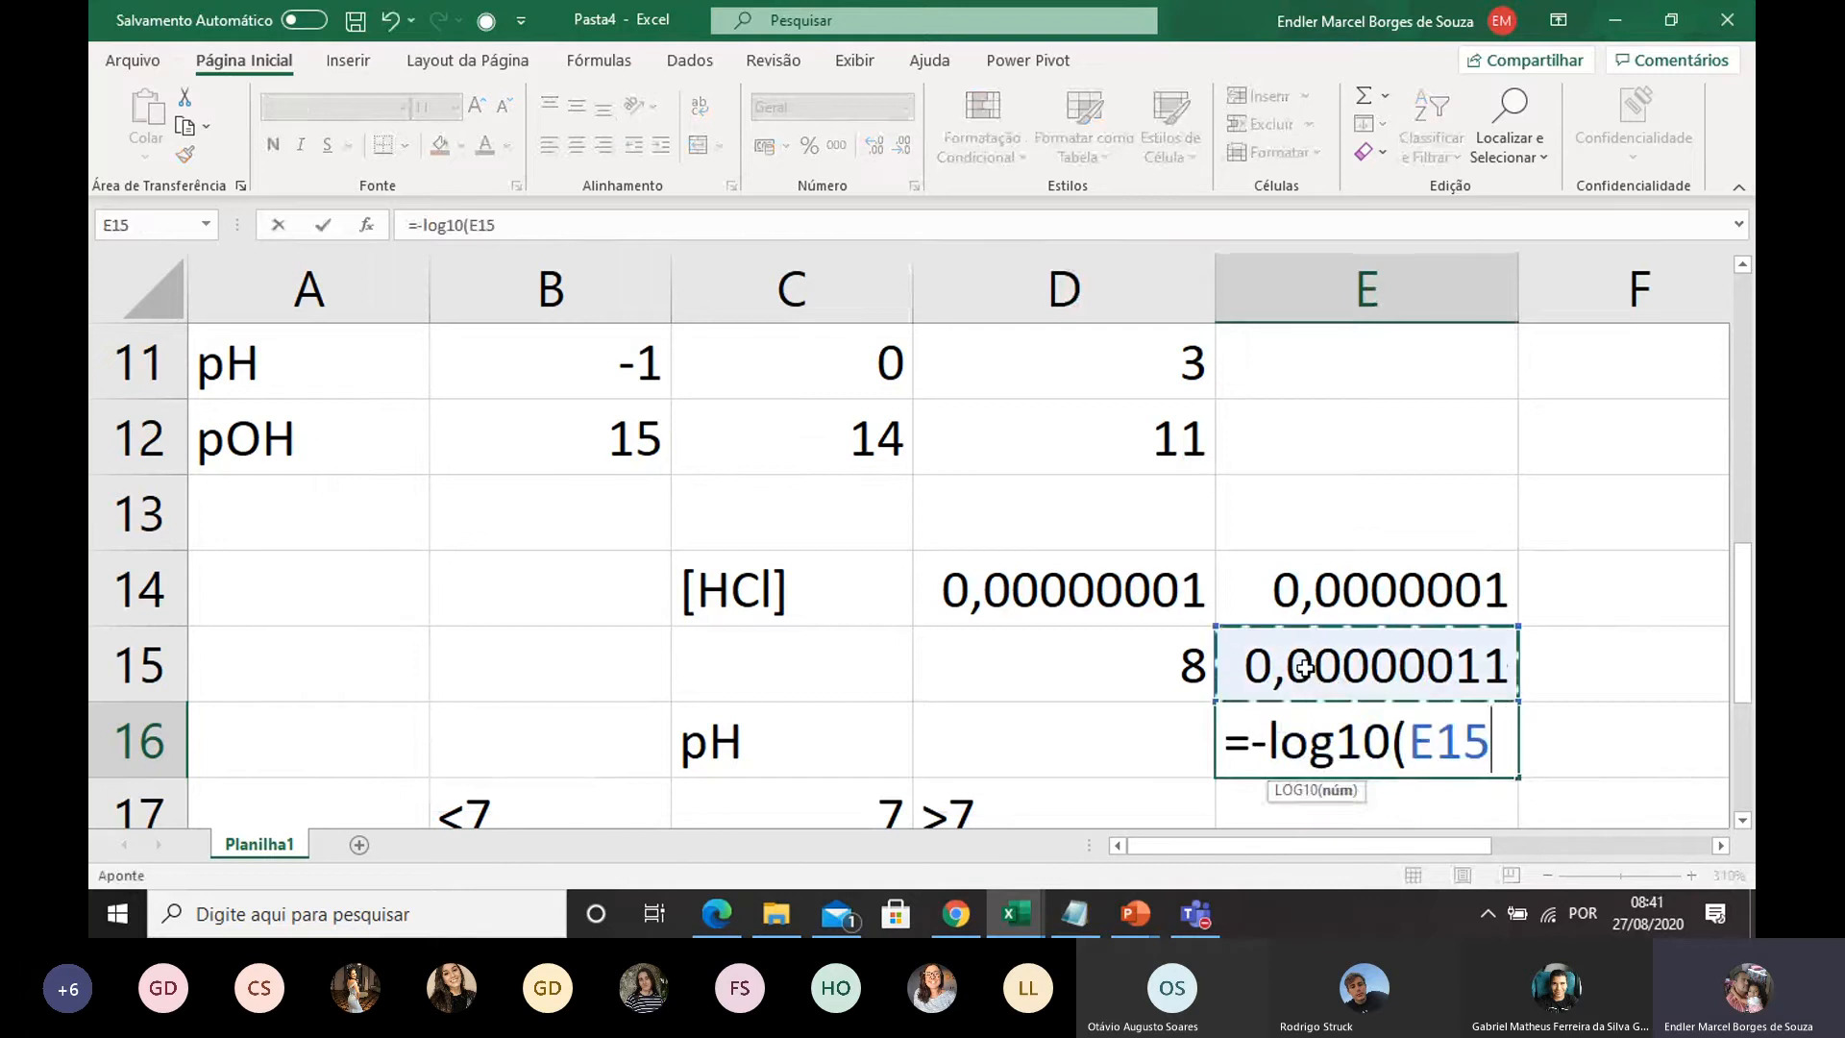
text())
key(Return)
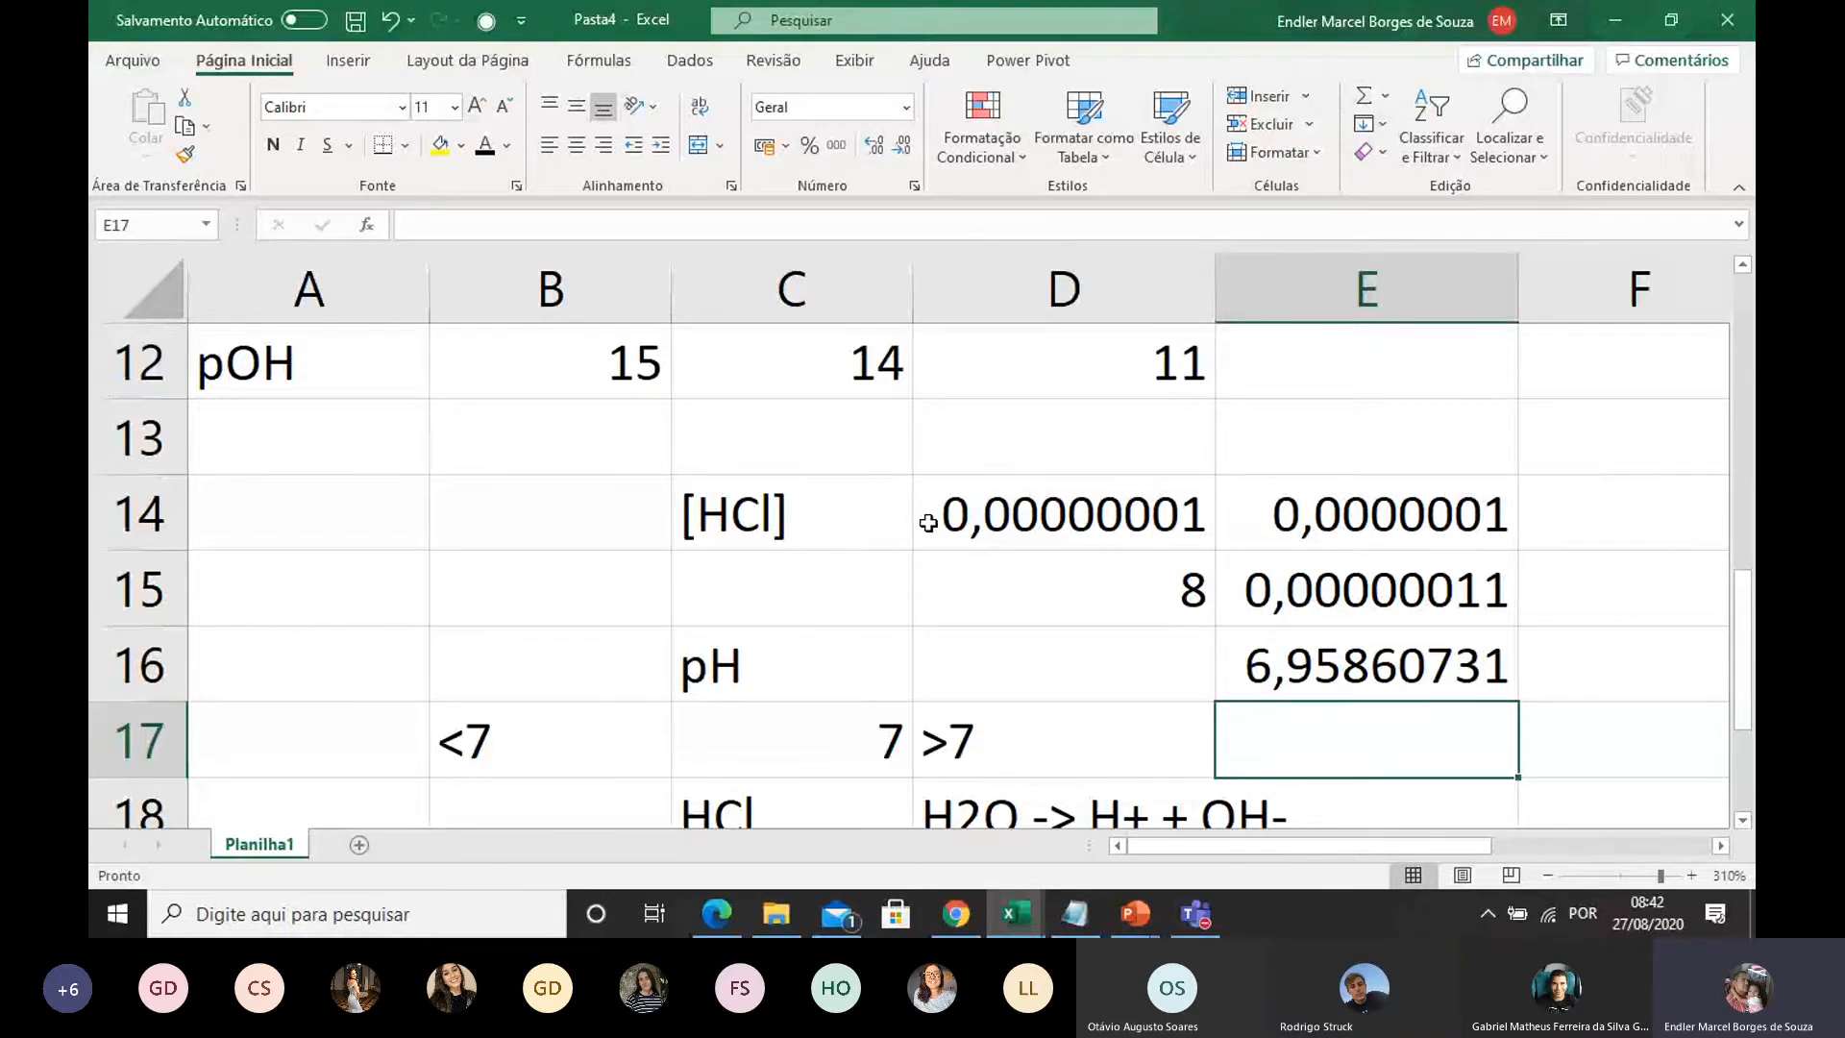
Step: Review the example HCl concentration in C19 alongside water's H+ concentration in D19 and the empty row below the example
scroll(903, 507, down, 2)
scroll(903, 506, down, 1)
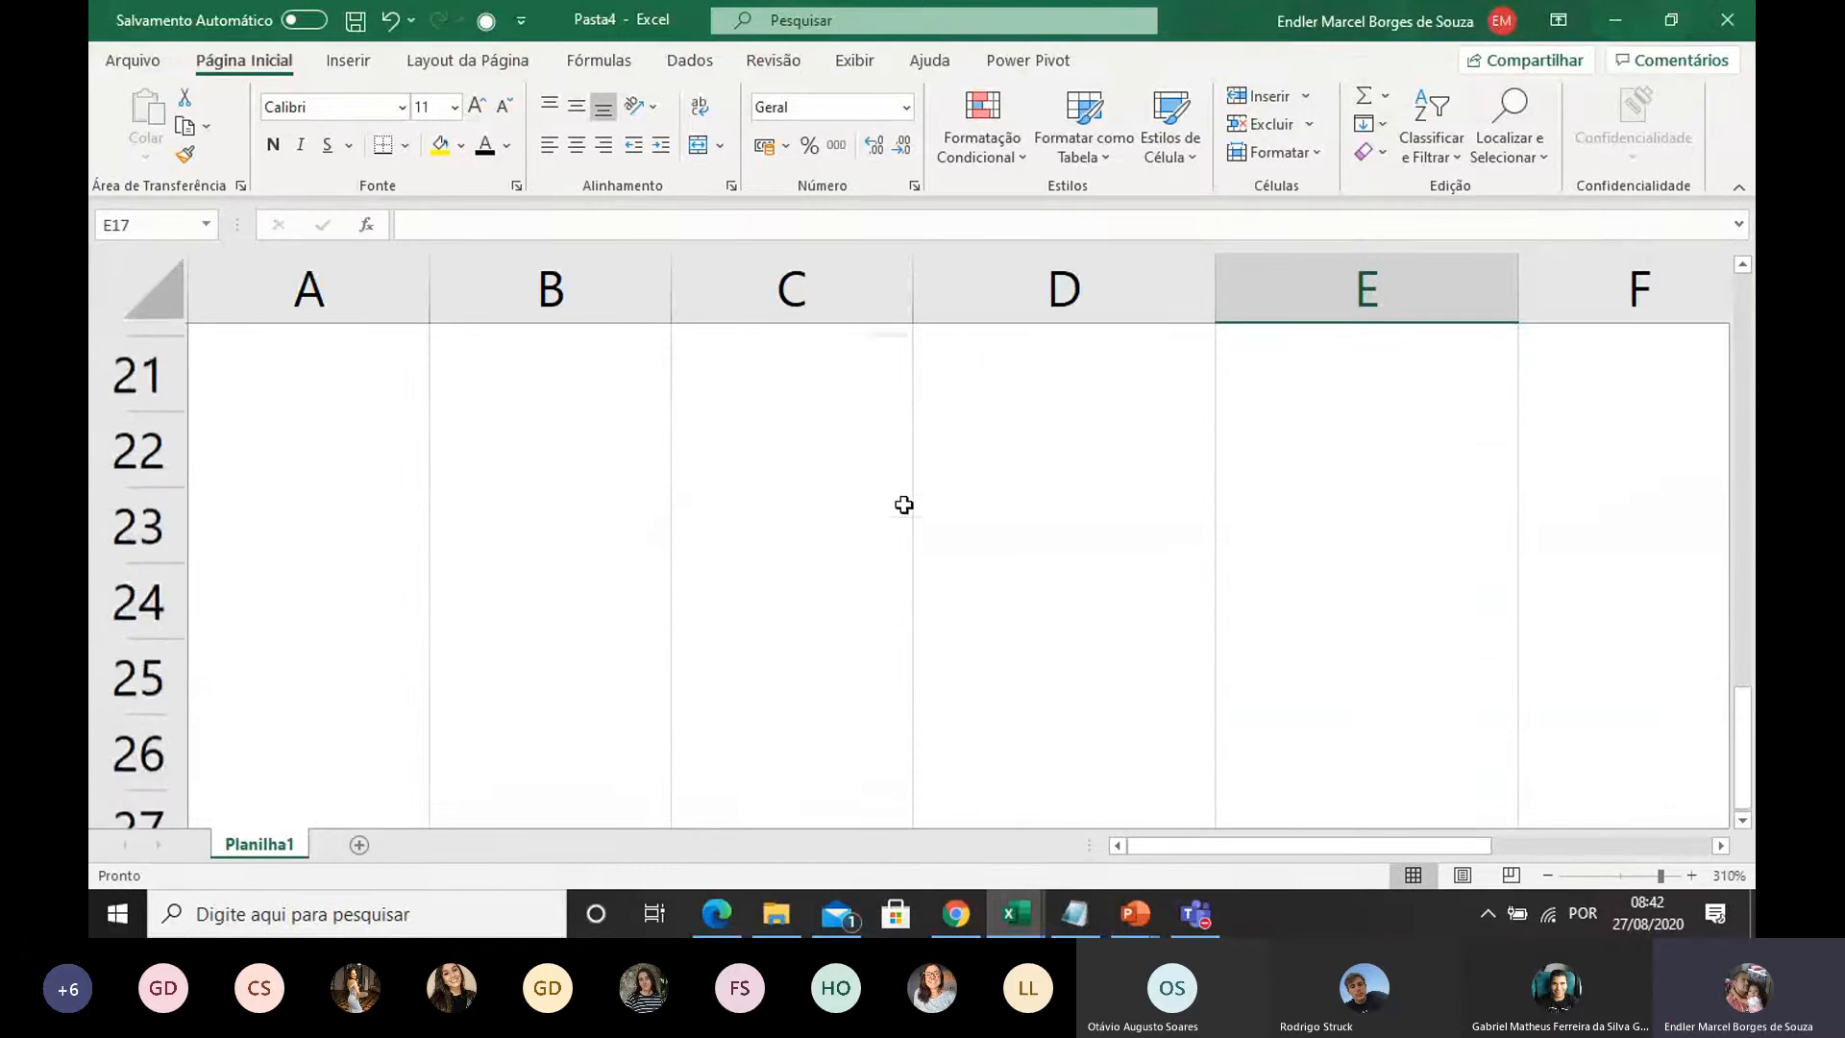
scroll(889, 503, up, 1)
drag(413, 444, 1120, 447)
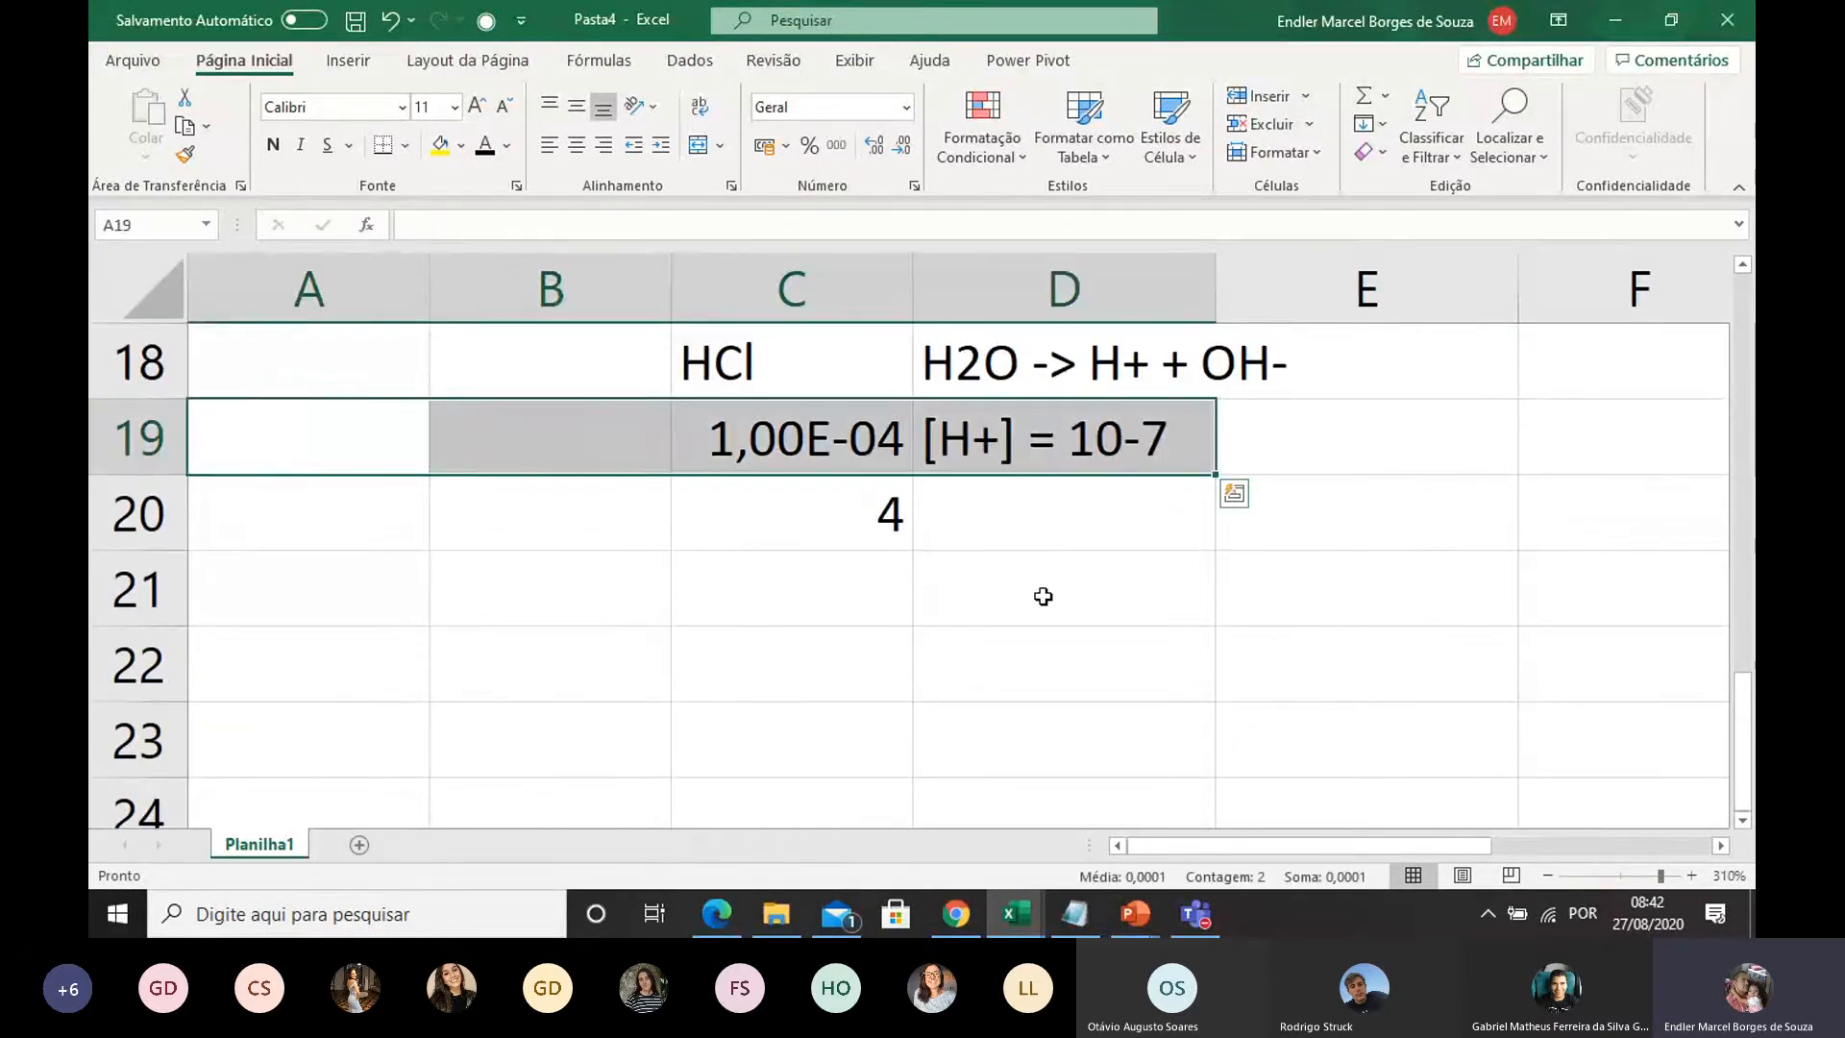
scroll(1043, 596, up, 1)
click(1031, 683)
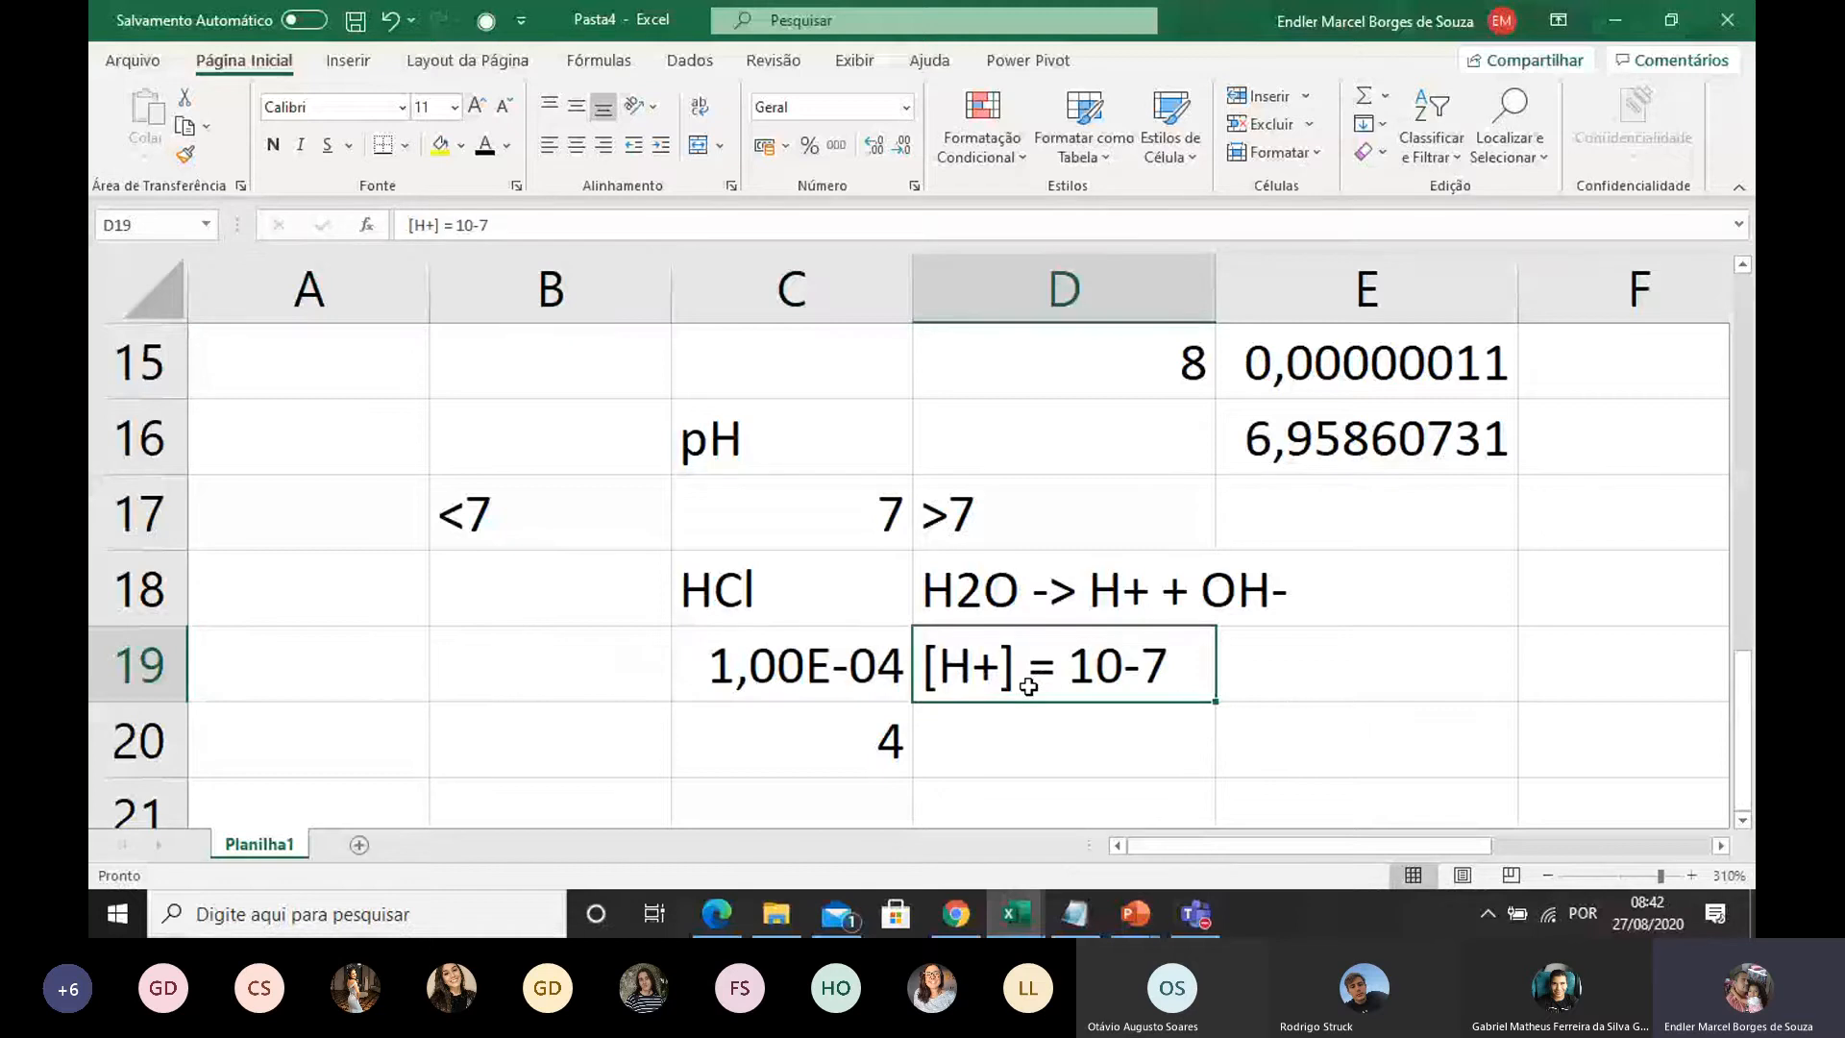
click(723, 675)
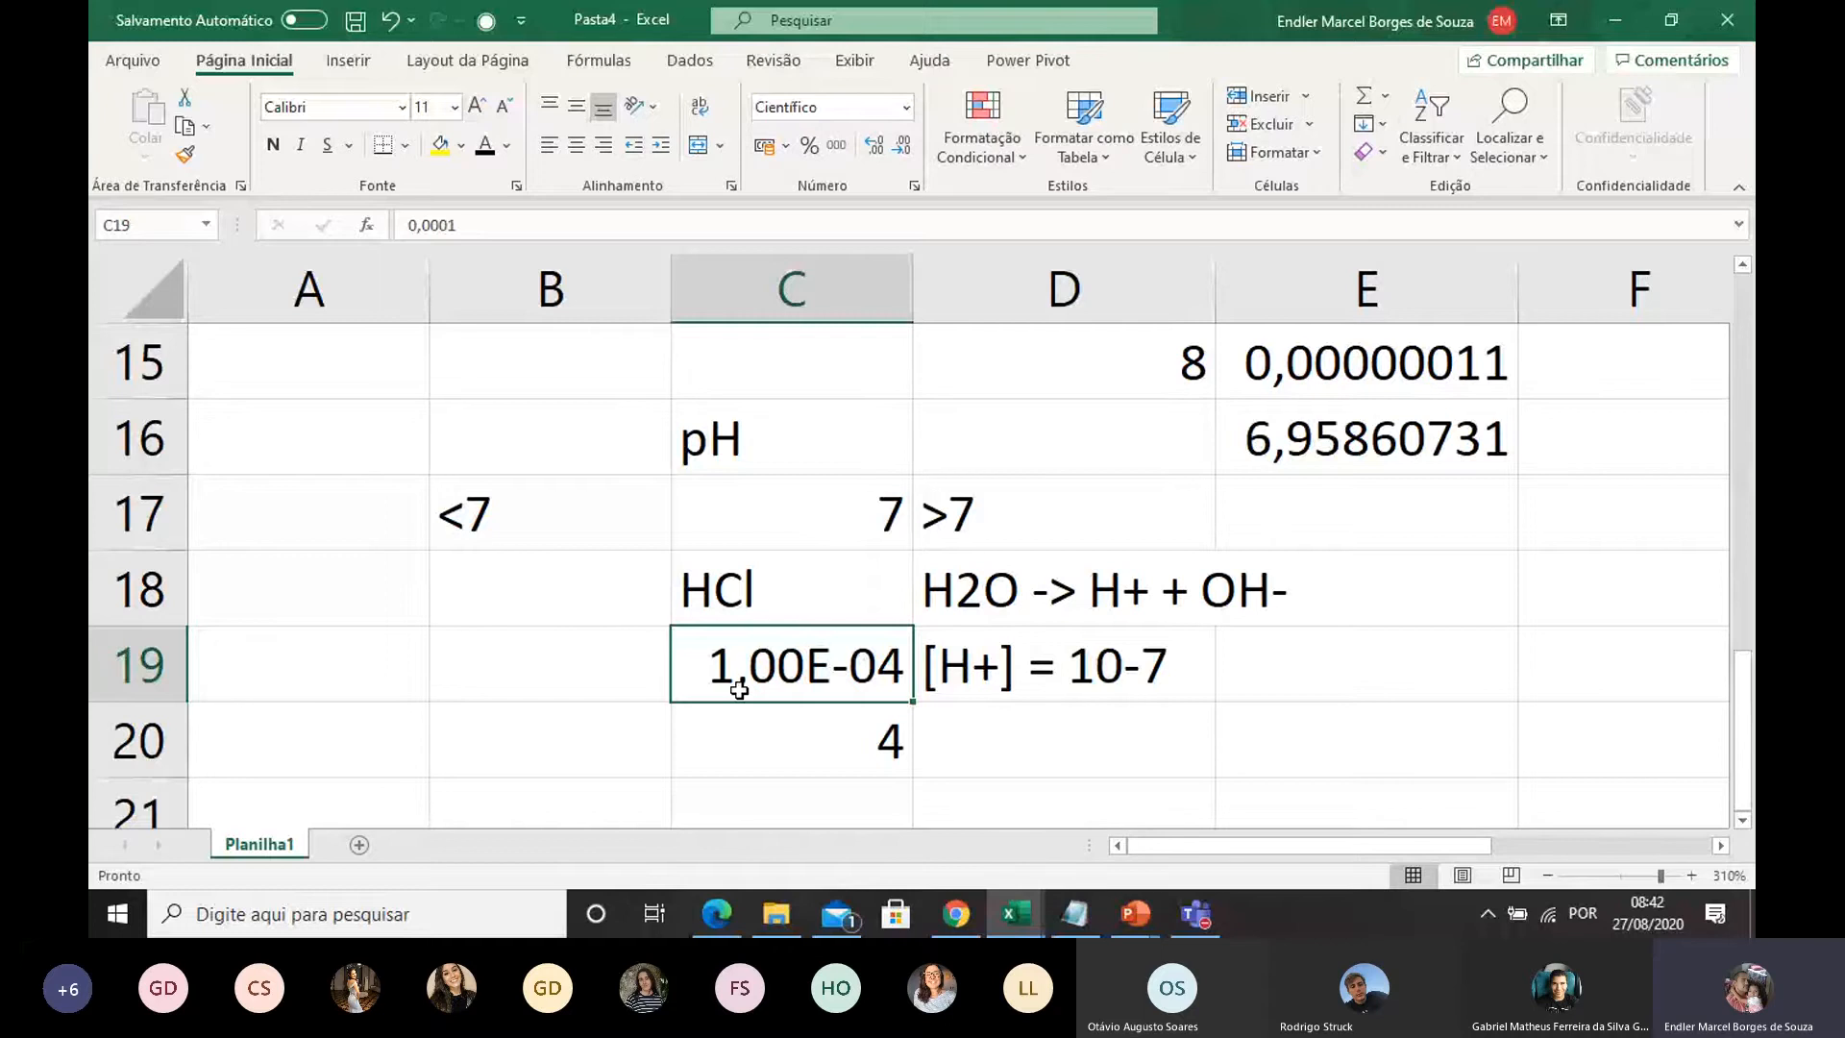
scroll(619, 559, down, 1)
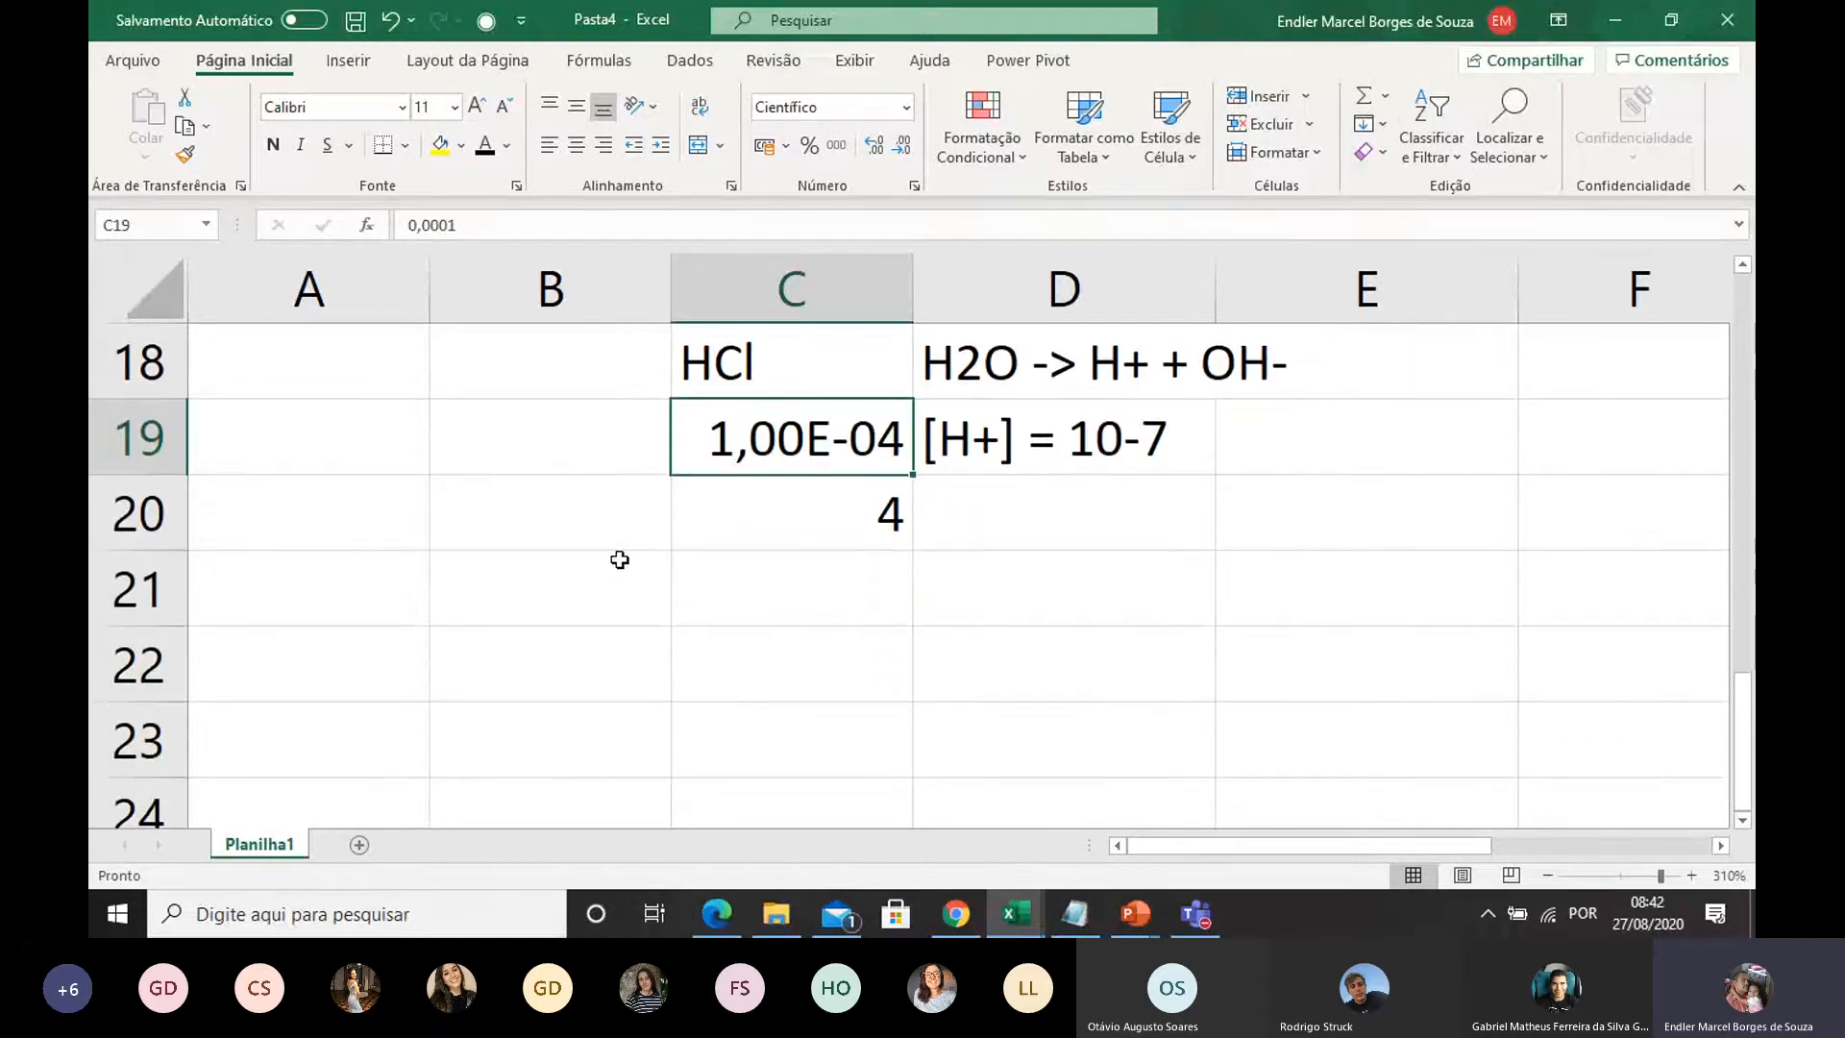
click(571, 612)
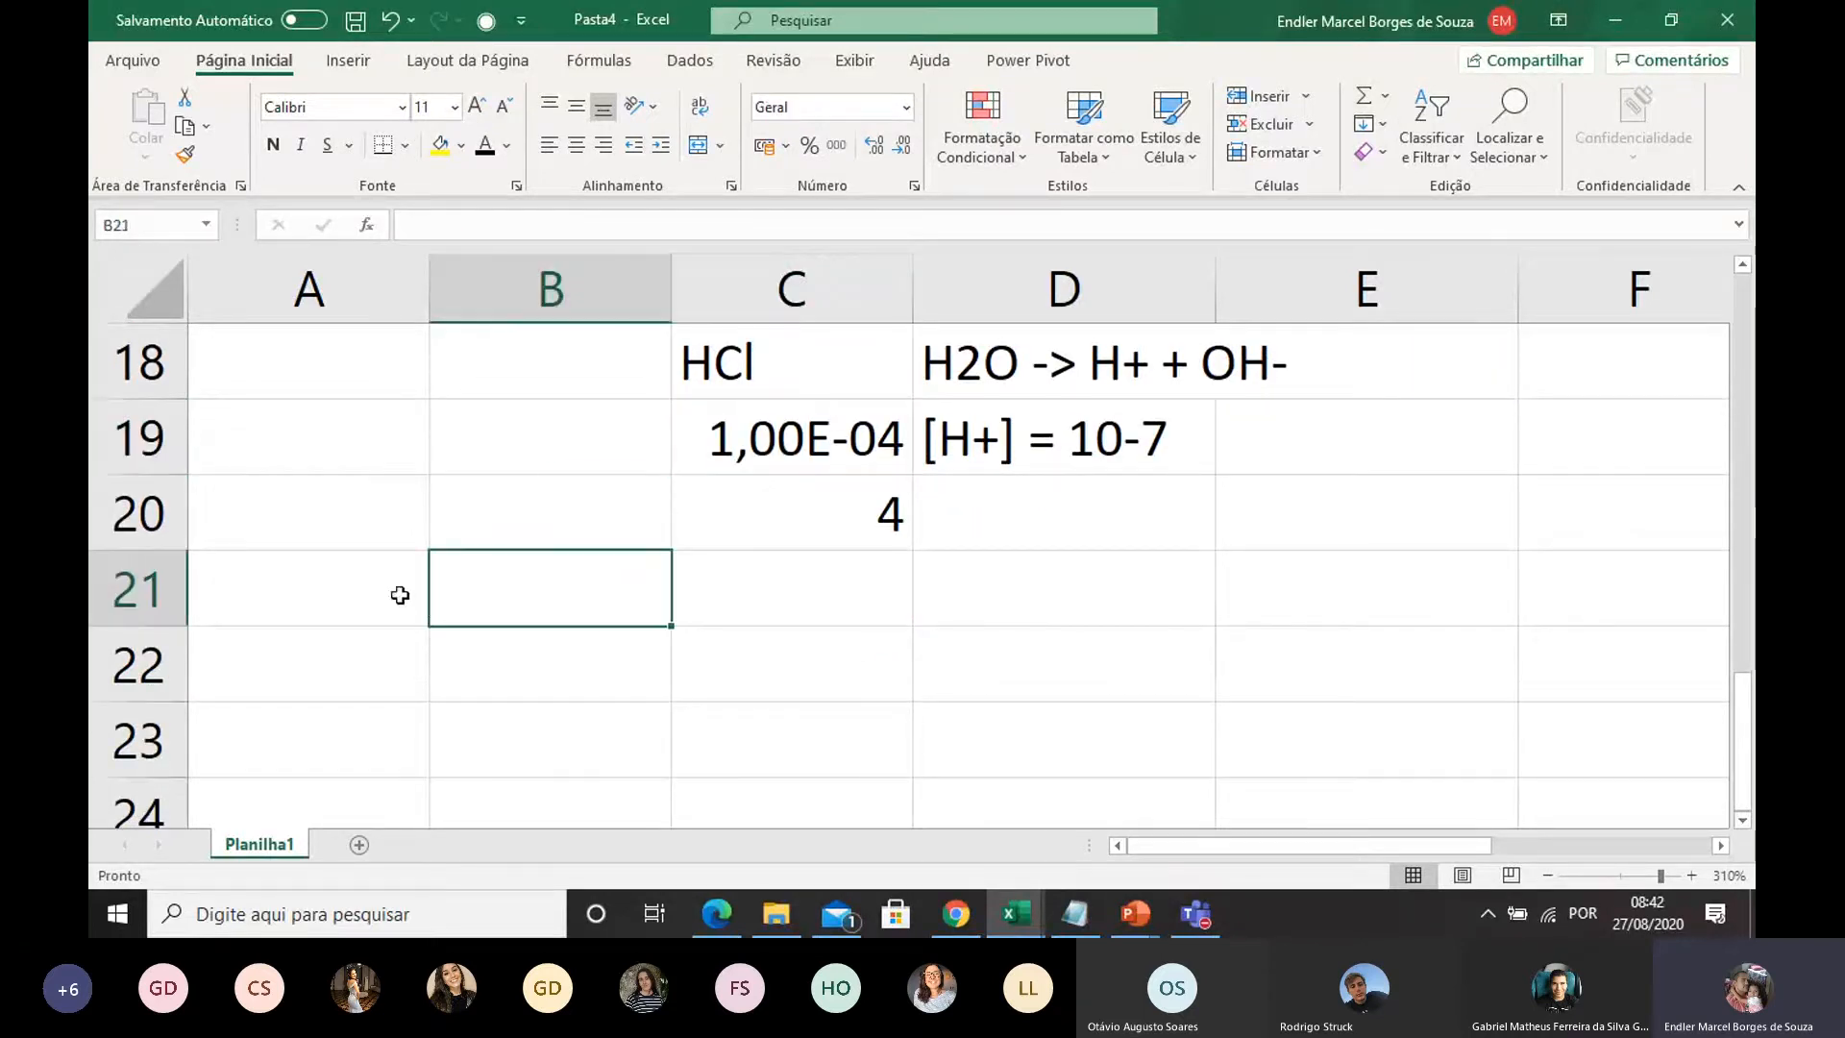
drag(400, 593, 977, 603)
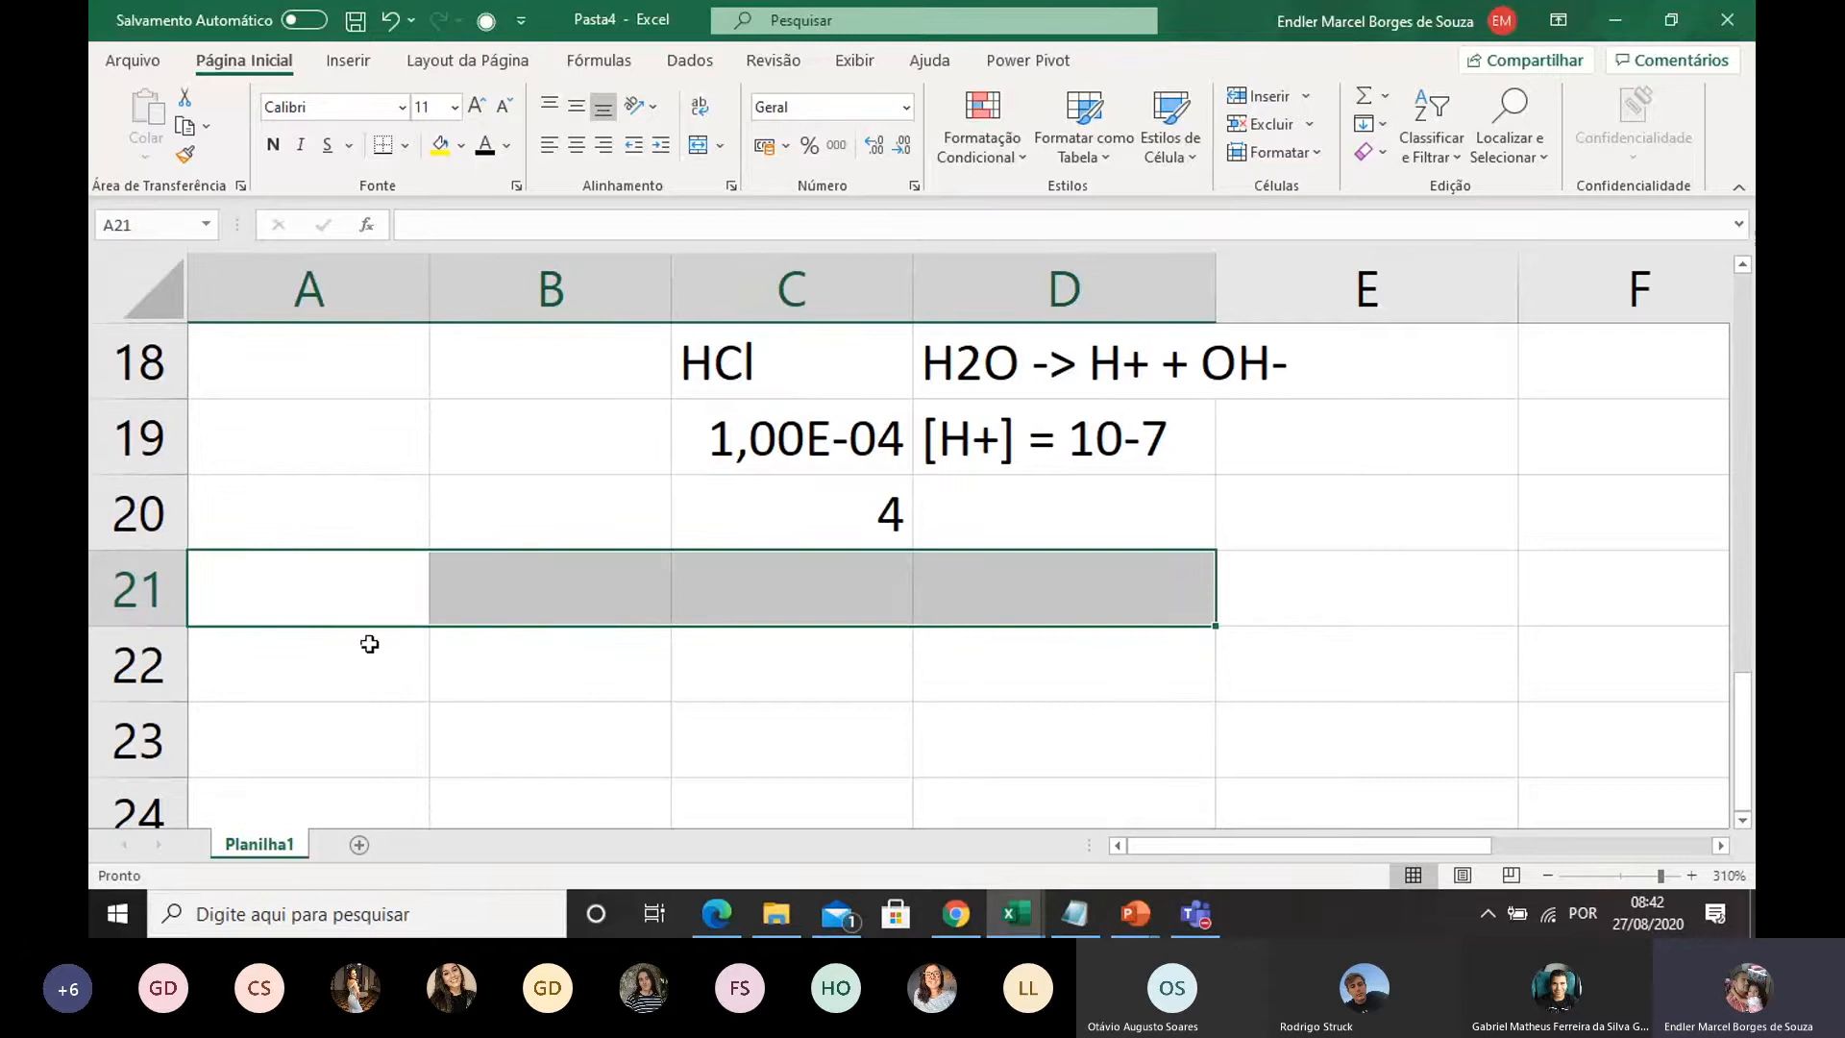
click(356, 577)
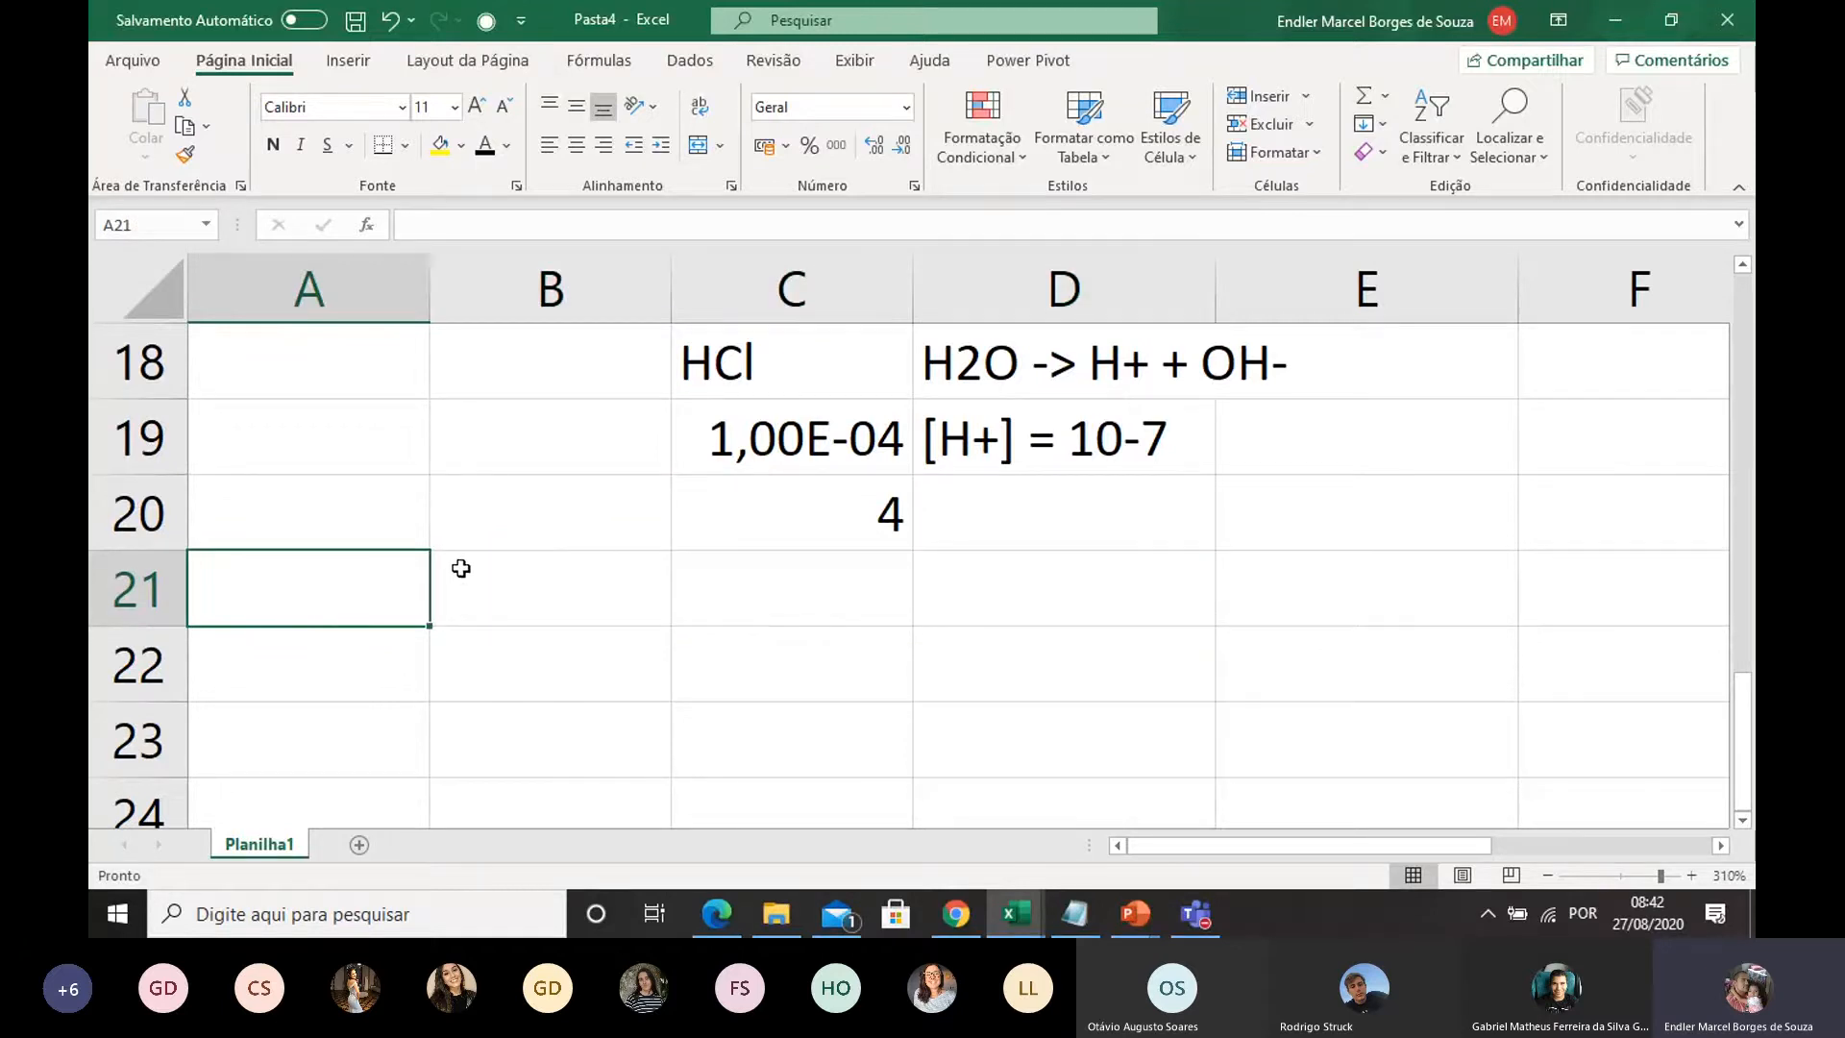
Step: Merge and center cells A21 through D21 below the HCl example
click(576, 604)
drag(408, 601, 973, 590)
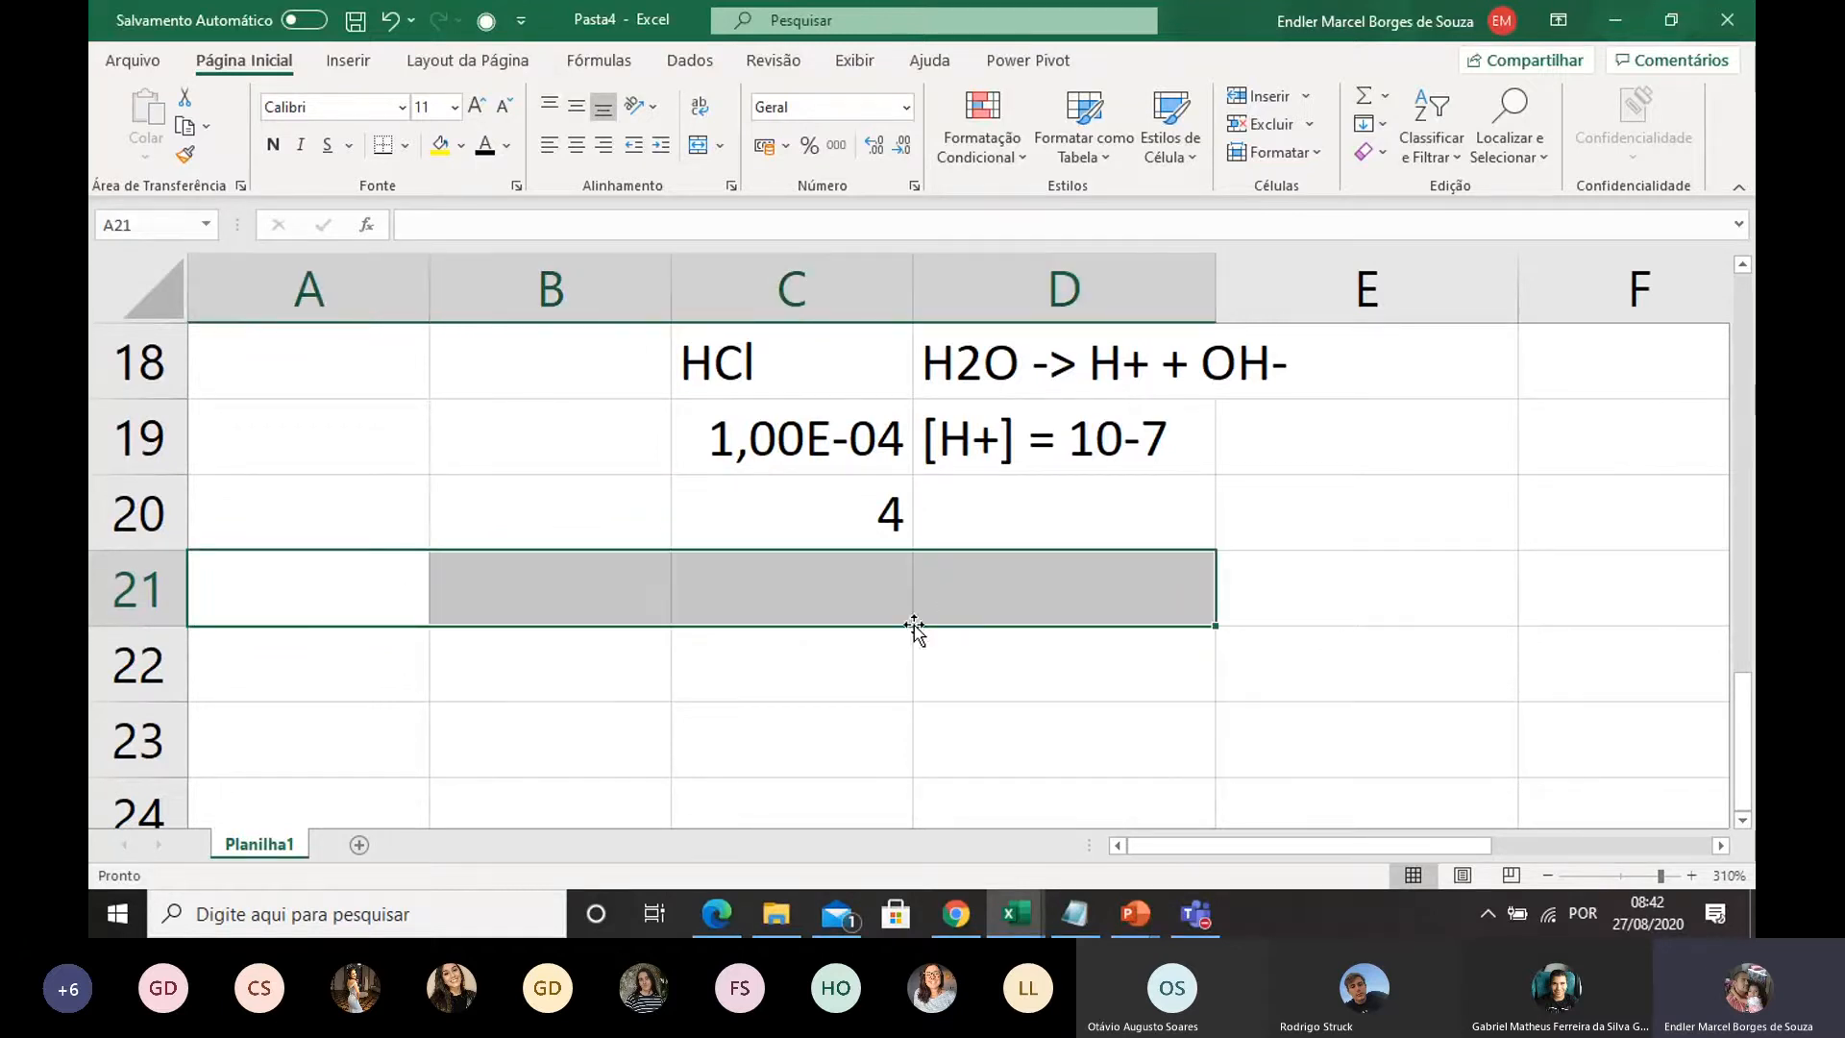
click(694, 149)
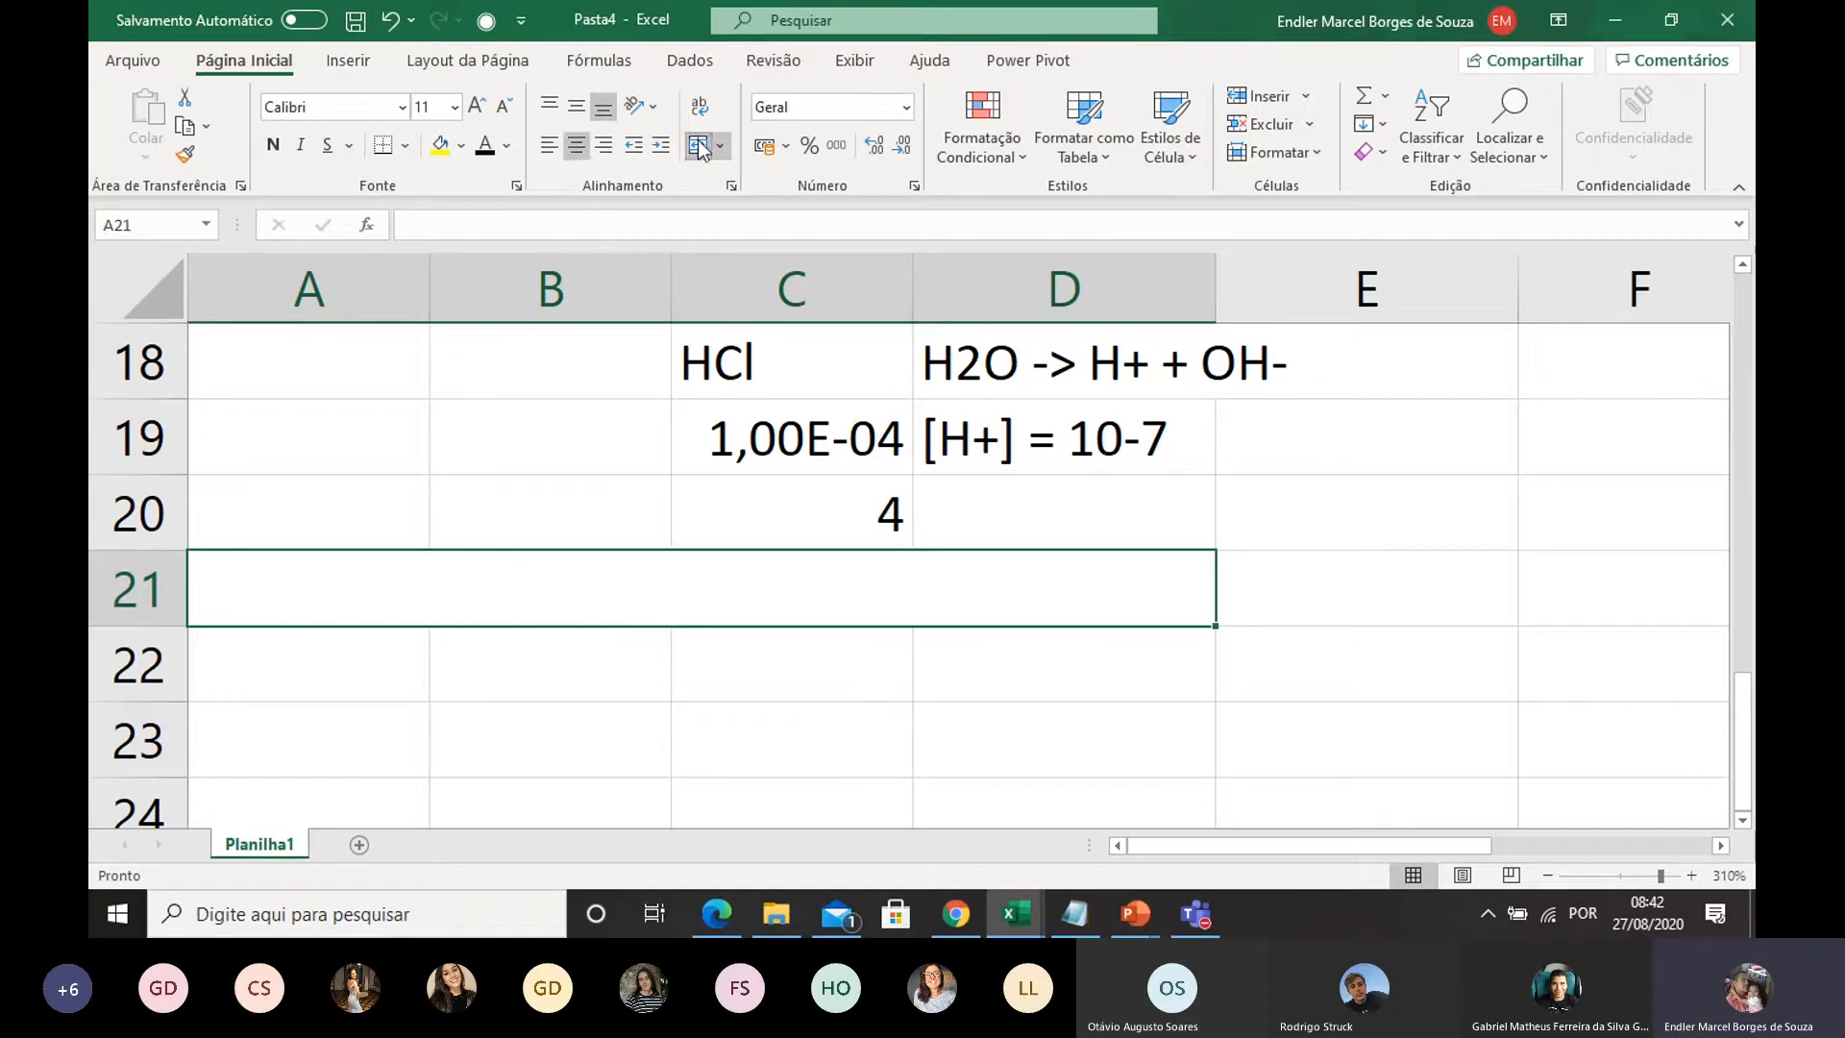
Step: Enter the group 1A strong bases in merged cell A21 as "1A, LiOH, NaOH, KOH"
double_click(417, 600)
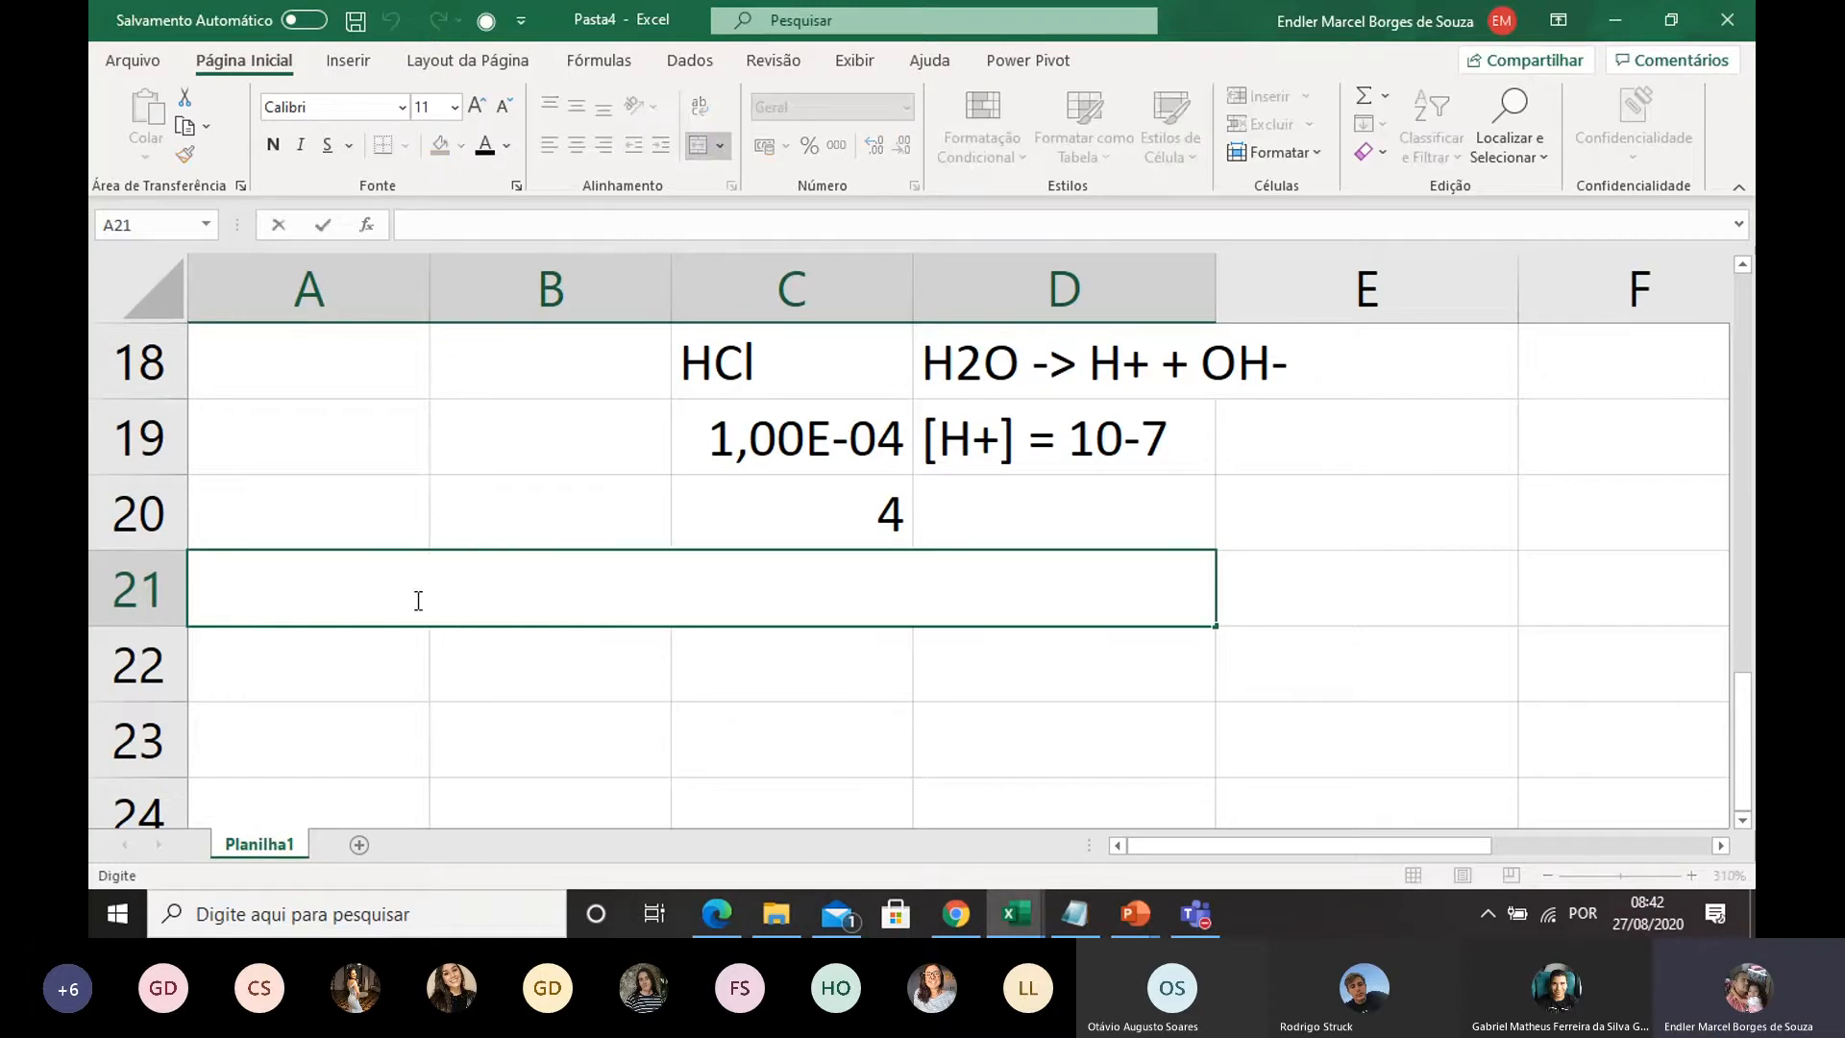
text(1A, LiO)
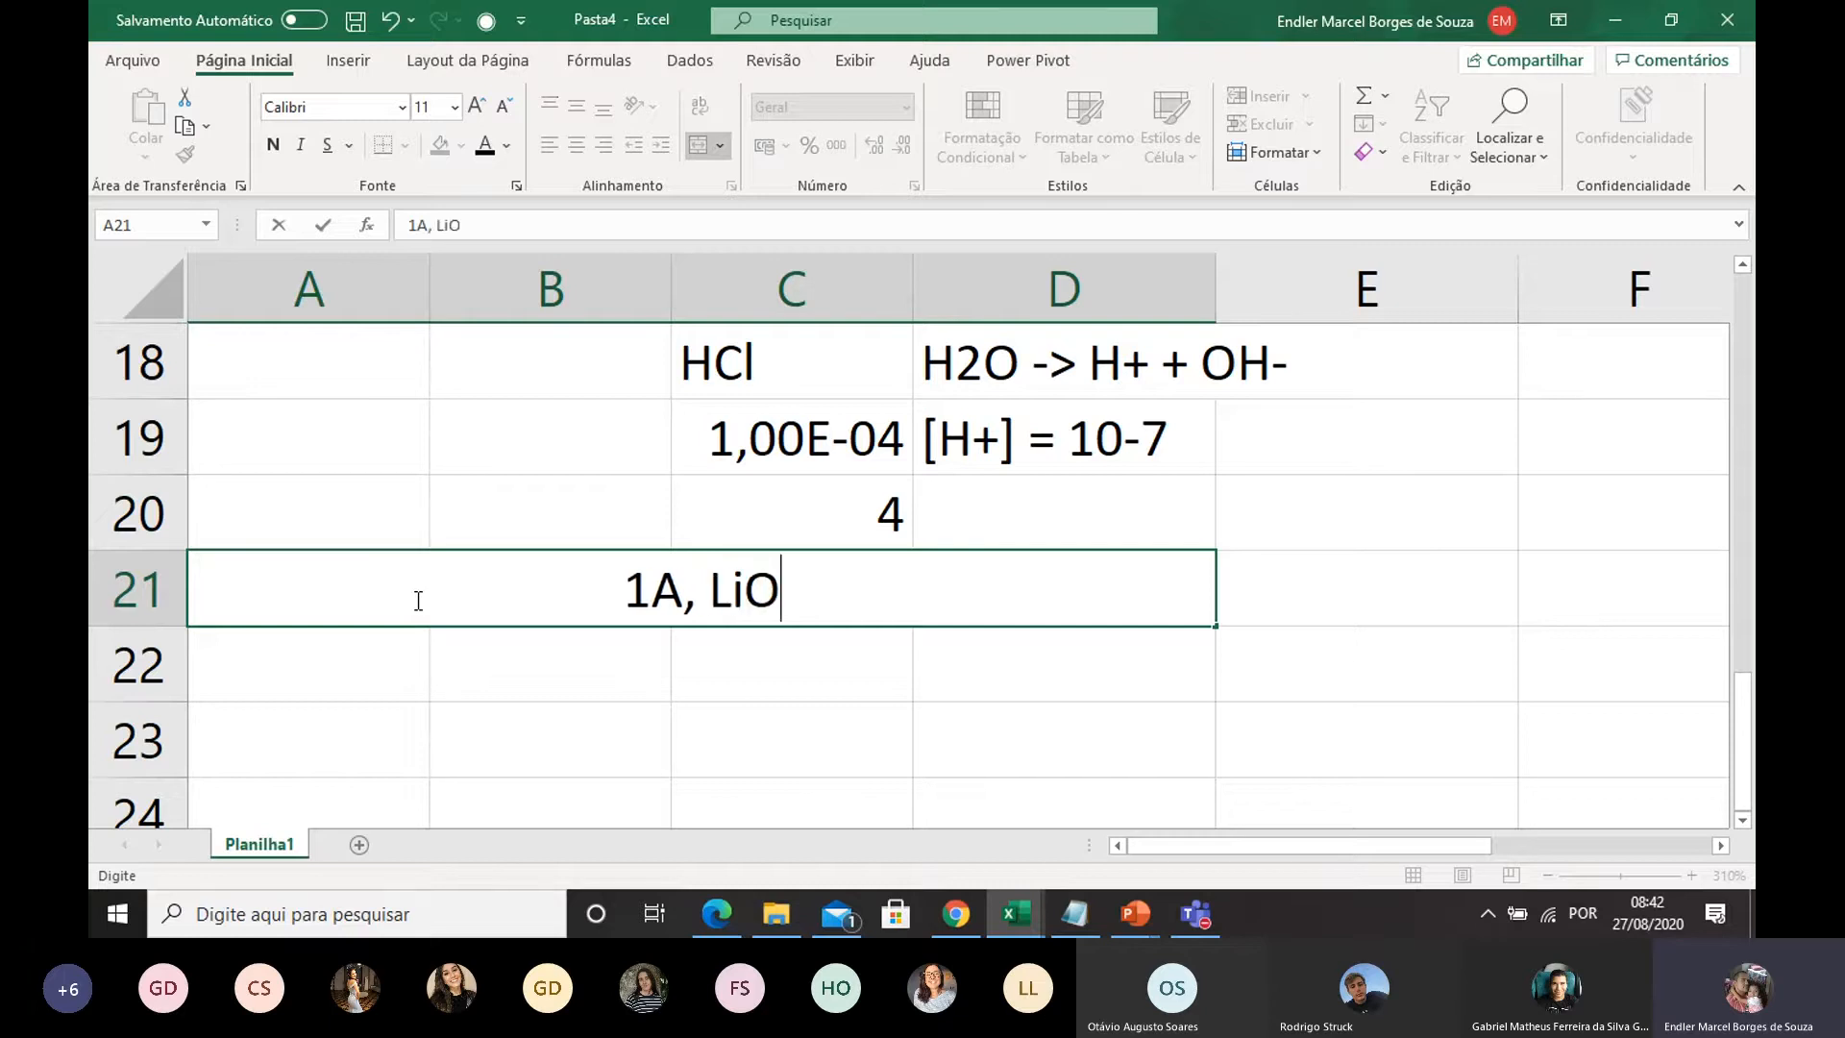
text(H, NaOH)
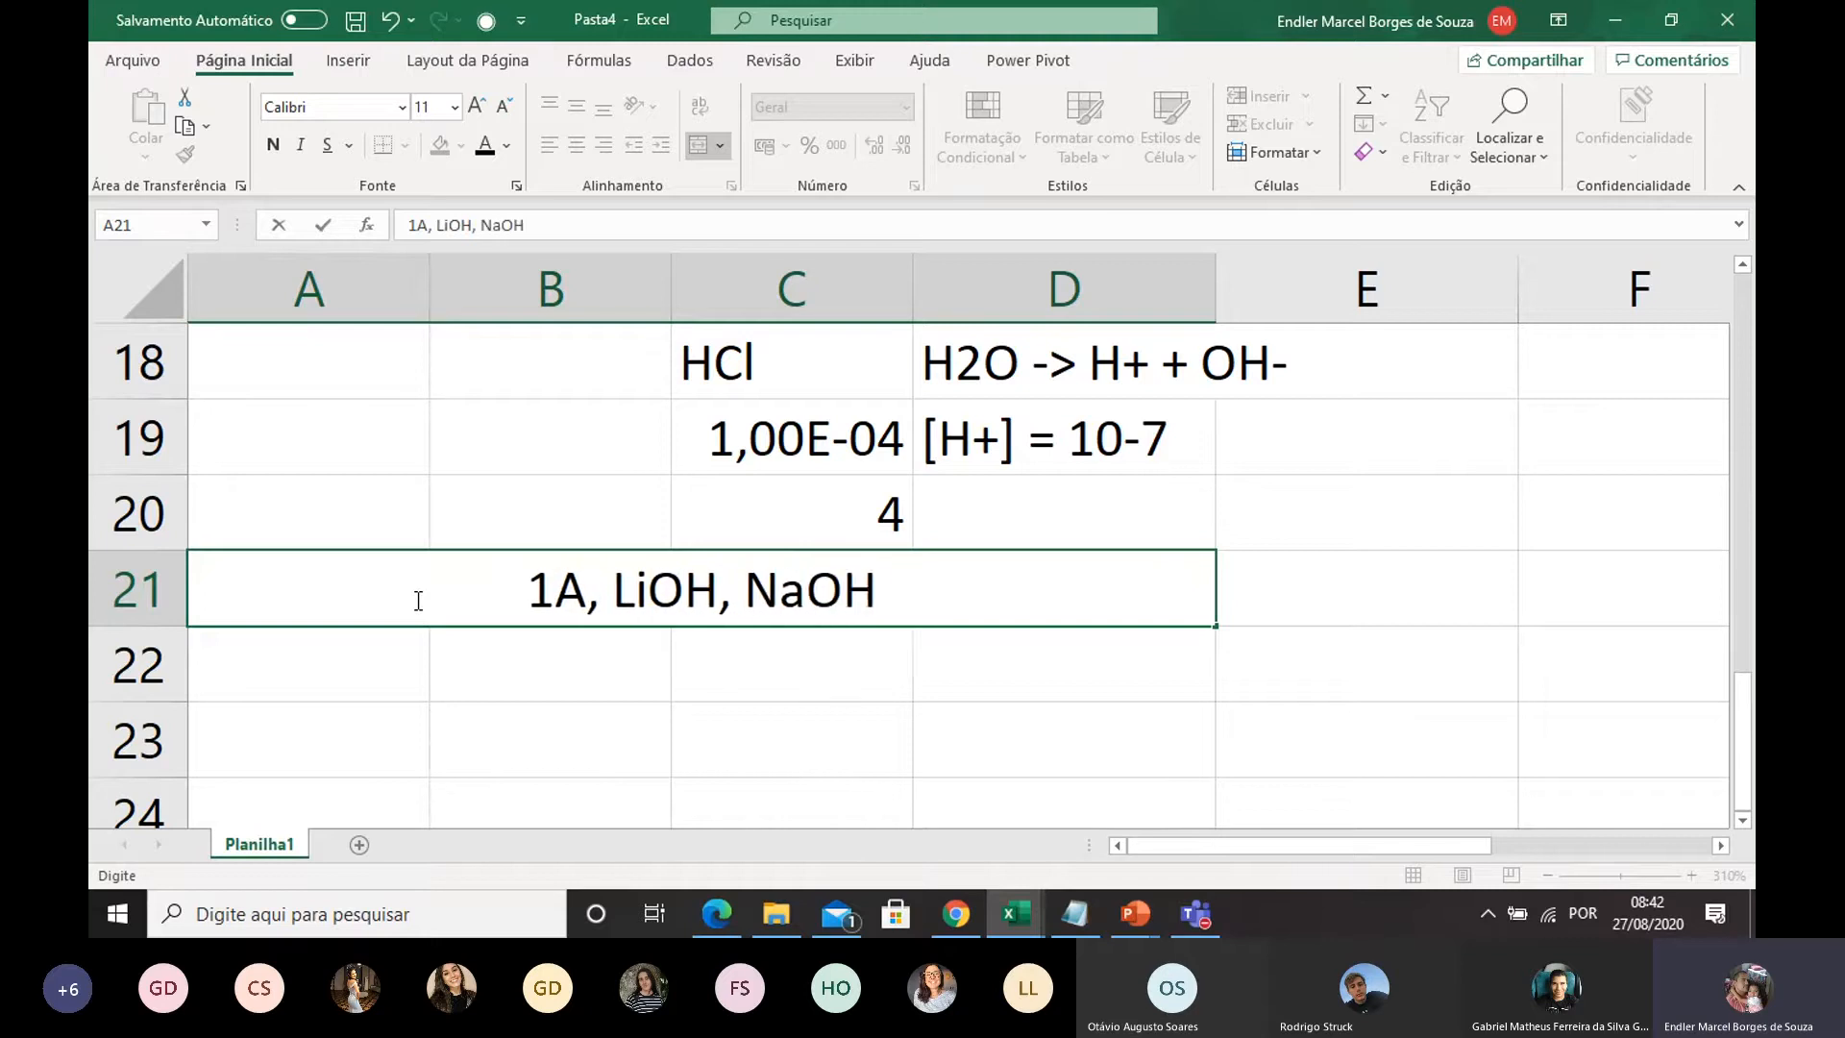
text(, N)
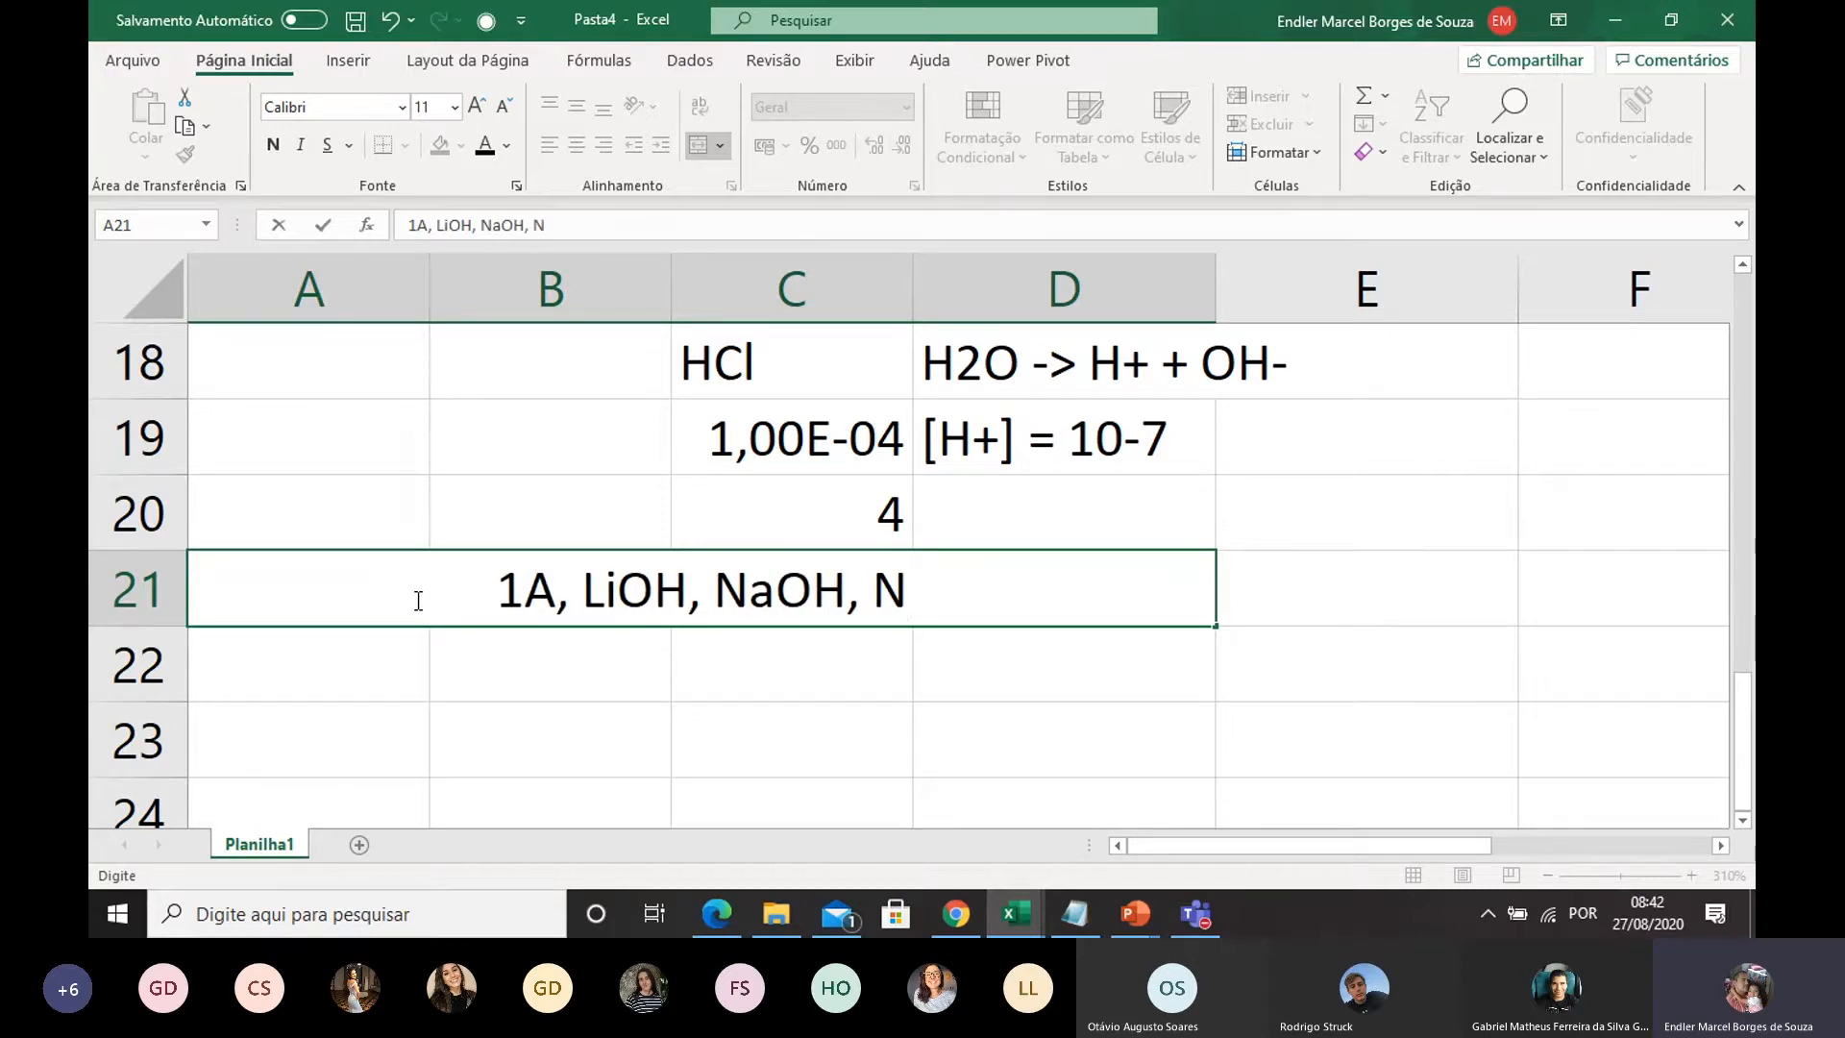
key(BackSpace)
text(KOH)
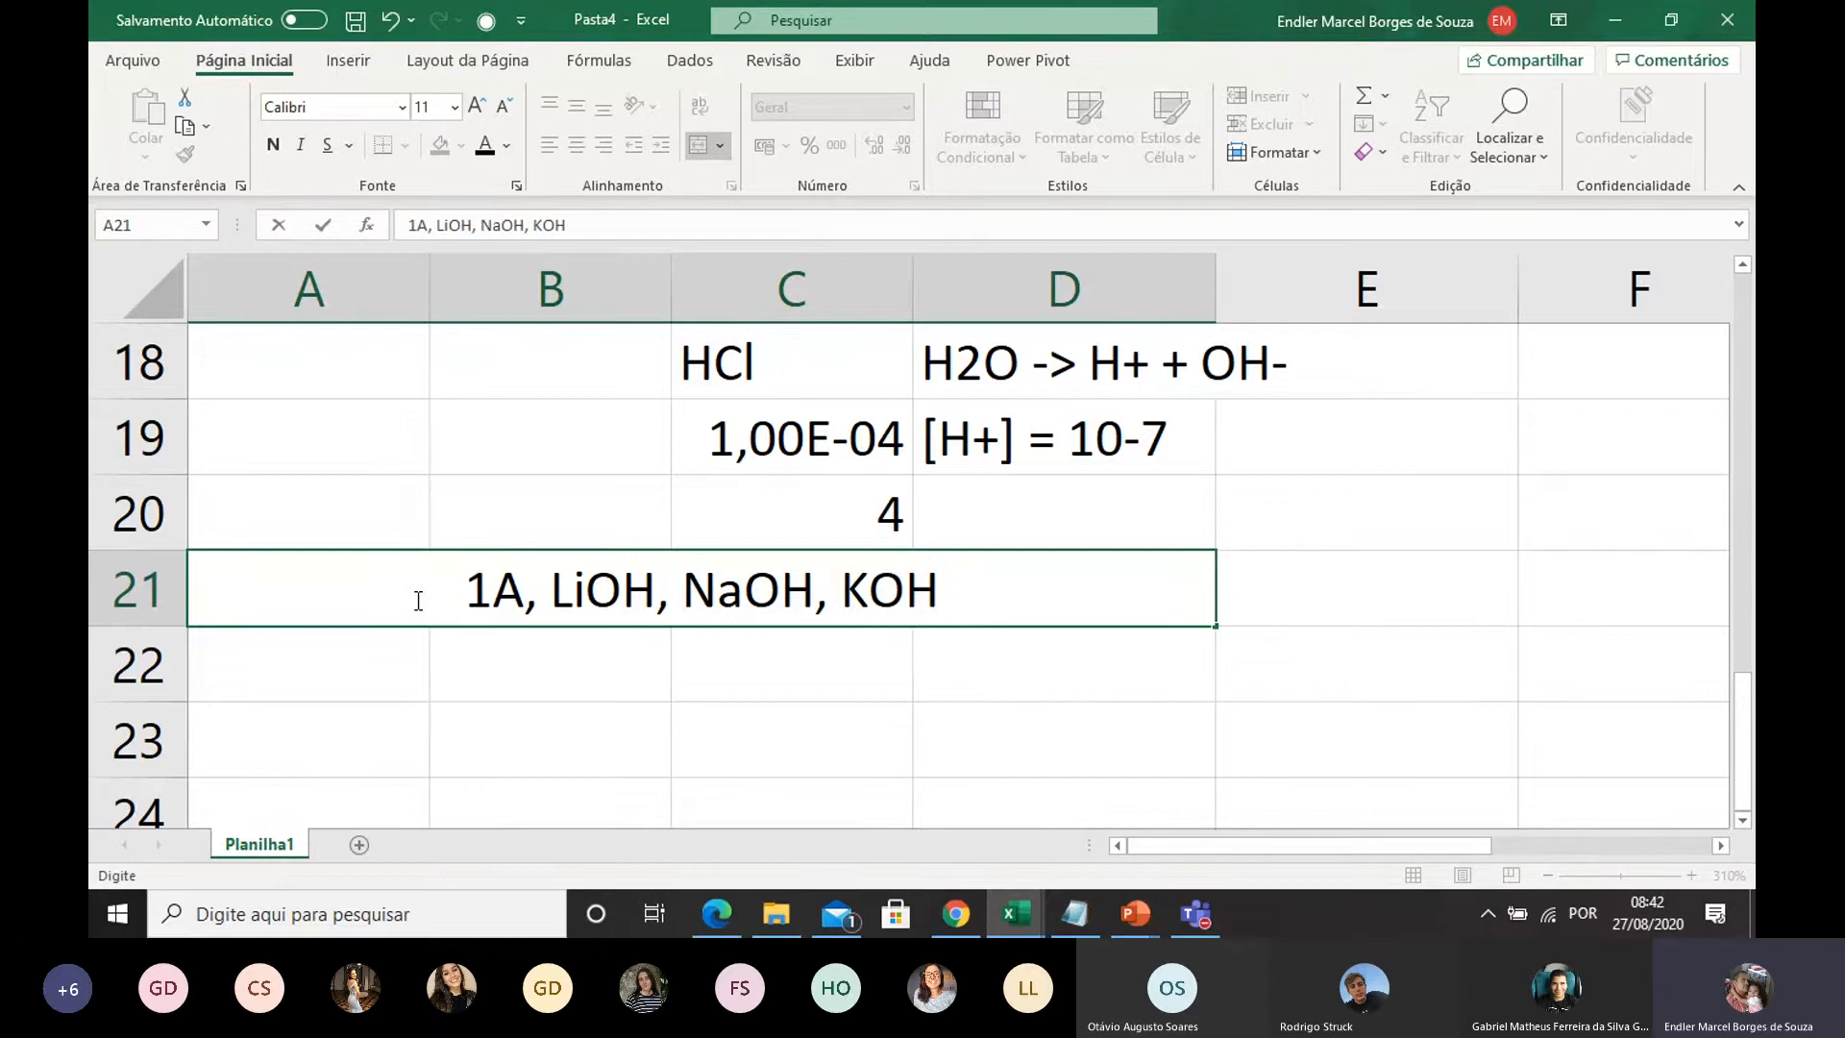
click(490, 684)
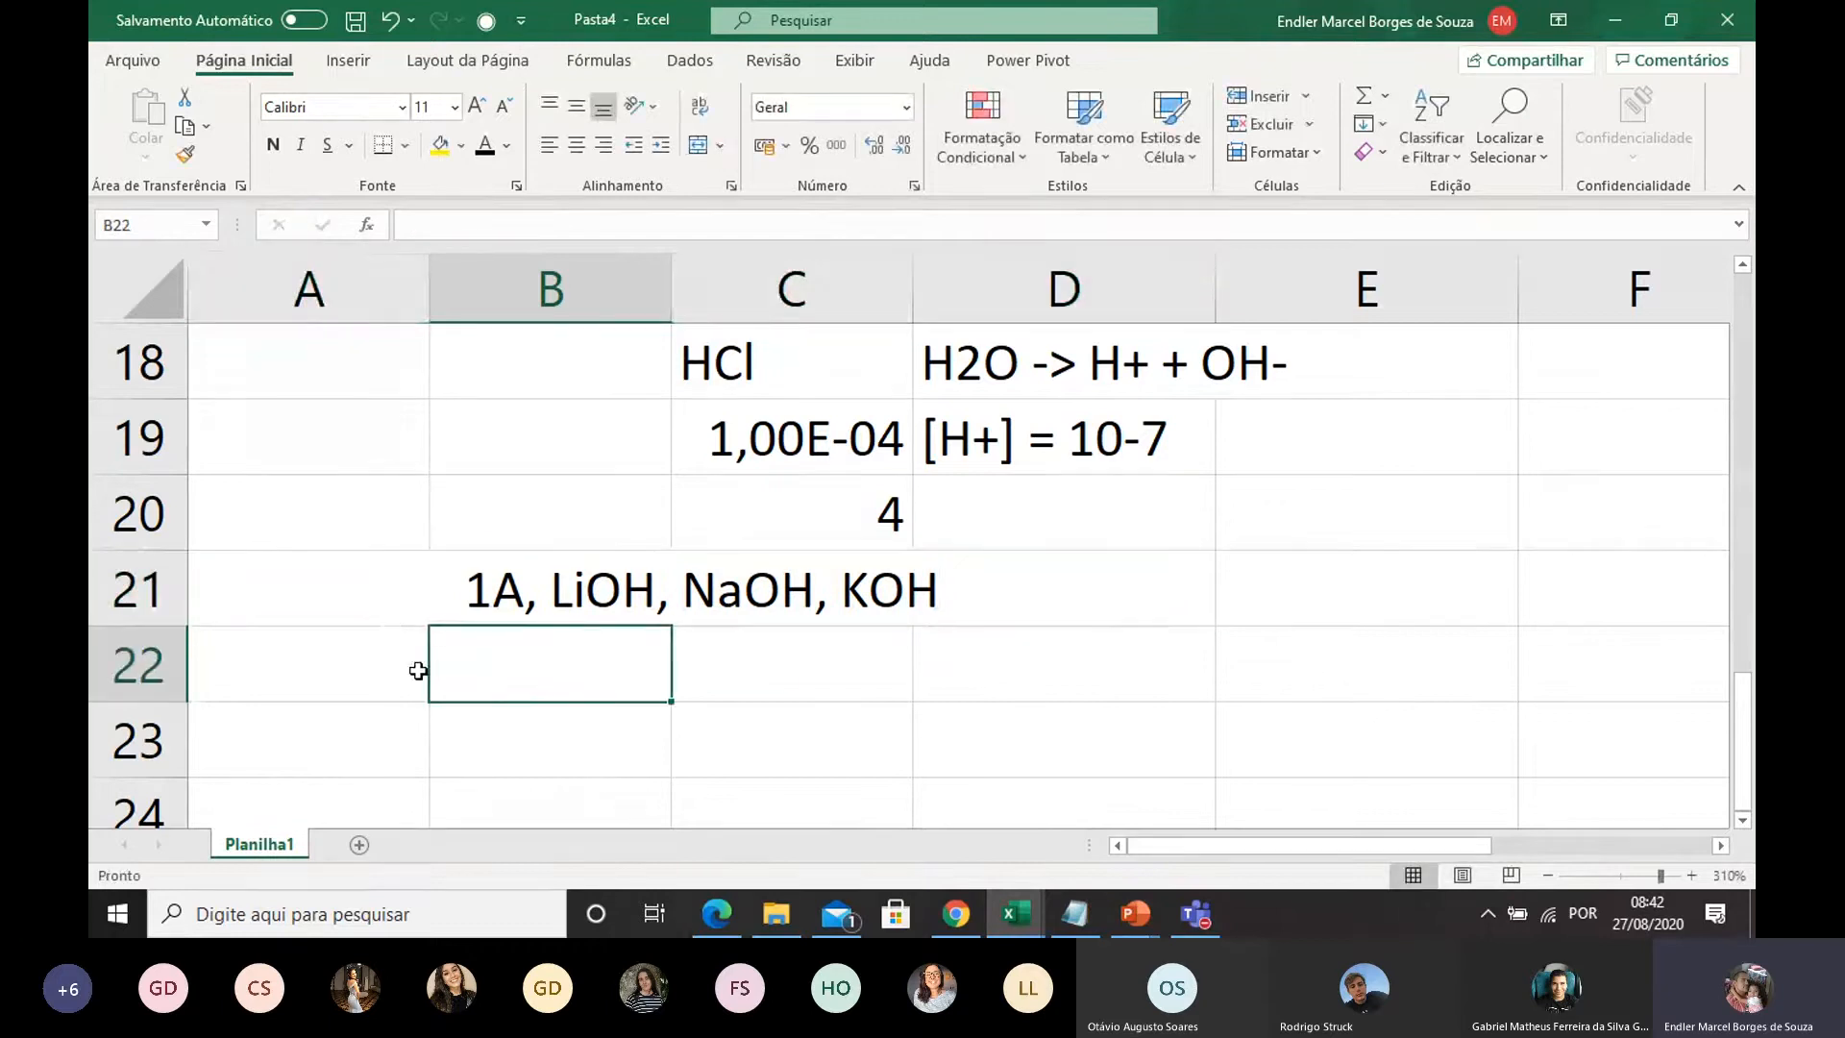
Step: Merge and center cells A22 through D22 and start the group 2A list with "2A, Mg(OH)2, Ca(OH)2,"
drag(419, 670, 961, 677)
click(698, 144)
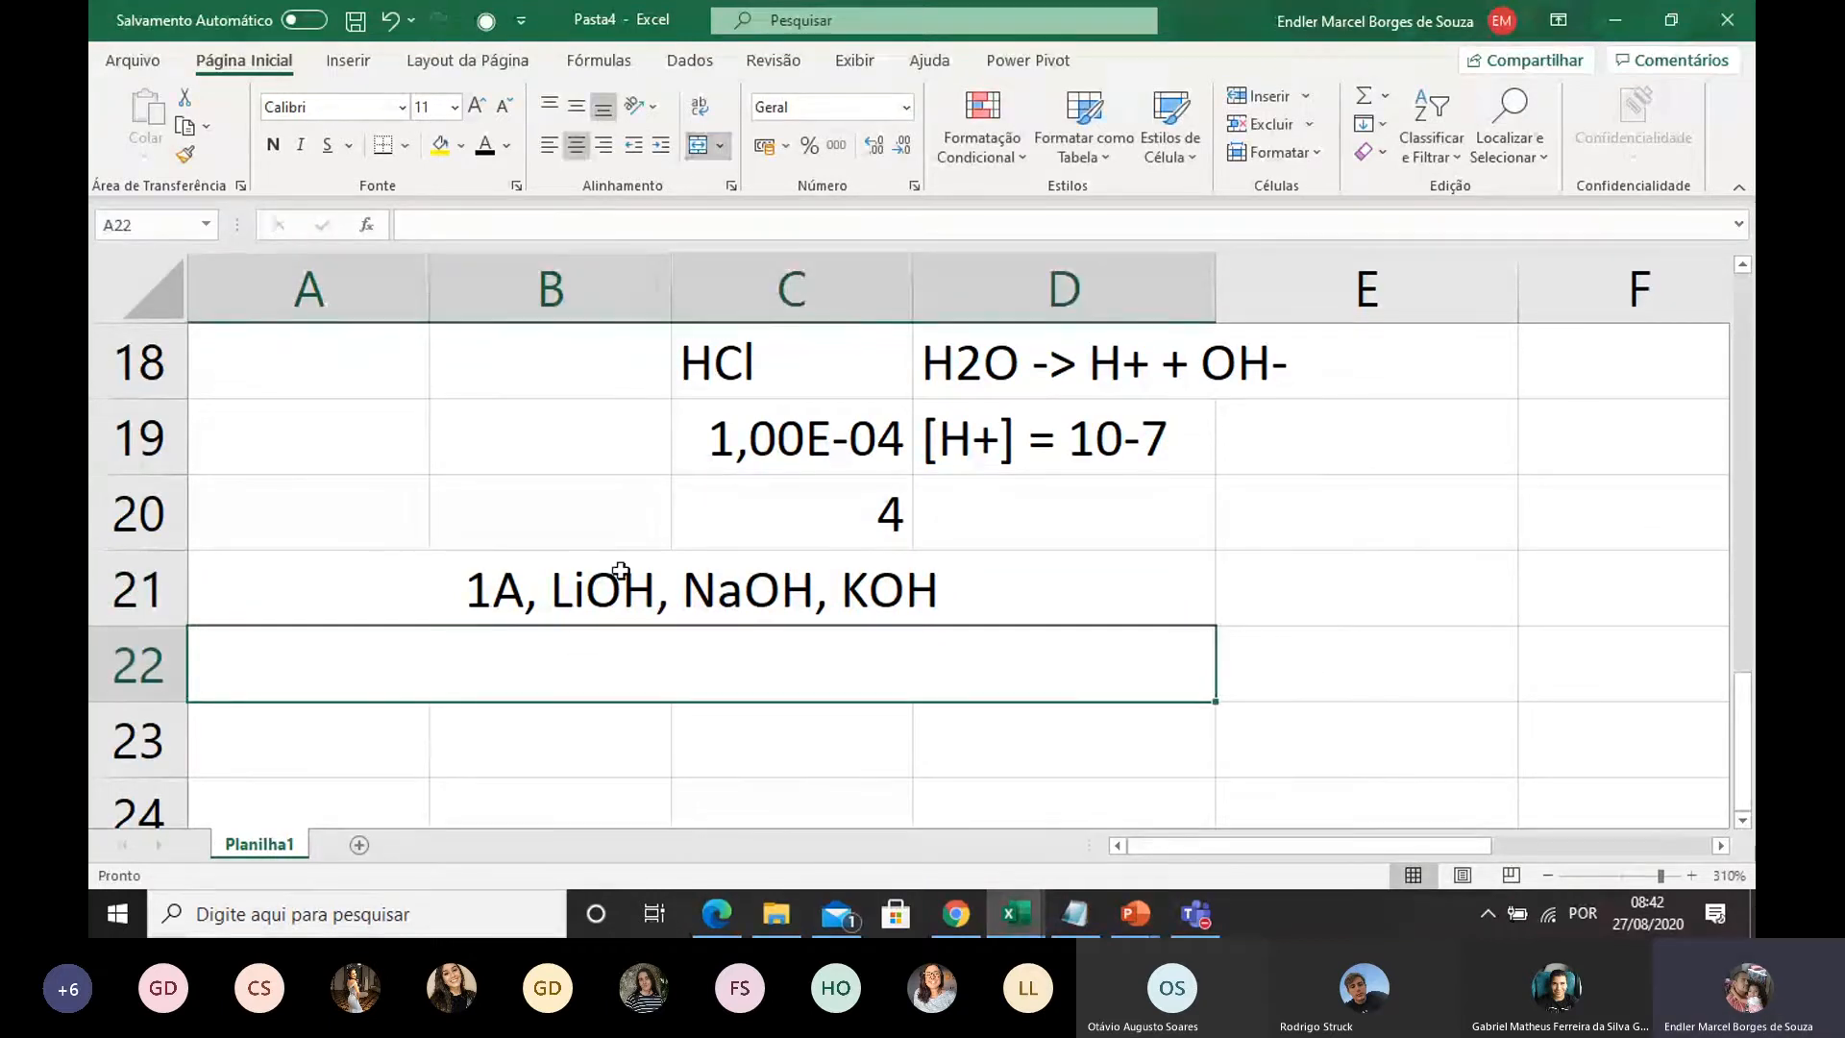
text(2A)
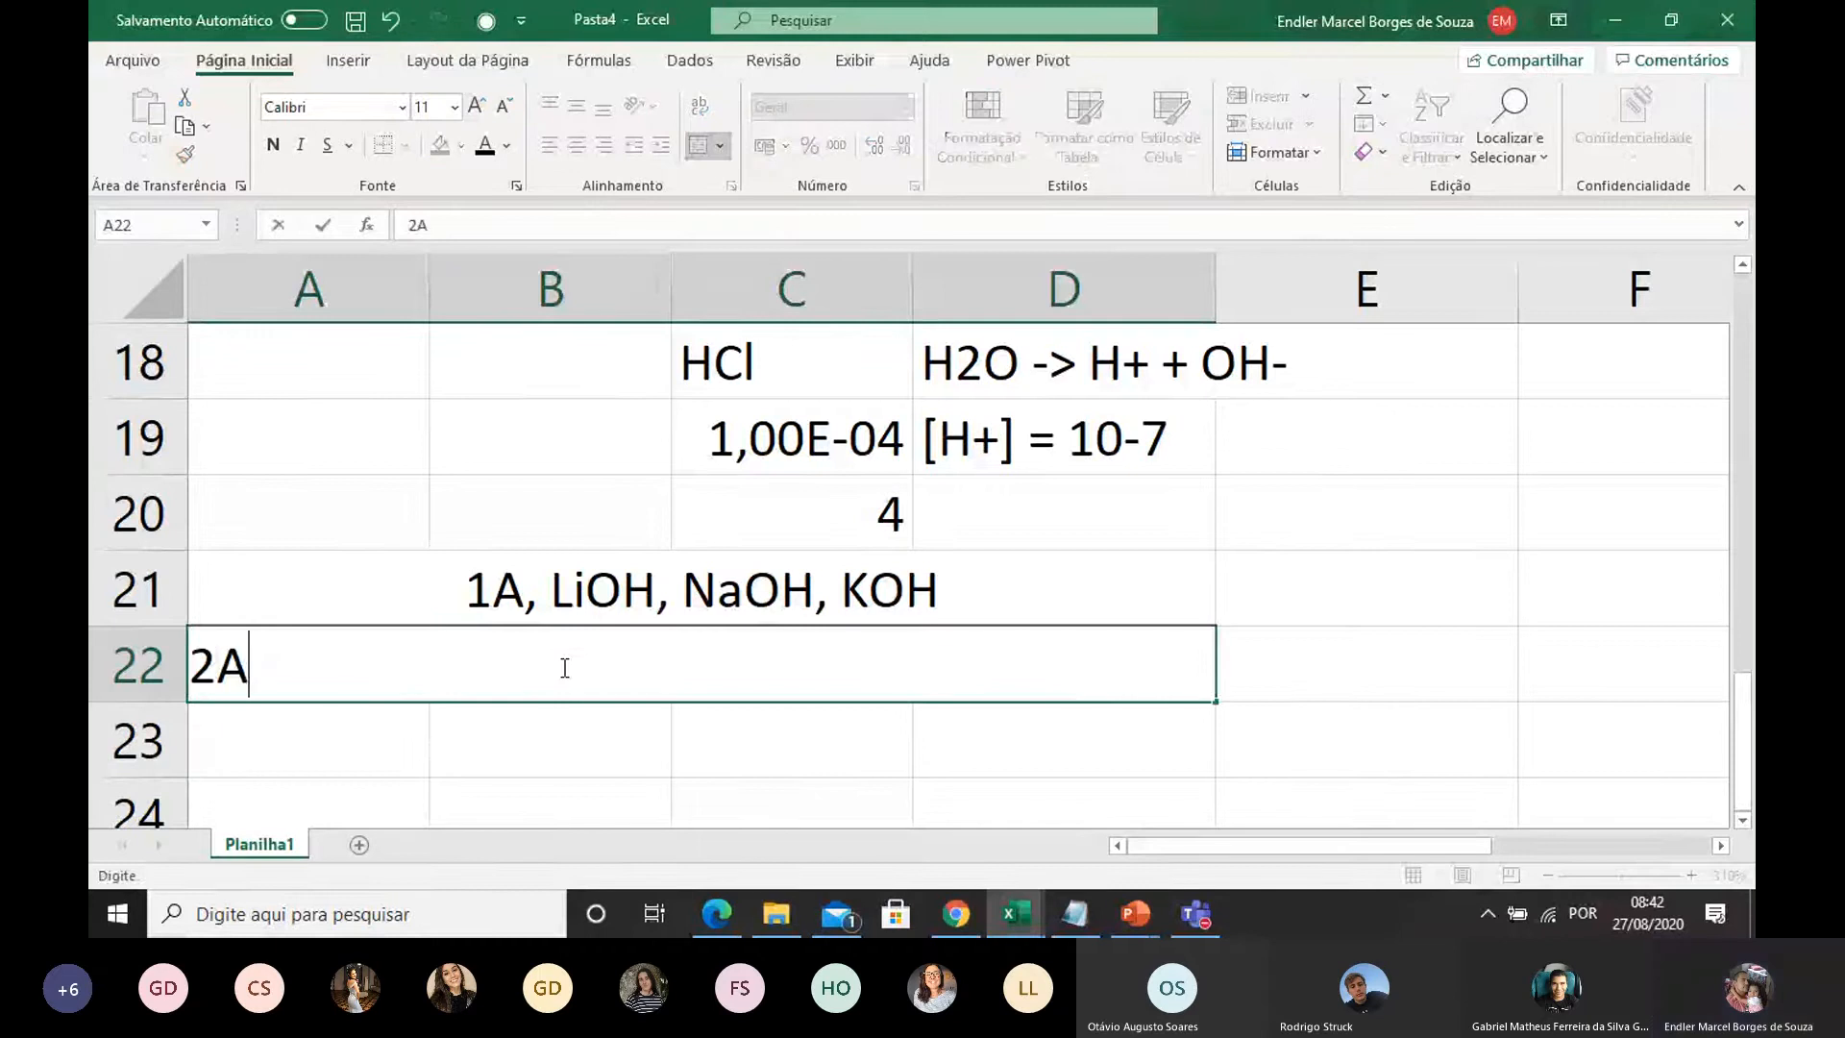
text(, M)
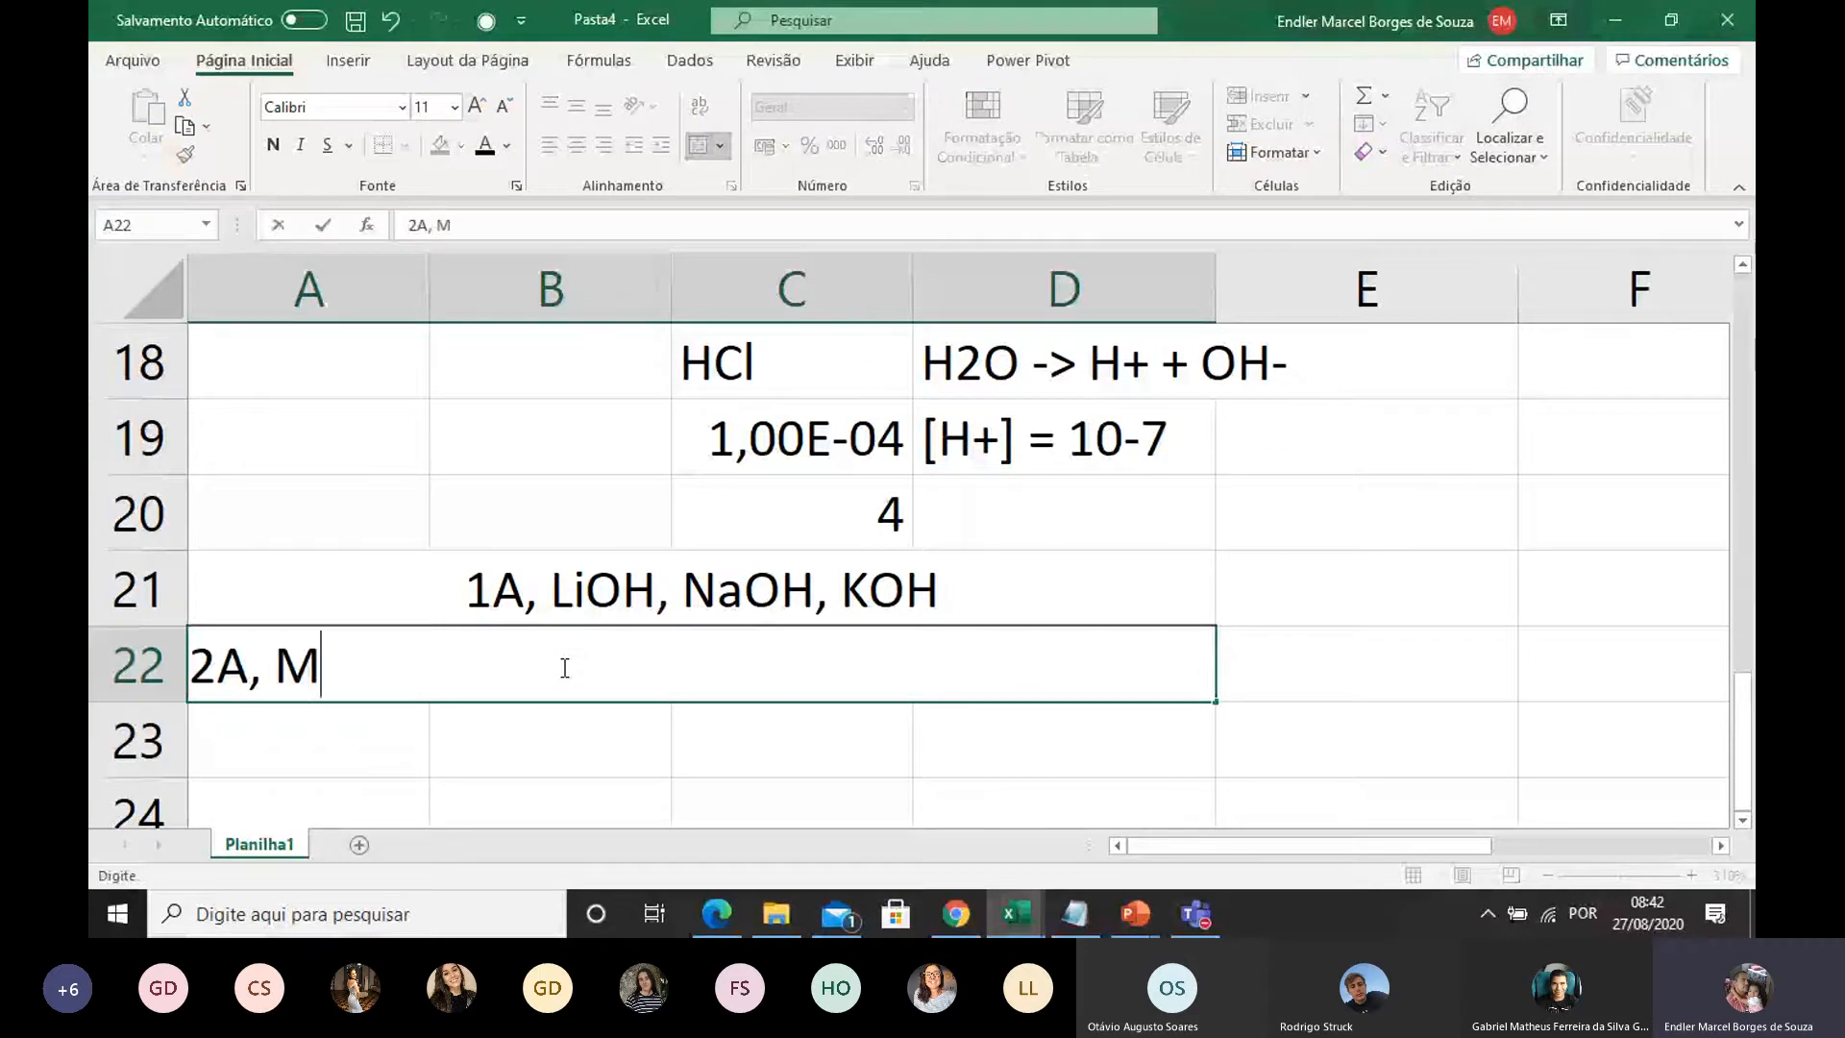
text(g()
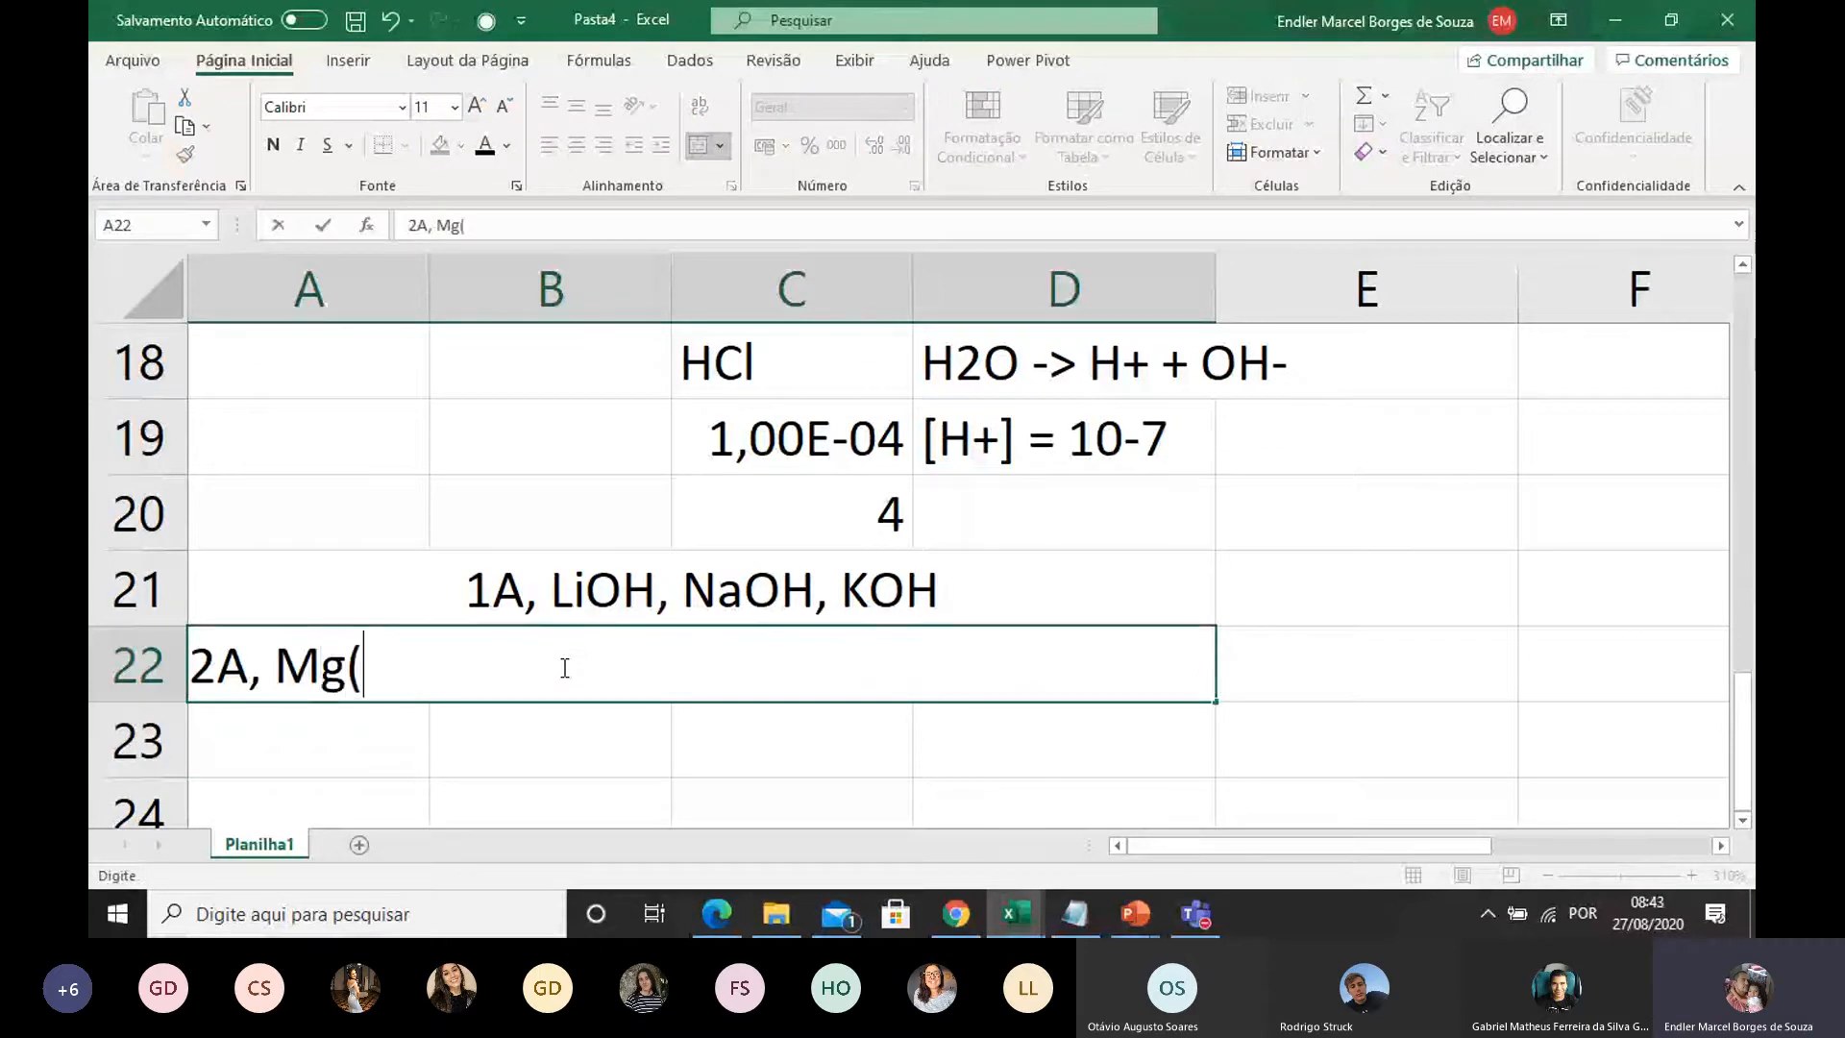
text(OH)2)
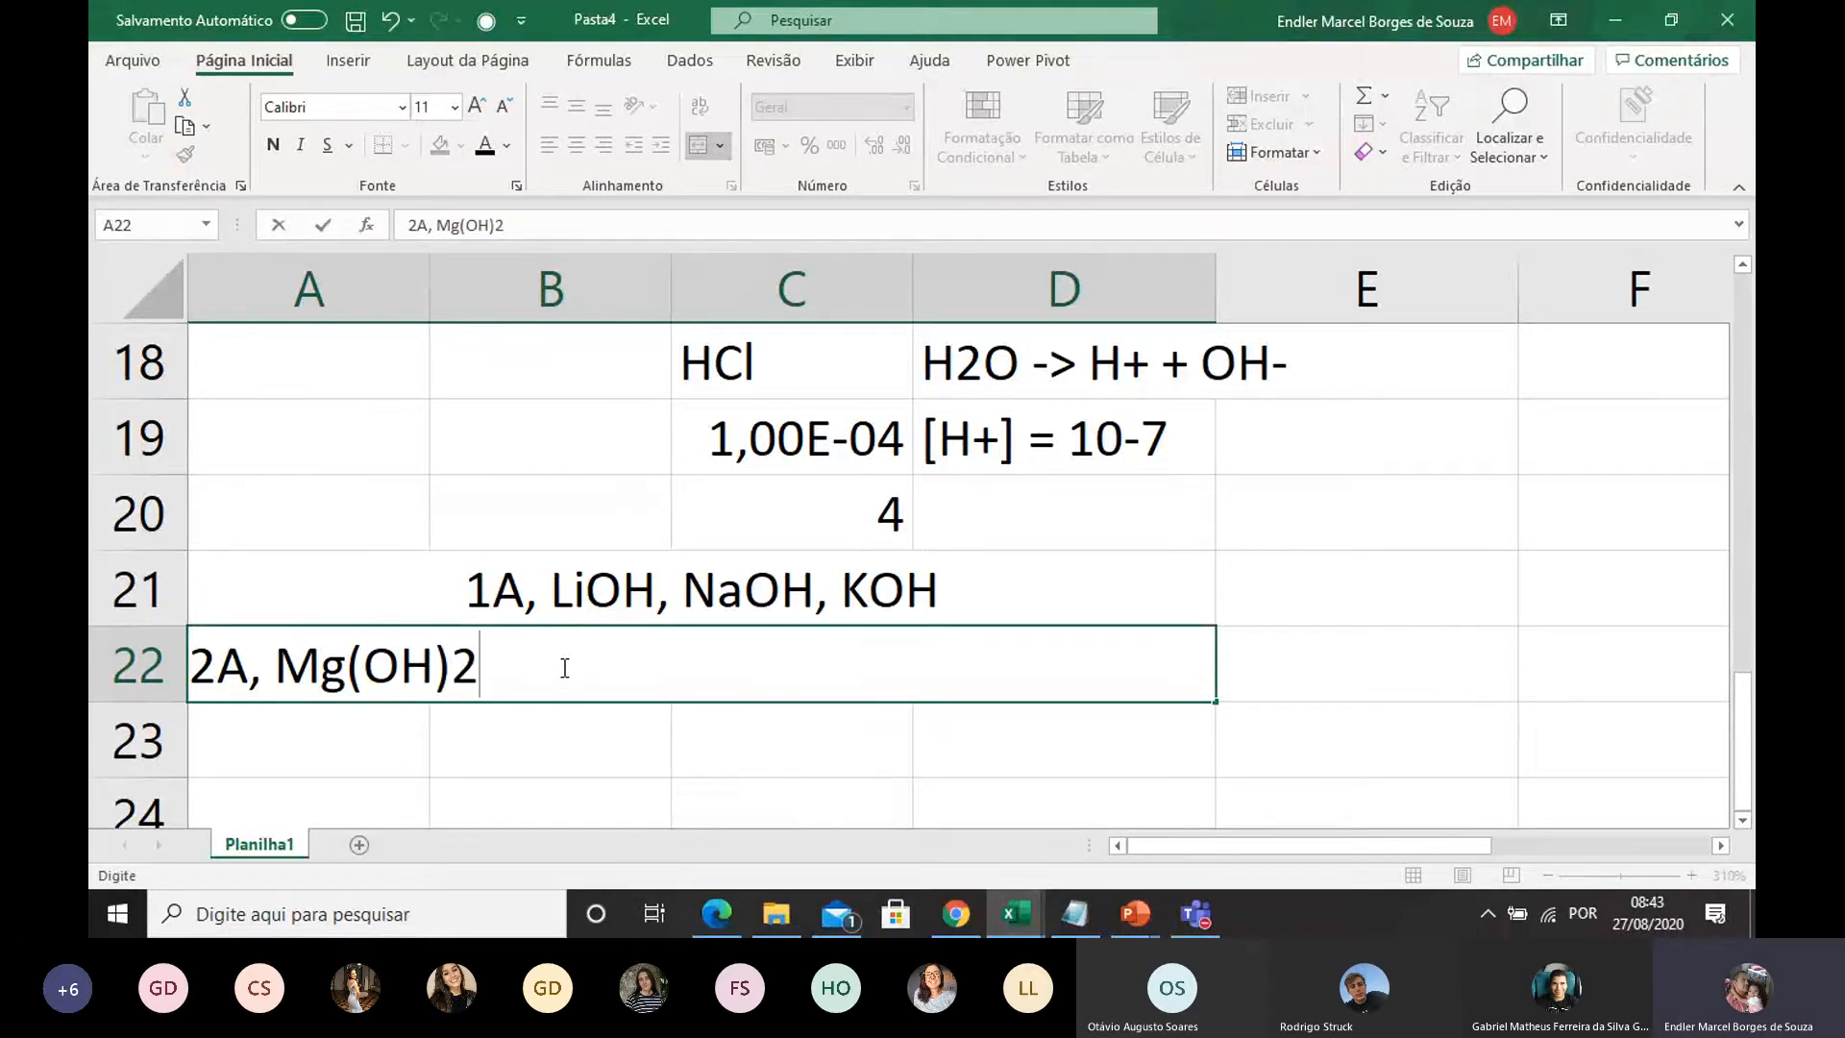
text(, Ca(OH)
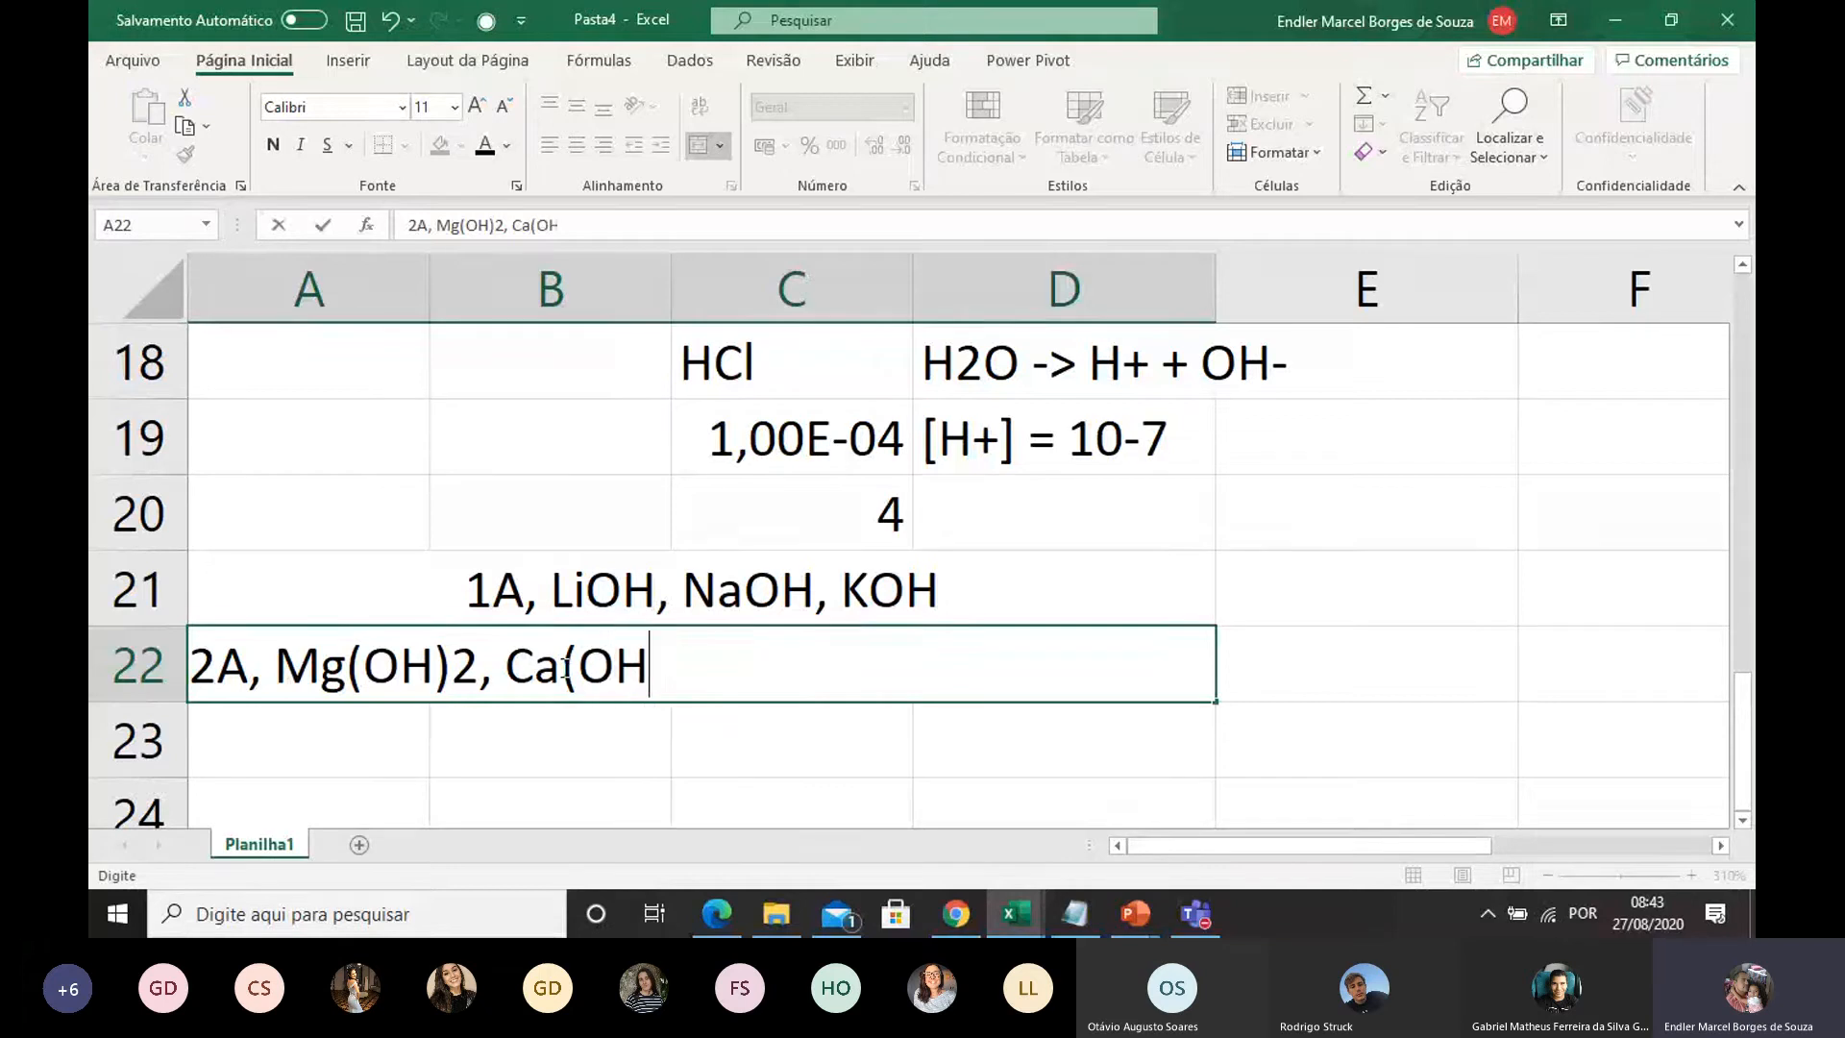
text()2)
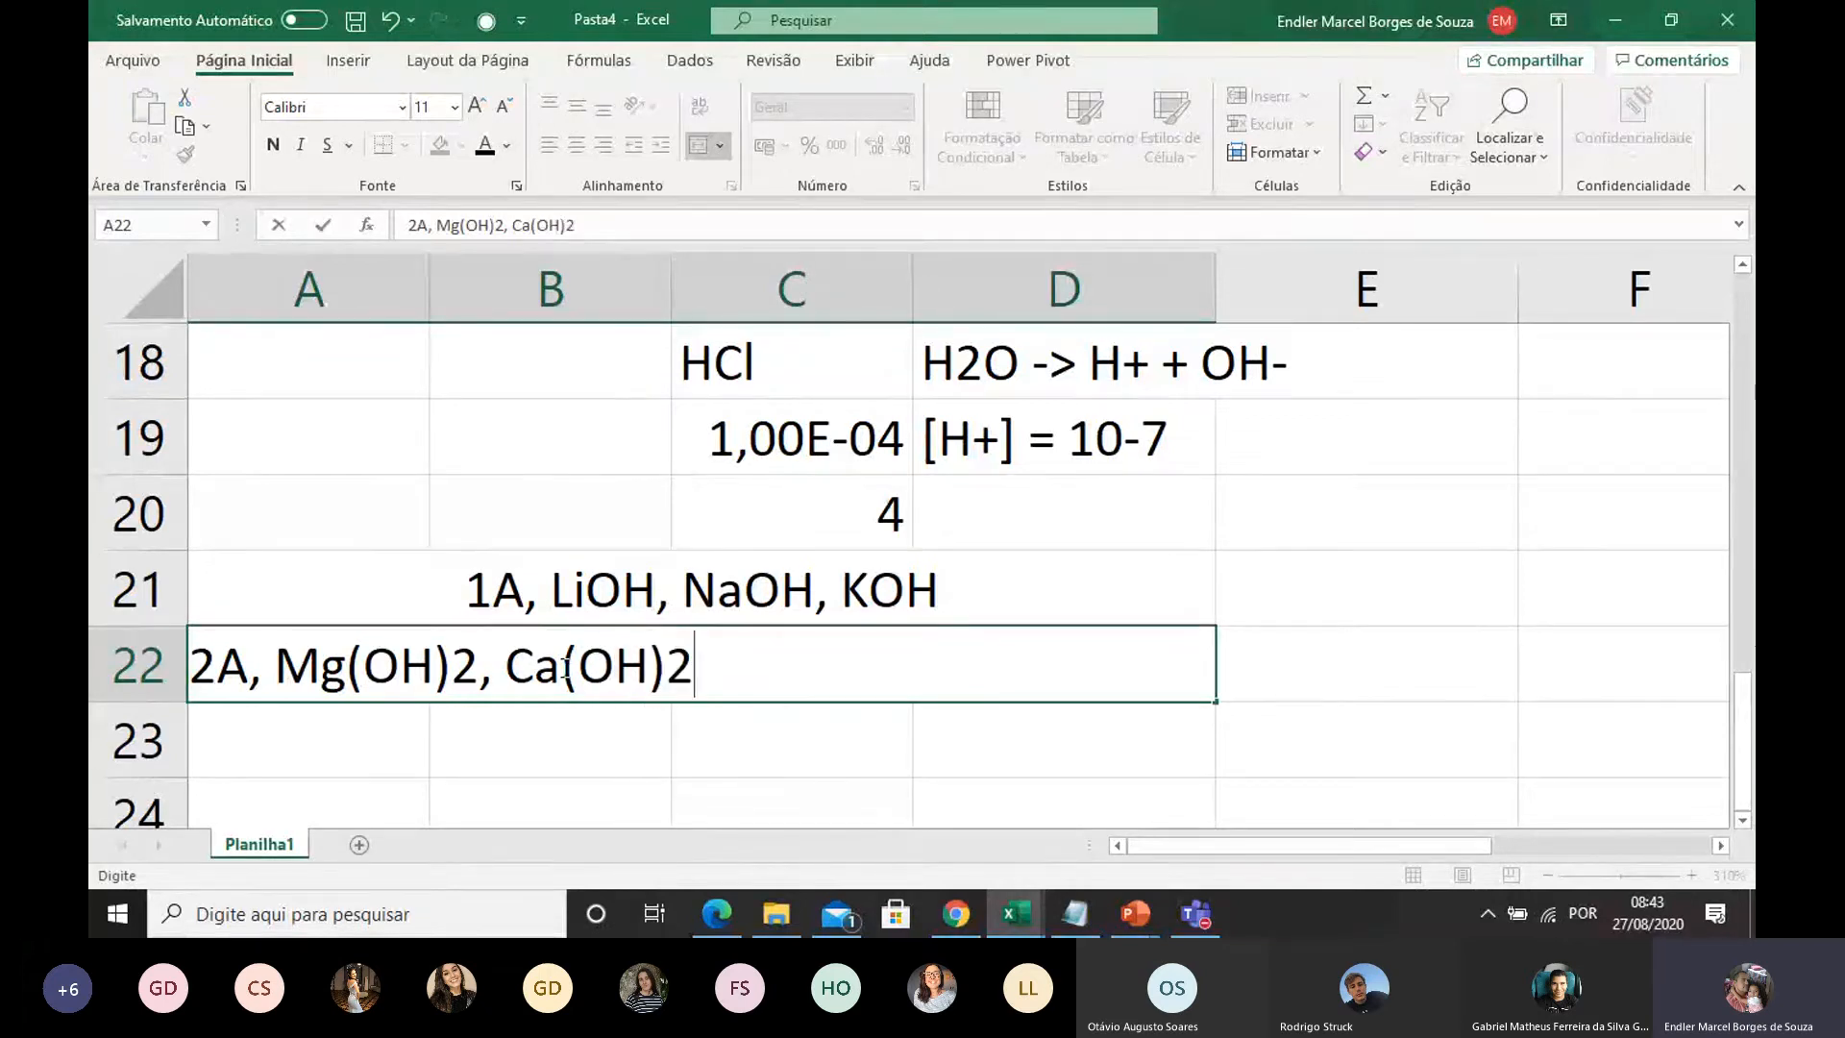
text(,)
Step: Color the "Mg(OH)2, Ca(OH)2," part of the text in A22 red
drag(732, 670, 291, 707)
click(507, 145)
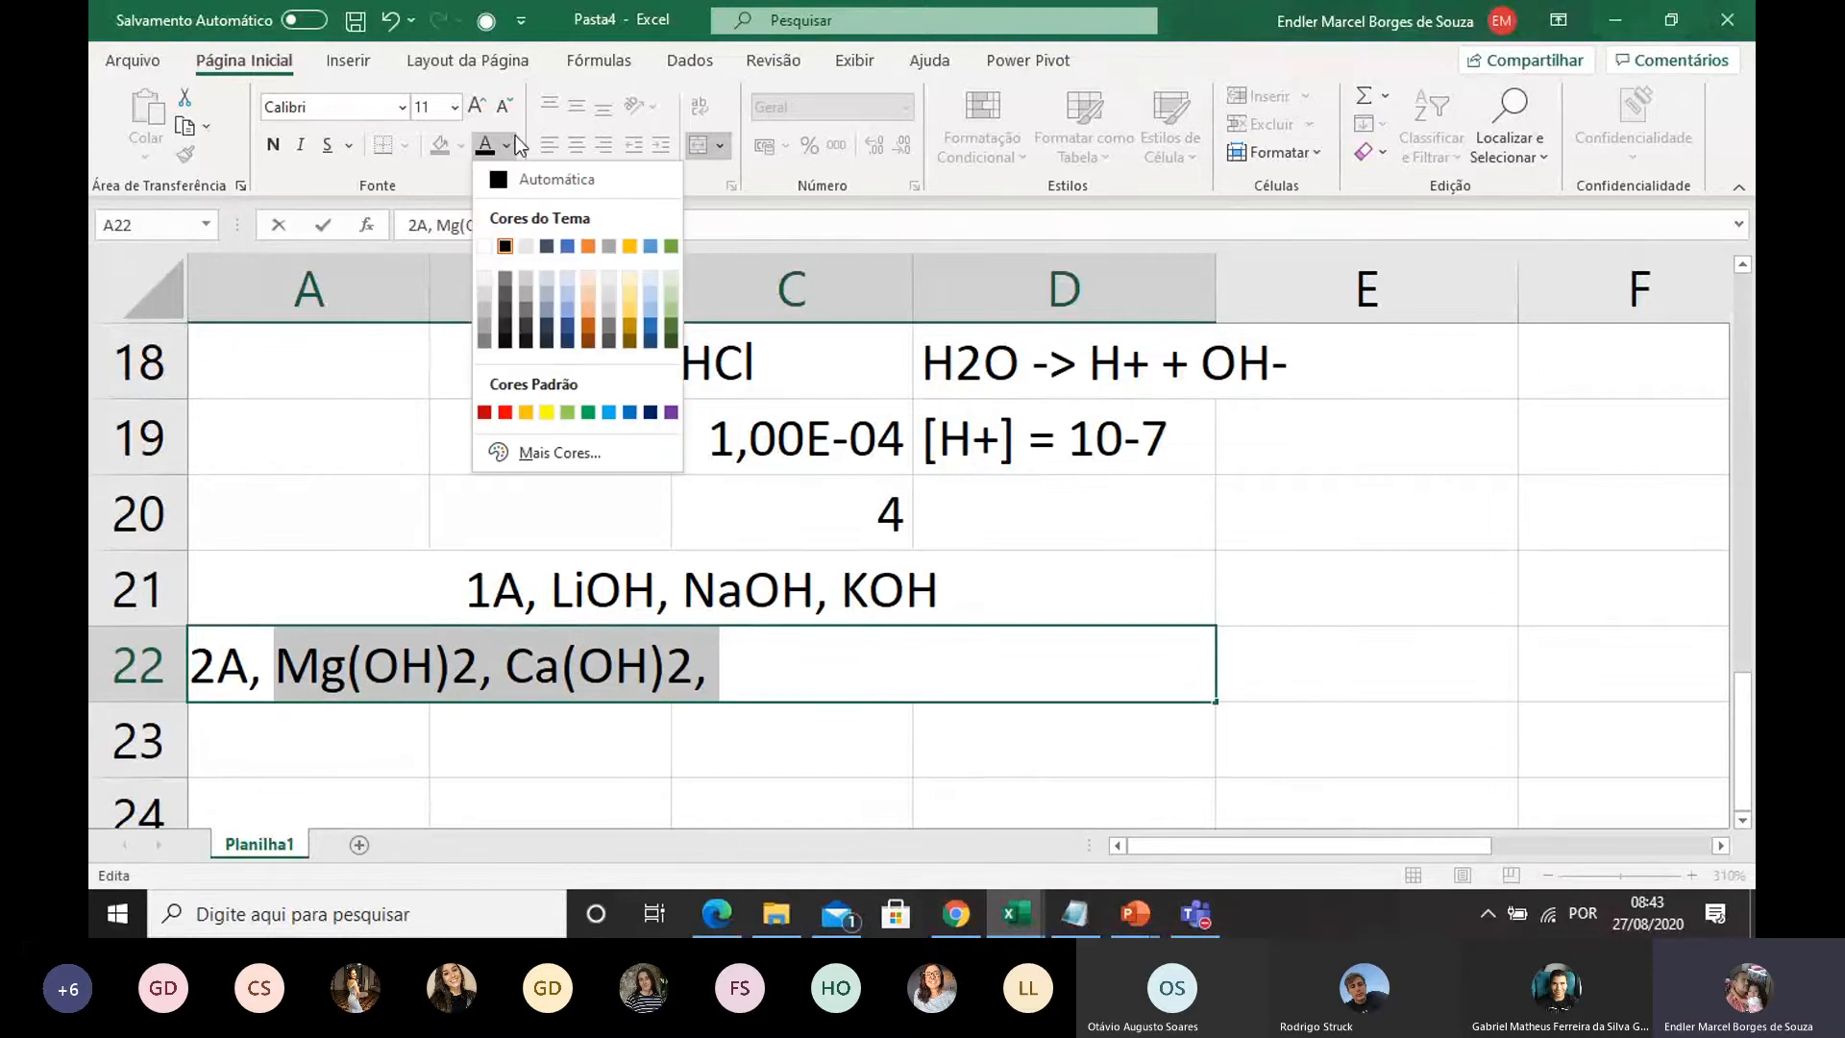
click(505, 413)
Step: Append "Sr(OH)2 e Ba(OH)2" to the end of the group 2A list in A22
click(832, 677)
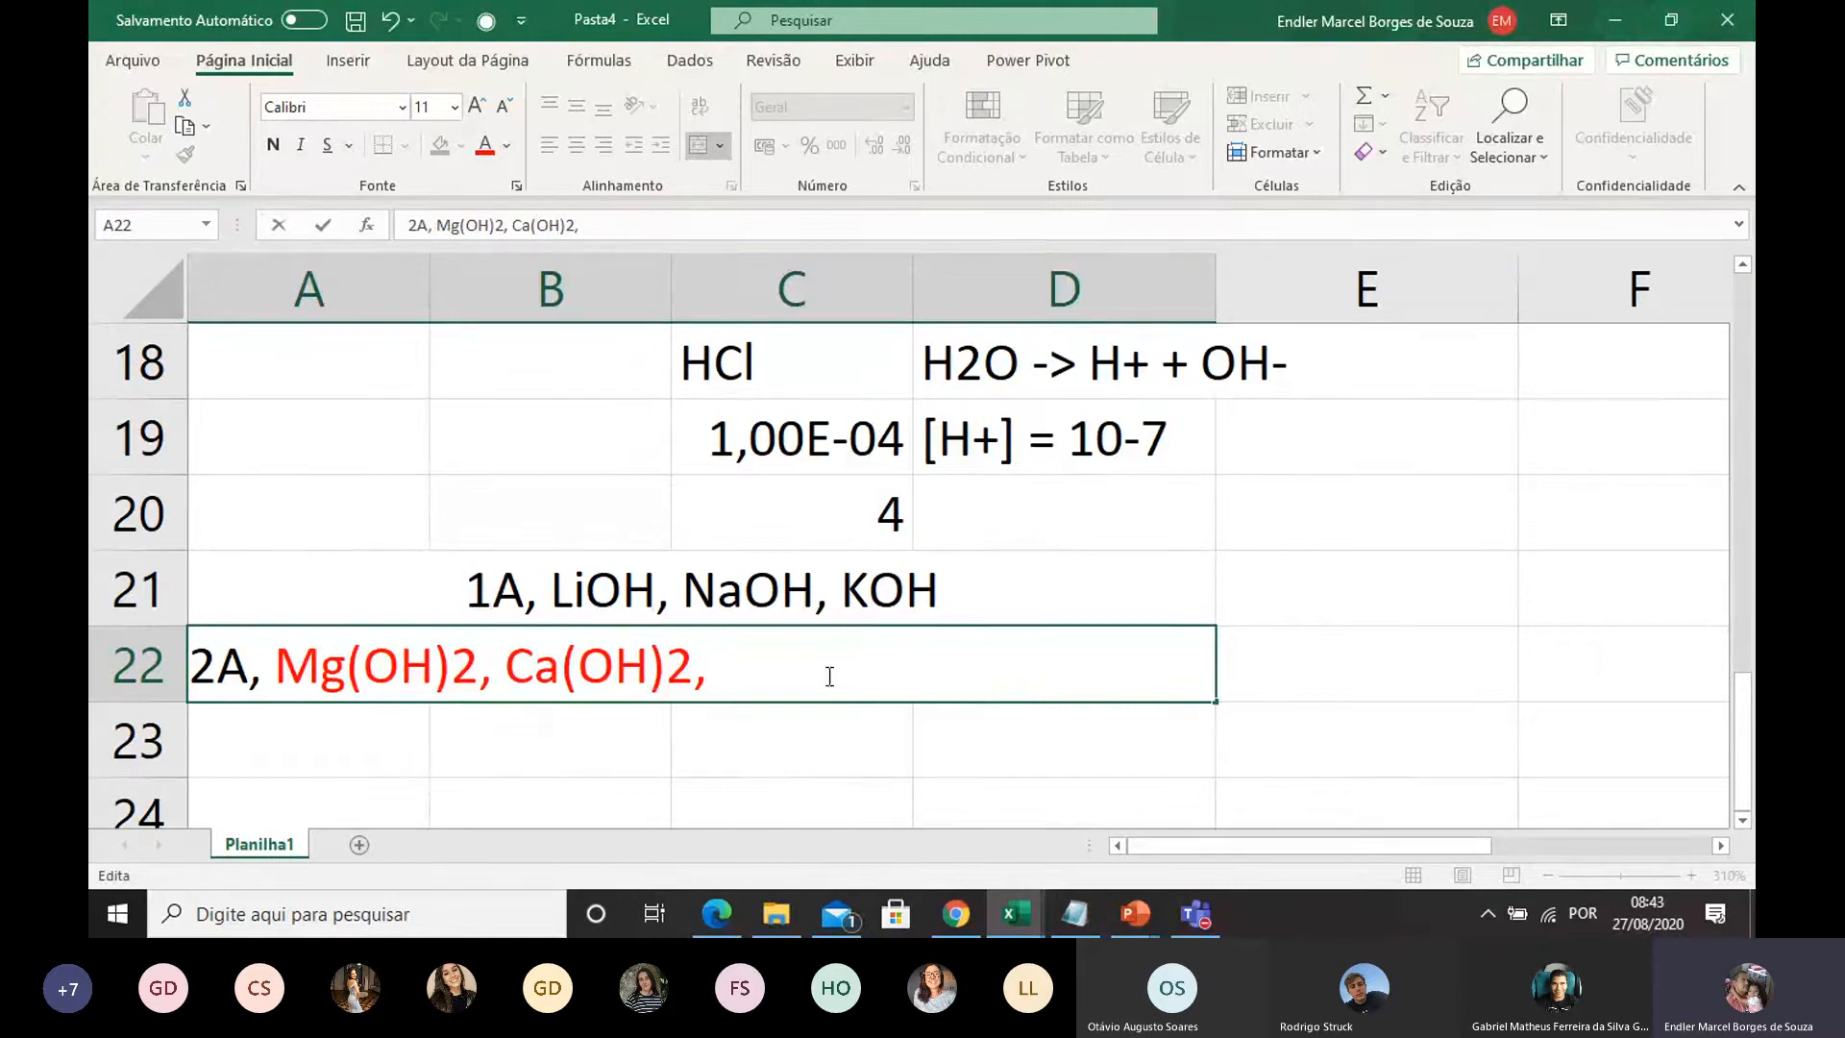
text(SR)
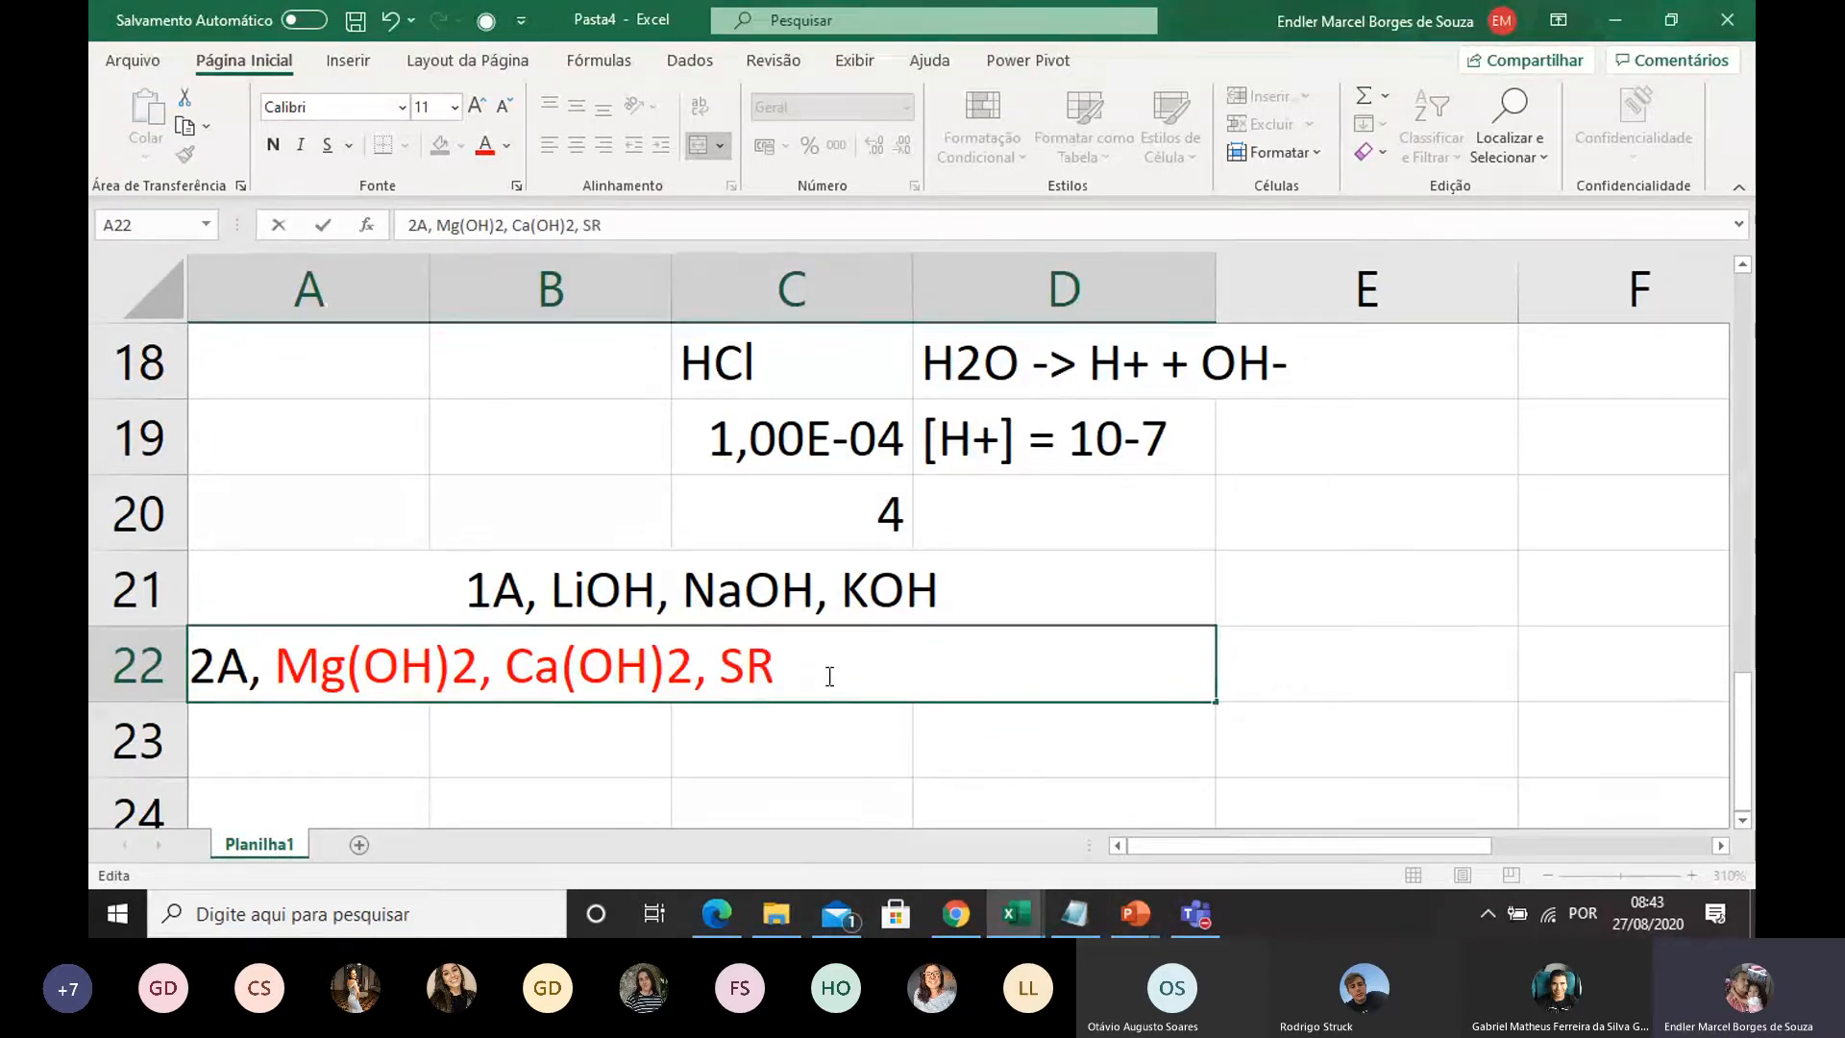
key(BackSpace)
text(r(OH)2)
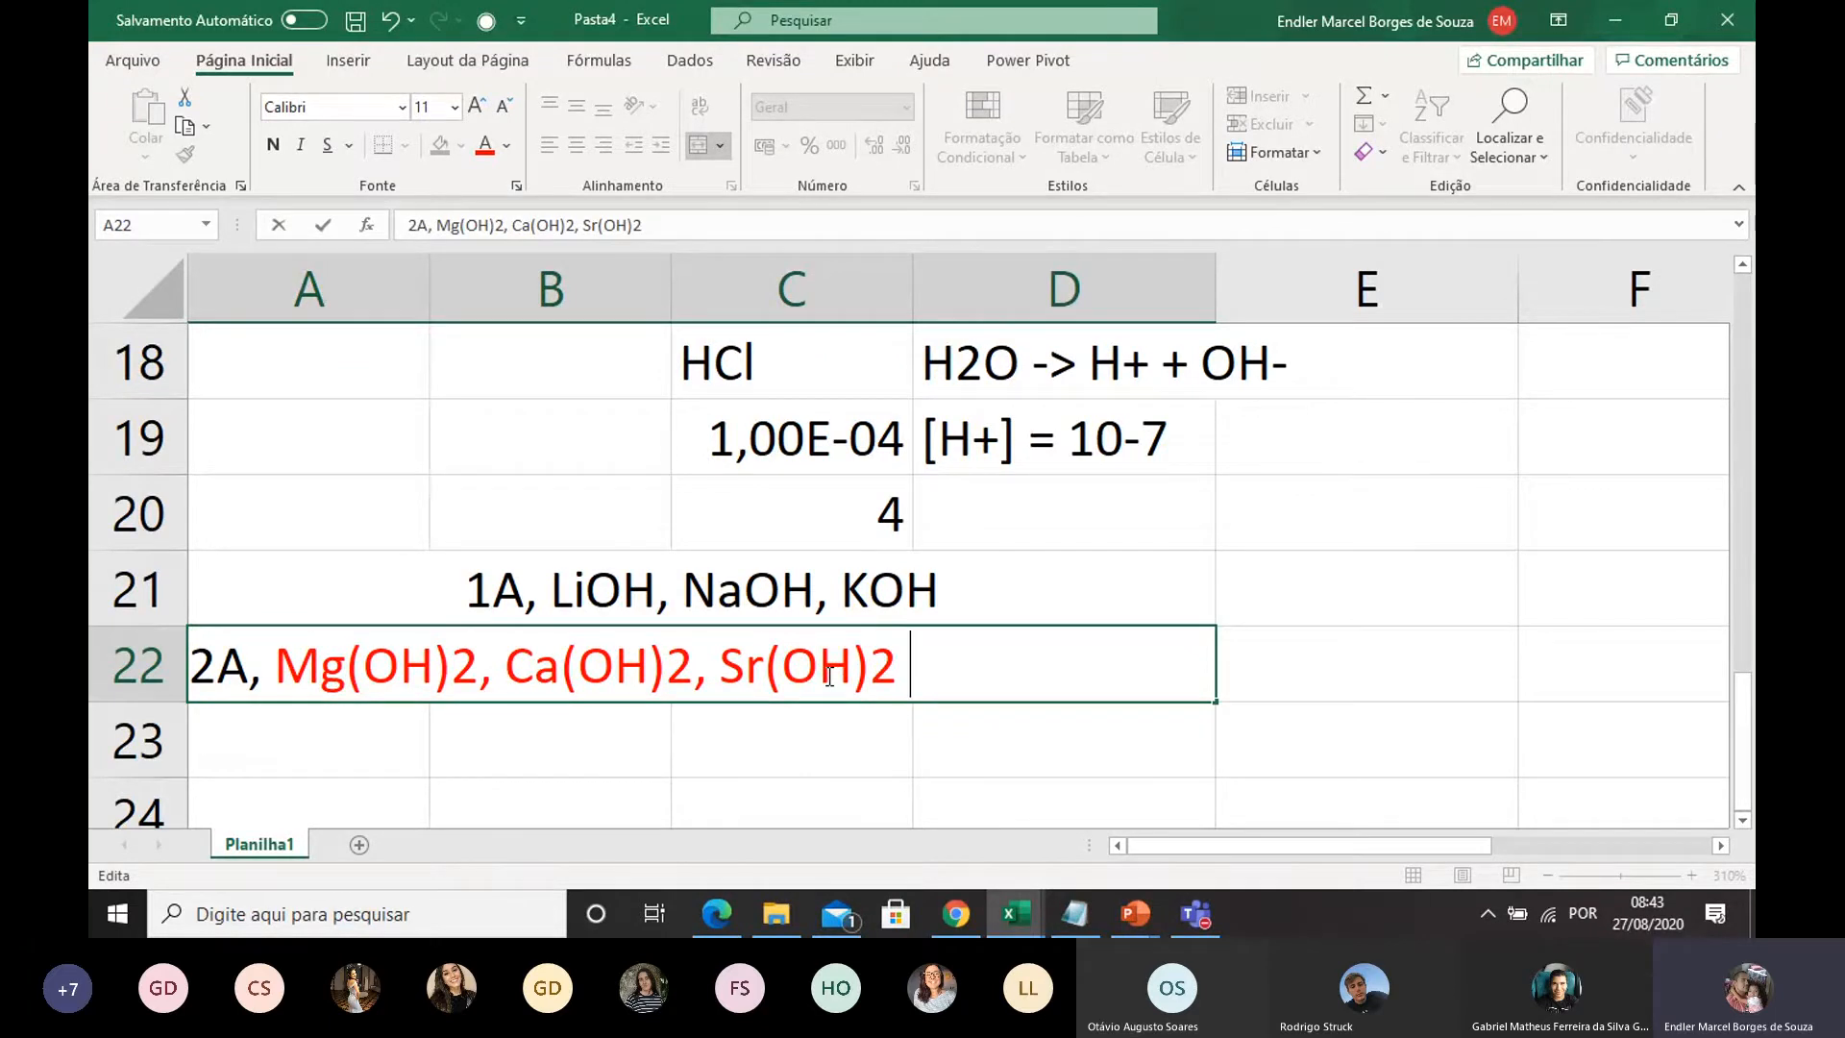
text( e Ba)
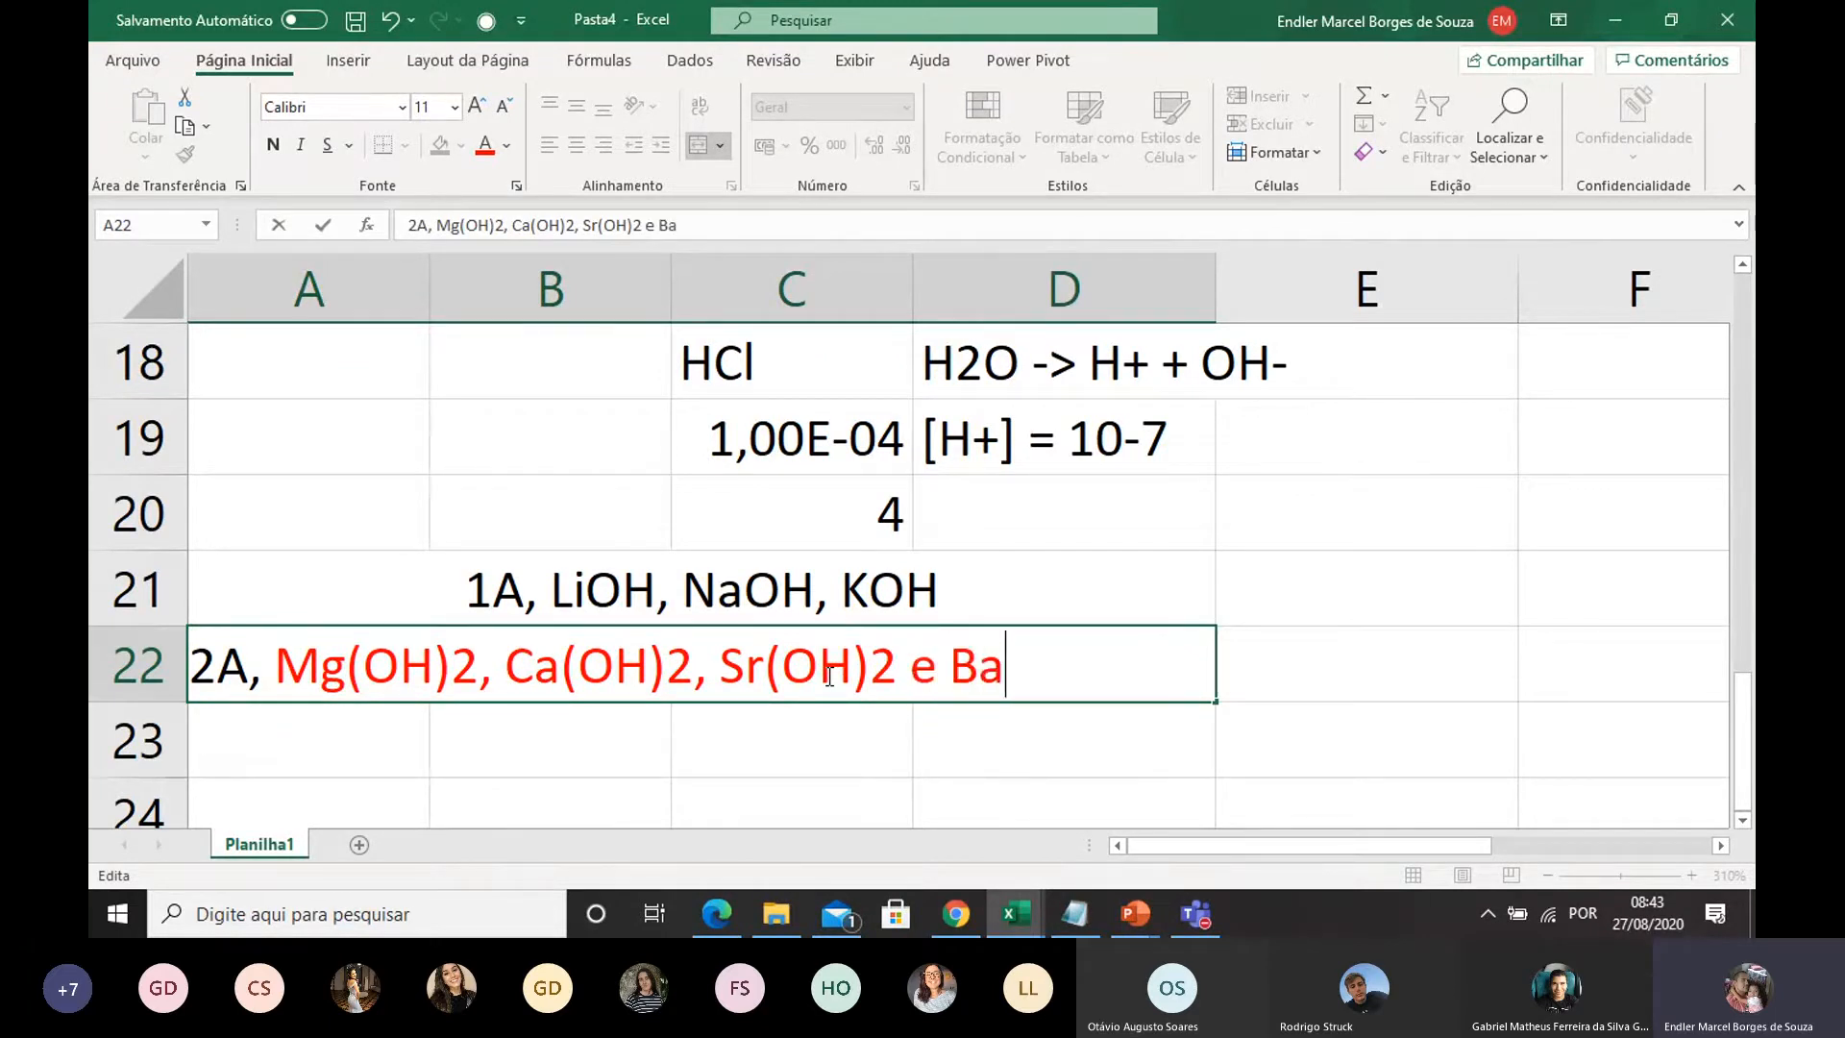
text((OH))
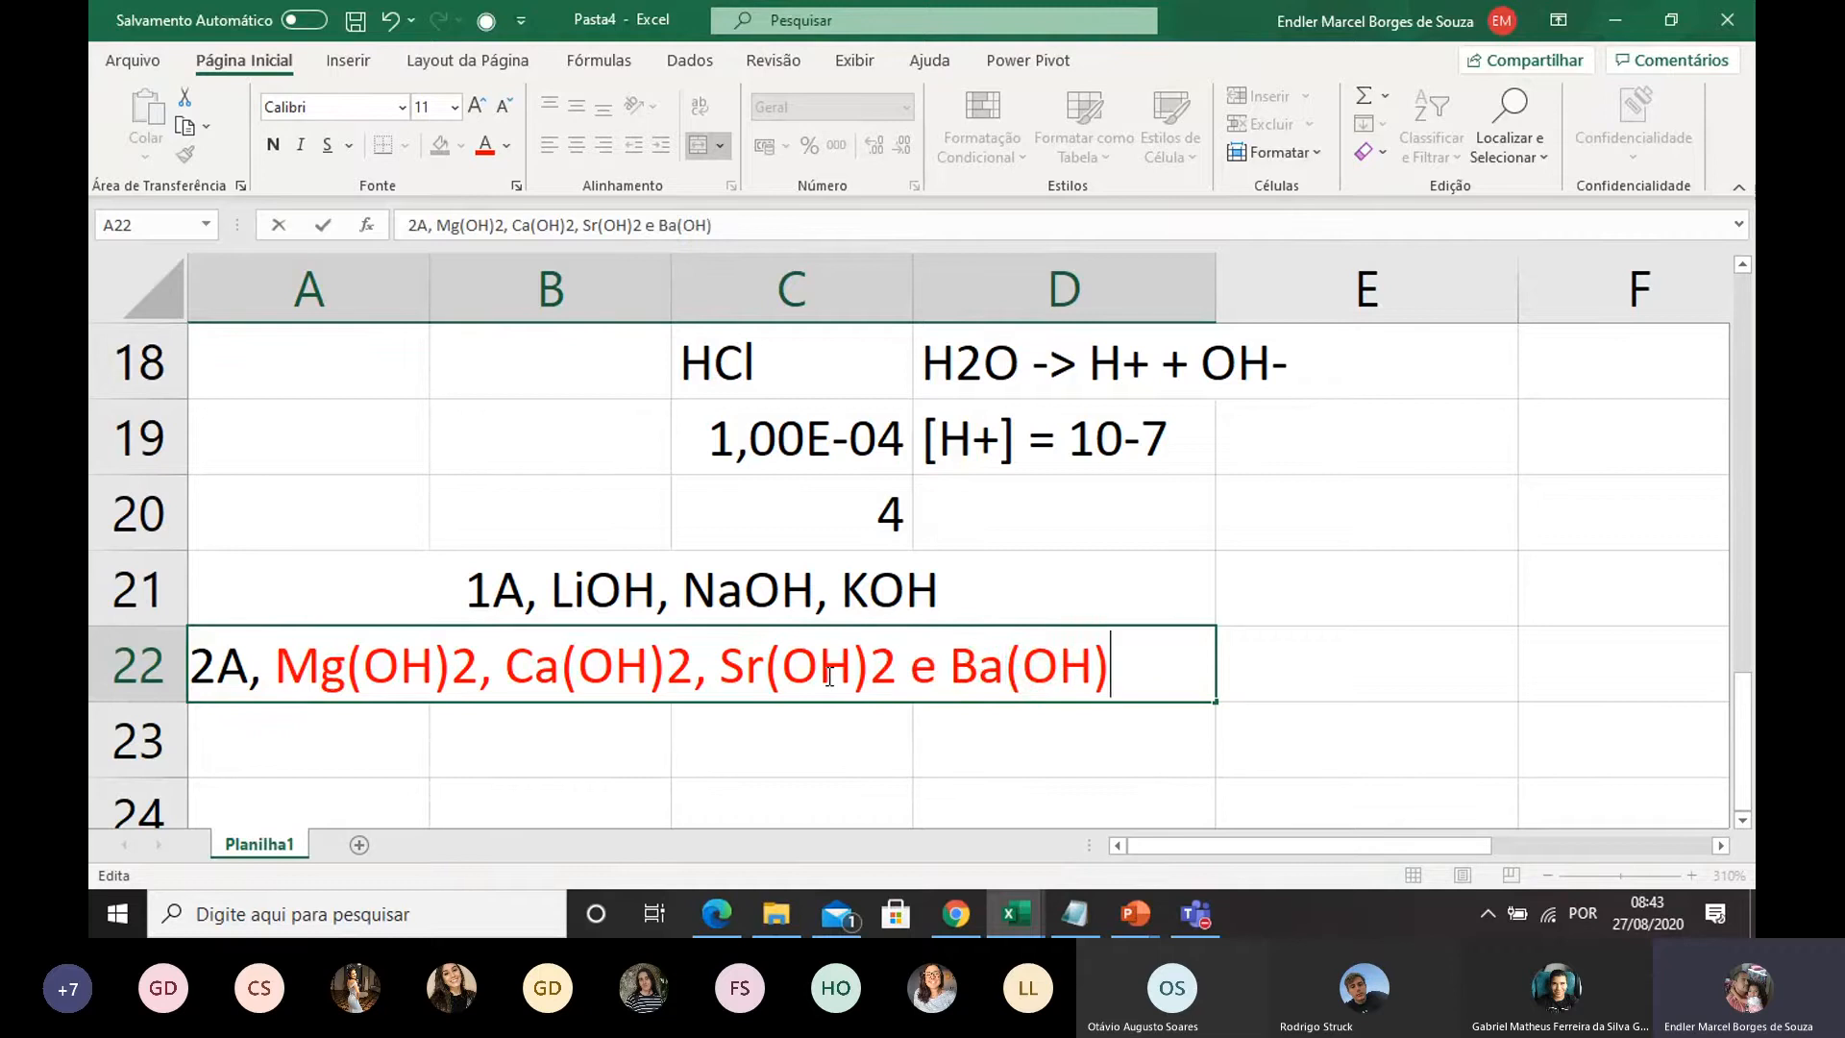
text(2)
Step: Set the font color of "Sr(OH)2 e Ba(OH)2" in A22 to automatic and finish editing the cell
drag(1127, 676, 719, 668)
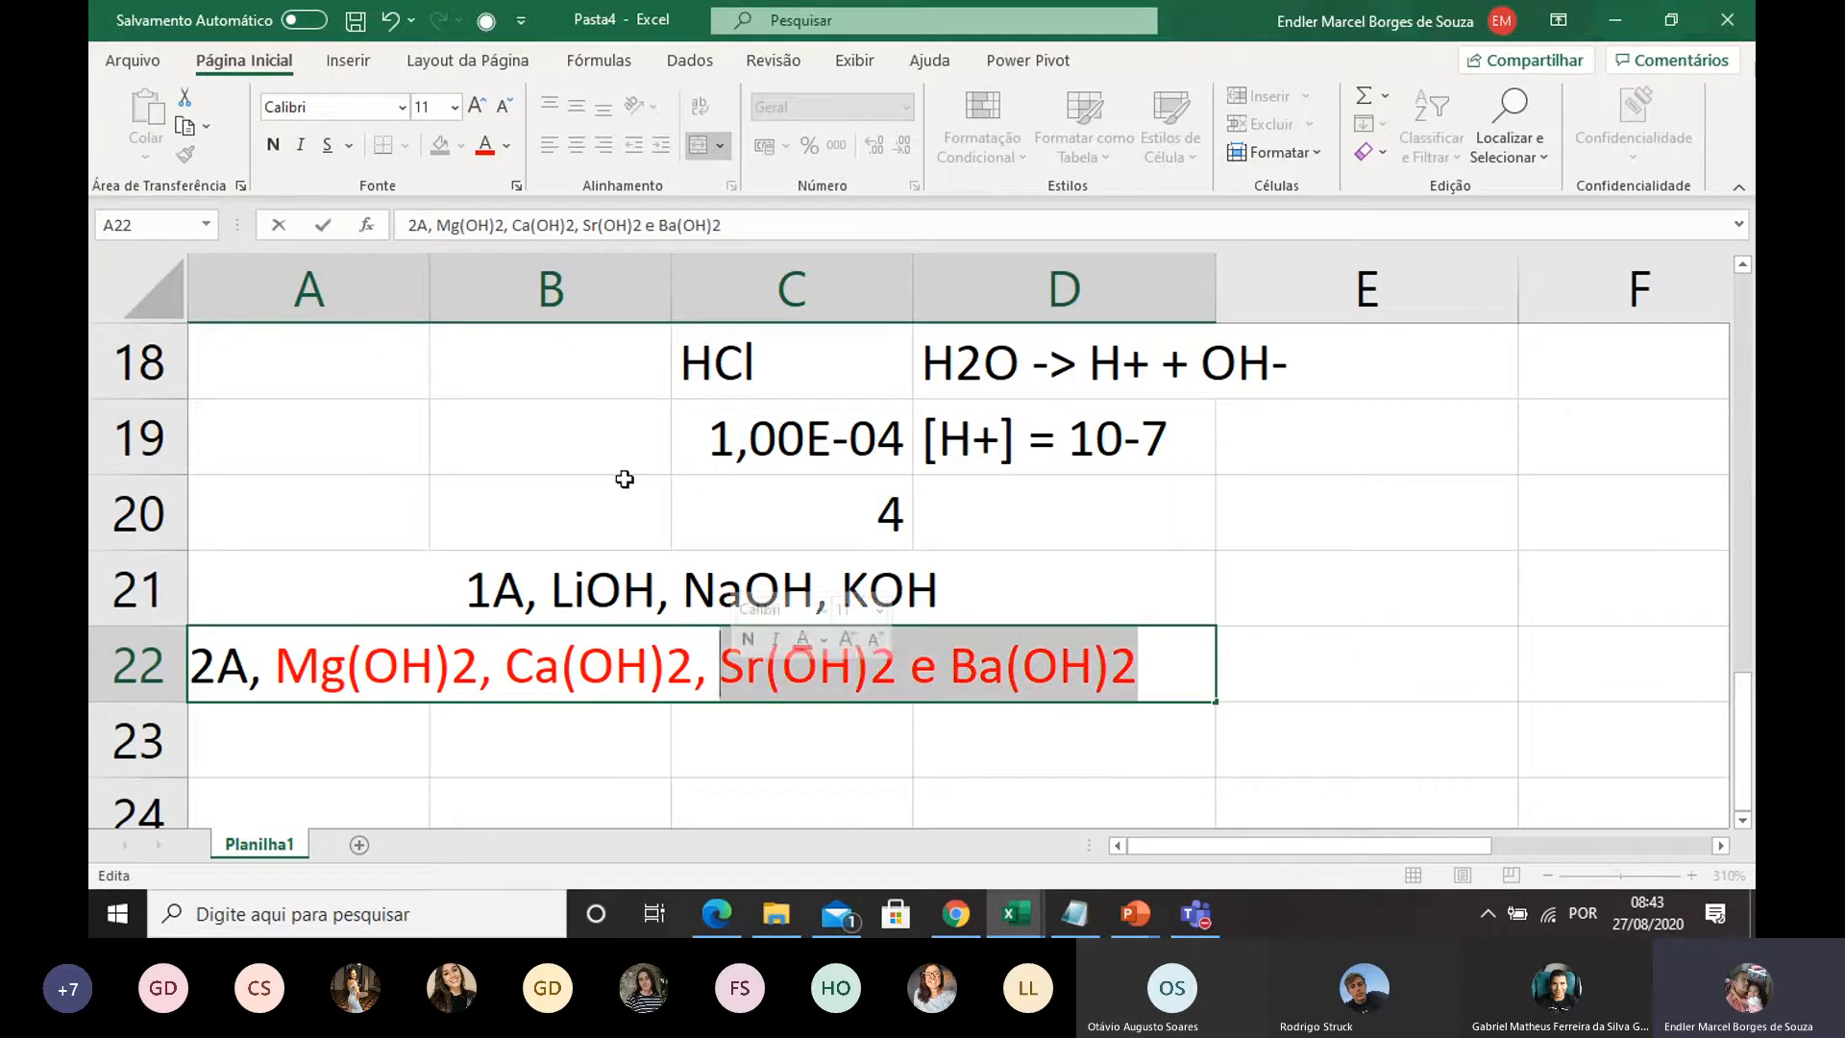
click(509, 149)
click(509, 178)
click(761, 780)
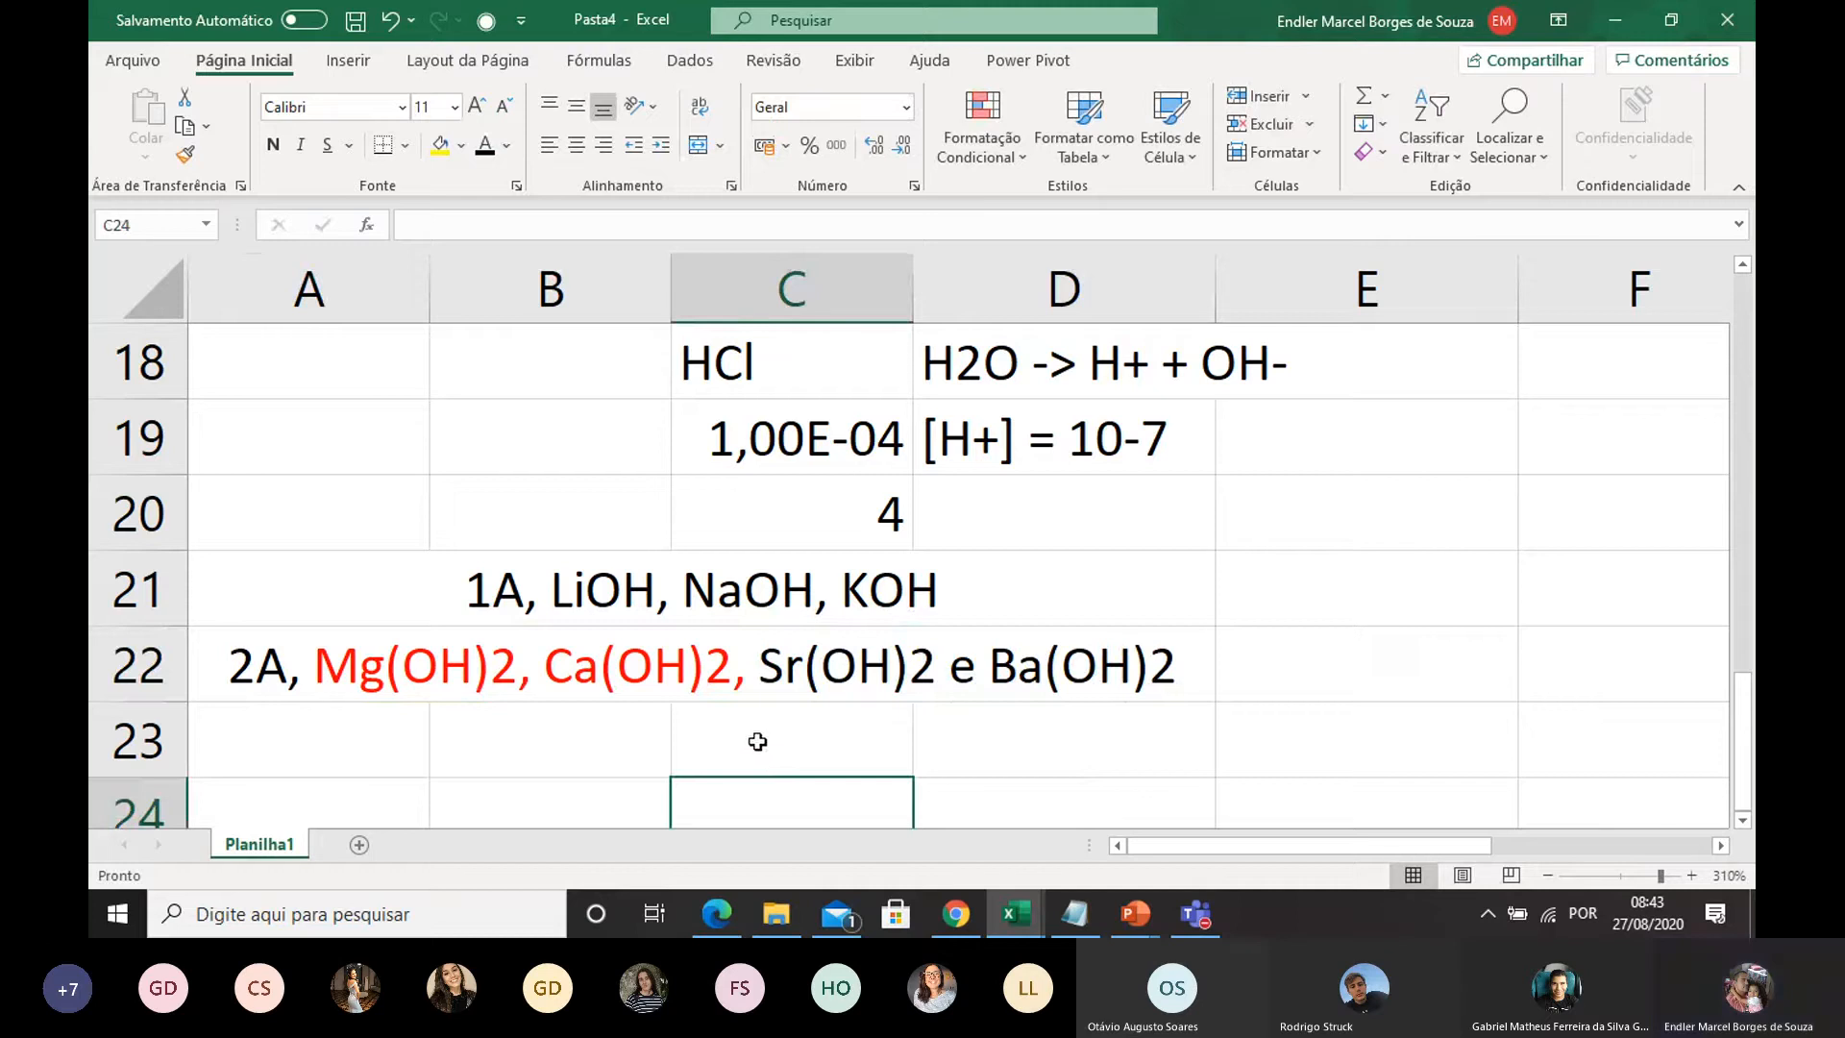
Step: Review the group 1A bases in row 21 against the group 2A bases in row 22
click(757, 741)
scroll(589, 638, down, 2)
scroll(605, 586, up, 2)
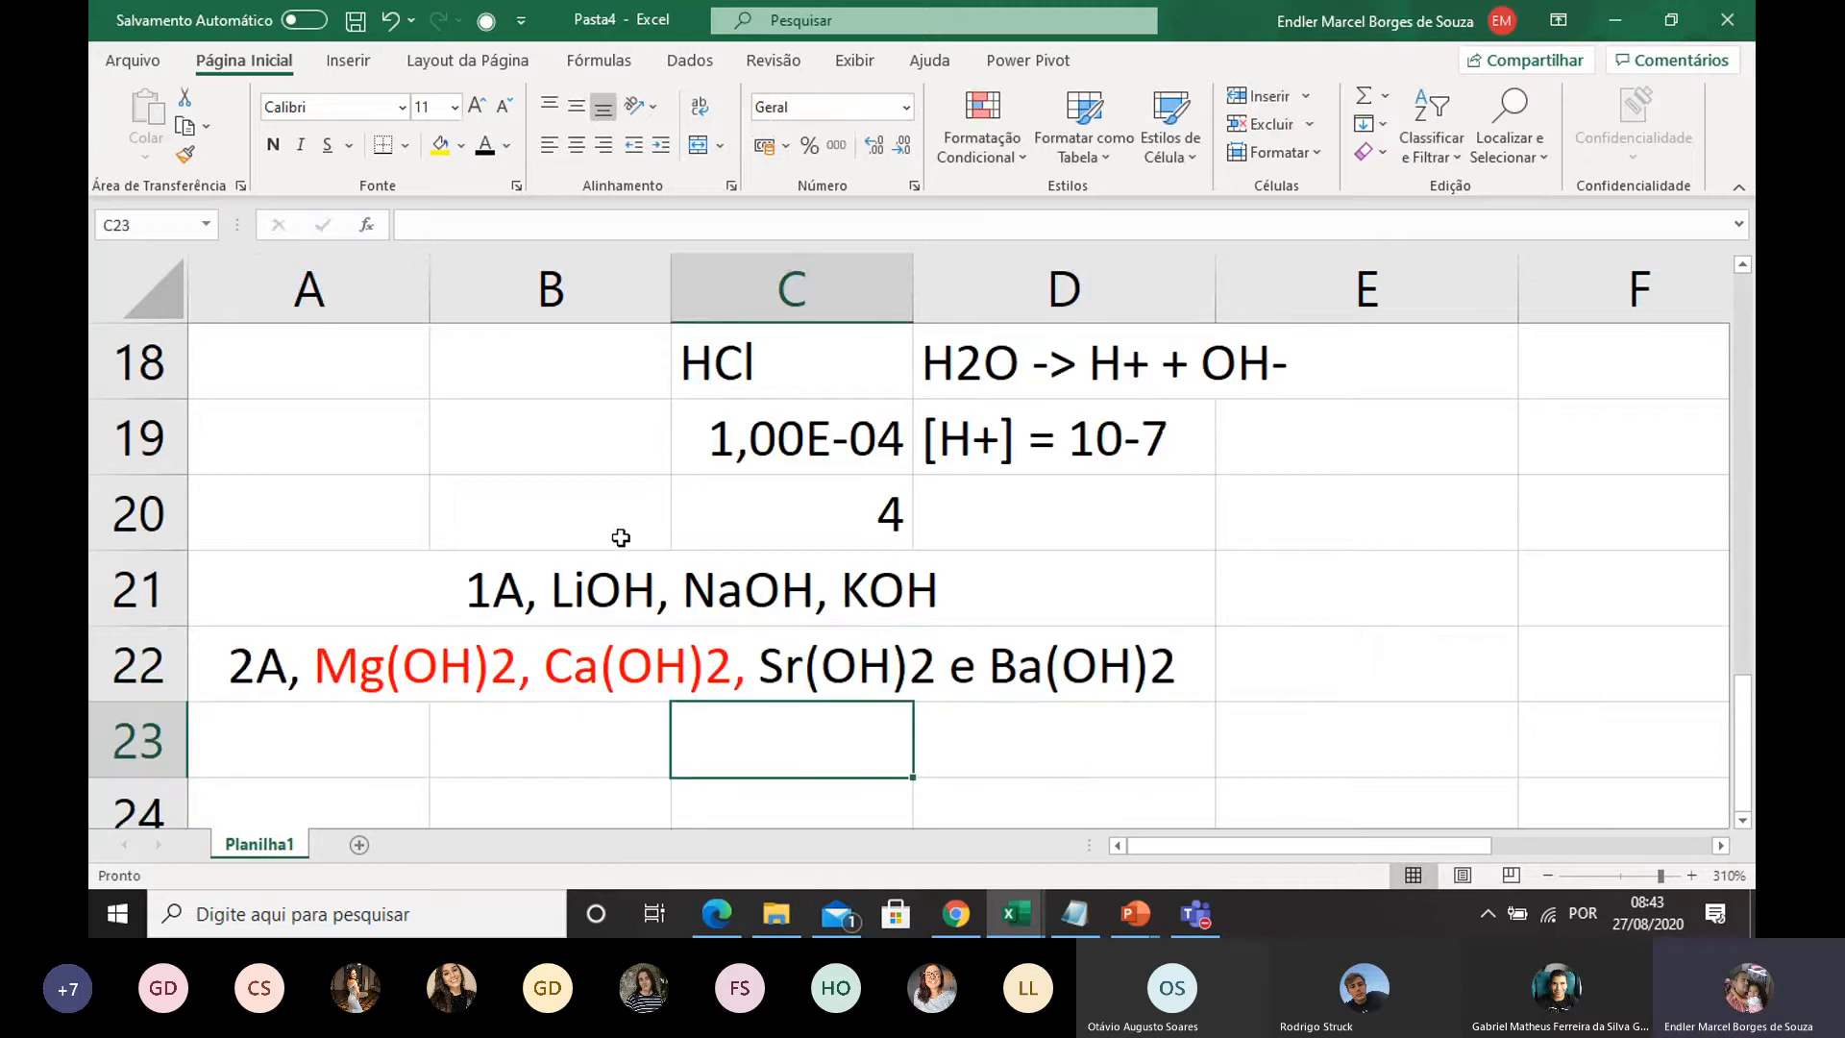
click(369, 741)
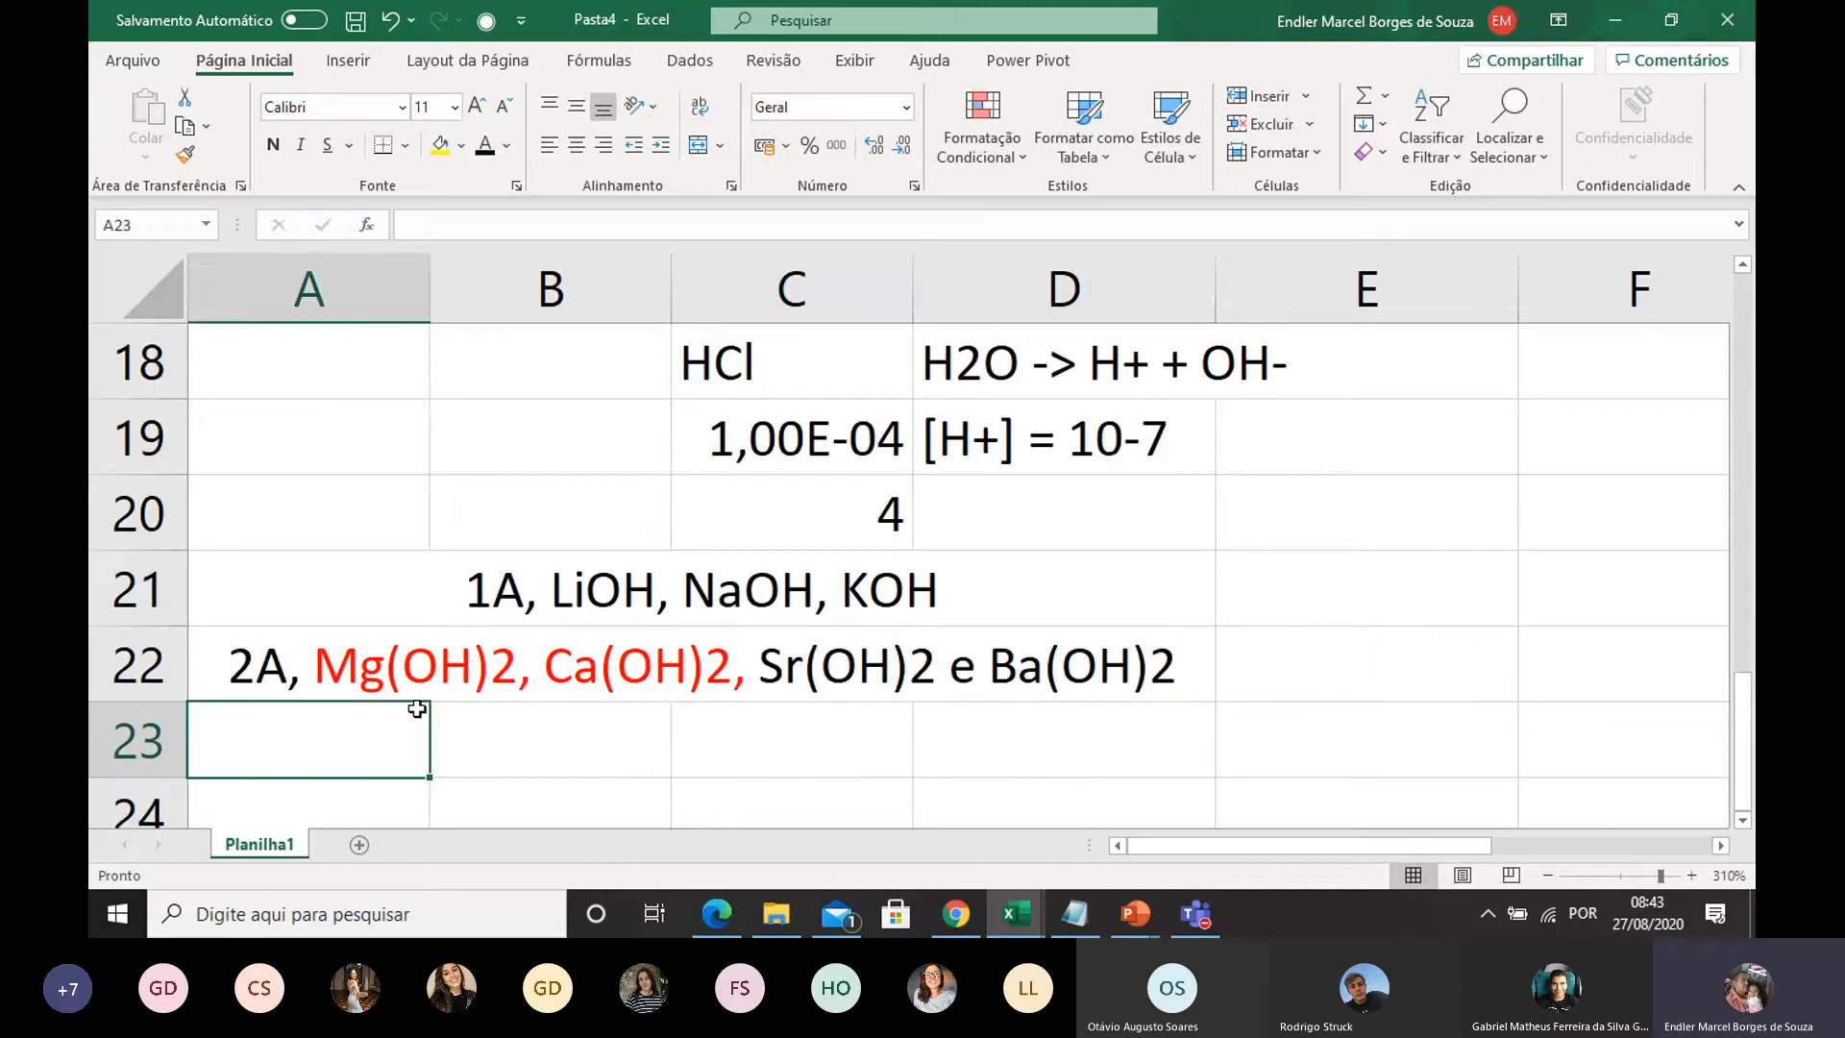
drag(504, 585, 810, 652)
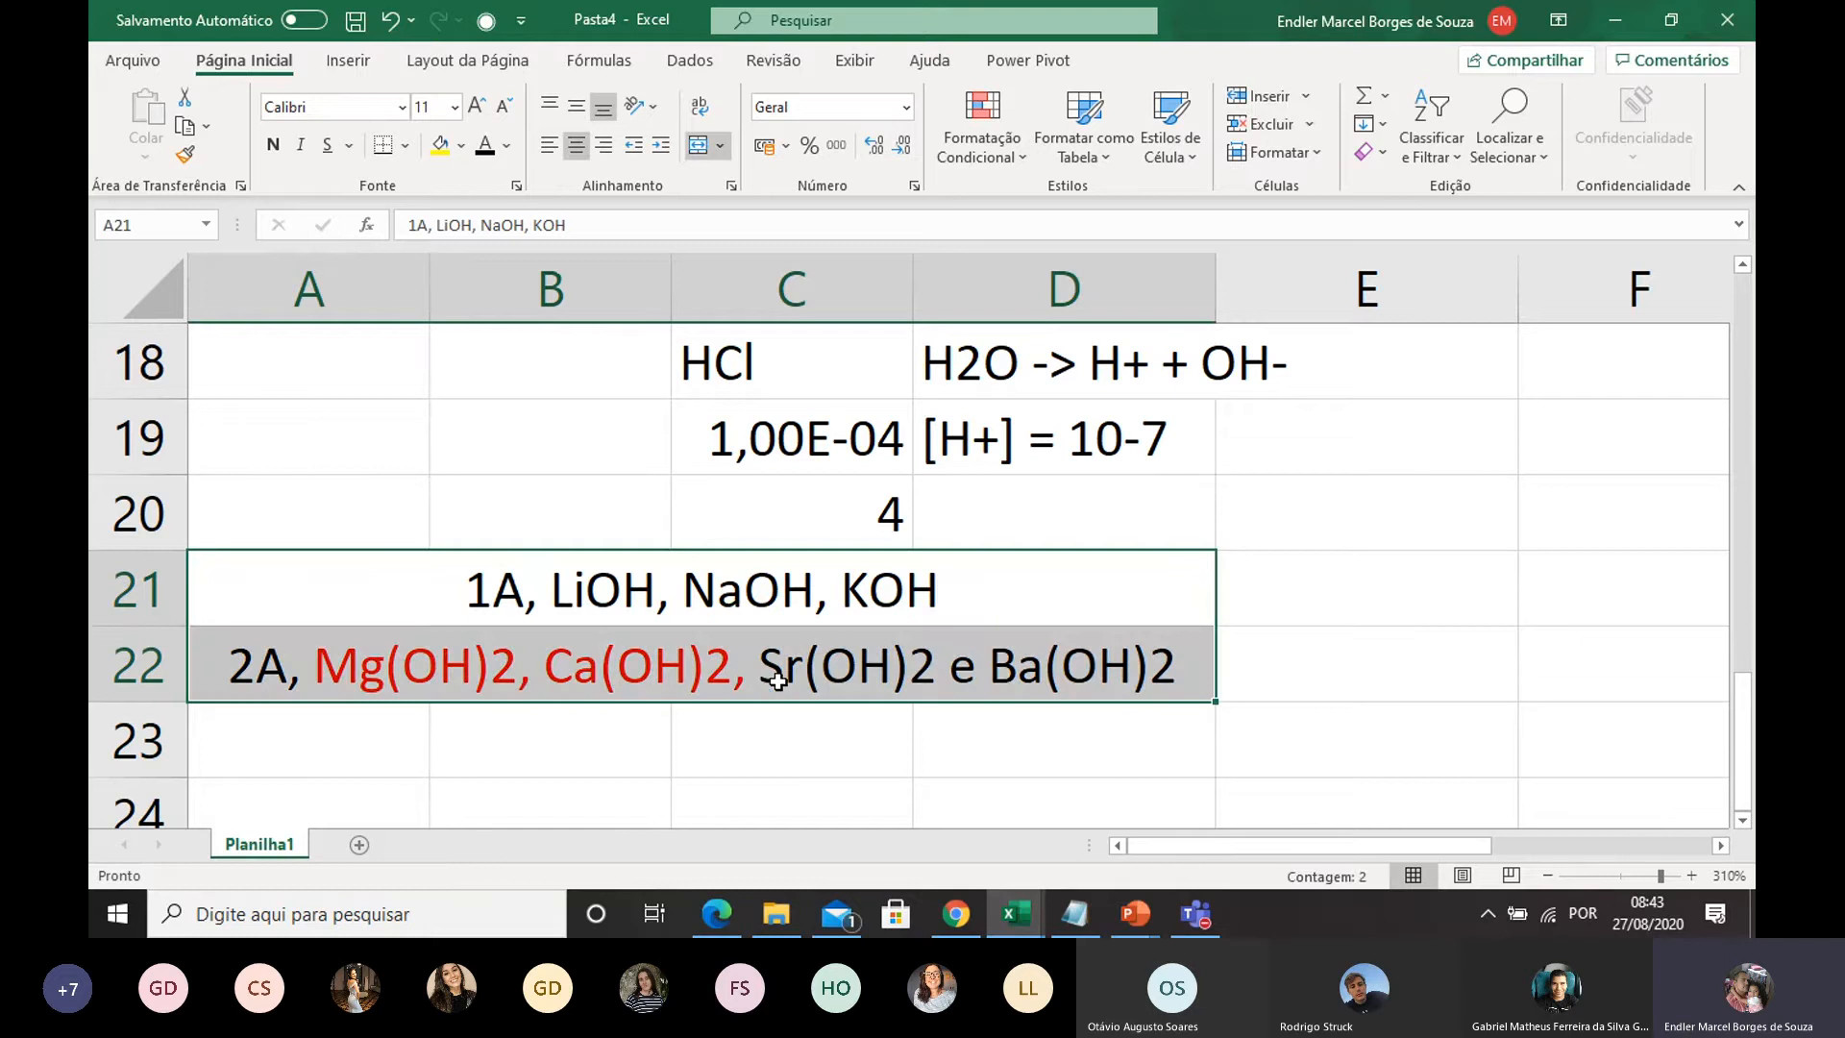
click(774, 575)
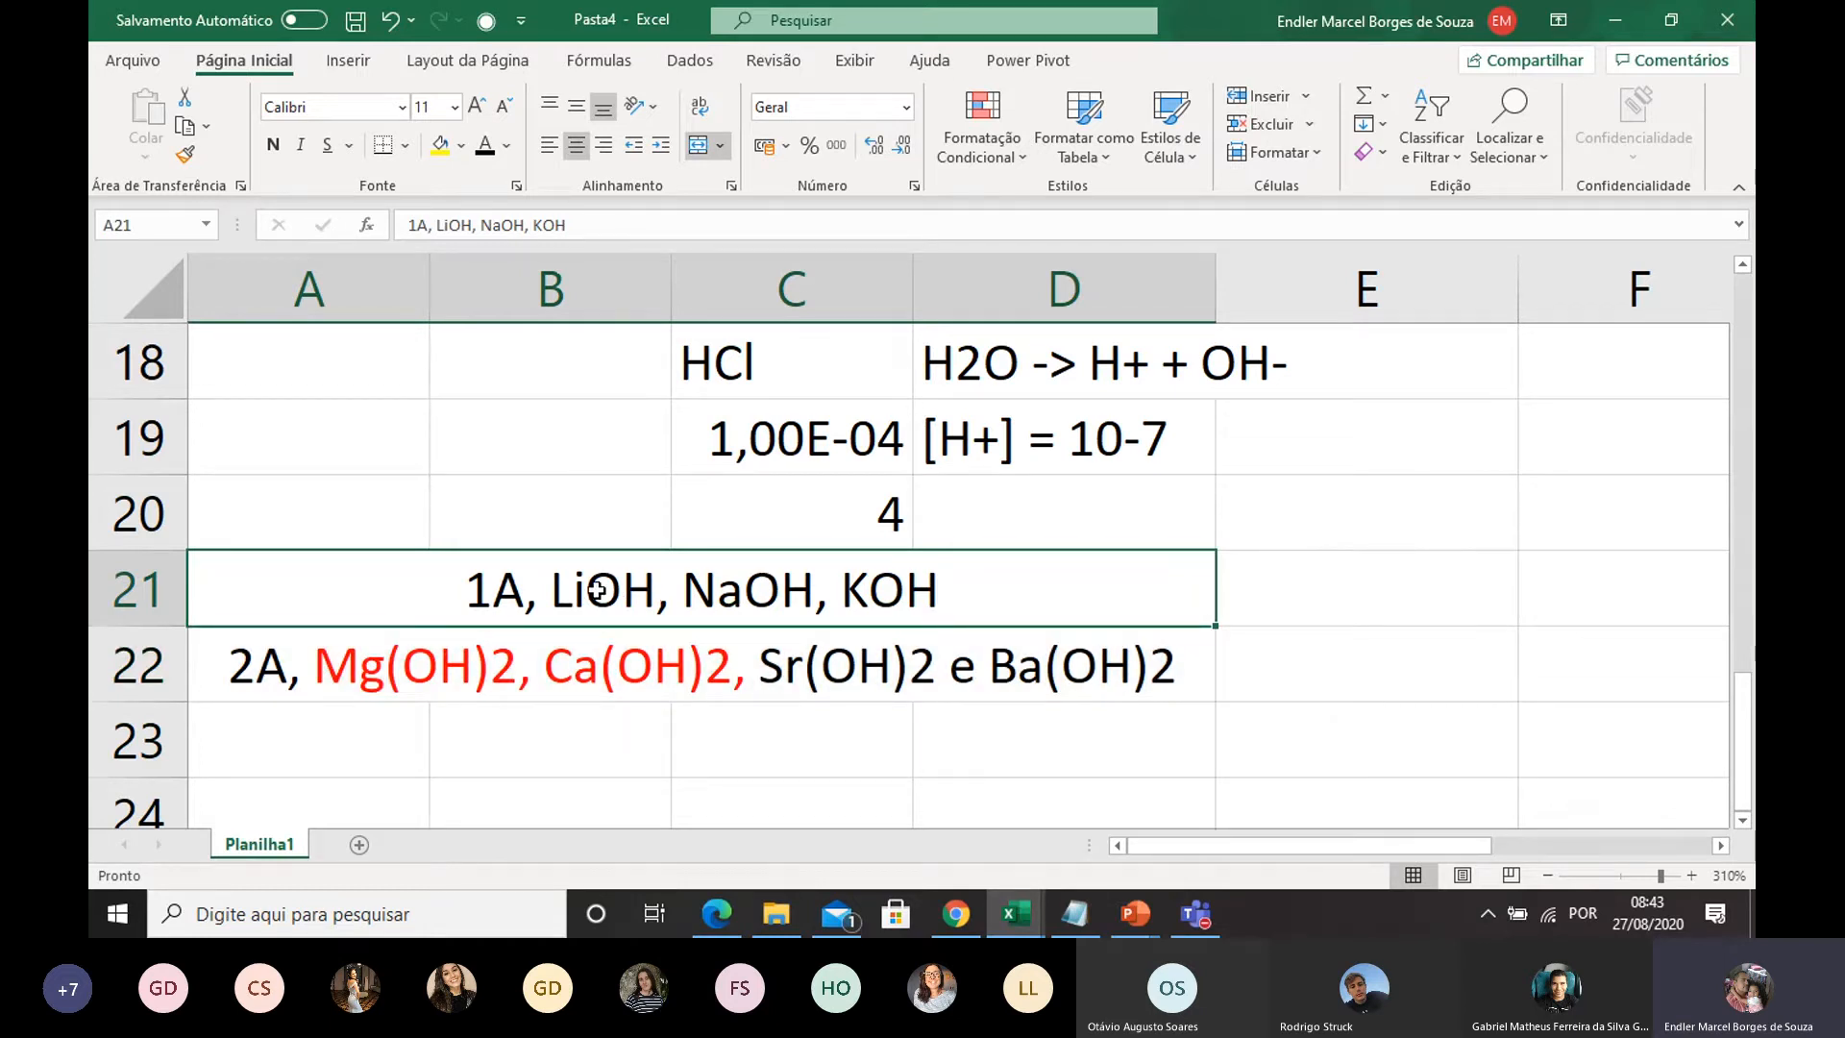
click(948, 679)
click(719, 613)
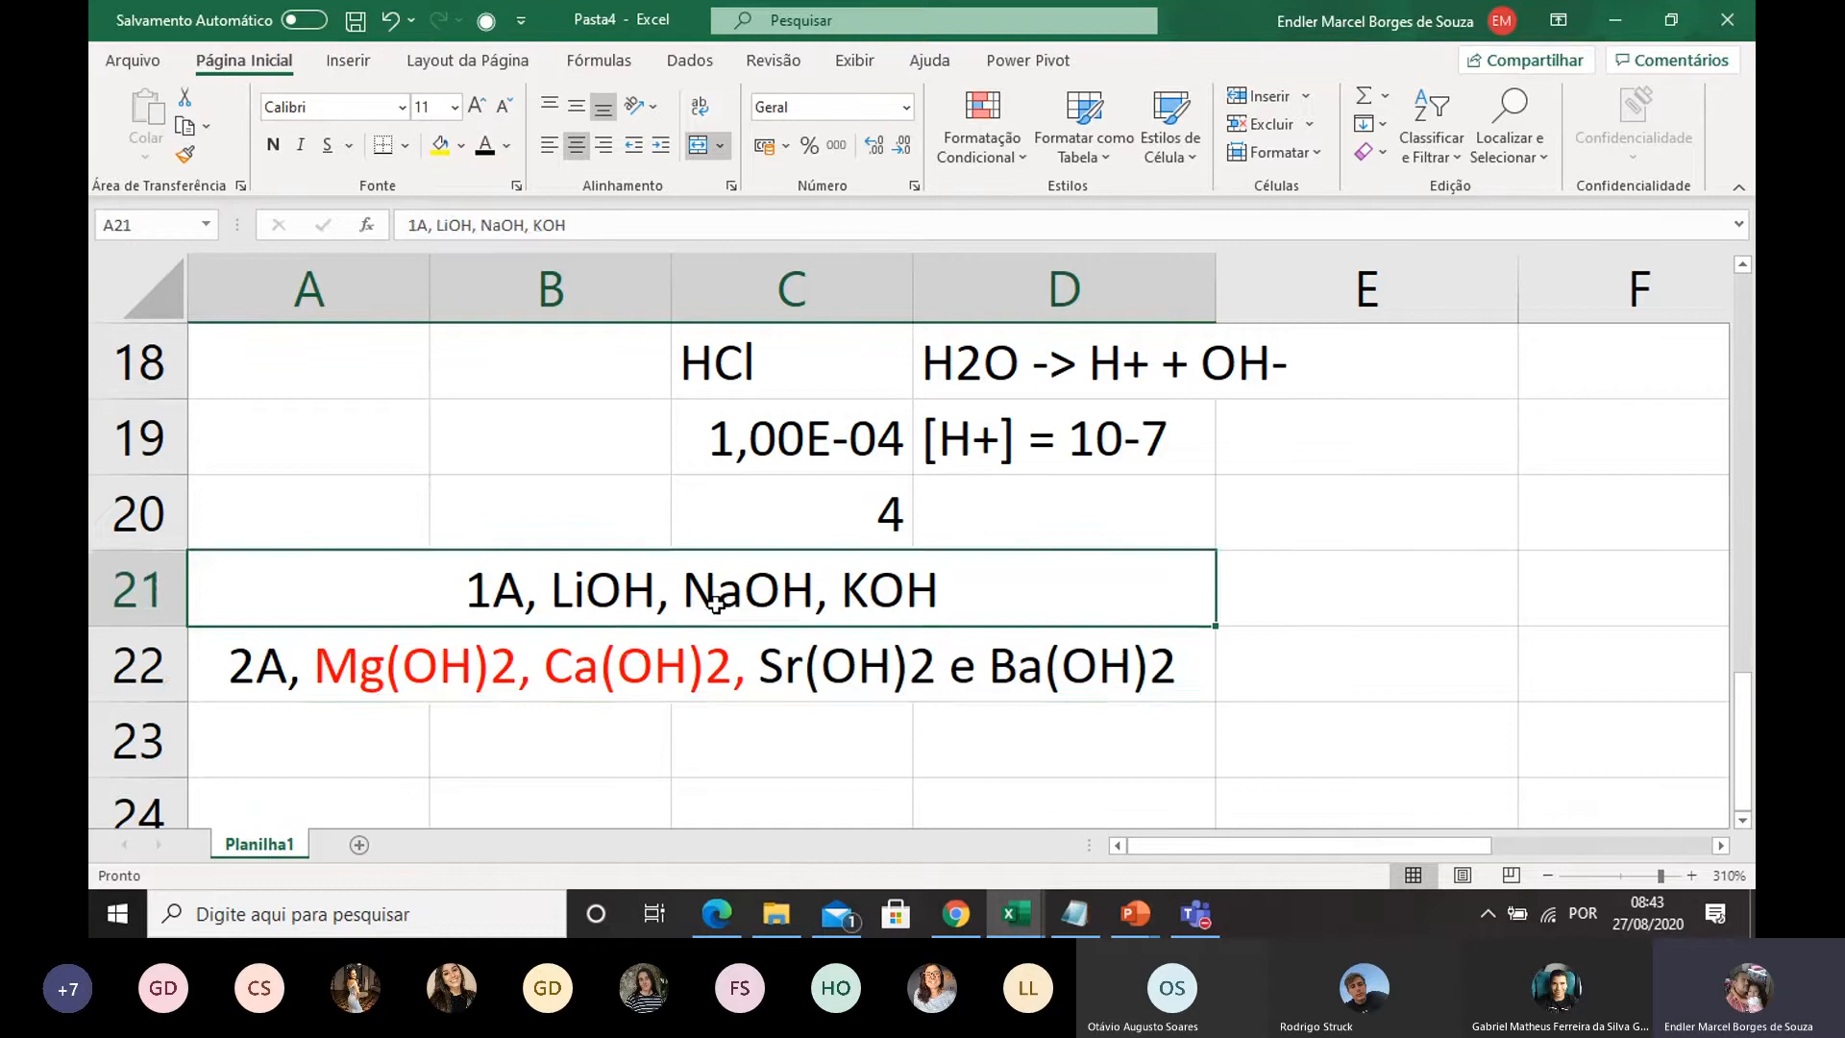
click(625, 677)
click(609, 590)
click(530, 675)
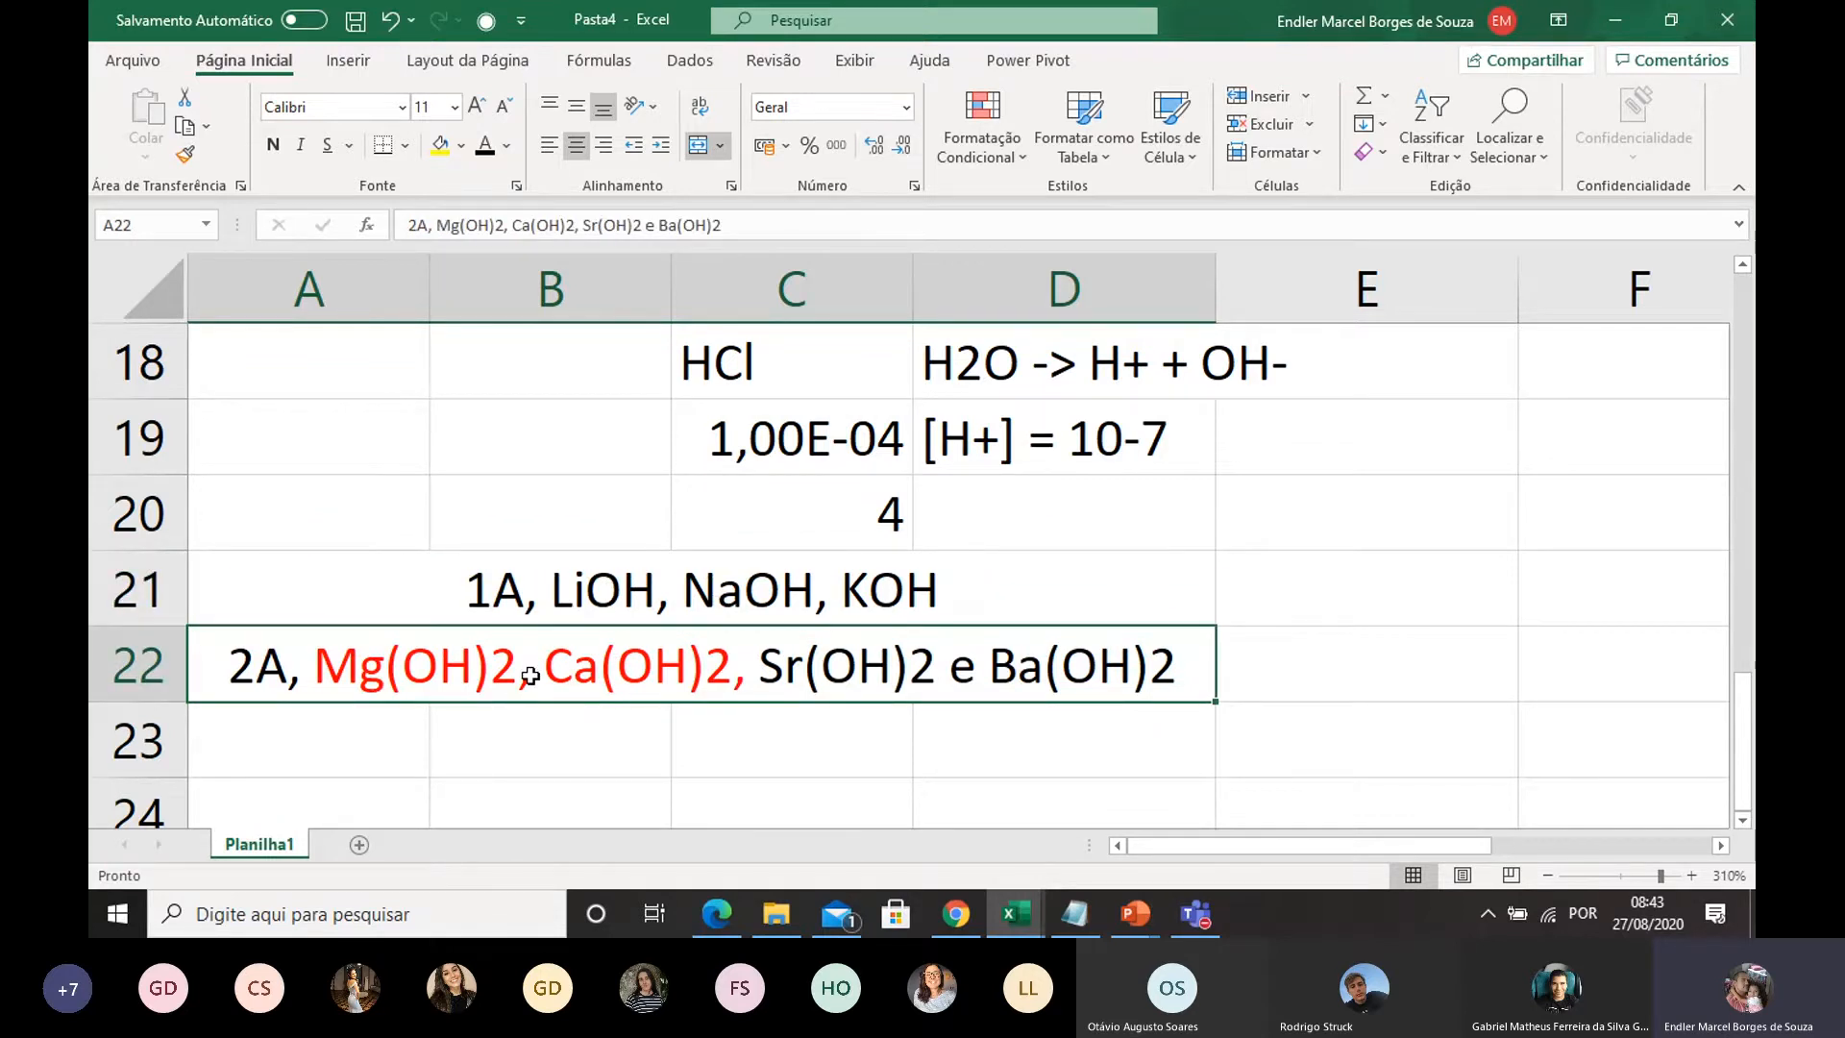
Step: Enter the relation "[NaOH] = [OH-]" in cell B24 below the lists of bases
scroll(708, 548, down, 1)
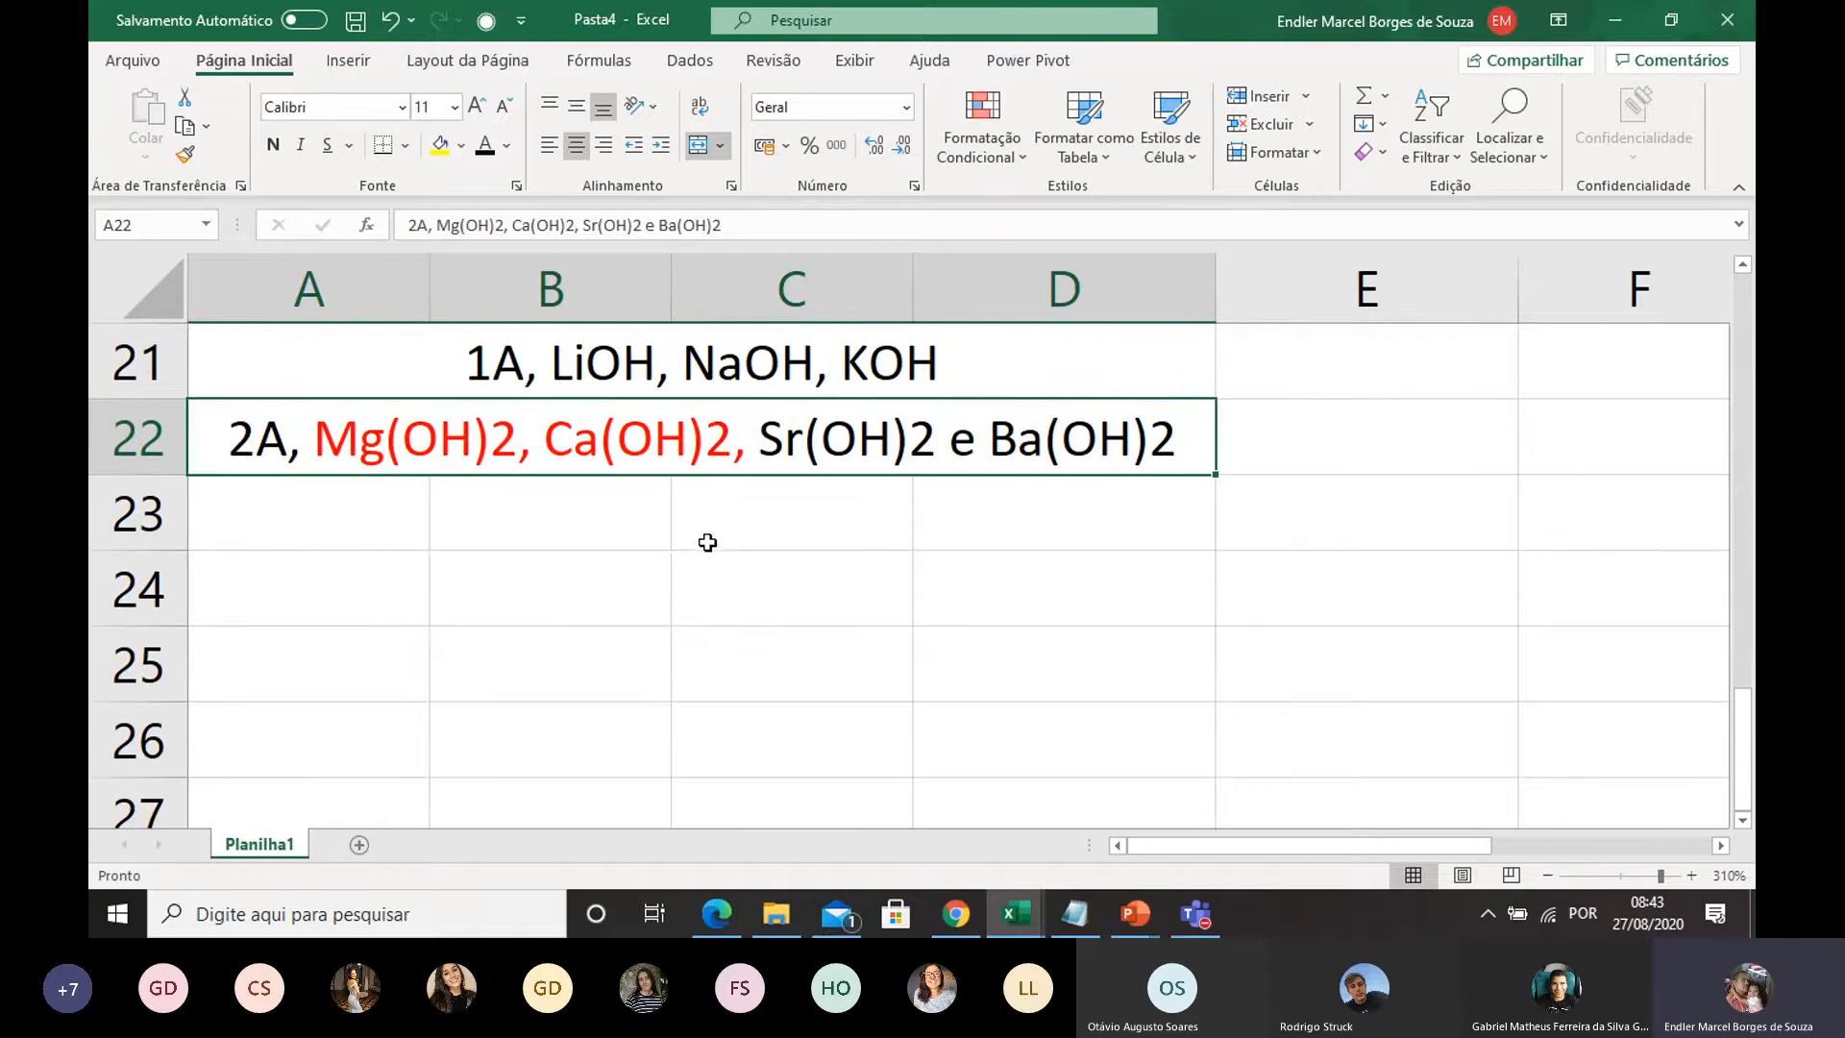
click(499, 611)
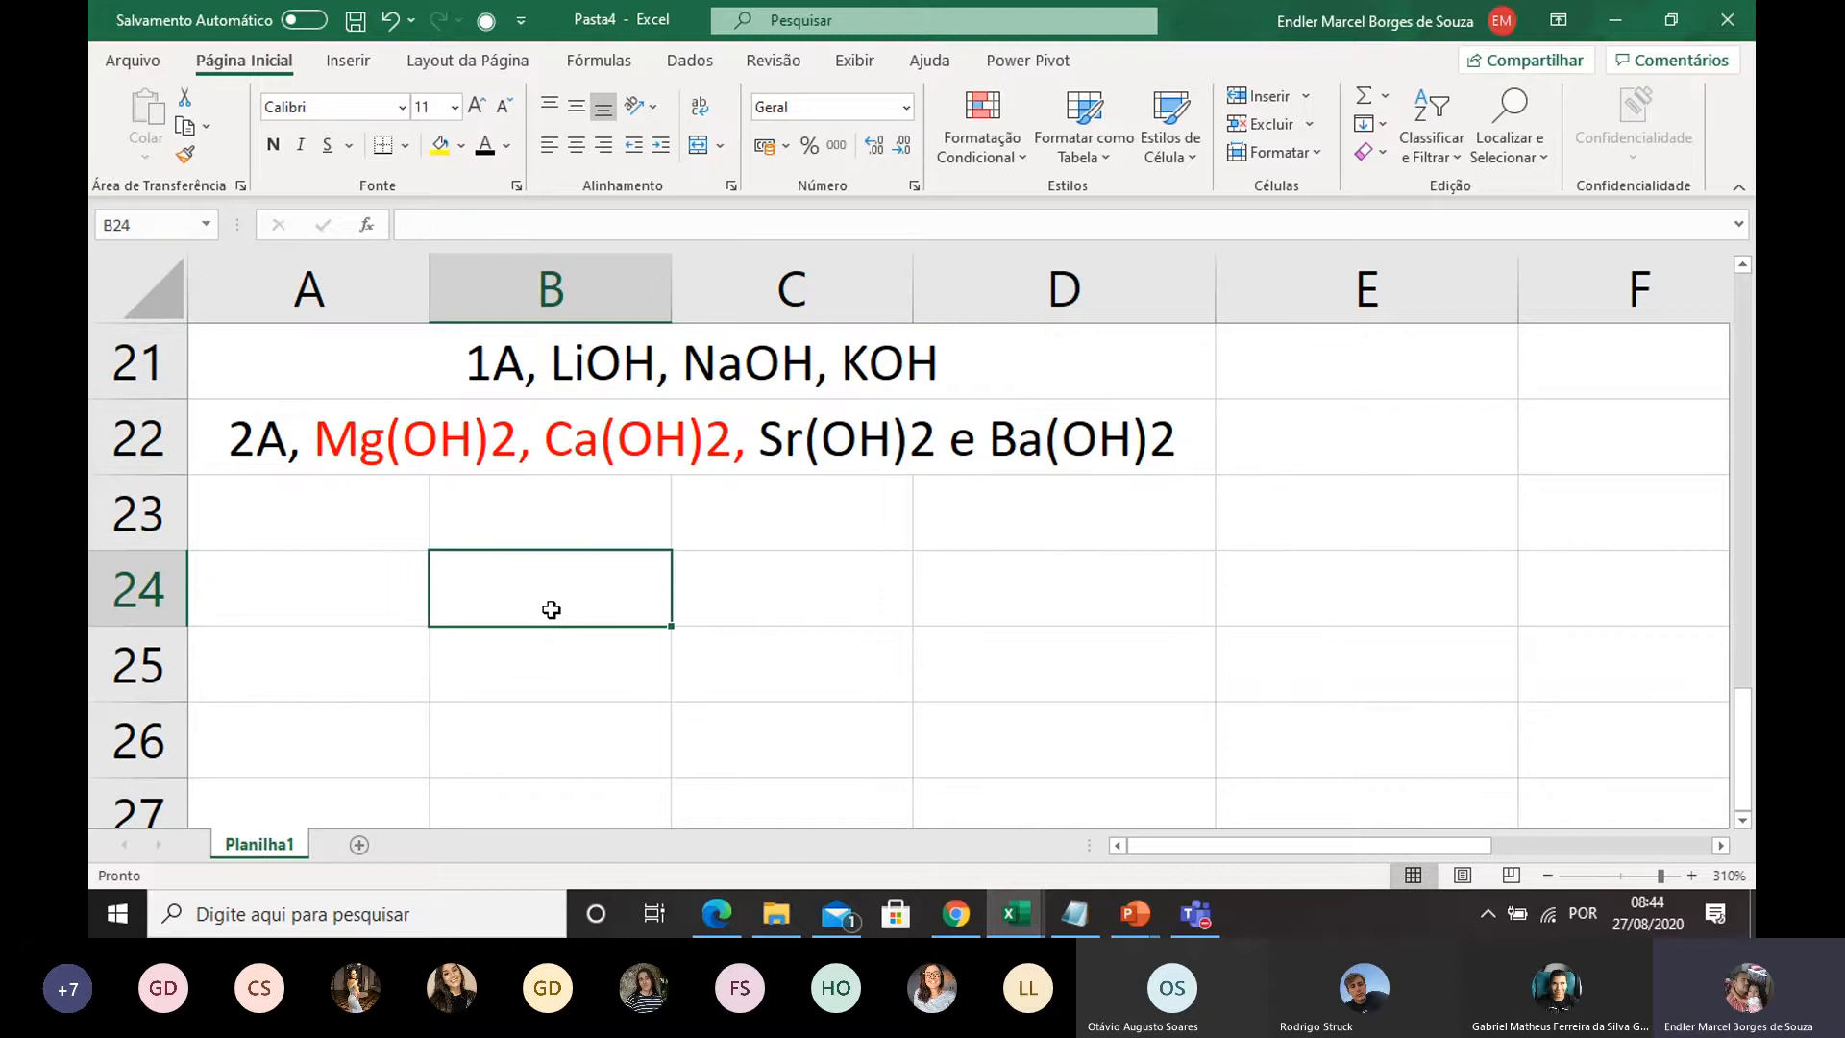
text([Na)
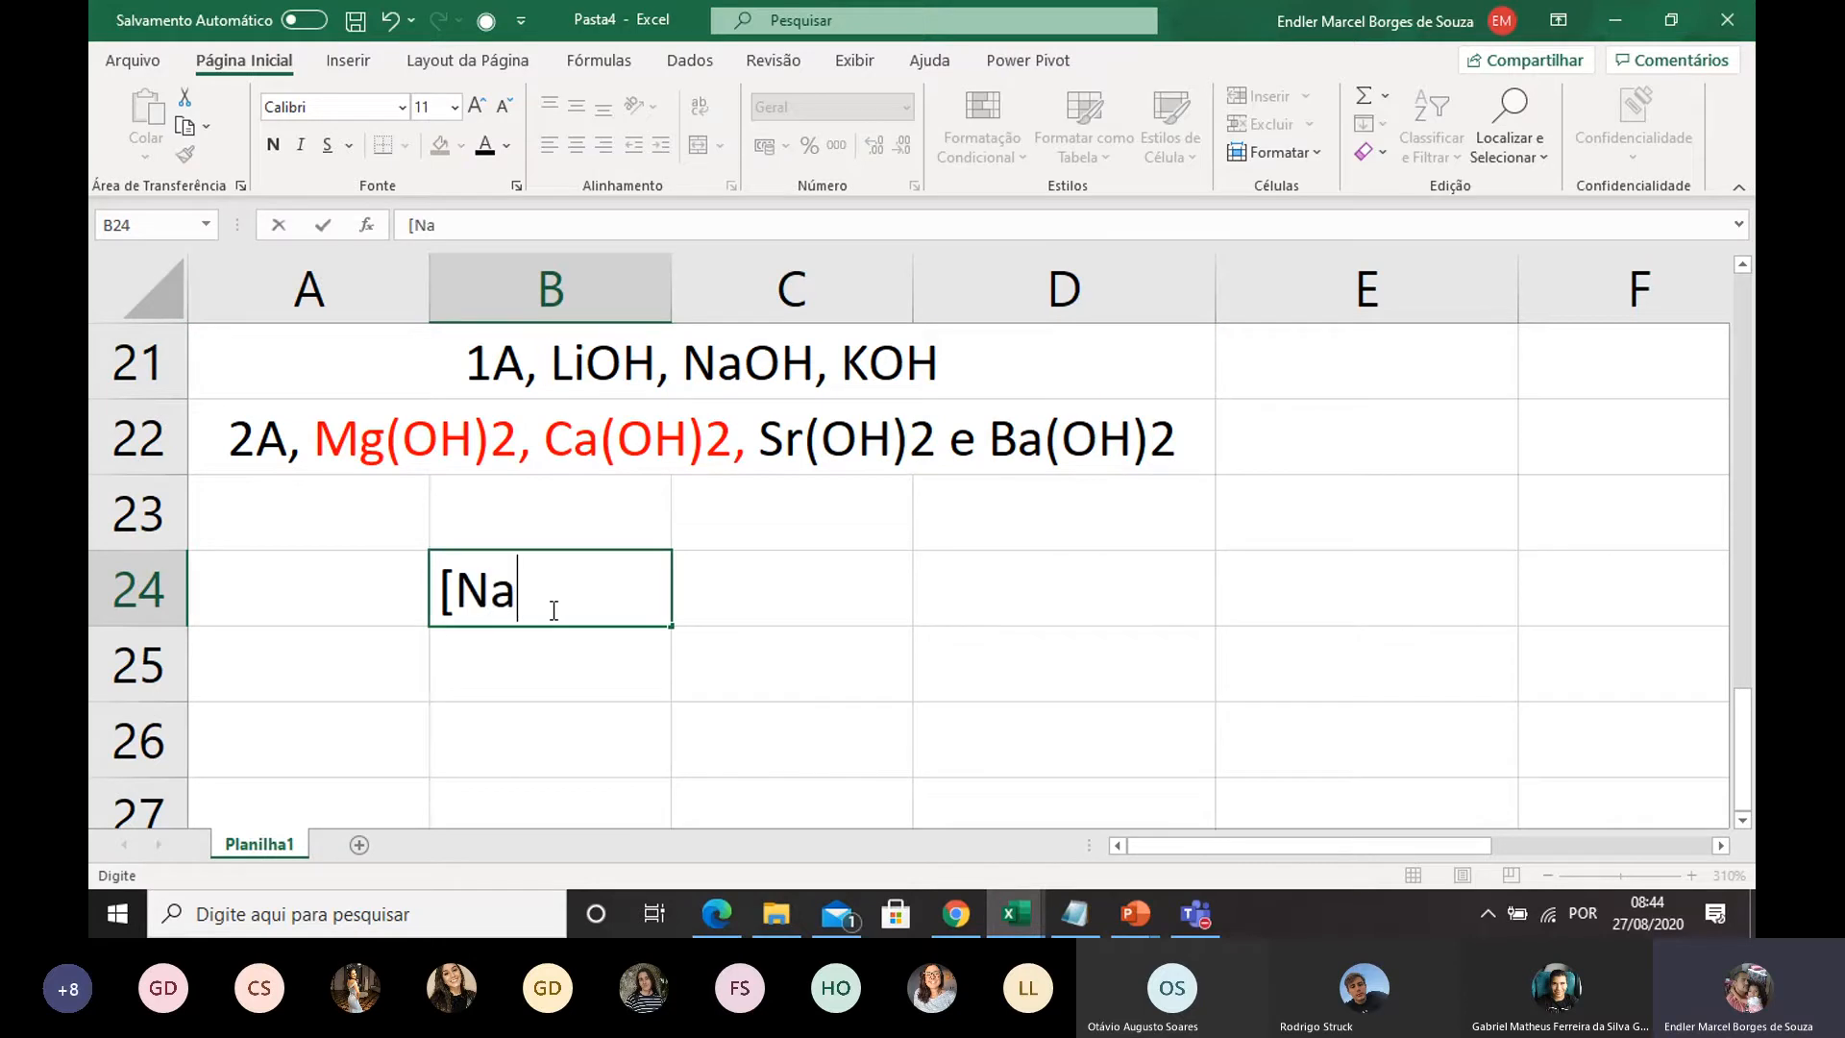
text(OH] )
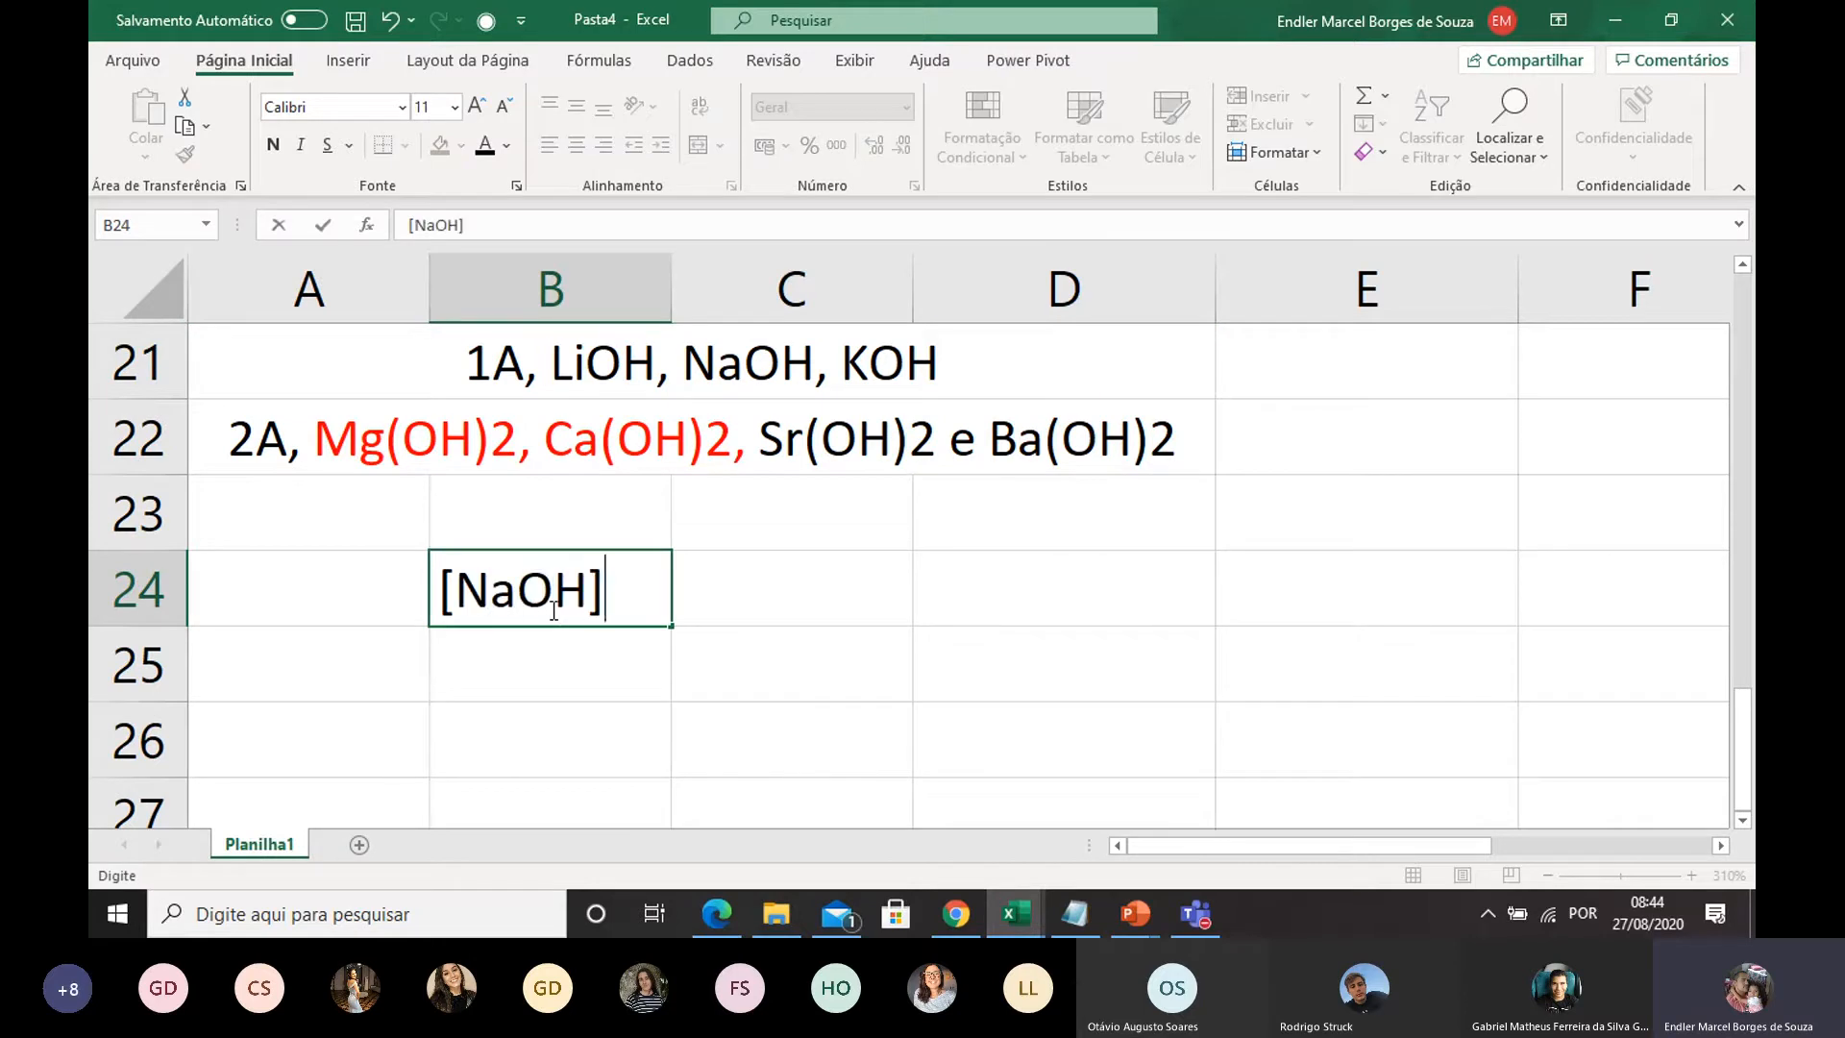
text(= [OH-])
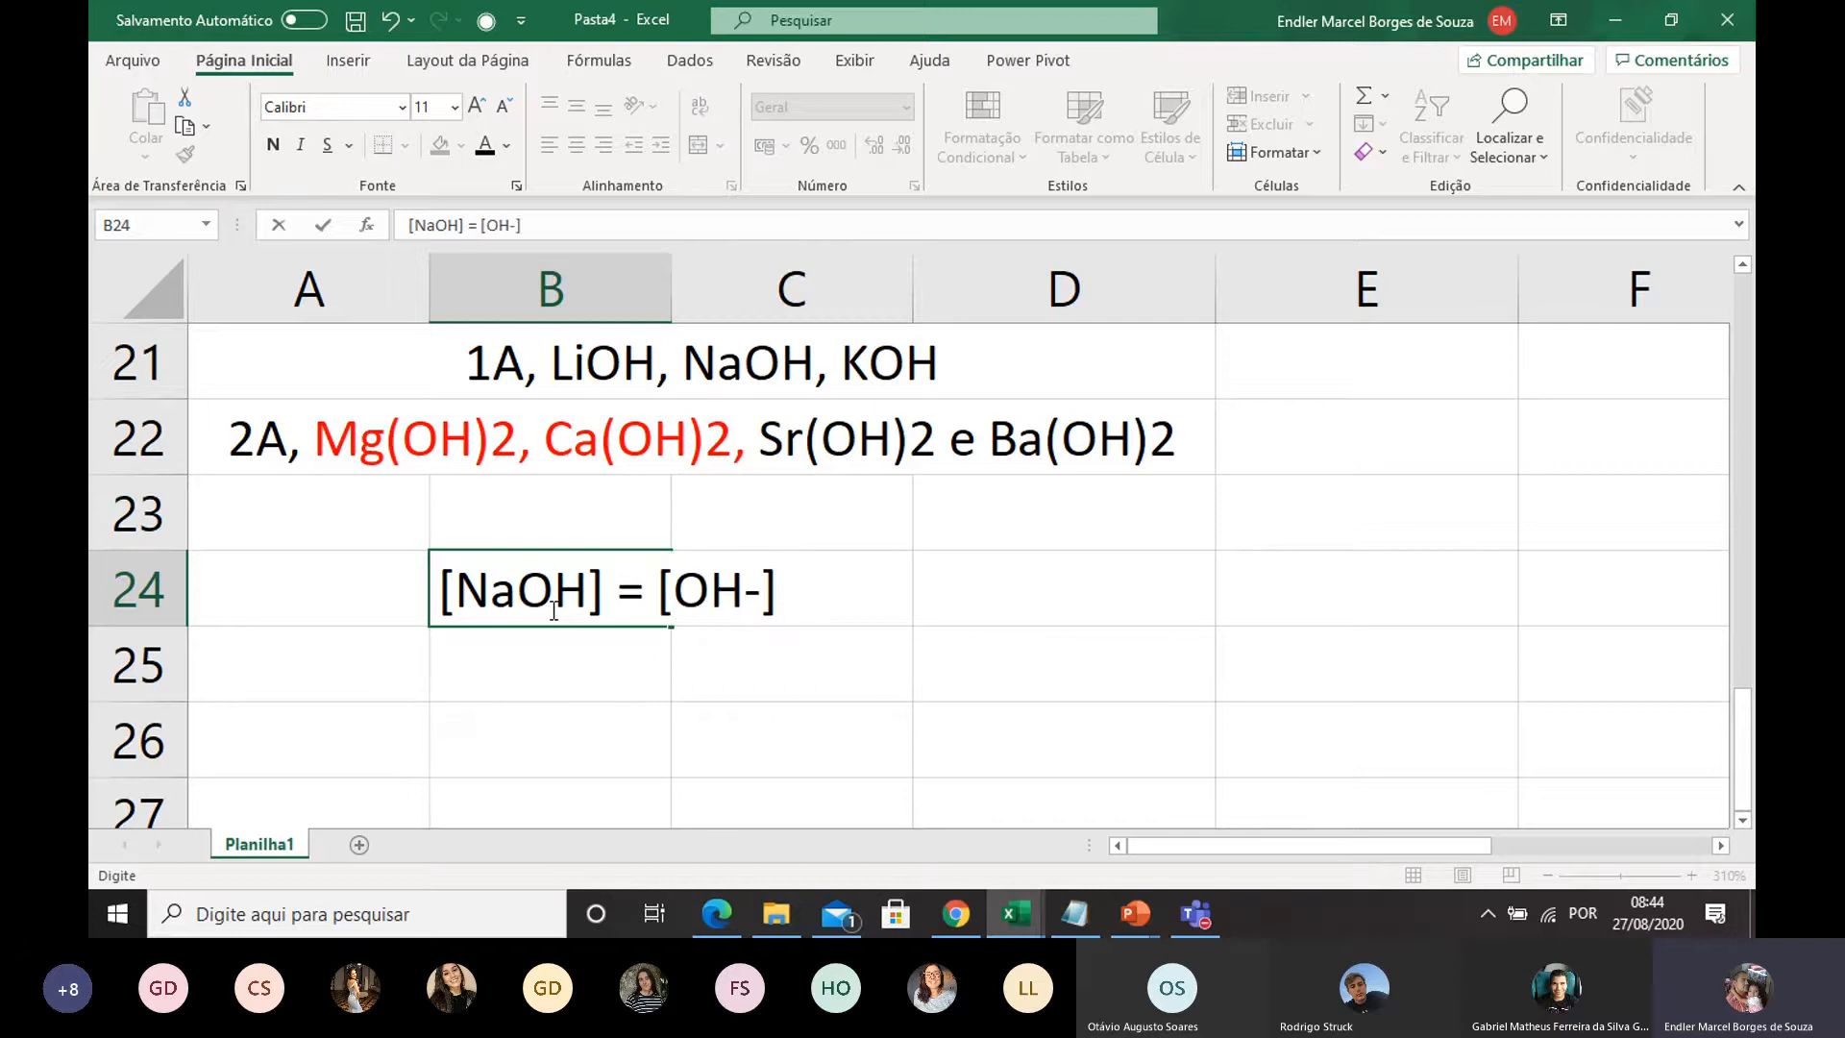
click(750, 735)
click(659, 577)
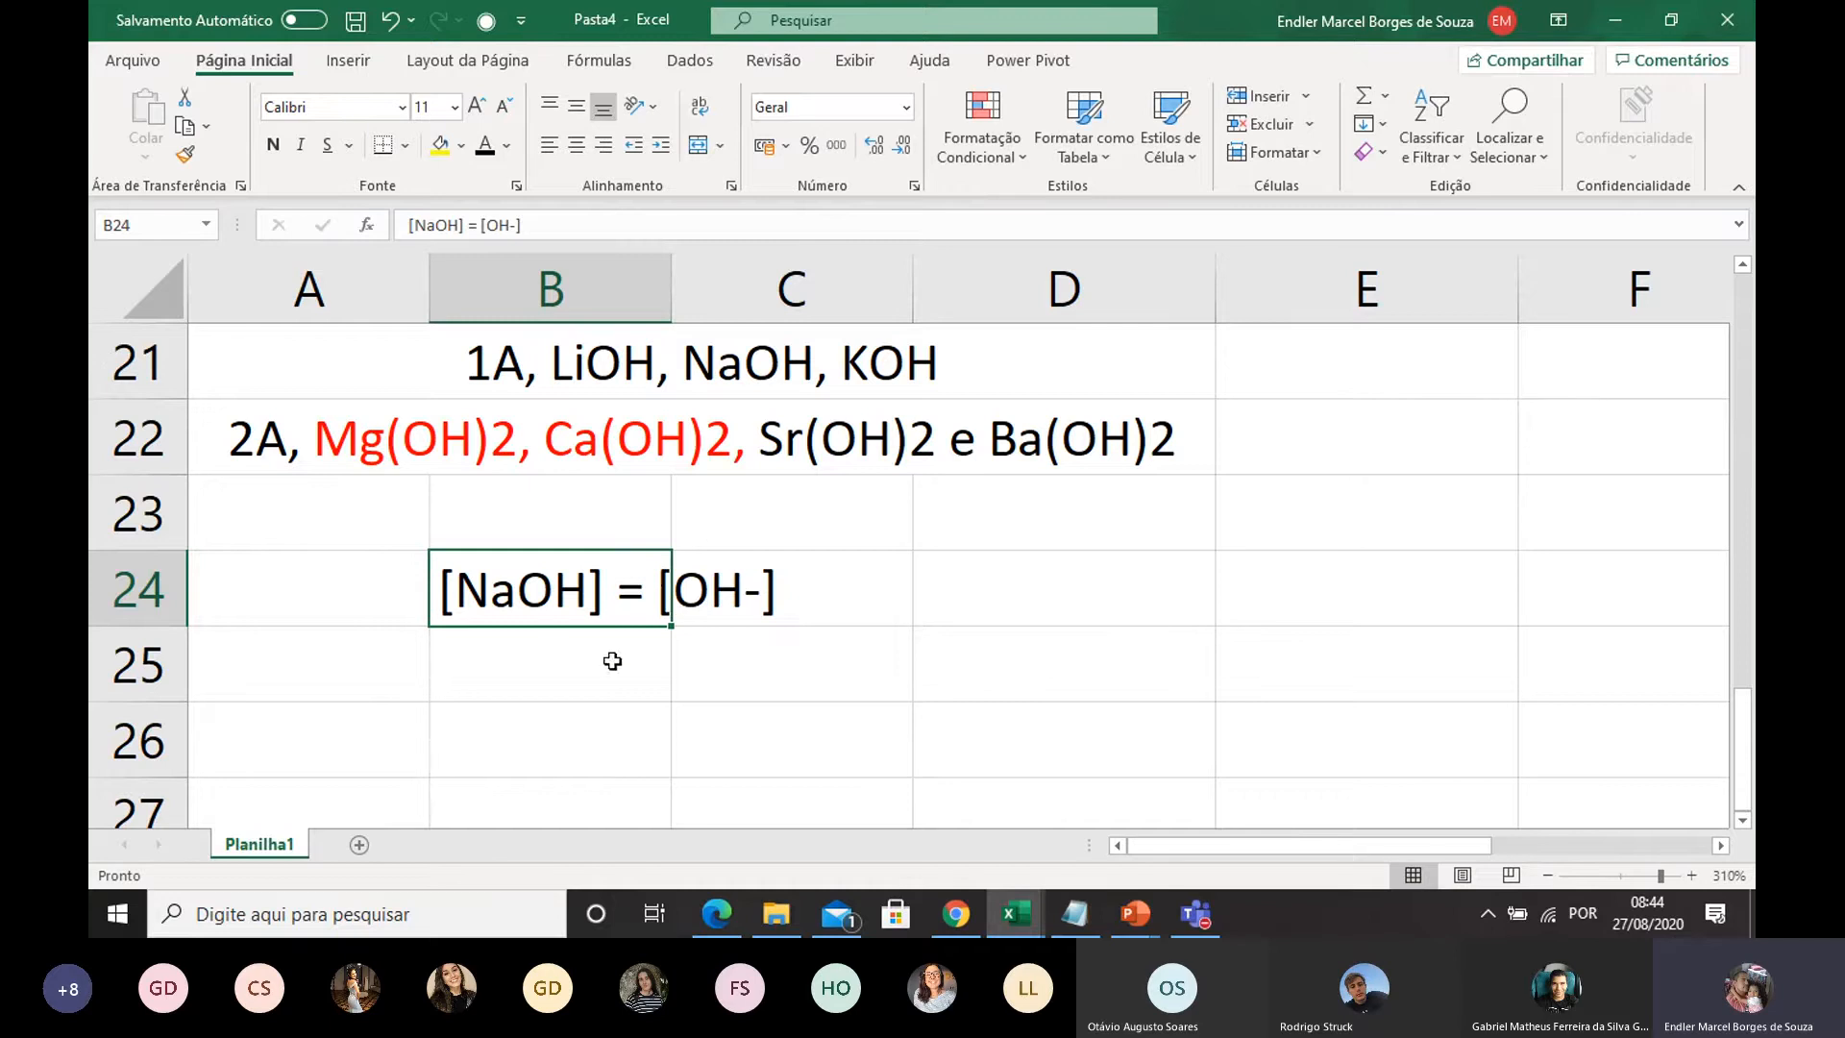
Step: Enter the row label "[OH-]" in cell A26 below the NaOH relation
click(342, 733)
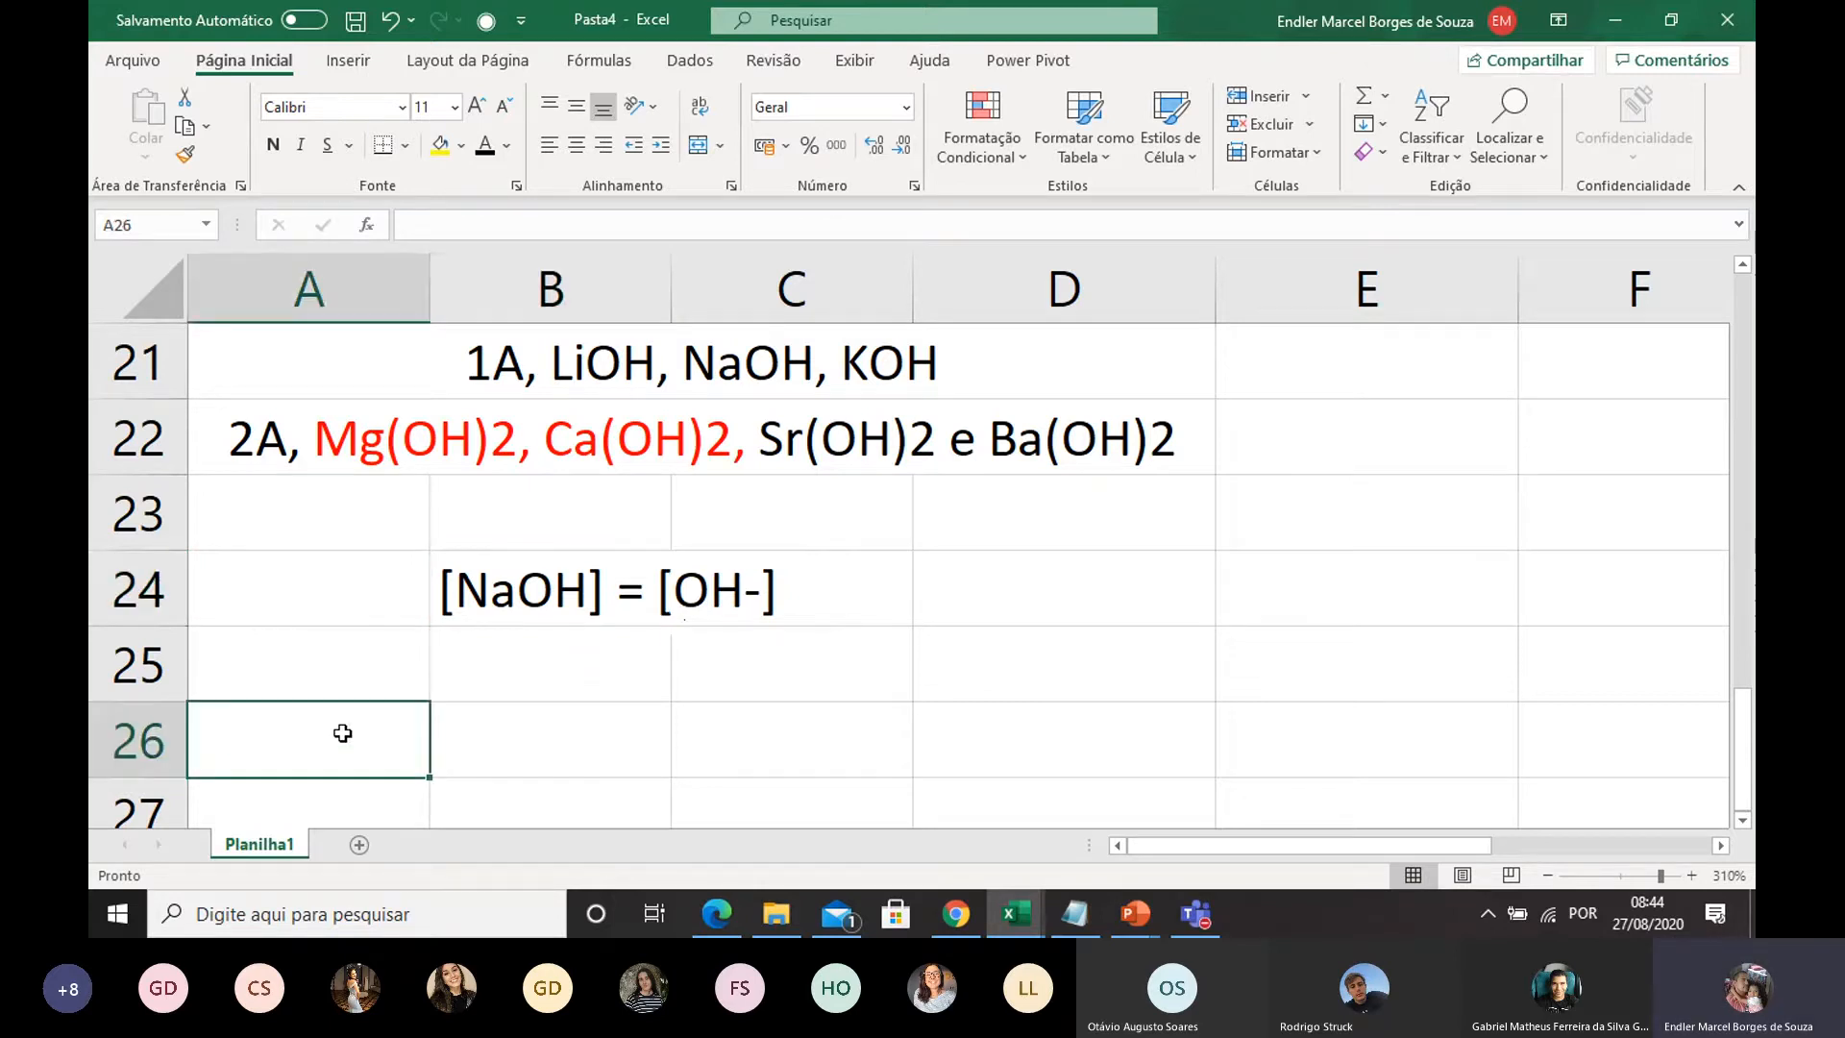
text([O)
text(H])
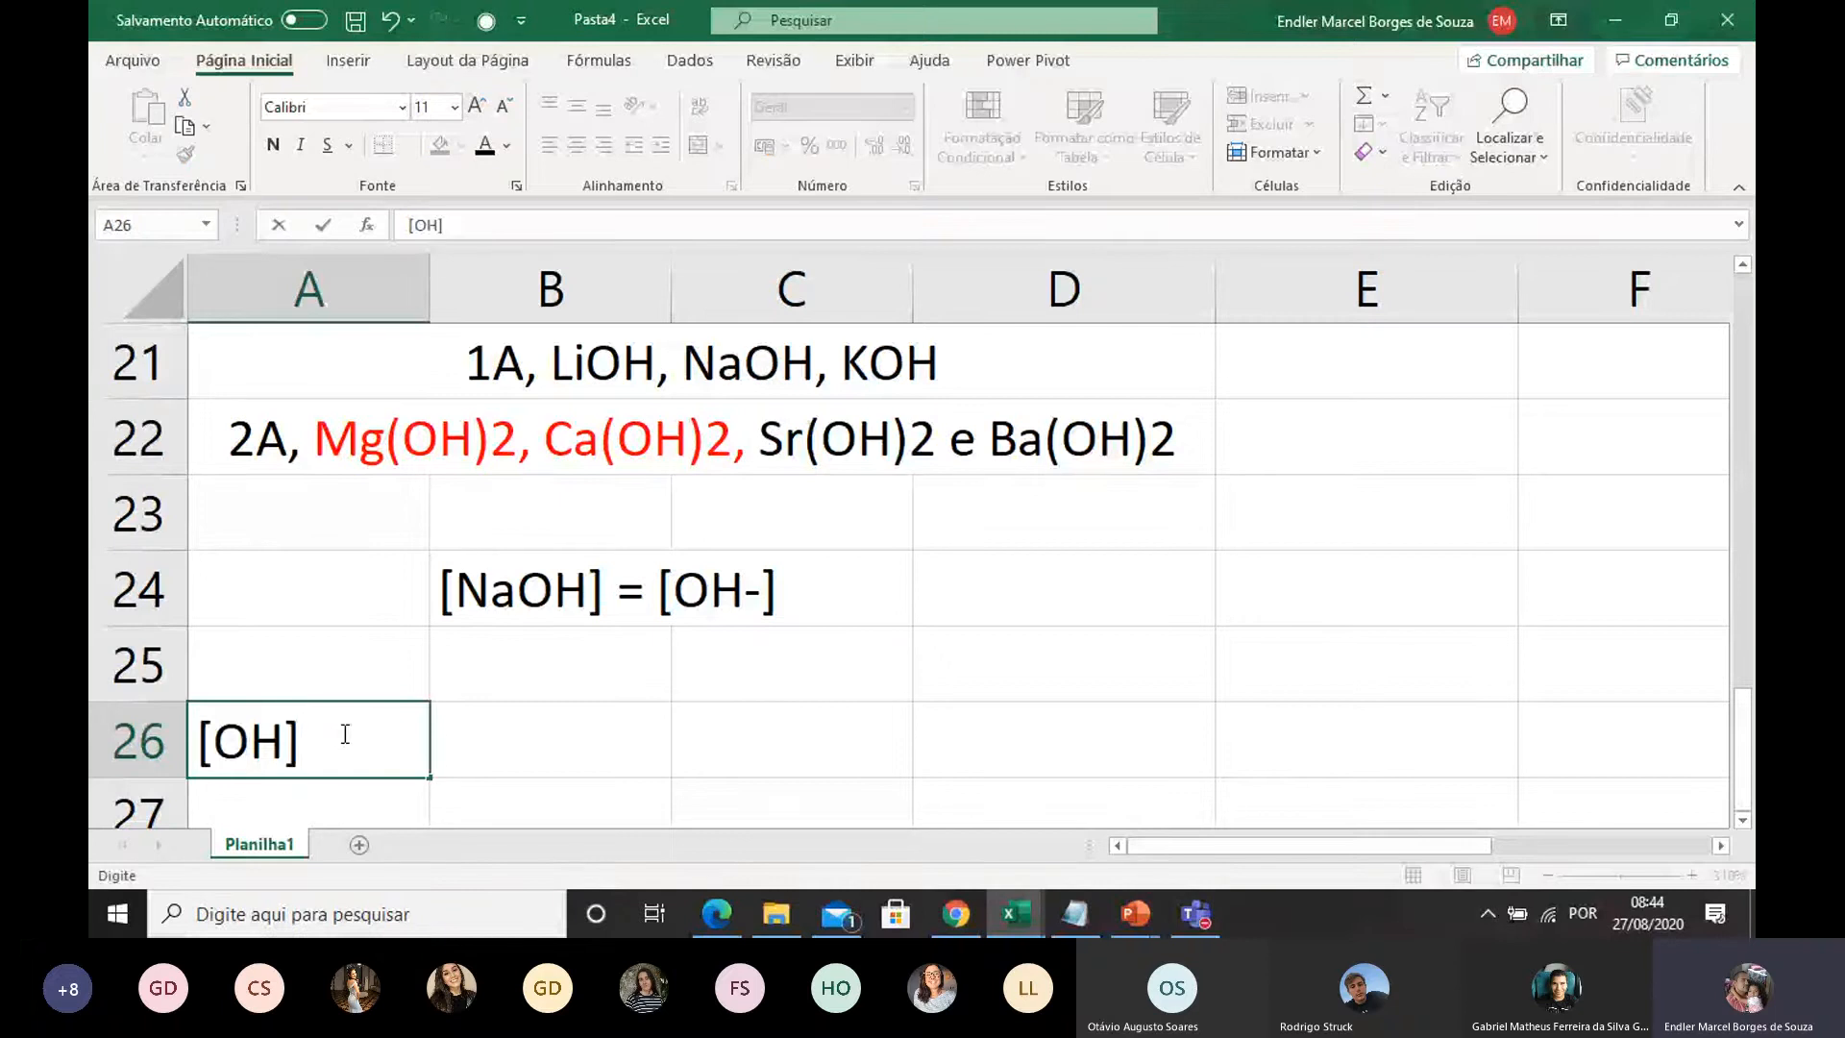
key(BackSpace)
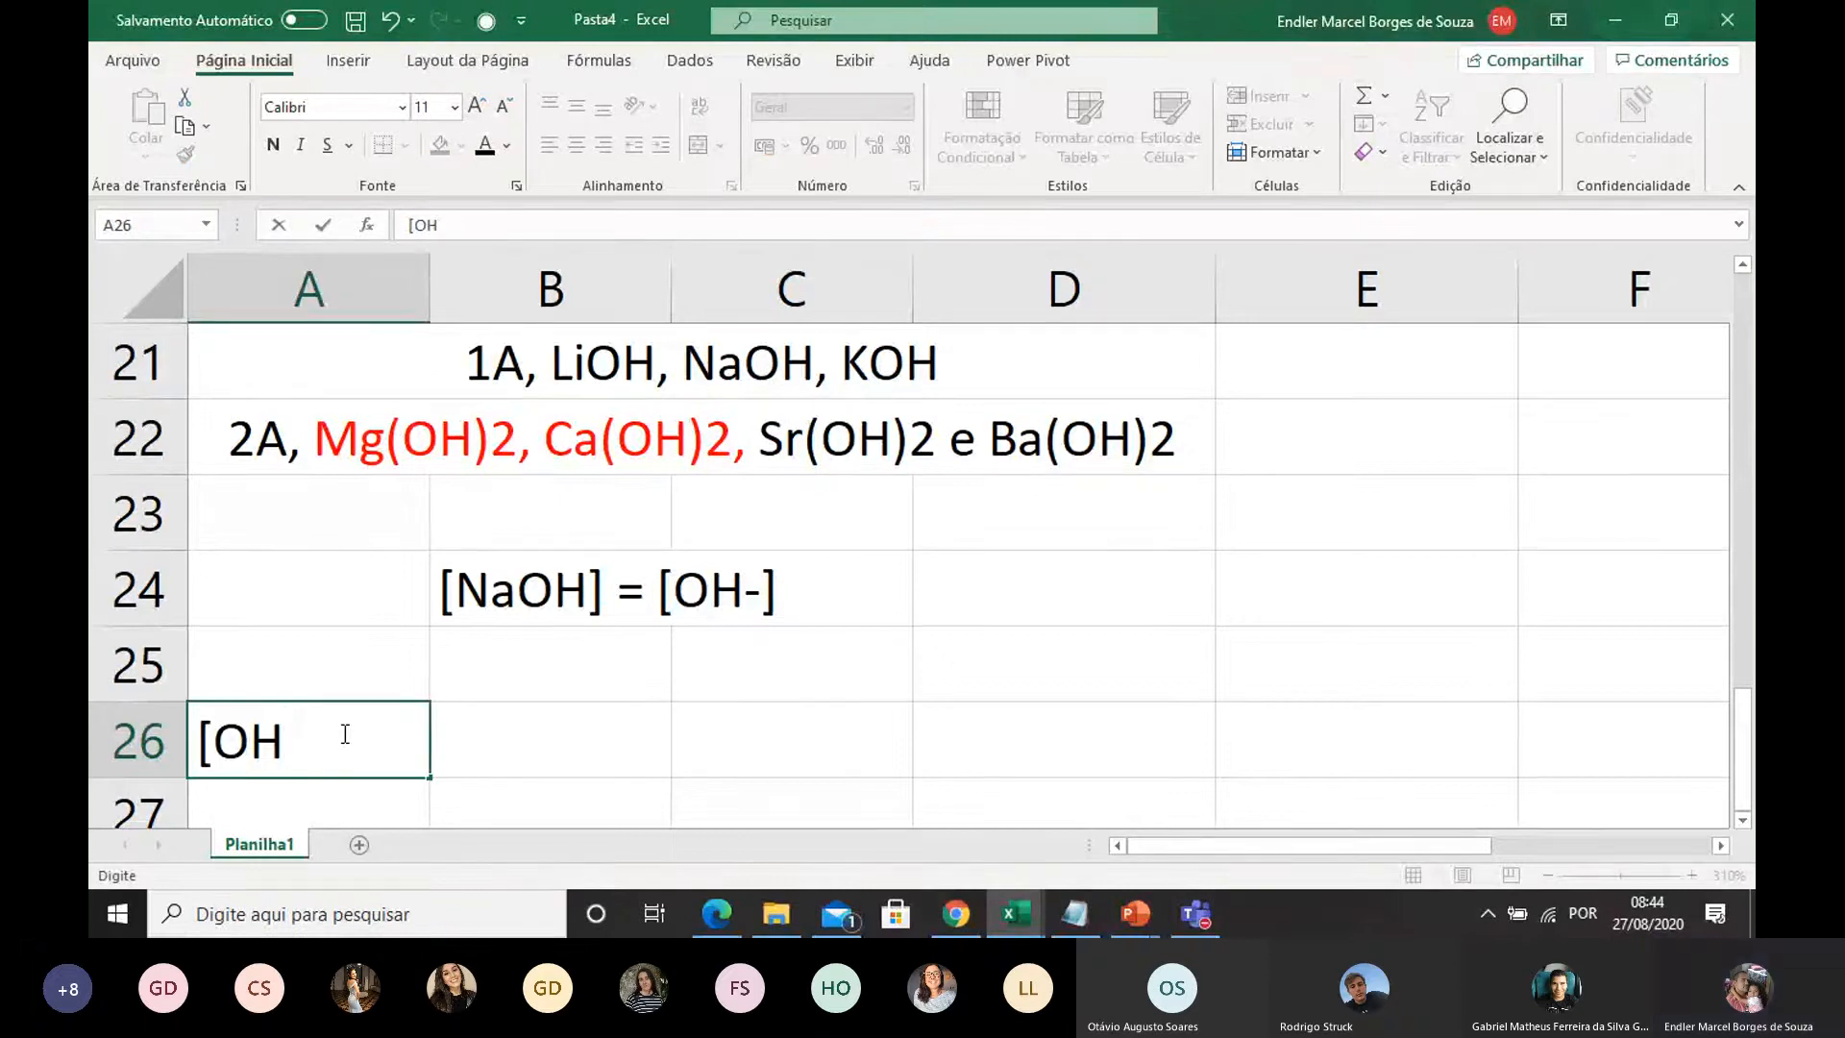
text(-])
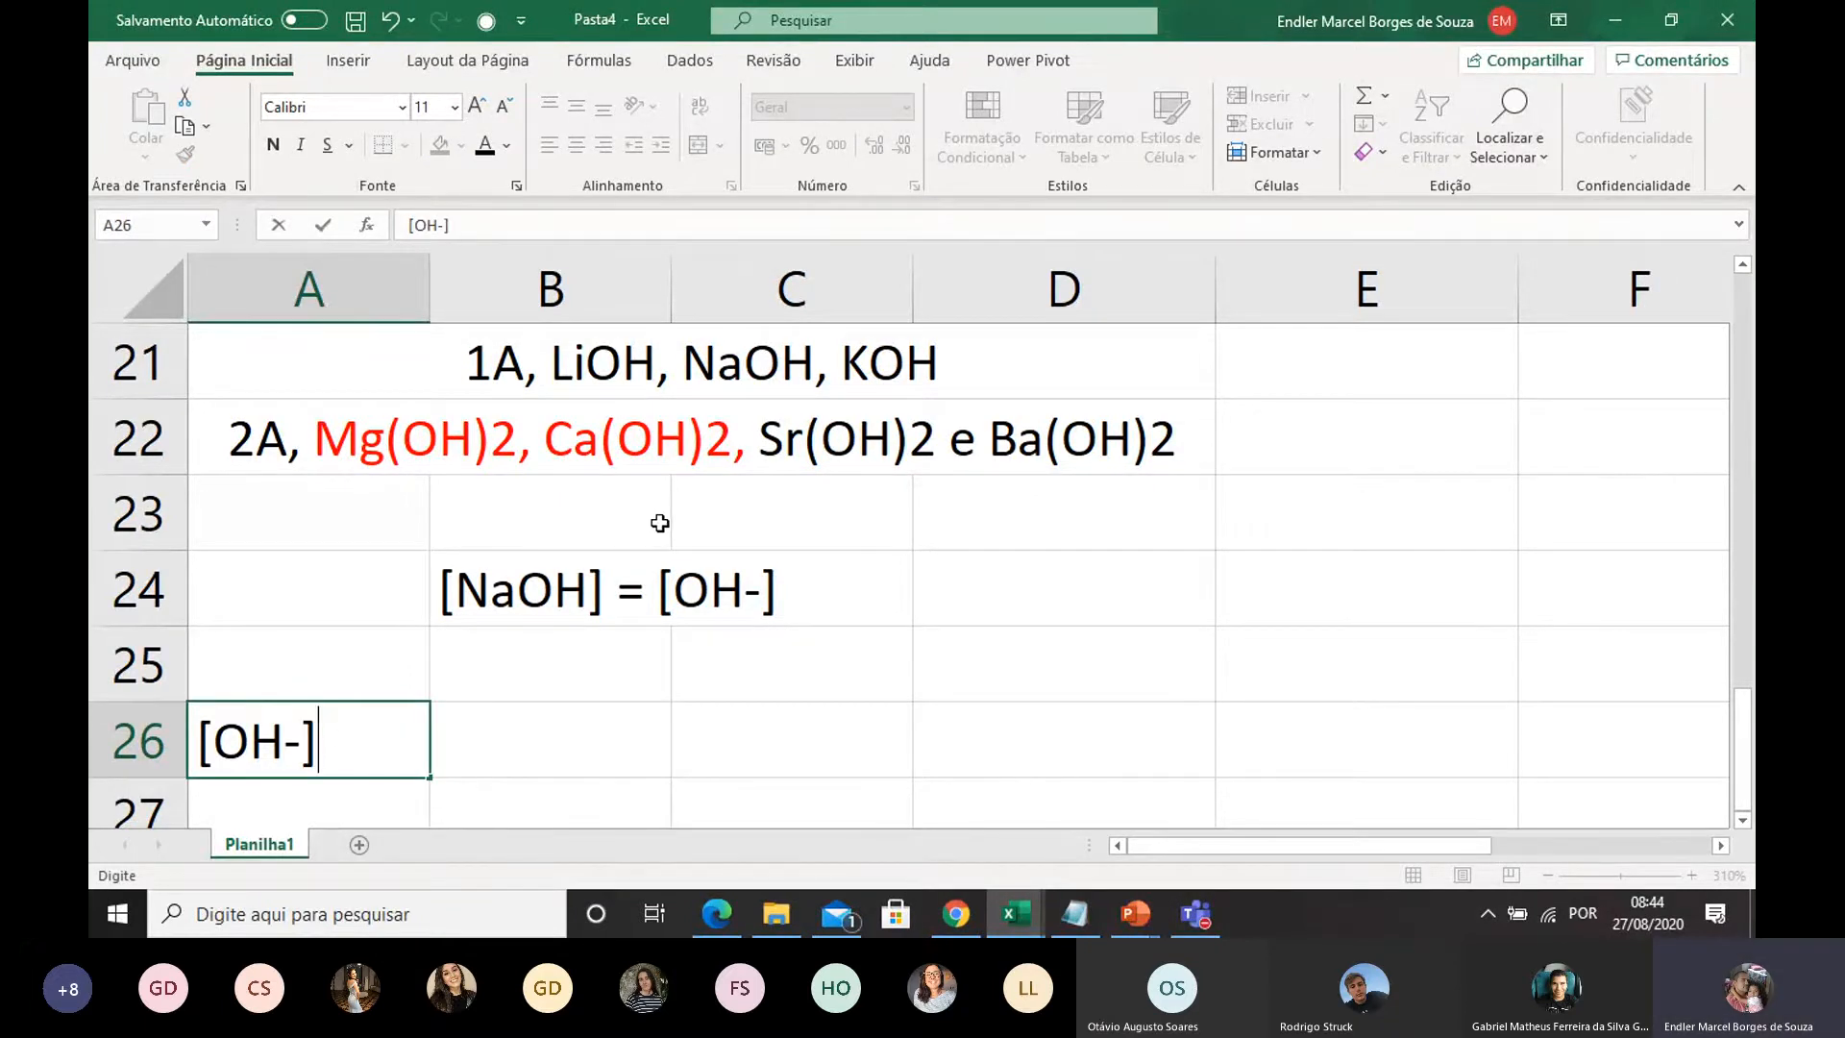
scroll(593, 564, down, 3)
click(552, 593)
Step: Fill the [OH-] row with the concentrations 10, 1 and 0,001 in cells B26 to D26
click(477, 511)
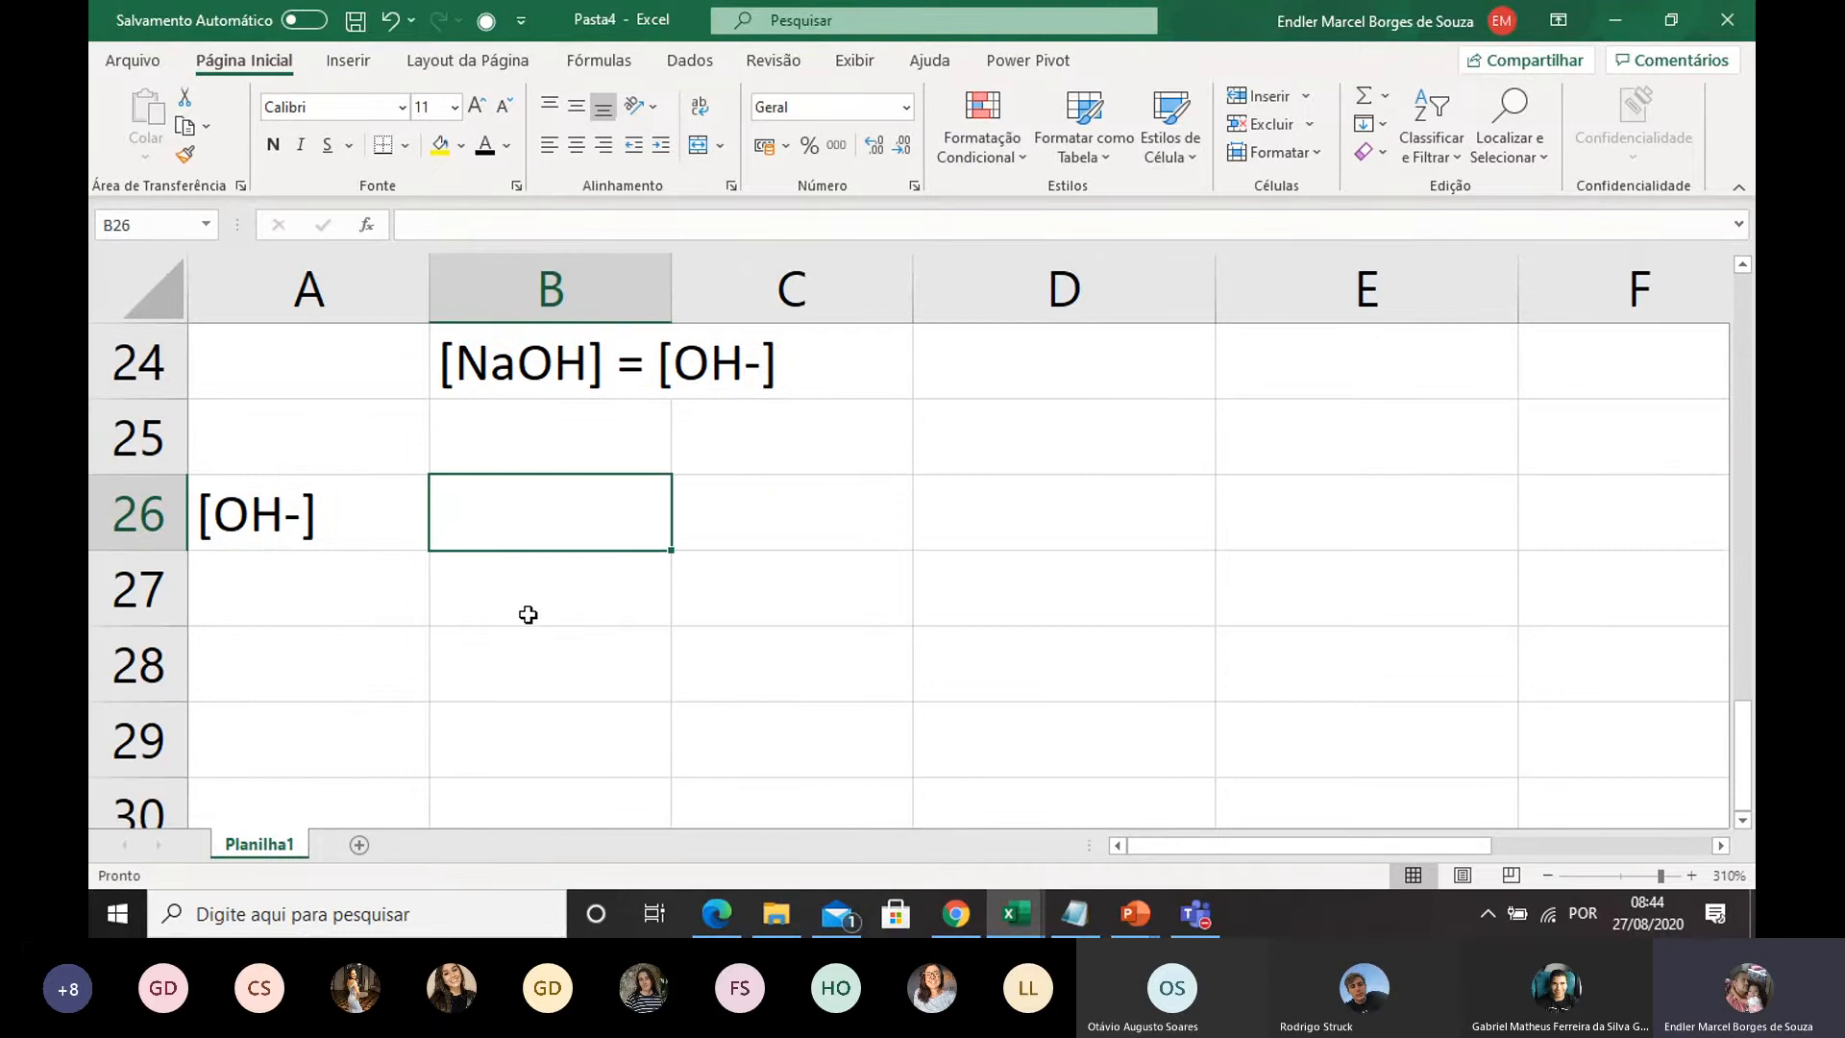
scroll(527, 615, up, 3)
scroll(539, 677, down, 3)
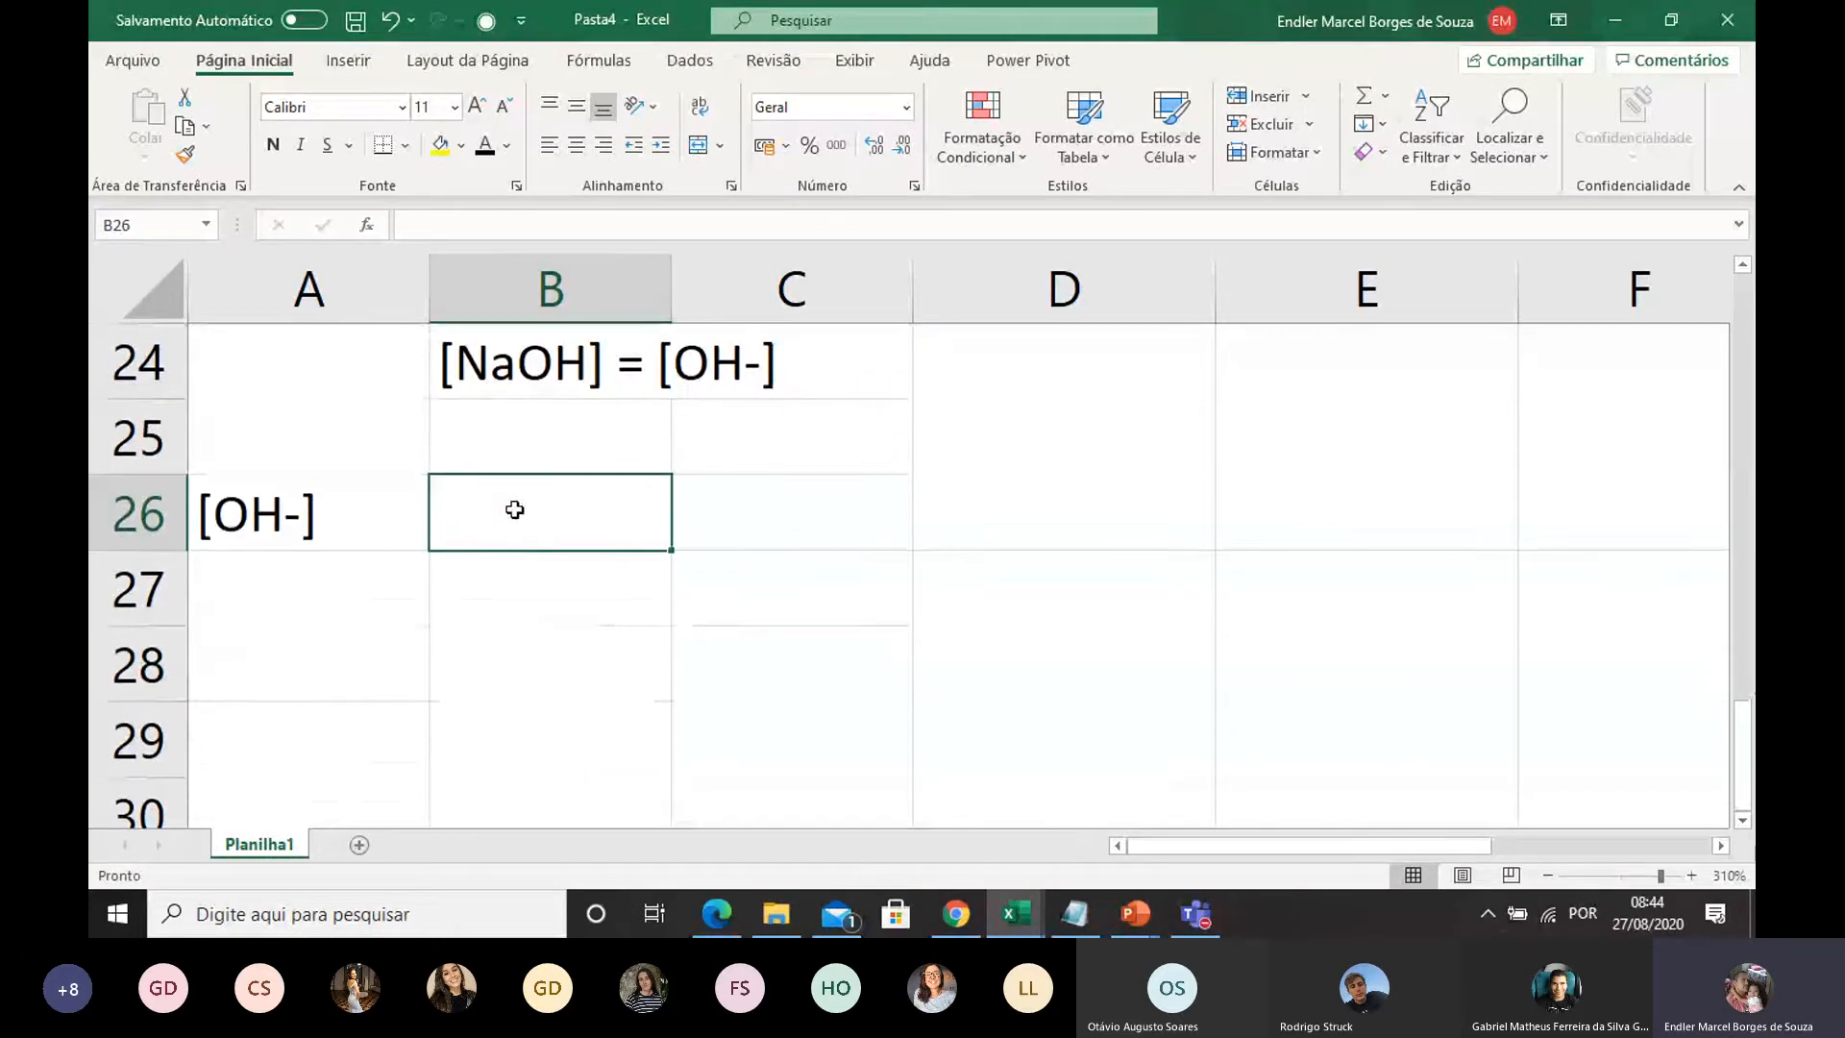
text(10)
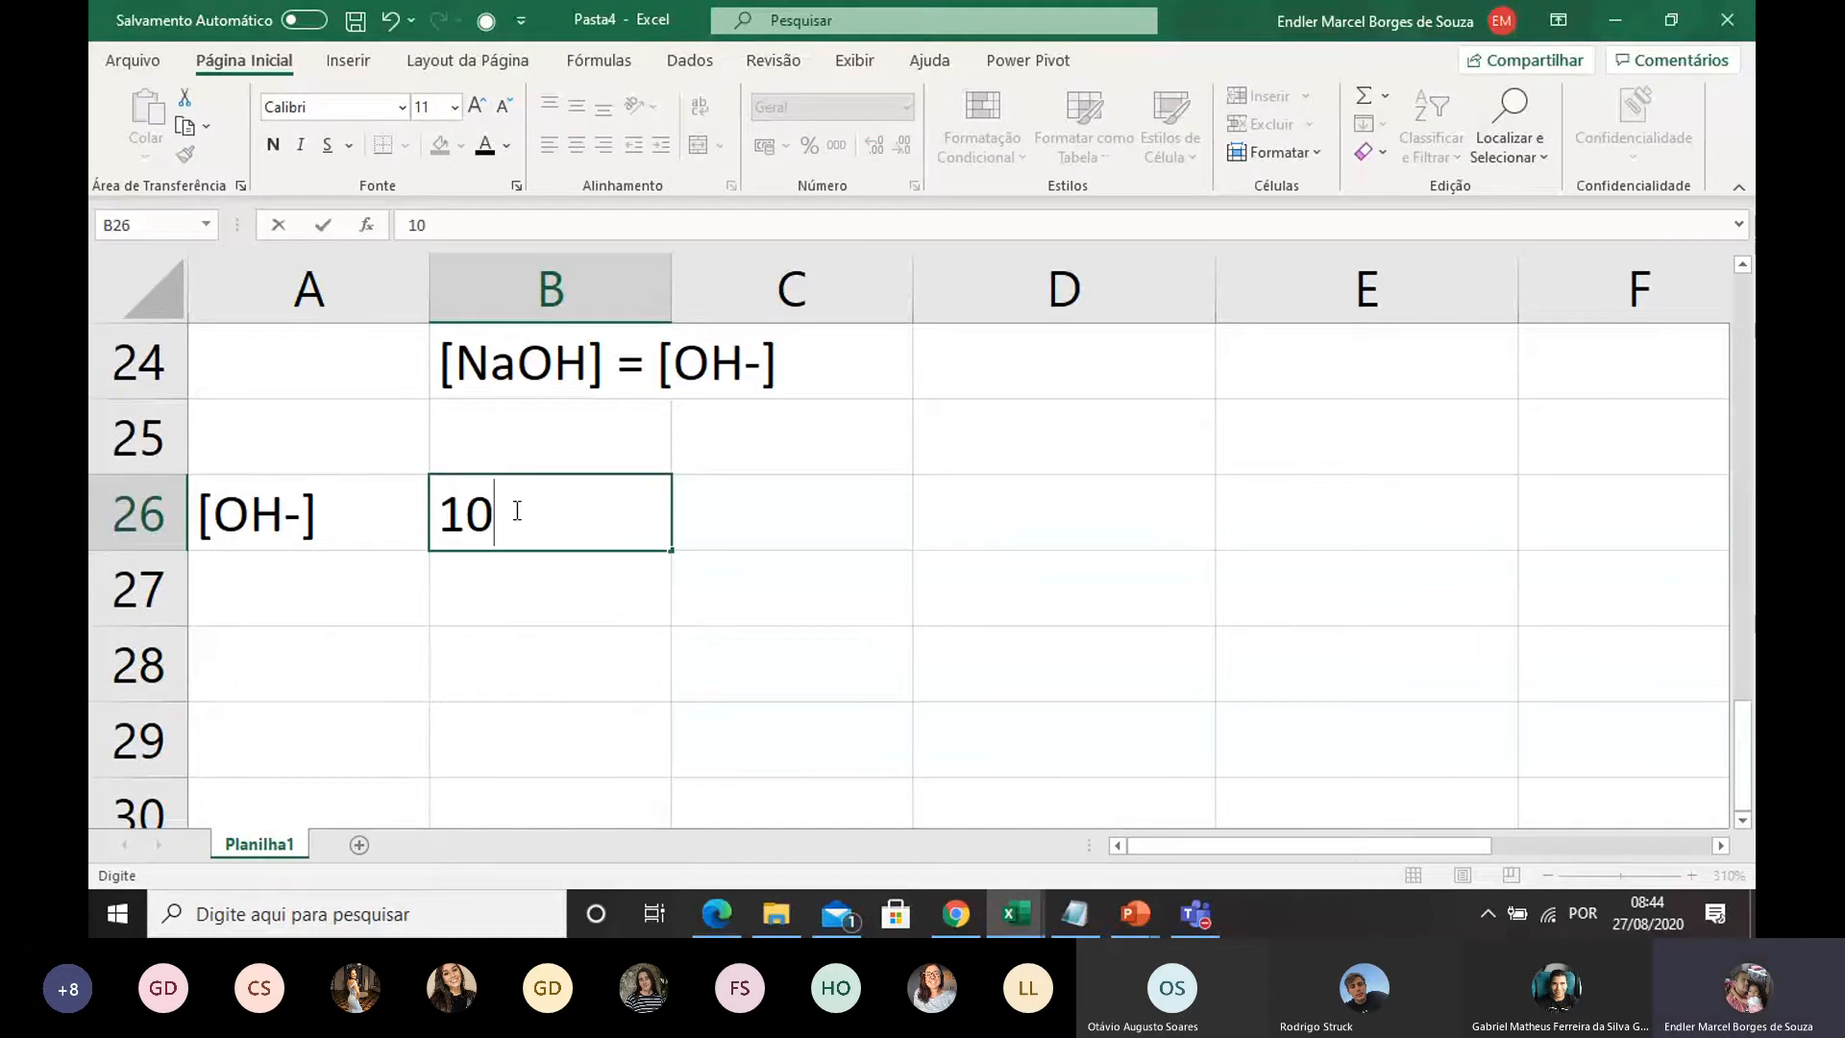
click(1042, 610)
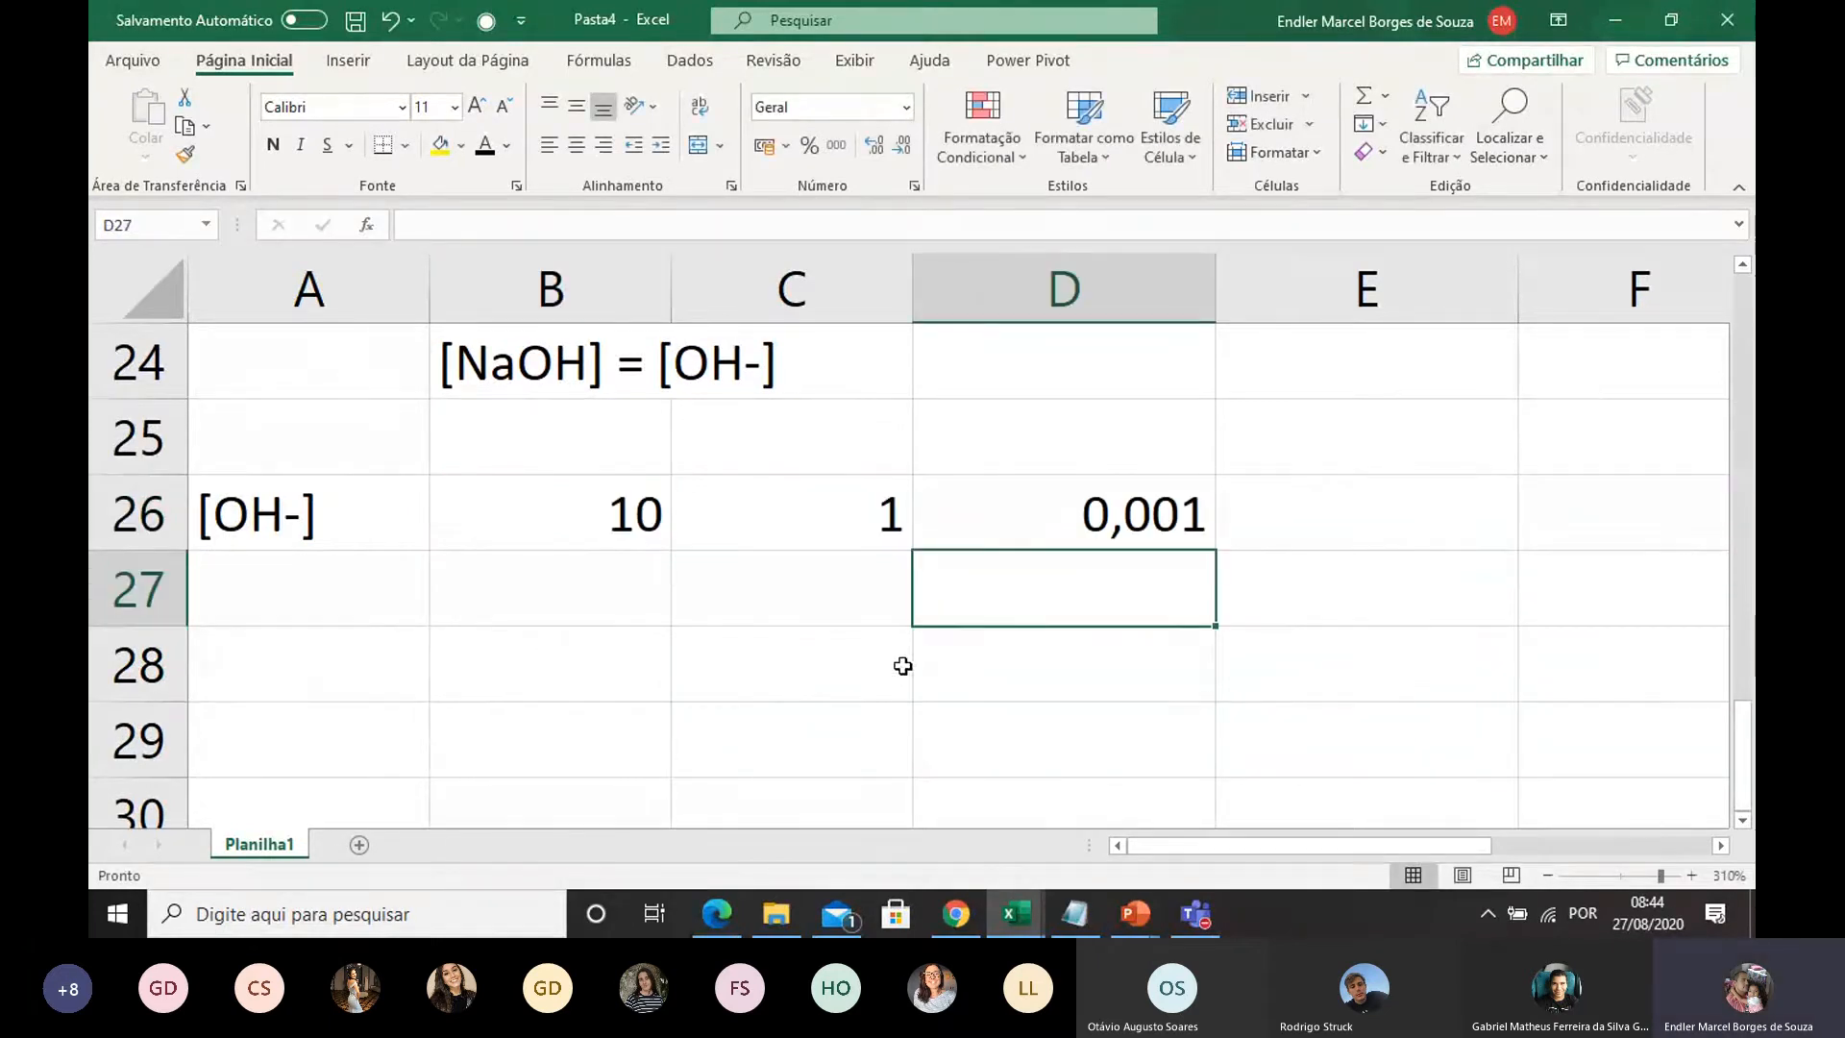
Step: Enter the row label "pOH" in A27 beneath the [OH-] label
click(424, 563)
double_click(361, 595)
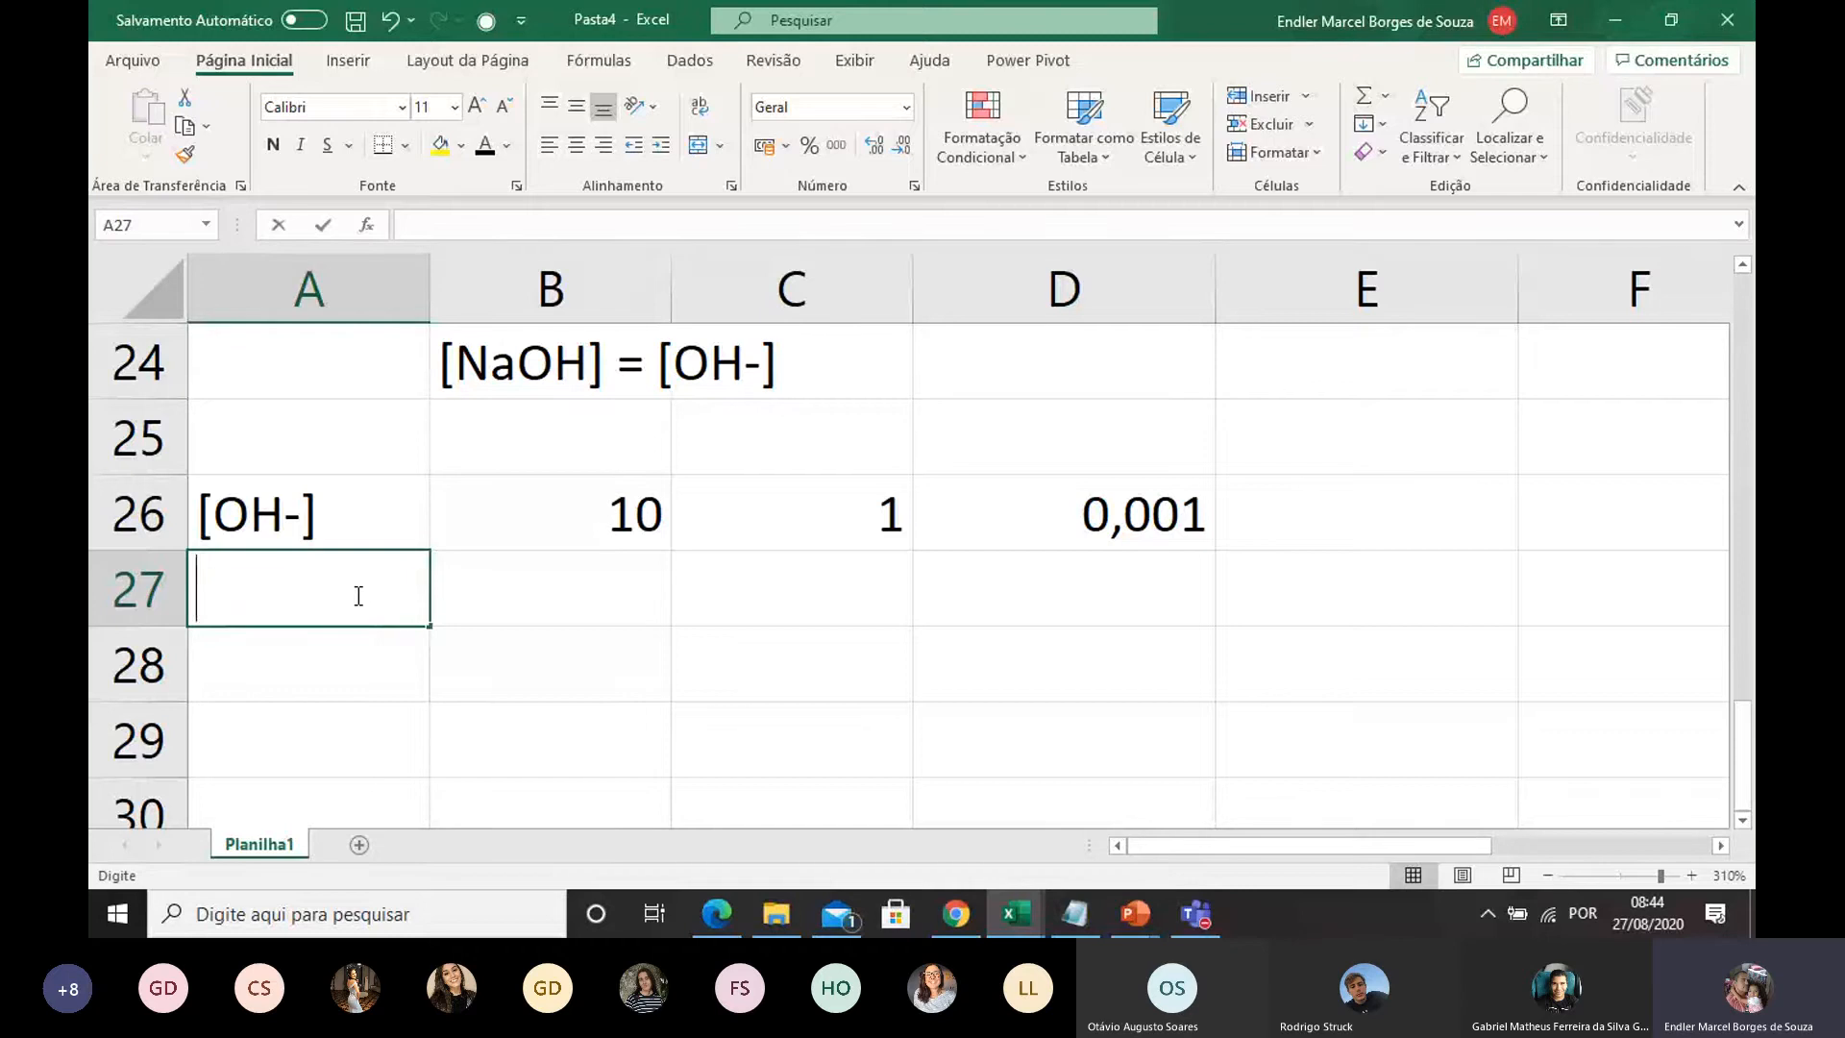
text(pOH)
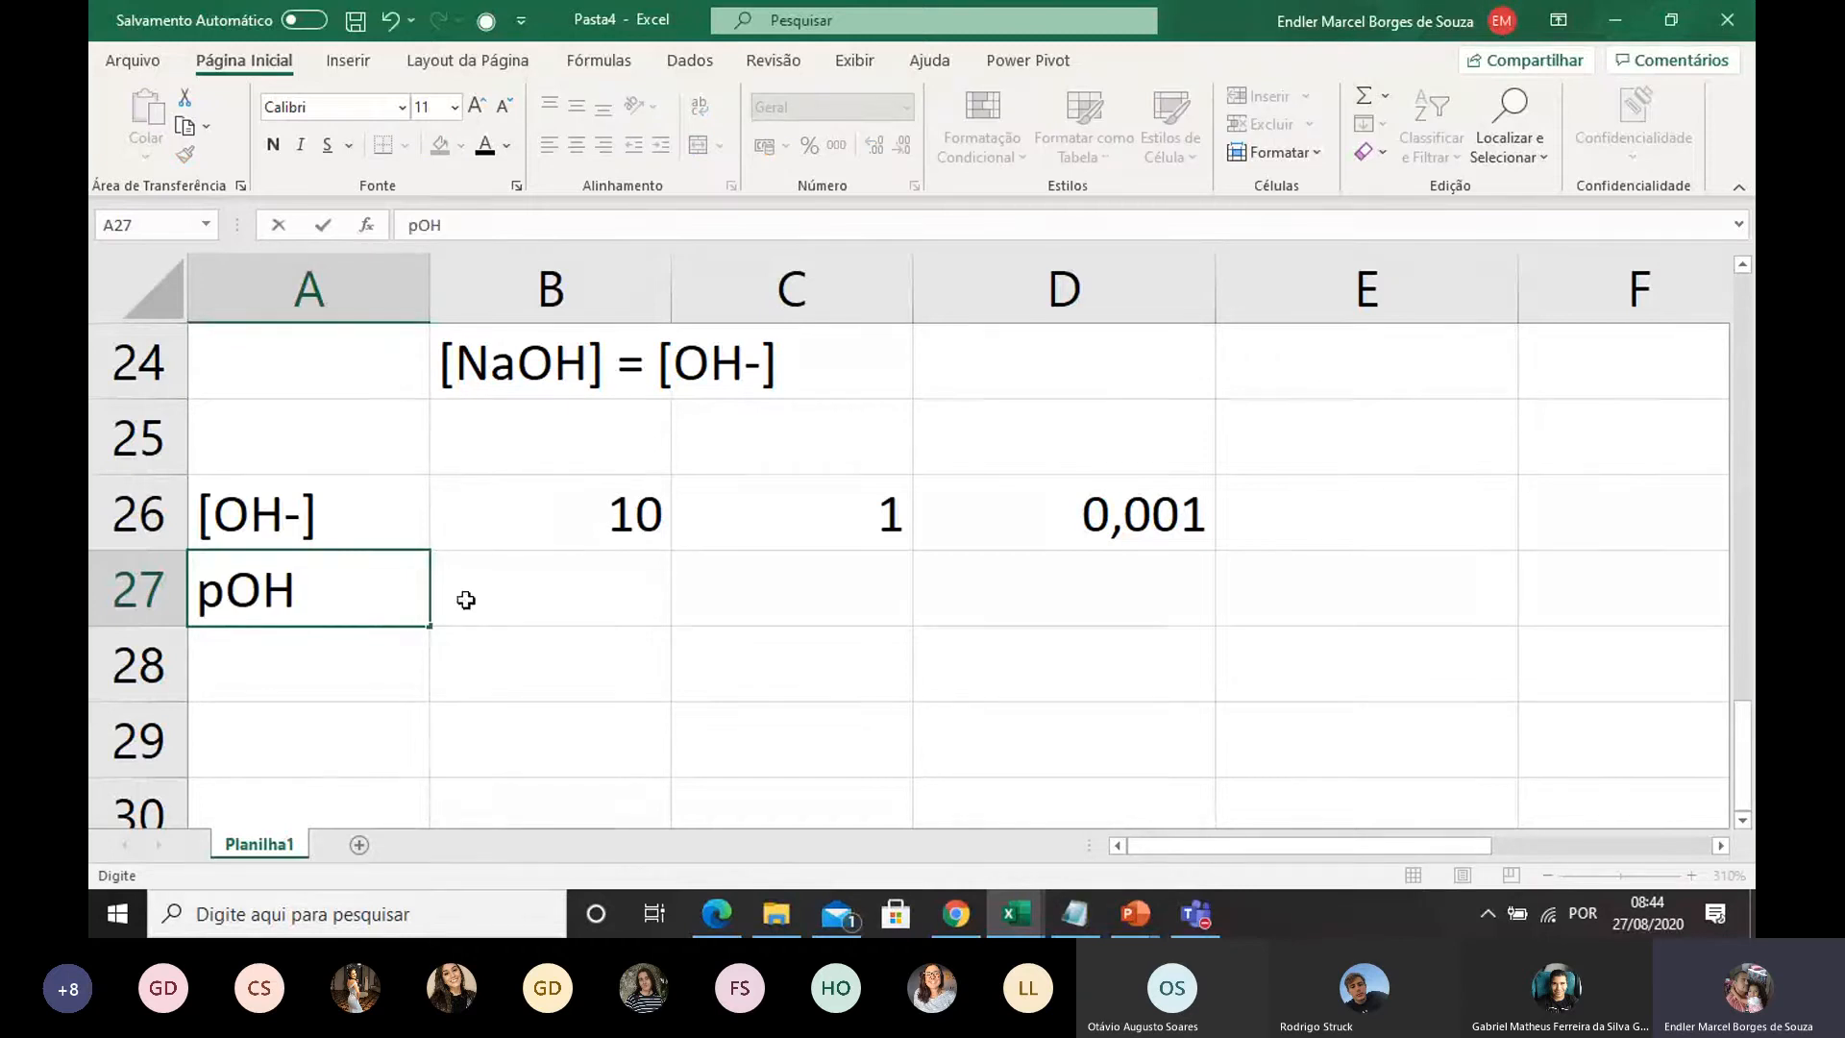
click(676, 638)
Step: Calculate the first pOH in B27 with the formula =-log10(B26)
double_click(582, 593)
text(=)
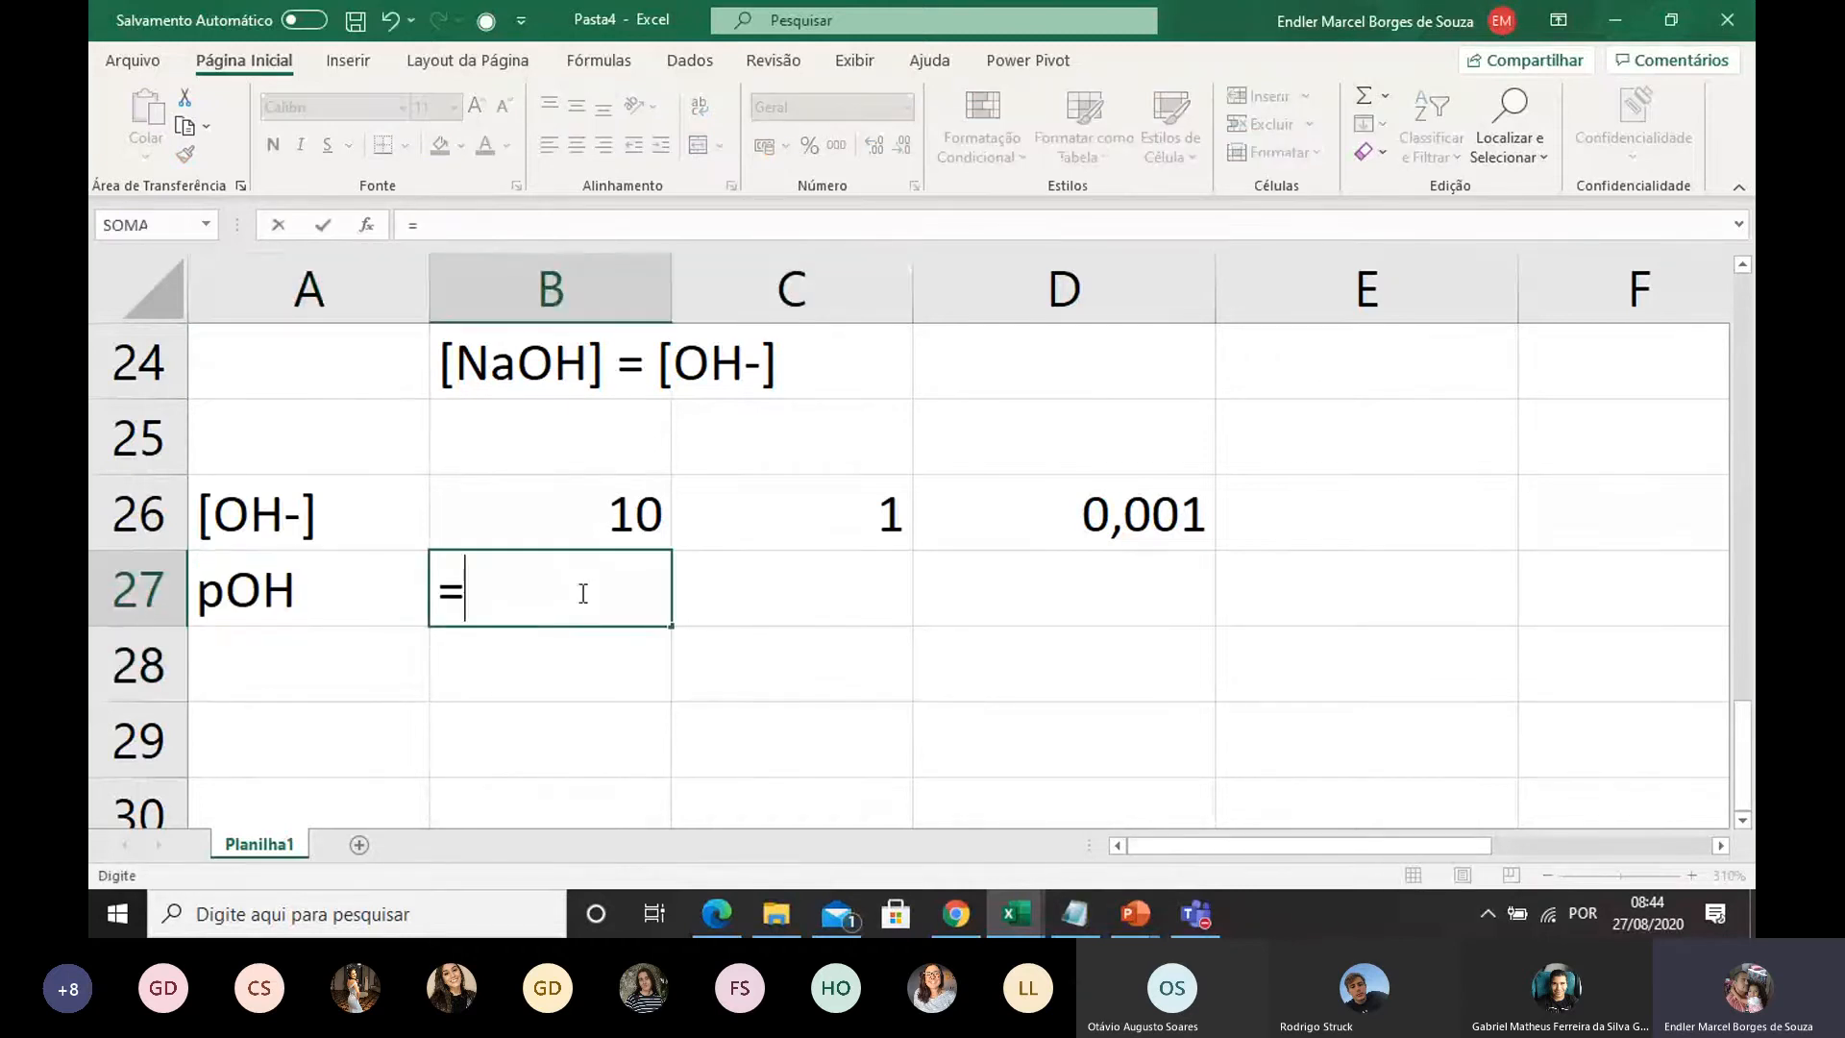
text(-log)
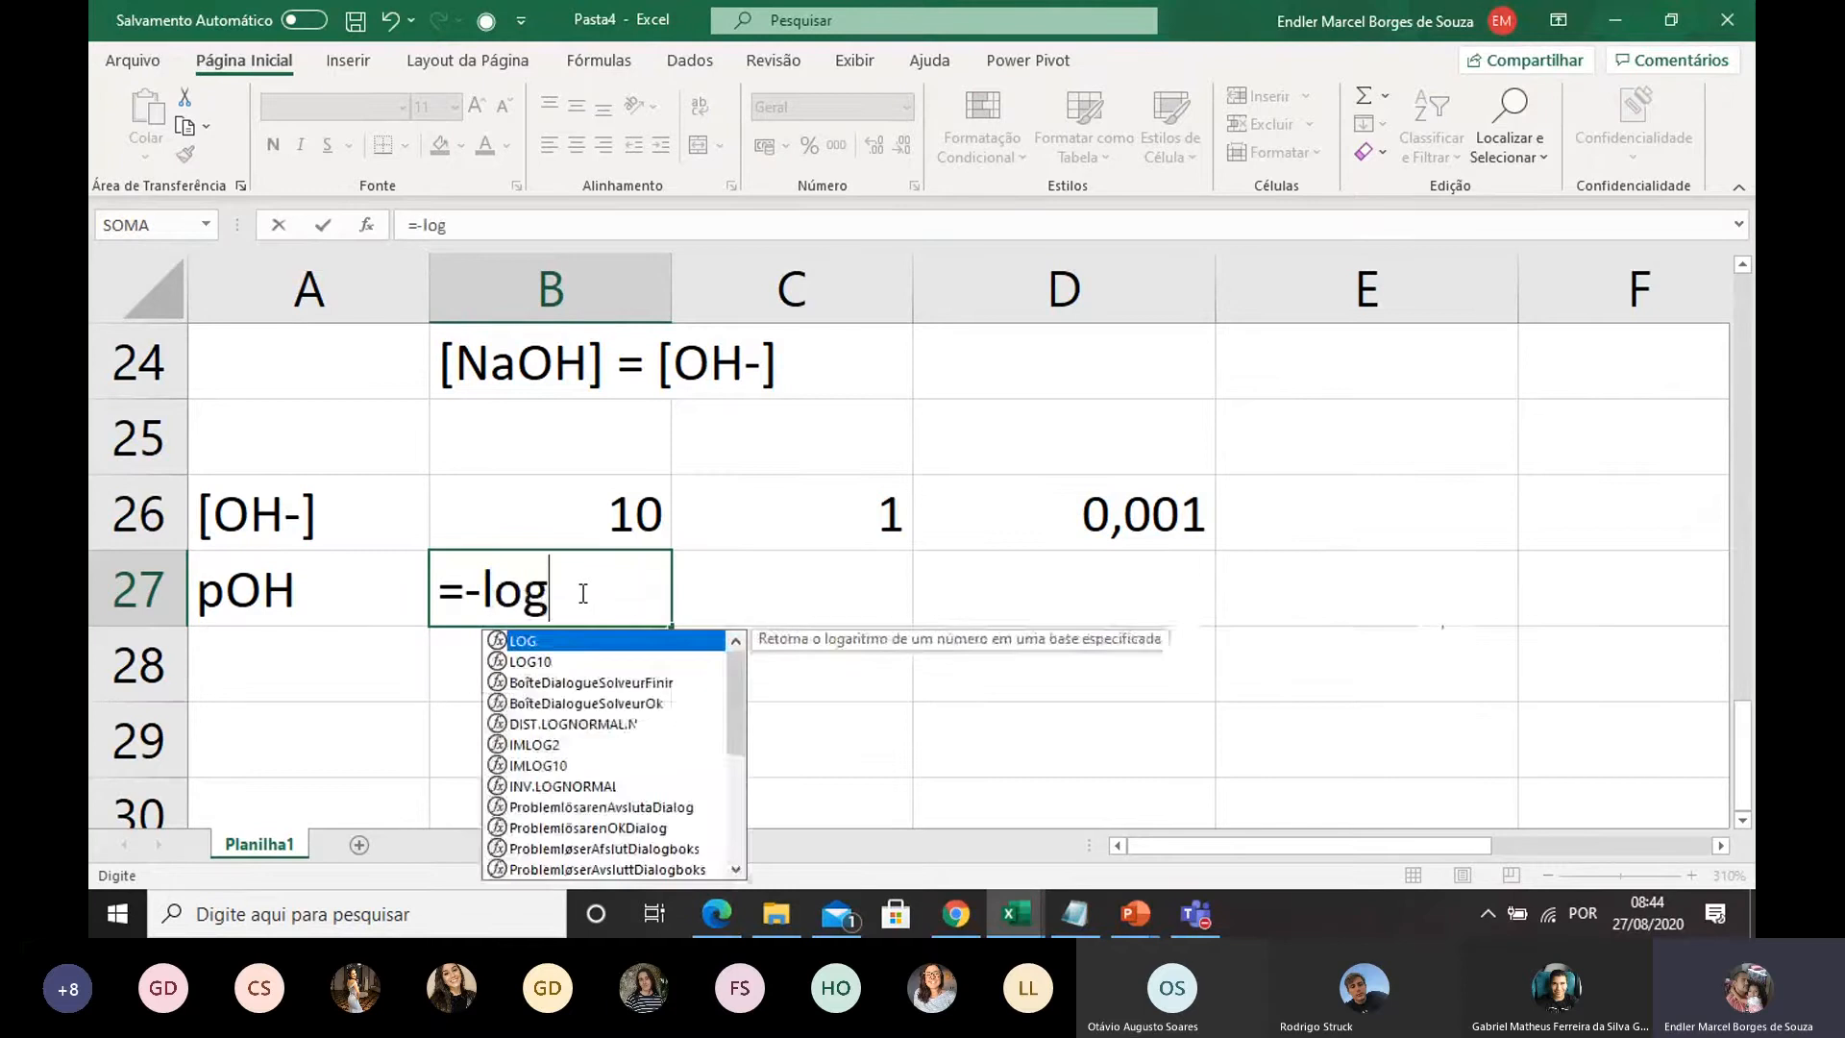
text(10()
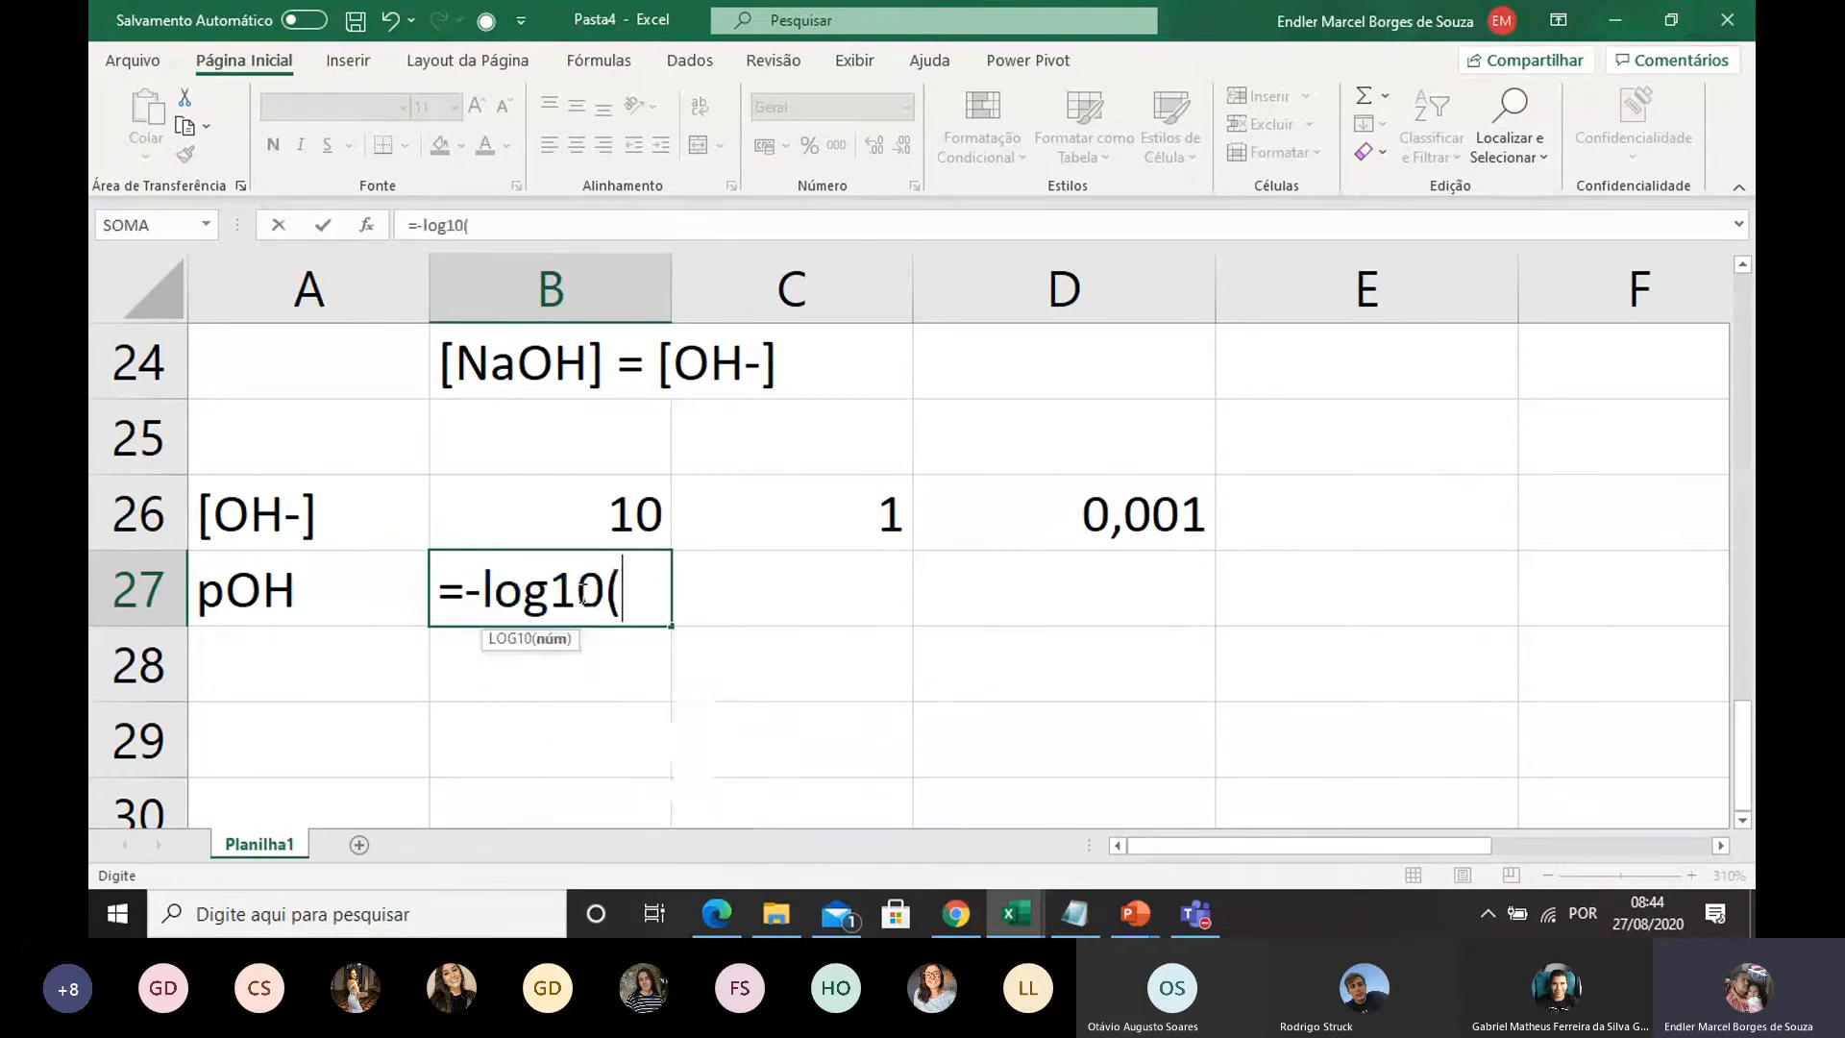
click(601, 504)
text())
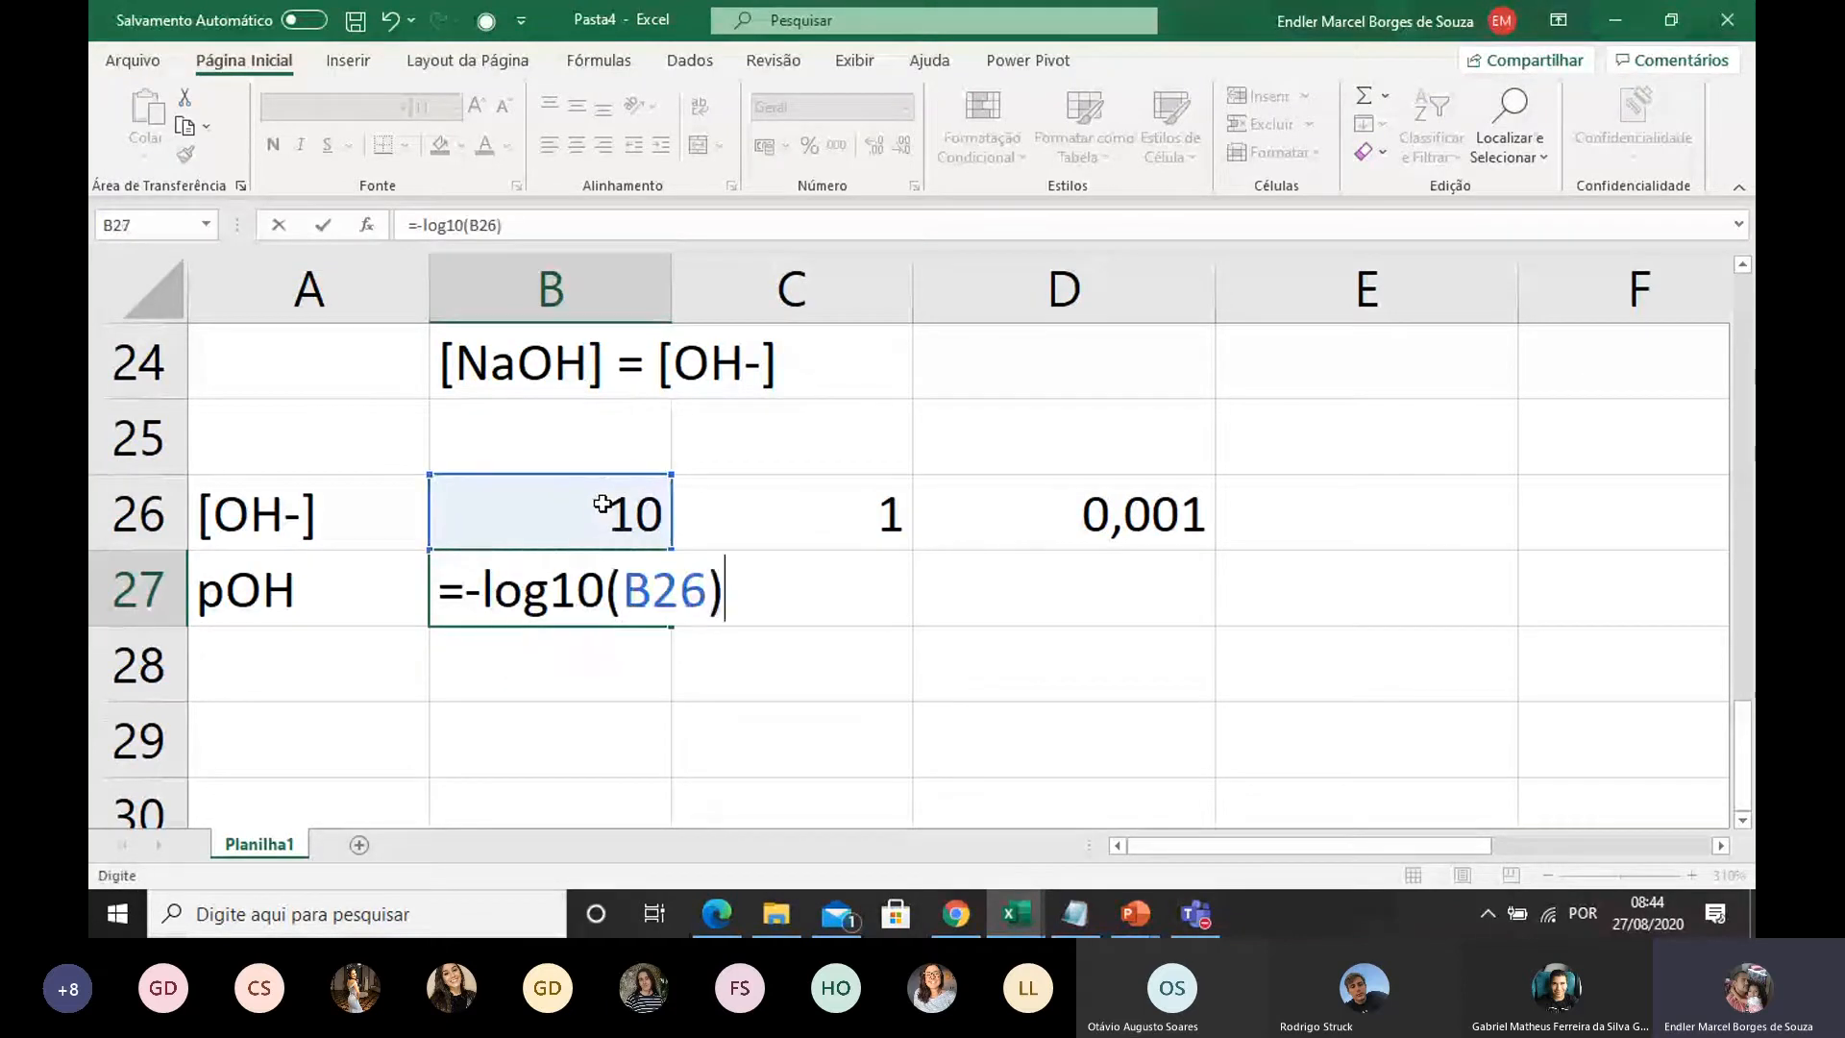
key(Return)
Step: Copy the pOH formula from B27 across to C27 and D27
click(616, 621)
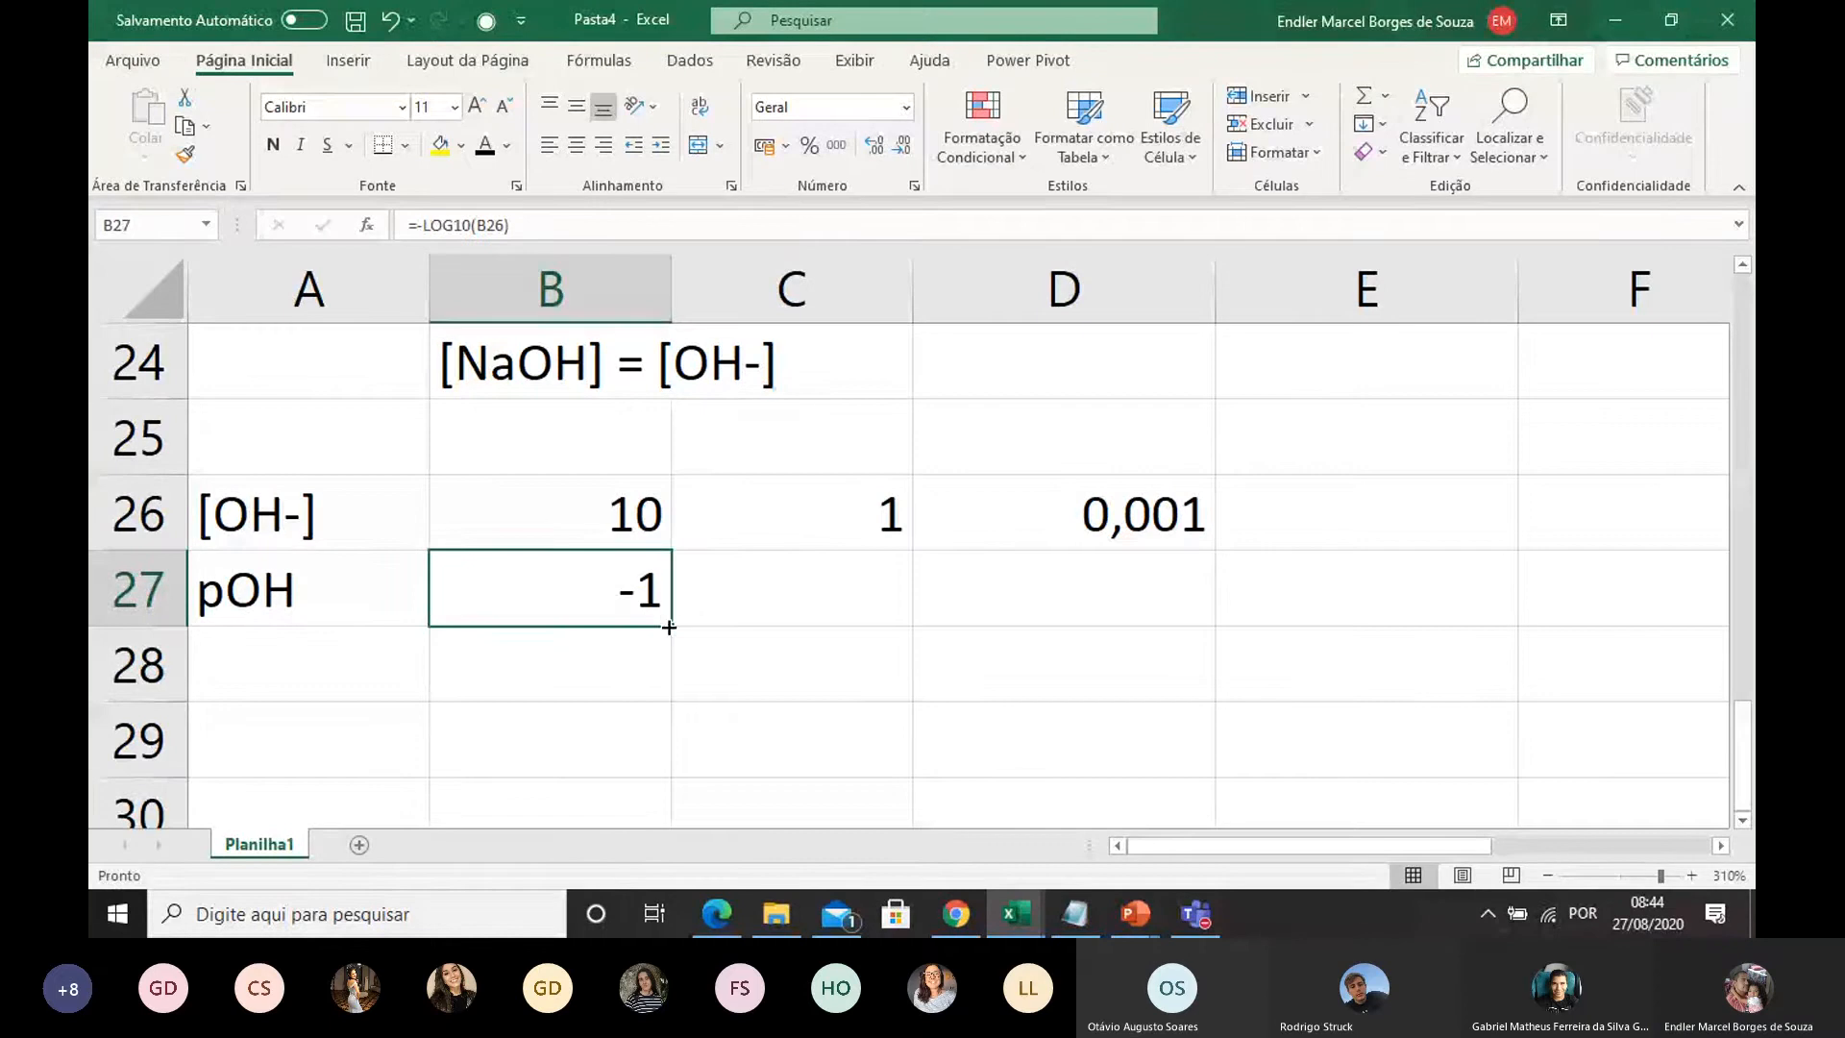
drag(669, 625, 971, 615)
click(869, 684)
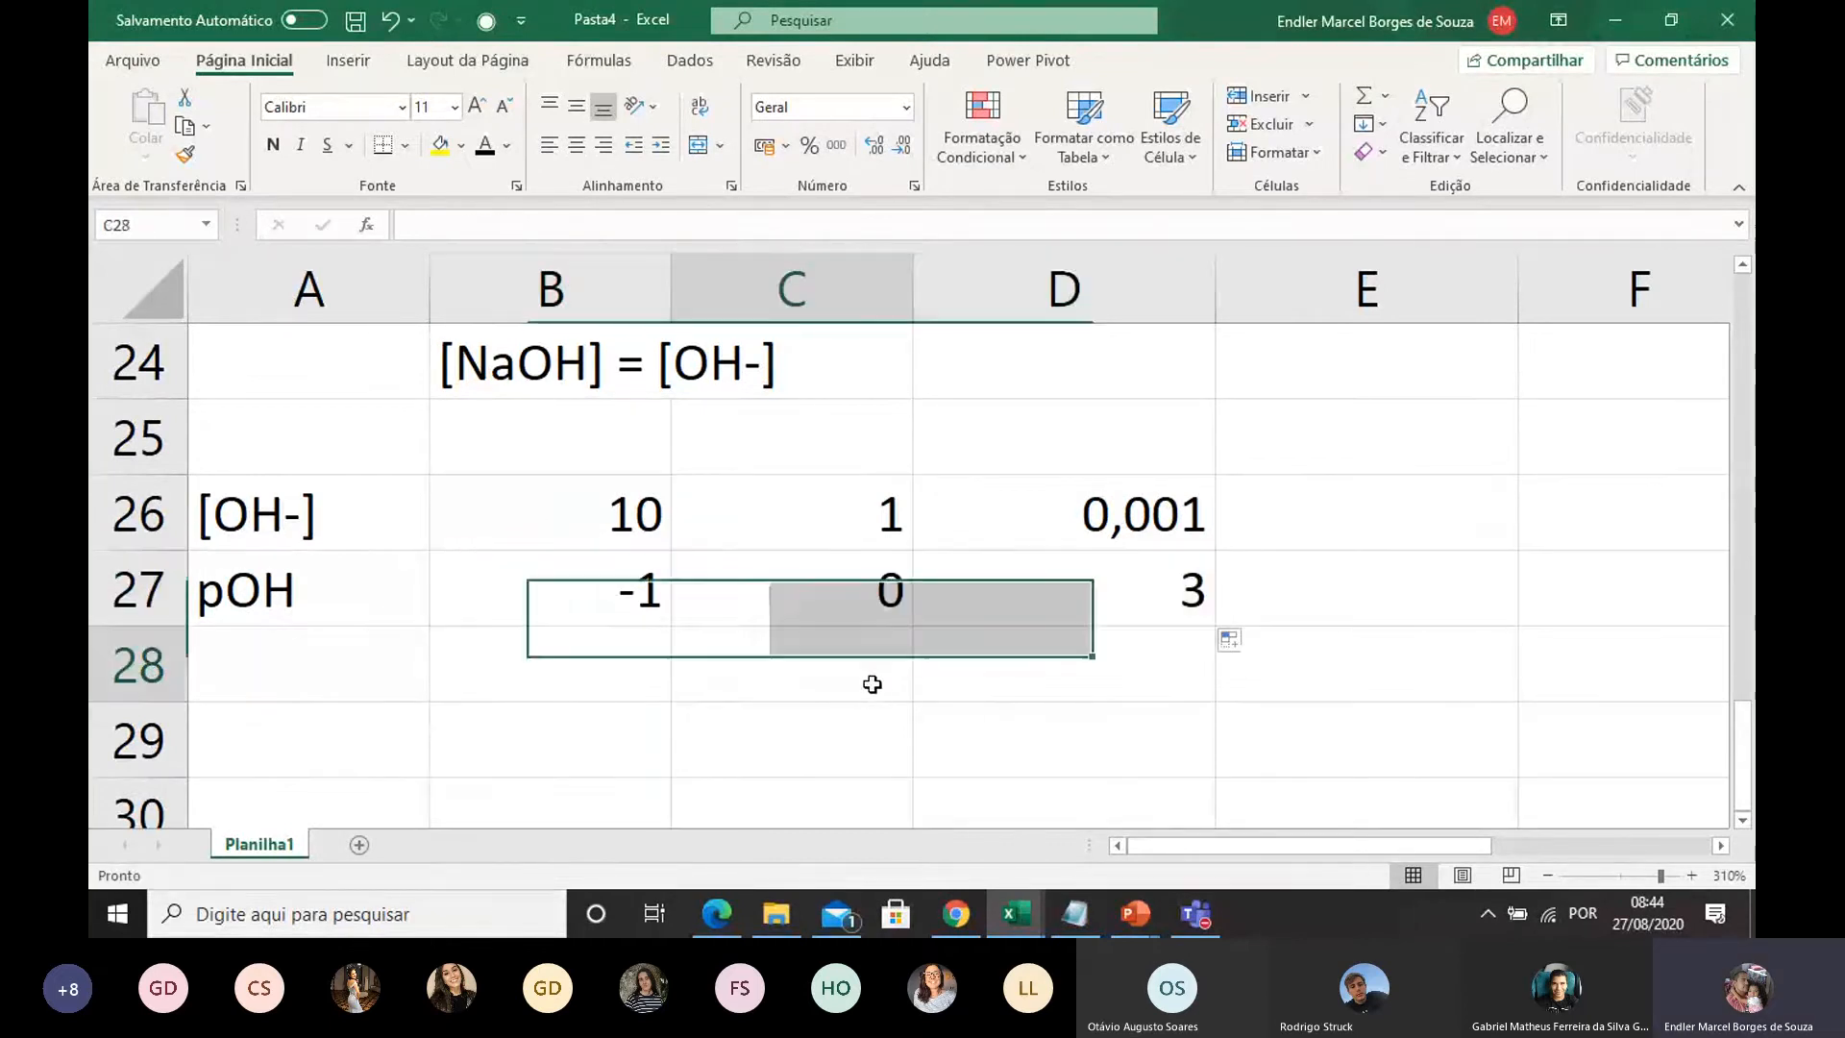
Step: Enter the row label "pH" in A28 beneath the pOH label
click(229, 653)
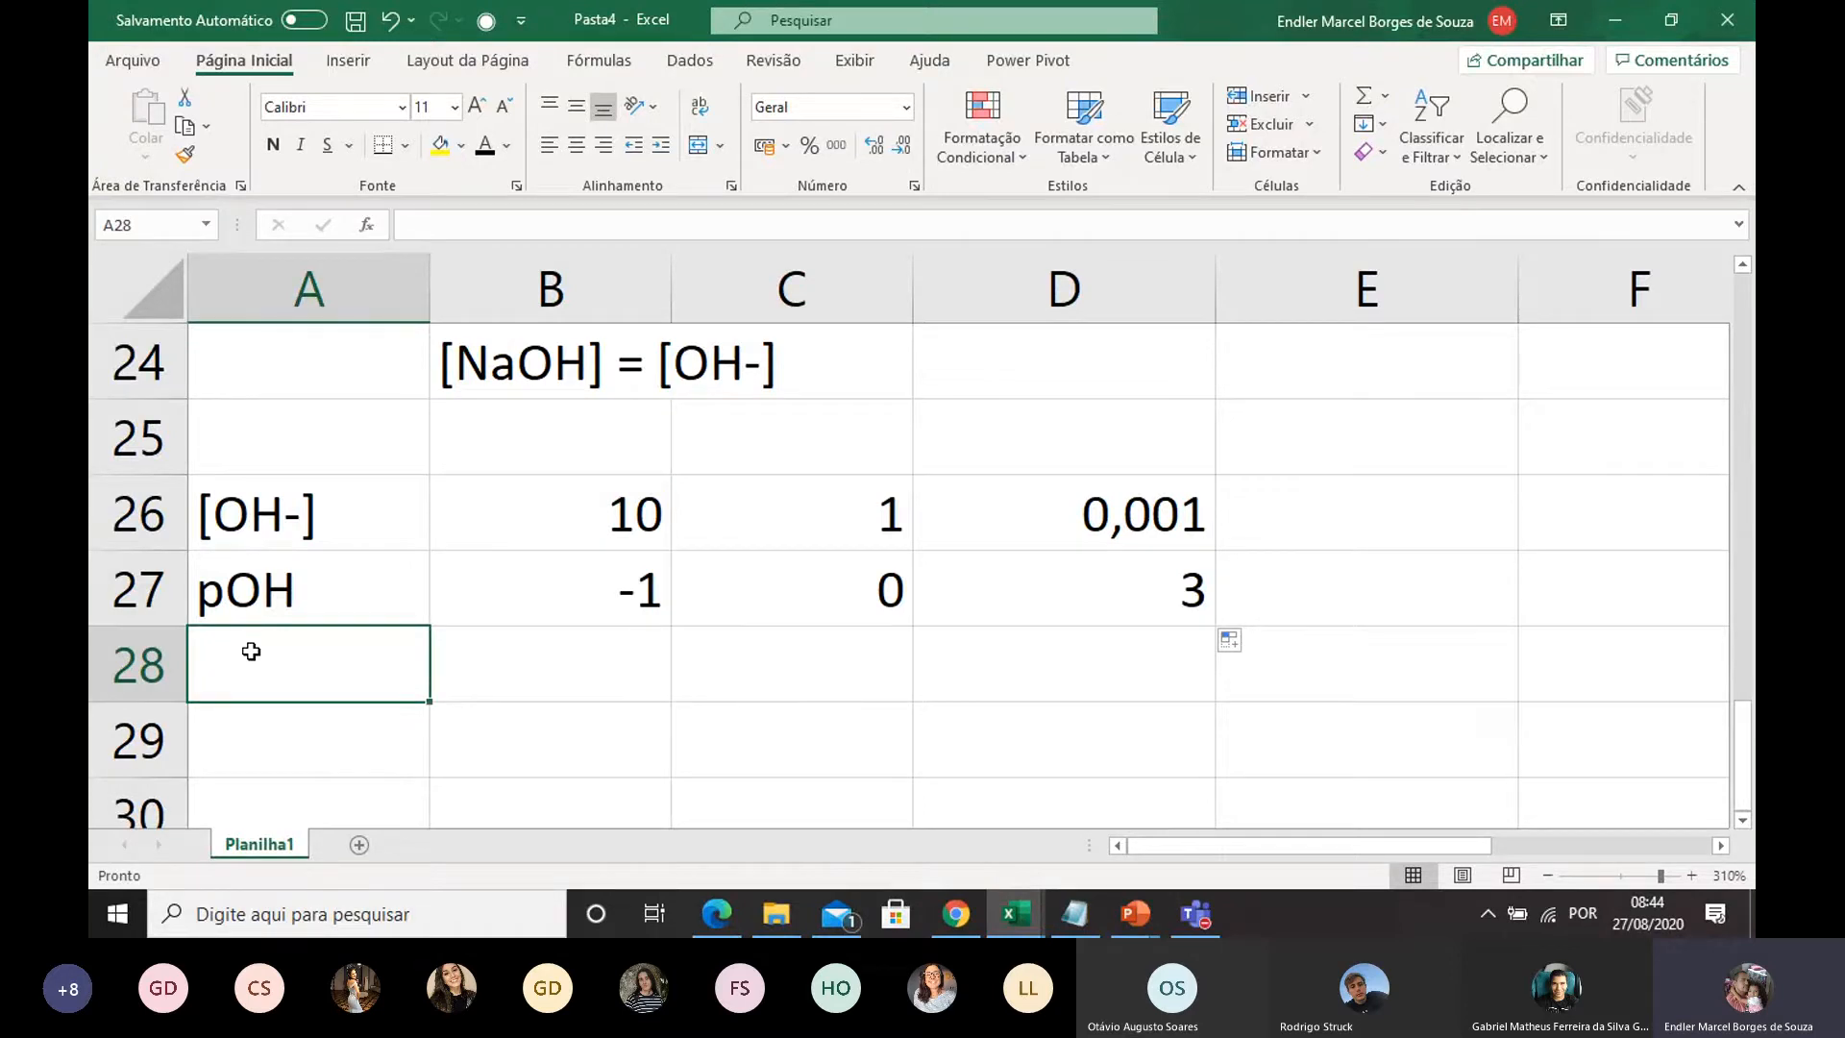
text(pH)
click(420, 732)
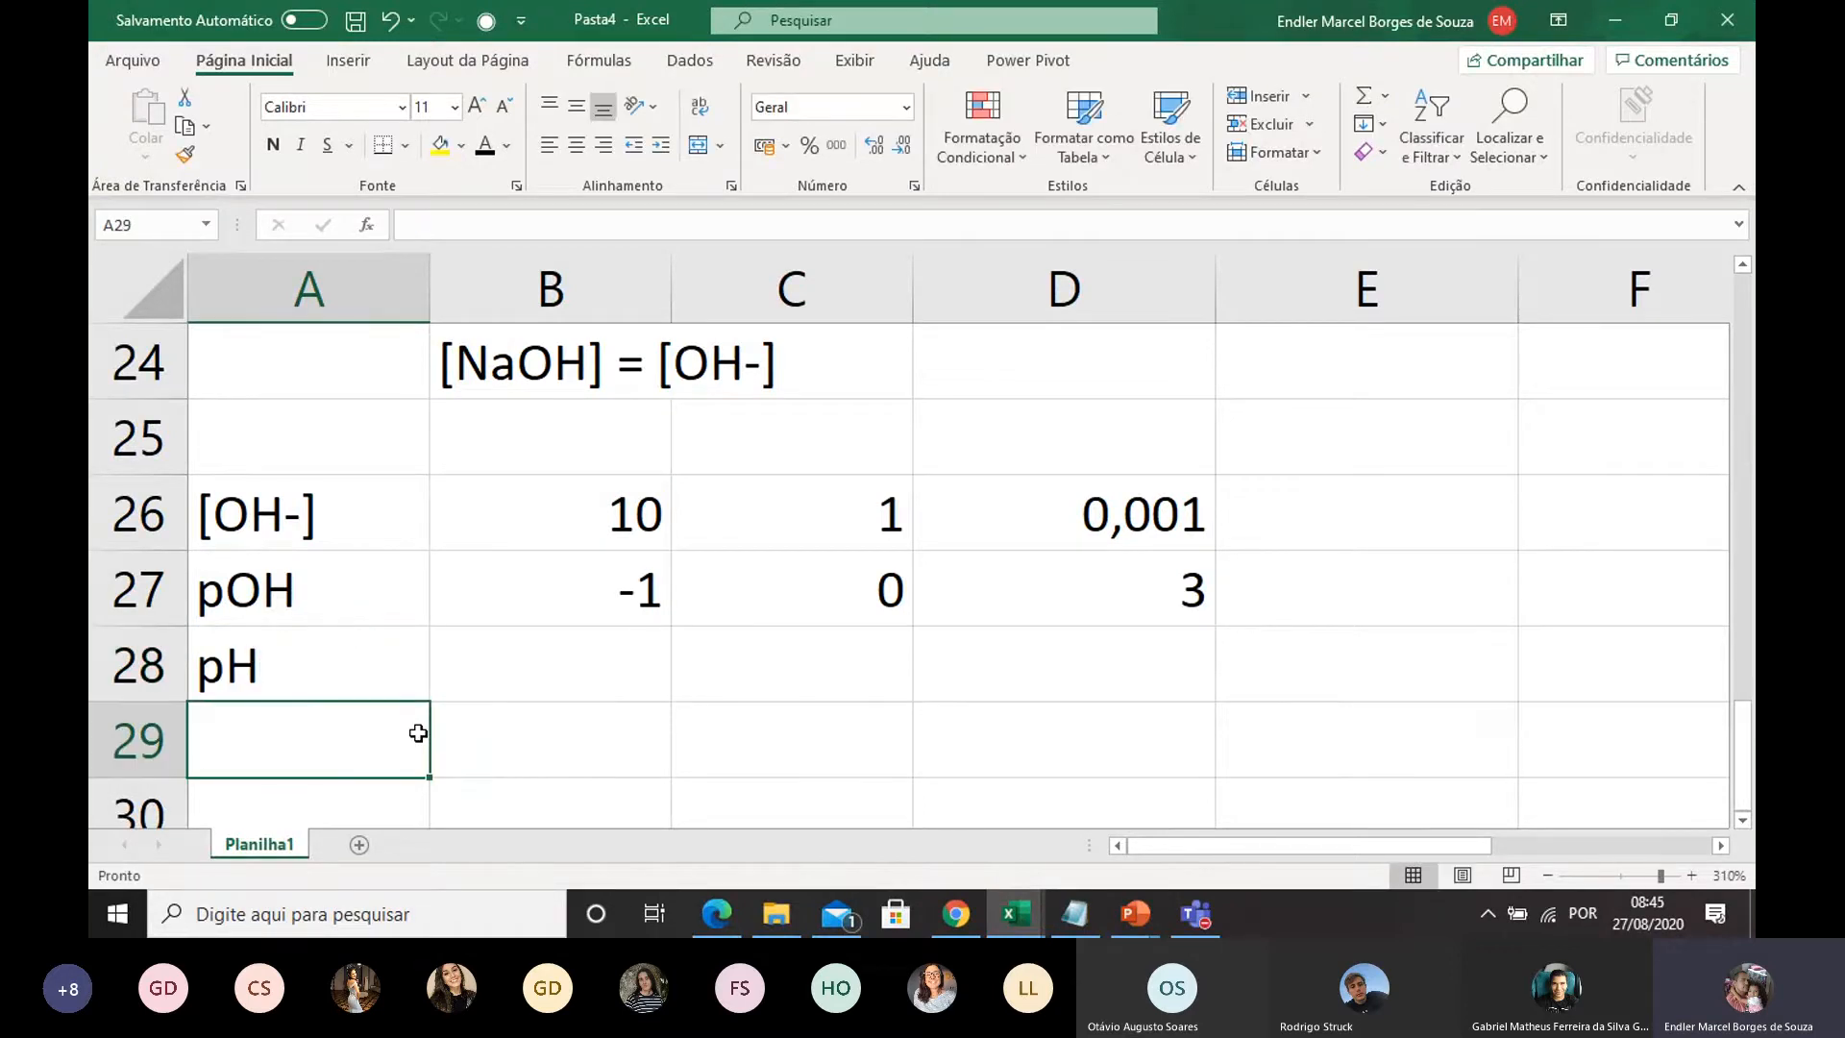
Step: Review the [OH-] and pOH values in rows 26 and 27 against the empty pH row
click(329, 670)
click(552, 535)
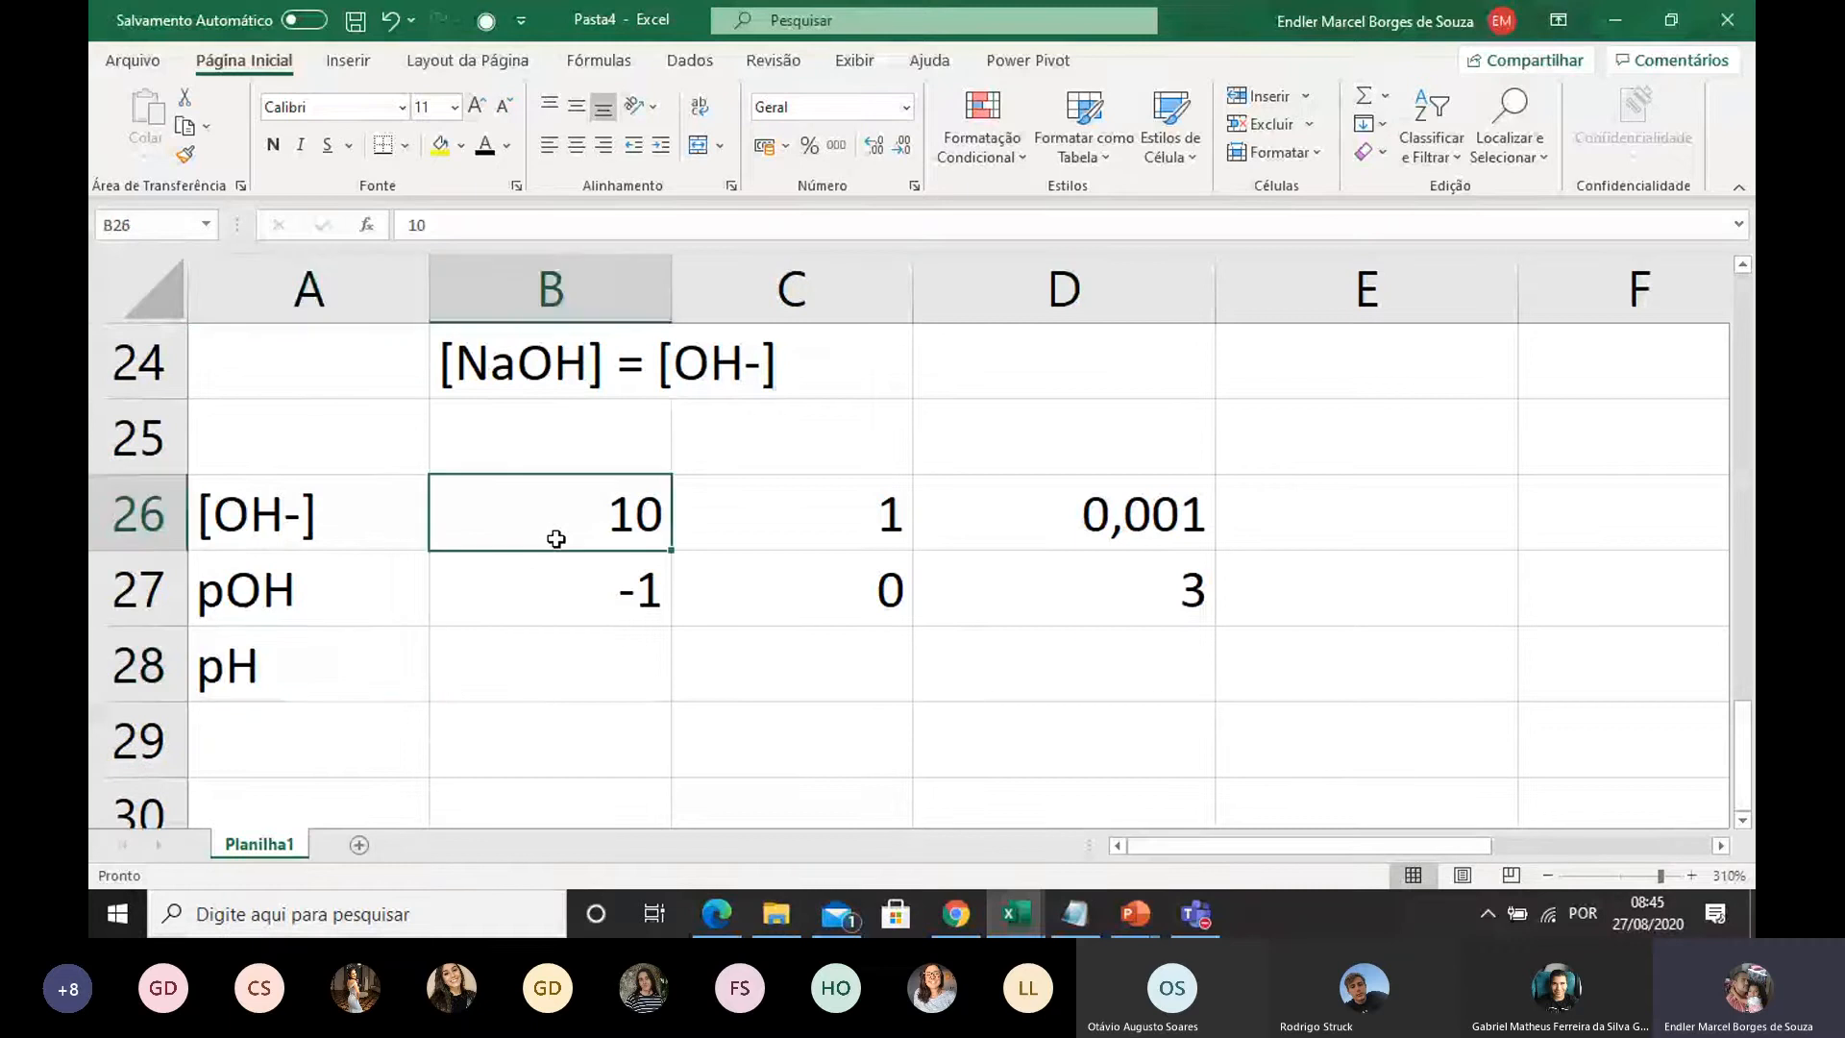
click(560, 593)
click(458, 675)
click(247, 666)
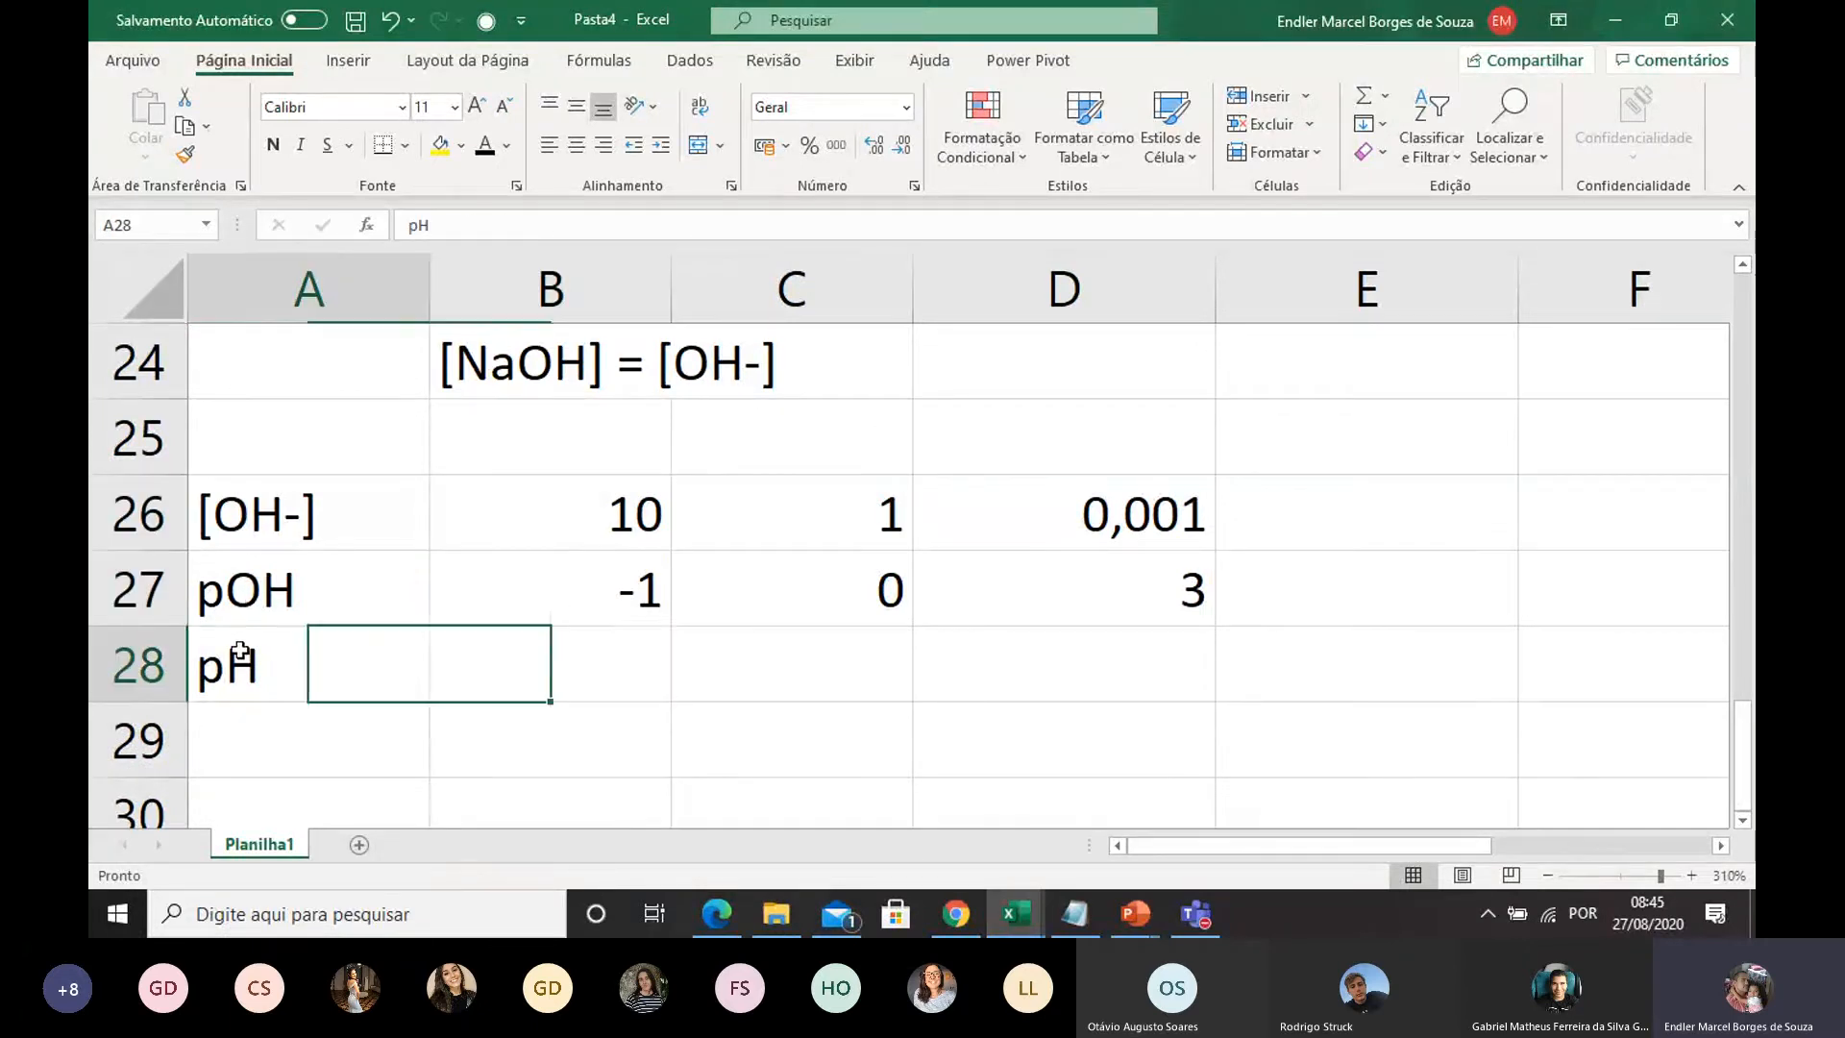
click(272, 590)
click(625, 590)
click(1086, 604)
click(788, 620)
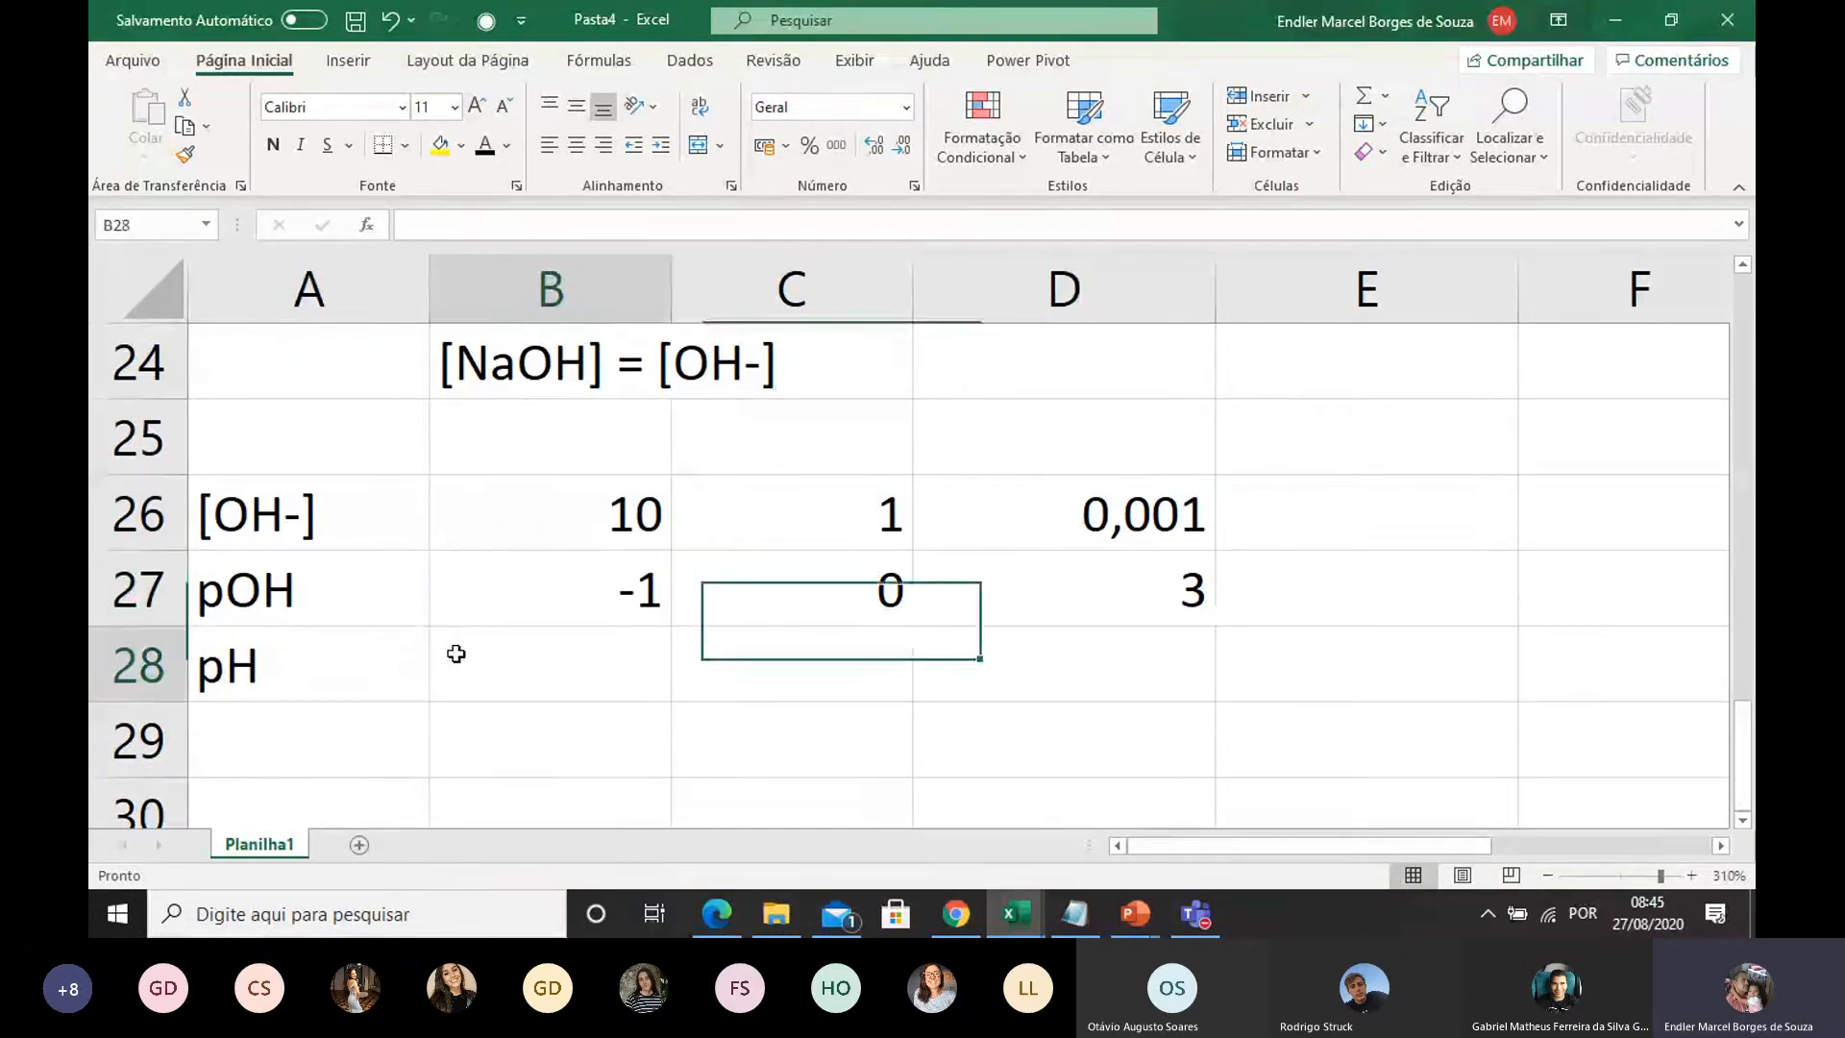
click(453, 653)
Step: Merge and center C25:D25 and enter the relation "pH + pOH =14" in it
drag(799, 443, 1013, 428)
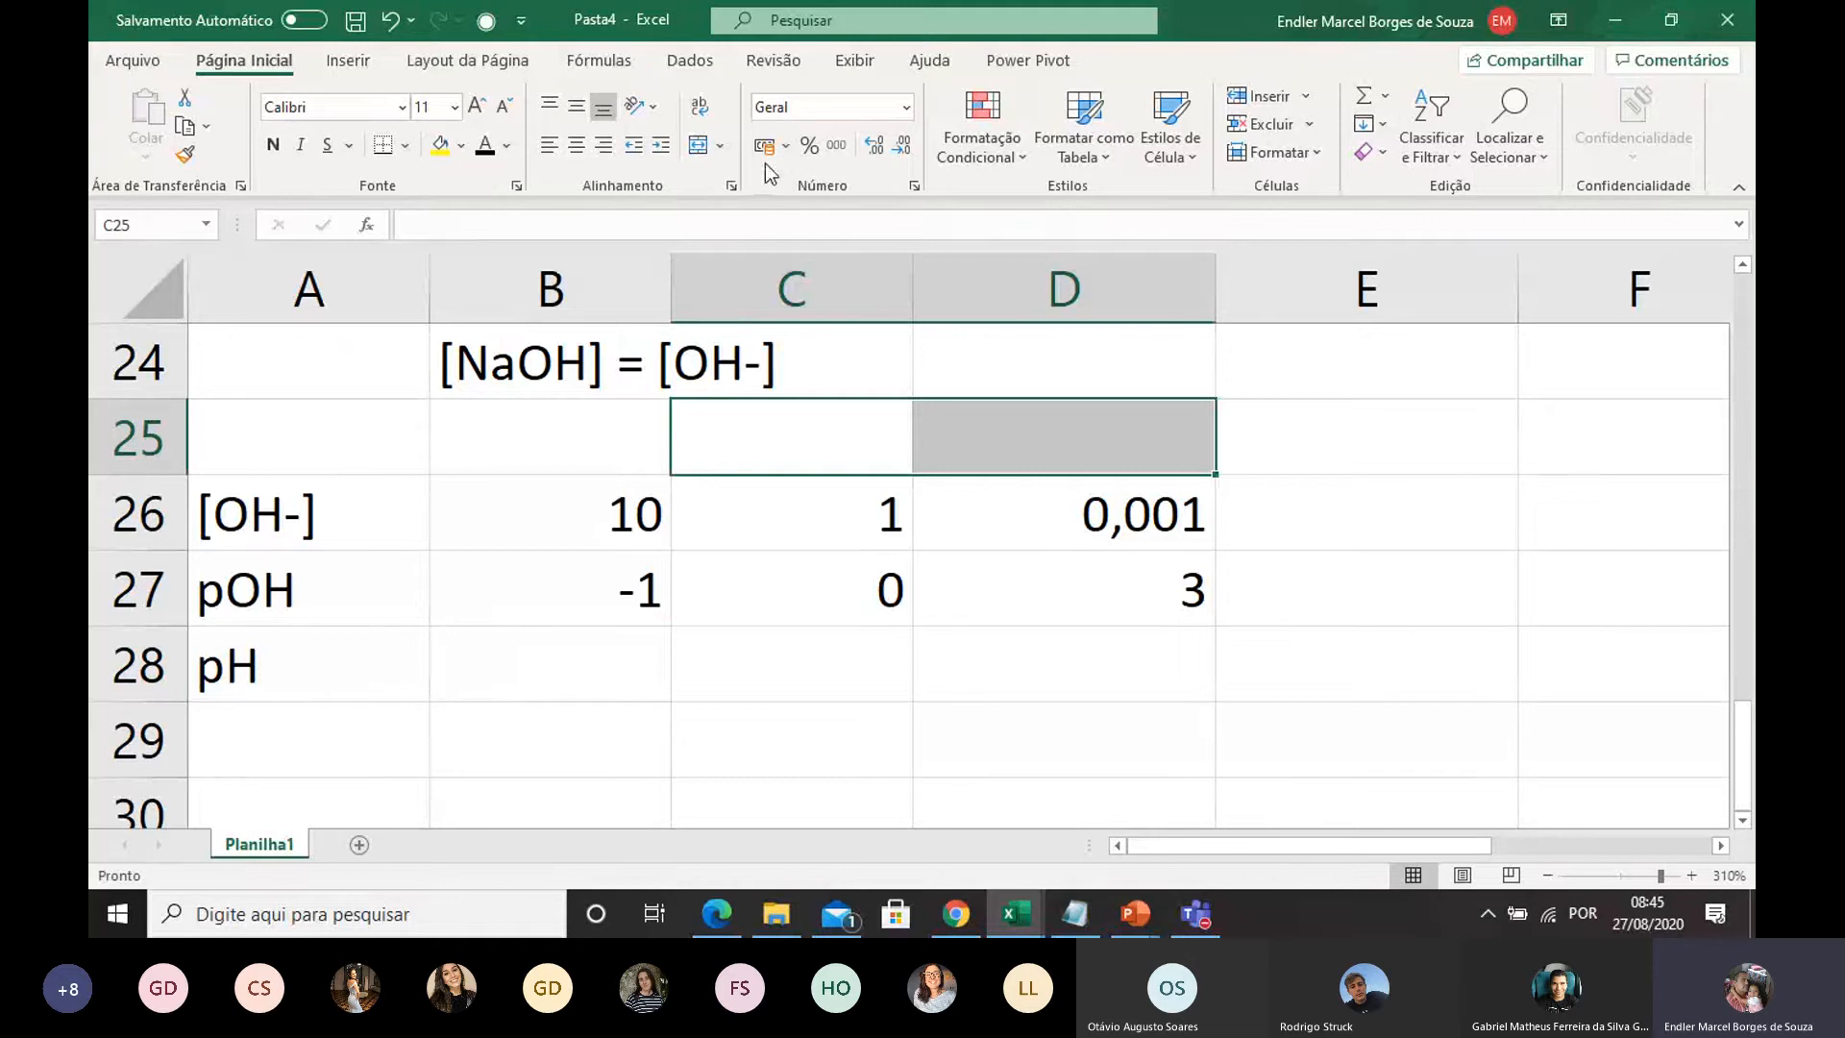
click(697, 146)
text(p)
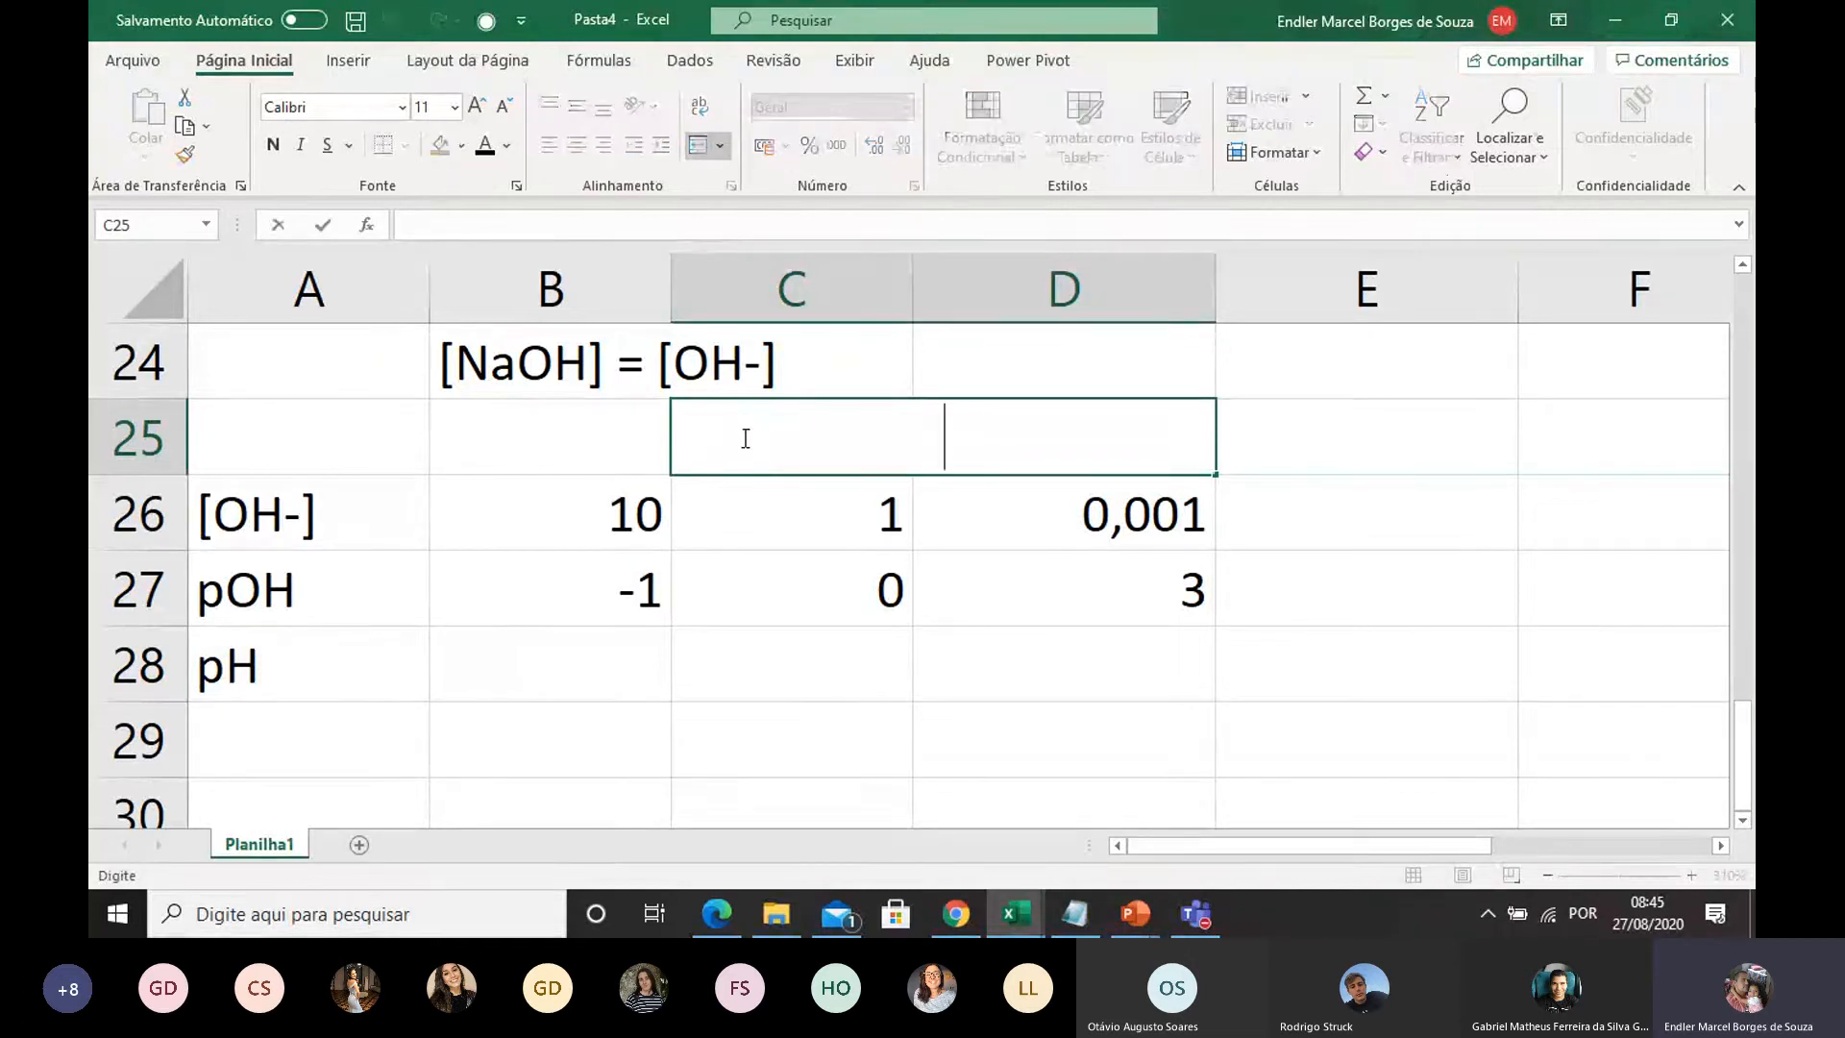
text(H)
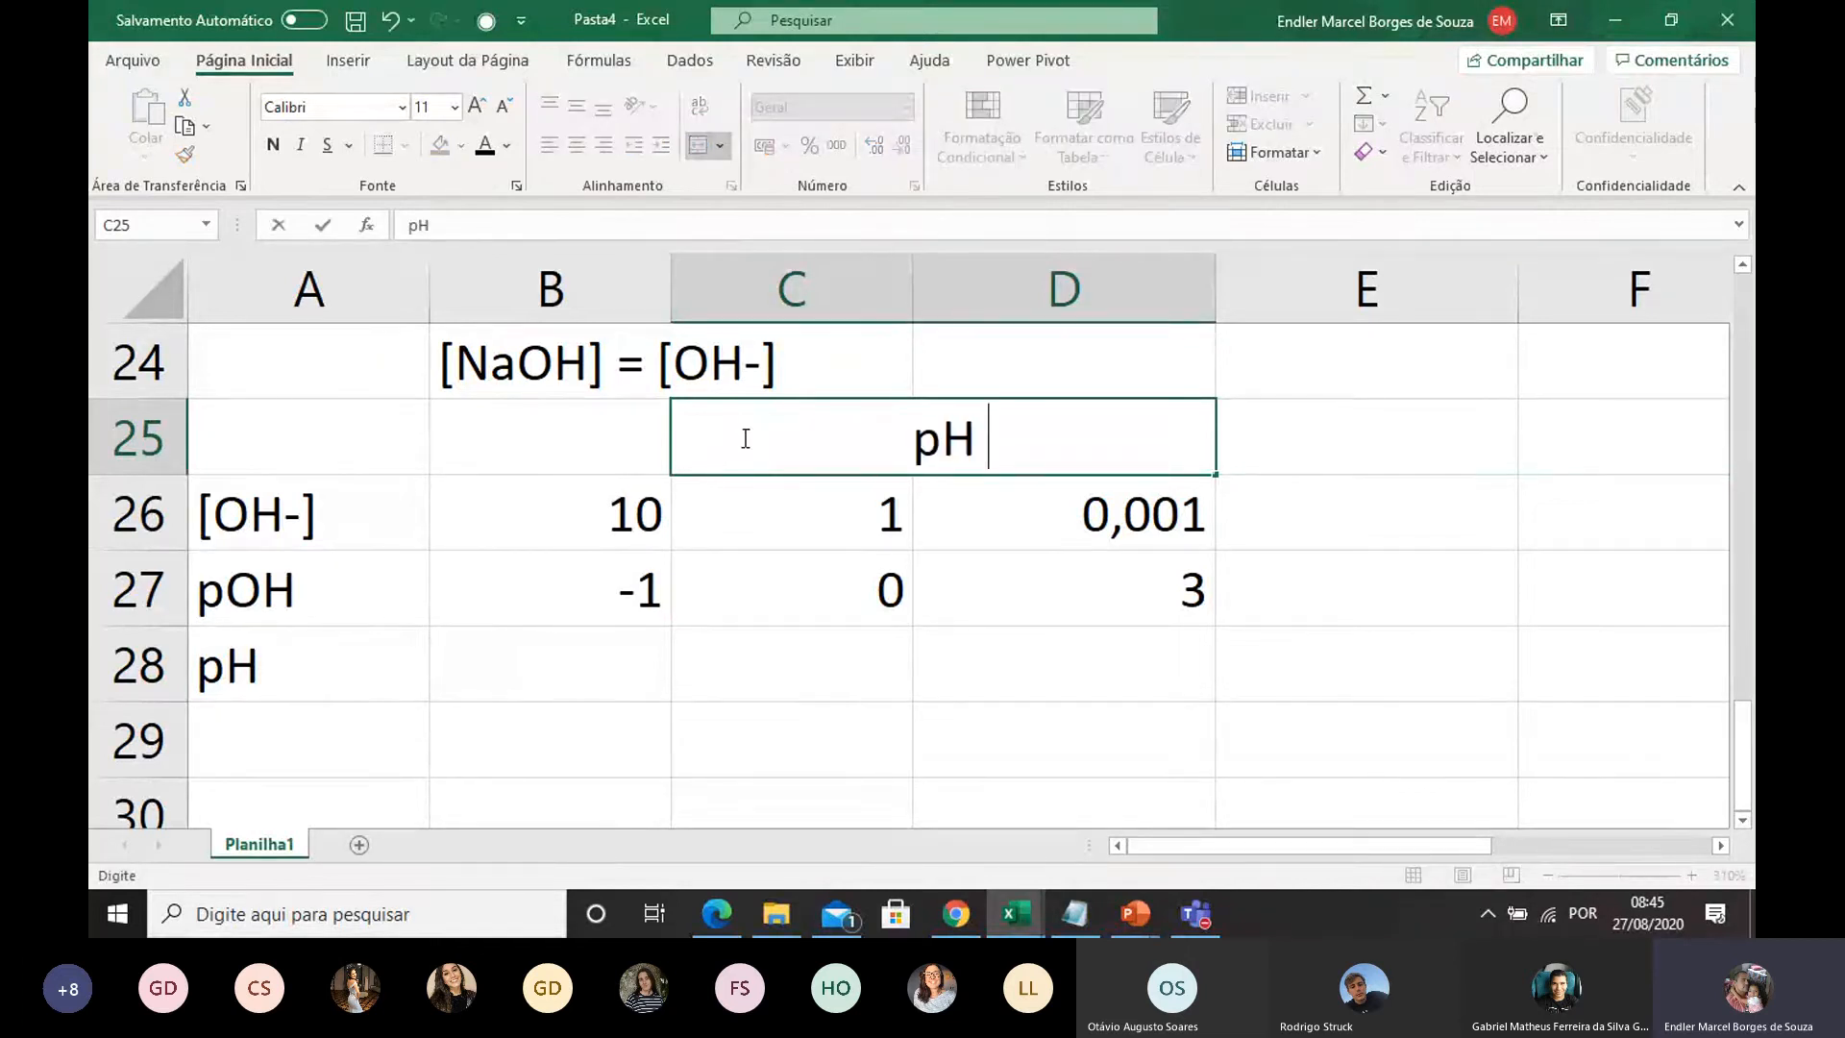
text( +)
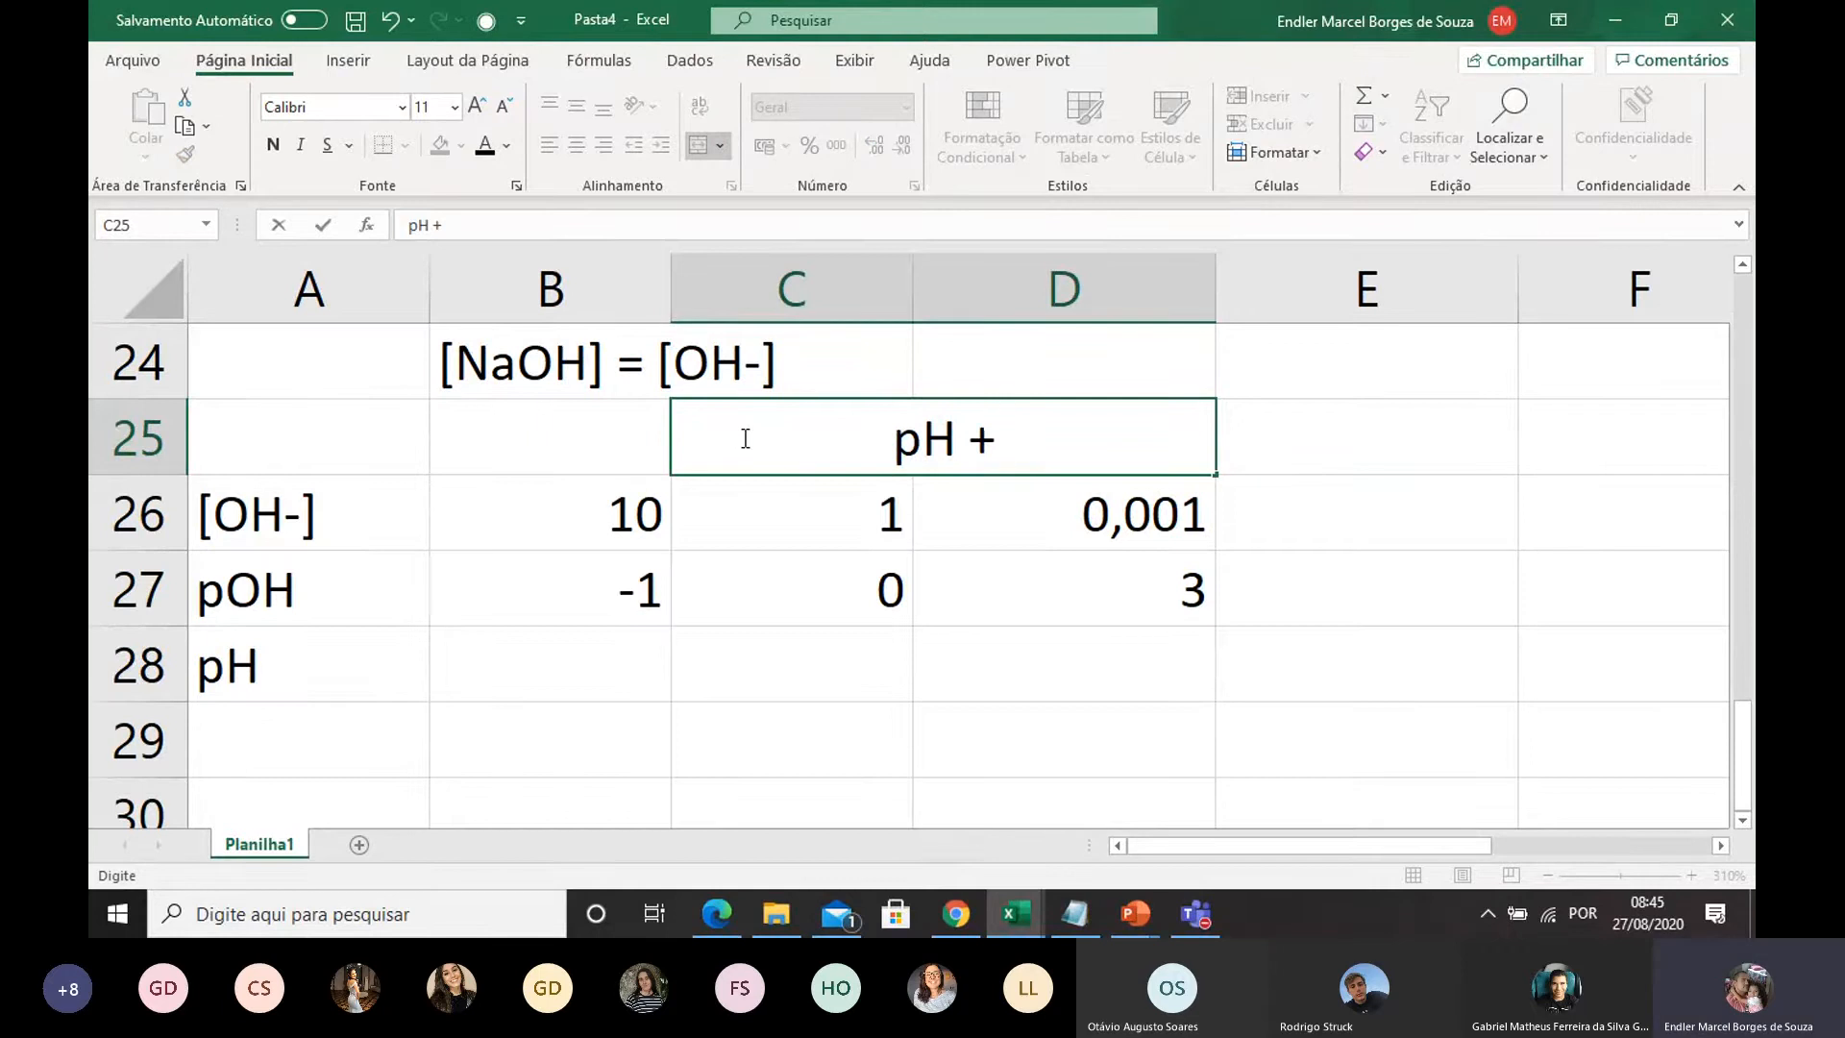
text( pOH =1)
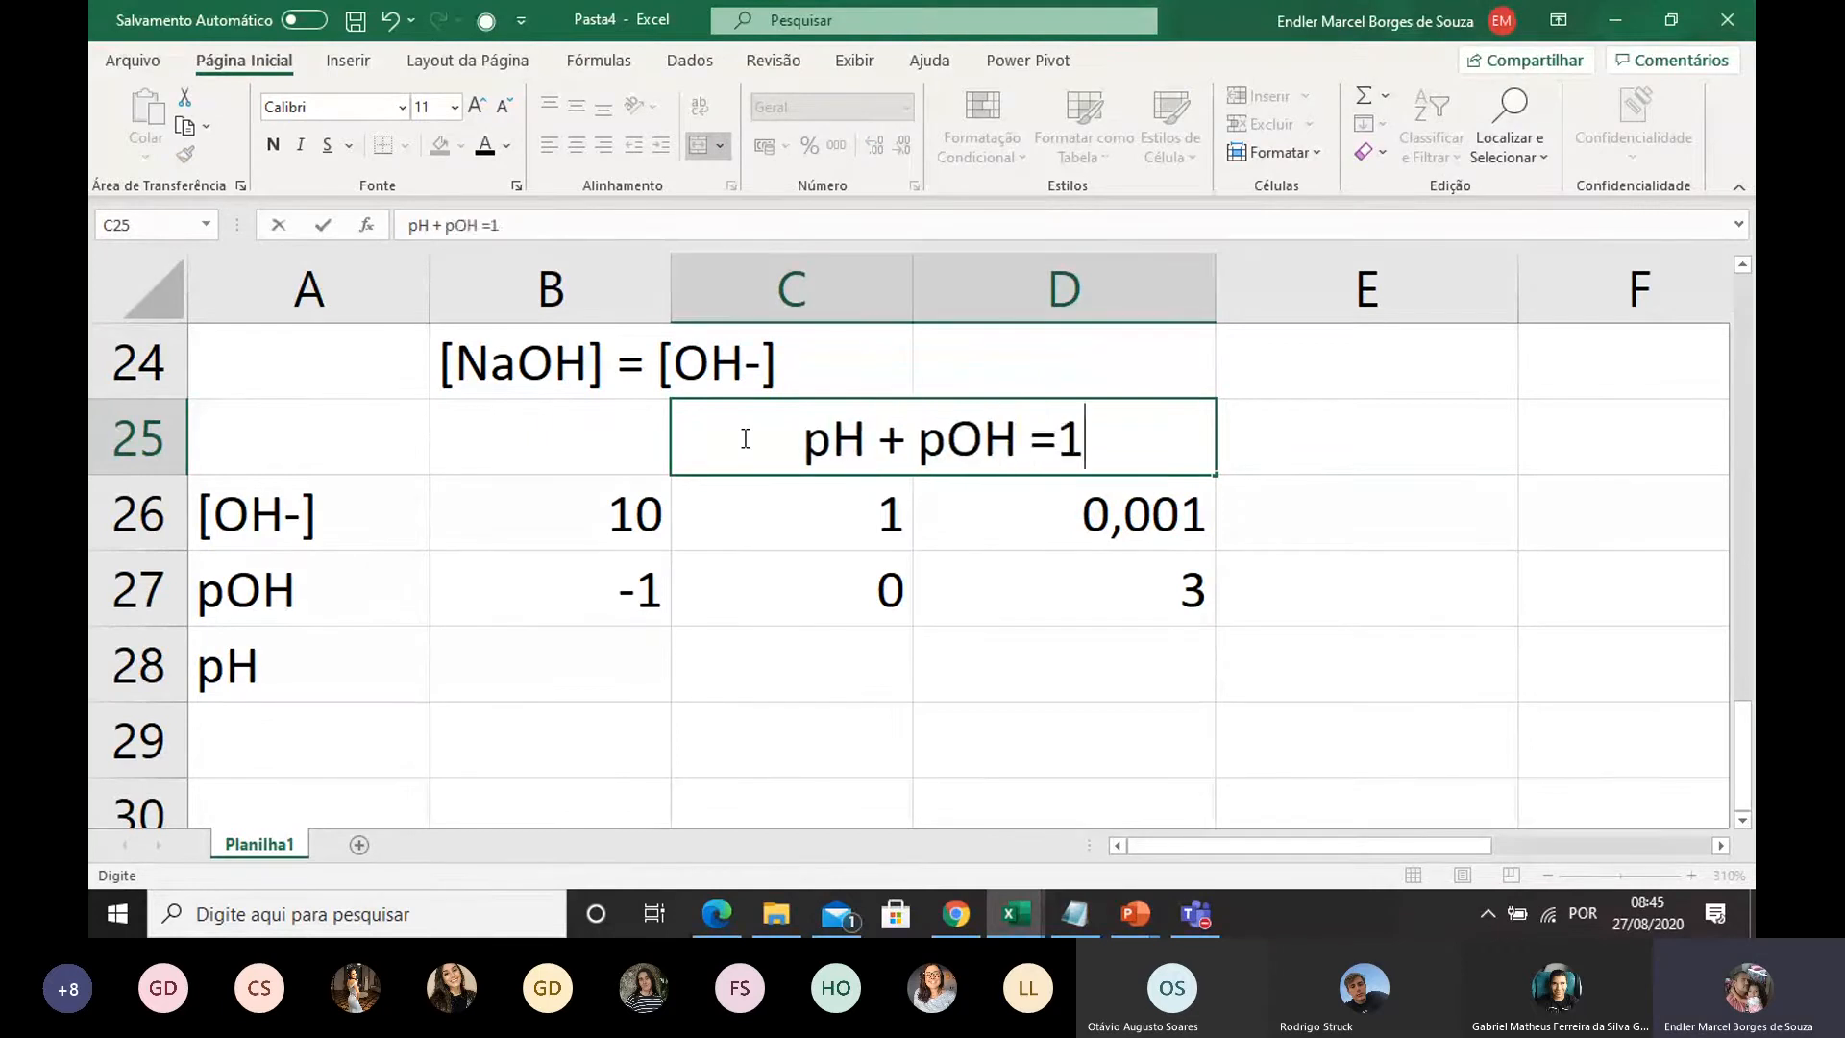
text(4)
click(934, 688)
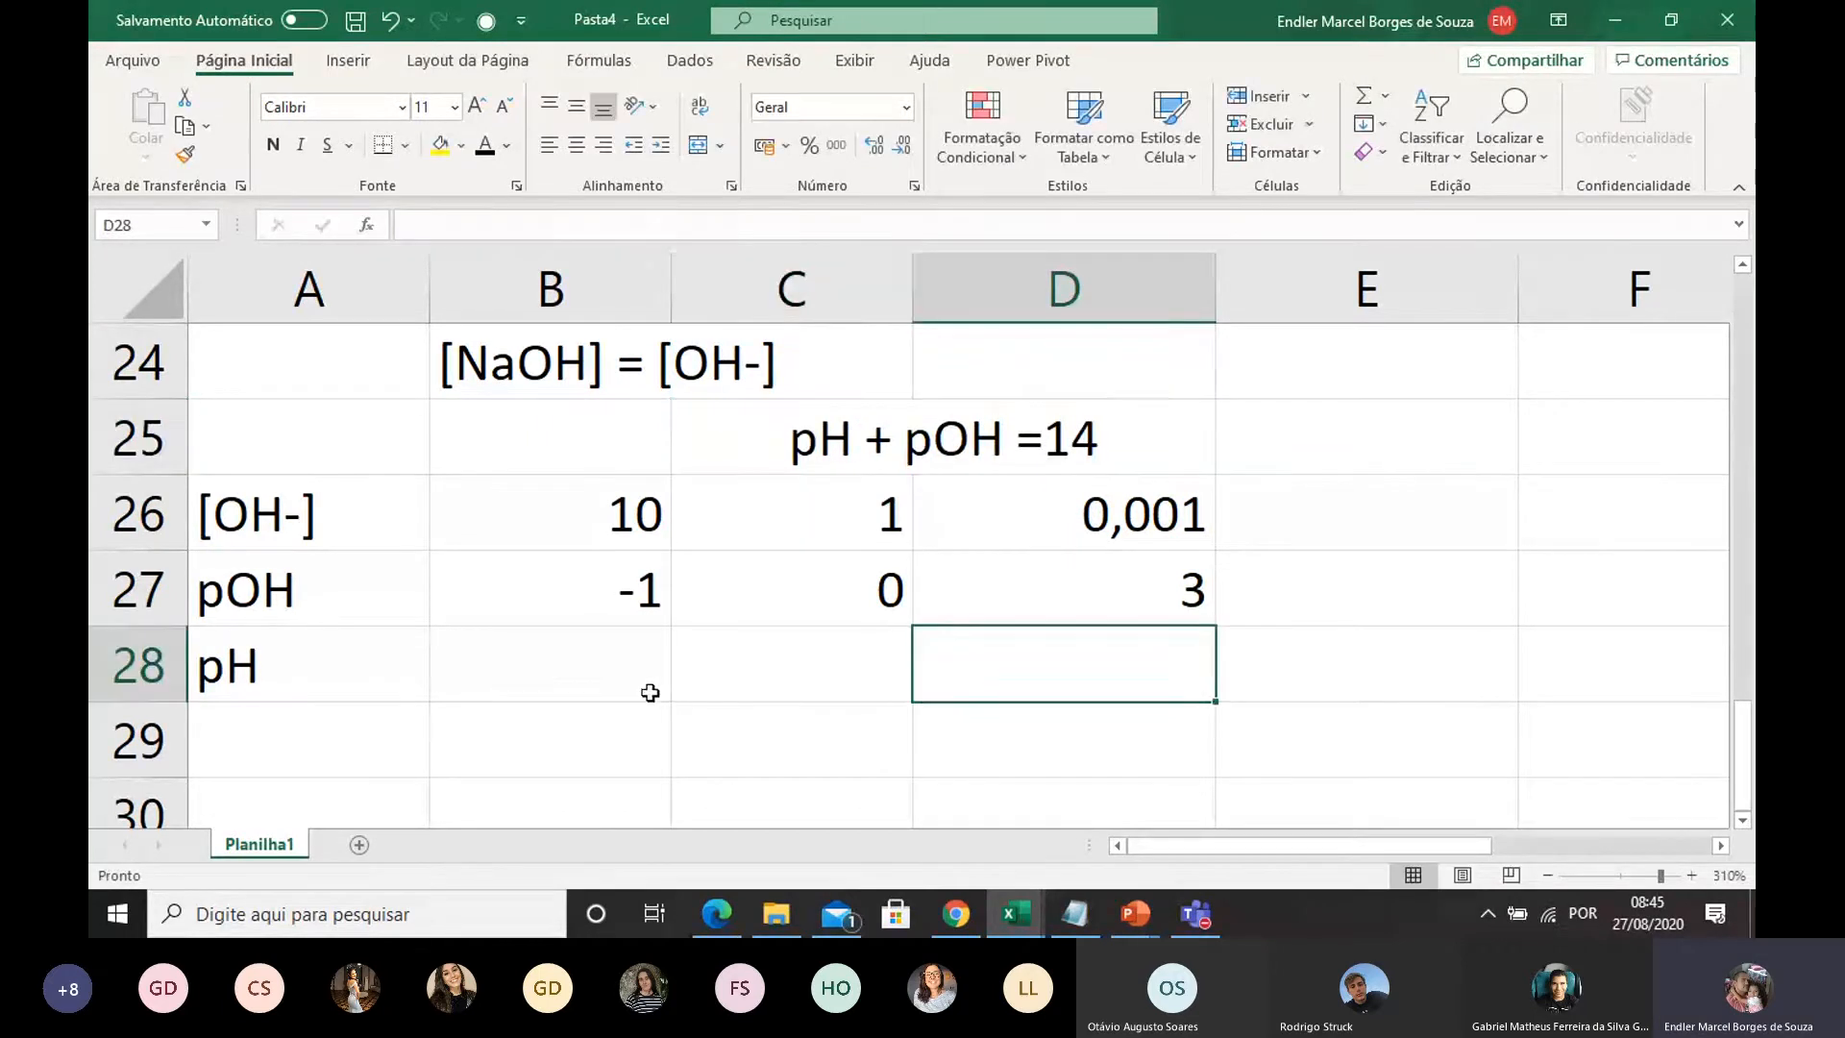
Step: Calculate the first pH in B28 by subtracting the pOH from 14 with =14-B27
click(557, 671)
double_click(558, 671)
text(=)
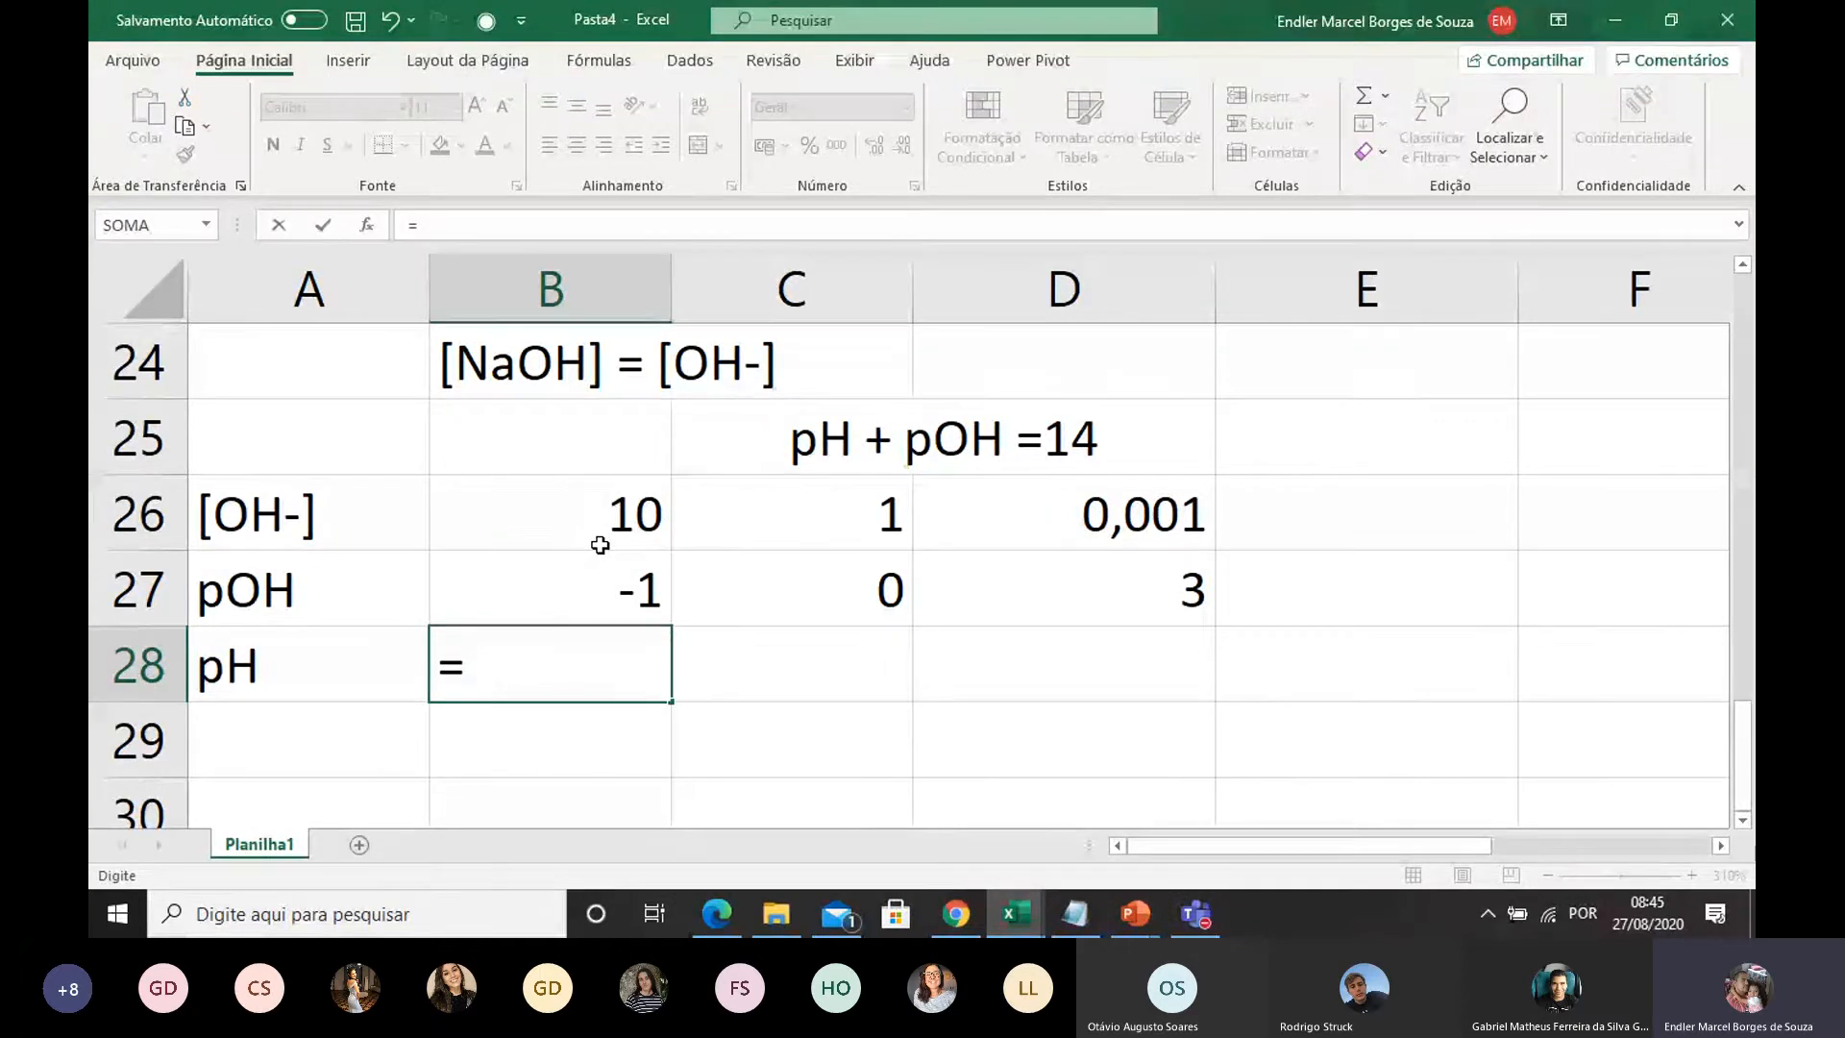
text(14-)
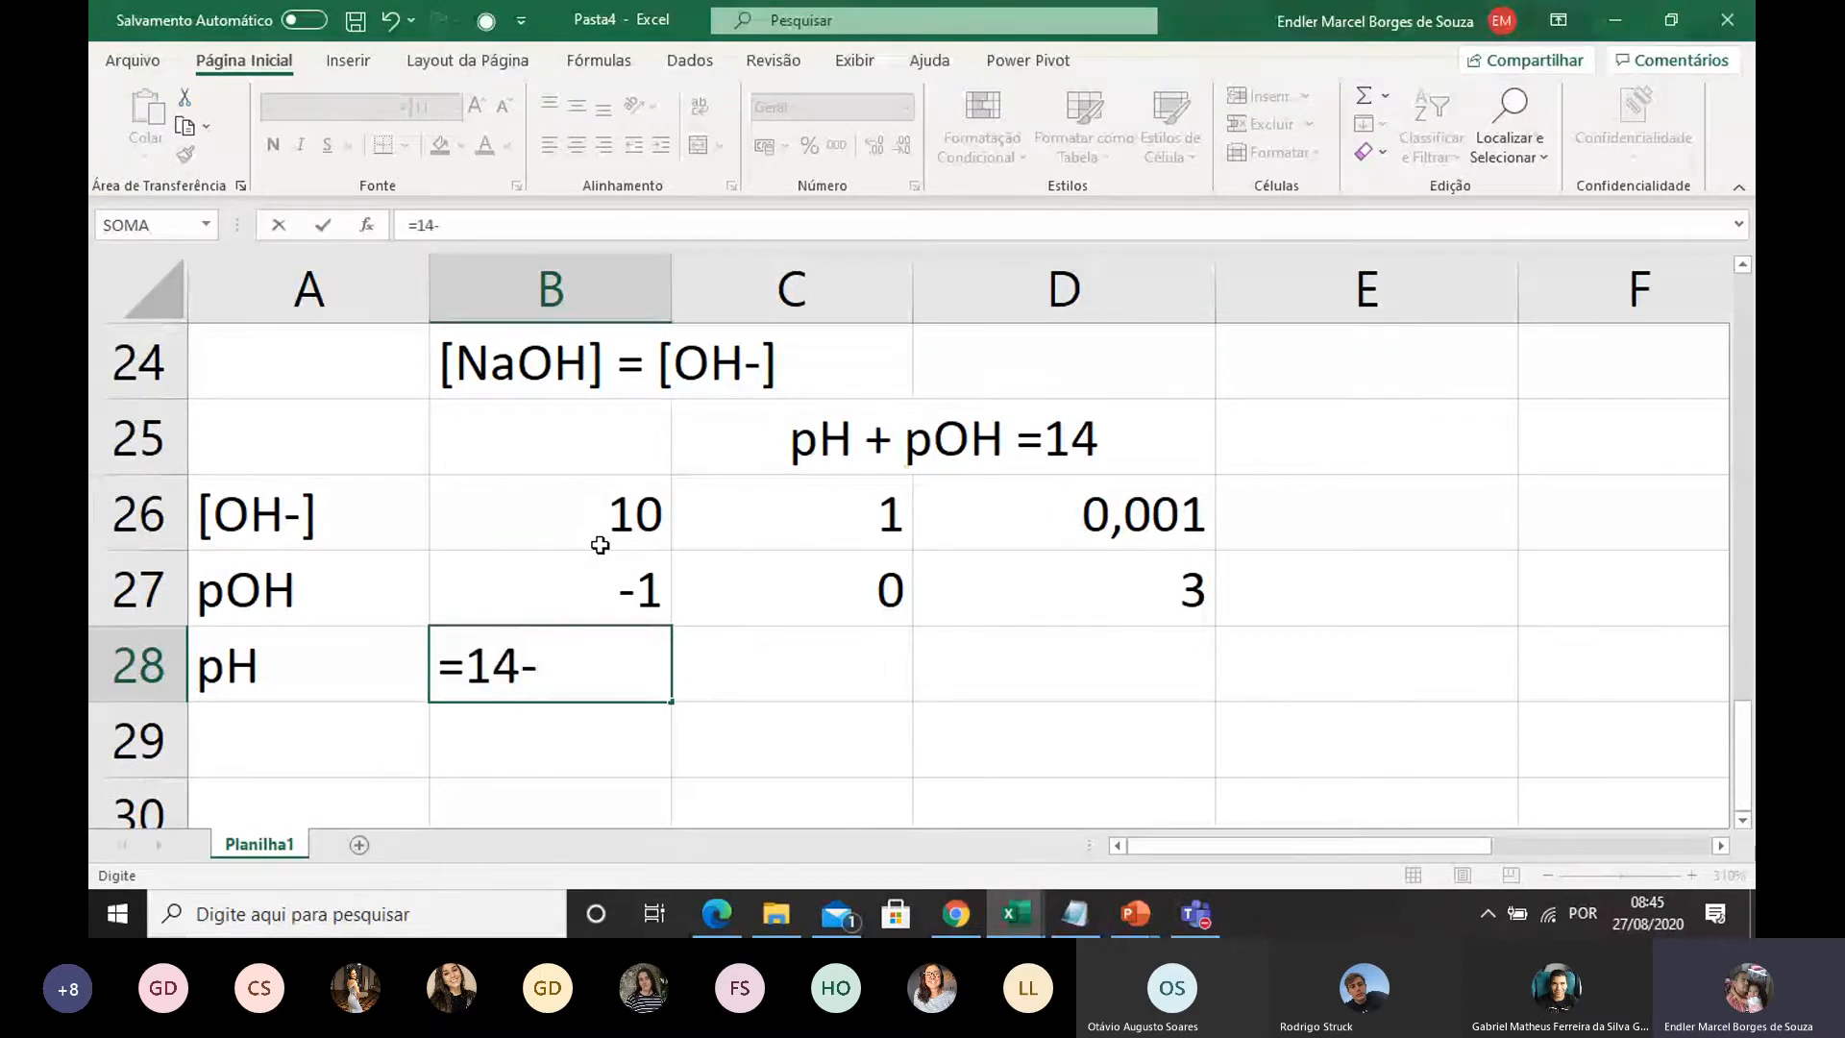
click(630, 580)
key(Return)
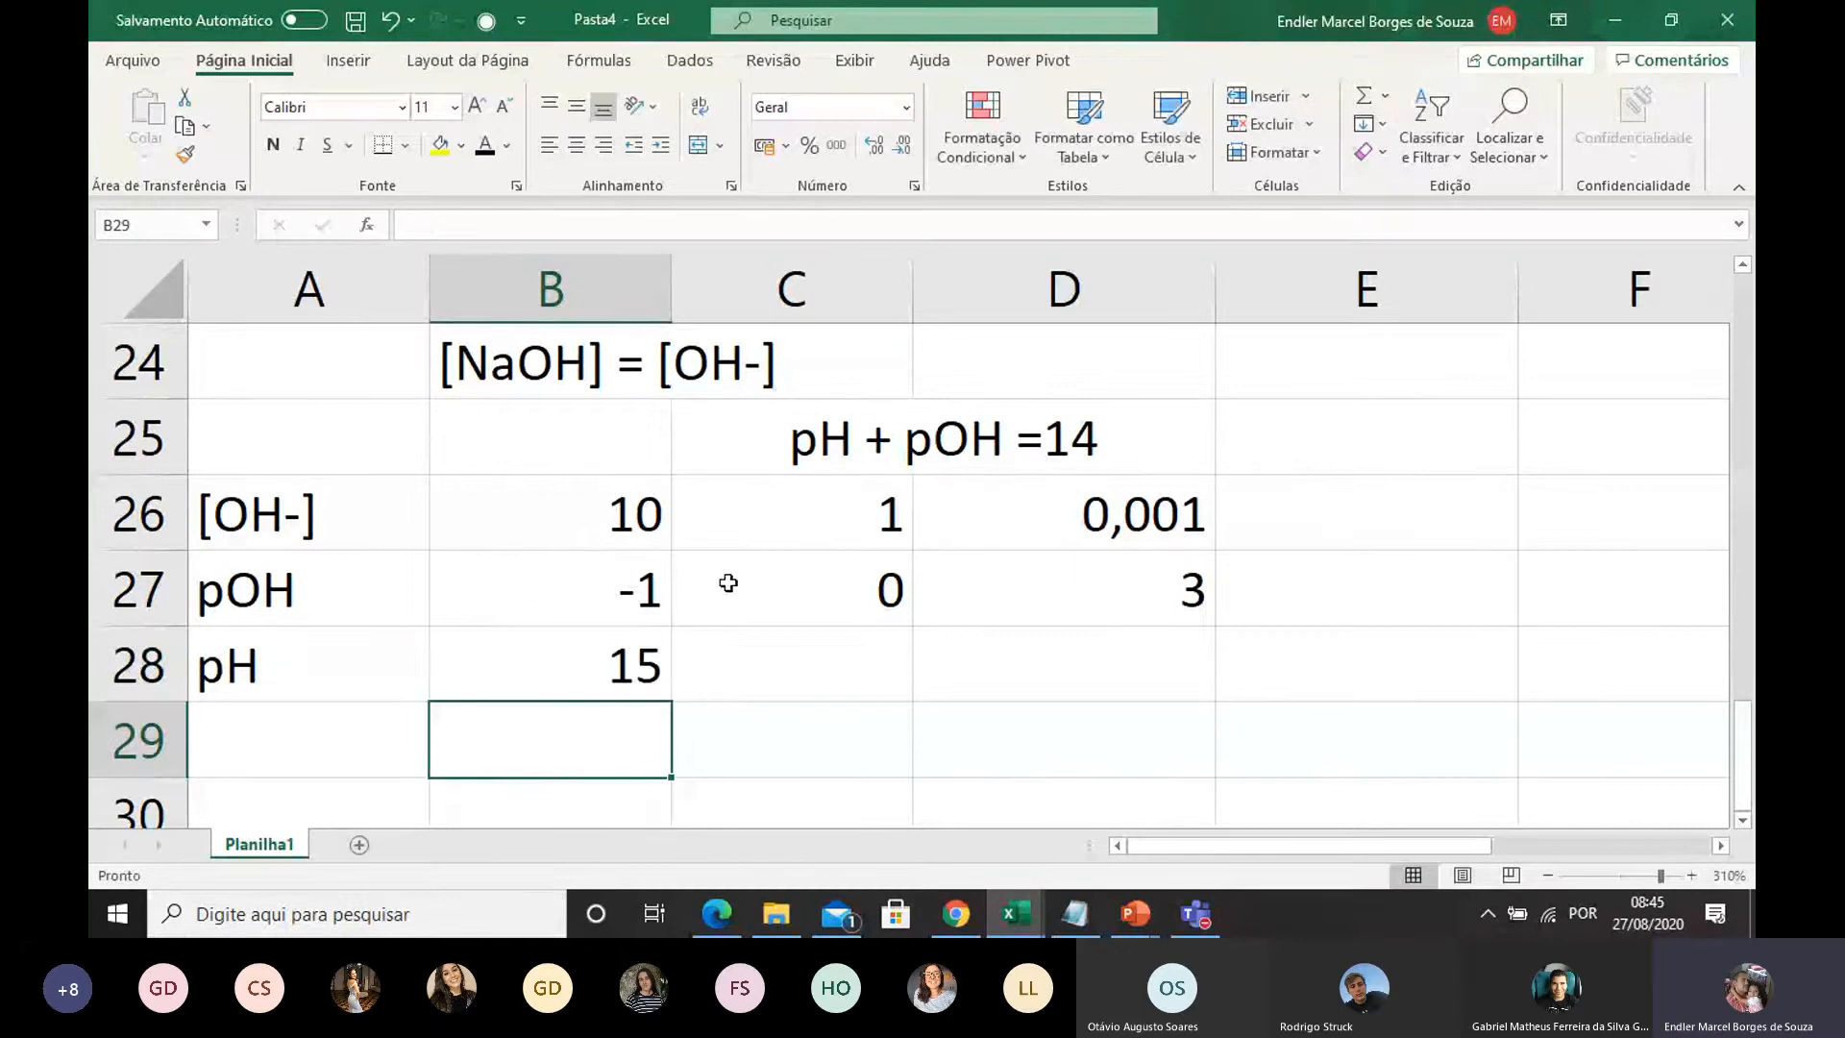
Step: Copy the pH formula from B28 into C28 and compare the result with the concentration in C26
click(610, 667)
drag(671, 702, 880, 715)
click(875, 663)
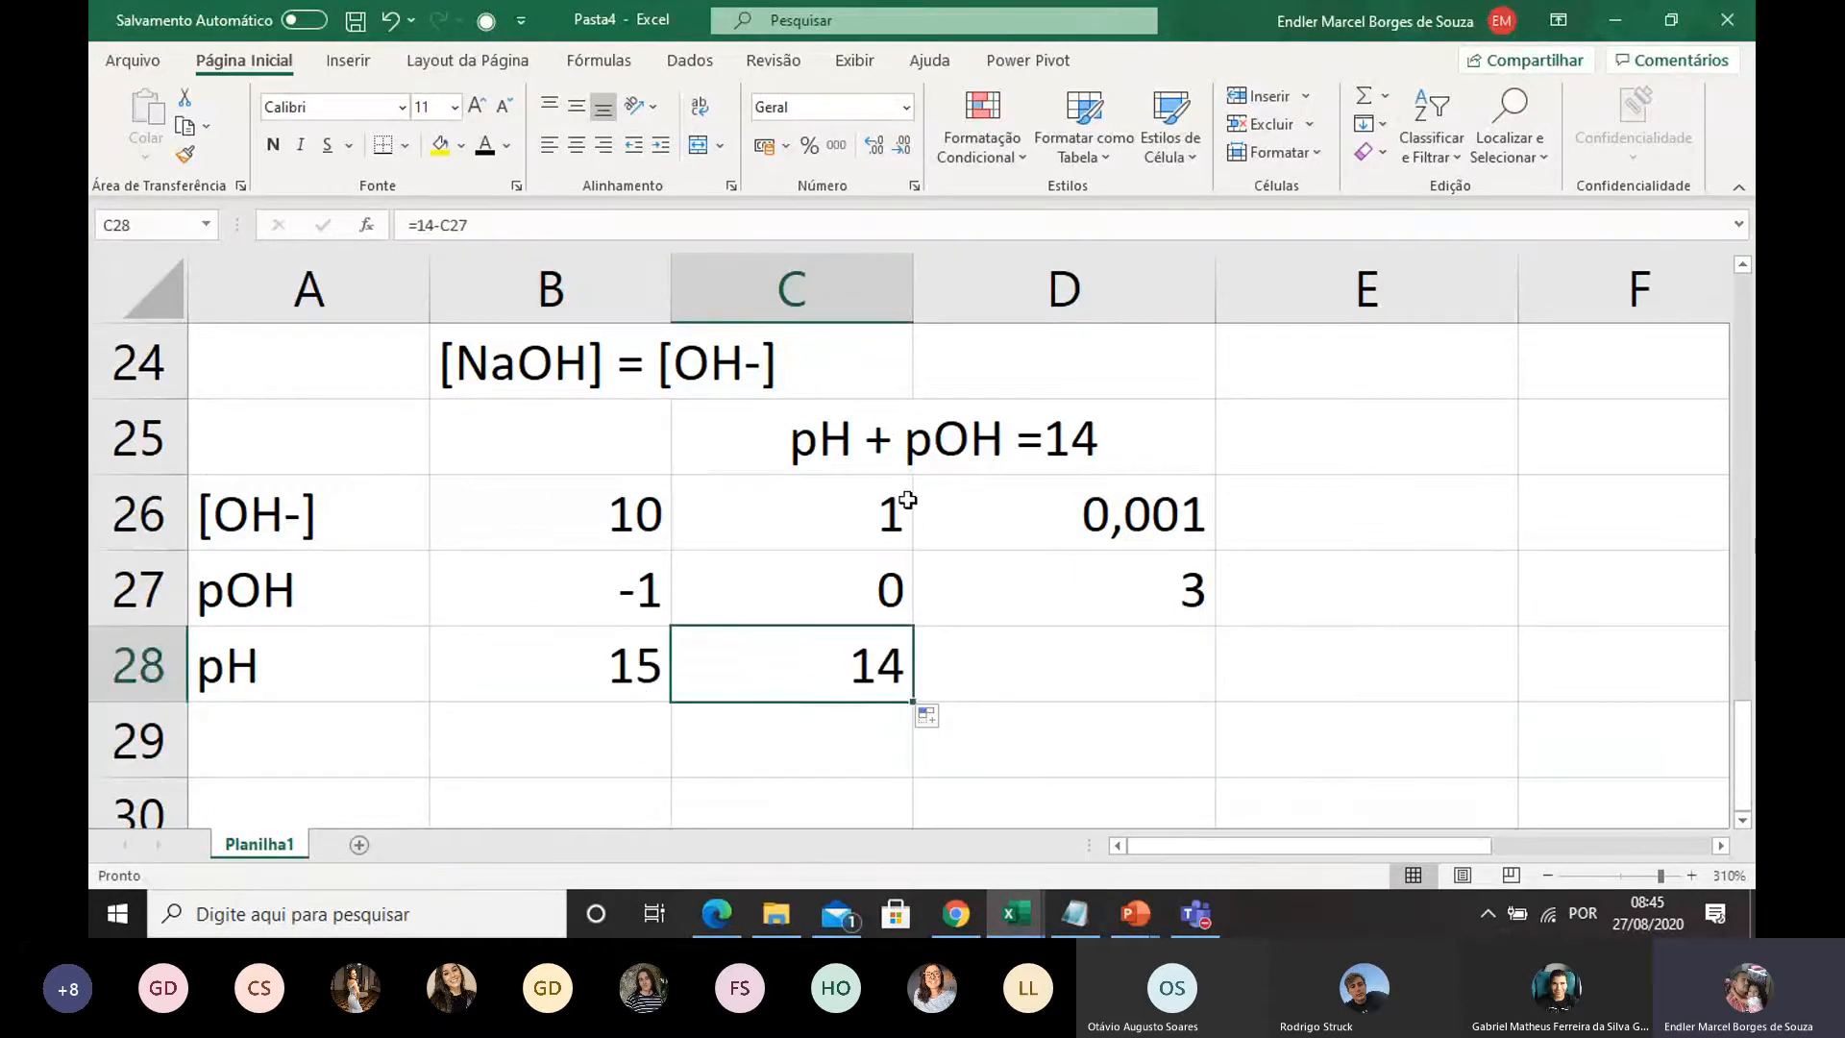
click(882, 530)
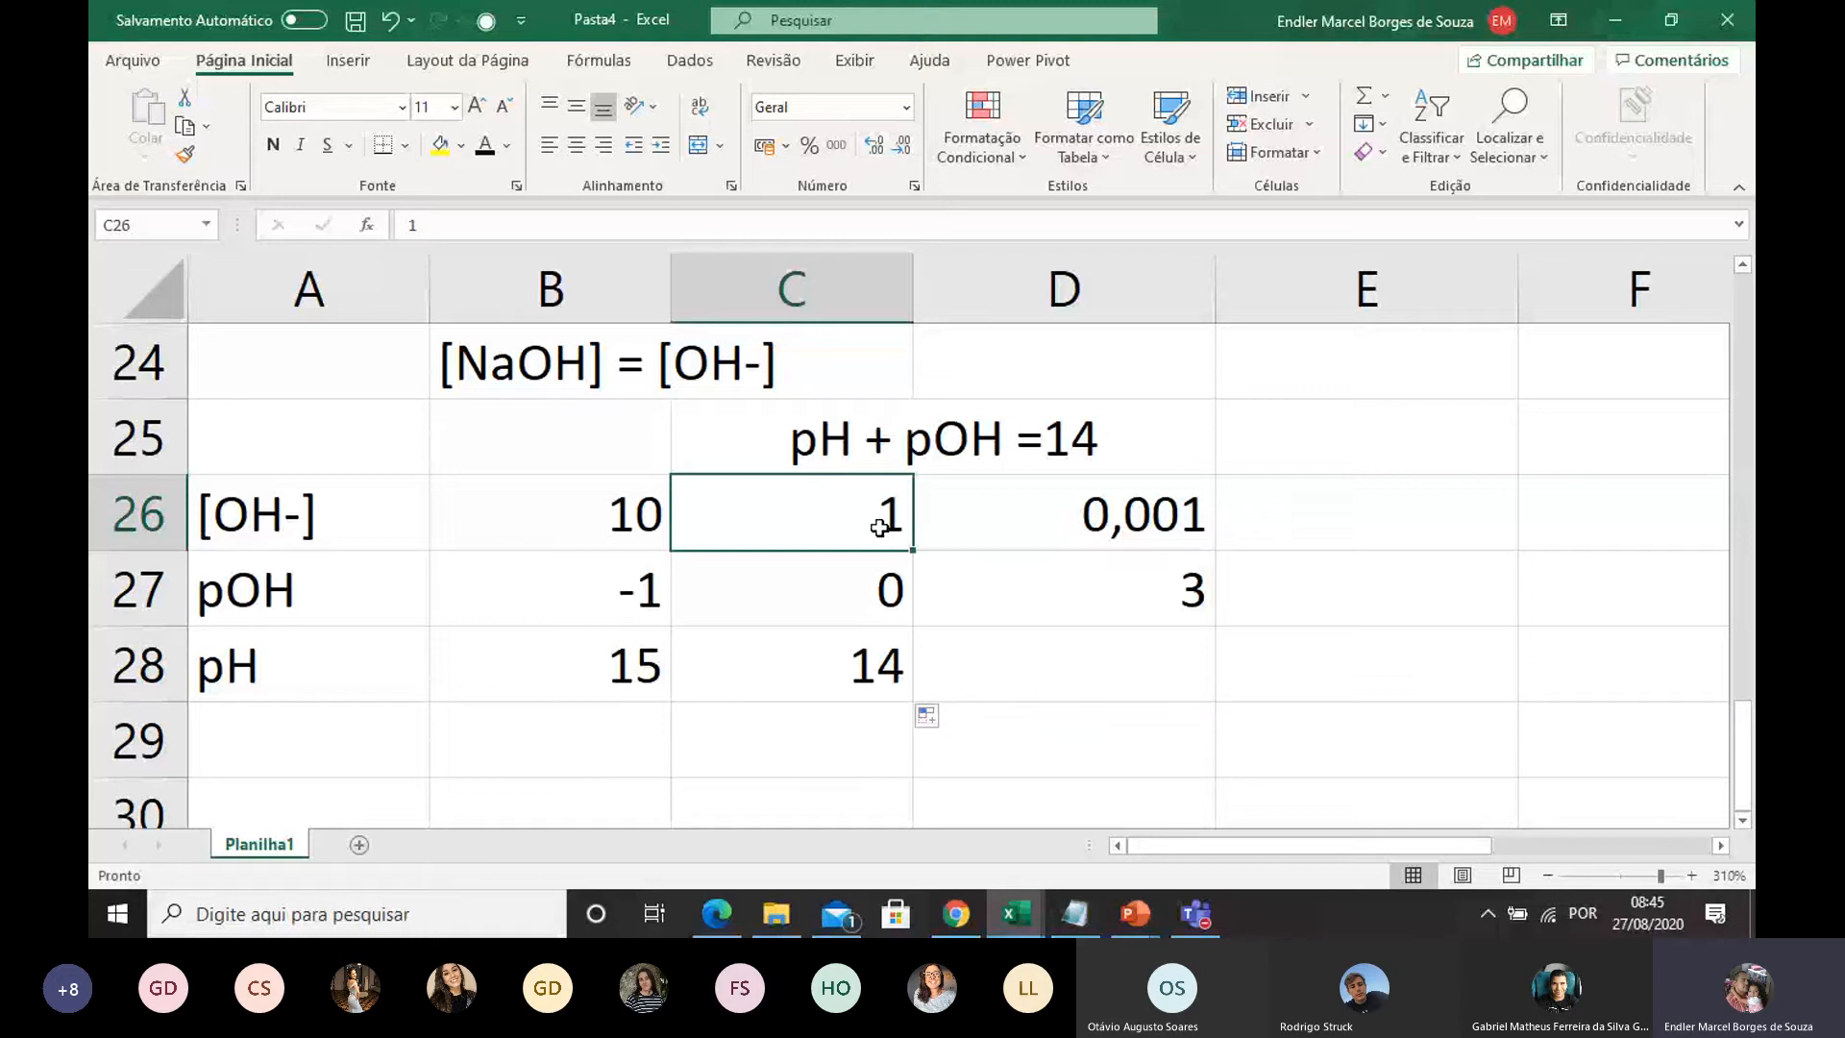
click(874, 678)
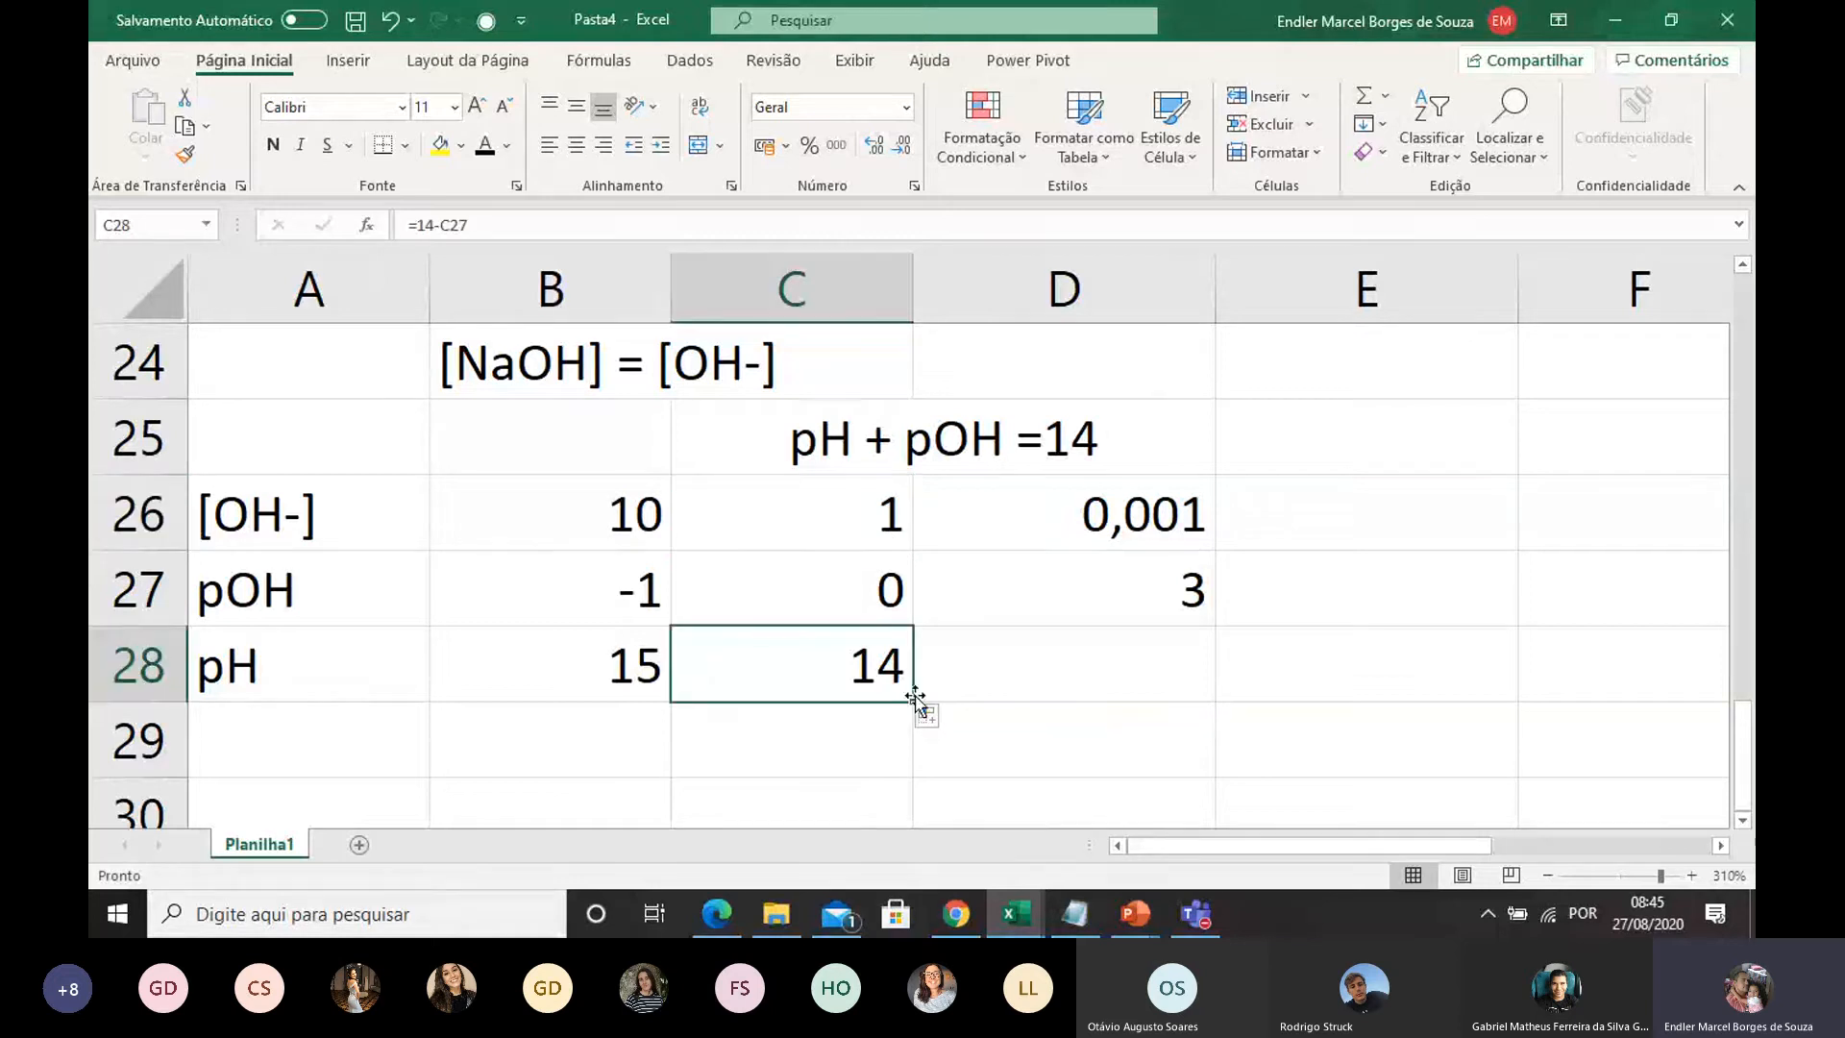
Step: Extend the pH formula from C28 into D28 and compare the result with the concentration in D26
drag(914, 701, 1121, 708)
click(1163, 515)
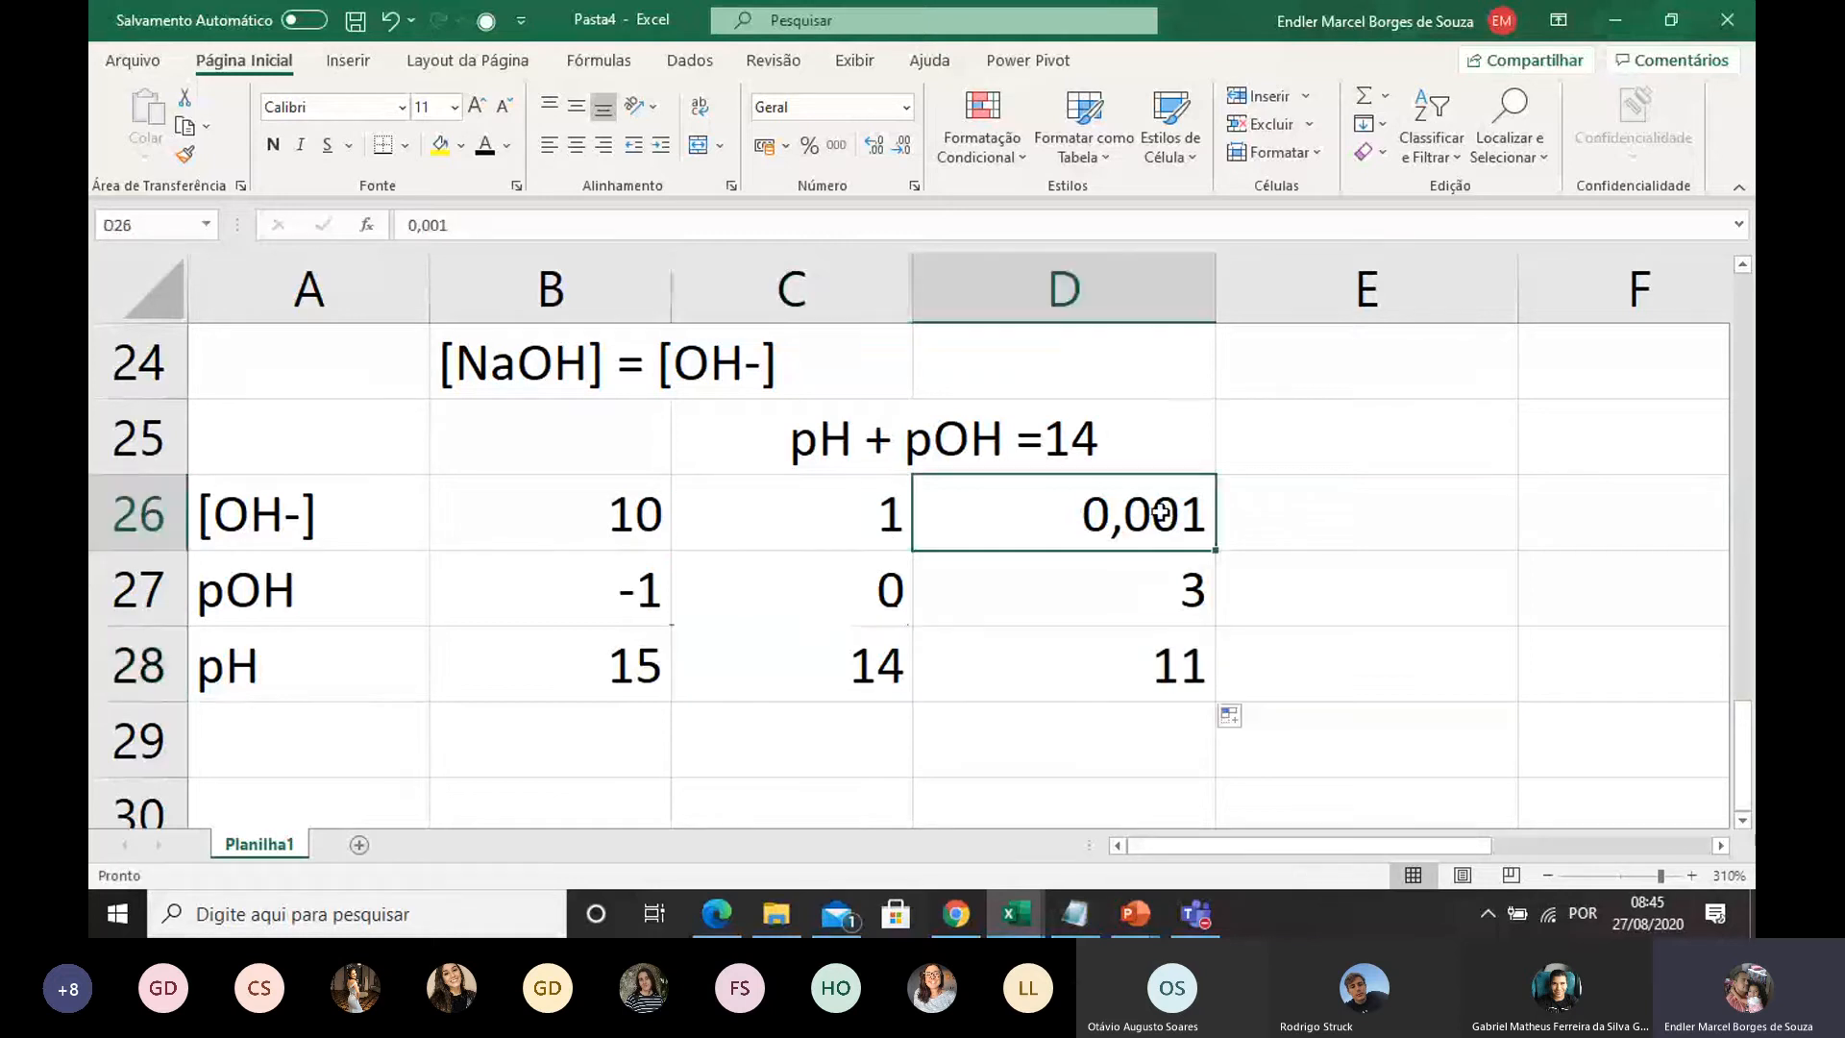
click(1144, 686)
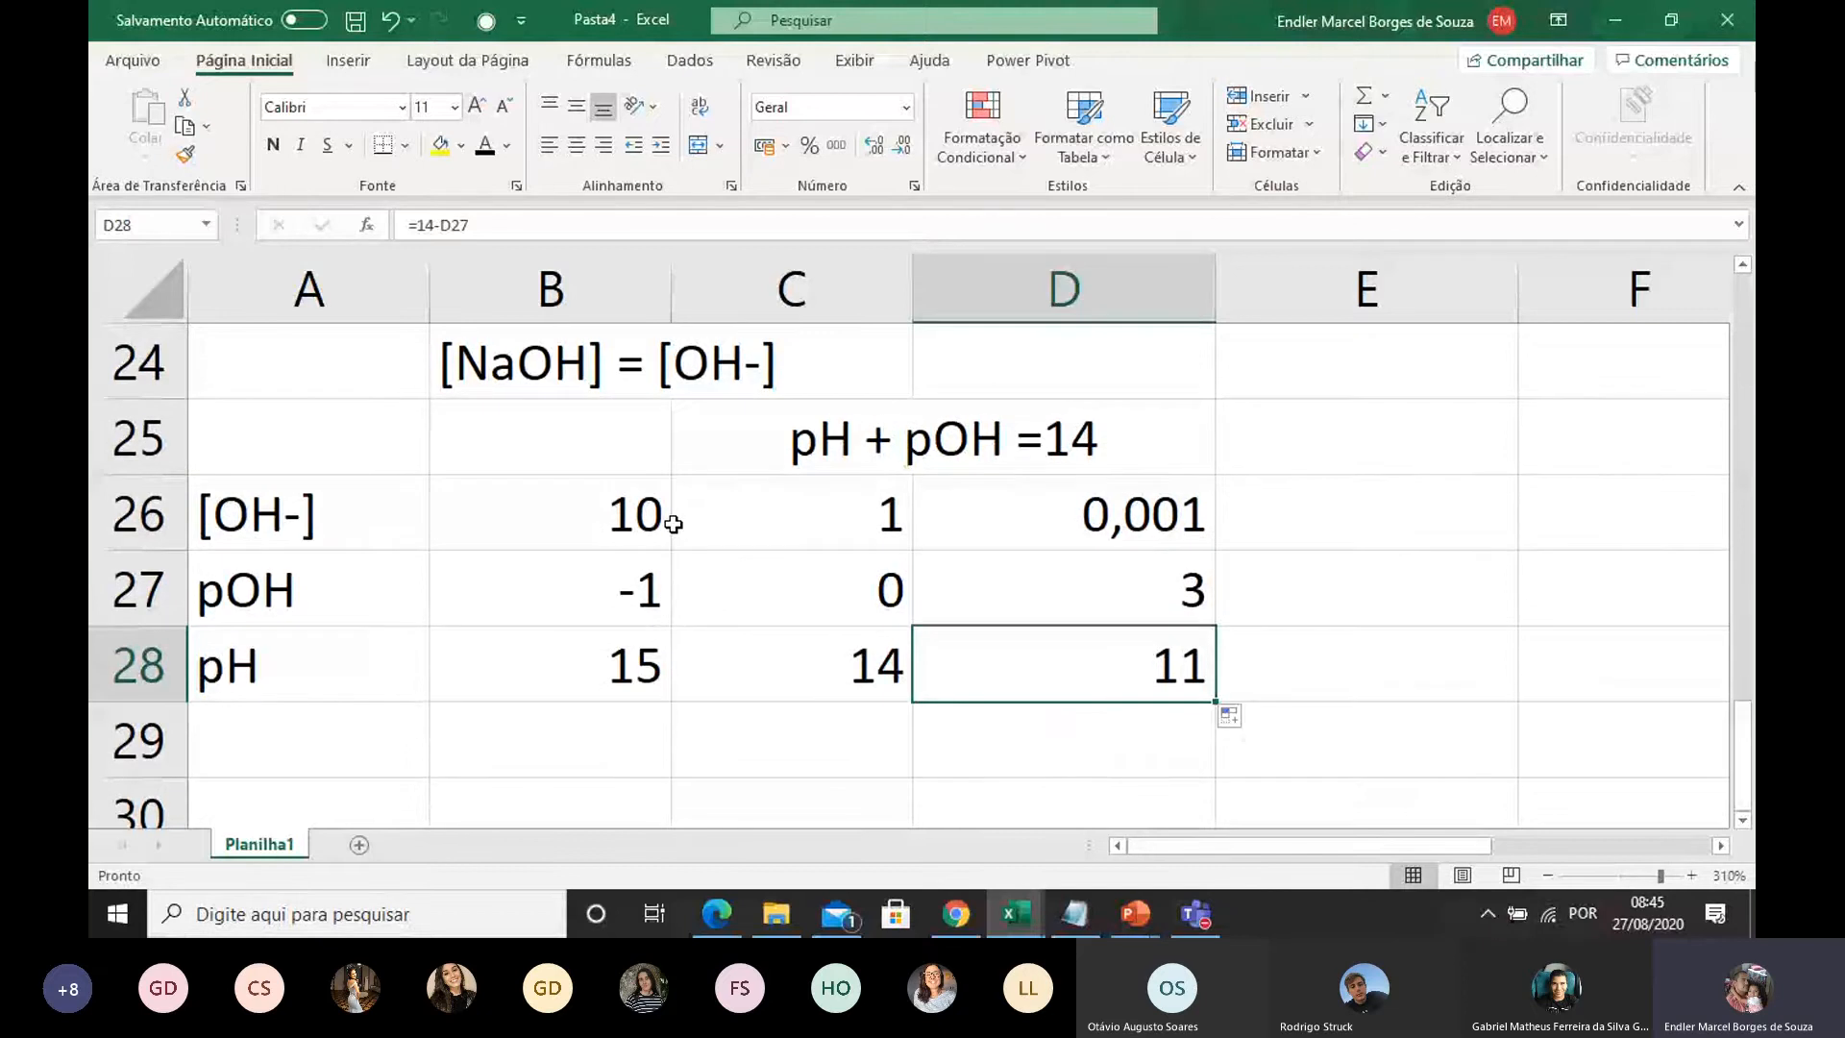
Step: Look back over the base lists and select the blank range A29:D29 under the pH row
scroll(672, 523, up, 1)
scroll(673, 517, down, 2)
scroll(671, 516, up, 2)
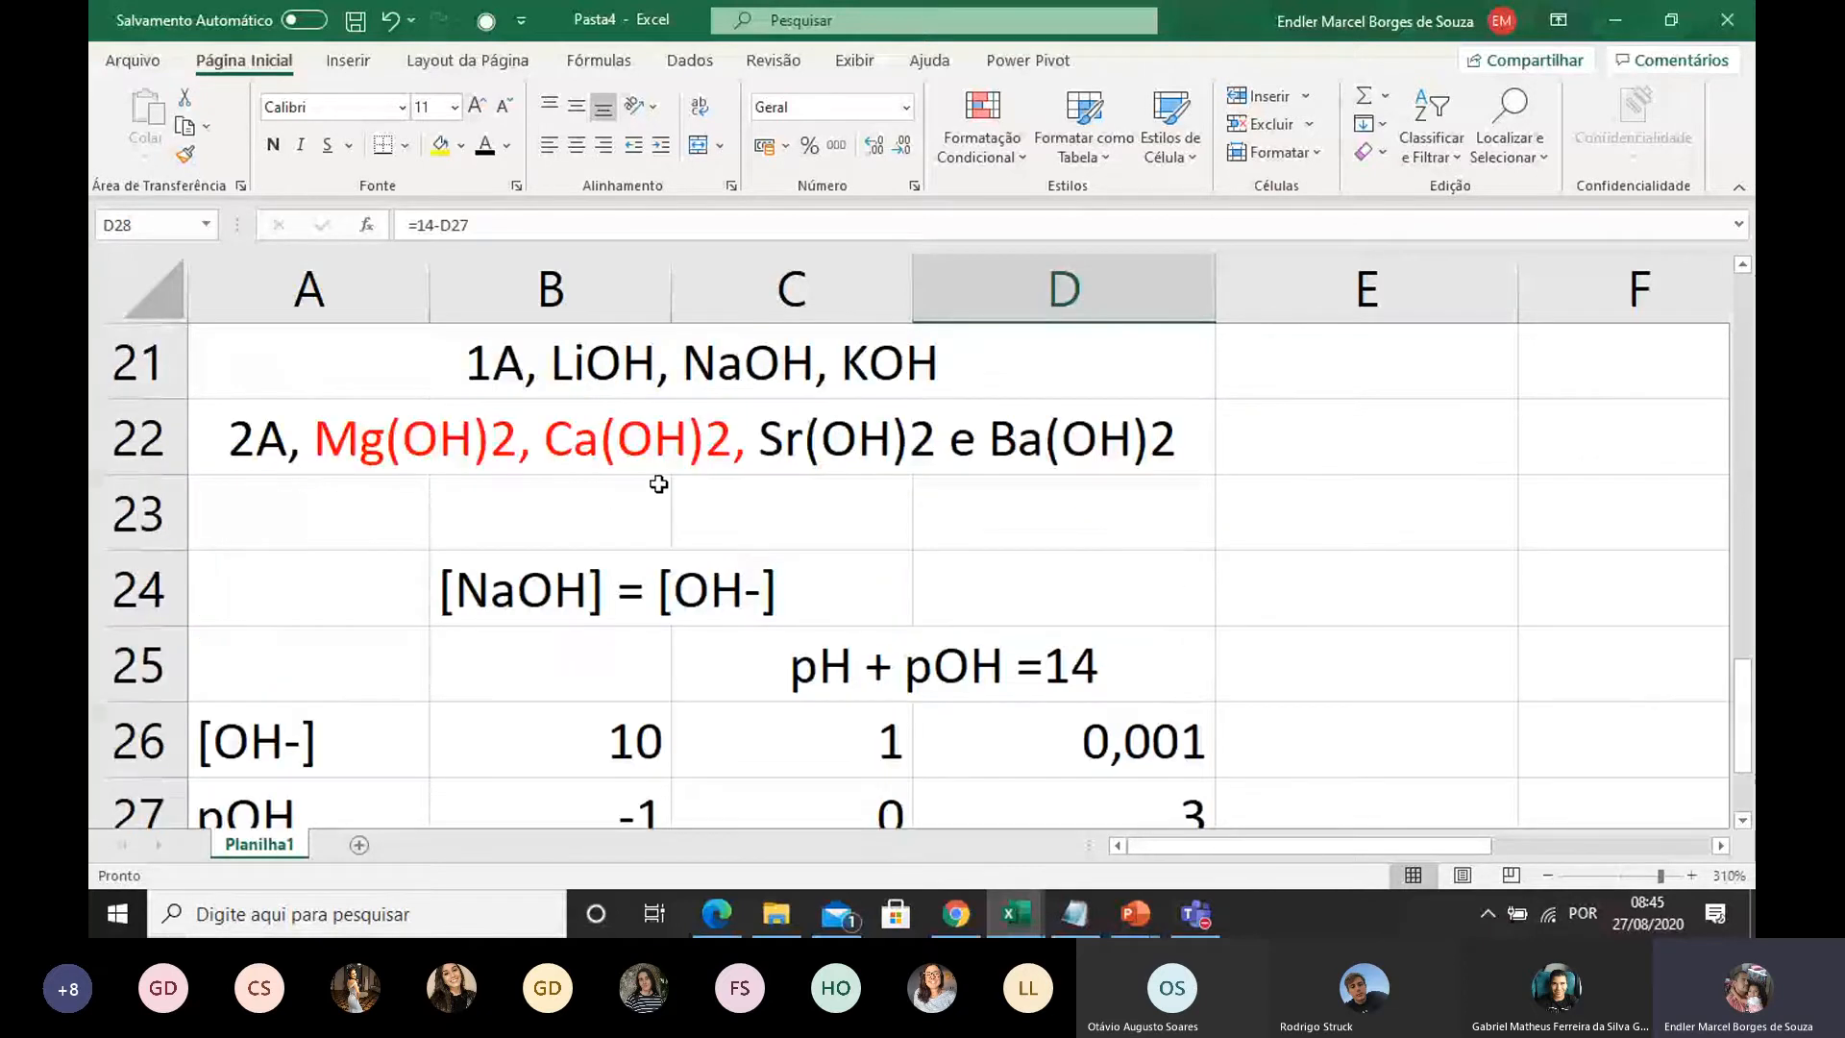
scroll(658, 484, down, 1)
drag(423, 742, 976, 775)
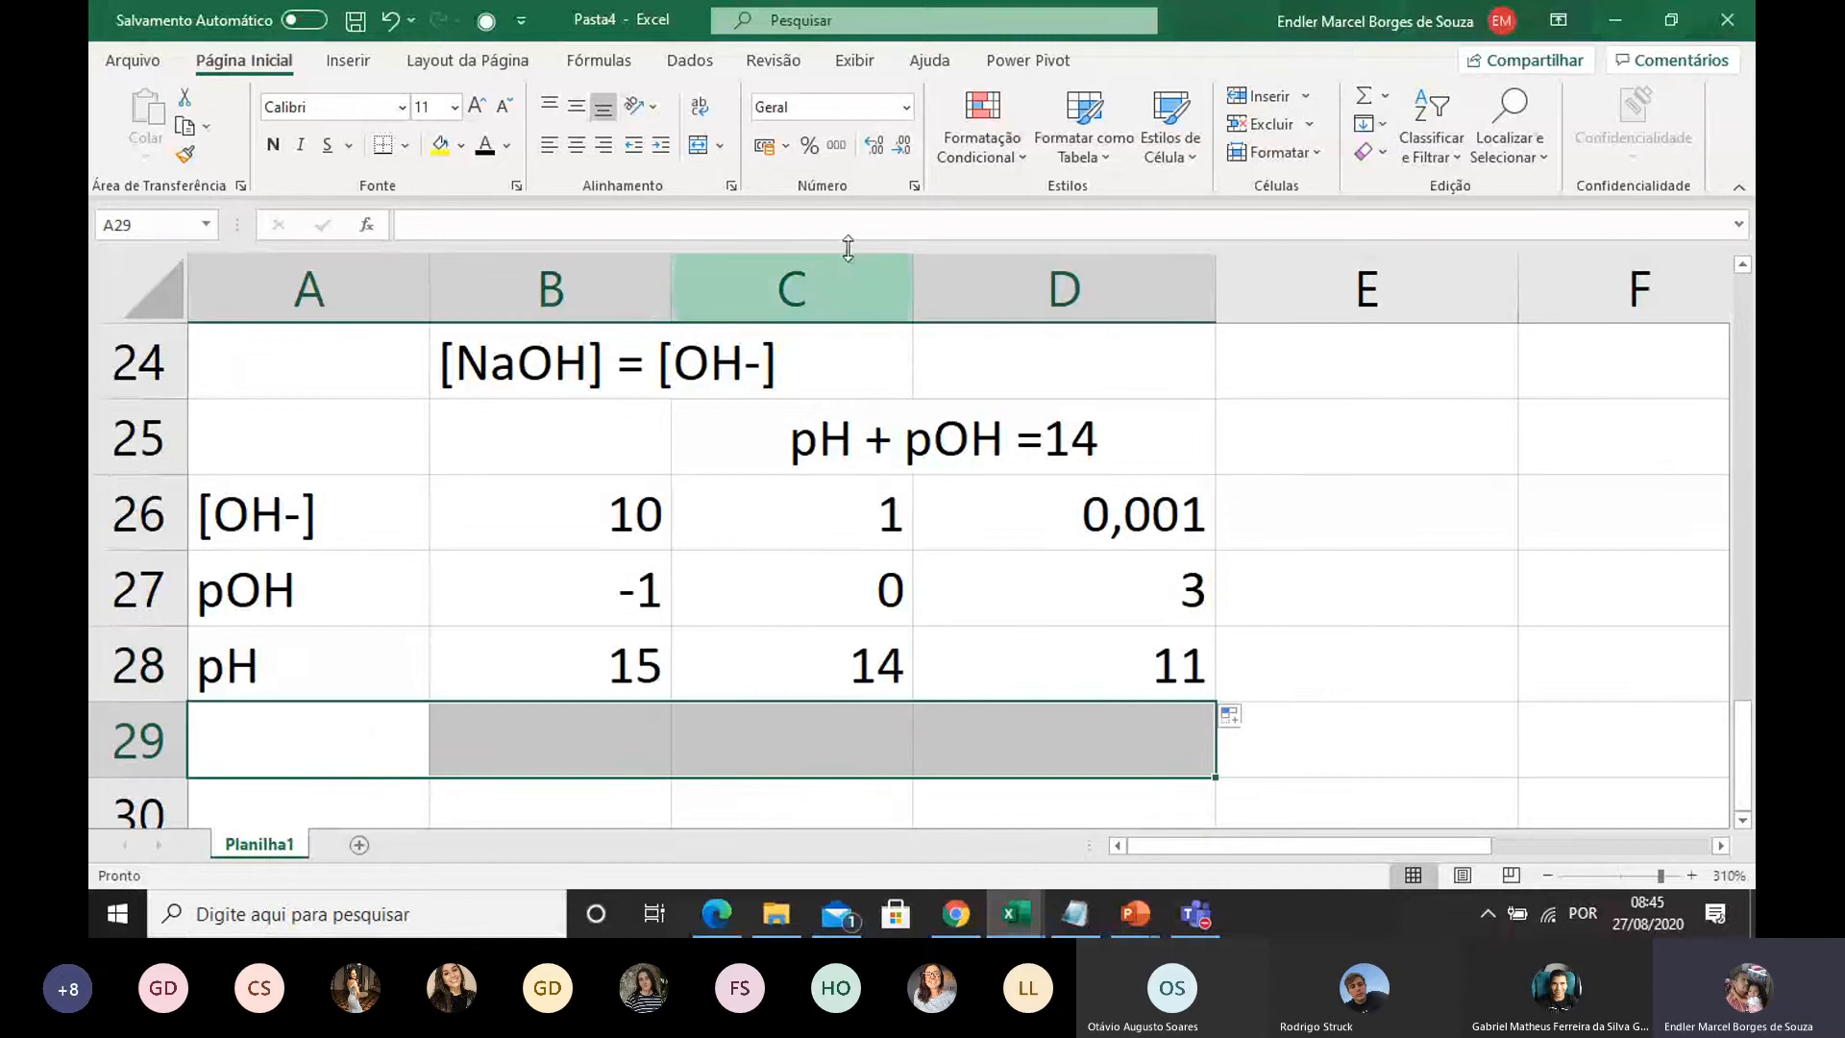
Step: Merge and center cells A29 to D29 below the pH row and open the merged cell for entry
click(699, 144)
double_click(480, 745)
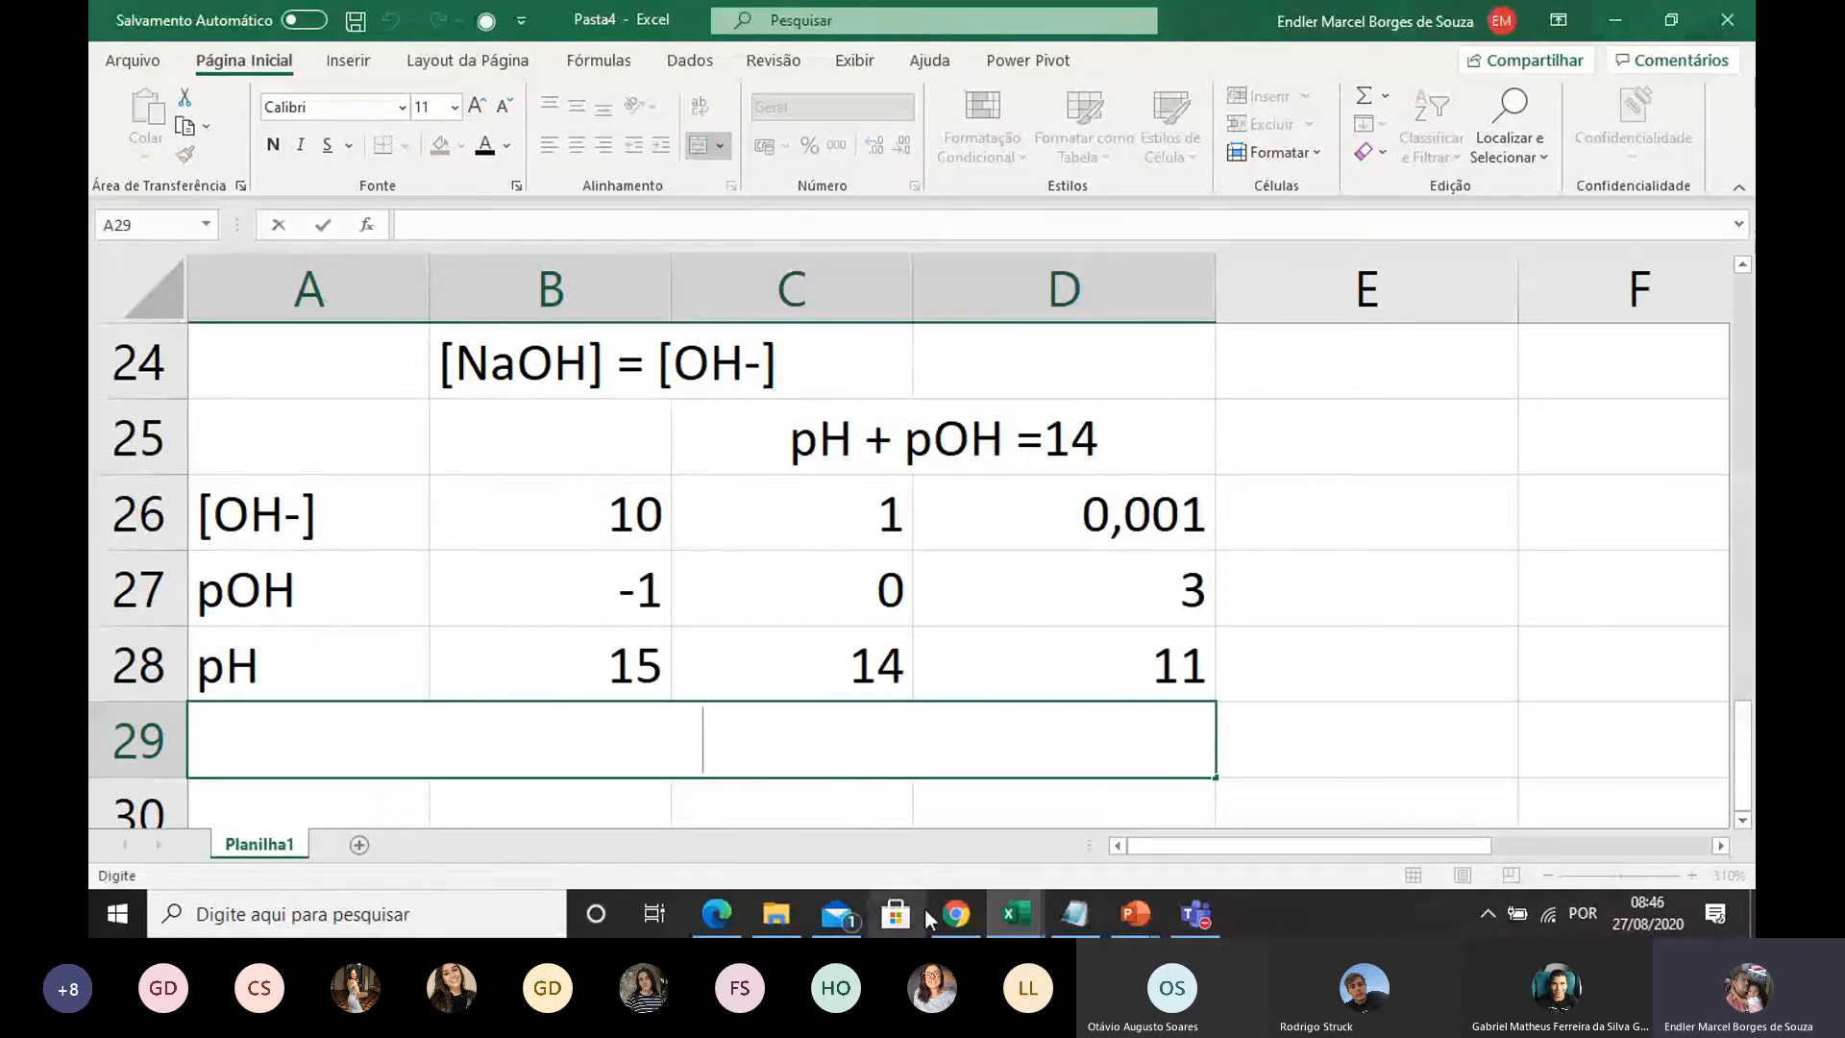
Step: Switch to Chrome, highlight the d block in the RSC periodic table, and examine the metals in the PubChem periodic table
click(956, 914)
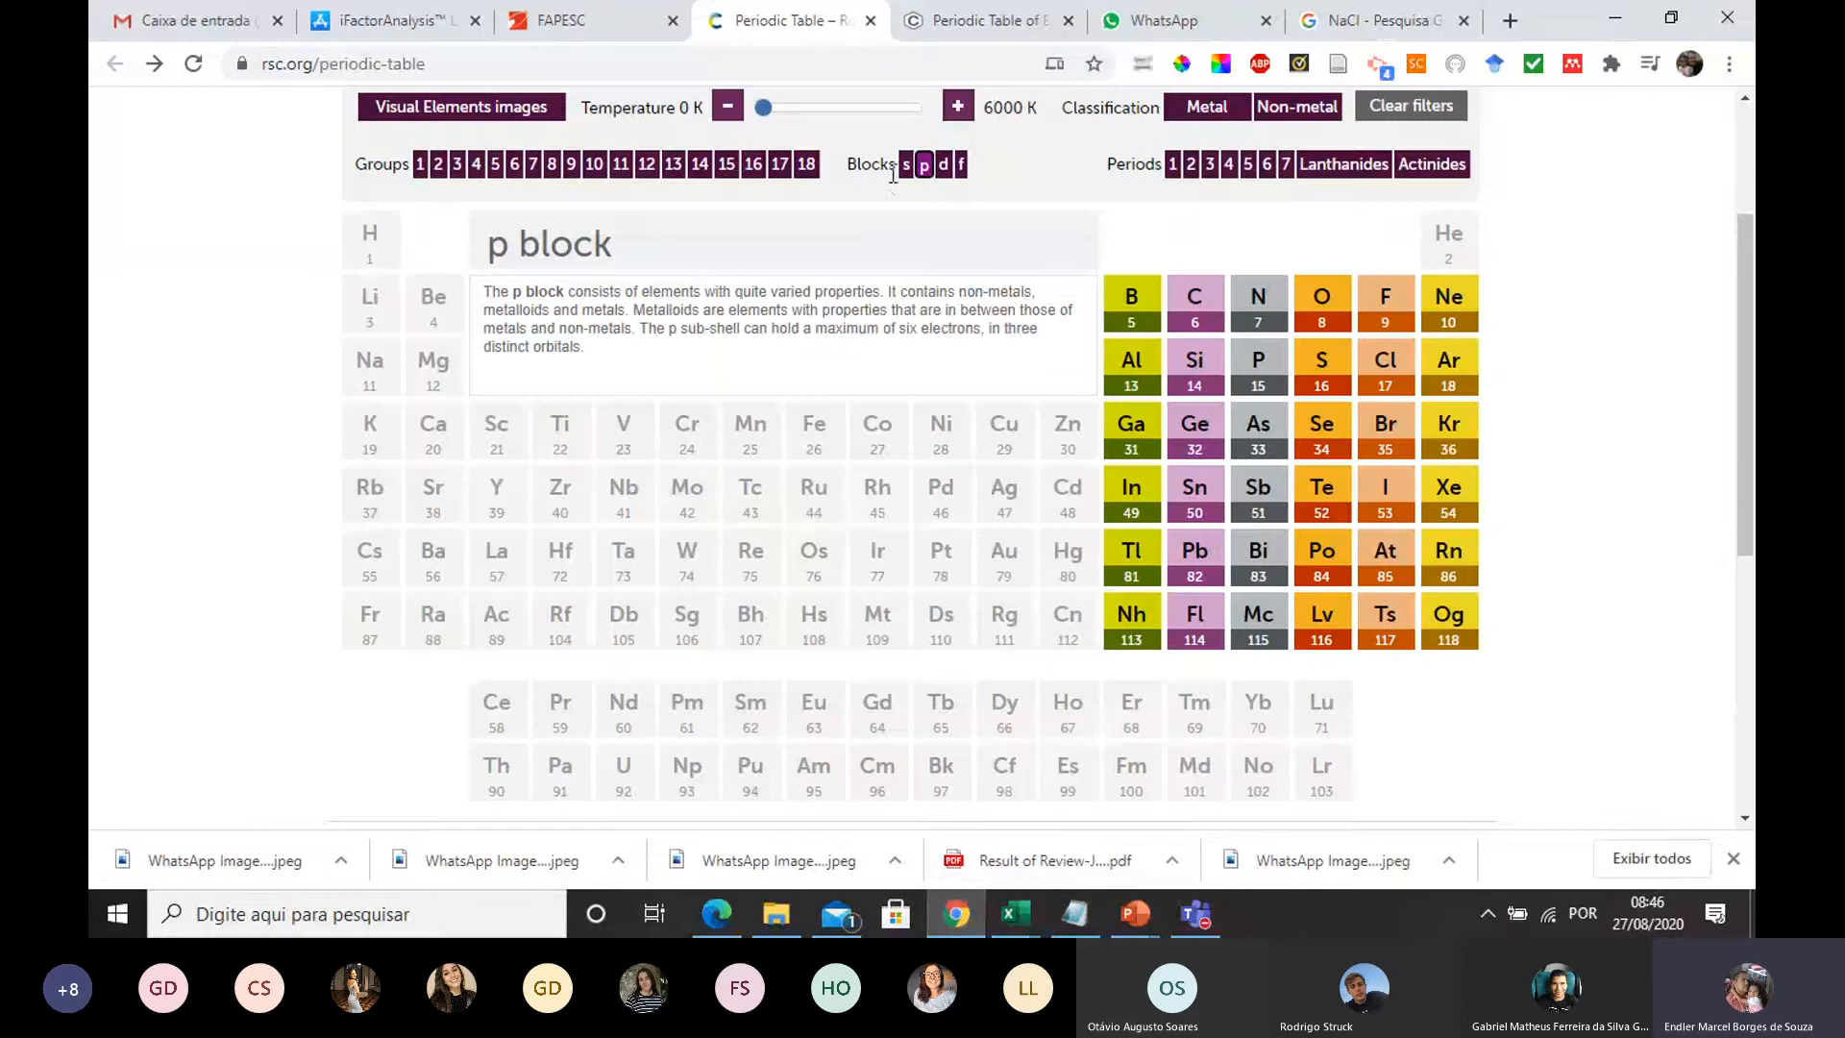
click(943, 165)
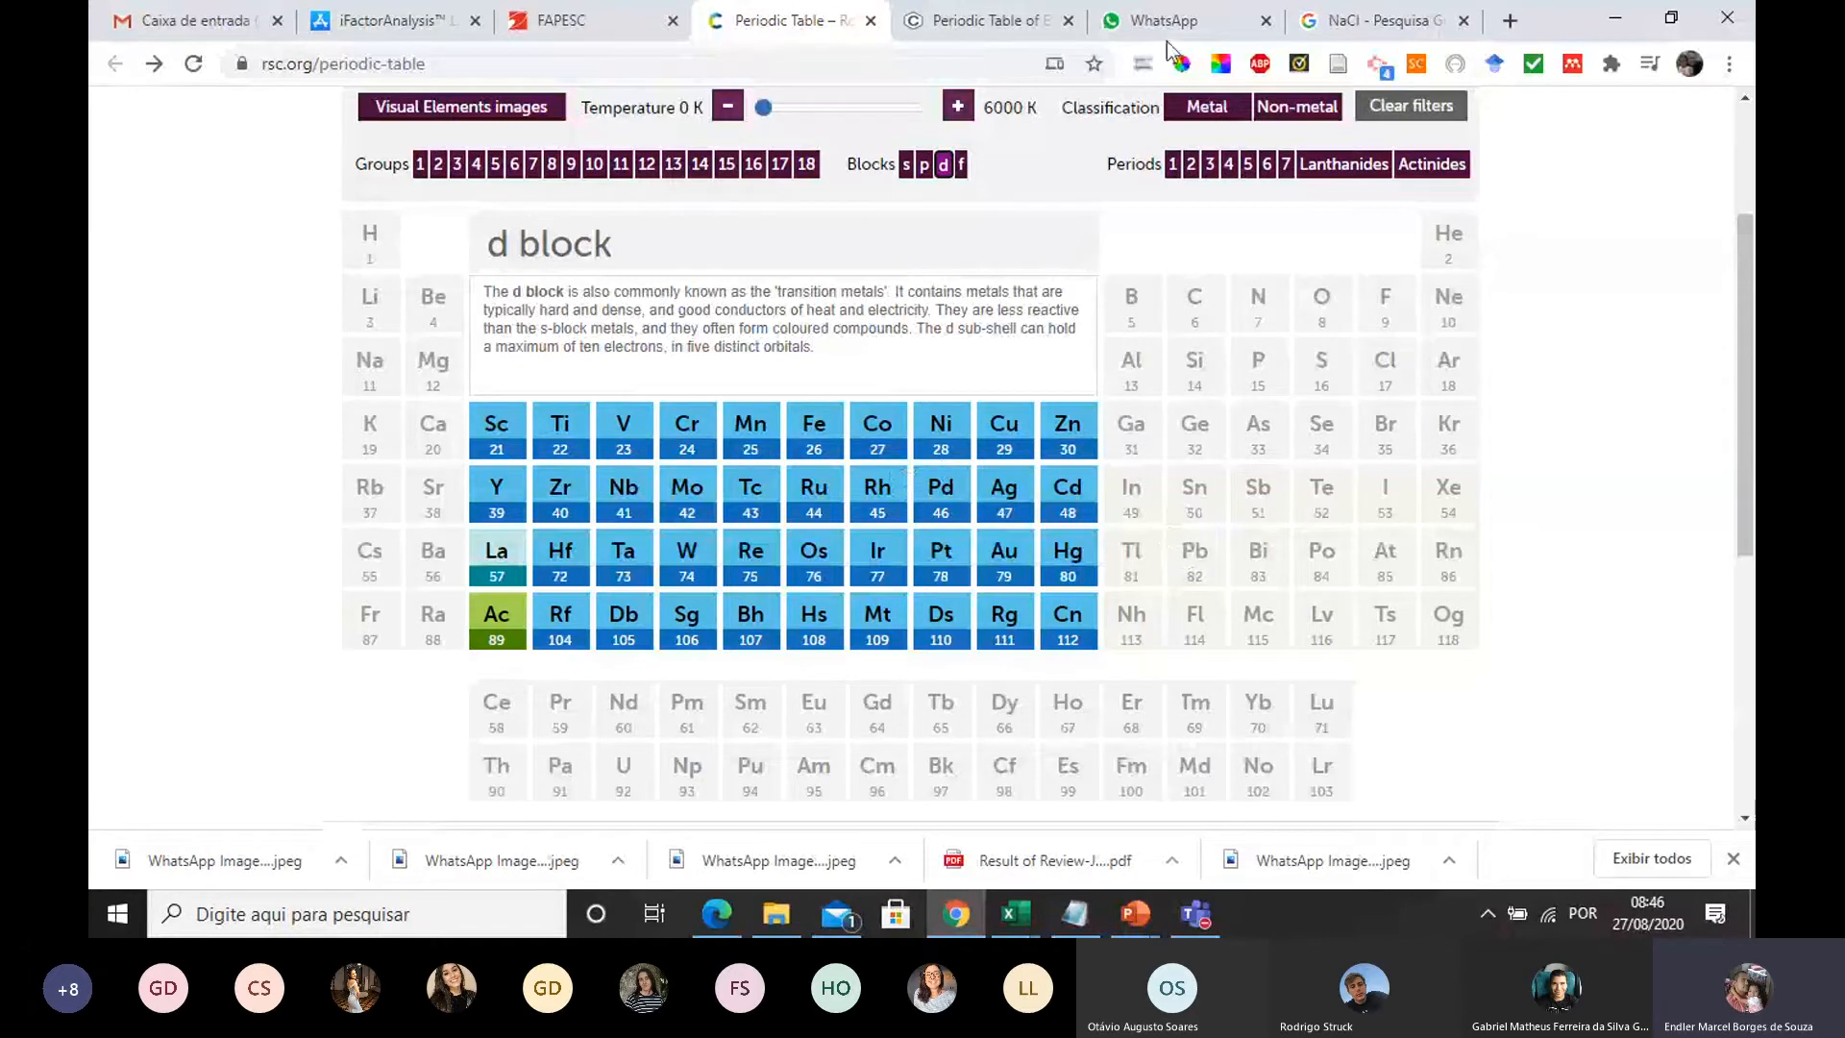
click(955, 27)
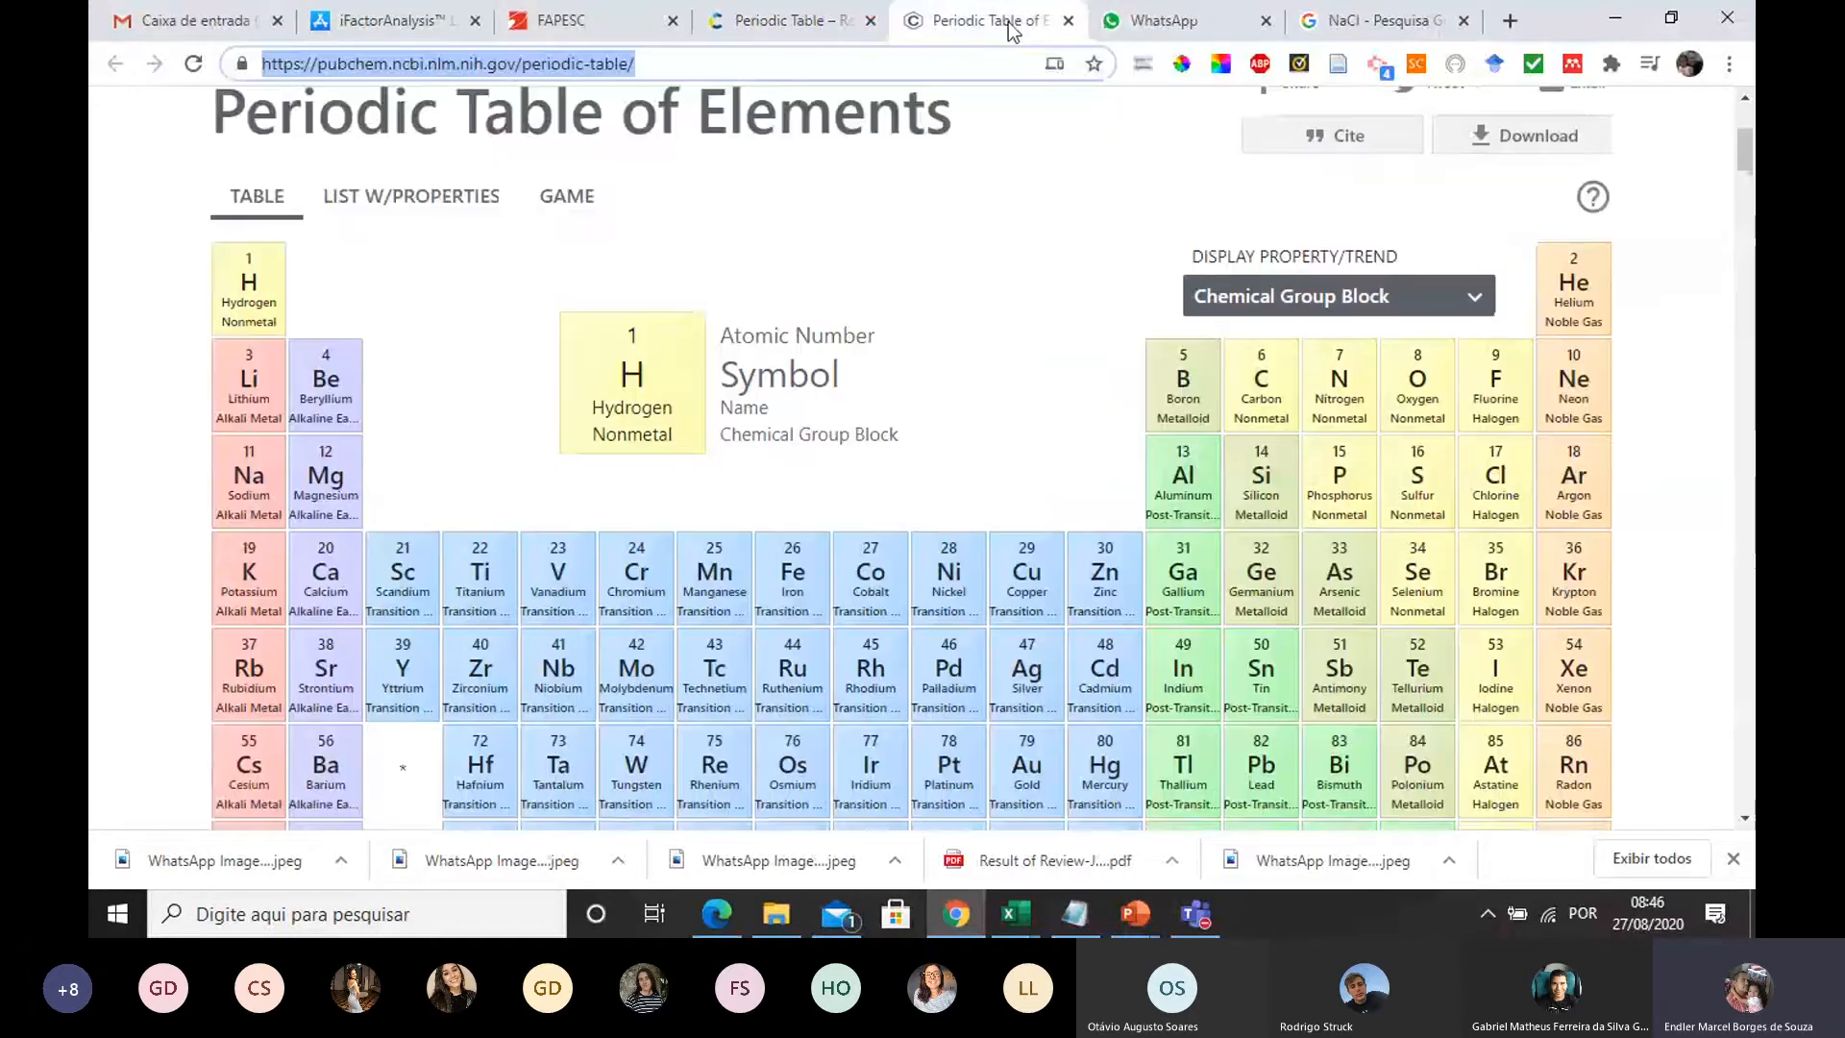
scroll(1245, 394, down, 1)
scroll(1245, 394, down, 1)
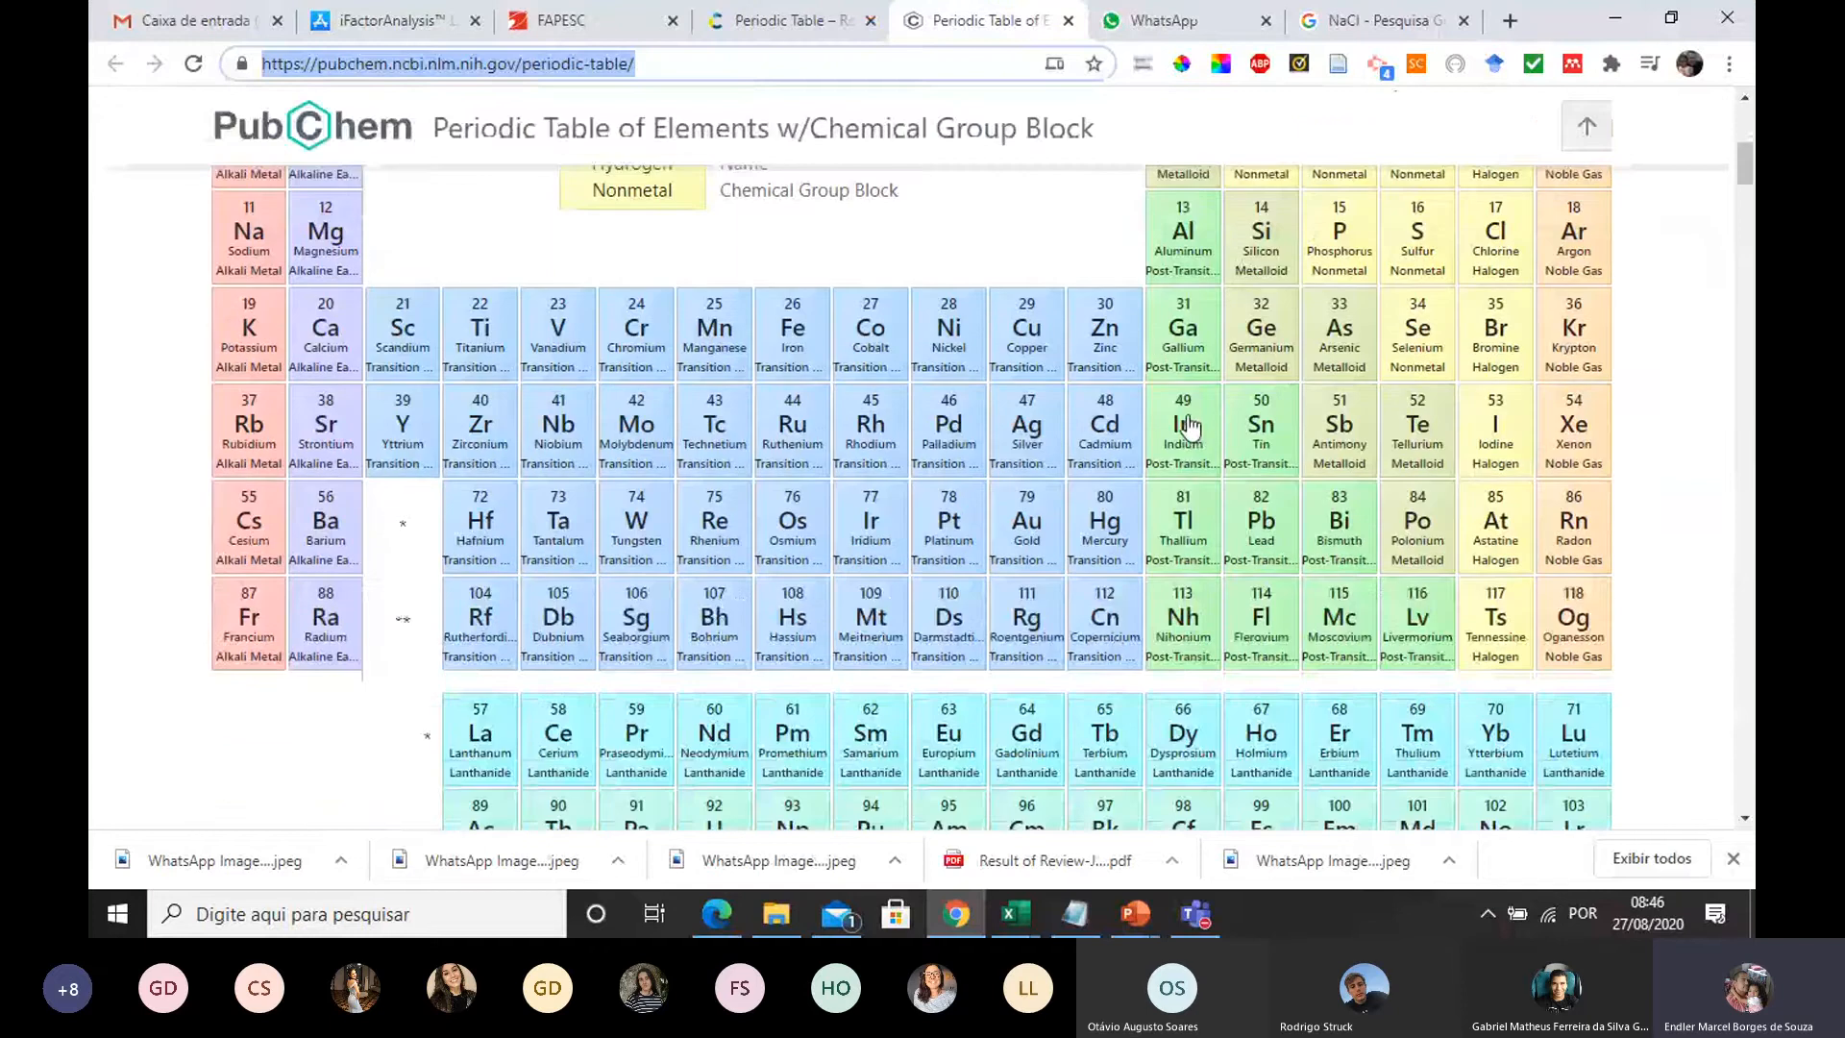
scroll(1191, 431, up, 1)
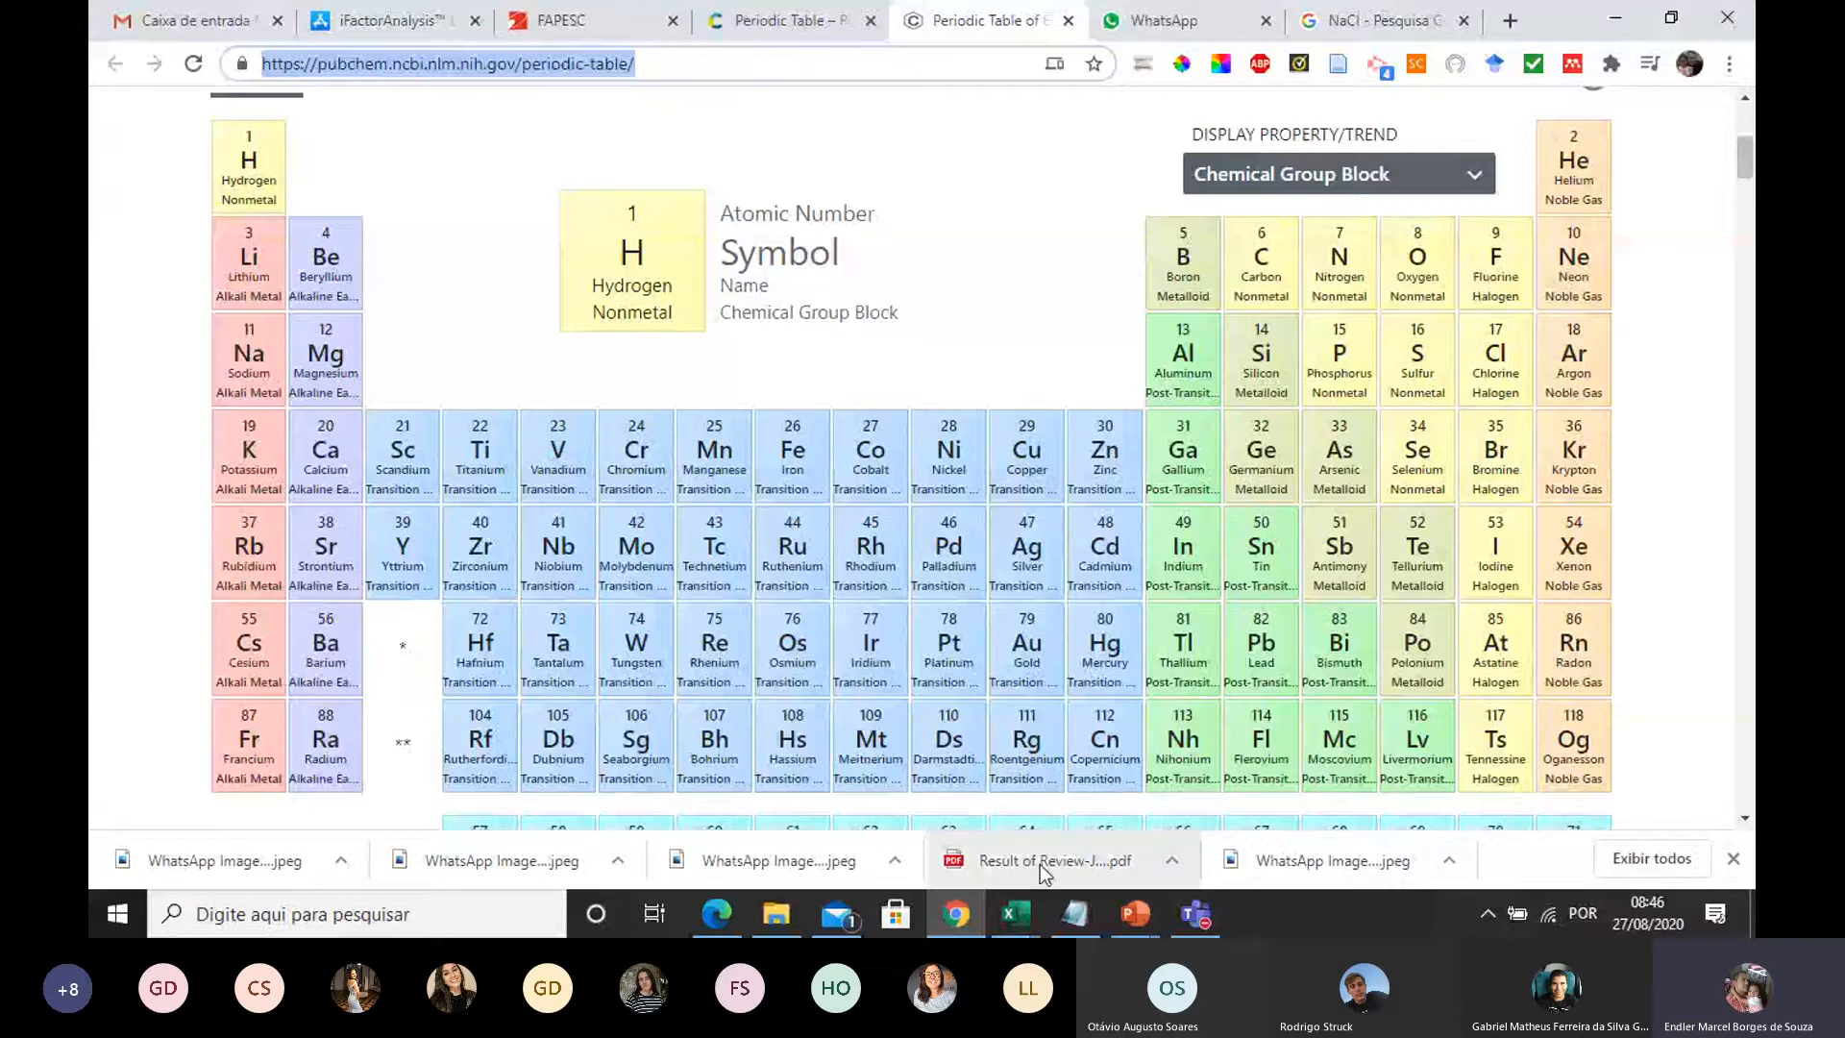
Step: Return to Excel and enter "Al(OH)3; Fe(OH)3" in the merged cell of row 29
click(1020, 914)
click(1314, 856)
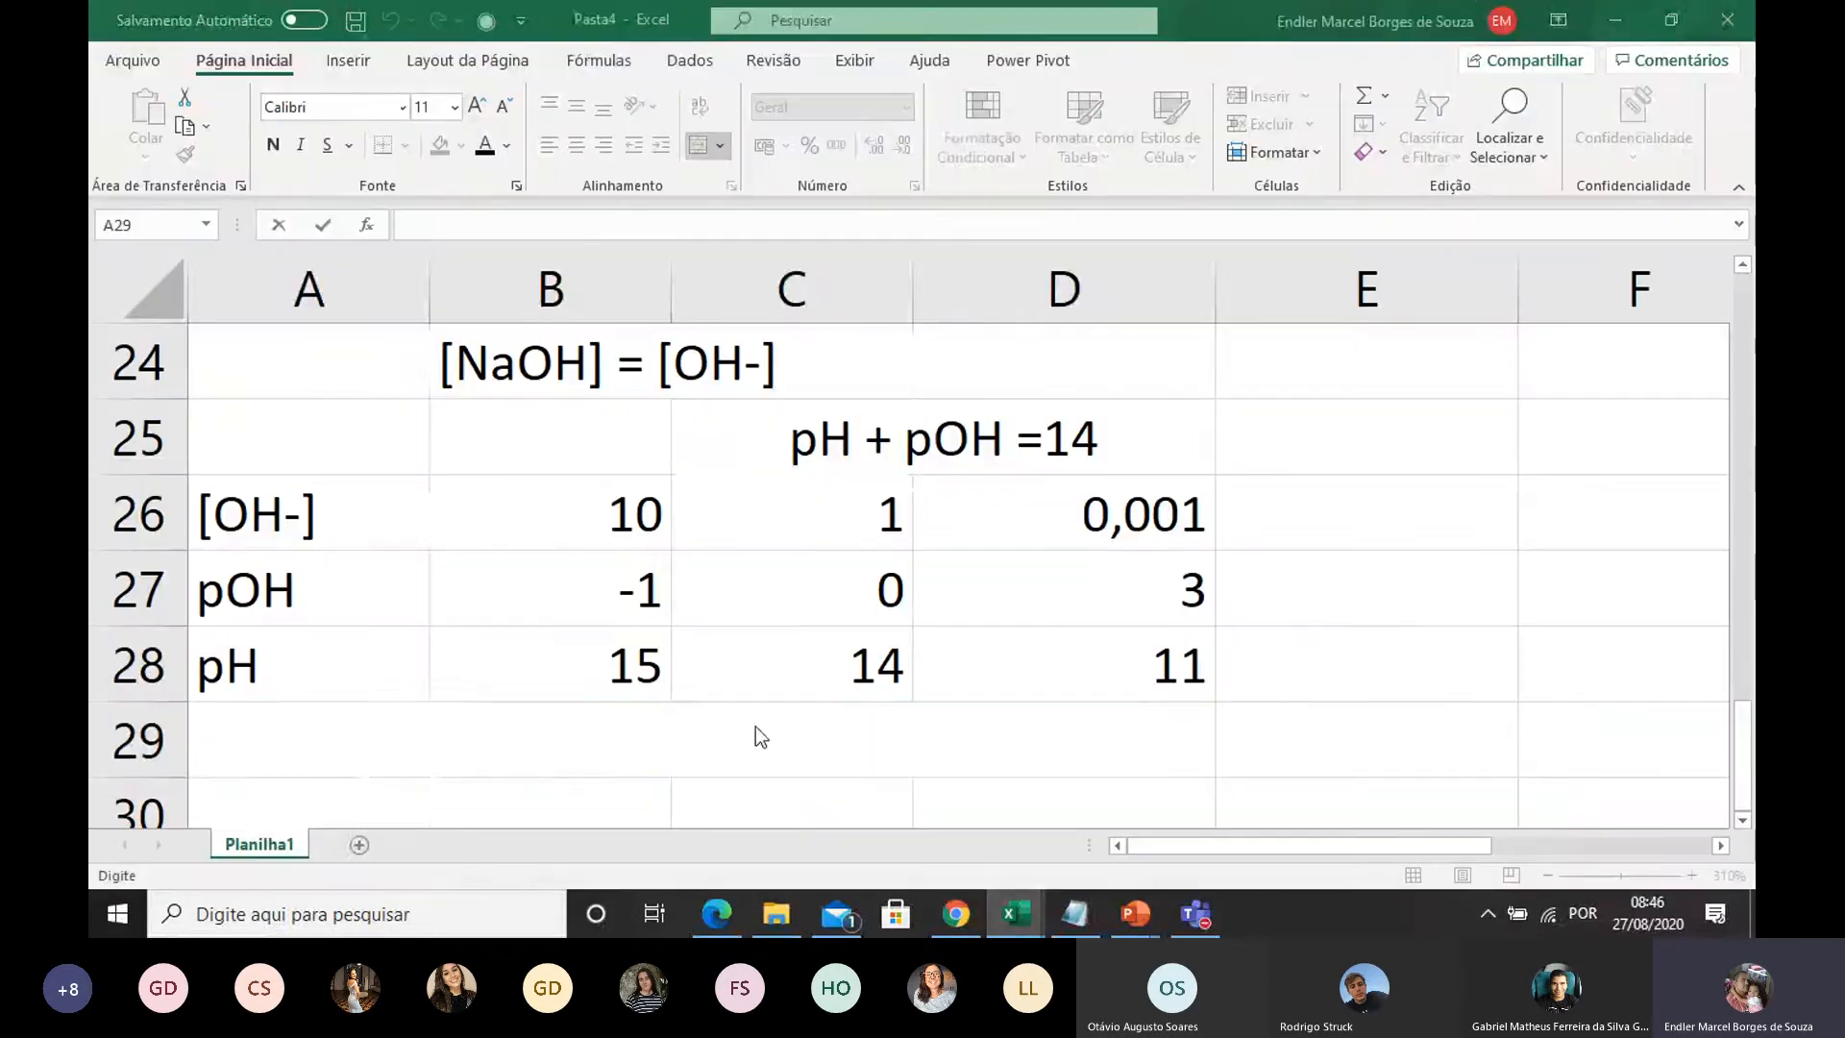
click(756, 731)
double_click(416, 725)
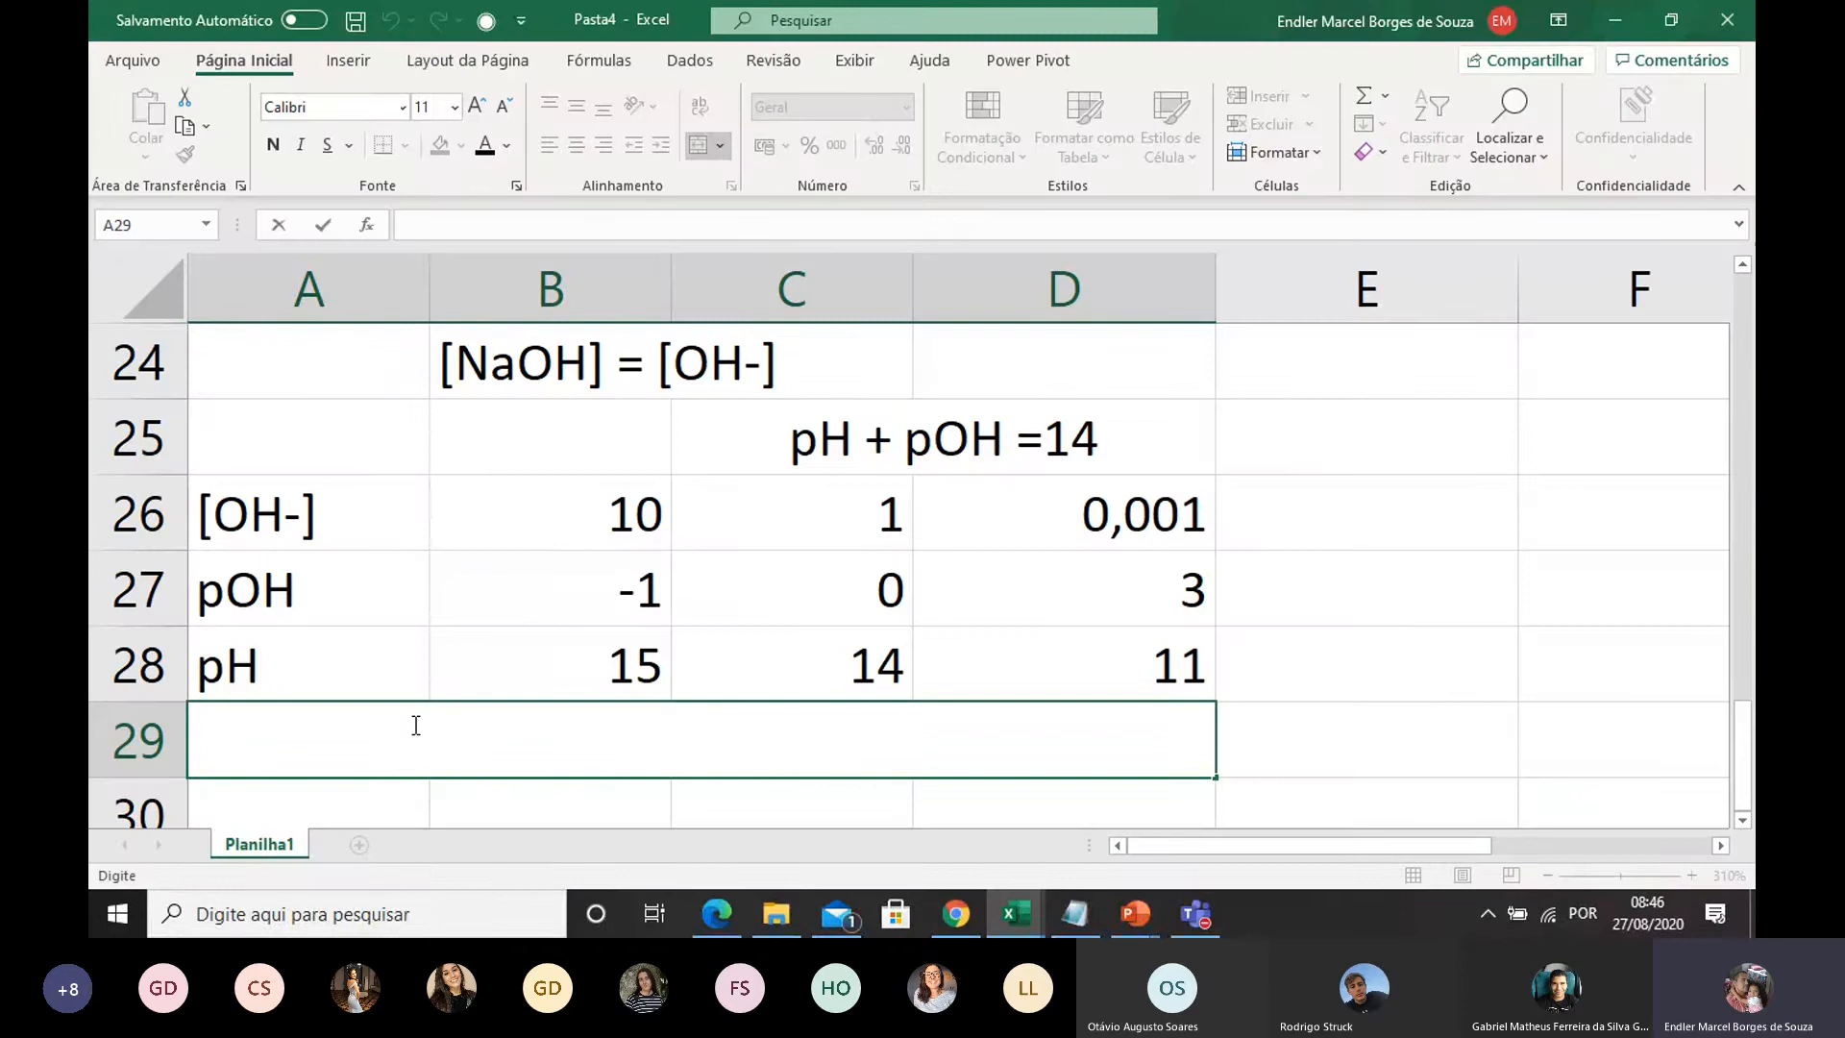
text(Al()
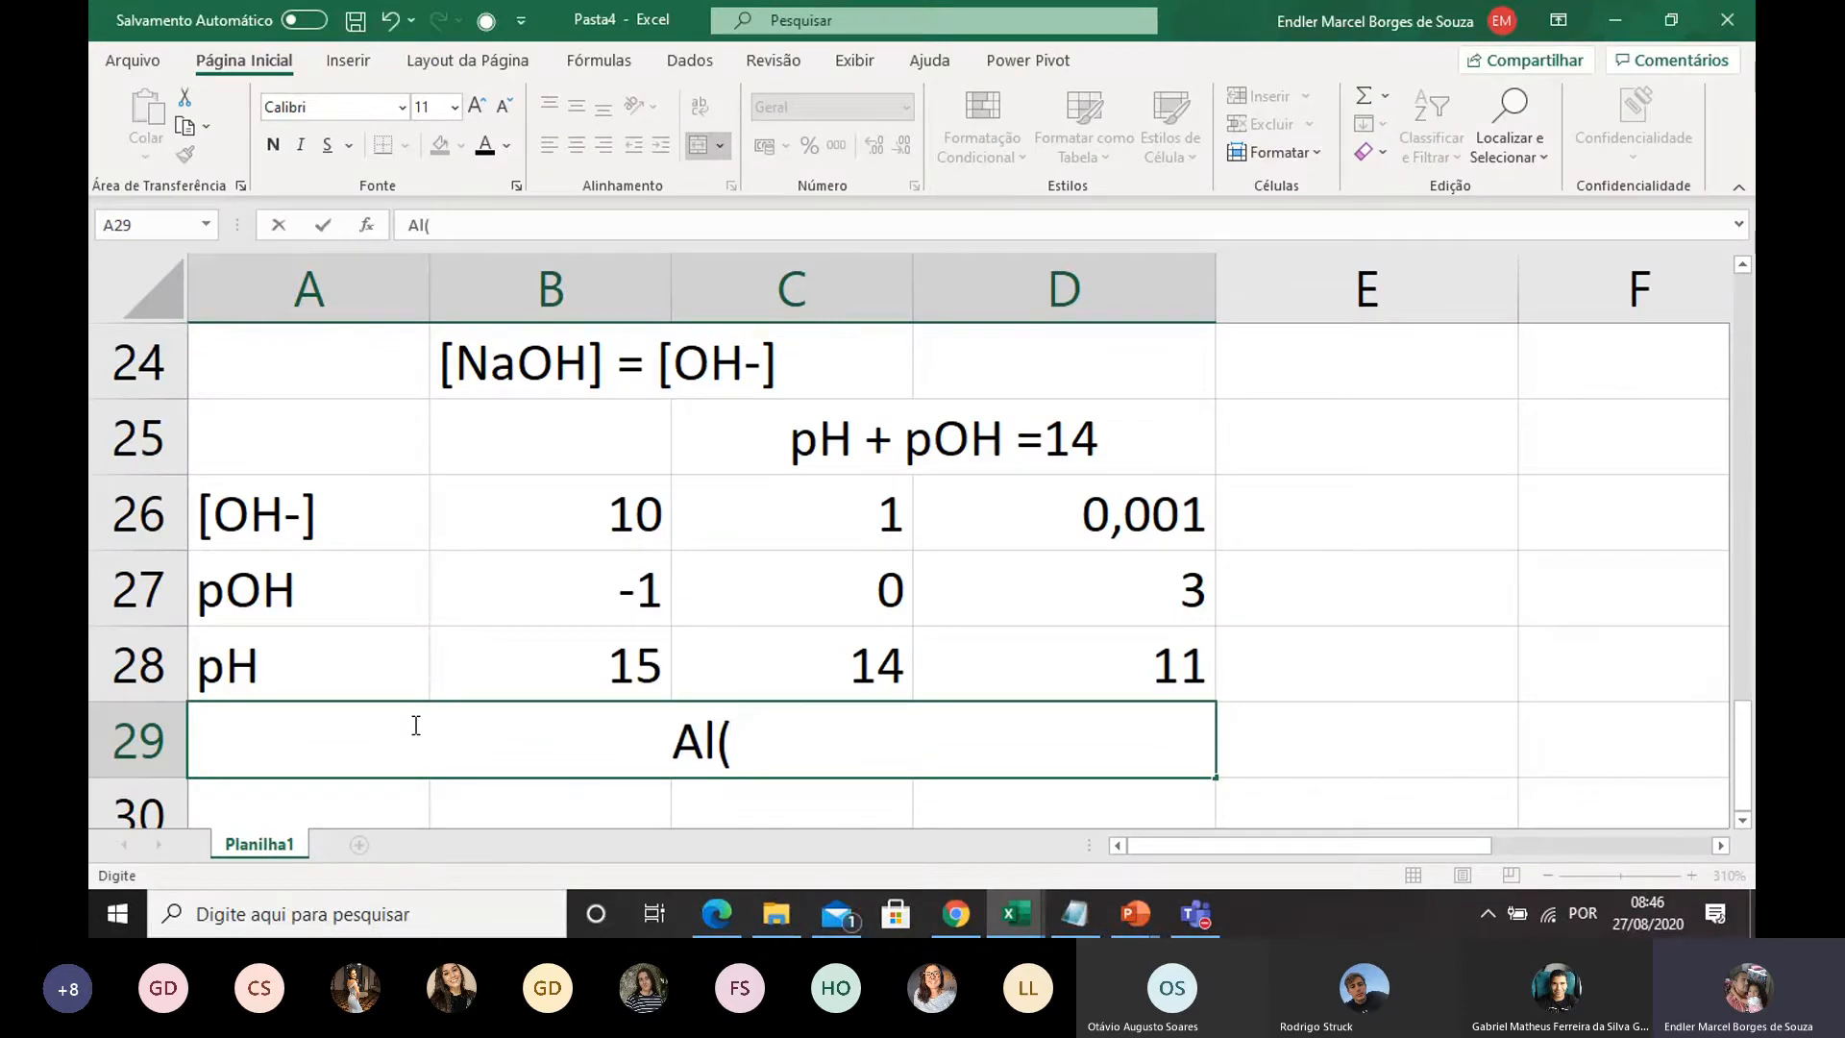
text(OH)3)
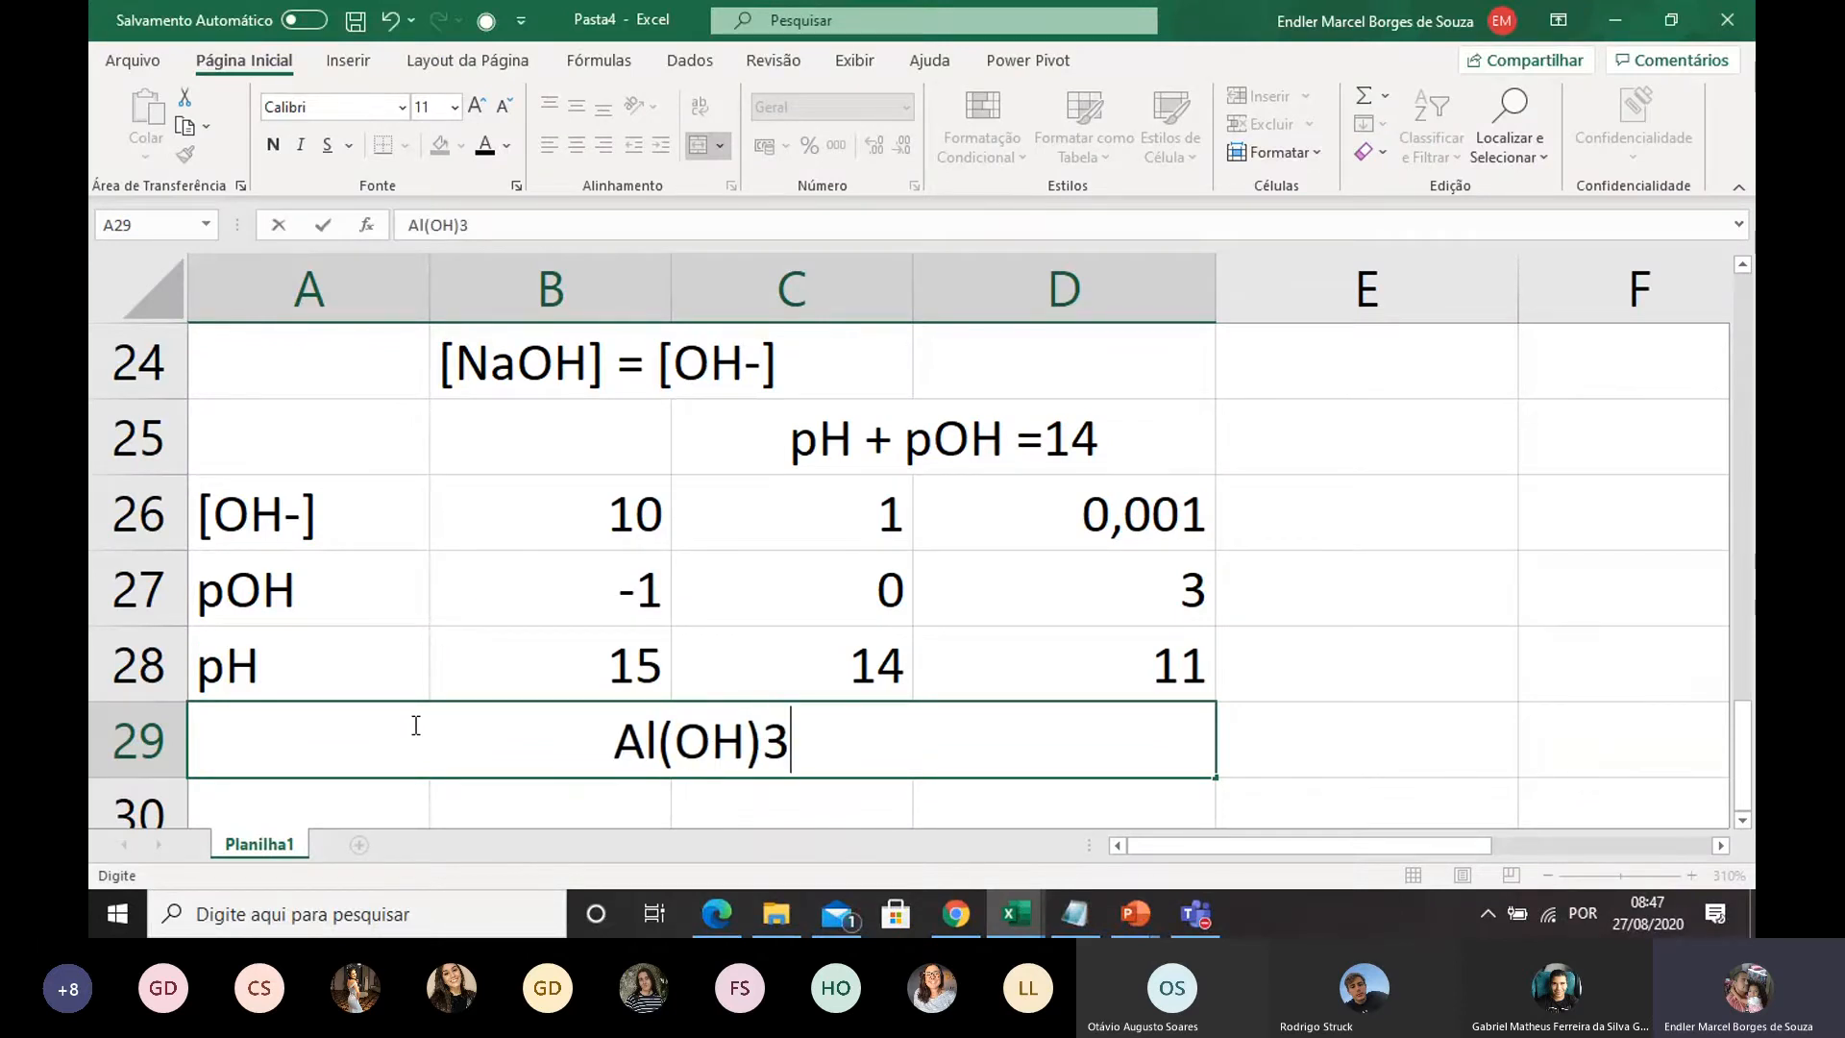
text(; )
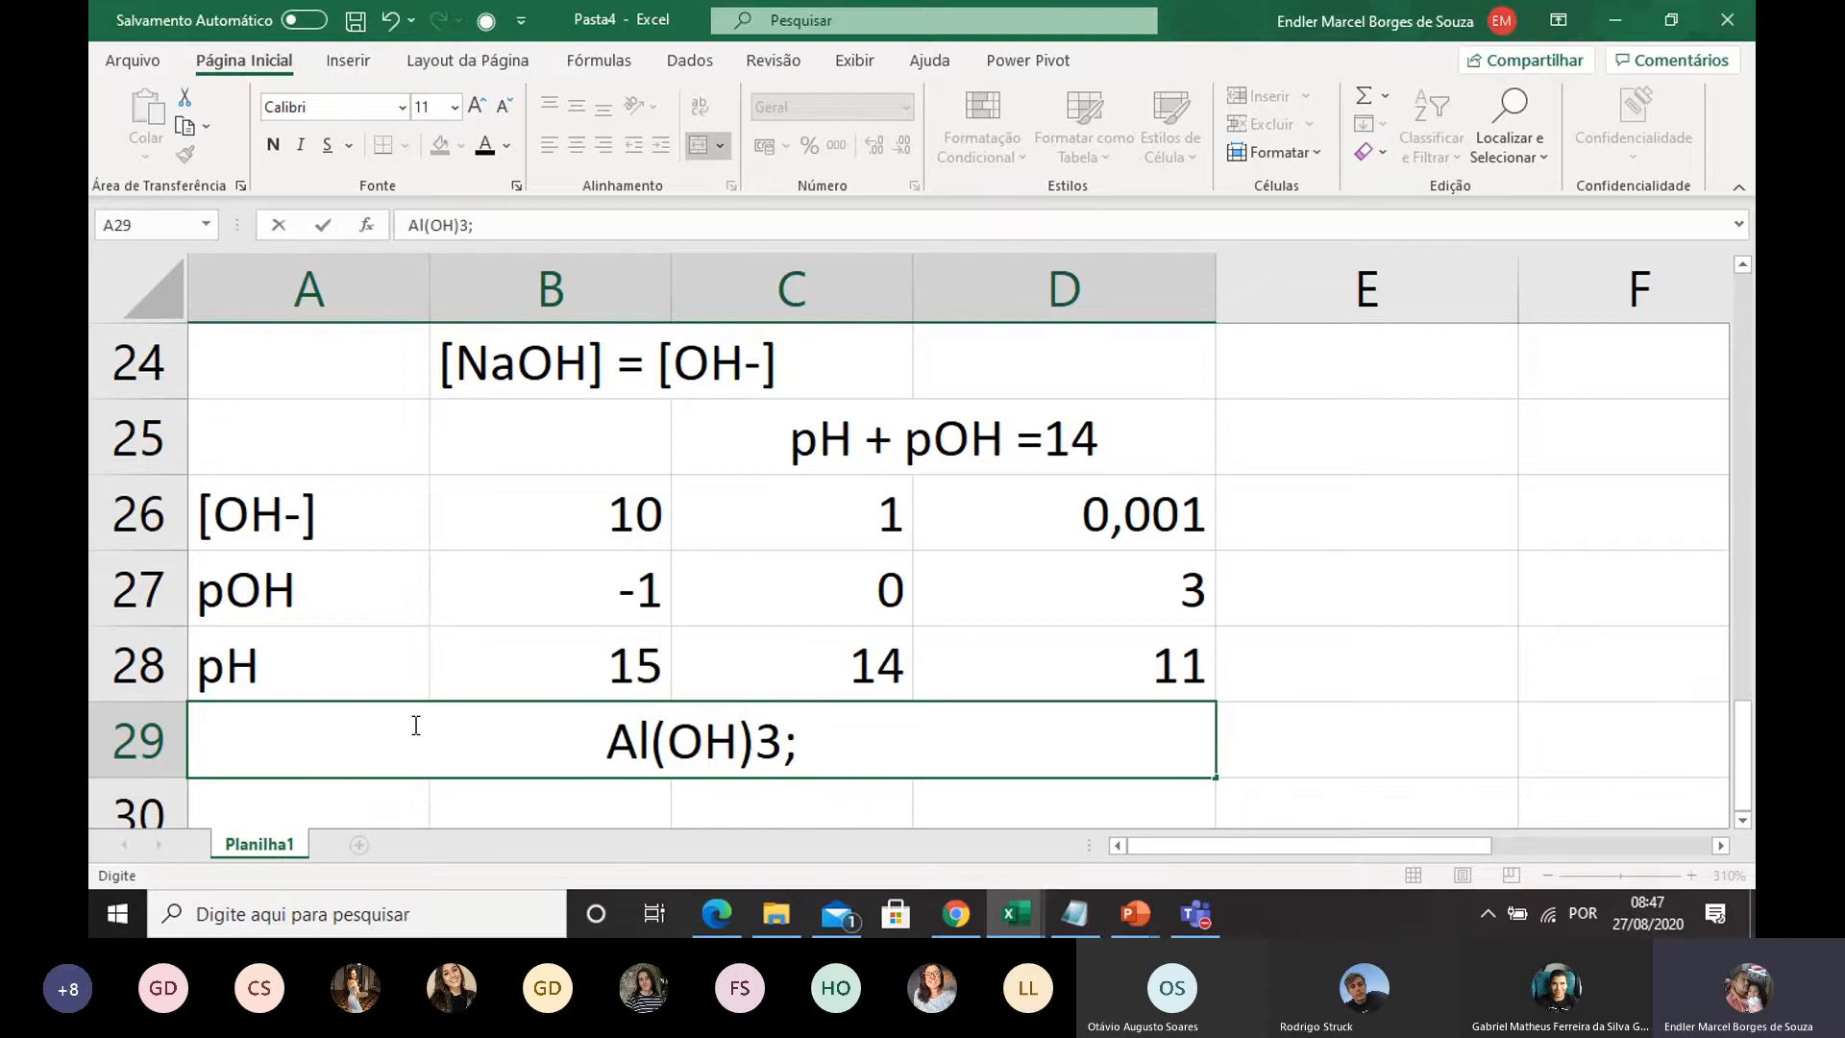
text(Fe(OH)
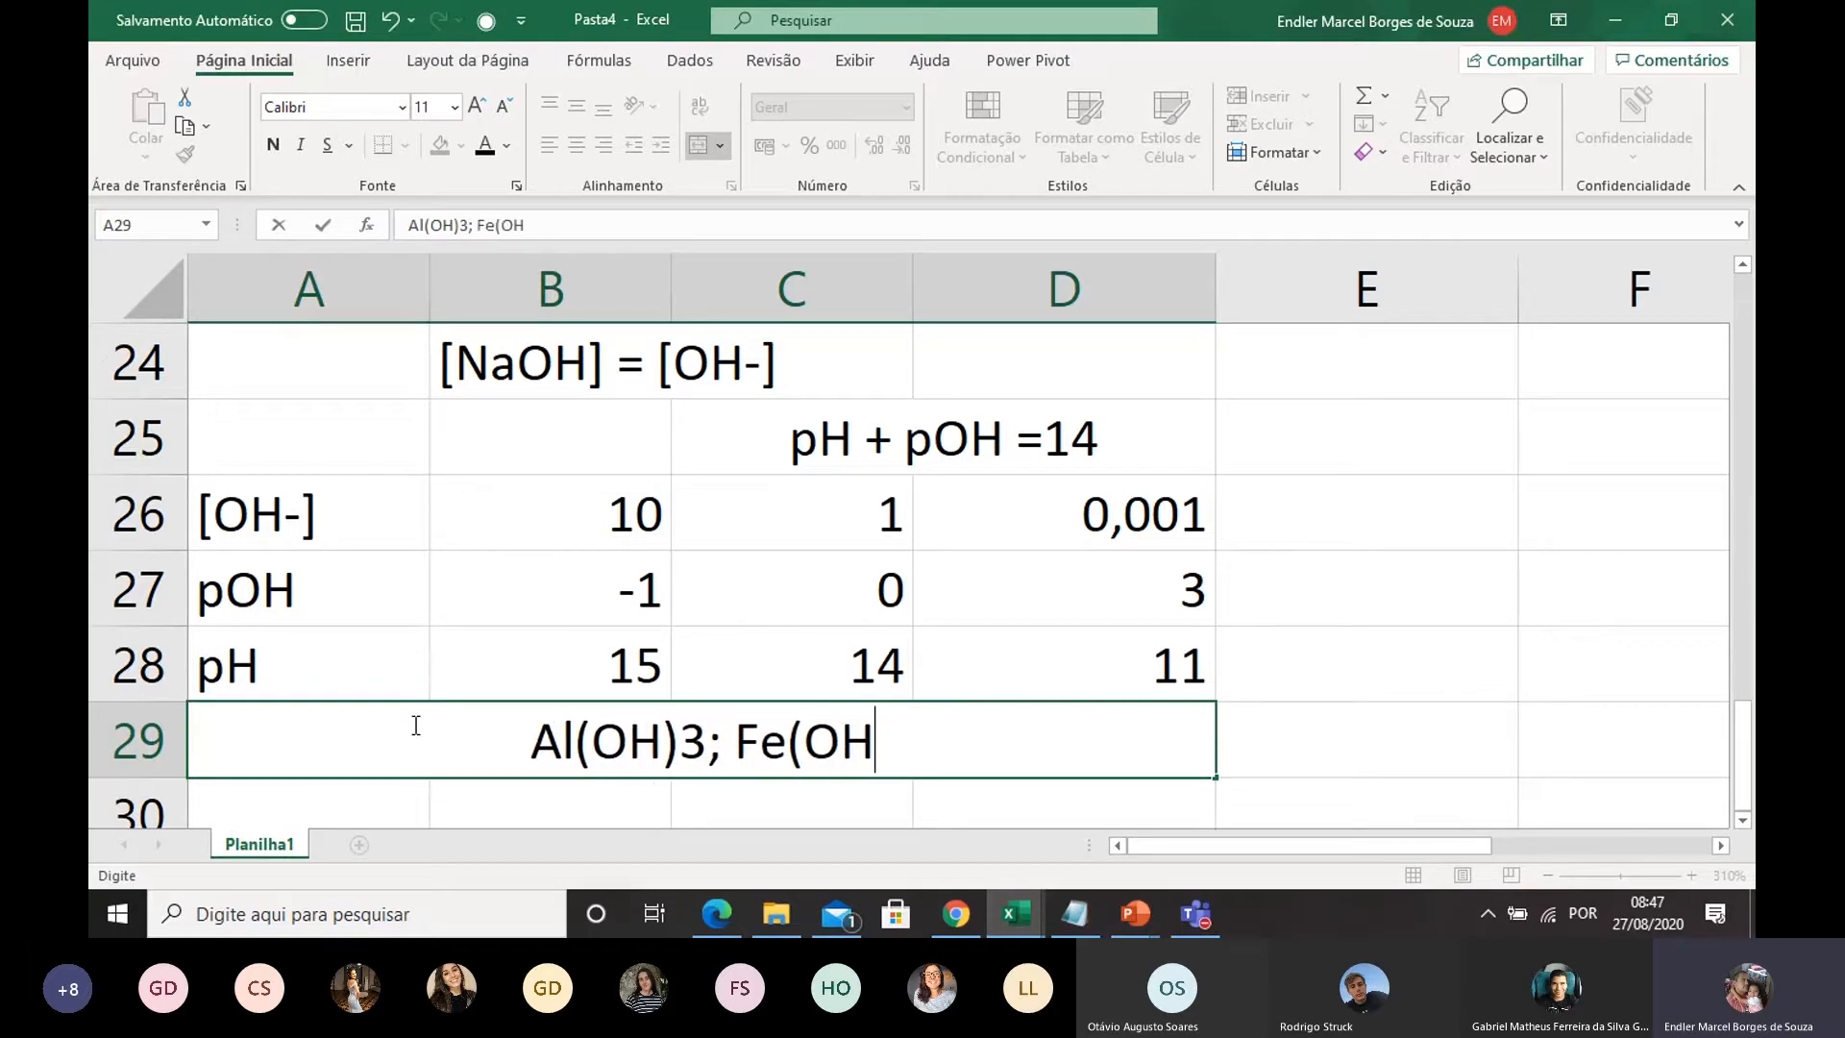
text()3)
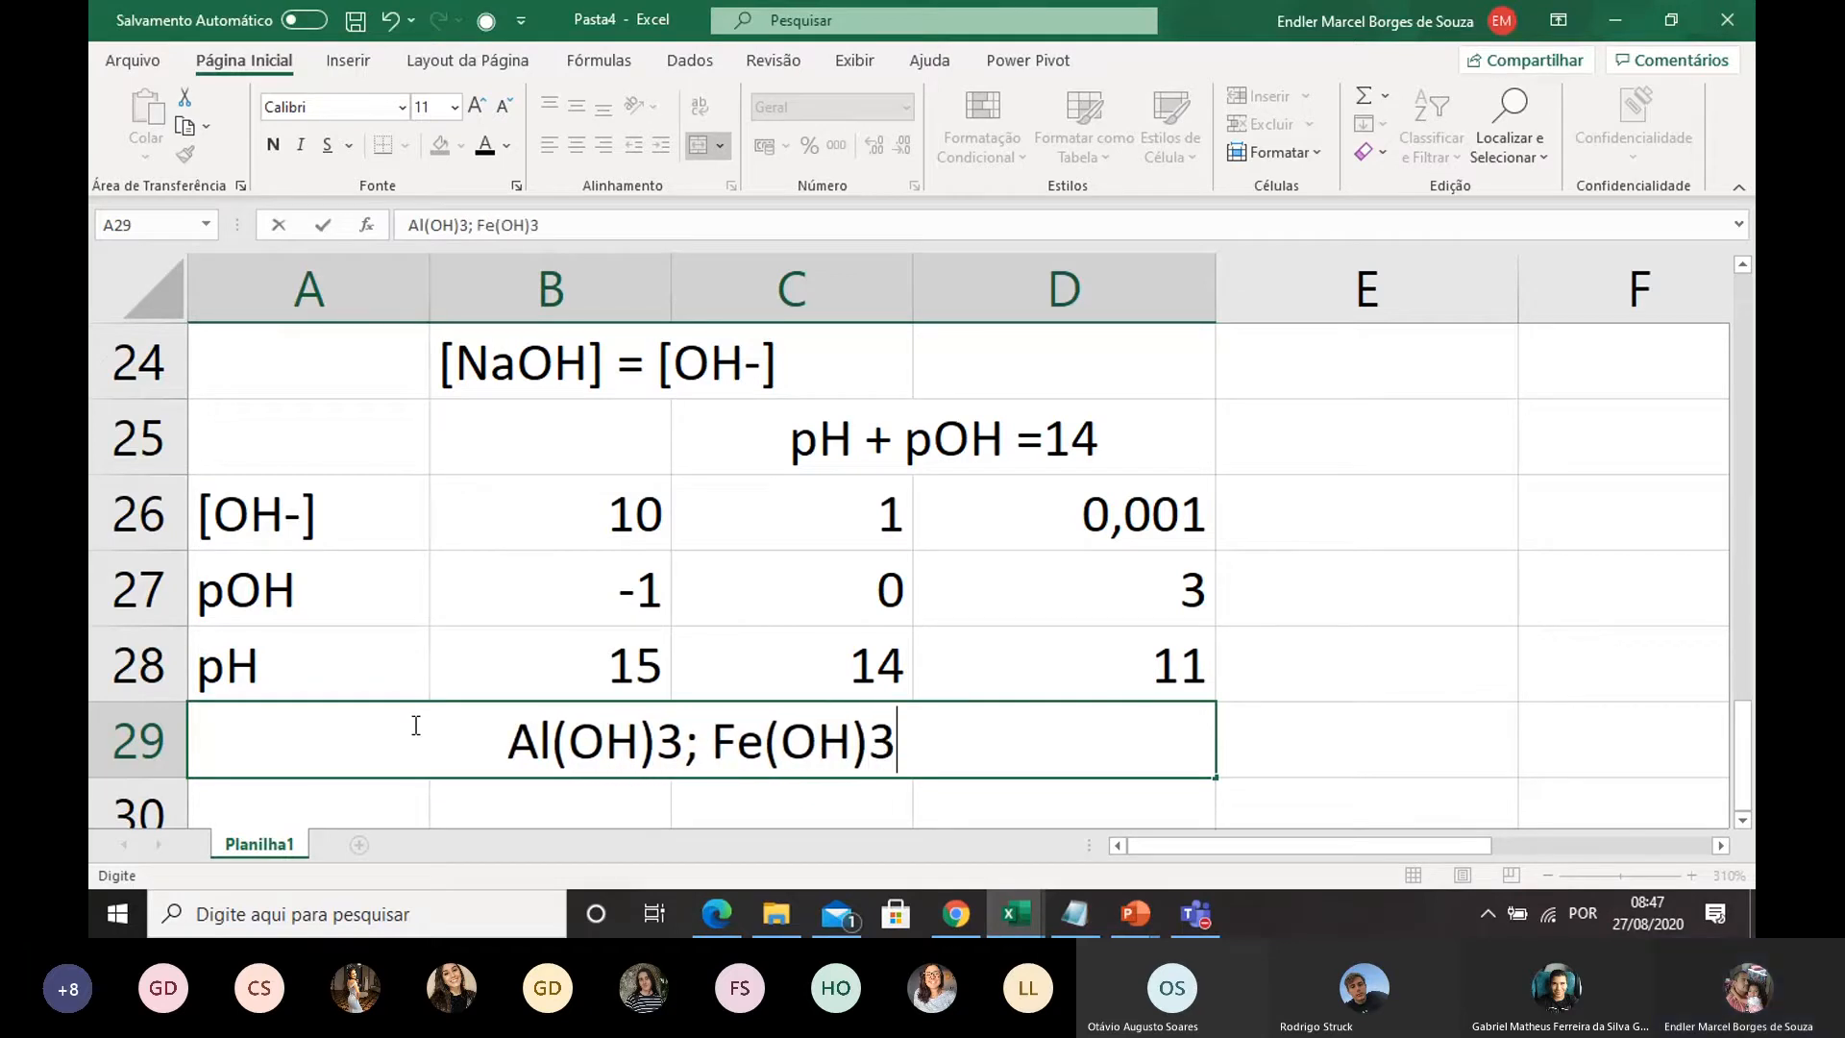
scroll(840, 659, down, 1)
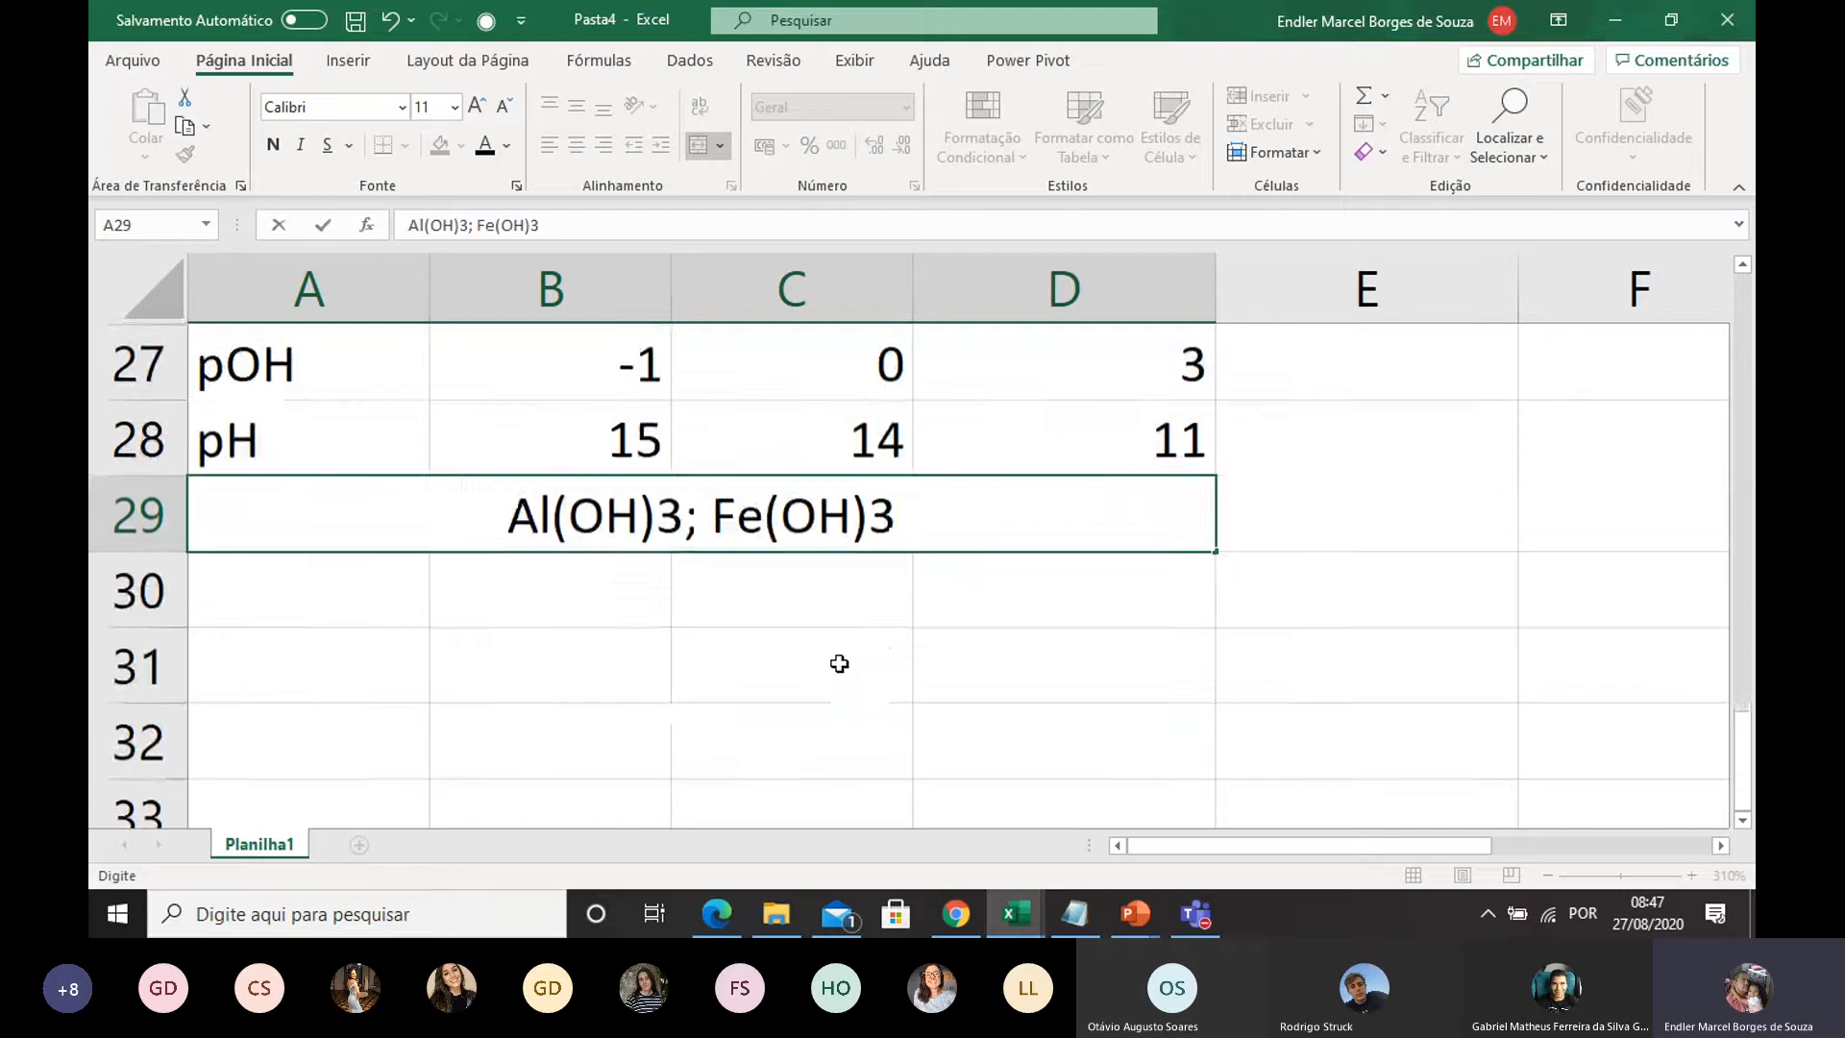
click(774, 590)
click(562, 524)
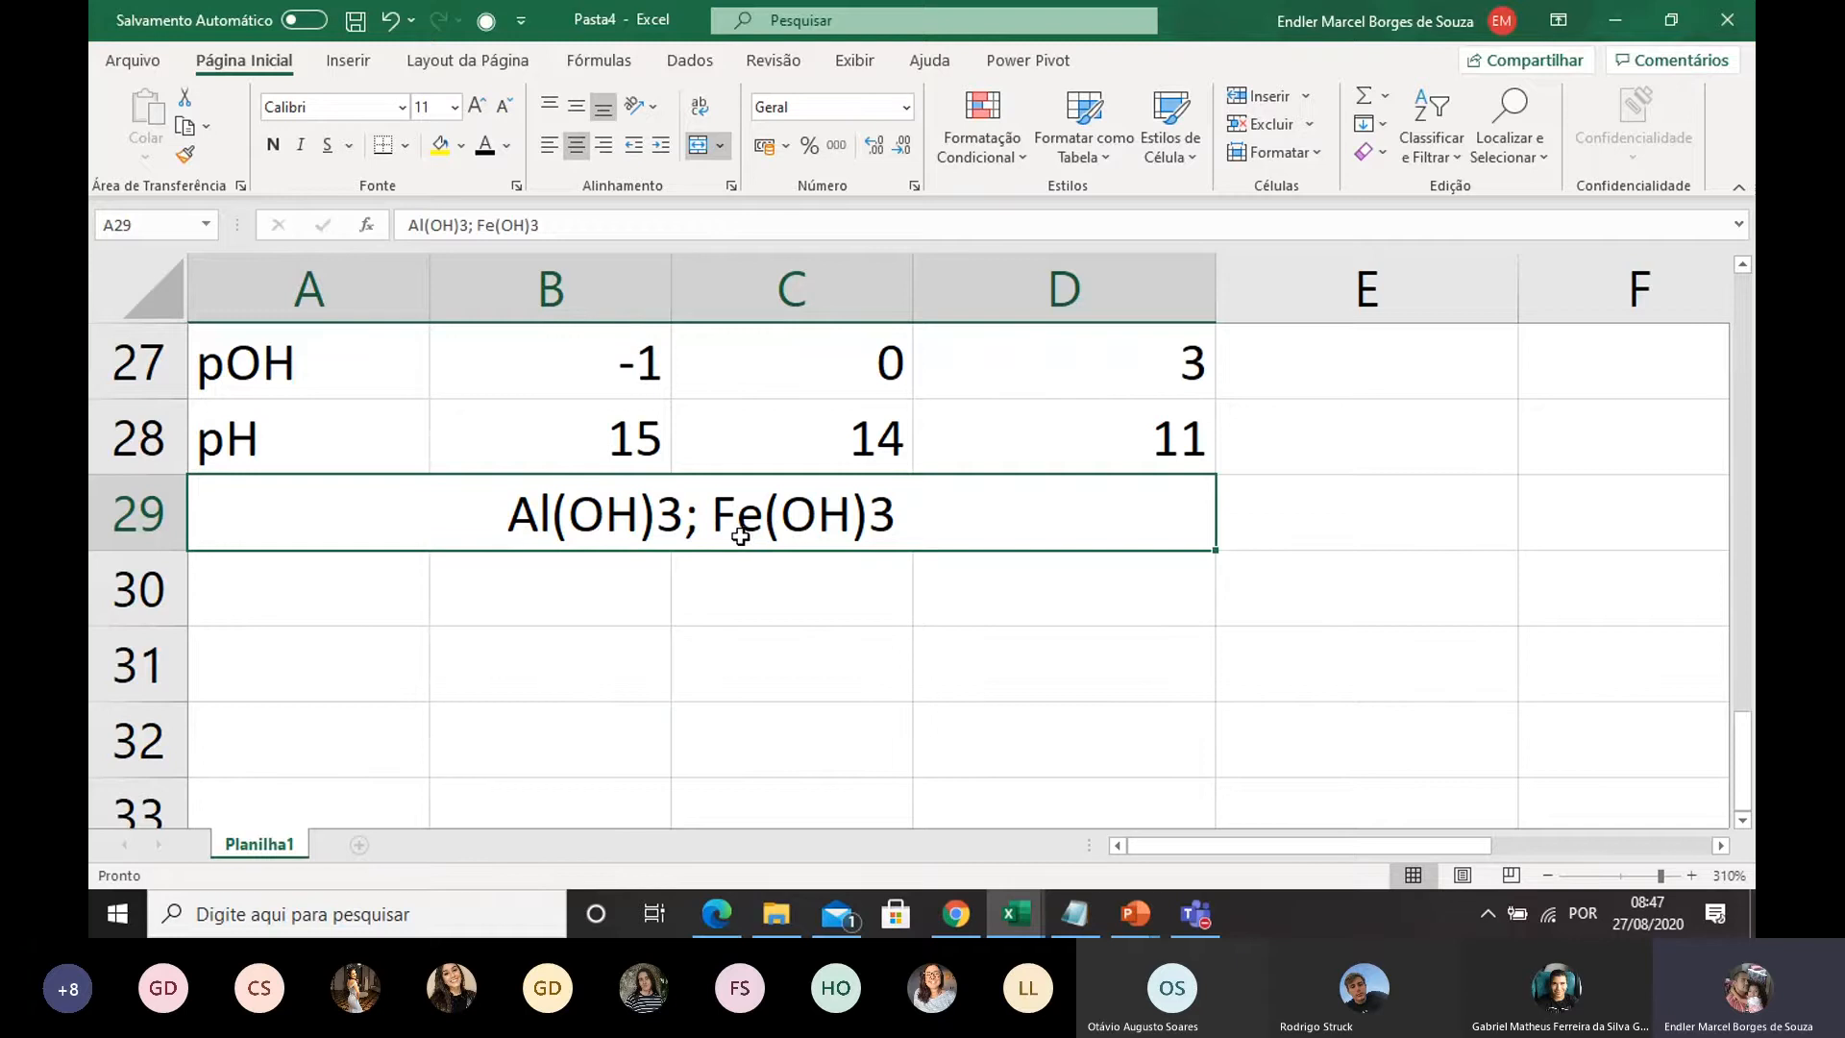
click(721, 635)
click(591, 531)
click(721, 557)
click(622, 538)
click(692, 585)
click(721, 490)
click(716, 569)
click(675, 525)
click(691, 594)
click(699, 519)
drag(440, 578, 567, 562)
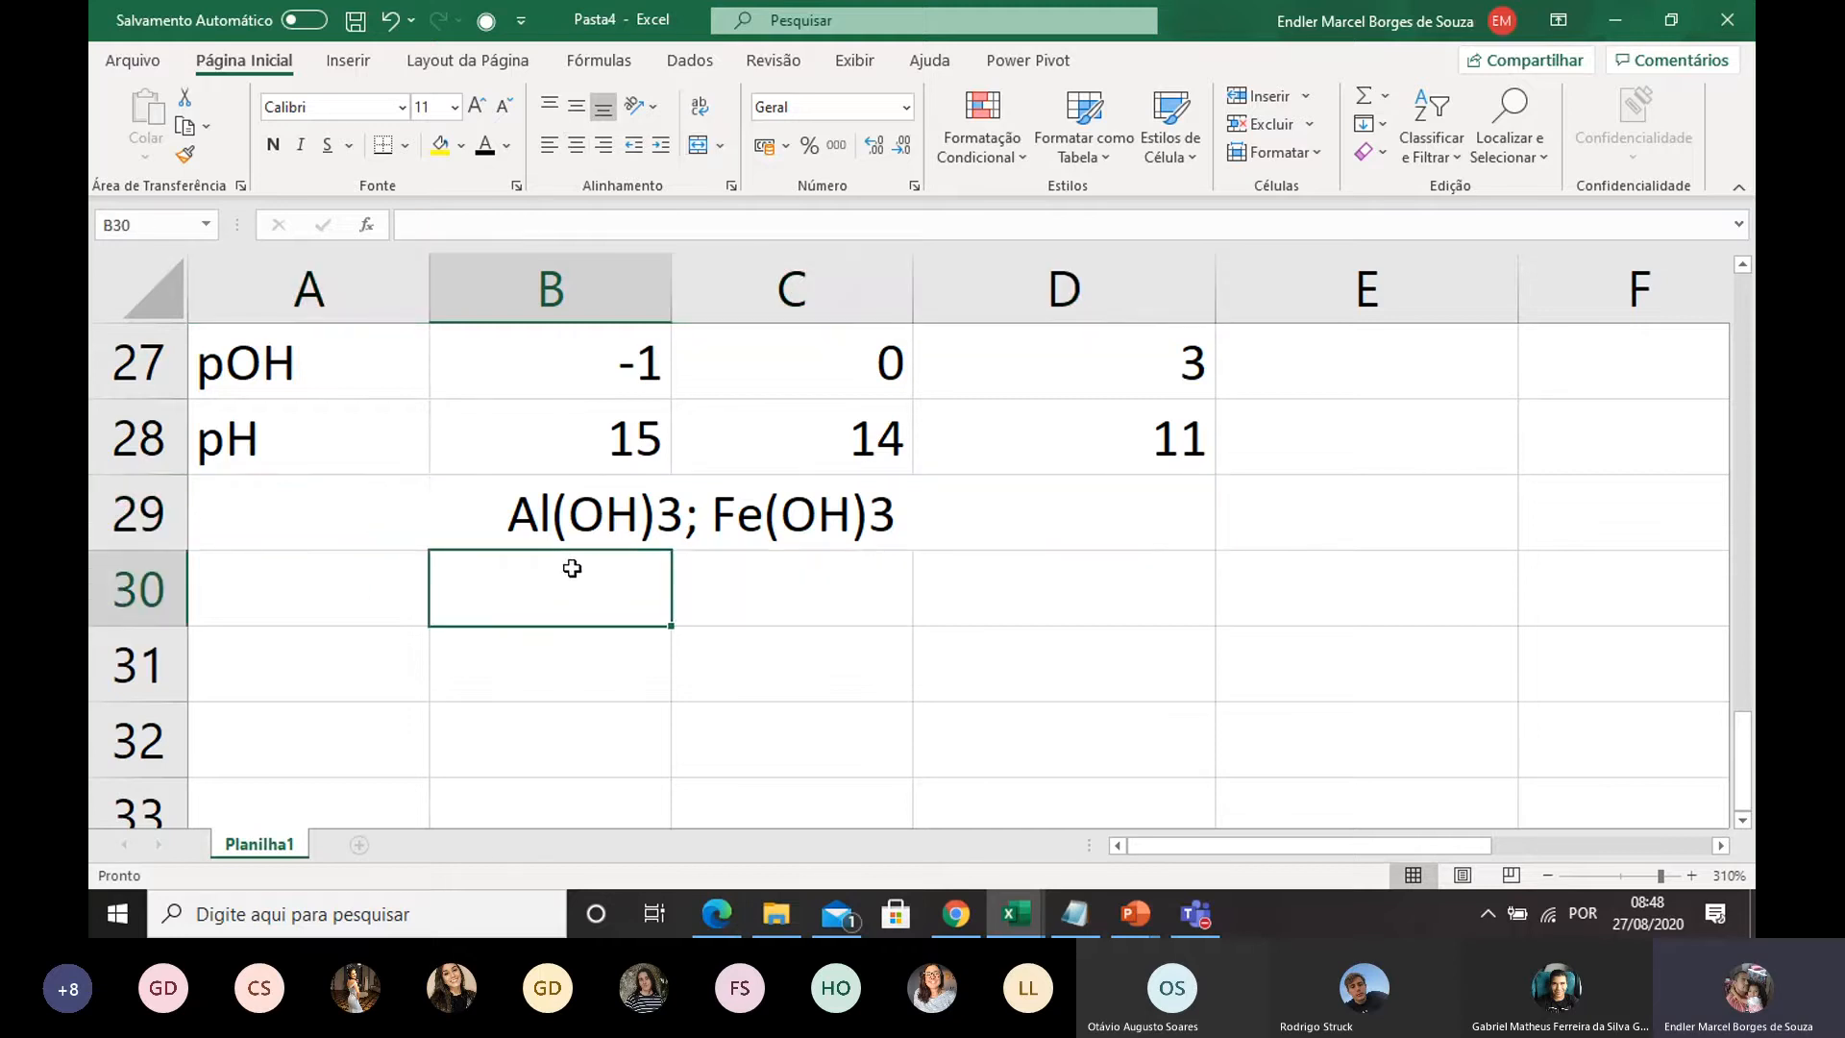
click(572, 524)
Step: Review the group 1A and 2A hydroxides, the pH + pOH relation, and the HCl and water dissociation notes in the rows above
scroll(589, 581, up, 3)
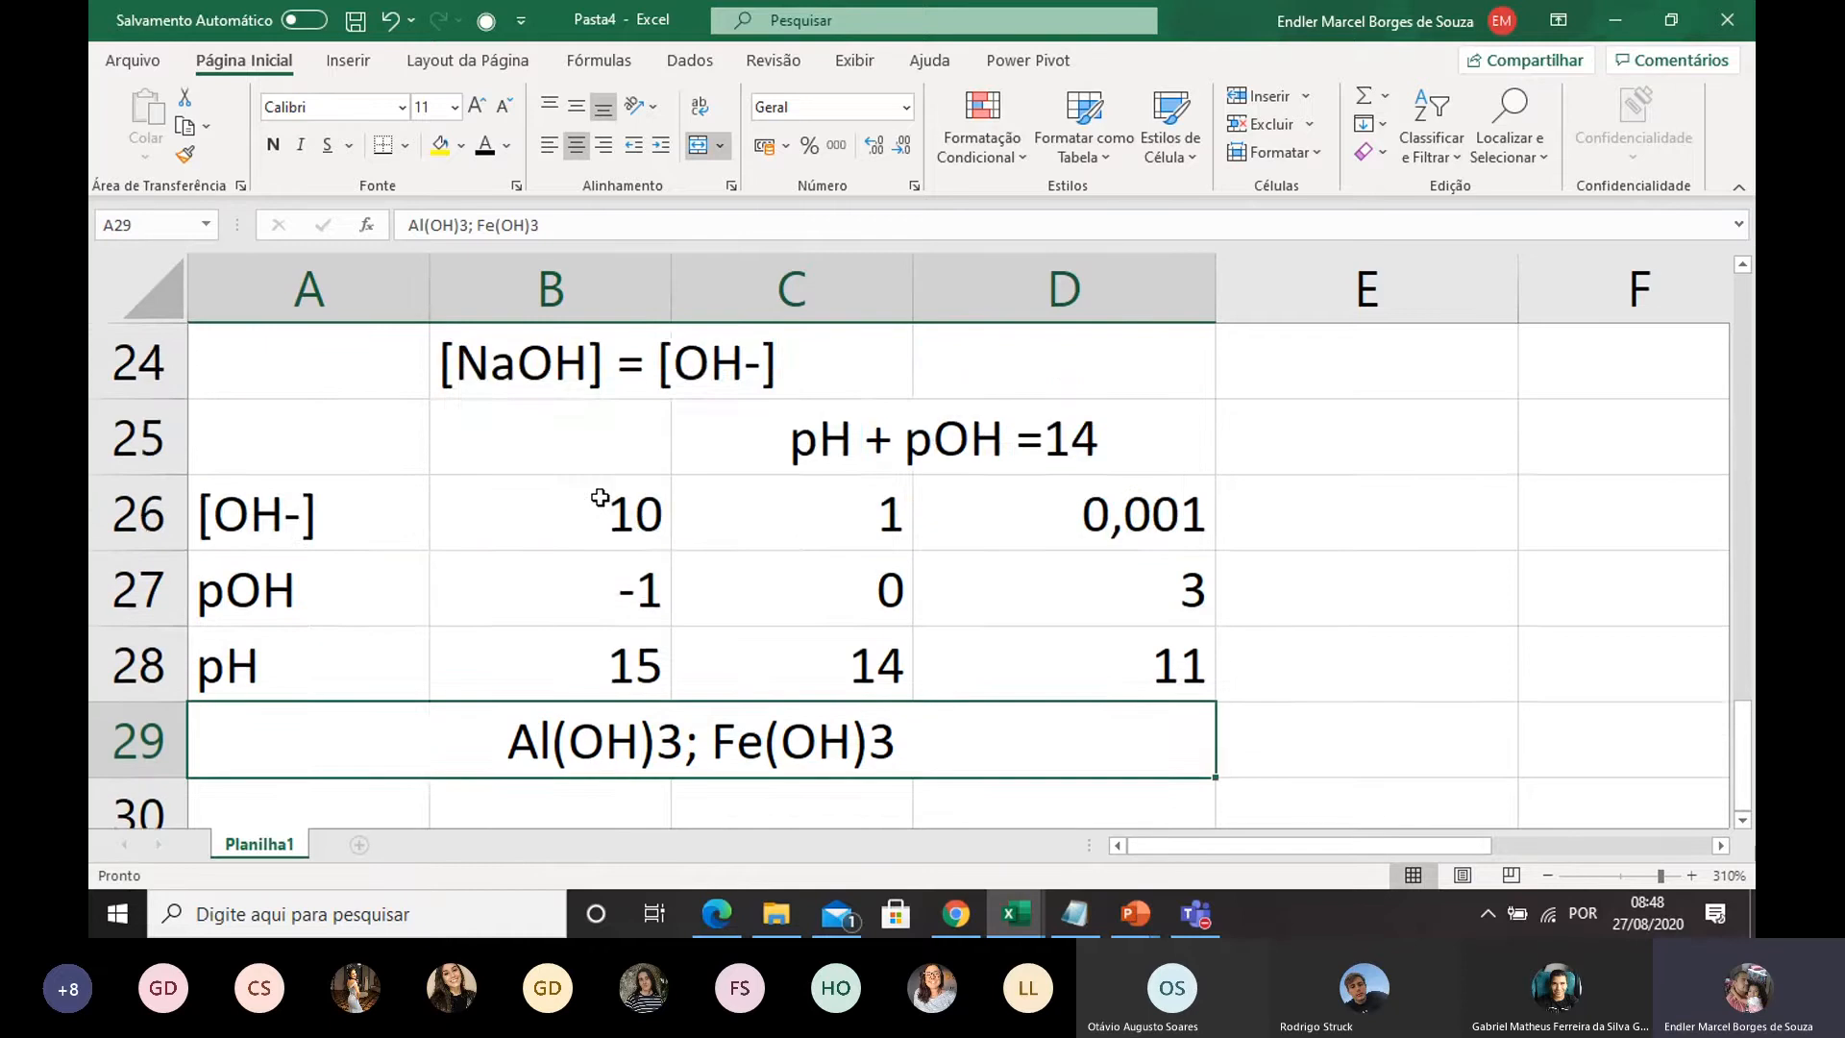
drag(358, 594, 973, 672)
scroll(600, 577, down, 4)
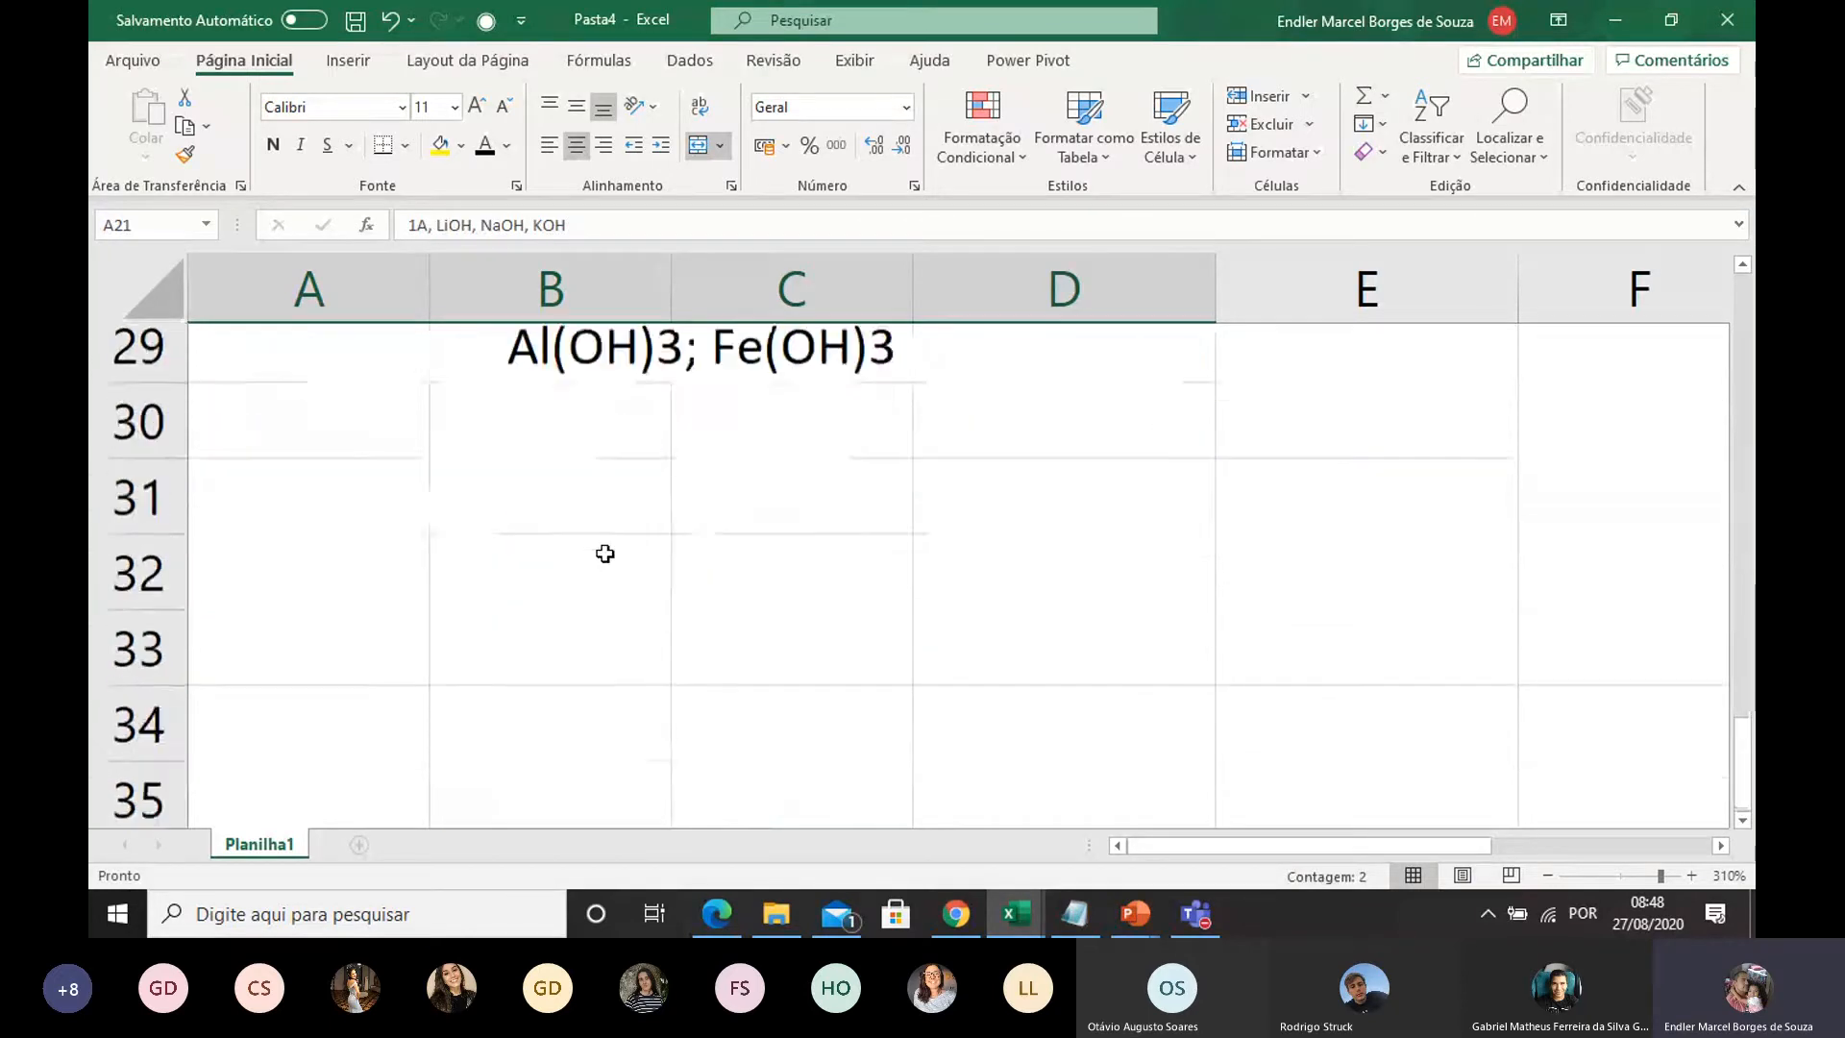
scroll(606, 550, up, 1)
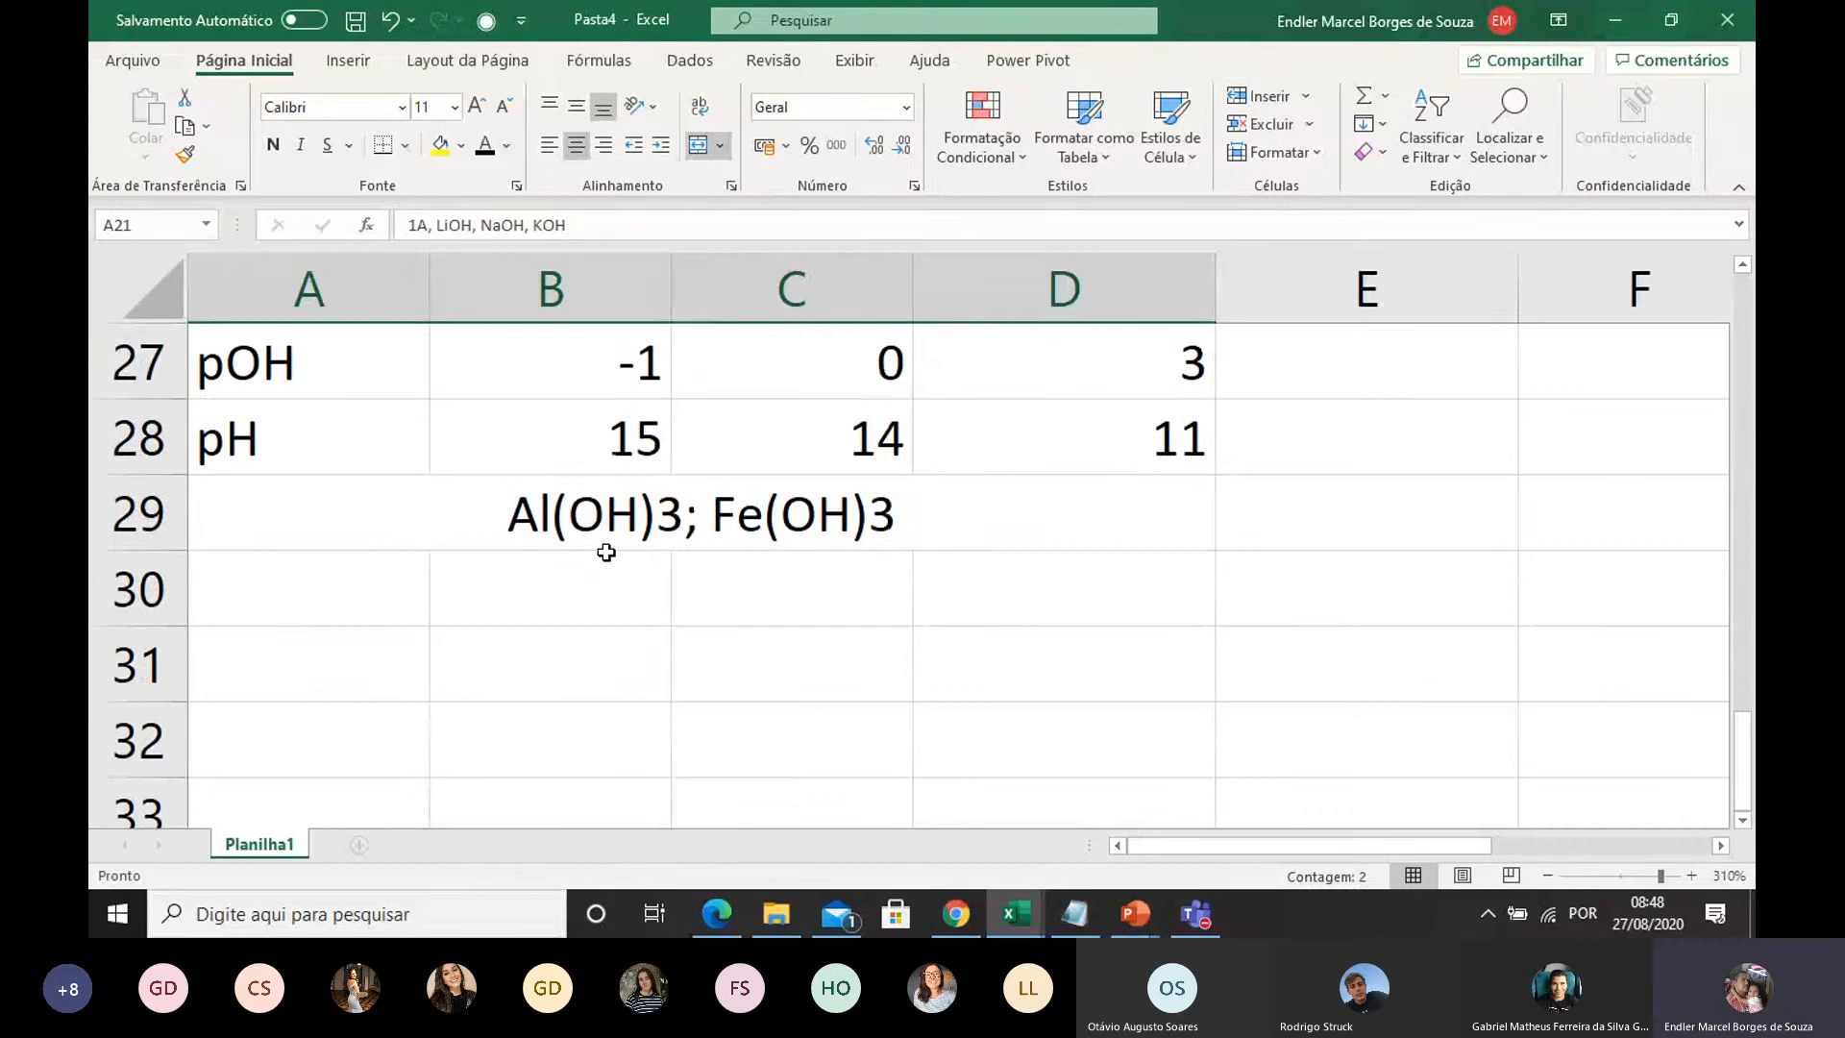
scroll(797, 613, up, 2)
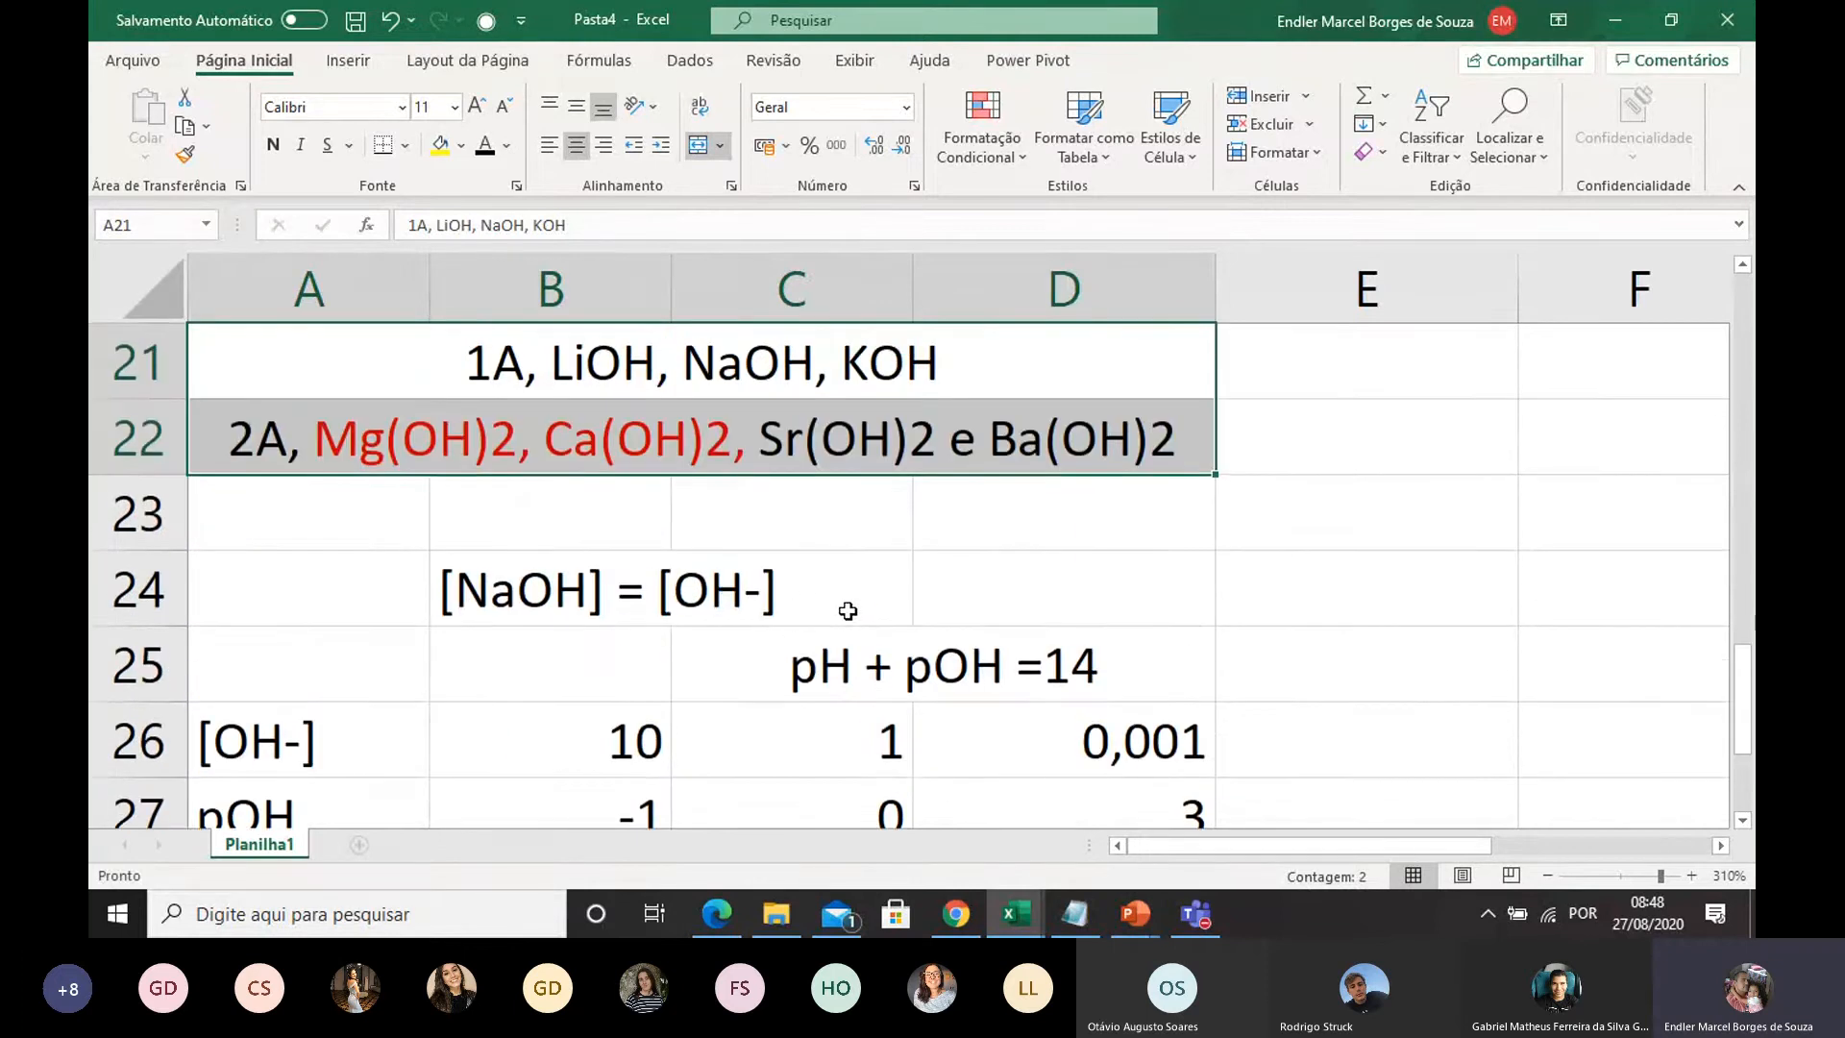
click(869, 670)
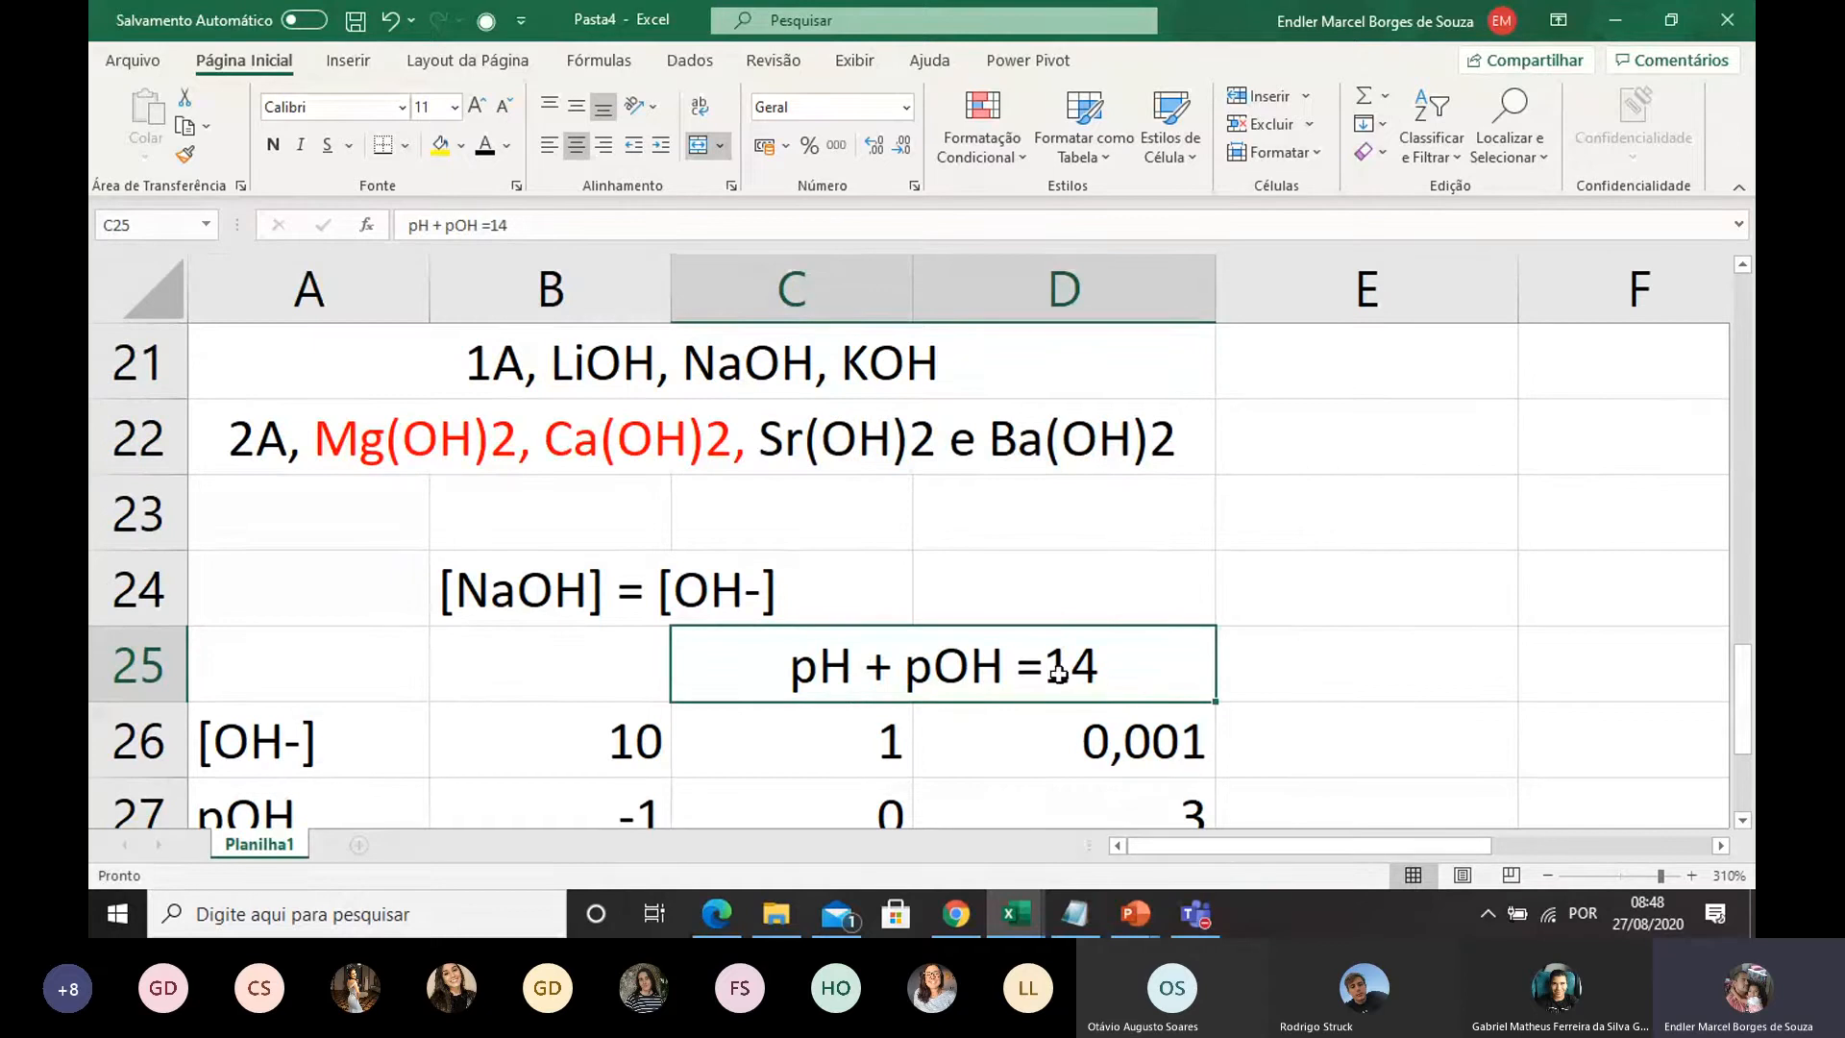
scroll(1055, 673, up, 2)
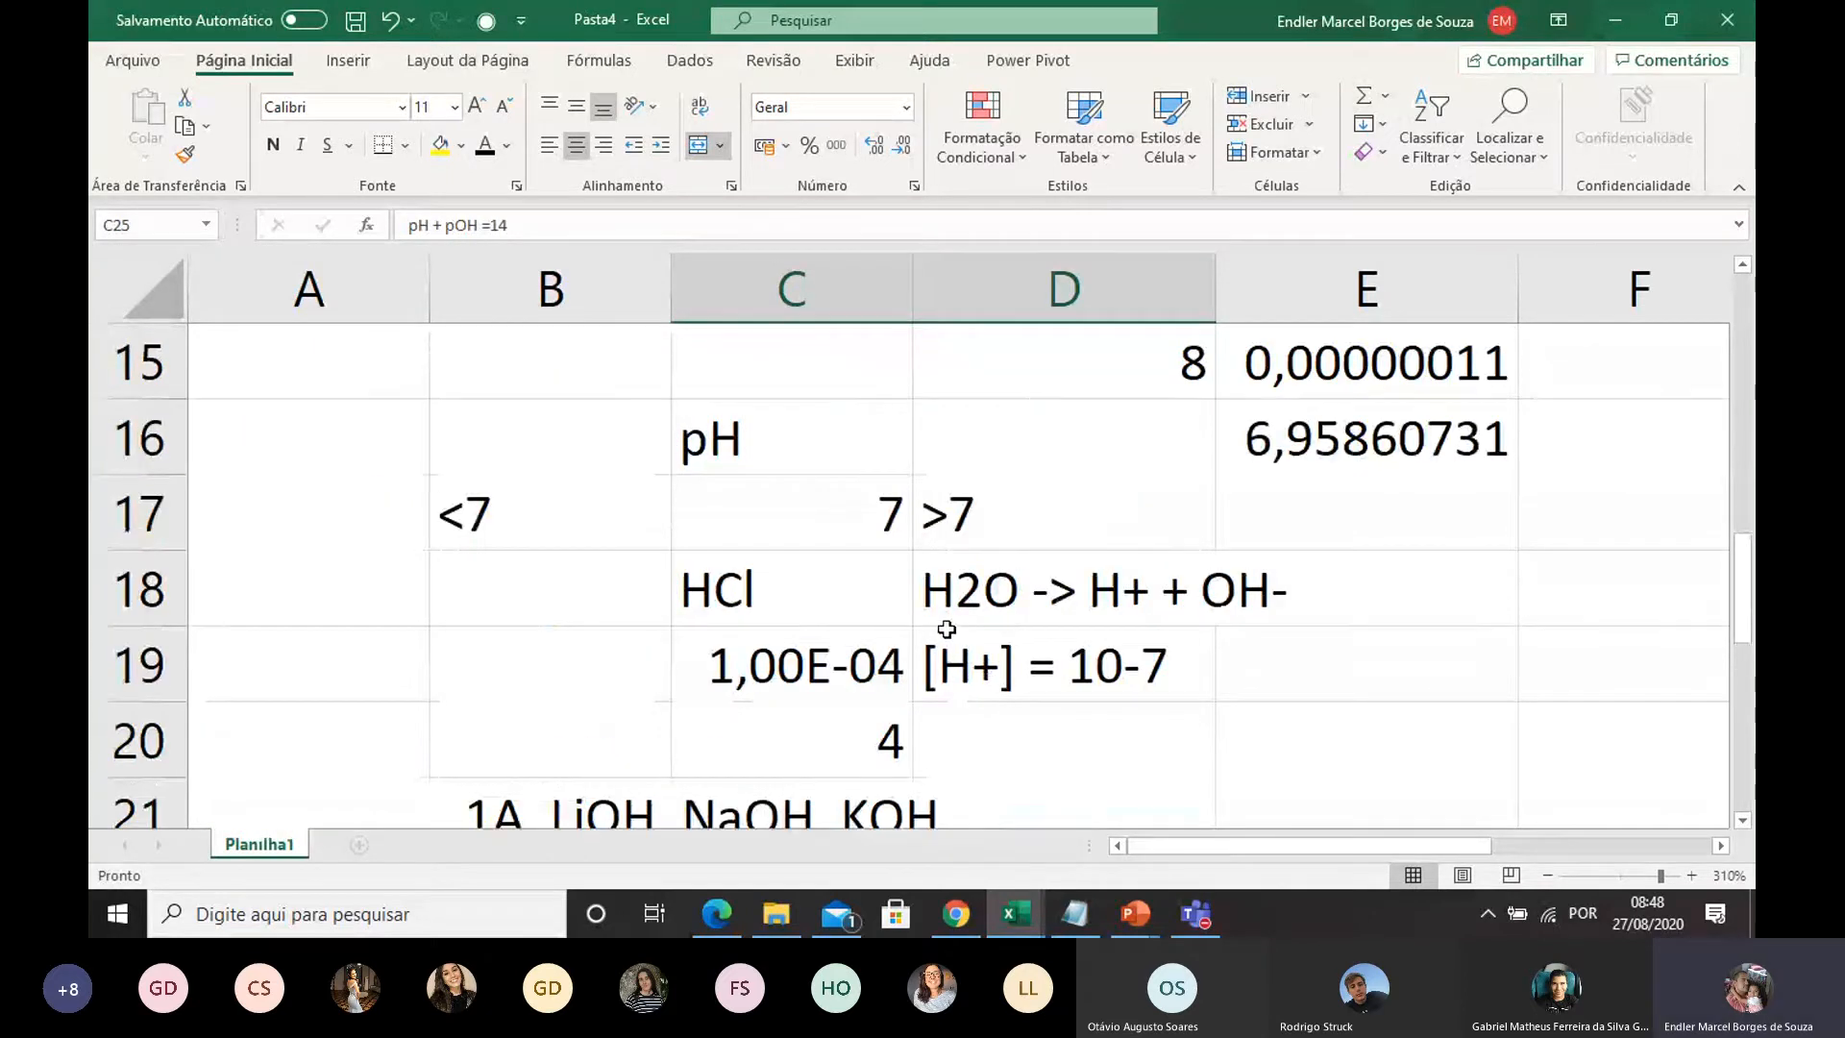
scroll(923, 601, down, 1)
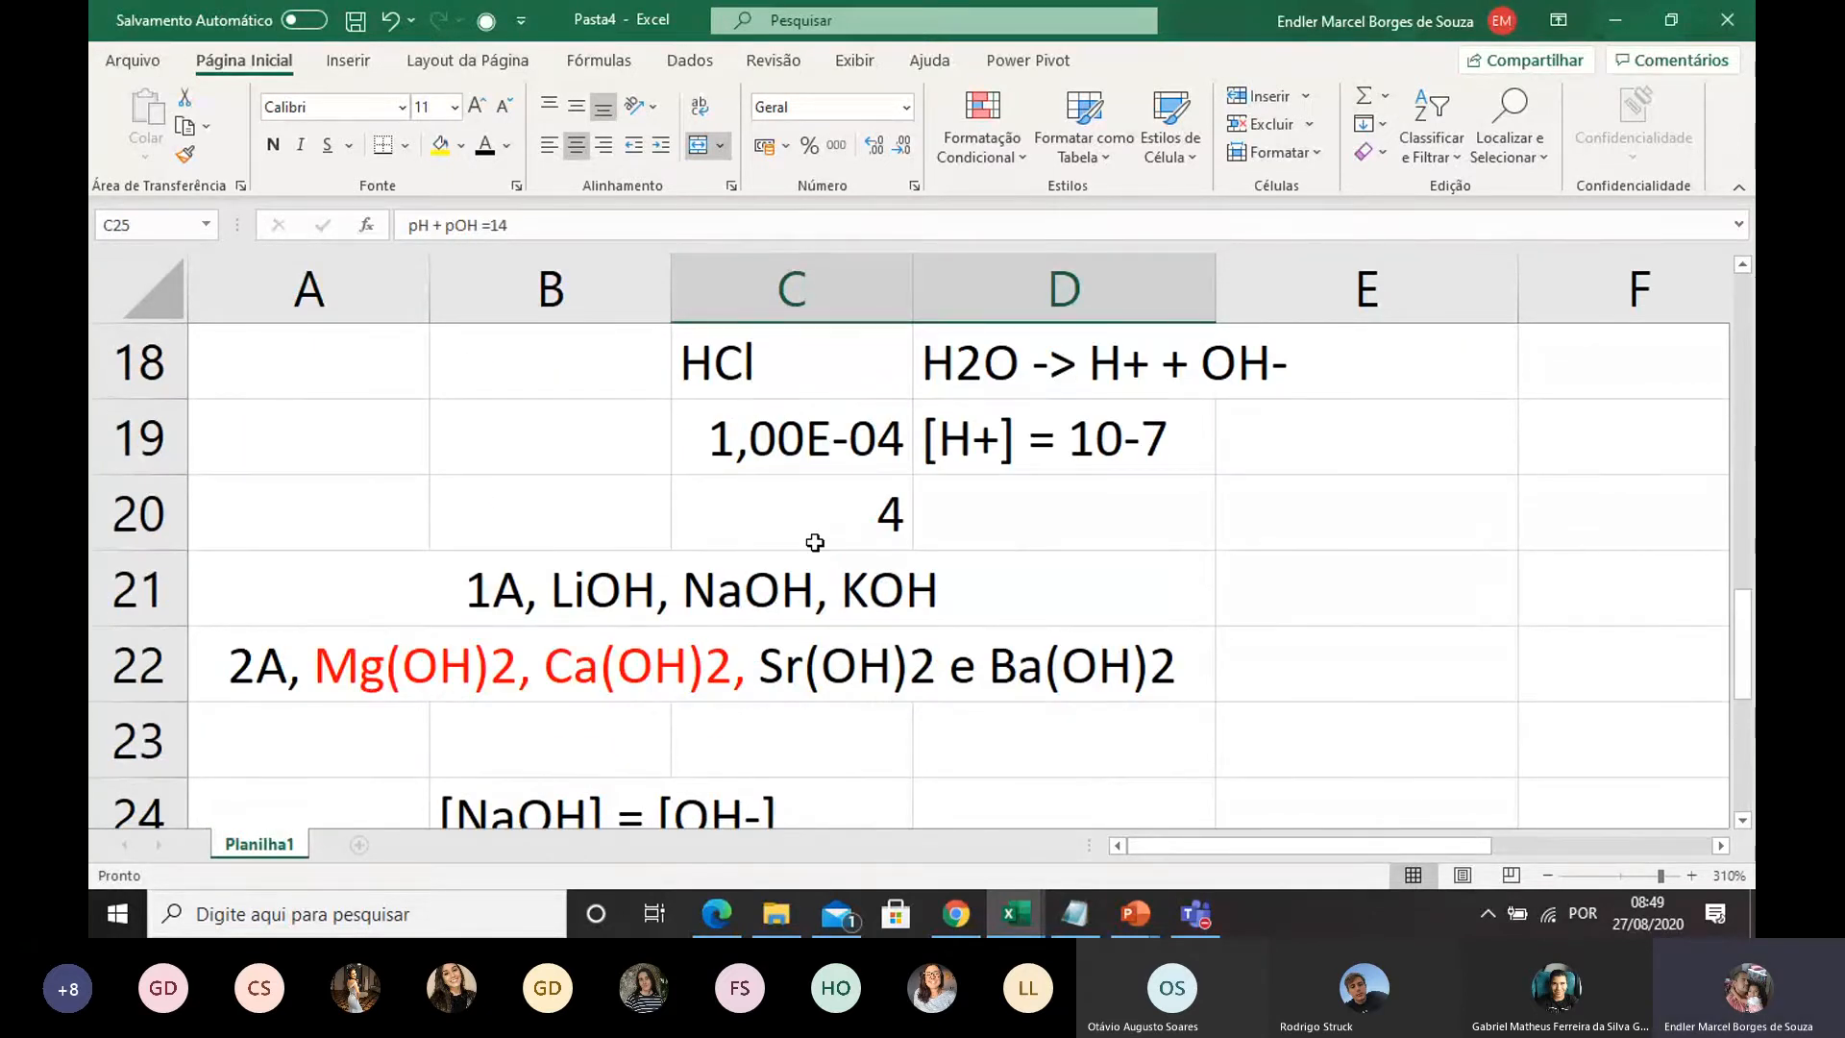
scroll(593, 499, down, 3)
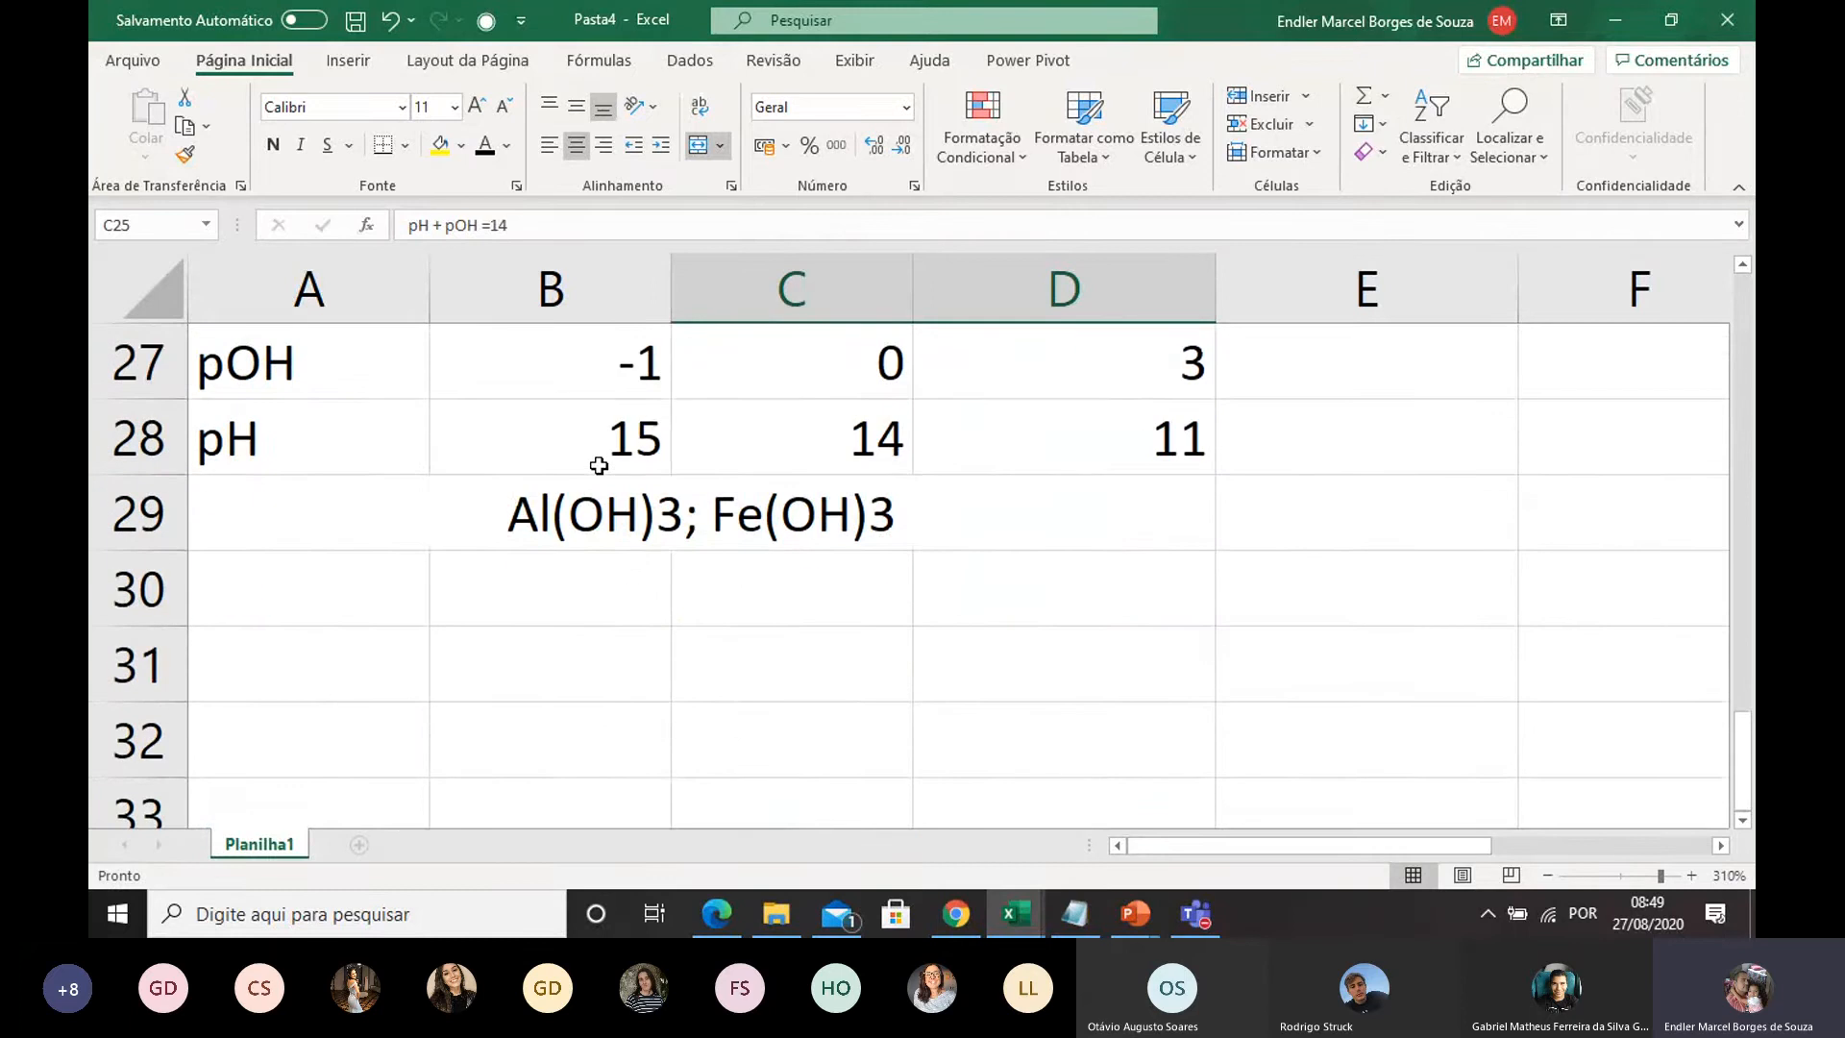
scroll(597, 470, down, 1)
scroll(539, 548, up, 1)
drag(357, 586, 1007, 615)
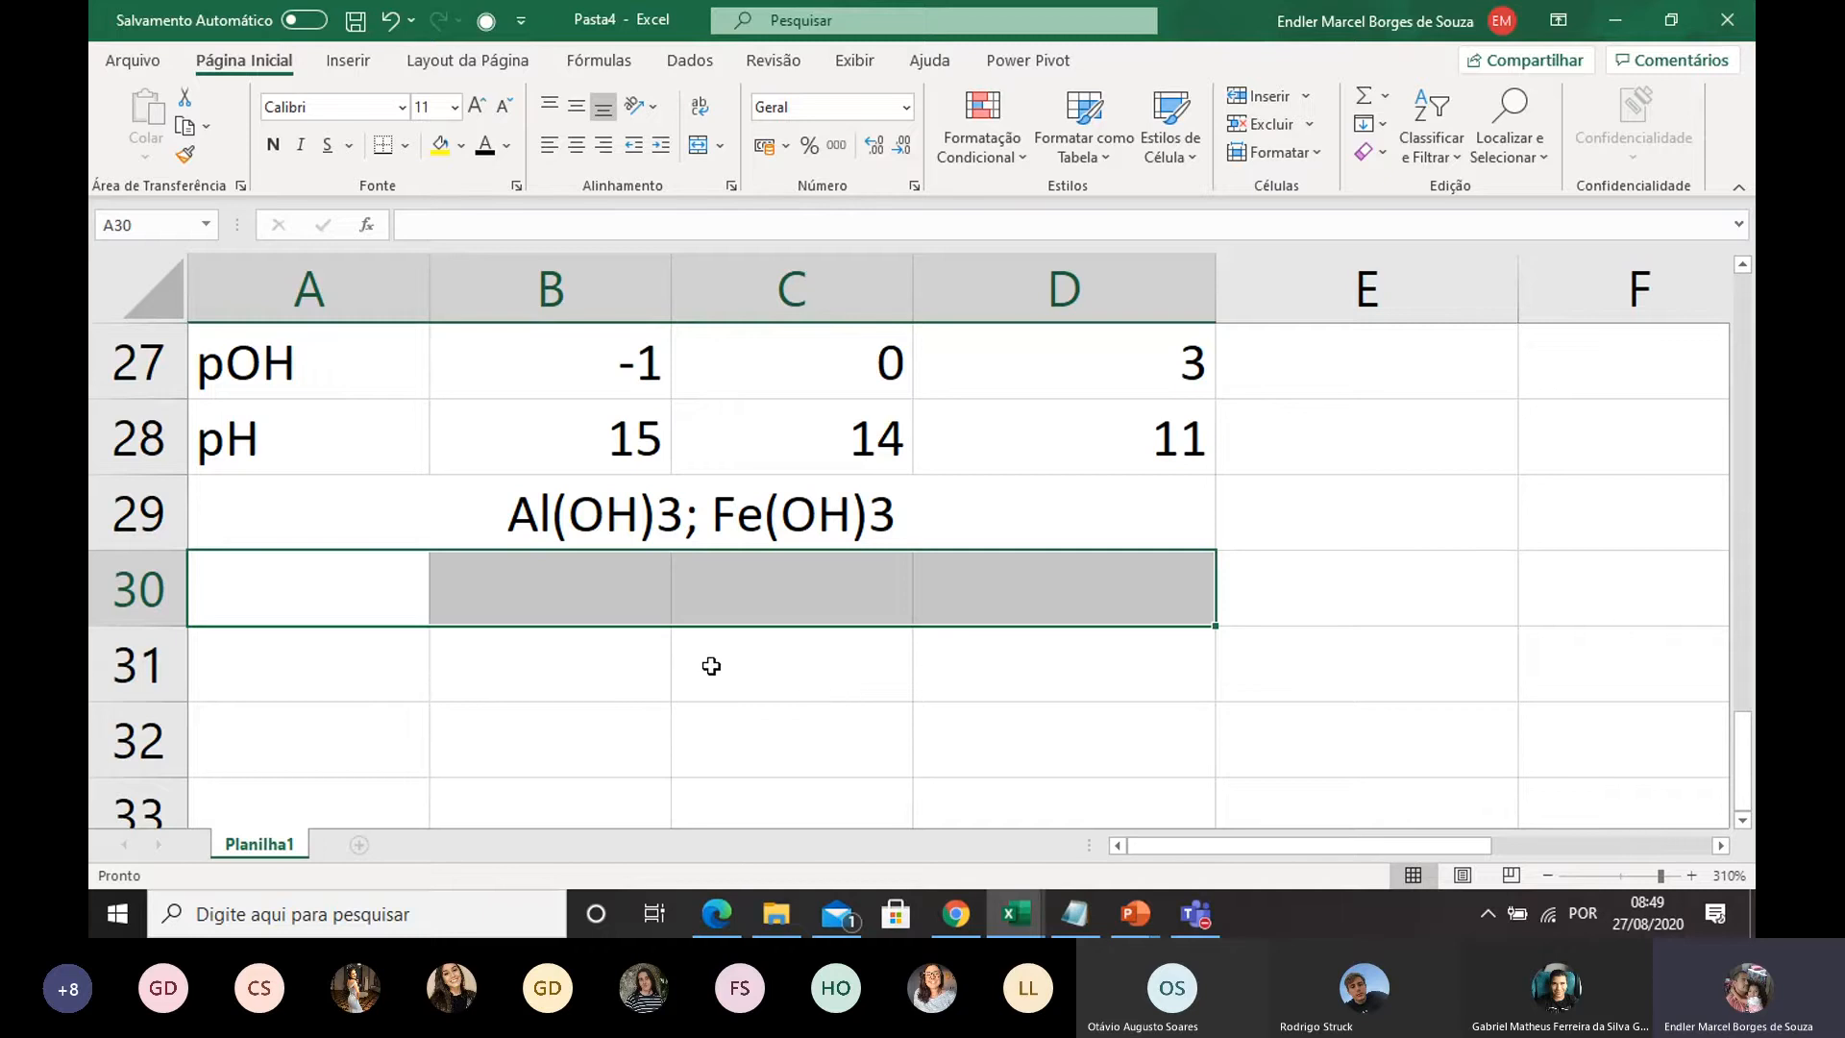
click(756, 673)
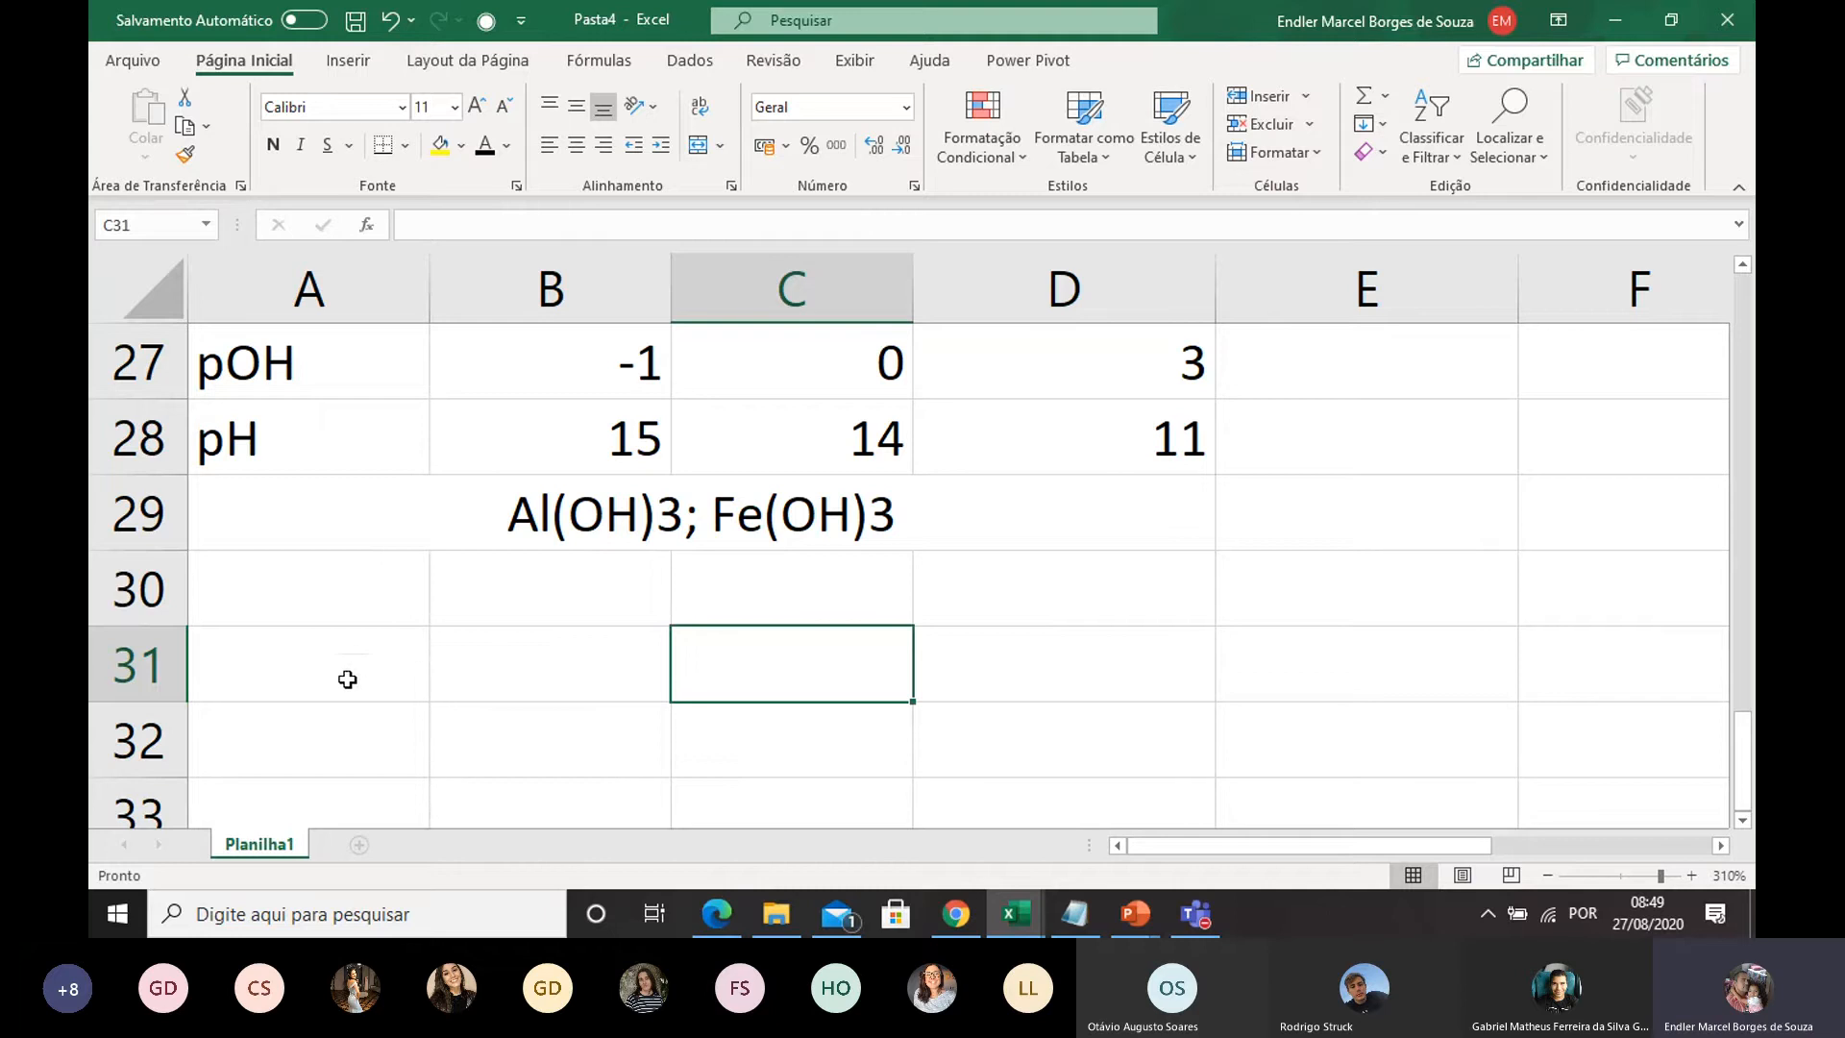
click(359, 651)
drag(359, 652, 808, 650)
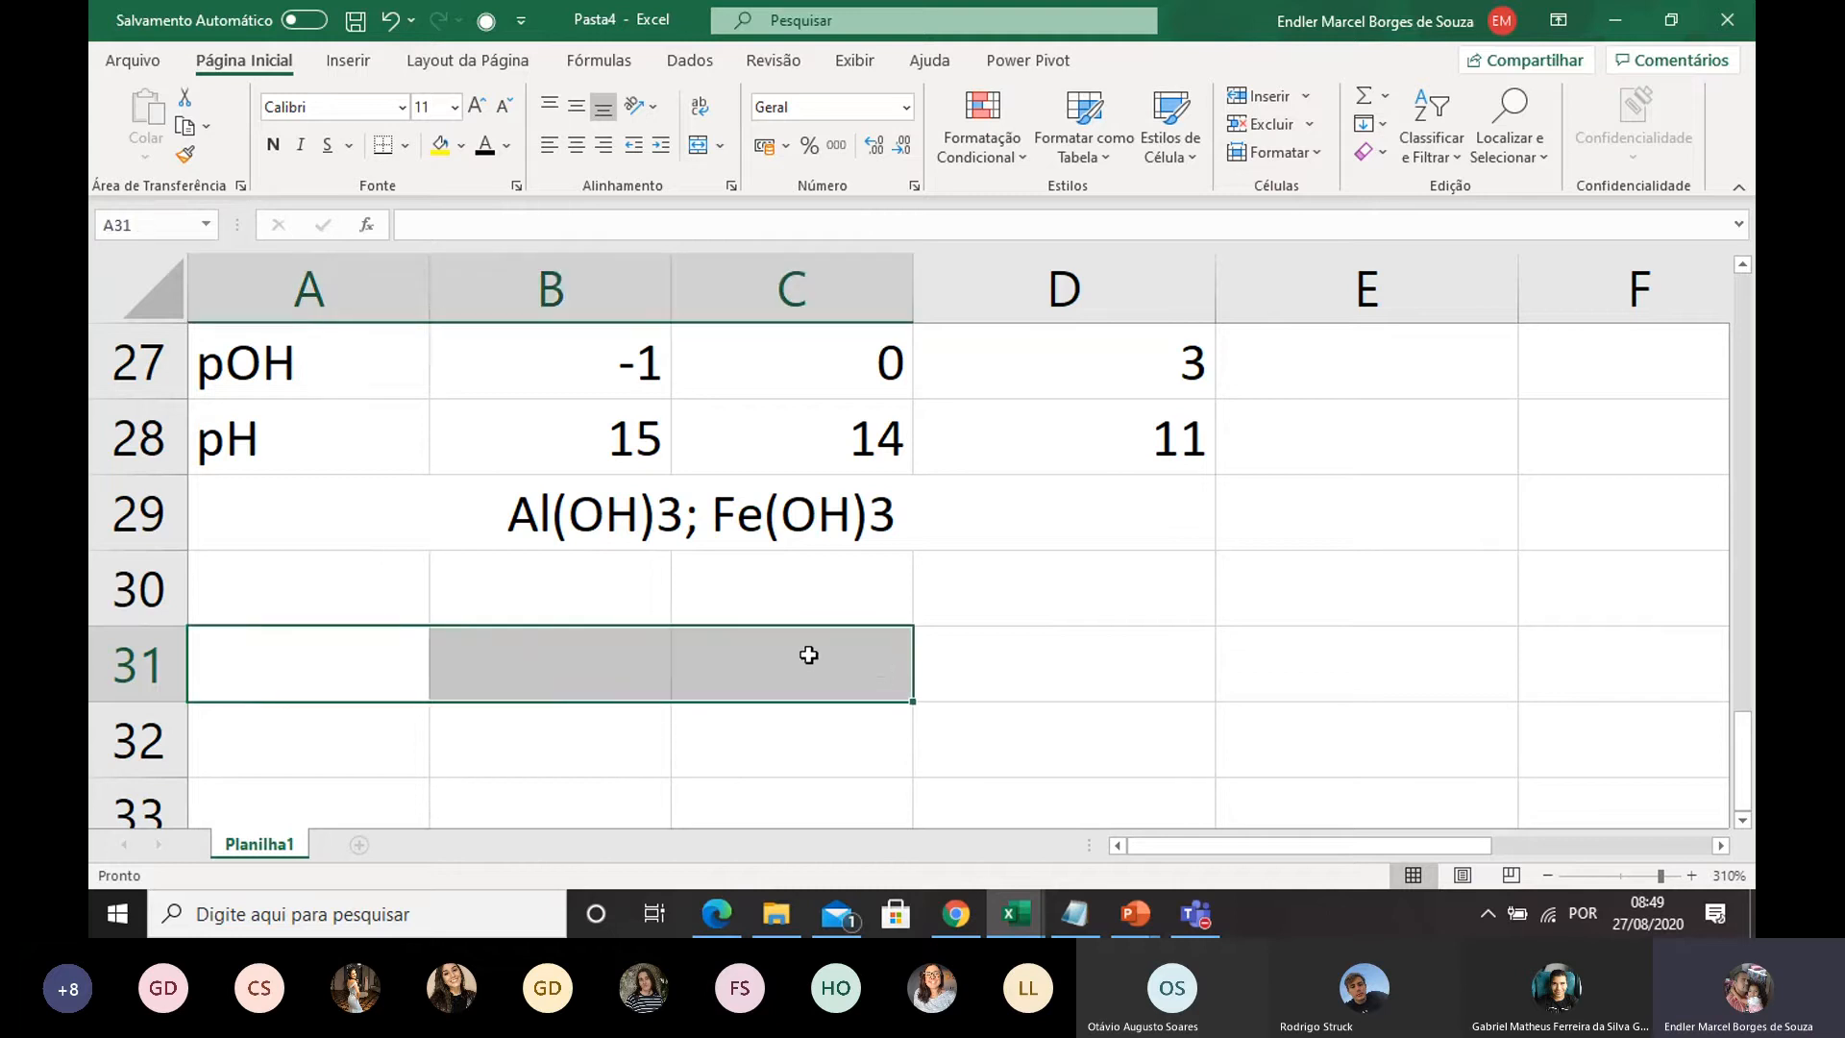
scroll(625, 512, down, 1)
scroll(704, 519, up, 1)
click(784, 663)
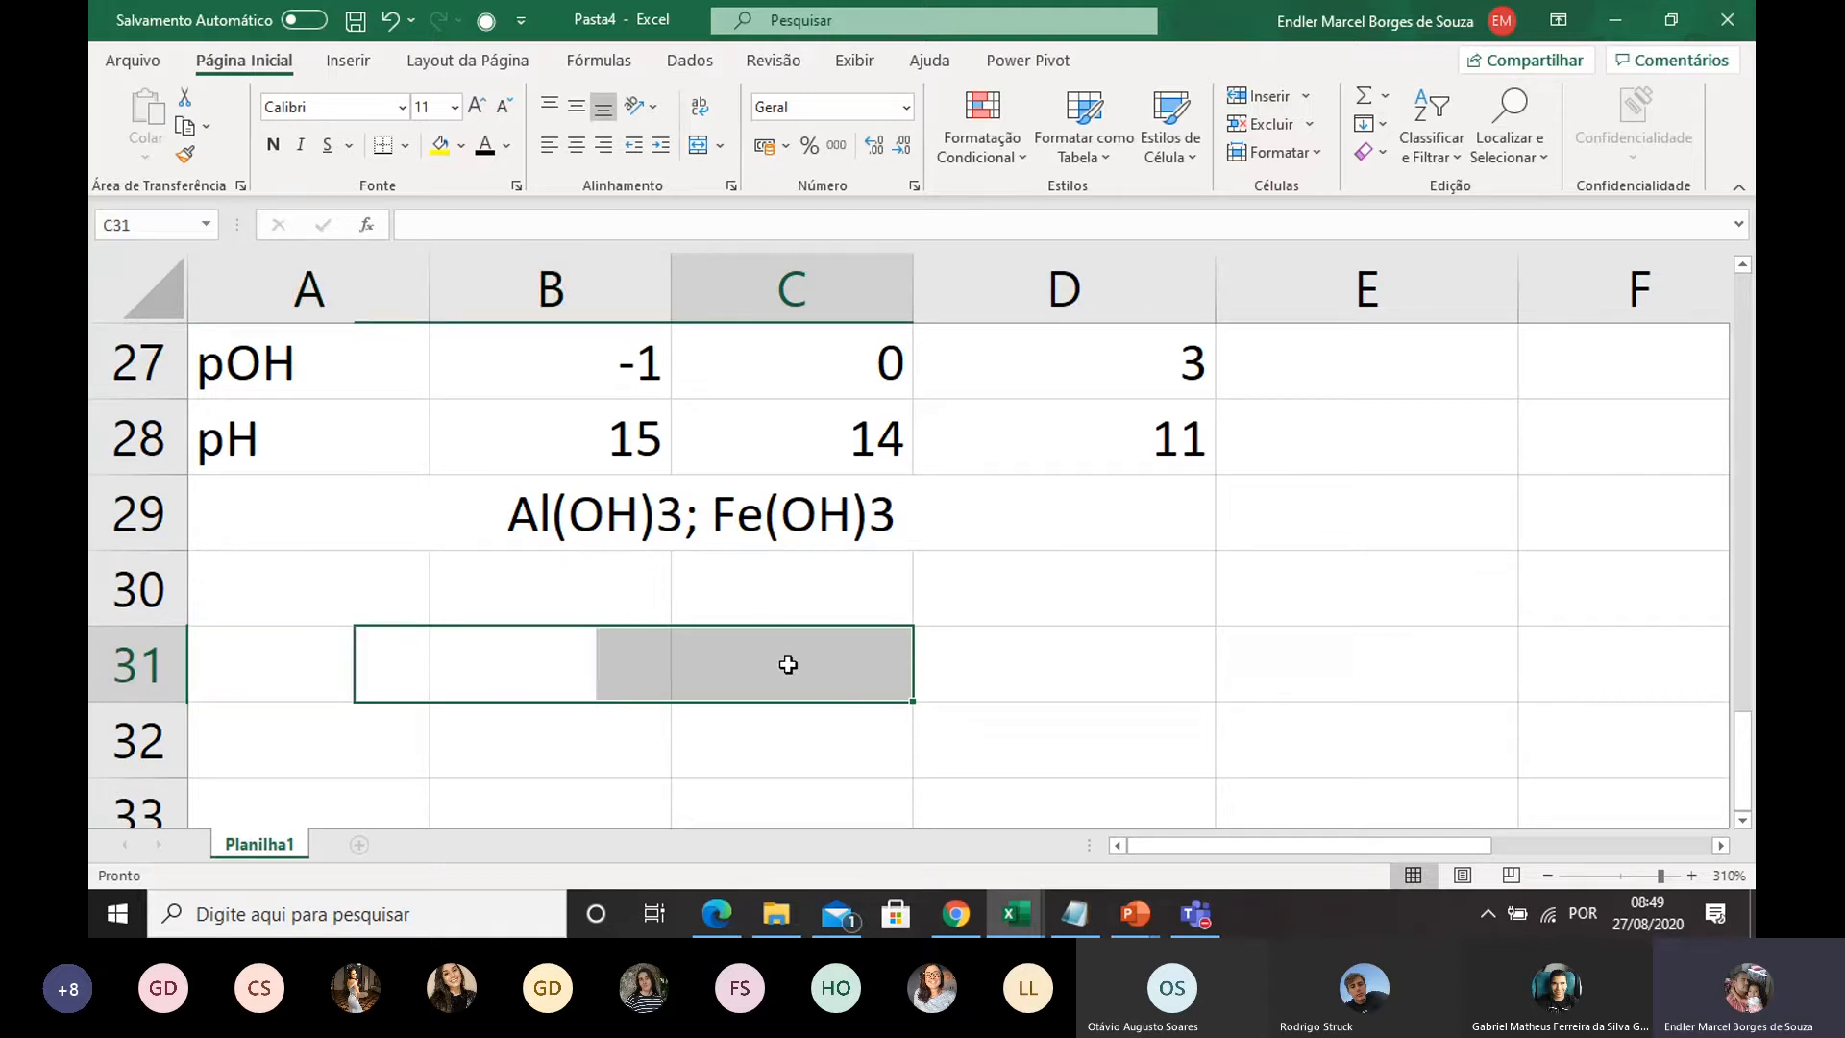
Step: Enter "HA" in cell A31, and merge and center it across A31 to B31
click(306, 683)
text(HA)
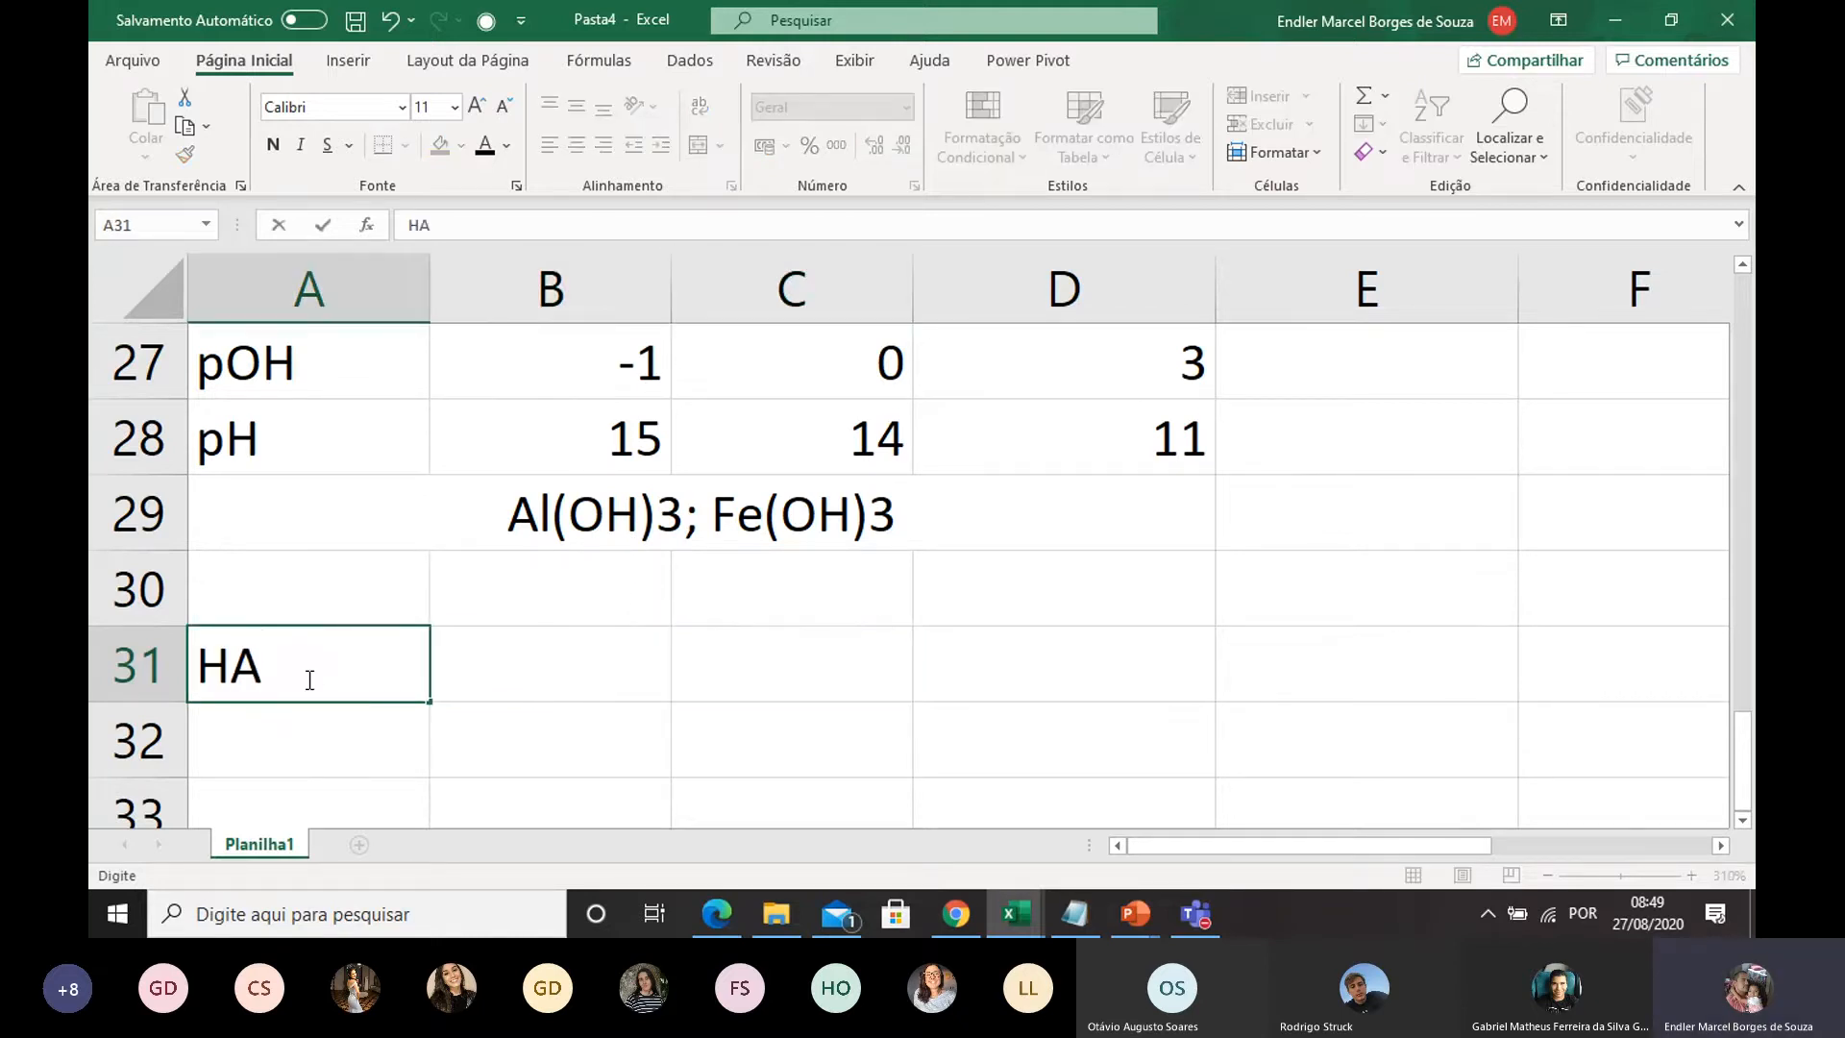
click(603, 719)
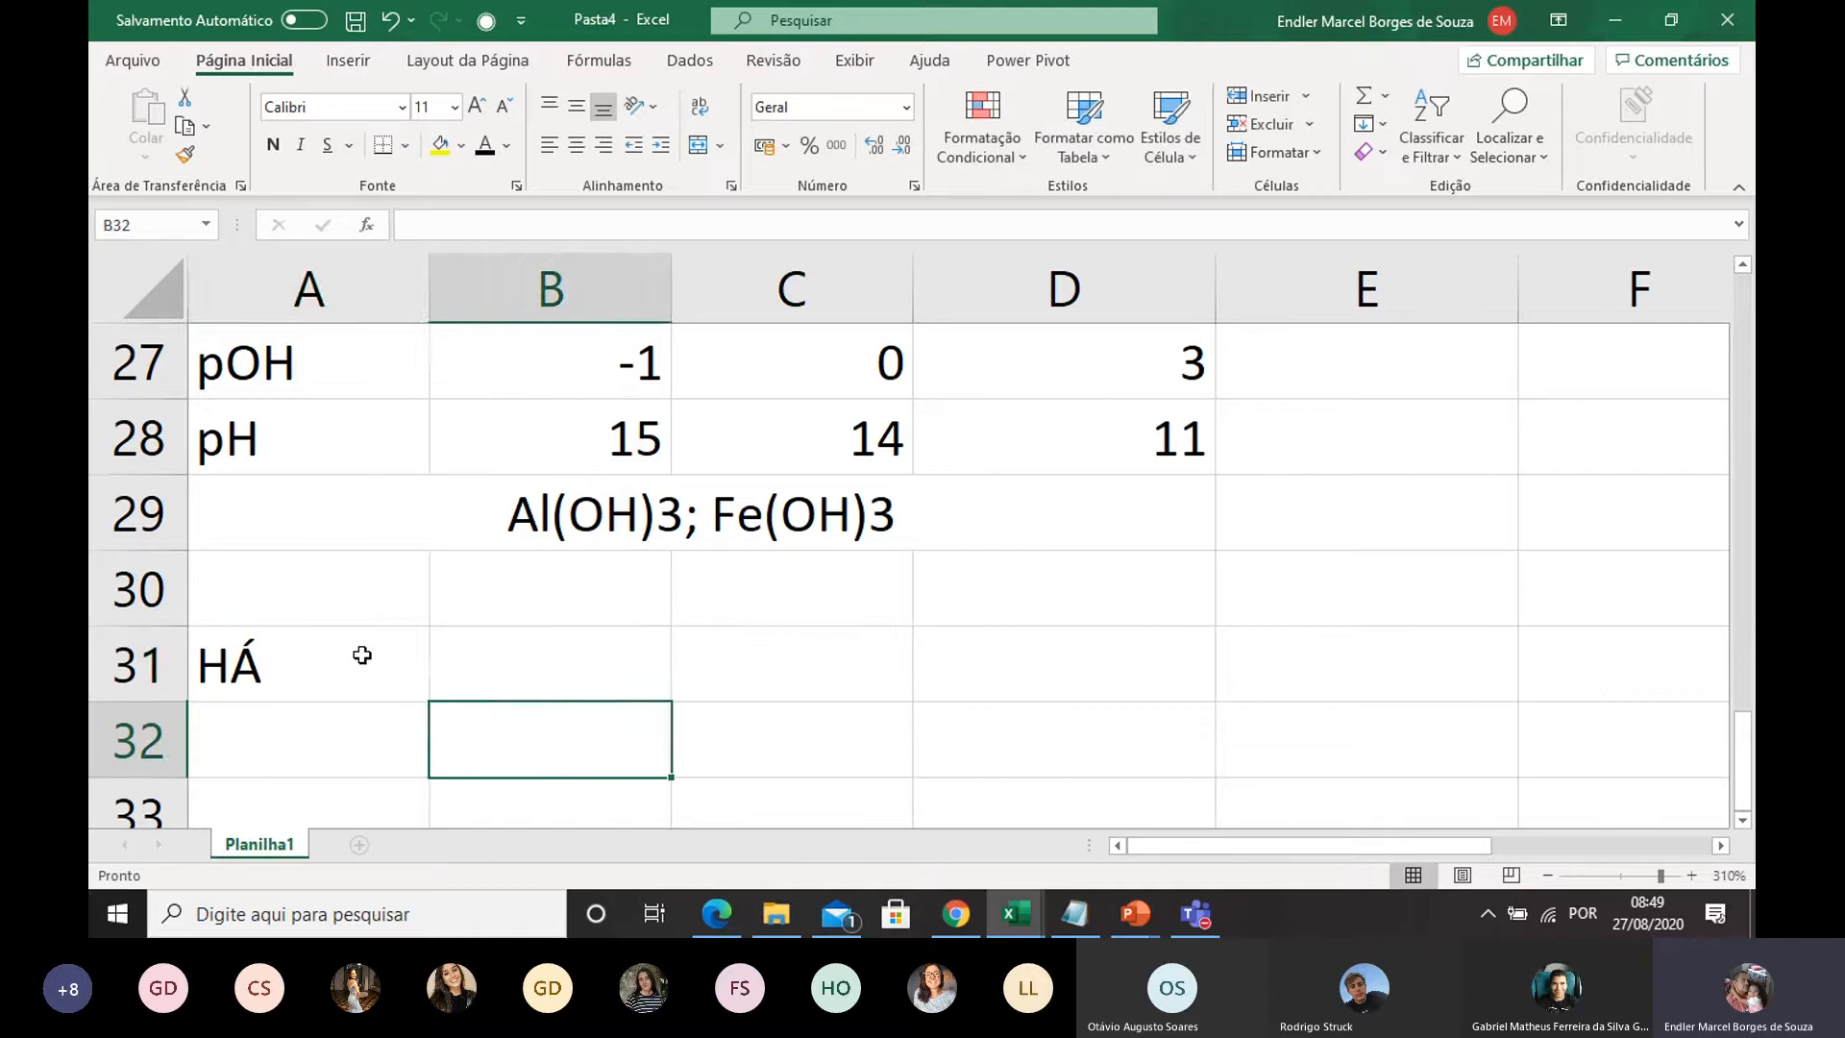
drag(284, 642, 610, 657)
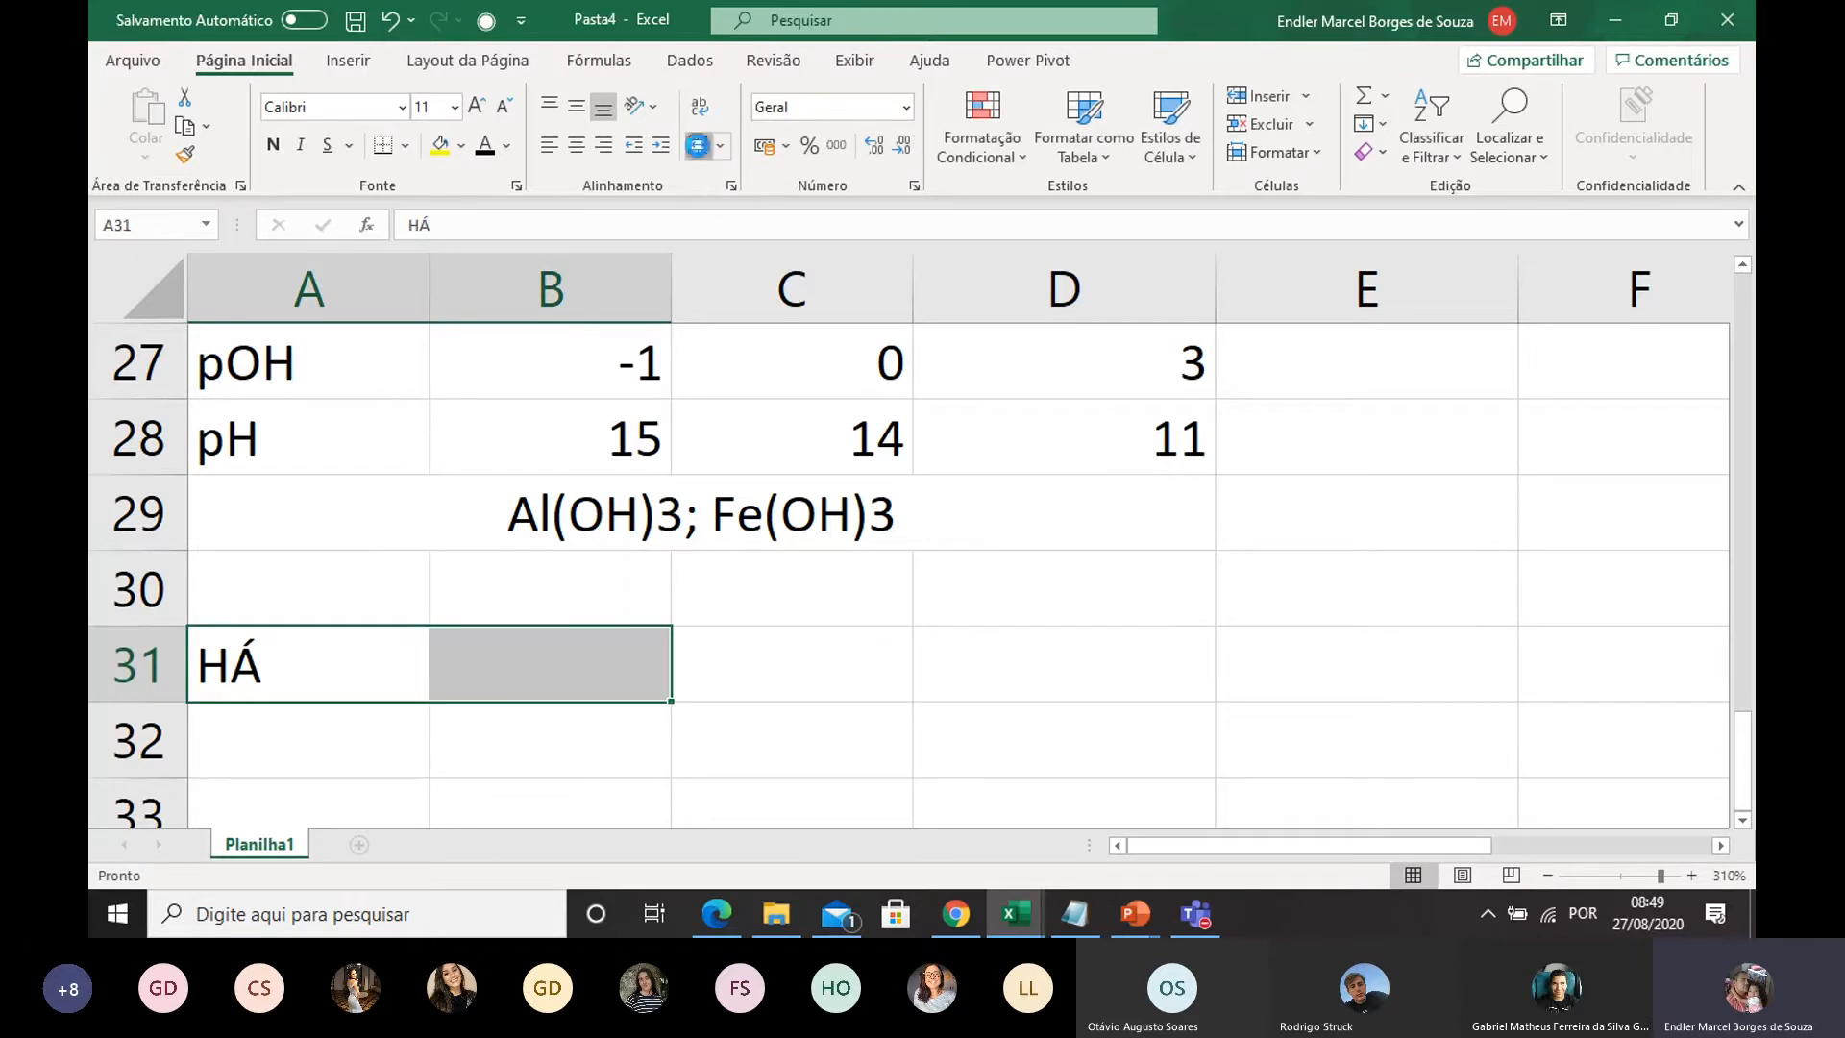
click(697, 145)
Step: Extend the reaction in merged cell A31 to read "HÁ -> A- + H+"
double_click(510, 654)
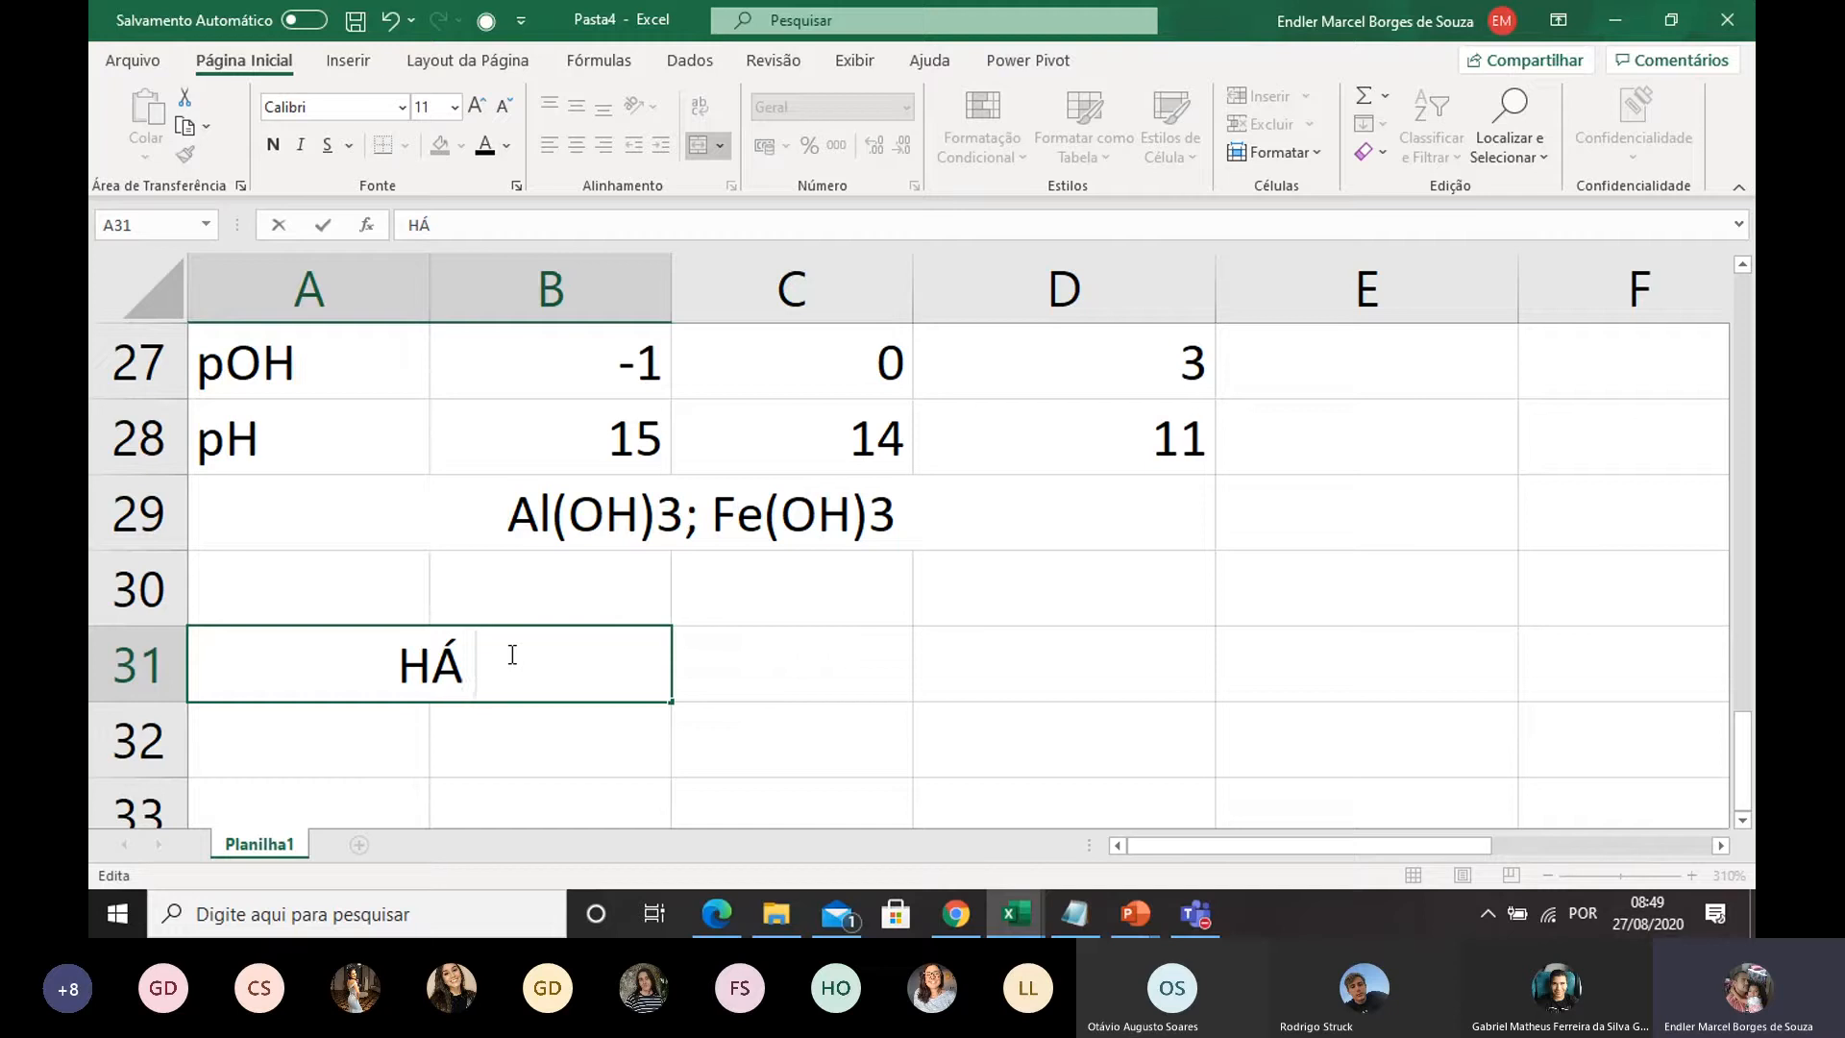
text(-> )
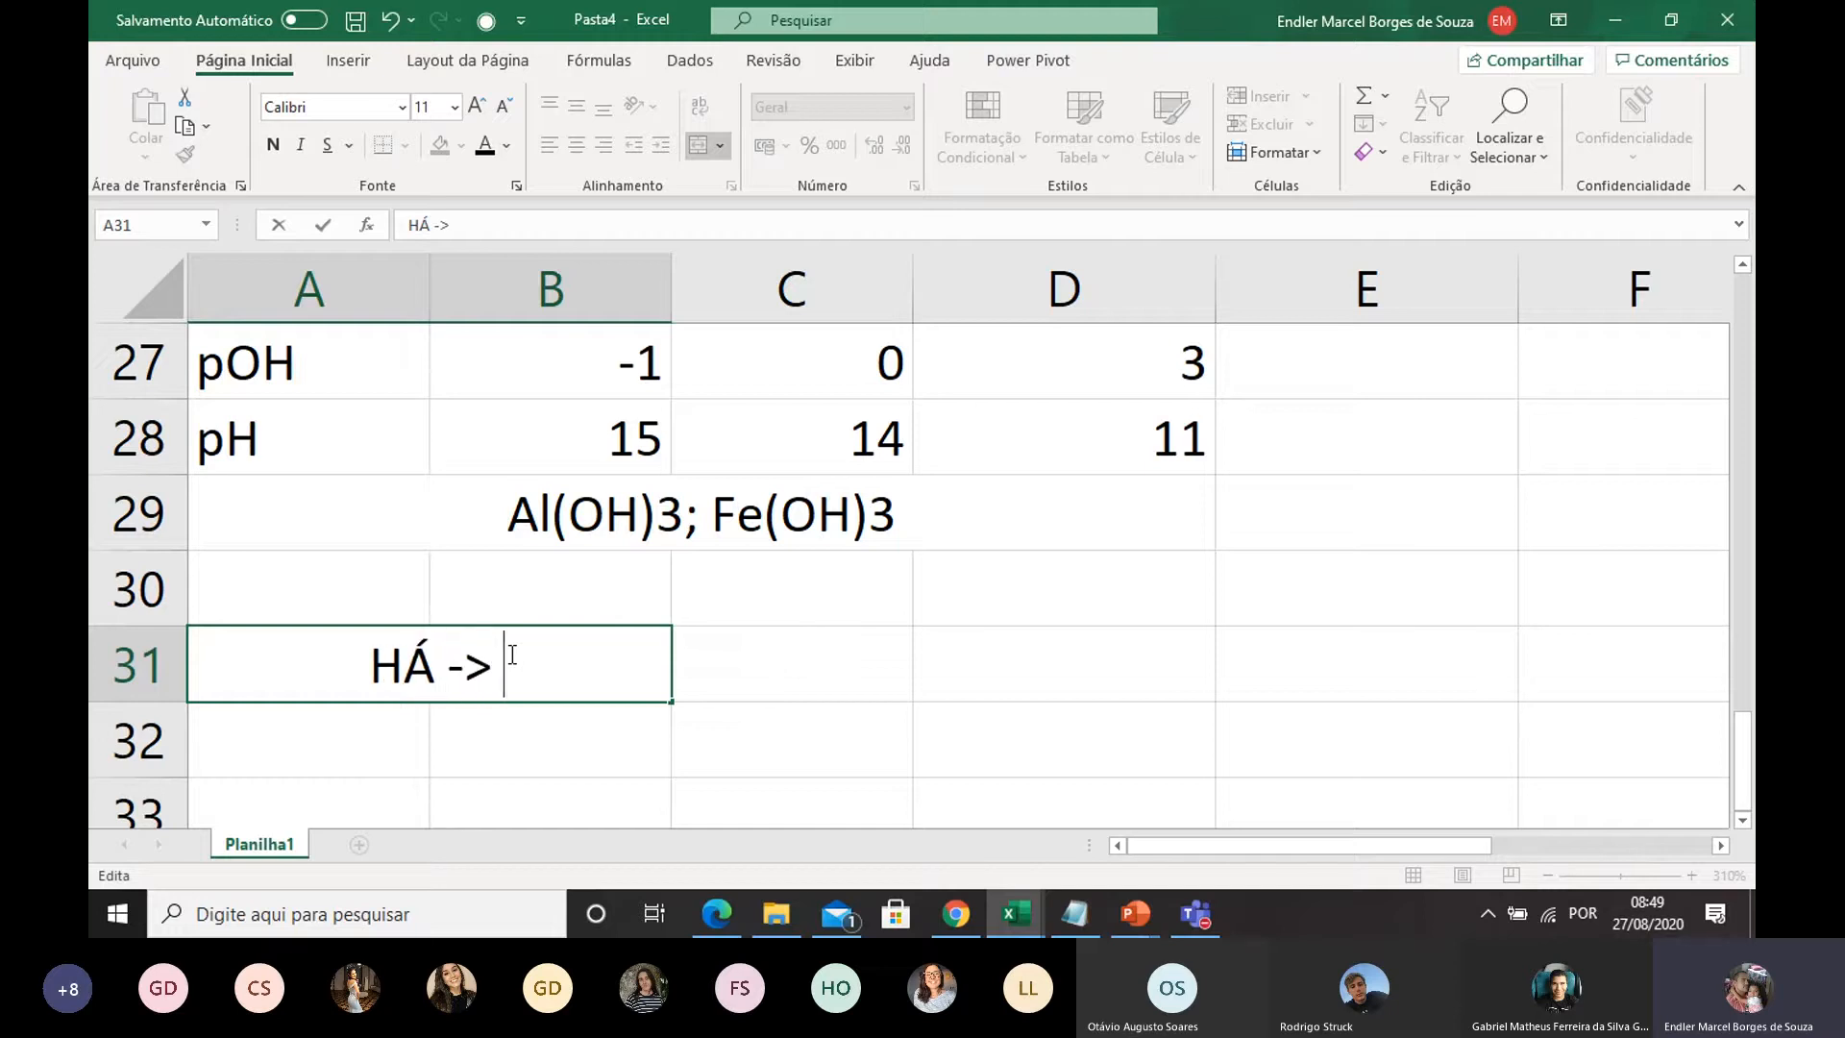
text(A)
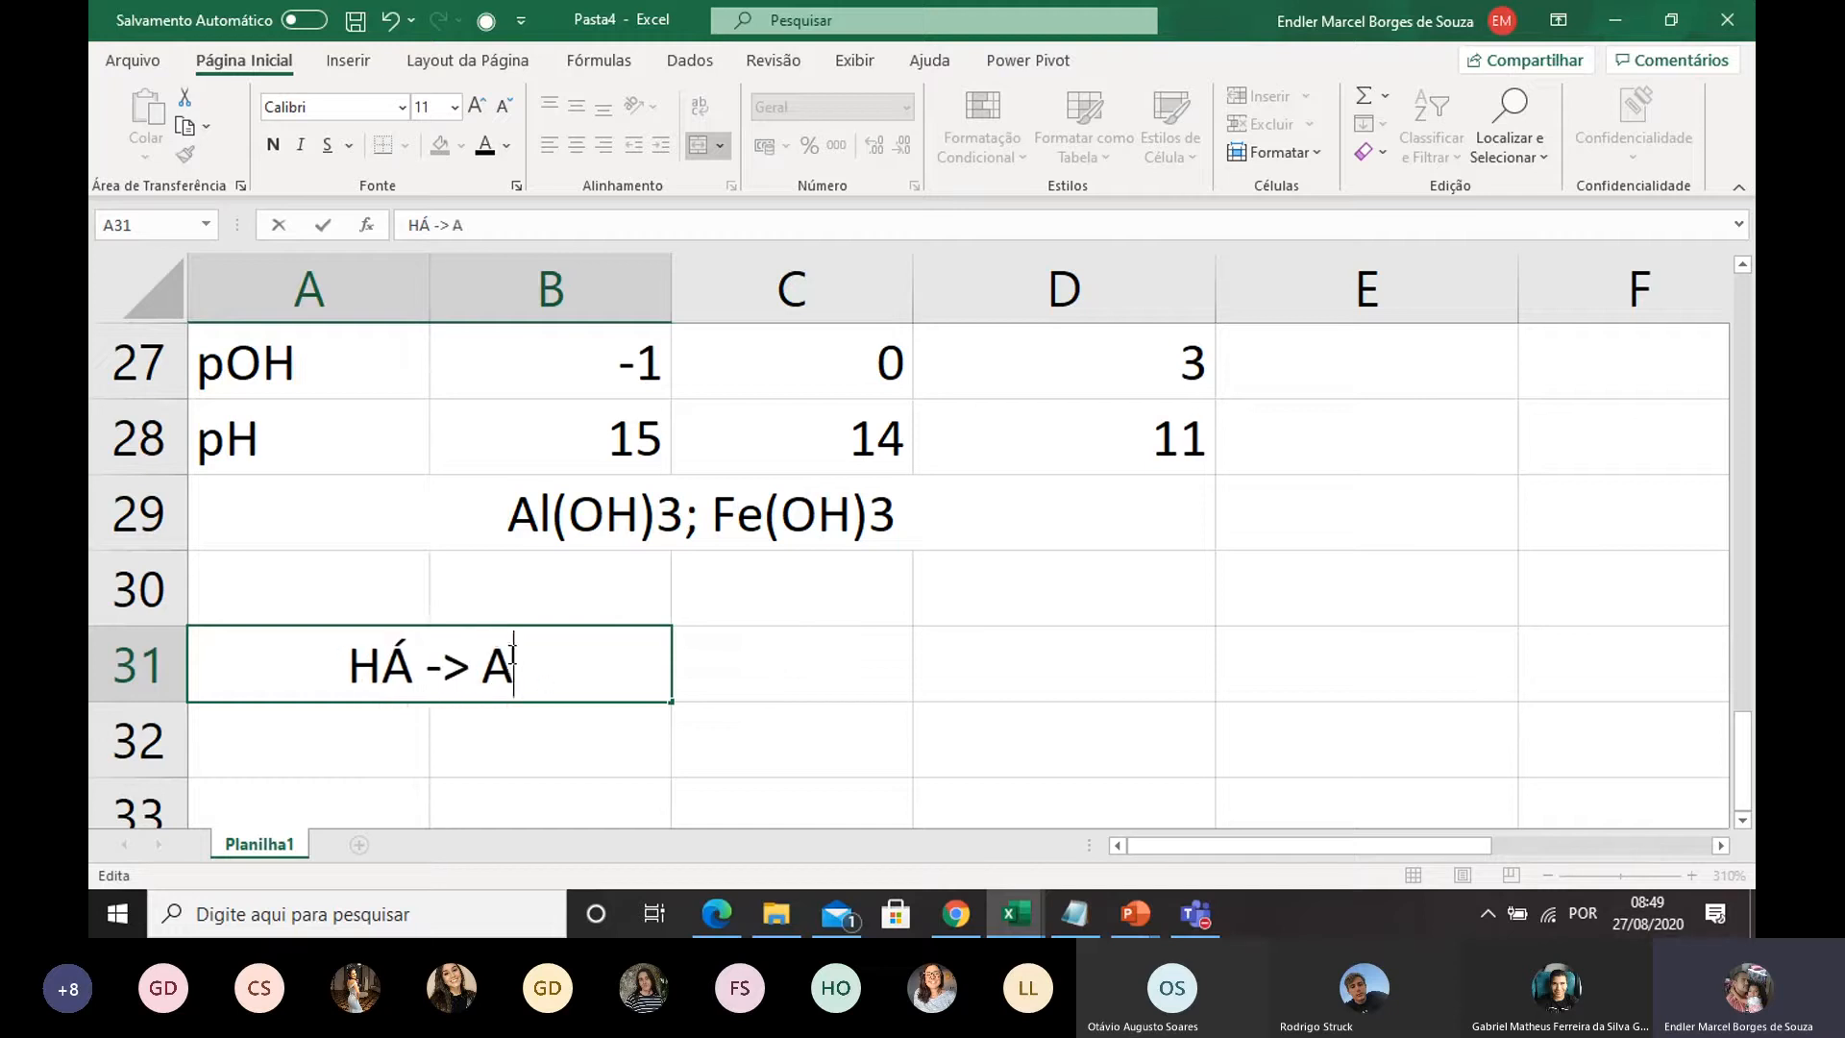
text(- )
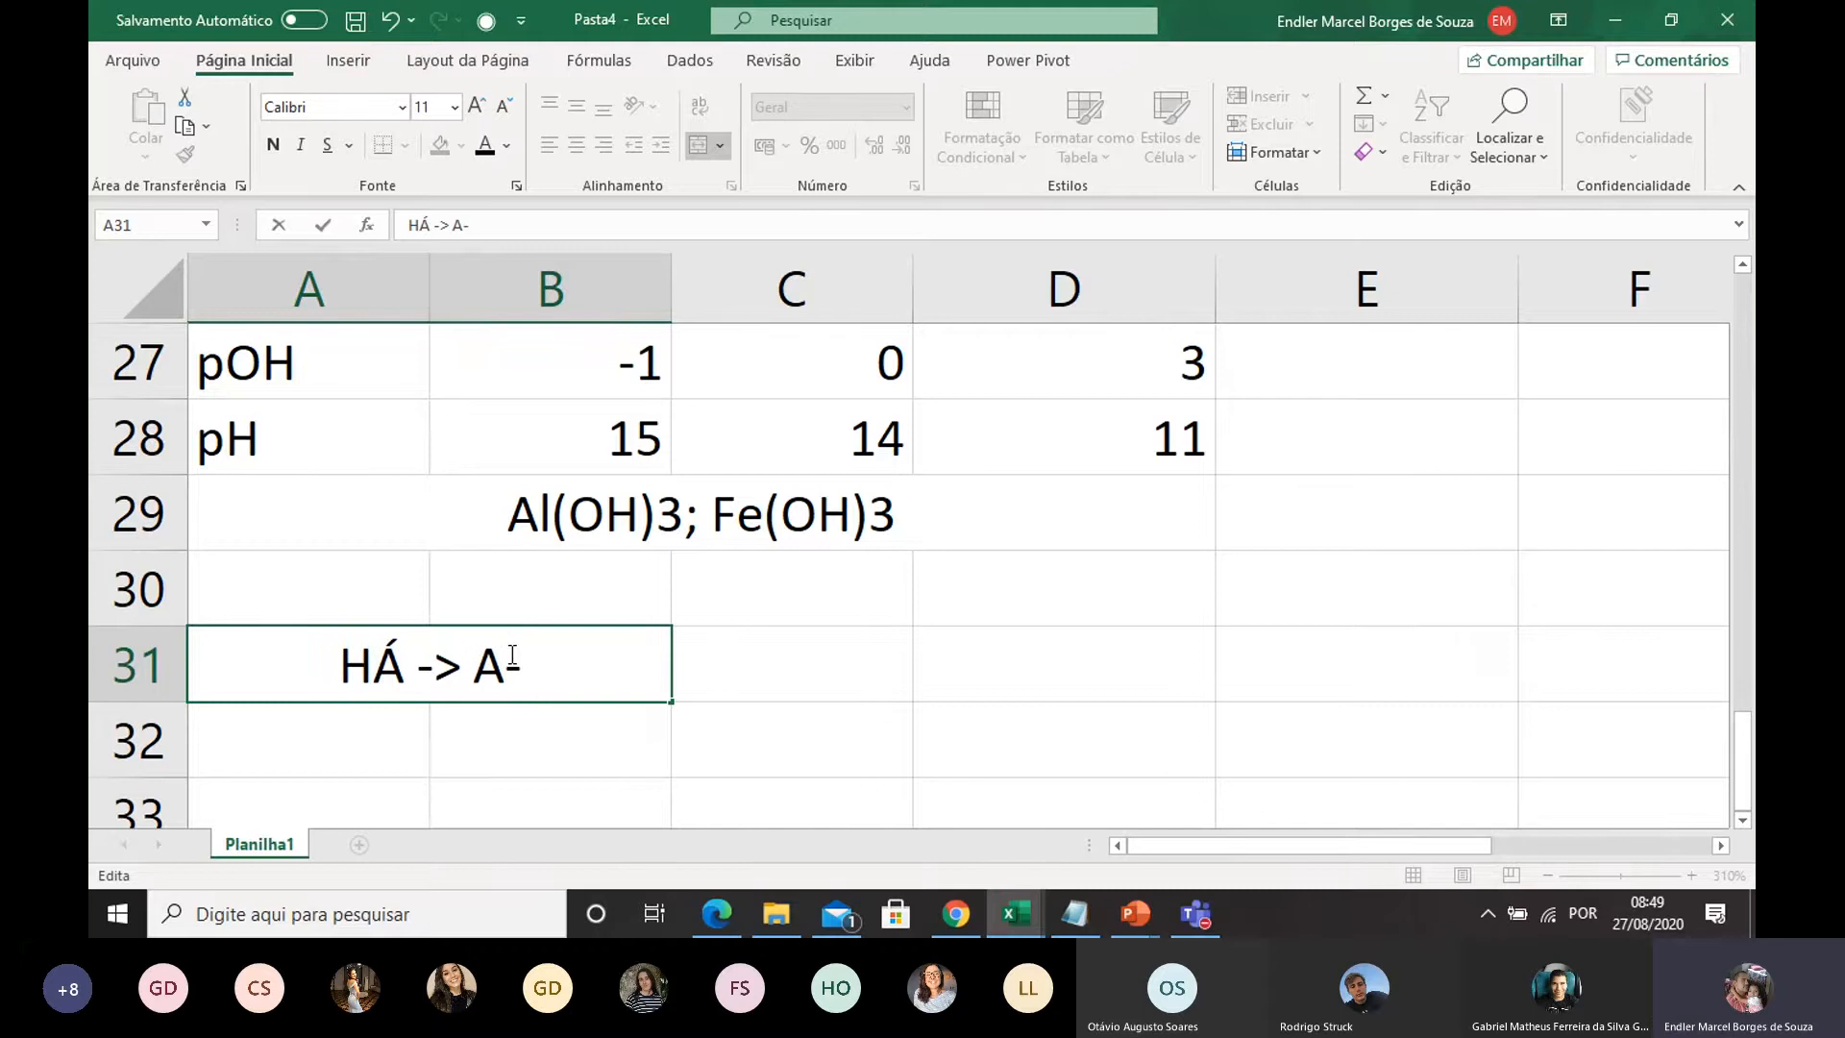
text(+)
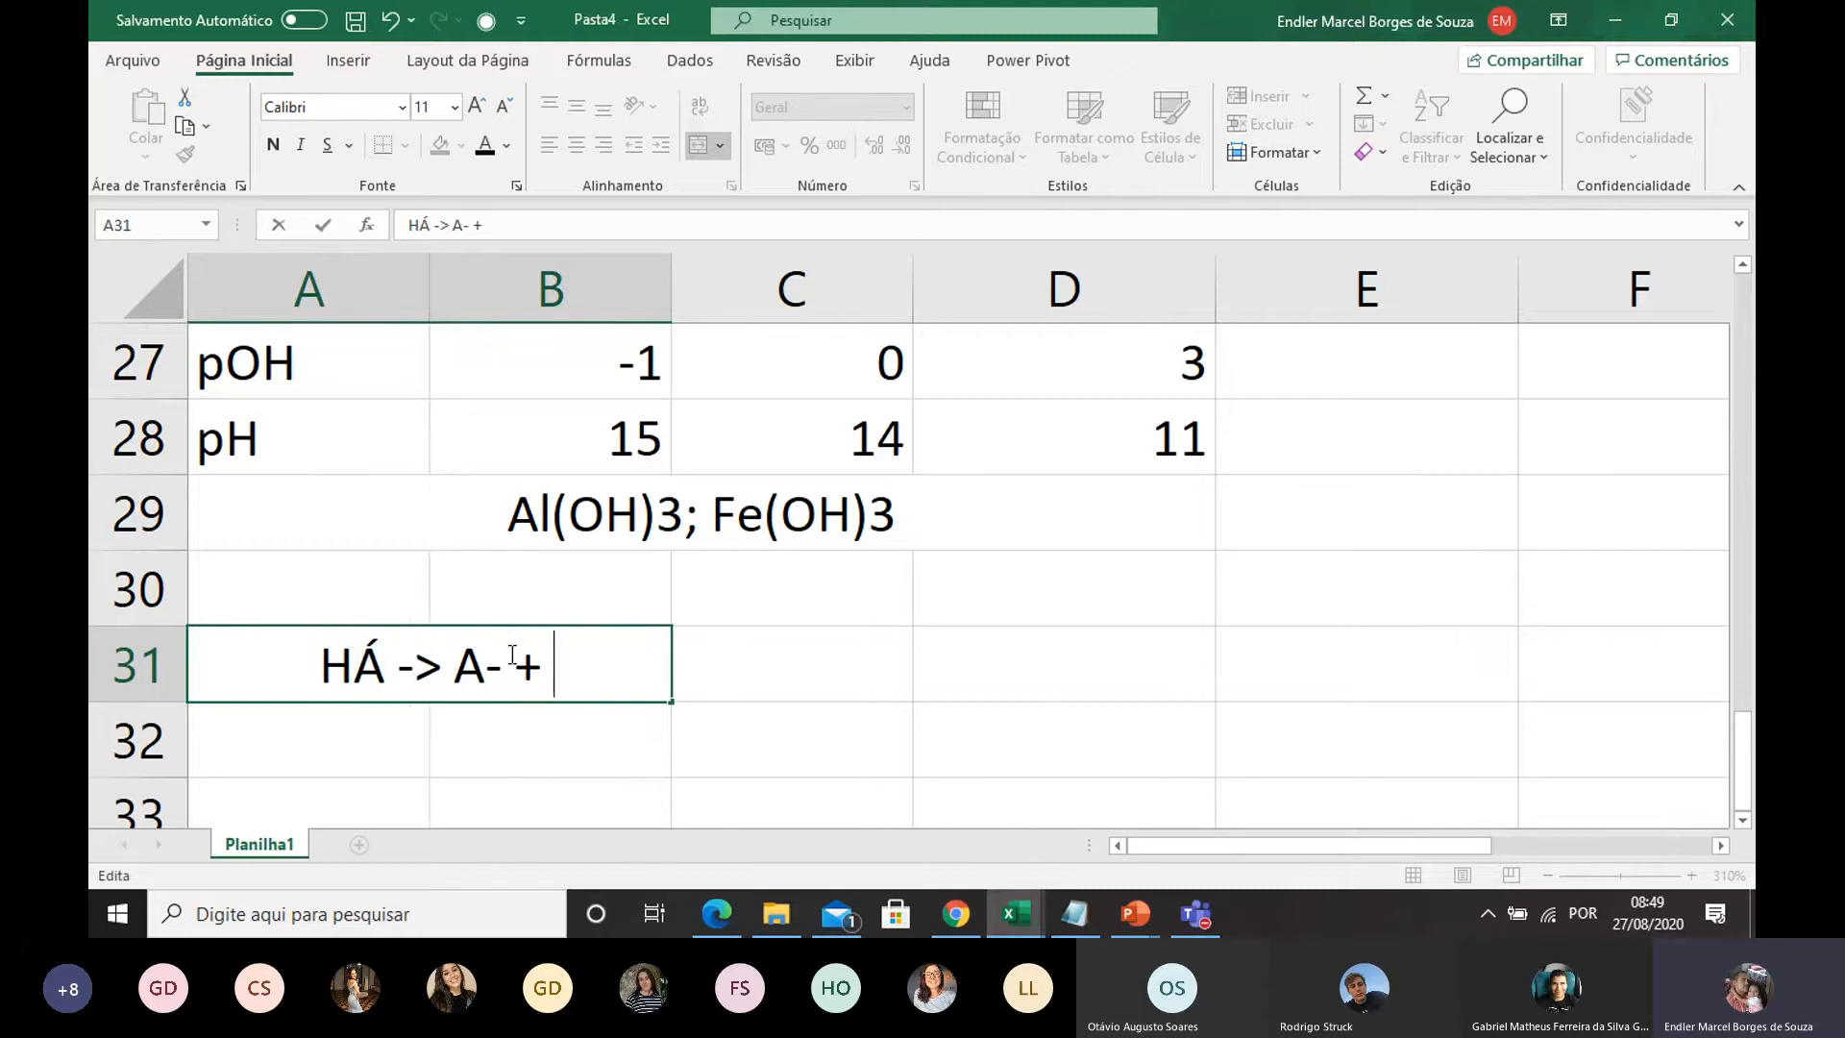
text( H+)
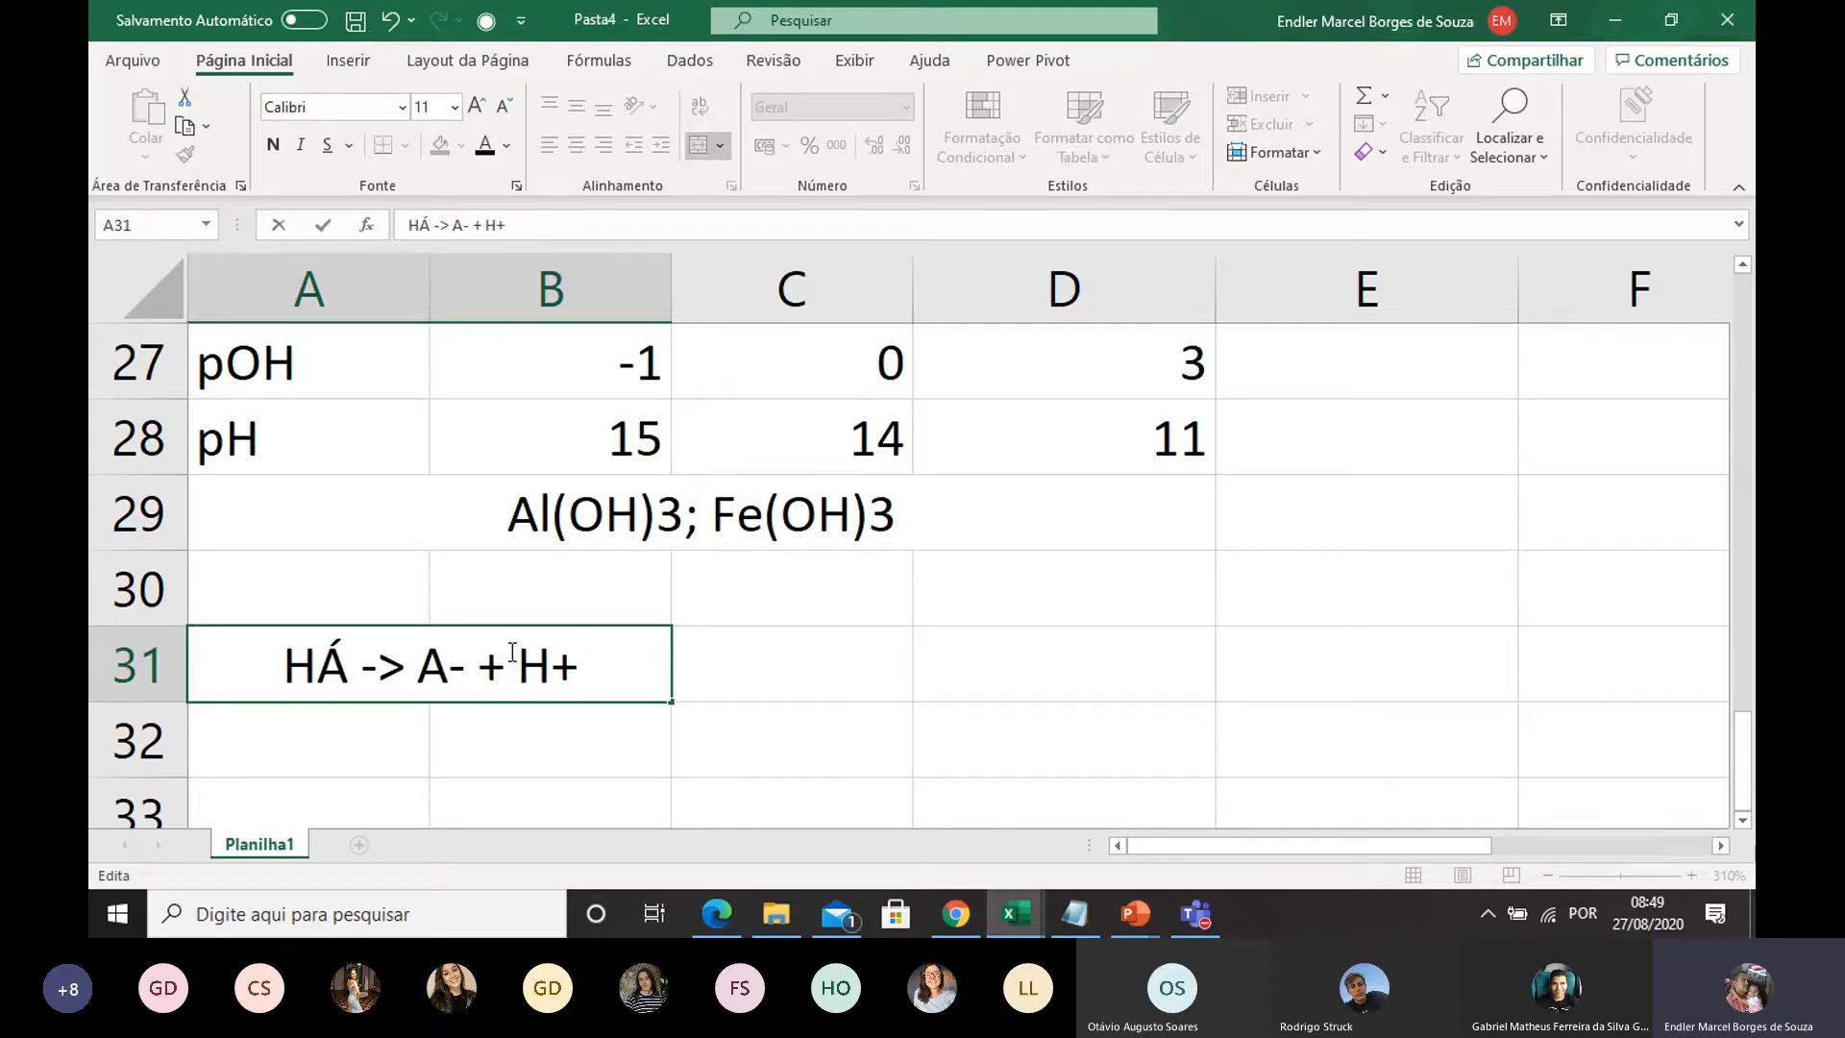
click(746, 666)
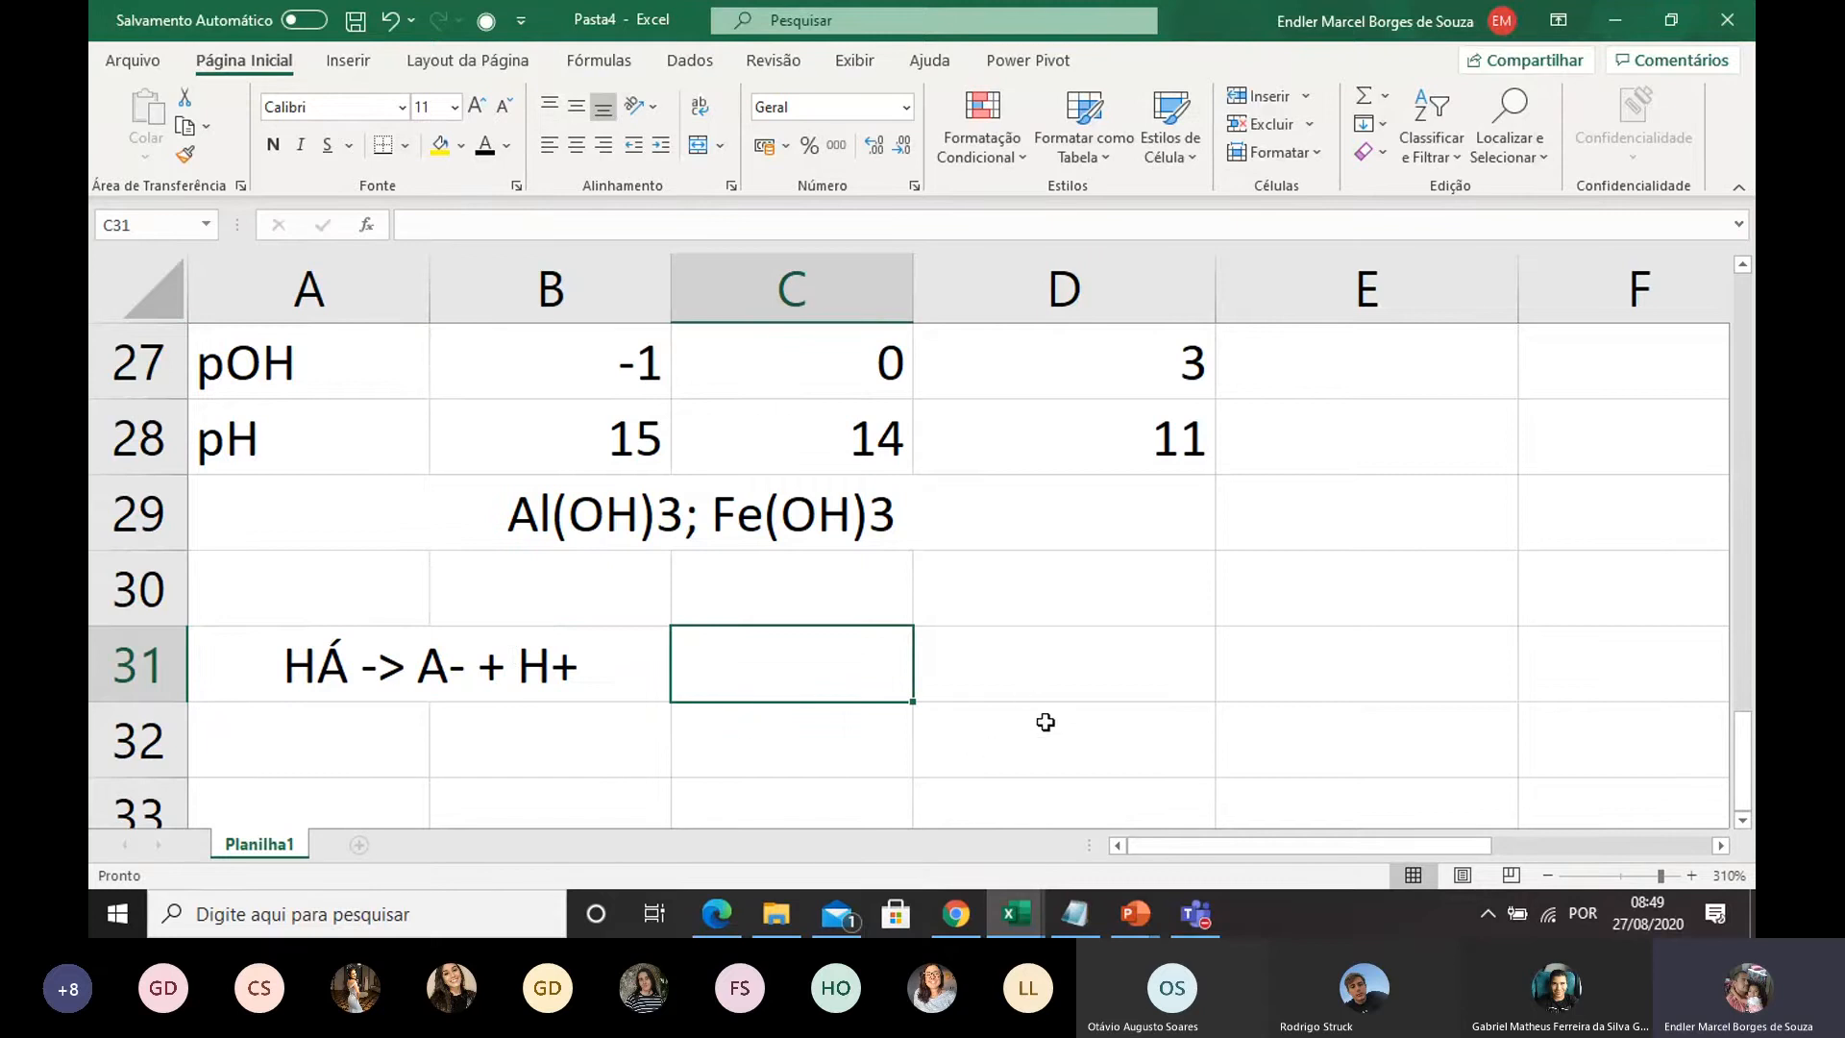
Step: Switch to the 20 08 2020 presentation in PowerPoint and open slide 62 with the acid and base ionization constants table
click(1136, 914)
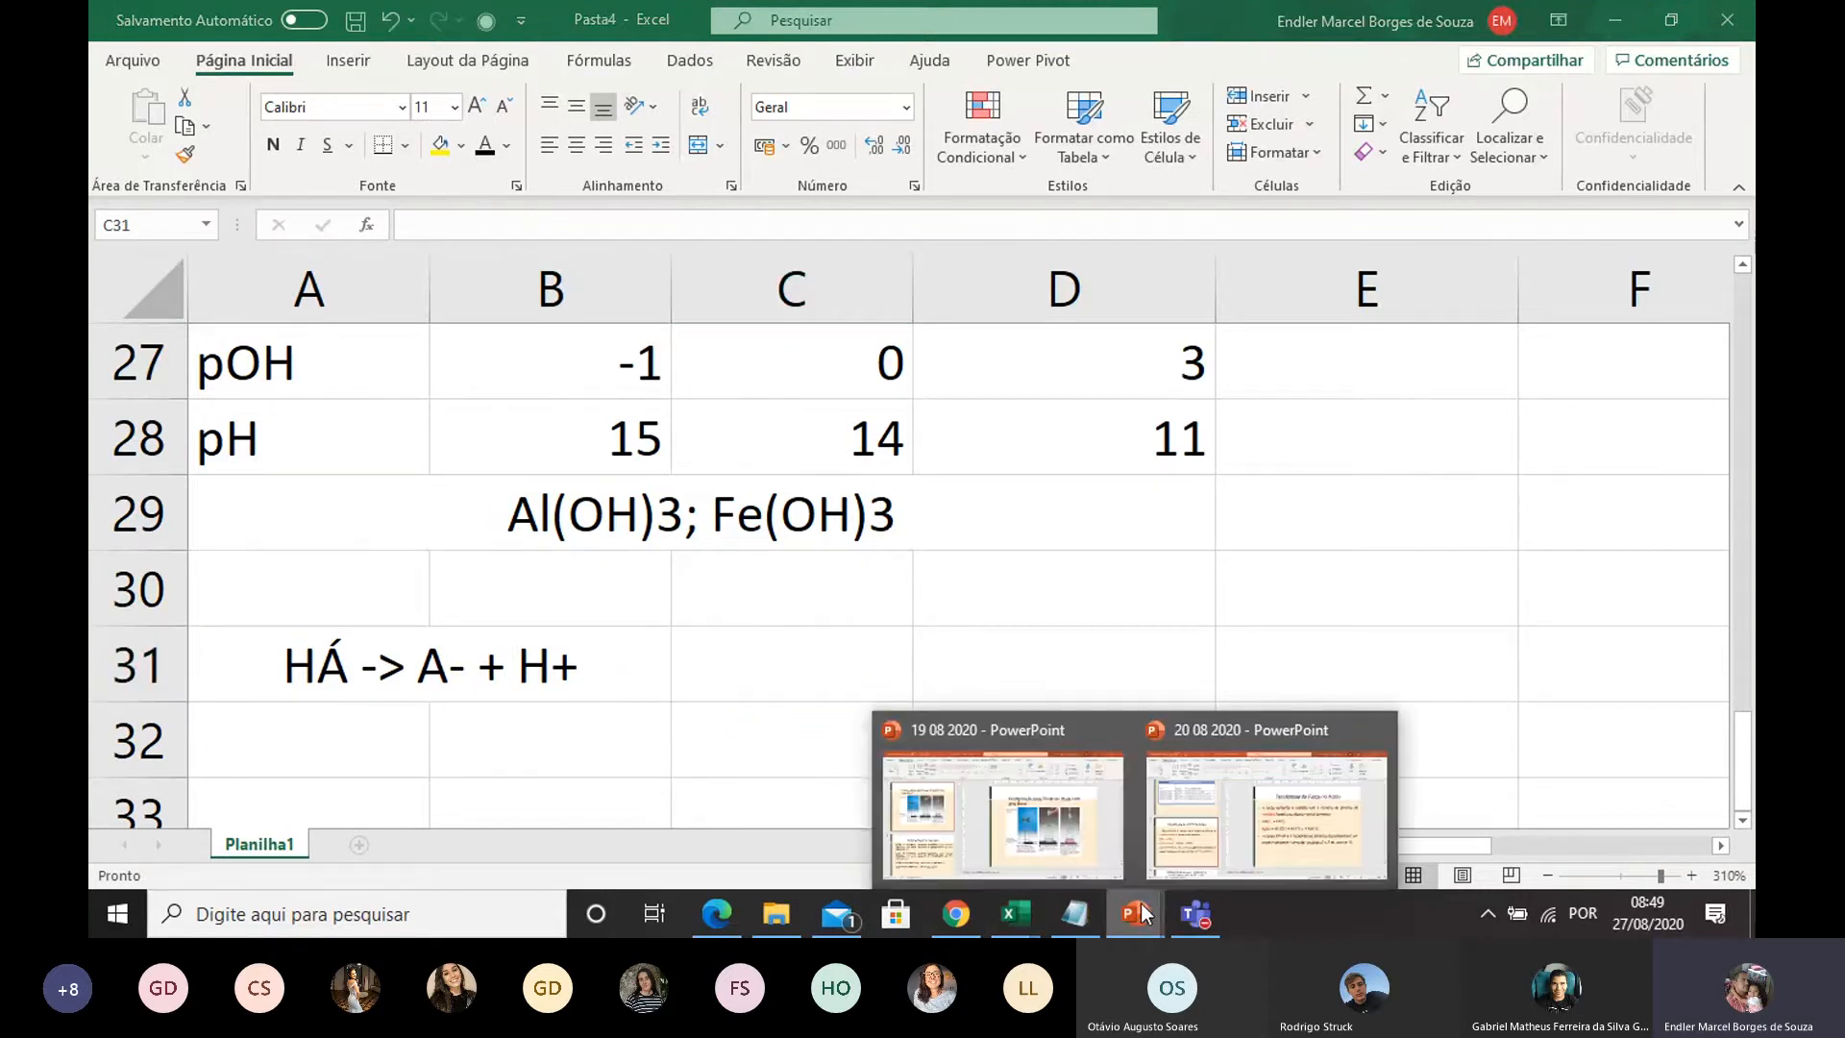
click(1084, 805)
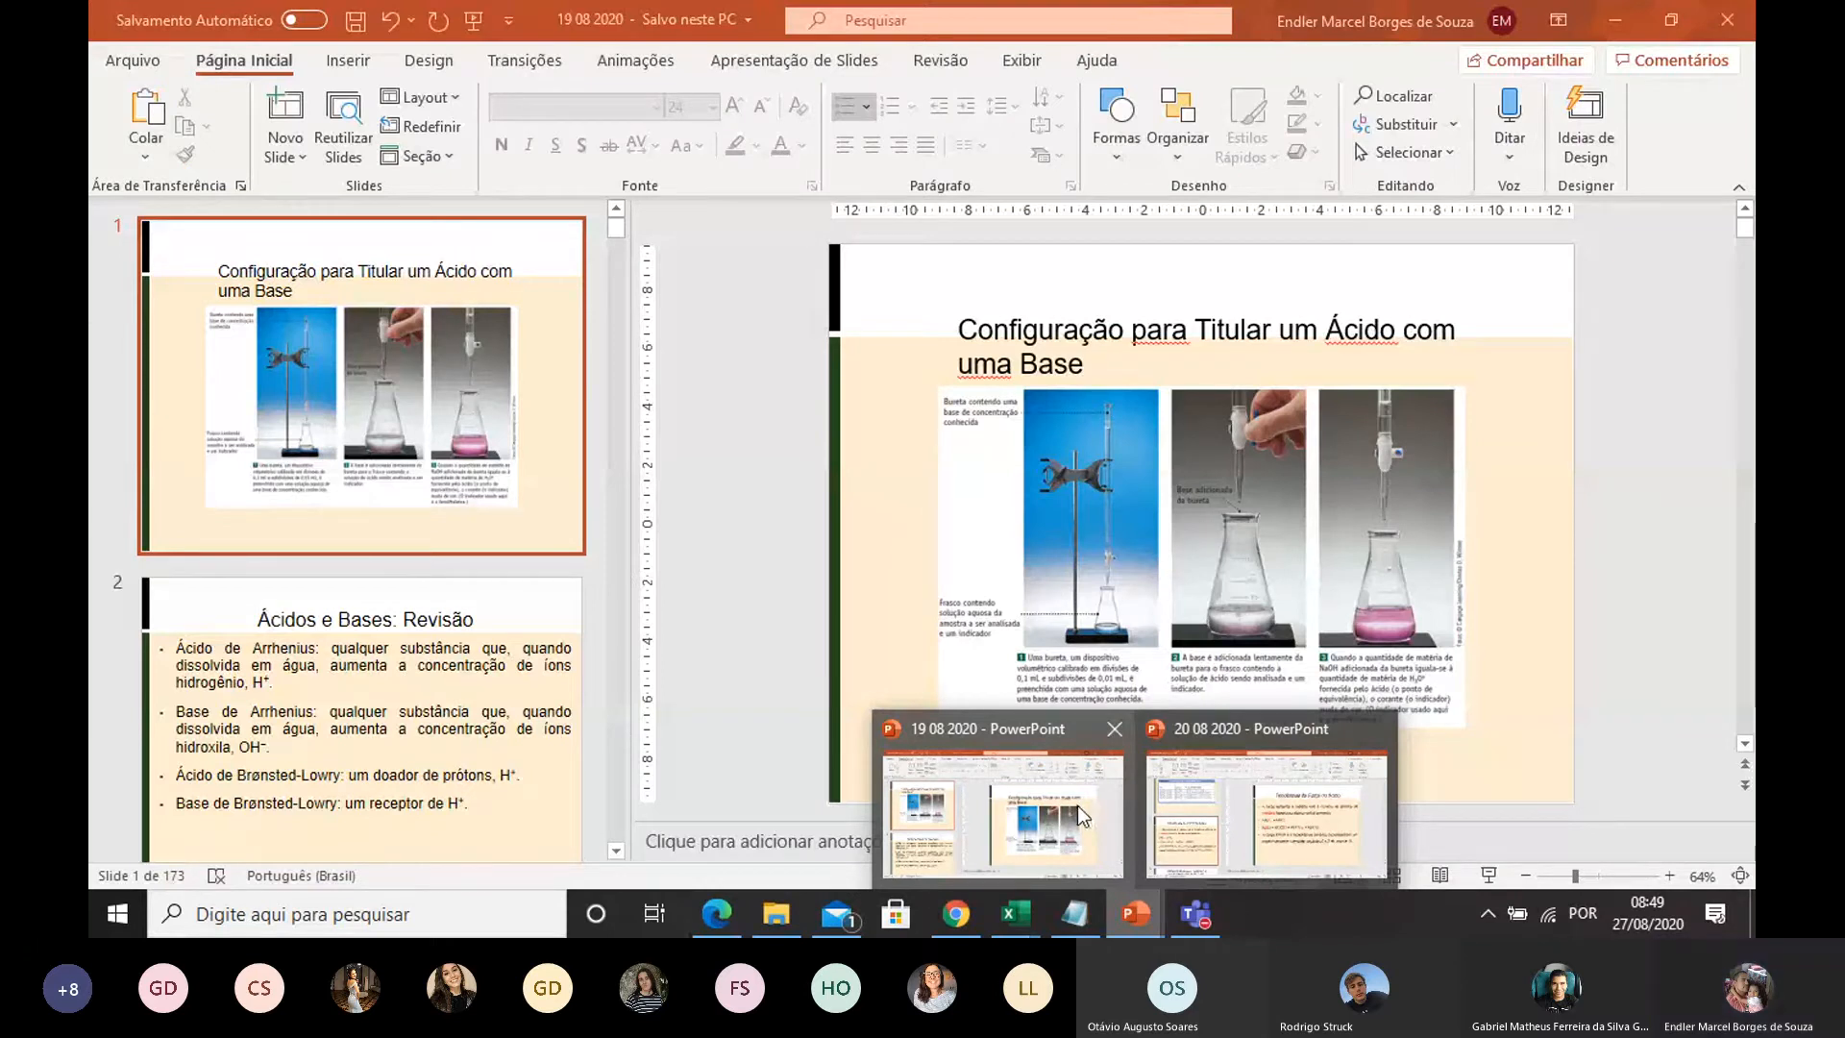
click(1196, 792)
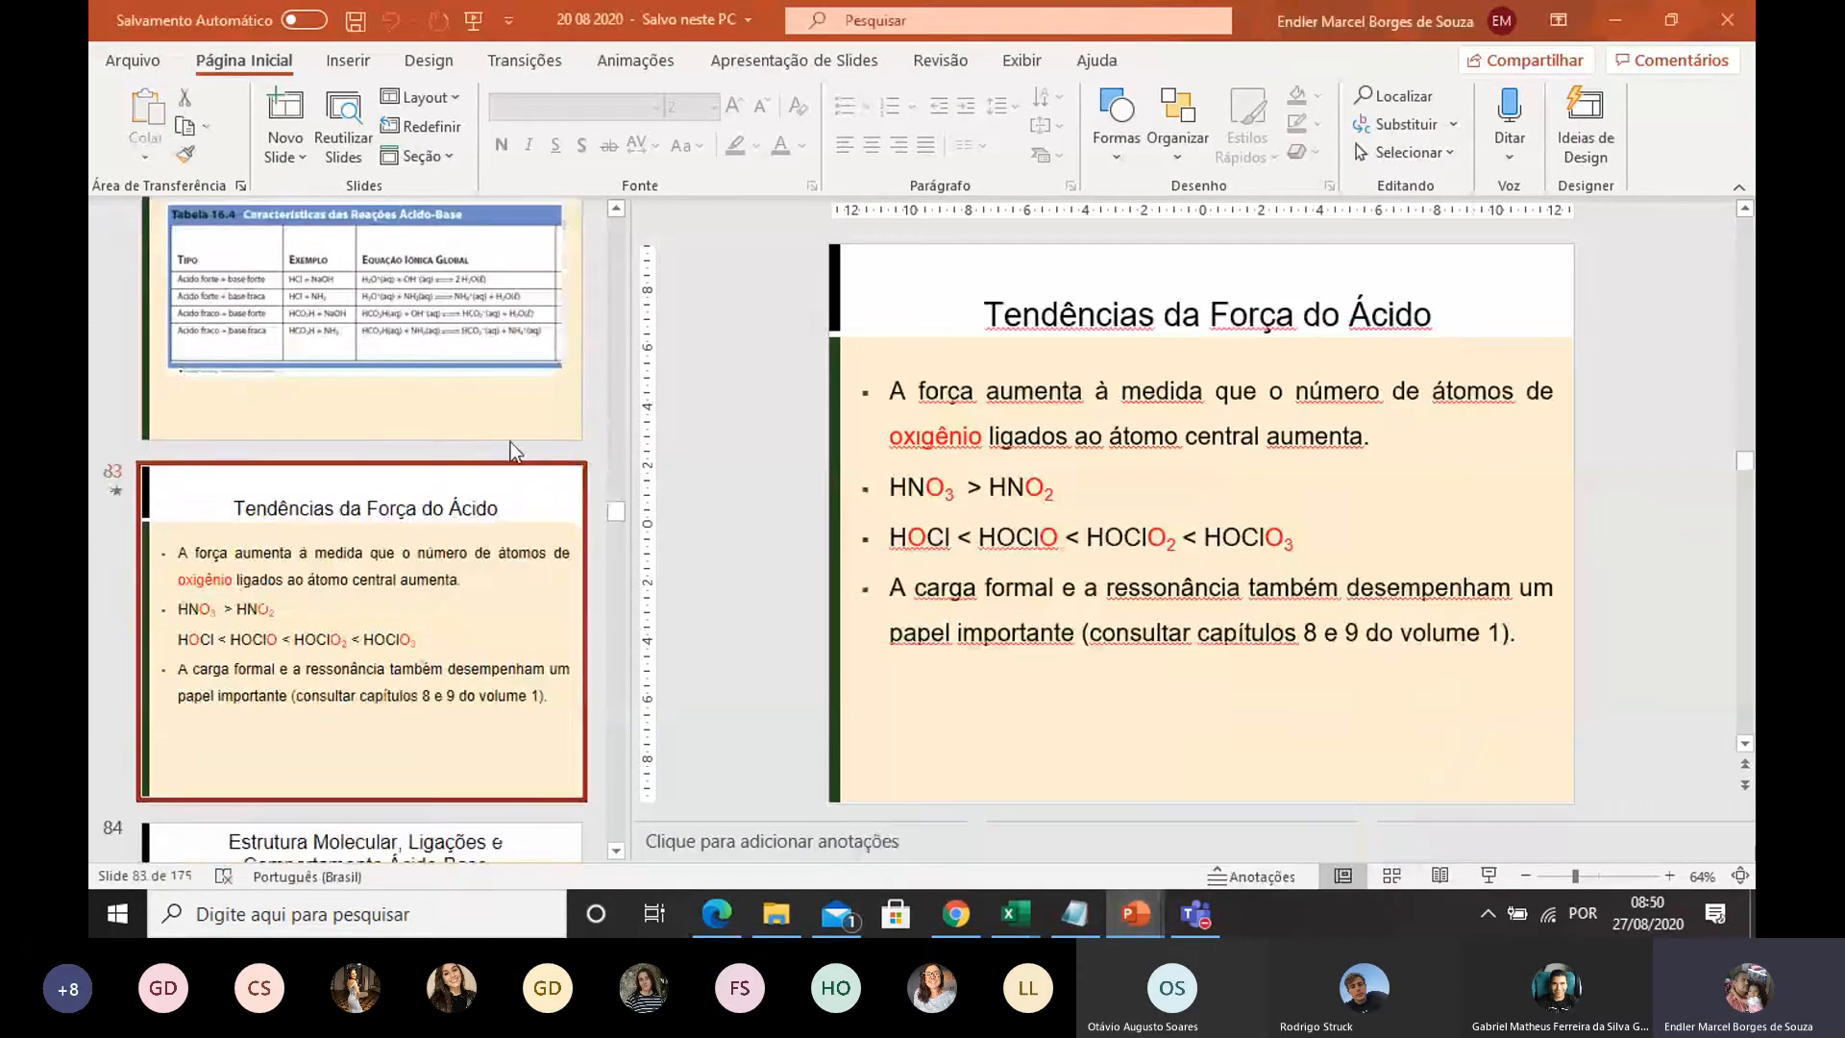
scroll(510, 443, up, 10)
scroll(492, 501, up, 10)
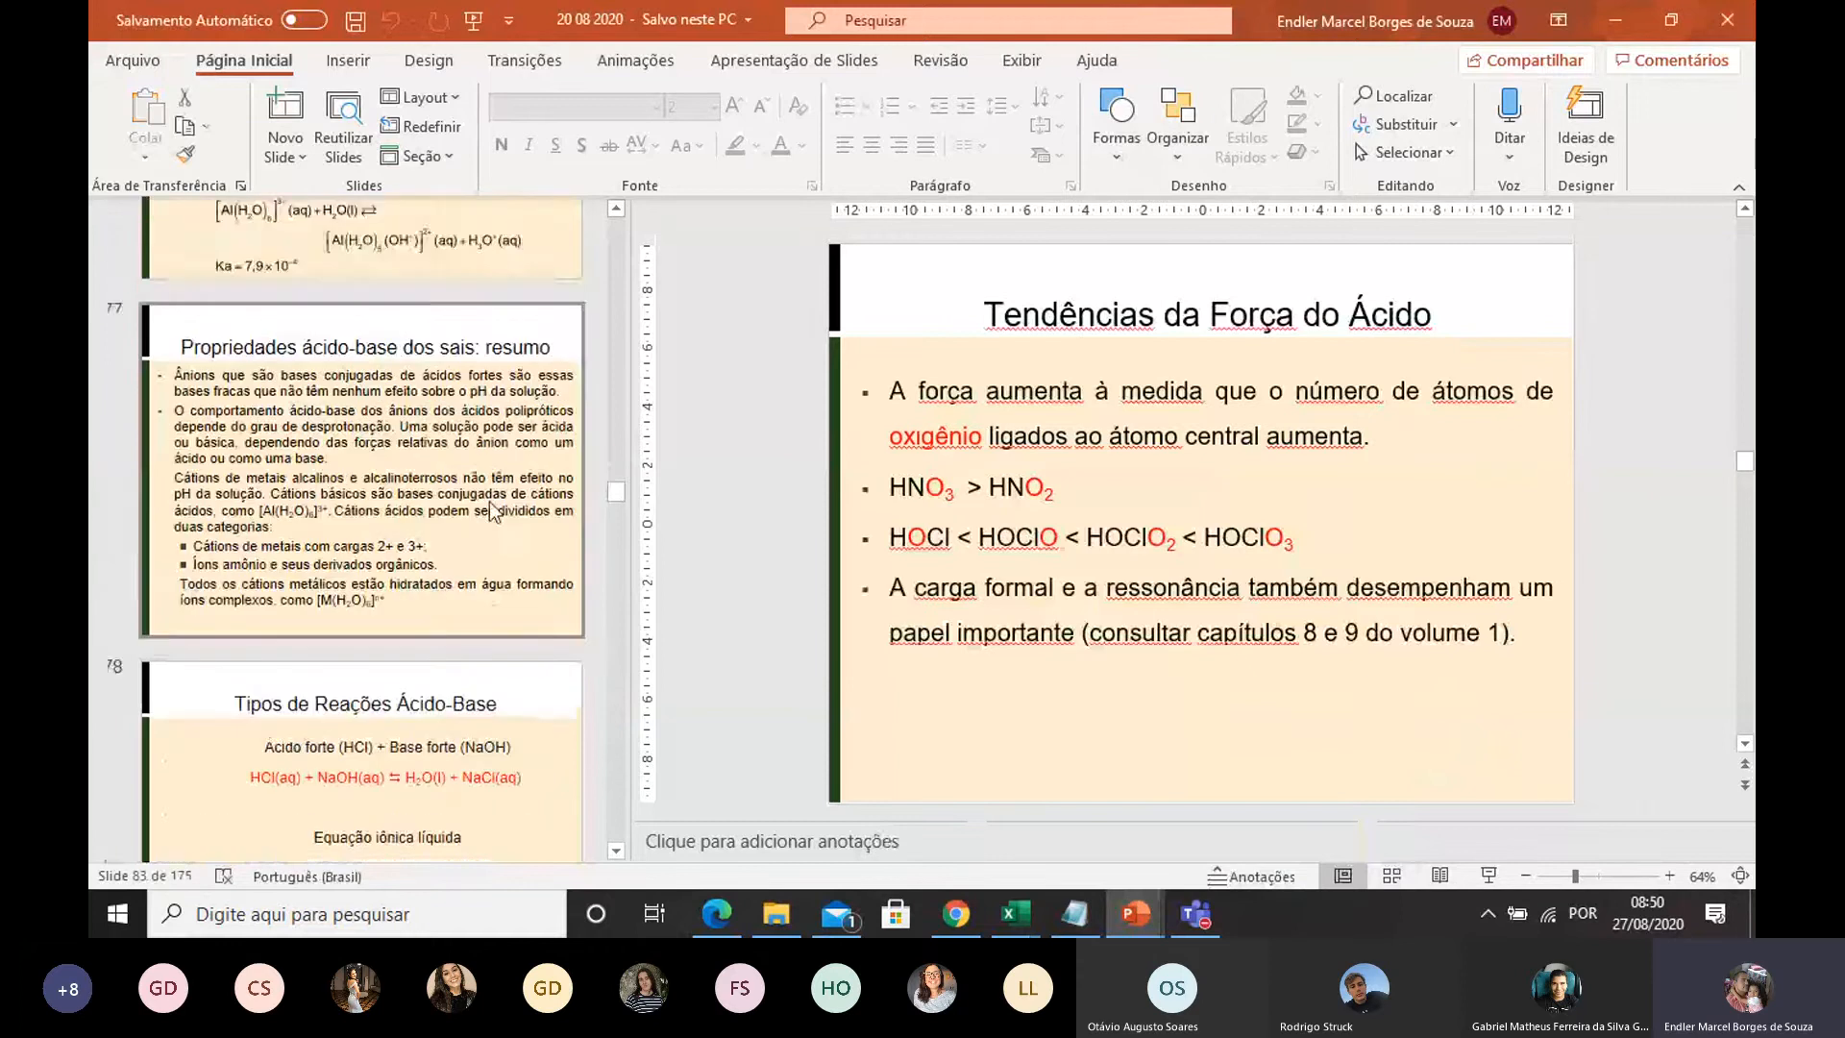
scroll(488, 502, up, 6)
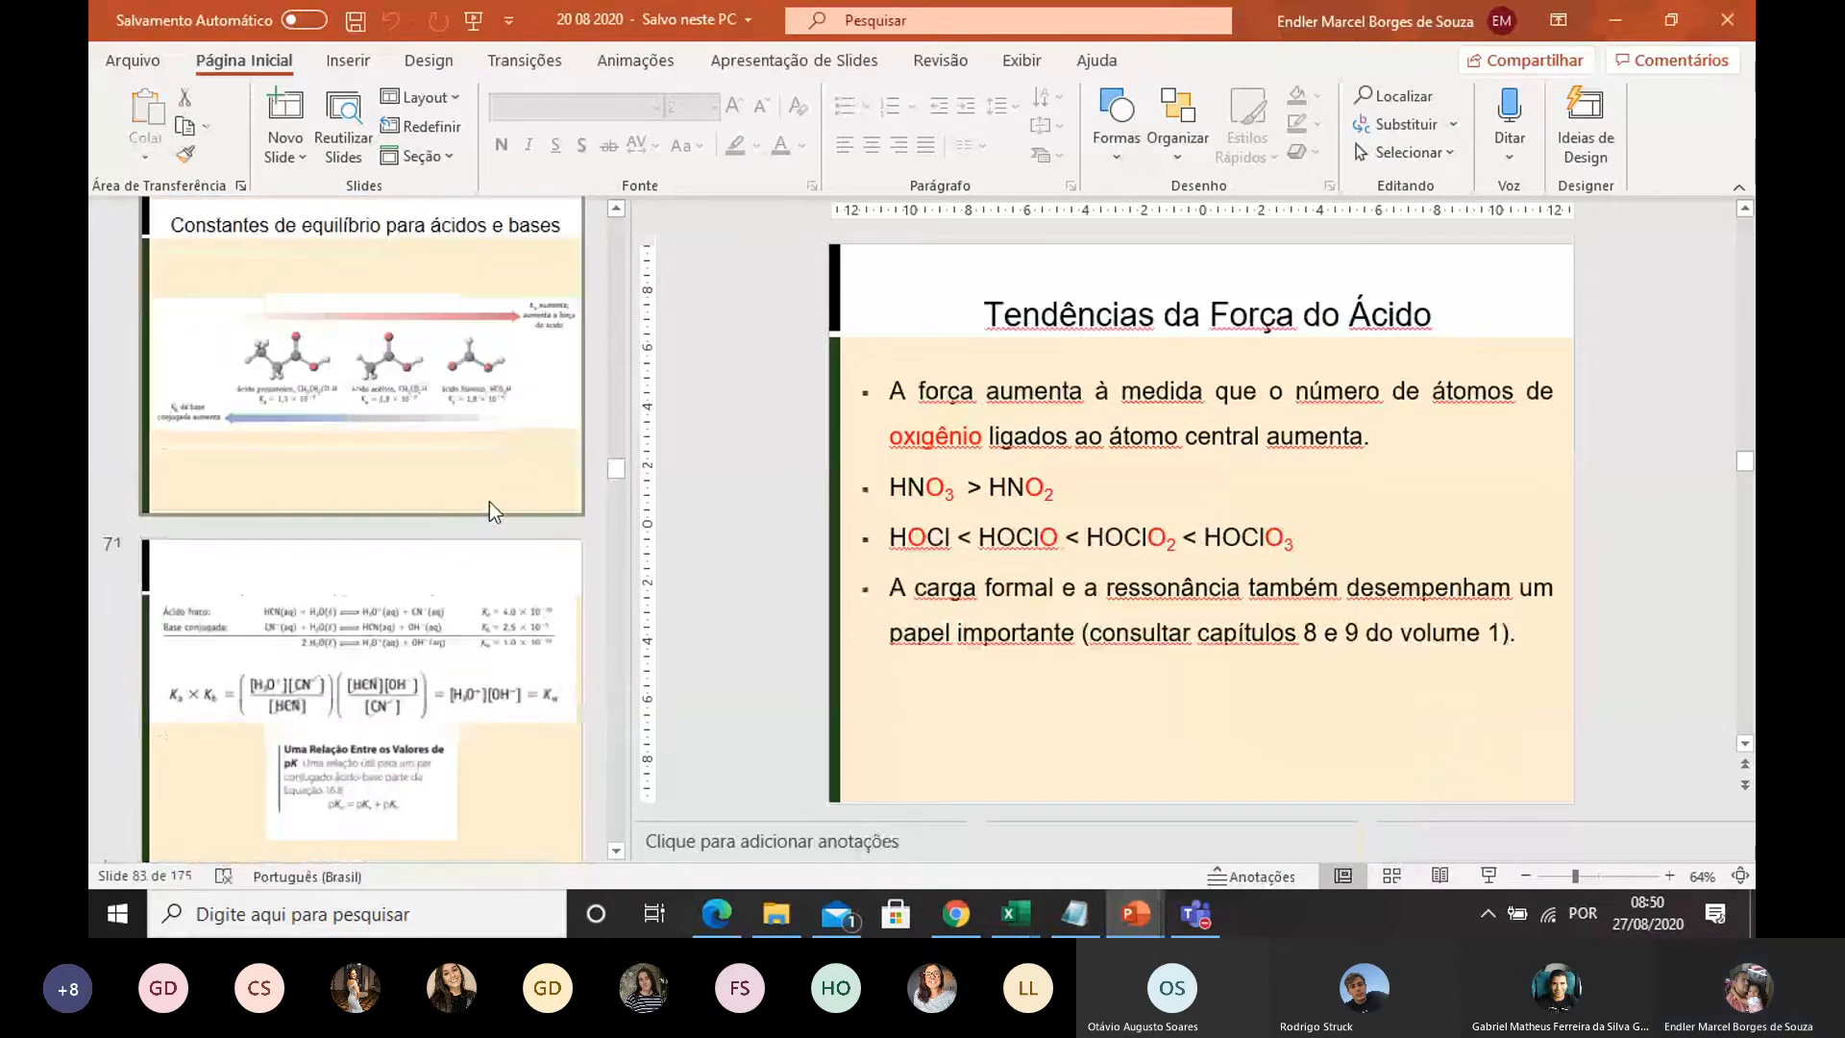
scroll(488, 502, up, 11)
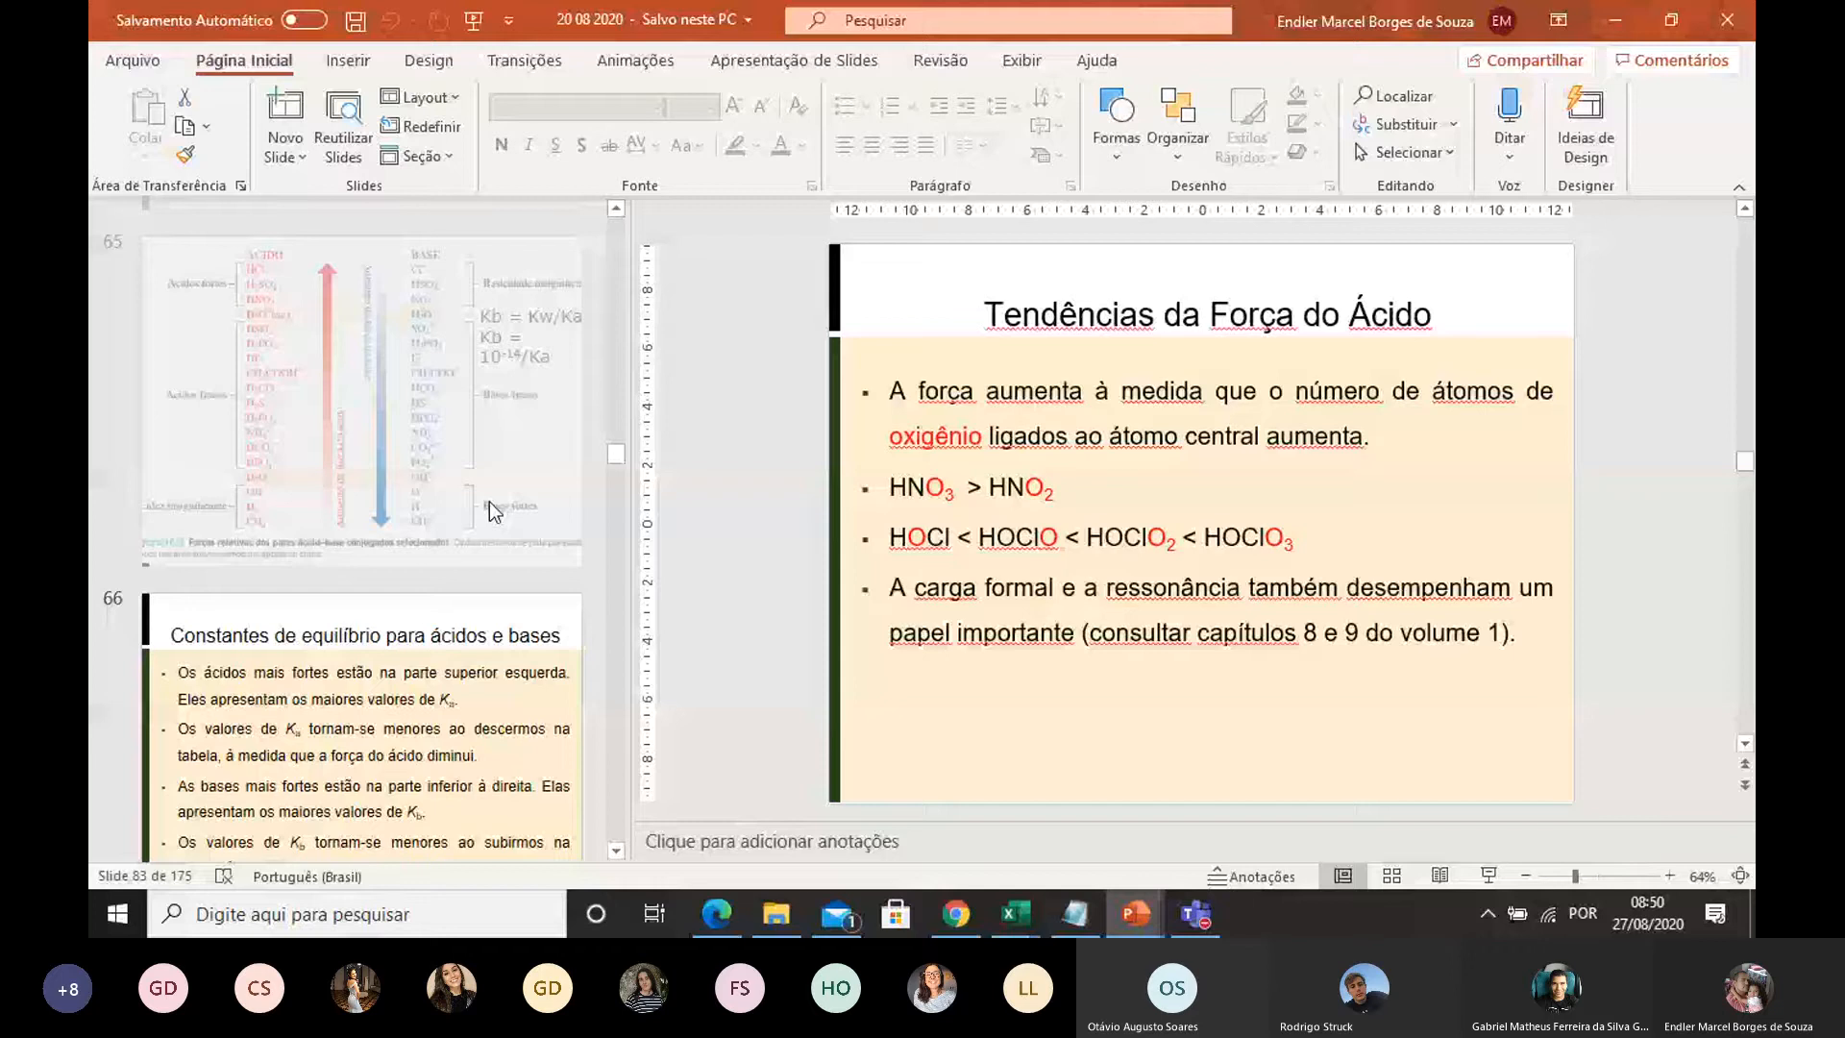
scroll(449, 581, up, 8)
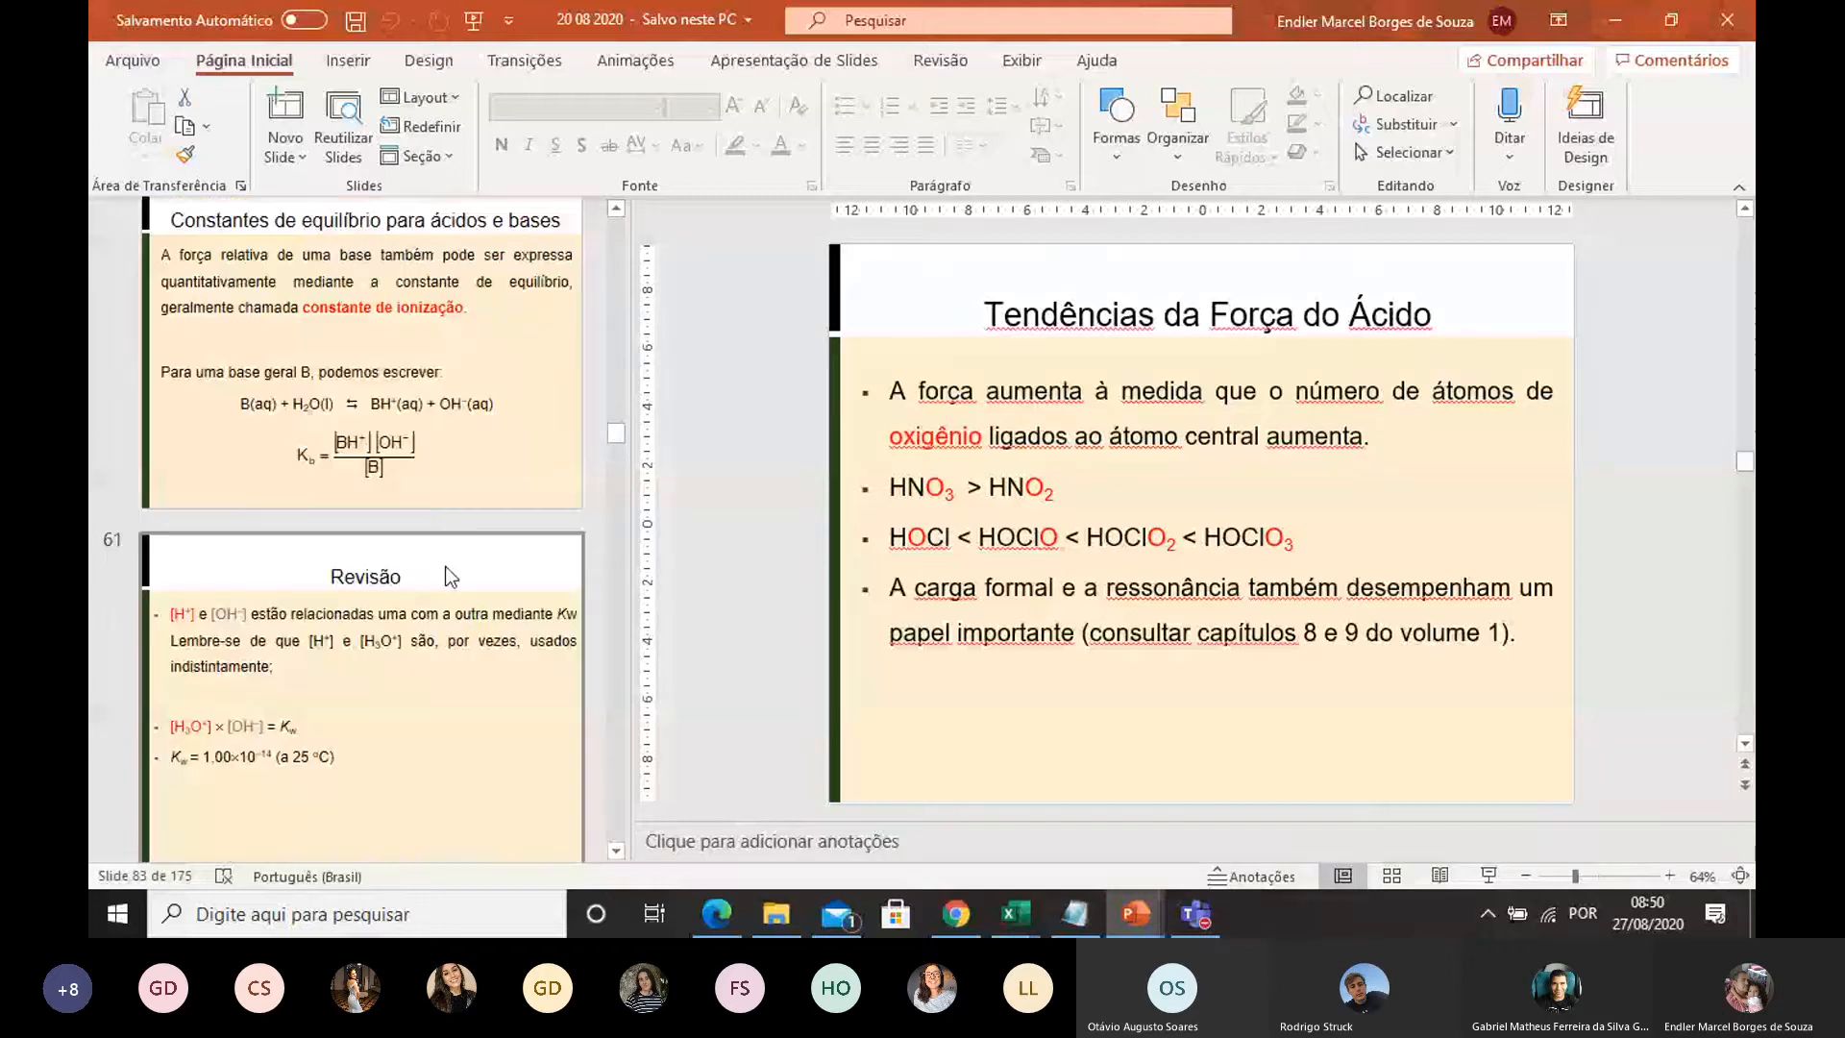
scroll(446, 567, down, 3)
click(423, 450)
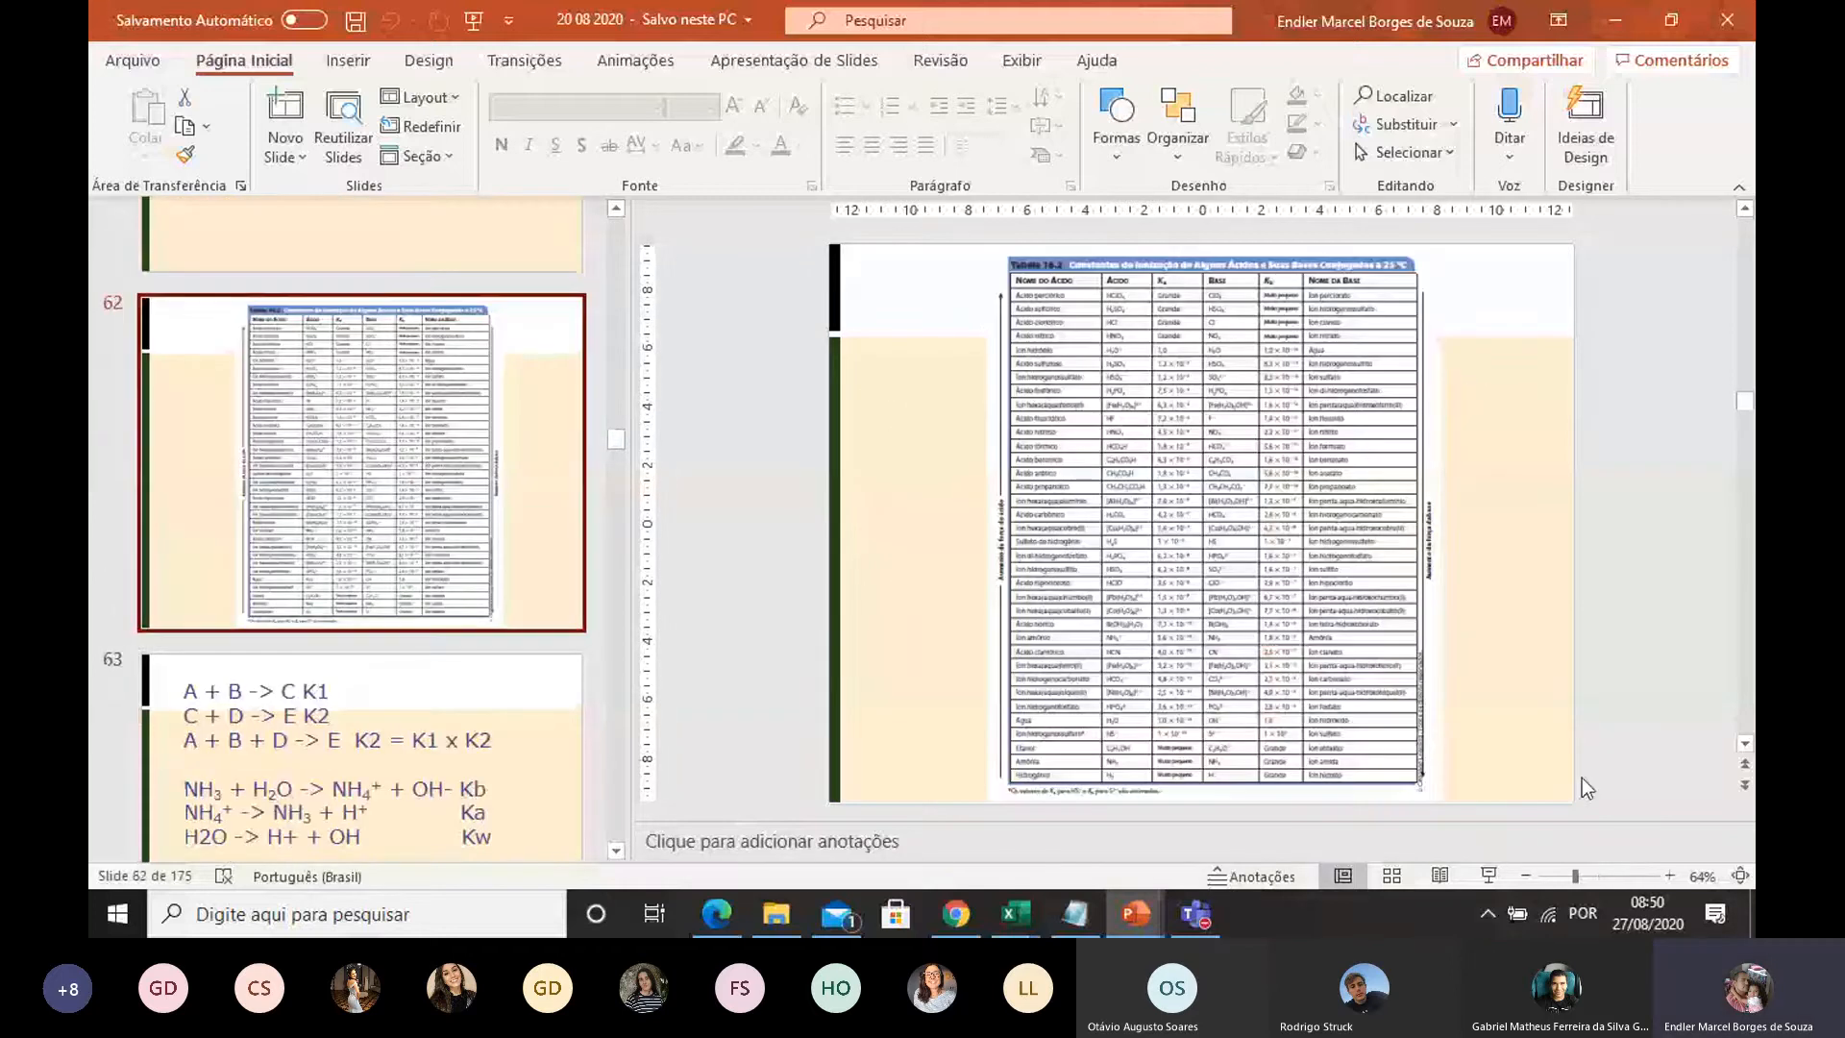
Step: Enlarge the slide to 200% and examine the Ka and Kb values of the listed acids and their conjugate bases
click(1668, 875)
click(1668, 875)
click(1668, 875)
click(1668, 874)
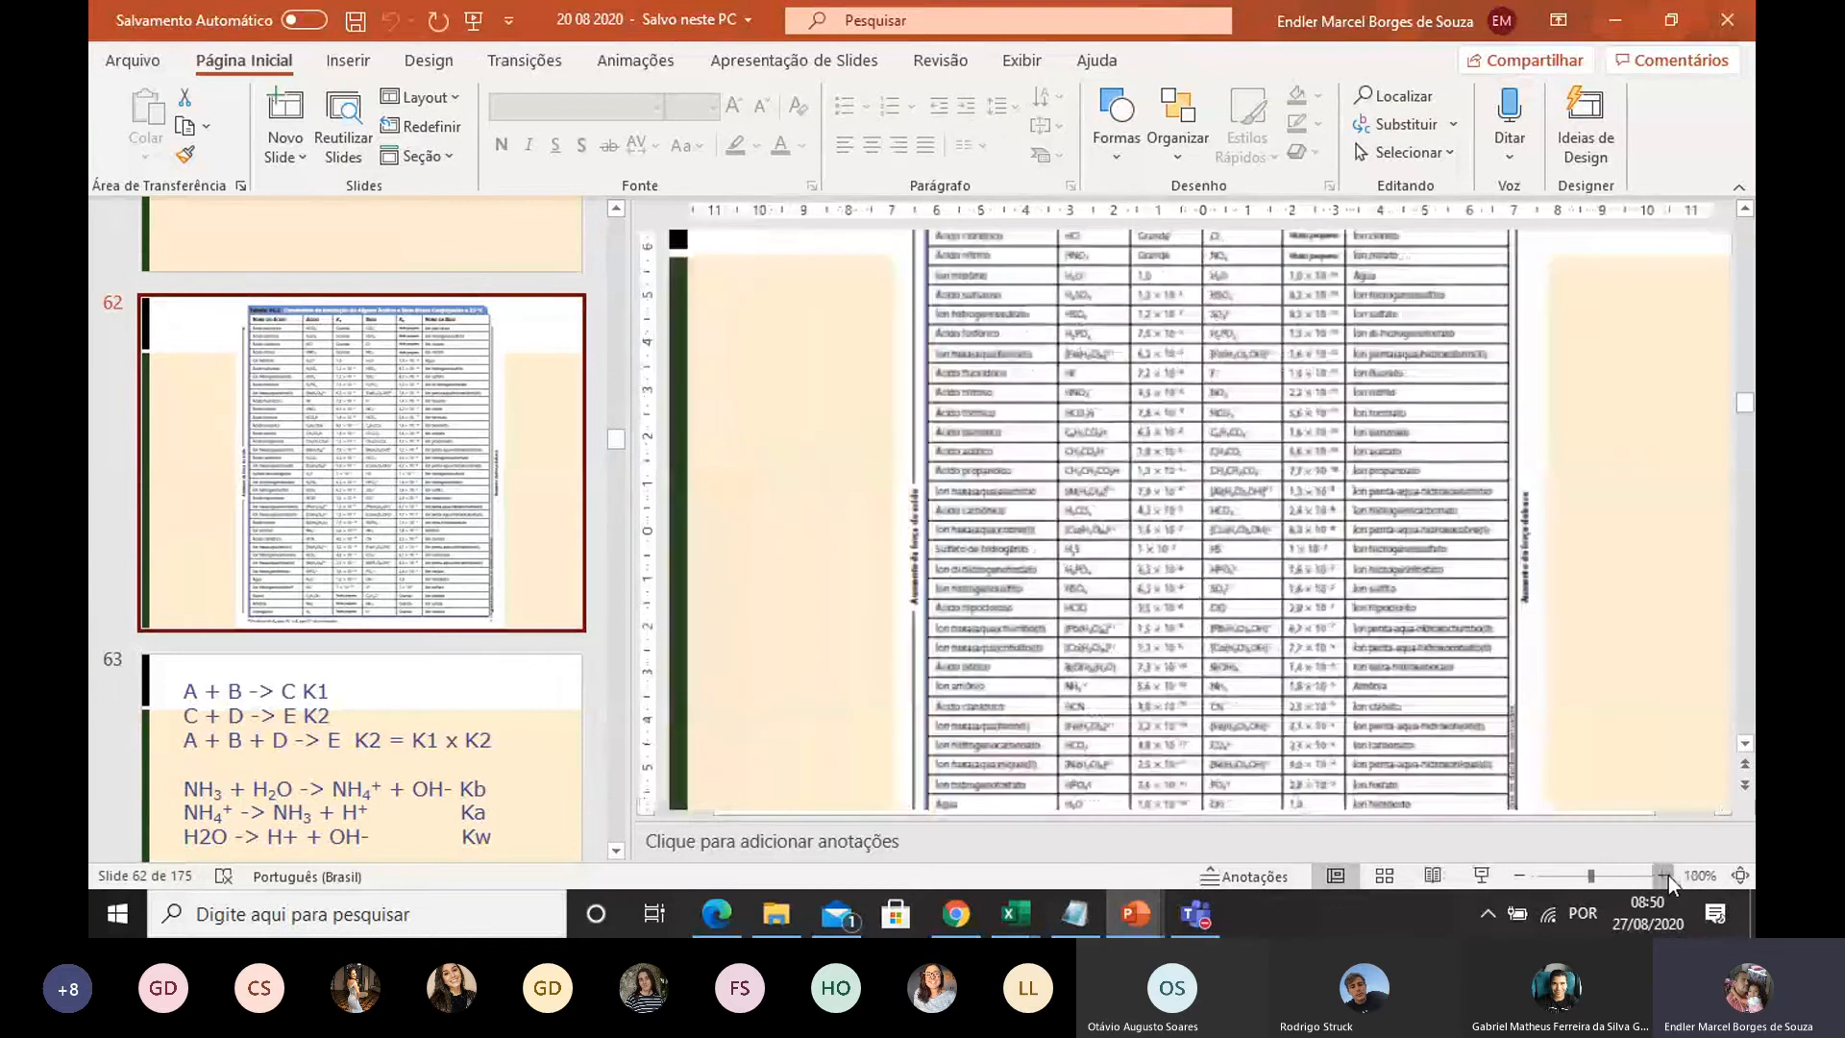
click(1668, 875)
scroll(1380, 561, up, 5)
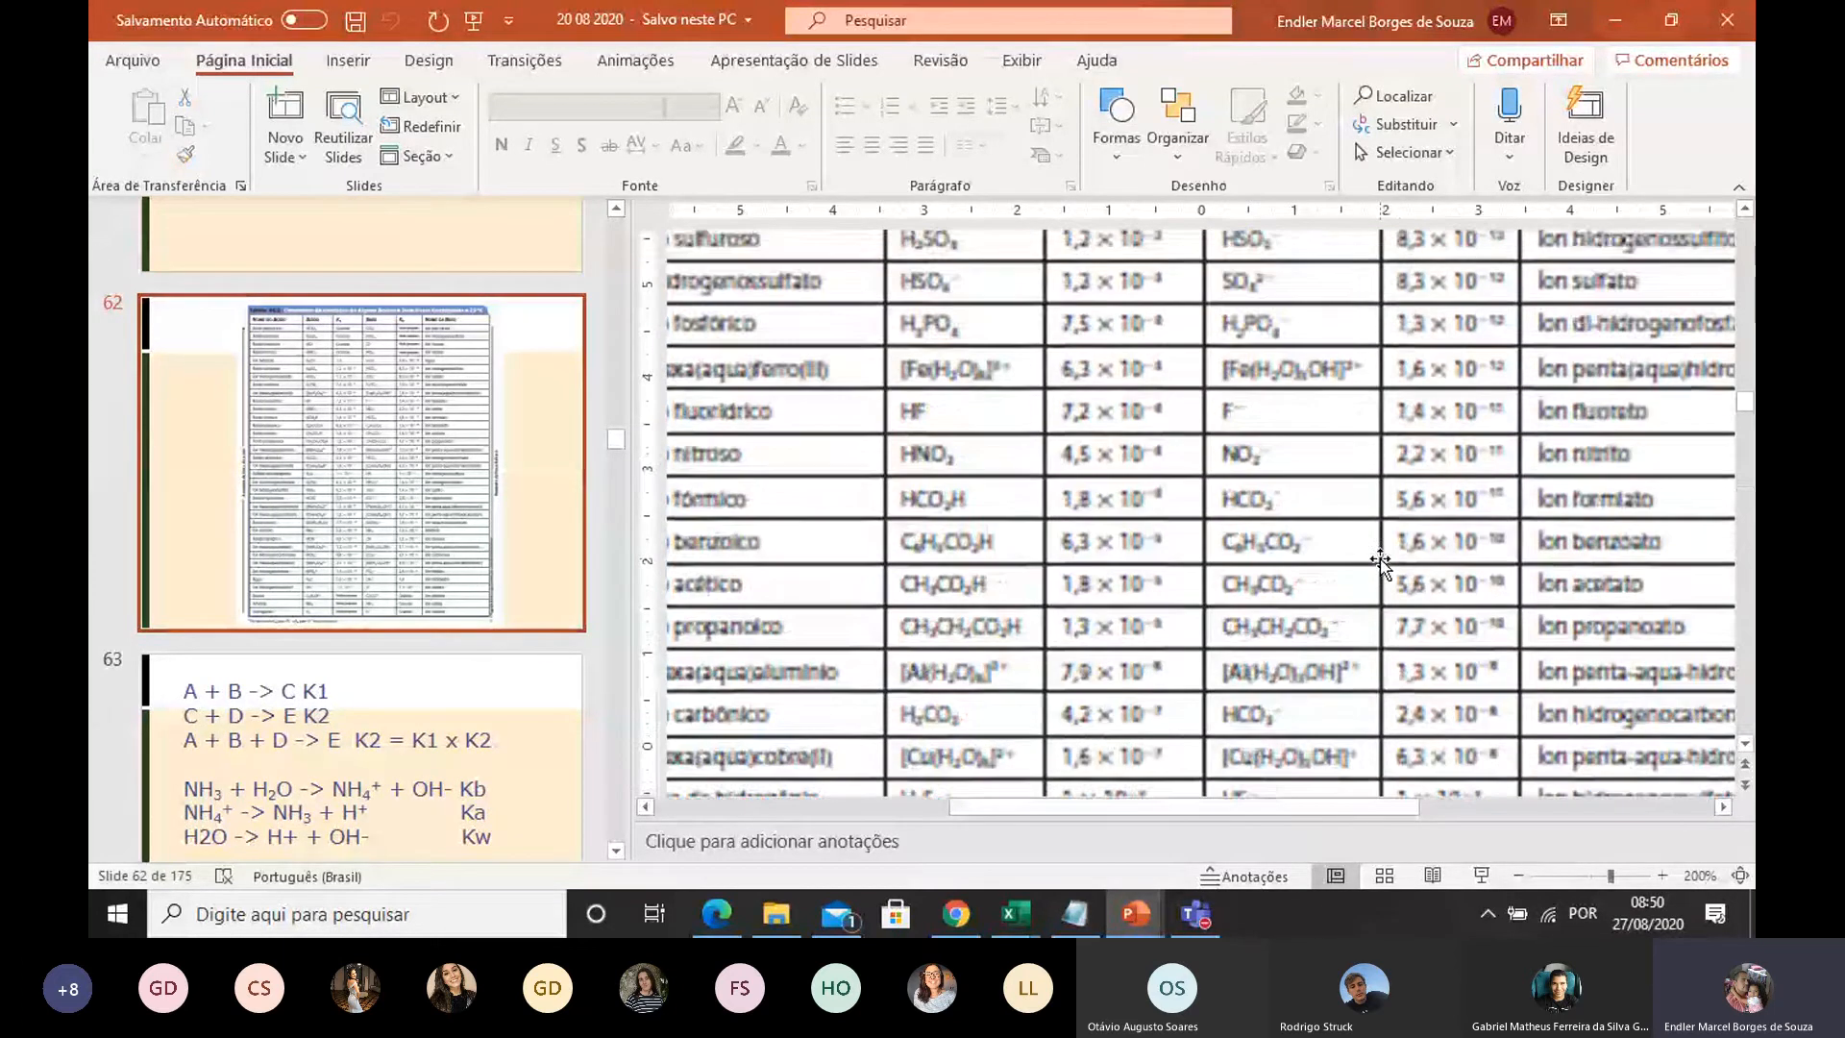
scroll(1380, 561, up, 6)
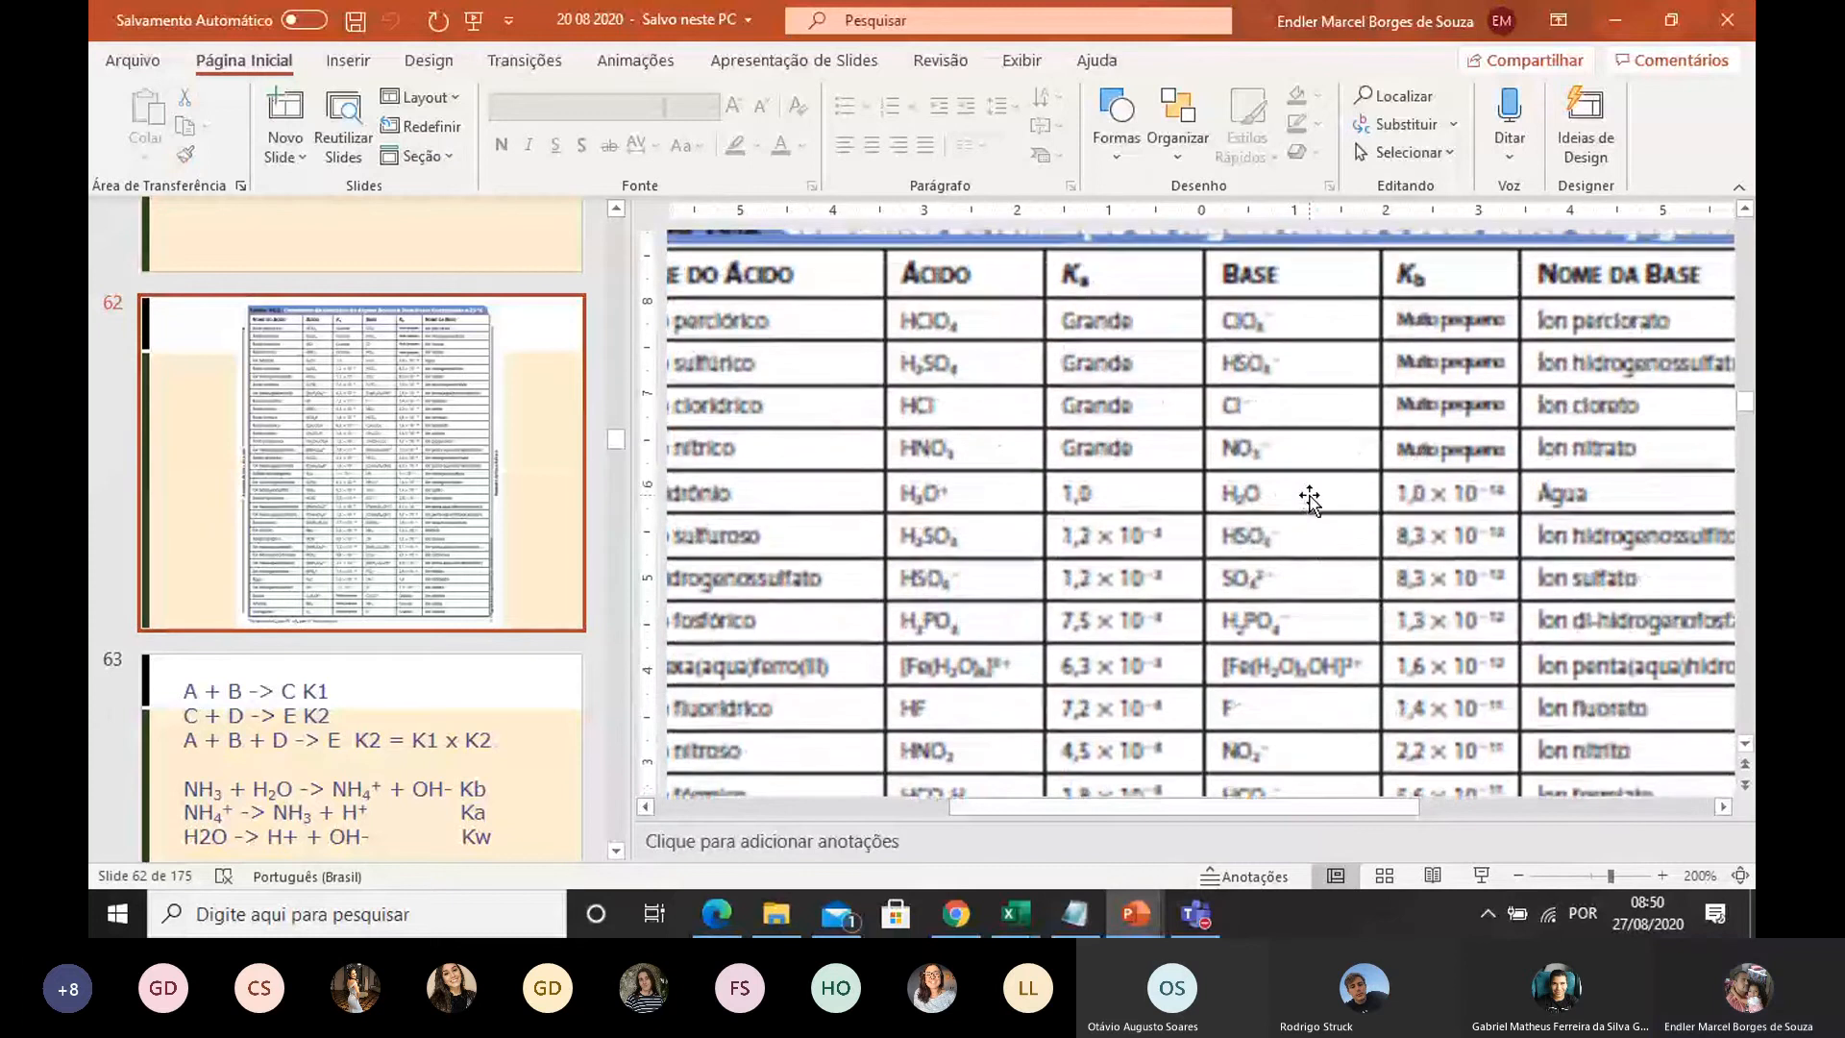
scroll(1310, 499, down, 5)
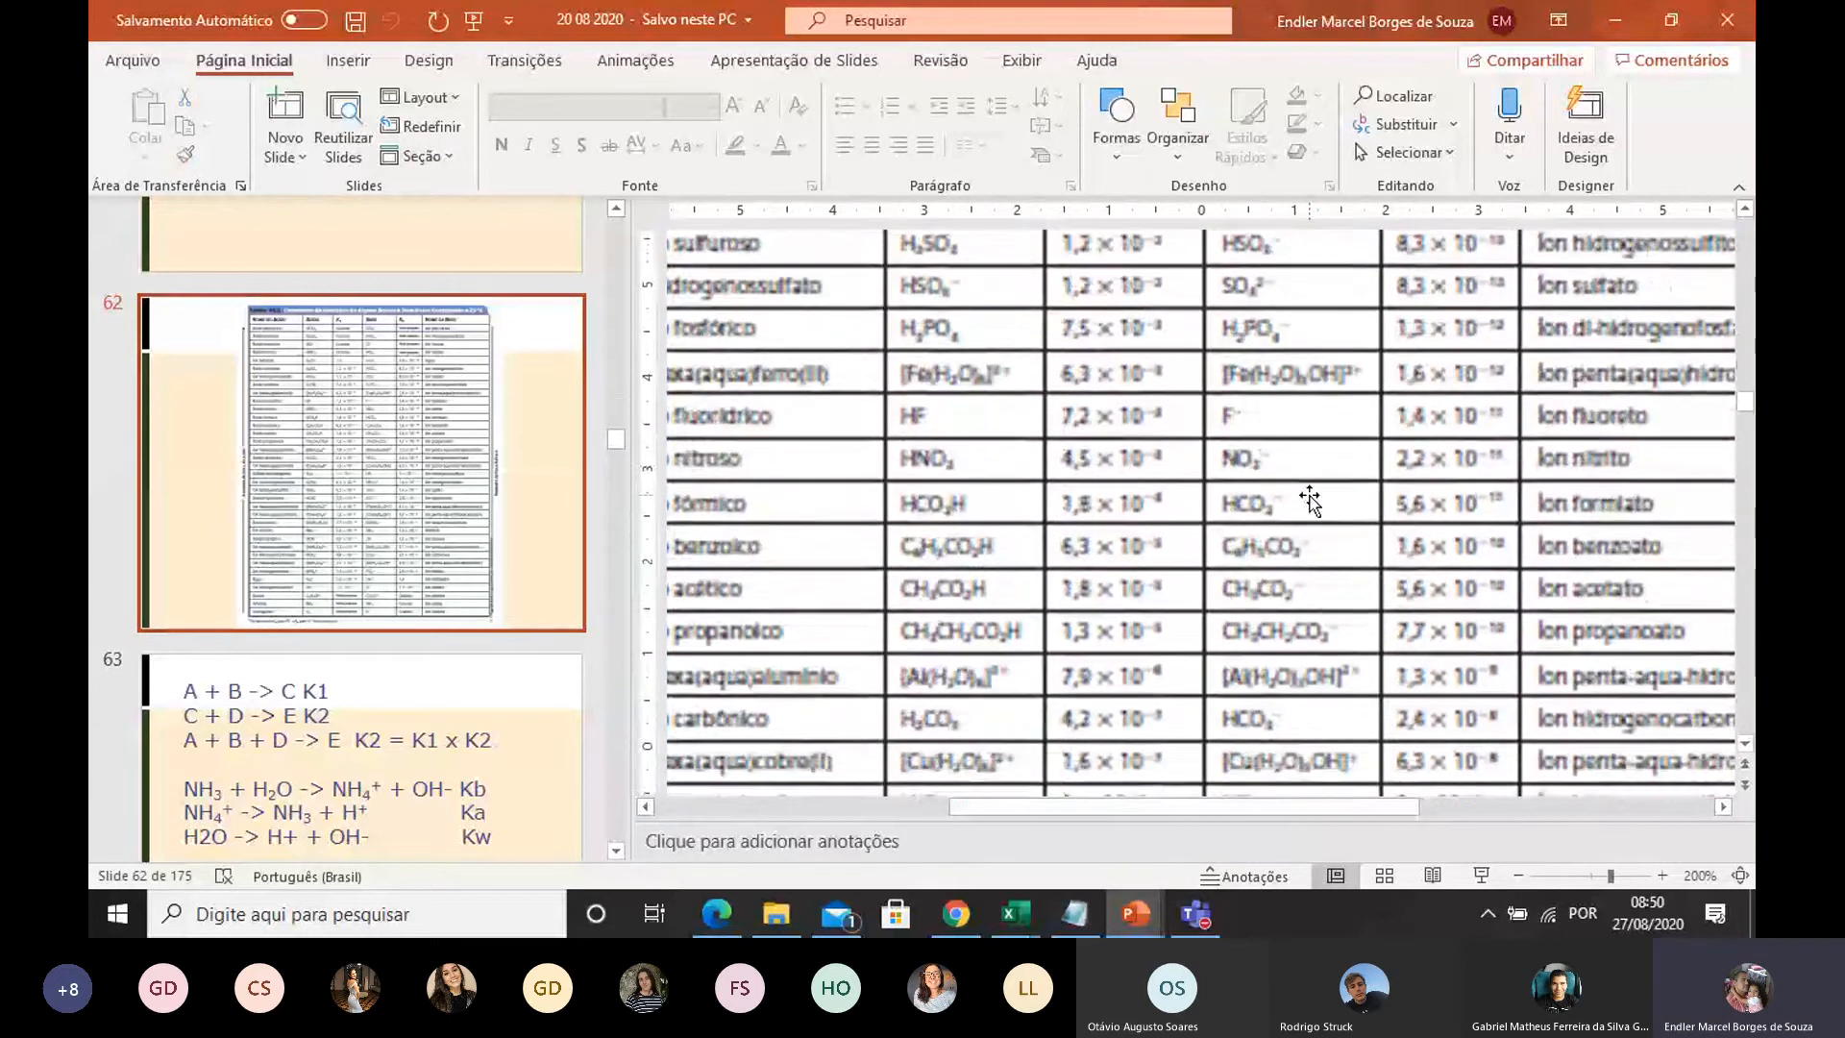
scroll(1310, 498, down, 2)
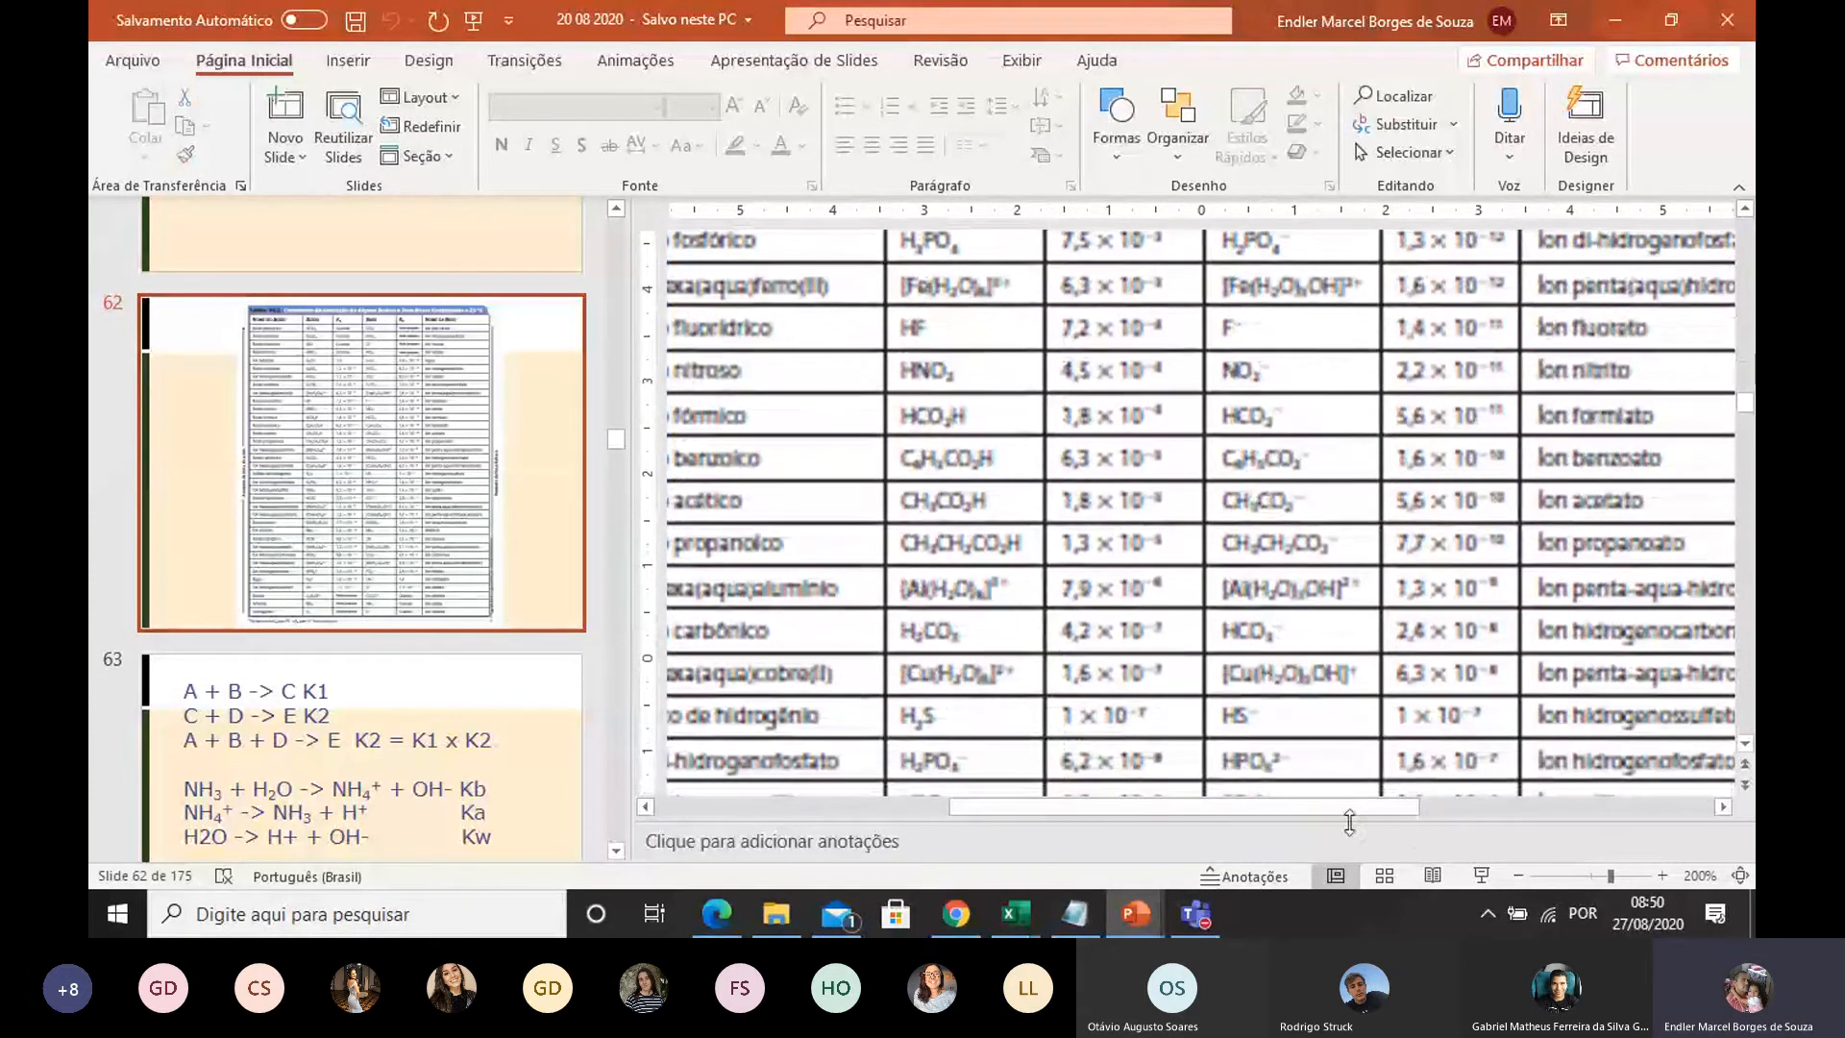
scroll(1276, 815, left, 3)
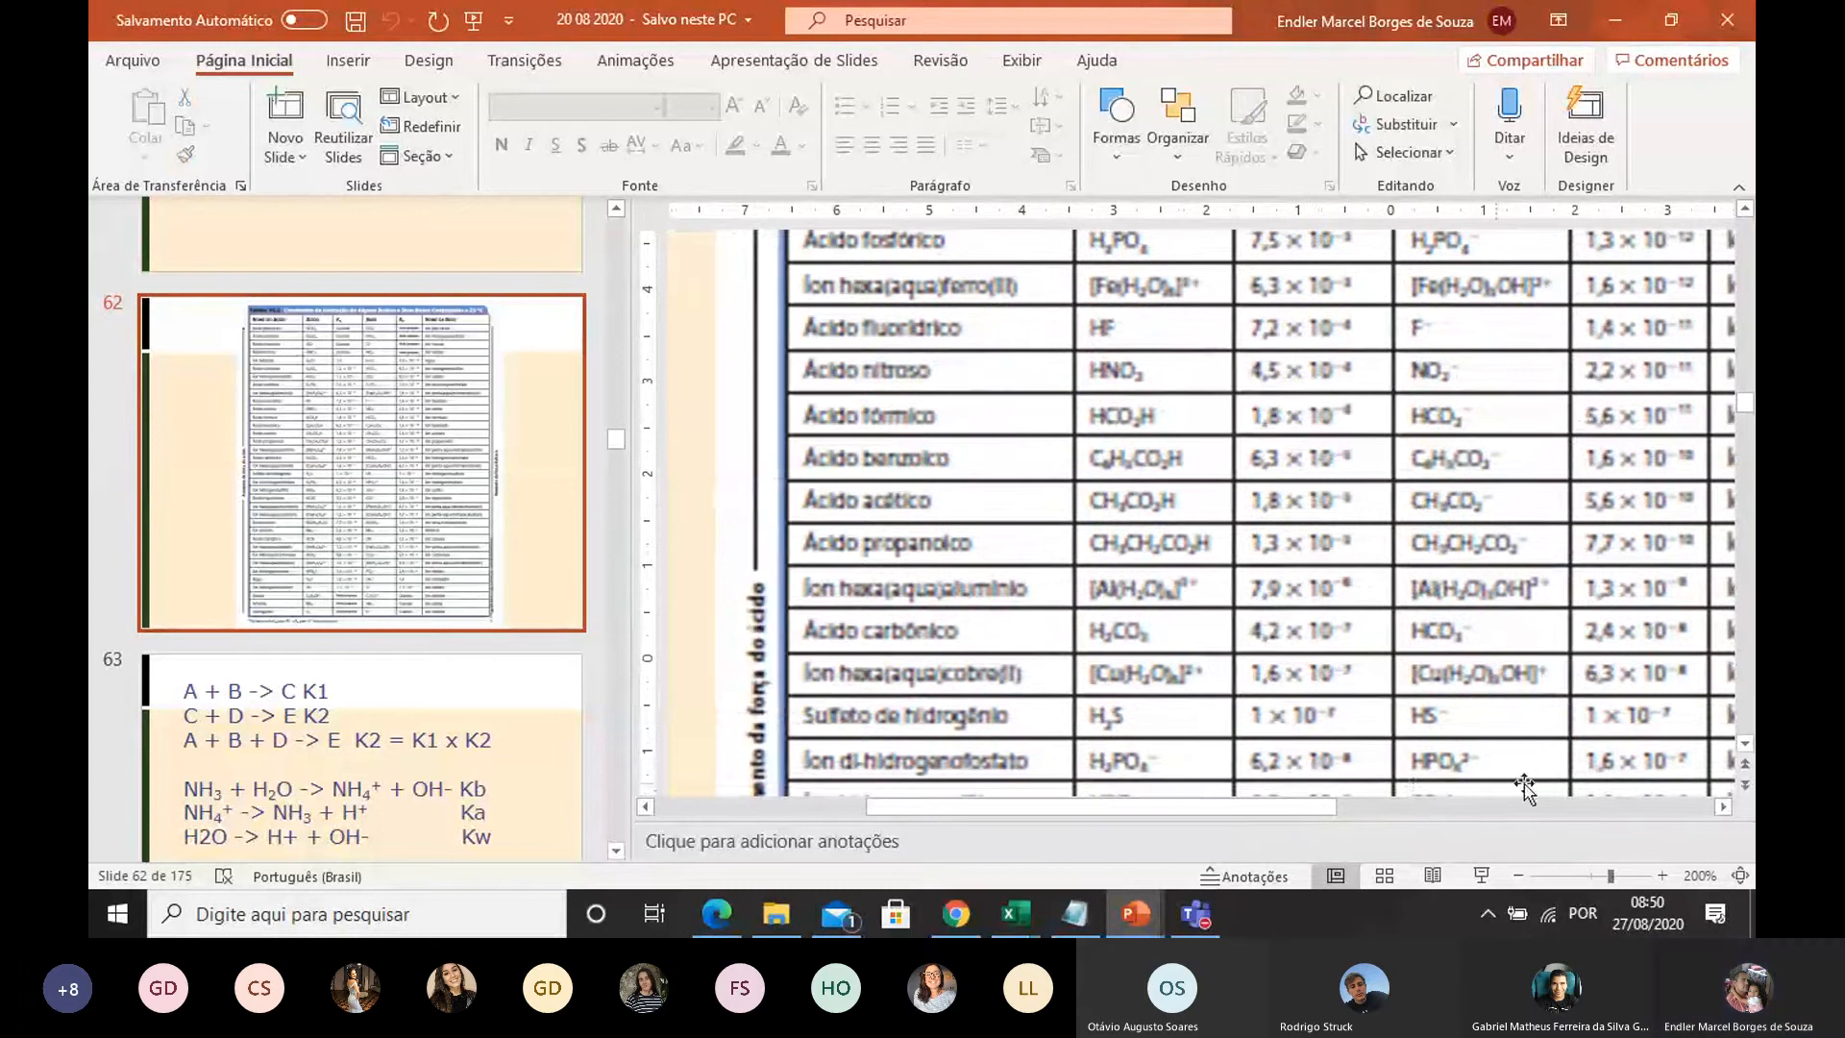
click(1717, 812)
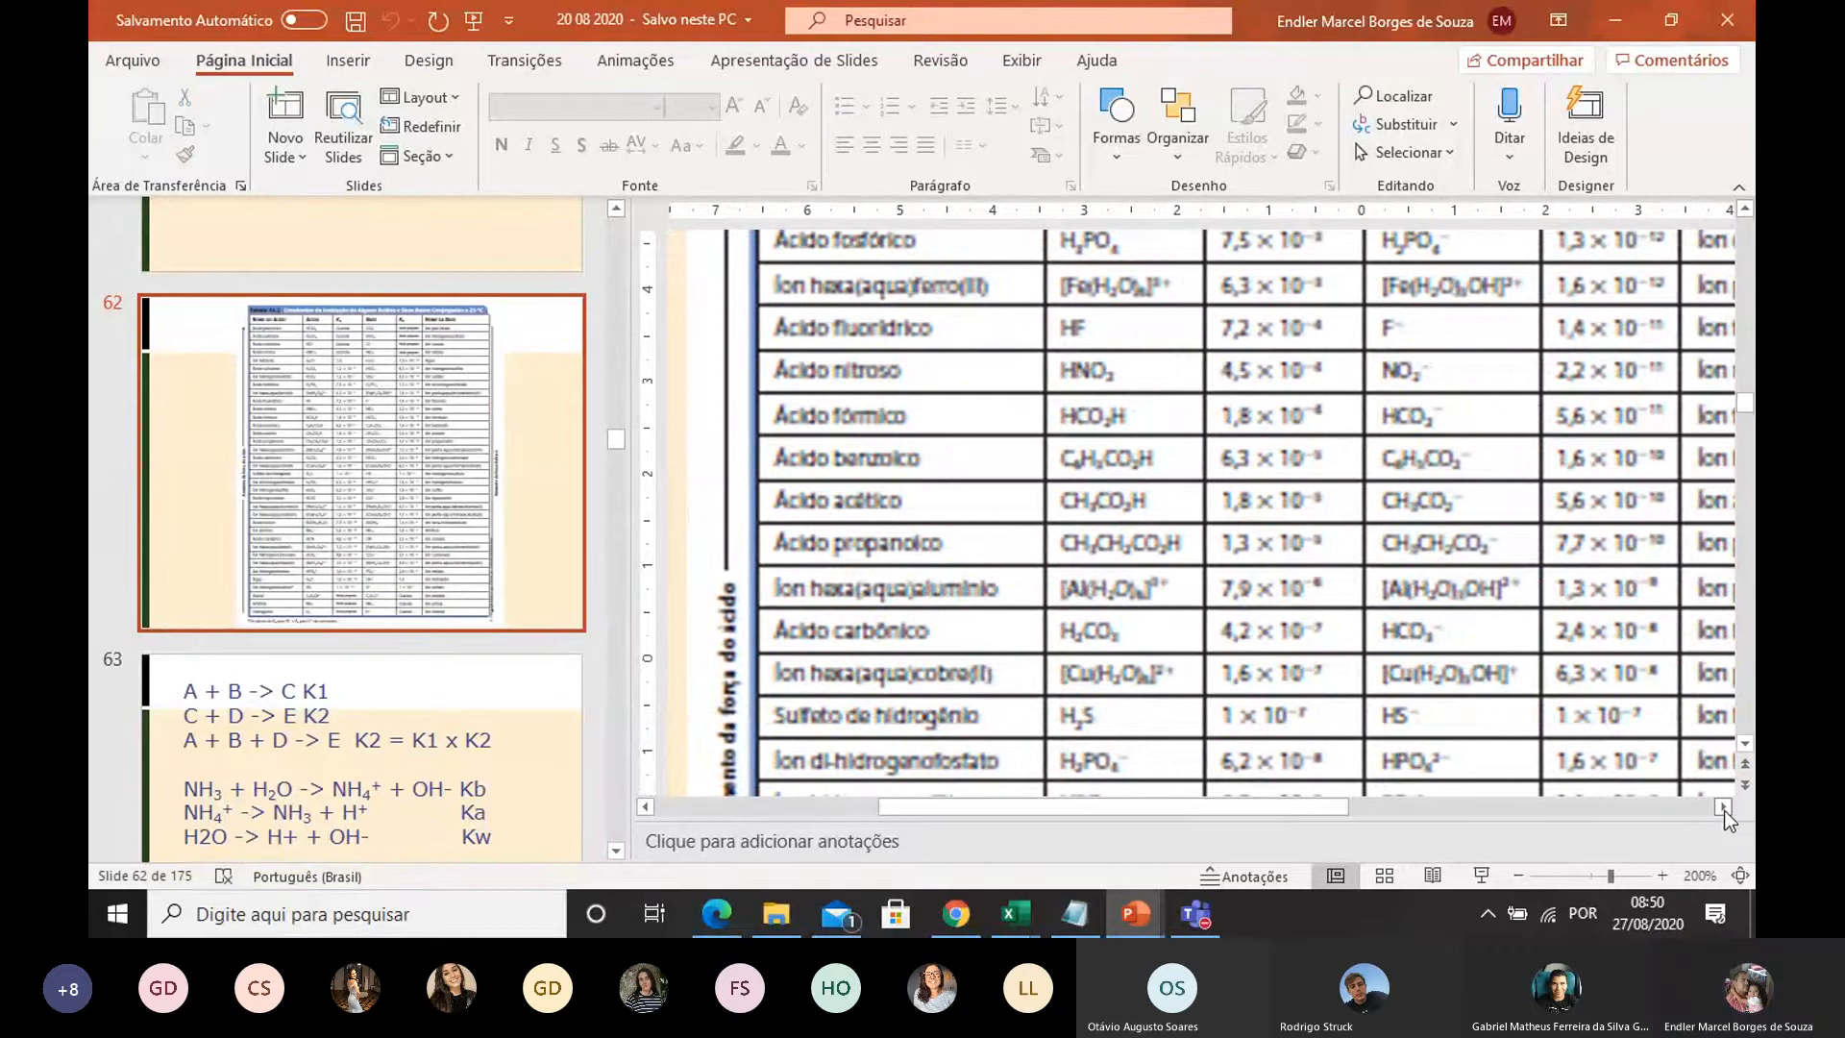
click(1724, 811)
scroll(1453, 627, down, 5)
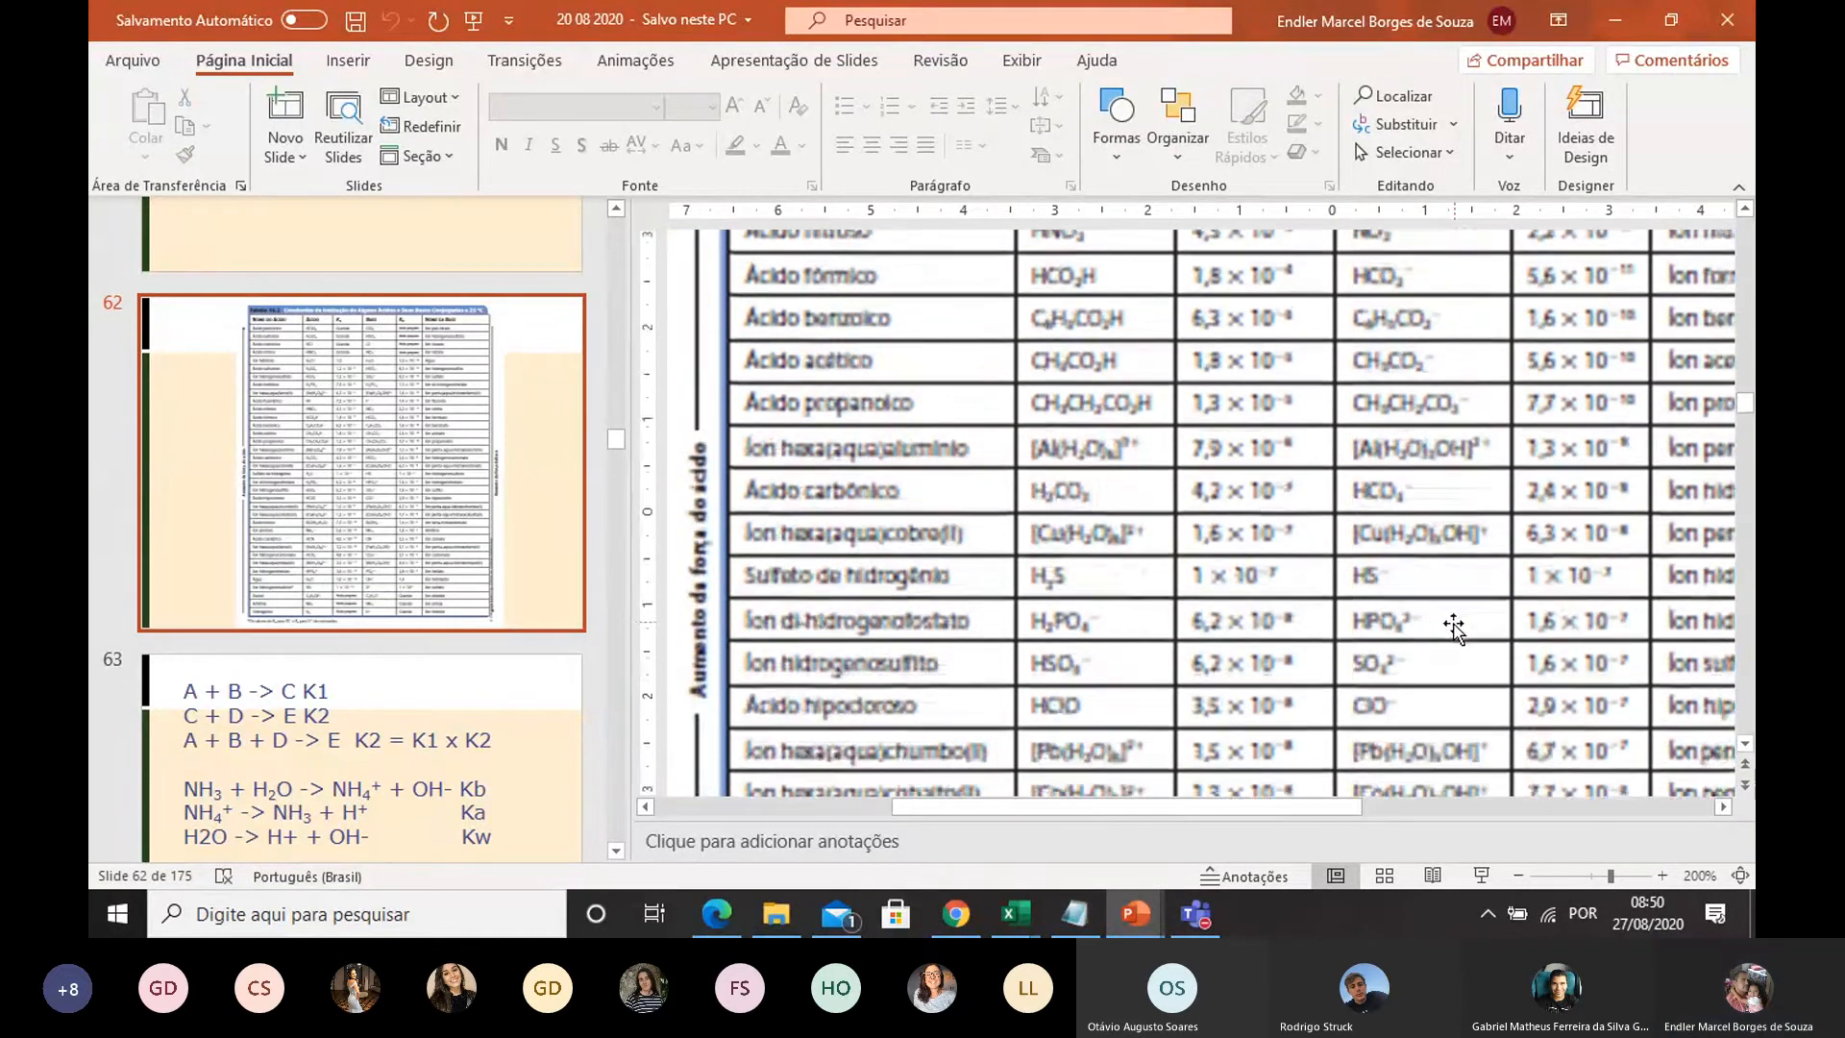
scroll(1453, 627, down, 3)
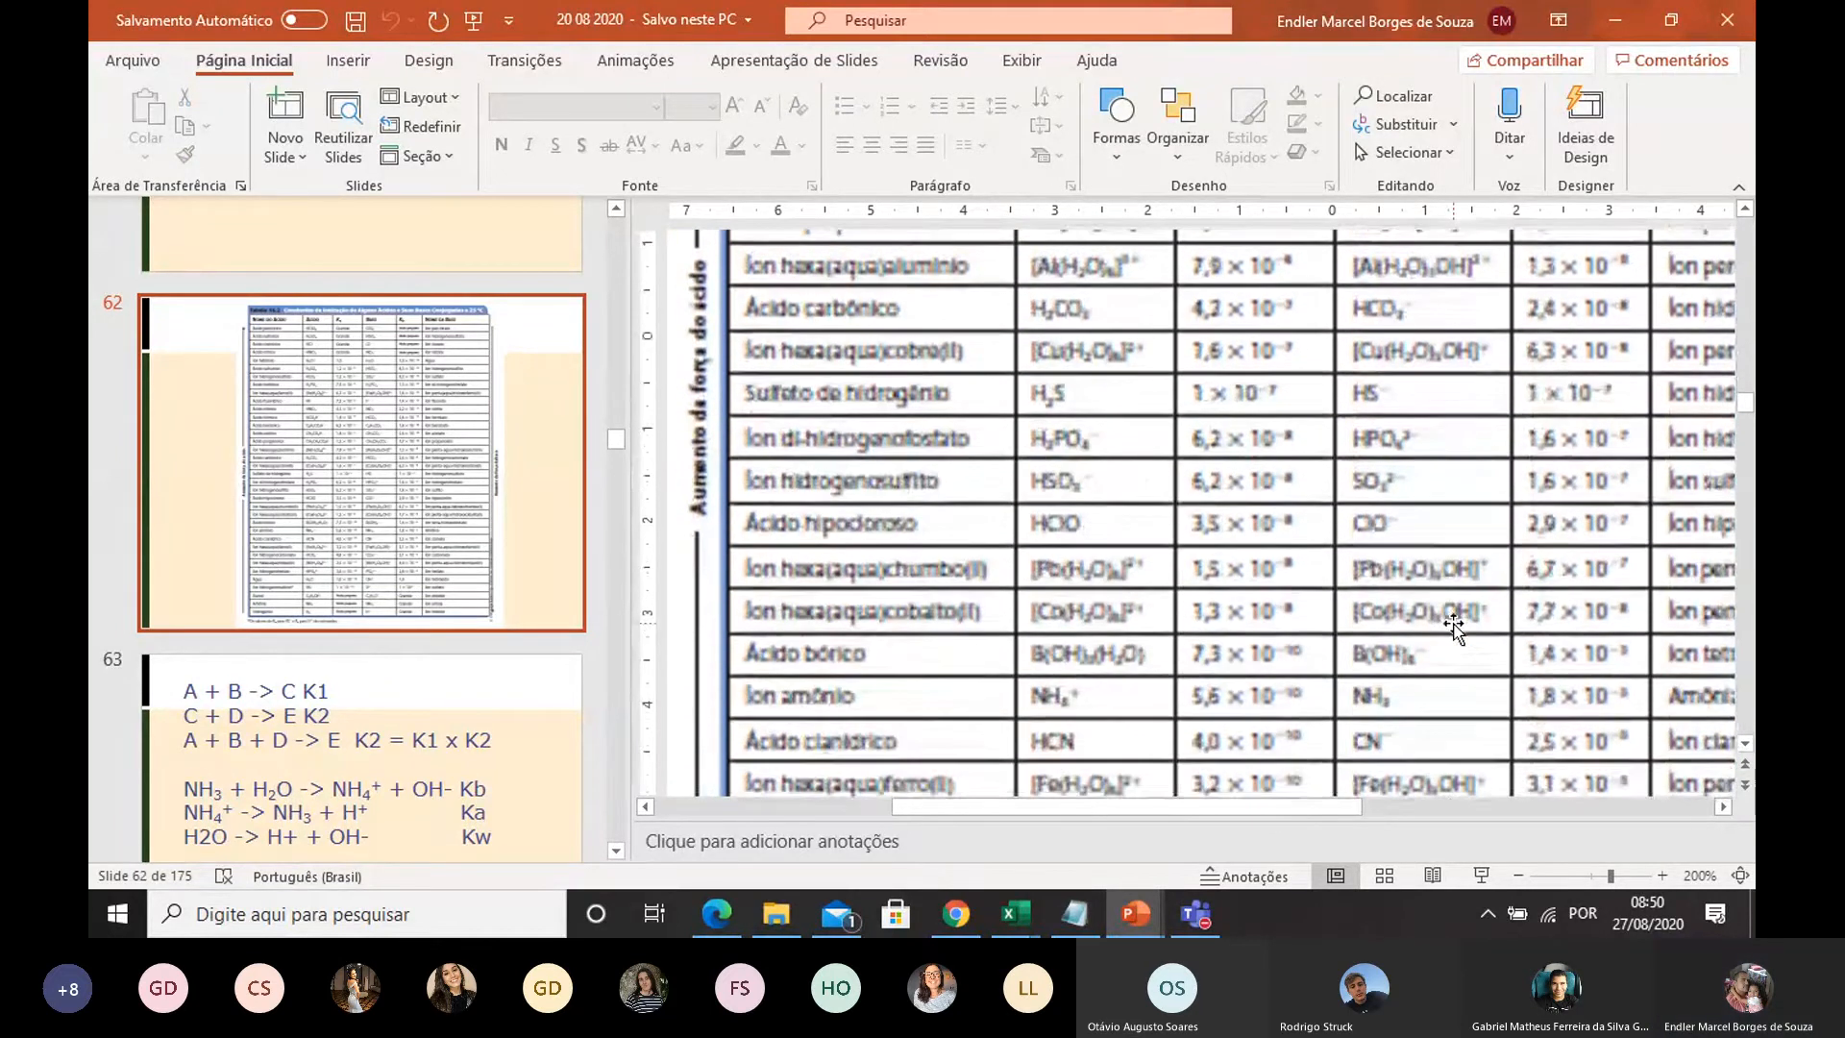
scroll(1454, 627, up, 5)
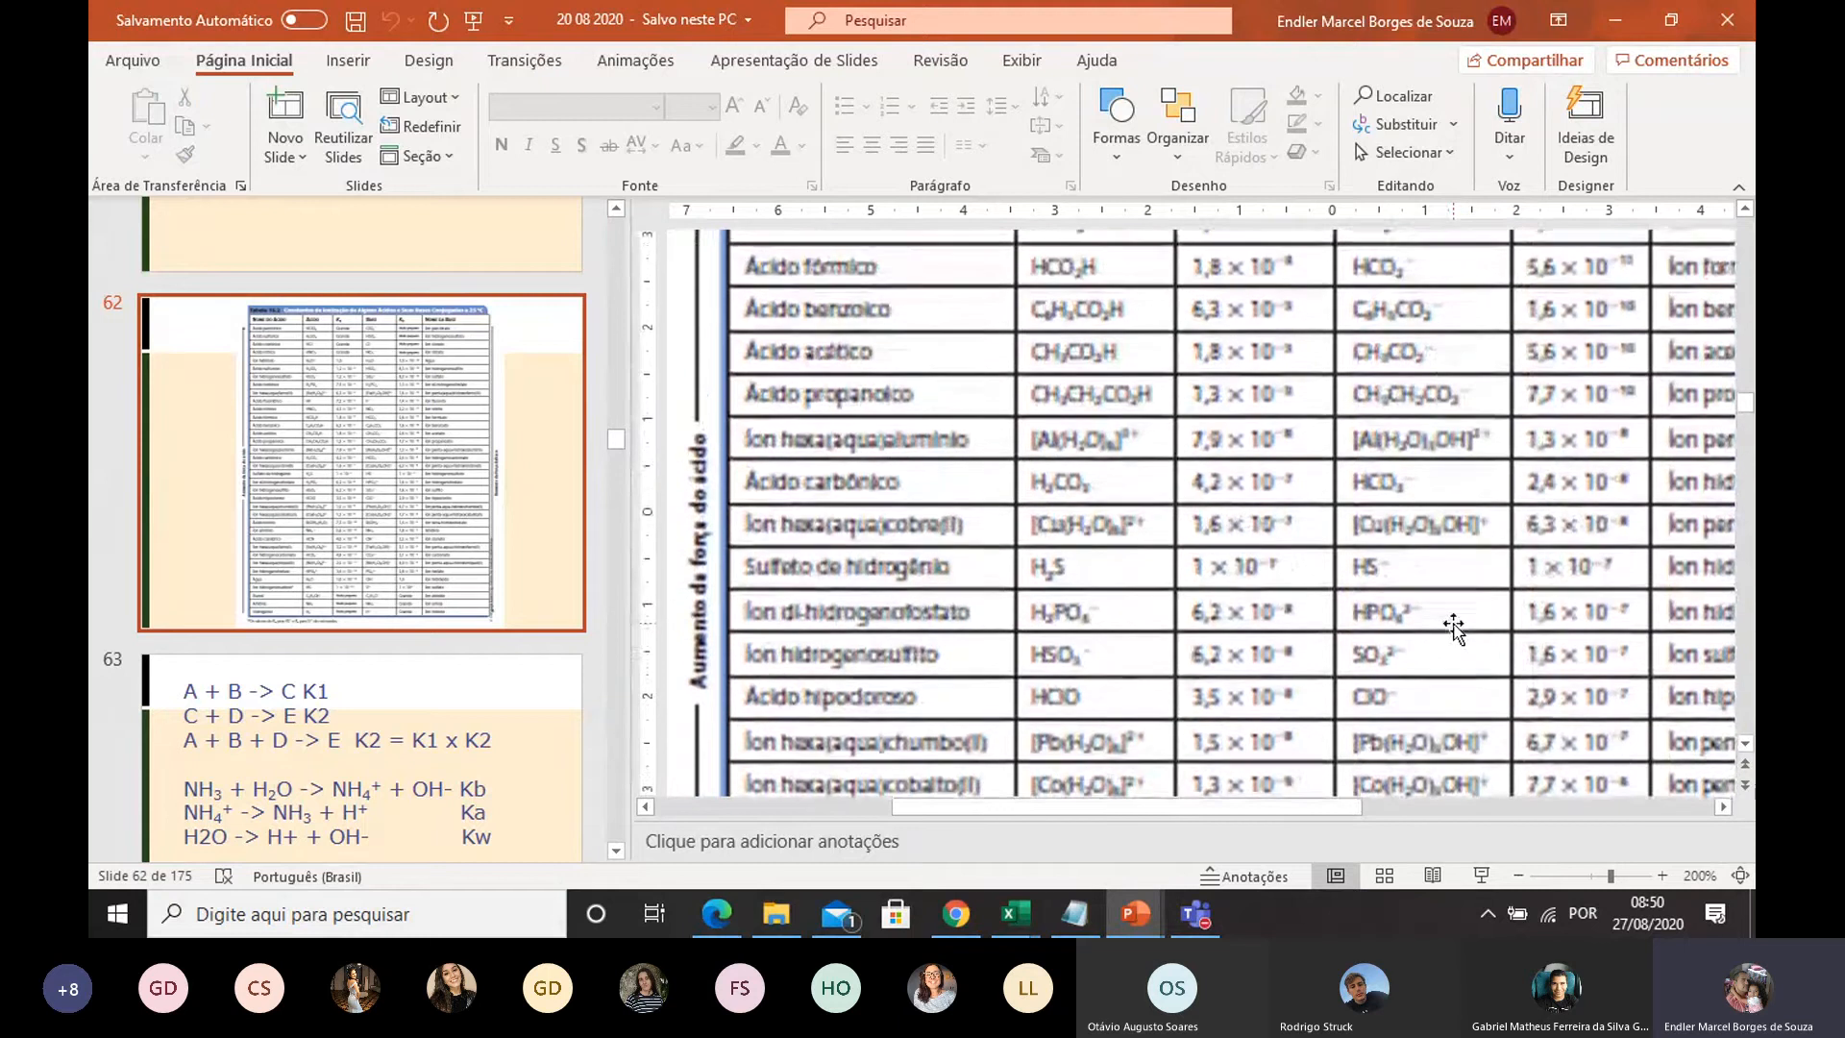
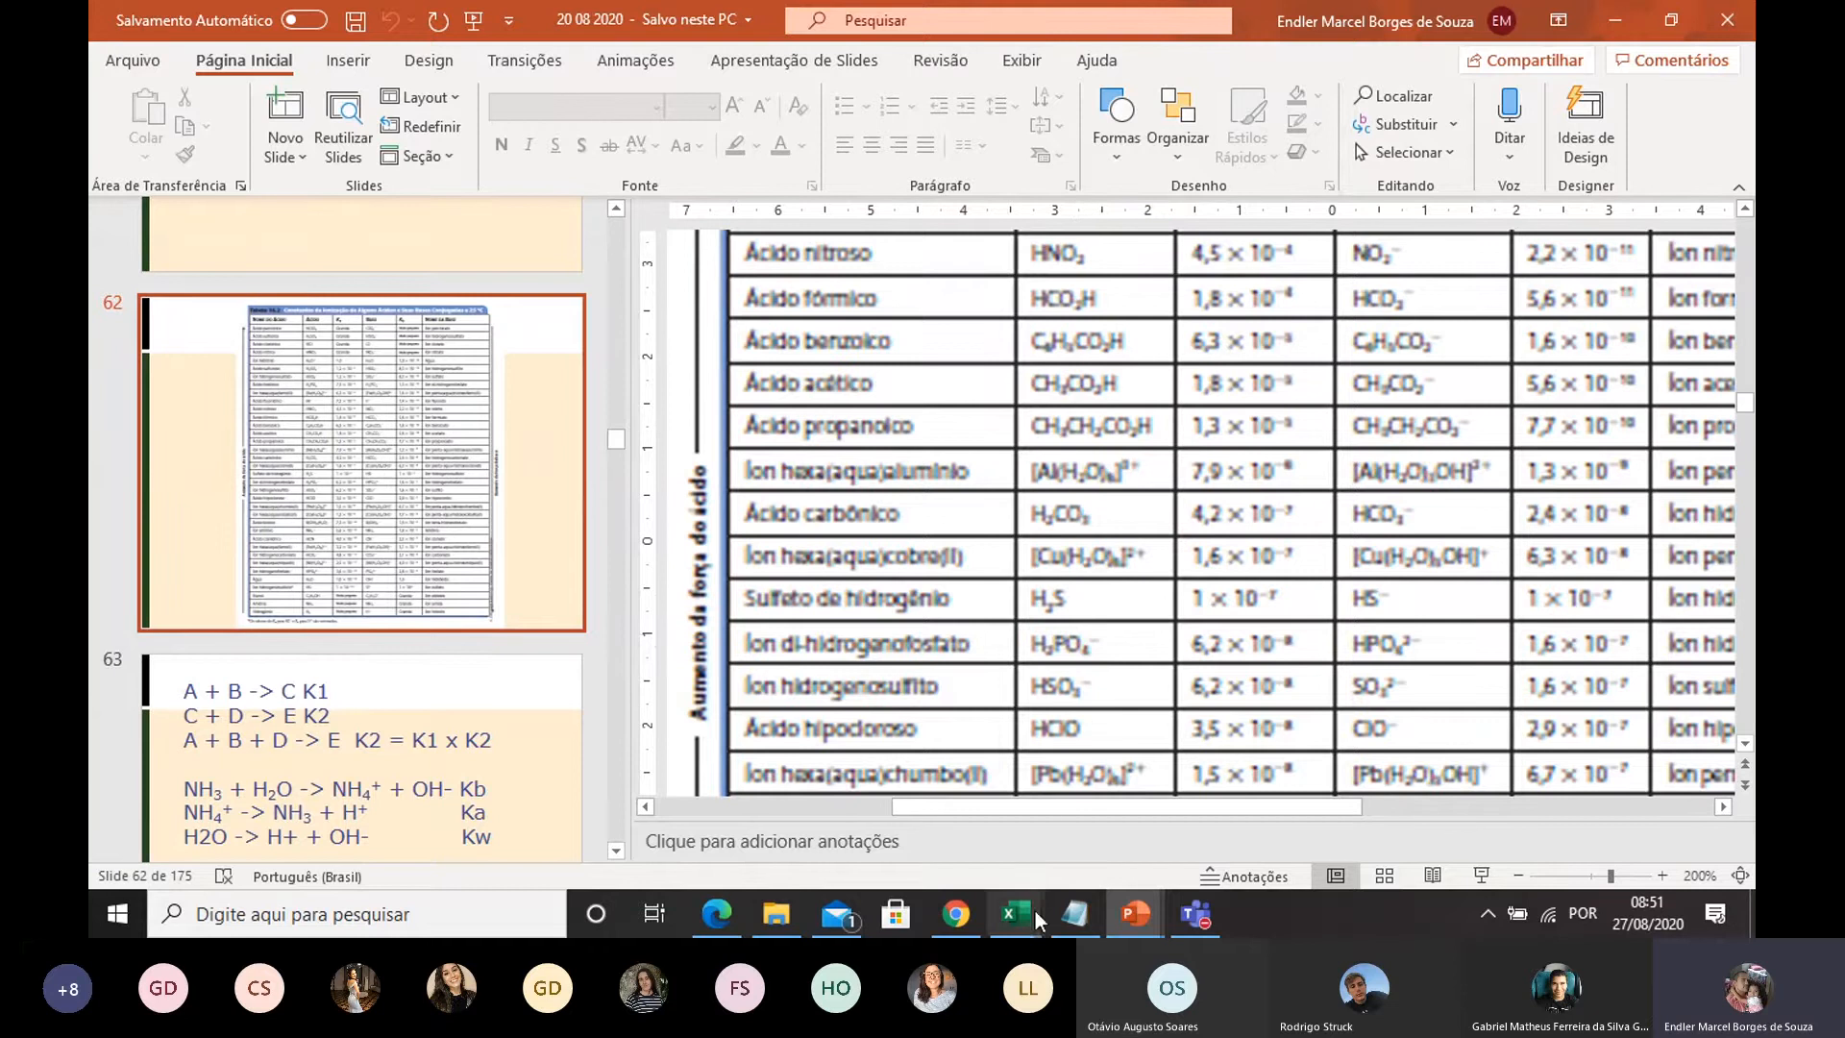
Step: Return to Excel and enter the labels "Ka" in cell C31 and "F" in cell C32
mouse_move(1018, 918)
click(1033, 716)
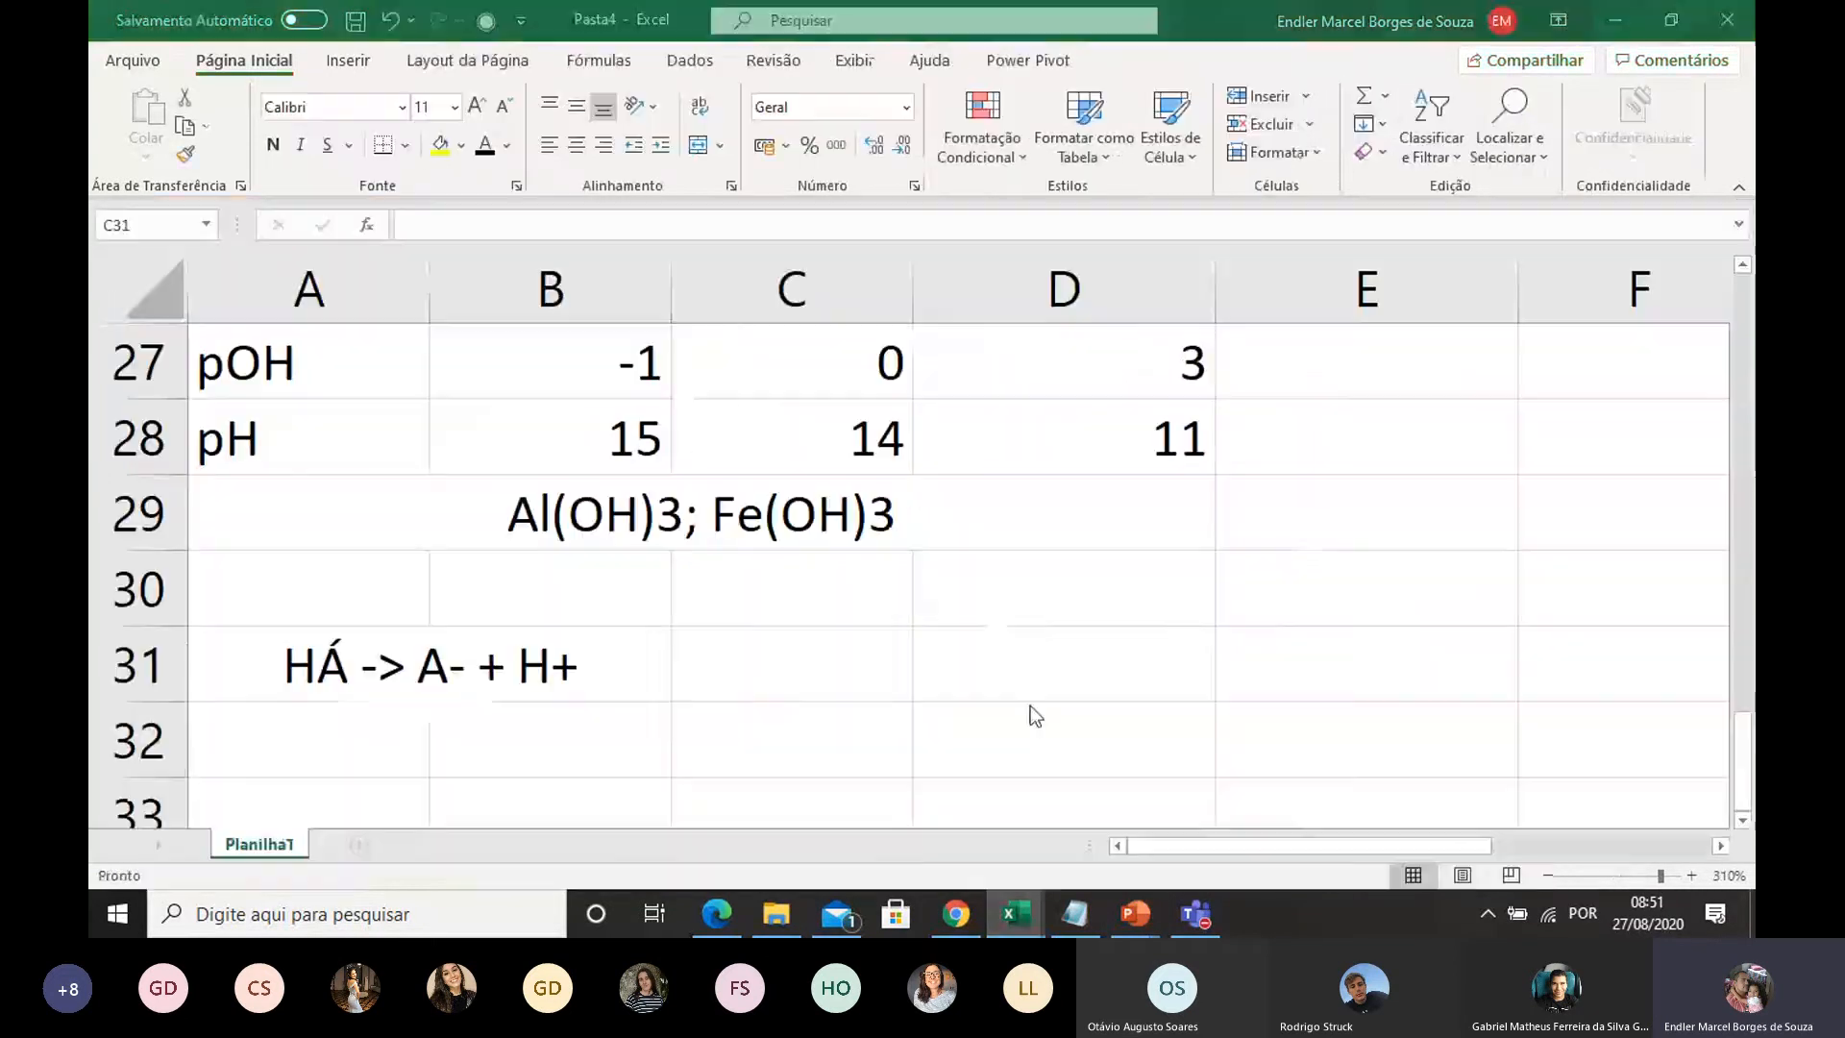
click(894, 716)
click(565, 663)
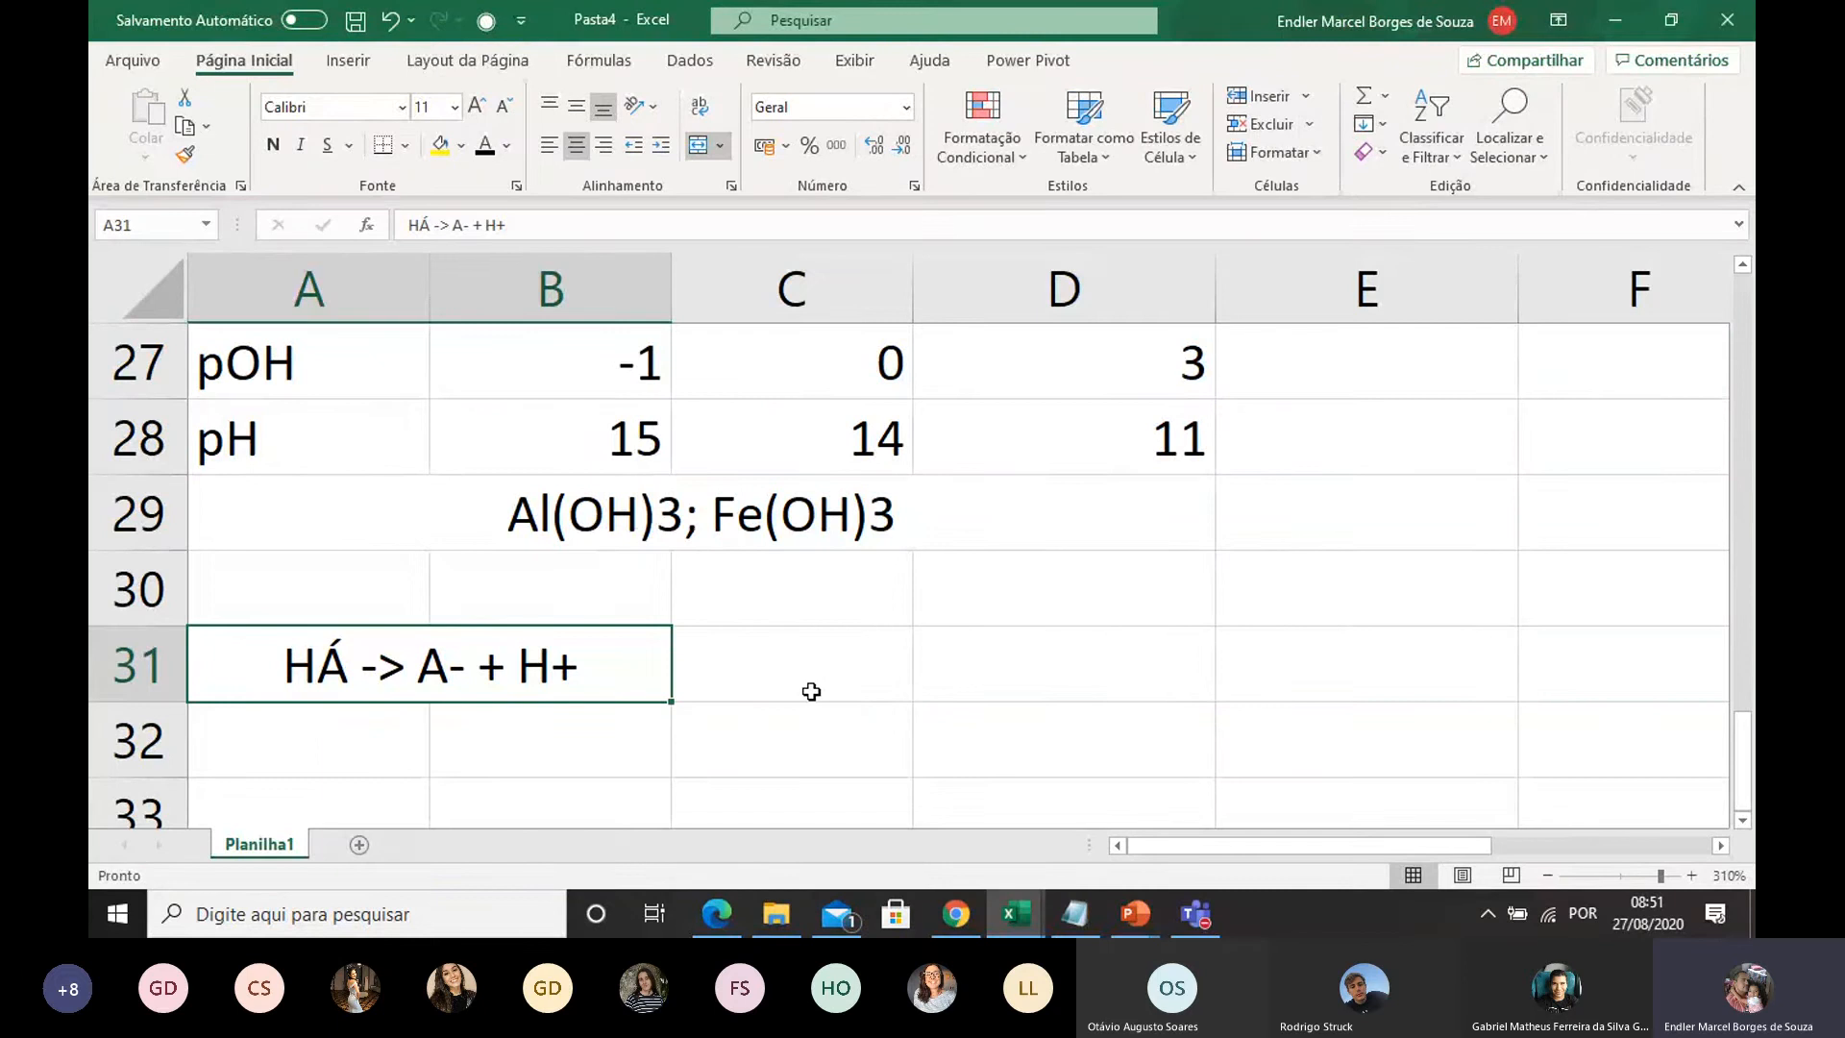
double_click(778, 667)
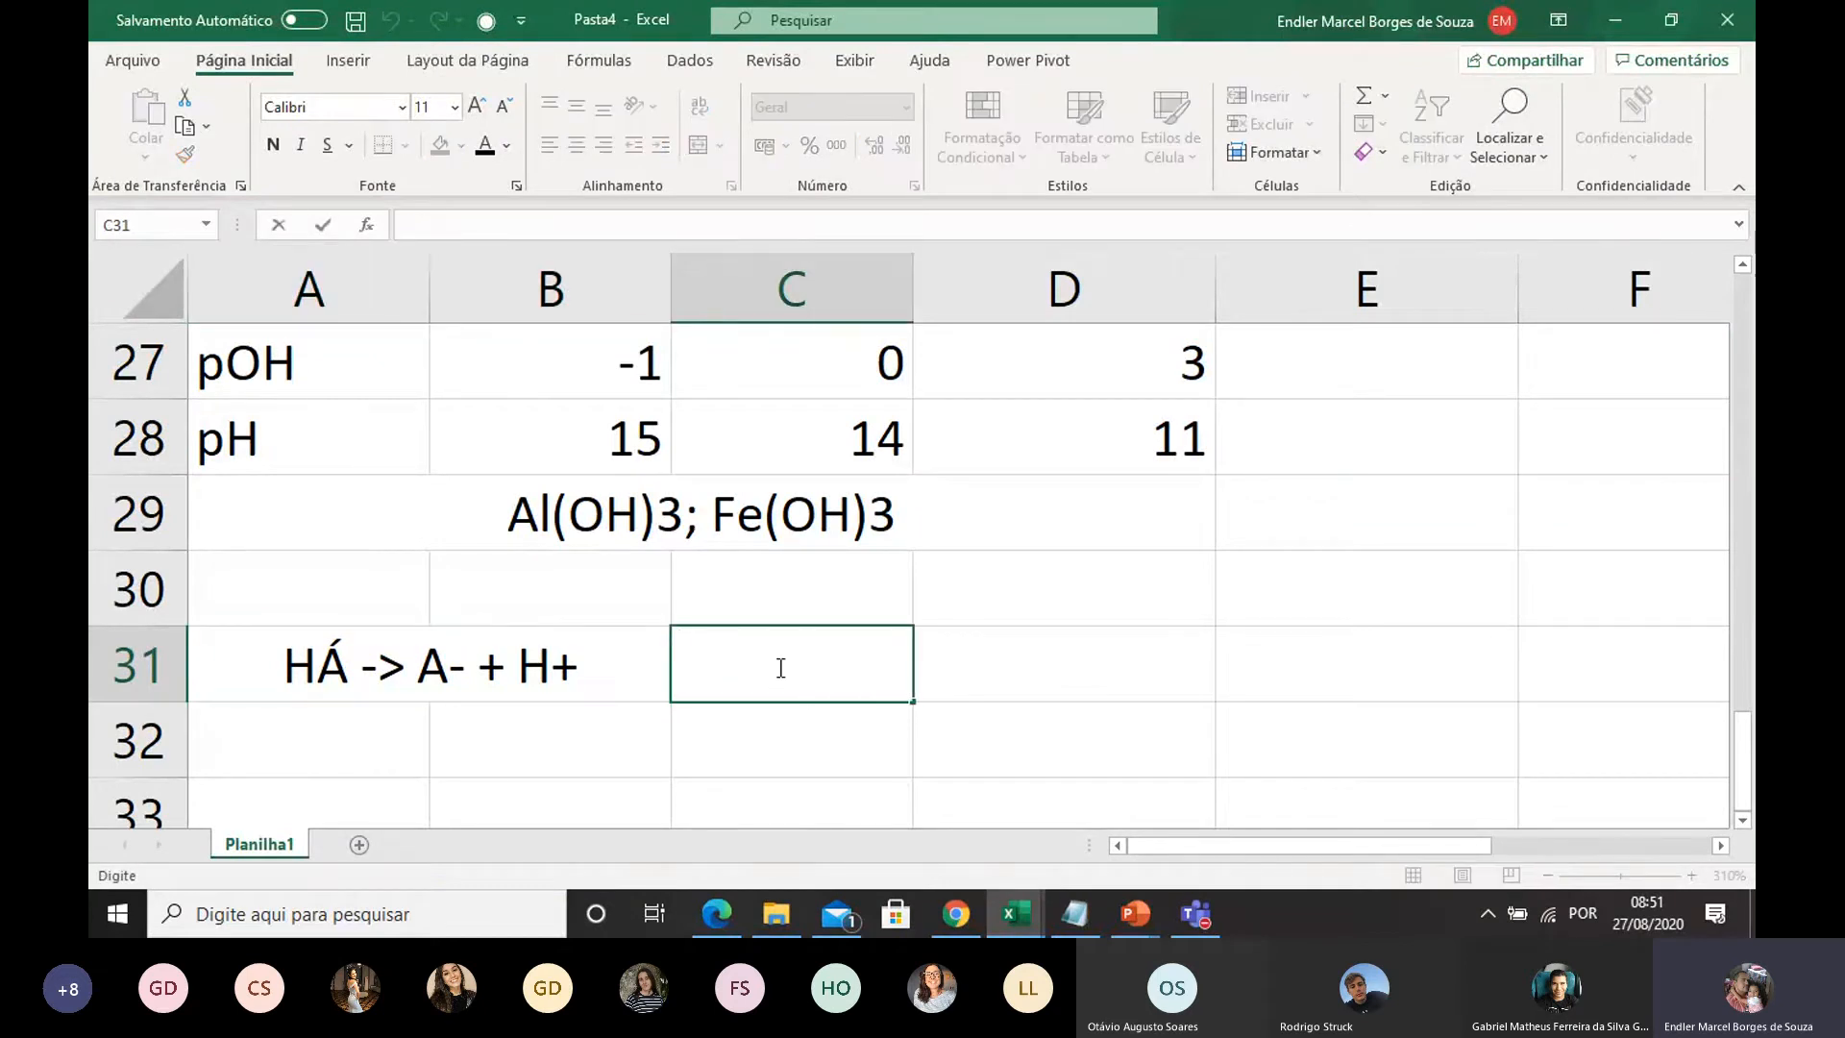
text(Ka)
click(1009, 716)
click(816, 743)
text(F)
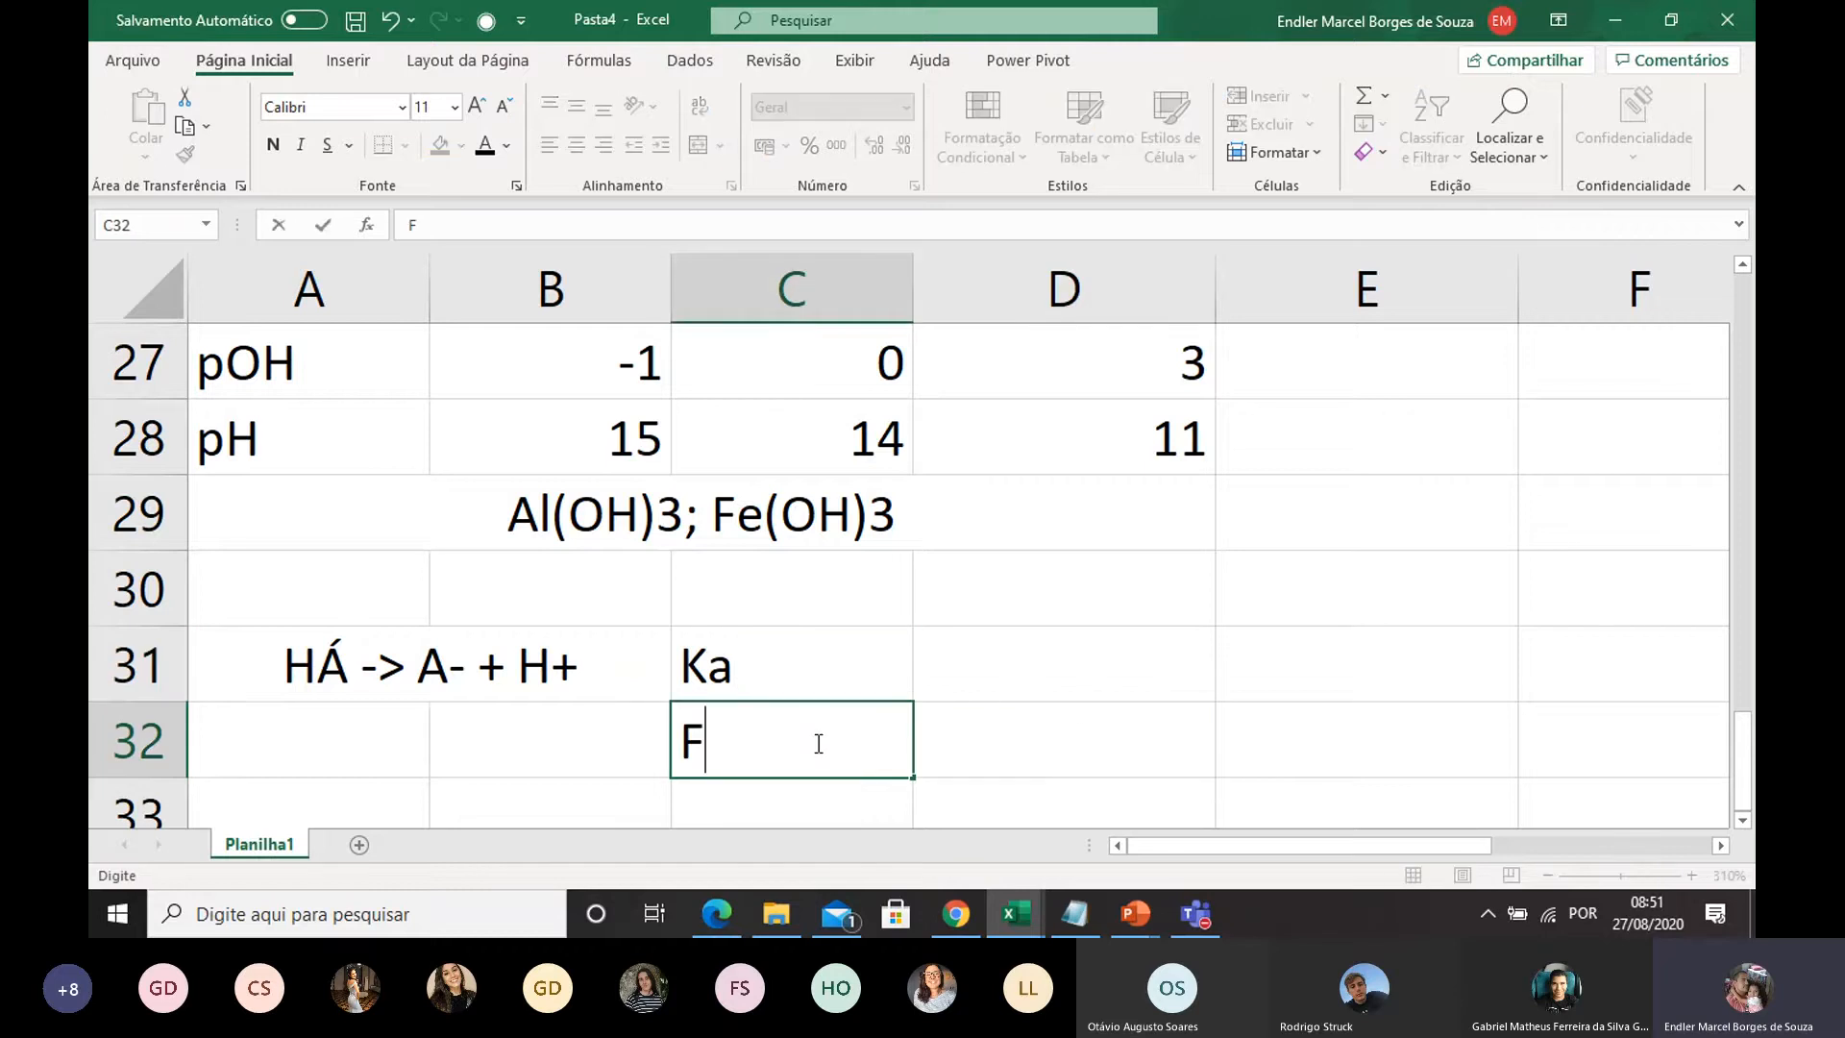
scroll(969, 615, down, 1)
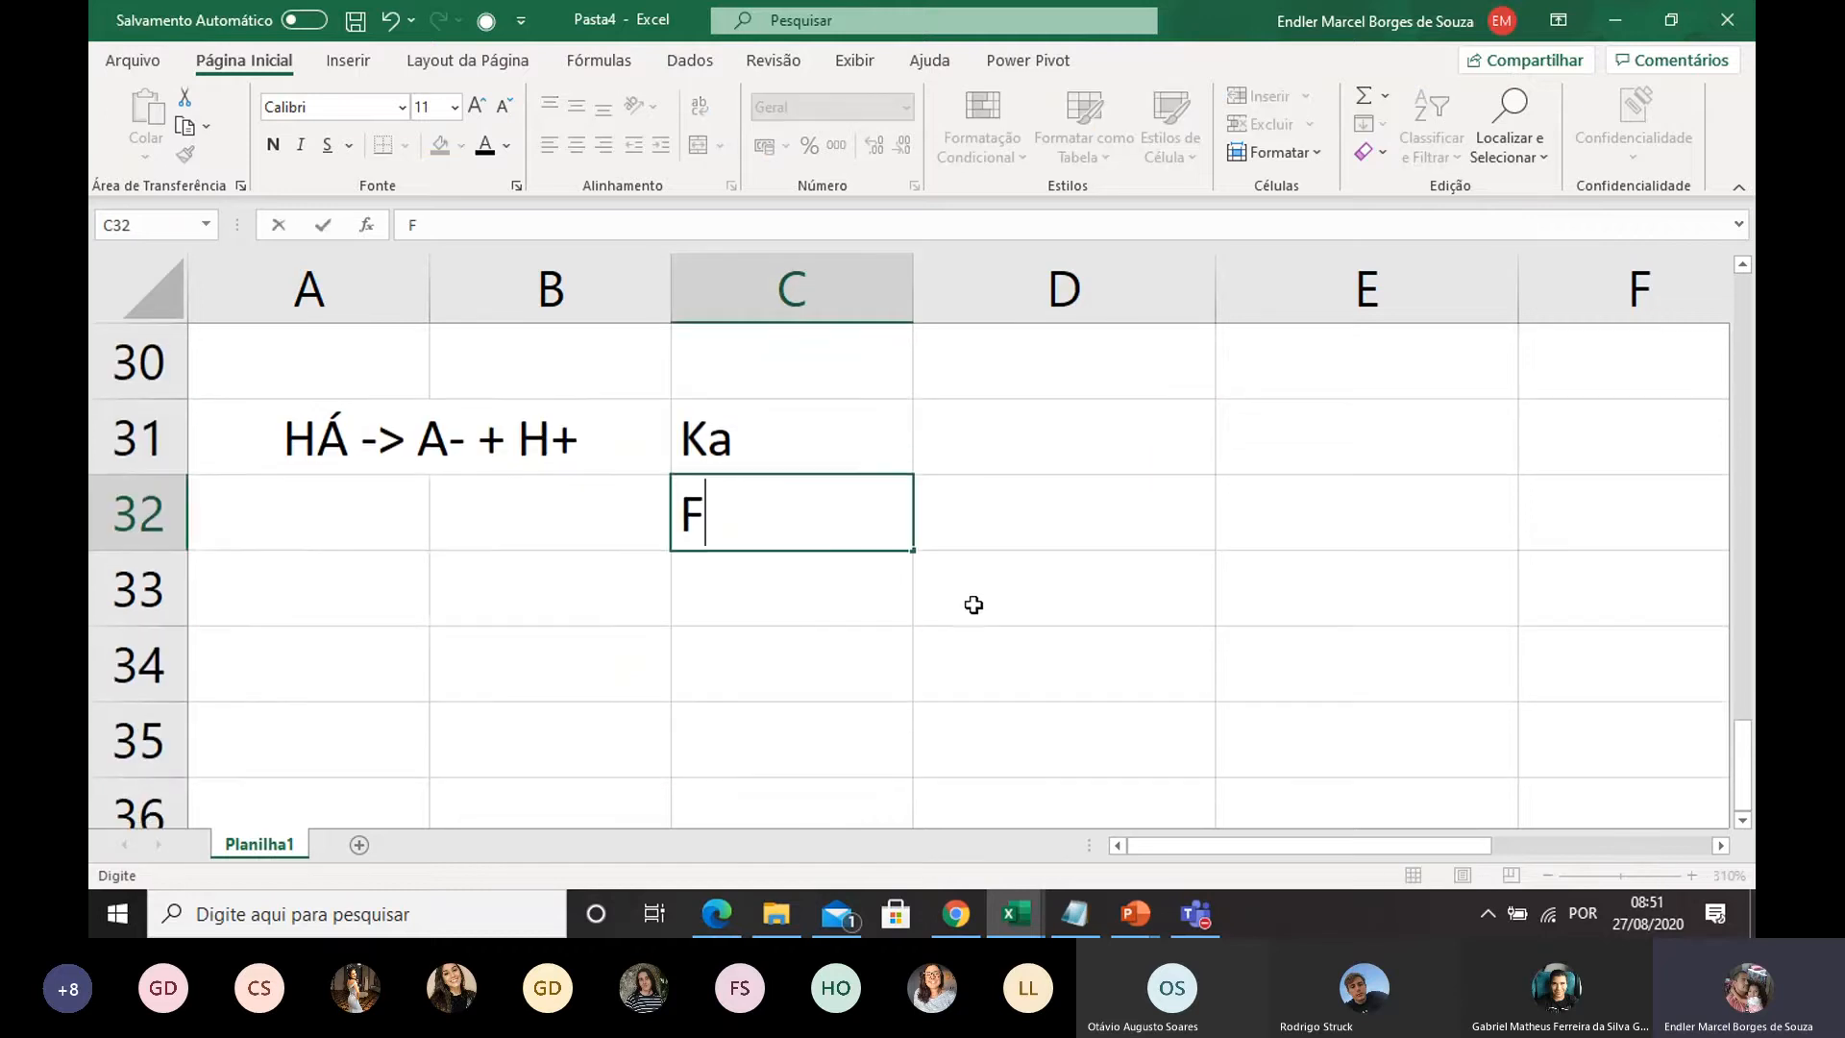
click(942, 632)
Step: Enter the formula =10^-4 in cell D31 as the Ka value
click(1004, 446)
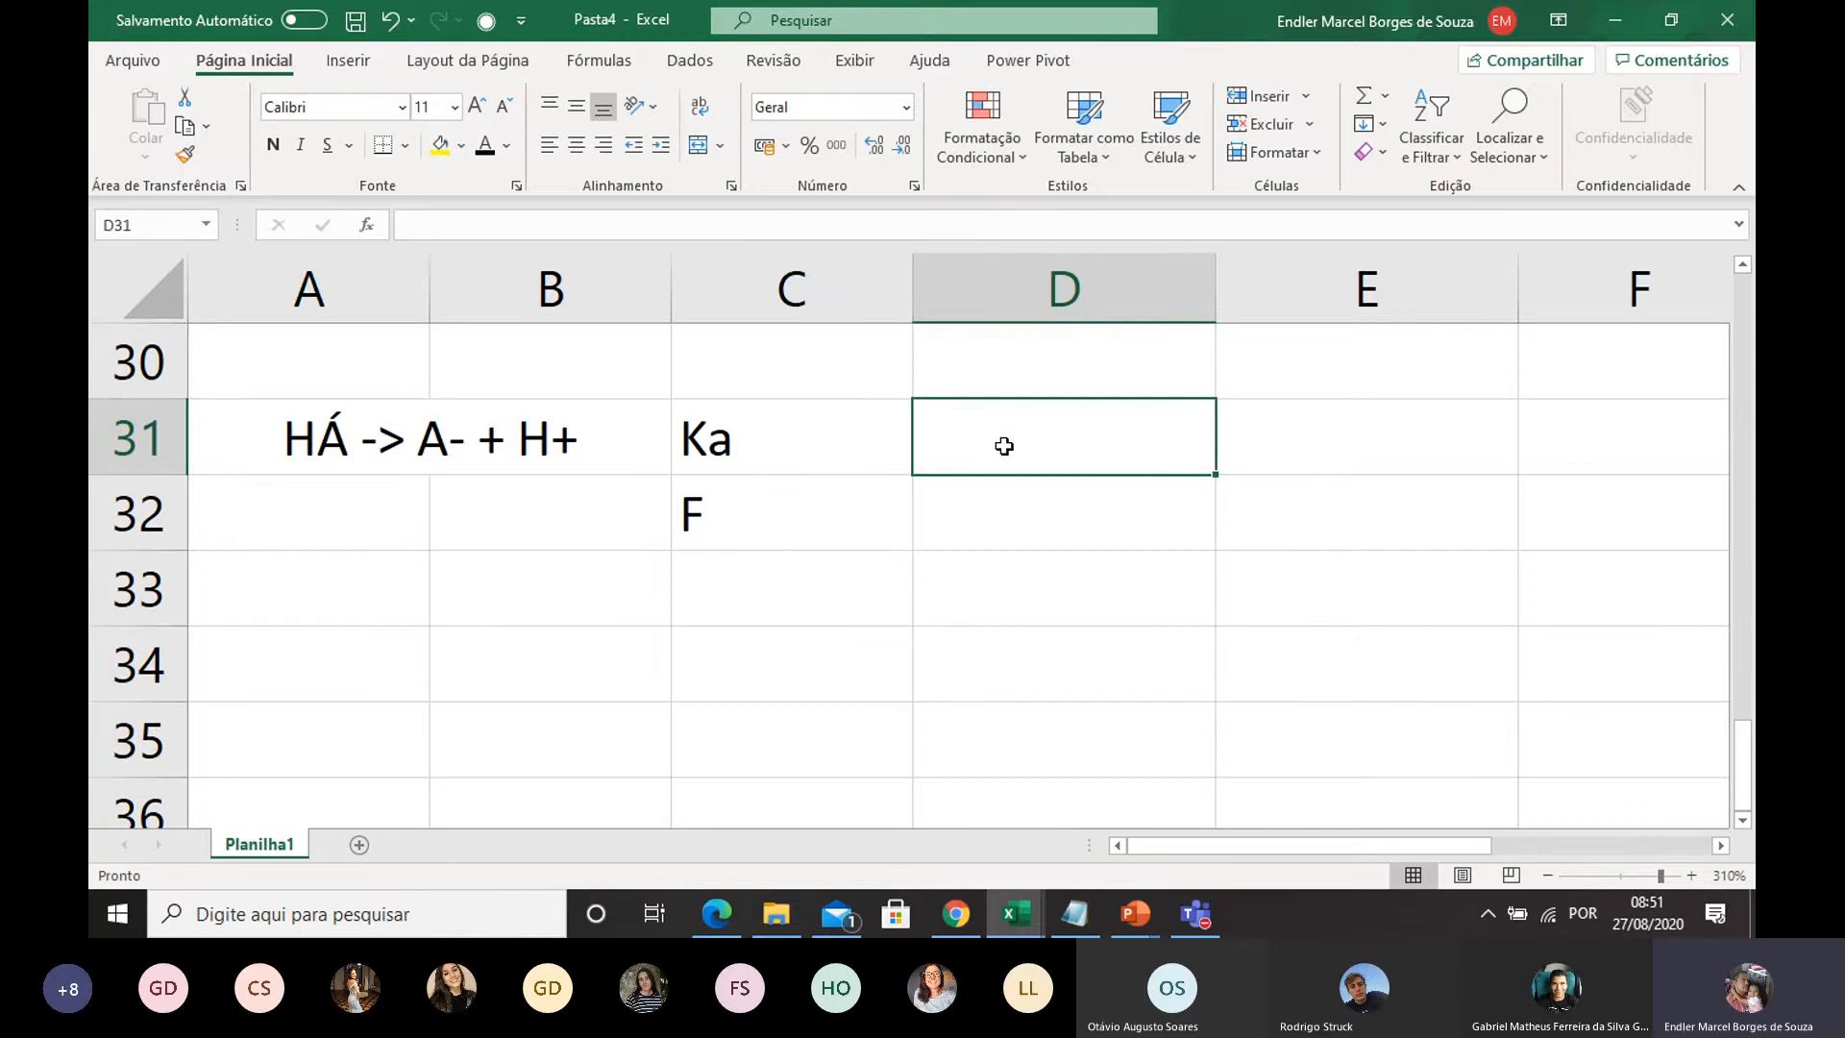
text(=10)
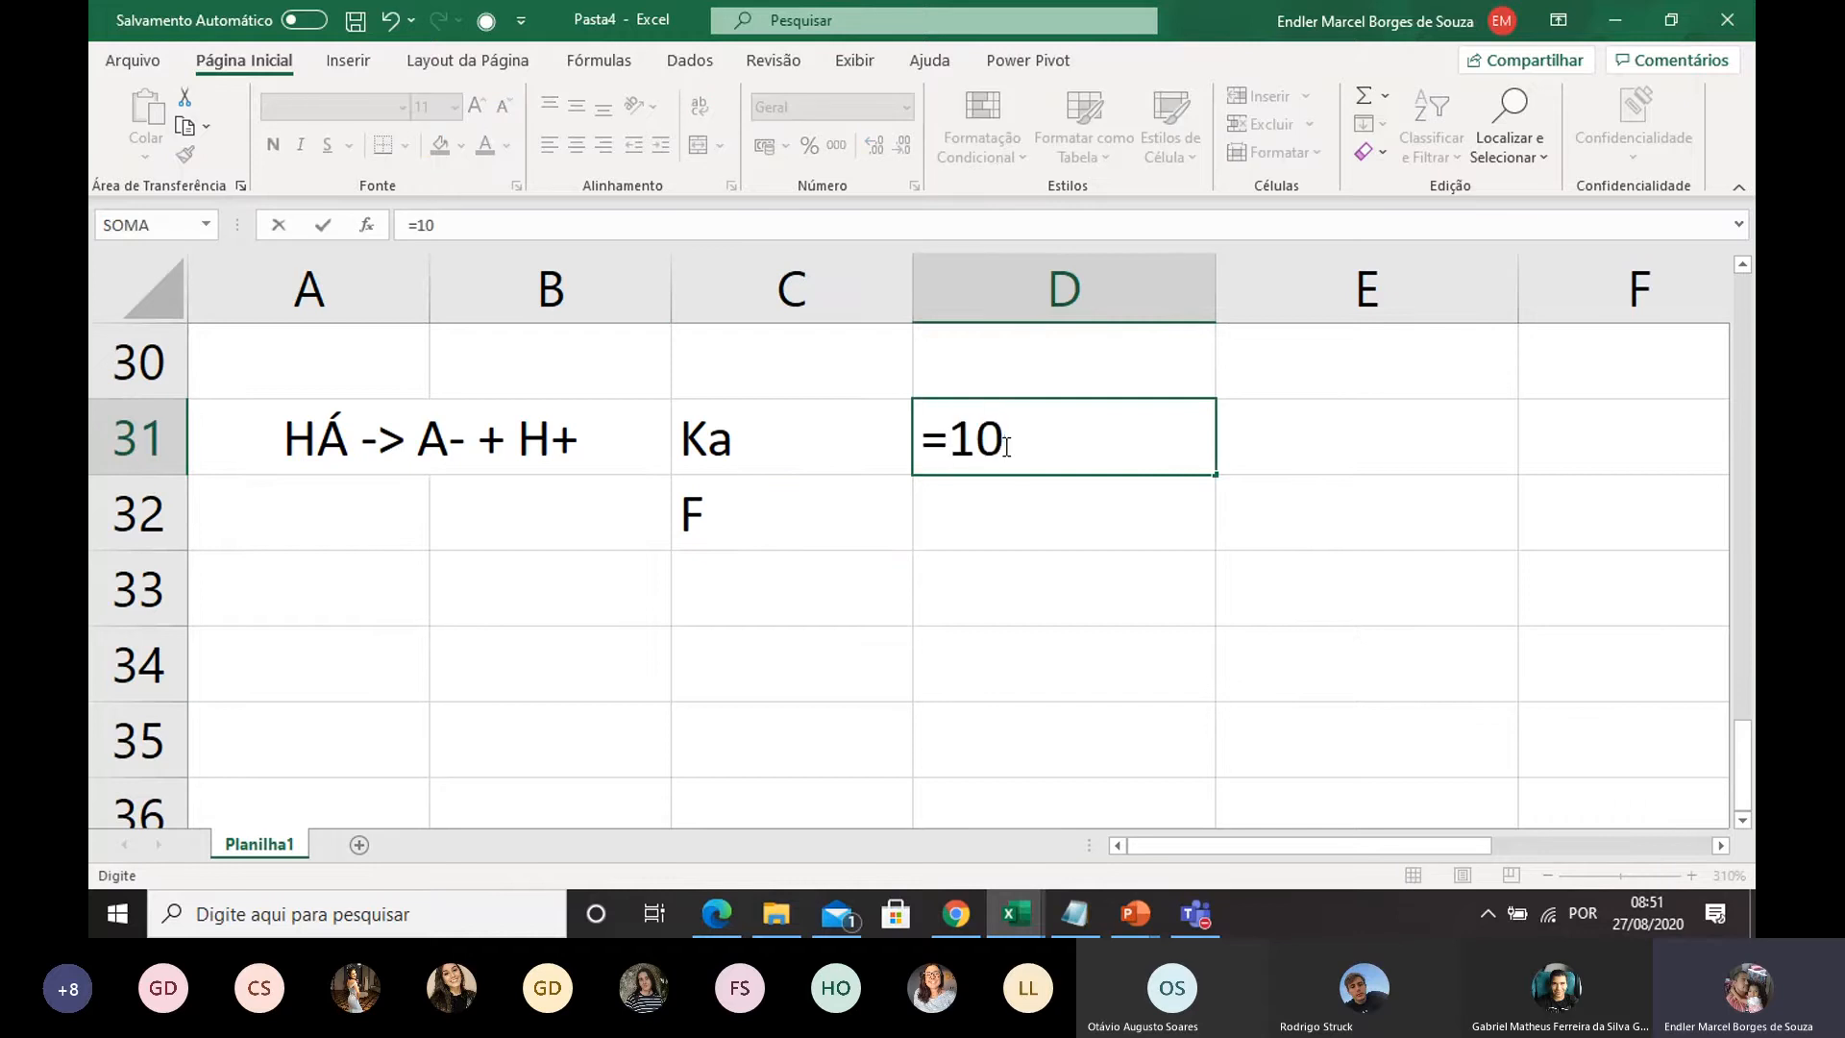
text(^-4)
key(Return)
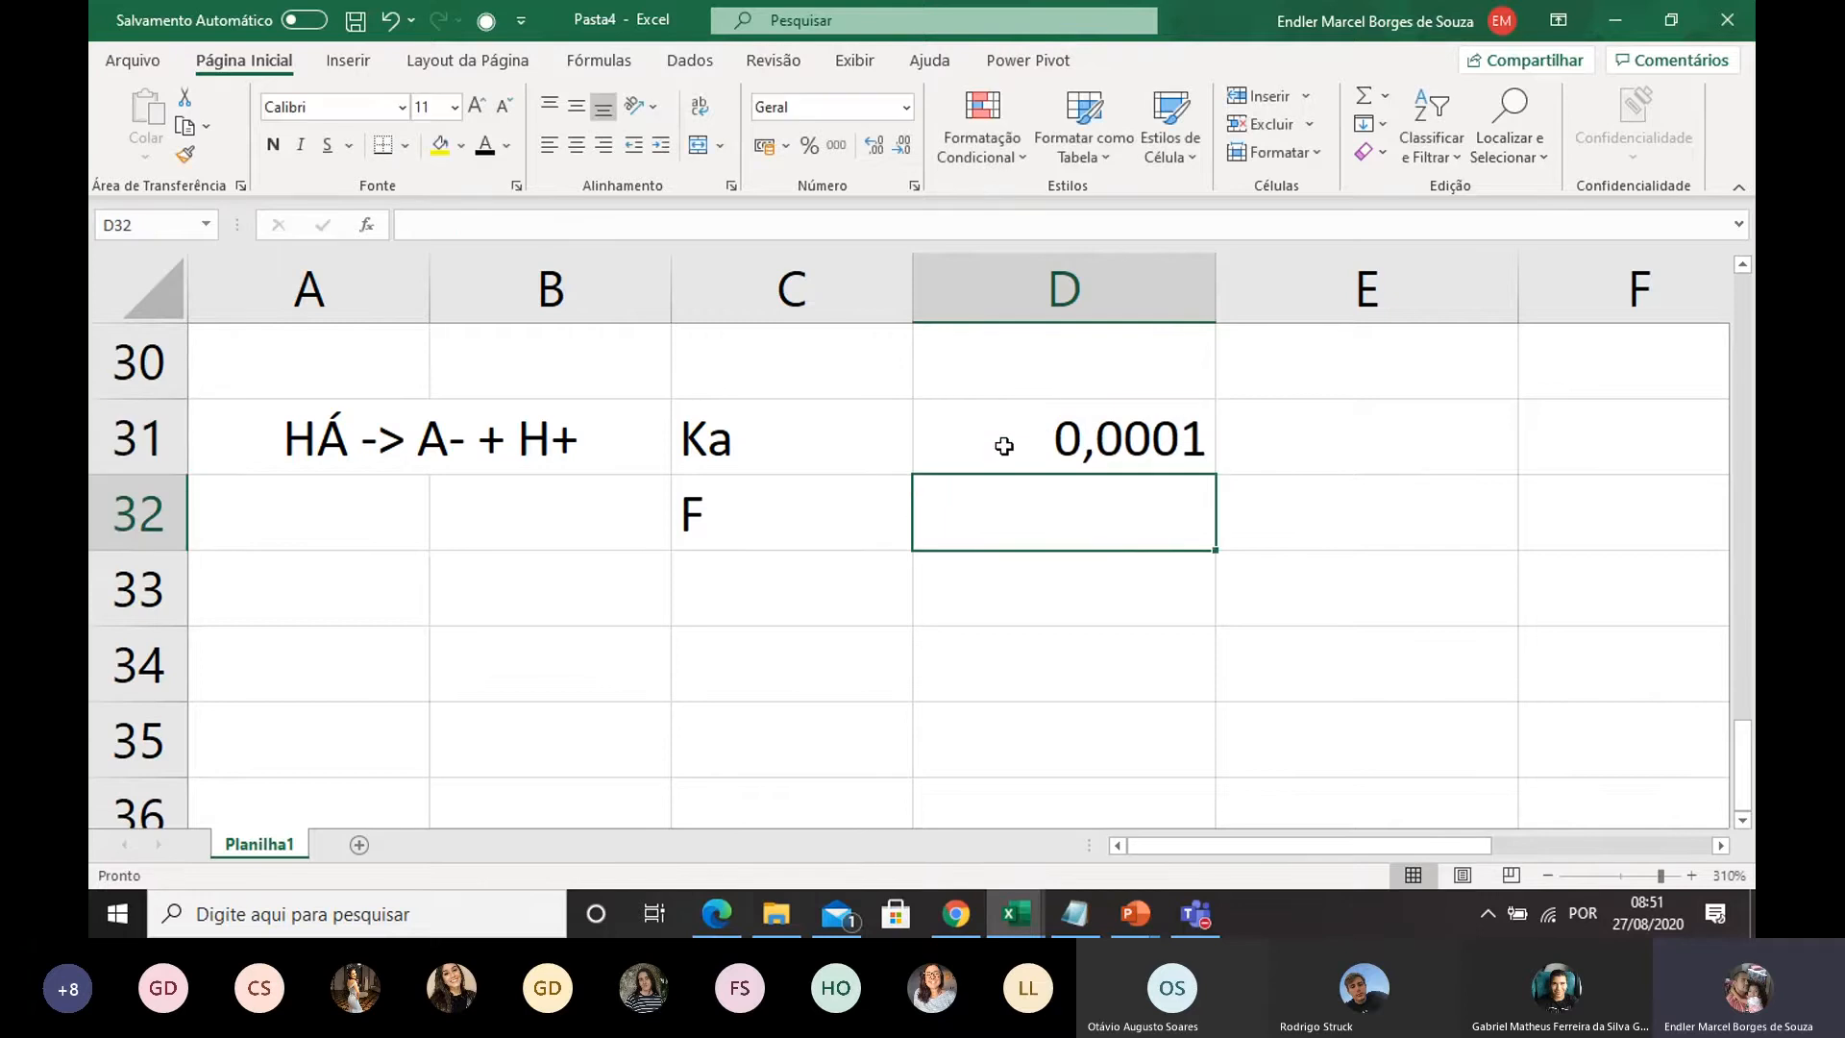
click(1084, 447)
click(709, 421)
click(1041, 424)
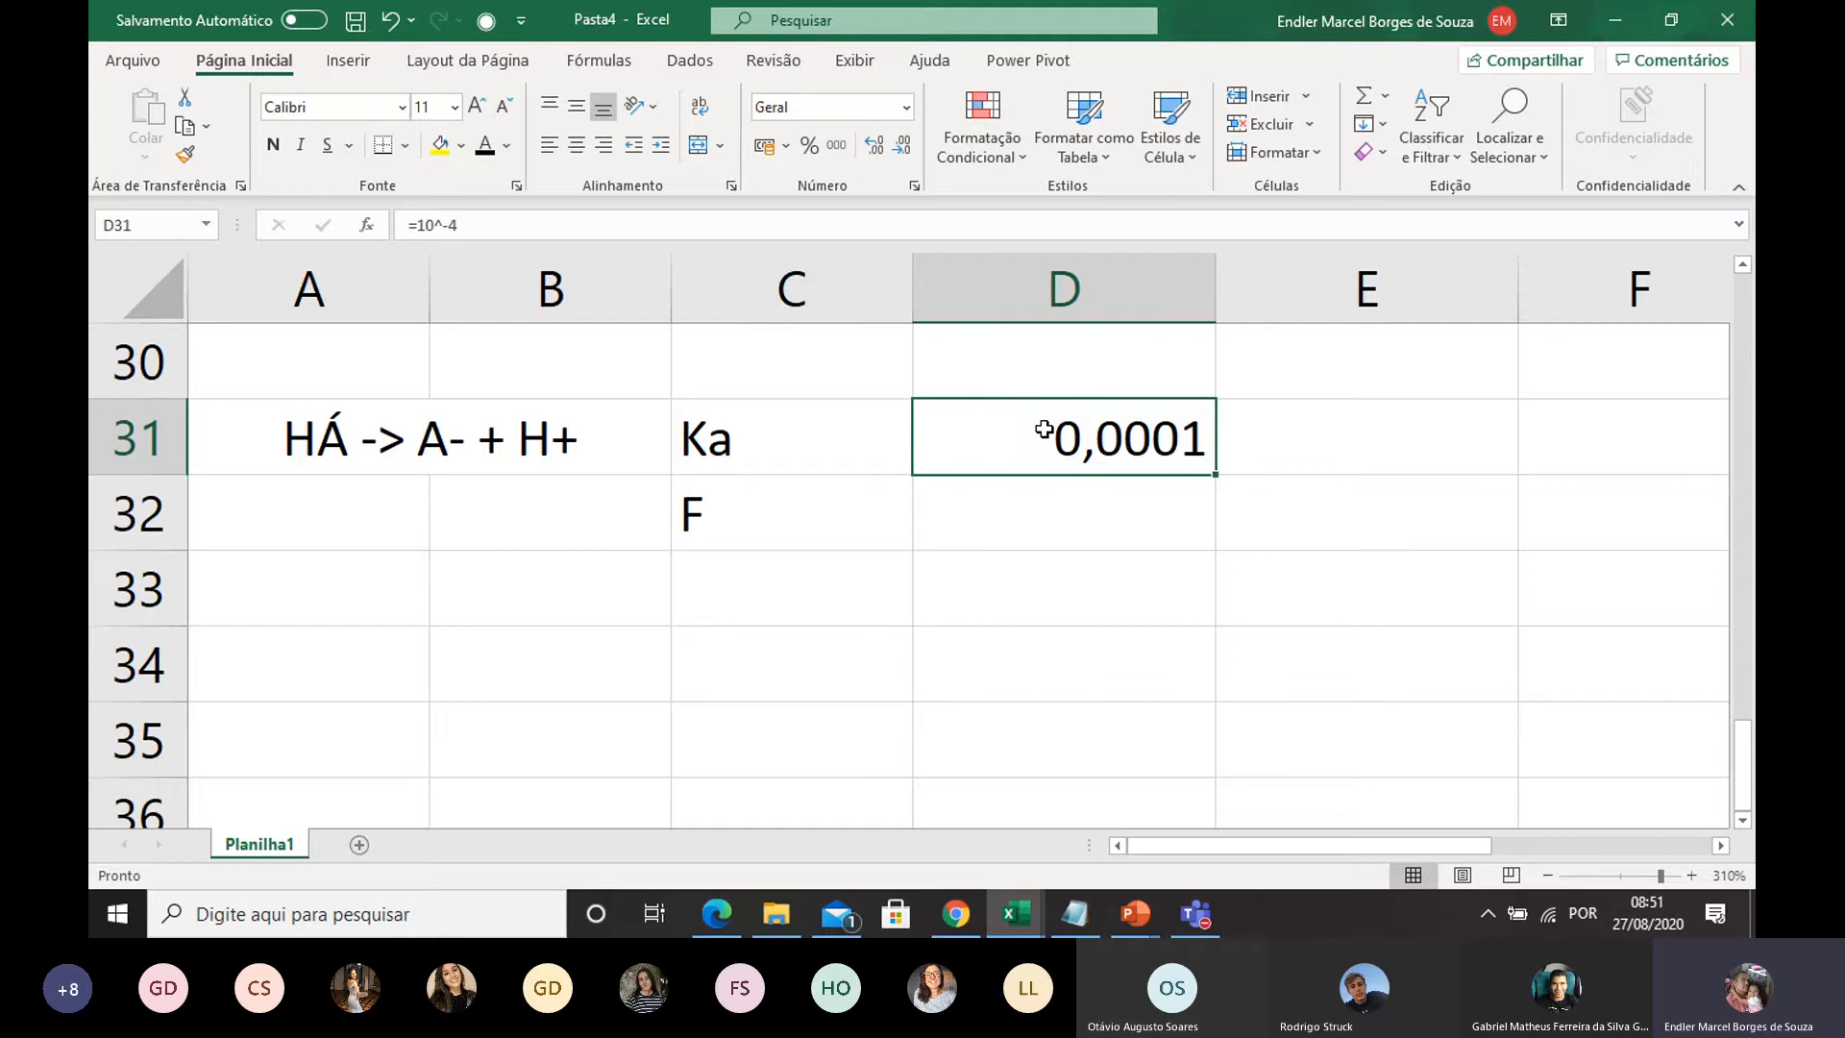
click(1007, 517)
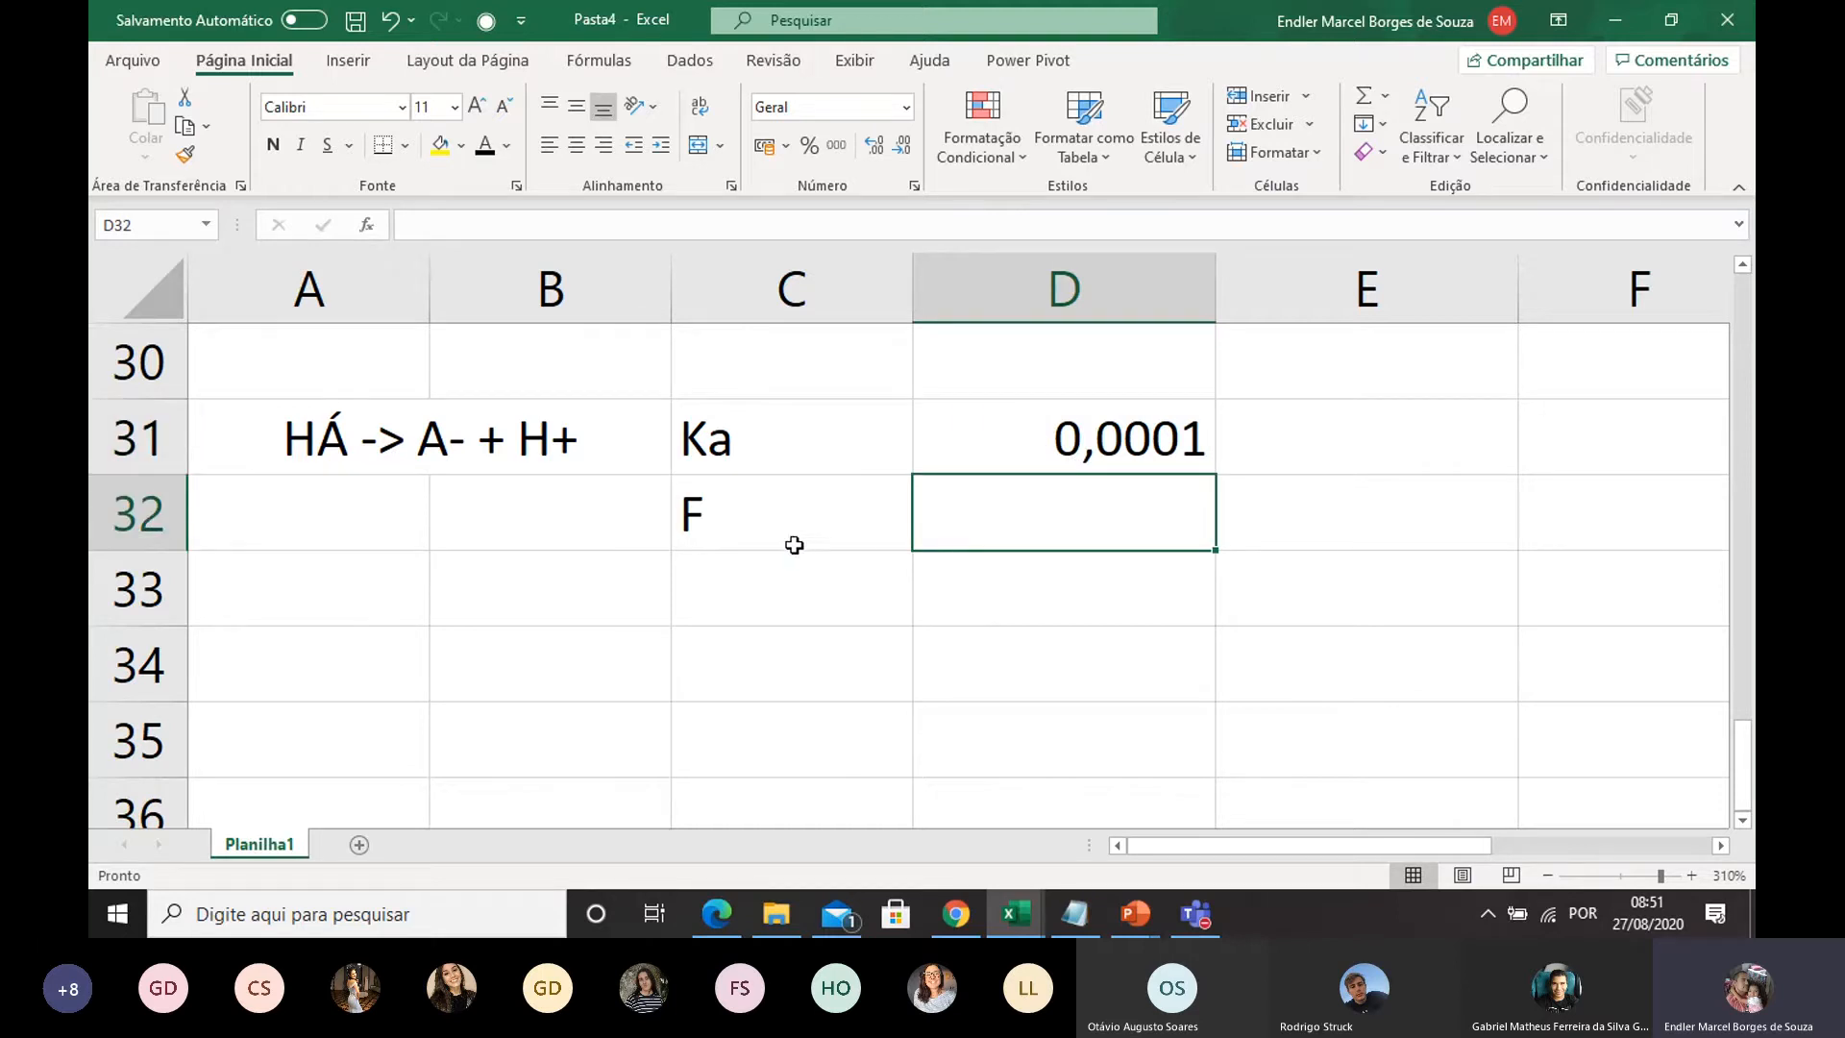
click(696, 514)
click(754, 457)
click(1115, 411)
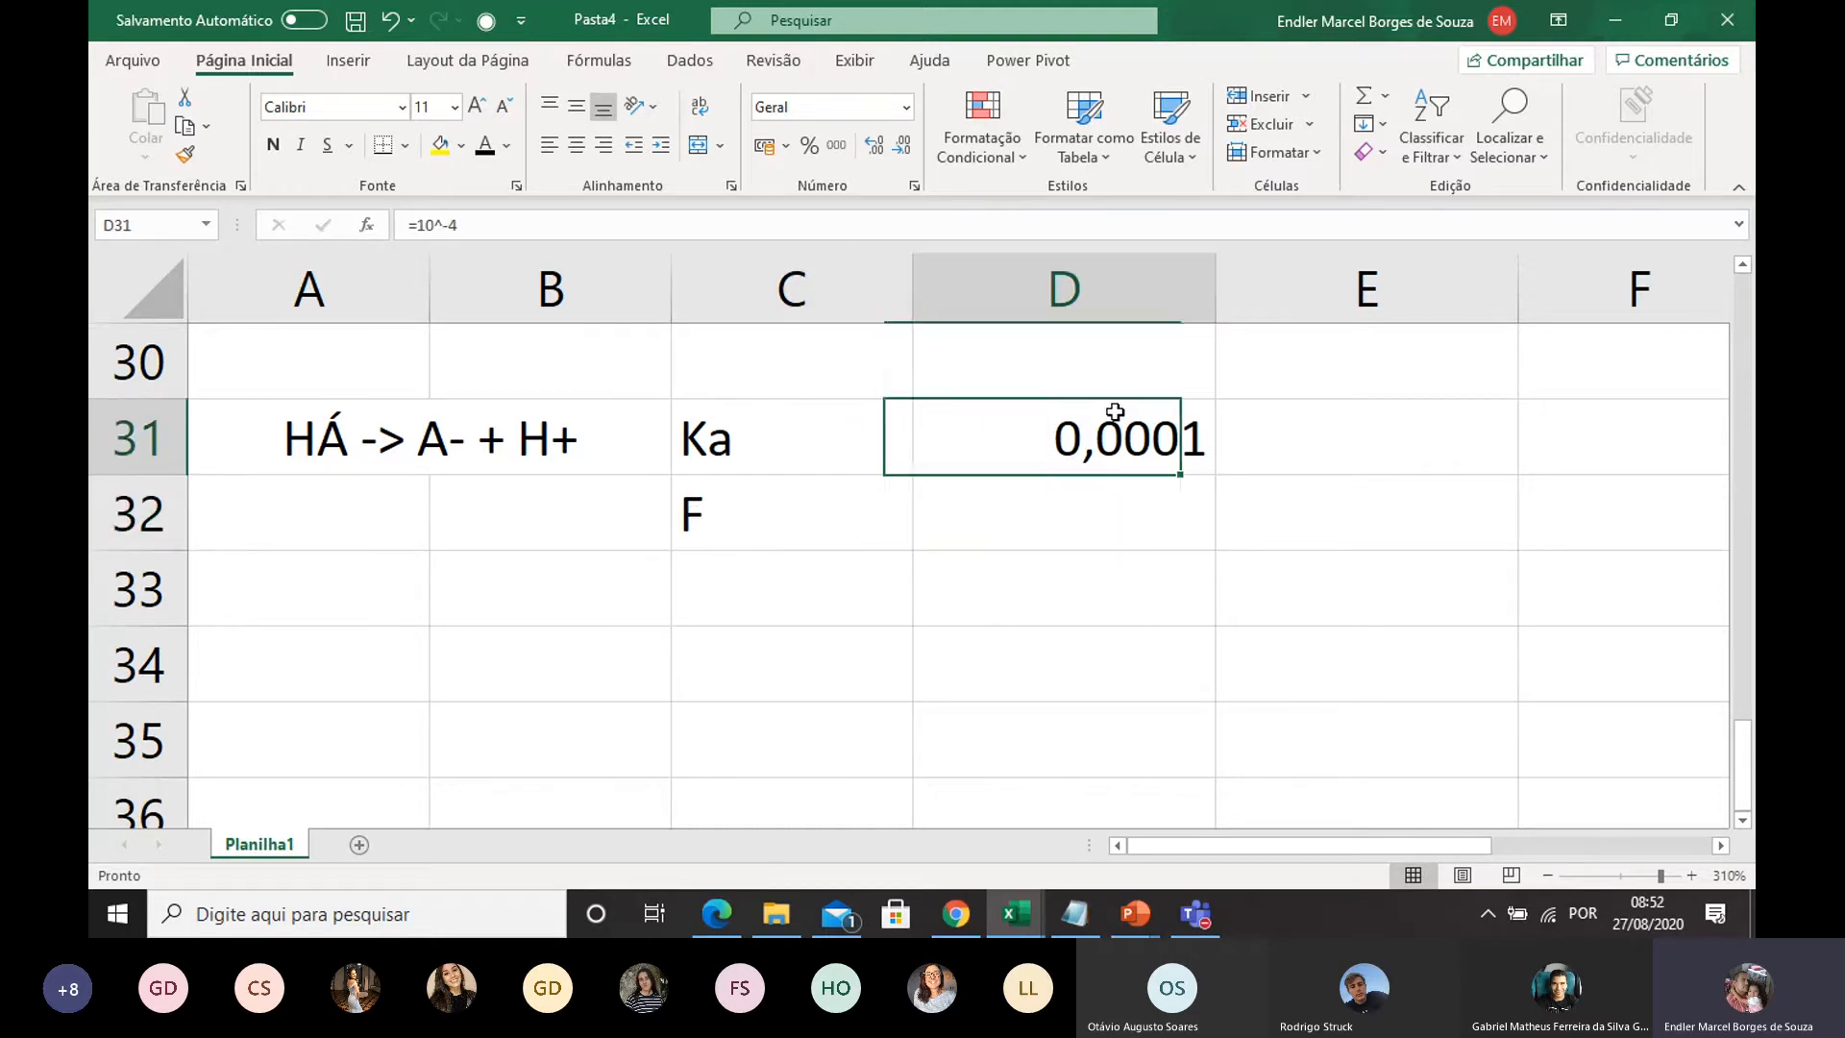
drag(346, 416, 1016, 513)
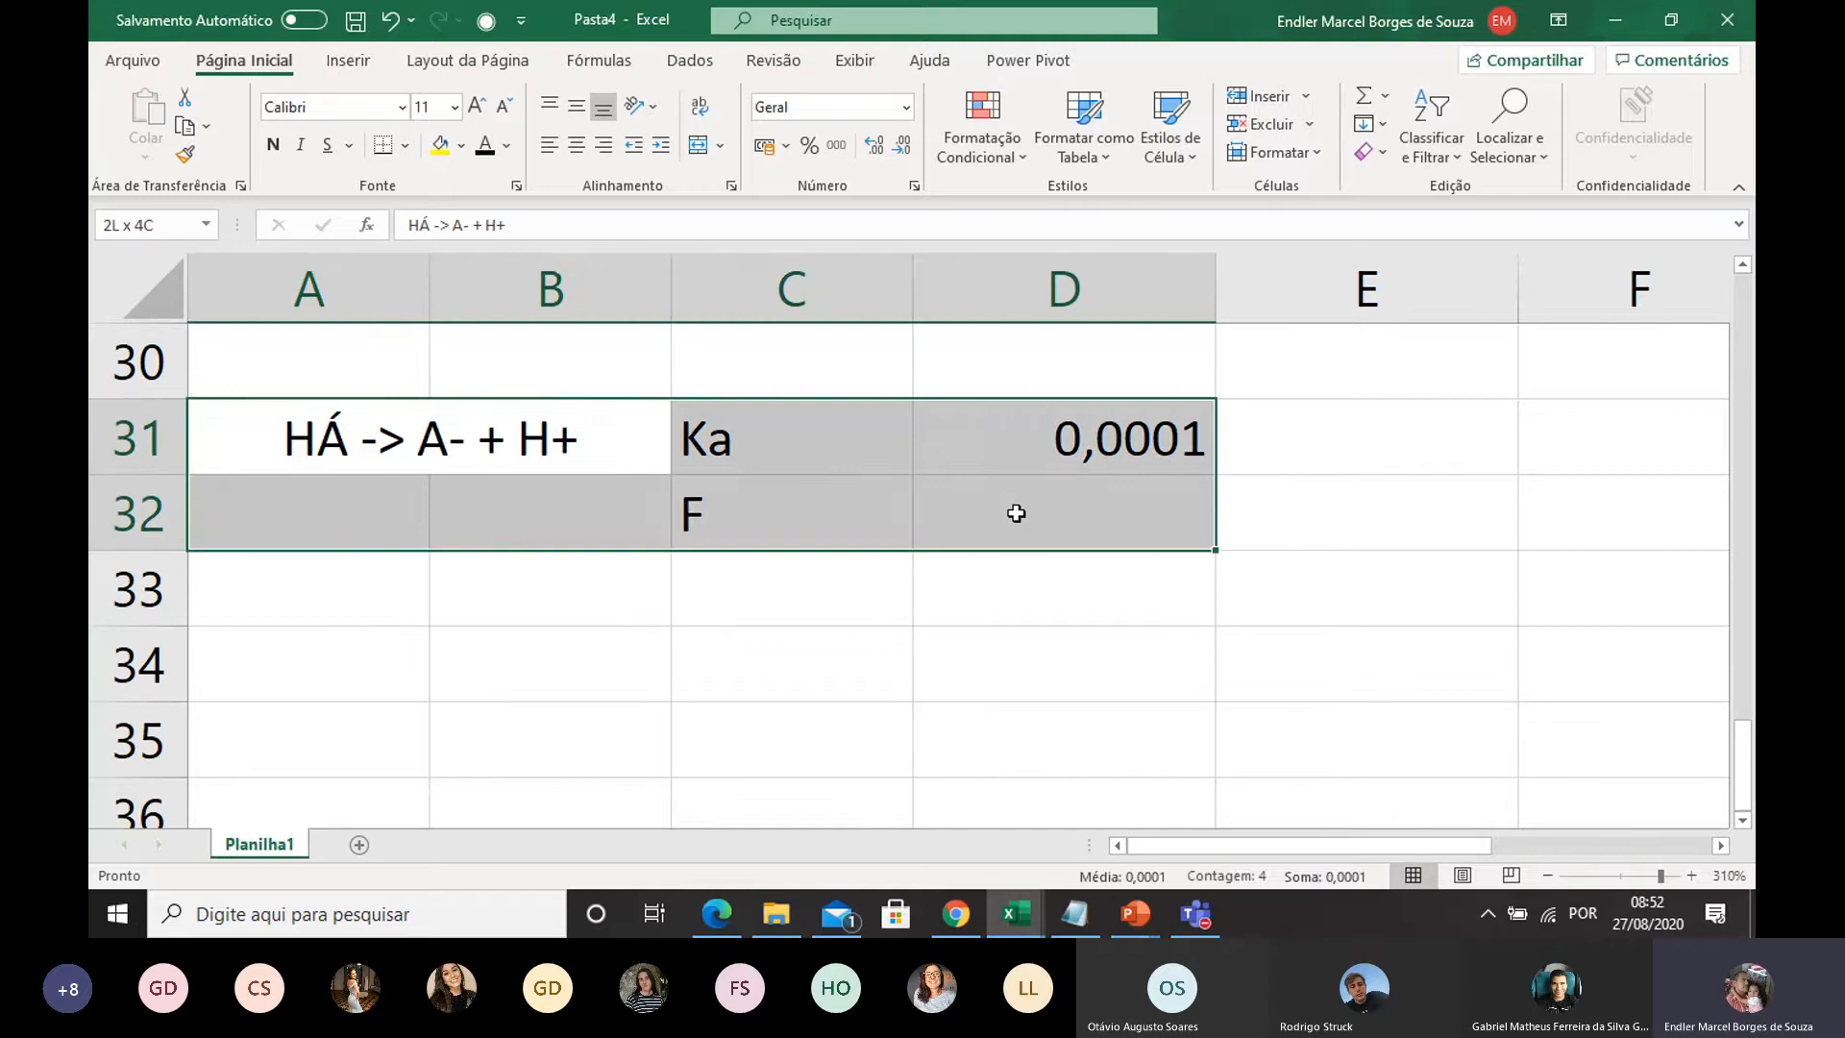
click(978, 579)
click(1024, 423)
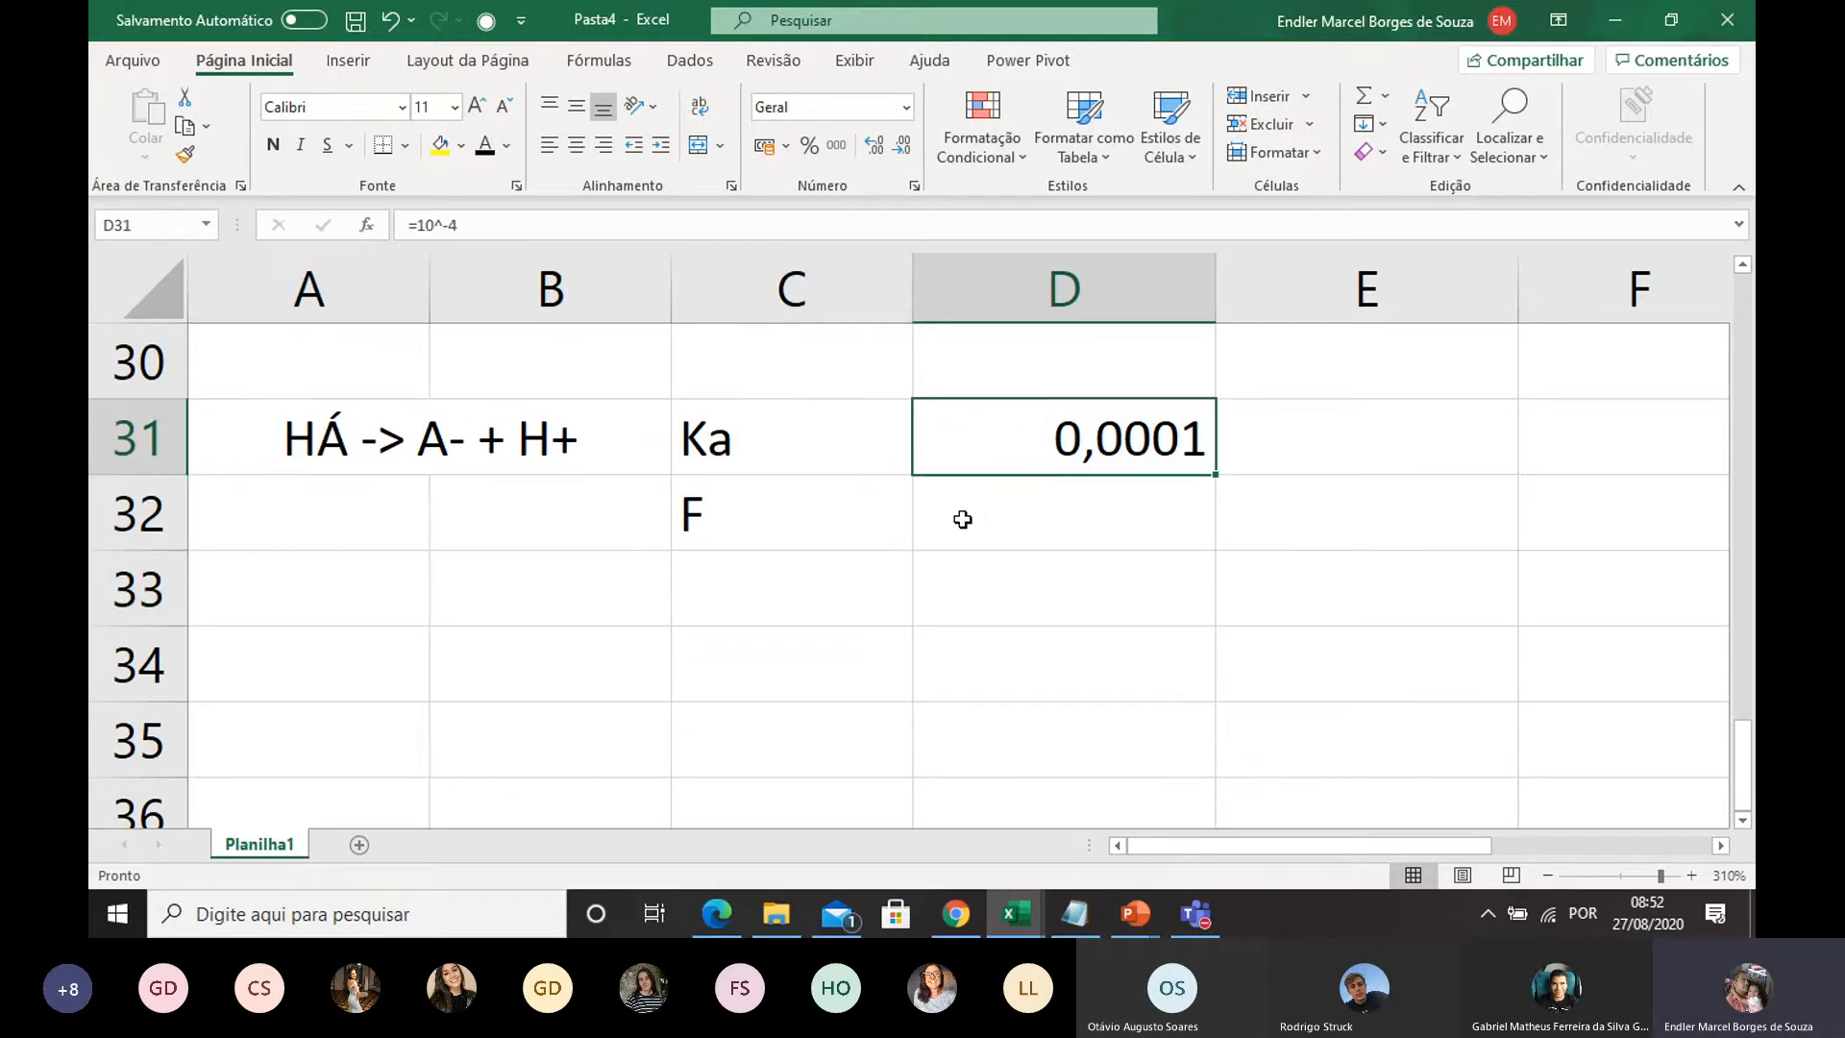
click(807, 457)
click(1067, 445)
Step: Enter the formula =0,1 in cell D32 as the F value
click(1056, 517)
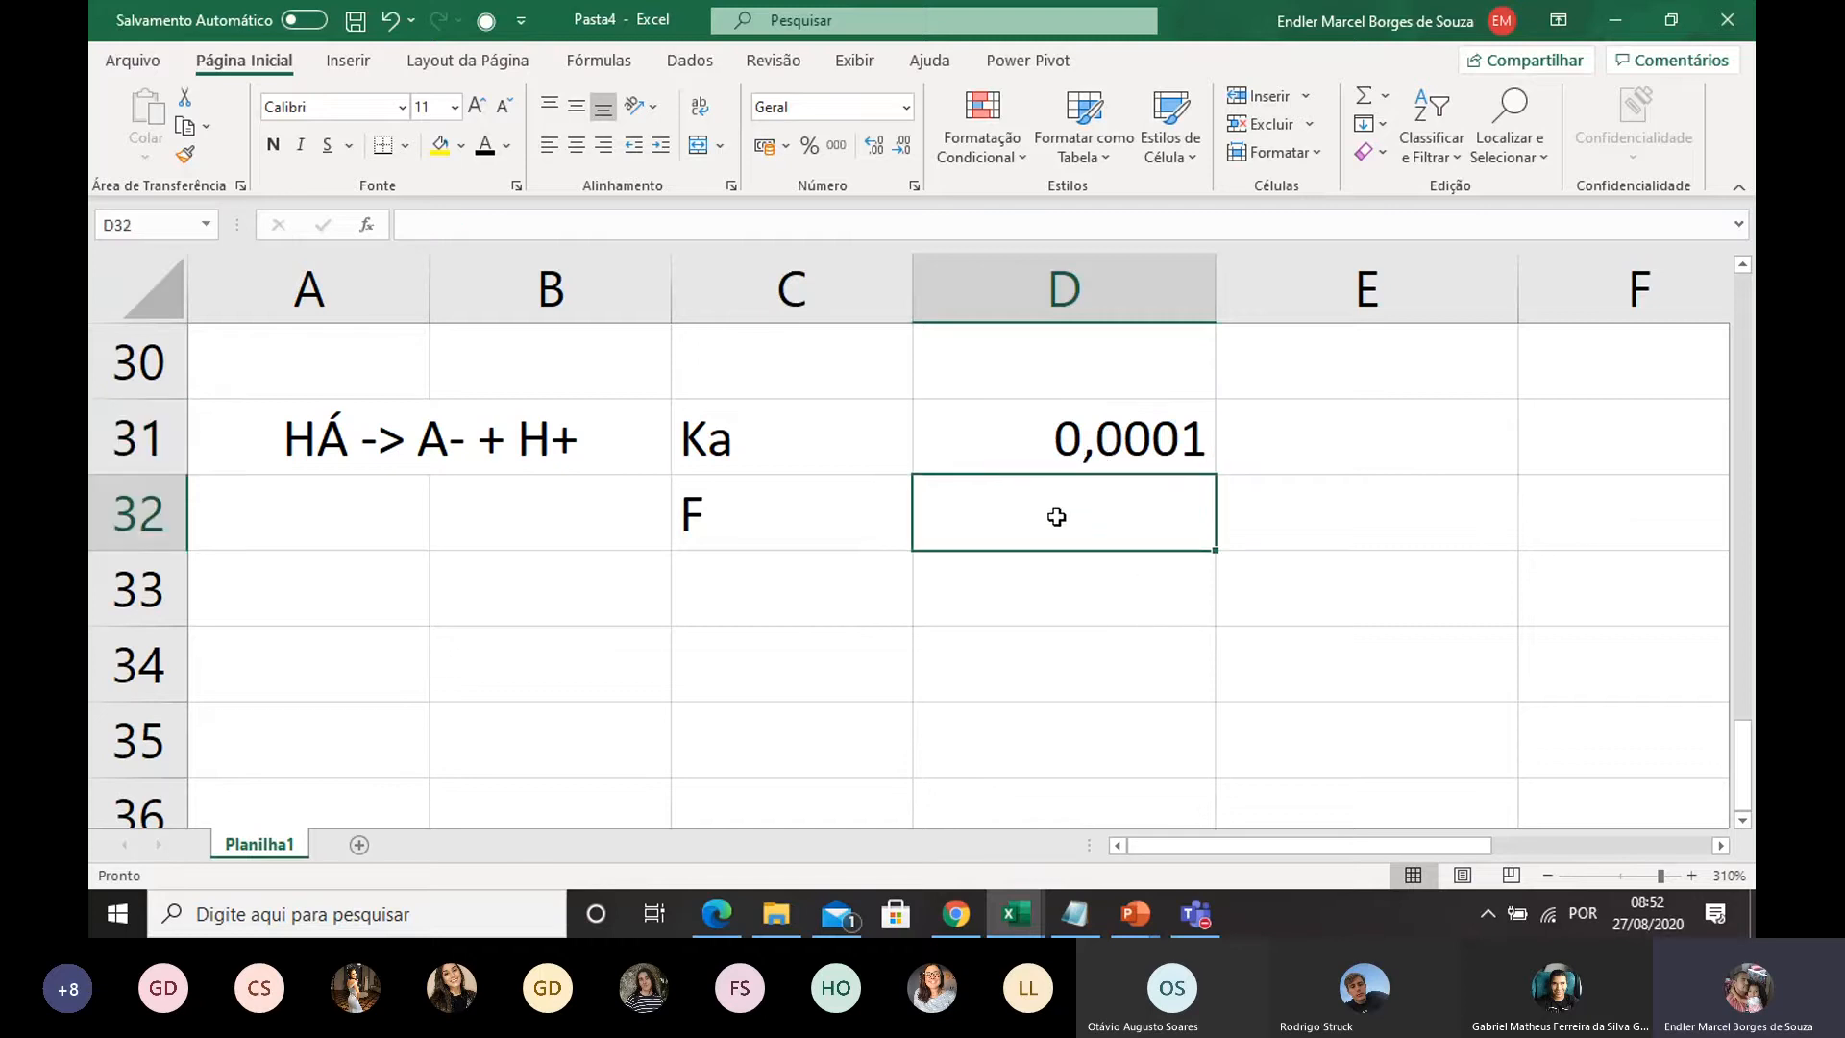
text(=0,1)
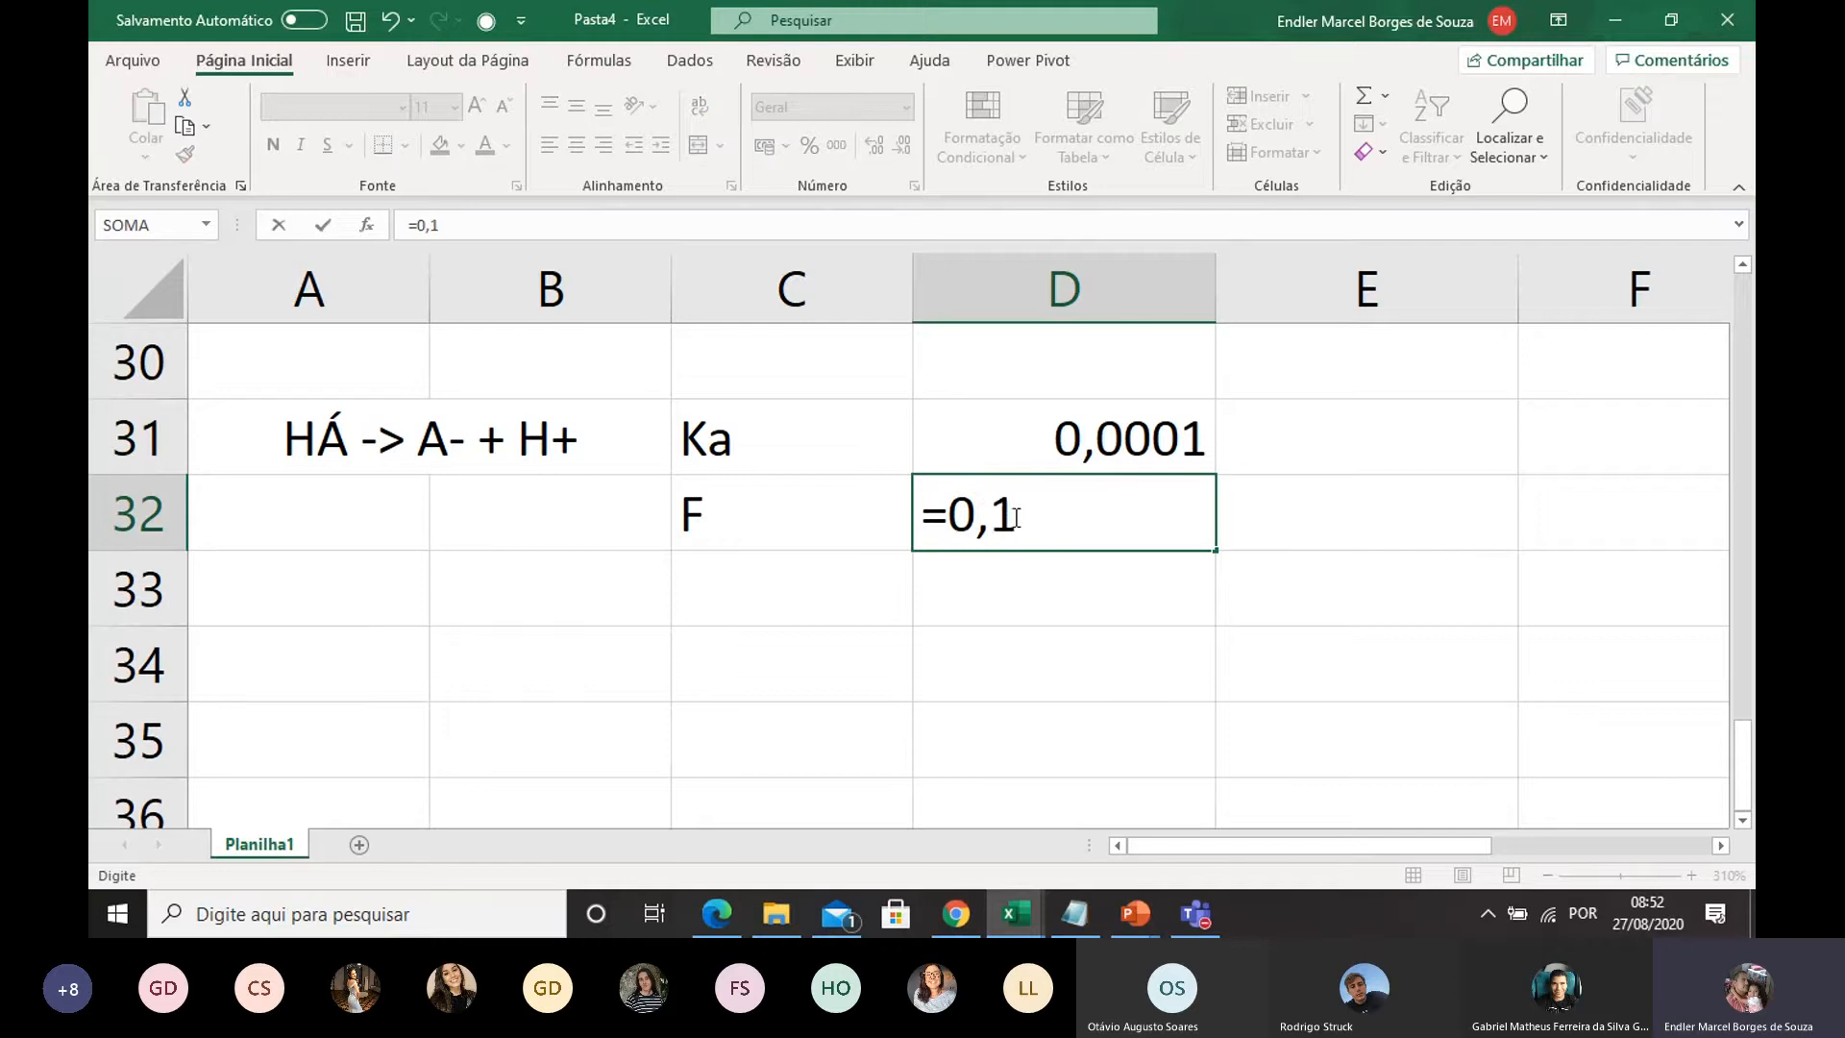
click(972, 638)
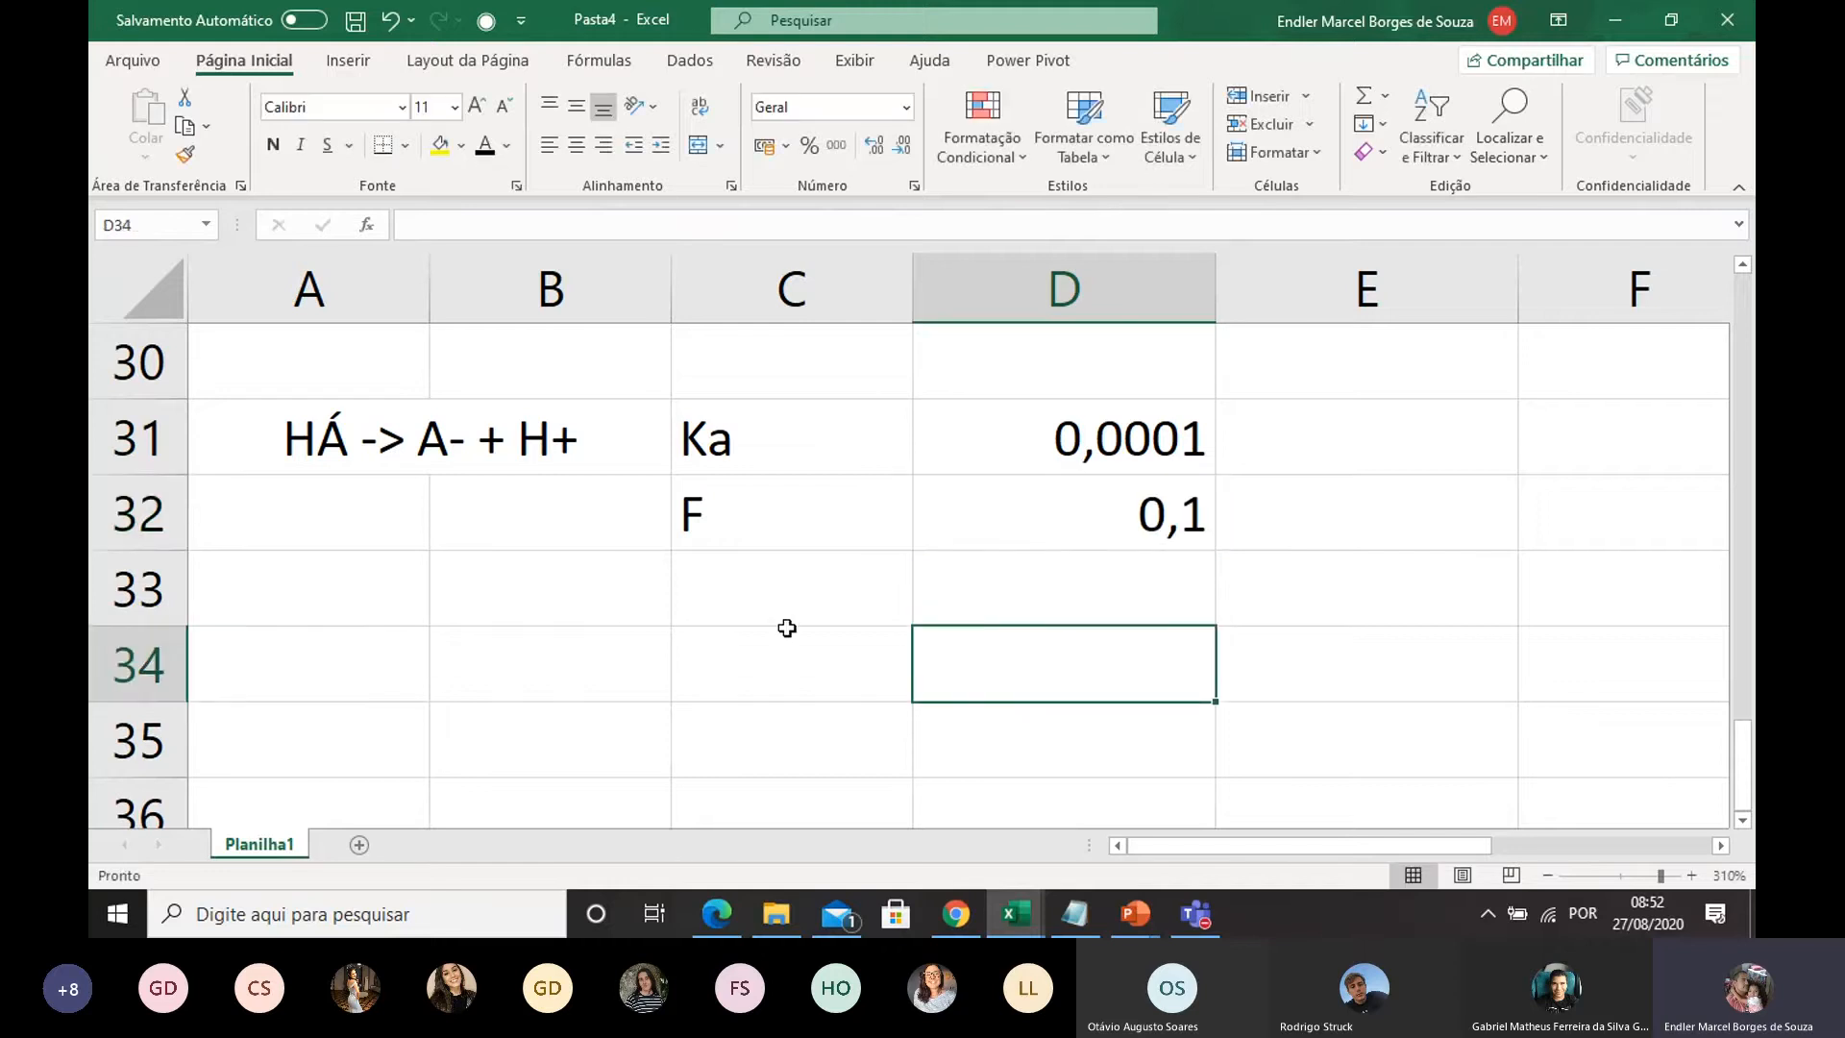
Step: Enter the label "pH" in cell C33 and a question mark in cell D33 as its unknown value
double_click(697, 583)
text(pH)
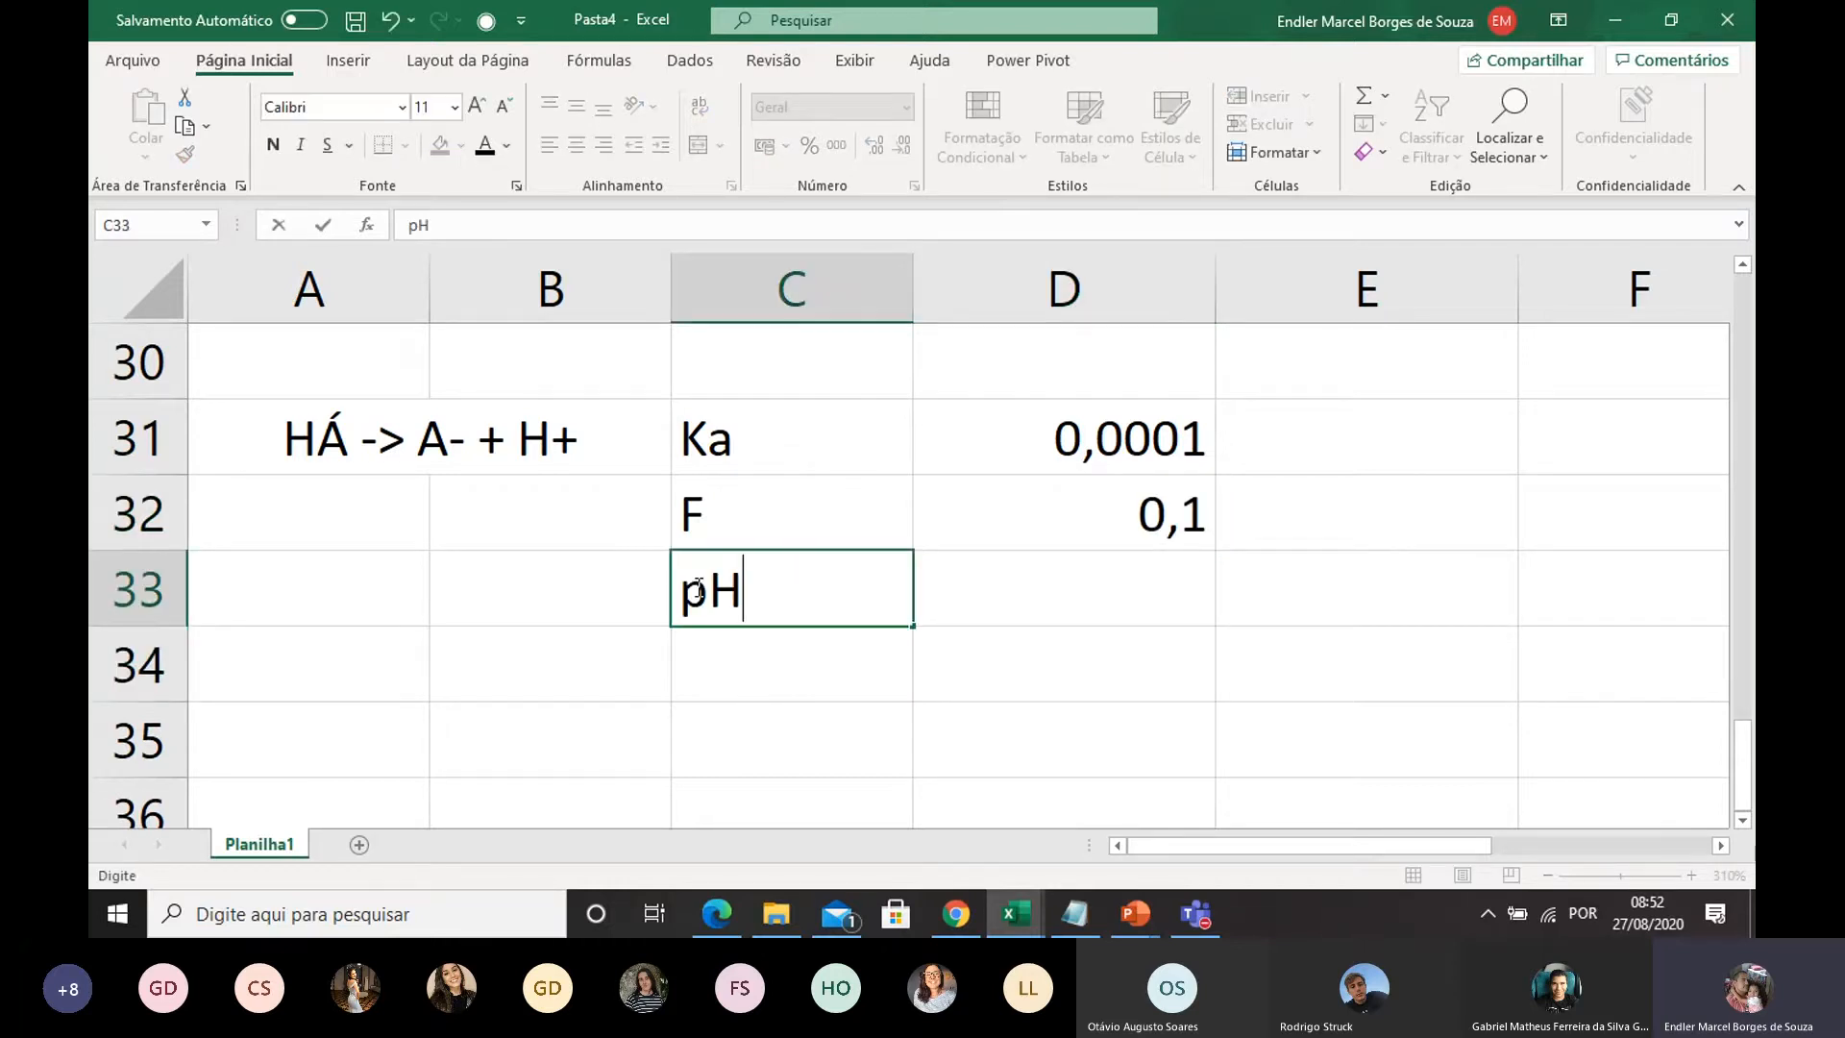
click(977, 733)
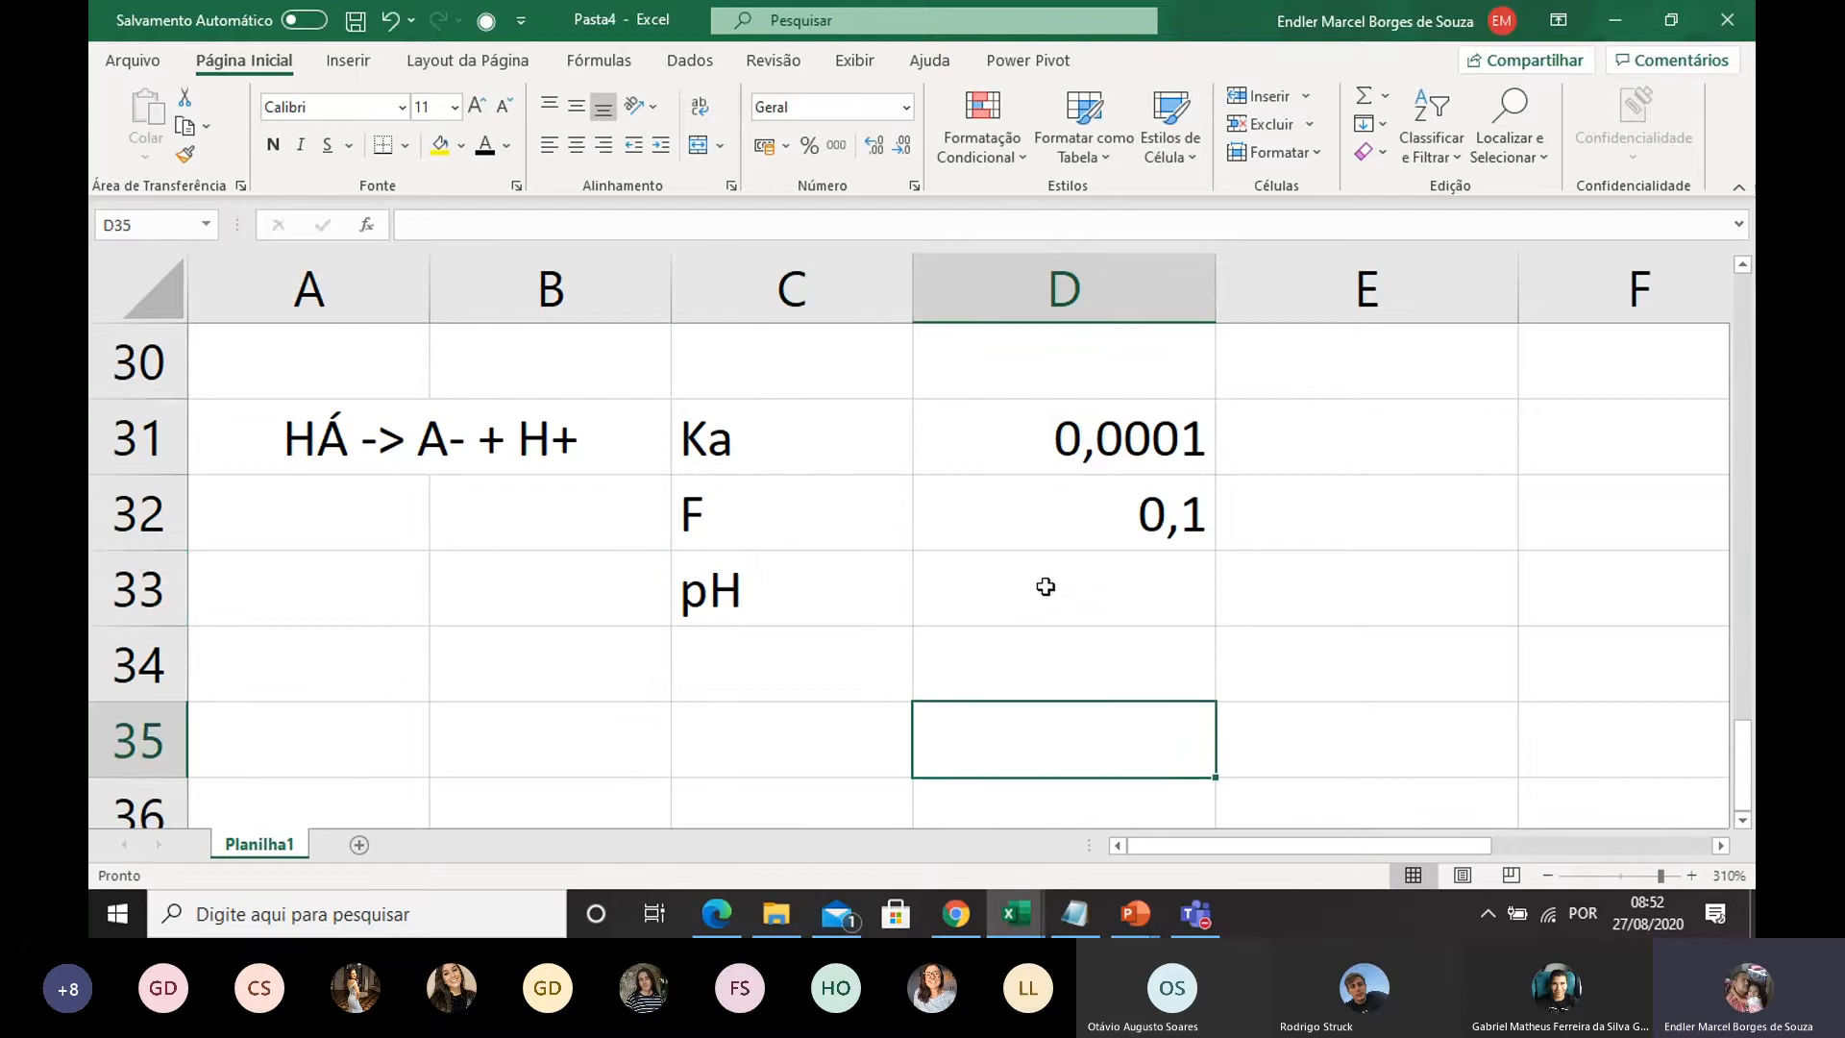
double_click(1046, 585)
text(=)
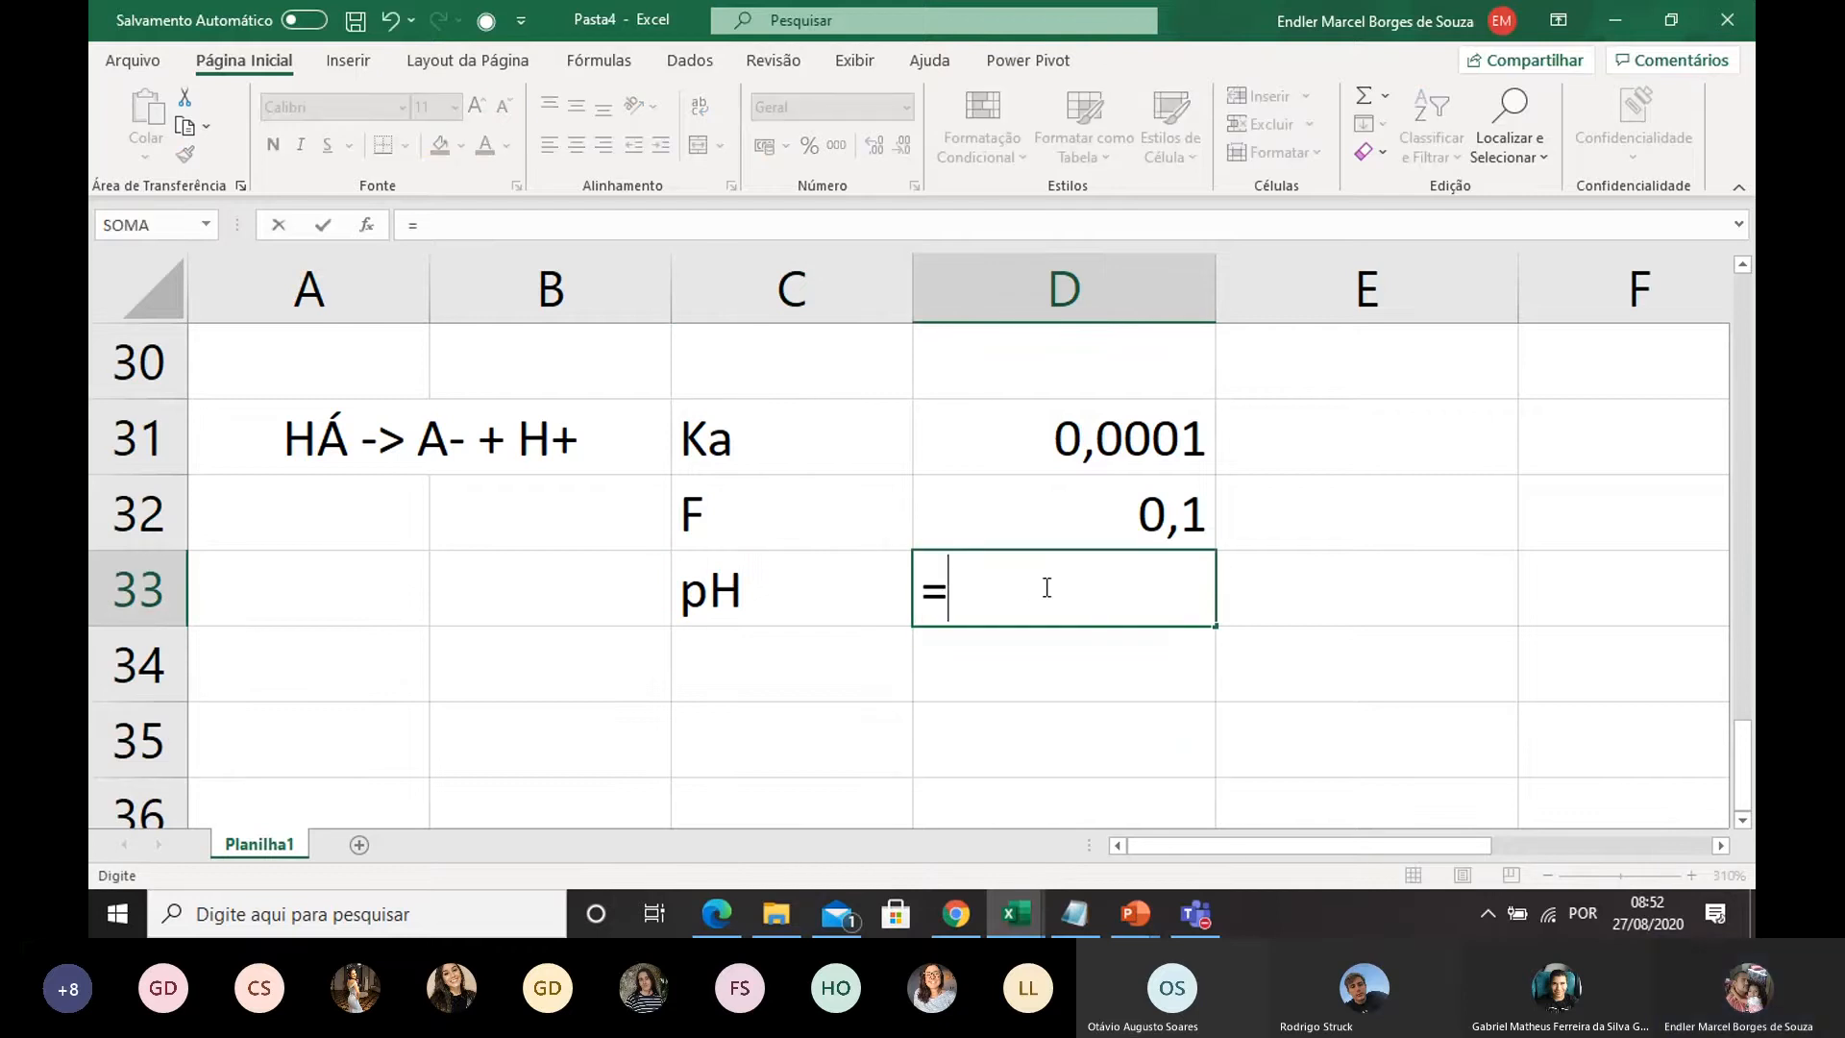
text(?)
click(967, 743)
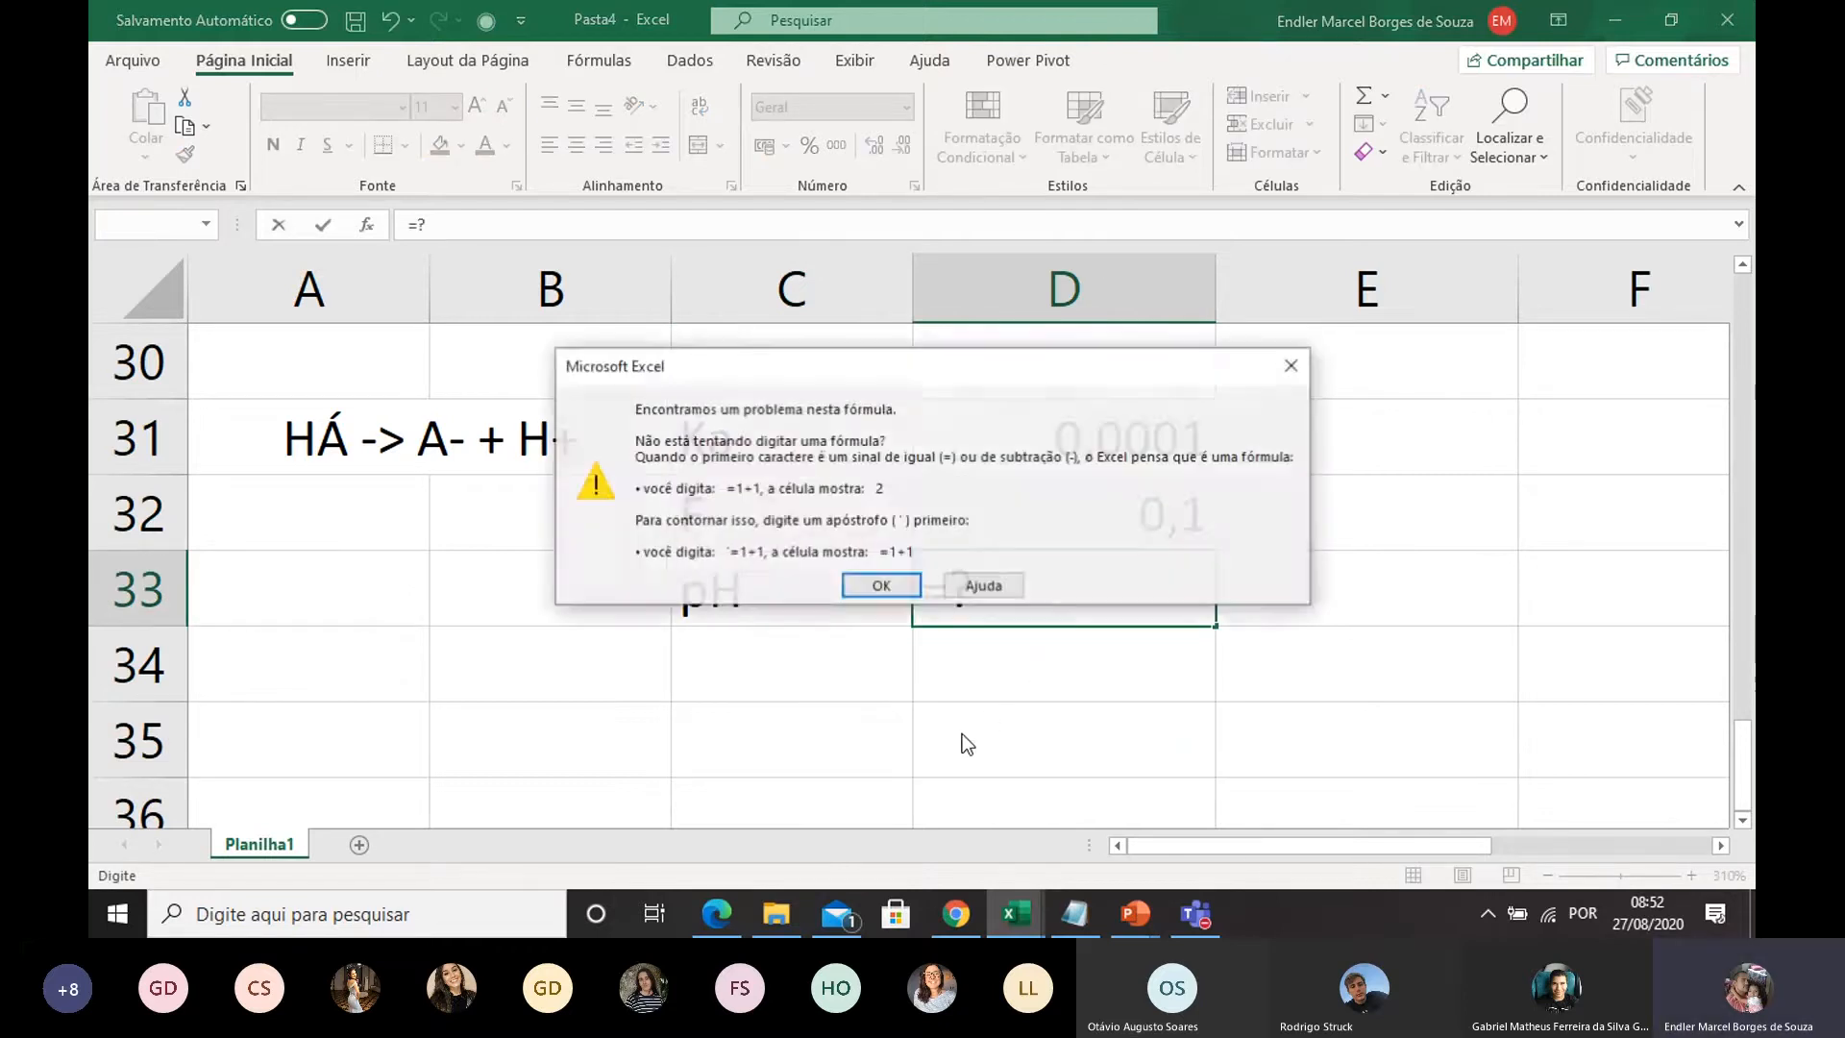
click(875, 588)
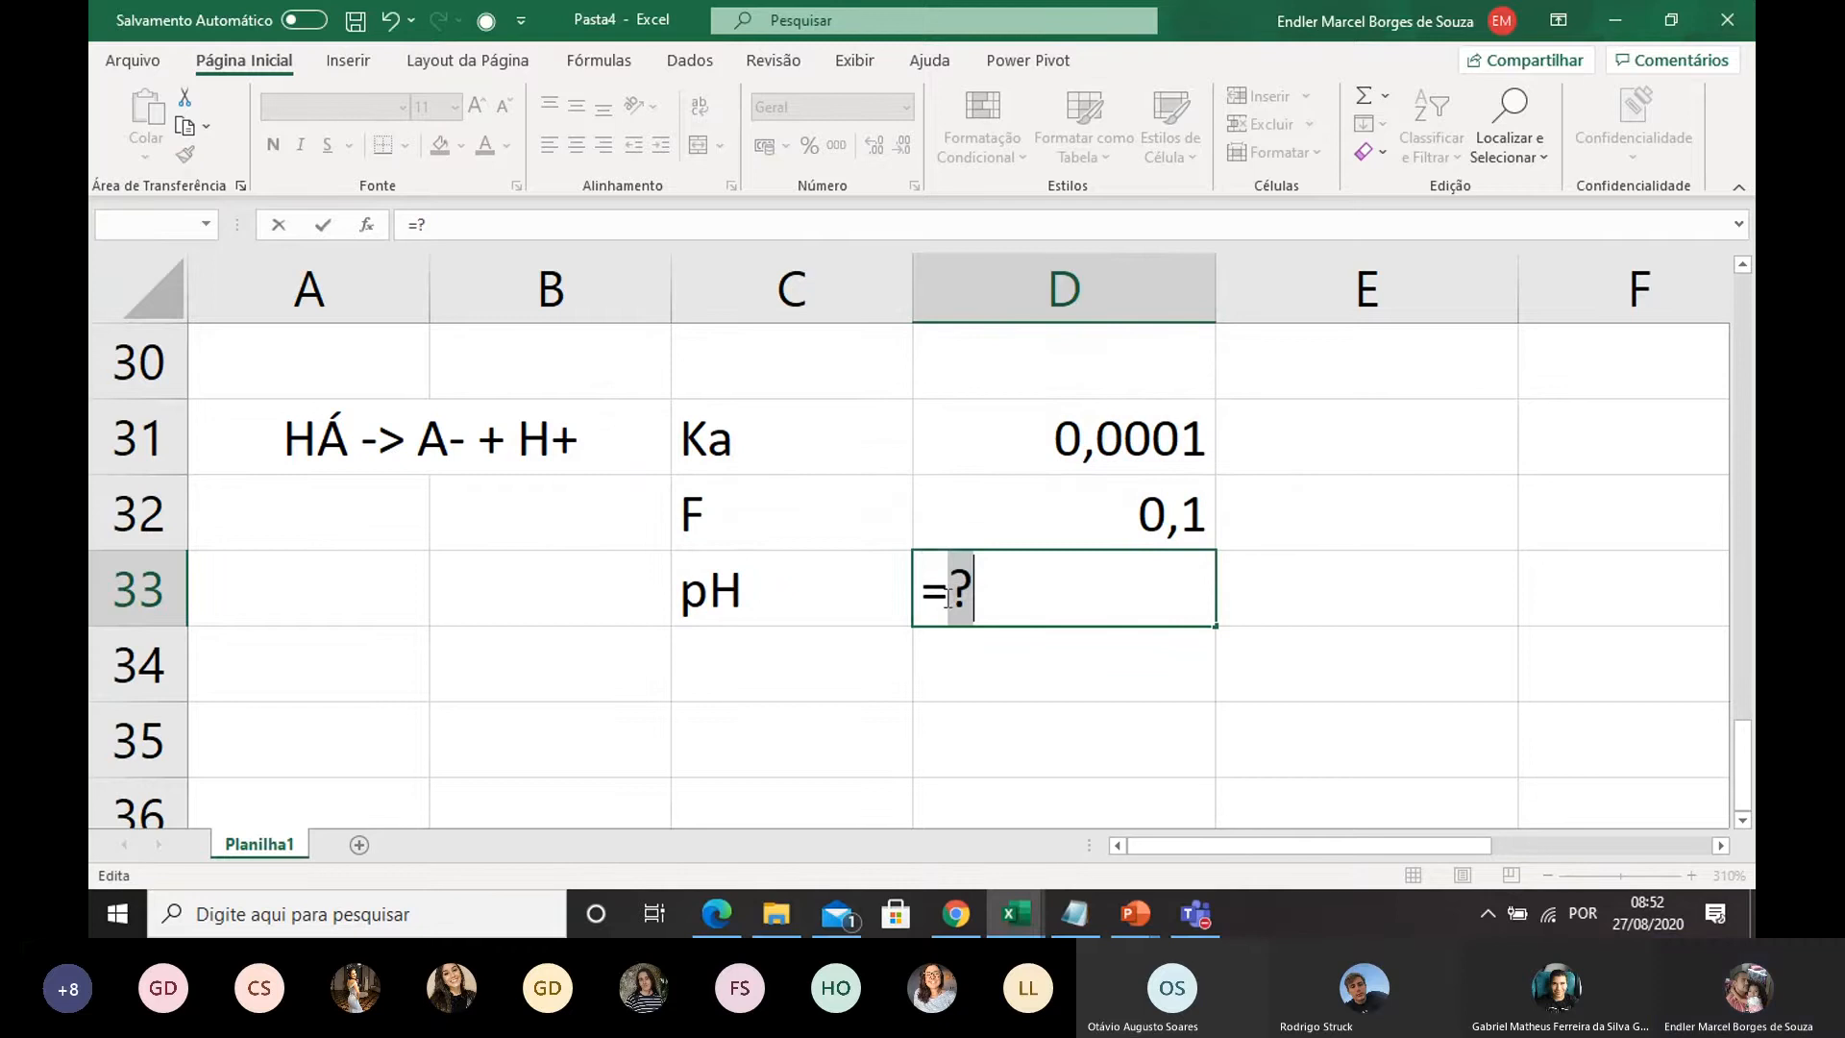
drag(949, 596, 918, 596)
key(BackSpace)
key(Return)
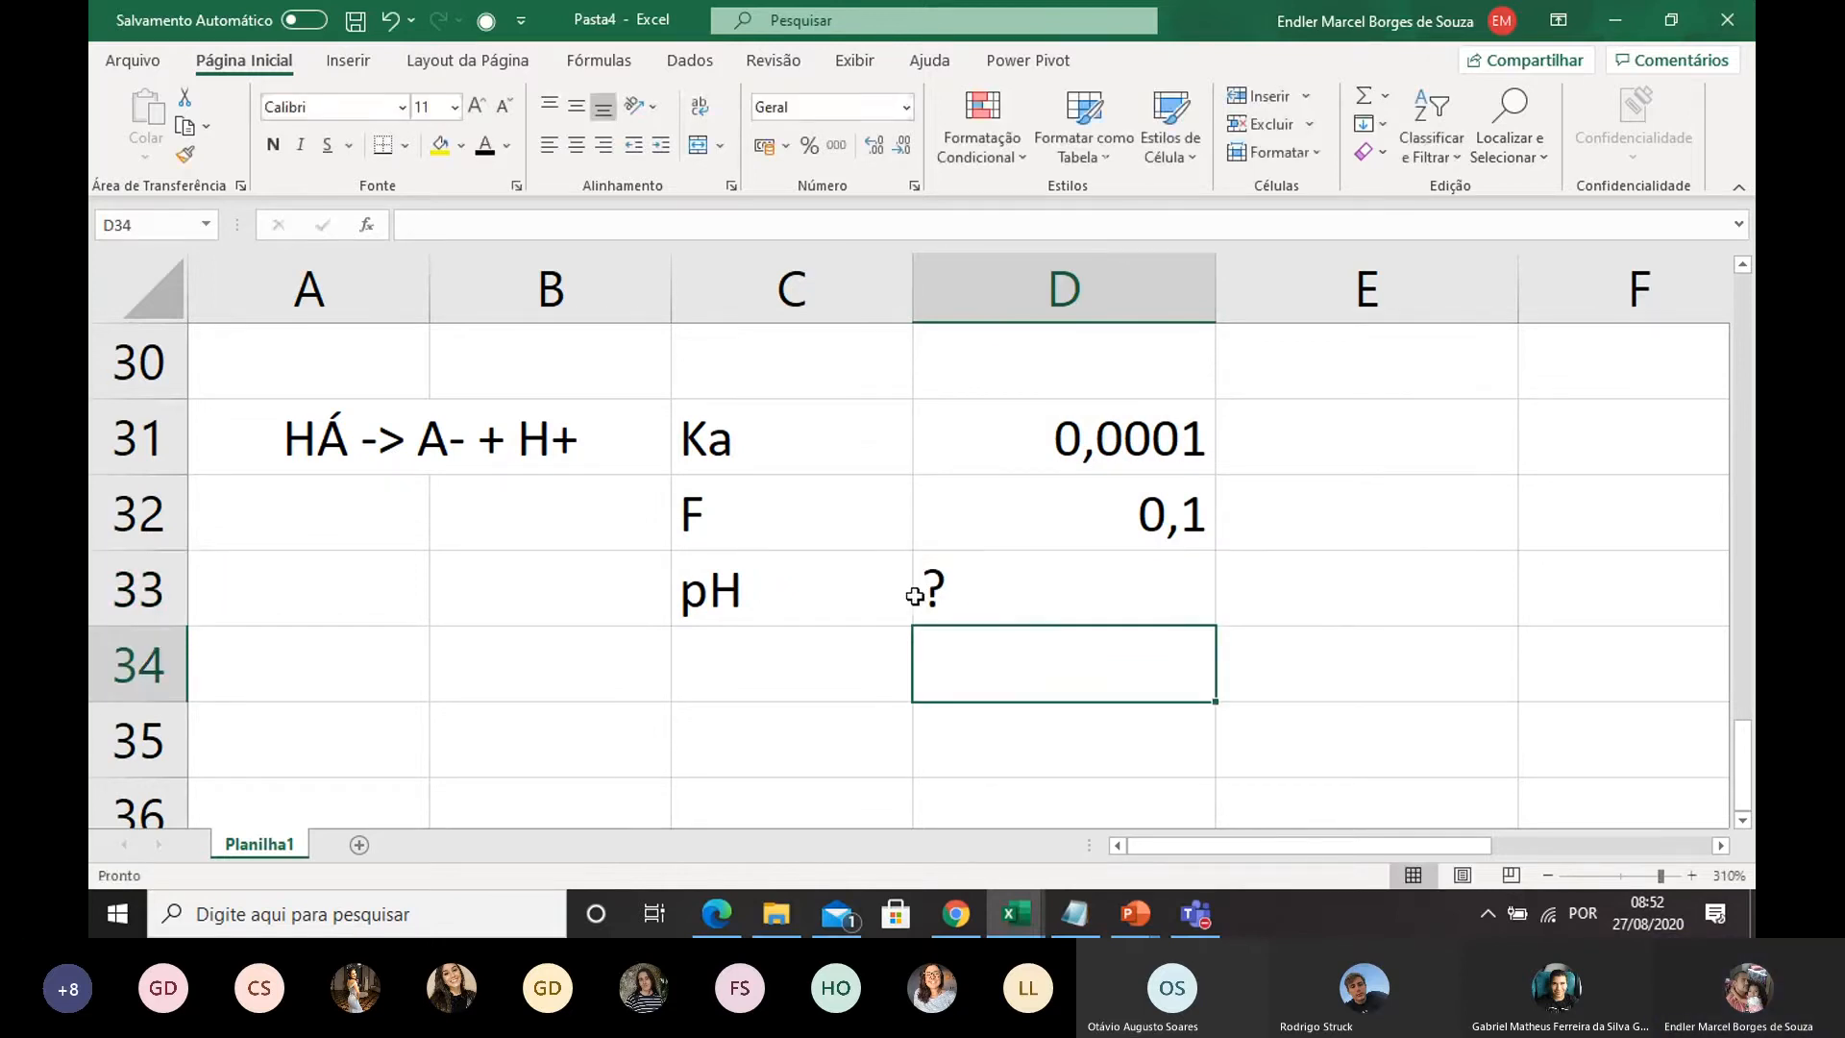
Step: Merge and center cells B34:C34 and enter the text "pH = (pKa - logF)/2" there
click(638, 658)
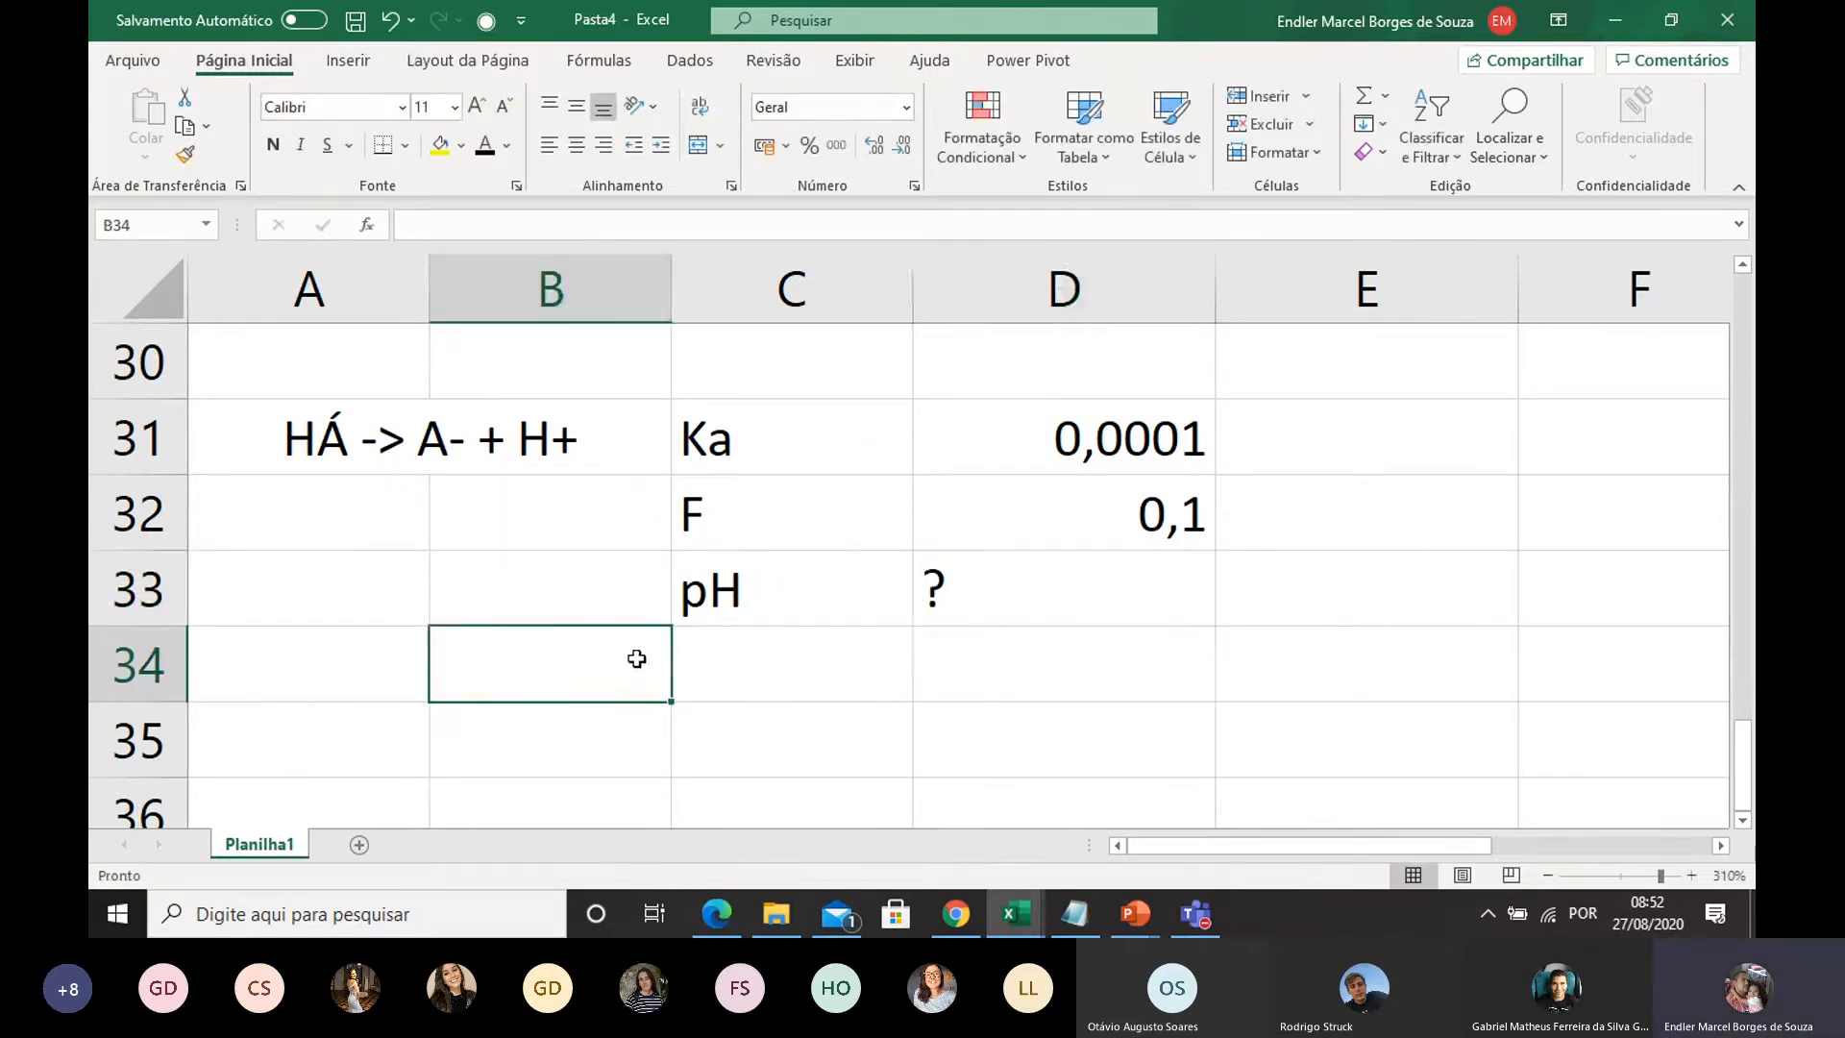
drag(637, 658, 692, 651)
click(699, 144)
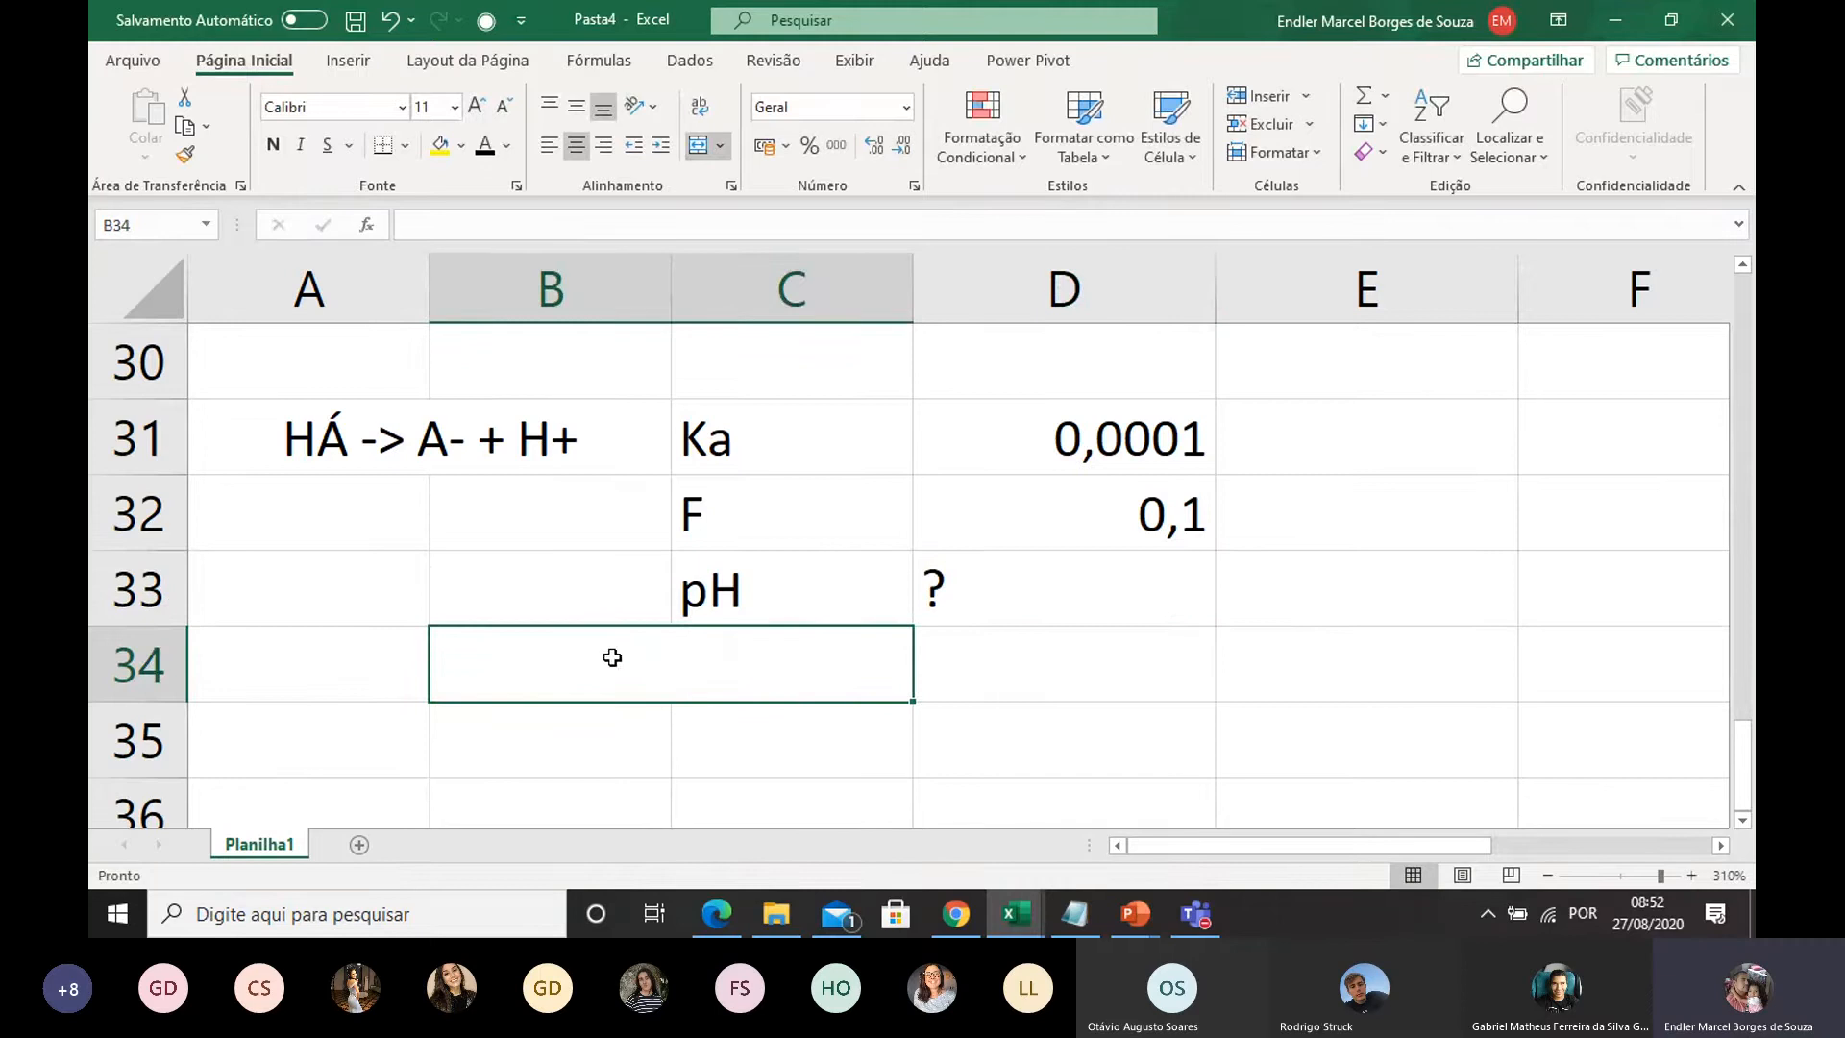
text(pH)
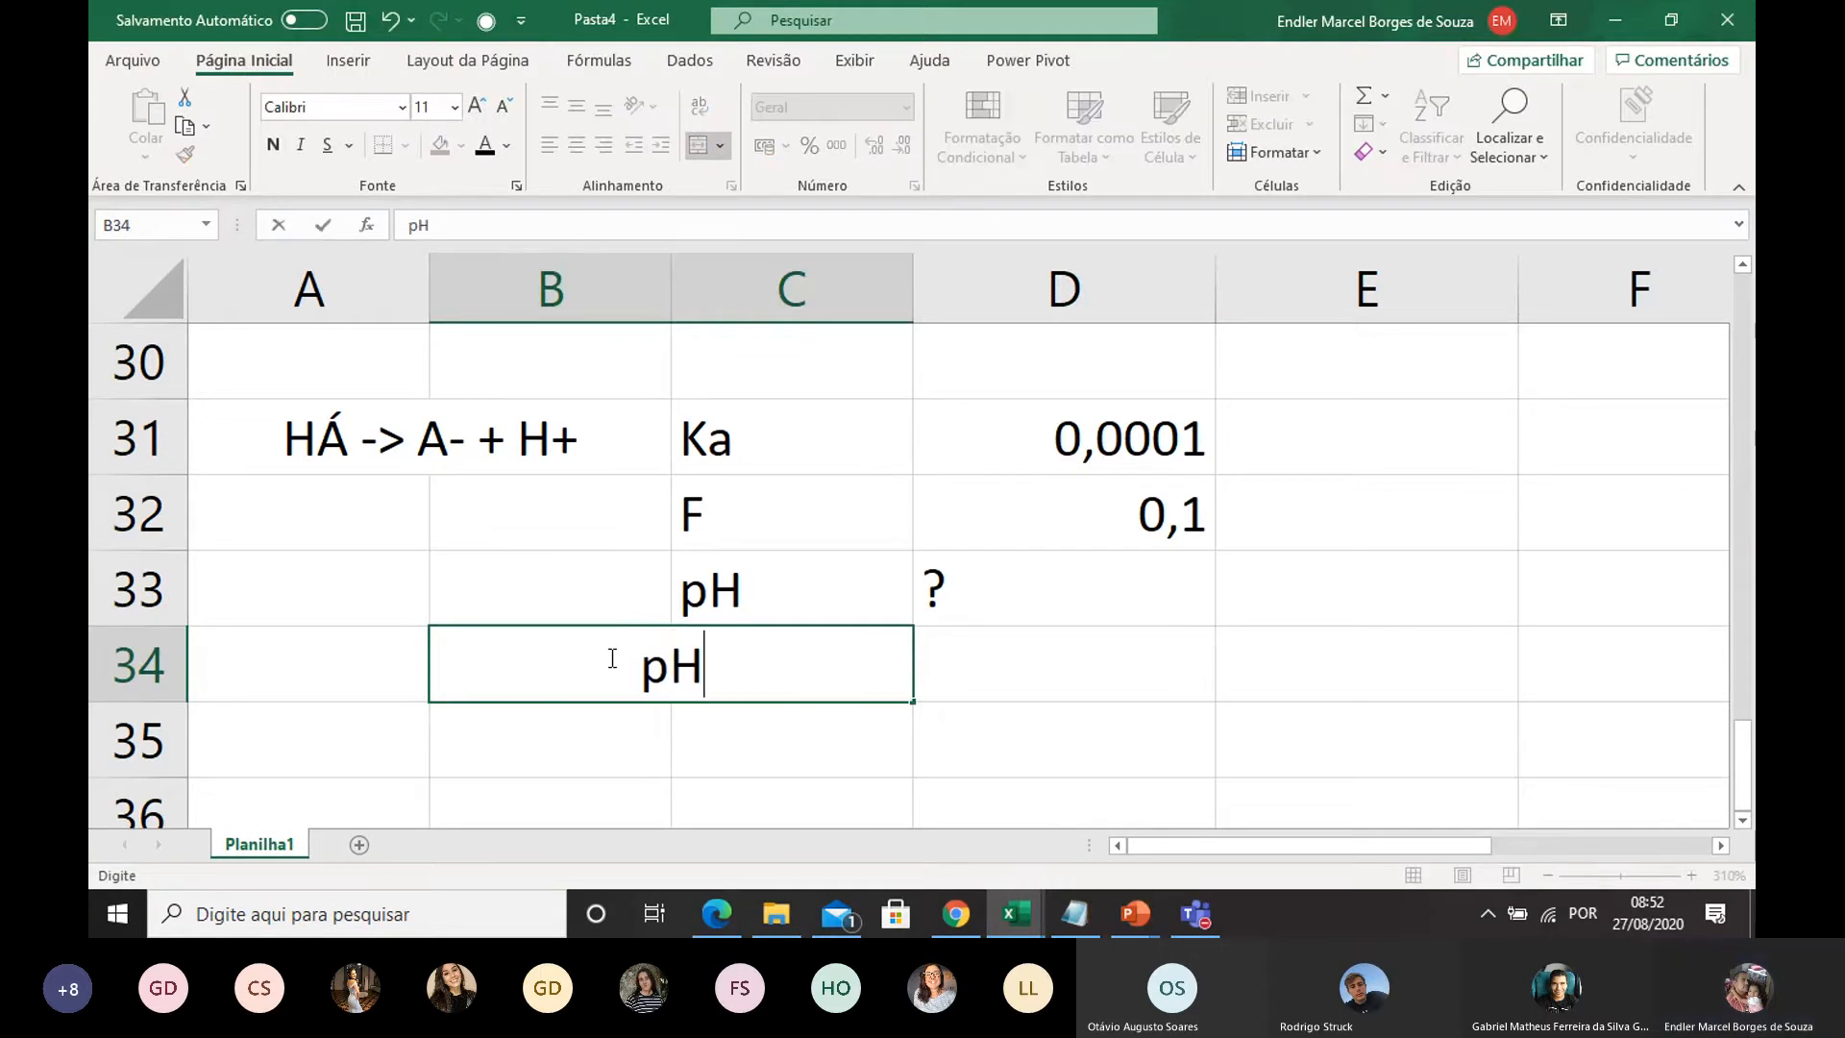
text( = )
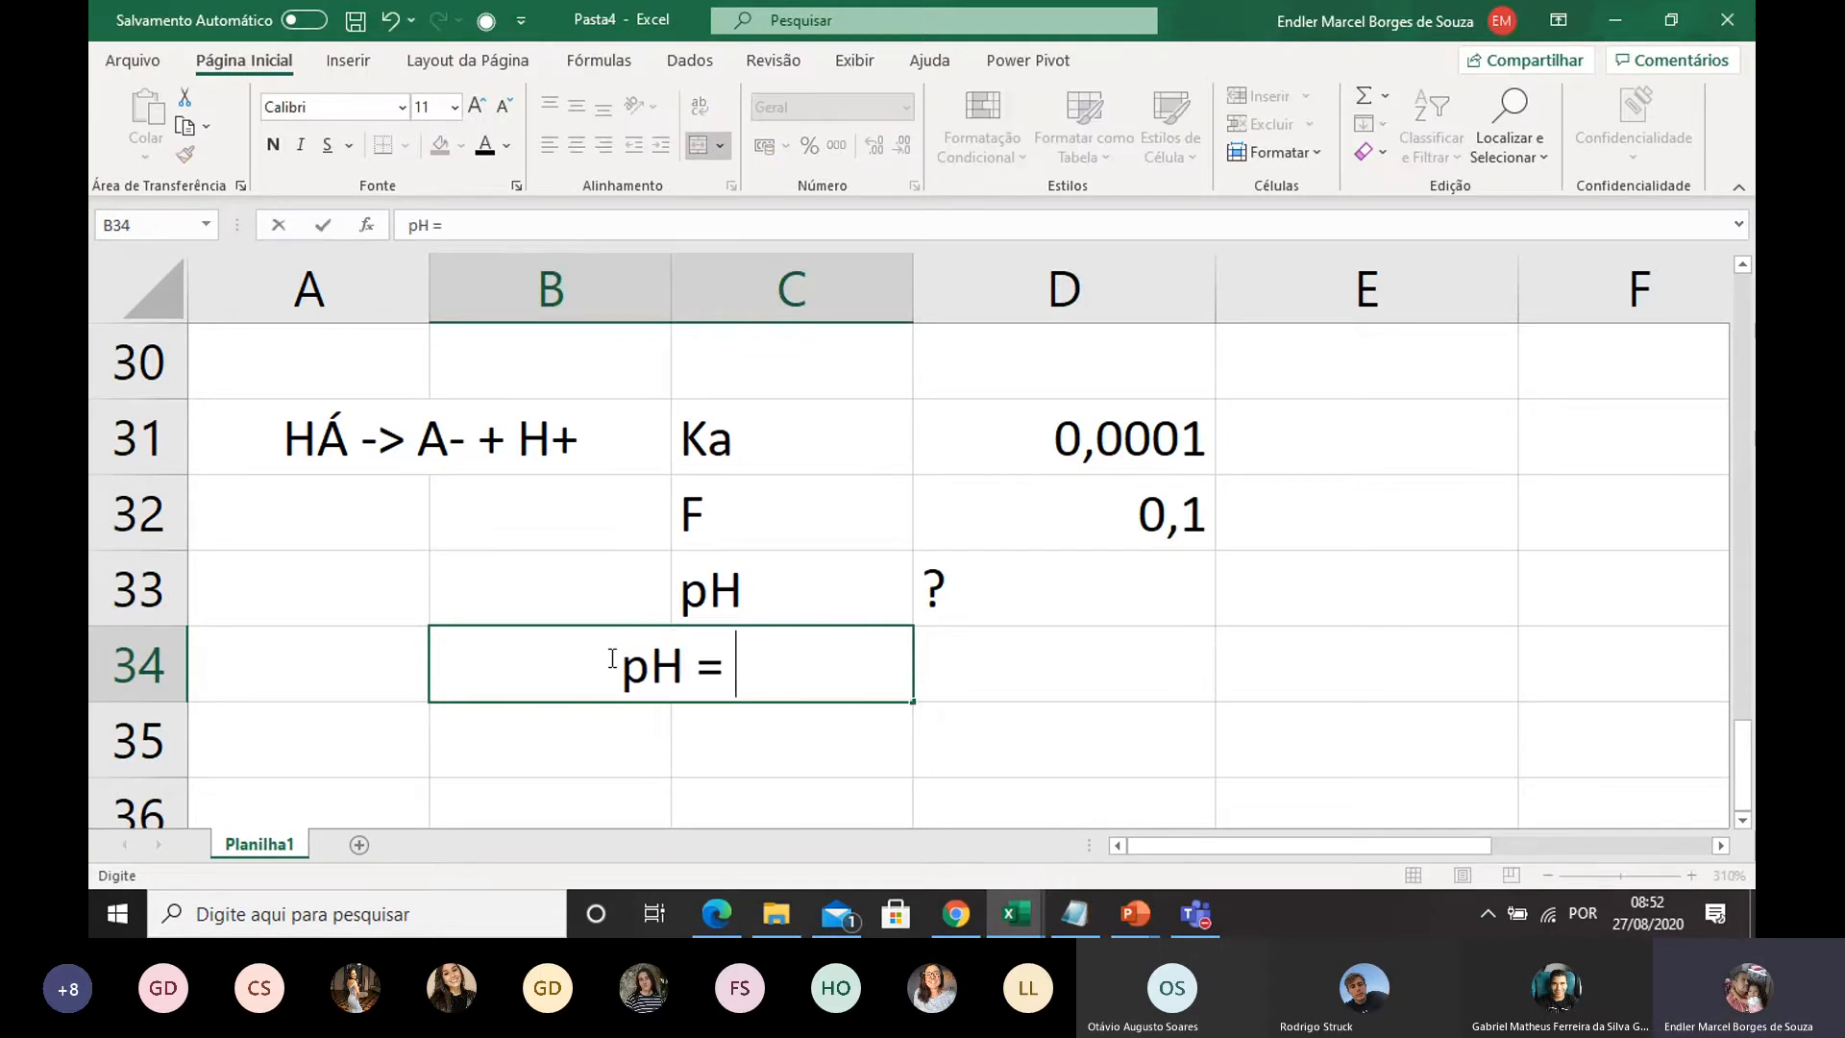
text((pK)
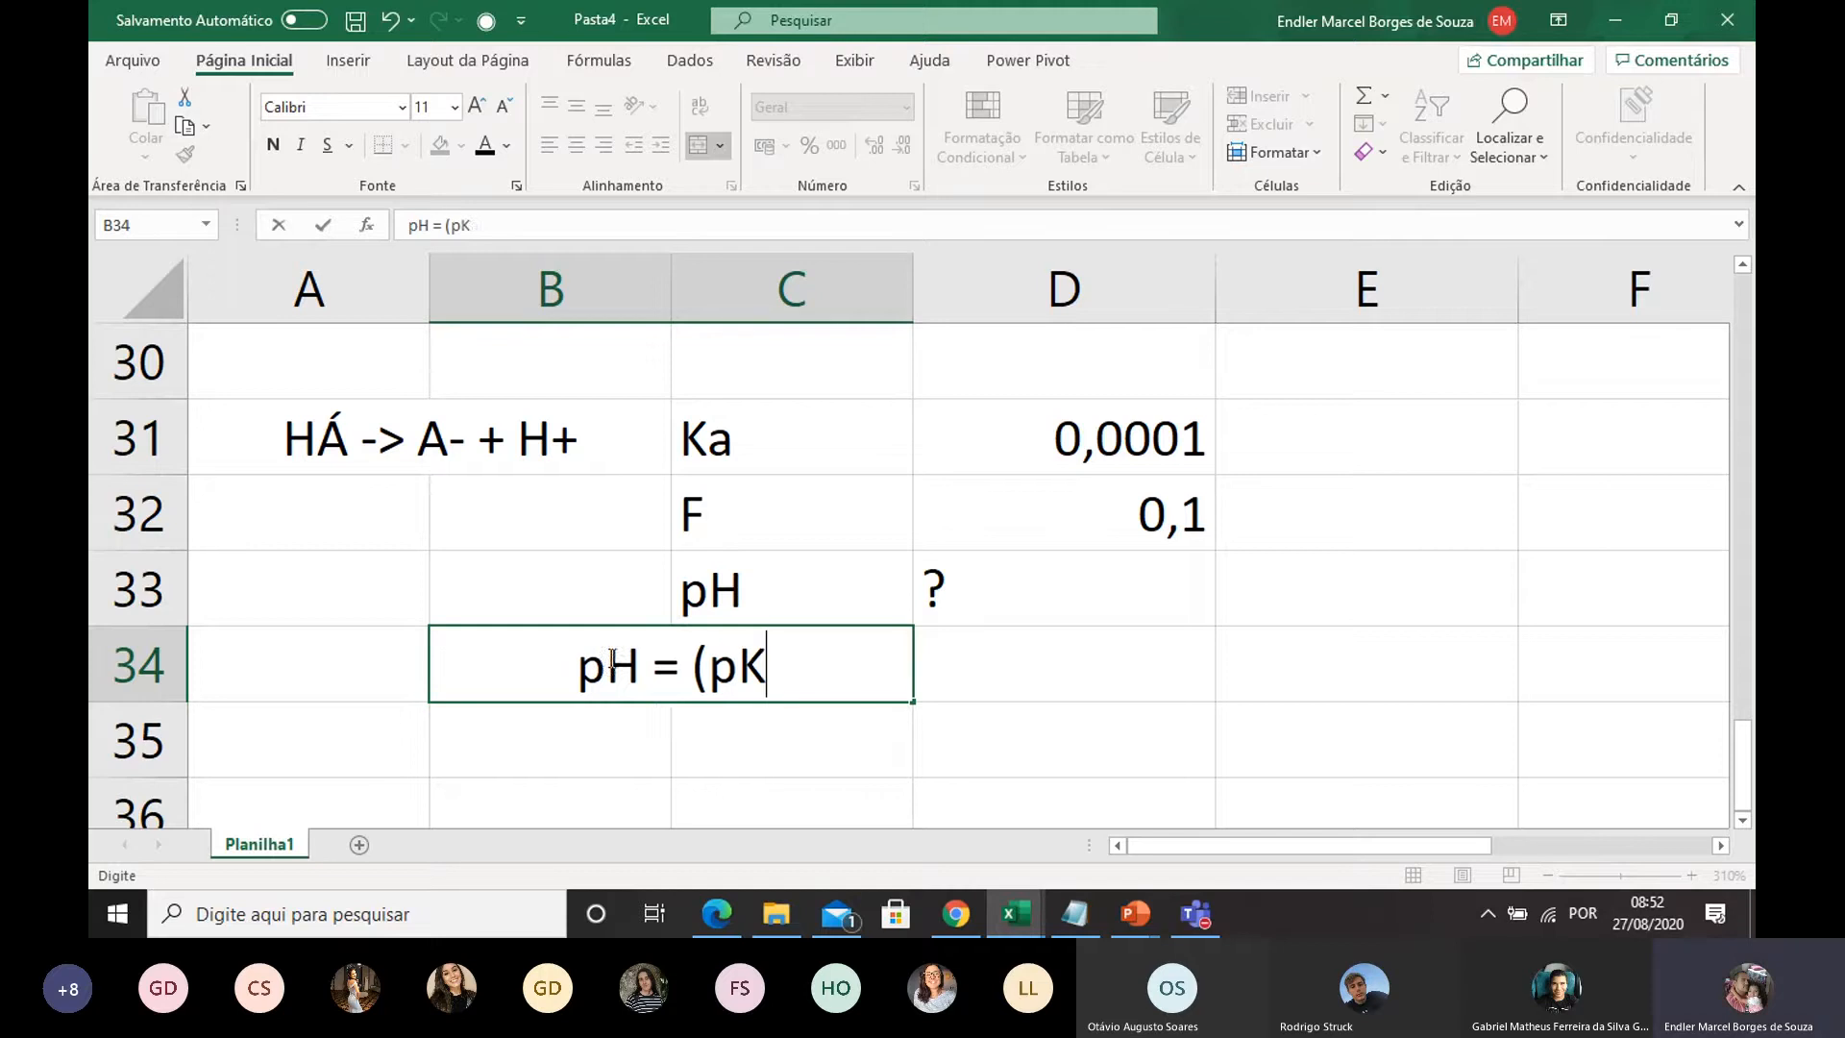
text(a - )
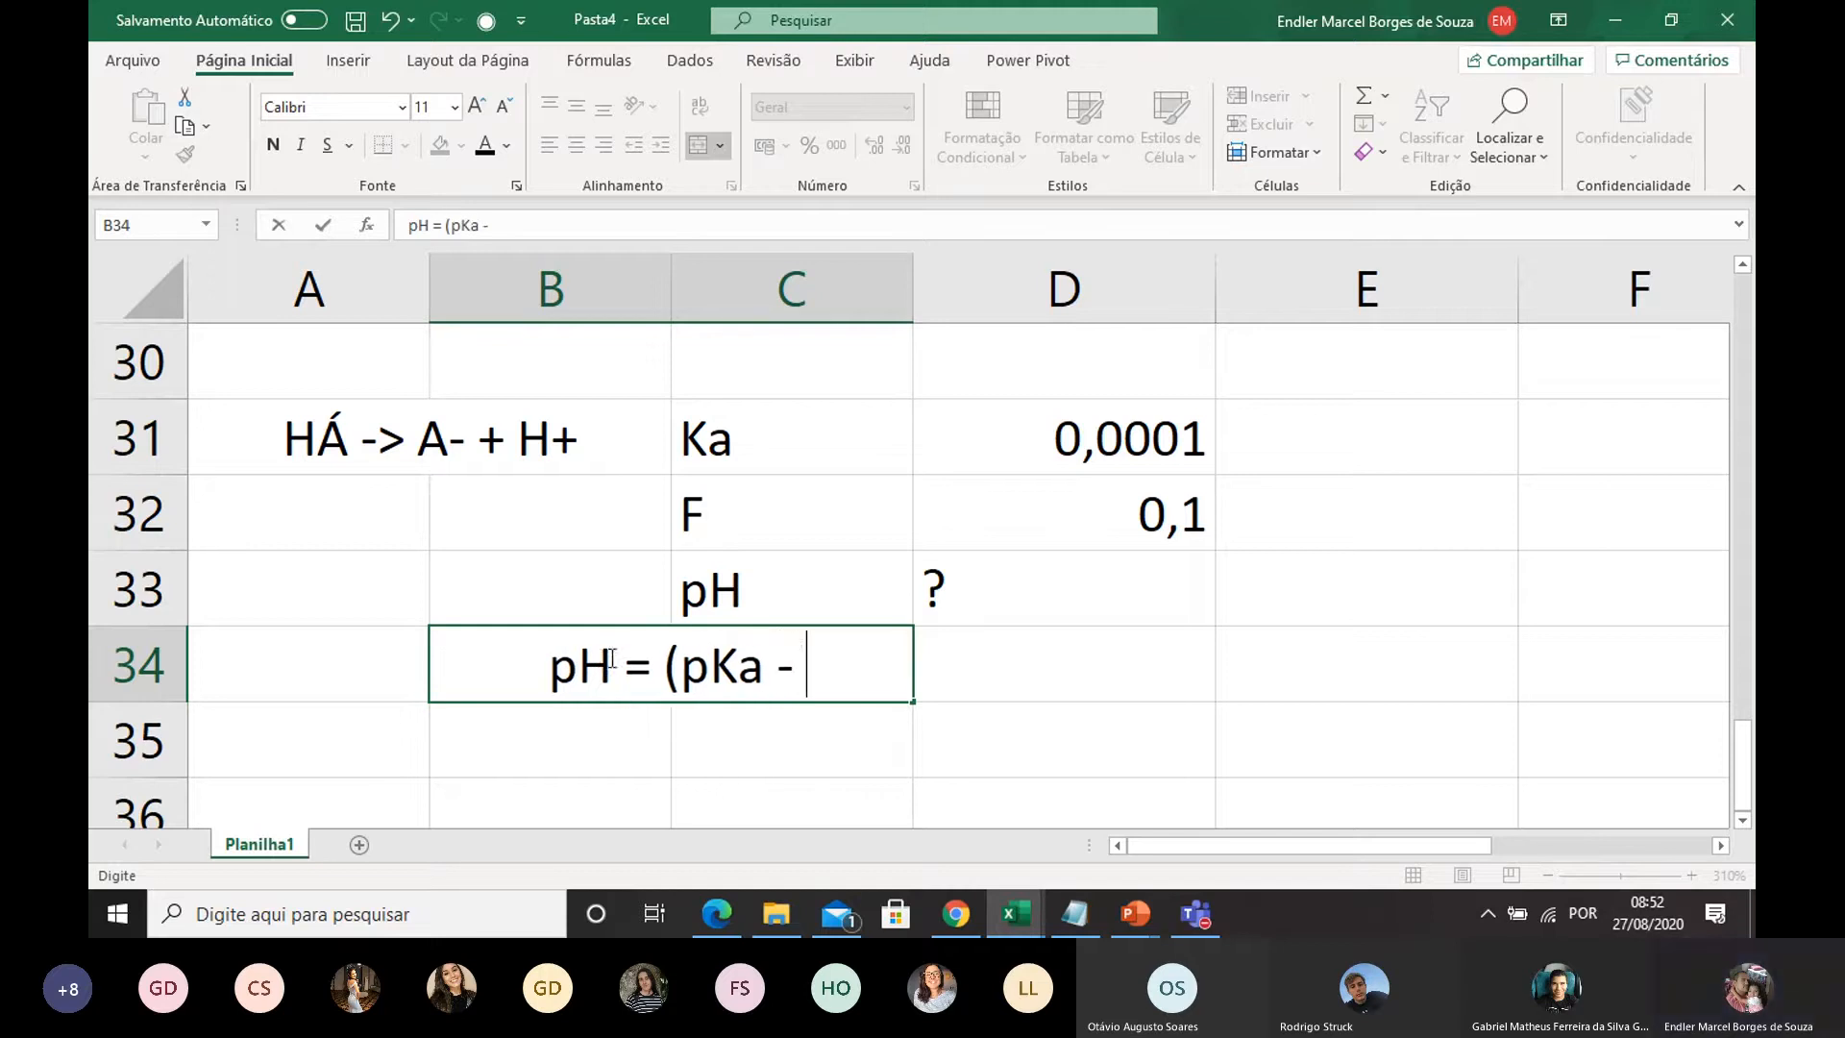
text(logF)/2)
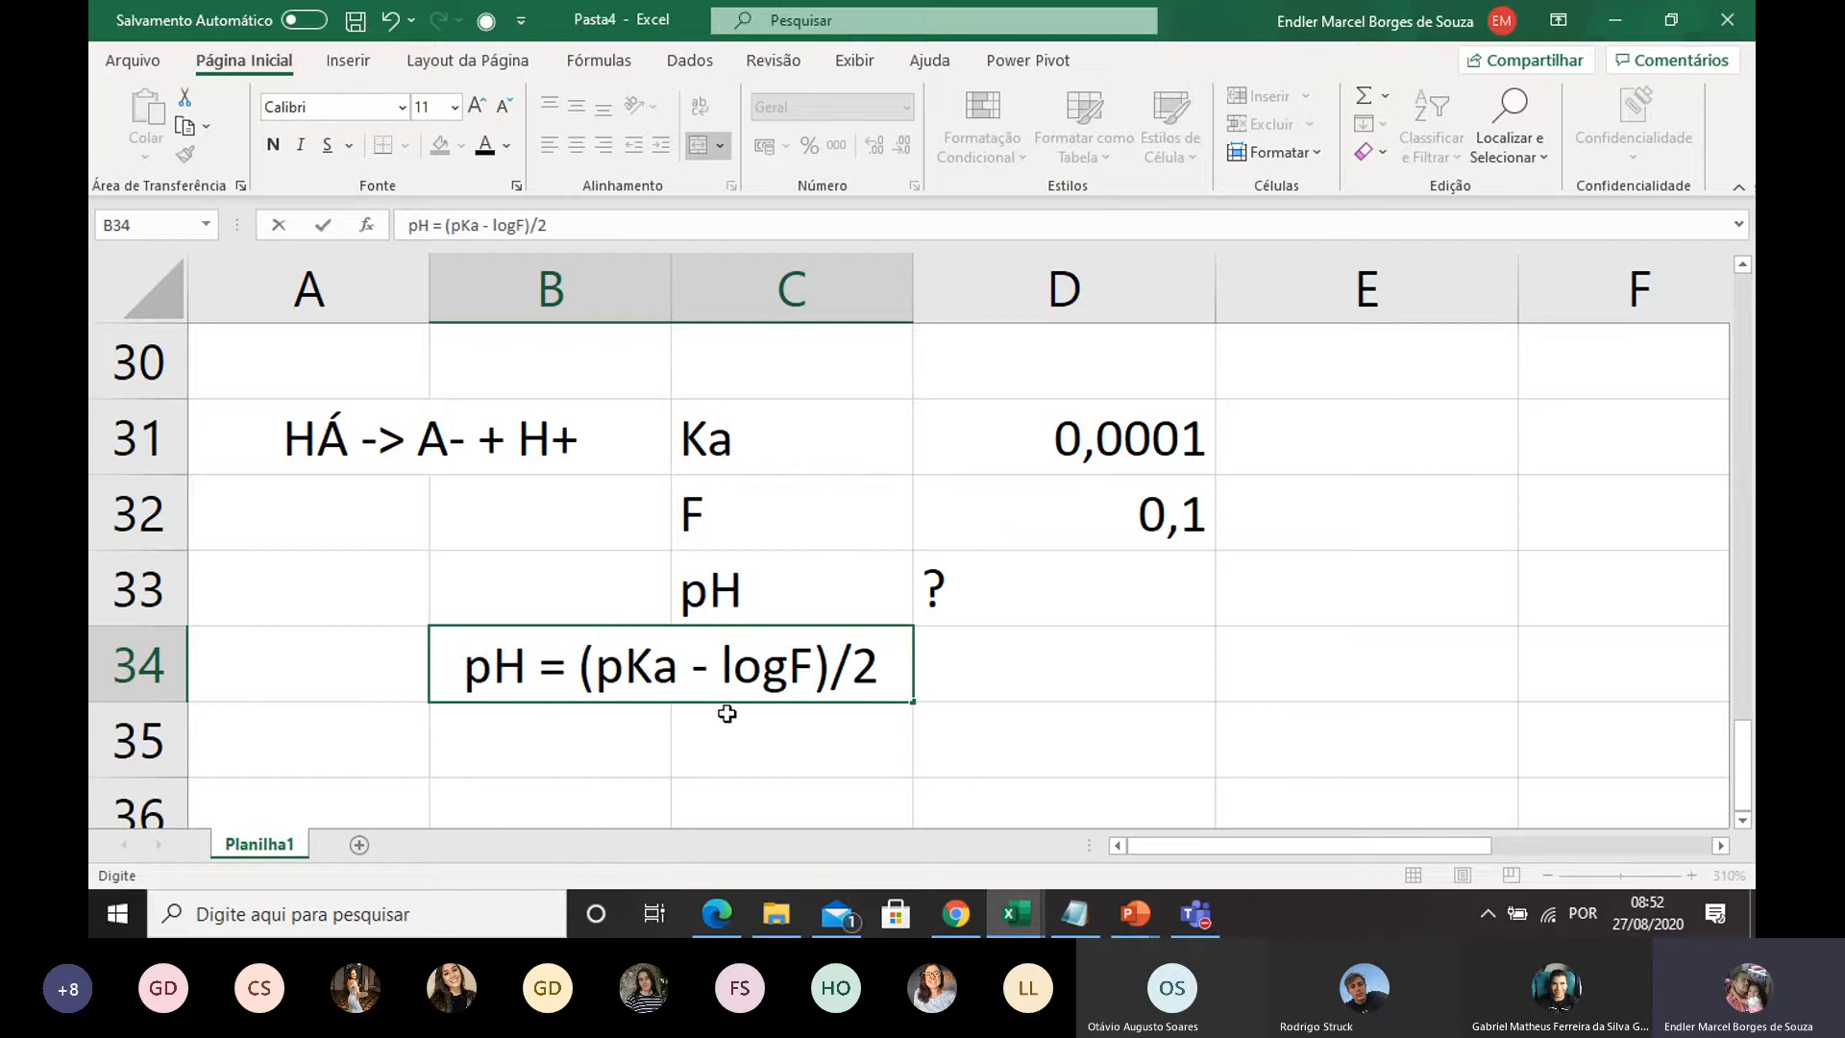
click(980, 656)
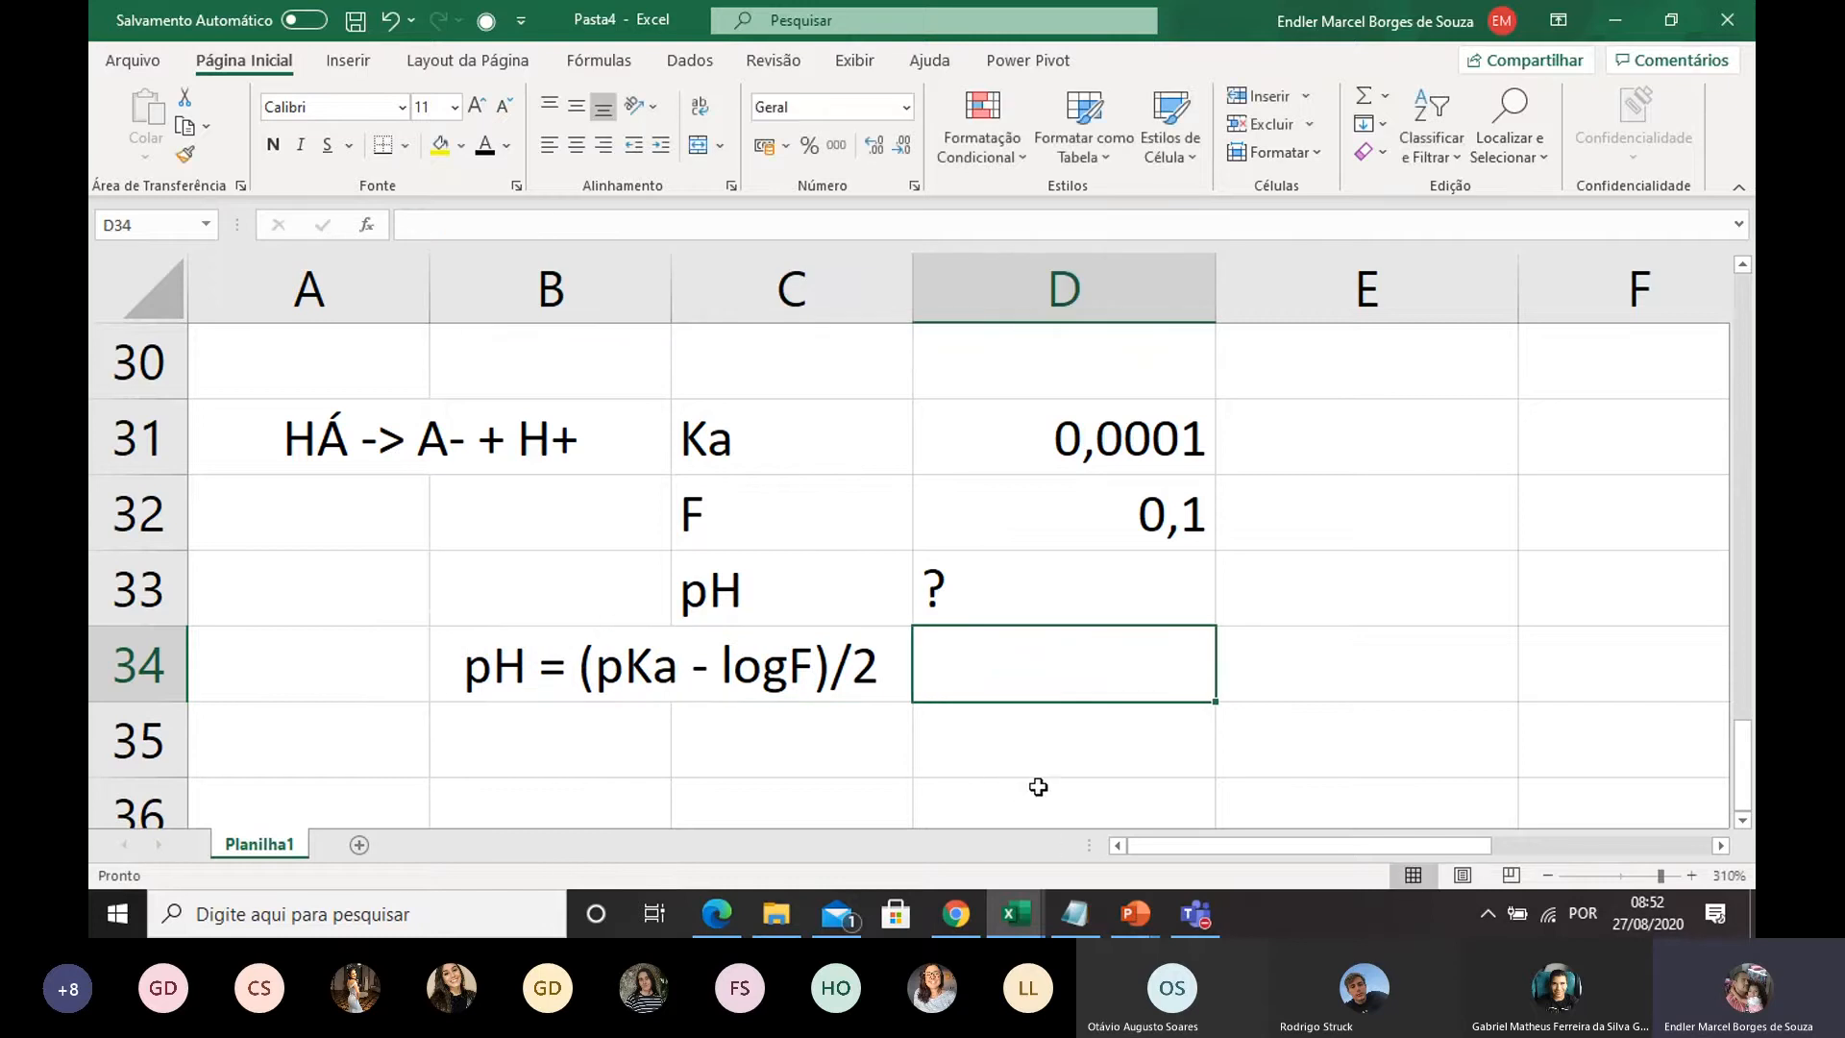
Step: Enter the label "pKa" in cell E31, beside the Ka value
double_click(1311, 435)
text(pKa)
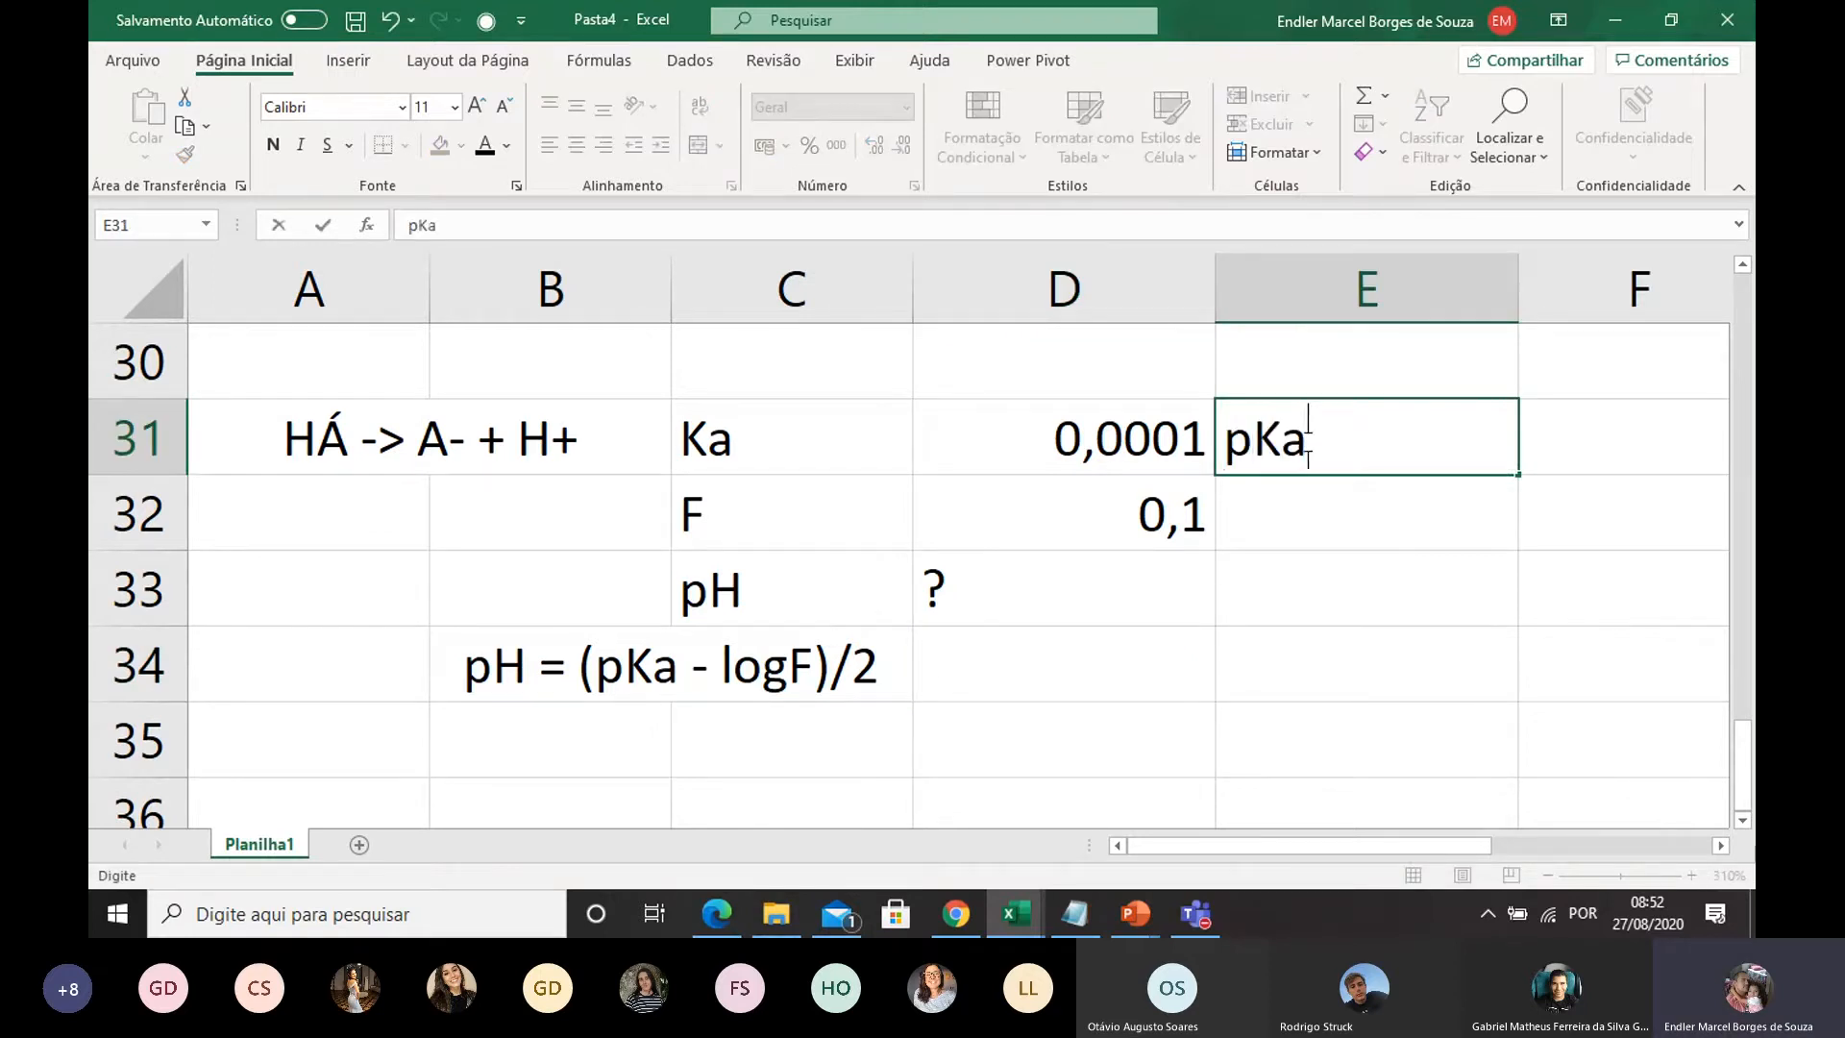
click(1304, 573)
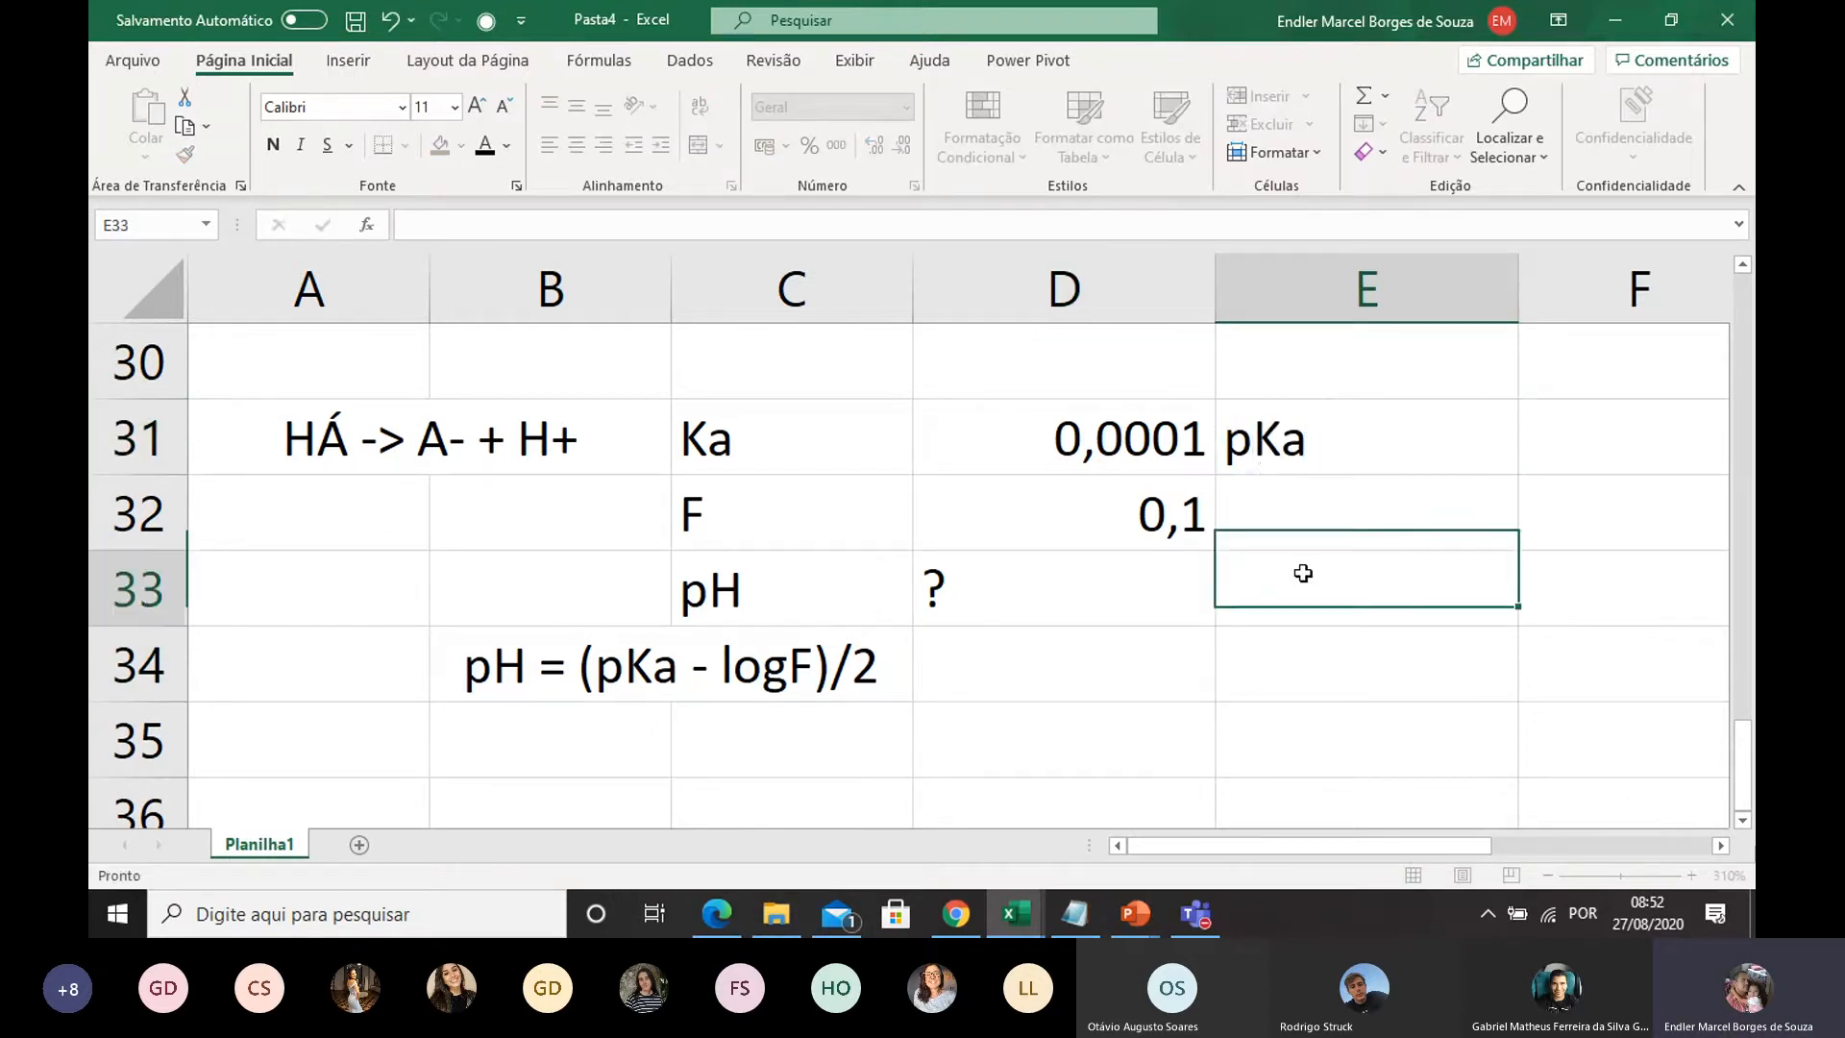
click(1269, 440)
click(750, 457)
click(756, 541)
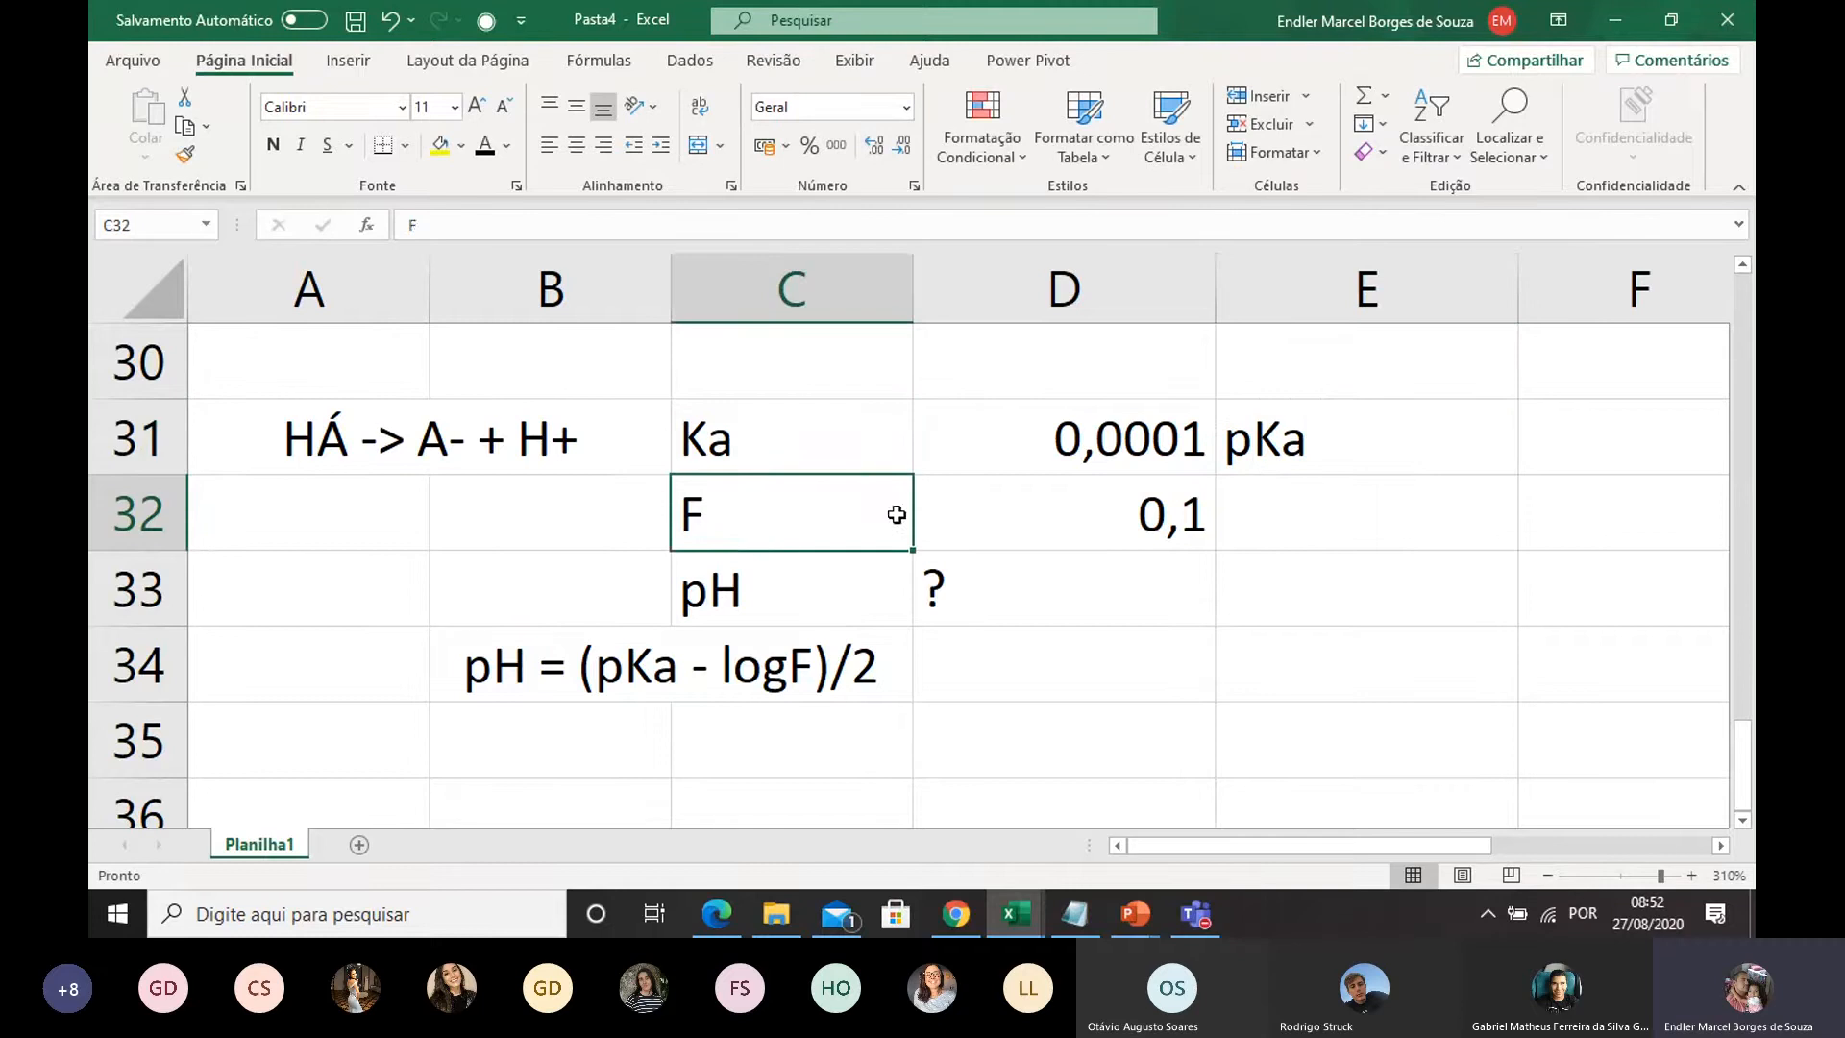
click(1105, 526)
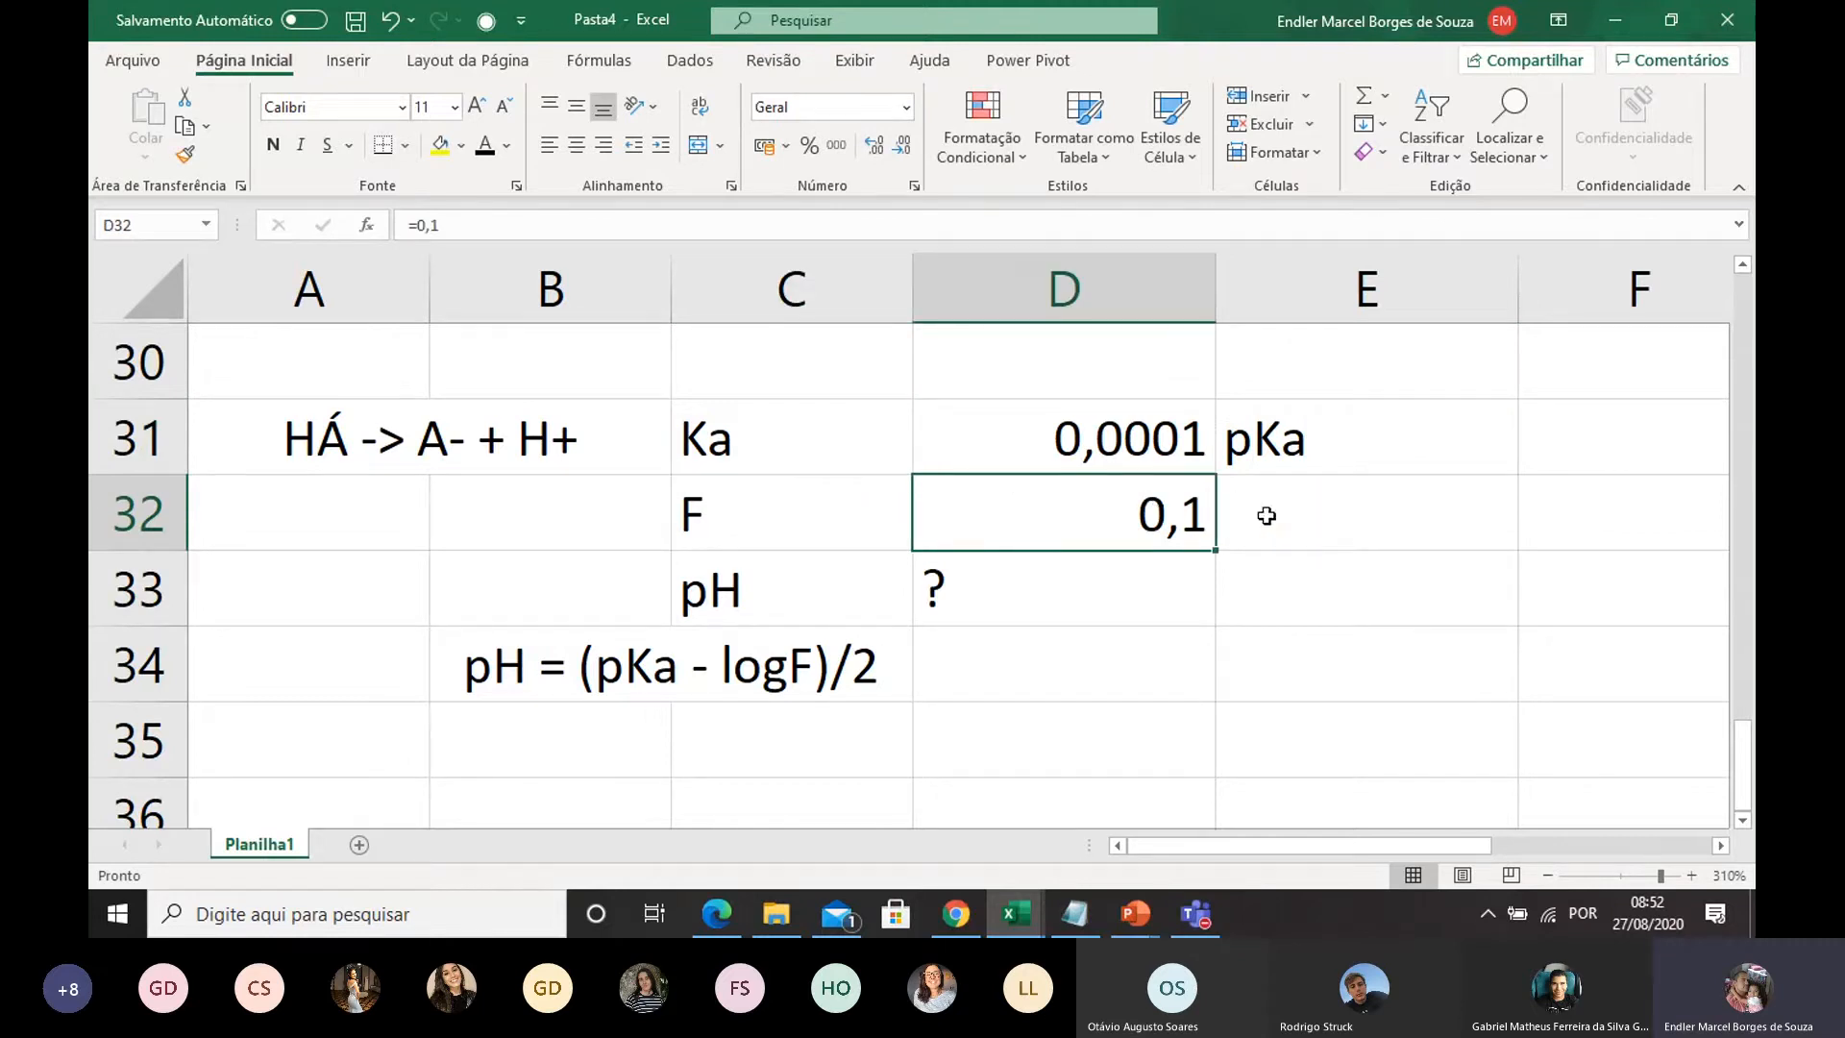
click(1296, 455)
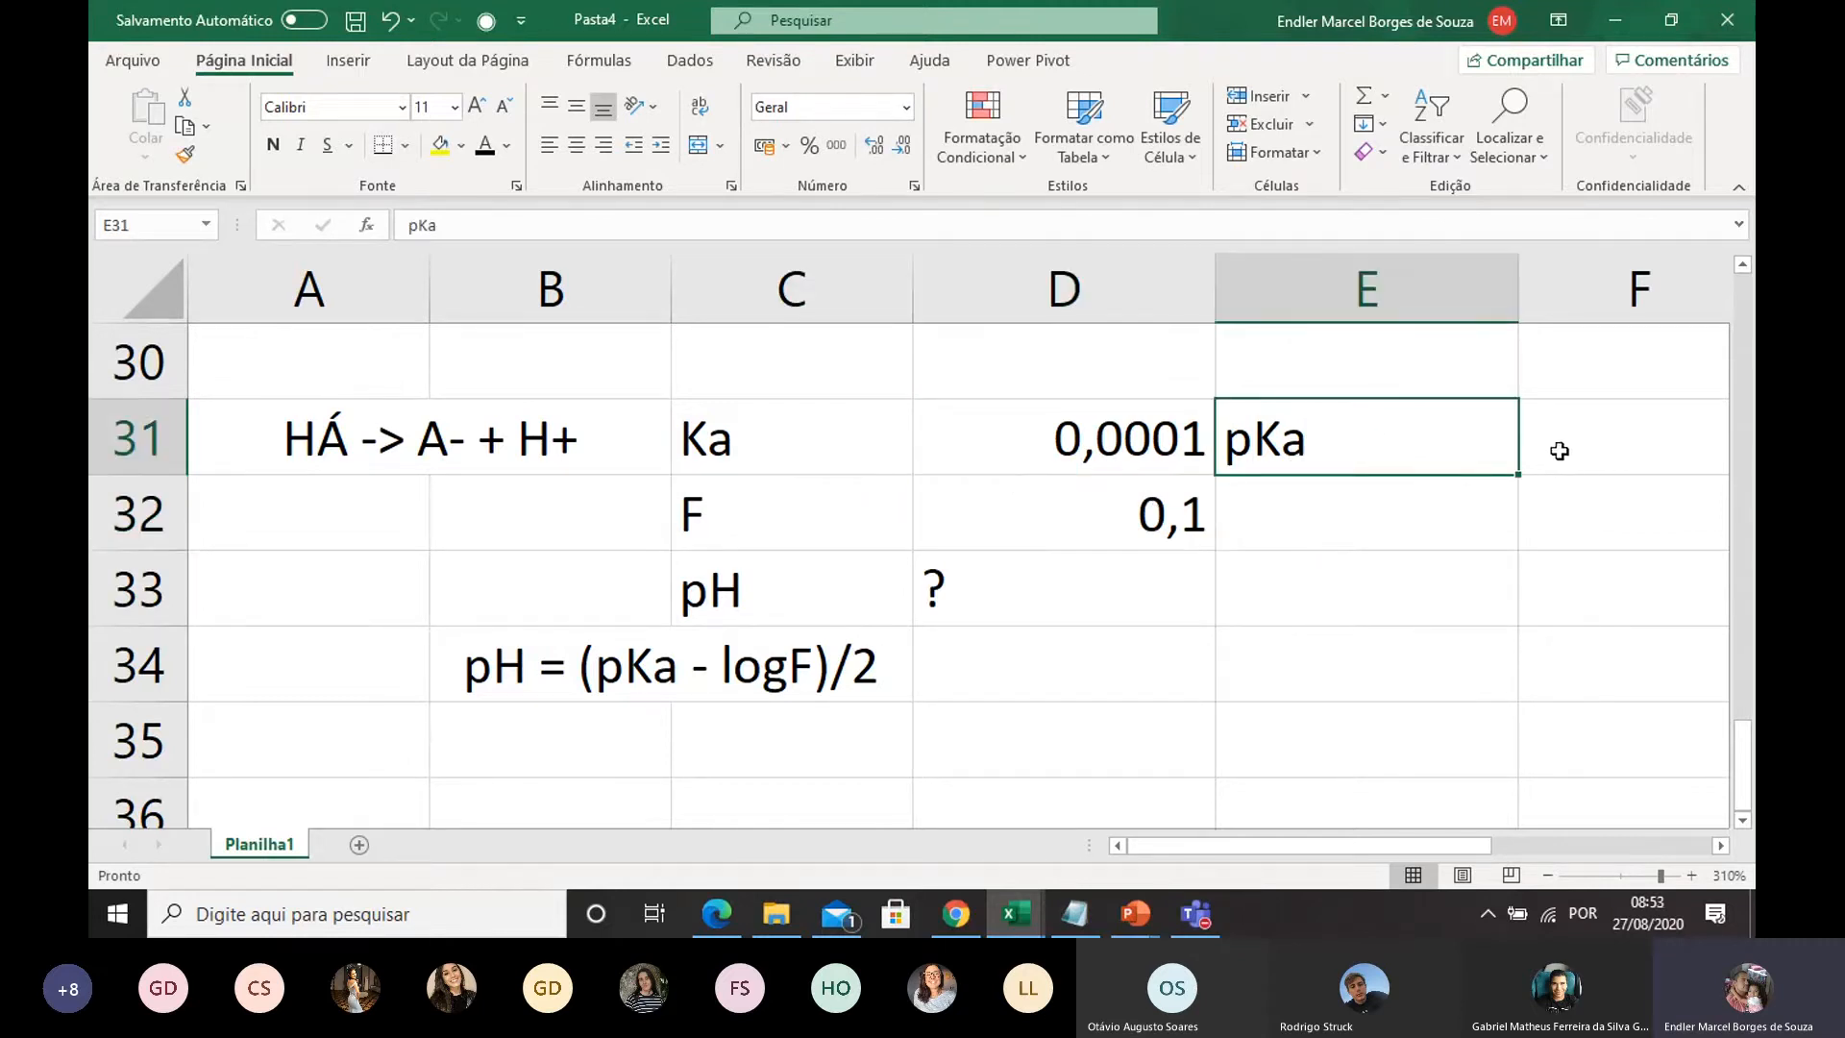
Step: Calculate the pKa in cell F31 with the formula =-log10(D31)
click(1548, 449)
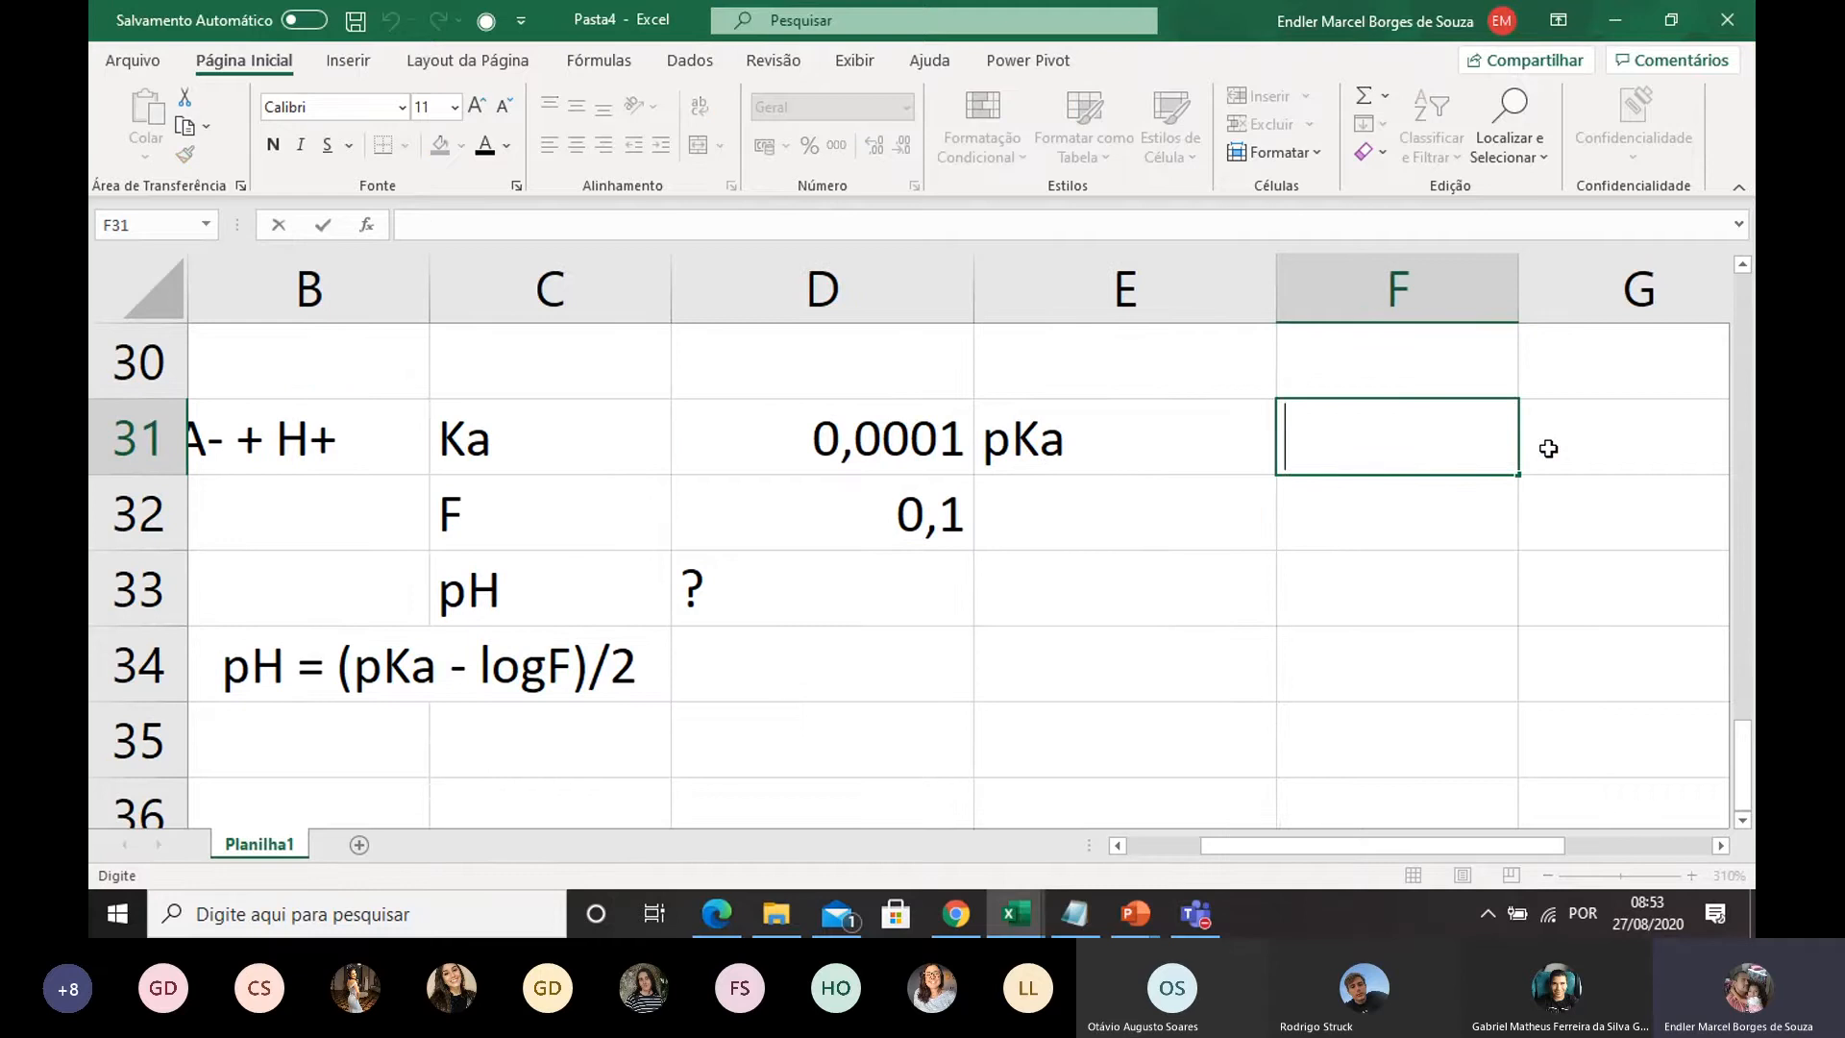
text(=-log)
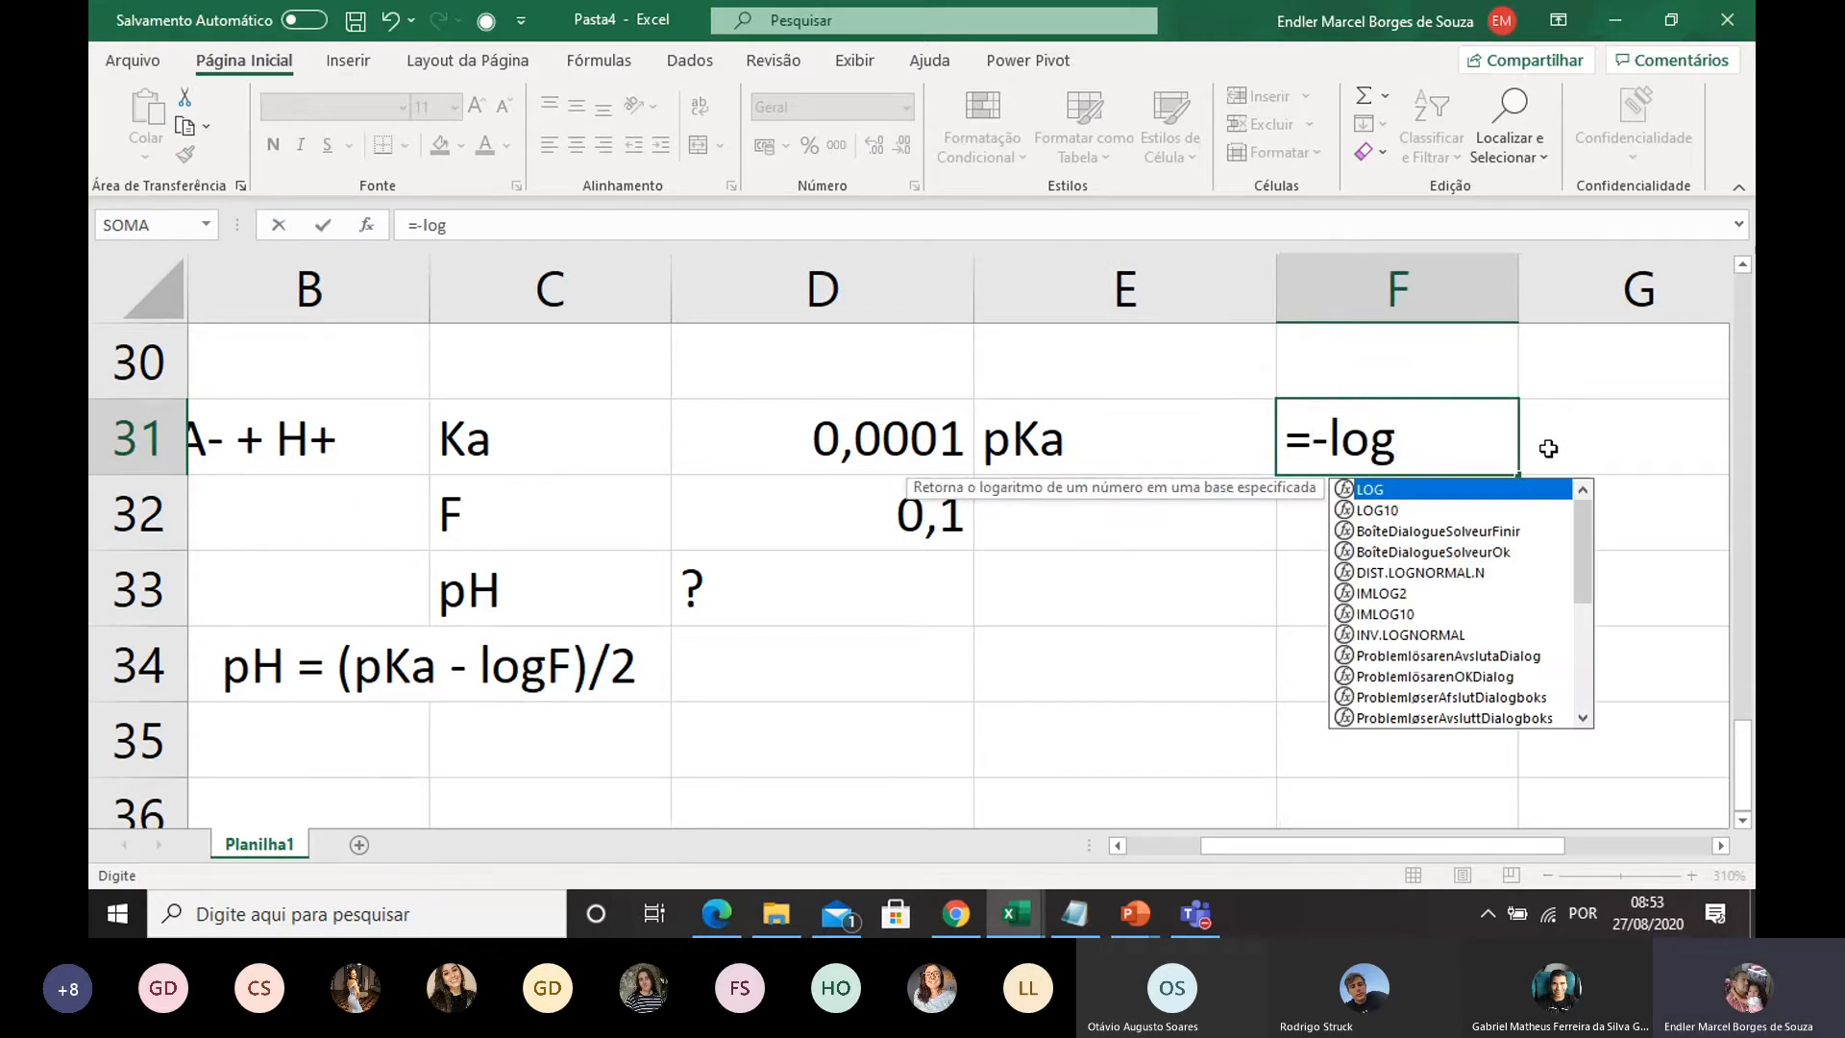
text(10()
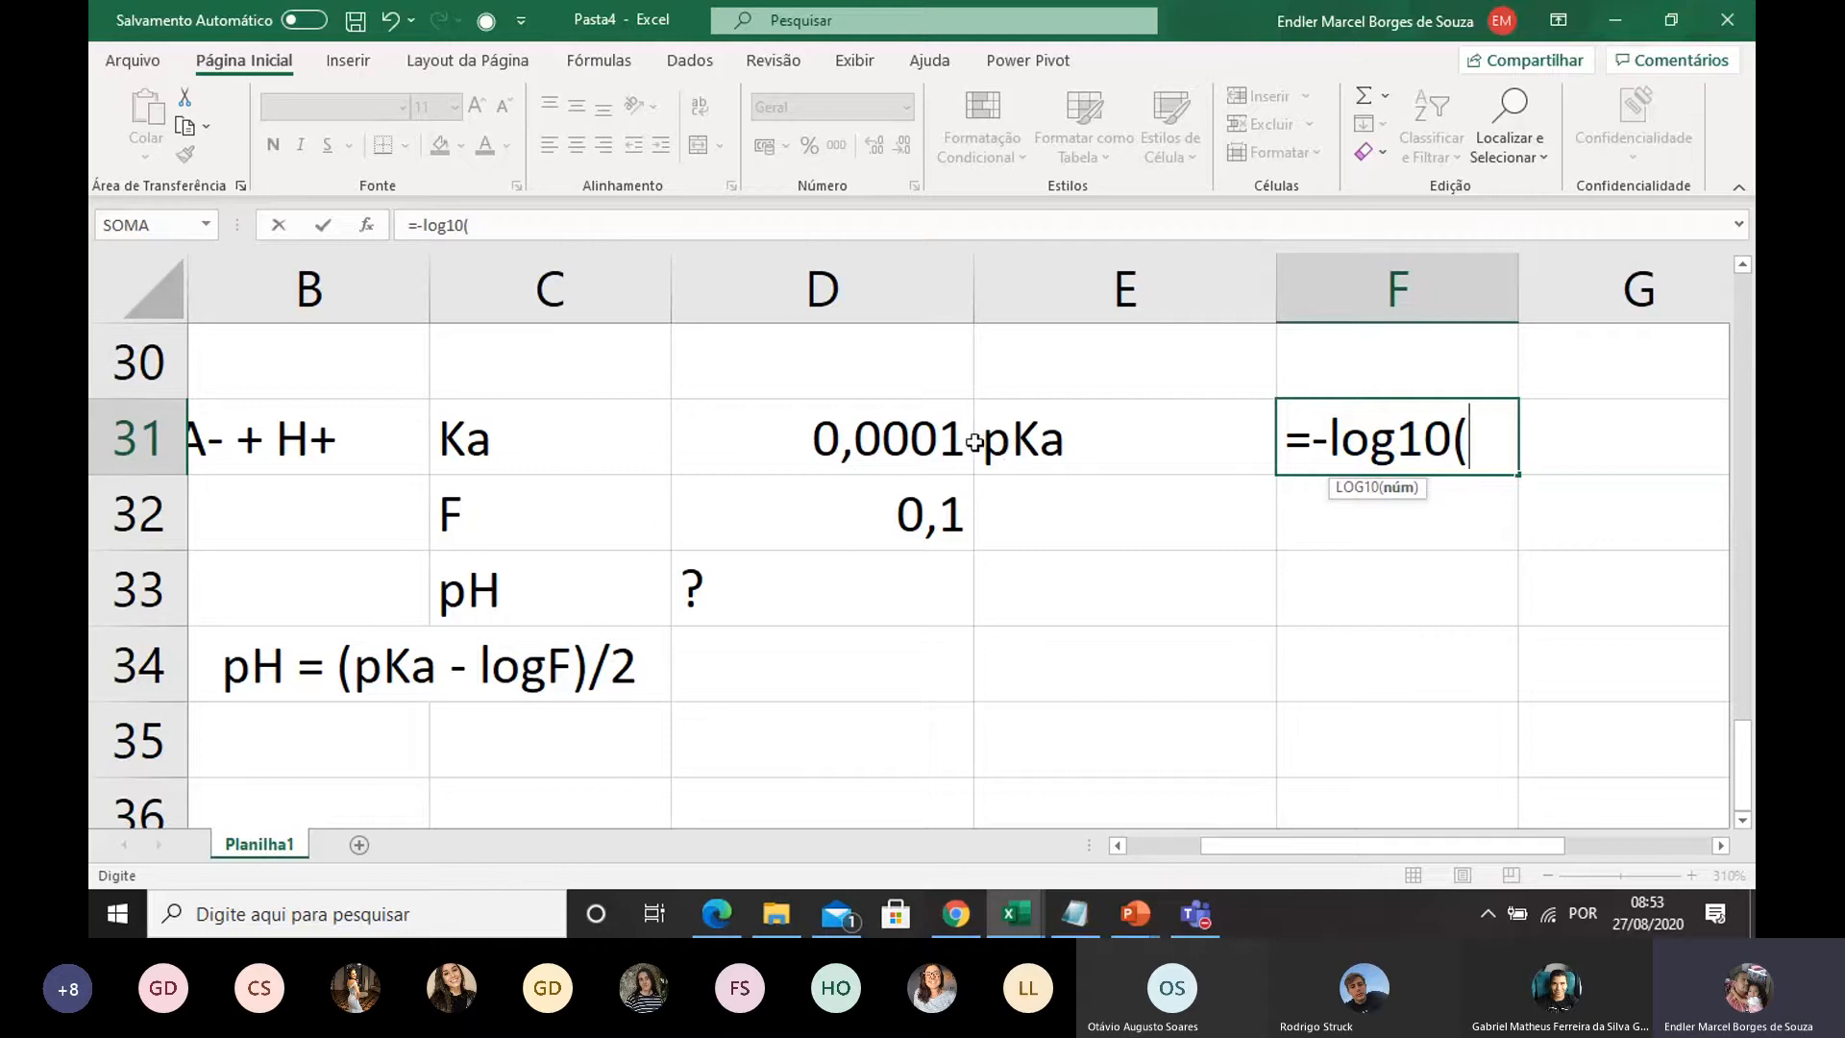
click(892, 430)
text())
key(Return)
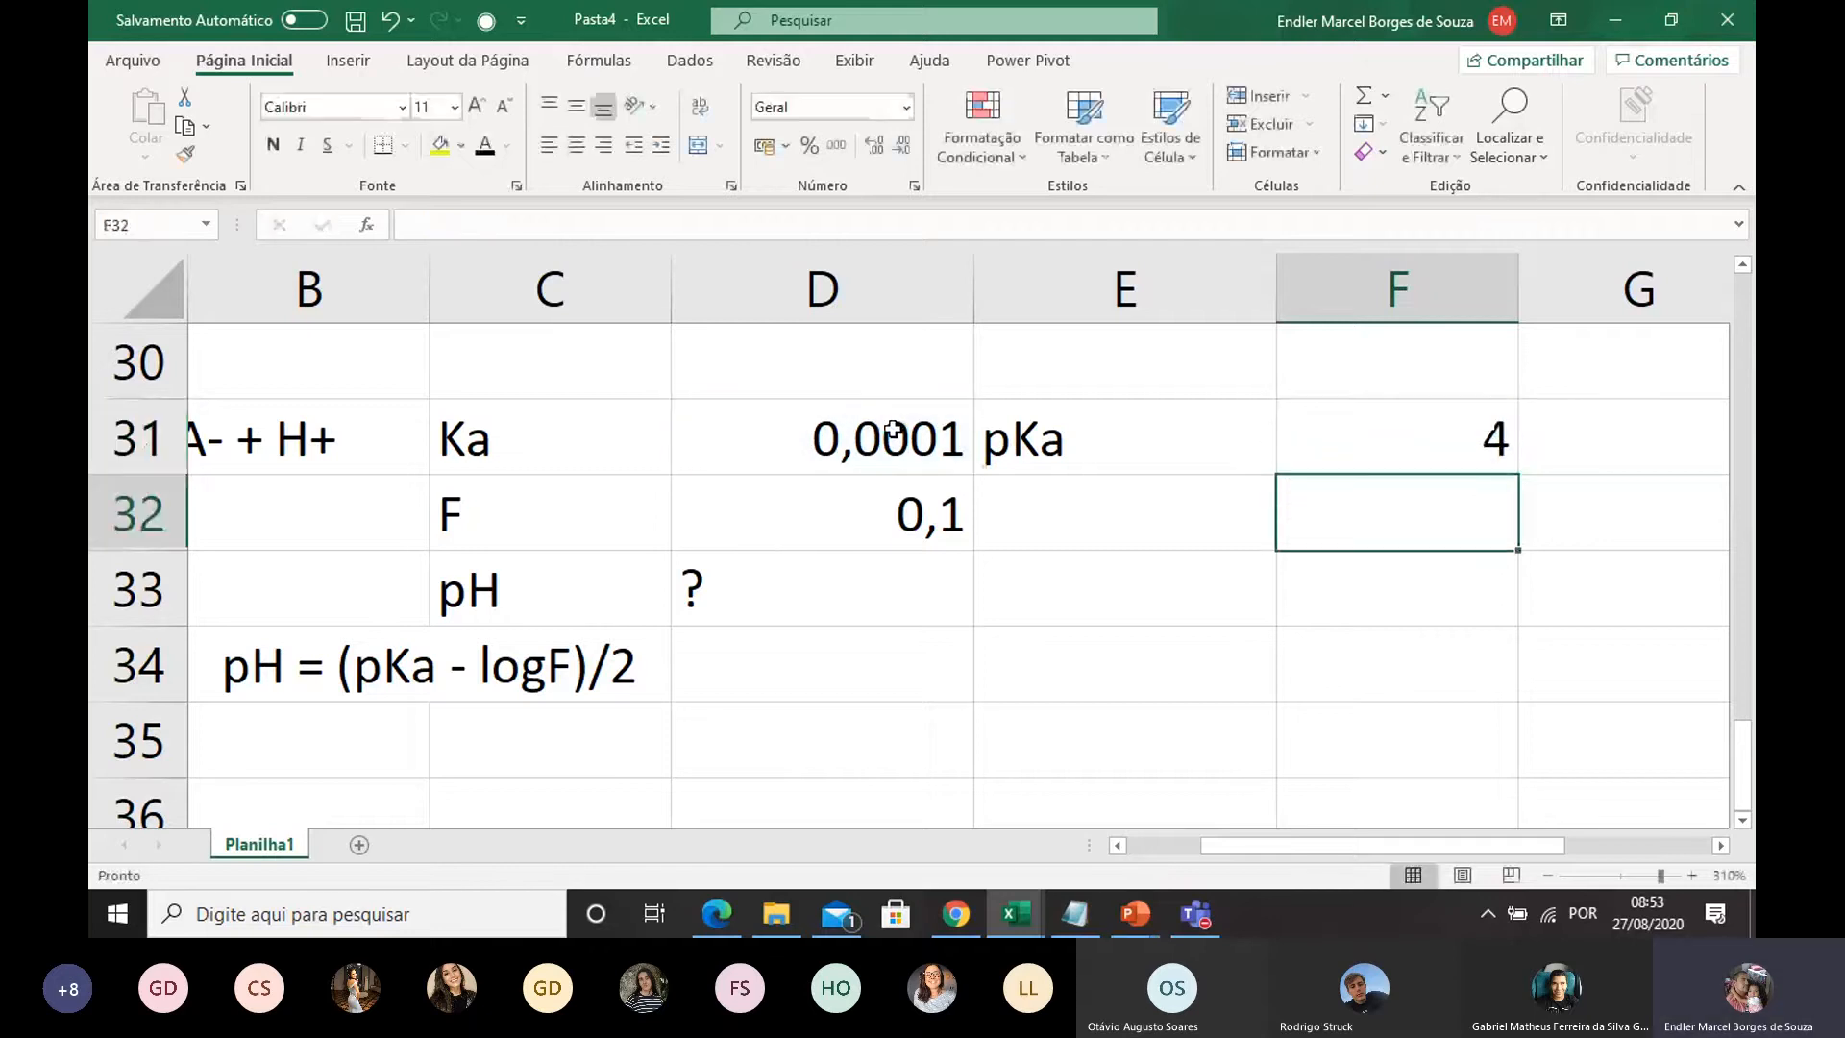
Step: Calculate the negative base-10 logarithm of F in cell F32 with the formula =-log10(D32)
double_click(1324, 520)
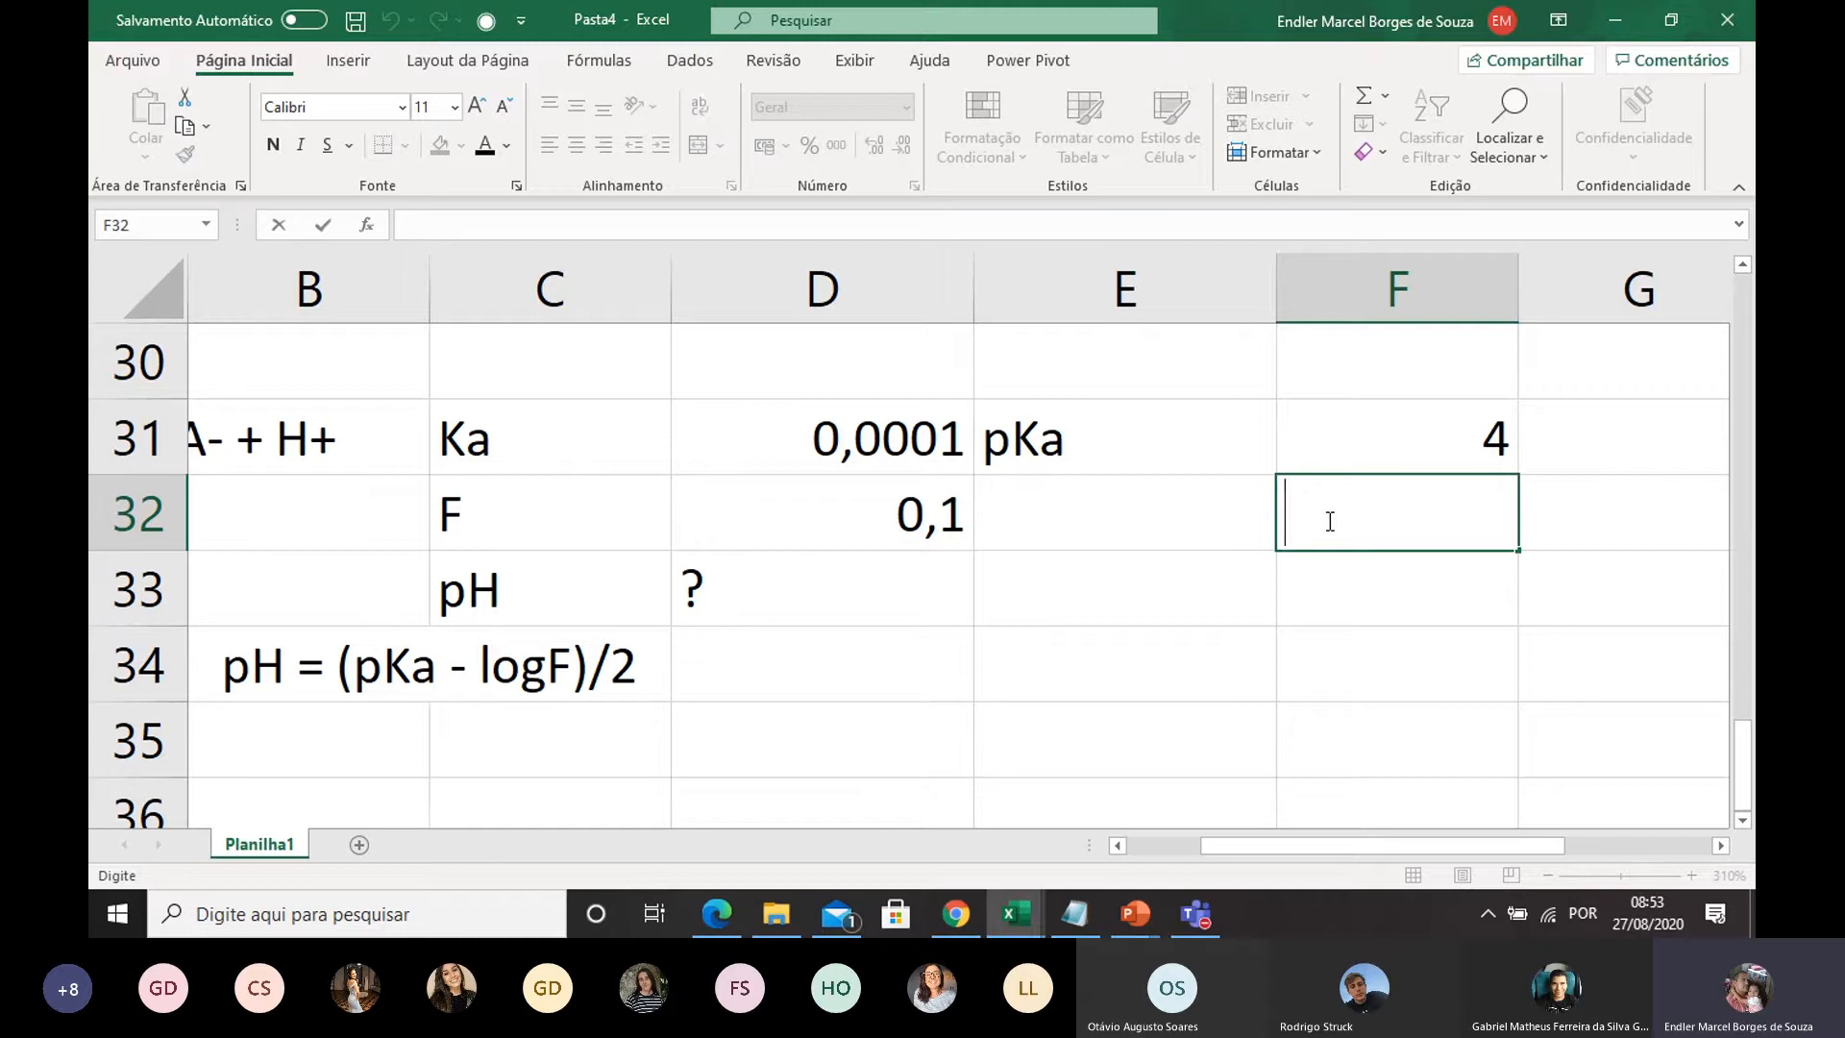
text(=-)
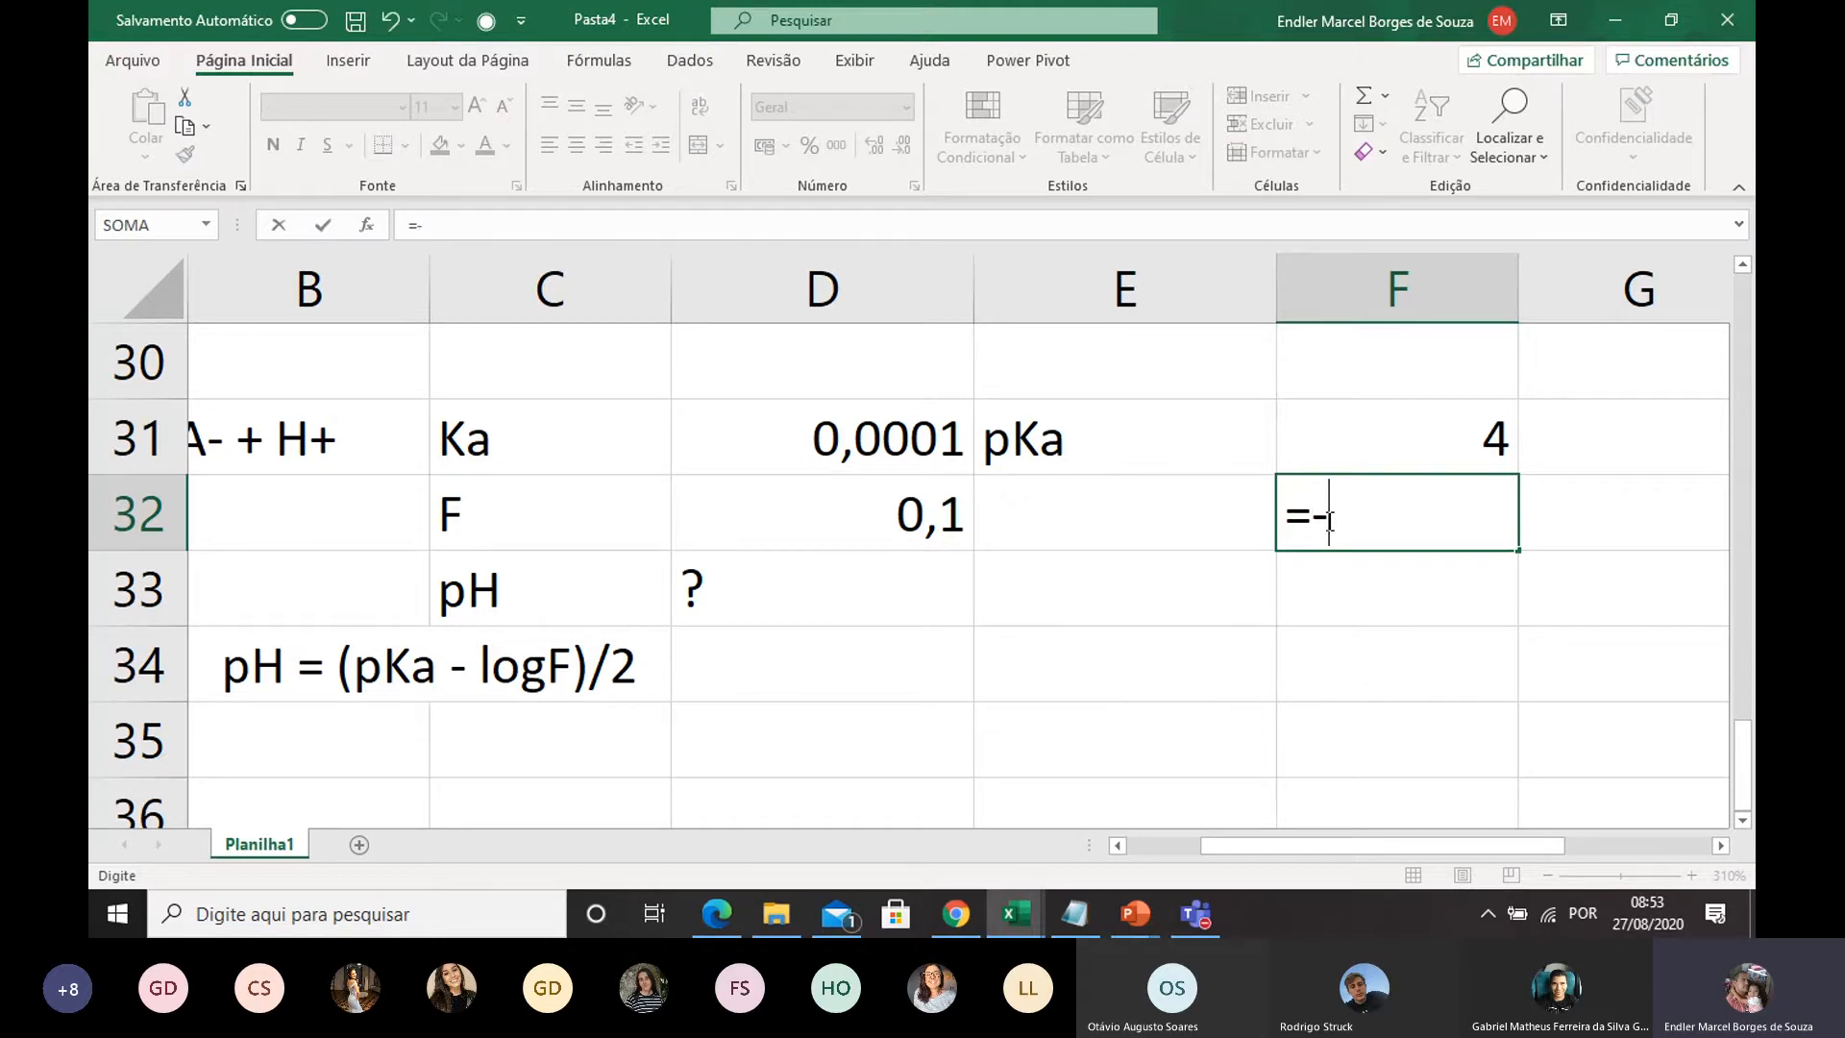
text(log10)
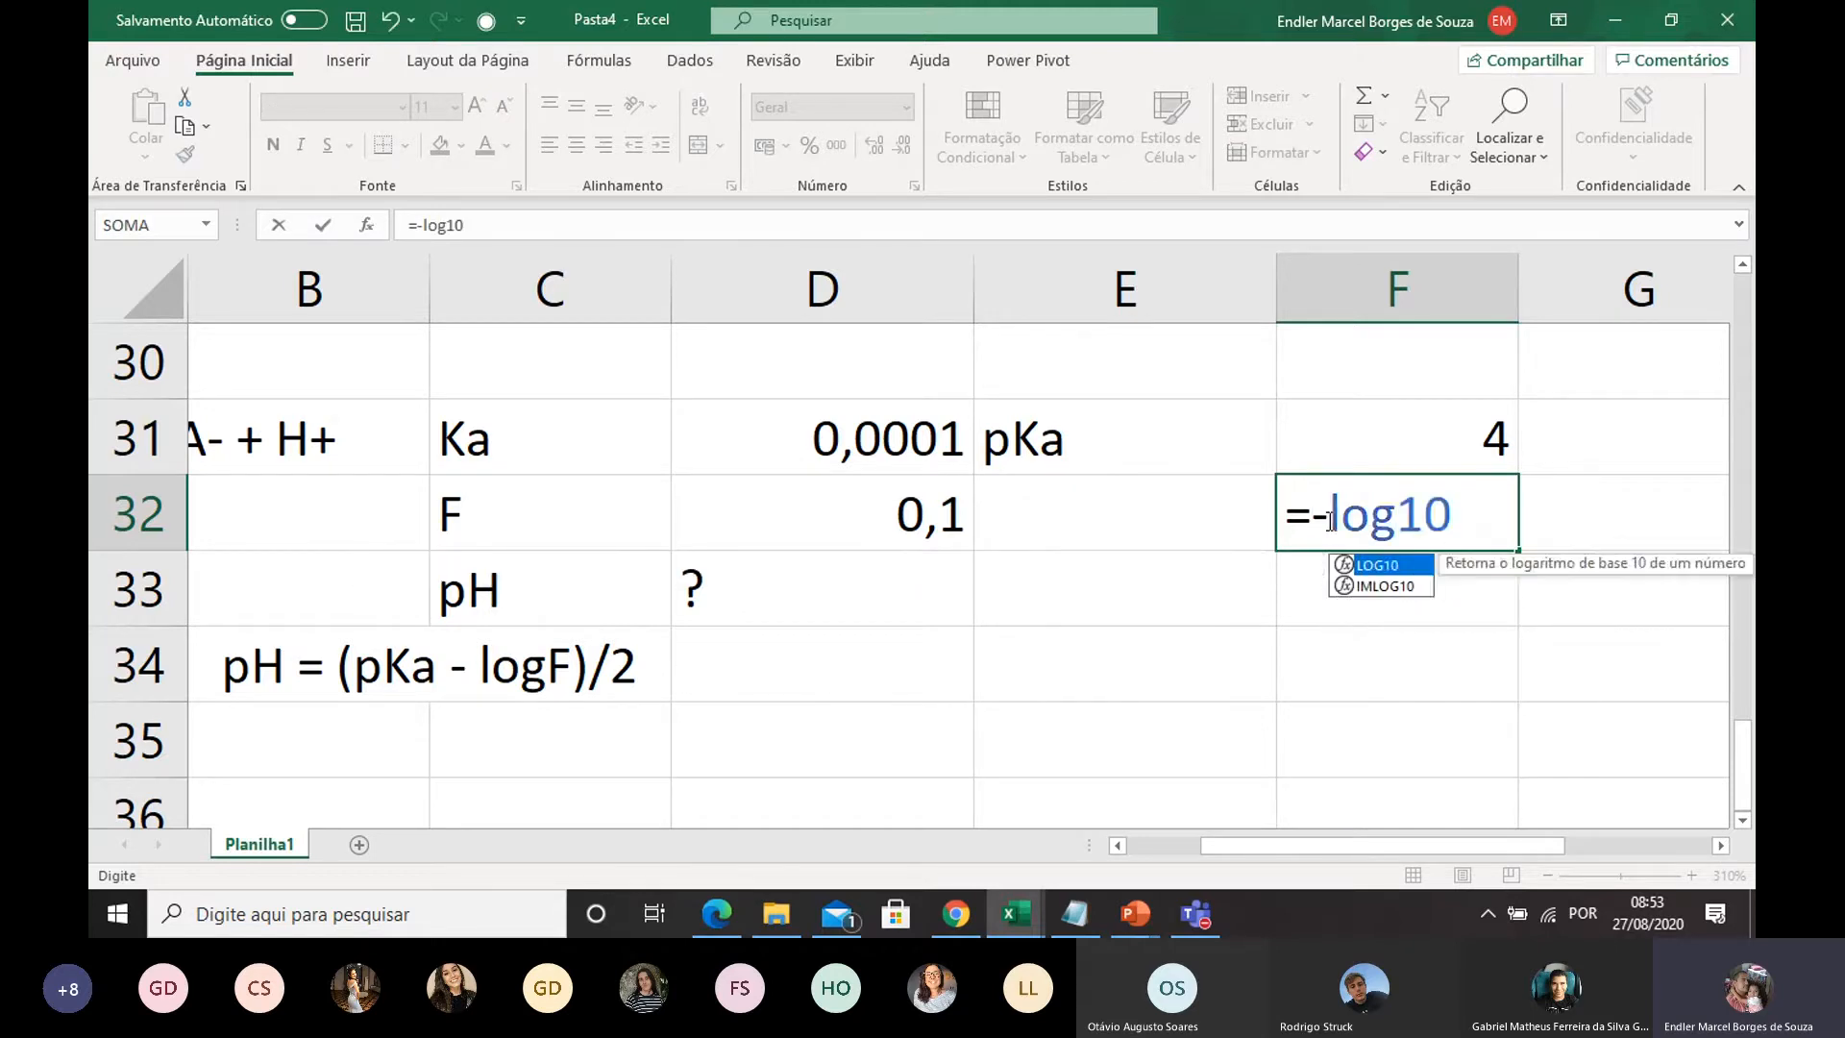
text(()
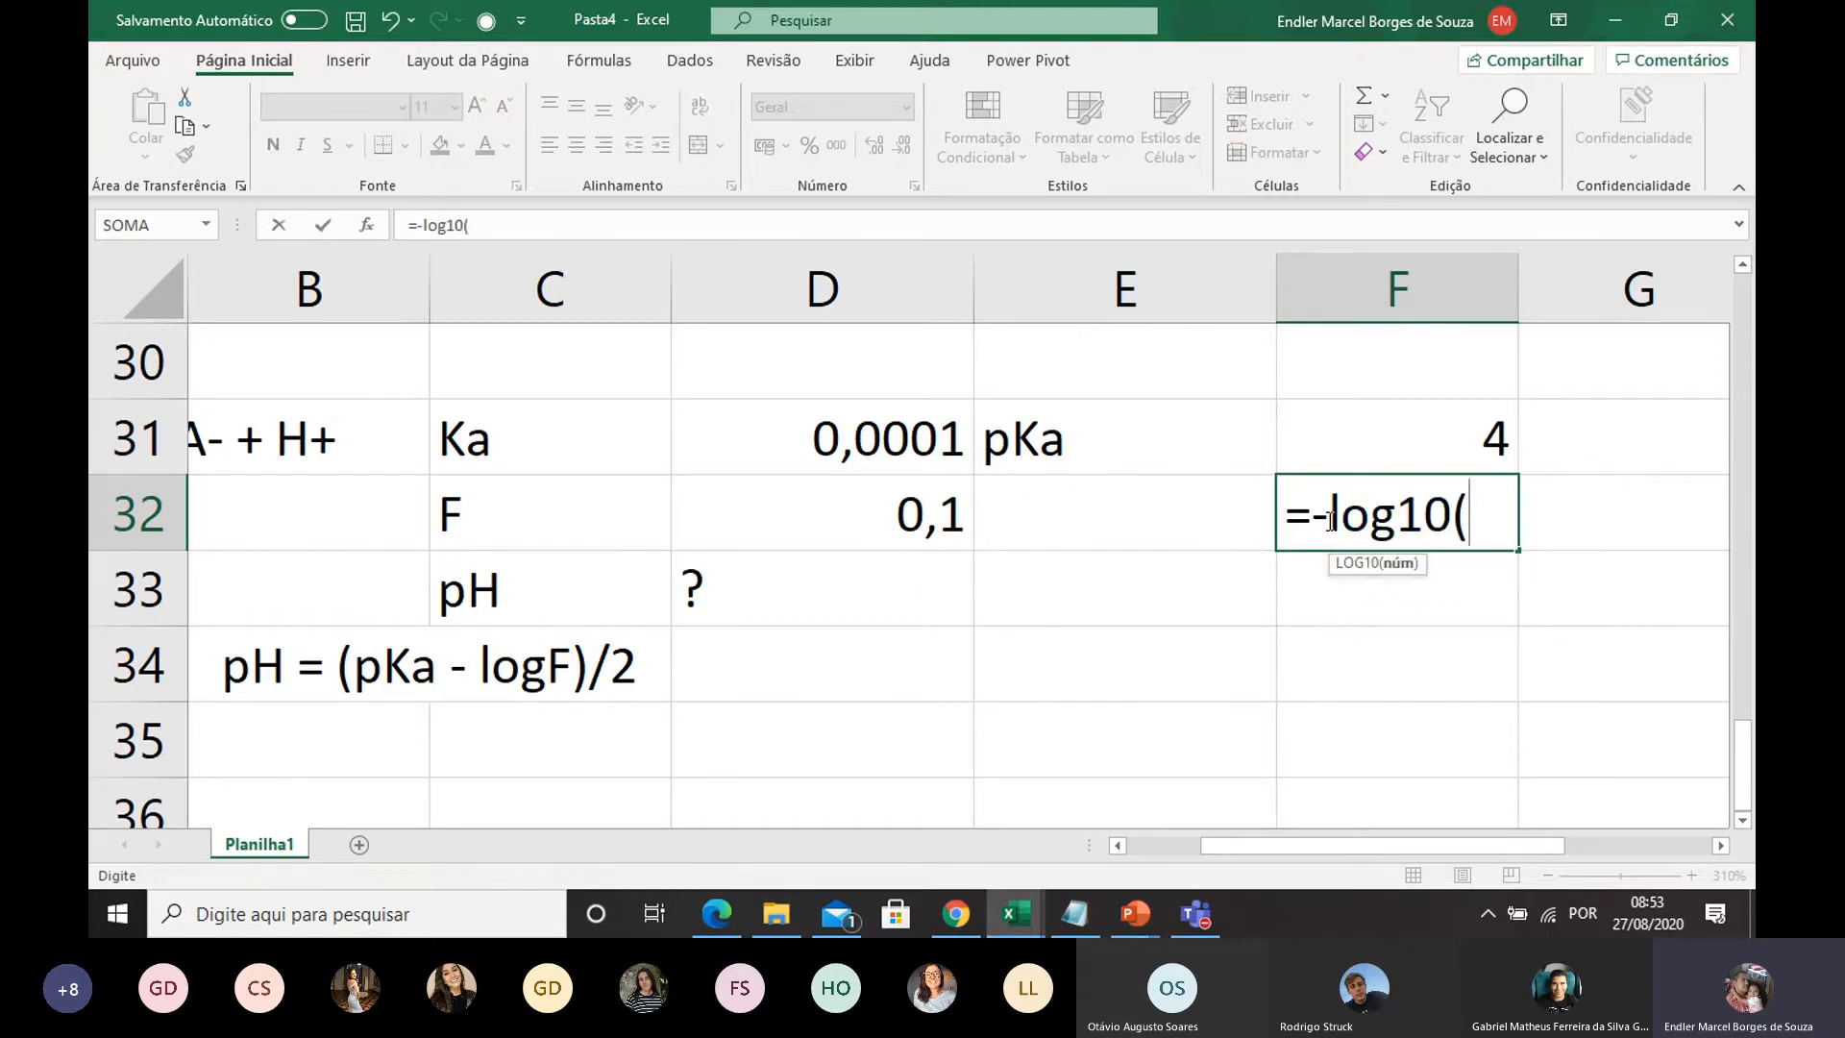
click(834, 512)
text())
key(Return)
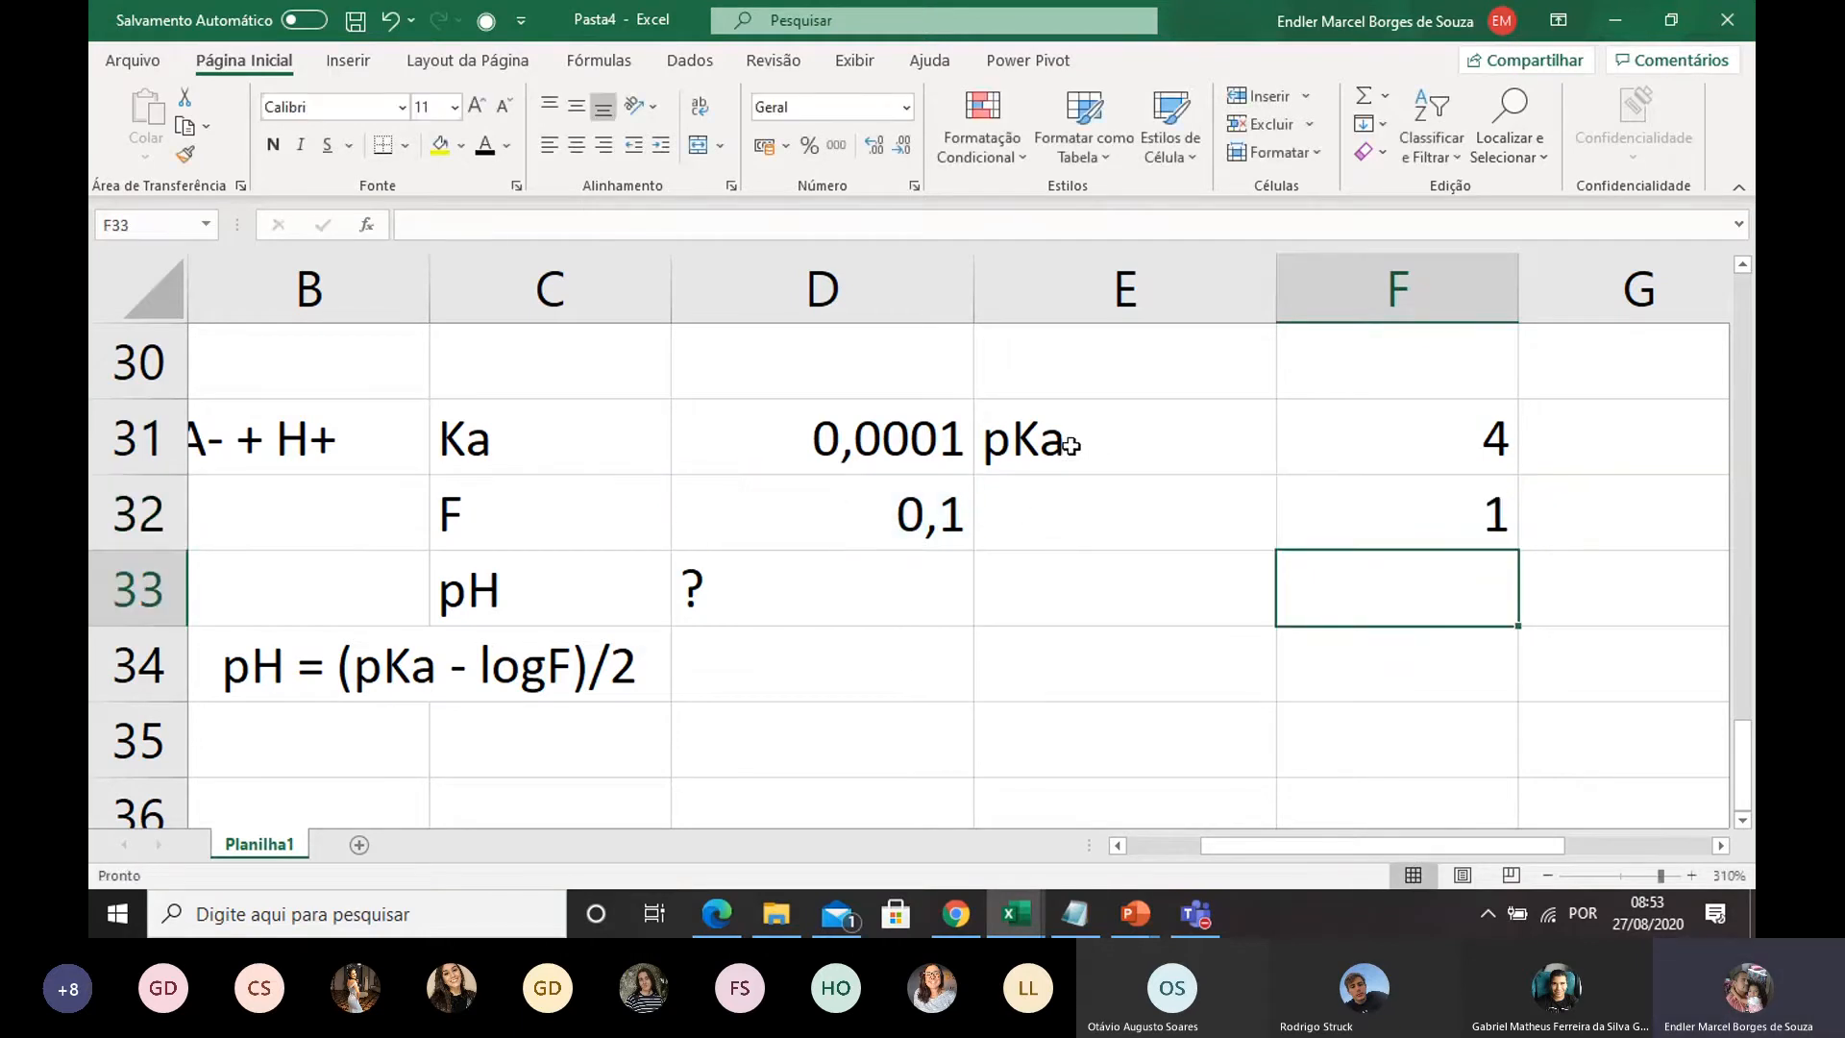
Step: Review the Ka and F values, the pKa and the negative logarithm of F in rows 31 and 32
click(552, 434)
click(550, 510)
click(845, 437)
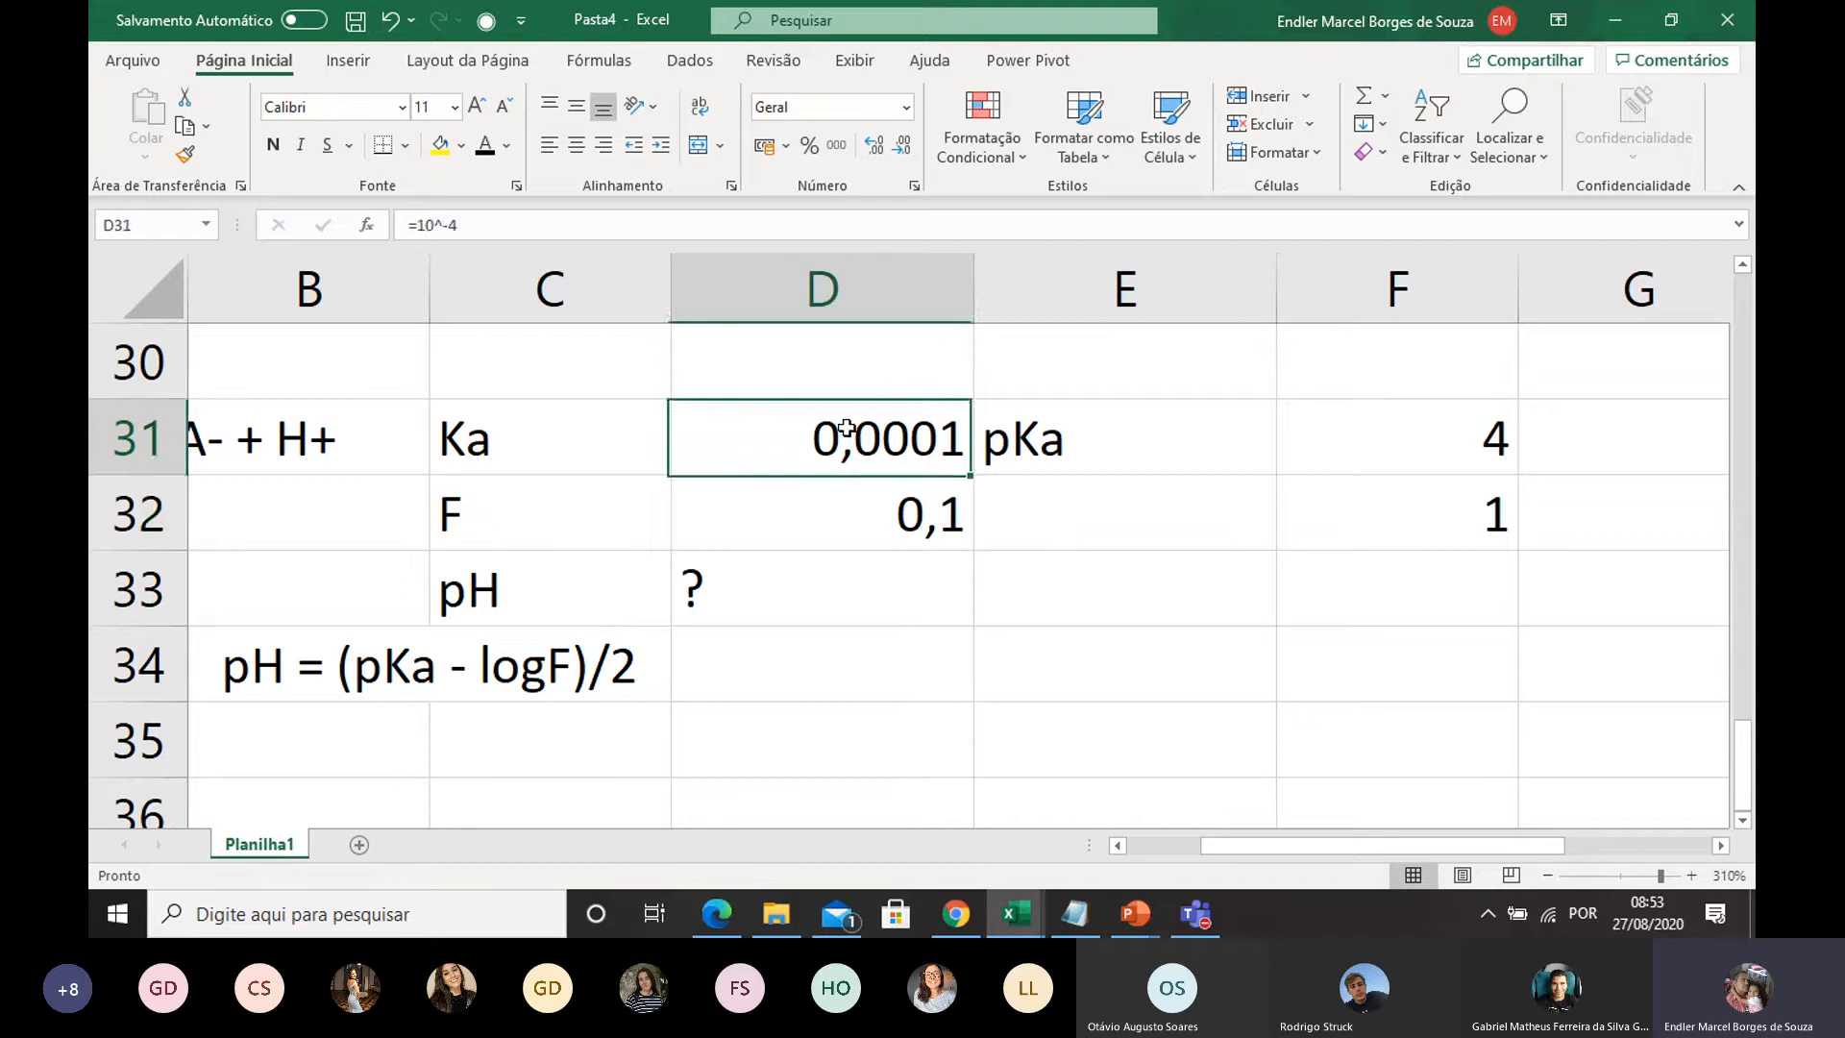
click(834, 523)
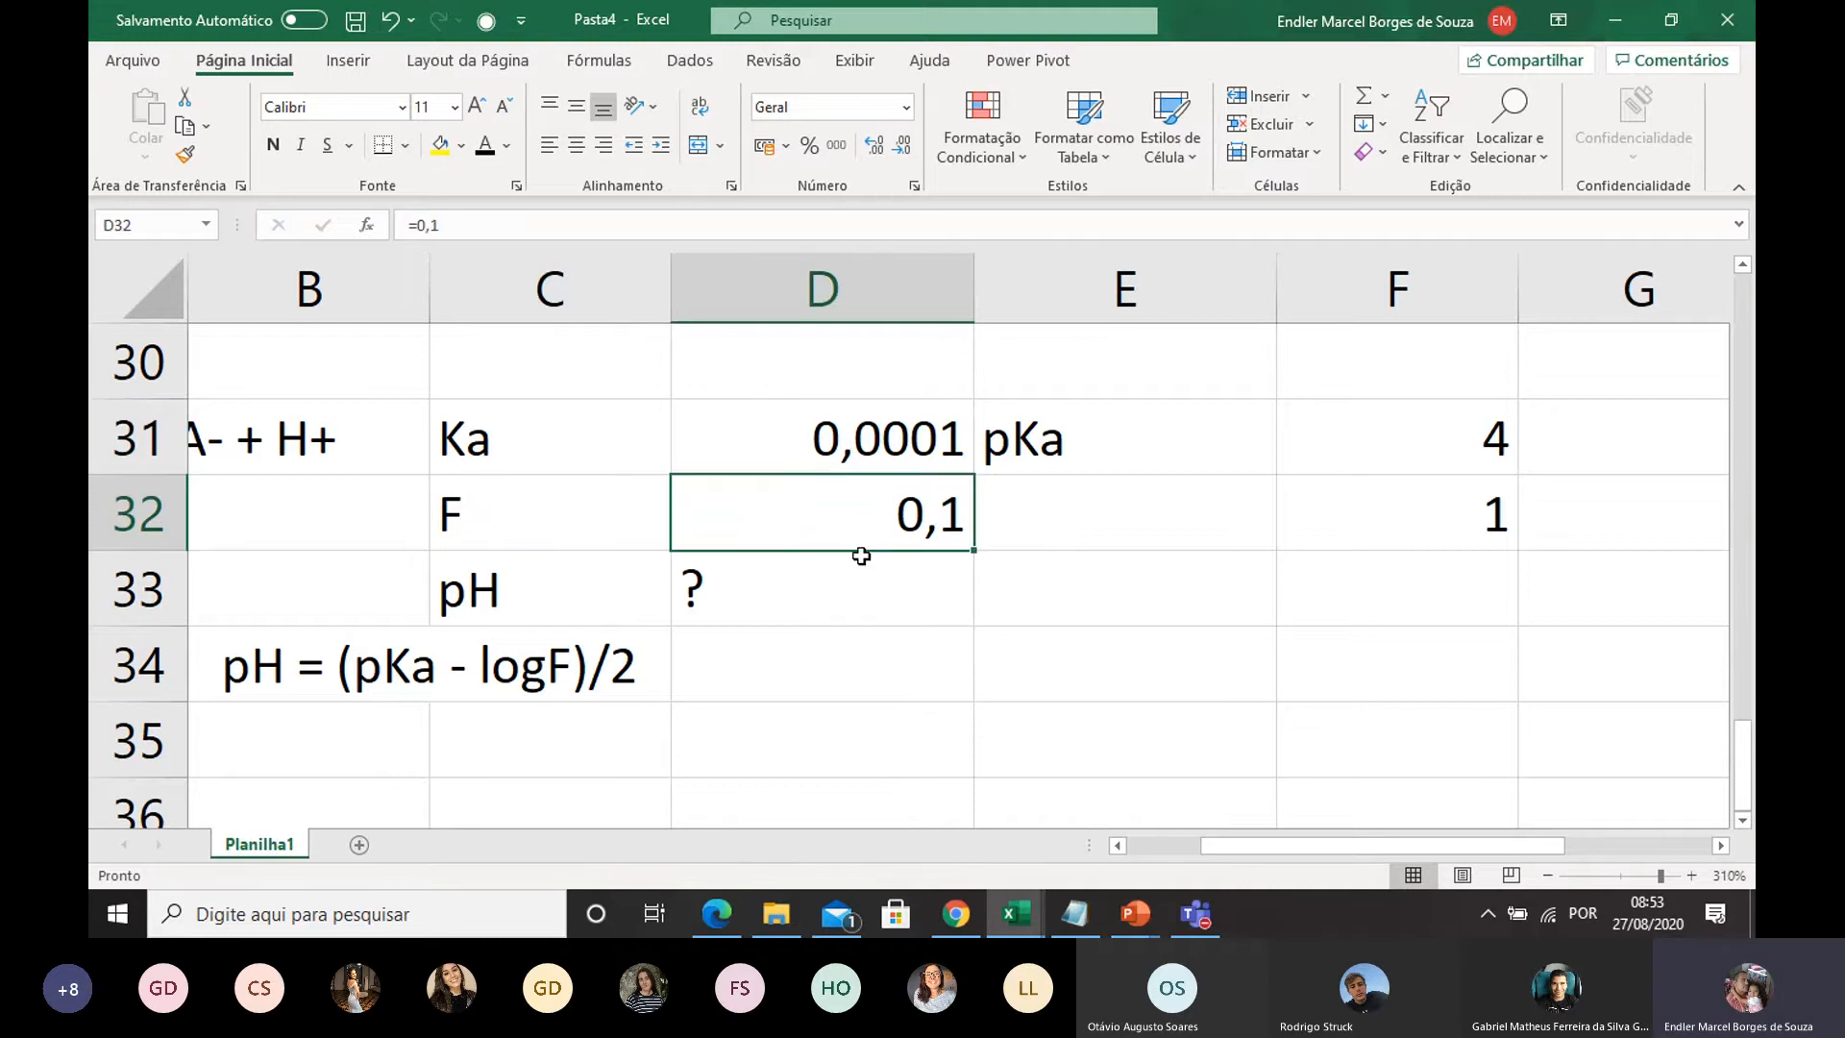
click(1049, 451)
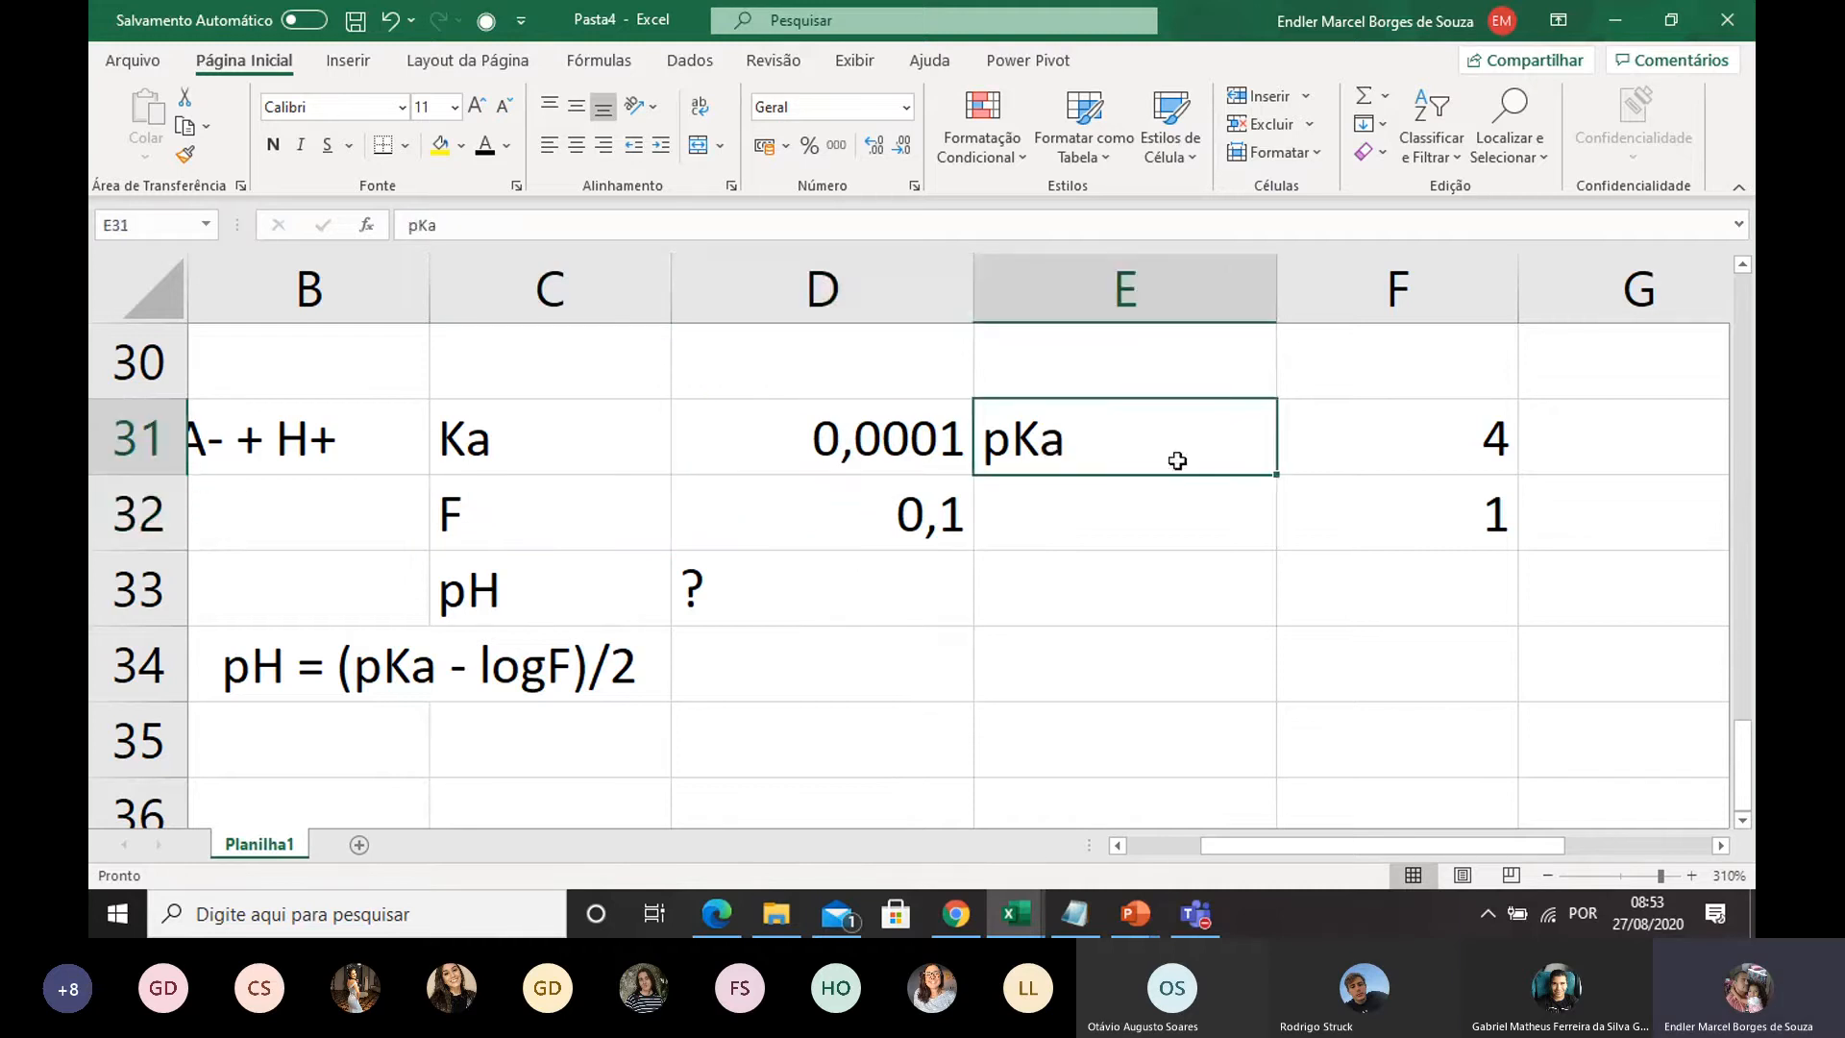
click(1446, 455)
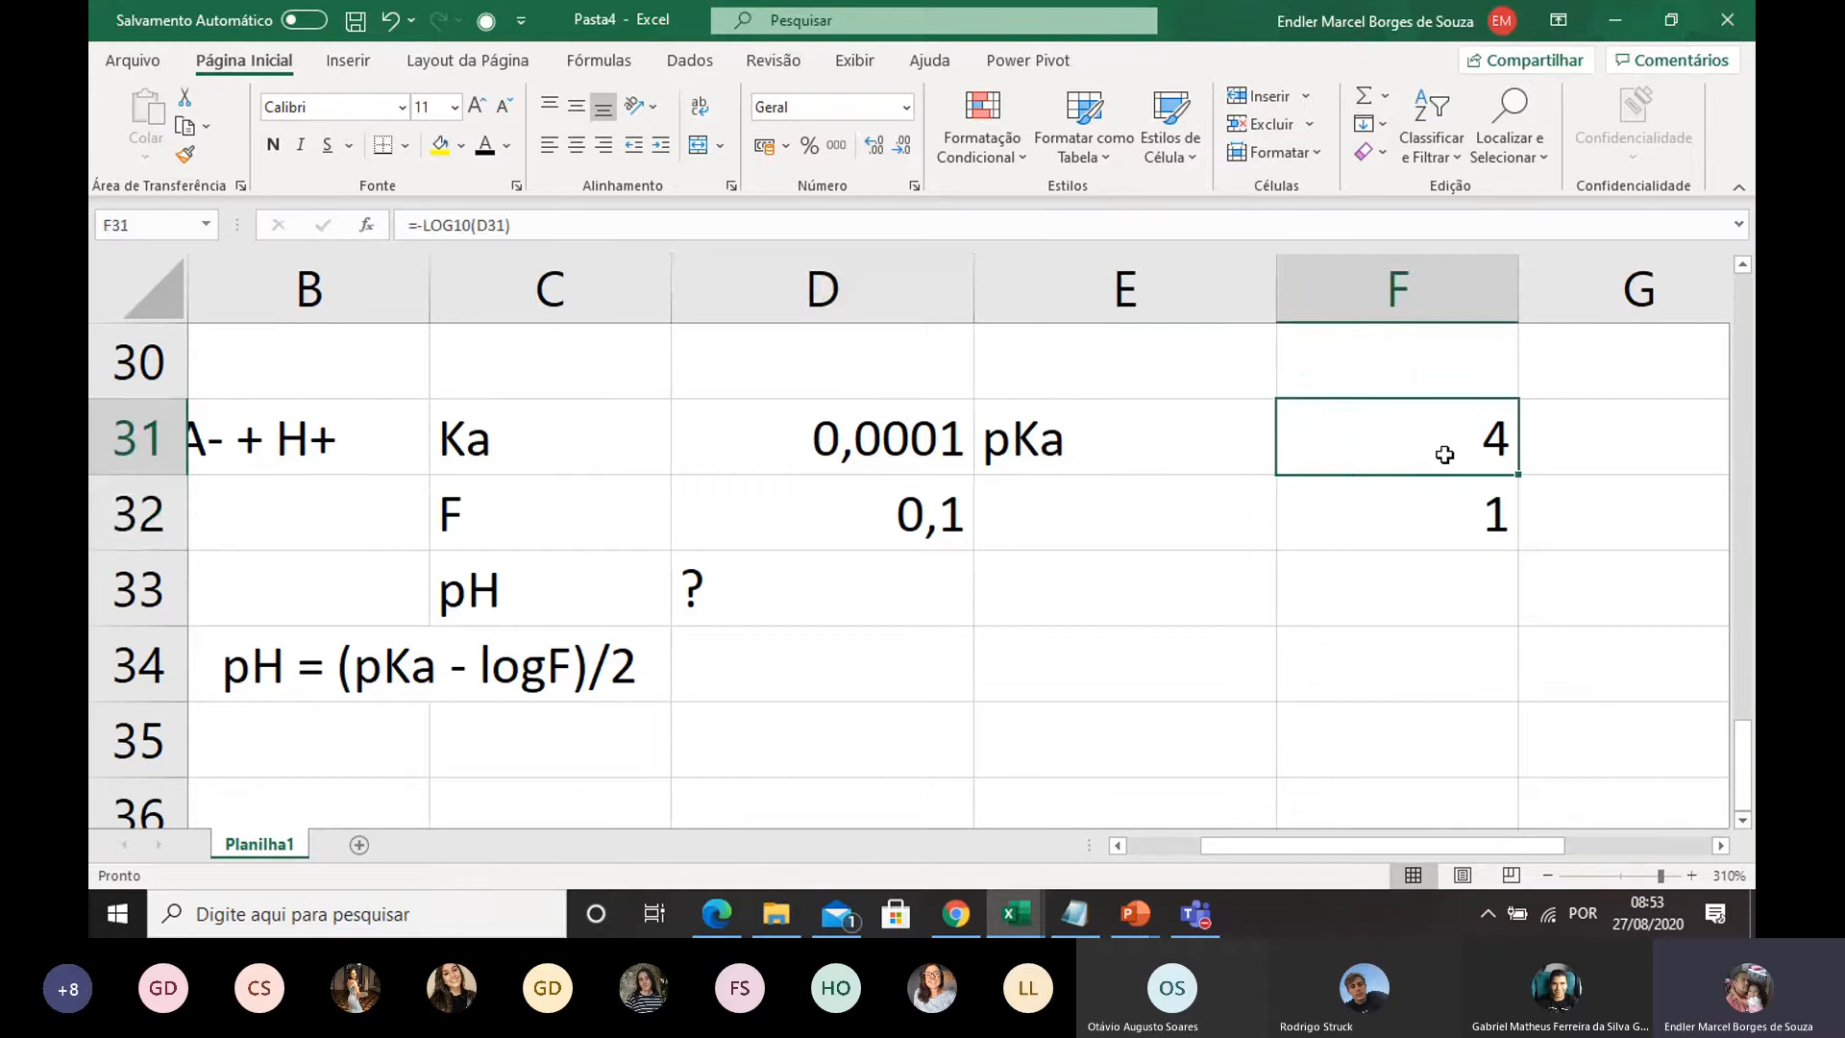
click(1102, 527)
click(1431, 533)
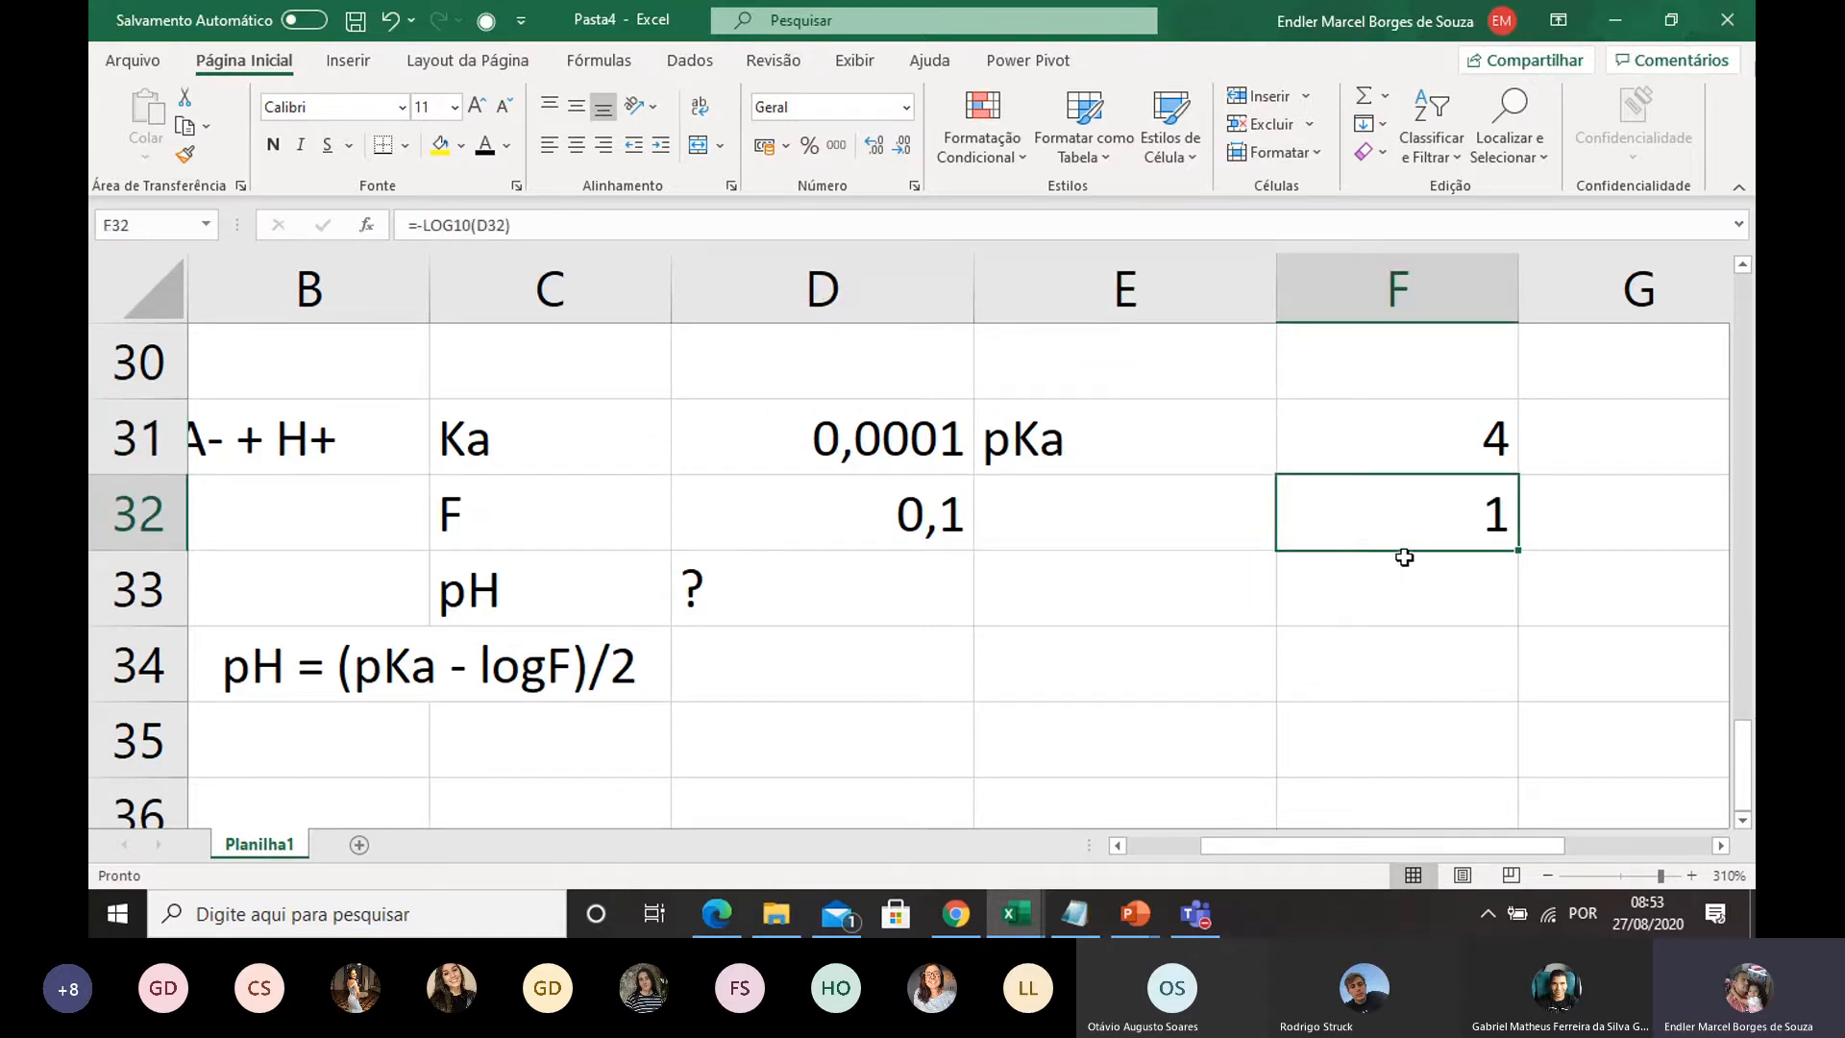
Step: Enter the label "pH" in cell B35, discarding the suggested completion
click(351, 741)
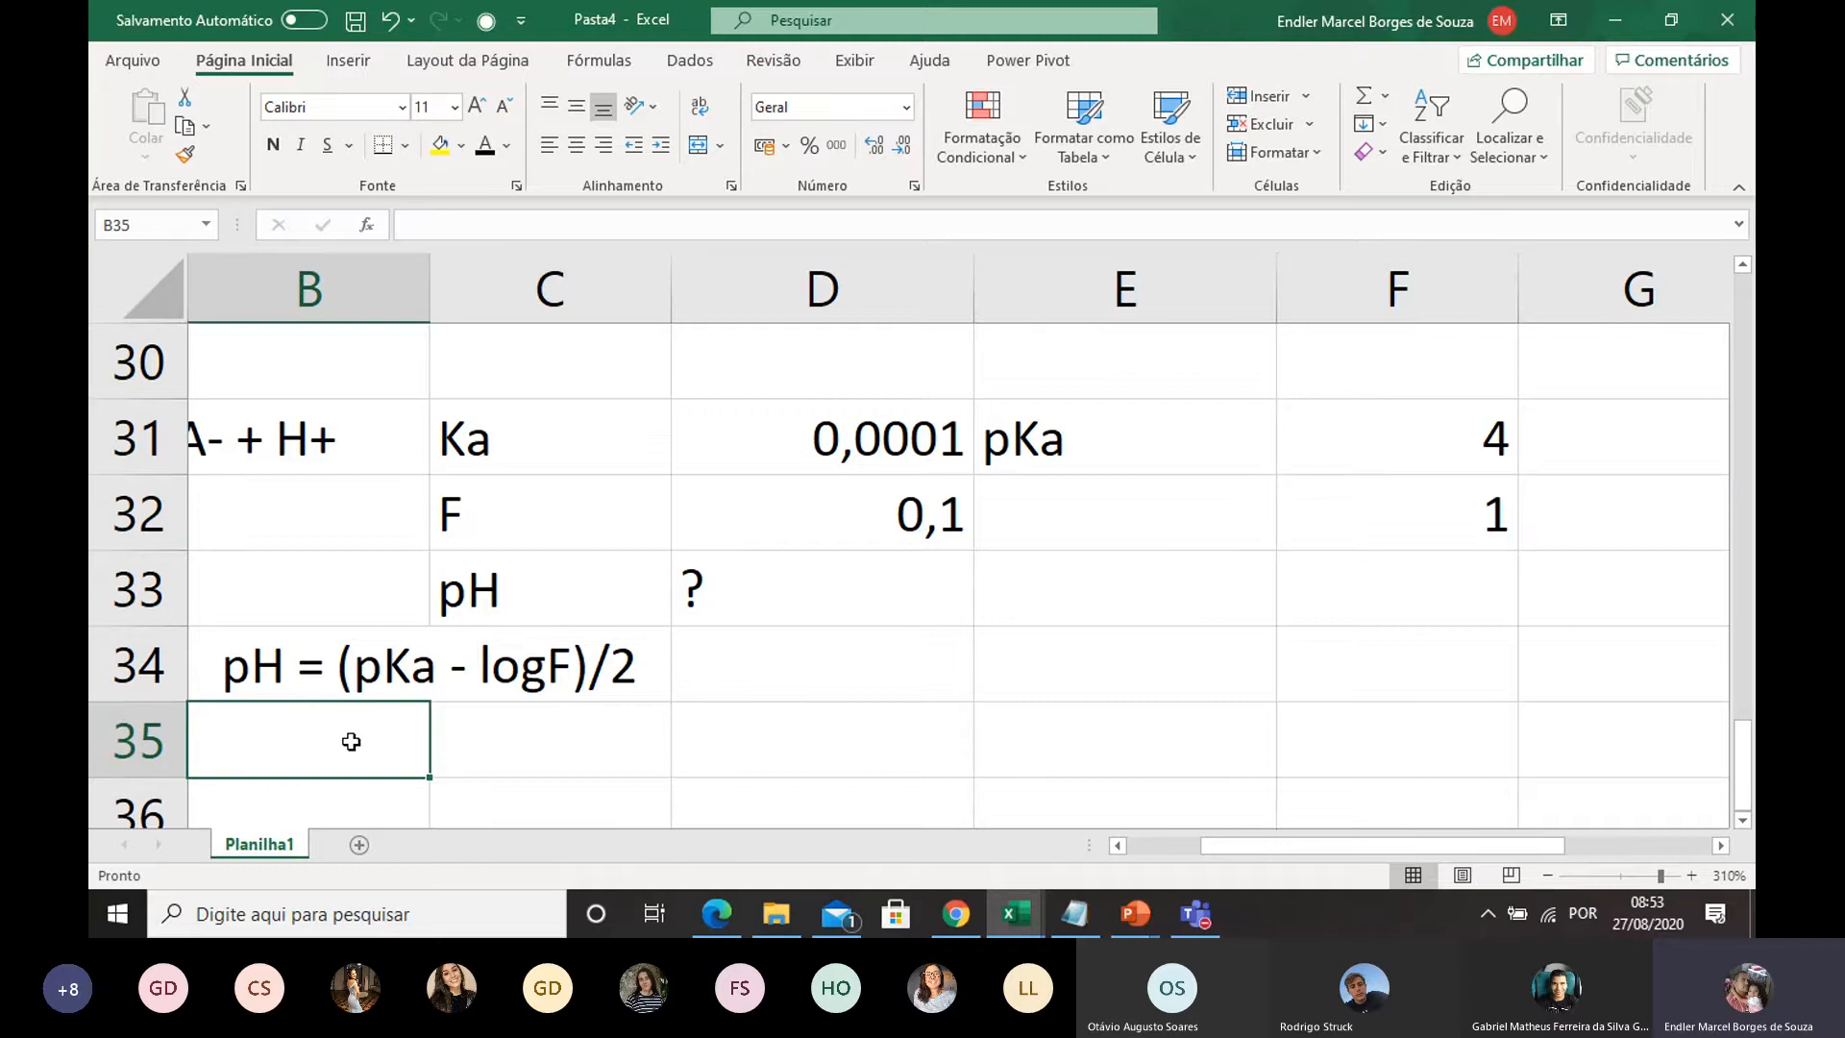
text(pH)
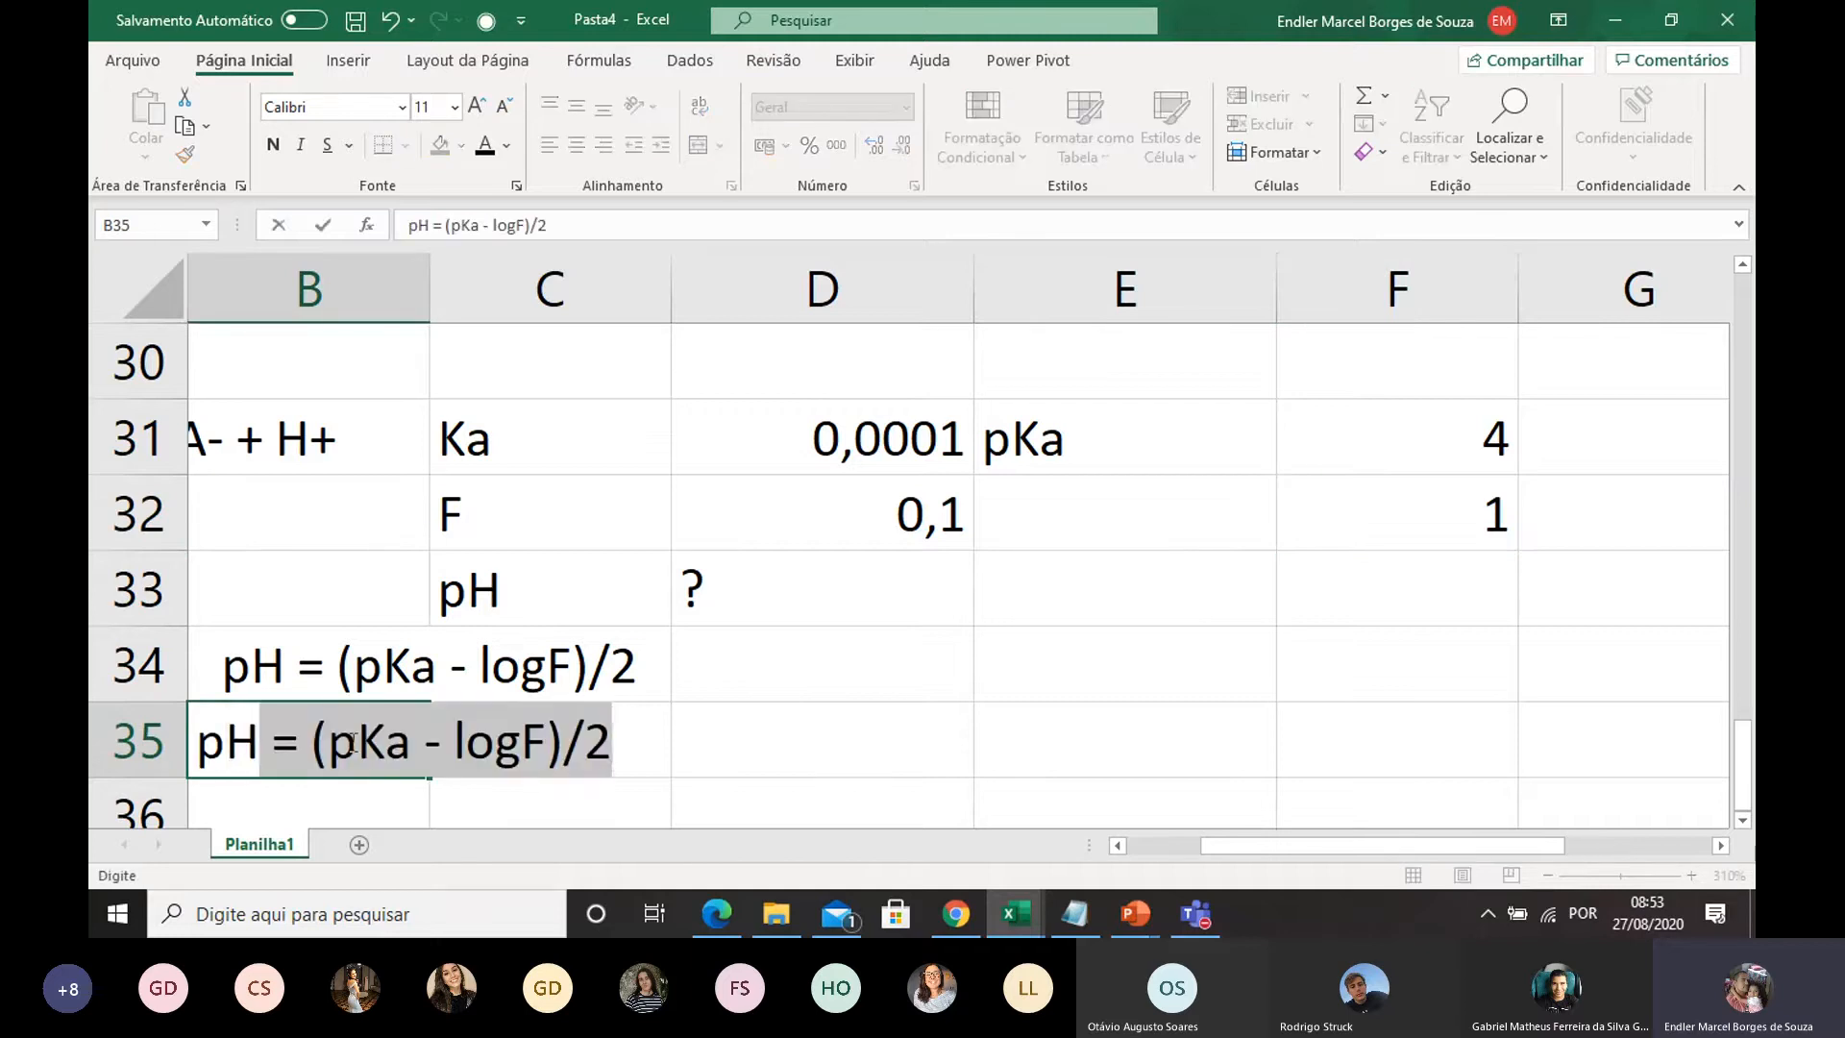
key(Delete)
click(638, 786)
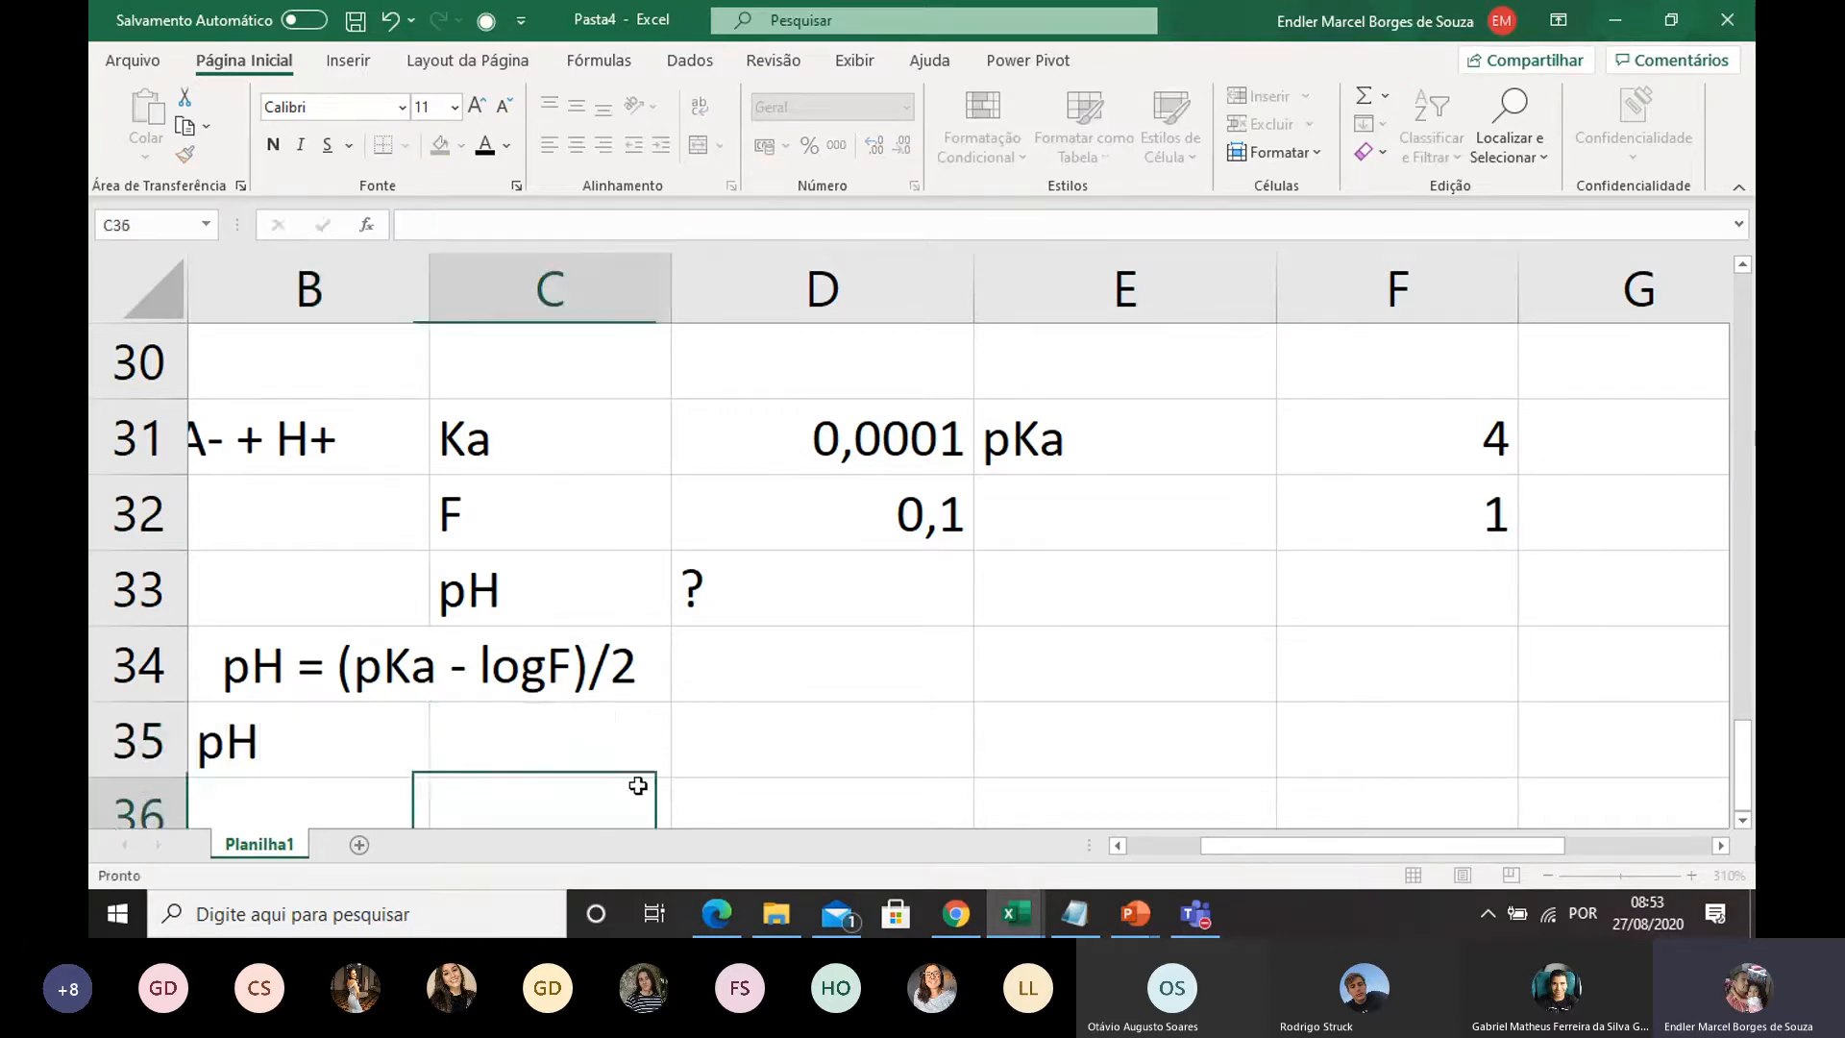
Step: Calculate the pH in cell C35 with the formula =(F31+F32)/2
click(563, 742)
text(=()
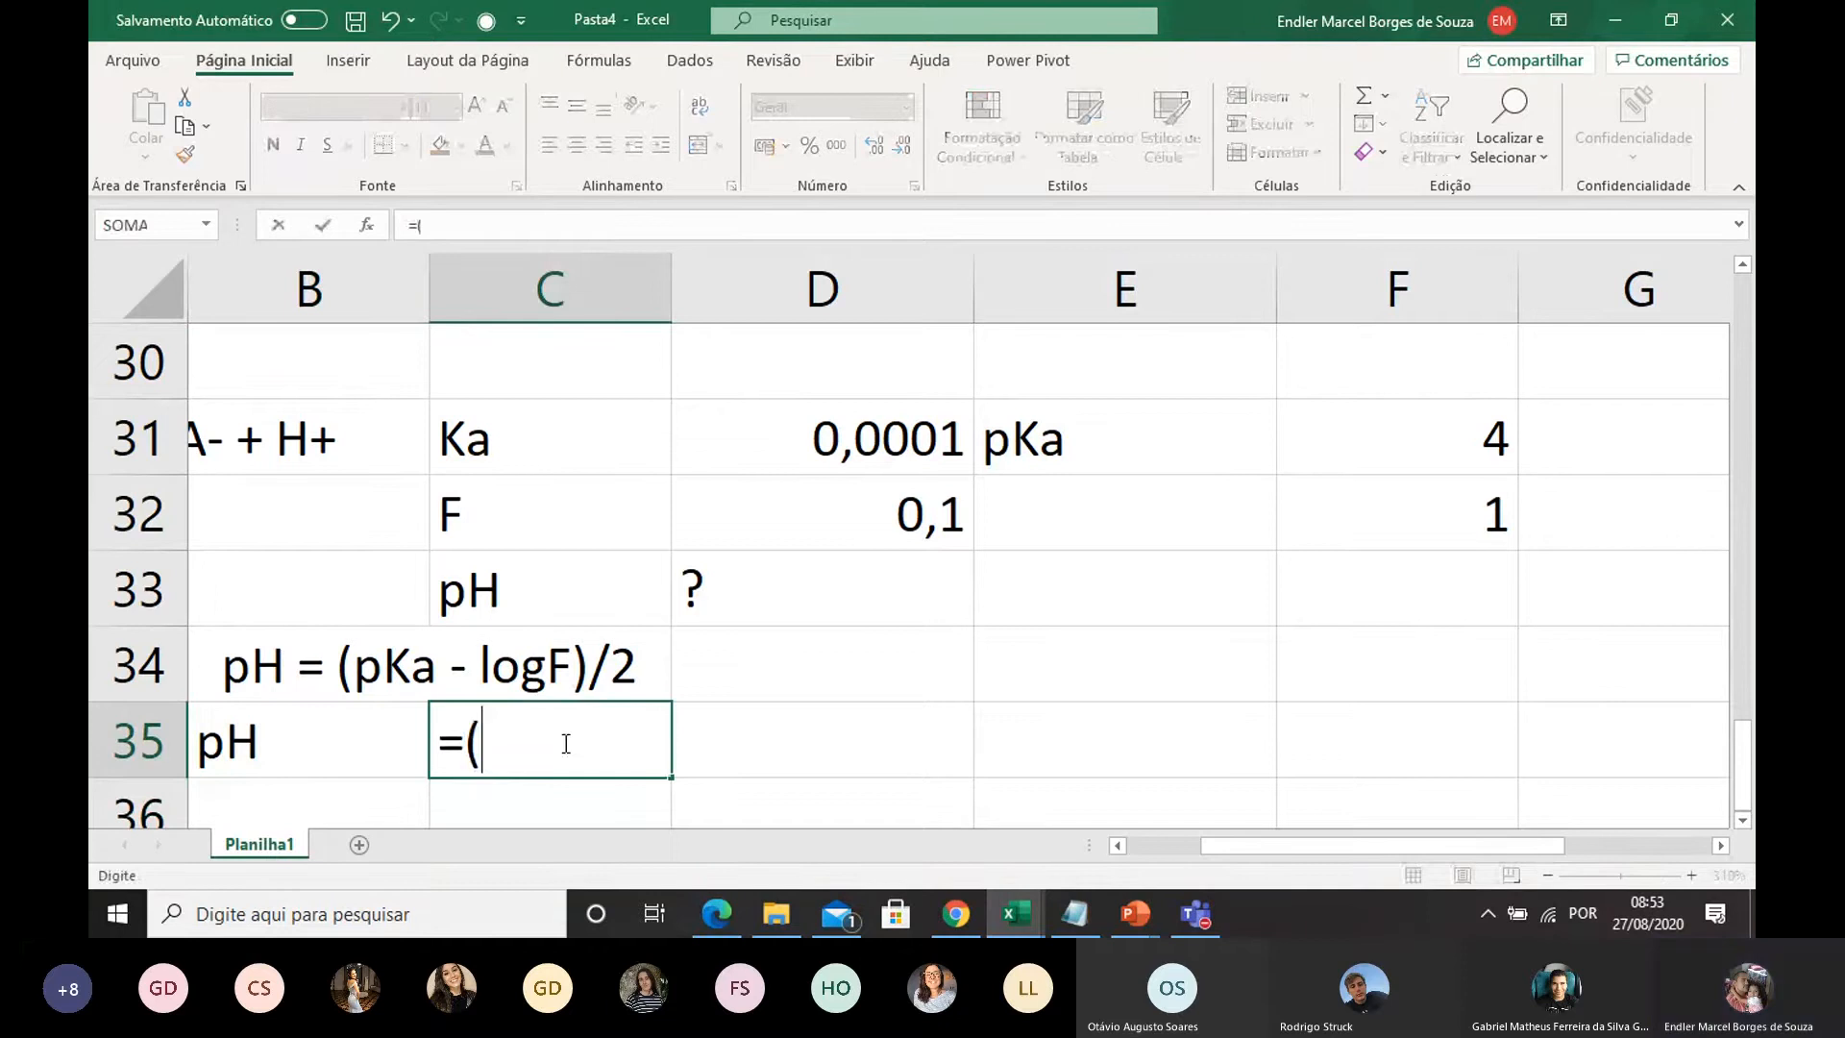
click(1395, 438)
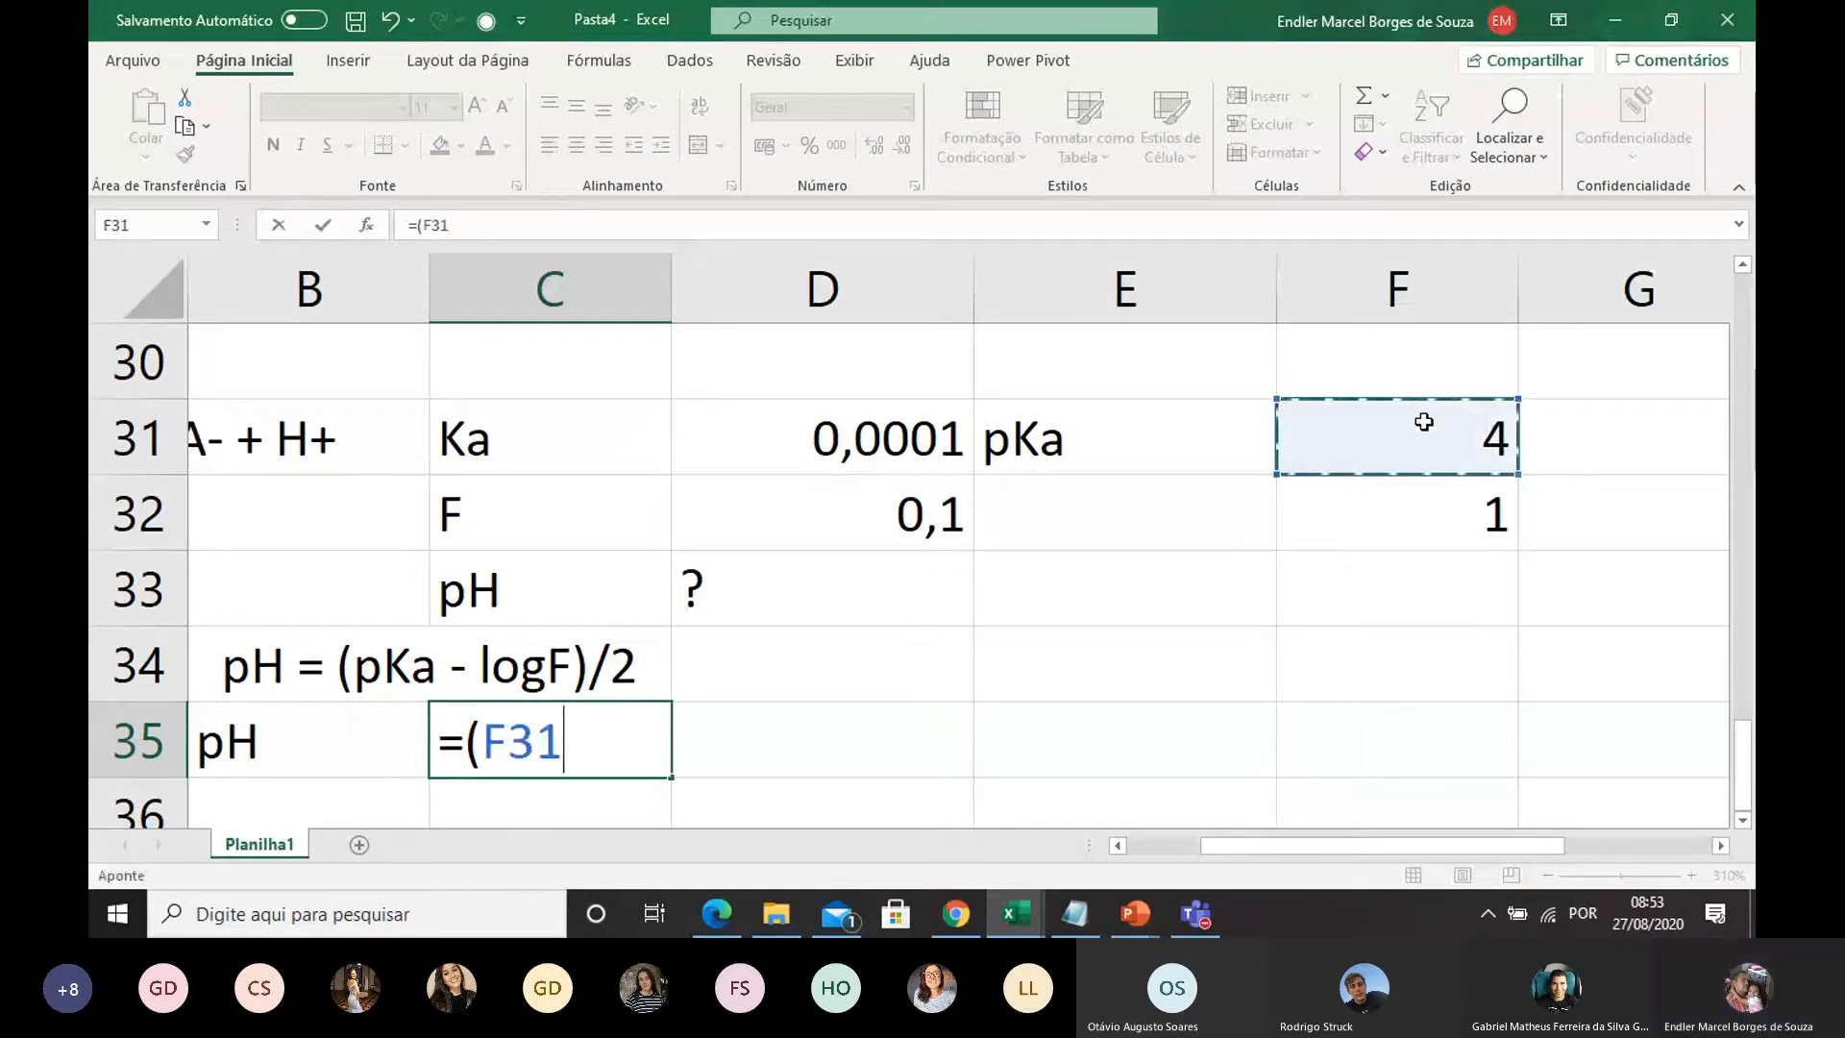
text(+)
click(1502, 509)
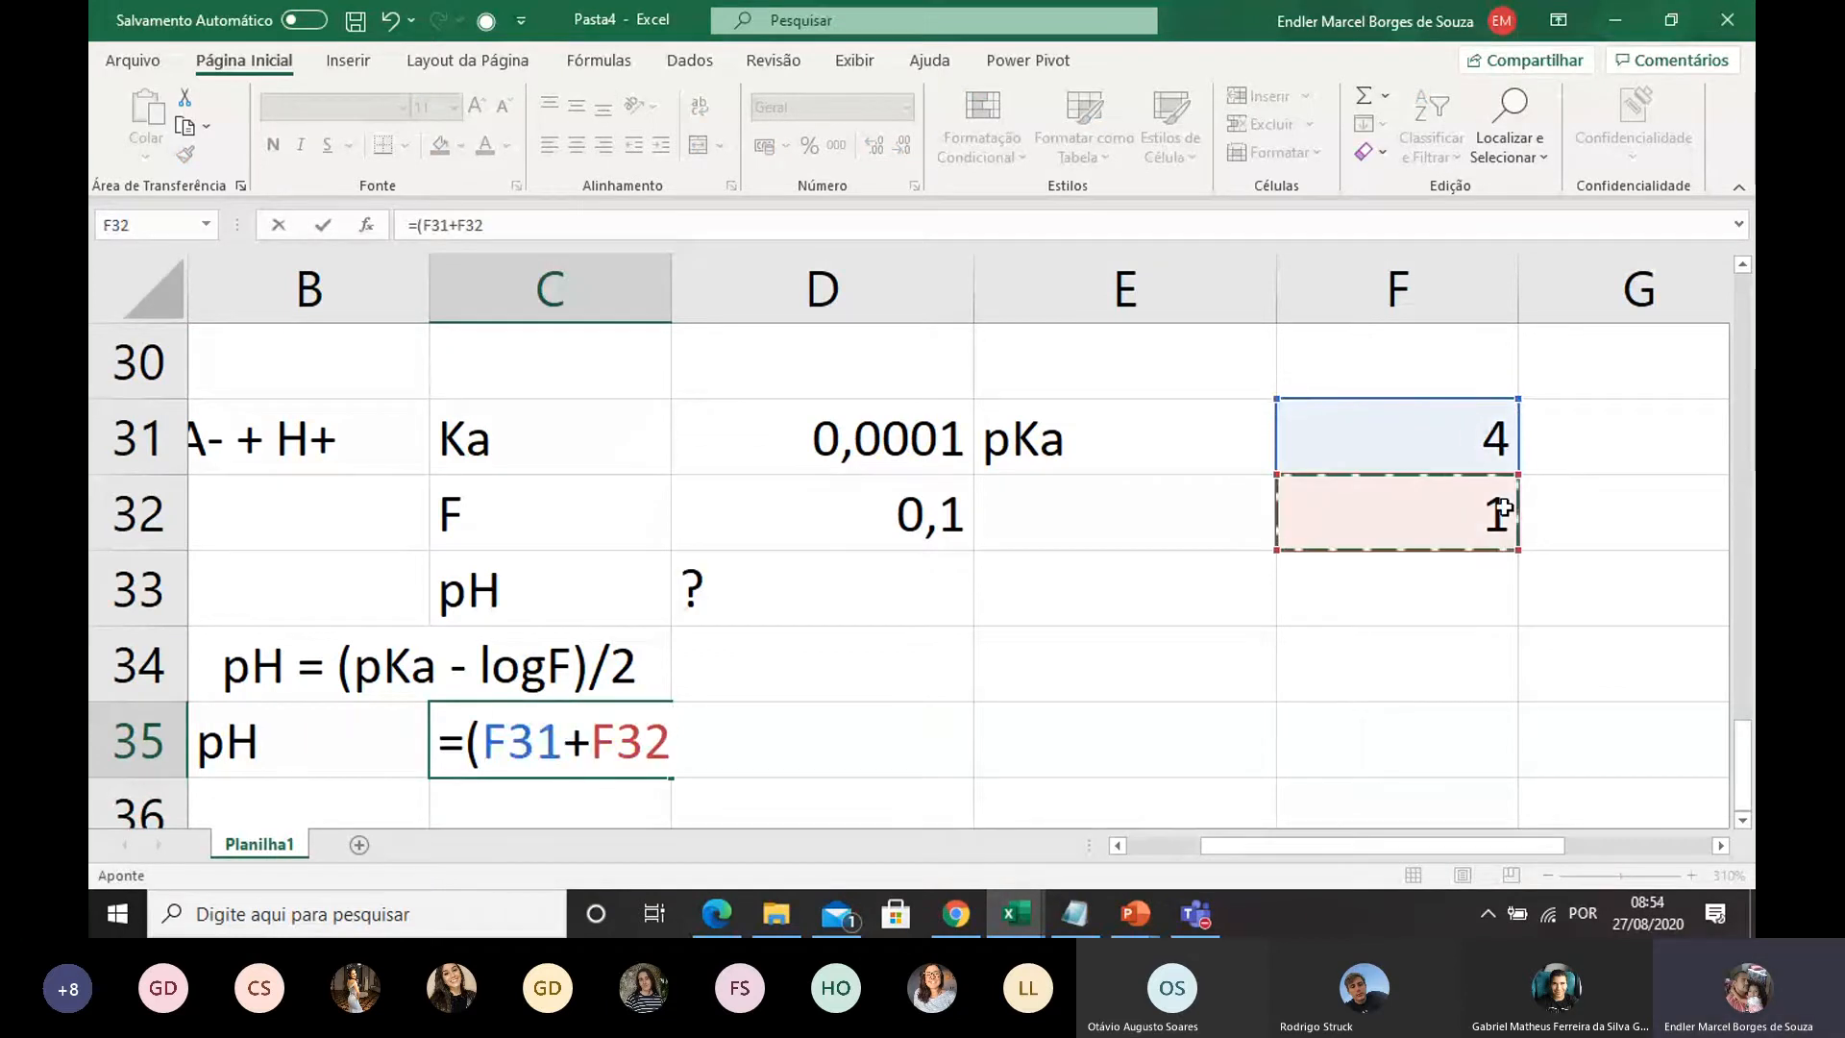
text())
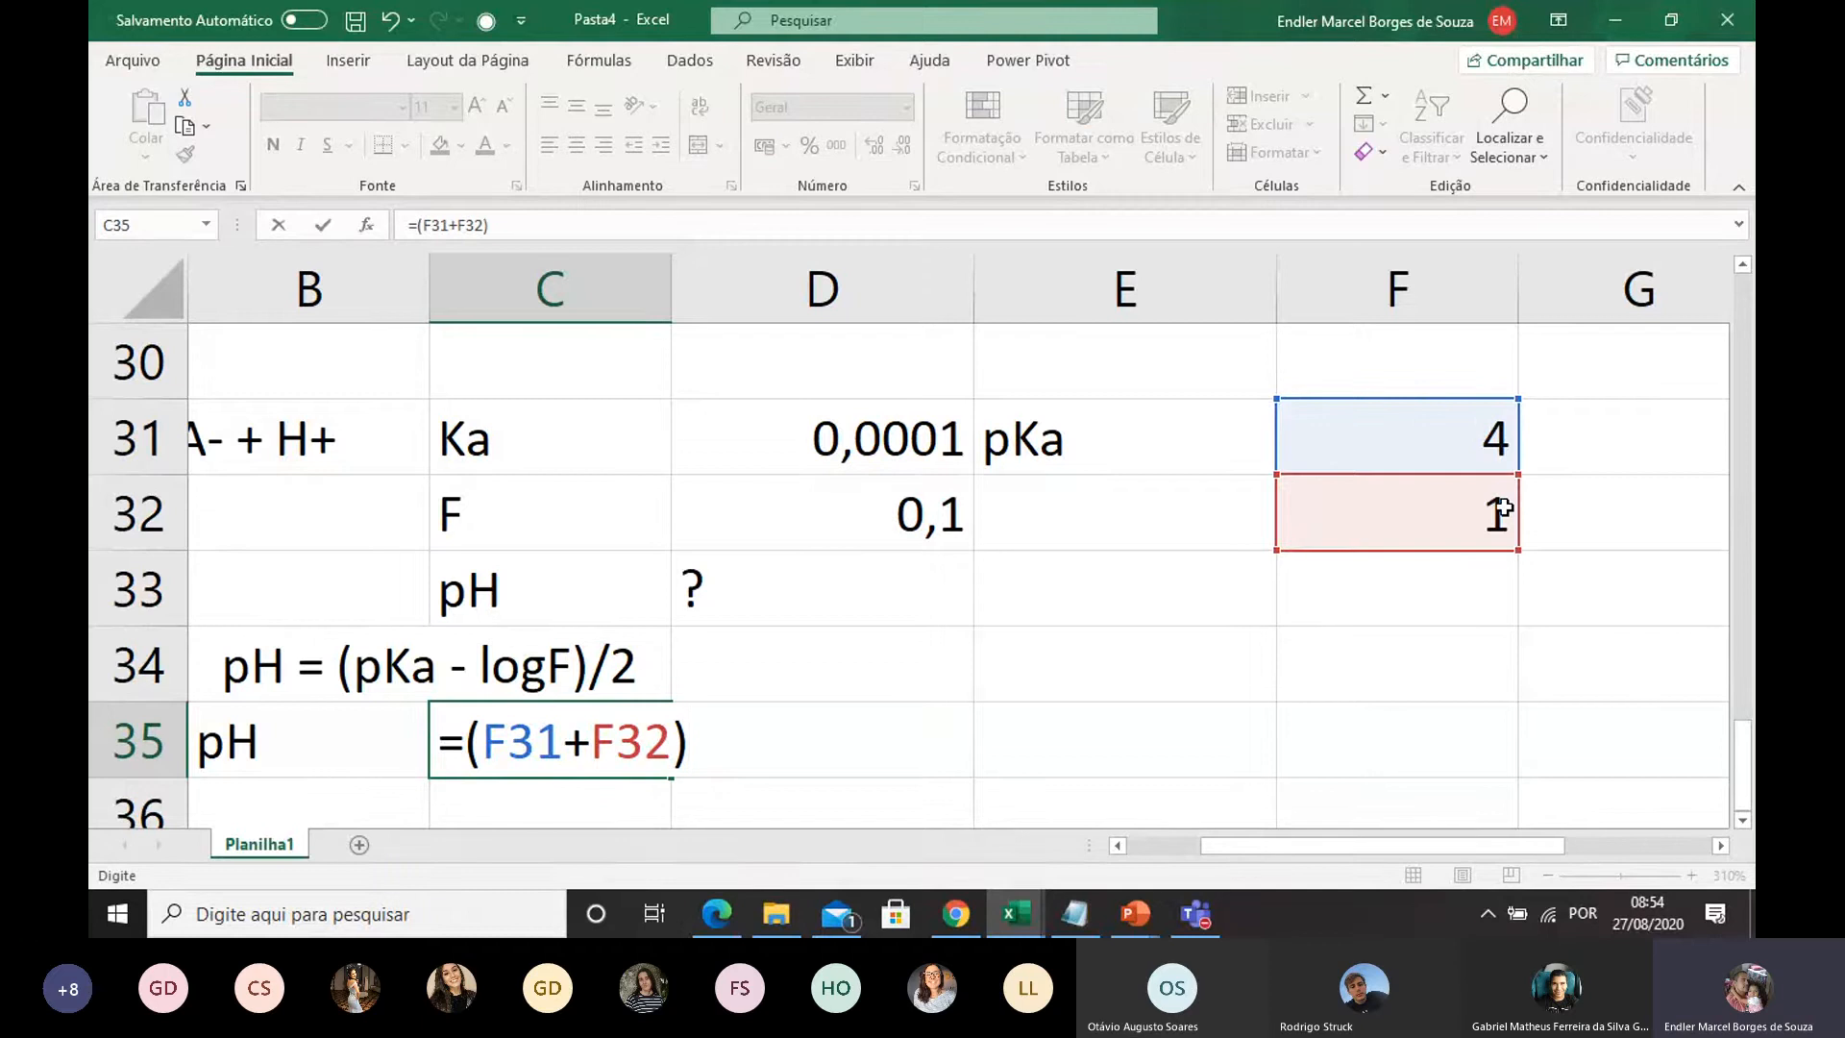
text(/2)
key(Return)
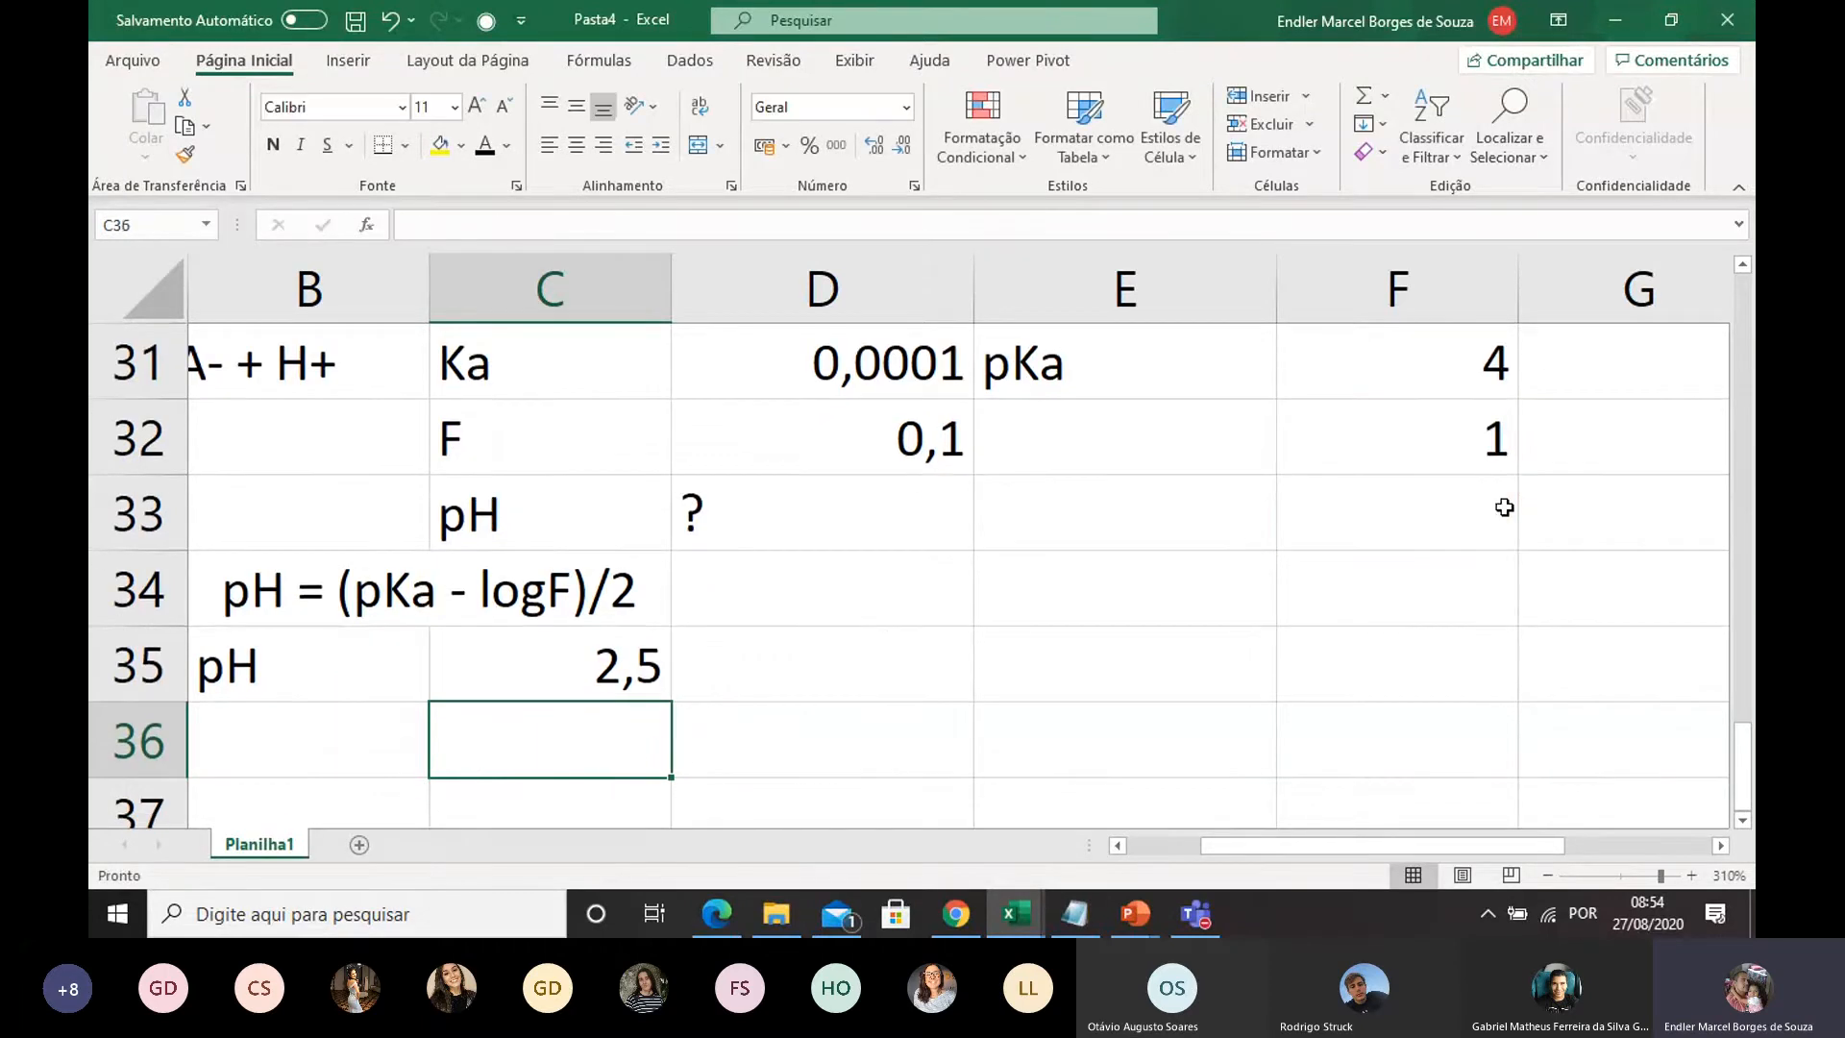
click(352, 687)
click(573, 692)
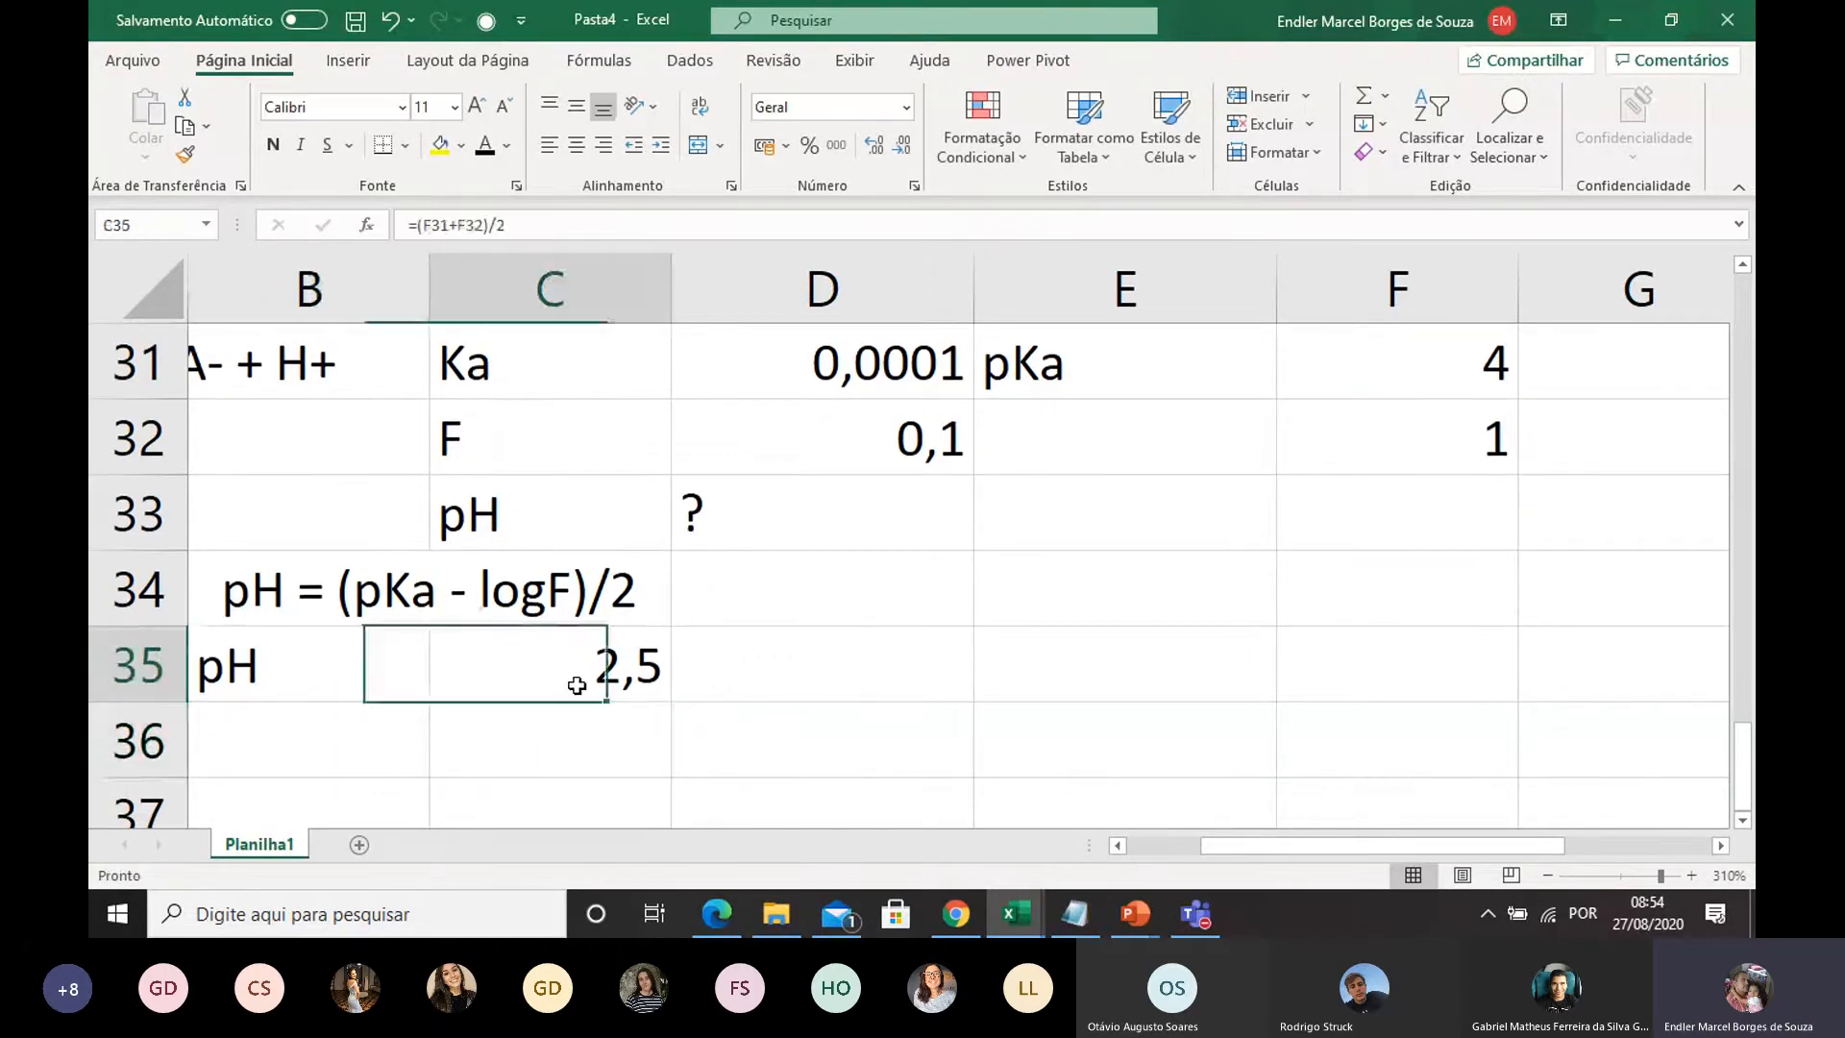
Step: Merge and center cells A36:B36, below the pH result row
scroll(758, 535, up, 1)
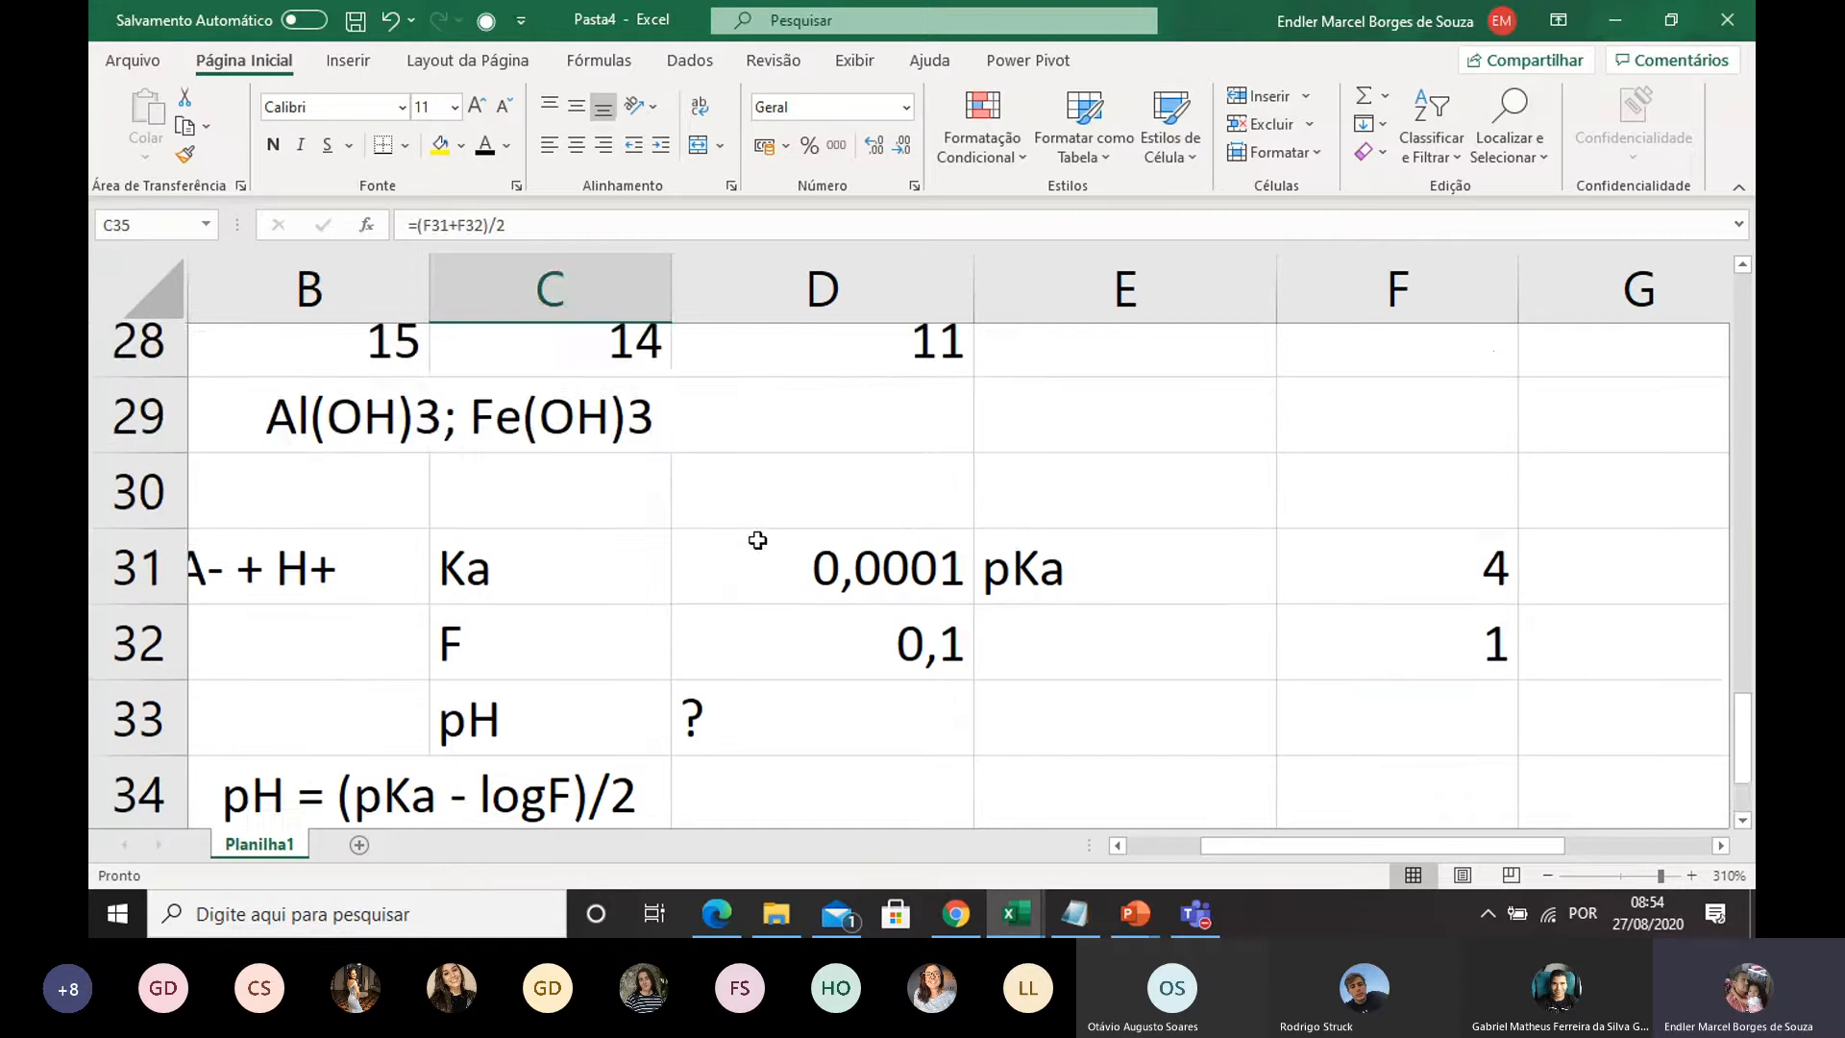
scroll(874, 626, down, 1)
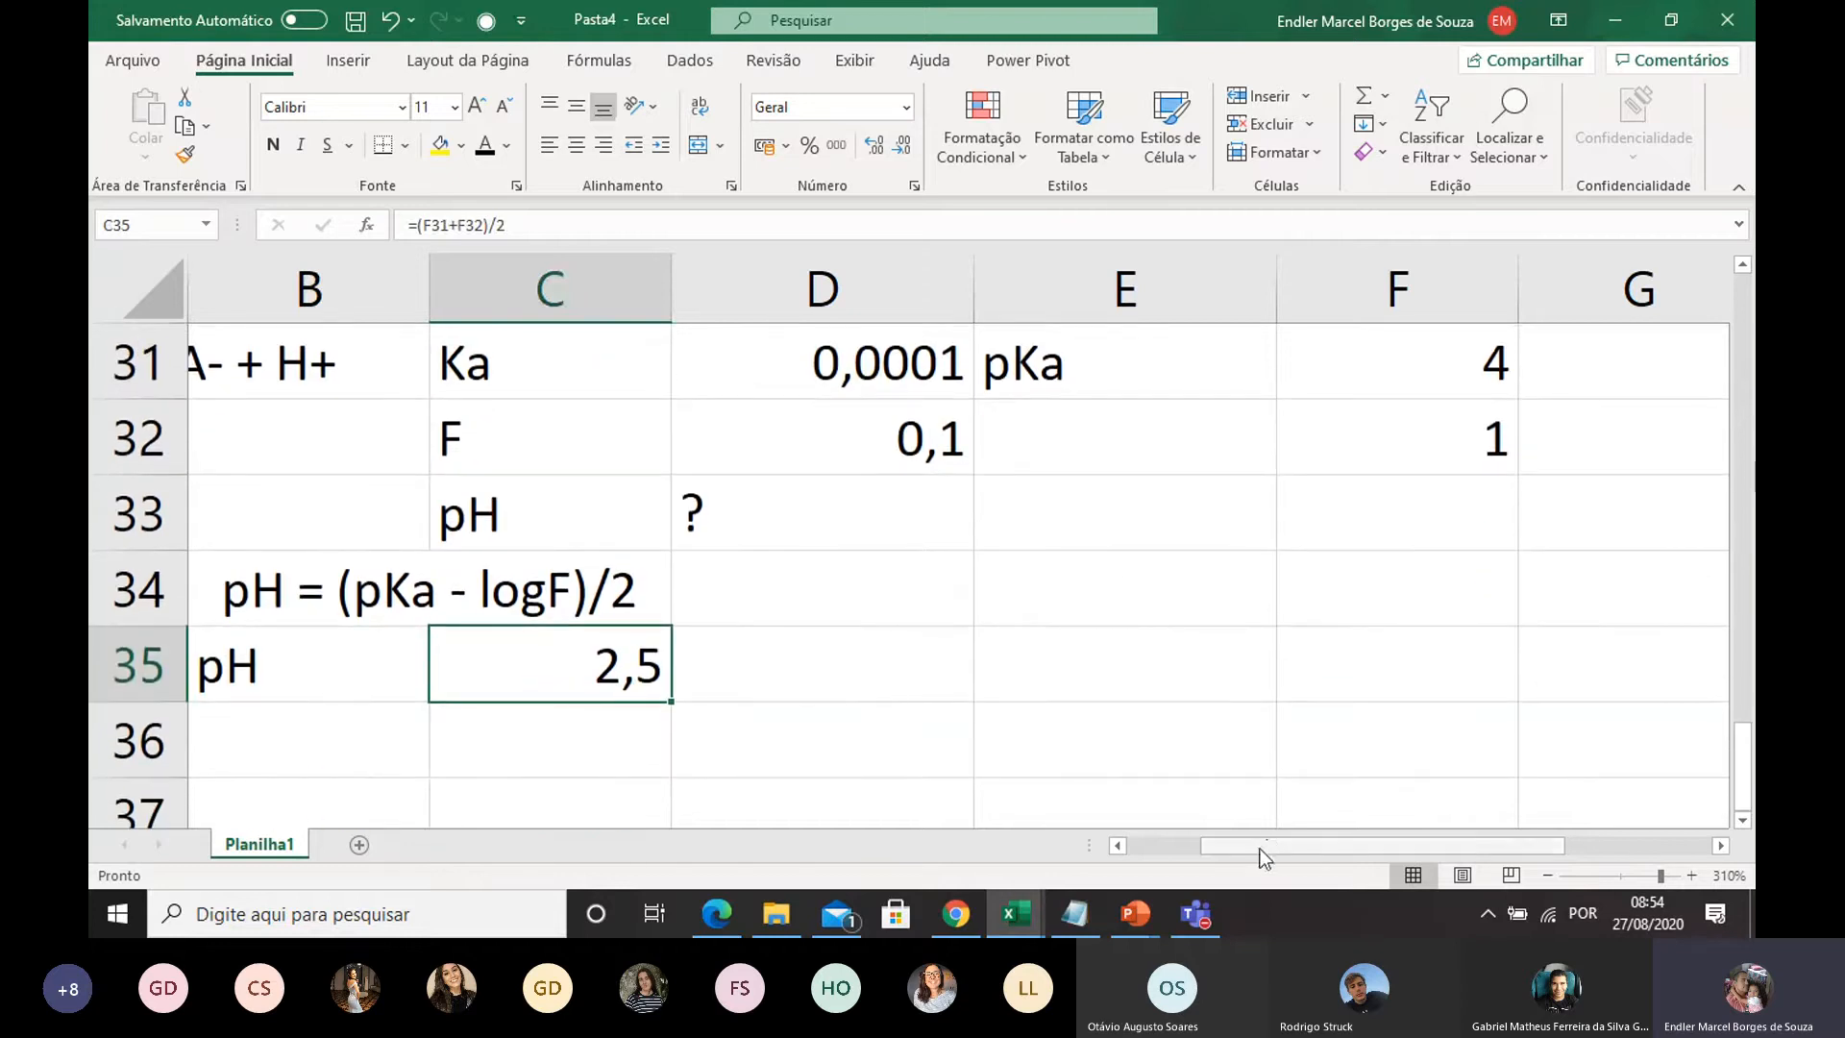
drag(1260, 850, 1144, 853)
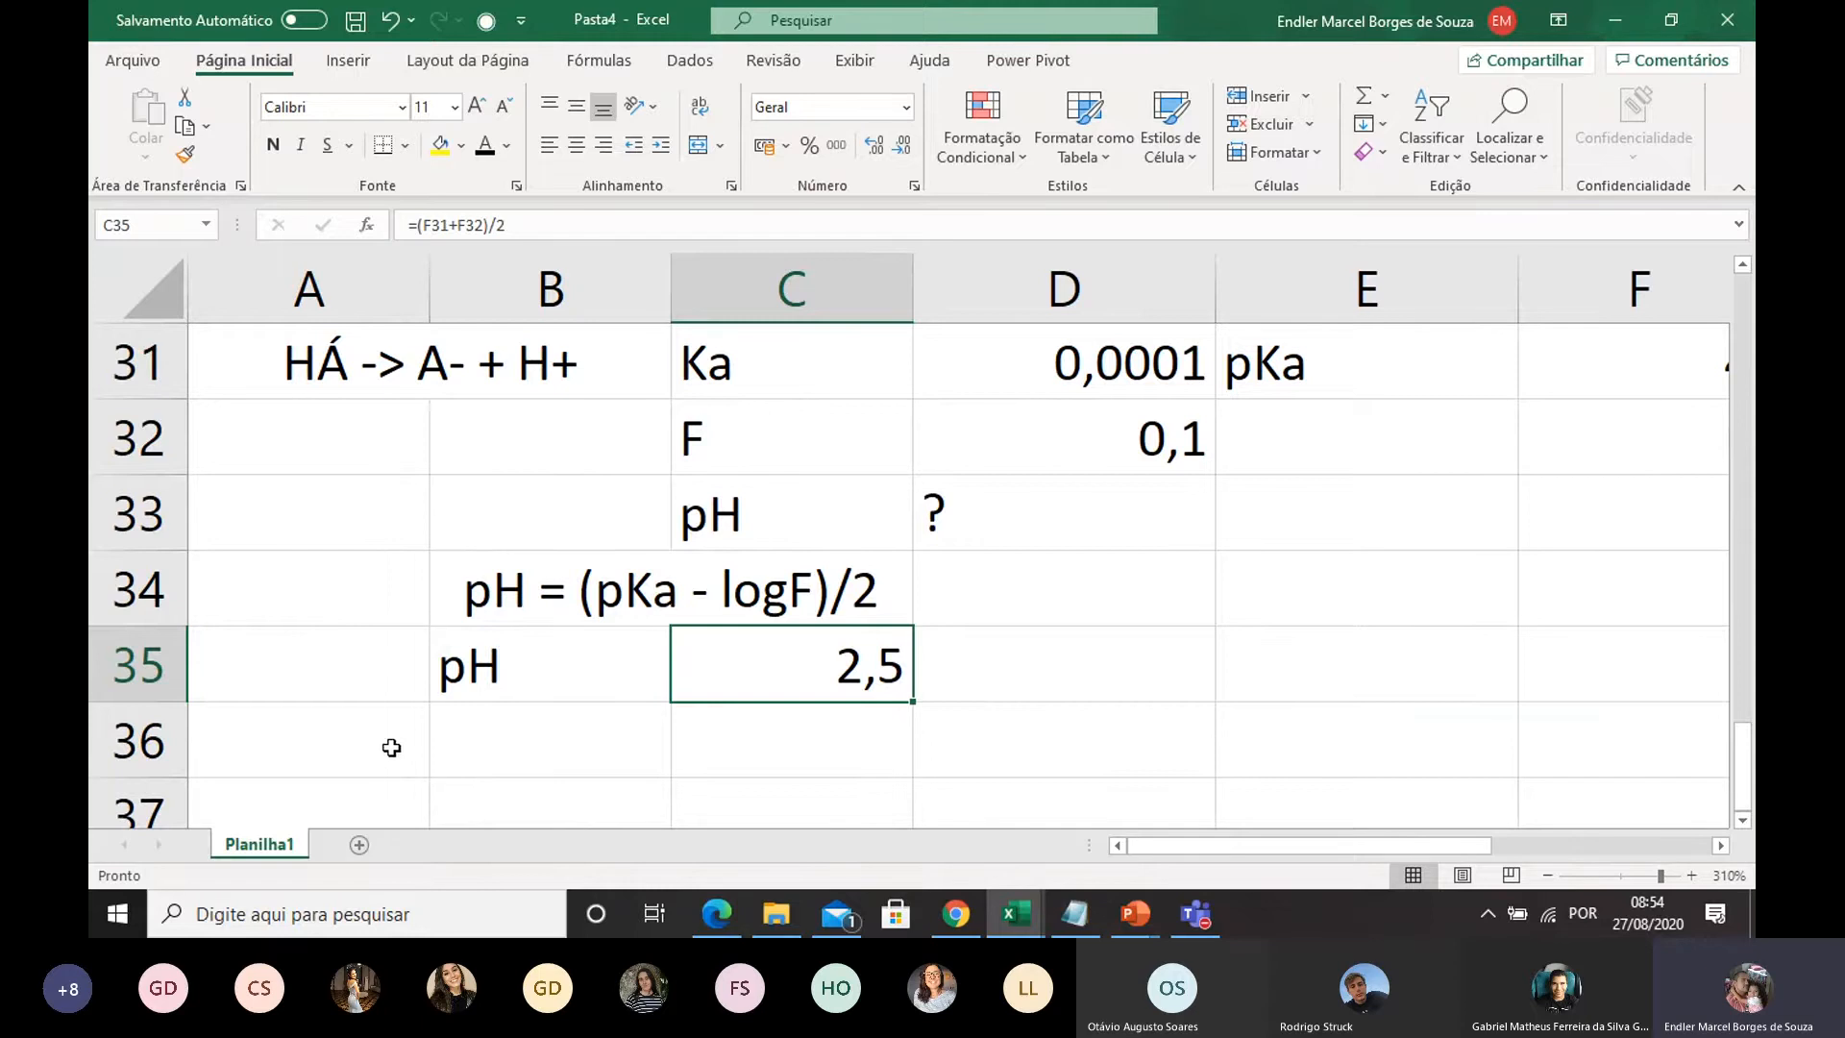
drag(392, 746, 499, 746)
click(698, 144)
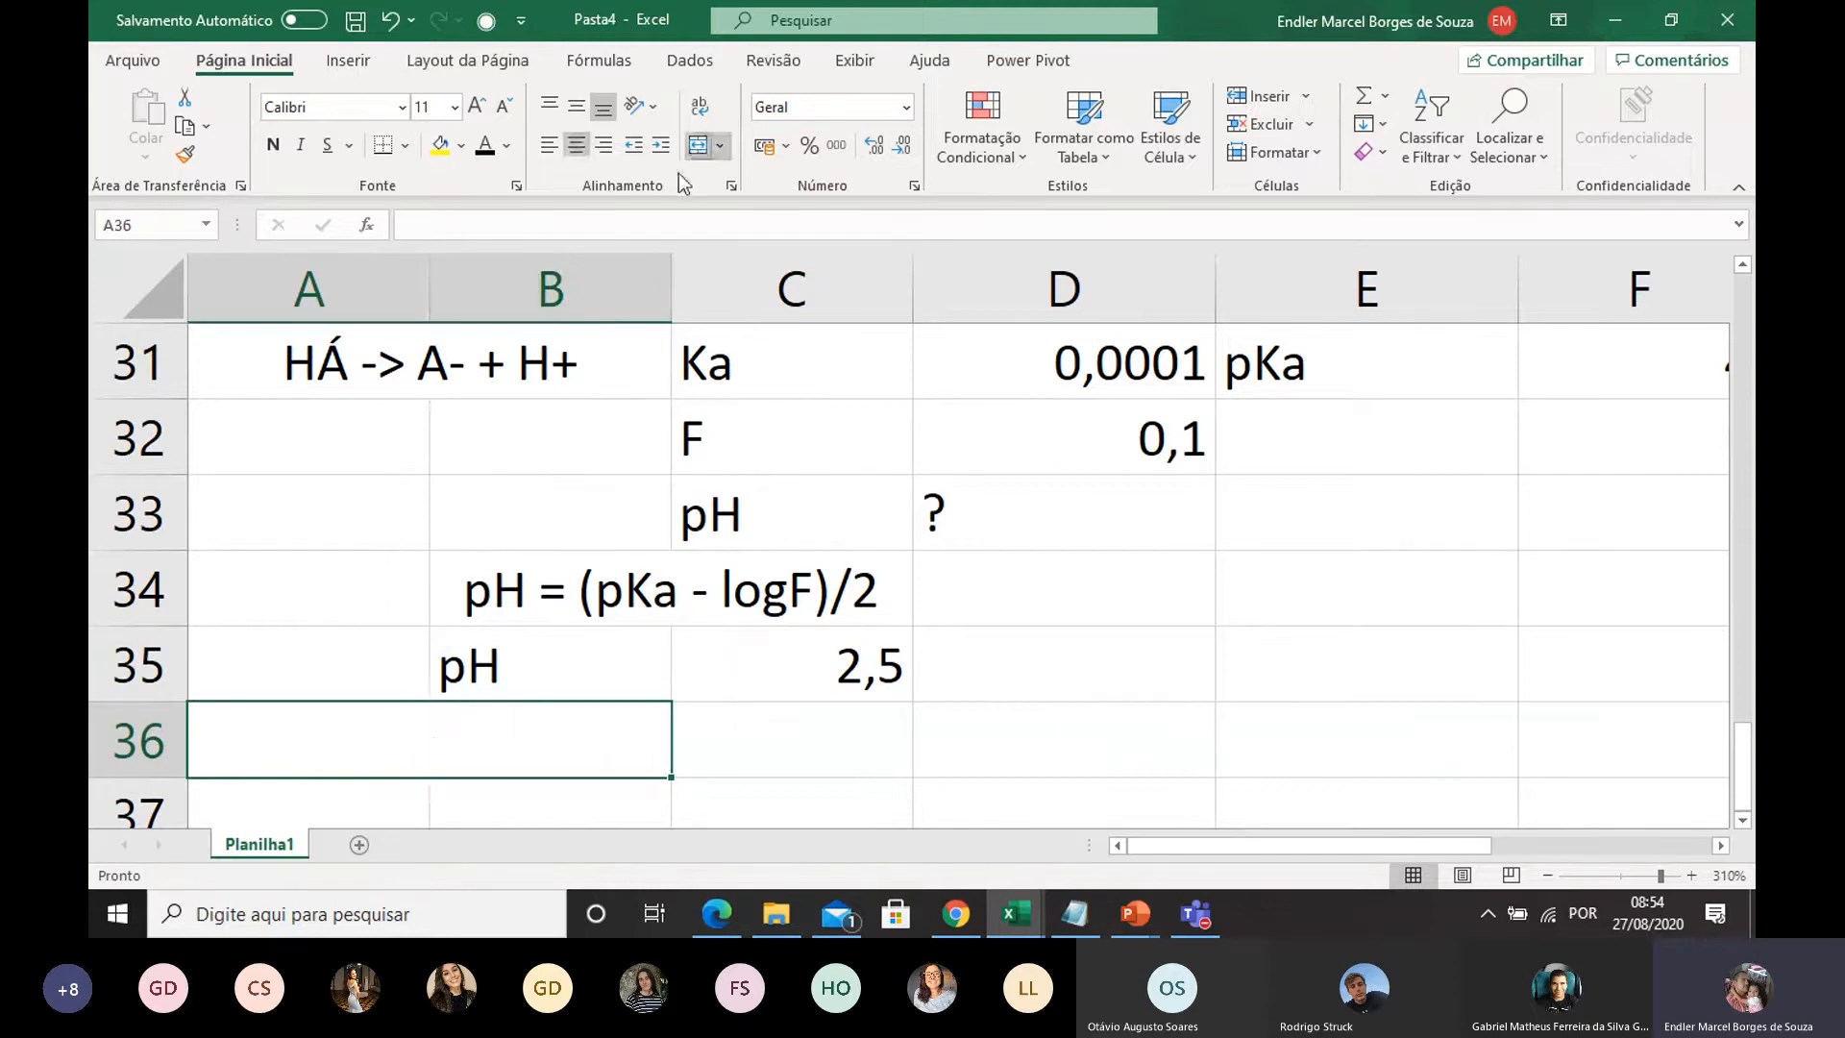
double_click(435, 748)
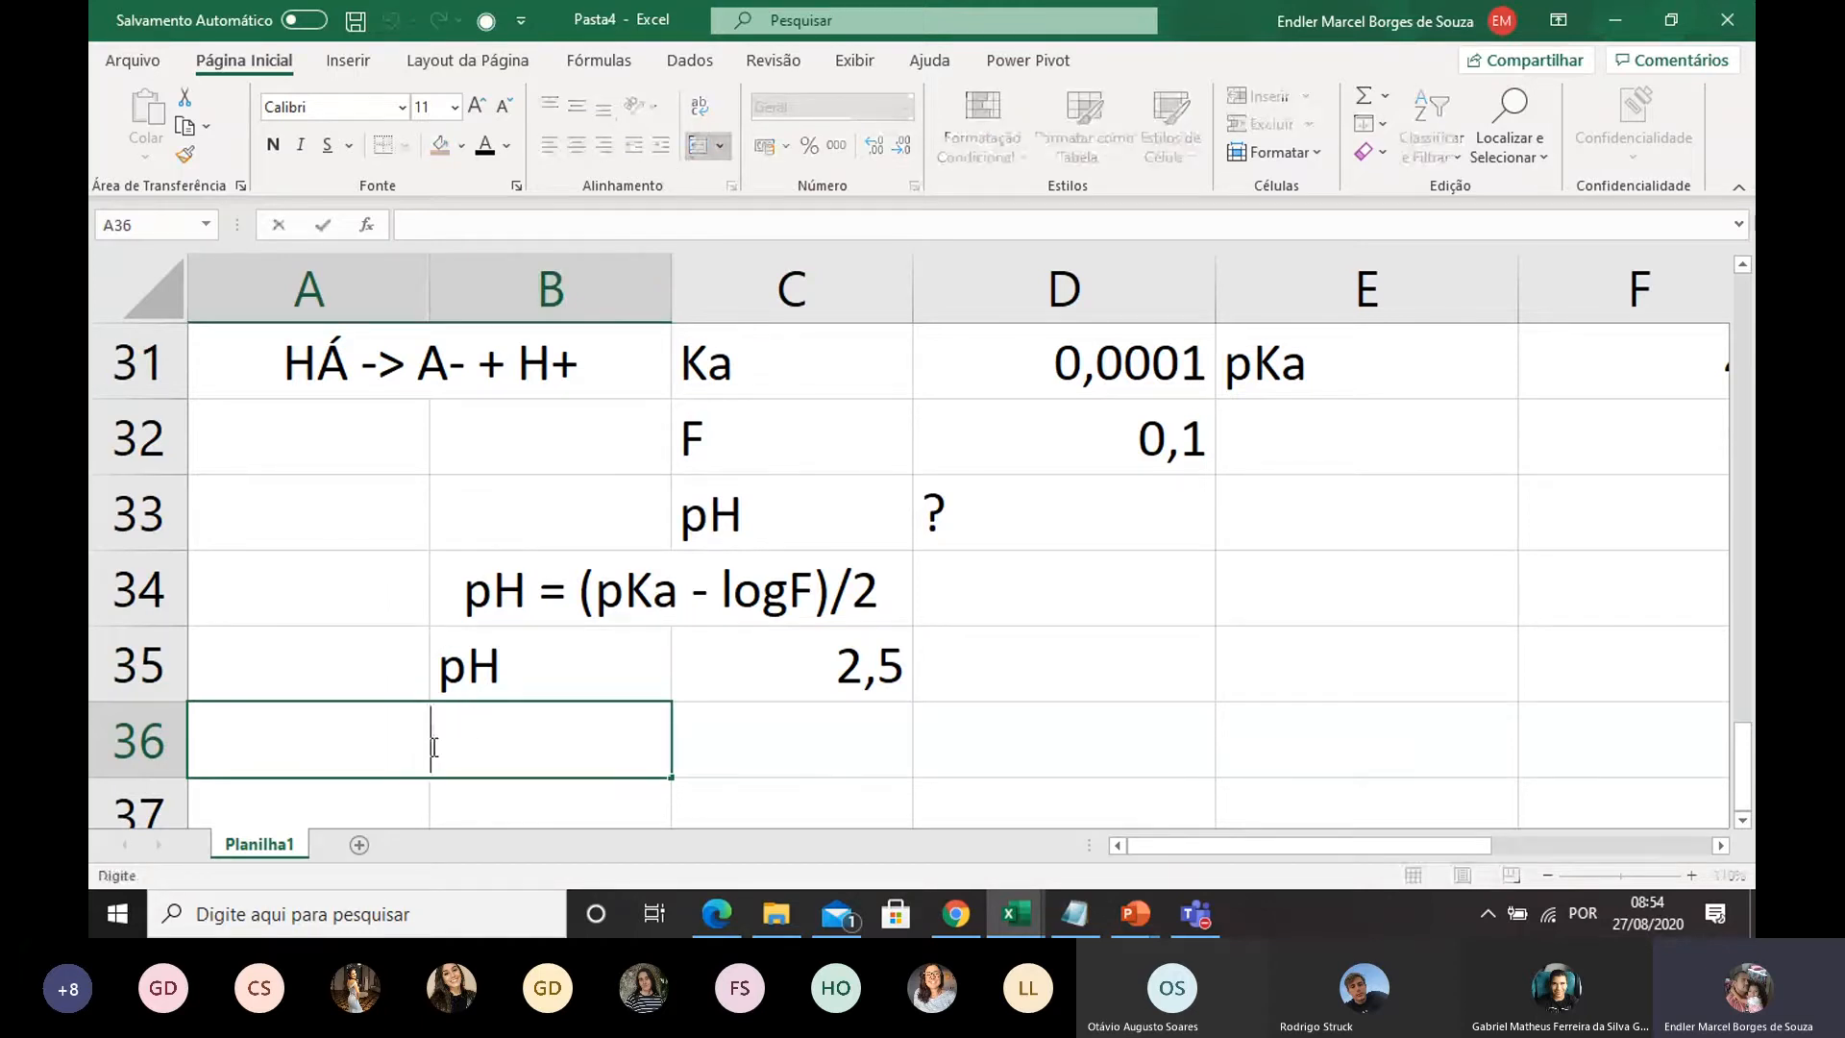
click(577, 741)
Step: Review the weak acid equation, its Ka, F and pH labels, the pH expression and the formula in C35
click(624, 346)
click(716, 358)
click(556, 357)
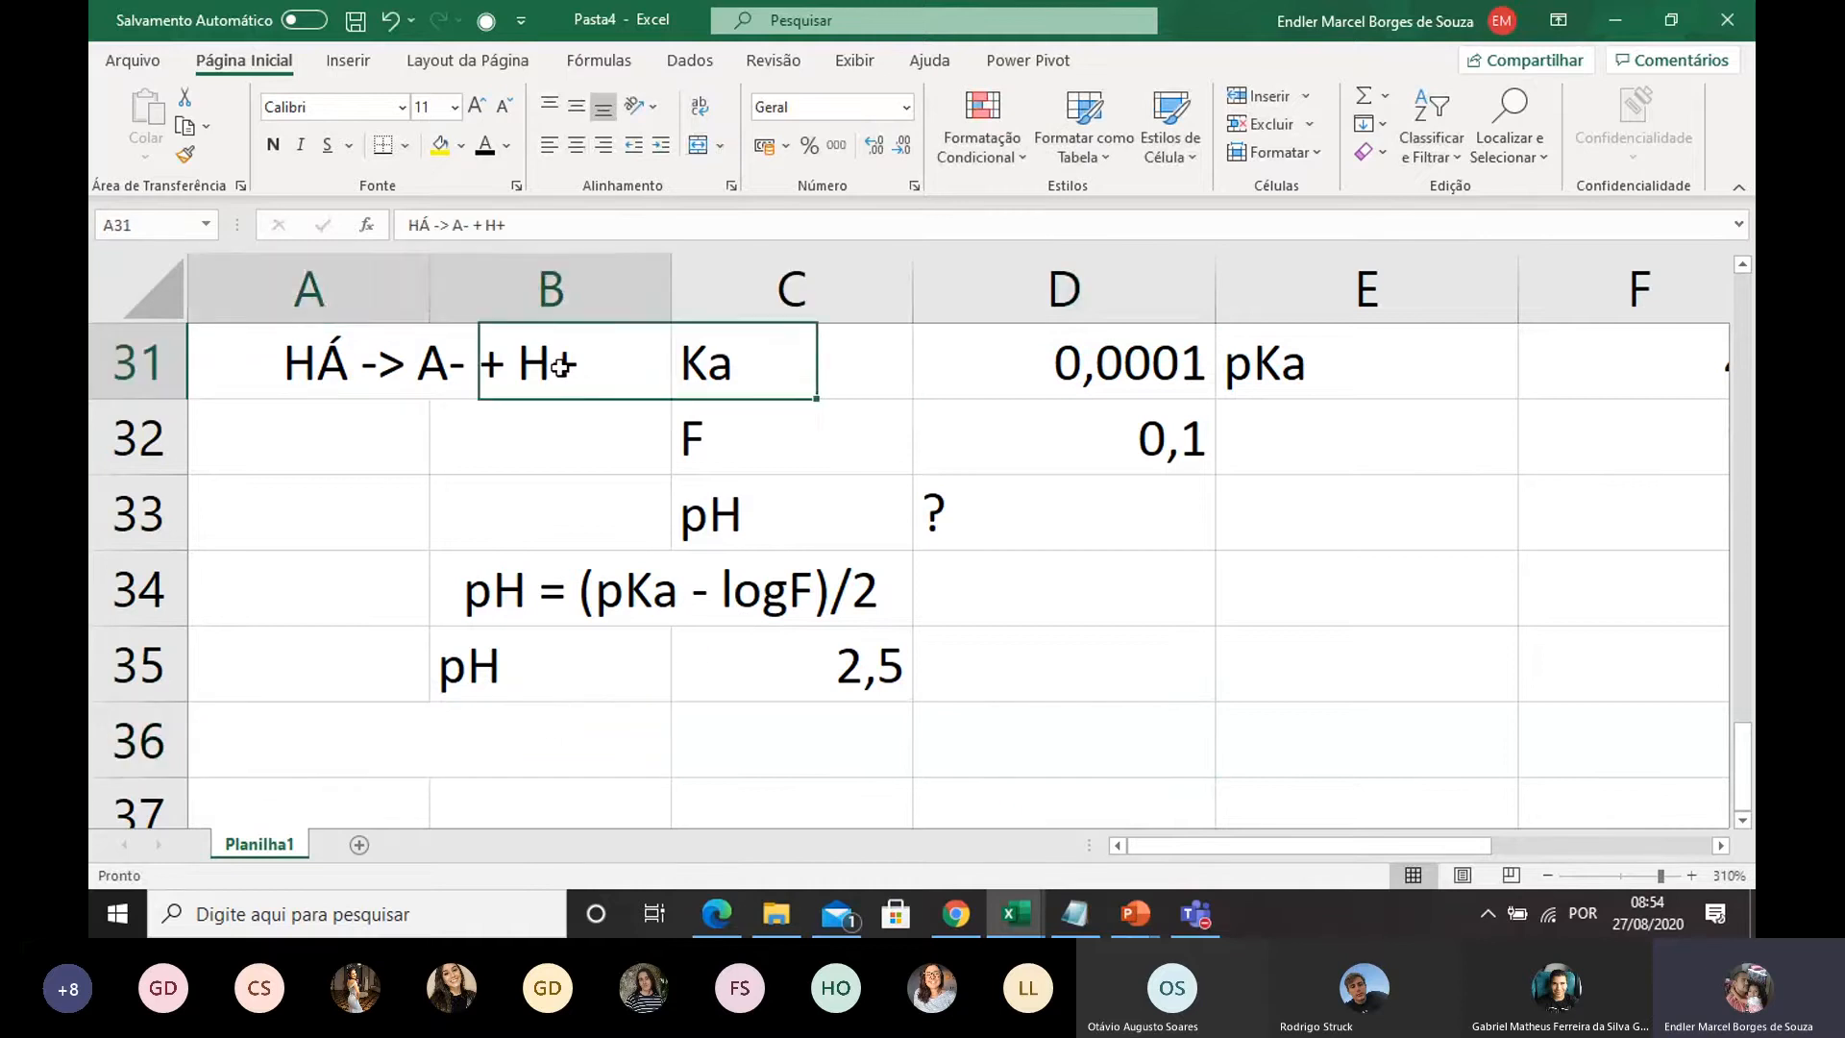
click(761, 352)
click(753, 661)
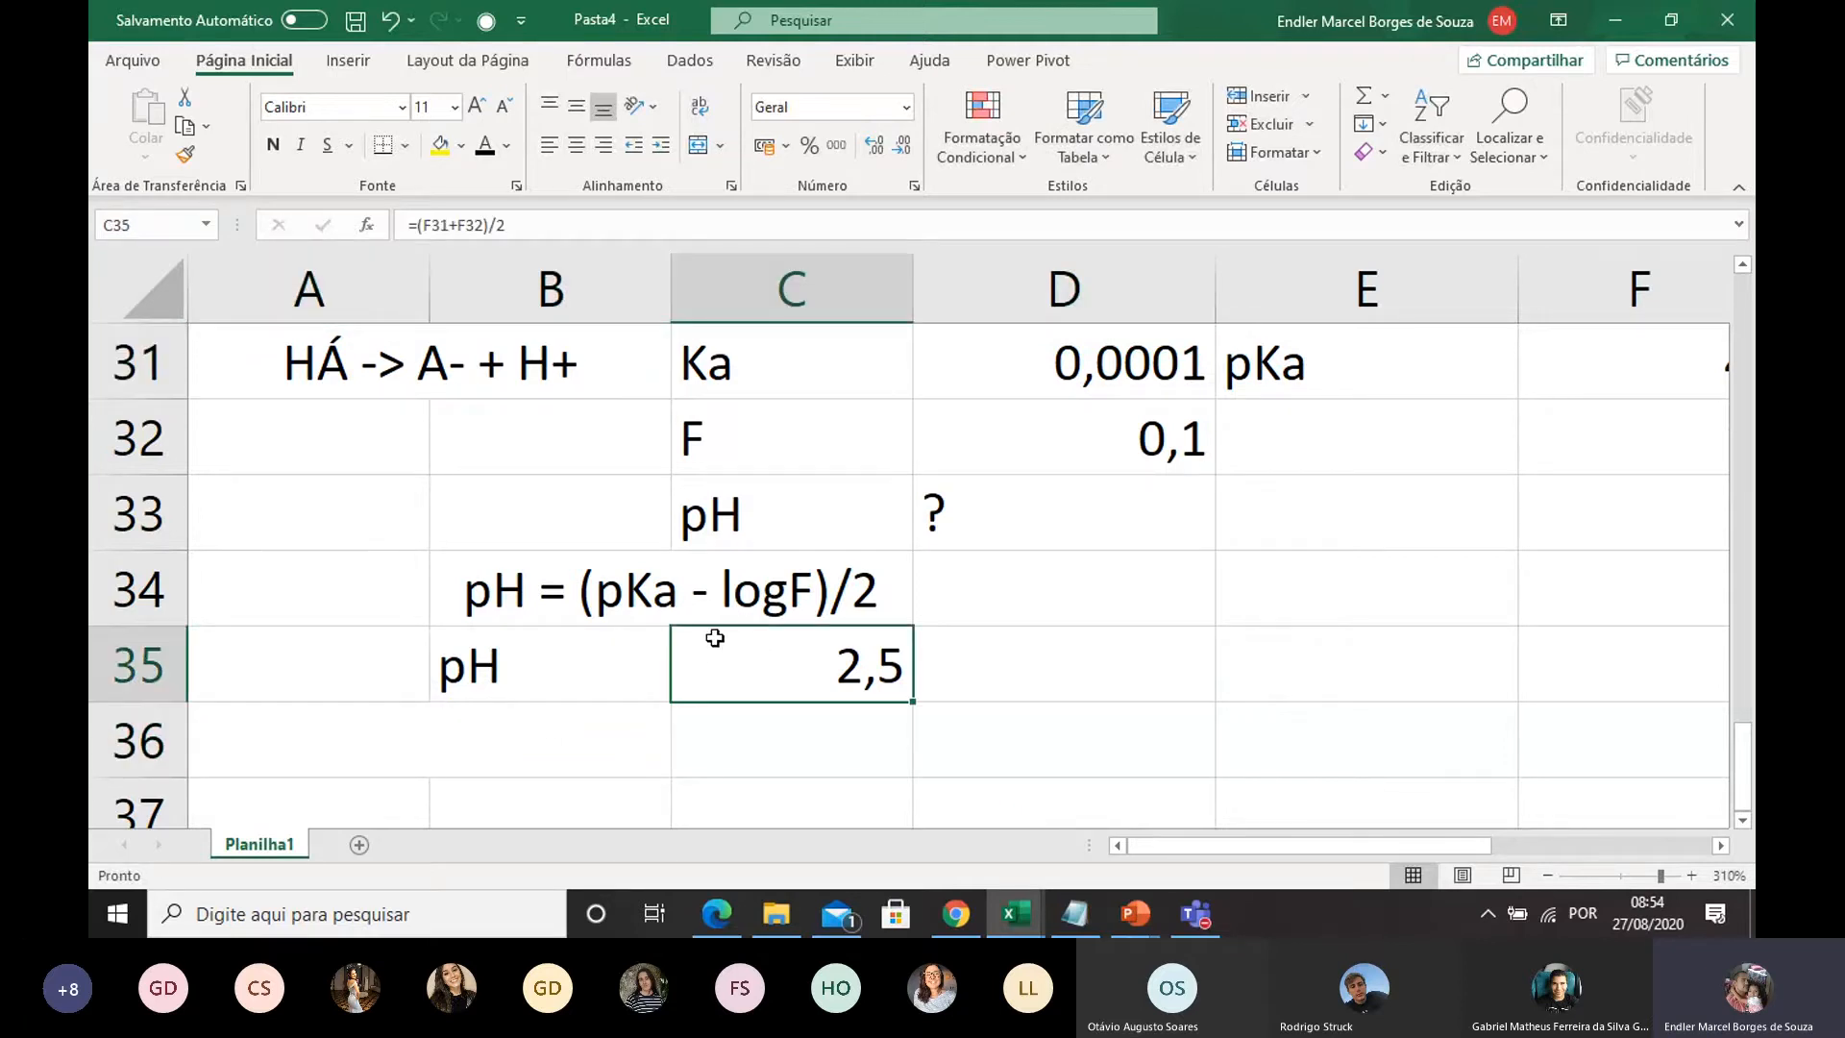
click(738, 394)
click(746, 516)
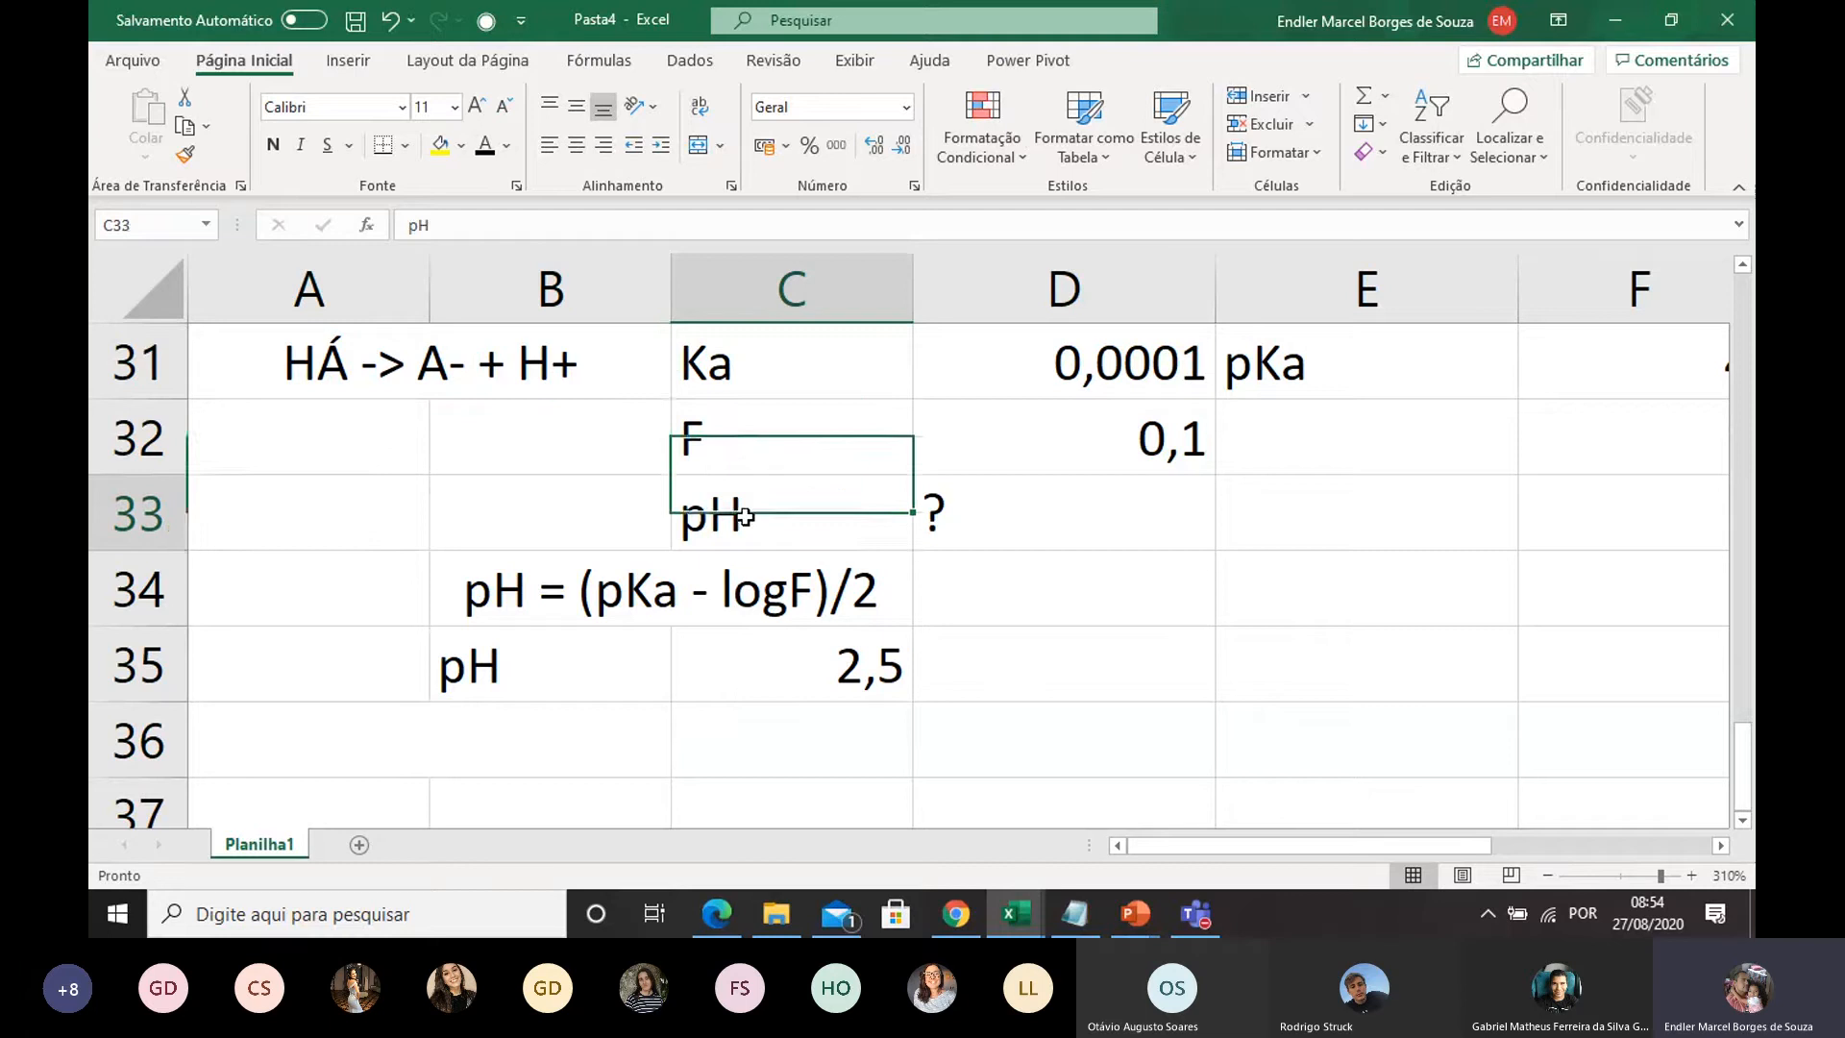
click(769, 581)
click(765, 653)
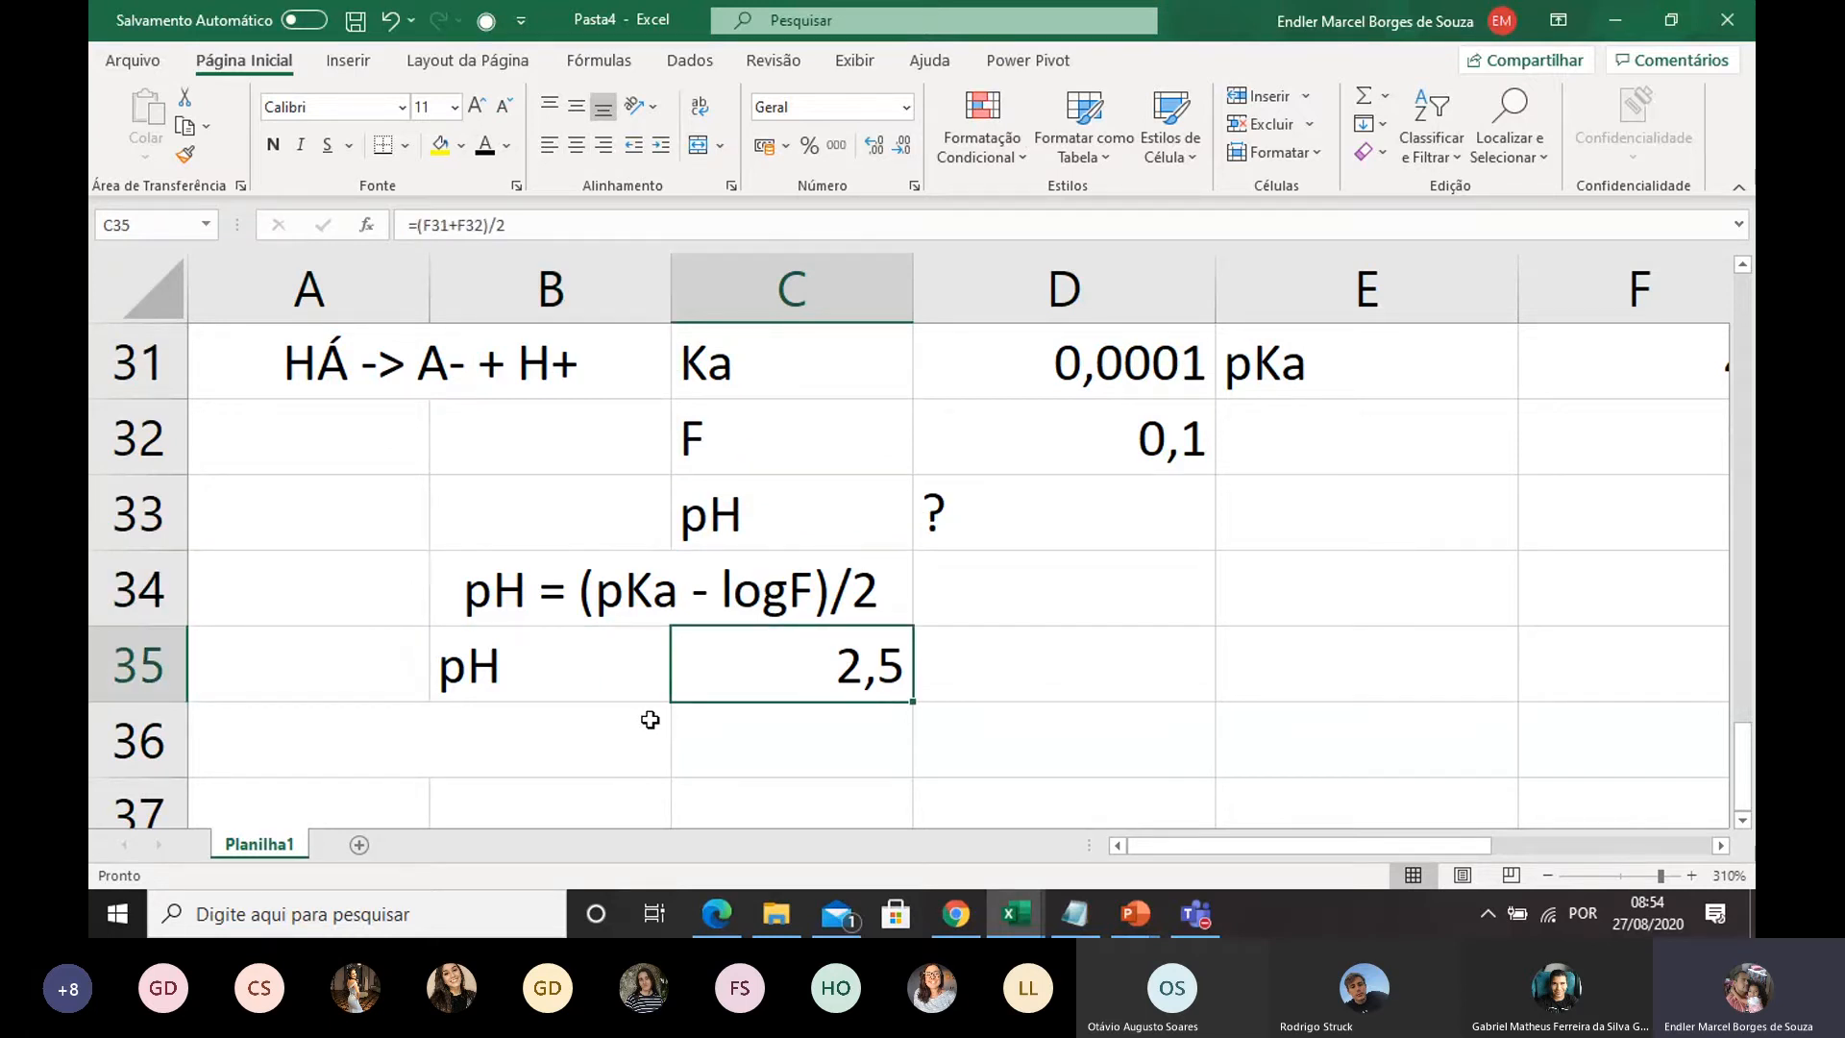
Step: Enter the strong acid dissociation "HCl -> H+ + Cl-" in the merged cell A36:B36
click(640, 717)
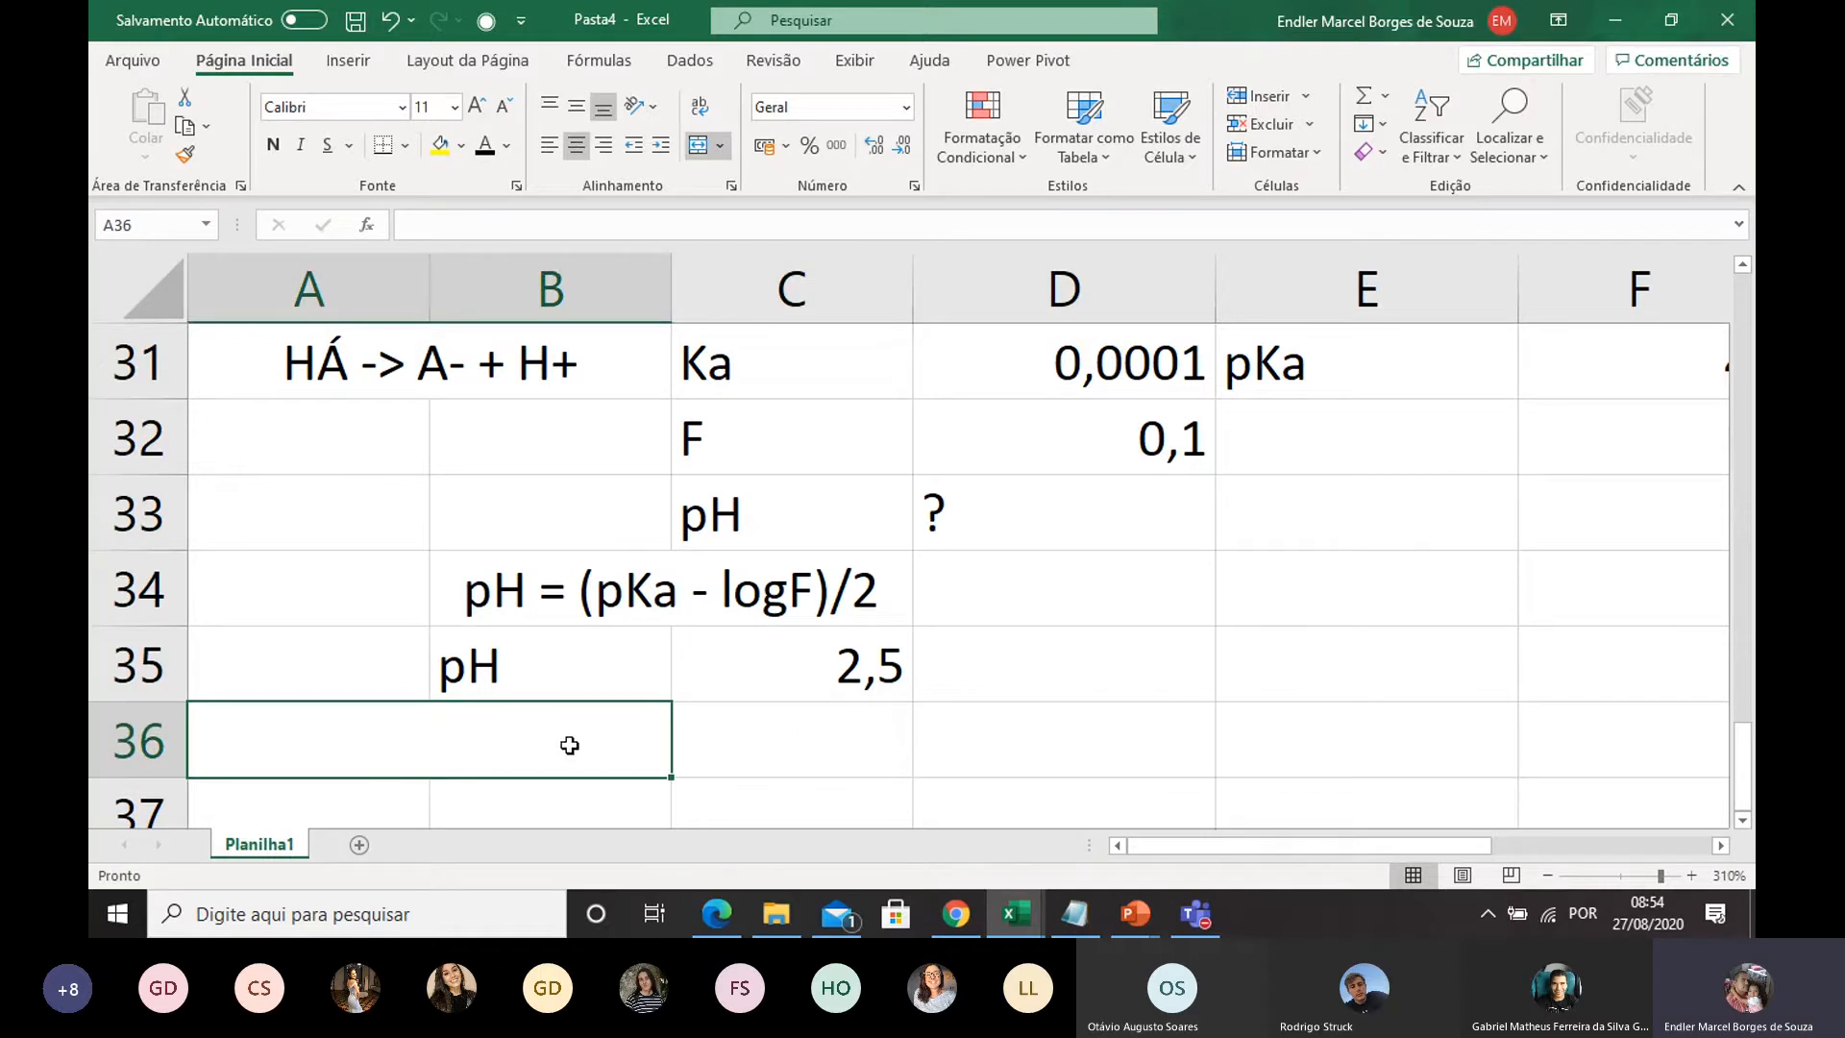
text(HC)
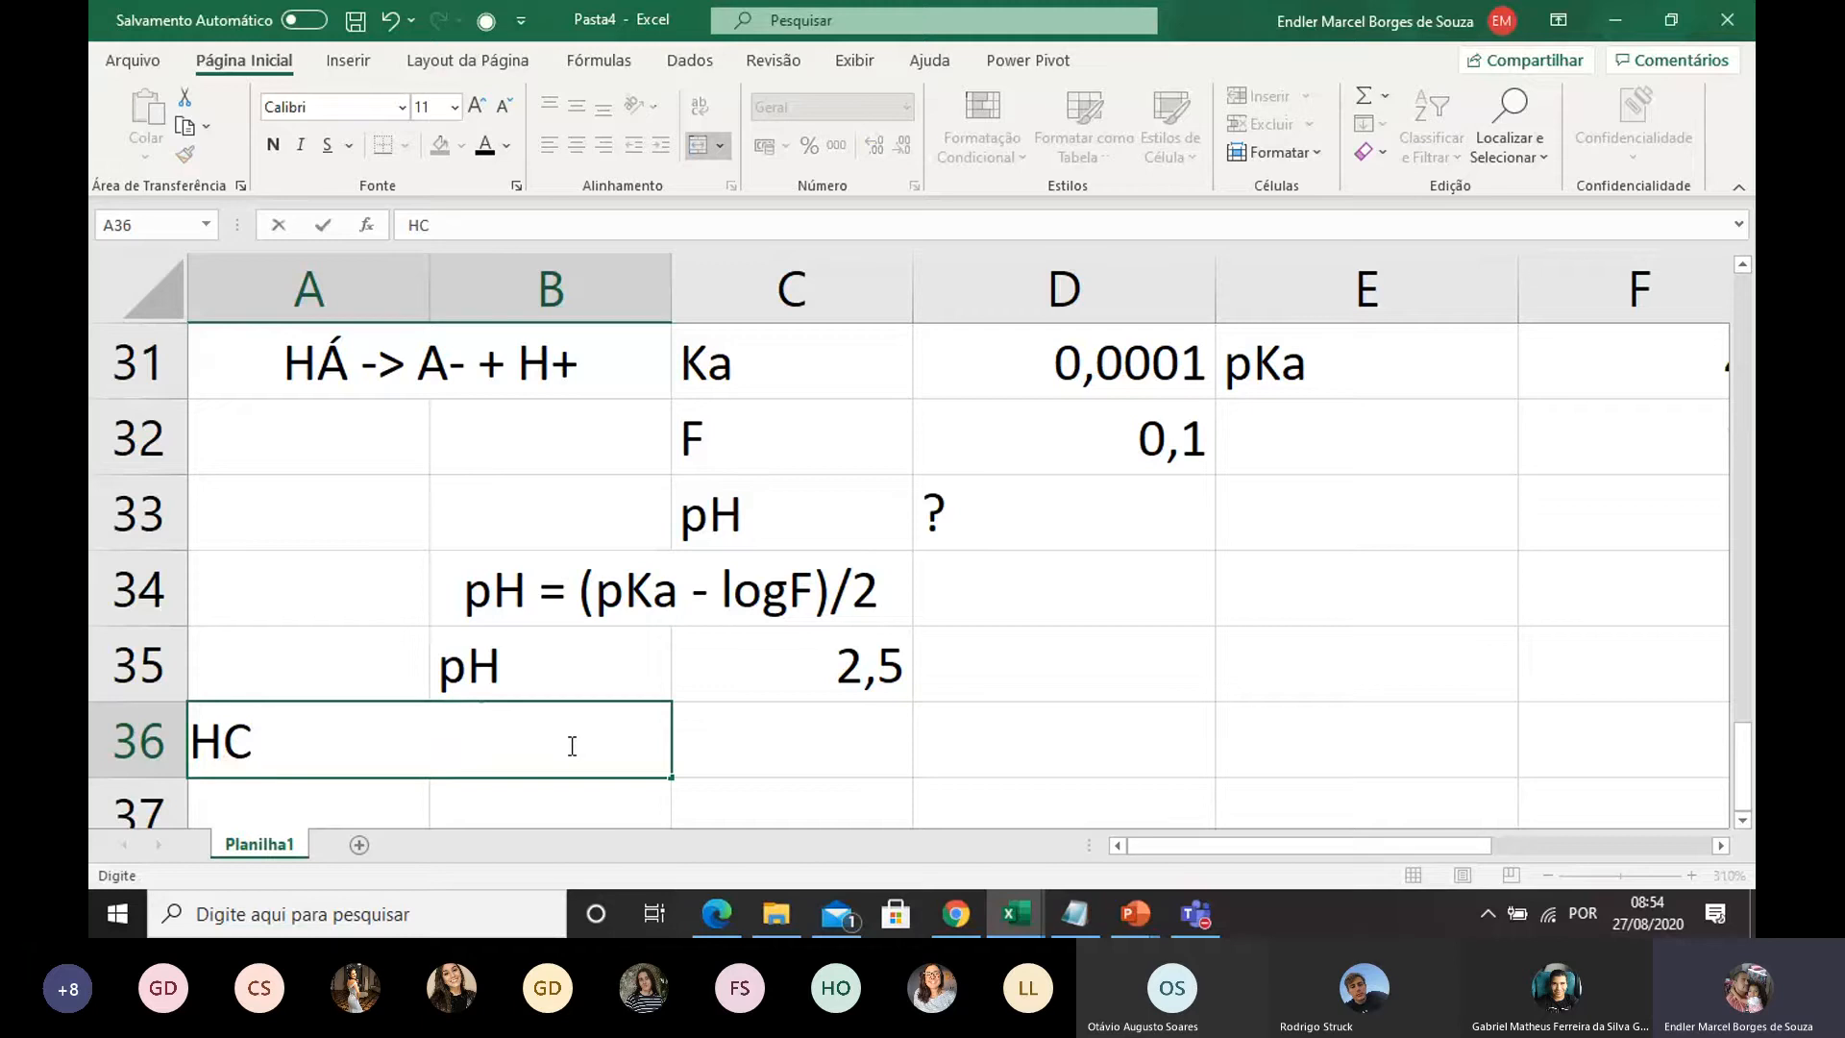
text(l -> H+ +)
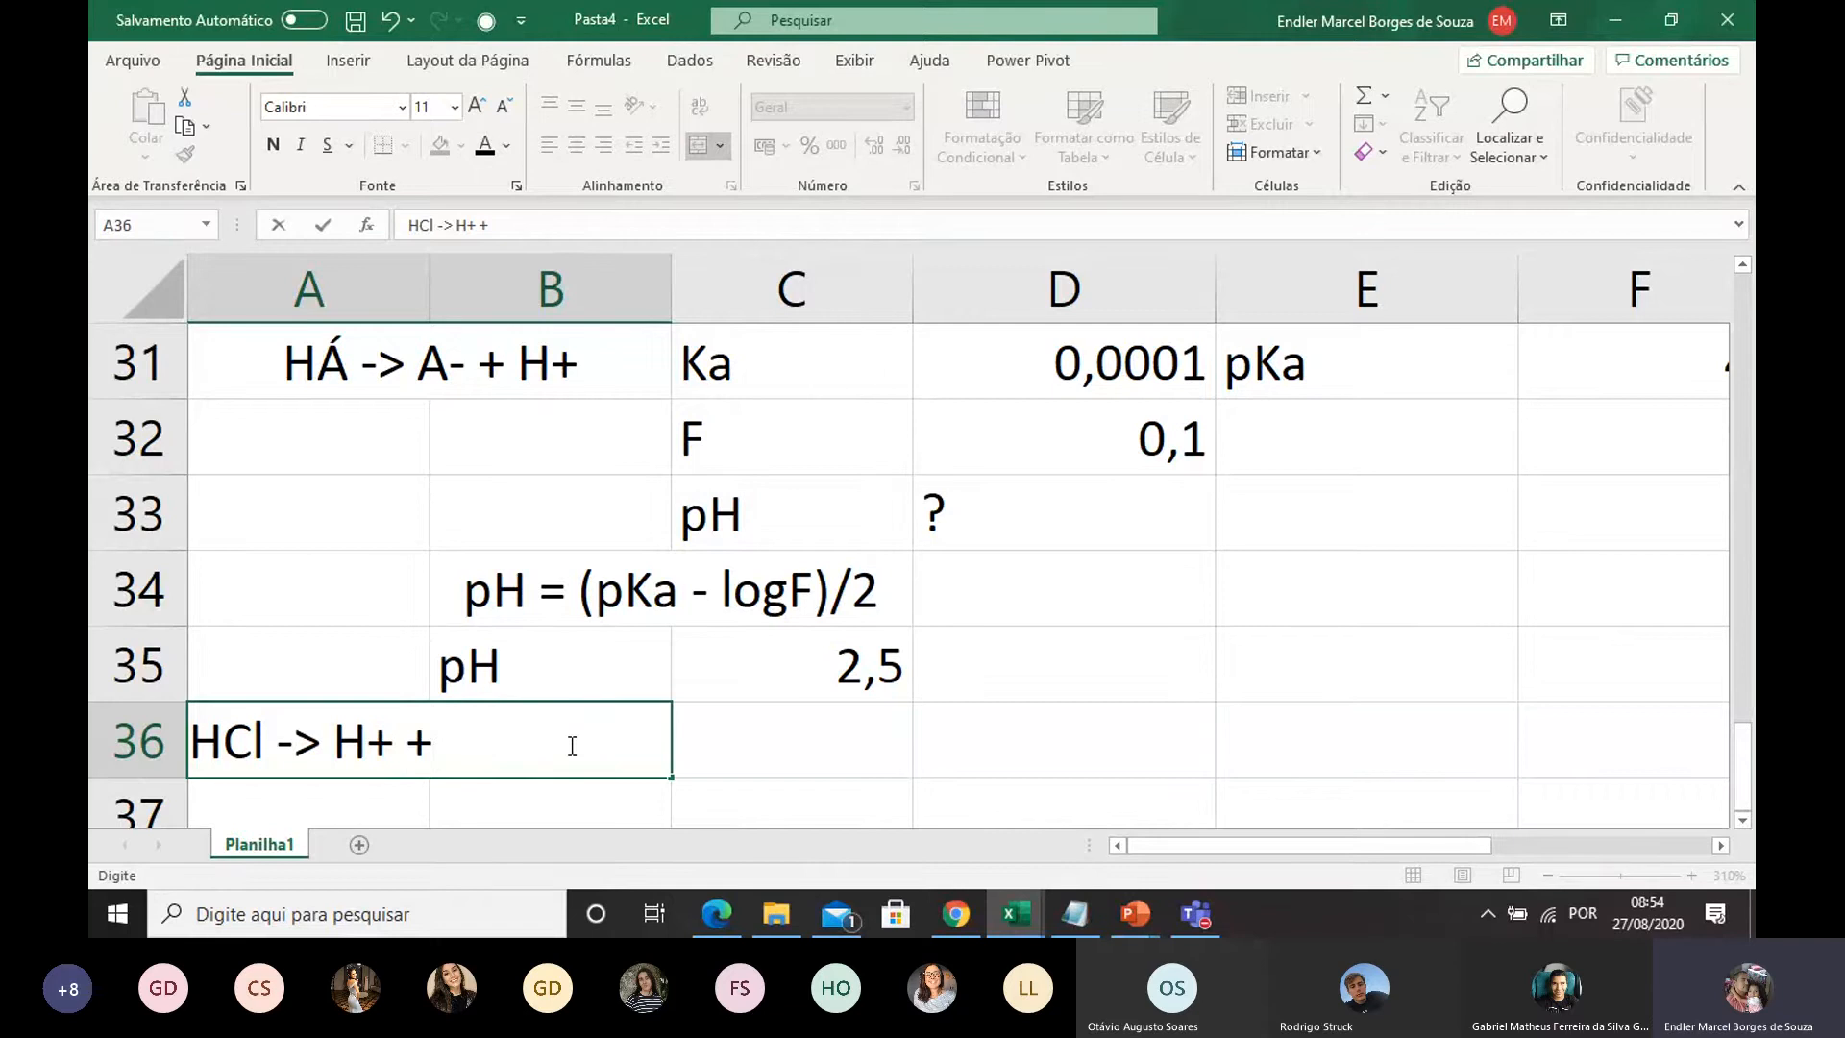
text( Cl-)
click(805, 741)
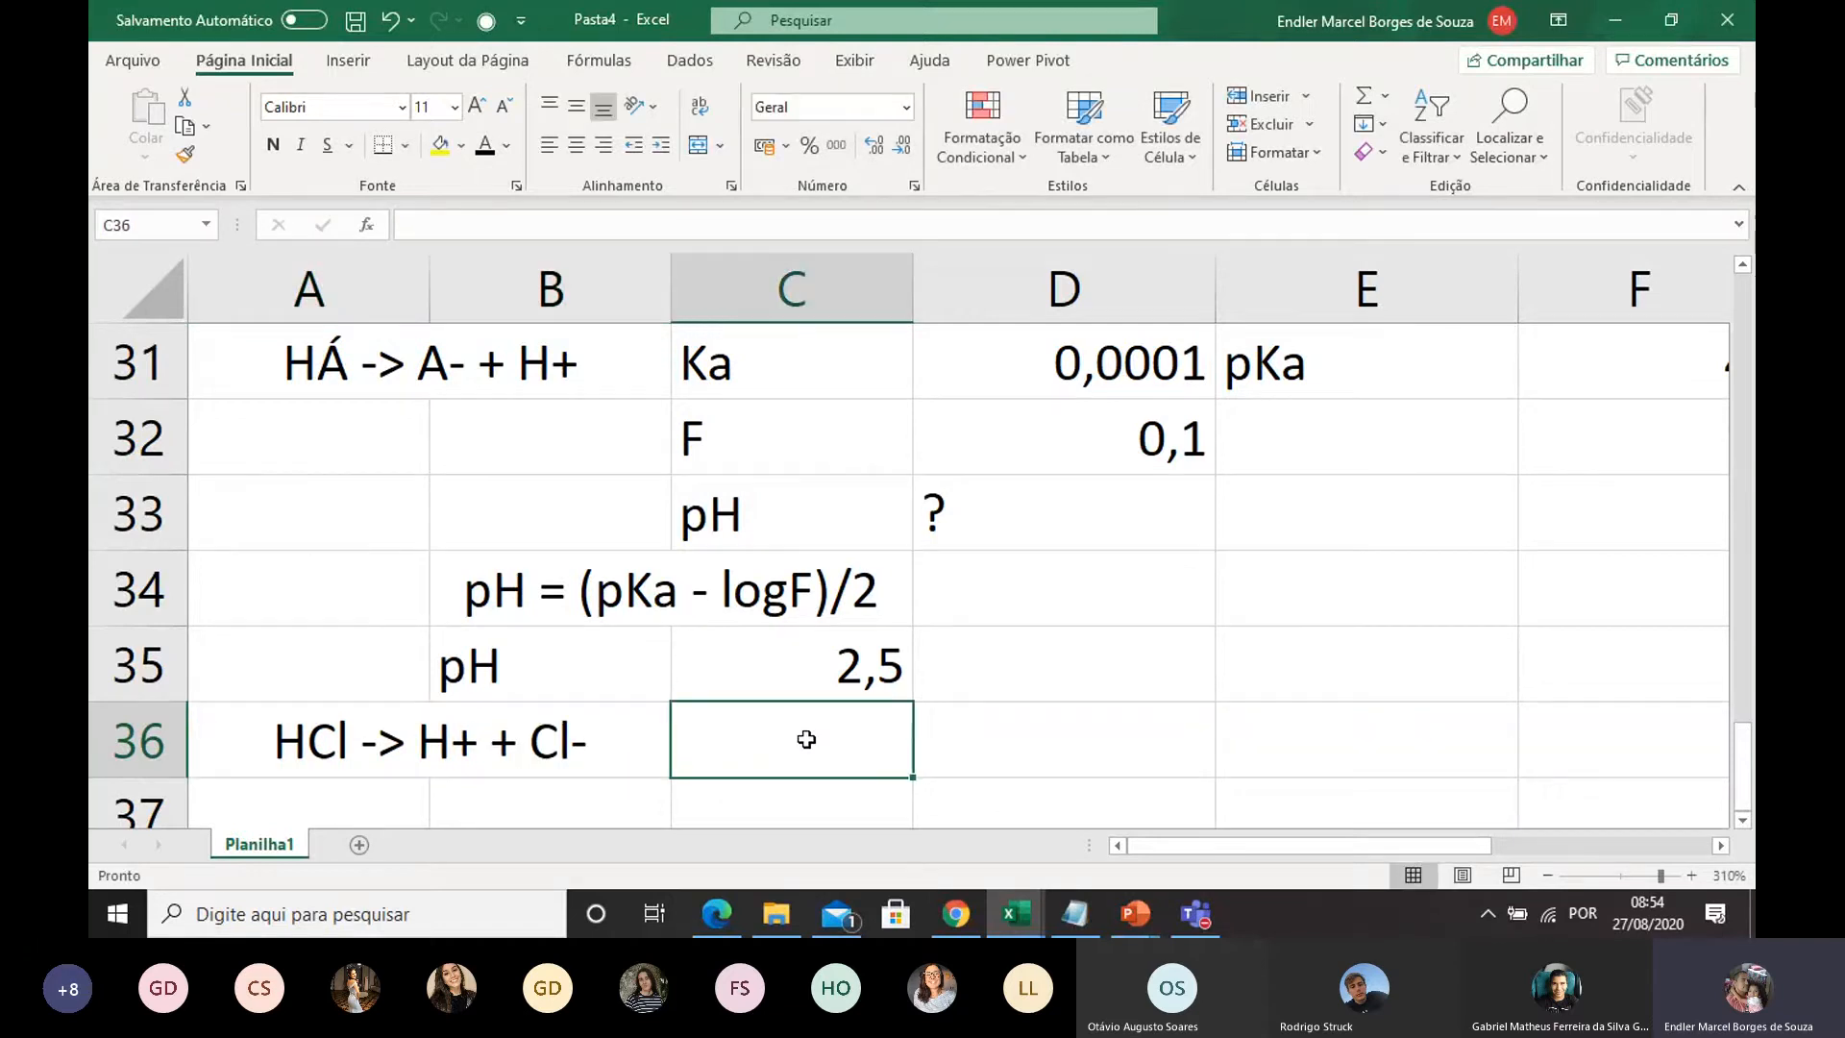
Step: Examine the weak acid equation against its Ka and F values, the unknown pH and the pH expression in row 34
click(596, 353)
click(1098, 373)
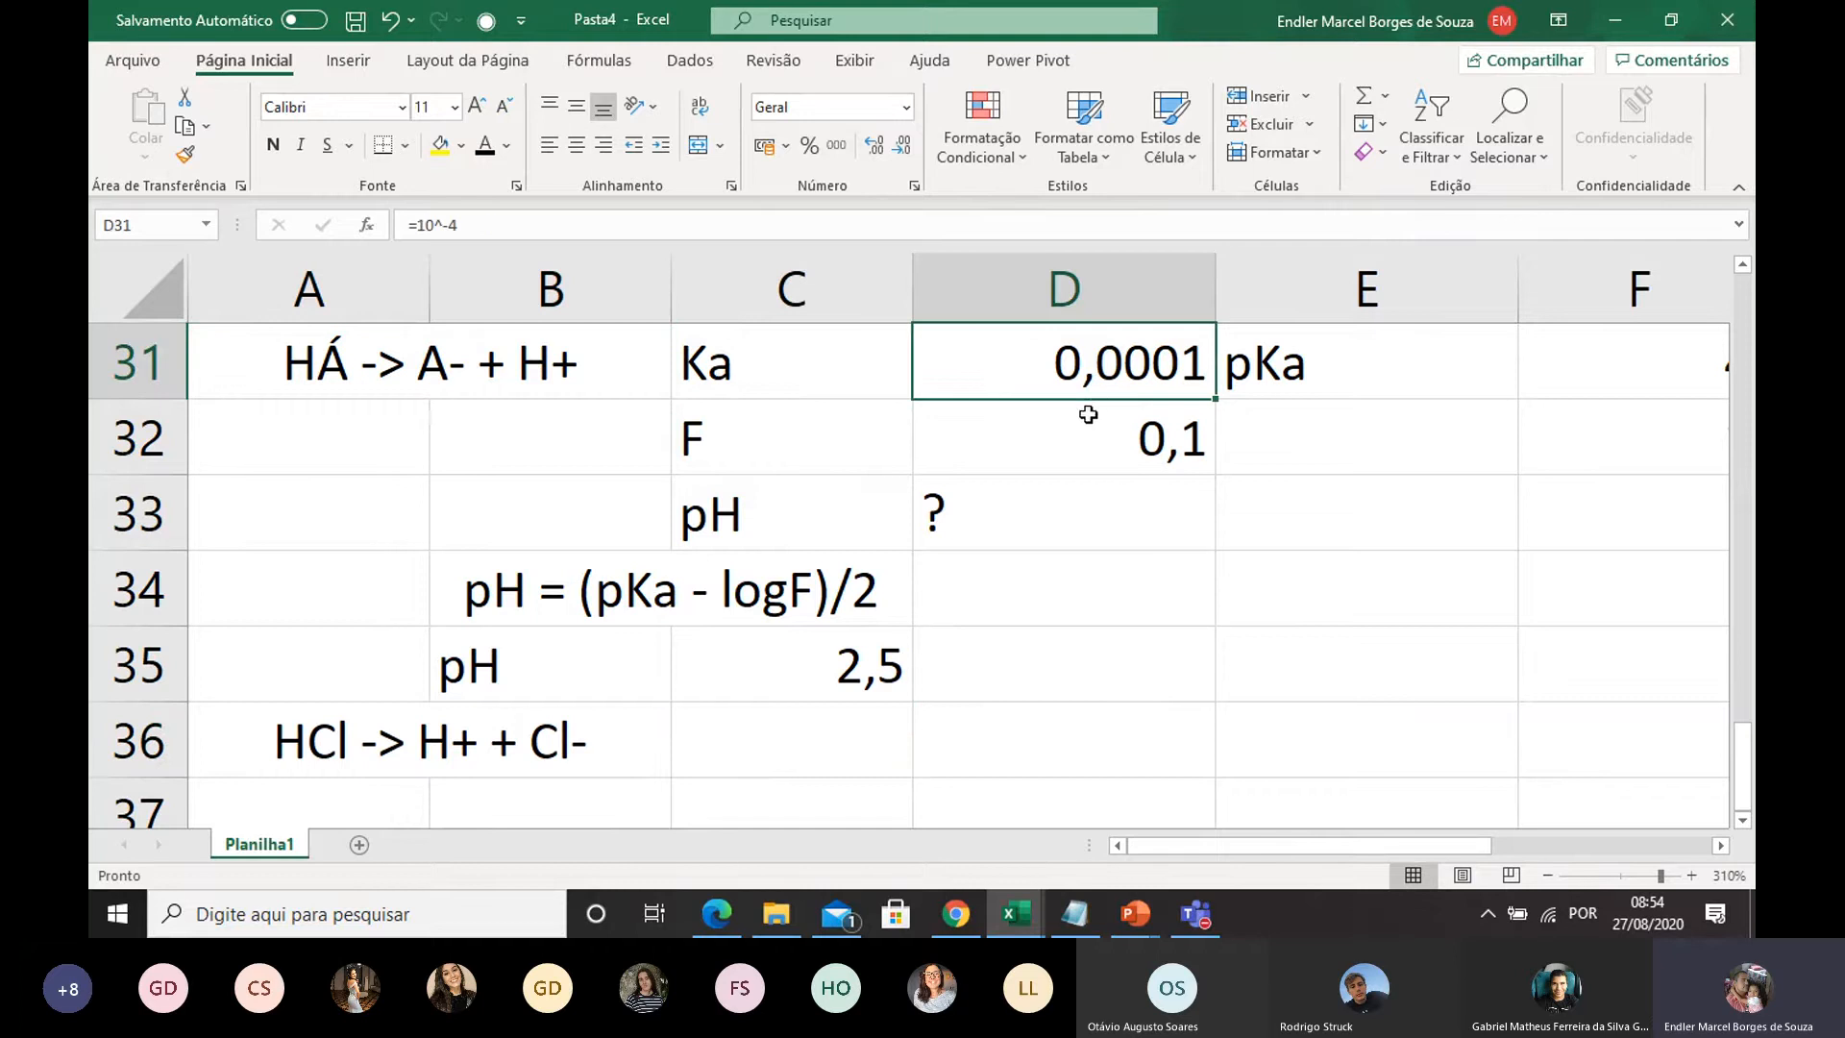
click(1055, 443)
click(1067, 384)
click(534, 363)
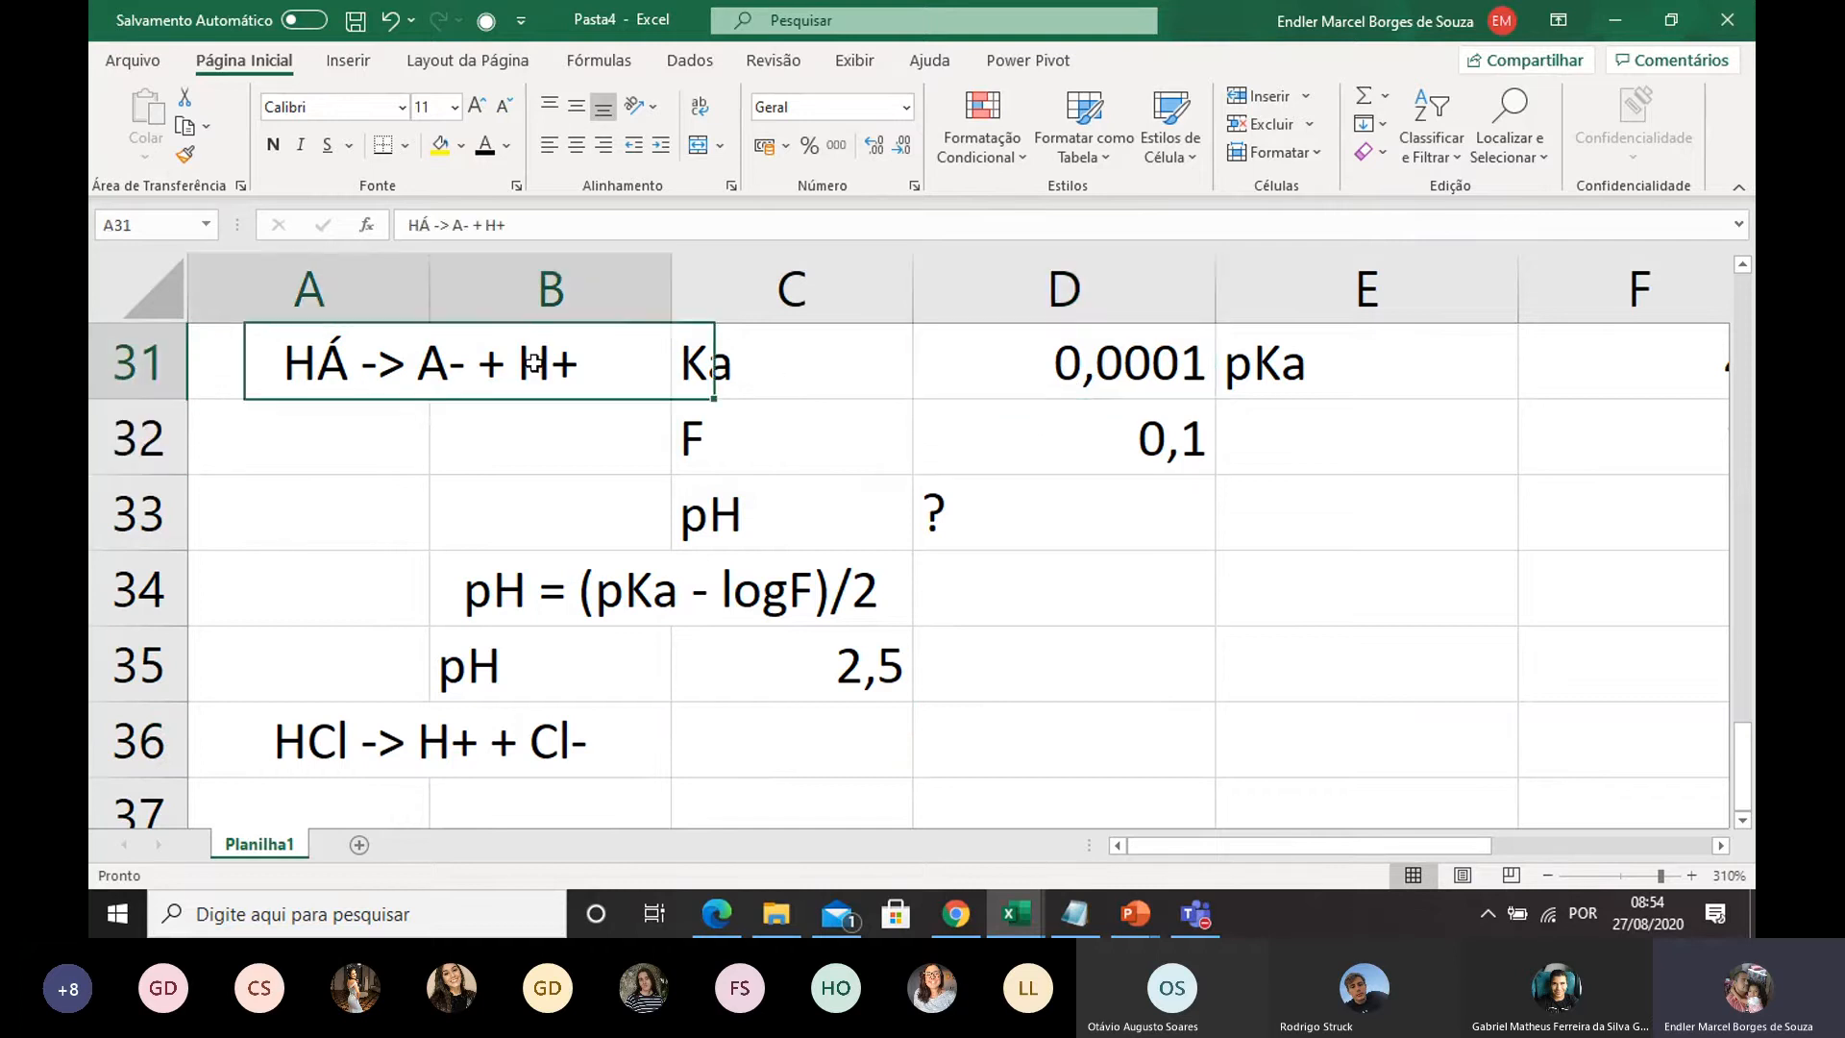
click(1092, 376)
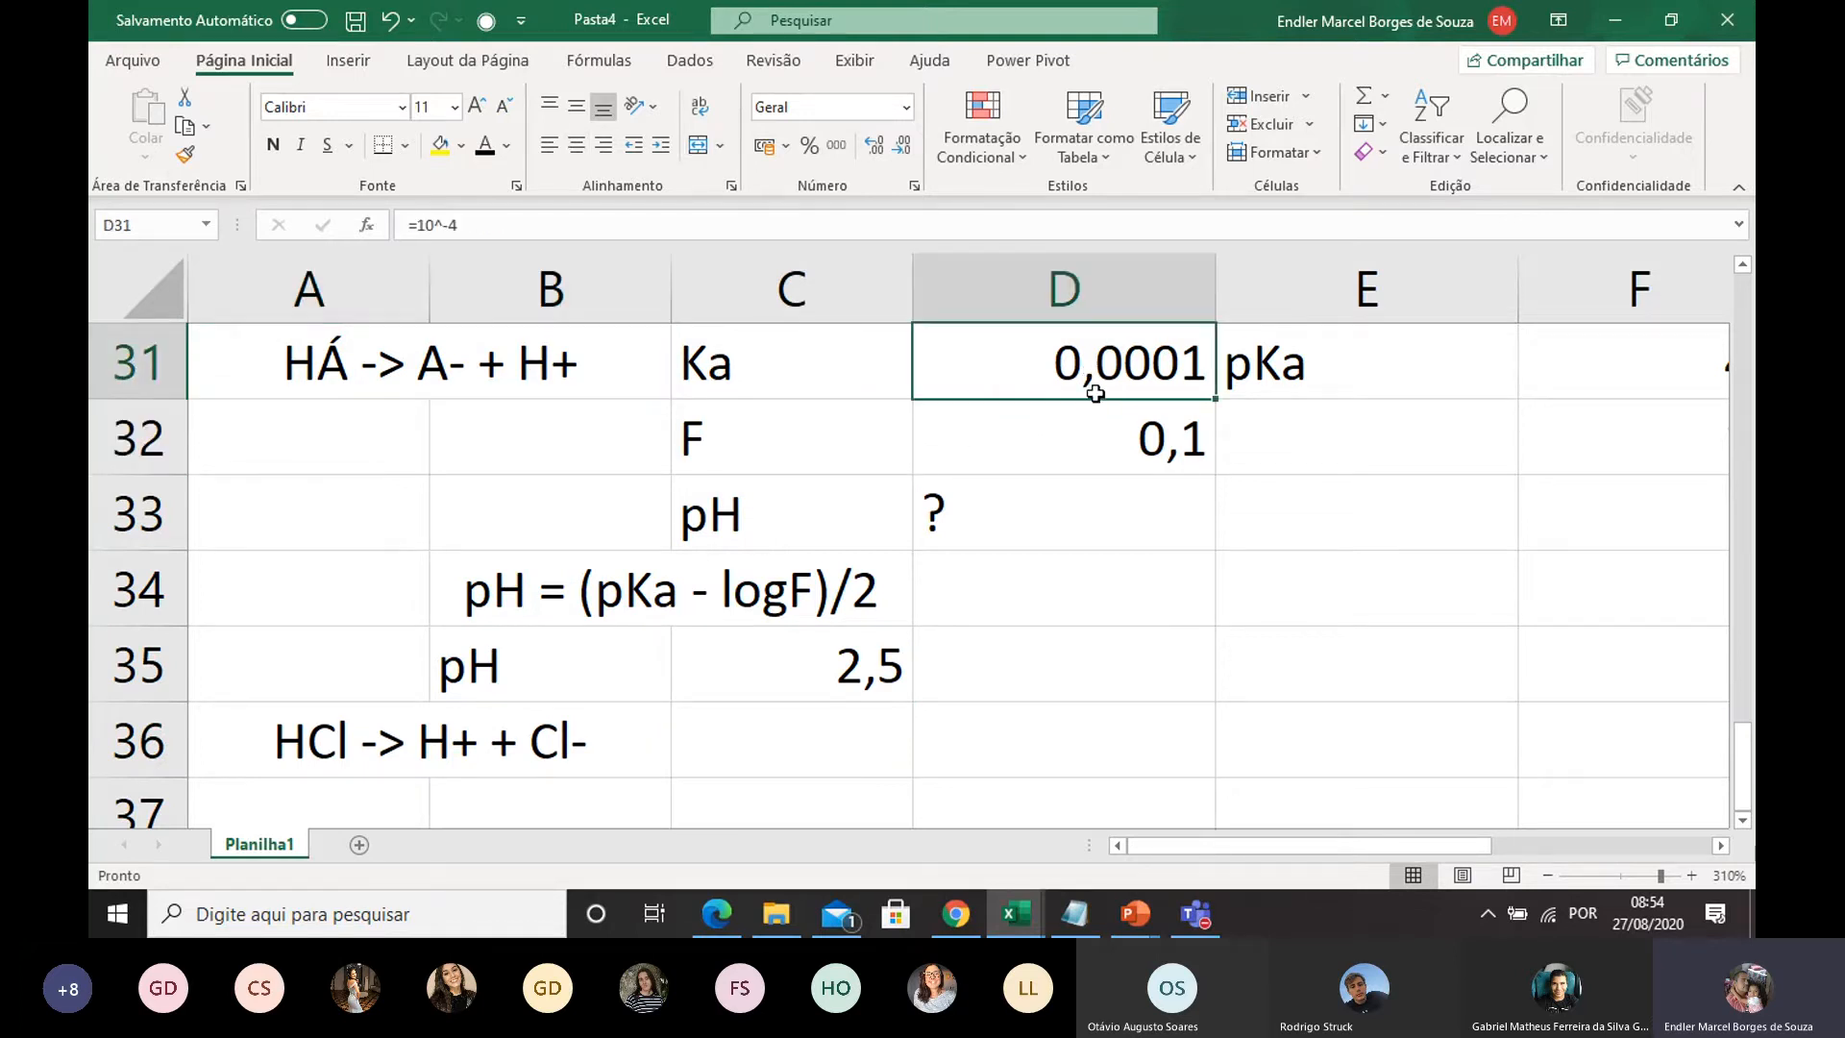
click(604, 381)
click(1154, 380)
click(1058, 416)
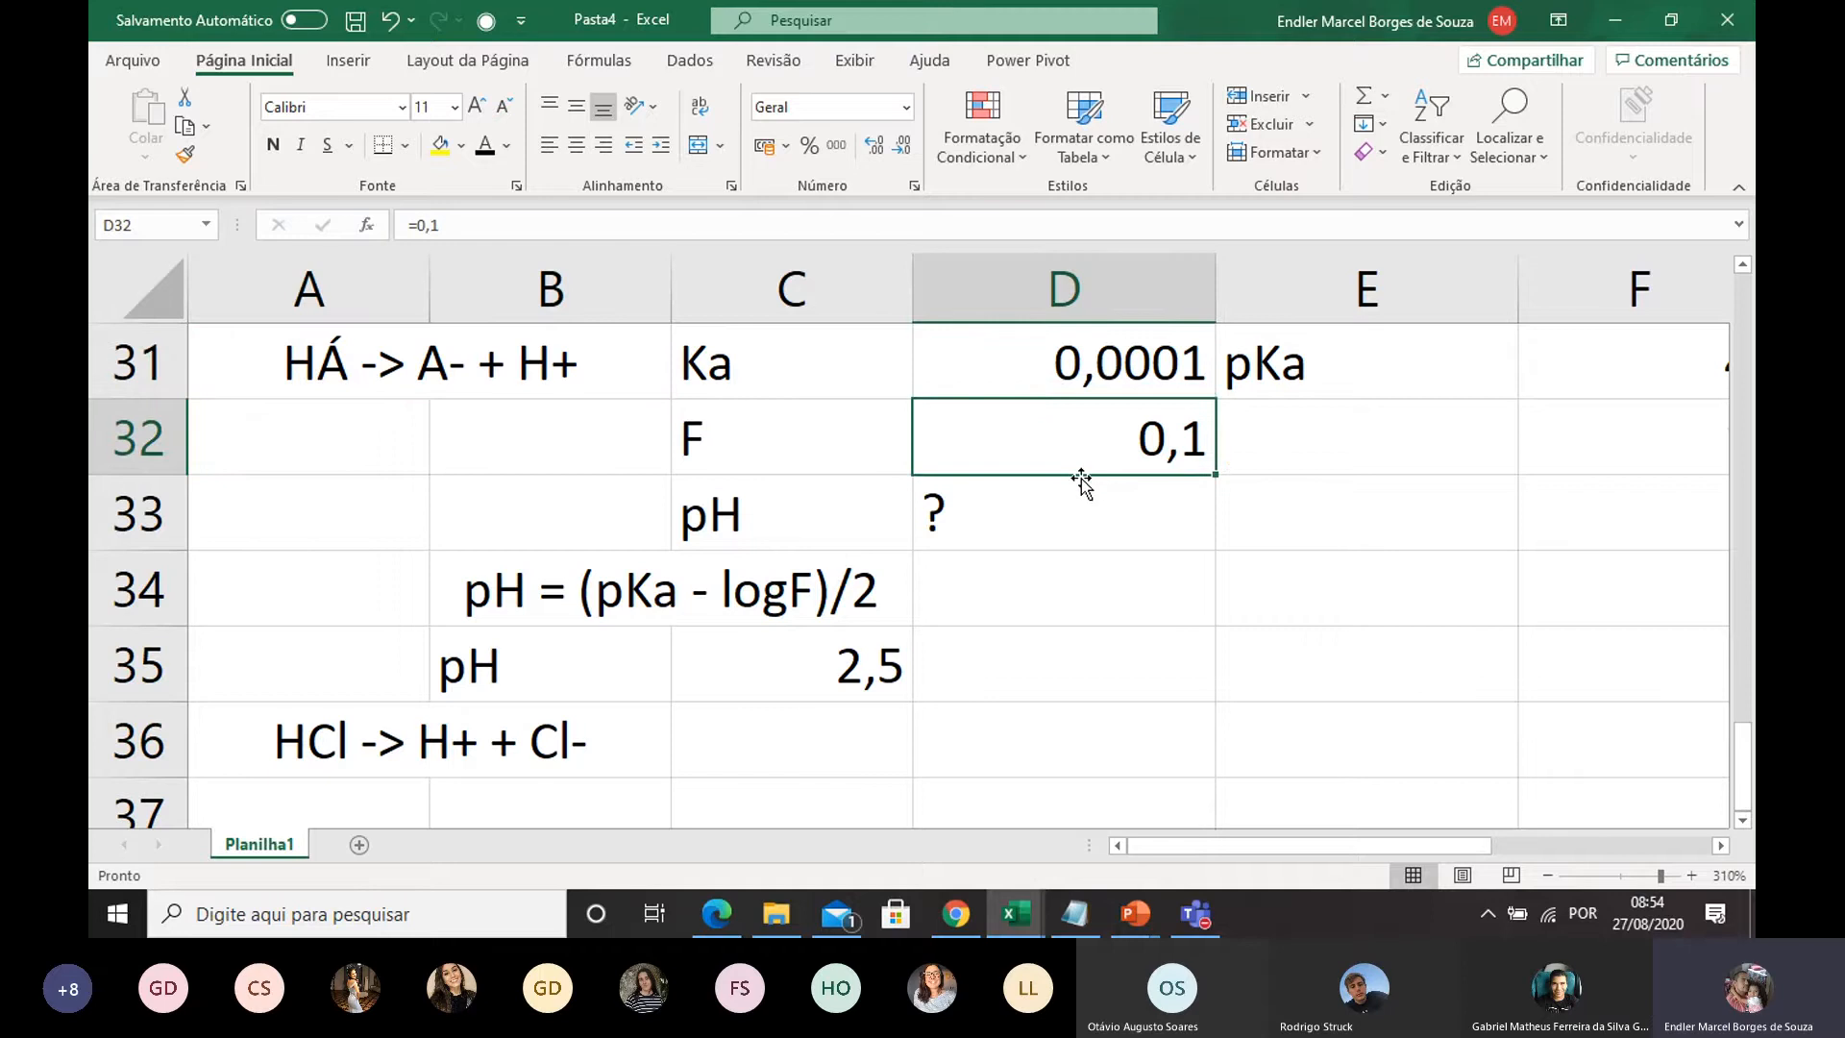
click(1025, 527)
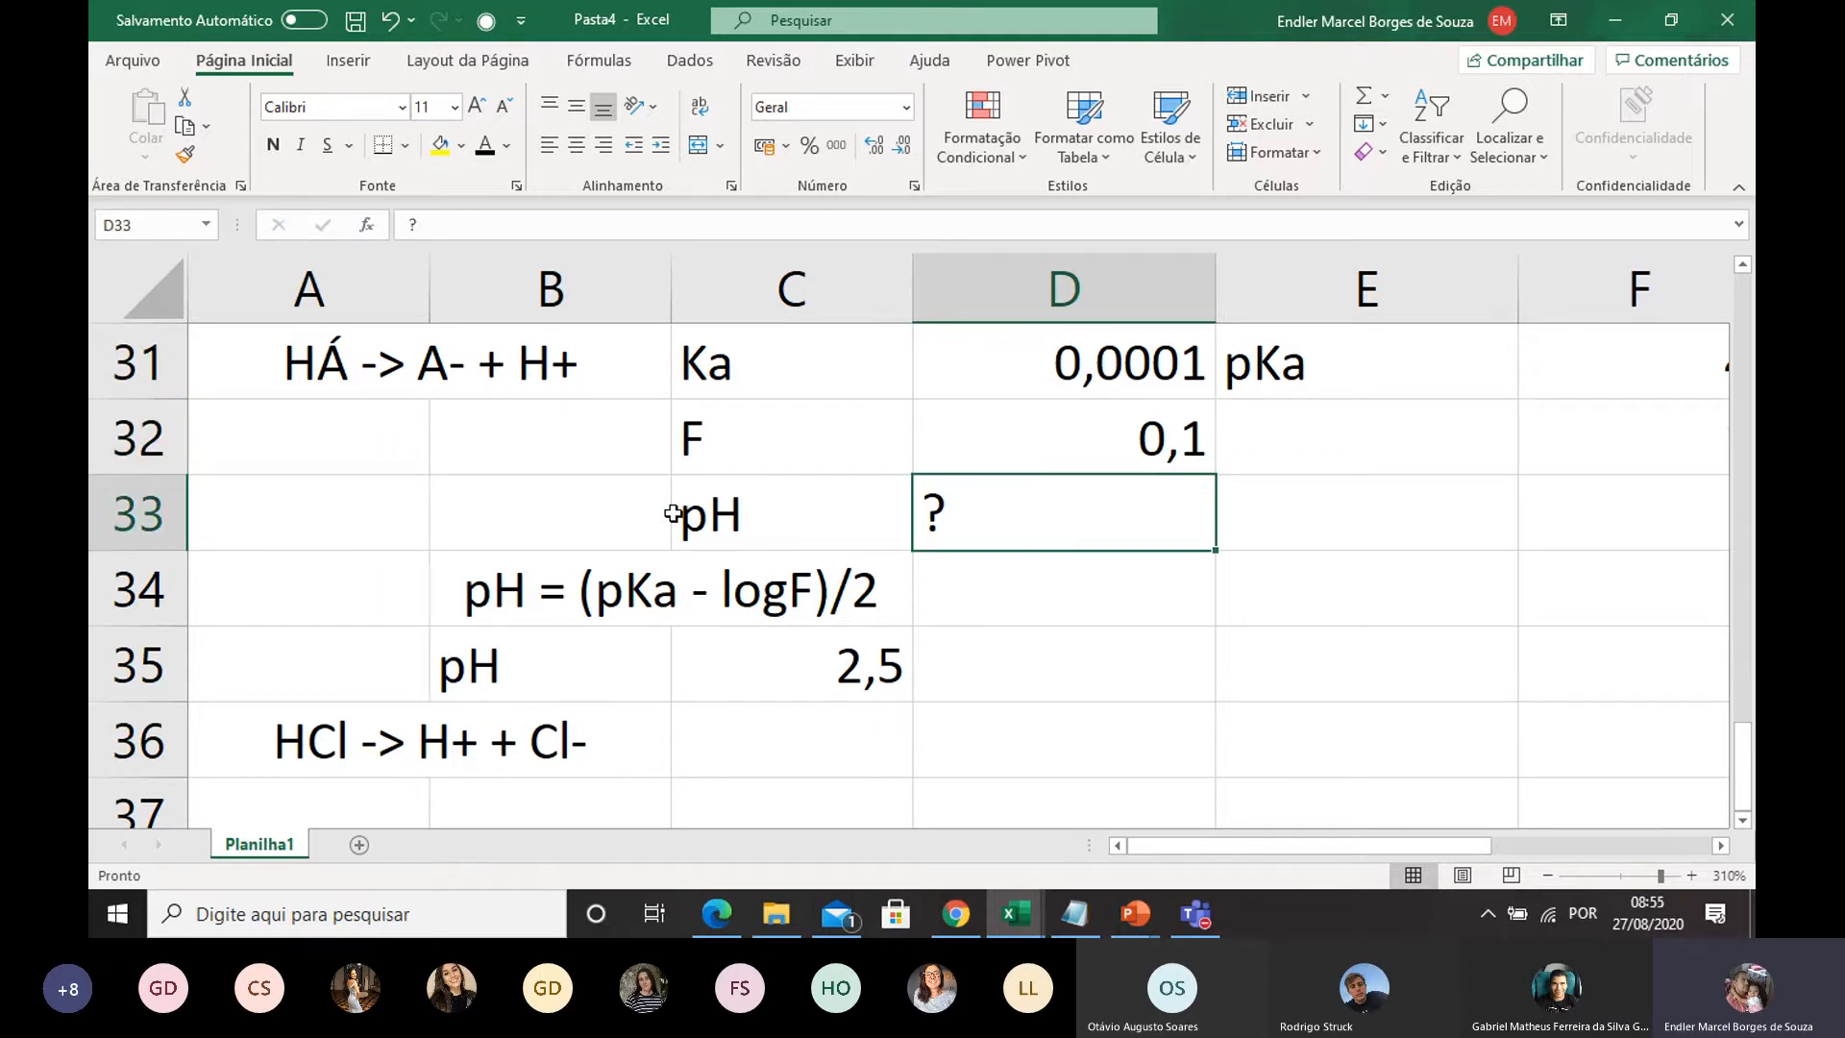
click(615, 615)
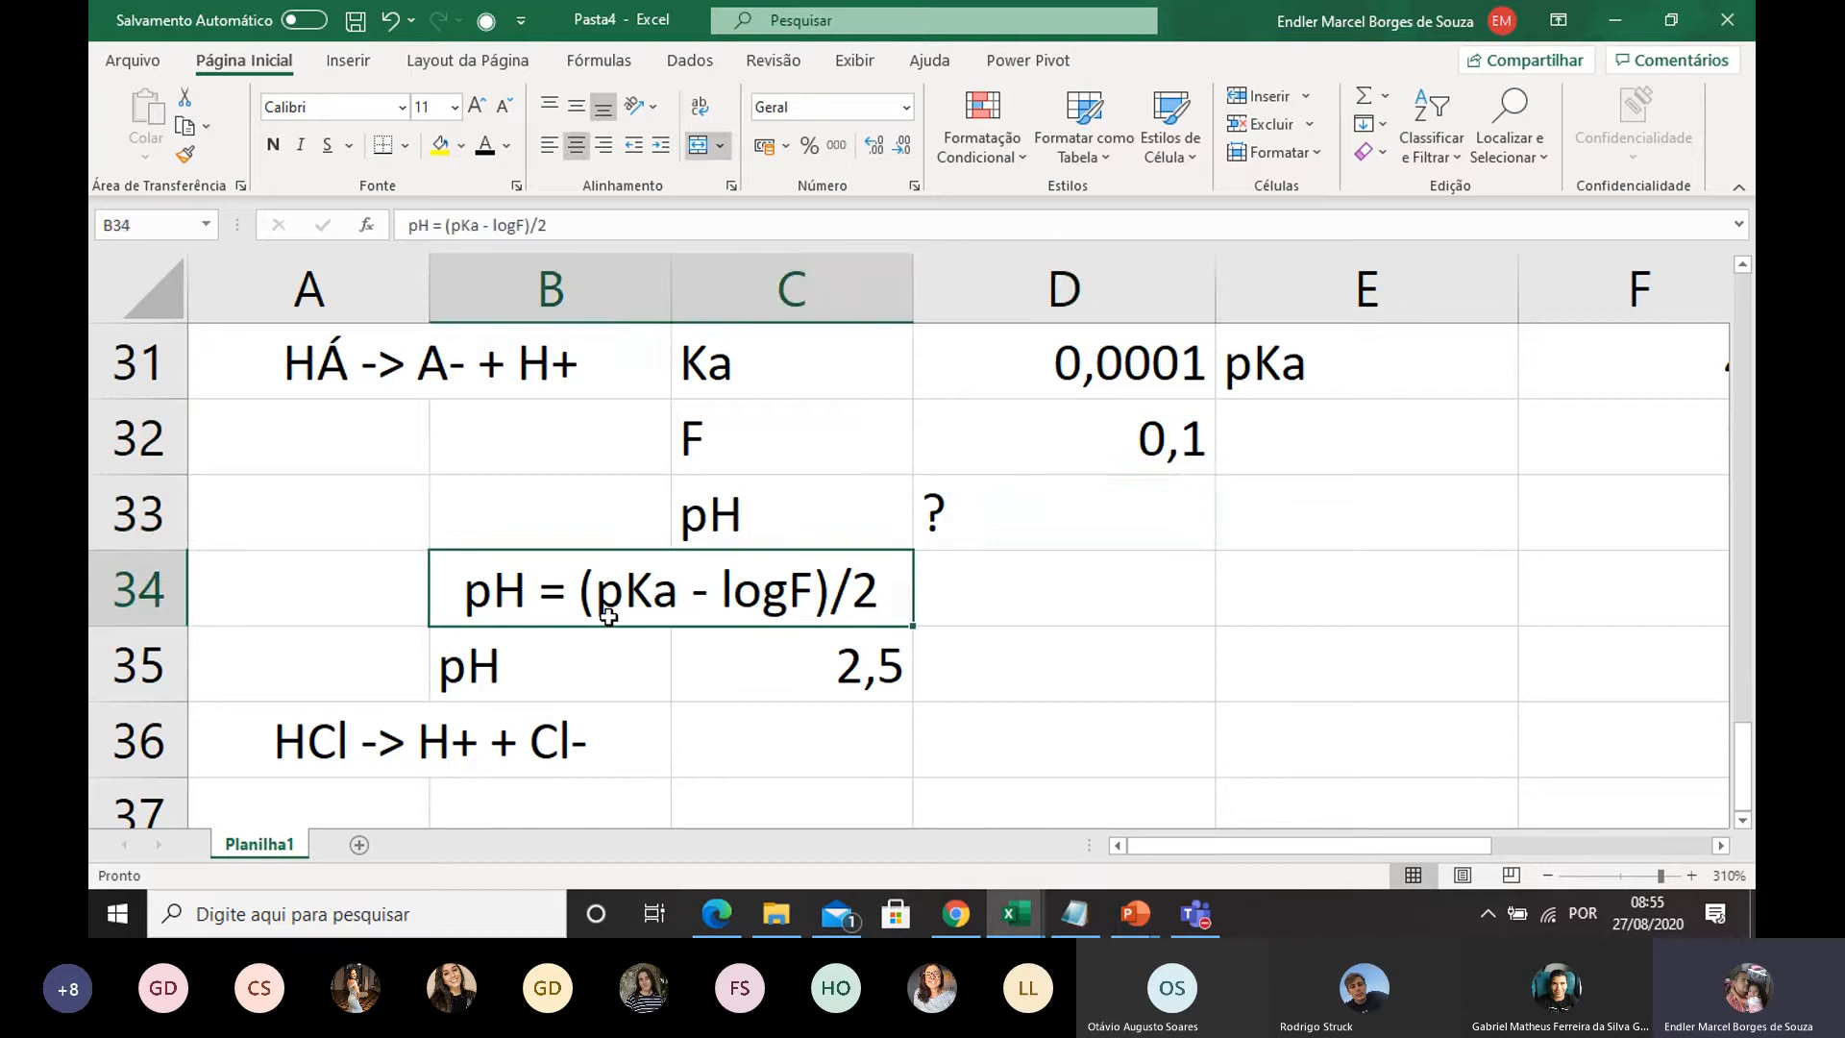
click(612, 642)
click(503, 363)
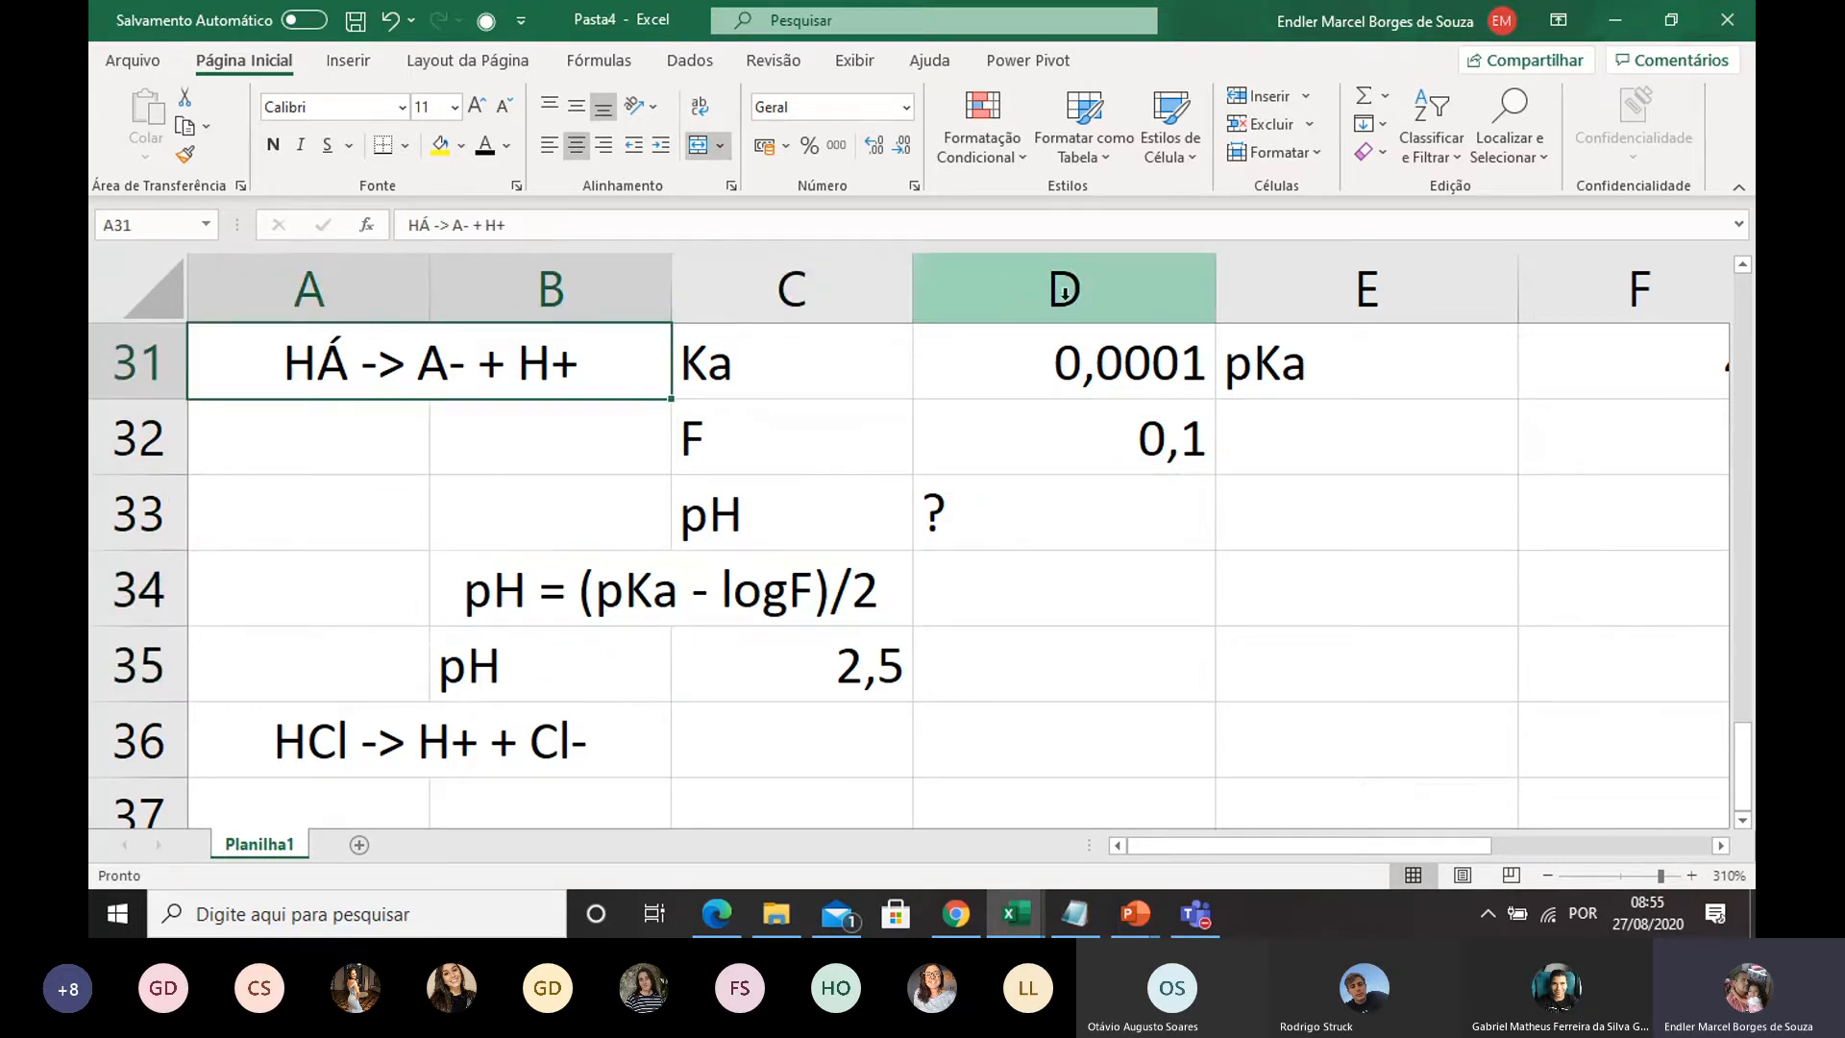
Step: Inspect the formula behind the weak acid's pH result in C35, leaving it unedited
click(1091, 332)
click(848, 681)
double_click(846, 677)
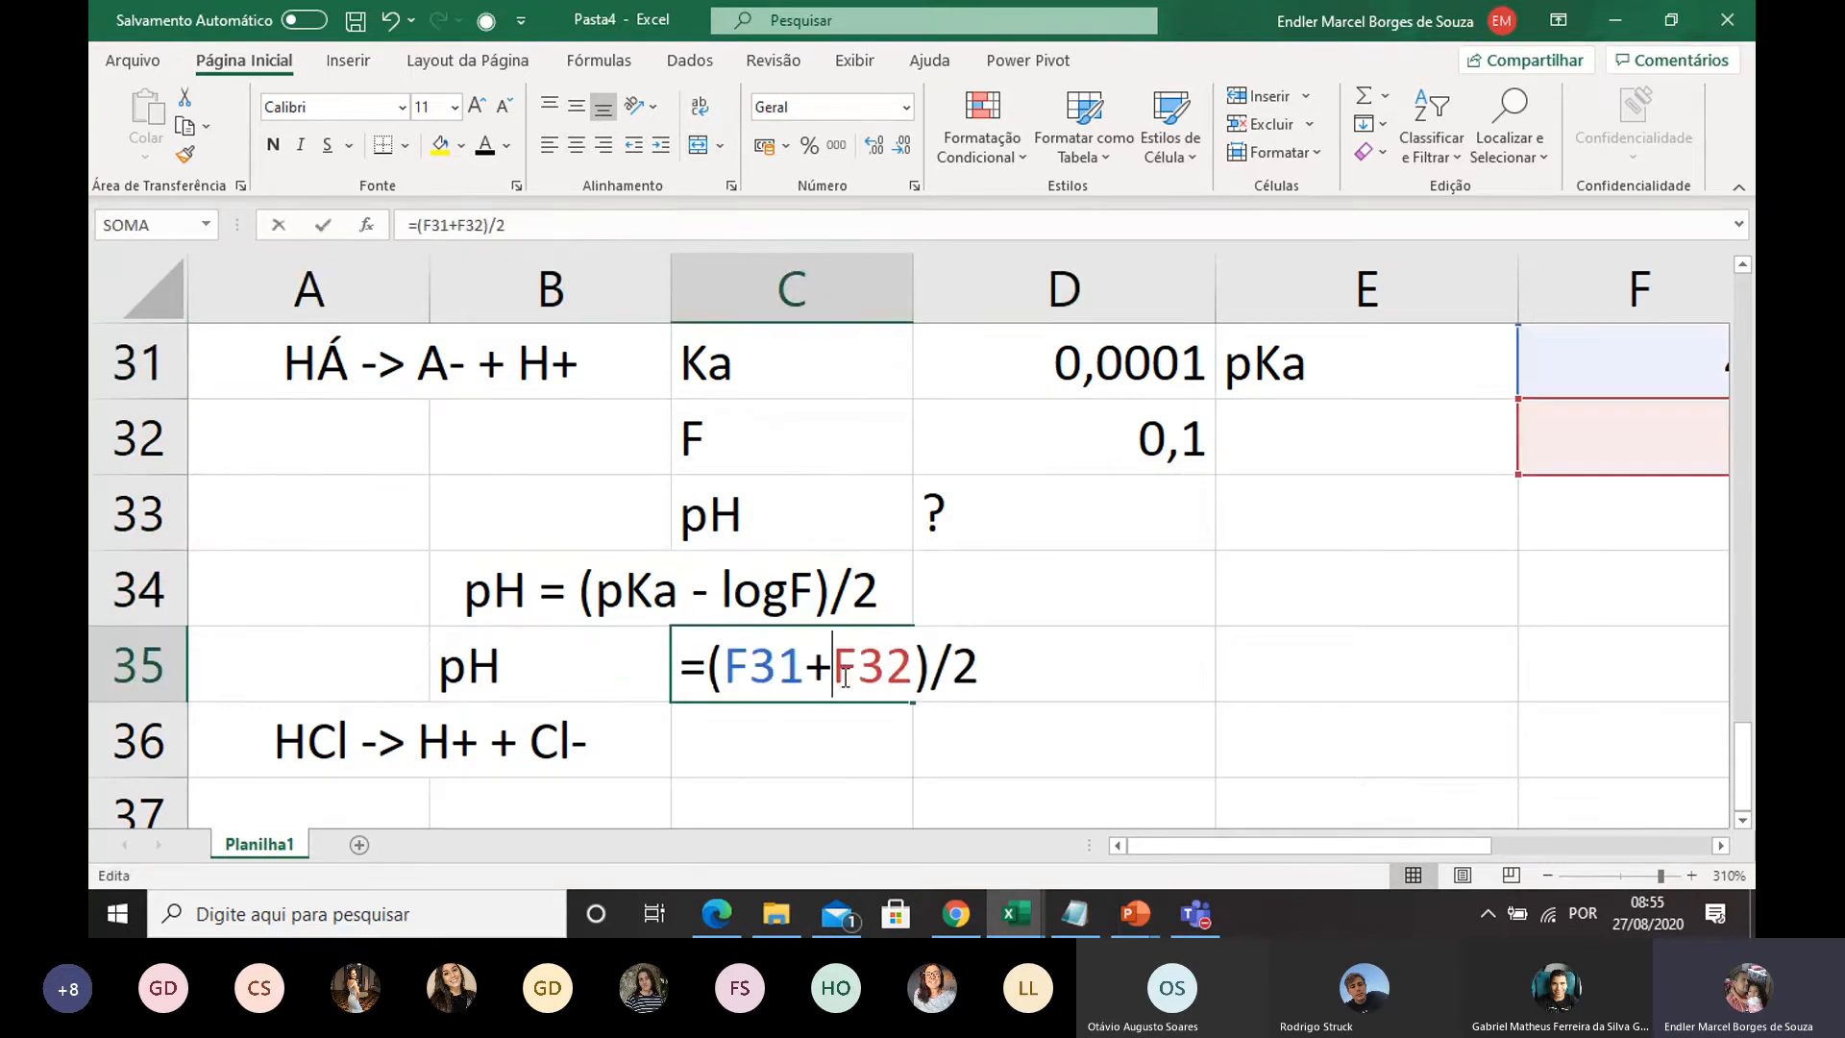
key(Escape)
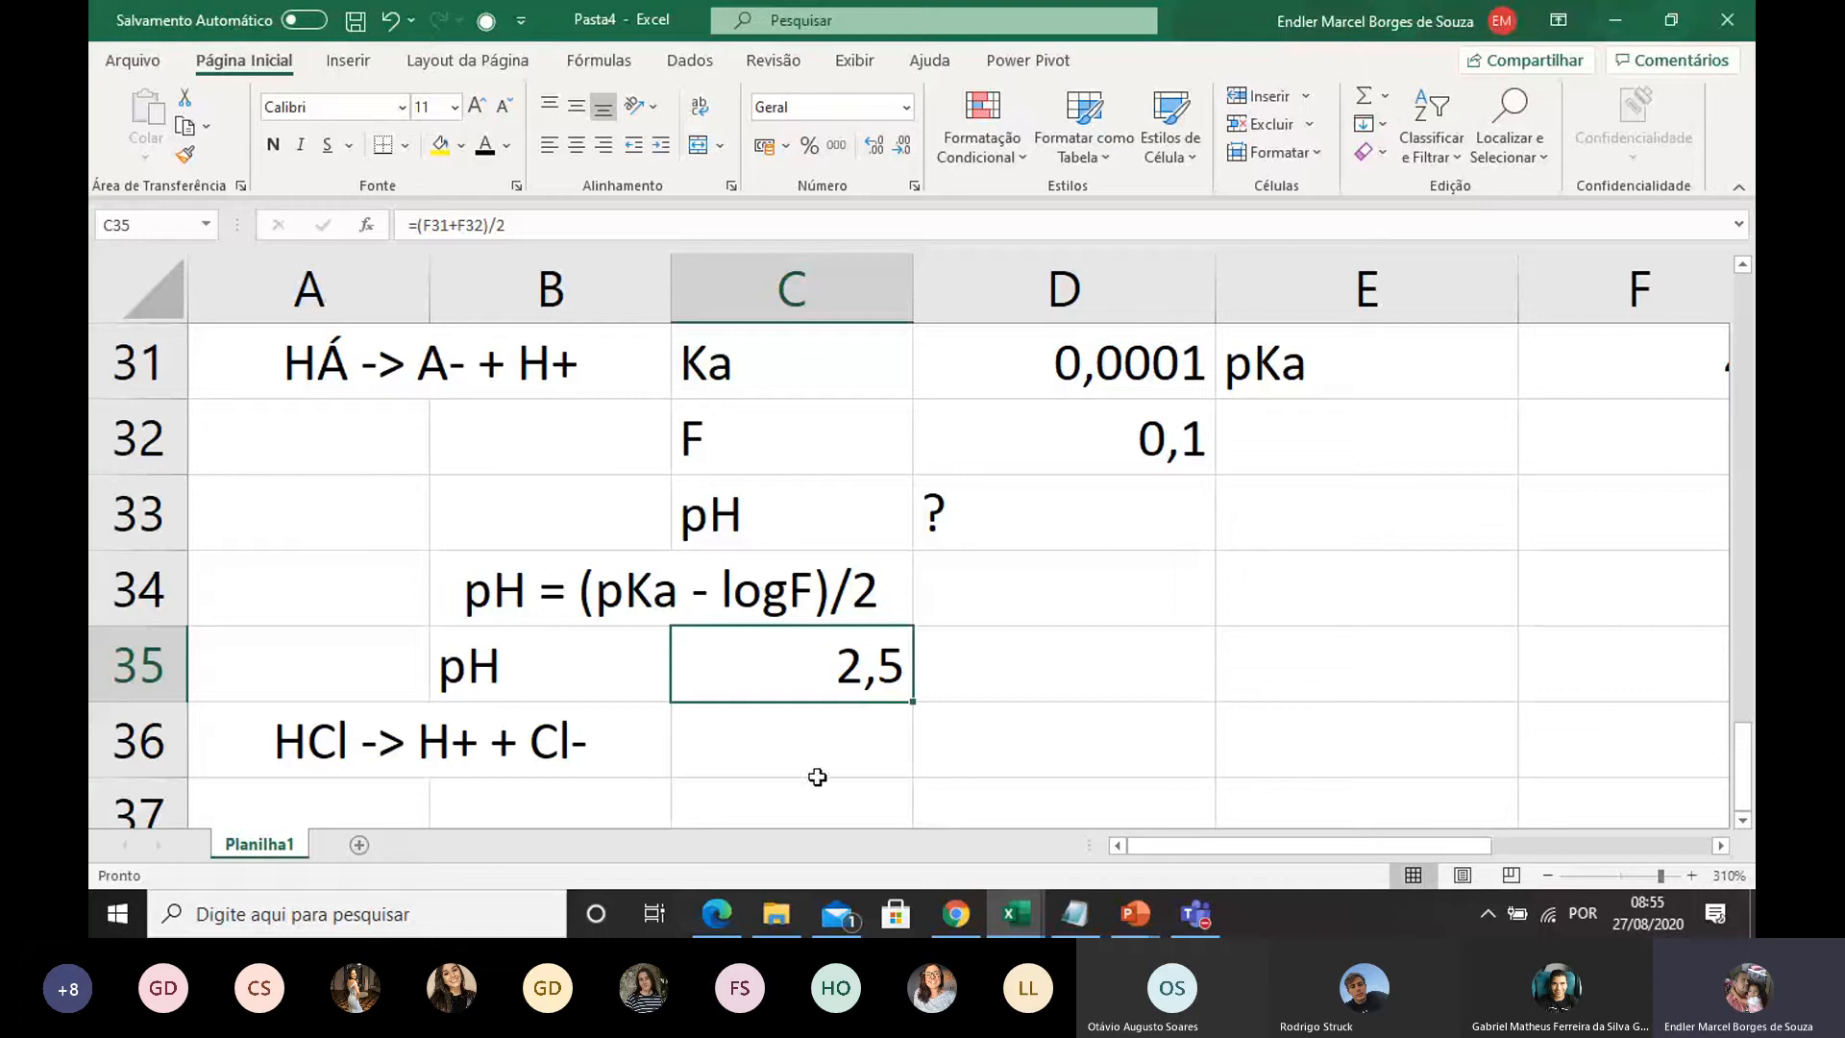
Step: Below the HCl equation, label B37 as "F" and enter 0,1 in C37
scroll(794, 516, down, 1)
scroll(794, 516, down, 1)
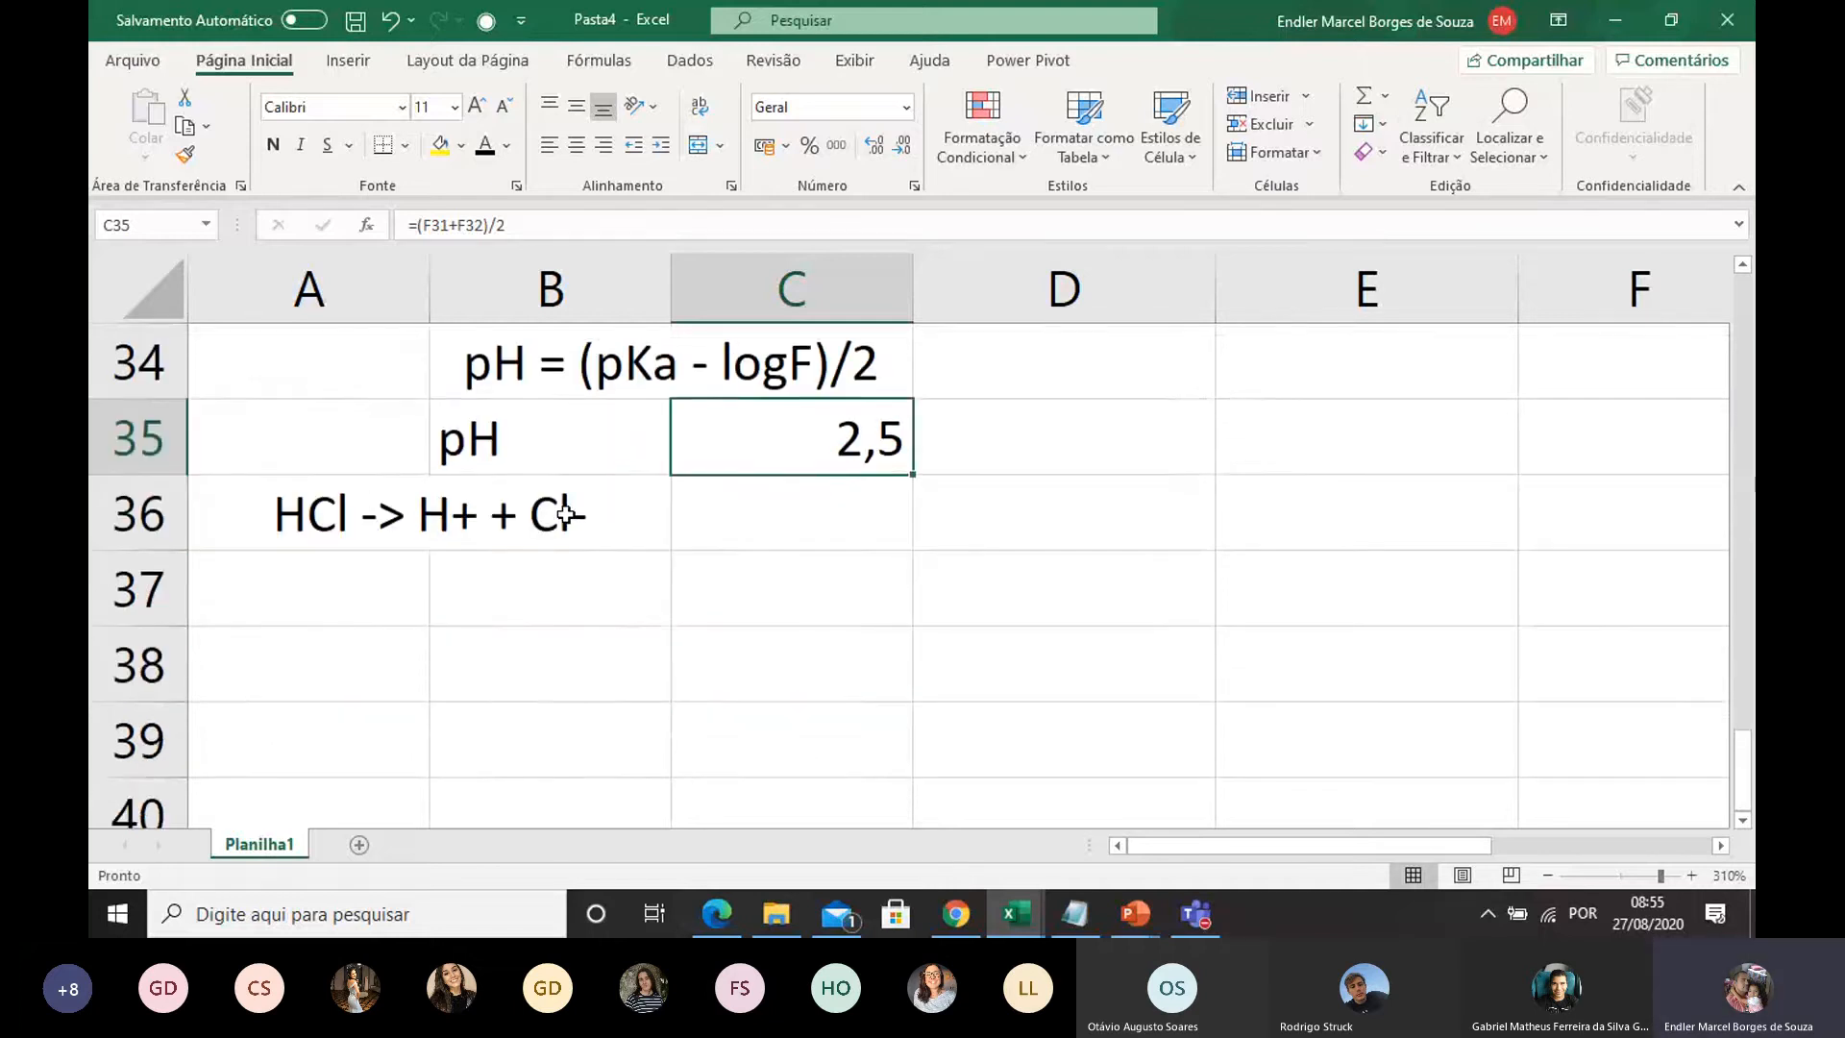
scroll(567, 516, up, 1)
scroll(663, 727, down, 1)
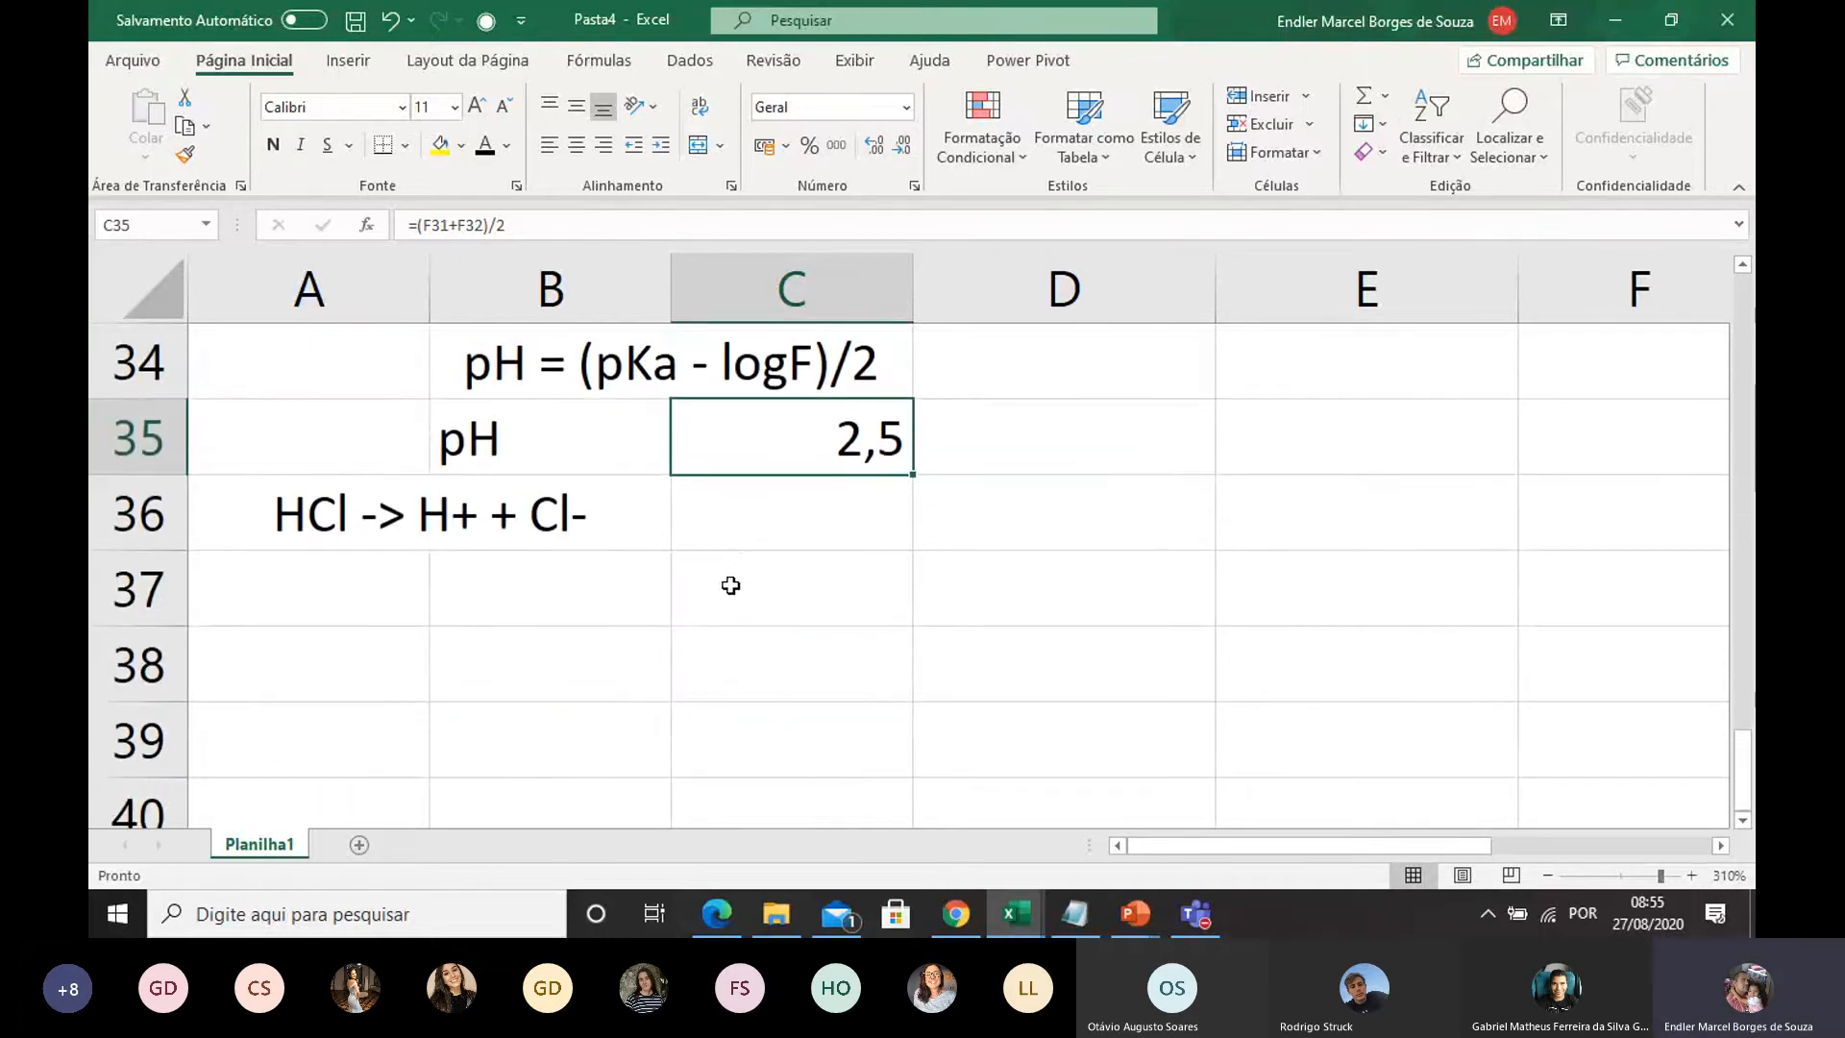
click(749, 530)
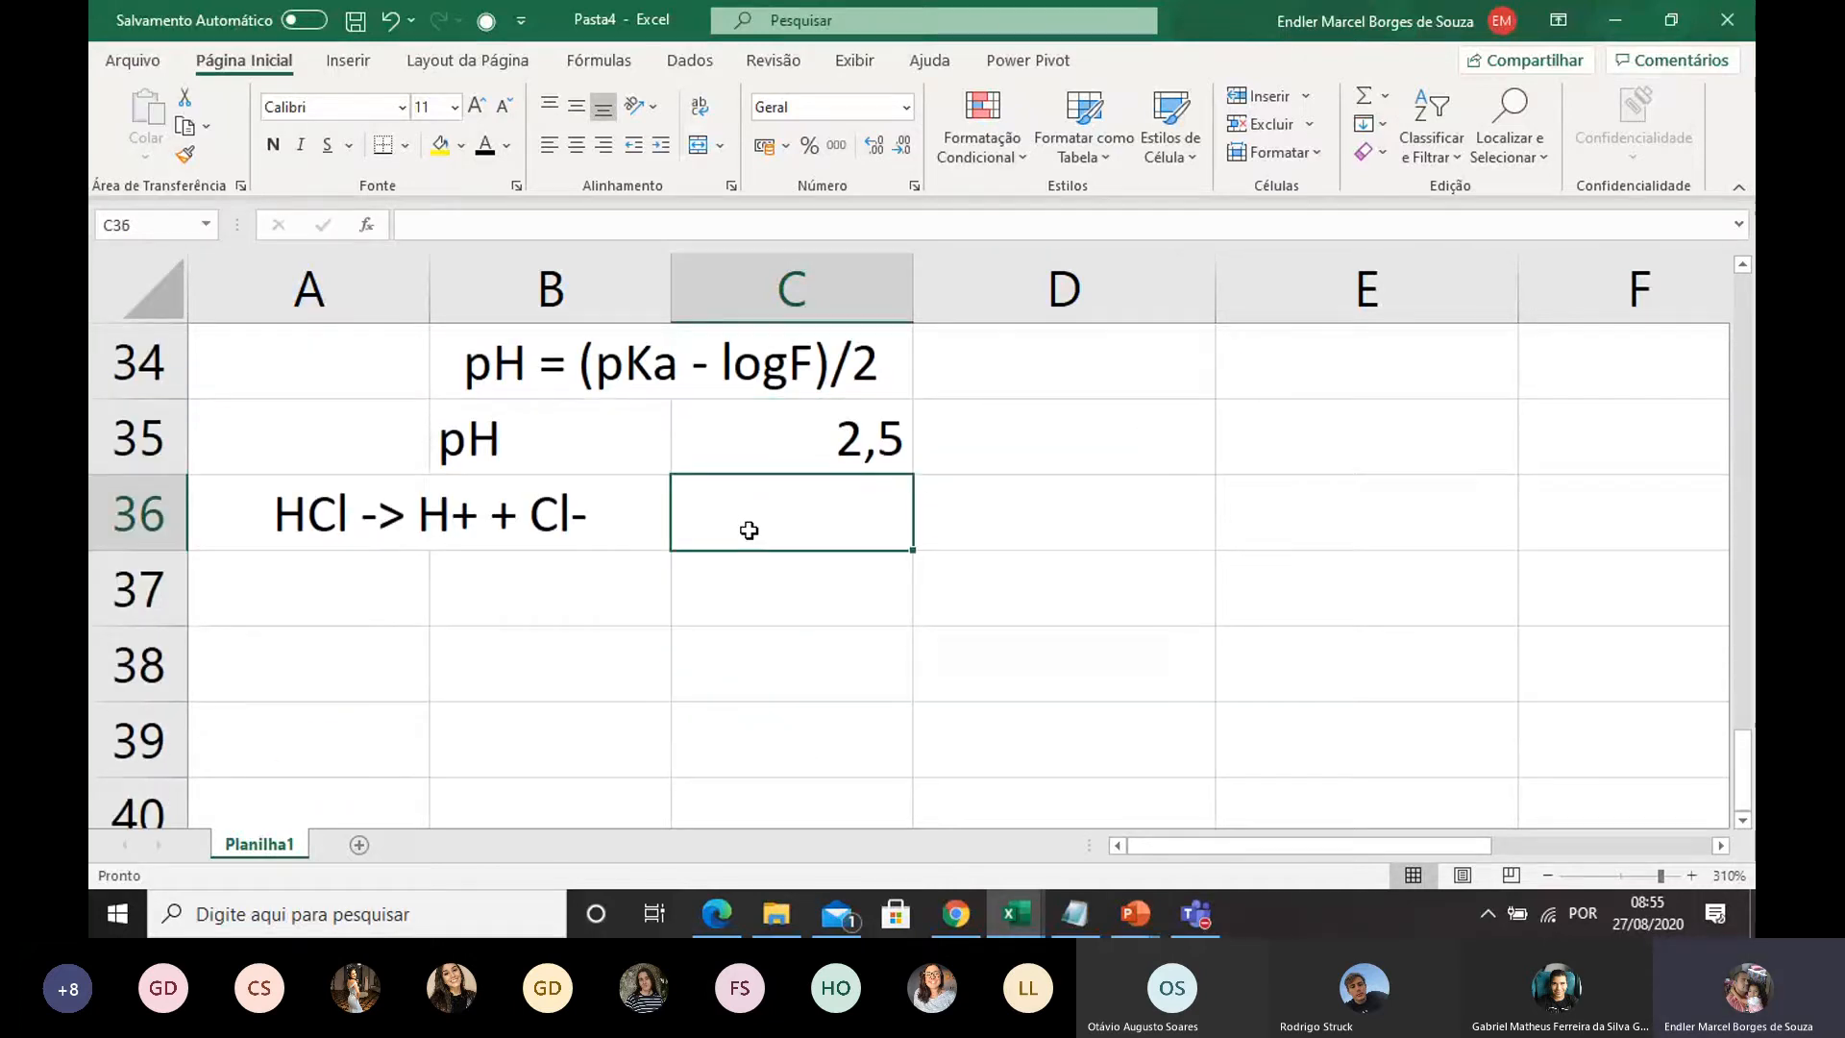
click(582, 604)
text(F)
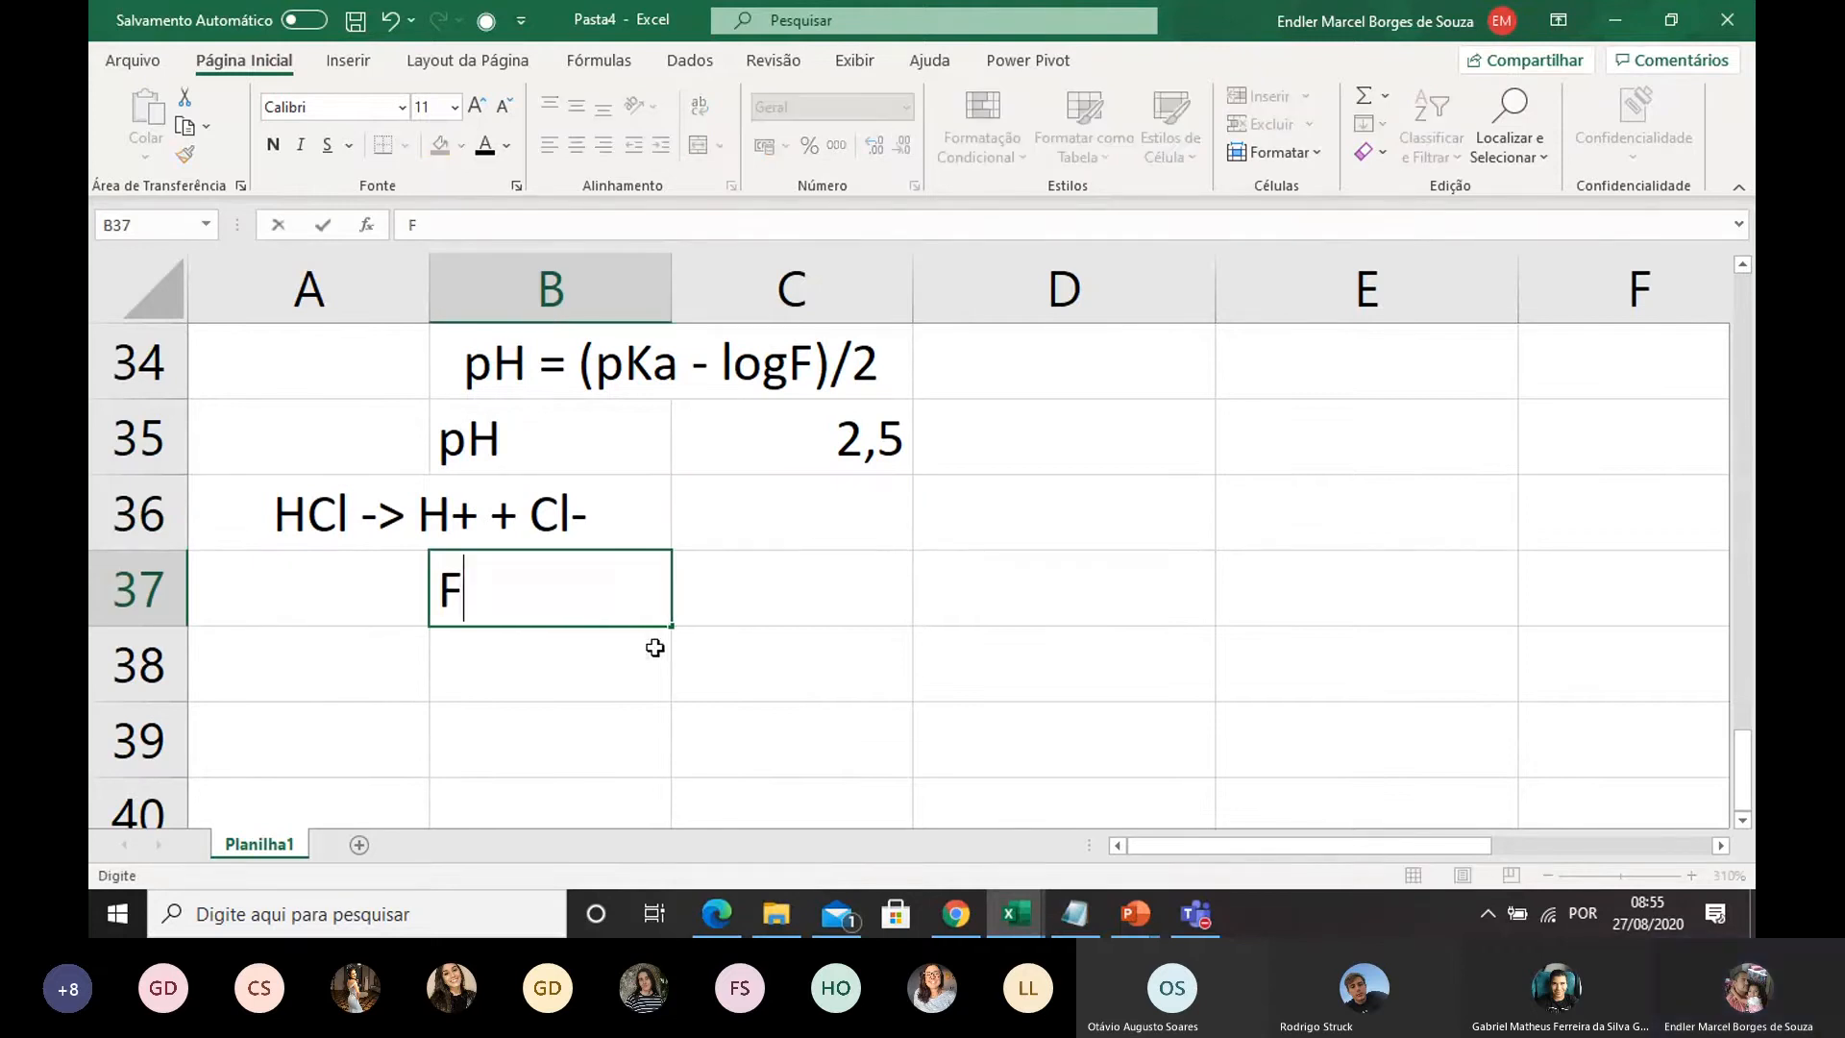
key(Return)
click(730, 586)
text(0,1)
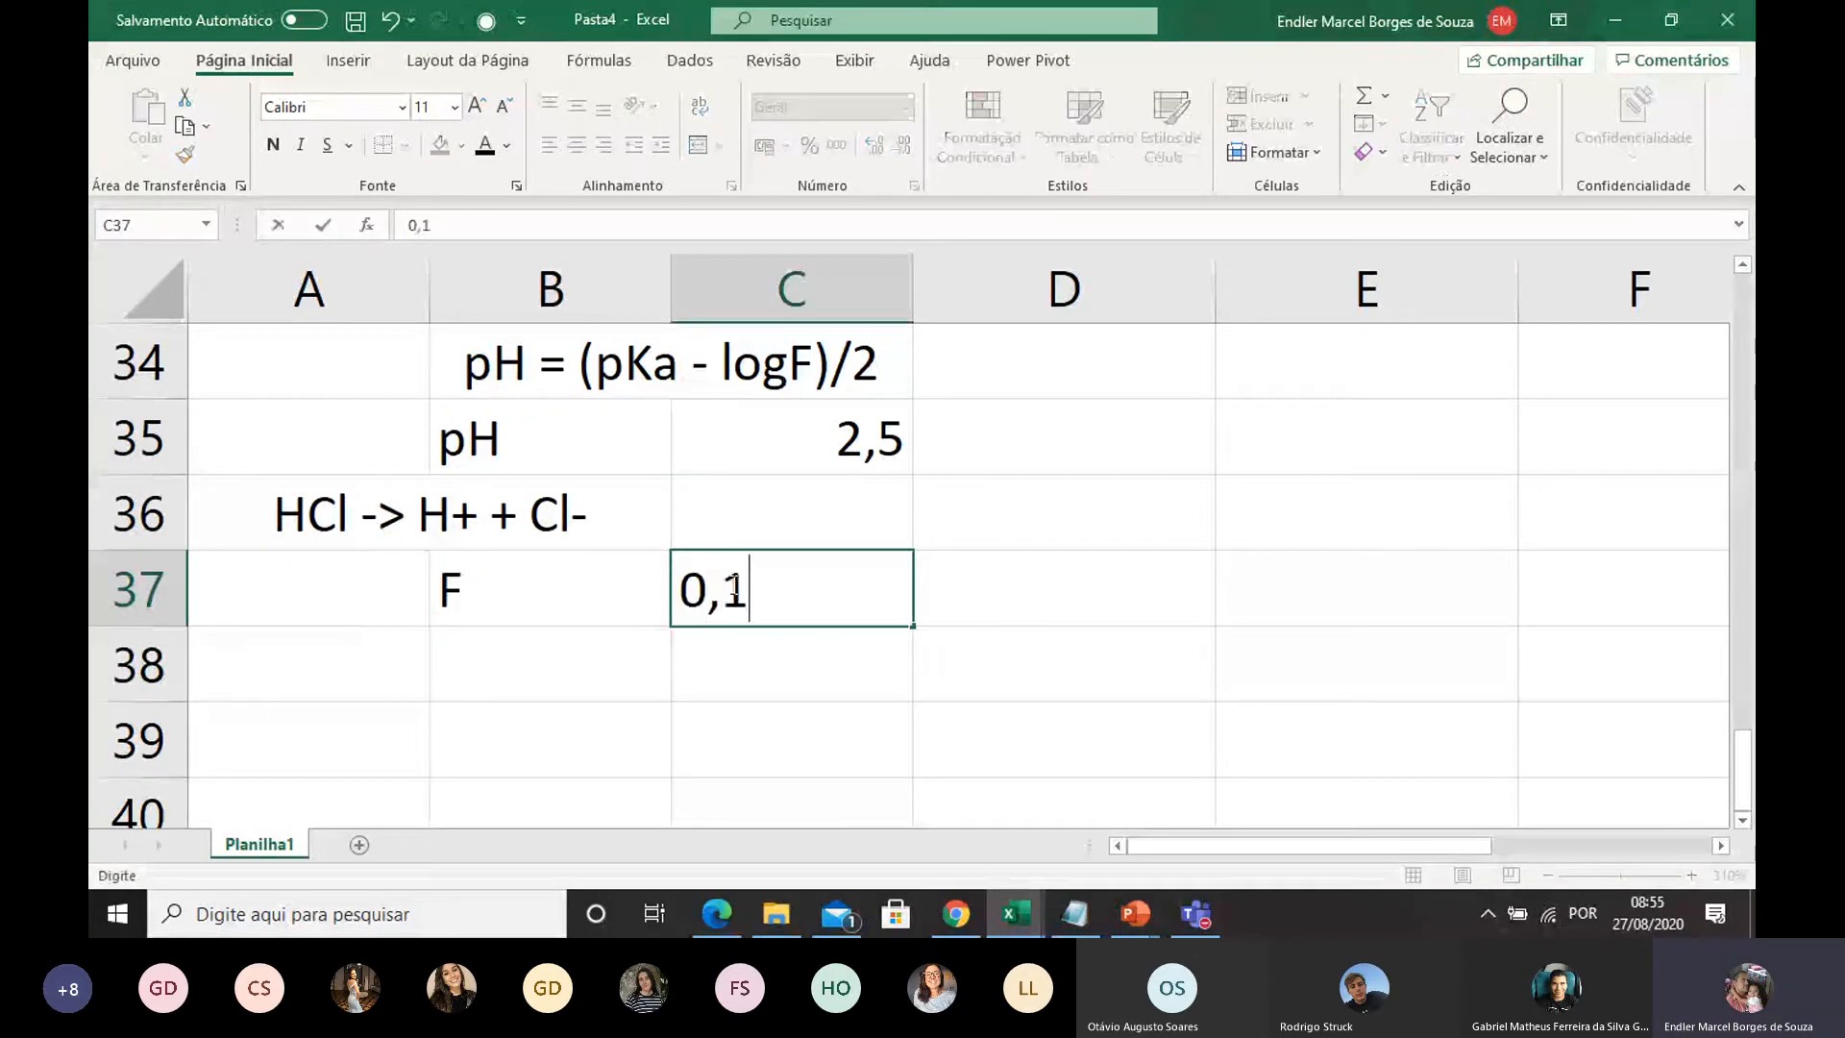
key(Return)
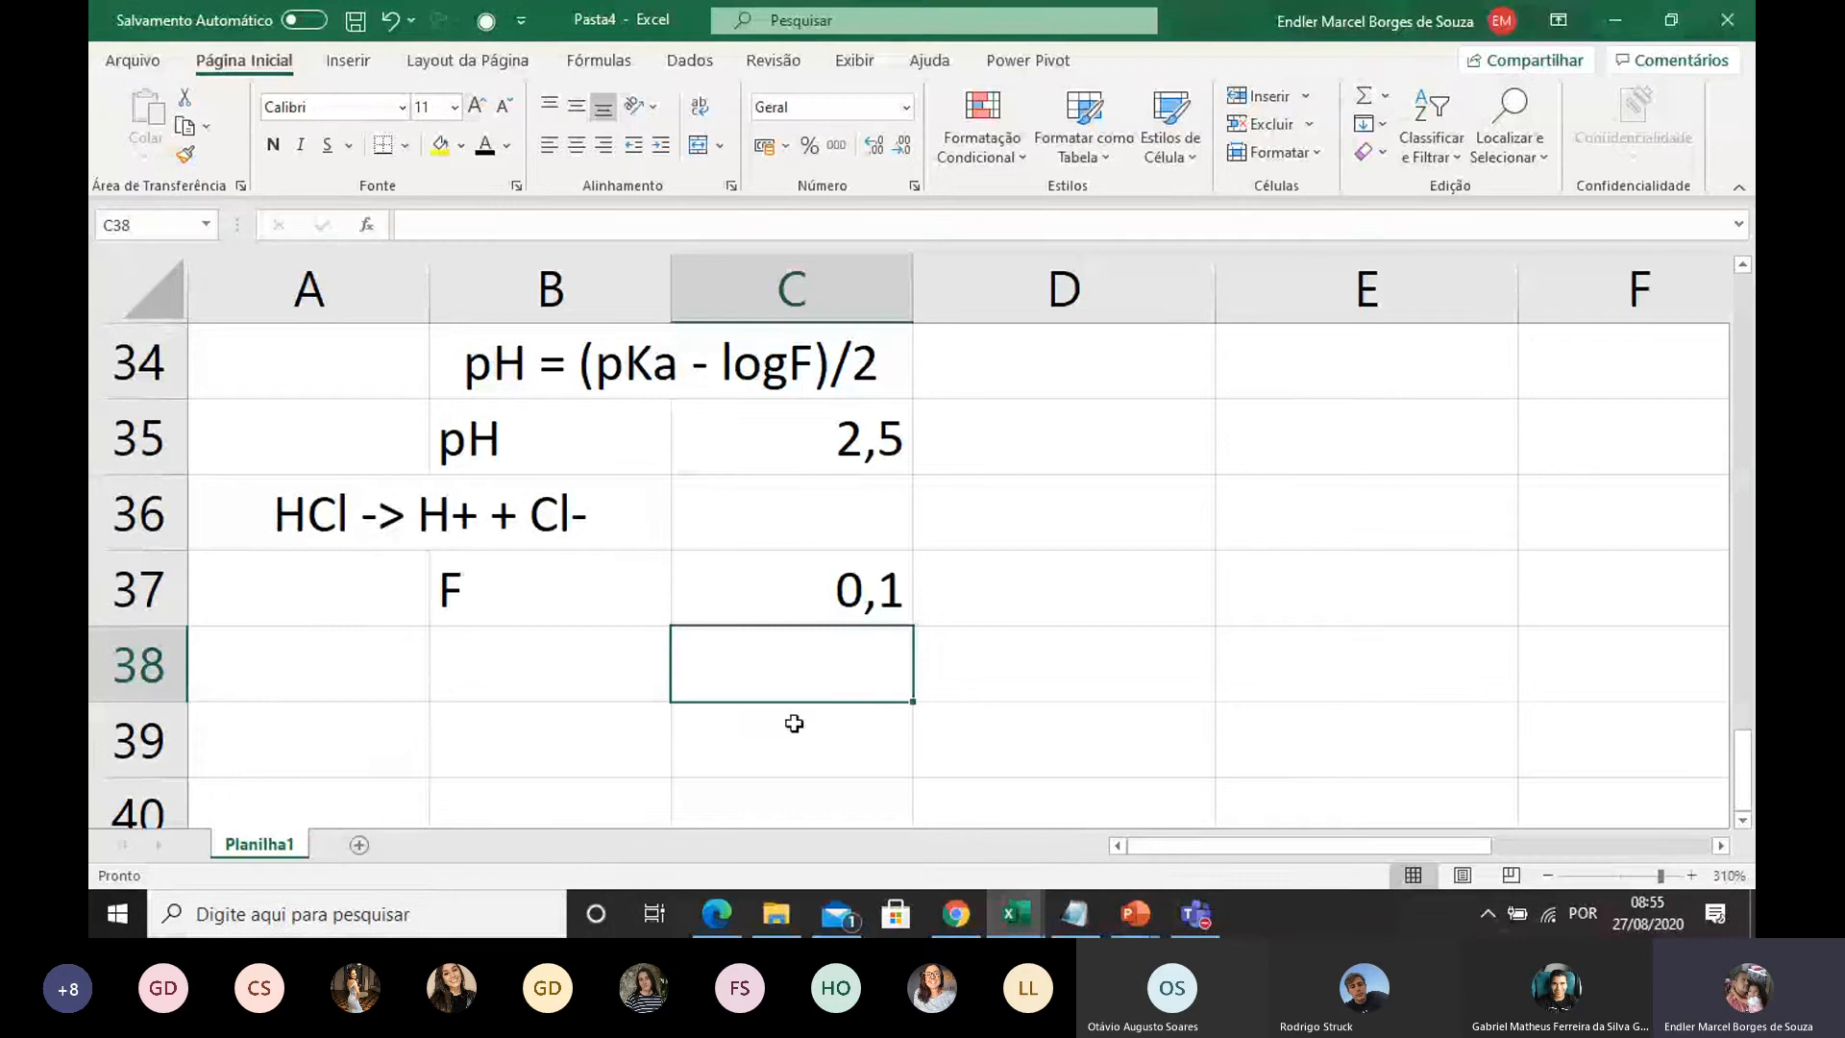
Step: Label B38 as "pH" and calculate the strong acid's pH in C38 with =-LOG10(C37)
scroll(696, 692, up, 1)
scroll(711, 663, down, 1)
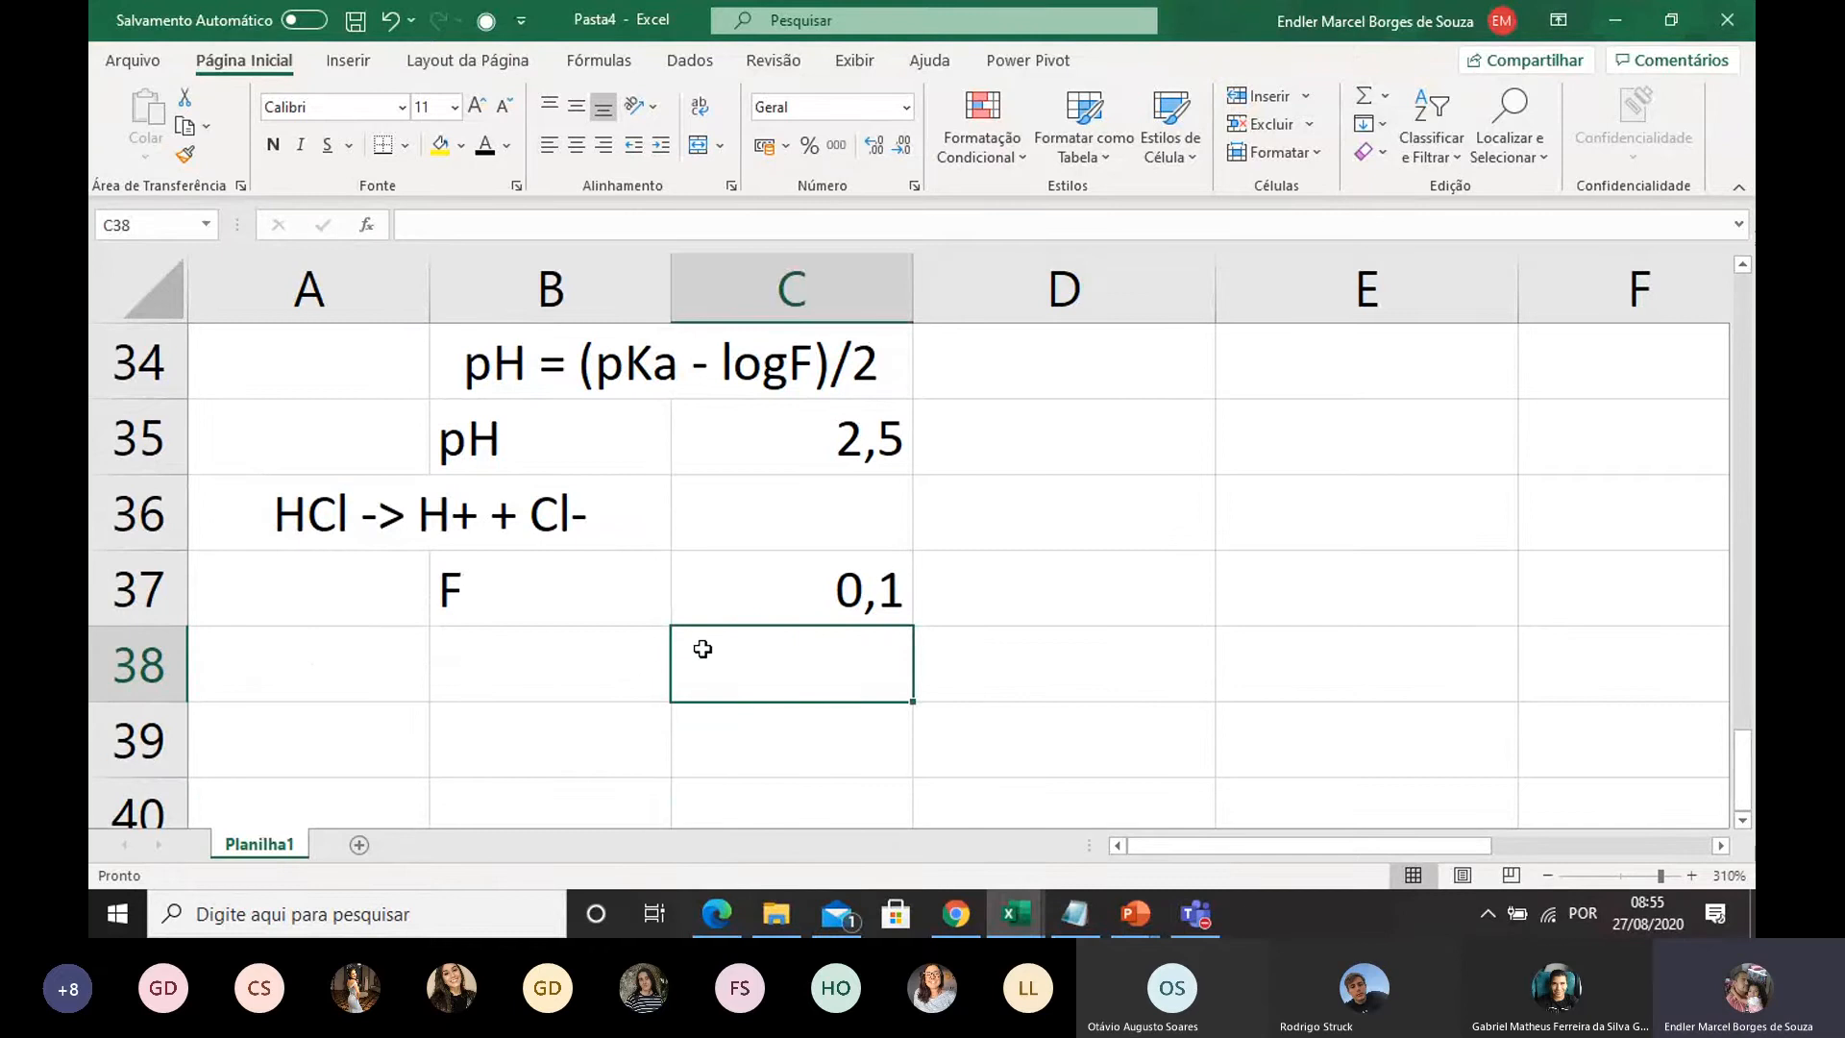
double_click(620, 690)
text(pH)
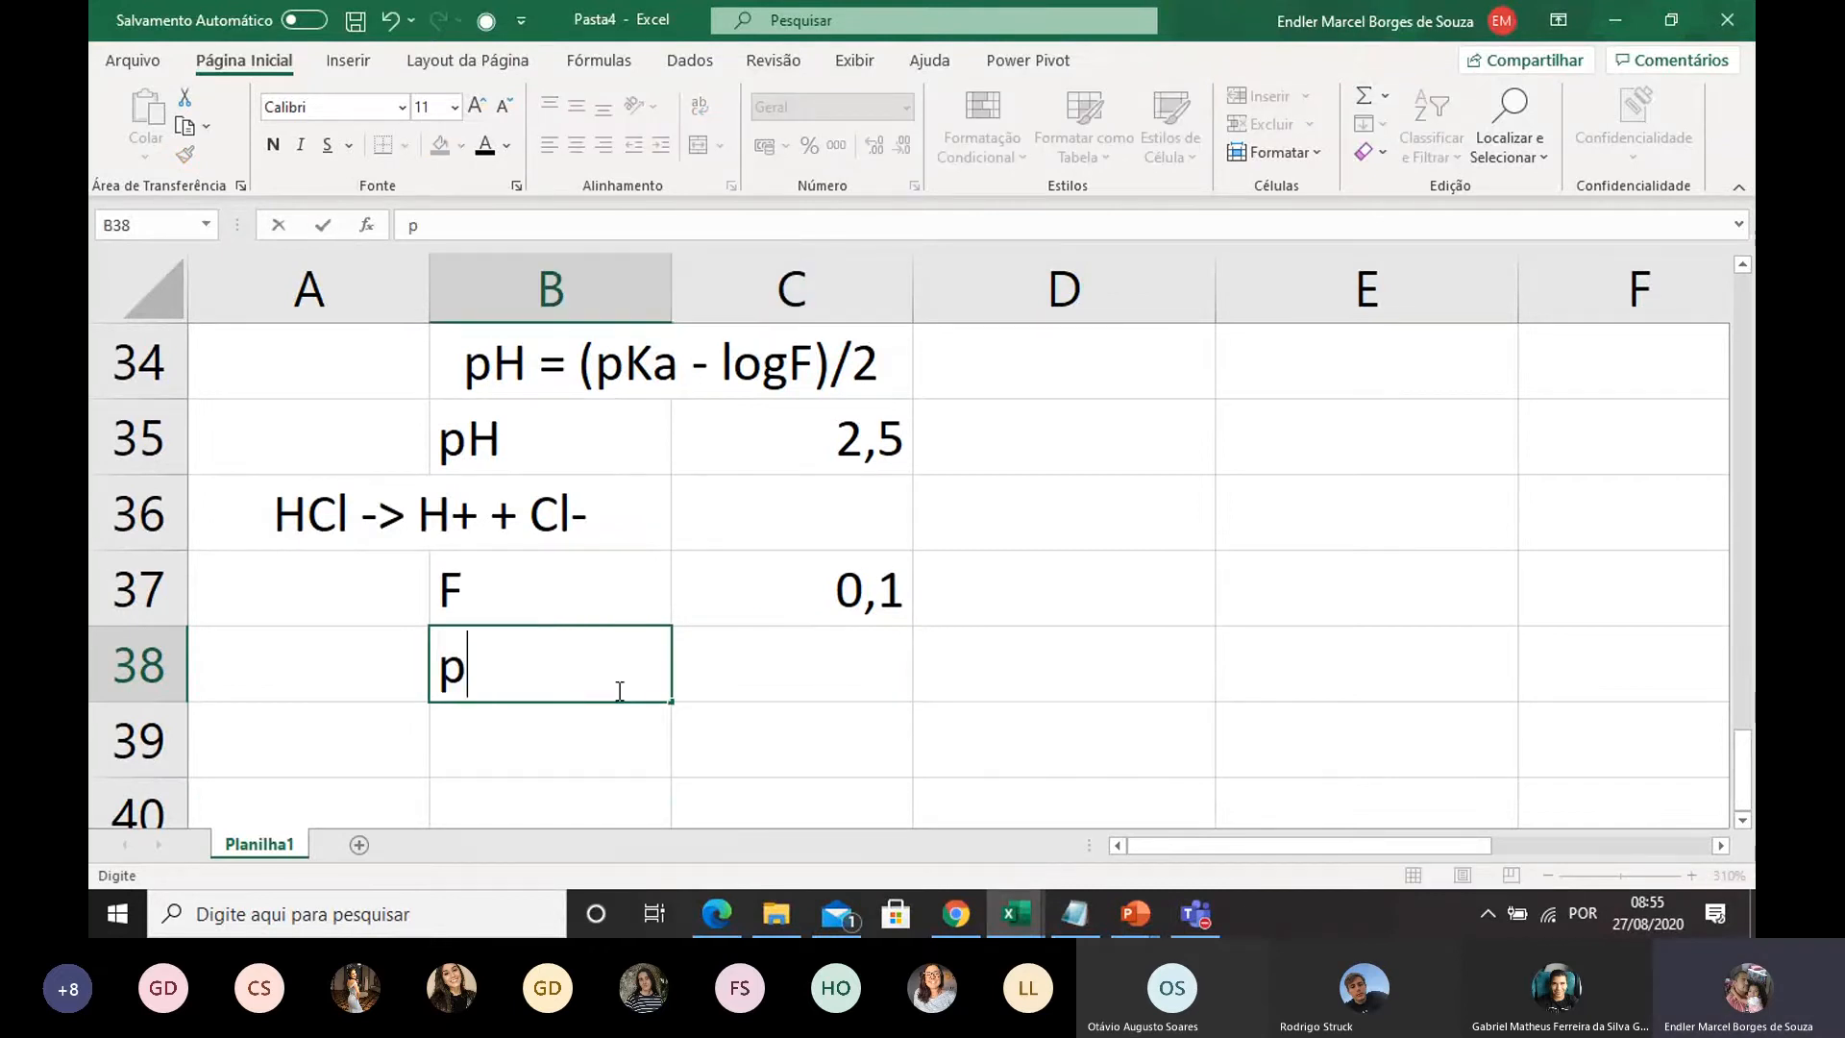
click(963, 727)
click(816, 665)
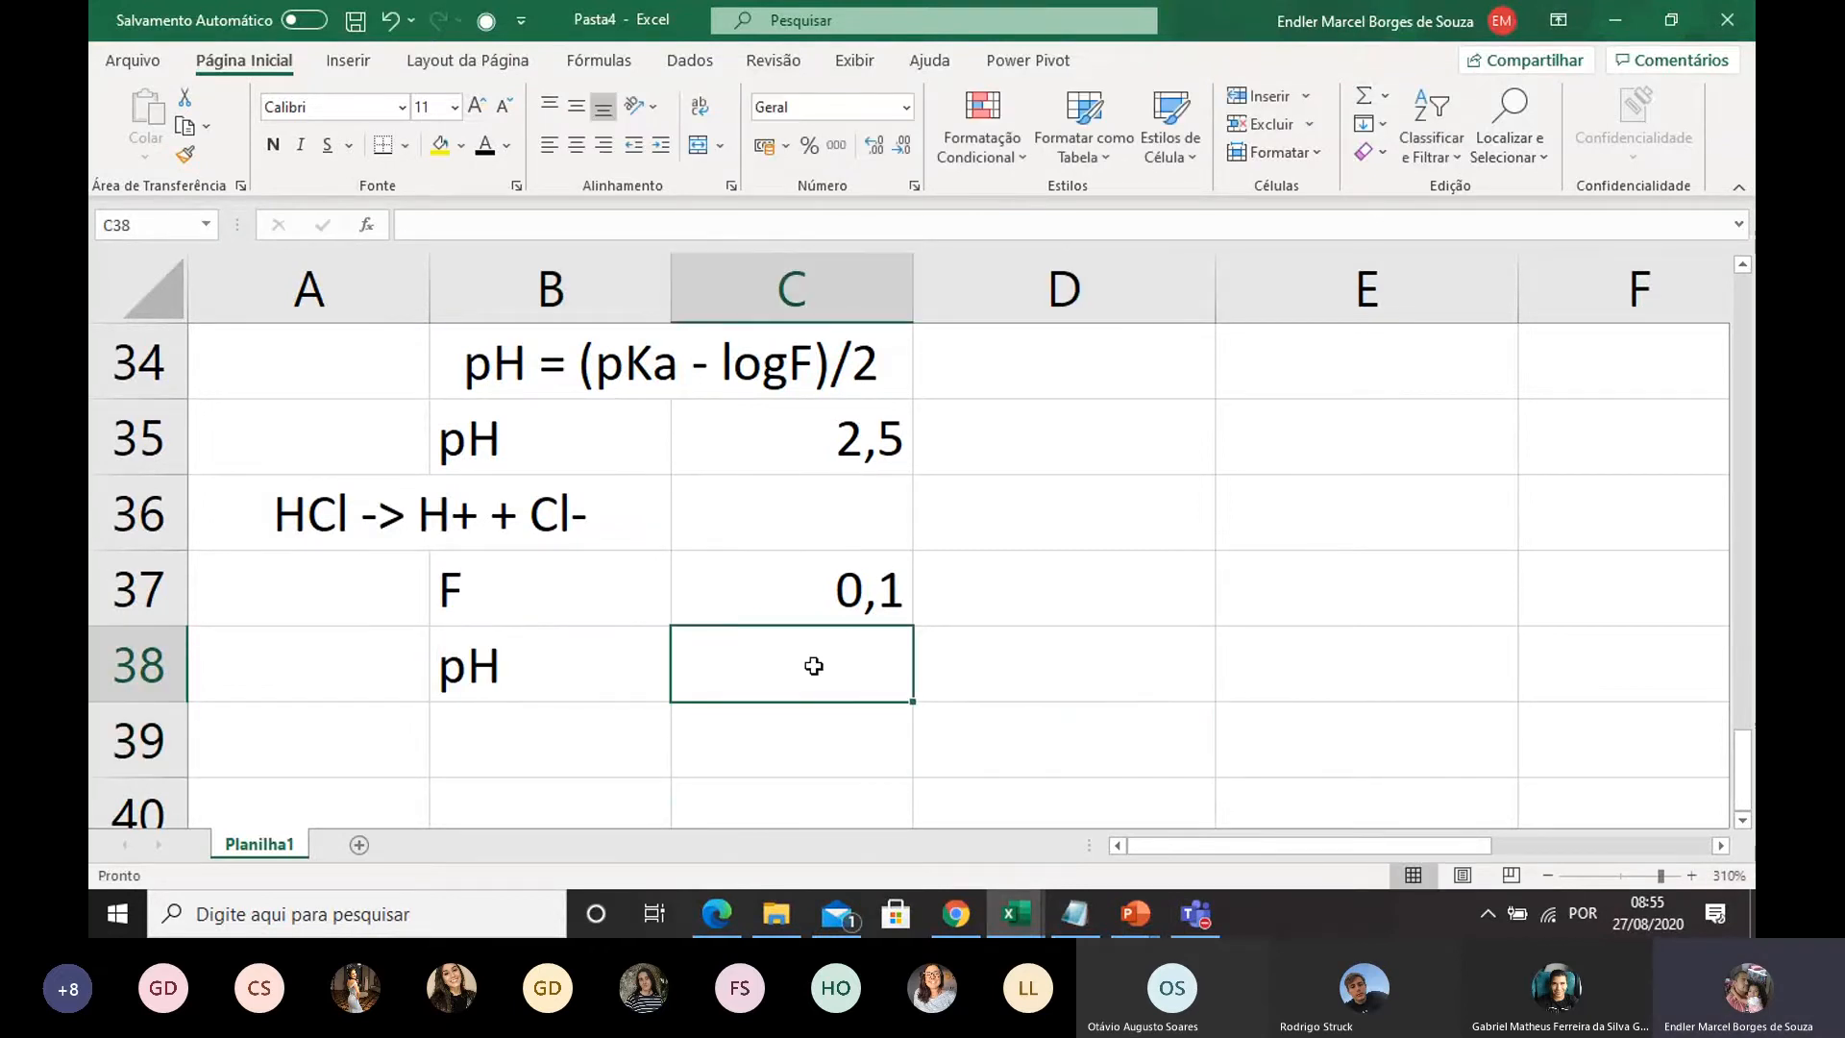
double_click(816, 665)
text(=-lo)
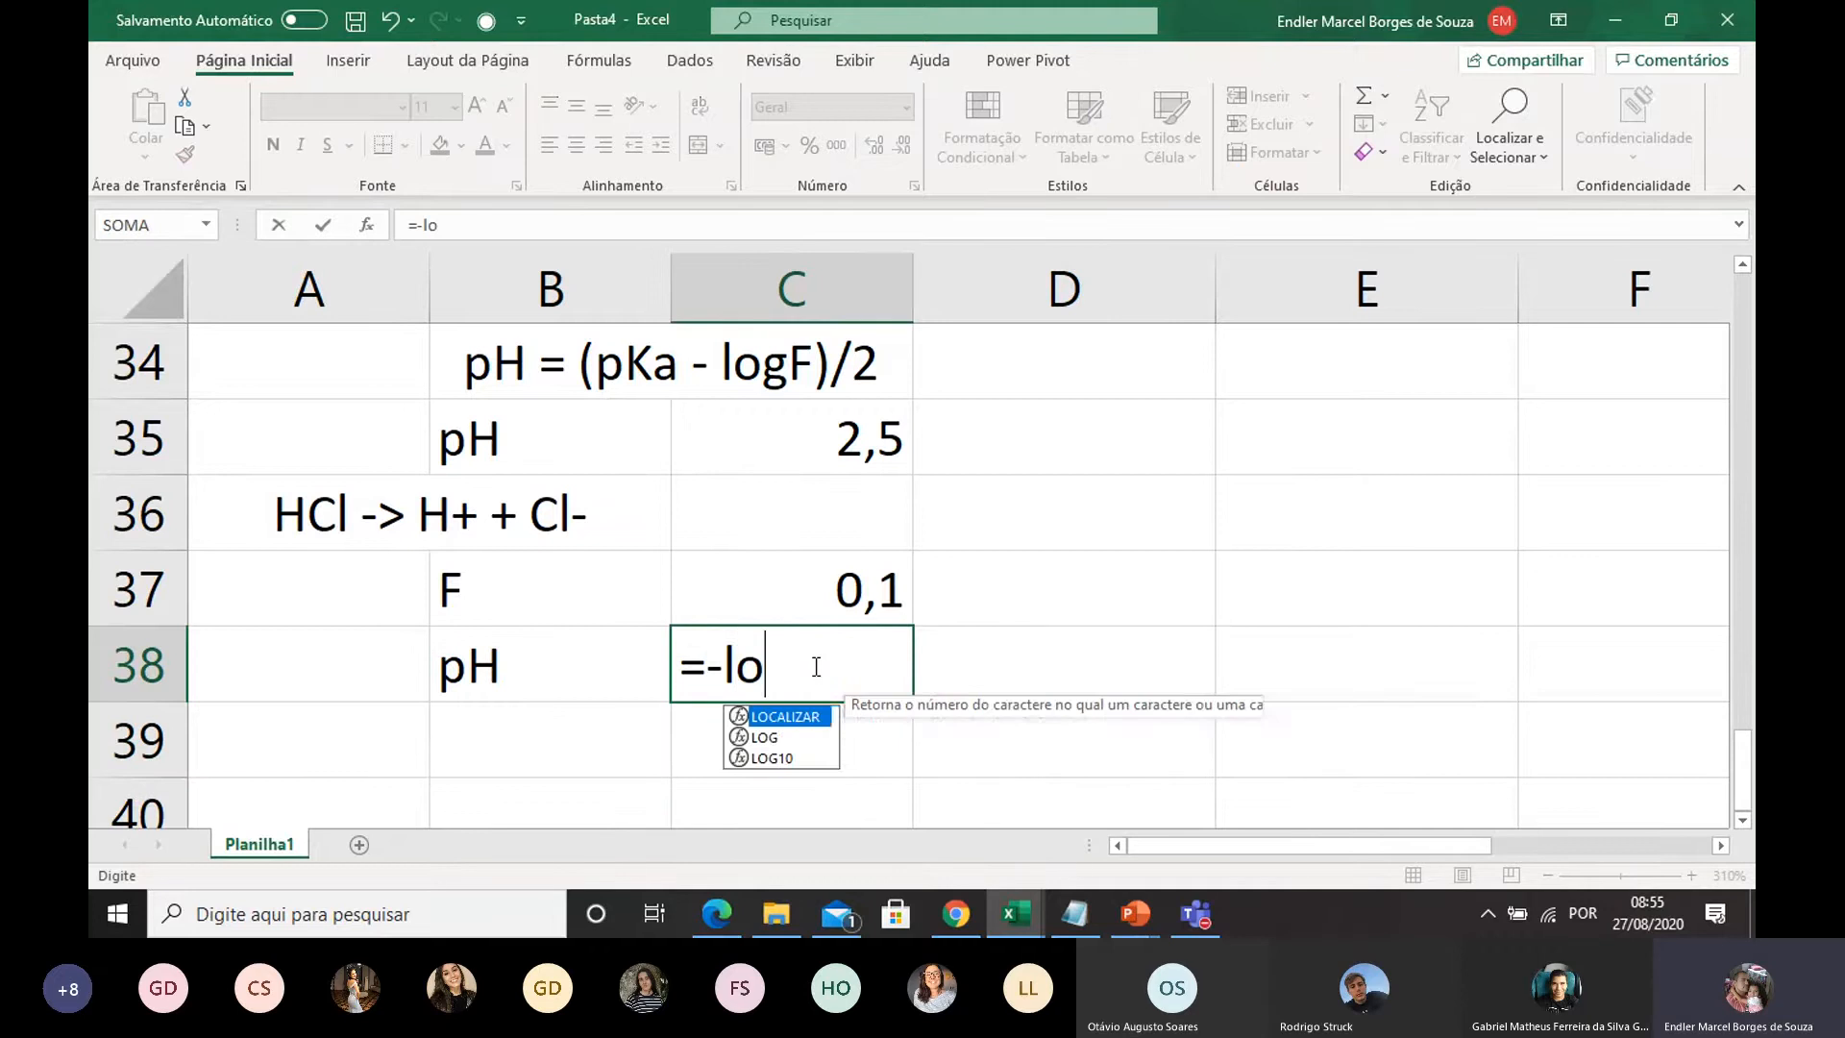
text(g10()
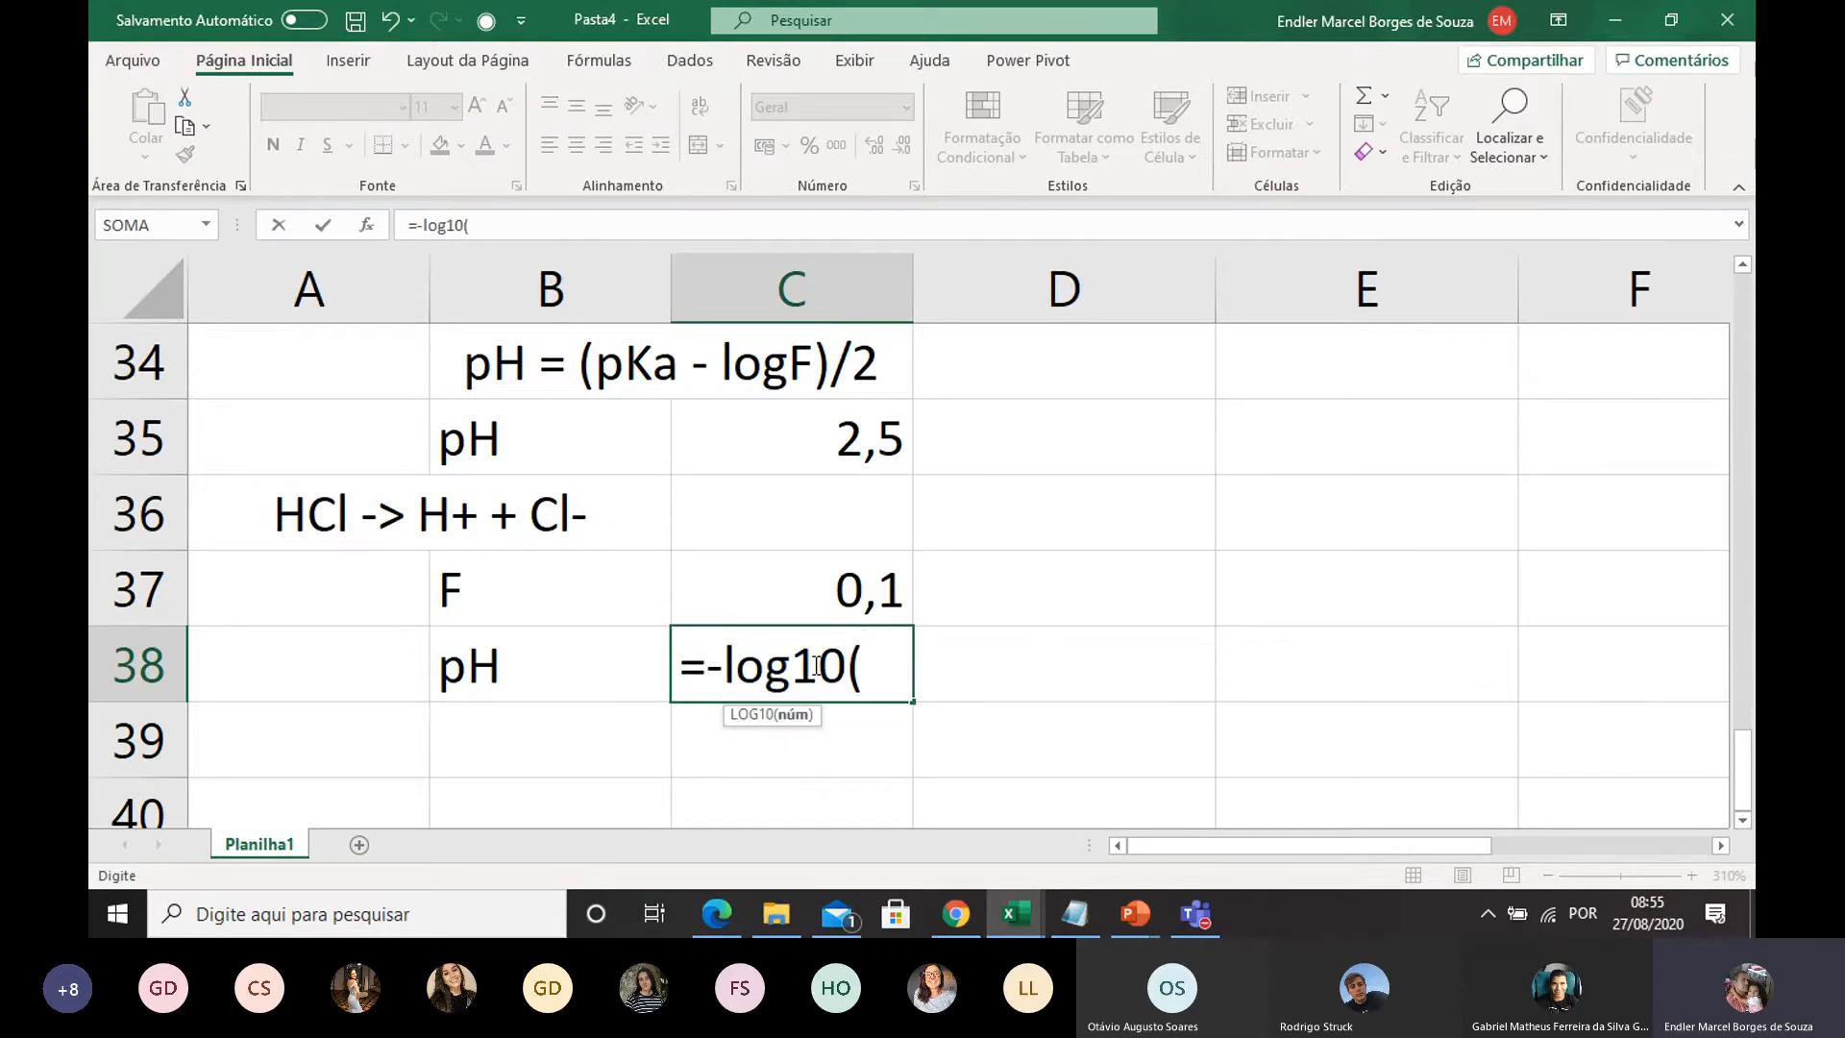
click(842, 596)
text())
key(Return)
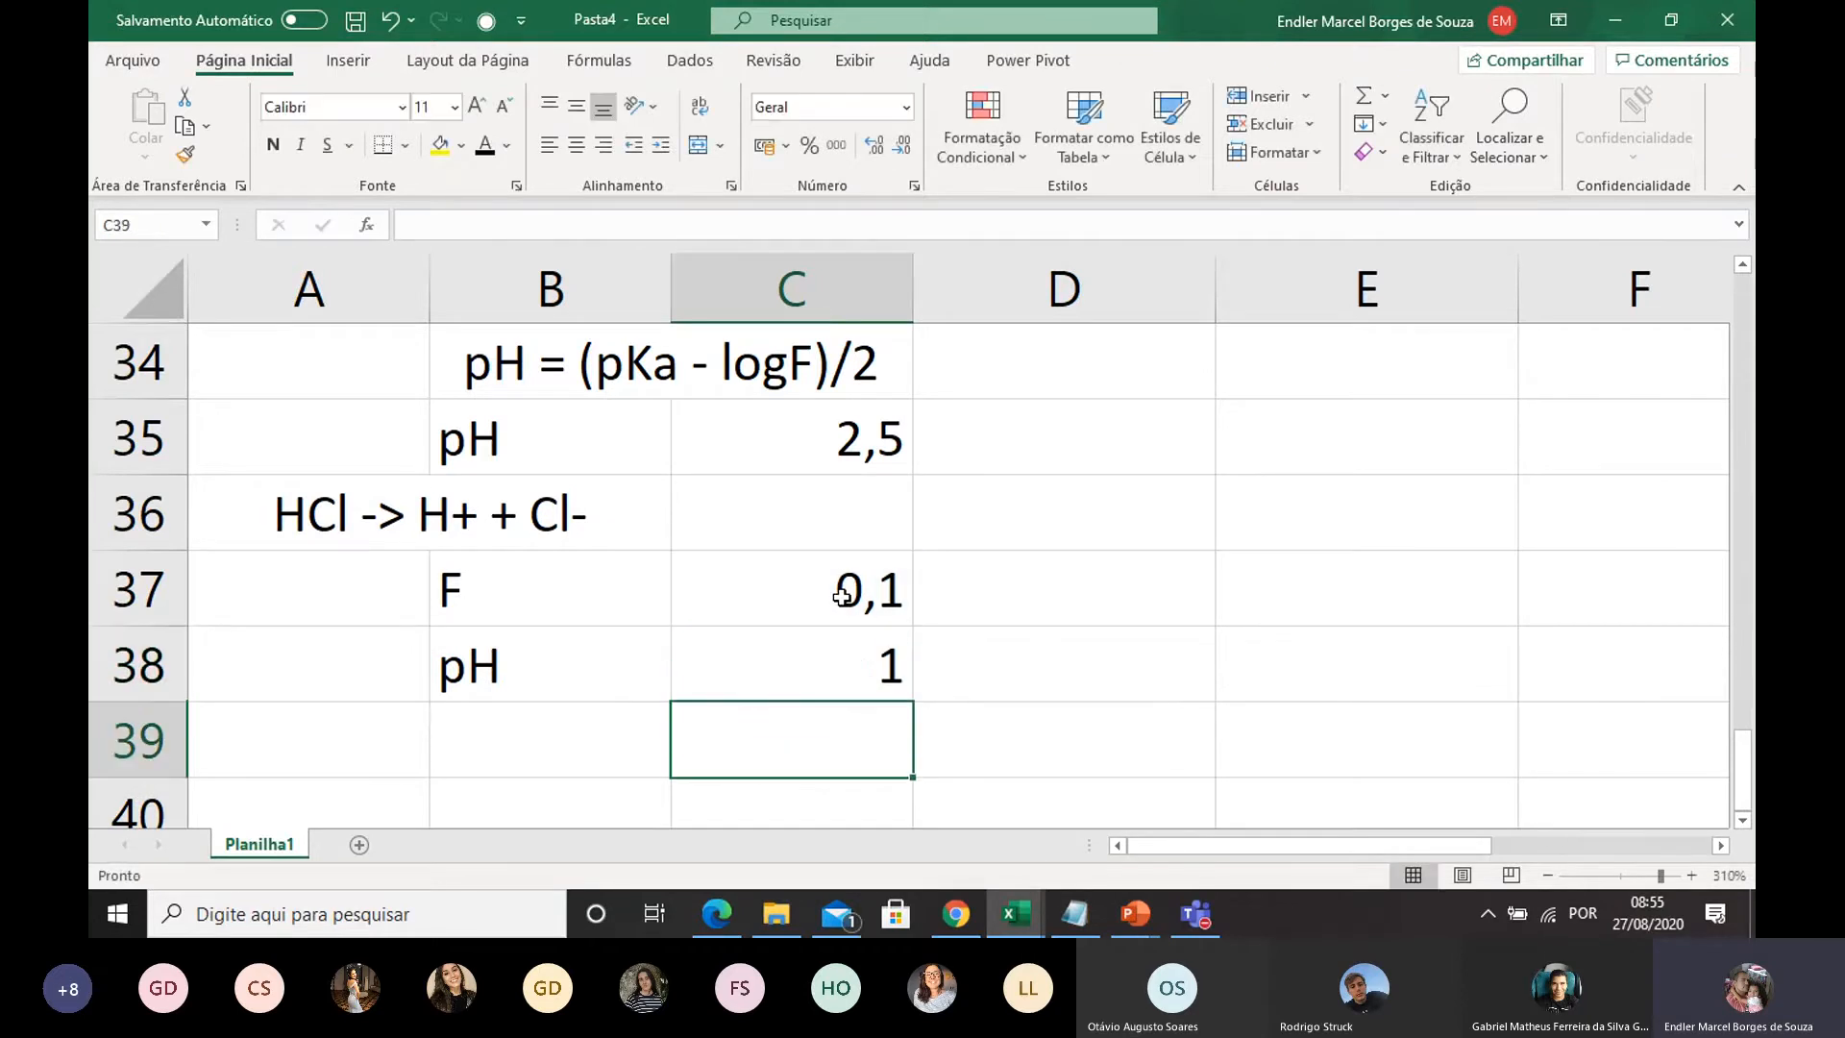
Step: Compare the strong acid's F in row 37 with the weak acid's F in row 32
click(822, 672)
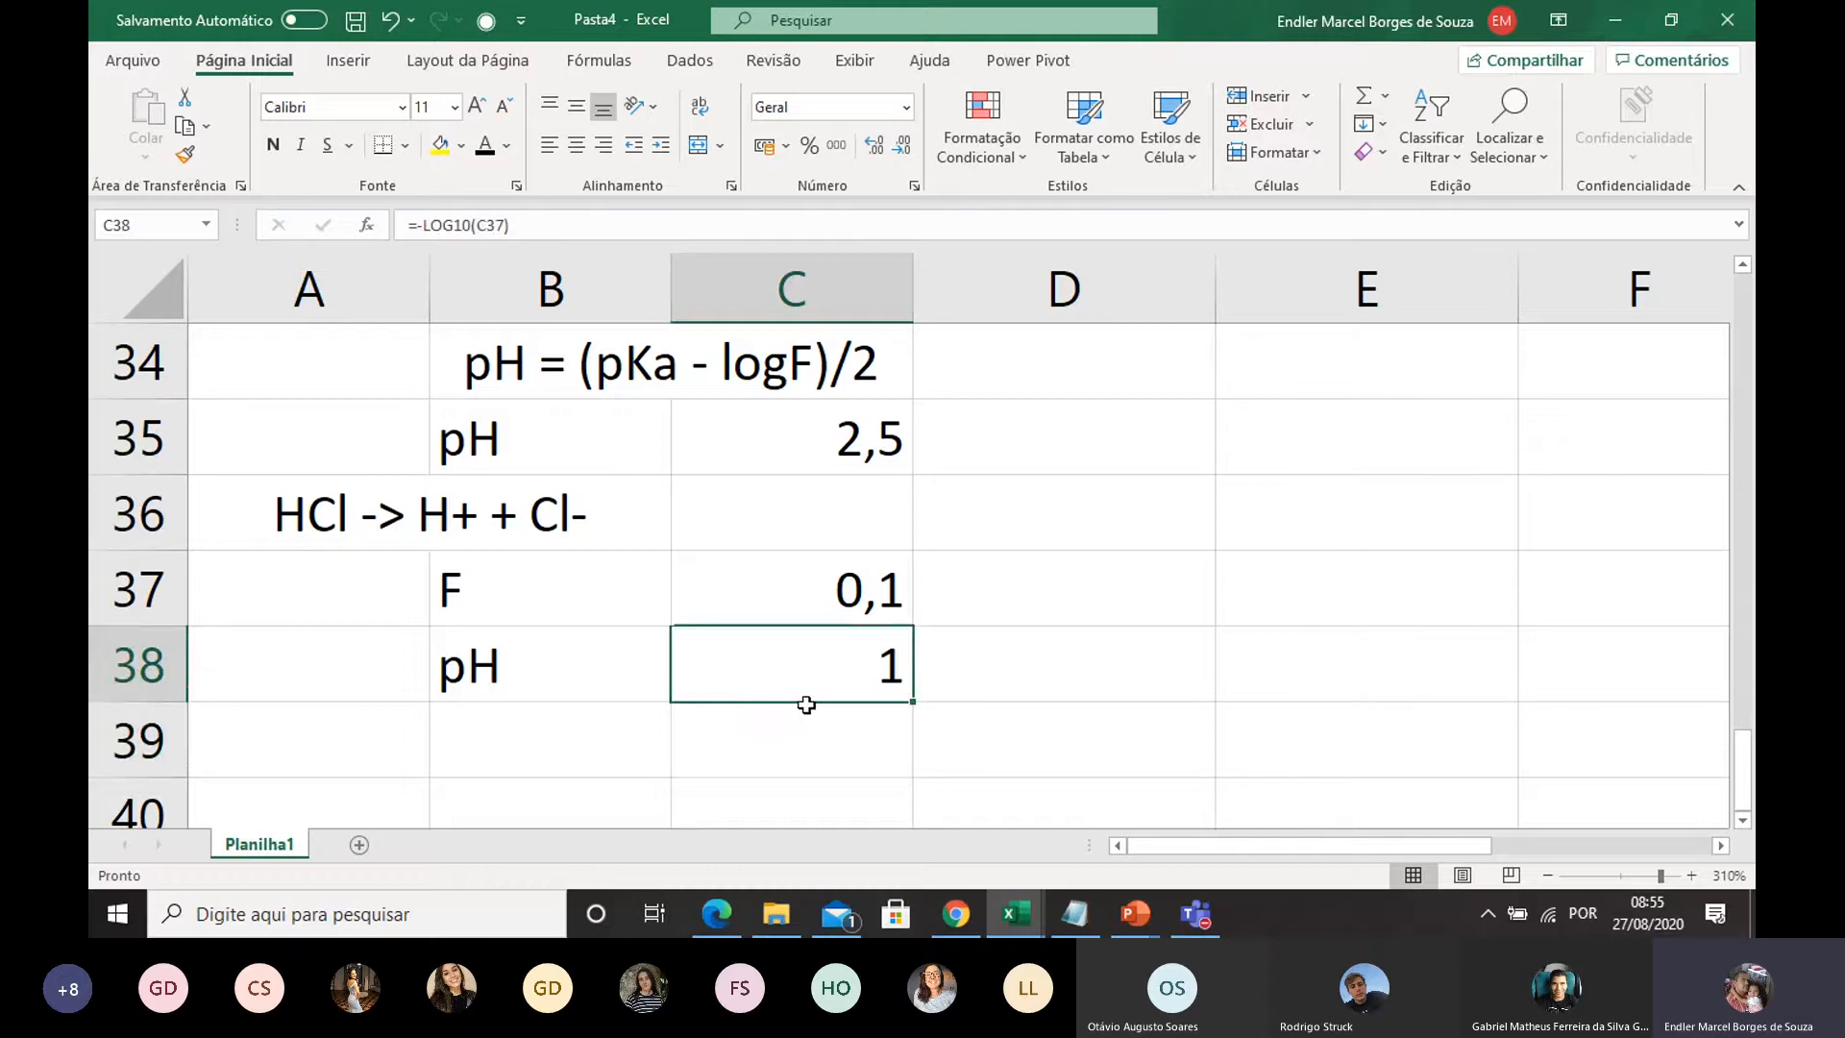
scroll(806, 704, up, 1)
scroll(672, 577, down, 1)
drag(607, 611, 741, 581)
scroll(741, 577, up, 3)
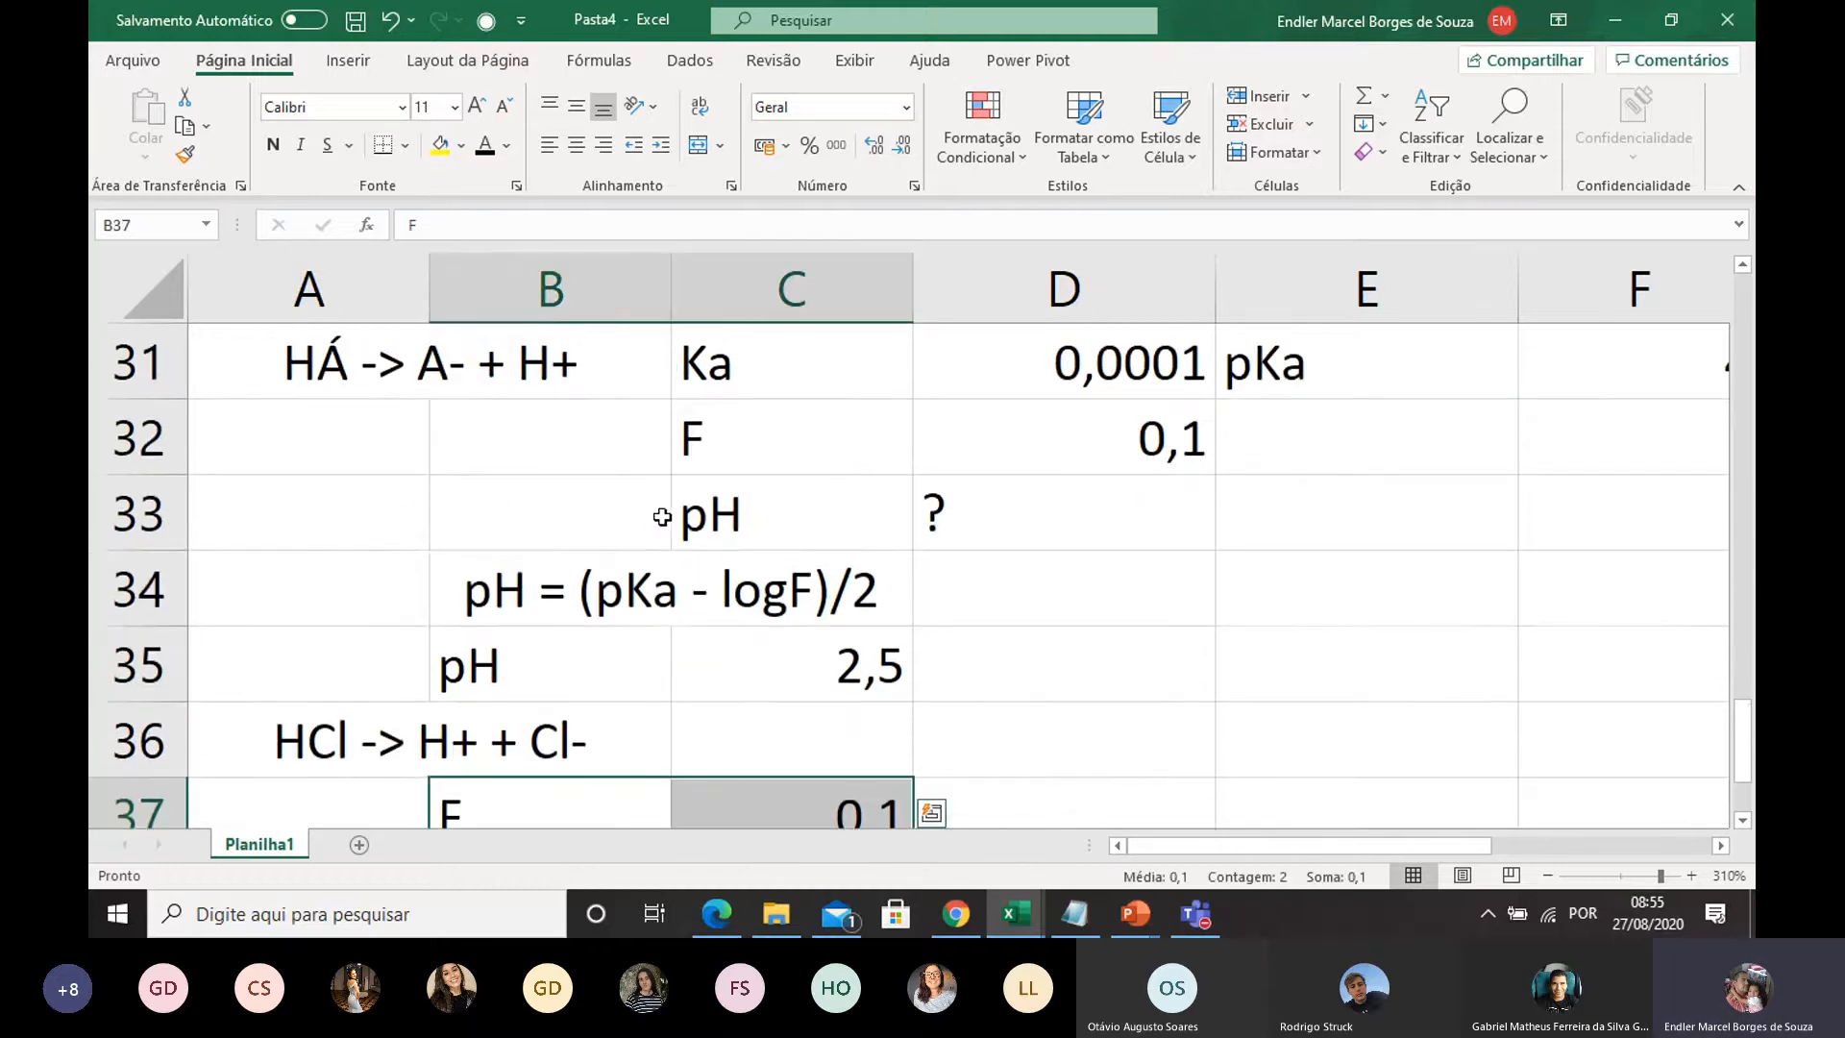
drag(783, 418, 1204, 458)
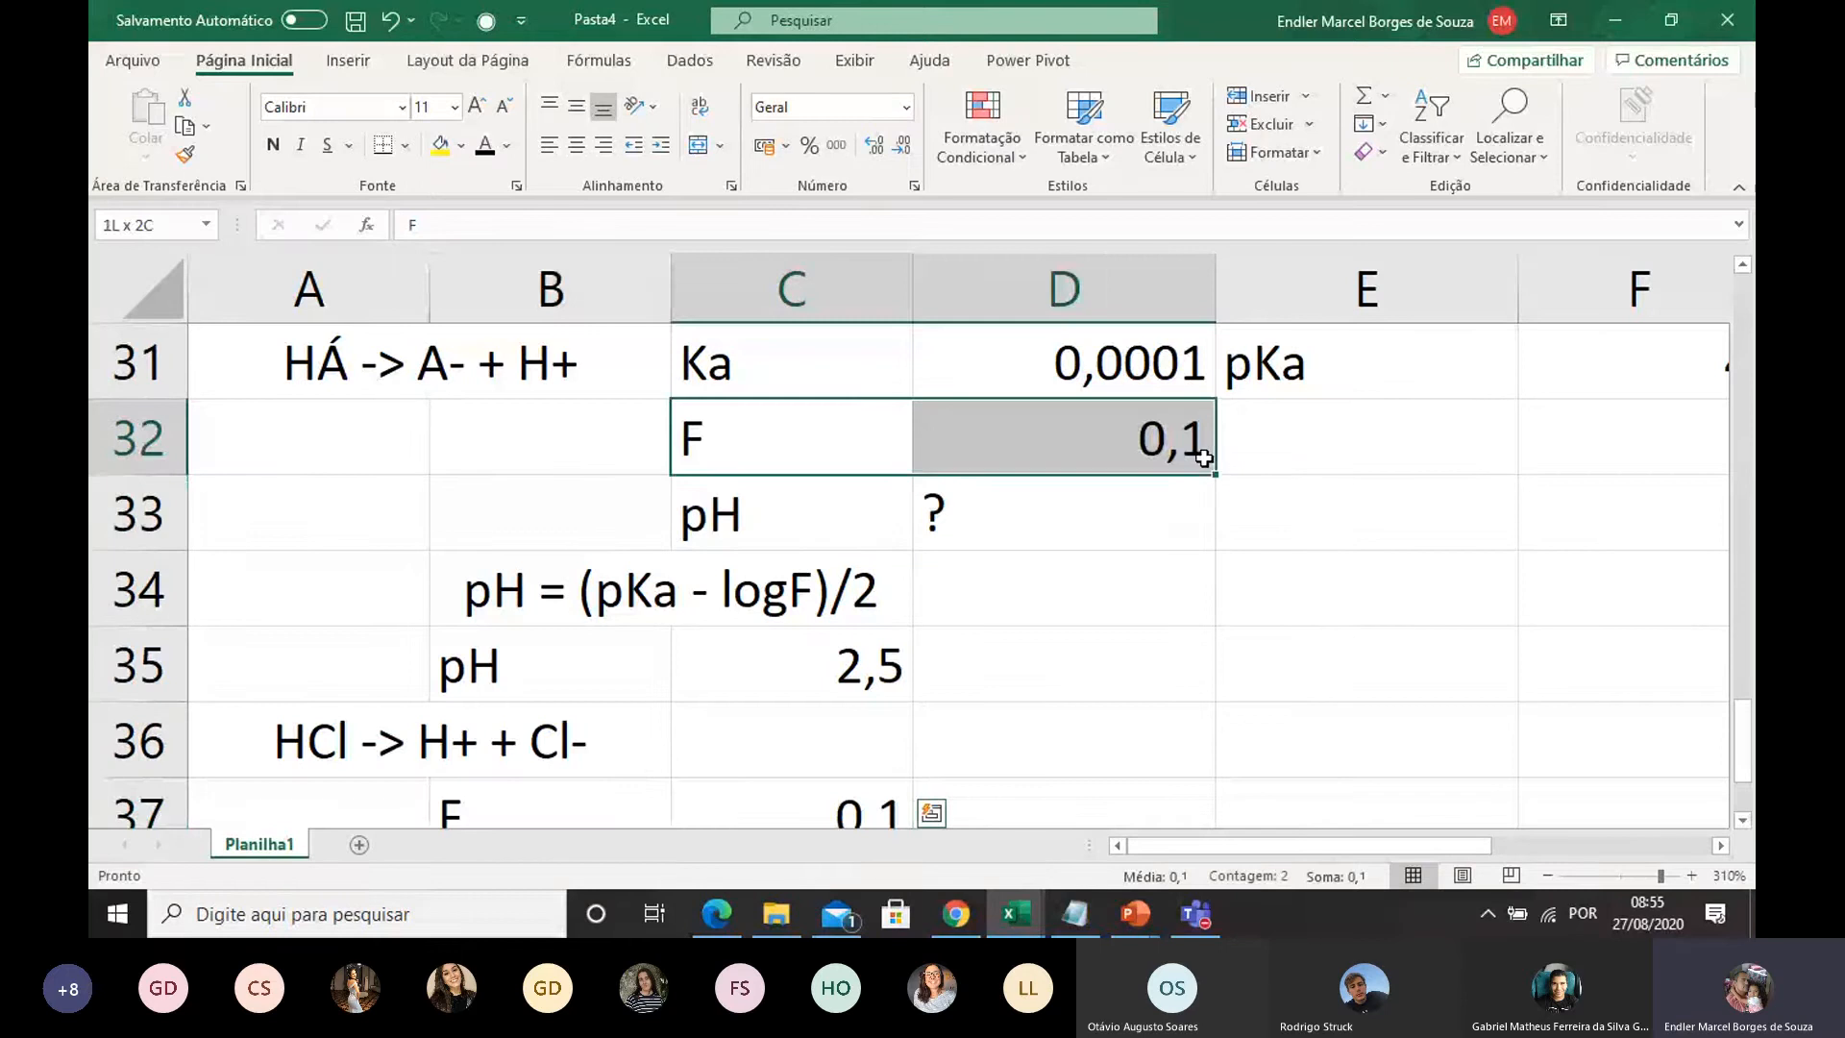
click(1067, 605)
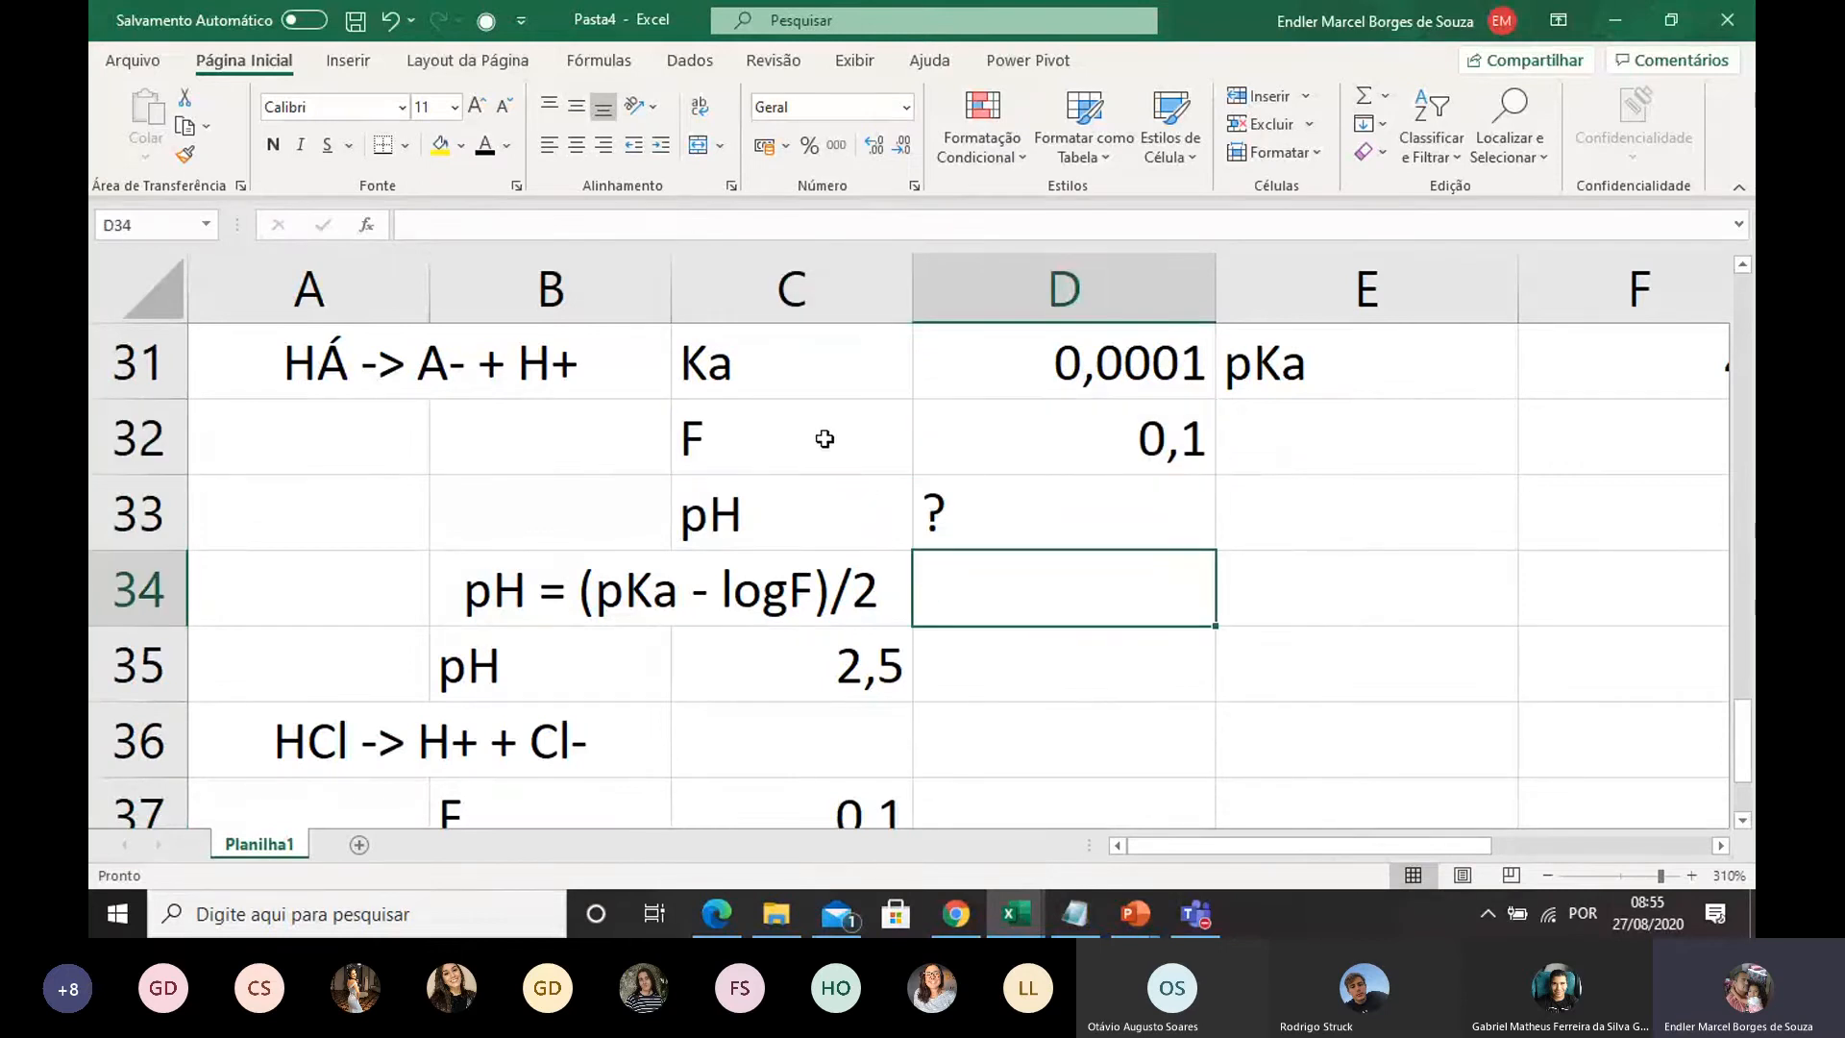
drag(825, 438, 1064, 439)
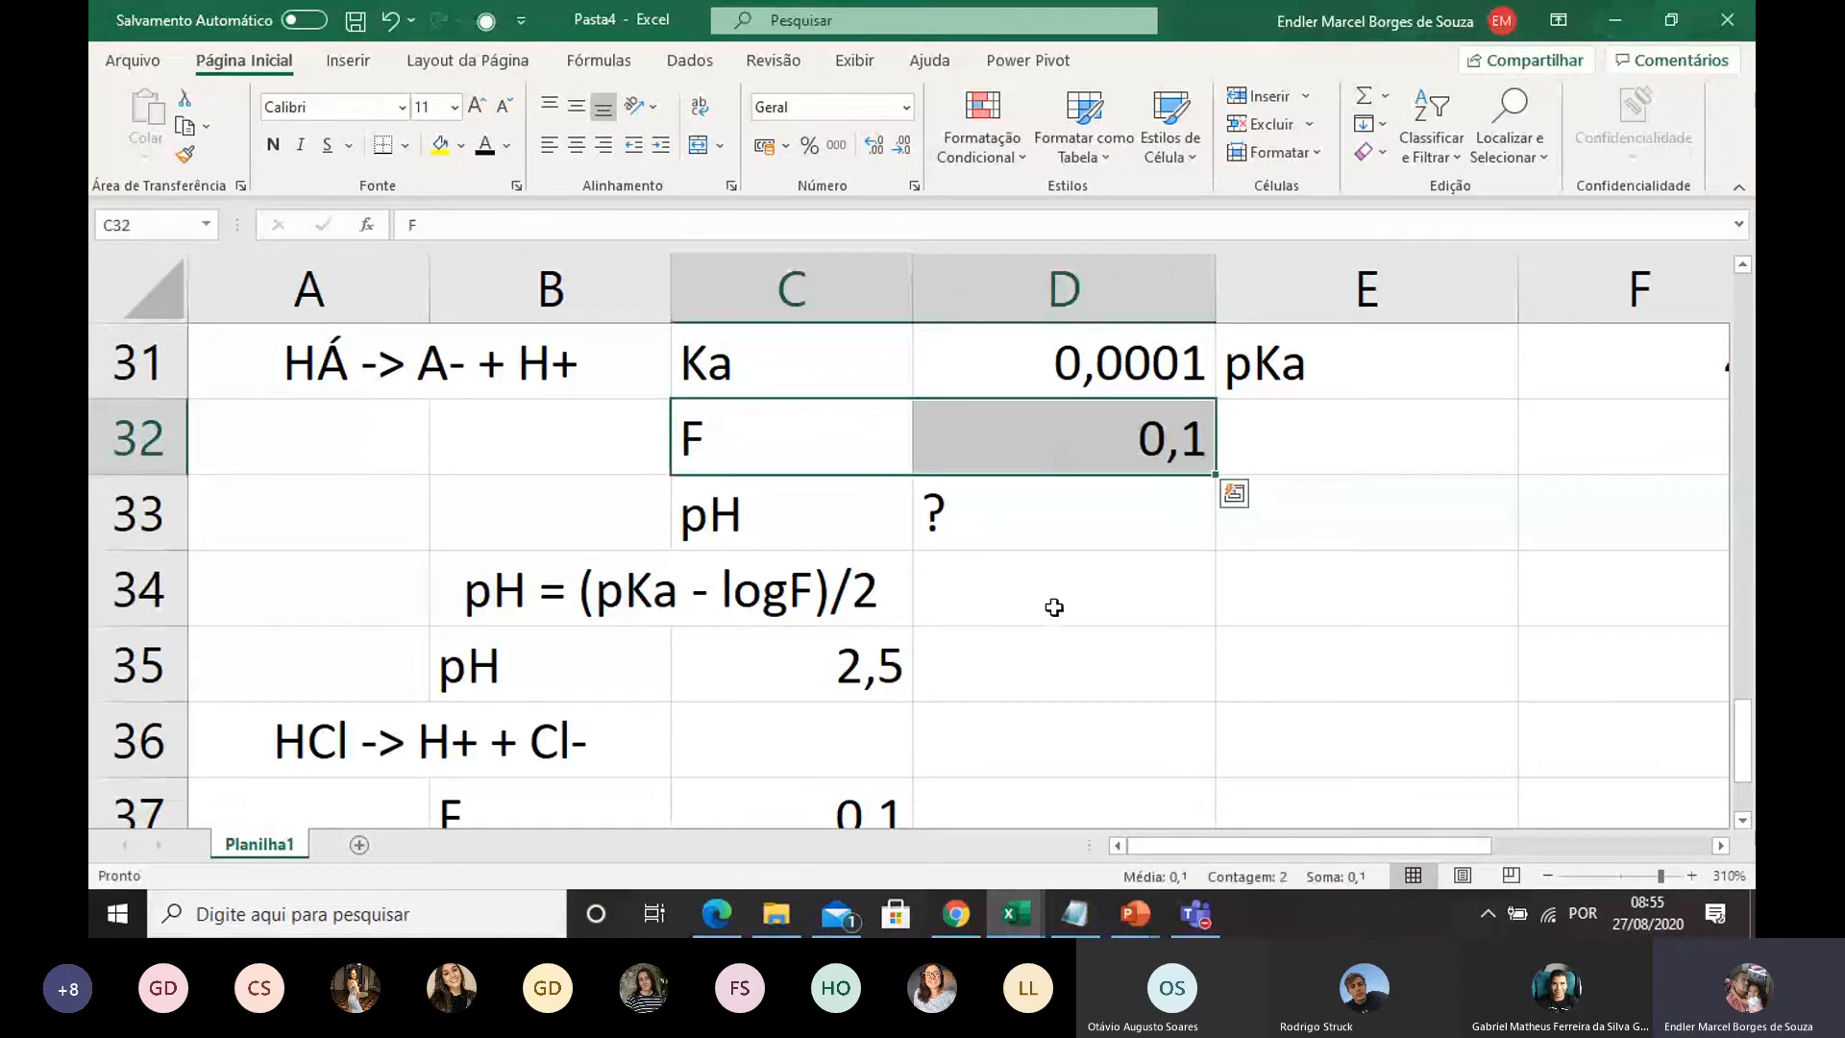
scroll(1043, 620, down, 2)
click(1019, 601)
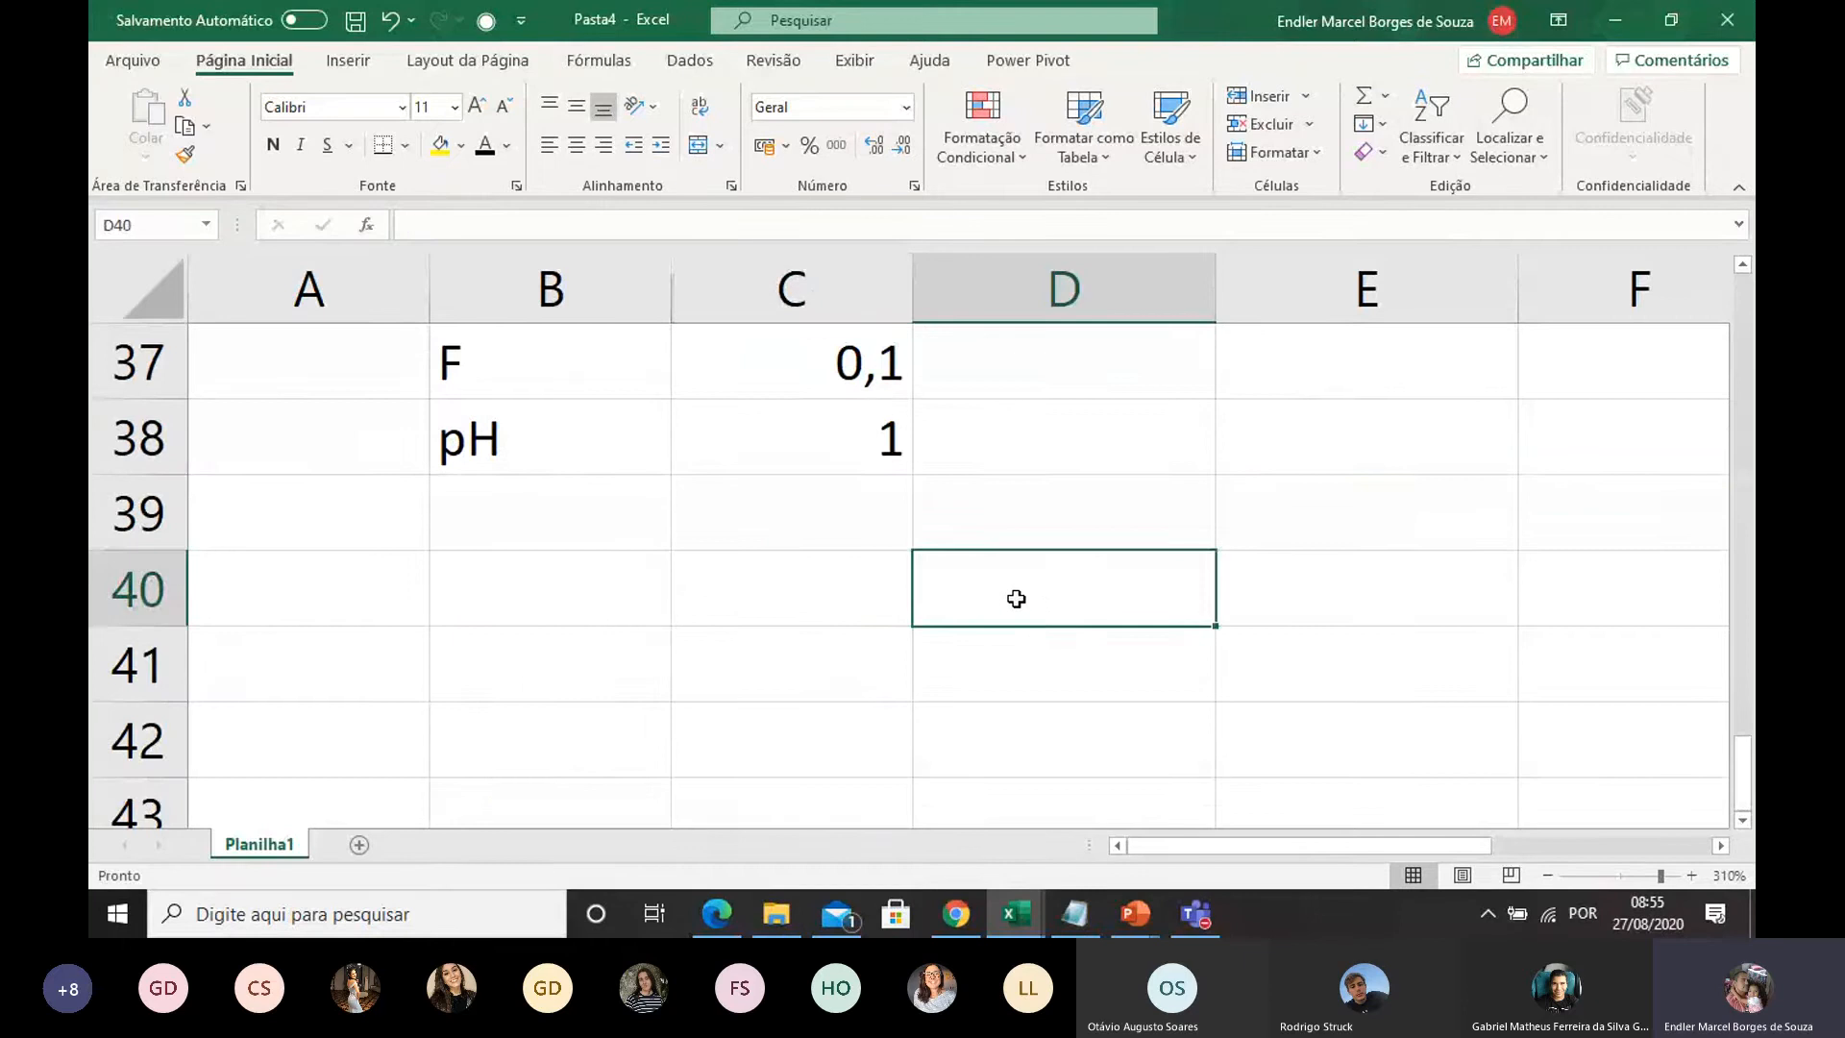
Step: Review the weak acid's F in C32:D32 alongside the strong acid's pH formula in C38
scroll(999, 587, up, 2)
scroll(977, 564, down, 1)
scroll(973, 564, up, 1)
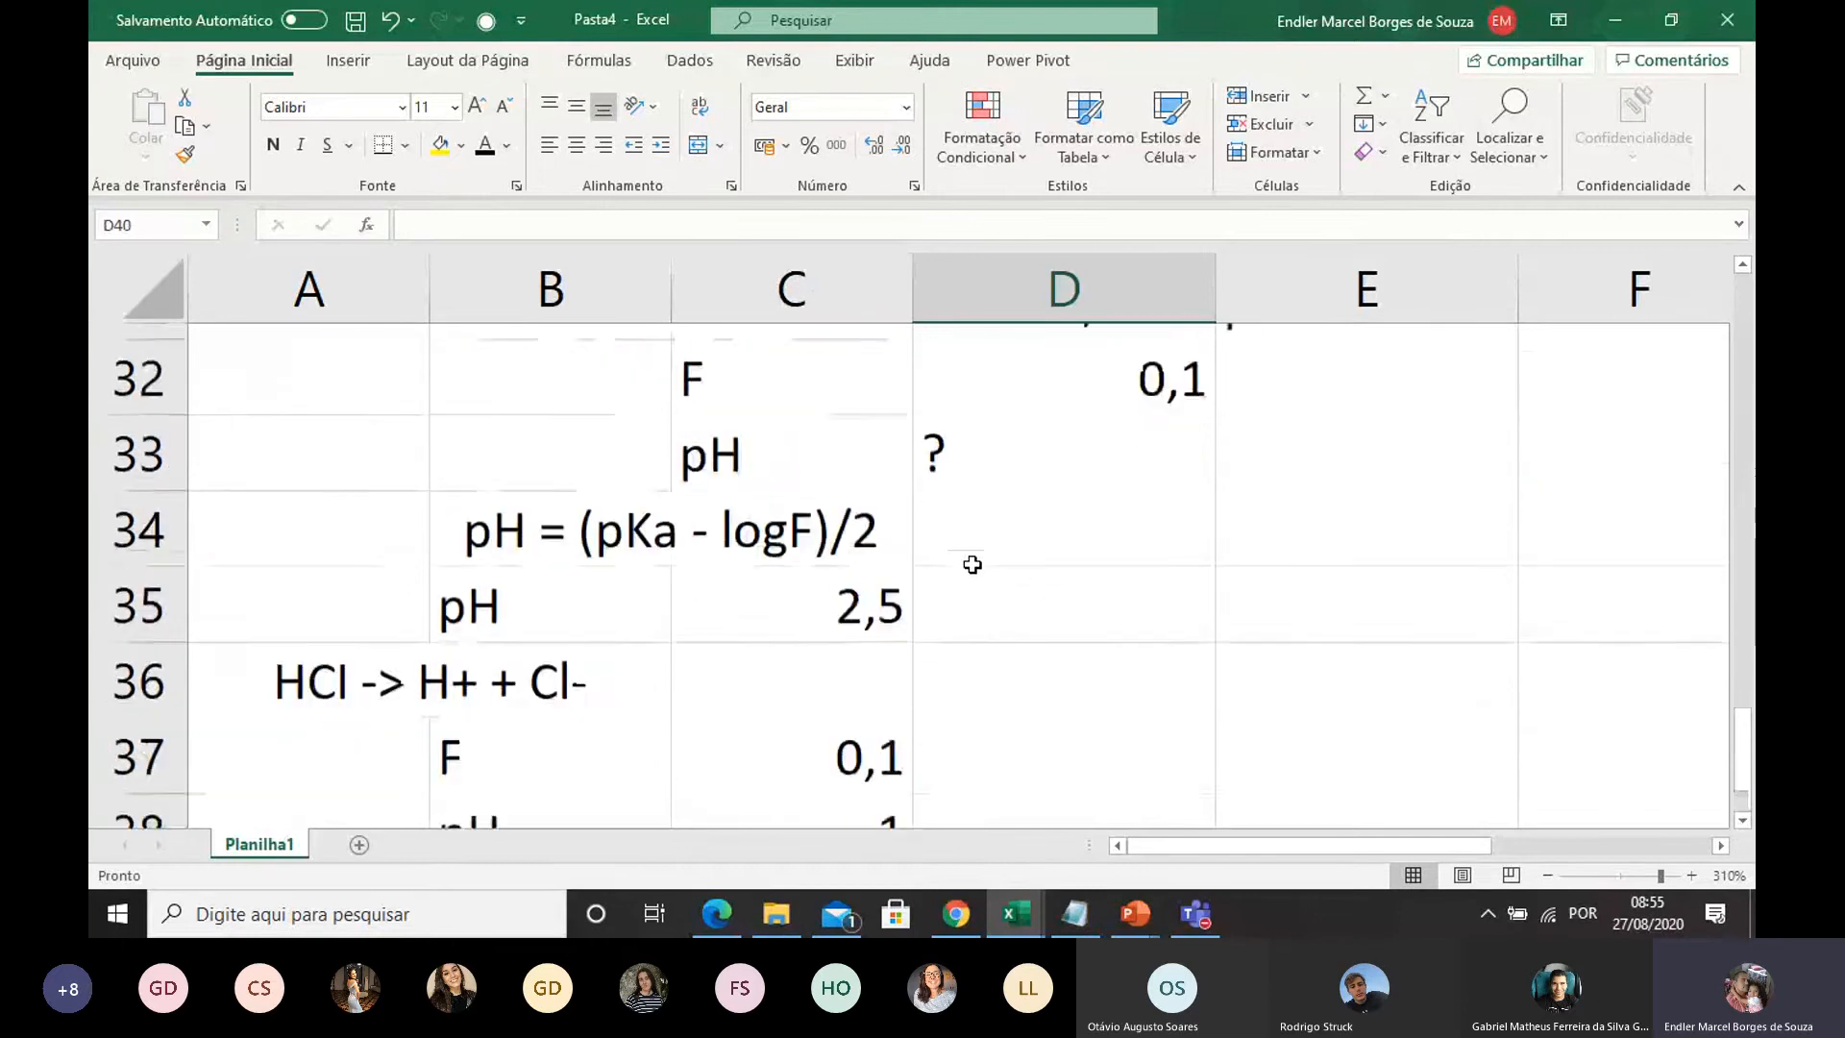
scroll(973, 564, up, 1)
click(615, 440)
drag(834, 447, 1060, 445)
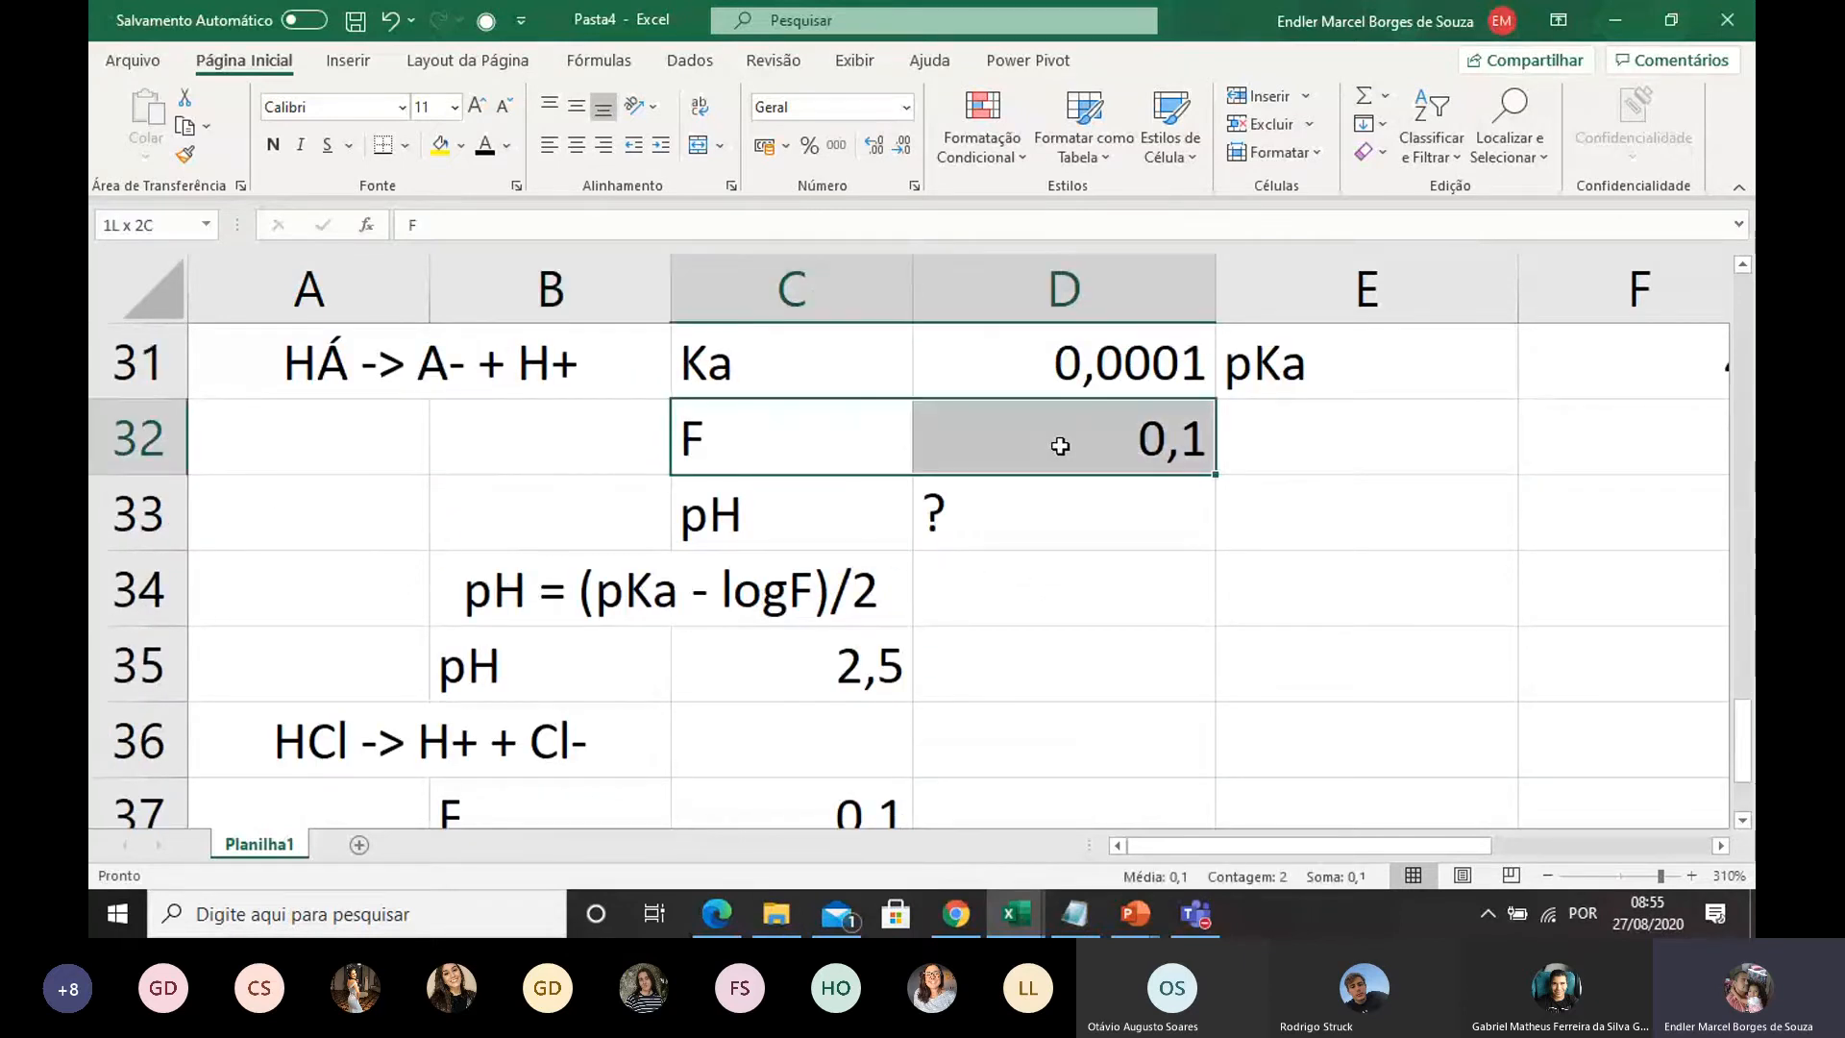
scroll(884, 533, down, 1)
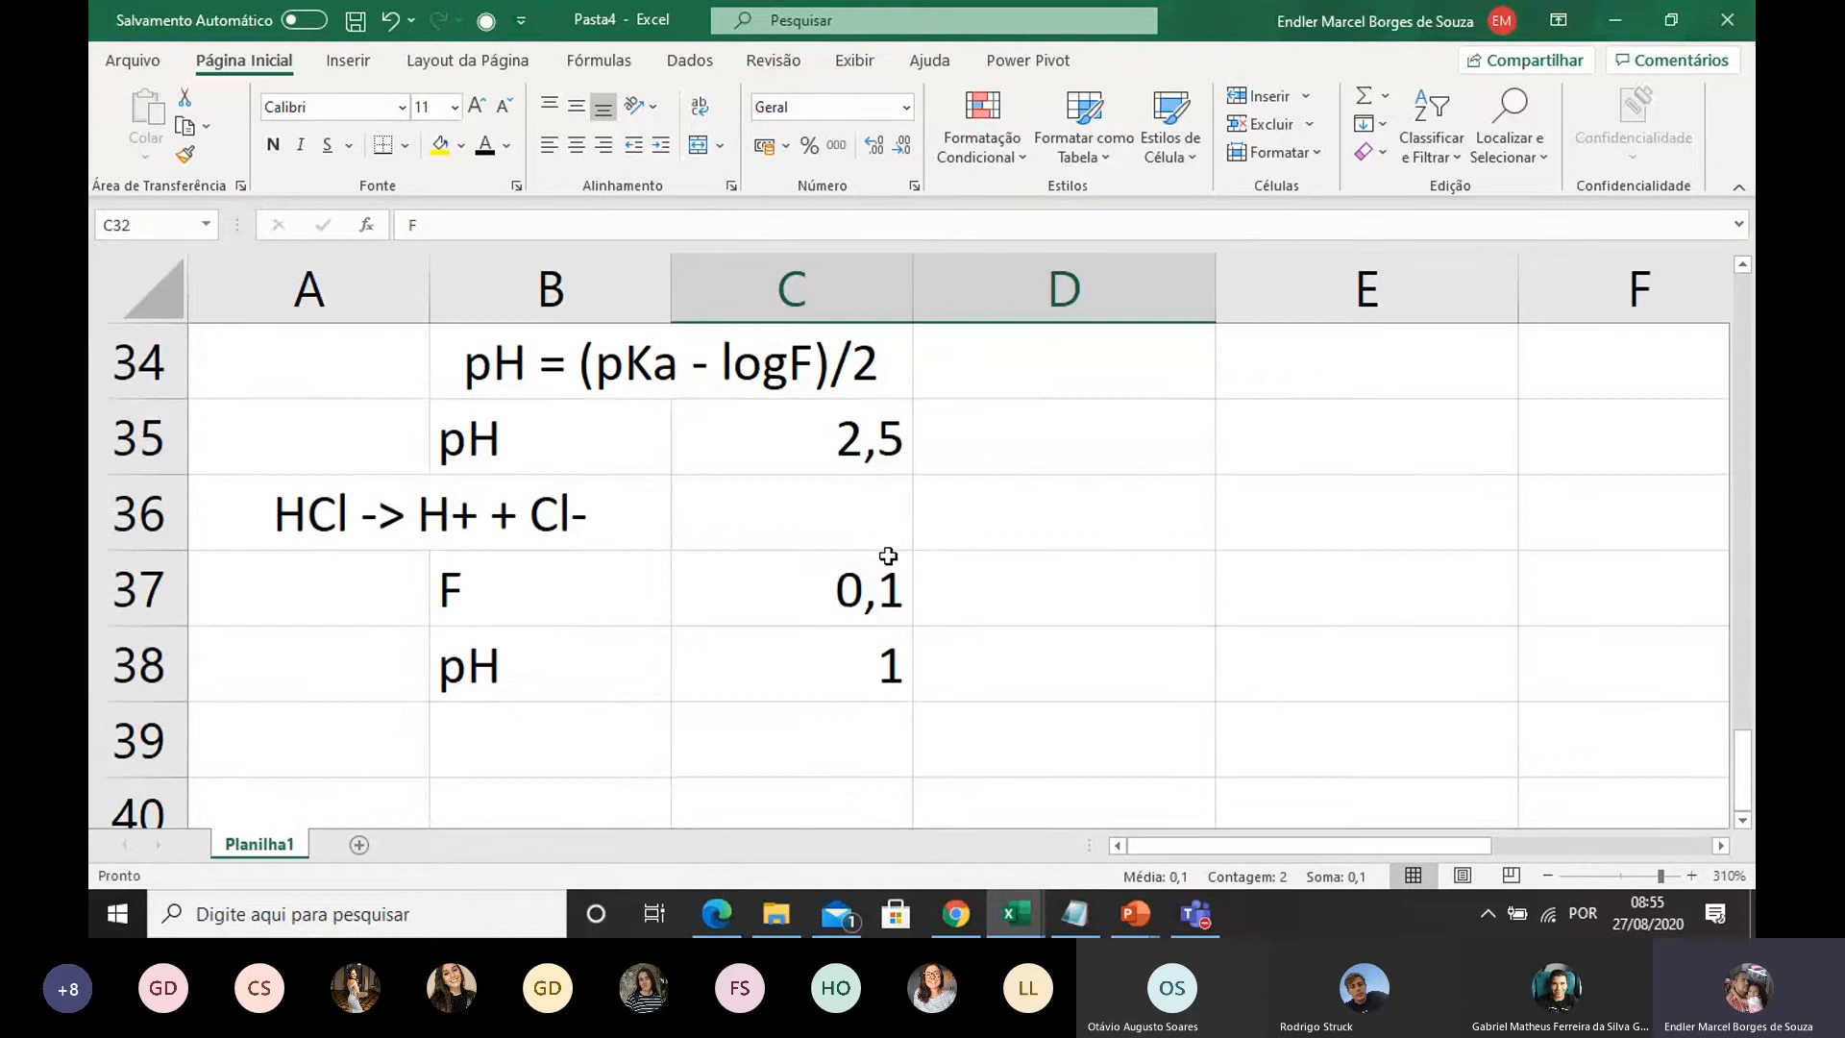
click(812, 664)
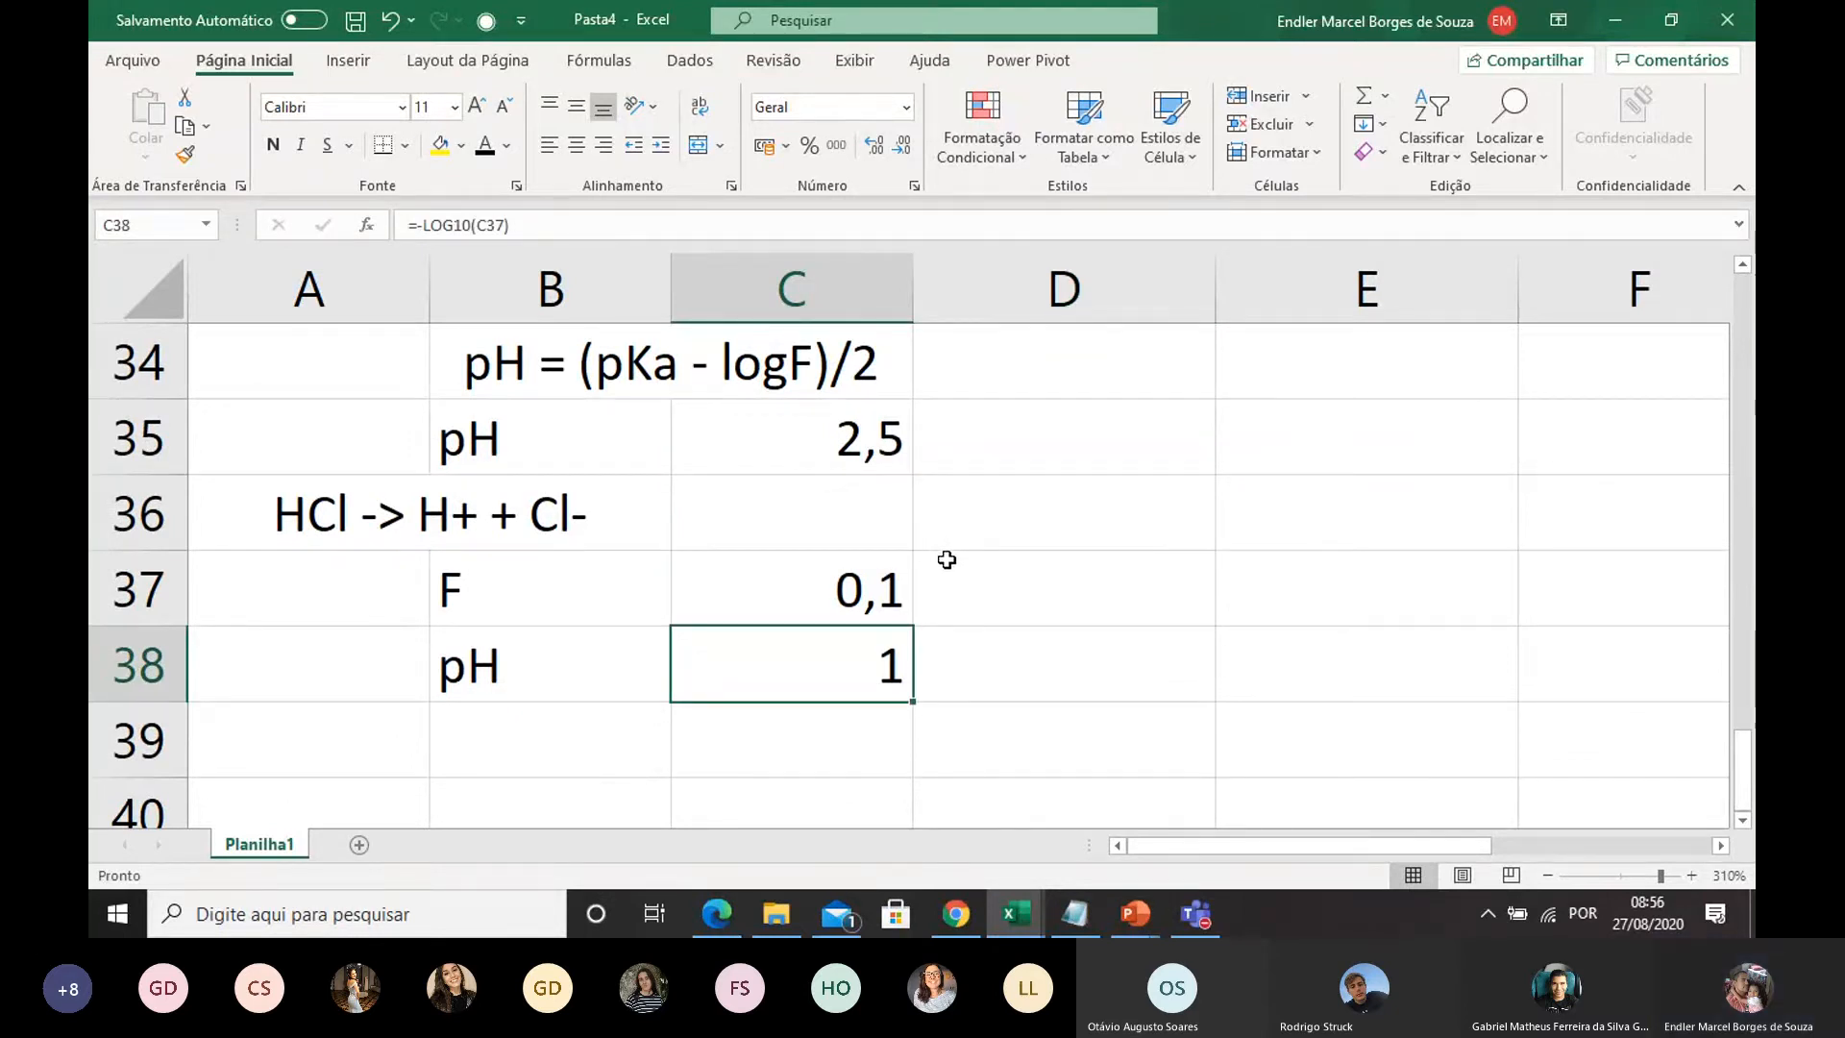
scroll(945, 557, up, 2)
scroll(780, 492, down, 1)
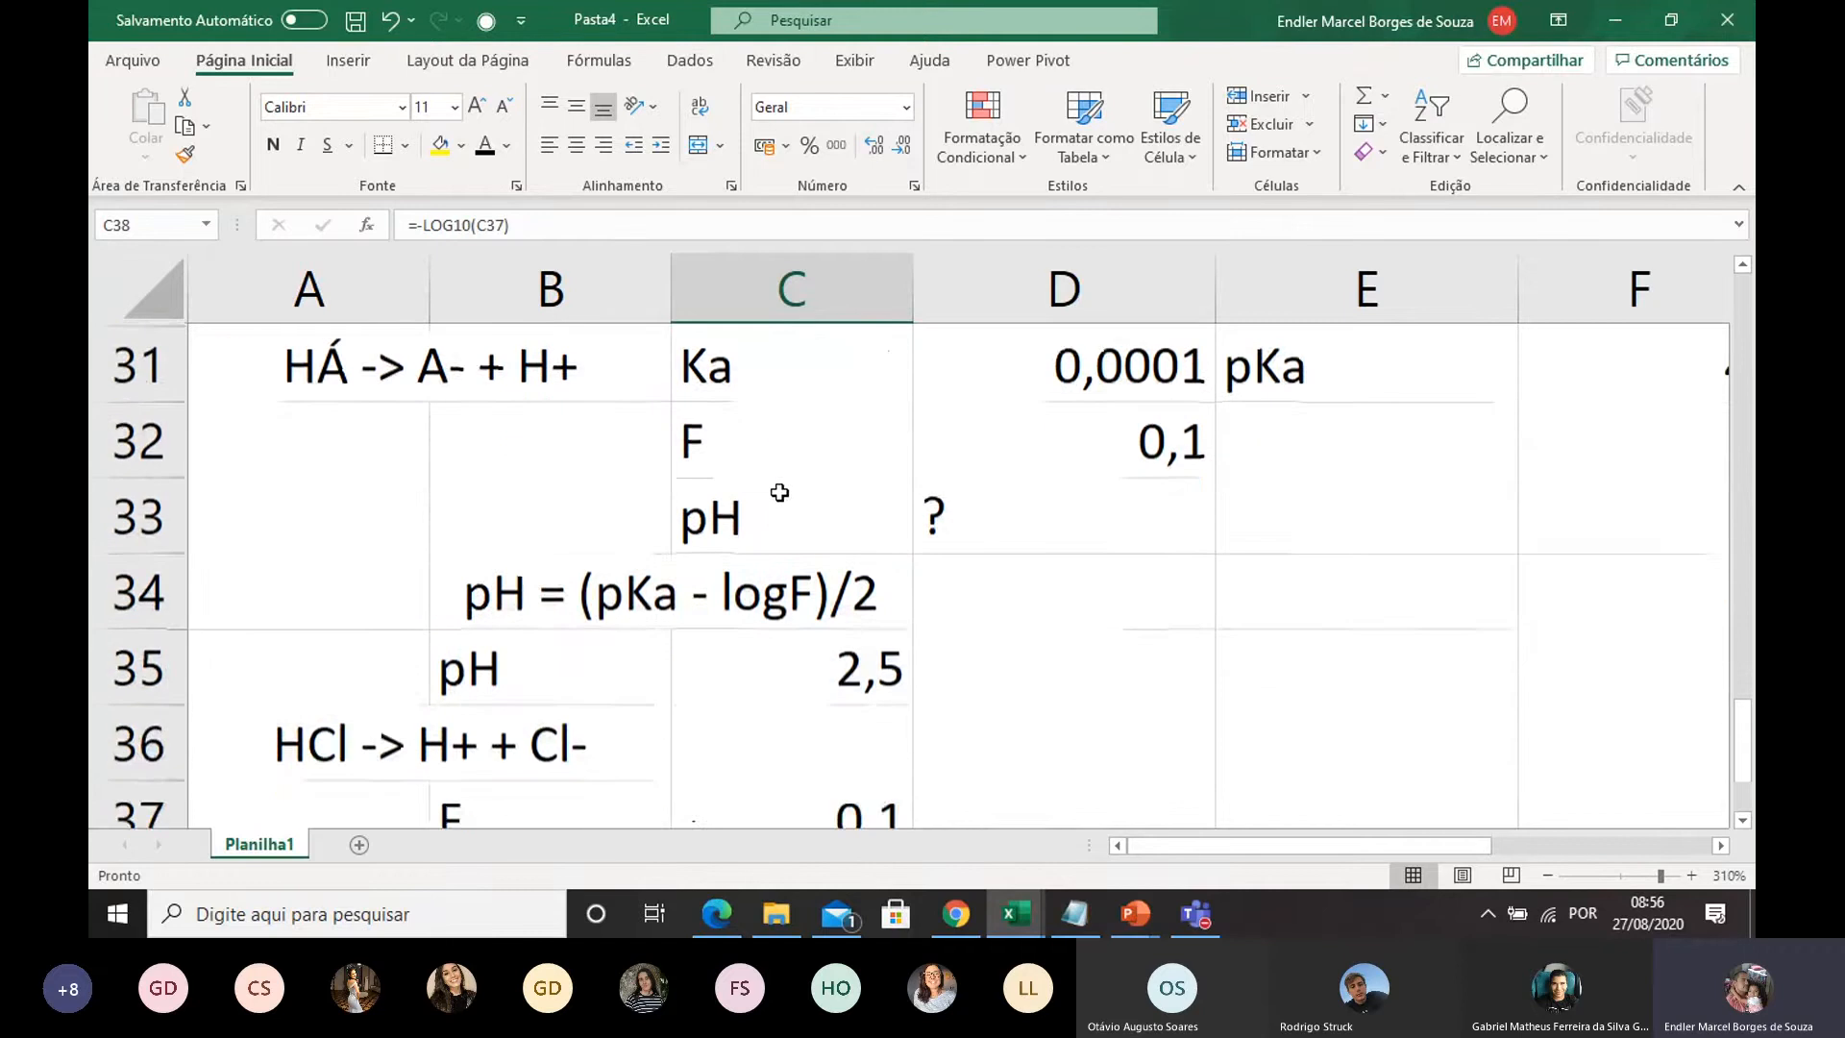
scroll(771, 389, down, 1)
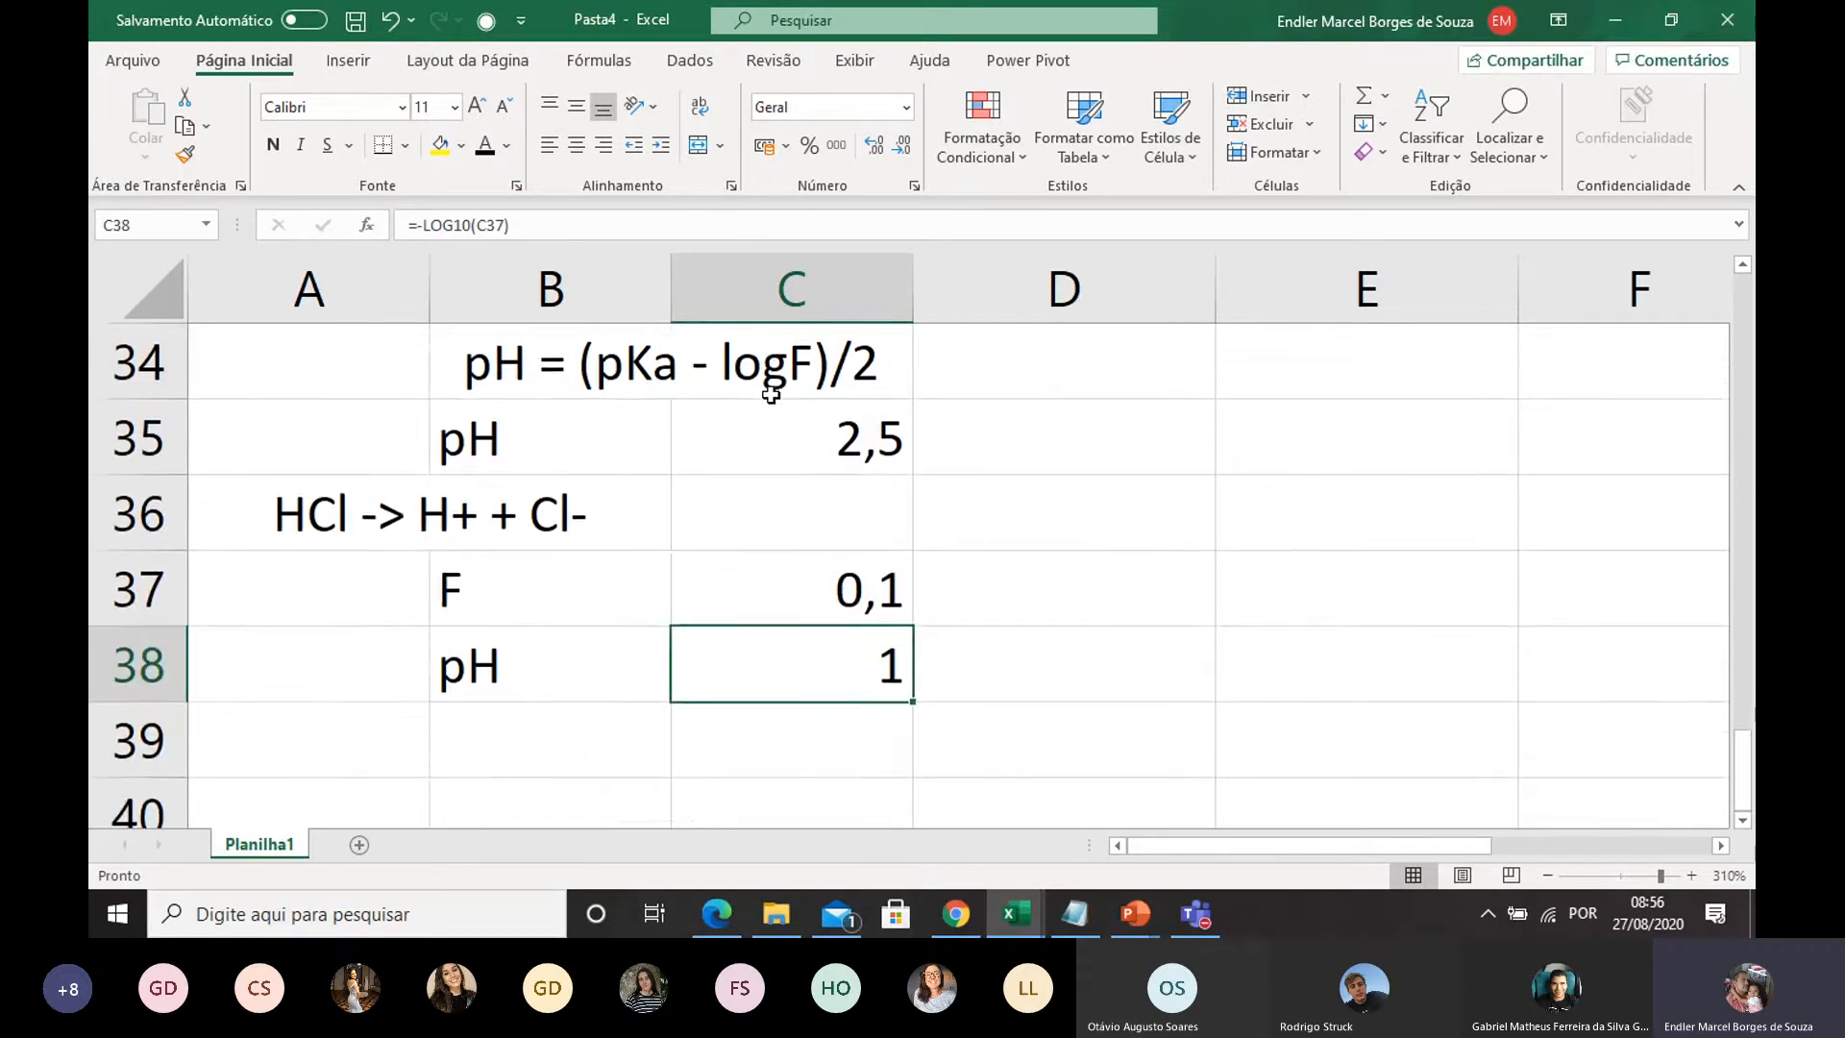
Step: Compare the weak acid's Ka, F and pH rows with the F and pH rows of HCl
scroll(771, 388, up, 1)
click(771, 388)
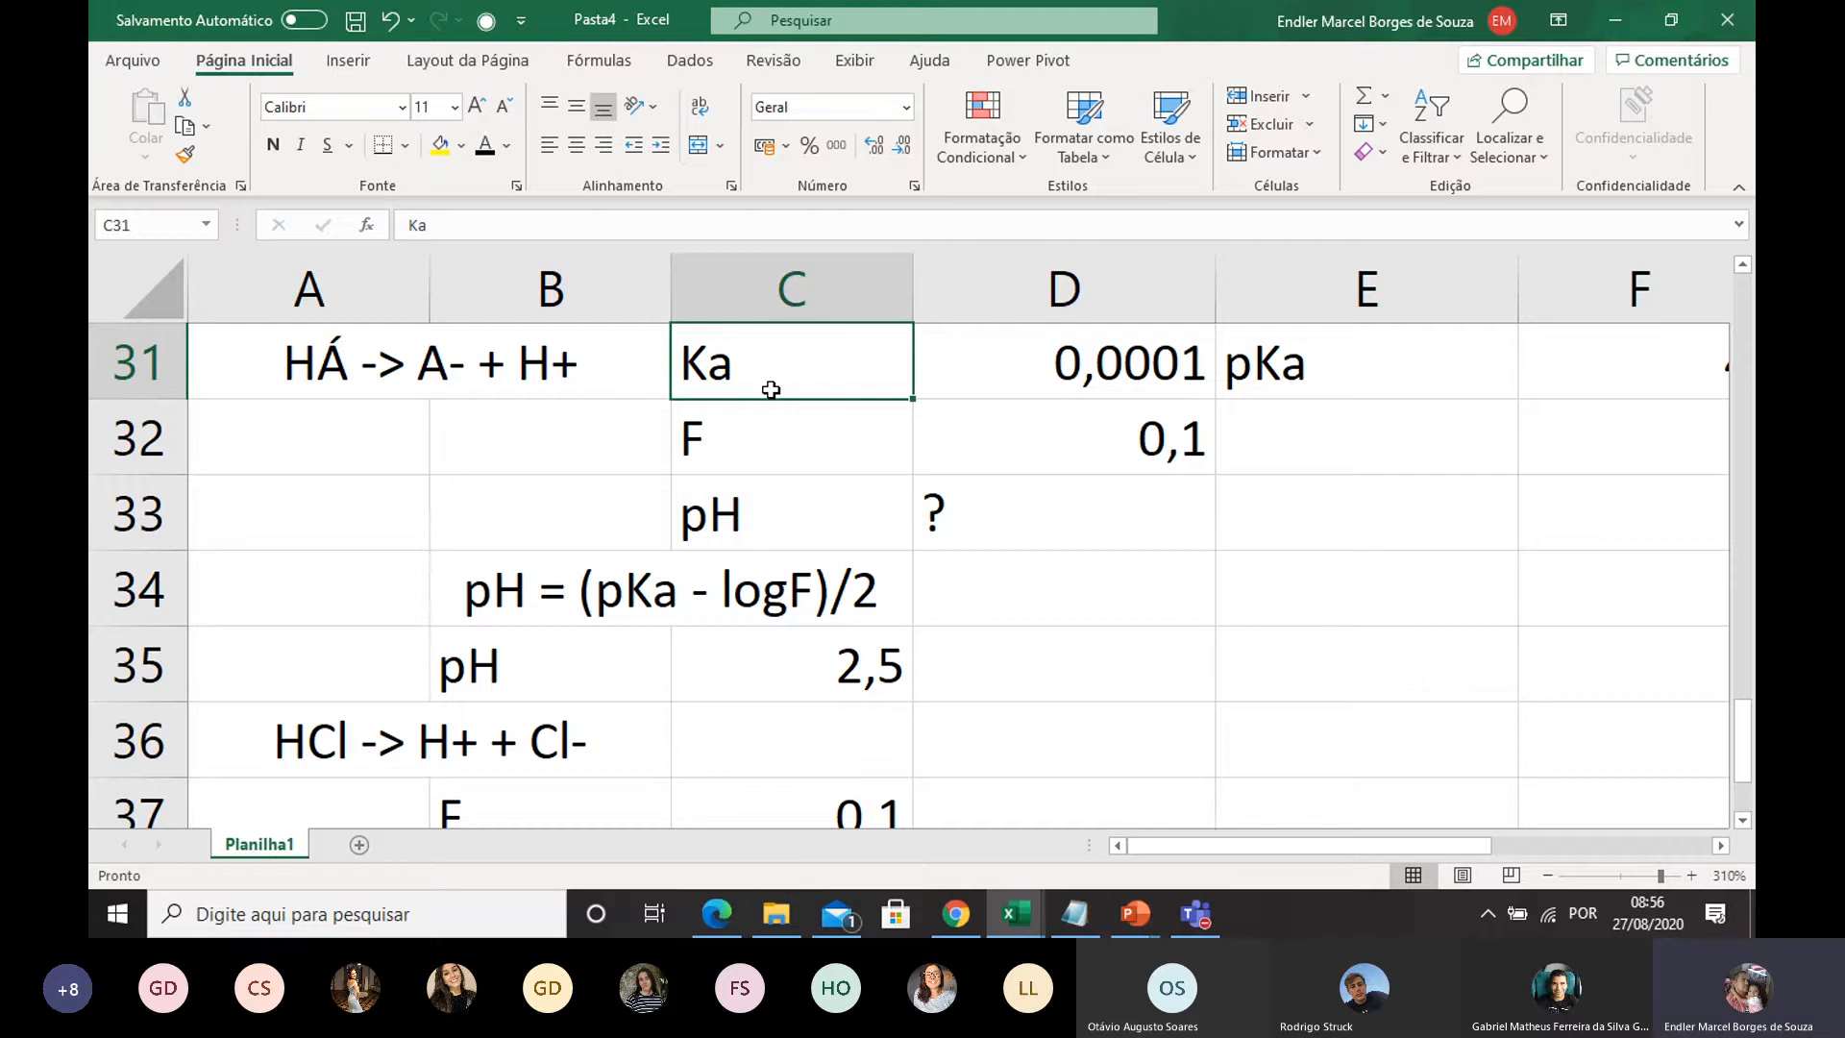
click(1060, 435)
scroll(1060, 435, down, 1)
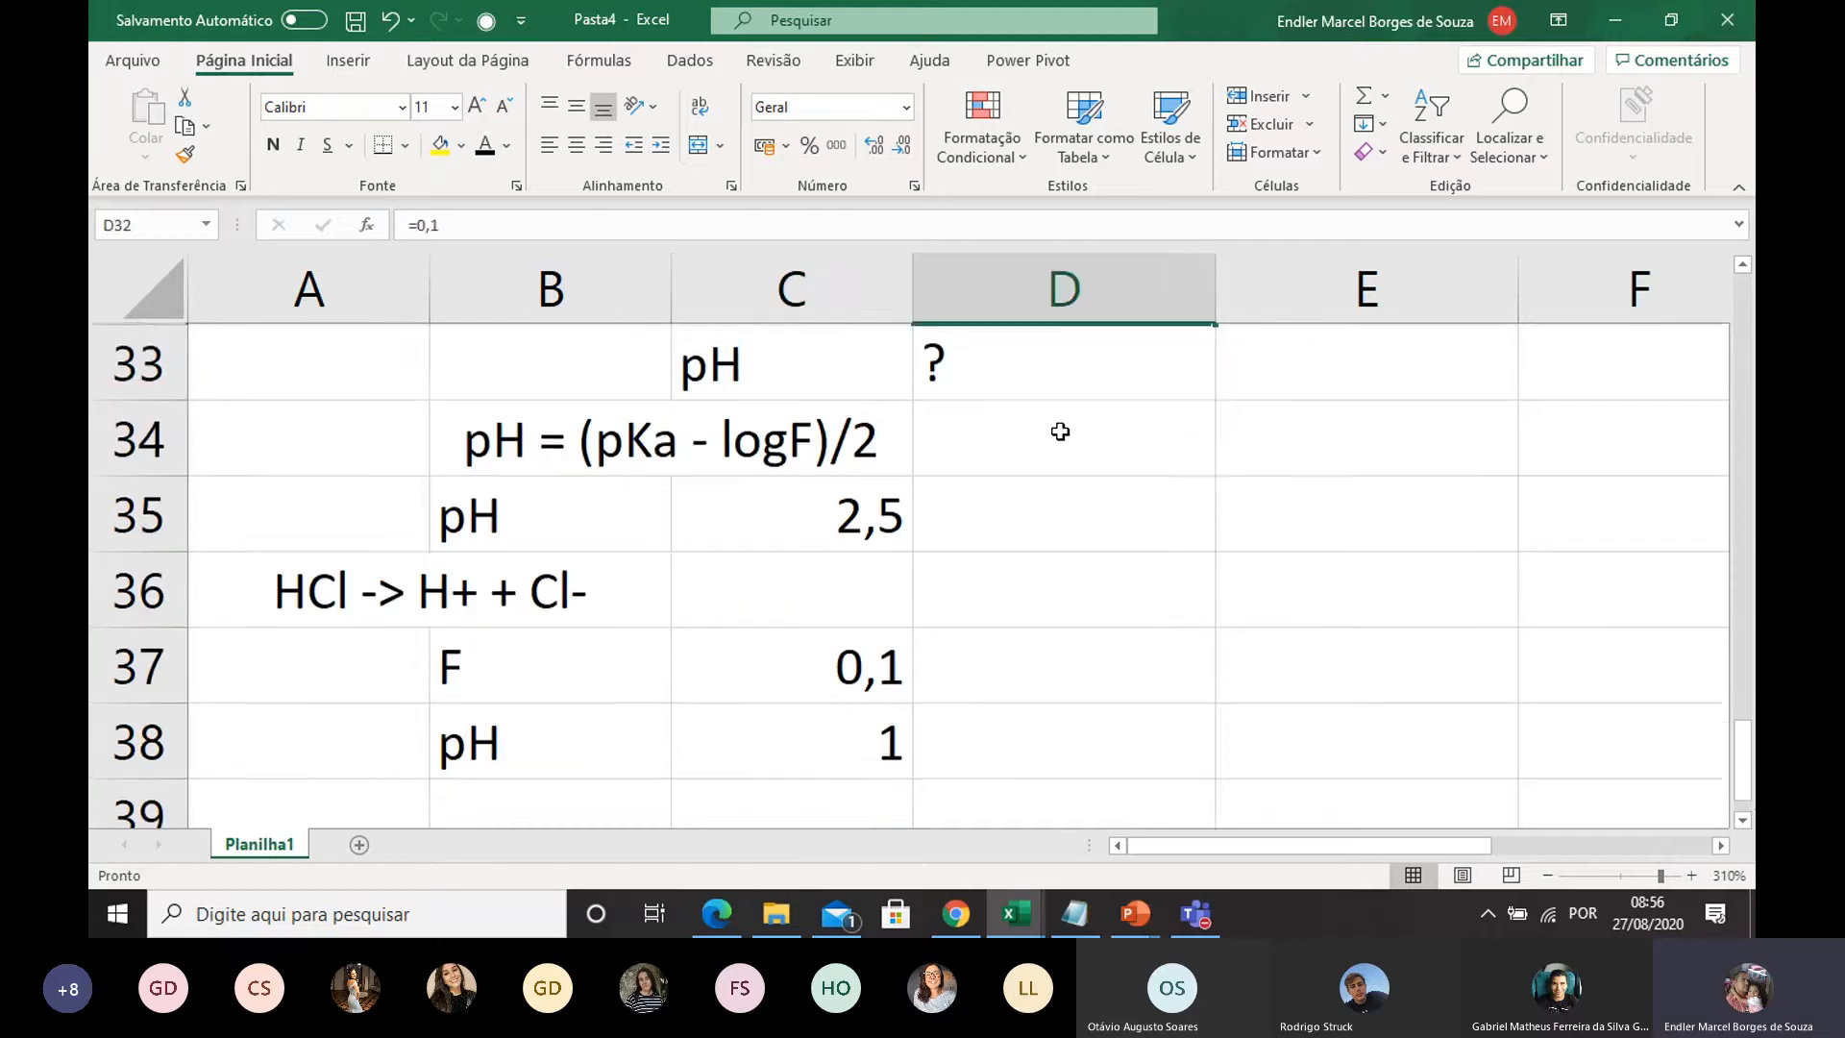
click(845, 583)
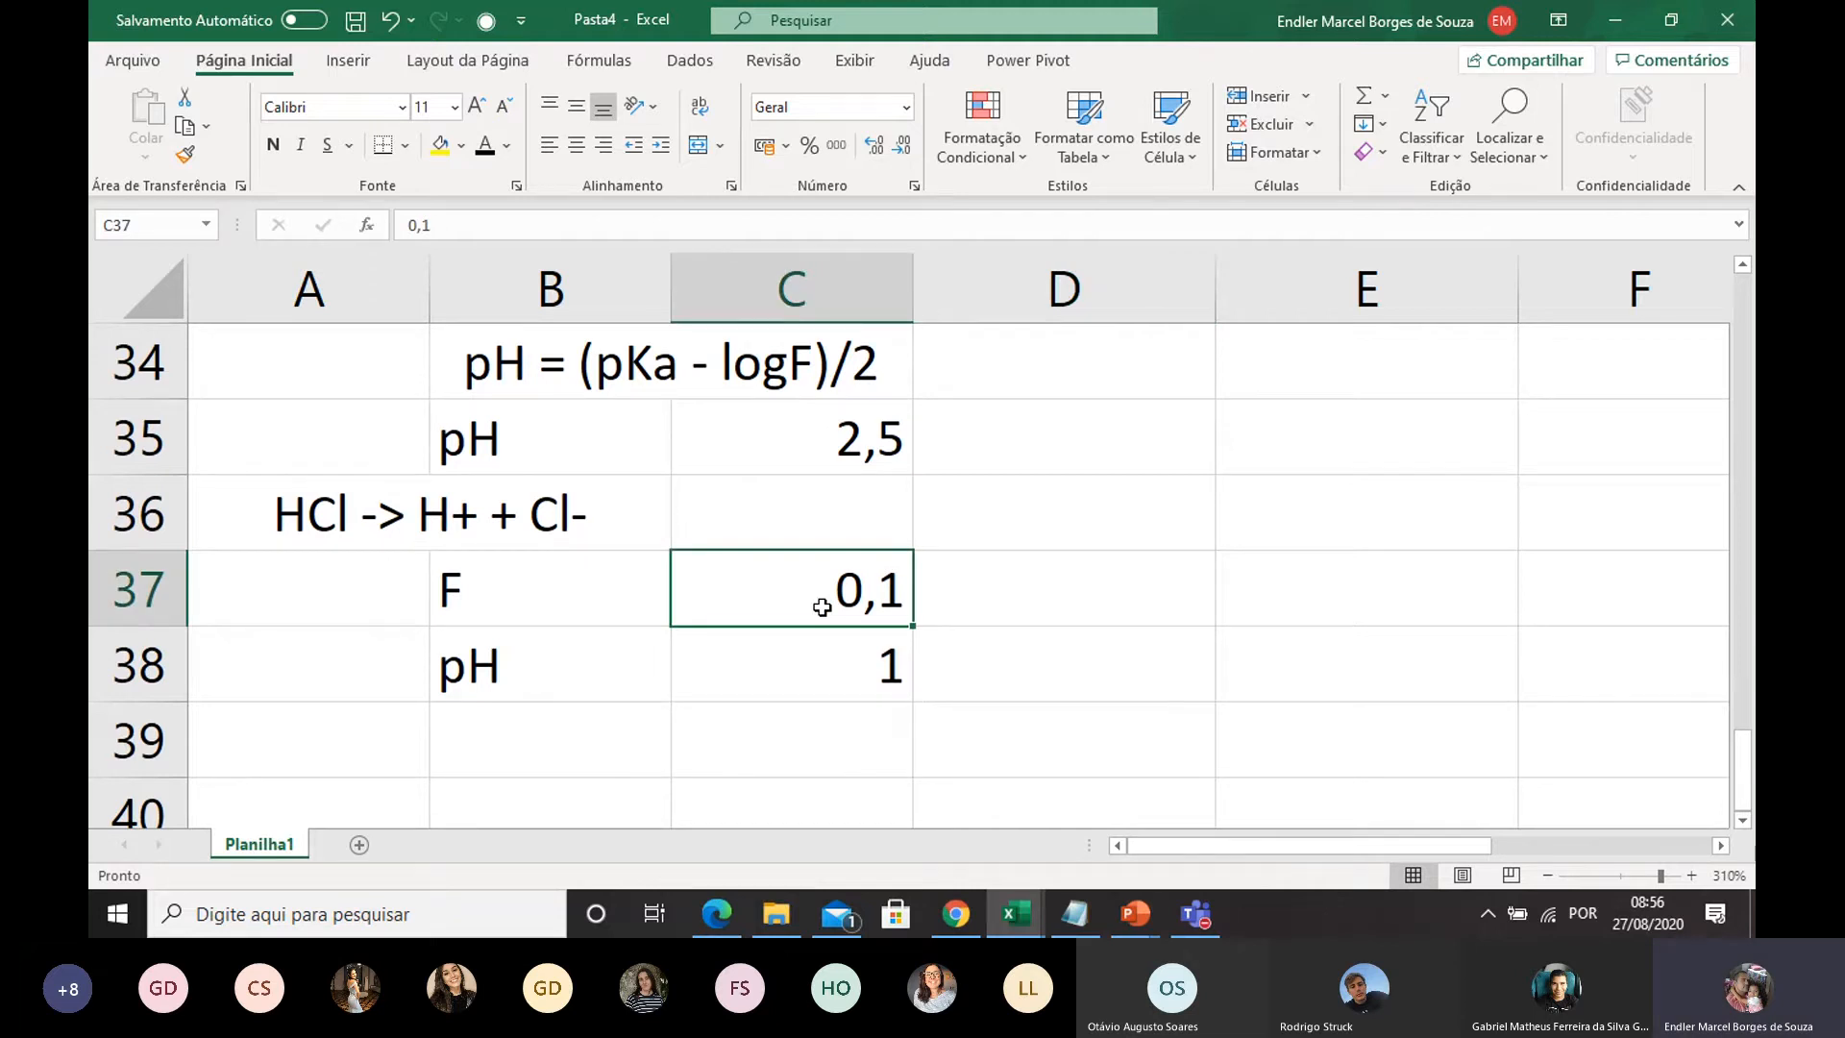
drag(515, 620, 786, 578)
scroll(791, 564, up, 1)
scroll(791, 563, up, 1)
drag(726, 440, 1076, 447)
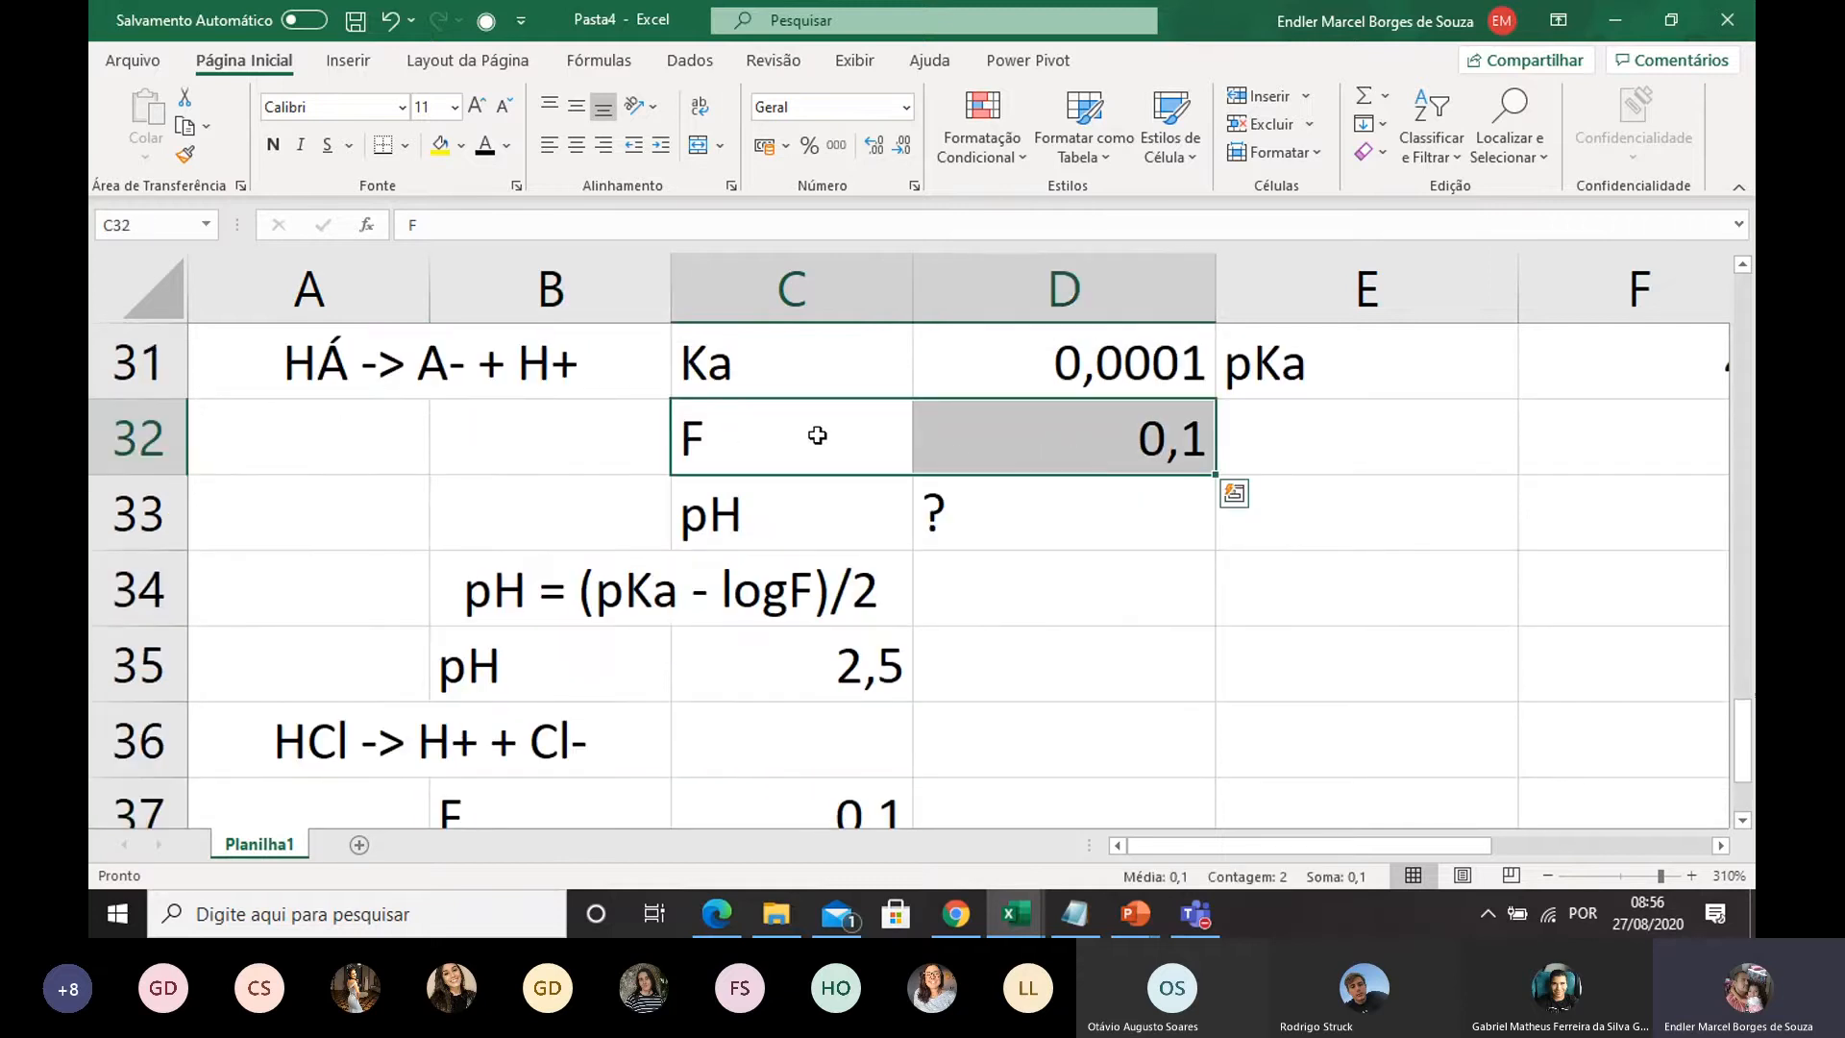
scroll(745, 514, down, 1)
drag(606, 660, 869, 656)
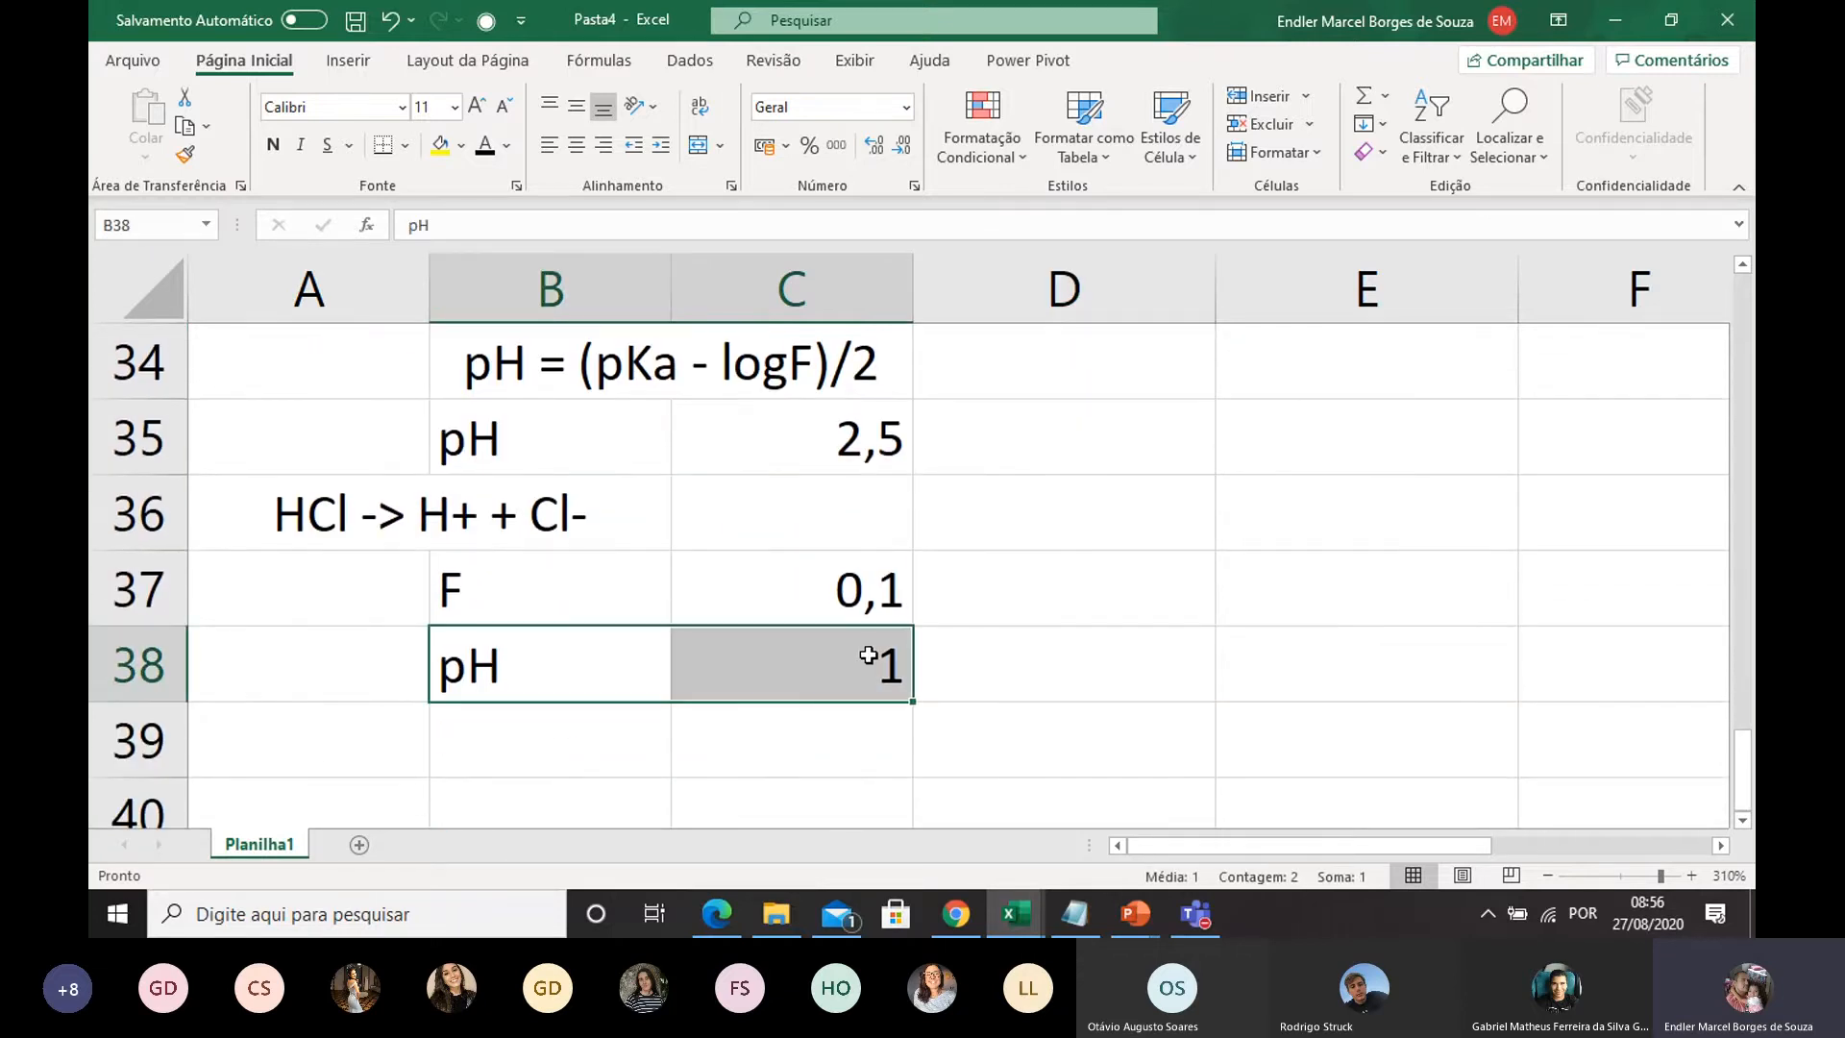
scroll(875, 634, up, 2)
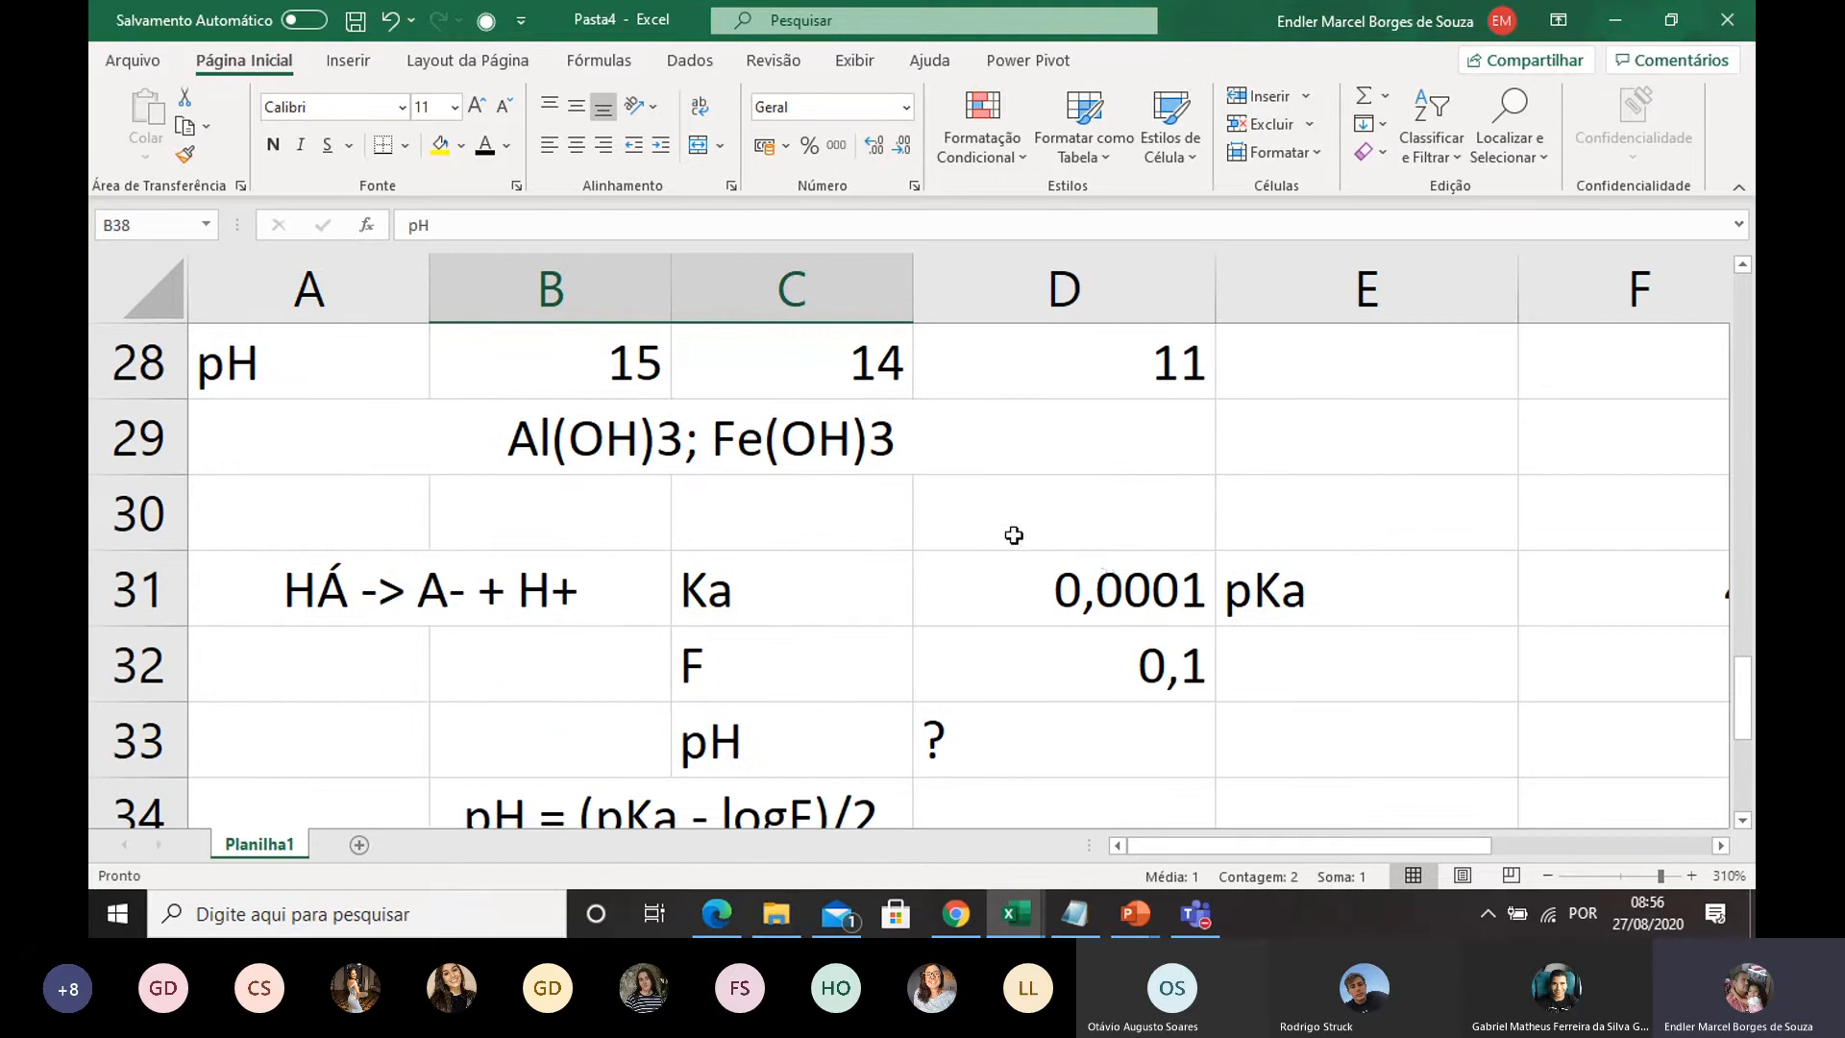
scroll(756, 436, down, 1)
scroll(756, 435, down, 1)
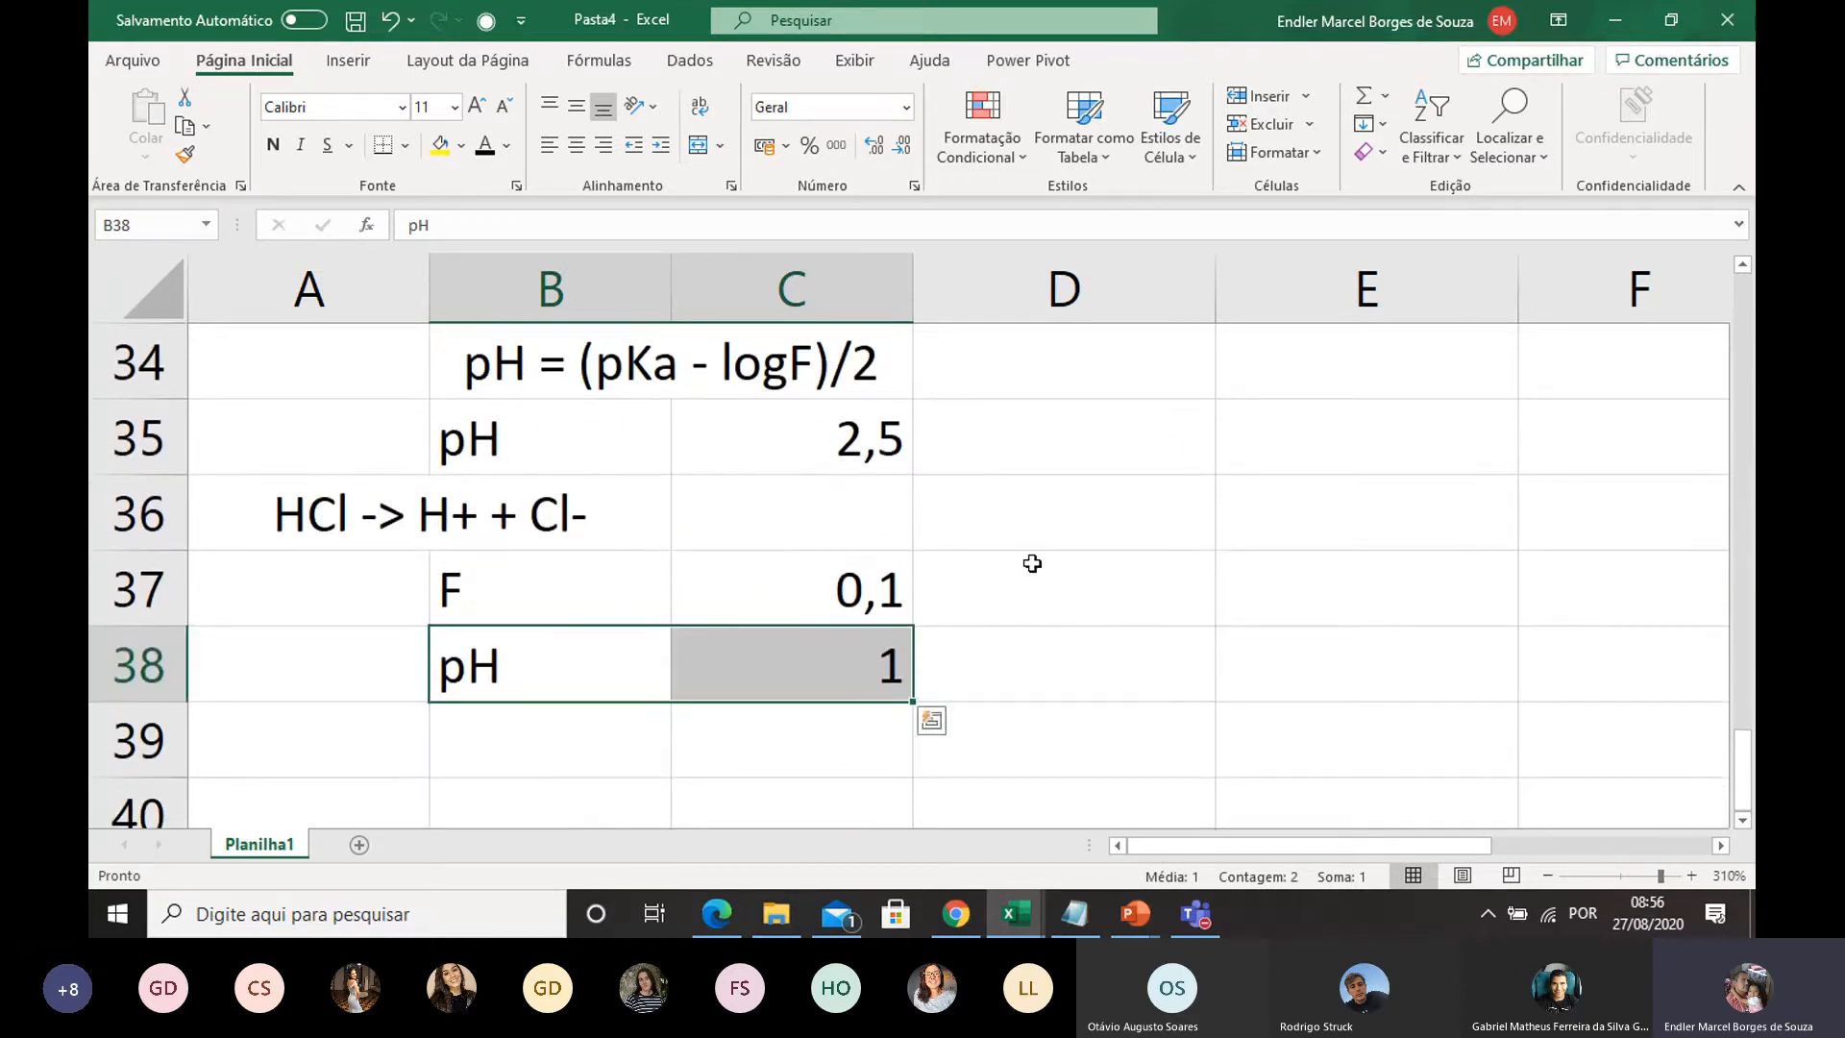
Step: Enter the ratio label "[H+]HCl/[H+]HA" in cell E37
double_click(1235, 598)
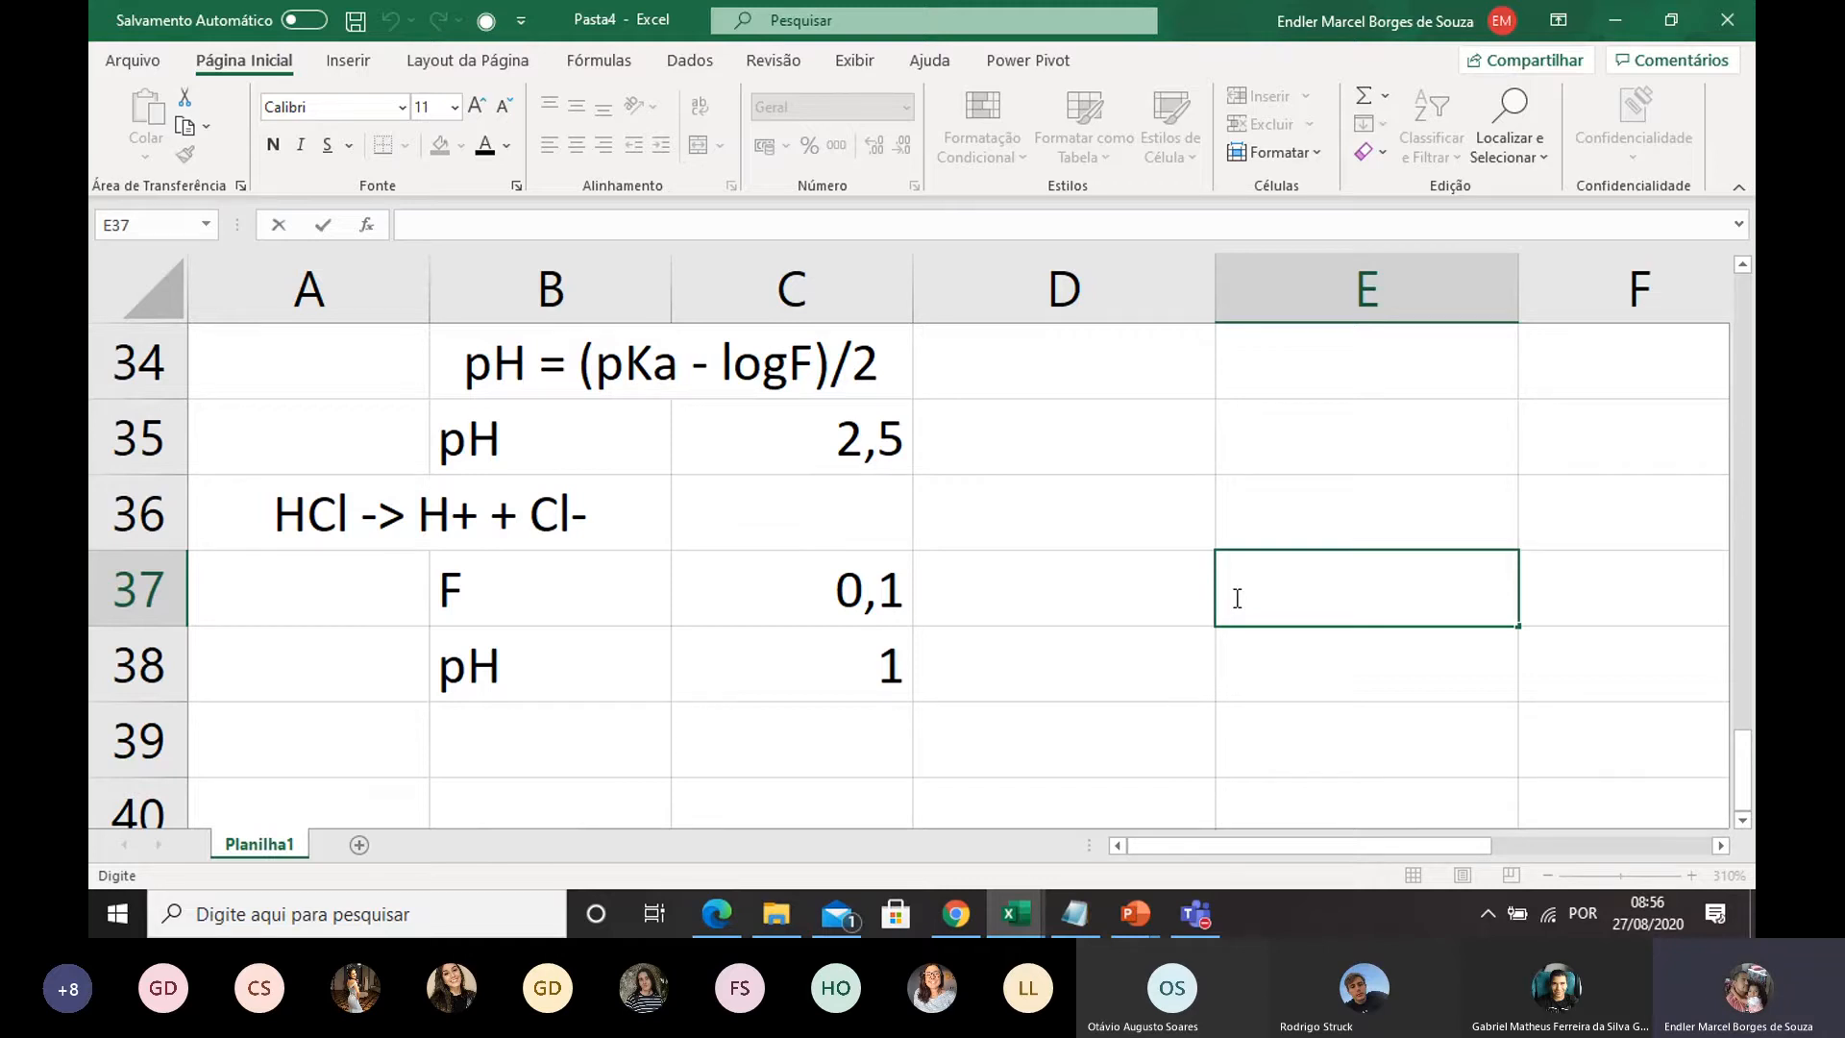
text({)
key(BackSpace)
text([H+)
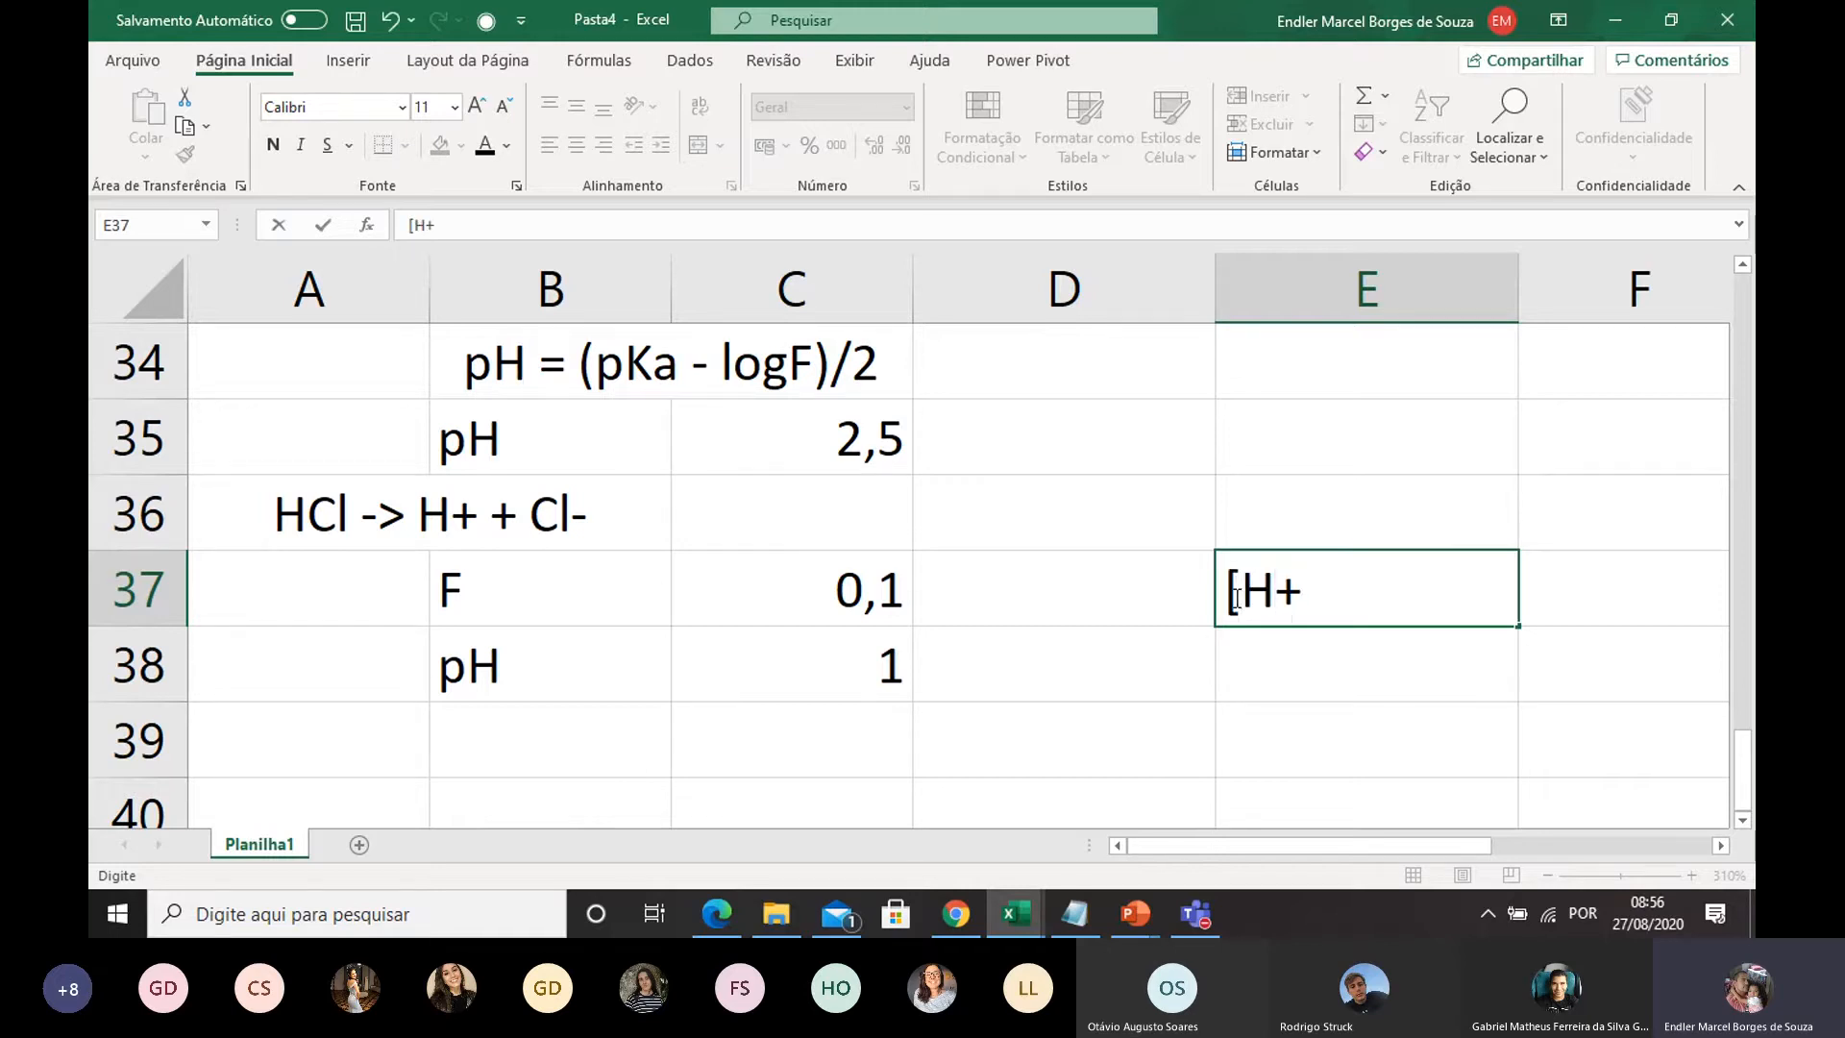
text(]Hc)
key(BackSpace)
text(Cl/)
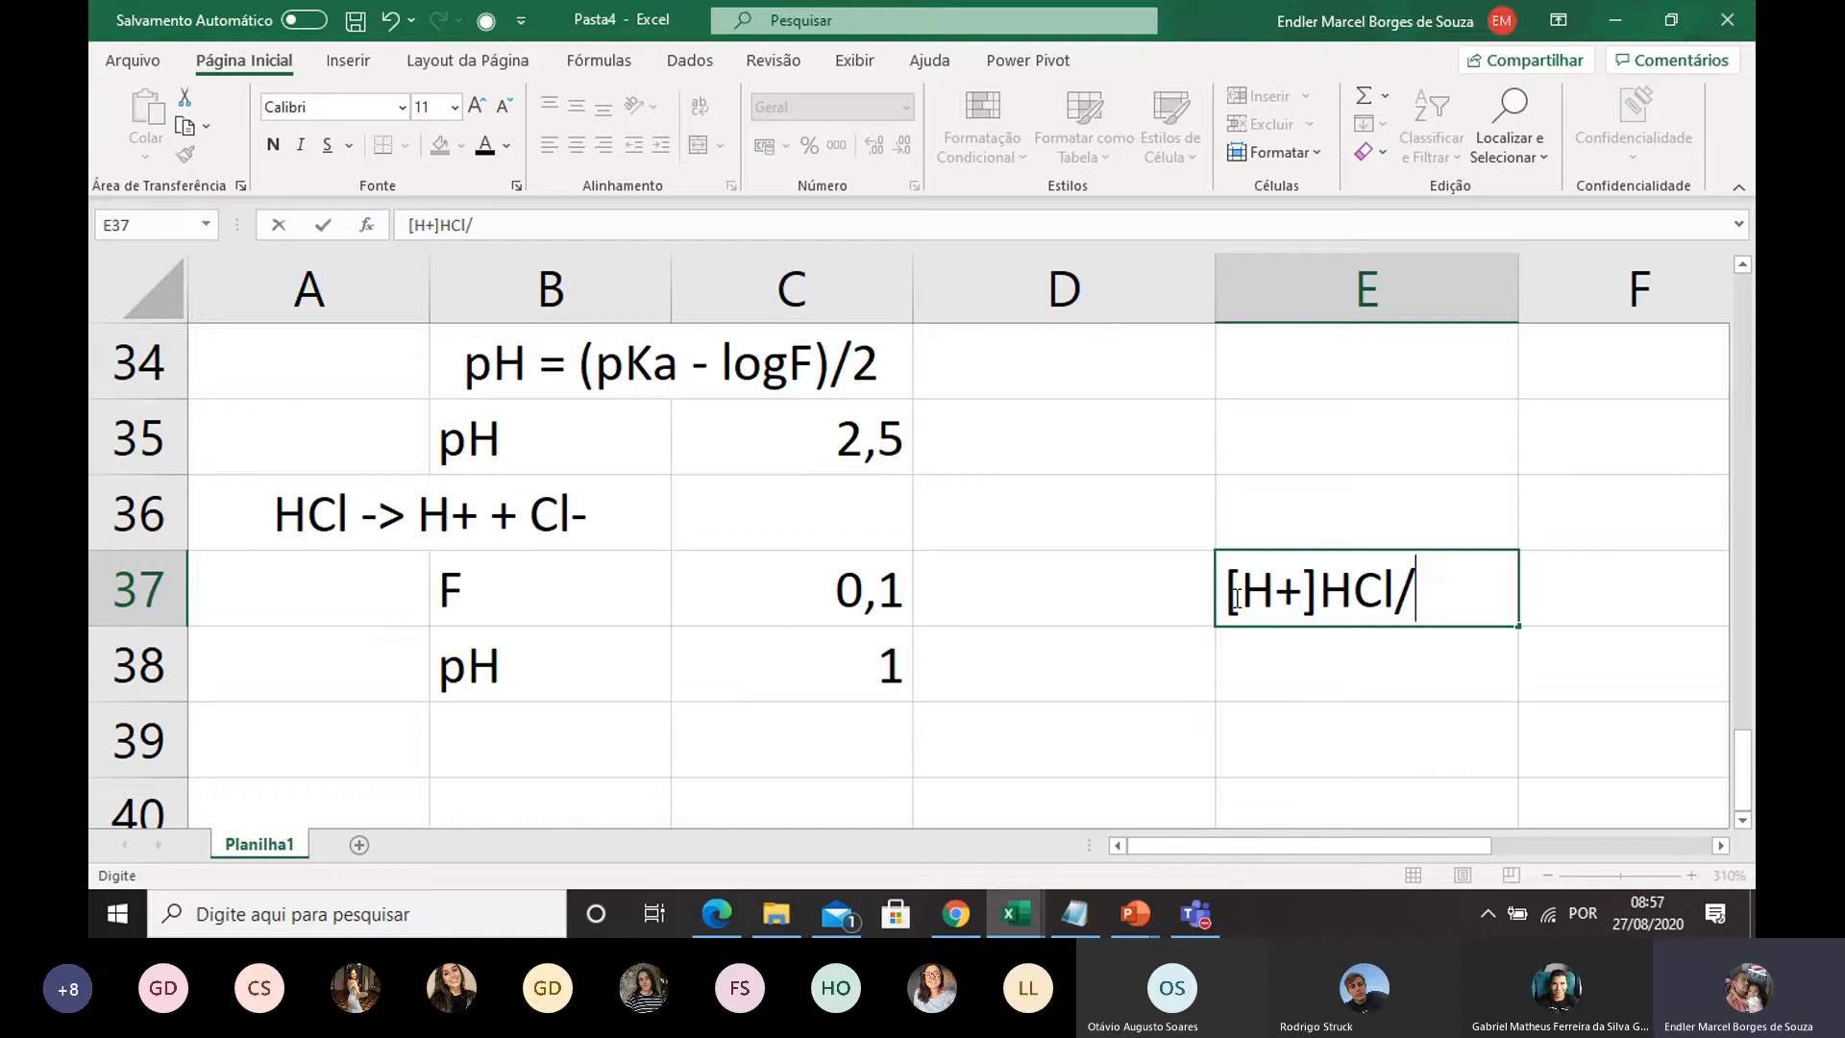
text([H)
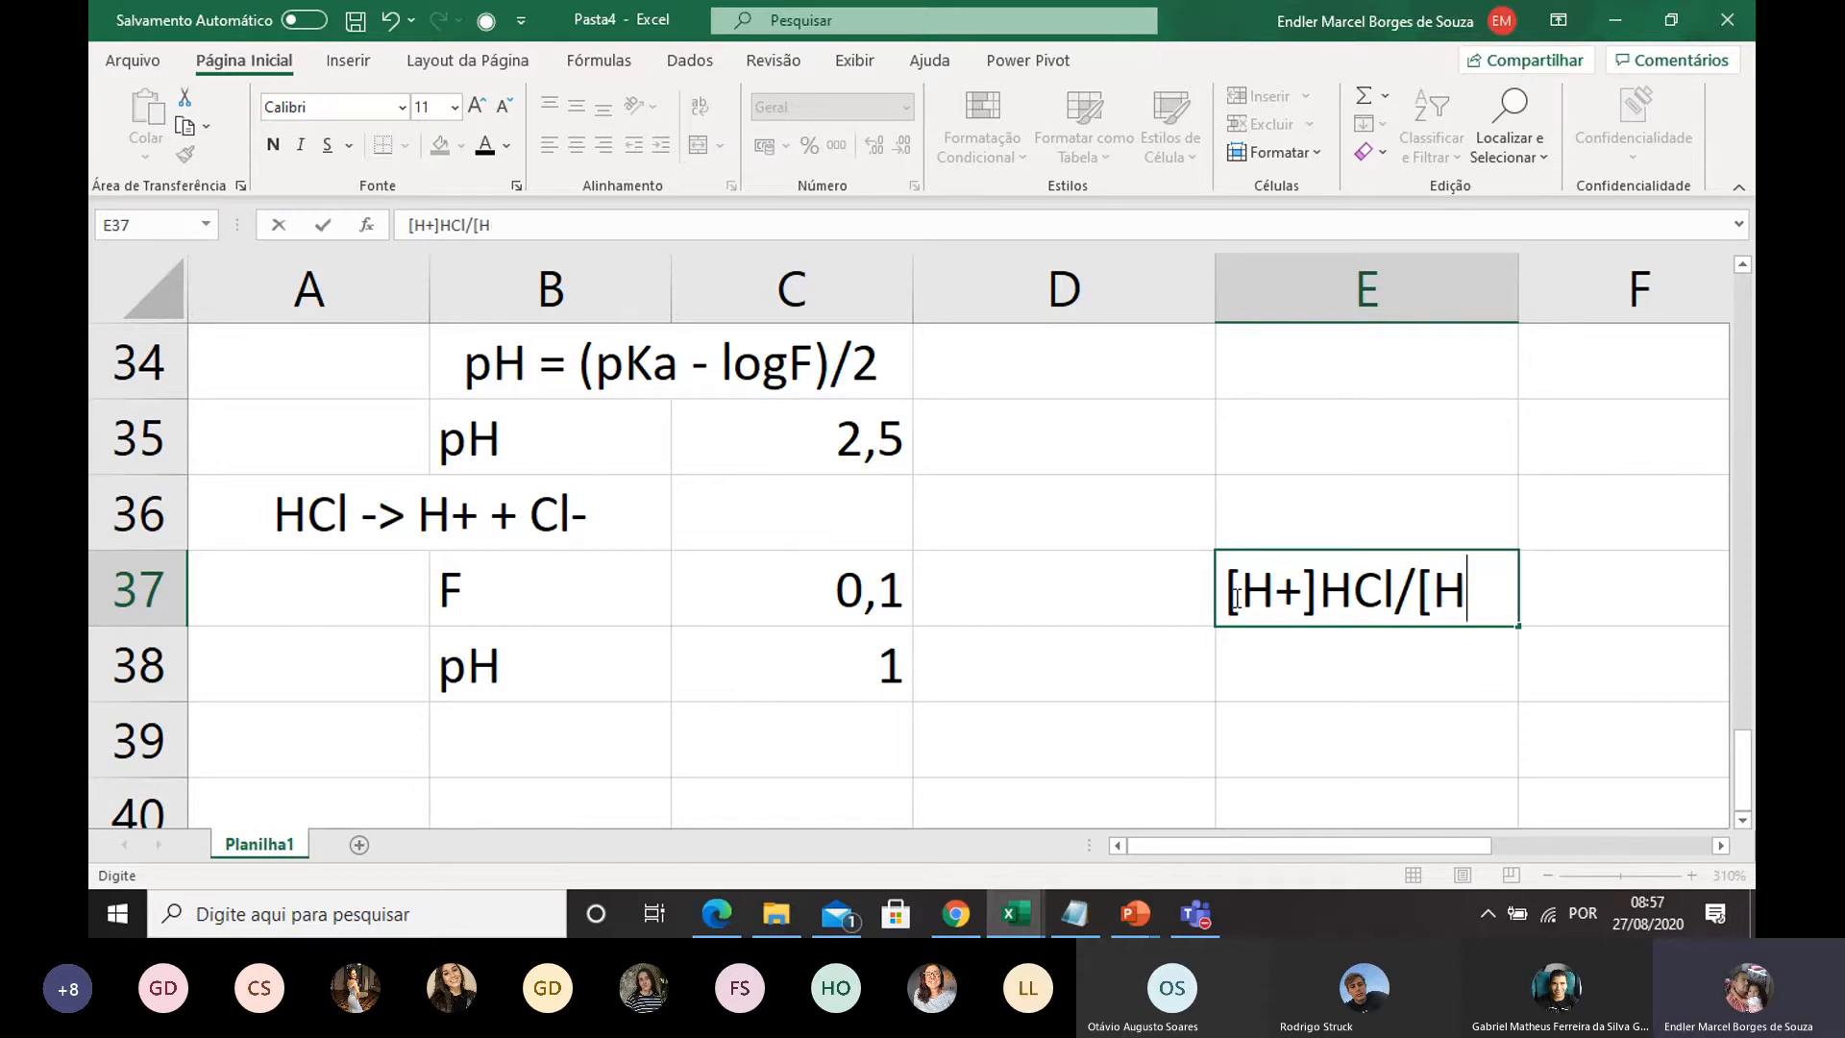
text(+])
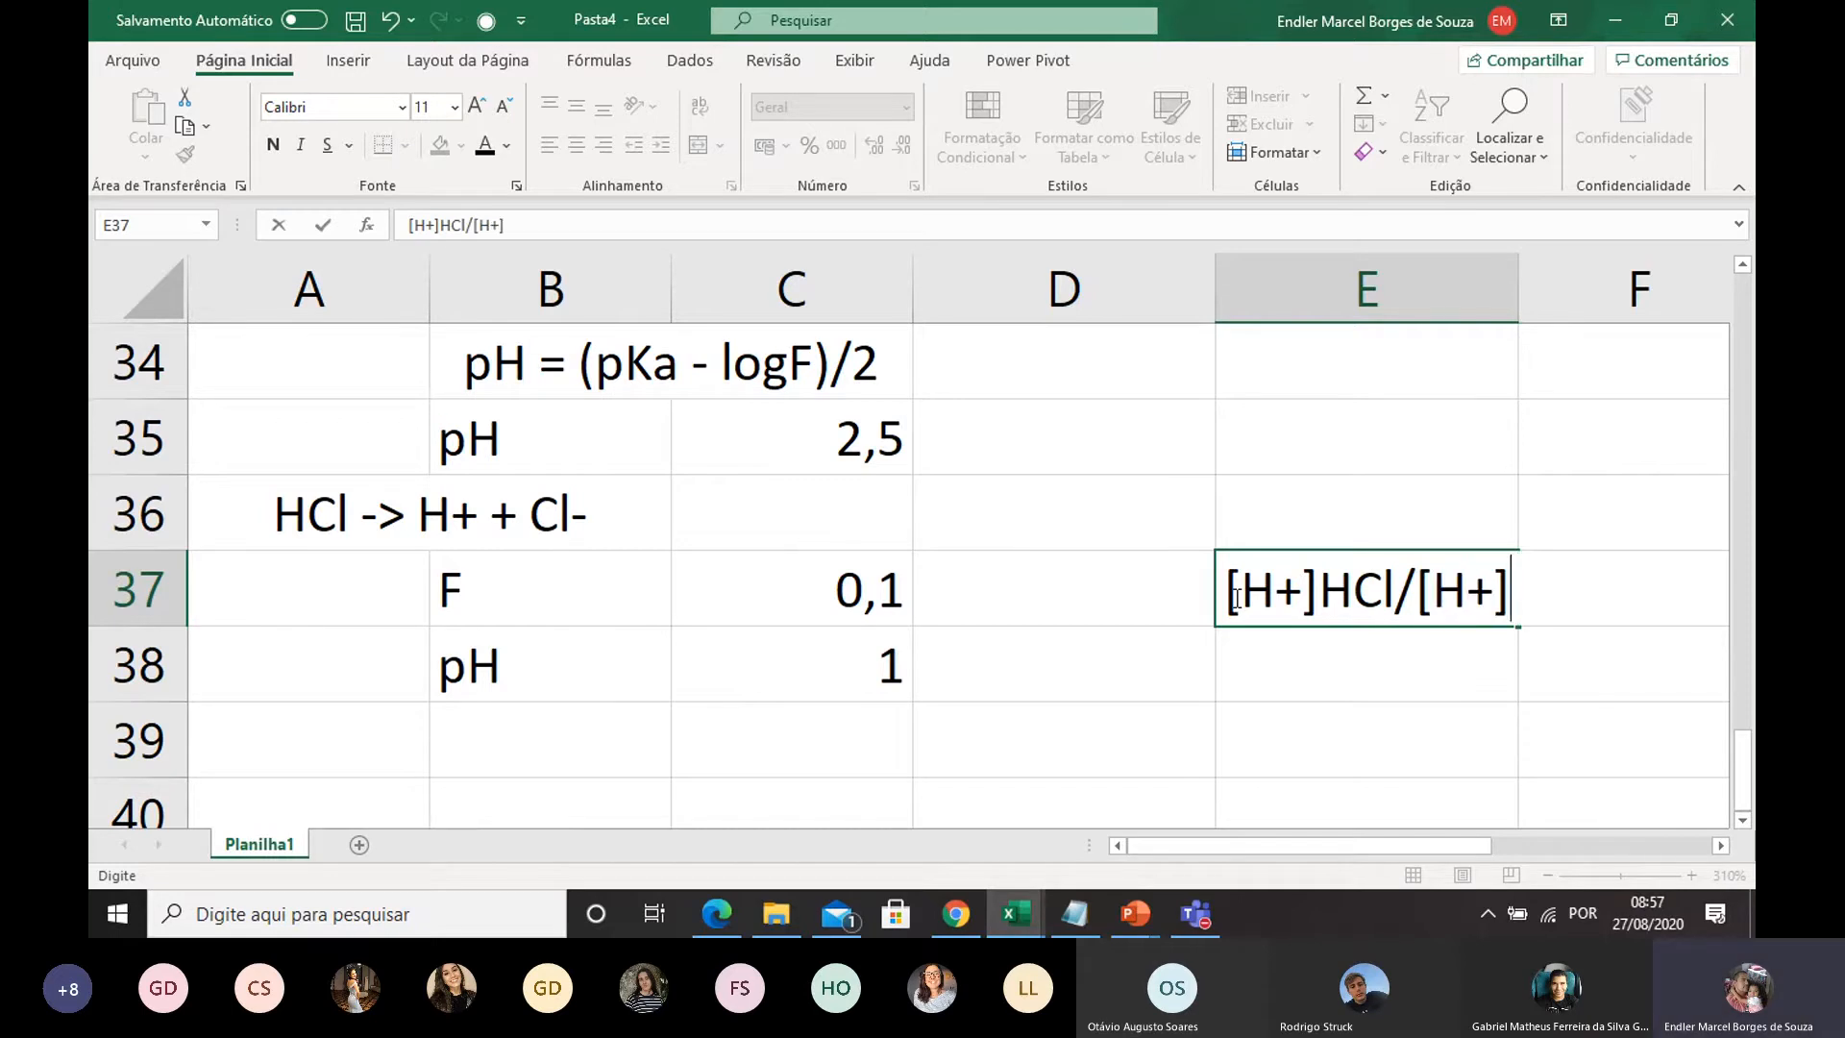
text(HA)
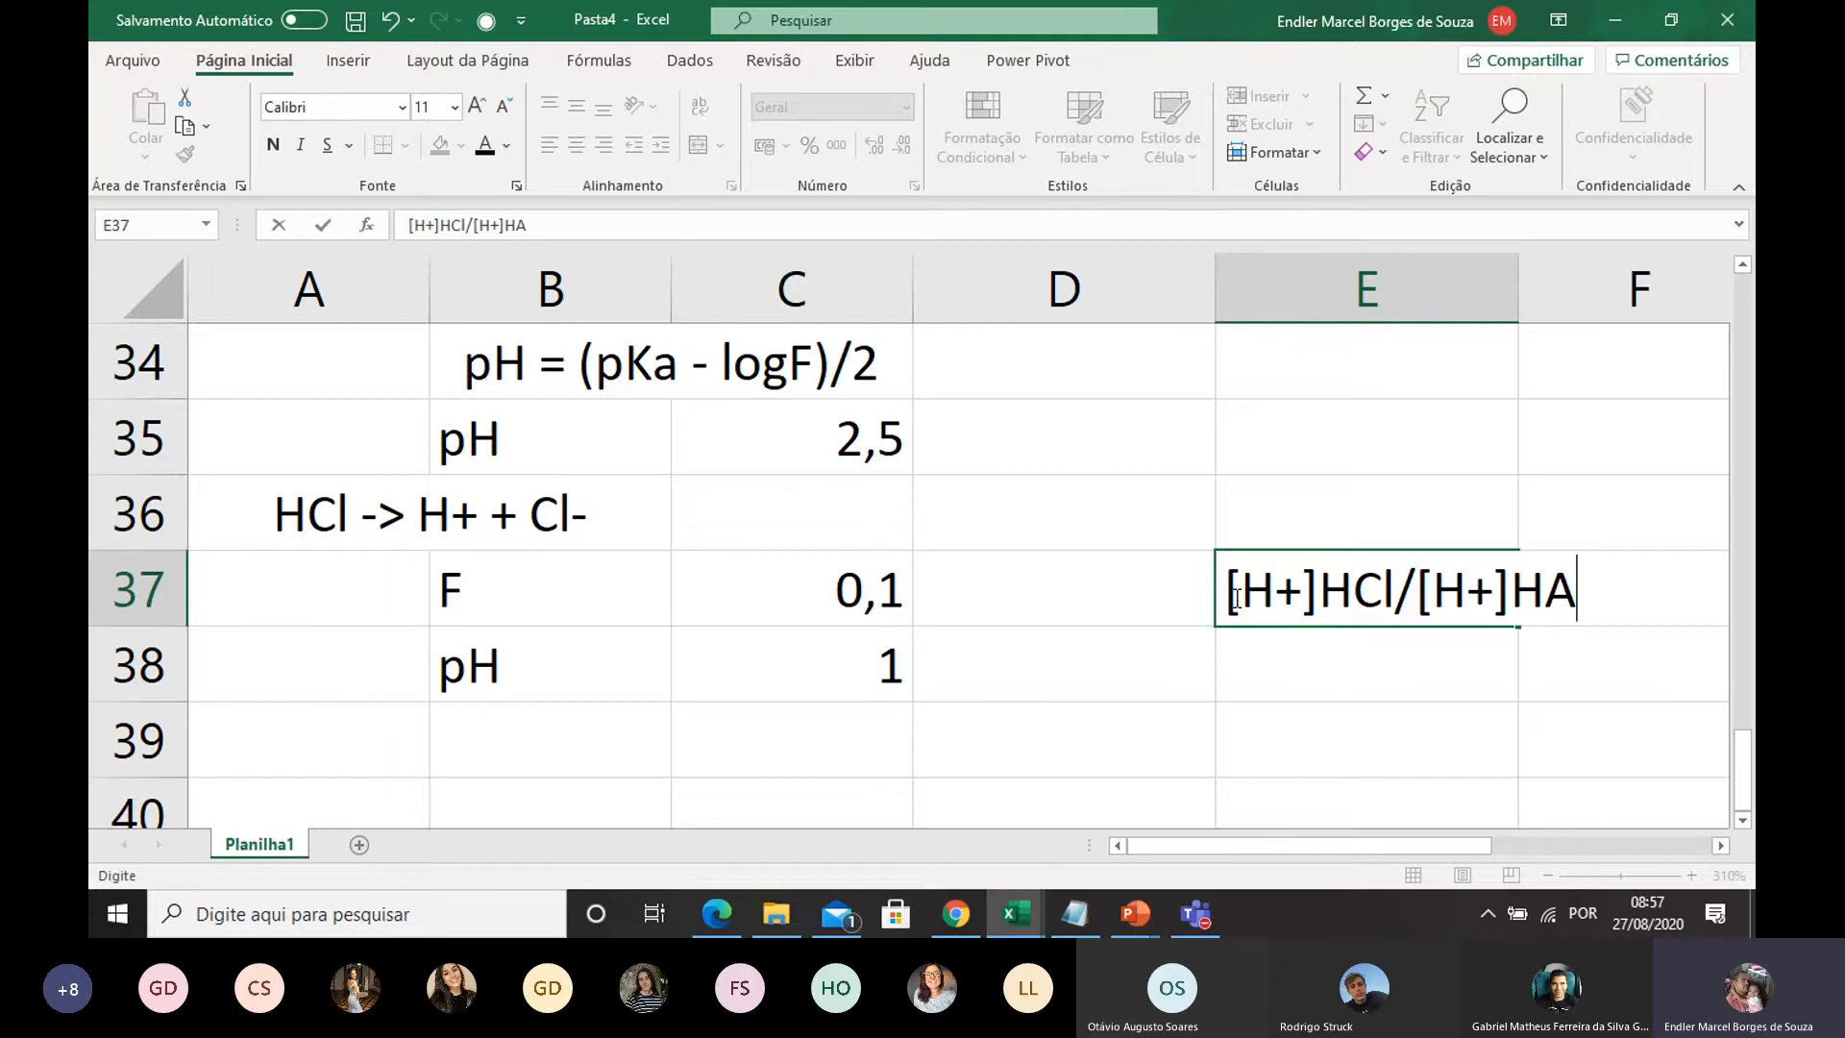
click(1315, 671)
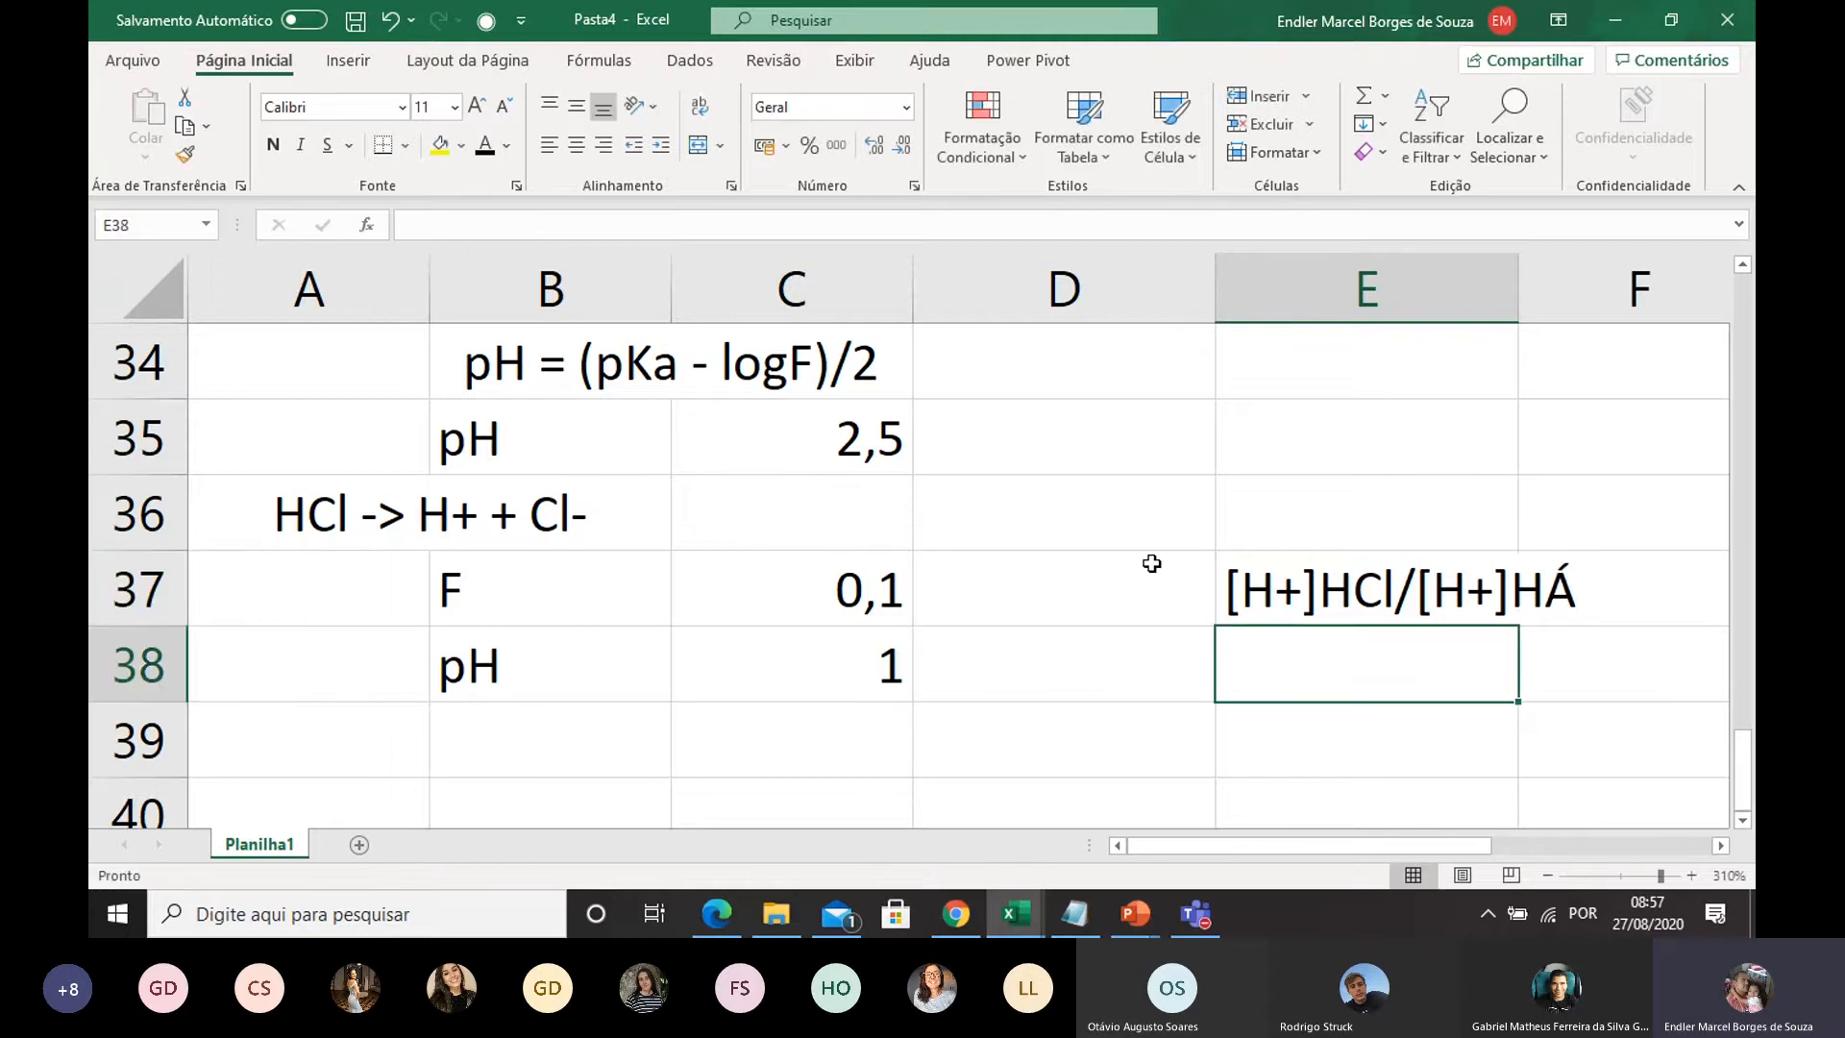
Step: Enter the note "[H+] = 10^-pH" in D34, beside the weak acid's pH formula
scroll(1064, 577, up, 1)
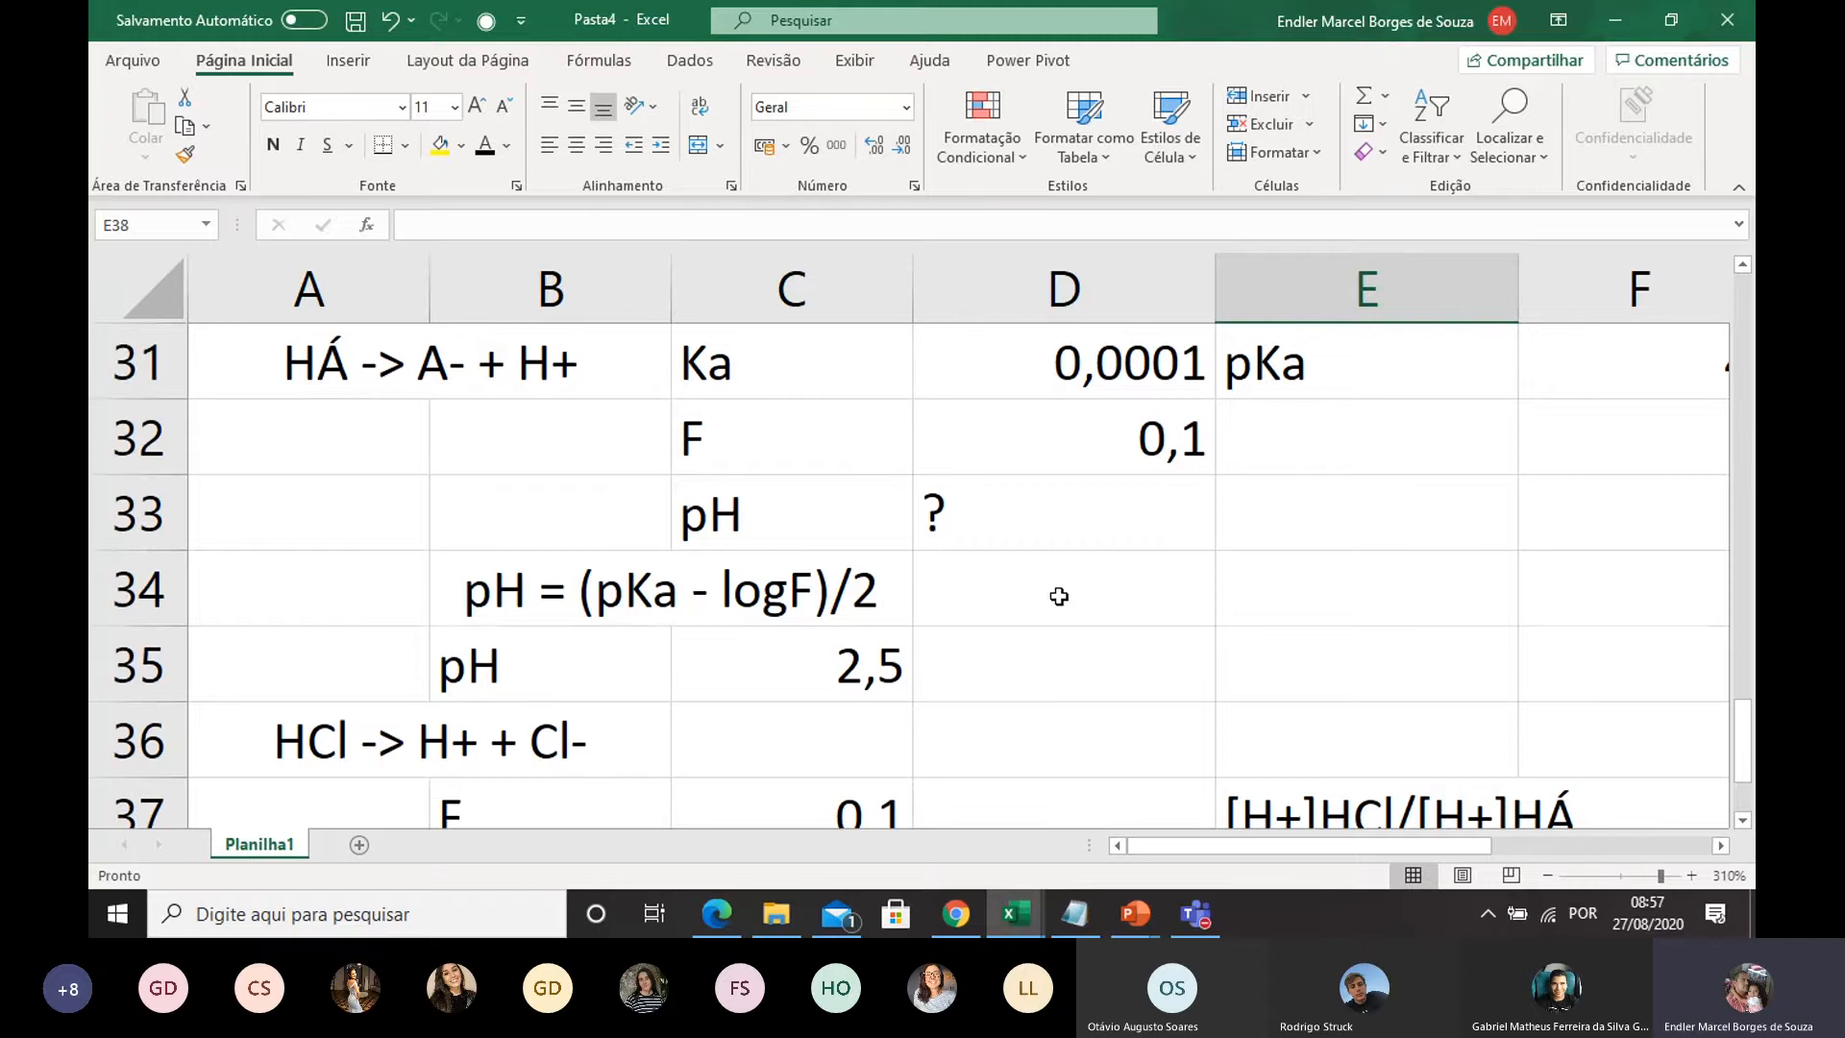
scroll(1067, 596, down, 1)
scroll(1071, 596, up, 1)
click(1126, 599)
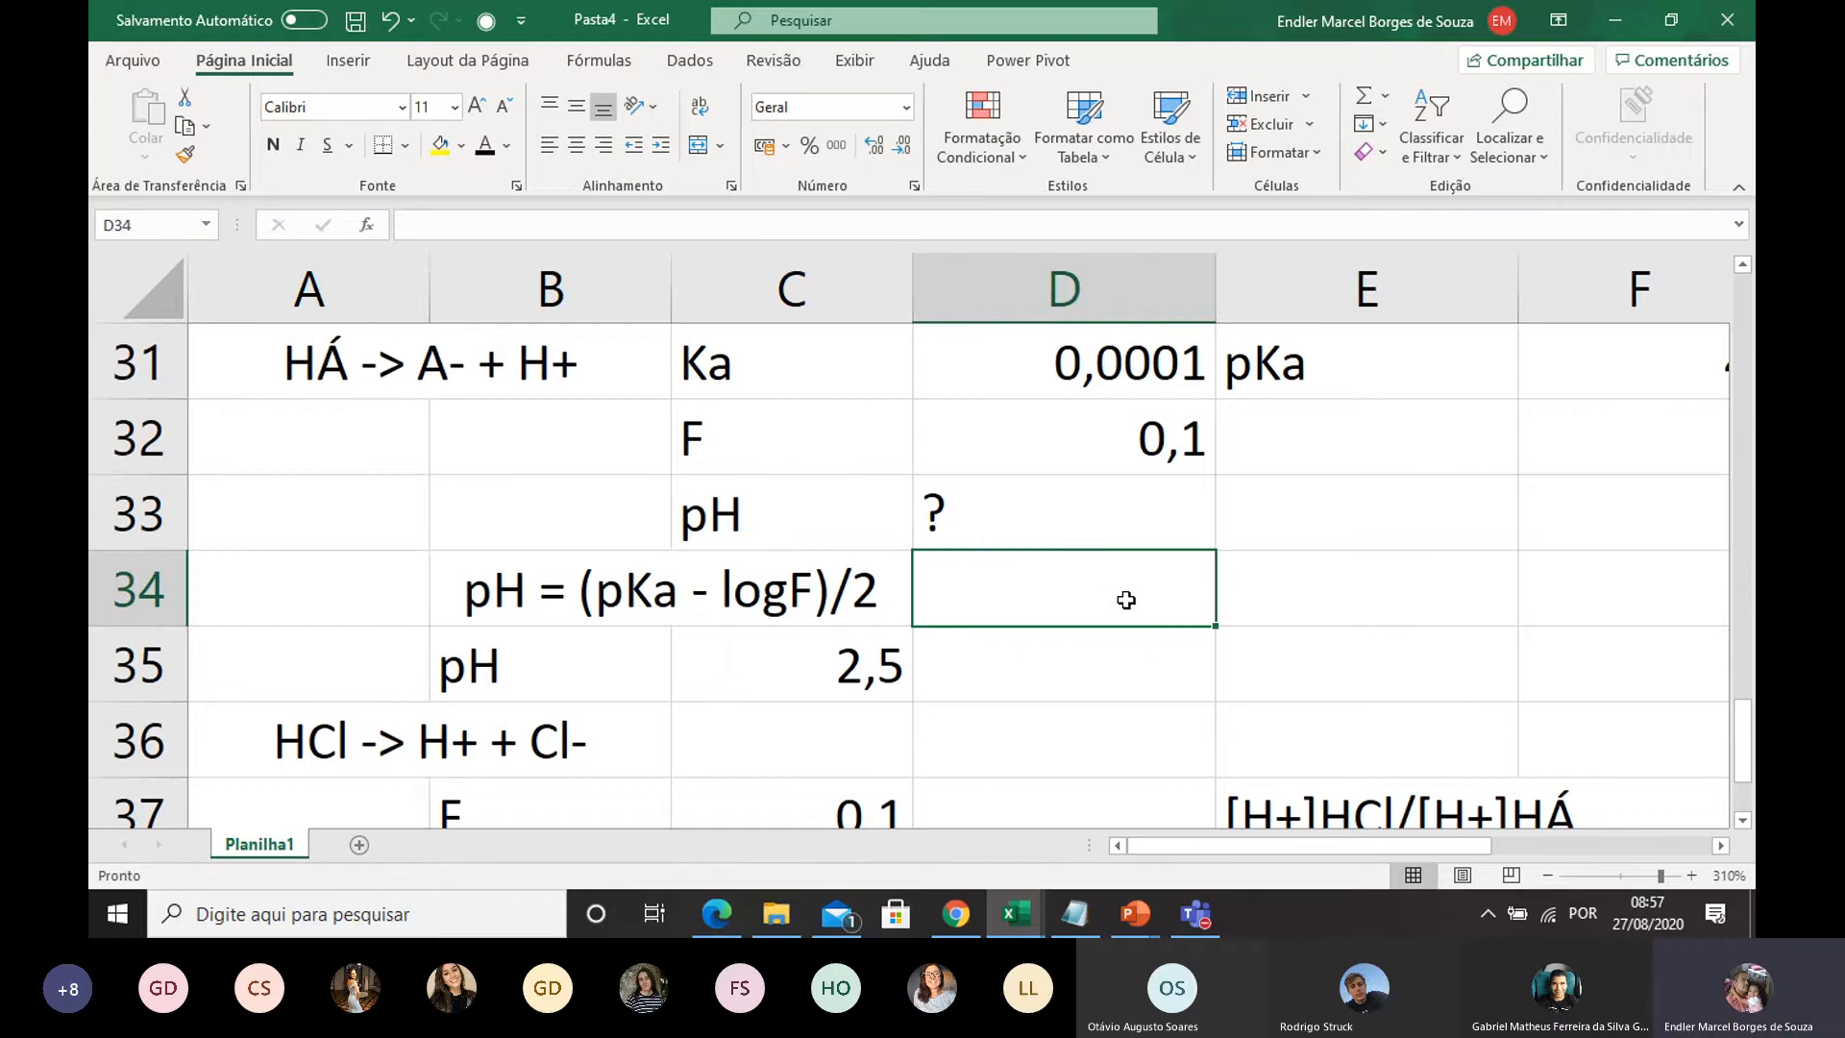
text([)
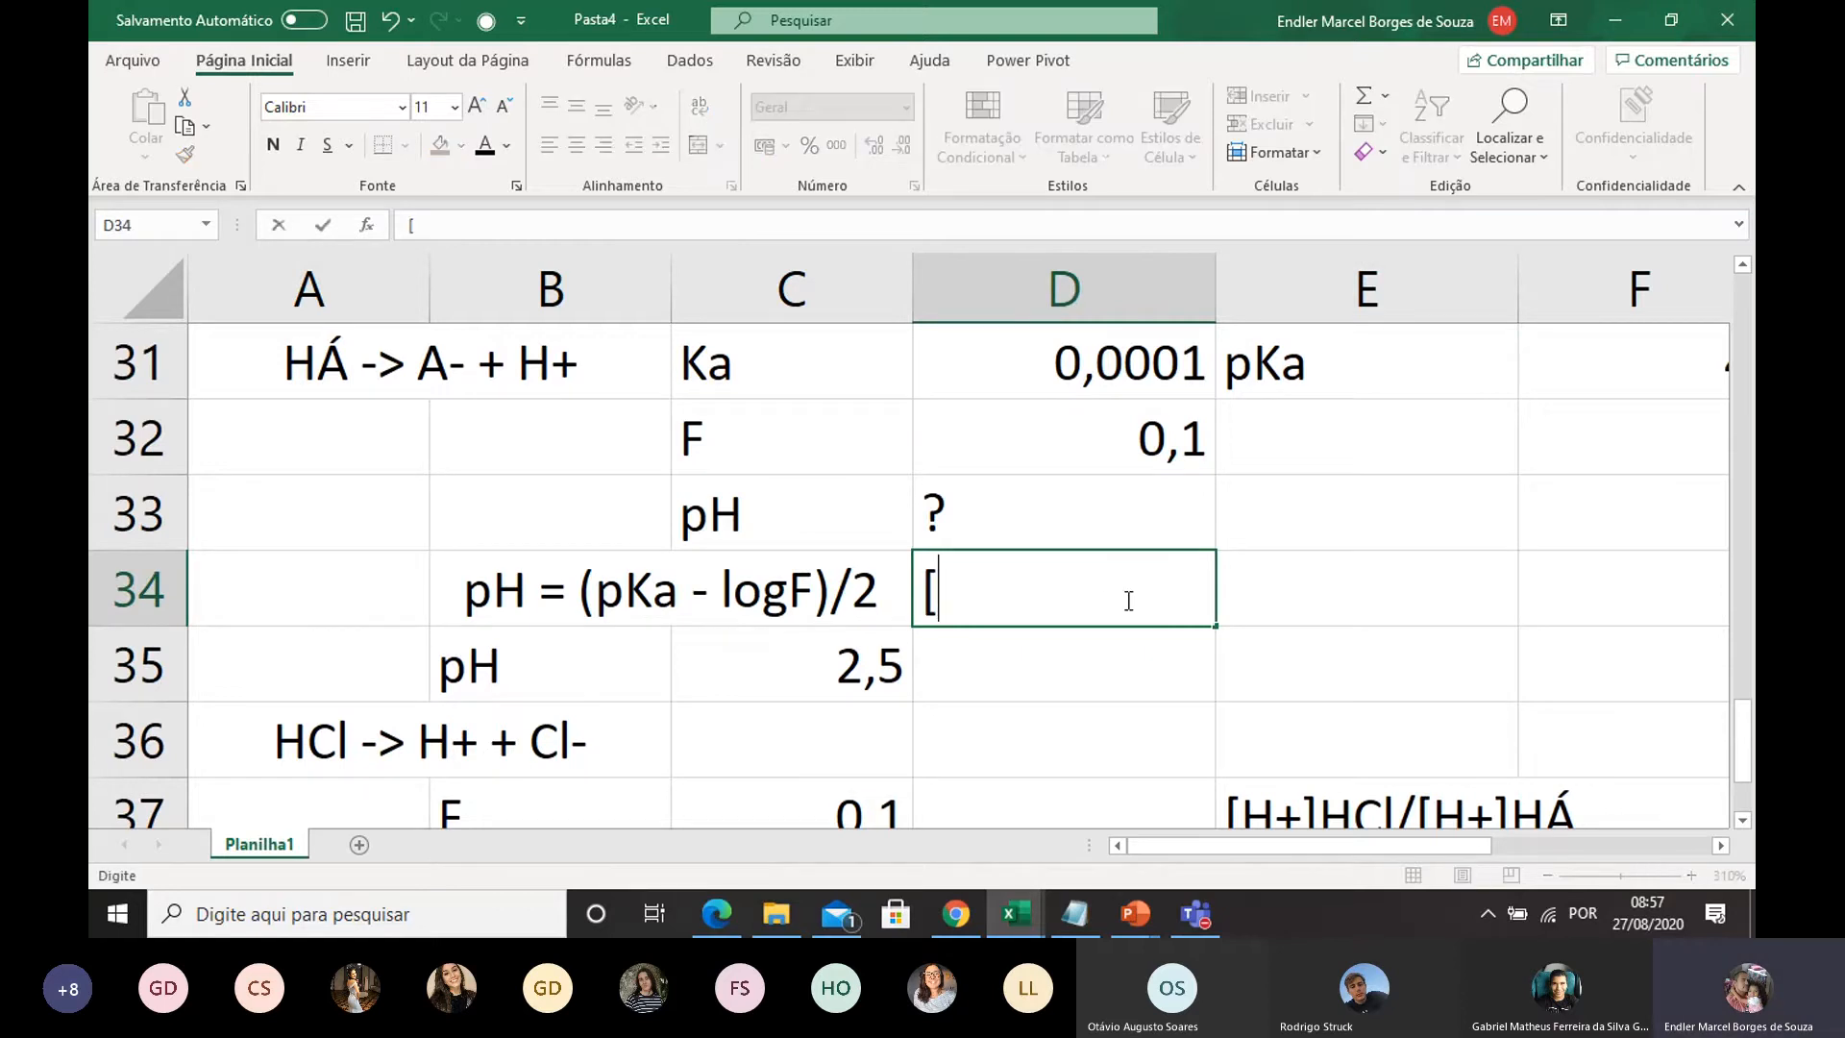
text(H+] = 10)
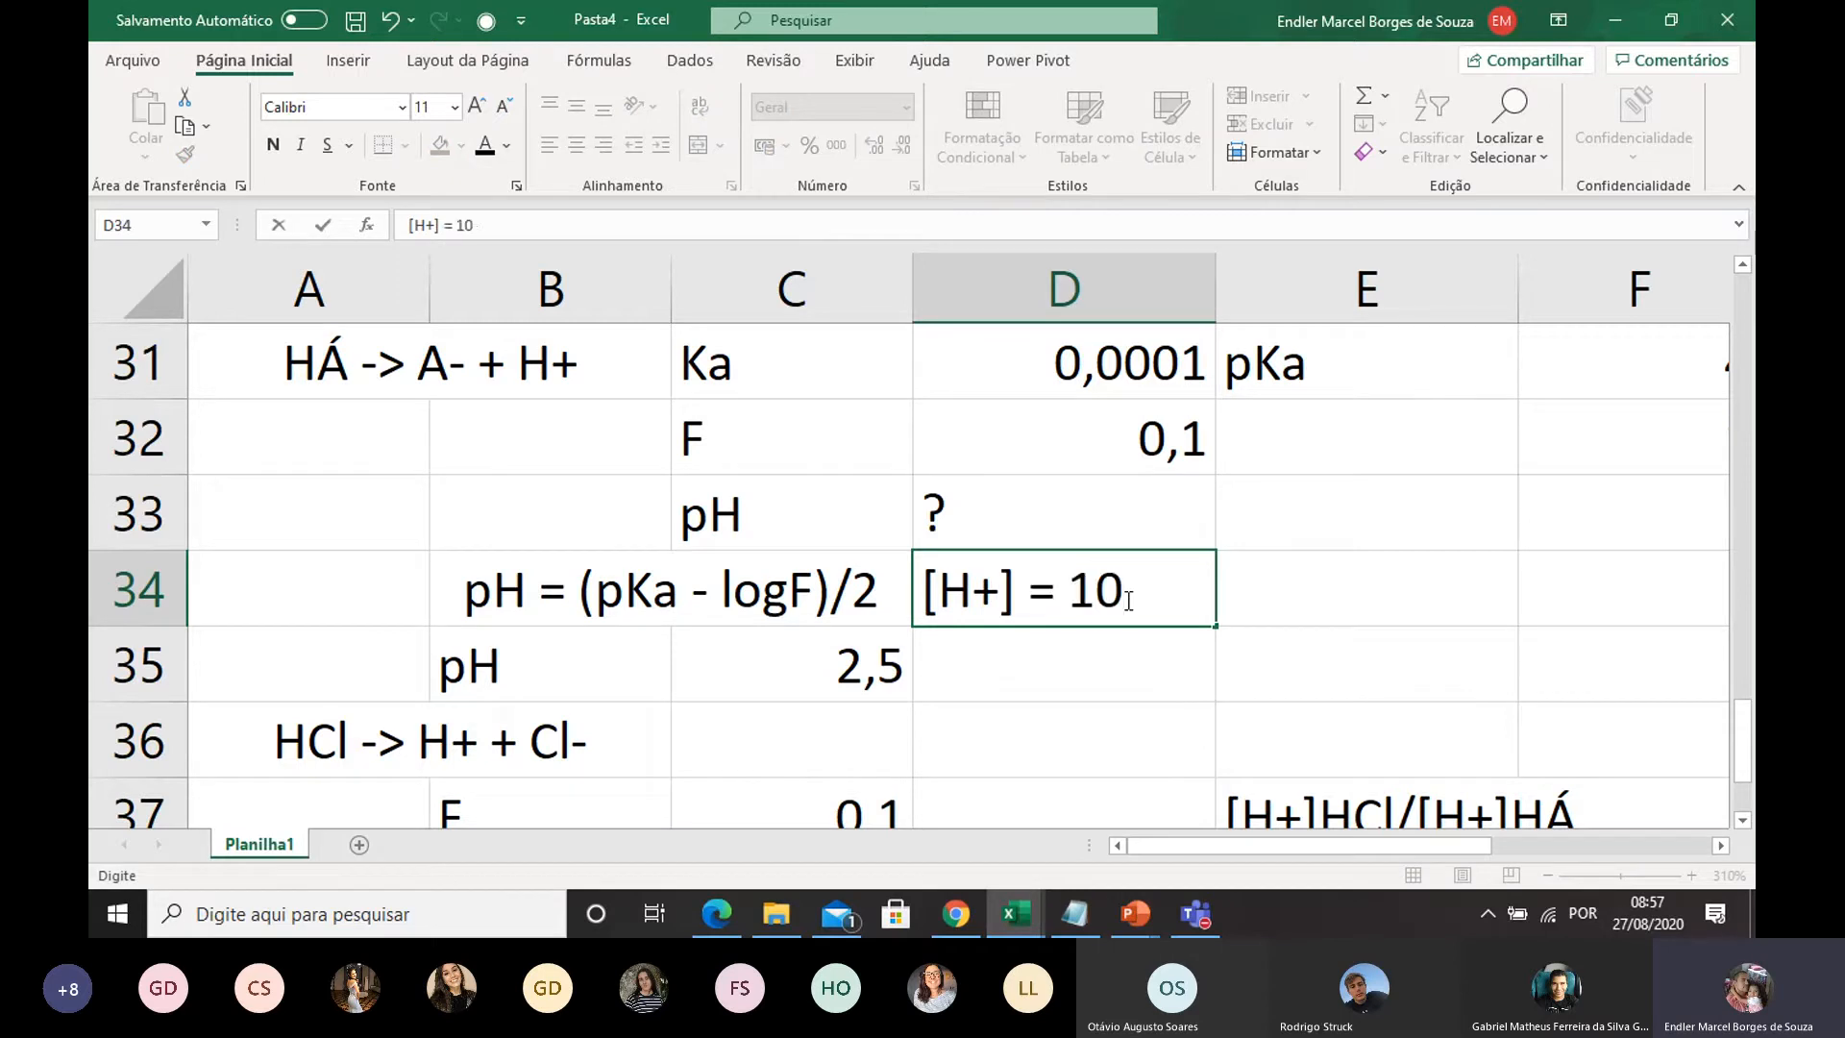
text(-)
key(BackSpace)
text(^-pH)
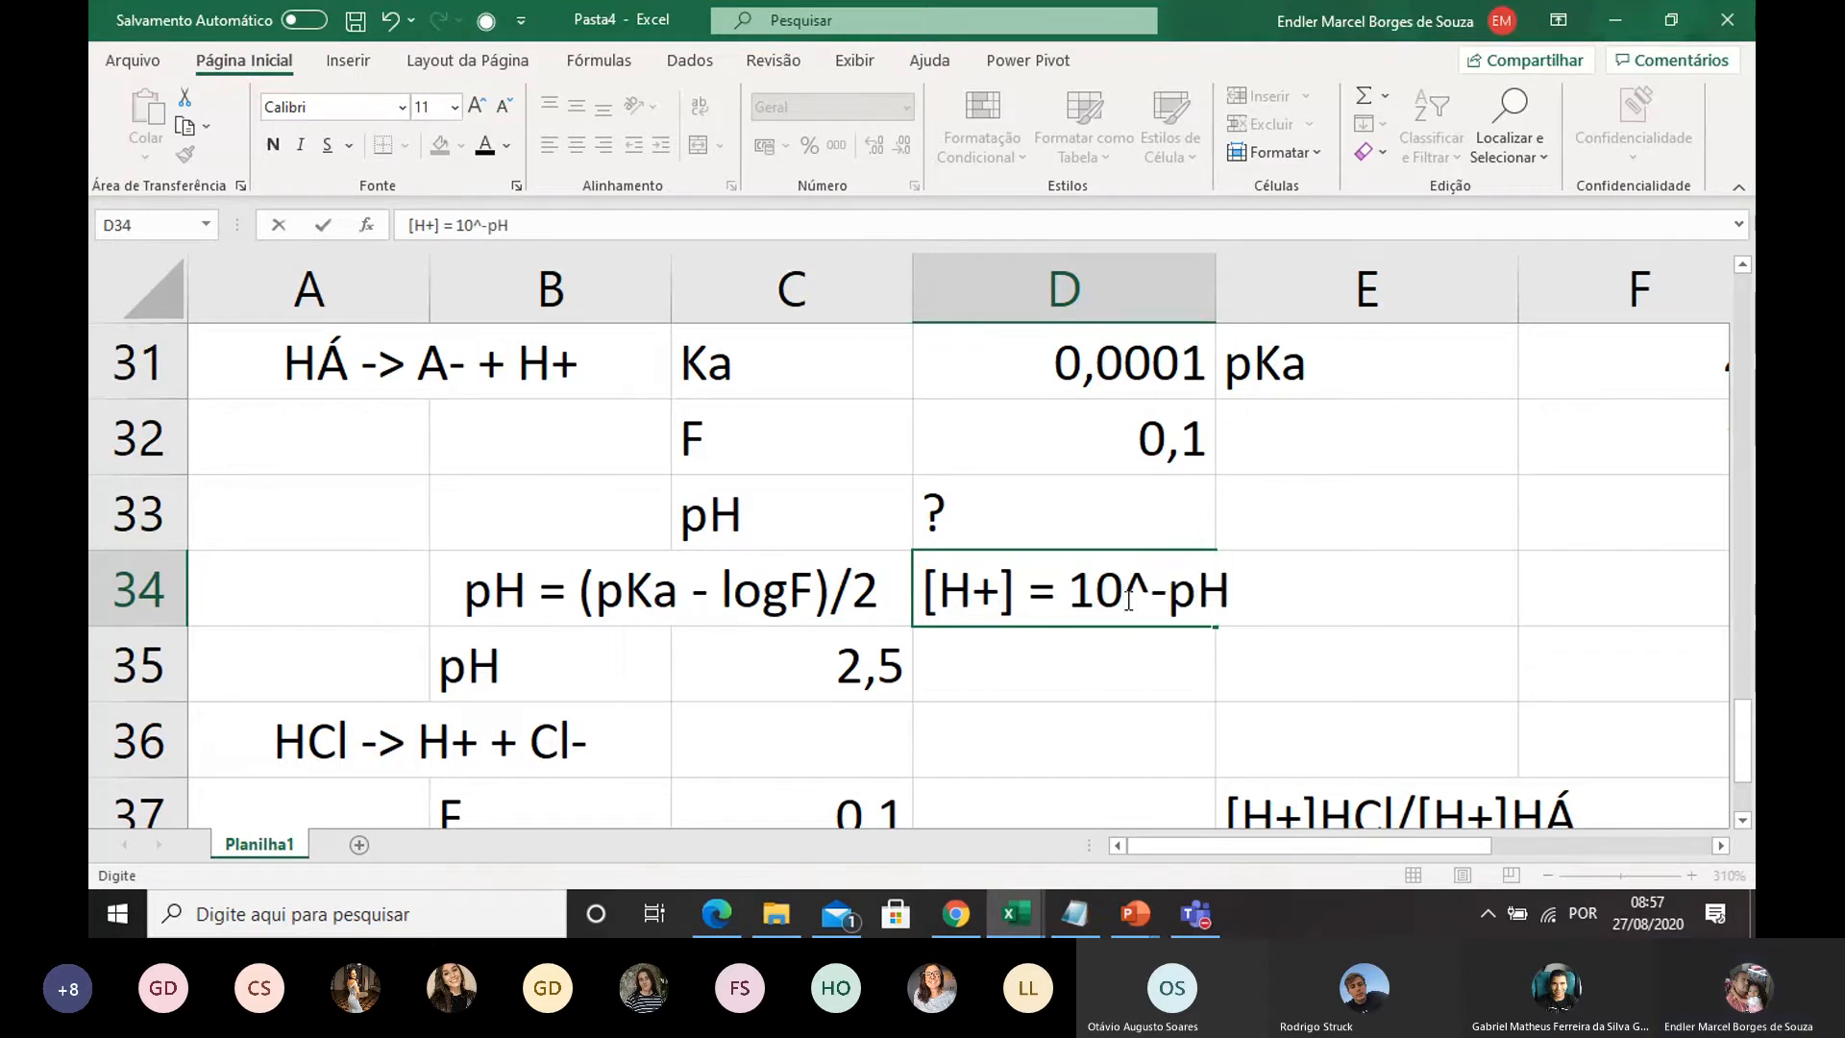
click(1321, 708)
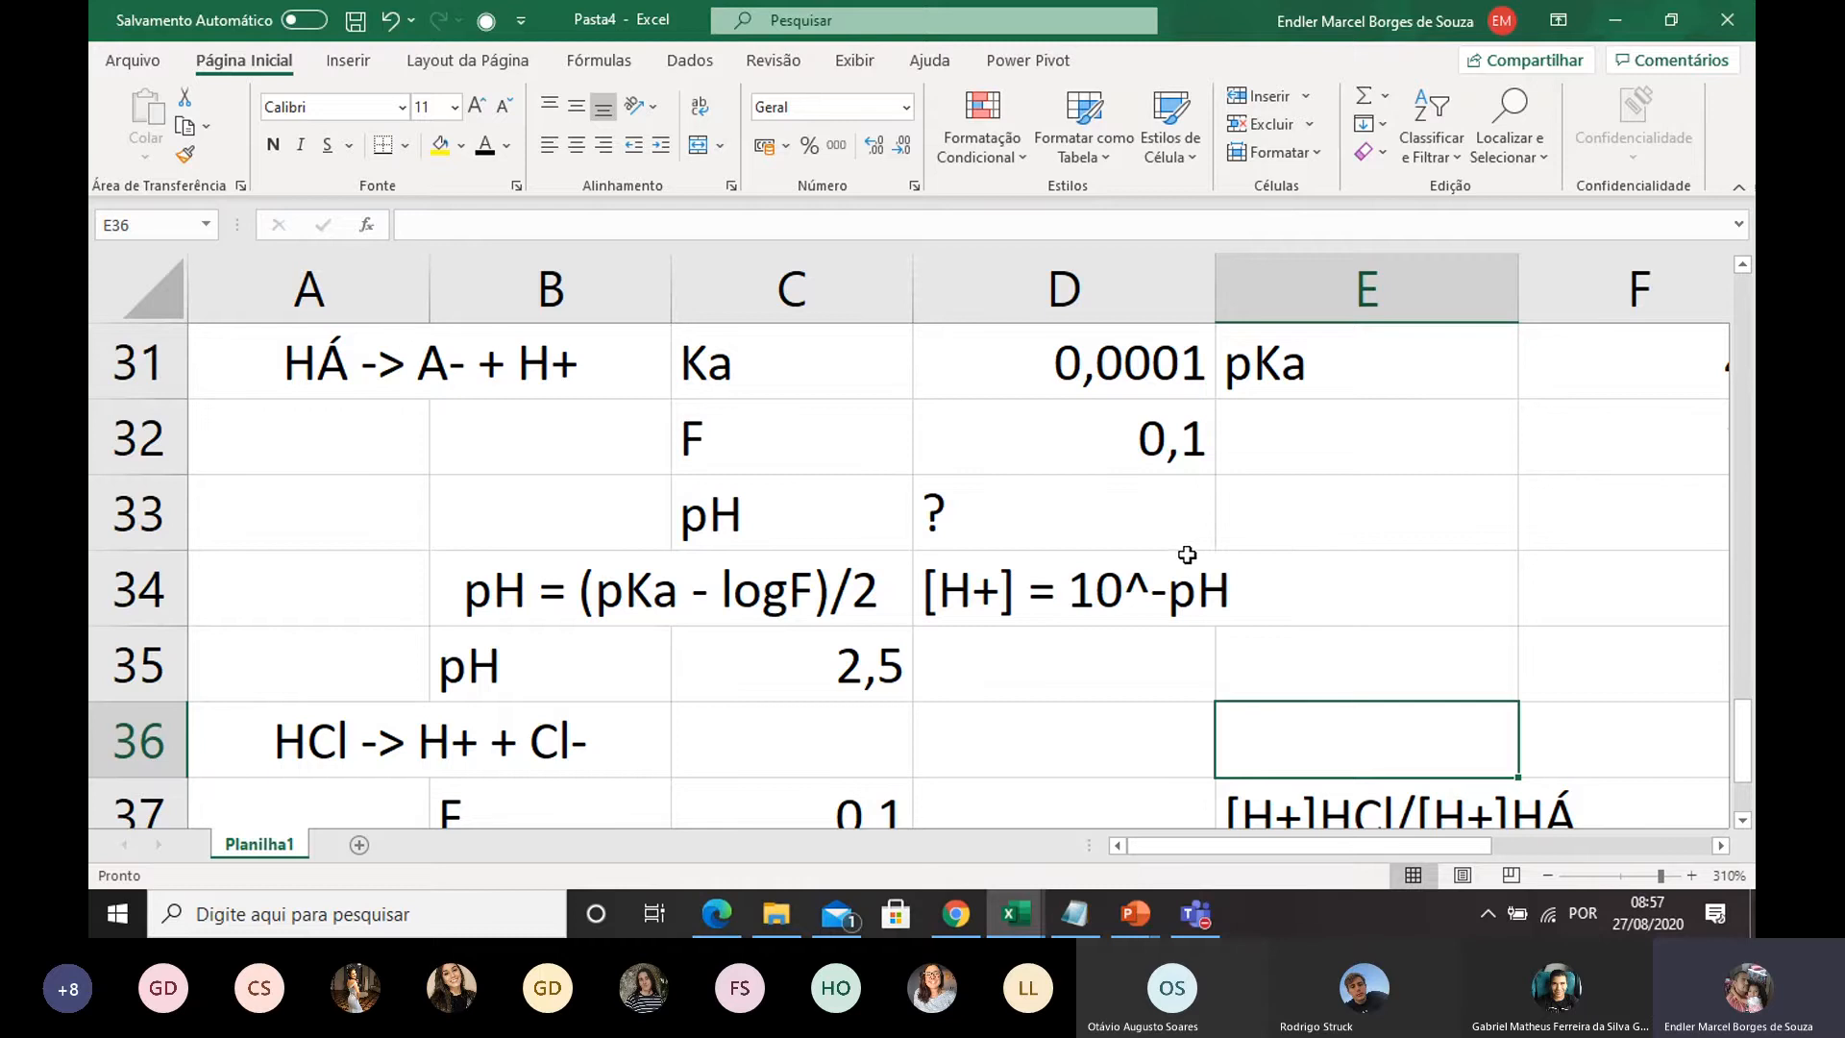
Step: Calculate the weak acid's H+ concentration in D35 with =10^-C35
scroll(1086, 526, down, 1)
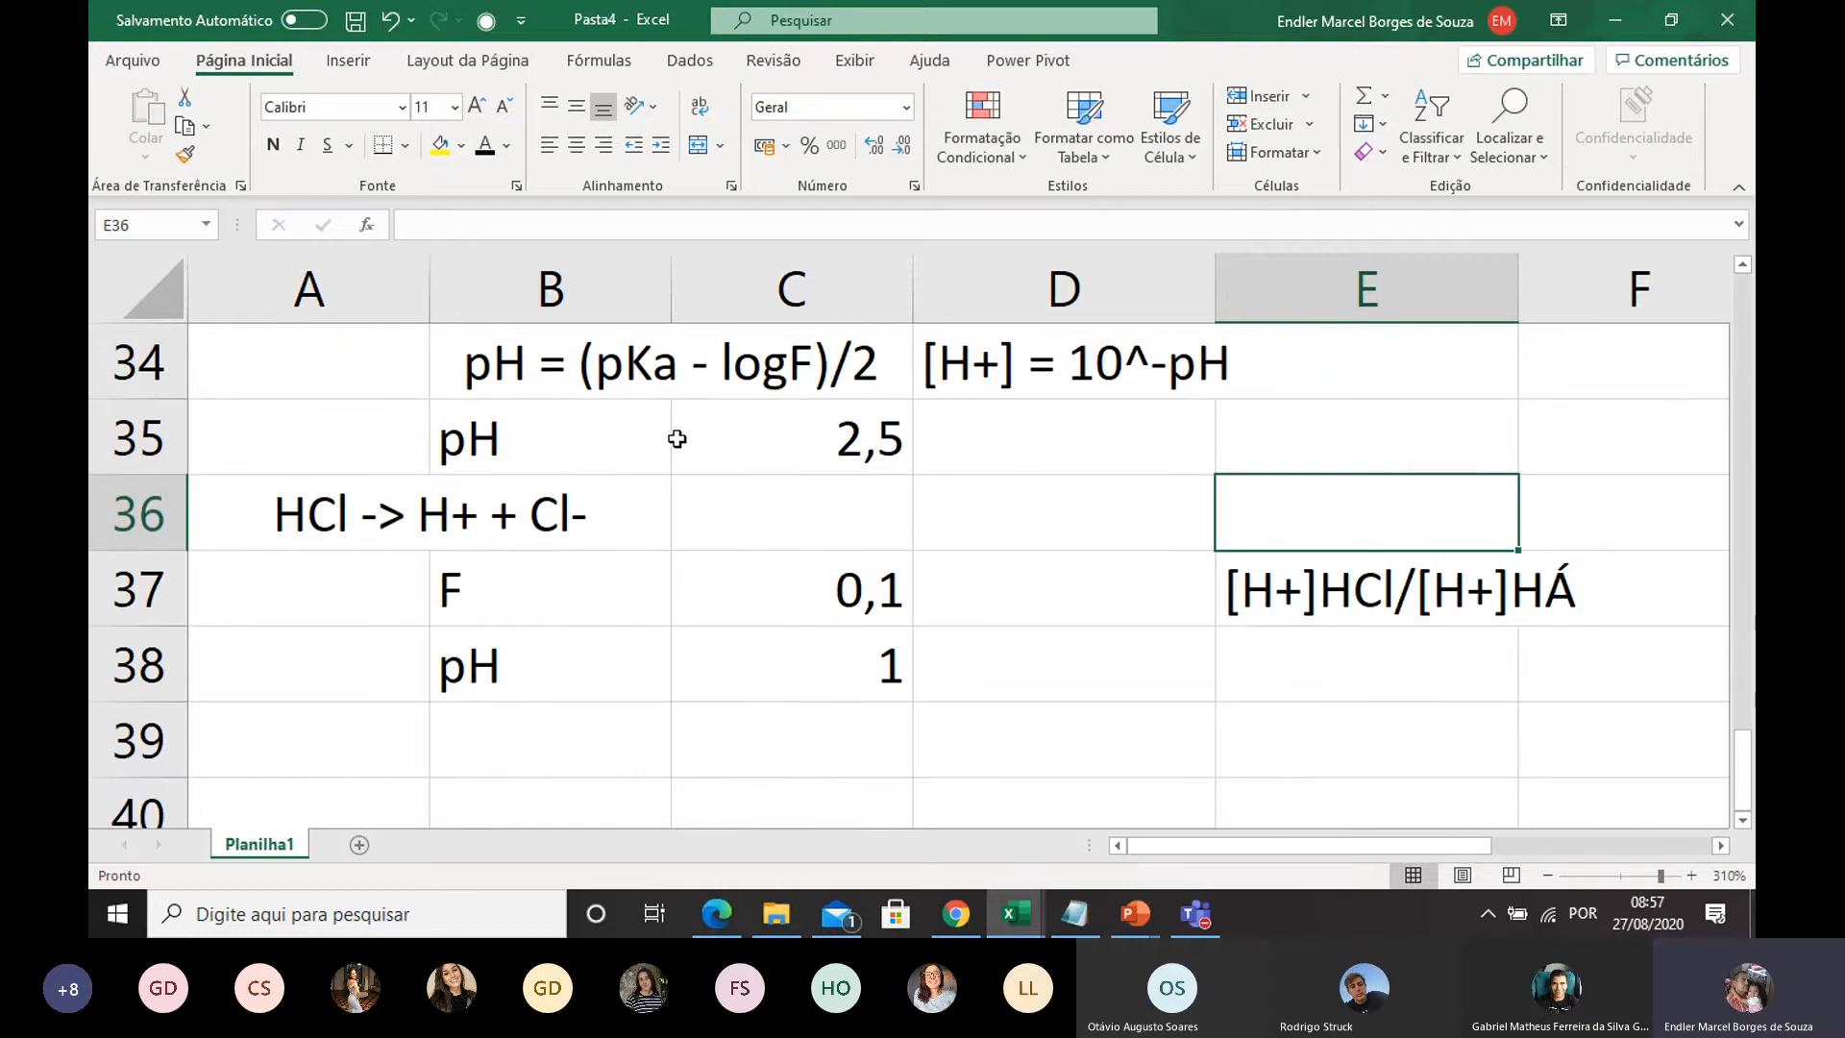
click(993, 452)
text(=10)
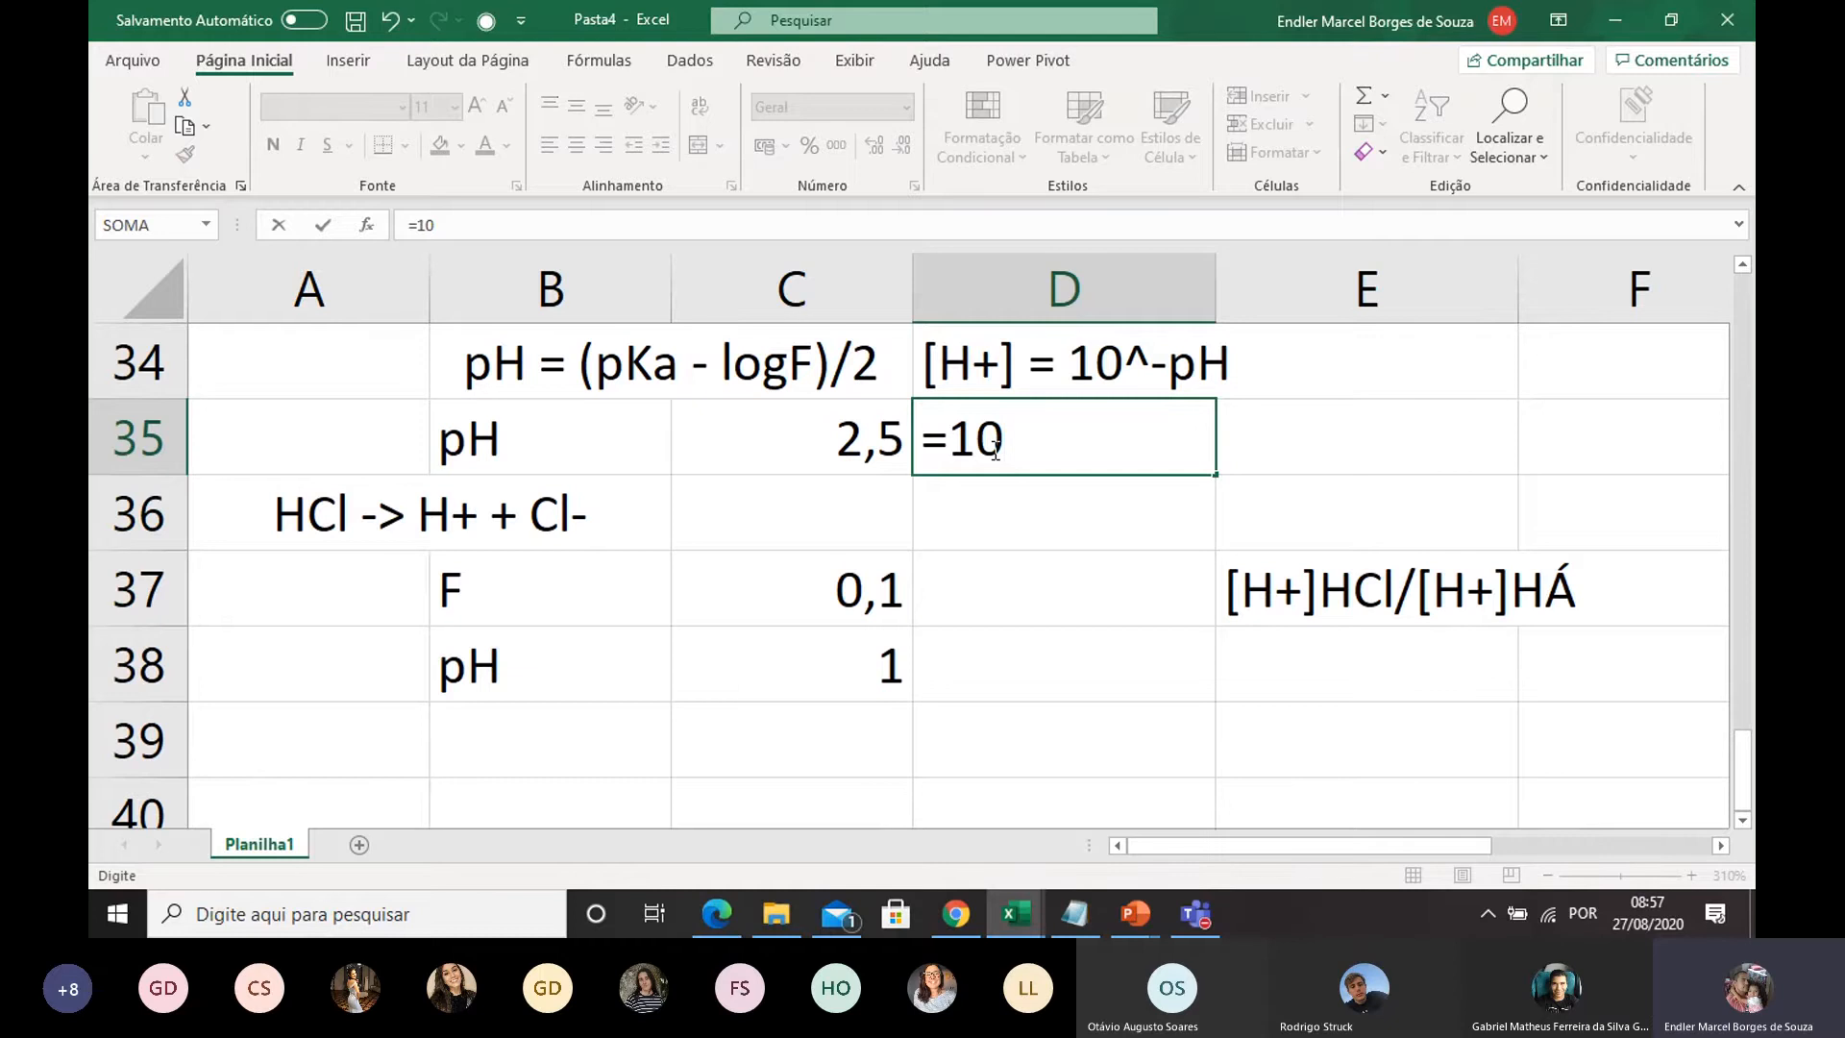
text(^-)
click(844, 440)
key(Return)
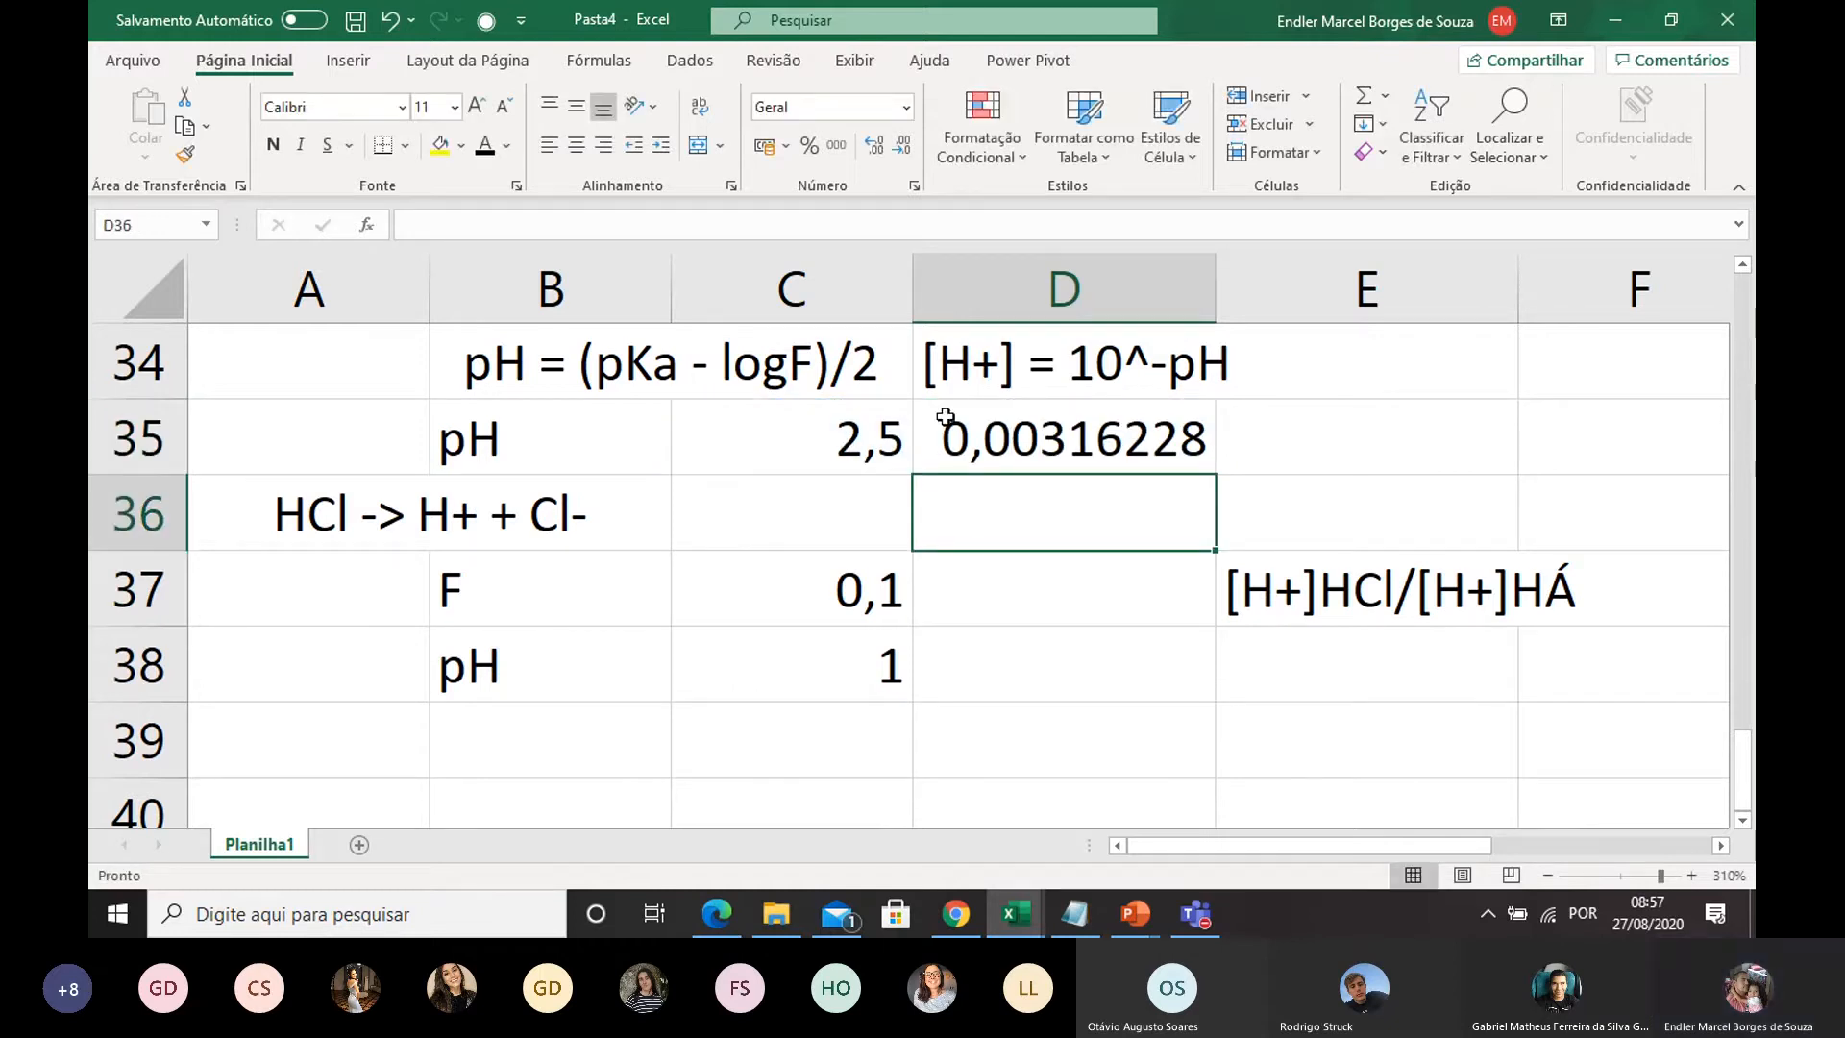
Step: Copy the H+ concentration formula from D35 to D38 for HCl
click(1016, 428)
key(ctrl+c)
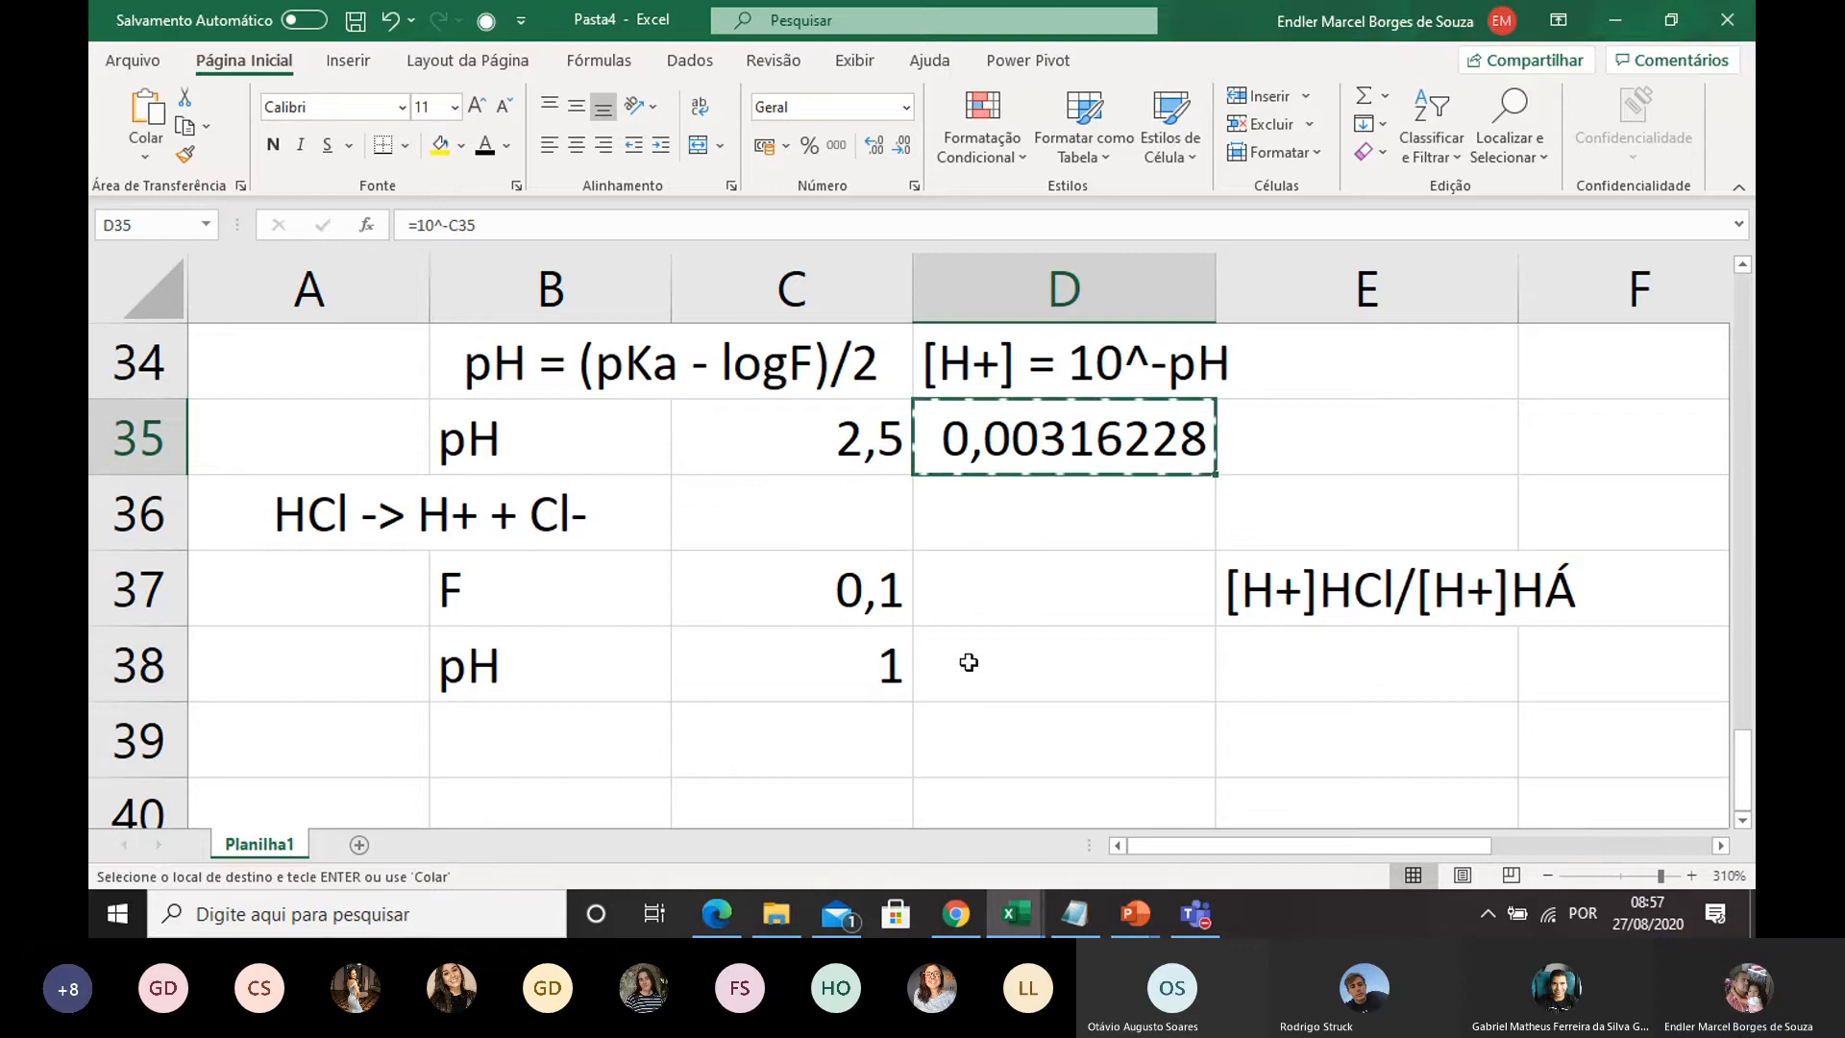
click(964, 662)
key(ctrl+v)
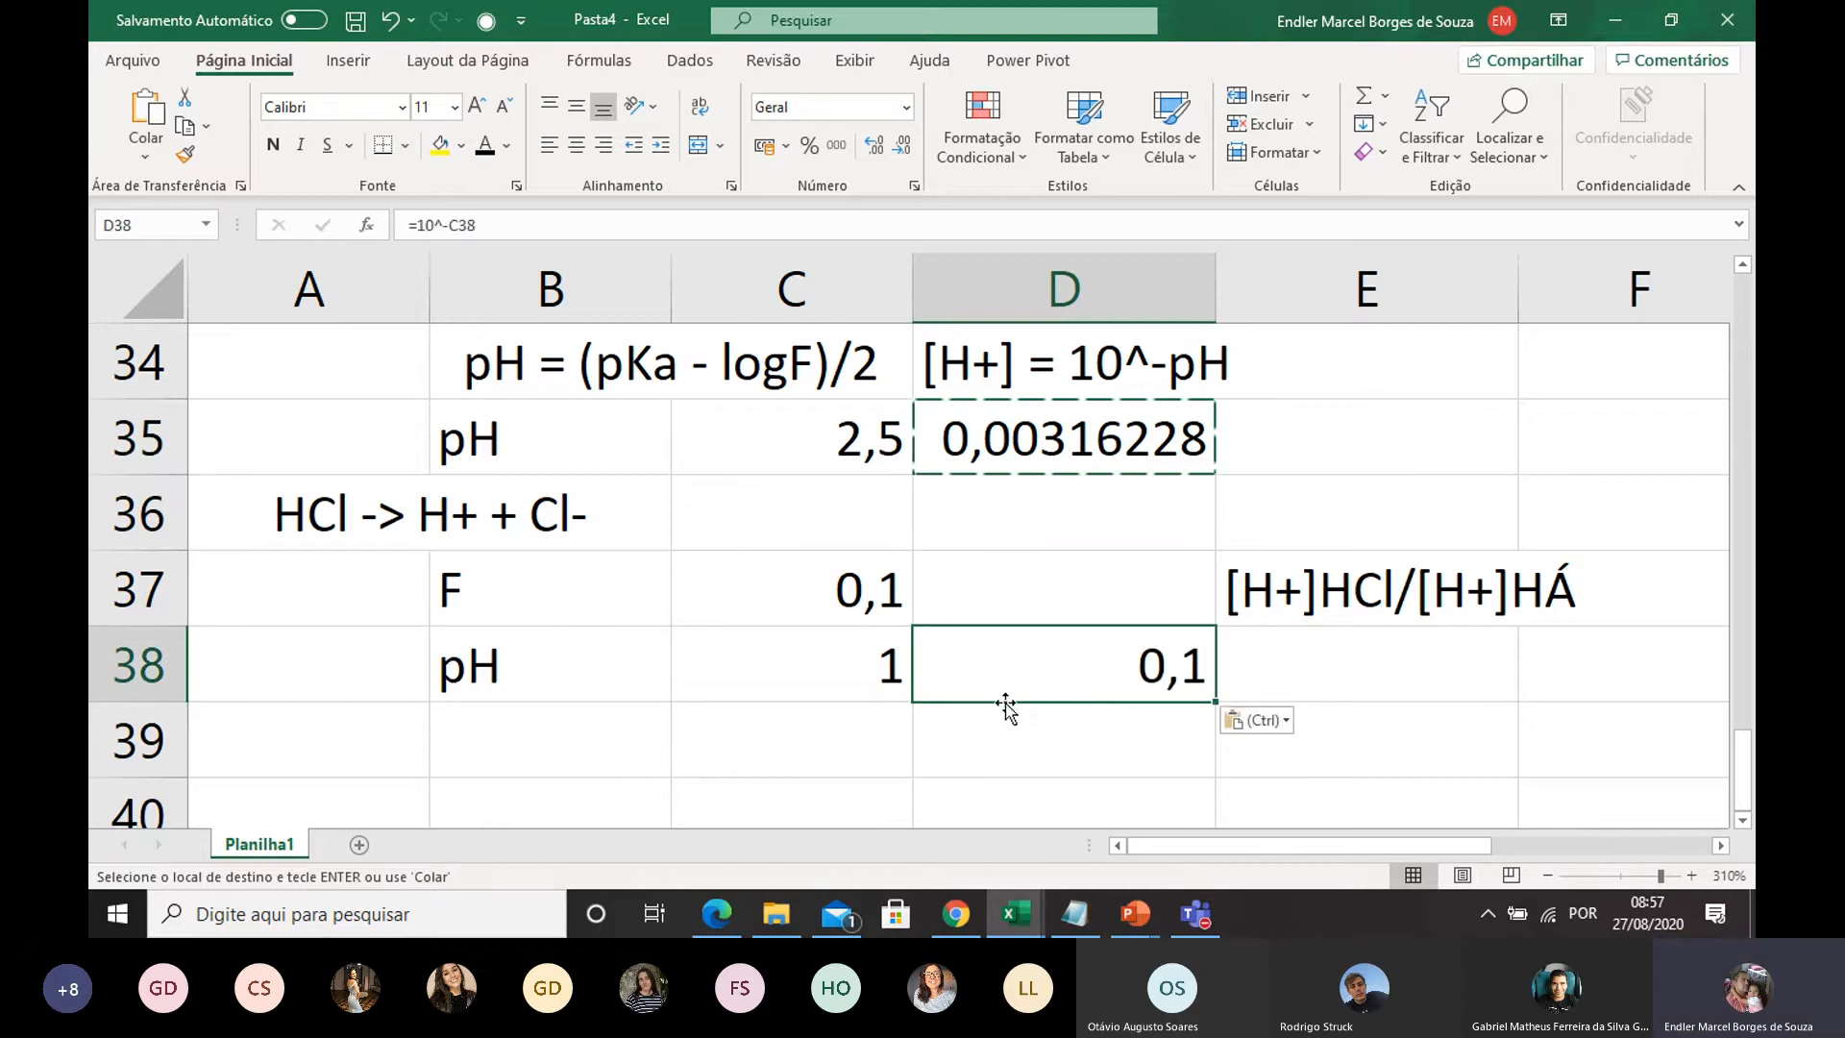
double_click(1073, 466)
key(Return)
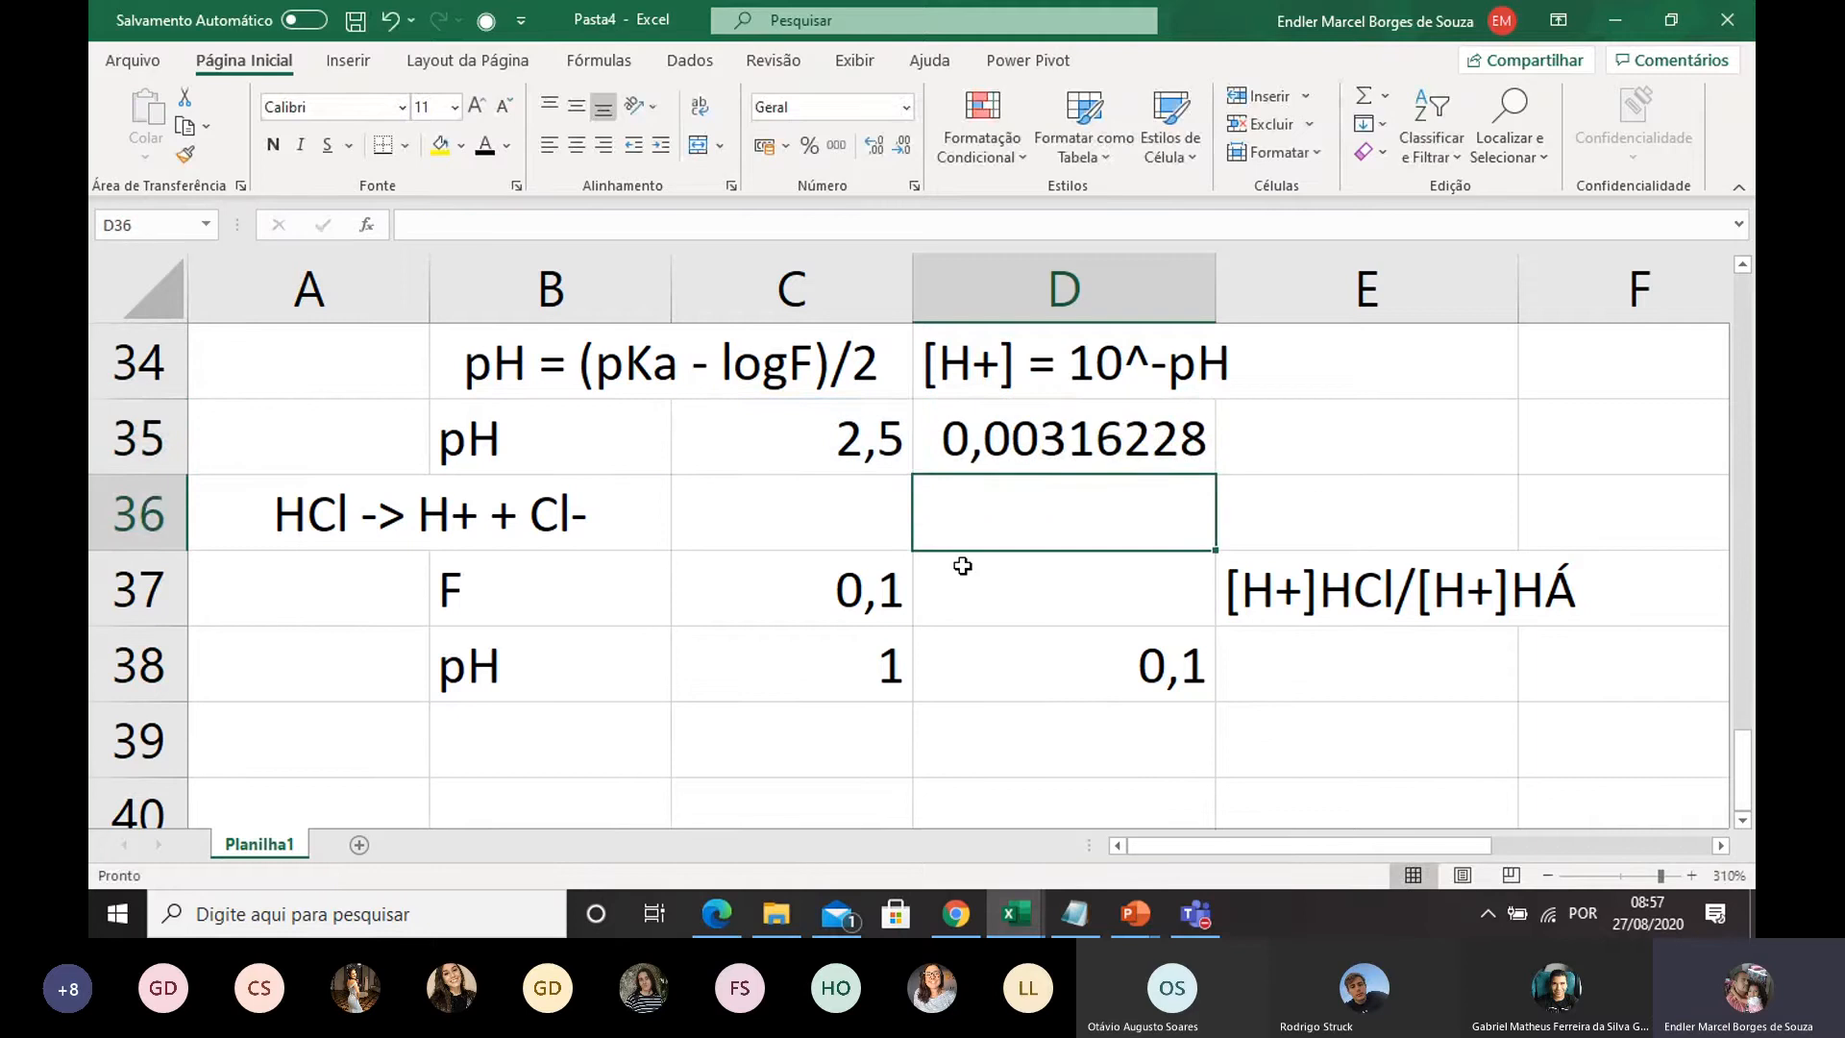
Step: Calculate the ratio of HCl's H+ concentration to the weak acid's in E38 with =(D38/D35)
scroll(937, 569, up, 1)
click(1118, 471)
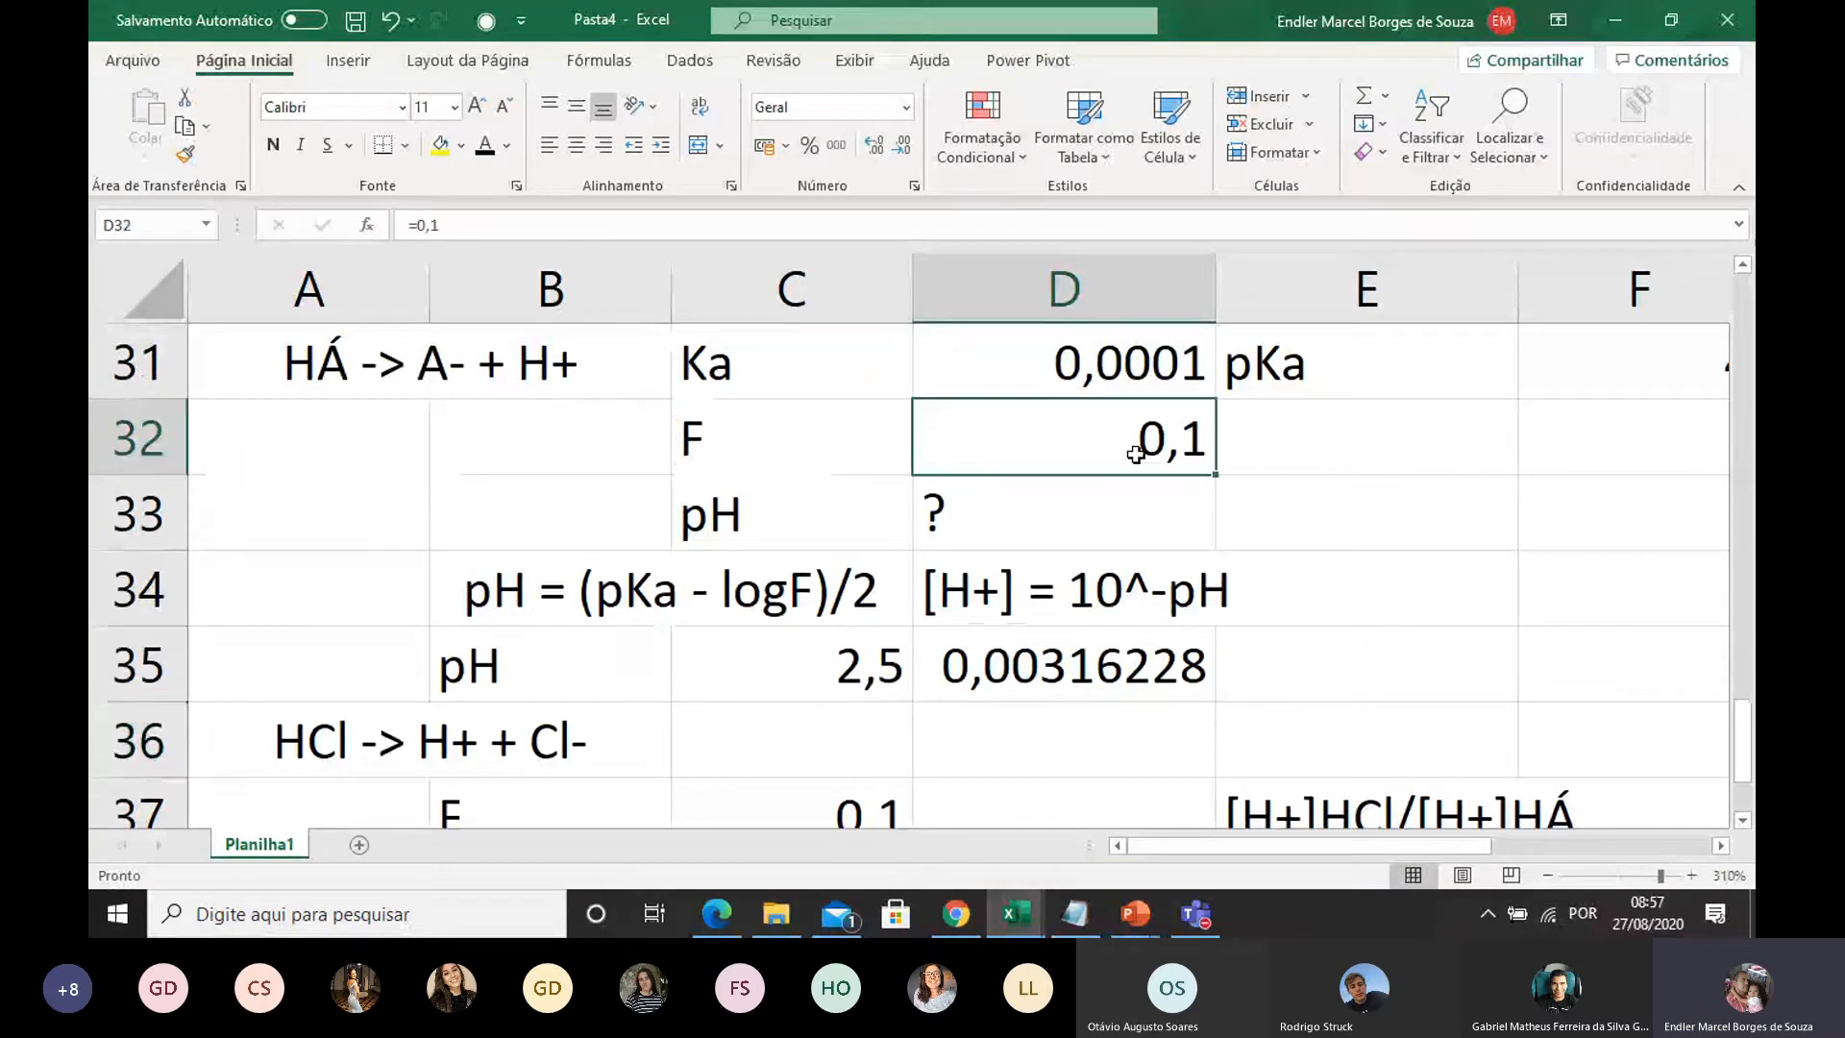
click(1028, 673)
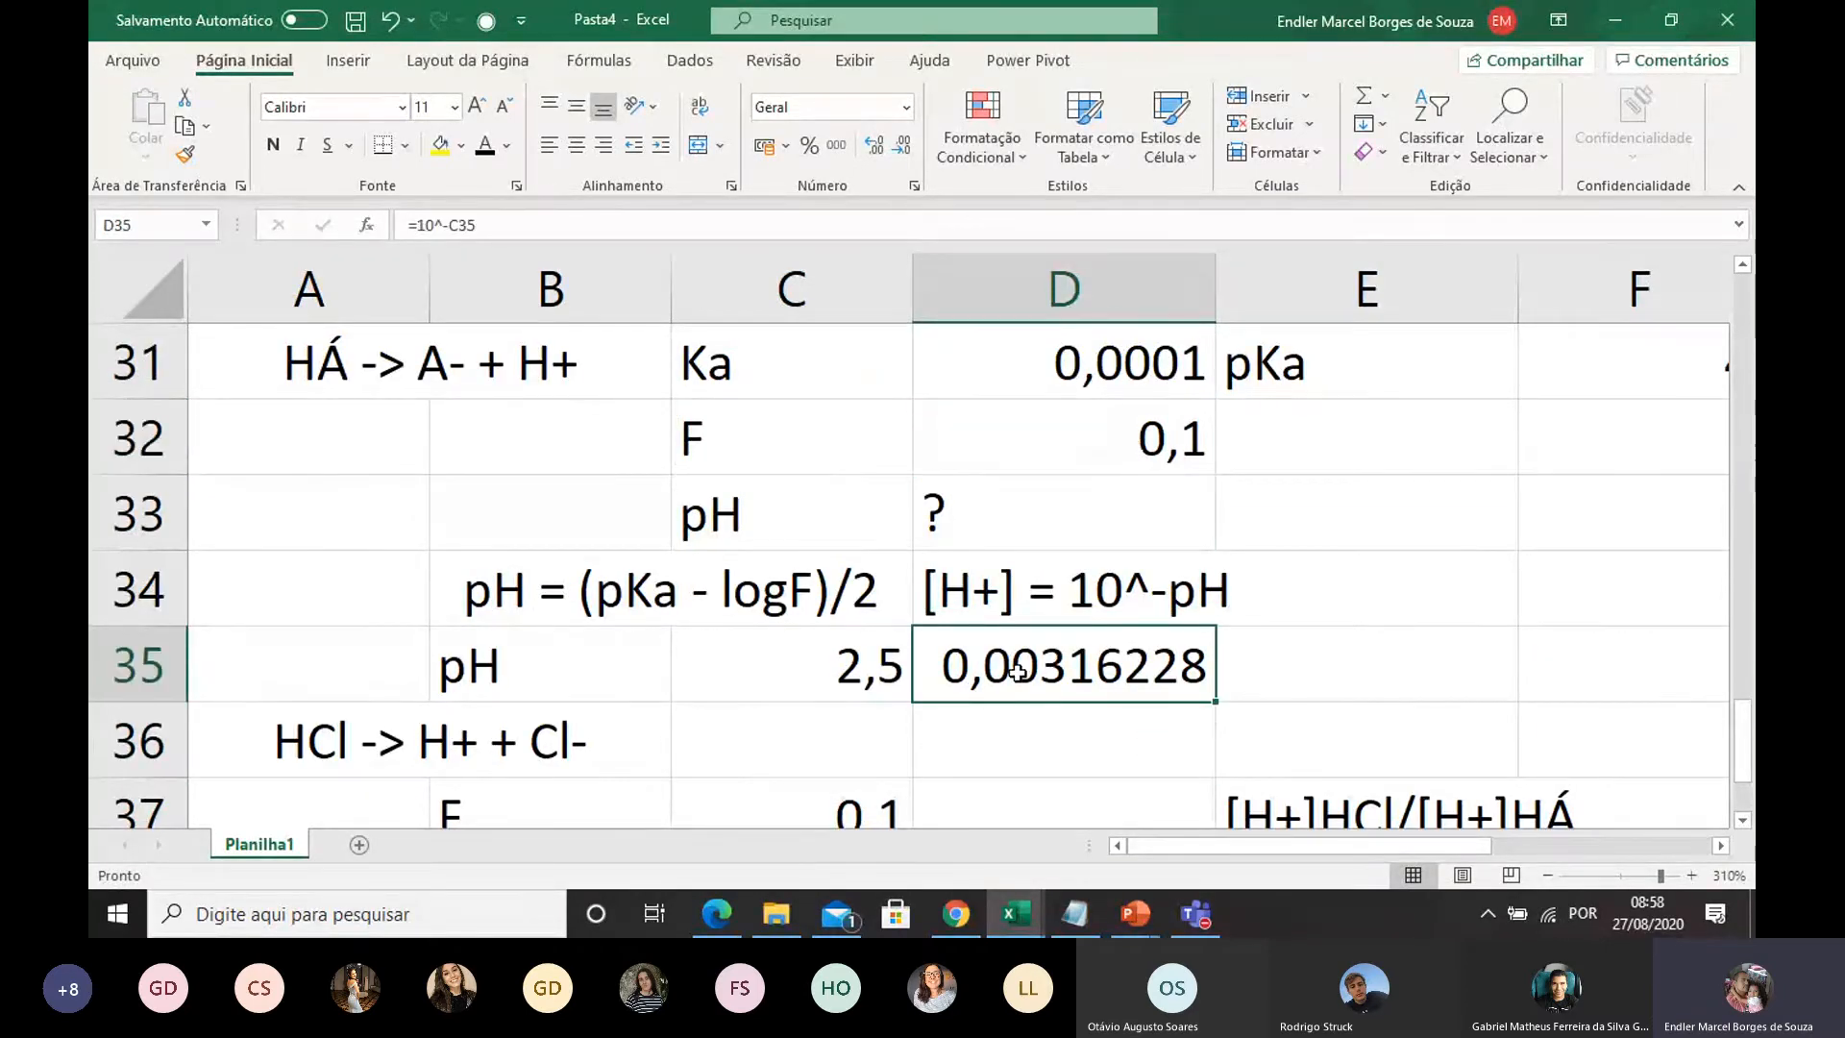
scroll(1131, 603, down, 1)
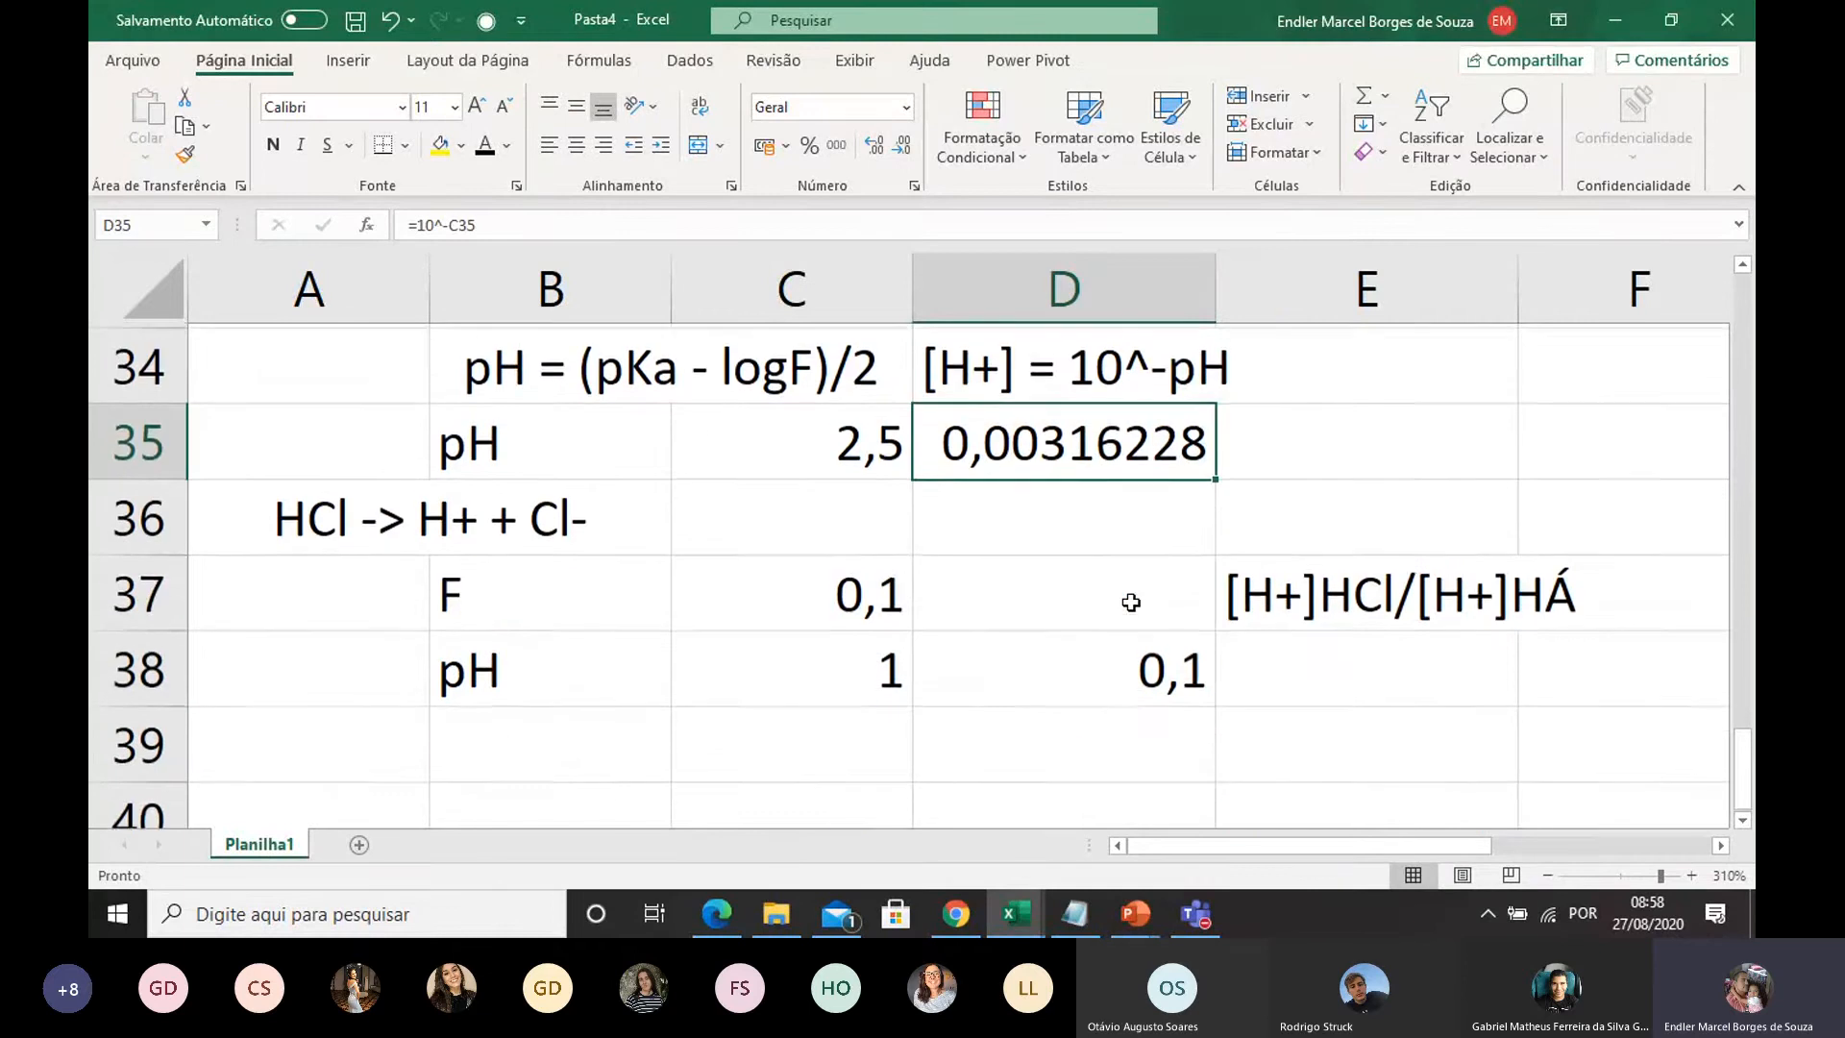
click(1077, 690)
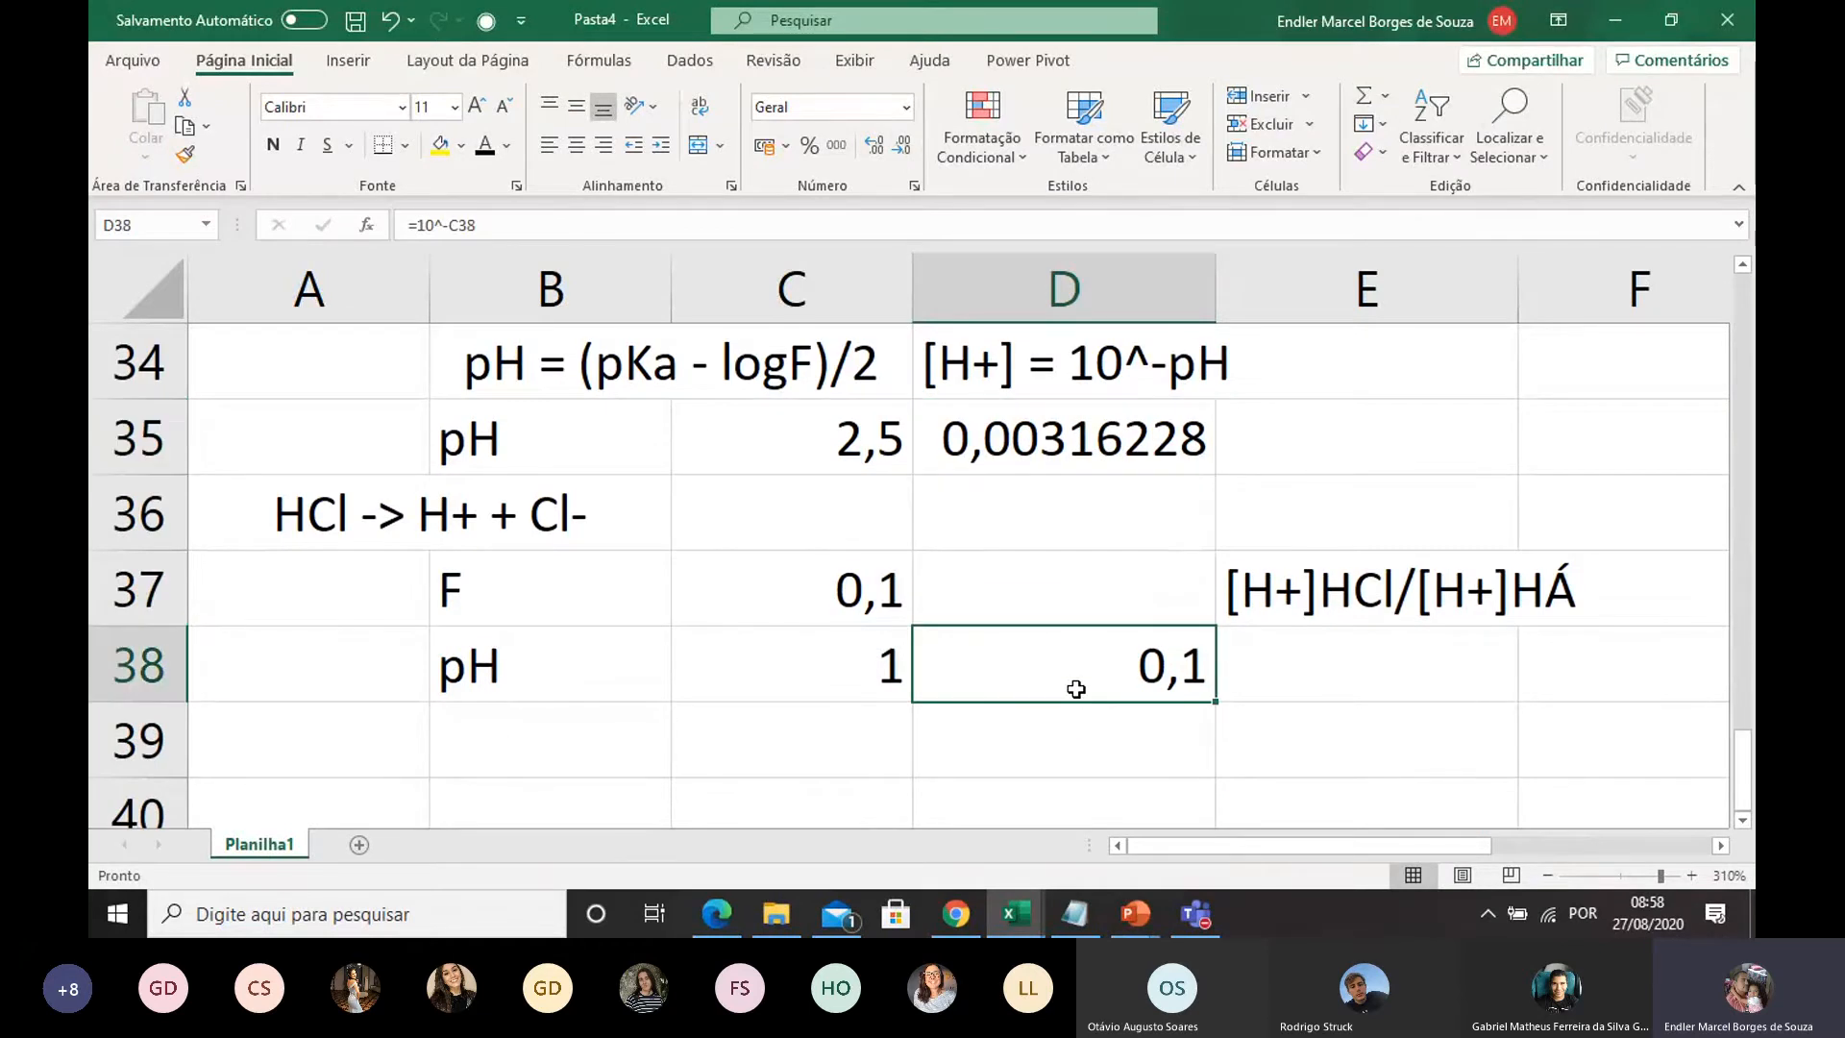
click(1354, 665)
double_click(1353, 664)
text(=()
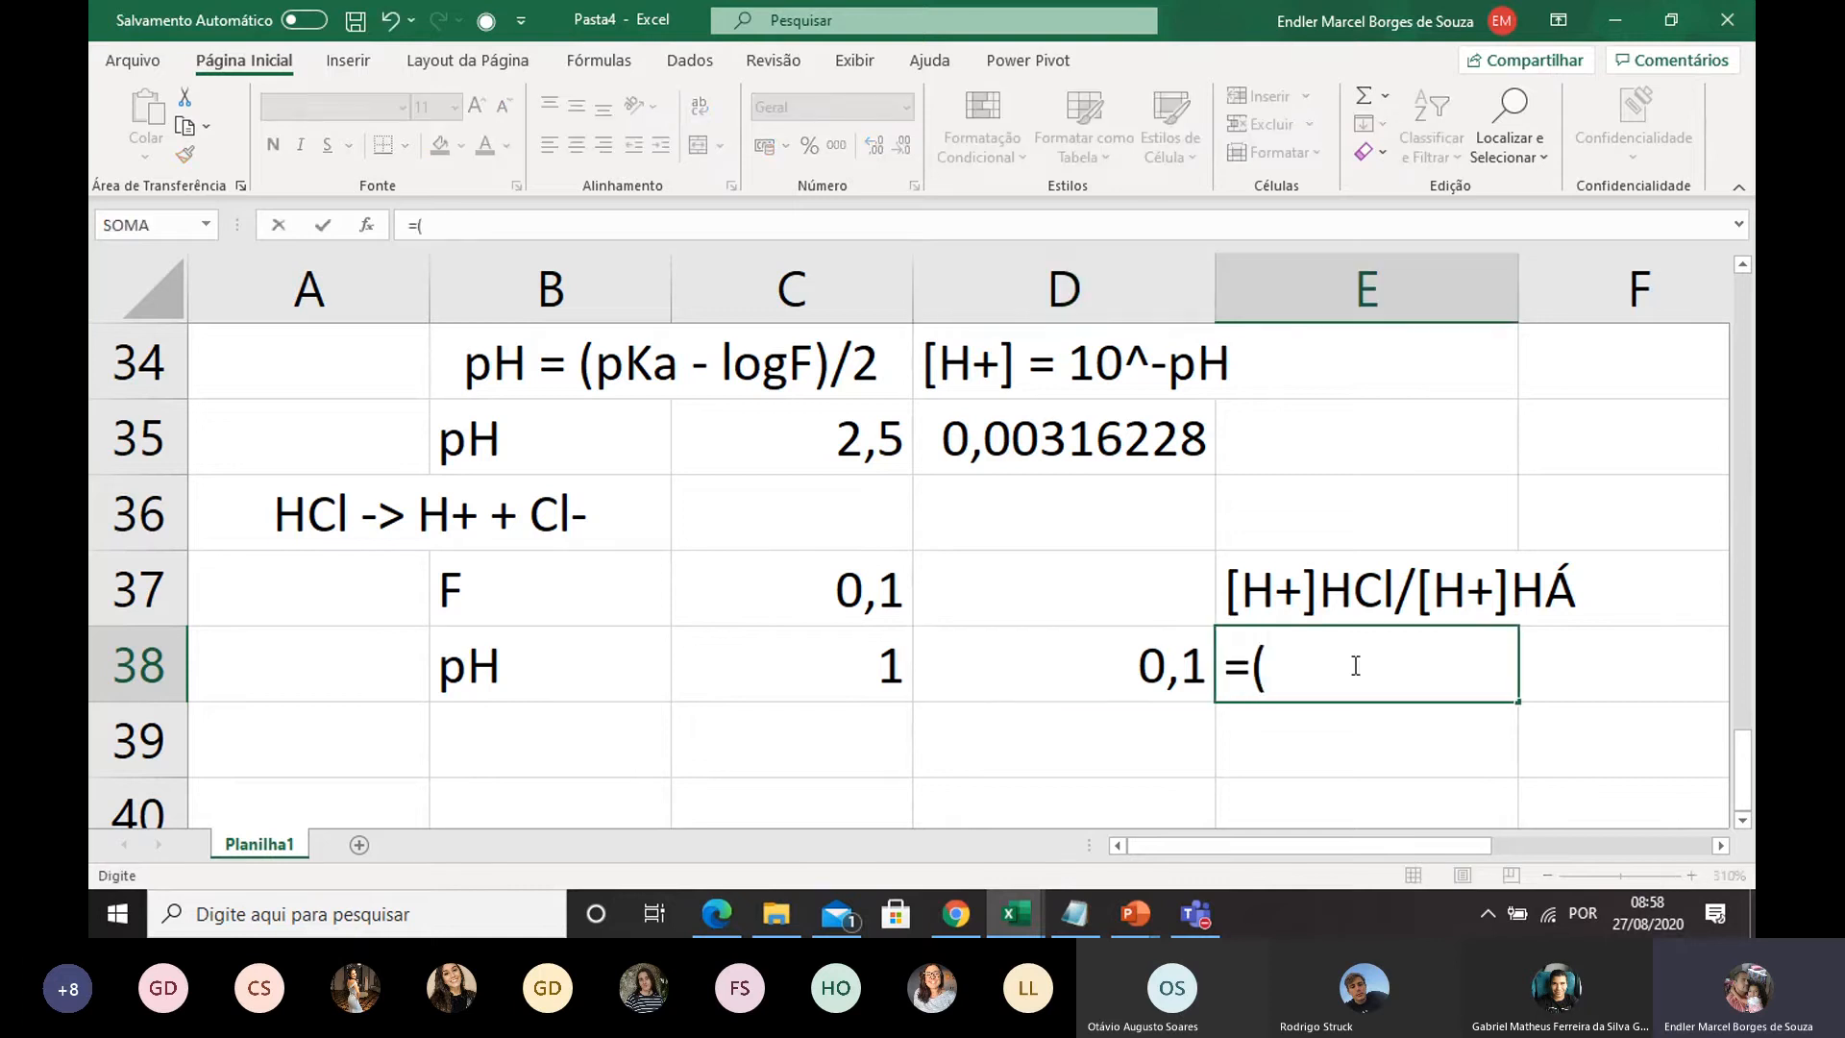
click(1154, 666)
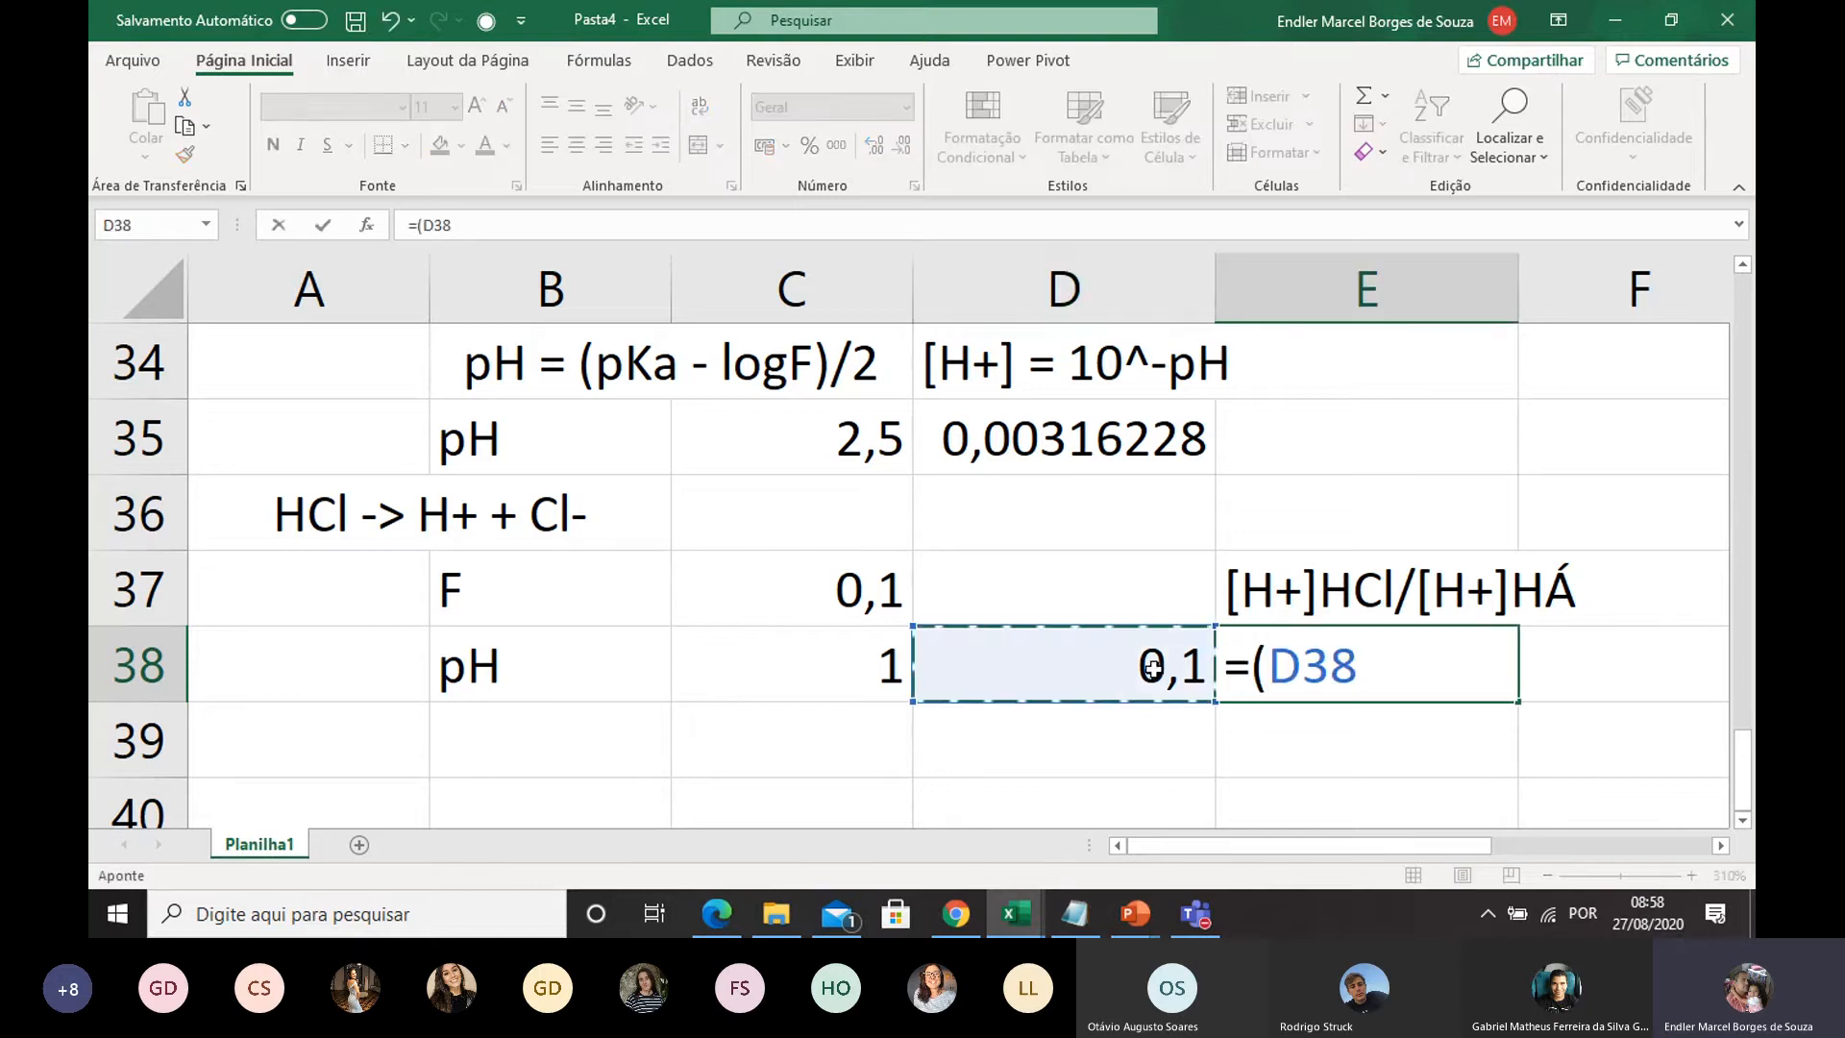
text(/)
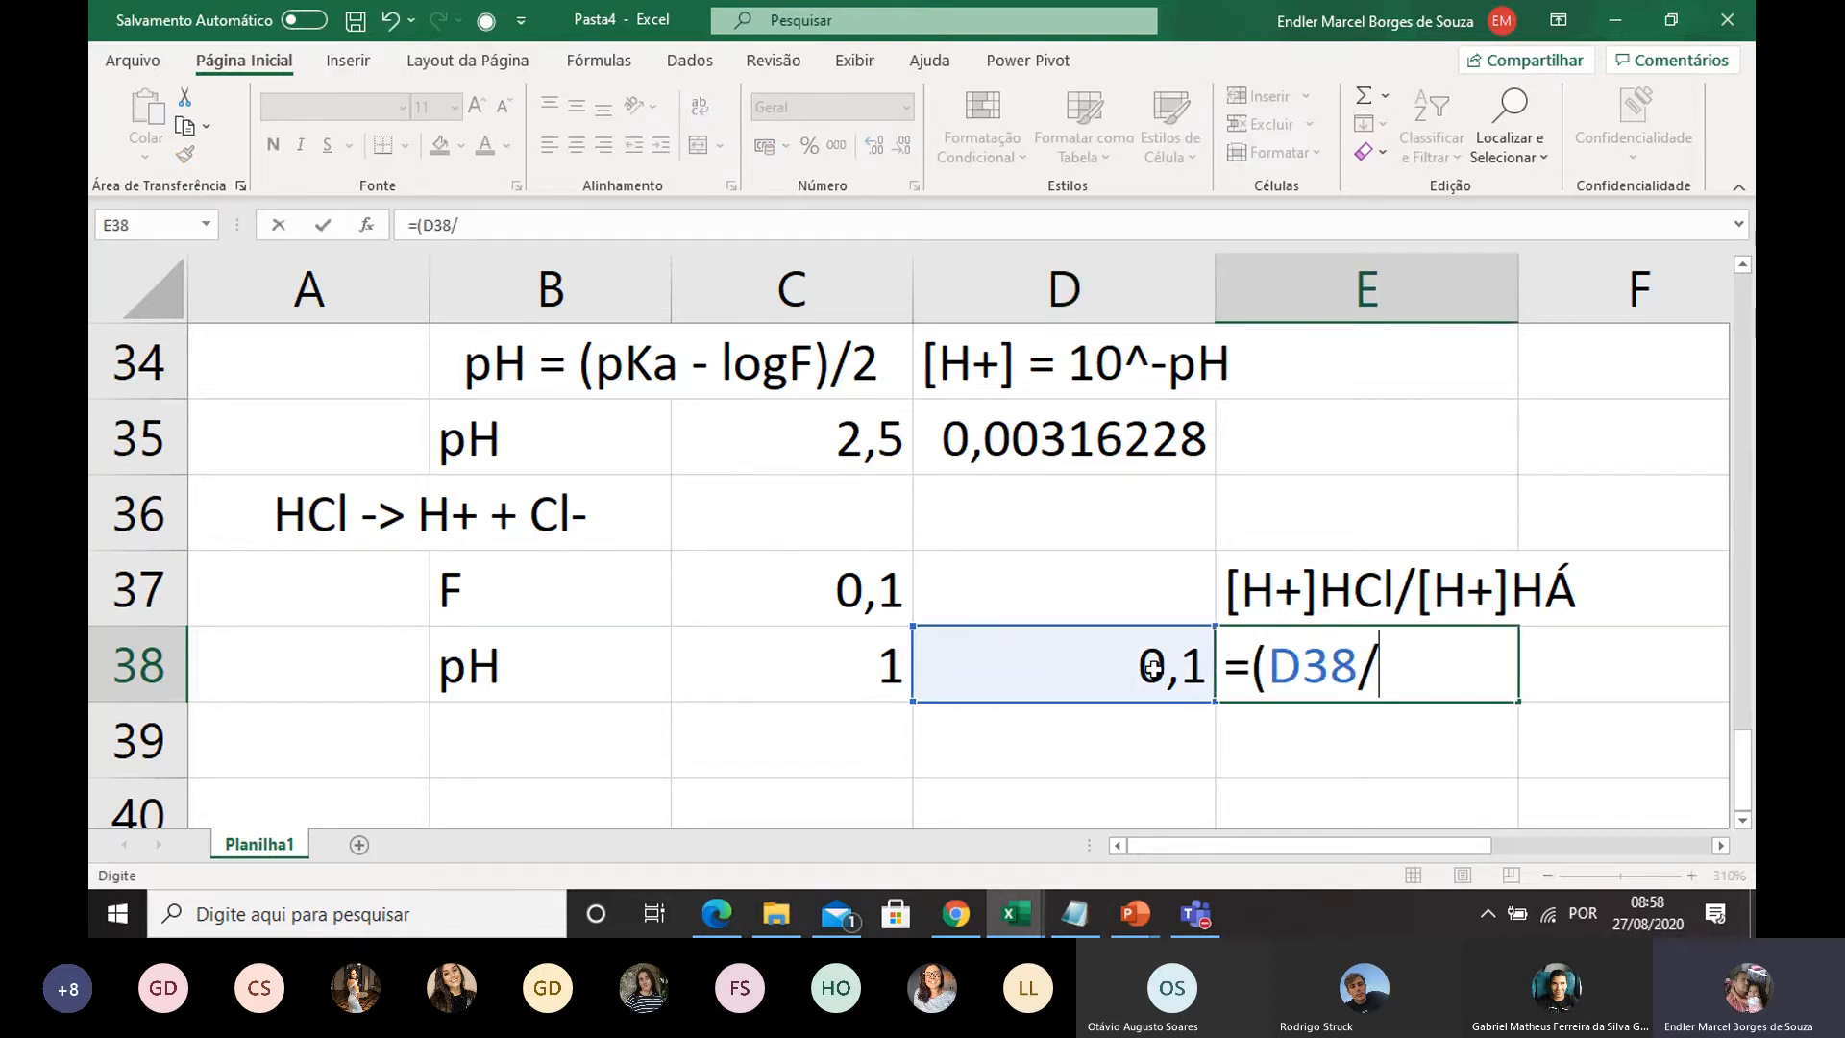
click(1138, 443)
text())
key(Return)
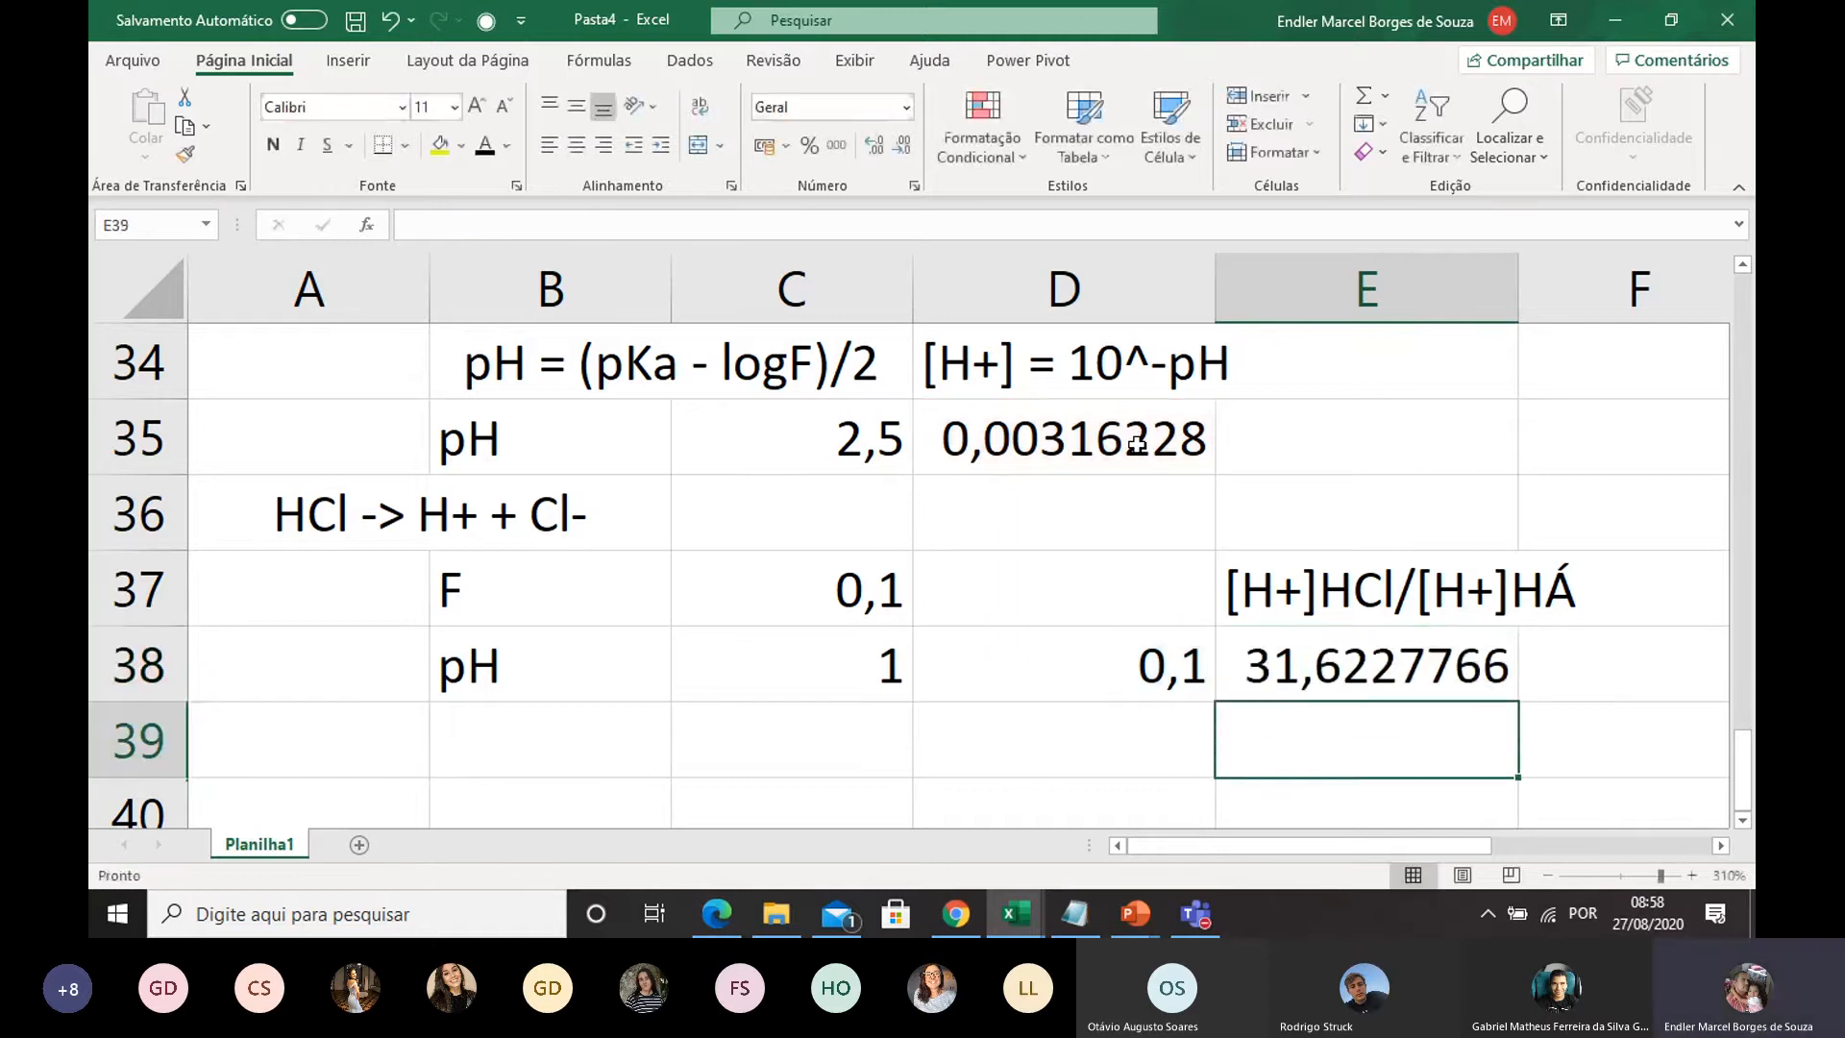
Step: Review the H+ ratio in E38 against the F, pH and [H+] values of HCl and the weak acid
click(1338, 676)
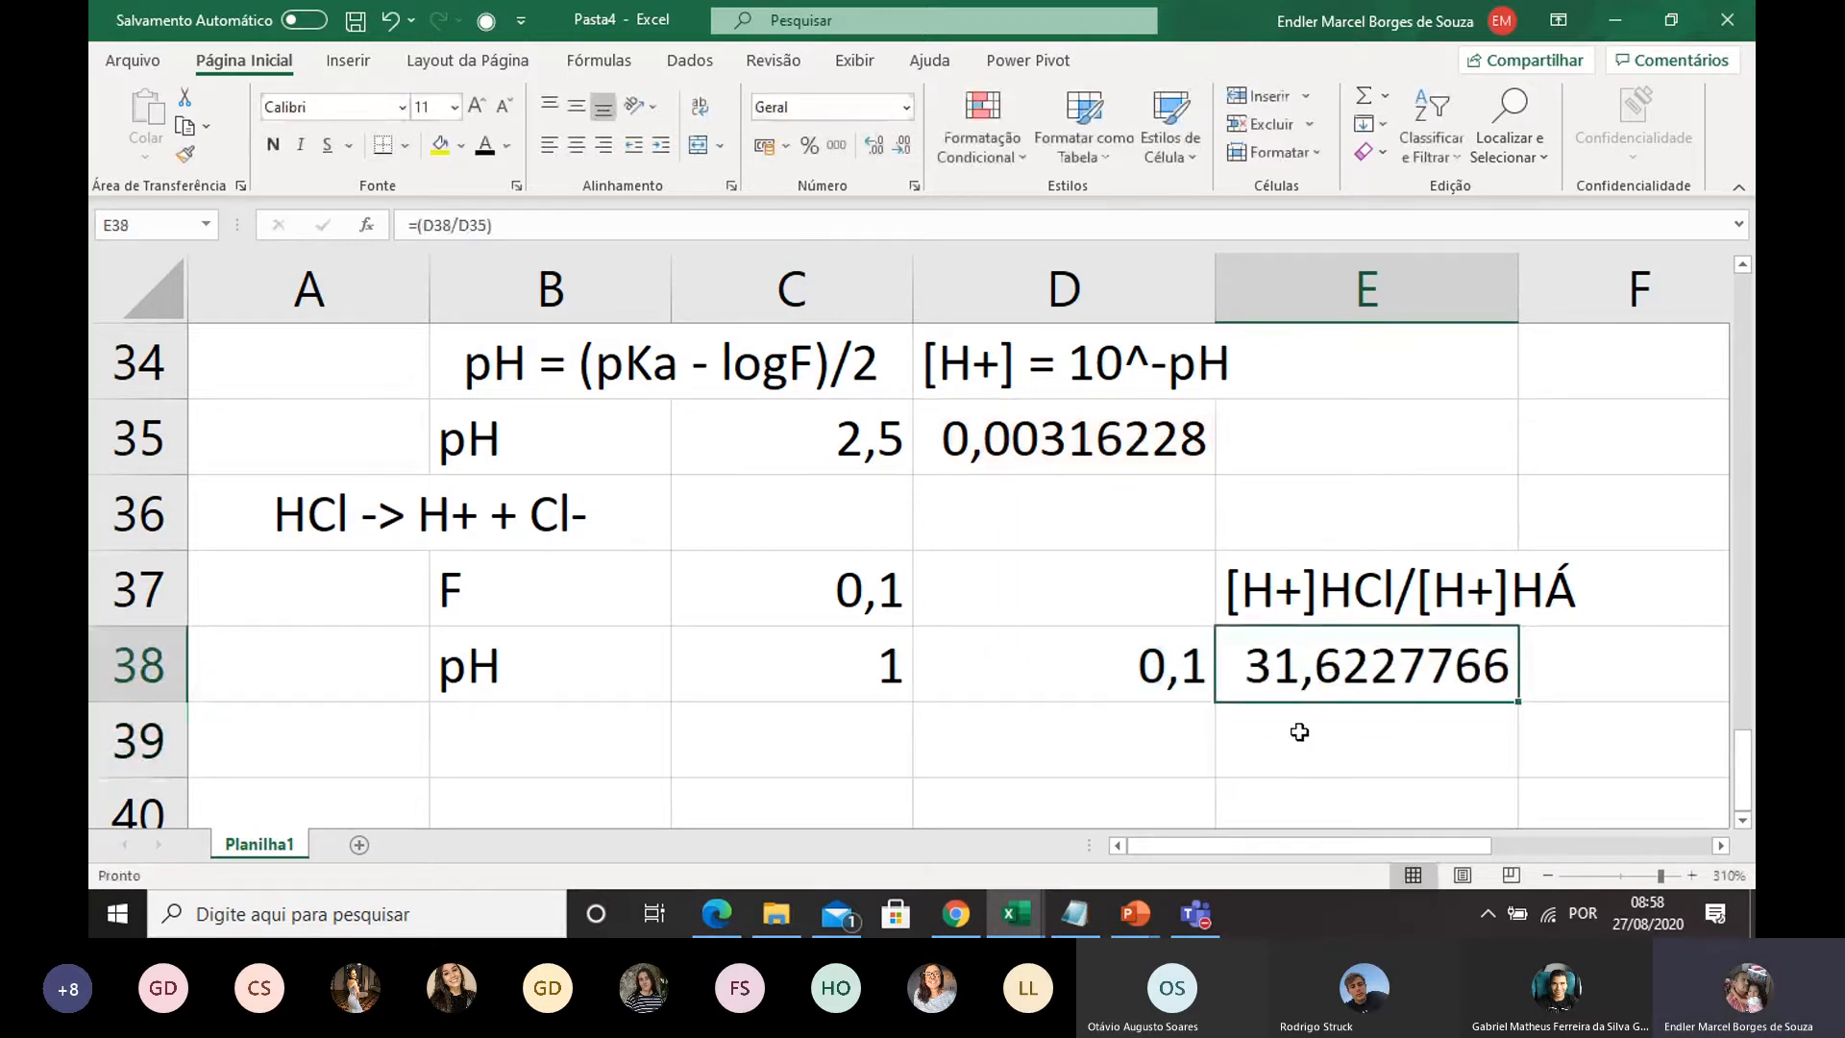
click(539, 526)
click(542, 648)
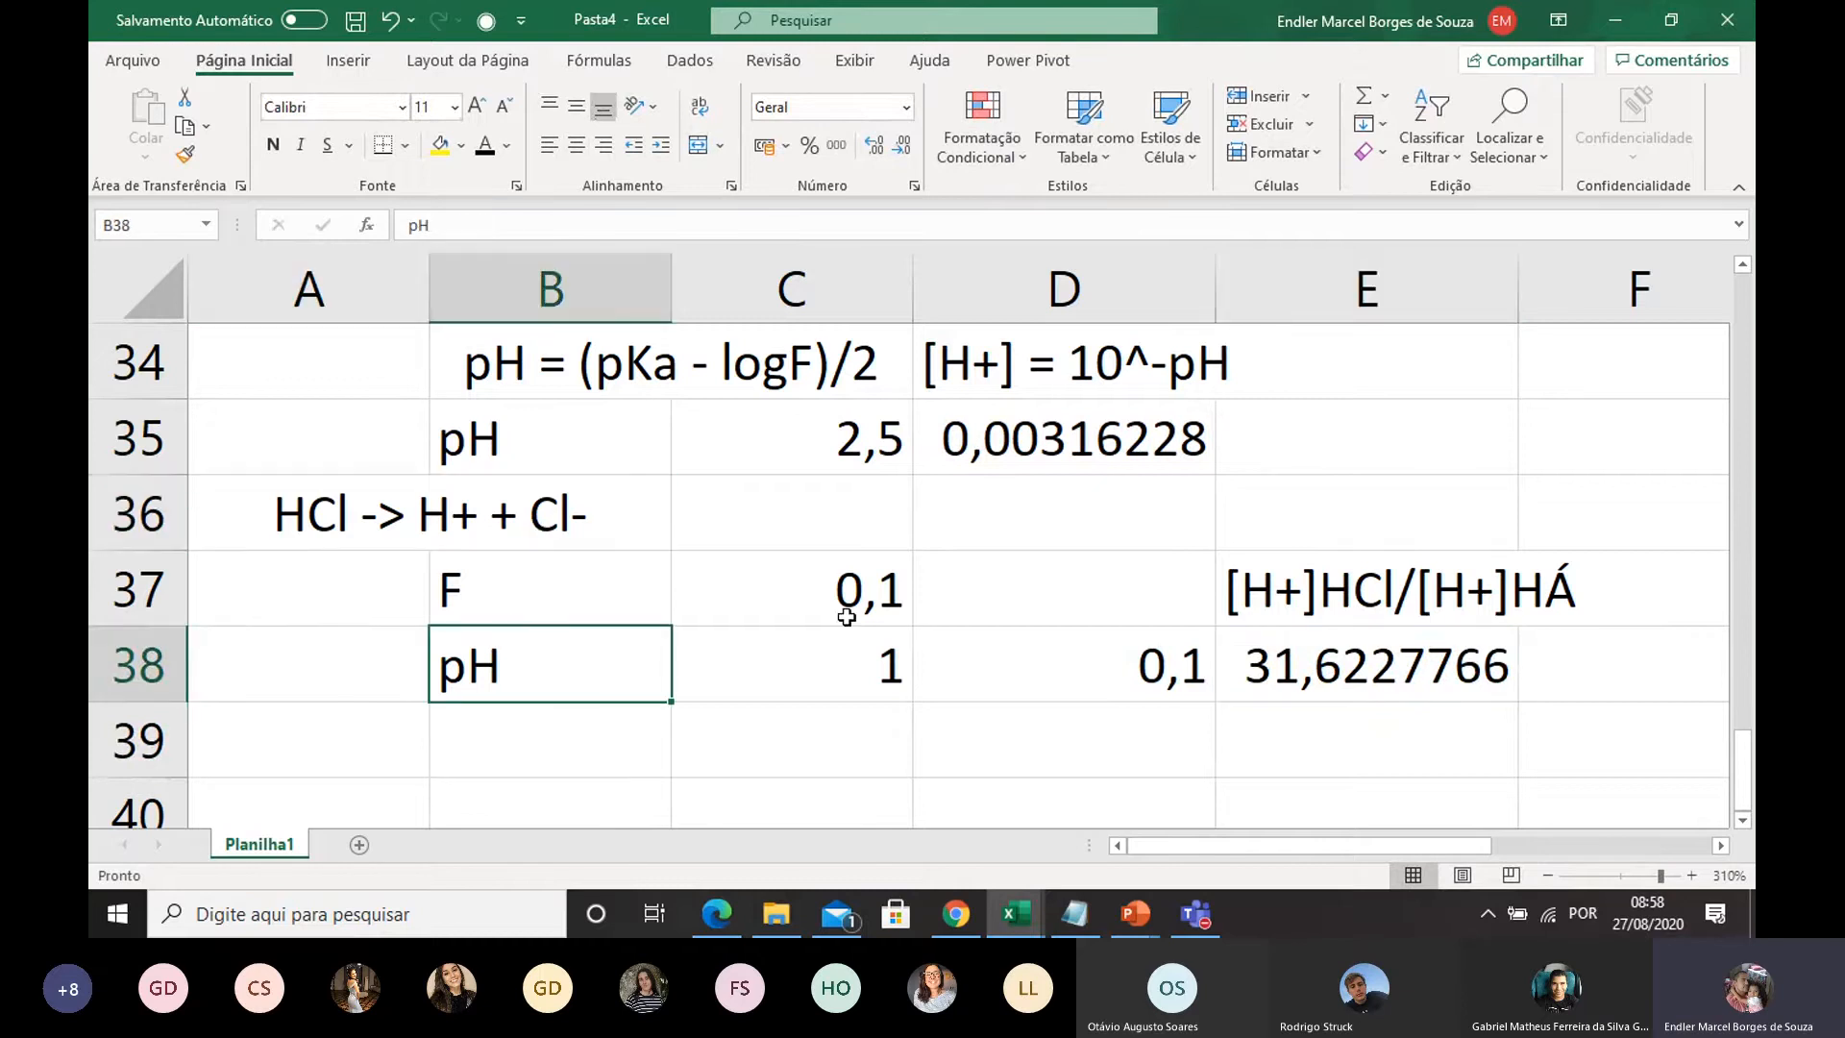
click(1165, 661)
click(1340, 674)
scroll(1018, 606, up, 1)
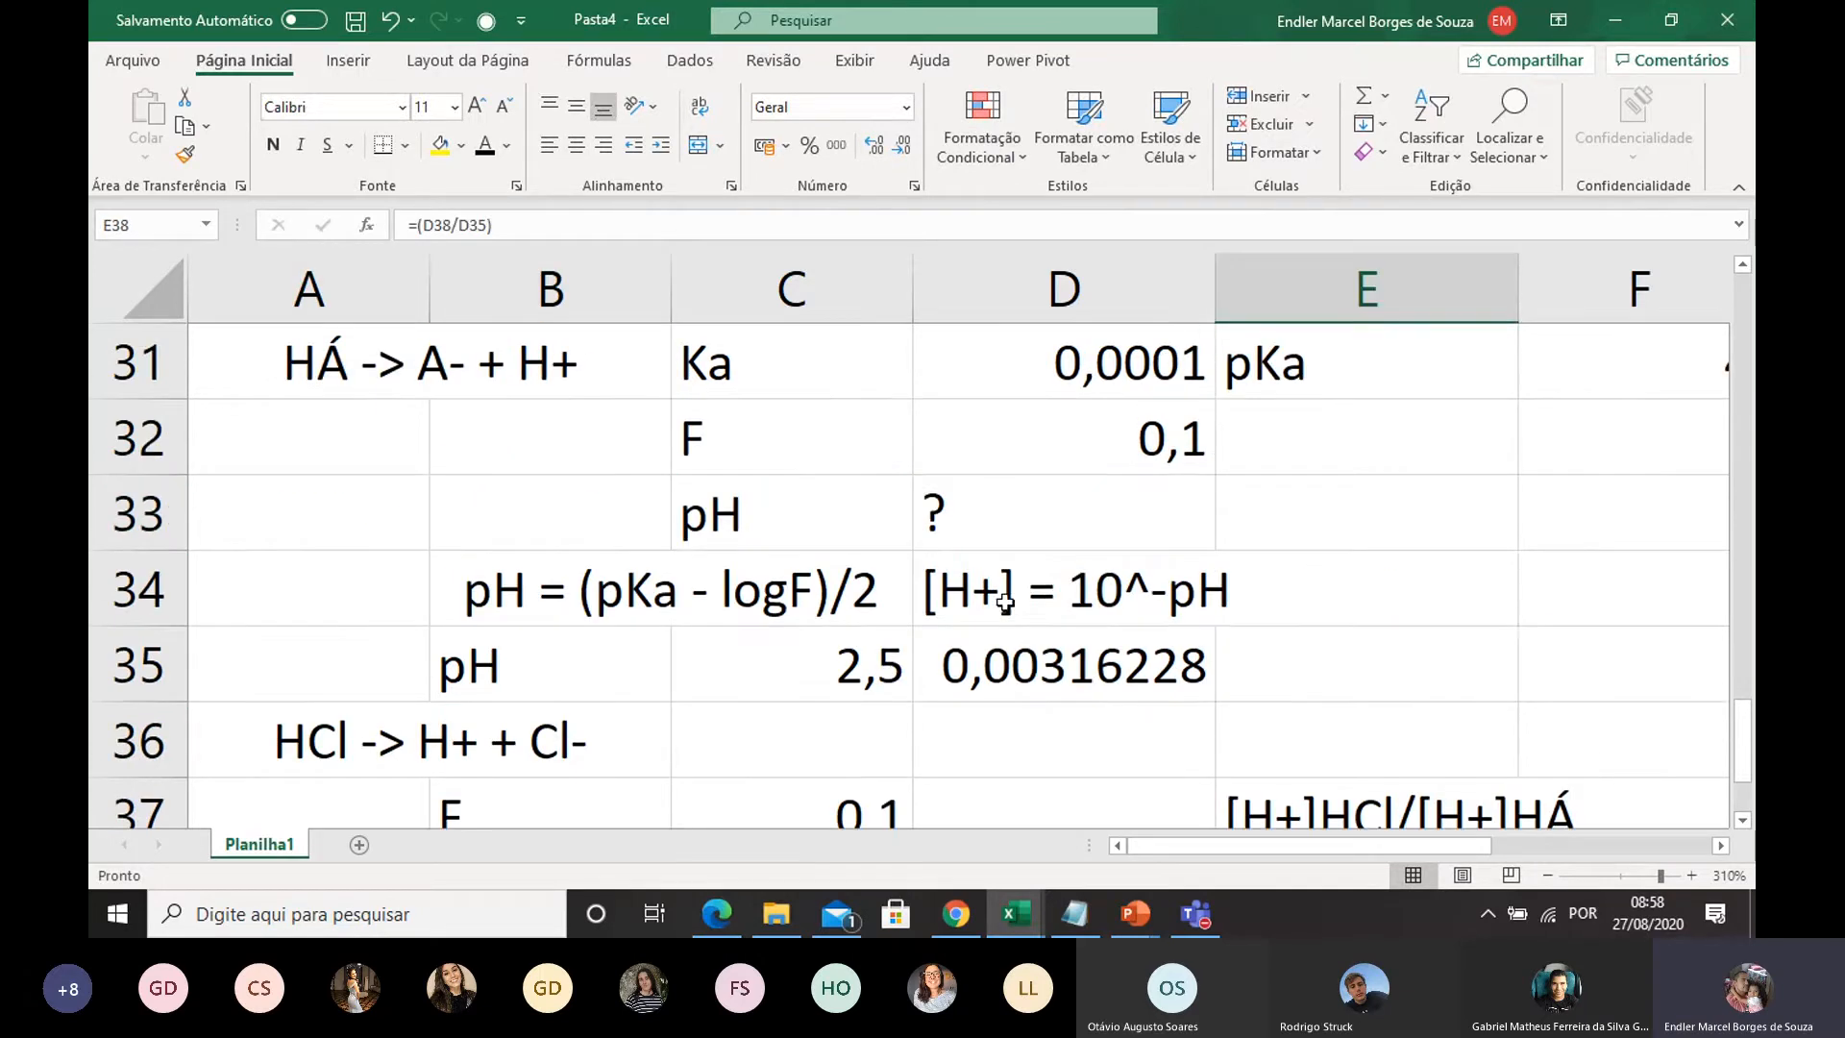
click(1004, 671)
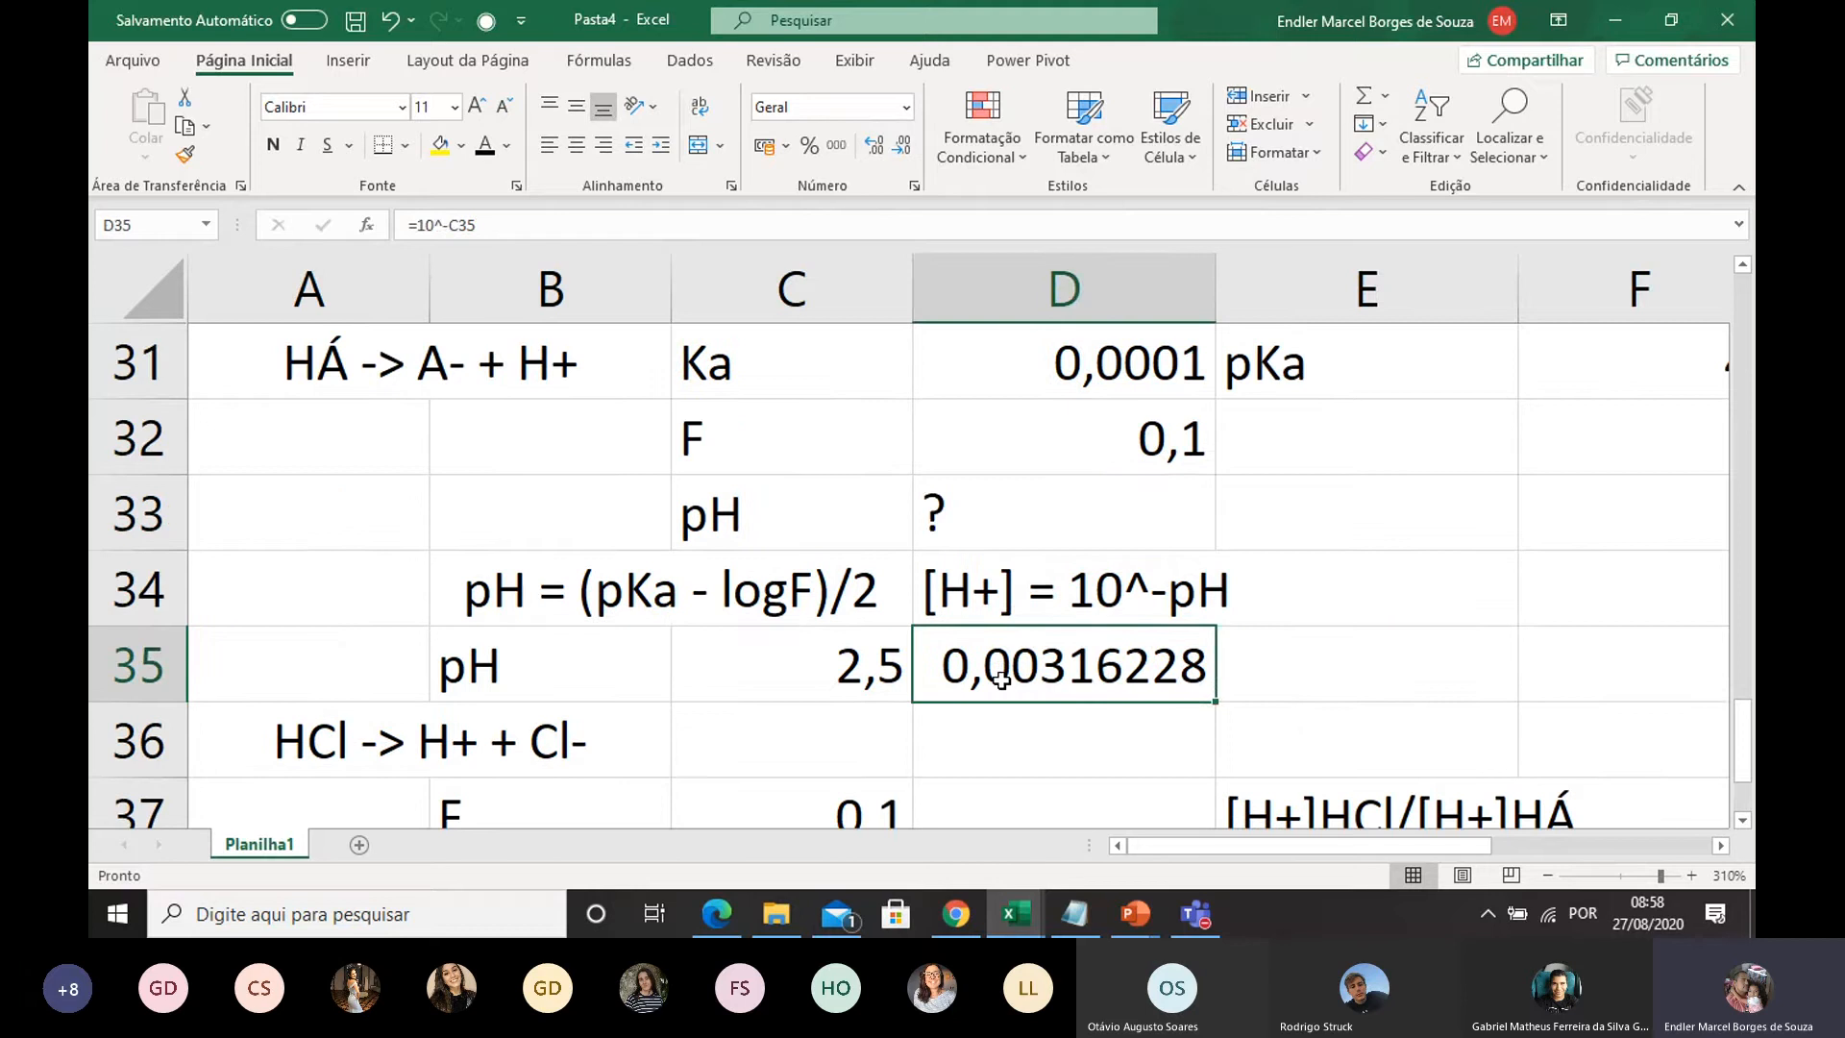
scroll(1092, 567, down, 1)
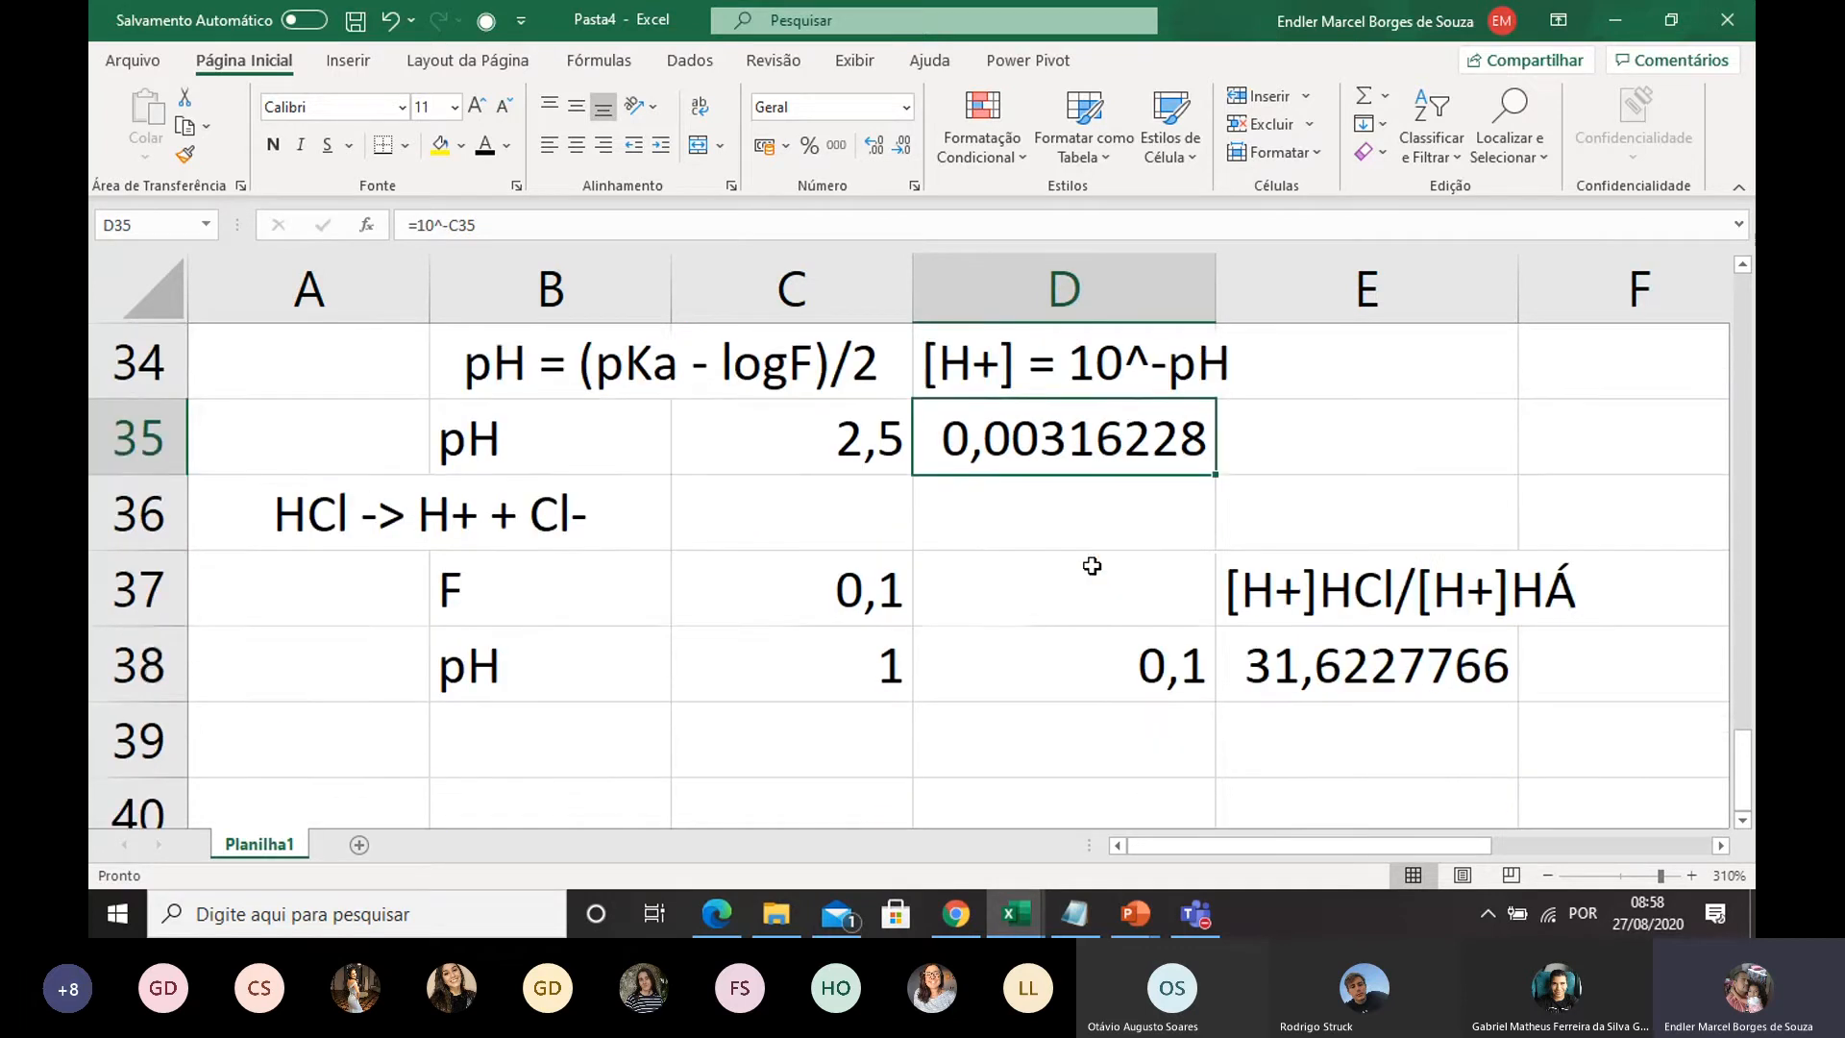
click(921, 692)
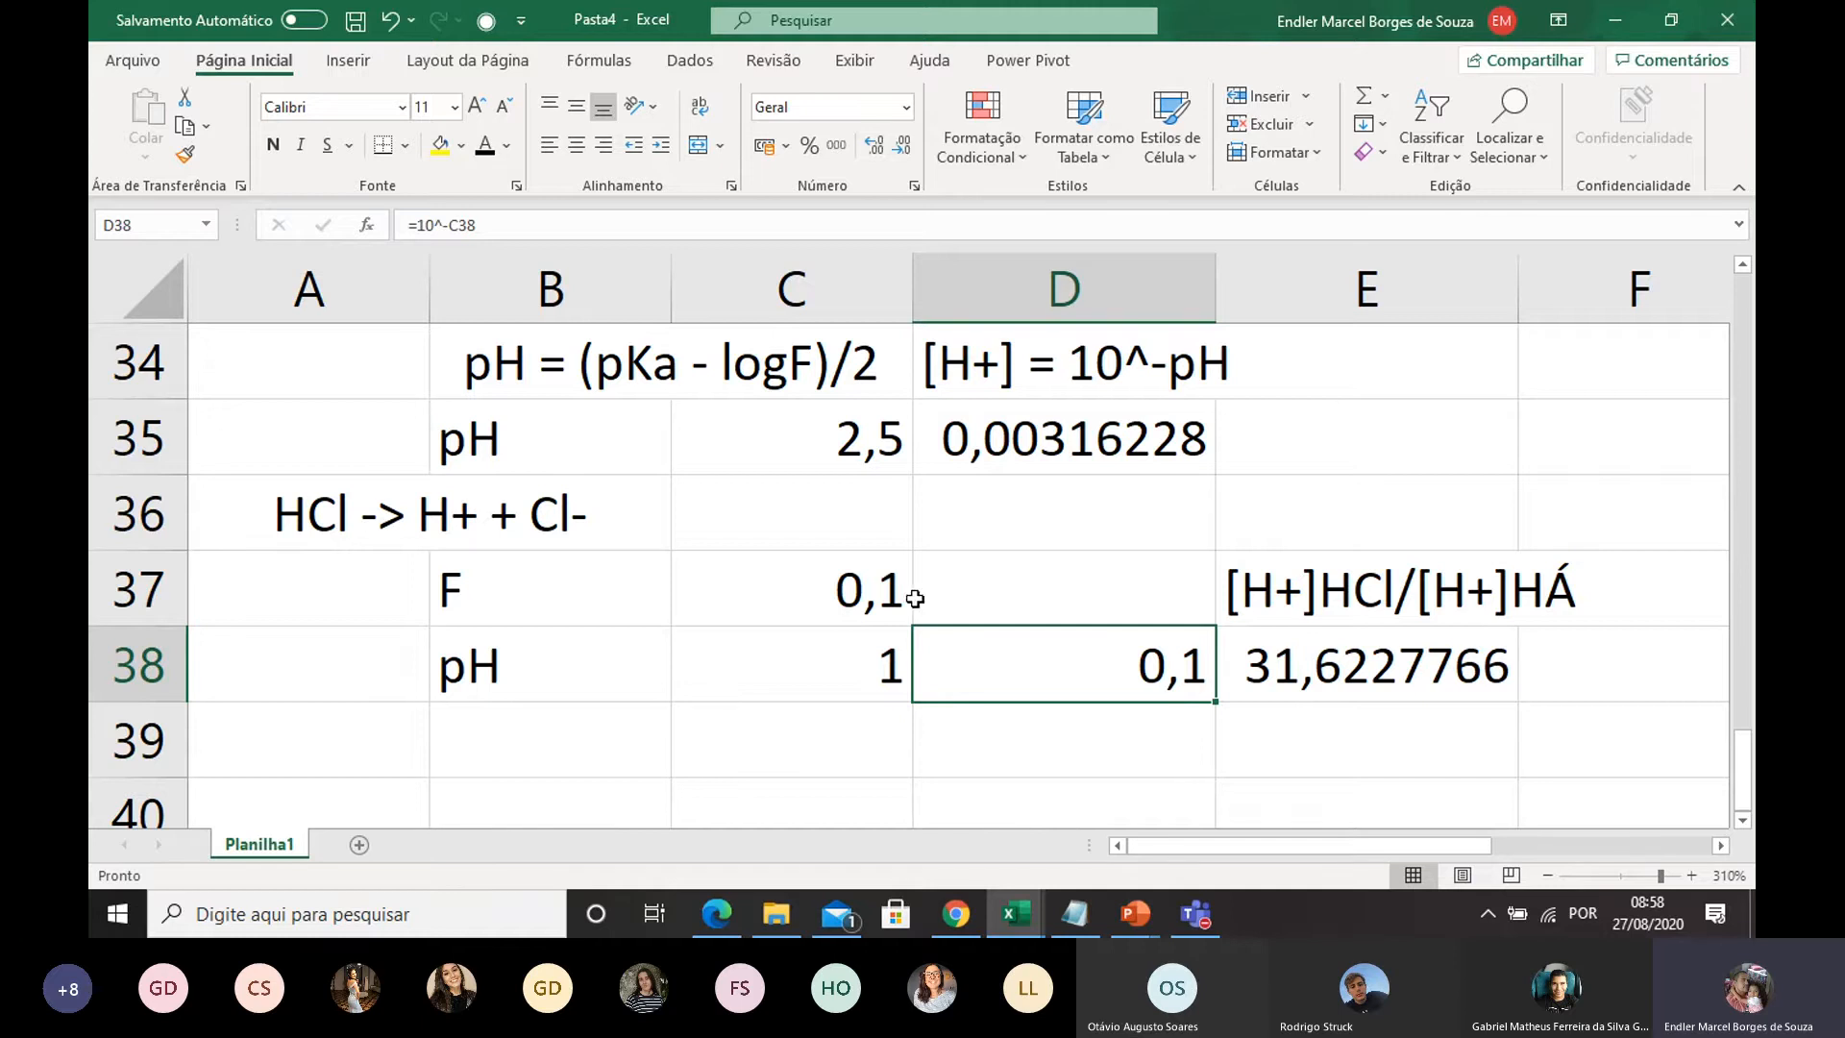
click(866, 596)
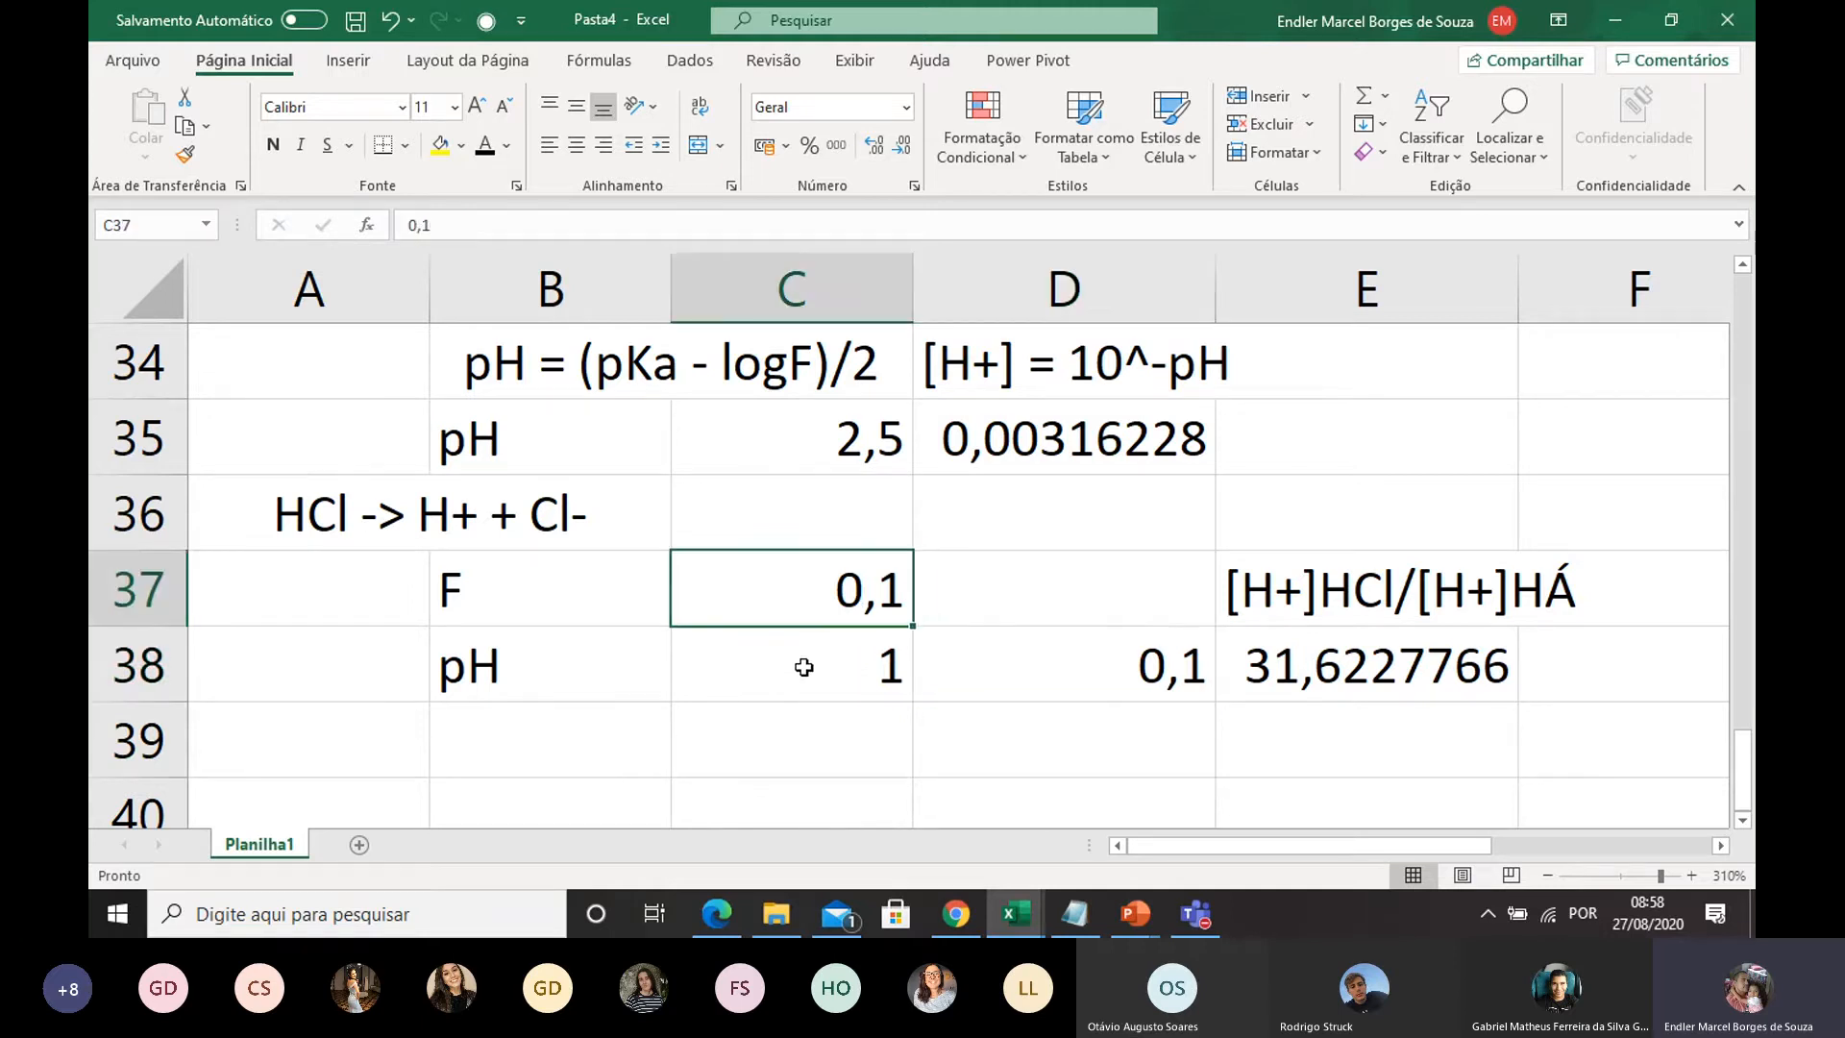
scroll(805, 668, up, 1)
scroll(833, 495, up, 1)
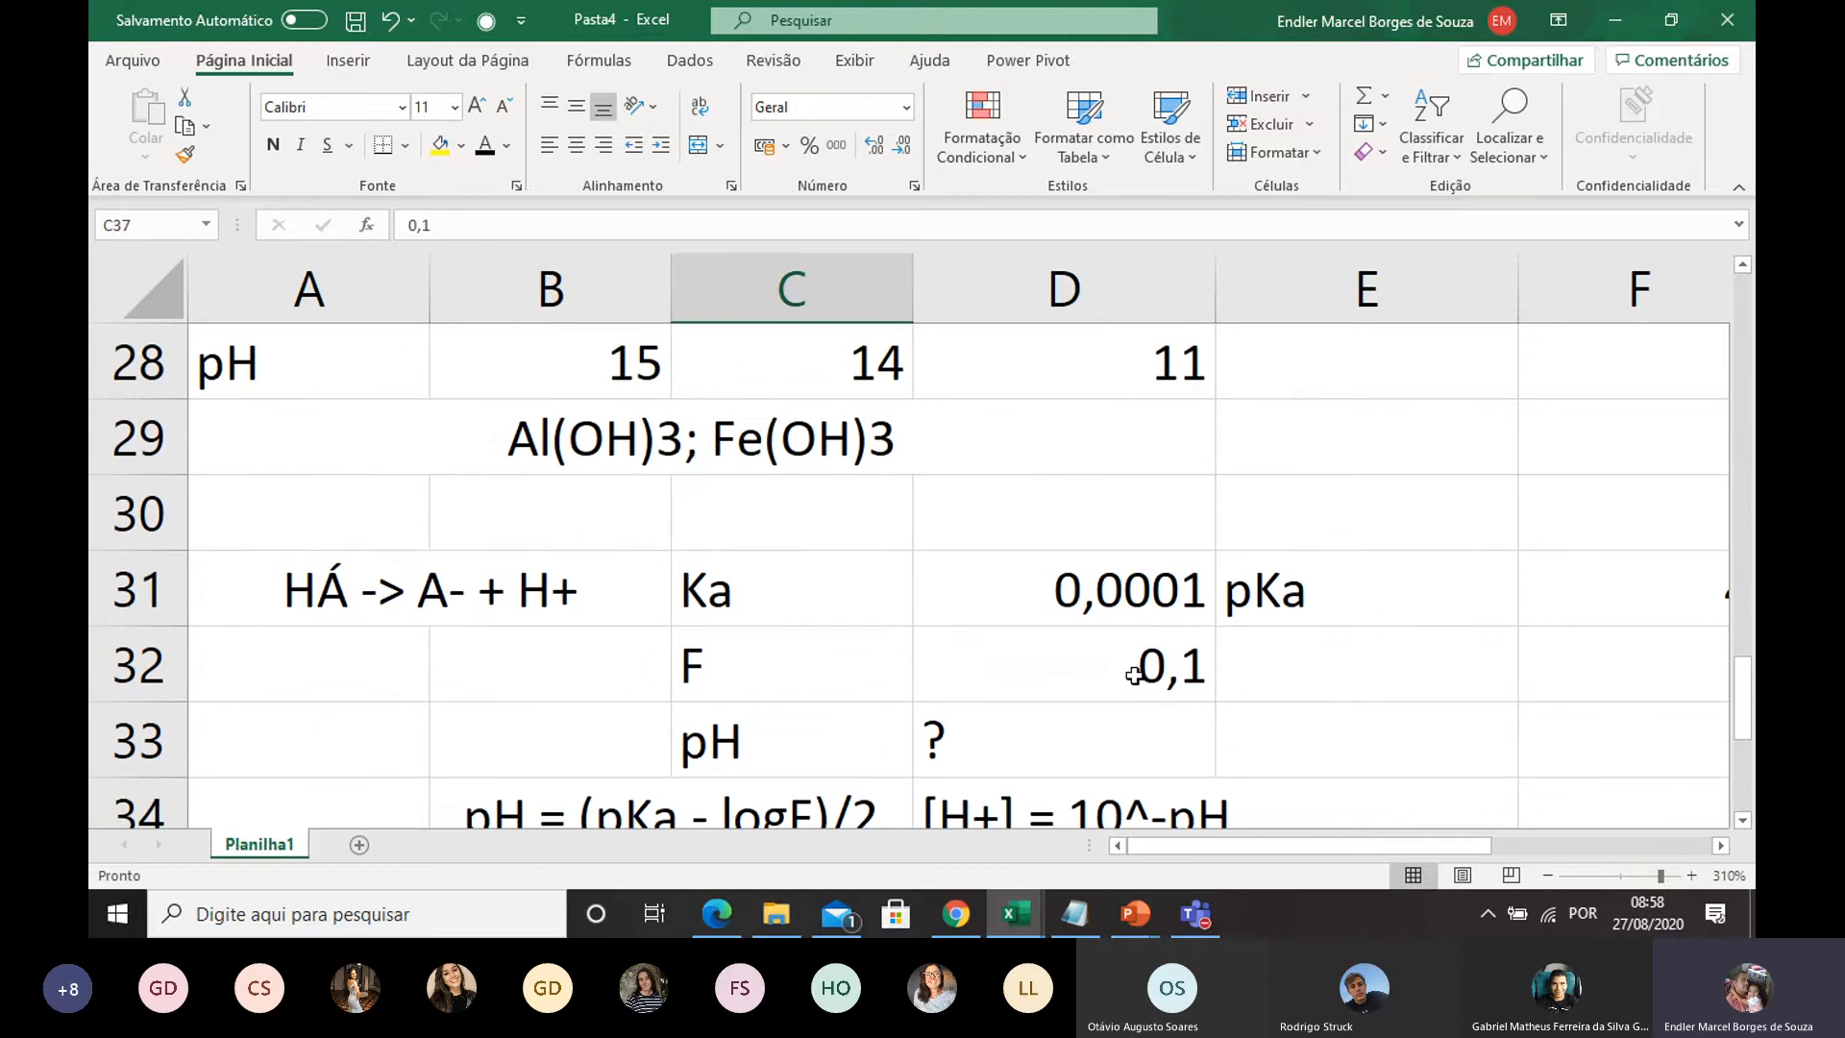
Step: Compare the weak acid's F, pH and [H+] values with HCl's and the H+ ratio in E38
click(1129, 670)
scroll(927, 712, down, 2)
scroll(827, 673, down, 2)
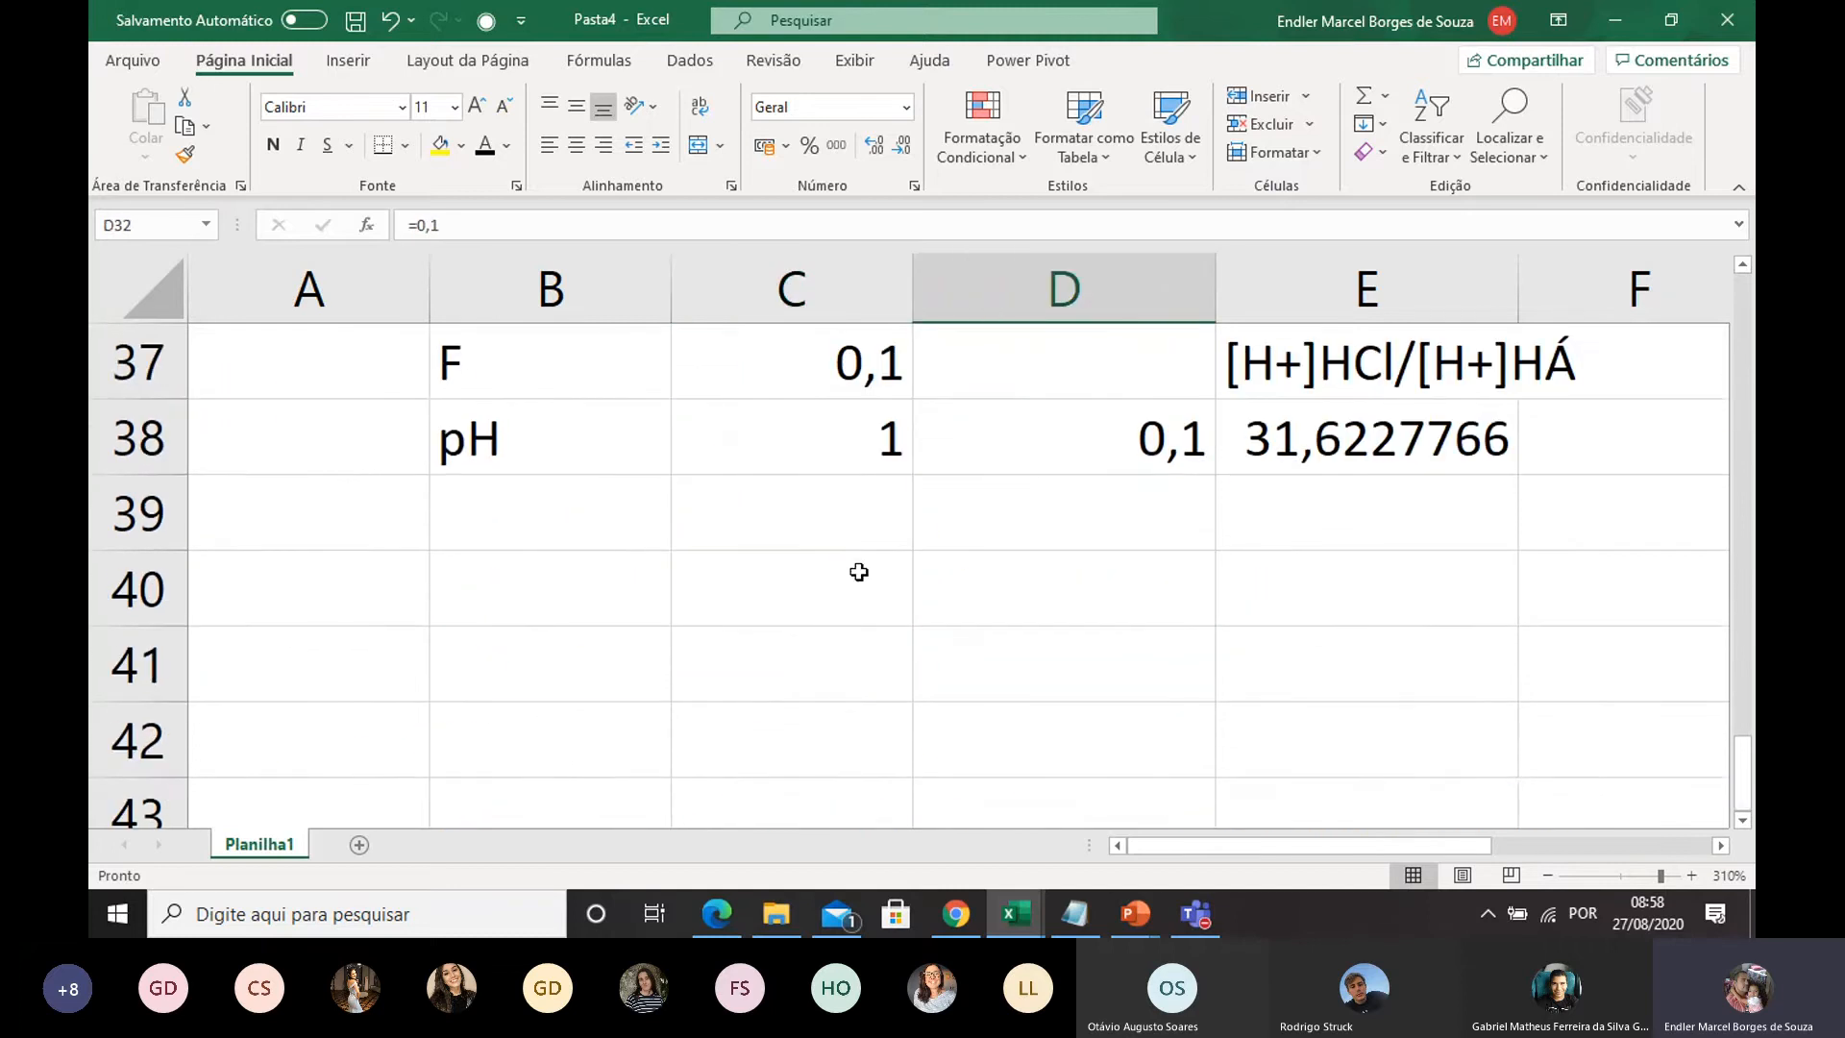
scroll(856, 577, up, 1)
click(851, 605)
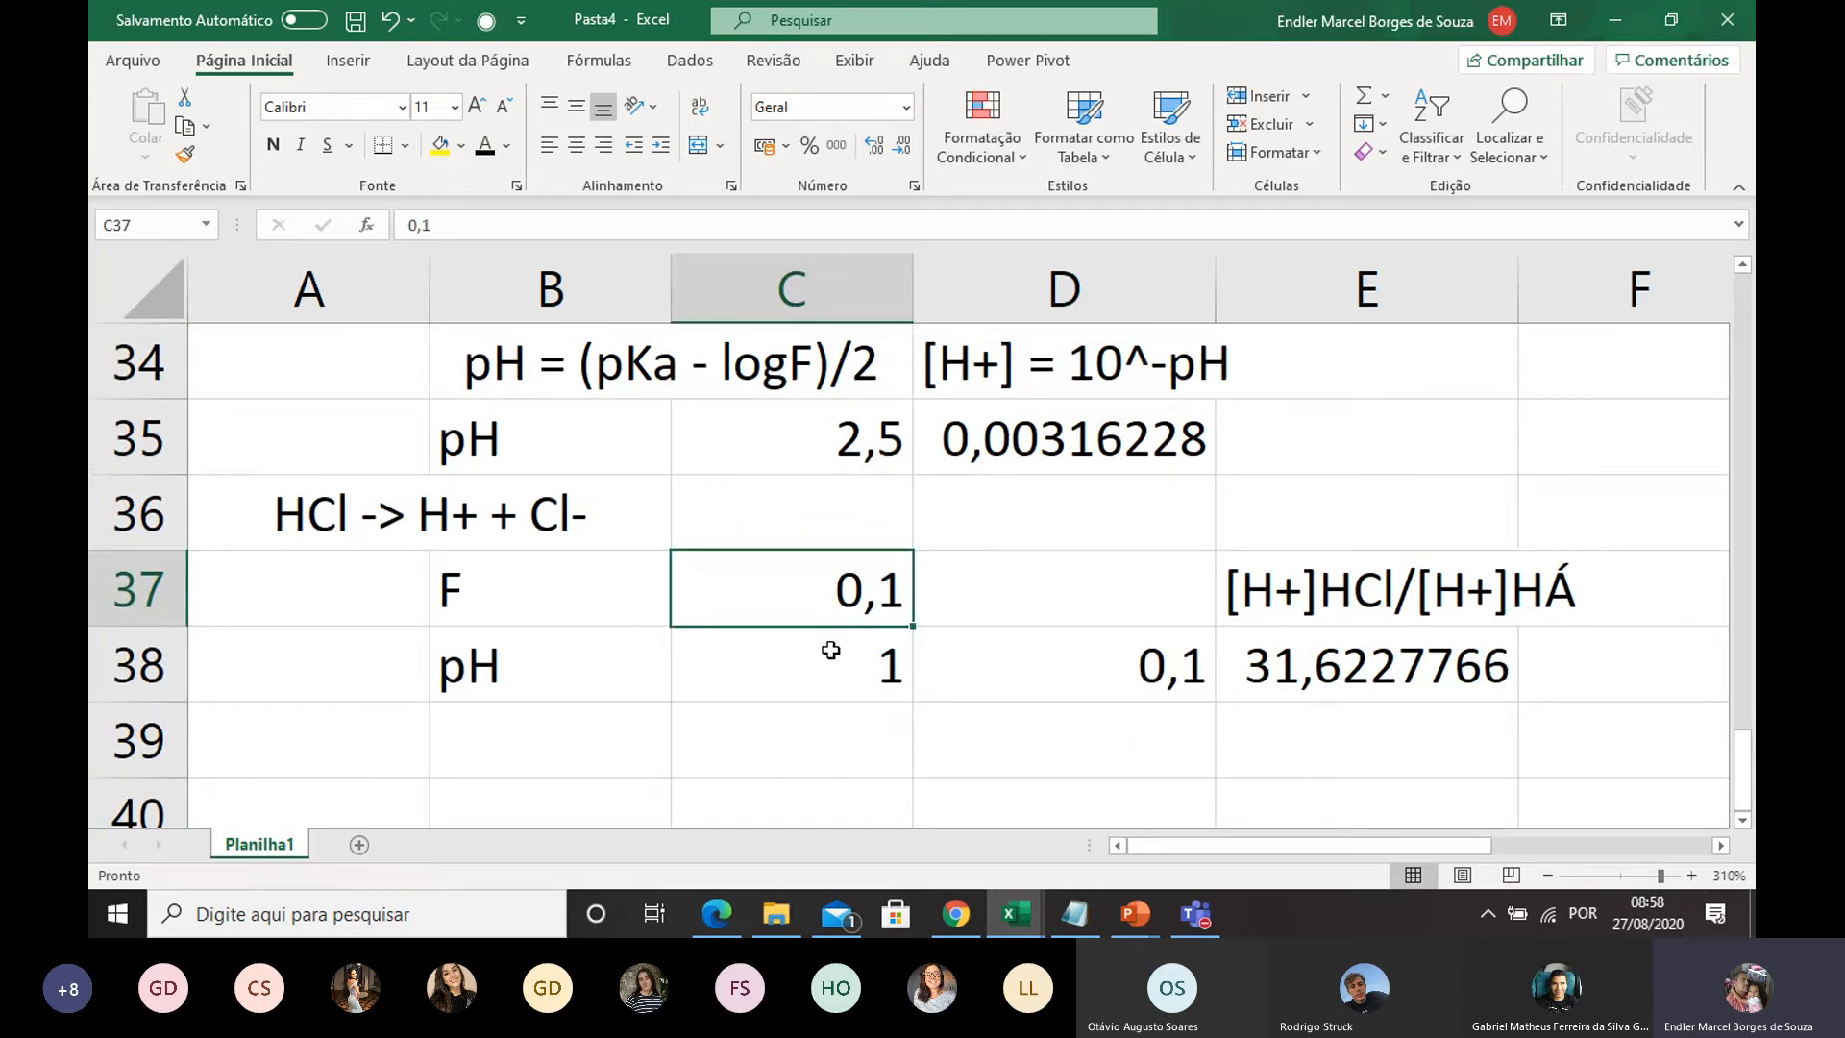
scroll(829, 644, up, 1)
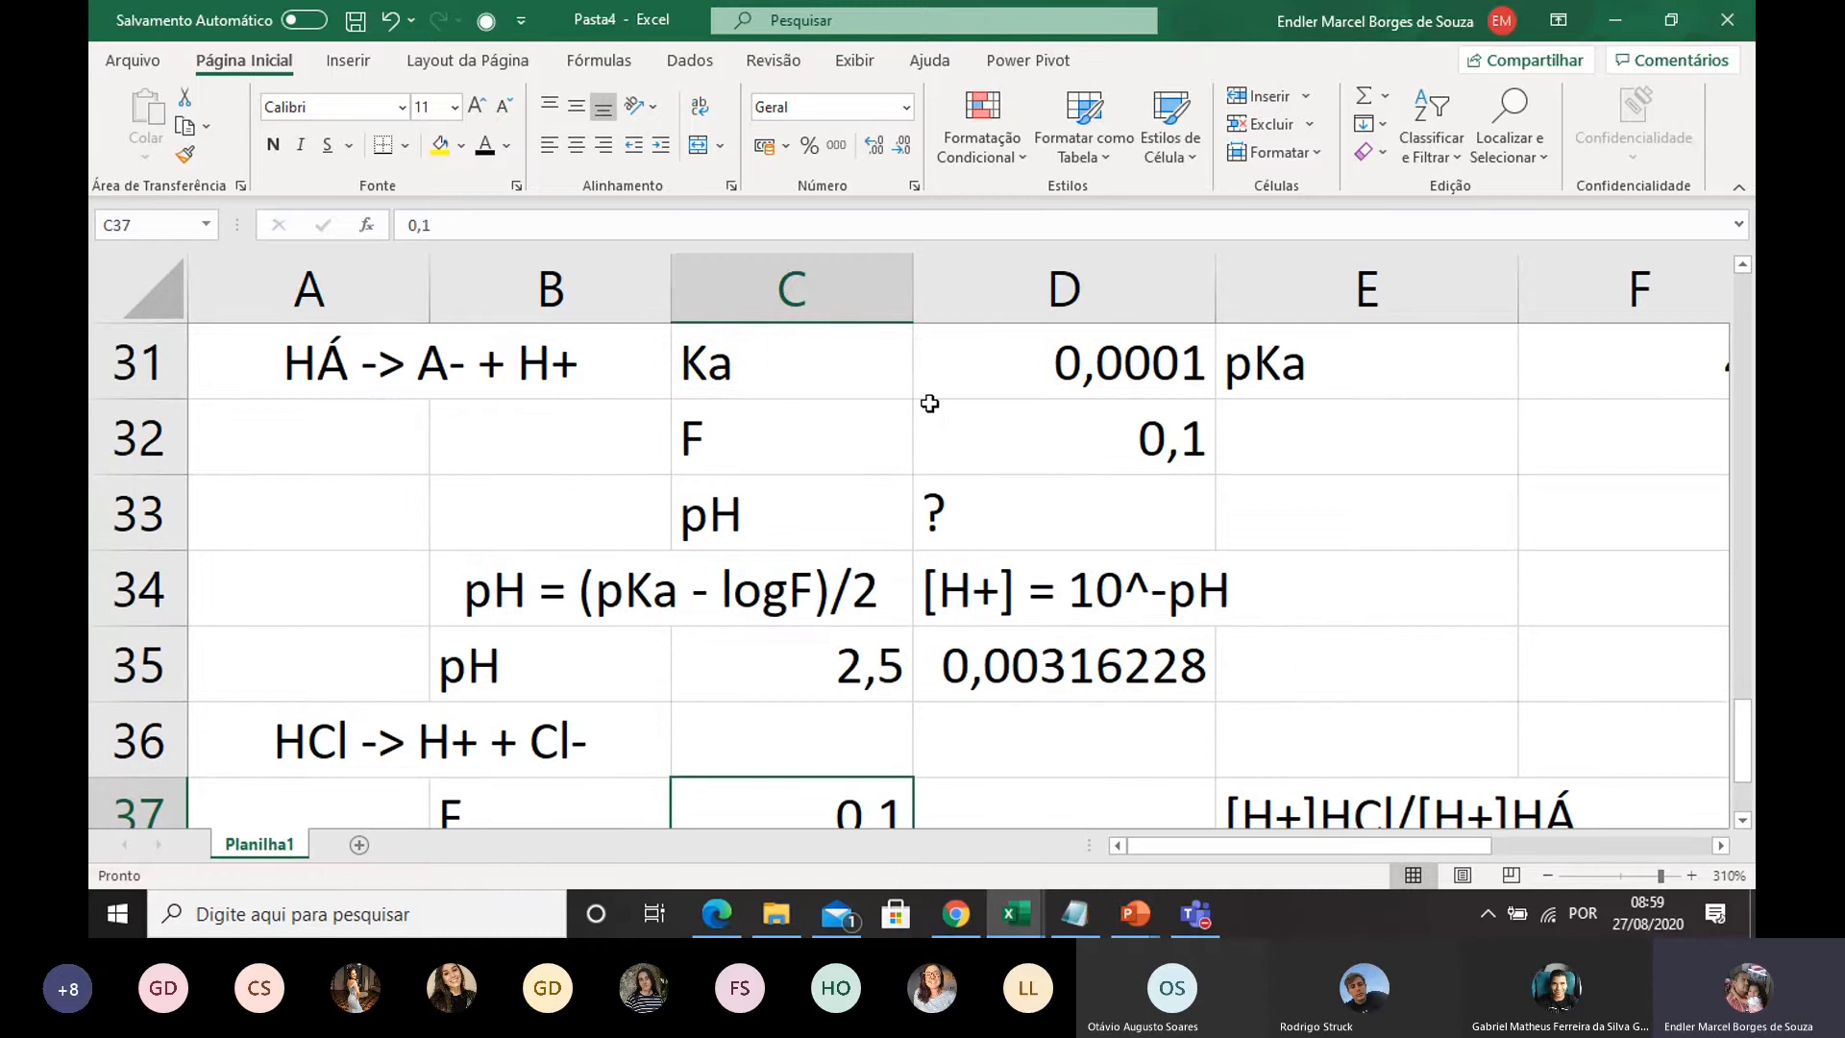
scroll(865, 442, down, 1)
scroll(904, 449, up, 1)
key(Up)
key(Up)
key(Up)
key(Up)
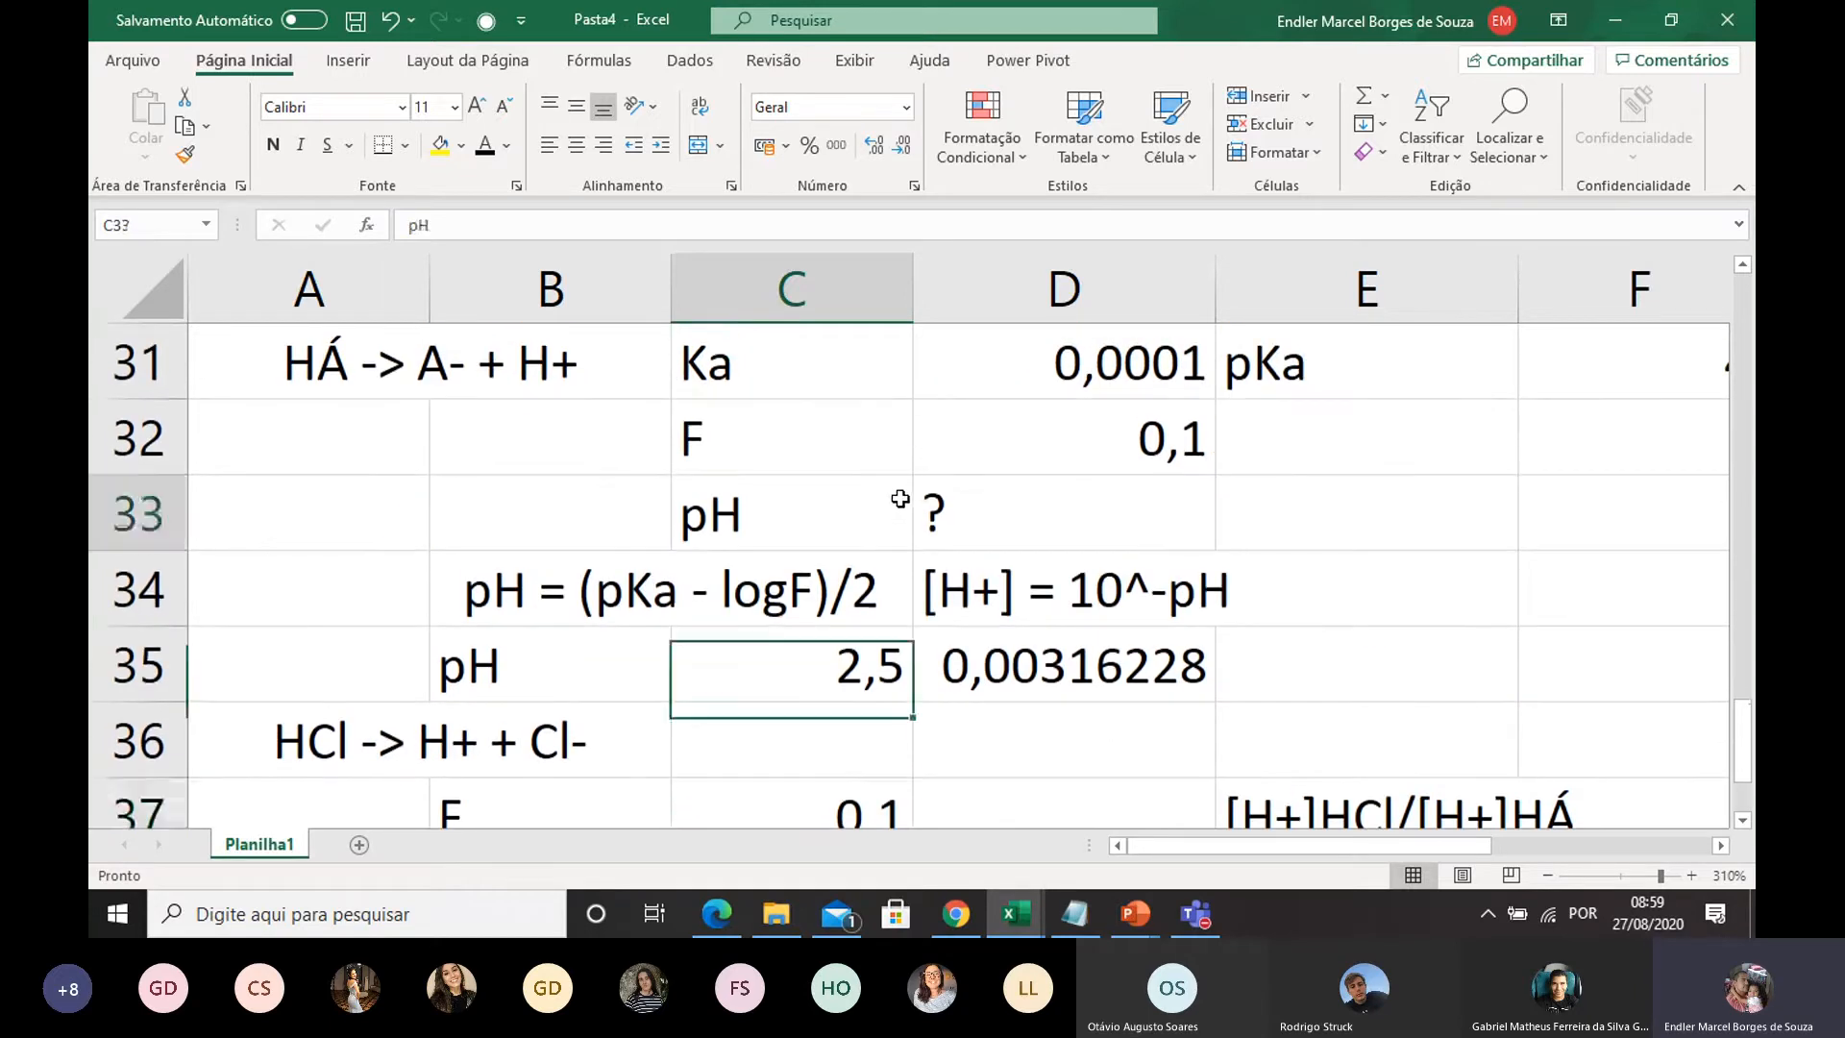
scroll(673, 471, down, 1)
click(1322, 684)
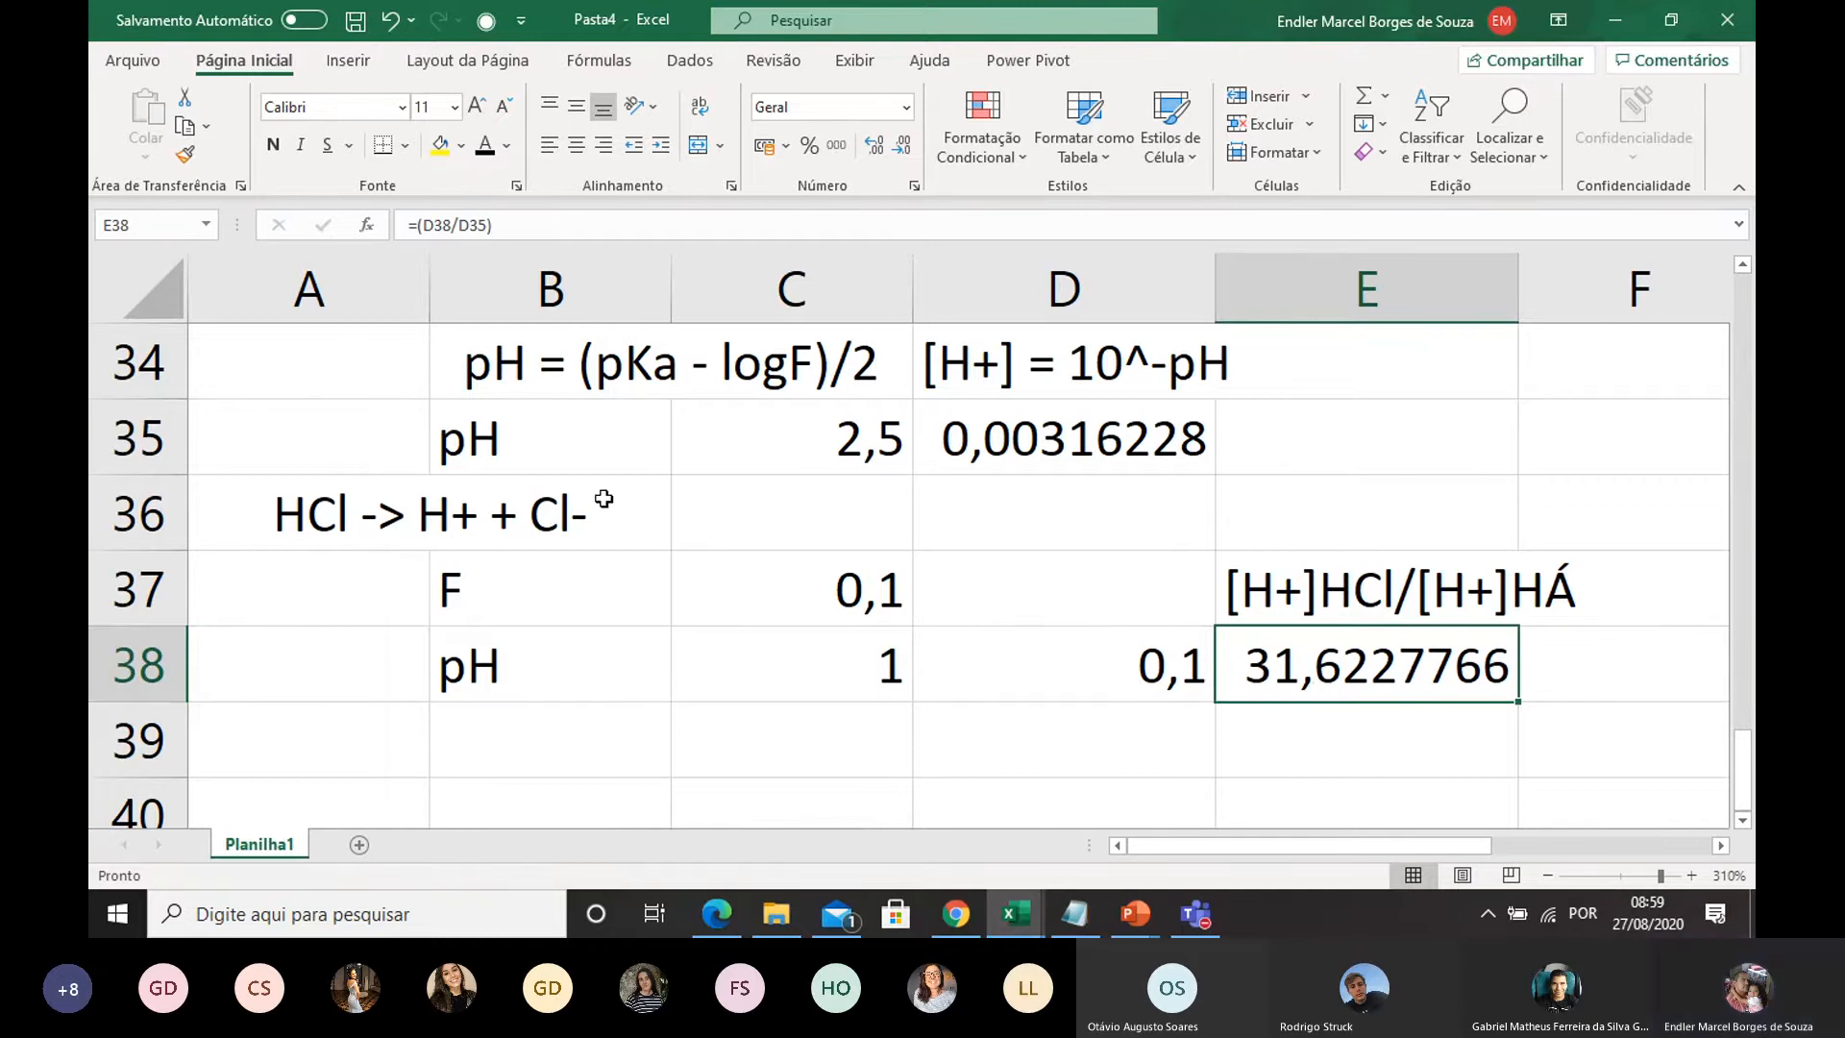
Step: Merge and center cells A40:C40 below the HCl calculations
scroll(593, 523, down, 1)
scroll(593, 523, down, 1)
scroll(595, 520, up, 1)
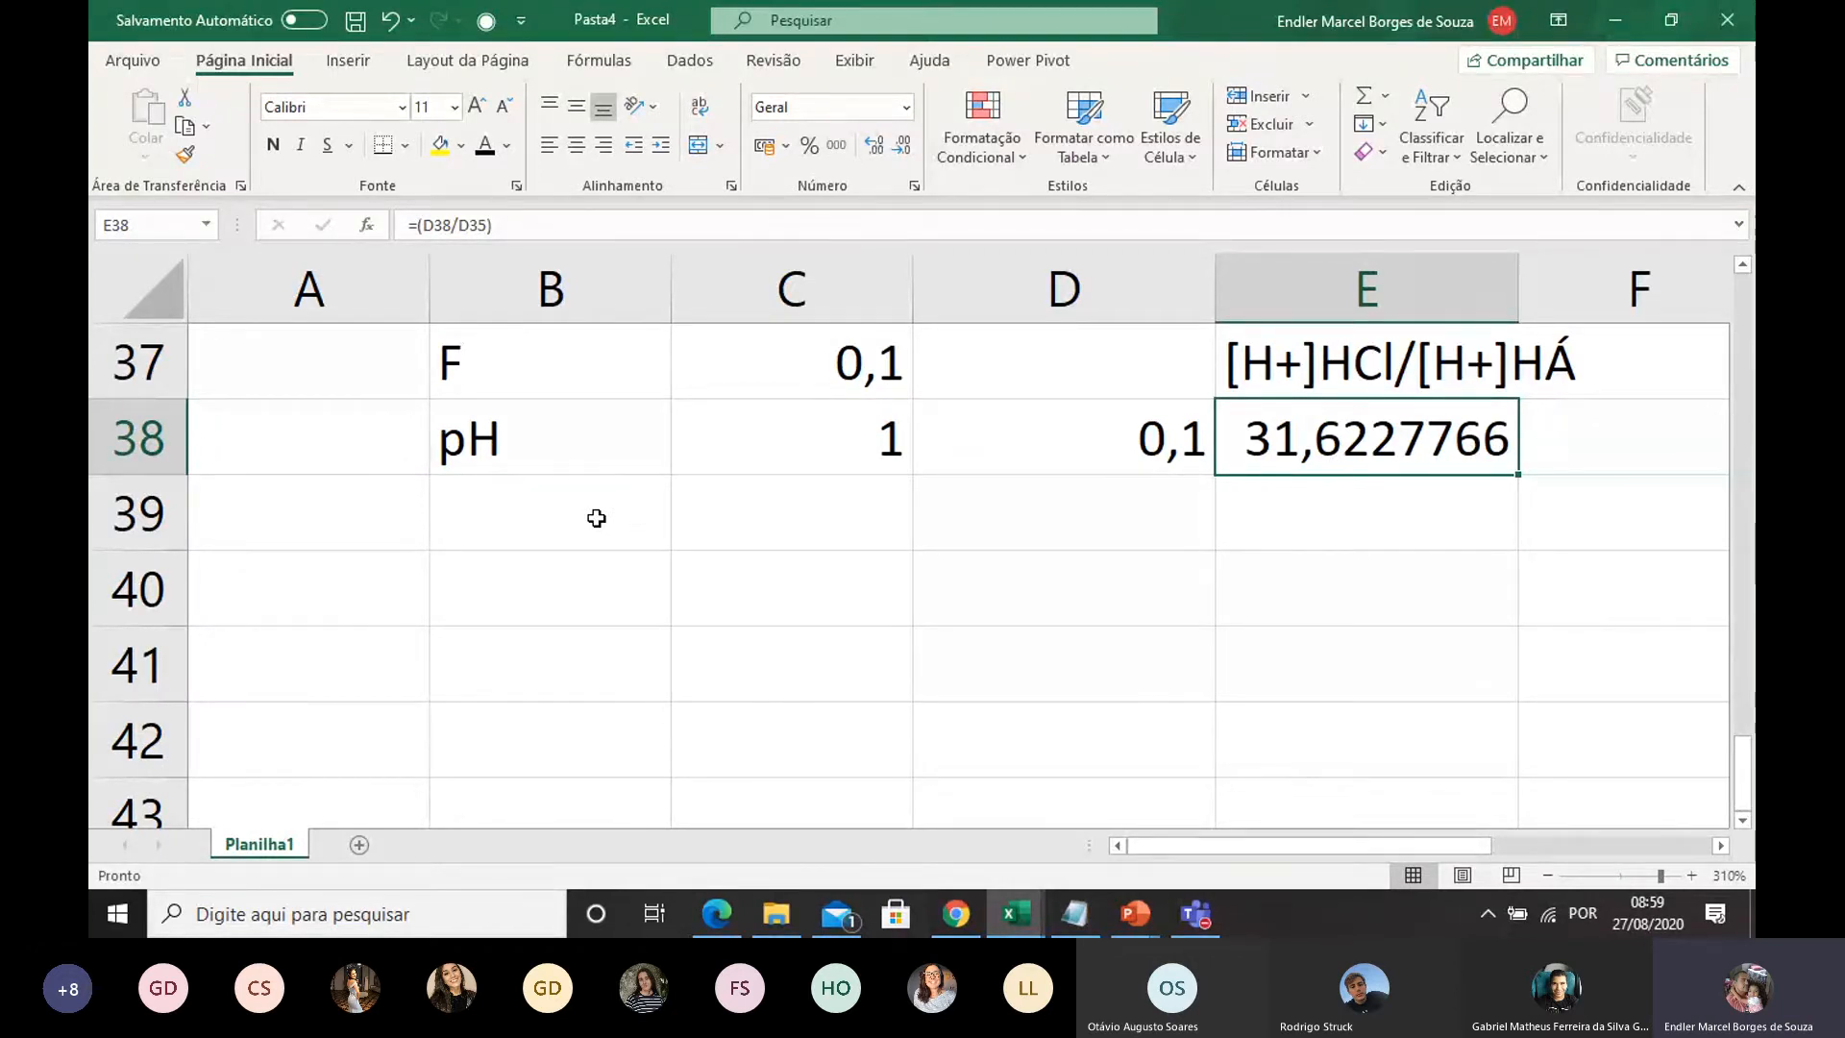
click(373, 585)
drag(373, 586, 729, 580)
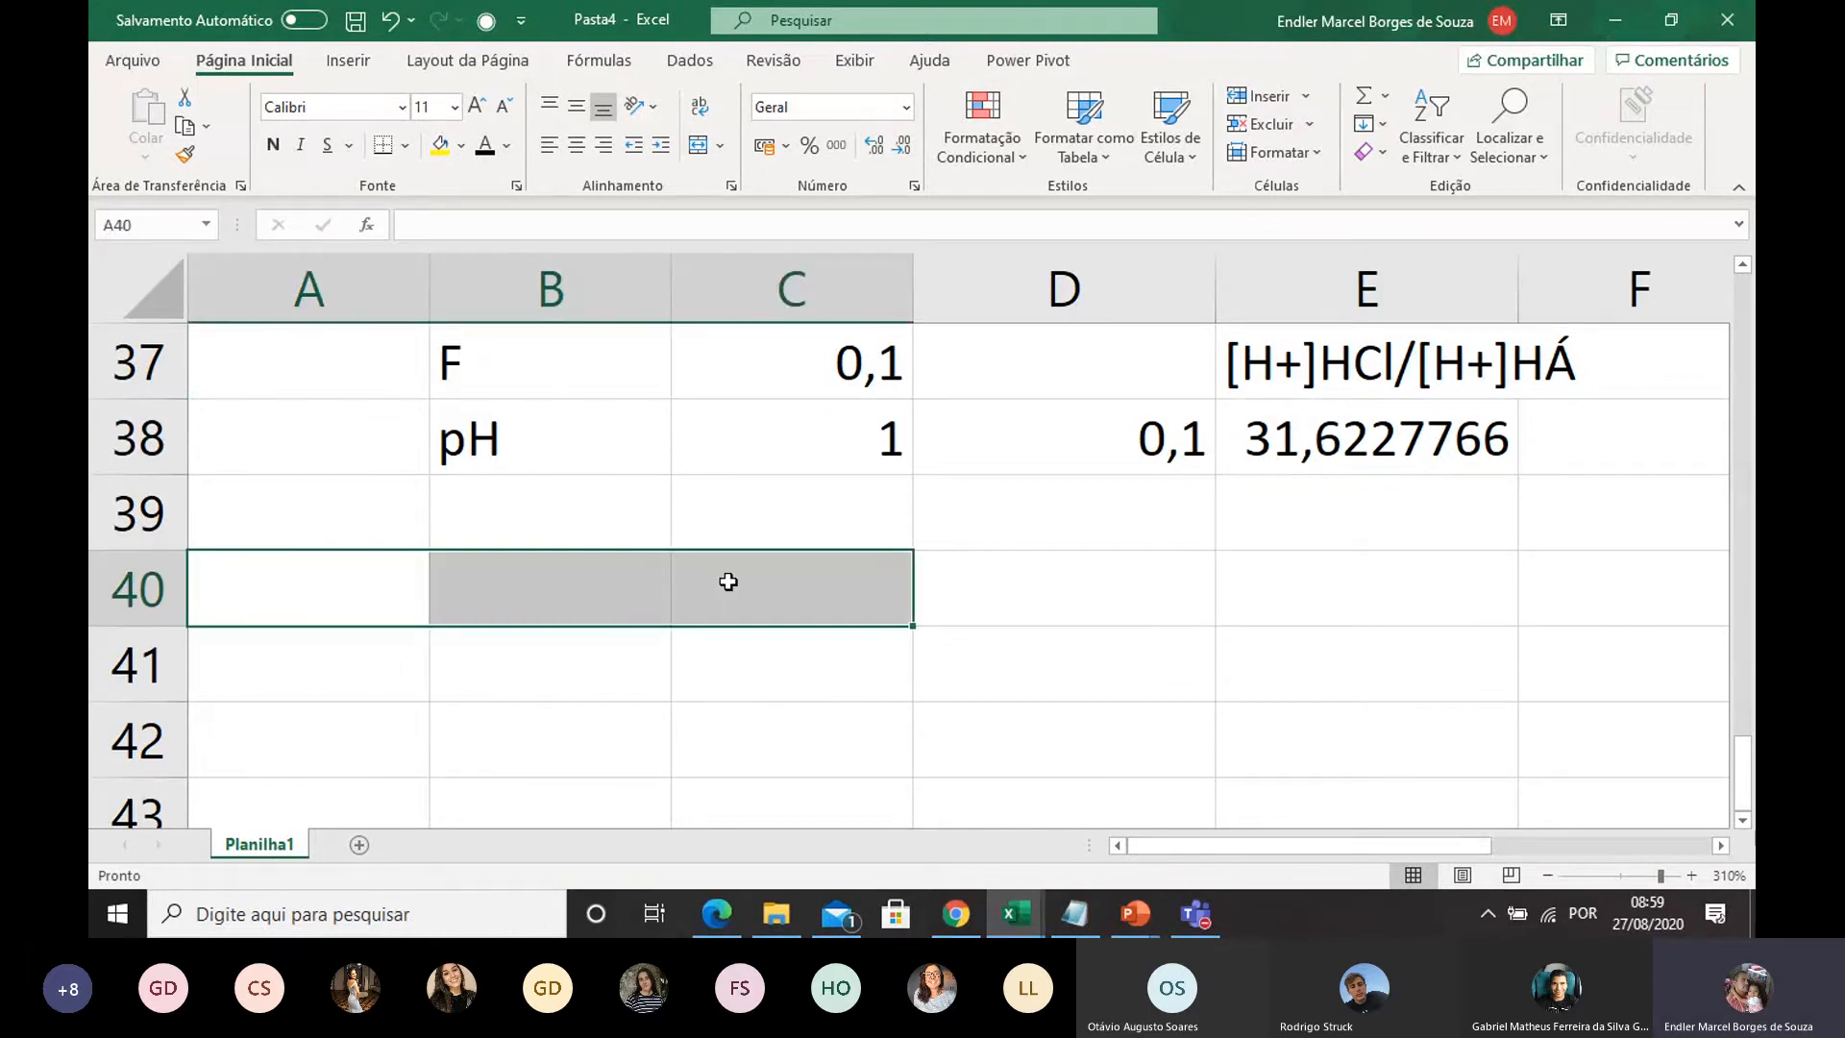
click(705, 151)
Step: Enter the weak base examples "NH3; NH2R" in the merged cell A40
double_click(412, 597)
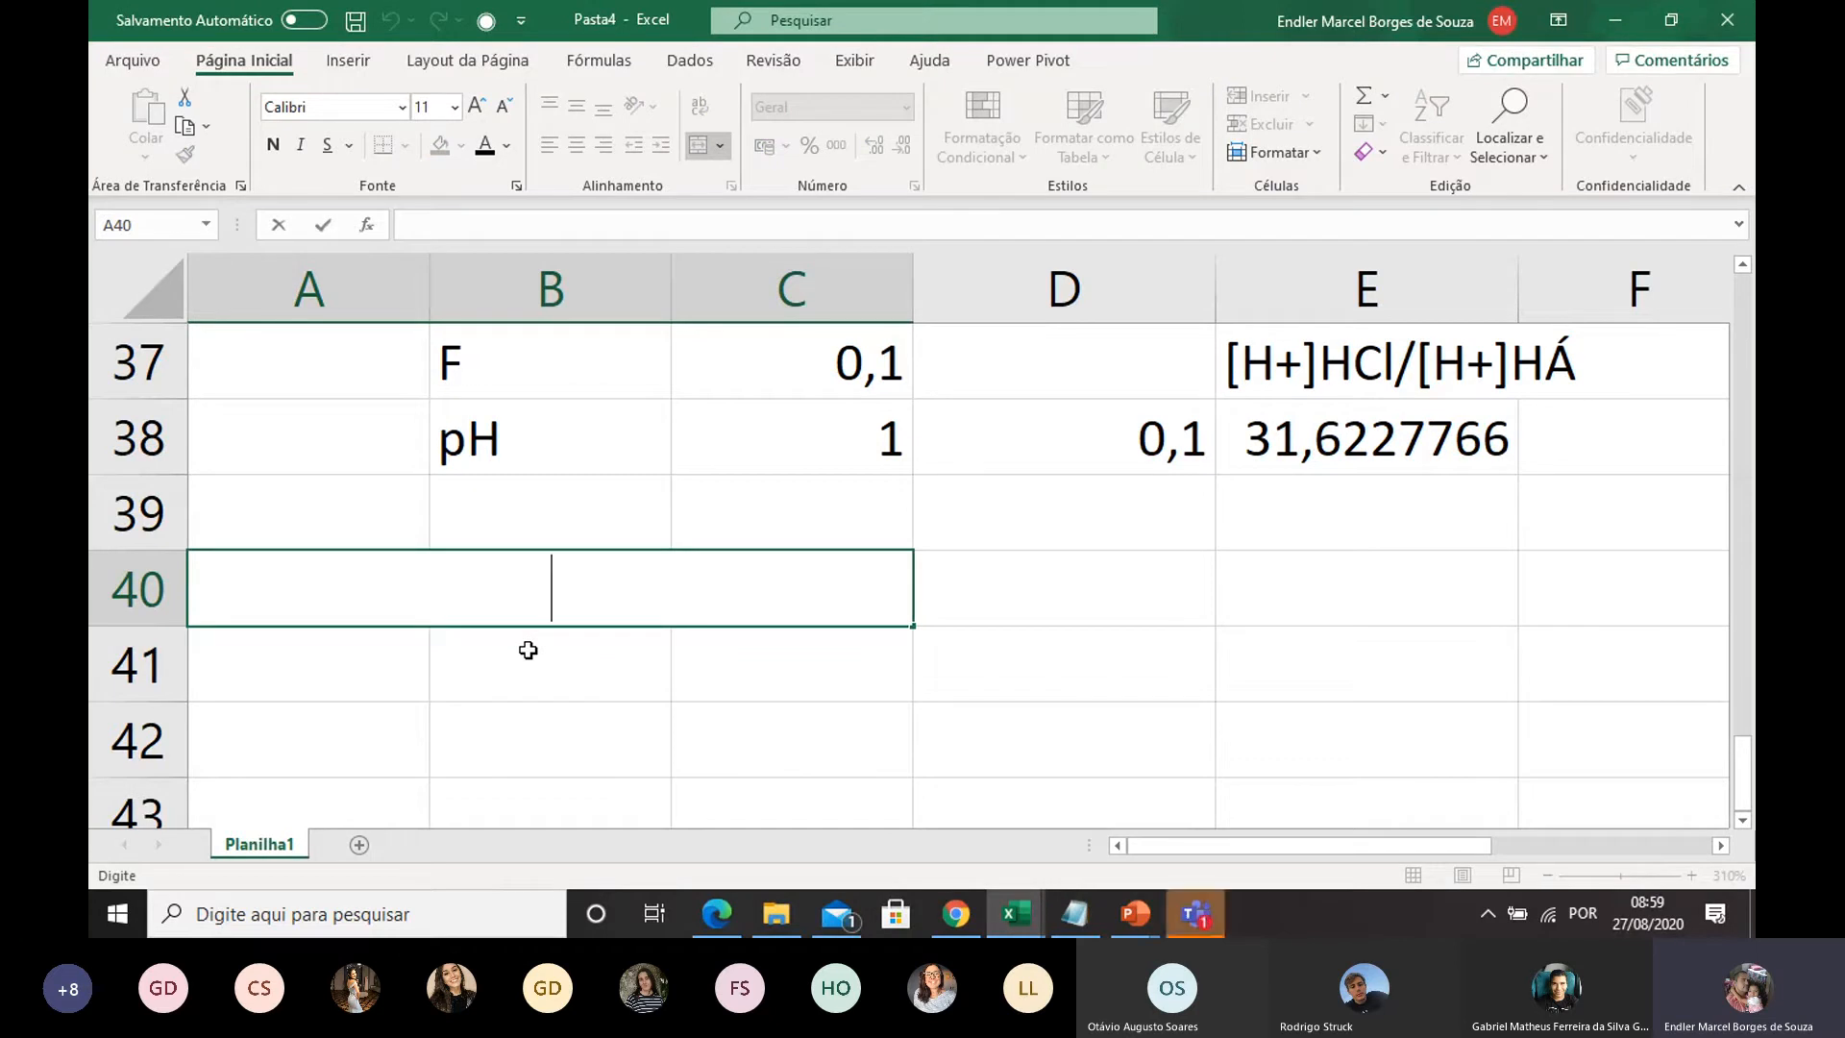
text(NH)
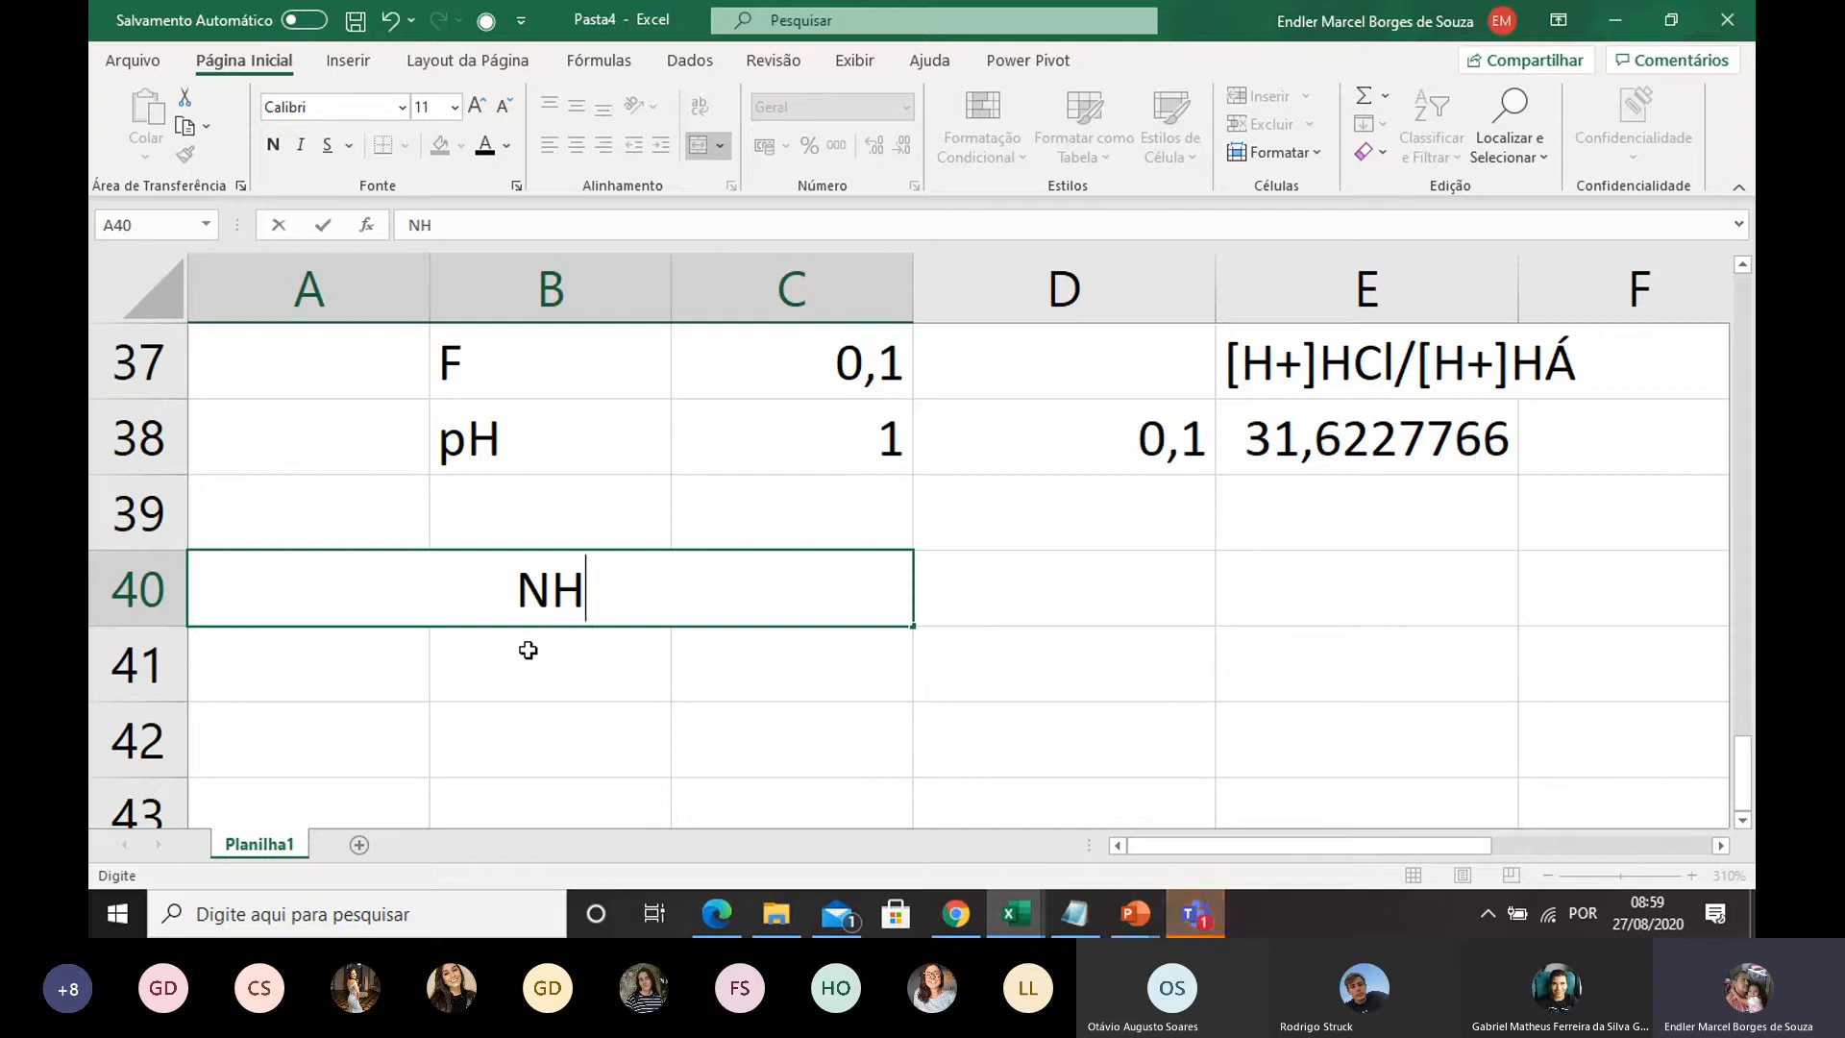
text(3)
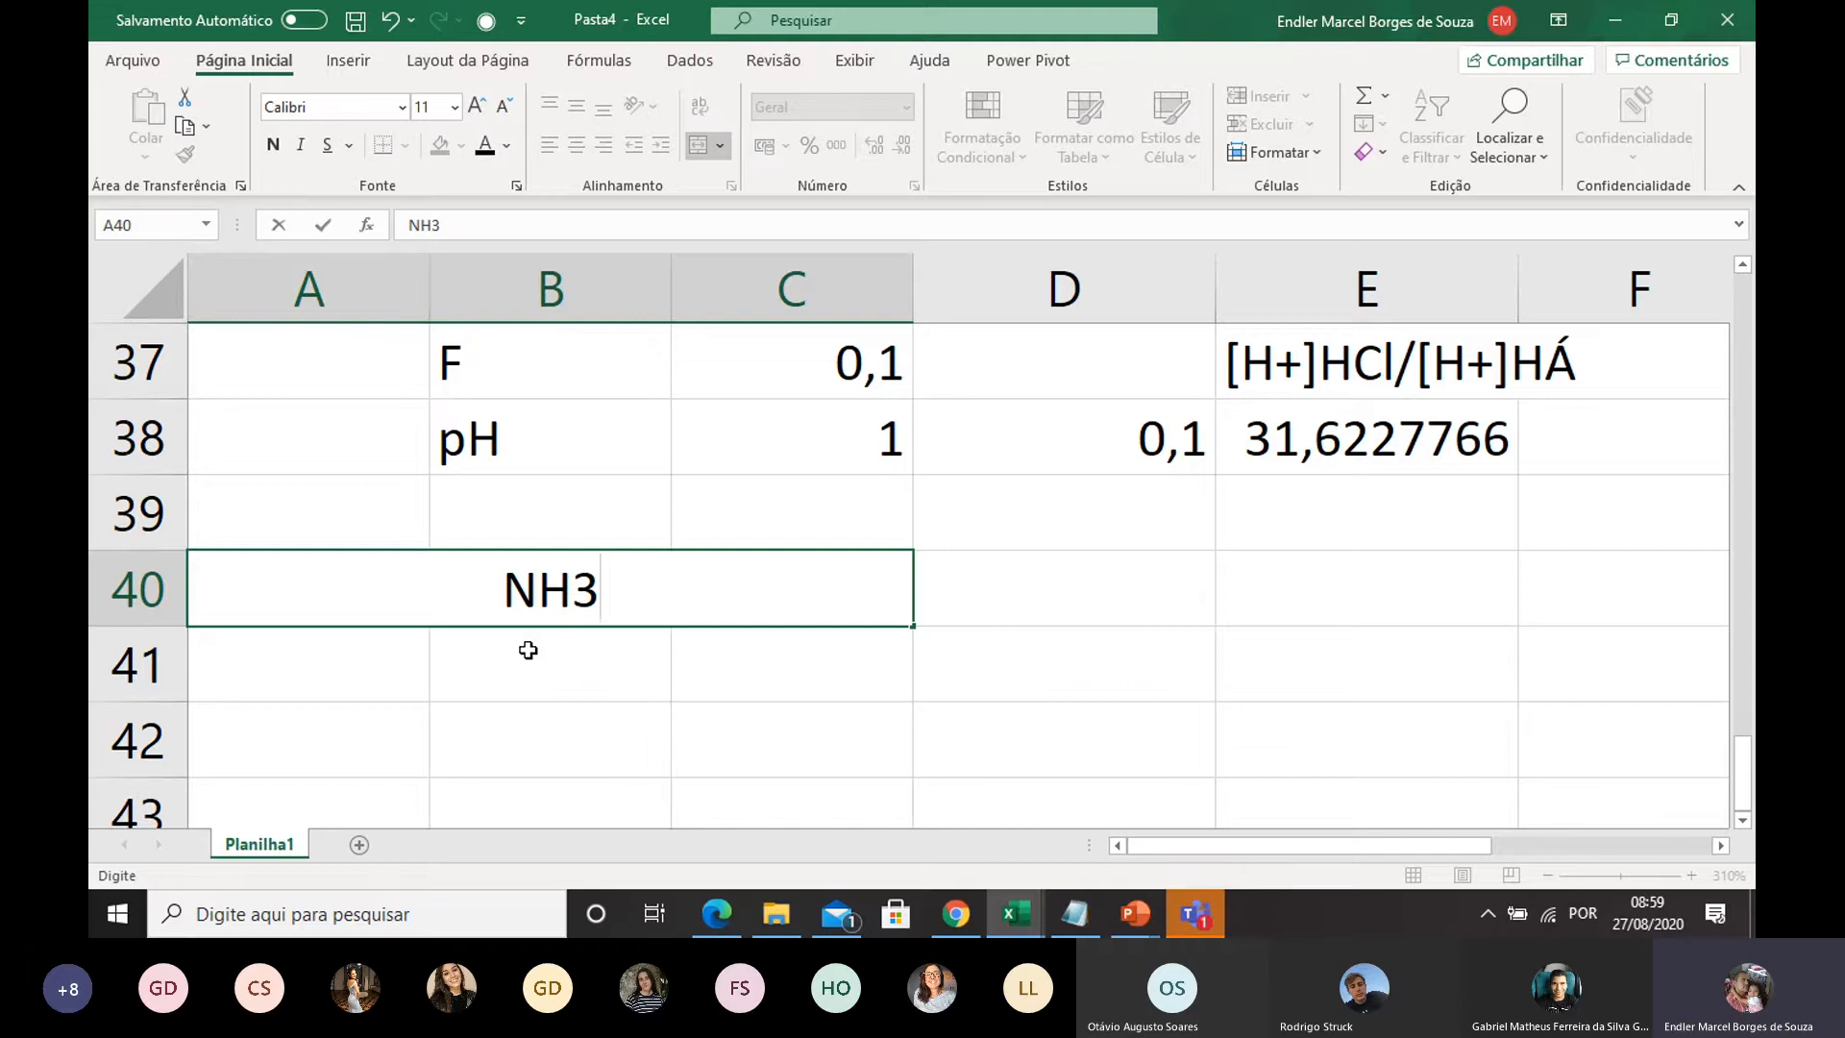
text(;)
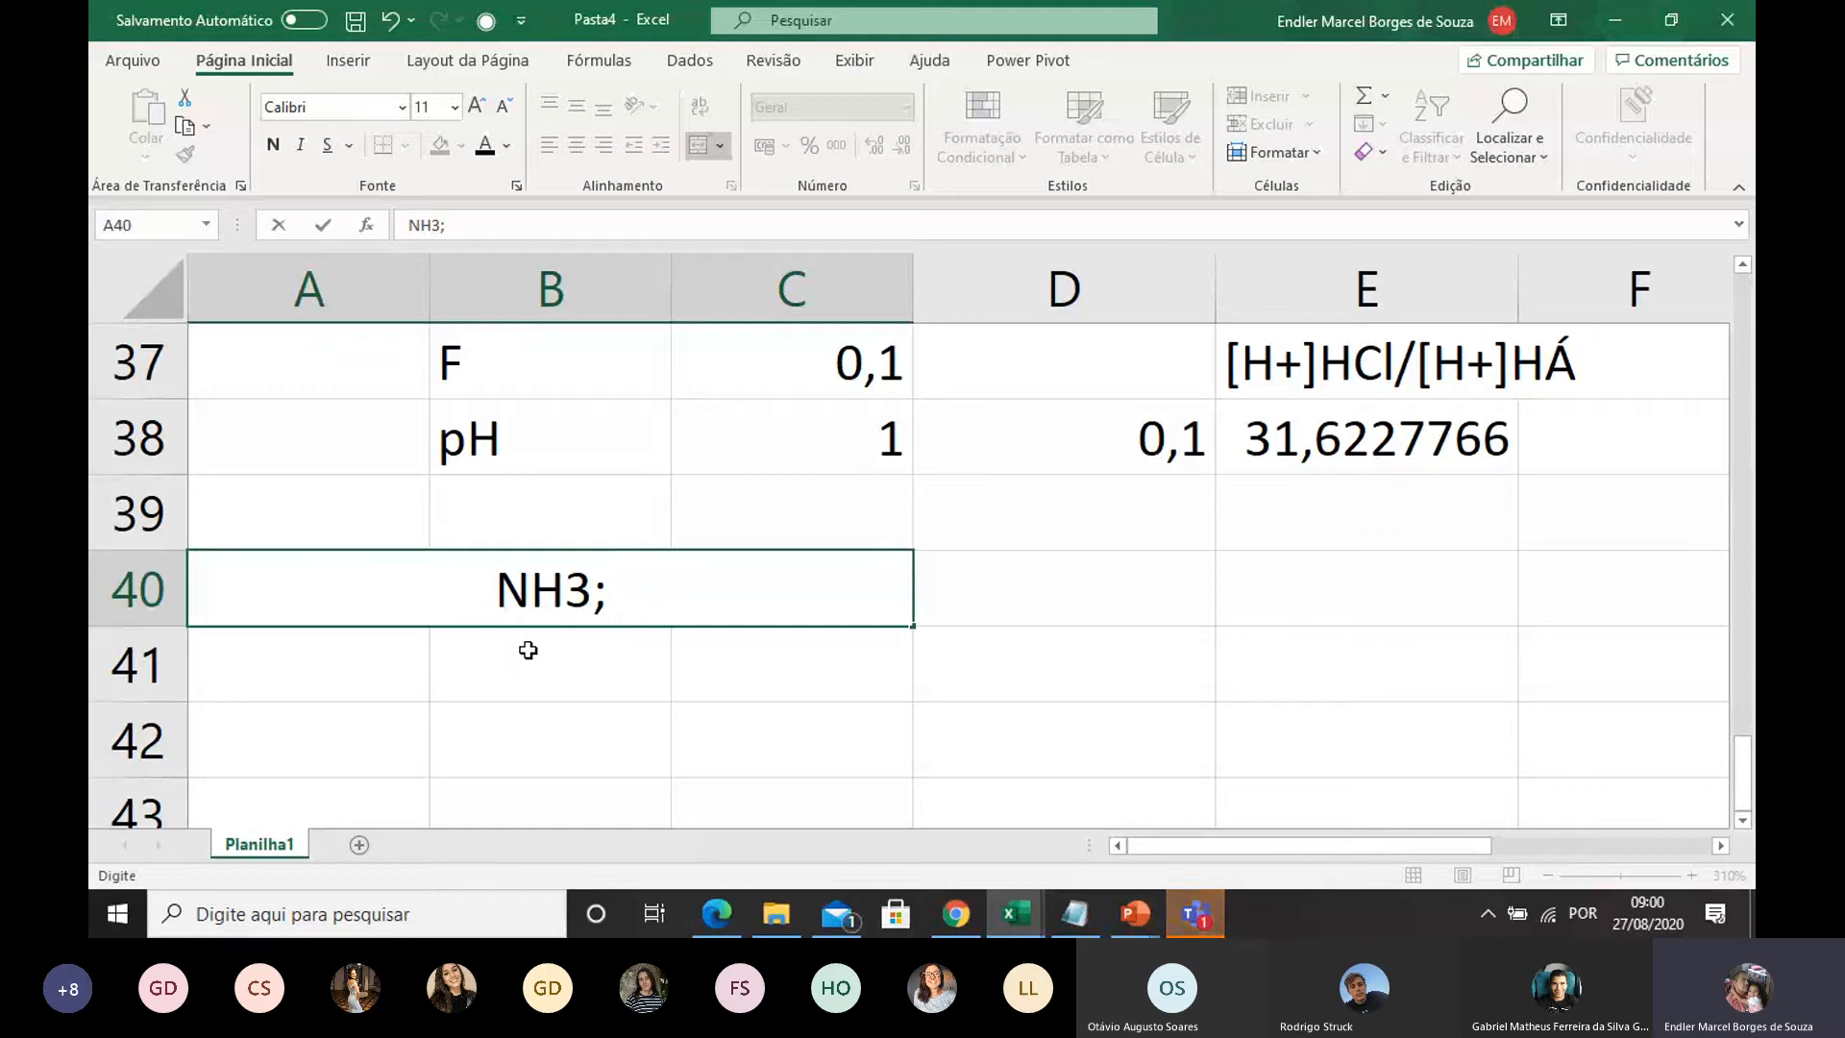
text(N)
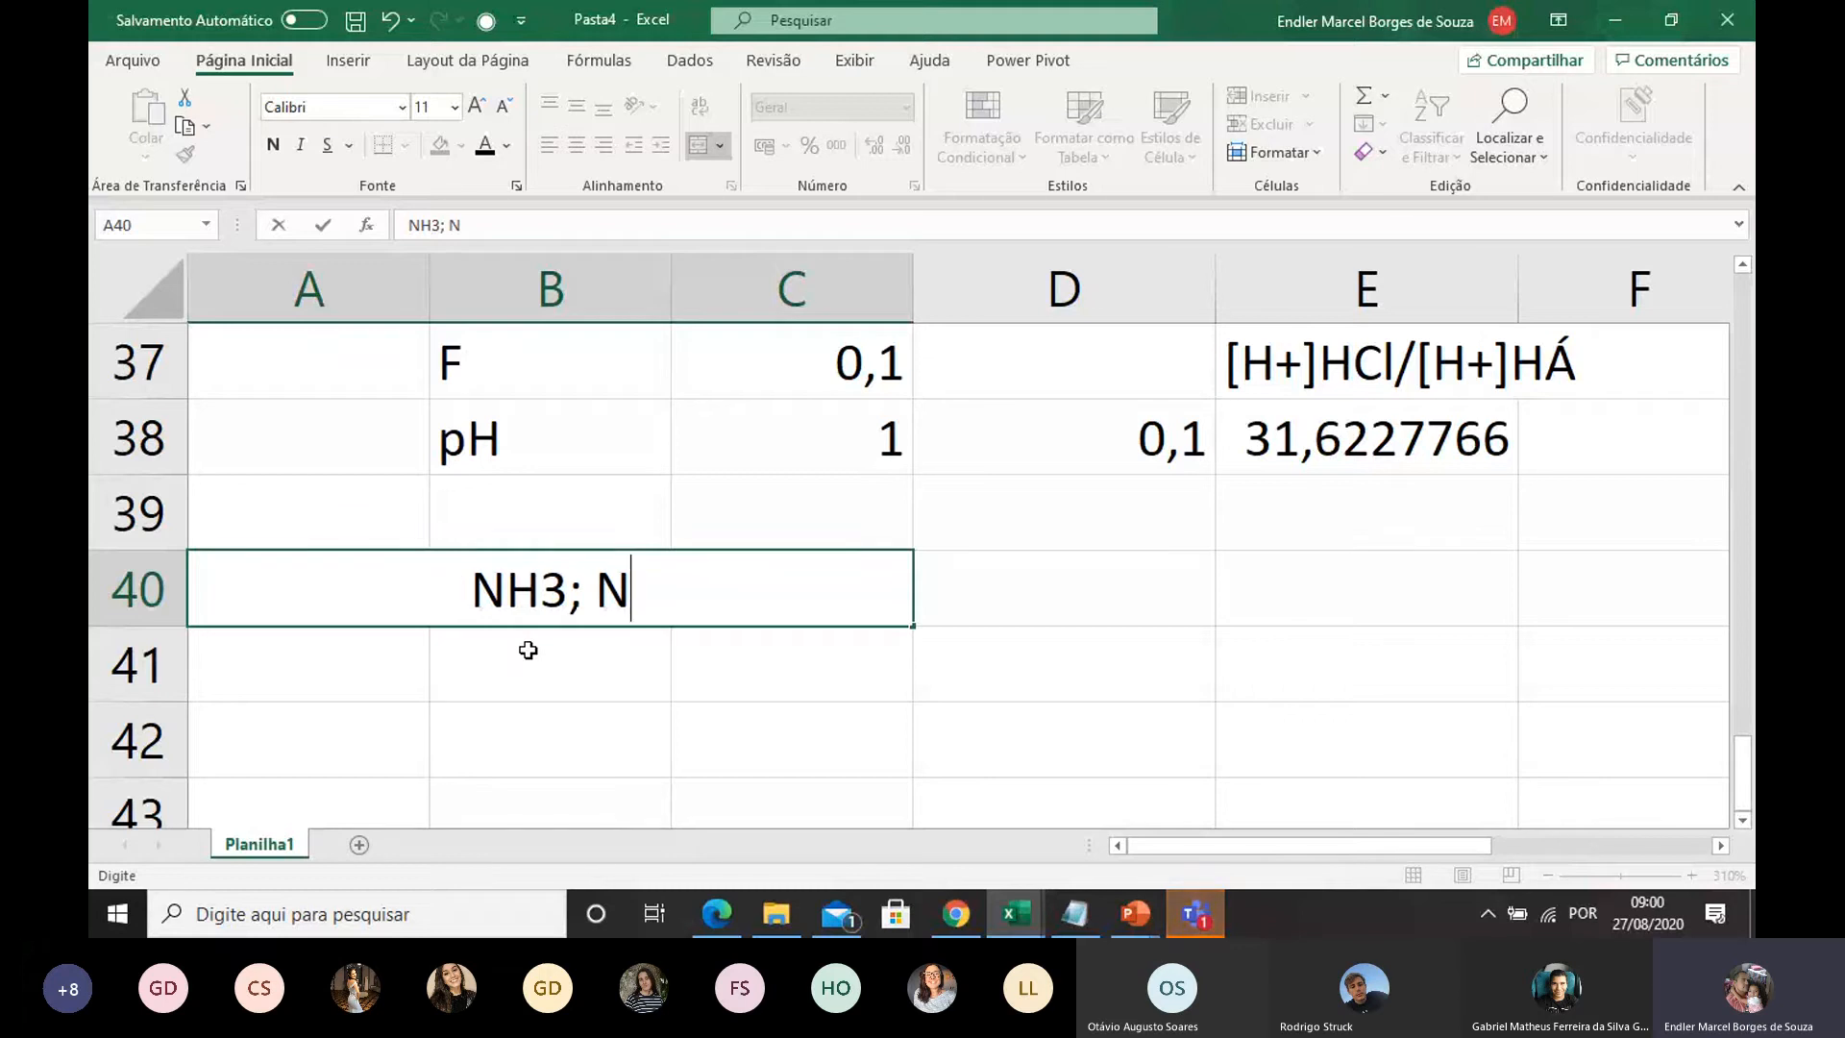
text(H)
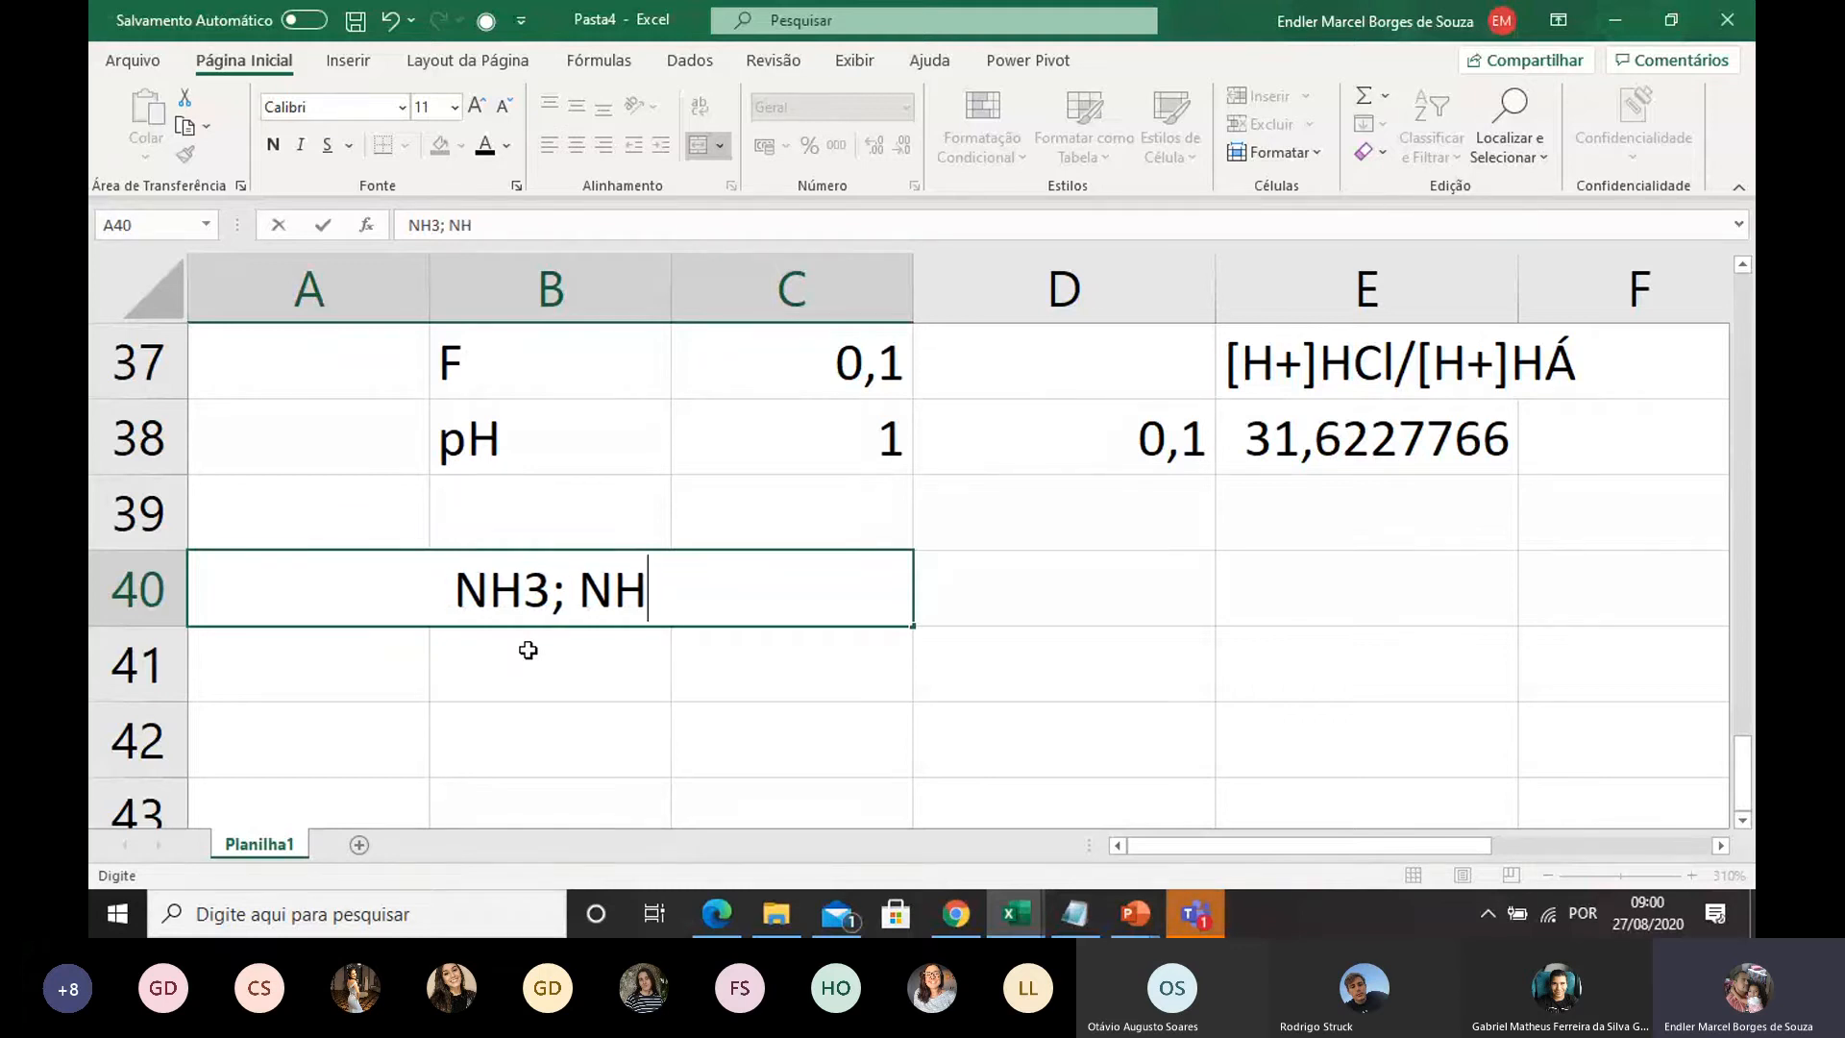
text(2)
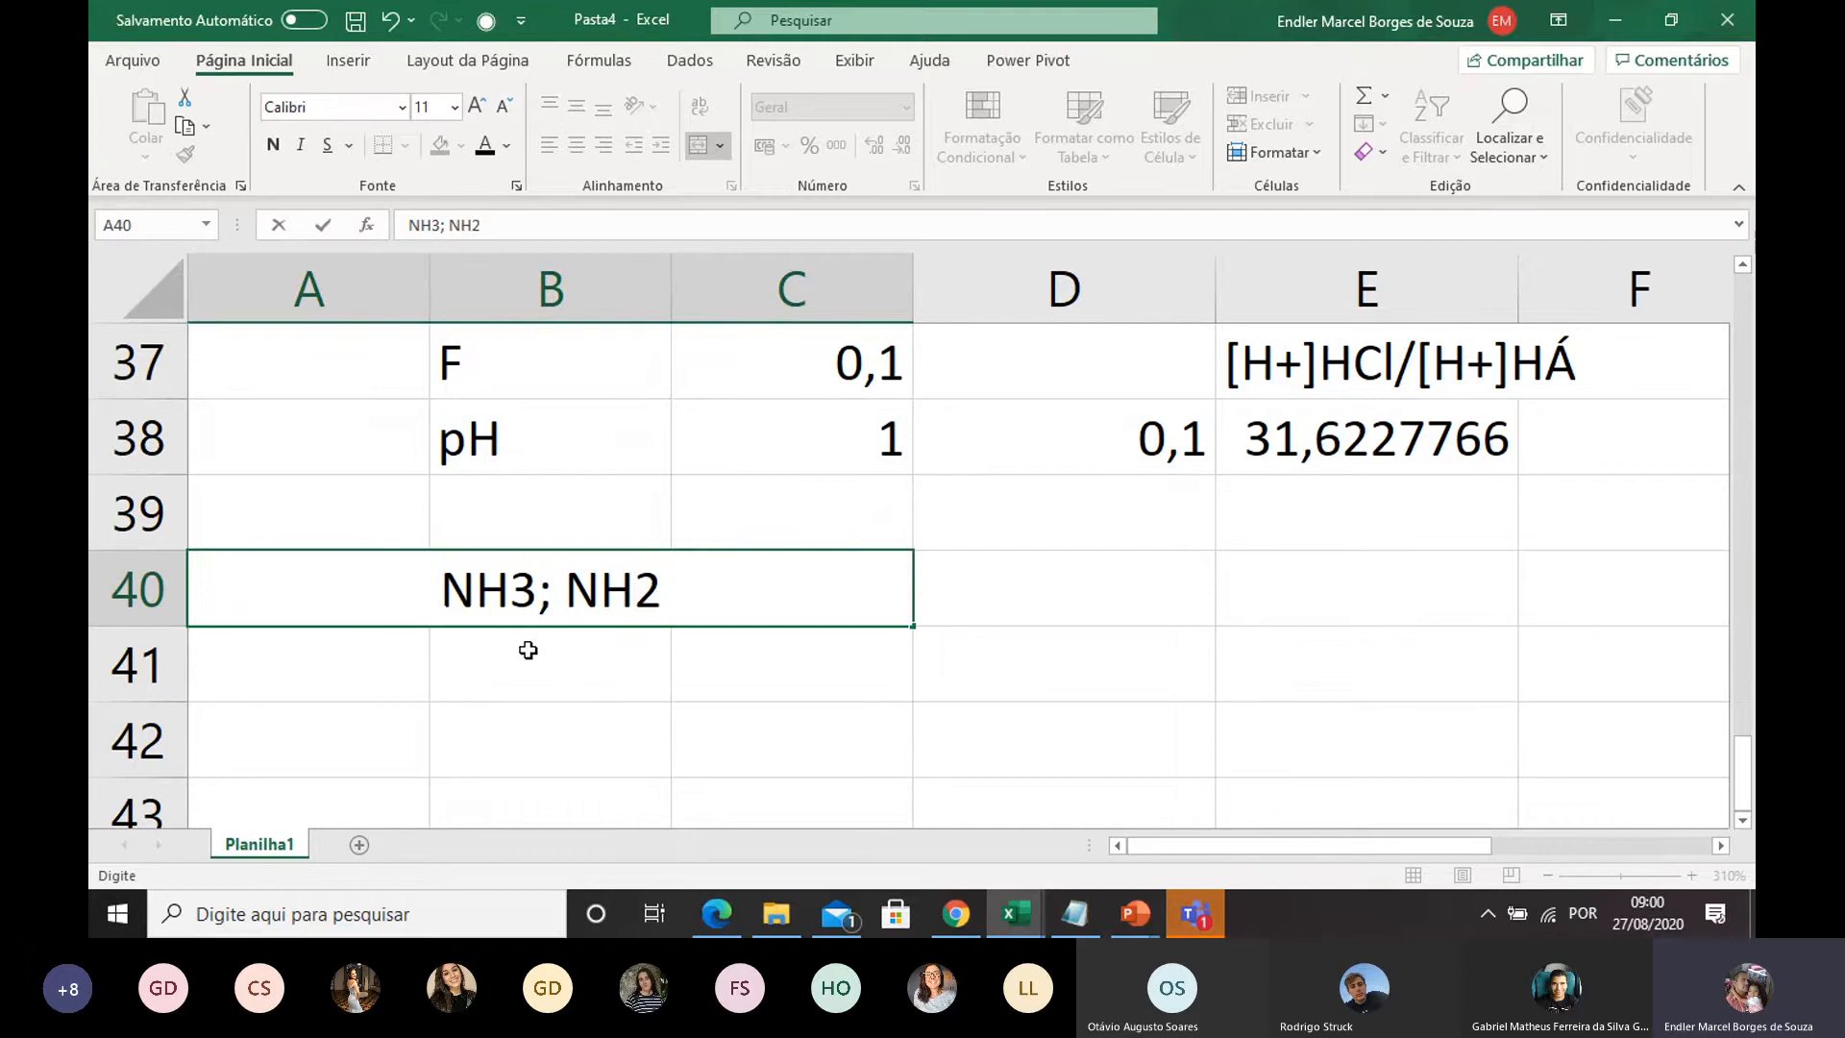
text(R)
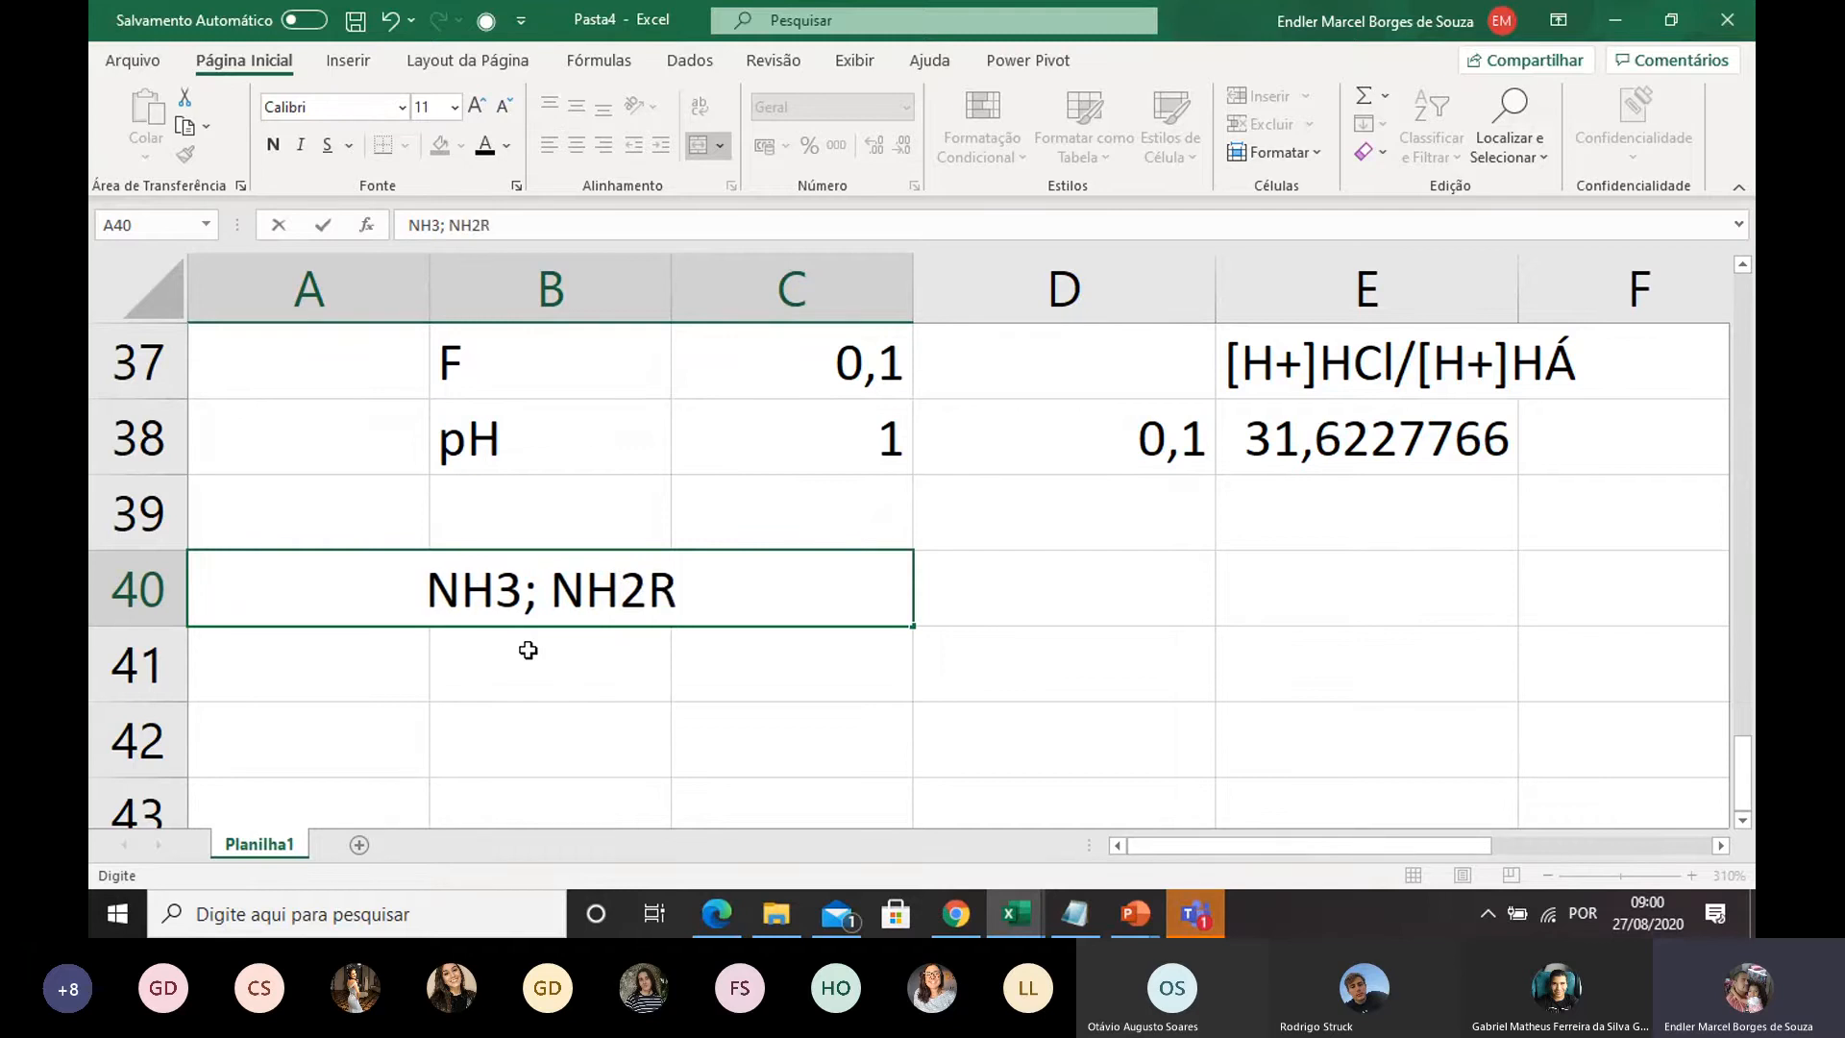
click(527, 650)
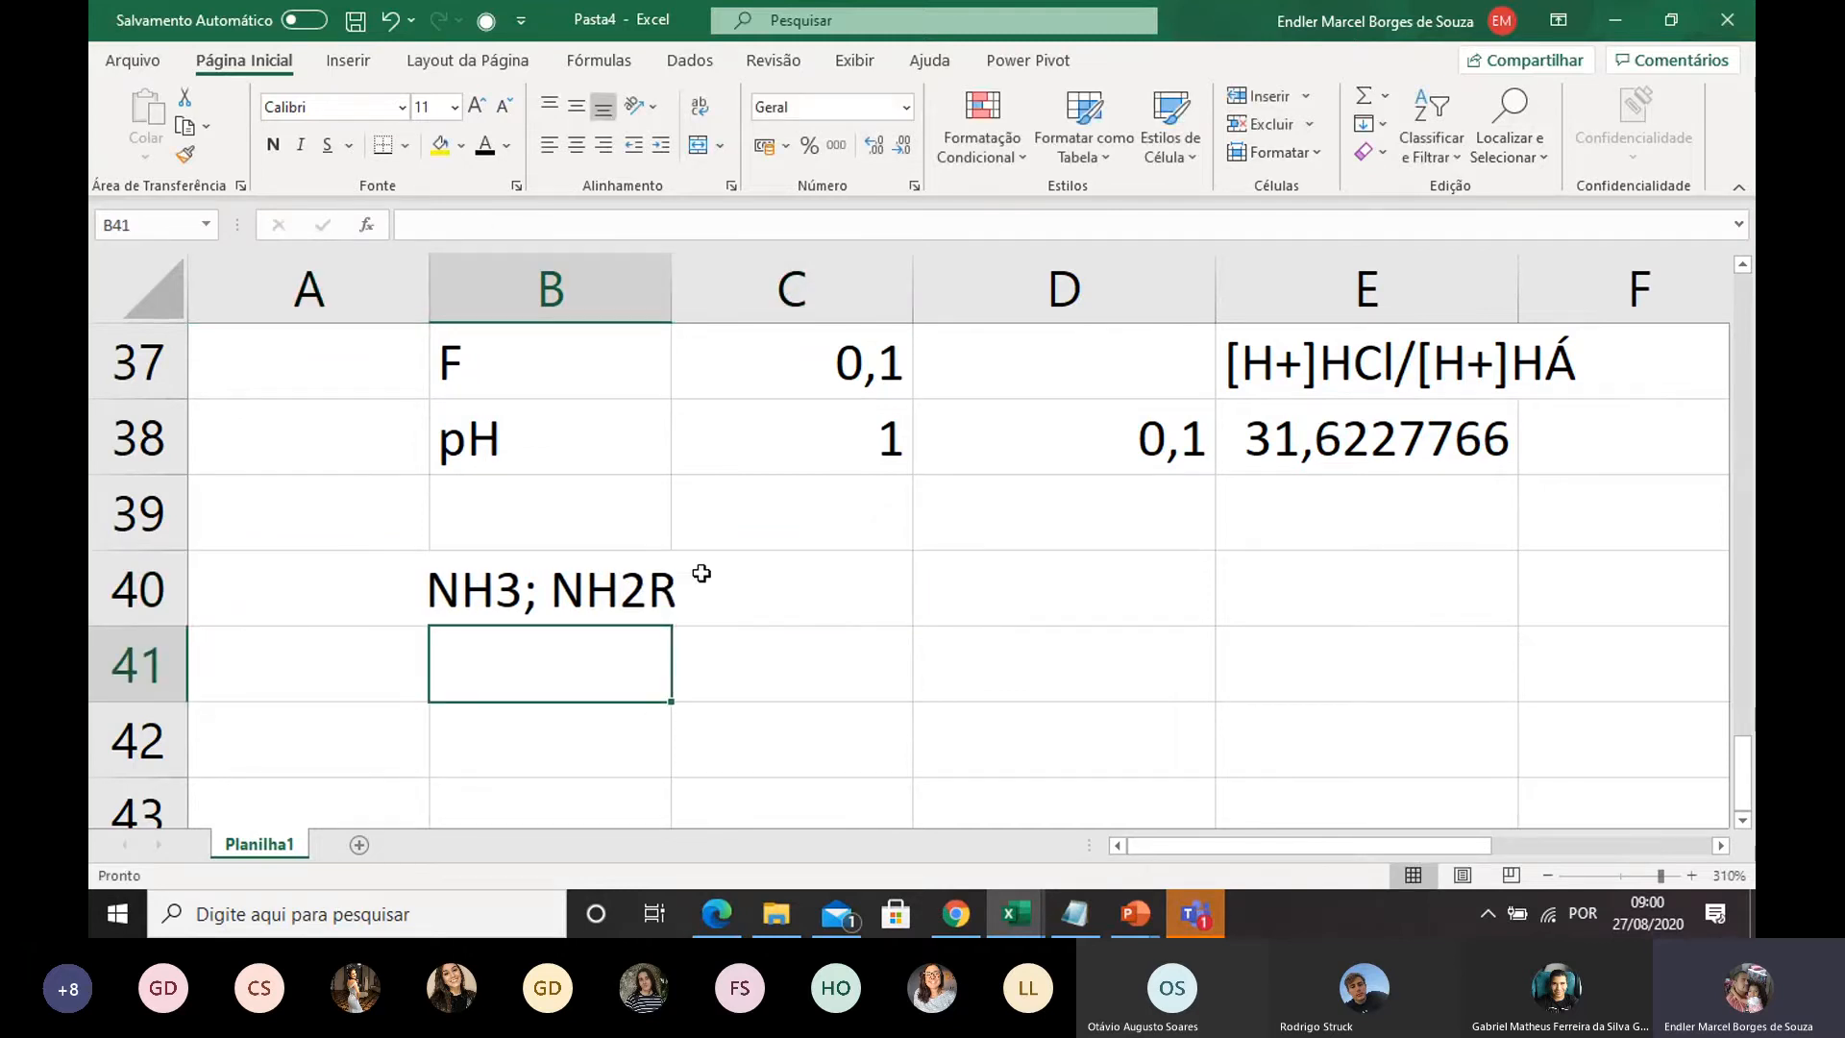
Step: Enter the label "pOH" in cell A41, below the weak base examples
scroll(730, 476, down, 1)
click(627, 554)
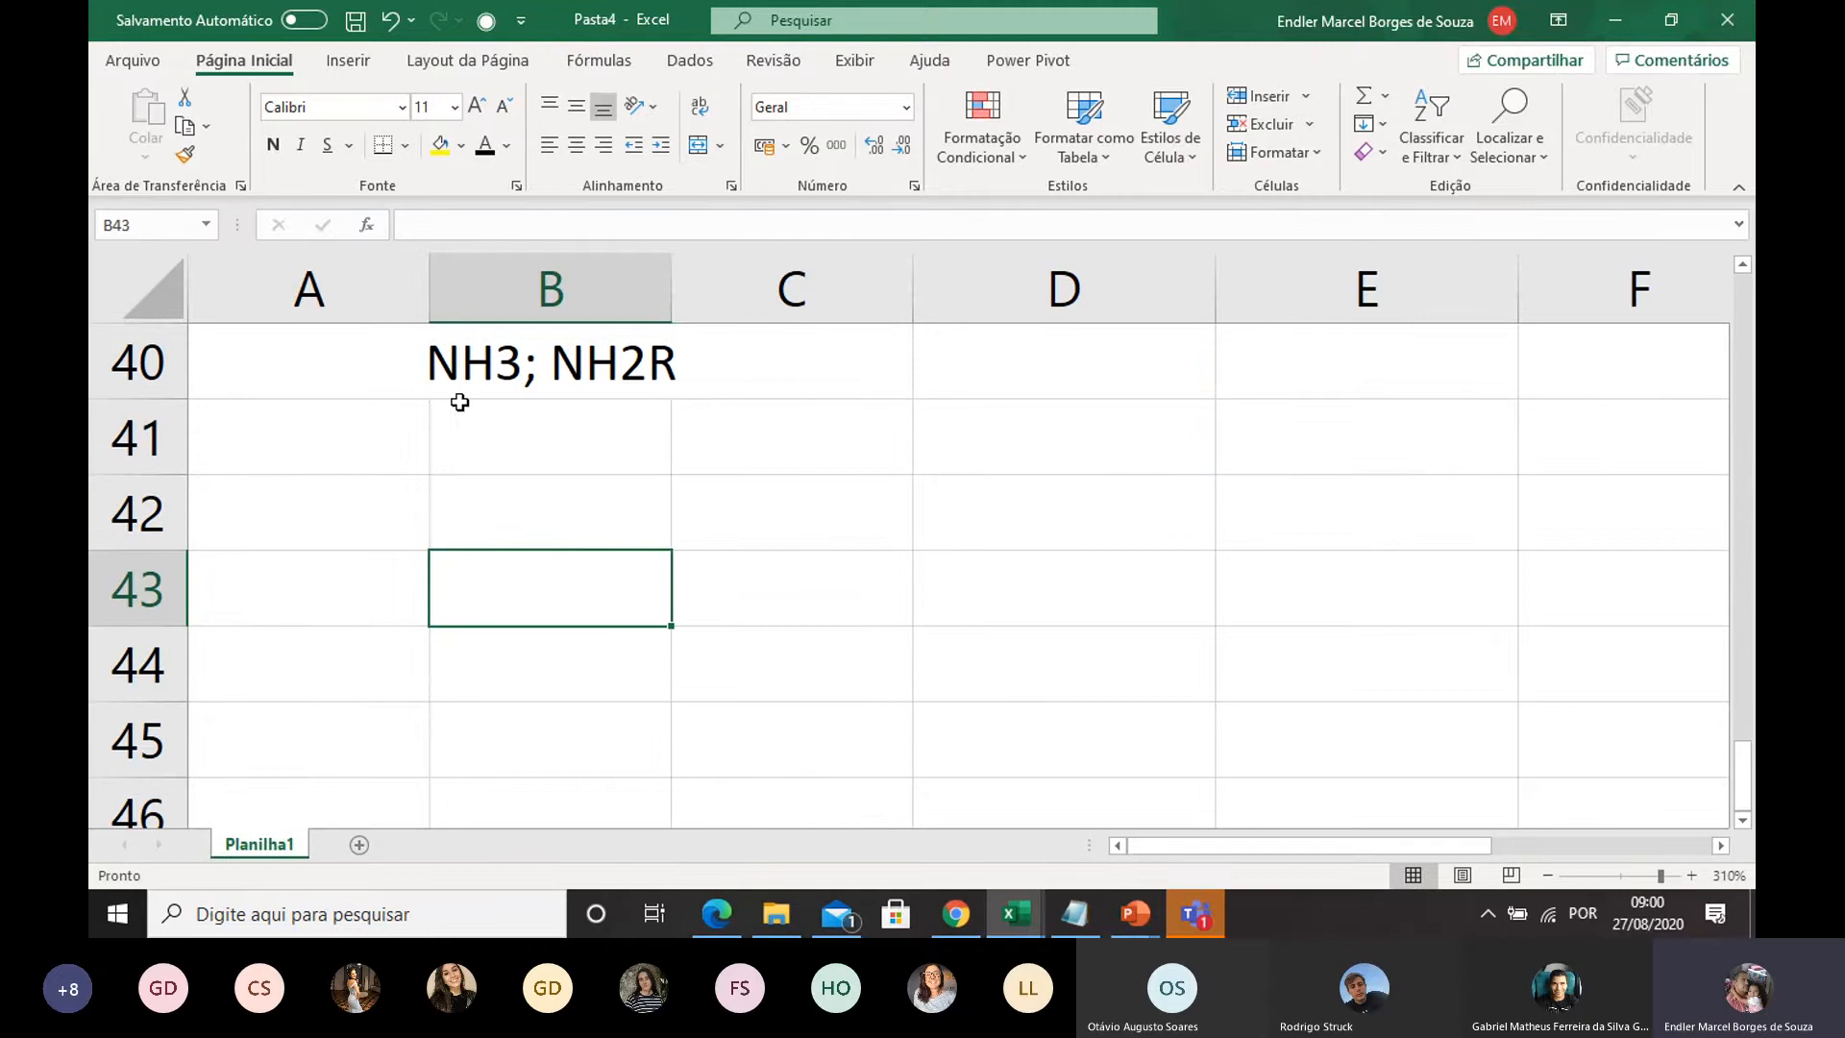
drag(375, 448, 523, 443)
click(683, 486)
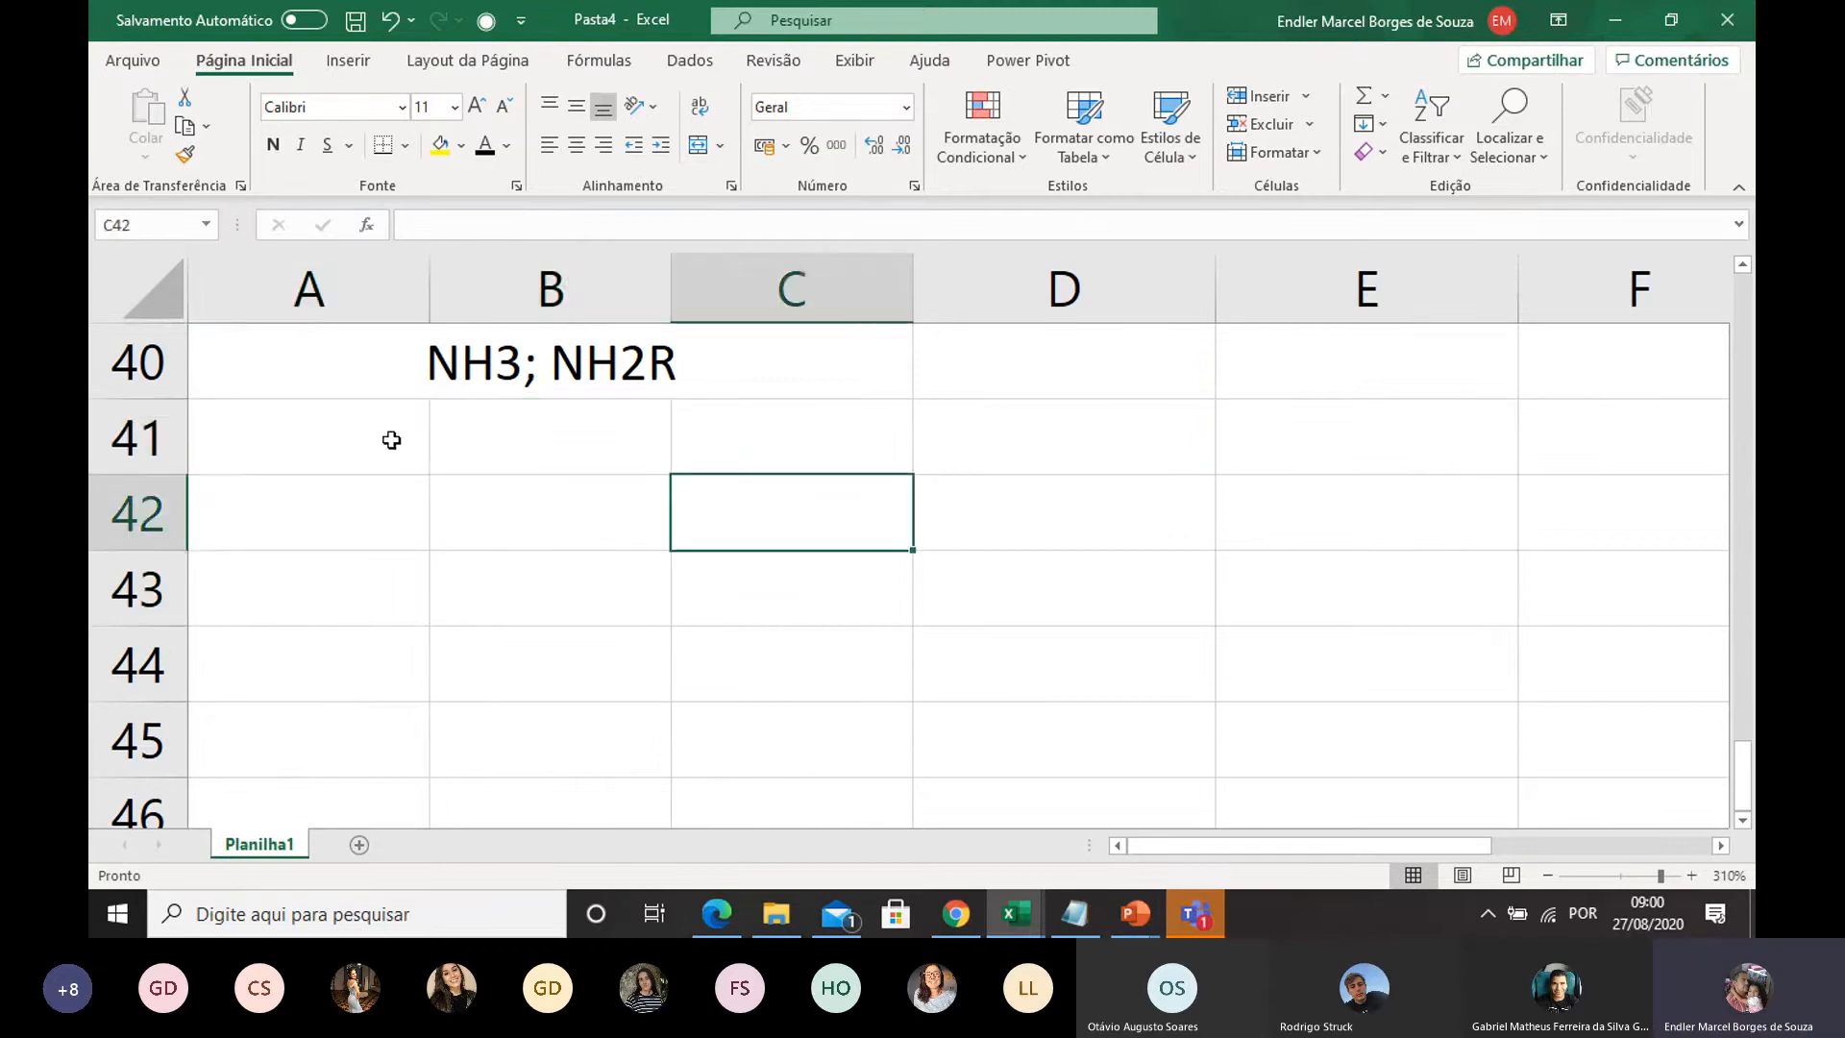
drag(384, 442, 777, 439)
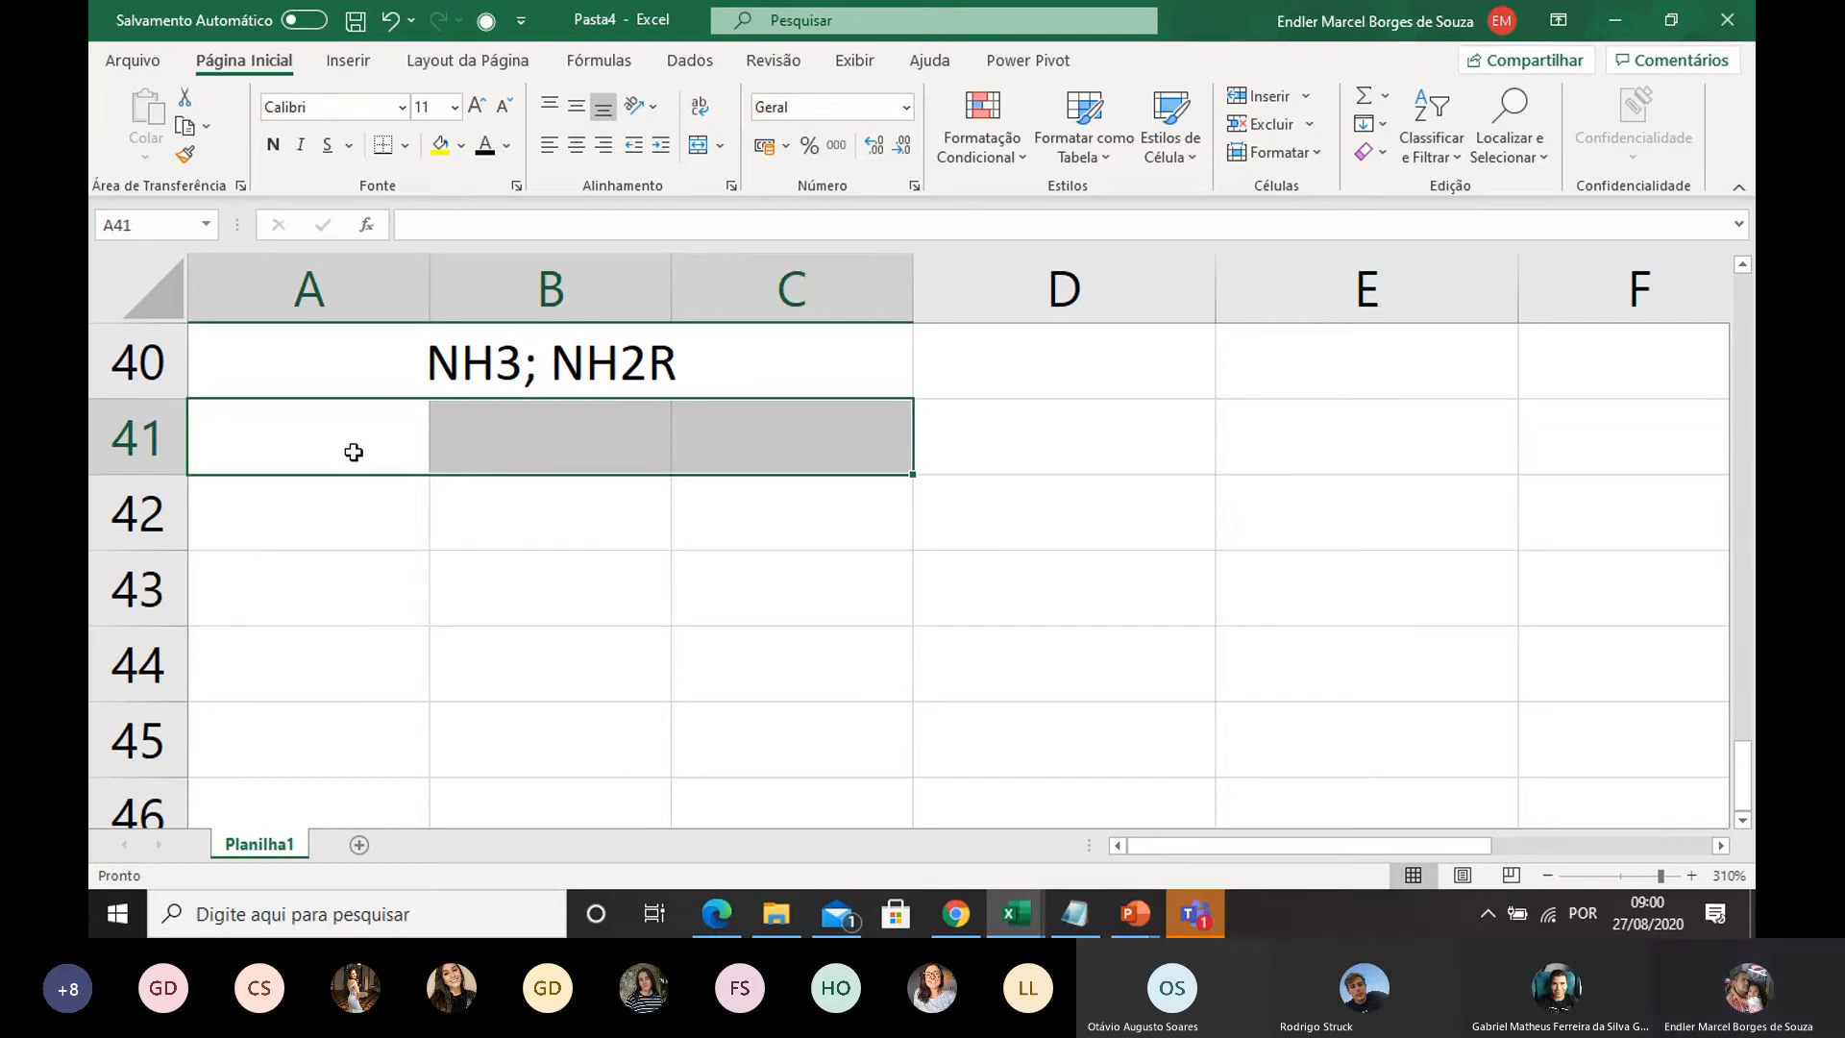
click(354, 506)
drag(384, 454, 840, 452)
double_click(380, 437)
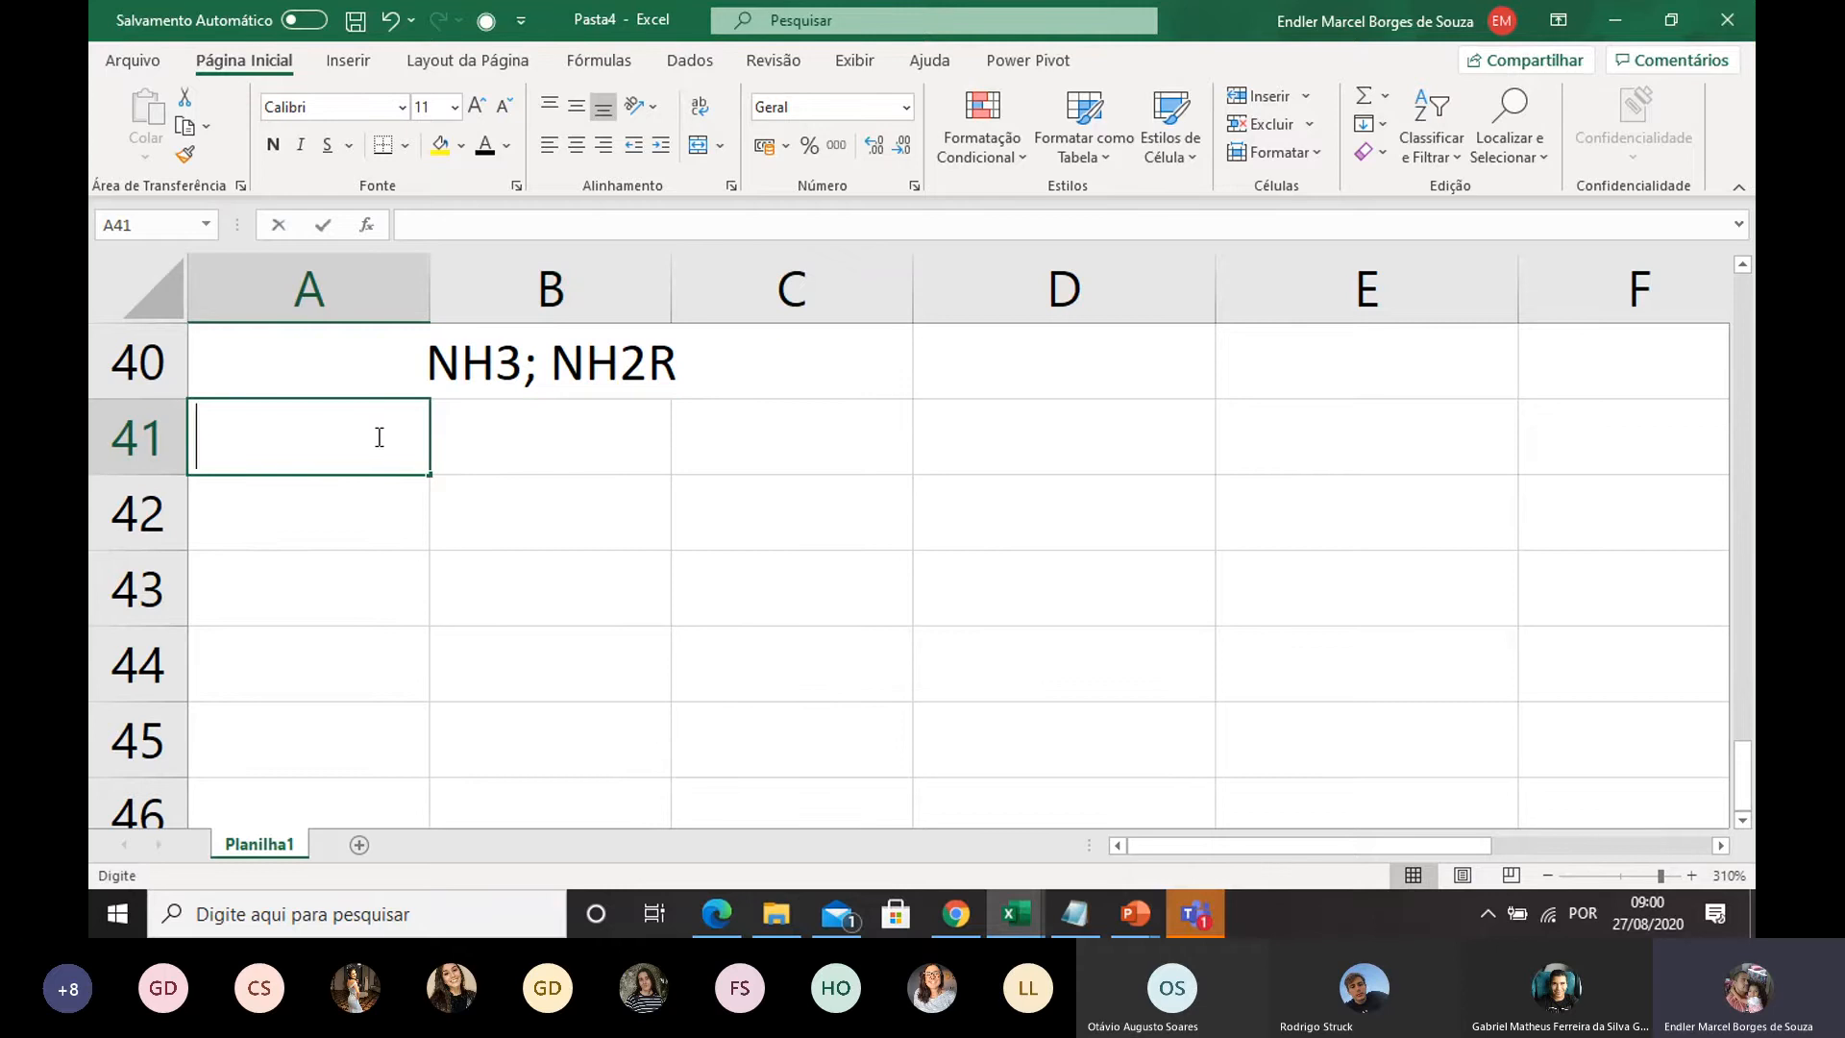
text(pOH)
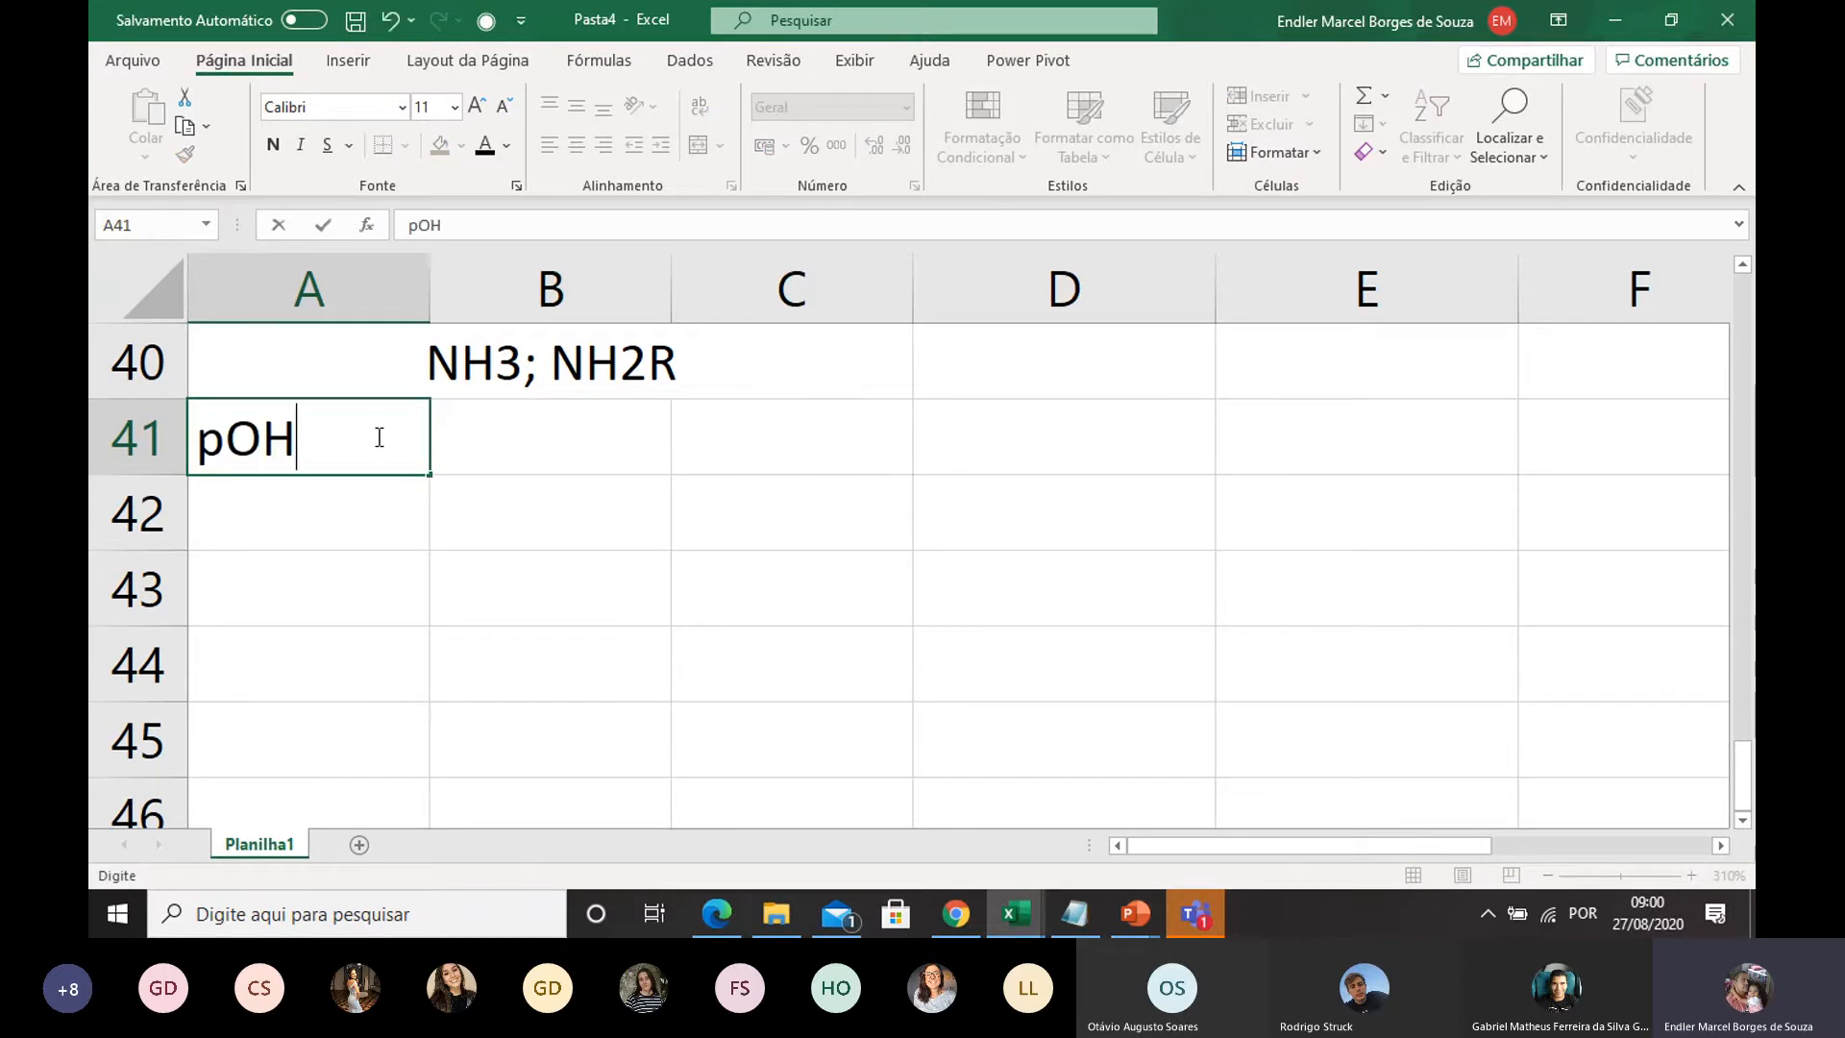
click(705, 574)
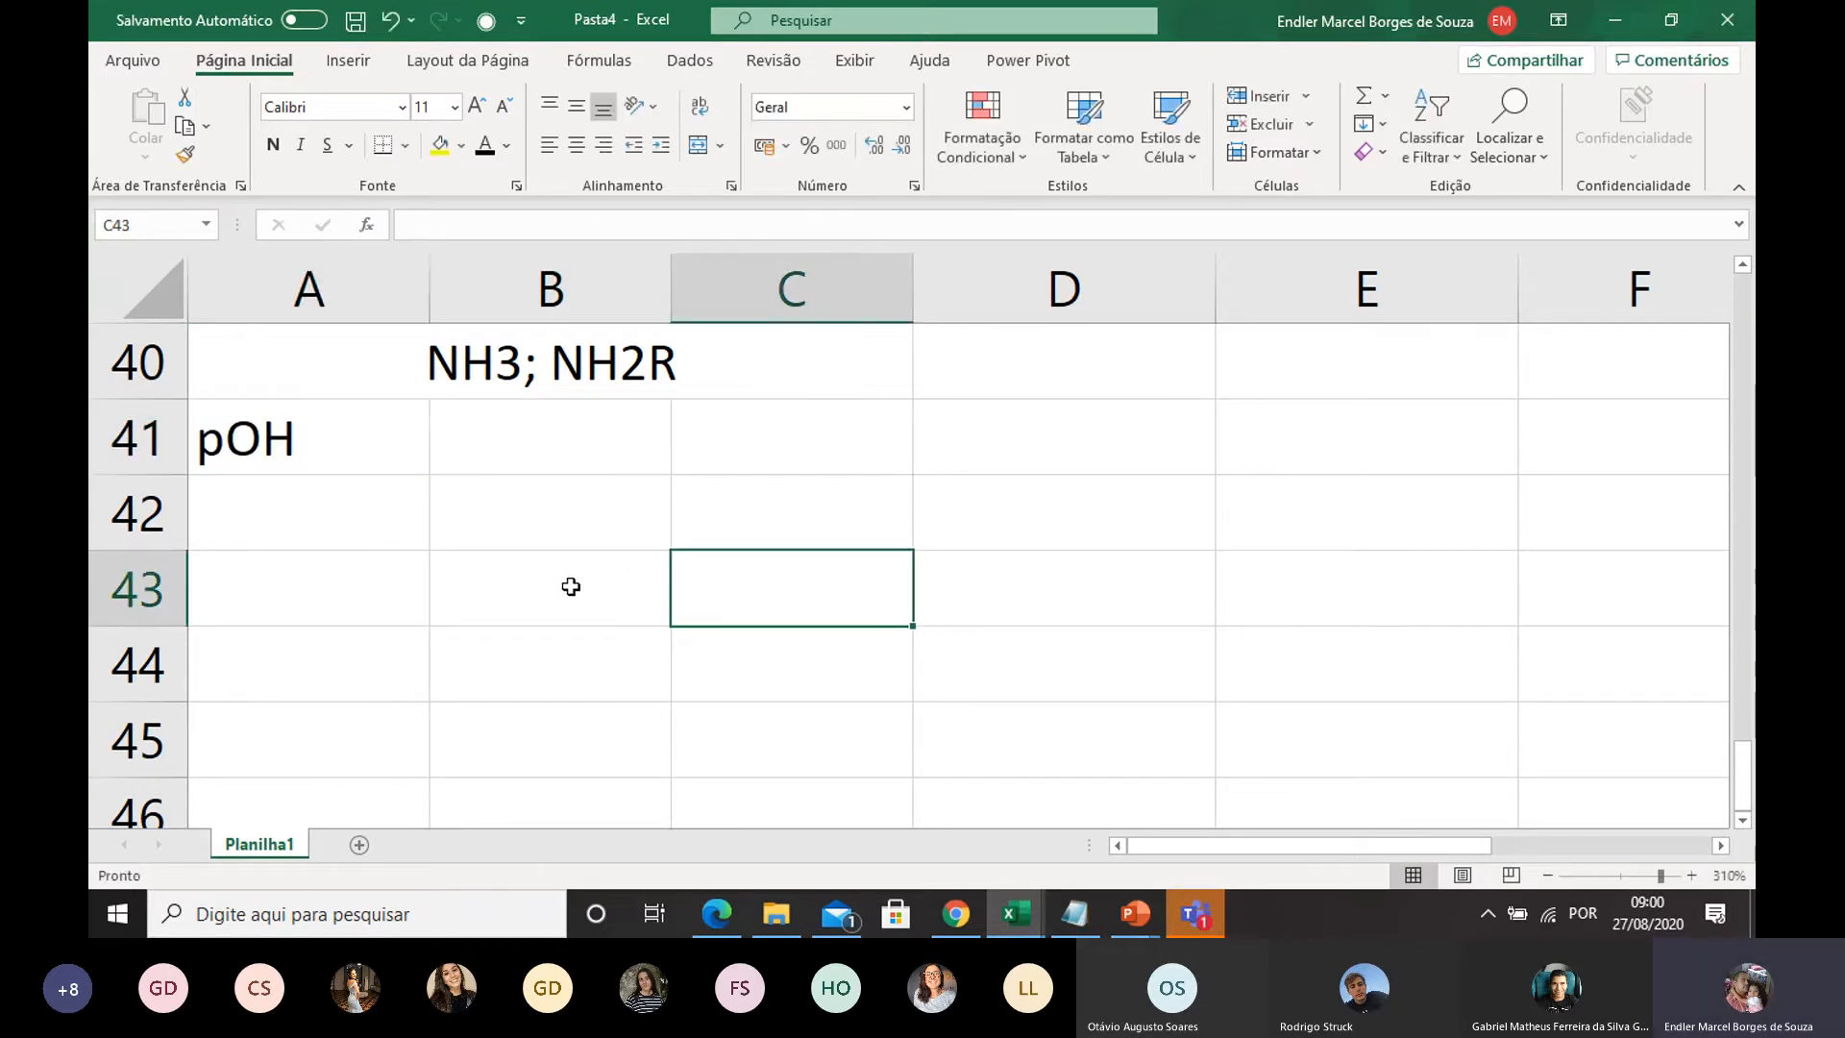
Step: Merge and center A42:B42 and enter the relation "pH = 14 -pOH" in it
drag(345, 522, 516, 523)
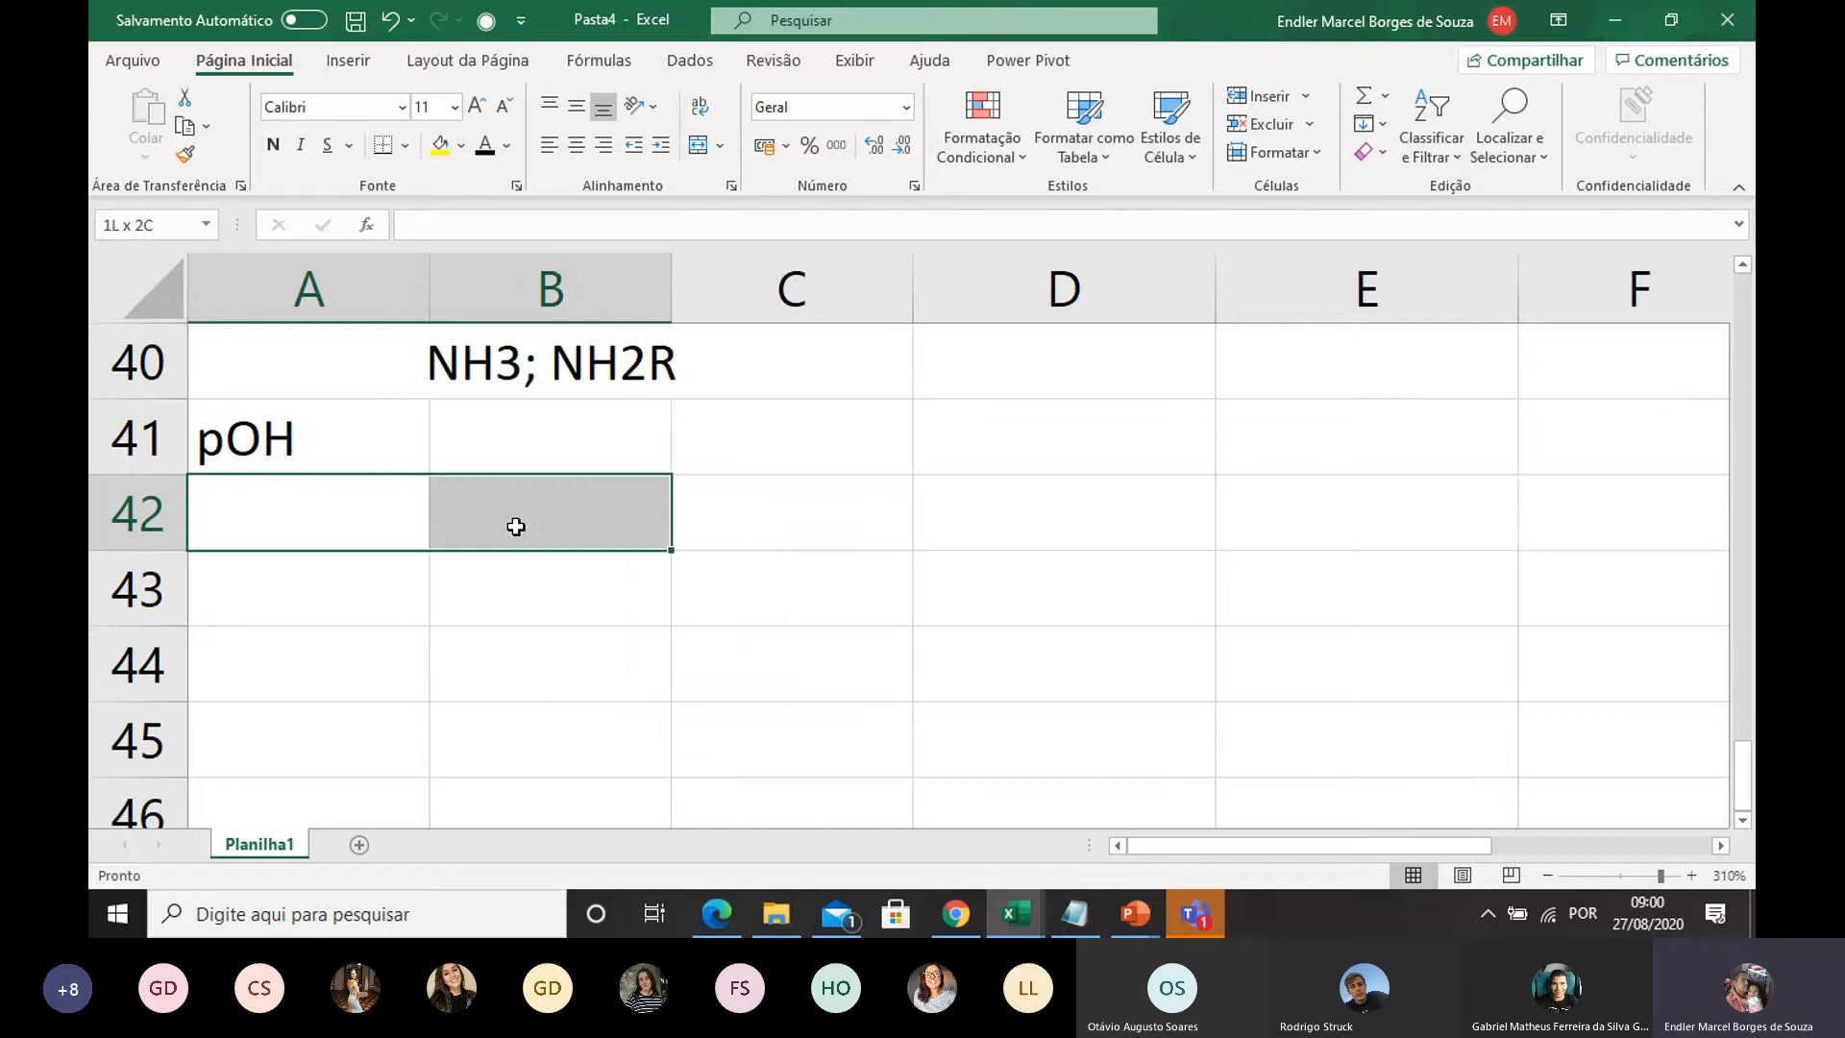
click(701, 142)
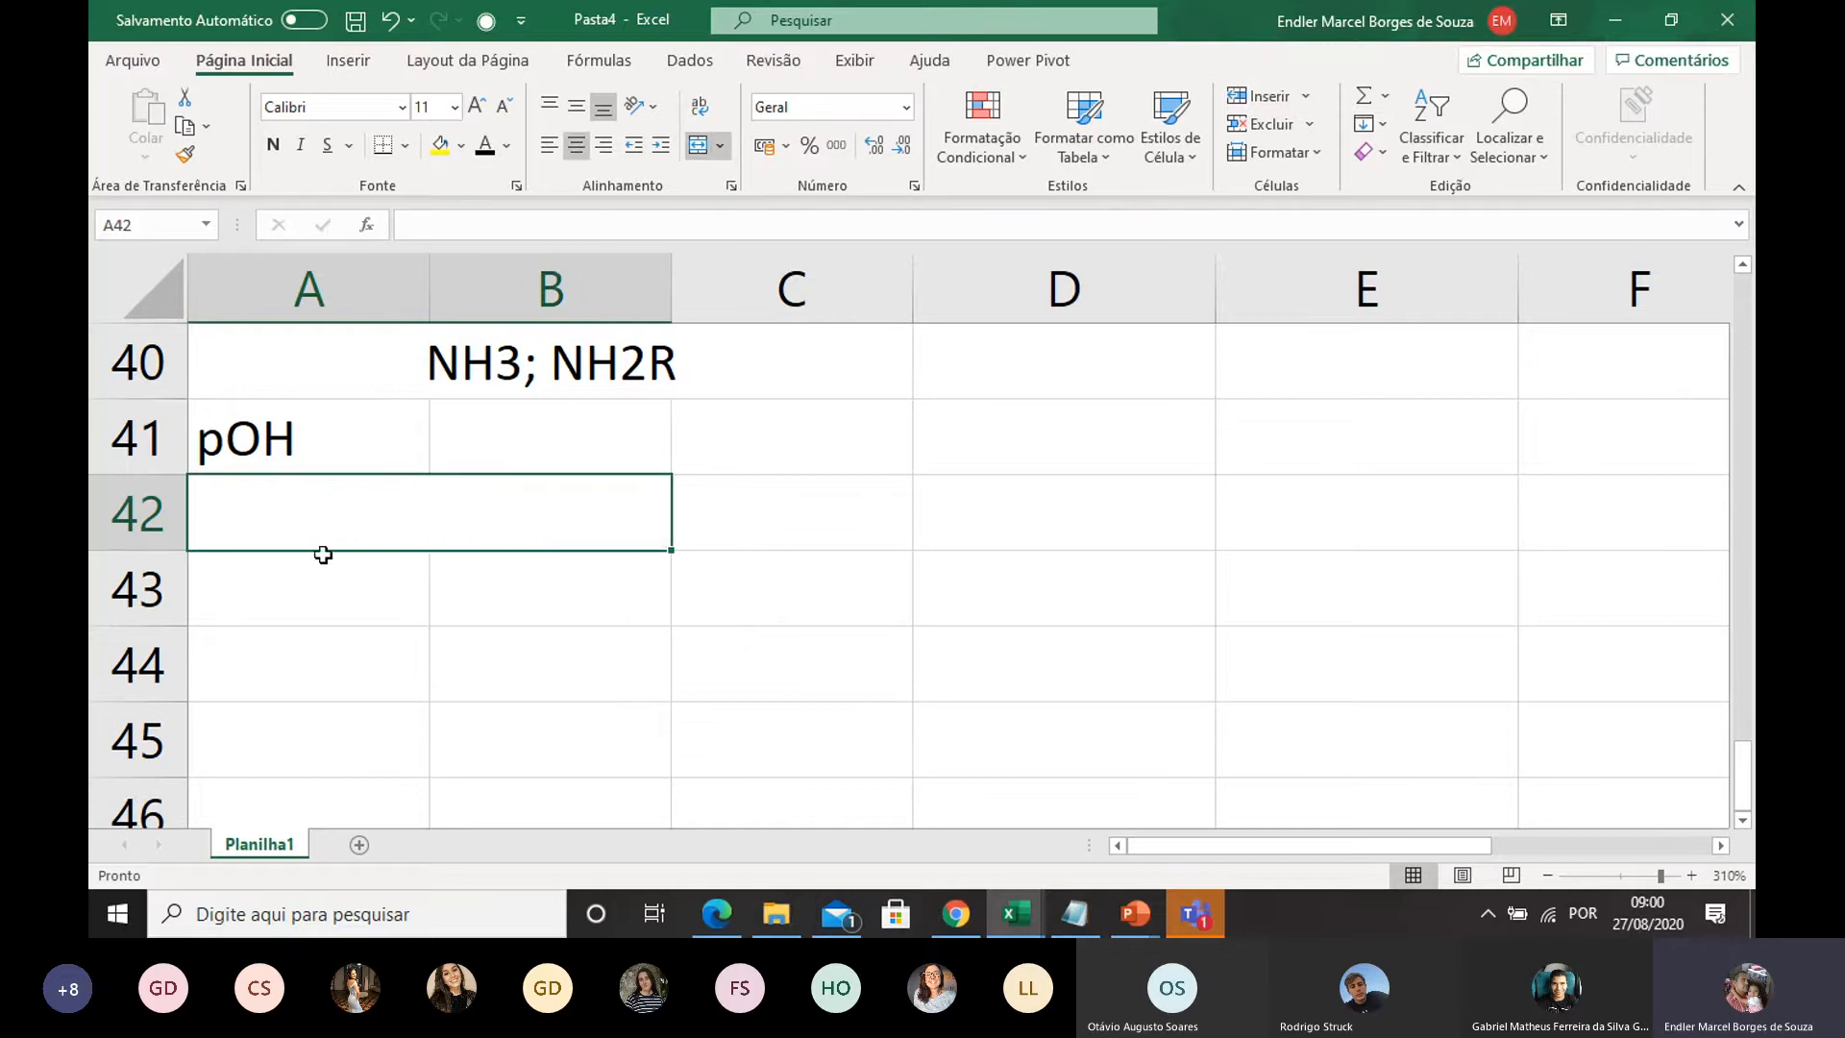
double_click(329, 521)
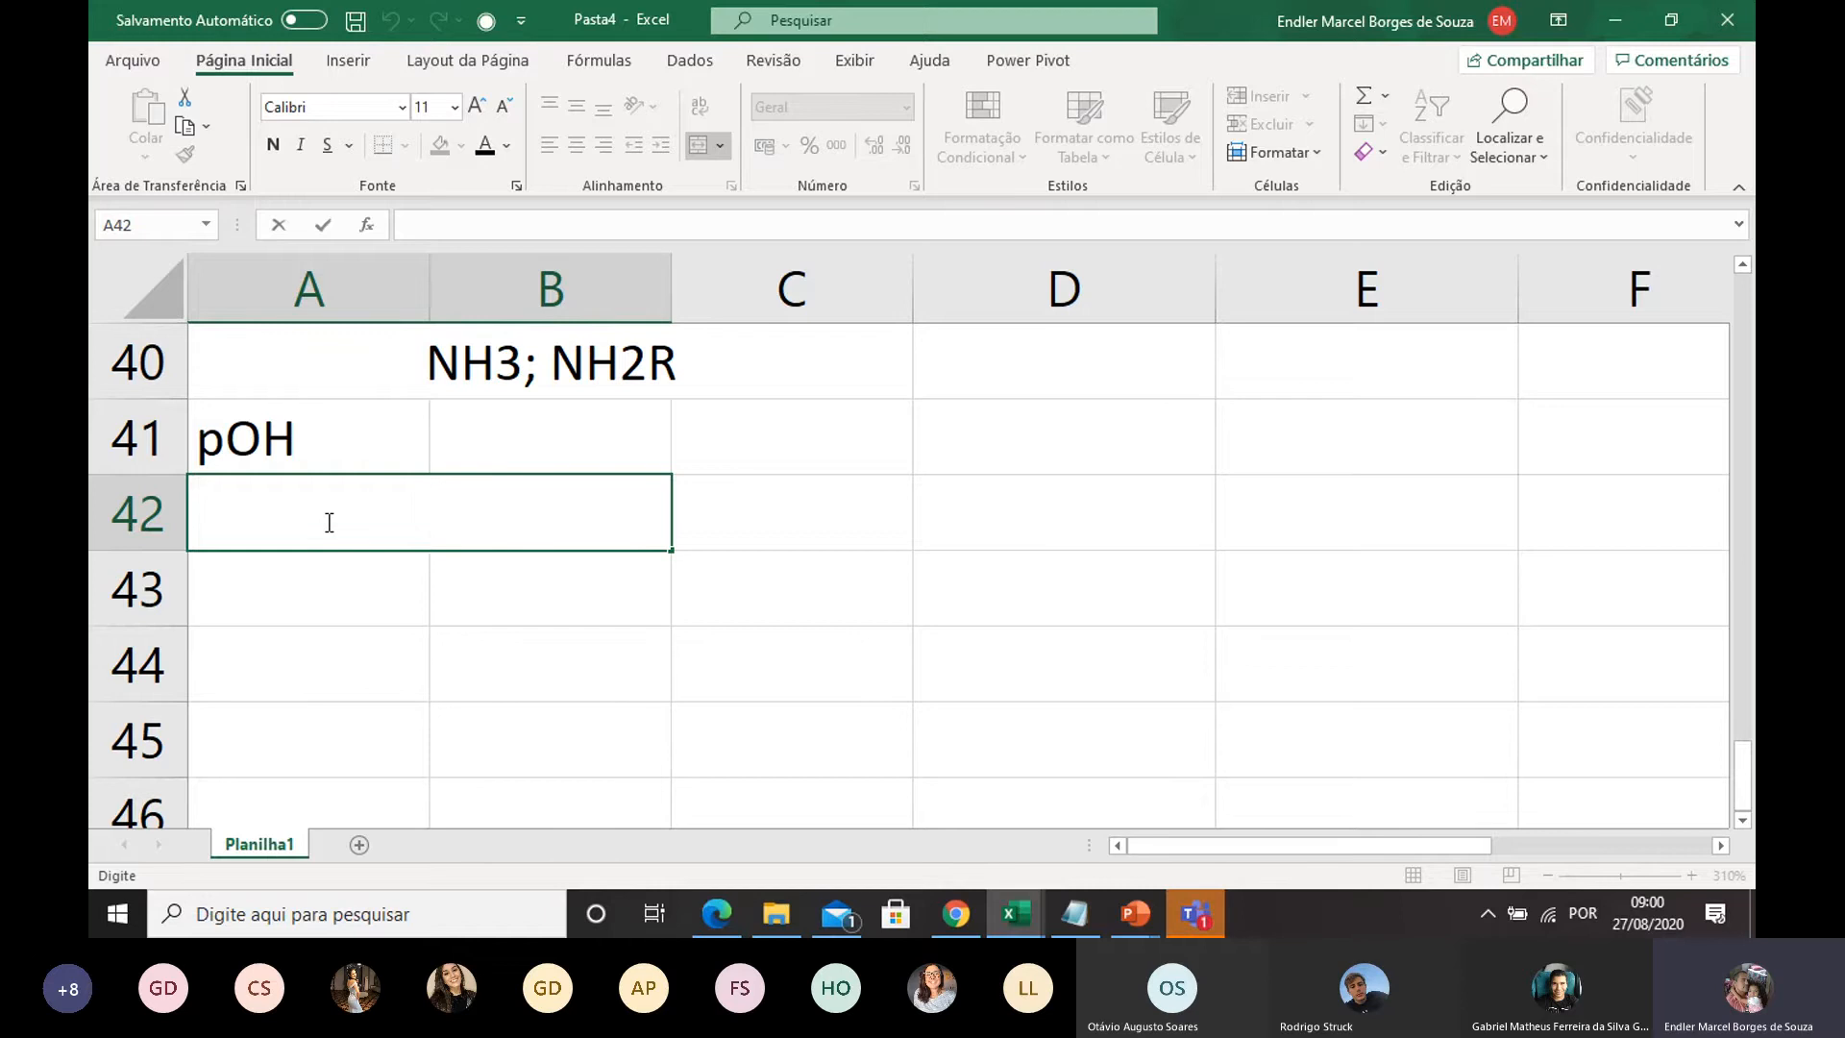
text(p)
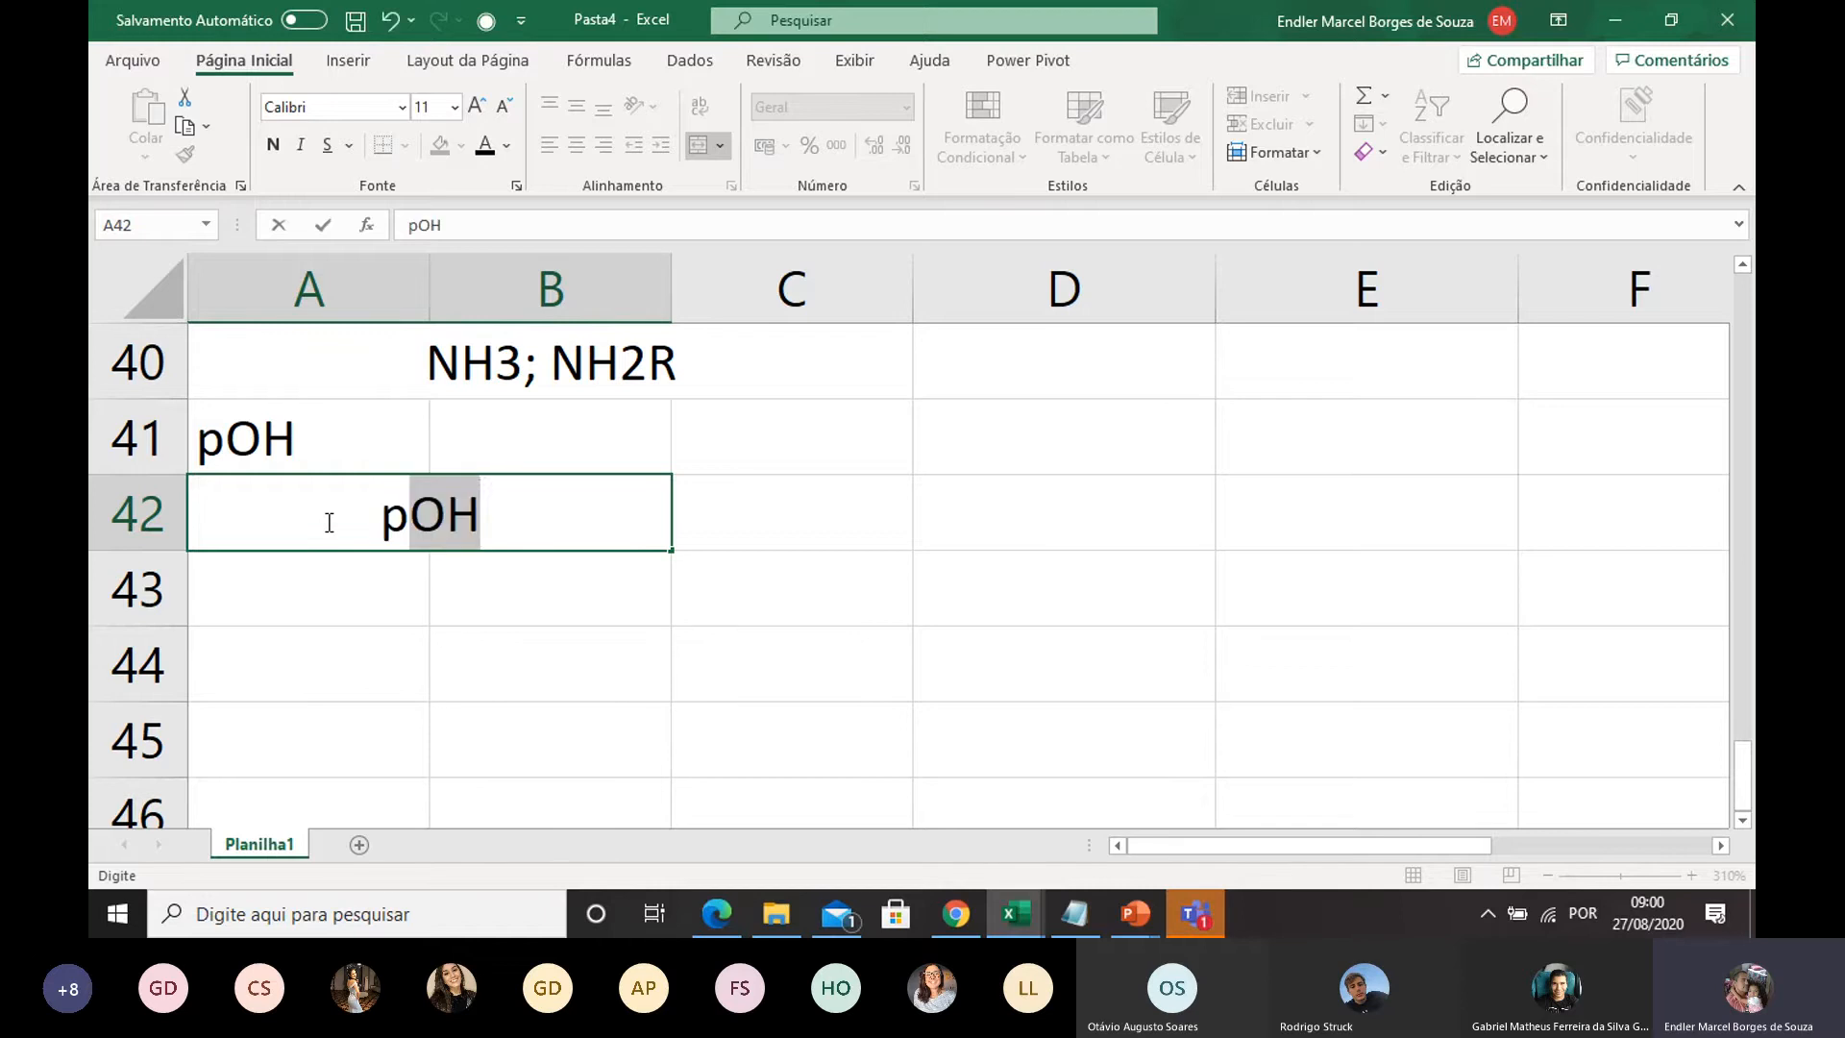
text(H = 1)
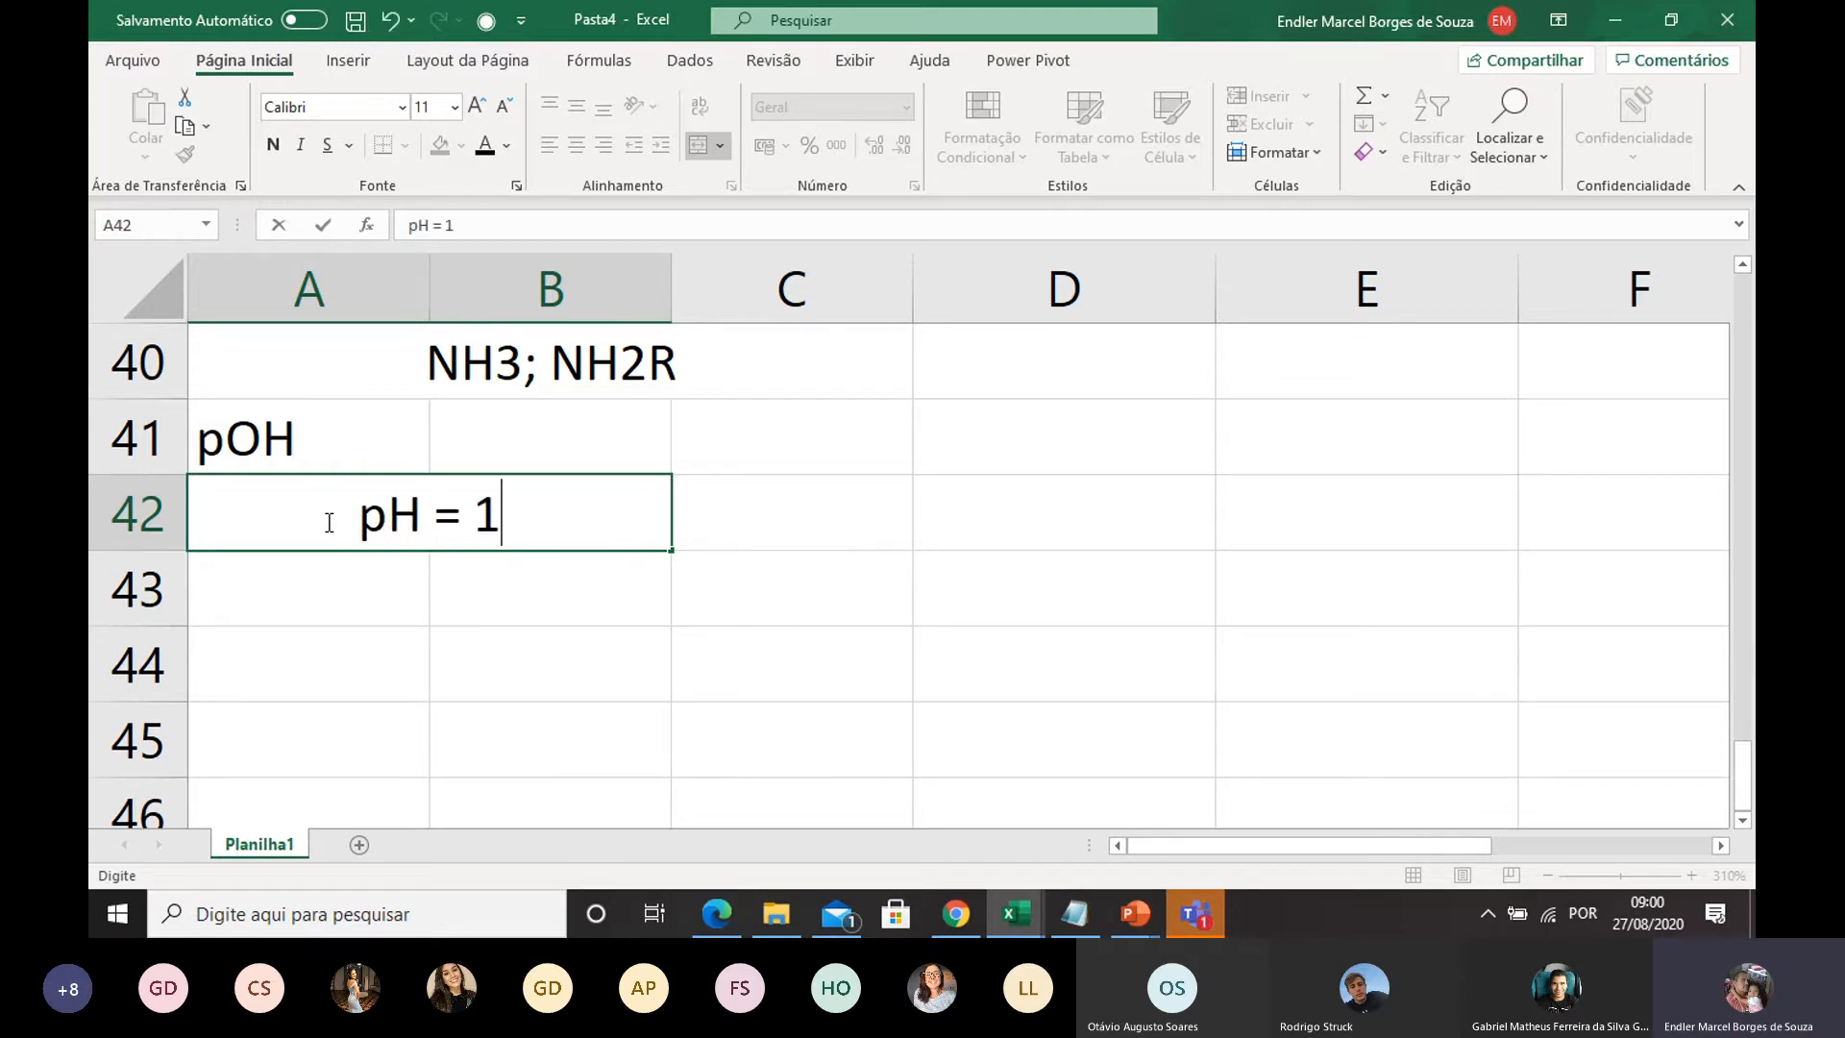
text(4 -poH)
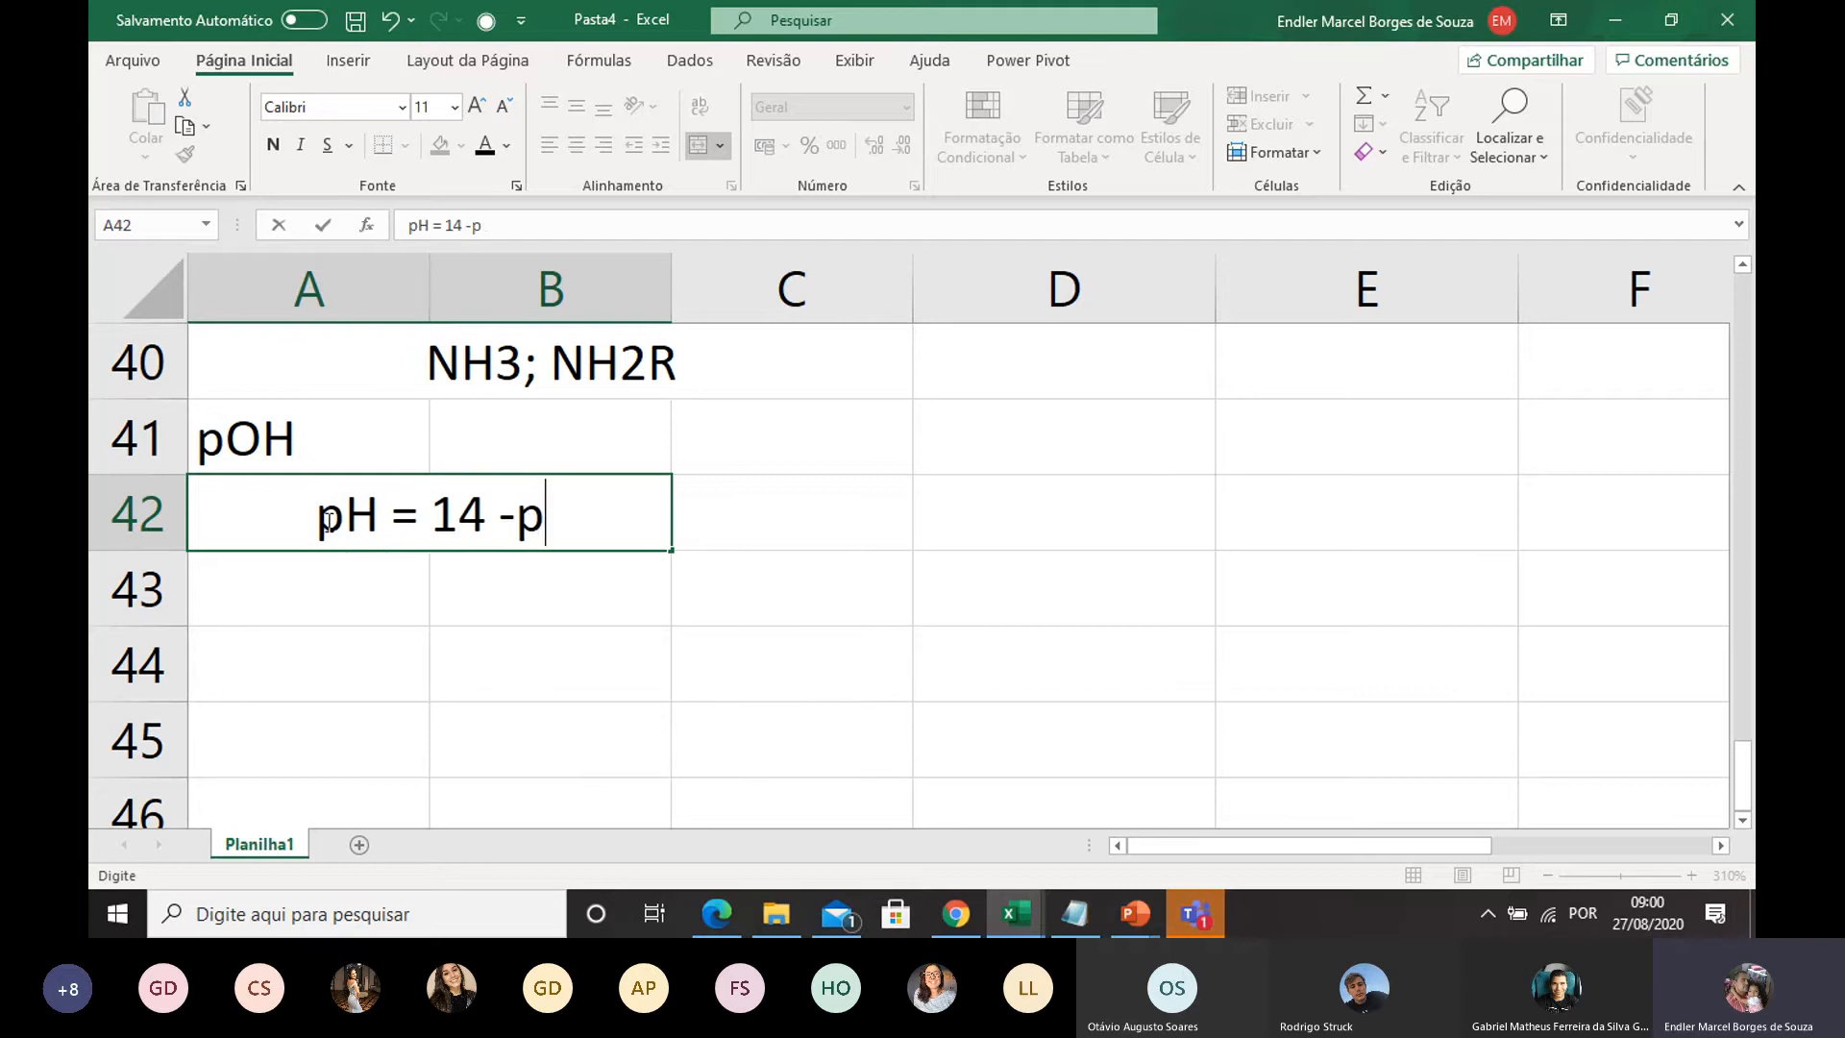
key(BackSpace)
key(BackSpace)
text(OH)
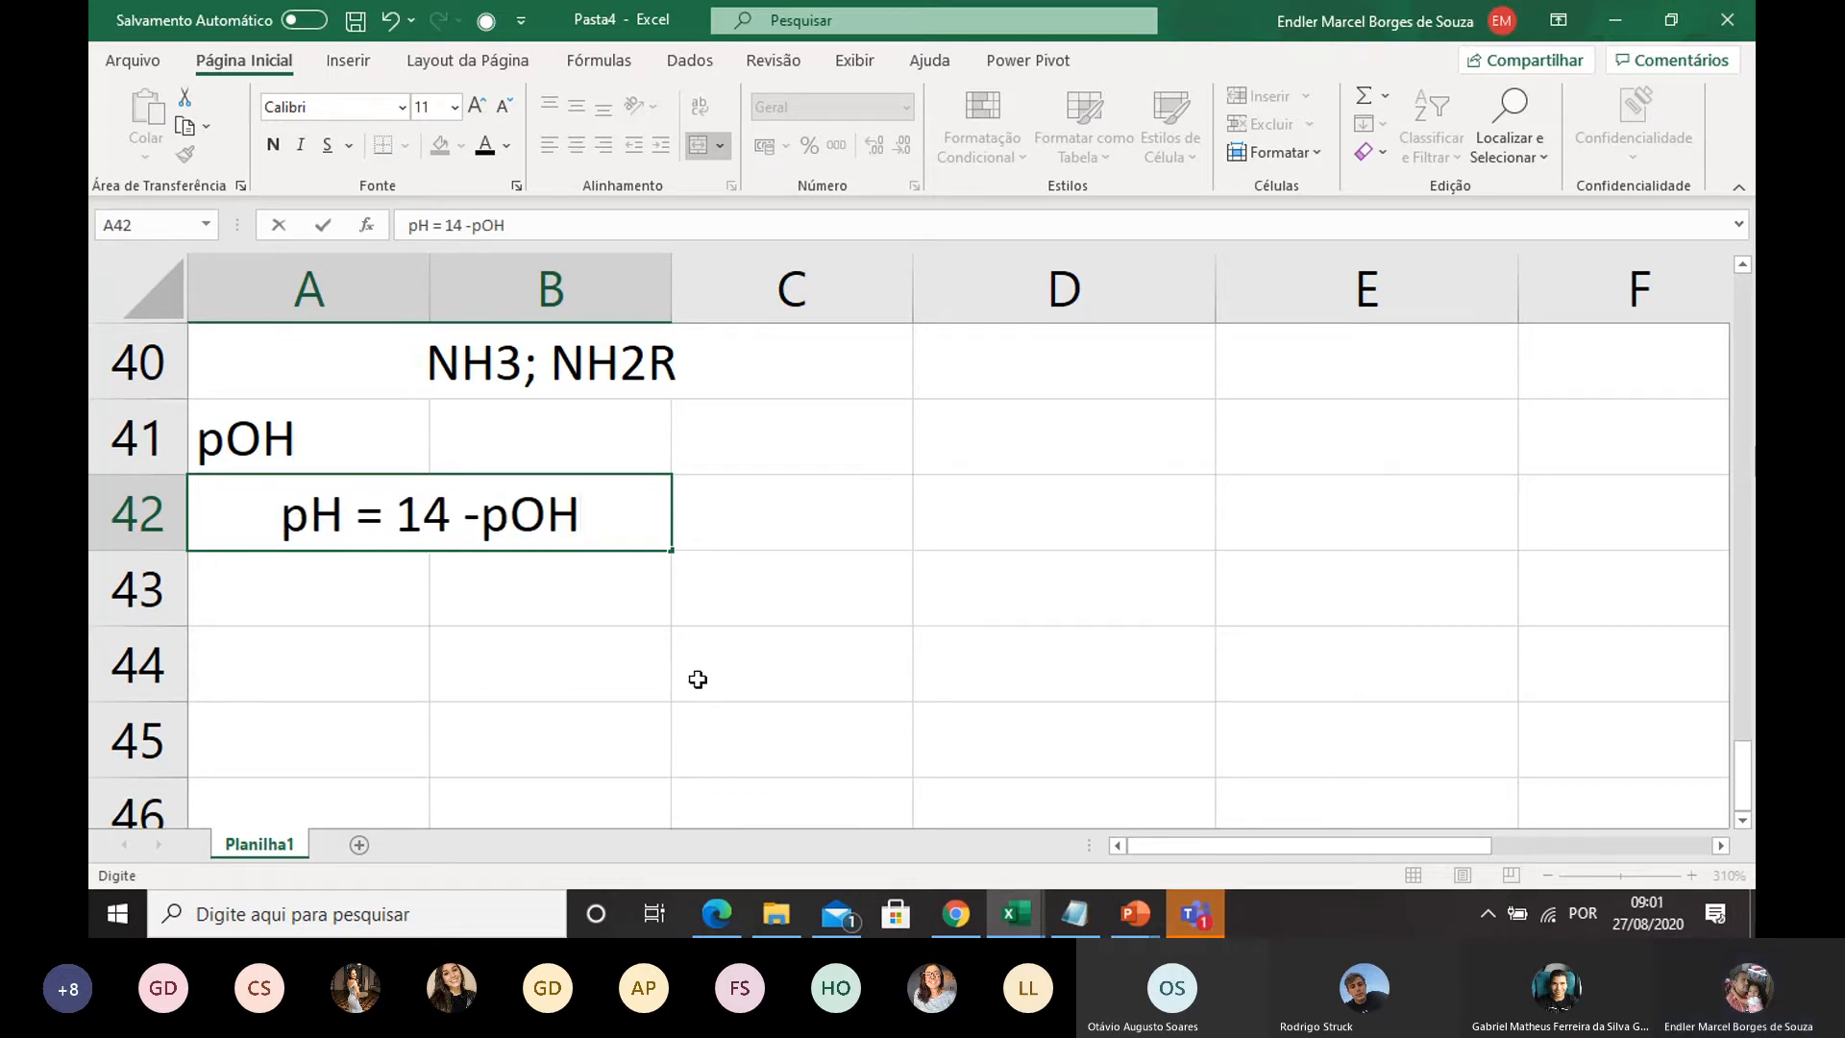
click(675, 708)
Step: Enter the weak base pOH expression "(pKb-logF)/2" in cell B41 beside the pOH label
click(557, 525)
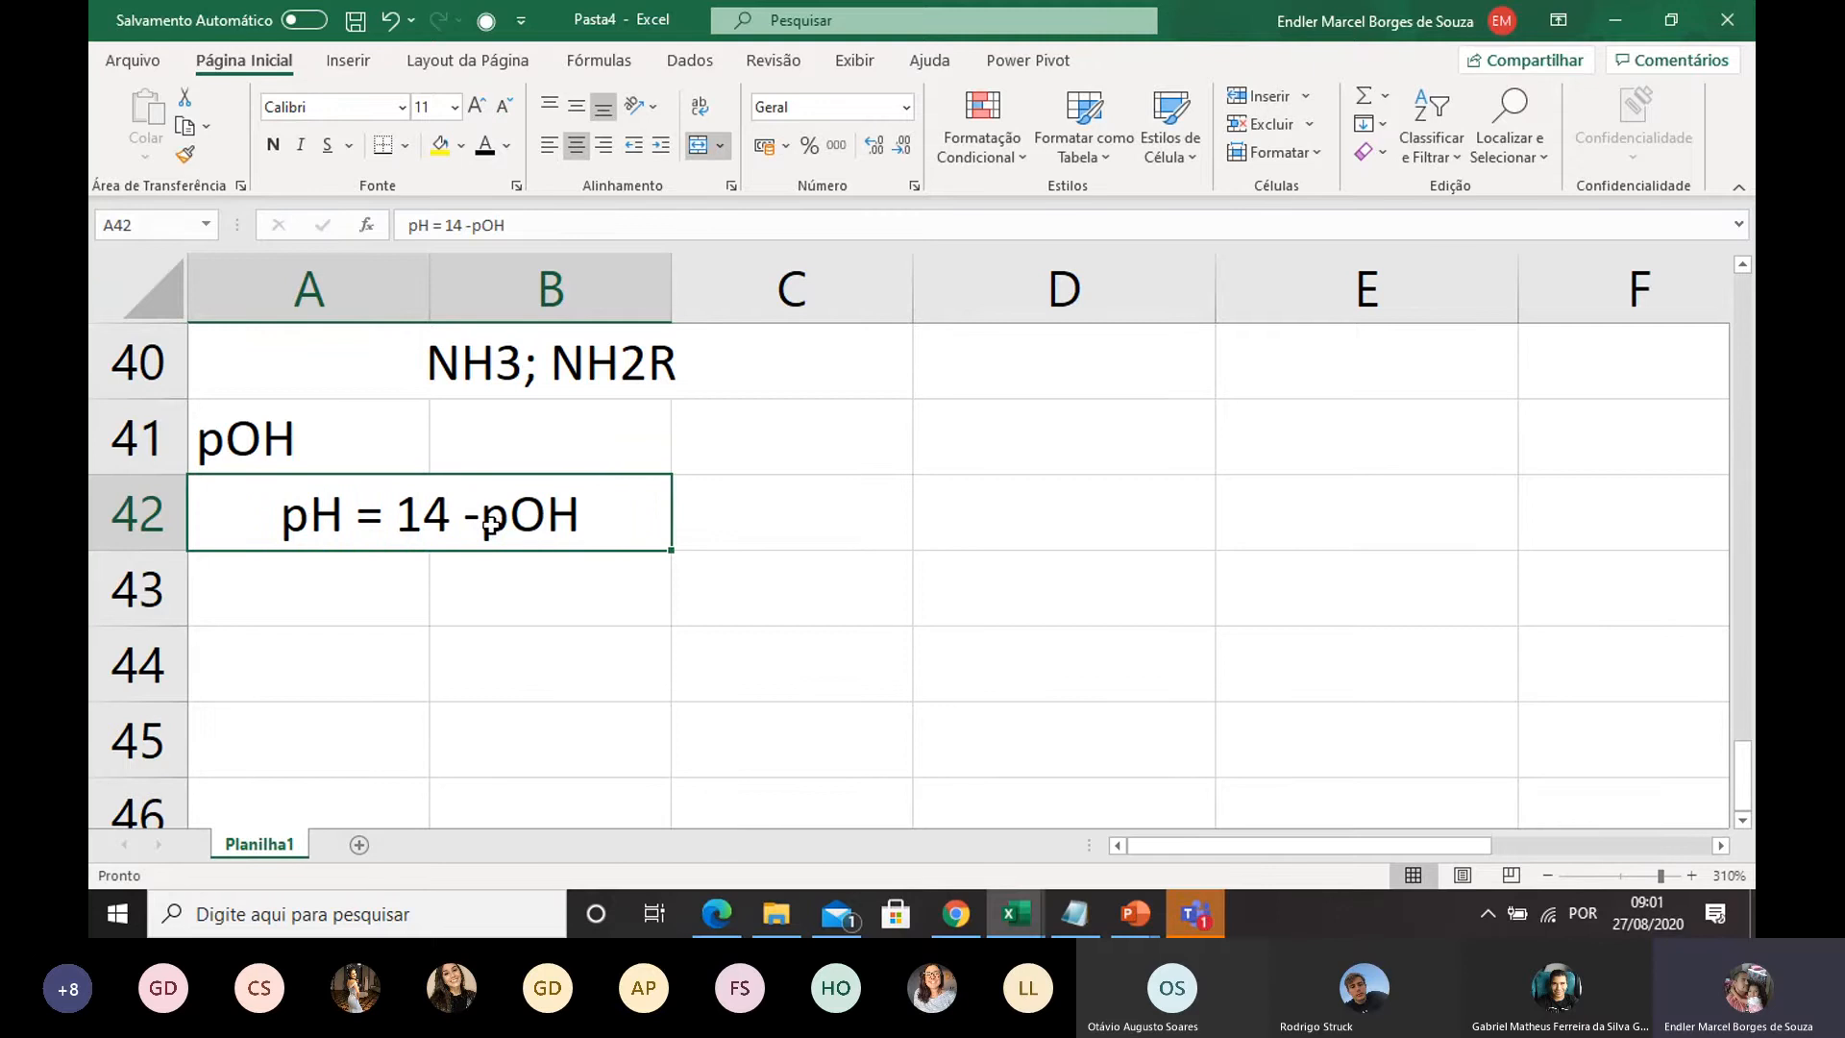
click(350, 430)
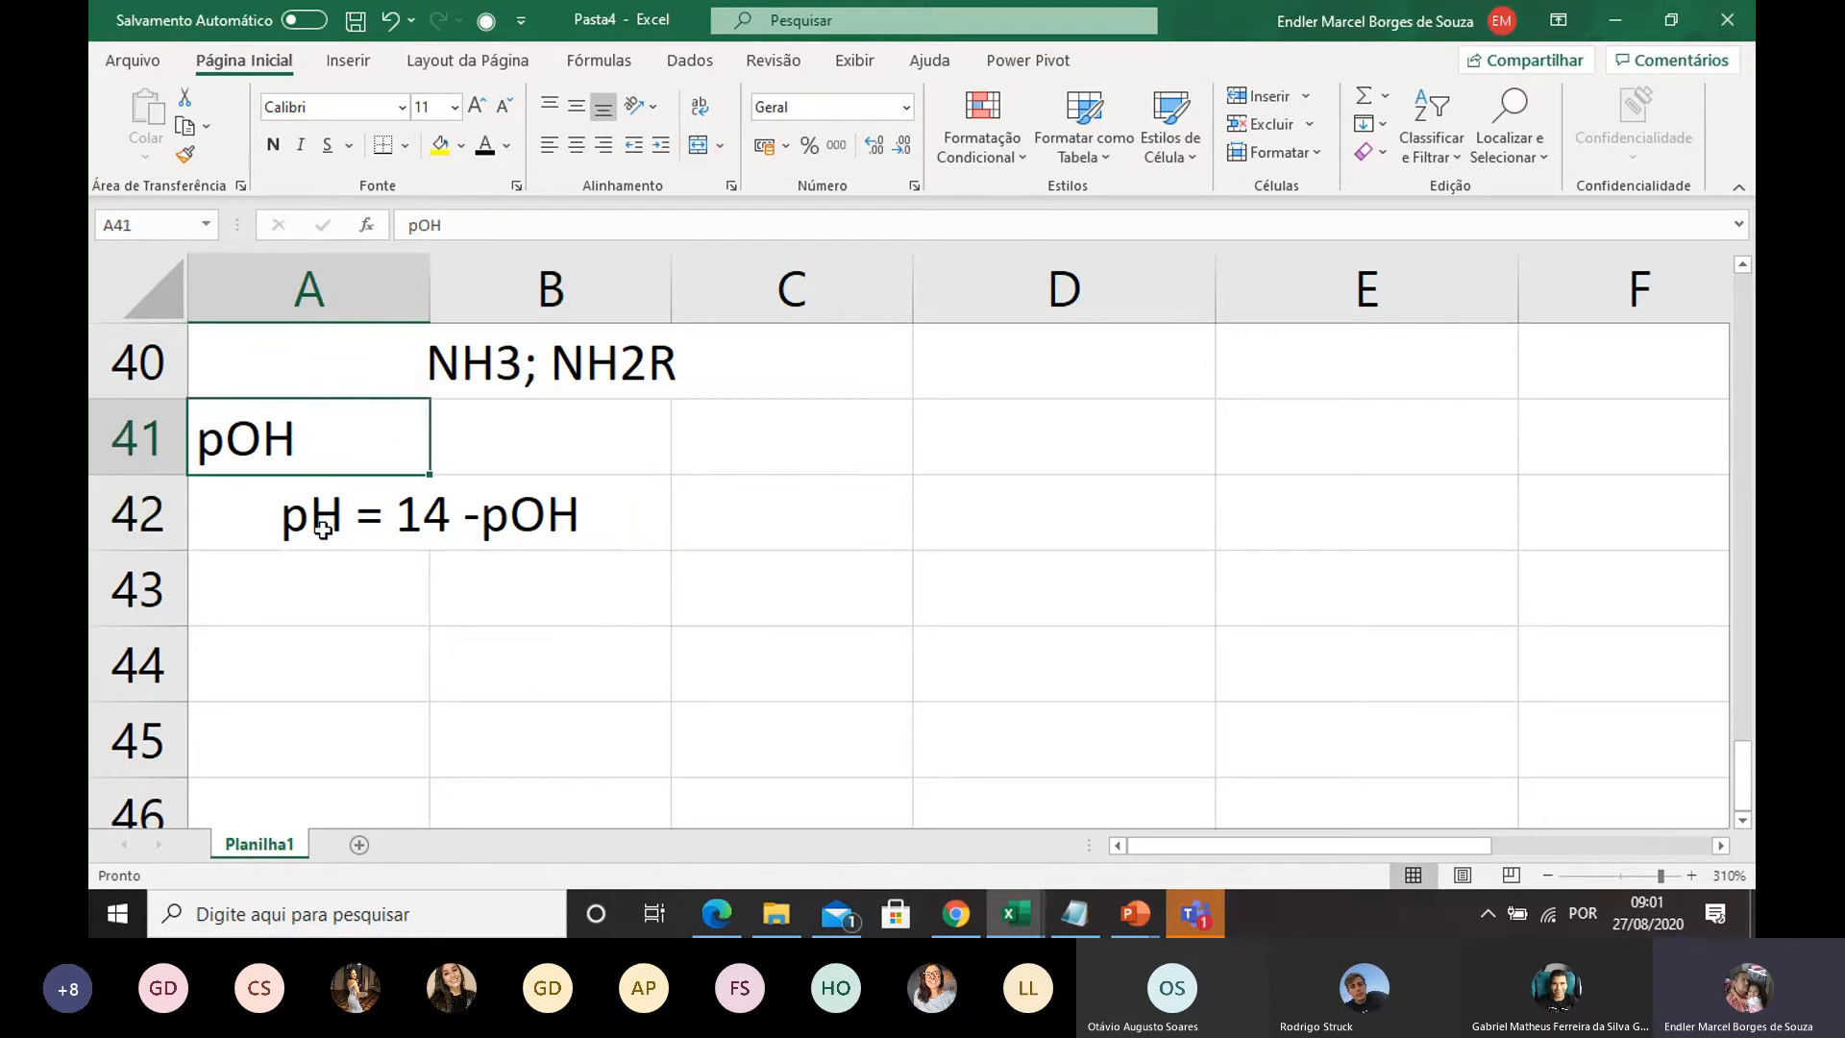
click(550, 443)
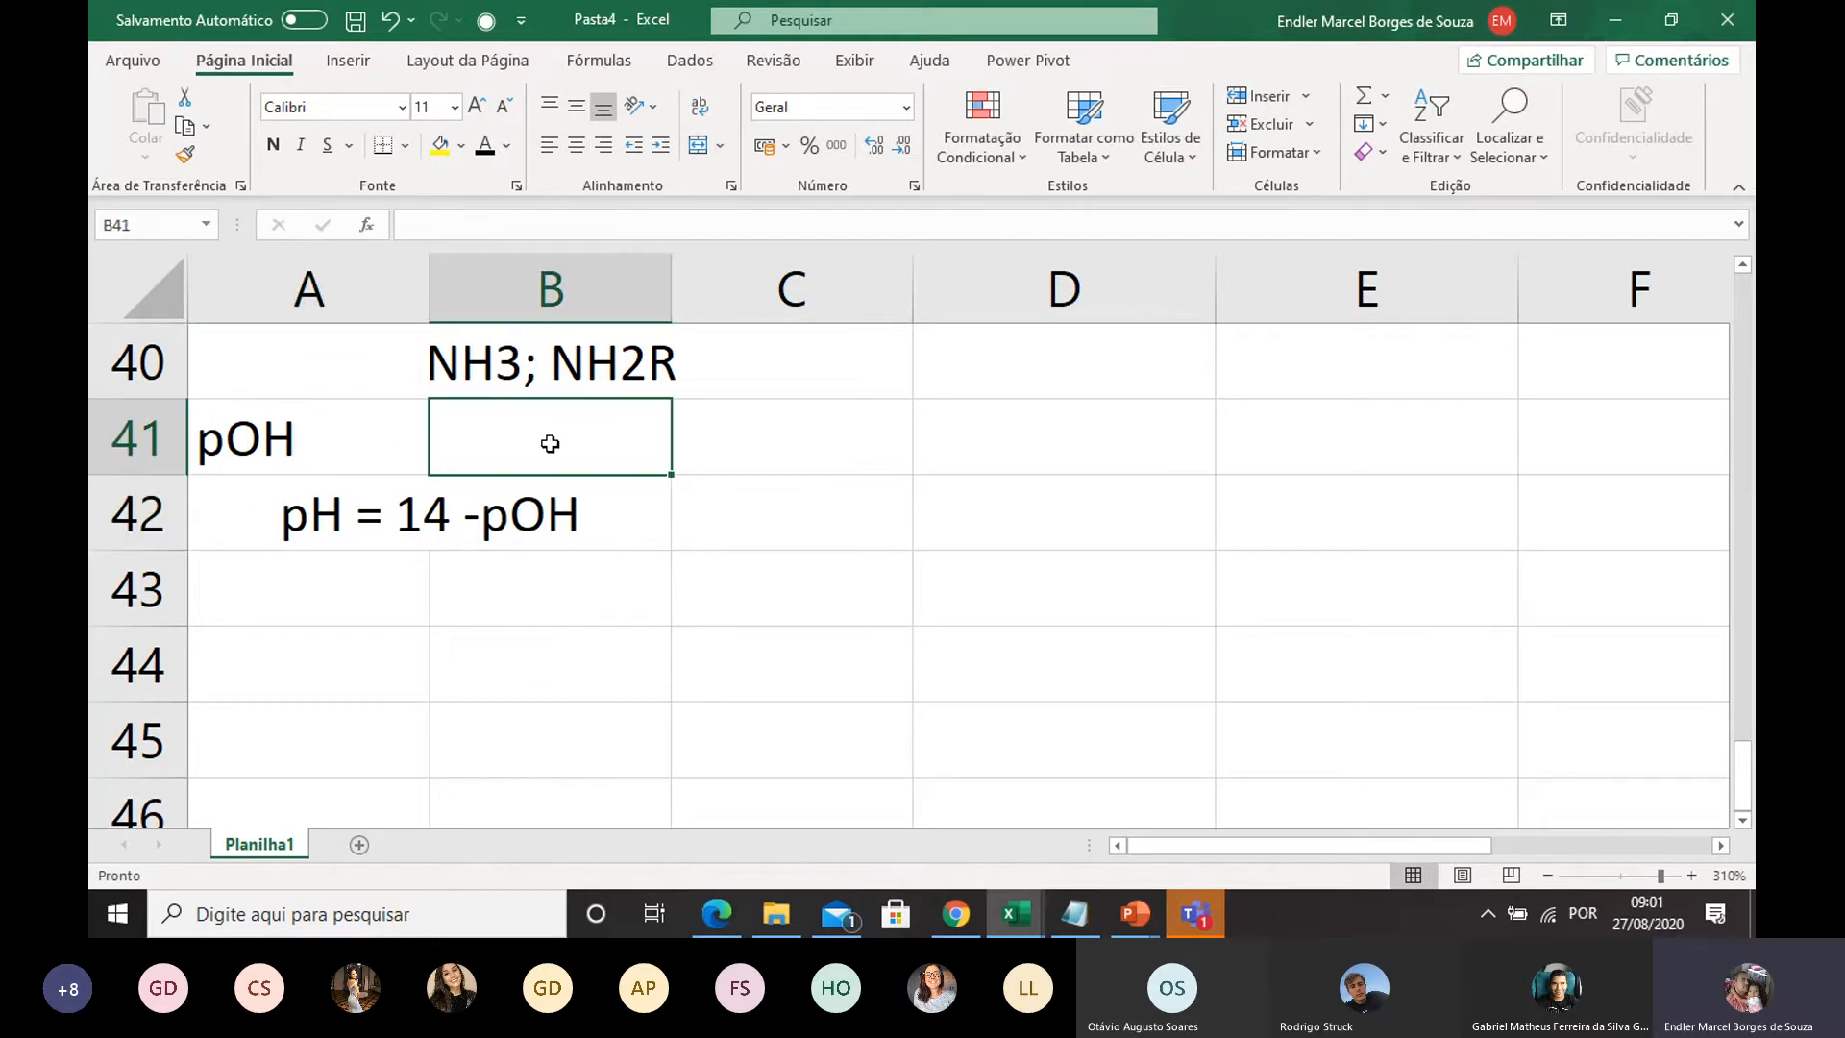
double_click(554, 443)
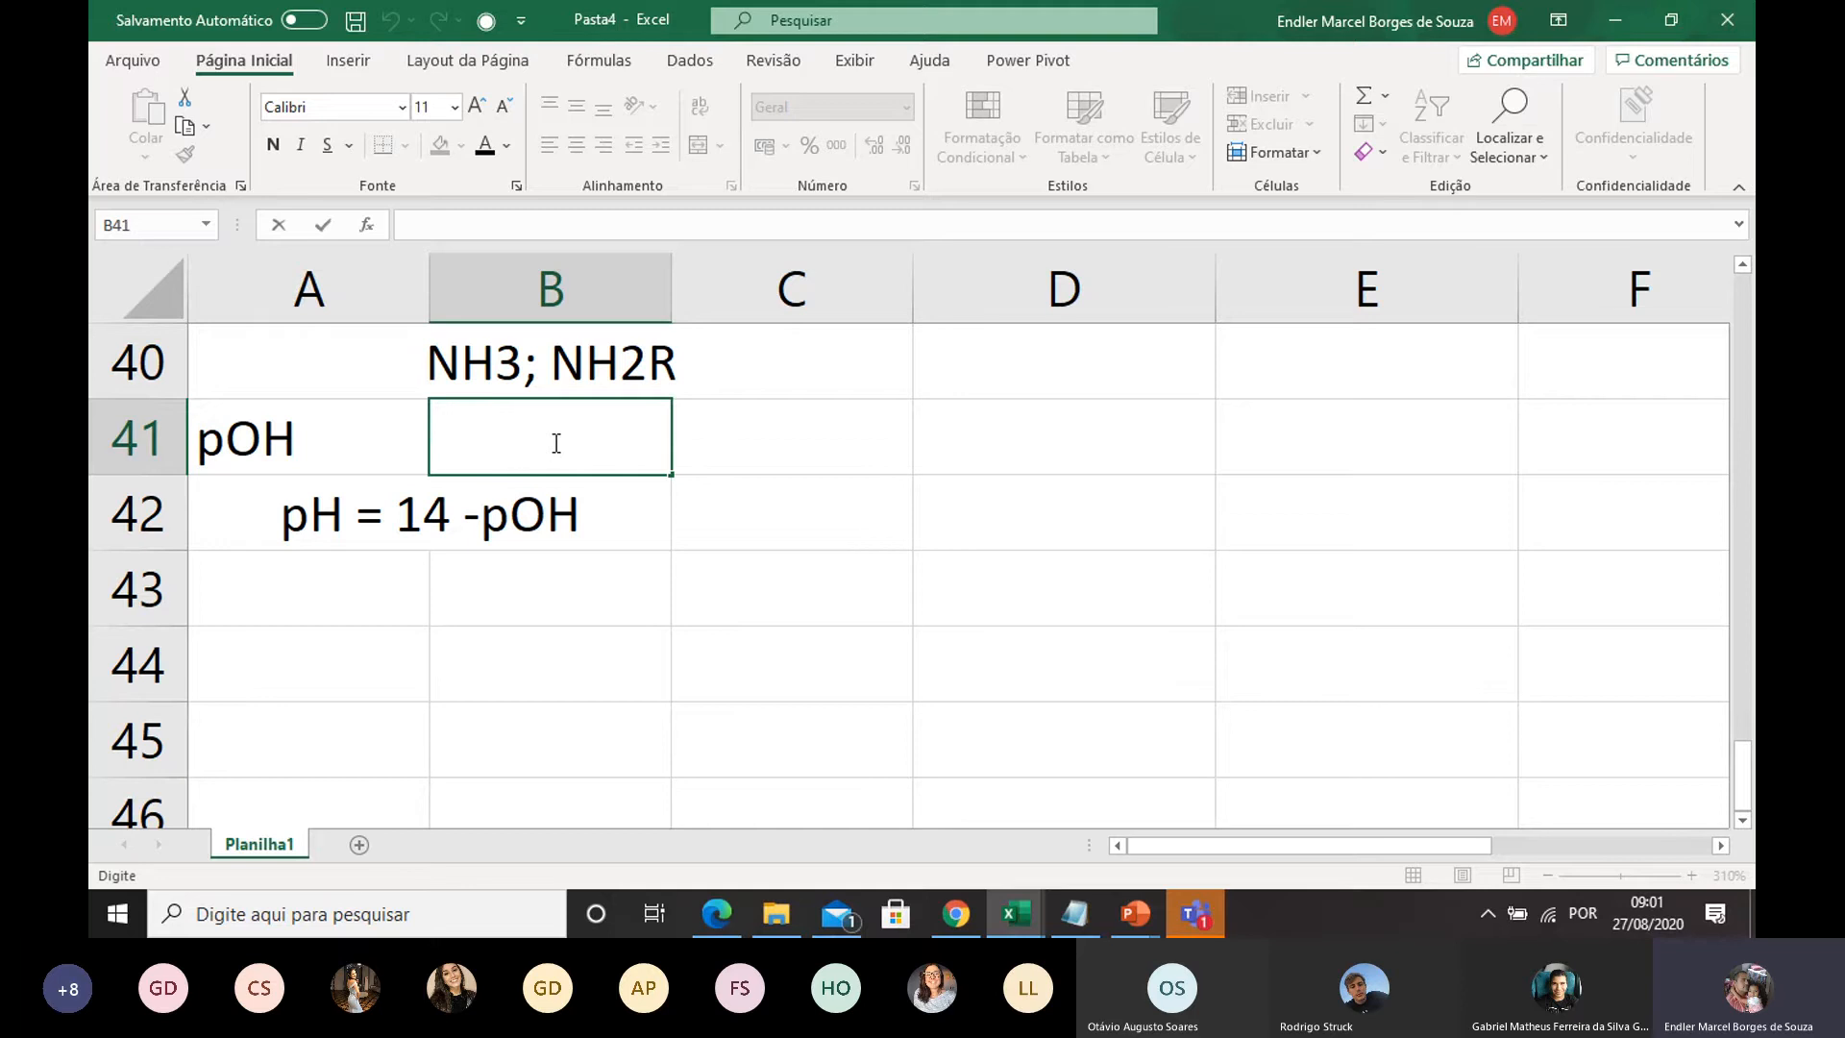
text((pK)
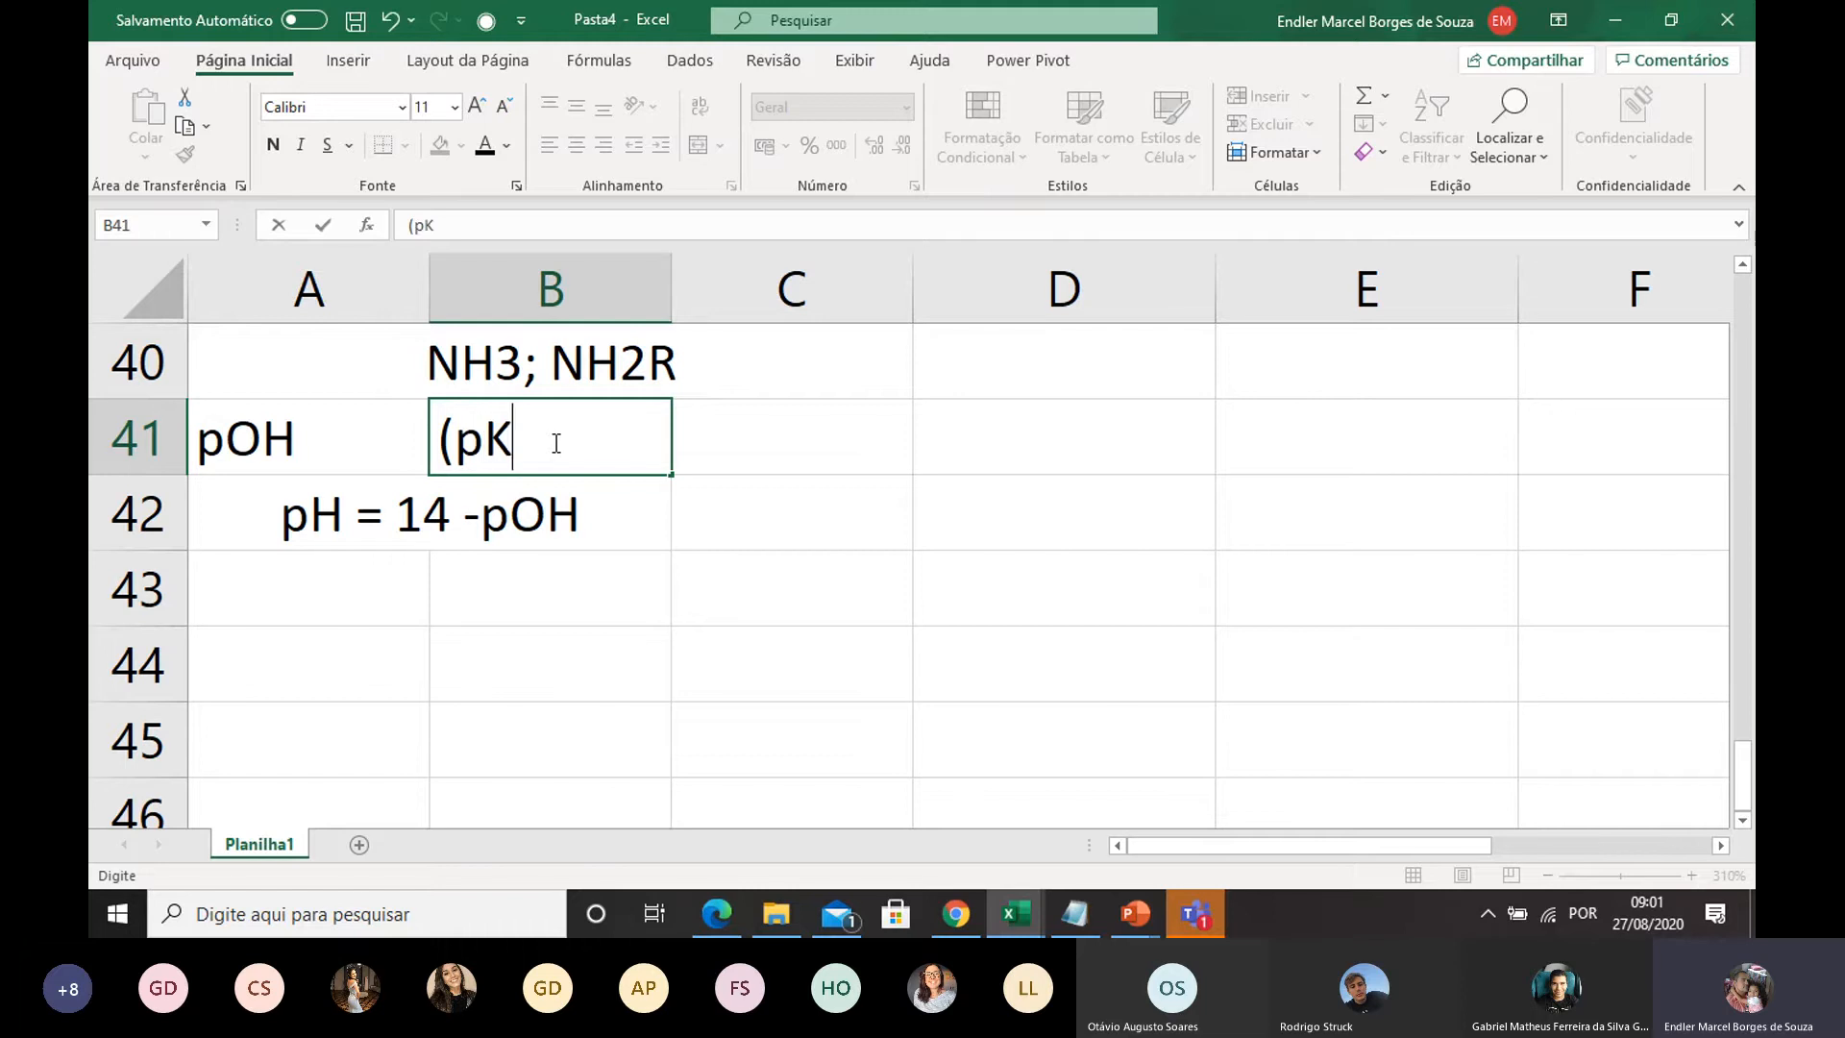
text(b+)
key(BackSpace)
text(-log)
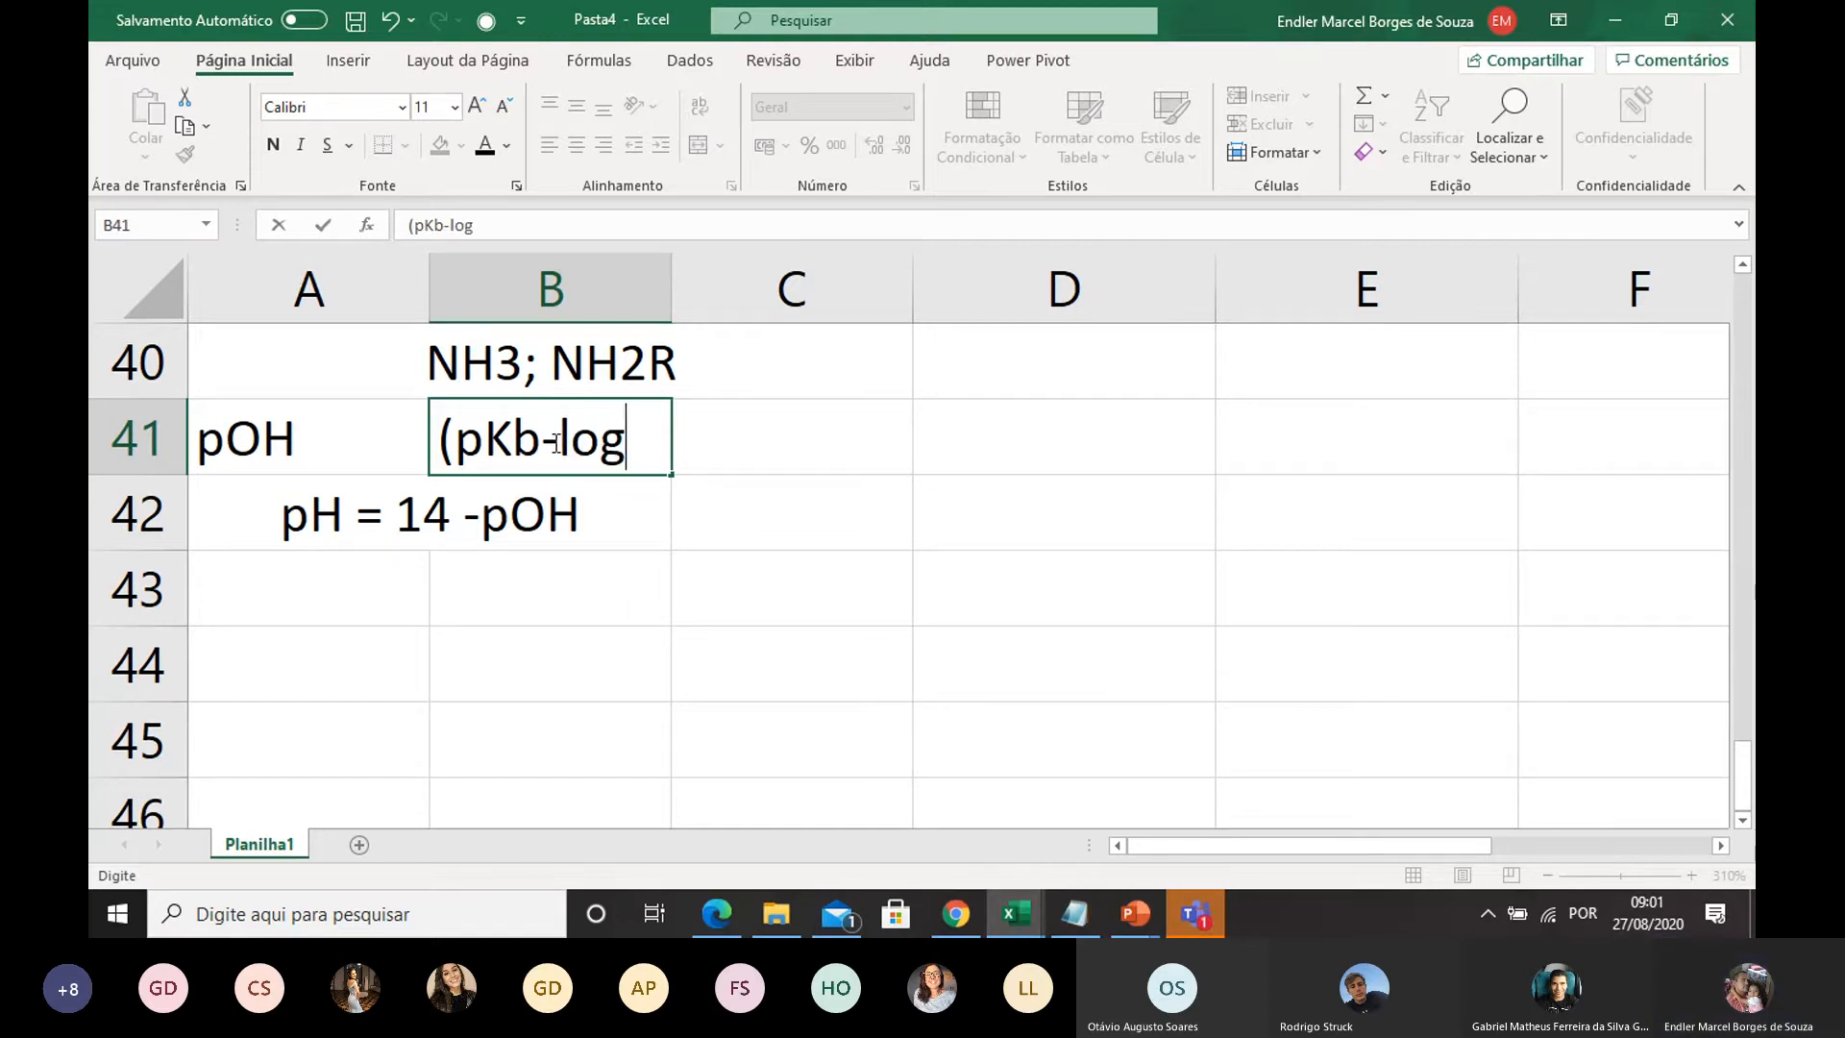
text(F)/)
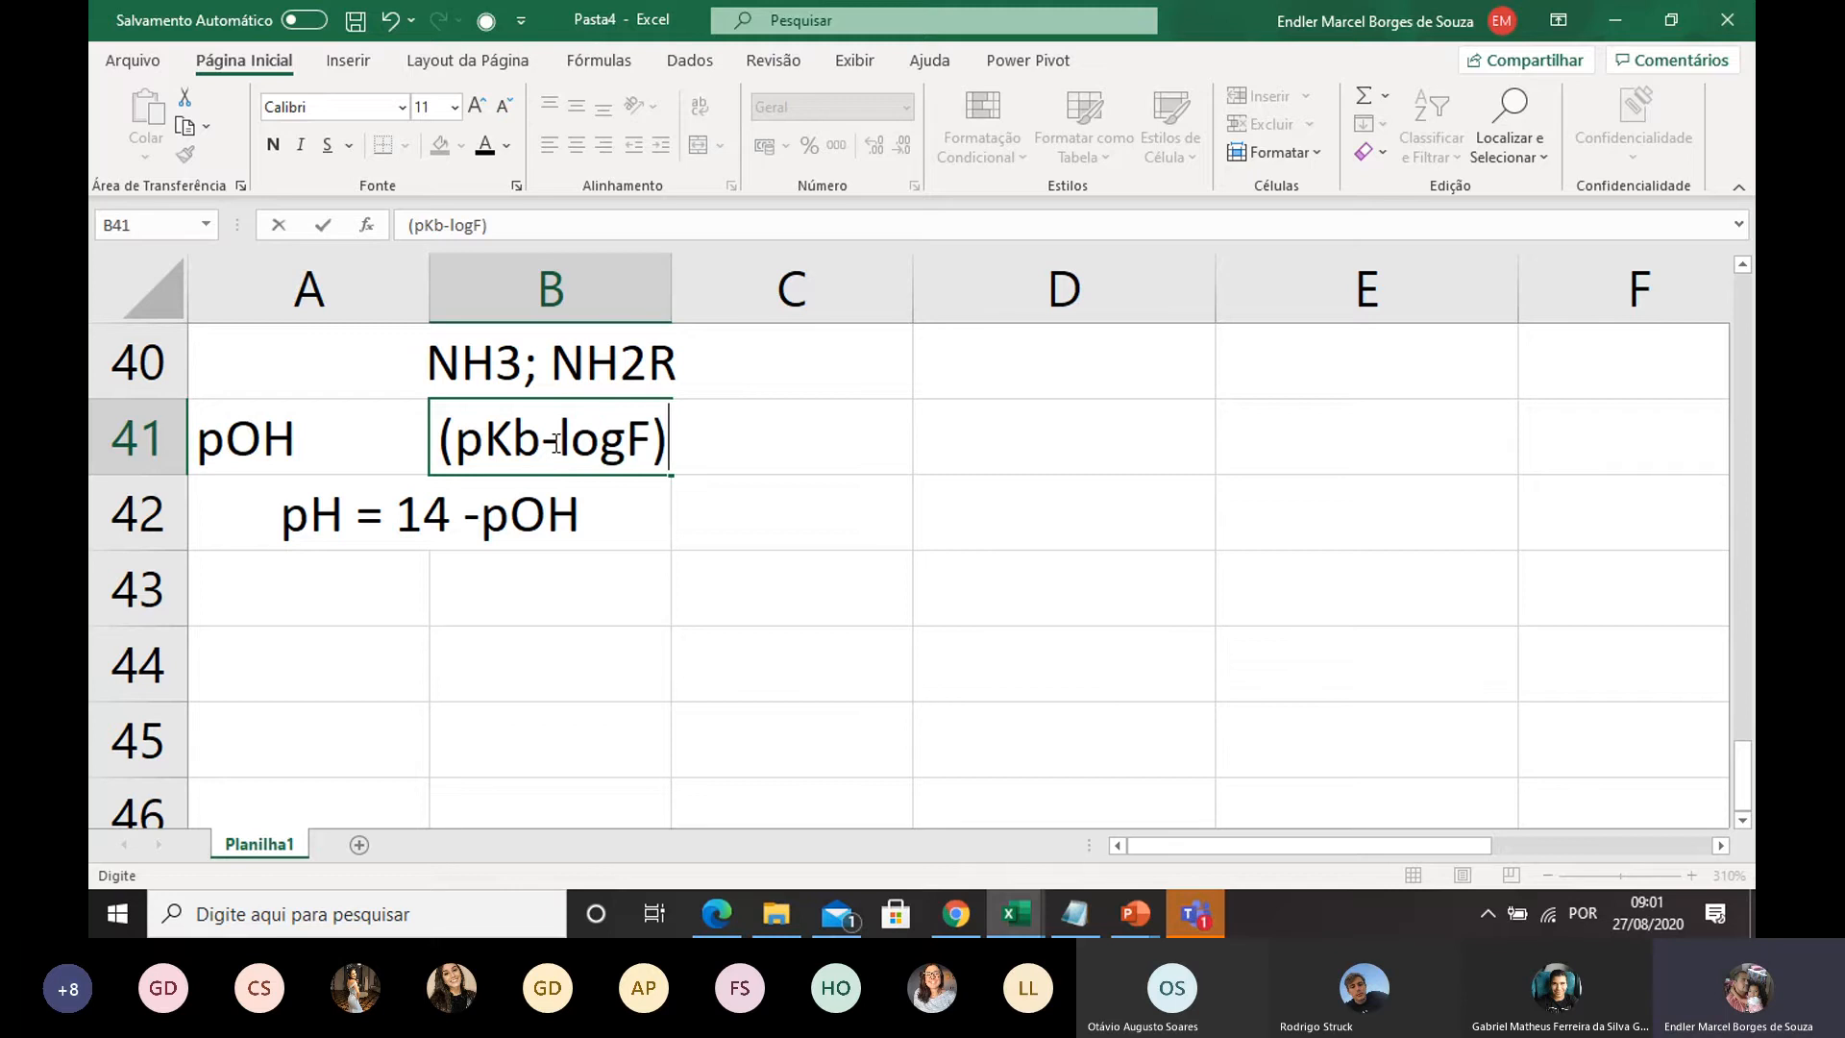
text(2)
click(508, 635)
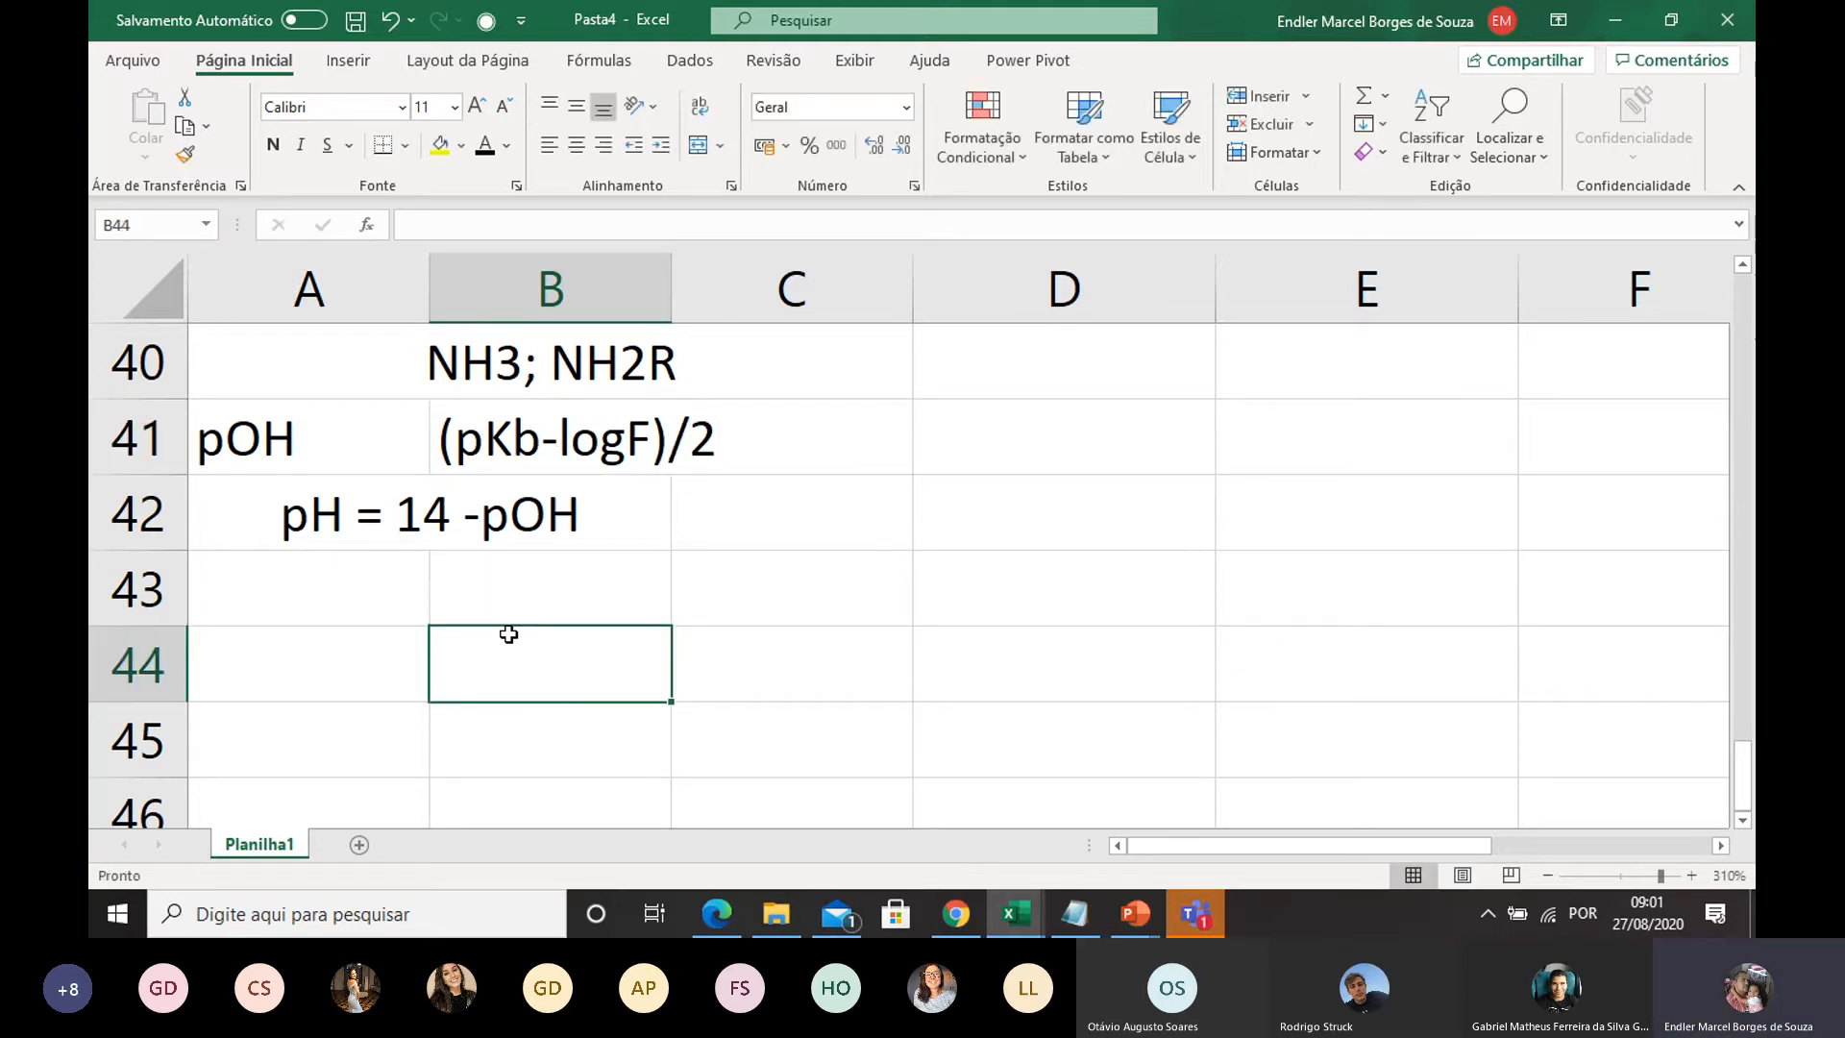
Step: Enter the label "F" in cell D41 and its concentration value 0,1 in cell E41
click(934, 439)
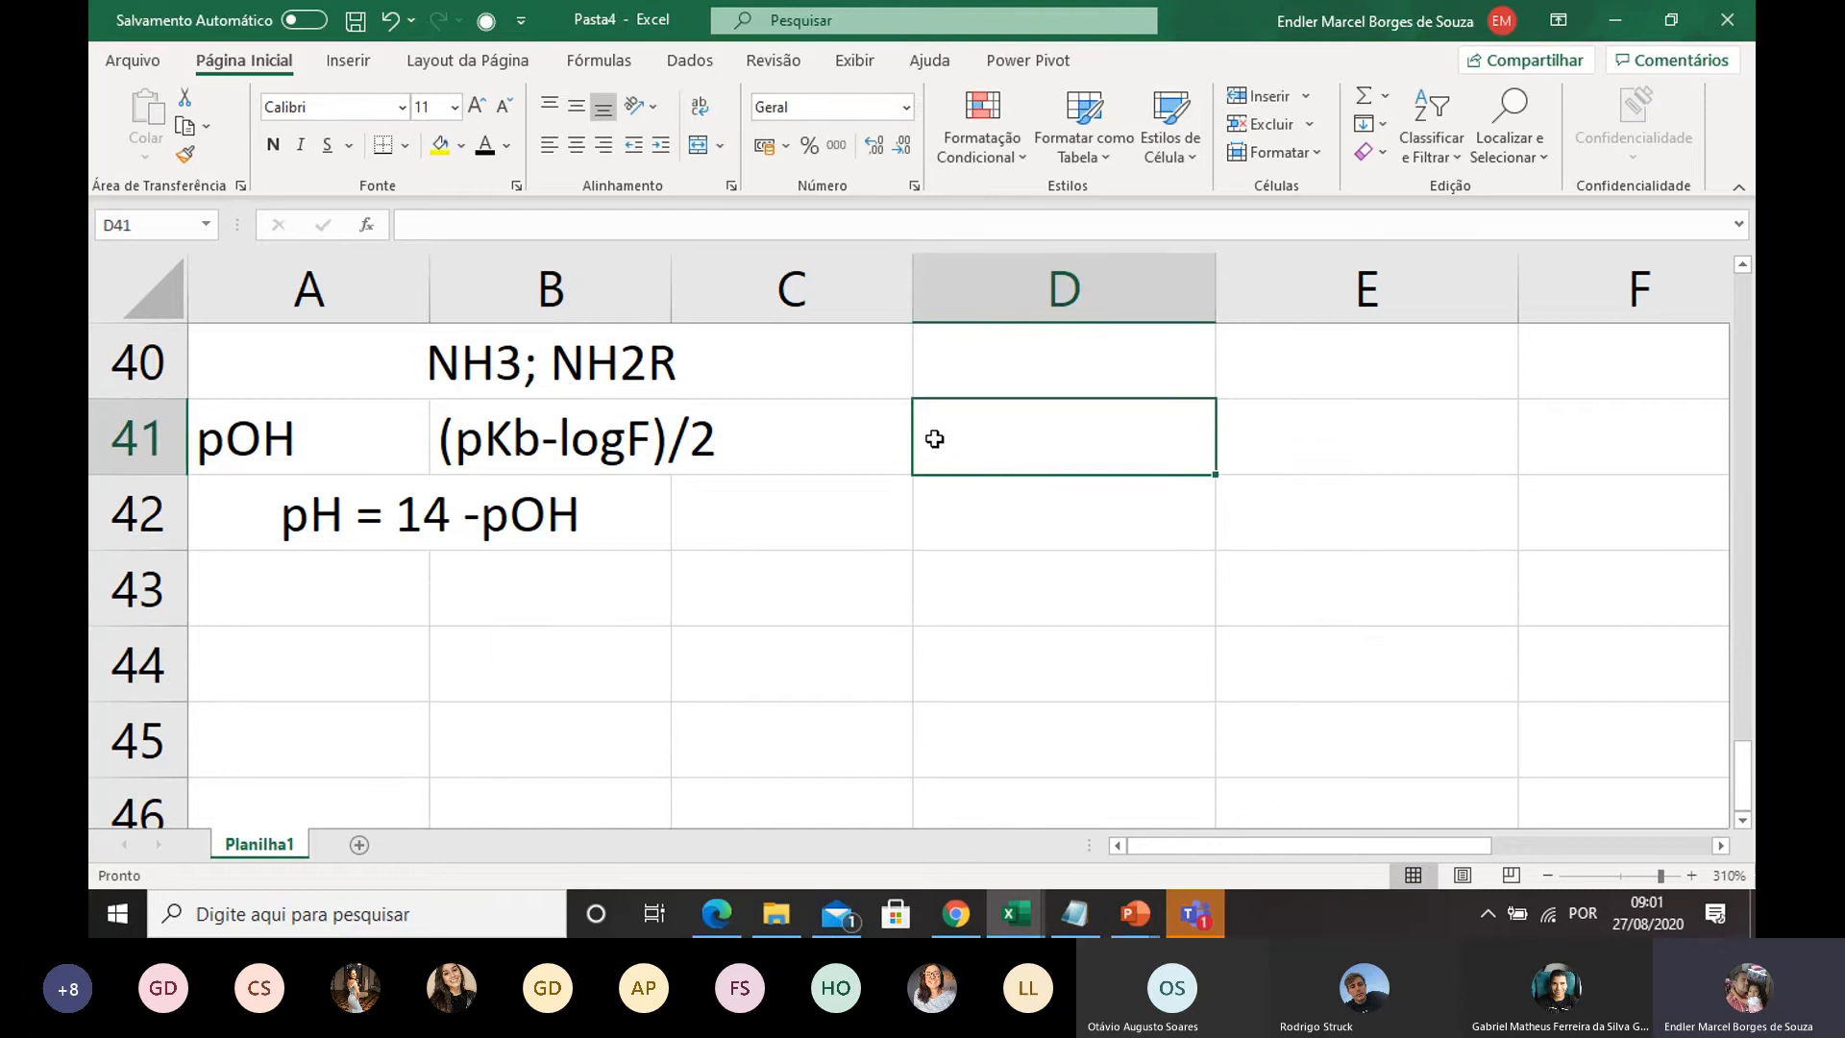
text(F)
click(953, 542)
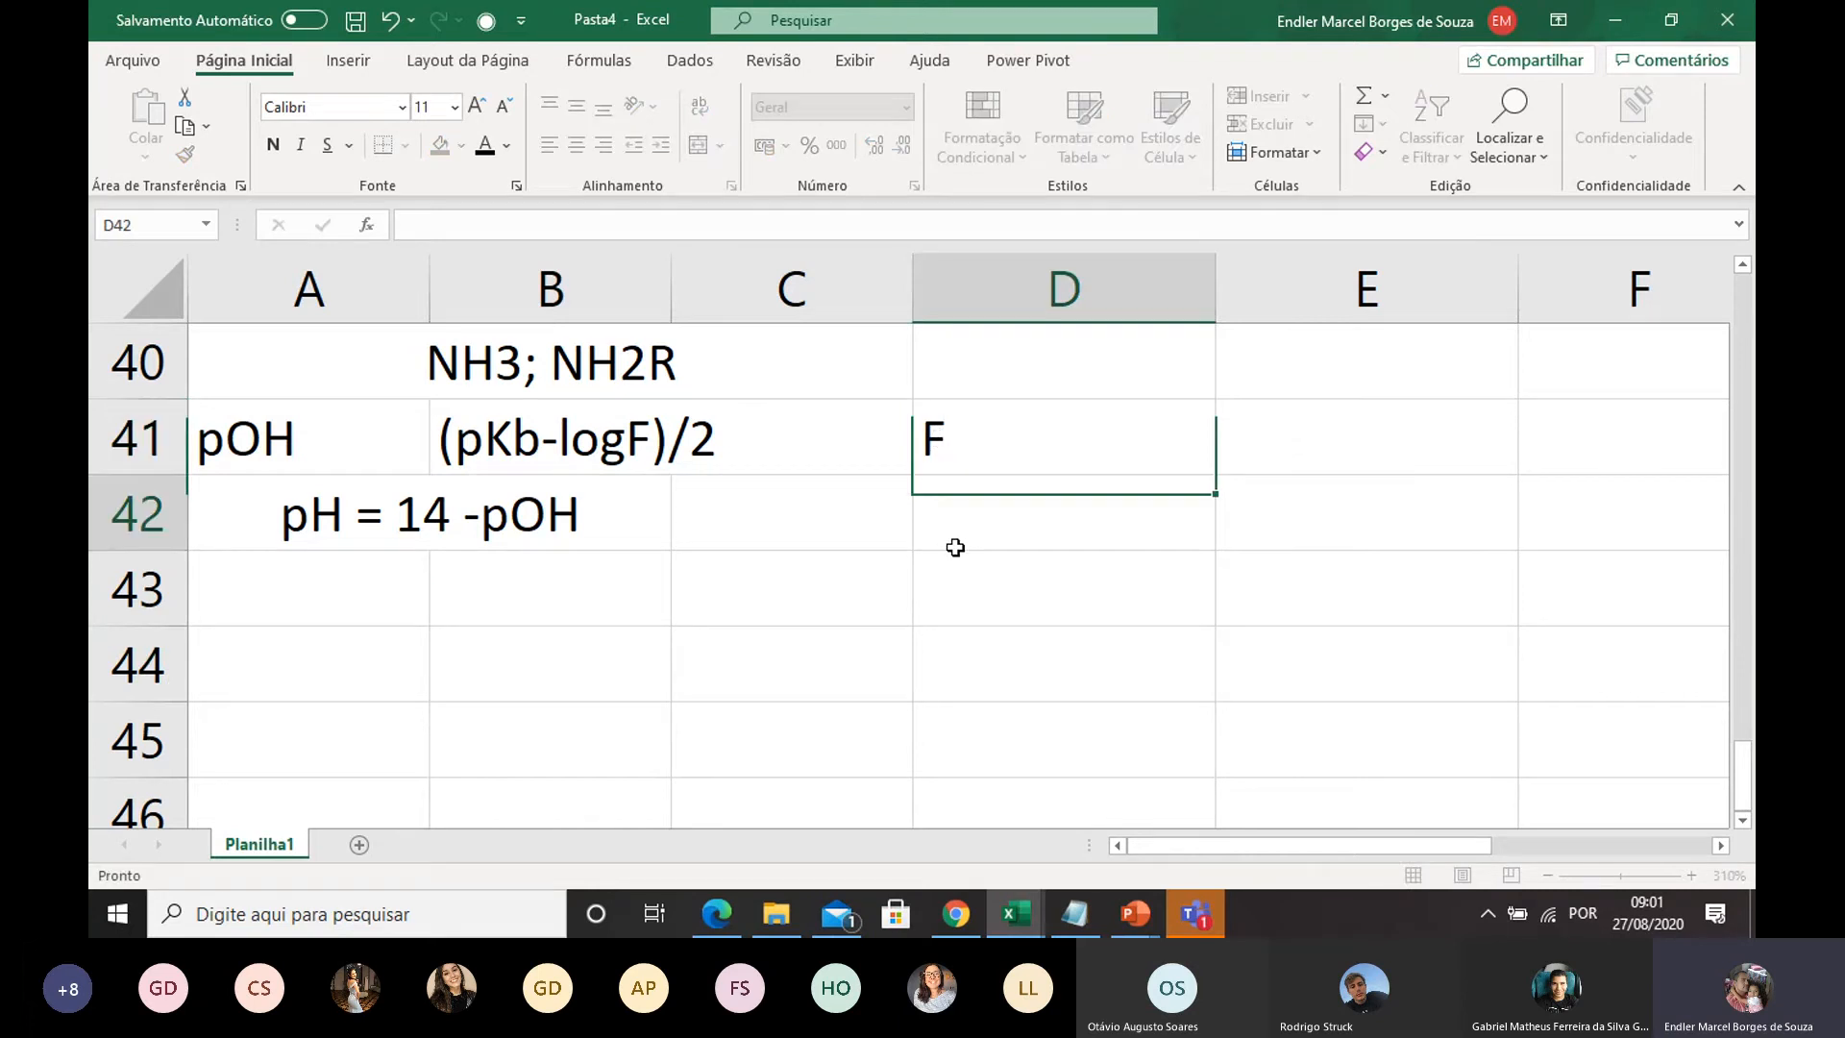
click(965, 431)
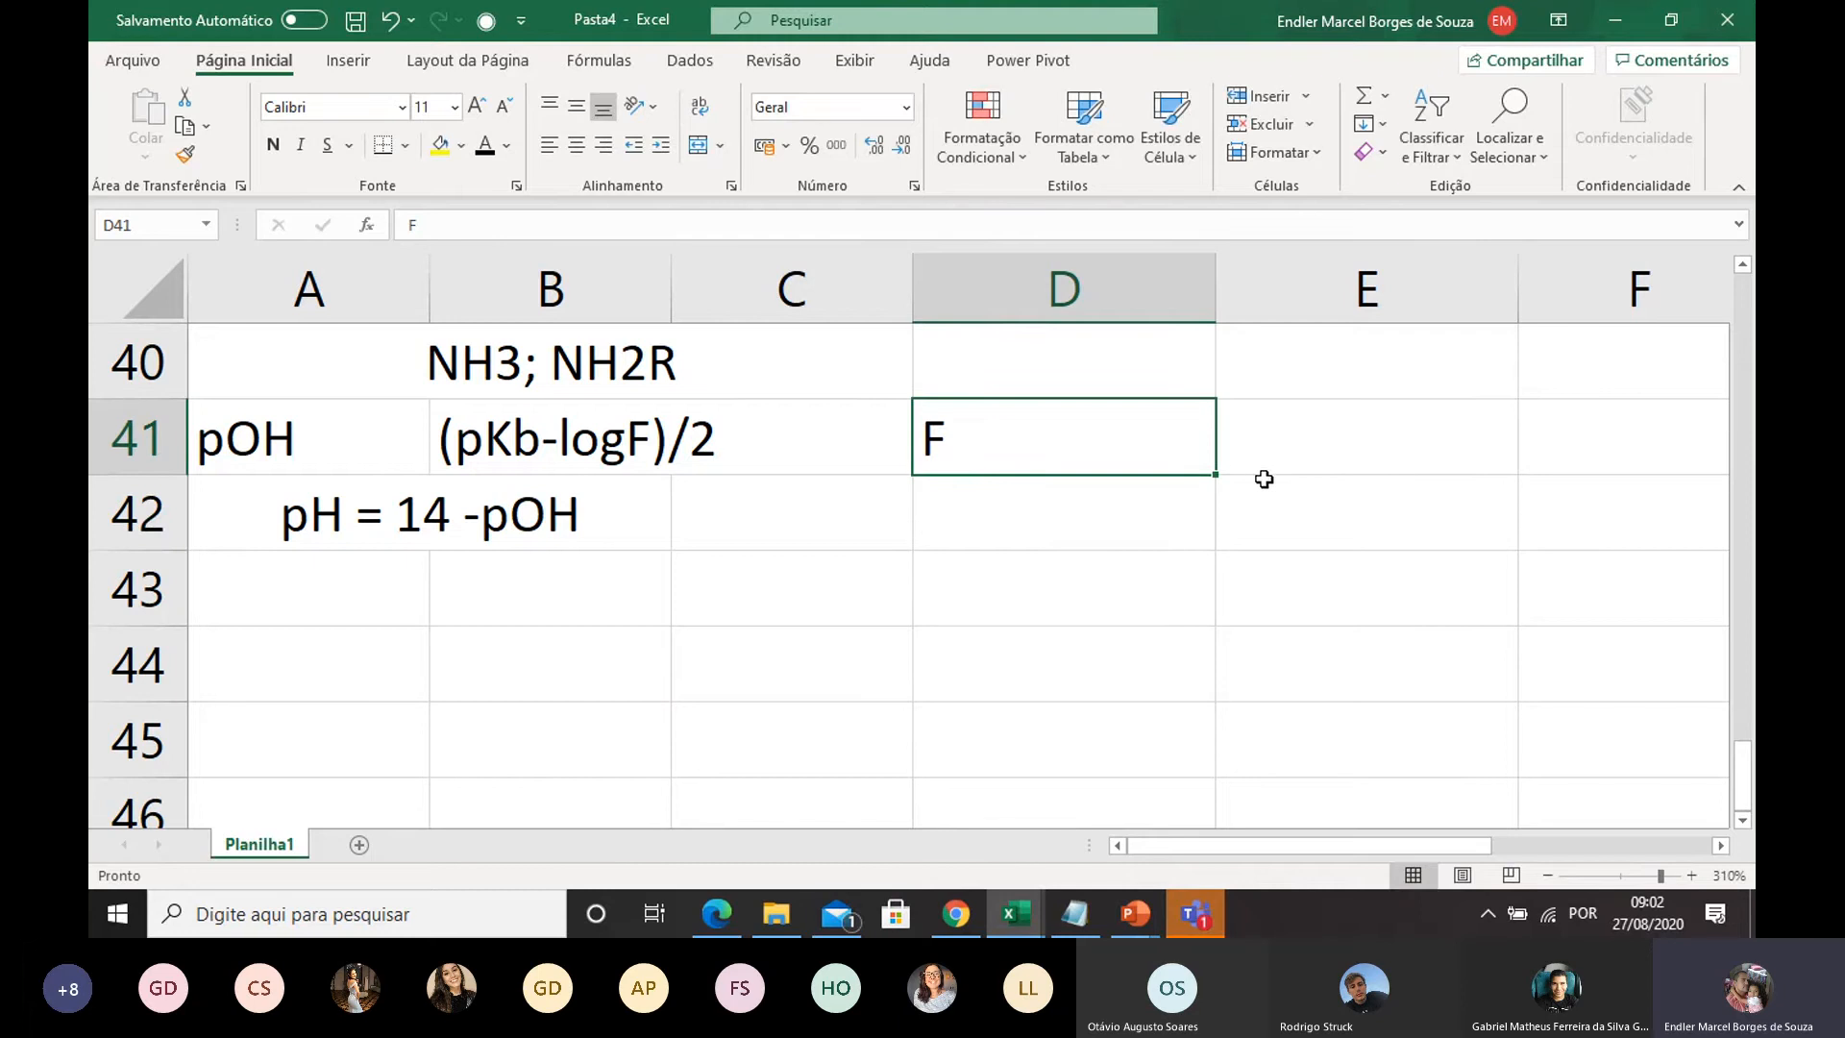
double_click(1274, 440)
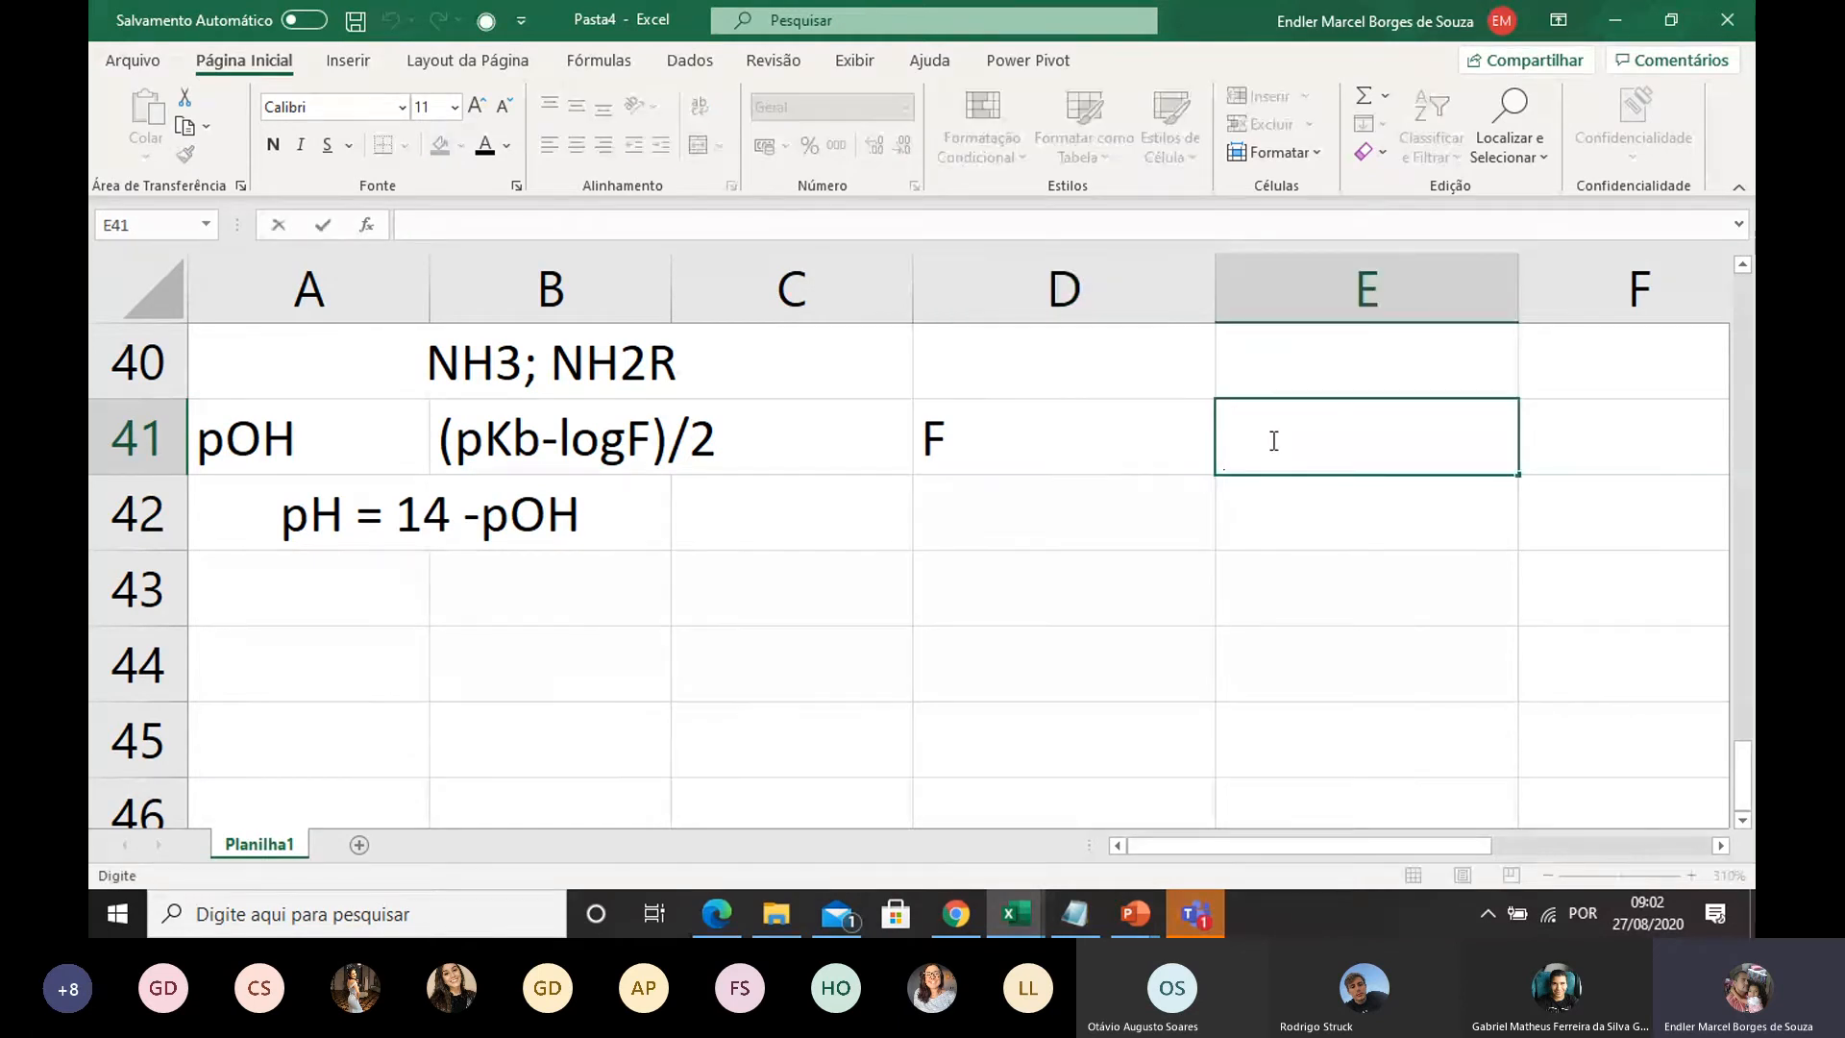
text(0,1)
click(975, 615)
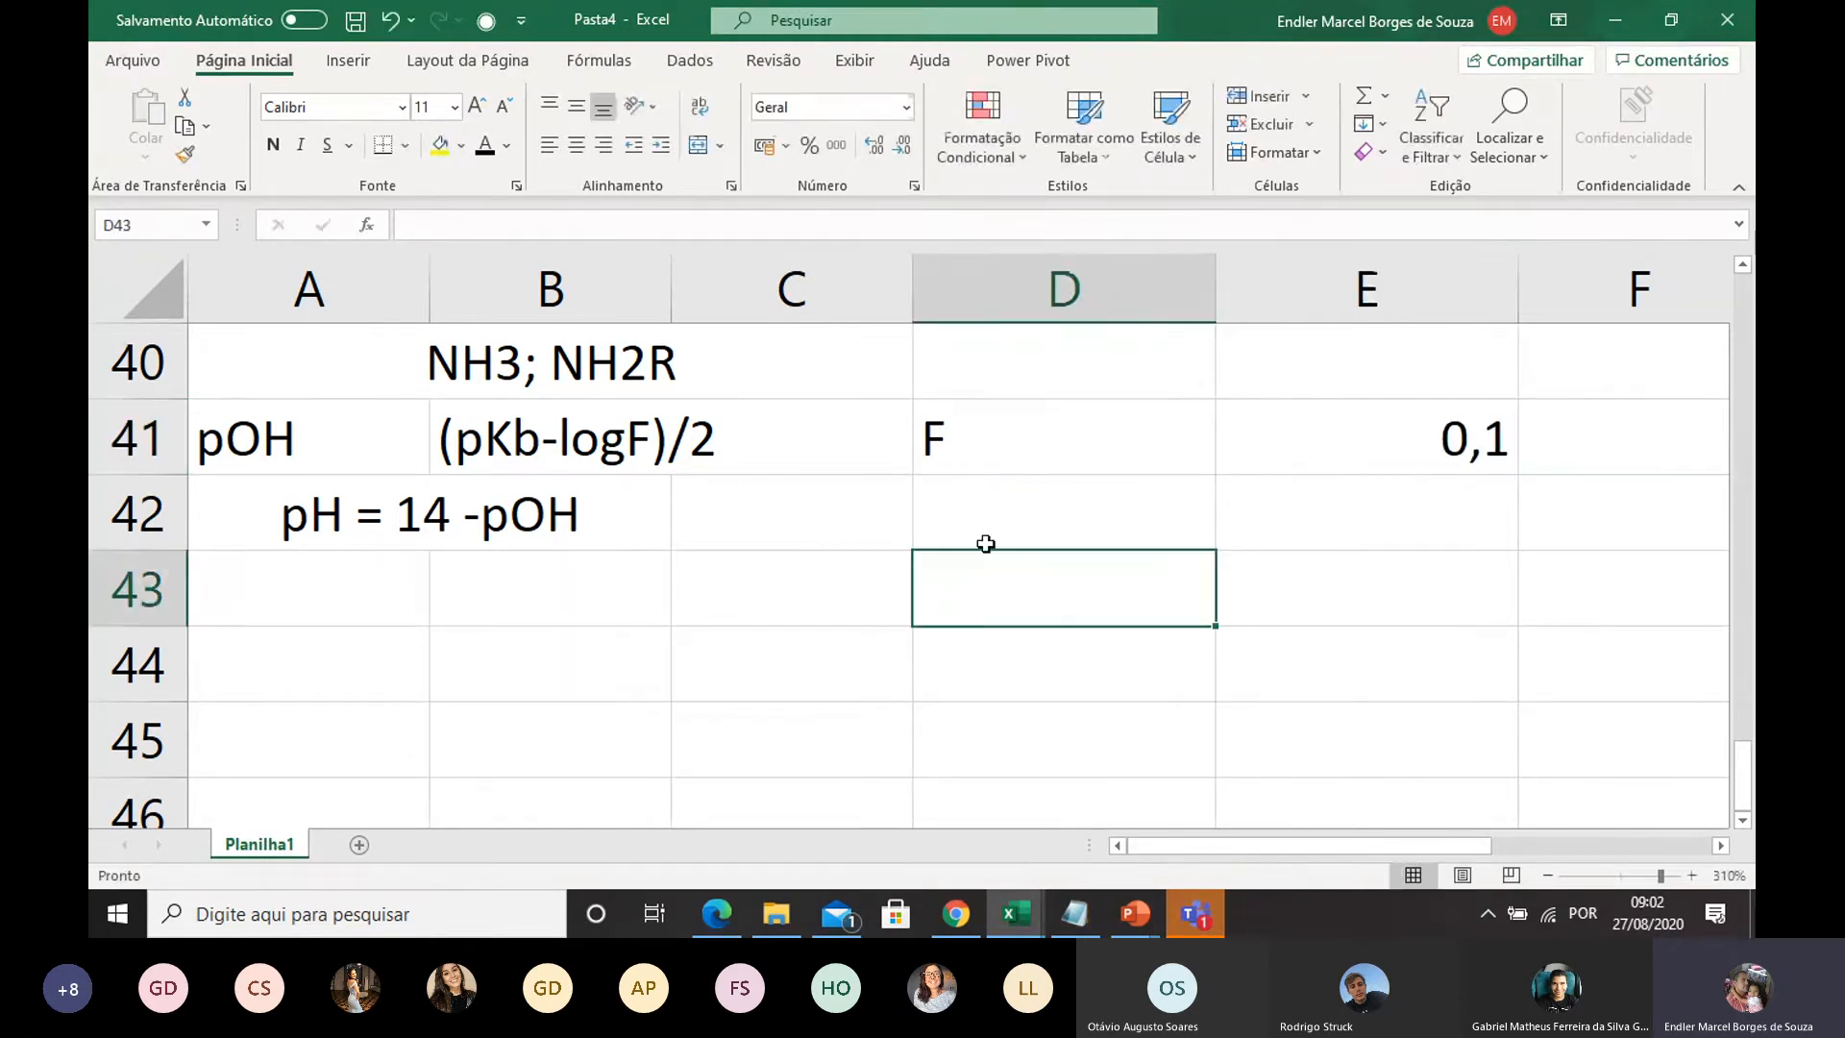
Step: Enter the label "Kb" in cell D42 and the formula =10^-4 in cell E42
double_click(995, 514)
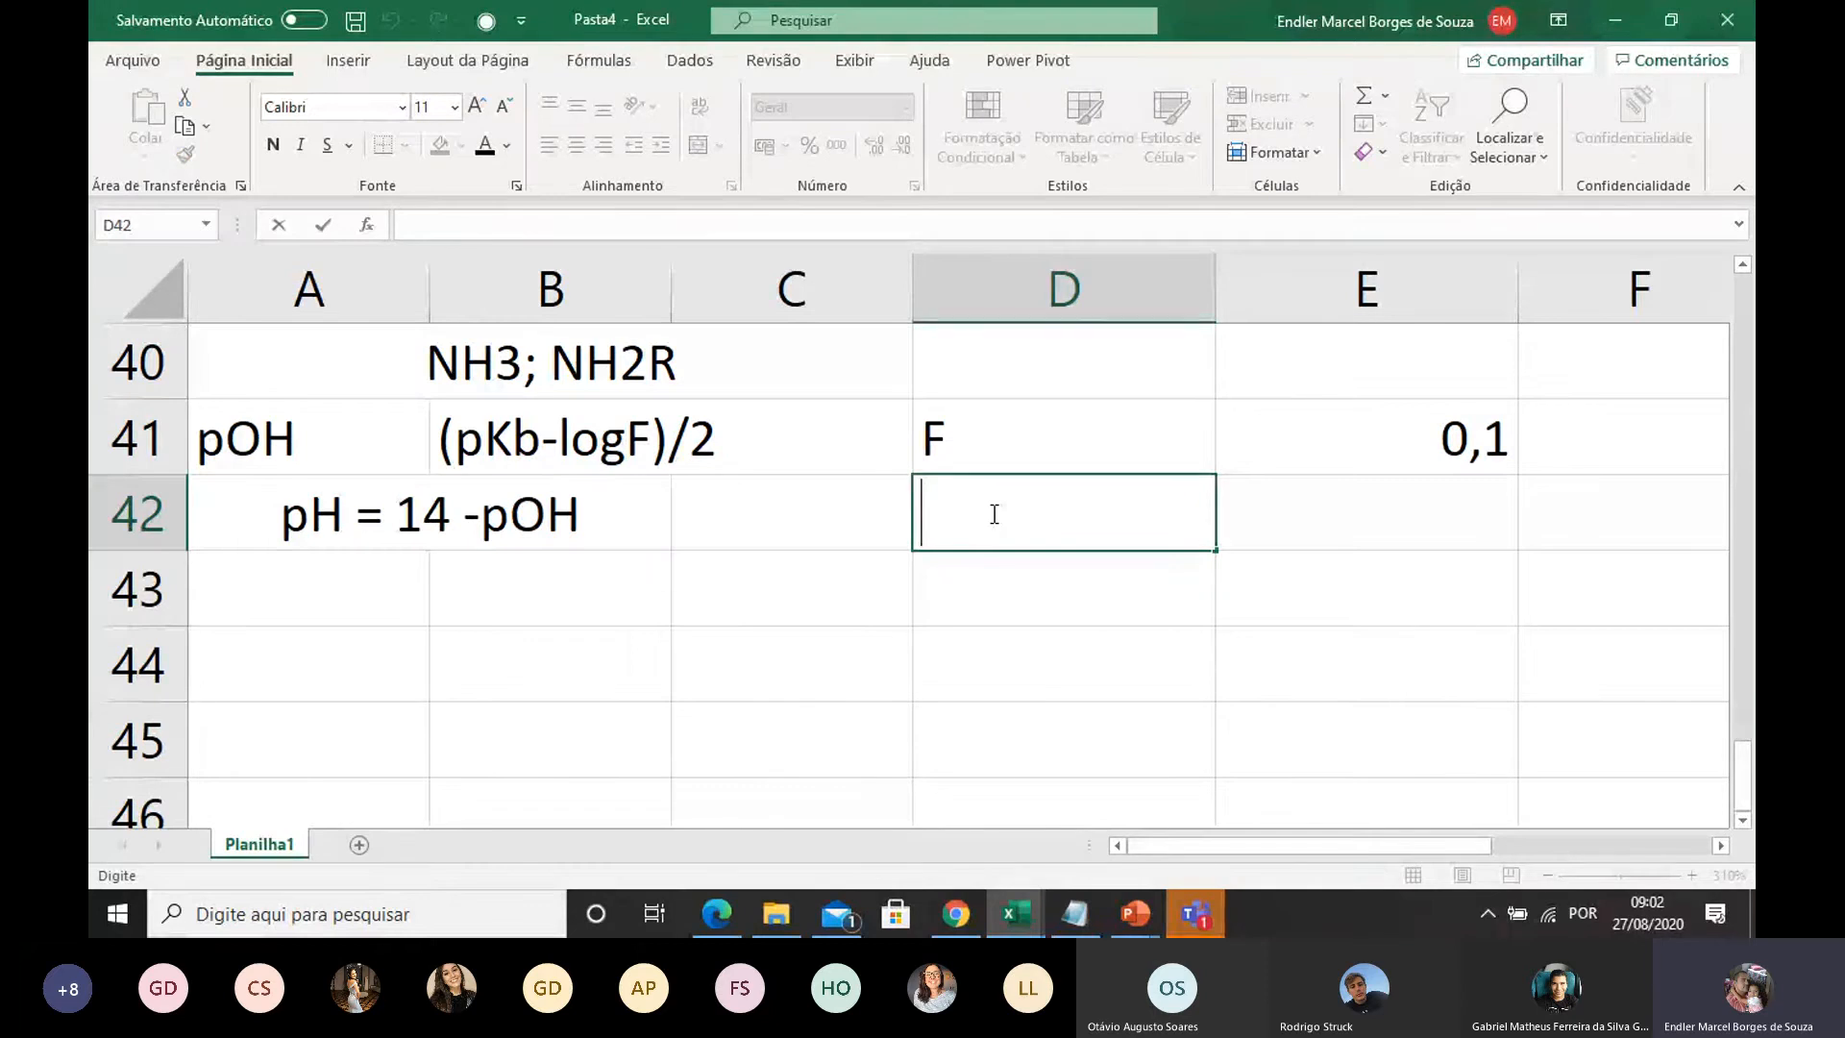
text(Kb)
click(1304, 532)
text(=)
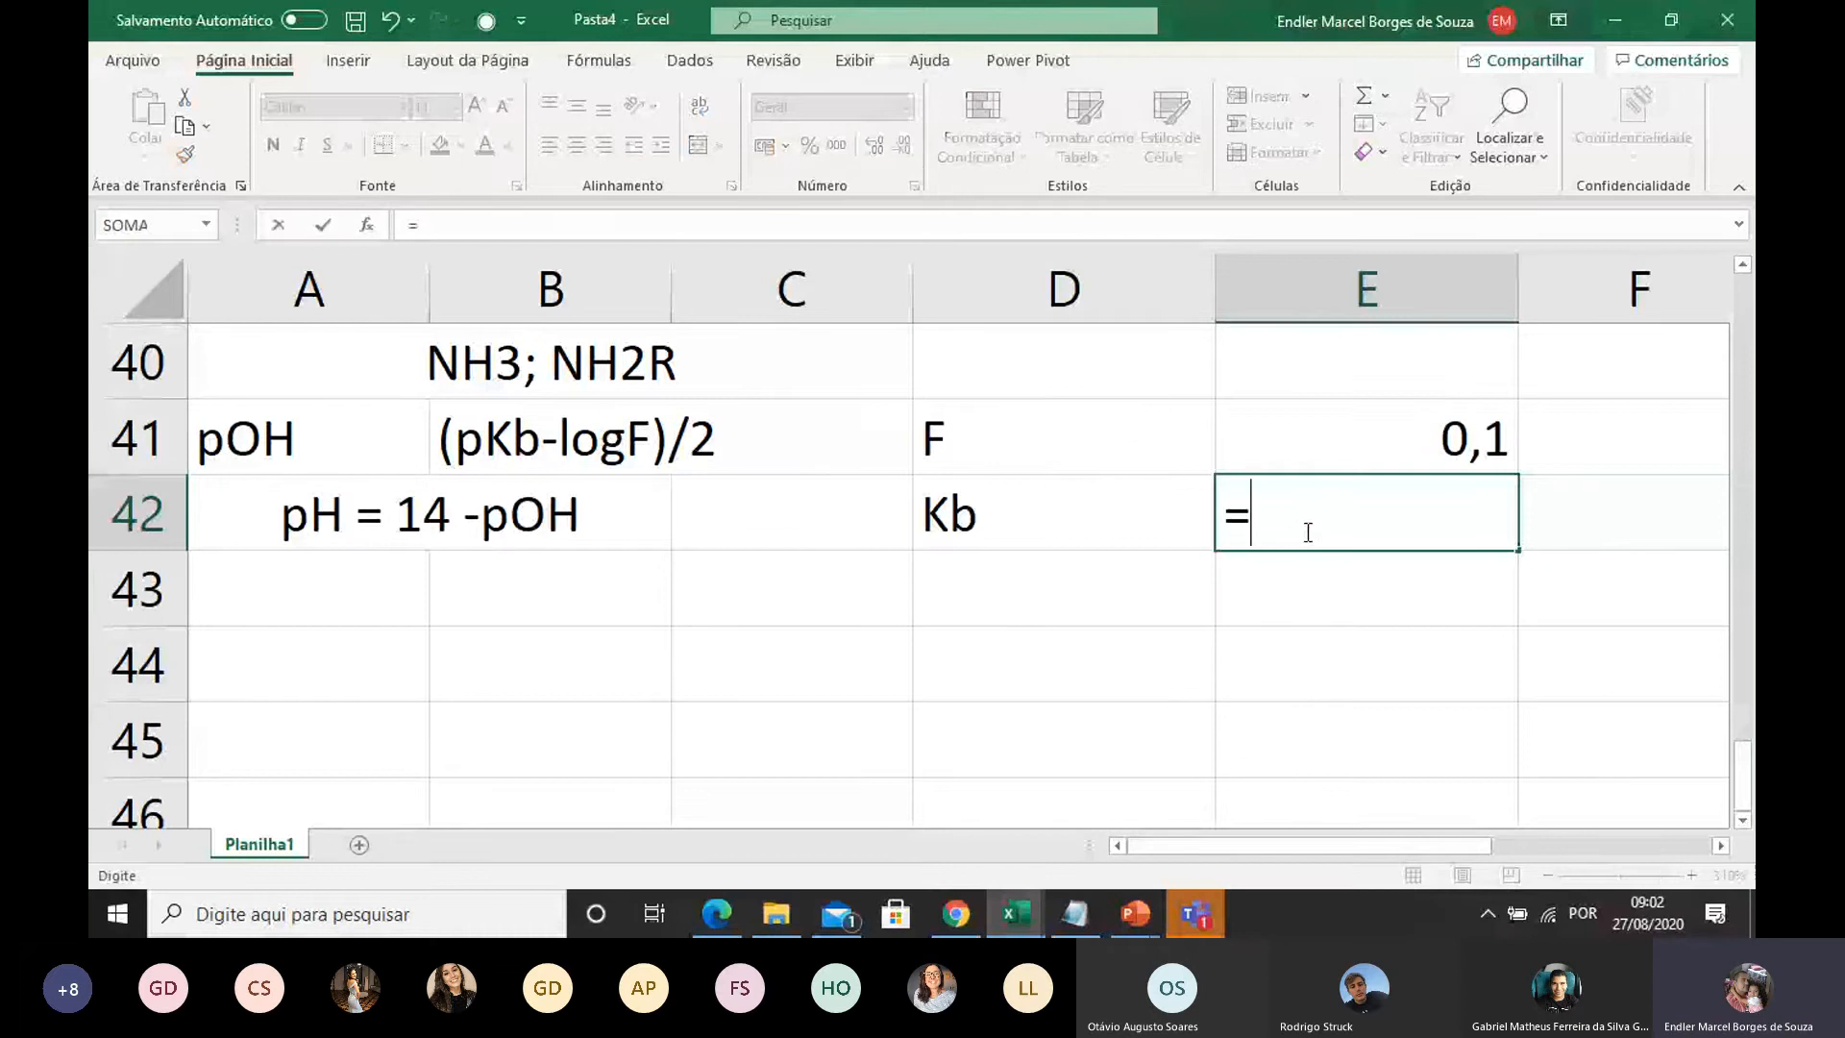
text(10^-)
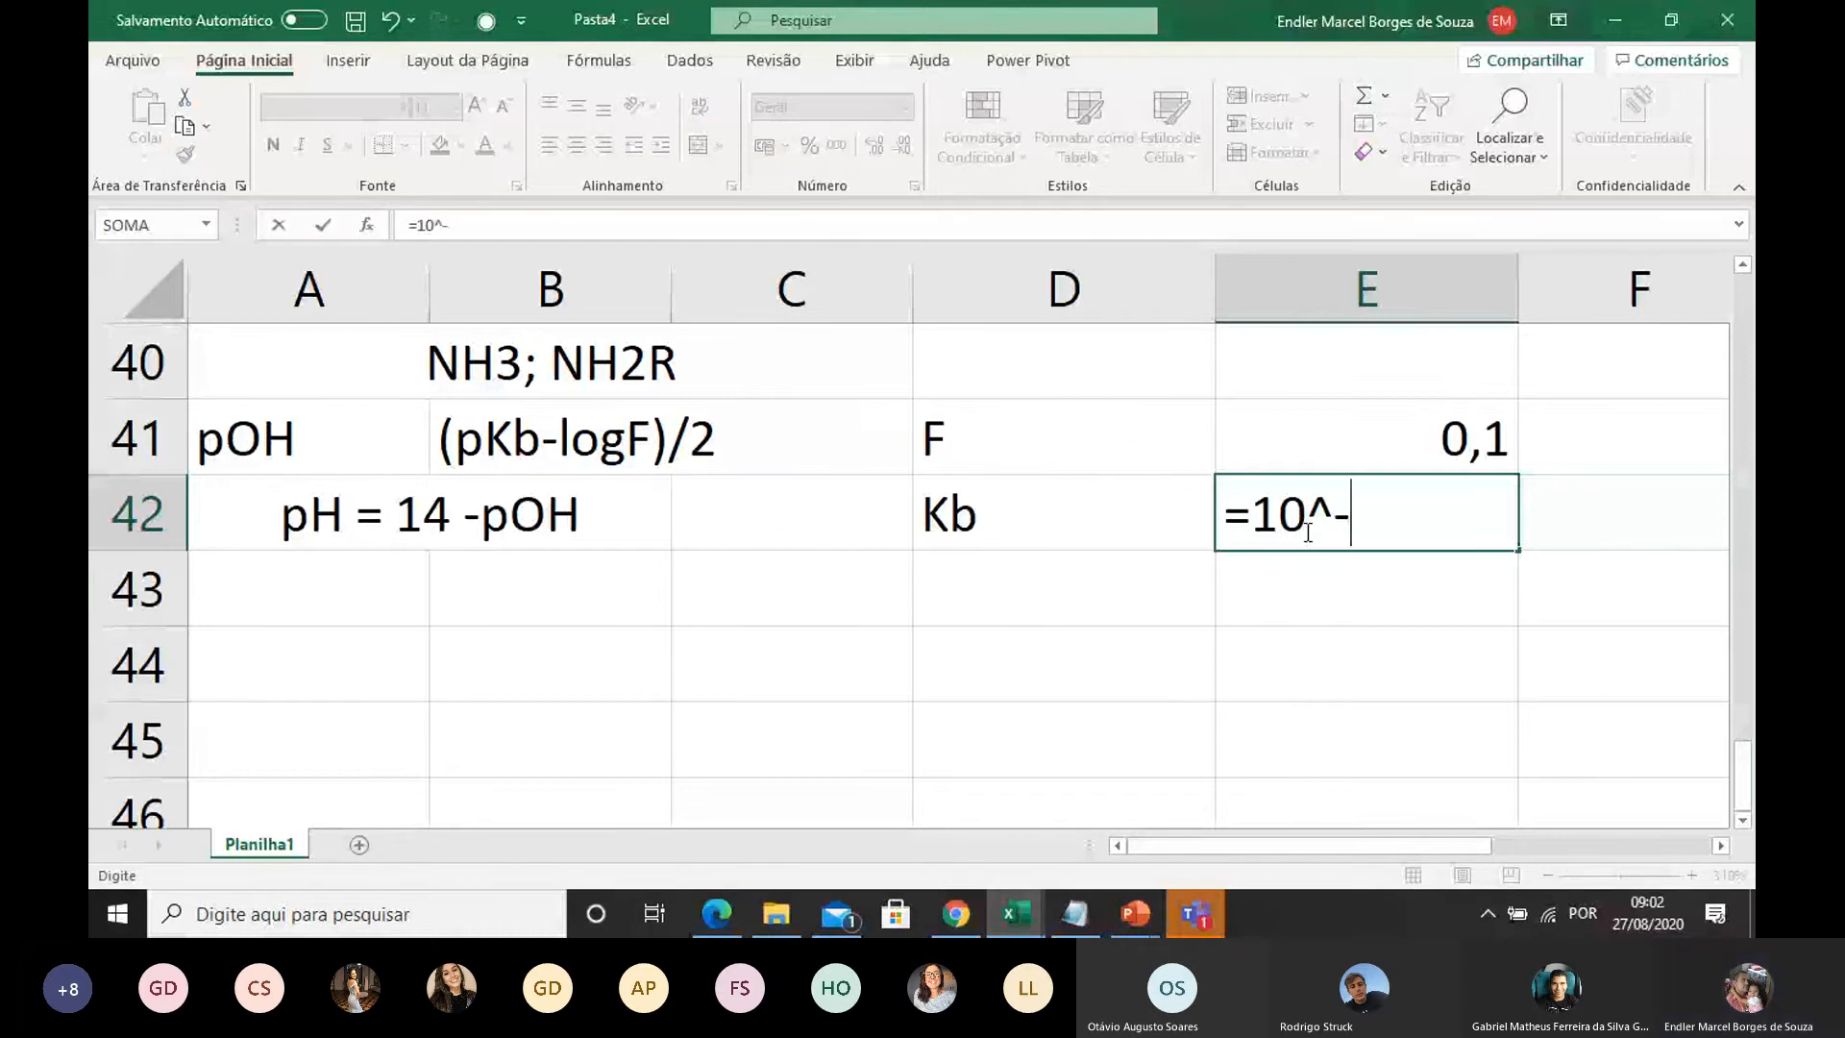
text(4)
click(1265, 644)
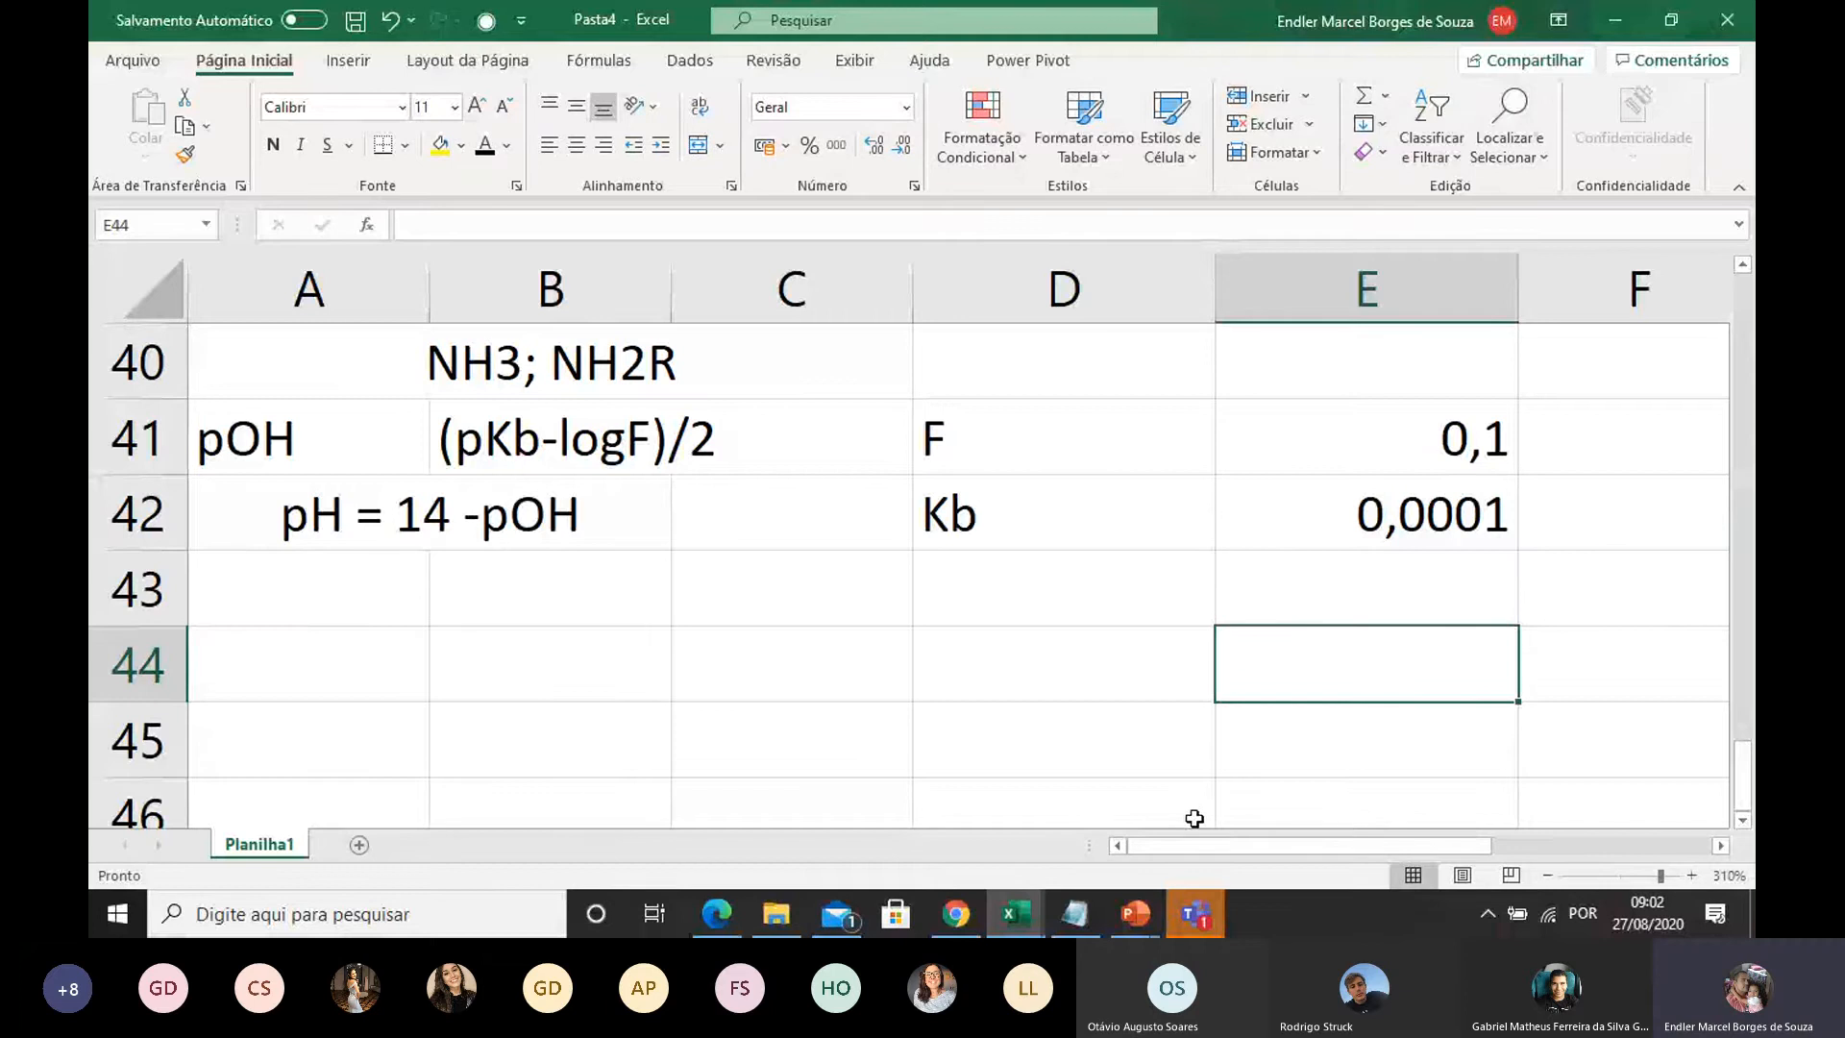
Step: Enter the label "pOH" in cell A43 below the pH relation
click(288, 602)
text(p)
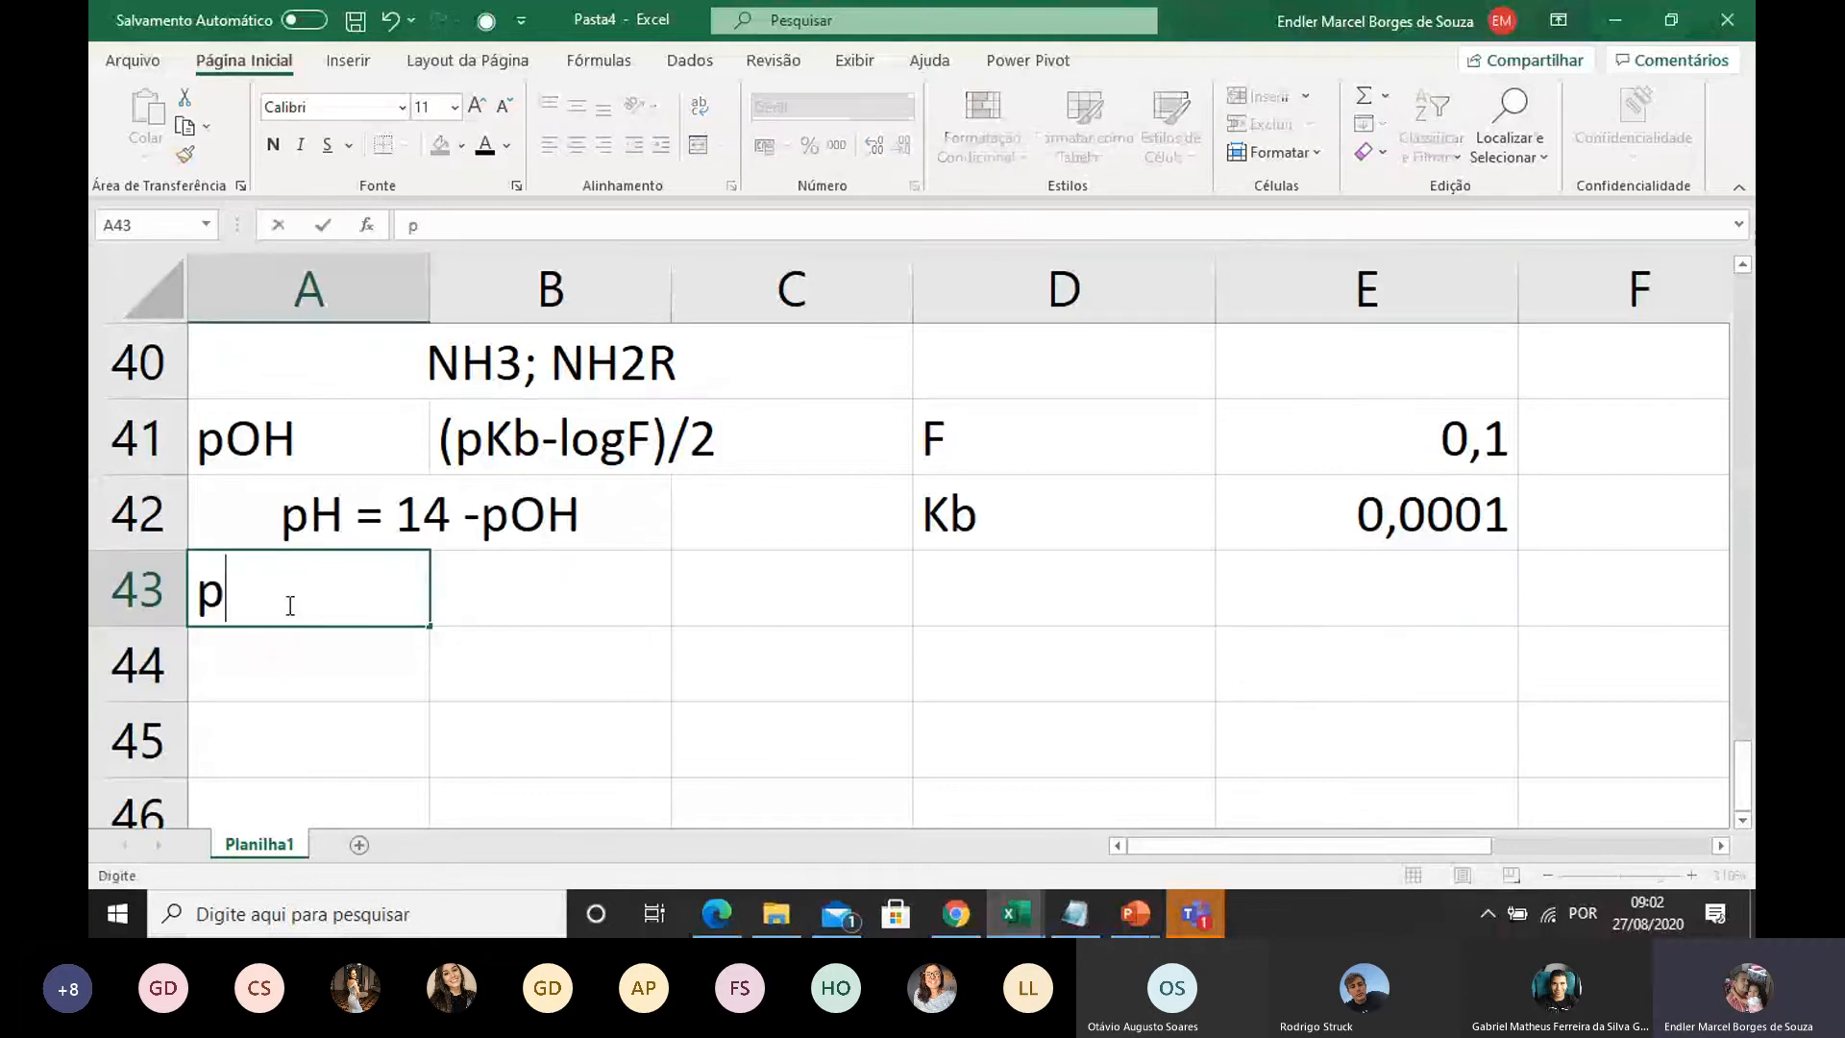
text(OH)
click(1055, 620)
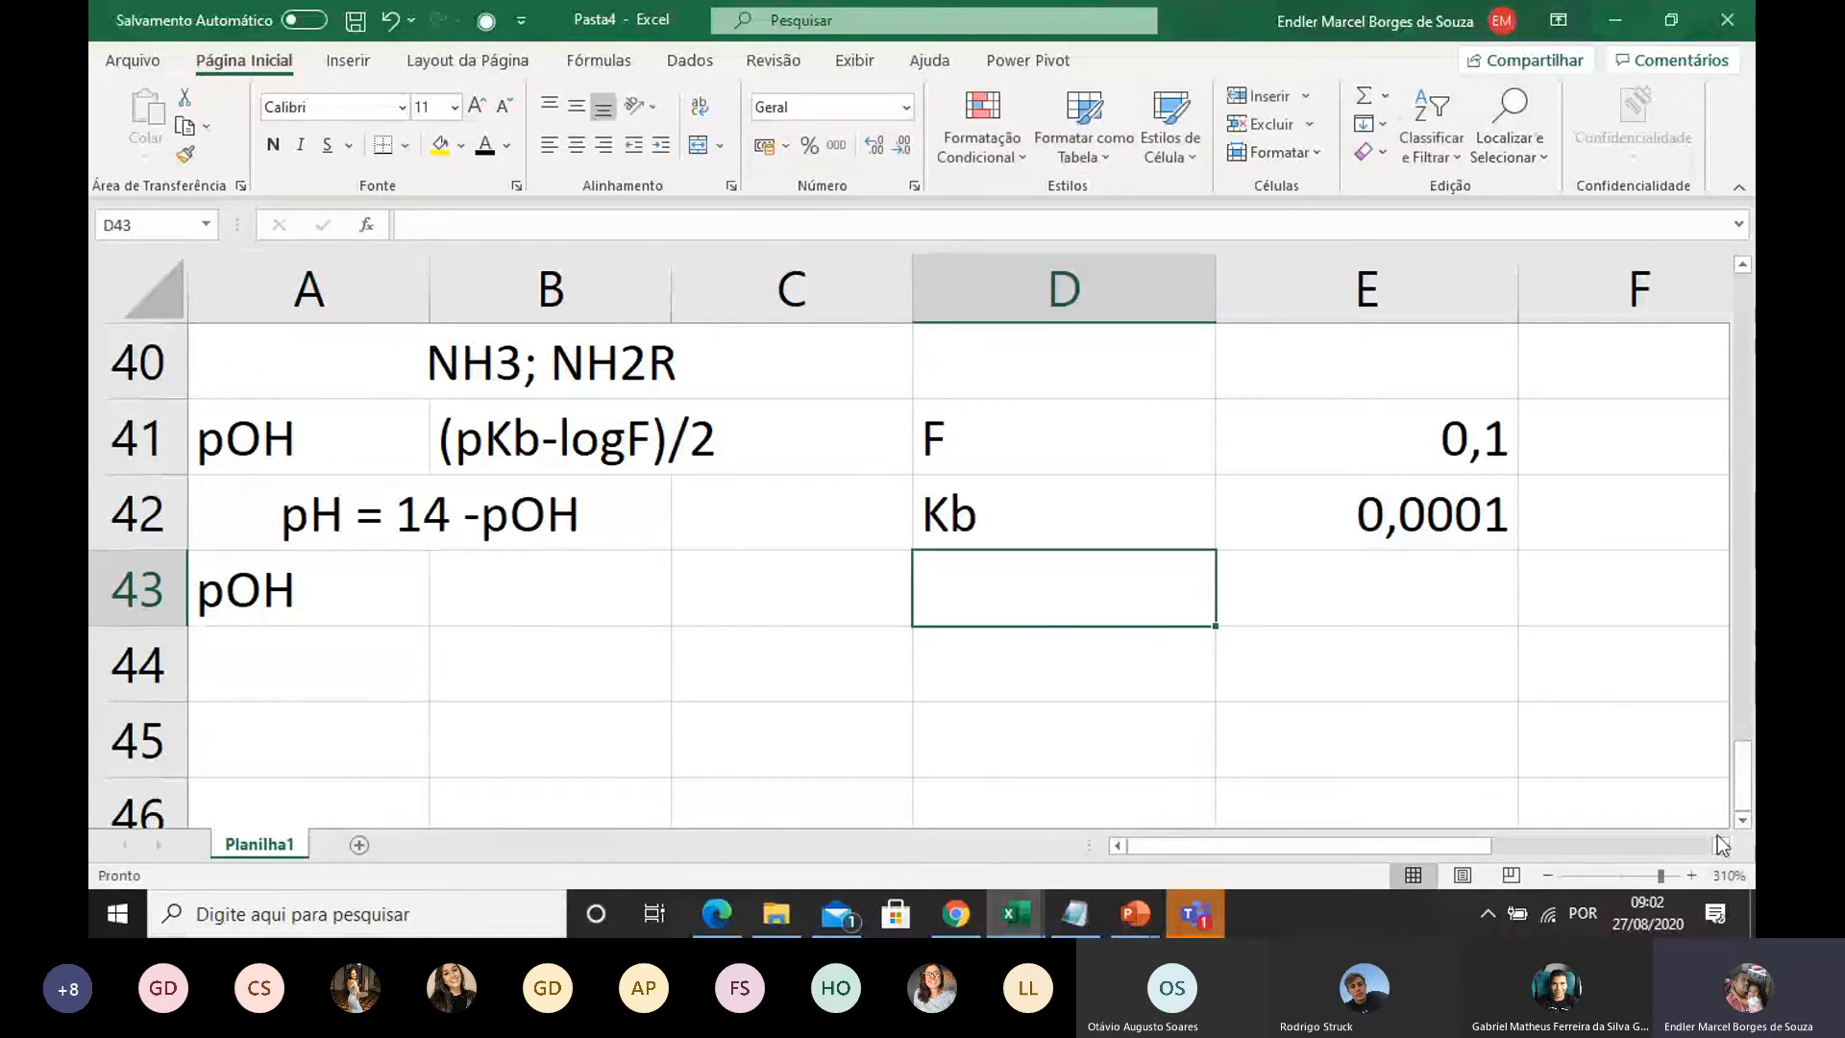
Step: Label cell F41 with the text ".-logF", using a leading period instead of an equals sign
click(1721, 846)
click(1347, 450)
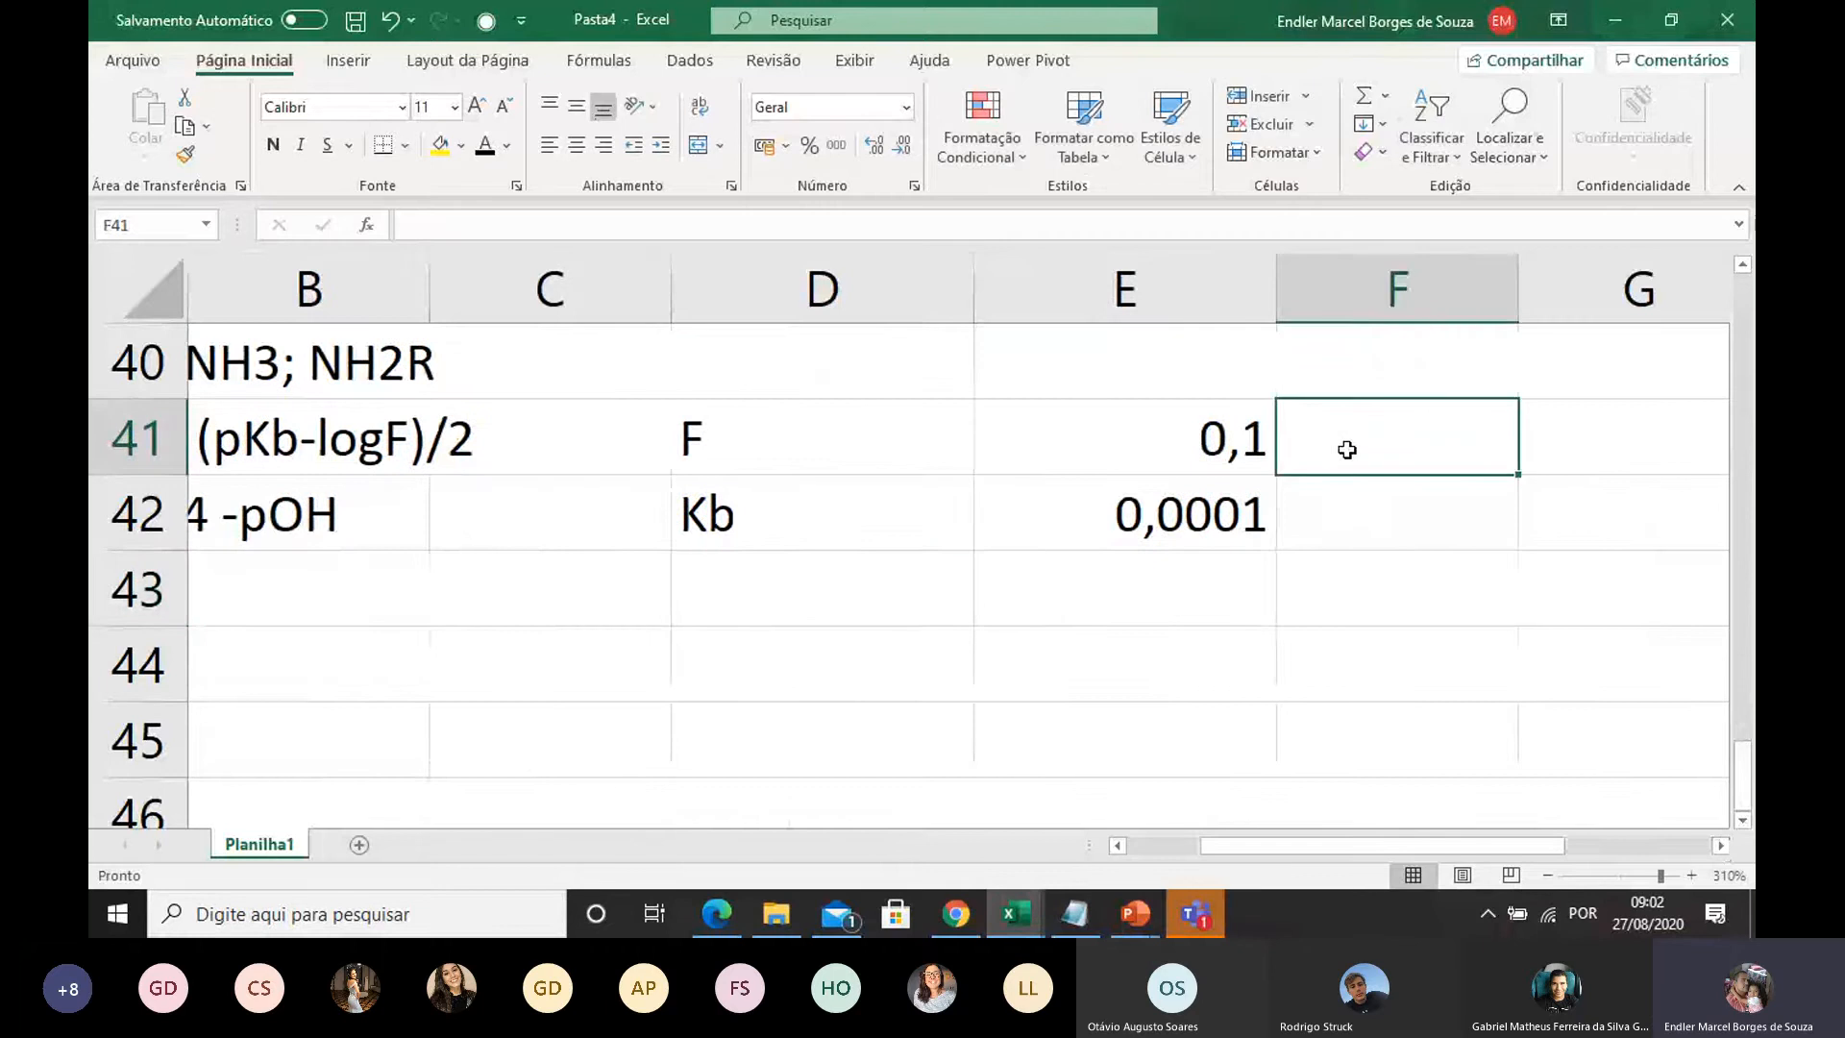
text(log)
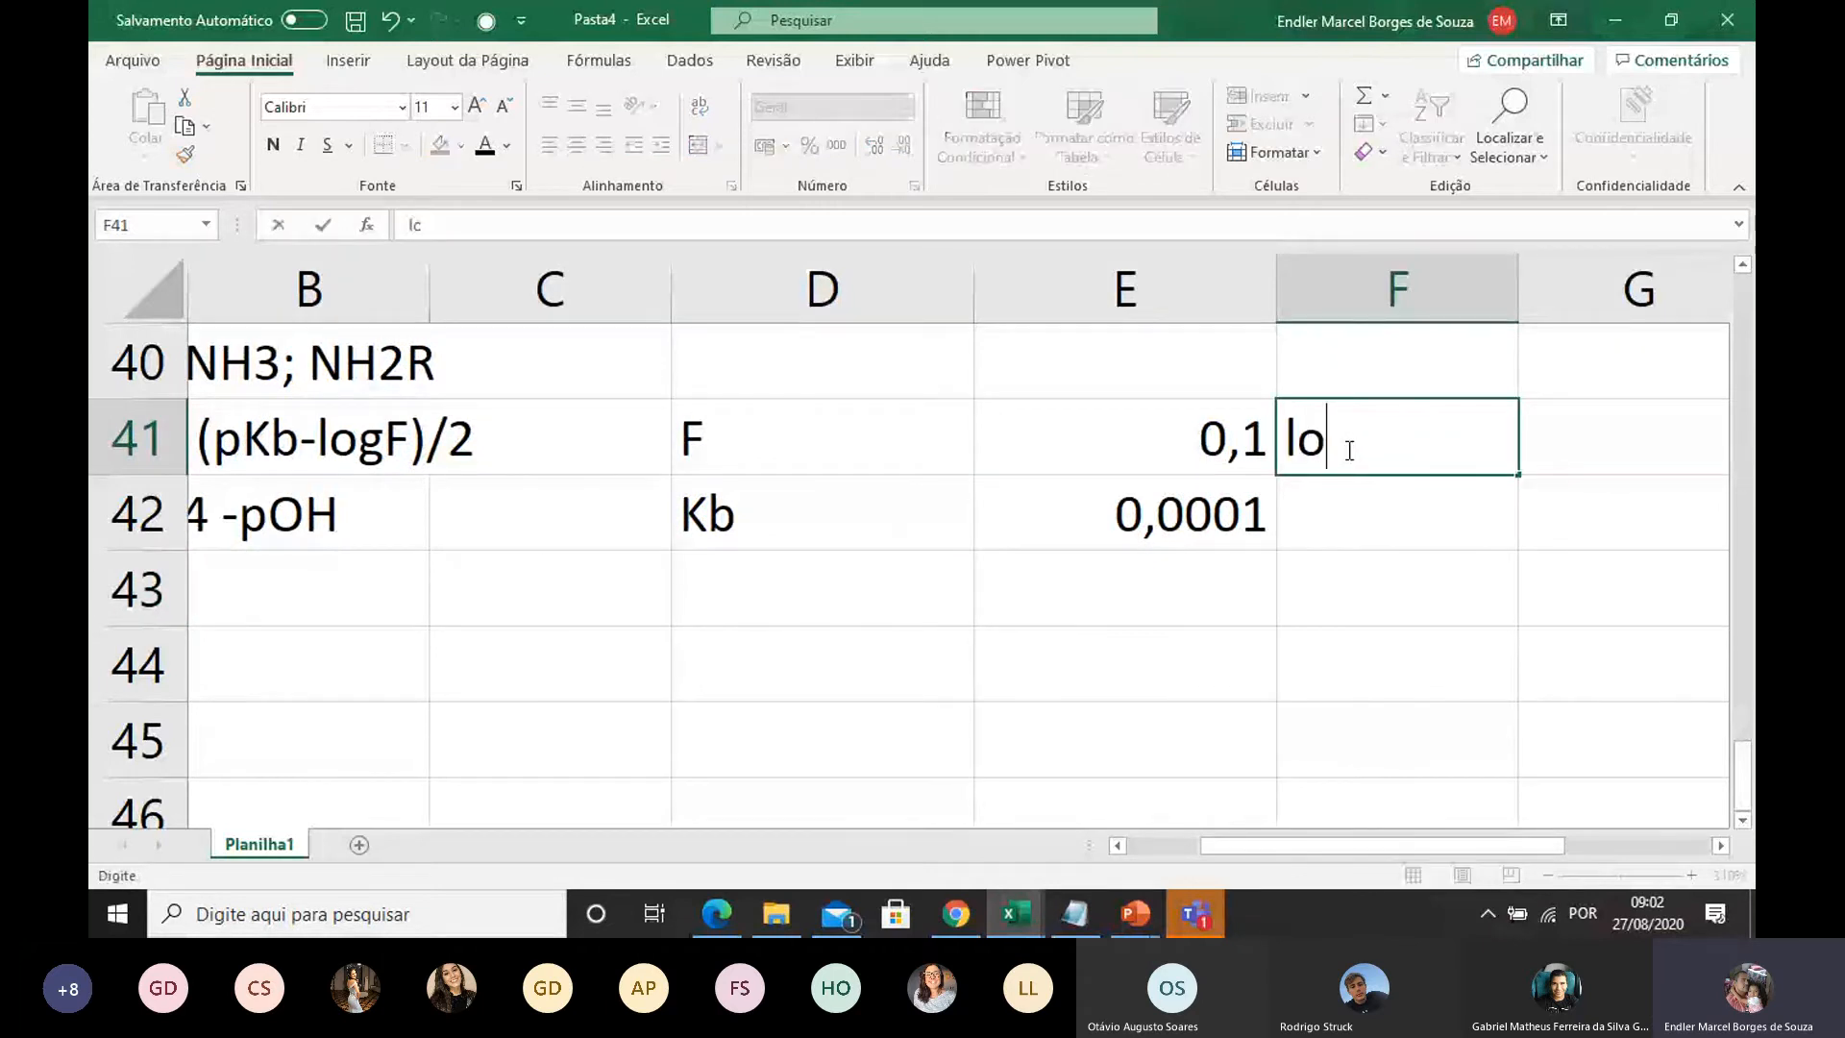
key(BackSpace)
key(BackSpace)
key(BackSpace)
text(-logF)
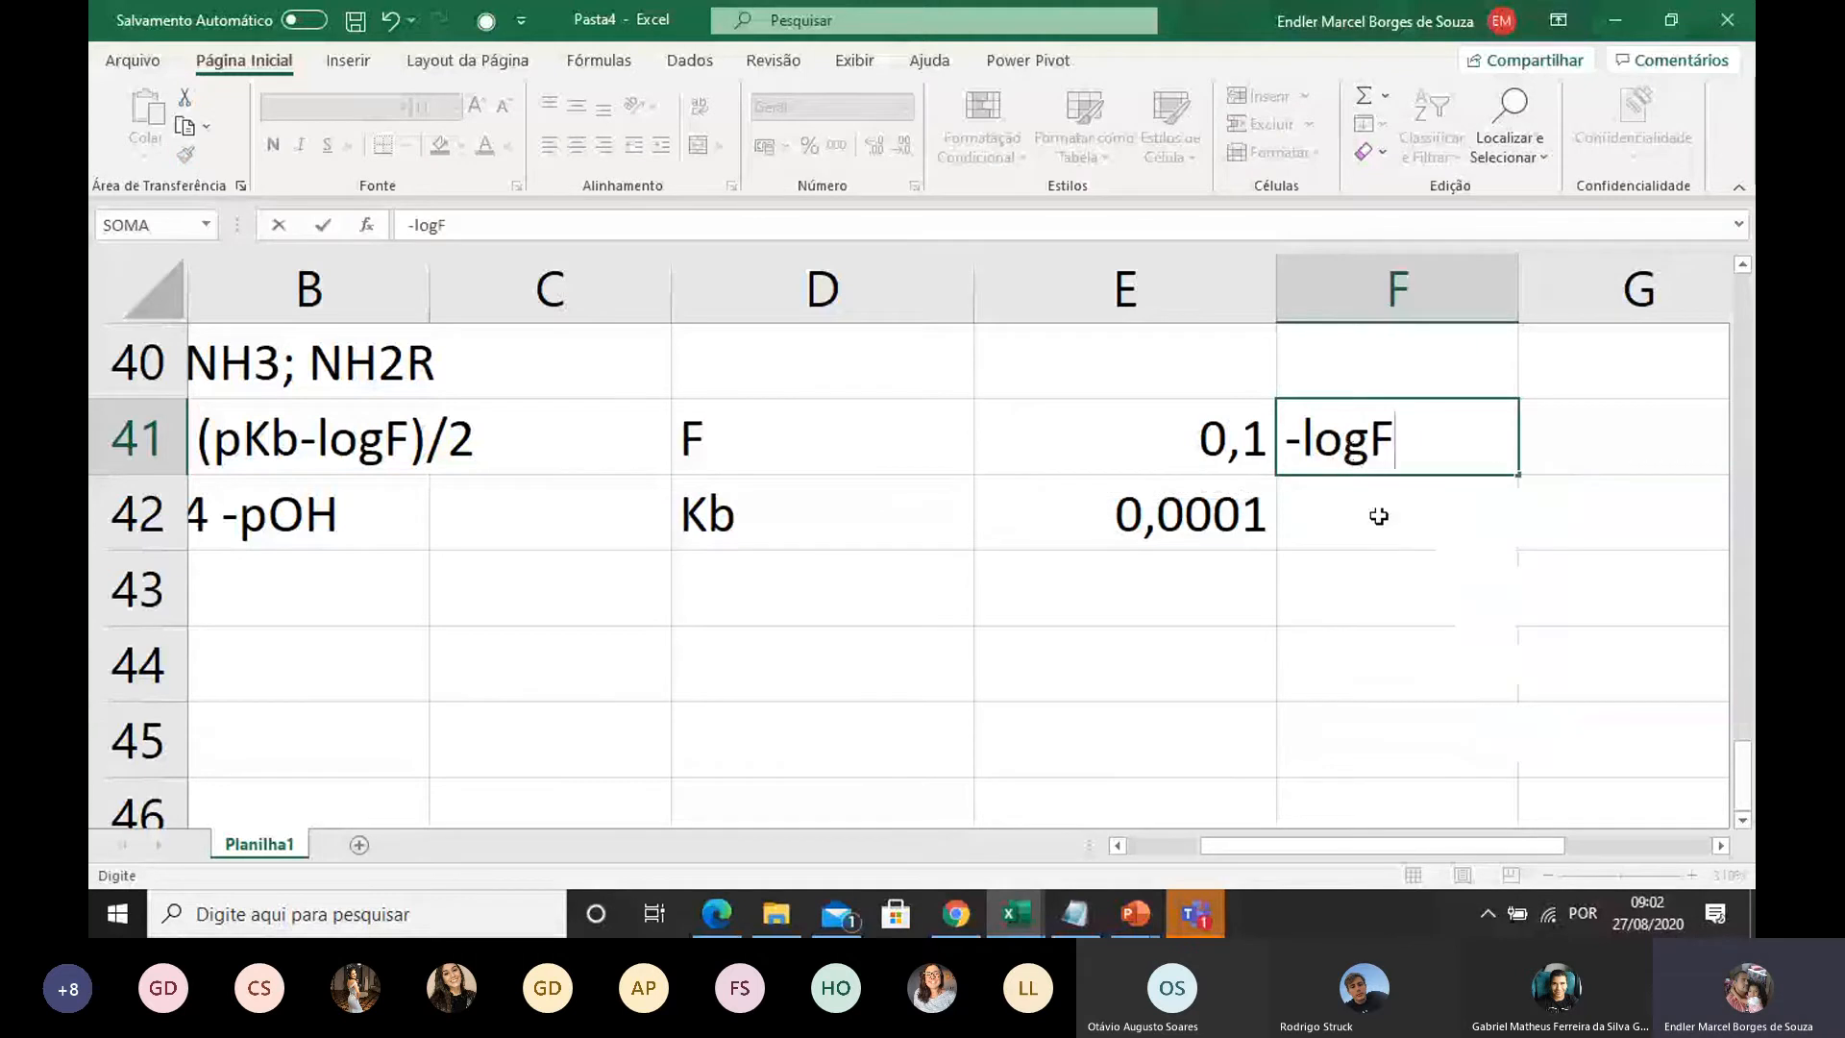
key(Return)
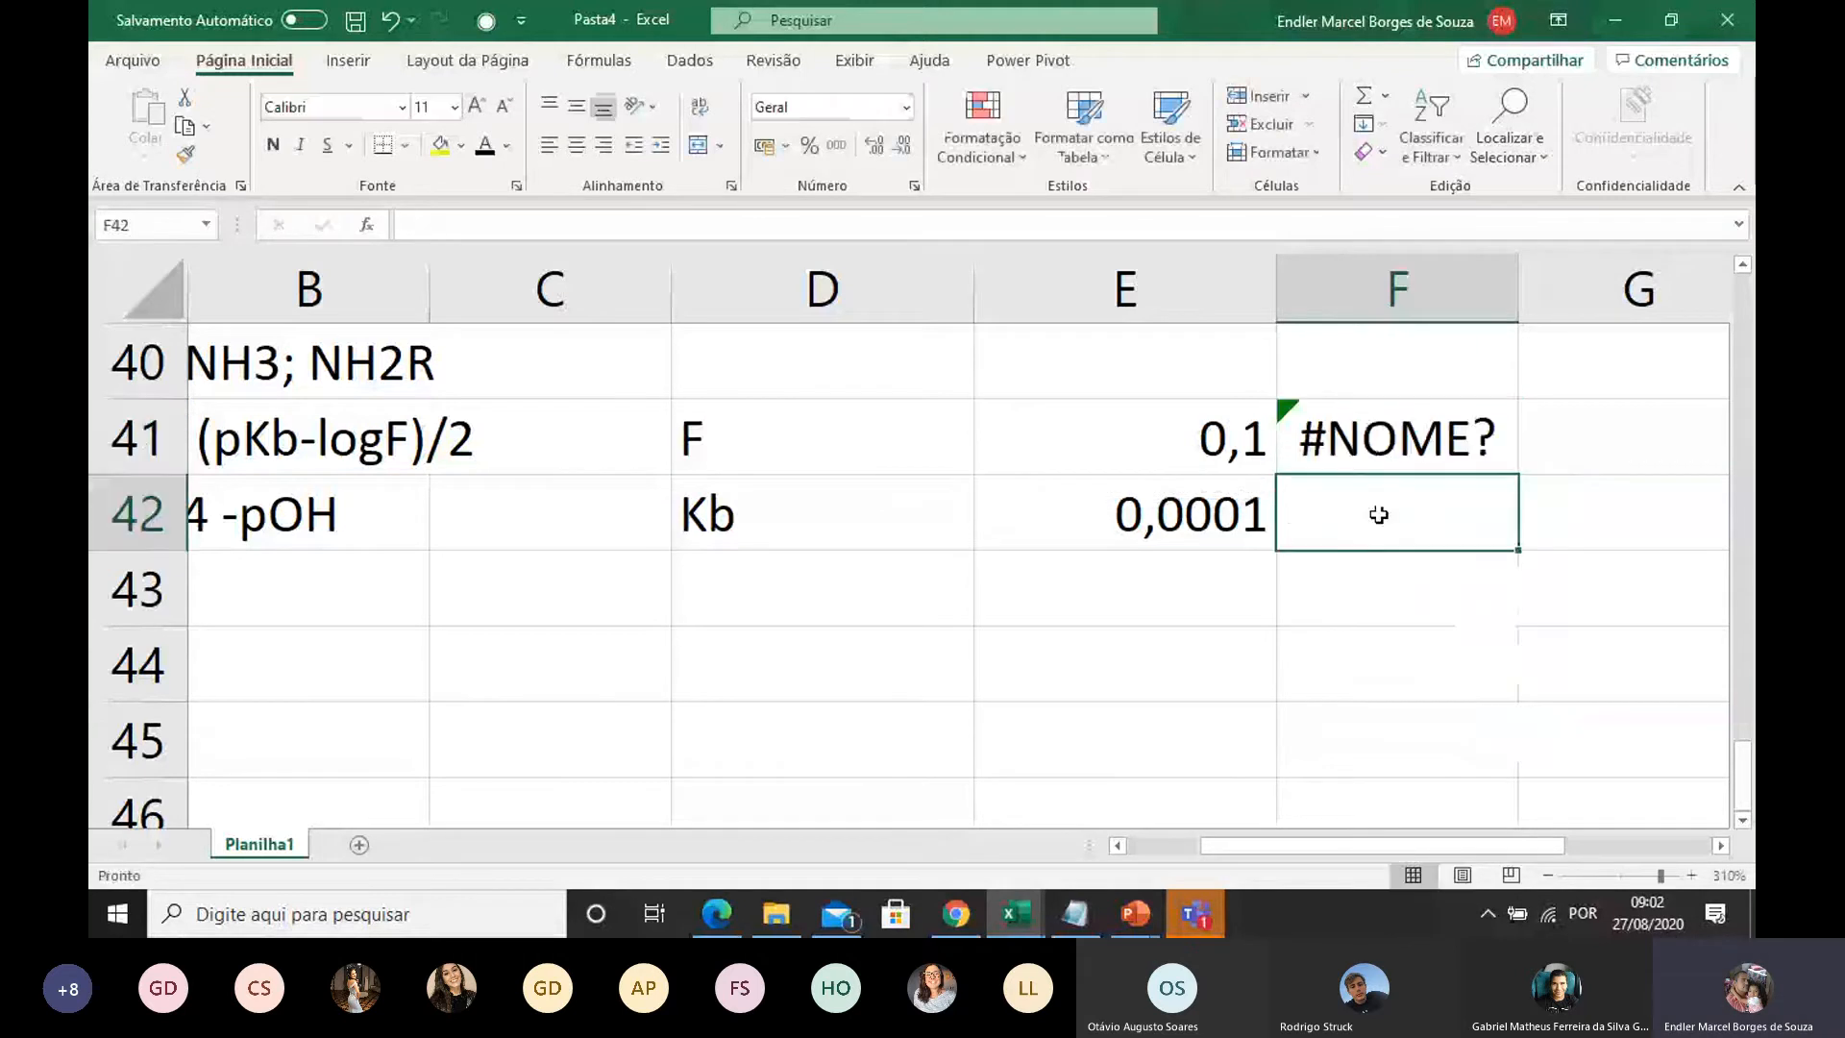
double_click(1366, 442)
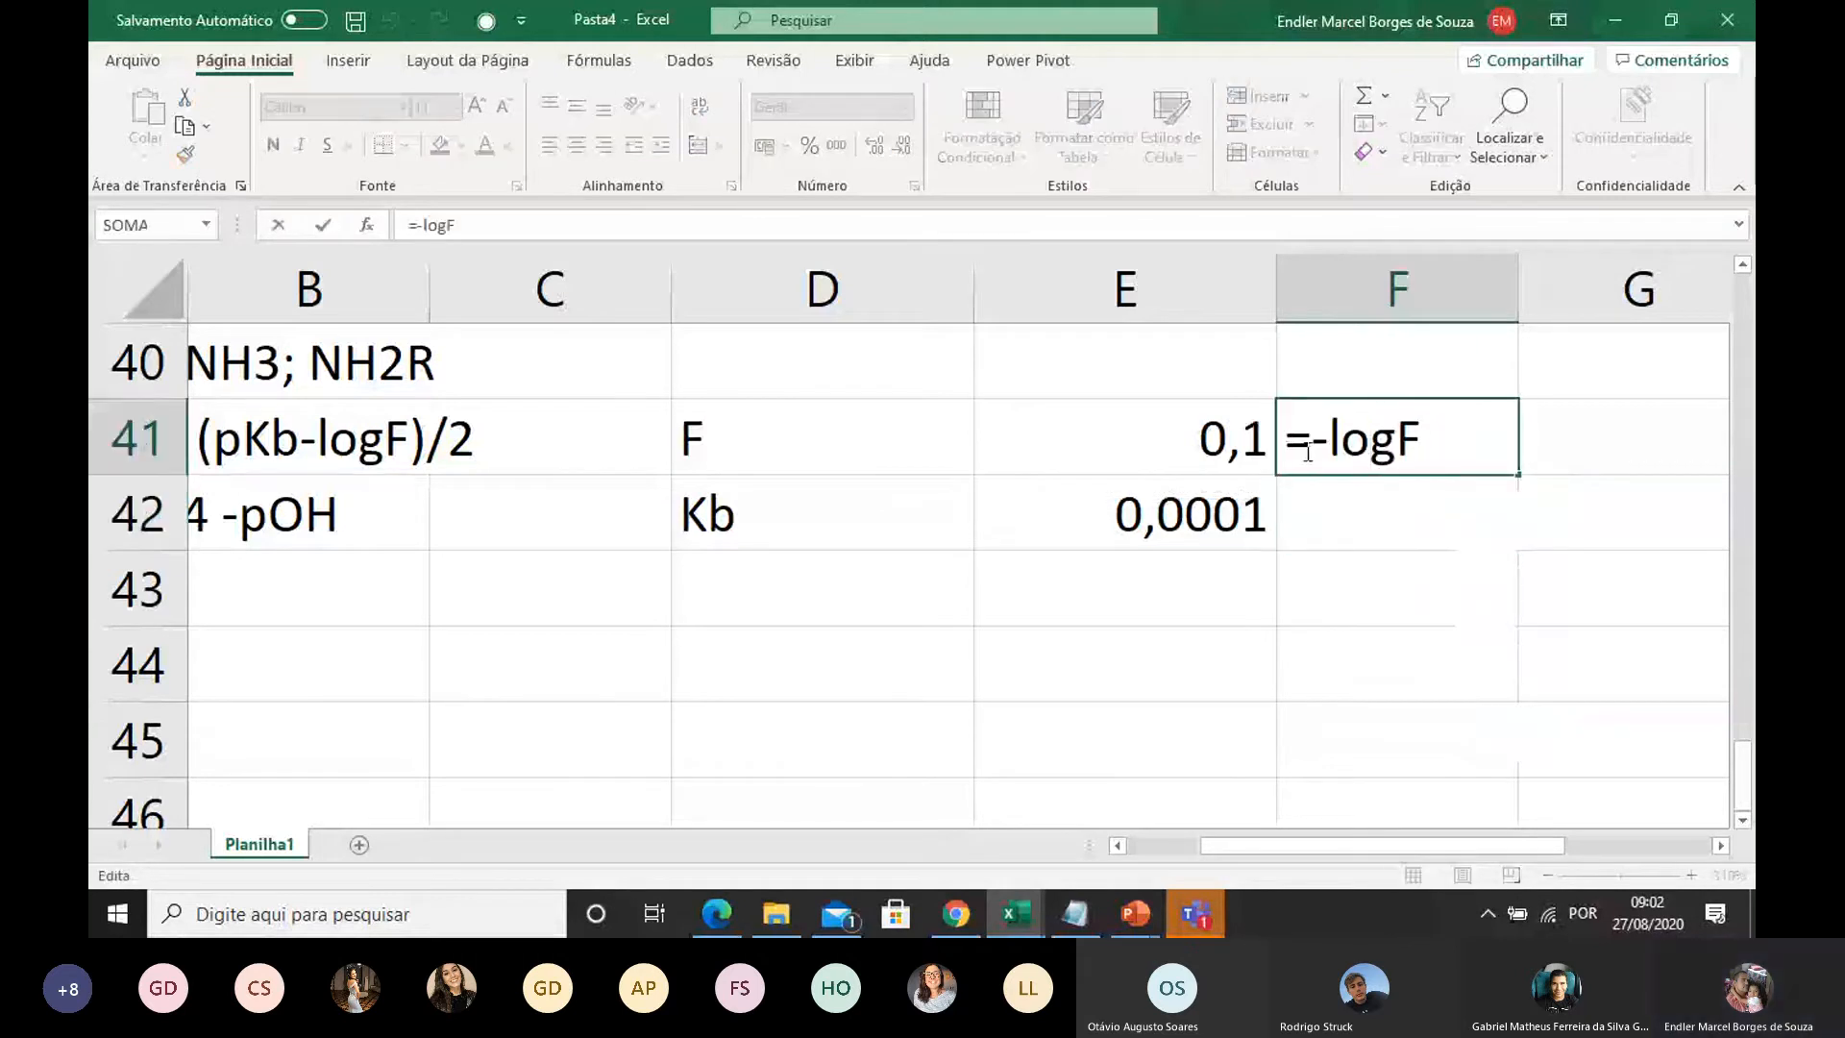
drag(1311, 445, 1286, 445)
text(.)
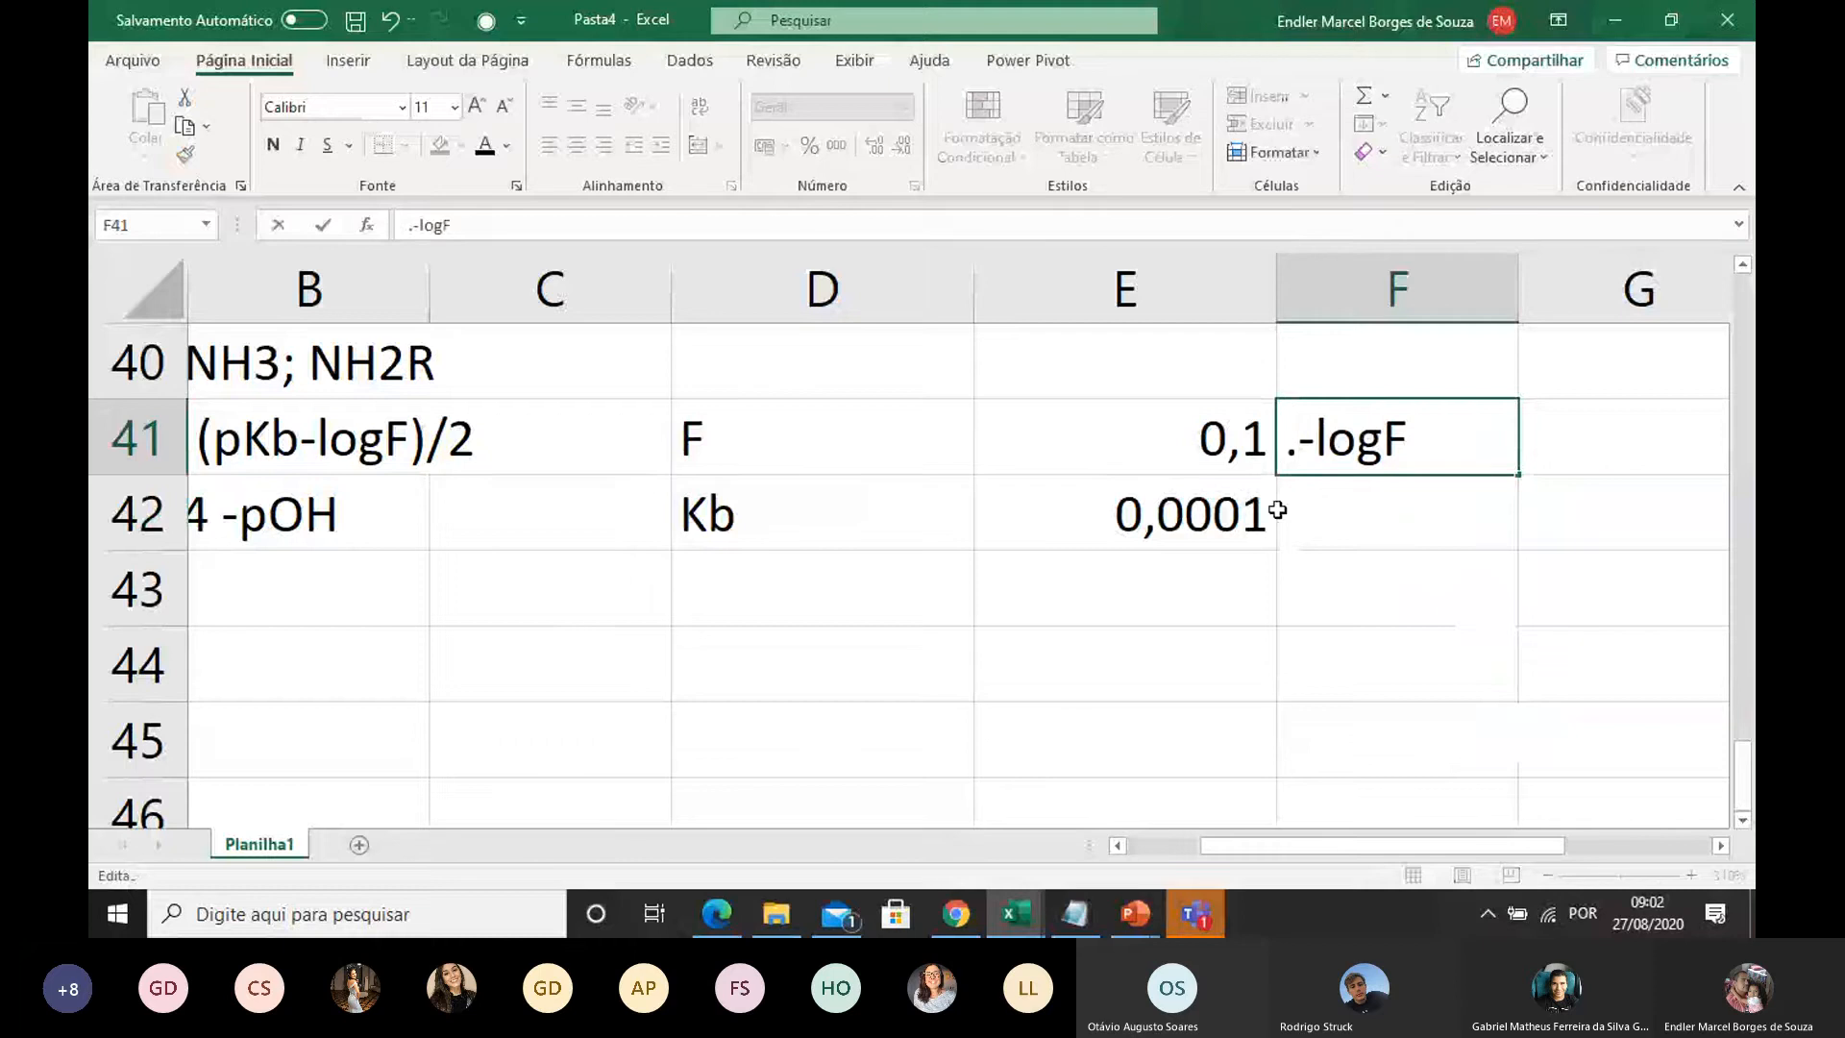
Step: Enter the label "pKb" in cell F42 beside the Kb value
click(1289, 519)
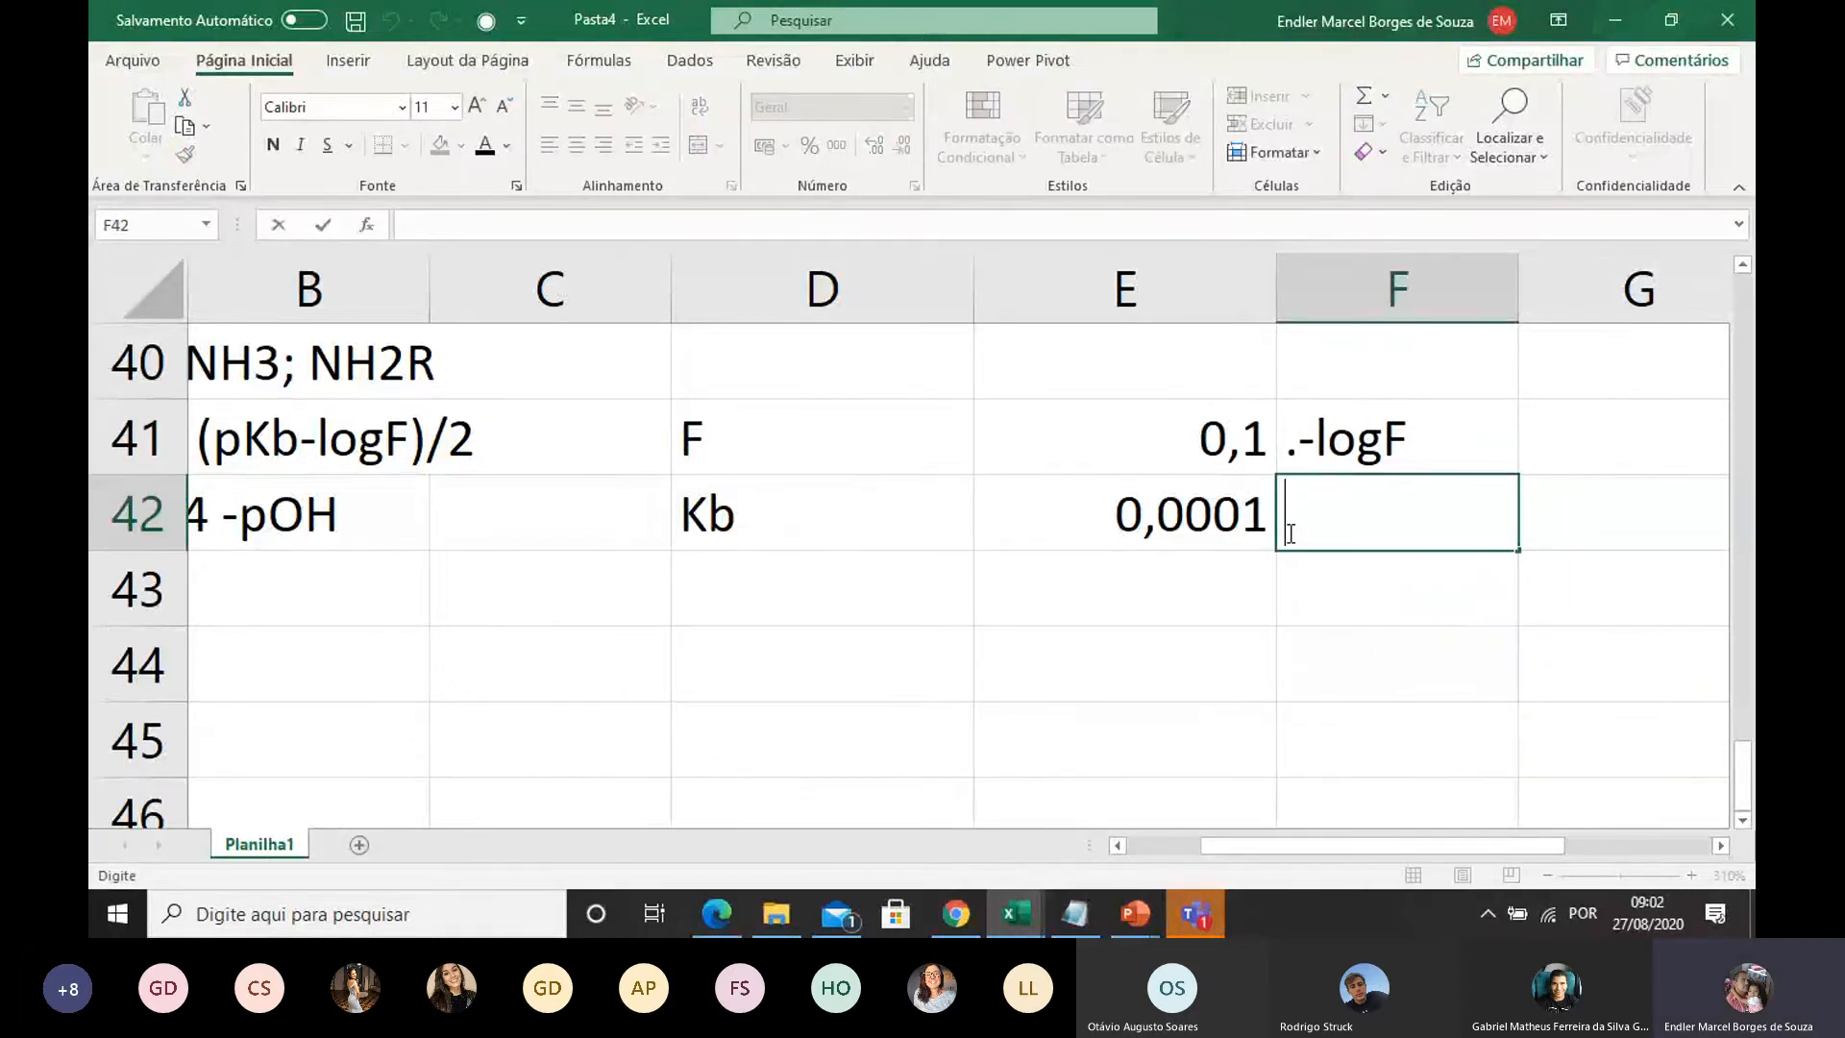
text(pKb)
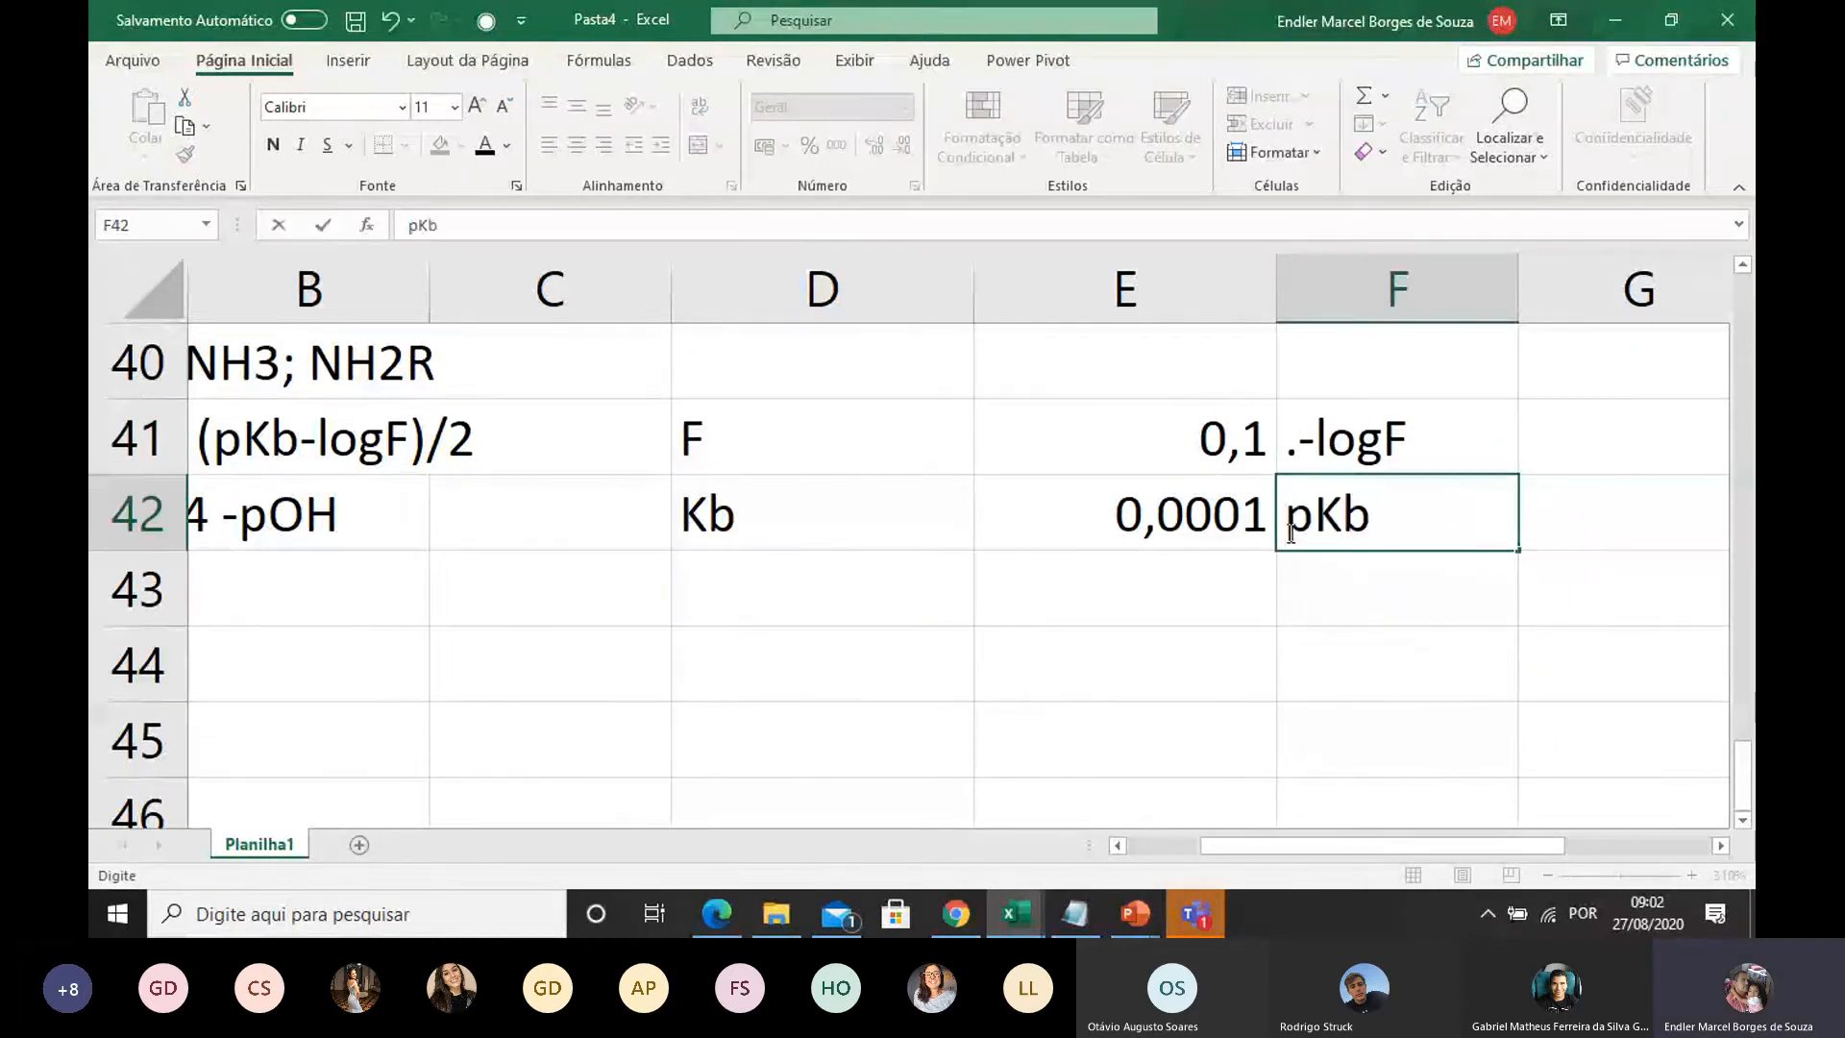
click(1473, 627)
Step: Calculate -logF in cell G41 with the formula =-log10(E41)
click(1720, 846)
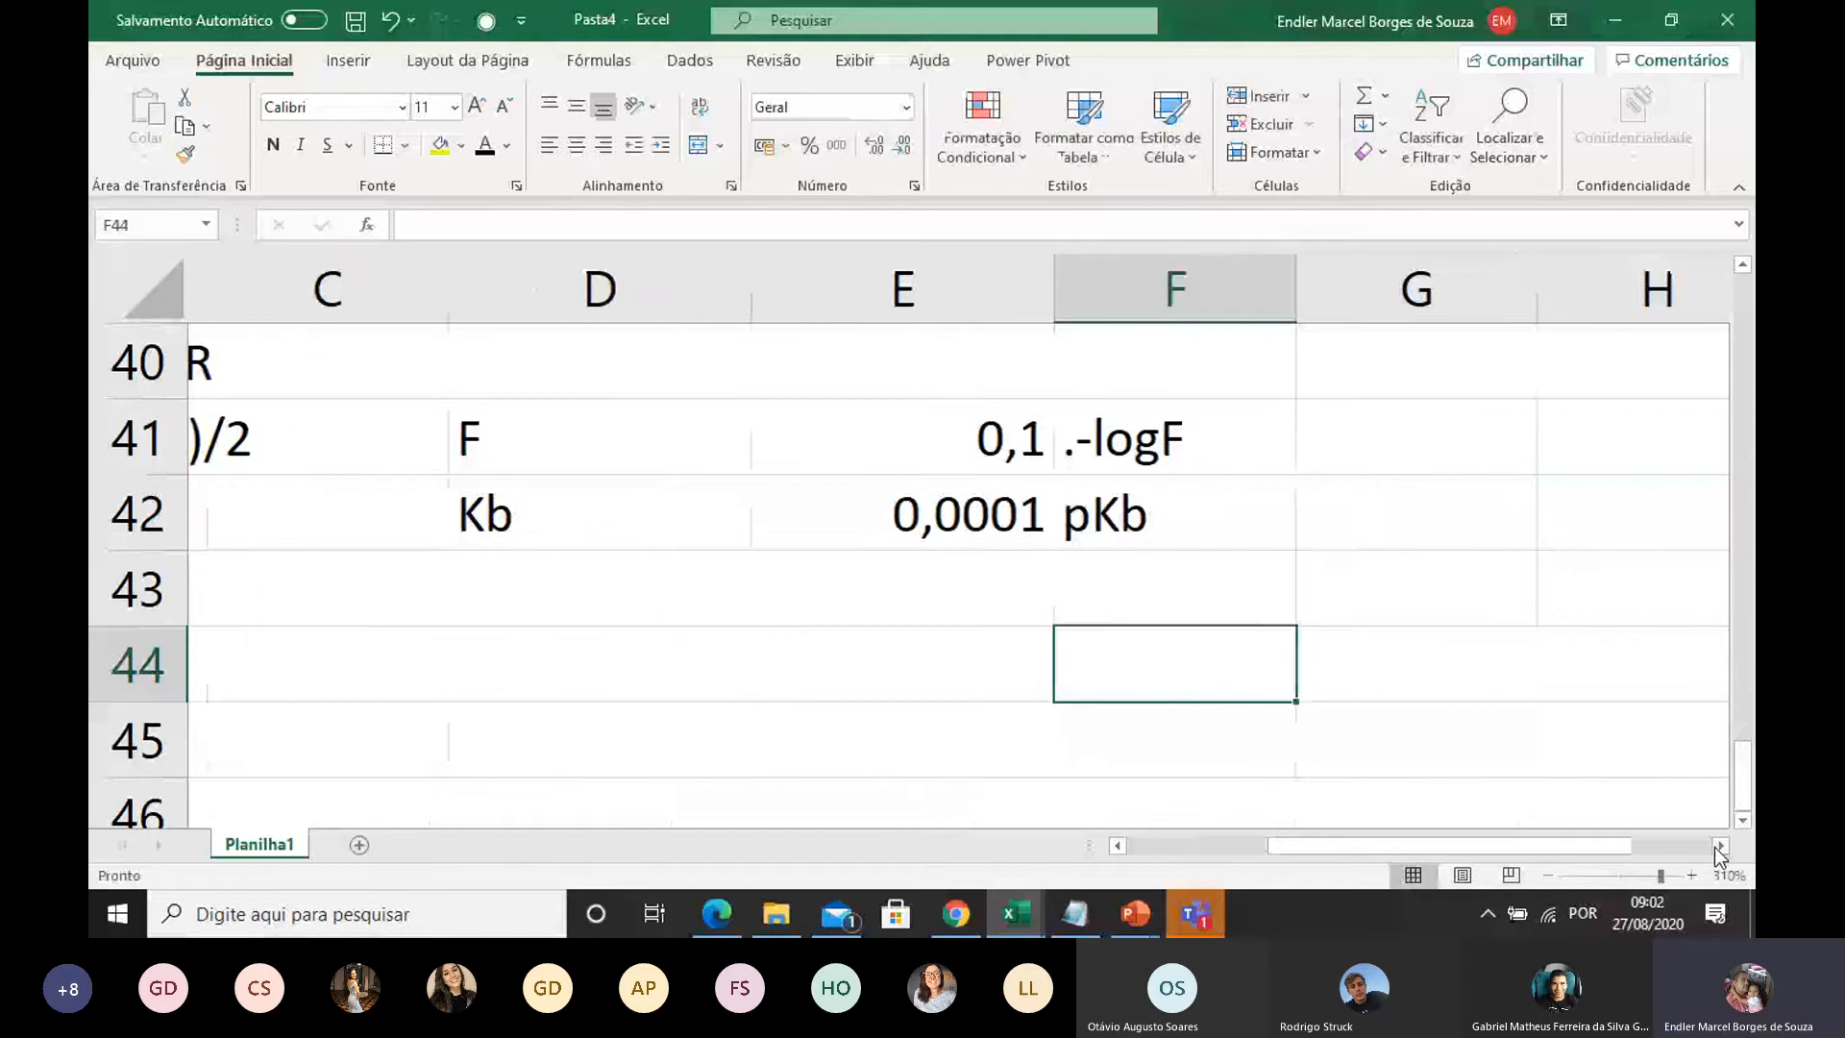
click(1303, 449)
text(=)
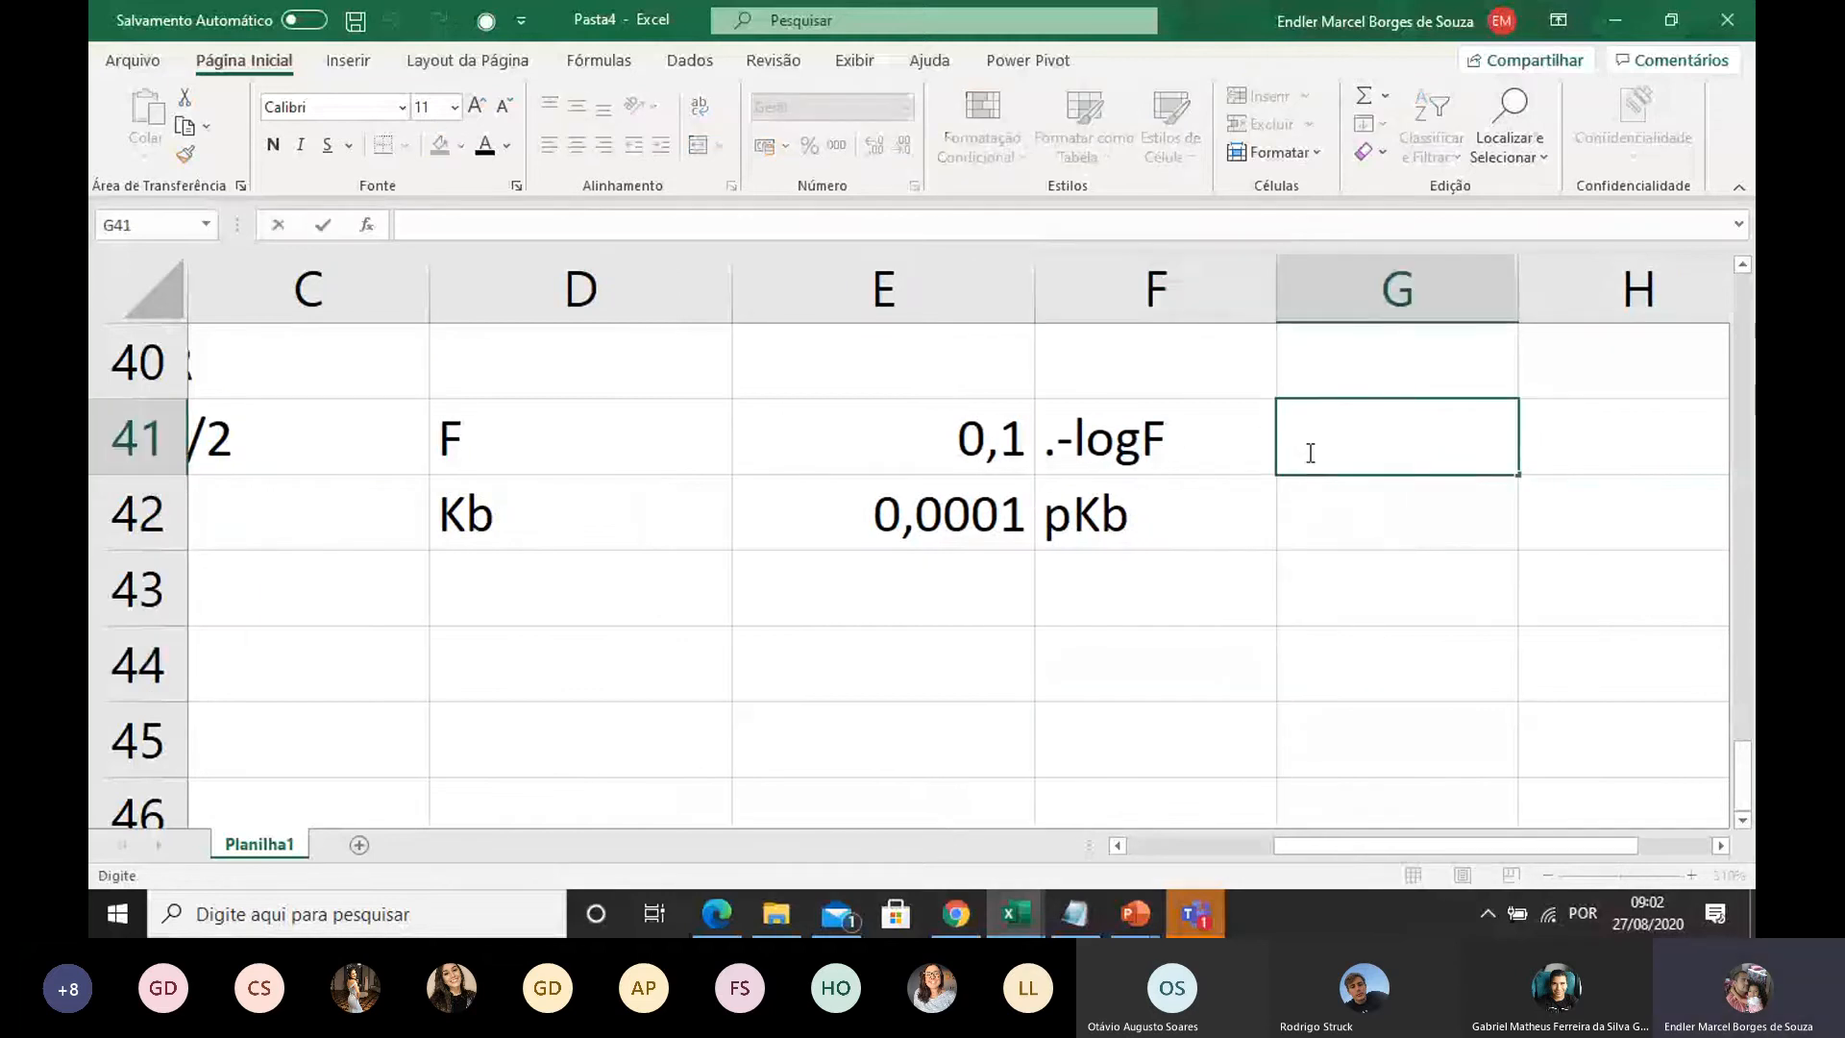
text(-log)
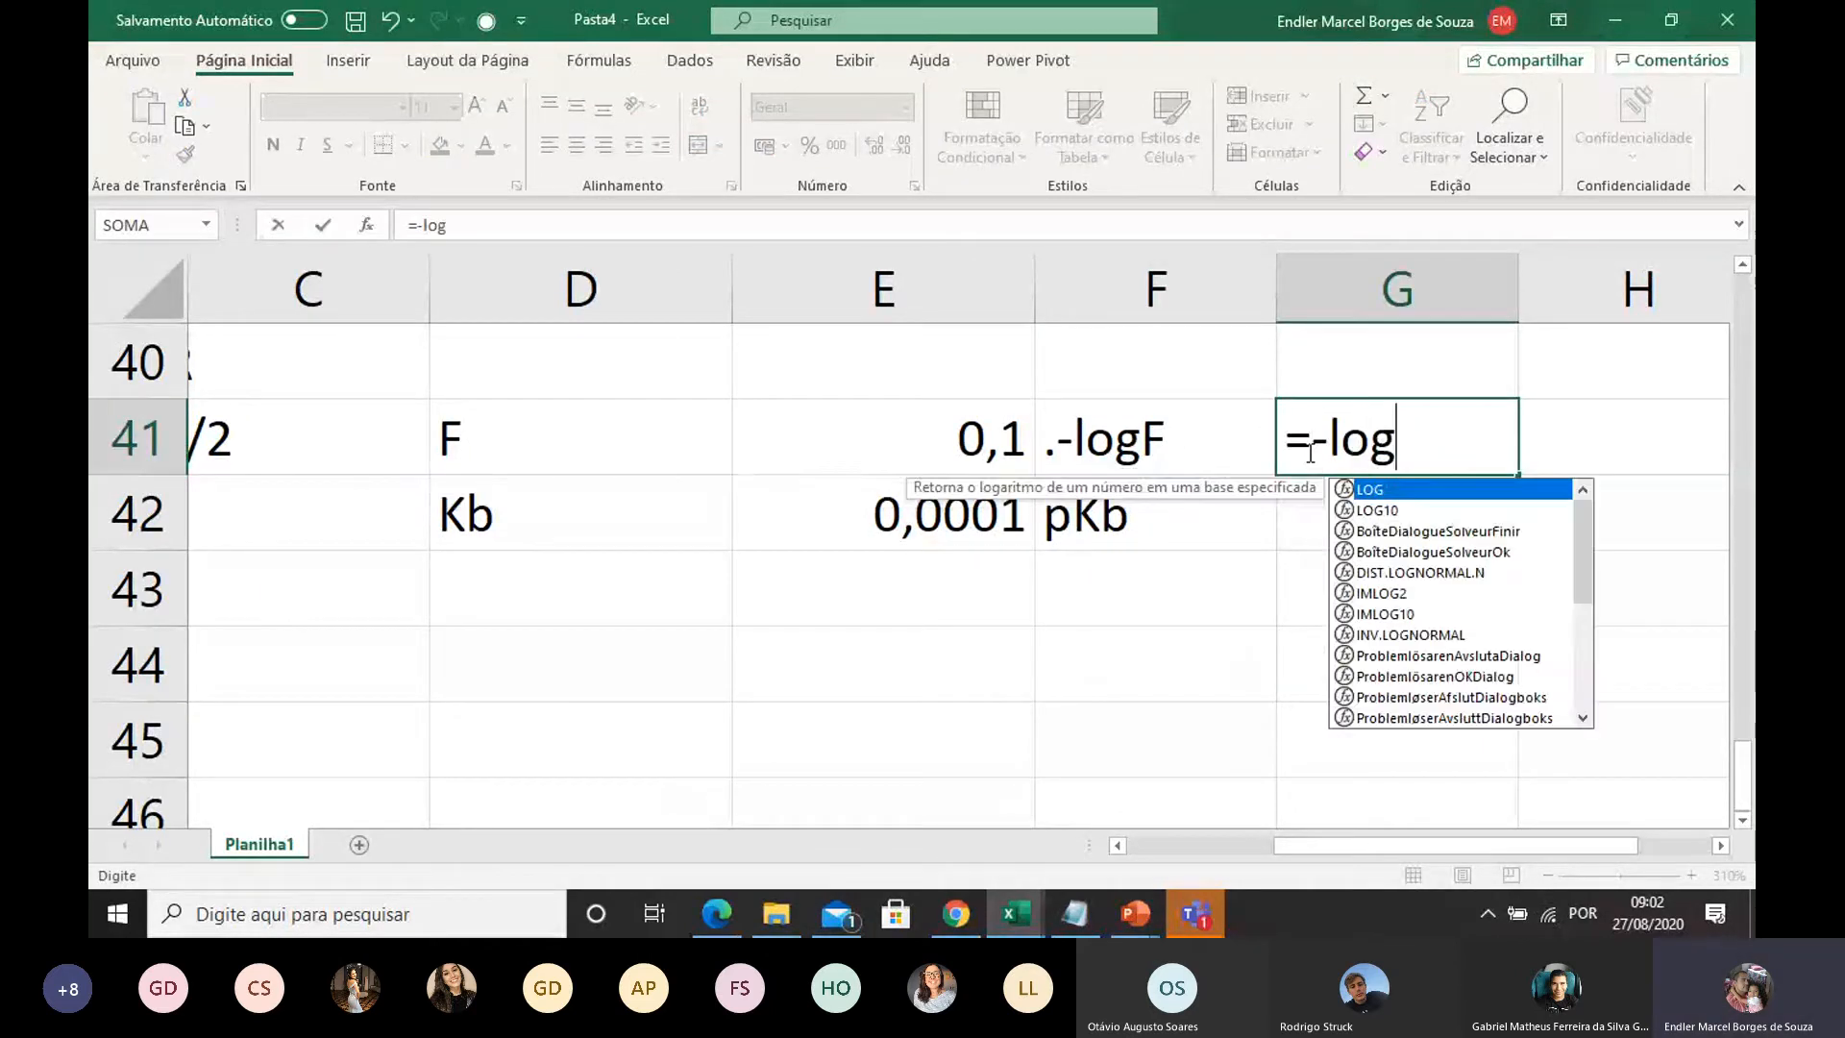
text(10()
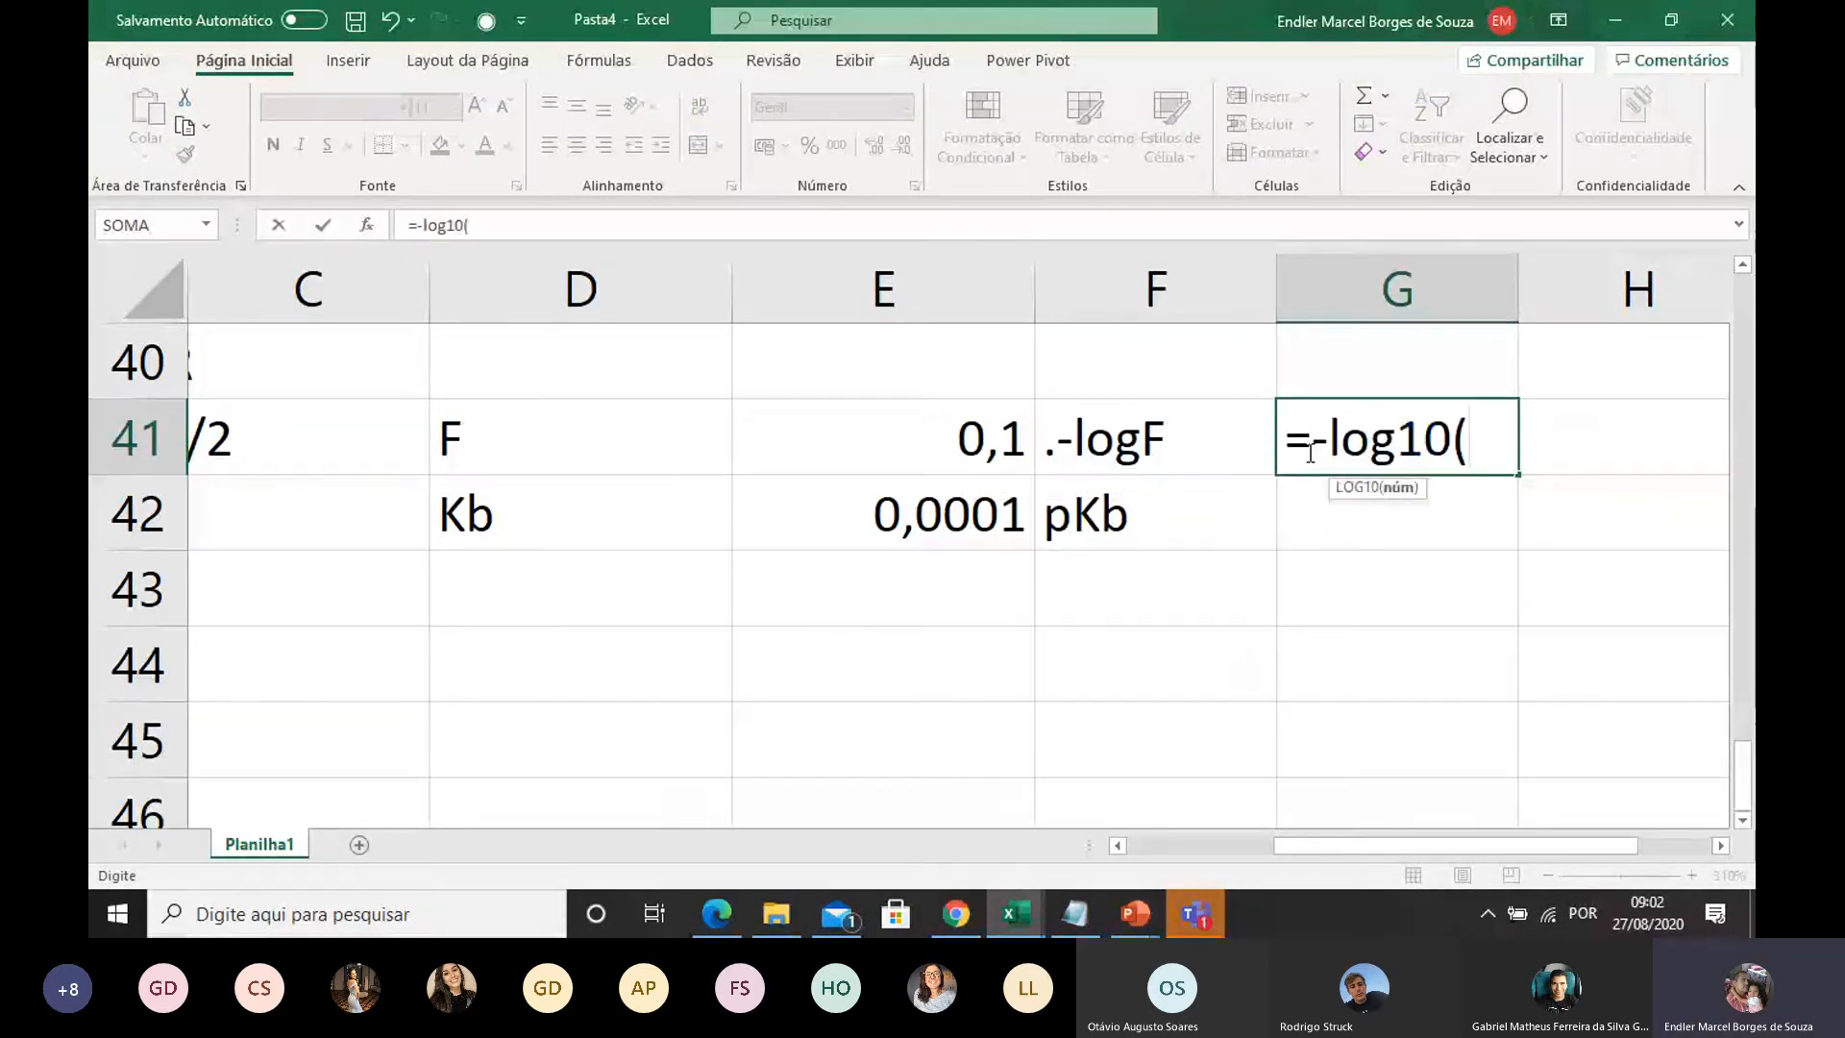
click(880, 430)
text())
key(Return)
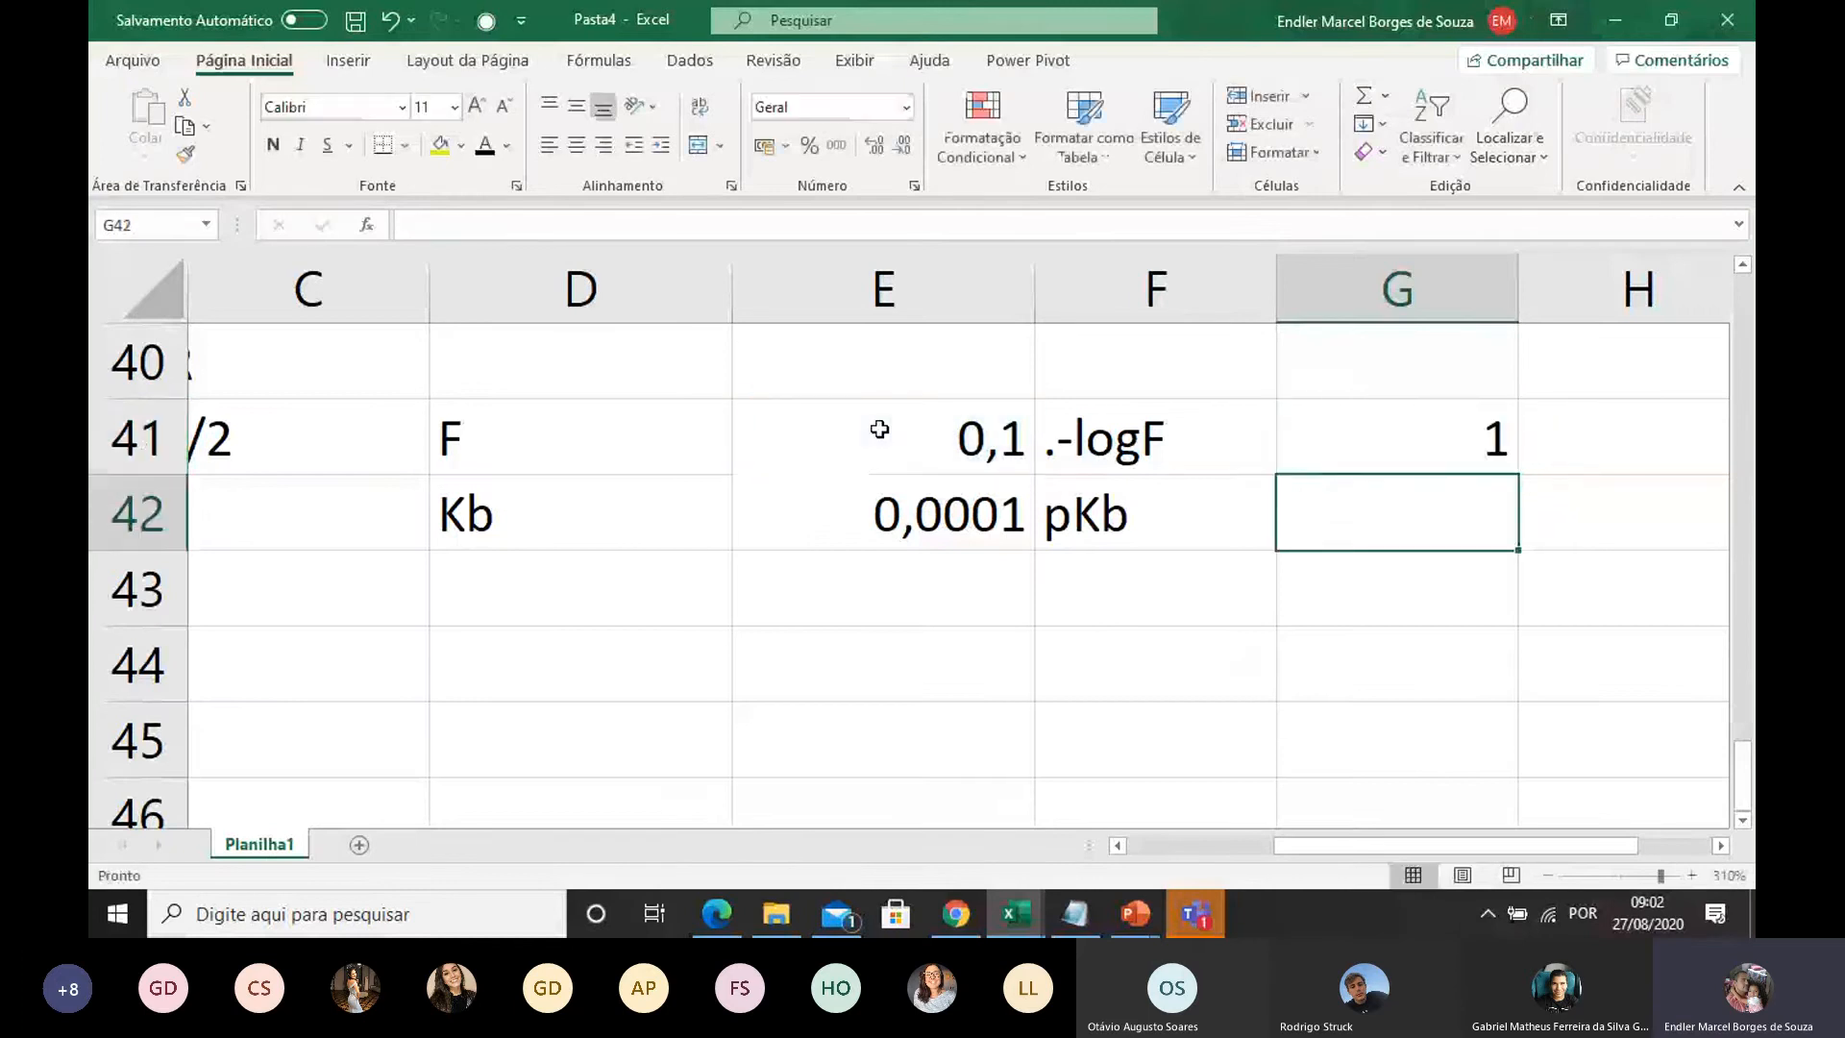
Step: Calculate pKb in cell G42 with the formula =-log10(E42)
double_click(1392, 524)
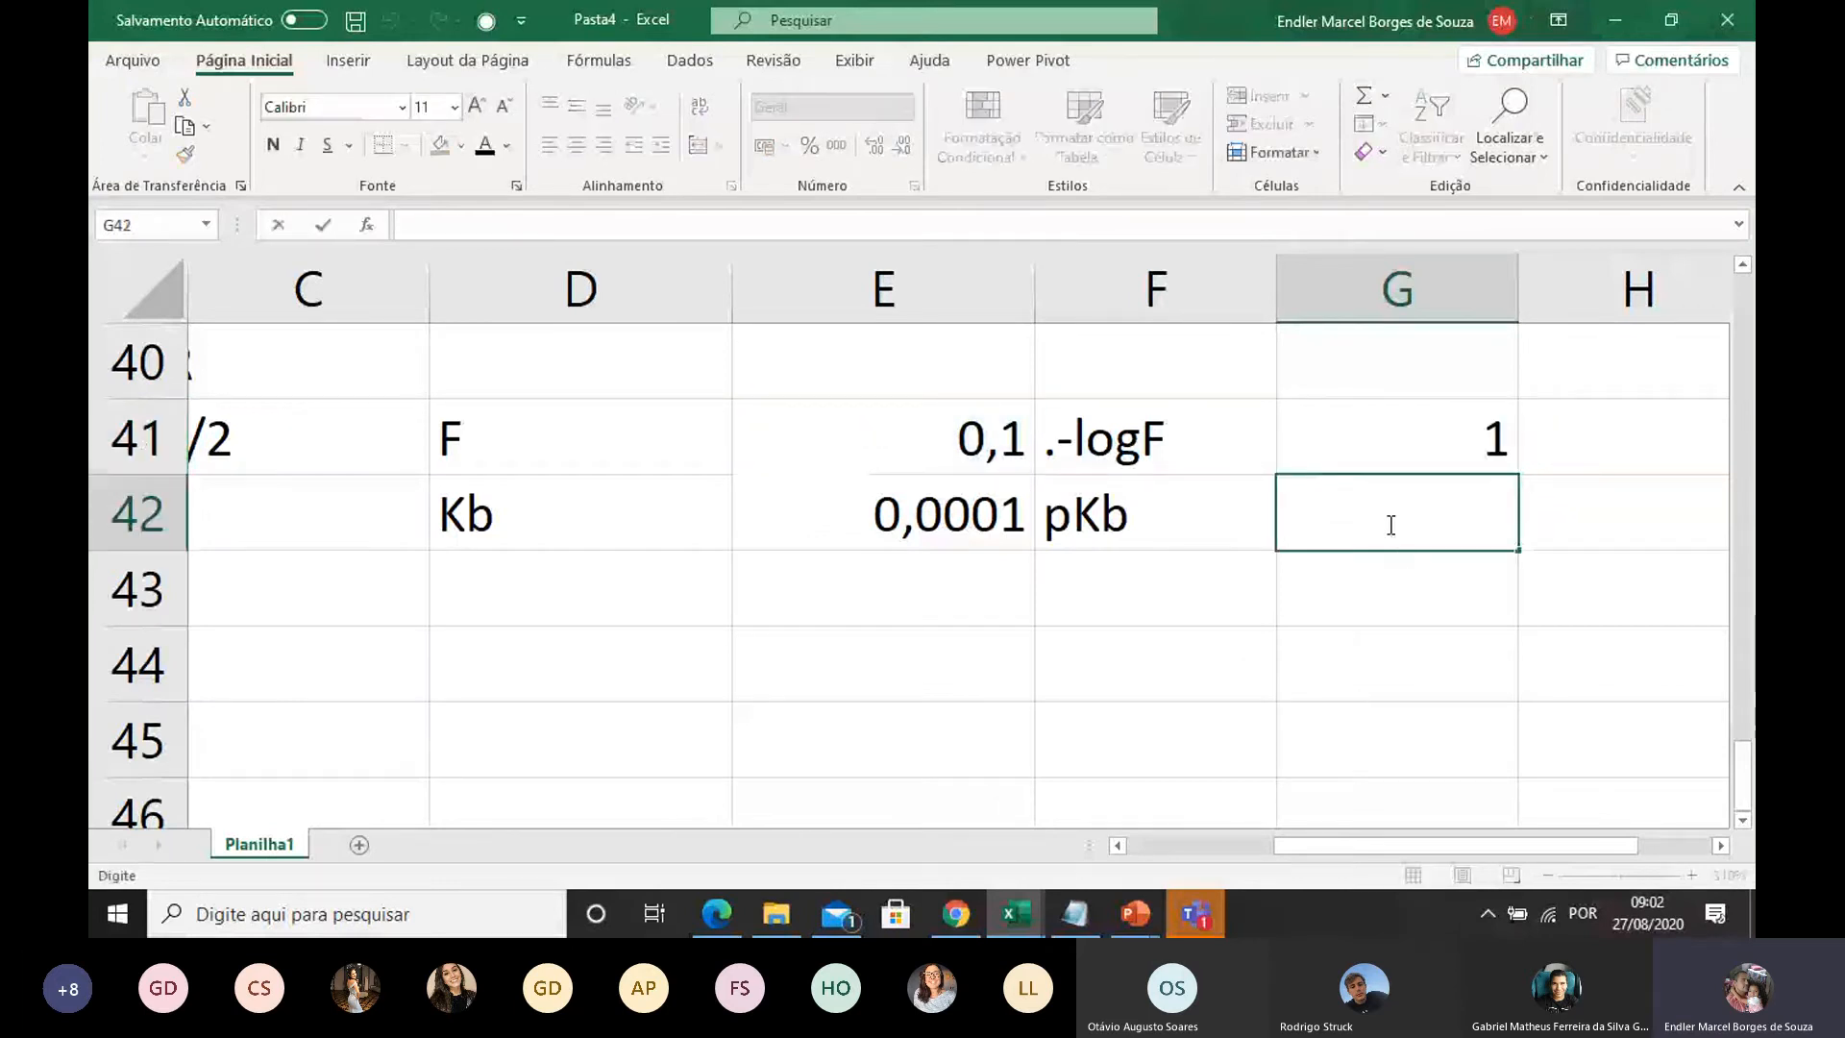
text(=)
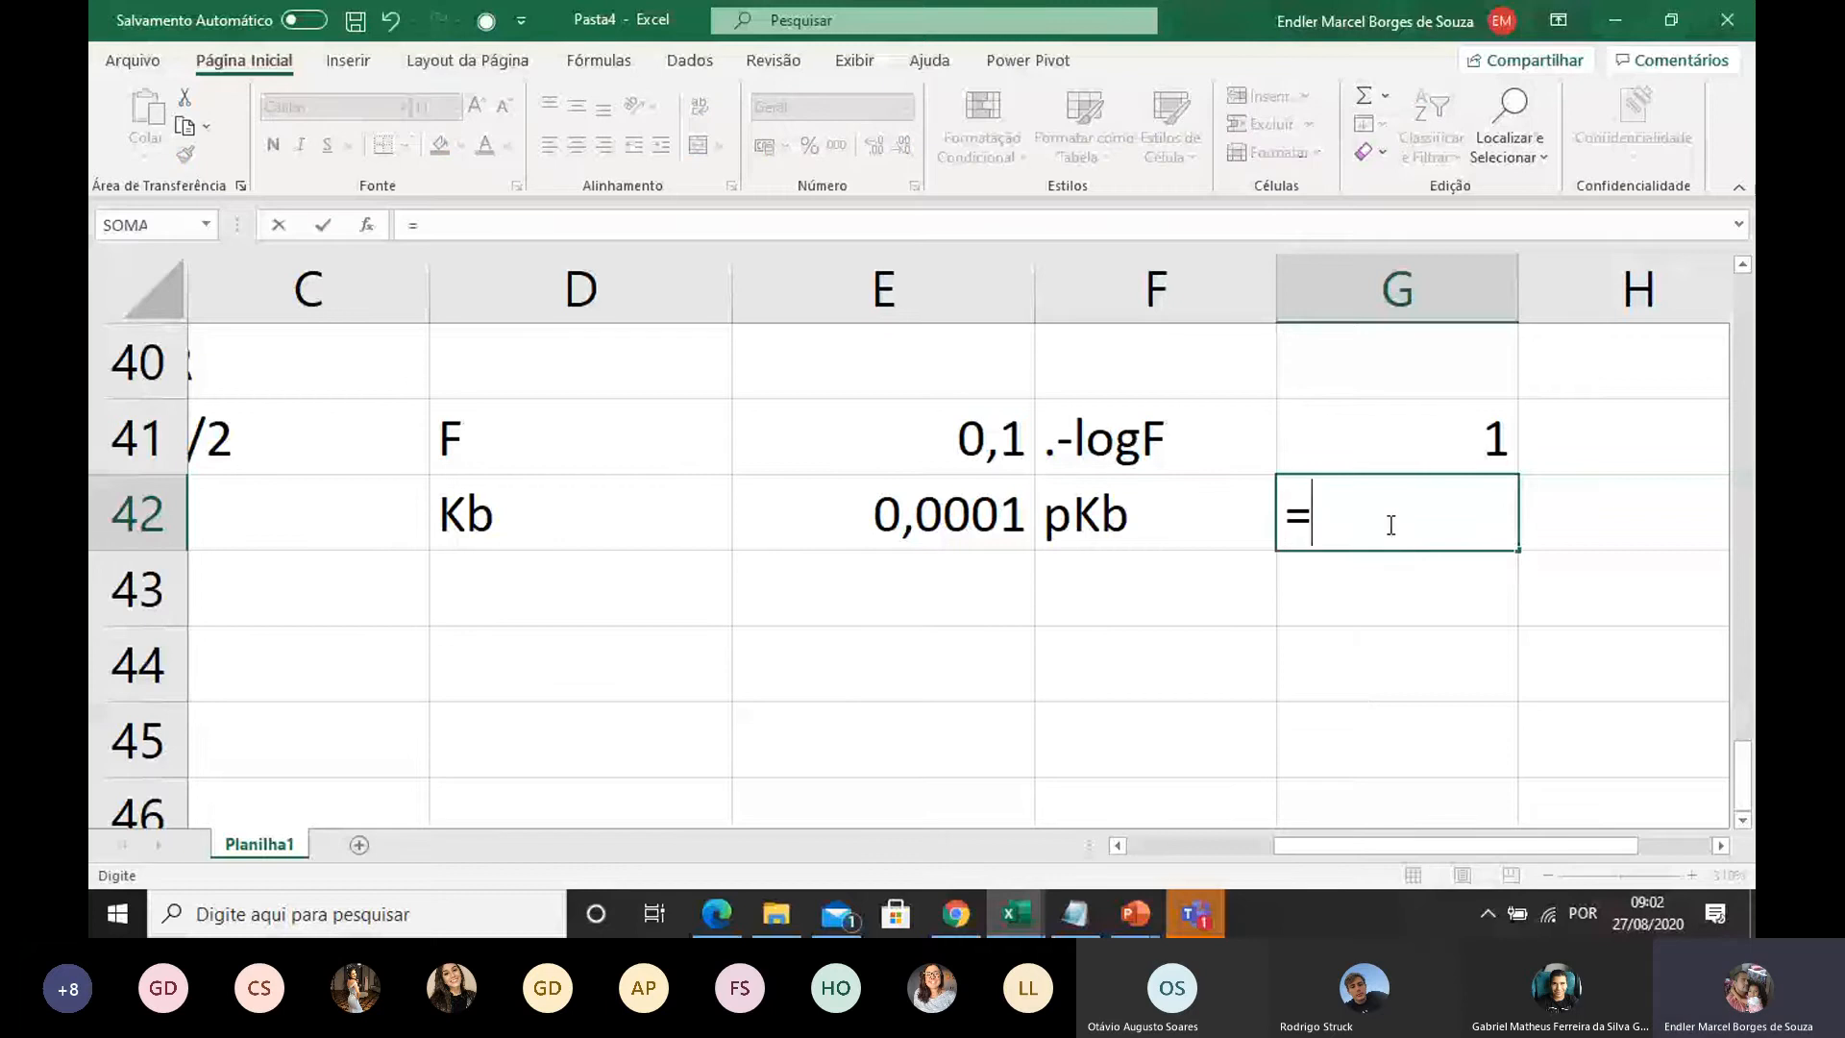
text(-log)
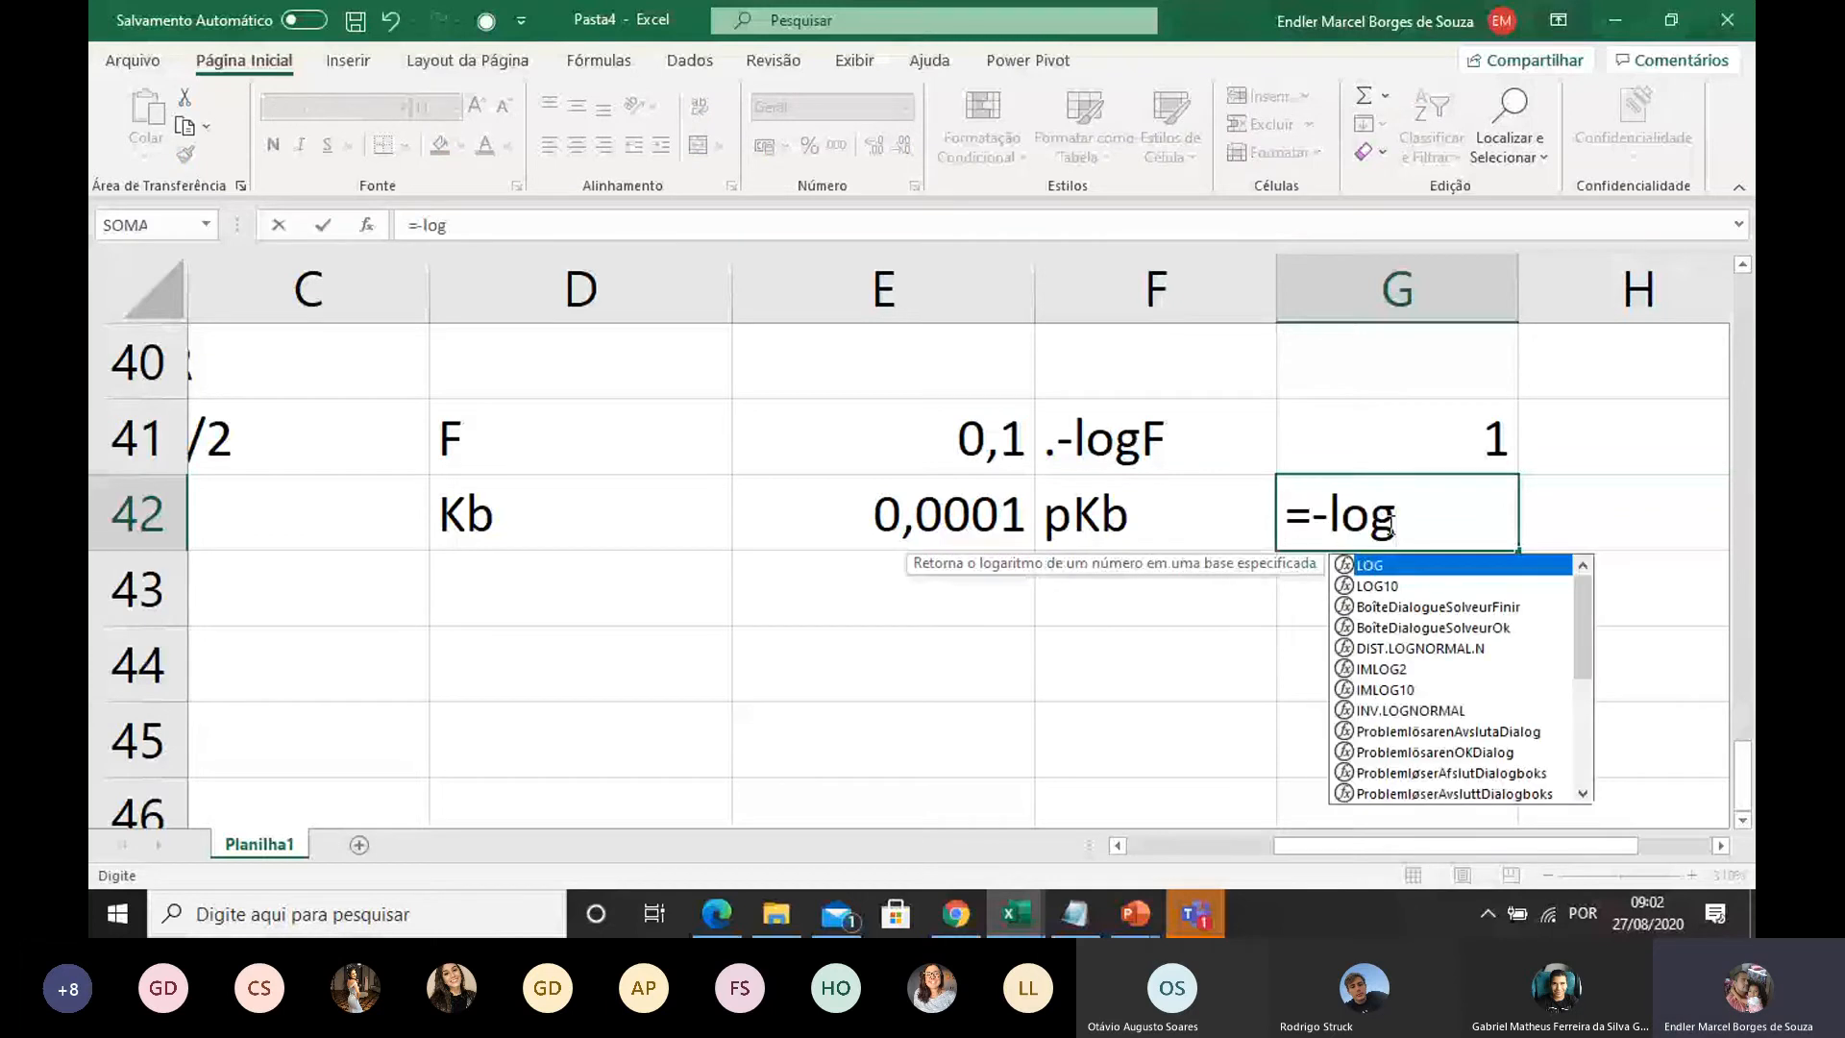
text(10()
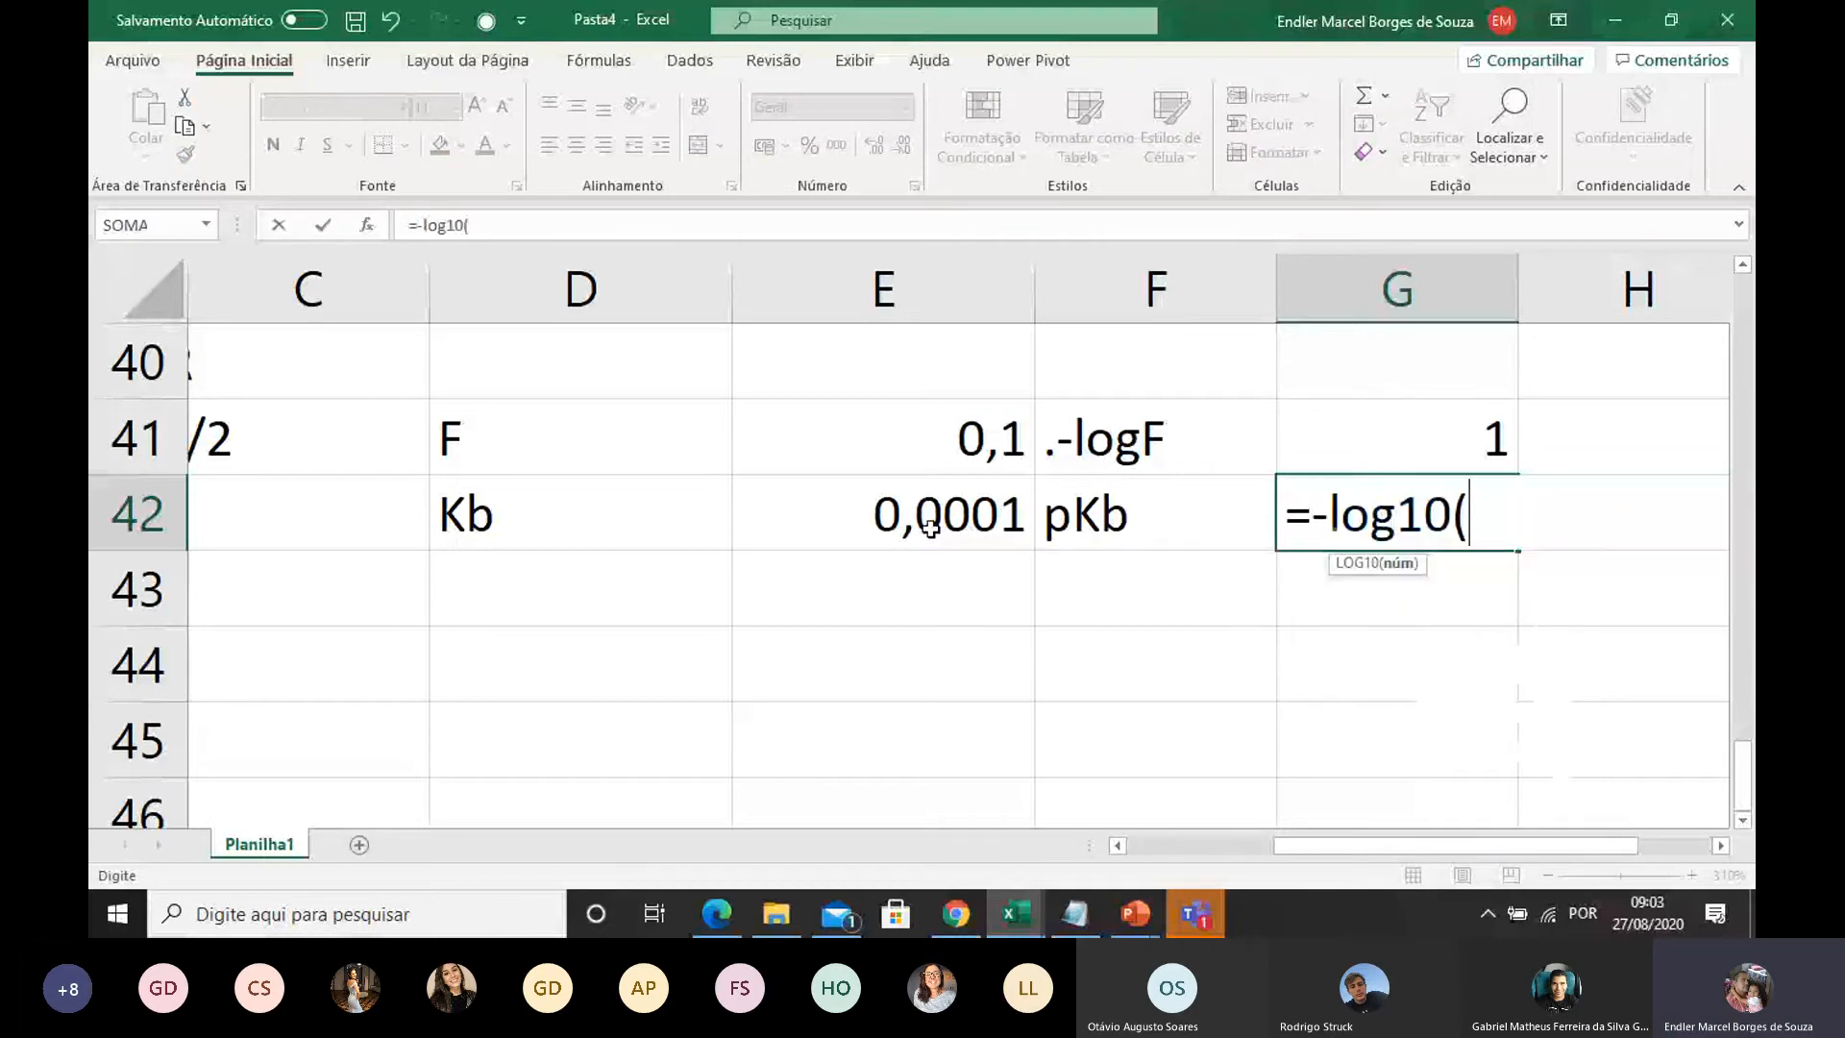
click(930, 526)
text())
key(Return)
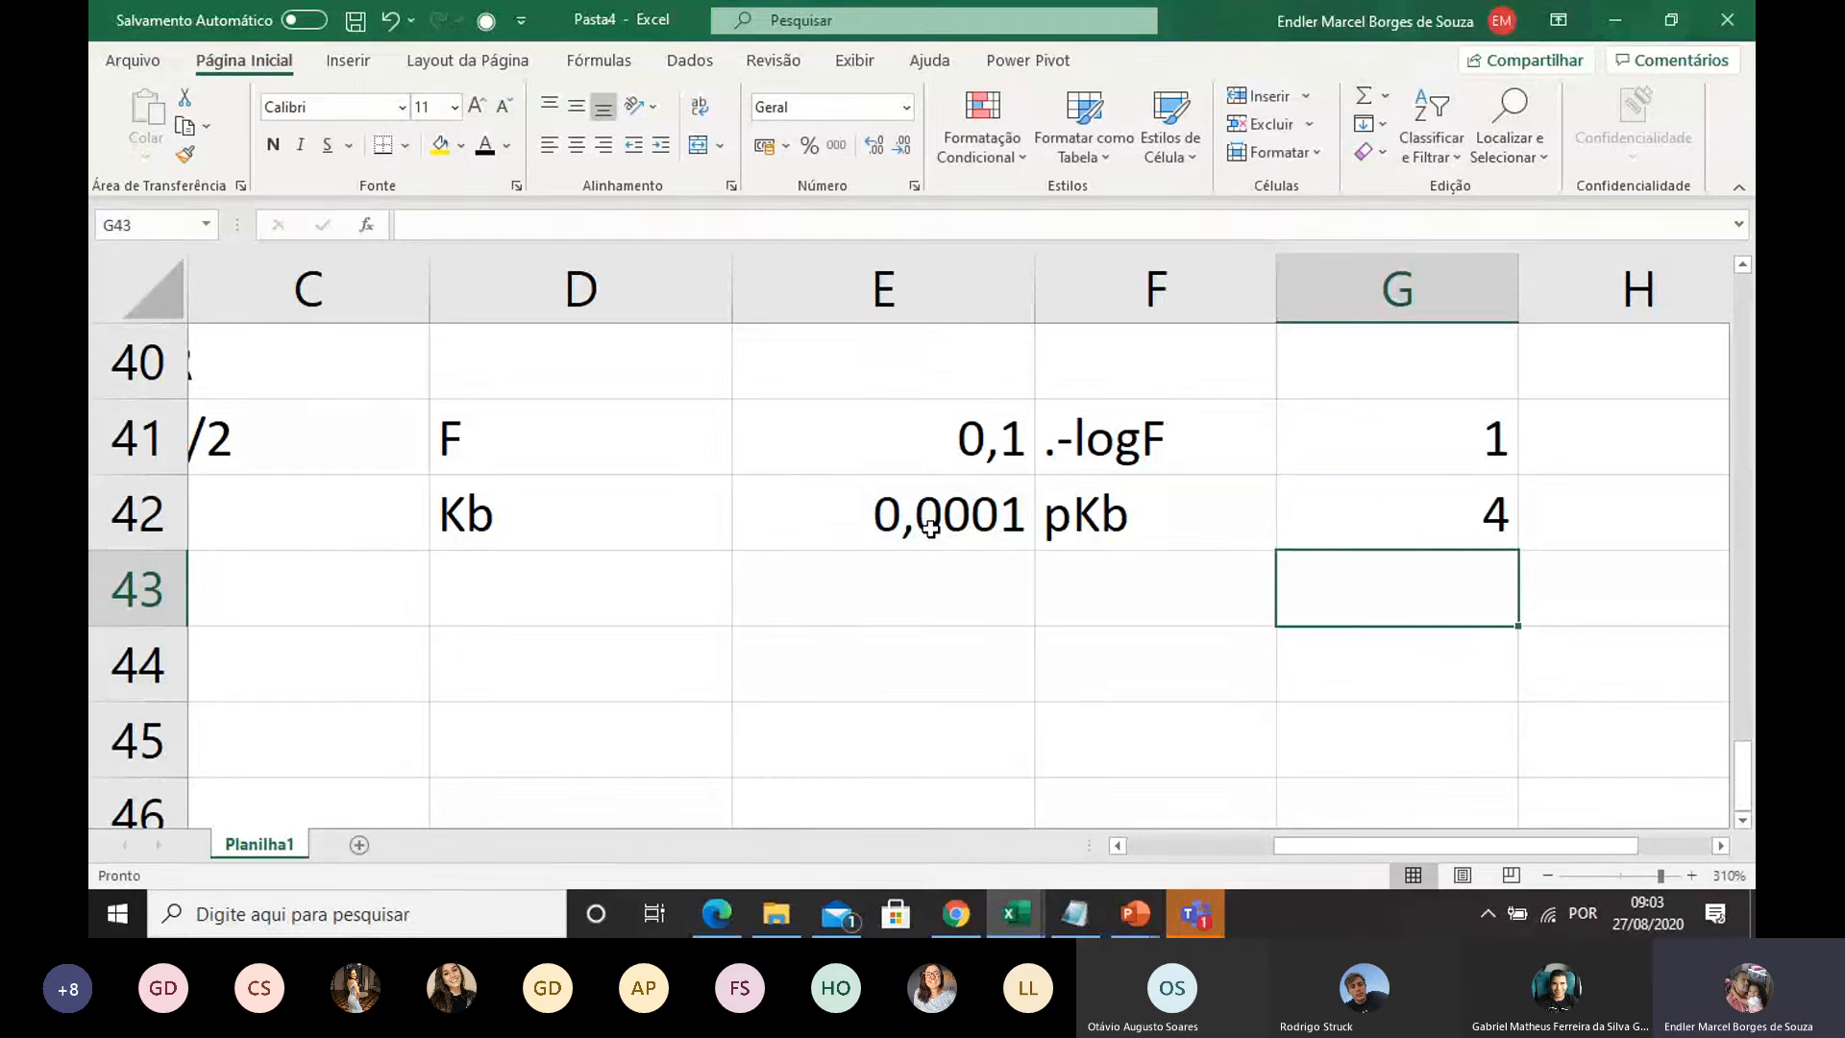
Step: Enter the formula =(G42+G41) in cell B43 beside the pOH label, adding pKb and -logF
drag(1388, 846, 1224, 851)
click(608, 570)
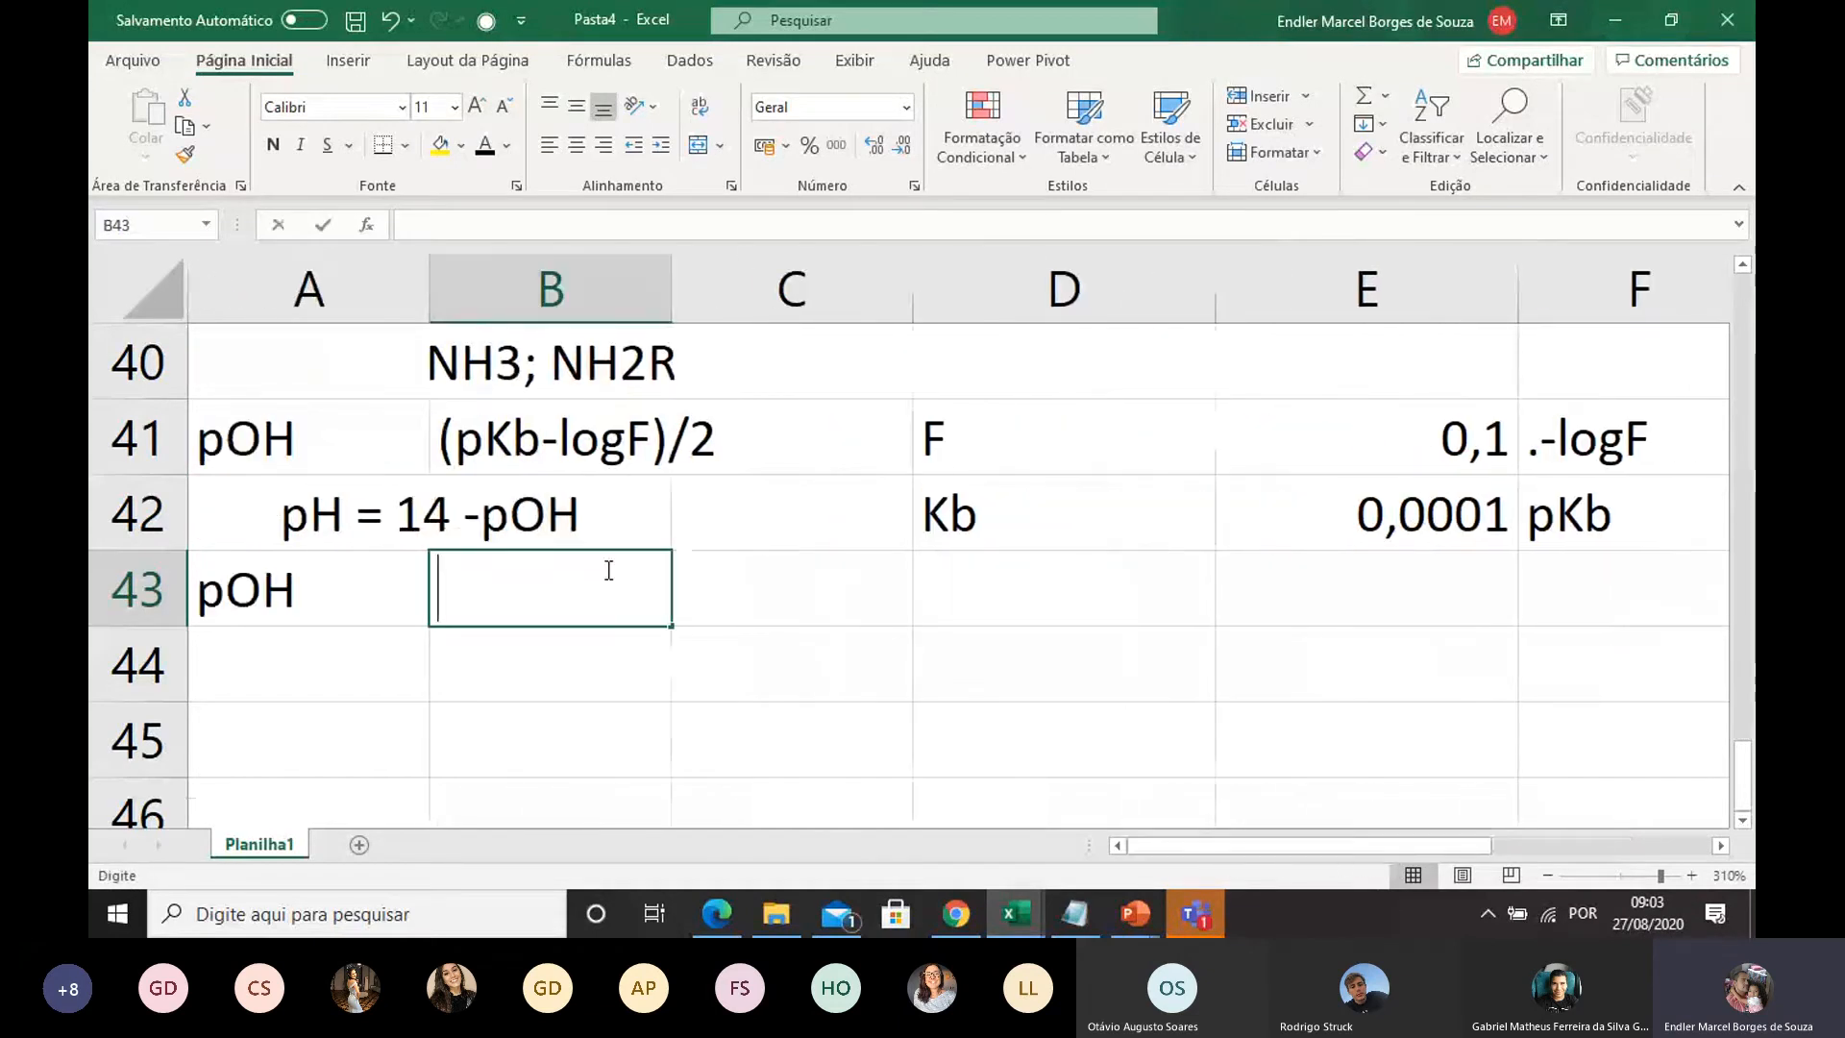
text(=()
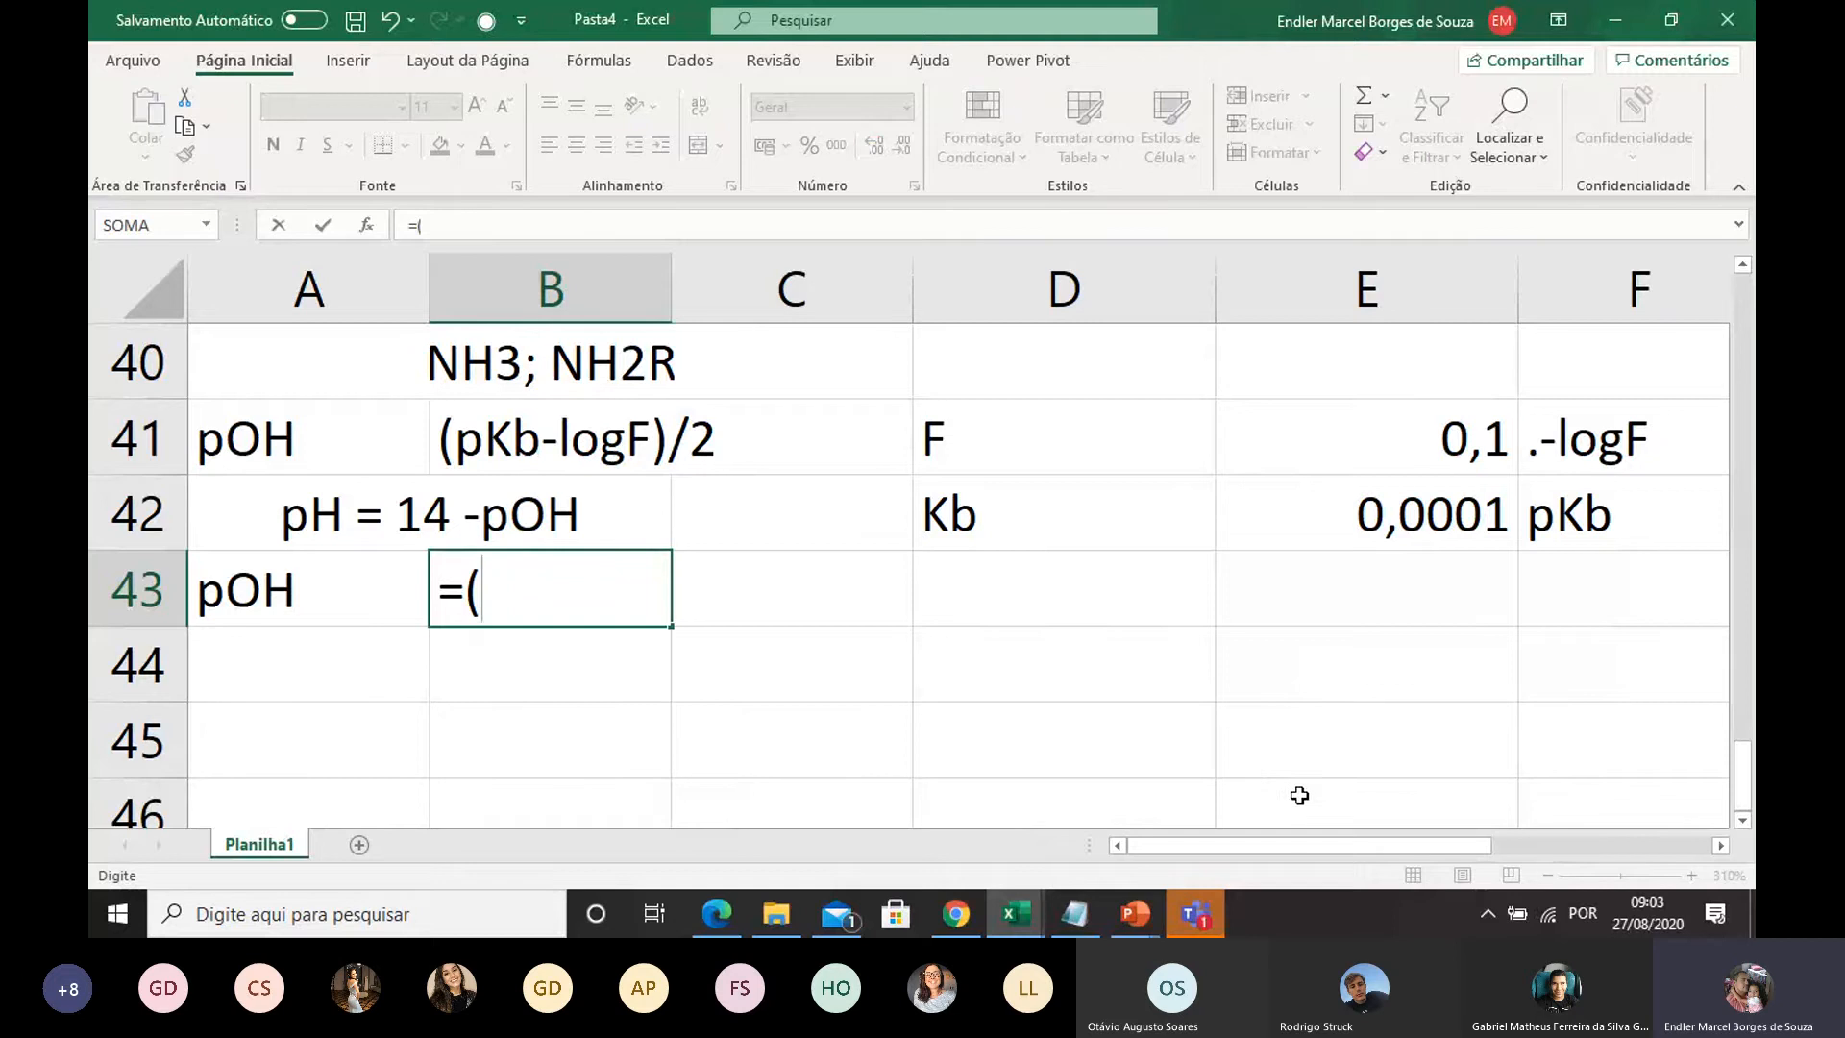
drag(1289, 846, 1436, 849)
click(1461, 519)
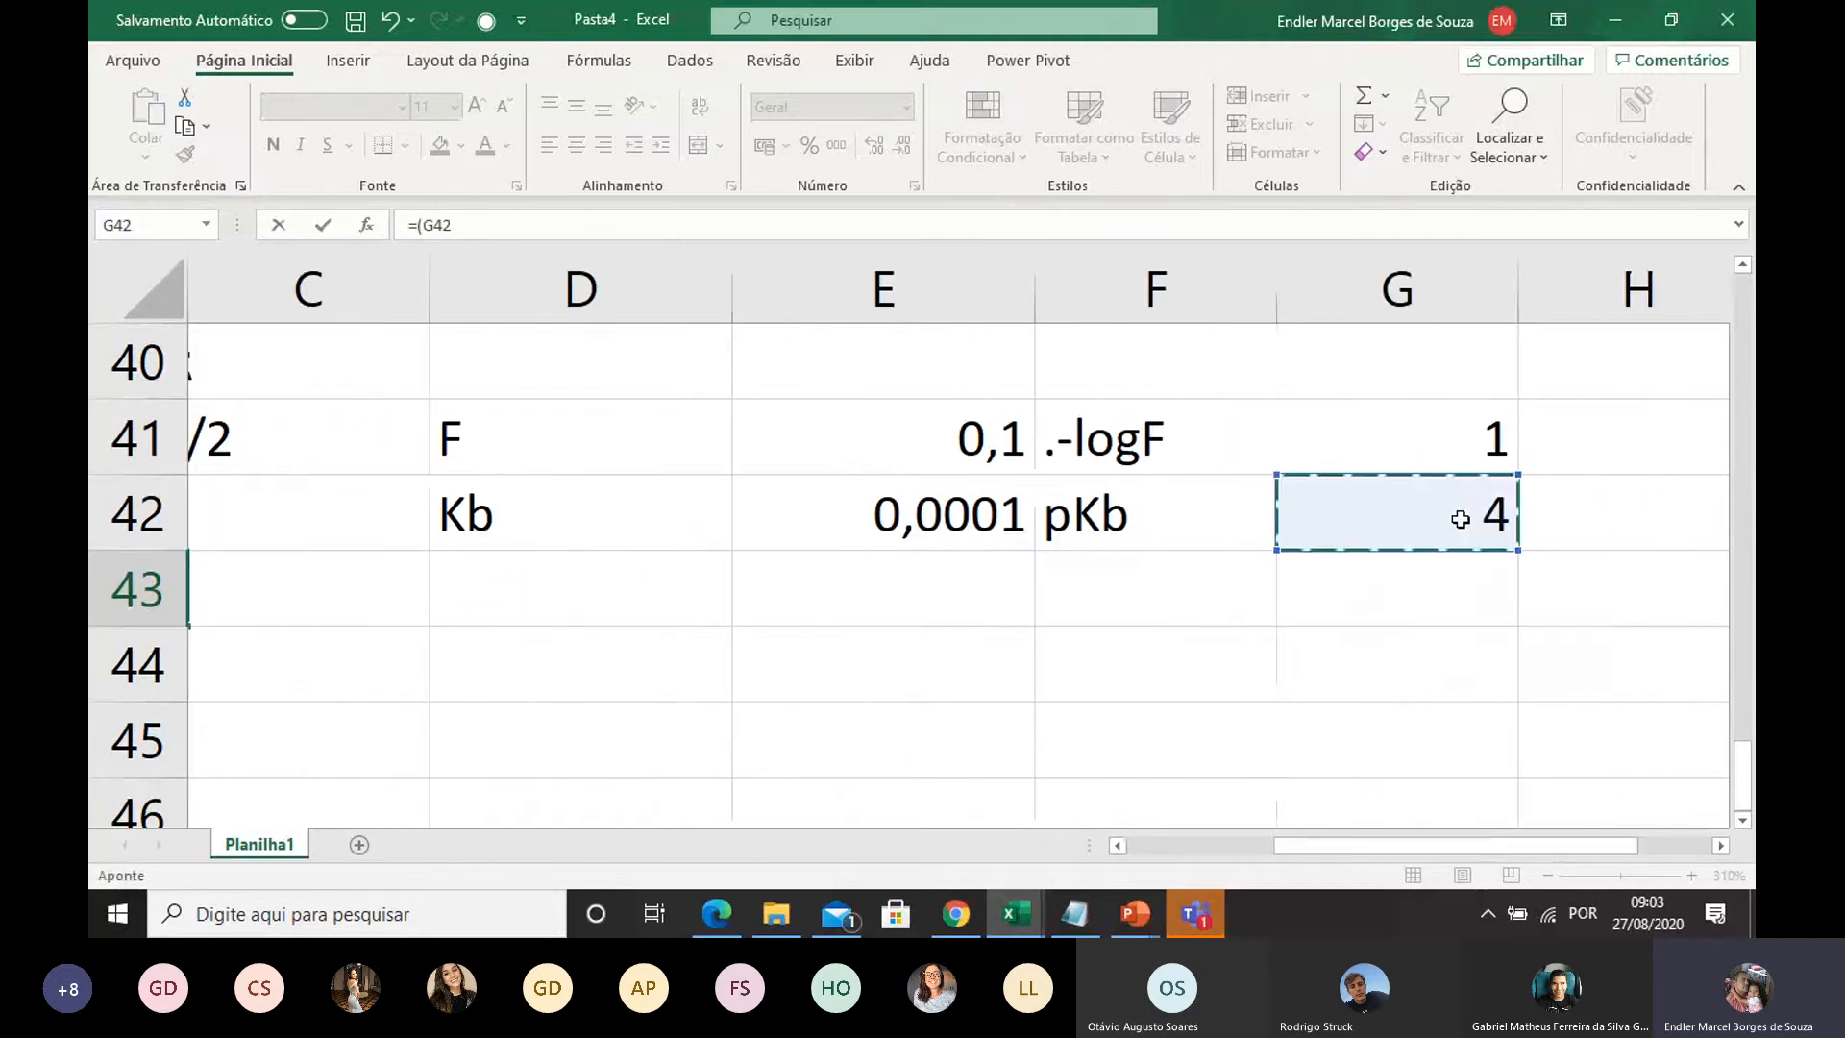
text(+)
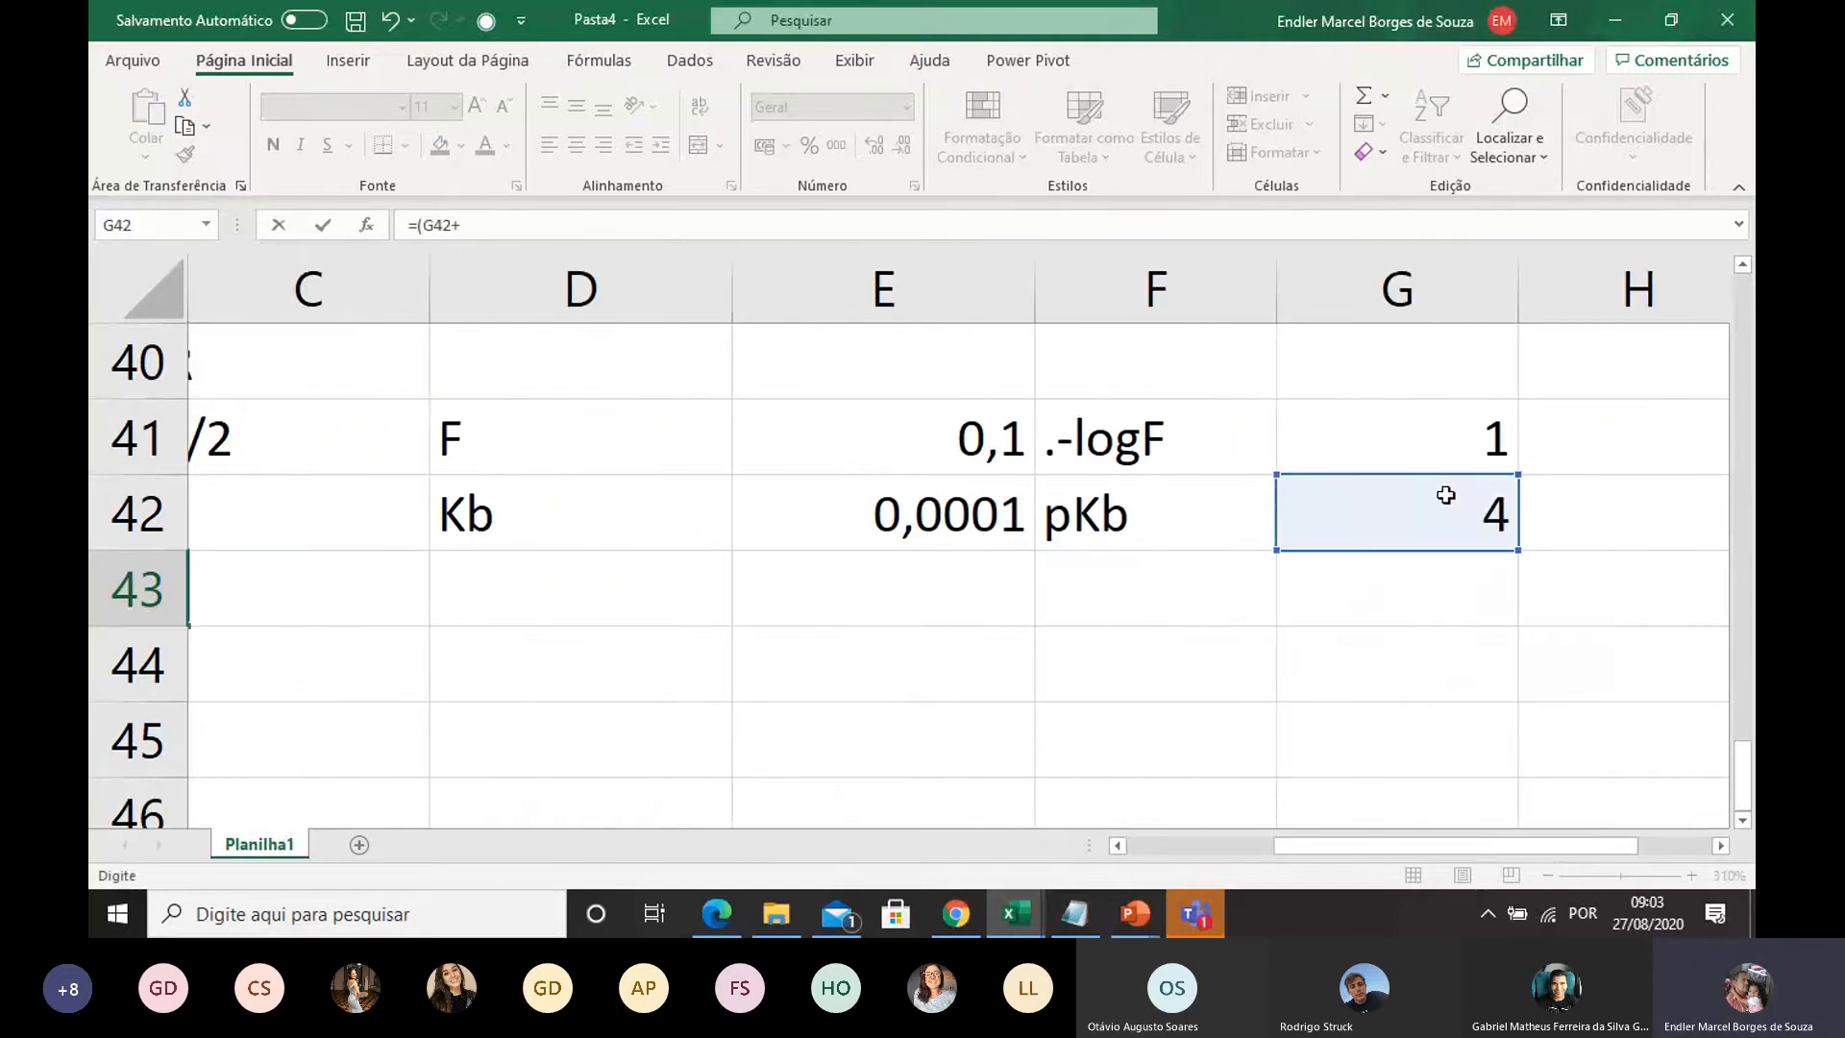
click(1431, 440)
text())
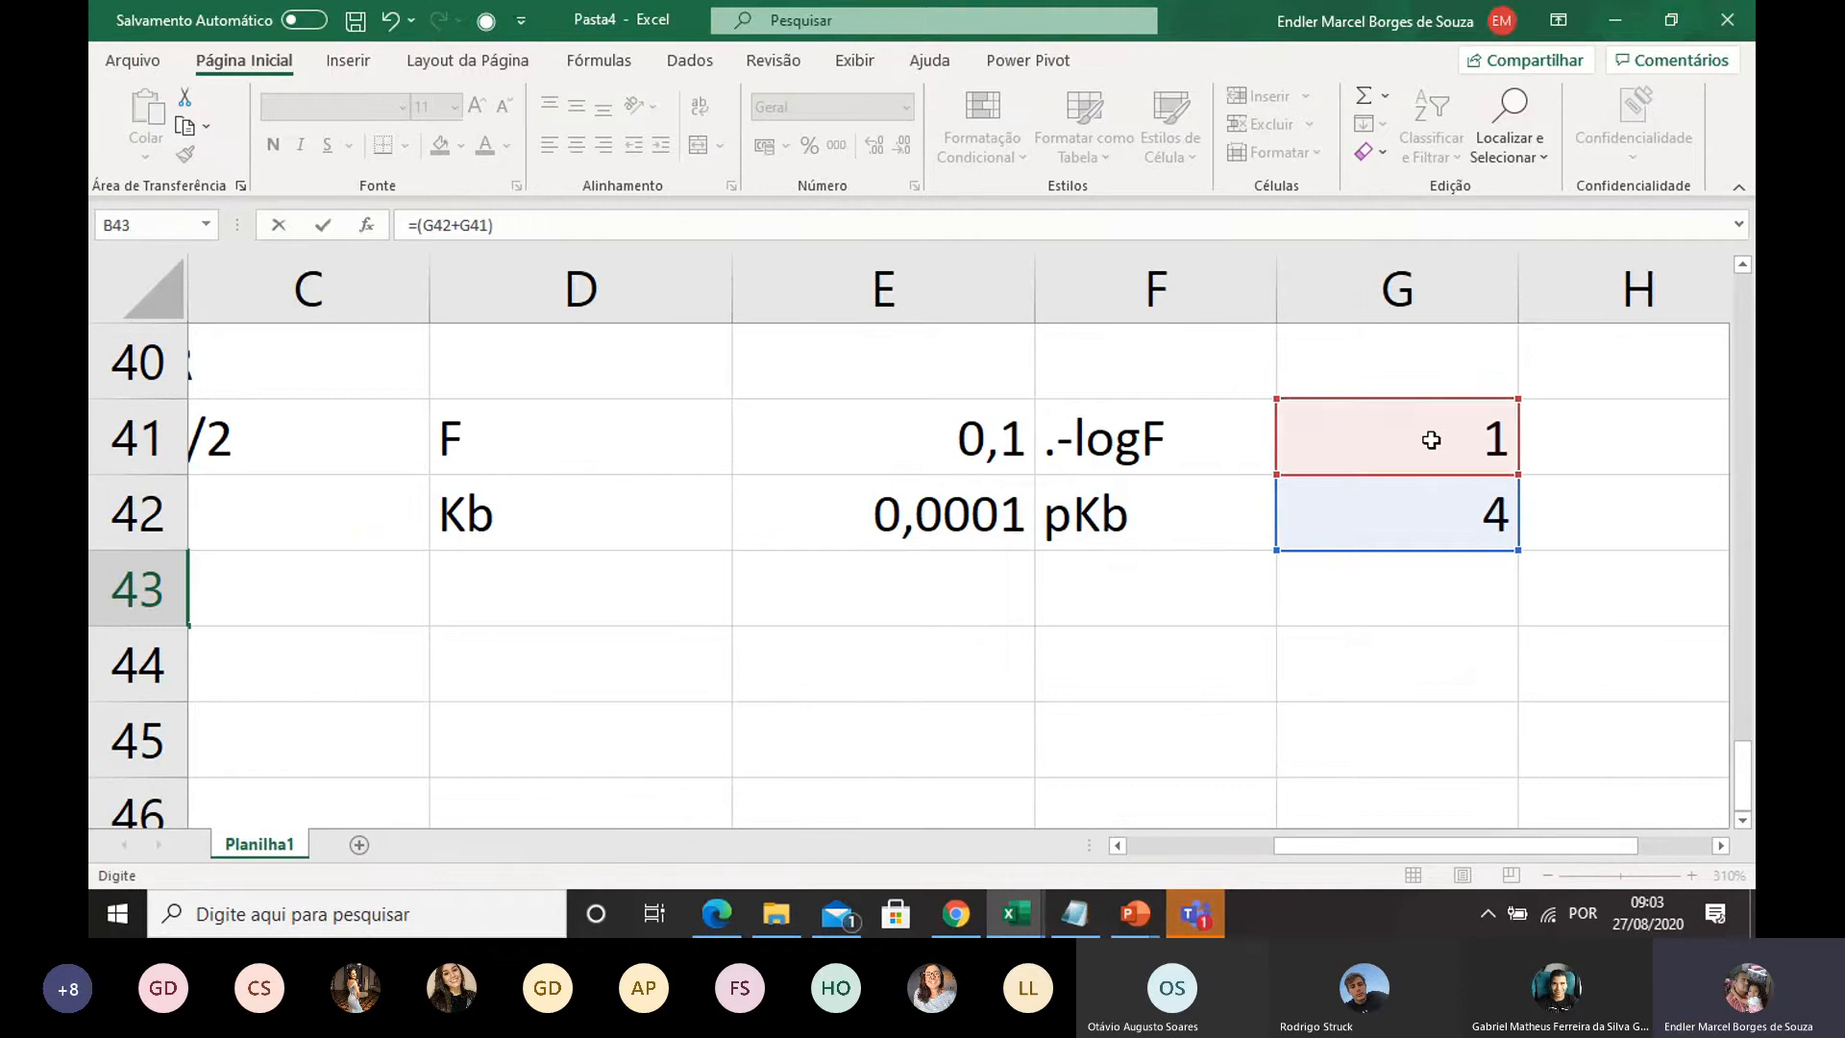
key(Return)
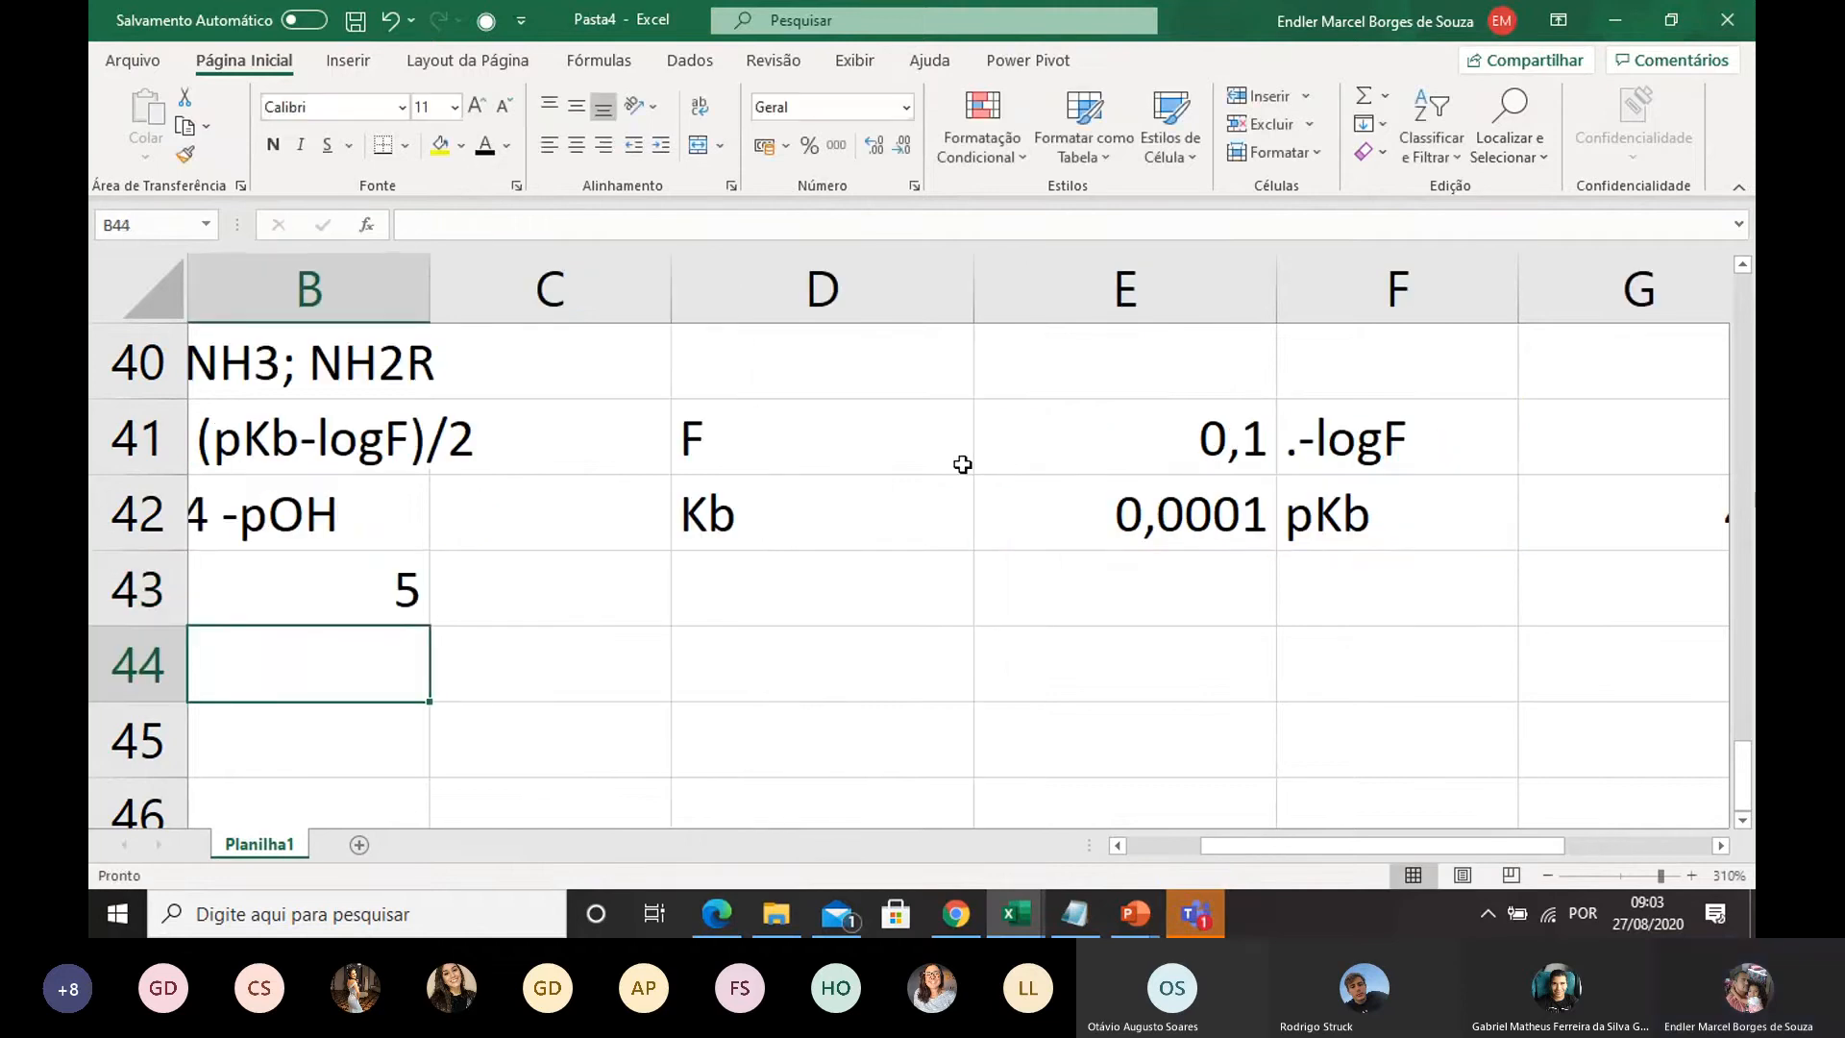
Step: Divide the pOH formula in cell B43 by 2, making it =(G42+G41)/2
double_click(381, 604)
click(486, 586)
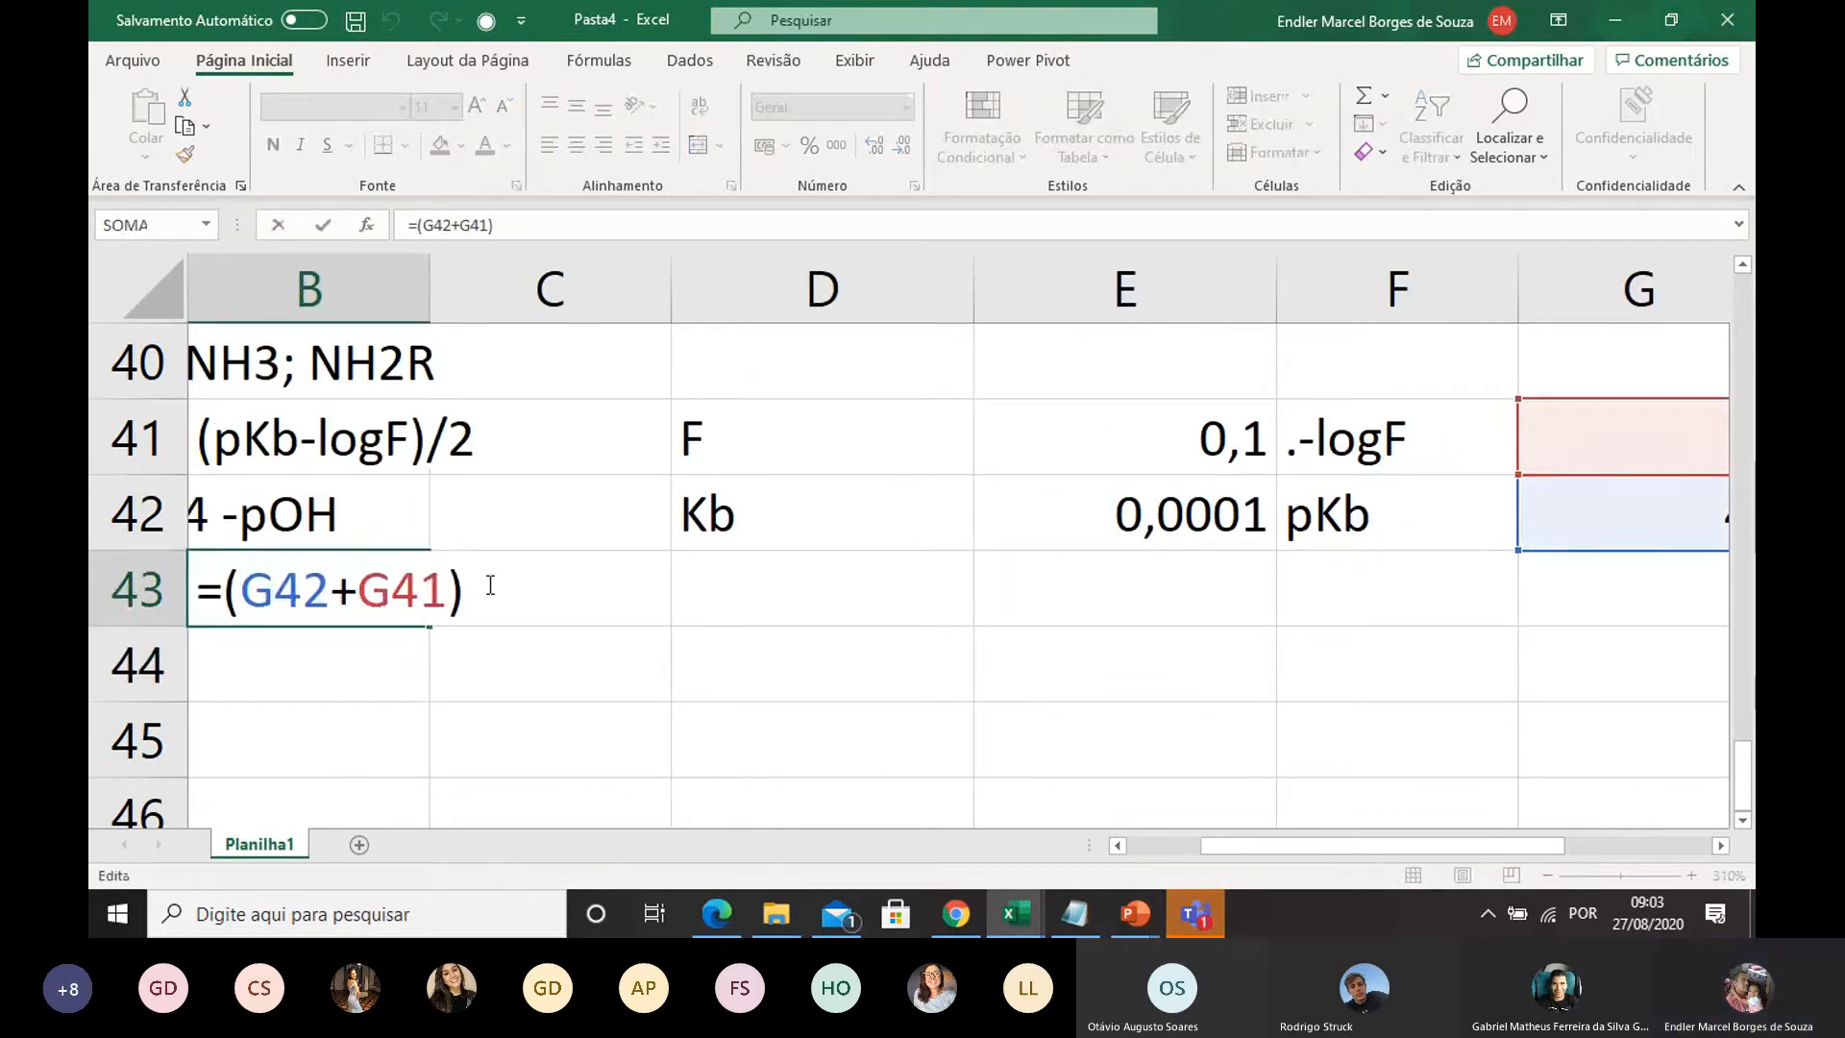
text(/2)
key(Return)
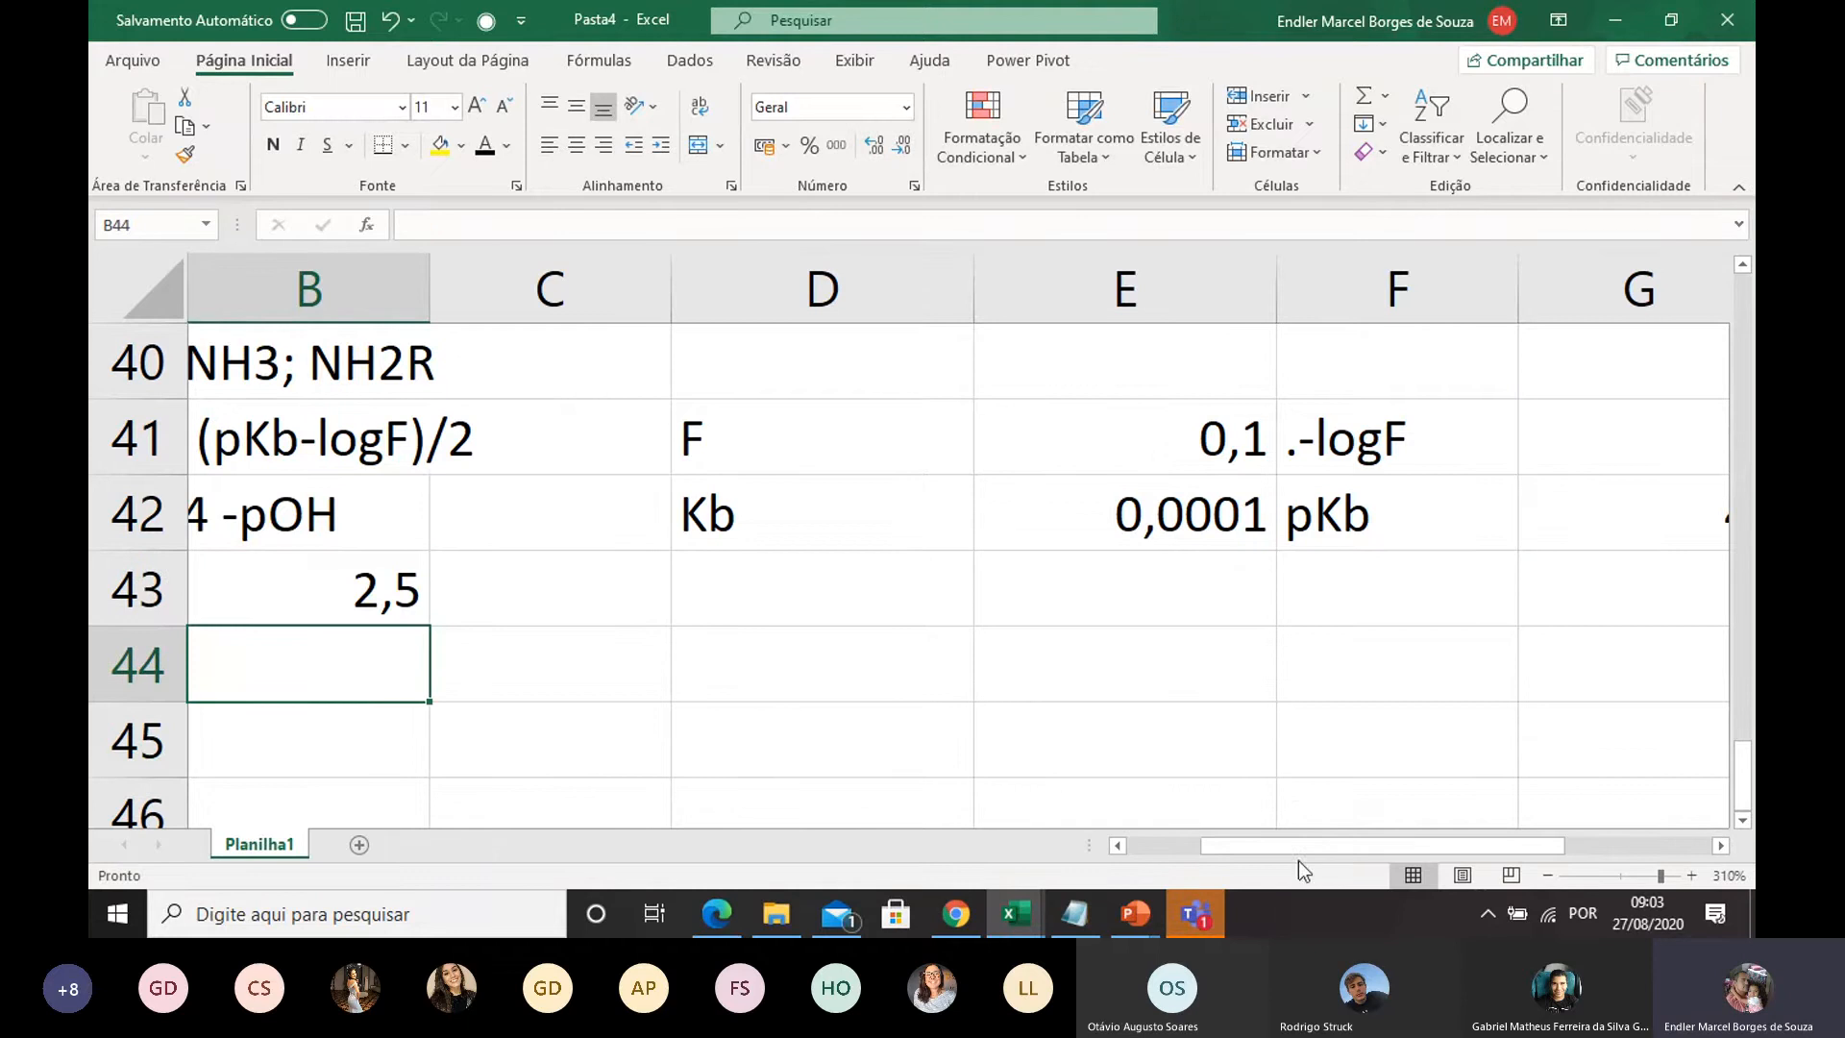
drag(1300, 847, 1092, 844)
click(534, 573)
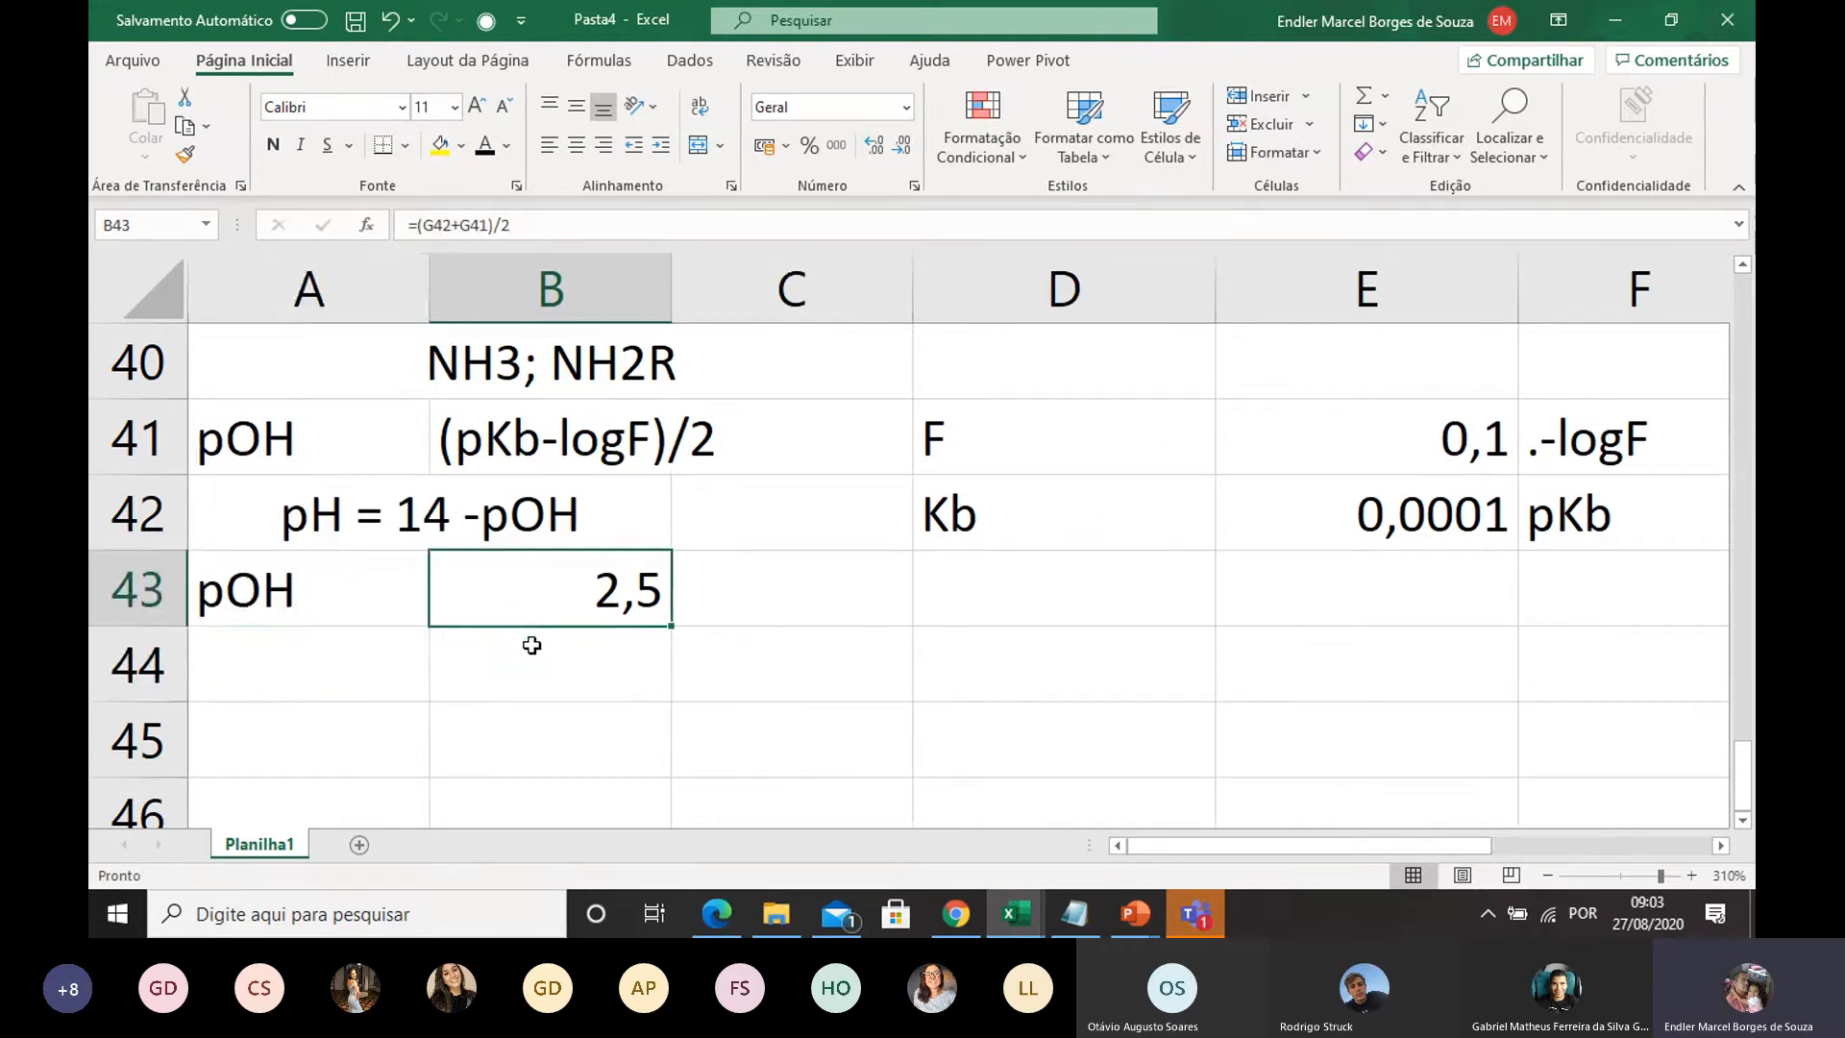
Step: Enter the label "pH" in cell A44 below the pOH label
click(347, 681)
text(p)
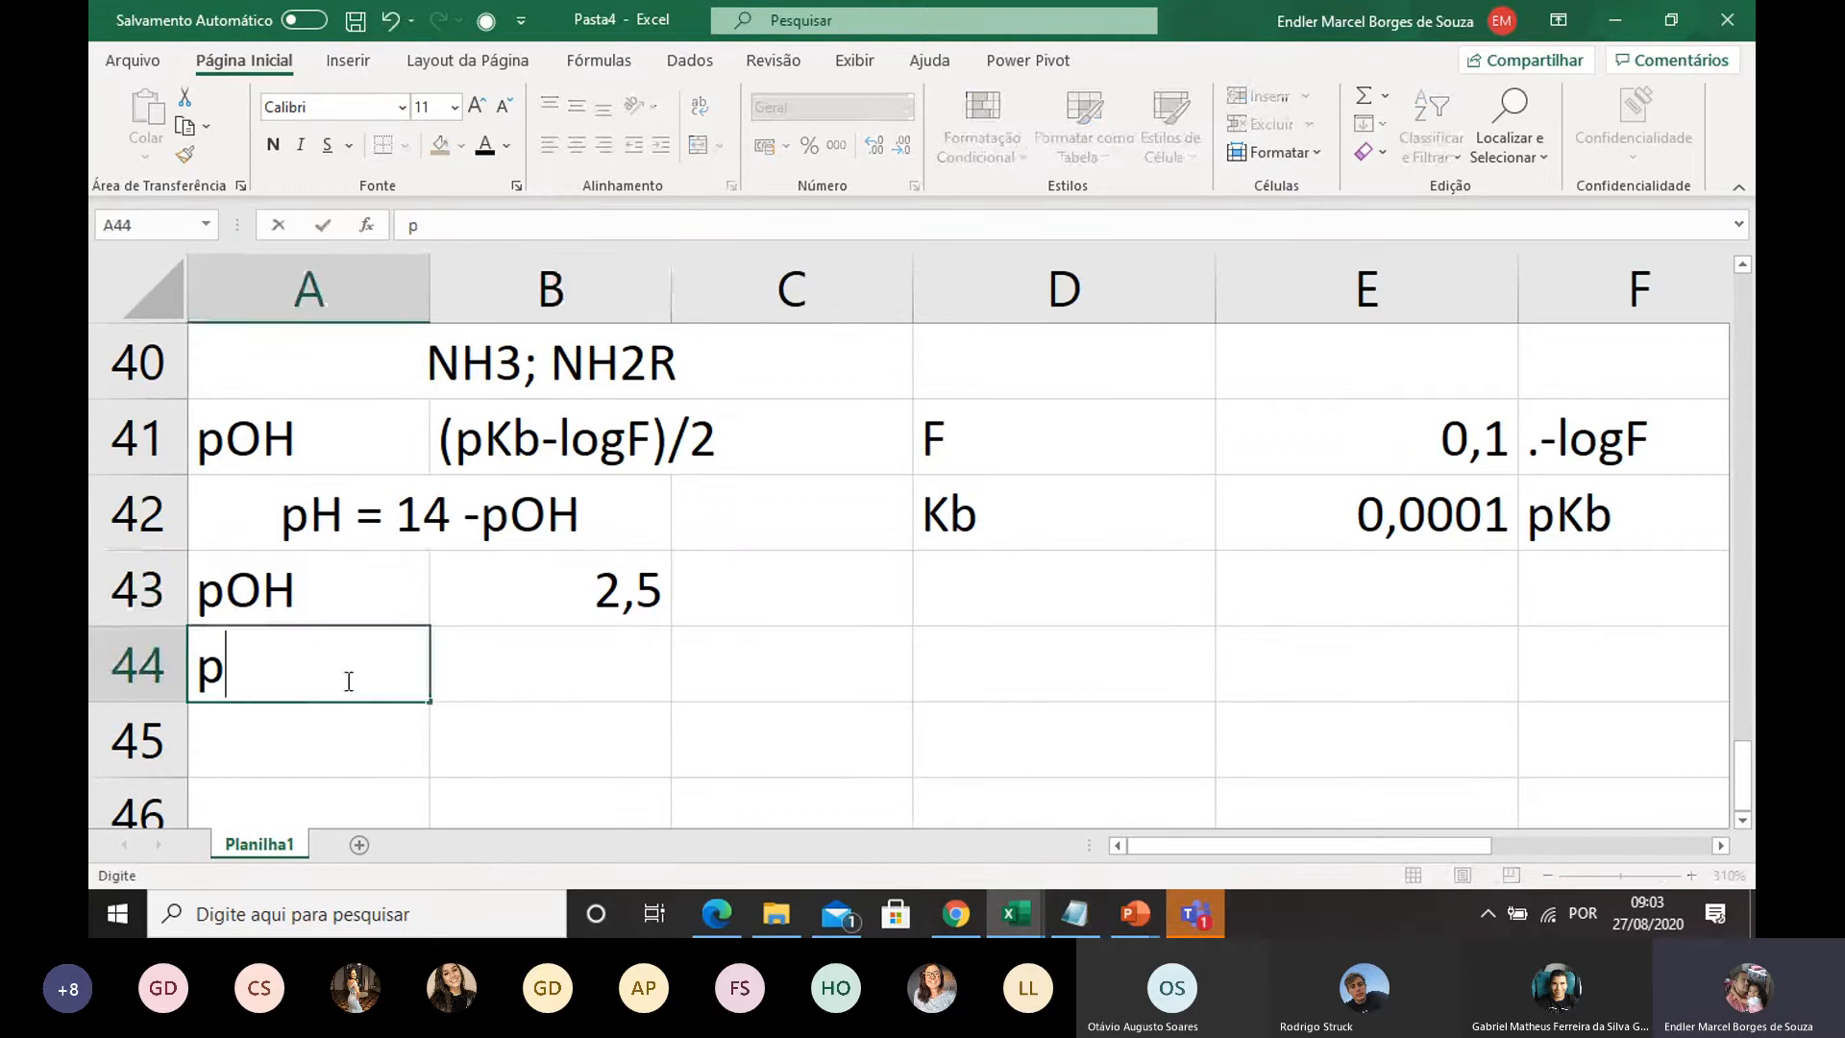
text(H)
key(BackSpace)
key(Return)
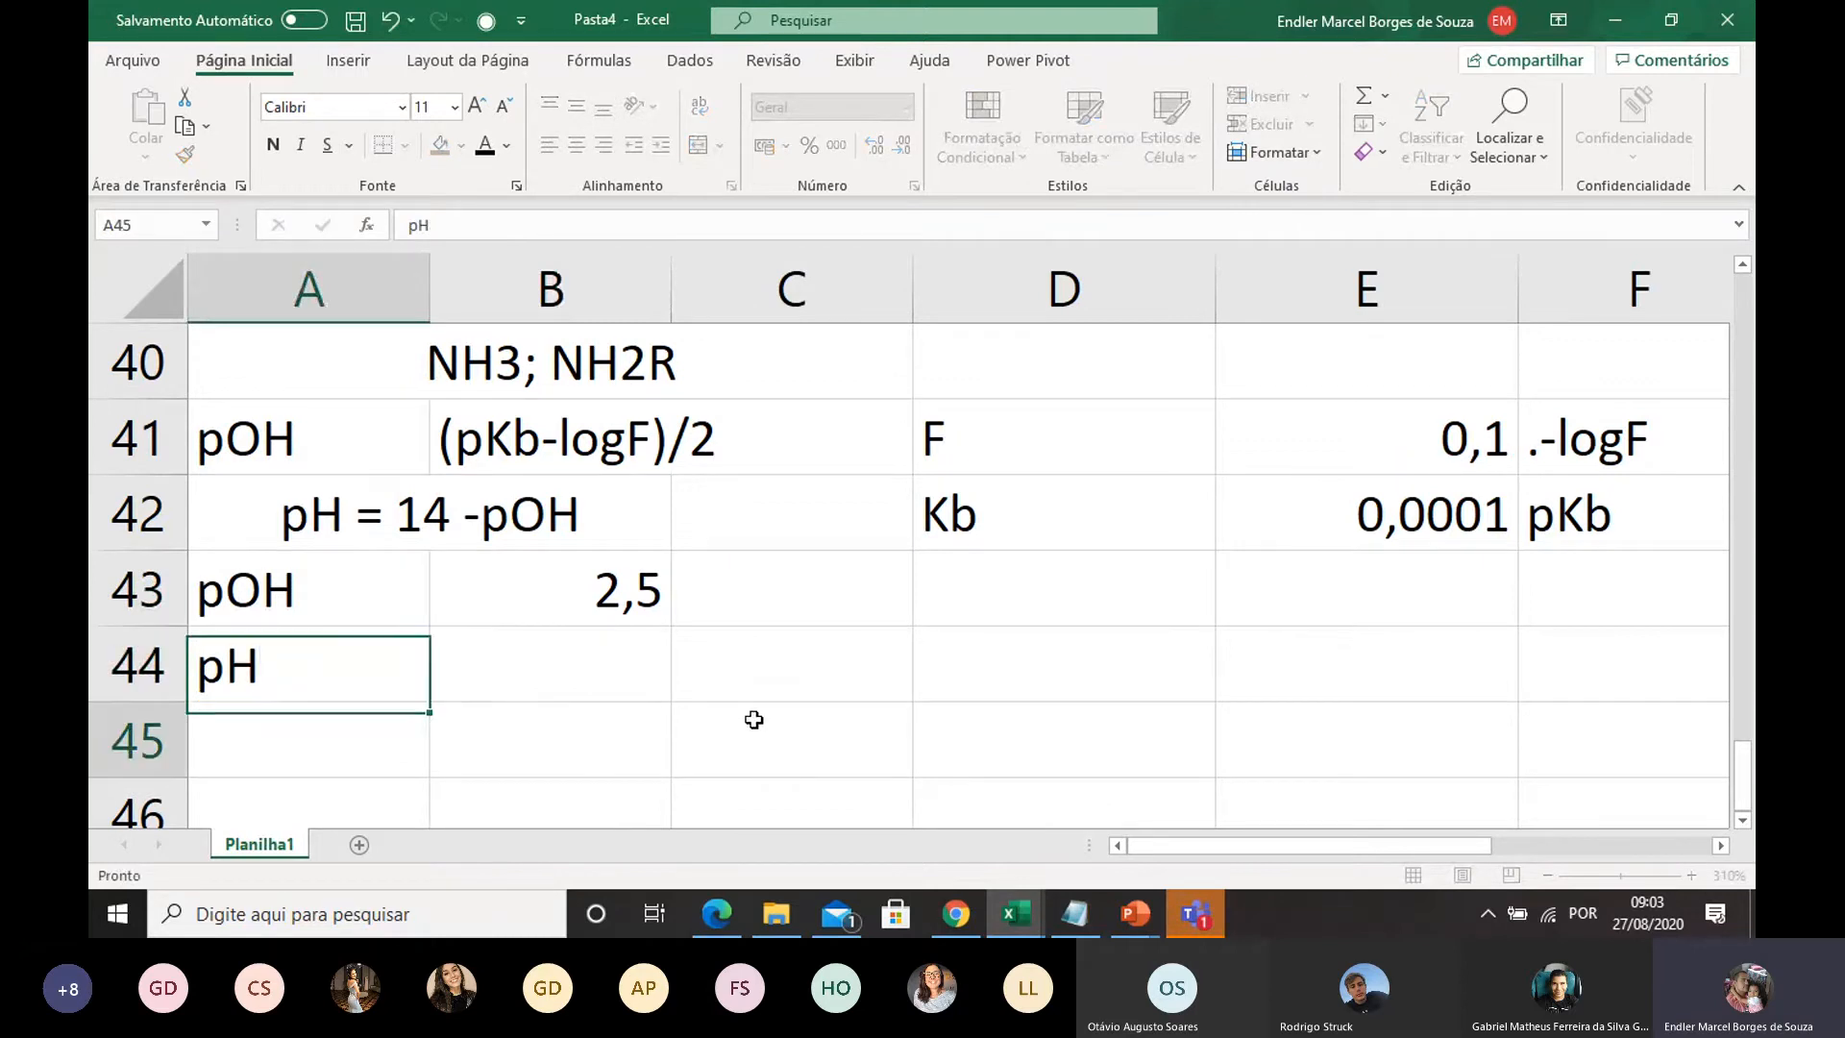
Step: Calculate the pH in cell B44 by subtracting the pOH from 14 with the formula =14-B43
click(530, 505)
click(488, 673)
text(=)
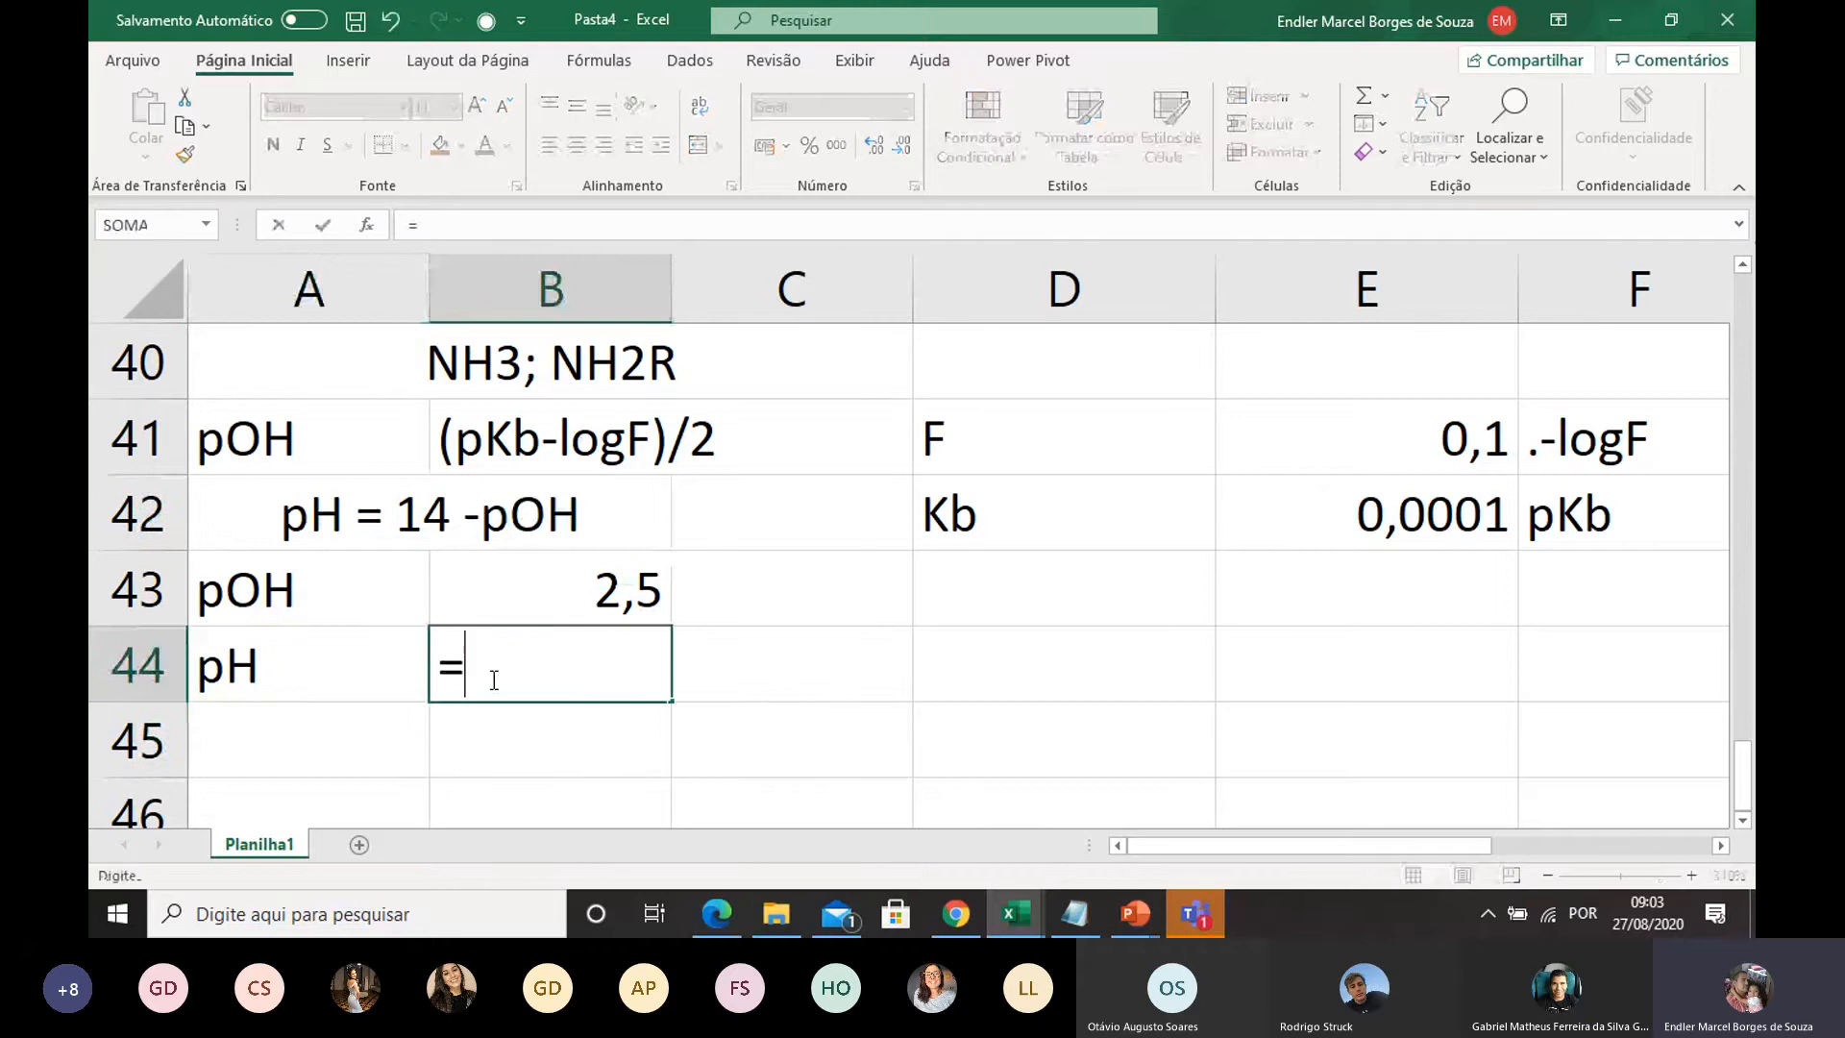
text(14-)
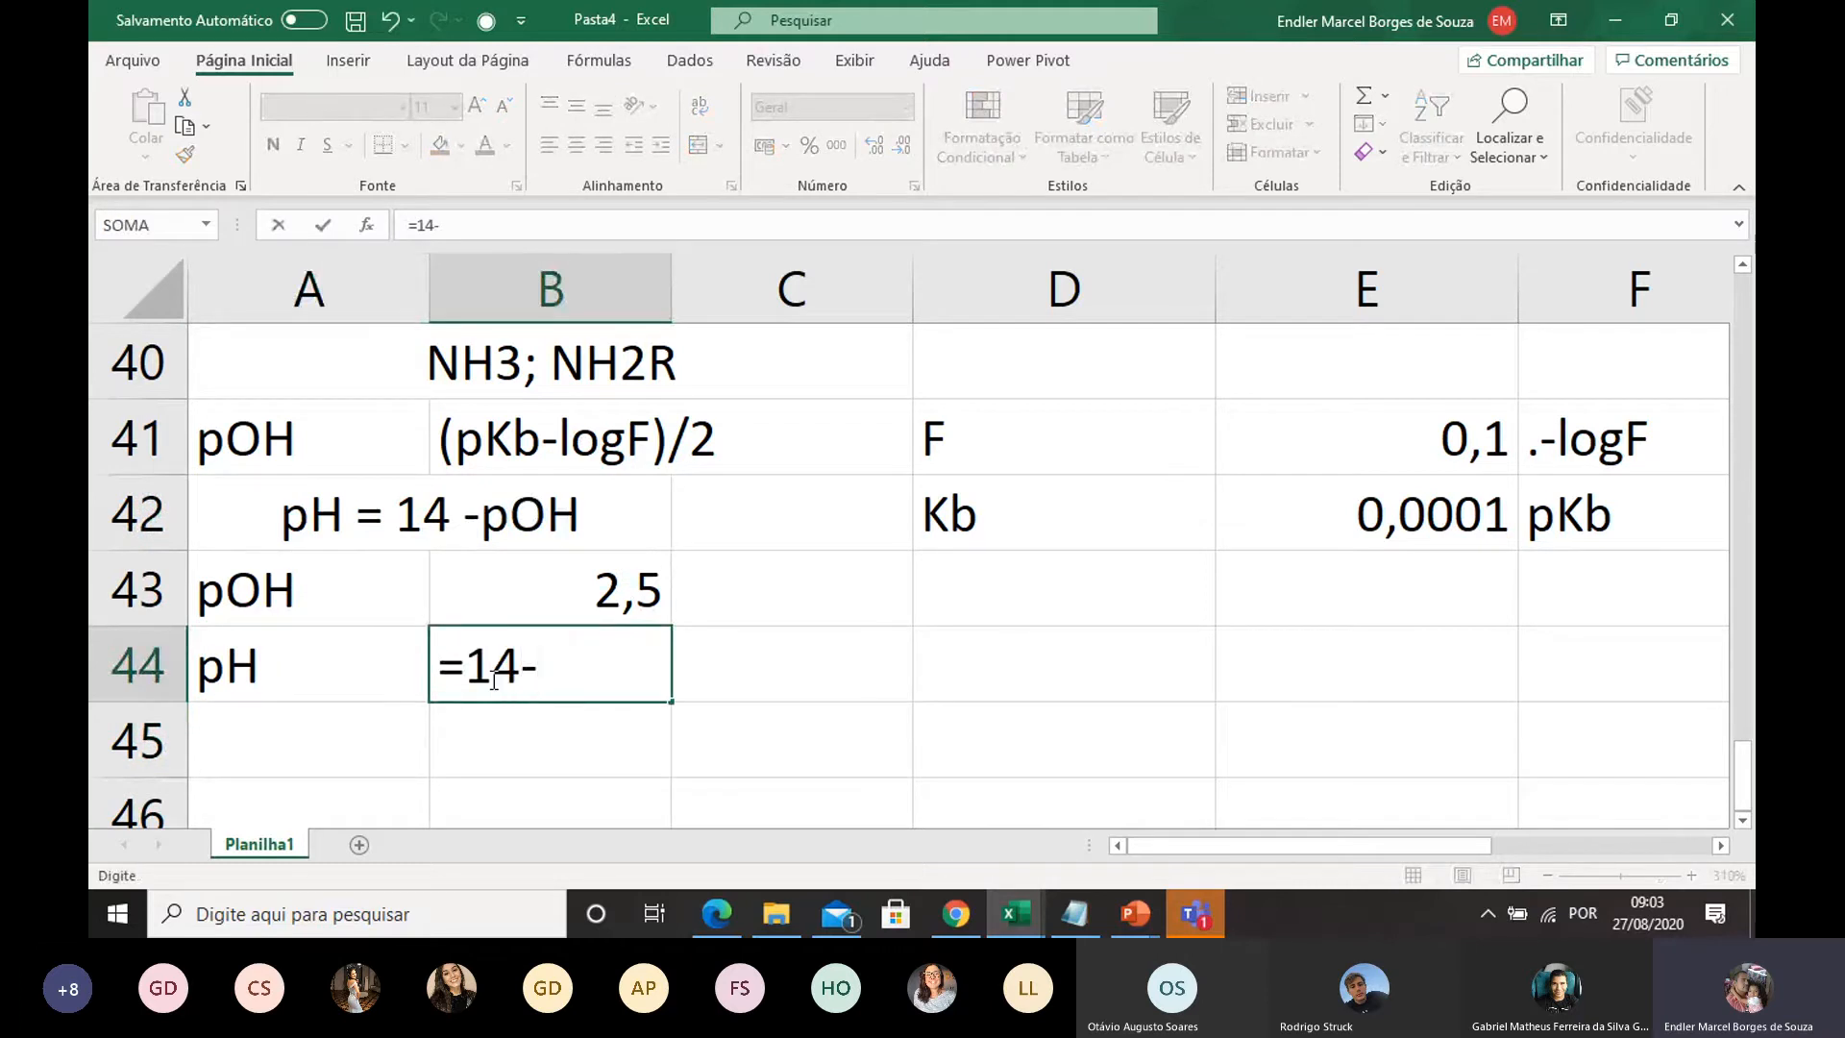
click(536, 593)
key(Return)
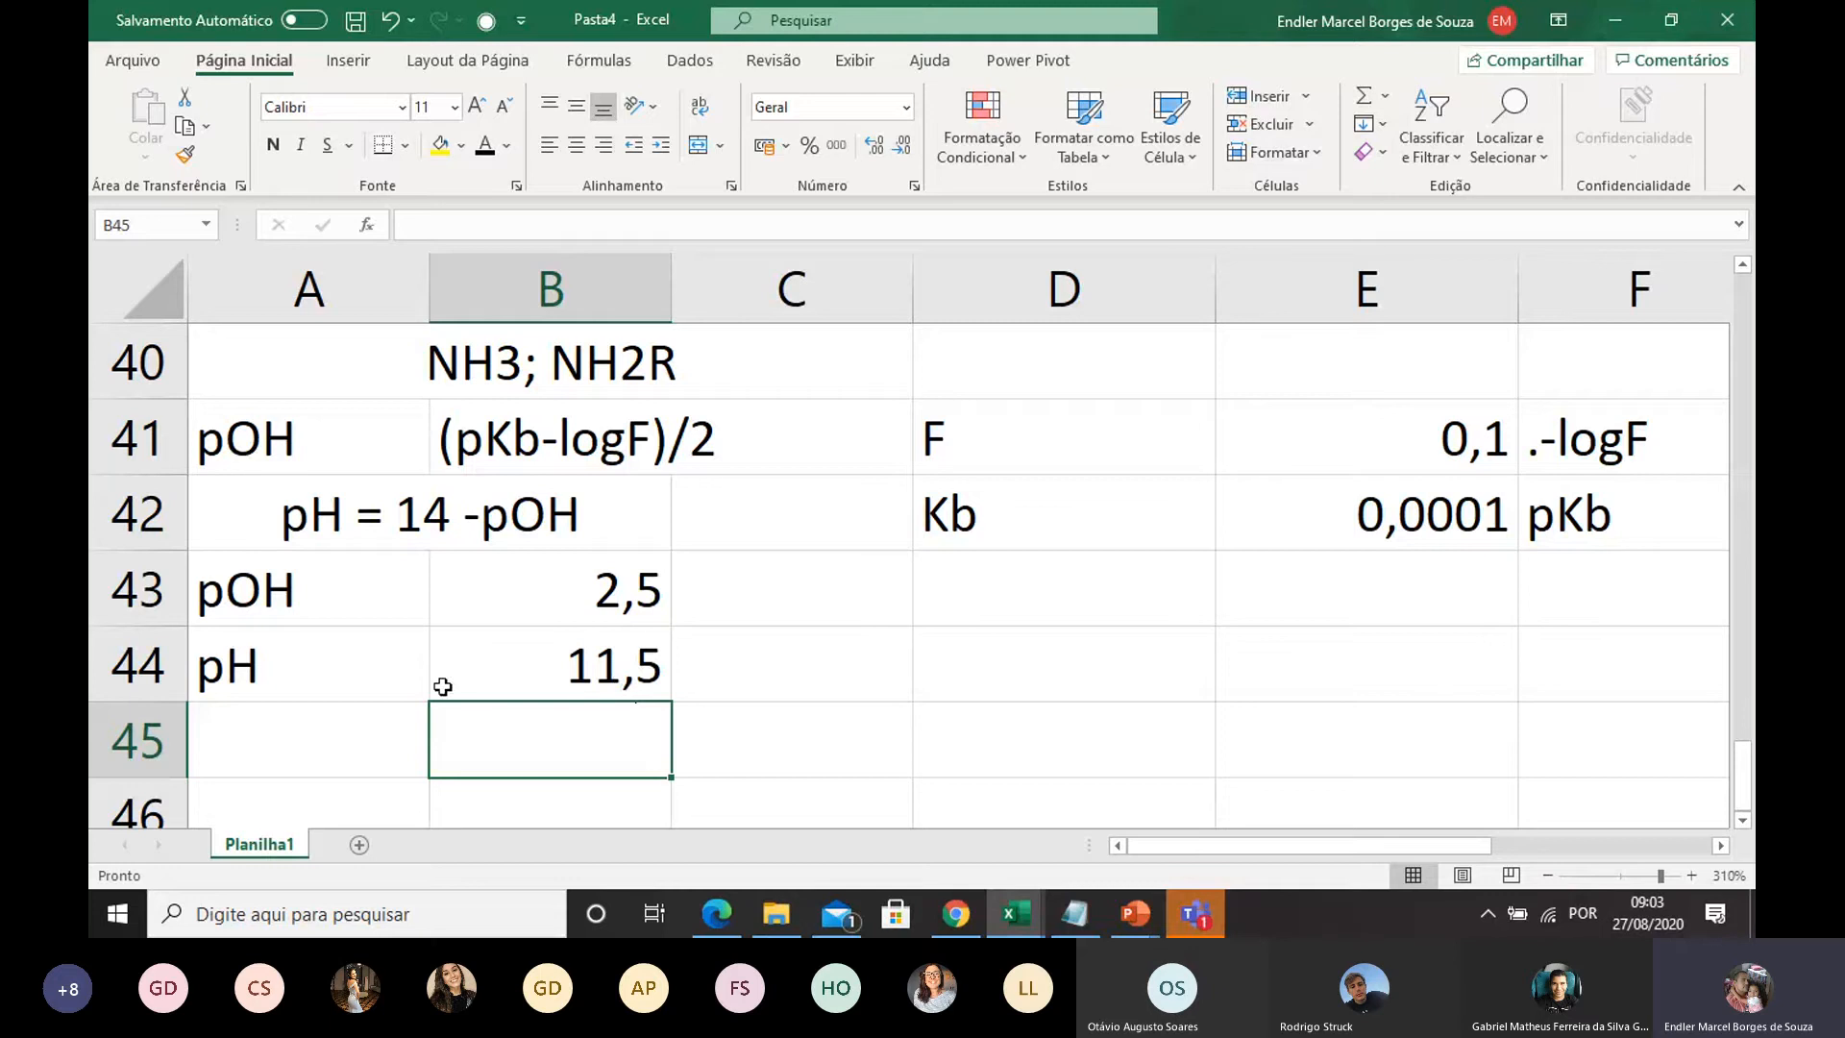
click(361, 653)
click(536, 662)
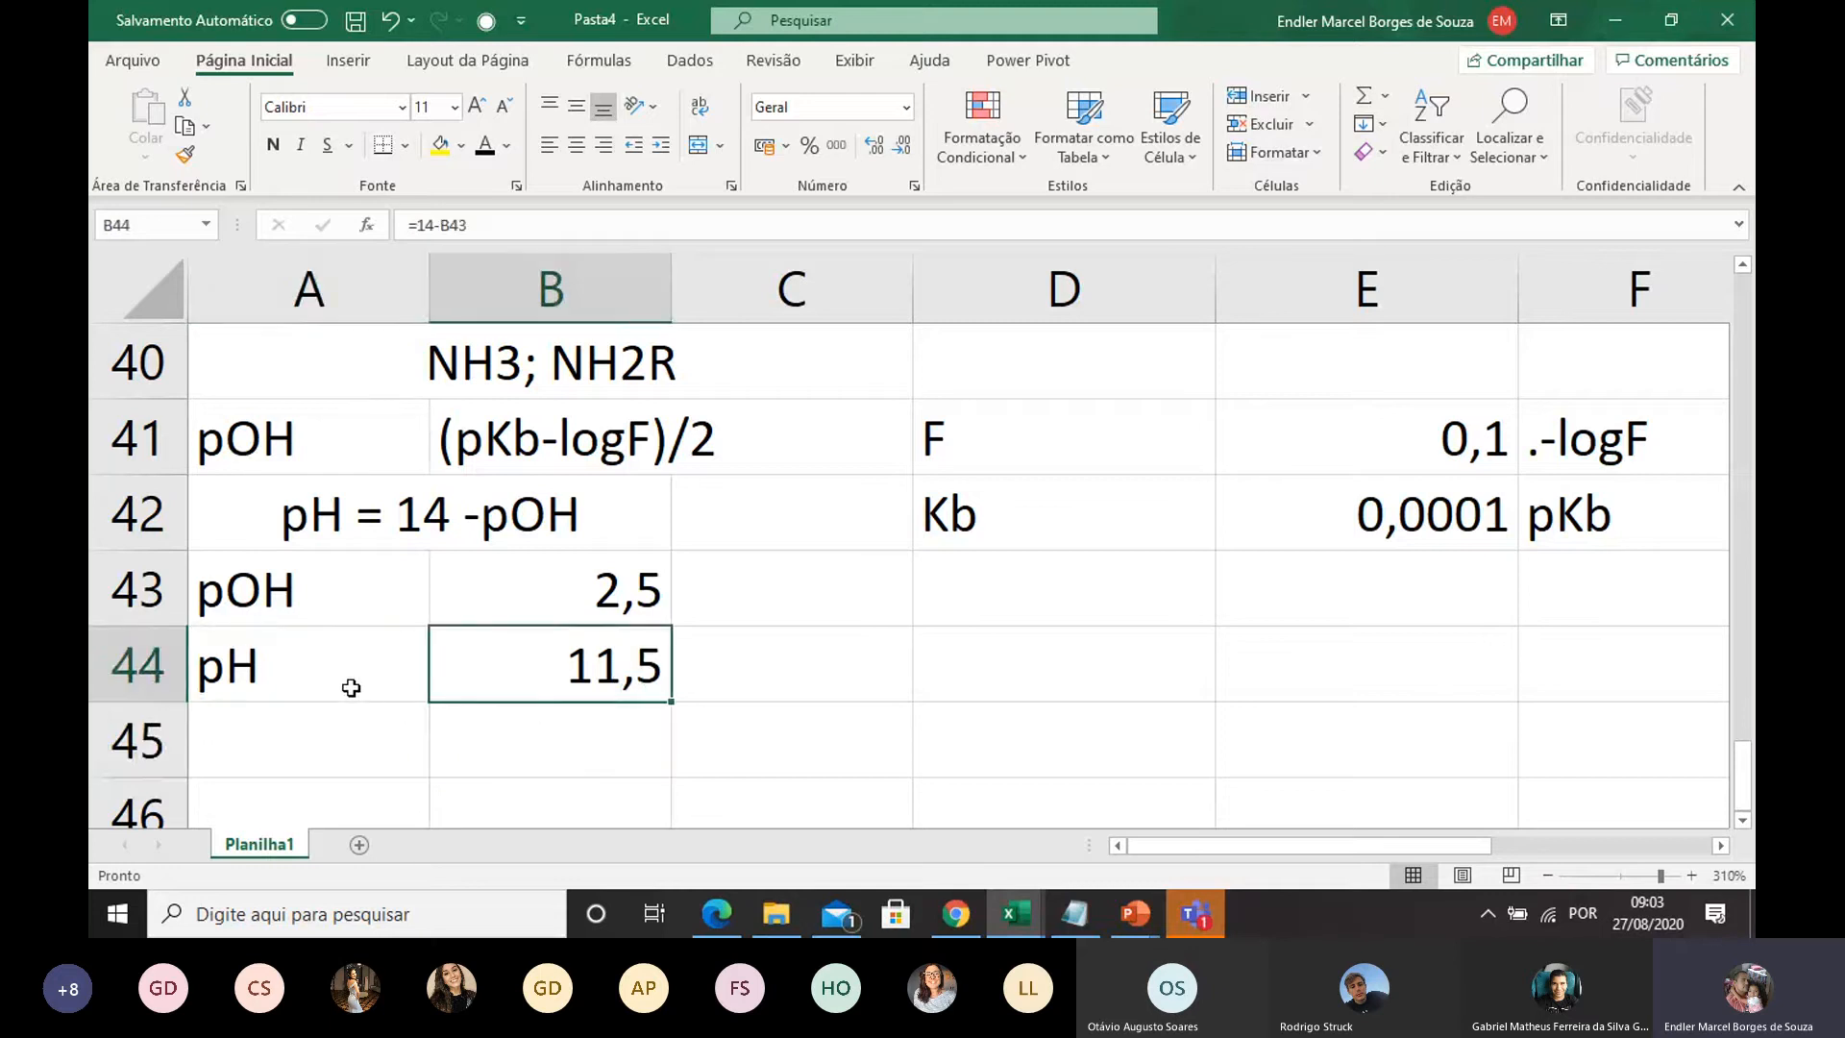
drag(346, 686, 571, 682)
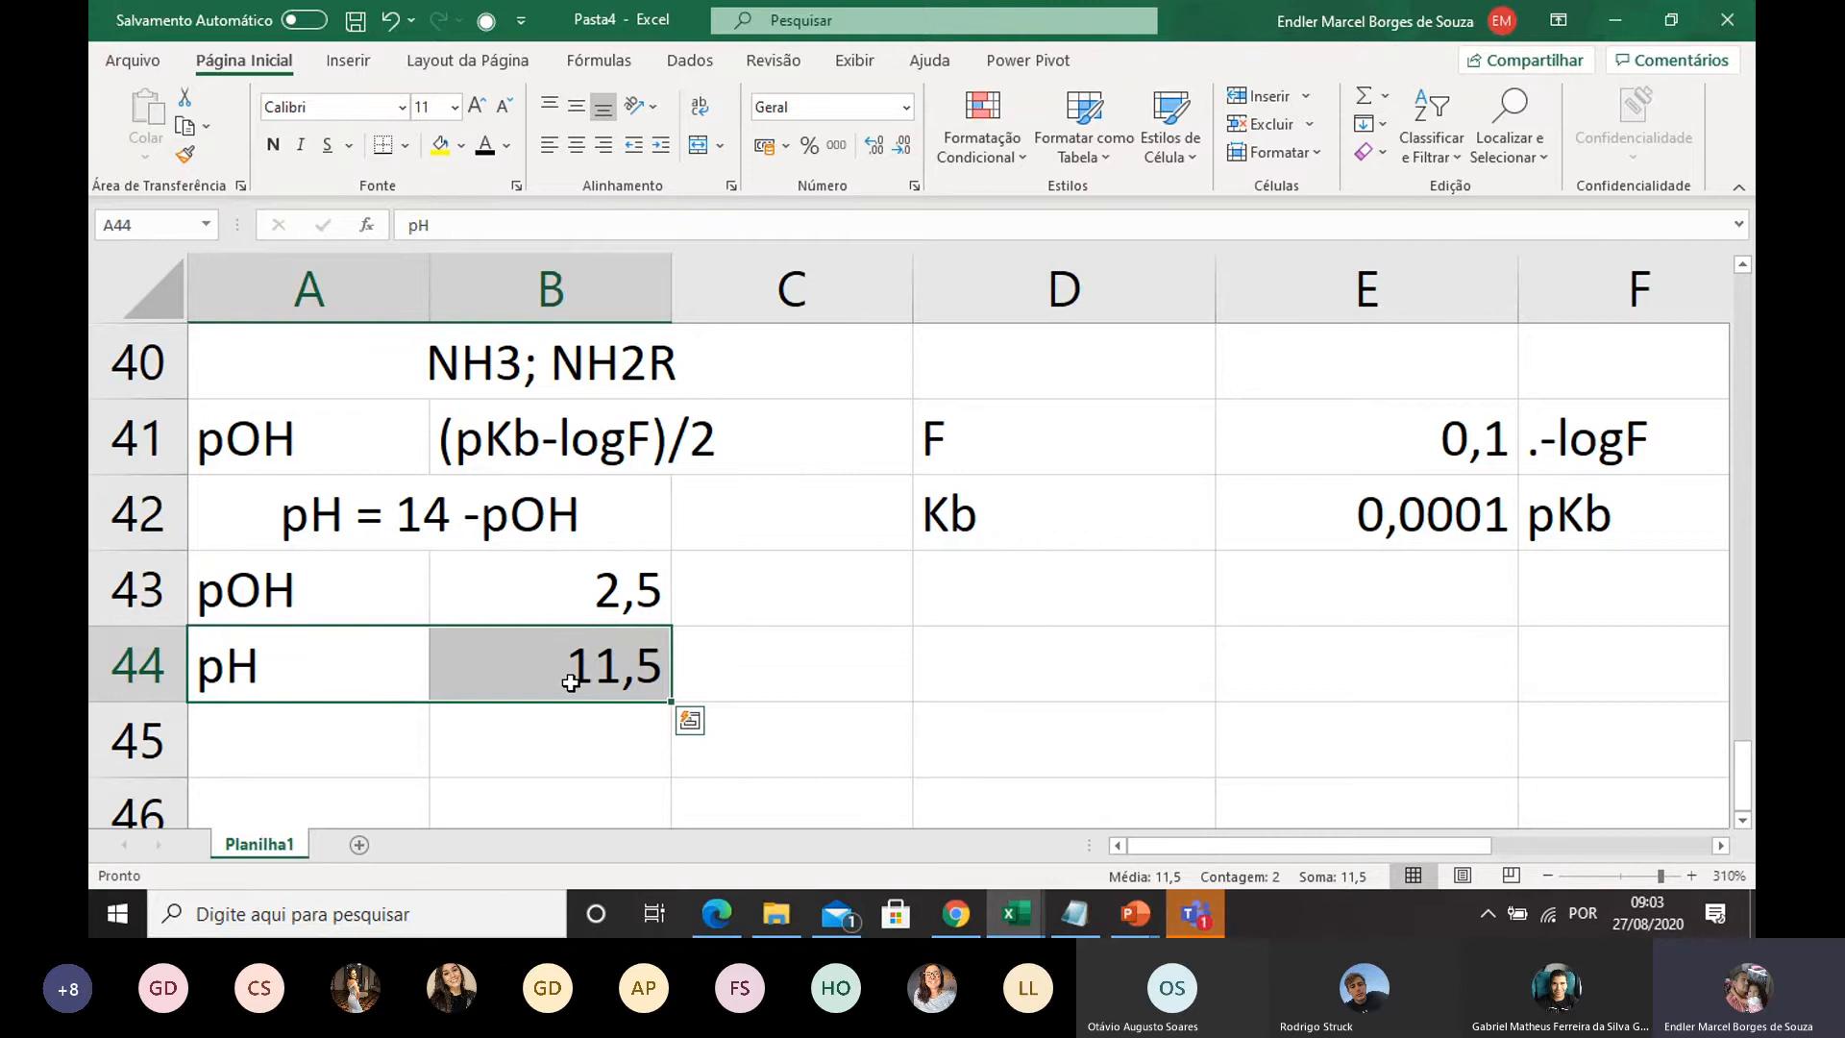
click(780, 652)
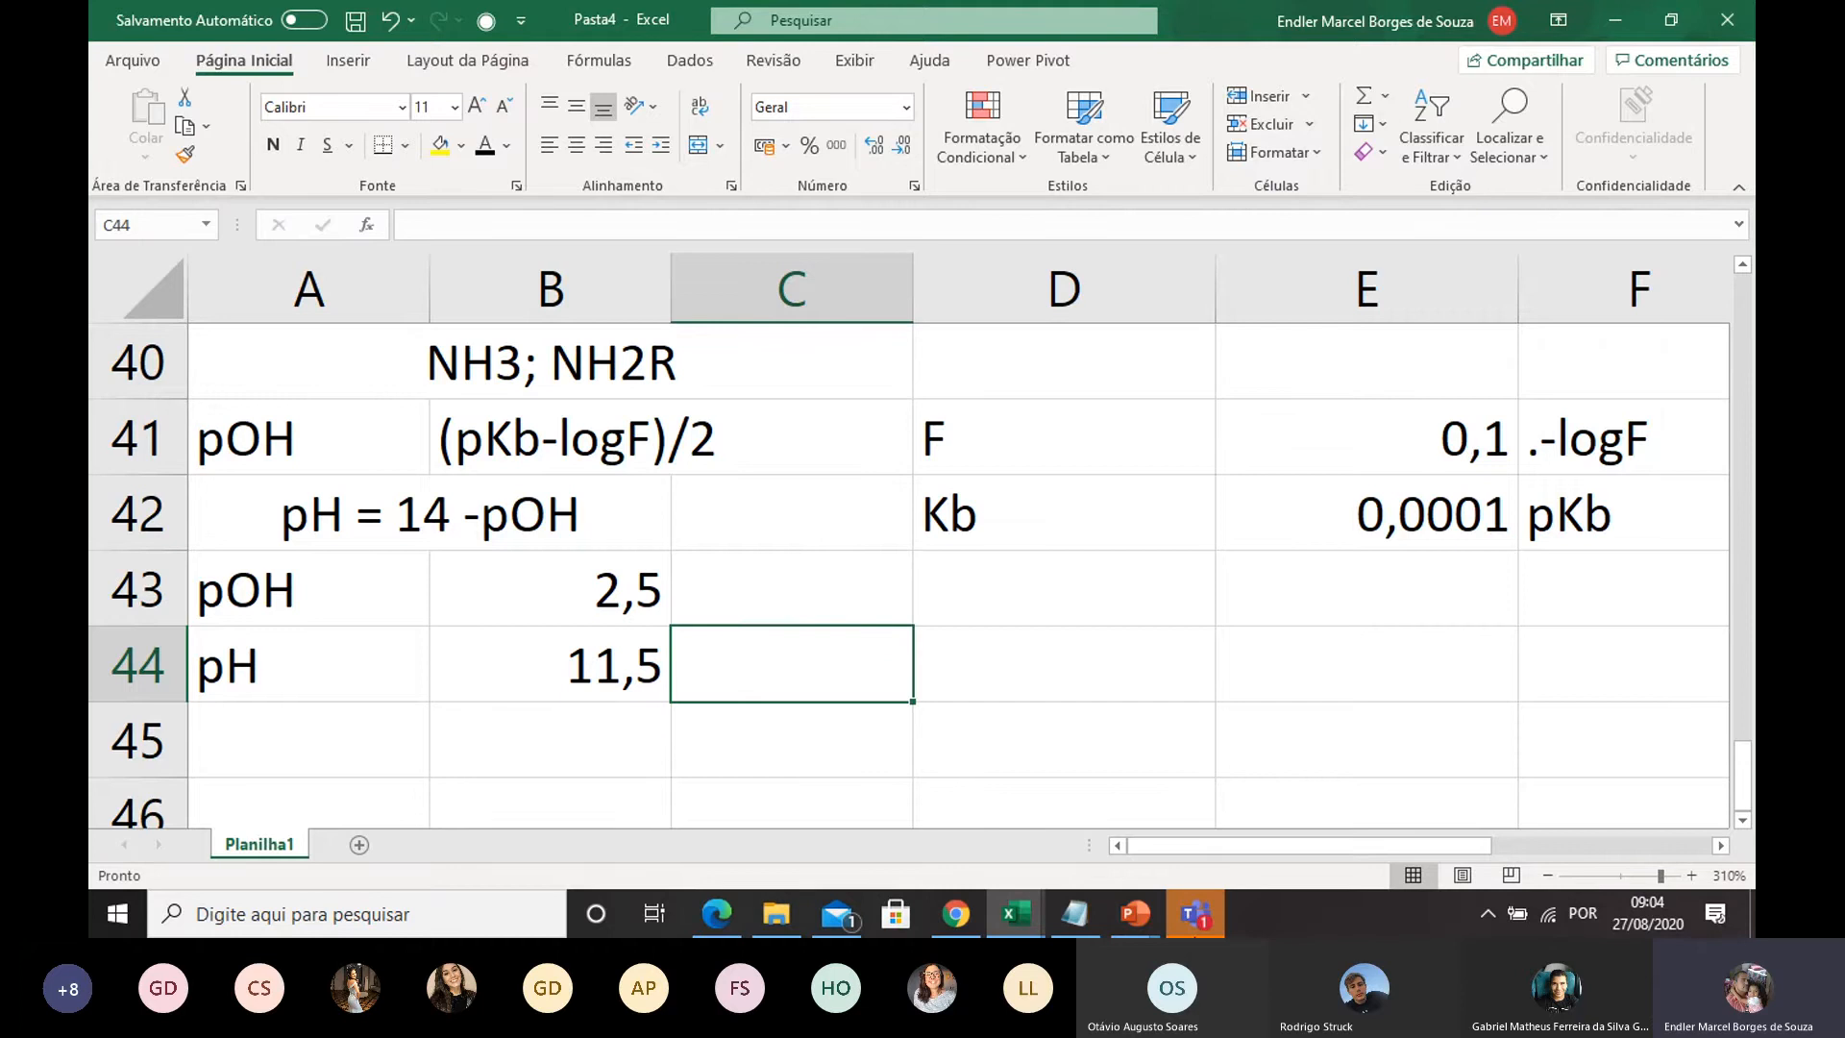
Step: Switch to the Teams meeting and send the weak acid formula "pH = (pKa - logF)/2" in the meeting chat
click(1195, 913)
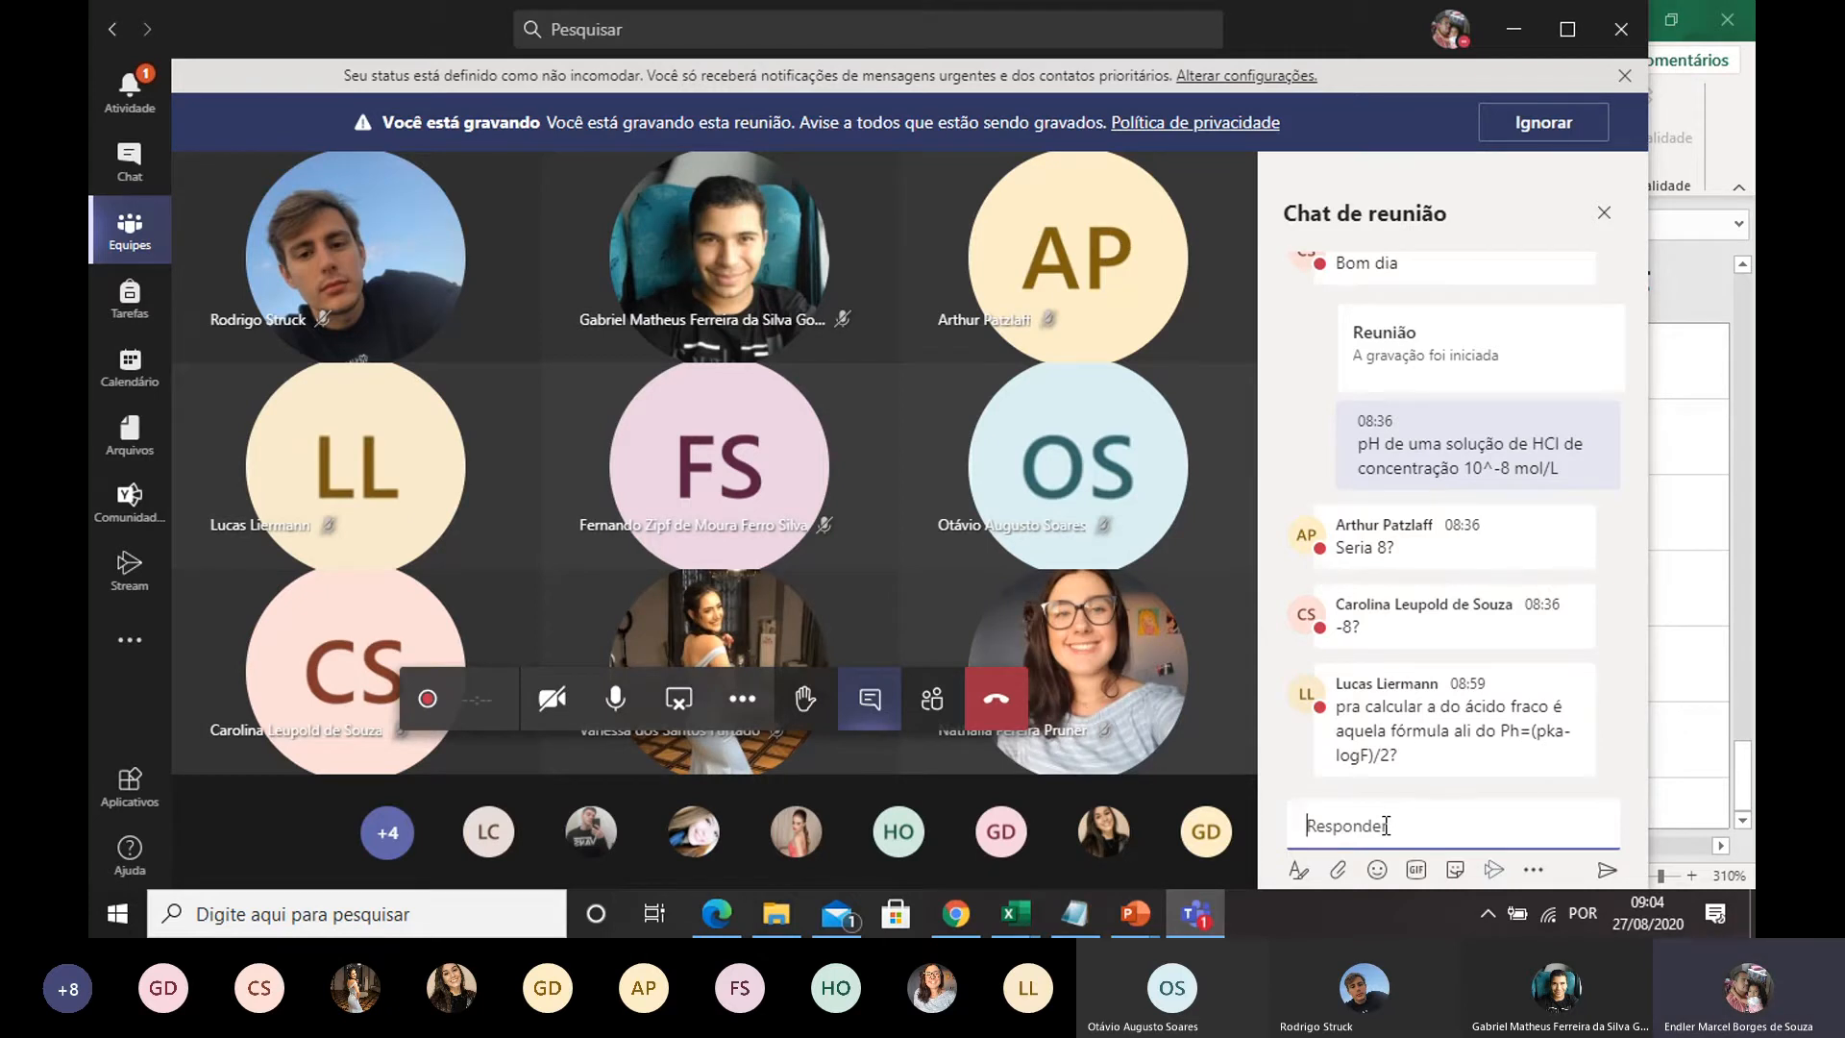
text(pH = (pKa - log)
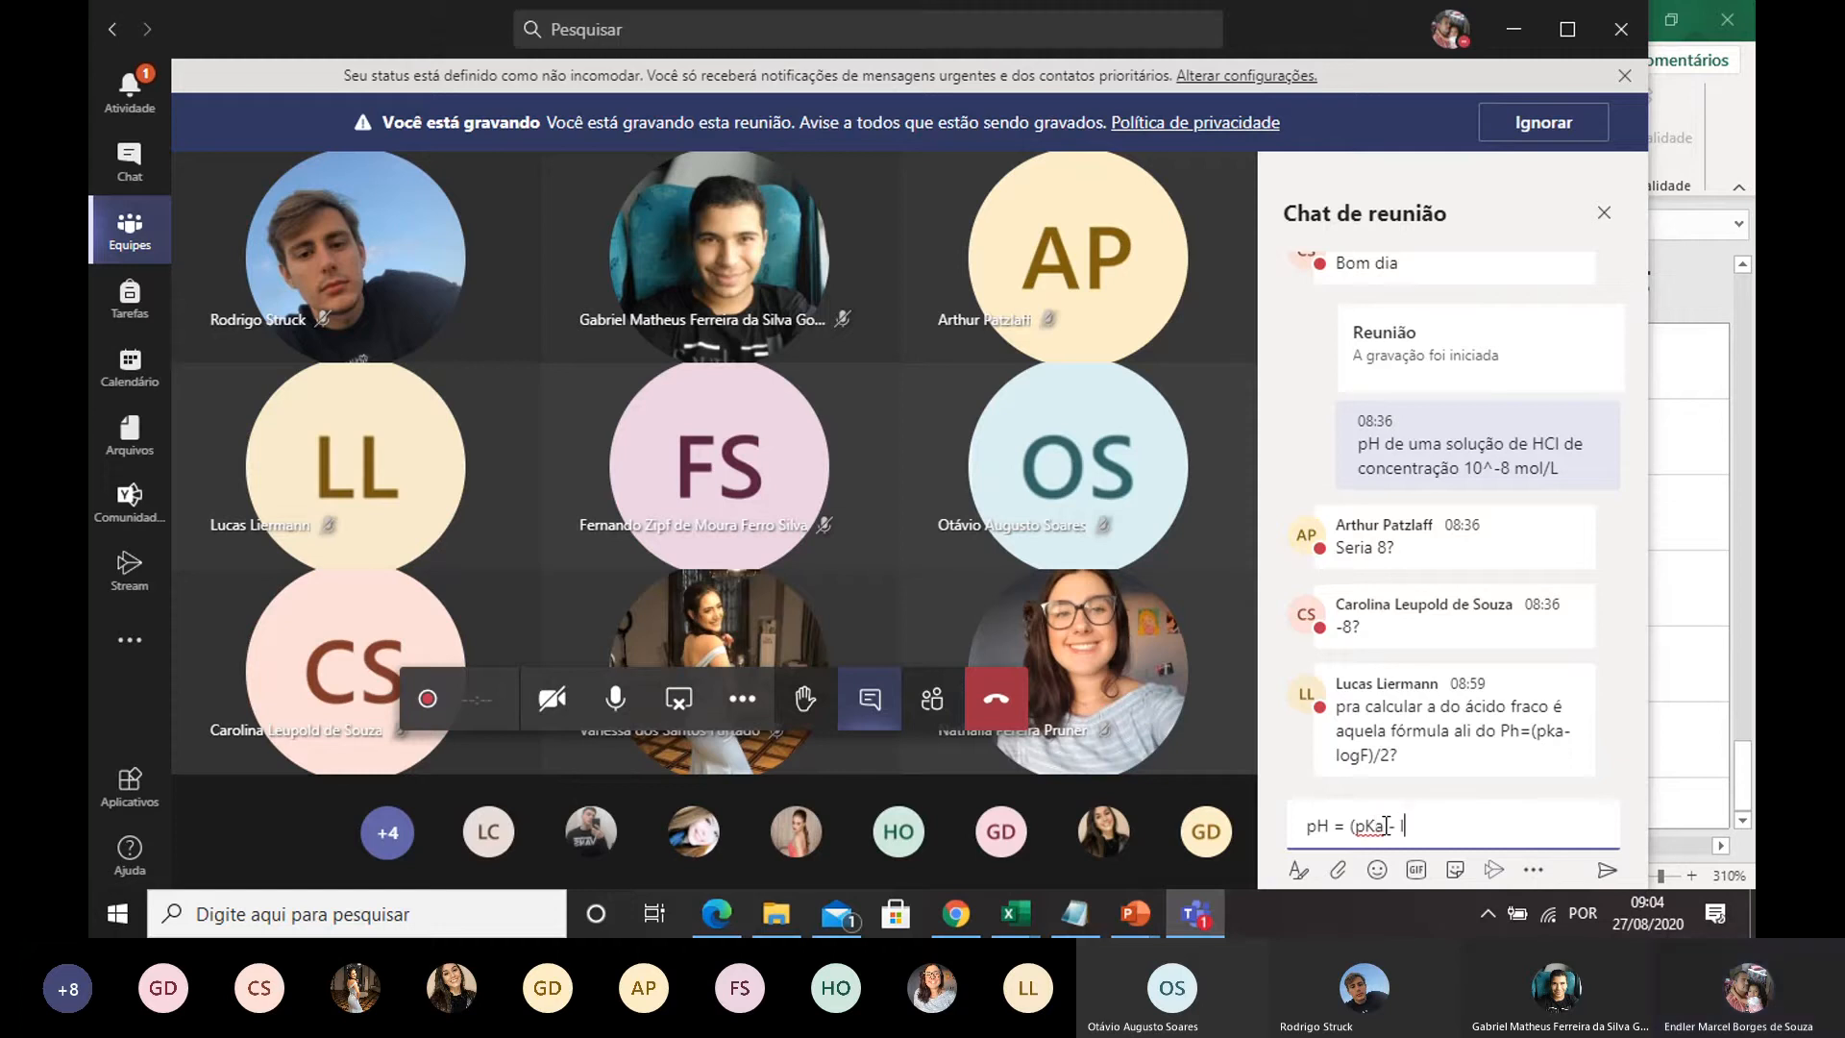
text(F)
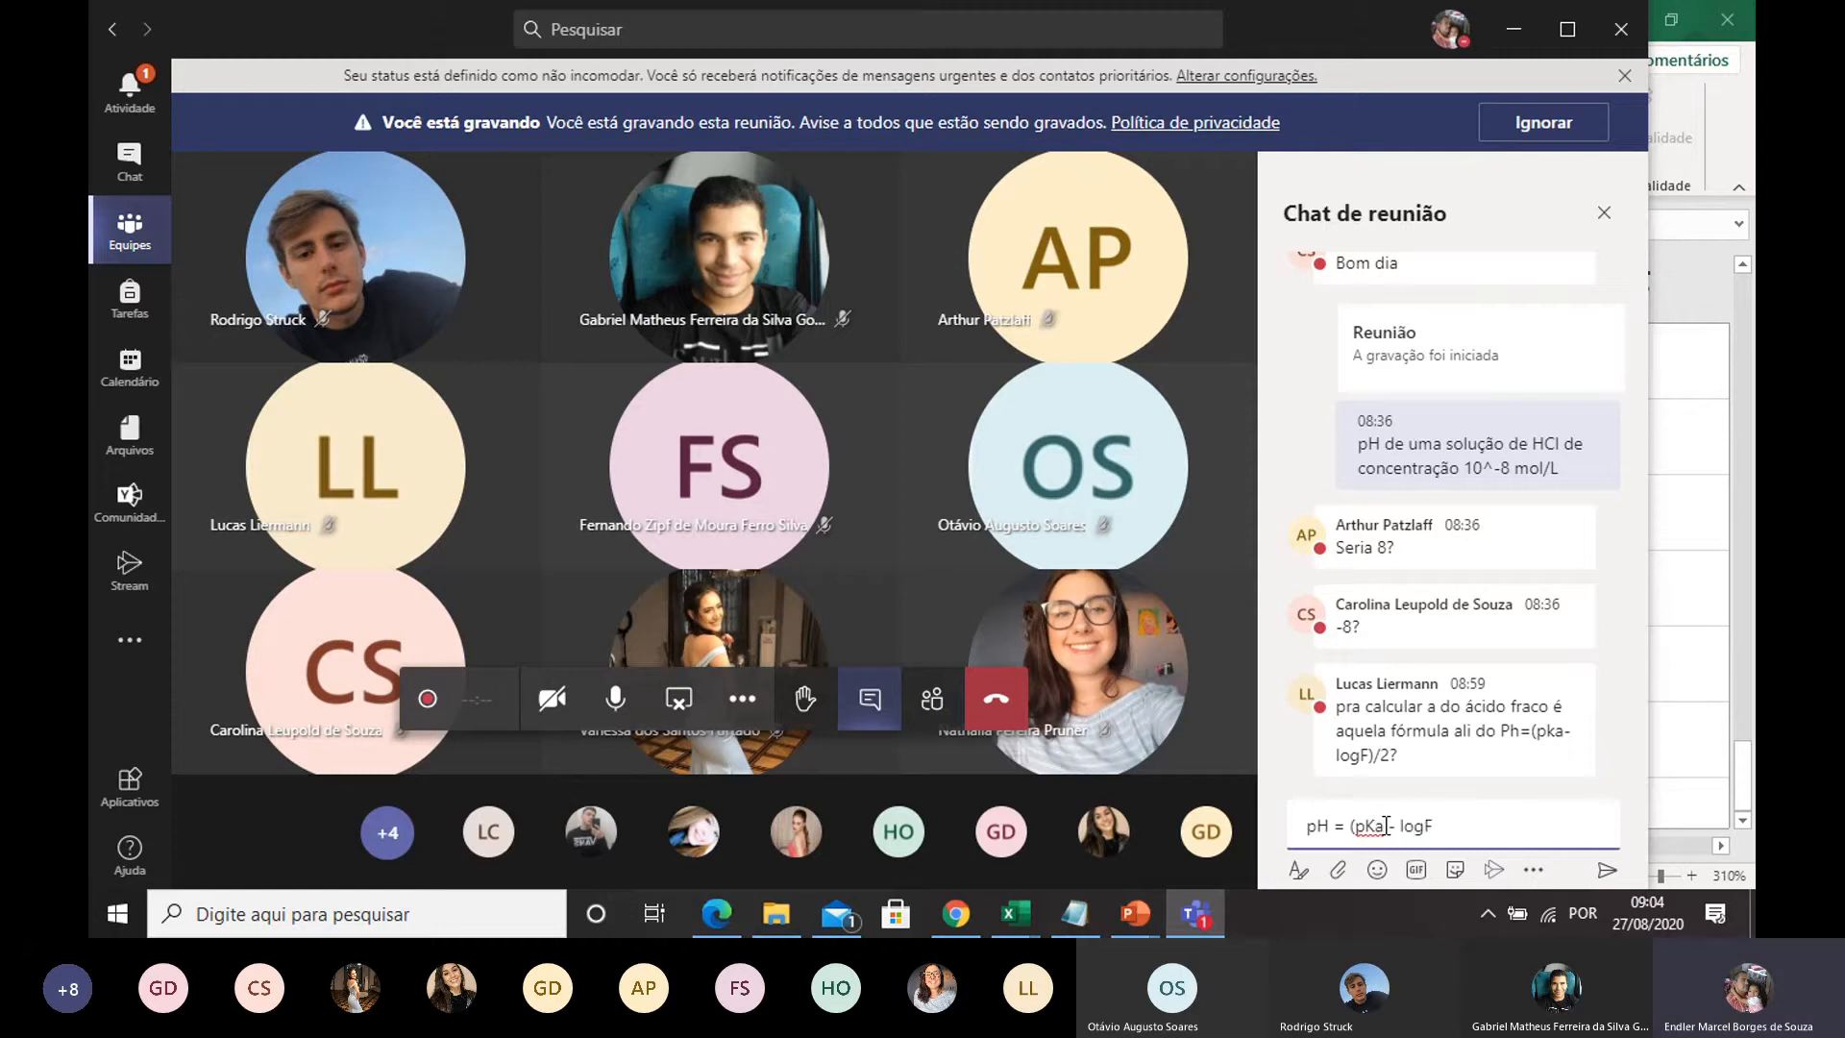
text()/2)
key(Return)
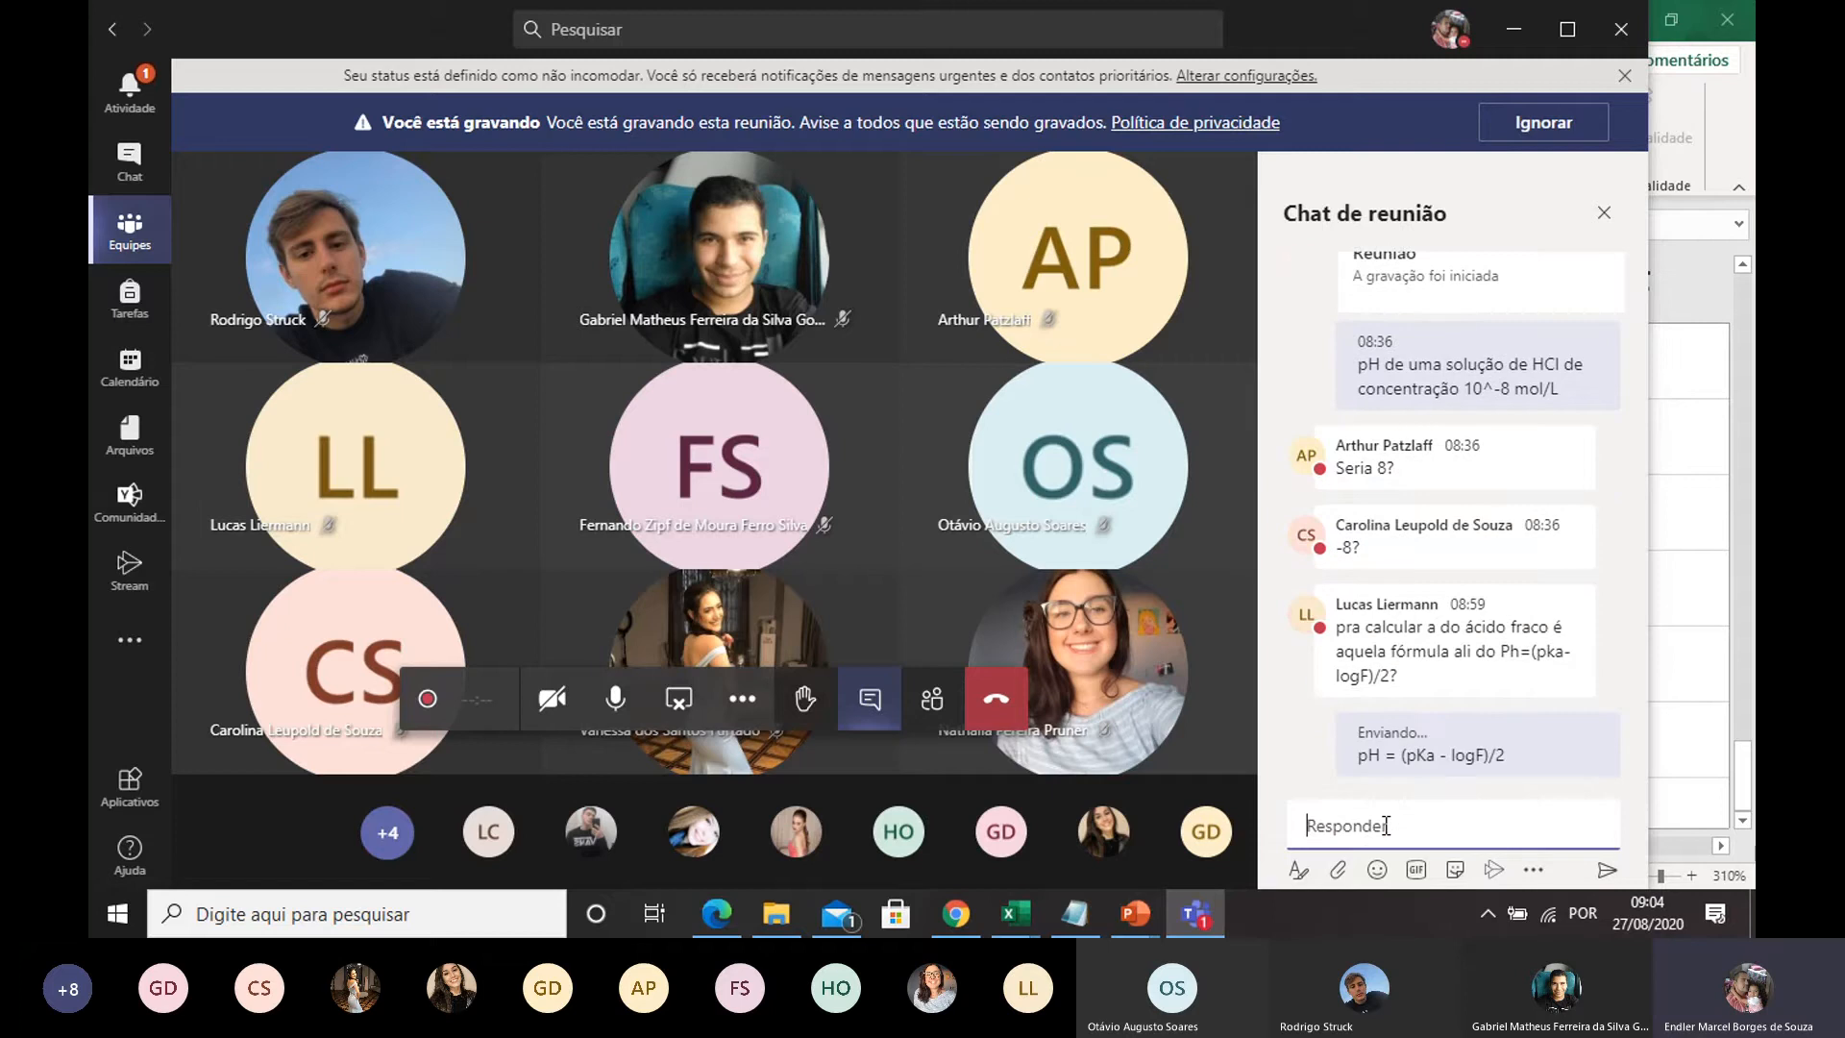
Step: Send the weak base formulas "pOH = (pKb - logF)/2" and "pH = 14- pOH" as separate messages in the meeting chat
text(poH)
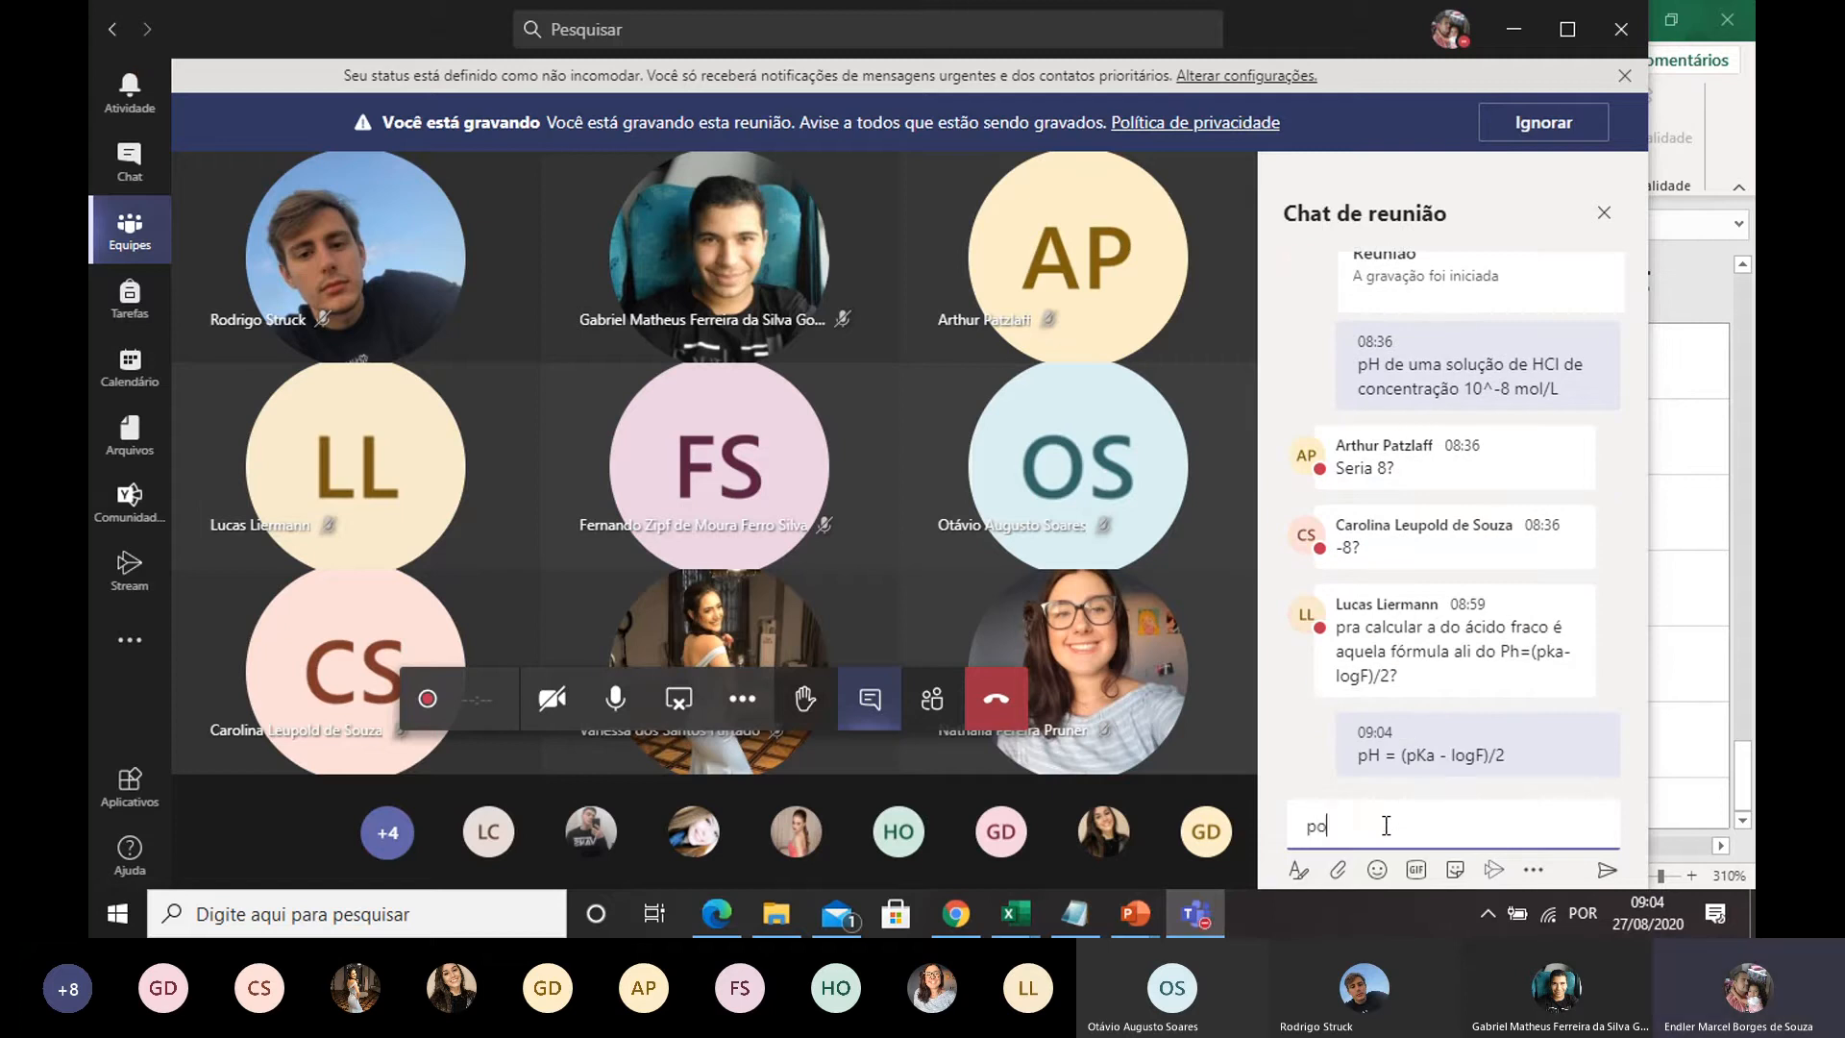
key(BackSpace)
key(BackSpace)
text(OH = )
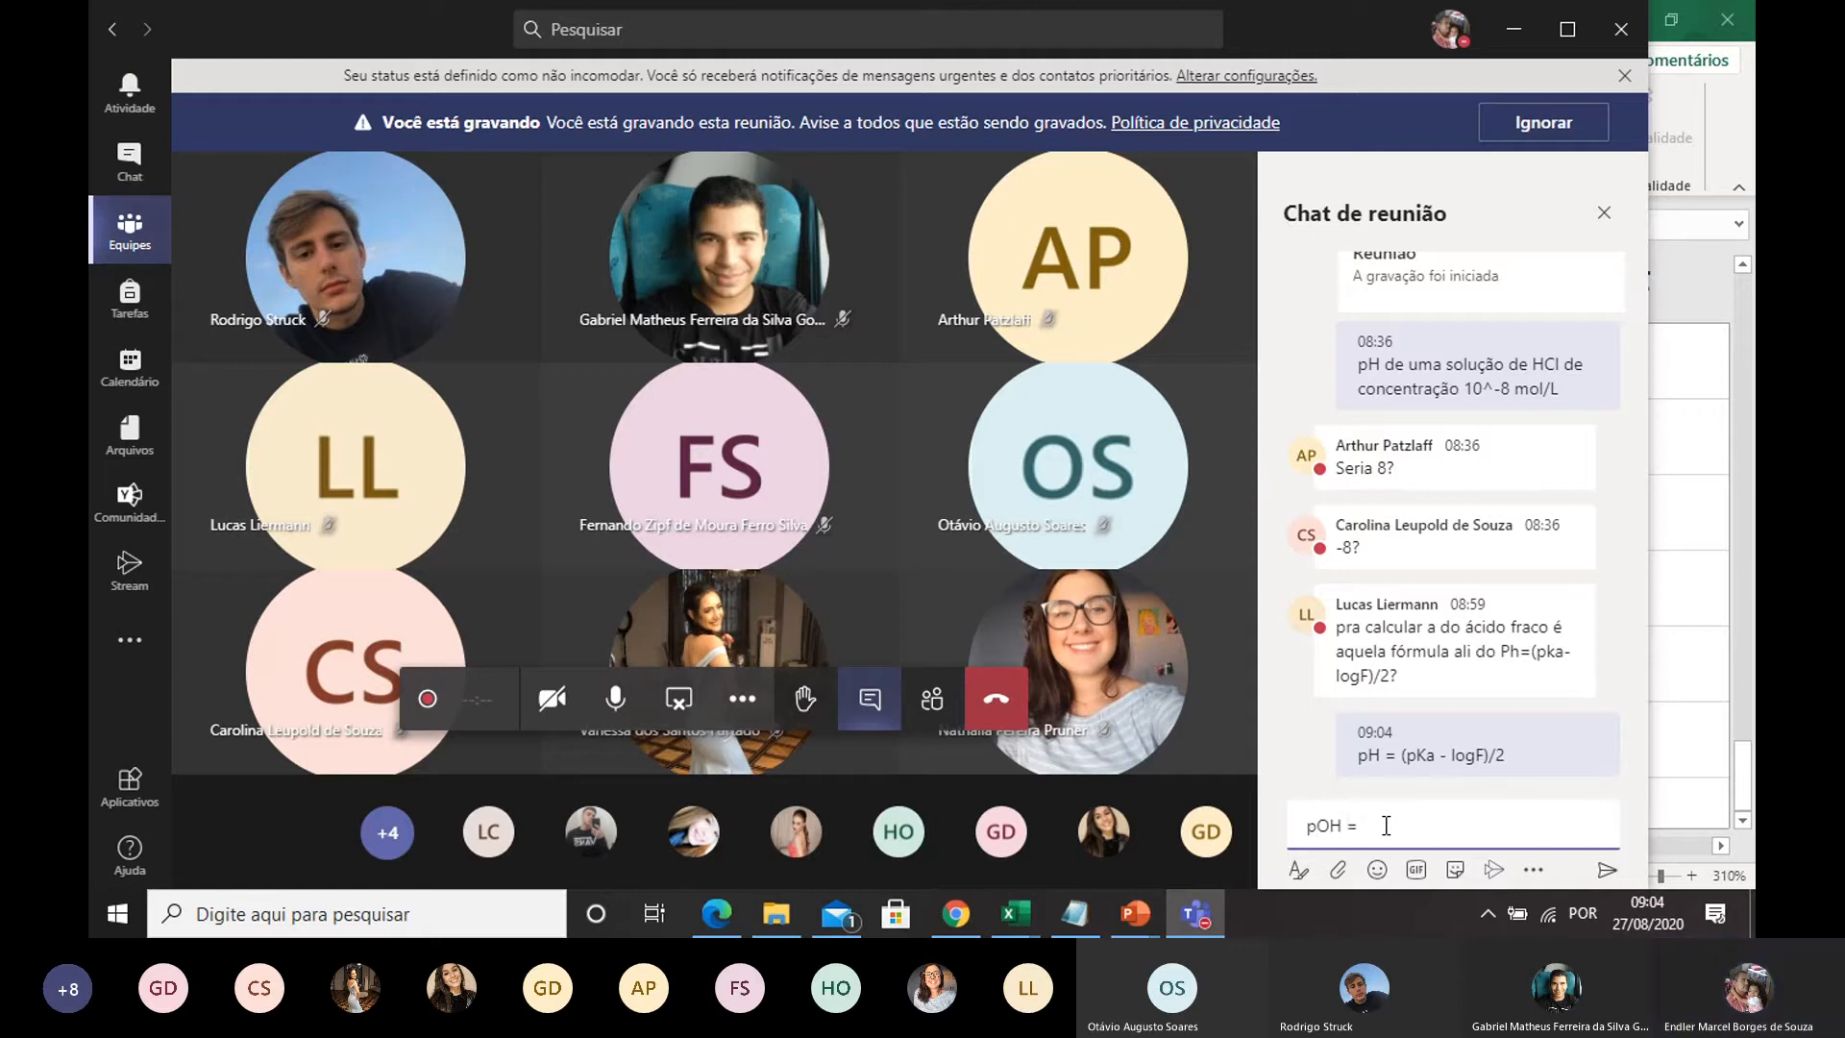
text((pK)
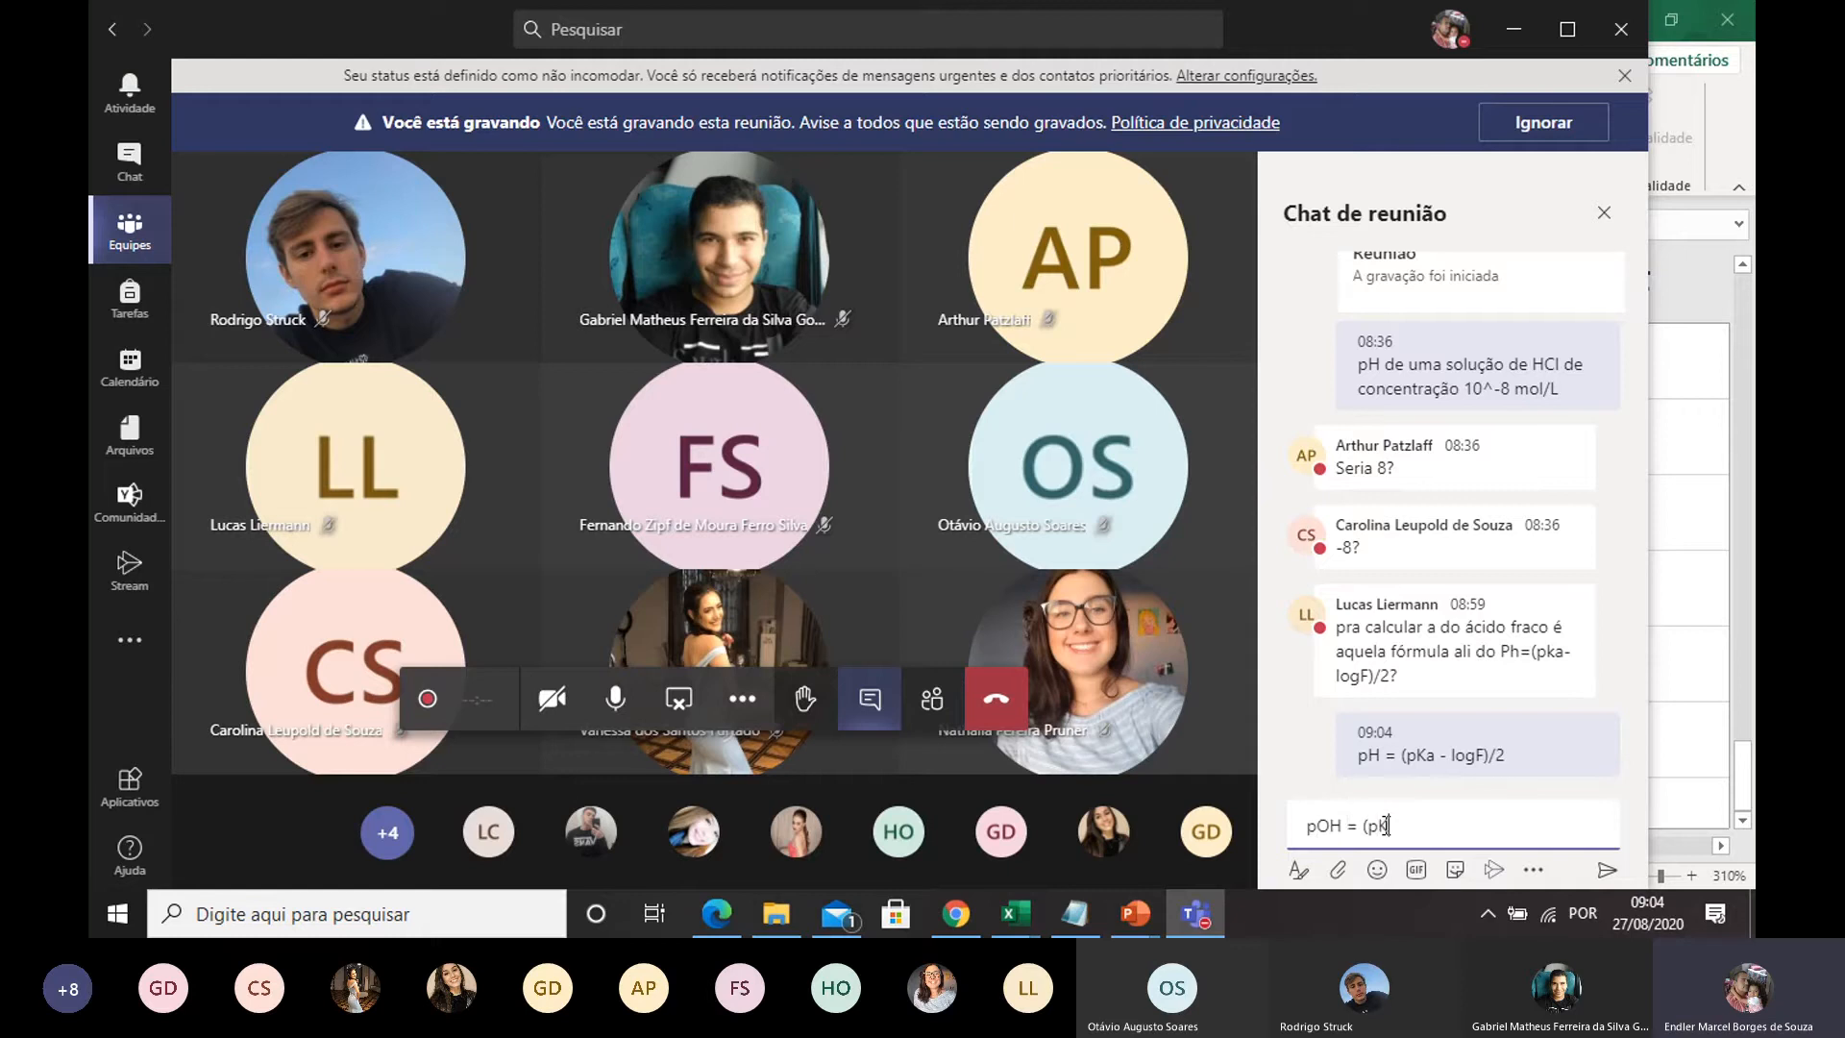
text(b )
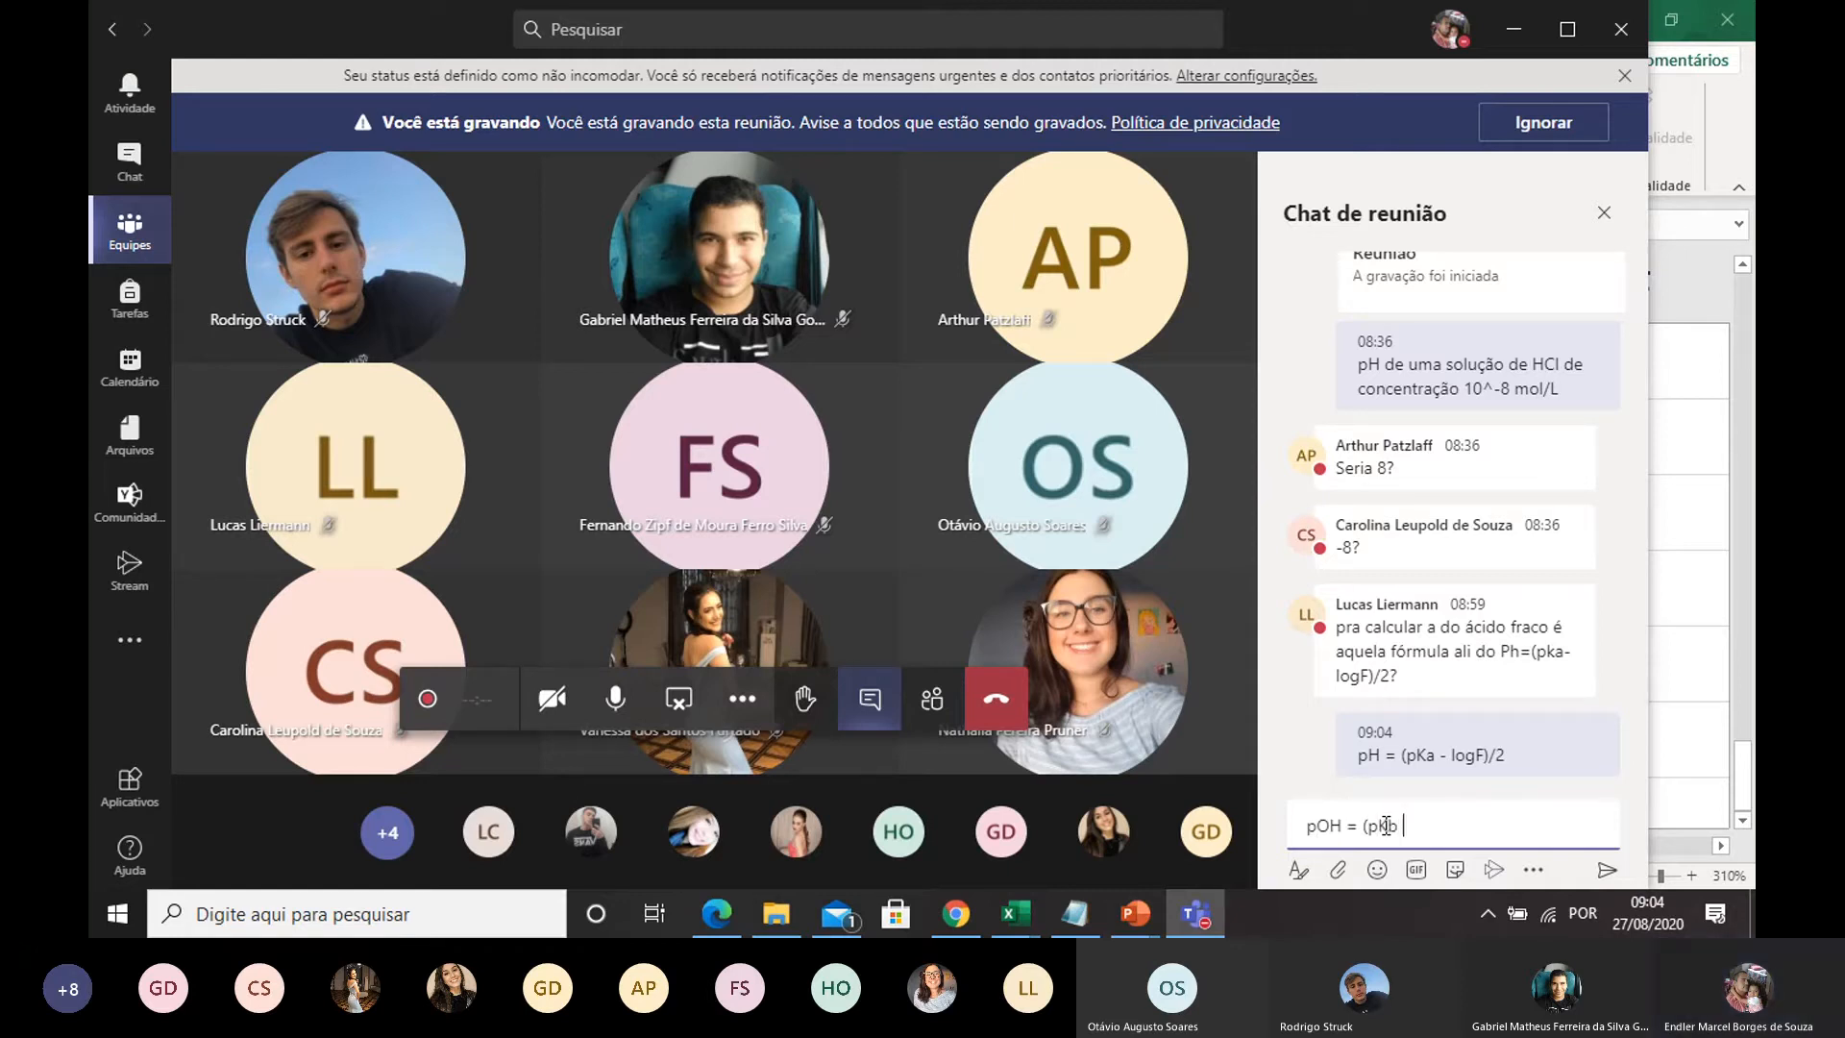
text(- logF)
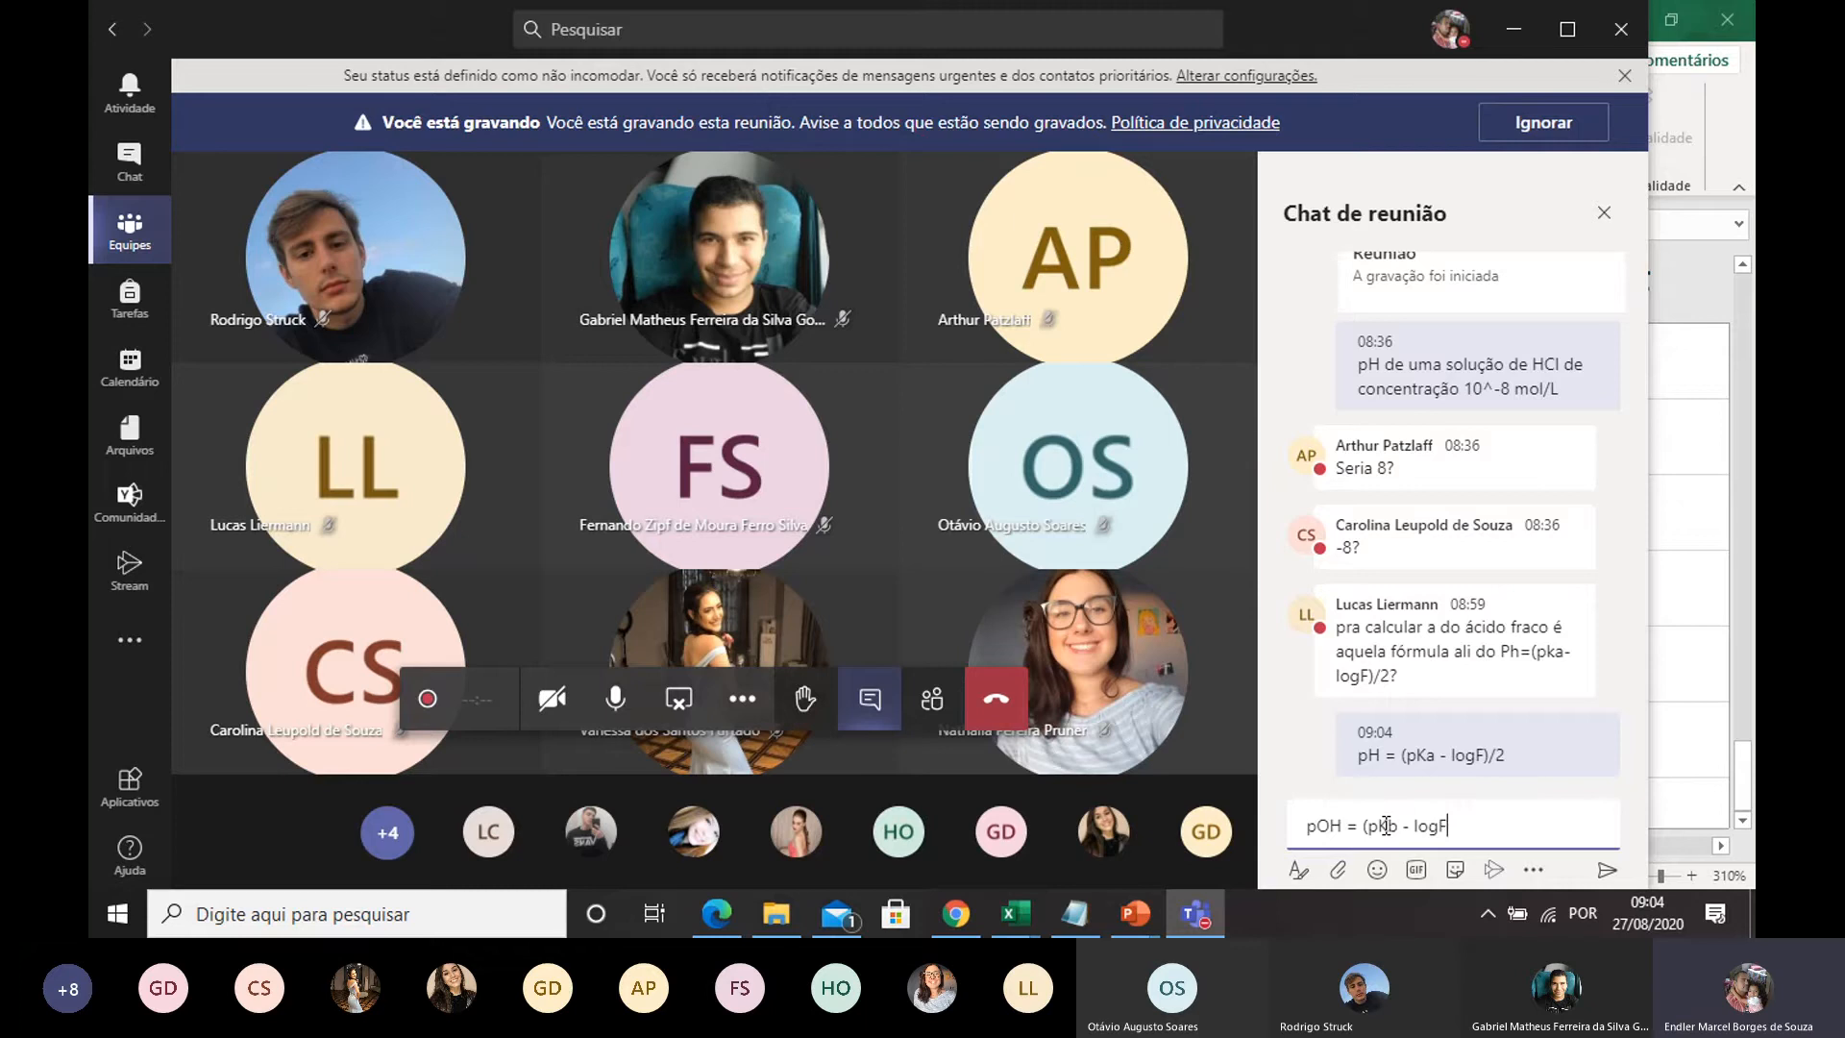
text()/2)
key(Return)
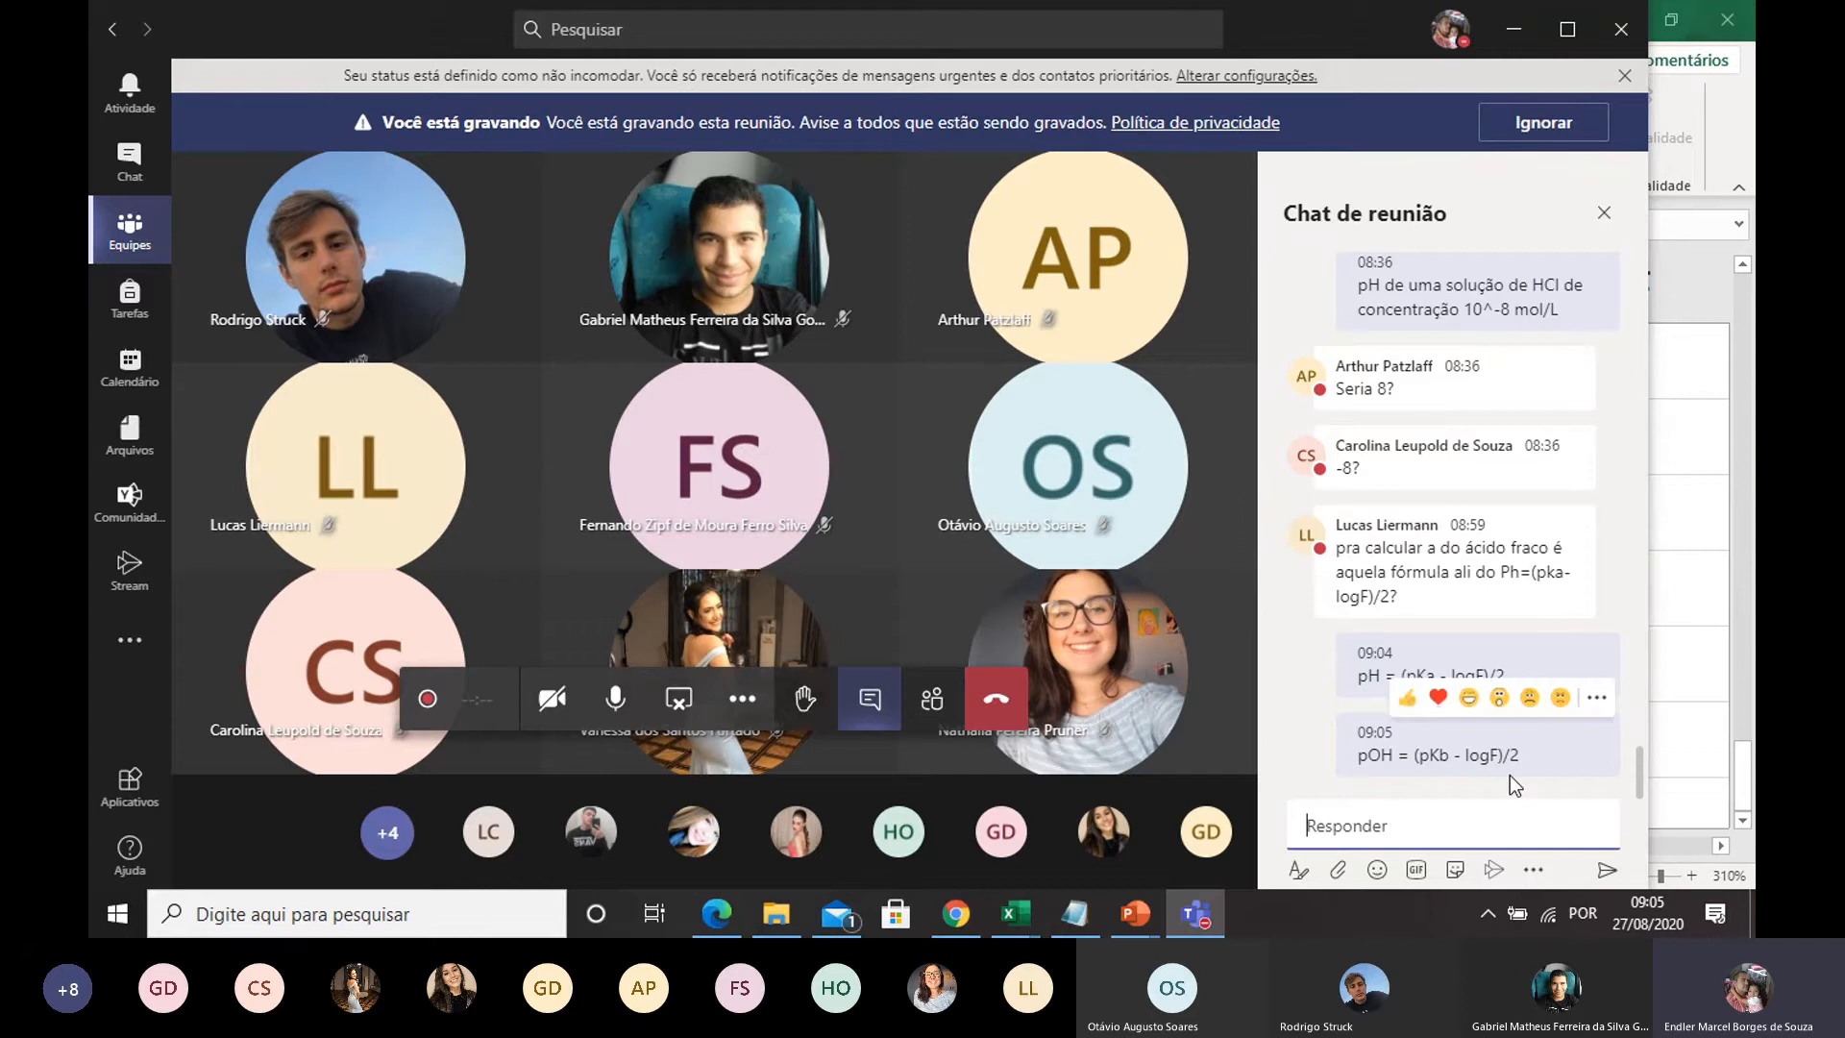
text(pH = 14- pOH)
key(Return)
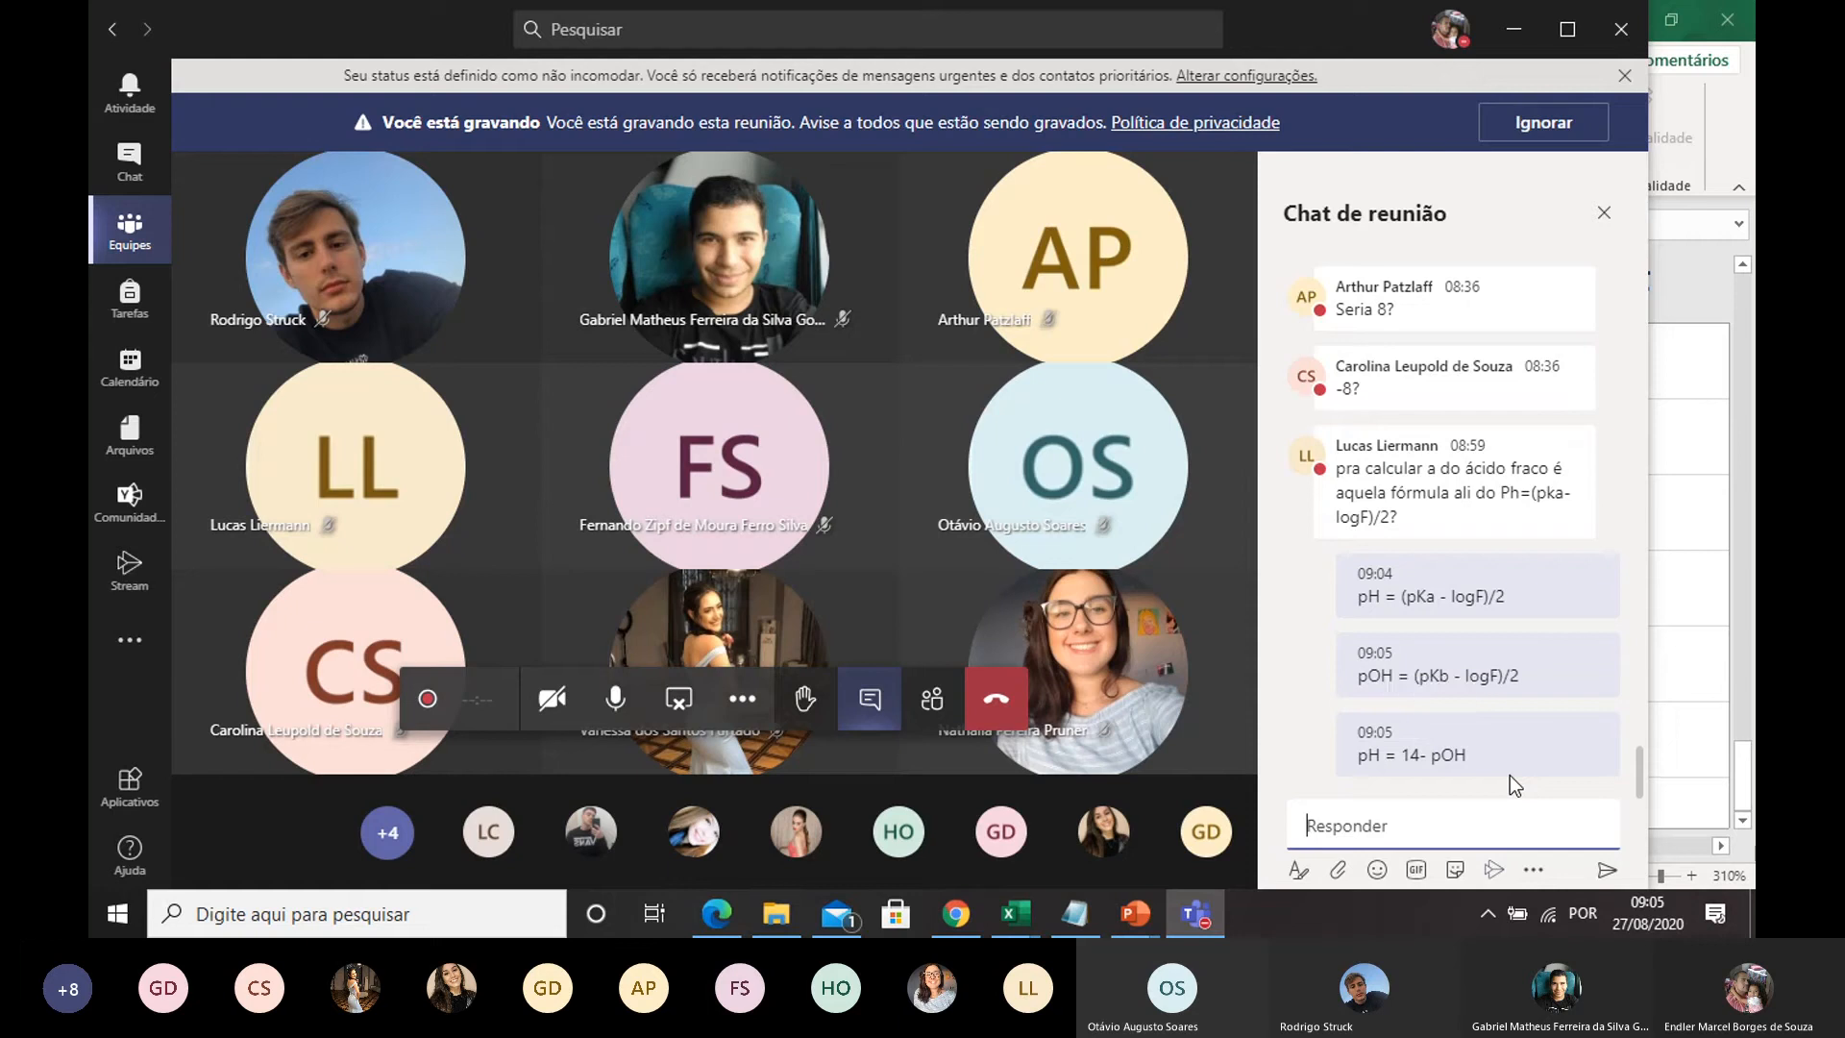
Step: Switch to the "20 08 2020" PowerPoint presentation and view slide 68, with the Ka and Kb tables, as a full-screen slide show
click(1131, 915)
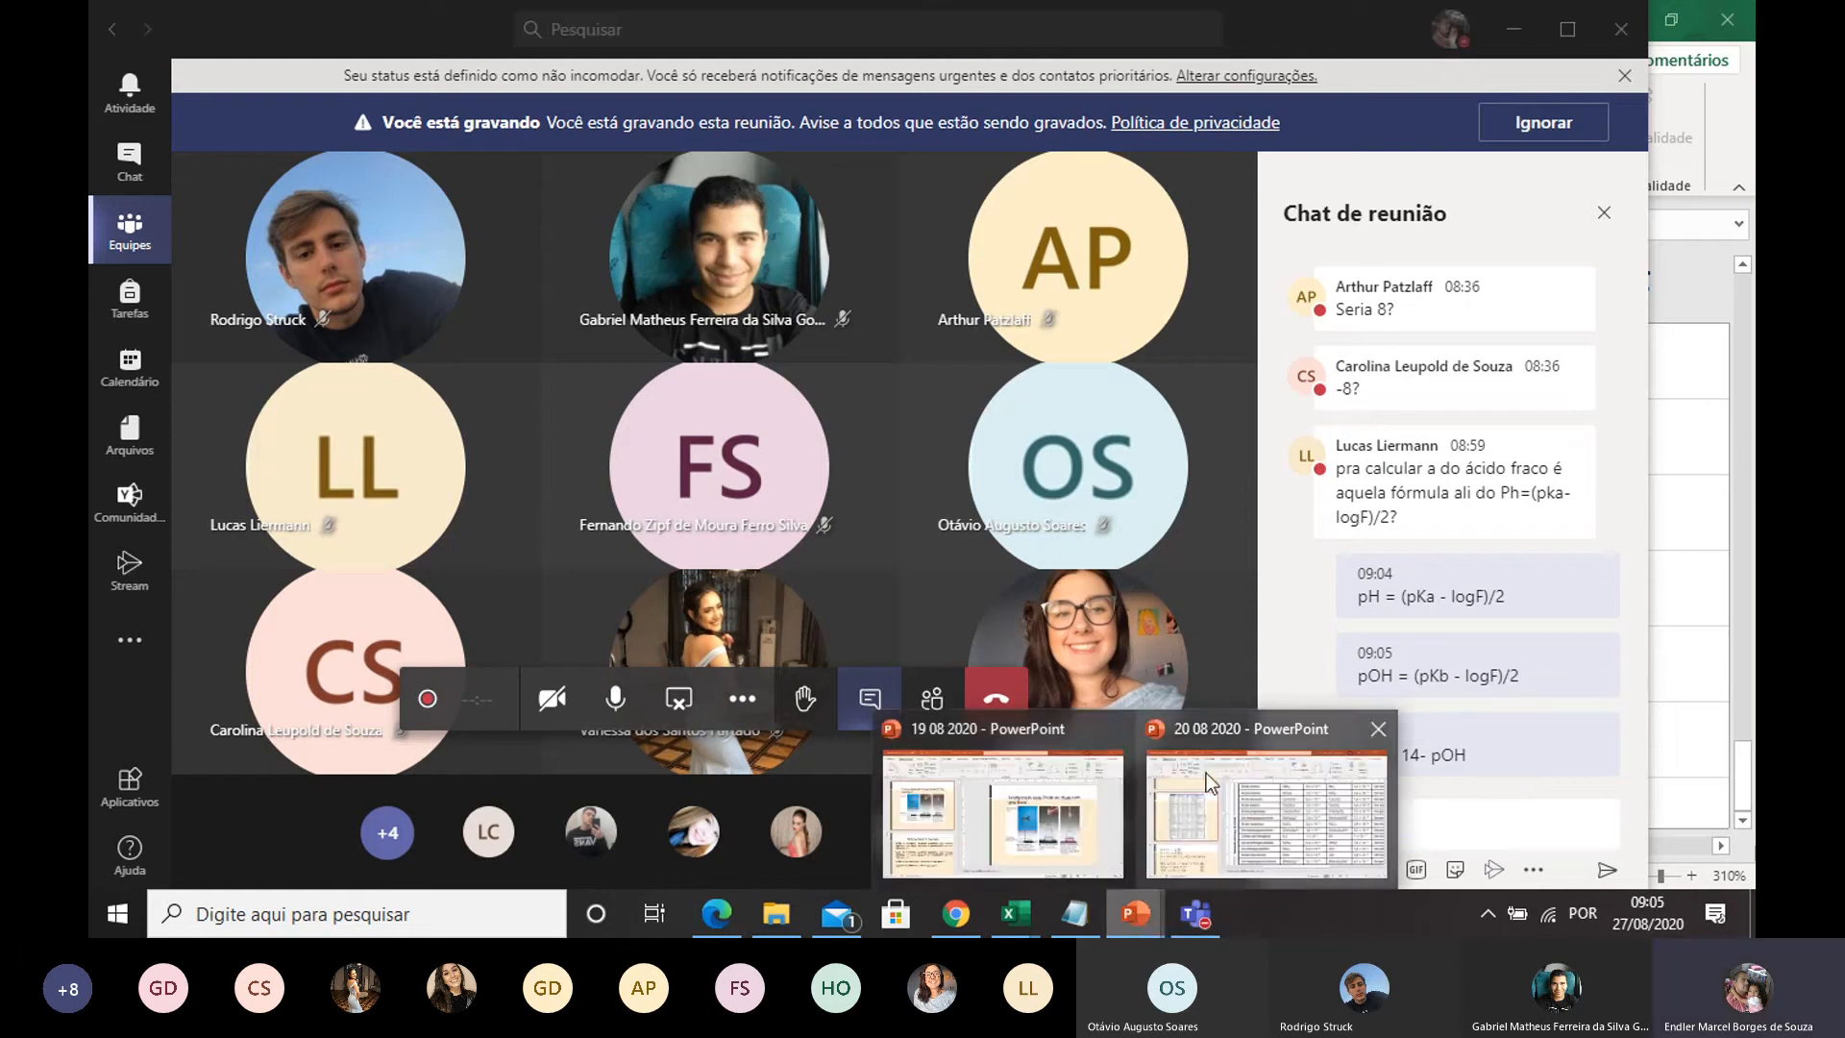
click(1253, 811)
scroll(438, 616, down, 10)
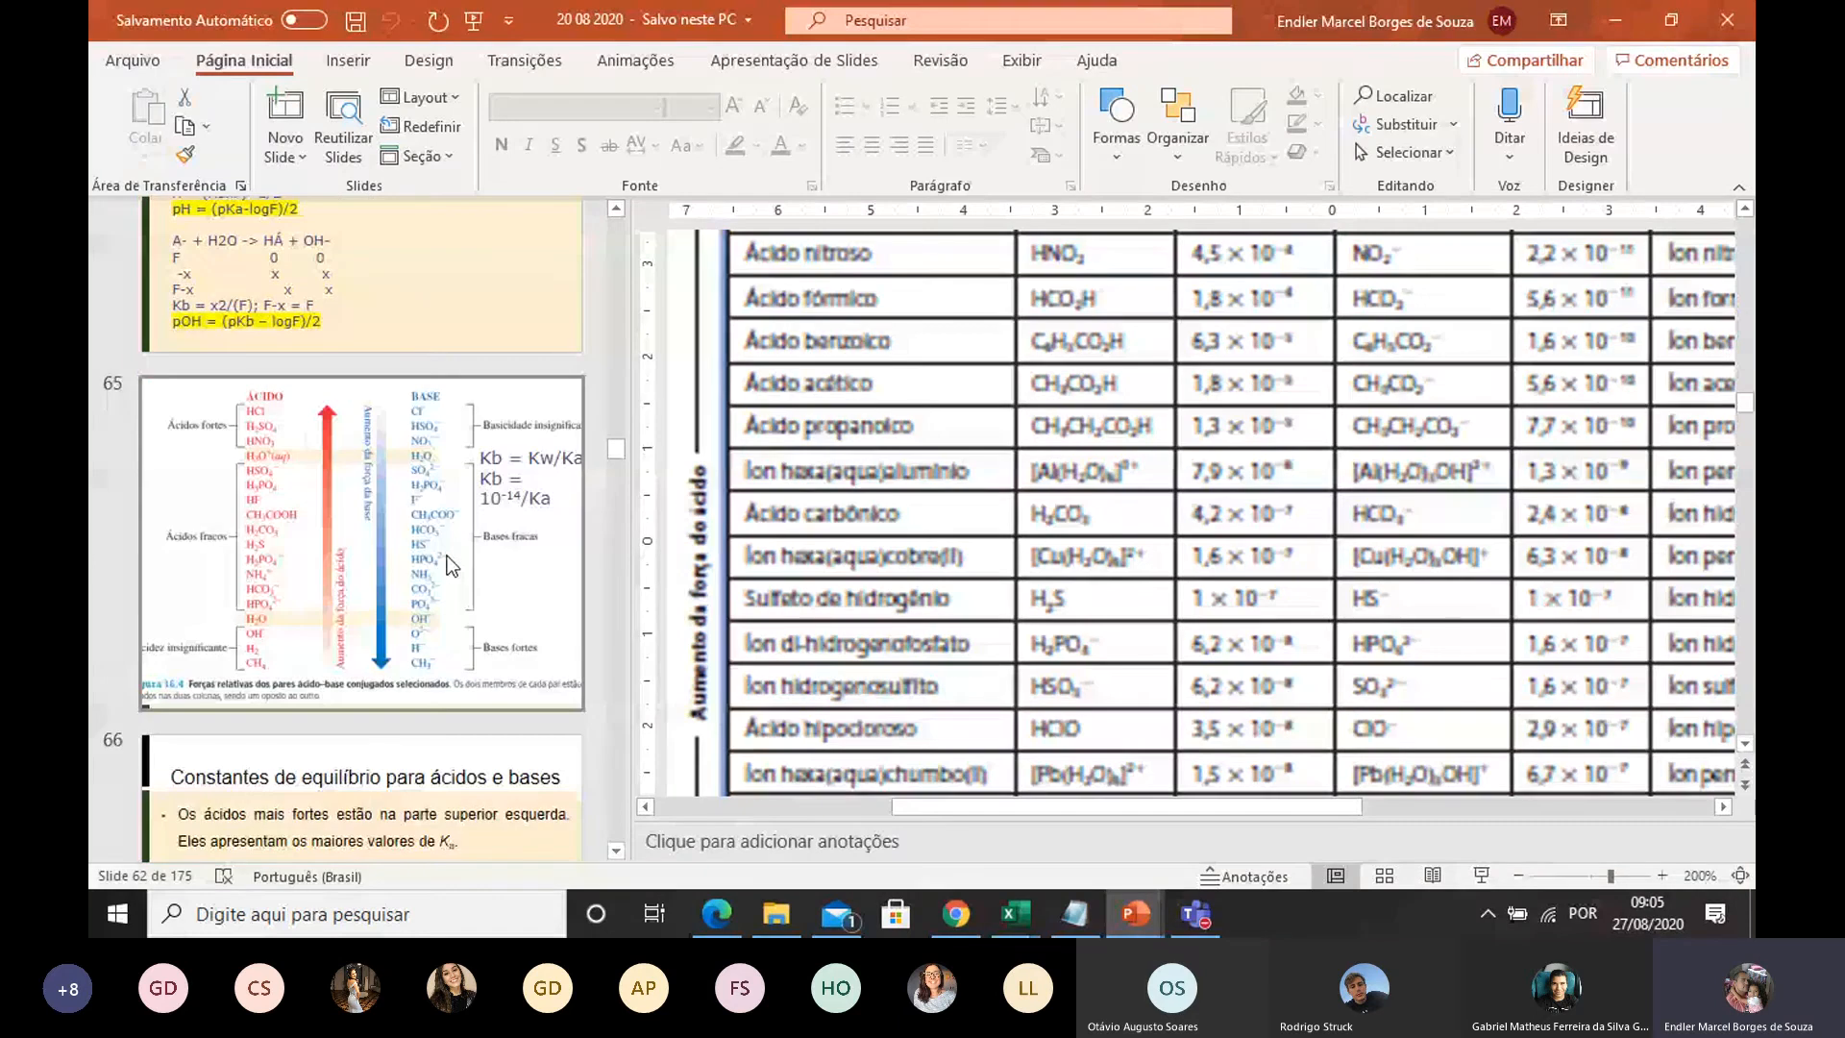
scroll(442, 559, down, 15)
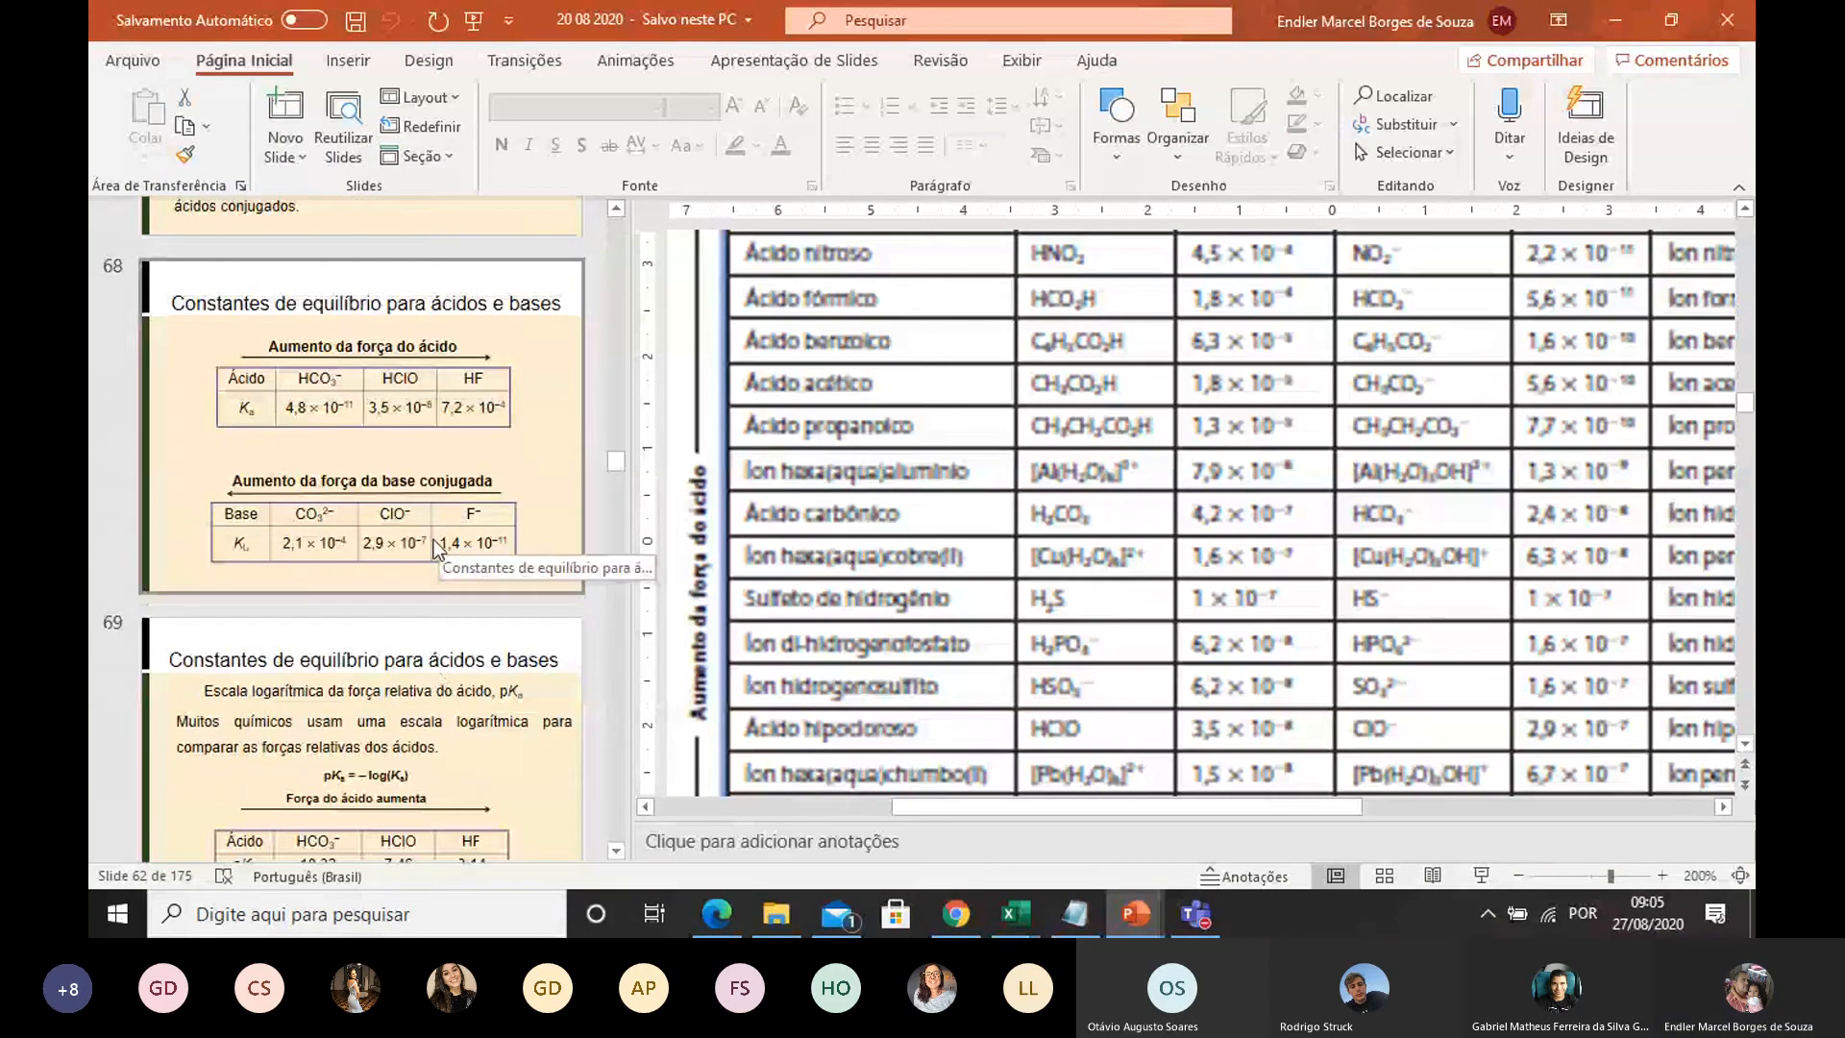
click(421, 406)
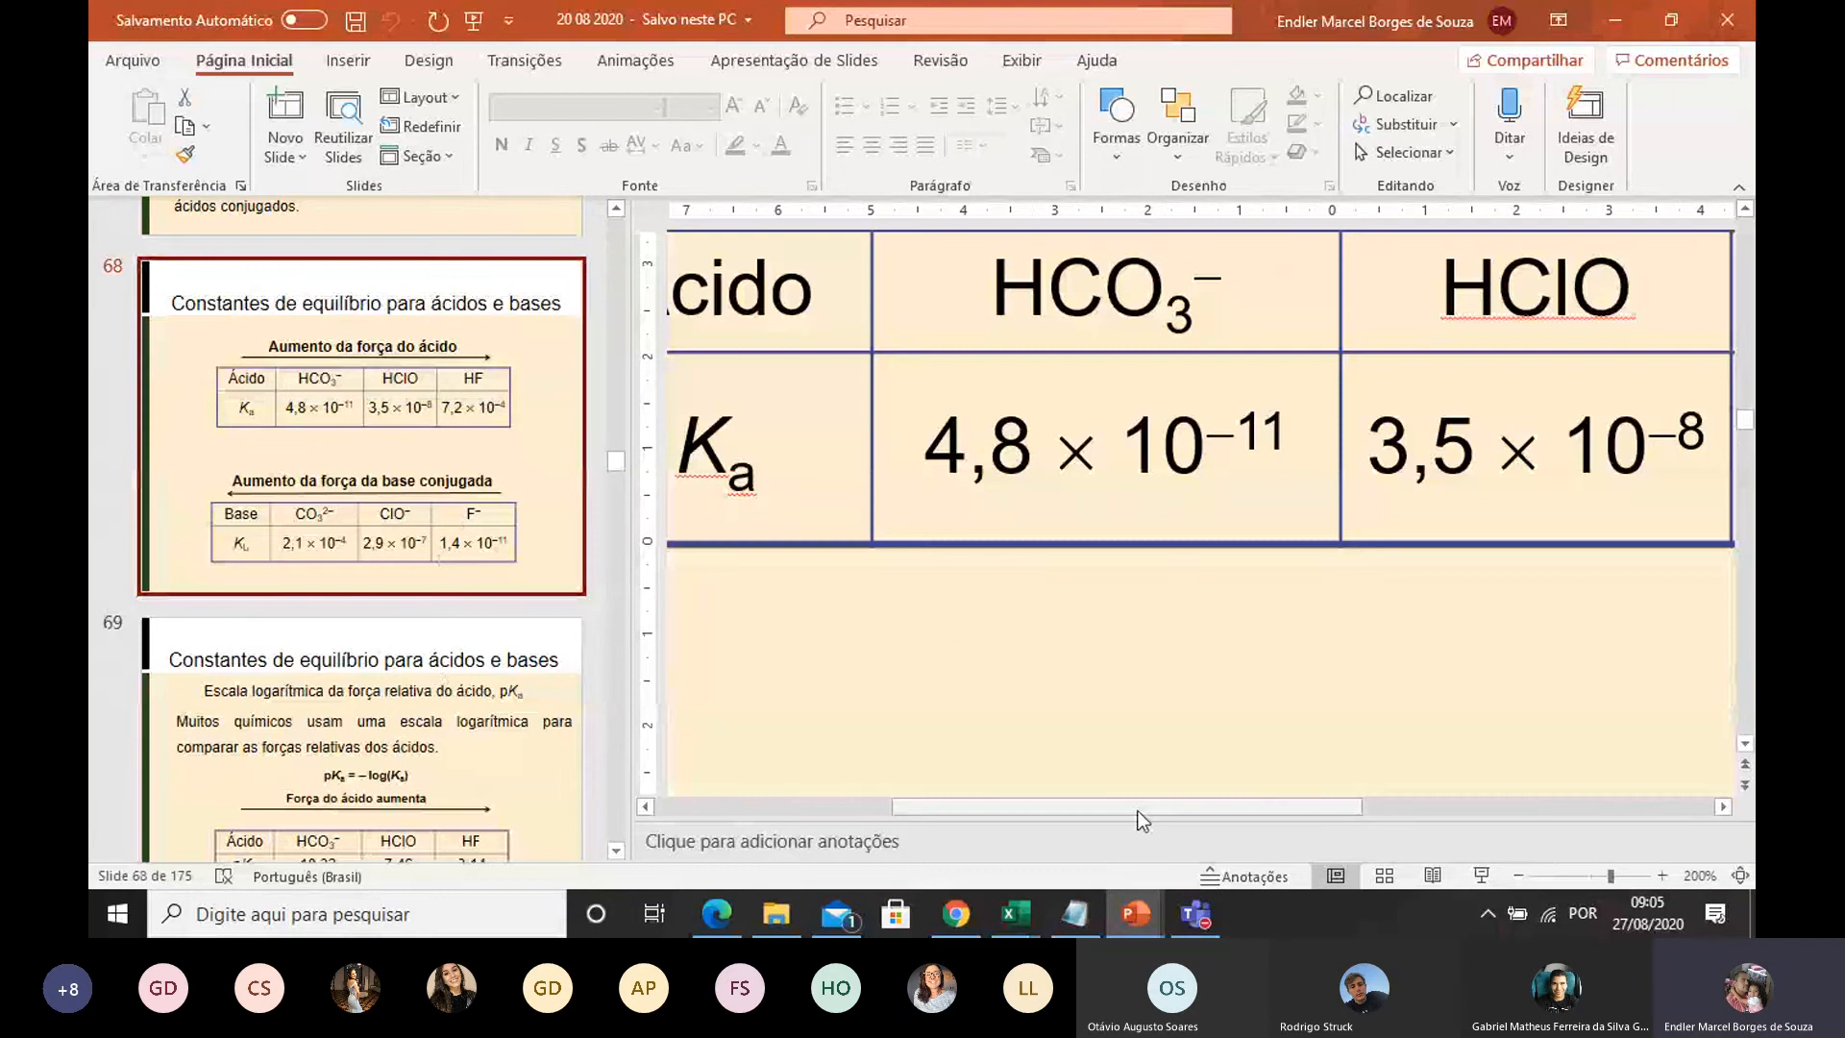
scroll(1136, 811, left, 3)
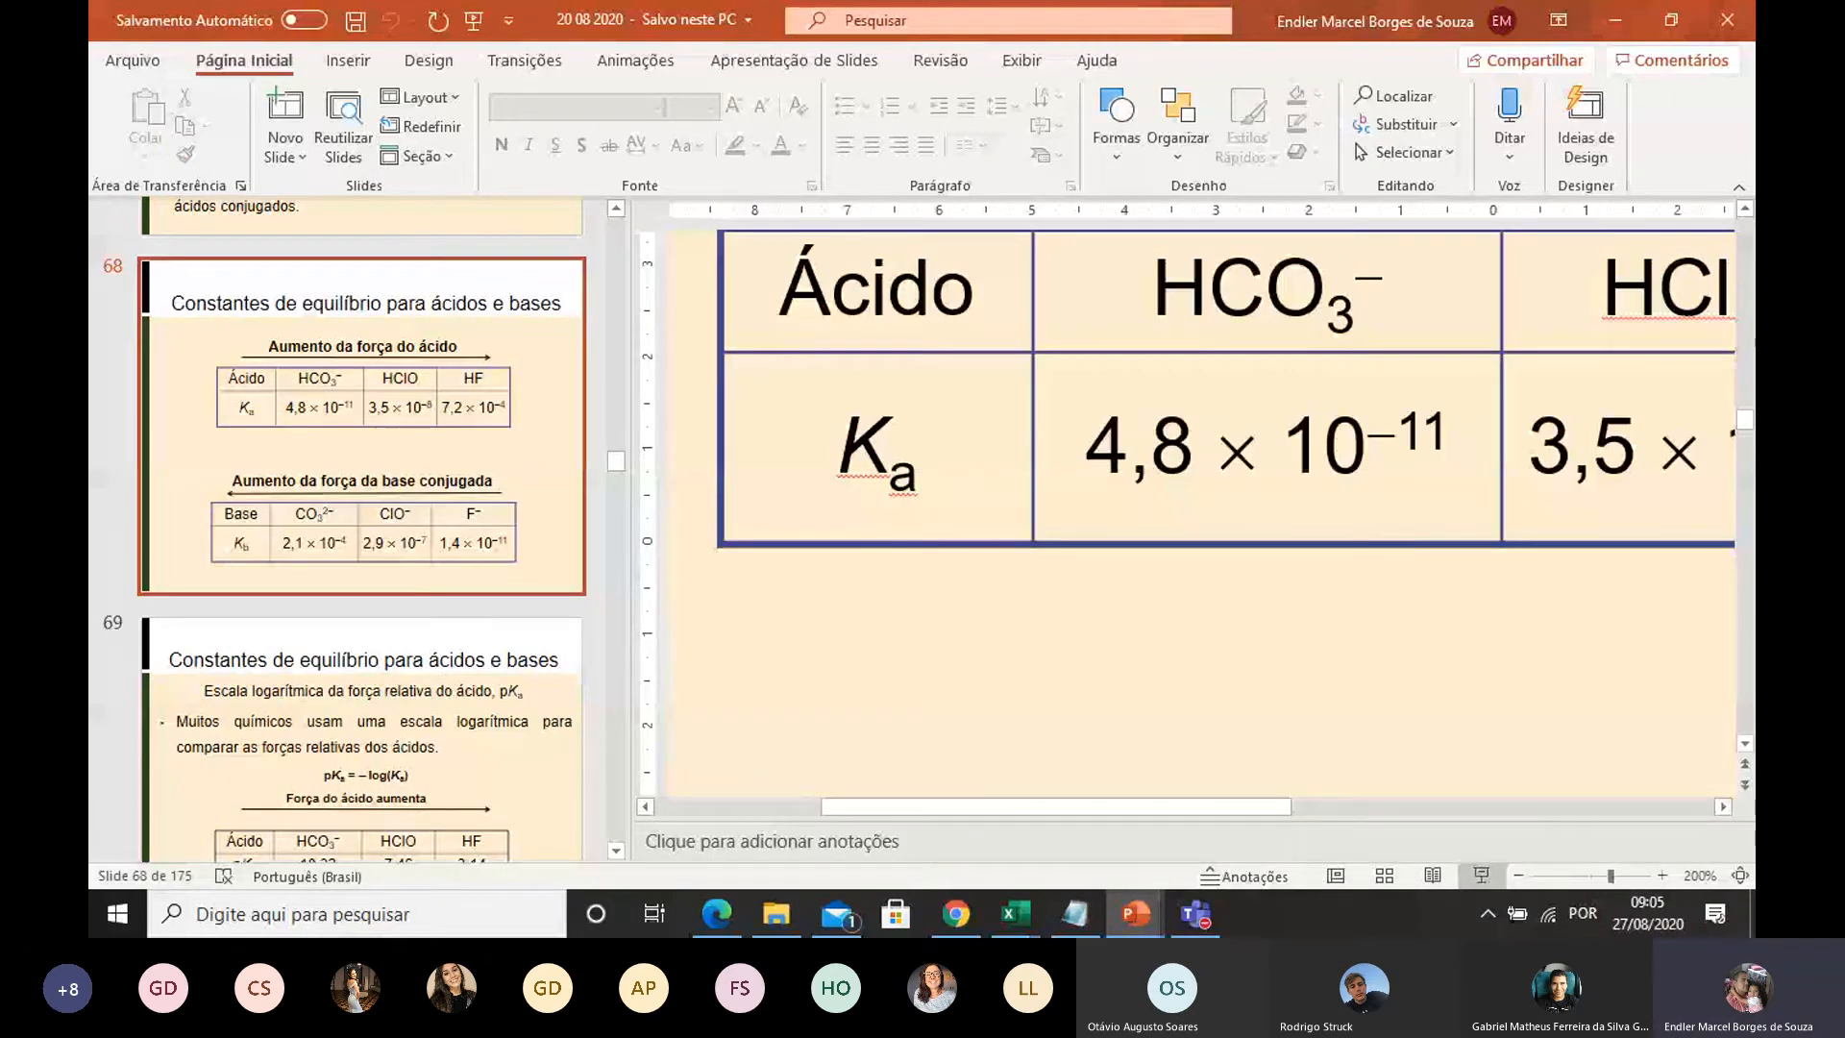
click(1481, 875)
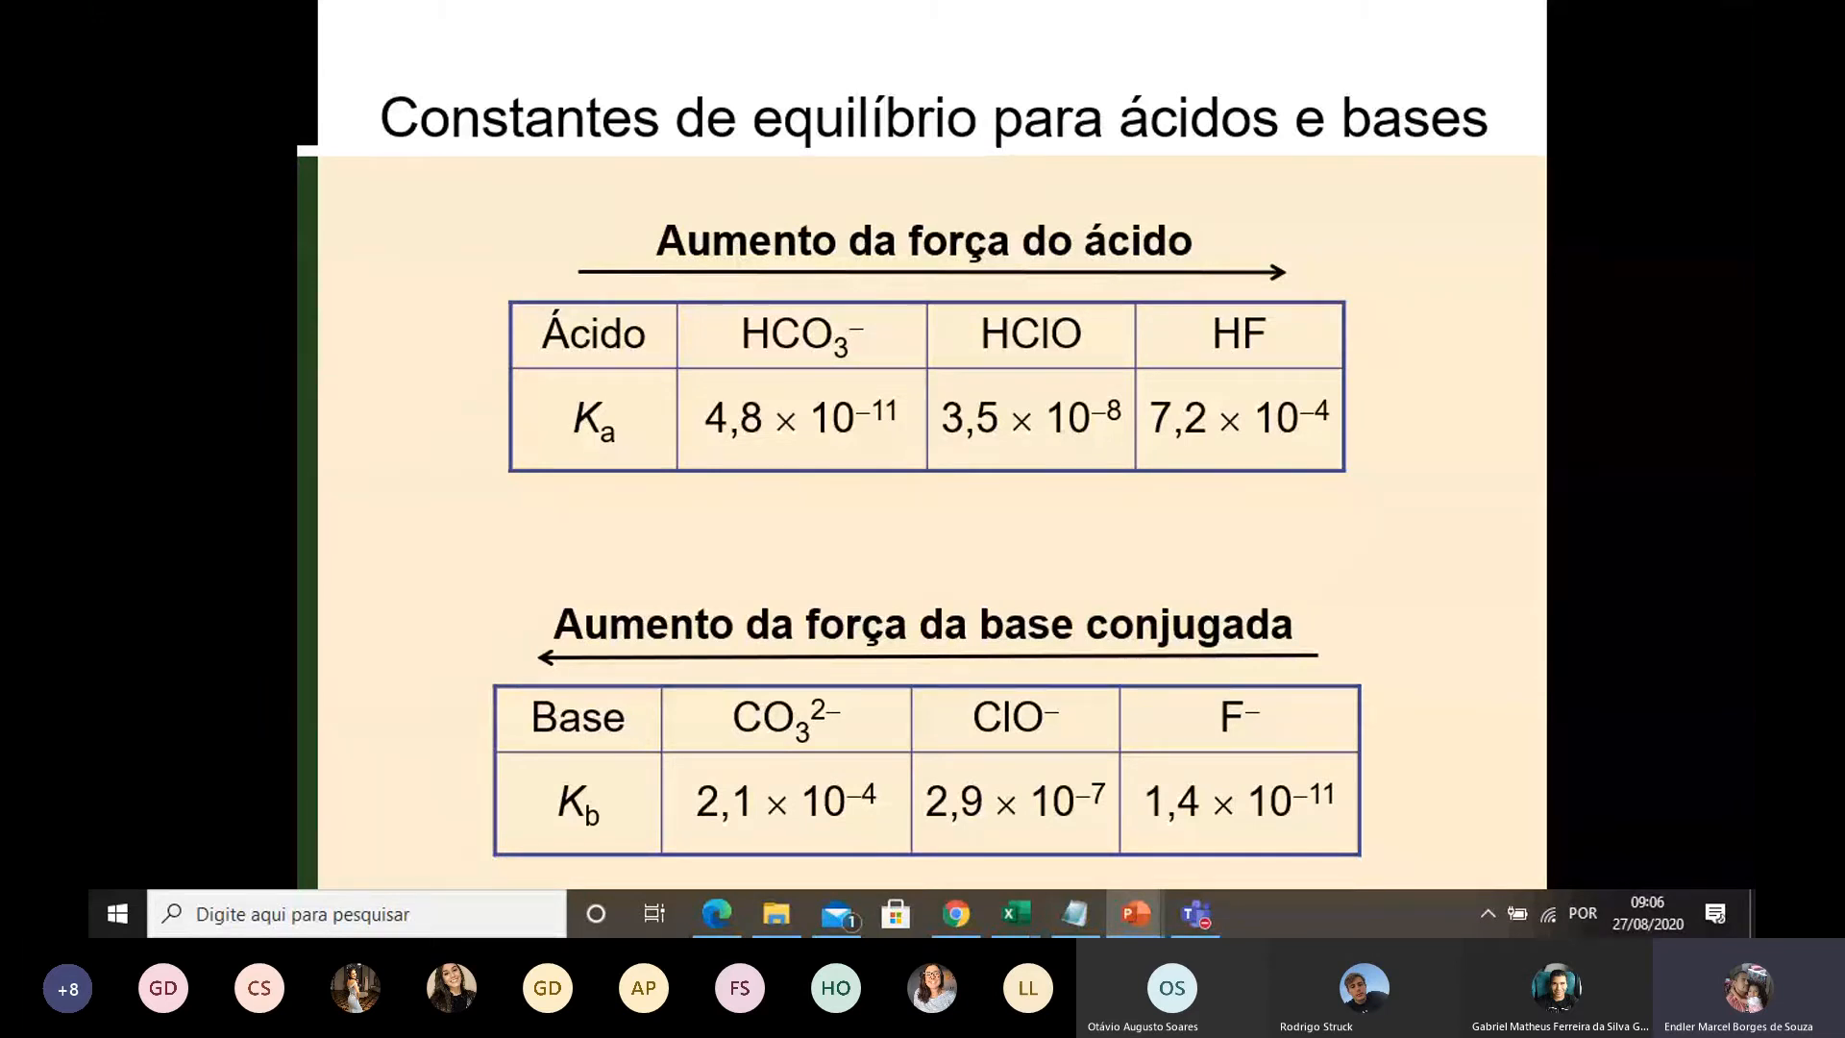
key(Escape)
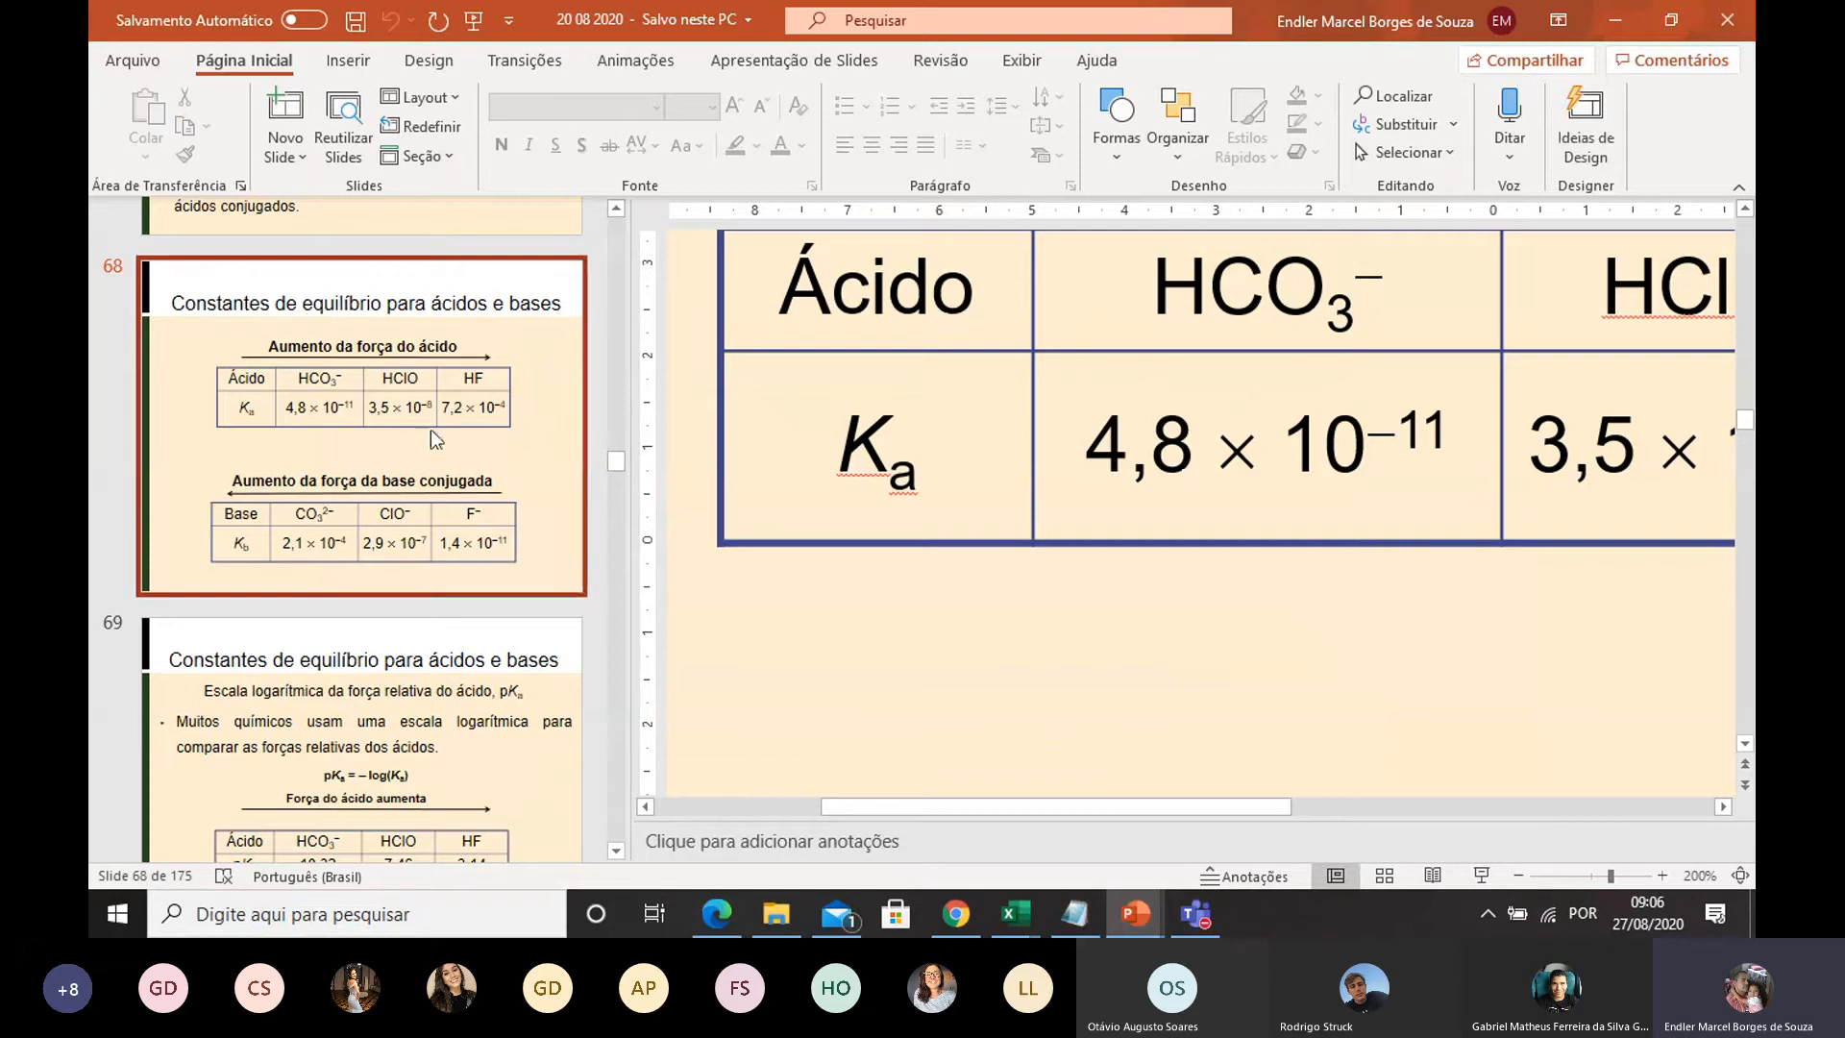
Step: Copy the acid Ka table (HCO3⁻, HClO, HF) from slide 68
click(1519, 875)
click(1519, 875)
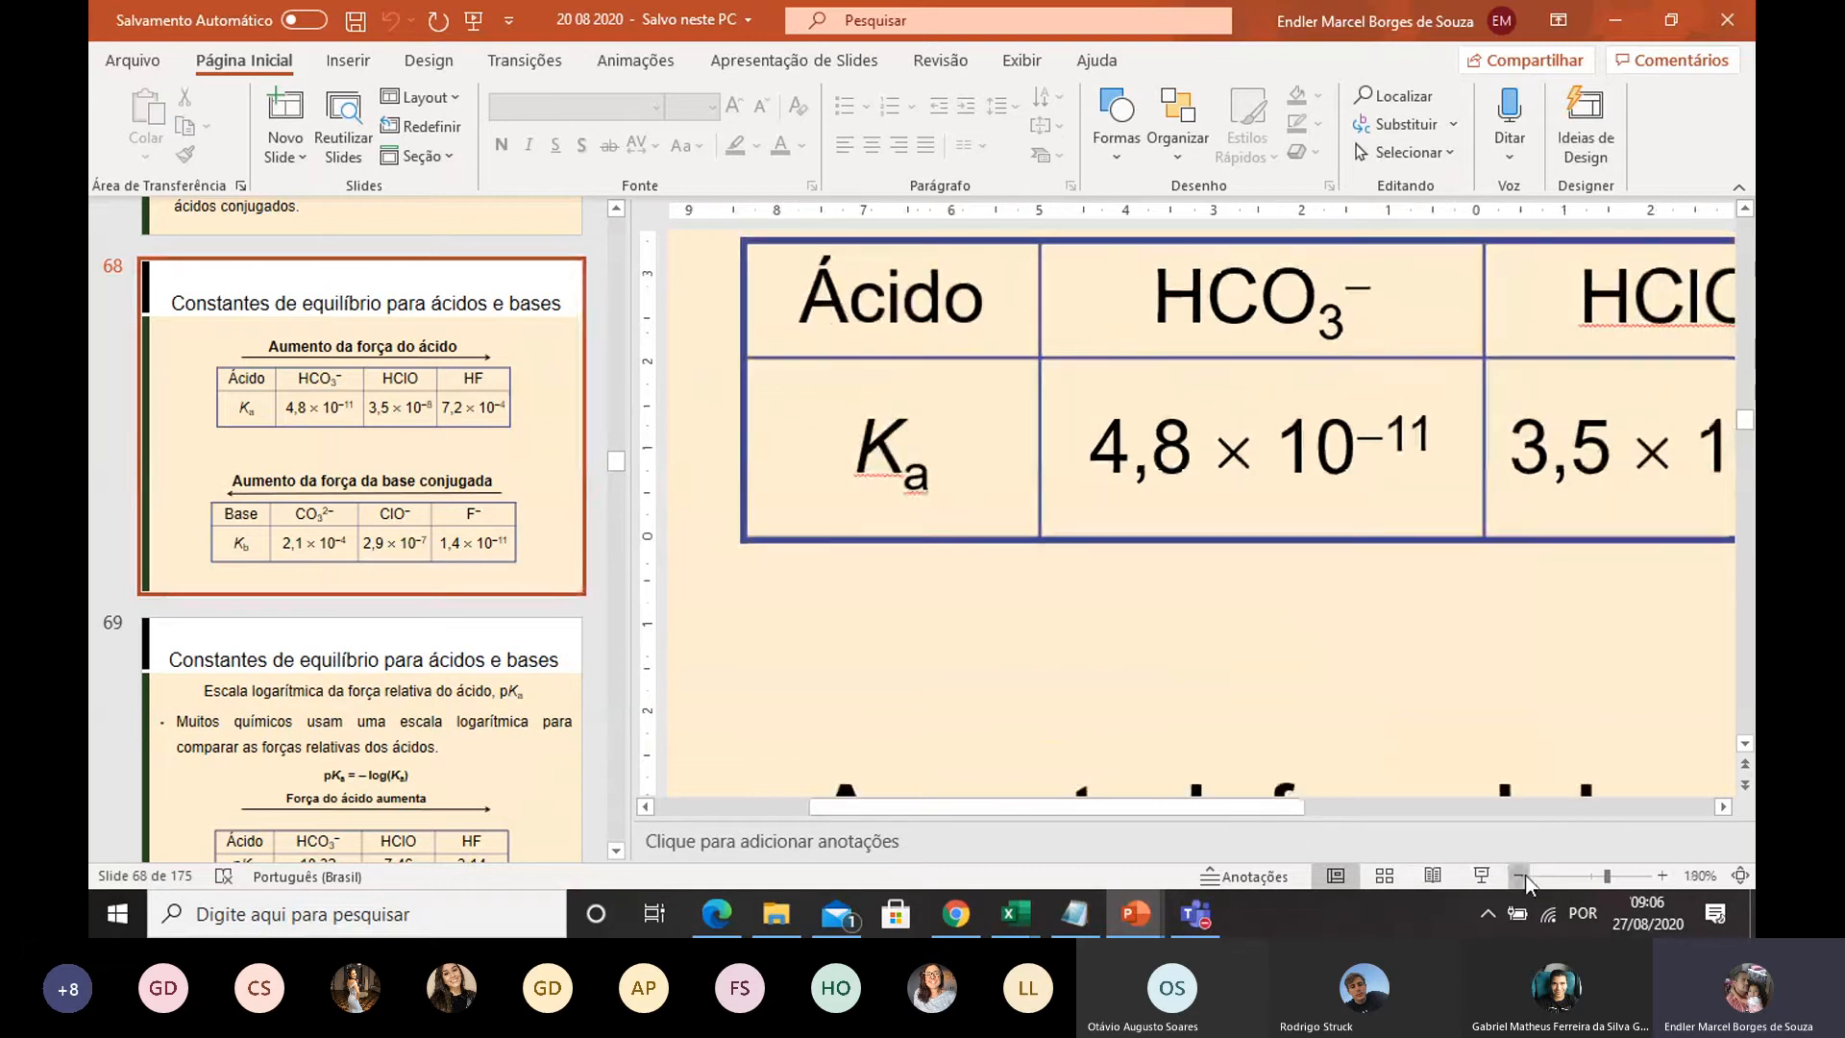
click(1520, 875)
click(1520, 876)
click(1519, 876)
click(1519, 875)
click(1519, 876)
click(1521, 875)
click(1521, 876)
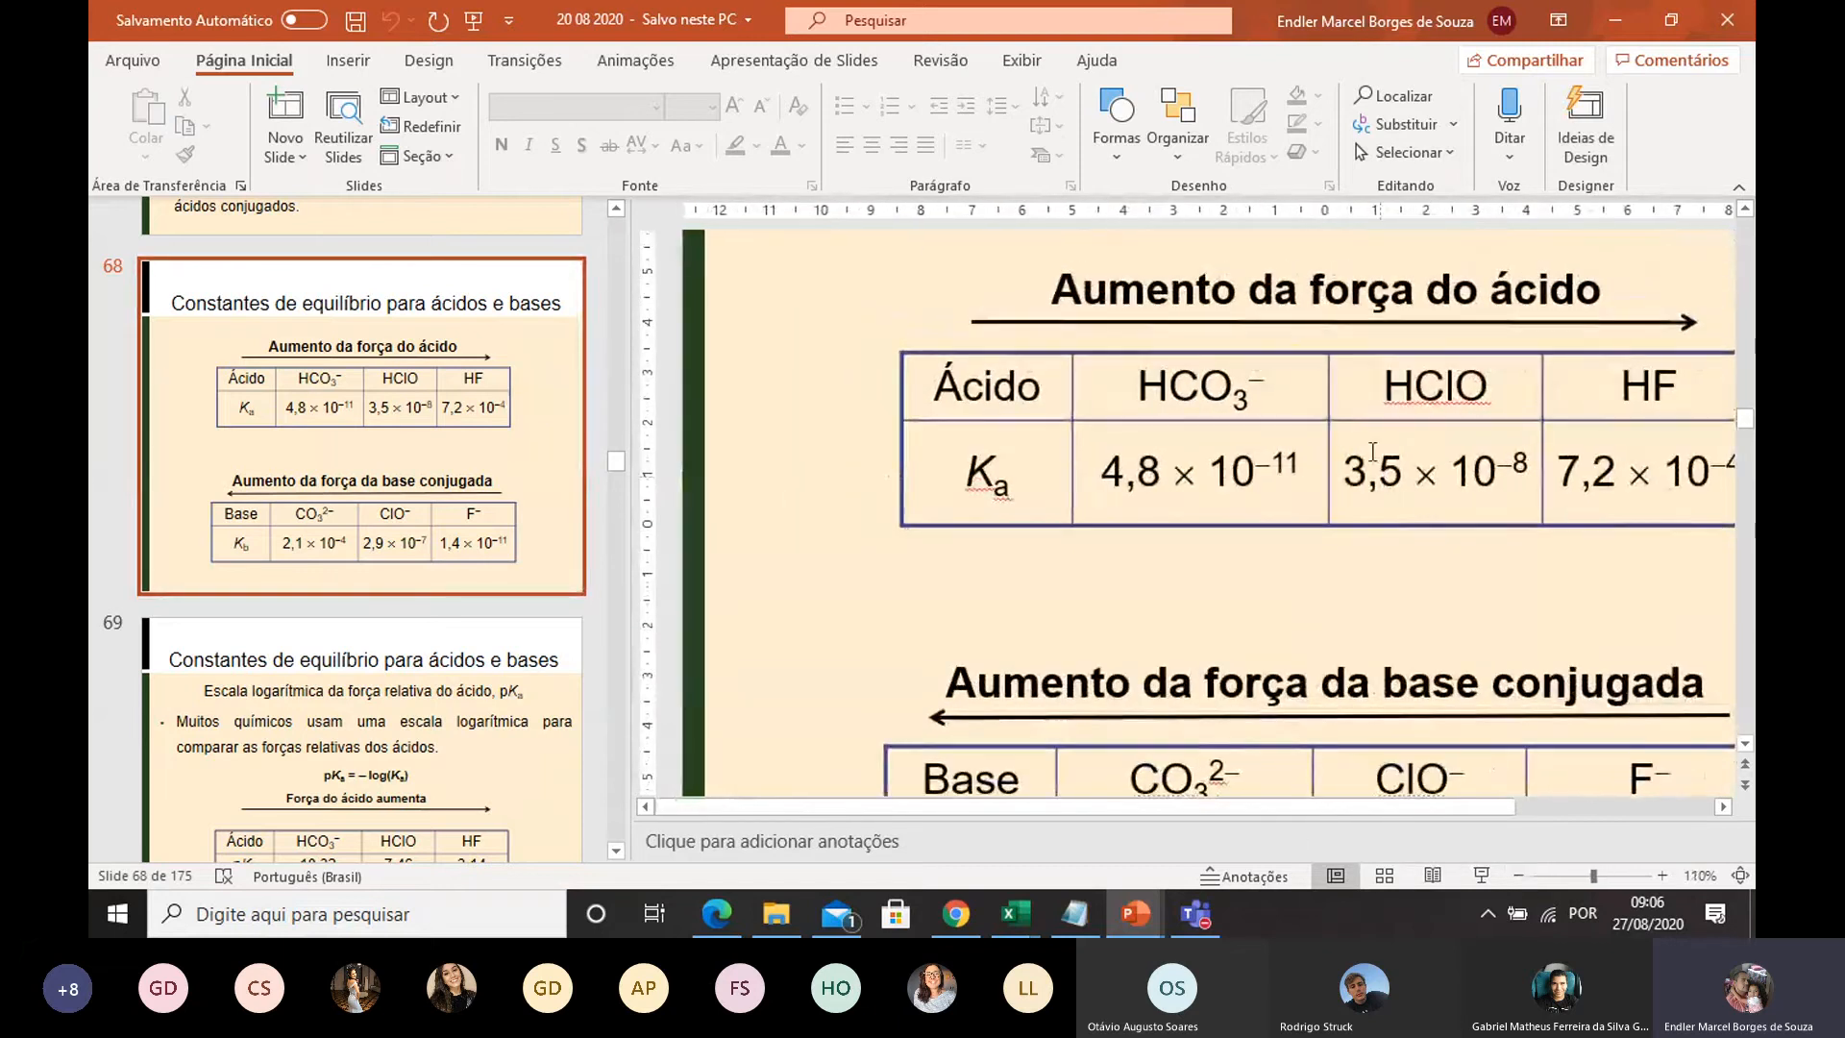
click(1341, 370)
click(1272, 354)
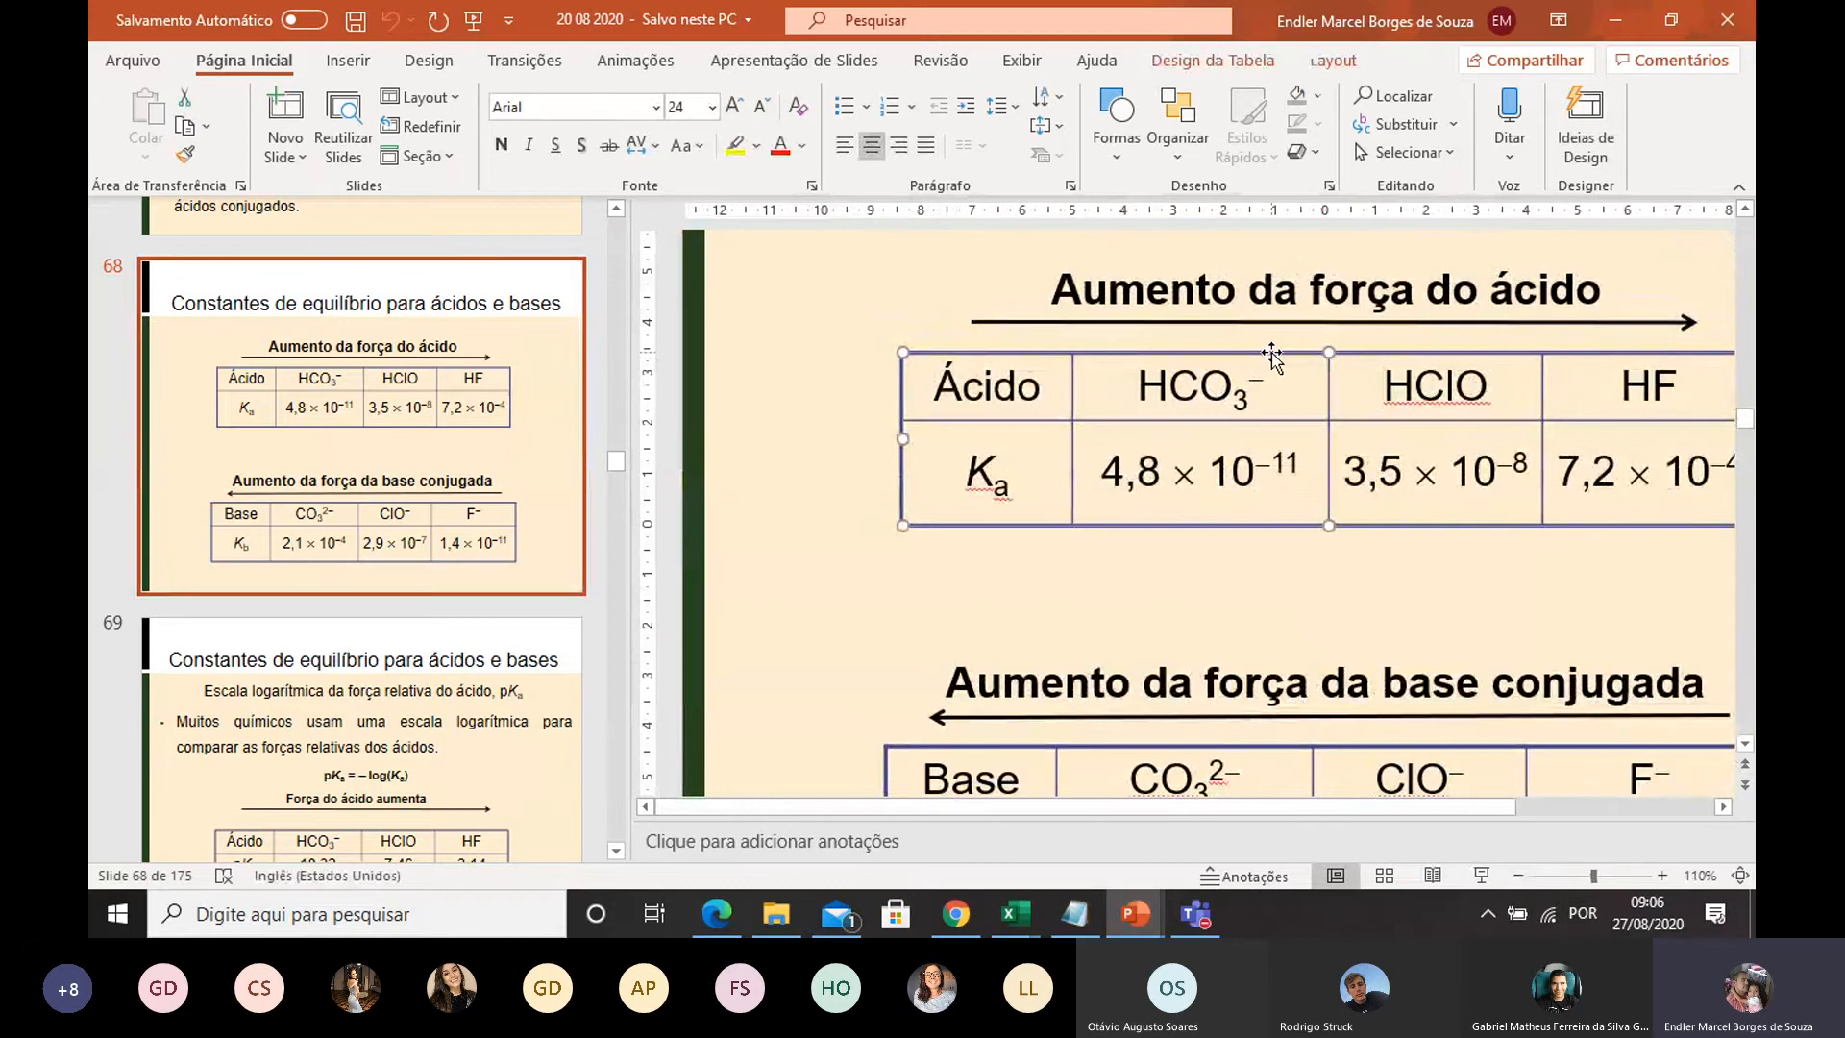
key(ctrl+c)
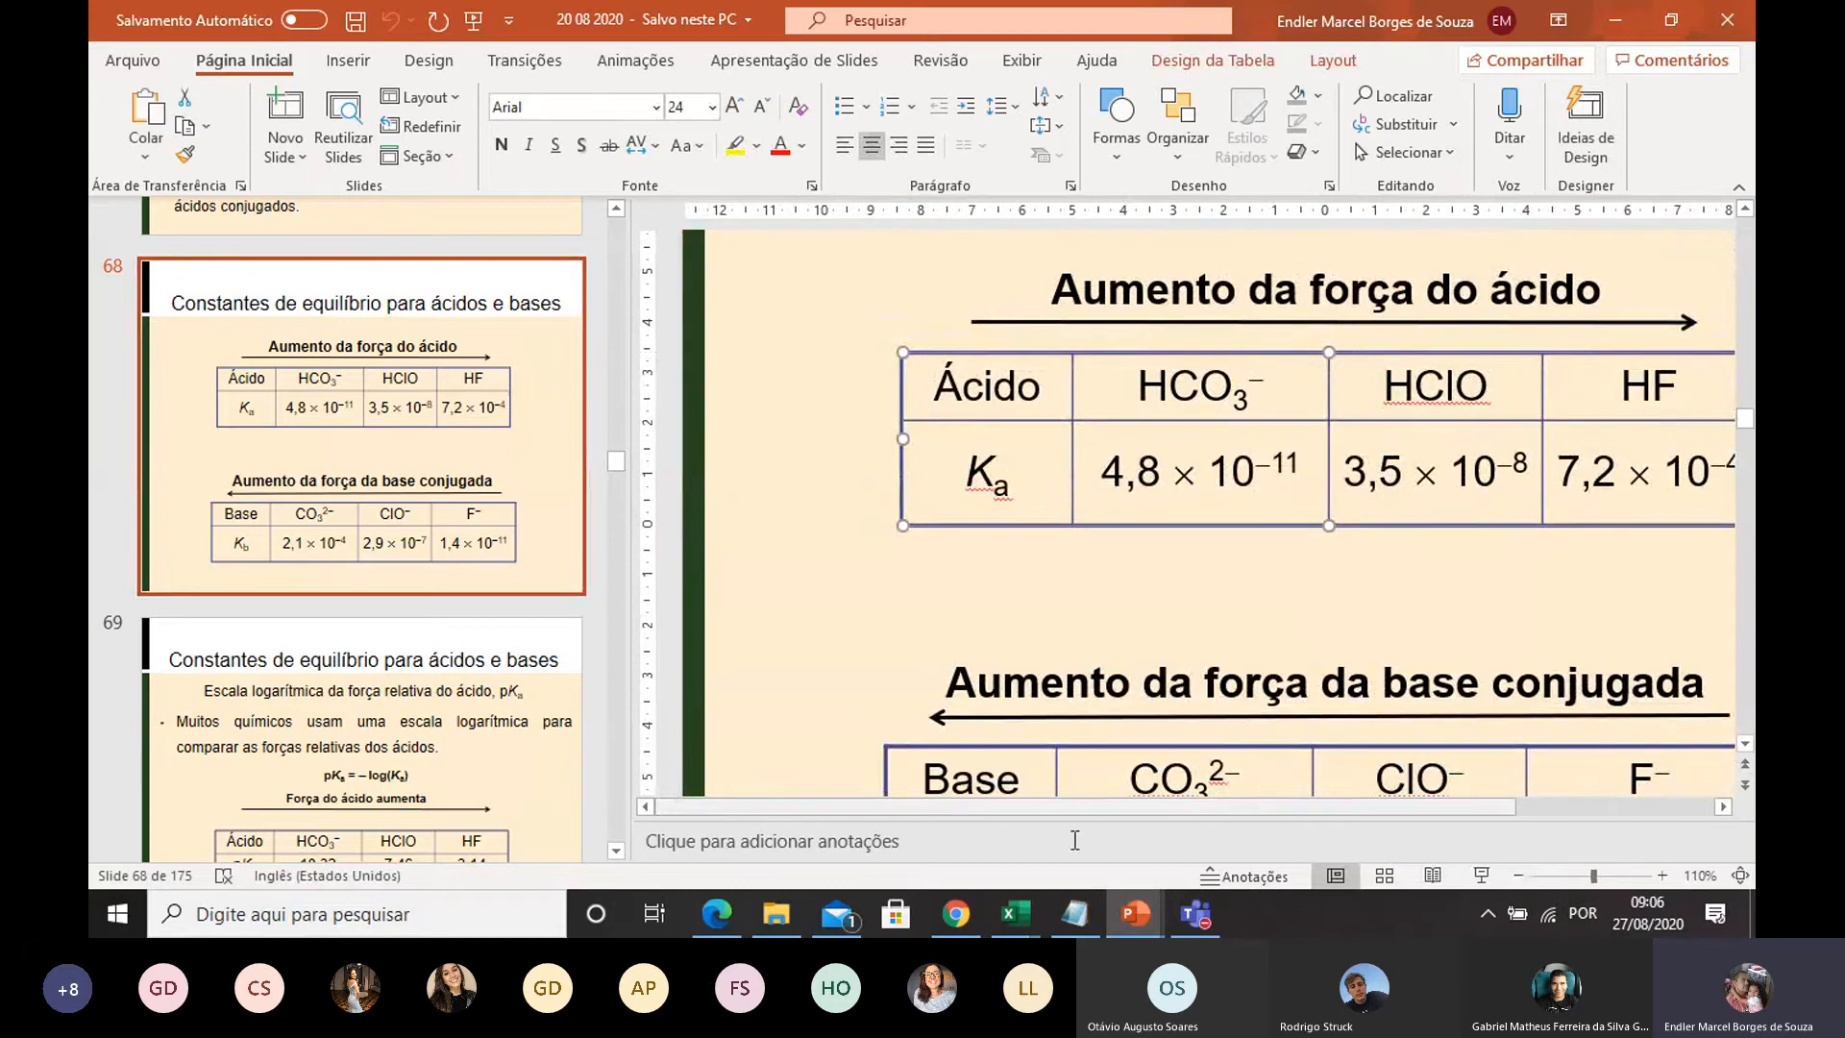
Step: Switch to the Excel workbook and select cell A46 below the pH row
click(1012, 915)
click(1357, 817)
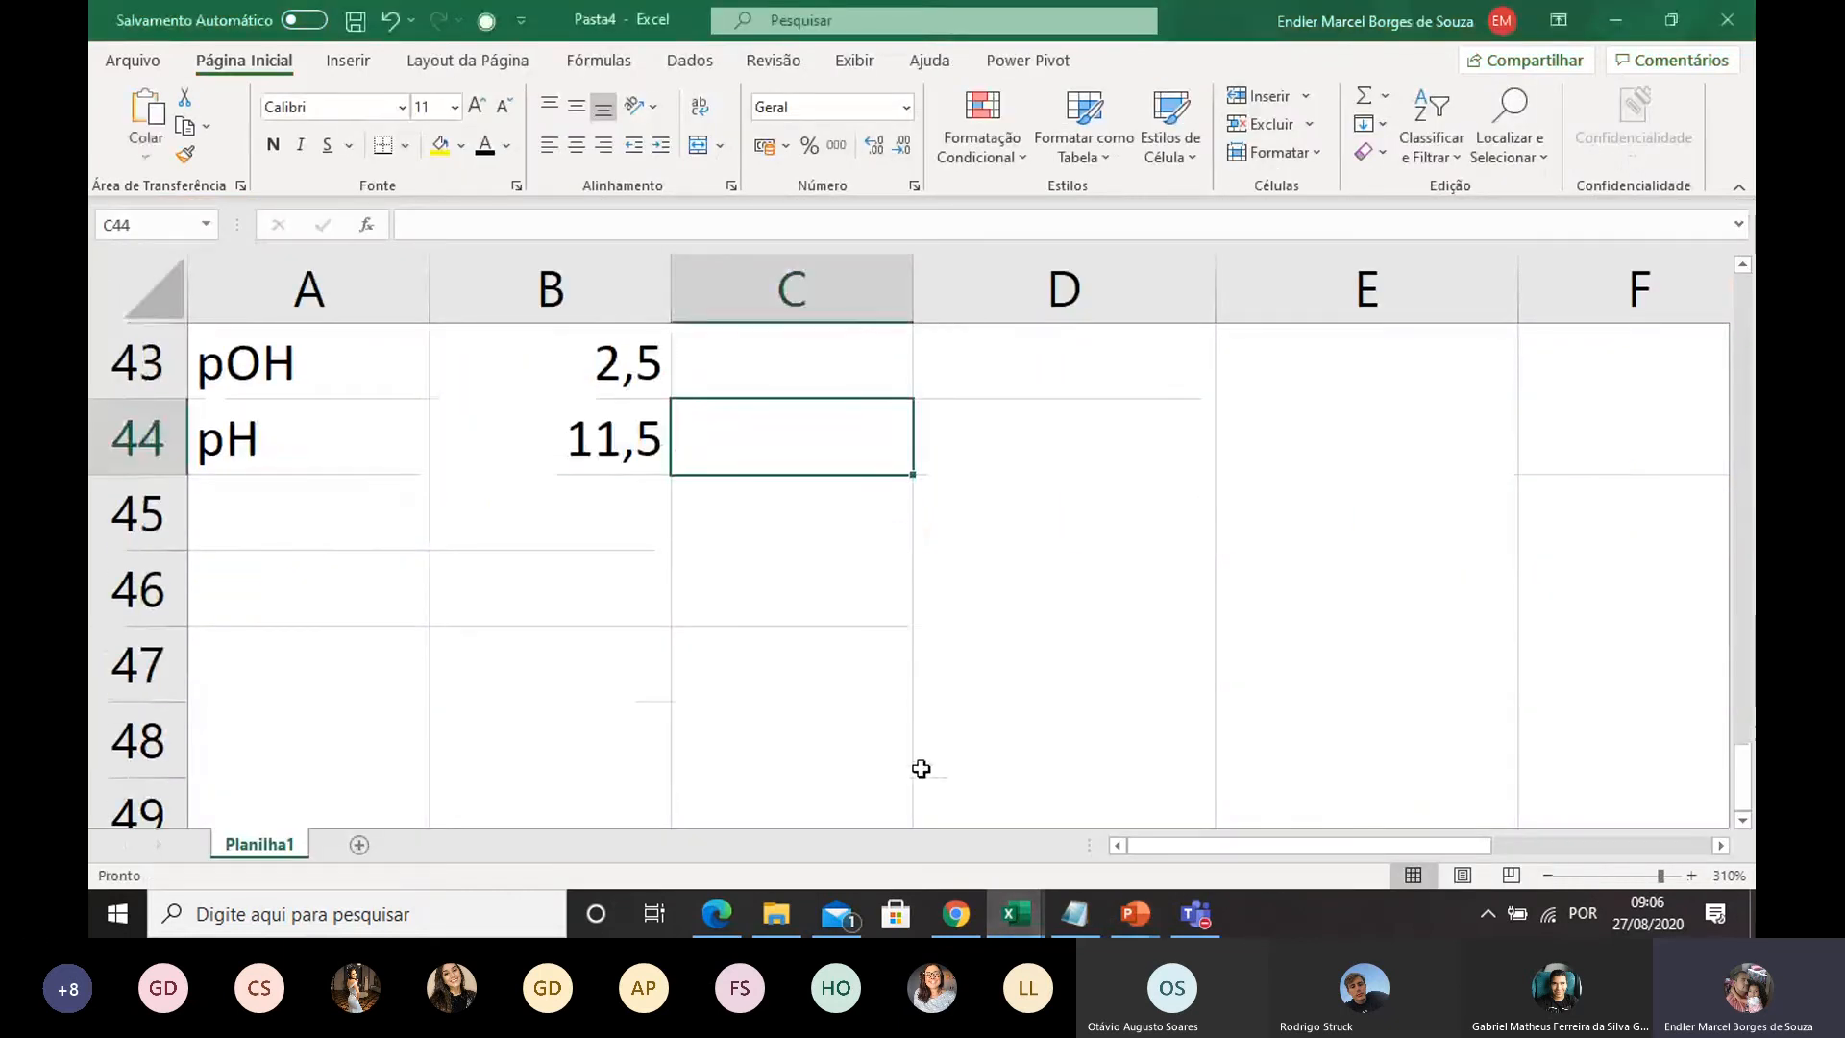
click(351, 572)
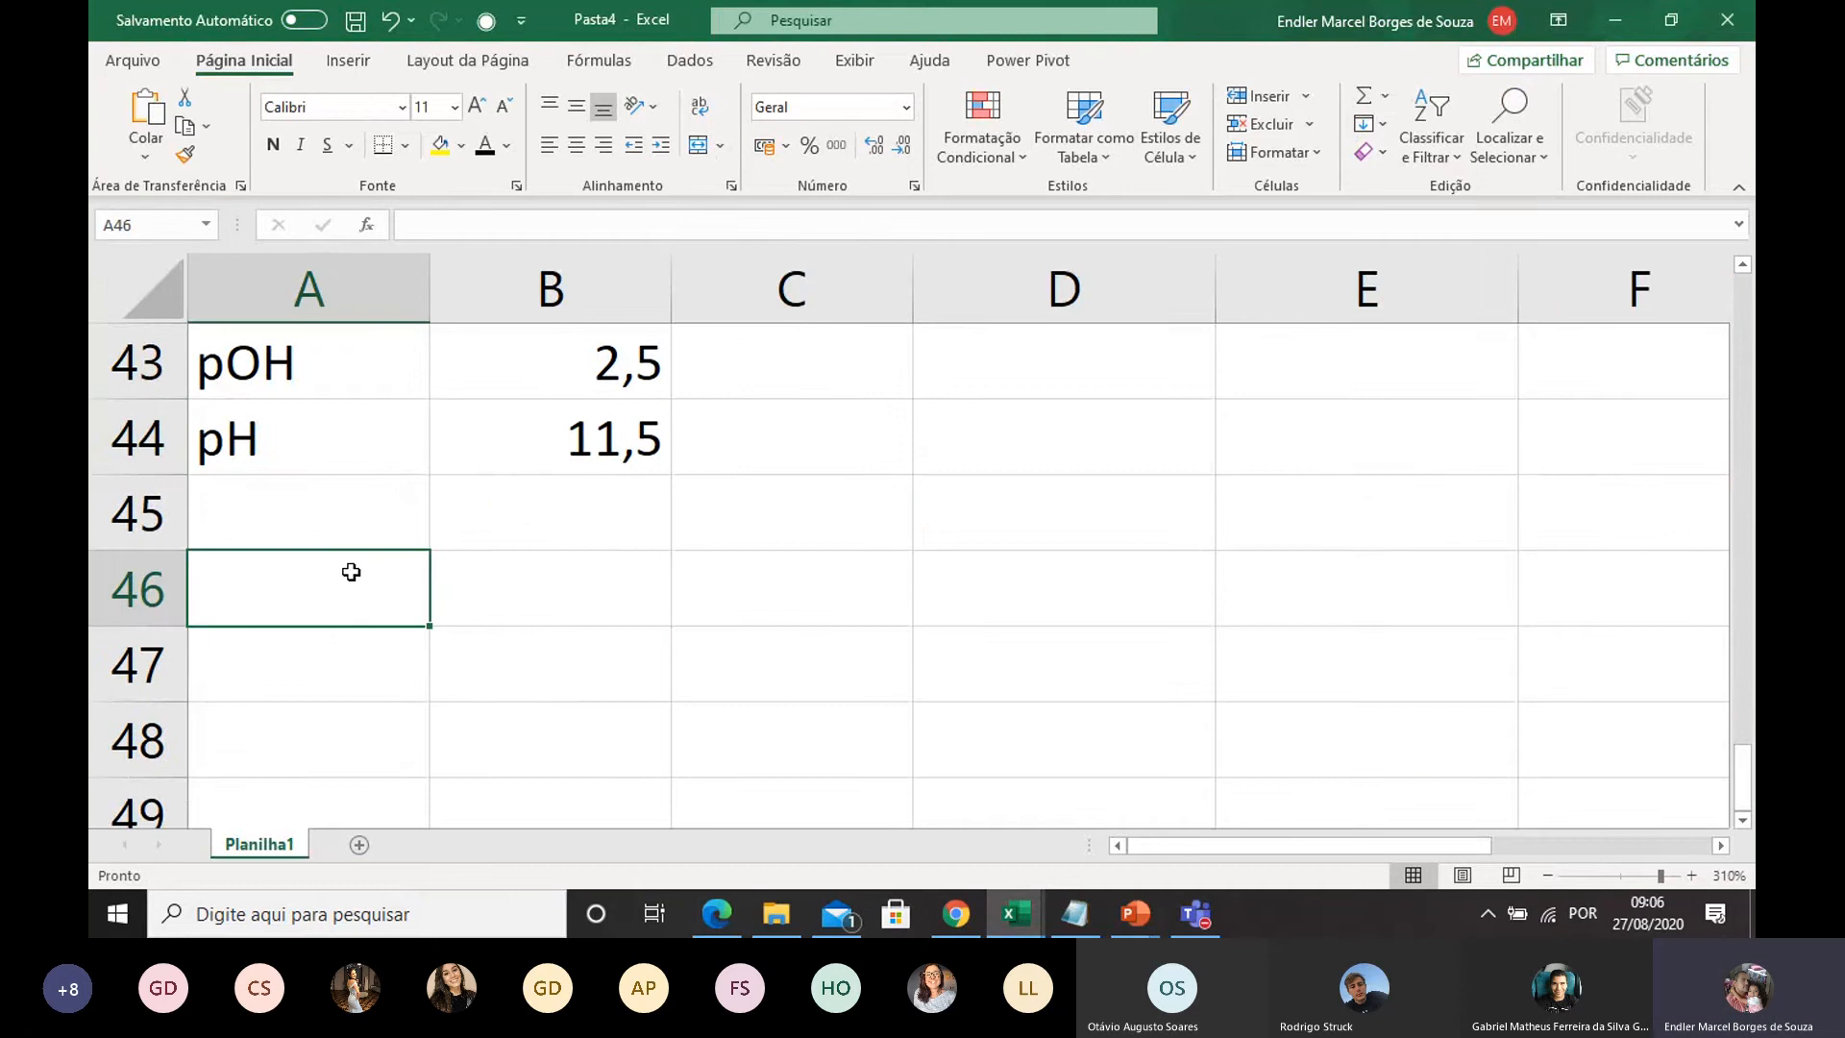
Step: Try to paste the copied acid Ka table into the sheet as cells starting at A46
key(ctrl+v)
scroll(632, 532, down, 1)
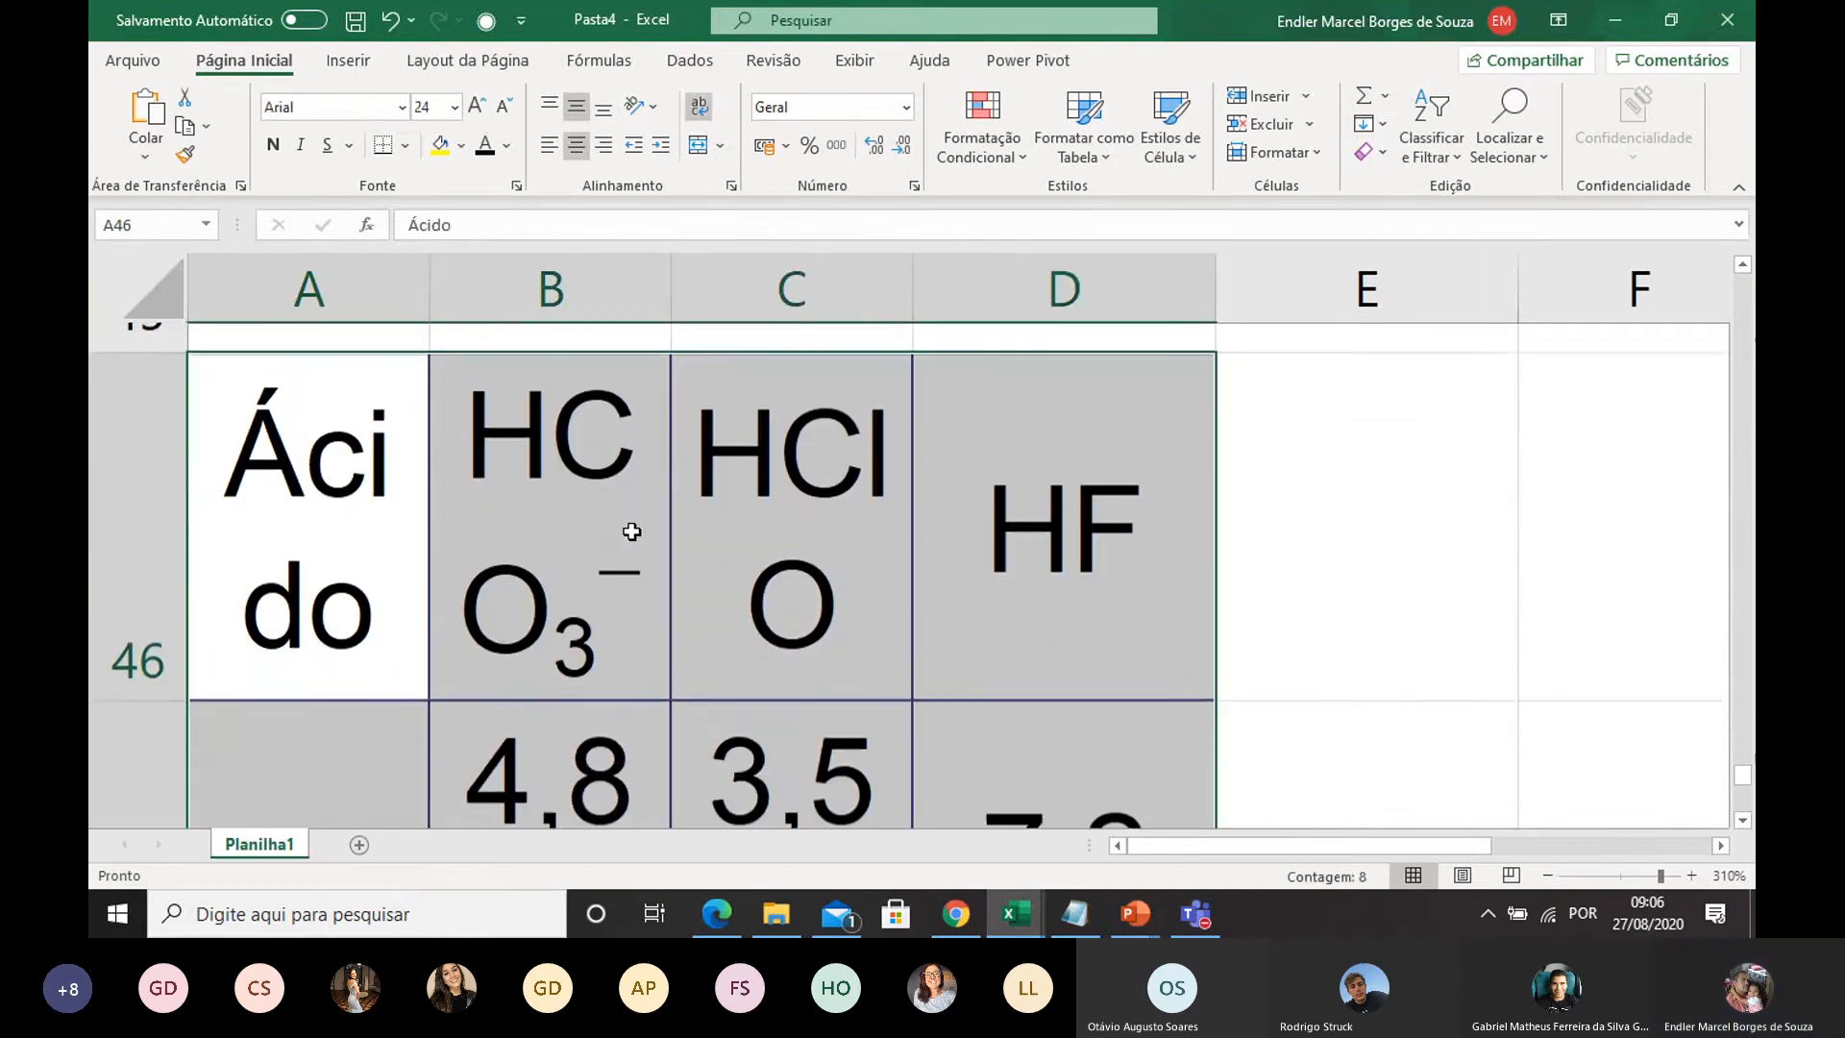
scroll(523, 346, down, 2)
scroll(712, 650, up, 2)
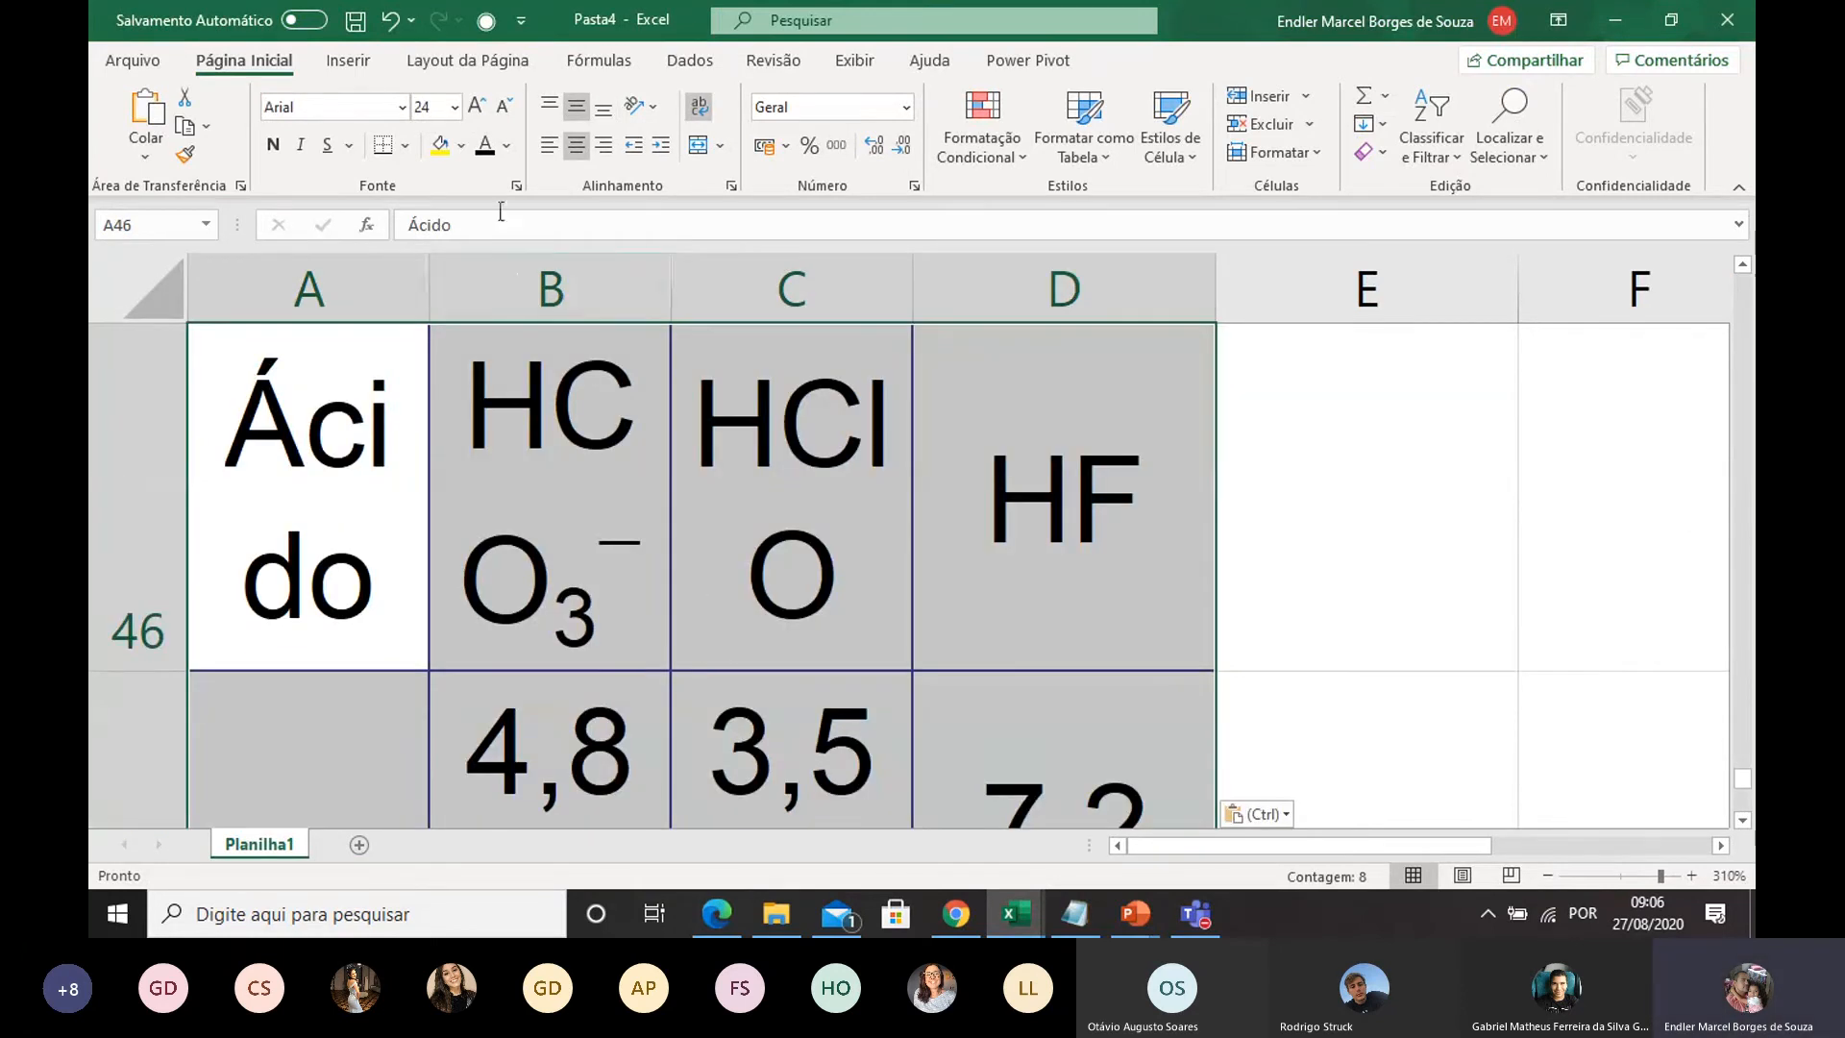
click(389, 33)
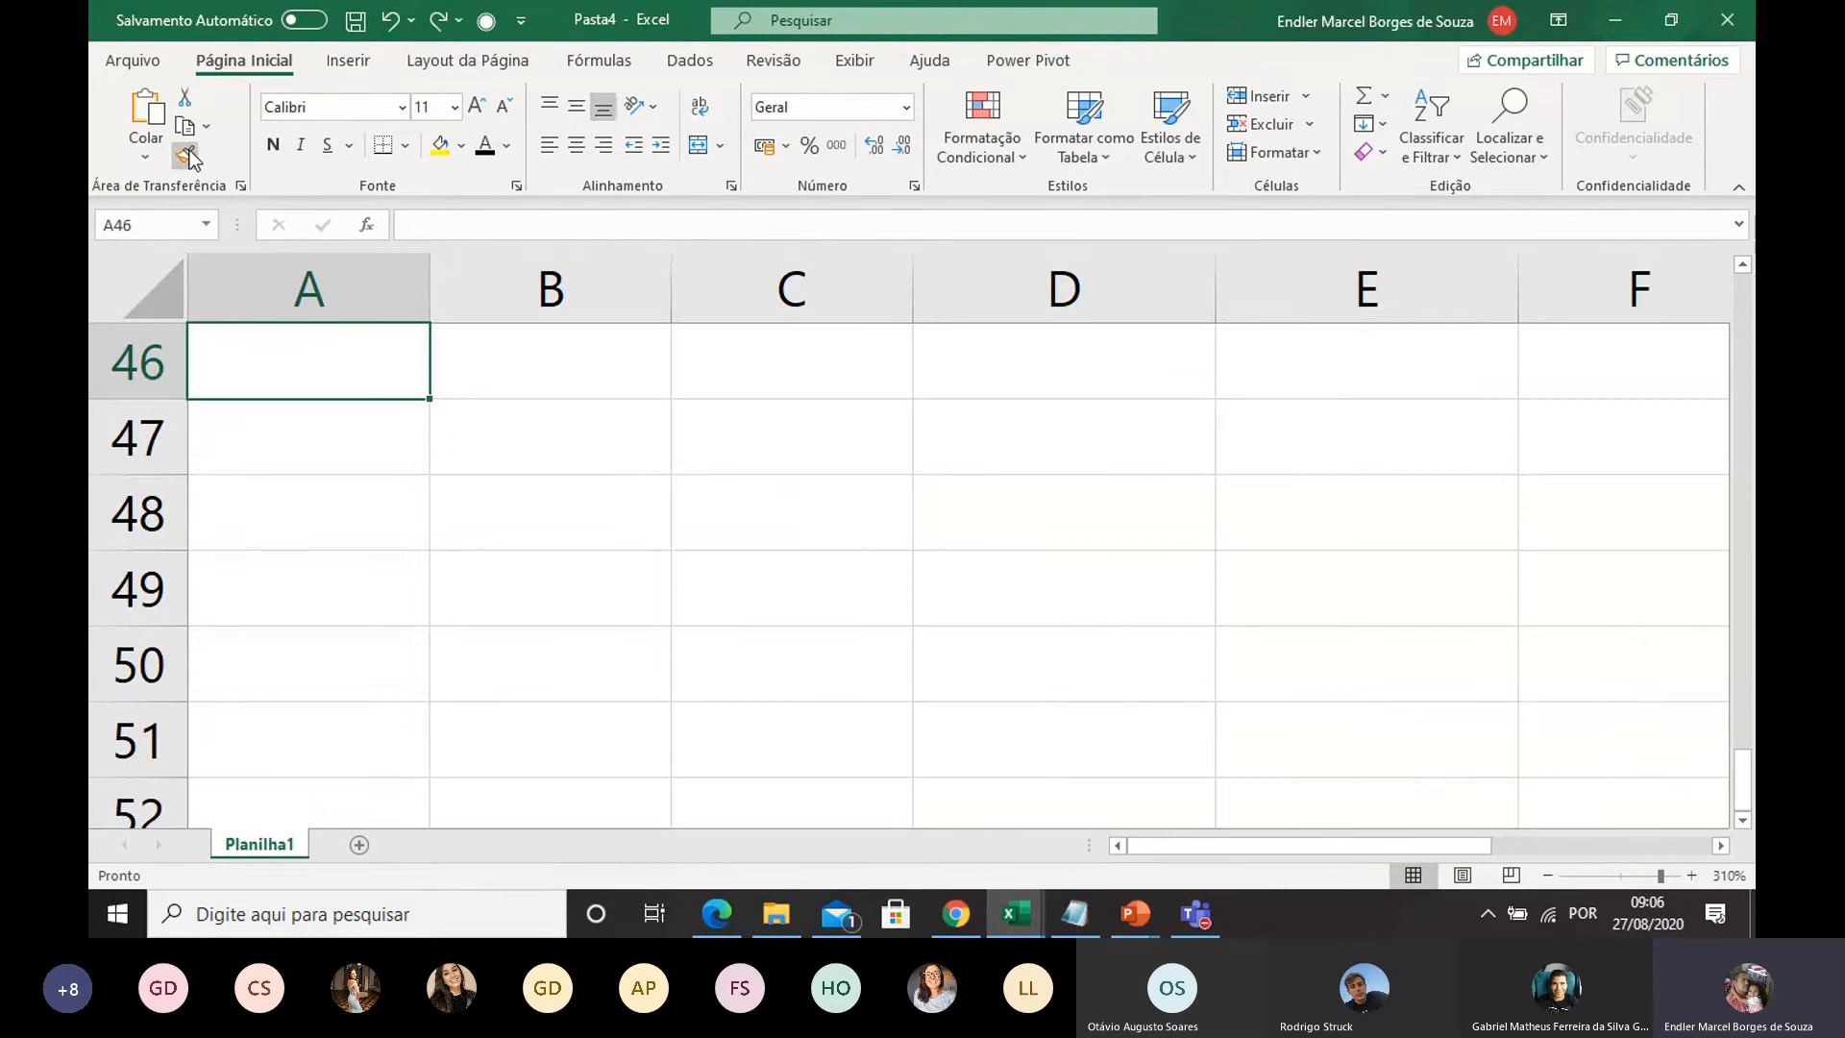
Step: Paste the copied Ka table into the sheet as a JPEG image using Paste Special
click(144, 159)
click(213, 266)
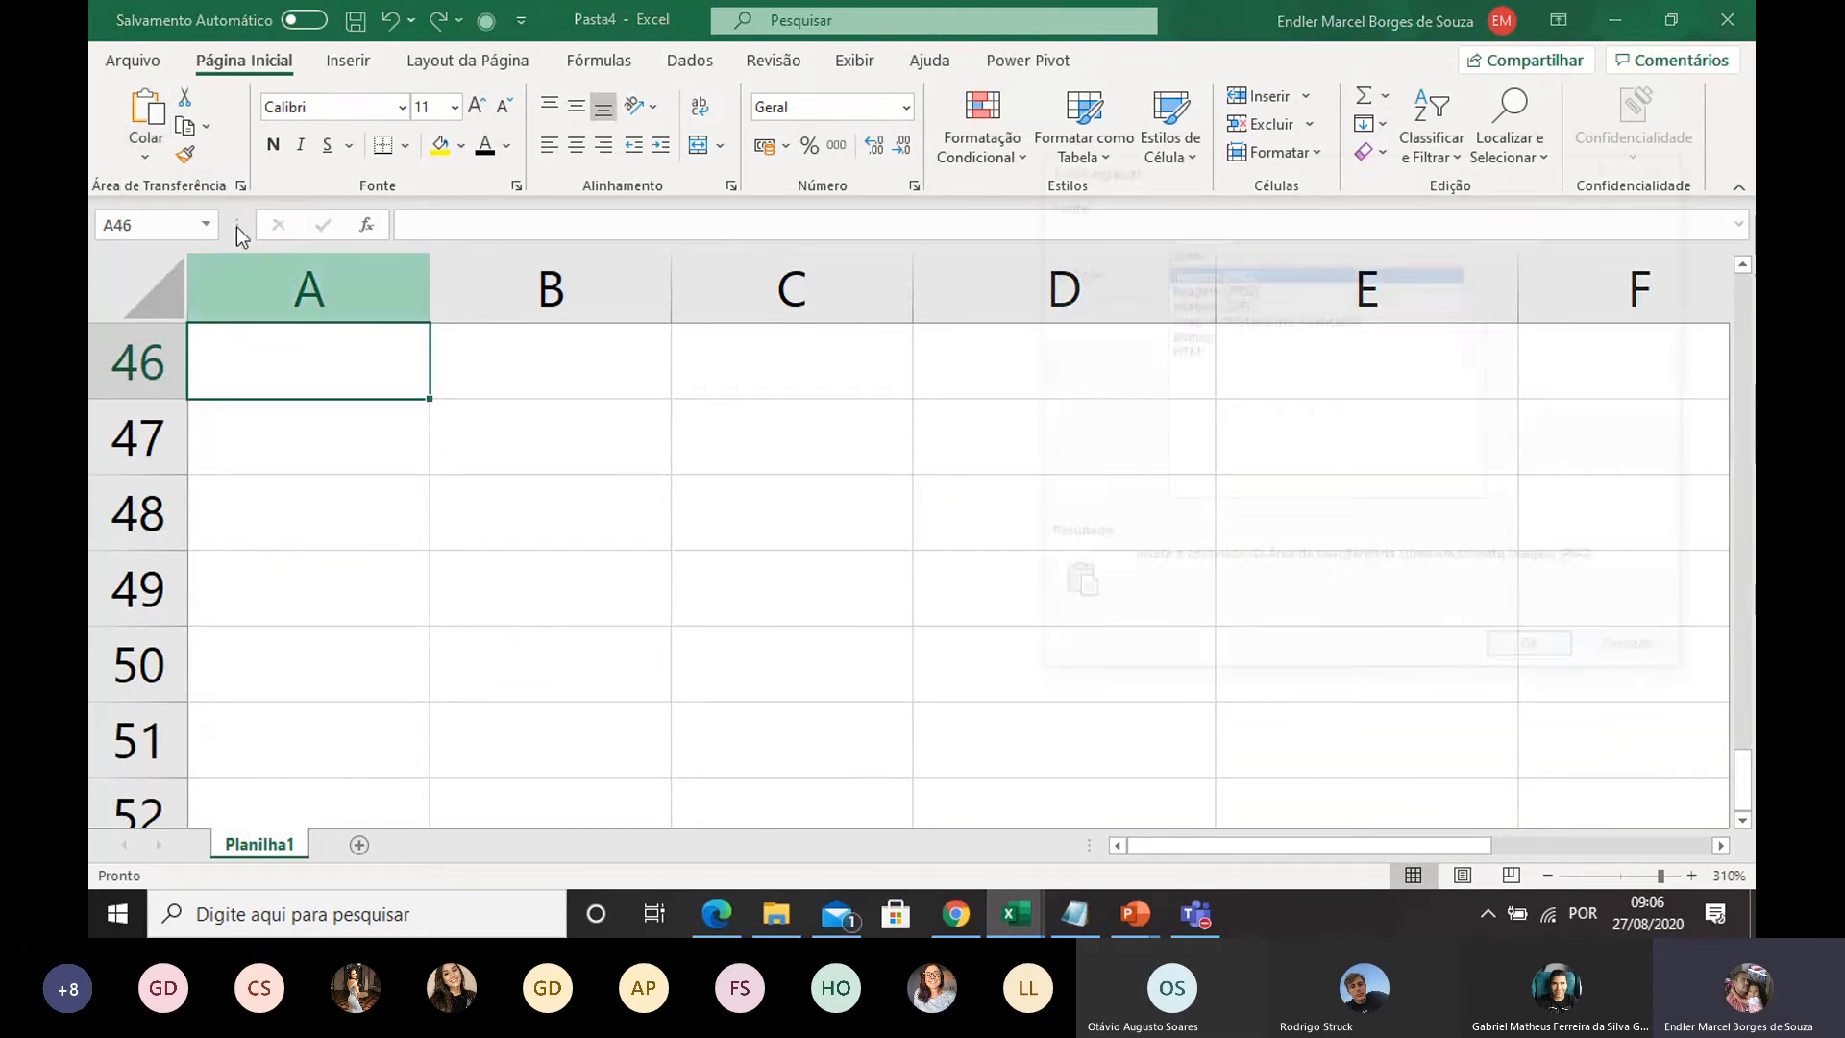
click(1226, 306)
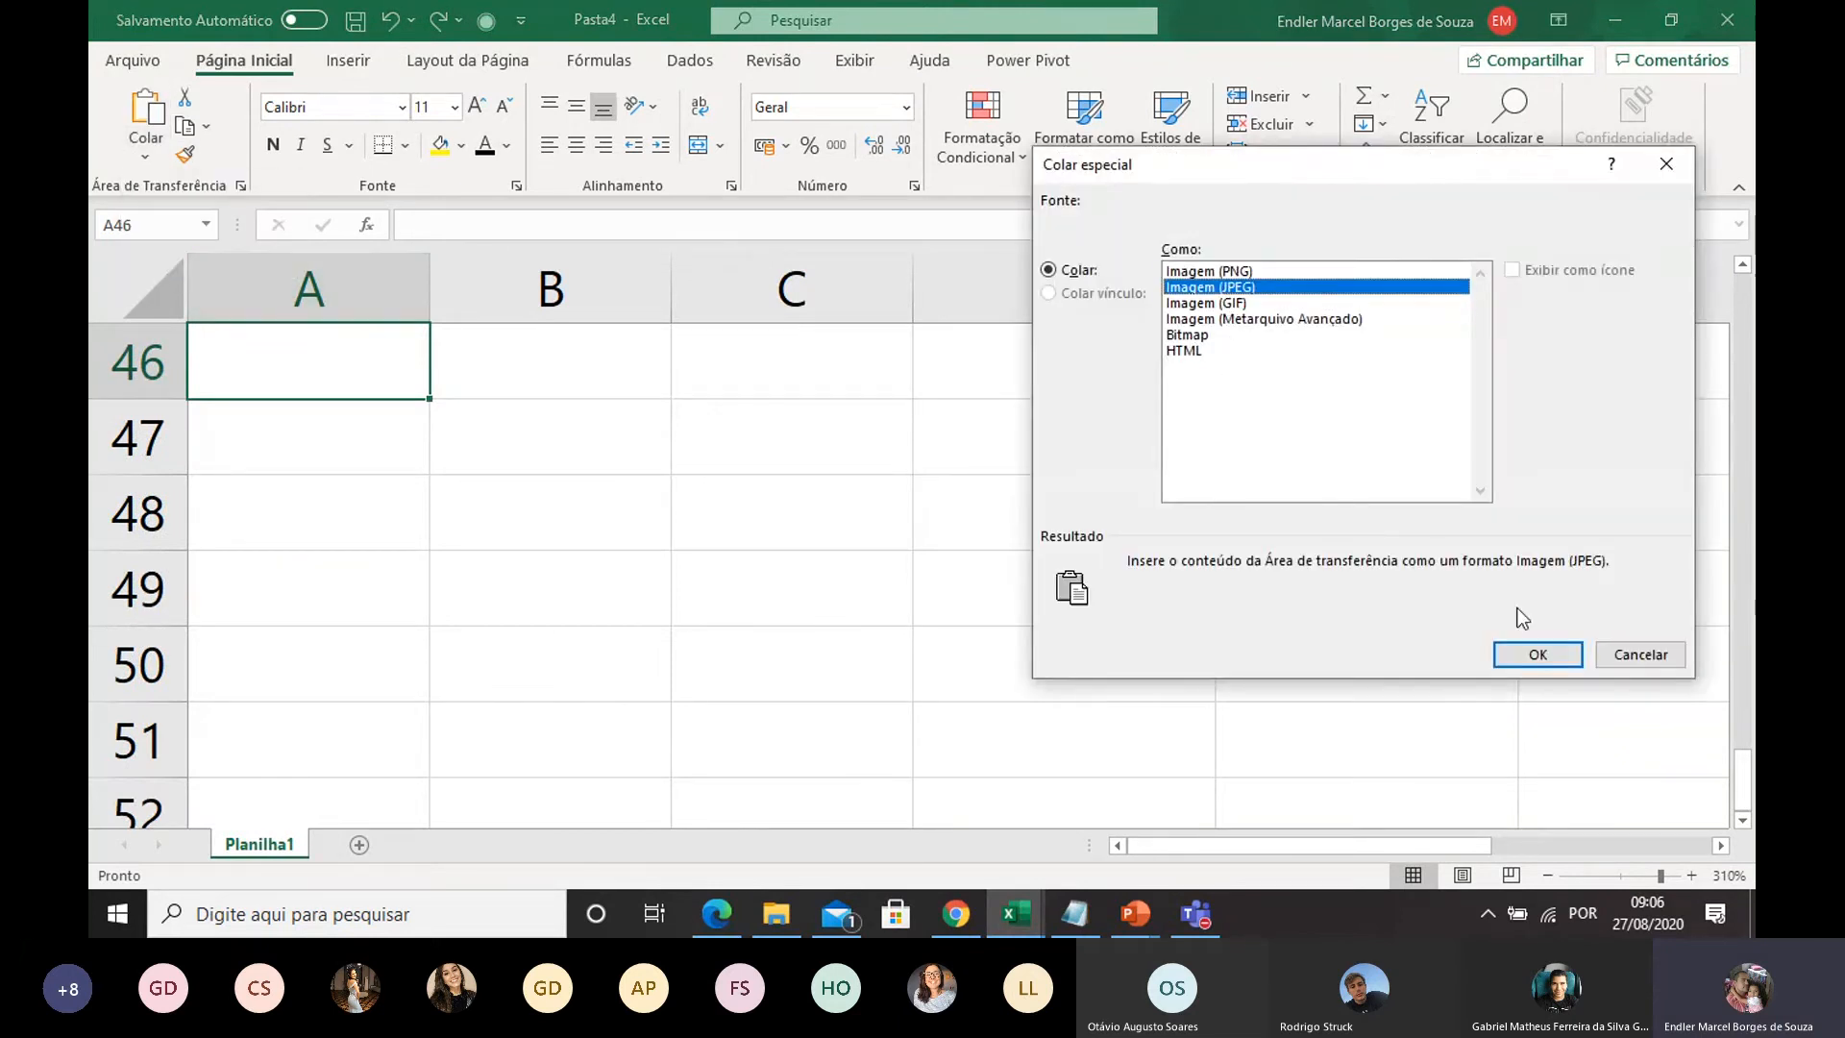
click(1533, 653)
Step: Shrink the pasted table image and position it directly below the pH row, spanning columns A to E and rows 45 to 48
drag(681, 386, 761, 435)
drag(272, 370, 570, 444)
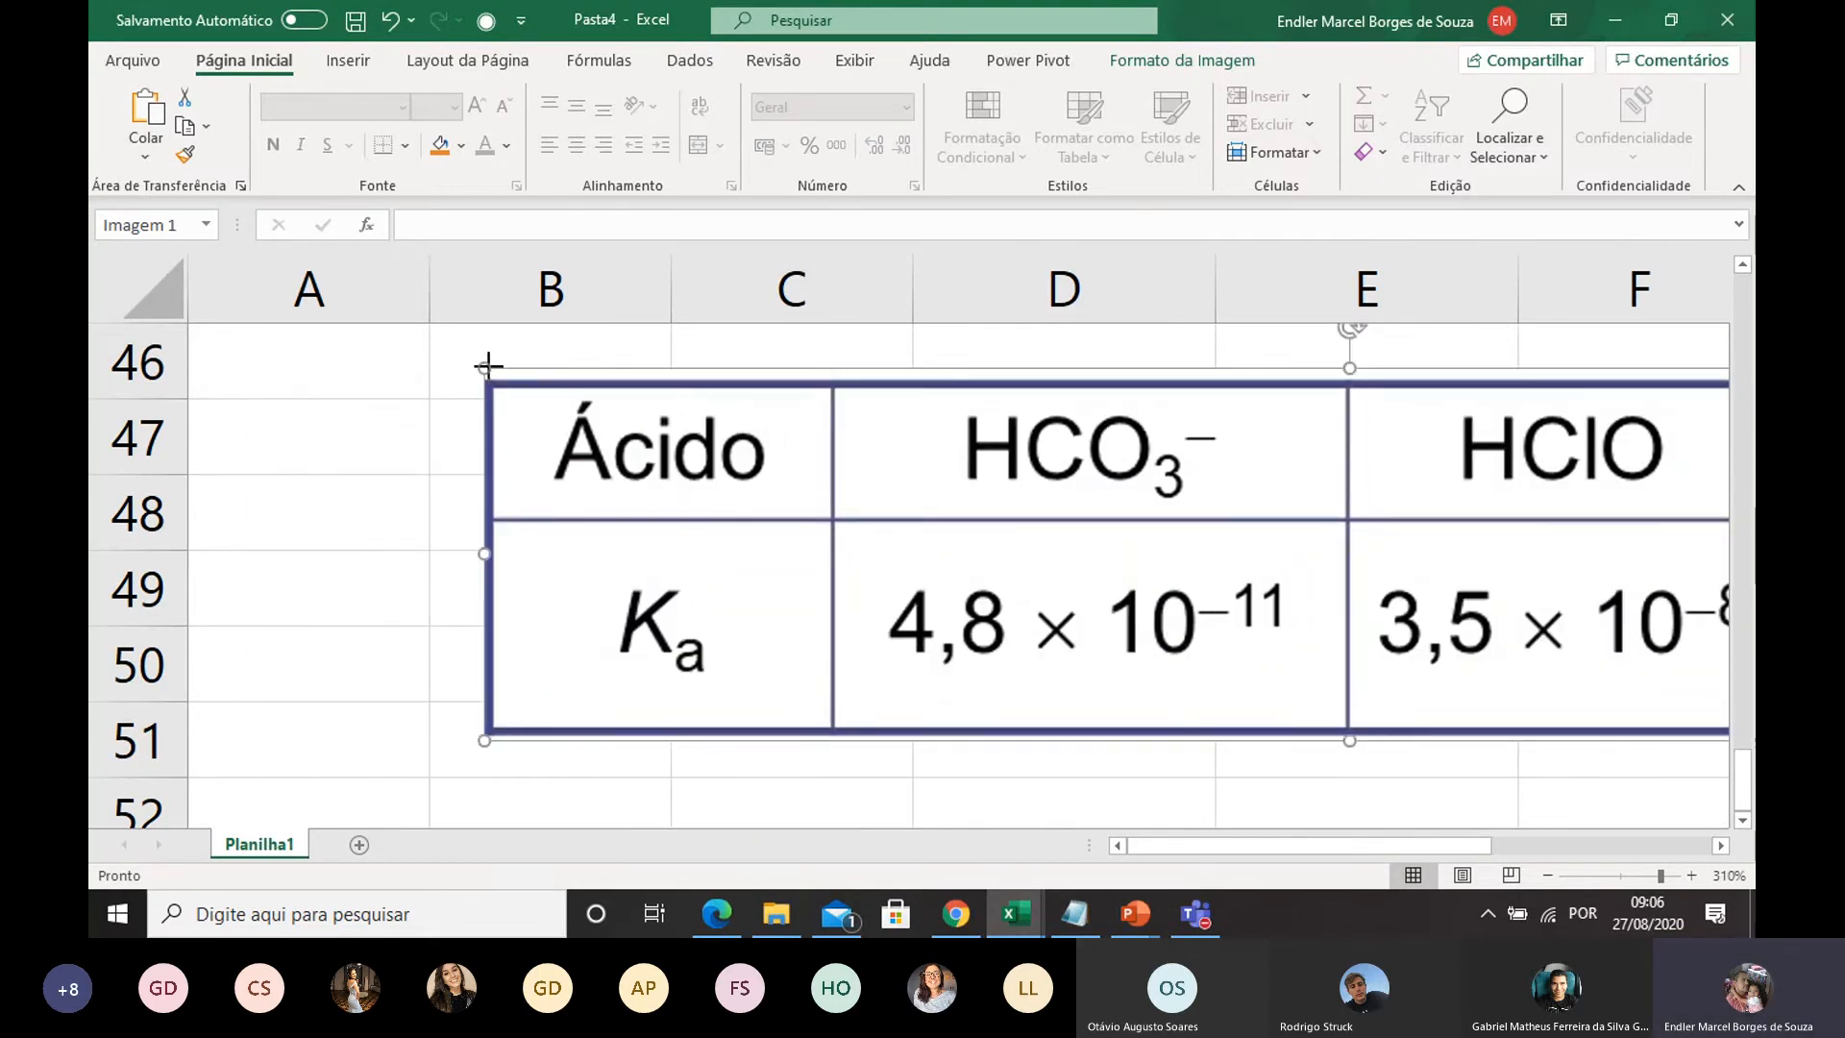
drag(487, 367, 288, 421)
scroll(564, 470, up, 1)
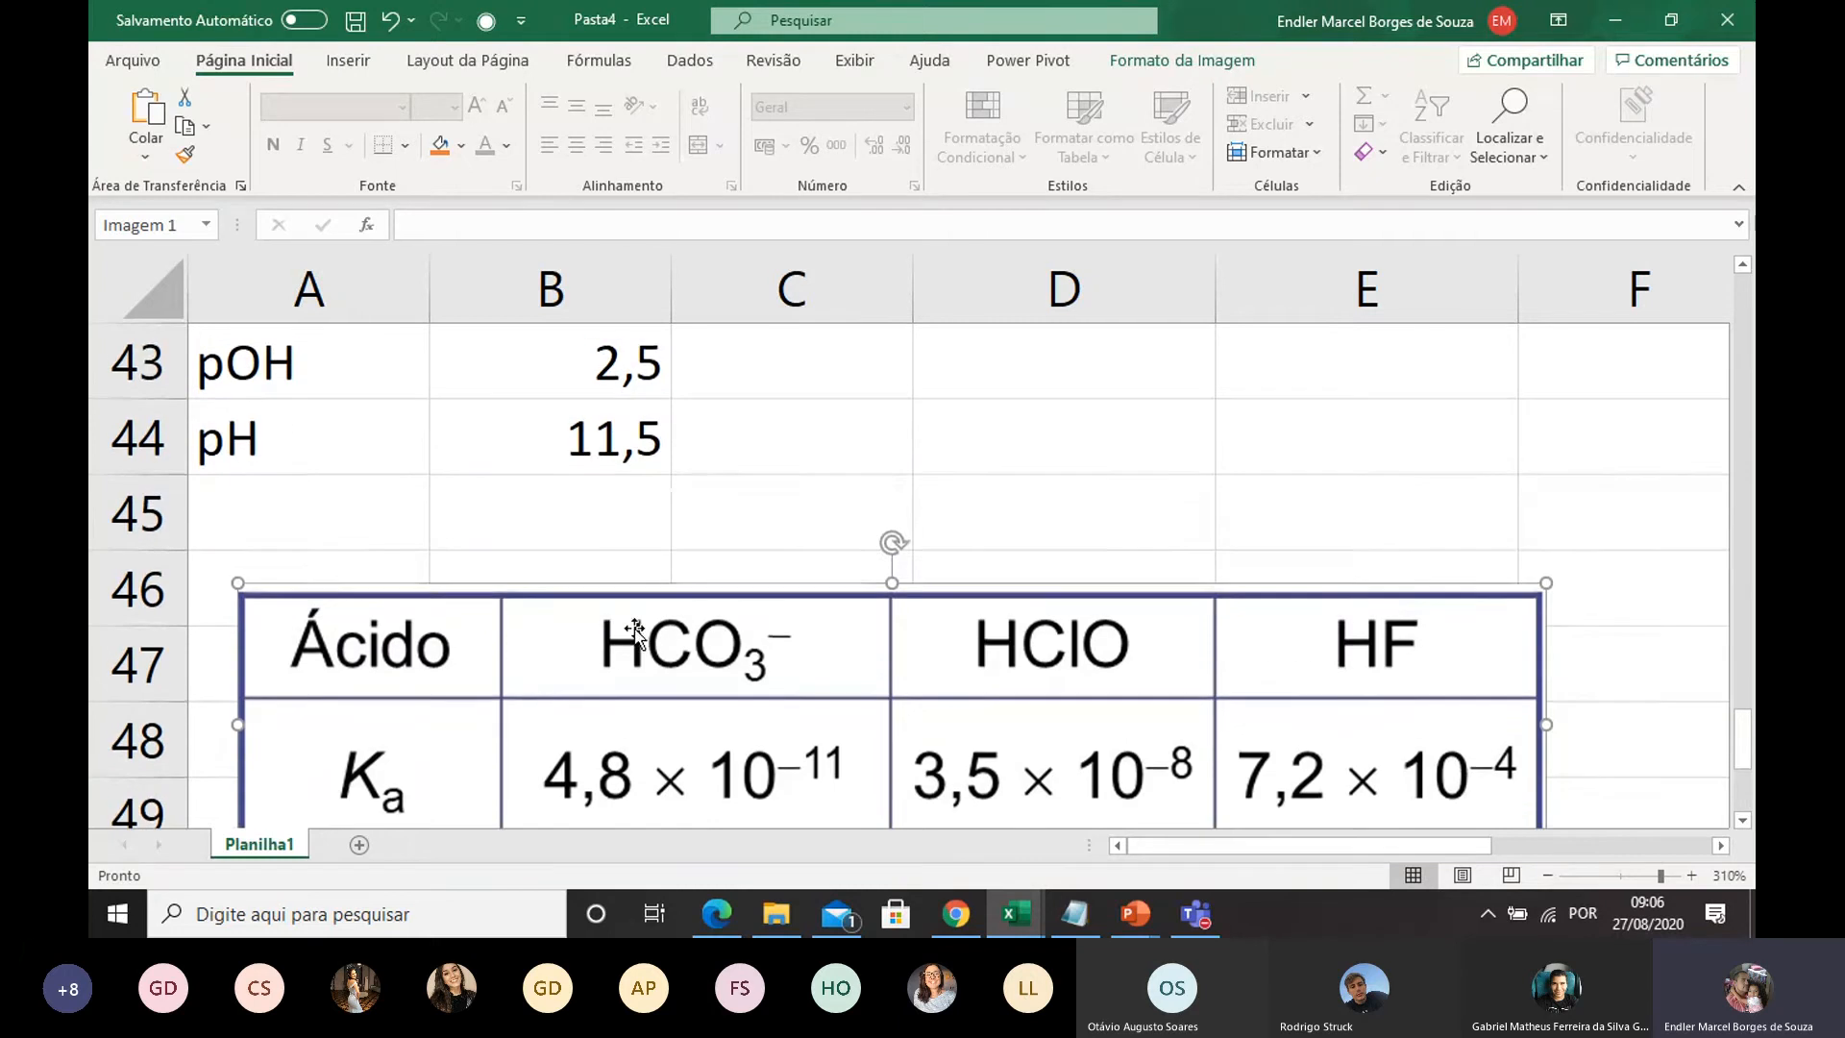
drag(632, 626, 587, 535)
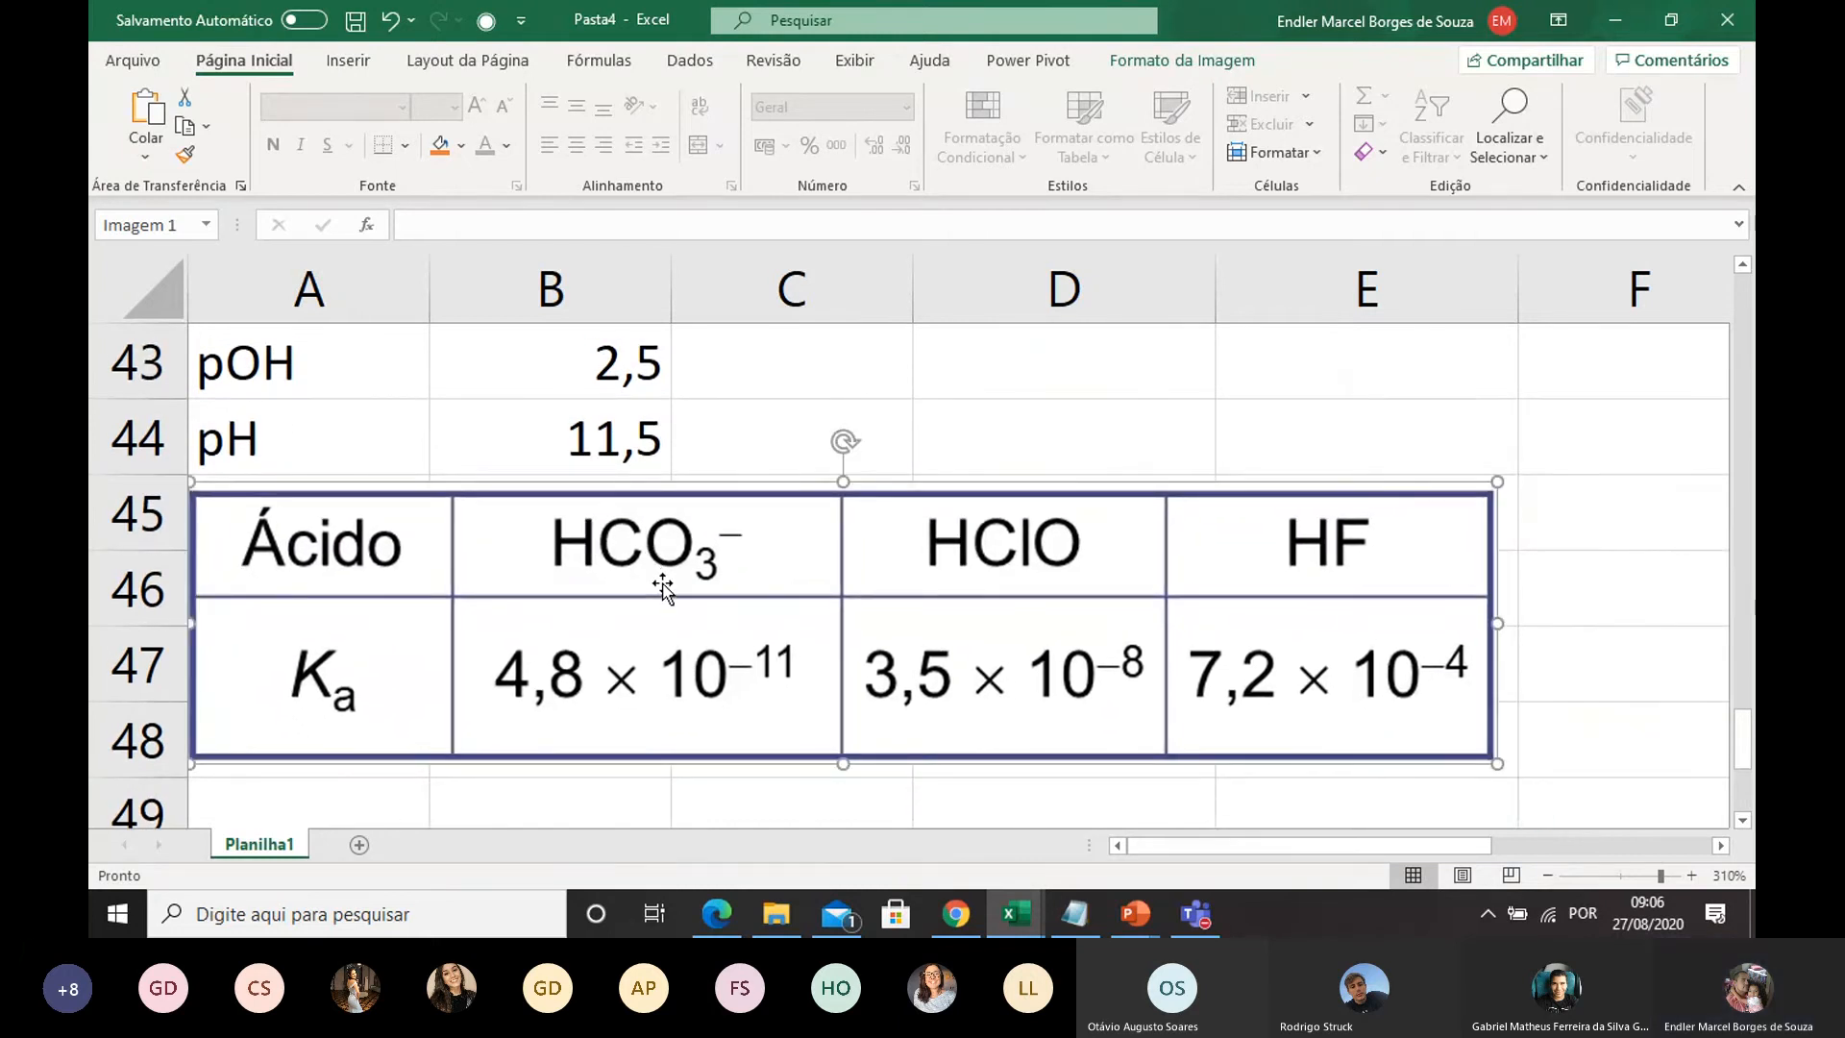
scroll(660, 580, down, 1)
scroll(663, 582, up, 1)
scroll(663, 582, up, 1)
scroll(665, 576, down, 1)
scroll(666, 557, down, 1)
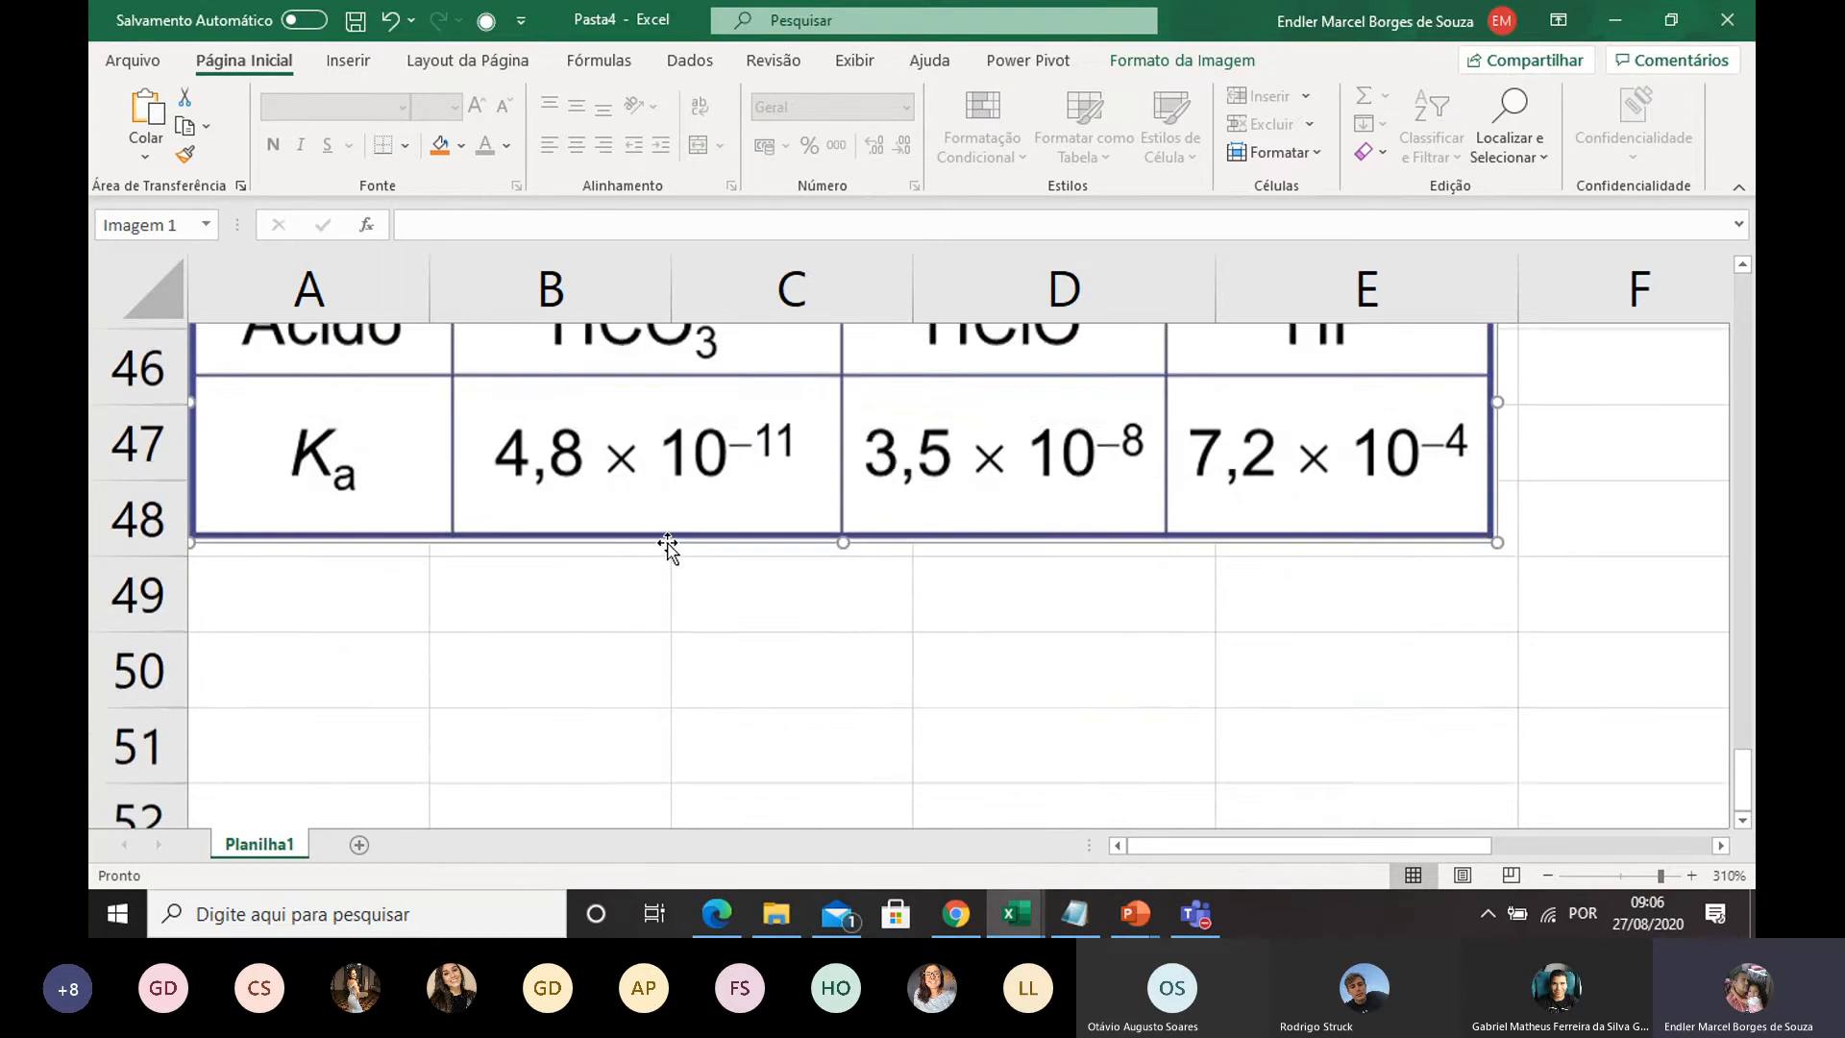
scroll(668, 544, up, 1)
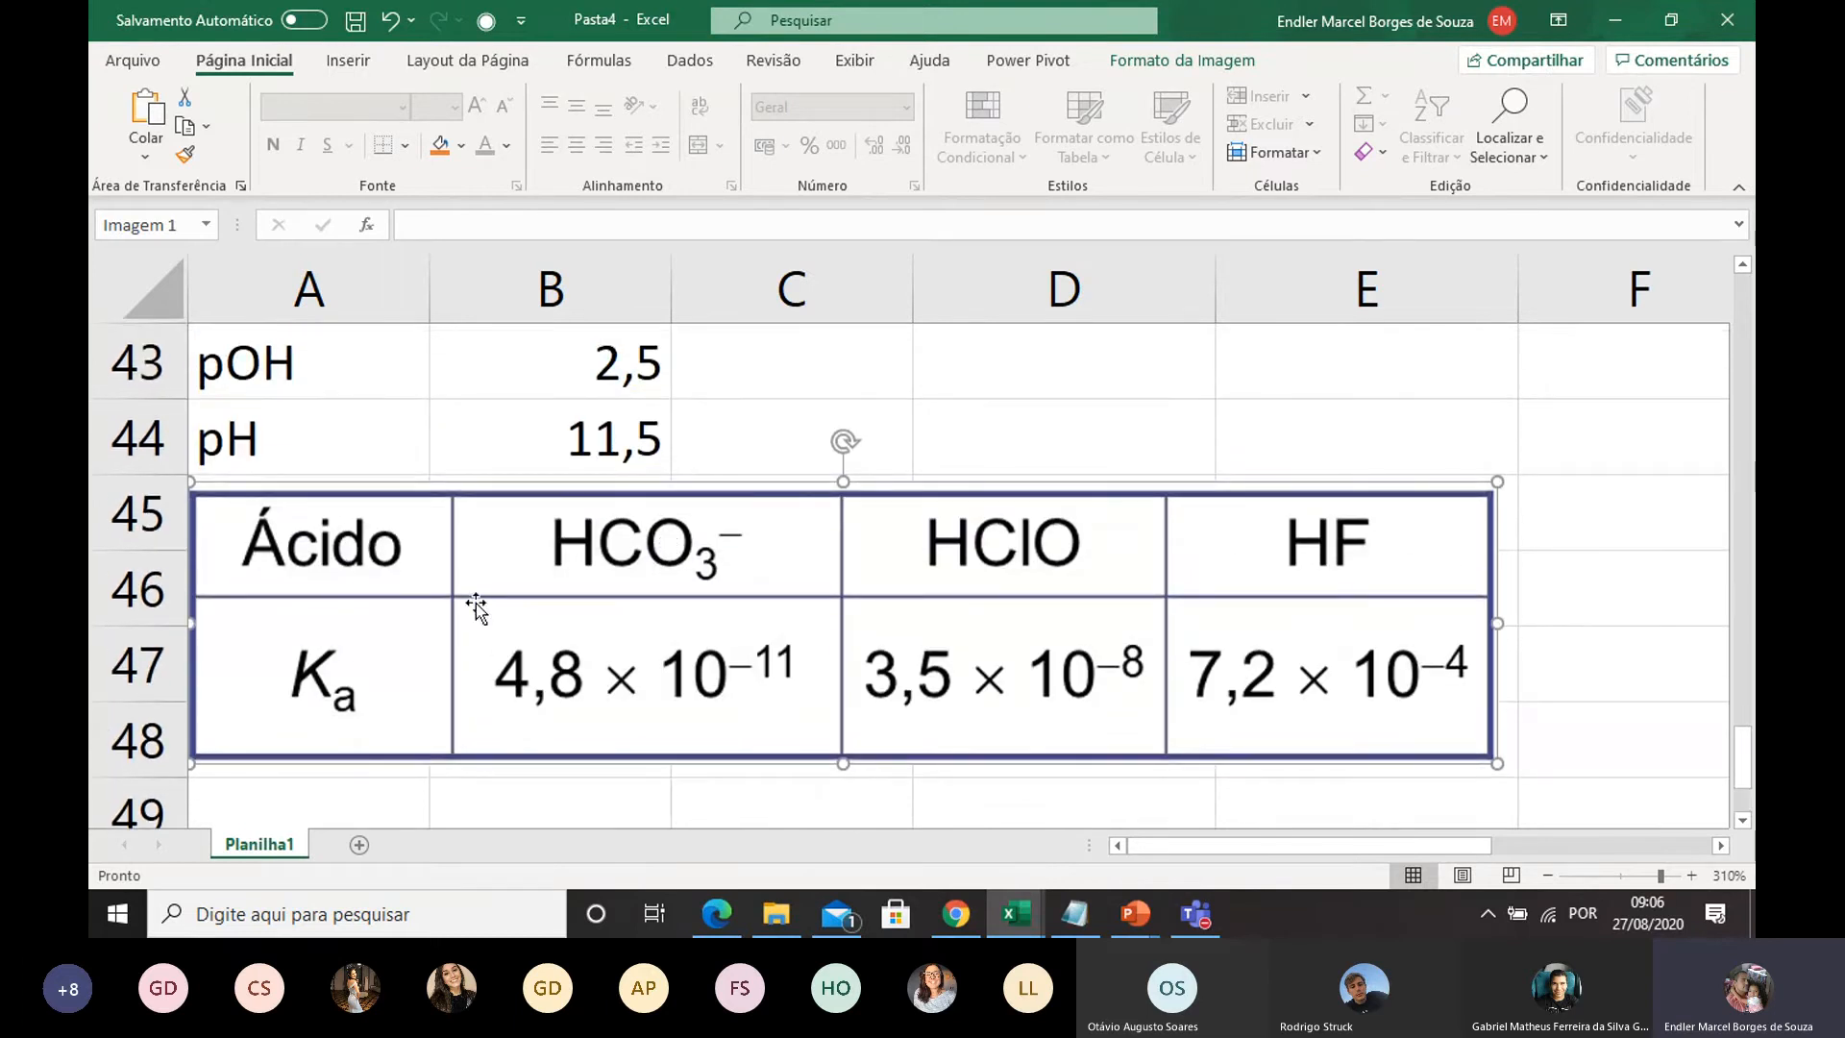
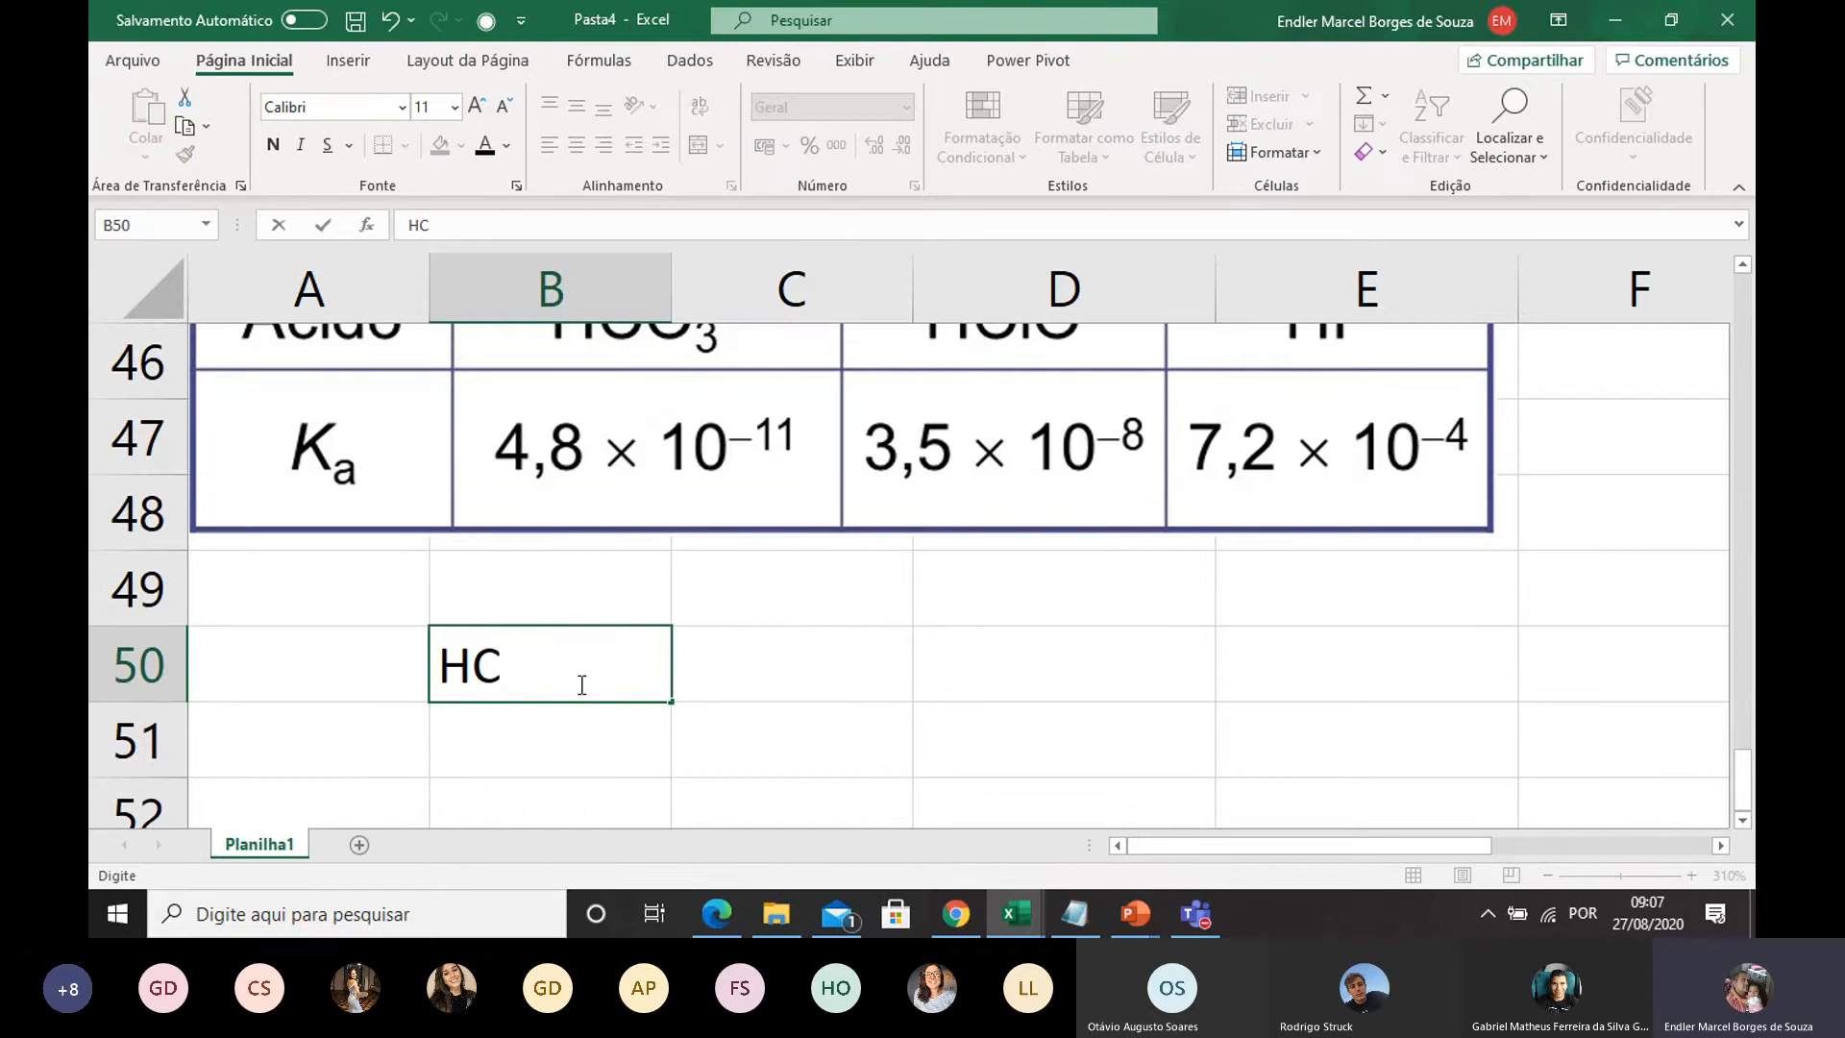
Step: Enter the acid headings HCO3, HClO and HF in cells B50, C50 and D50 below the table image
text(O3)
click(751, 680)
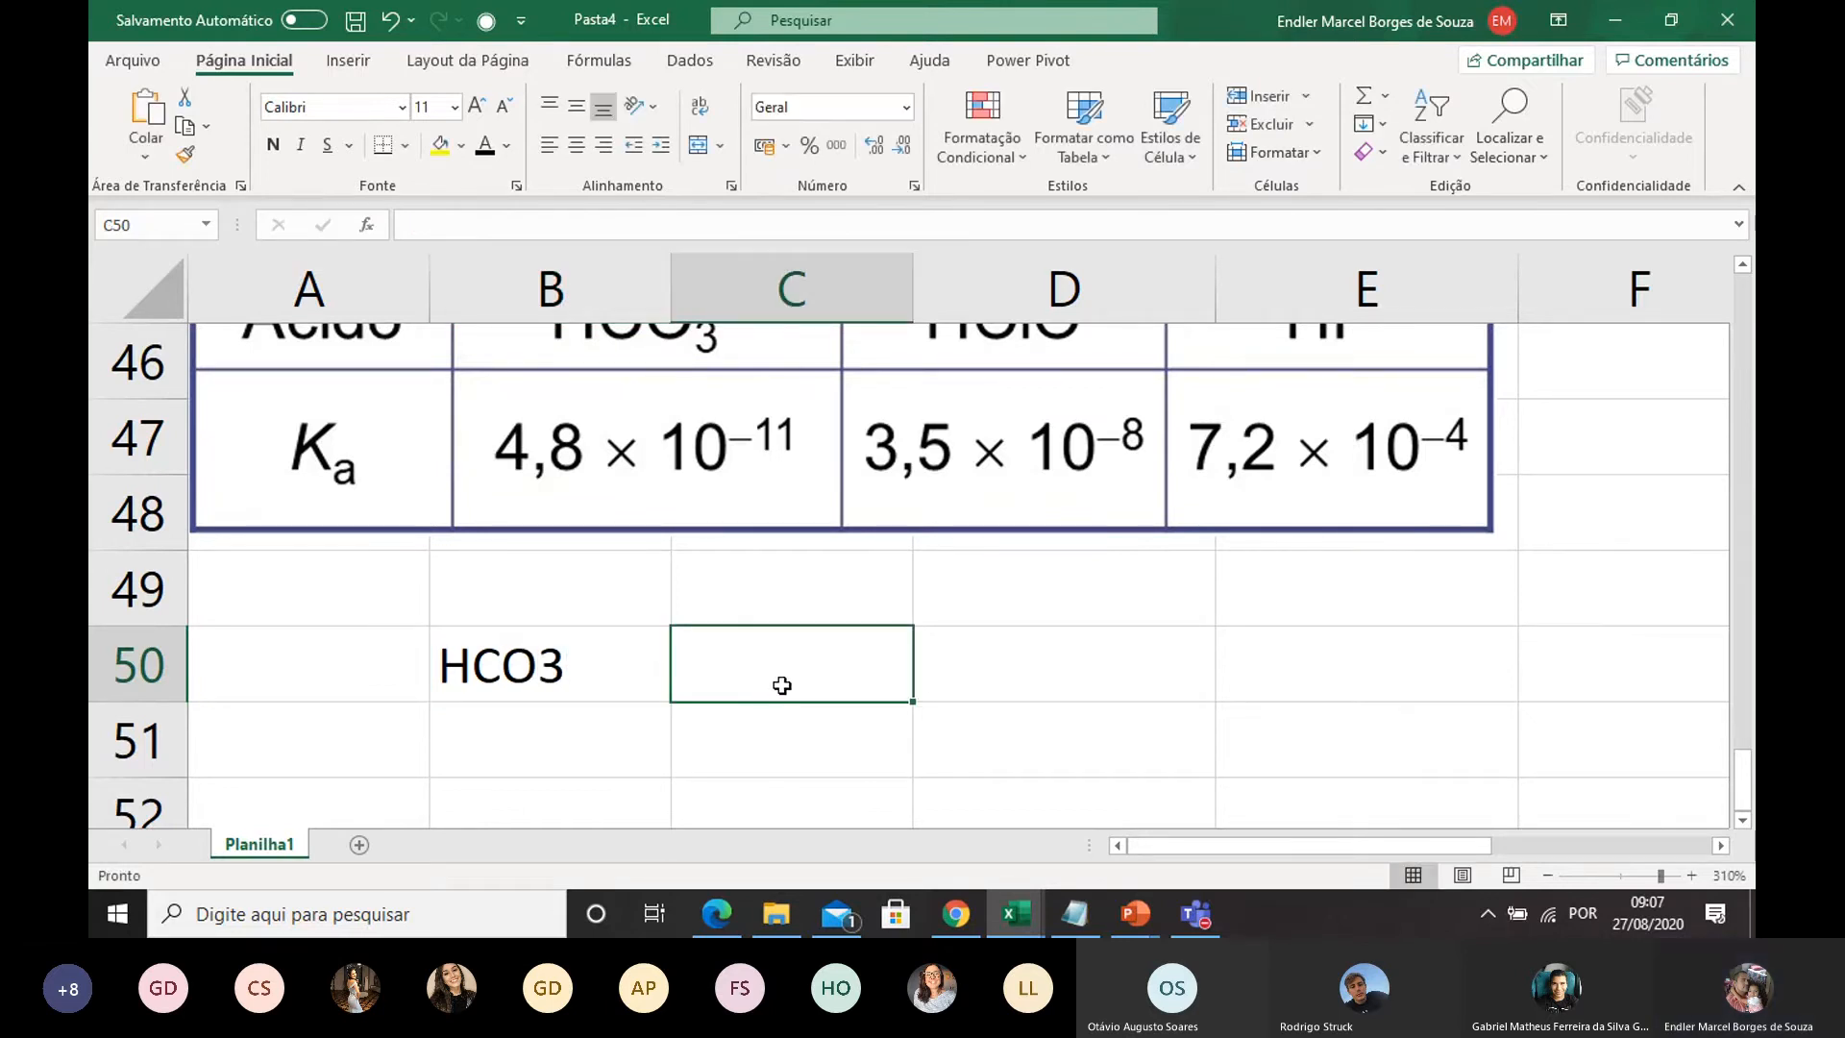
scroll(774, 687, up, 1)
scroll(769, 688, down, 1)
text(H)
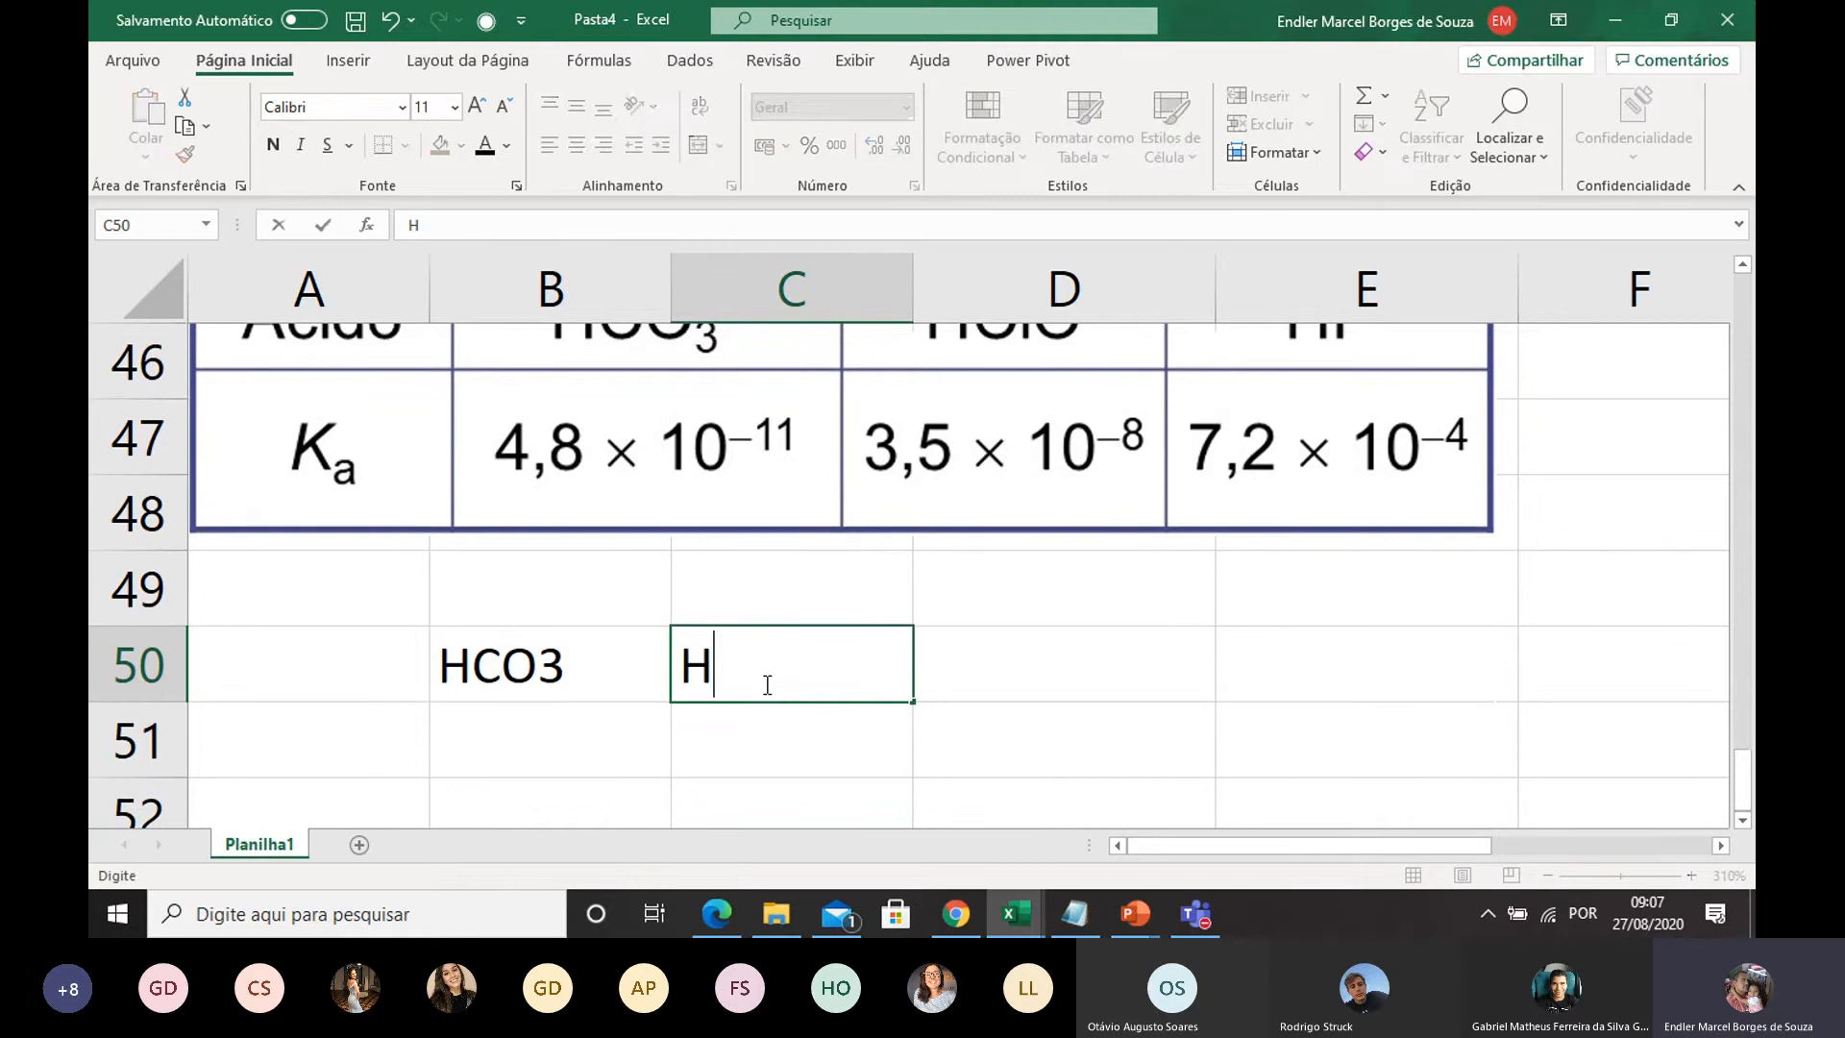
text(Clo)
key(BackSpace)
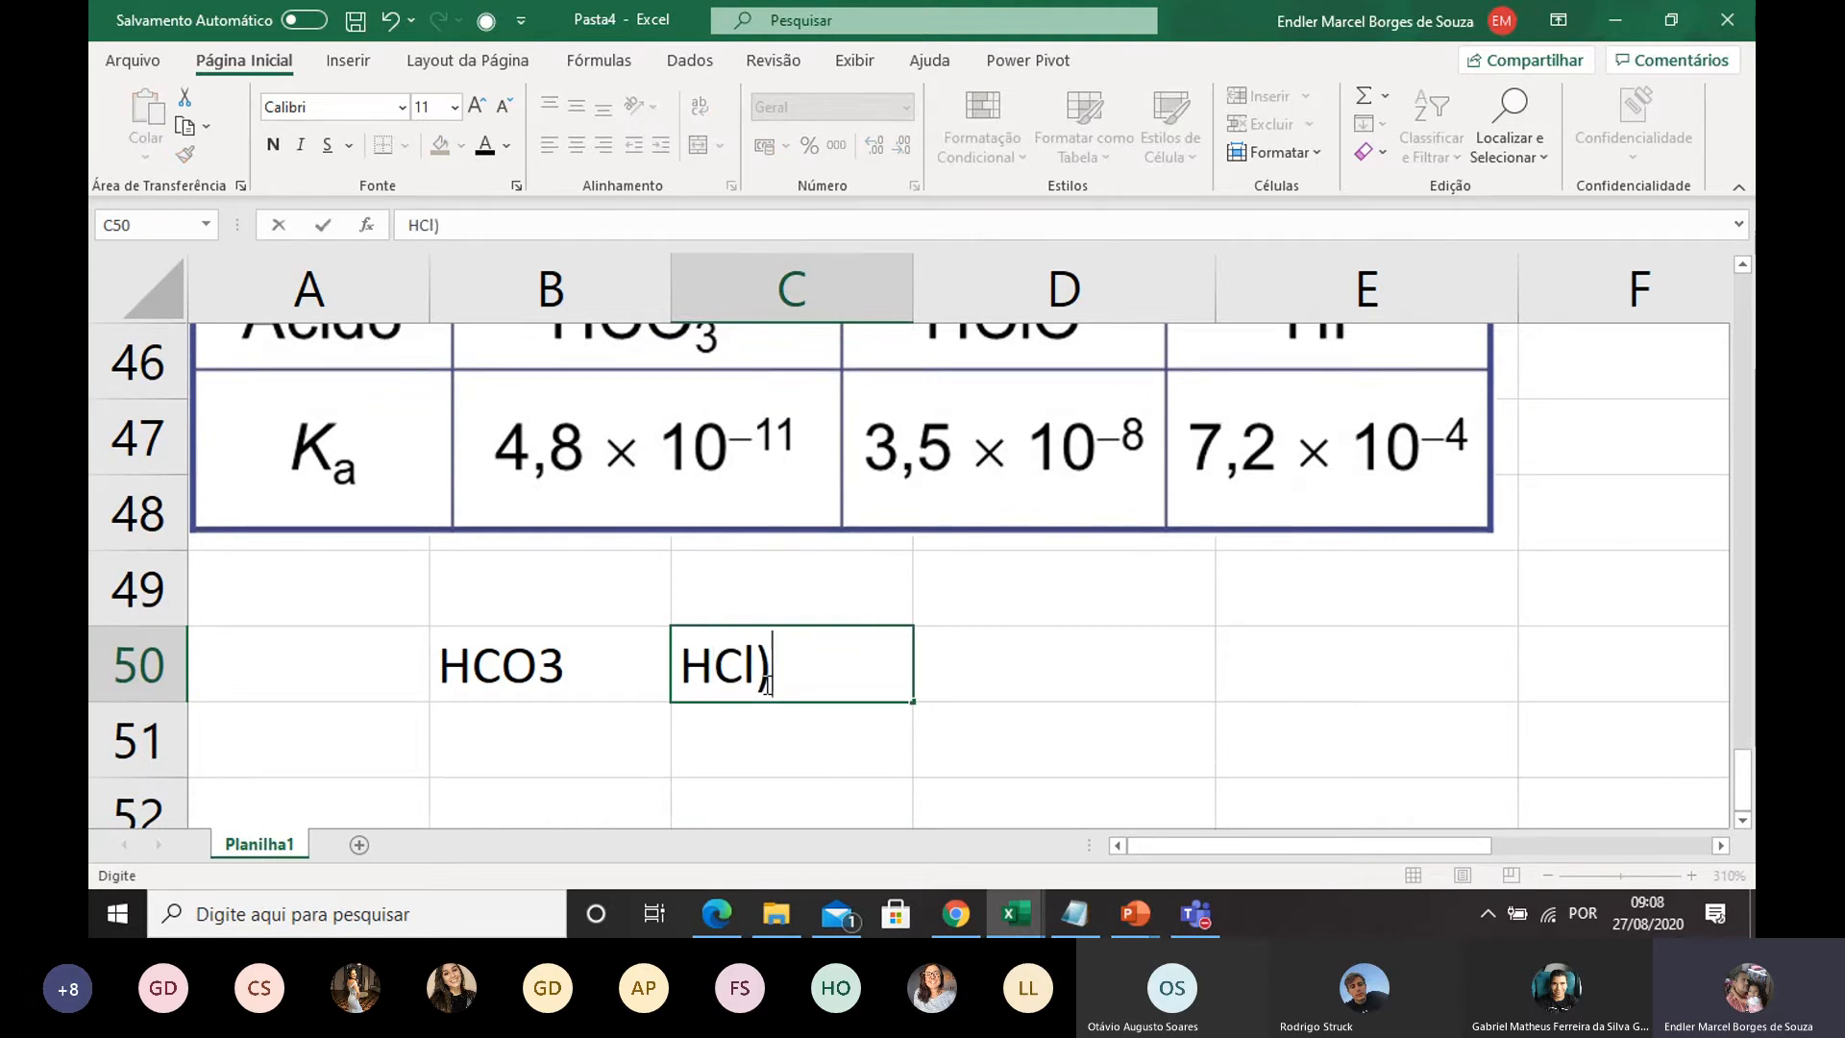
text(O)
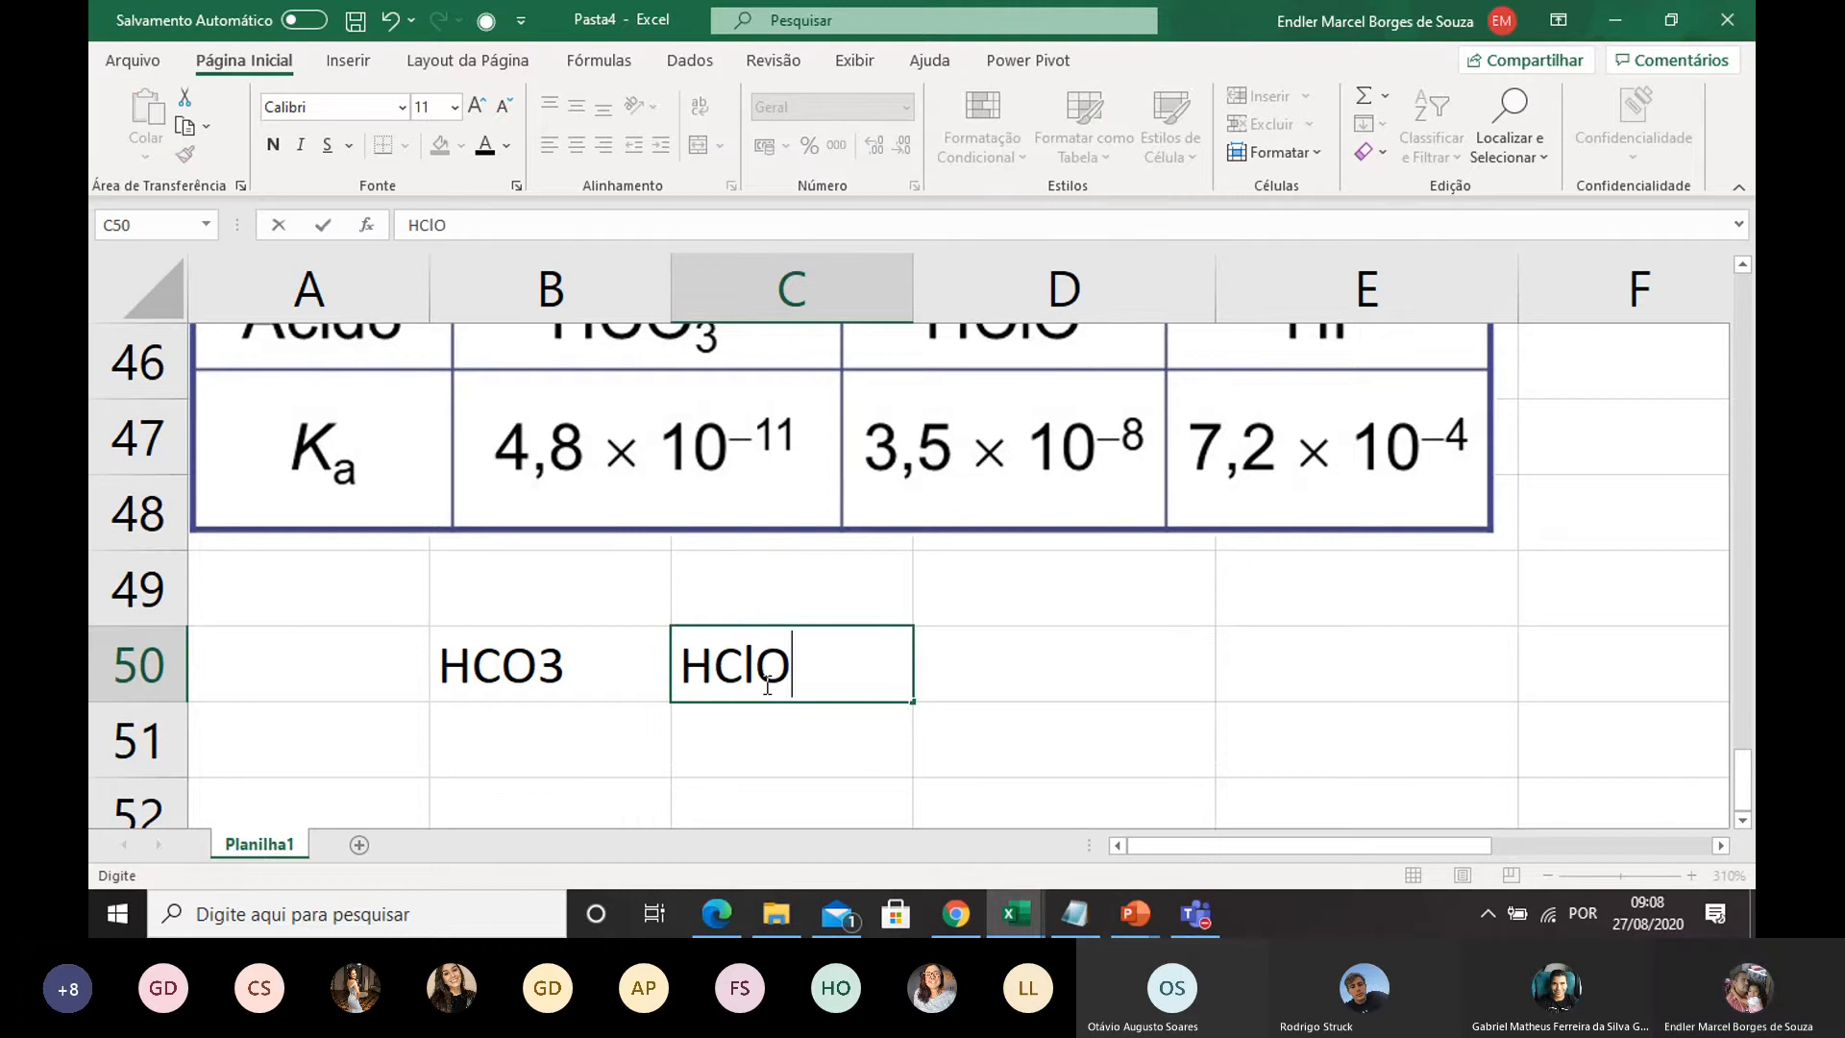
scroll(885, 638, up, 1)
scroll(885, 639, down, 1)
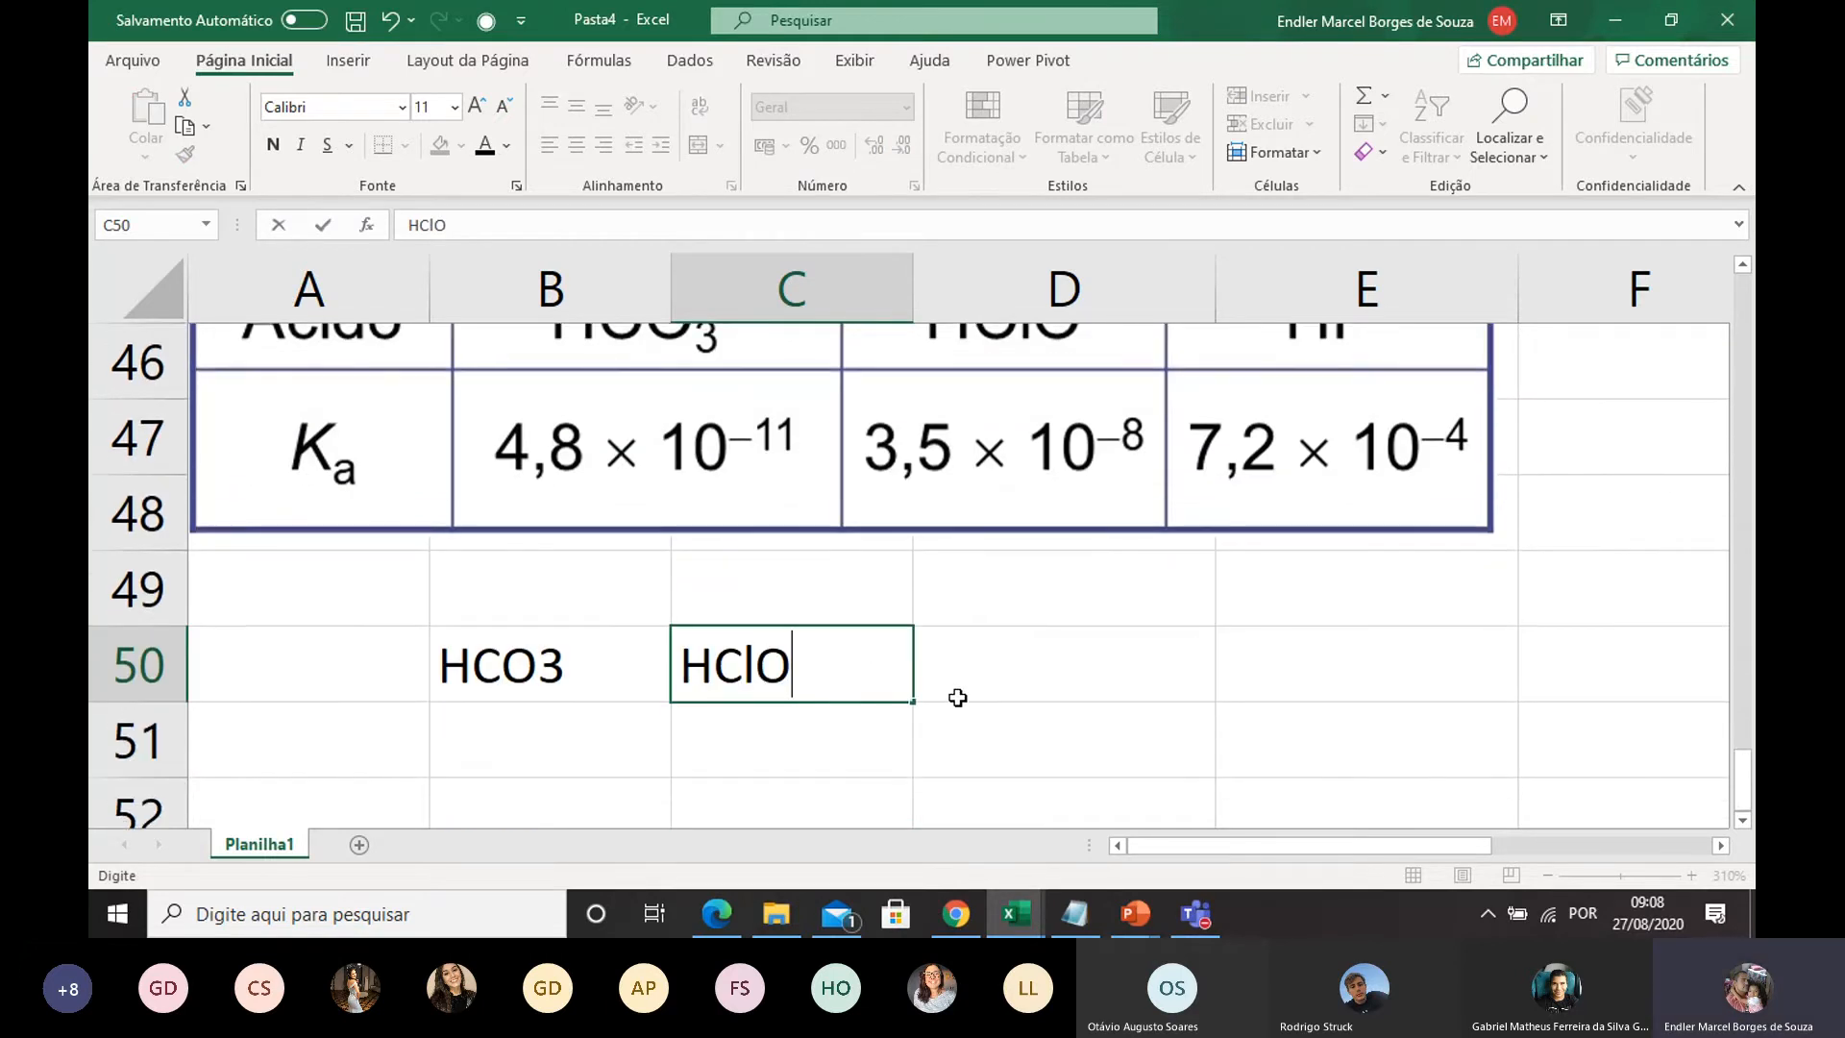
click(976, 667)
text(HF)
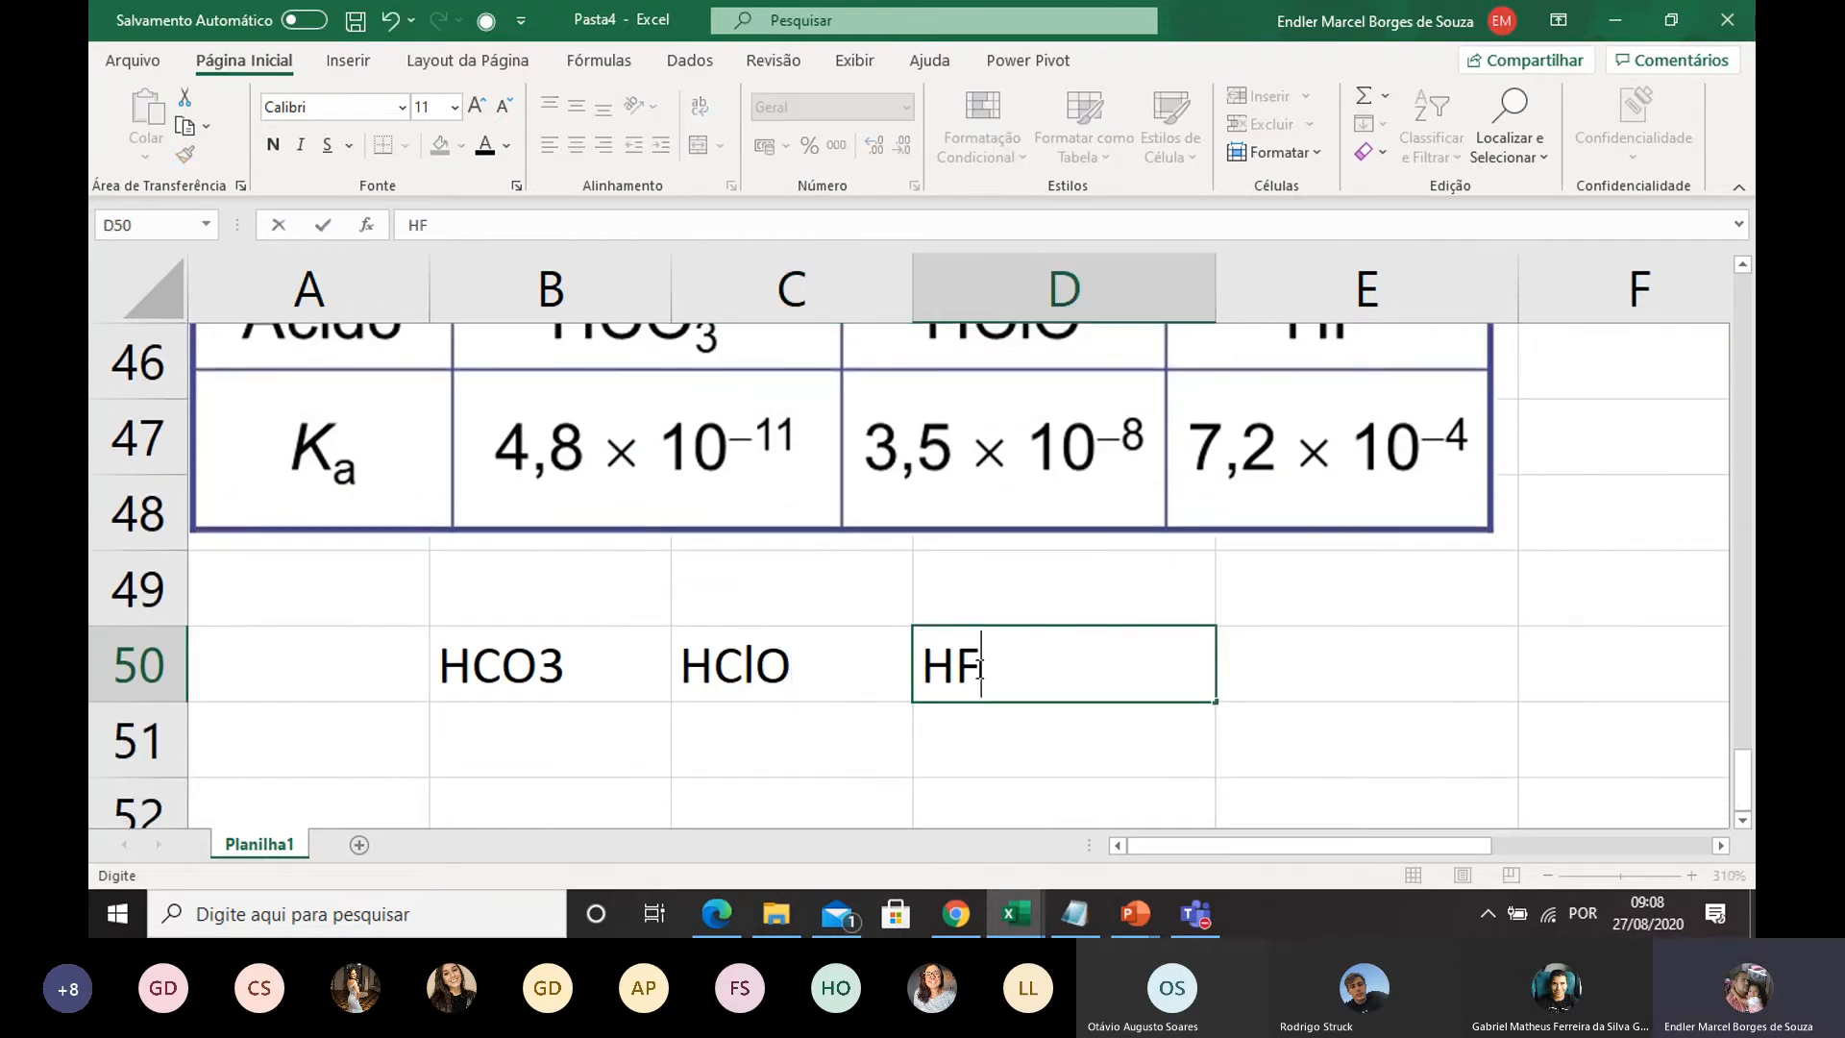
Step: Enter the row label "Ka" in cell A51
double_click(463, 746)
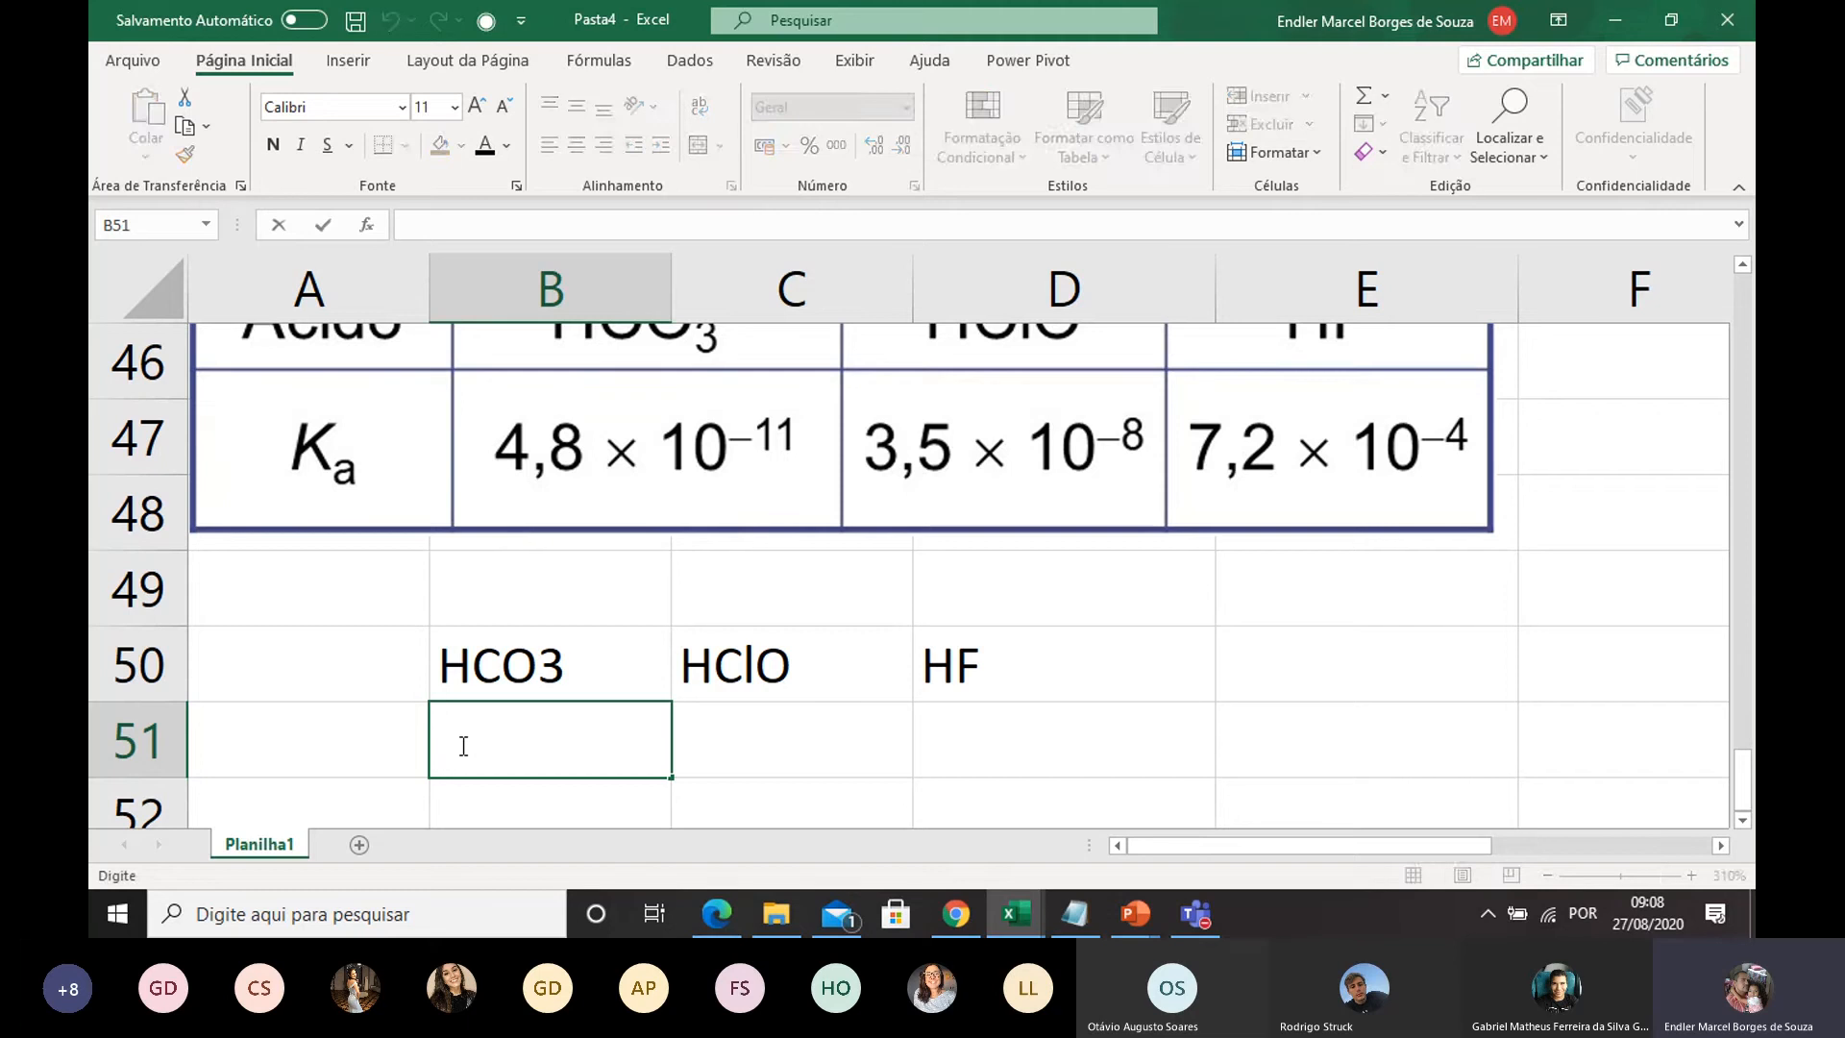
double_click(301, 730)
text(Ka)
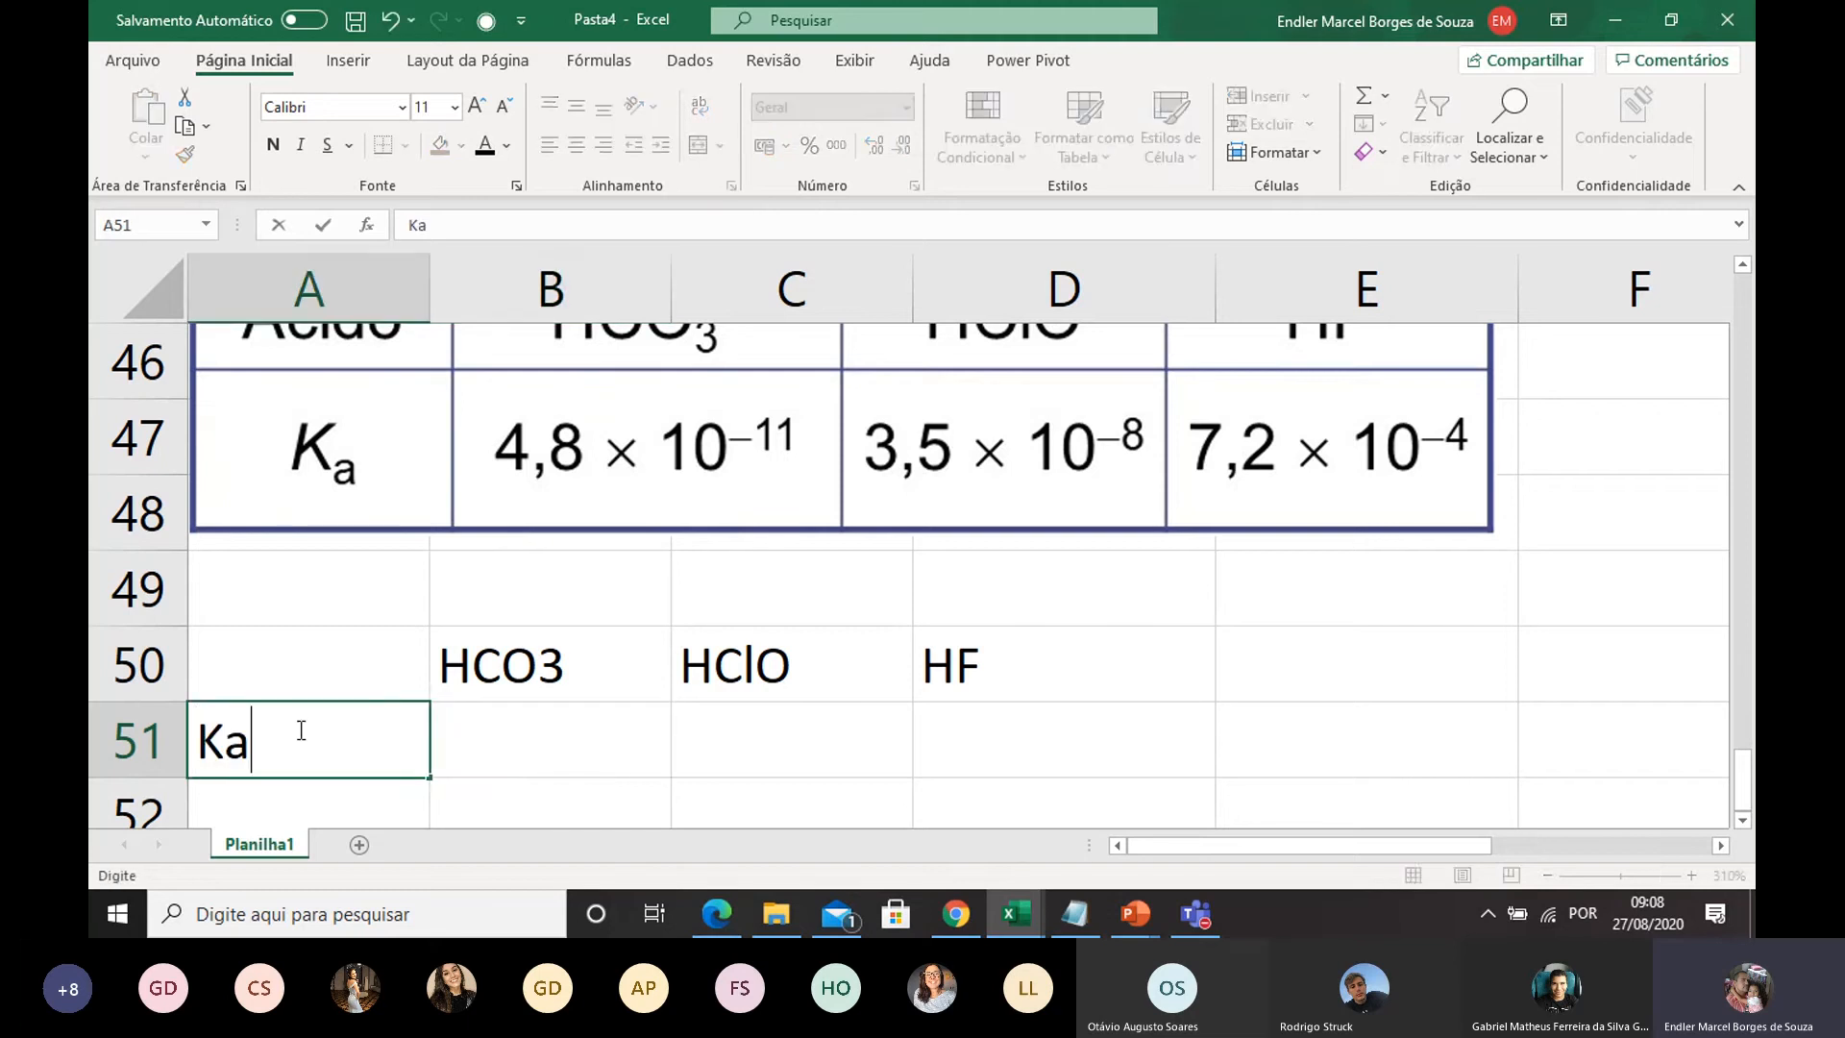
Step: Enter the HCO3 acid's Ka in cell B51 as the formula =4,8*10^-11
click(540, 761)
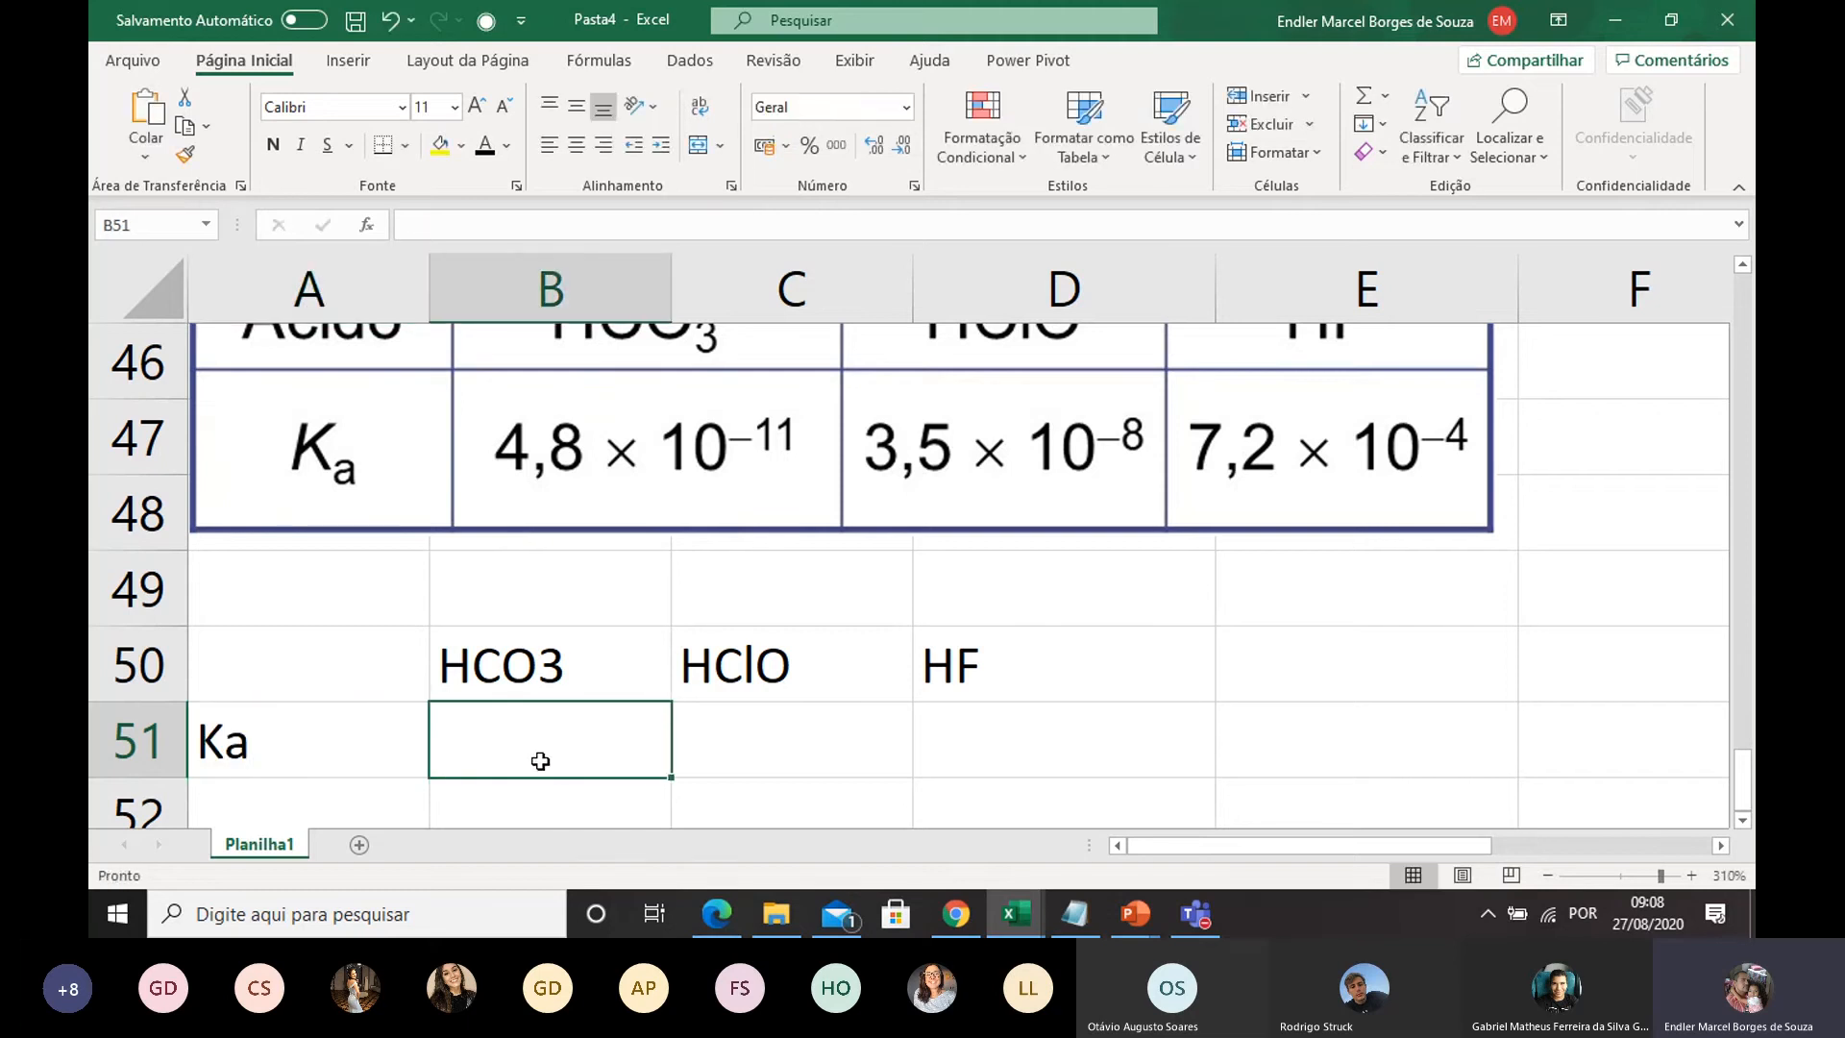
text(4,8)
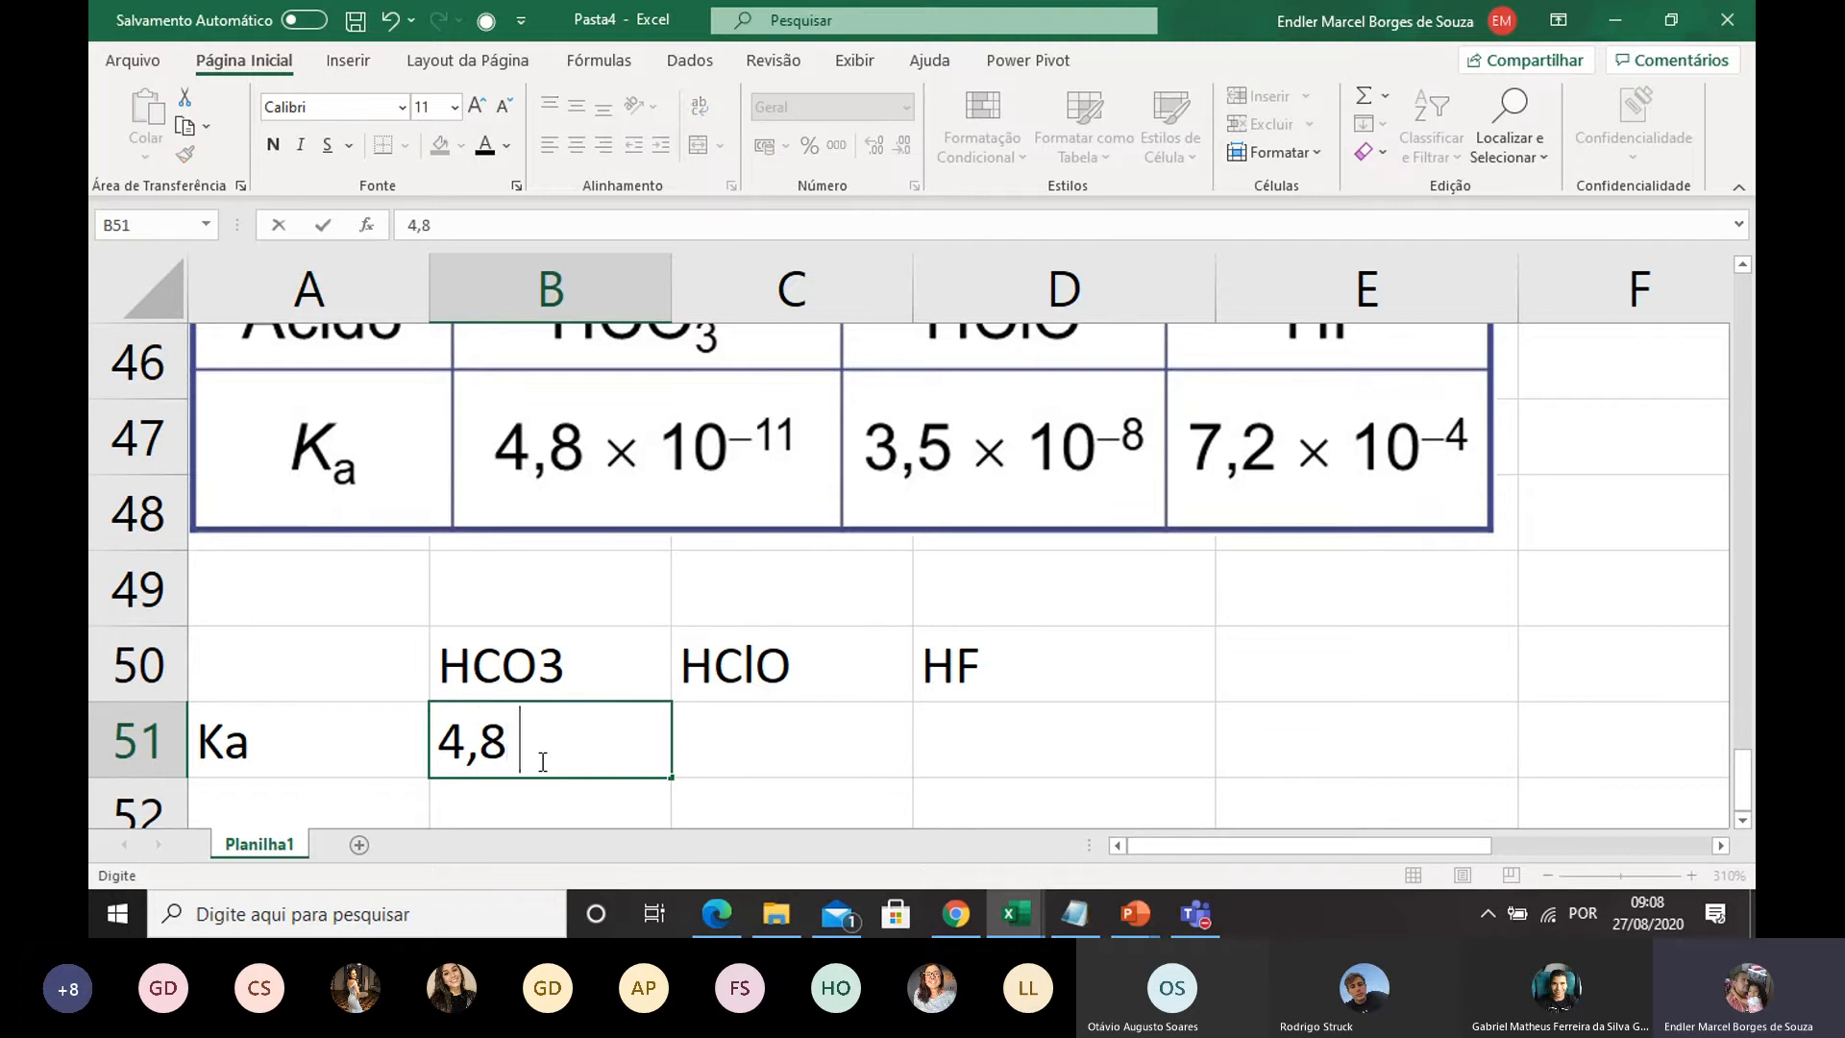
key(BackSpace)
key(BackSpace)
key(BackSpace)
text(=)
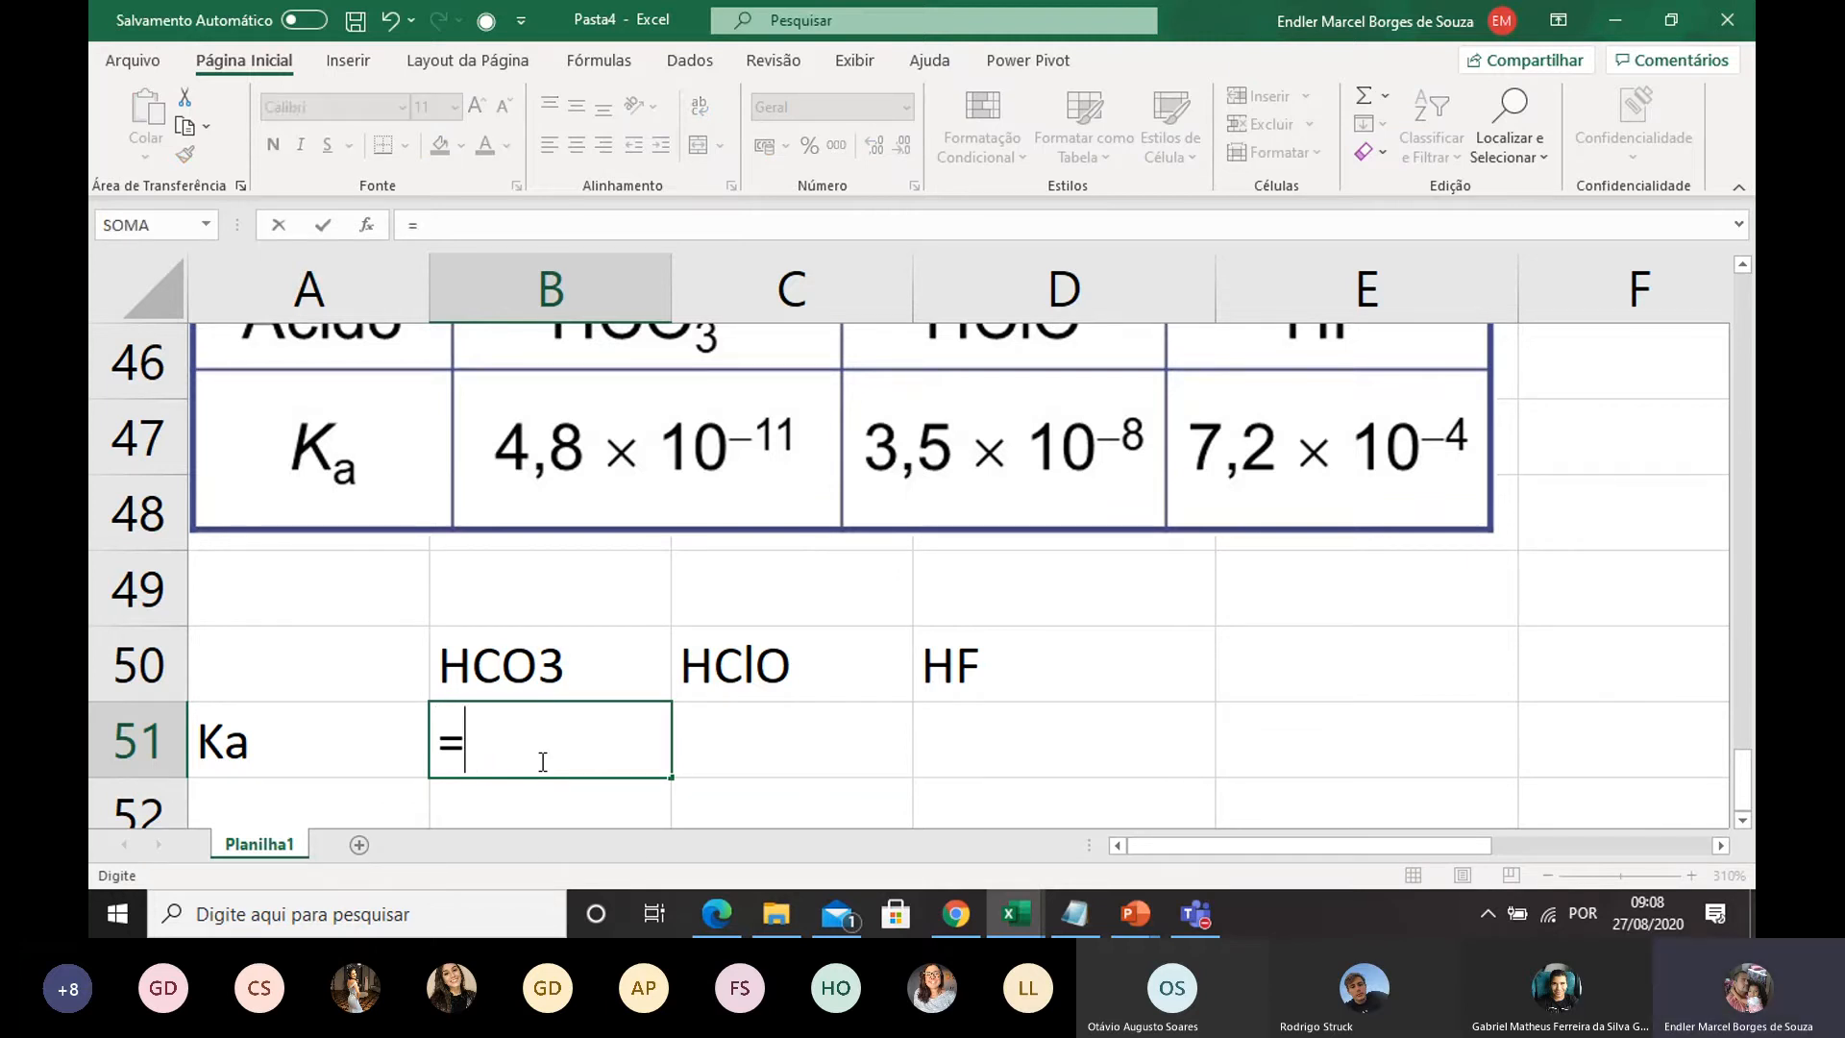
text(4,8*)
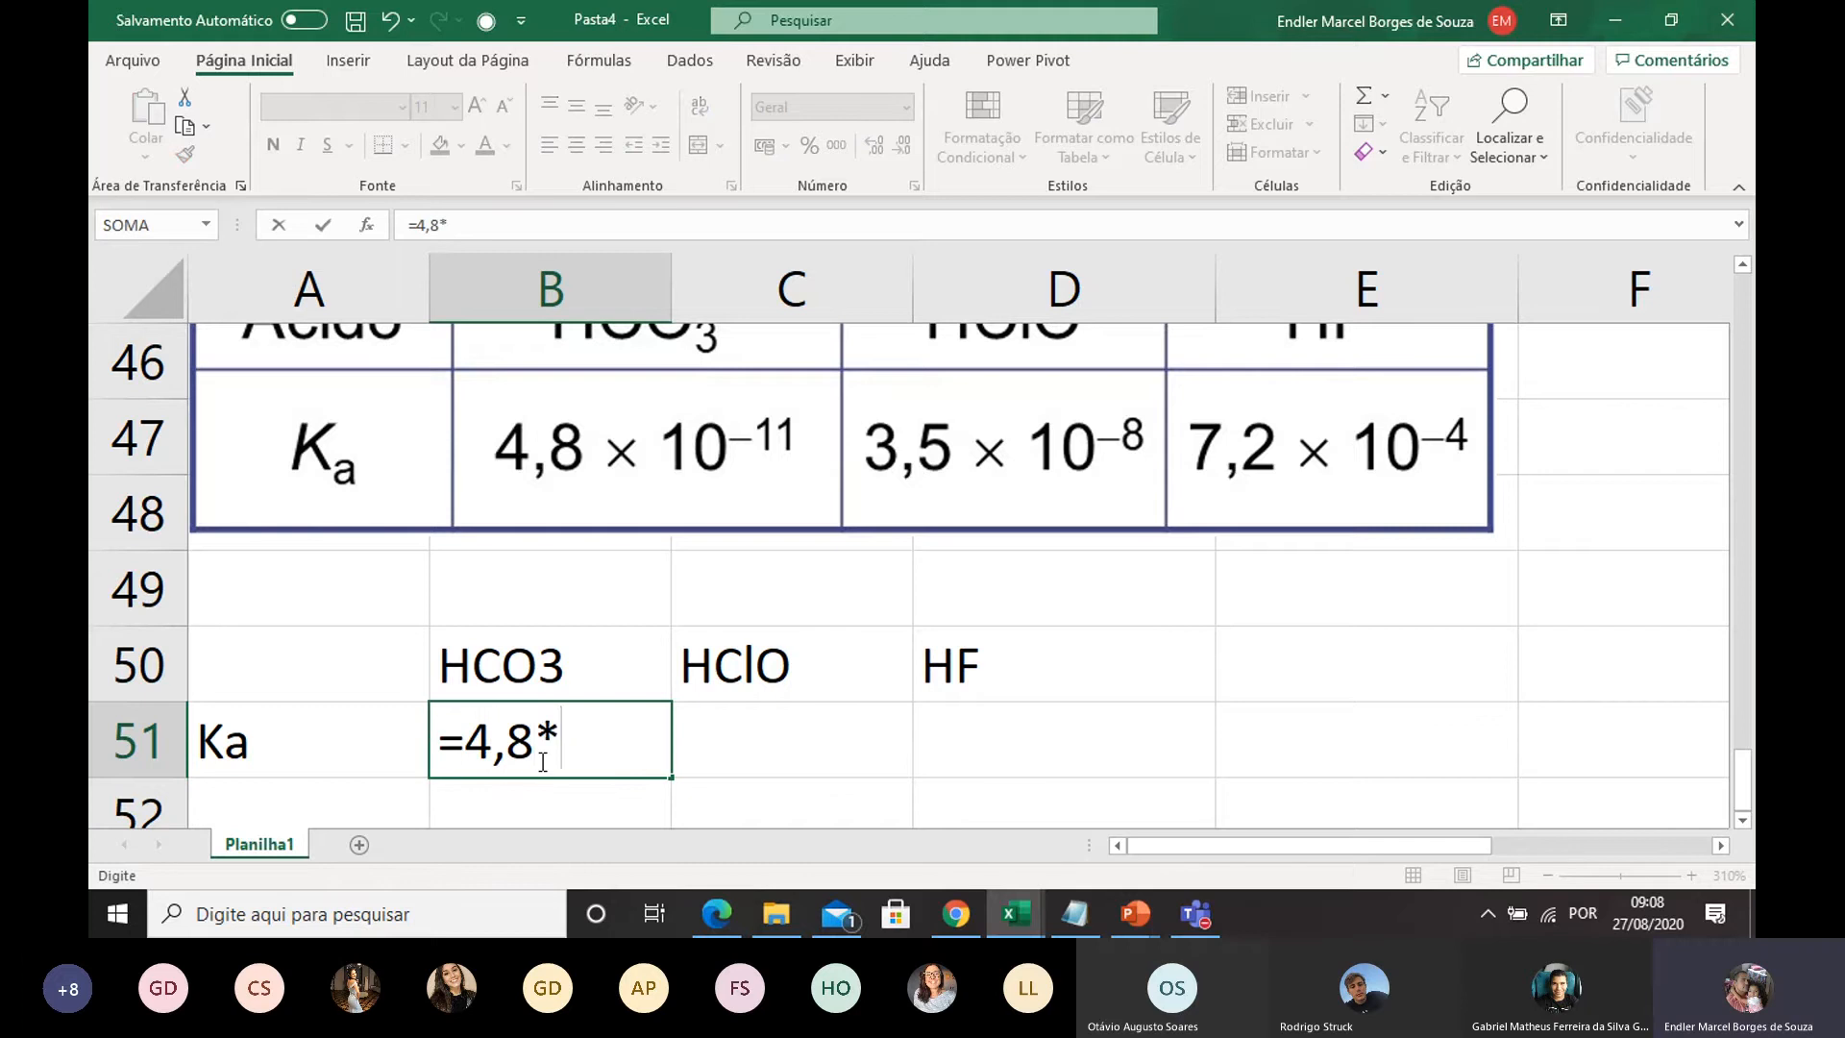
text(10^-11)
key(Return)
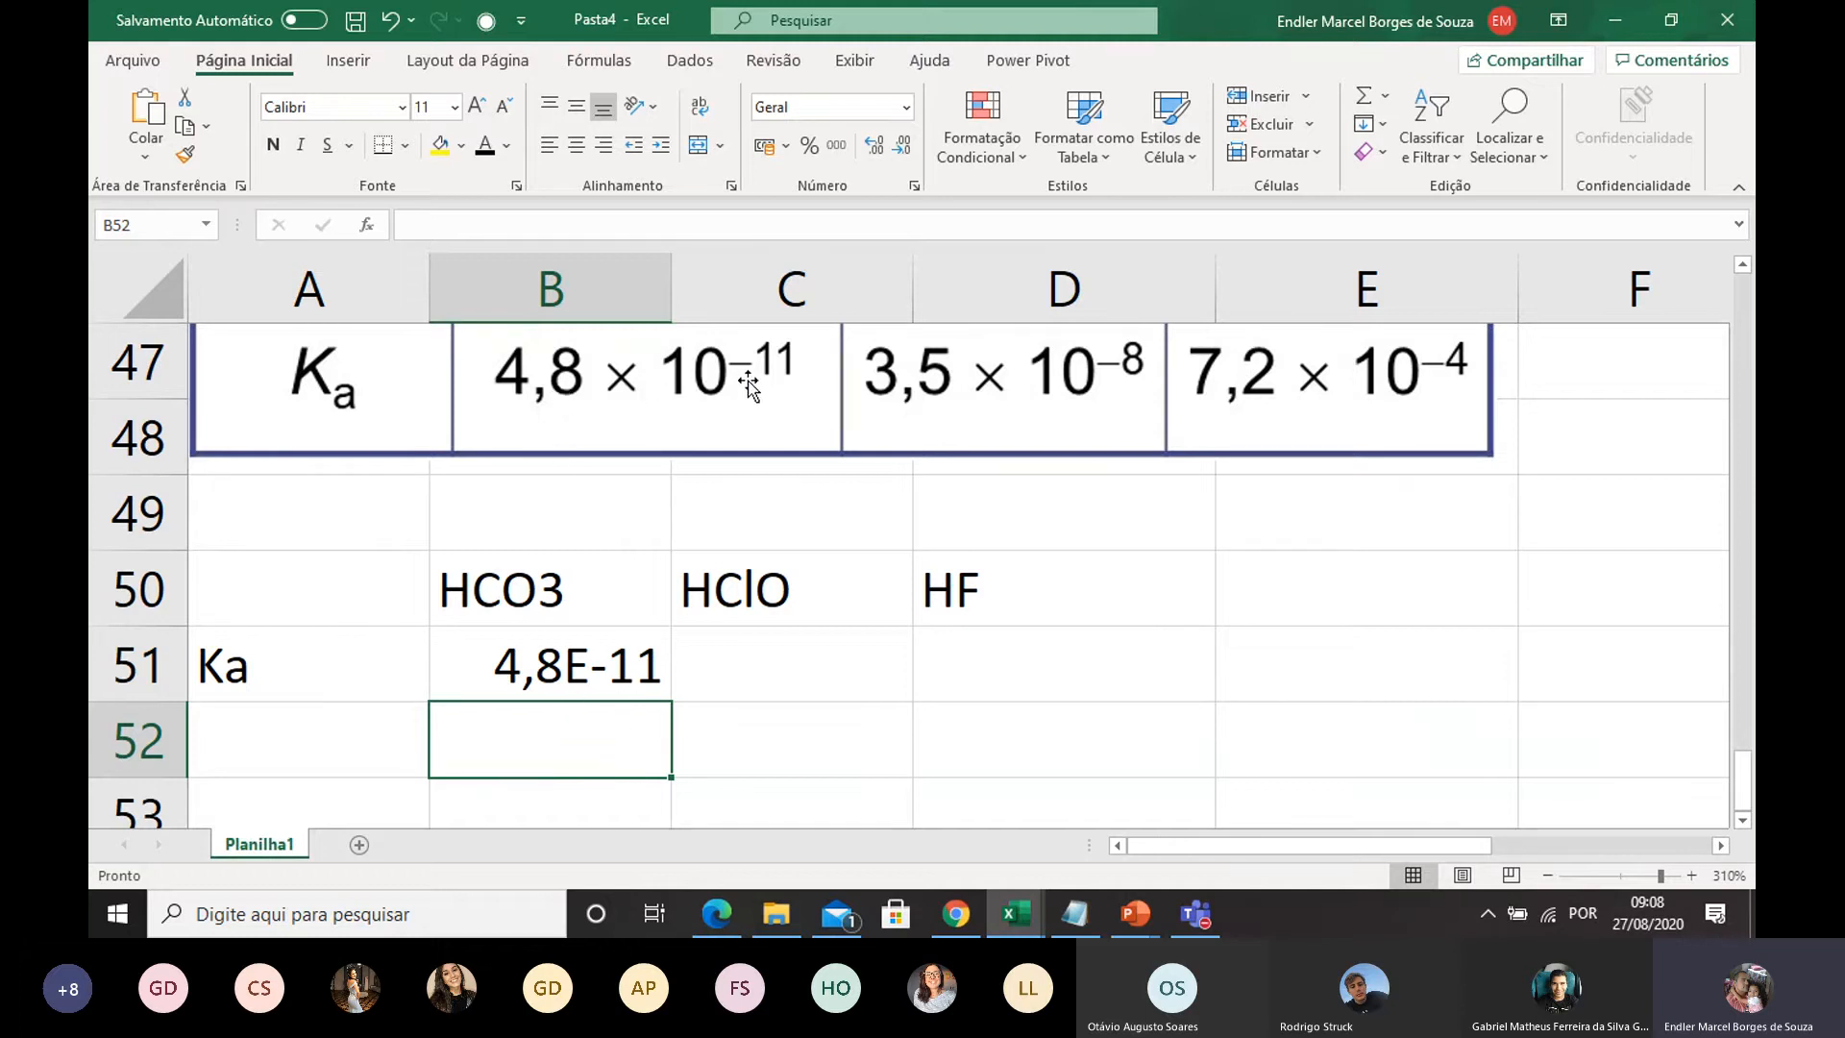
click(589, 679)
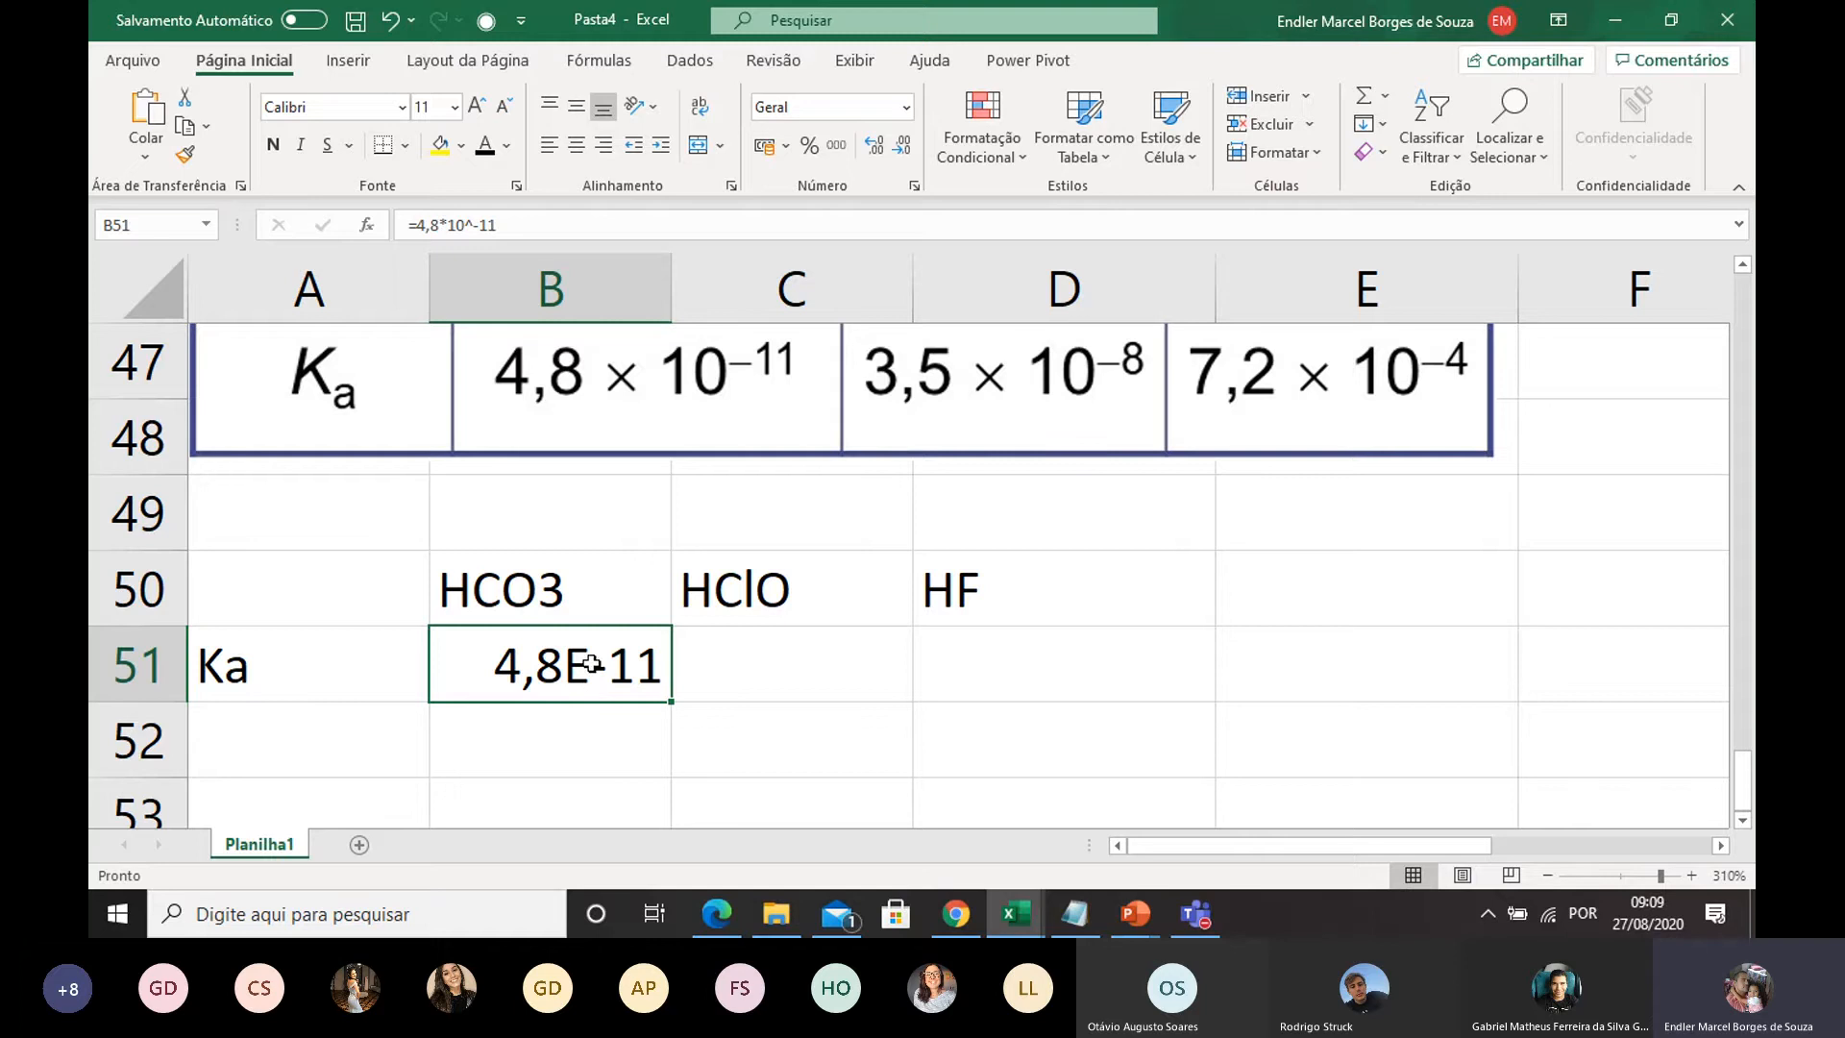
click(753, 659)
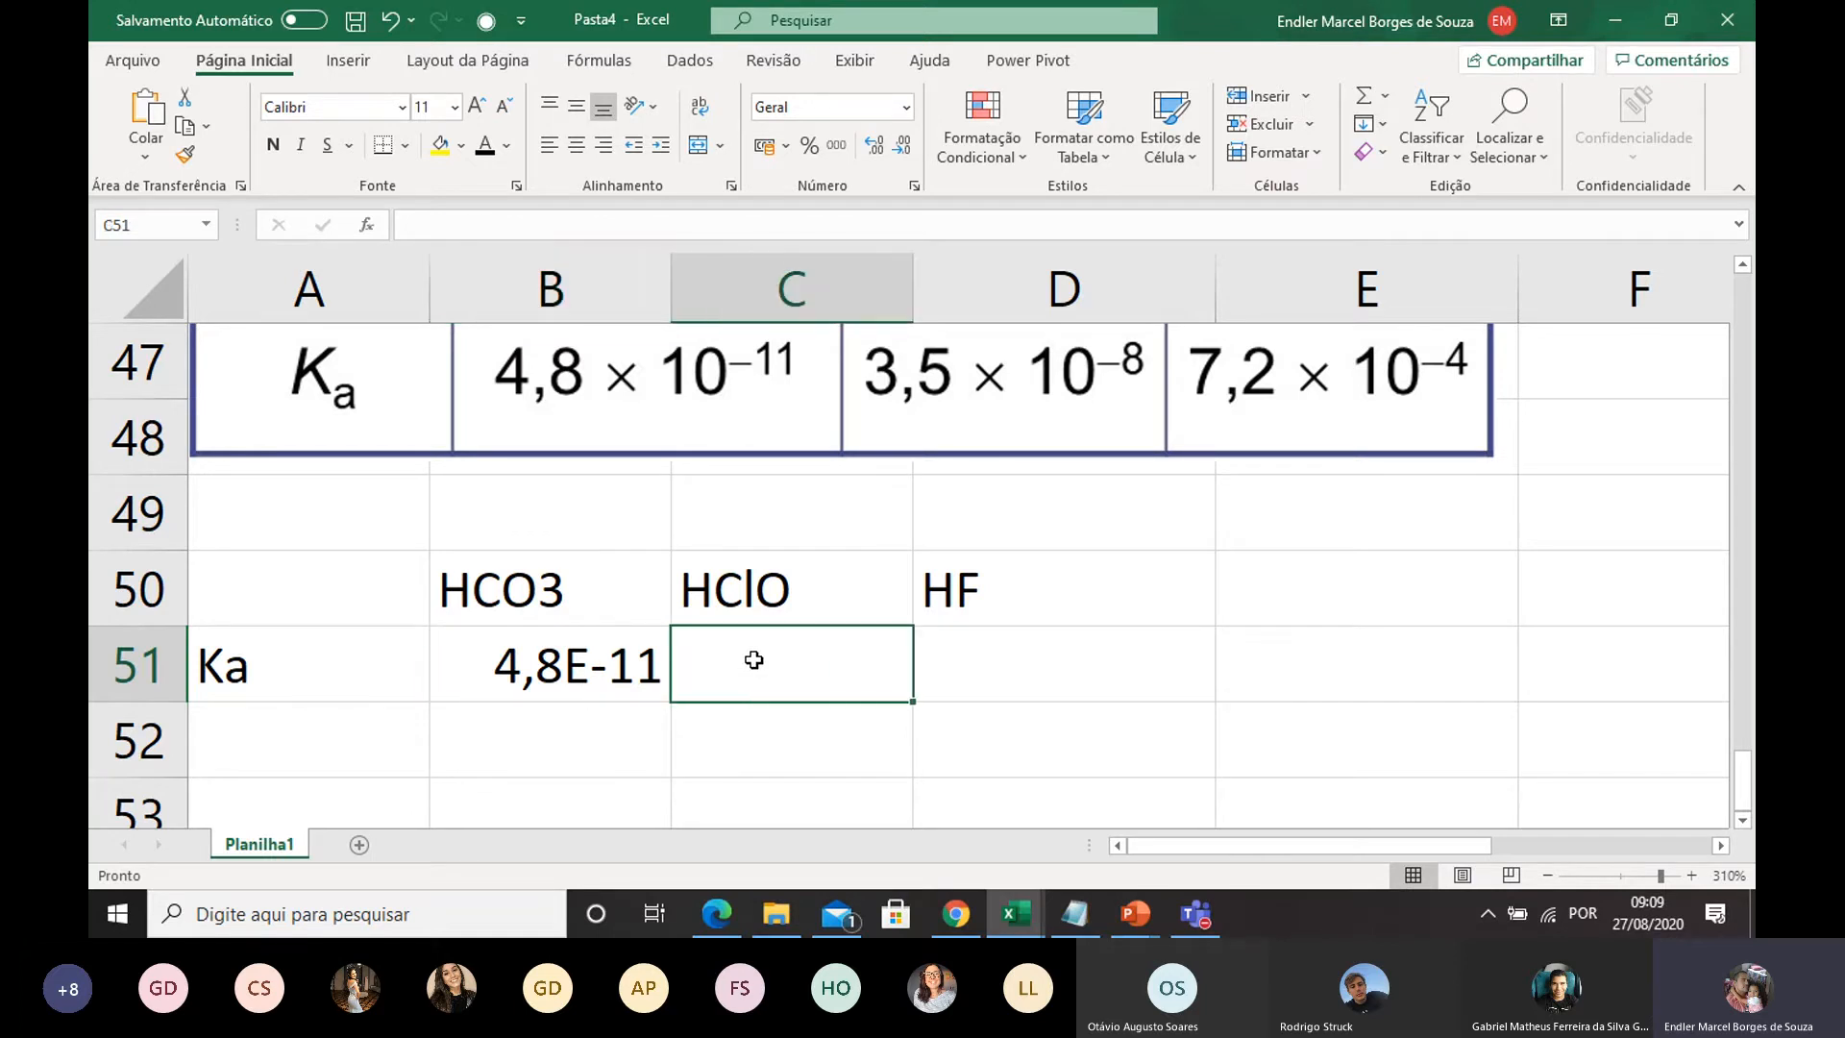
text(=)
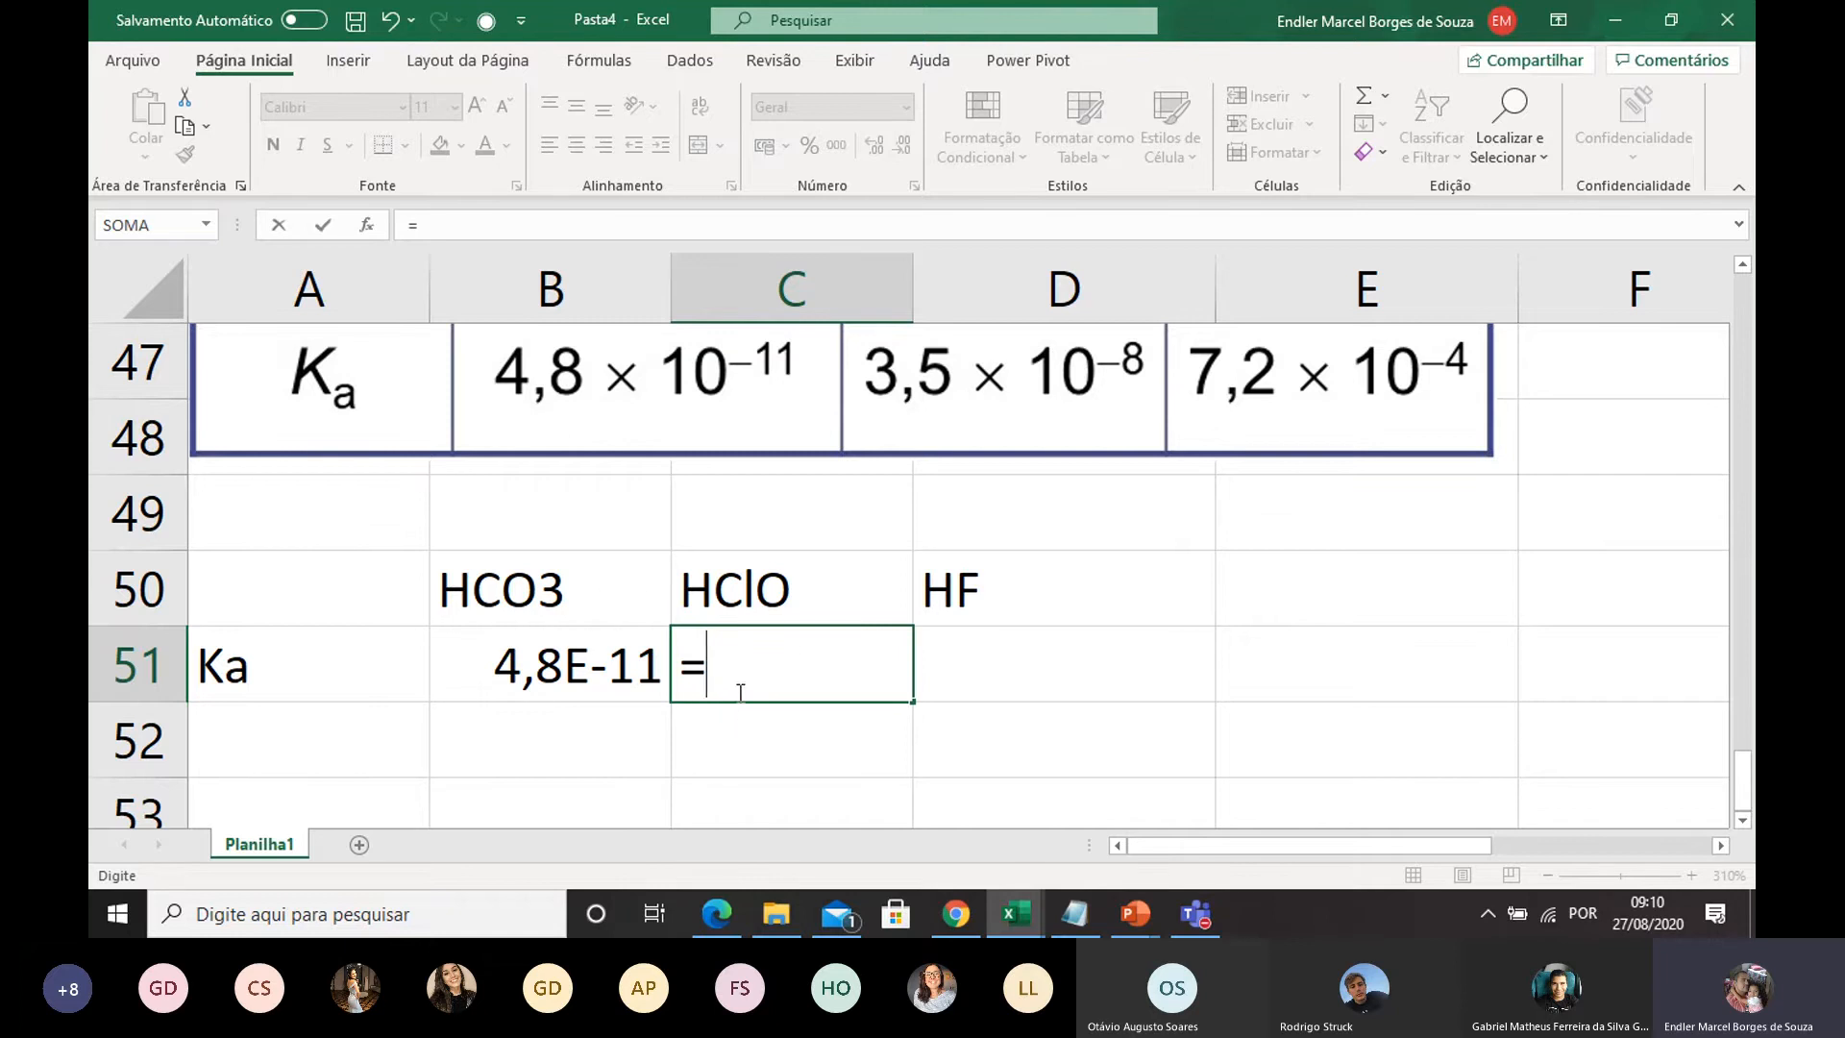
key(Escape)
Step: Add a minus sign to the heading in cell B50 so it reads HCO3-
double_click(559, 592)
text(-)
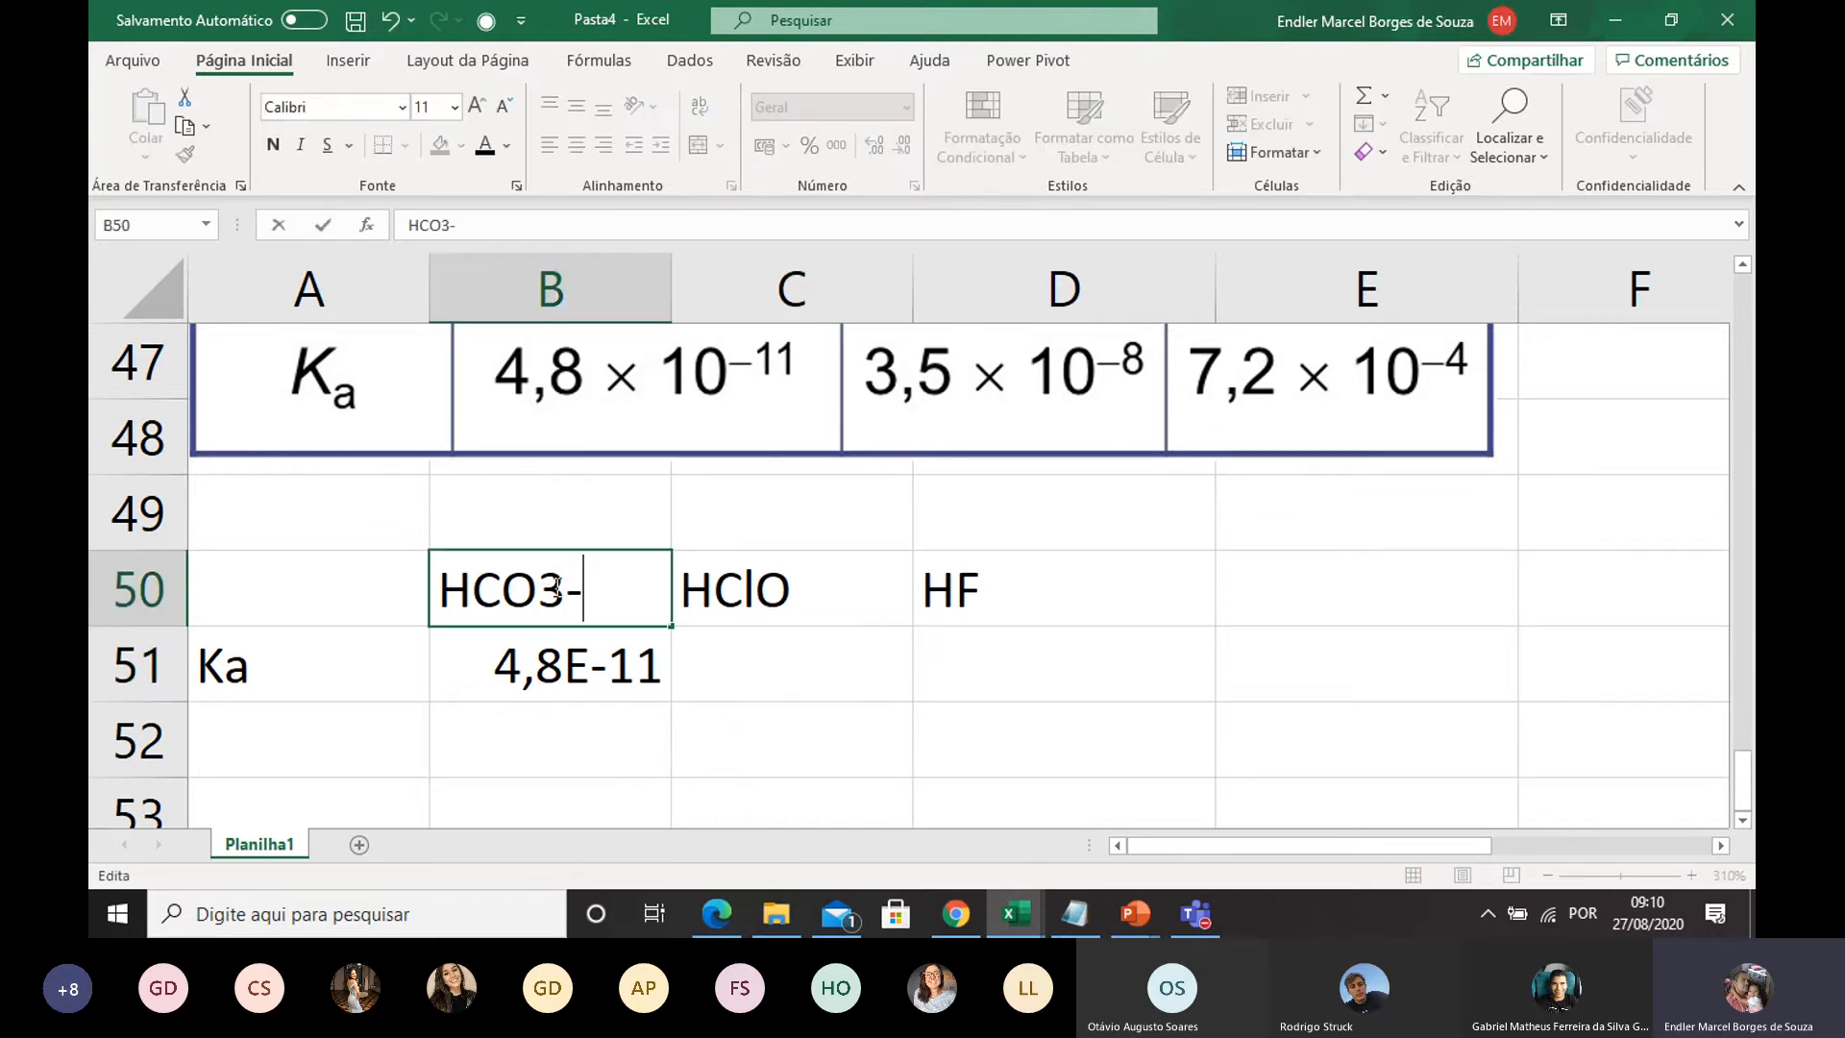
click(797, 692)
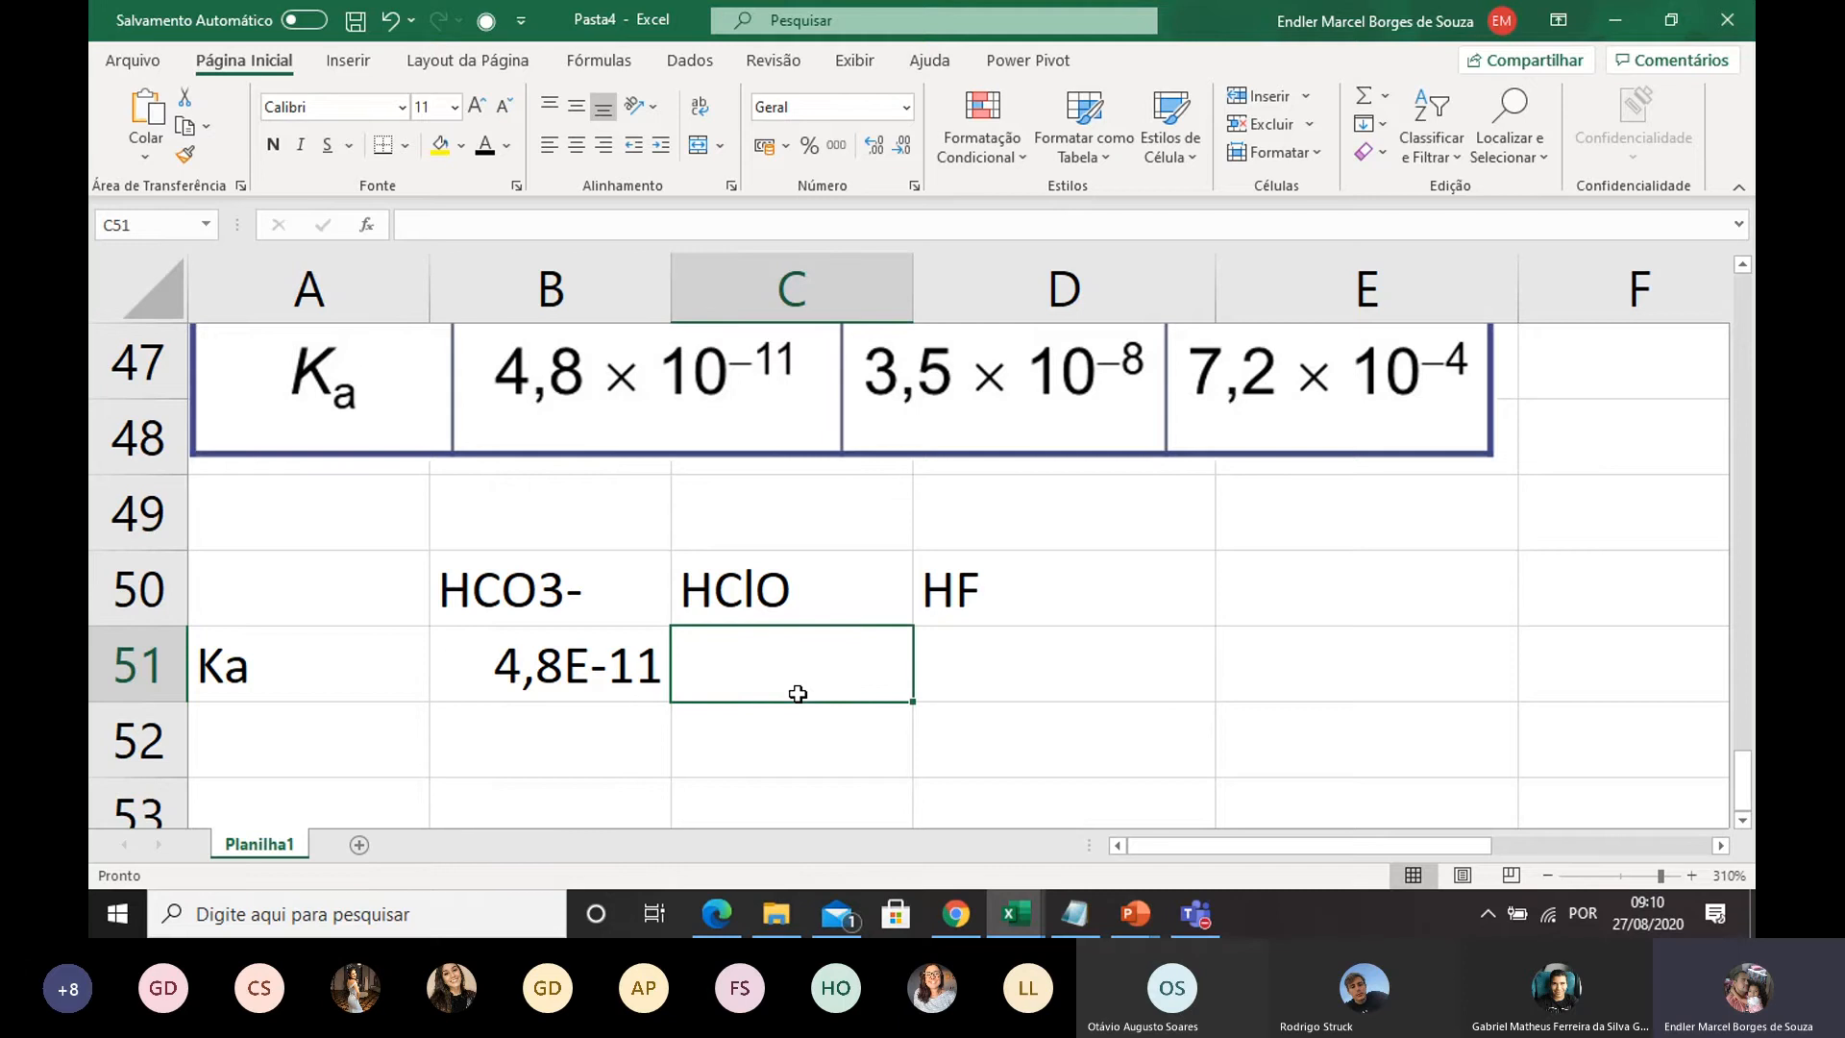
Step: Enter the Ka of HClO in cell C51 as the formula =3,5*10^-8
text(=)
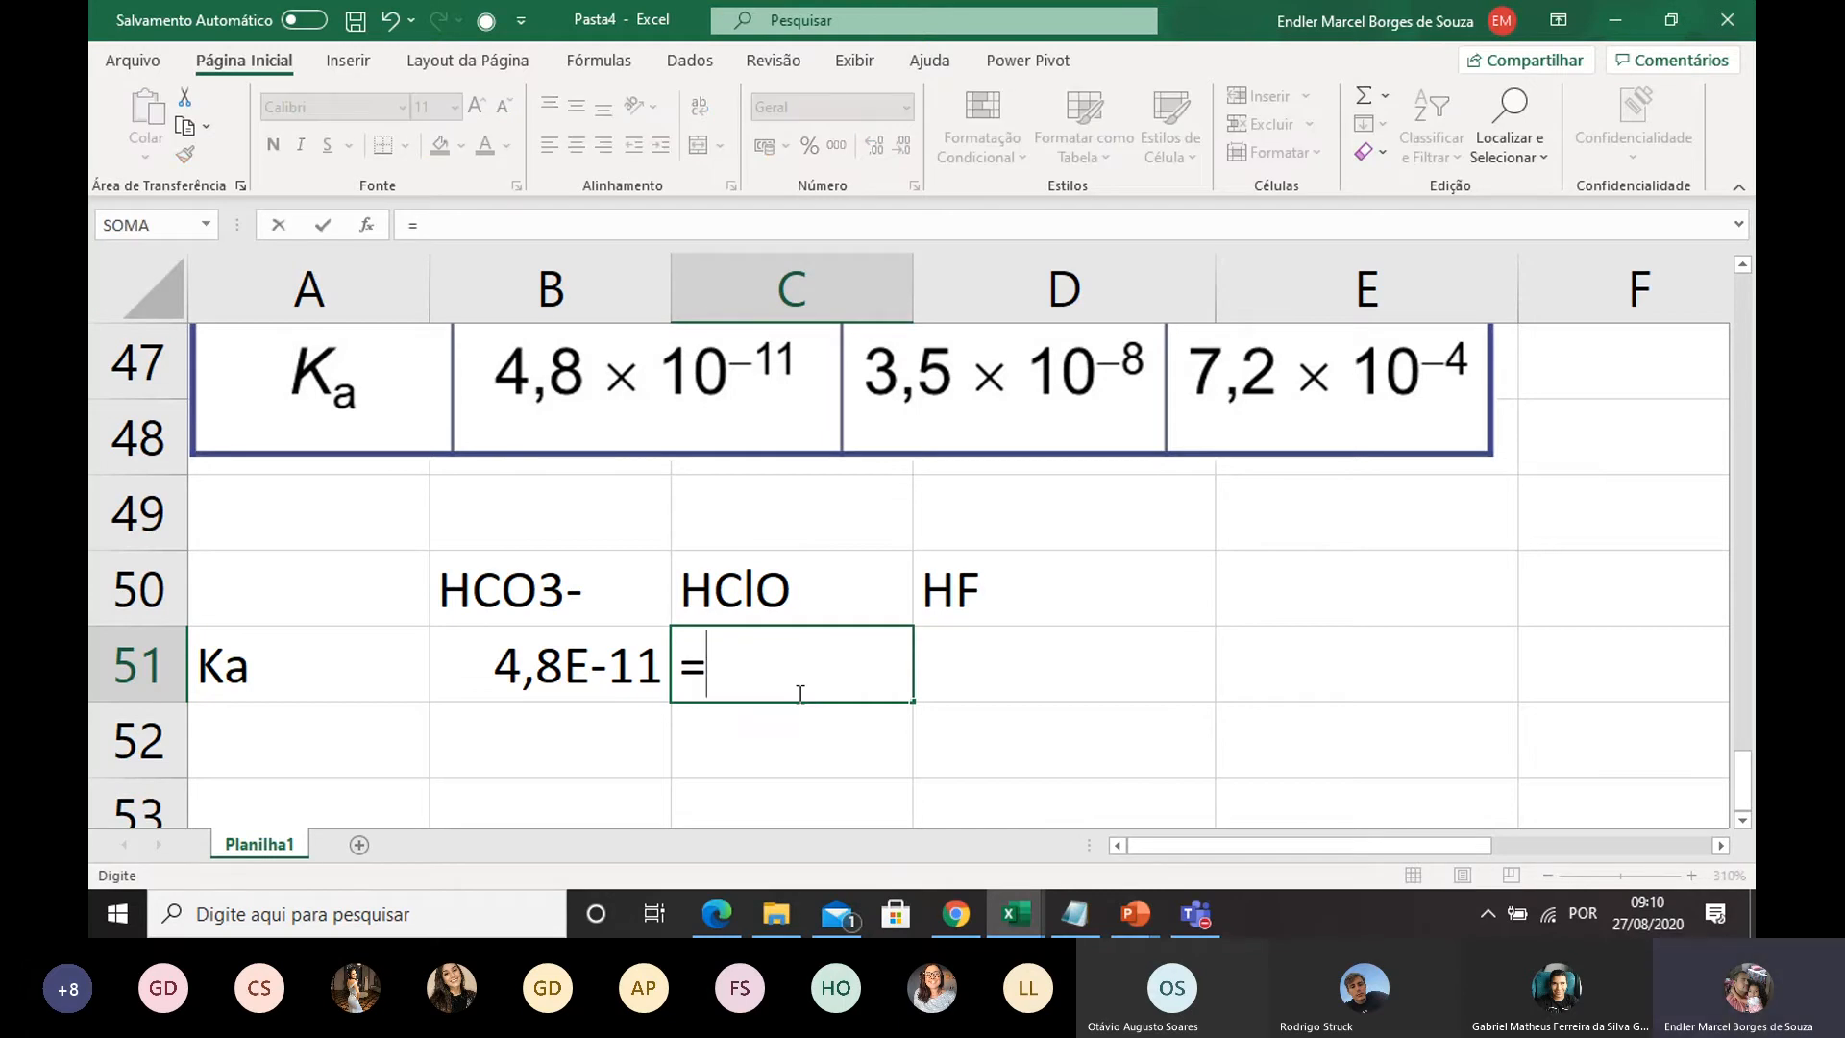
text(3,5)
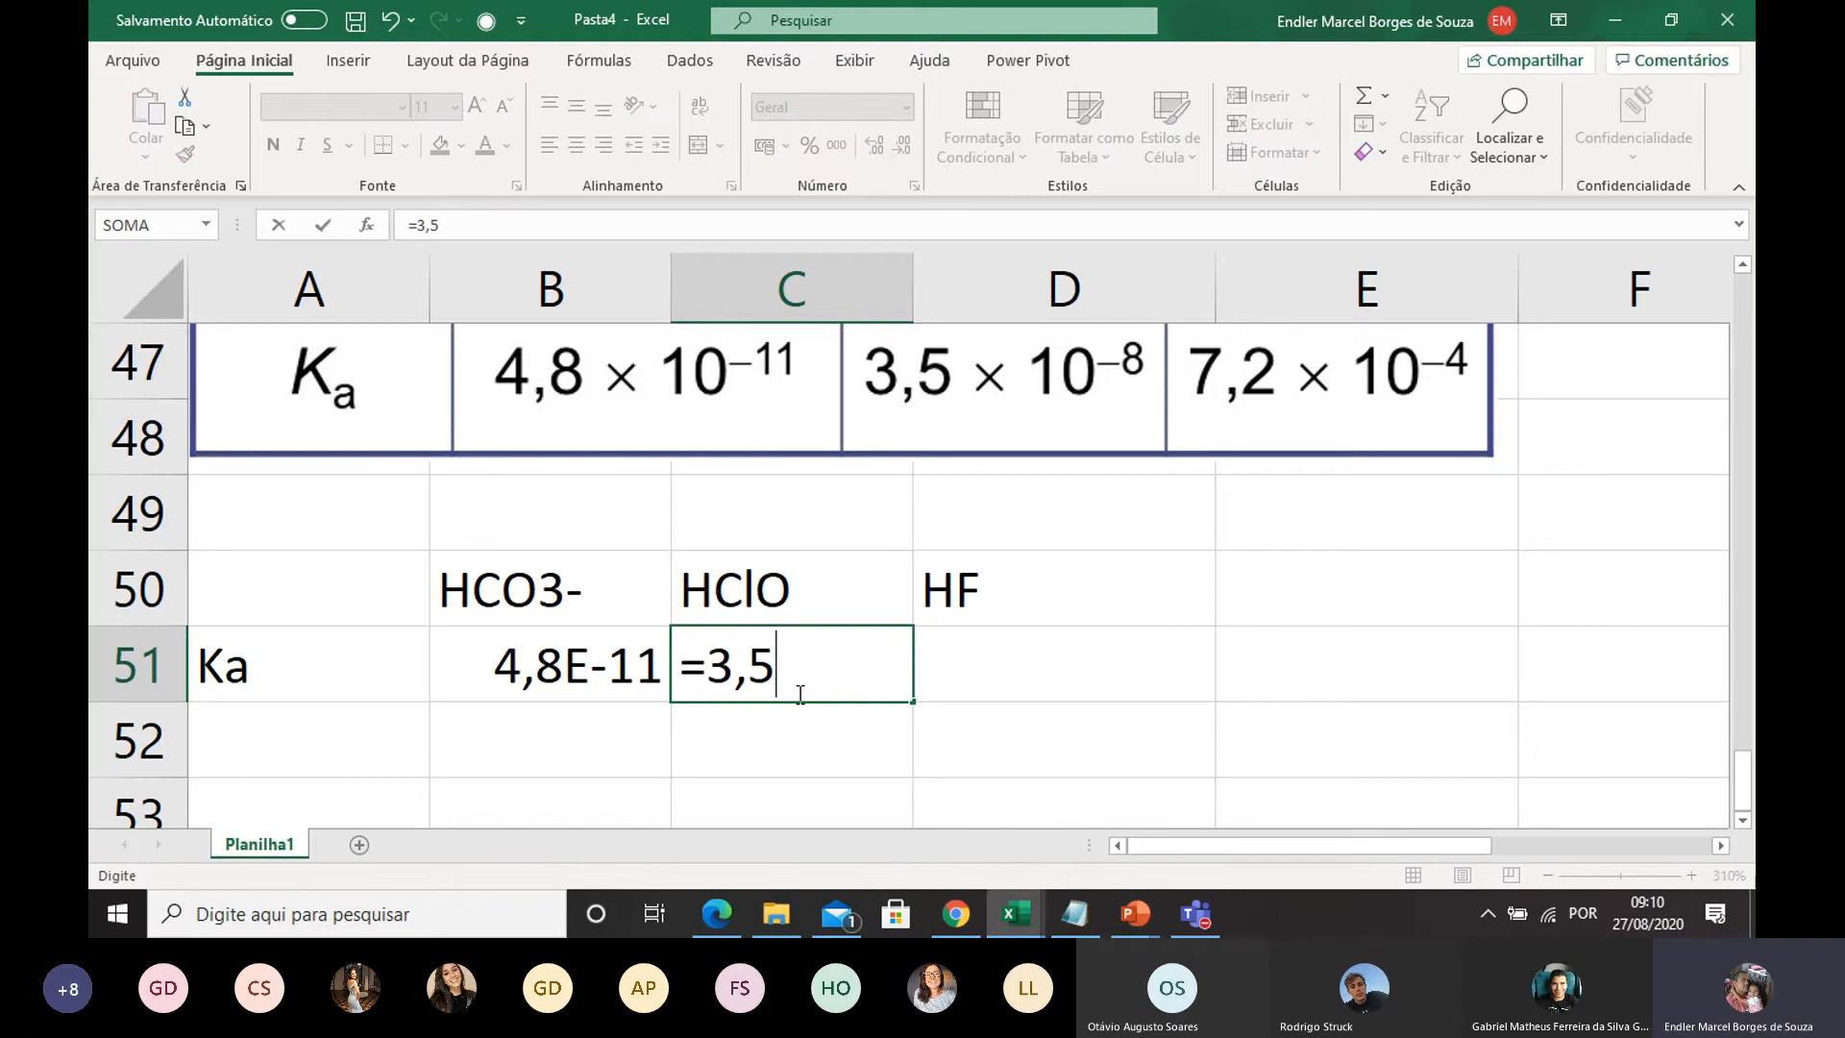
text(*10)
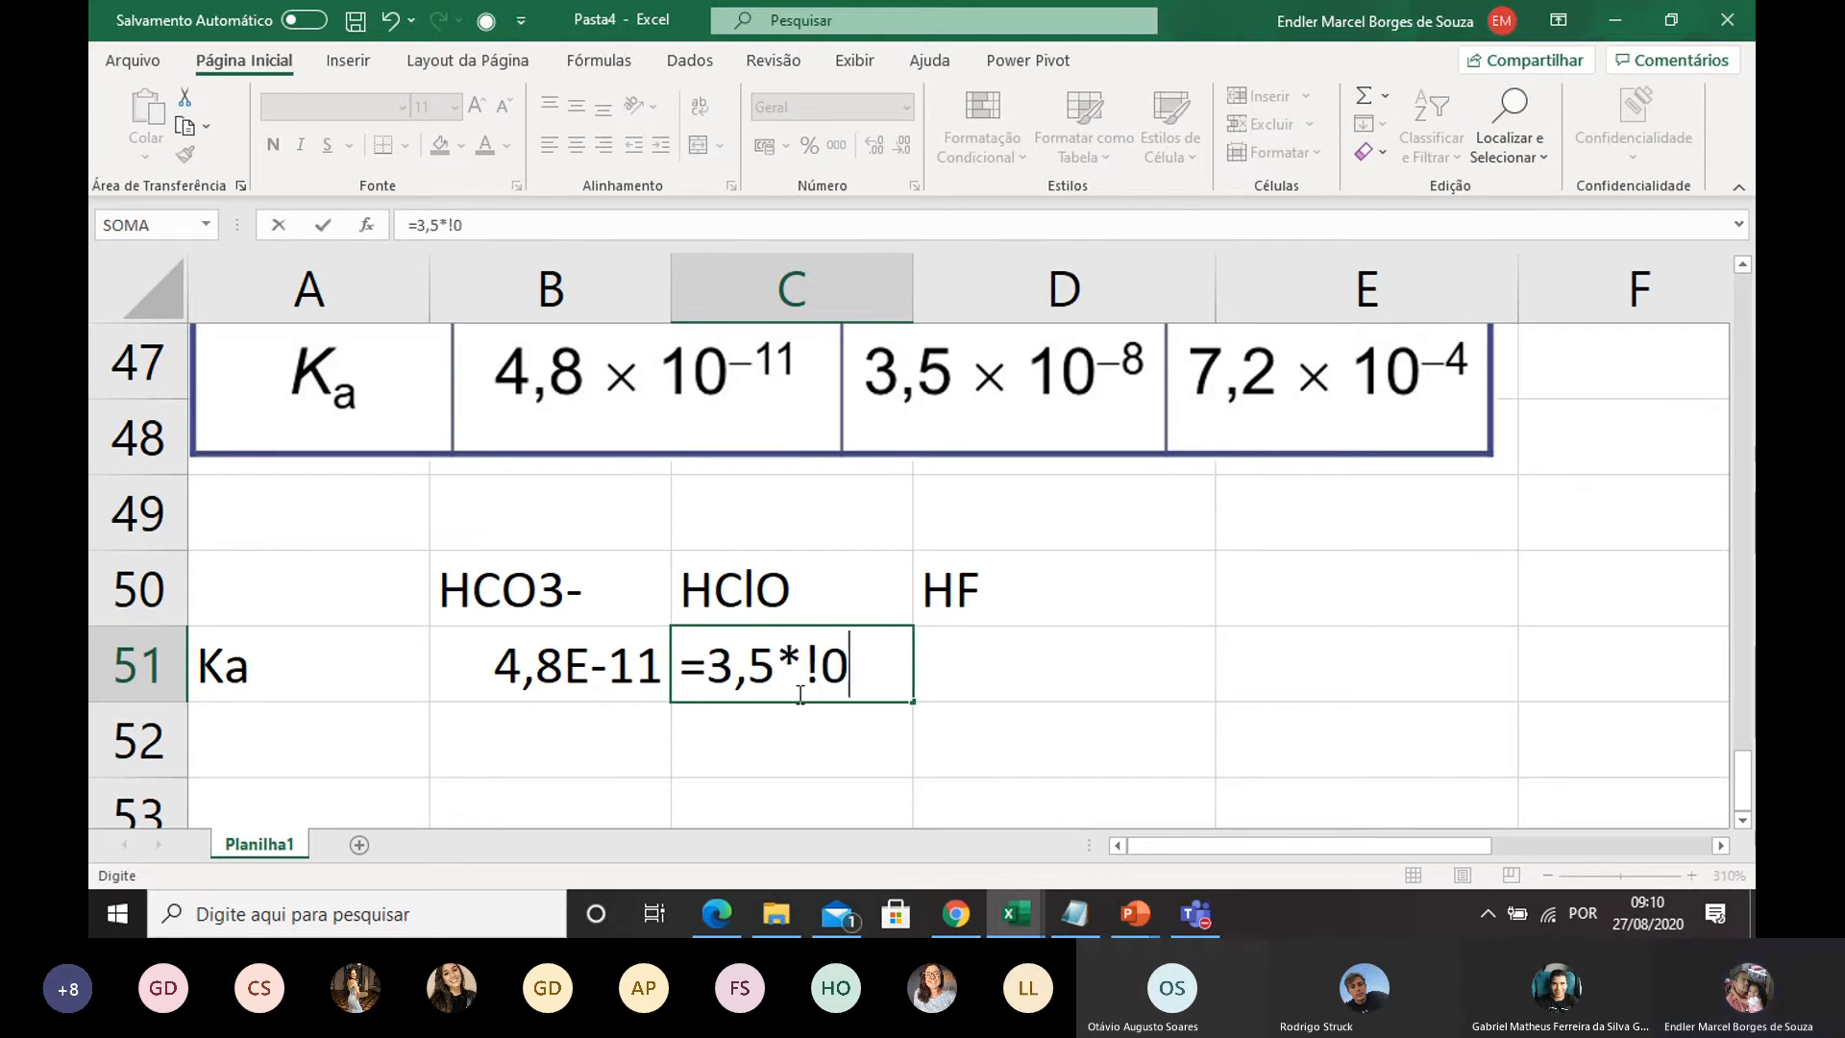
key(BackSpace)
key(BackSpace)
text(10^-)
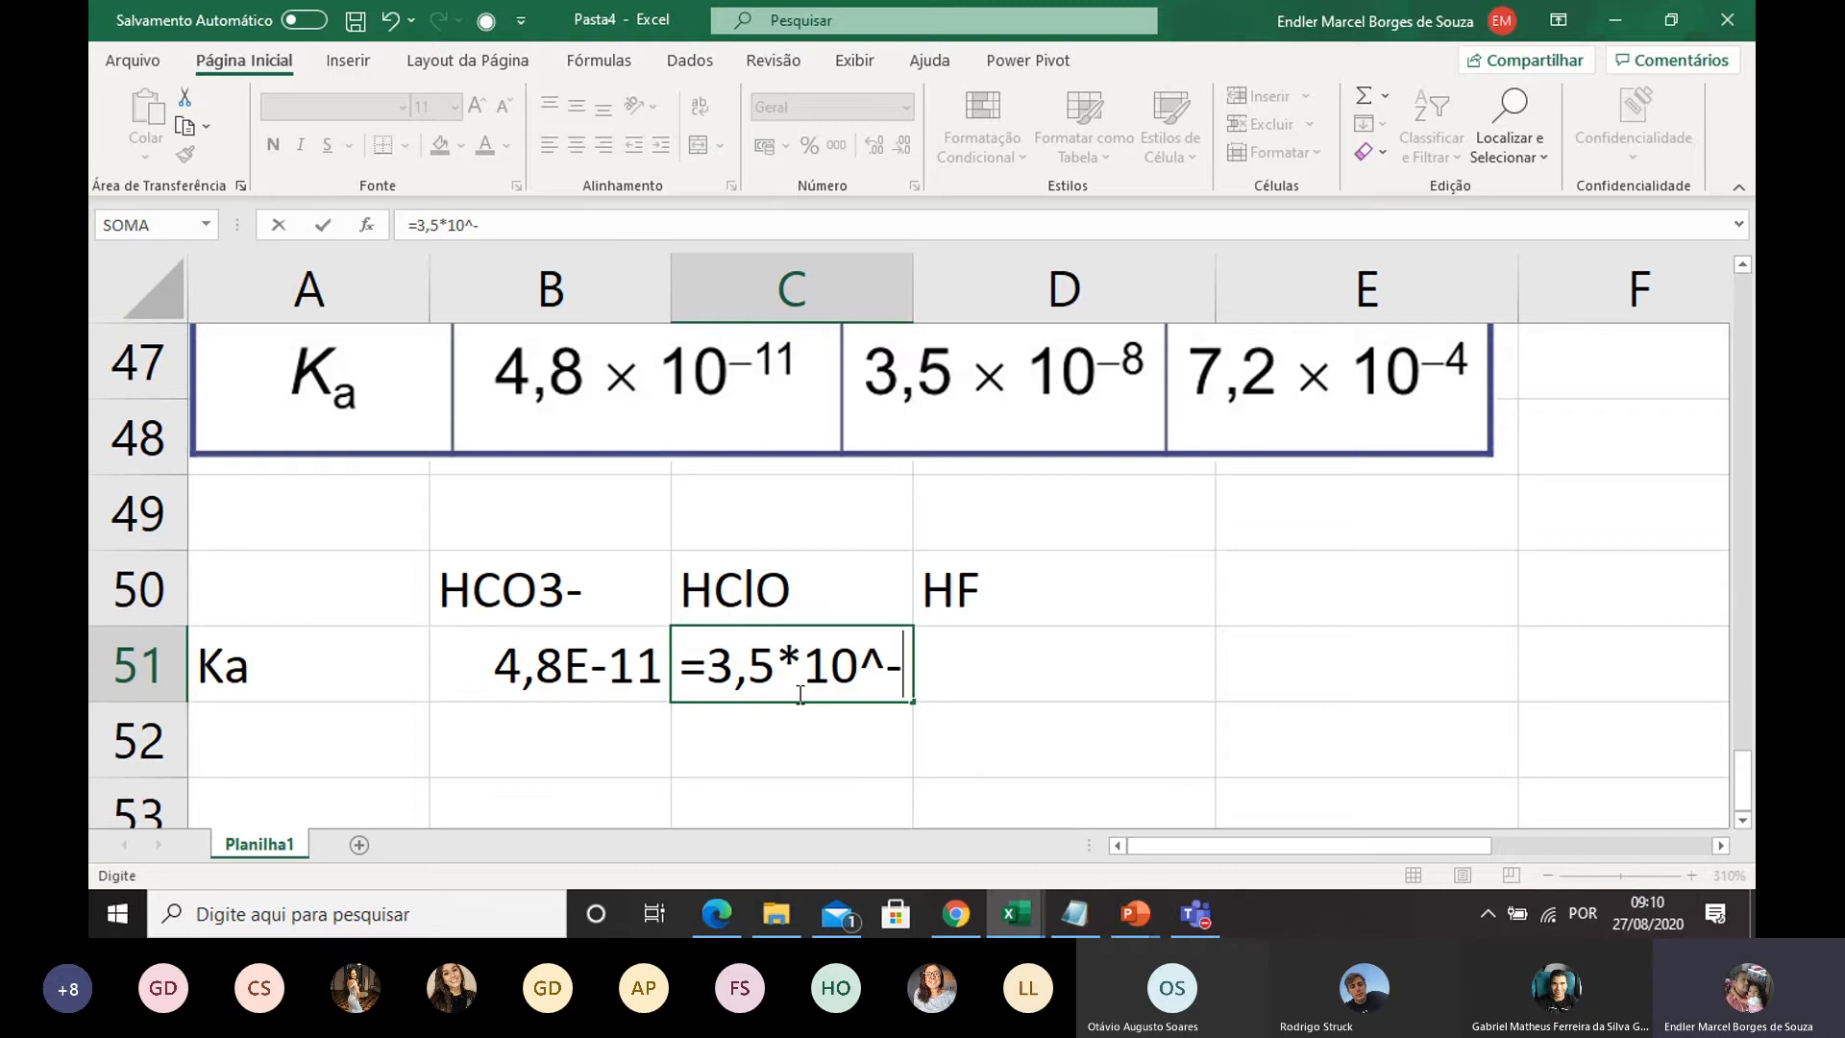
text(8)
key(Return)
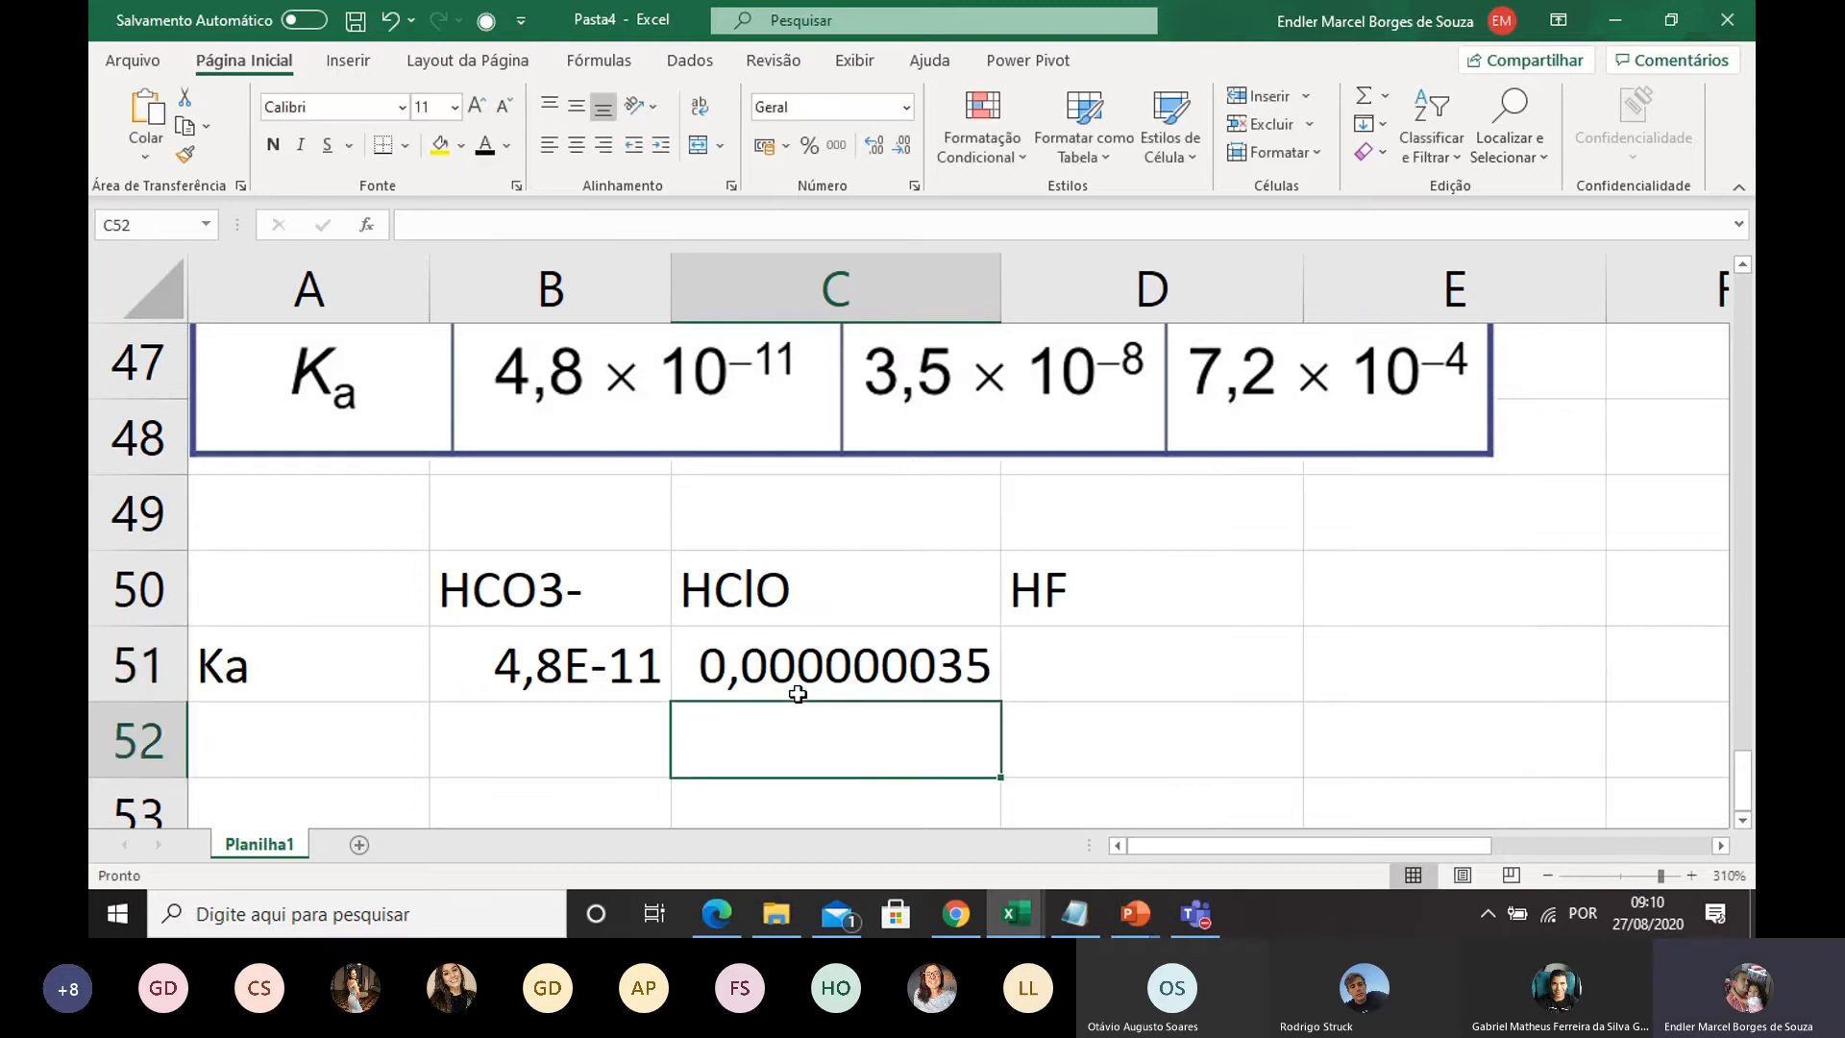
Step: Enter the Ka of HF in cell D51 as the formula =7,2*10^-4
double_click(1046, 659)
text(=7,2)
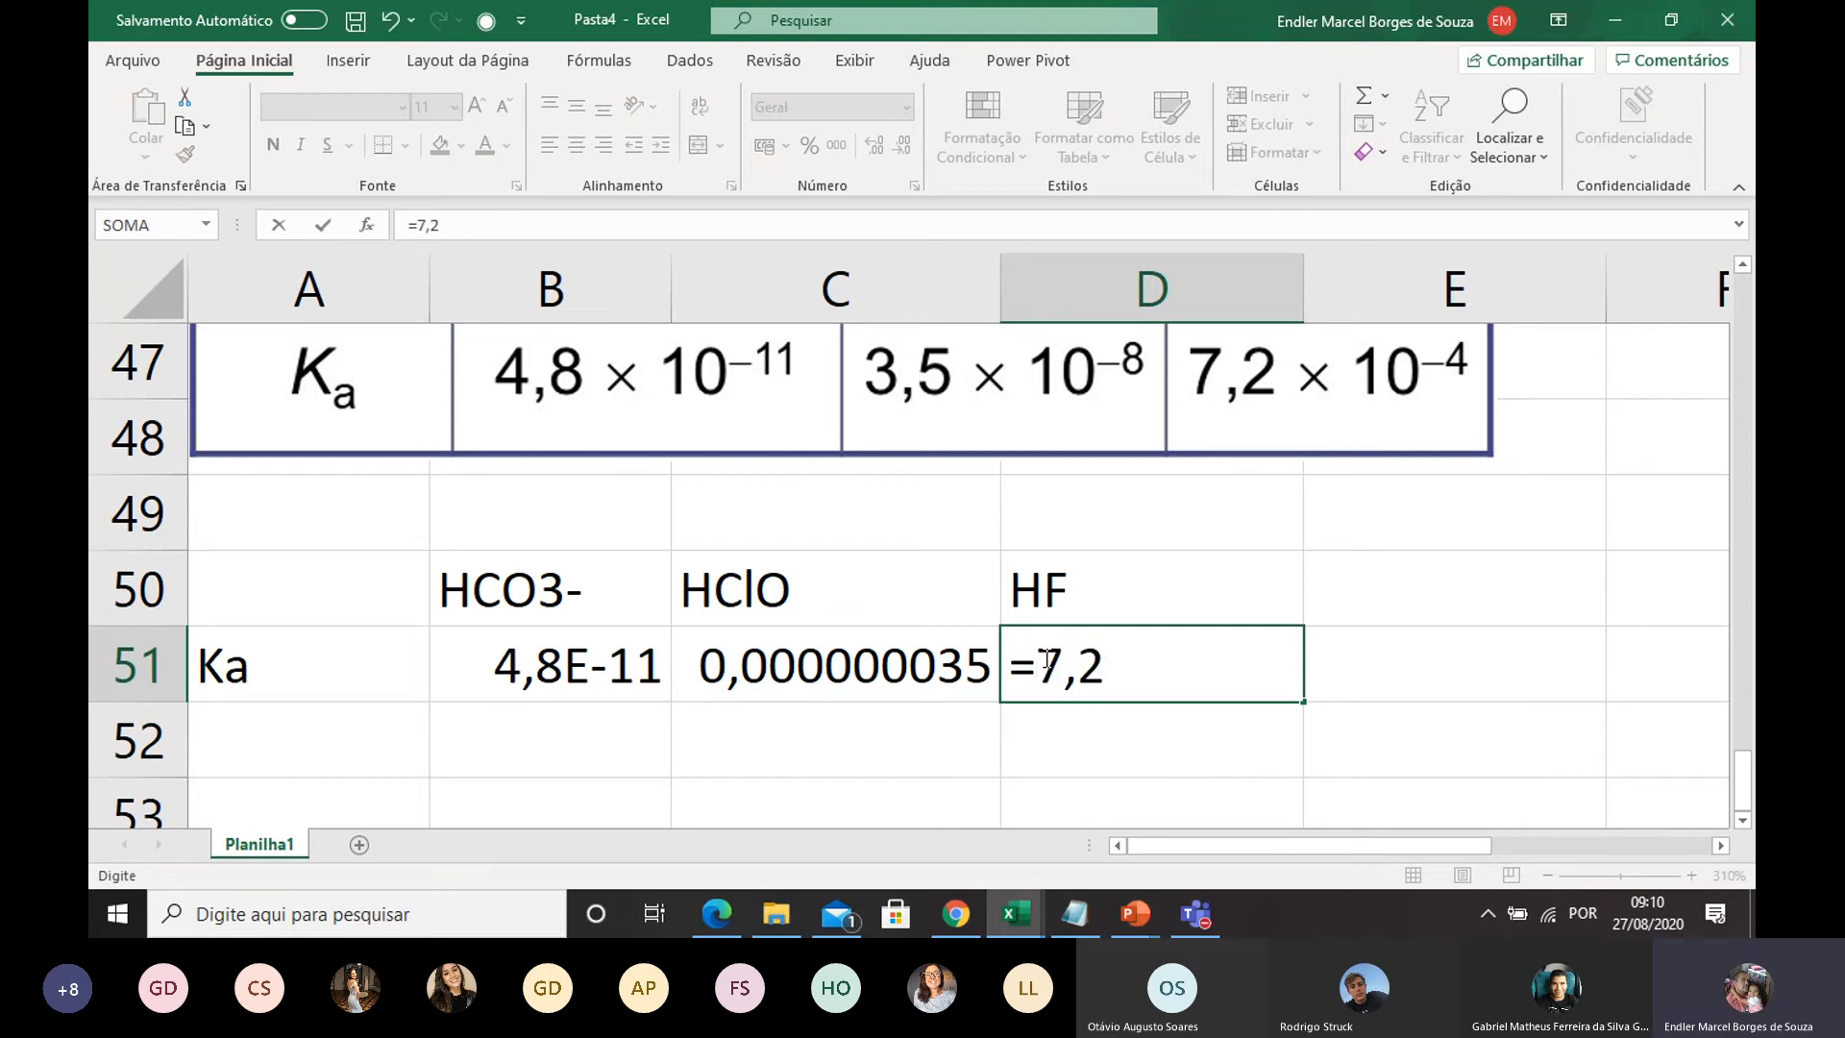
text(*10^-4)
key(Return)
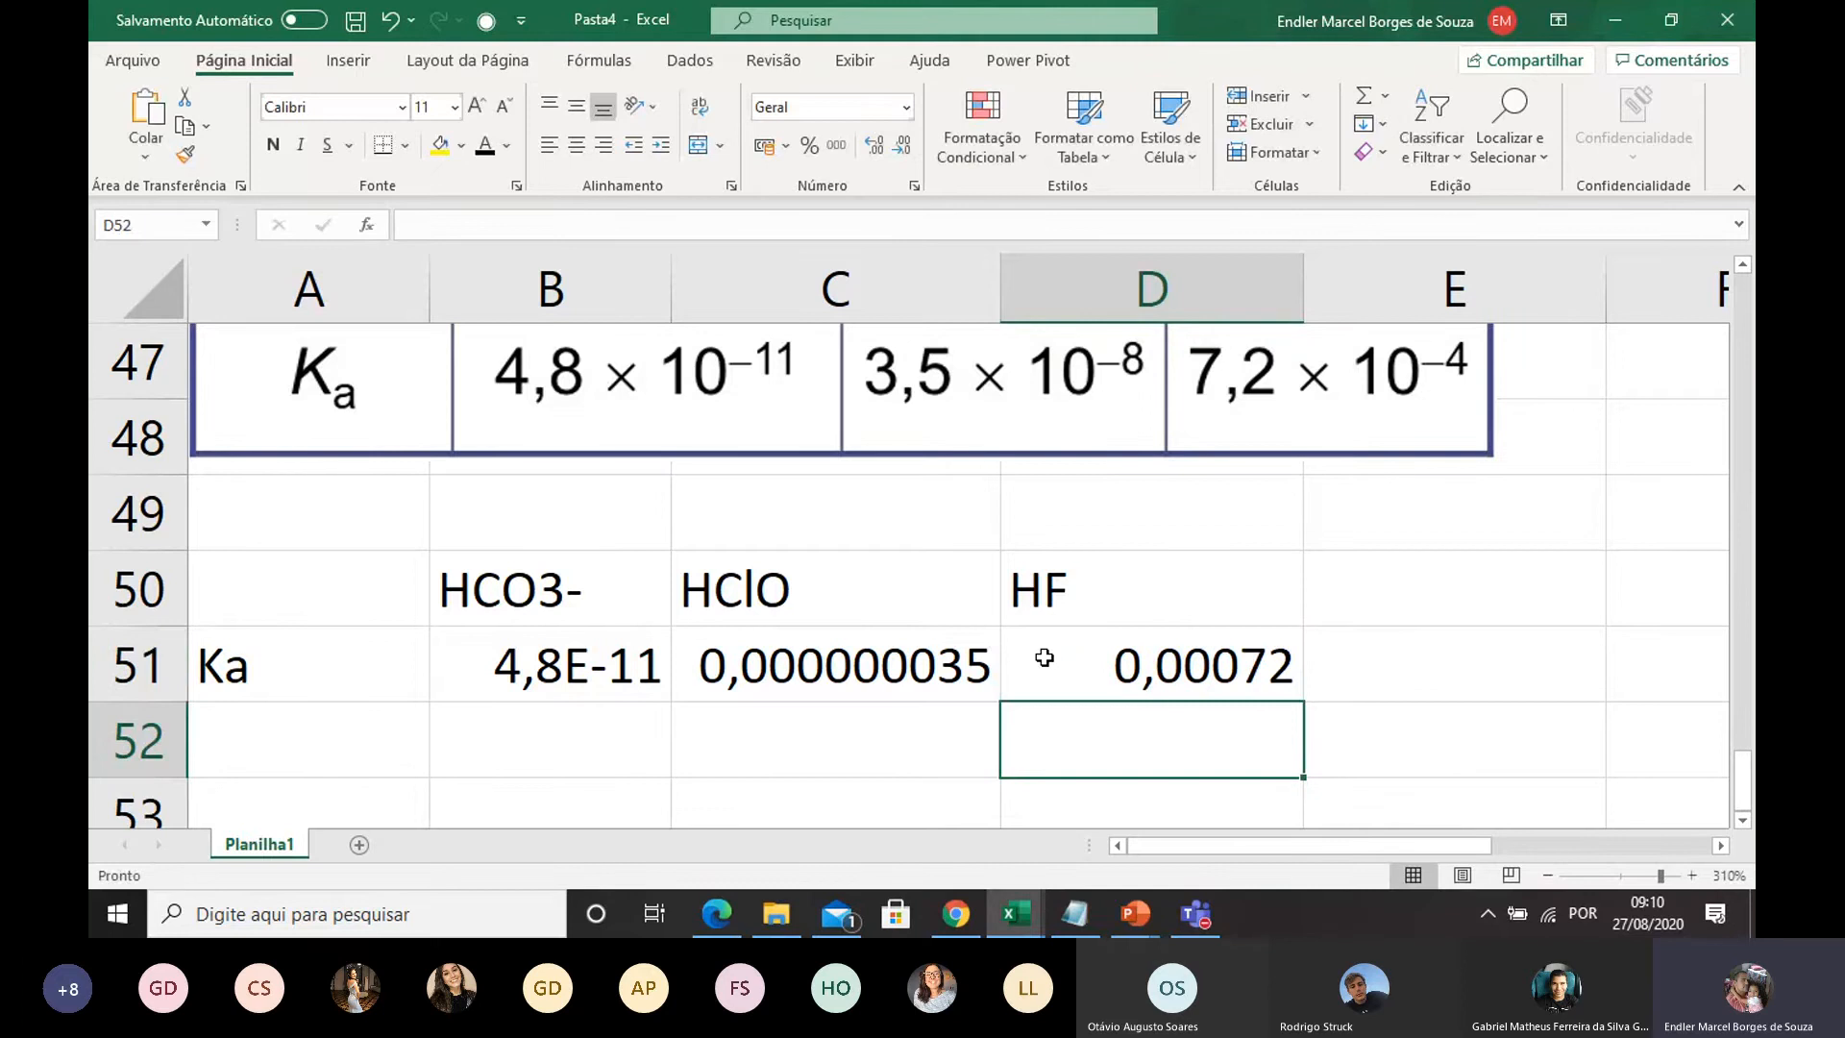
Step: Format the three Ka values in B51:D51 as scientific notation with 2 decimal places
drag(615, 679, 1133, 660)
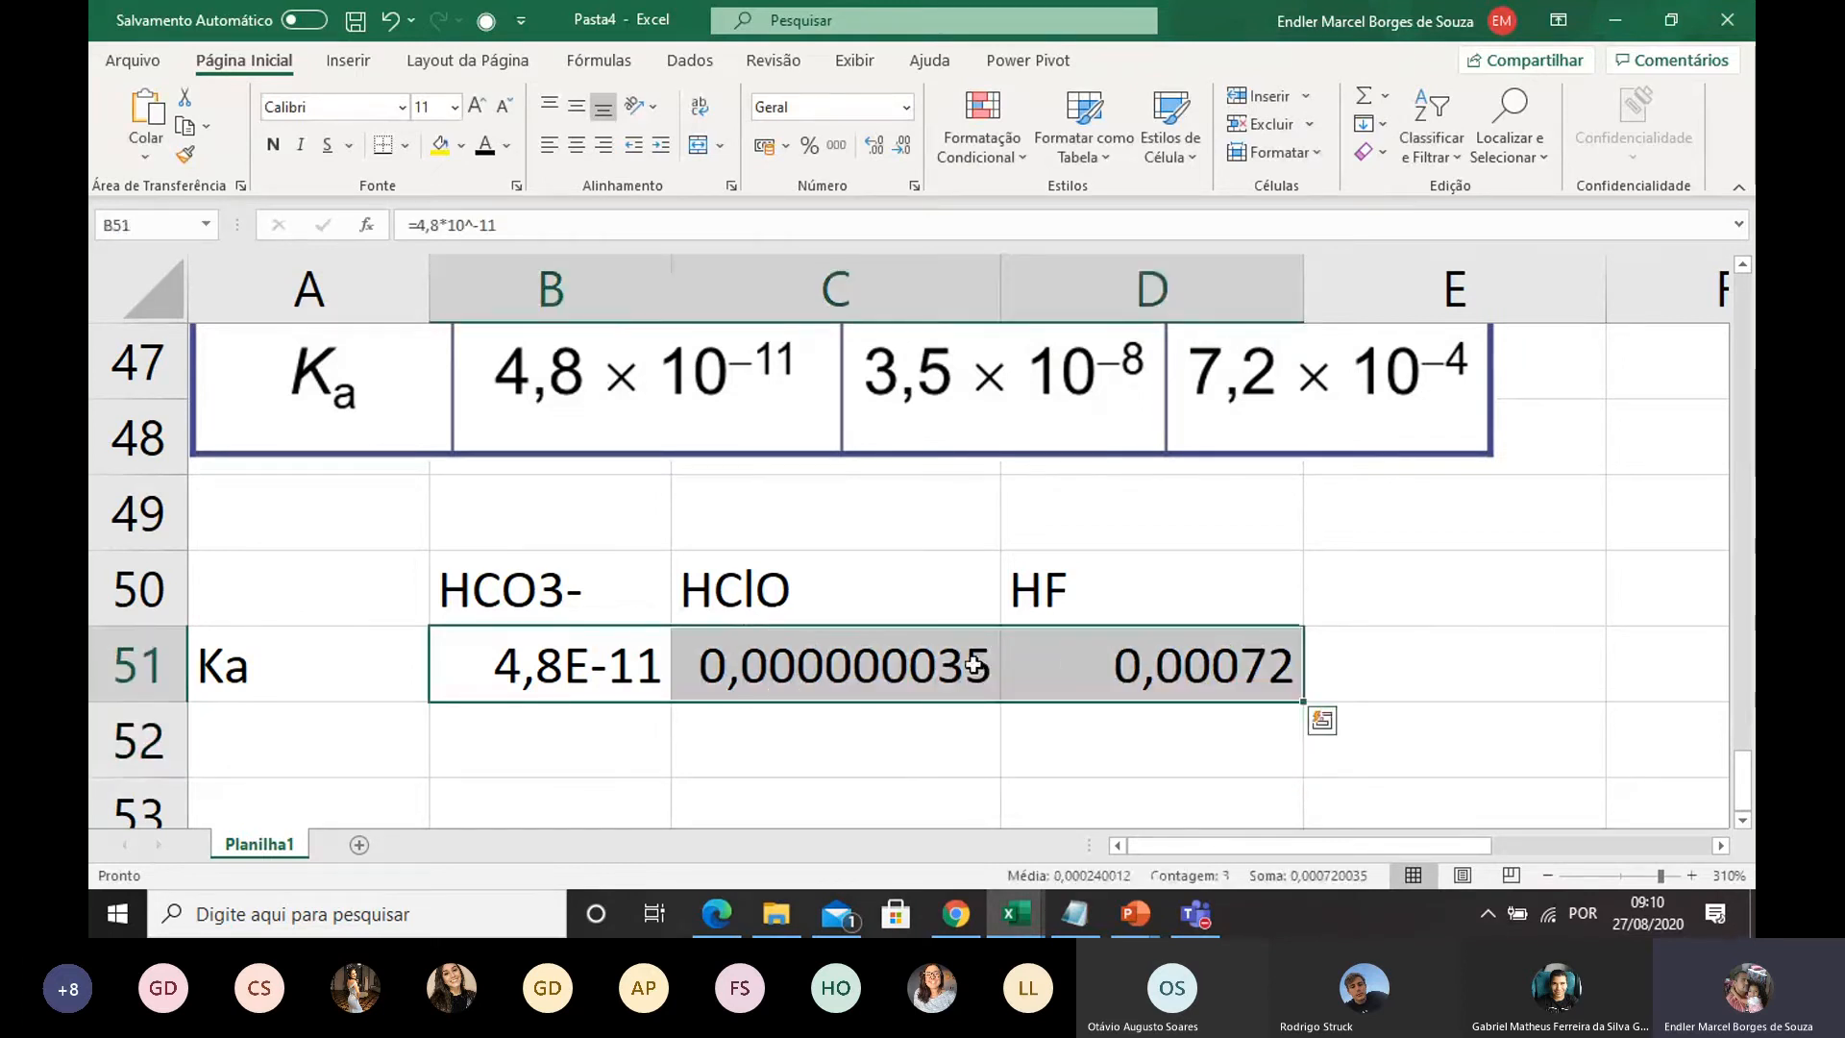
right_click(812, 664)
click(967, 759)
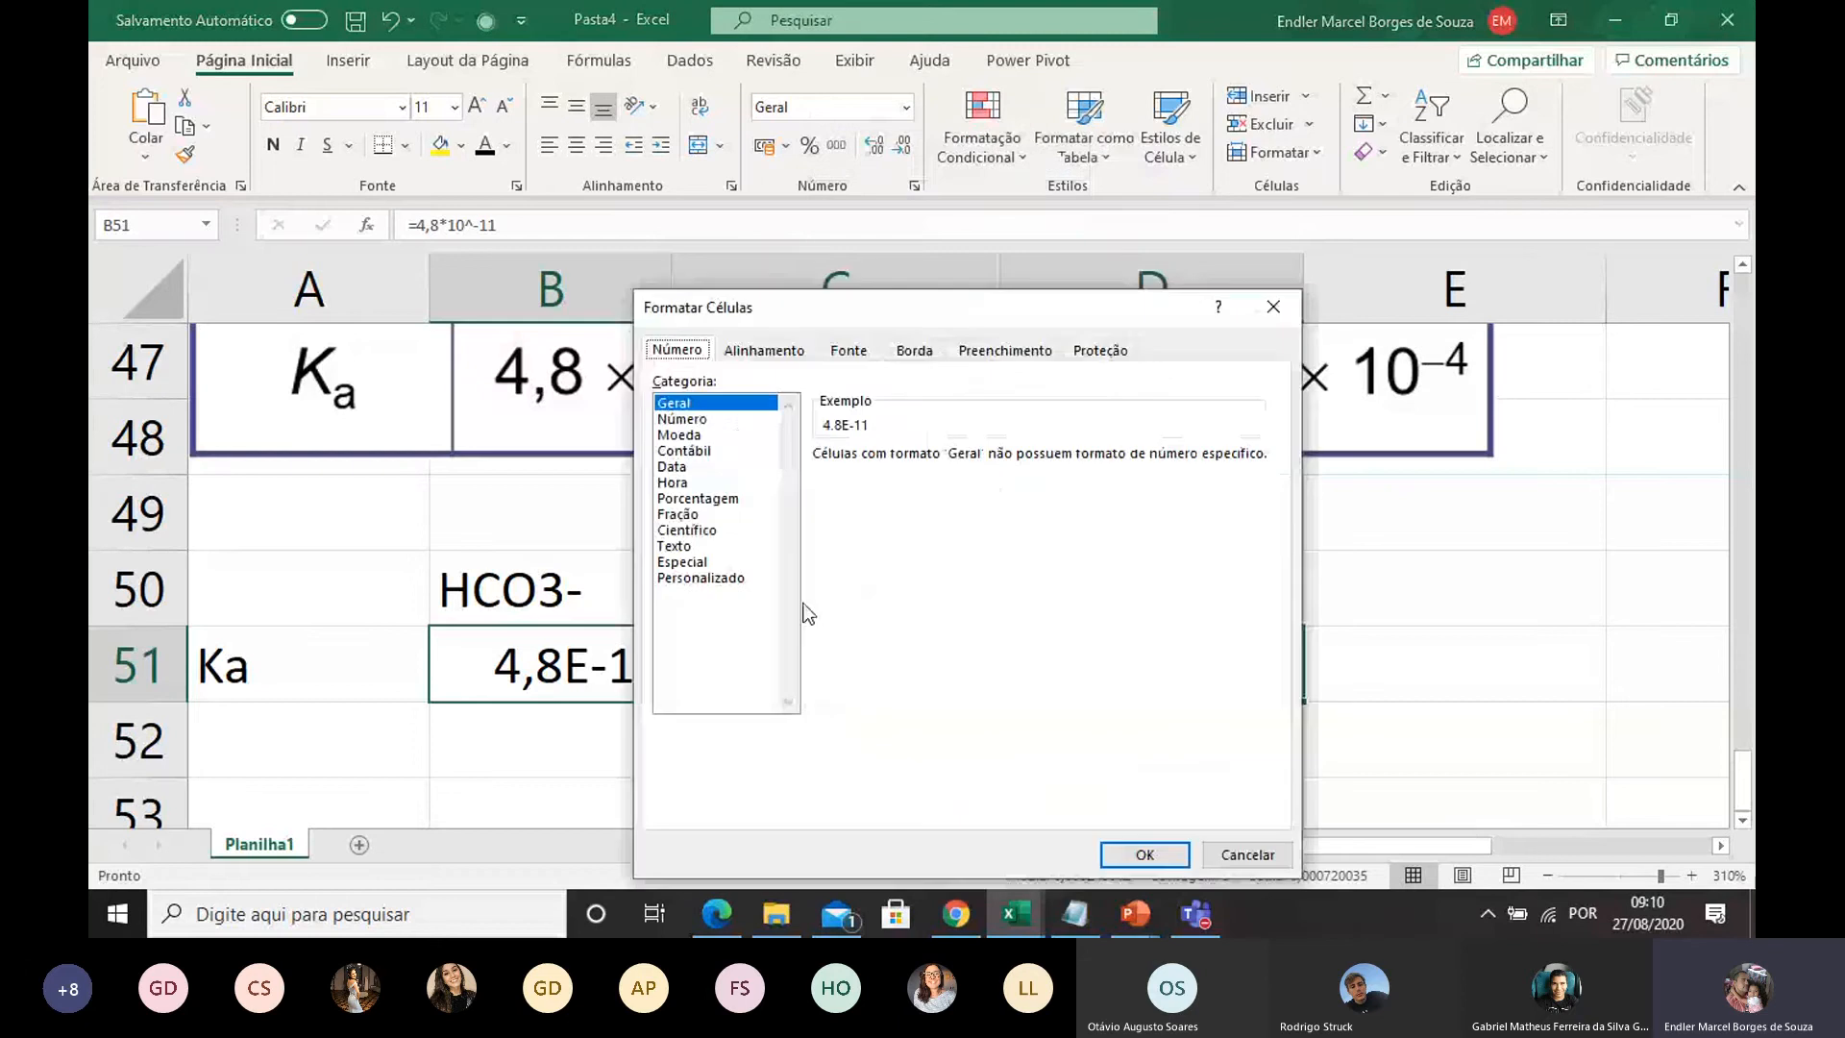
click(737, 419)
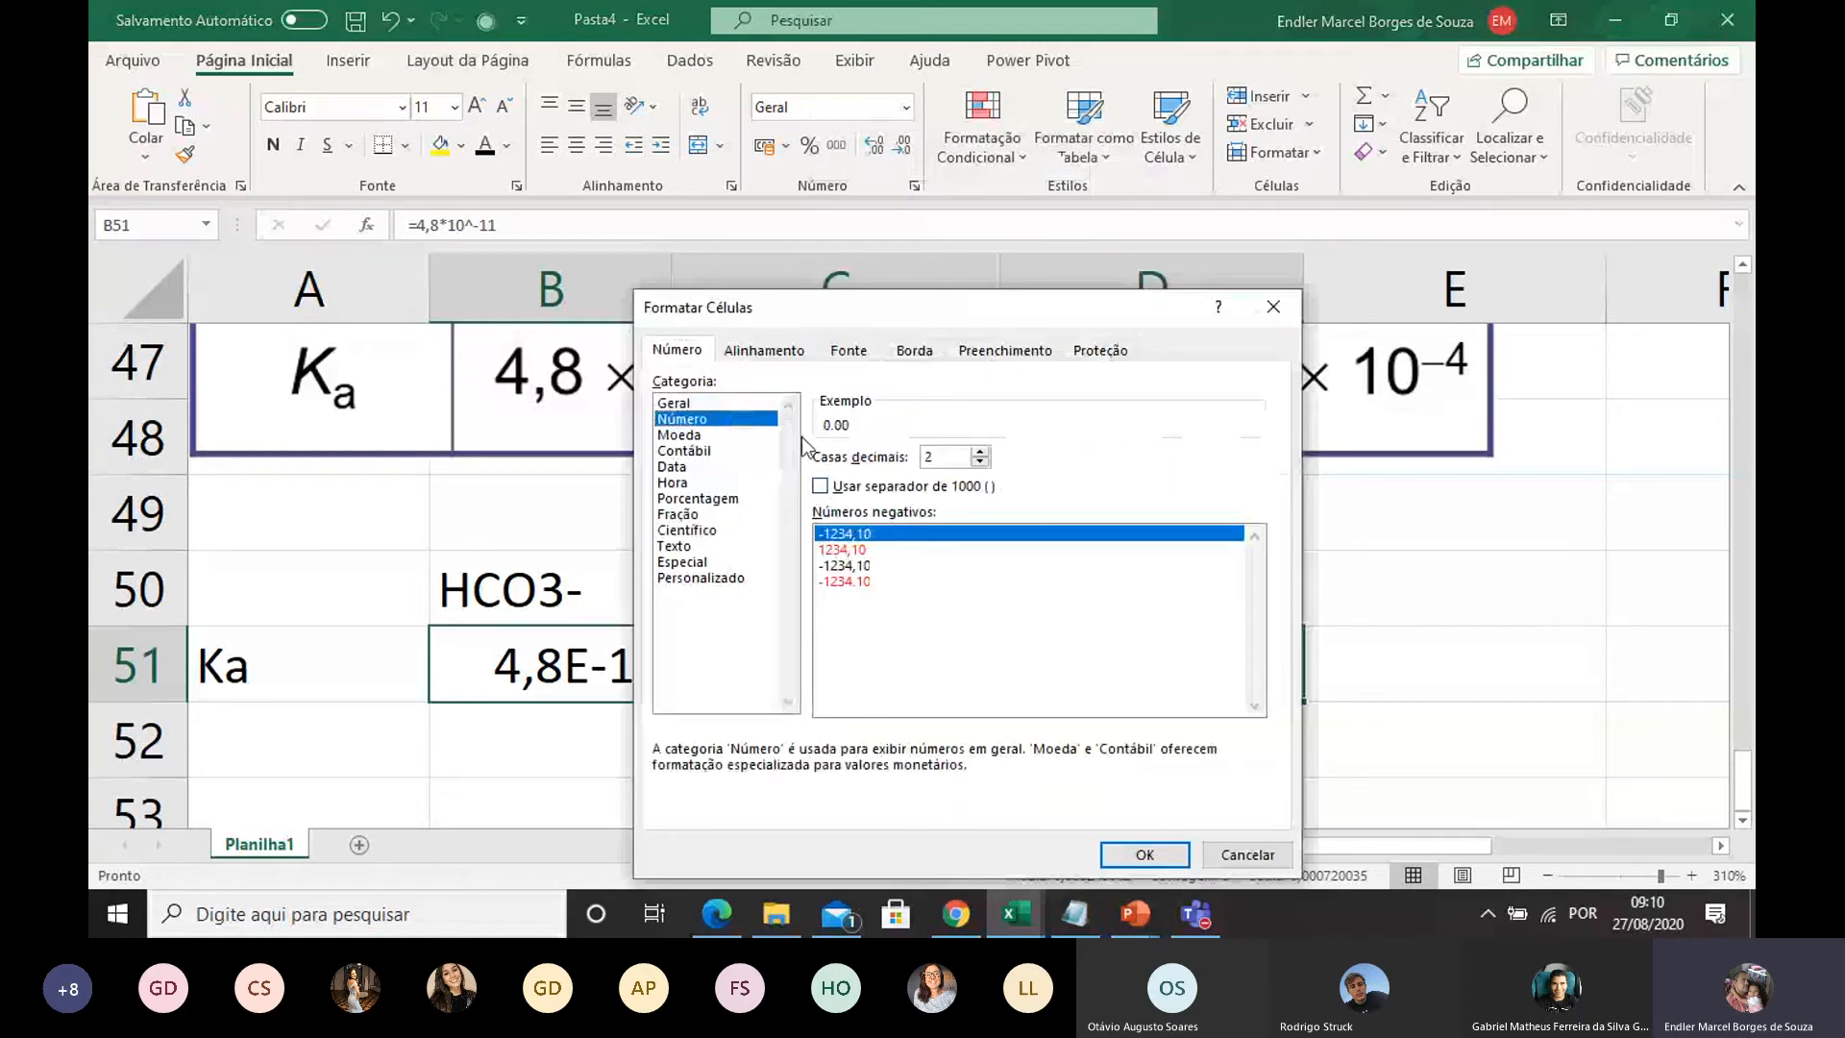
click(687, 531)
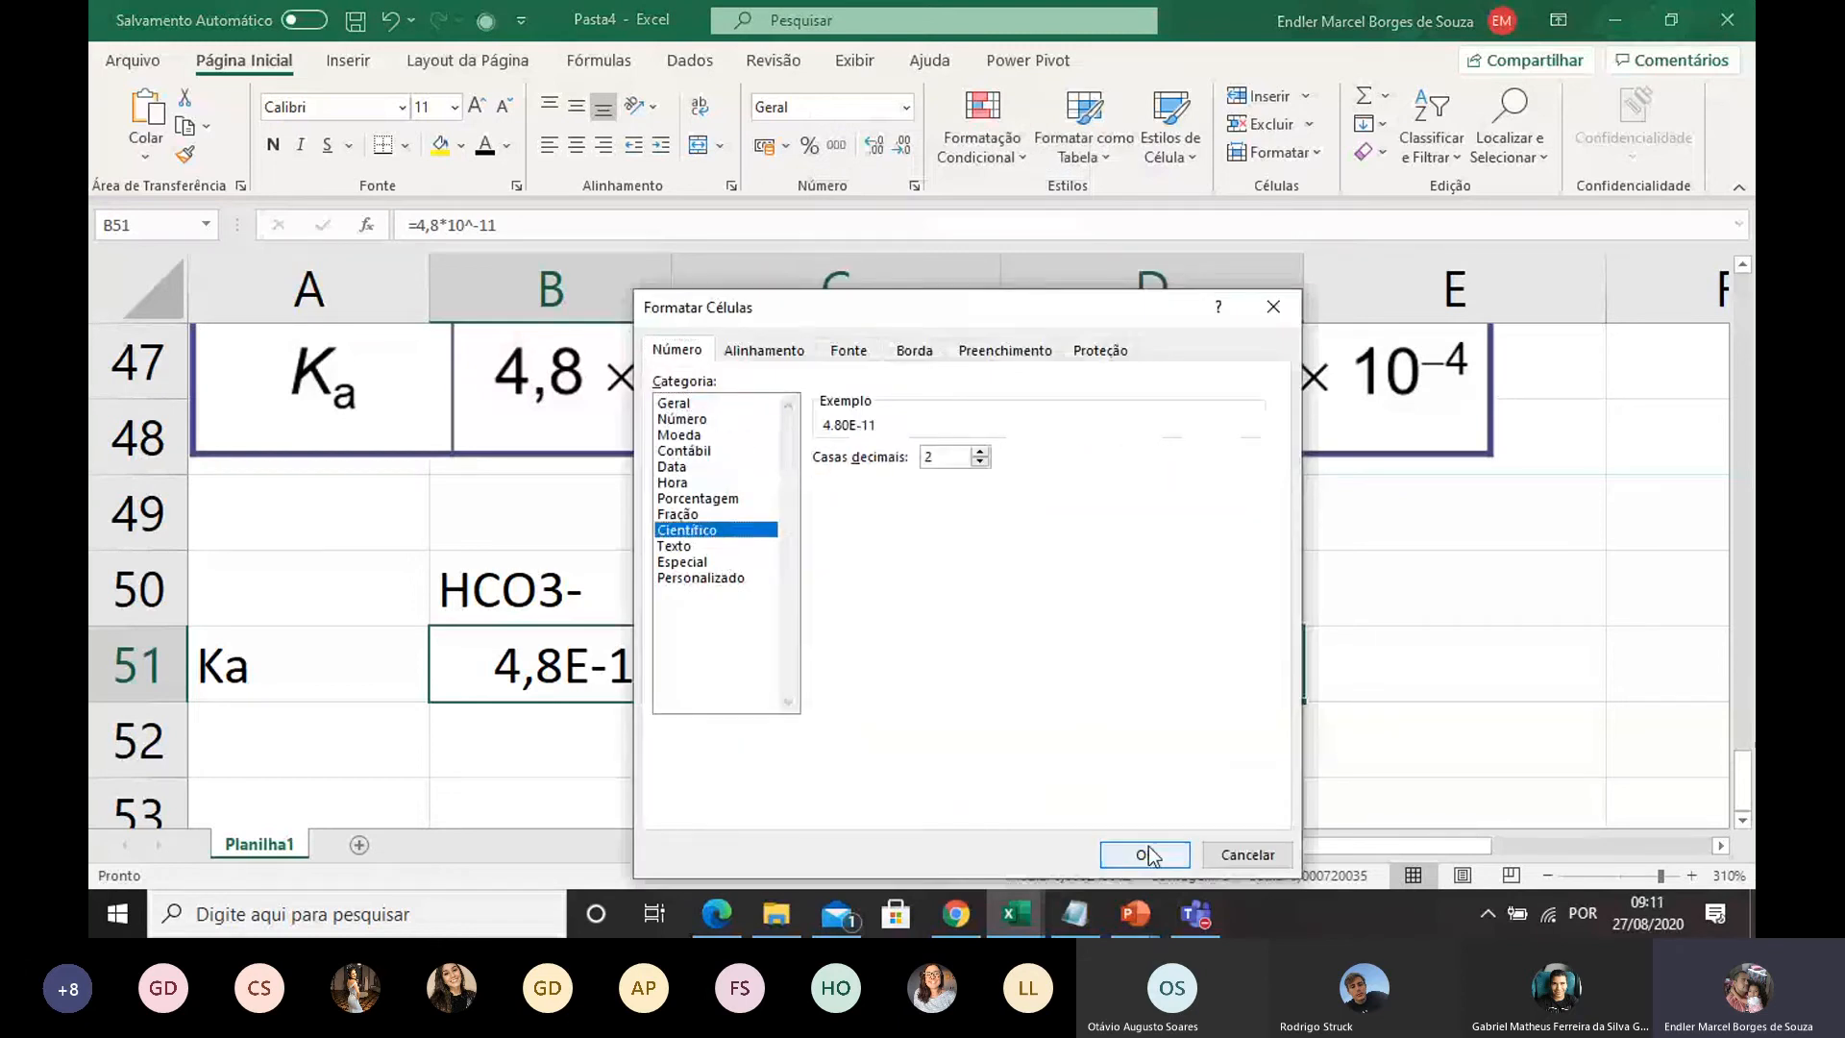
click(1145, 855)
Step: Examine the Ka values of the three acids in cells B51 to D51
click(1076, 750)
drag(650, 688, 1232, 711)
click(1231, 711)
click(1197, 667)
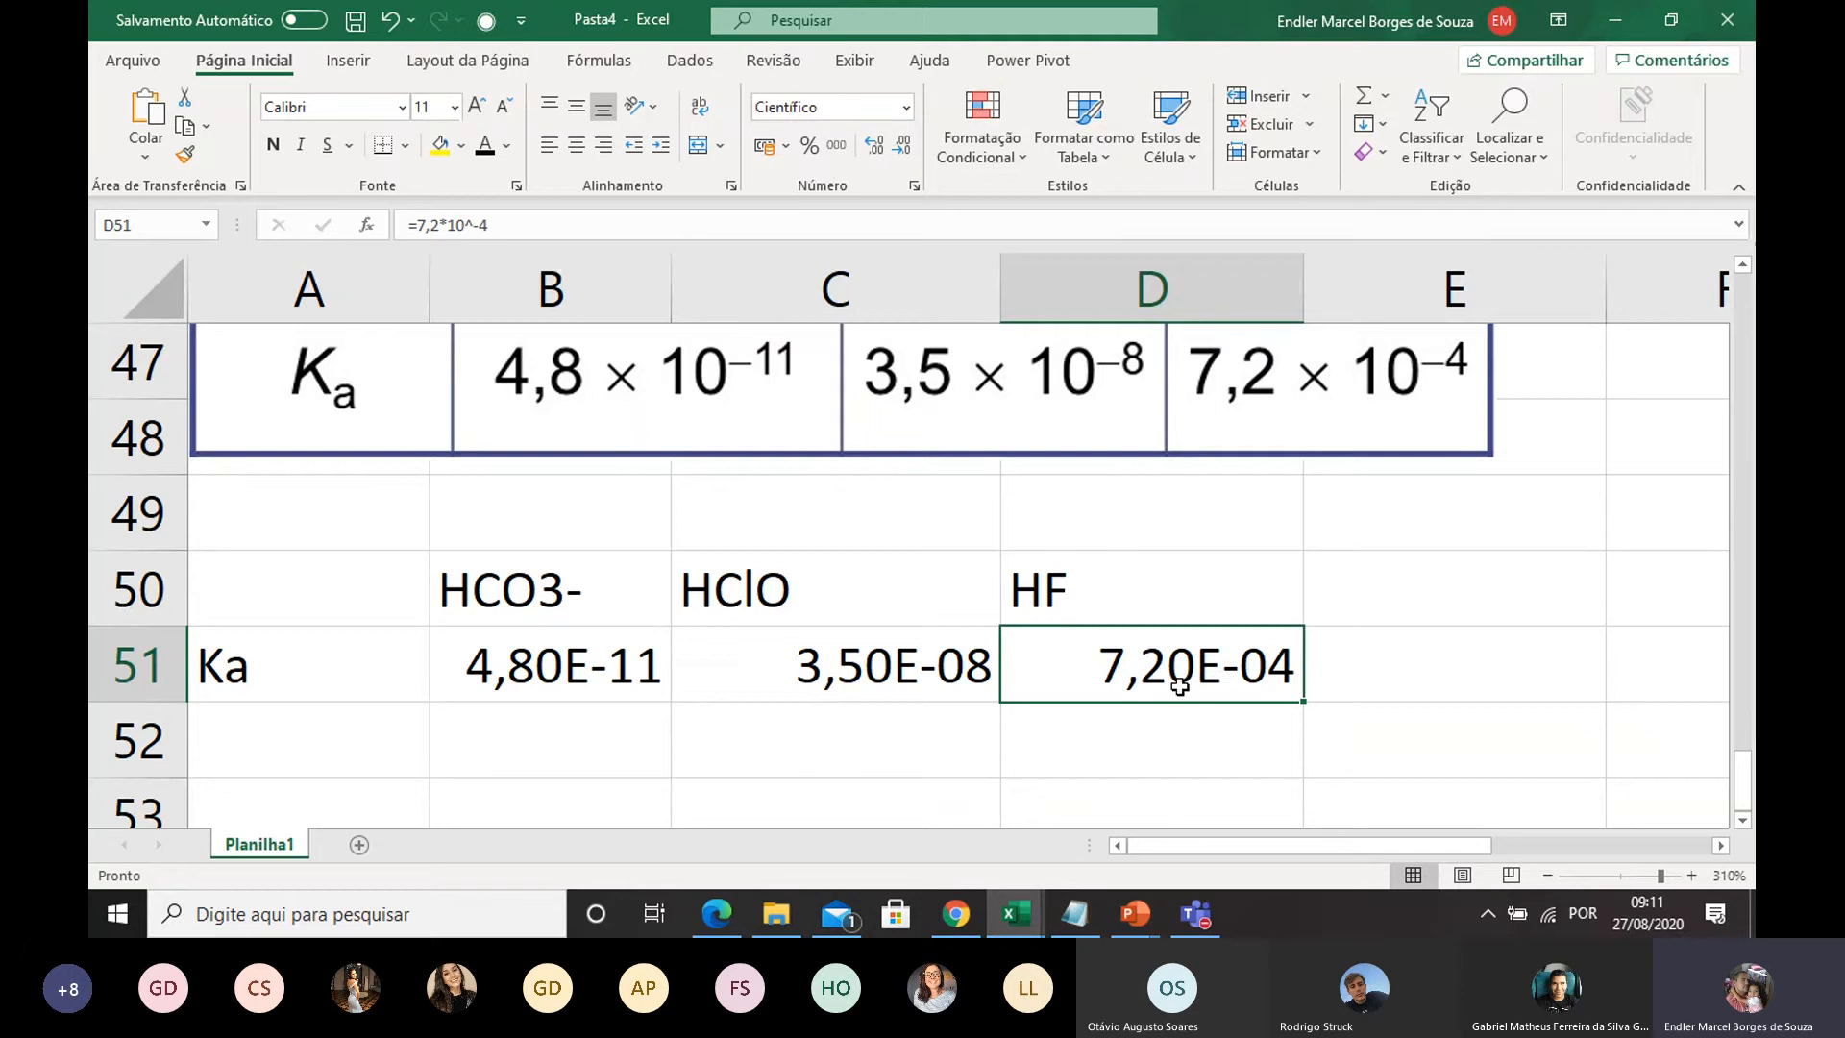
click(1191, 721)
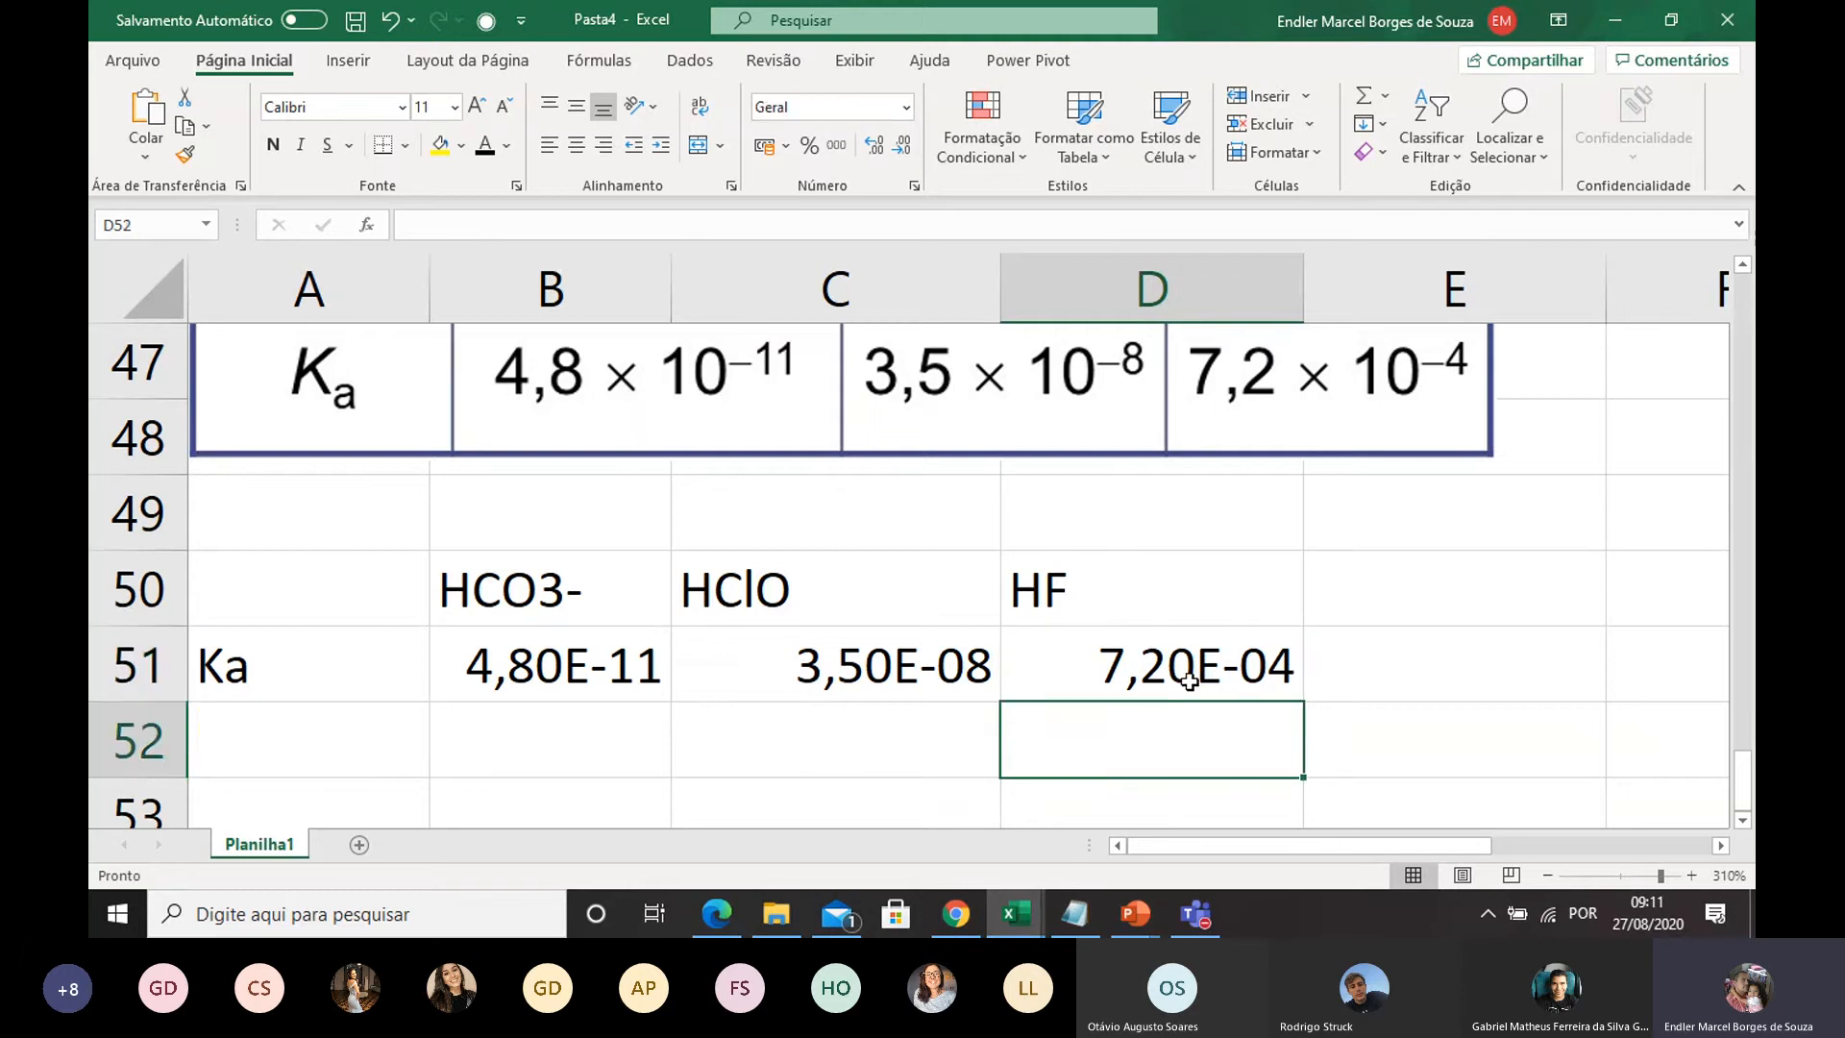
click(1192, 688)
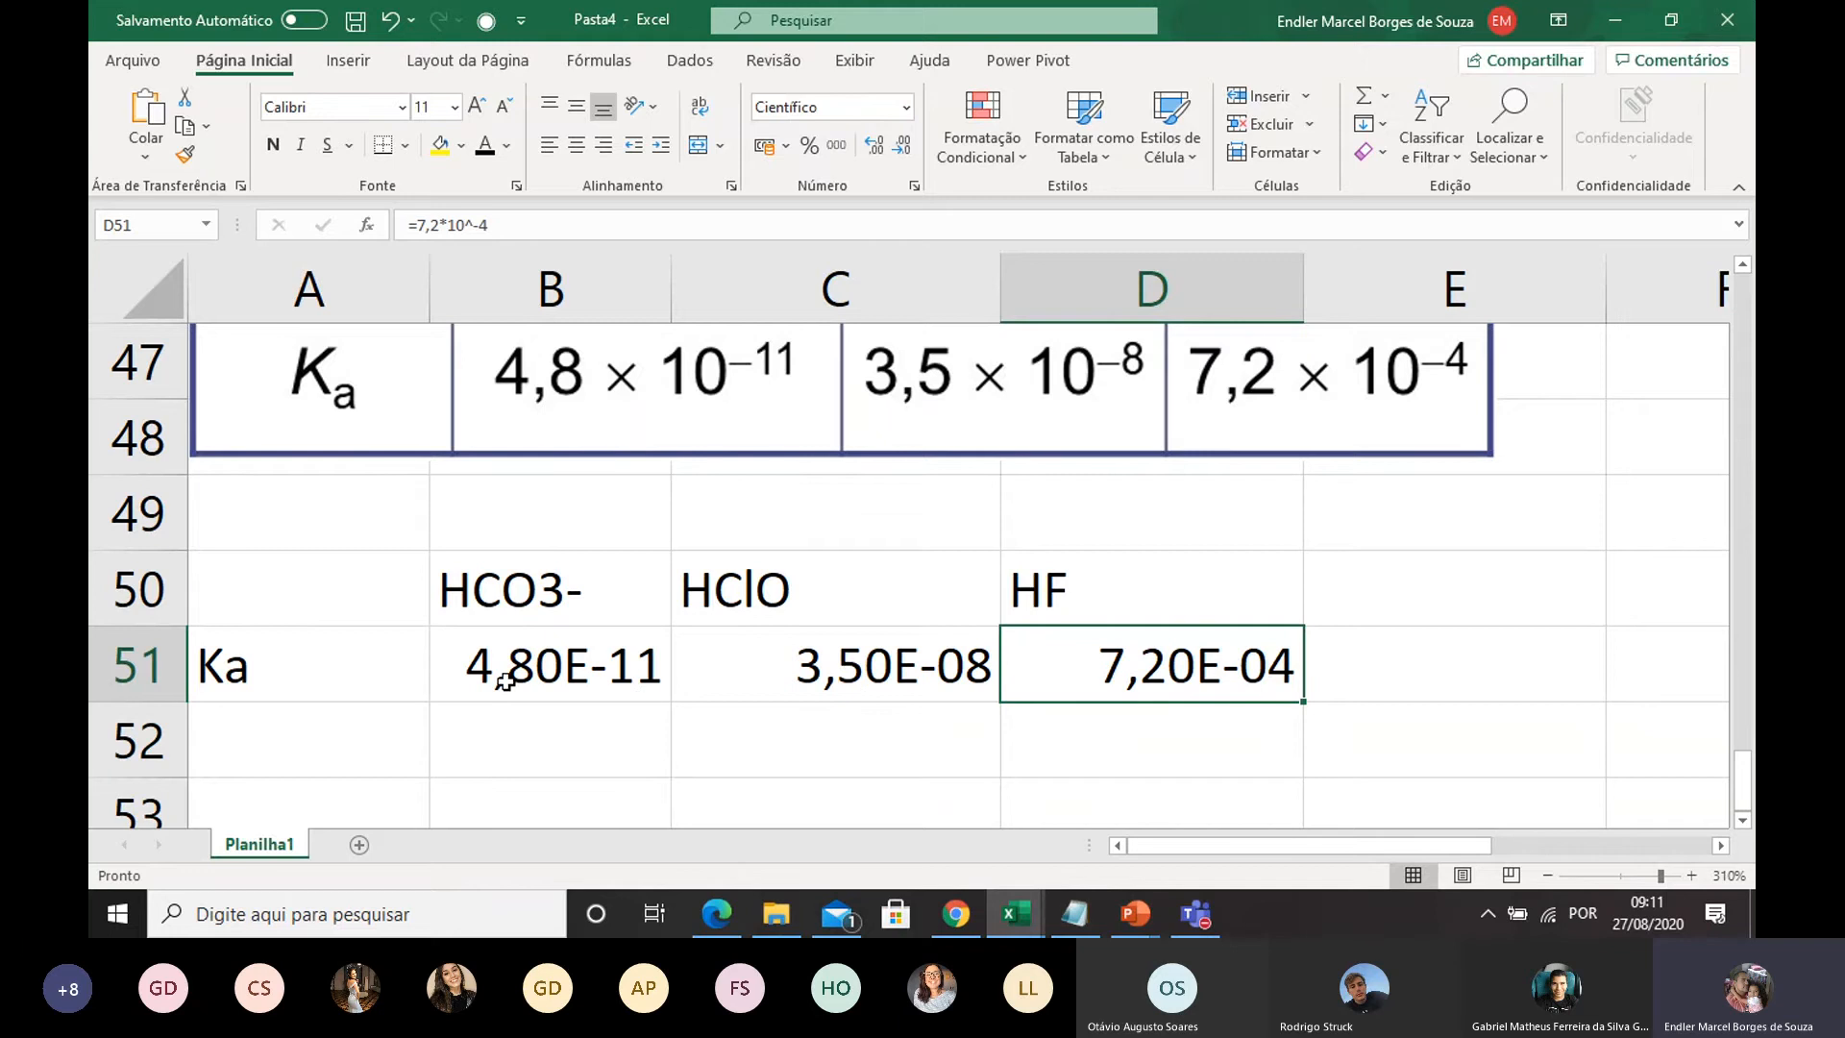
click(577, 676)
click(1269, 666)
Step: Enter the row label "pKa" in cell A52 below the Ka label
click(237, 750)
double_click(236, 750)
text(pk)
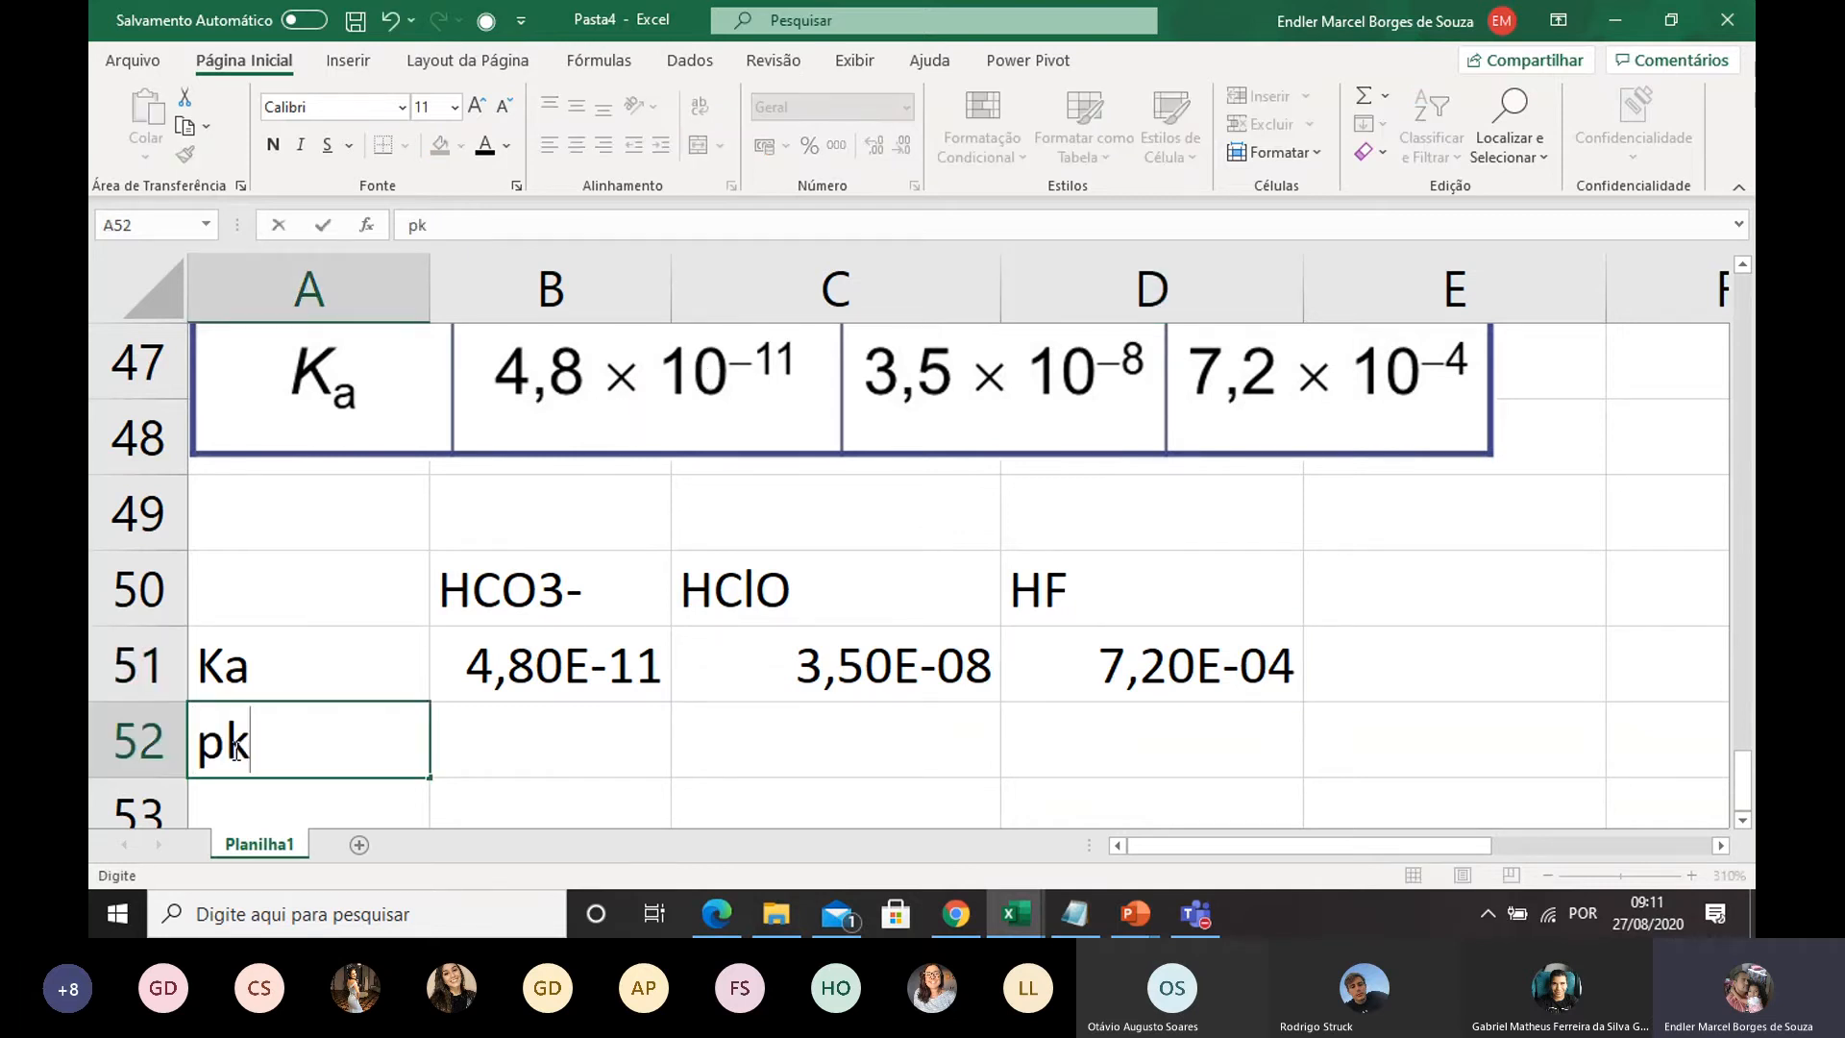
key(BackSpace)
text(Ka)
click(505, 756)
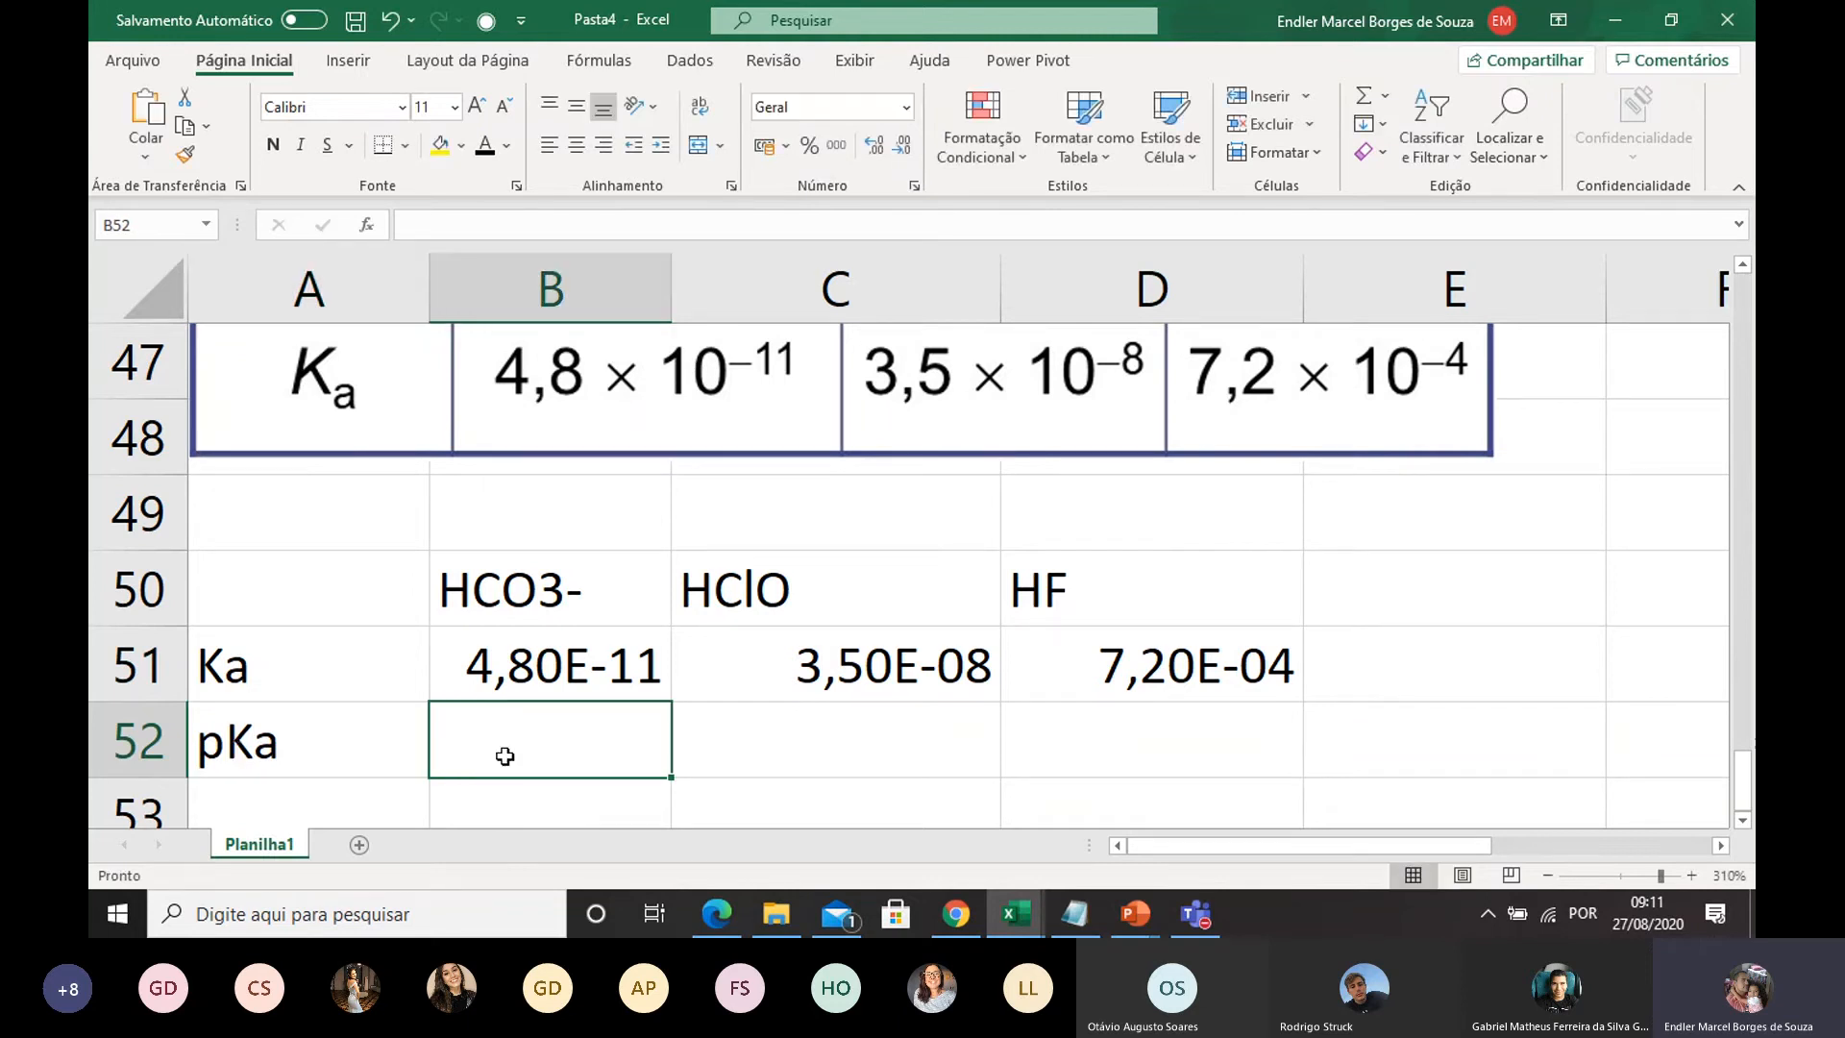
click(627, 662)
click(581, 716)
click(627, 666)
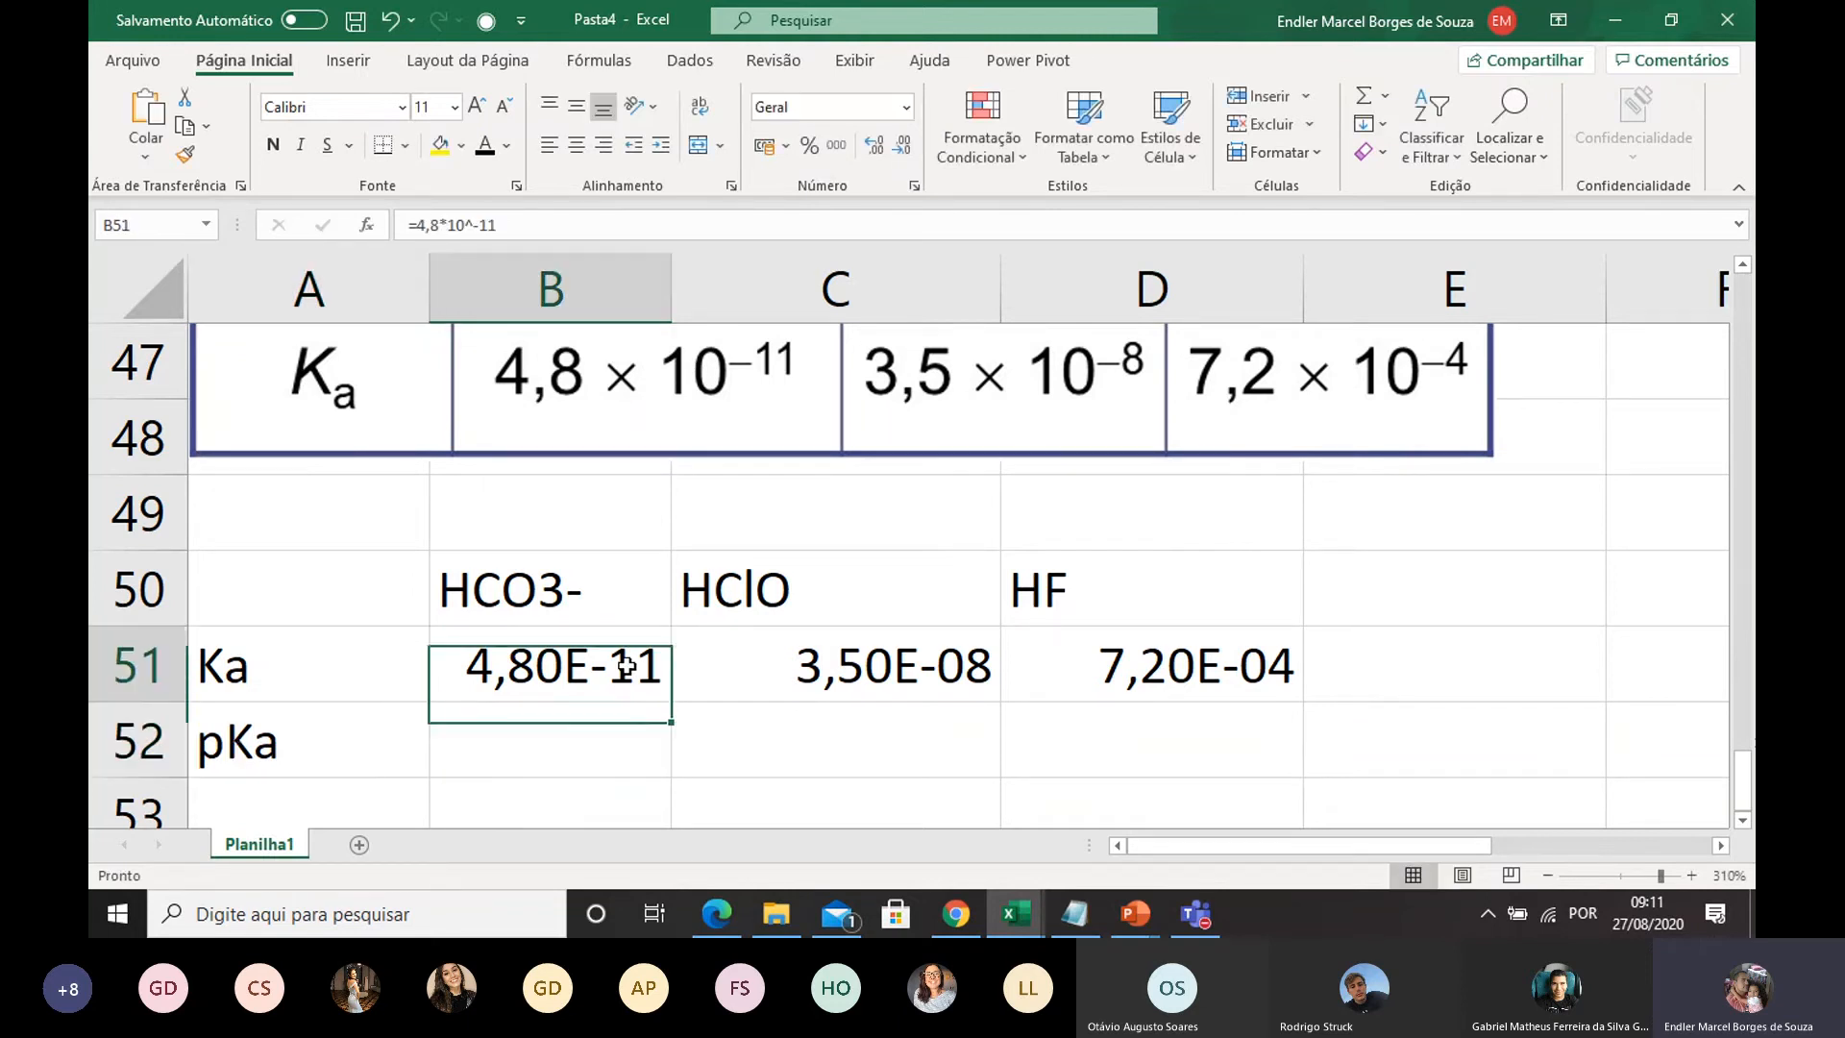
drag(627, 666, 1085, 704)
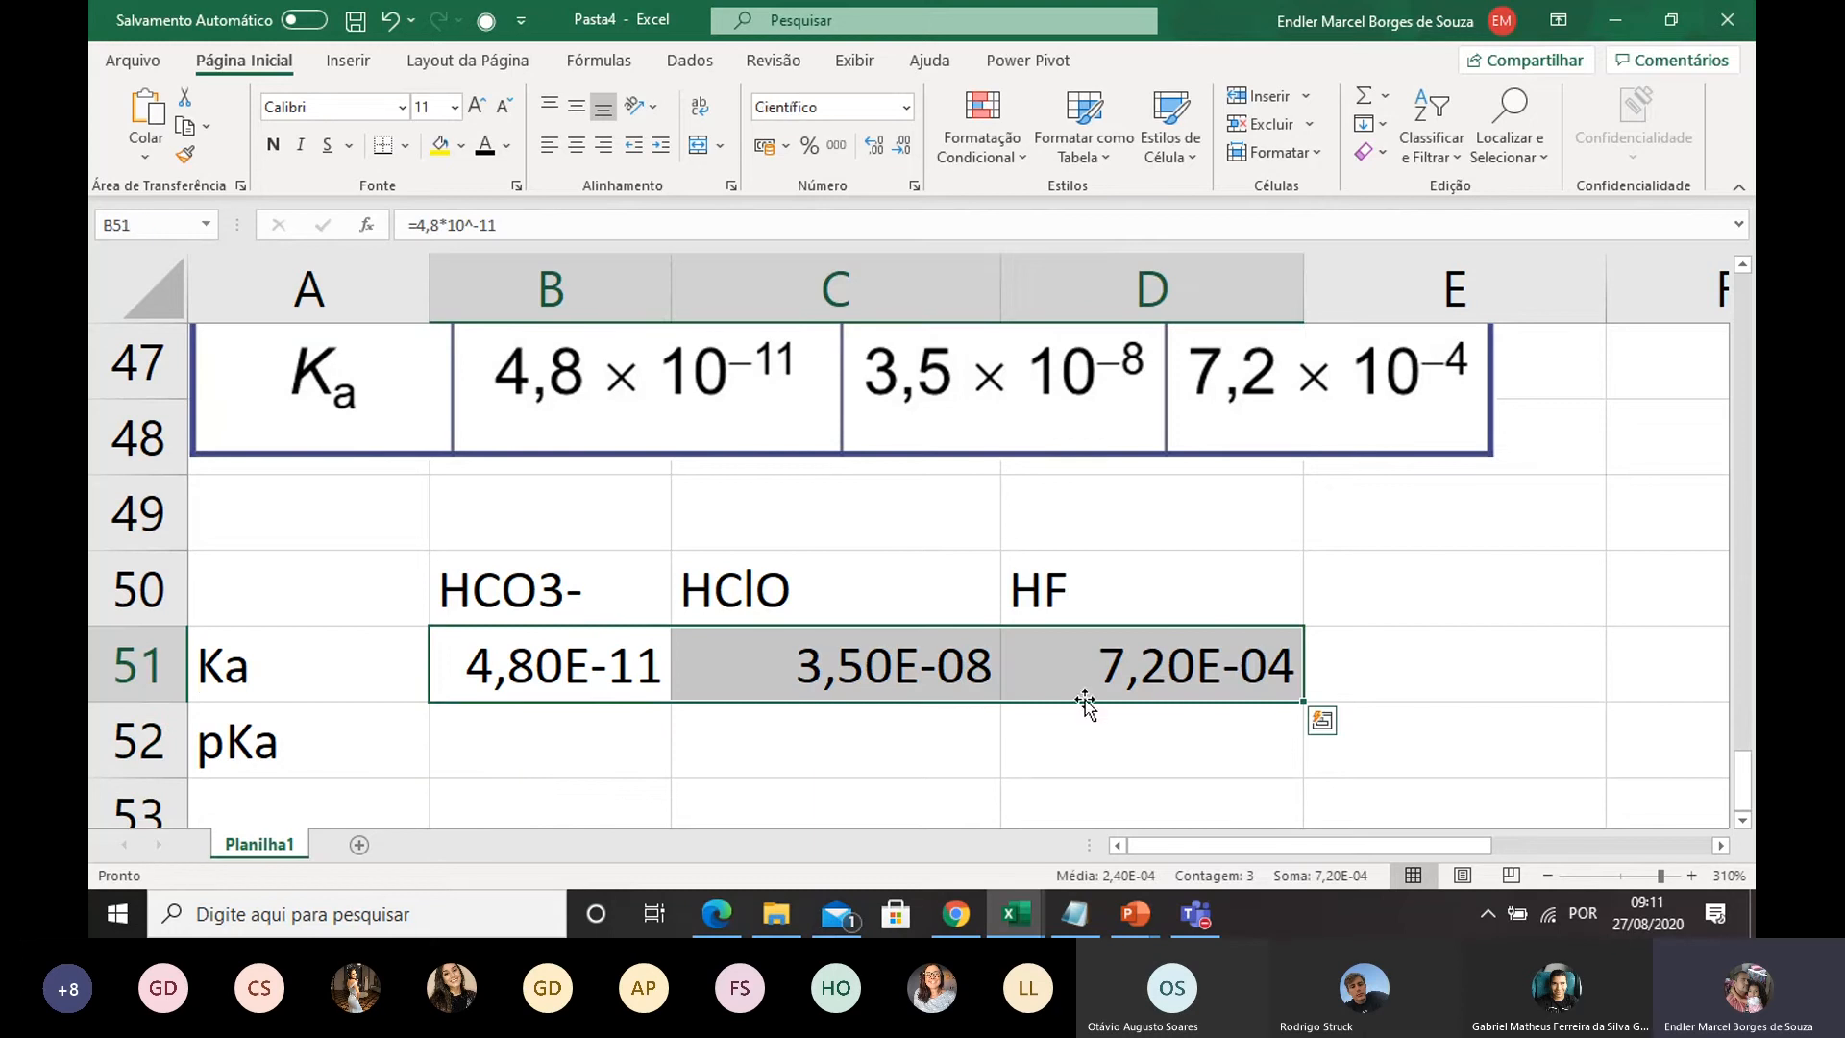
Step: Calculate the pKa of HCO3- in cell B52 with the formula =-LOG10(B51)
click(523, 746)
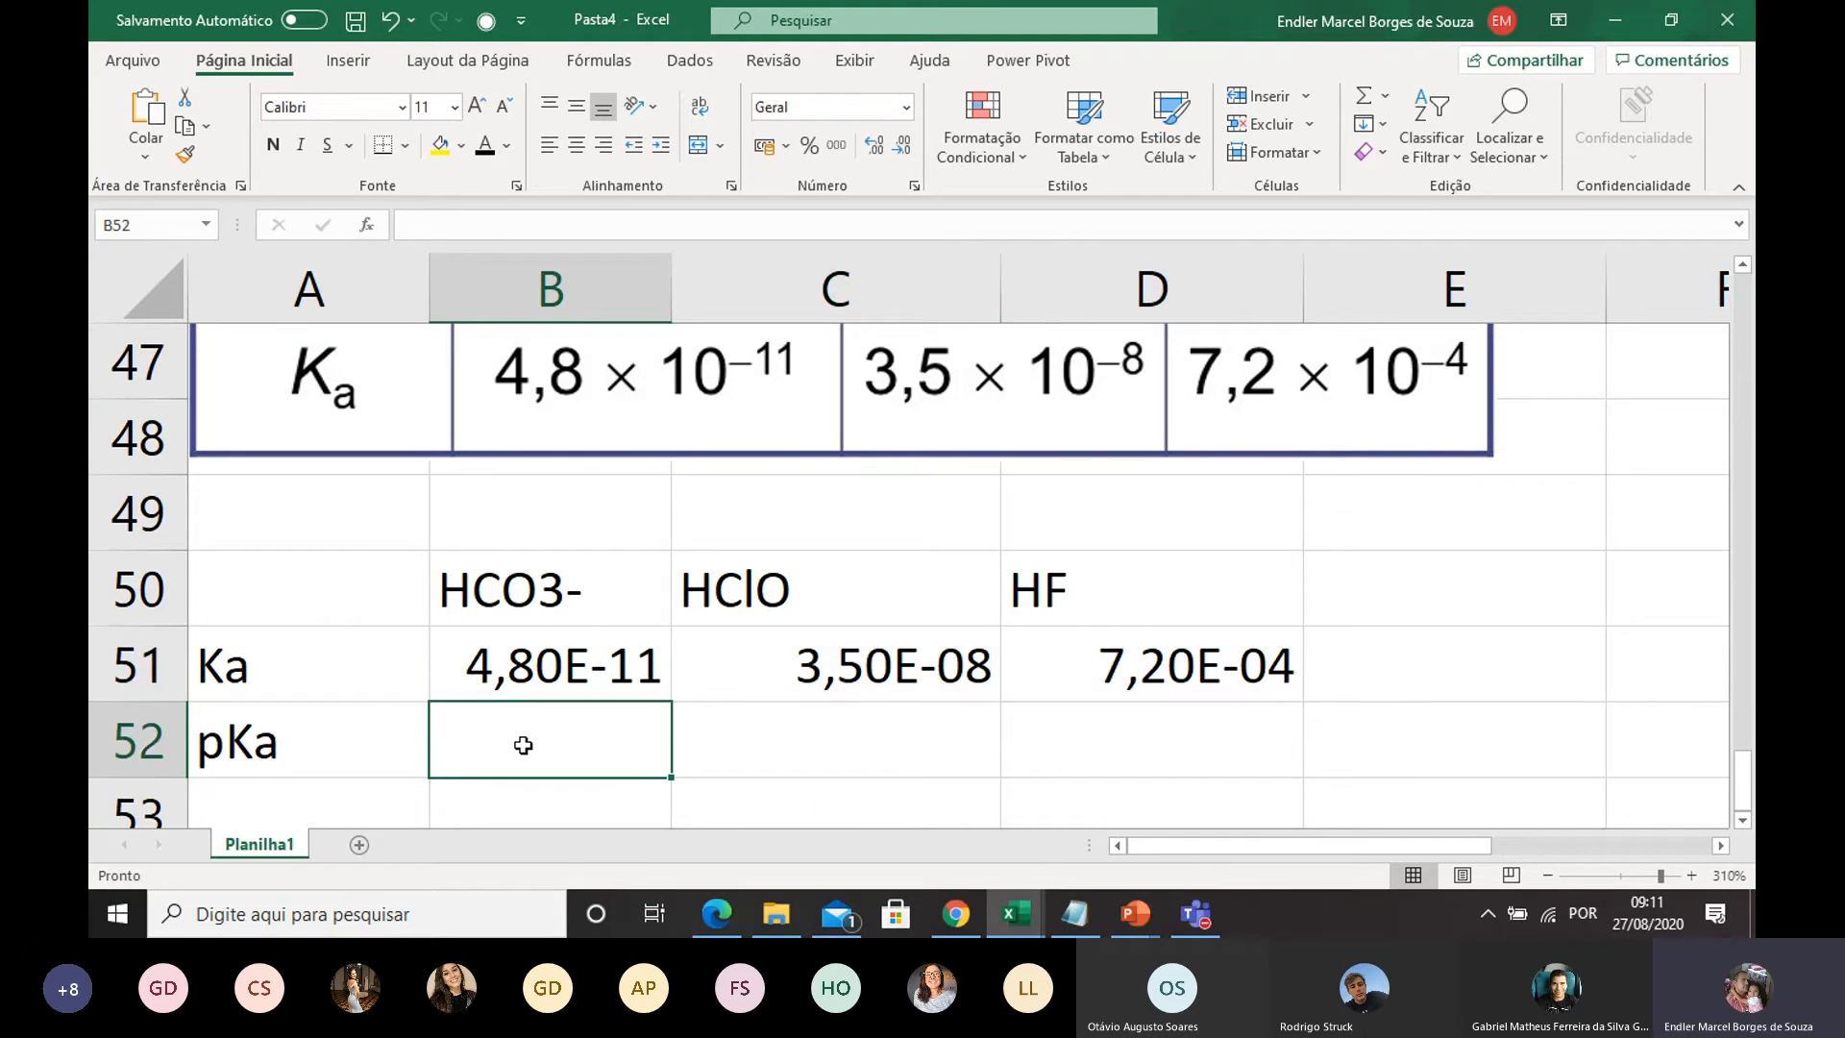
text(=)
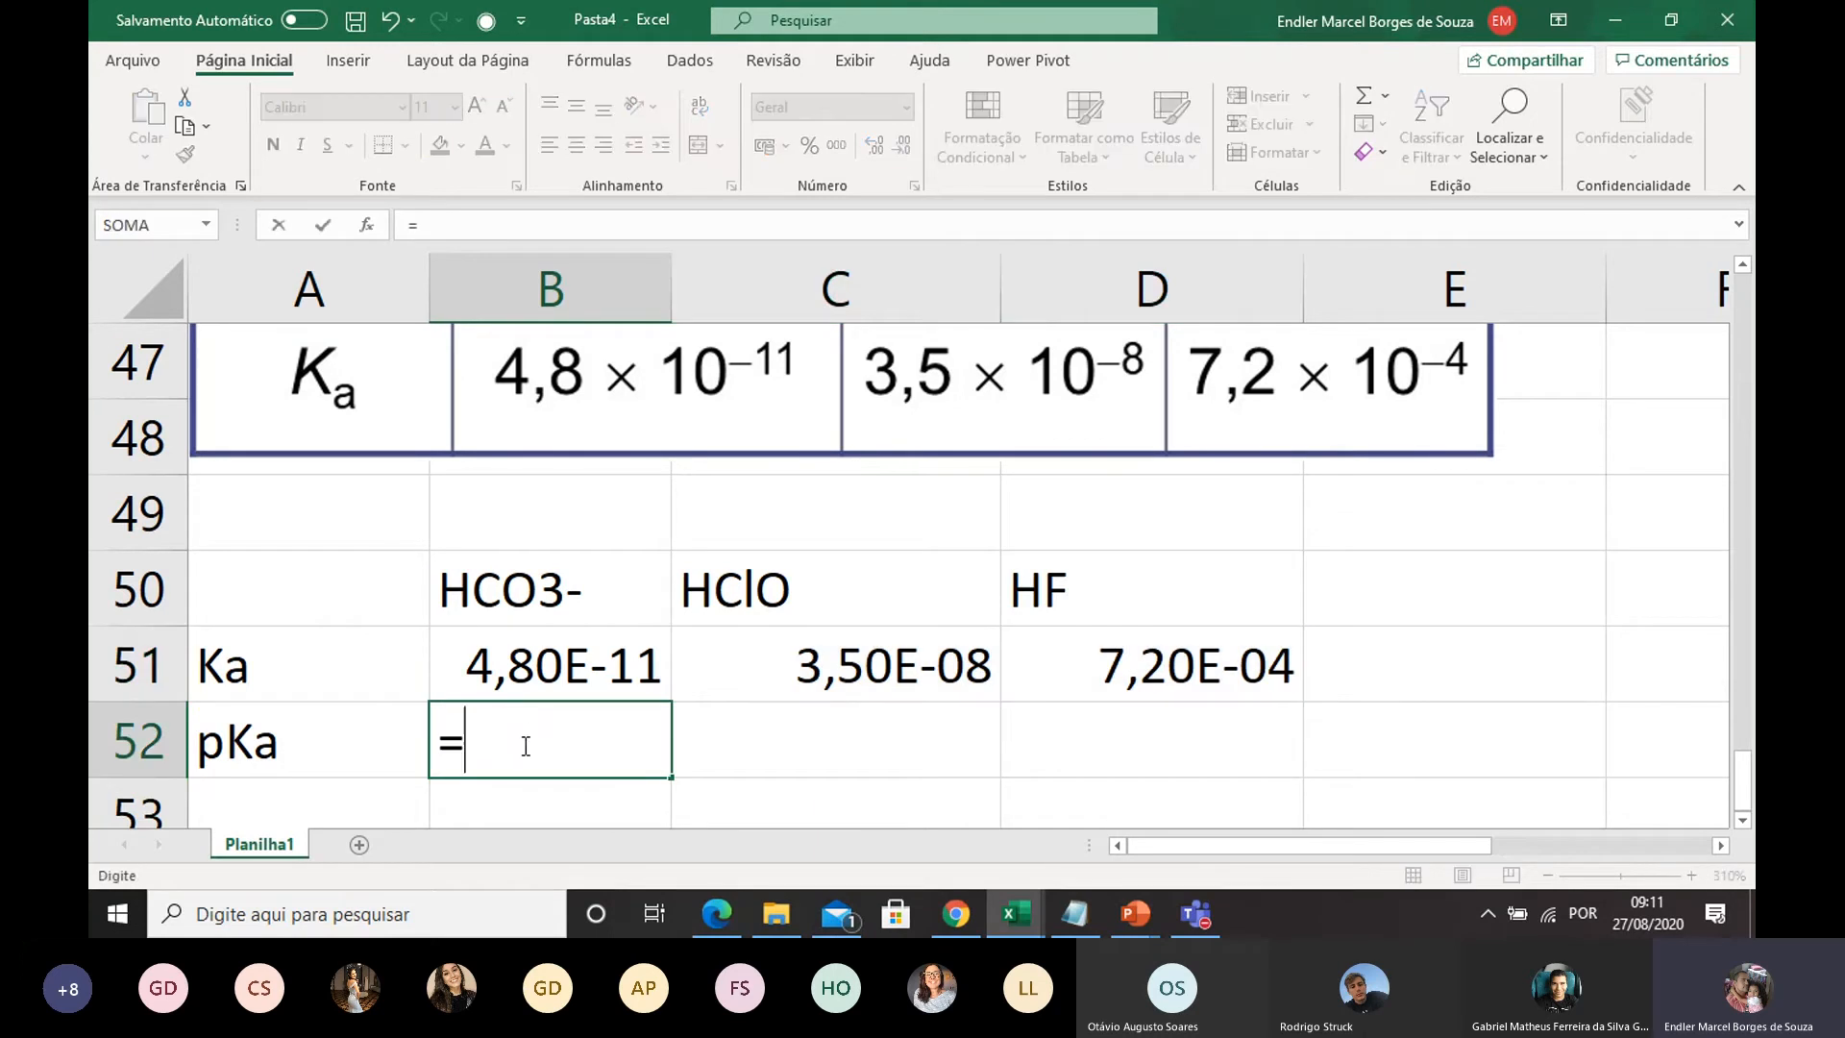
text(-log10()
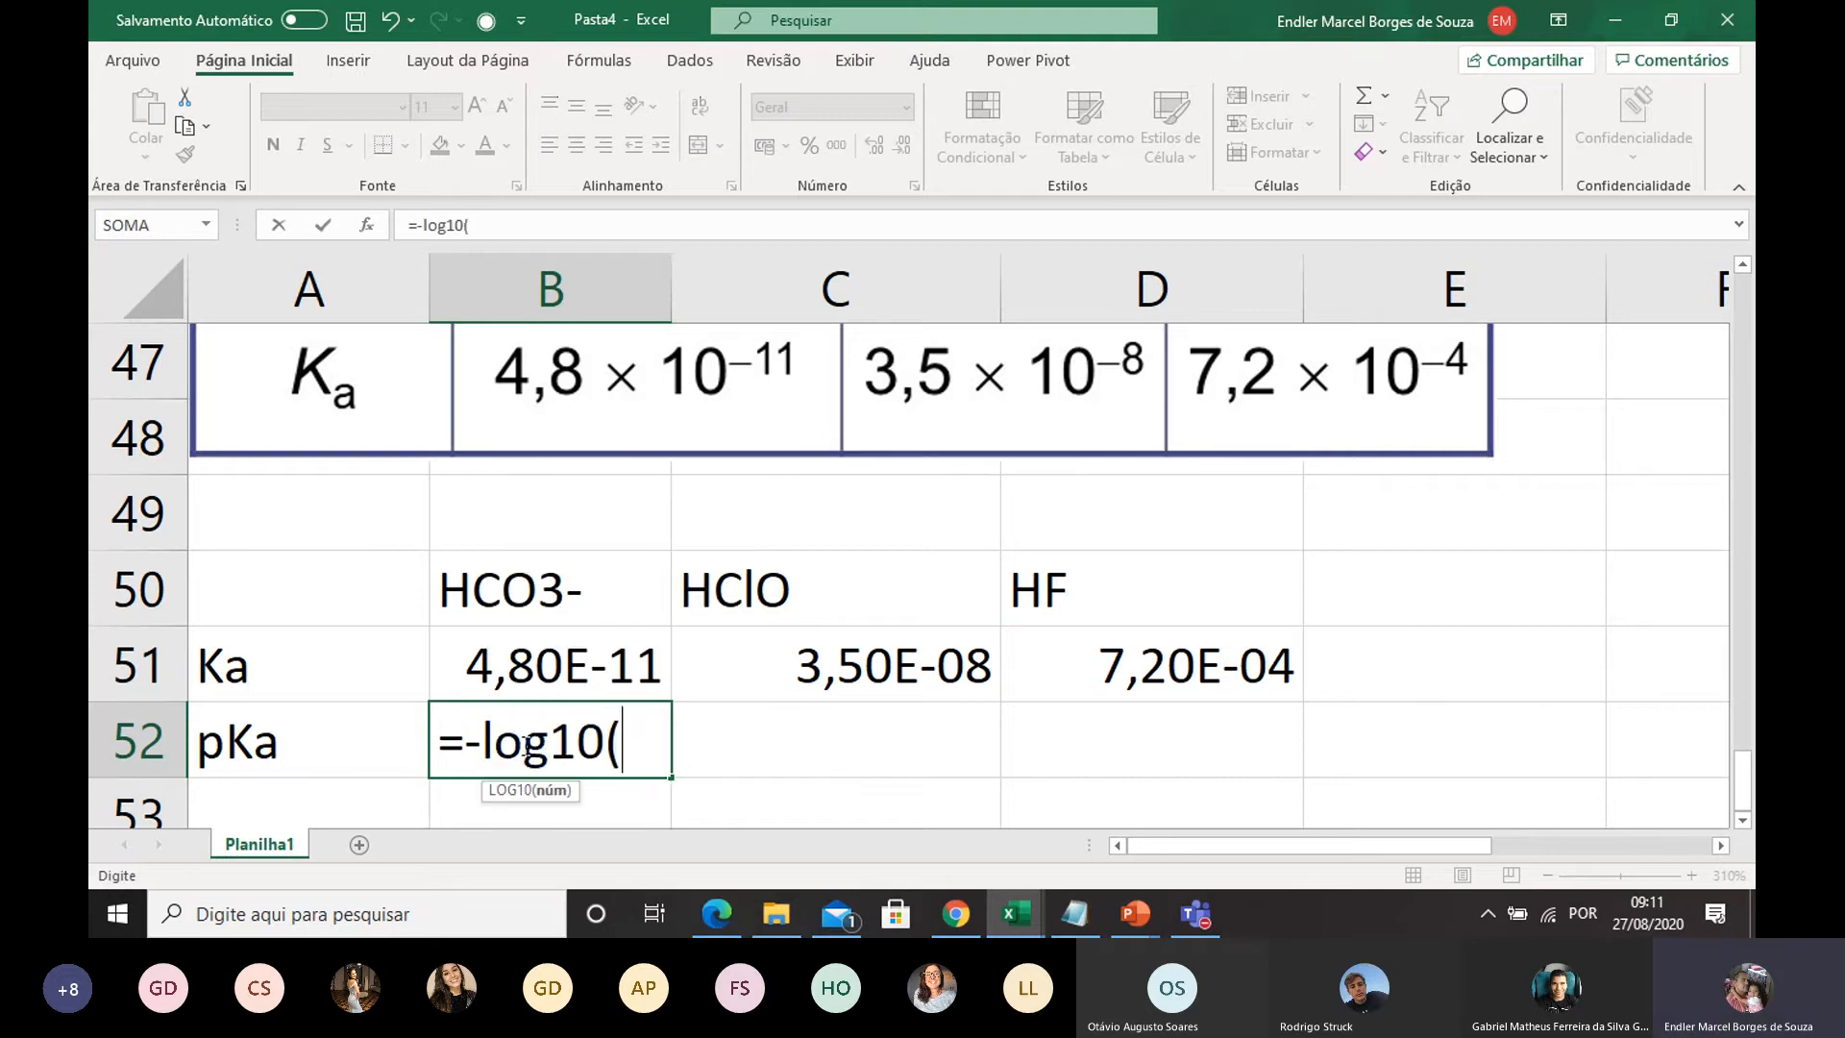
click(559, 646)
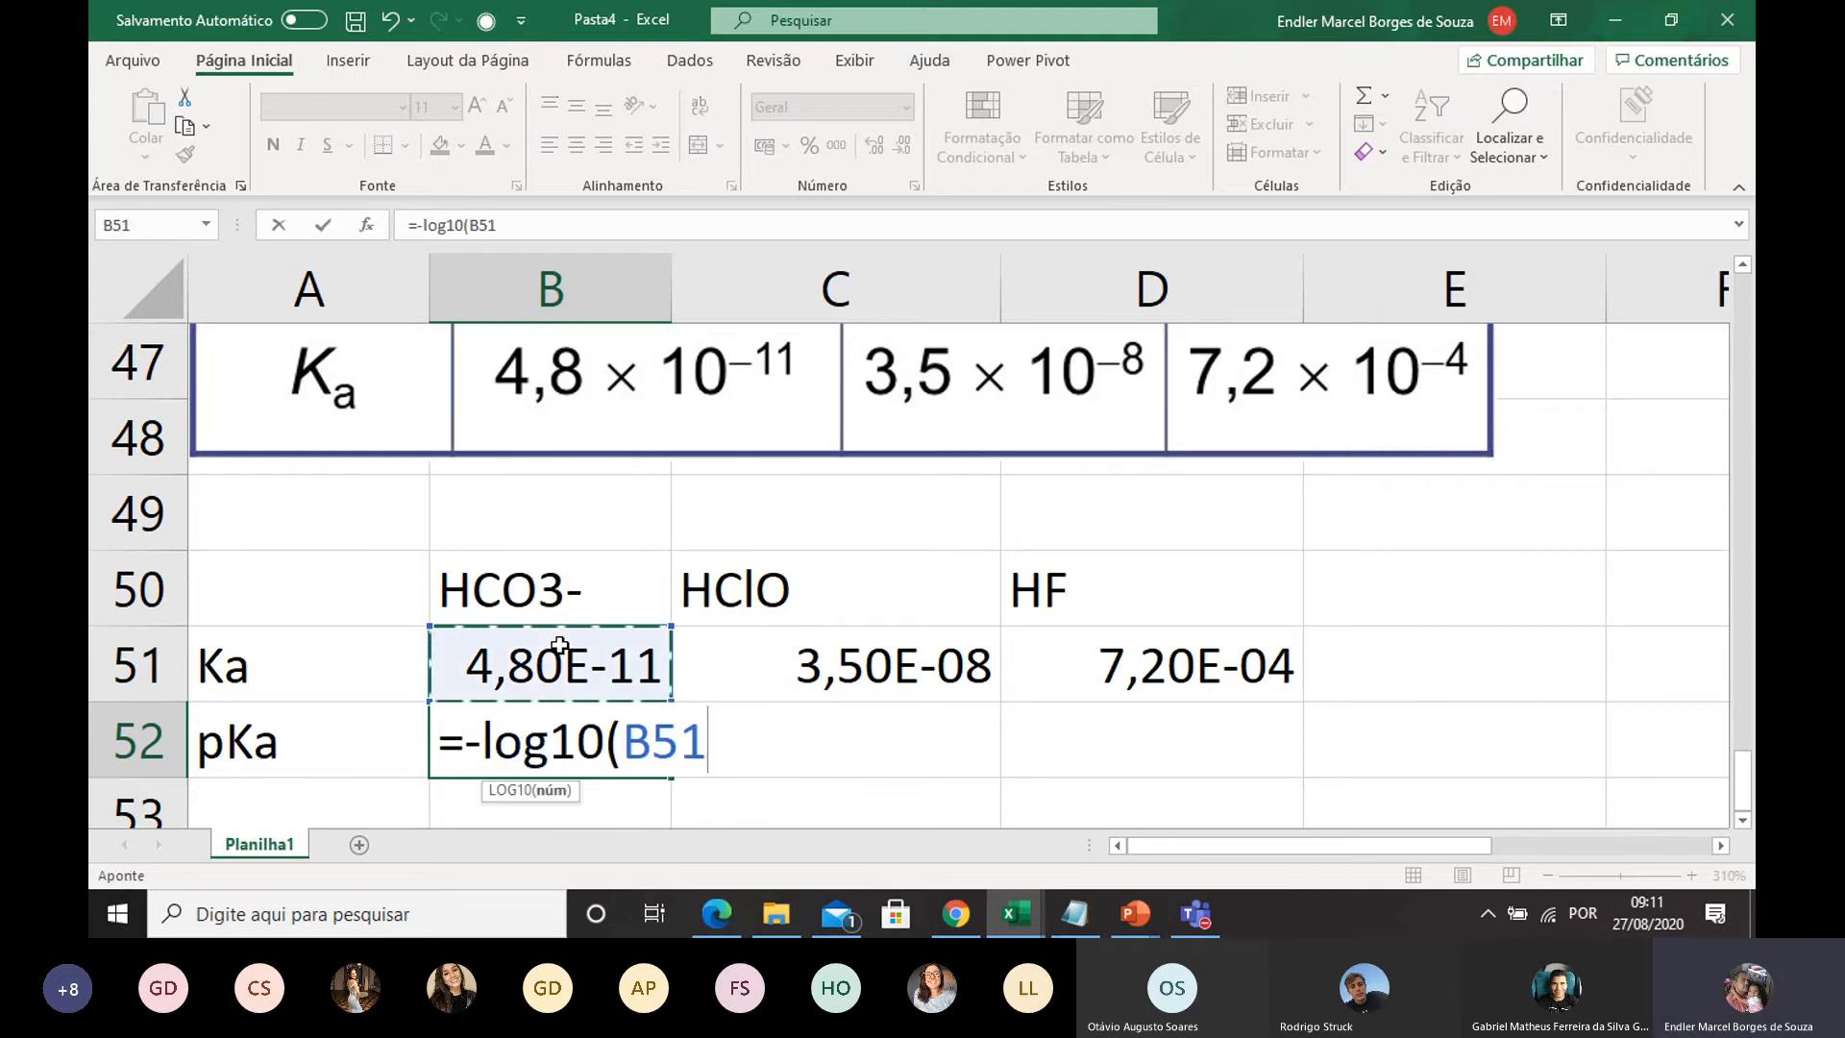
text())
key(Return)
Step: Fill the pKa formula from B52 across to C52 and D52 for HClO and HF
click(561, 646)
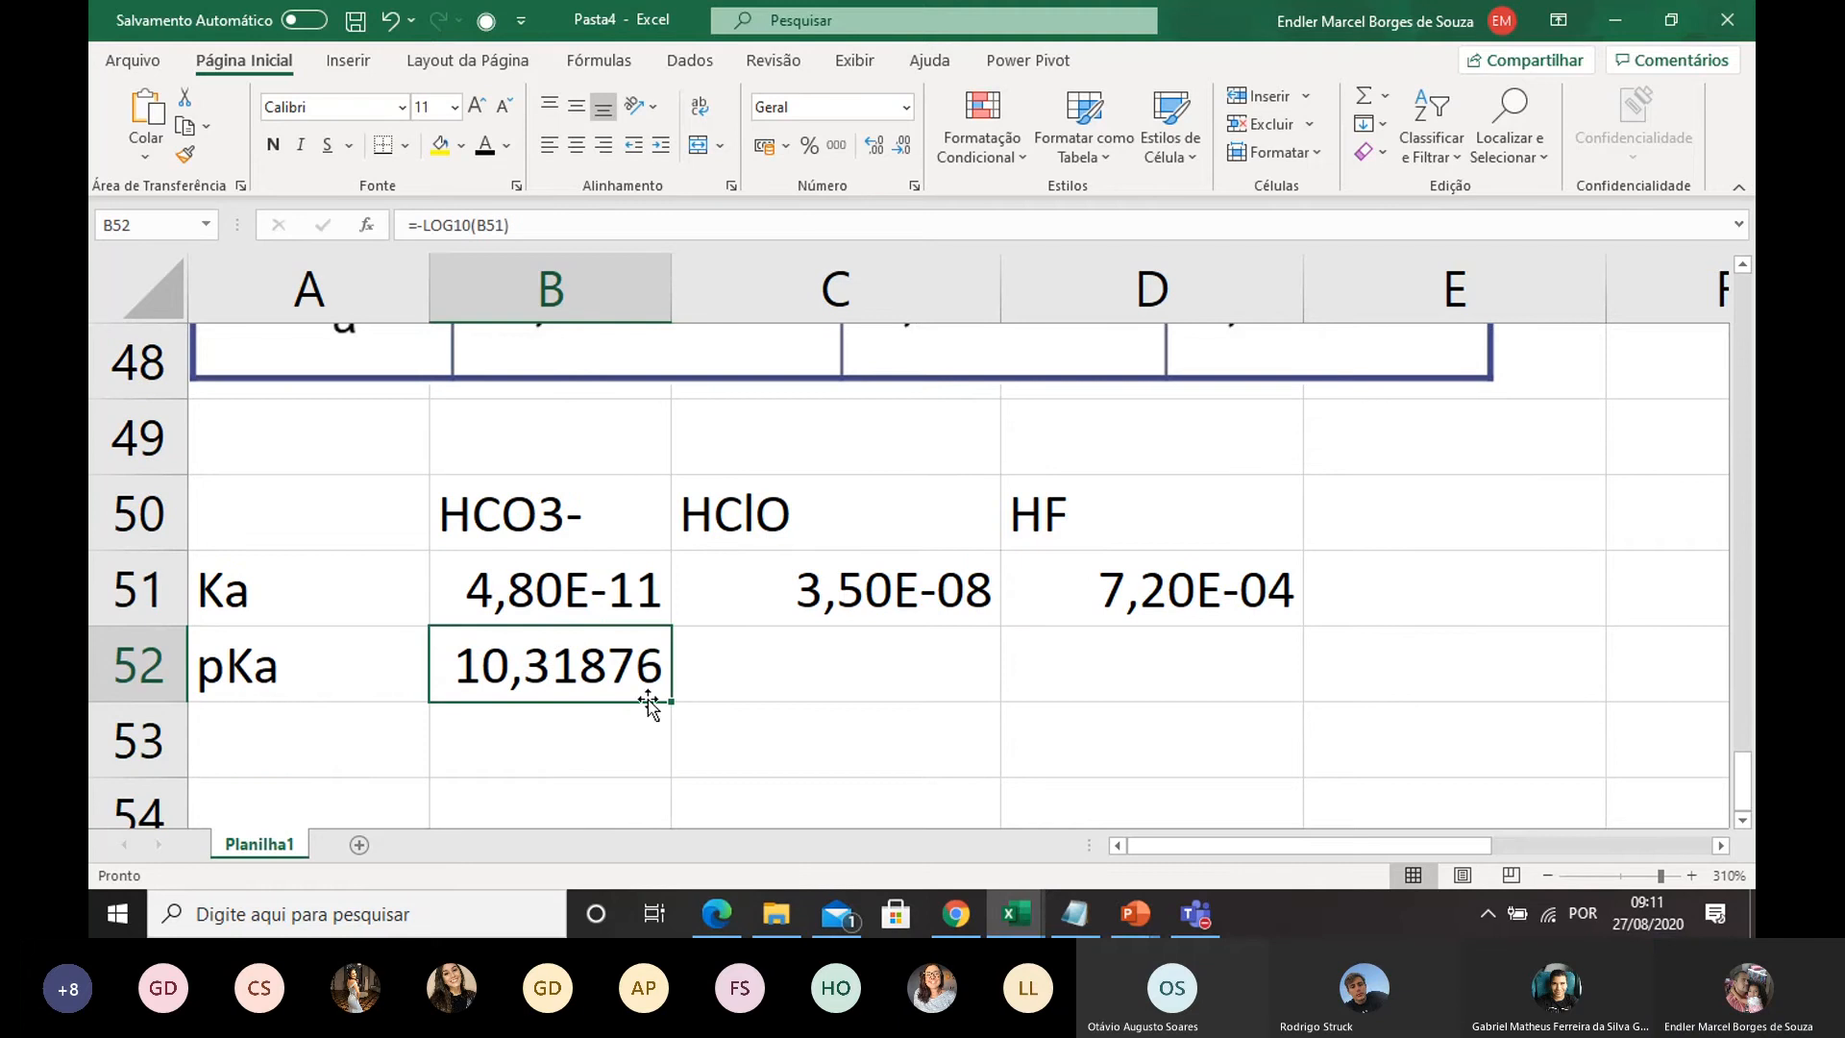
drag(672, 701, 1158, 678)
click(840, 746)
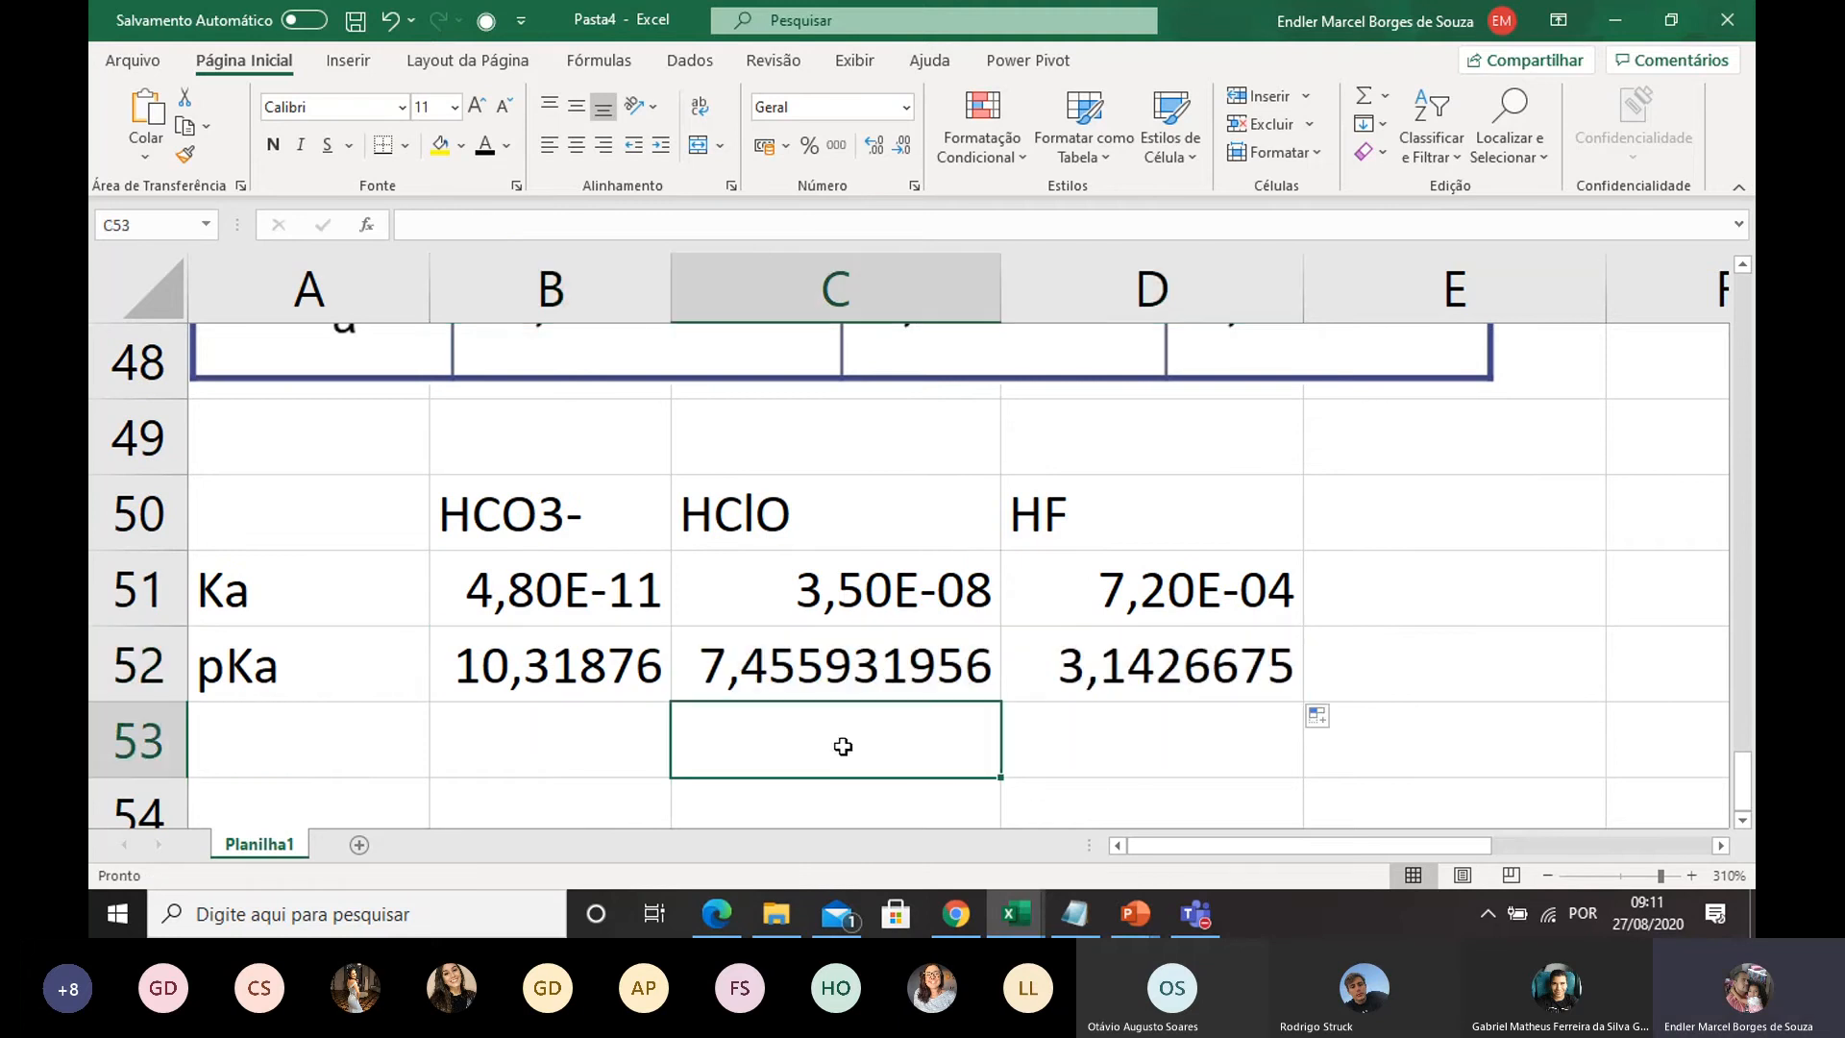
click(583, 601)
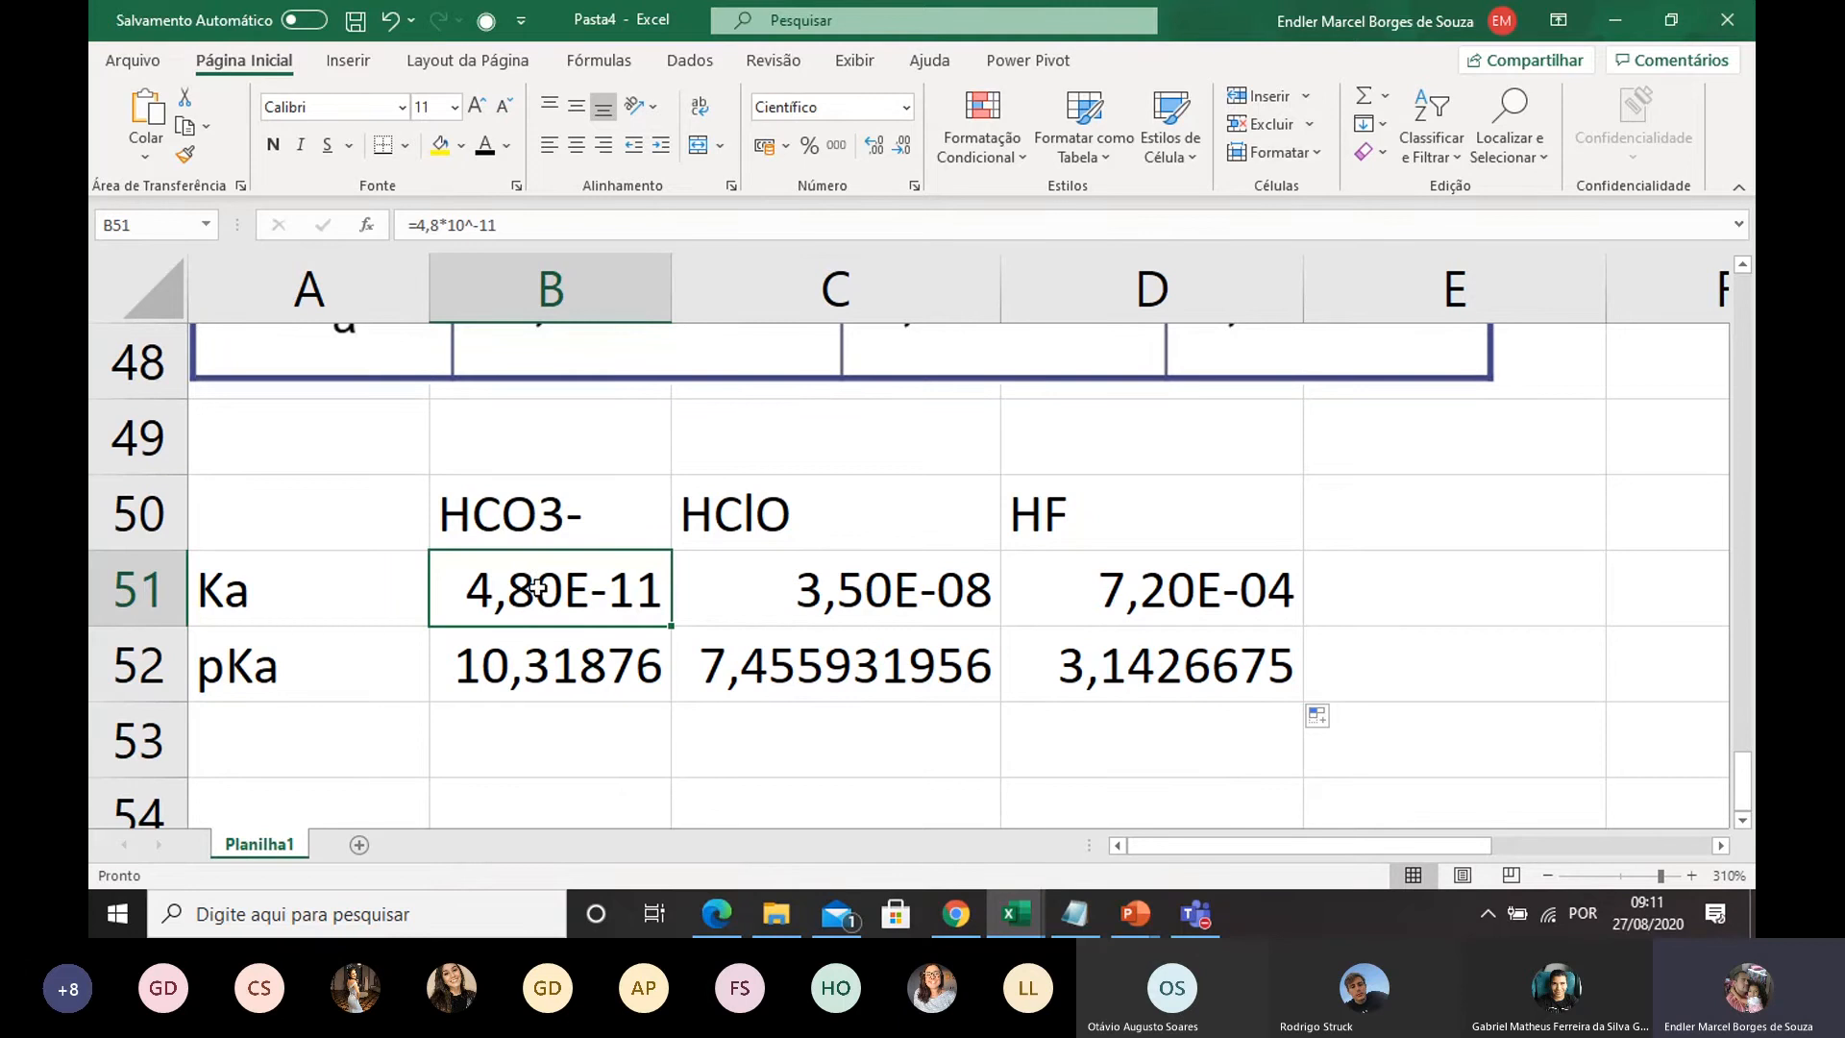
Step: Examine the pKa of HCO3- in cell B52 alongside its Ka value in the cell above
click(625, 748)
click(604, 684)
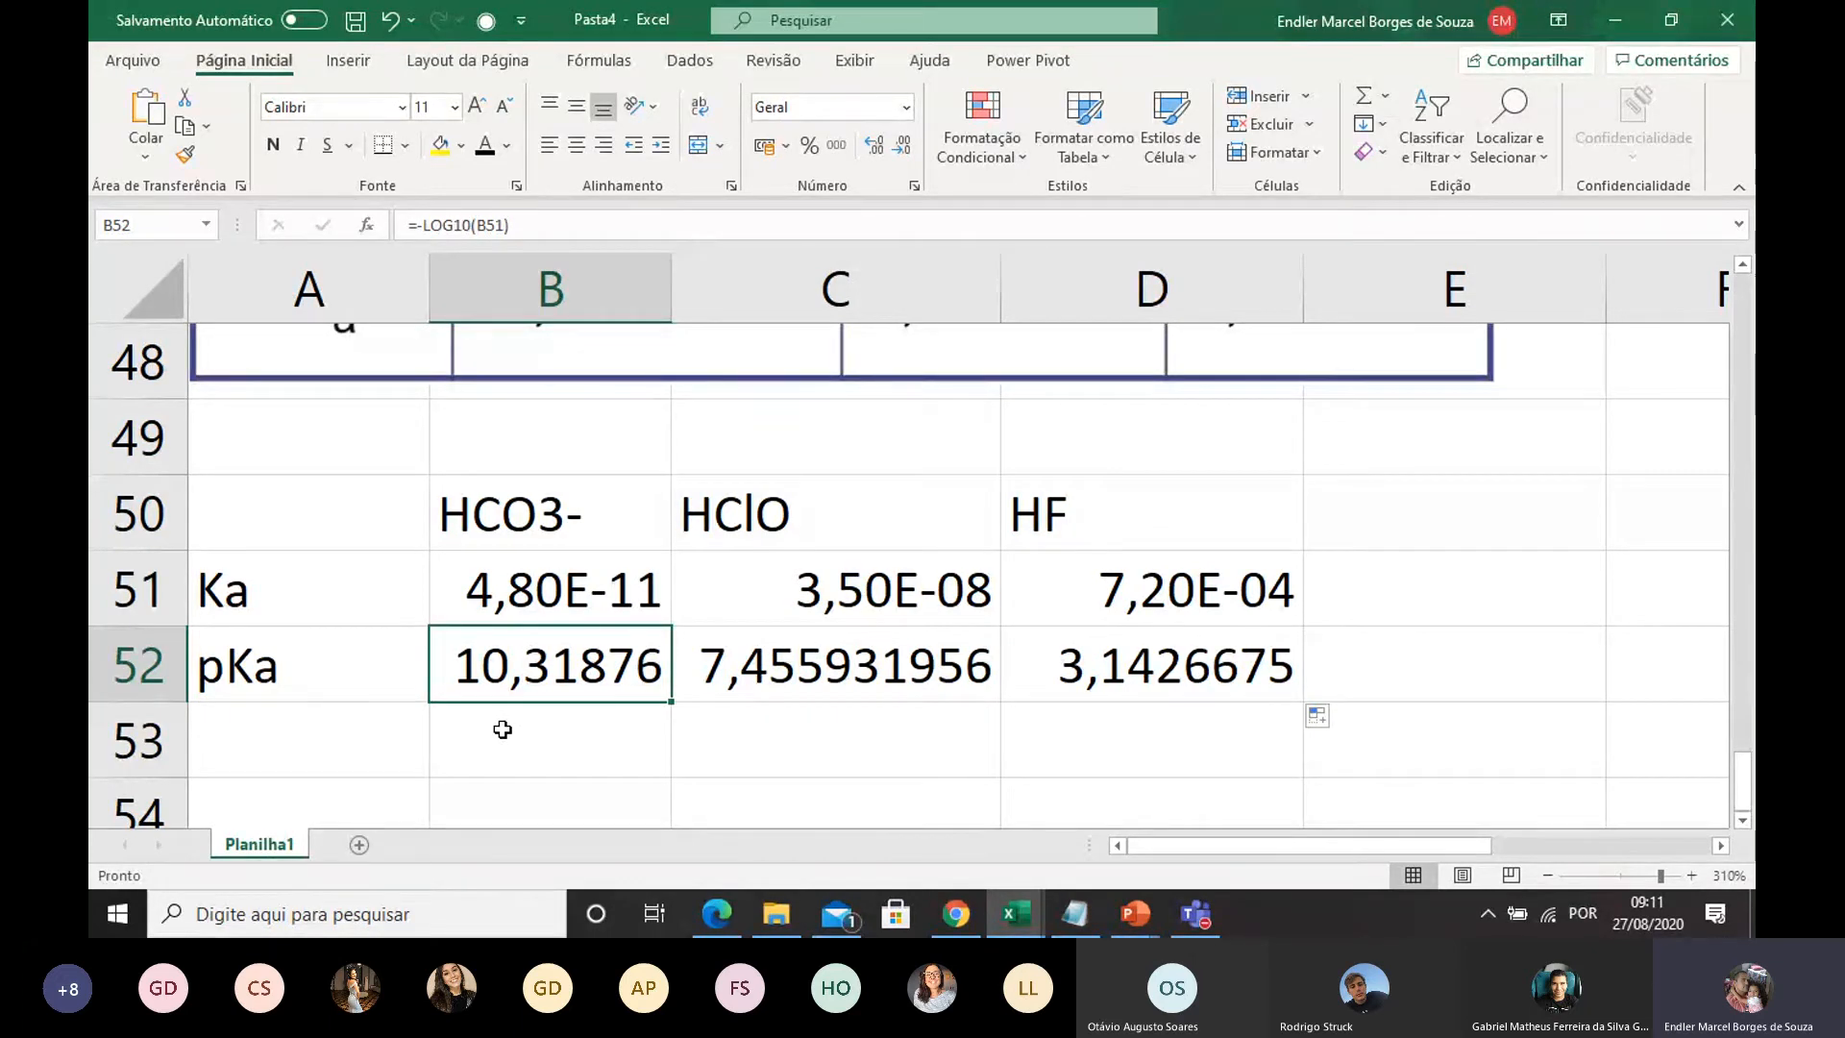
click(580, 786)
click(577, 723)
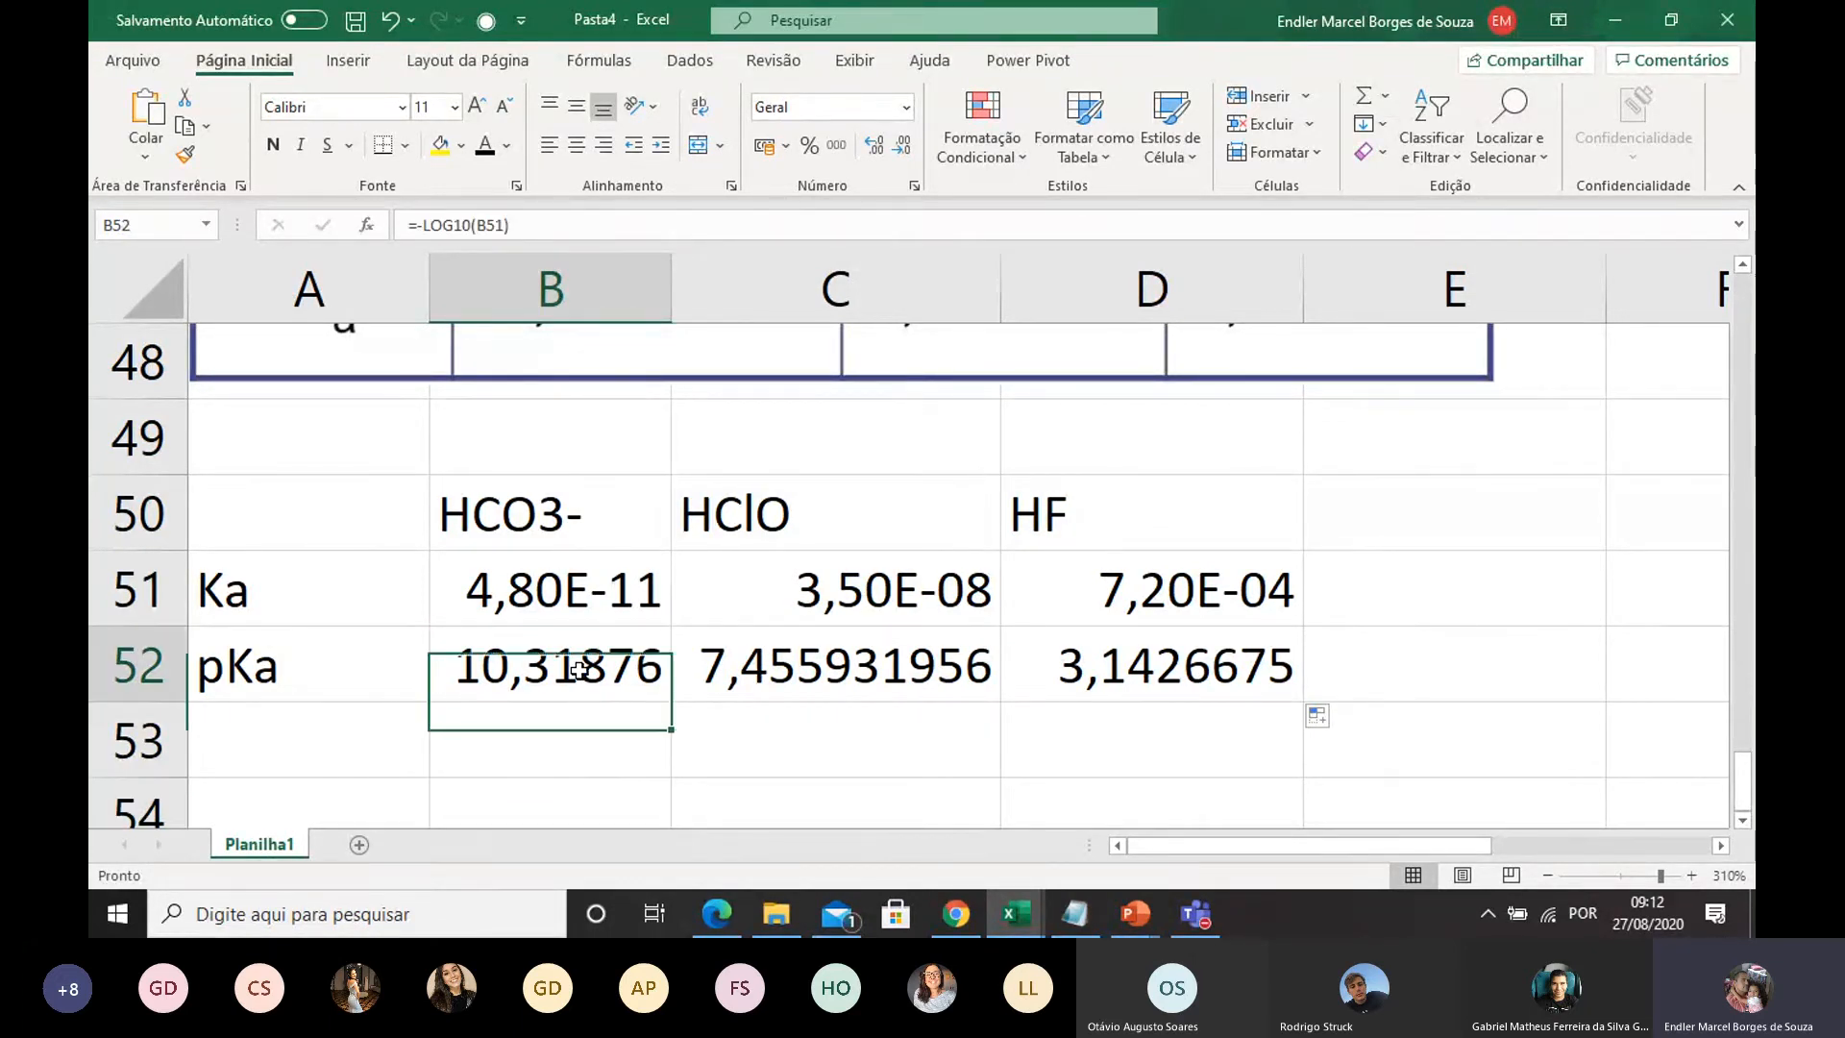
click(580, 670)
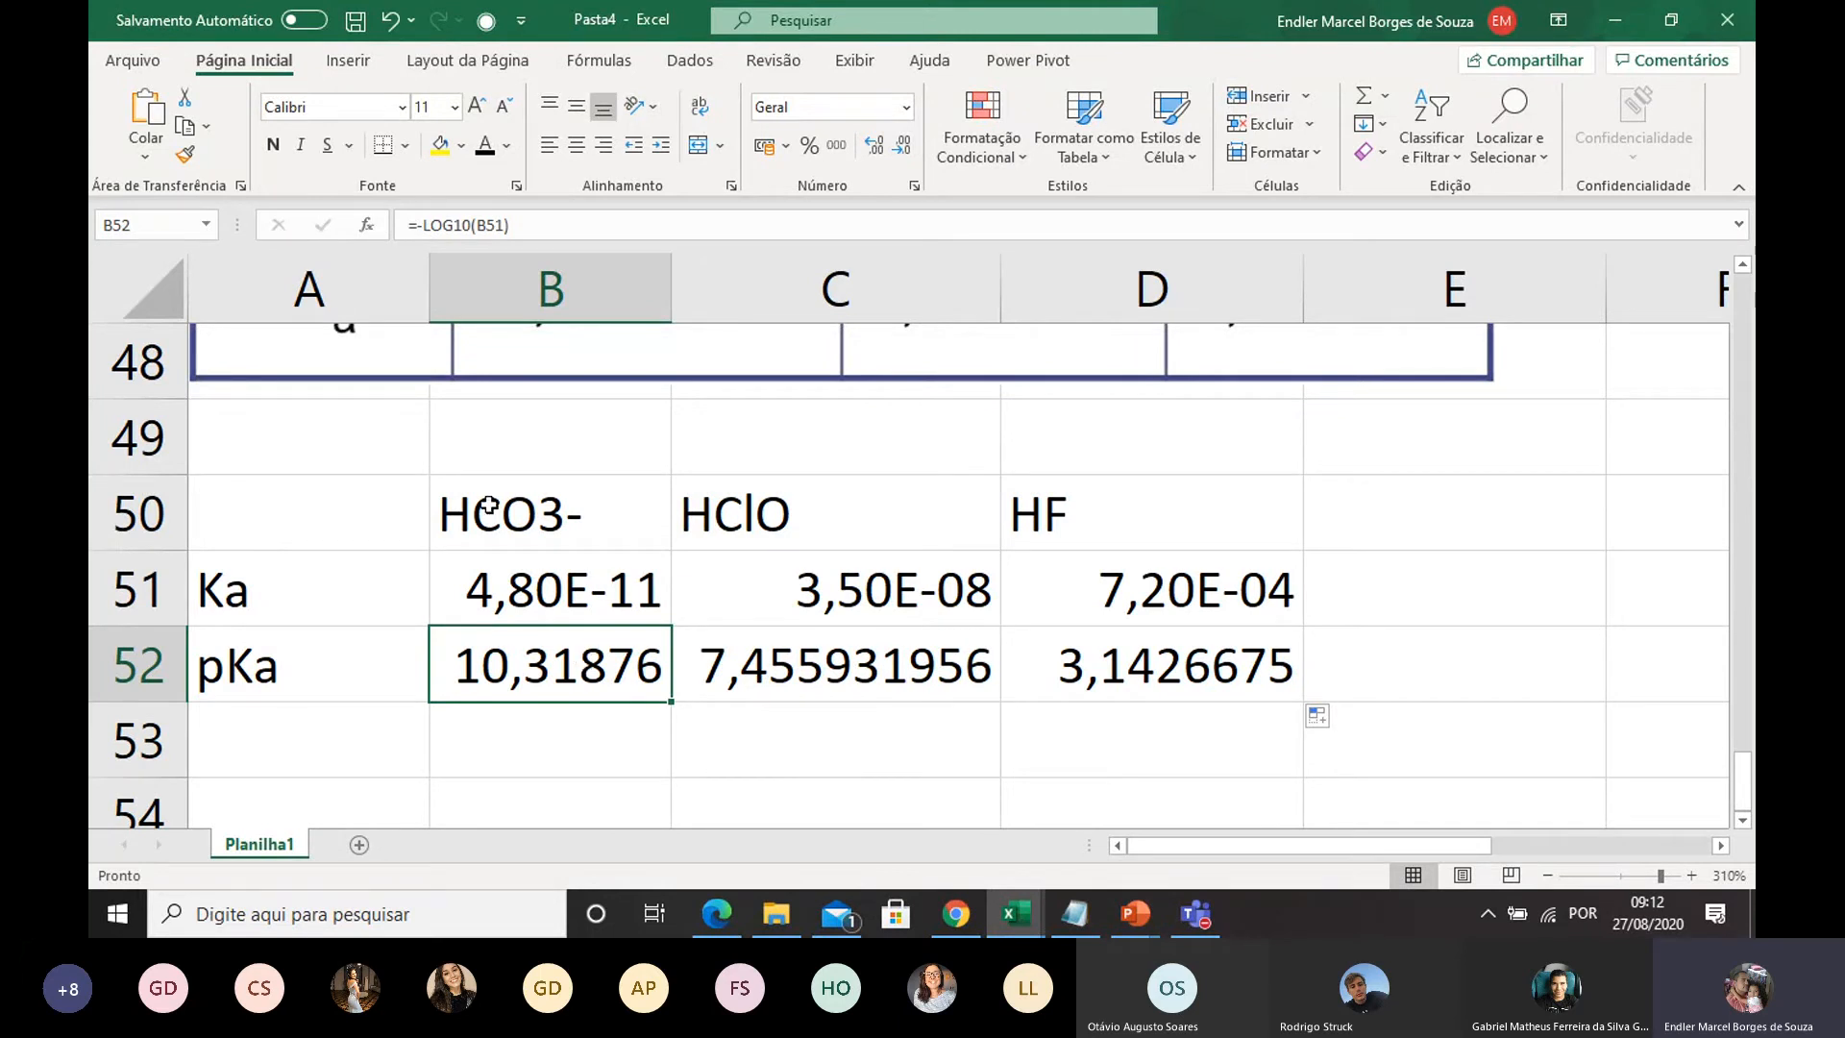
scroll(488, 505, up, 1)
scroll(499, 750, down, 1)
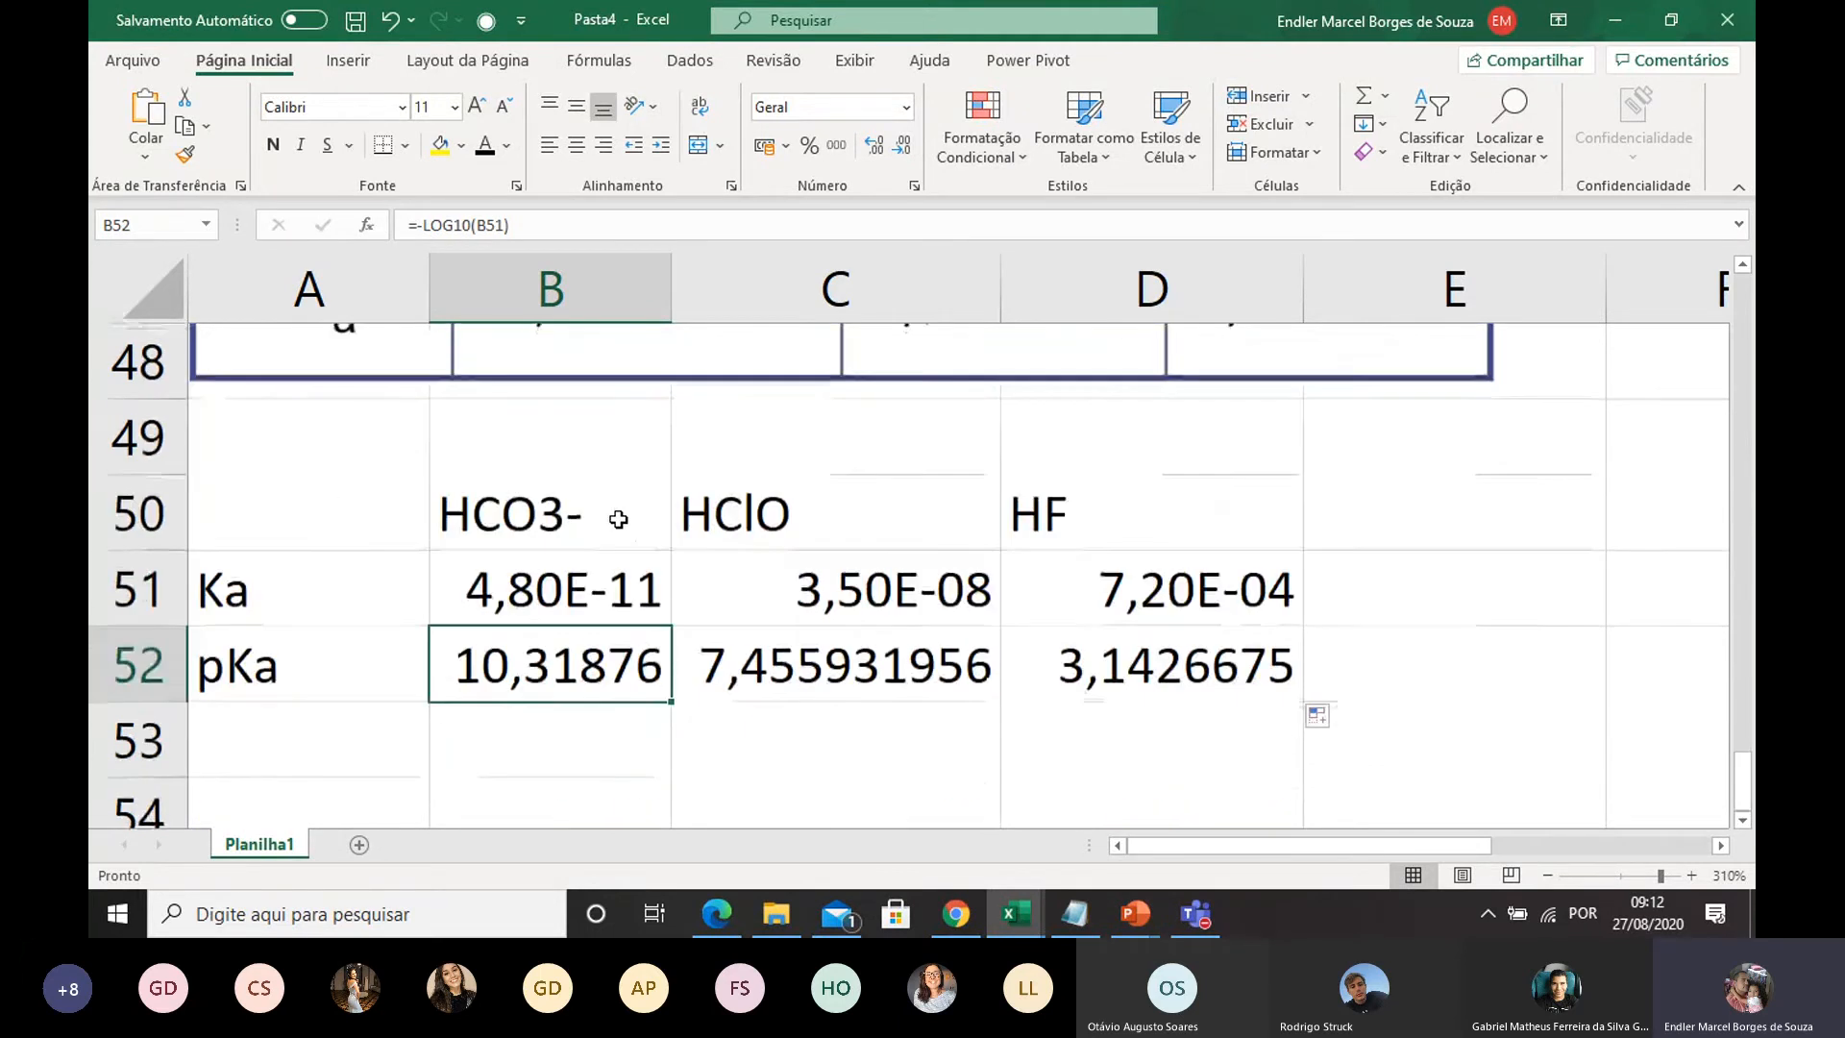
Step: Switch to the PowerPoint presentation and select the conjugate-base Kb table on slide 68, with all its columns in view
click(1135, 913)
click(1217, 807)
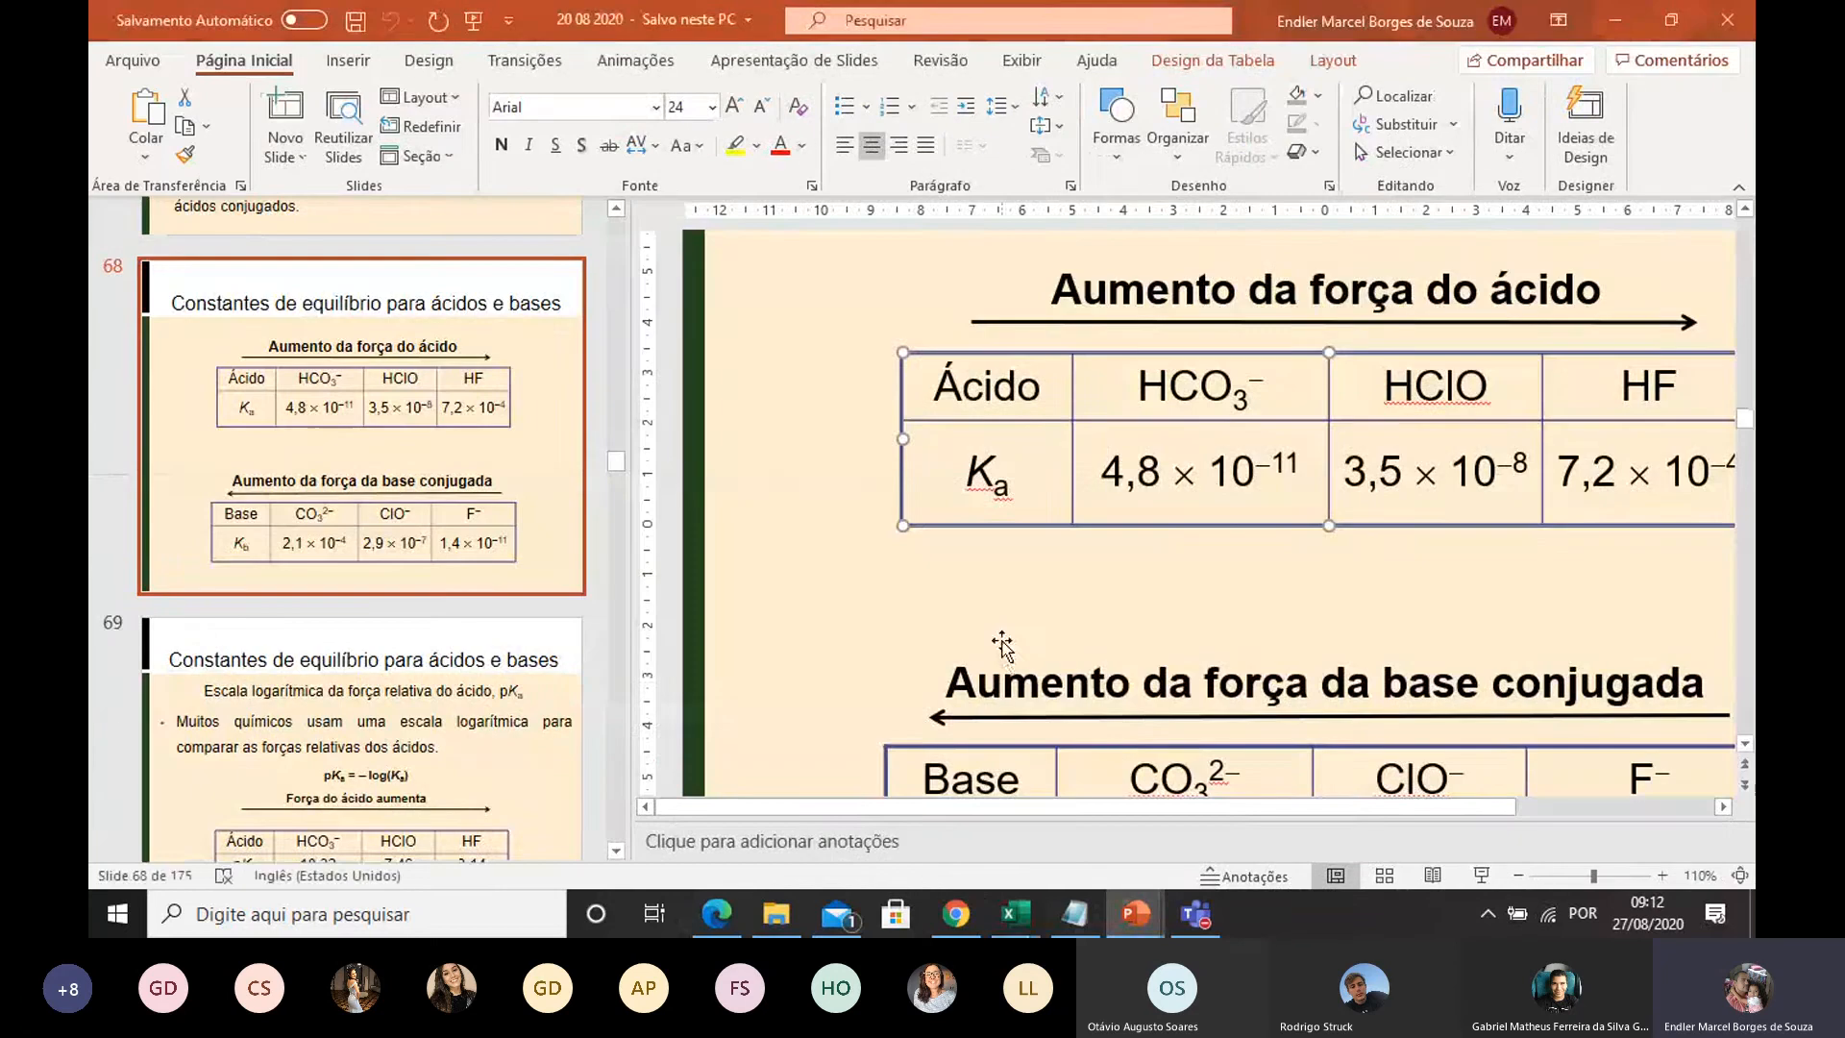
scroll(1003, 638, down, 3)
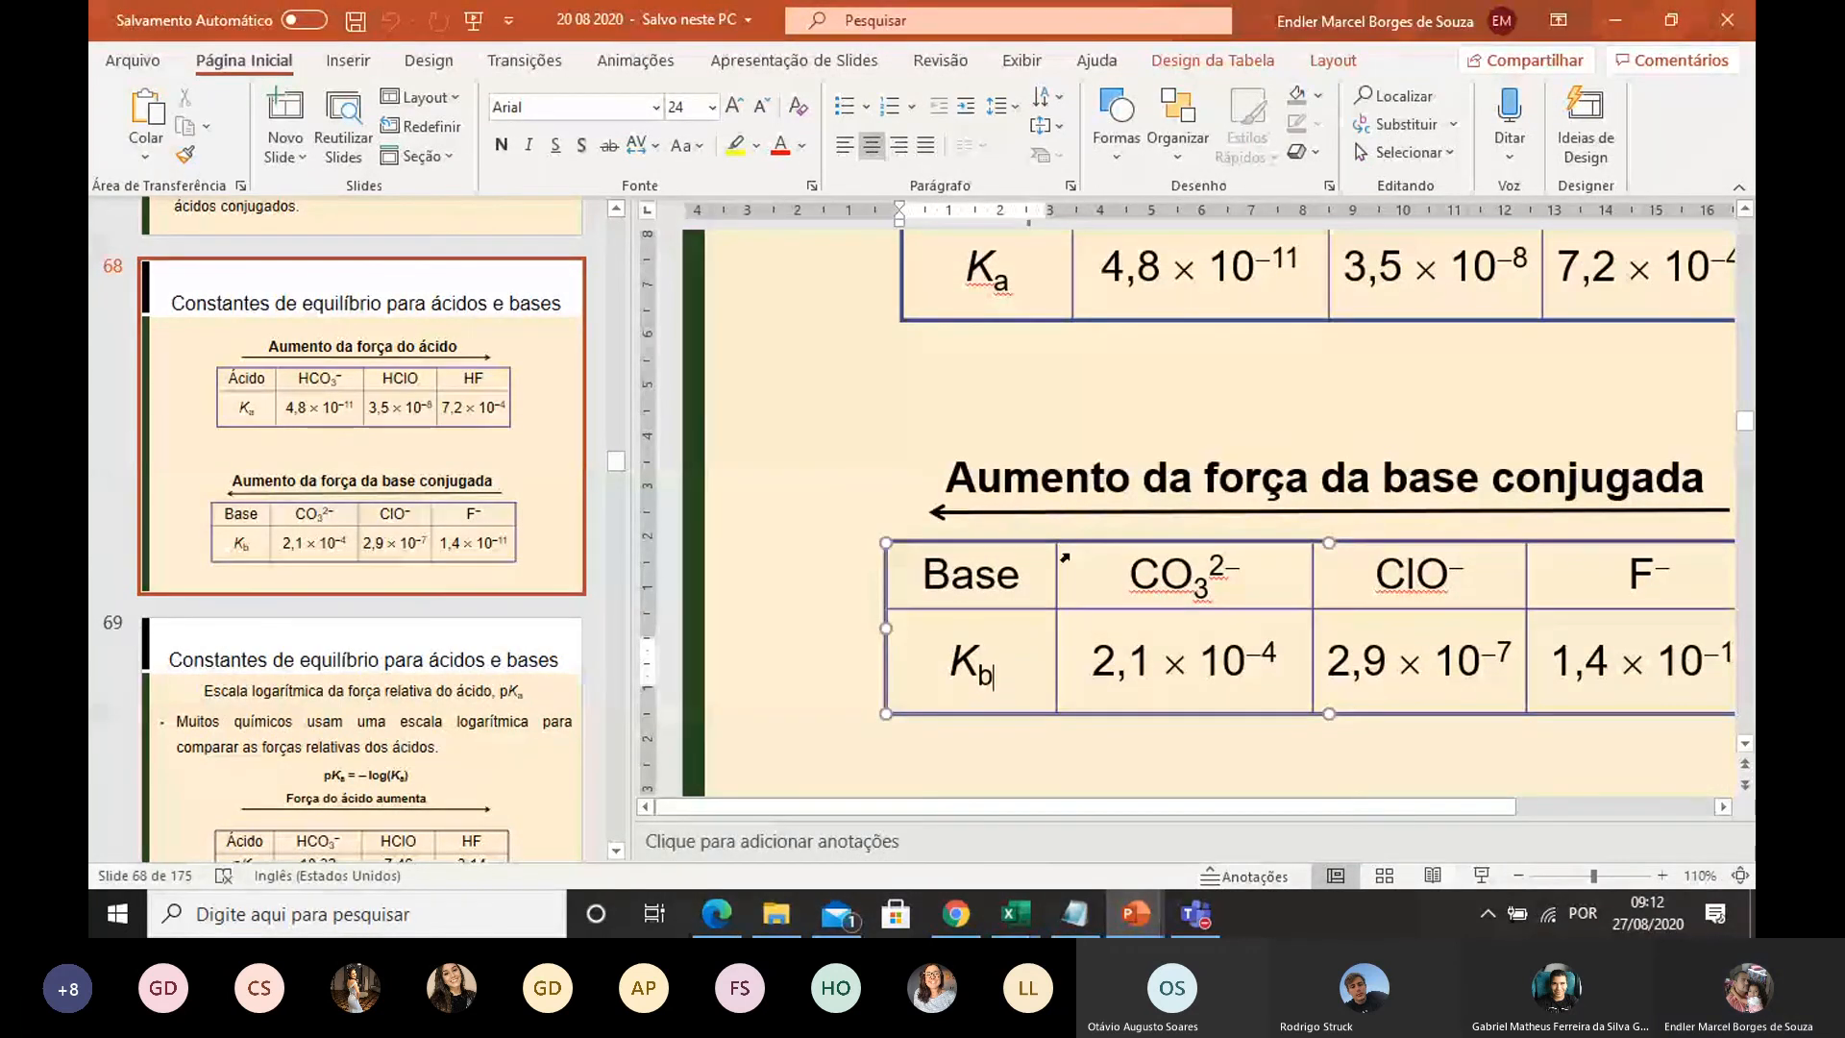
click(1088, 539)
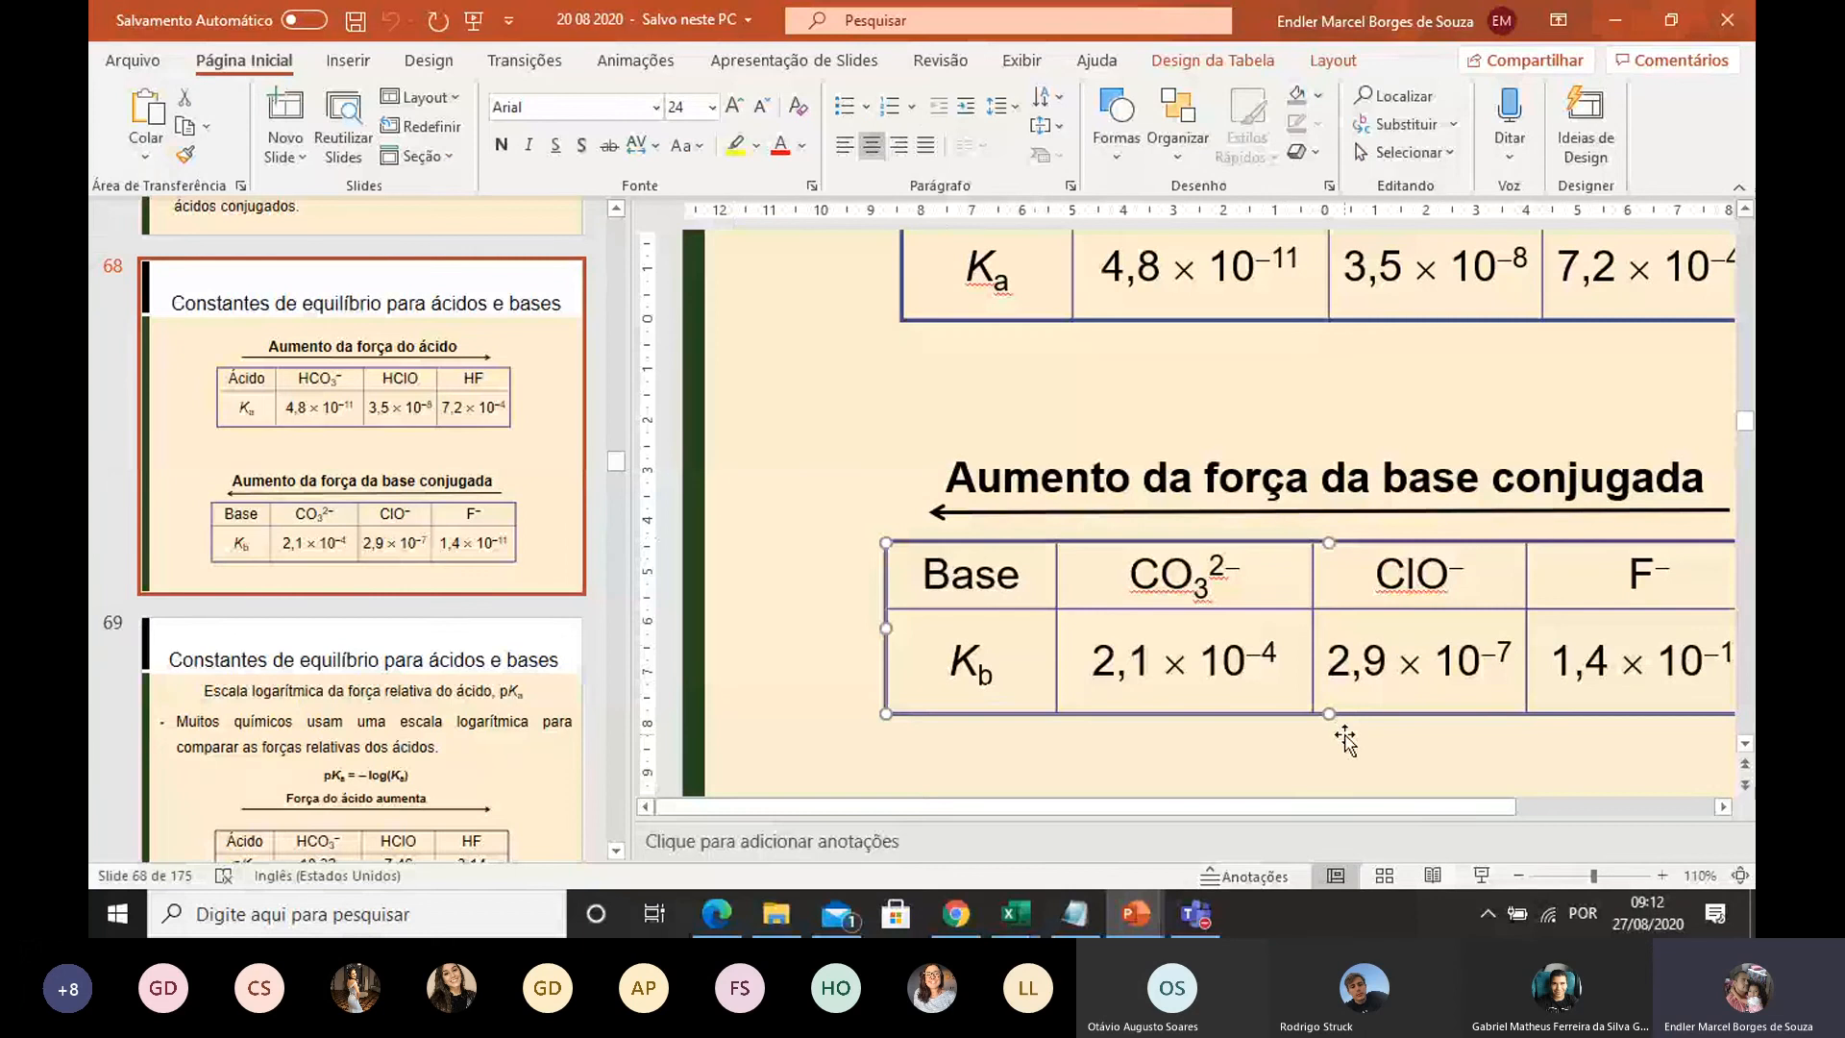
drag(1334, 803, 1507, 803)
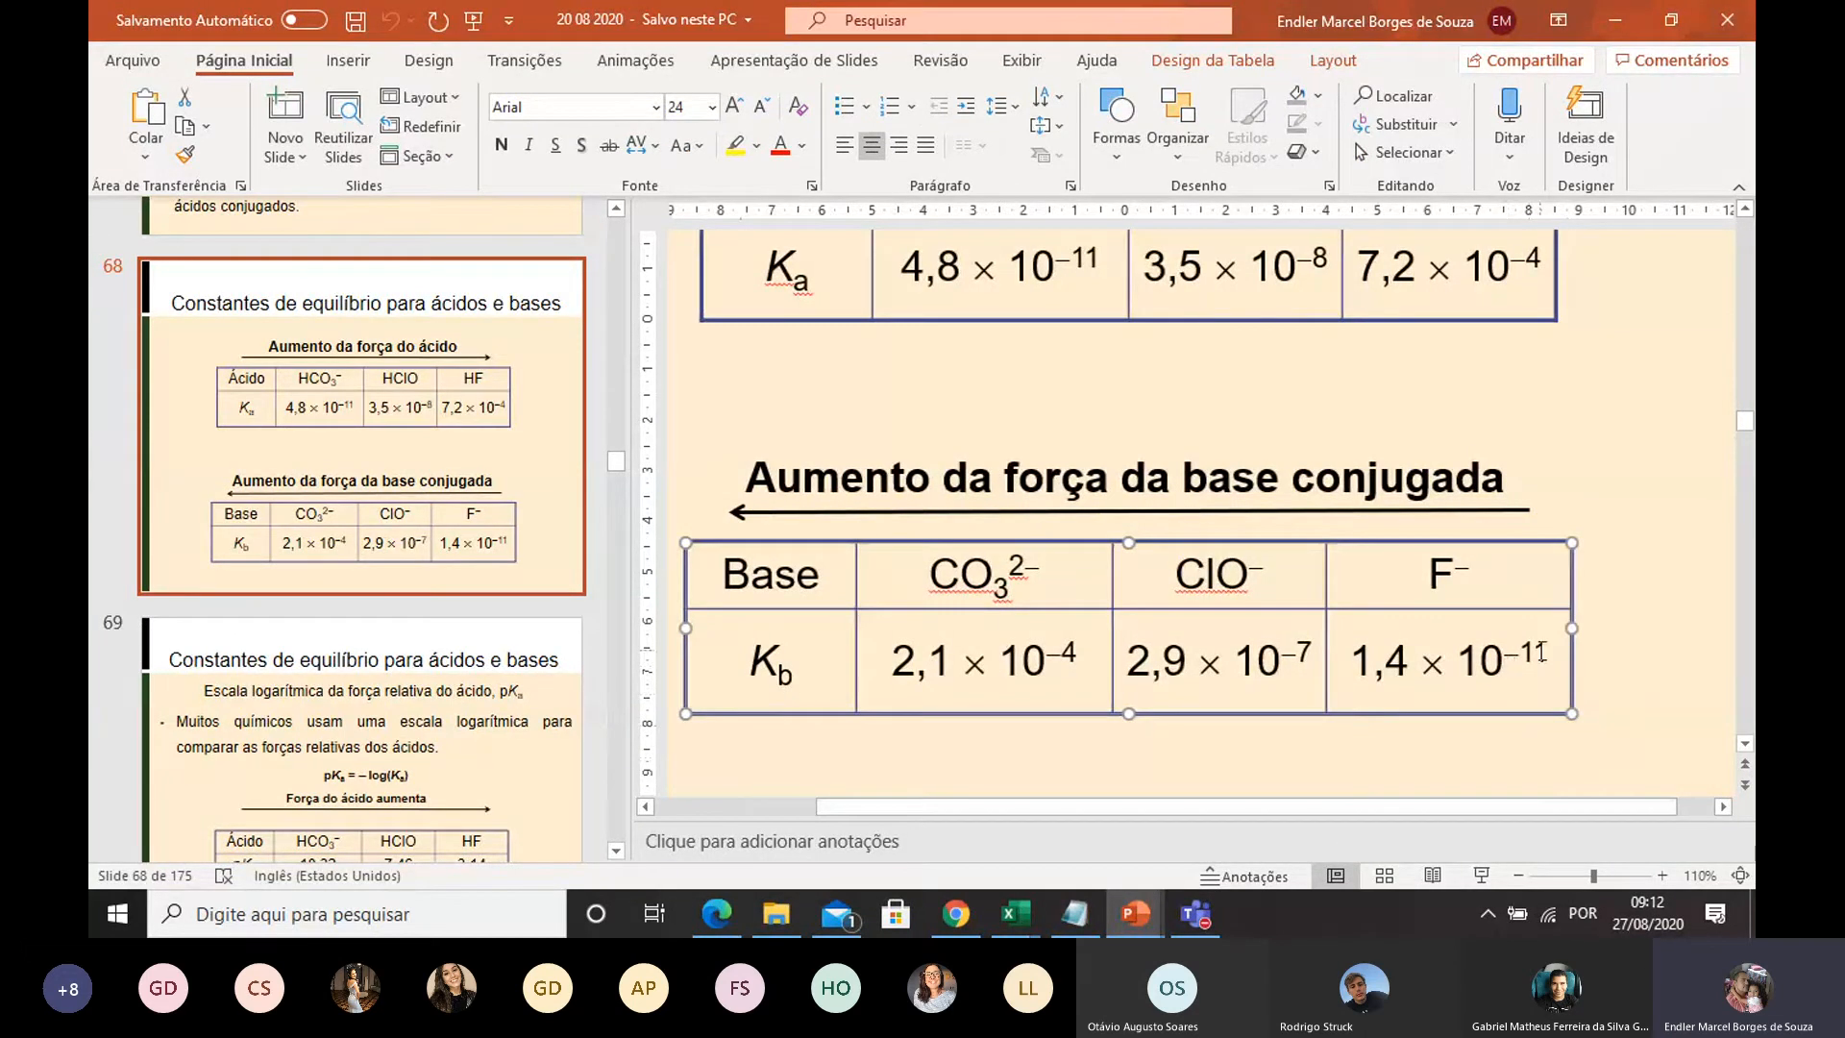